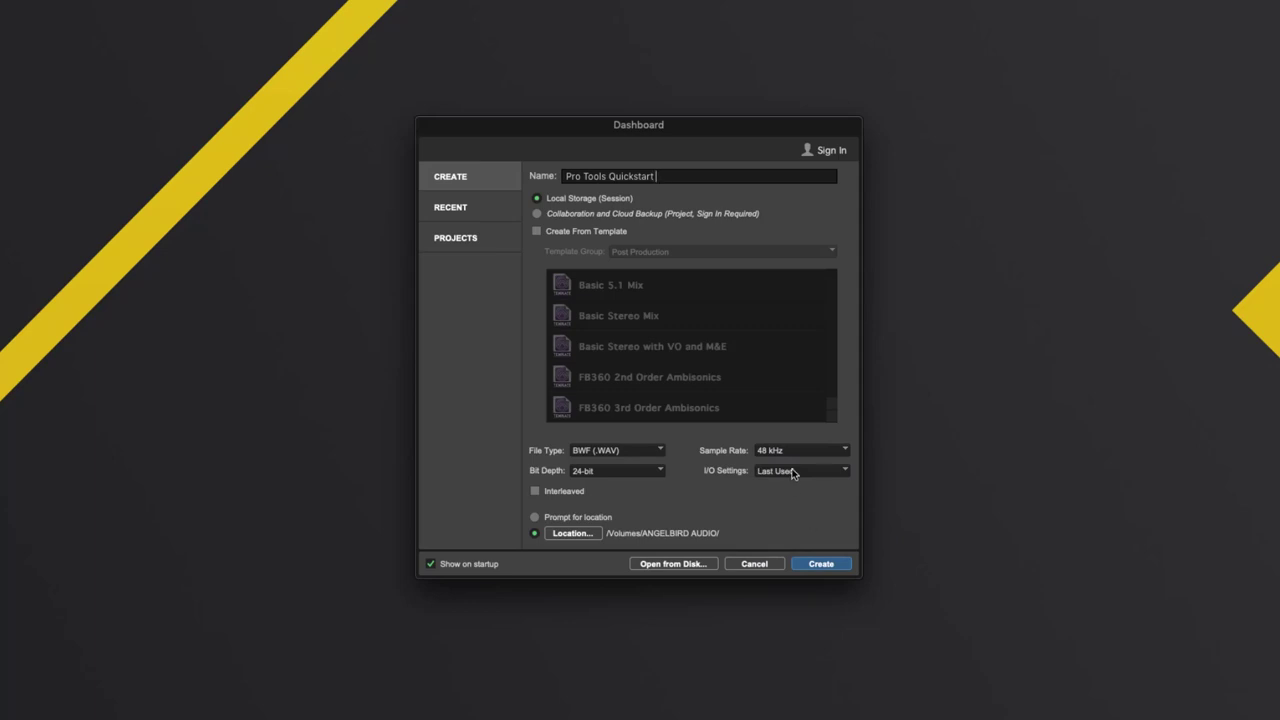
# - Create the interleaved Pro Tools Quickstart session, saved to the ANGELBIRD AUDIO drive location
pyautogui.click(566, 492)
pyautogui.click(565, 518)
pyautogui.click(534, 534)
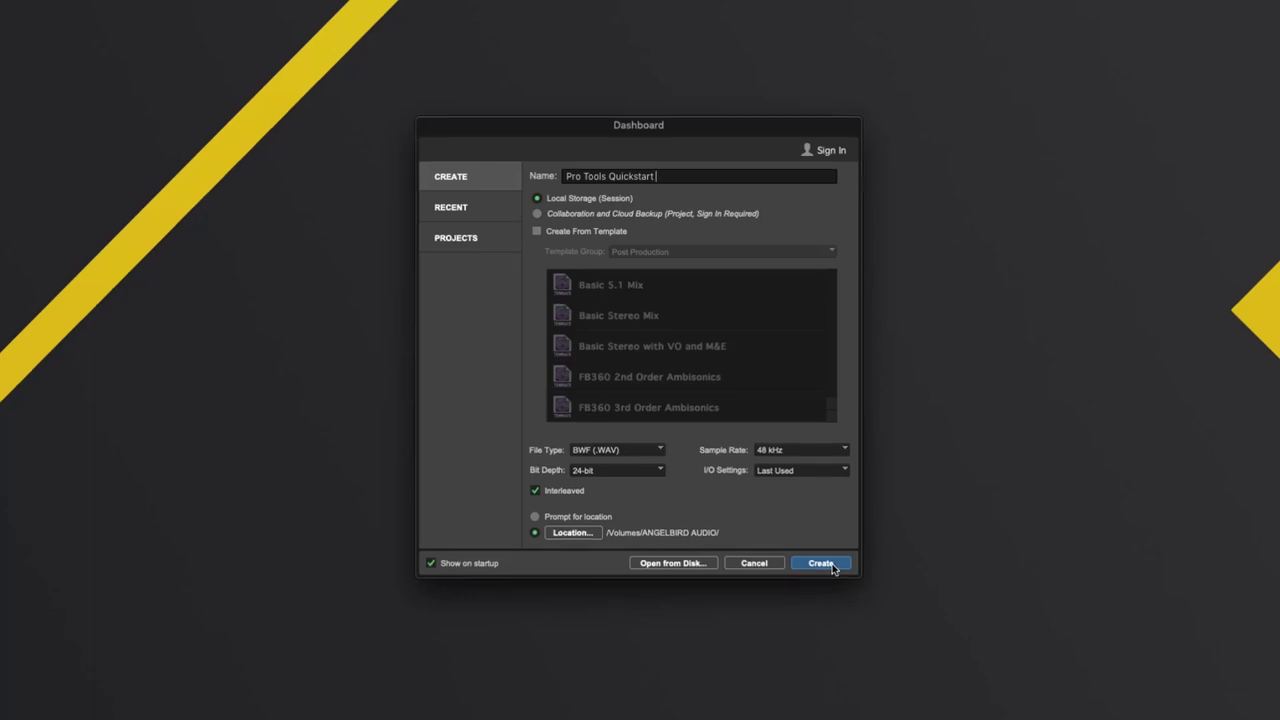
pyautogui.click(796, 516)
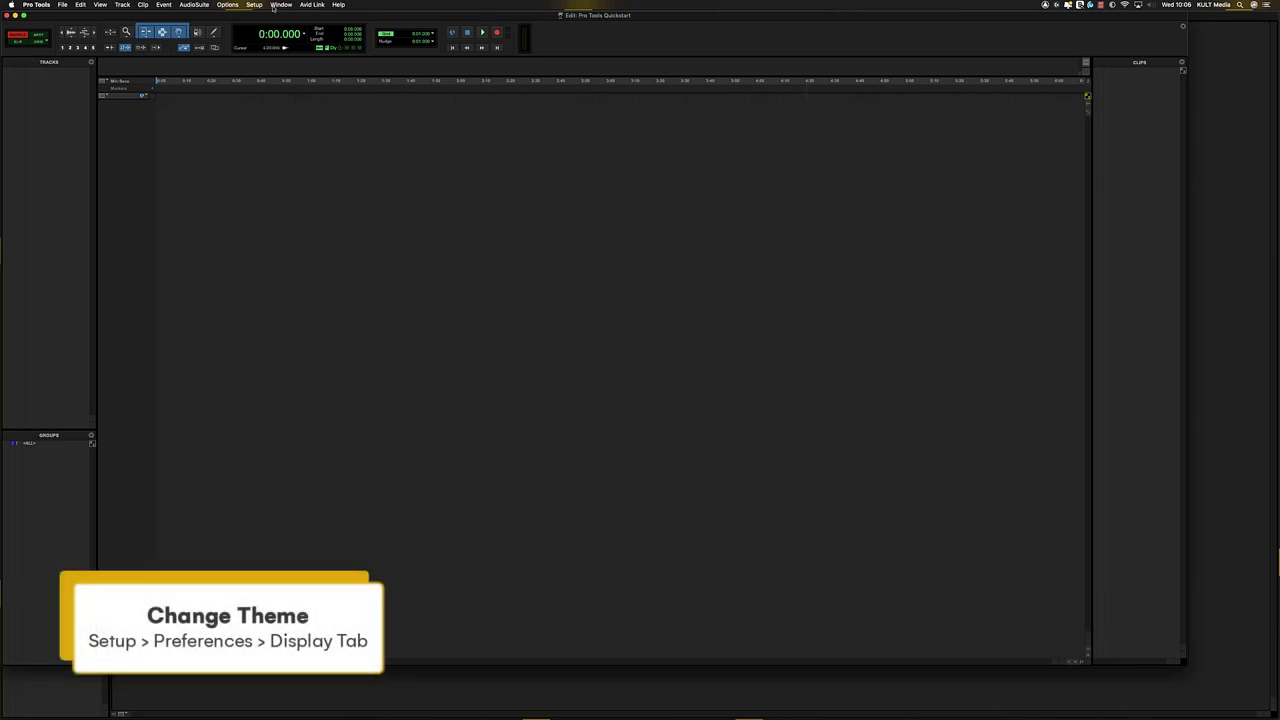
pyautogui.click(255, 5)
pyautogui.click(278, 138)
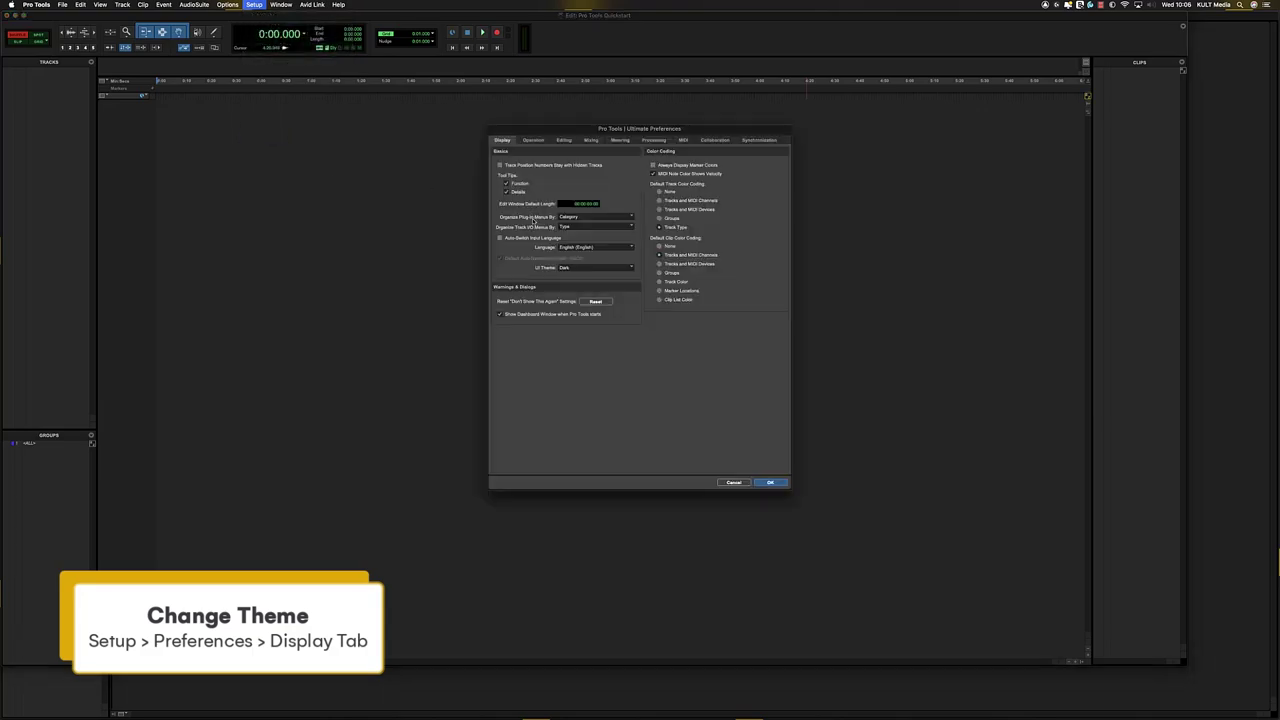
pyautogui.click(585, 268)
pyautogui.click(578, 262)
pyautogui.click(585, 270)
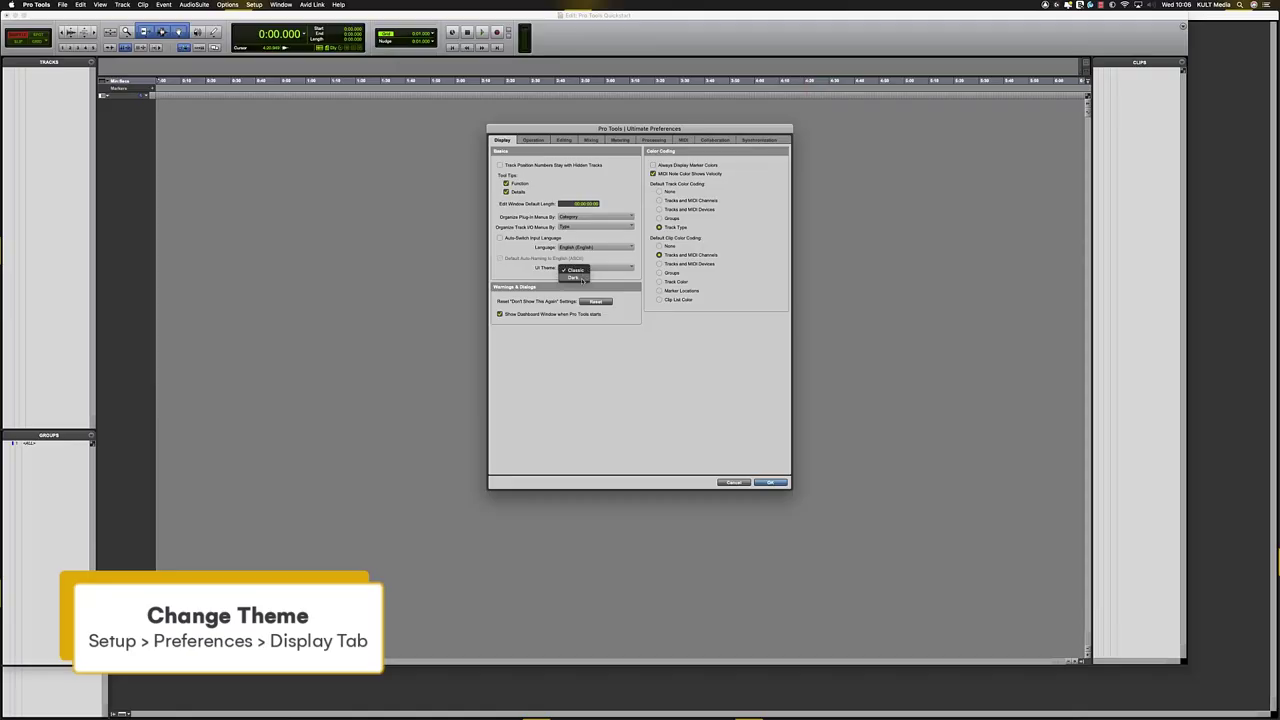
pyautogui.click(574, 277)
pyautogui.click(771, 484)
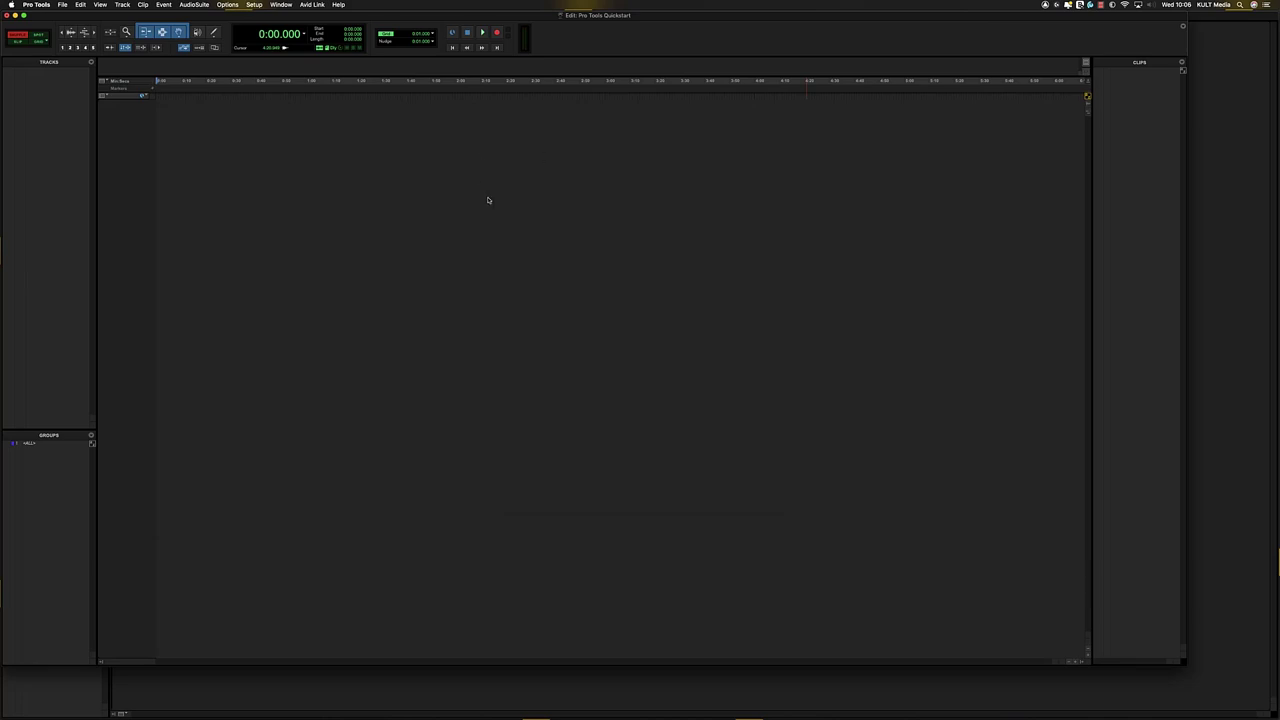
pyautogui.moveTo(504, 19); pyautogui.dragTo(530, 19)
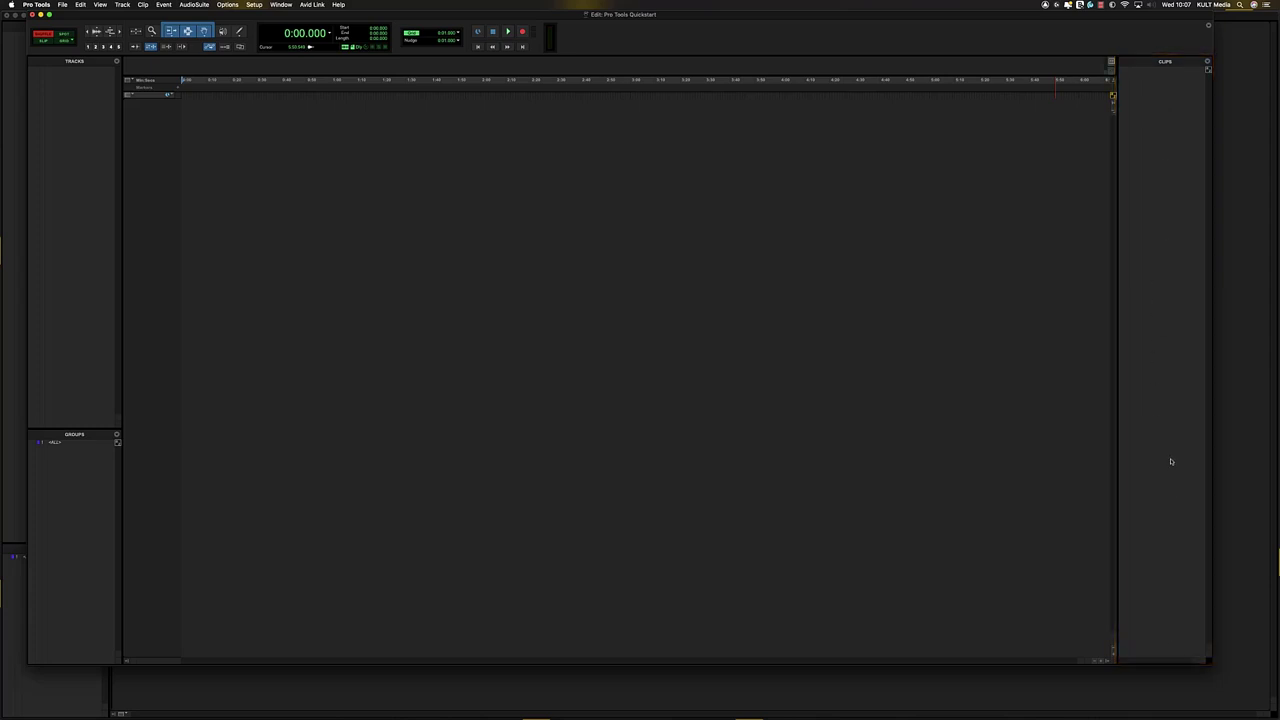
# - Show all tracks from the Tracks list menu, then switch to the Mix window with Cmd+=
pyautogui.click(1207, 62)
pyautogui.click(1208, 63)
pyautogui.click(117, 62)
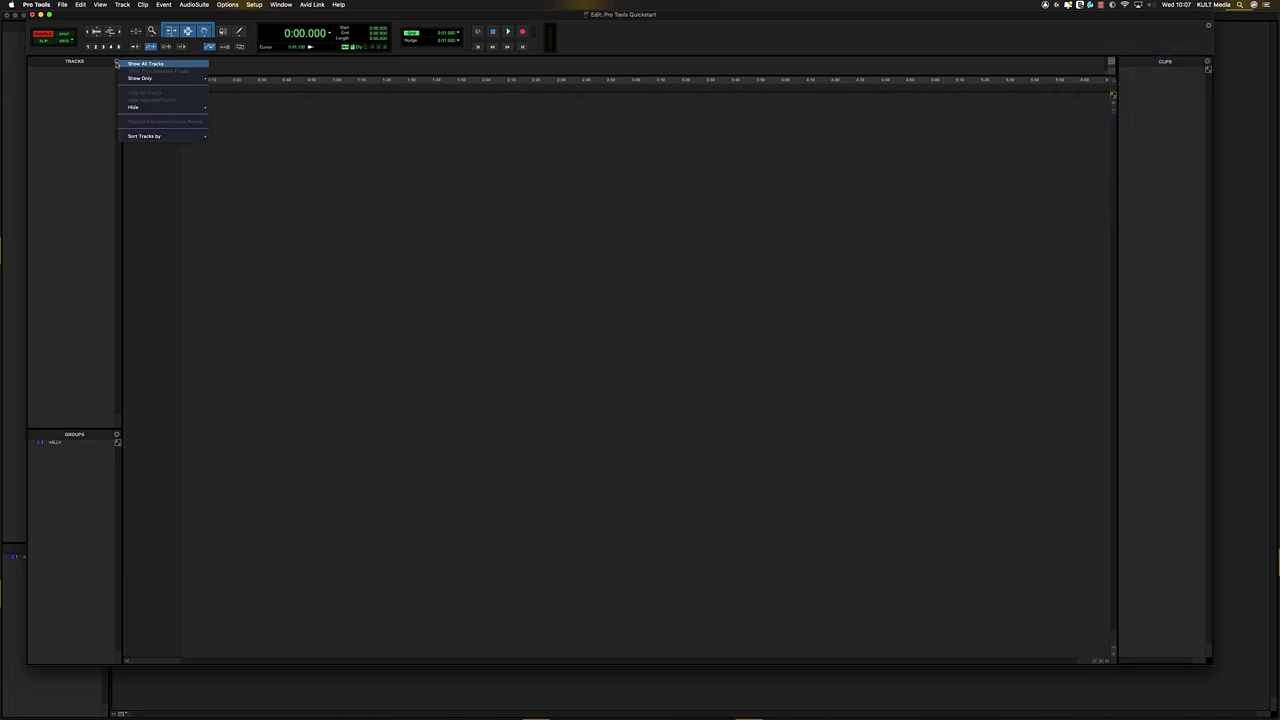
pyautogui.click(122, 64)
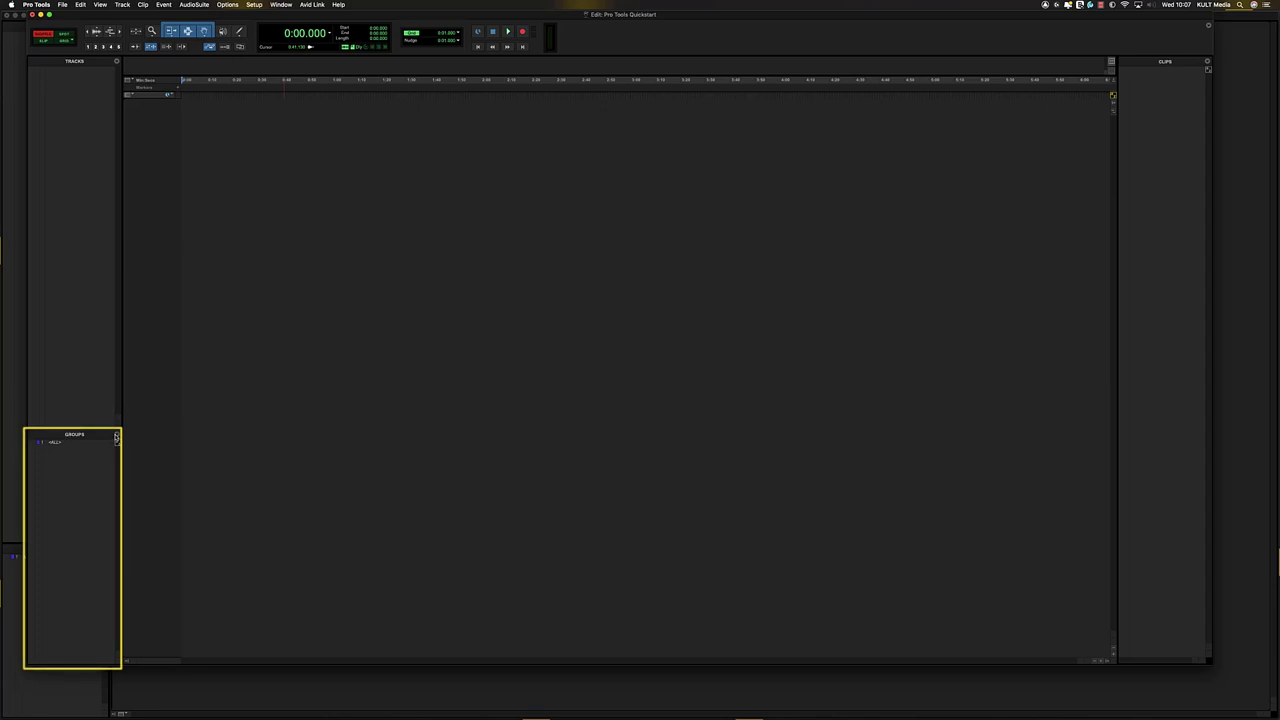
pyautogui.click(117, 441)
pyautogui.click(117, 437)
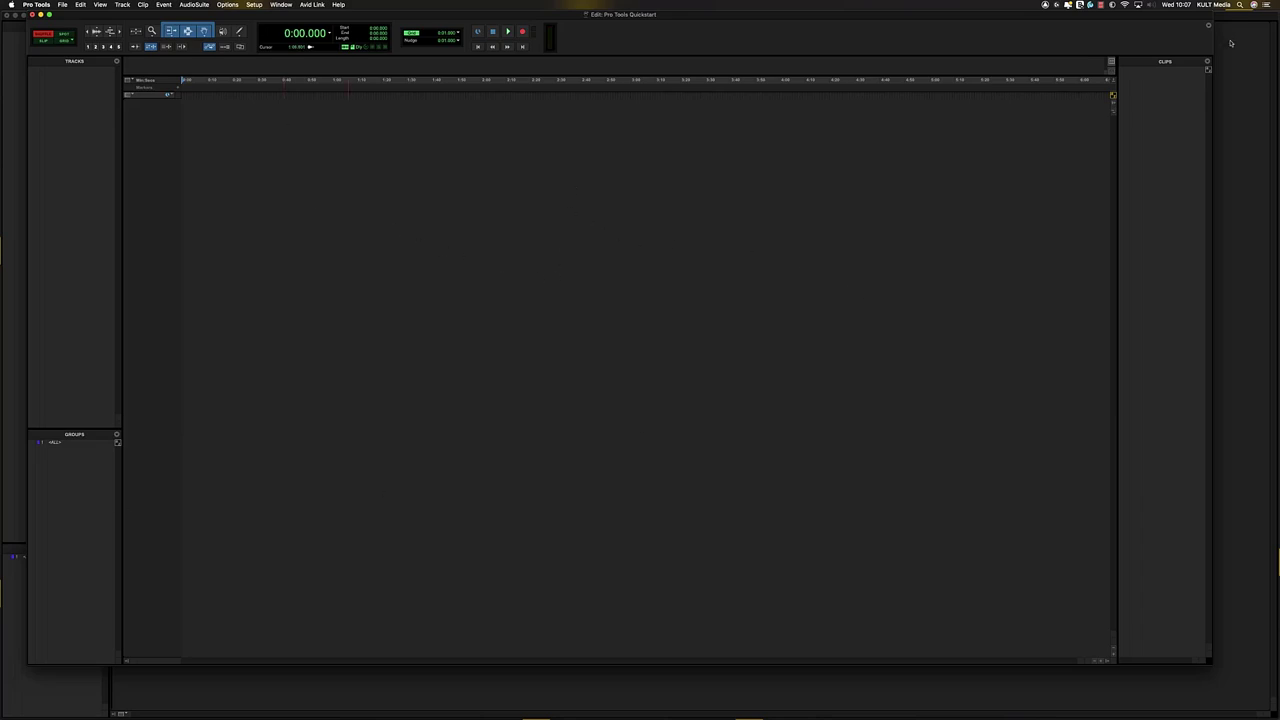
pyautogui.press('super+equal')
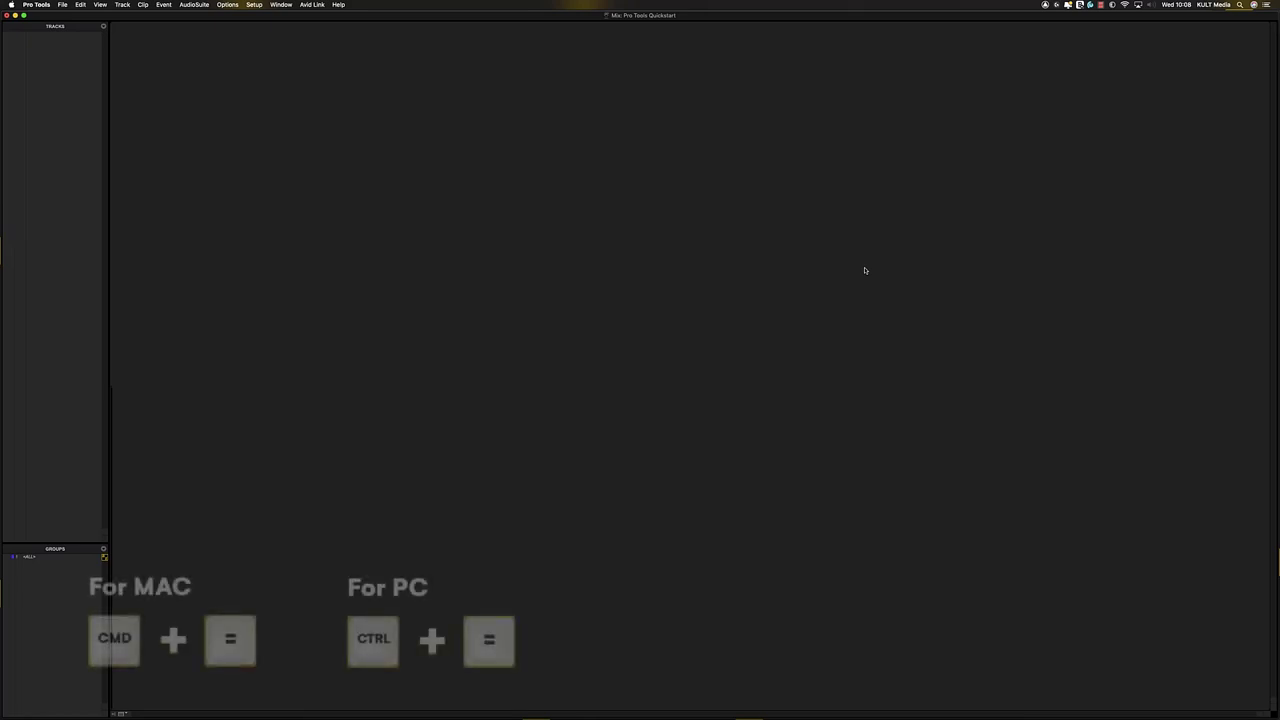
# - Toggle between the Mix and Edit windows with Cmd+=, ending on the Edit window
pyautogui.press('super+equal')
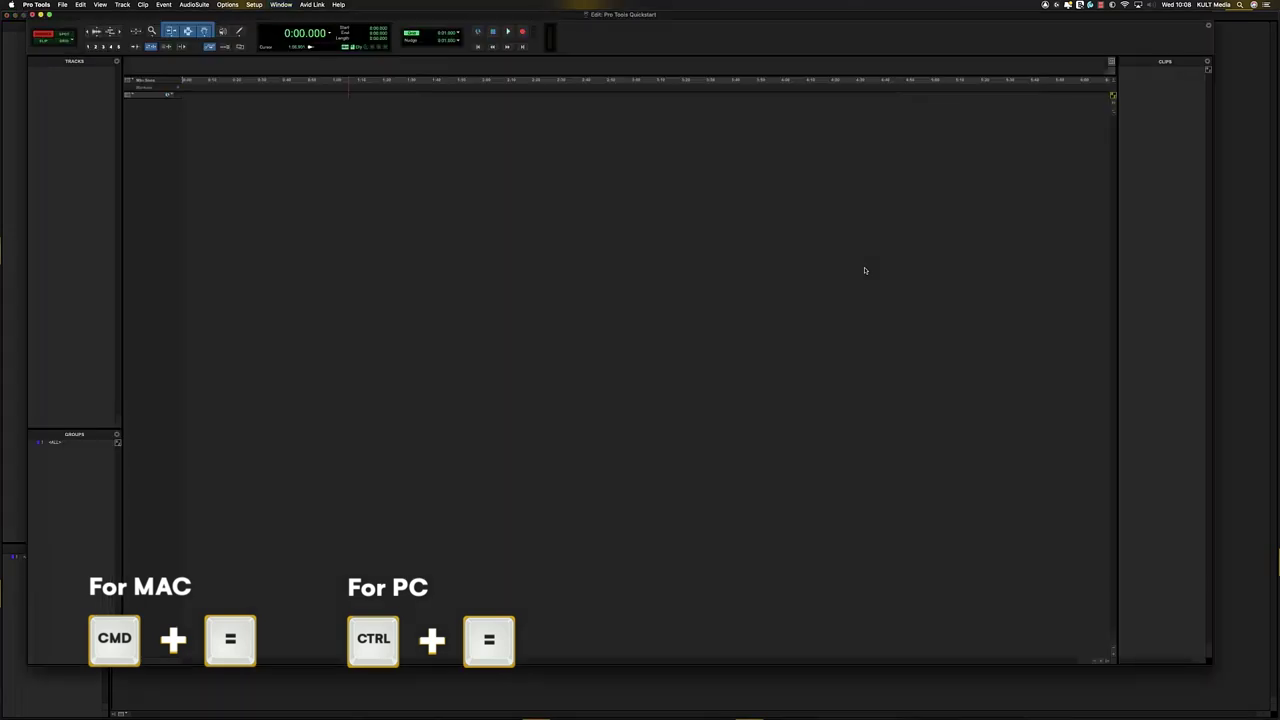
pyautogui.press('super+equal')
pyautogui.press('super+equal')
pyautogui.press('super+equal')
pyautogui.press('super+equal')
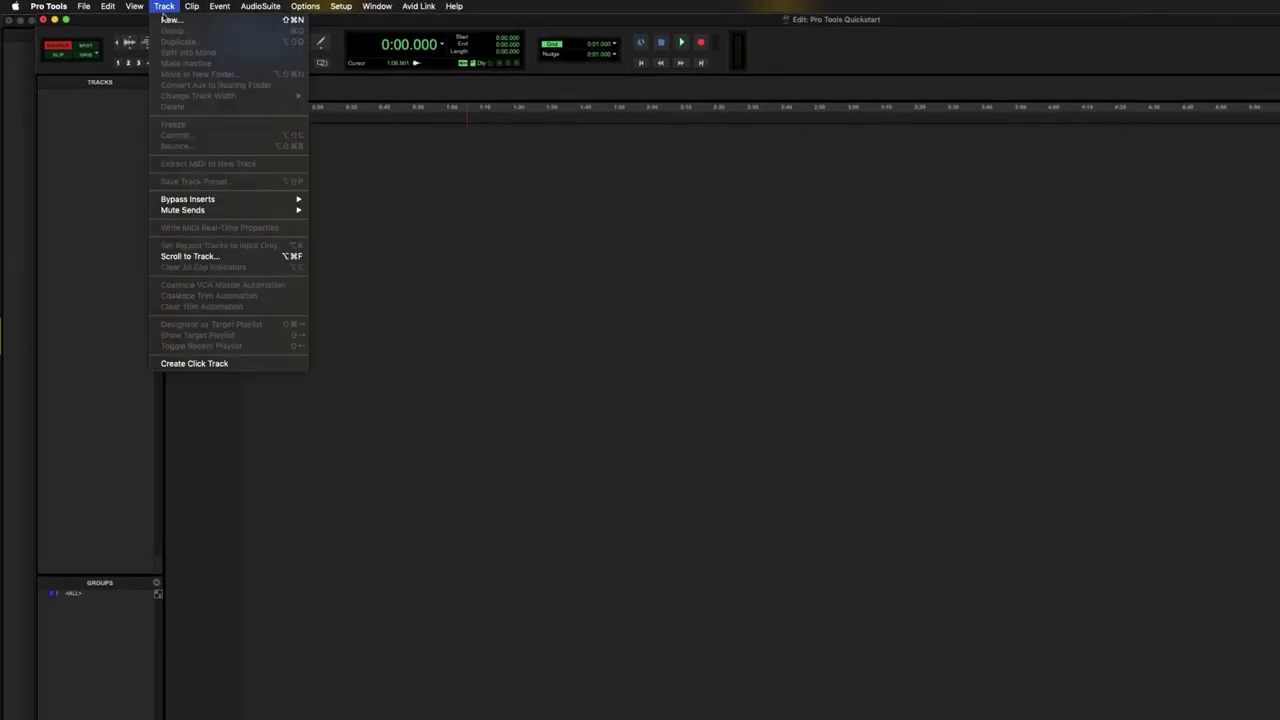
# - Open New Tracks from the Track menu, cancel it, reopen it with Cmd+Shift+N, and clear the track count
pyautogui.click(172, 20)
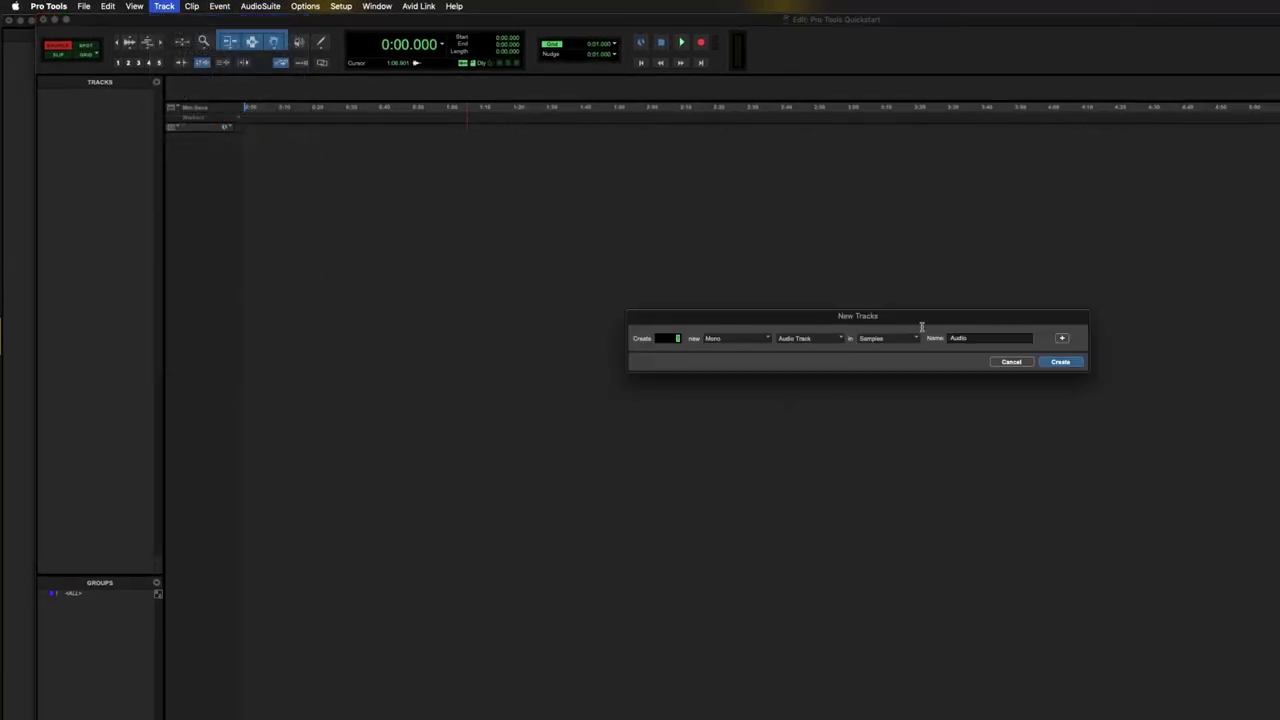
pyautogui.click(1013, 362)
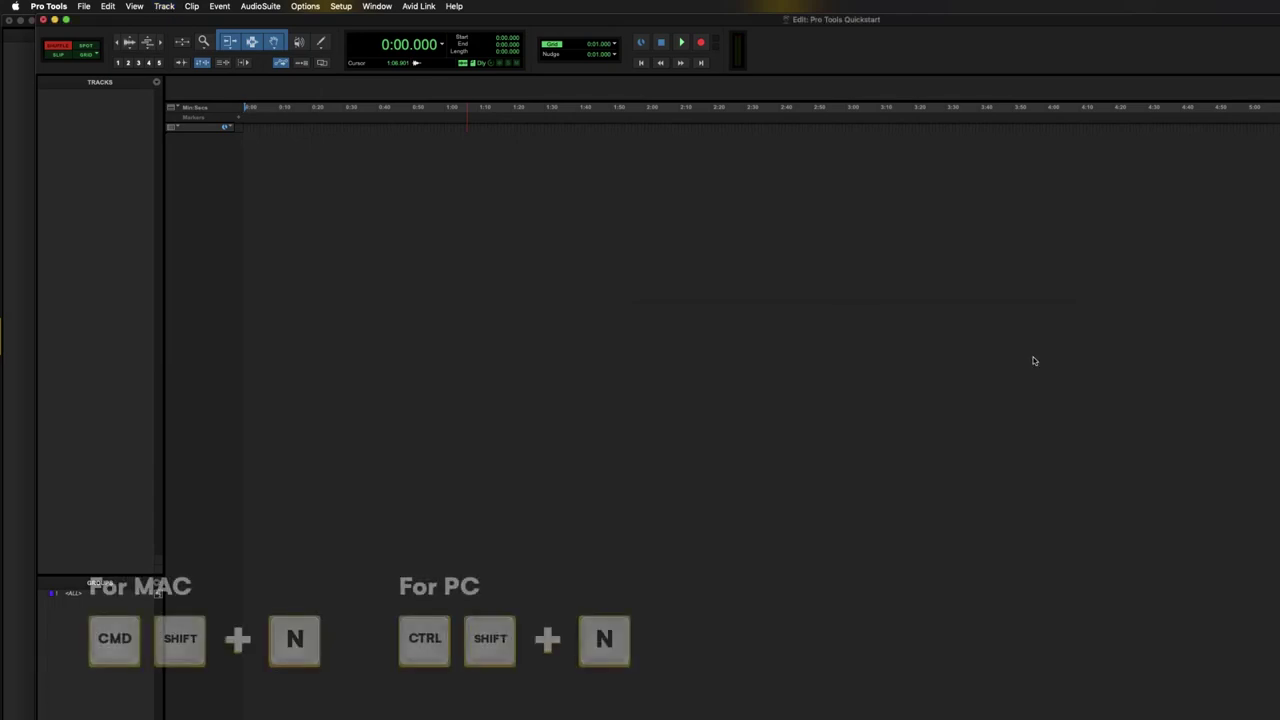
pyautogui.press('super+shift+n')
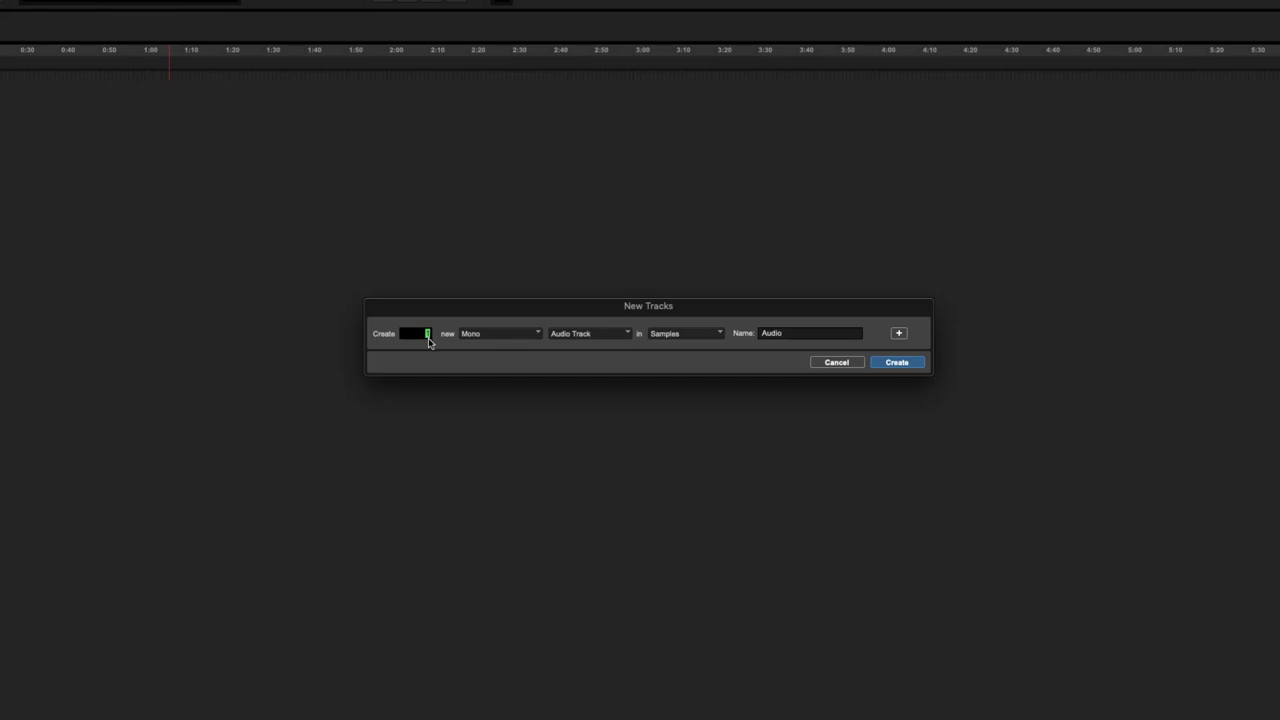
pyautogui.write('1000')
pyautogui.press('BackSpace')
# - Cycle the channel format through Stereo and LCR, settling back on Mono
pyautogui.press('super+Right')
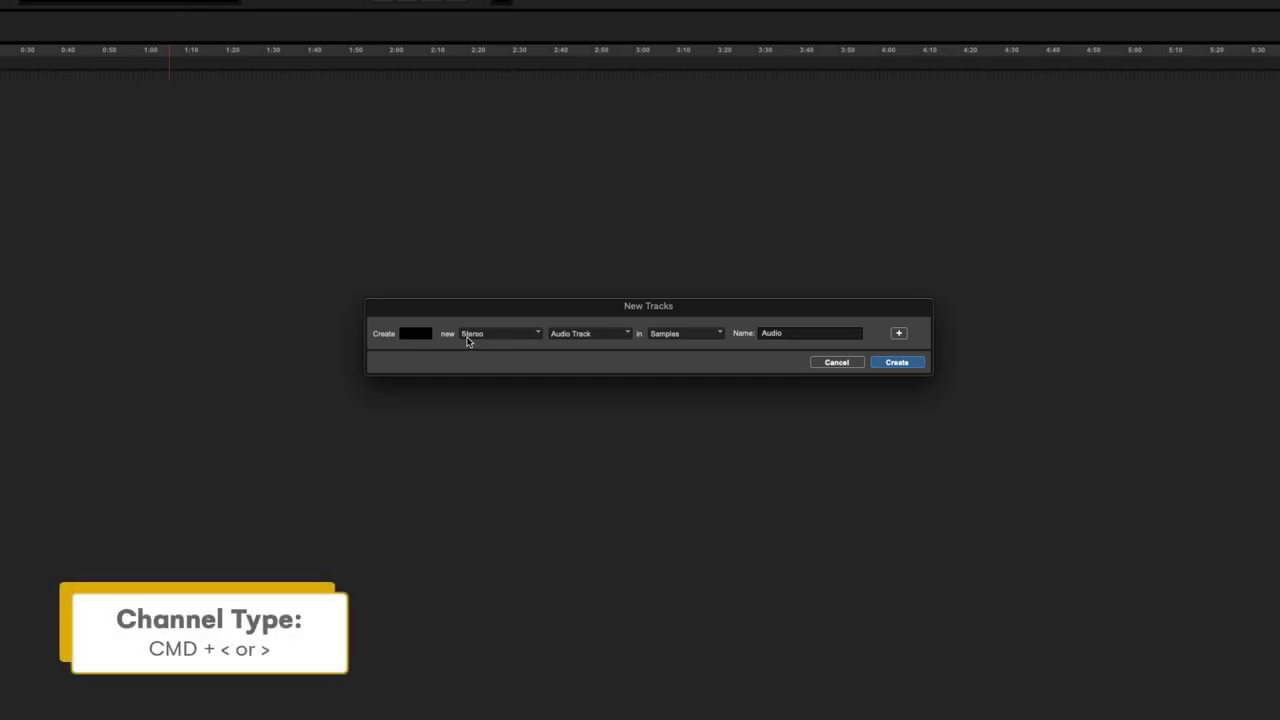
pyautogui.press('super+Right')
pyautogui.press('super+Left')
pyautogui.press('super+Right')
pyautogui.press('super+Left')
pyautogui.press('super+Left')
pyautogui.press('super+Right')
pyautogui.press('super+Right')
pyautogui.press('super+Right')
pyautogui.press('super+Right')
pyautogui.press('super+Right')
pyautogui.press('super+Left')
pyautogui.press('super+Left')
pyautogui.press('super+Left')
pyautogui.press('super+Left')
pyautogui.press('super+Left')
pyautogui.press('super+Left')
pyautogui.press('super+Left')
pyautogui.press('super+Right')
pyautogui.press('super+Right')
pyautogui.press('super+Right')
pyautogui.press('super+Right')
pyautogui.press('super+Left')
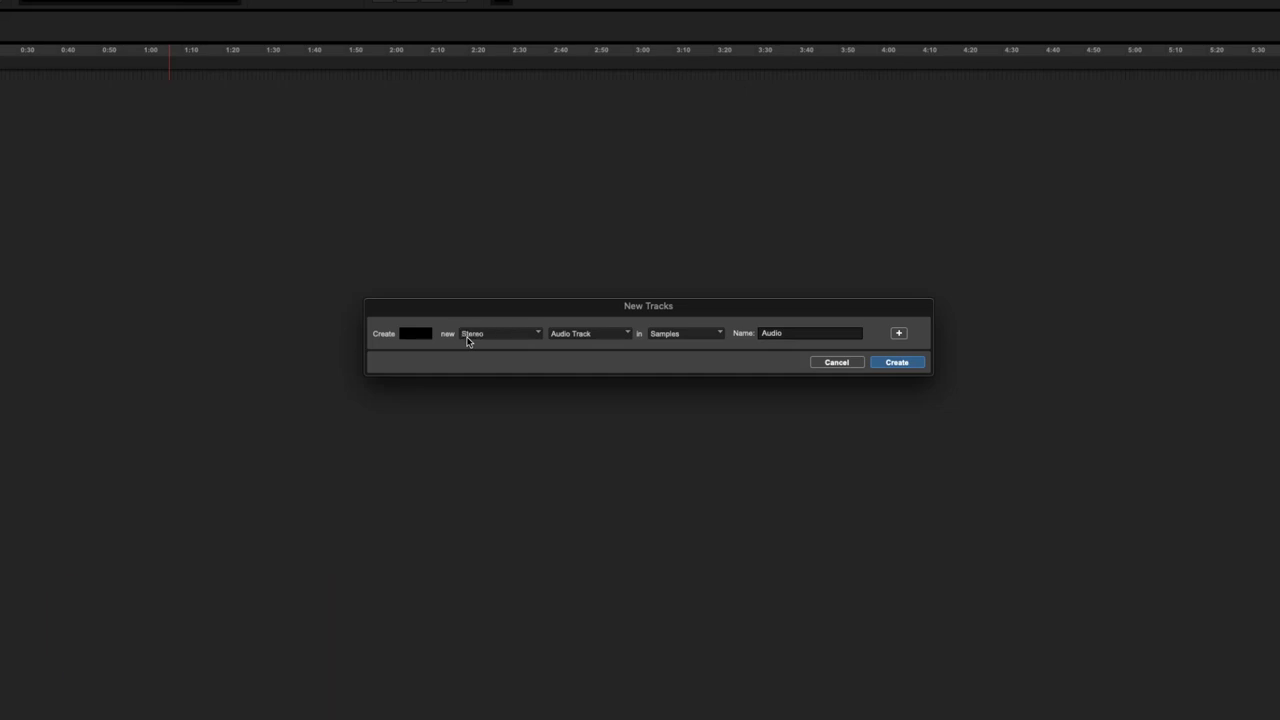
pyautogui.press('super+Left')
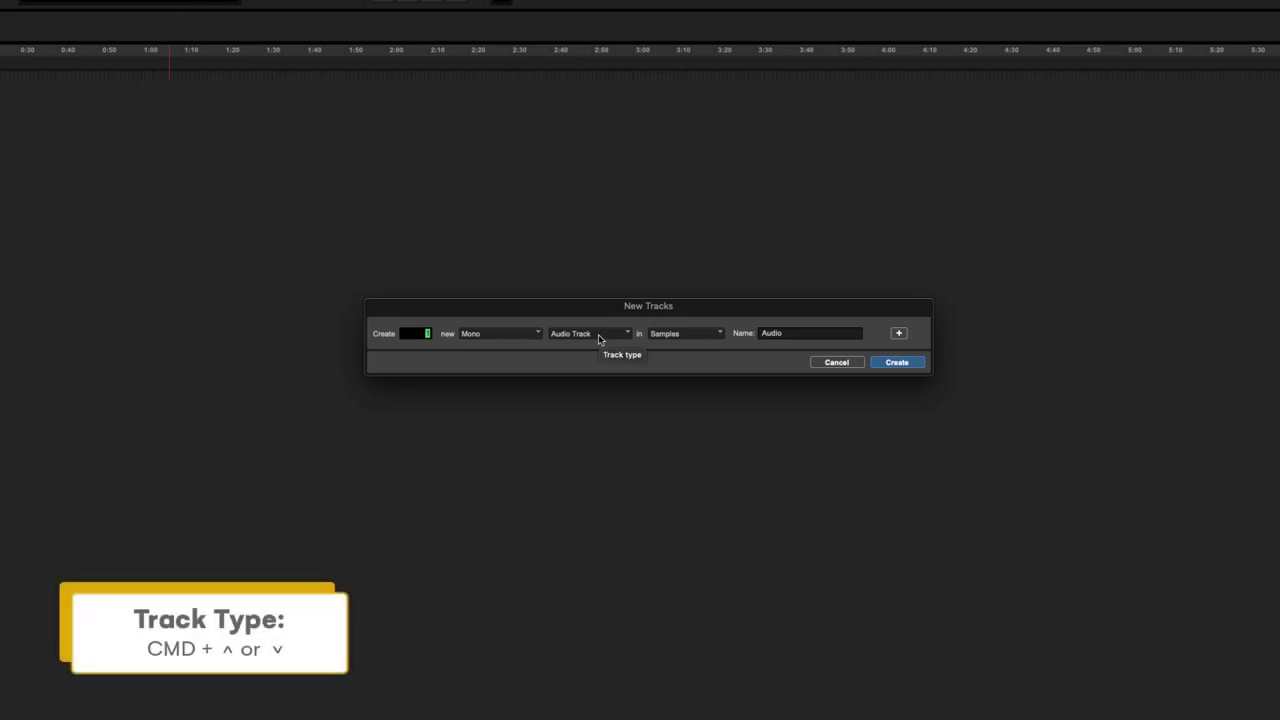
# - Step the track type through Audio Track and Aux Input, ending on a Basic Folder track
pyautogui.press('super+Down')
pyautogui.press('super+Up')
pyautogui.press('super+Down')
pyautogui.press('super+Up')
pyautogui.press('super+Down')
pyautogui.press('super+Down')
pyautogui.press('super+Up')
pyautogui.press('super+Up')
pyautogui.press('super+Up')
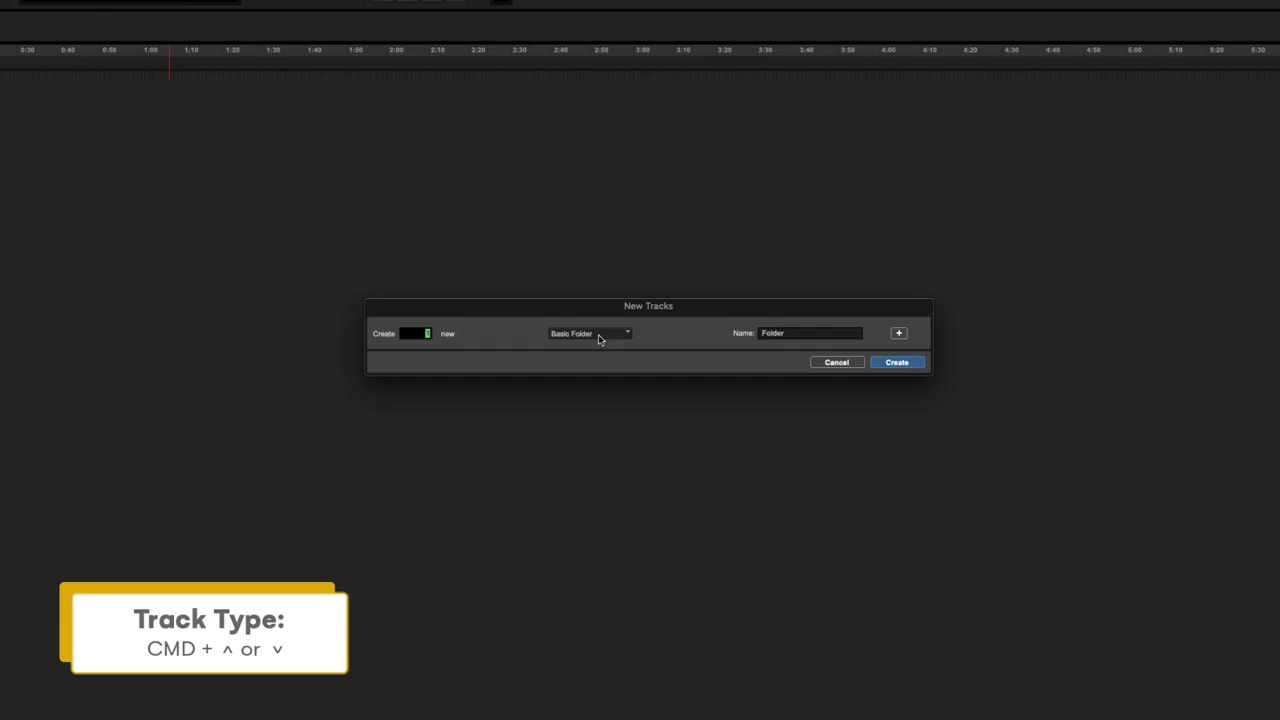
pyautogui.press('super+Down')
pyautogui.click(598, 336)
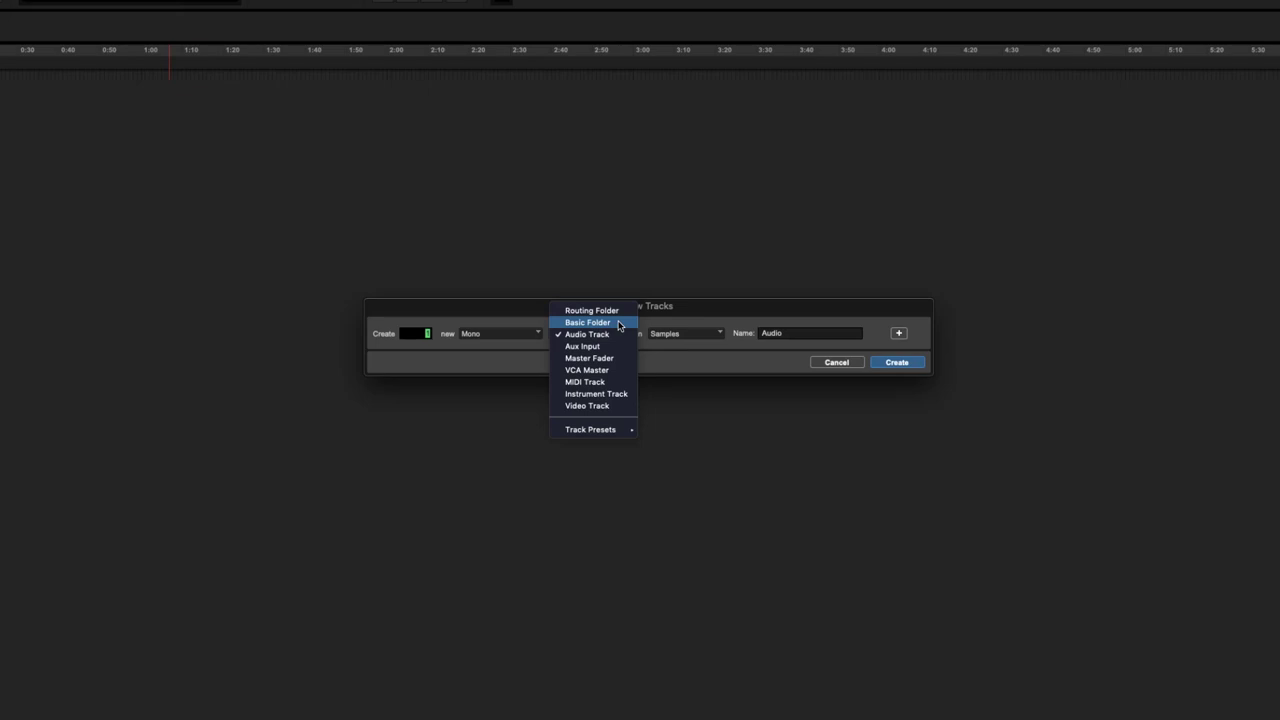
pyautogui.moveTo(607, 430)
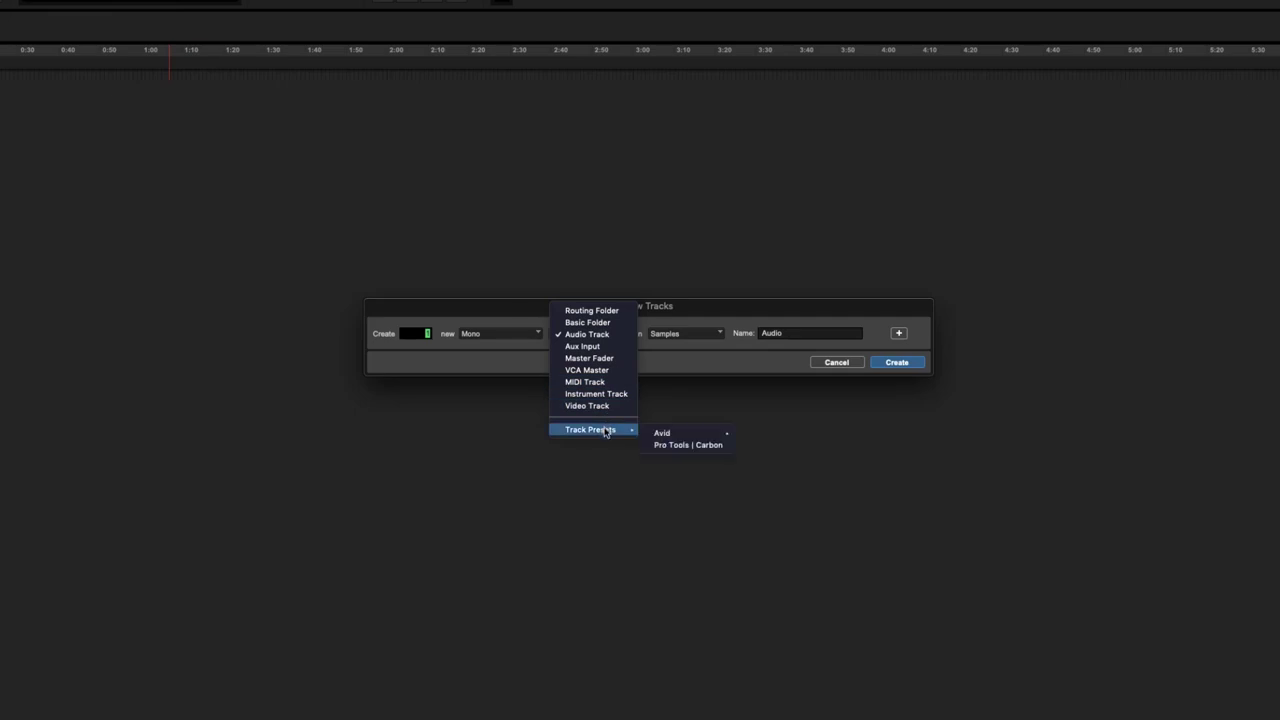
pyautogui.moveTo(670, 437)
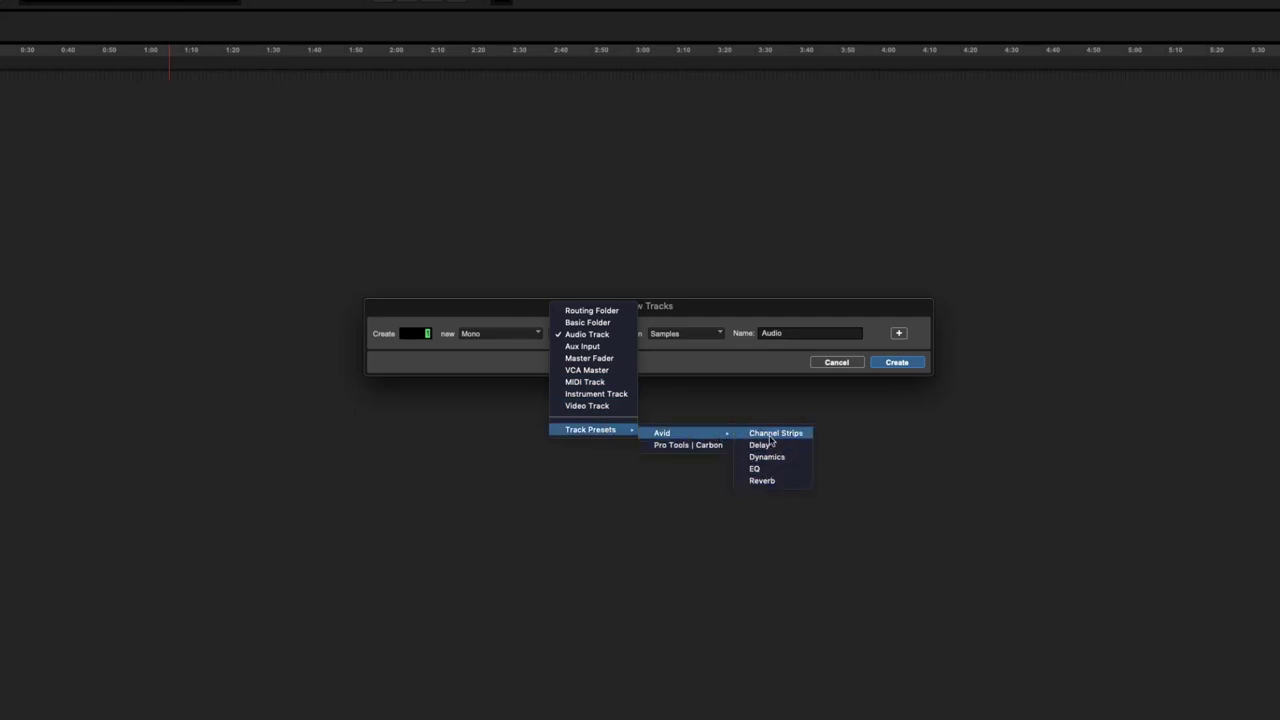
# - Set the first row to a mono Audio Track named SFX and add a second row named DX
pyautogui.click(594, 335)
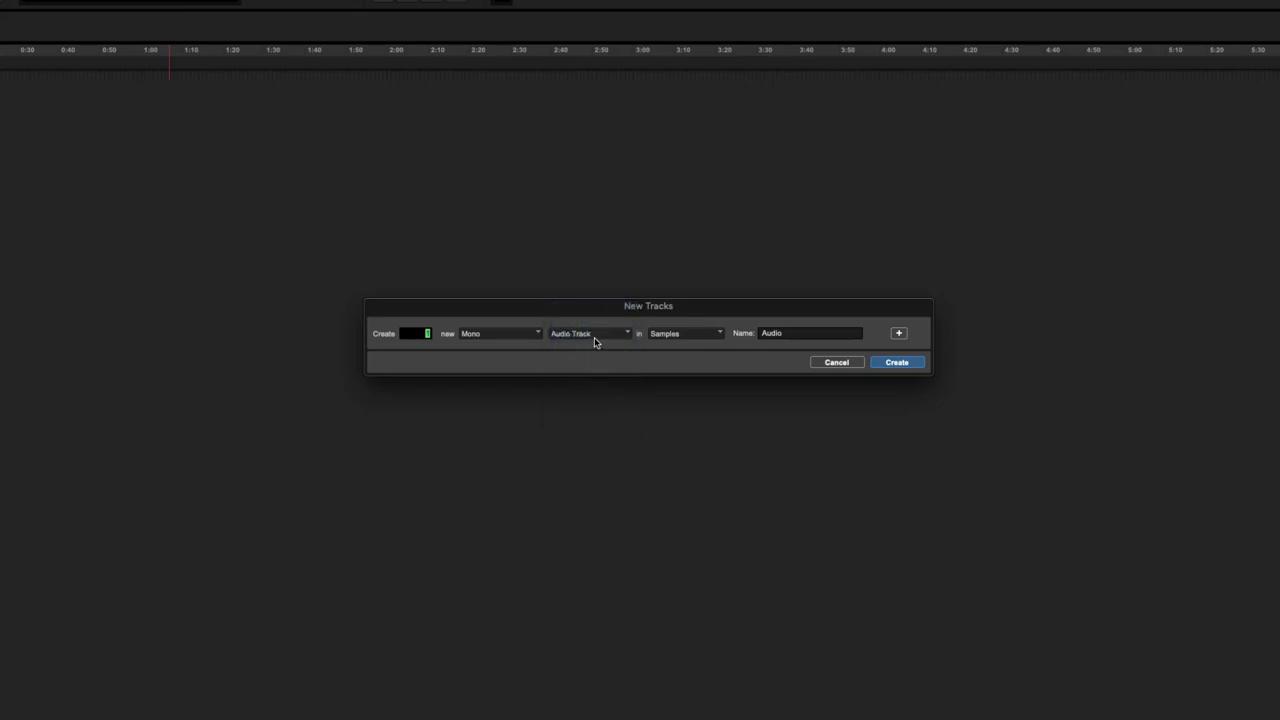
pyautogui.doubleClick(807, 335)
pyautogui.write('SFX')
pyautogui.press('super+shift+plus')
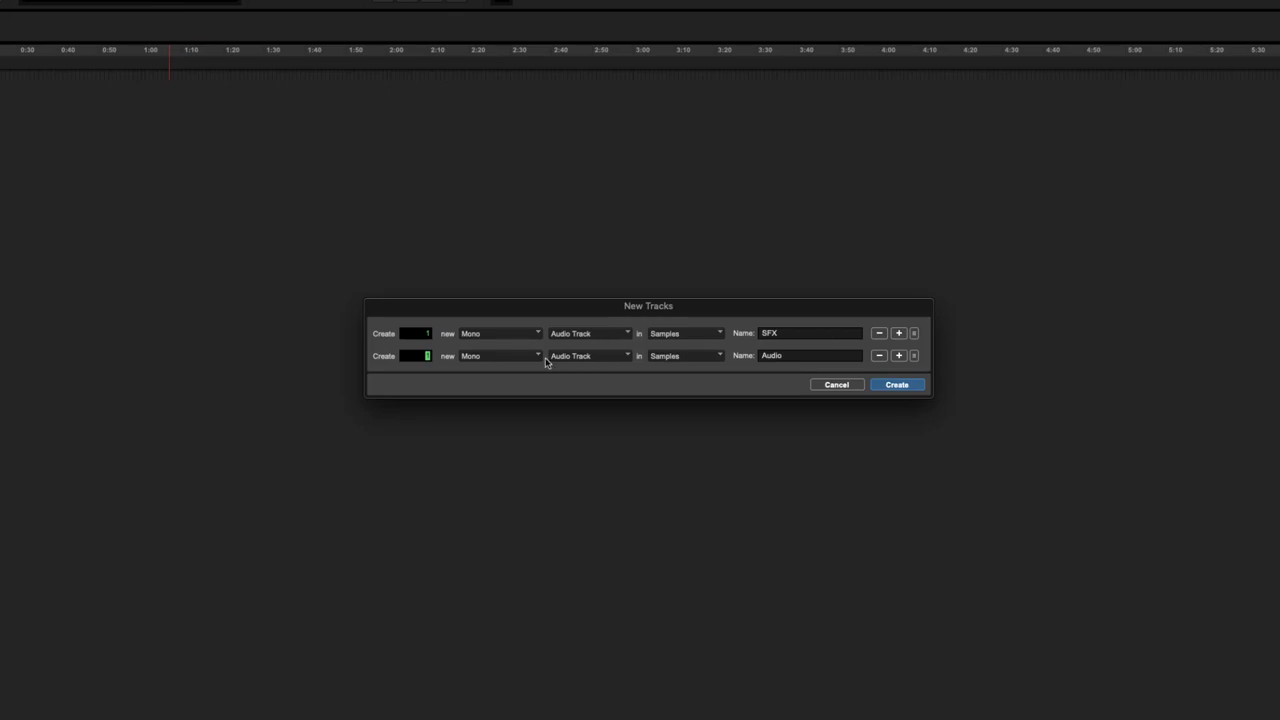
pyautogui.doubleClick(802, 355)
pyautogui.write('DX')
pyautogui.press('super+shift+plus')
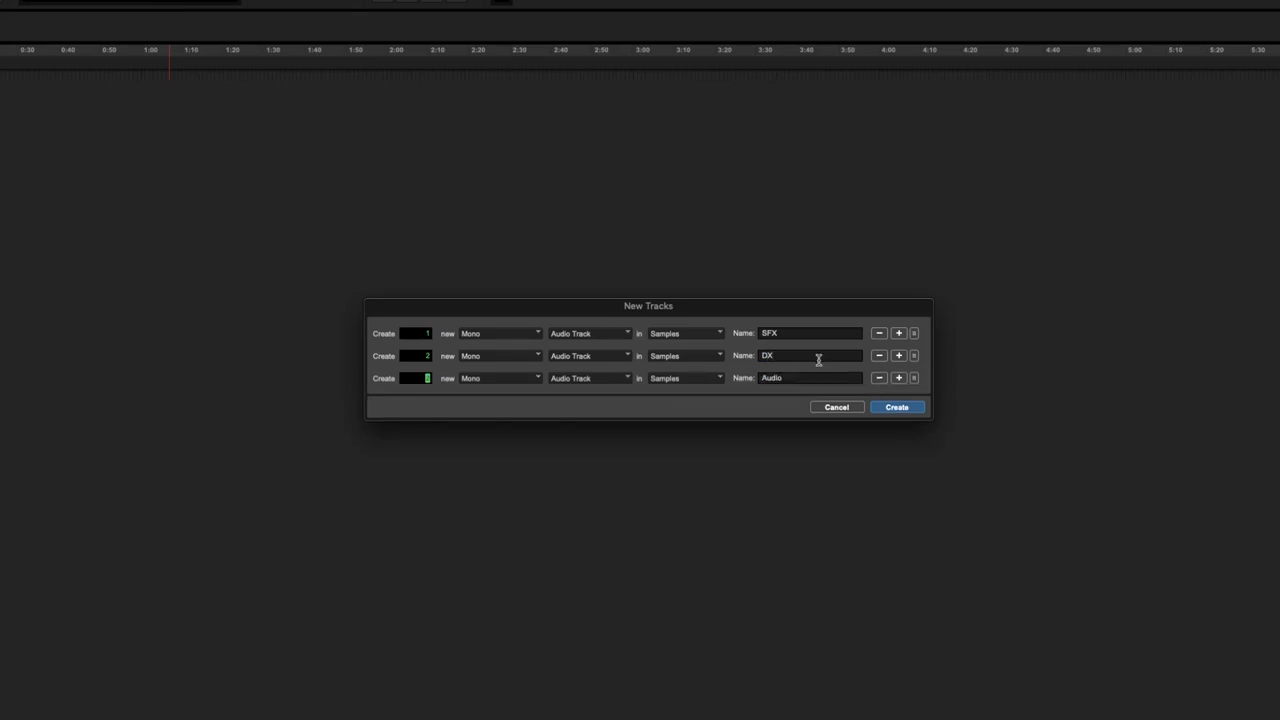
# - Make the third row stereo tracks named MX and add a fourth row of Aux Inputs
pyautogui.press('super+Right')
pyautogui.press('Tab')
pyautogui.press('Tab')
pyautogui.press('Tab')
pyautogui.press('Tab')
pyautogui.press('Tab')
pyautogui.press('Tab')
pyautogui.press('Tab')
pyautogui.press('Tab')
pyautogui.press('Tab')
pyautogui.press('Tab')
pyautogui.press('Tab')
pyautogui.press('Tab')
pyautogui.press('Tab')
pyautogui.write('MX')
pyautogui.press('super+shift+plus')
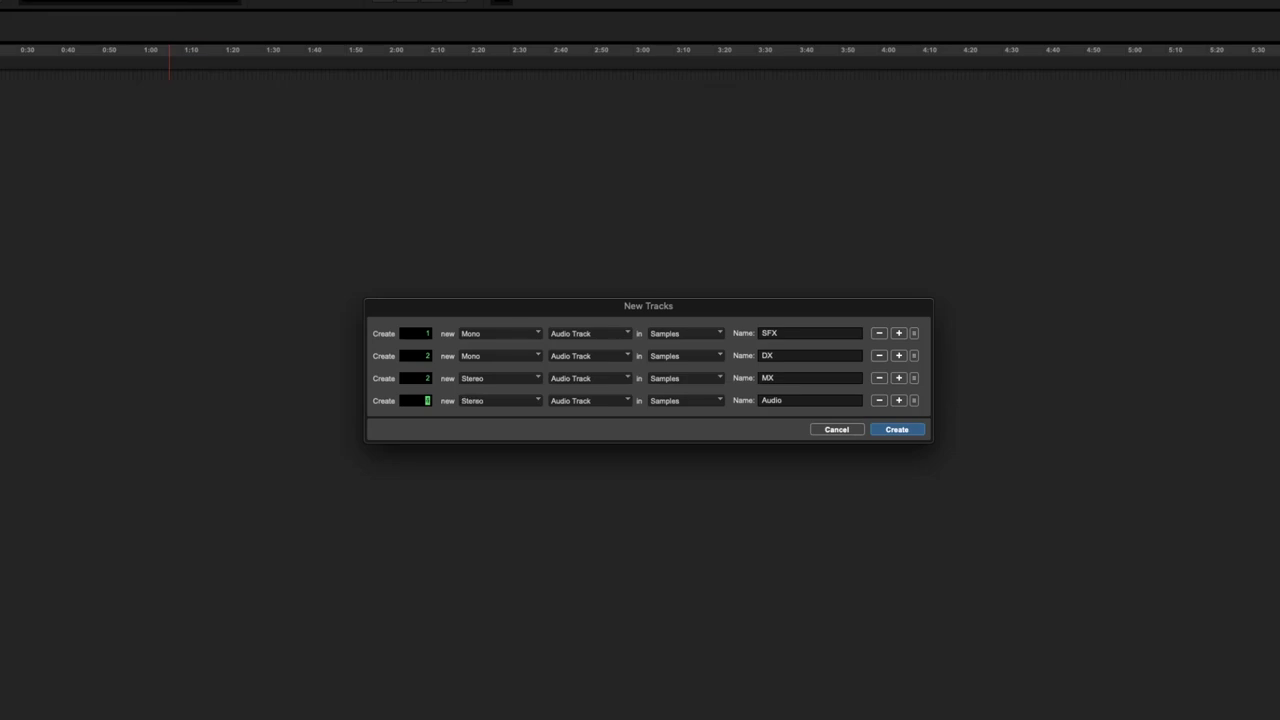
pyautogui.press('super+Down')
# - Add a stereo Aux Input row named FX RET and a stereo Master Fader row
pyautogui.press('super+shift+plus')
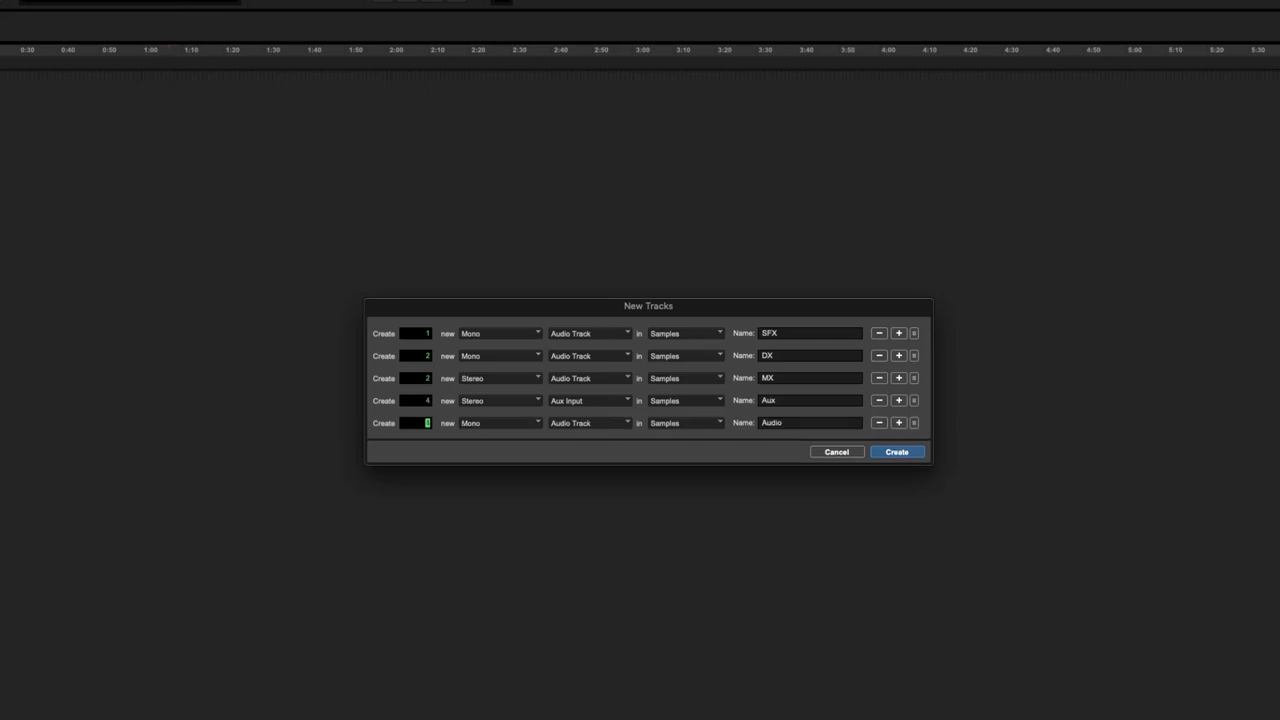
pyautogui.press('super+Right')
pyautogui.press('super+Down')
pyautogui.press('Tab')
pyautogui.write('FX RET')
pyautogui.press('super+plus')
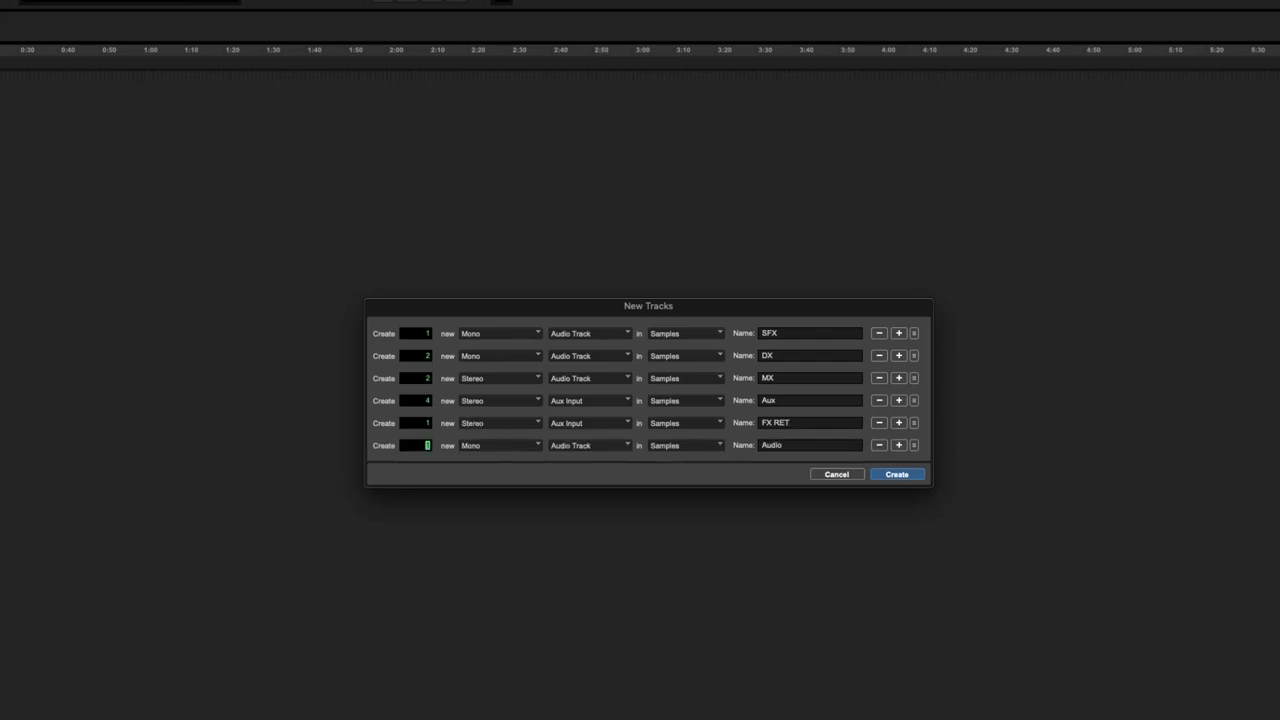
pyautogui.press('super+Right')
pyautogui.press('super+Down')
pyautogui.press('super+Down')
pyautogui.press('Return')
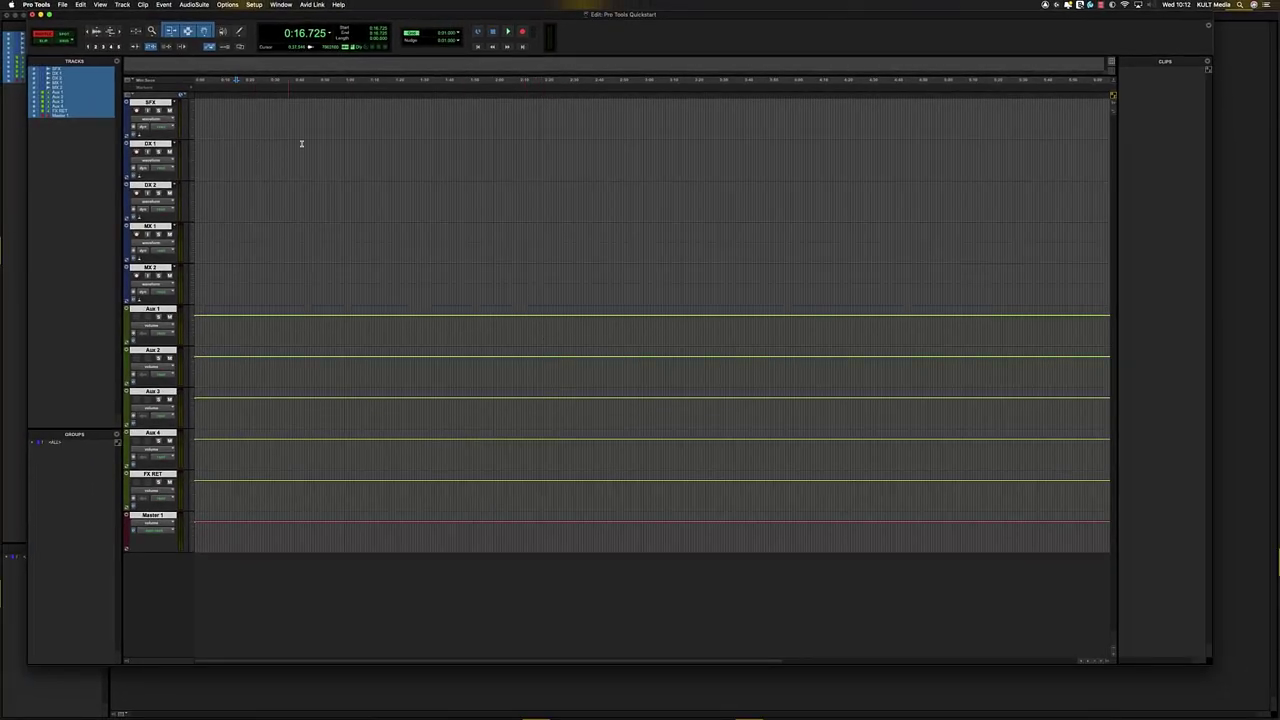
# - Drag time-range selections across the new audio tracks and the aux tracks in the timeline
pyautogui.click(309, 150)
pyautogui.moveTo(309, 117); pyautogui.dragTo(453, 289)
pyautogui.moveTo(306, 189); pyautogui.dragTo(553, 276)
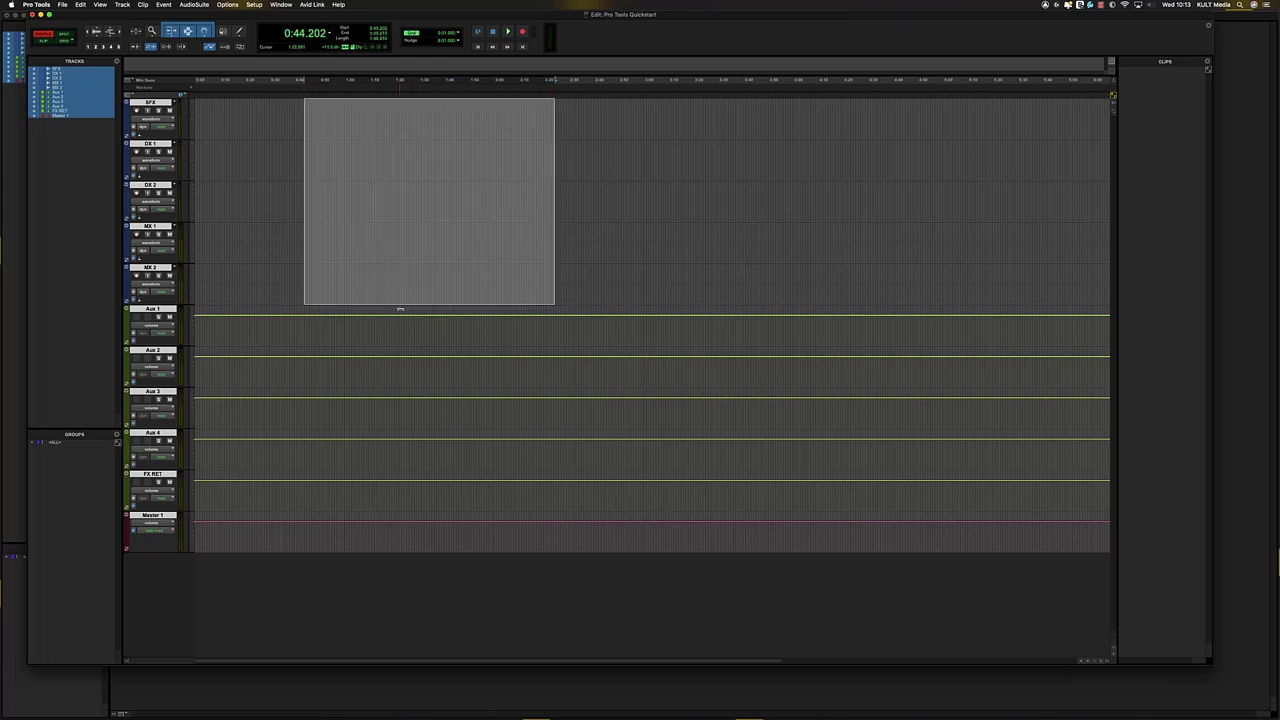
pyautogui.moveTo(396, 329); pyautogui.dragTo(631, 556)
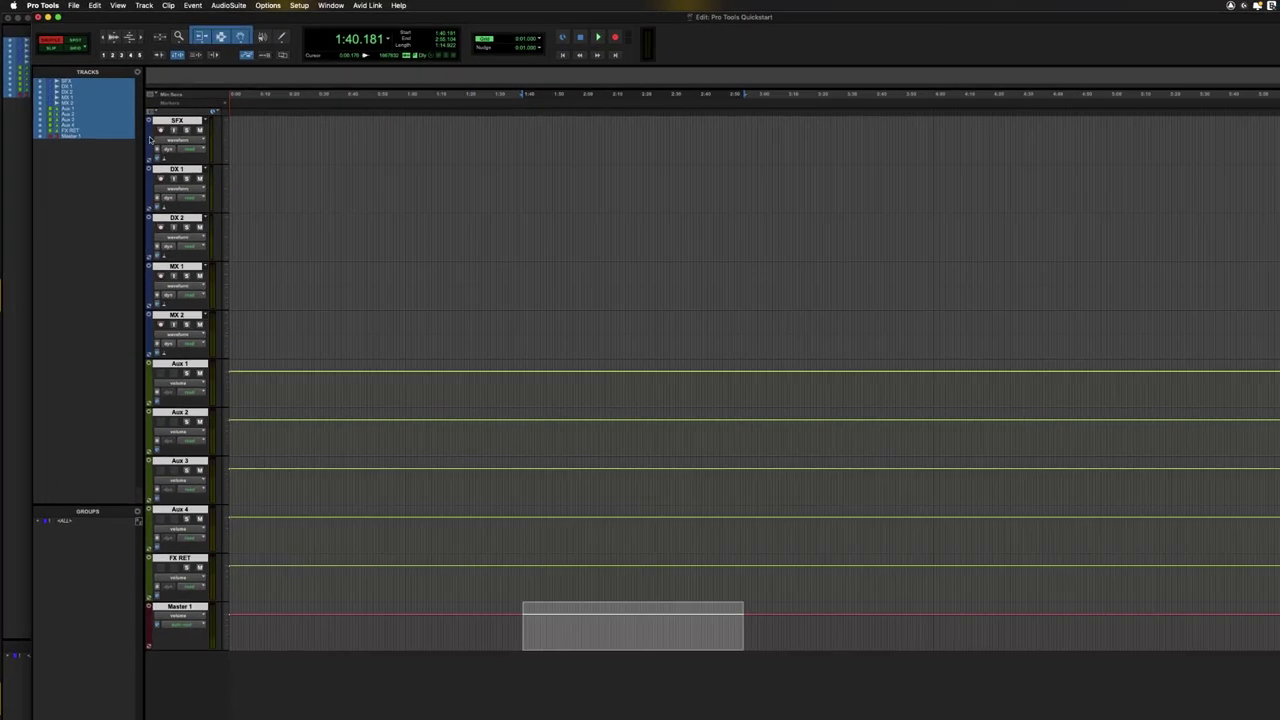
pyautogui.doubleClick(127, 120)
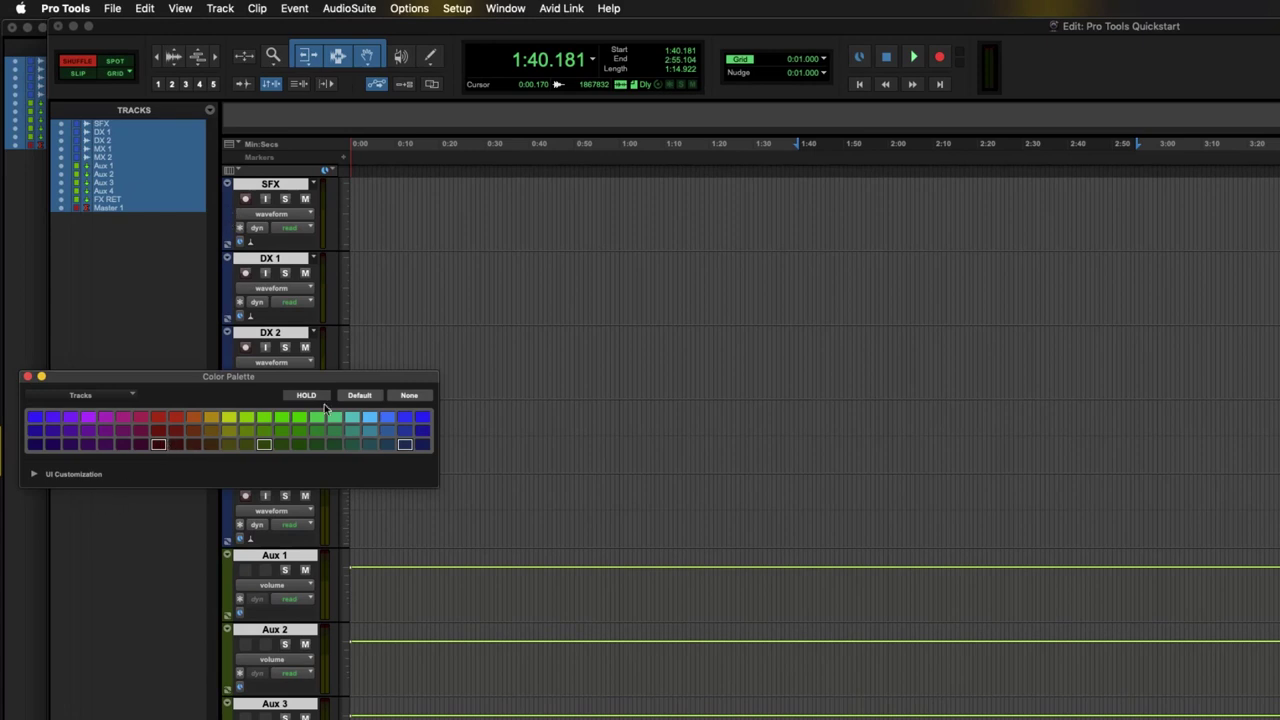
# - Keep the Color Palette targeting tracks and colour the SFX track yellow-green
pyautogui.click(115, 398)
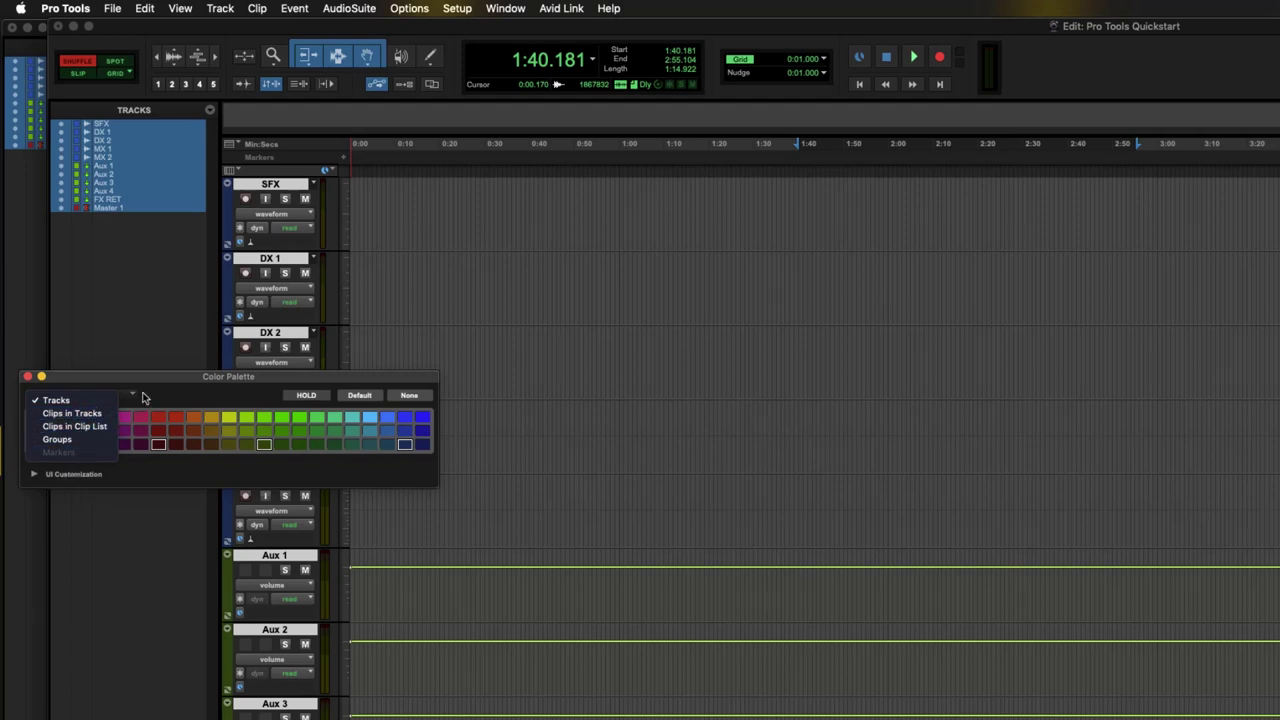
pyautogui.click(194, 395)
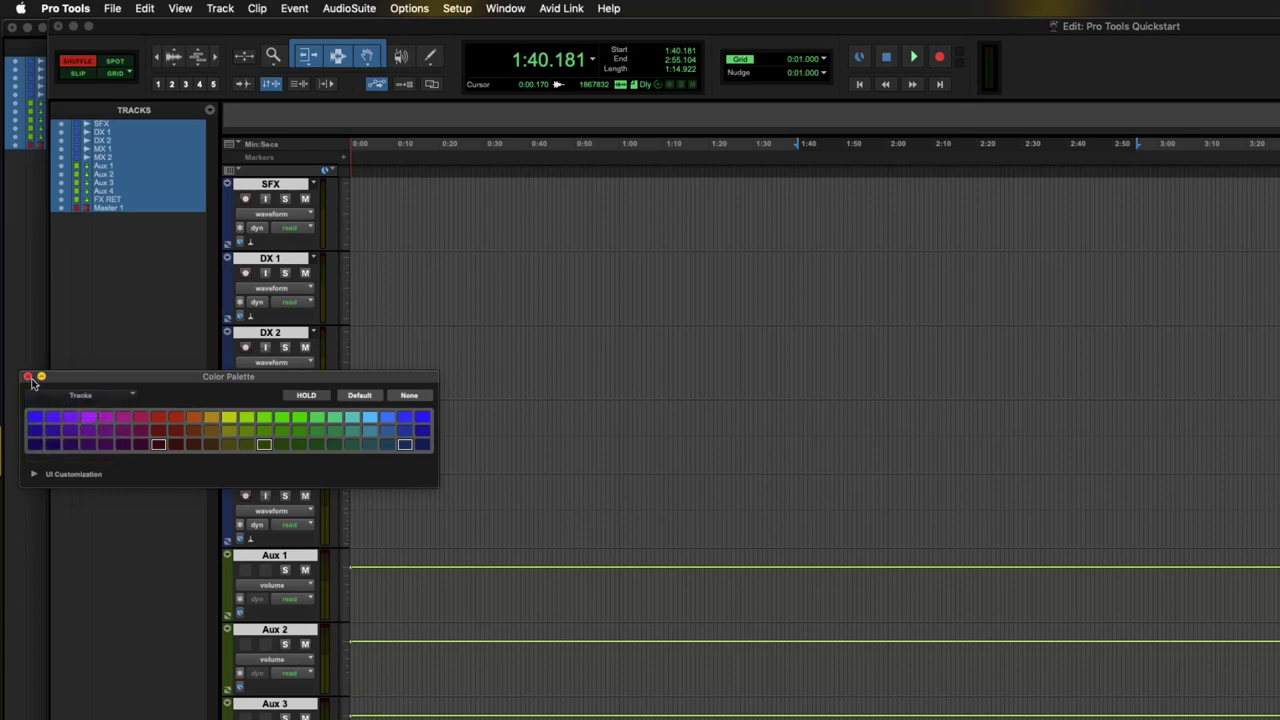
pyautogui.click(28, 378)
pyautogui.click(436, 338)
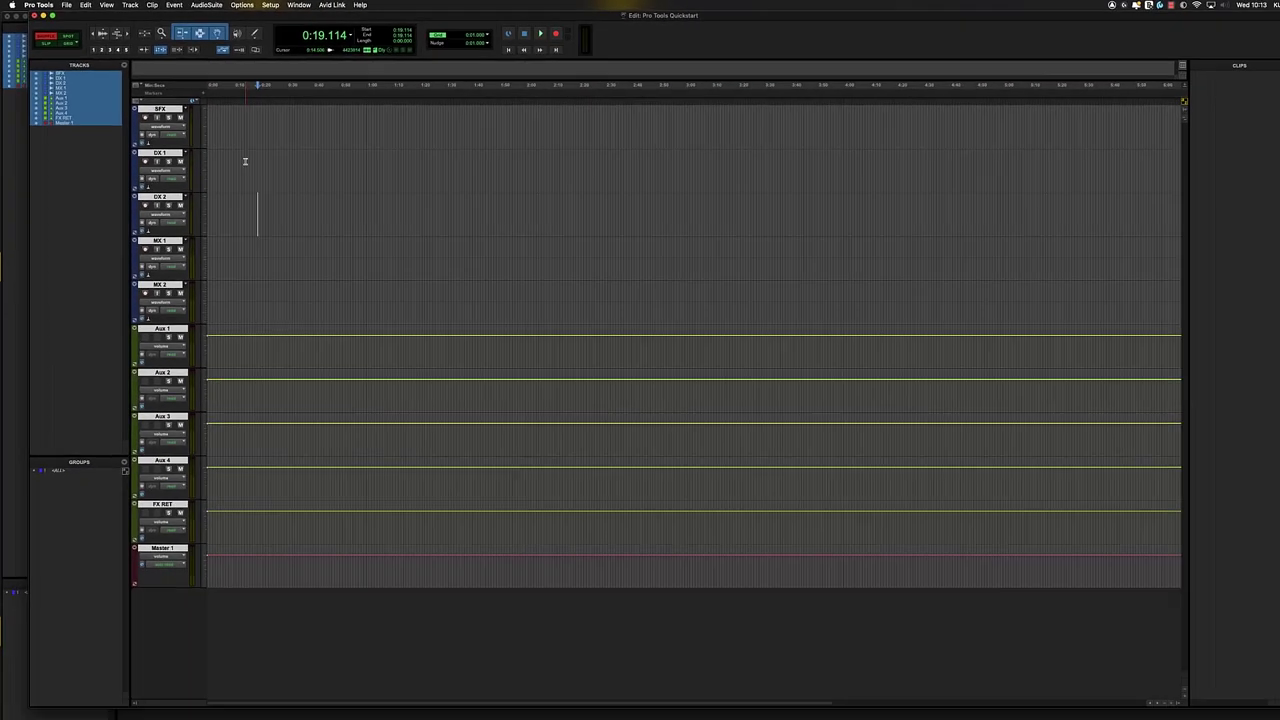
pyautogui.click(416, 283)
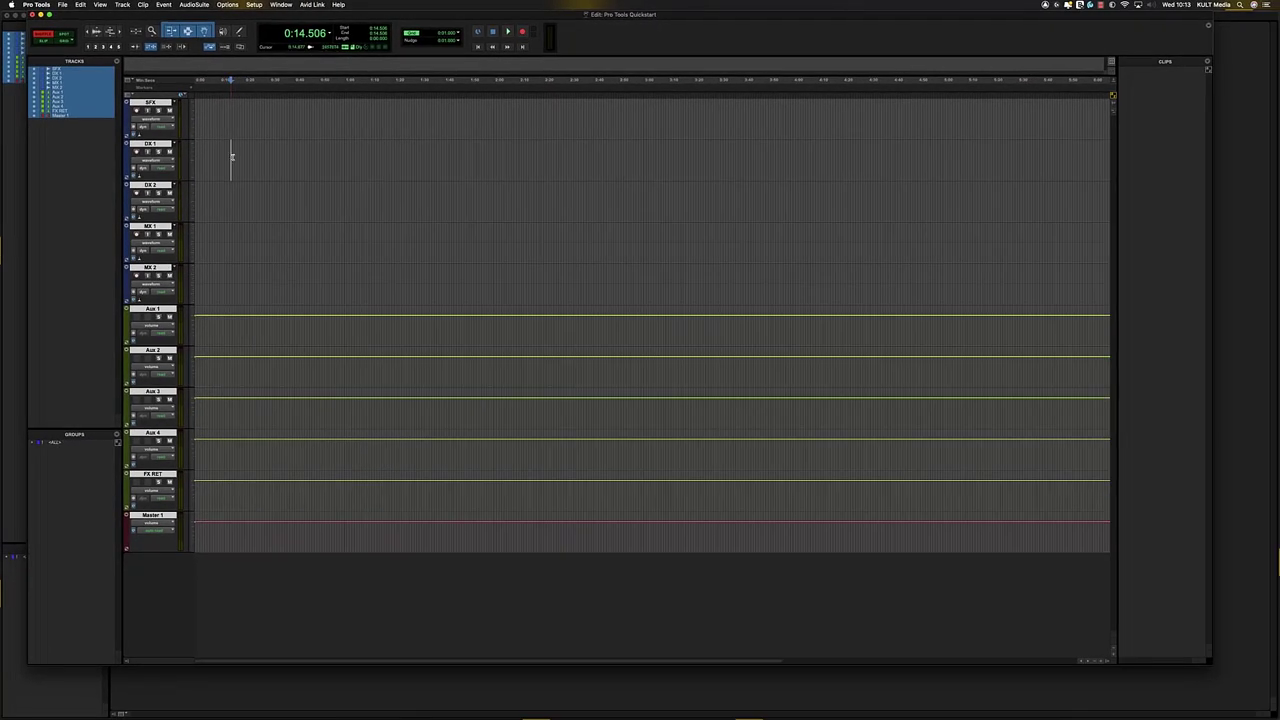
pyautogui.click(150, 102)
pyautogui.doubleClick(127, 117)
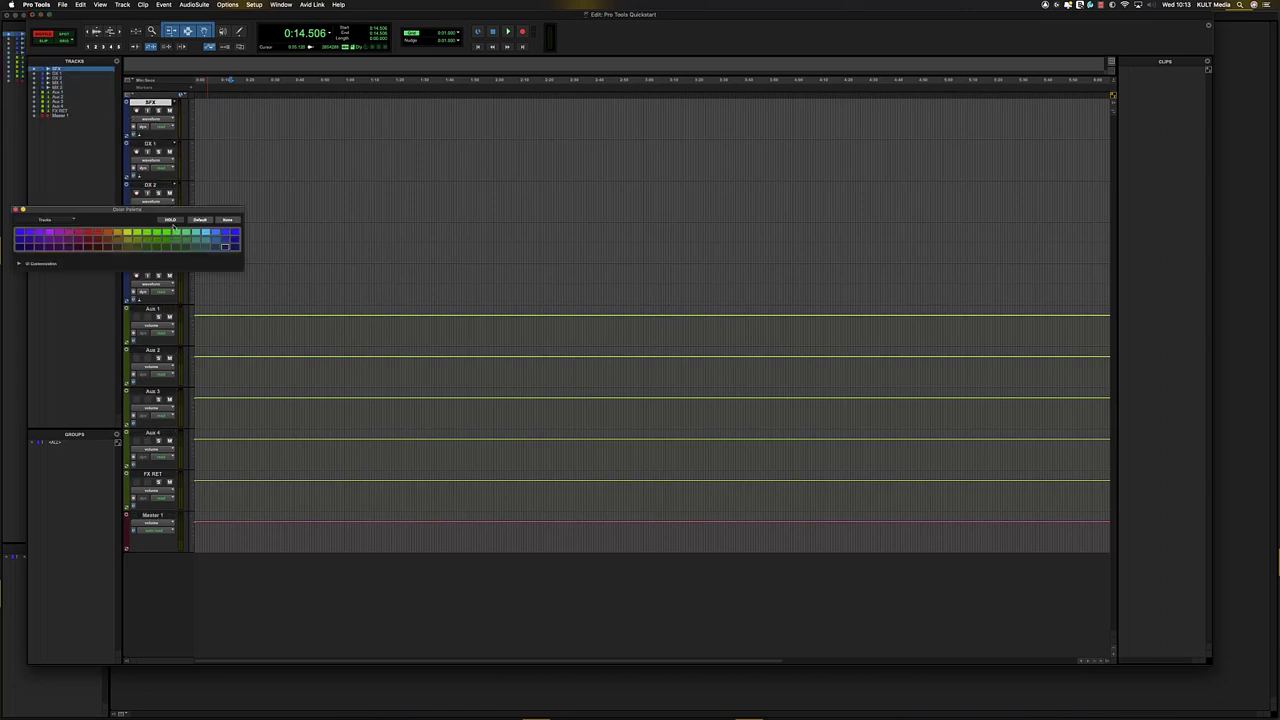
pyautogui.click(127, 234)
pyautogui.click(14, 210)
# - Select the MX 1 and MX 2 tracks together and colour them purple
pyautogui.click(129, 285)
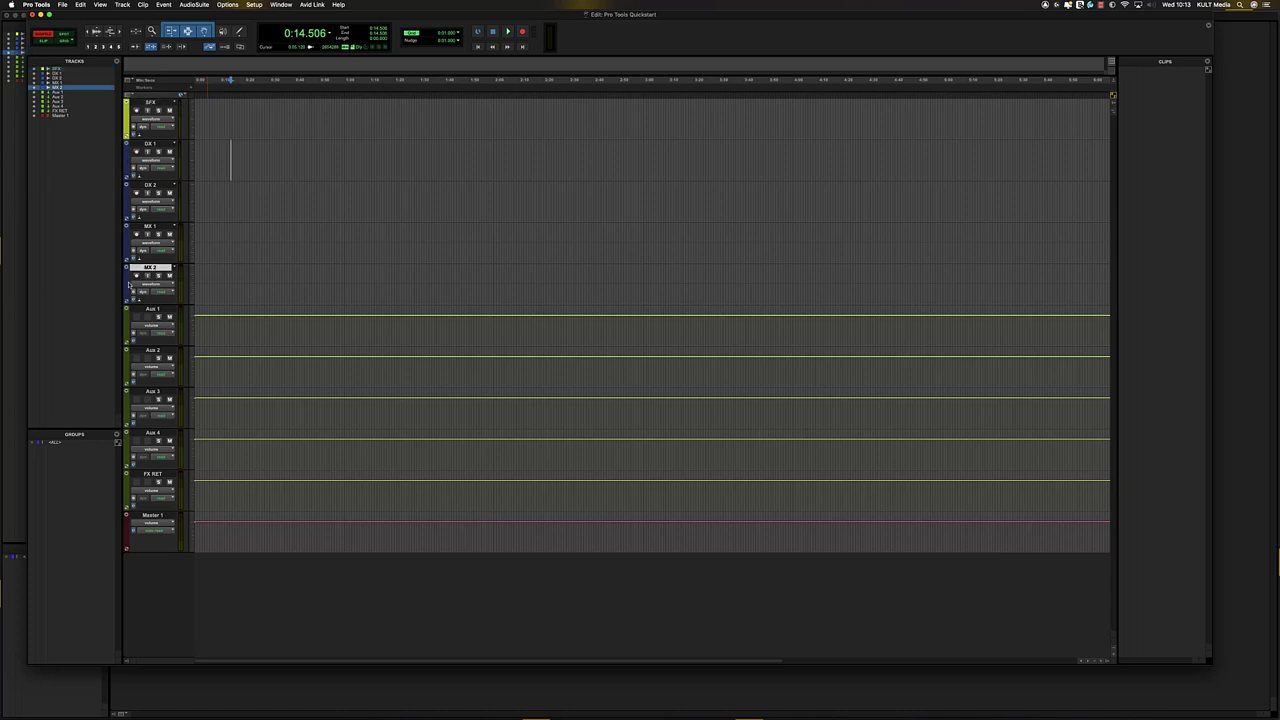
pyautogui.click(127, 245)
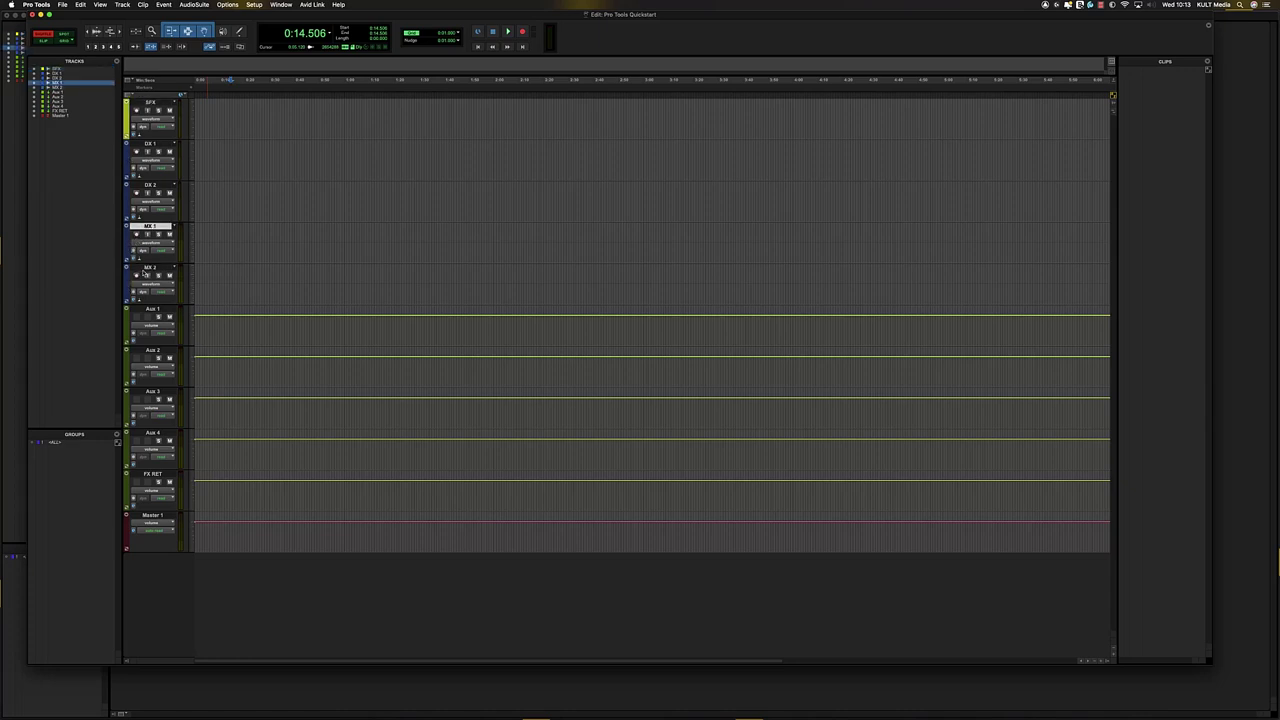
pyautogui.keyDown('shift'); pyautogui.click(128, 285); pyautogui.keyUp('shift')
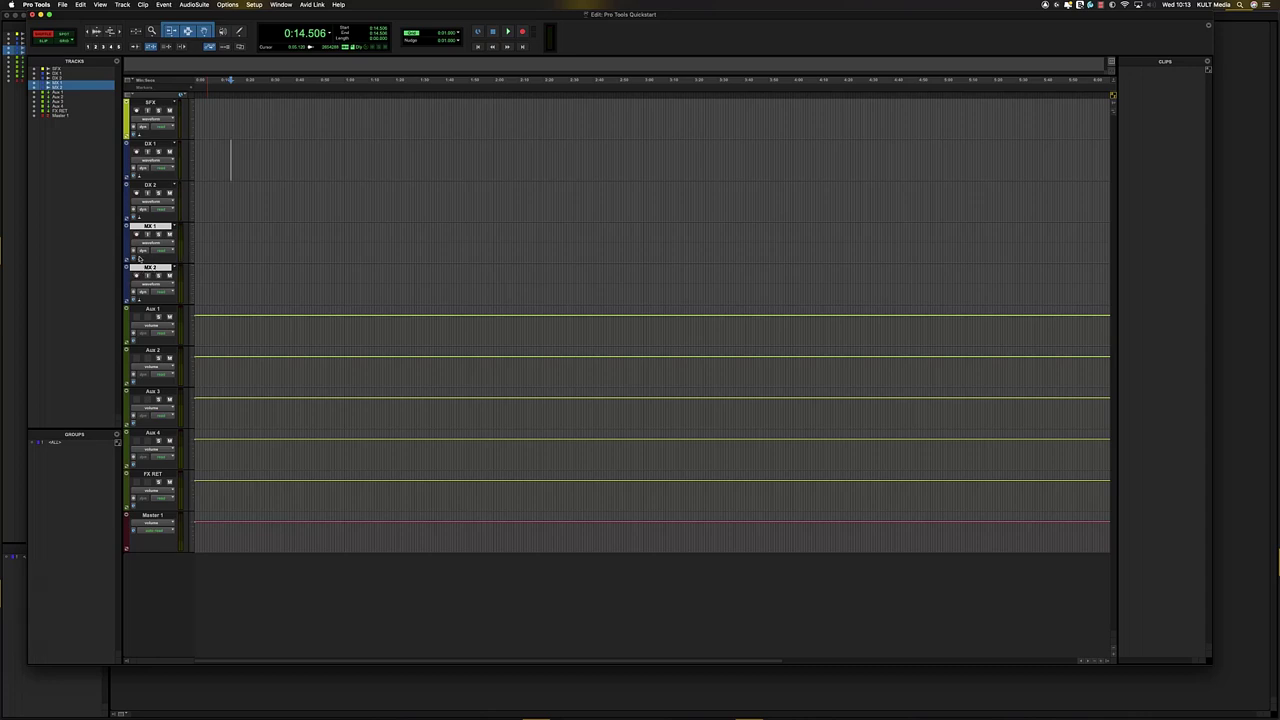
pyautogui.doubleClick(127, 285)
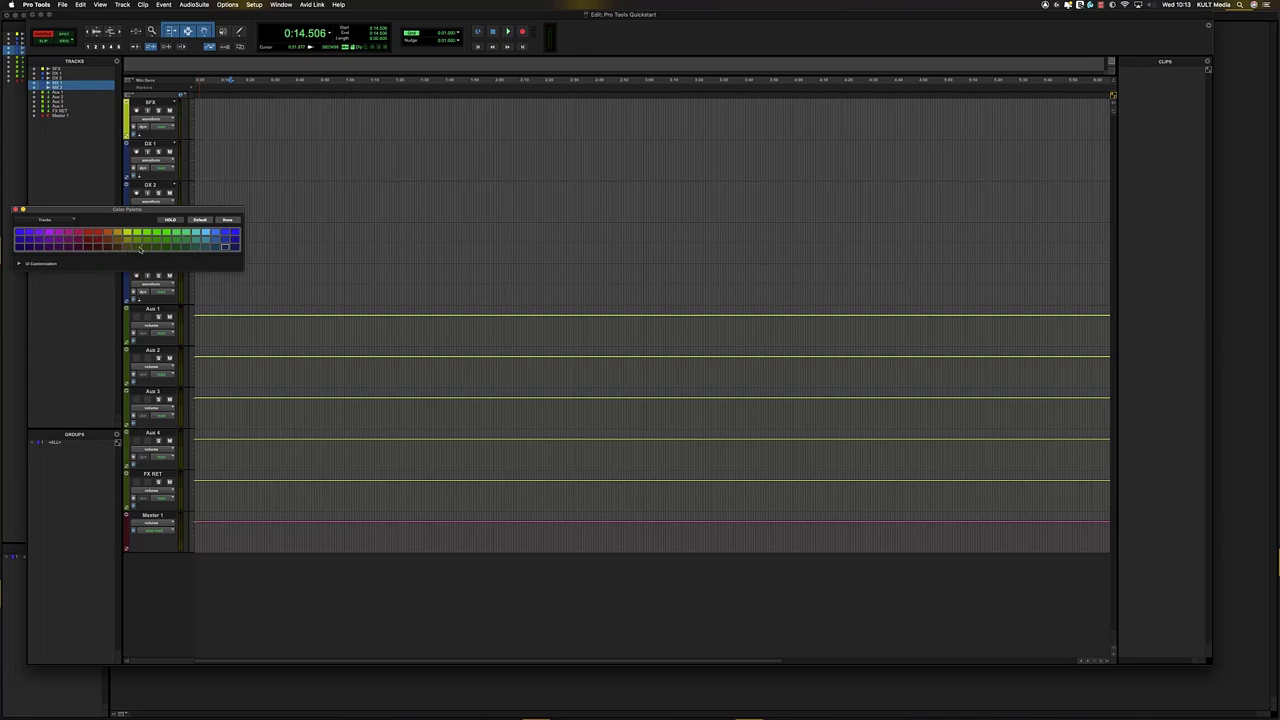
pyautogui.click(49, 233)
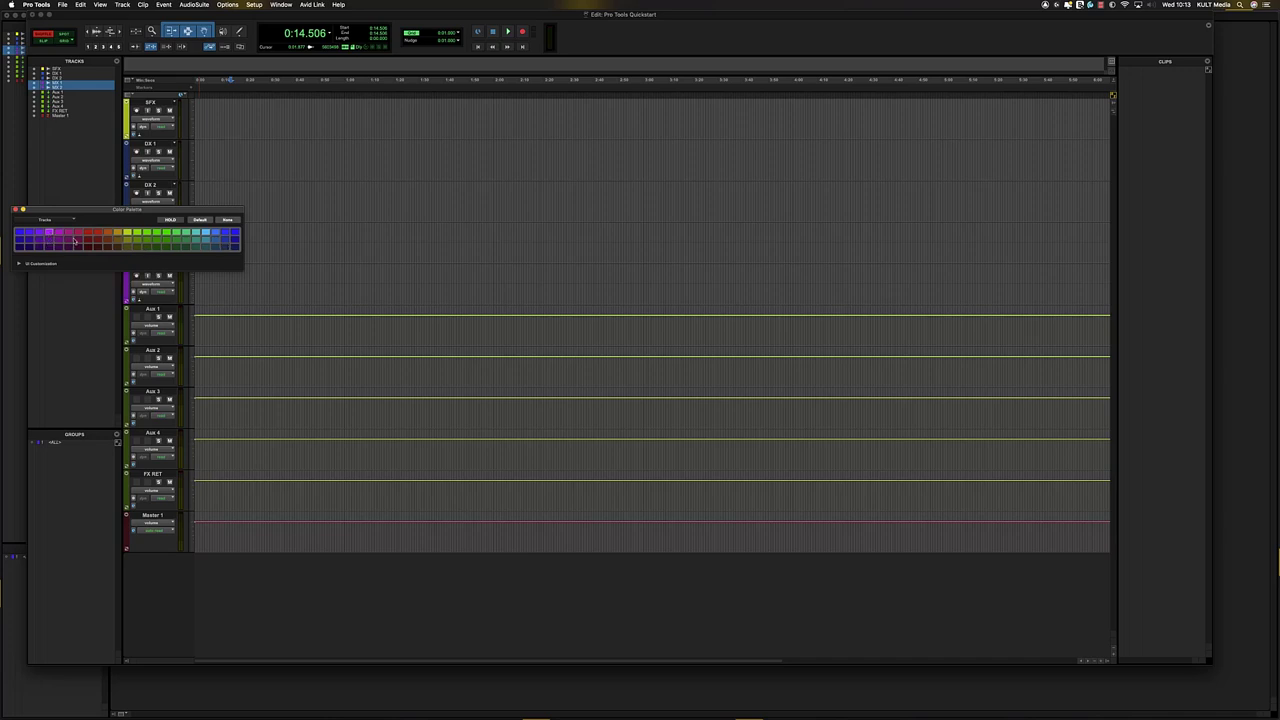
pyautogui.click(15, 209)
pyautogui.click(221, 160)
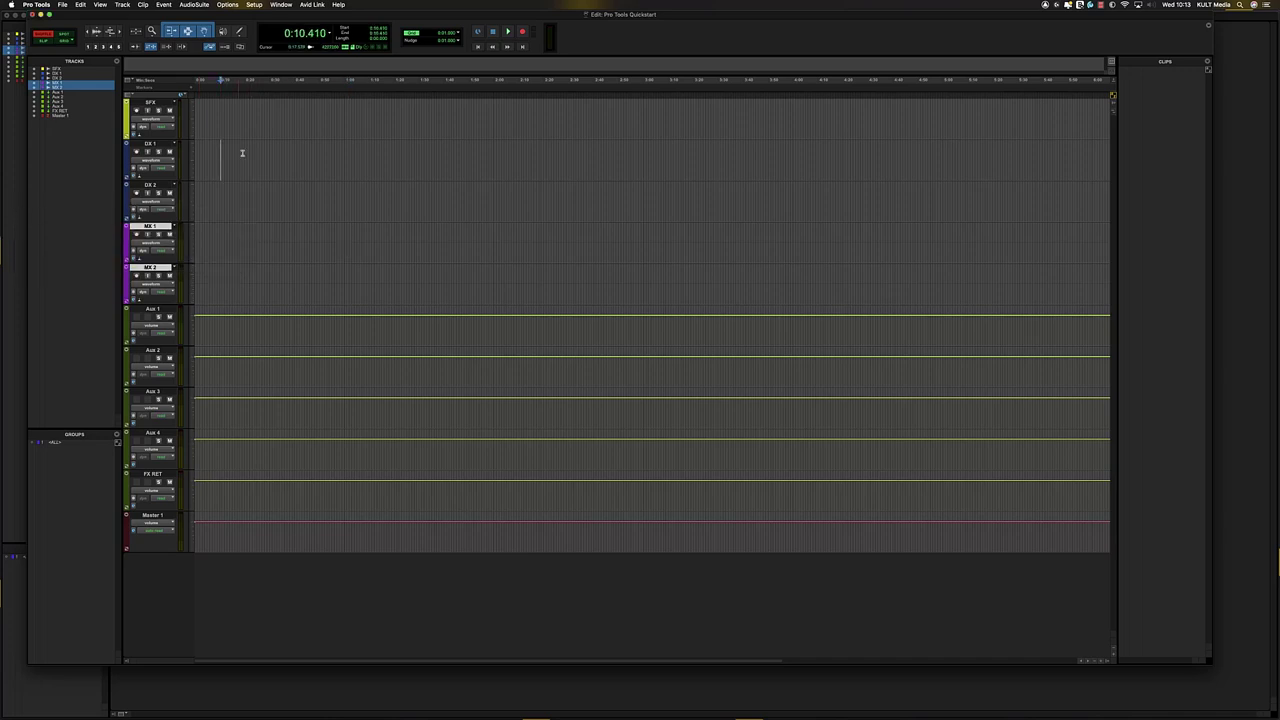
# - Move the SFX track below MX 2, just above Aux 1, and select a range from DX 1 to SFX
pyautogui.moveTo(149, 103); pyautogui.dragTo(152, 308)
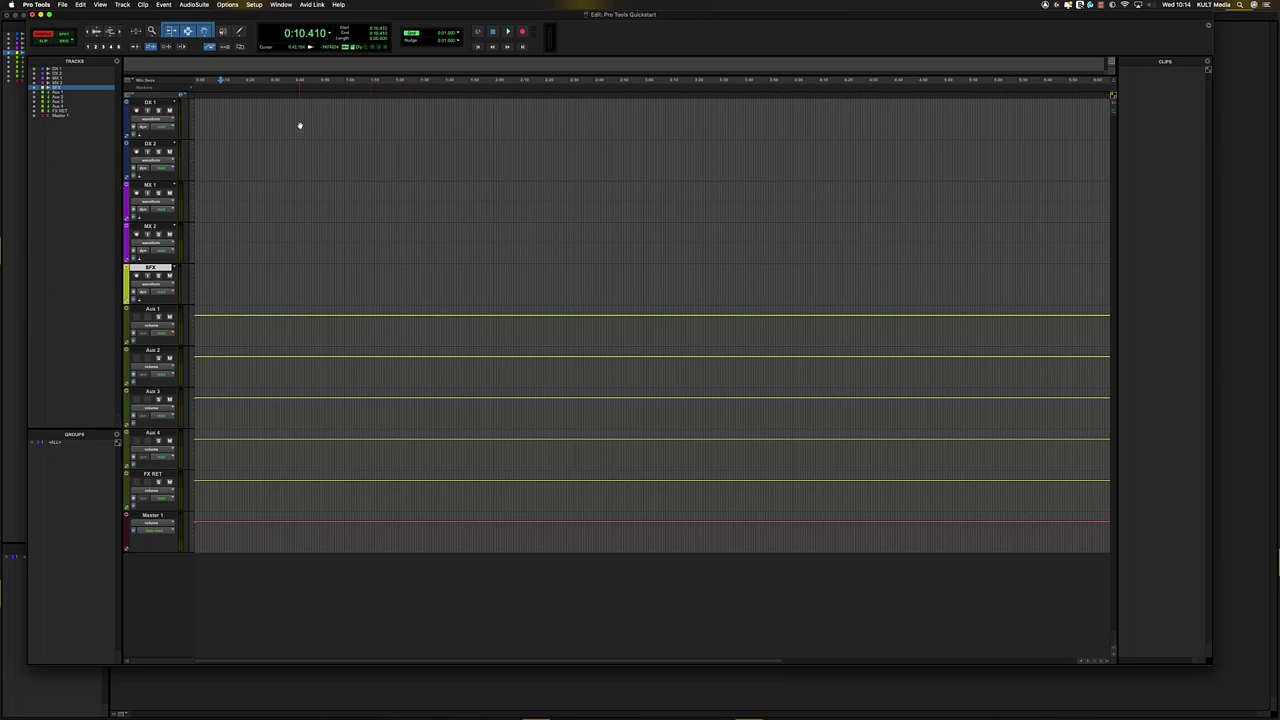
pyautogui.moveTo(303, 114); pyautogui.dragTo(666, 295)
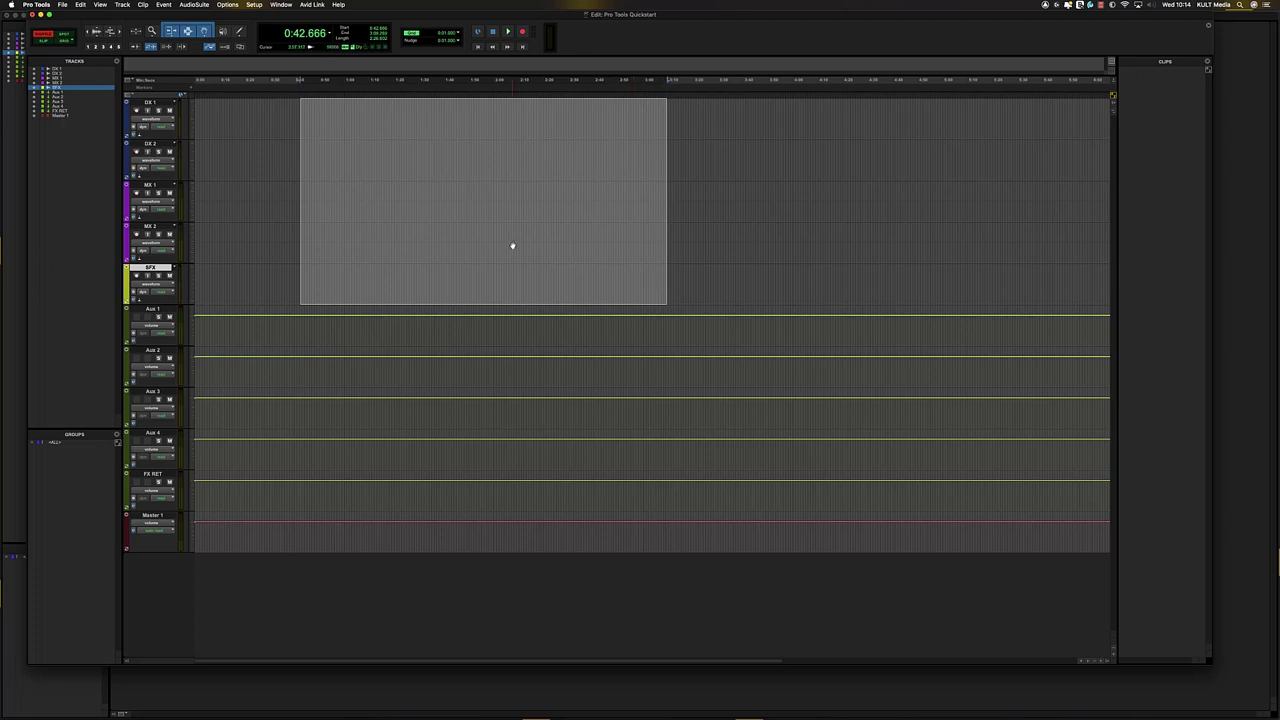
pyautogui.press('super+Tab')
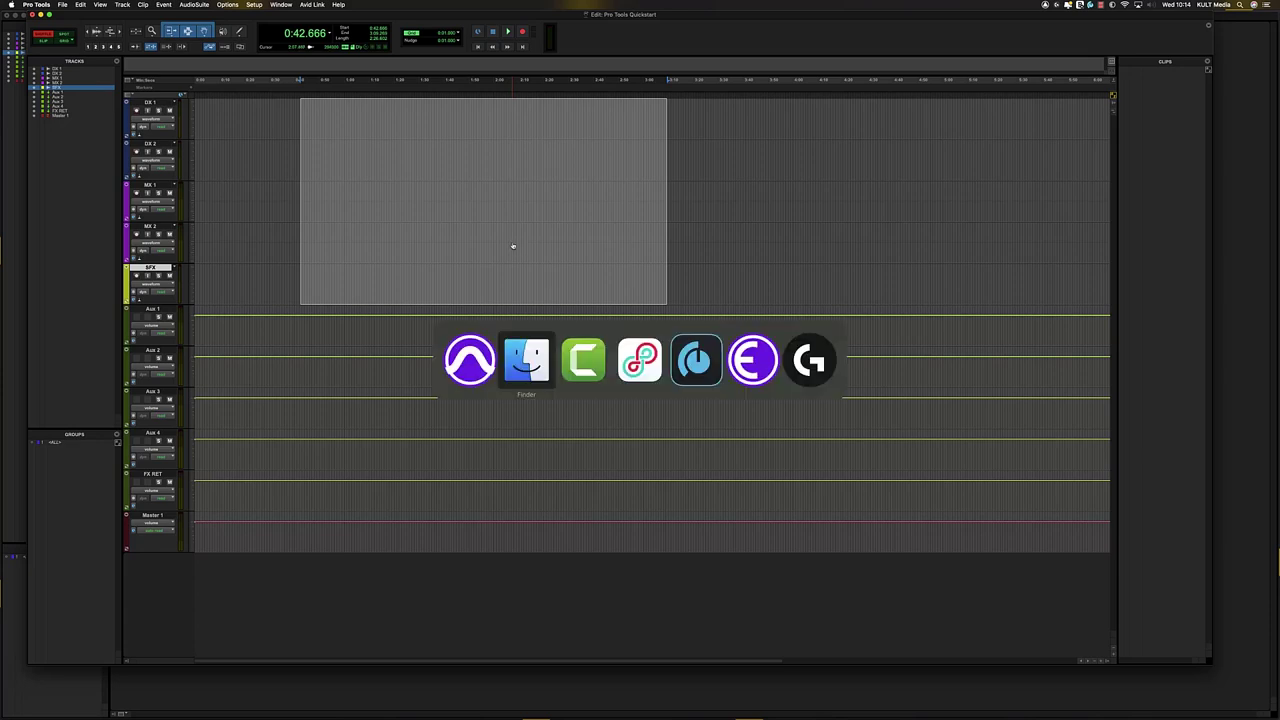
# - Open the PRO TOOLS QUICK START ASSETS folder on ANGELBIRD AUDIO in a new Finder window, in list view
pyautogui.press('super+n')
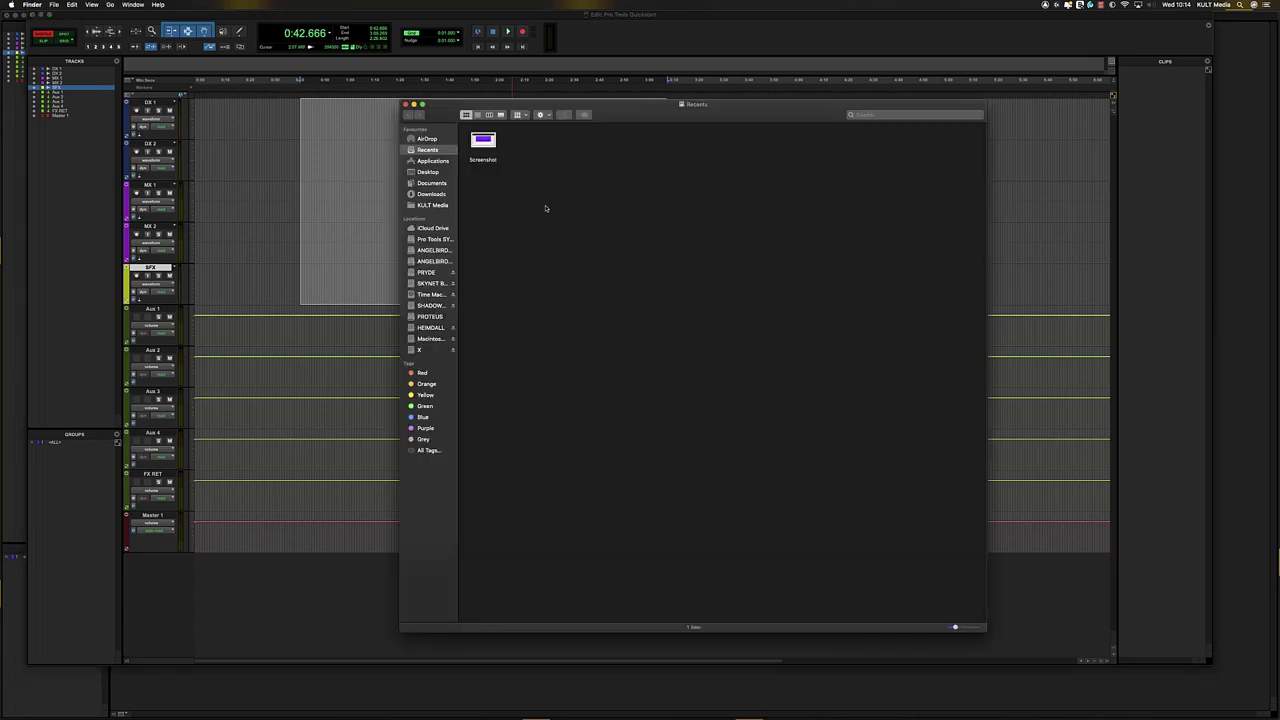
pyautogui.click(432, 250)
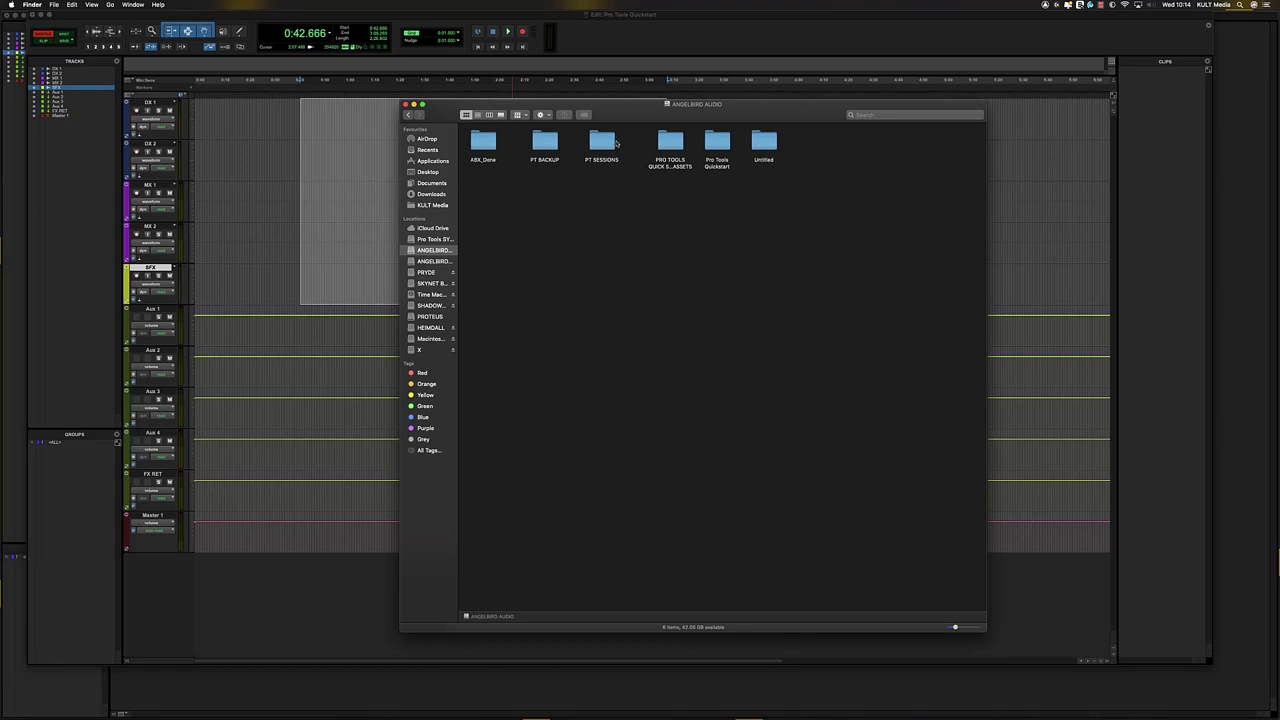
pyautogui.doubleClick(680, 143)
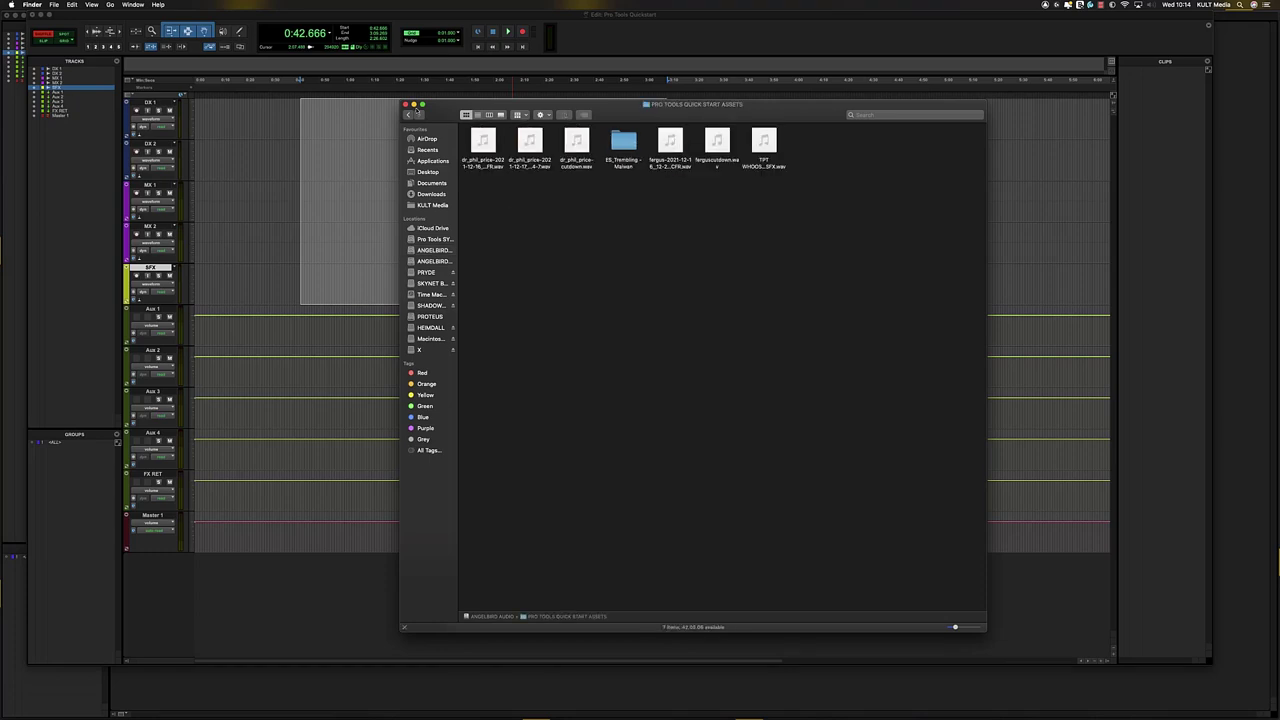
pyautogui.moveTo(630, 112); pyautogui.dragTo(761, 279)
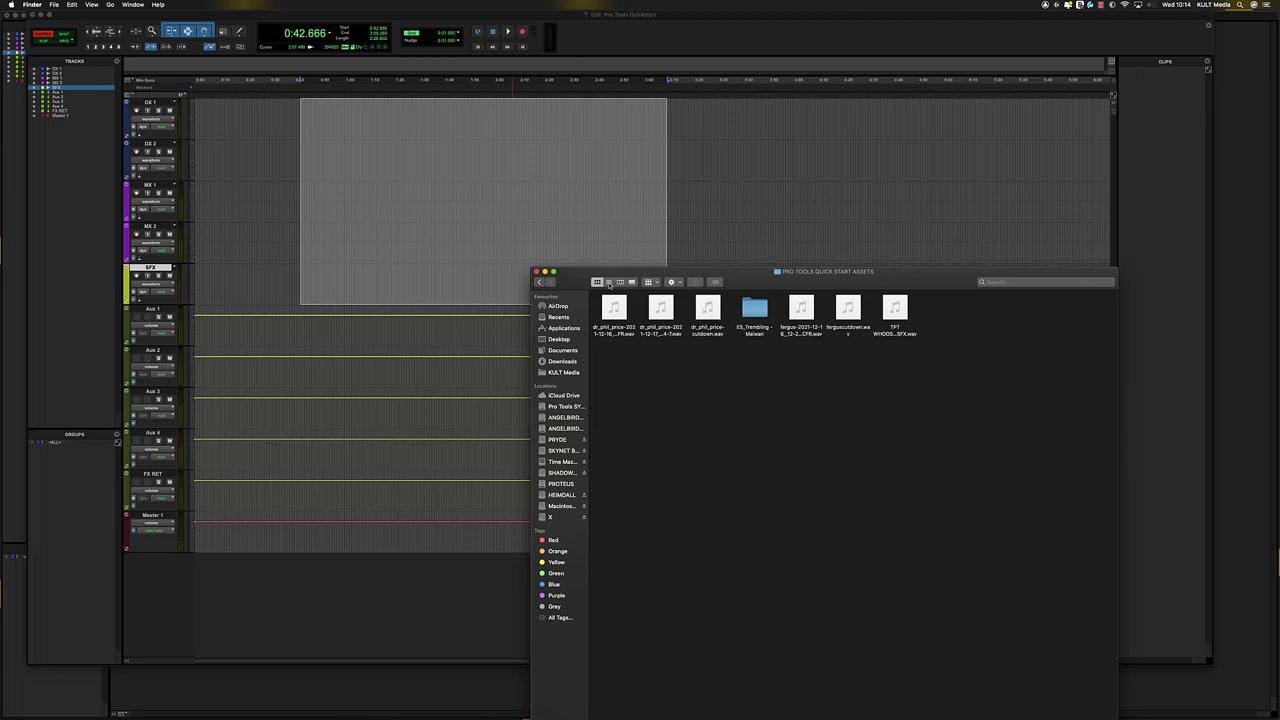
pyautogui.click(608, 282)
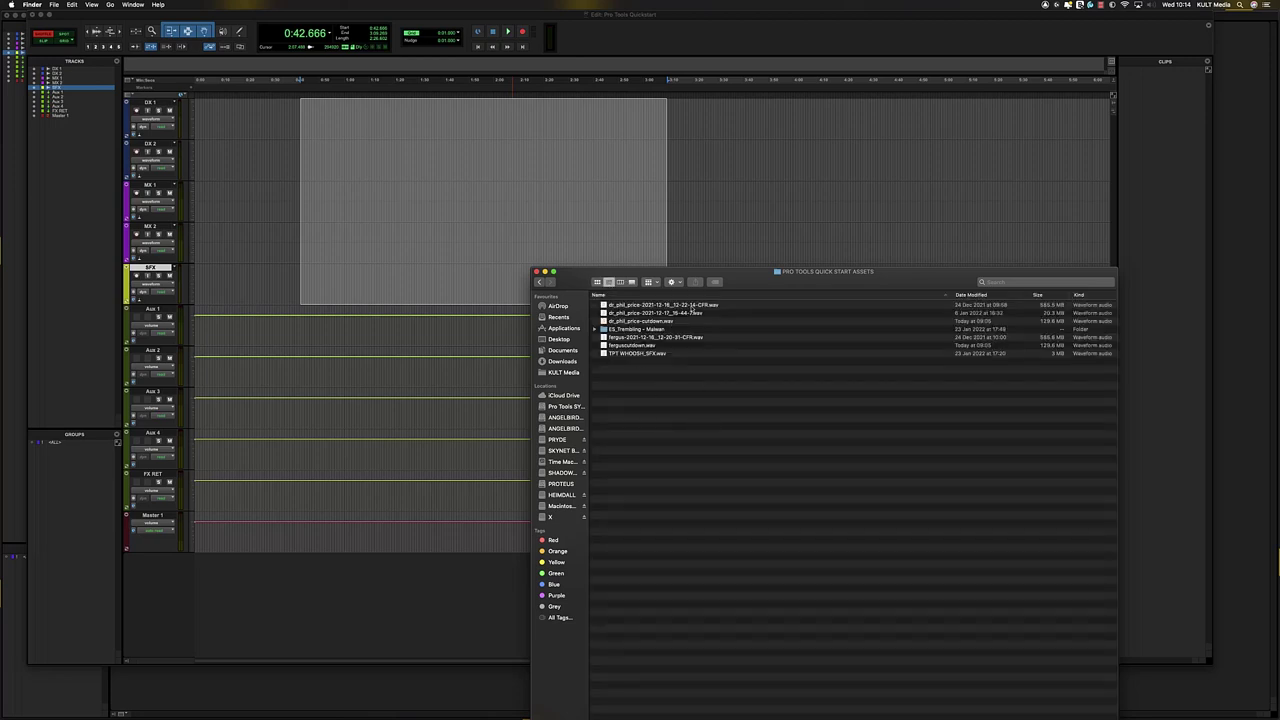
# - Select the two CFR .wav recordings, drag them over the Pro Tools timeline, and return to Pro Tools
pyautogui.click(691, 308)
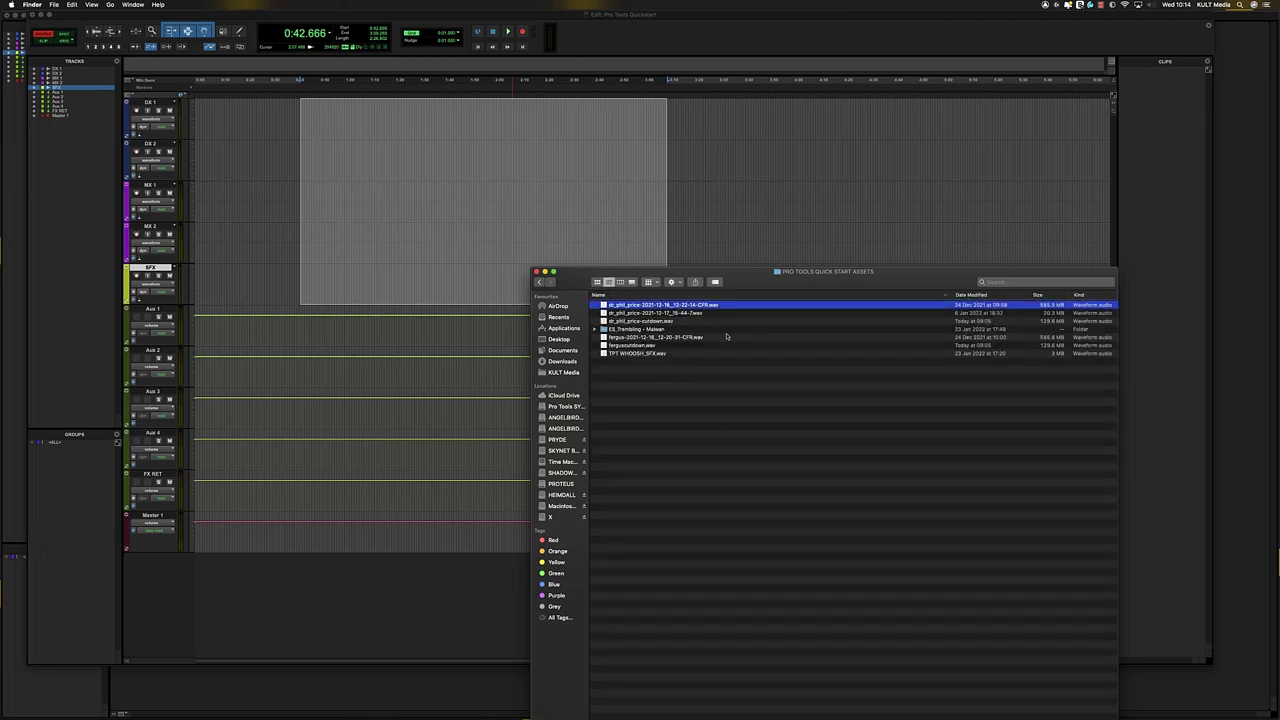
pyautogui.keyDown('super'); pyautogui.click(658, 338); pyautogui.keyUp('super')
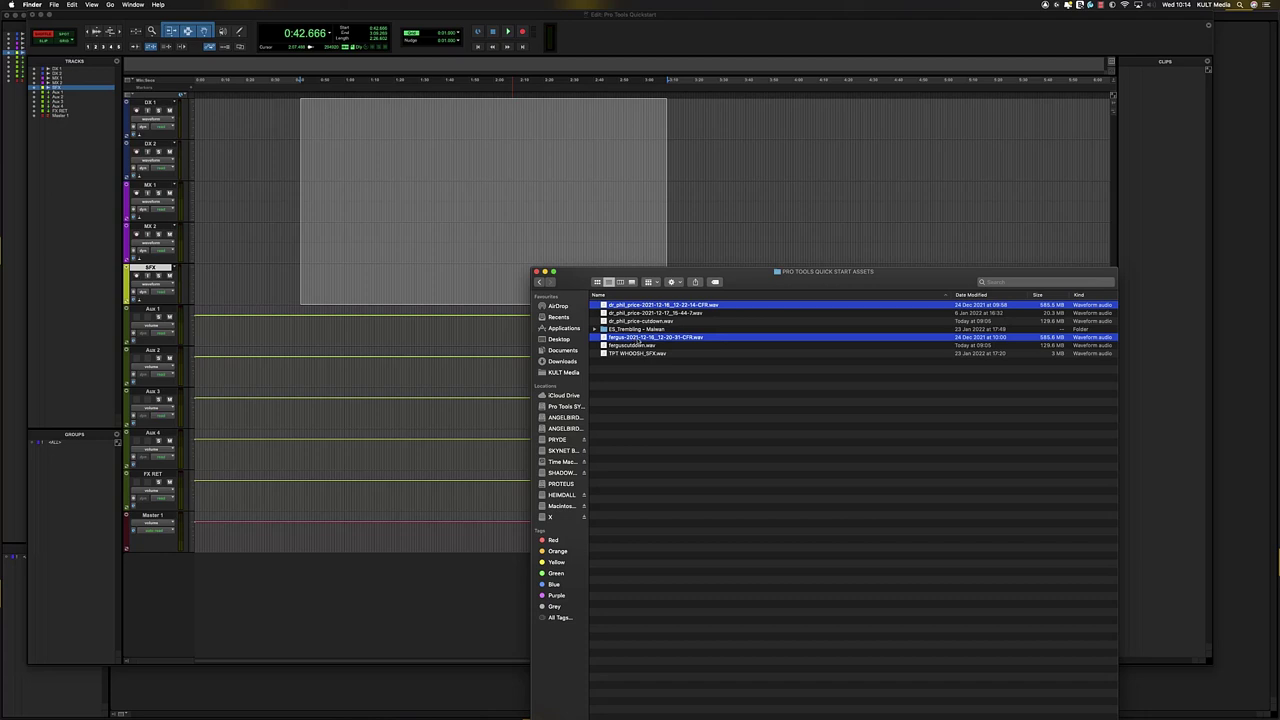
pyautogui.moveTo(639, 343); pyautogui.dragTo(670, 378)
pyautogui.click(700, 229)
pyautogui.click(682, 232)
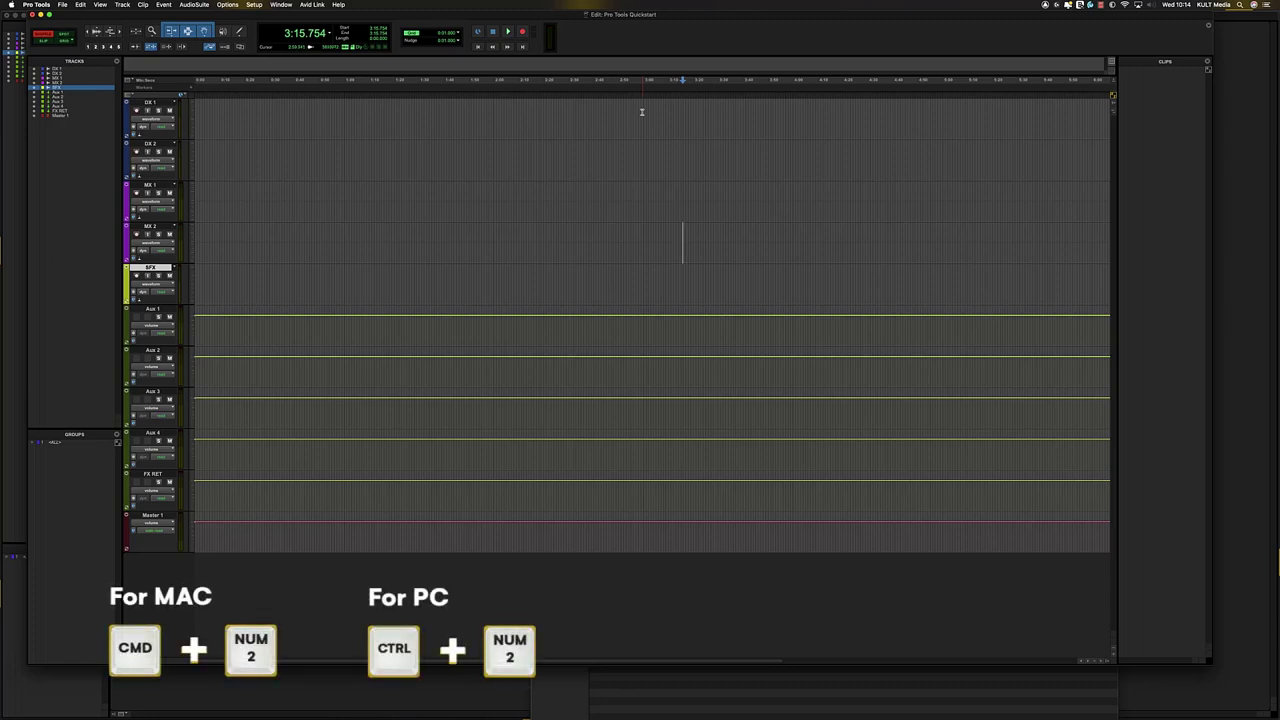
pyautogui.press('super+KP_2')
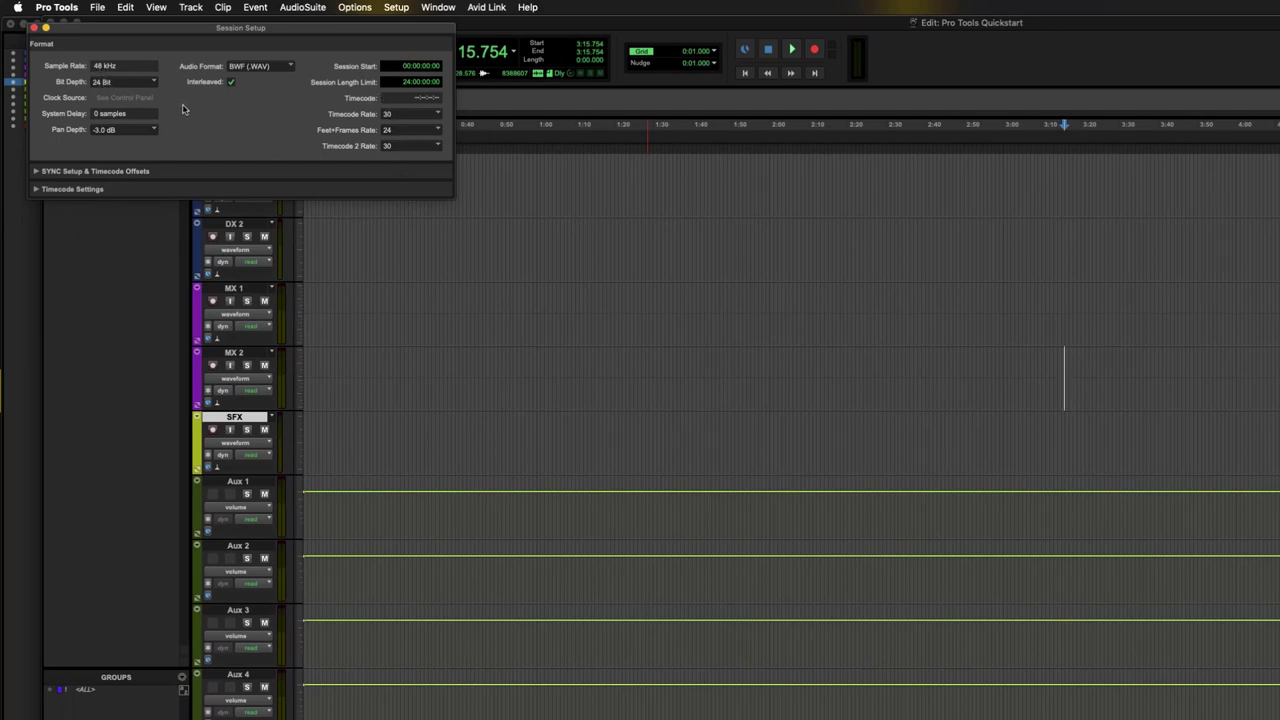
pyautogui.click(34, 28)
pyautogui.click(495, 180)
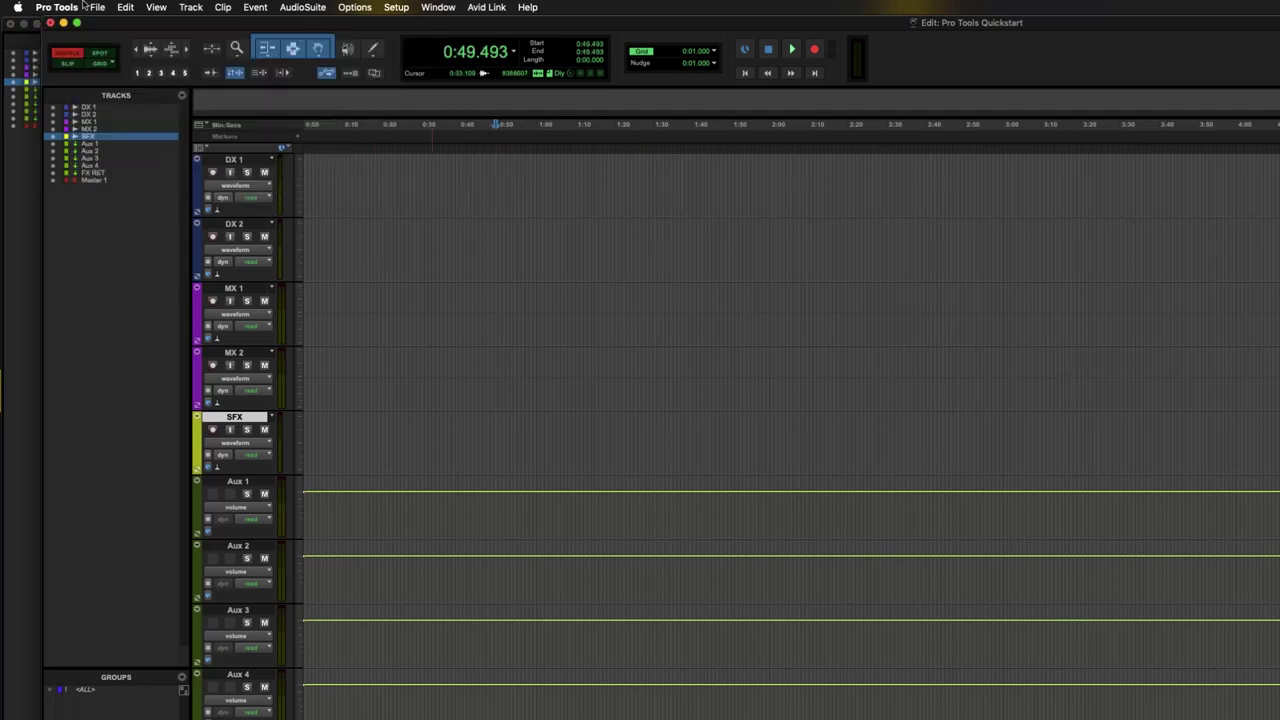
# - Maximise the Edit window and open the Import Audio dialog with Cmd+Shift+I
pyautogui.click(97, 8)
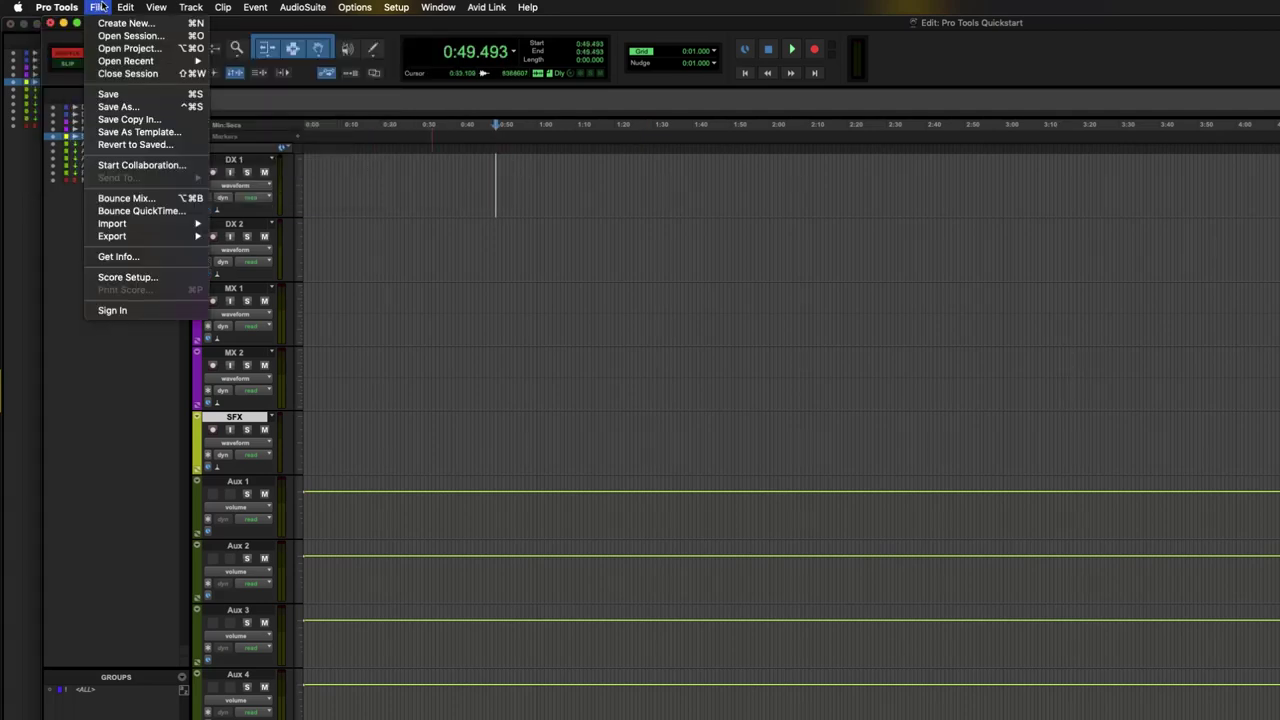
pyautogui.click(100, 6)
pyautogui.doubleClick(178, 23)
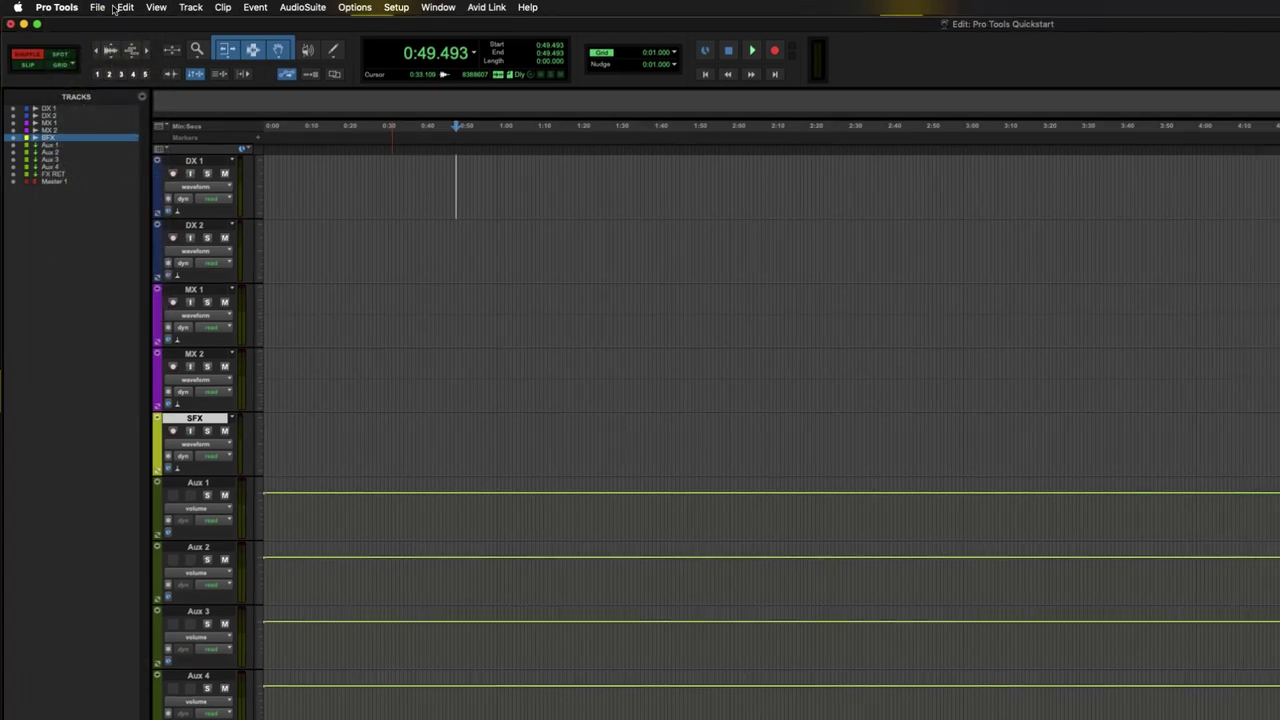
pyautogui.click(97, 8)
pyautogui.moveTo(118, 225)
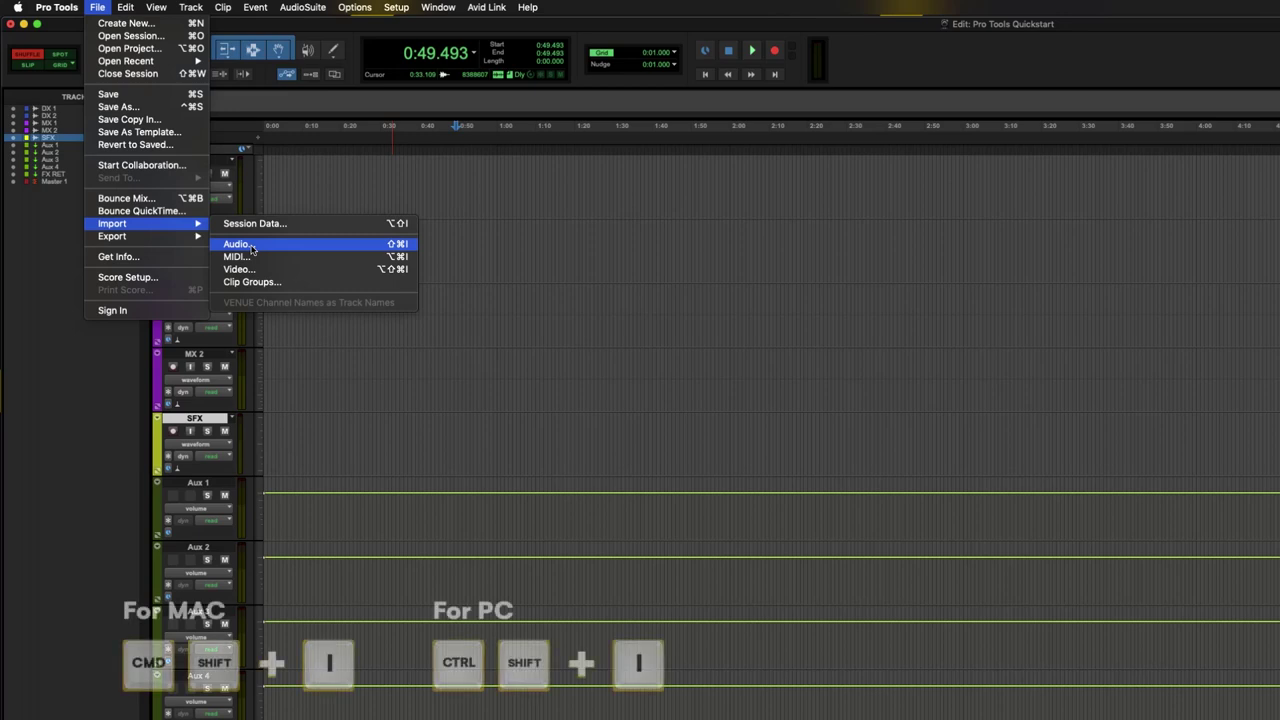
pyautogui.click(713, 248)
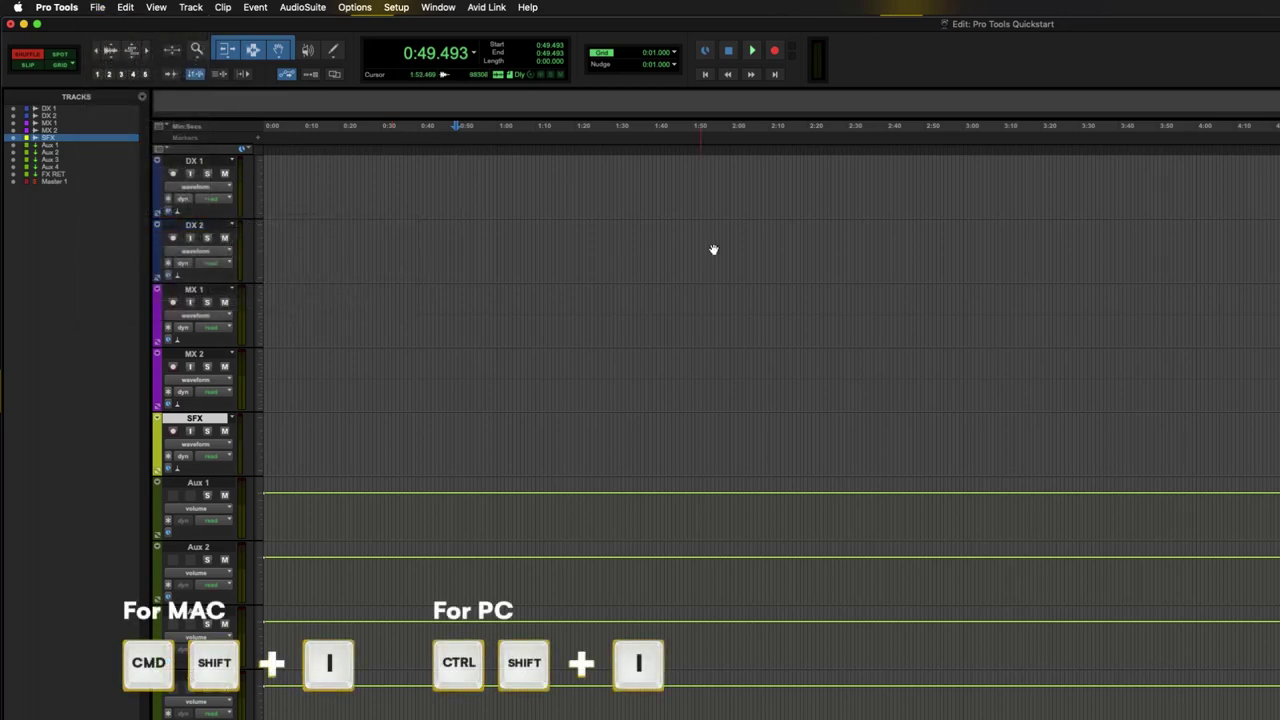
pyautogui.press('shift+super+i')
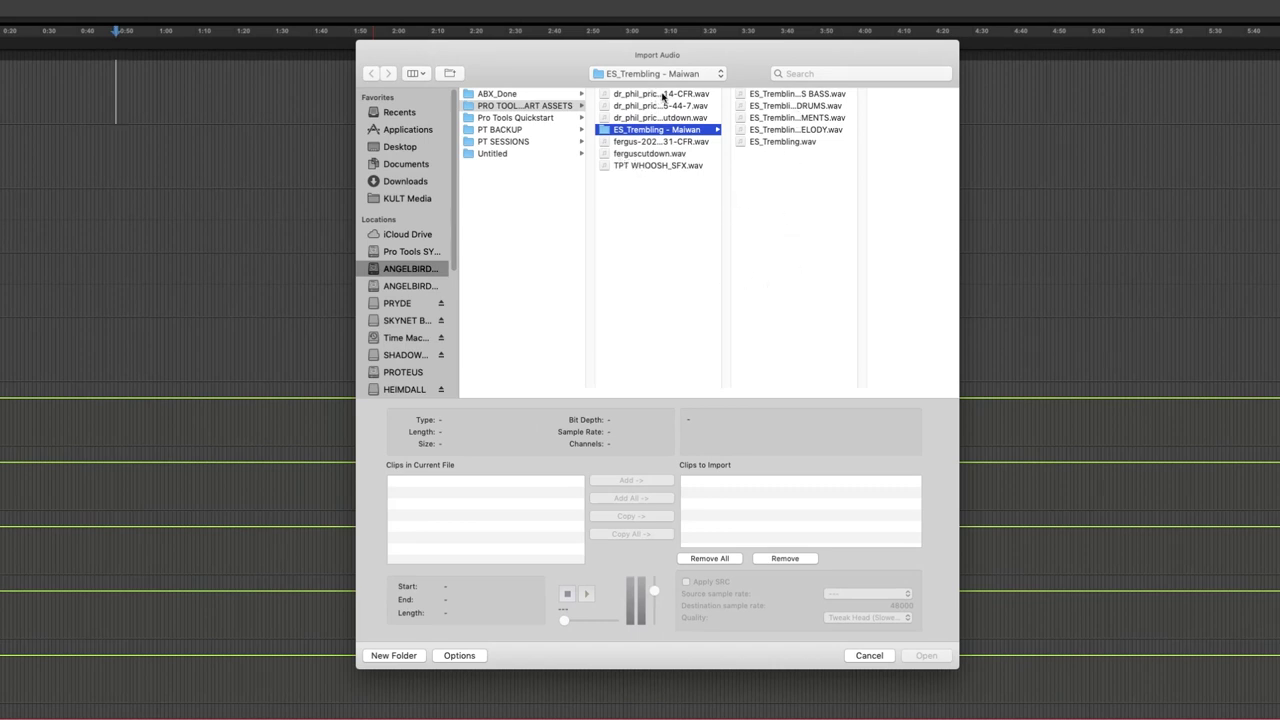
pyautogui.click(649, 95)
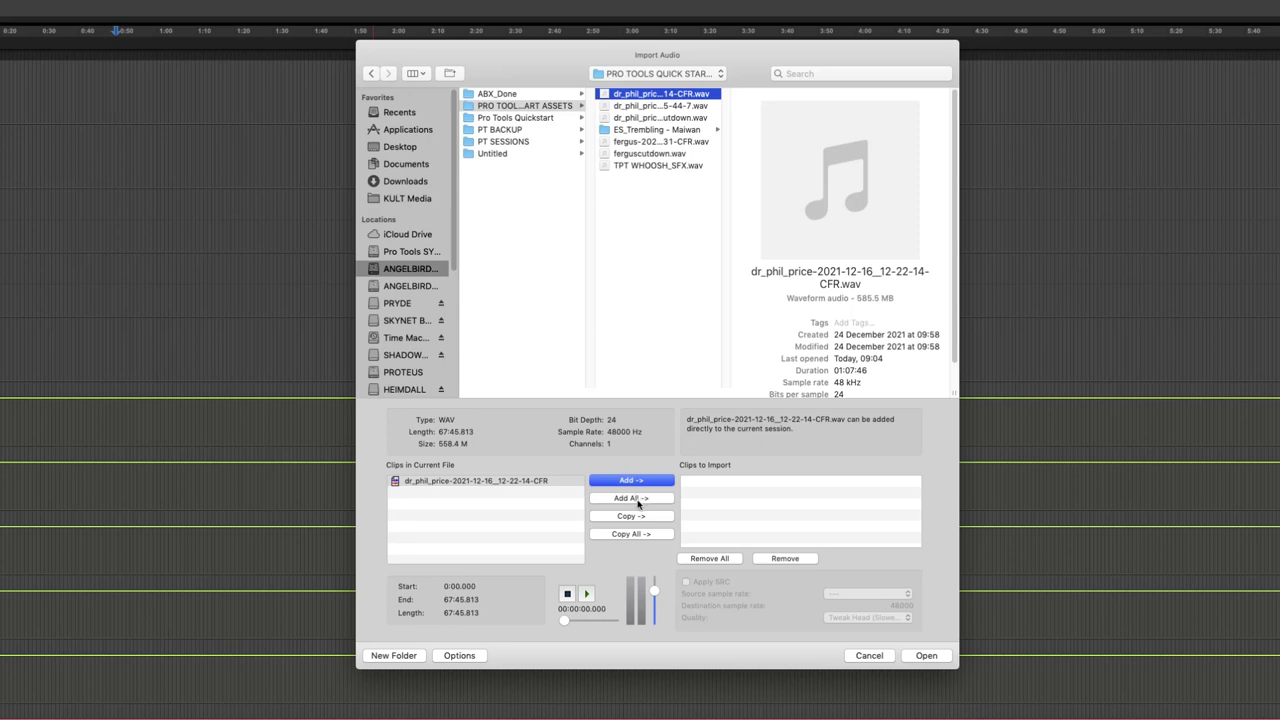
pyautogui.click(631, 517)
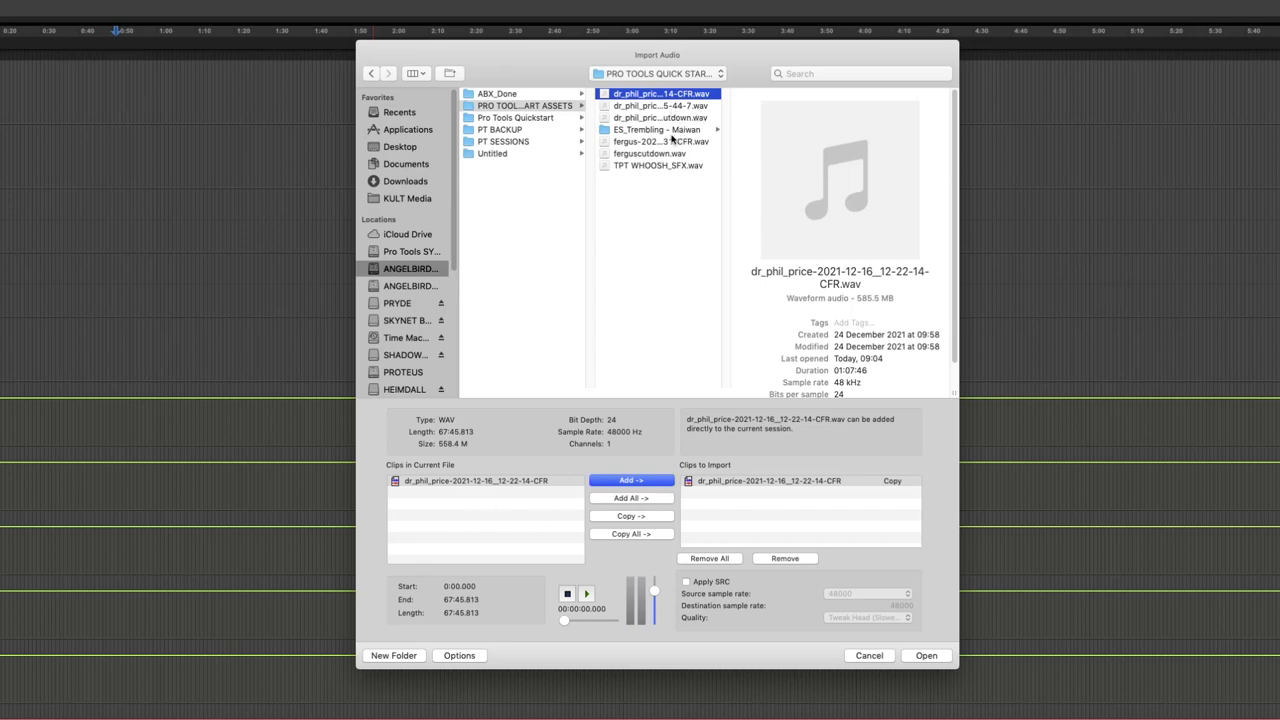
pyautogui.click(674, 141)
pyautogui.click(622, 520)
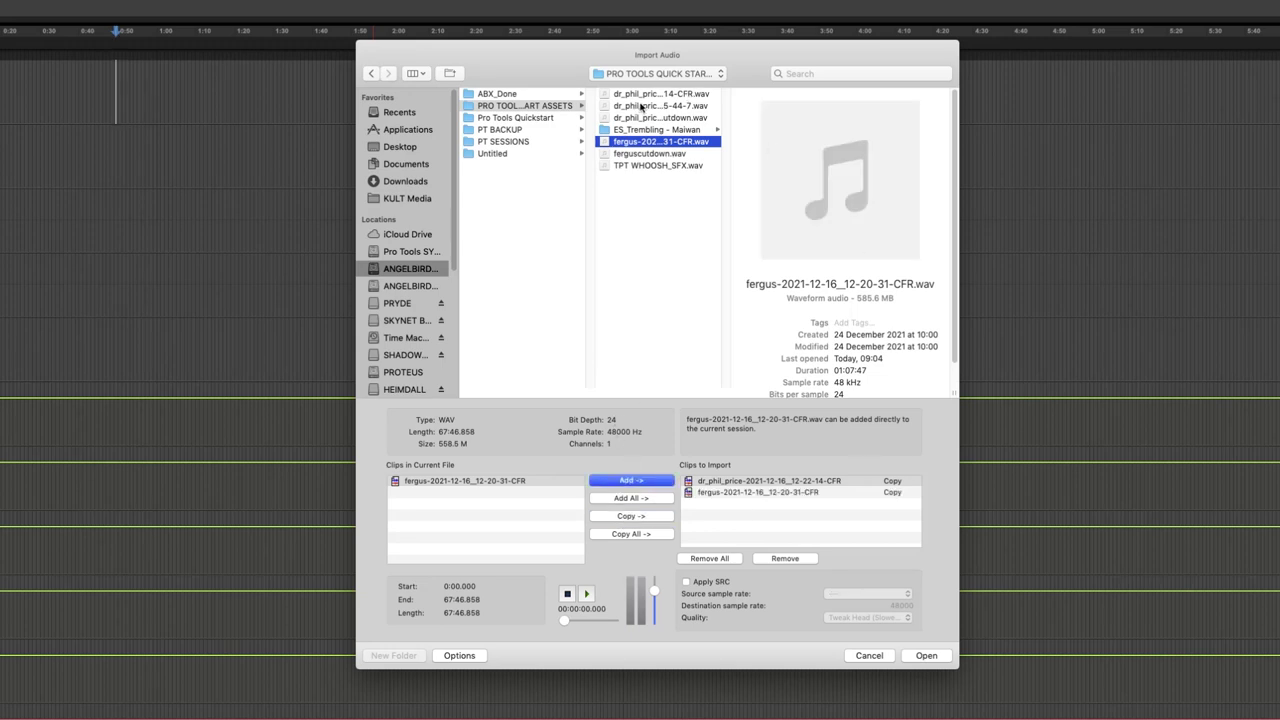
pyautogui.click(641, 106)
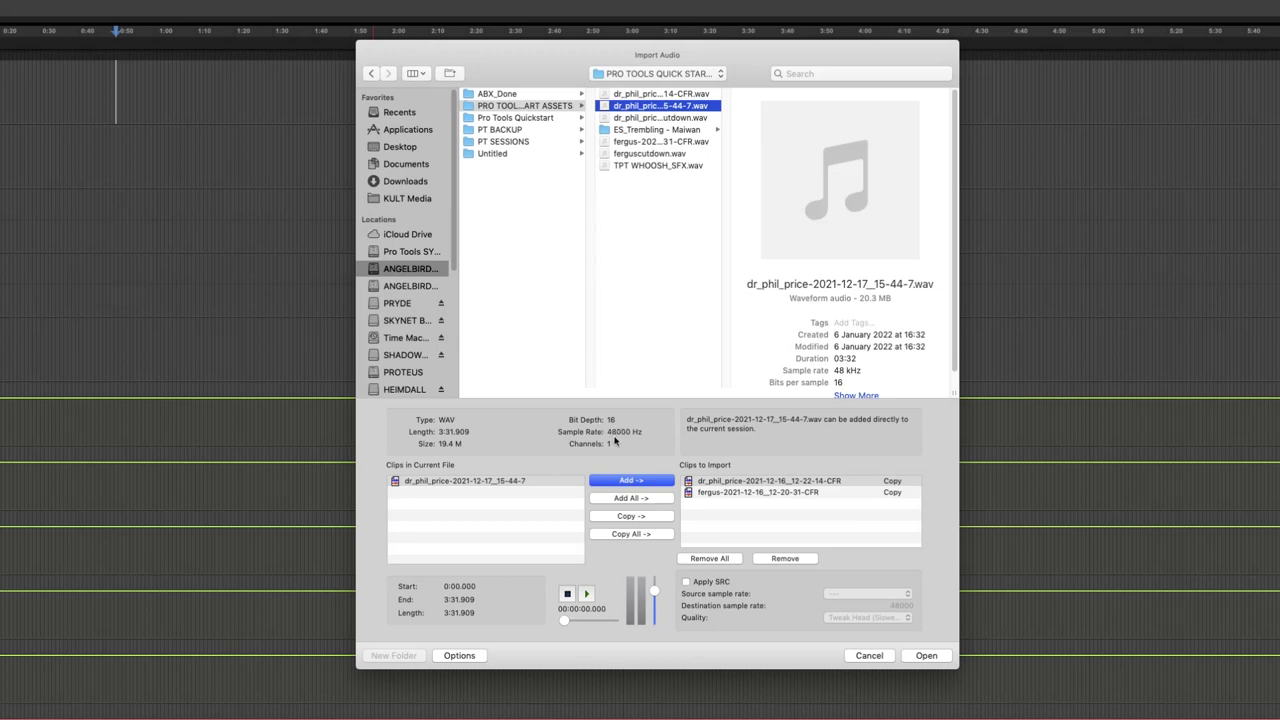
pyautogui.press('Return')
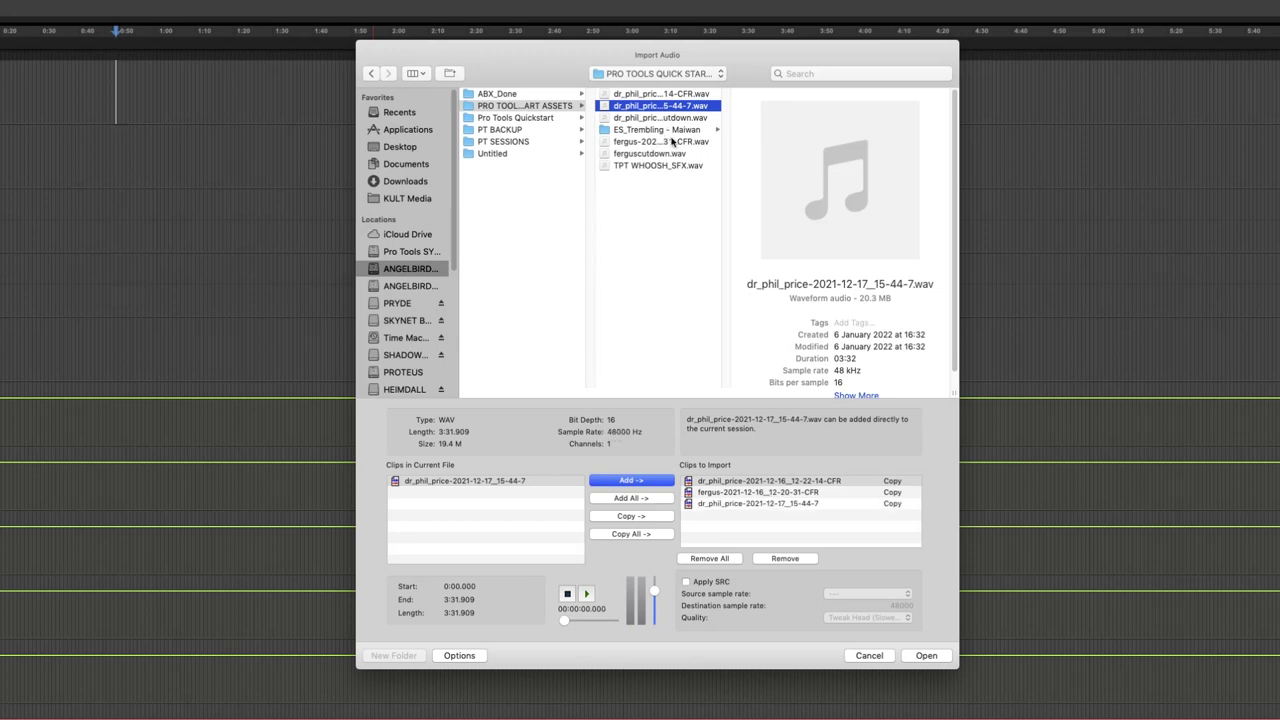
pyautogui.click(680, 130)
pyautogui.click(794, 142)
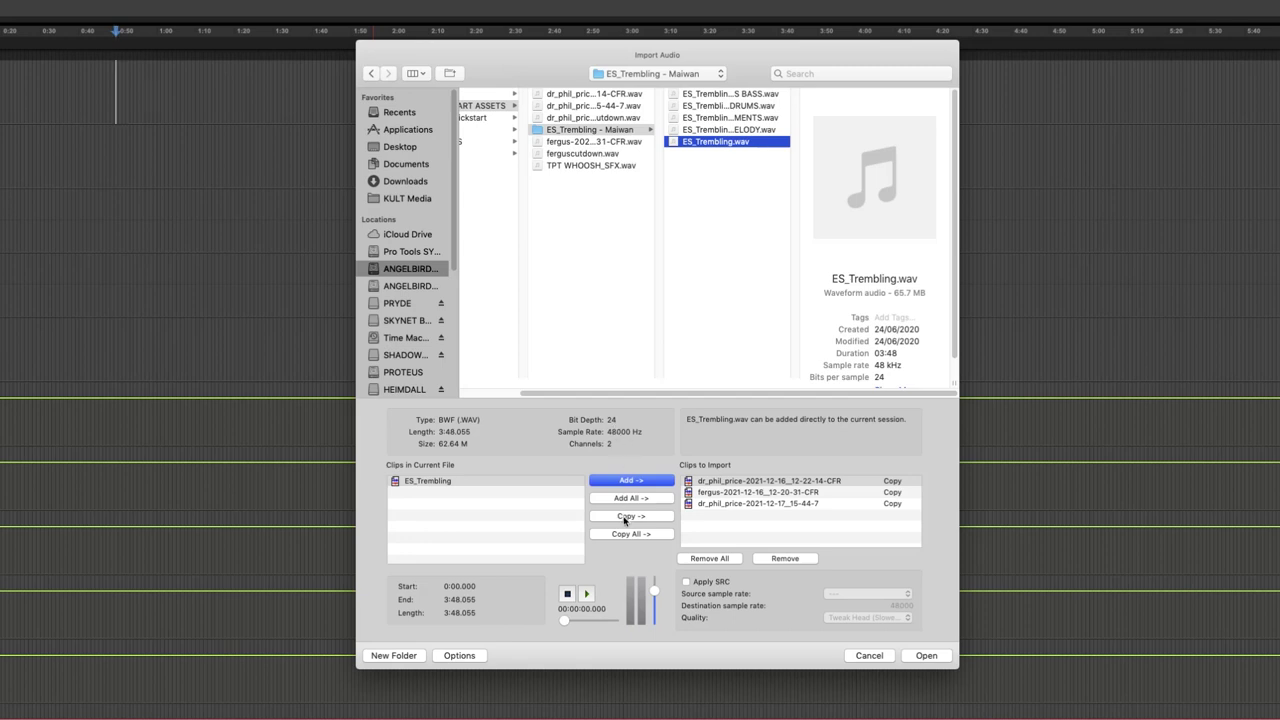
# - Copy ES_Trembling and TPT WHOOSH_SFX into Clips to Import and proceed to choosing the destination folder
pyautogui.click(626, 518)
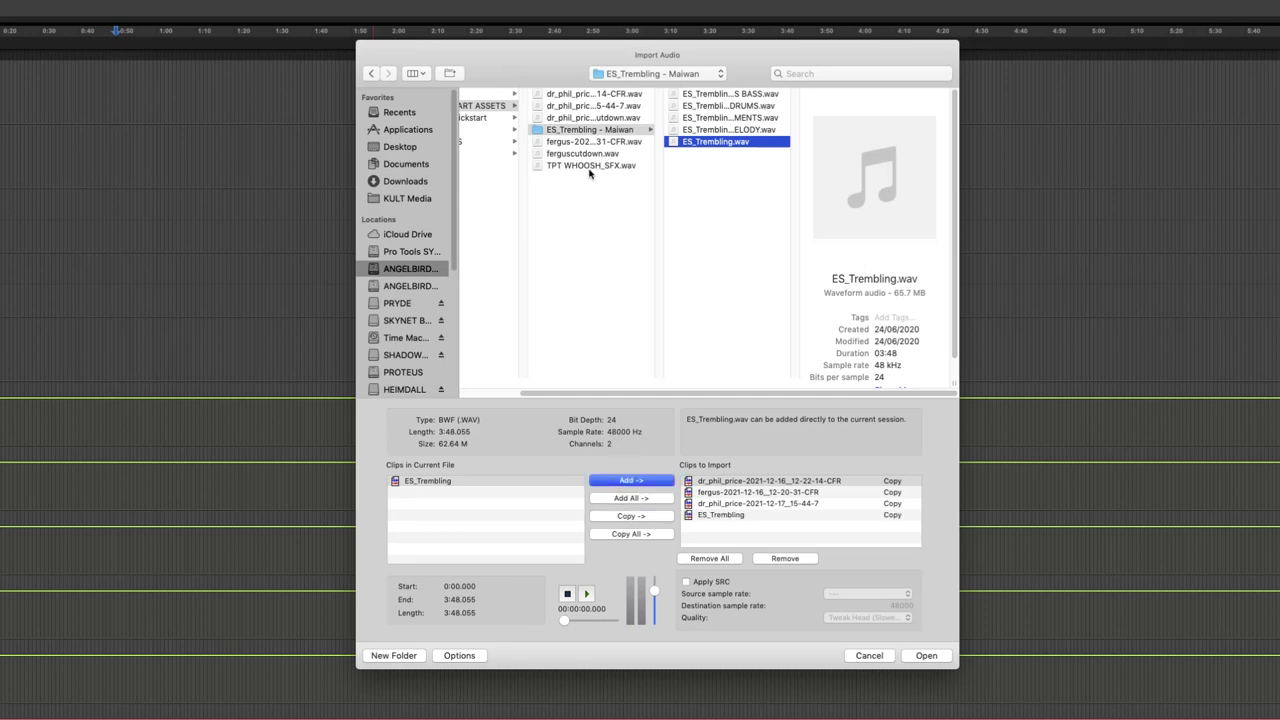
pyautogui.click(590, 166)
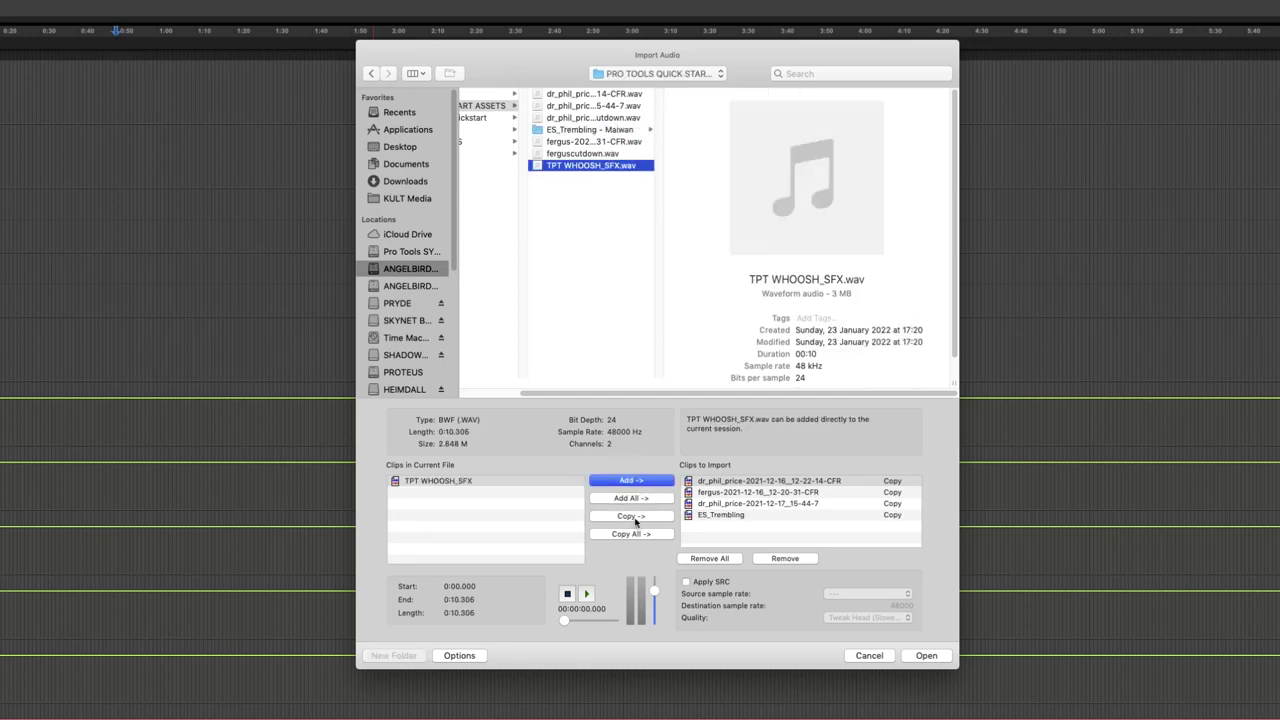
pyautogui.click(634, 517)
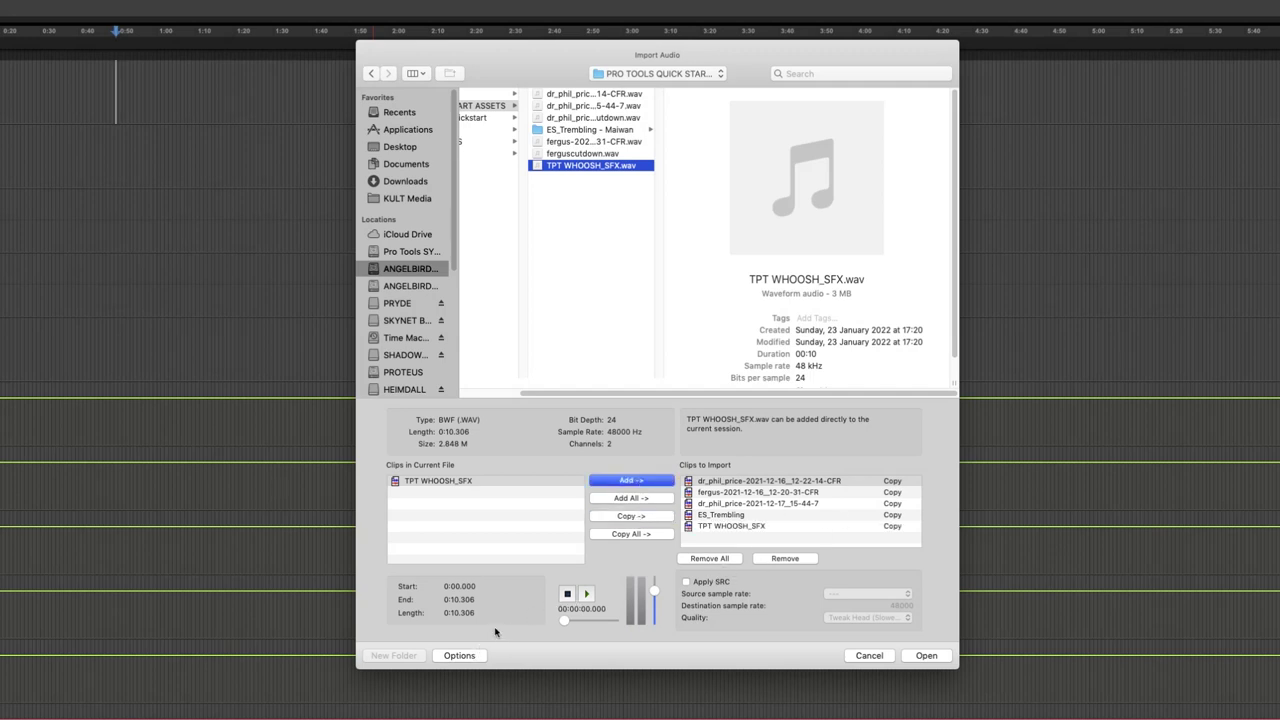
pyautogui.click(924, 656)
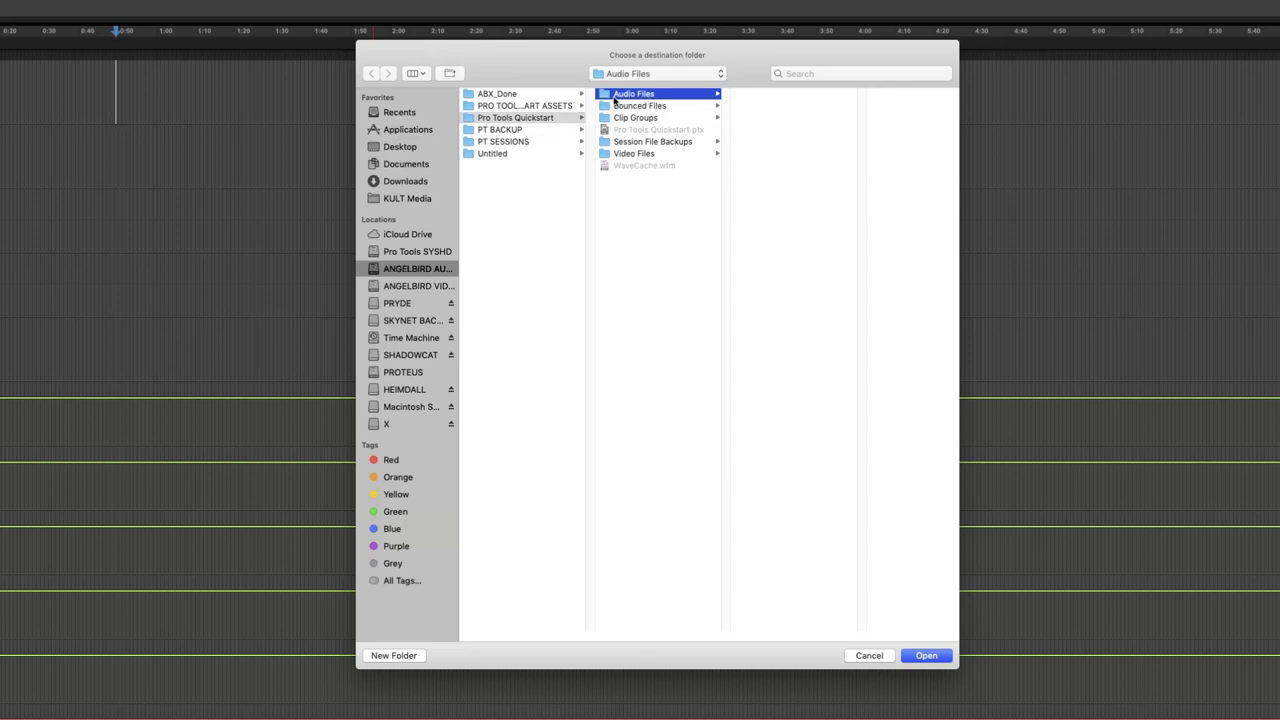
# - Import the five files into the Audio Files folder, sending them to the Clip List instead of new tracks
pyautogui.click(927, 659)
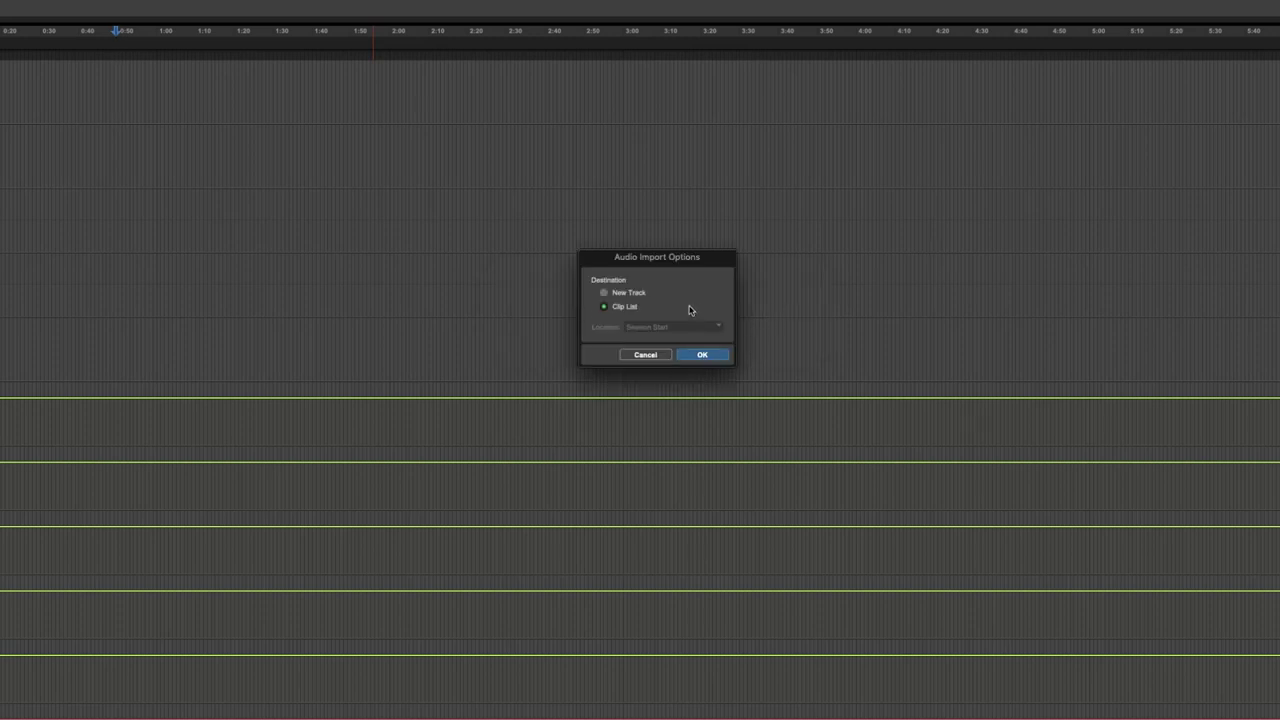
pyautogui.moveTo(636, 263); pyautogui.dragTo(648, 236)
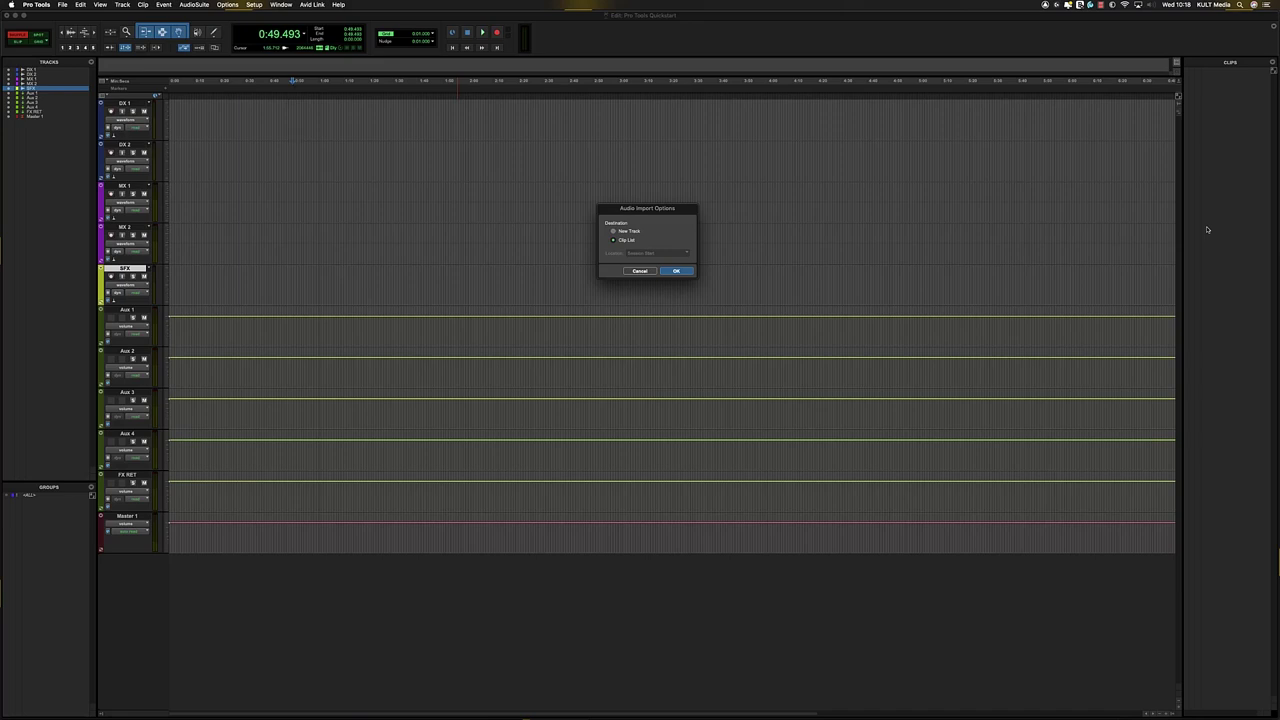
pyautogui.click(632, 232)
pyautogui.click(645, 253)
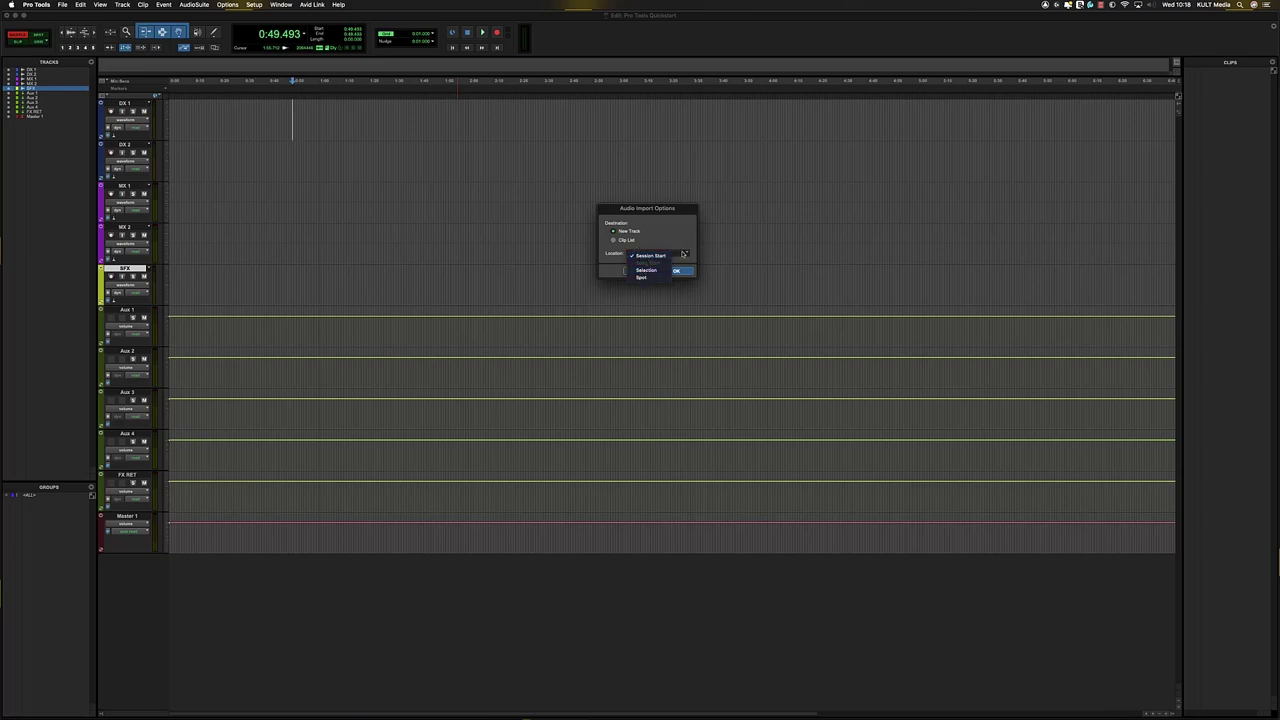
pyautogui.click(626, 241)
pyautogui.click(626, 241)
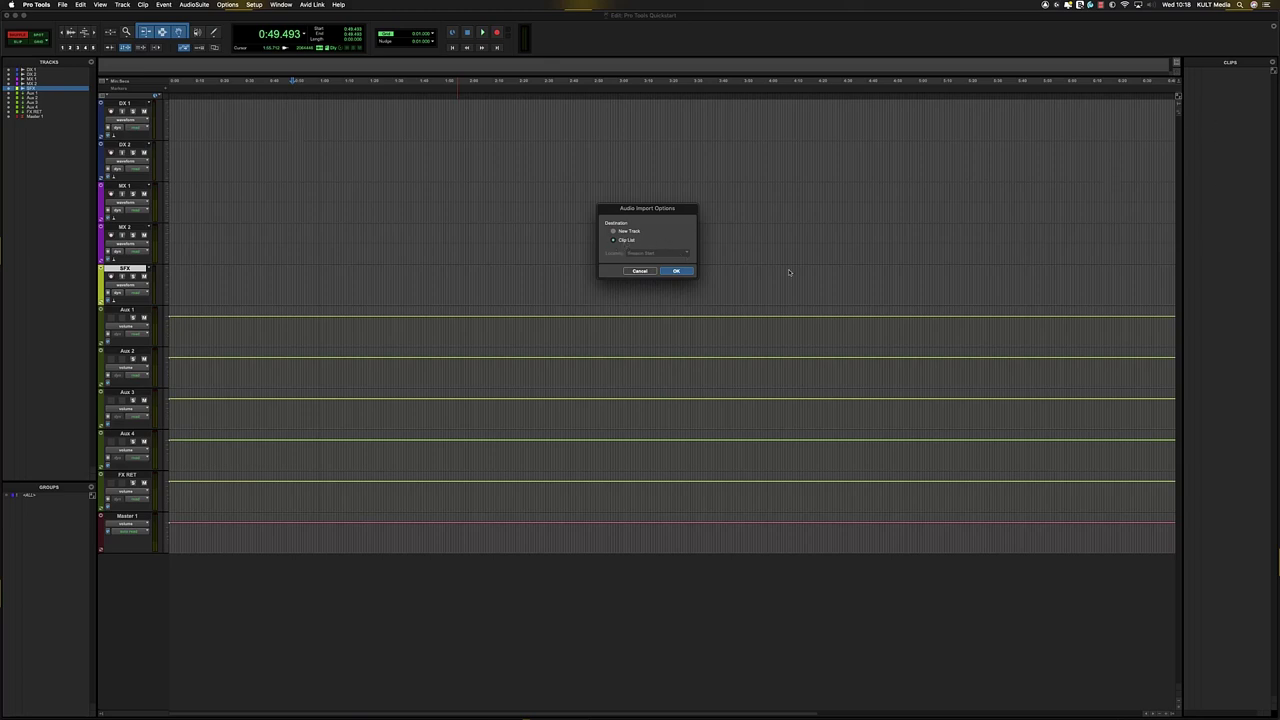
pyautogui.press('Return')
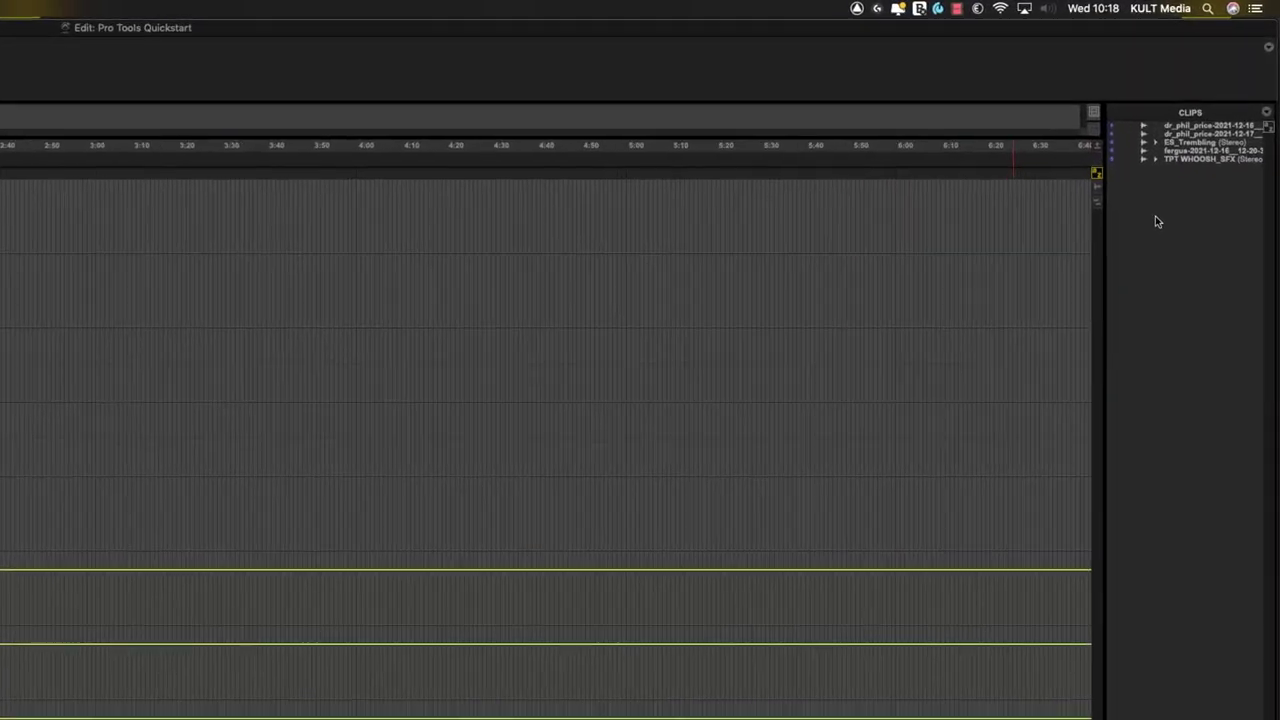
pyautogui.click(1149, 151)
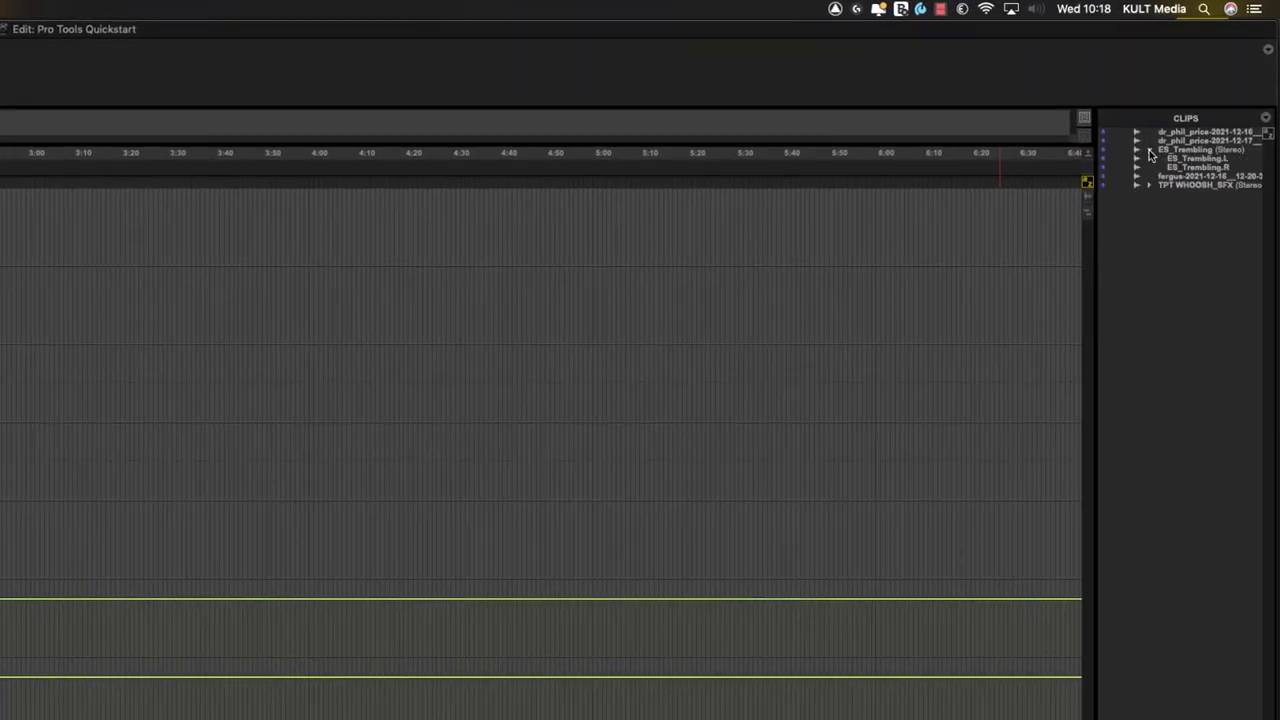
pyautogui.click(1150, 152)
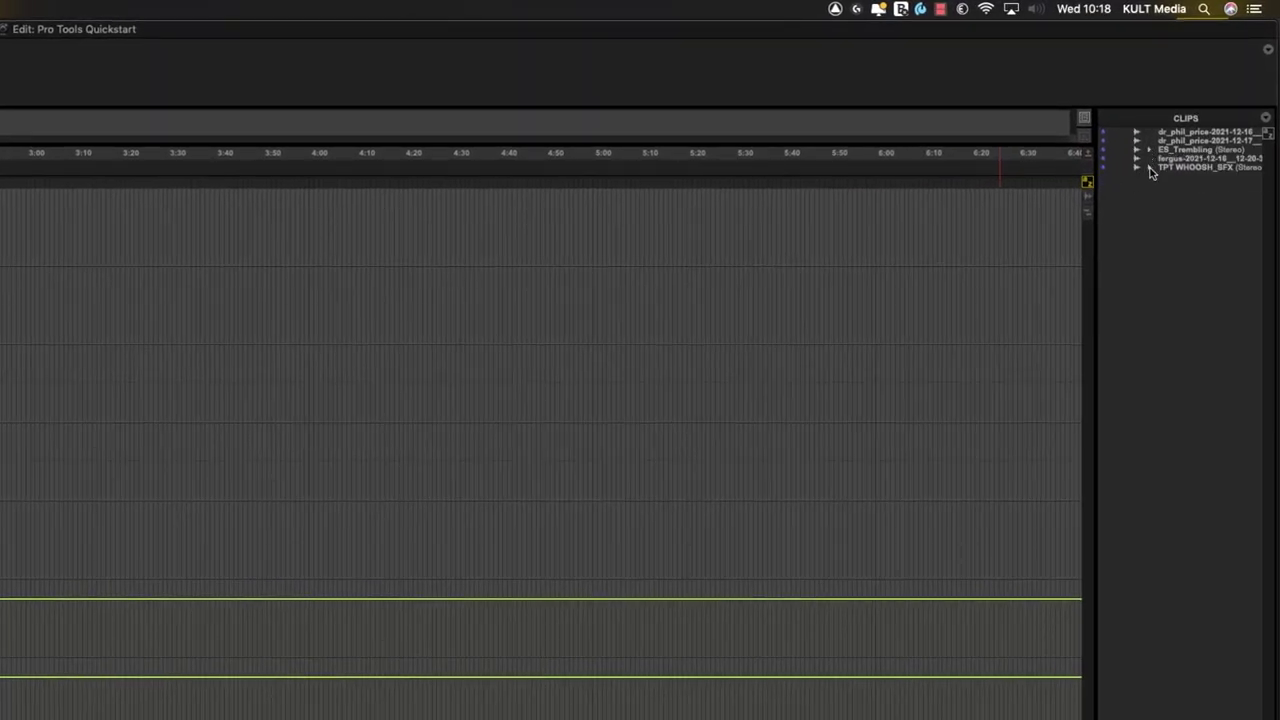
pyautogui.click(1150, 169)
pyautogui.click(1201, 168)
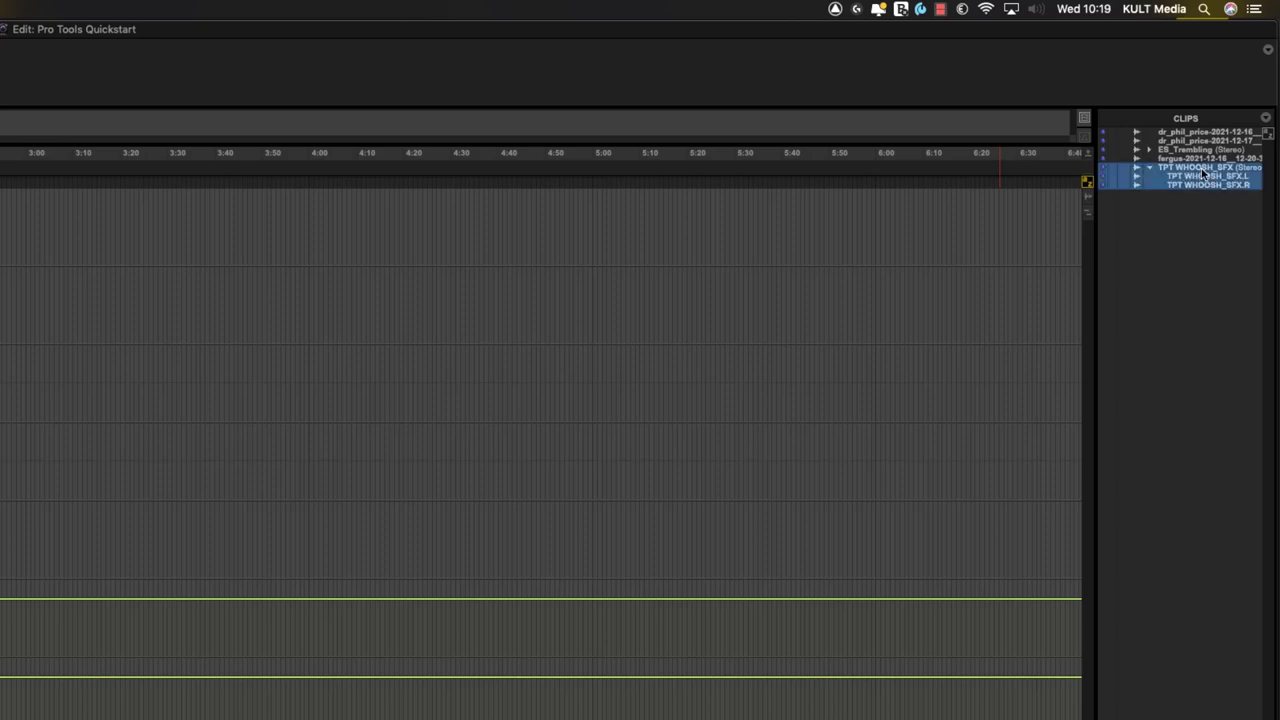
pyautogui.click(1150, 168)
pyautogui.click(1150, 150)
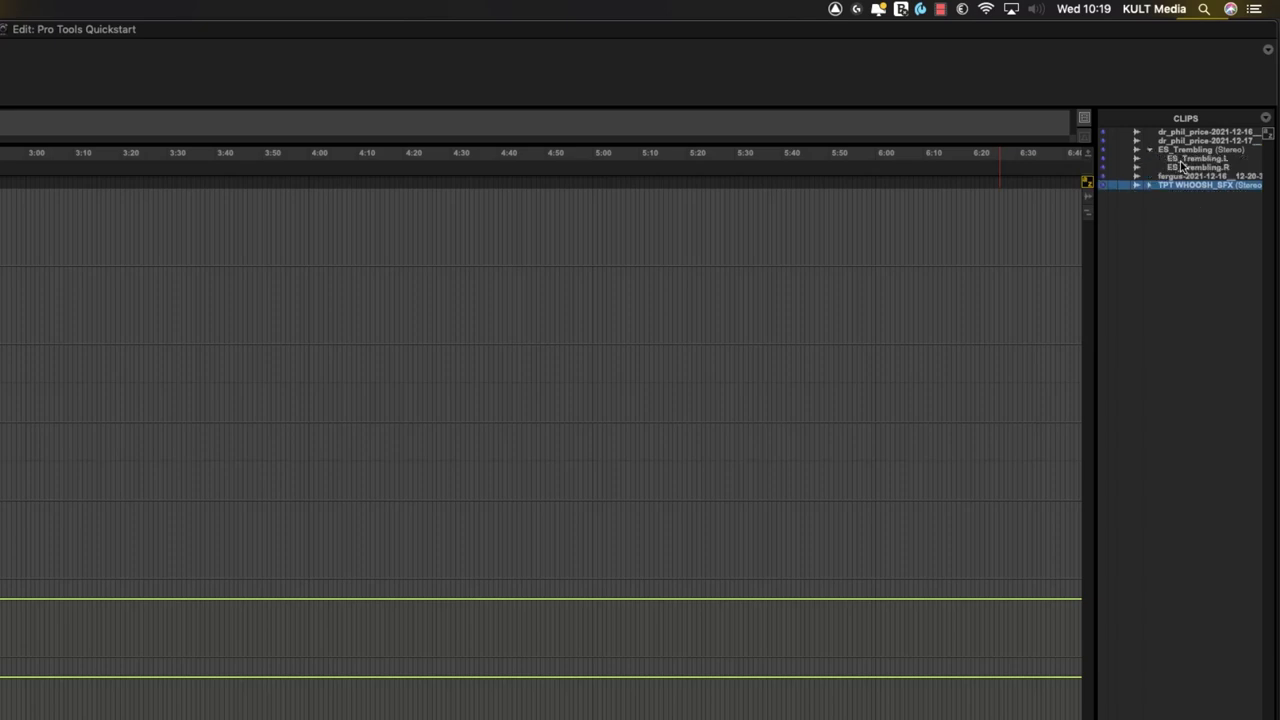
pyautogui.click(1188, 159)
pyautogui.click(1192, 167)
pyautogui.click(1194, 159)
pyautogui.click(1196, 167)
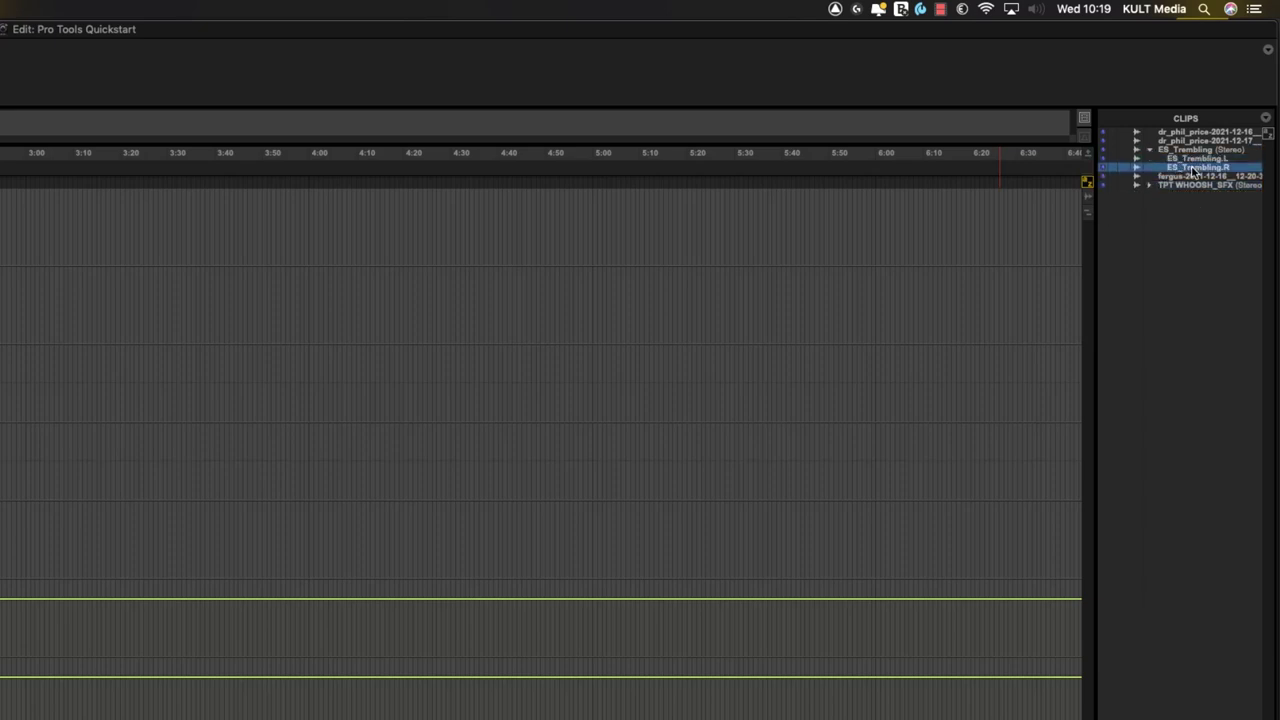
pyautogui.click(1199, 159)
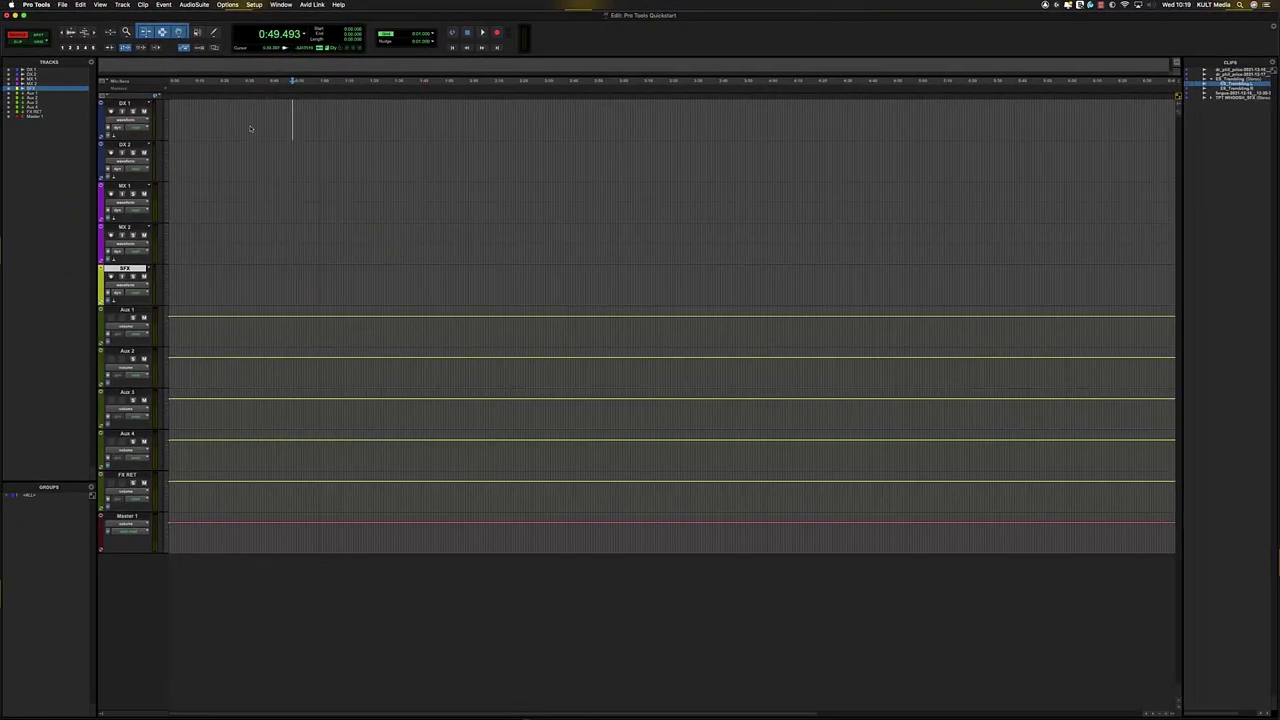
# - Place the stereo ES_Trembling clip across DX 1 and DX 2 and another copy on MX 2
pyautogui.moveTo(252, 119); pyautogui.dragTo(252, 119)
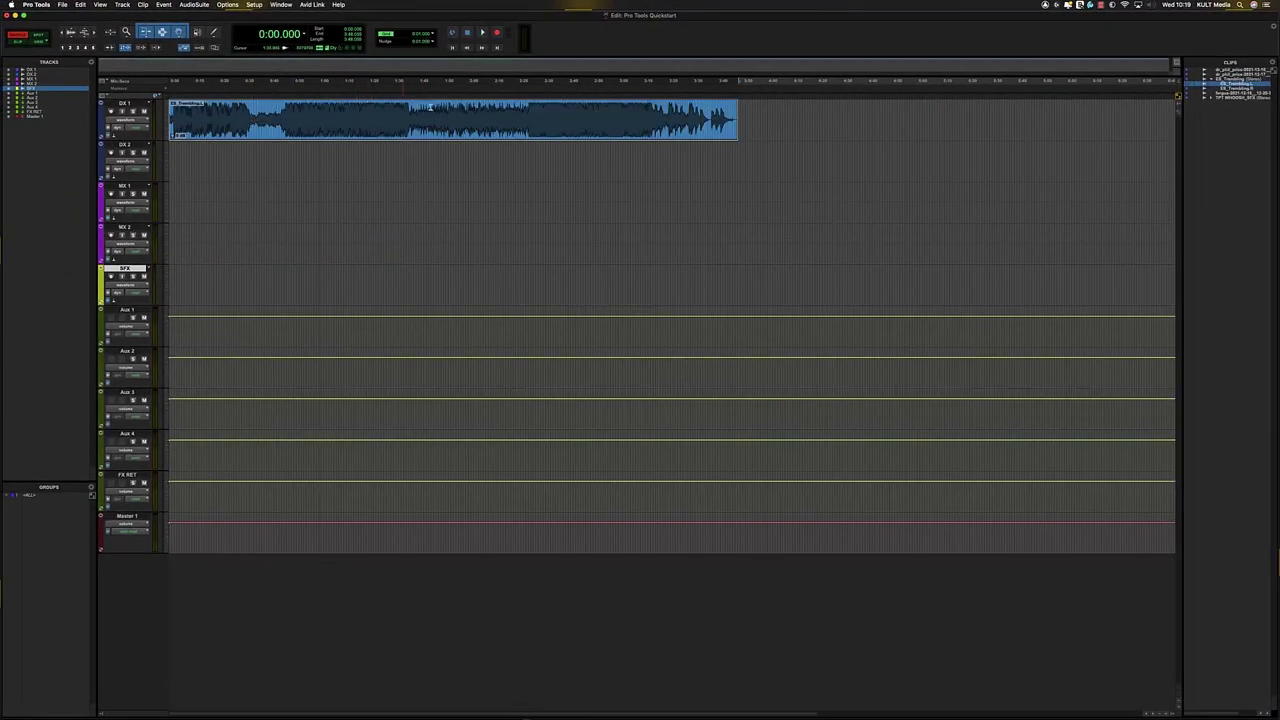
pyautogui.press('super+z')
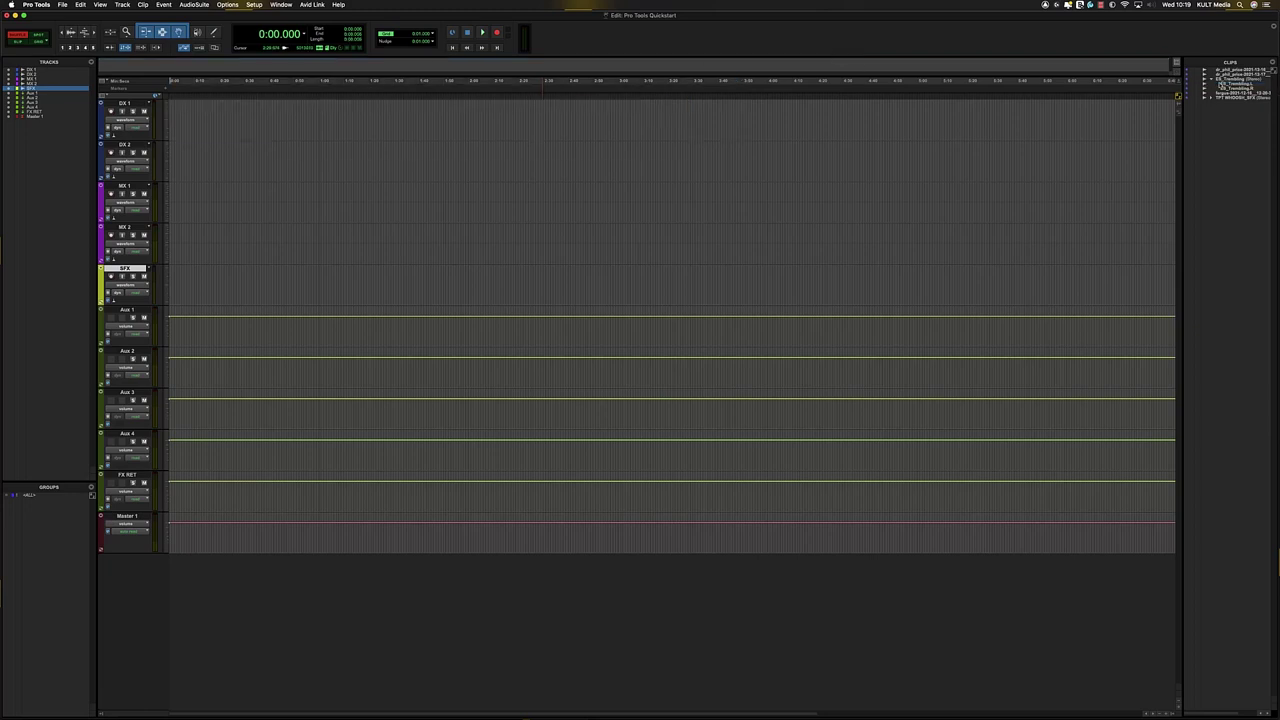
pyautogui.moveTo(254, 126); pyautogui.dragTo(256, 127)
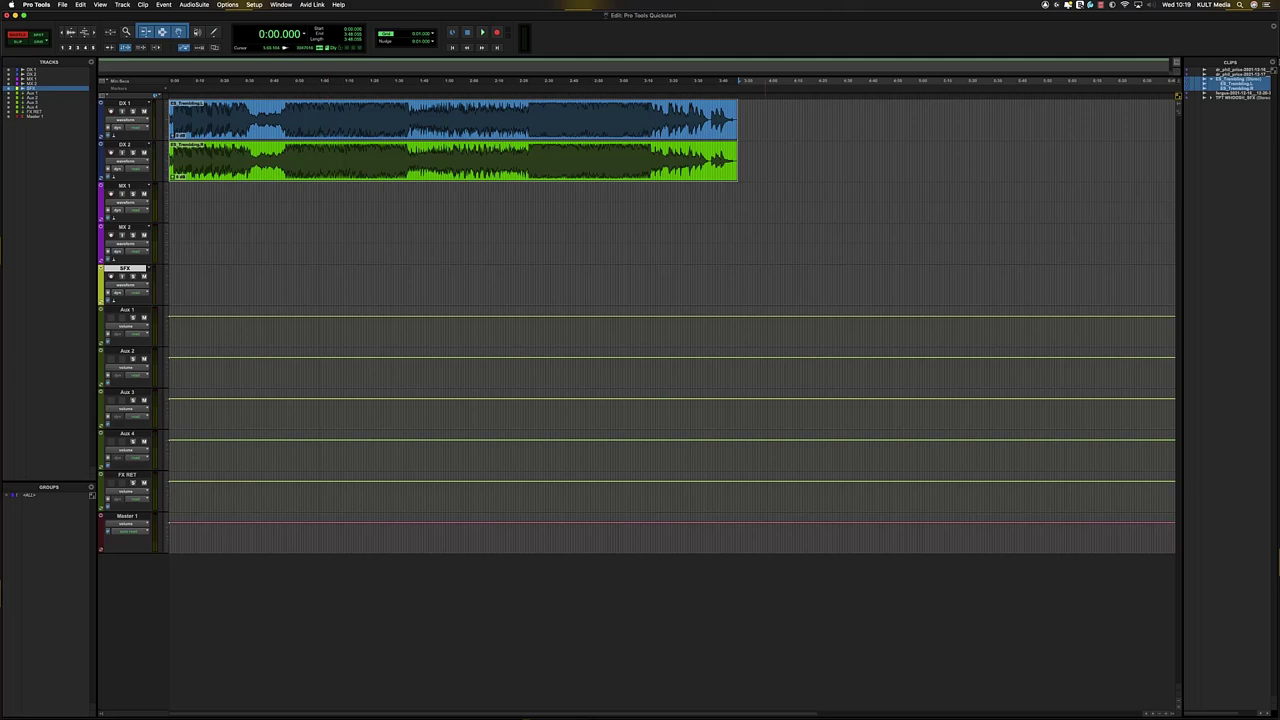
pyautogui.moveTo(1219, 87); pyautogui.dragTo(256, 241)
# - Delete the Trembling clips from DX 1, DX 2 and MX 2, leaving the timeline empty
pyautogui.click(563, 137)
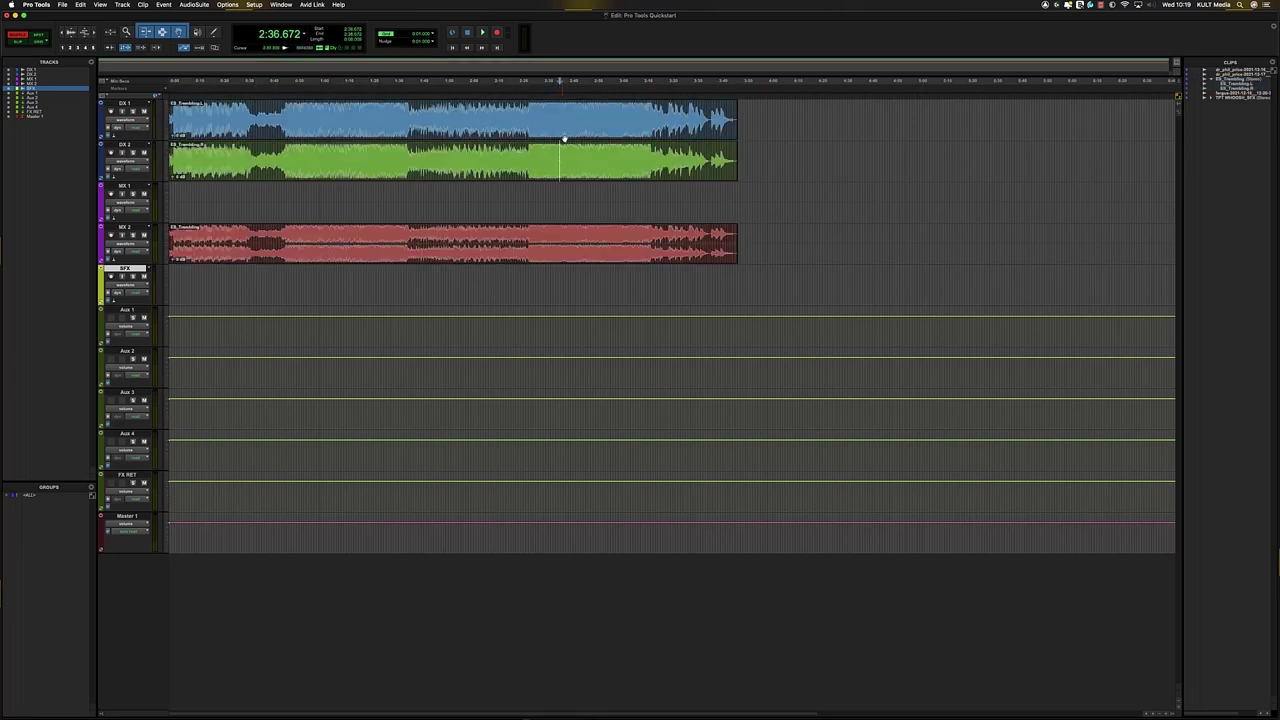
pyautogui.keyDown('shift'); pyautogui.click(560, 180); pyautogui.keyUp('shift')
pyautogui.press('Delete')
pyautogui.click(464, 248)
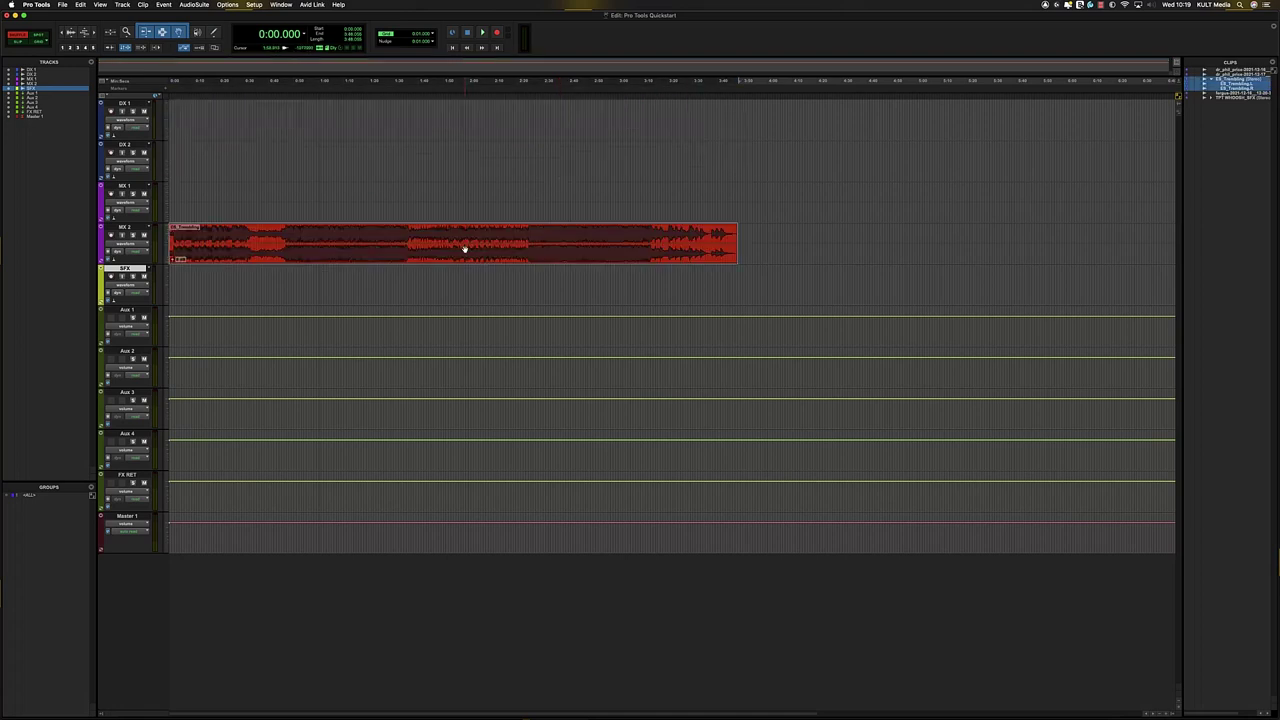
pyautogui.press('Delete')
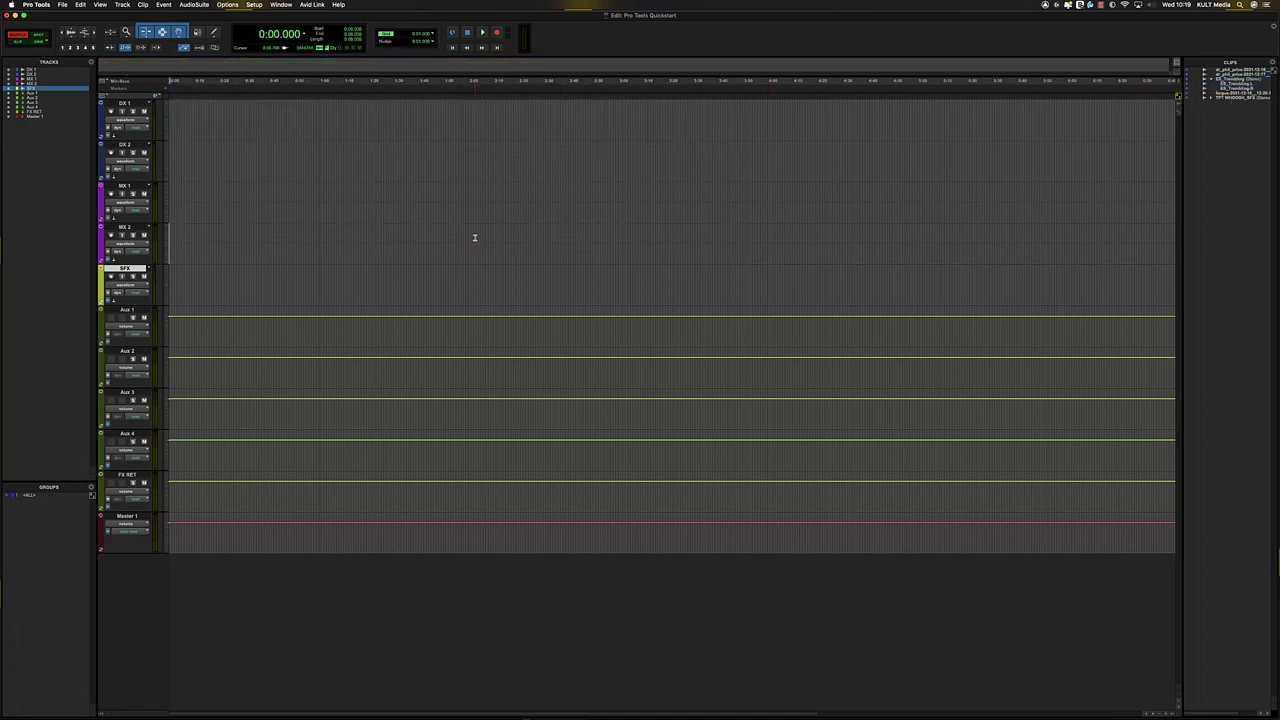
# - Switch to Slip mode and place the 12-22-14-CFR dialogue clip on DX 1
pyautogui.click(475, 237)
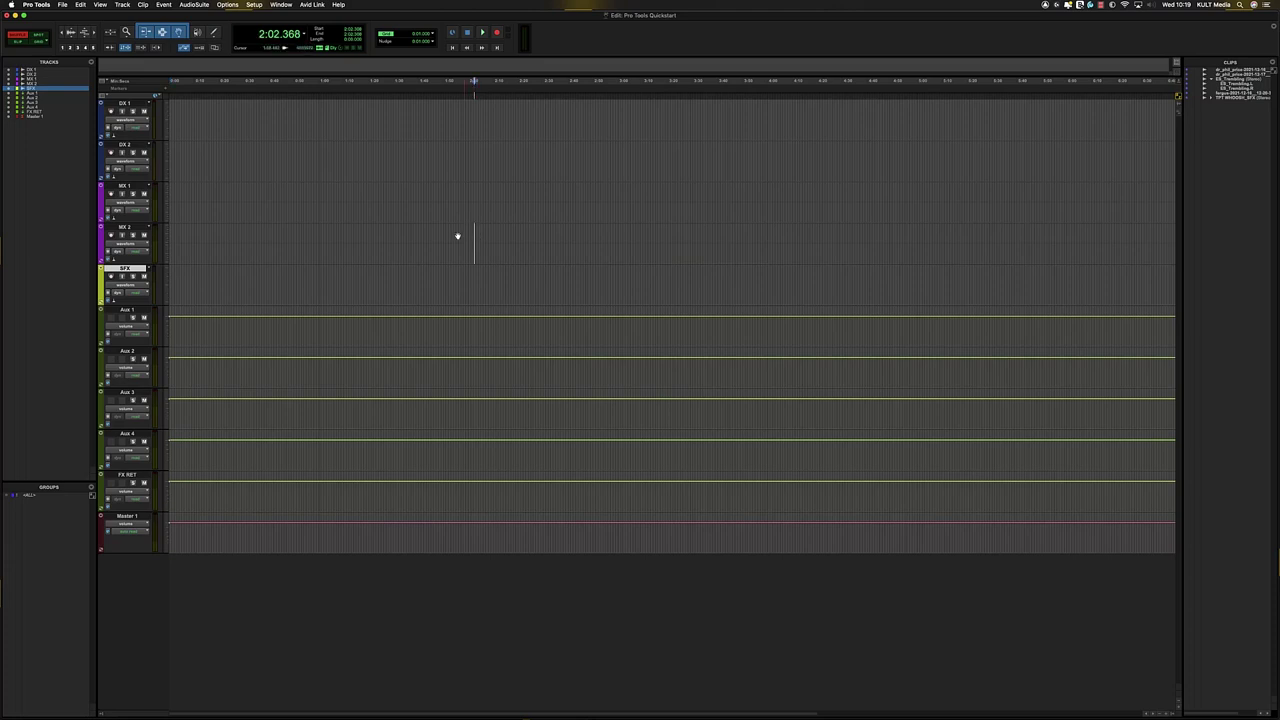
pyautogui.click(254, 109)
pyautogui.click(247, 157)
pyautogui.click(1241, 70)
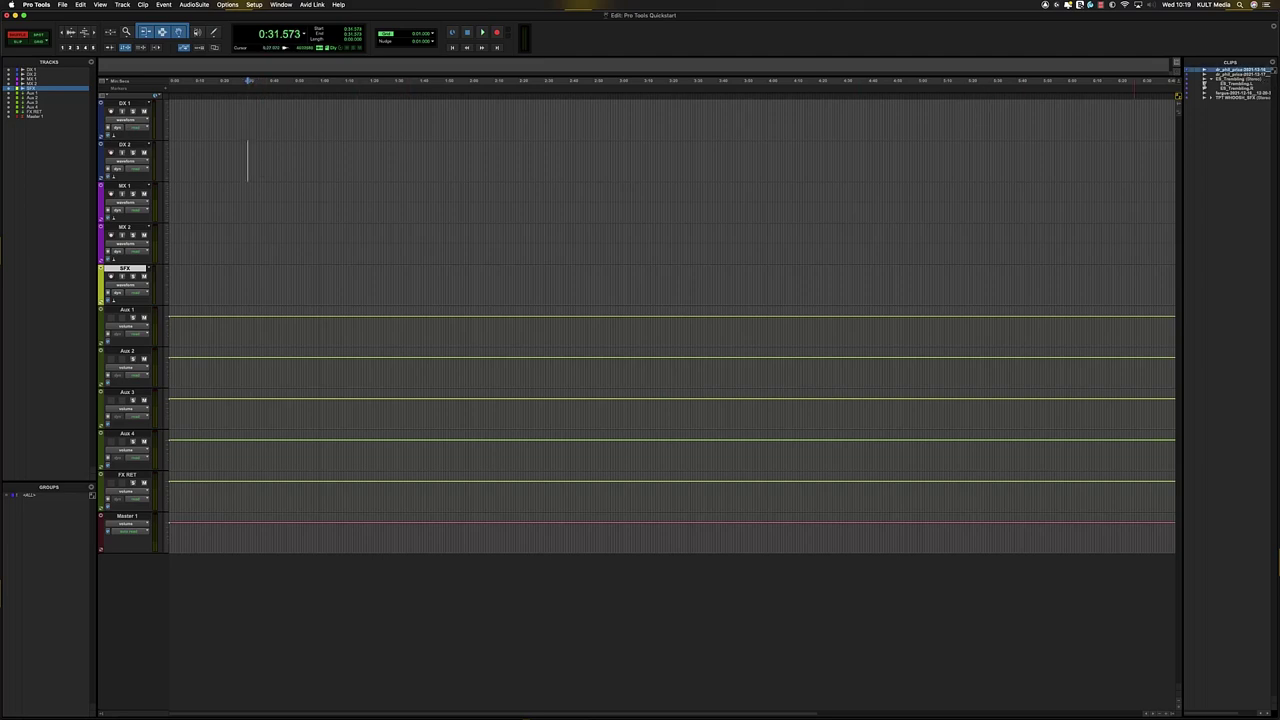
pyautogui.click(18, 42)
pyautogui.moveTo(1227, 72); pyautogui.dragTo(404, 140)
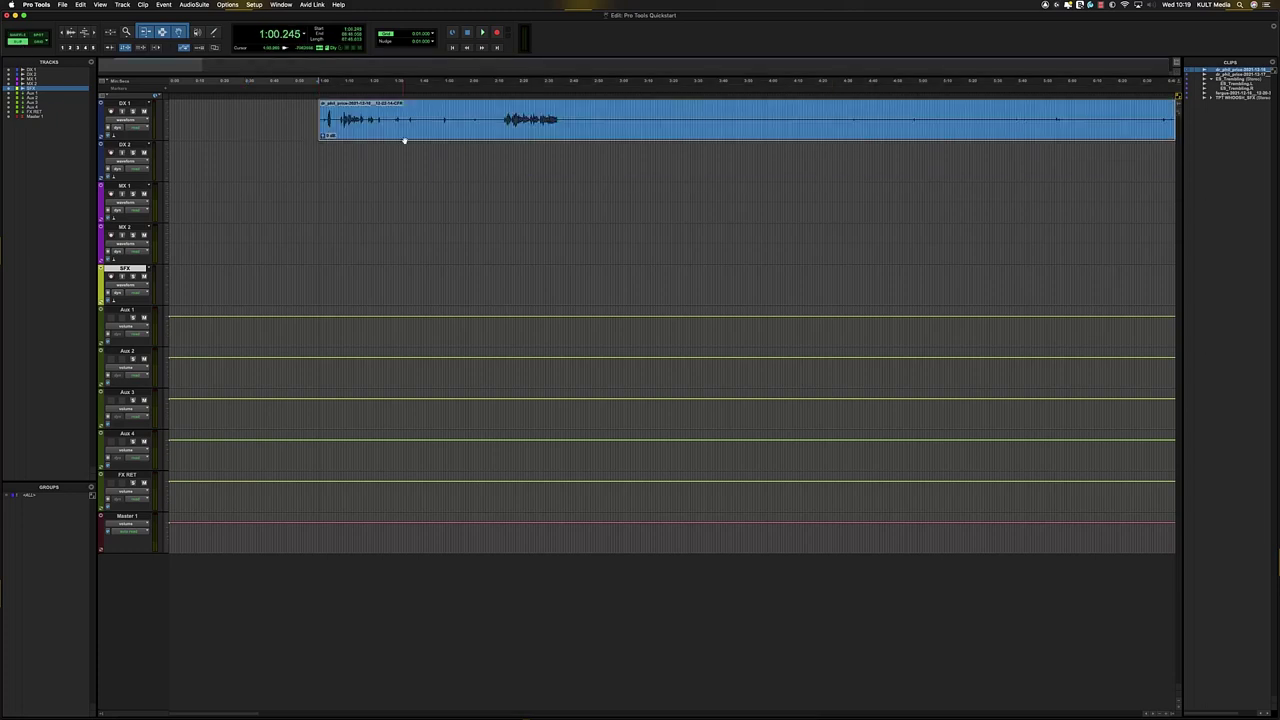
# - Zoom the timeline out and in around the clip, then switch to the Mix window
pyautogui.press('r')
pyautogui.press('r')
pyautogui.press('r')
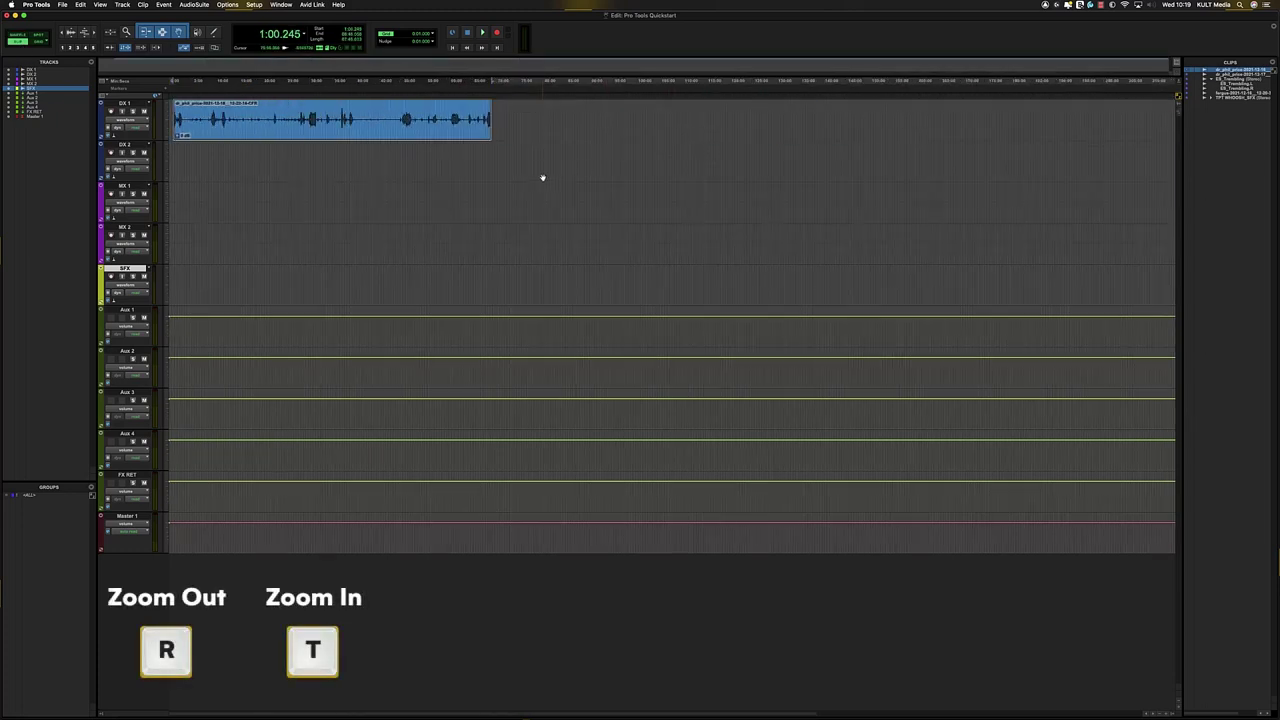
pyautogui.press('t')
pyautogui.press('t')
pyautogui.press('r')
pyautogui.press('r')
pyautogui.press('t')
pyautogui.press('t')
pyautogui.press('t')
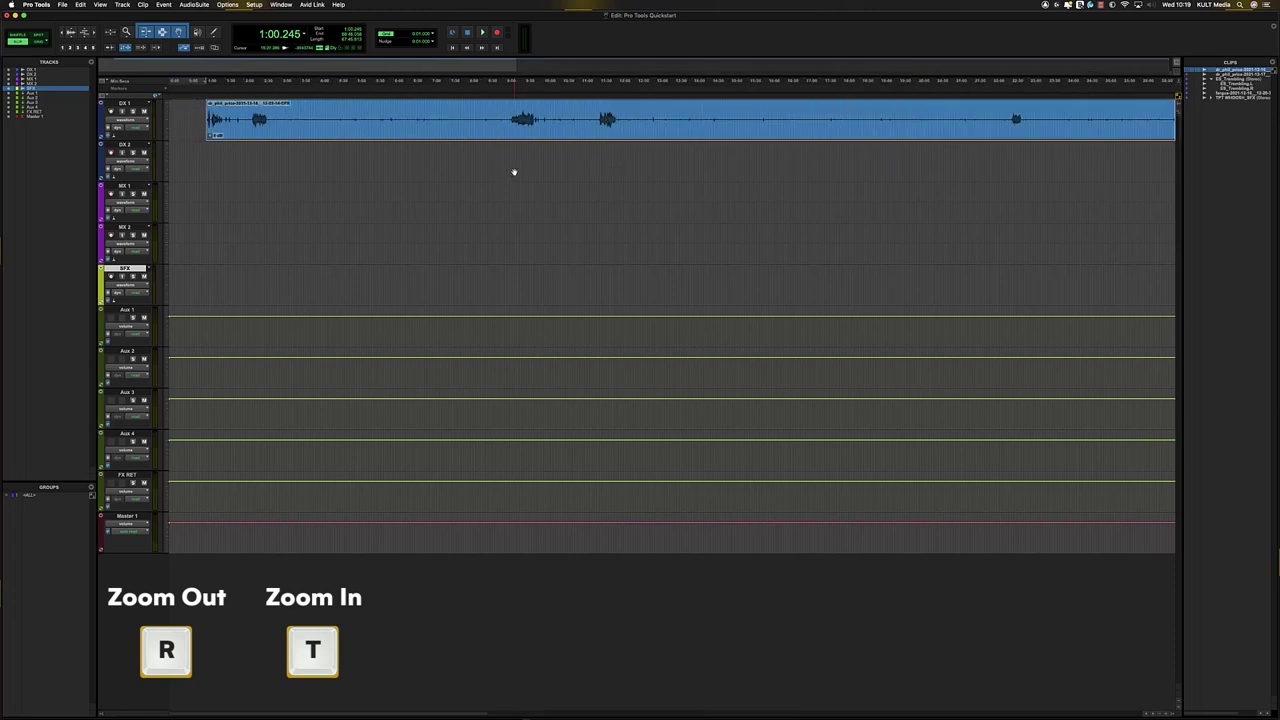
pyautogui.press('r')
pyautogui.press('r')
pyautogui.press('t')
pyautogui.press('t')
pyautogui.press('r')
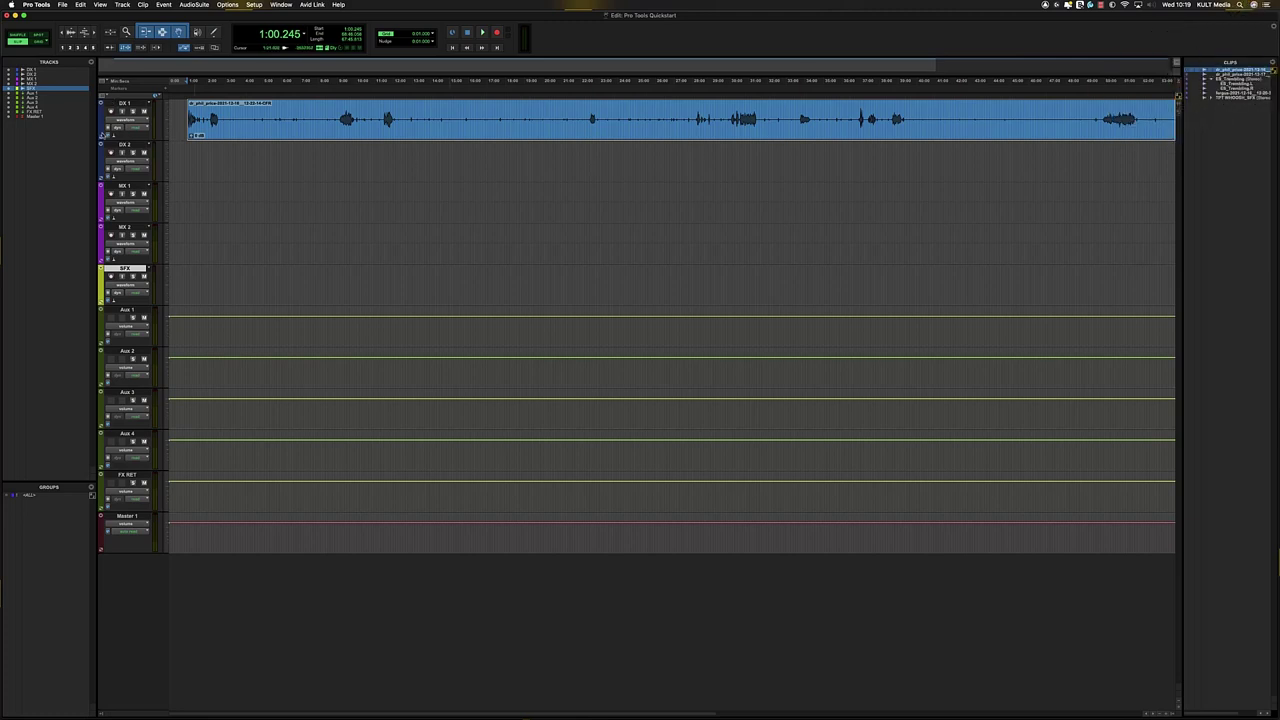
pyautogui.click(92, 495)
pyautogui.press('super+equal')
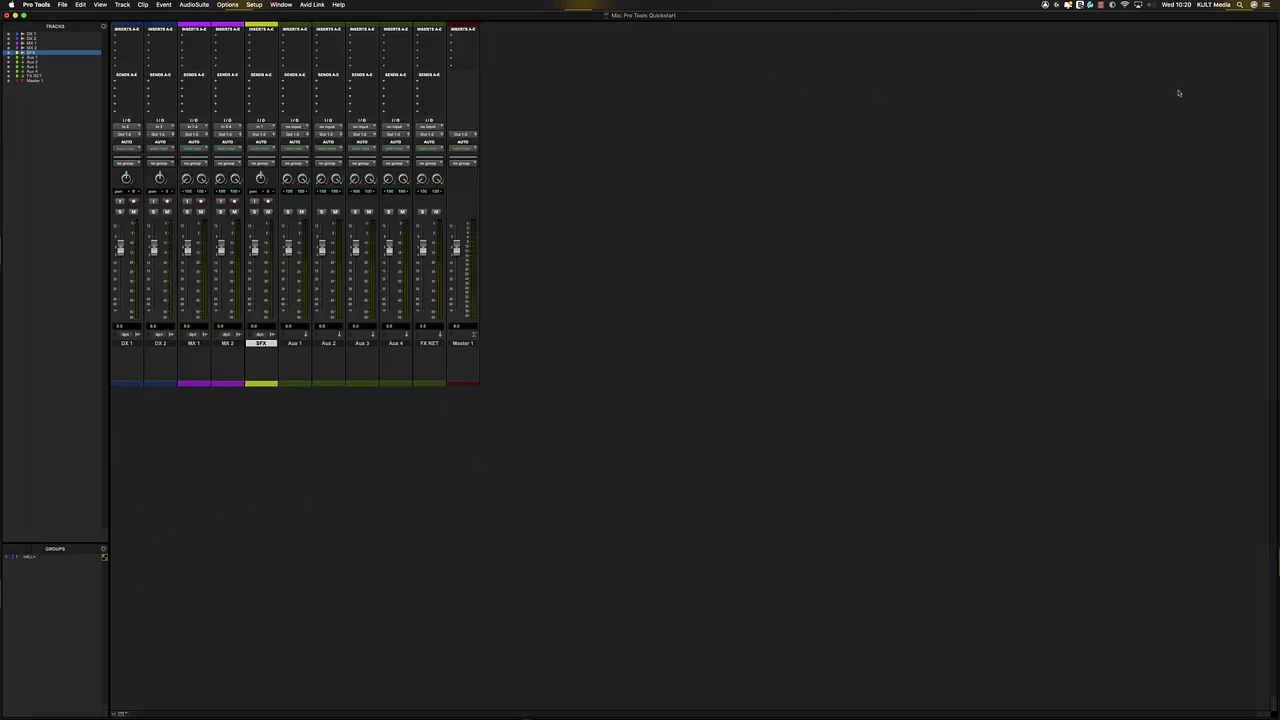
# - Return to the Edit window, reselect the DX 1 dialogue clip, and pick the fergus clip
pyautogui.press('super+equal')
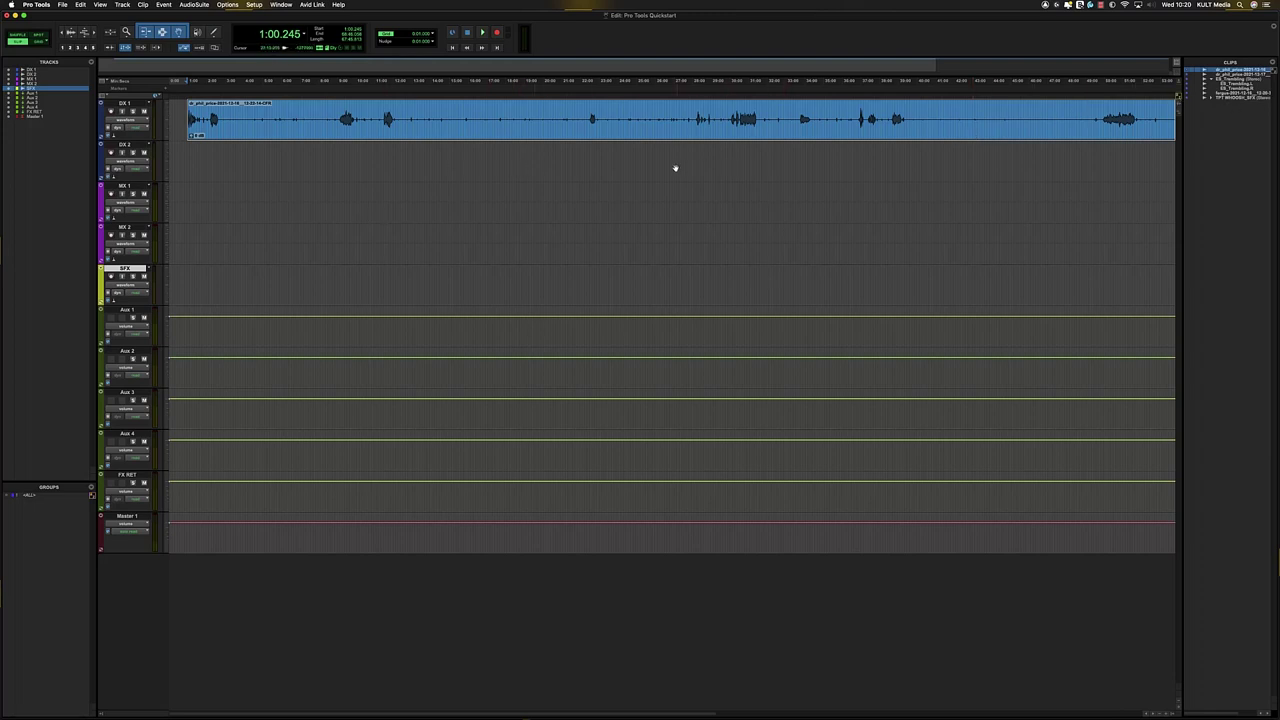
pyautogui.press('t')
pyautogui.press('r')
pyautogui.press('r')
pyautogui.press('r')
pyautogui.press('t')
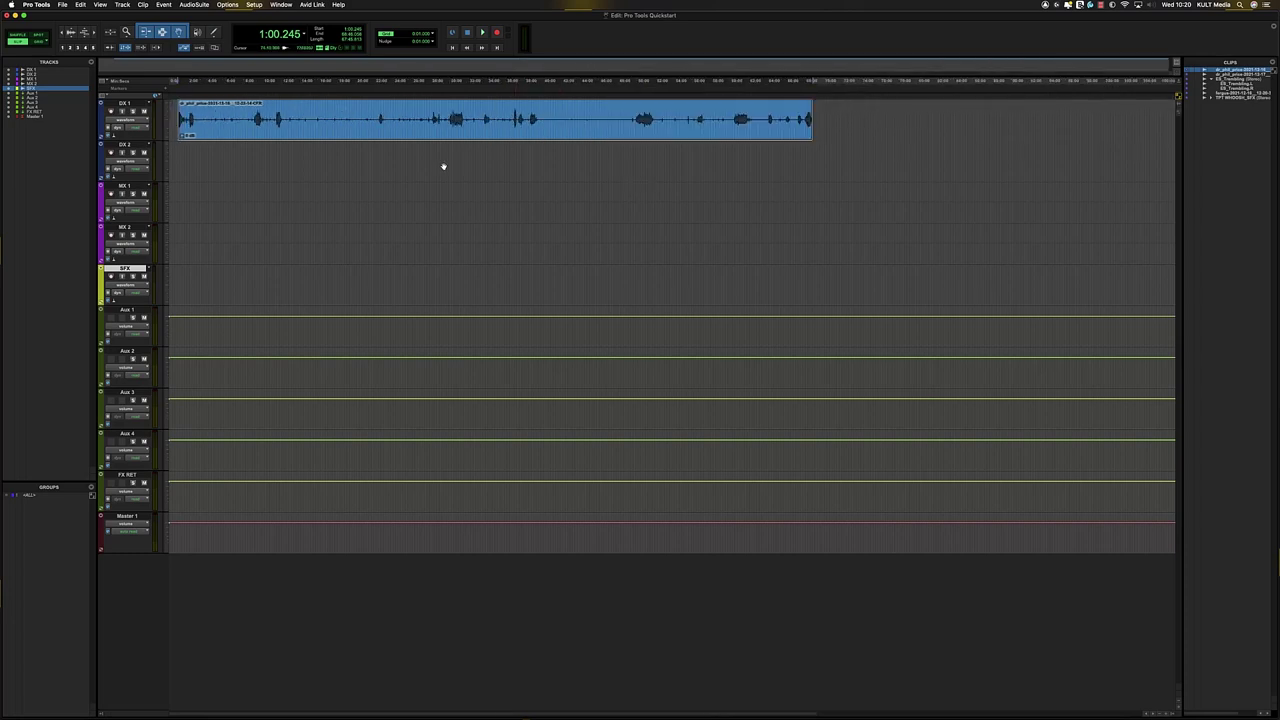
pyautogui.click(378, 144)
pyautogui.click(374, 139)
pyautogui.click(1233, 94)
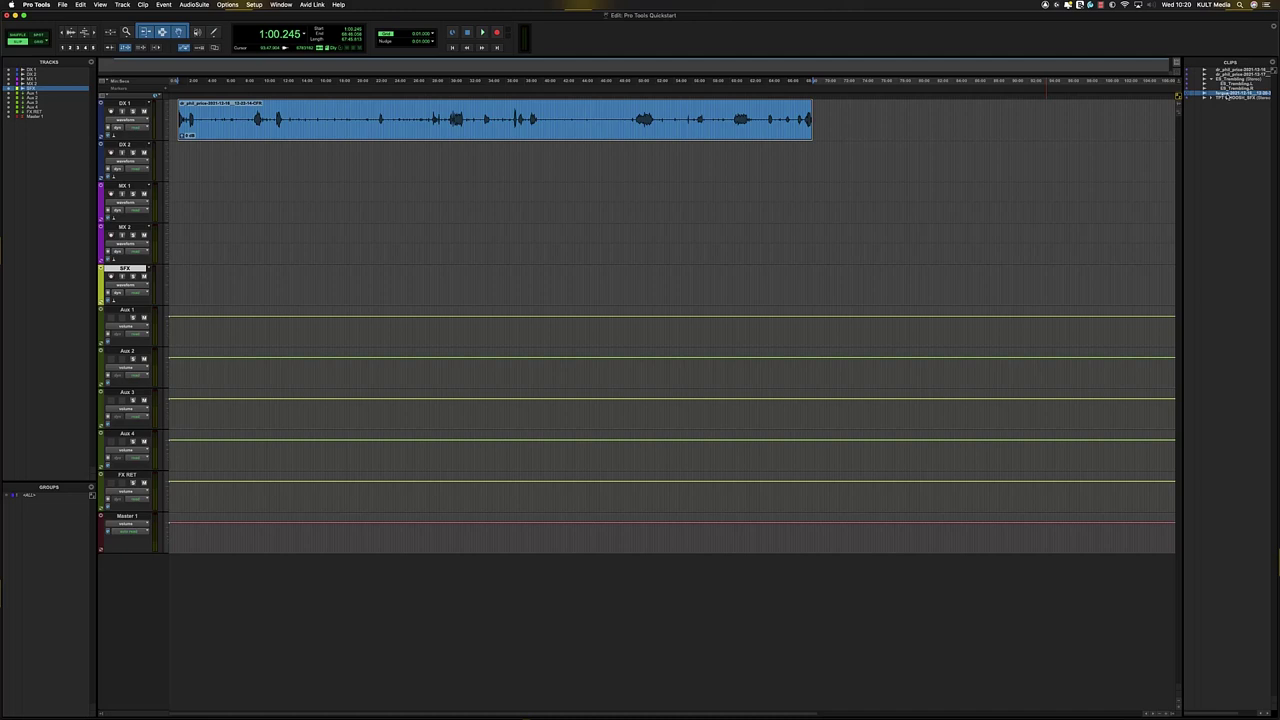
# - Place the fergus recording on DX 2 and zoom in on the clips' start
pyautogui.moveTo(1031, 95); pyautogui.dragTo(560, 167)
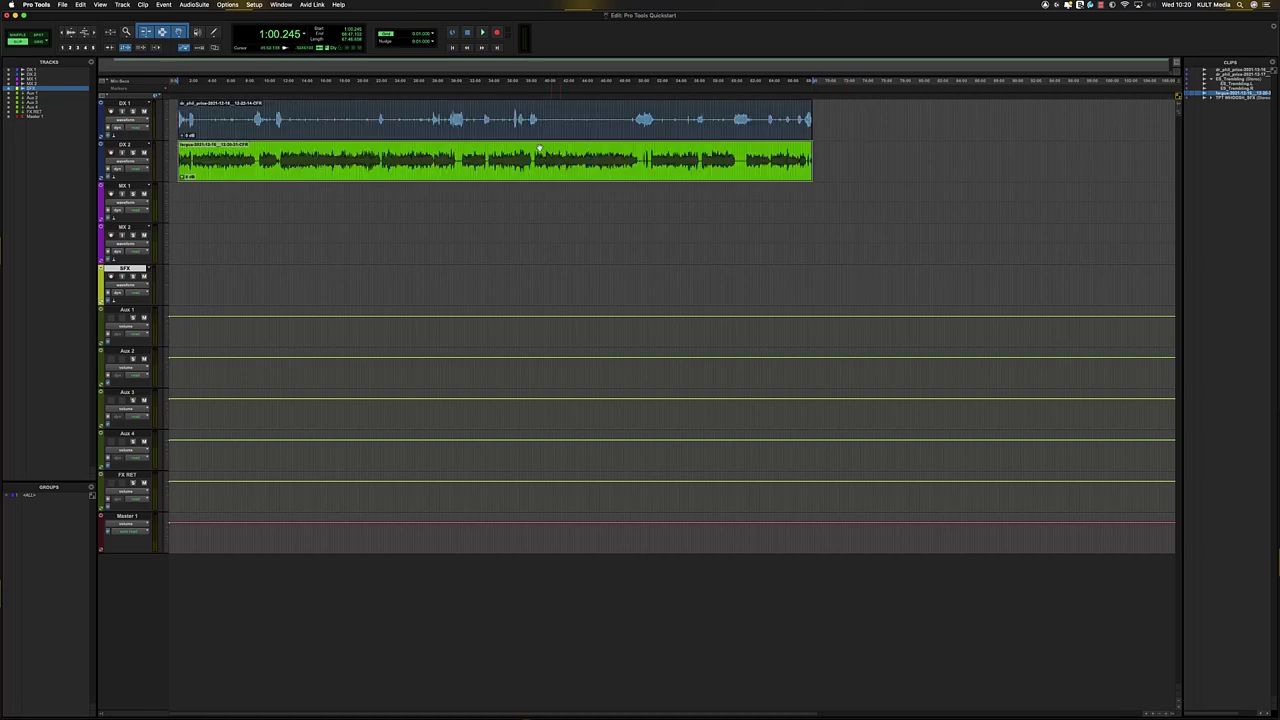
pyautogui.click(516, 131)
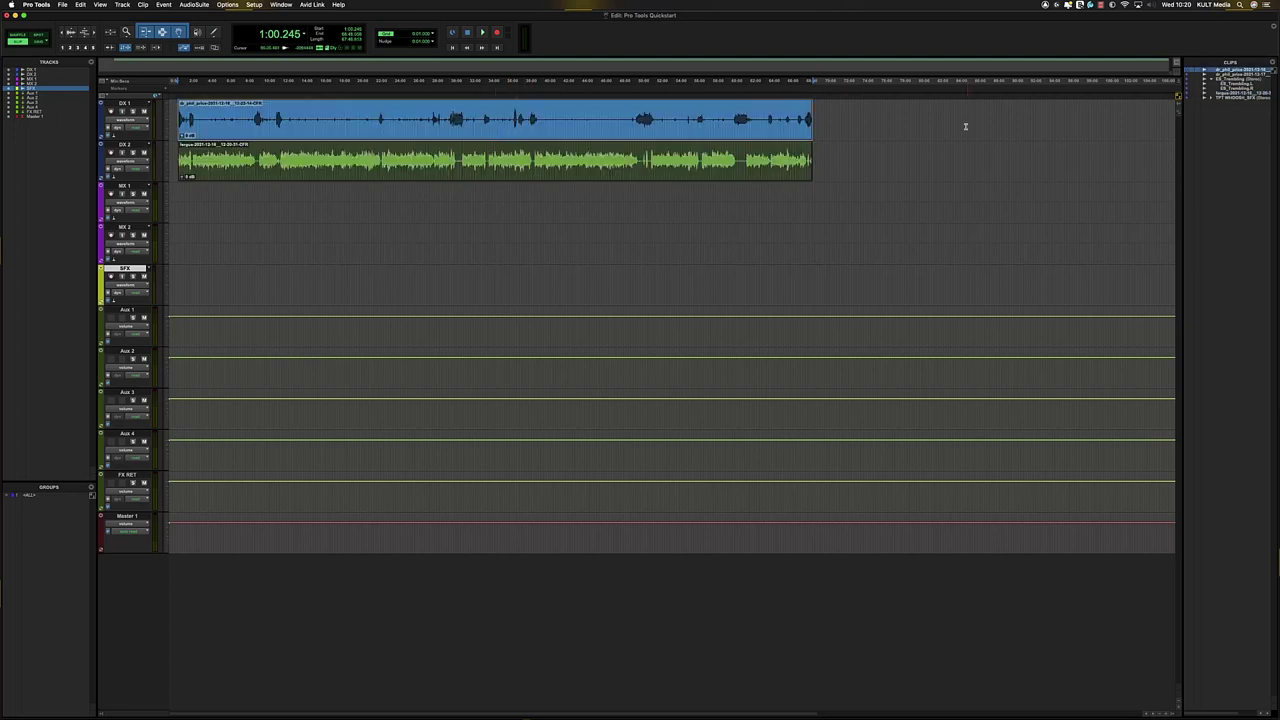
pyautogui.click(396, 177)
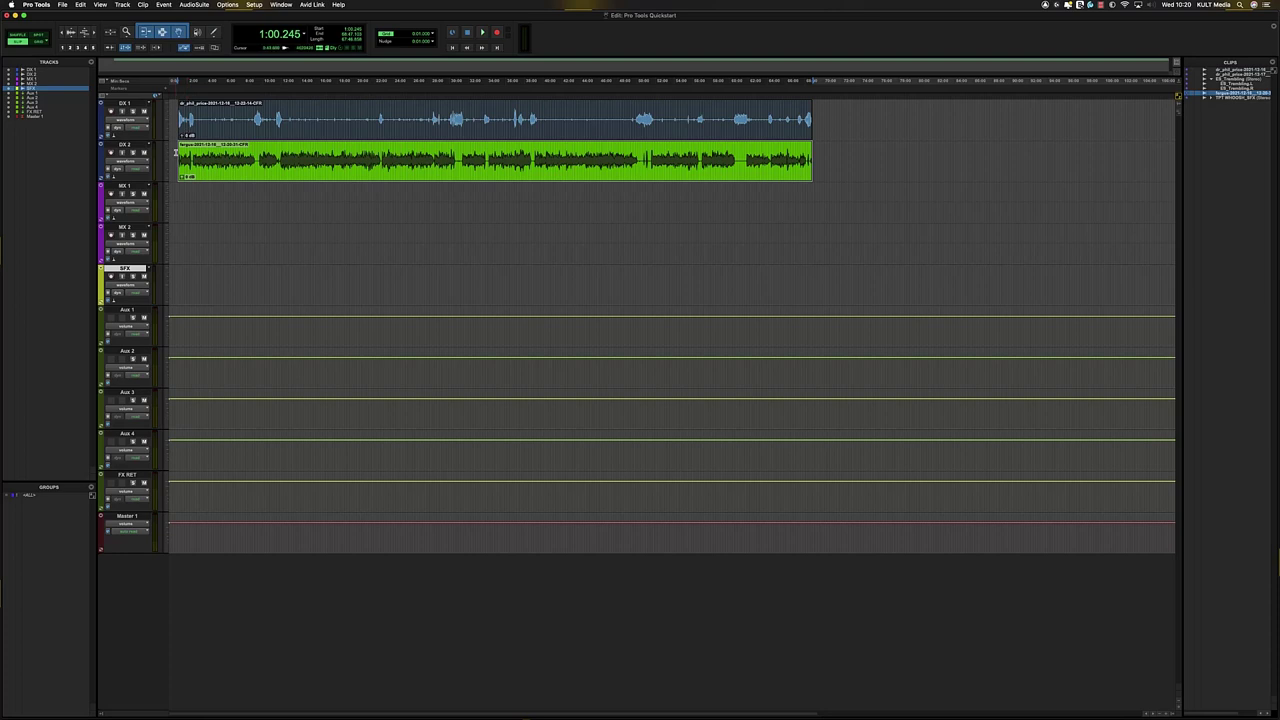
pyautogui.click(180, 152)
pyautogui.hotkey('alt', 'Tab')
pyautogui.press('t')
pyautogui.press('t')
pyautogui.press('t')
pyautogui.press('t')
pyautogui.press('r')
pyautogui.press('r')
pyautogui.press('r')
pyautogui.press('r')
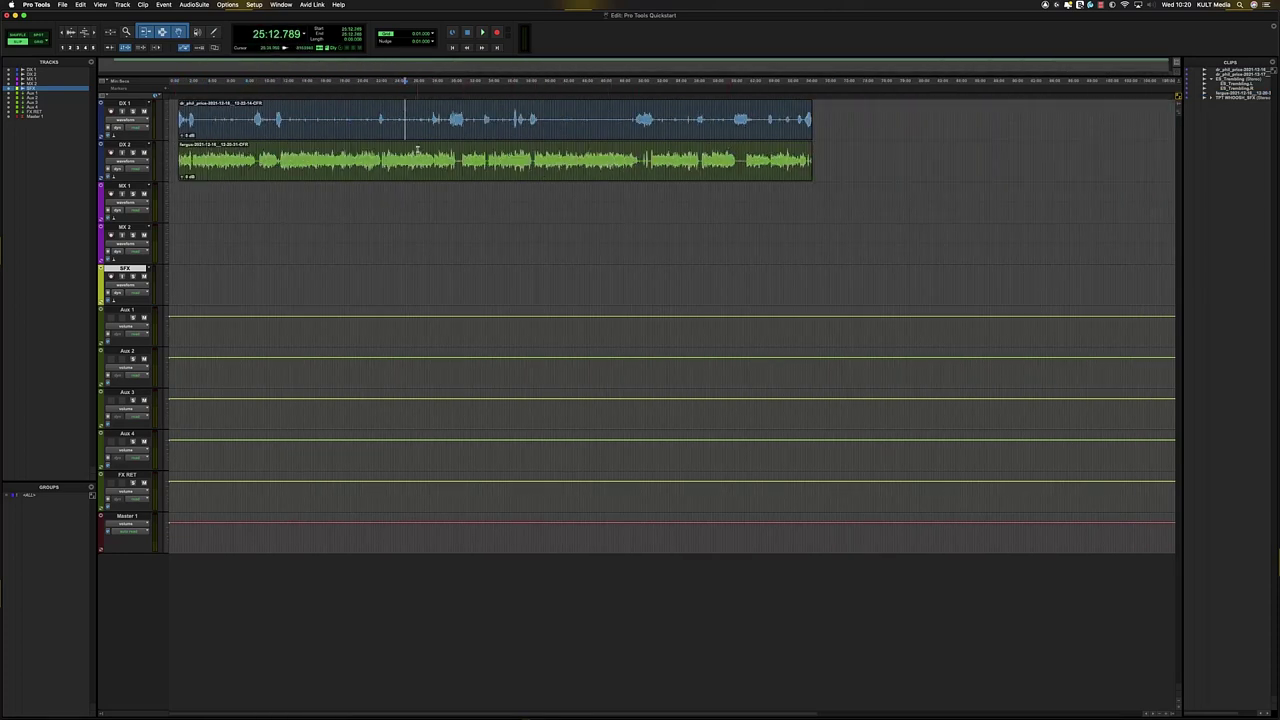
# - Move both dialogue clips later together, then drop a short dialogue clip at DX 1's start
pyautogui.doubleClick(449, 120)
pyautogui.keyDown('shift'); pyautogui.click(465, 168); pyautogui.keyUp('shift')
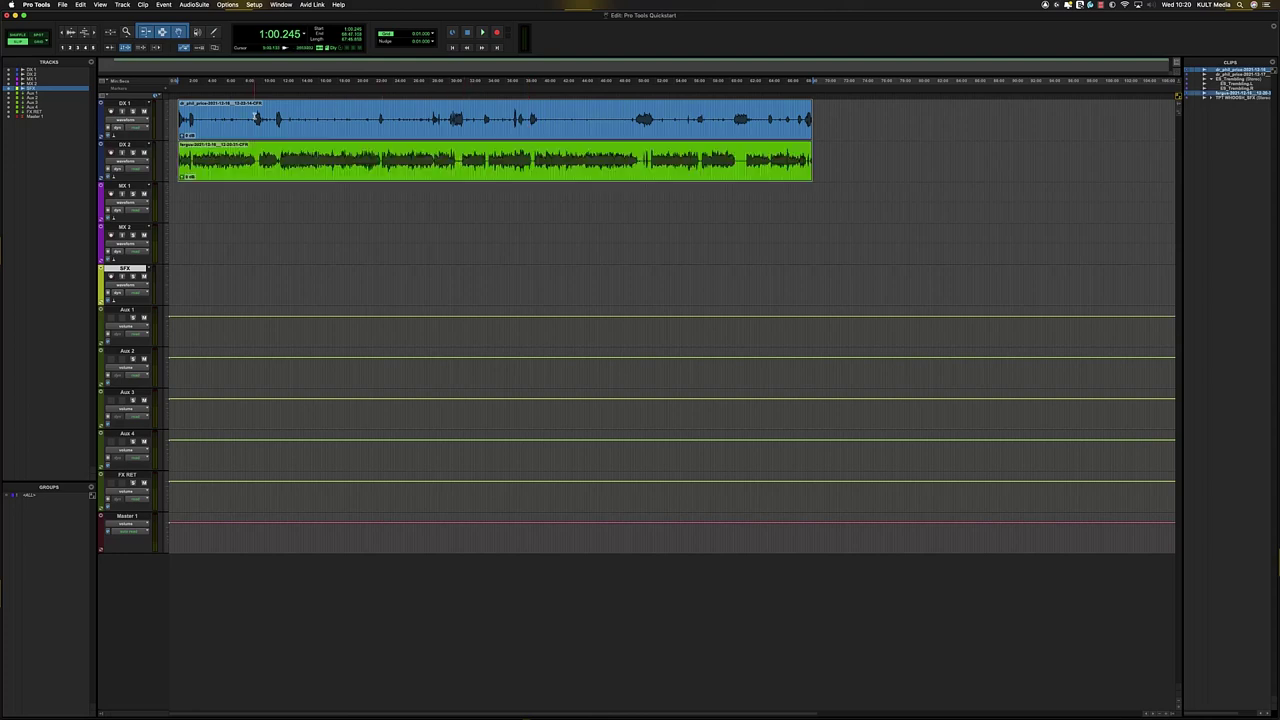
pyautogui.click(255, 118)
pyautogui.press('t')
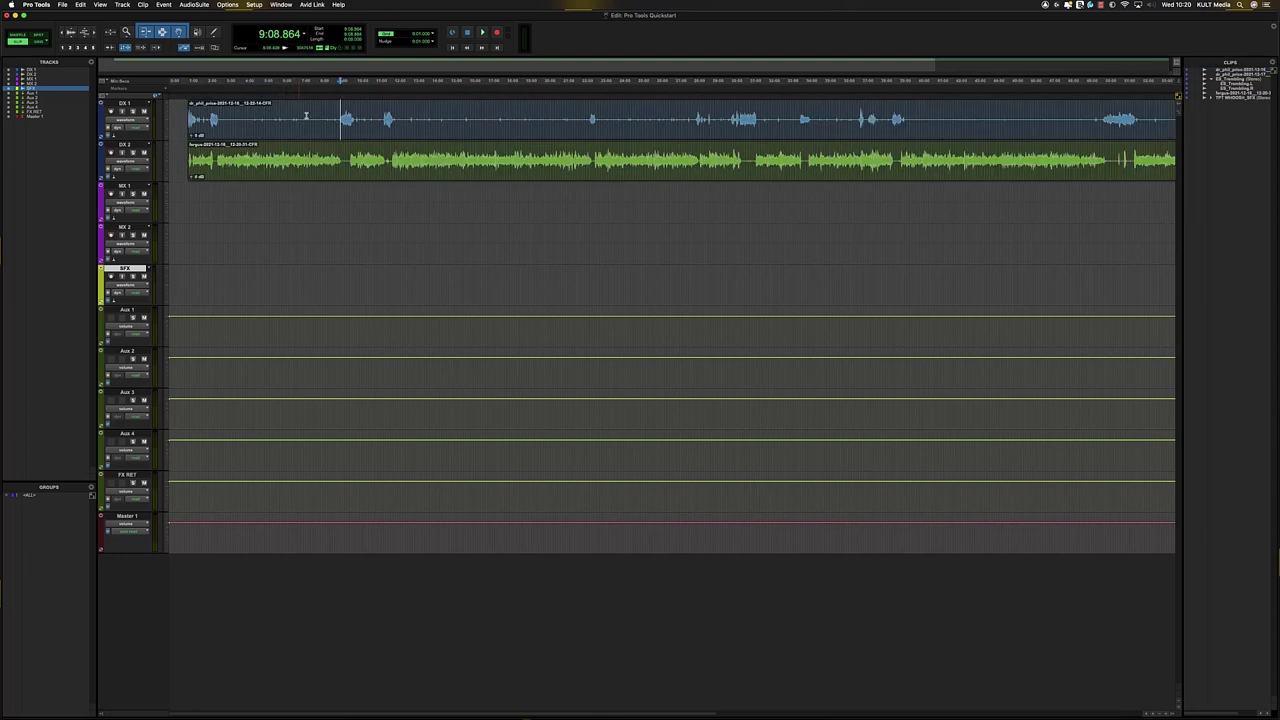
pyautogui.press('r')
pyautogui.doubleClick(466, 128)
pyautogui.keyDown('shift'); pyautogui.click(338, 174); pyautogui.keyUp('shift')
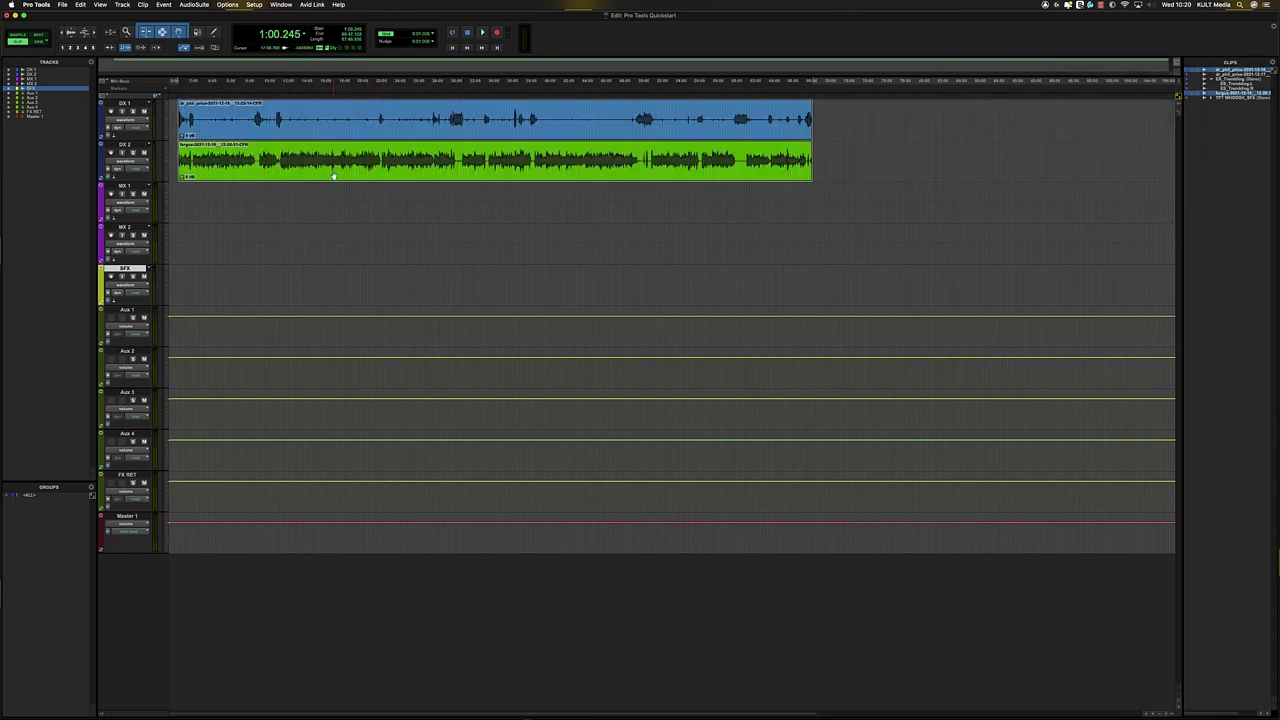
pyautogui.moveTo(313, 175); pyautogui.dragTo(352, 176)
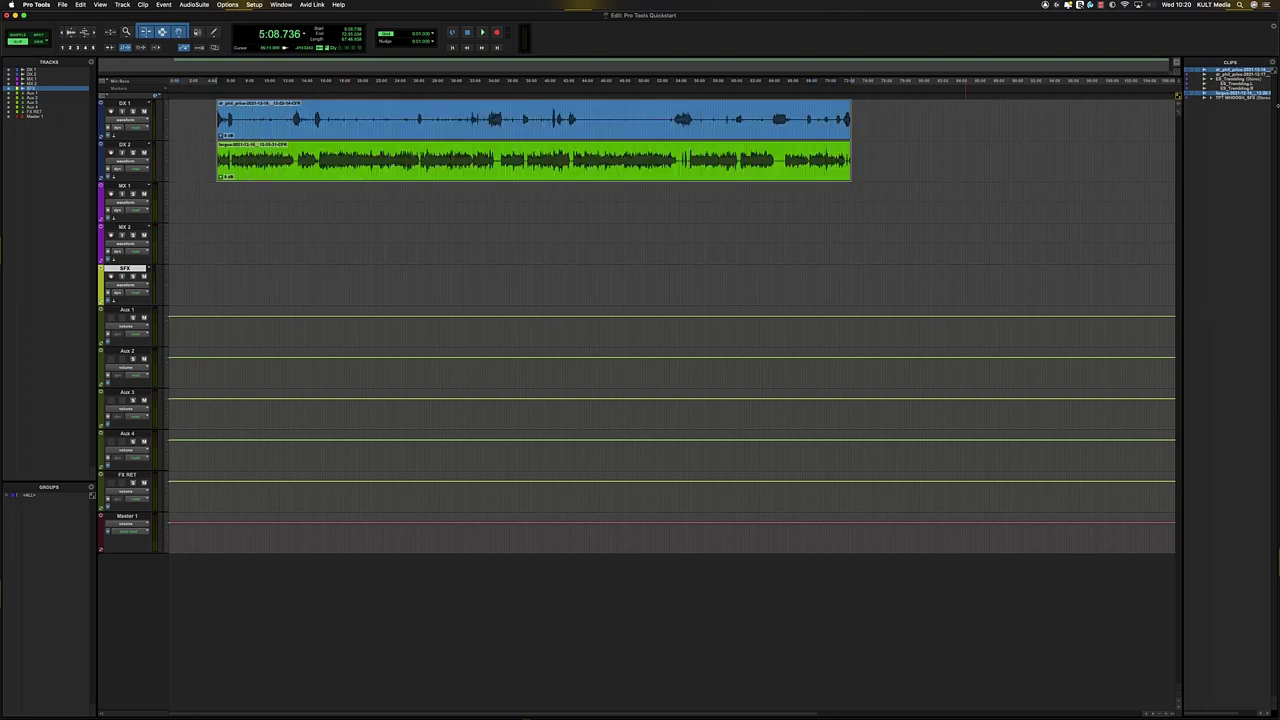
pyautogui.moveTo(1236, 74); pyautogui.dragTo(175, 122)
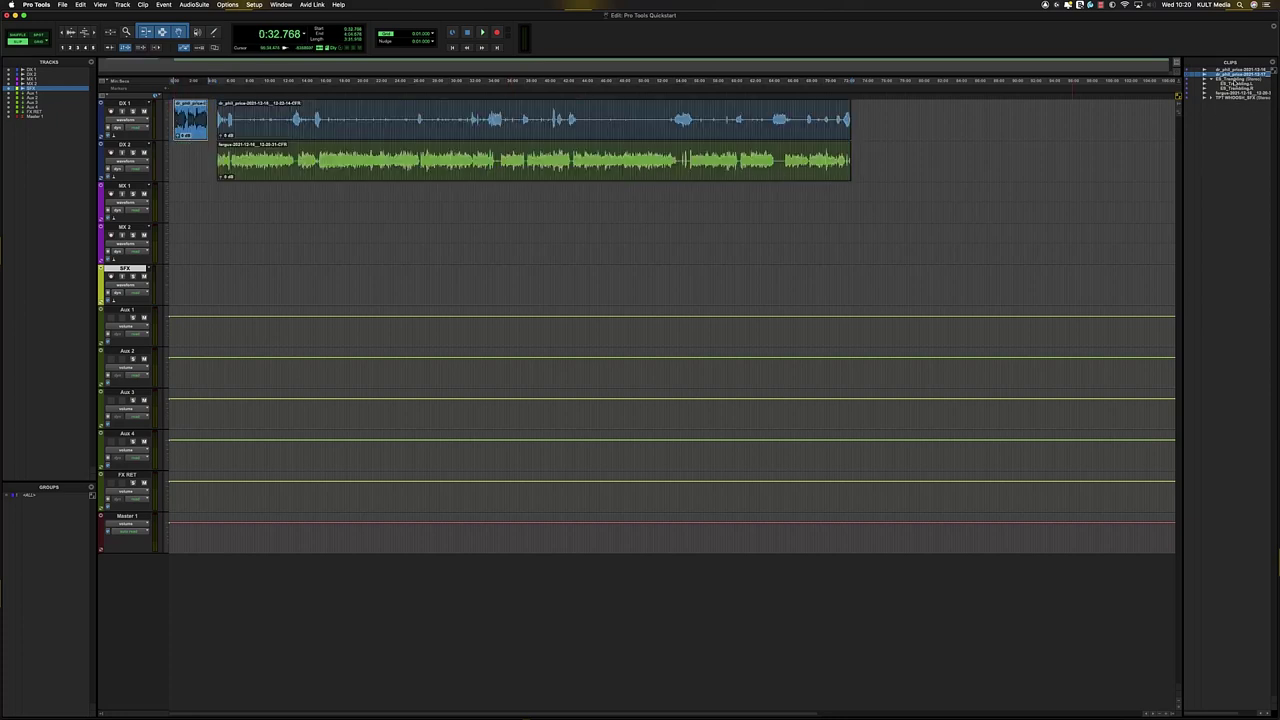
# - Collapse the Trembling clip entries, deselect the short DX 1 clip, and bring up the Mix window
pyautogui.click(1211, 79)
pyautogui.click(281, 122)
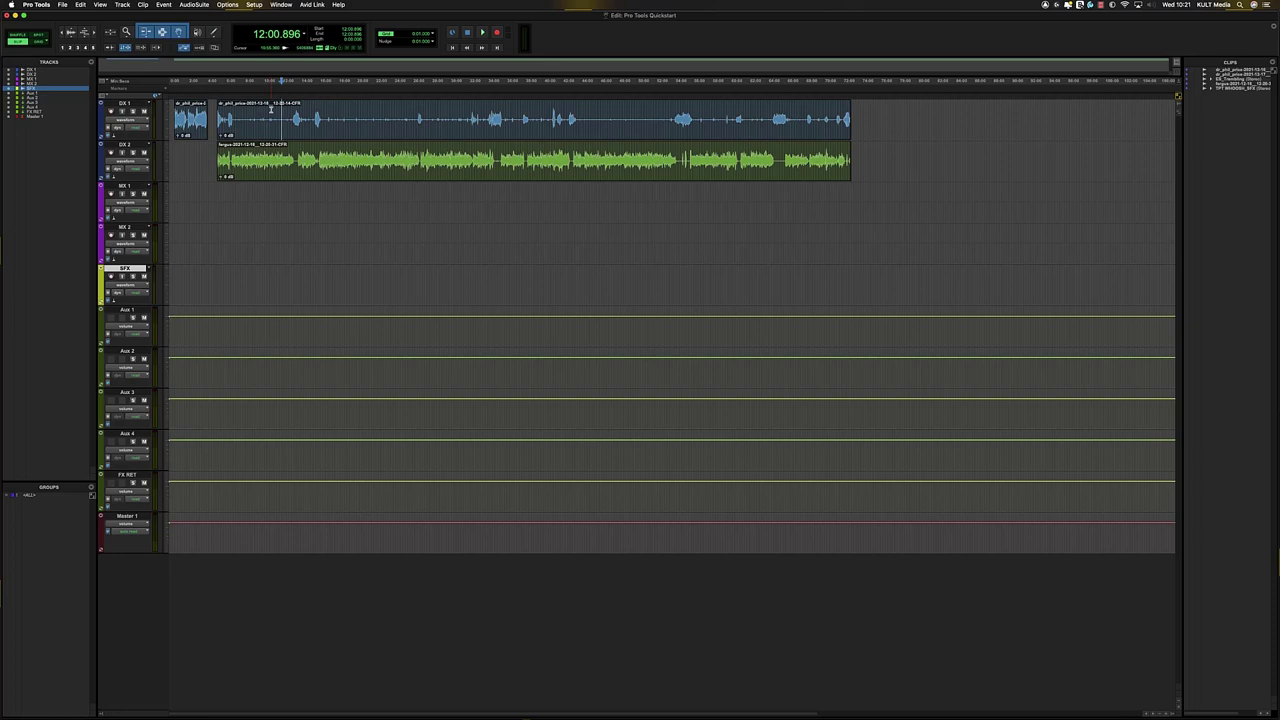
pyautogui.press('super+equal')
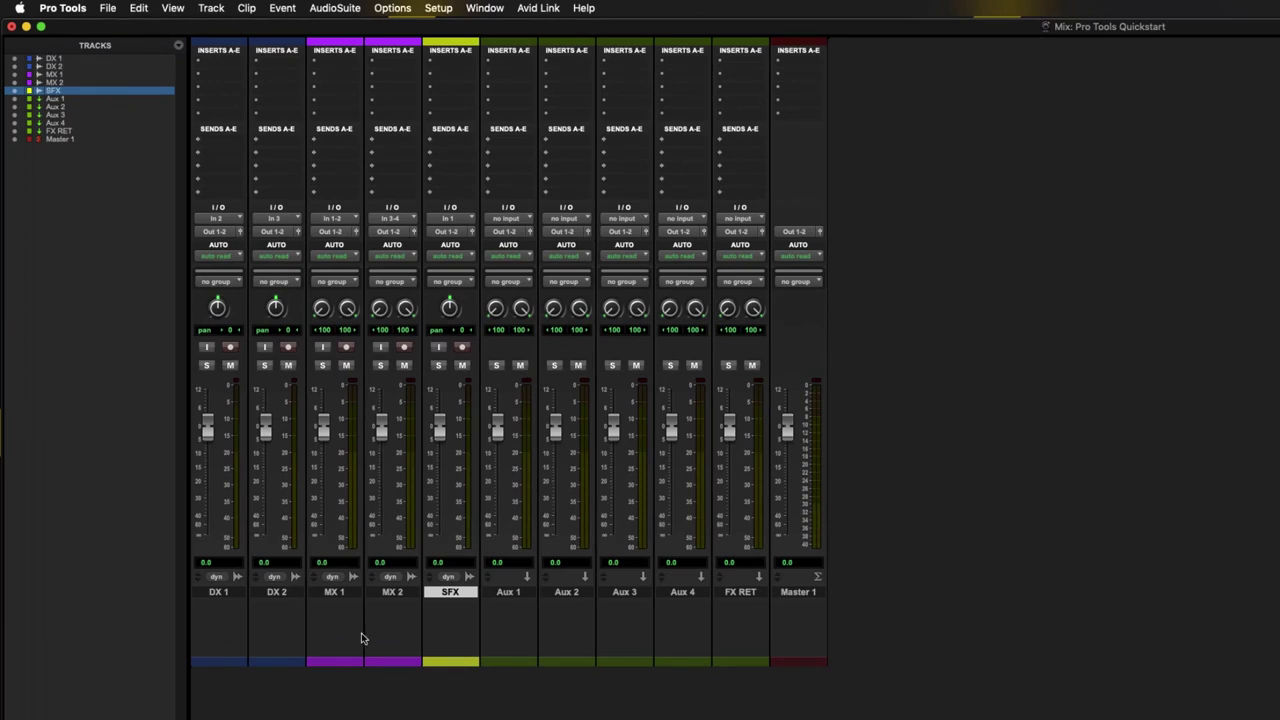
# - Rename the Aux 1 track to DX and Aux 2 to MX
pyautogui.doubleClick(509, 592)
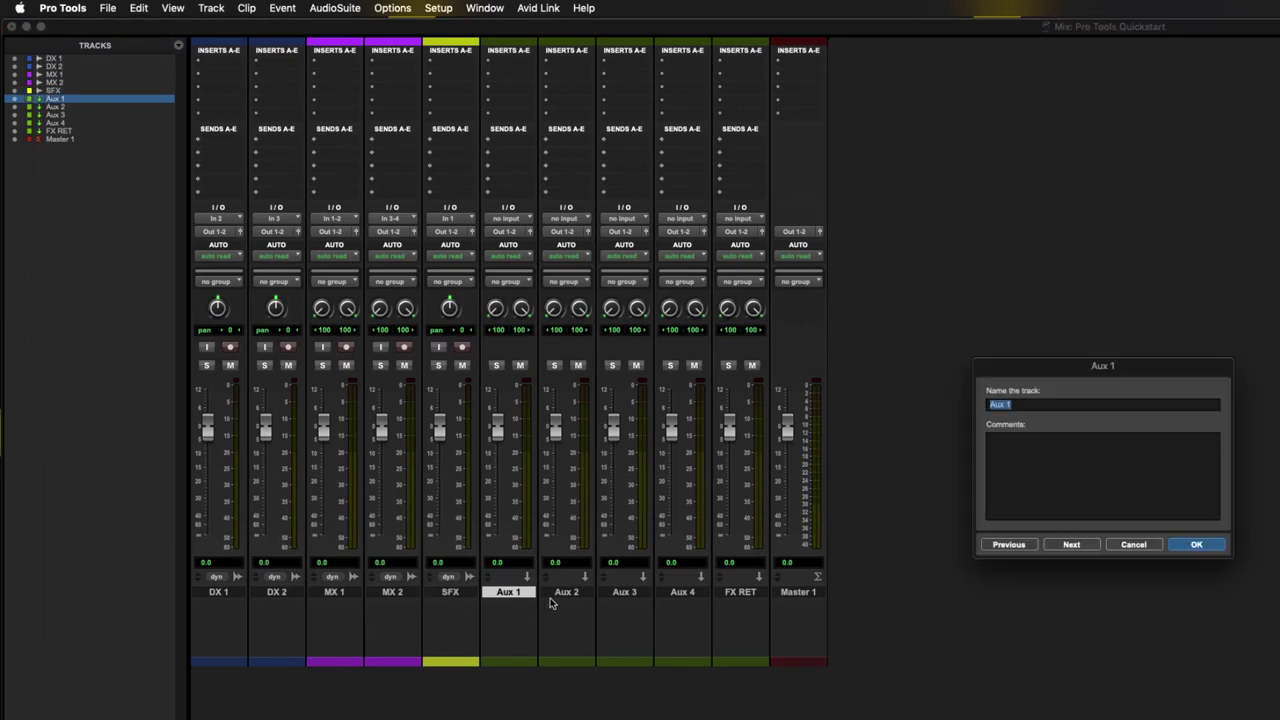
pyautogui.write('DX')
pyautogui.press('Return')
pyautogui.click(574, 594)
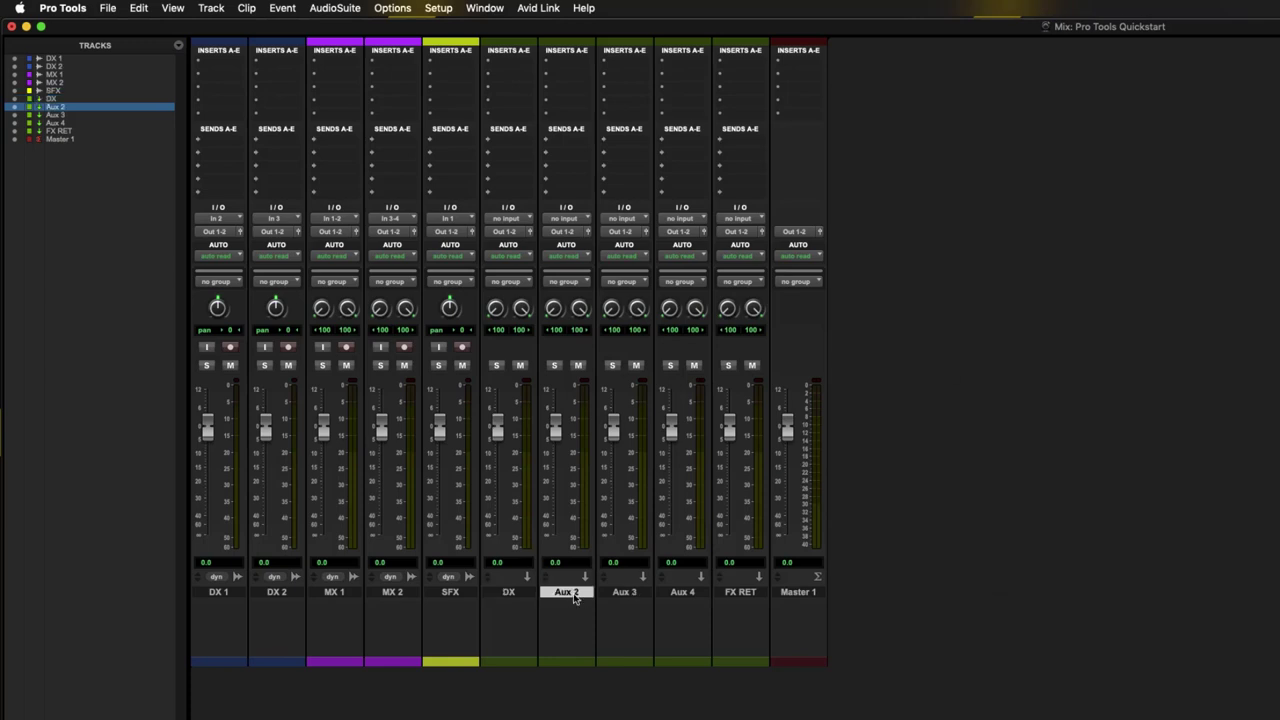
pyautogui.doubleClick(574, 594)
pyautogui.write('S')
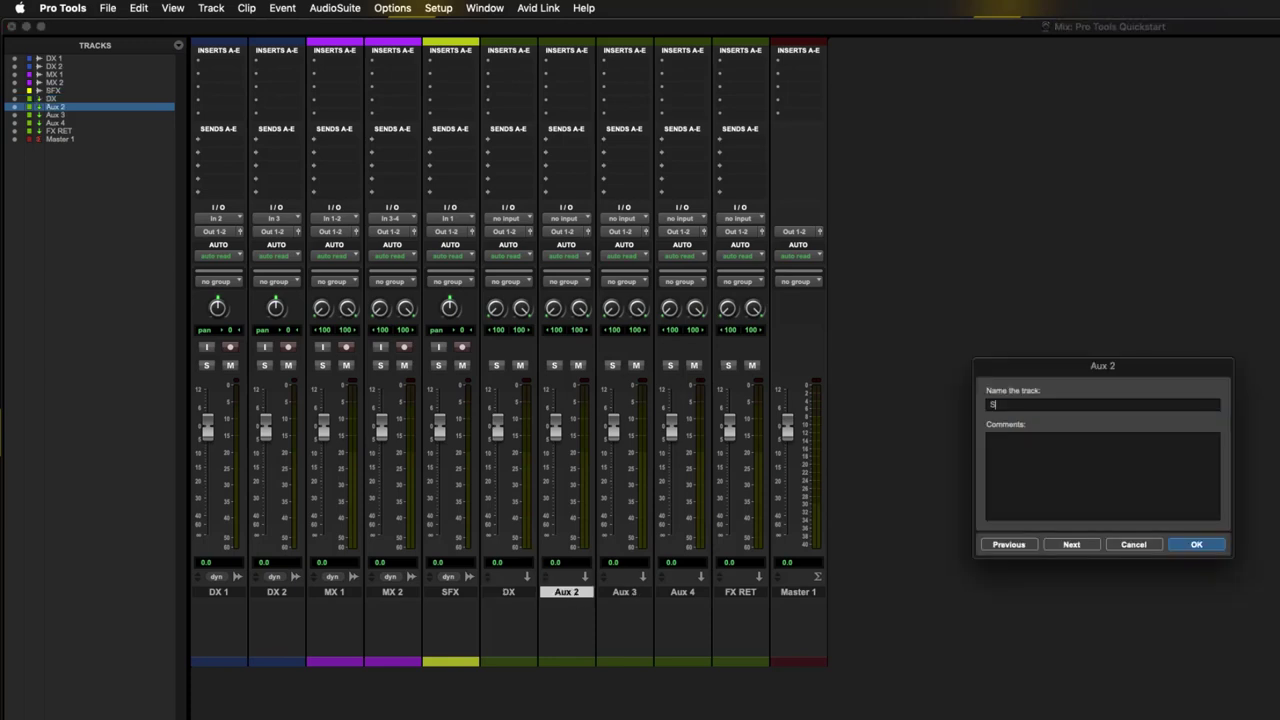
pyautogui.press('BackSpace')
pyautogui.write('MX')
pyautogui.press('Return')
# - Rename Aux 3 to SFX, getting past the duplicate-name warning, and Aux 4 to MIX
pyautogui.doubleClick(625, 592)
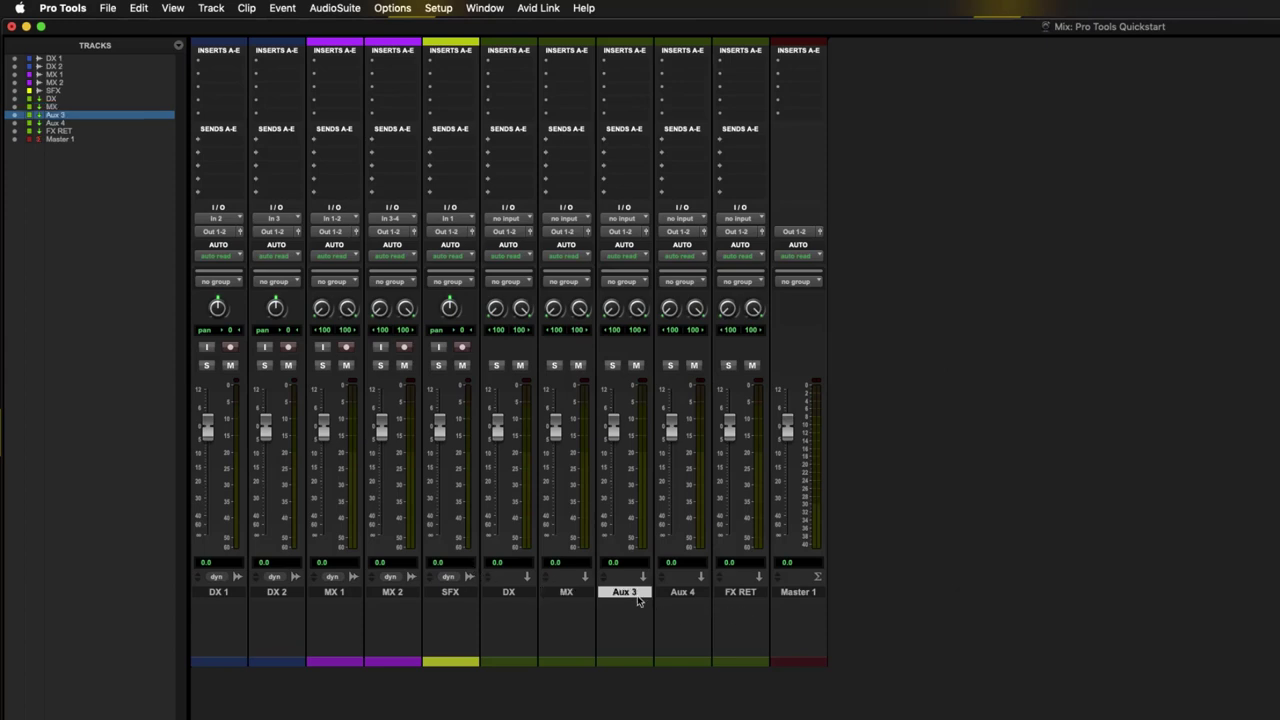
pyautogui.write('SFX')
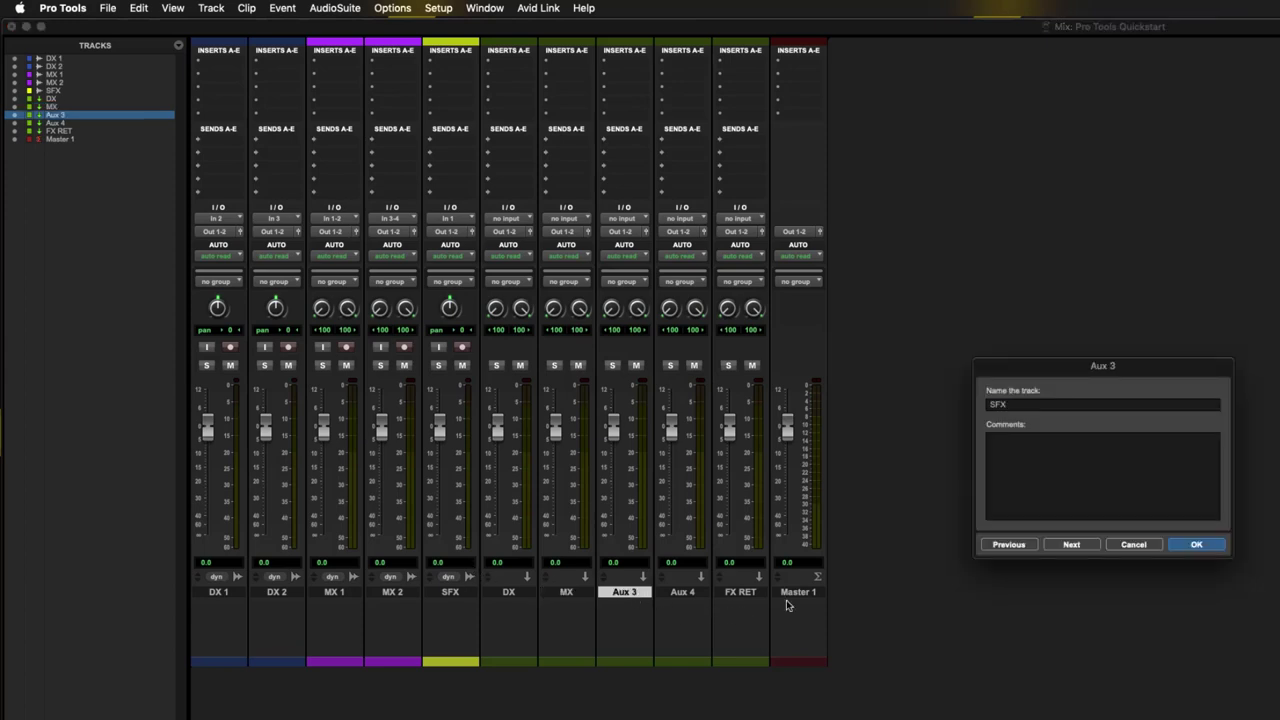
pyautogui.click(1212, 545)
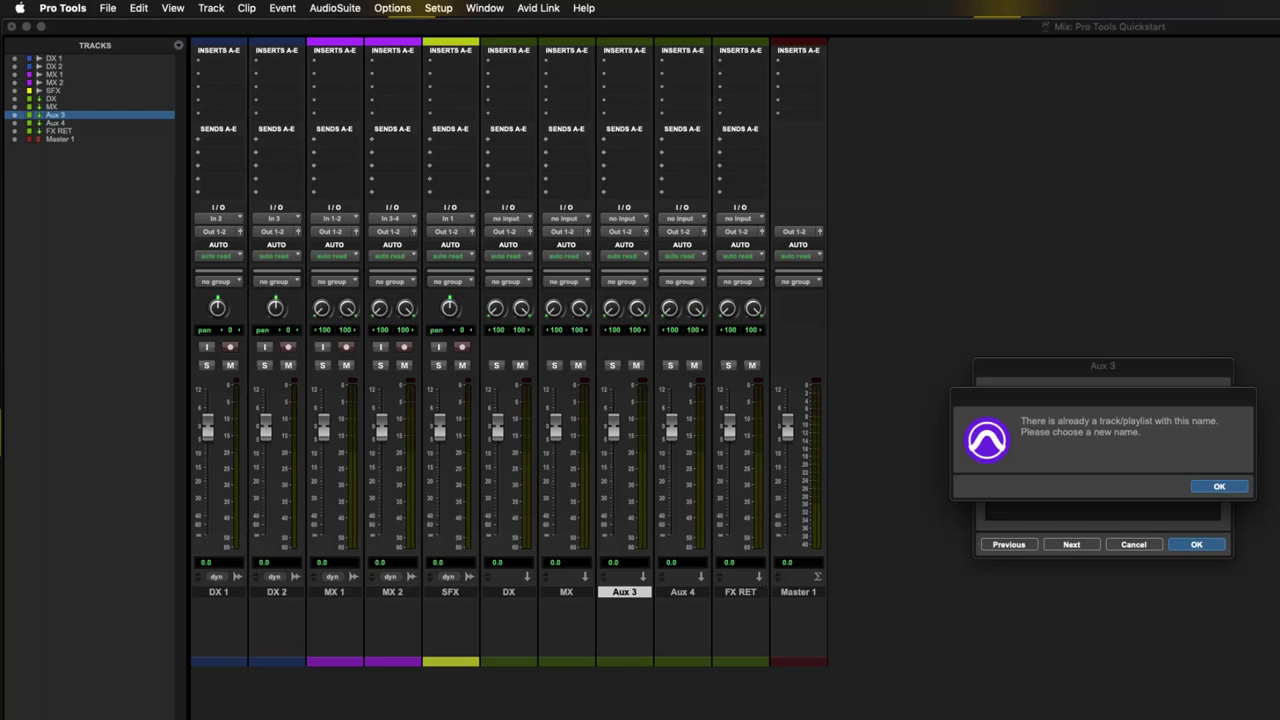
pyautogui.click(1209, 488)
pyautogui.click(1025, 403)
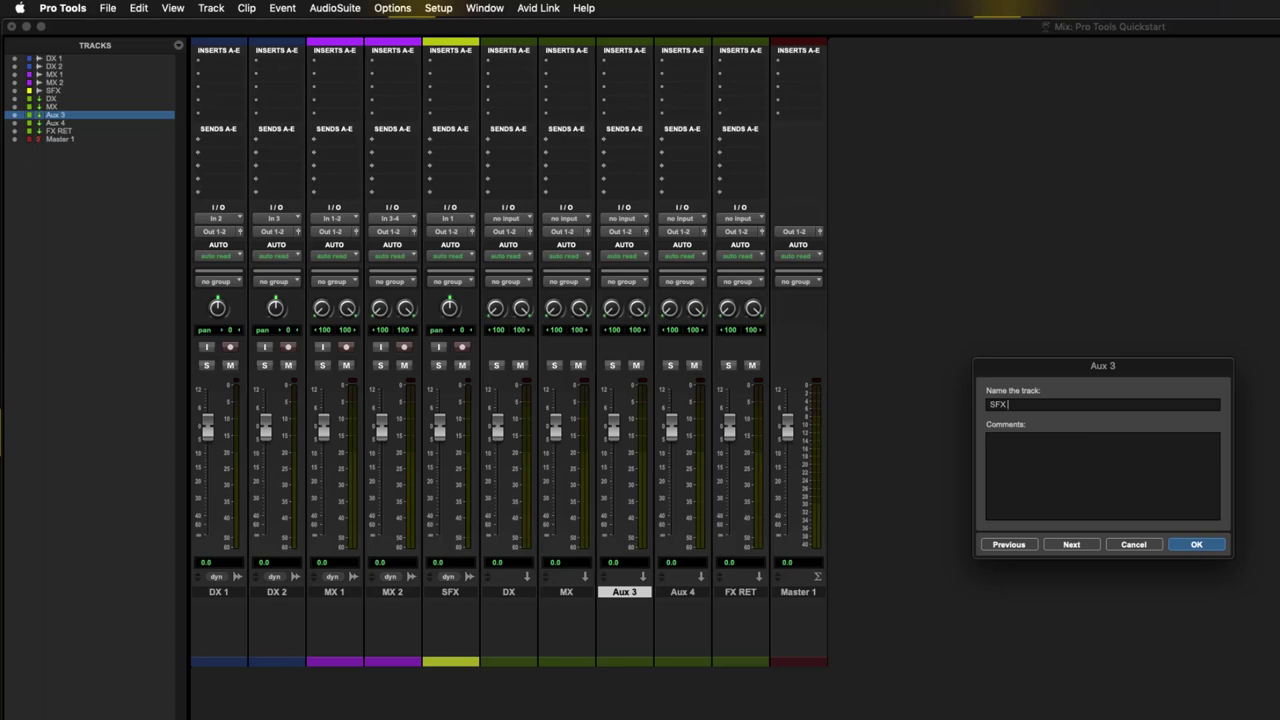
pyautogui.press('Return')
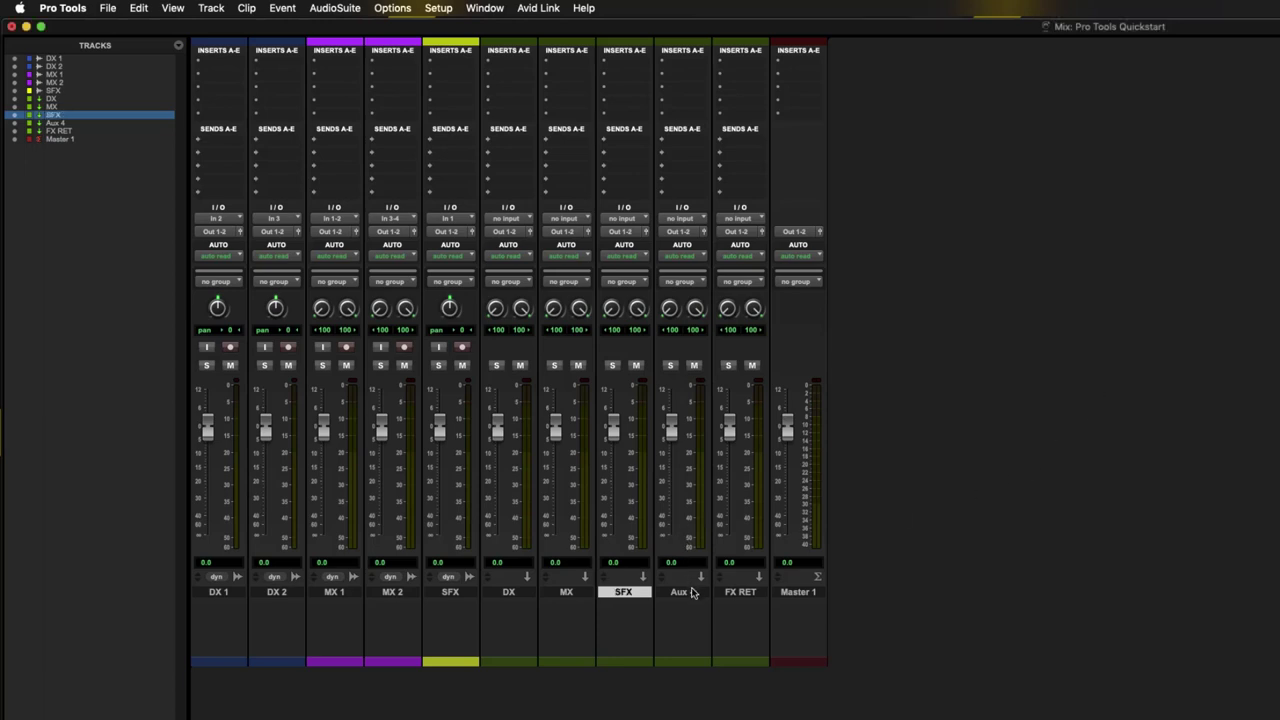
pyautogui.doubleClick(681, 592)
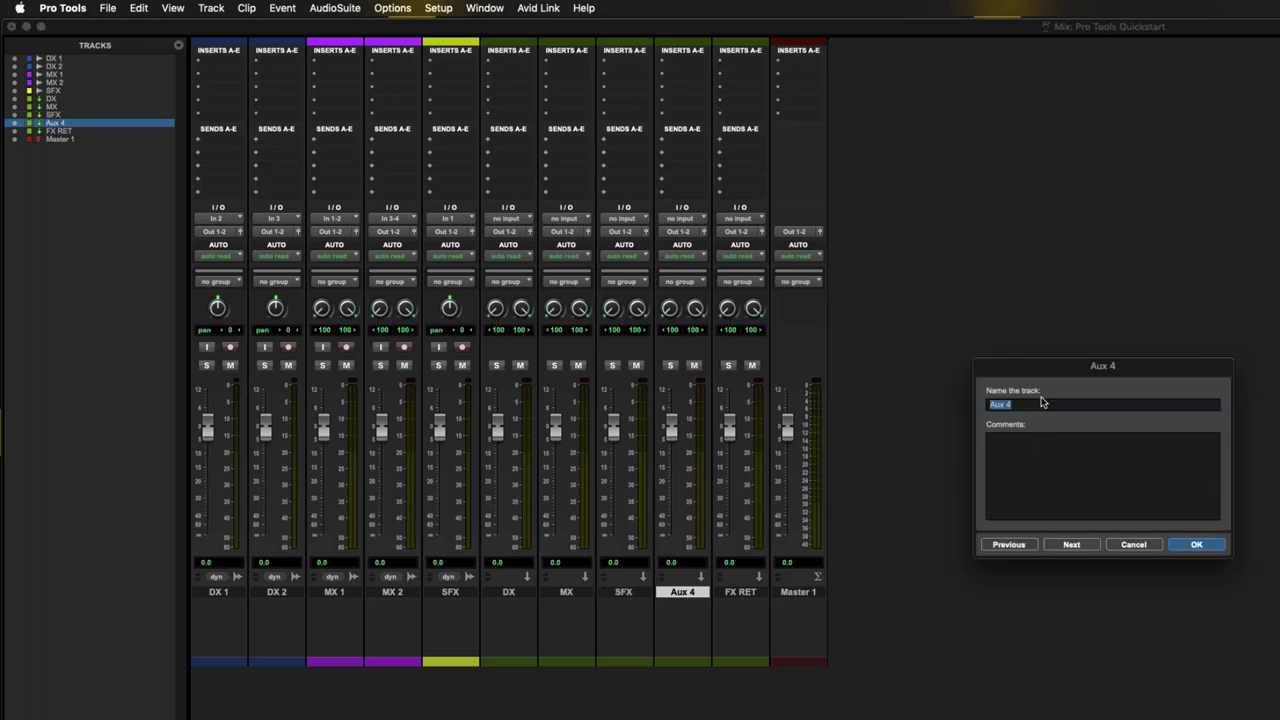
pyautogui.write('MIX')
pyautogui.press('Return')
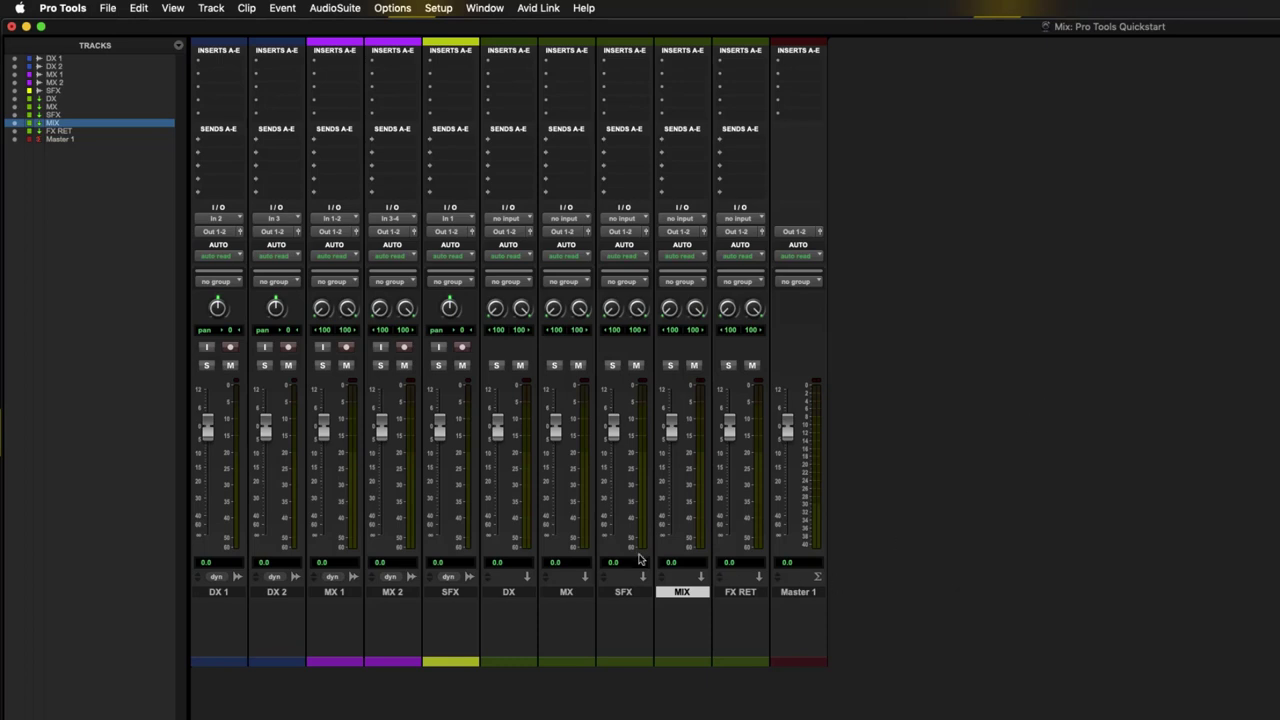
pyautogui.click(513, 631)
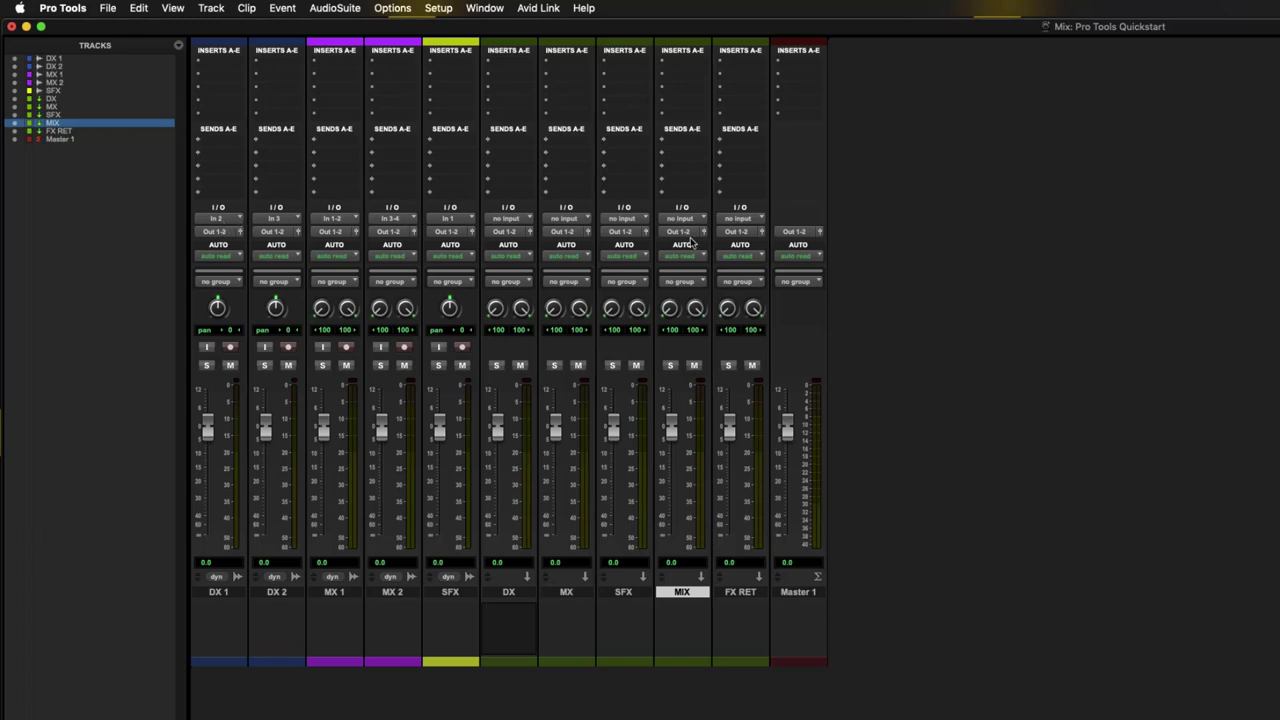
# - Clear the input on the DX 1, DX 2, MX 1, MX 2 and SFX tracks to no input
pyautogui.click(220, 220)
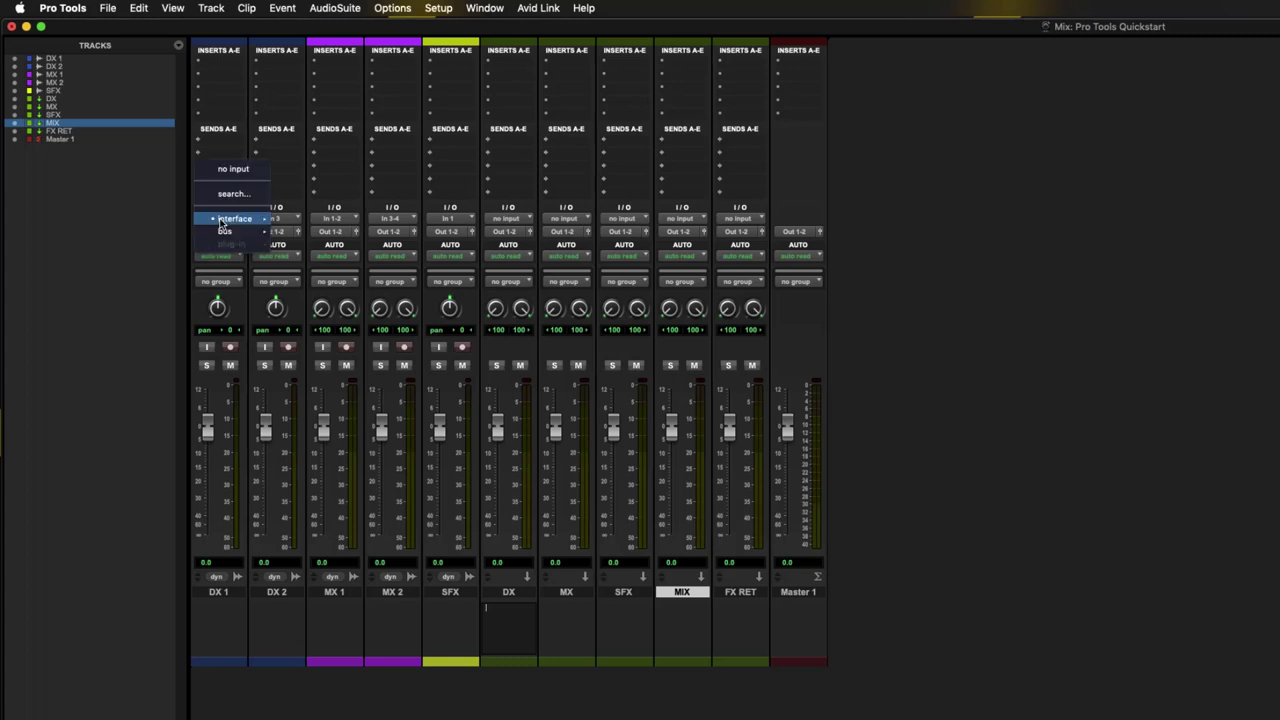
pyautogui.click(229, 177)
pyautogui.click(276, 218)
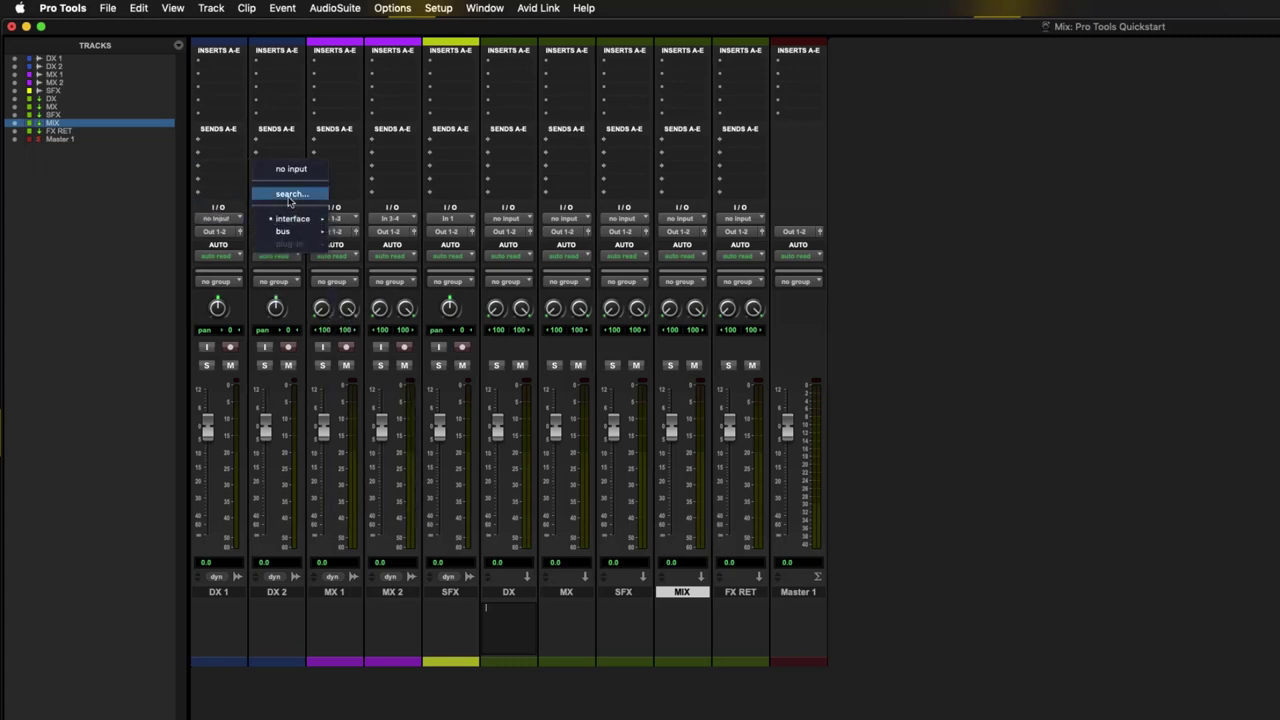
pyautogui.click(290, 173)
pyautogui.click(331, 218)
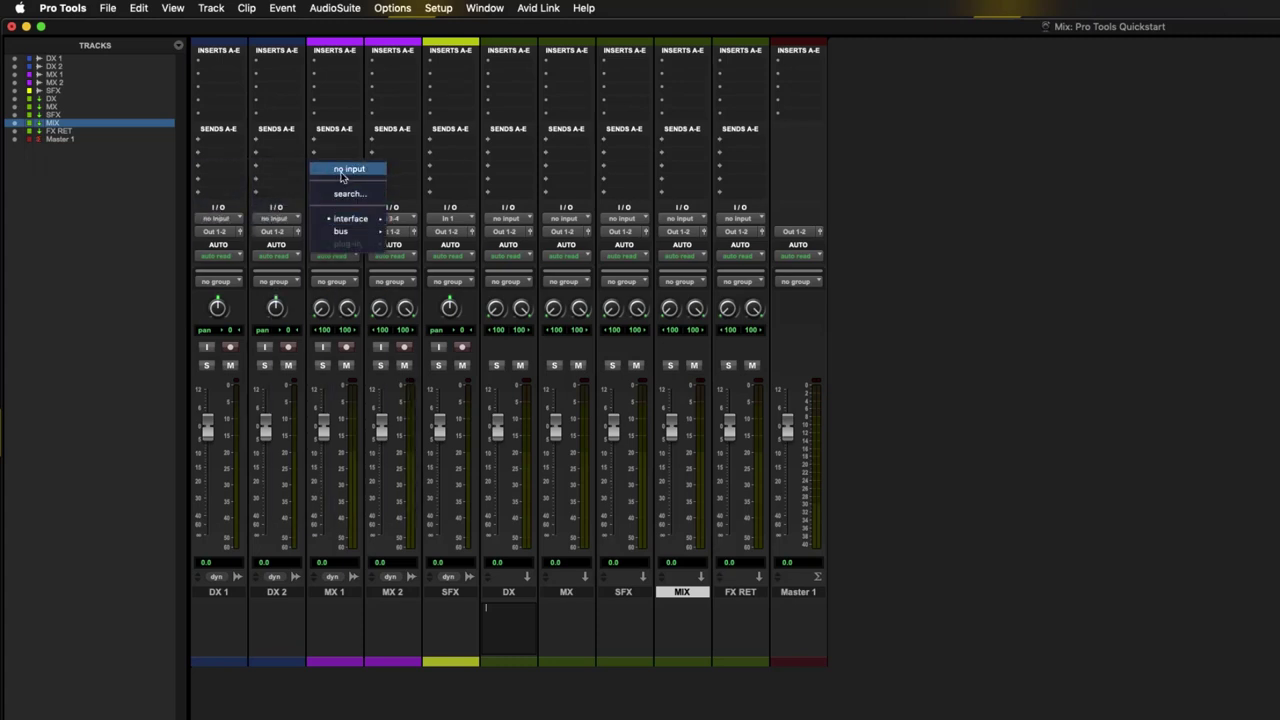
pyautogui.click(343, 176)
pyautogui.click(390, 218)
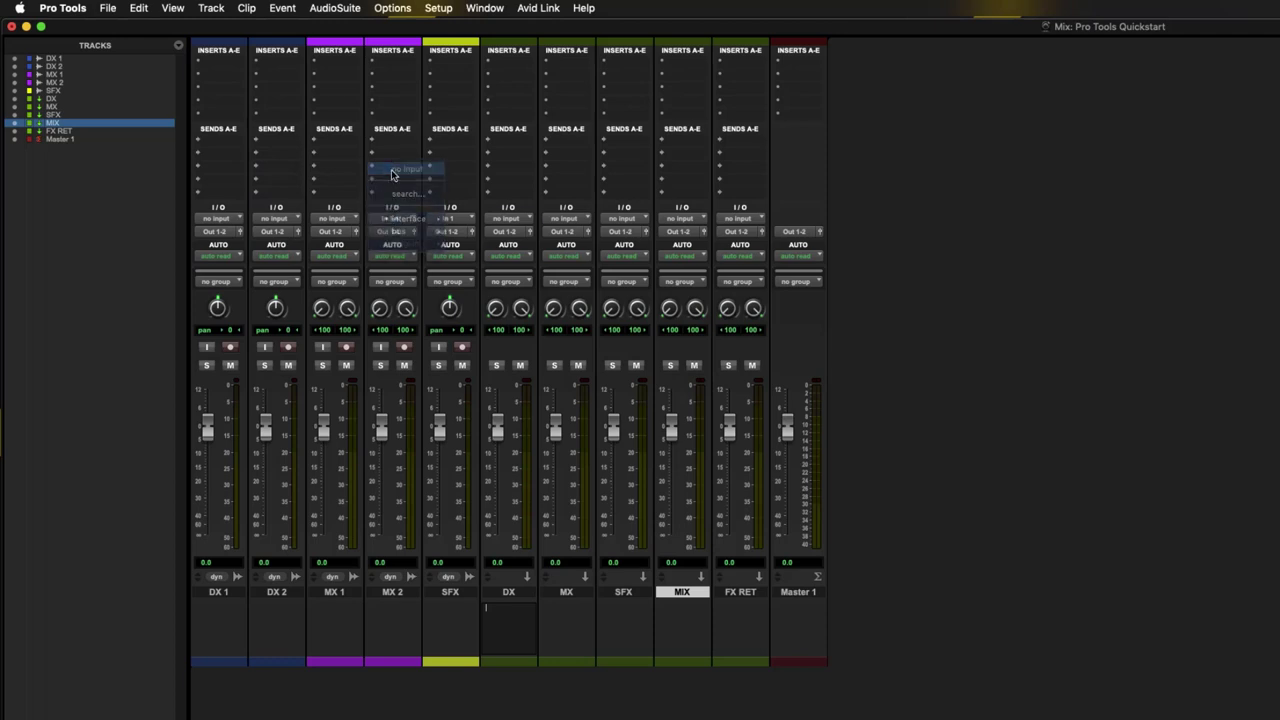
pyautogui.click(394, 171)
pyautogui.click(435, 218)
pyautogui.click(451, 172)
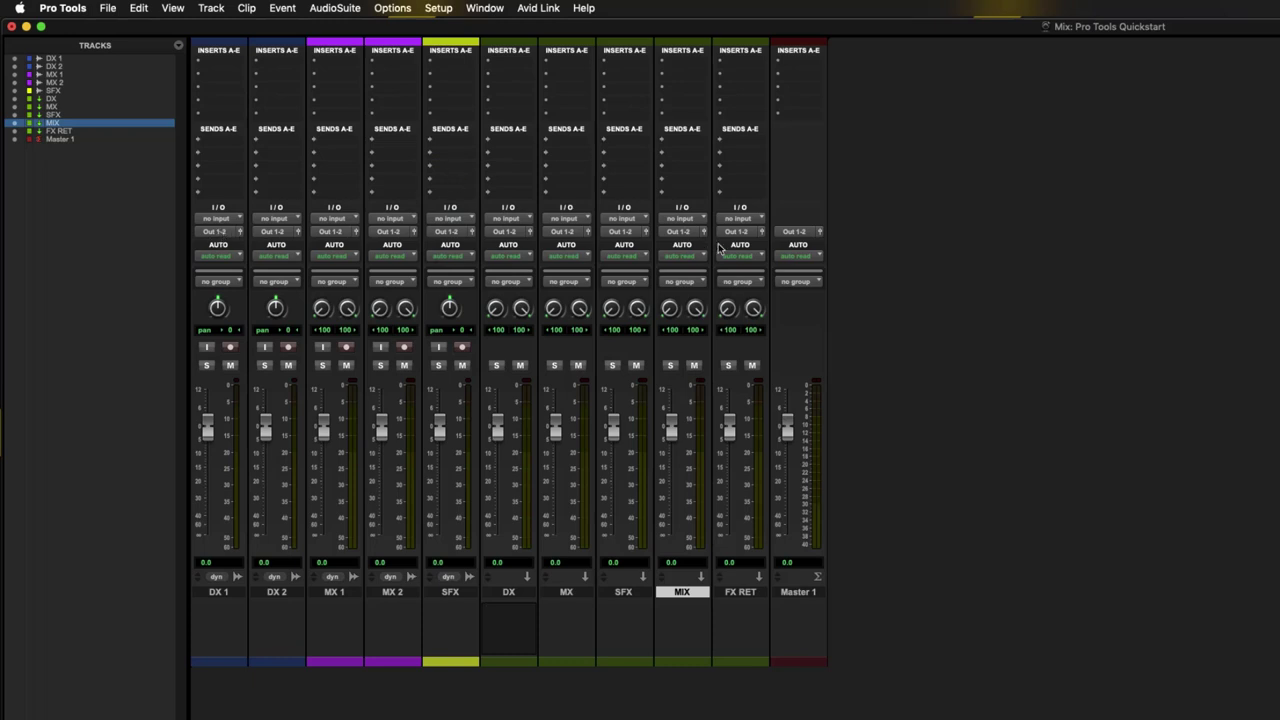
# - Route the DX 1 and DX 2 track outputs to Bus 1-2
pyautogui.click(796, 238)
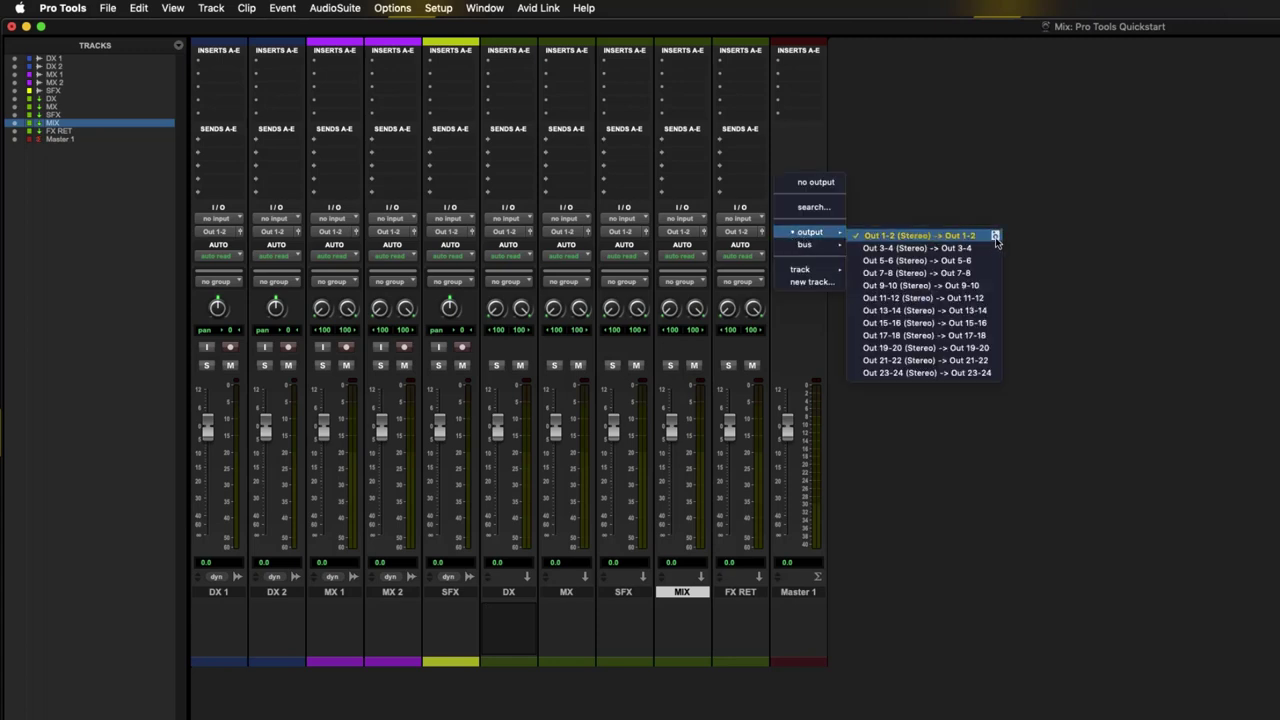
pyautogui.click(921, 182)
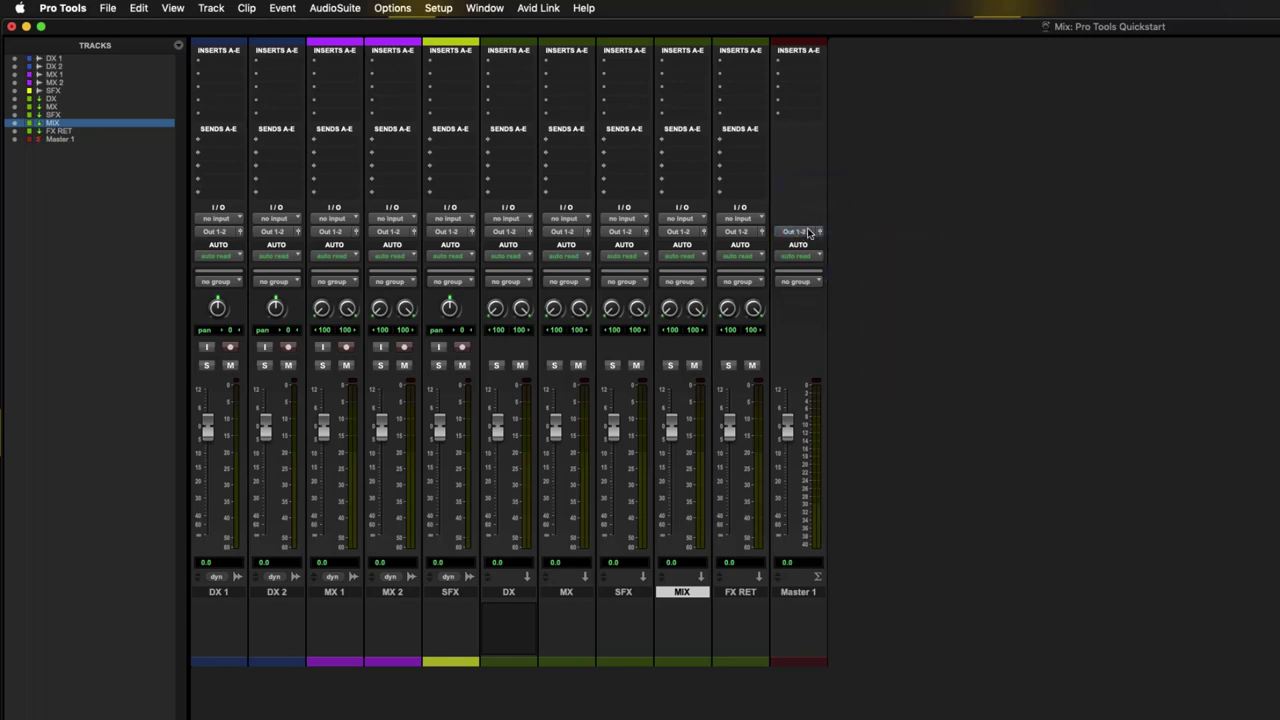
pyautogui.click(222, 234)
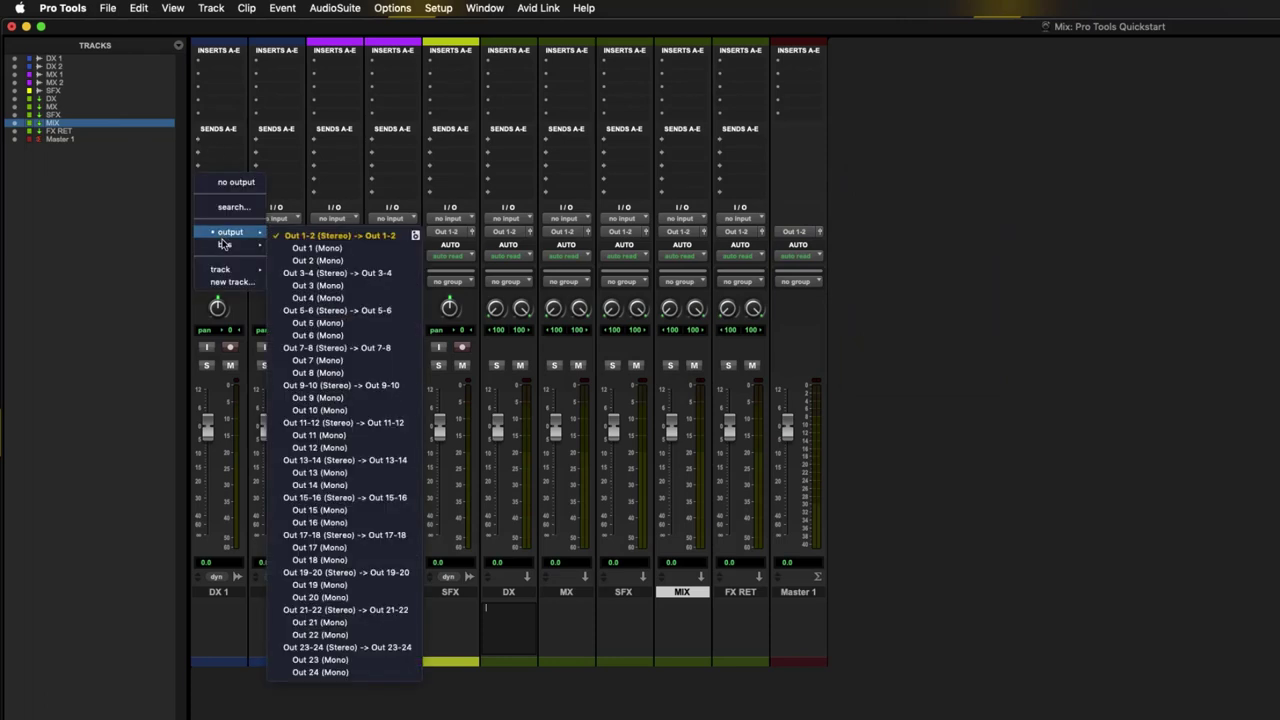
pyautogui.moveTo(223, 249)
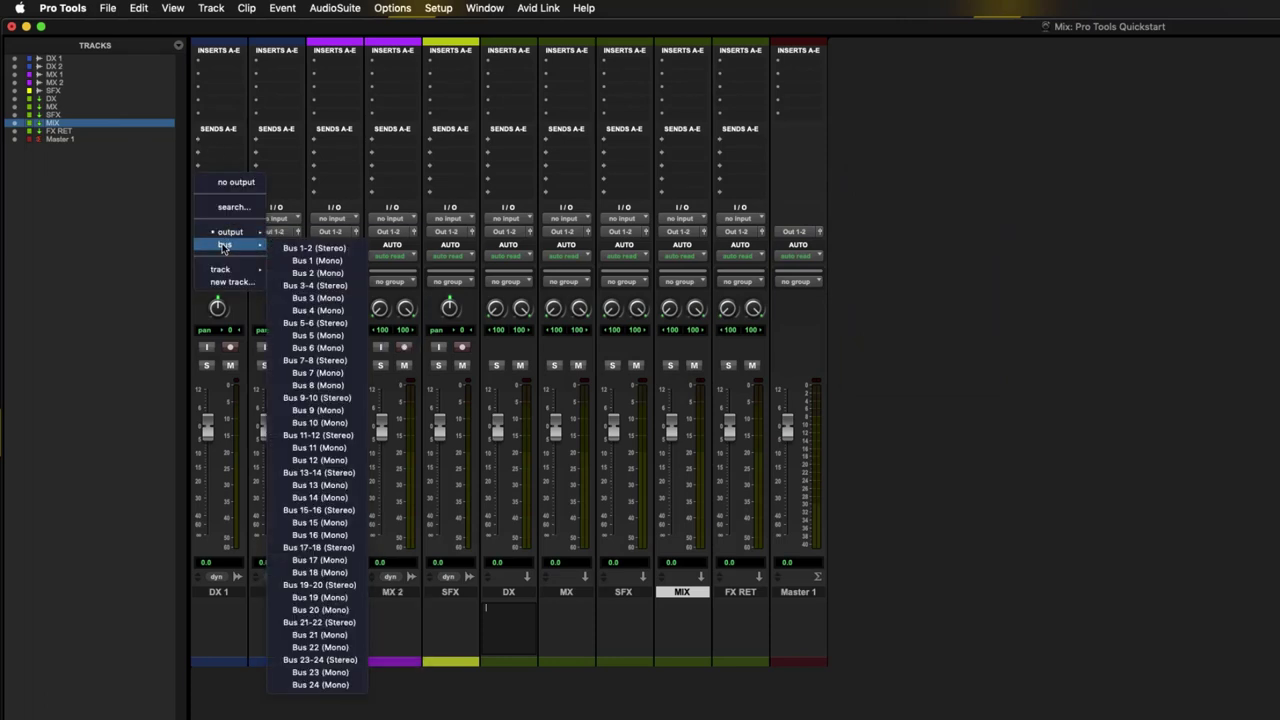
pyautogui.click(312, 250)
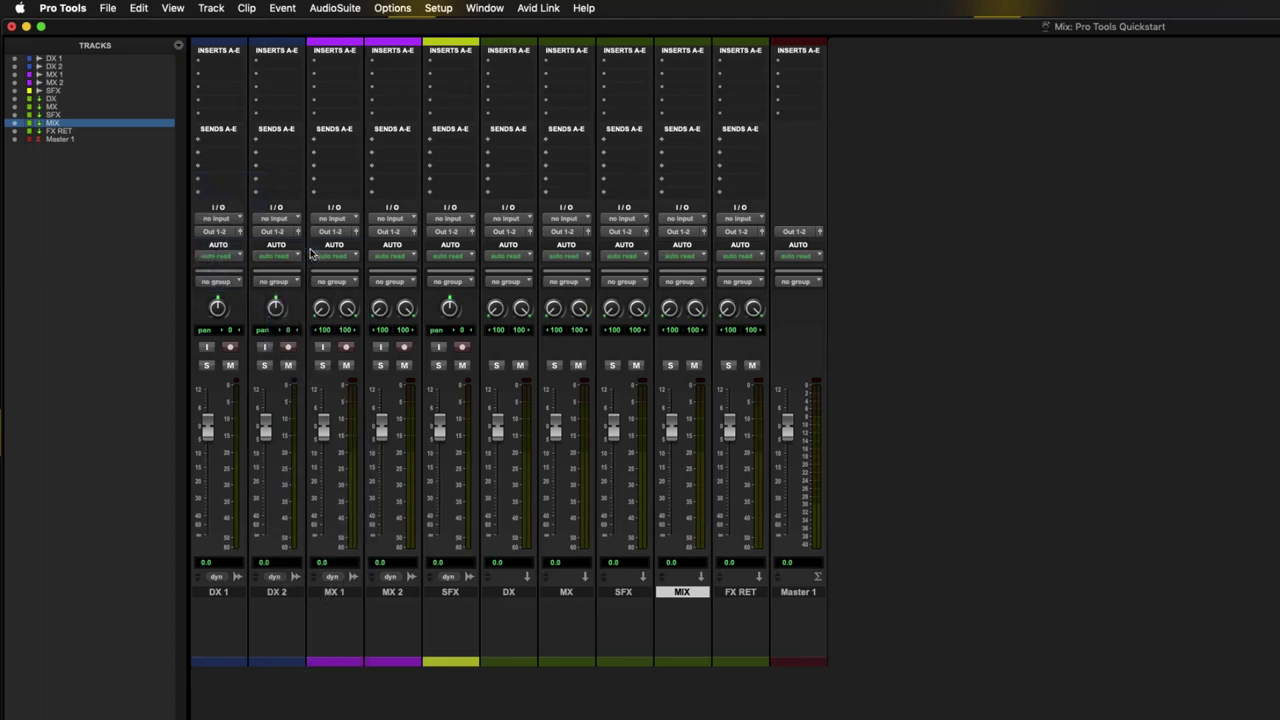
pyautogui.click(280, 236)
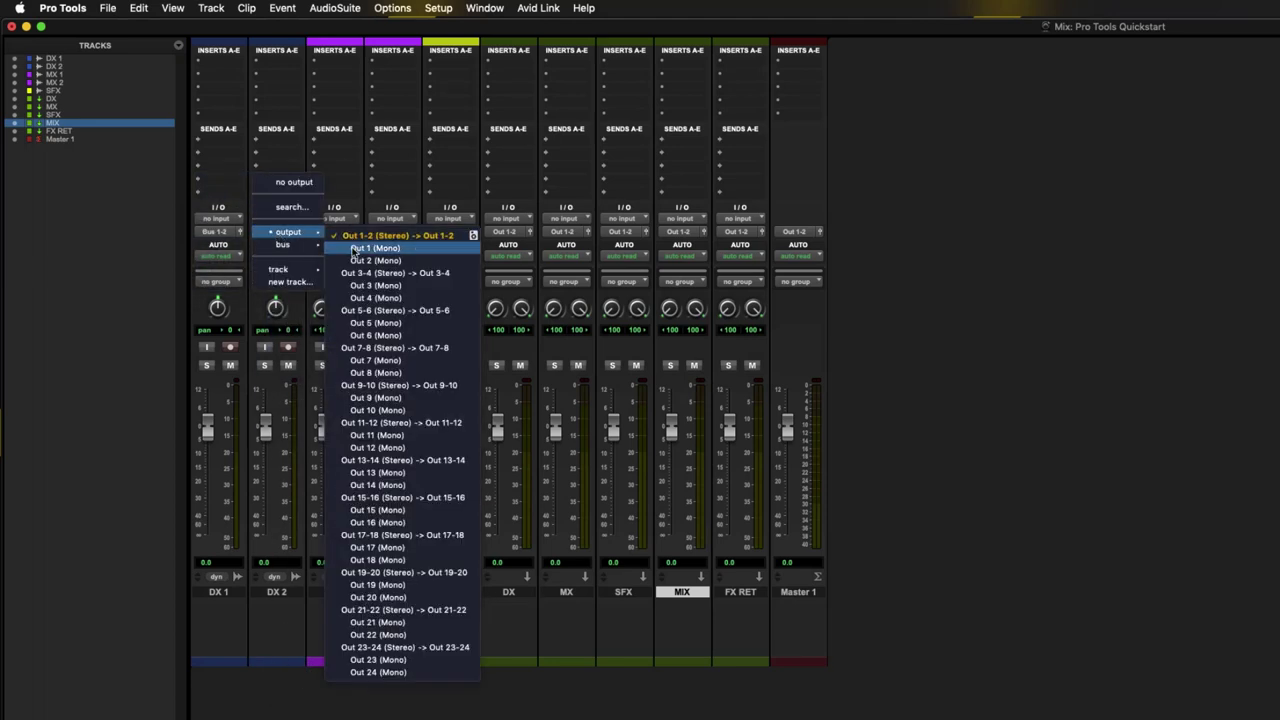
pyautogui.moveTo(284, 245)
pyautogui.click(367, 250)
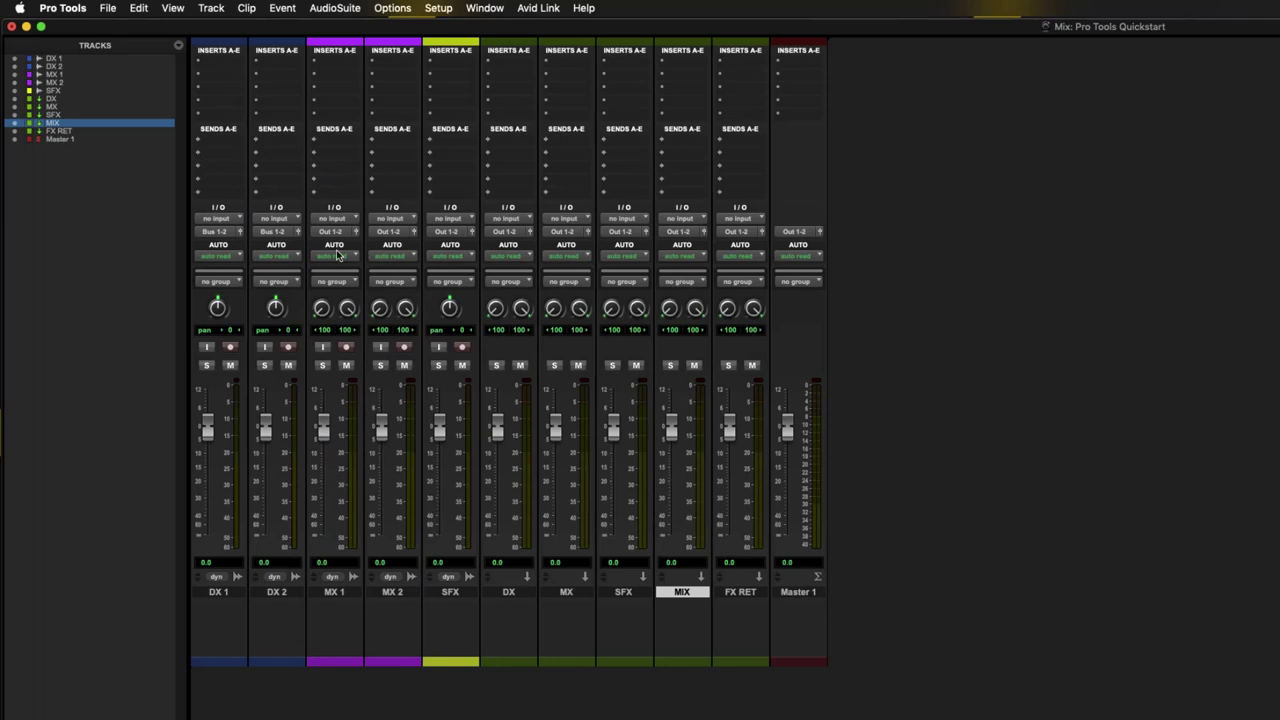
# - Route MX 1 and MX 2 outputs to Bus 3-4 and the SFX output to Bus 5-6
pyautogui.click(338, 233)
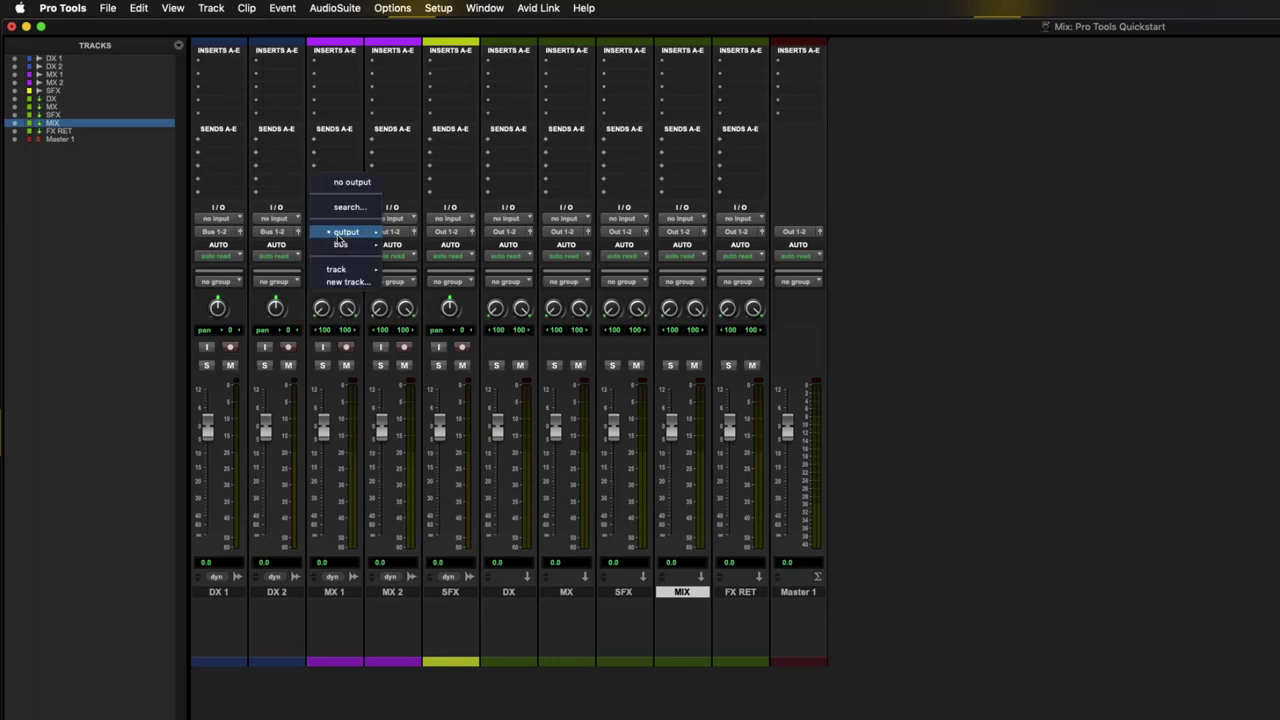
pyautogui.moveTo(343, 246)
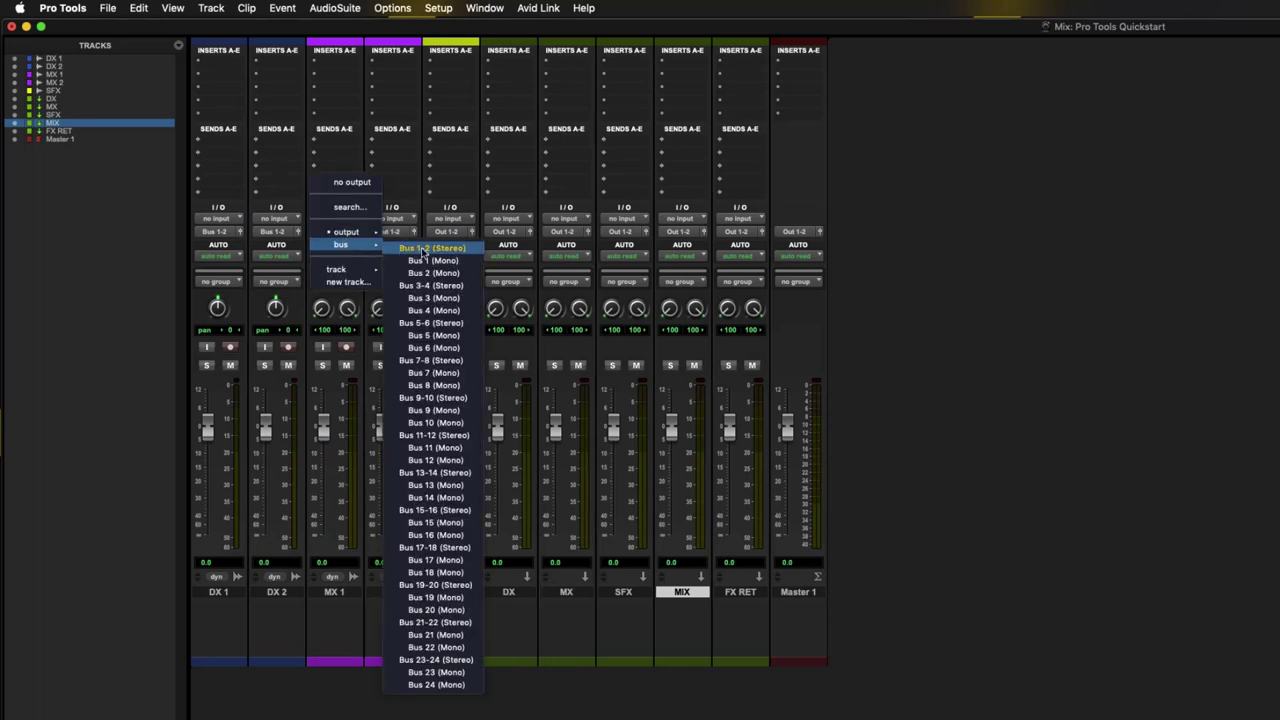
pyautogui.click(436, 285)
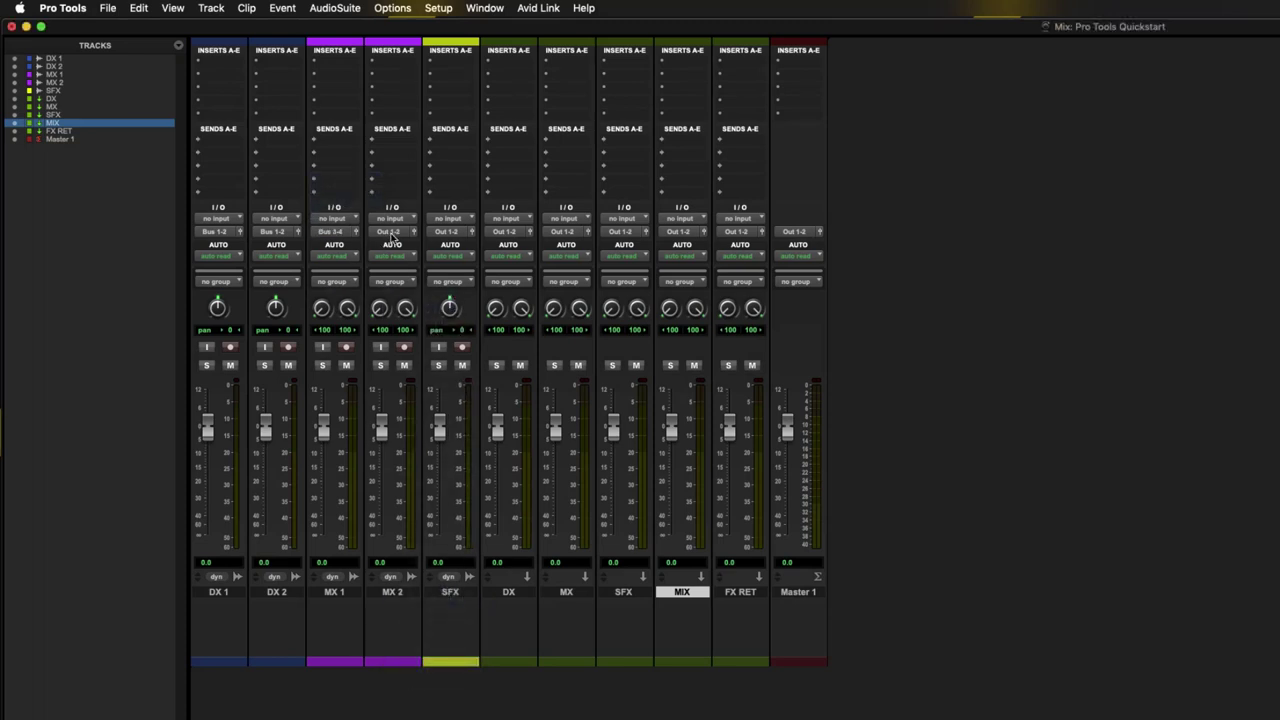
pyautogui.click(392, 233)
pyautogui.moveTo(402, 247)
pyautogui.click(481, 288)
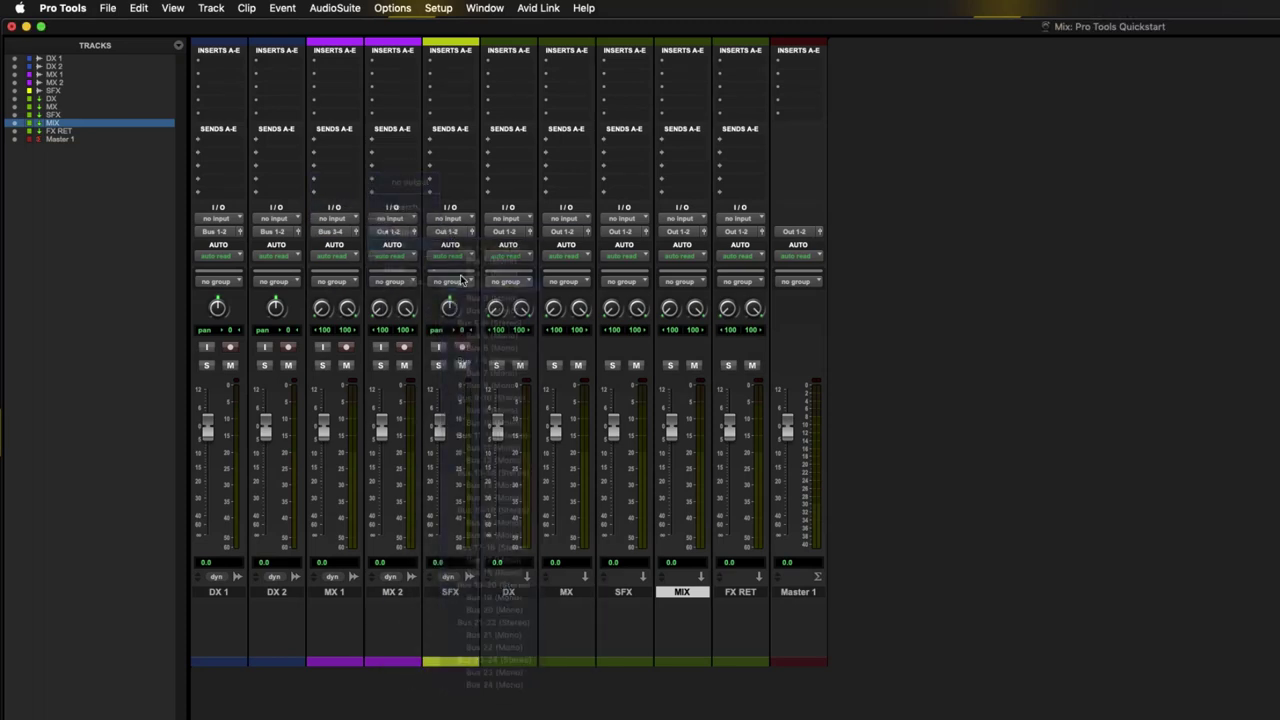
pyautogui.click(450, 233)
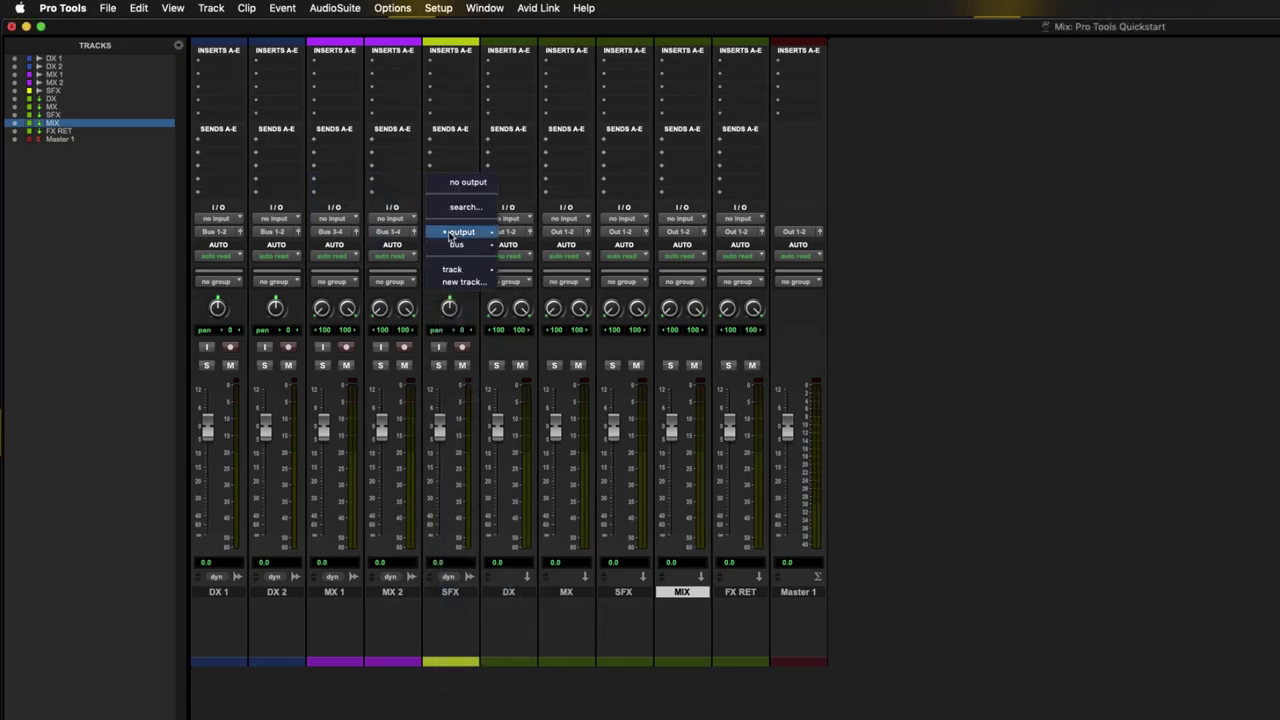
pyautogui.moveTo(458, 245)
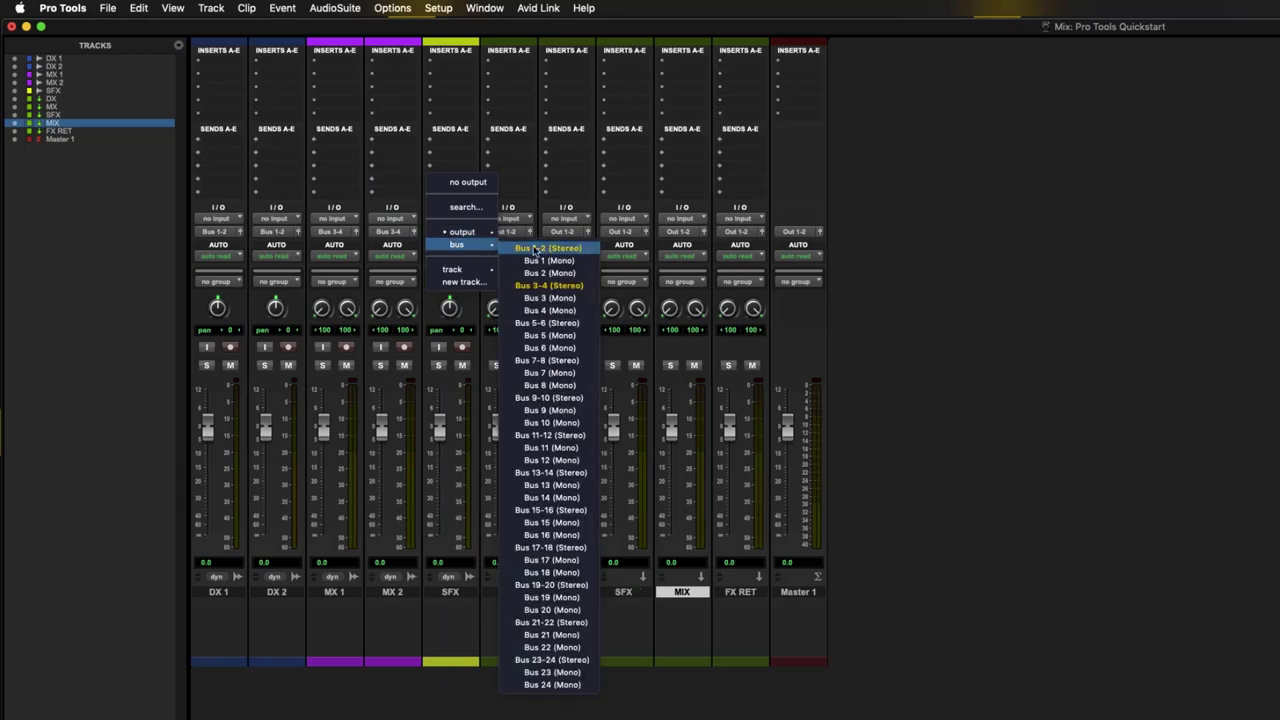
pyautogui.click(560, 323)
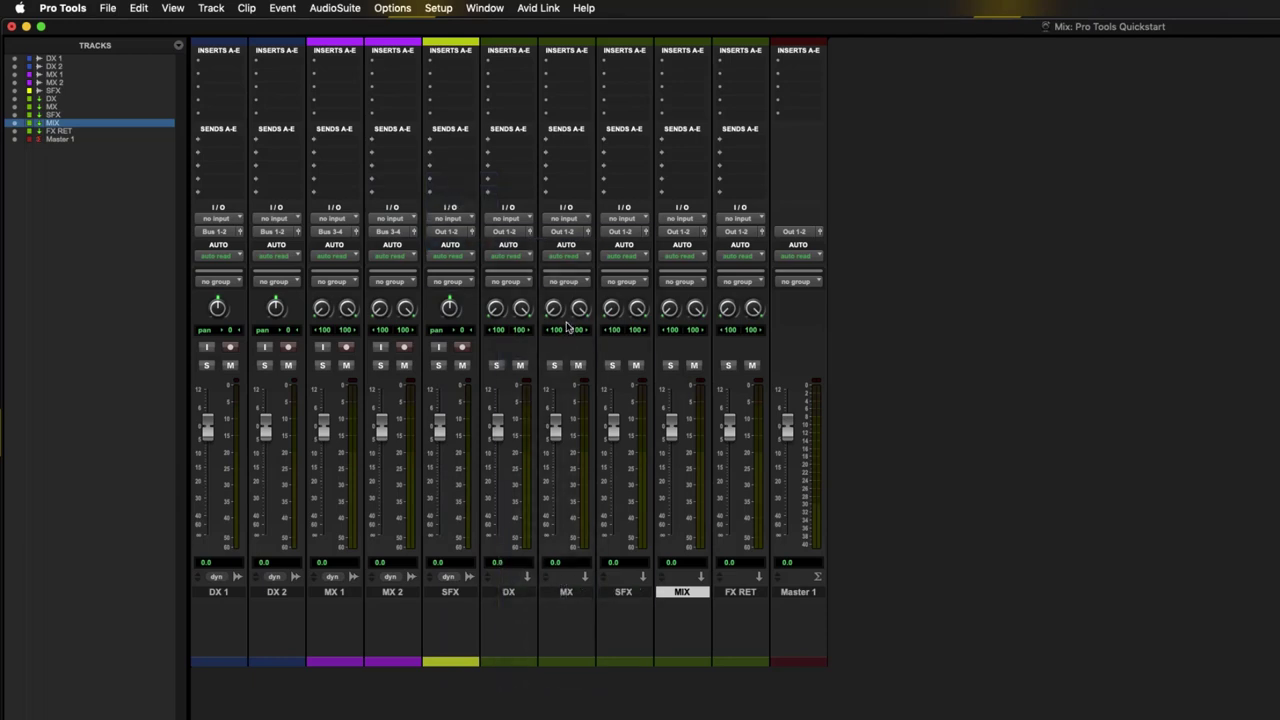
# - Feed the DX aux from Bus 1-2 and send its output to Bus 7-8
pyautogui.click(497, 220)
pyautogui.moveTo(511, 220)
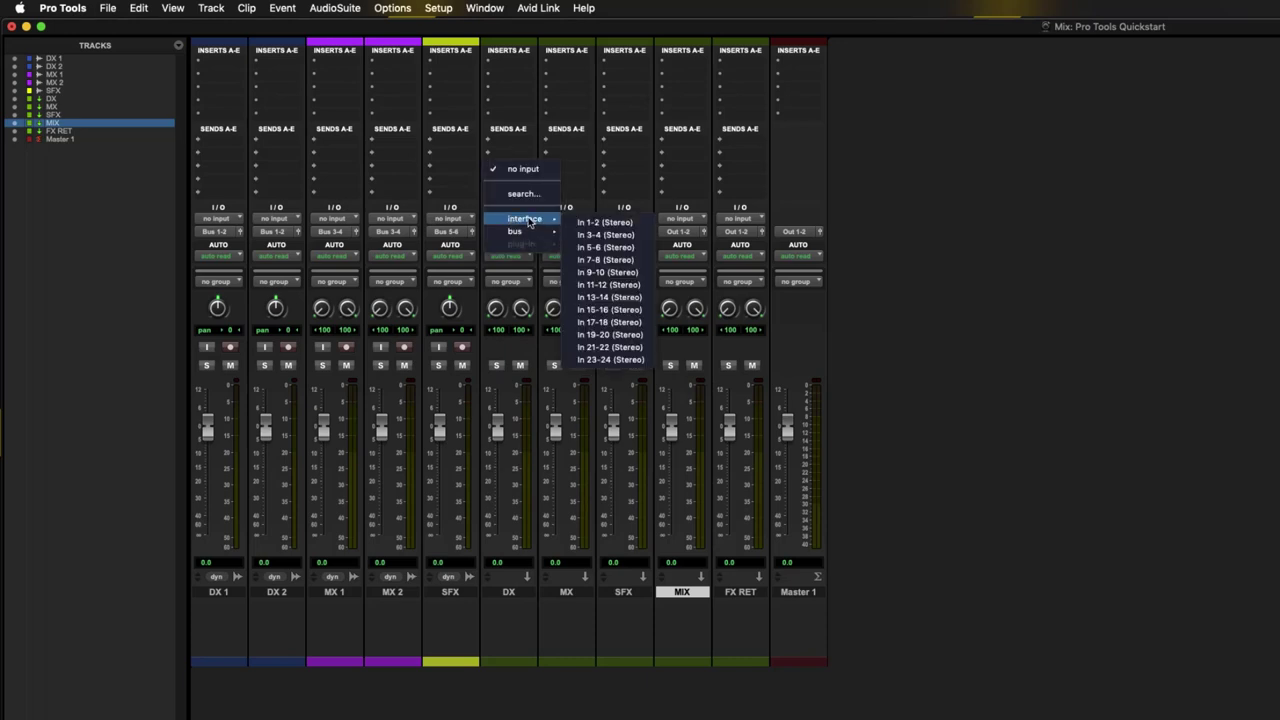
pyautogui.click(605, 234)
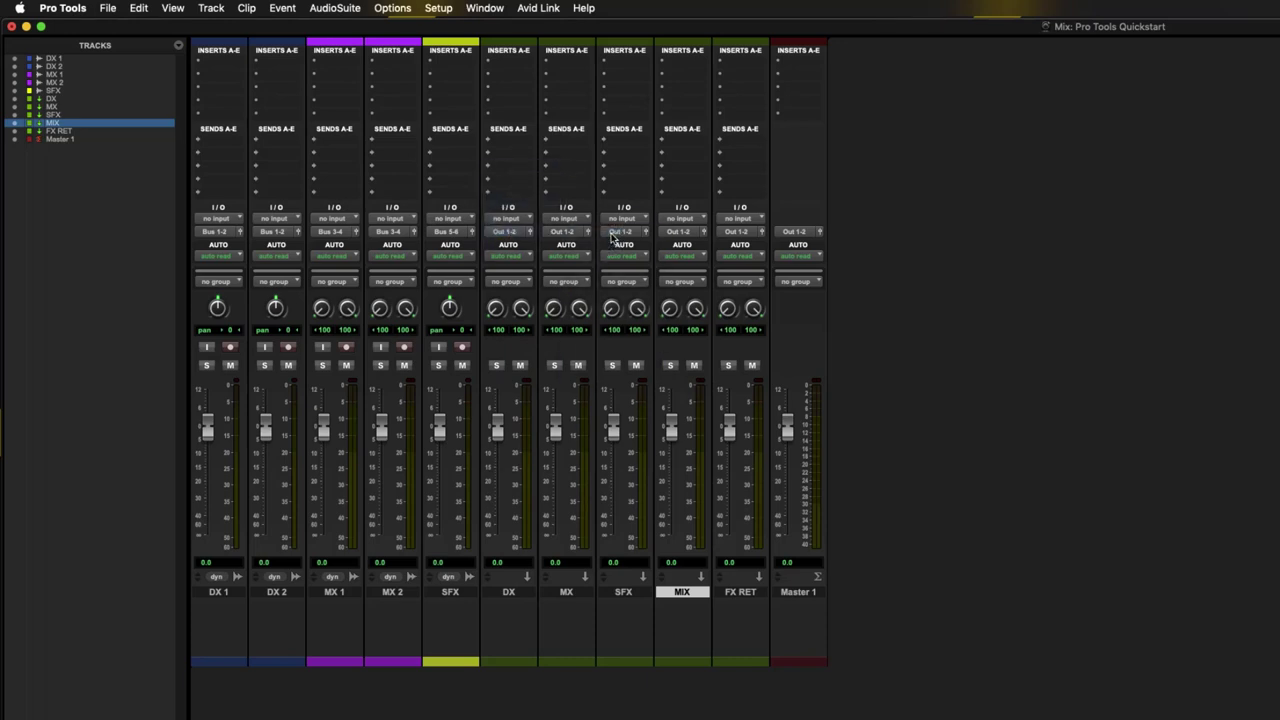
pyautogui.click(514, 233)
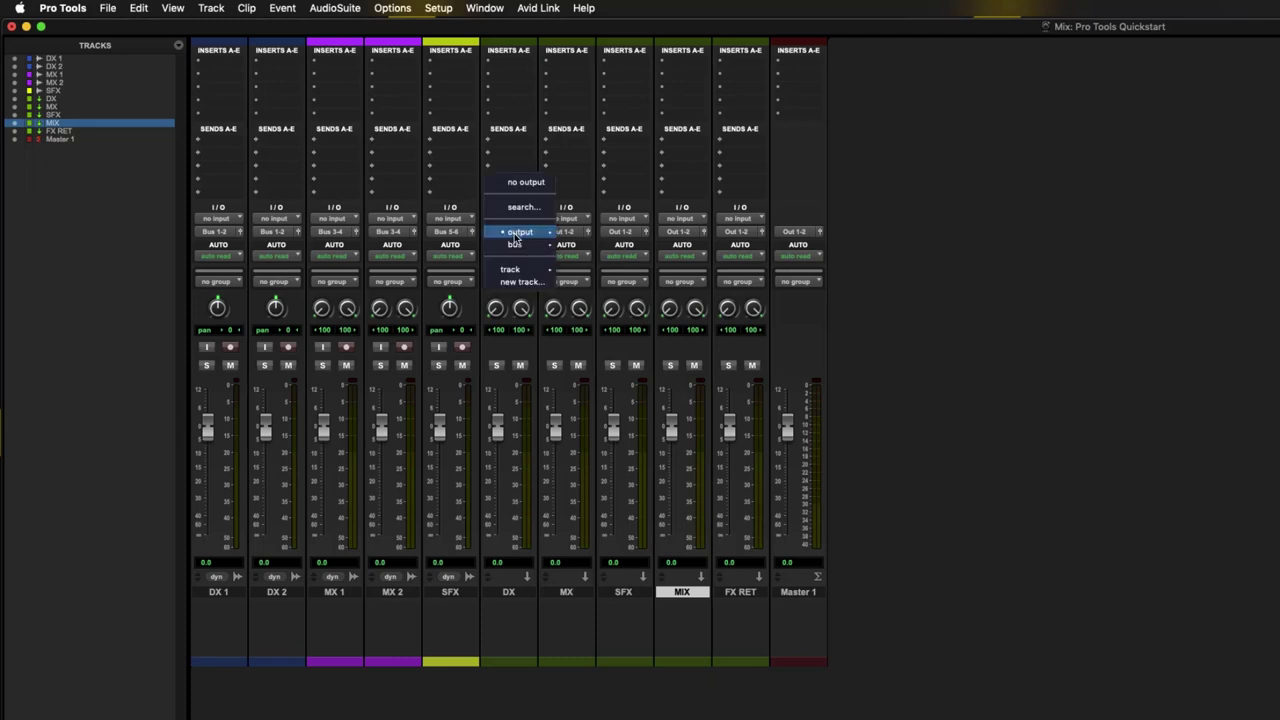
pyautogui.moveTo(520, 233)
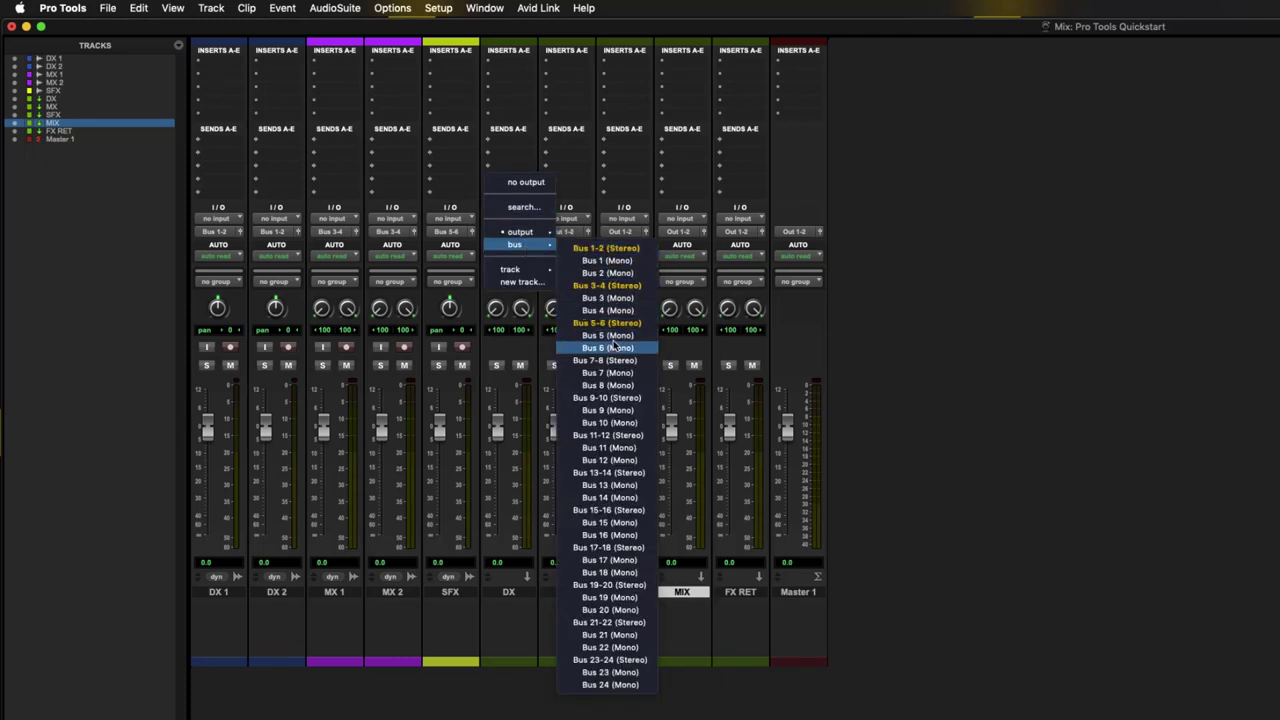
pyautogui.click(613, 367)
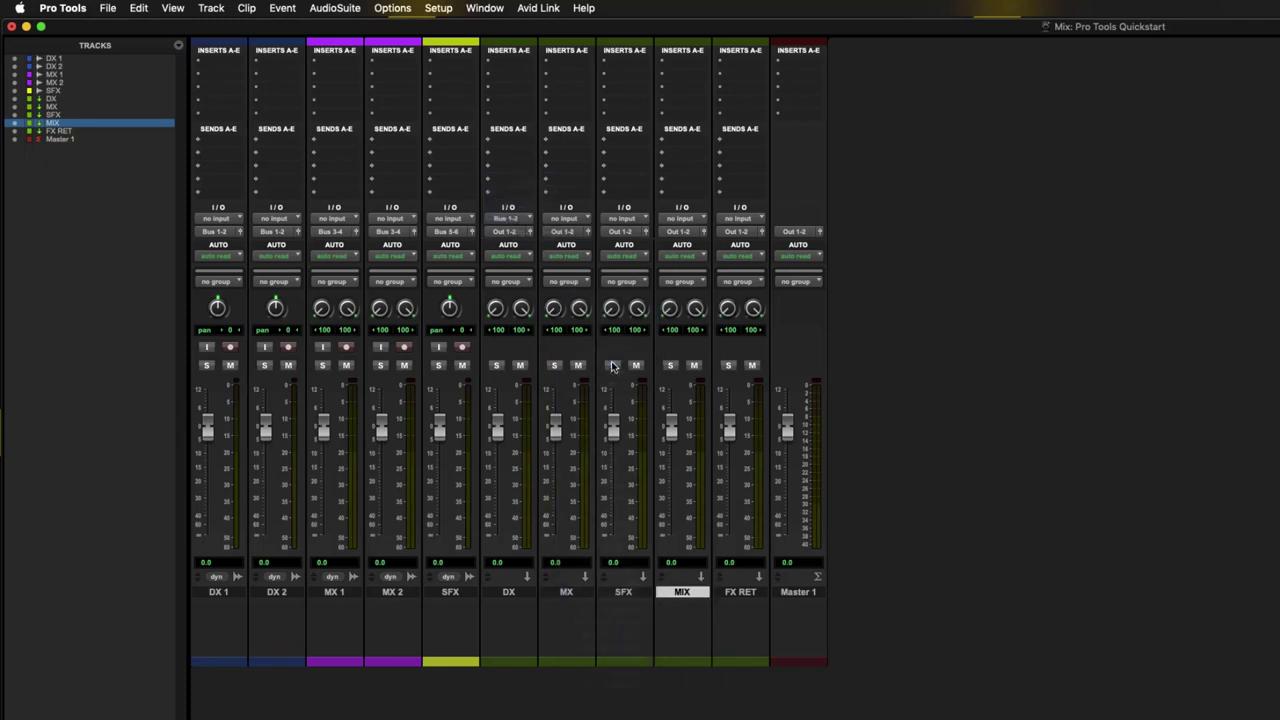
# - Feed the MX aux from Bus 3-4 and SFX from Bus 5-6, both outputting to Bus 7-8
pyautogui.click(561, 221)
pyautogui.moveTo(567, 233)
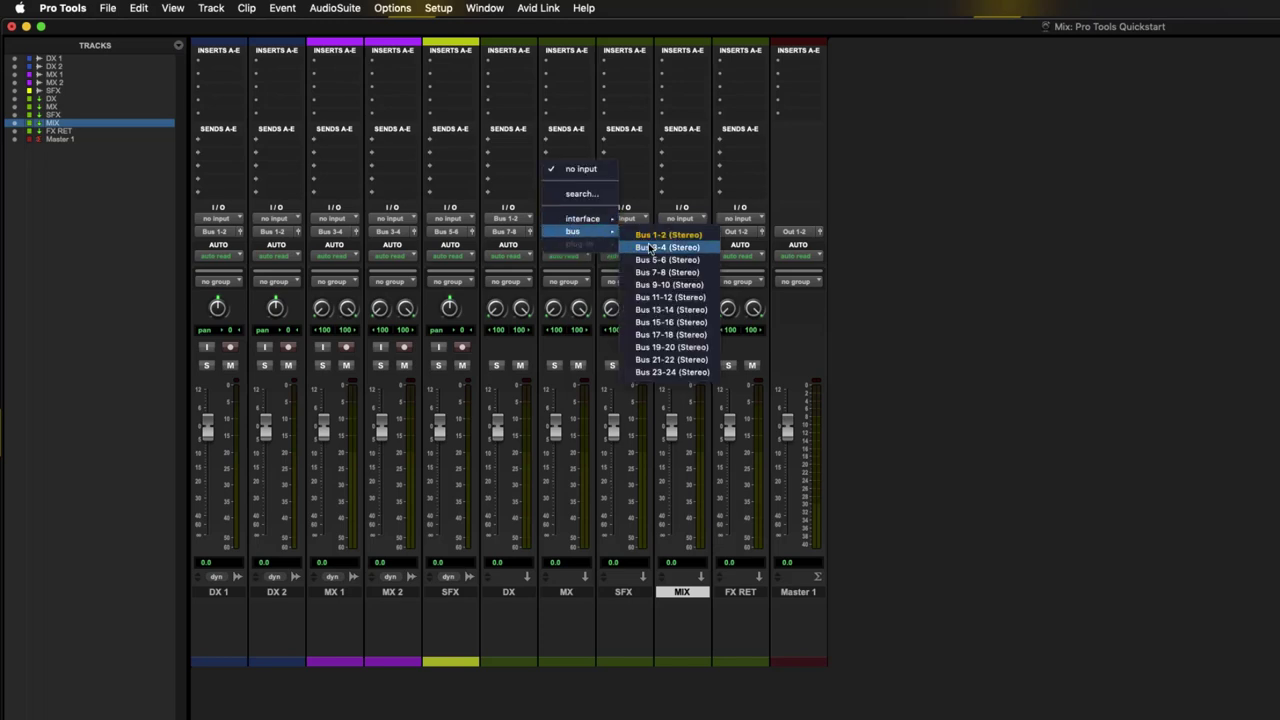
pyautogui.click(650, 247)
pyautogui.click(571, 233)
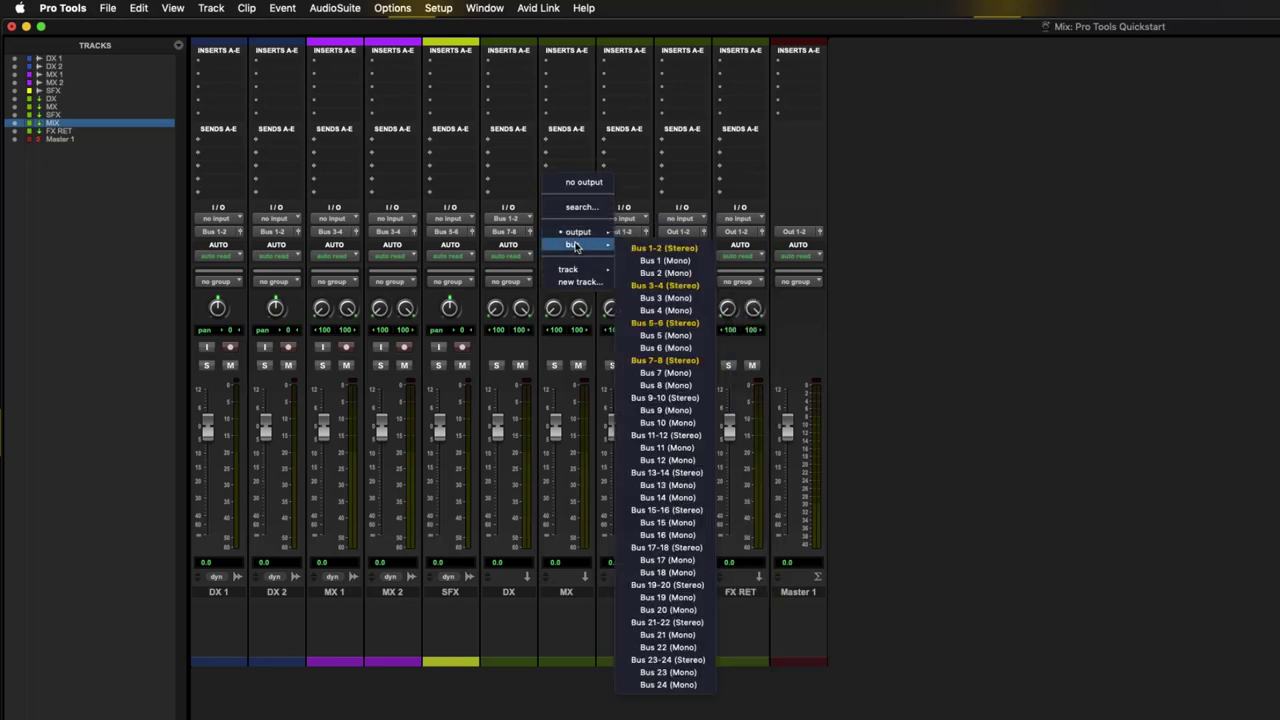
pyautogui.click(667, 360)
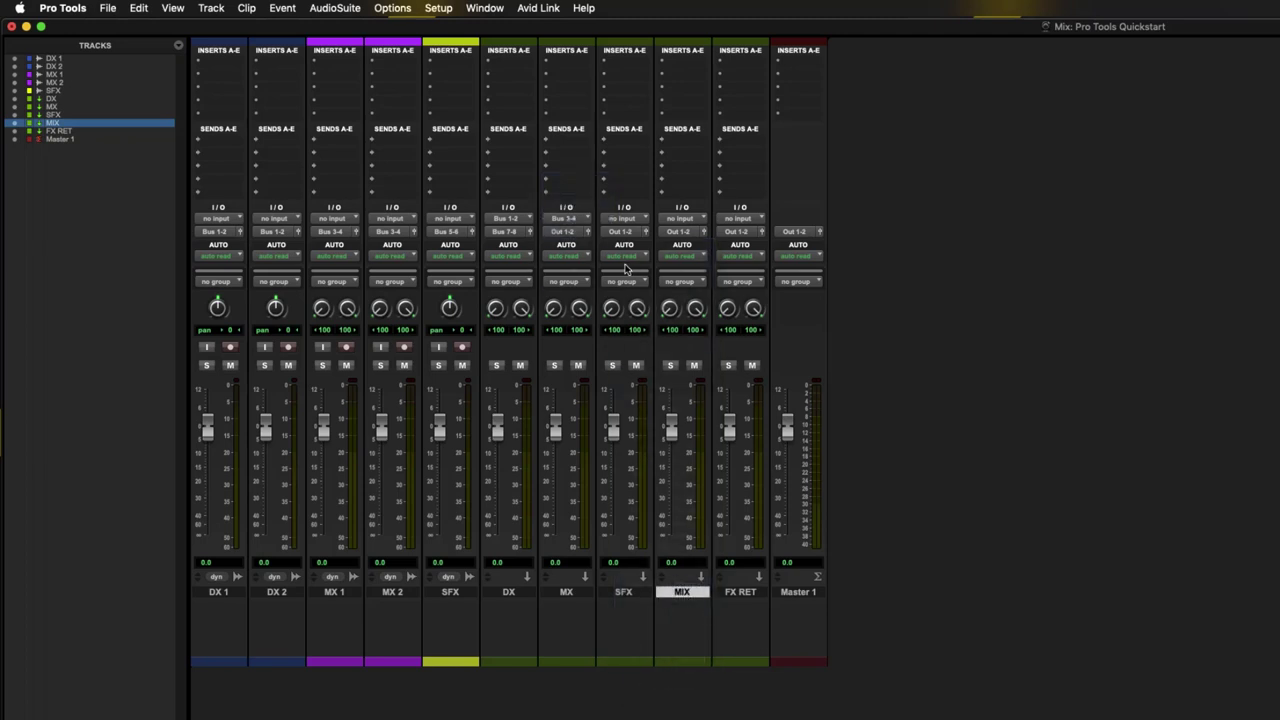
pyautogui.click(624, 219)
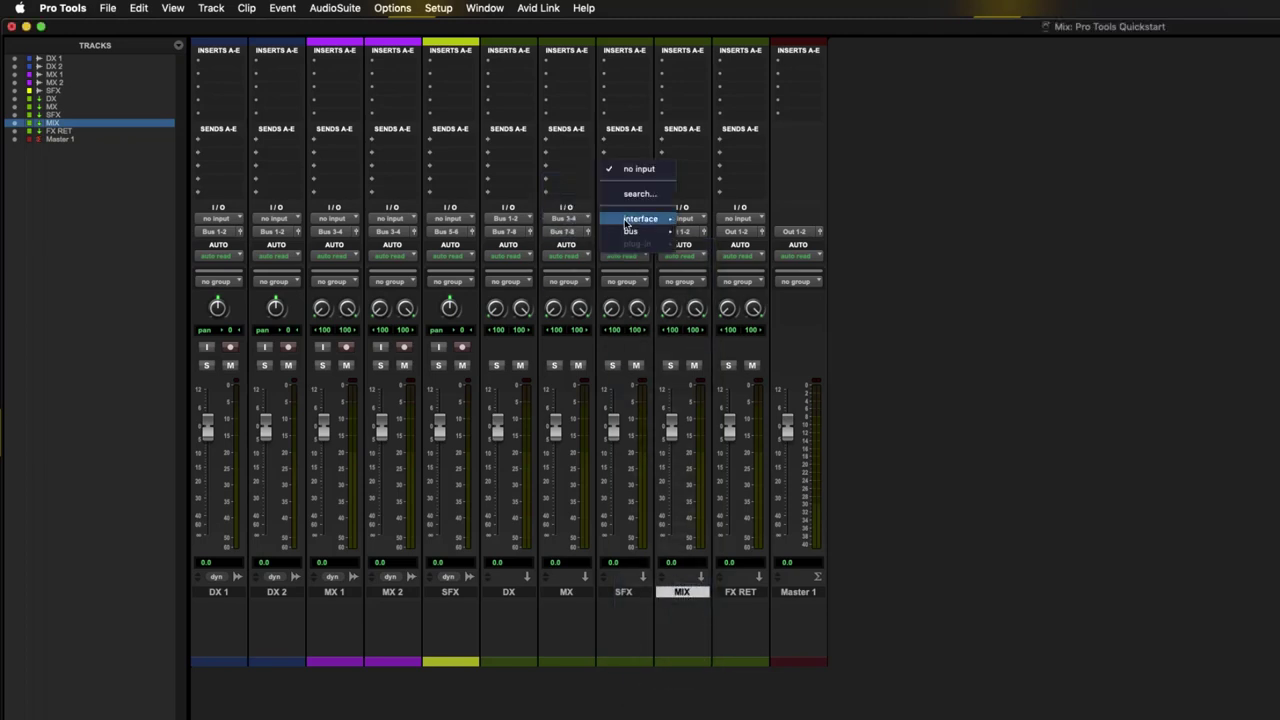
pyautogui.moveTo(645, 231)
pyautogui.click(733, 262)
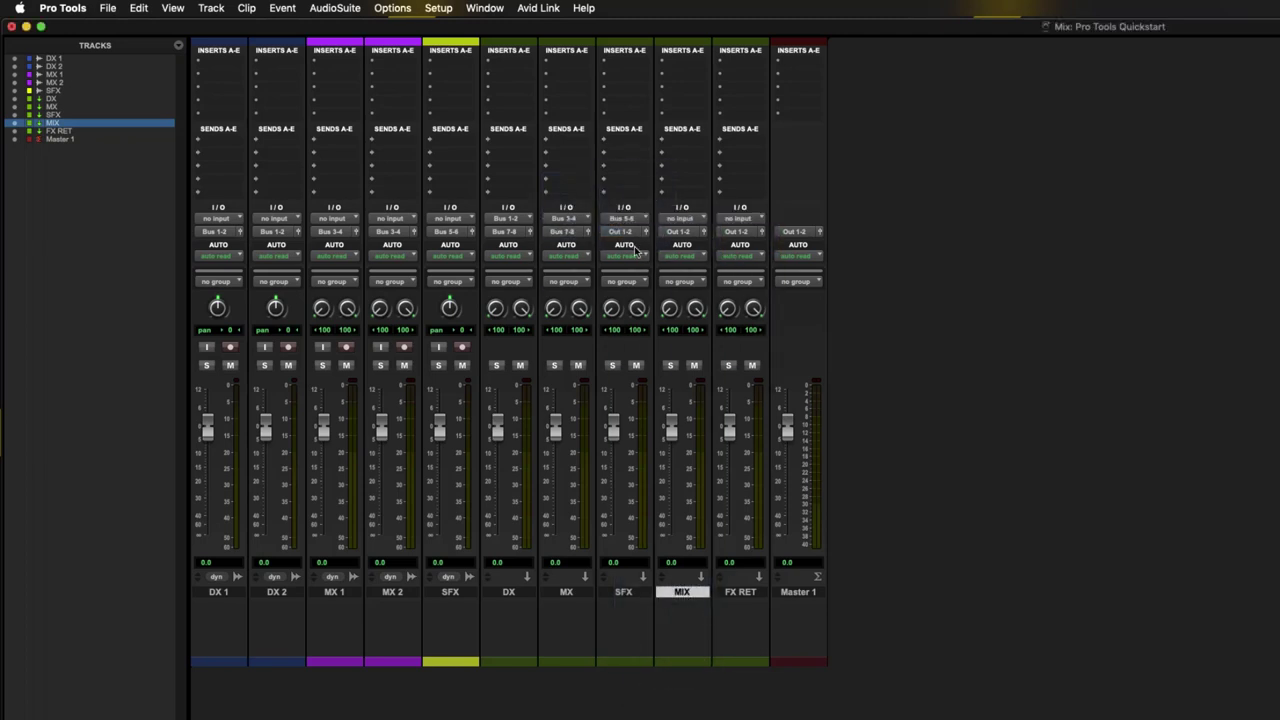
pyautogui.click(624, 231)
pyautogui.moveTo(640, 244)
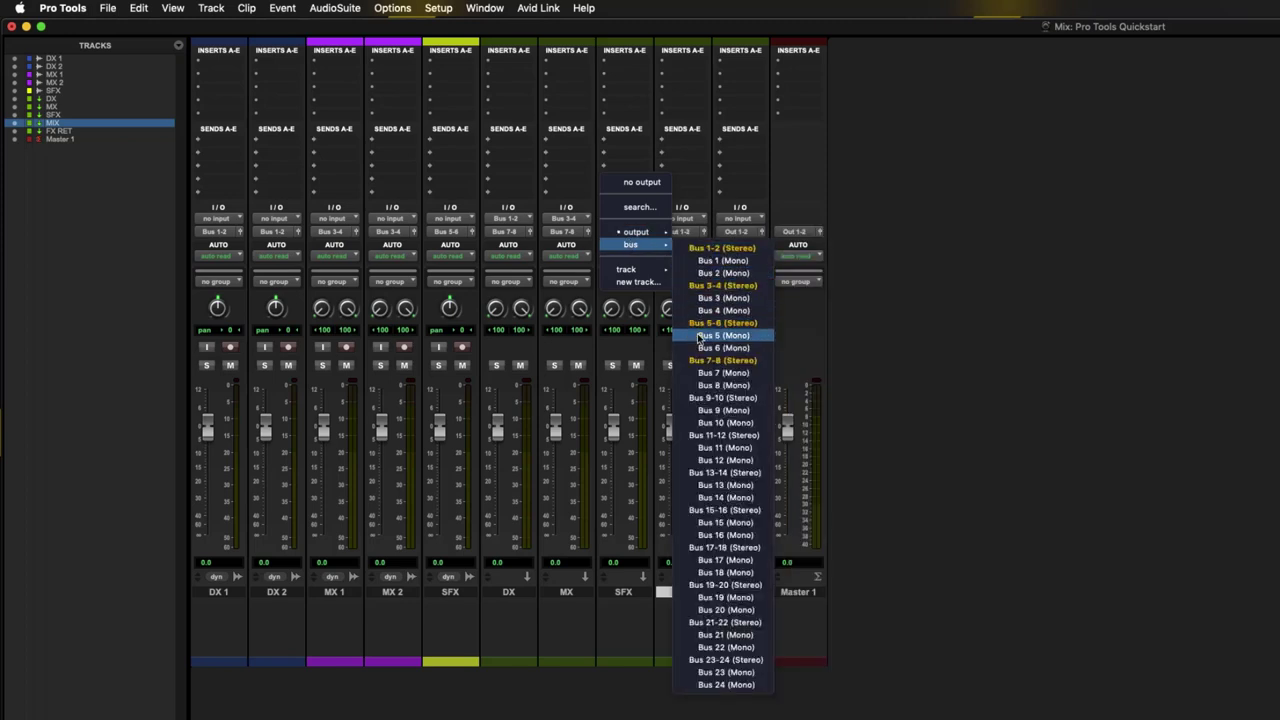
pyautogui.click(718, 360)
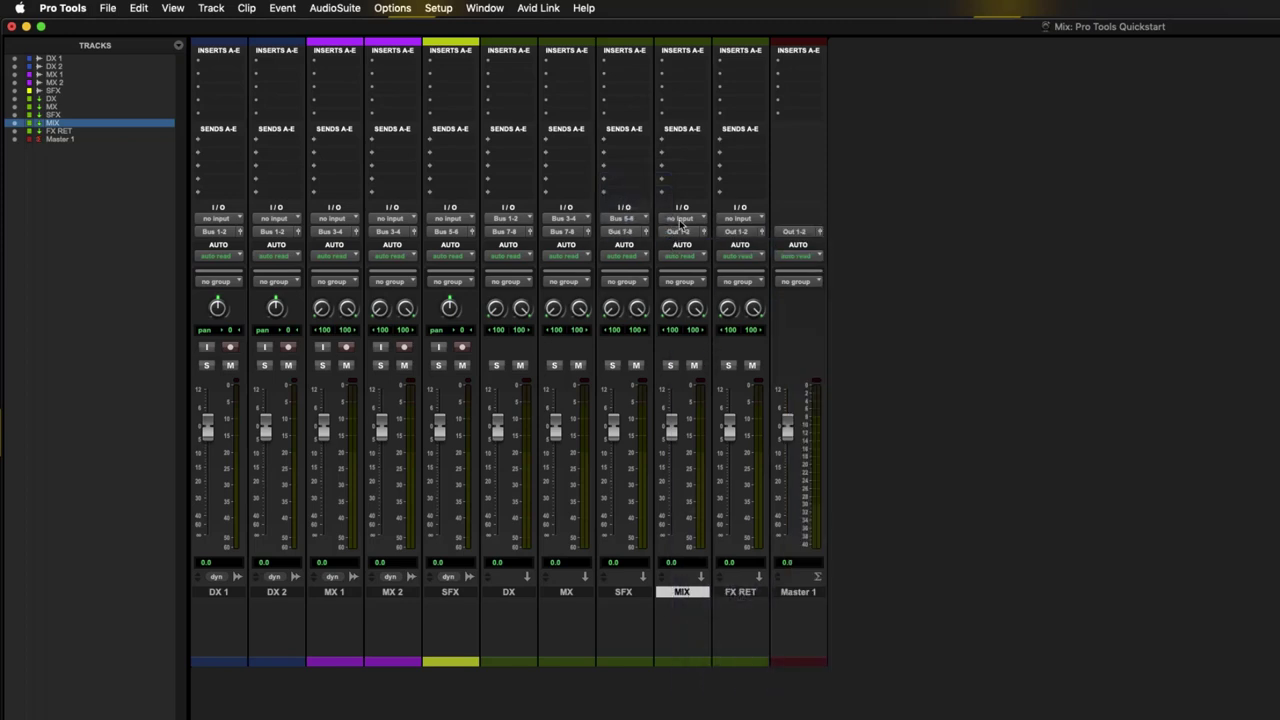
# - Set the MIX aux input to Bus 7-8 and set FX RET's output to no output
pyautogui.click(681, 220)
pyautogui.moveTo(700, 231)
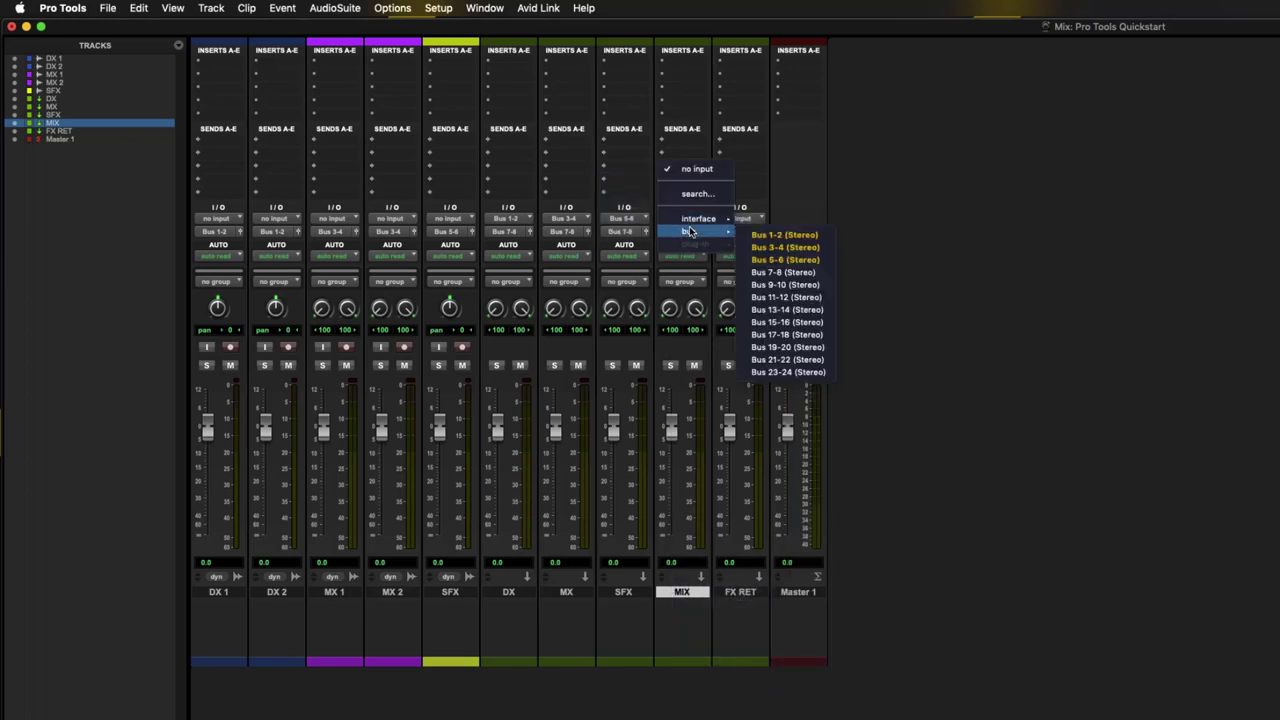
pyautogui.click(784, 272)
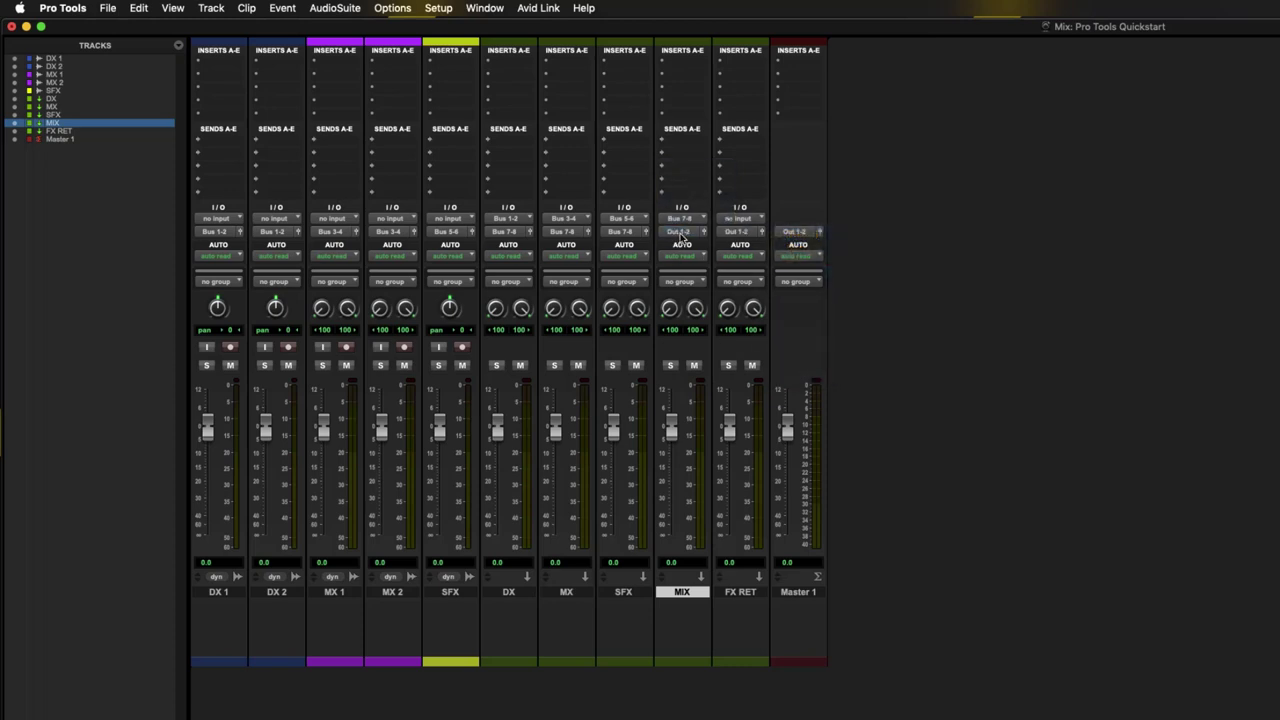
pyautogui.click(748, 220)
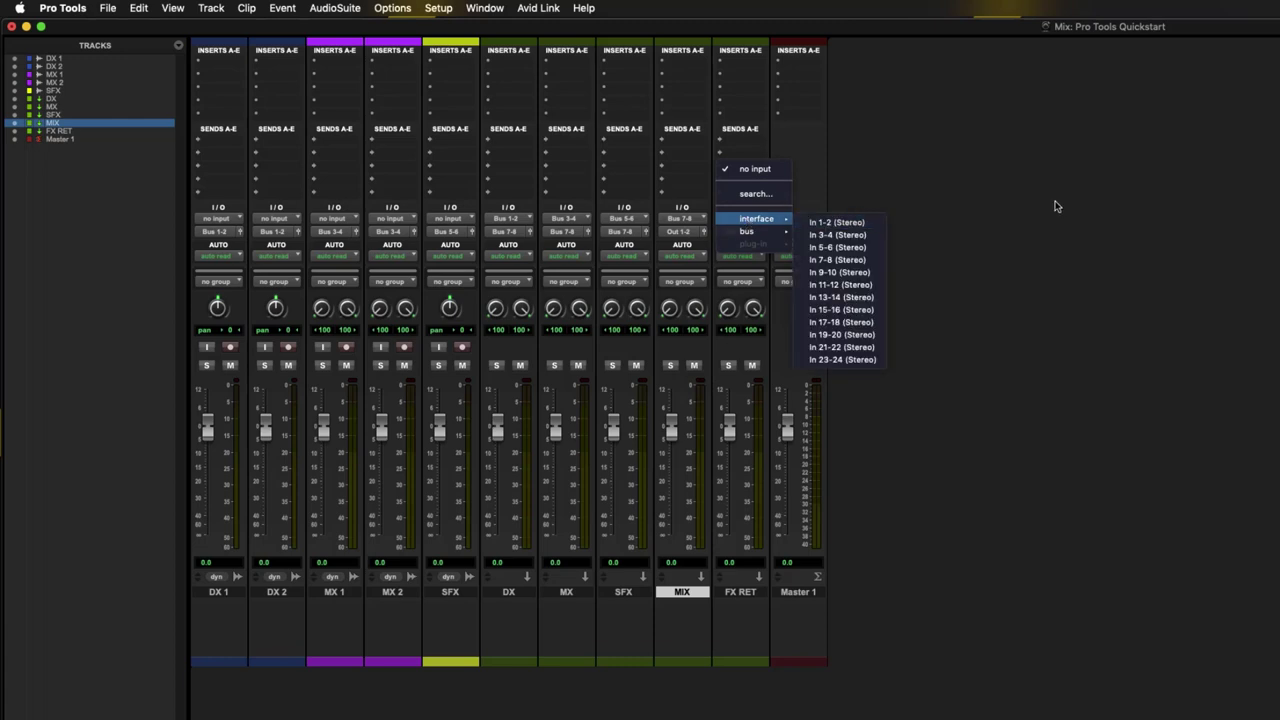
pyautogui.click(980, 203)
pyautogui.click(745, 232)
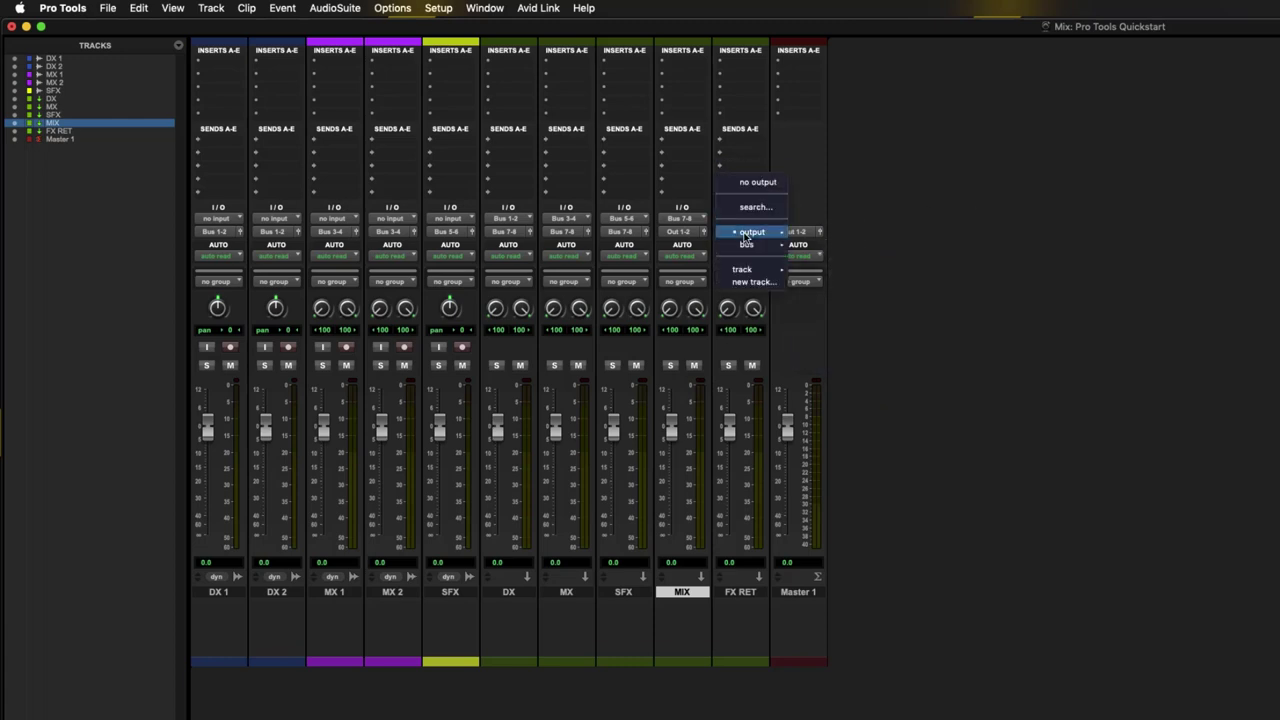
pyautogui.click(757, 182)
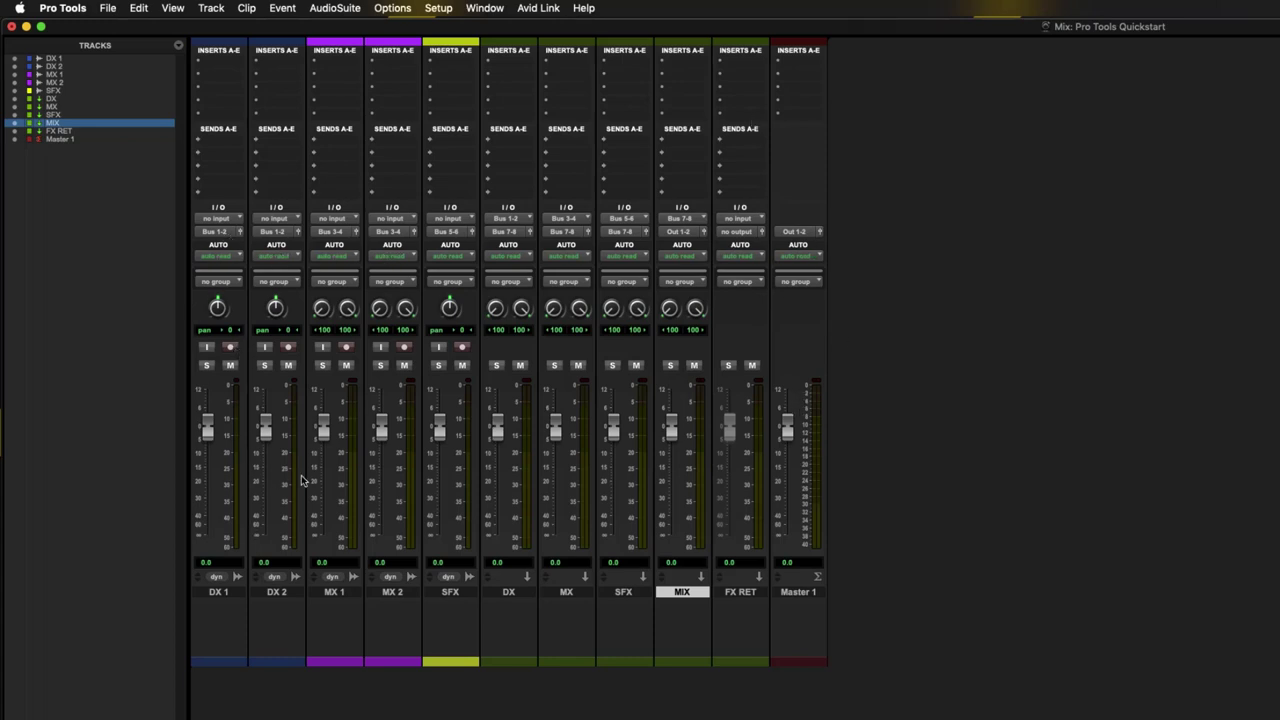
# - Play briefly to hear the new routing, then switch to the Edit window
pyautogui.press('space')
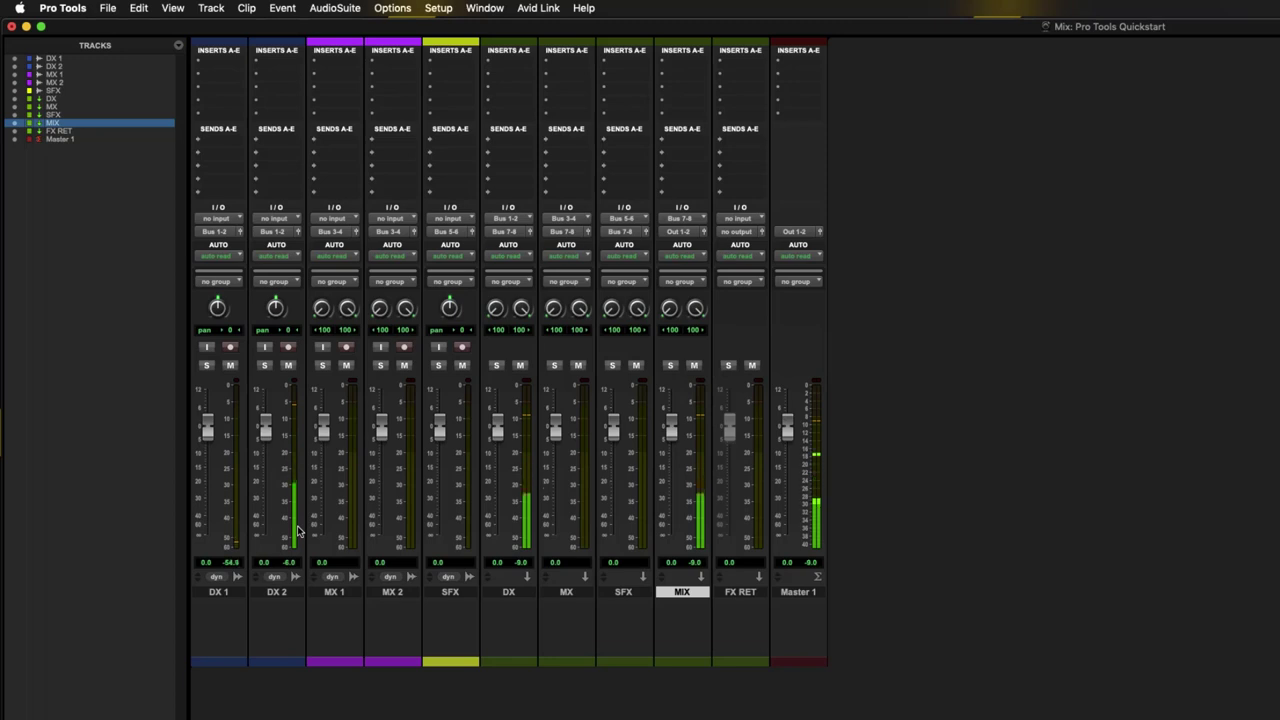
pyautogui.press('space')
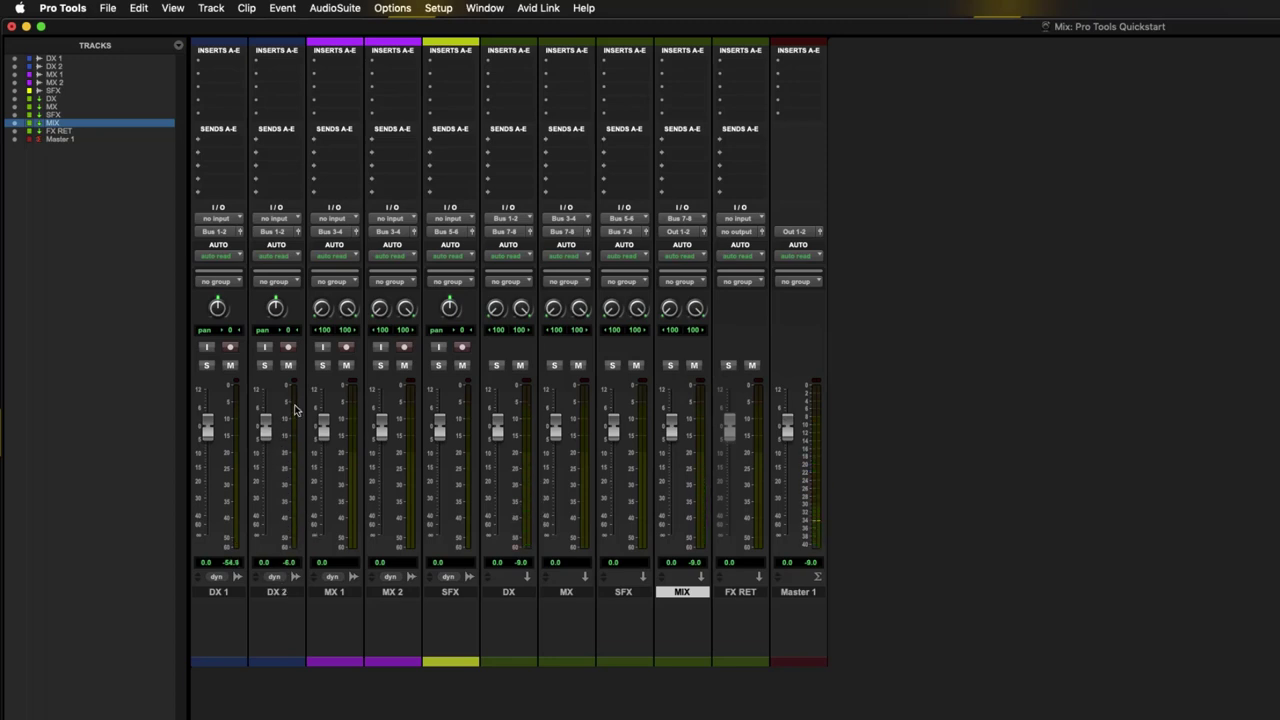
pyautogui.press('super+equal')
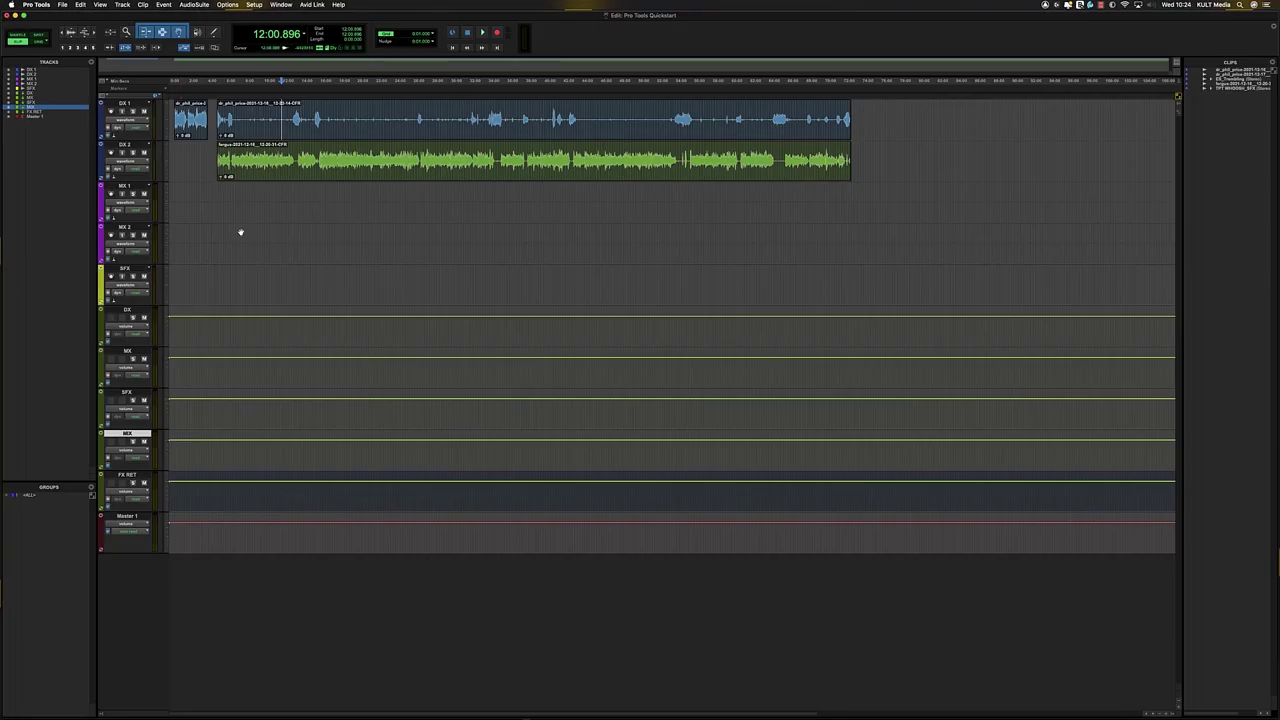
# - Play the dialogue twice from a chosen timeline point, then return to the Mix window
pyautogui.click(267, 153)
pyautogui.press('space')
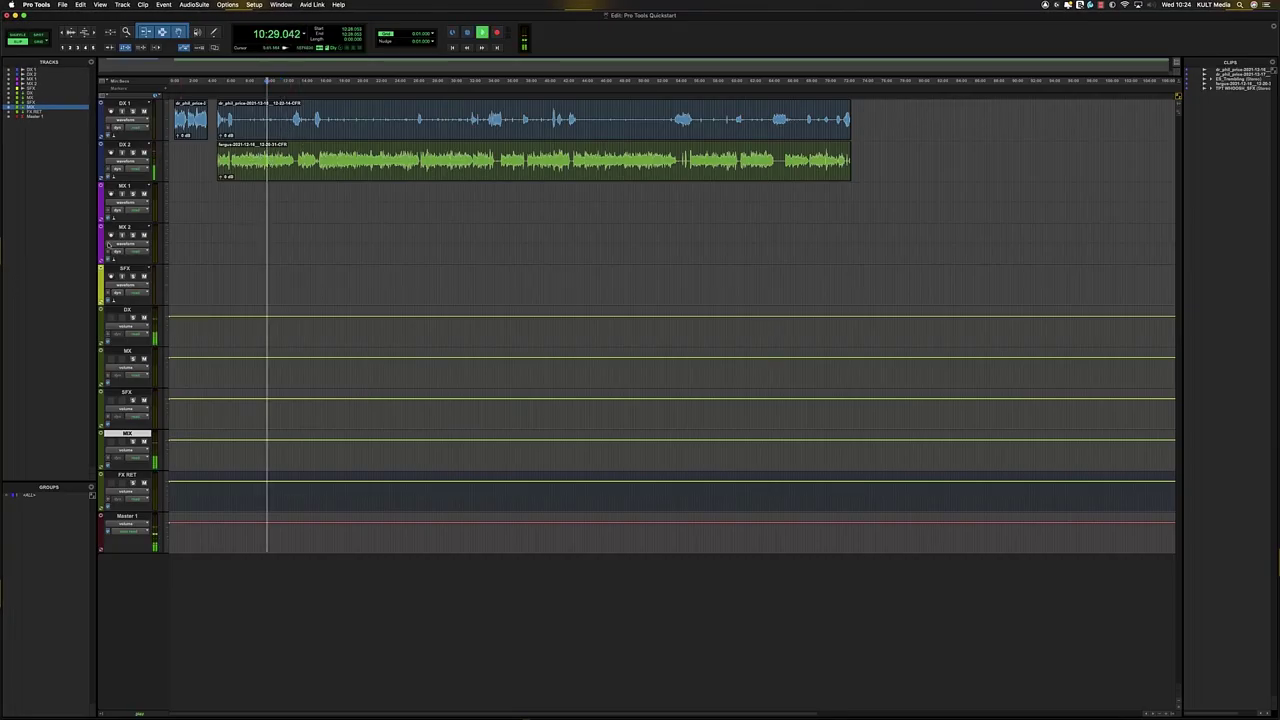
pyautogui.press('space')
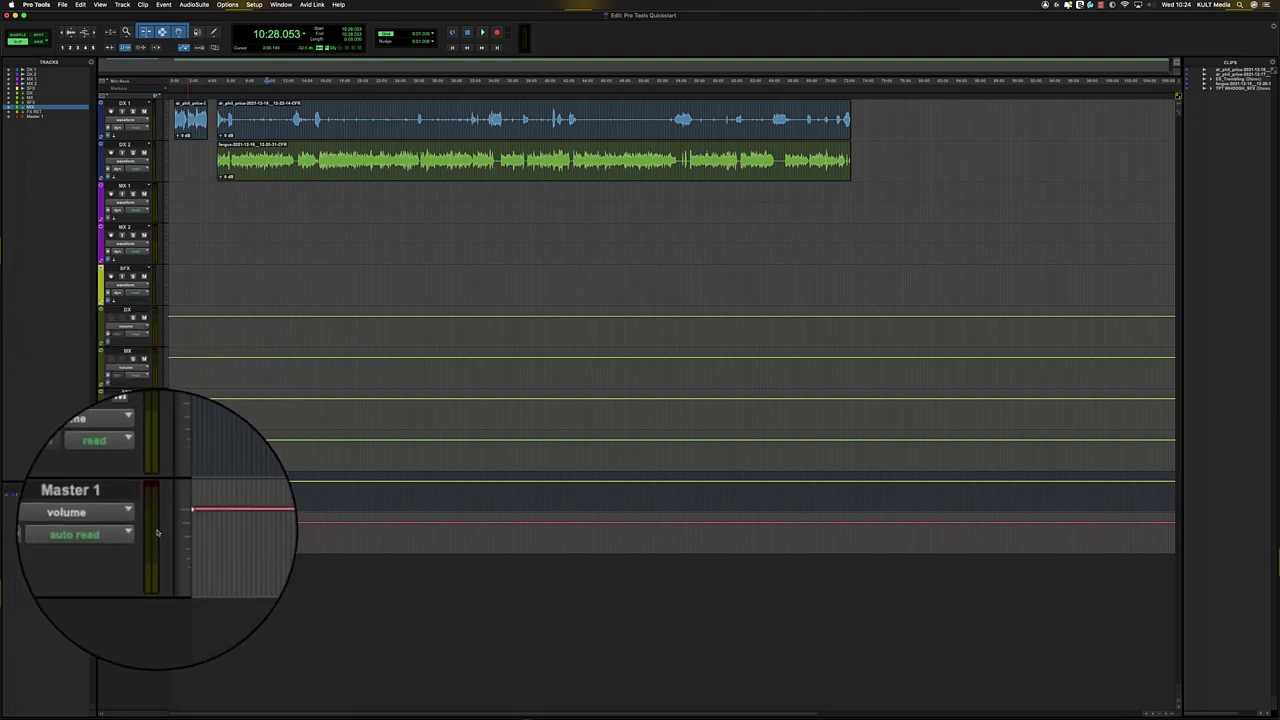
pyautogui.press('space')
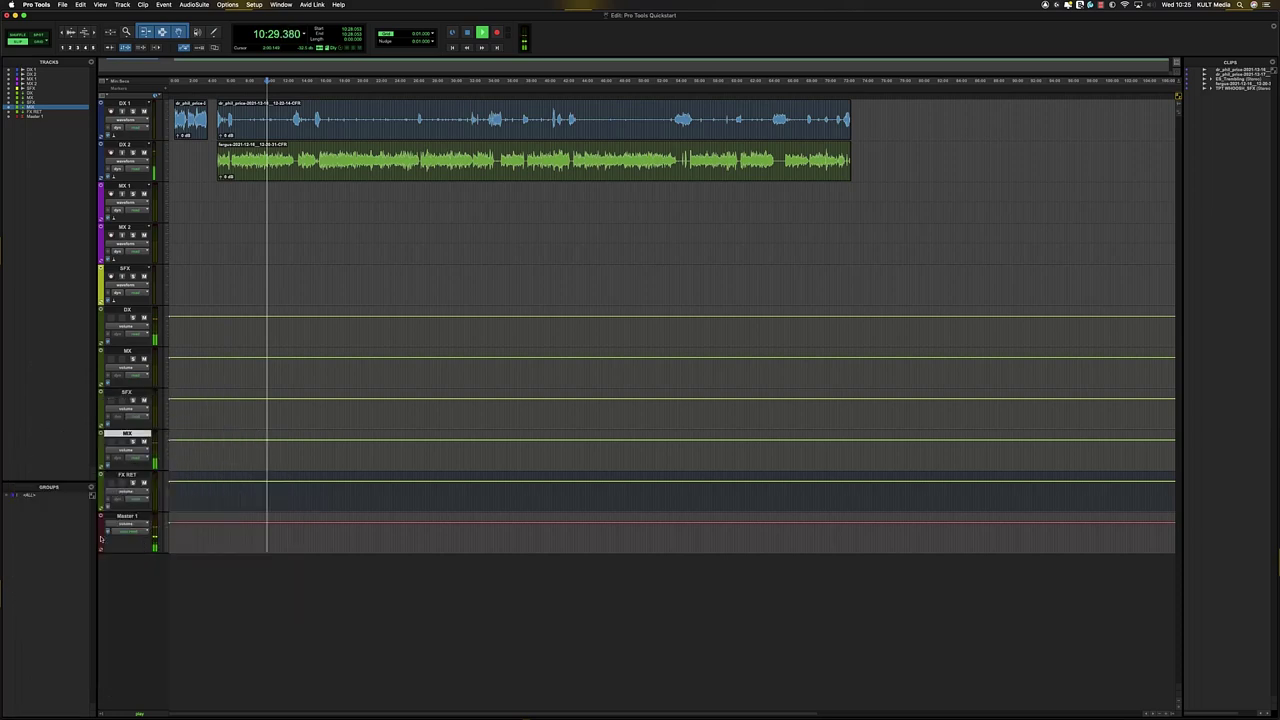
pyautogui.press('space')
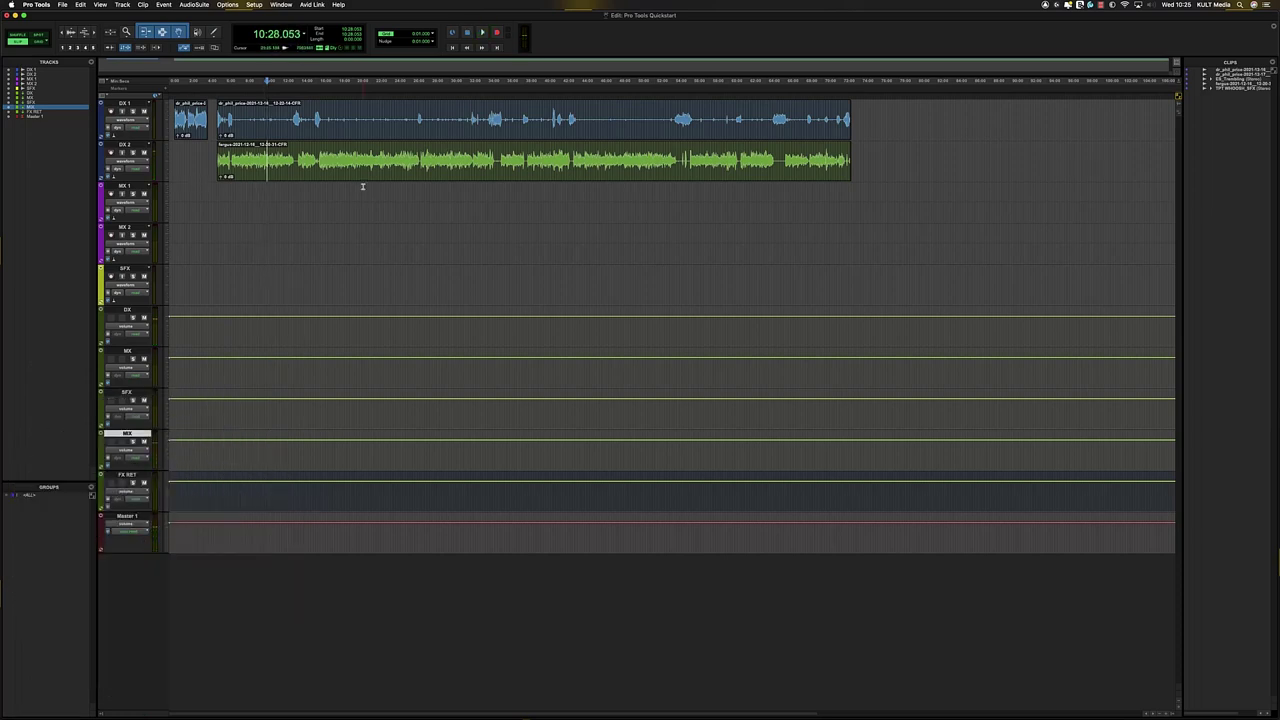
pyautogui.press('super+equal')
pyautogui.click(281, 4)
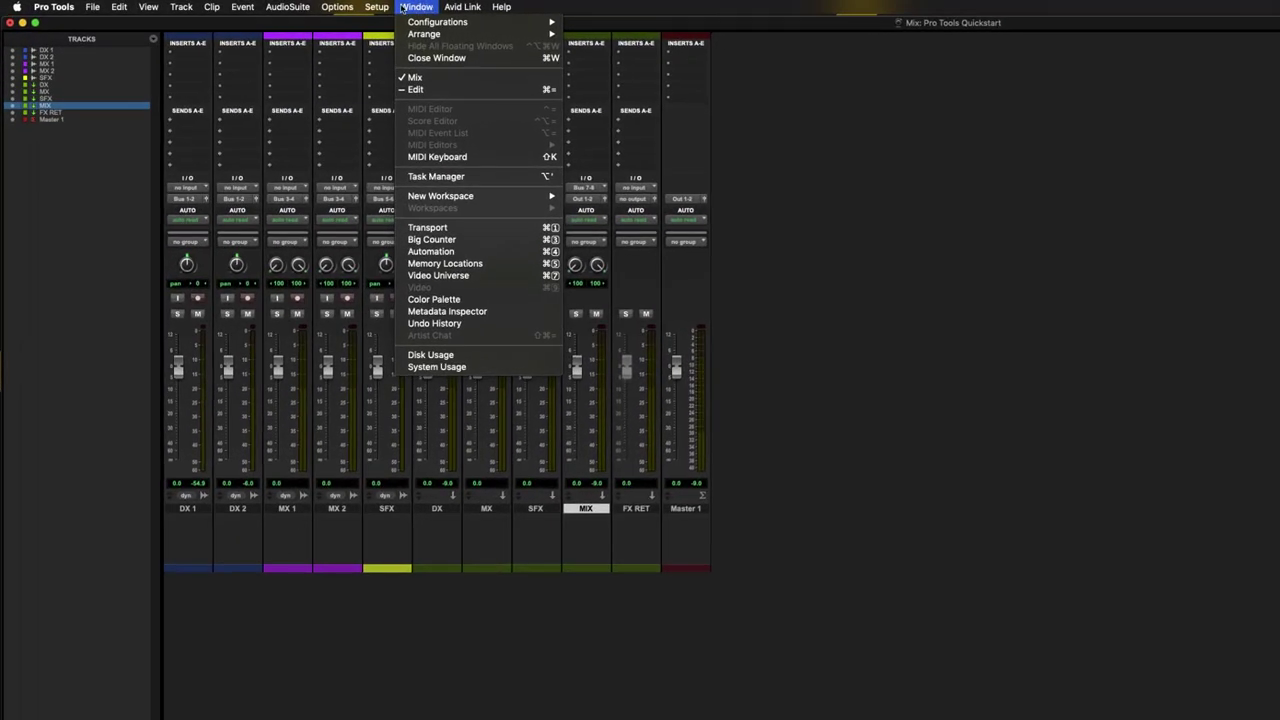
# - In I/O Setup's Output tab, rename the Out 1-2 path to Monitors
pyautogui.moveTo(382, 8)
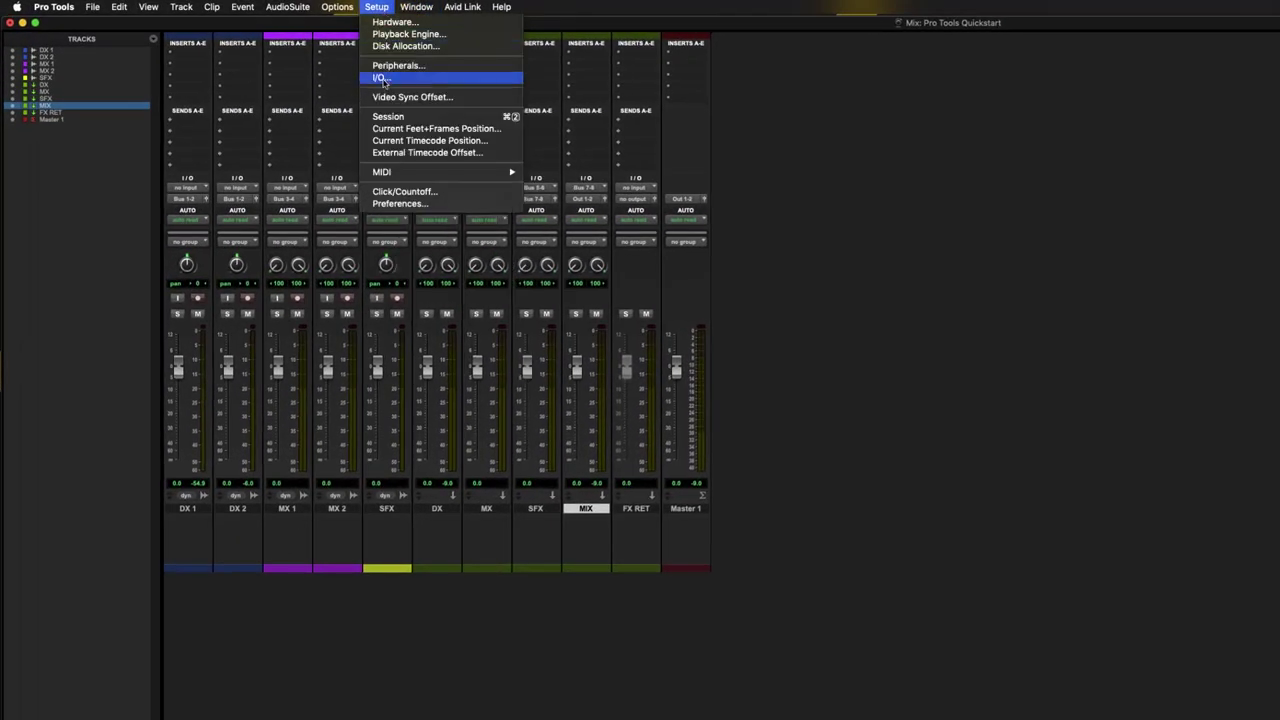
pyautogui.click(383, 78)
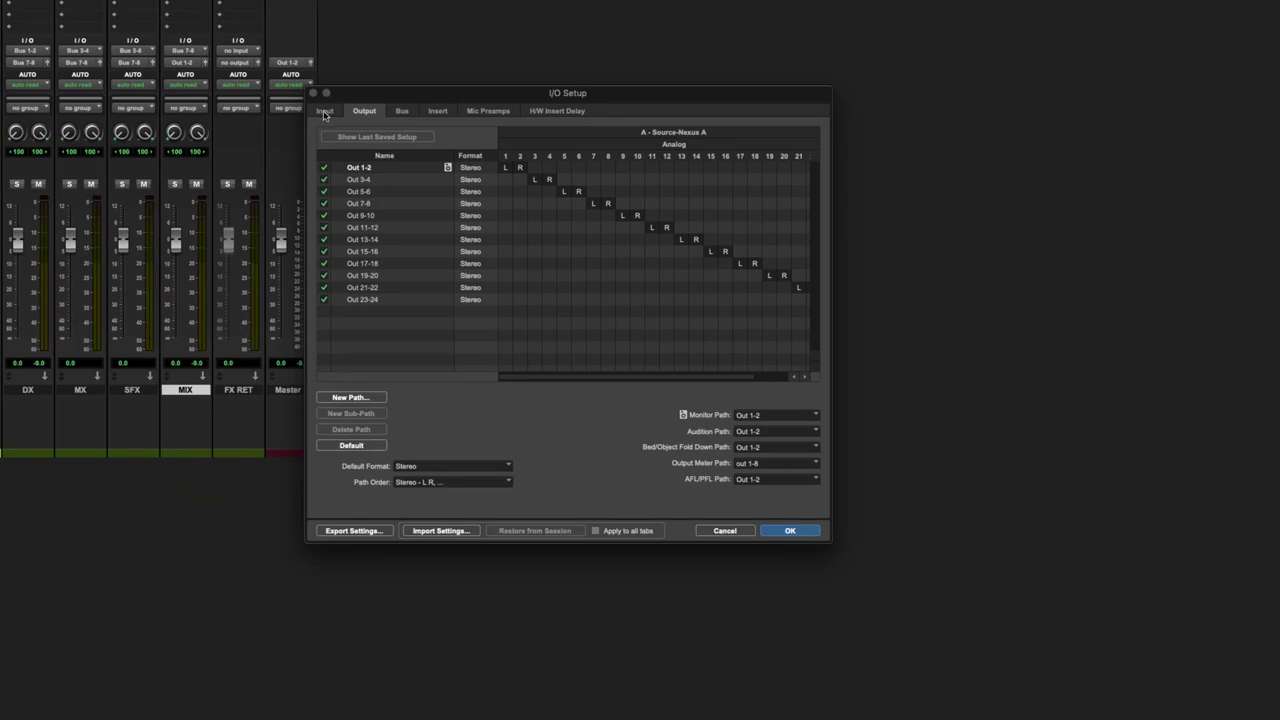
pyautogui.click(327, 113)
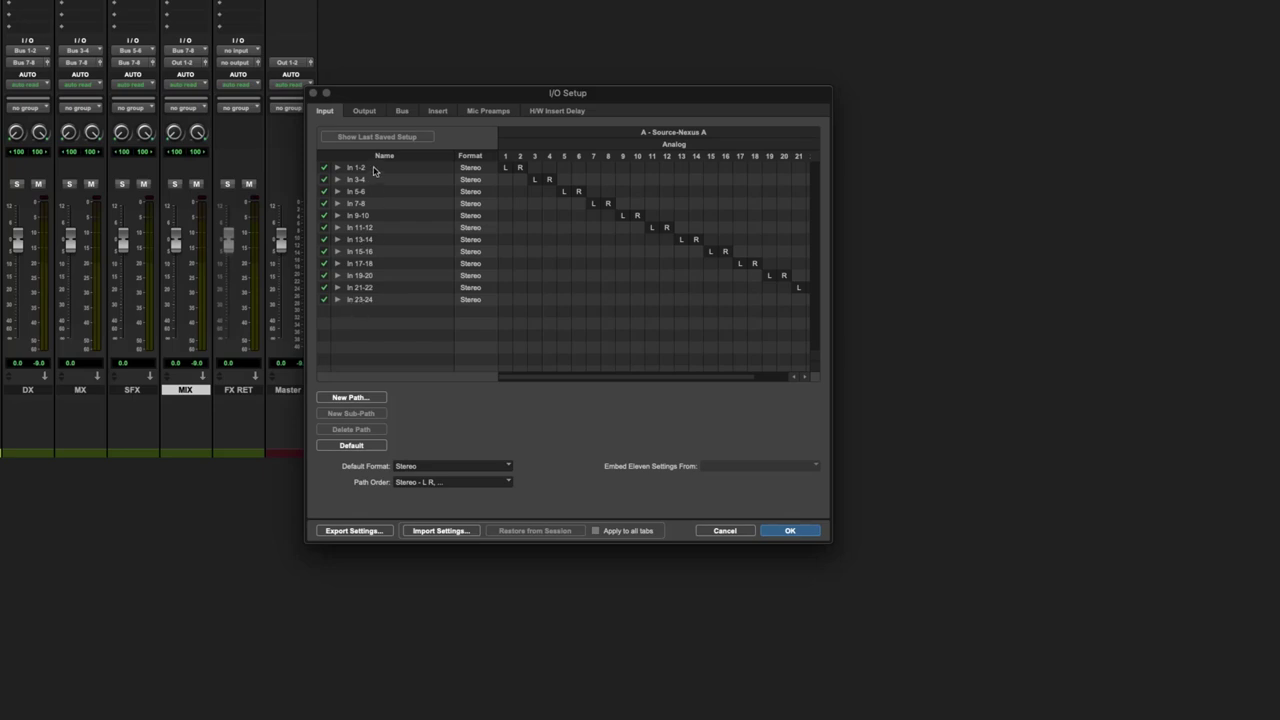
pyautogui.click(364, 110)
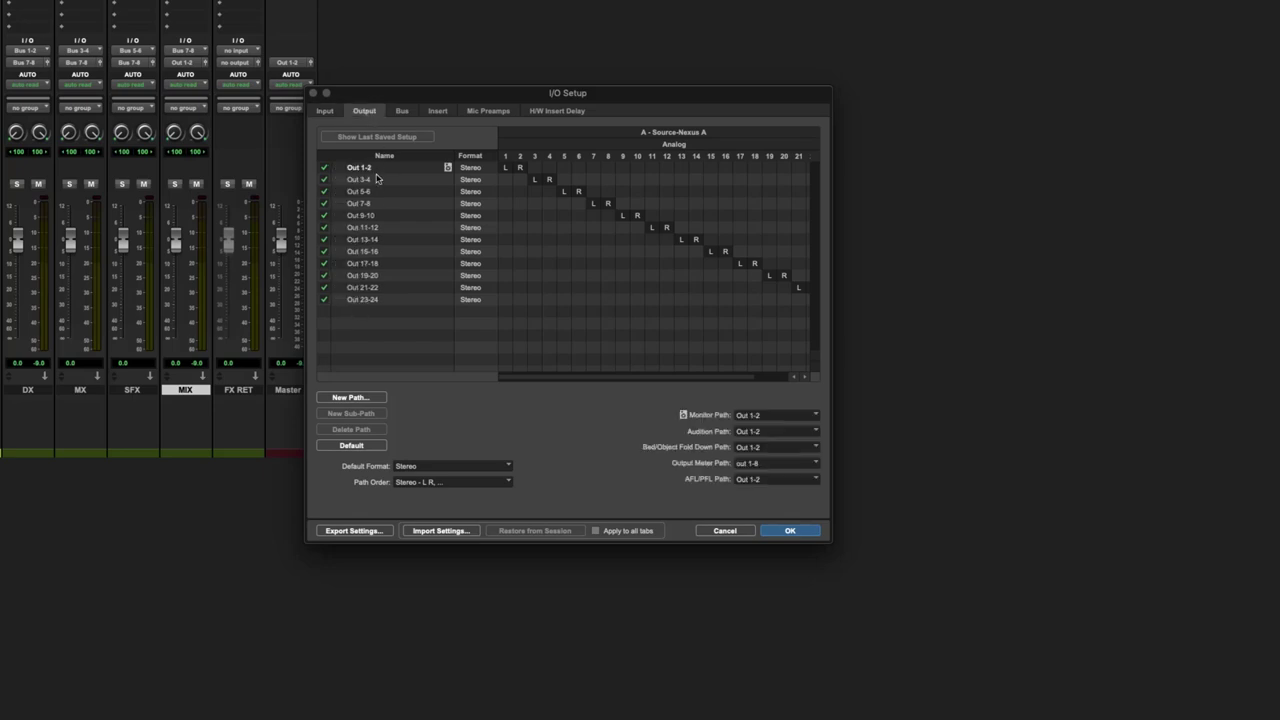
pyautogui.click(412, 173)
pyautogui.doubleClick(393, 170)
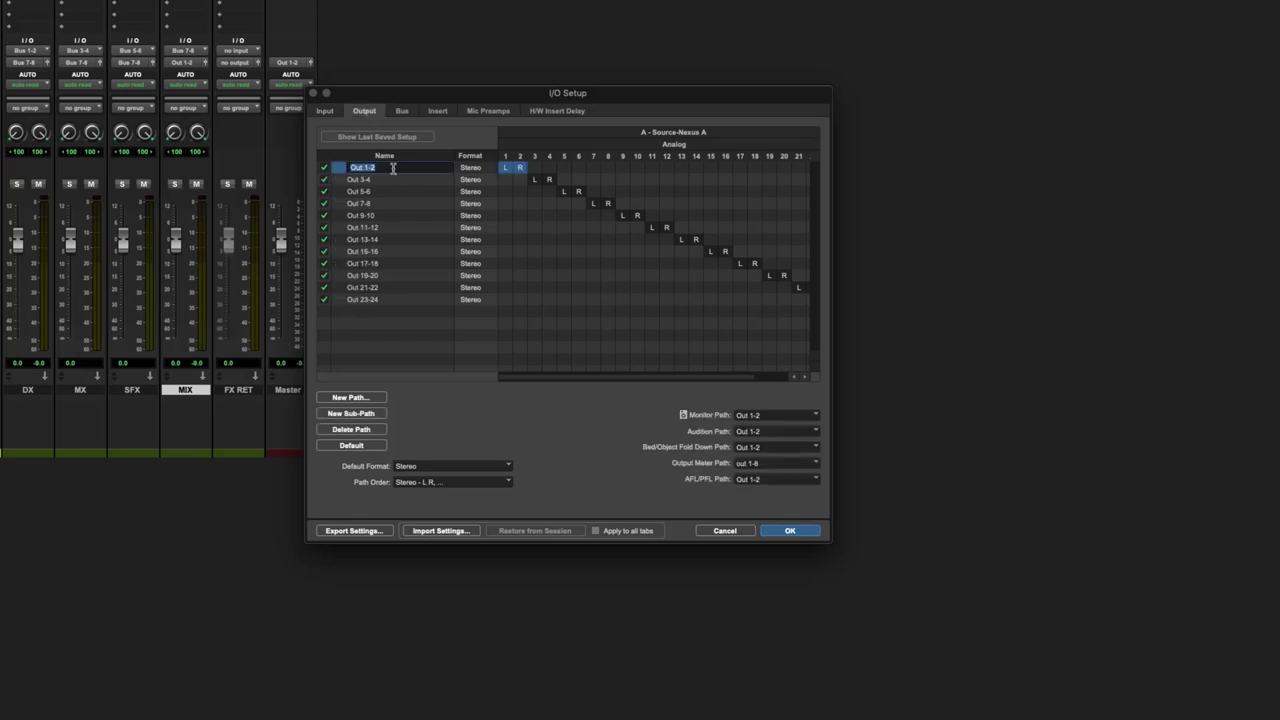
pyautogui.write('PSe')
pyautogui.press('Return')
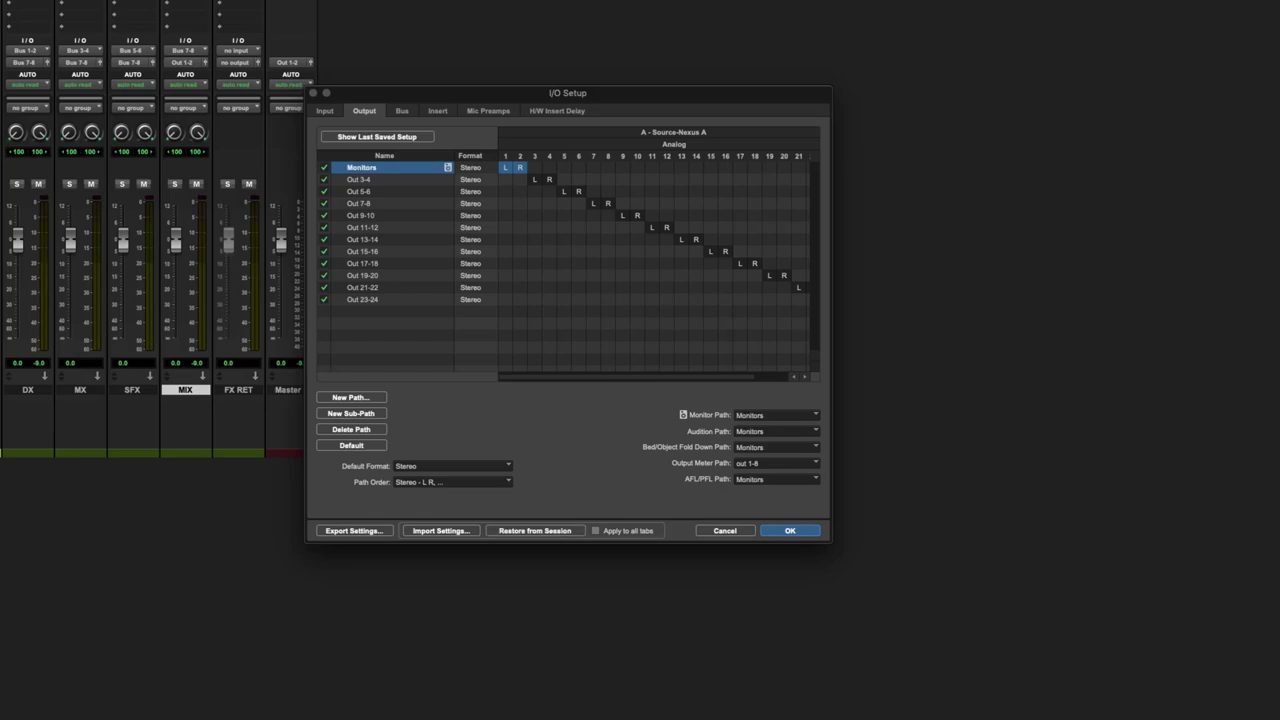
# - In the Bus tab, rename Bus 1-2 to DX BUS and Bus 3-4 to MX BUS
pyautogui.click(401, 113)
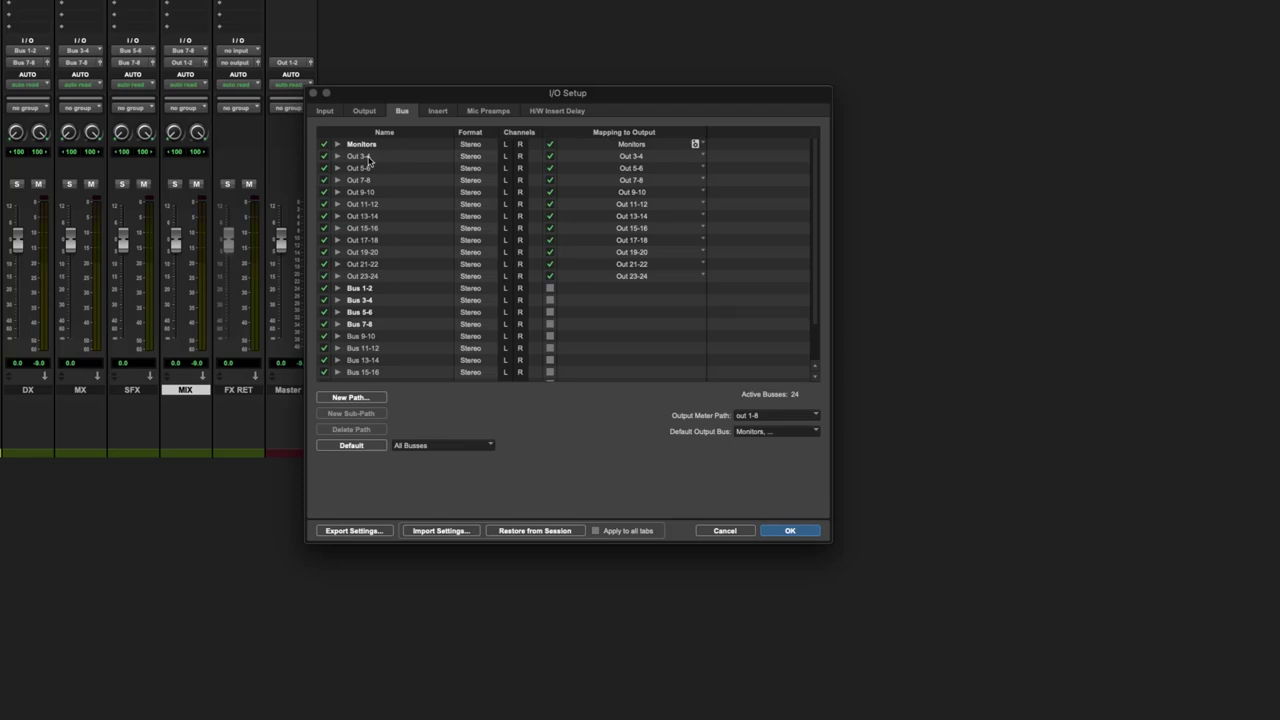
pyautogui.scroll(-1, 395, 278)
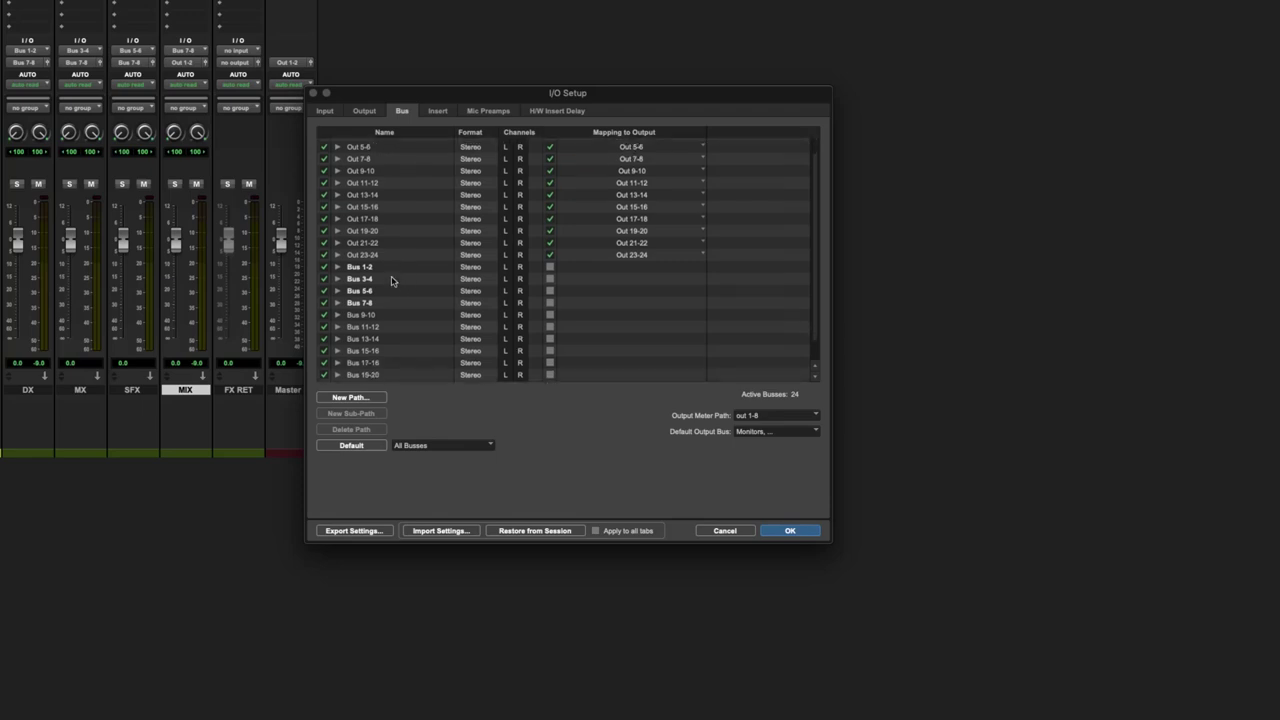
pyautogui.doubleClick(366, 268)
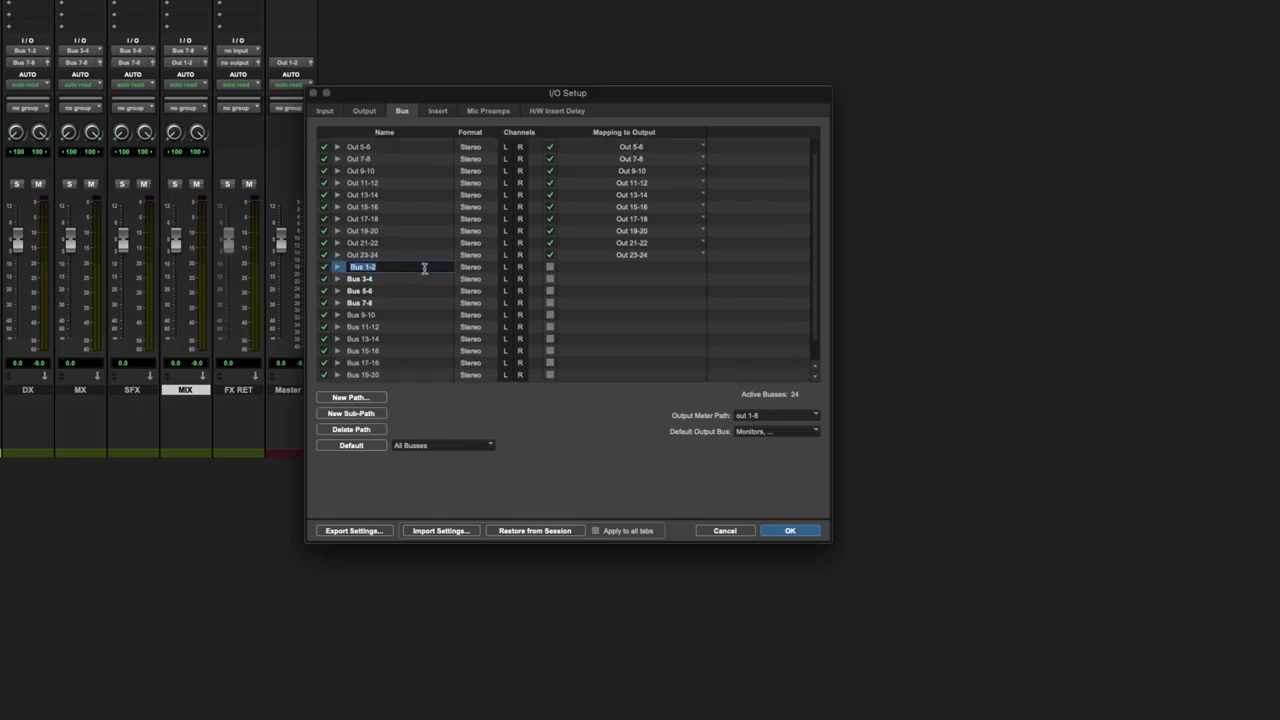
pyautogui.write('DX BUS')
pyautogui.doubleClick(383, 279)
pyautogui.write('MUX')
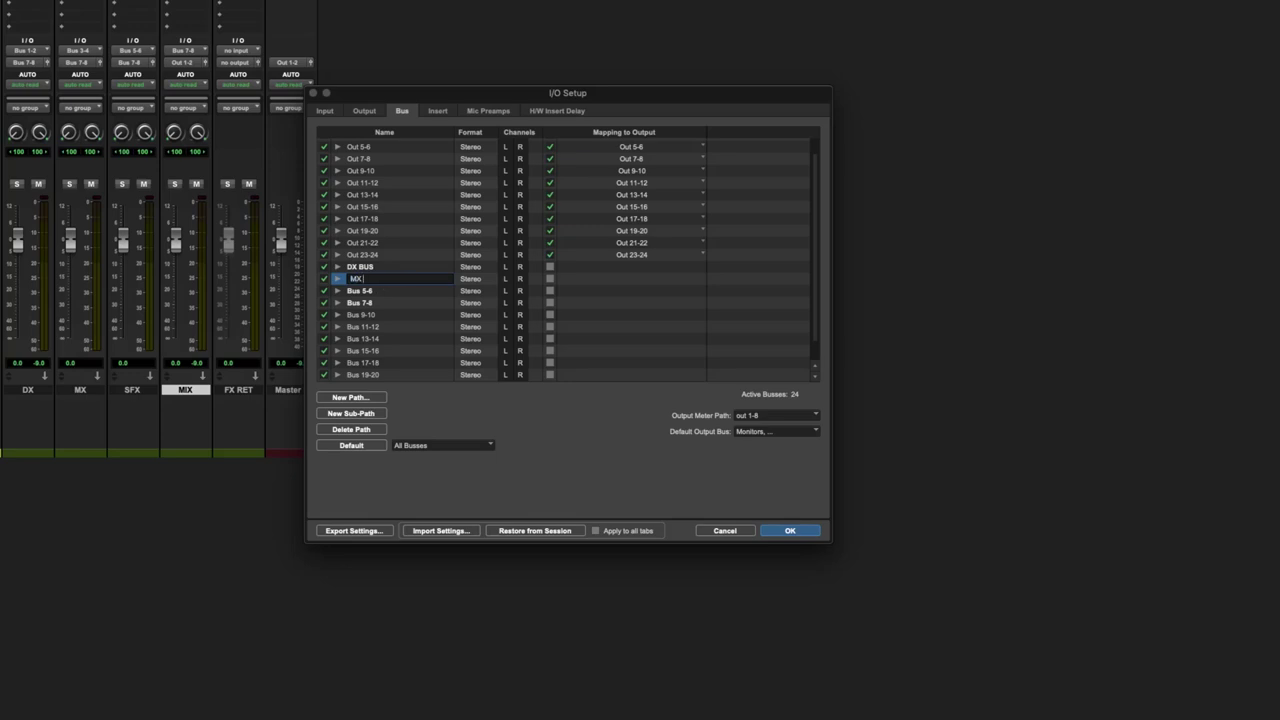
pyautogui.press('Return')
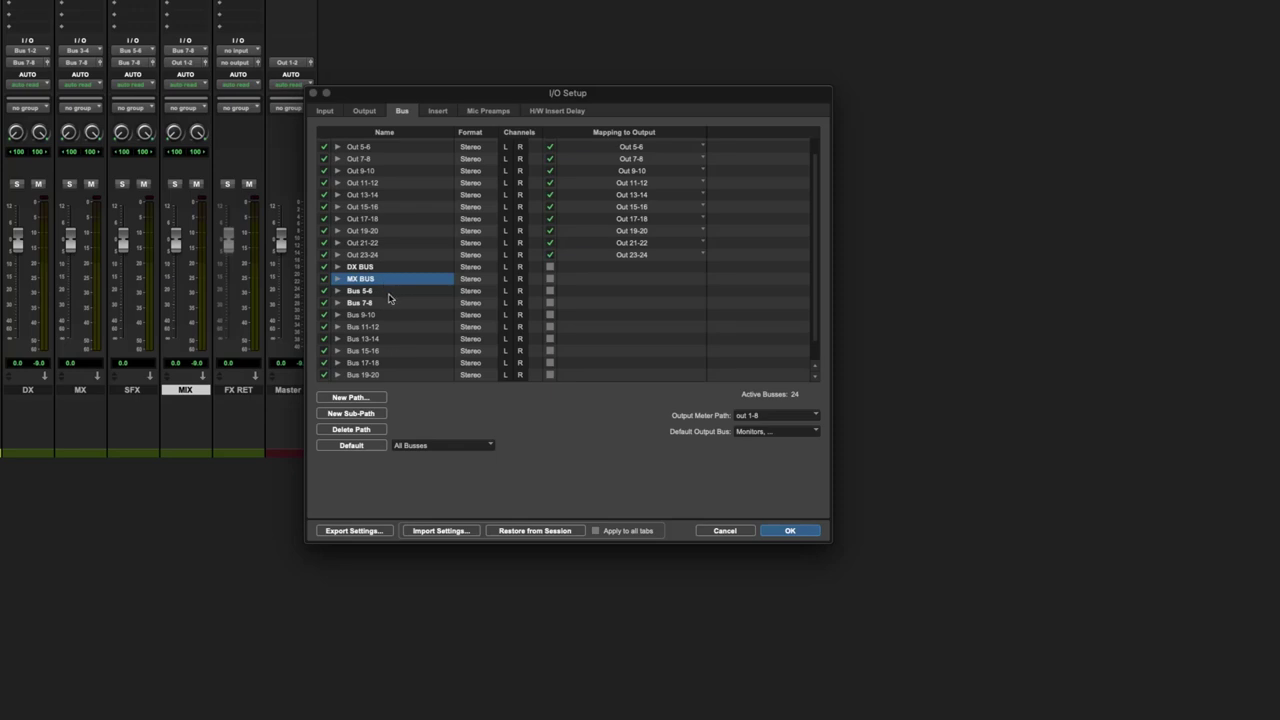
# - Rename Bus 5-6 to SFX BUS and Bus 7-8 to MIX BUS, then confirm with OK
pyautogui.doubleClick(389, 291)
pyautogui.write('SFX')
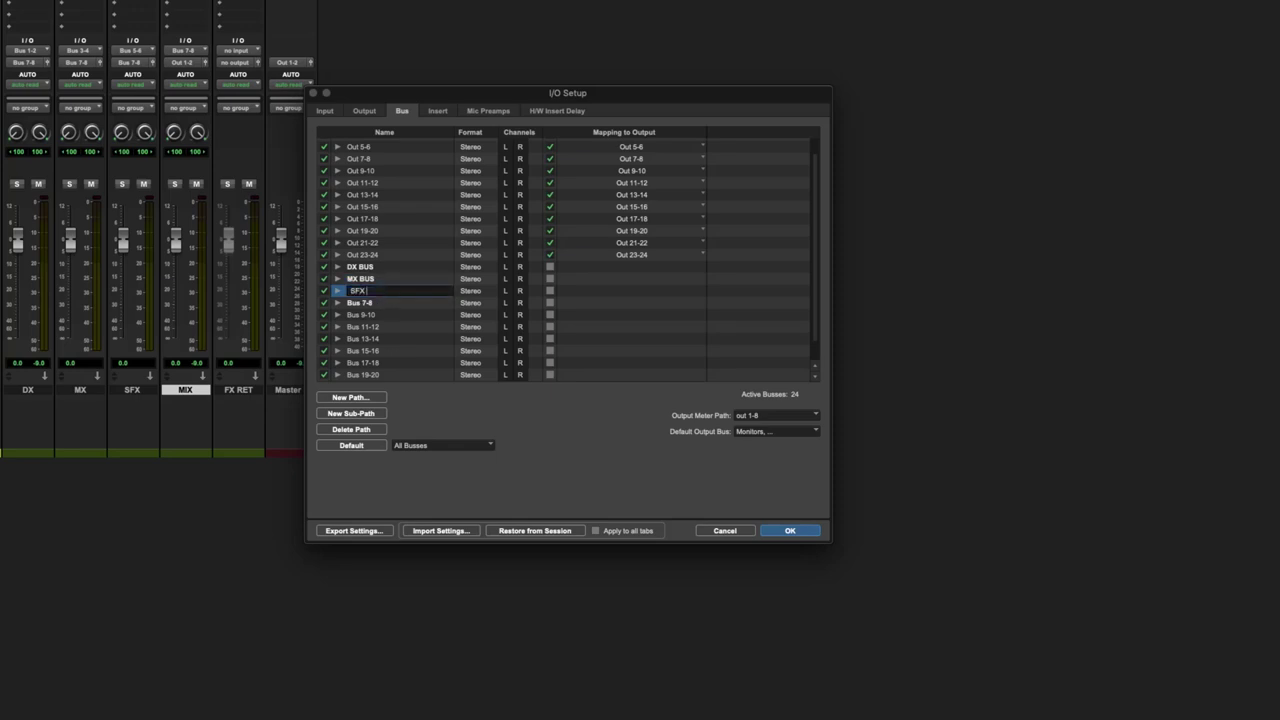
pyautogui.write(' BUS')
pyautogui.press('Return')
pyautogui.doubleClick(385, 303)
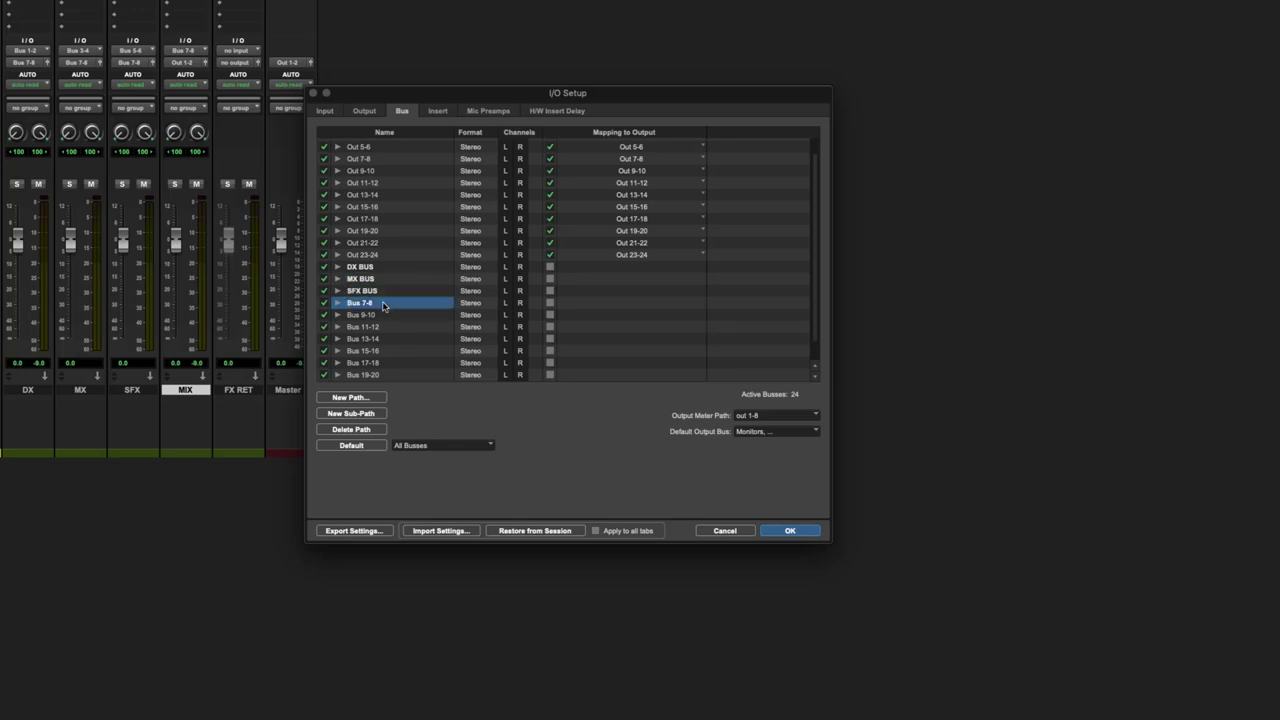
pyautogui.write('MIX BUS')
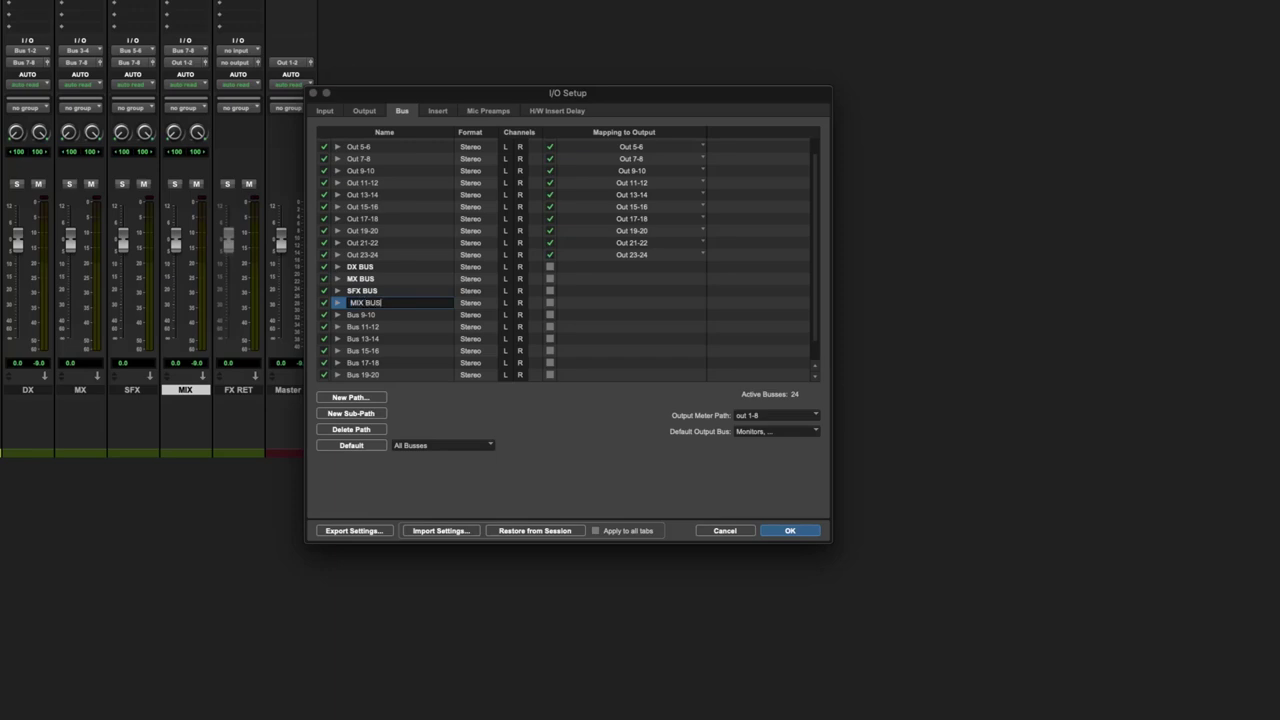
pyautogui.press('Return')
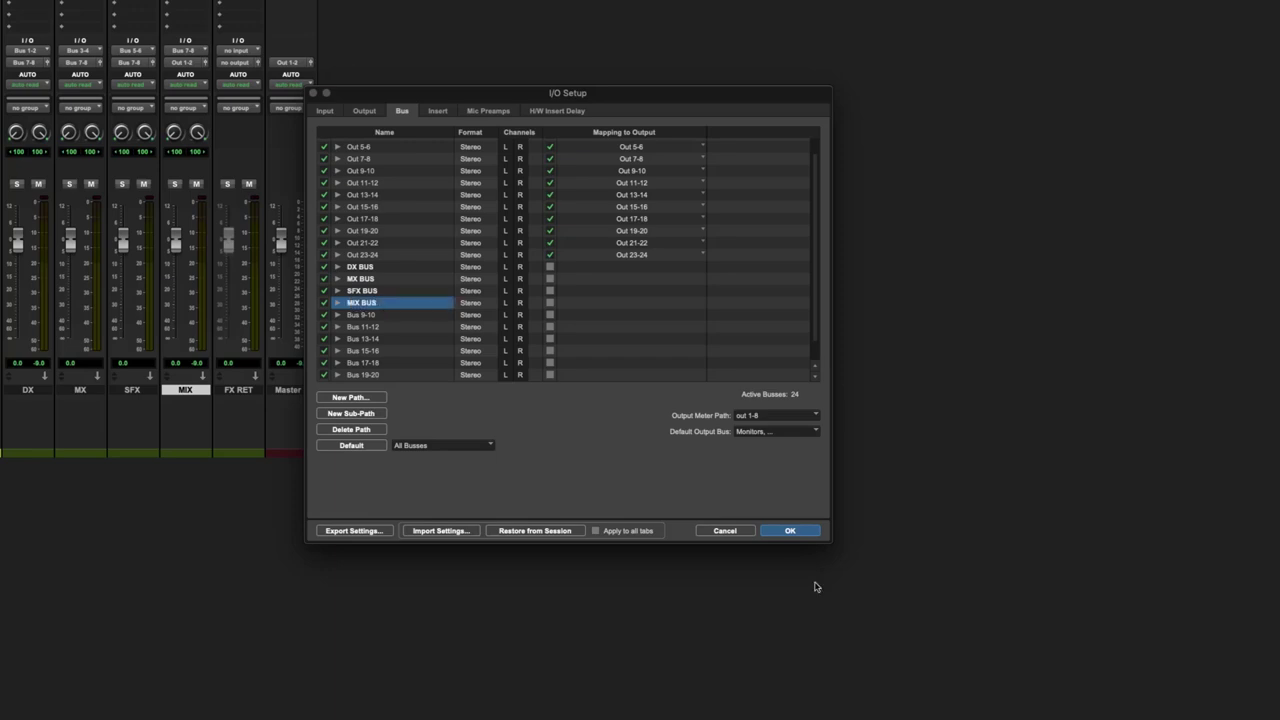
pyautogui.click(791, 531)
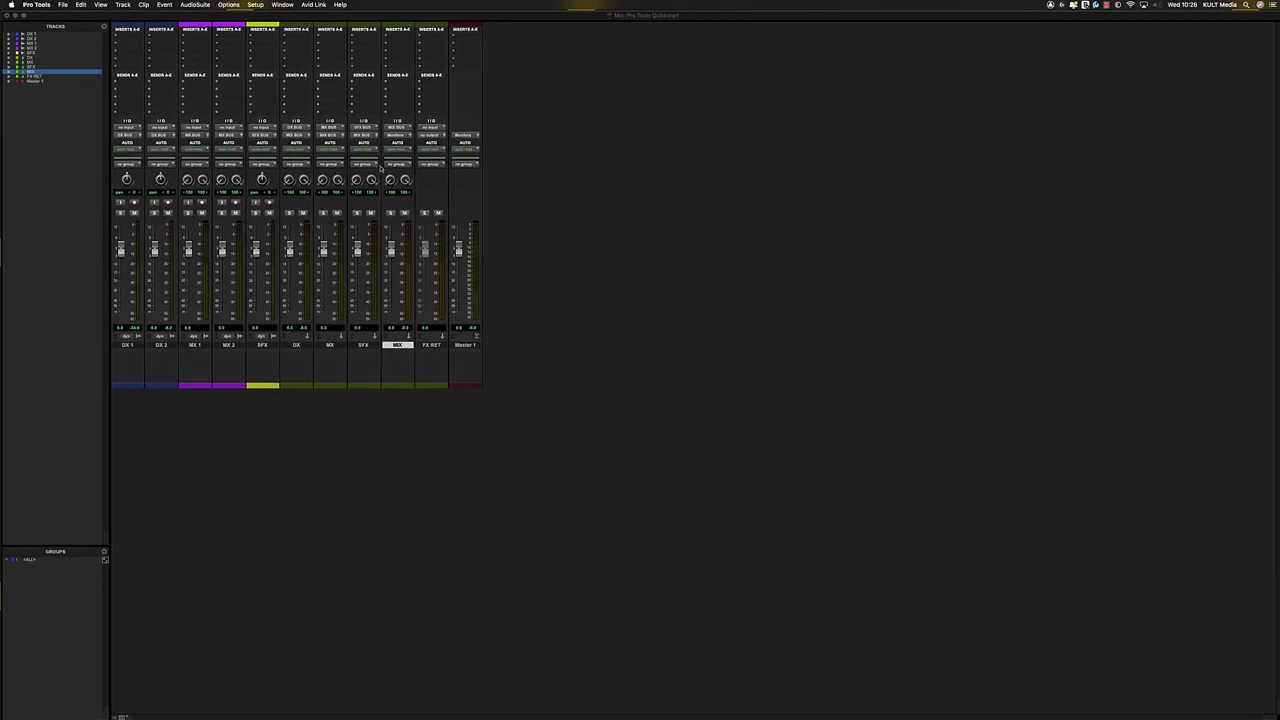
# - In the Edit window, play from about 13:03, zooming the timeline in and out while listening
pyautogui.press('super+equal')
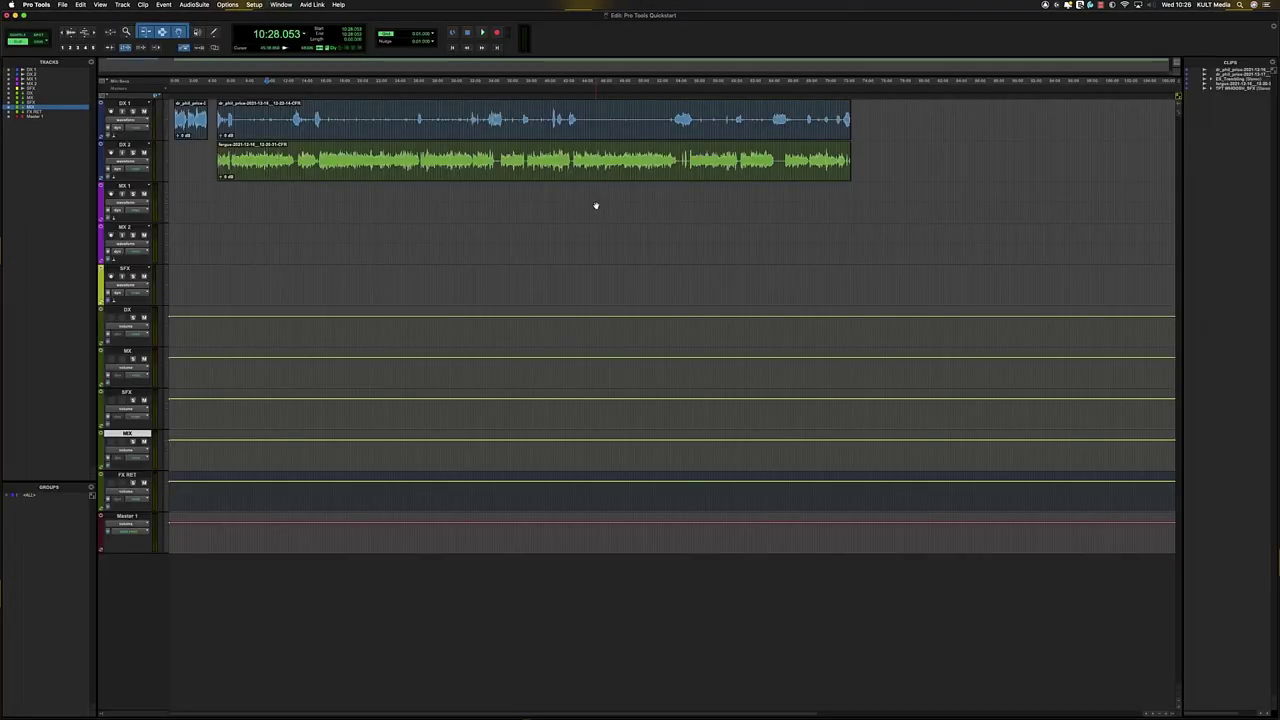
pyautogui.click(292, 113)
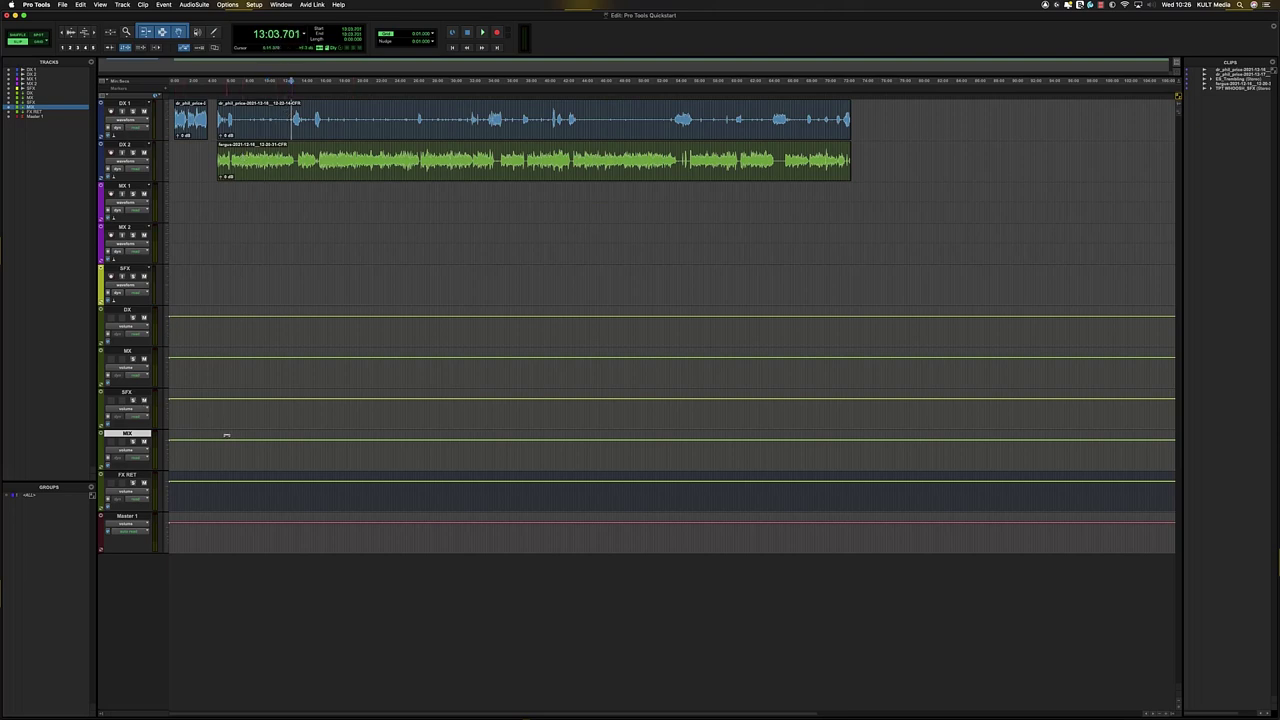
pyautogui.moveTo(226, 435); pyautogui.dragTo(252, 440)
pyautogui.press('space')
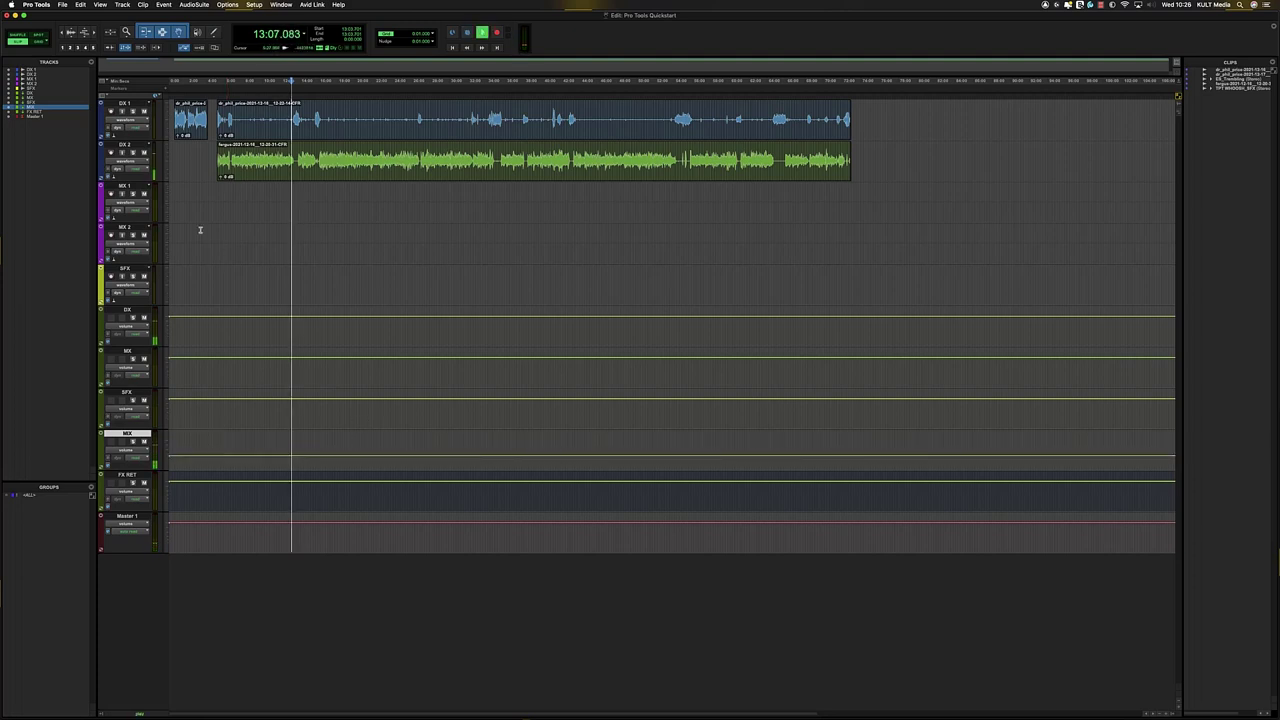
pyautogui.press('t')
pyautogui.press('t')
pyautogui.press('t')
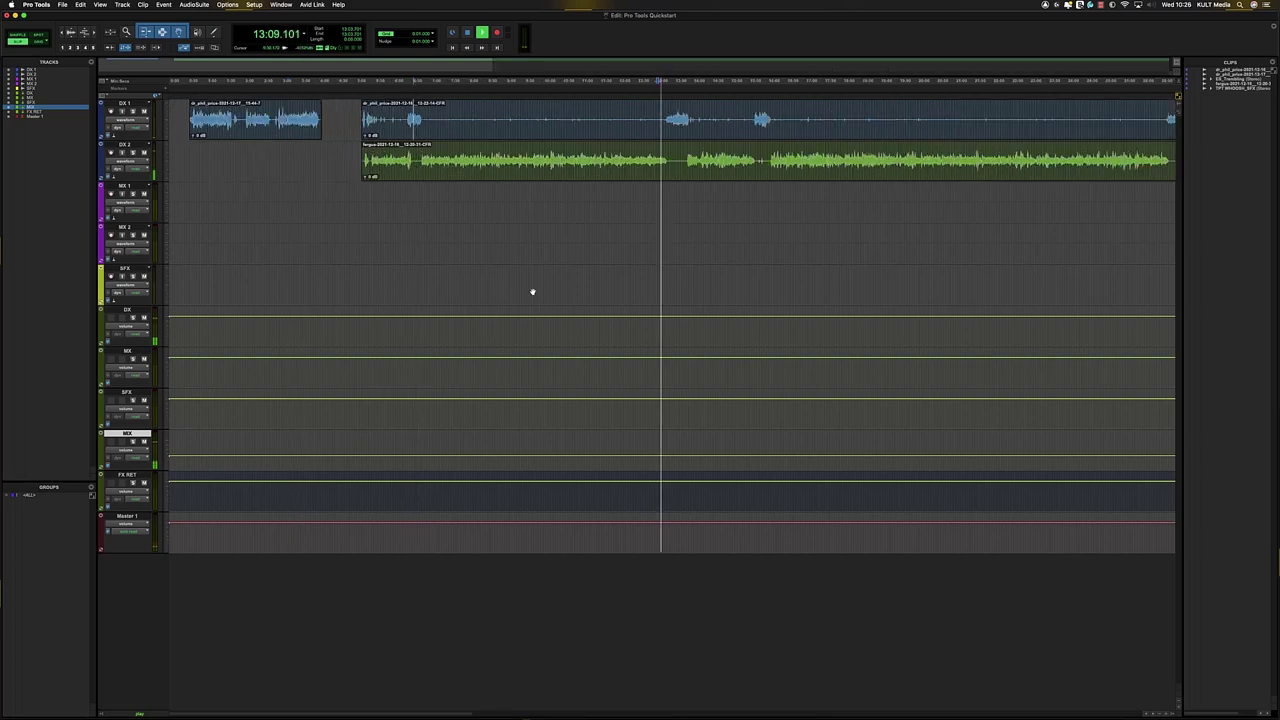
pyautogui.press('r')
pyautogui.press('t')
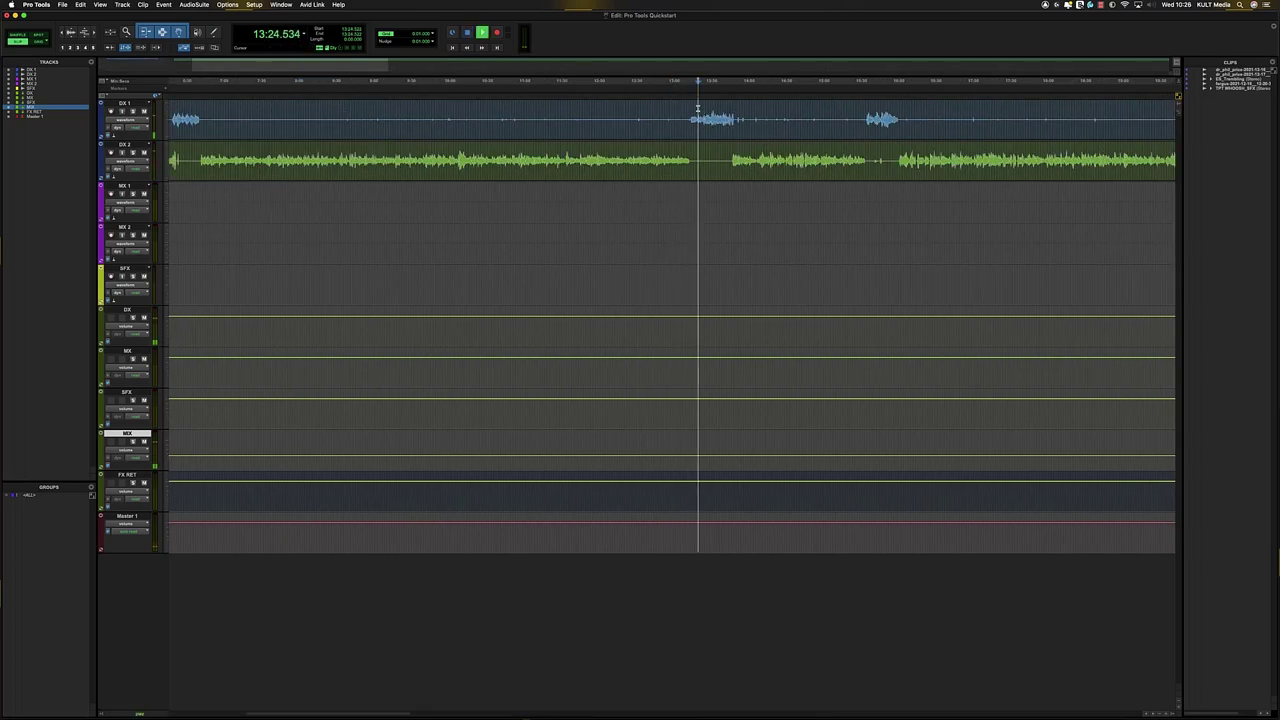
pyautogui.press('t')
pyautogui.press('t')
pyautogui.press('r')
pyautogui.press('r')
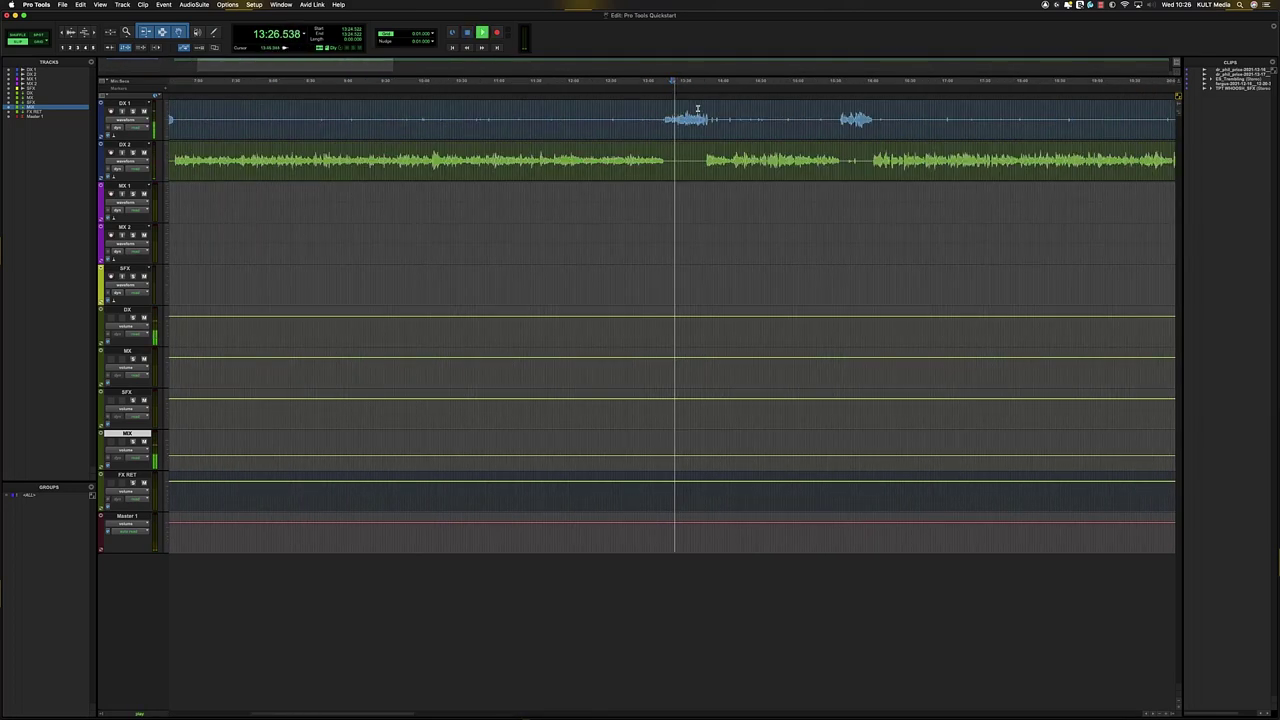
pyautogui.press('t')
pyautogui.press('r')
pyautogui.press('r')
pyautogui.press('r')
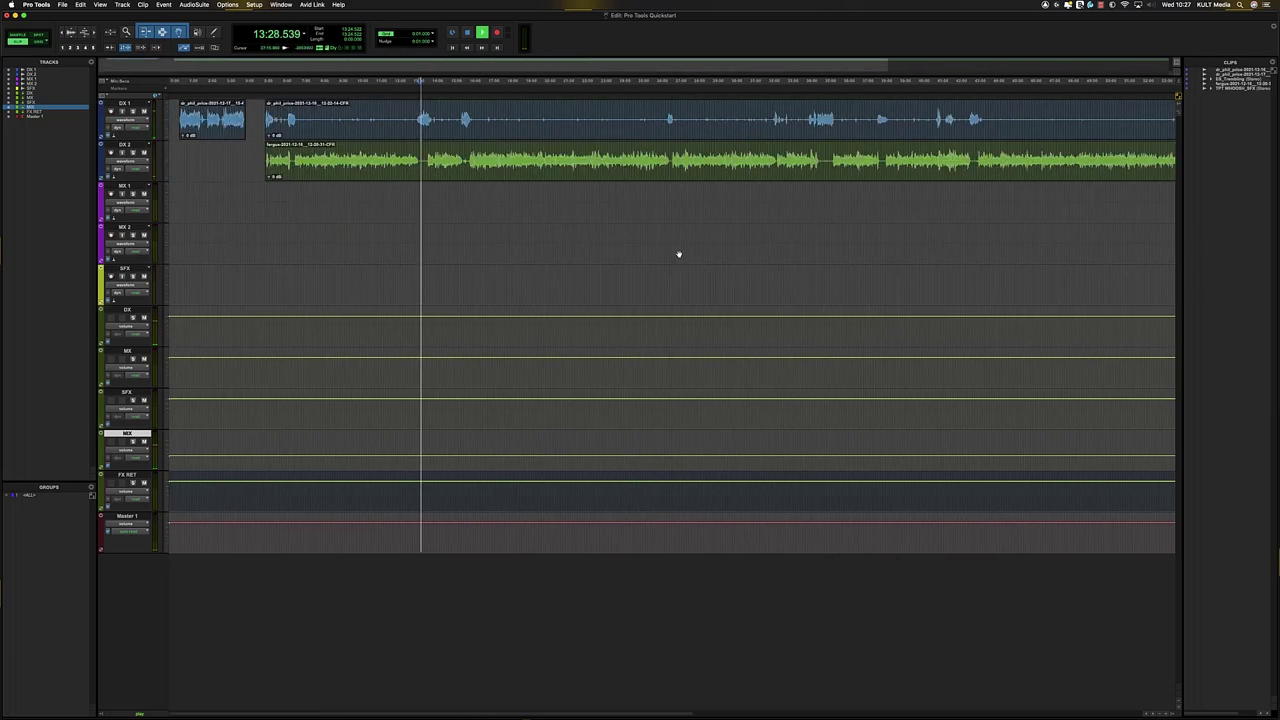
pyautogui.press('t')
pyautogui.press('r')
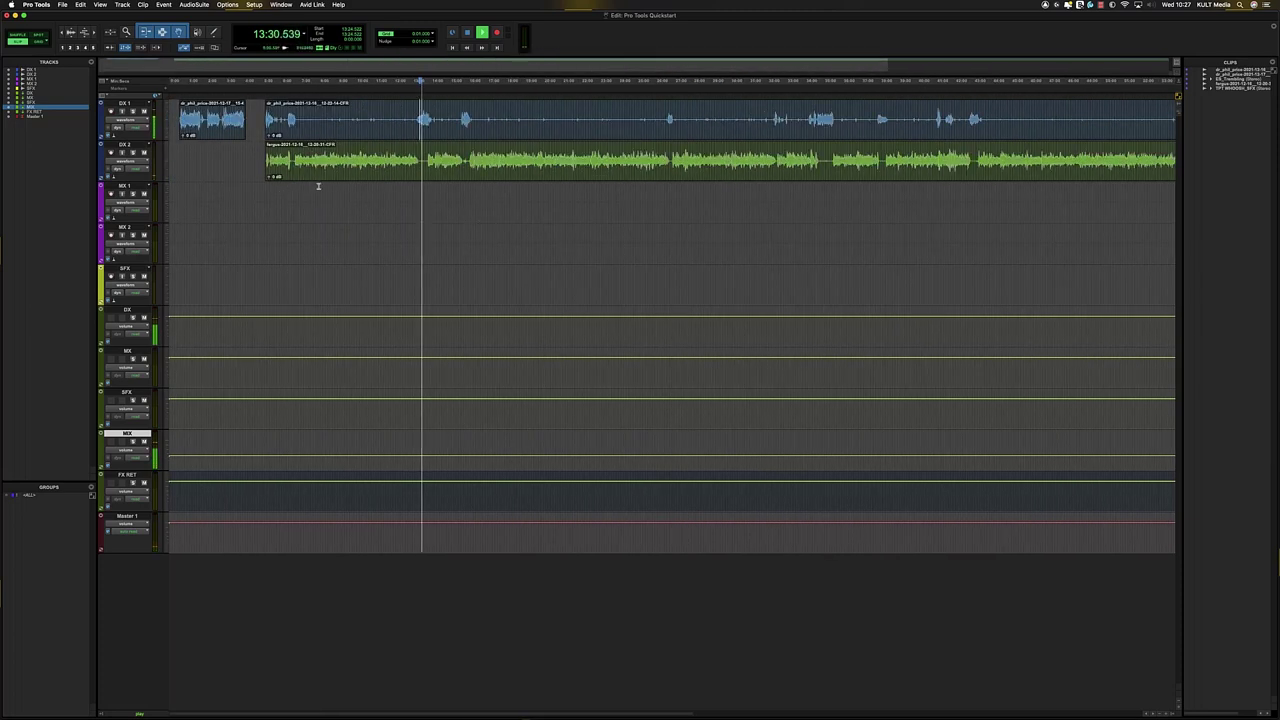
pyautogui.press('space')
# - Toggle between the Mix and Edit windows, ending on the Mix window
pyautogui.press('super+equal')
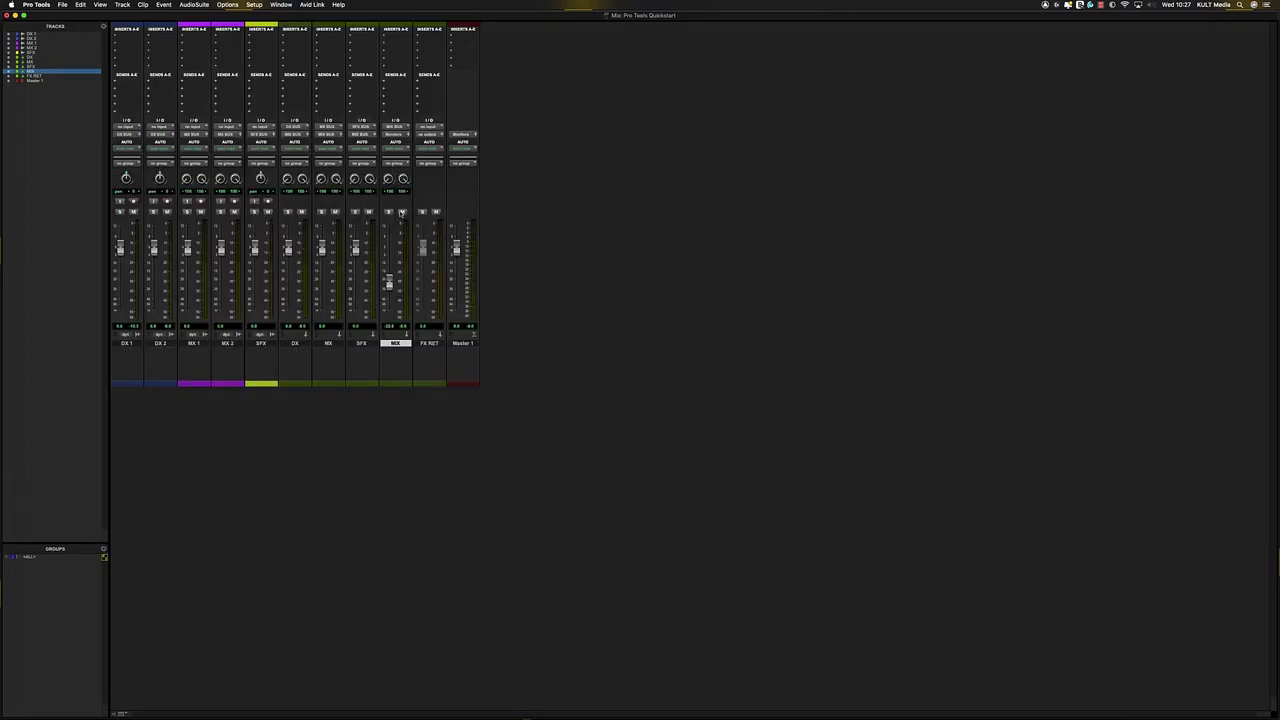
pyautogui.press('super+equal')
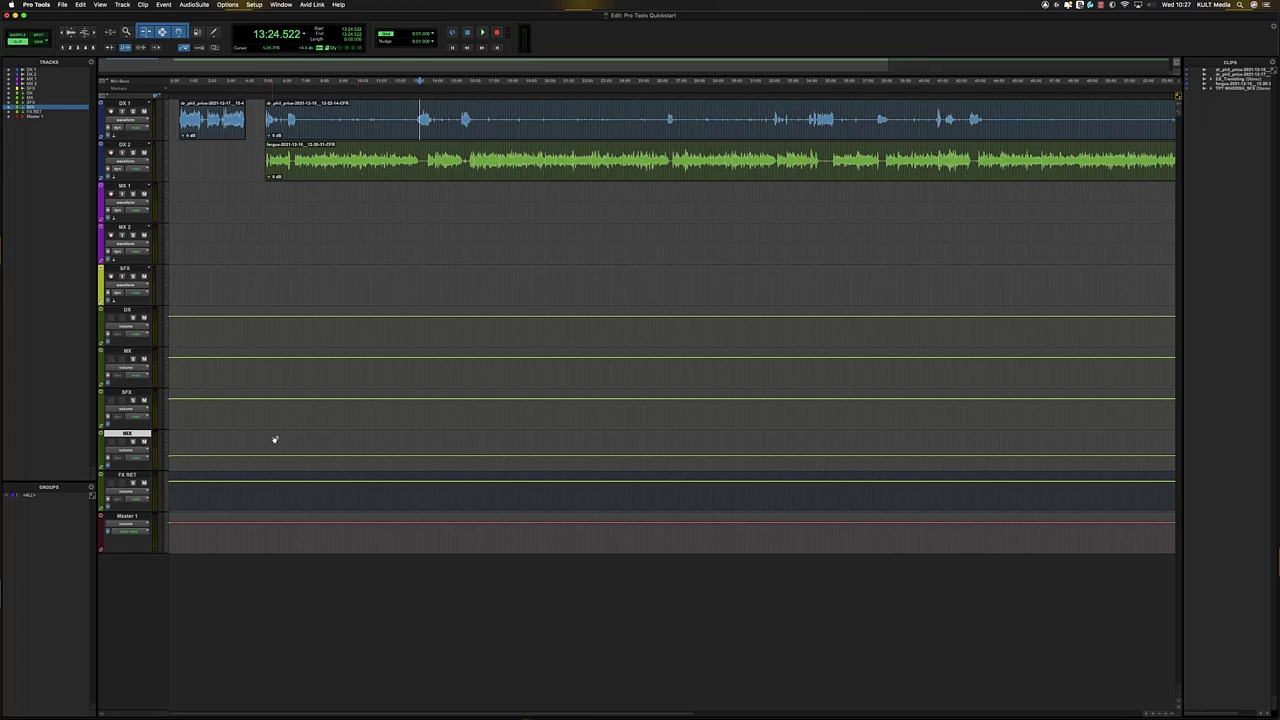
pyautogui.press('super+equal')
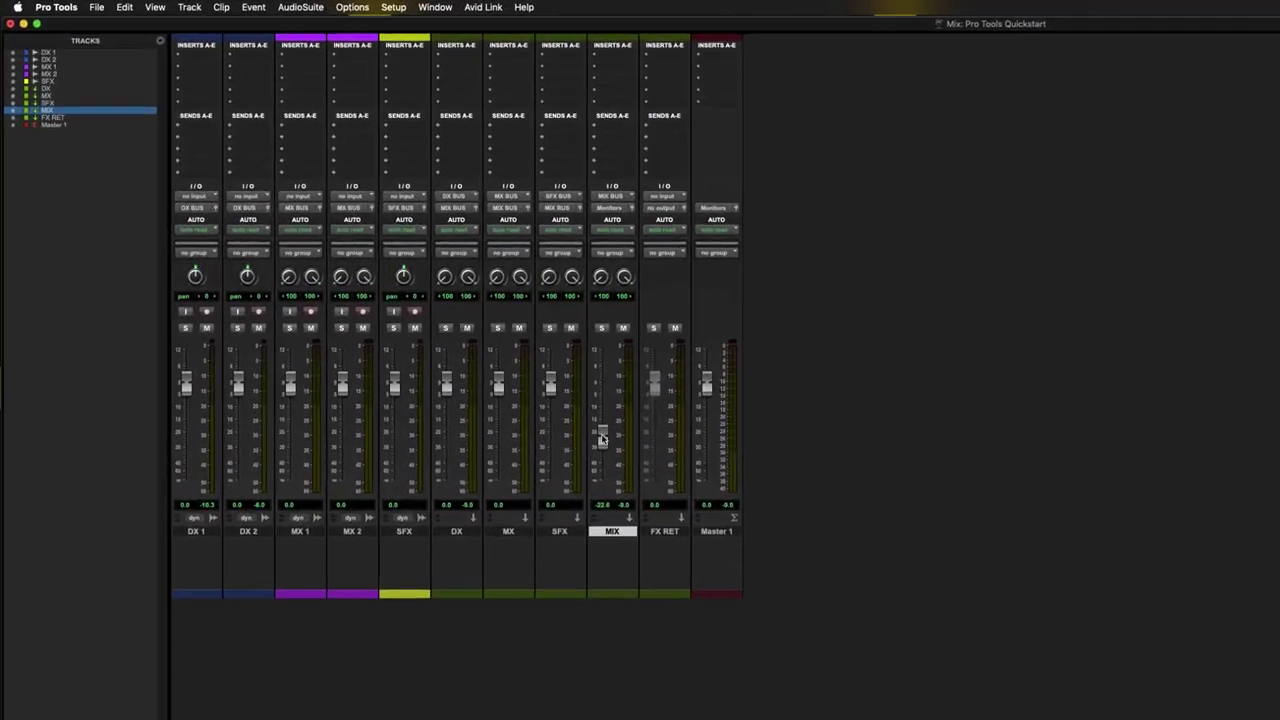
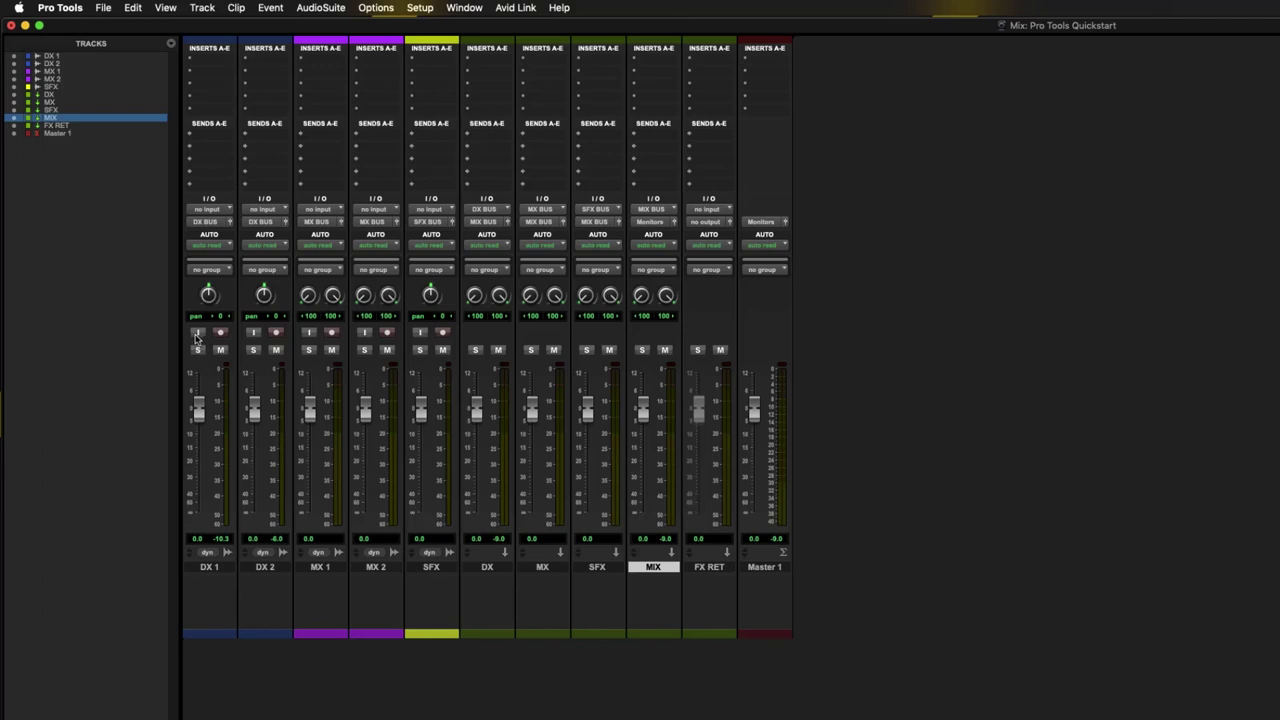
# - Toggle the DX 1 solo on and off to test it
pyautogui.click(205, 352)
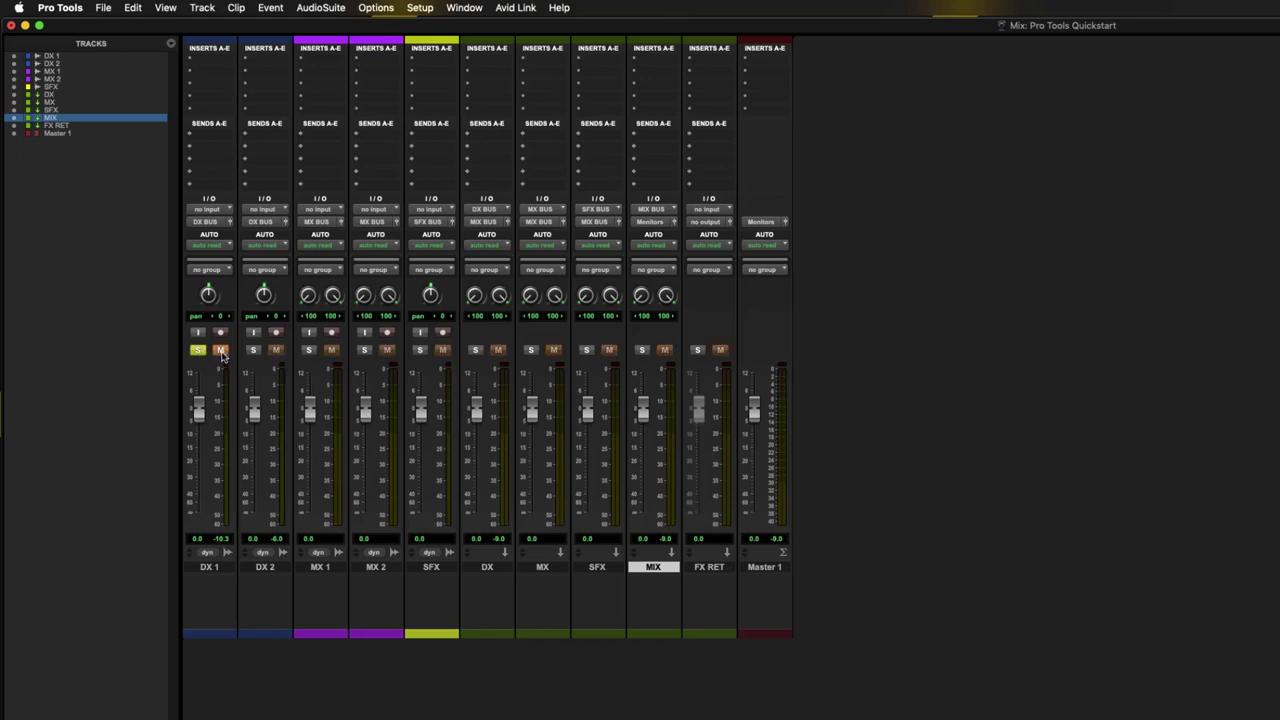
pyautogui.click(198, 350)
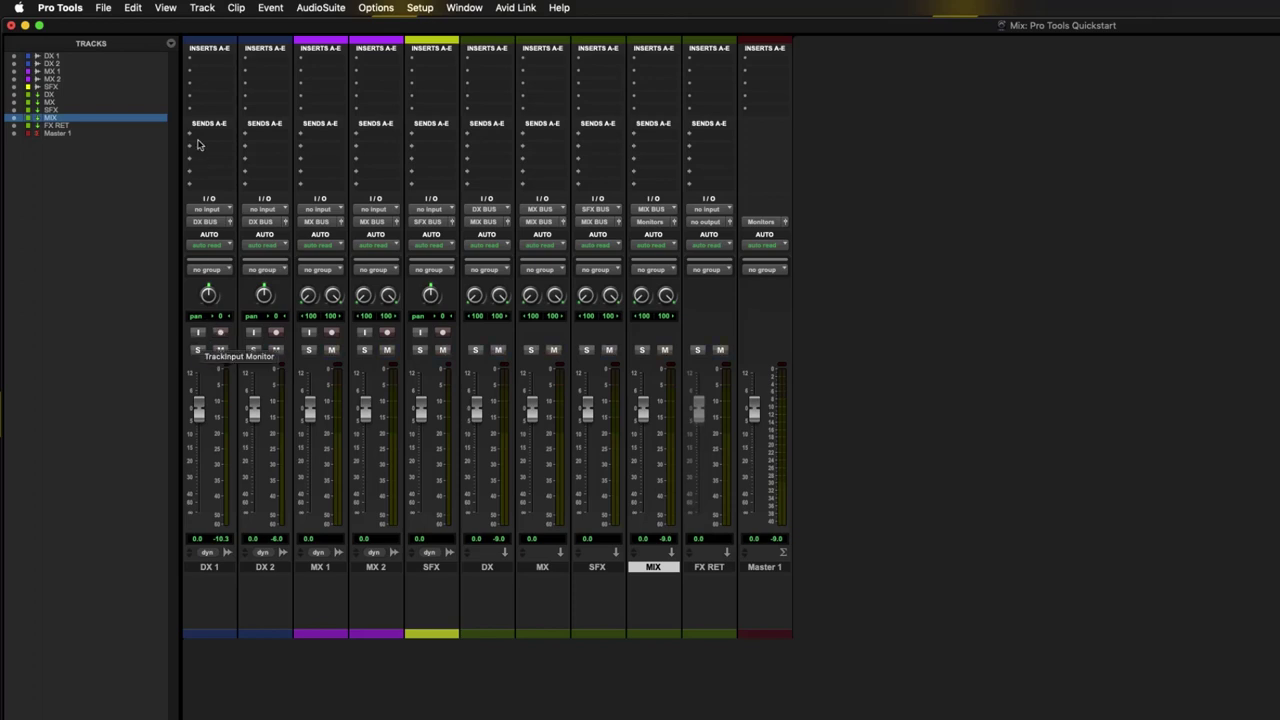
pyautogui.click(198, 350)
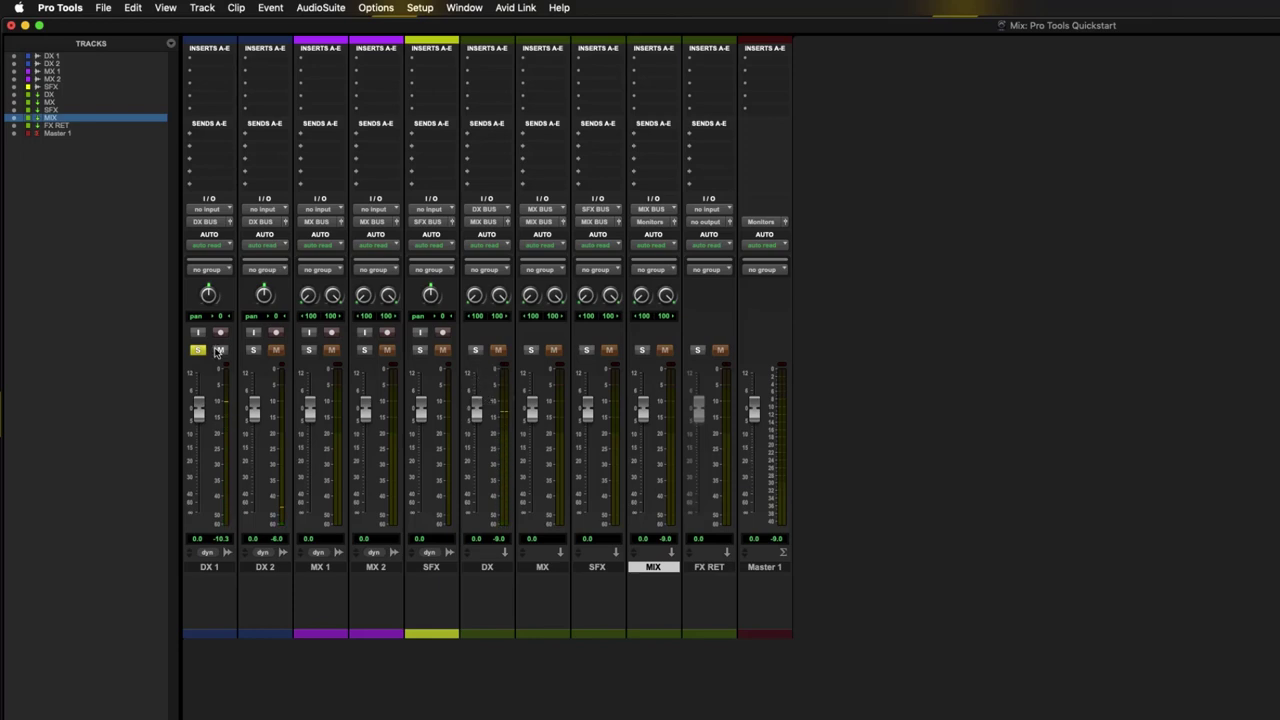
pyautogui.keyDown('alt'); pyautogui.click(476, 350); pyautogui.keyUp('alt')
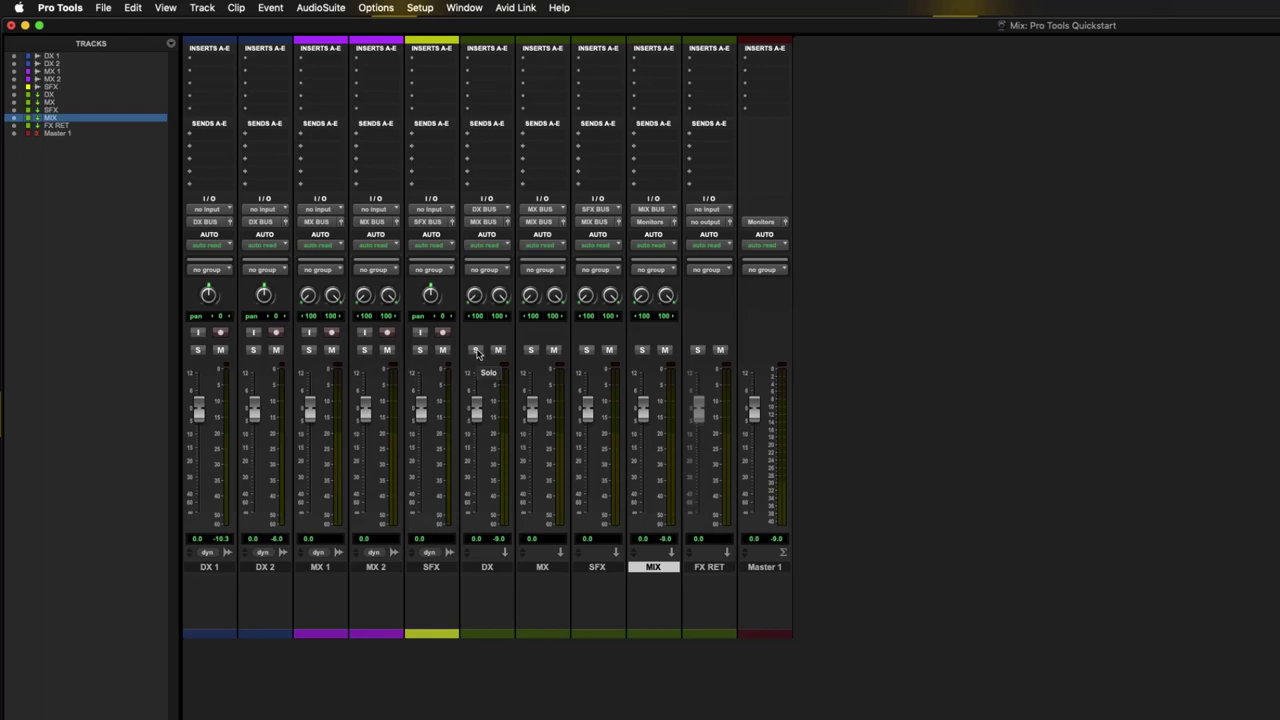
# - Make MX, MIX and FX RET solo safe, retest the DX 1 solo, and return to the Edit window
pyautogui.keyDown('super'); pyautogui.click(531, 351); pyautogui.keyUp('super')
pyautogui.keyDown('super'); pyautogui.click(642, 351); pyautogui.keyUp('super')
pyautogui.keyDown('super'); pyautogui.click(698, 350); pyautogui.keyUp('super')
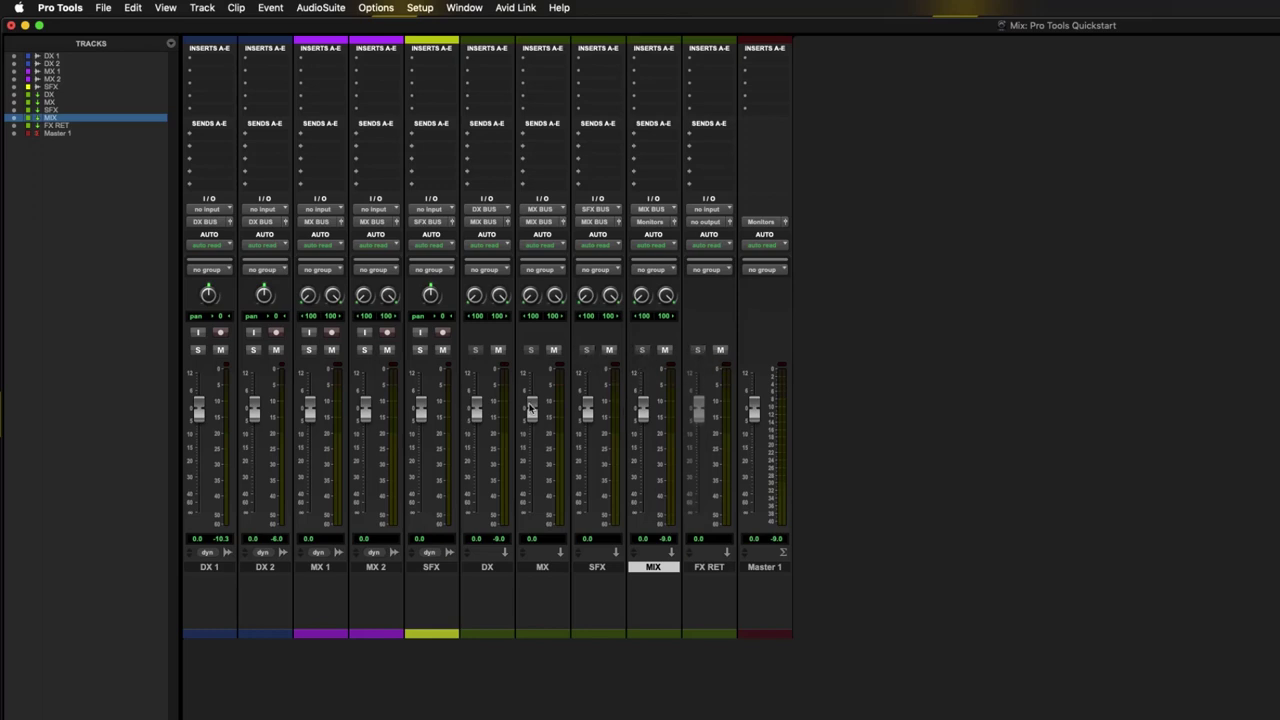
pyautogui.click(198, 350)
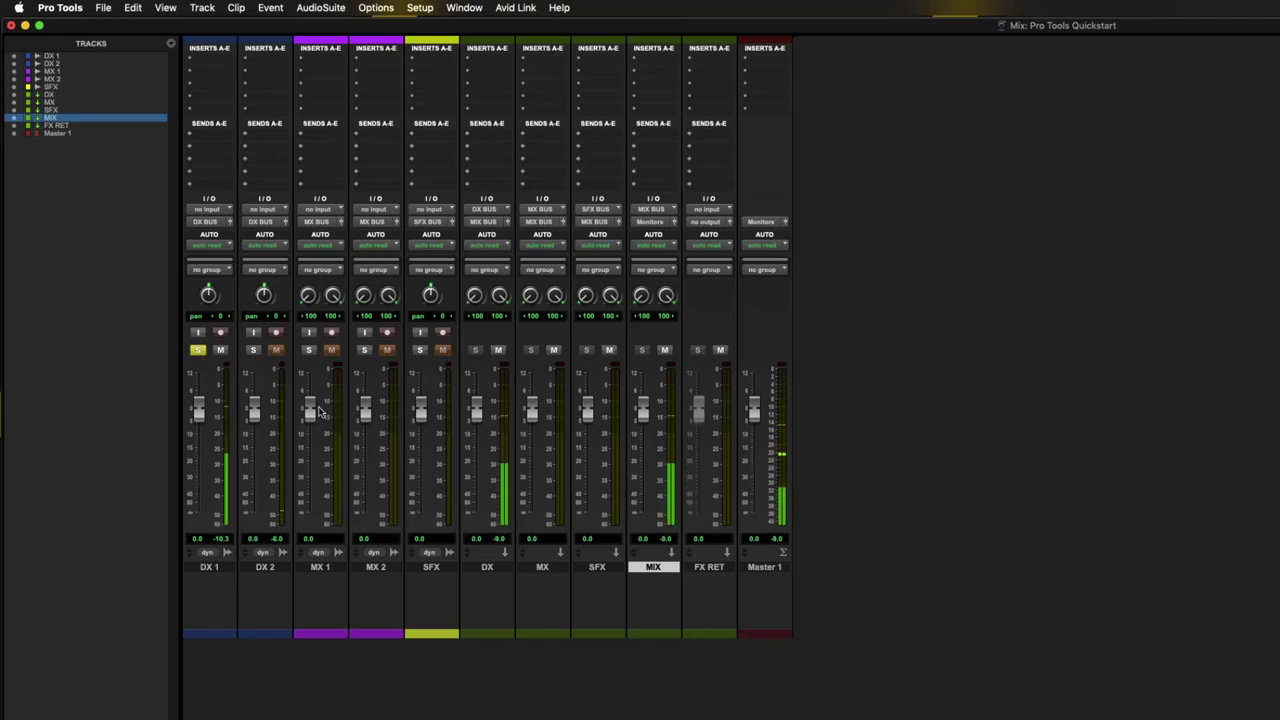
pyautogui.press('space')
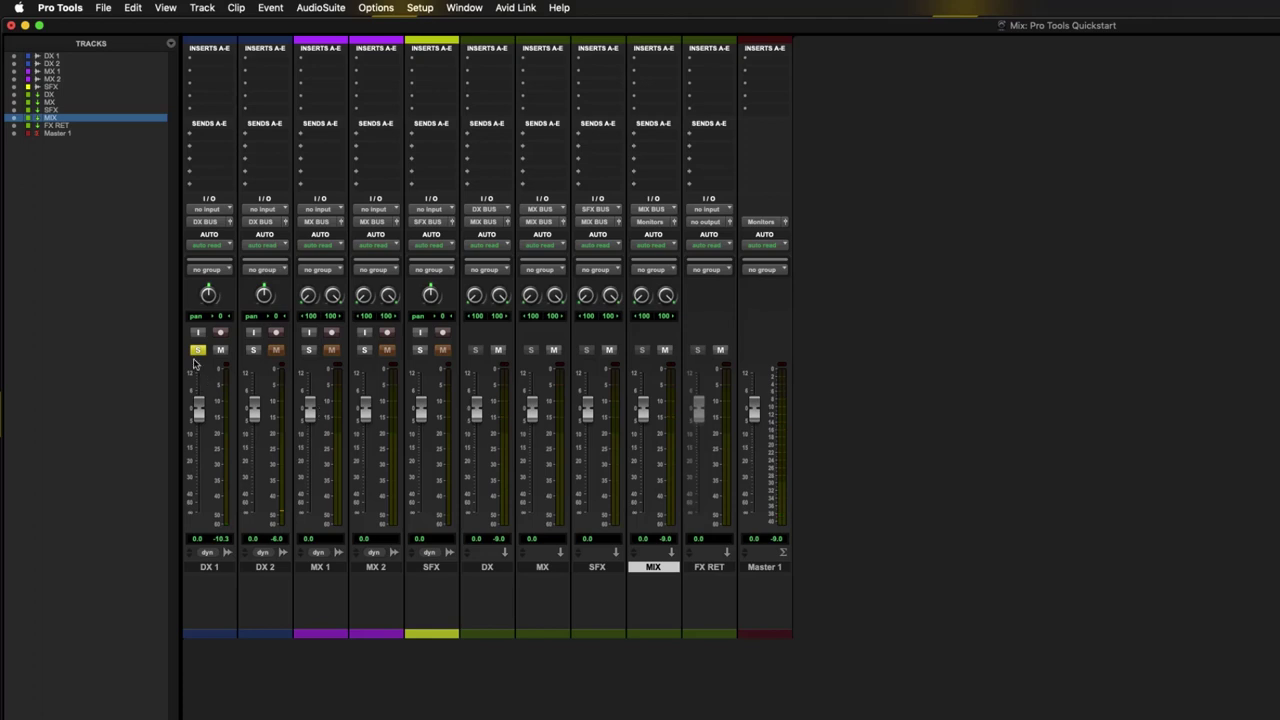
pyautogui.click(198, 349)
pyautogui.press('space')
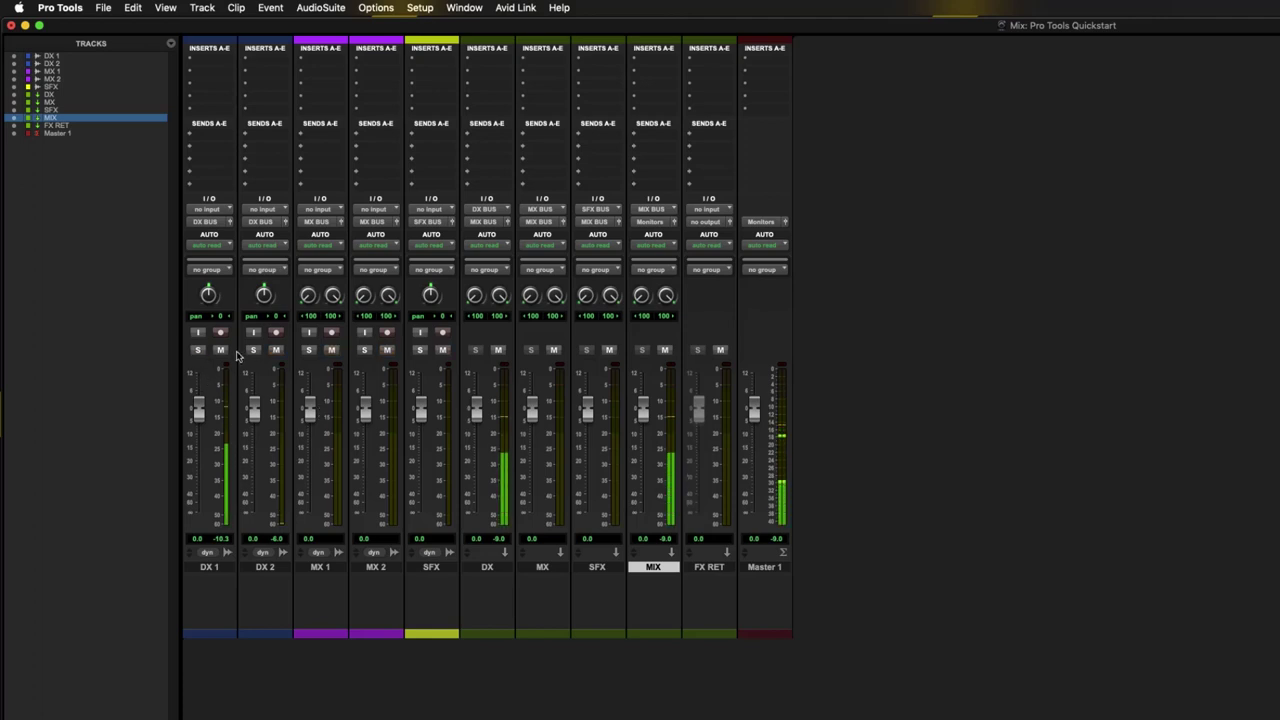
pyautogui.press('super+equal')
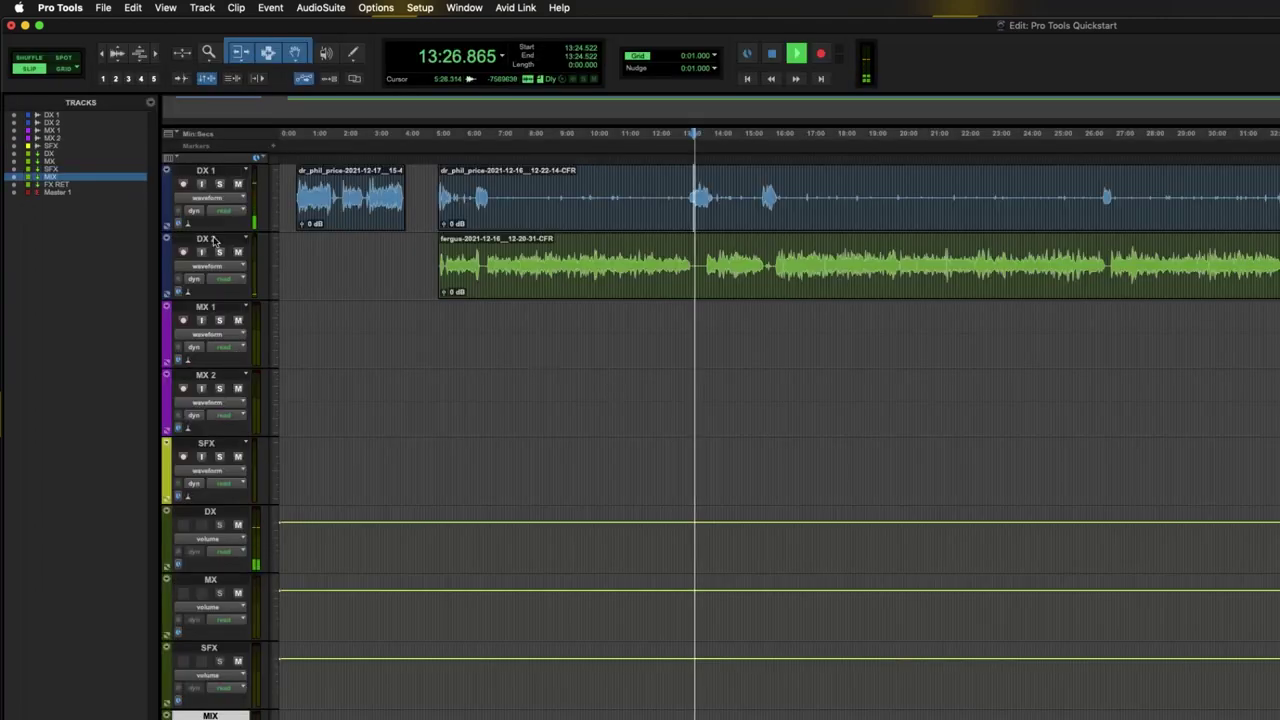
# - Select from 14:40.640 across the DX 1 and DX 2 clips and enlarge both tracks with Ctrl+Up
pyautogui.press('space')
pyautogui.click(656, 197)
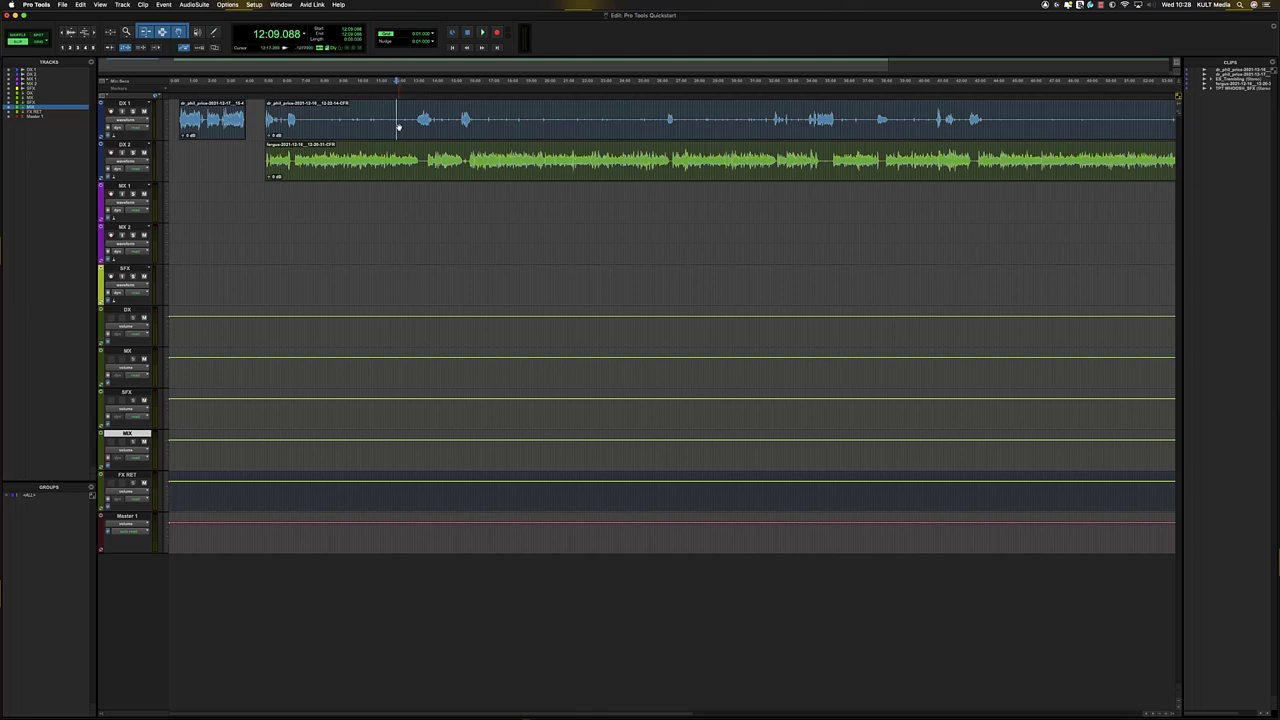
pyautogui.moveTo(345, 112); pyautogui.dragTo(446, 170)
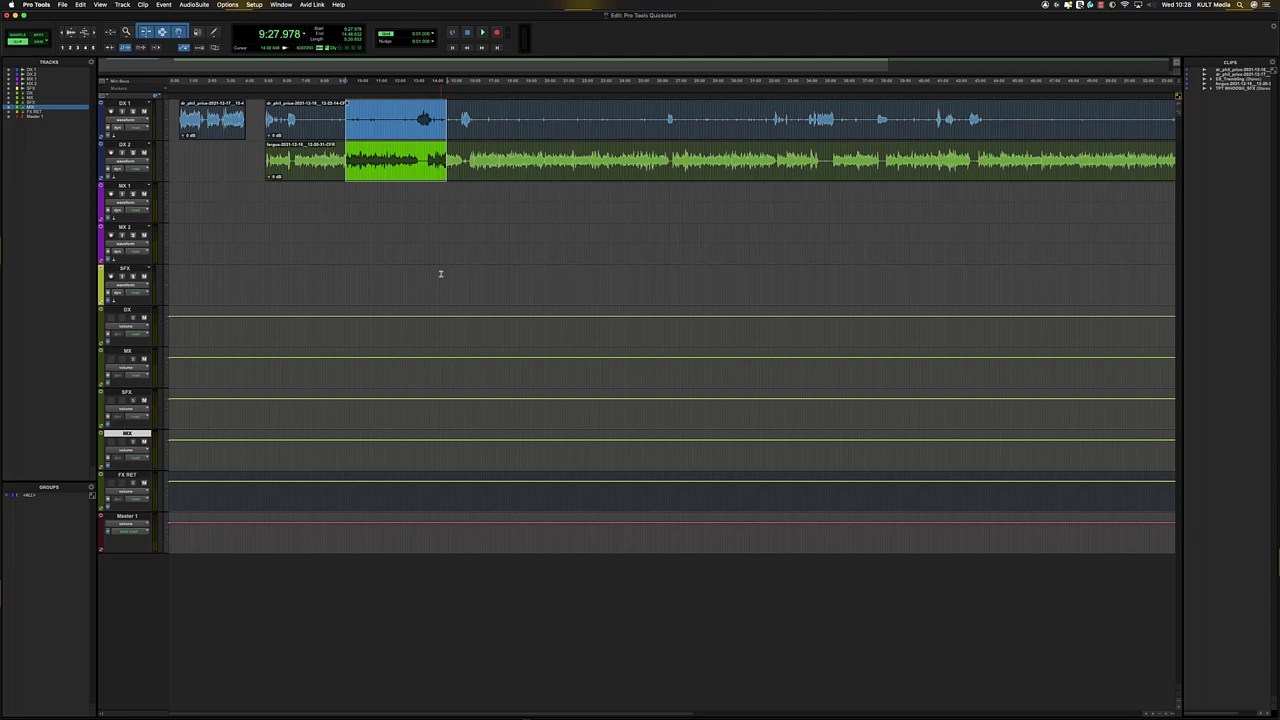
pyautogui.click(217, 121)
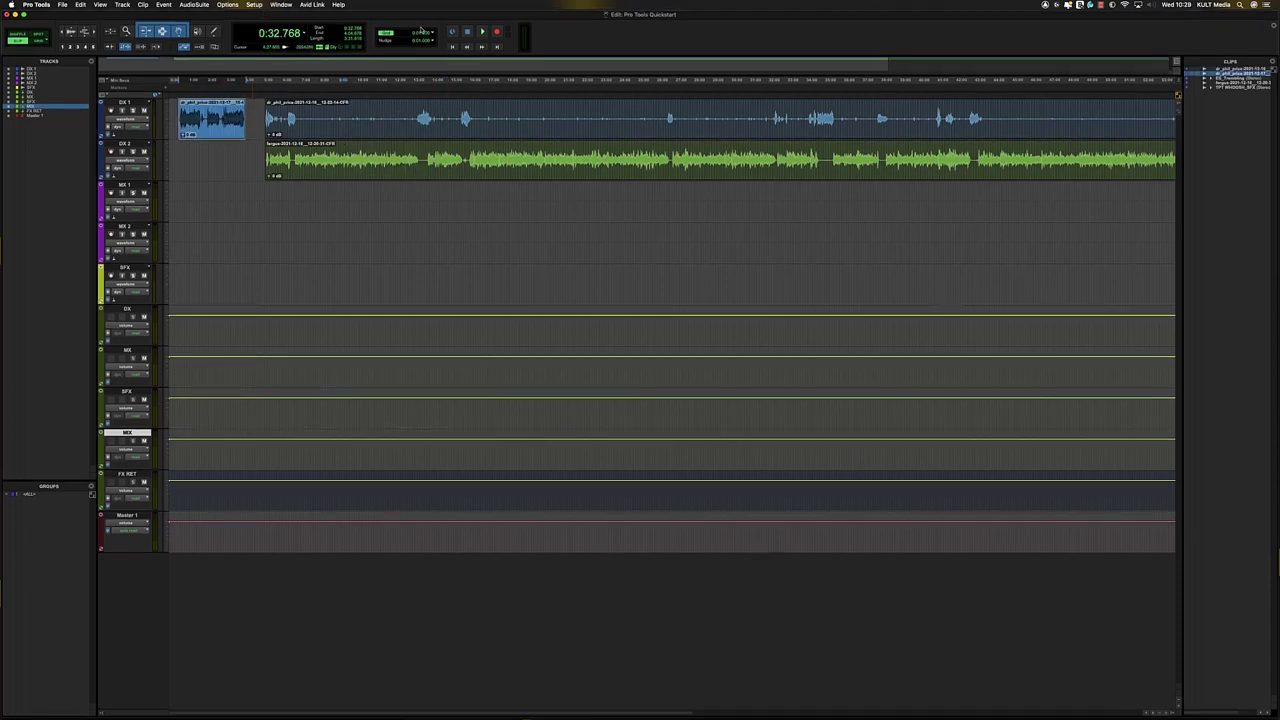
pyautogui.click(435, 108)
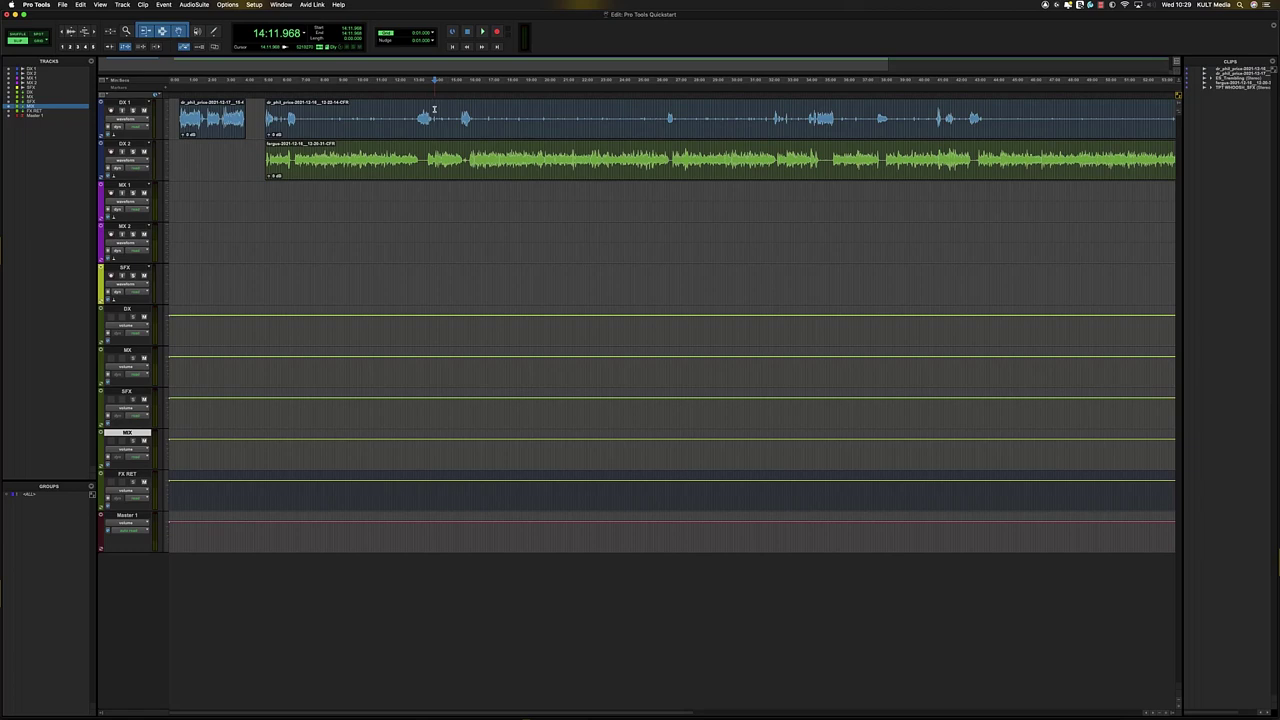
pyautogui.moveTo(443, 110); pyautogui.dragTo(511, 170)
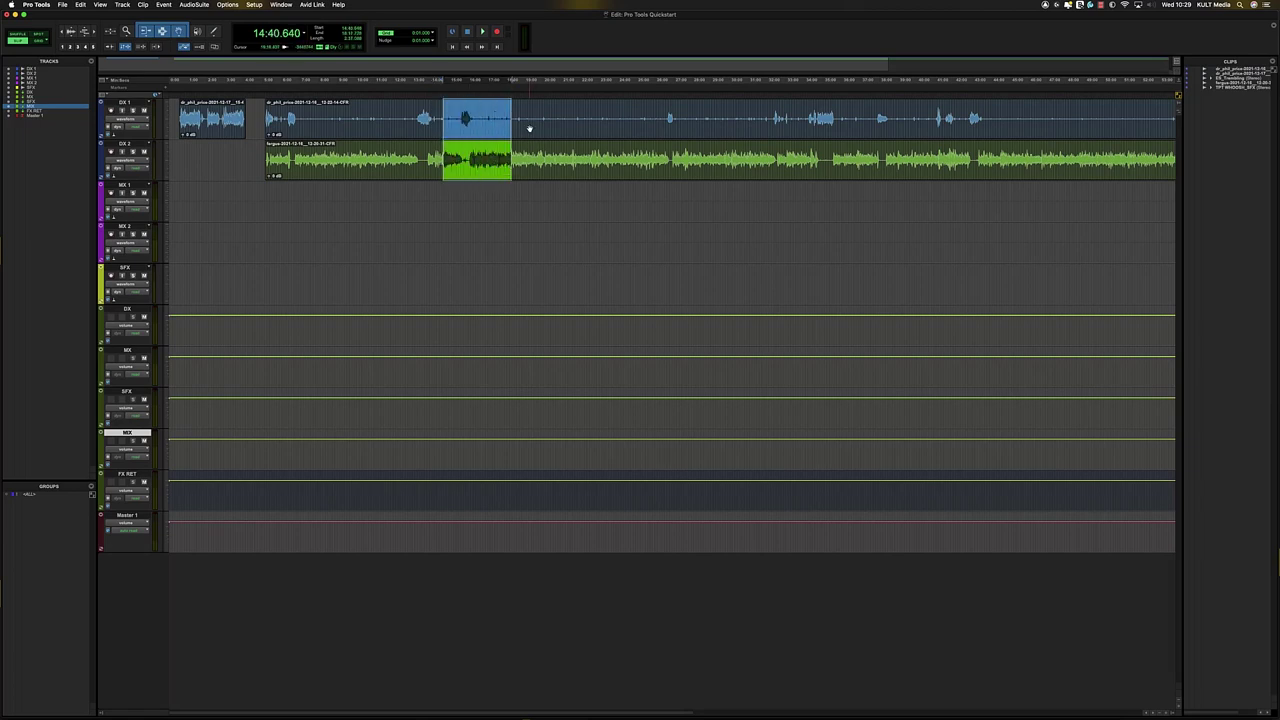
pyautogui.hotkey('ctrl', 'Up')
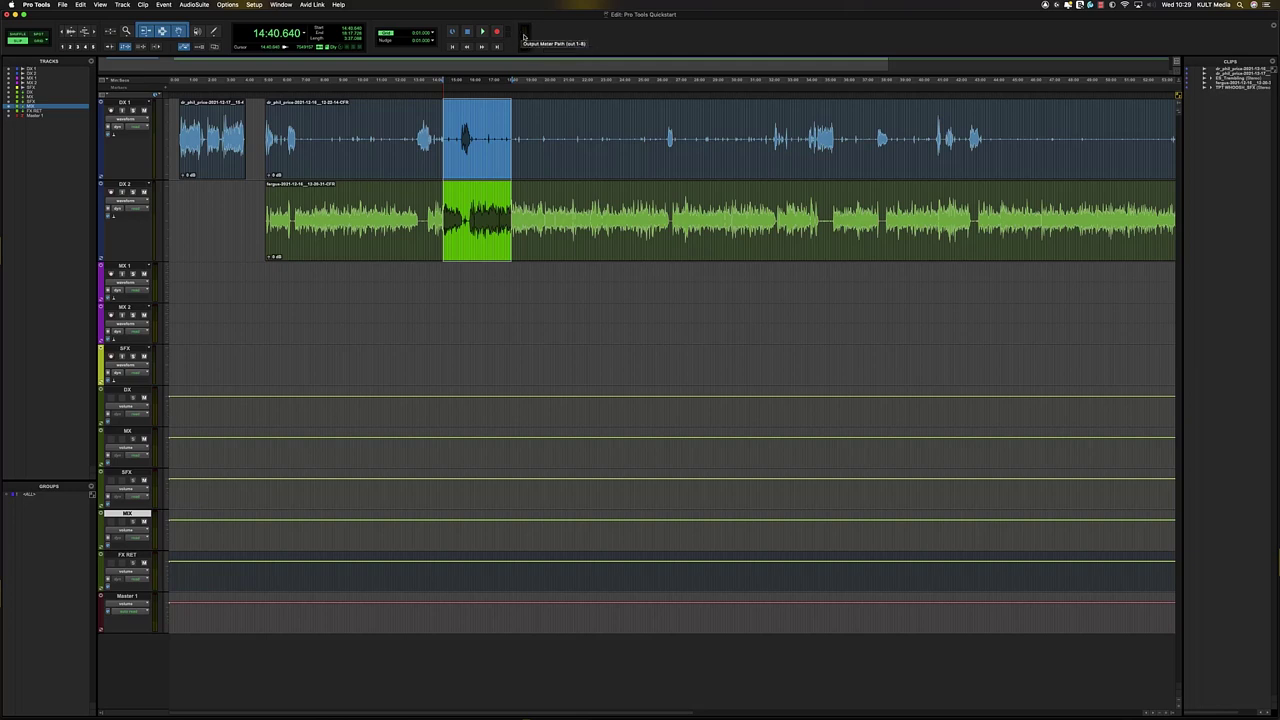
# - Switch the output meter to PPM Digital, watch it during playback, and lower the Master 1 volume line
pyautogui.rightClick(522, 36)
pyautogui.click(533, 82)
pyautogui.press('space')
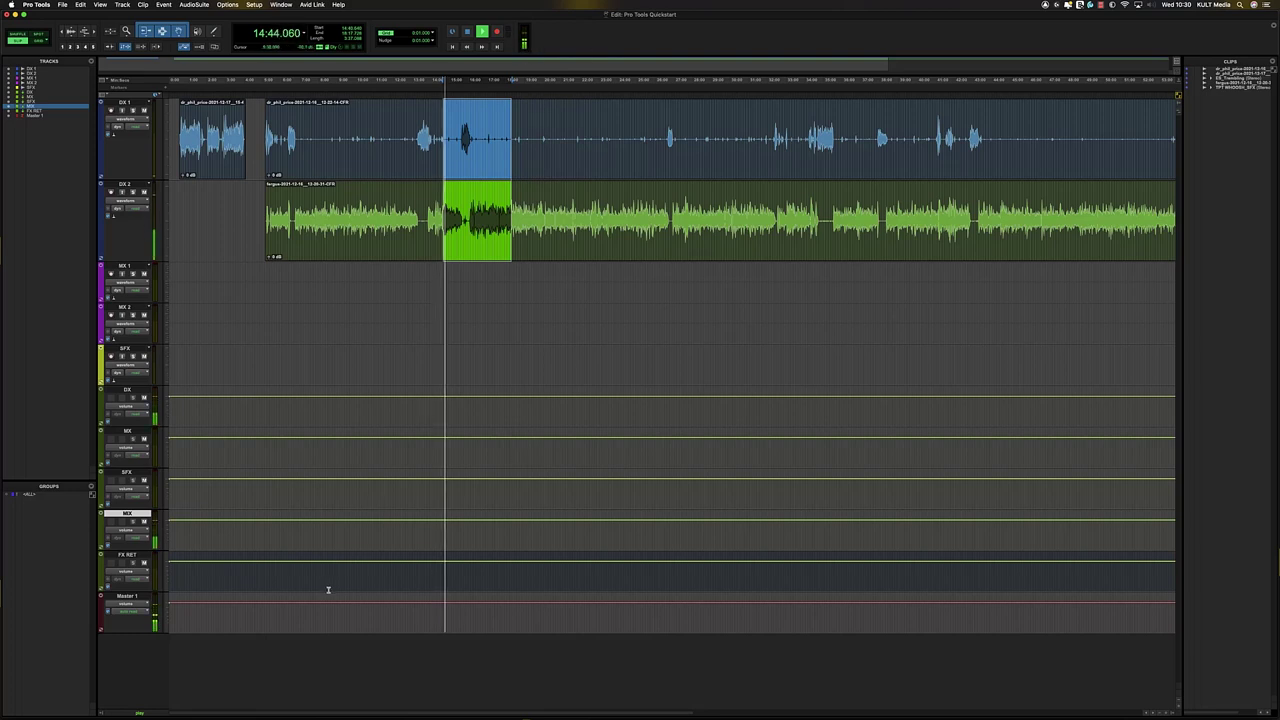
pyautogui.press('space')
pyautogui.moveTo(317, 598); pyautogui.dragTo(317, 617)
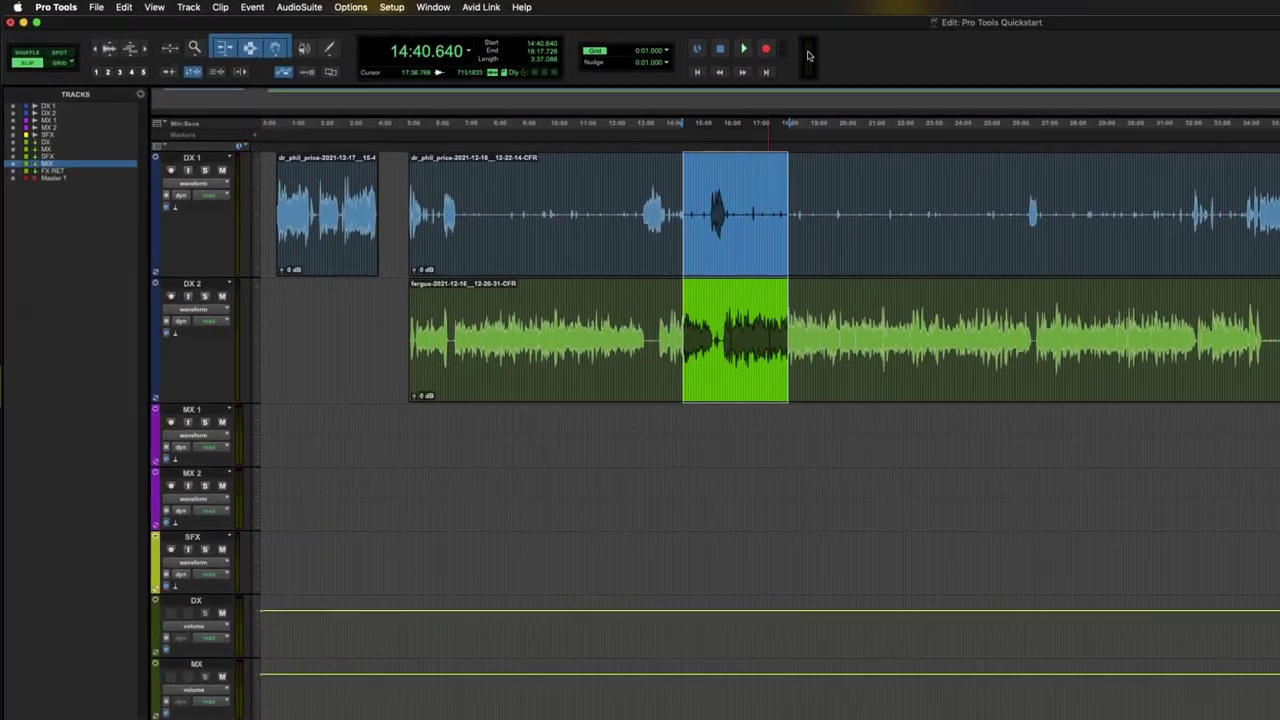
# - Change the output meter to PPM BBC, then settle on K-12, and place the insertion point at 18:51.861 in DX 2
pyautogui.rightClick(526, 36)
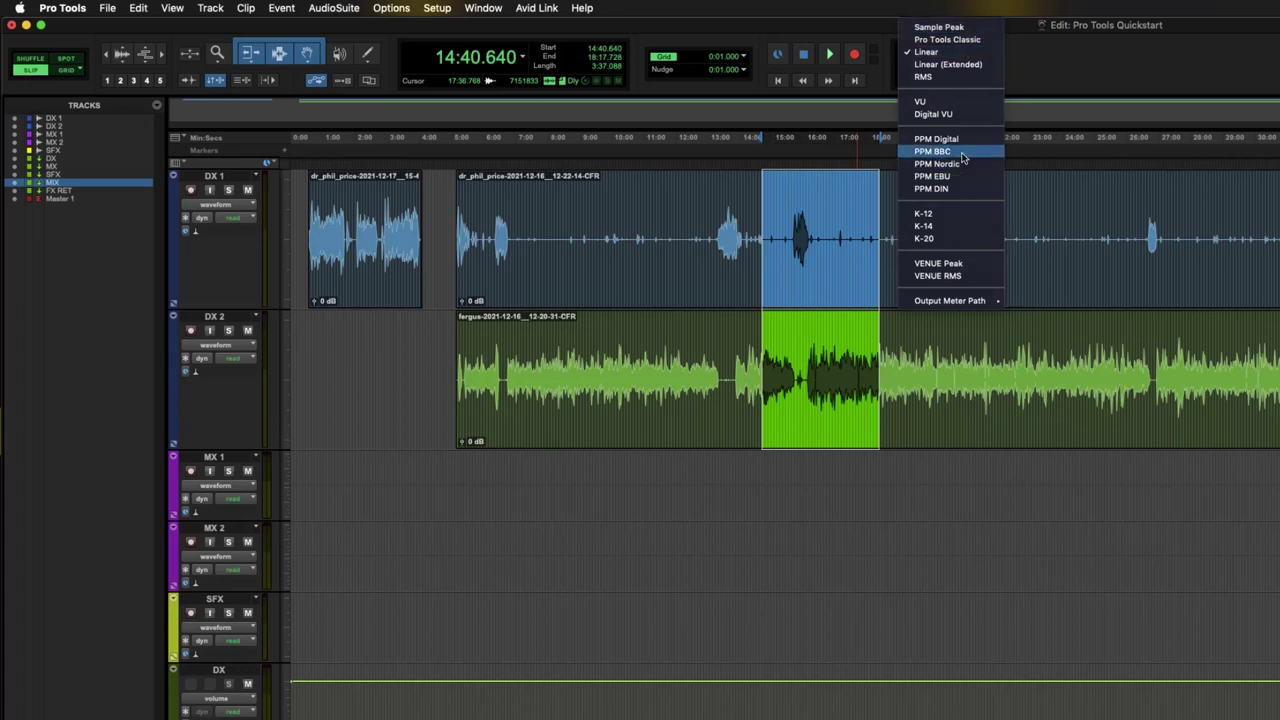
pyautogui.click(962, 155)
pyautogui.click(901, 55)
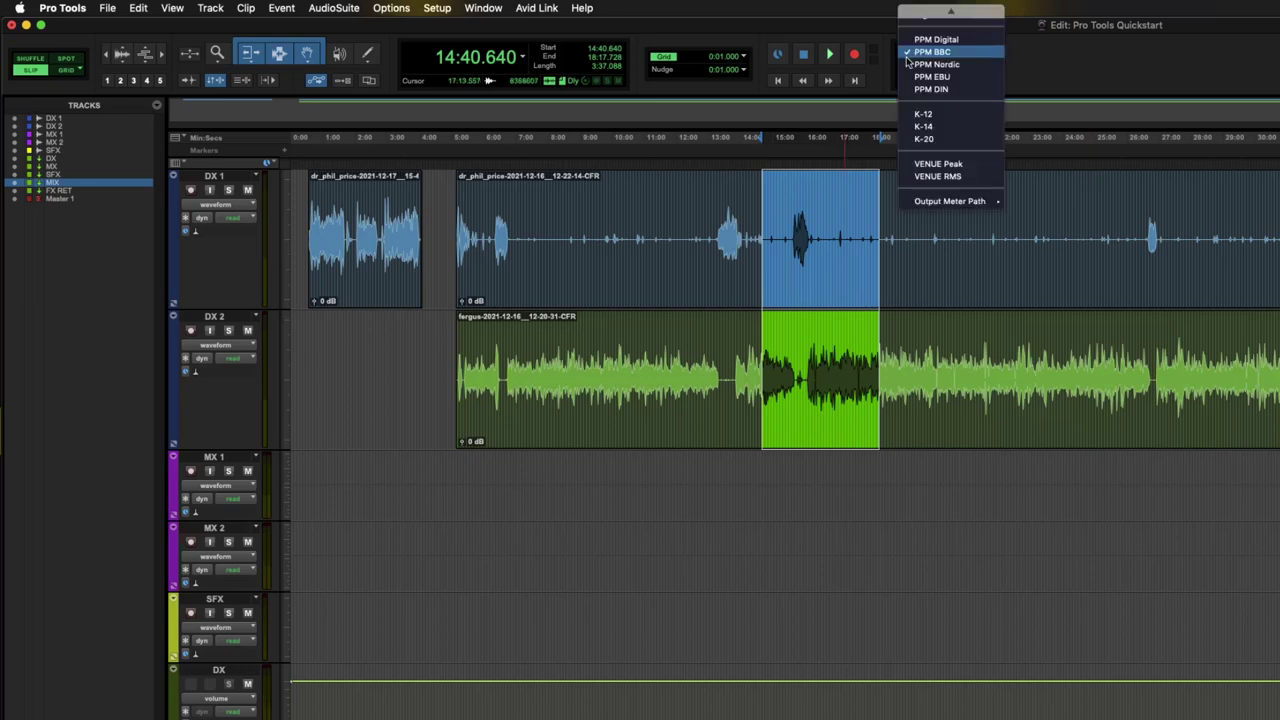
pyautogui.click(949, 120)
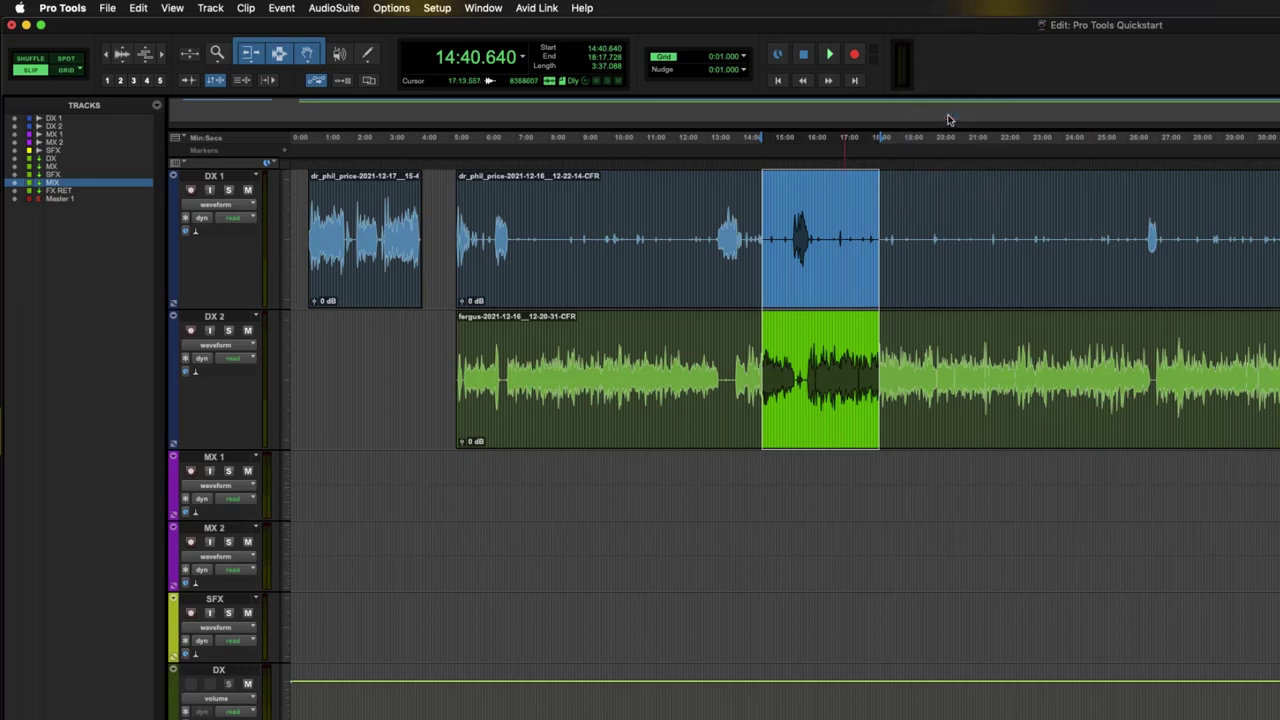
pyautogui.click(906, 68)
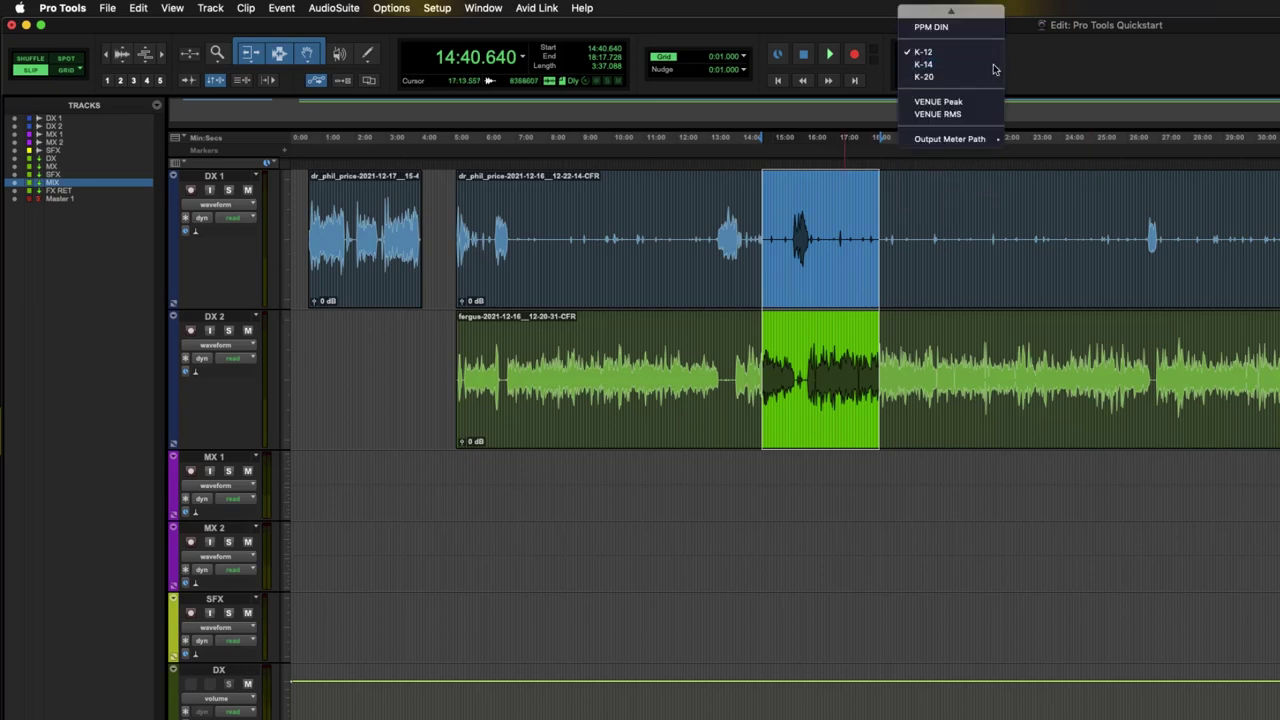
pyautogui.click(1111, 67)
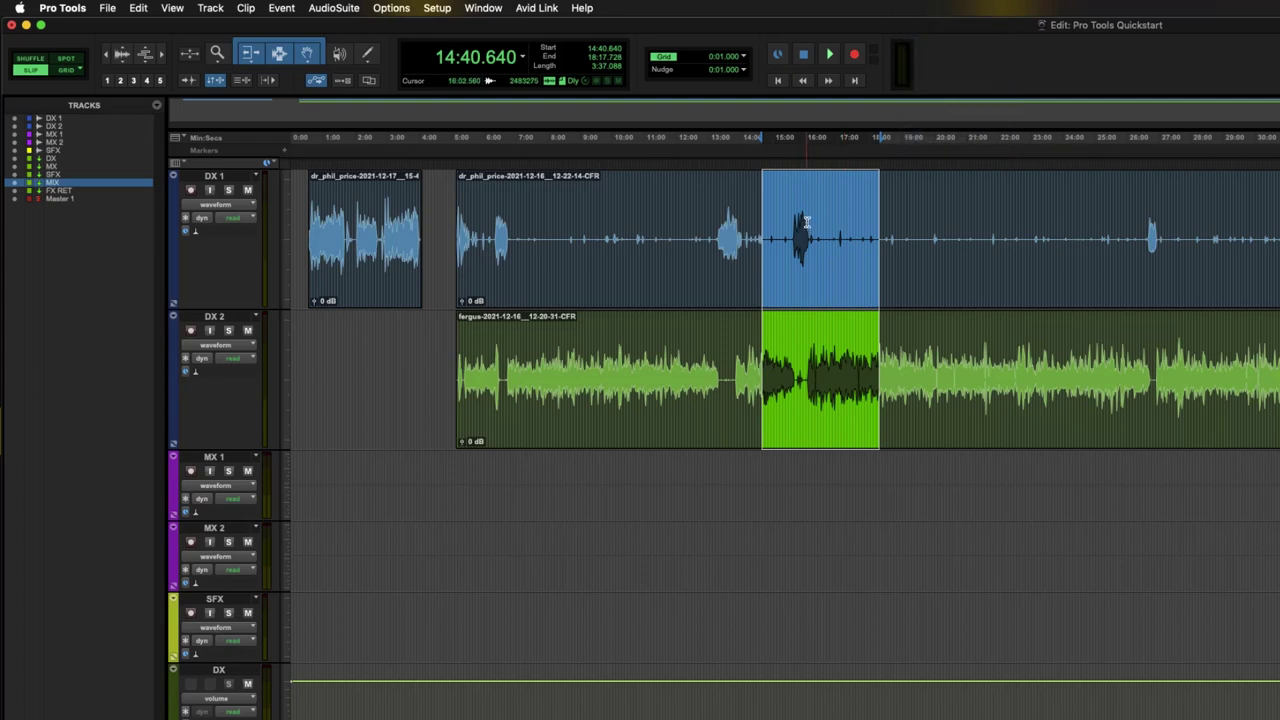
pyautogui.click(897, 338)
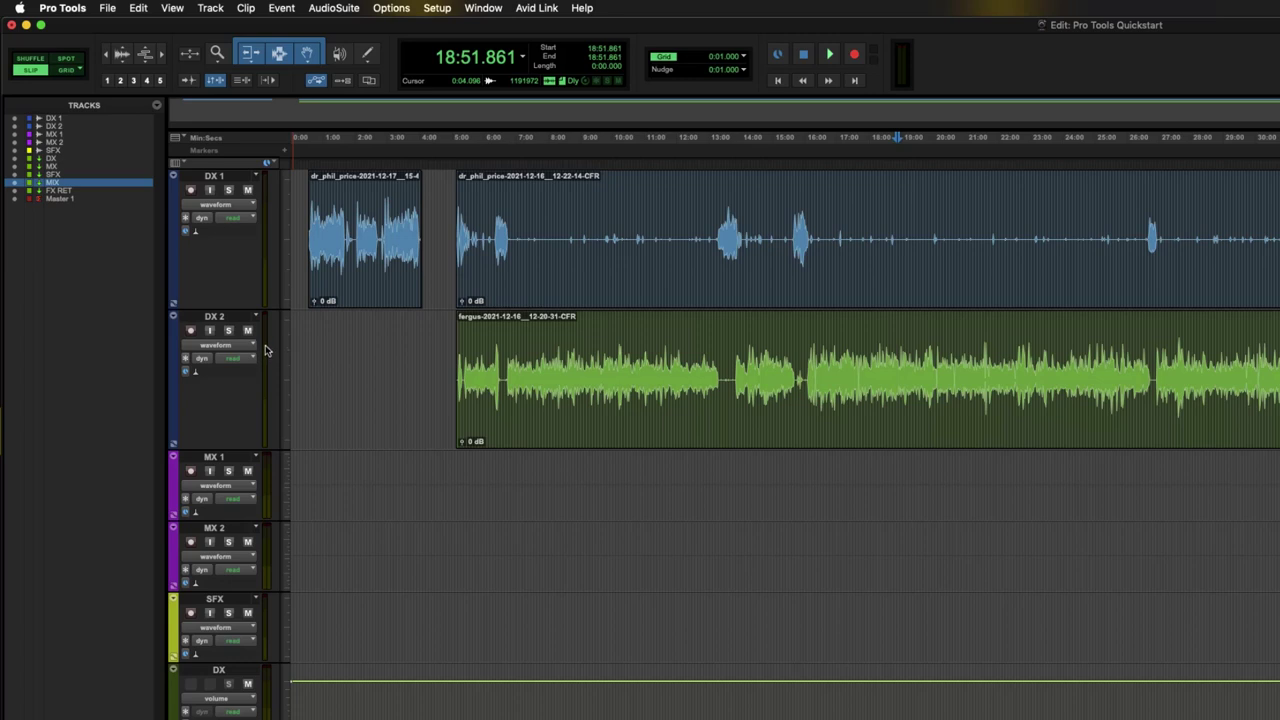
# - Play the DX 2 dialogue from 18:51.861 and then from 21:31.605
pyautogui.press('space')
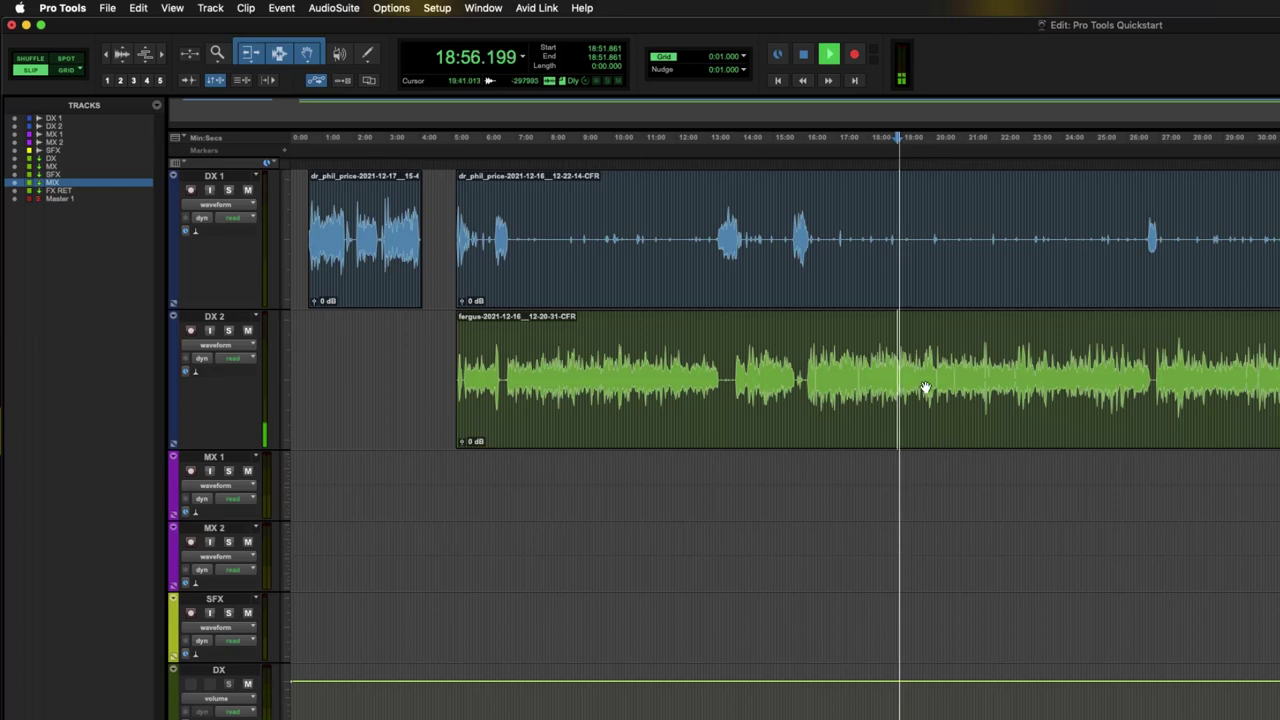
pyautogui.press('space')
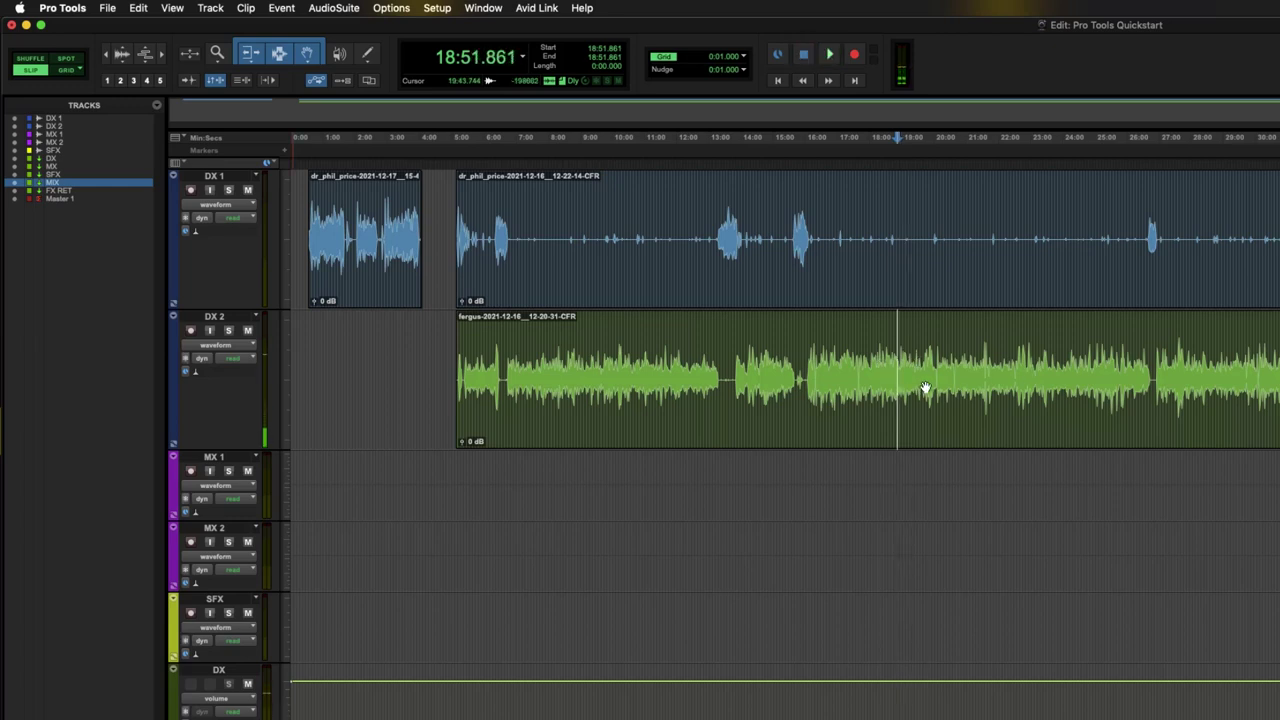
pyautogui.click(918, 328)
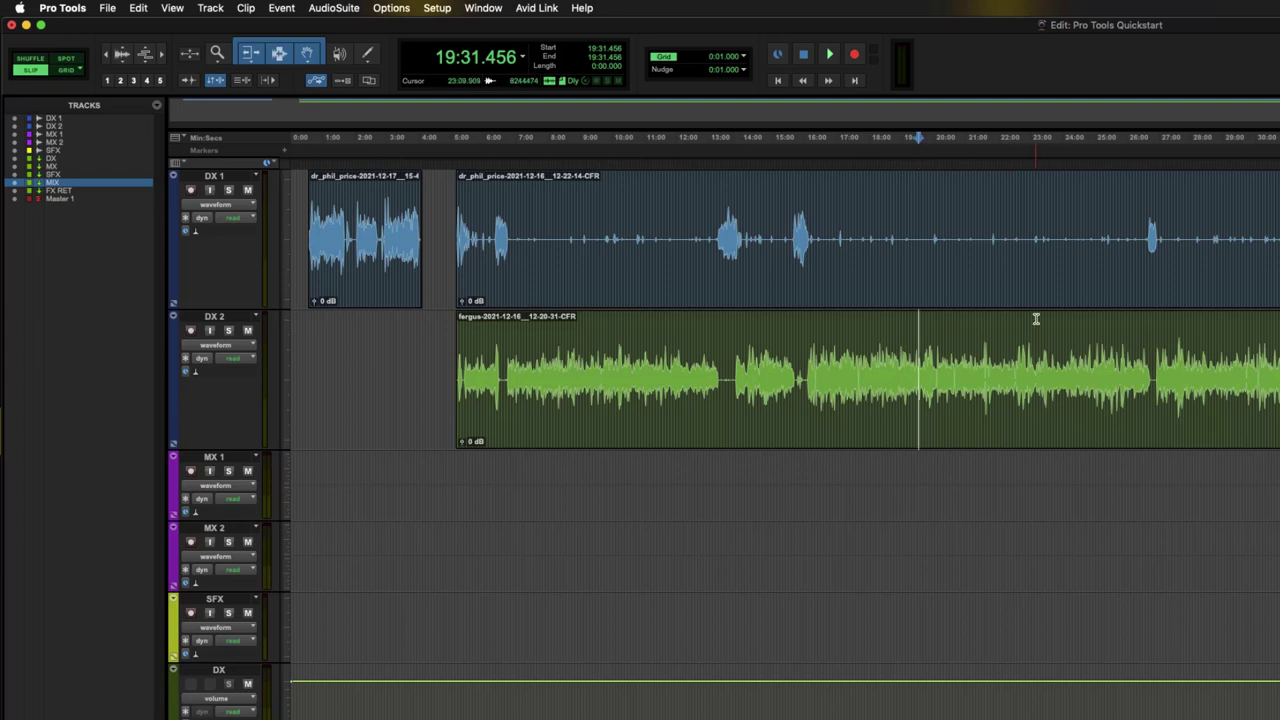
pyautogui.click(983, 337)
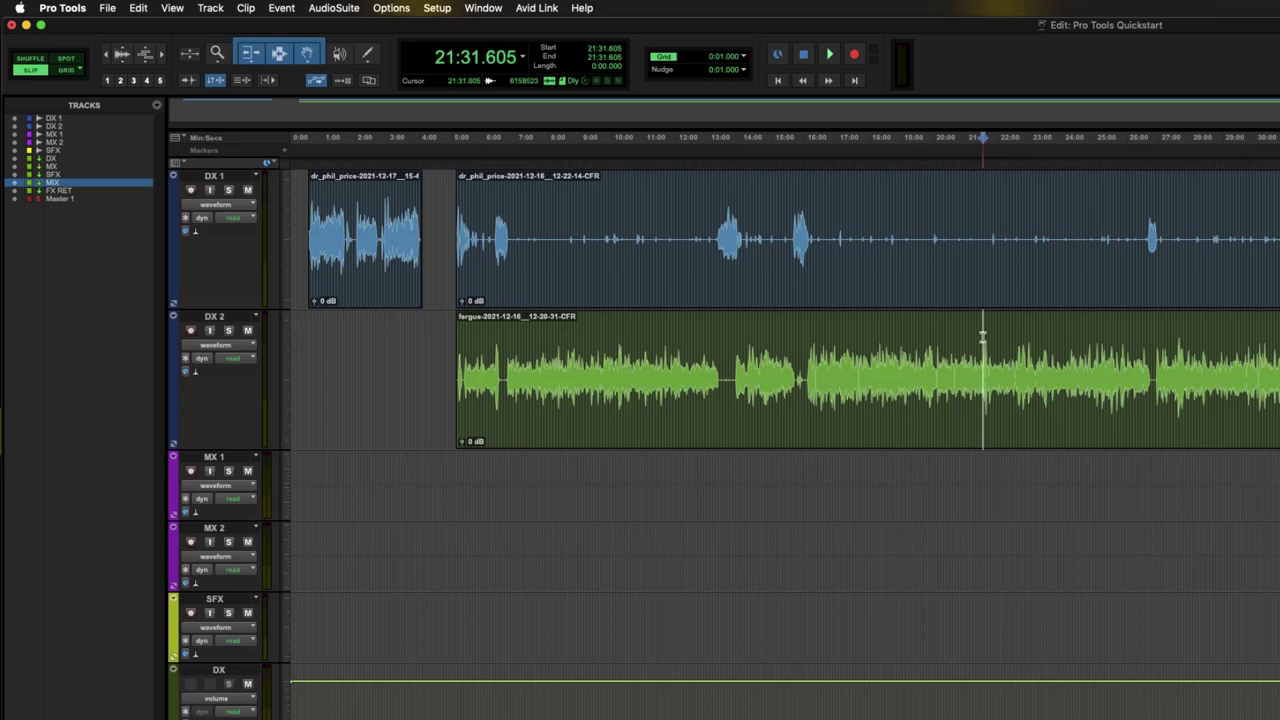
pyautogui.press('space')
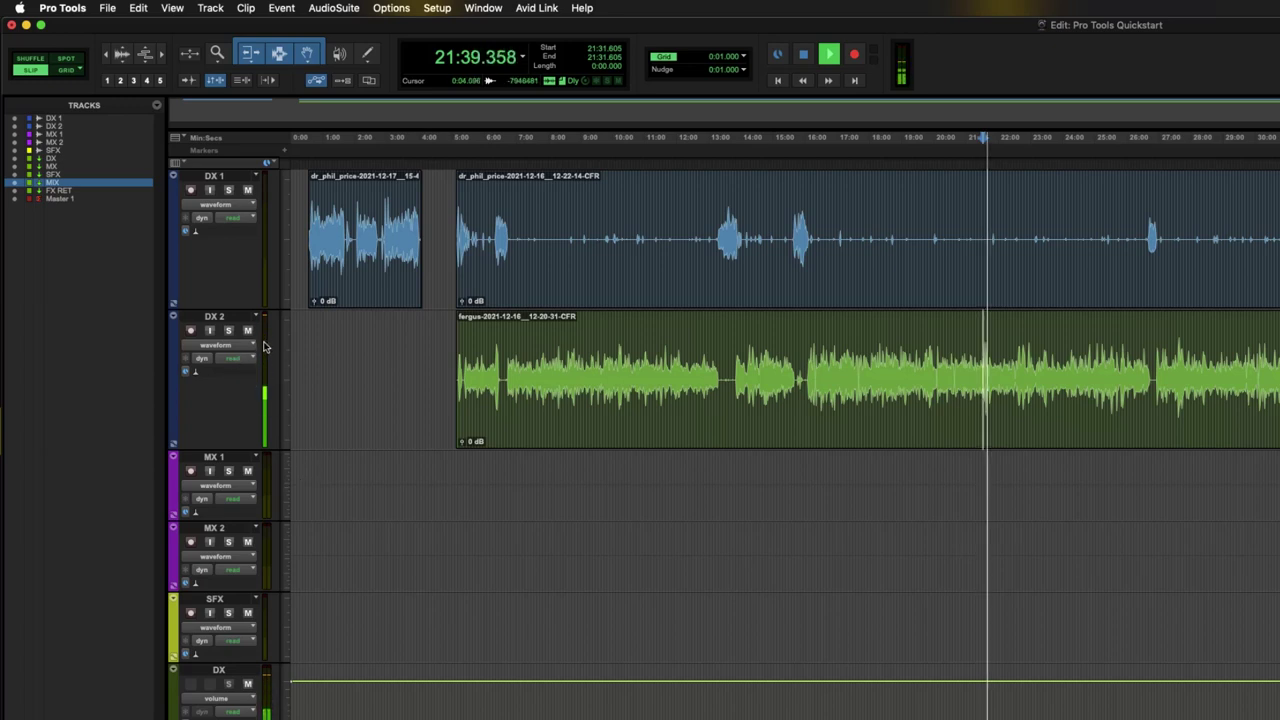
pyautogui.press('space')
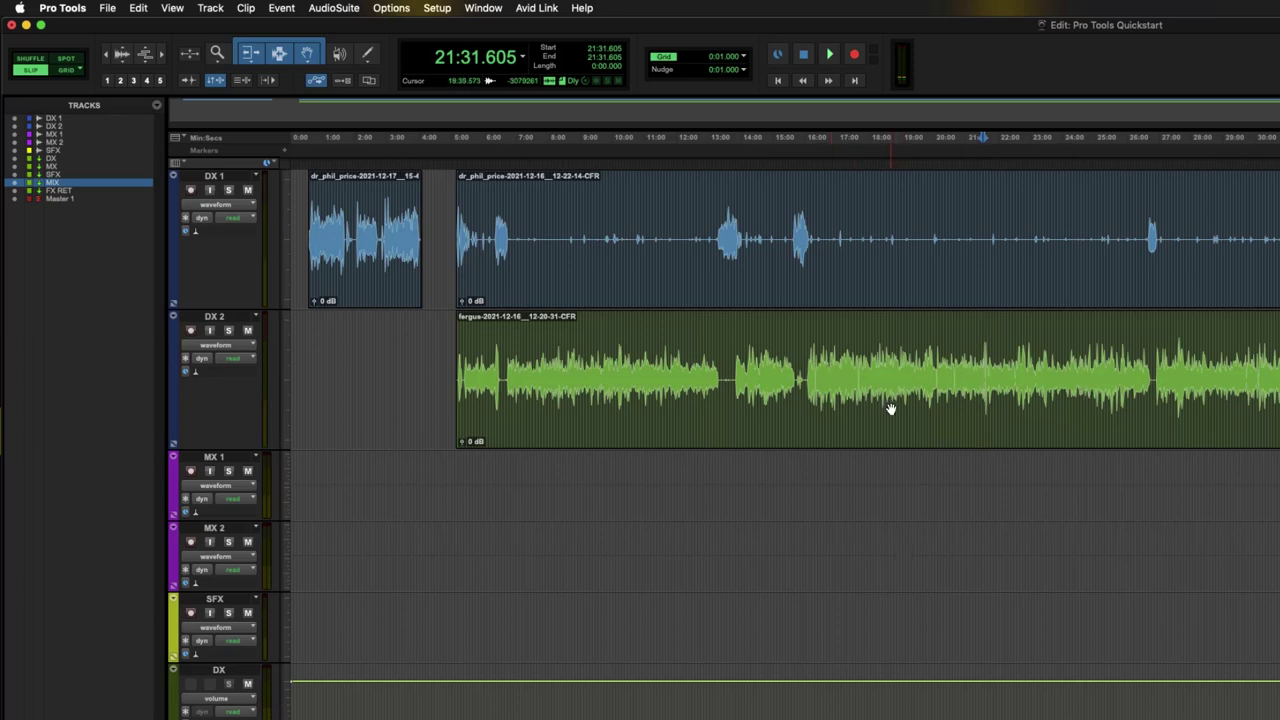
# - Start and stop transport playback repeatedly from 20:31.530
pyautogui.click(951, 350)
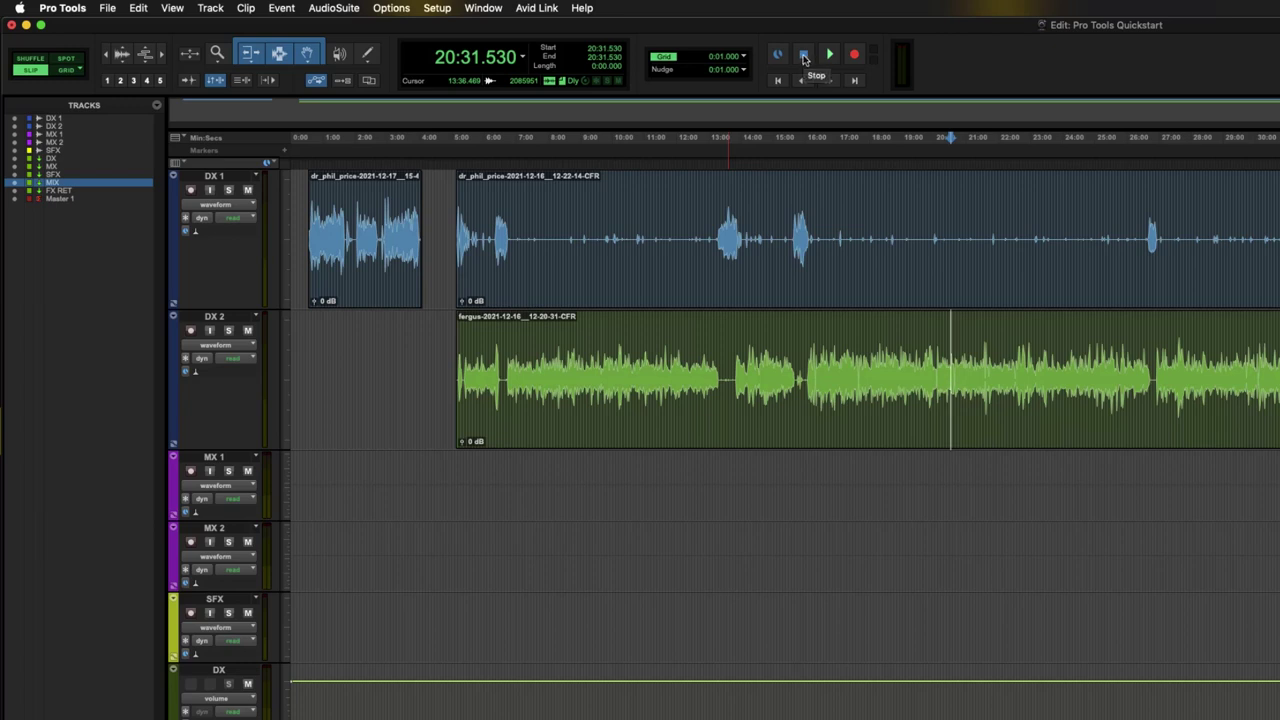
pyautogui.click(830, 60)
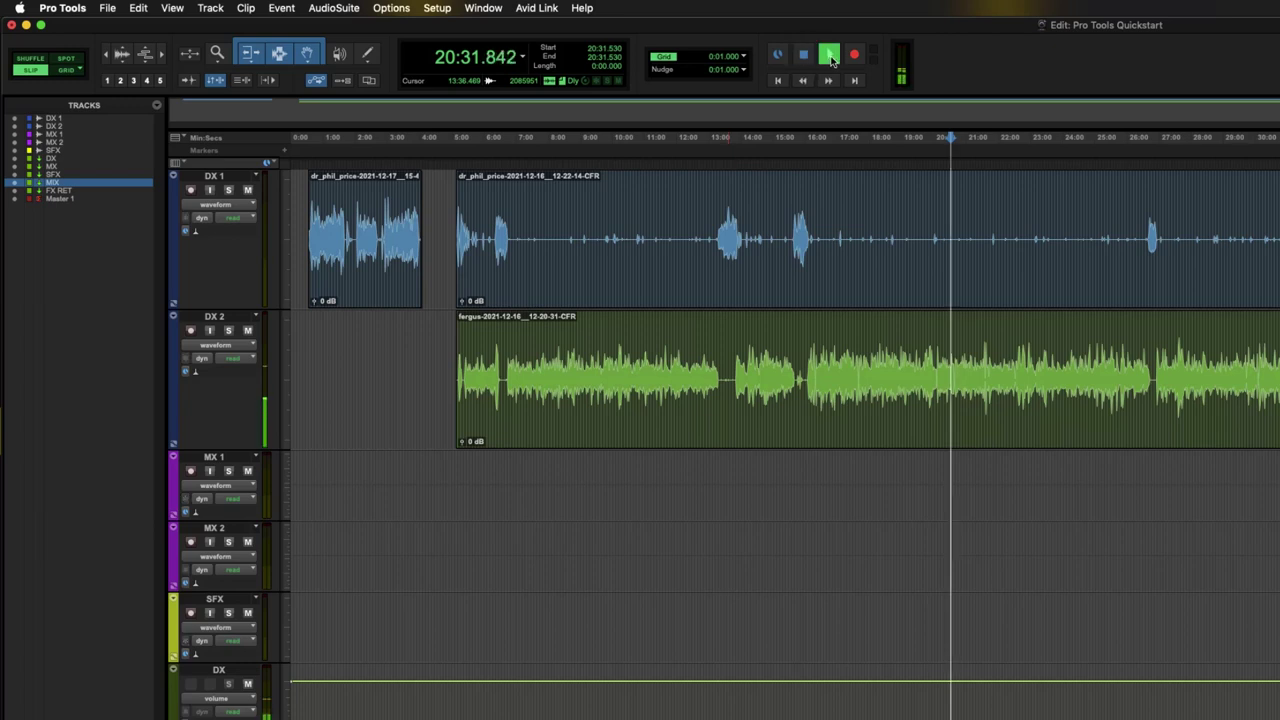
pyautogui.click(832, 58)
pyautogui.click(834, 58)
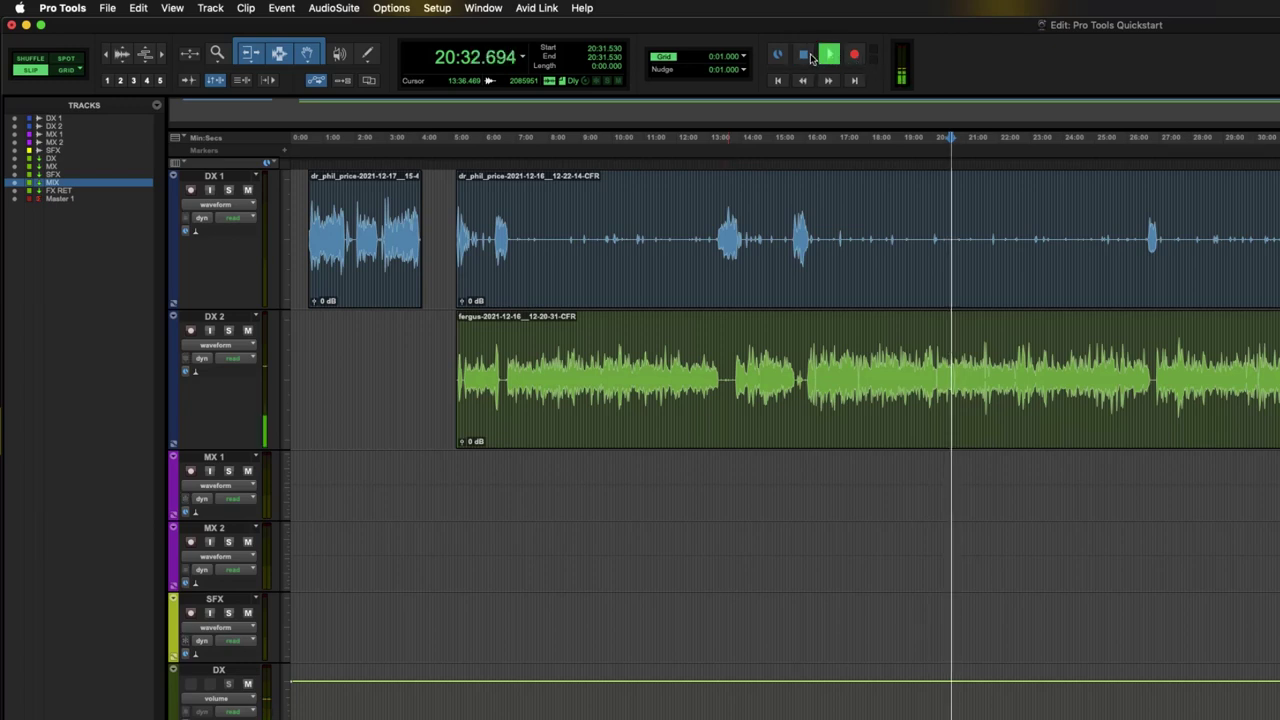
pyautogui.click(832, 58)
pyautogui.click(832, 58)
pyautogui.click(832, 58)
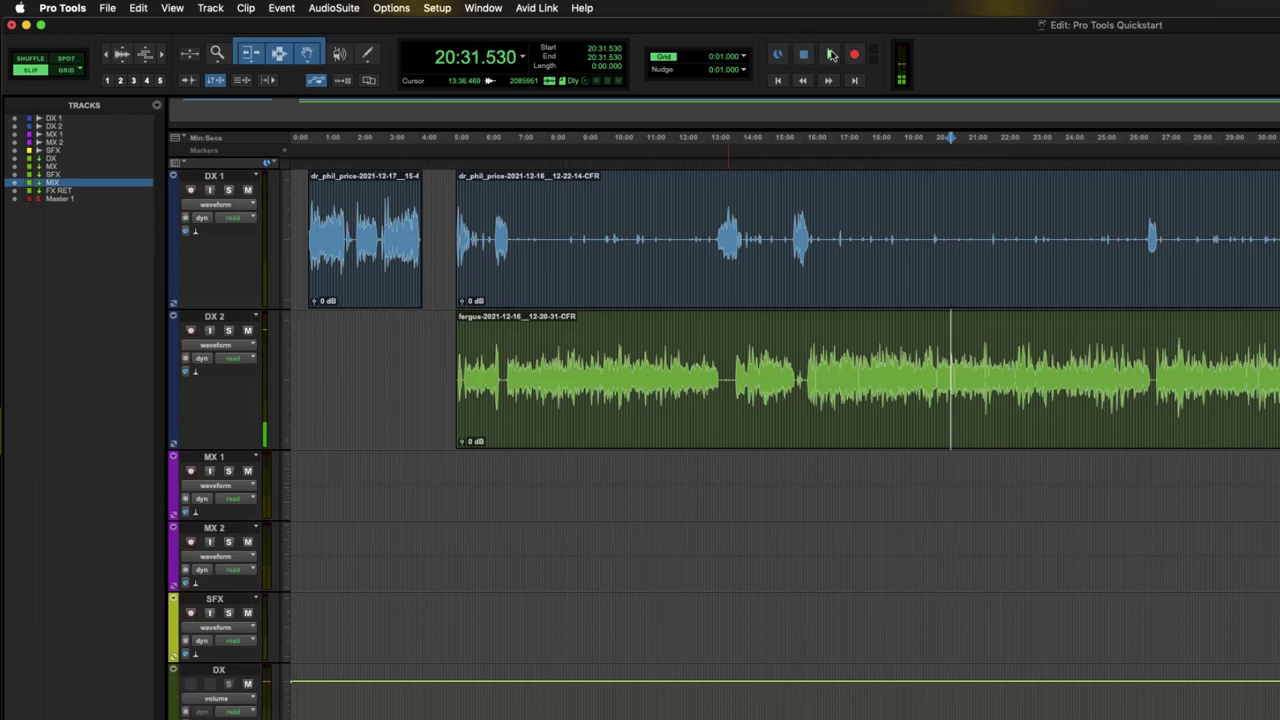
# - Leave the record mode set to Normal
pyautogui.rightClick(856, 55)
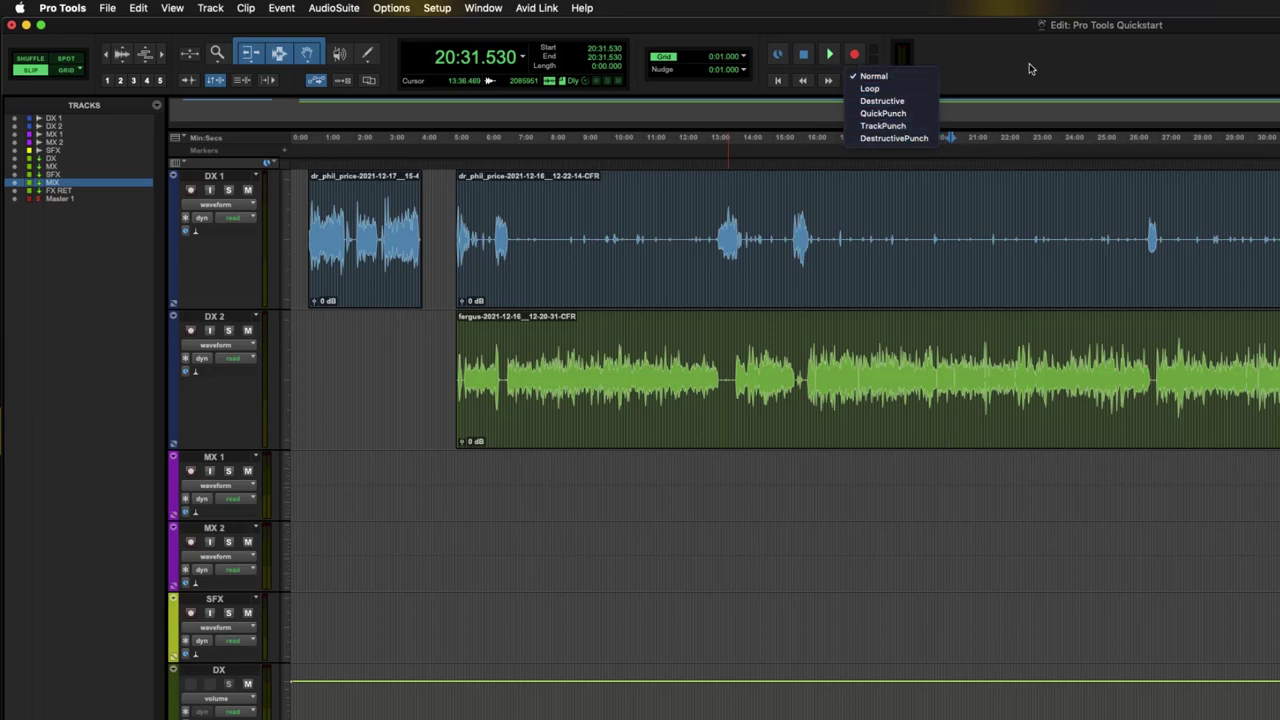
pyautogui.click(873, 76)
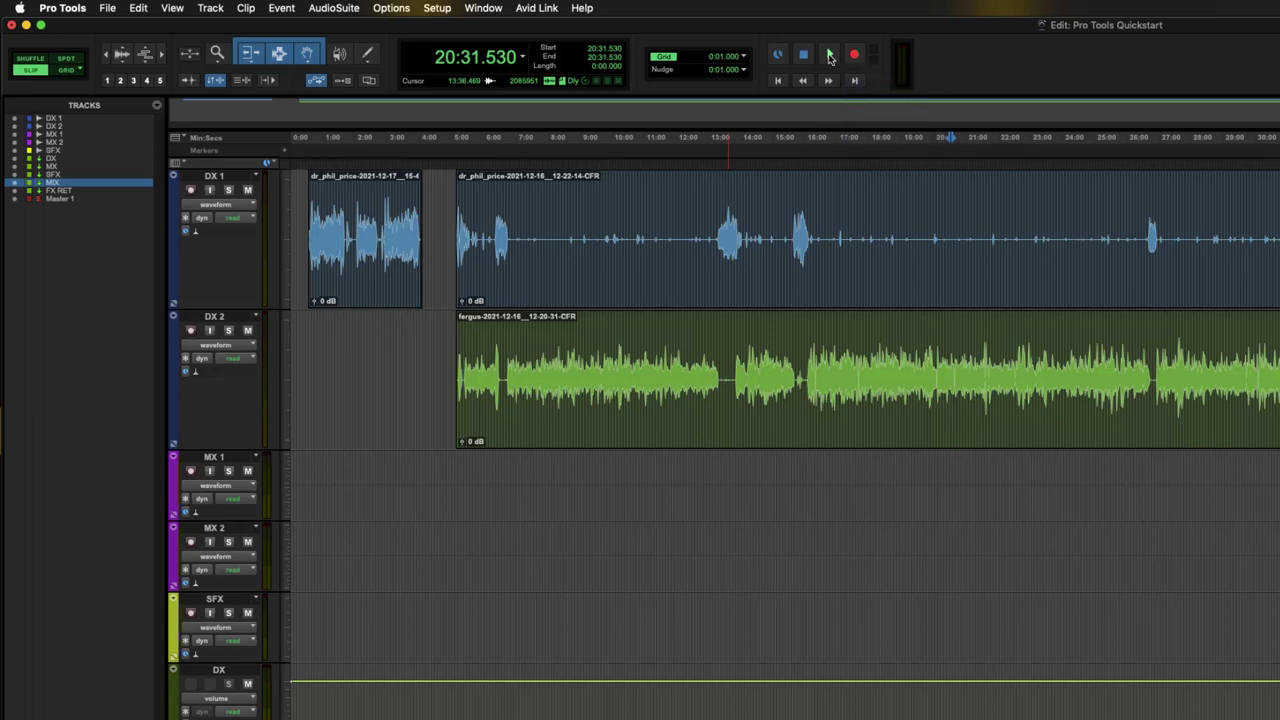
pyautogui.rightClick(855, 57)
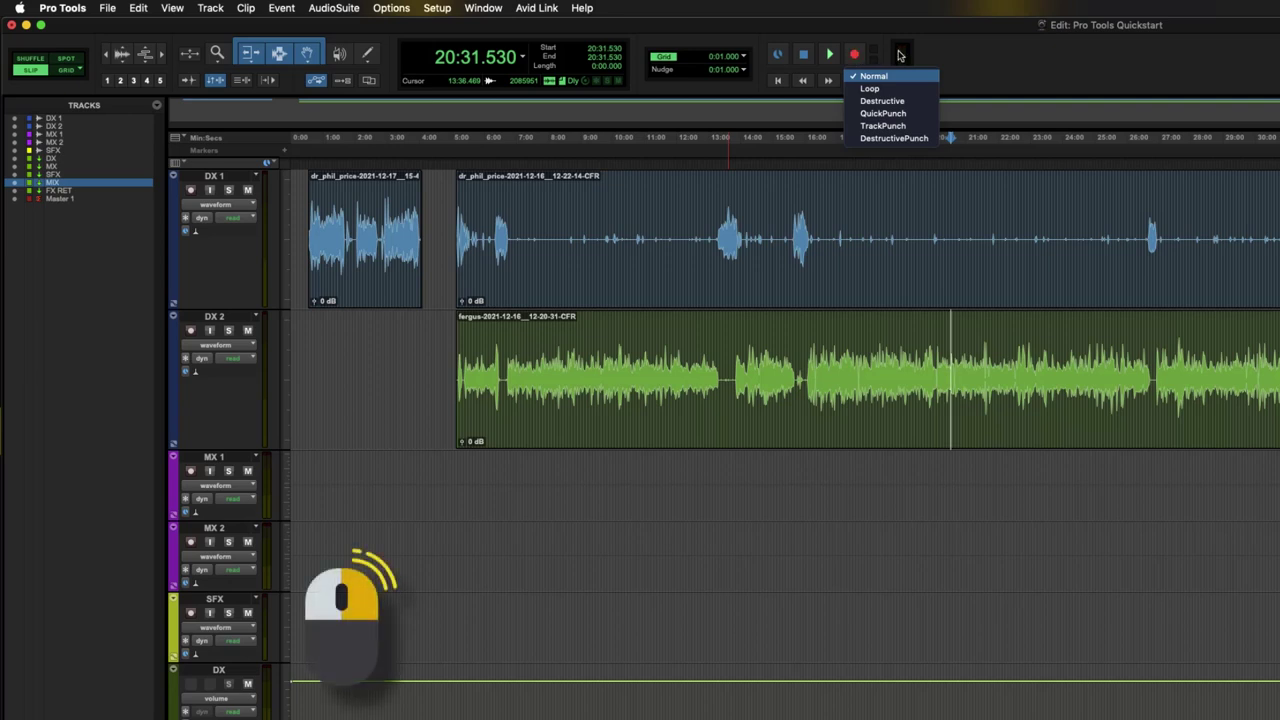
pyautogui.press('Escape')
# - Turn on Loop playback and Dynamic Transport from the Play button's options
pyautogui.rightClick(828, 57)
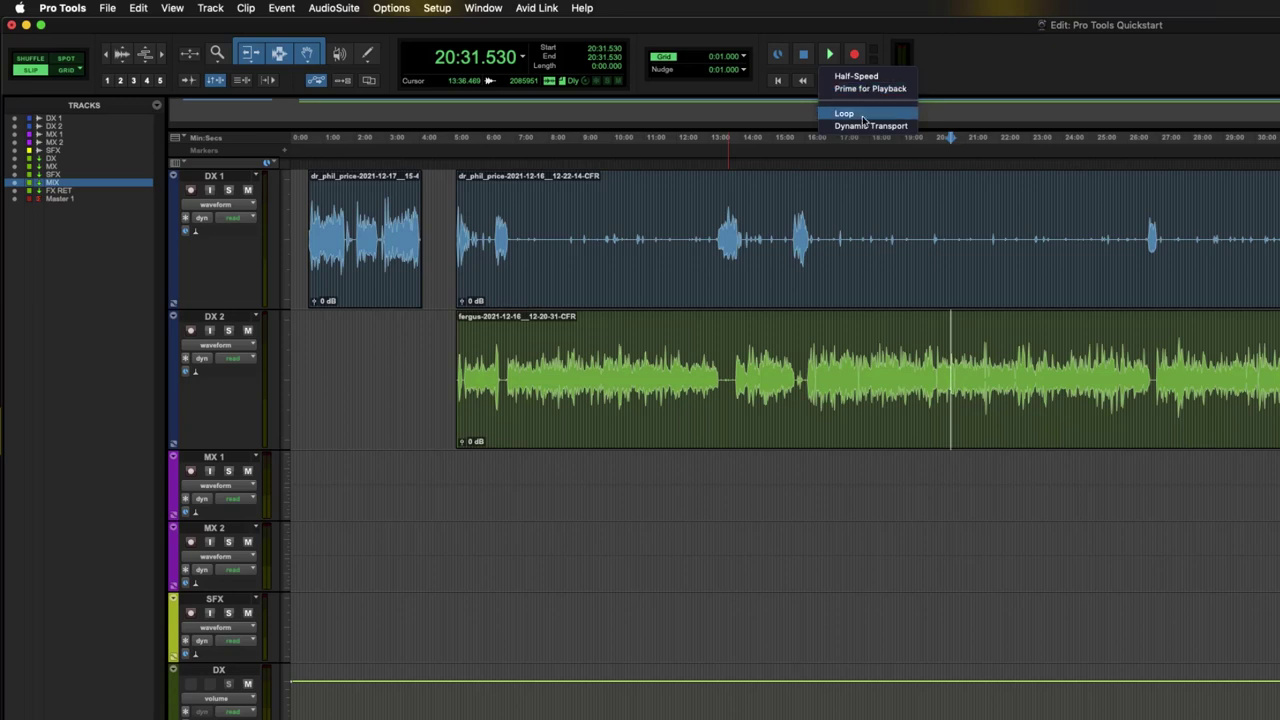
pyautogui.click(855, 115)
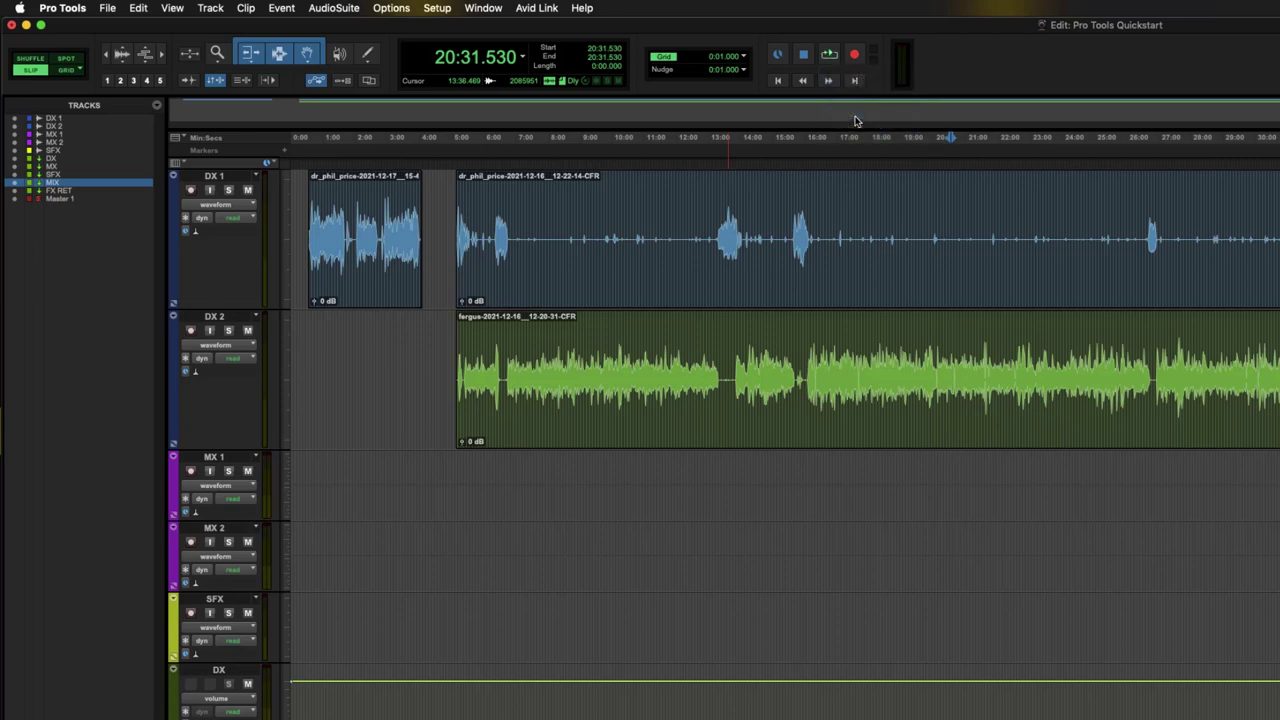
pyautogui.rightClick(829, 56)
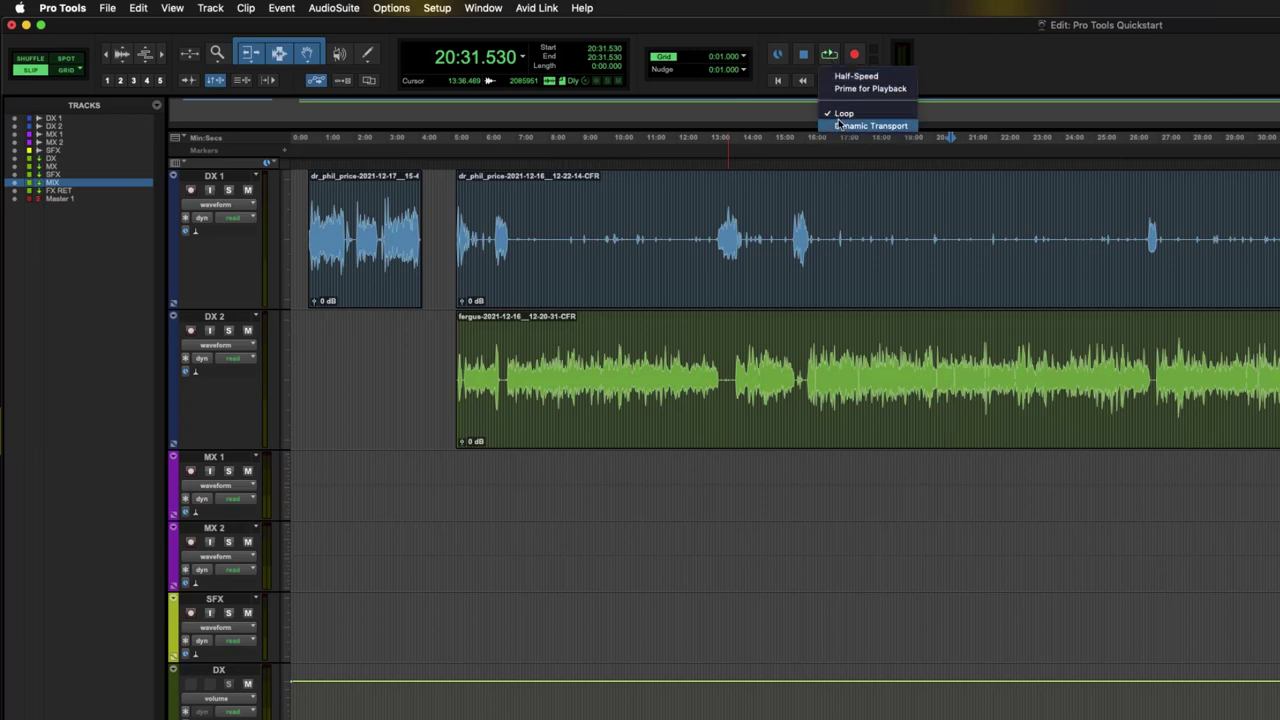
pyautogui.click(845, 126)
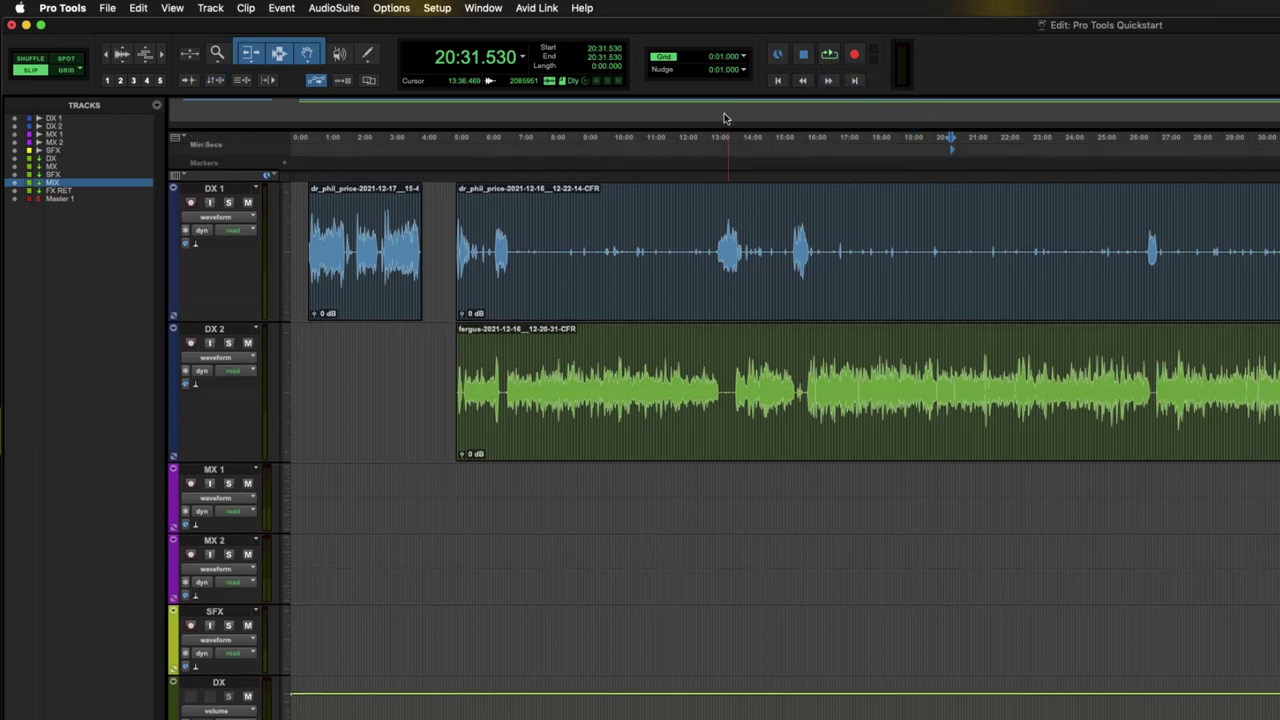
# - Jump between the session start and its 72:55.594 end with the transport buttons
pyautogui.click(779, 83)
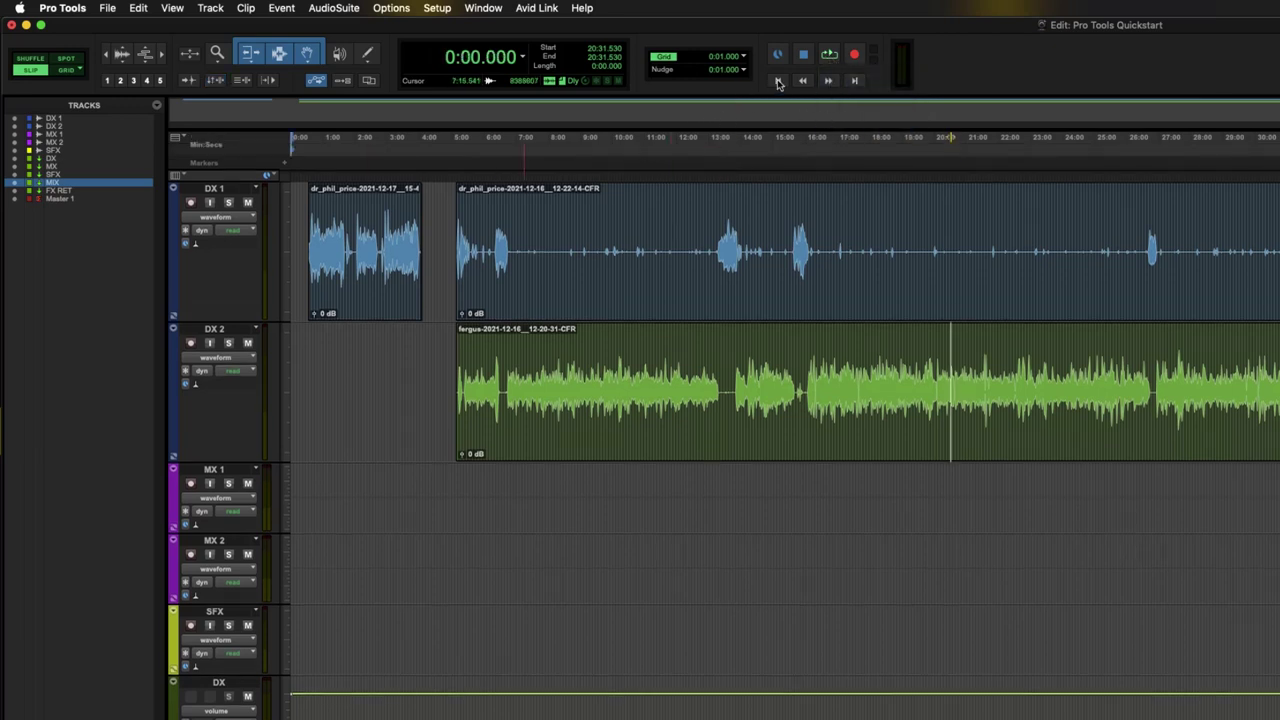
pyautogui.click(829, 83)
pyautogui.click(857, 81)
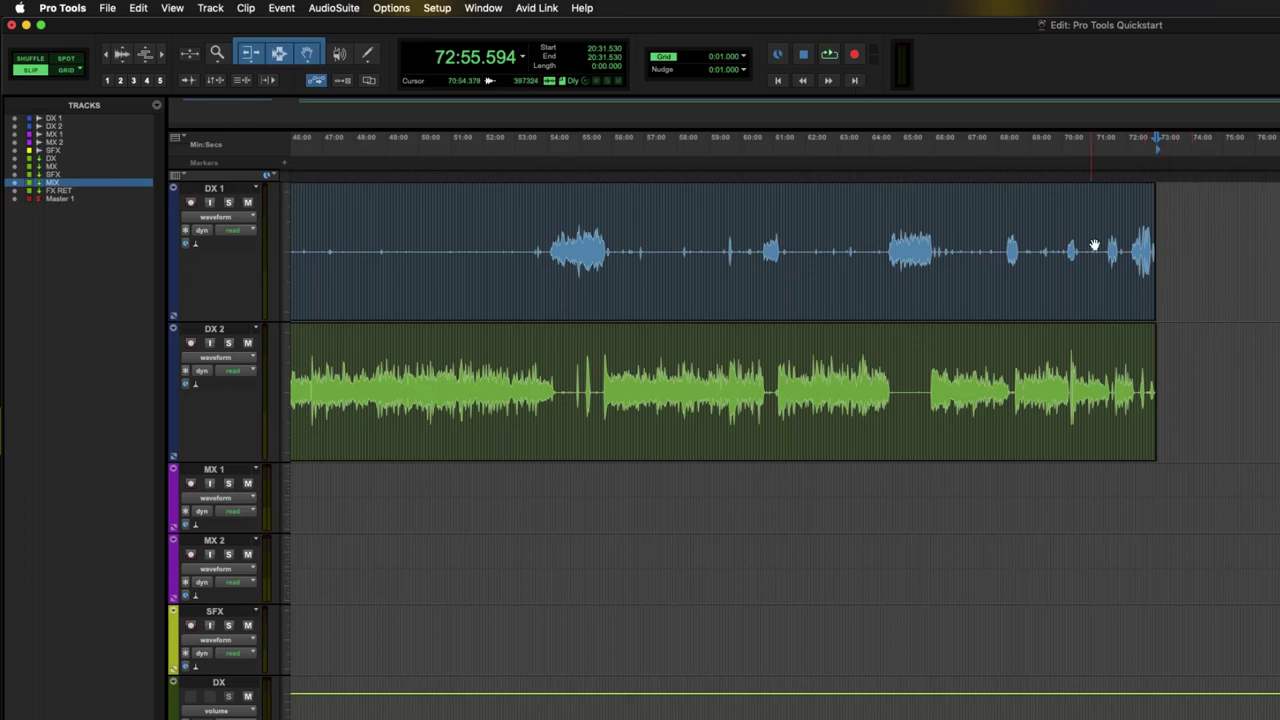
pyautogui.click(779, 81)
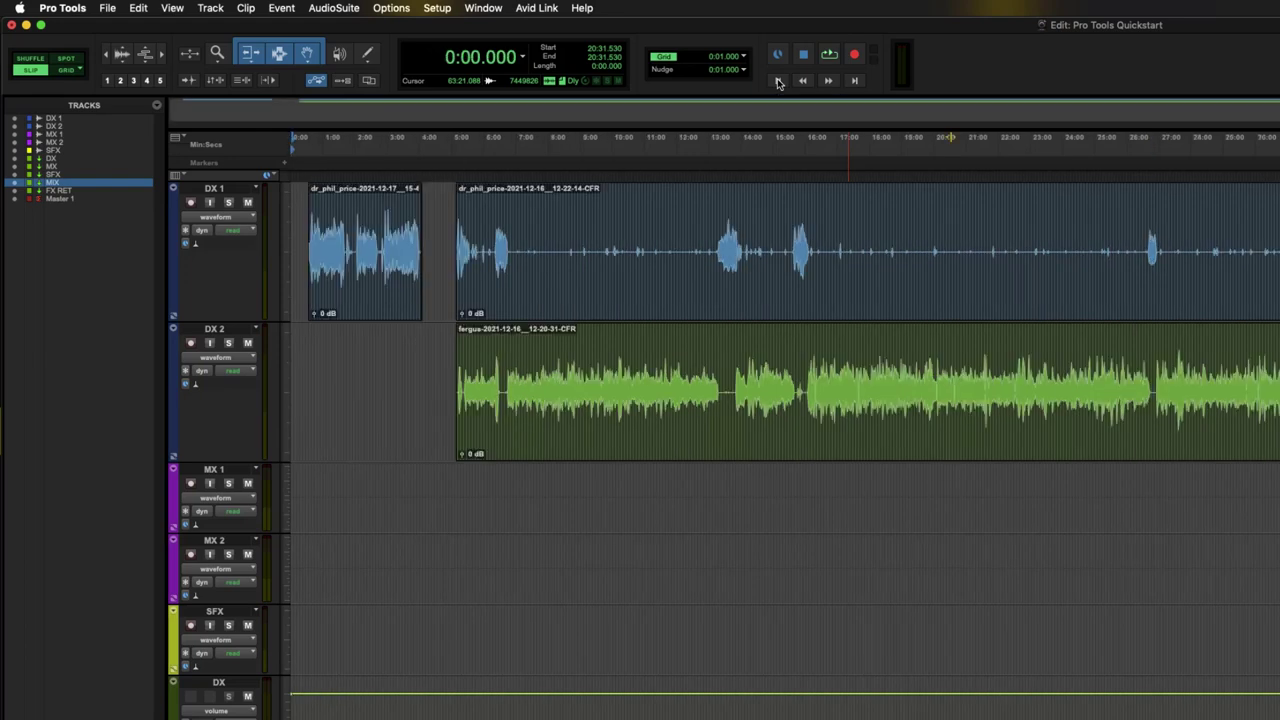
pyautogui.click(857, 82)
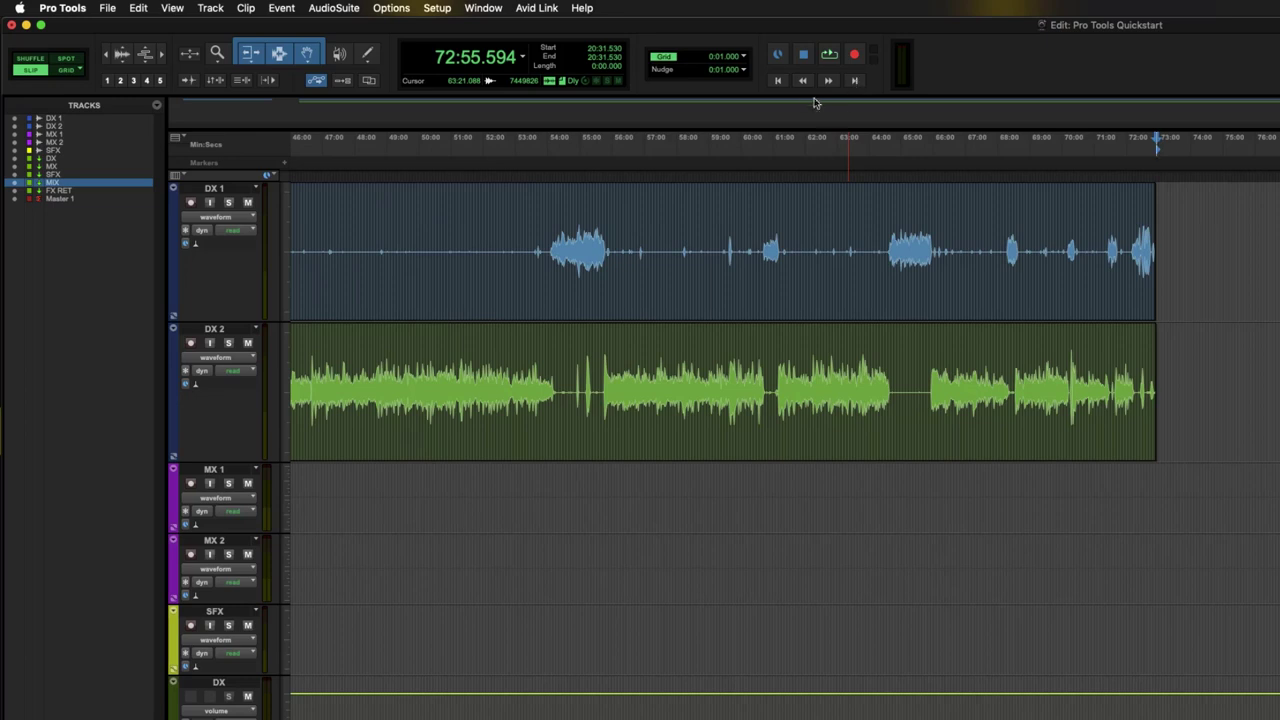
# - Return to the session start, switch editing to Grid mode, and zoom in with T
pyautogui.click(779, 81)
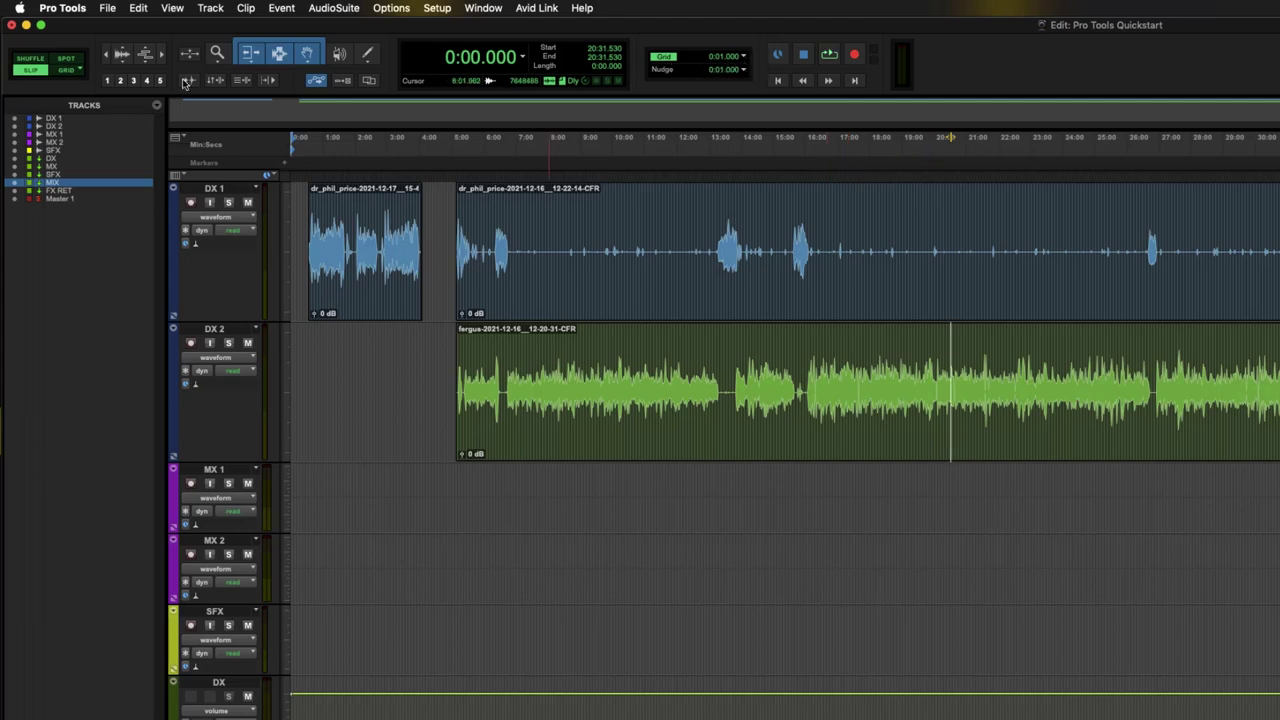
pyautogui.click(65, 71)
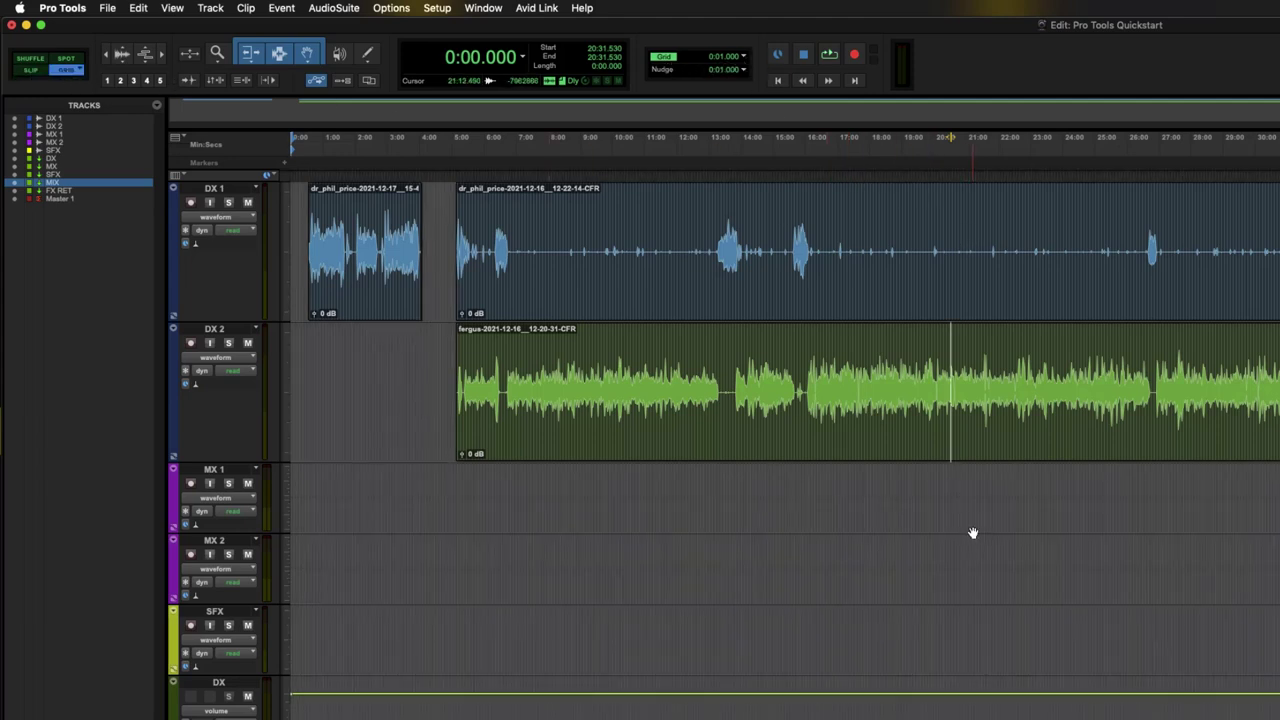
pyautogui.press('t')
pyautogui.press('t')
pyautogui.press('t')
pyautogui.press('t')
pyautogui.press('t')
pyautogui.press('t')
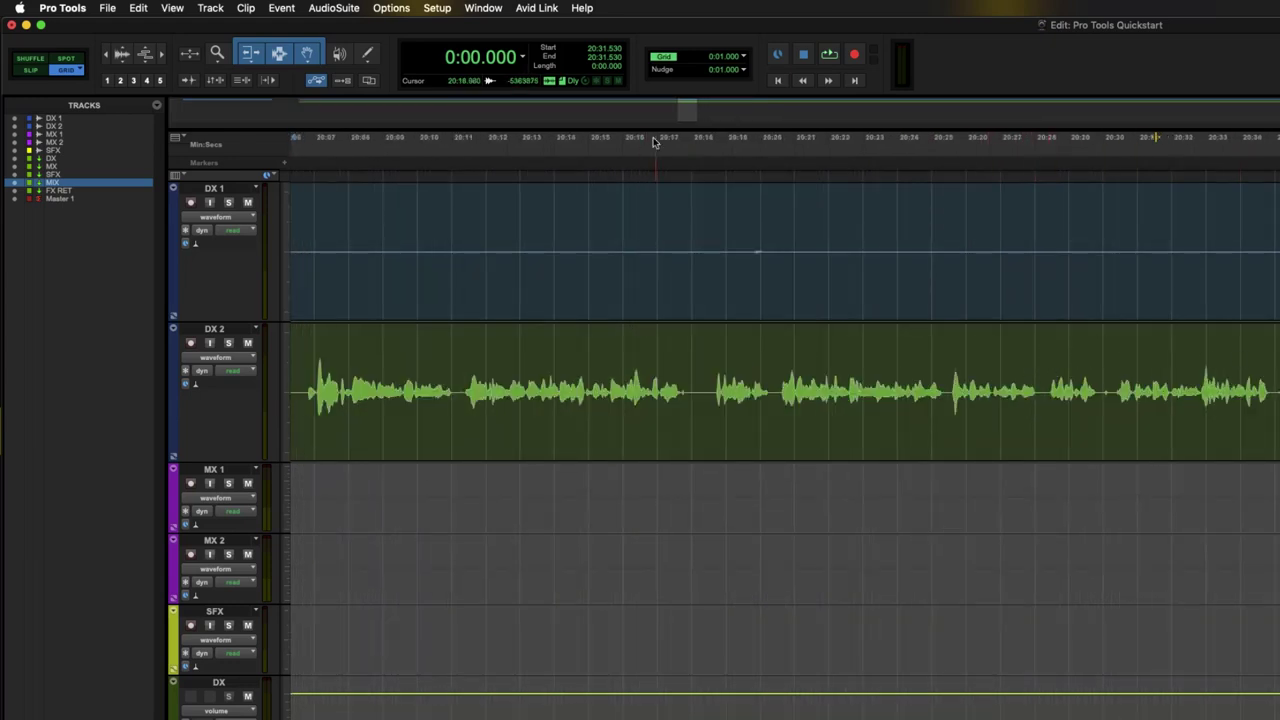
# - Try grid sizes of 100, 1 and 500 msec, then show the grid in Timecode
pyautogui.click(743, 58)
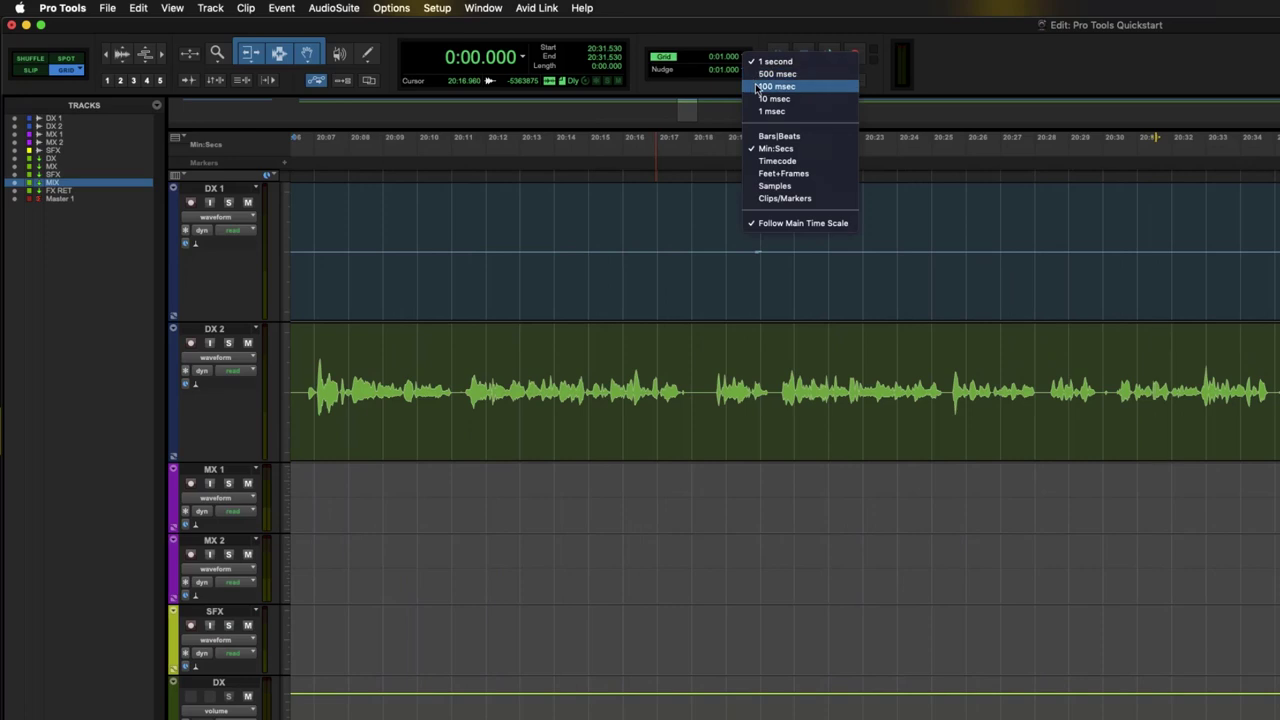
pyautogui.click(777, 86)
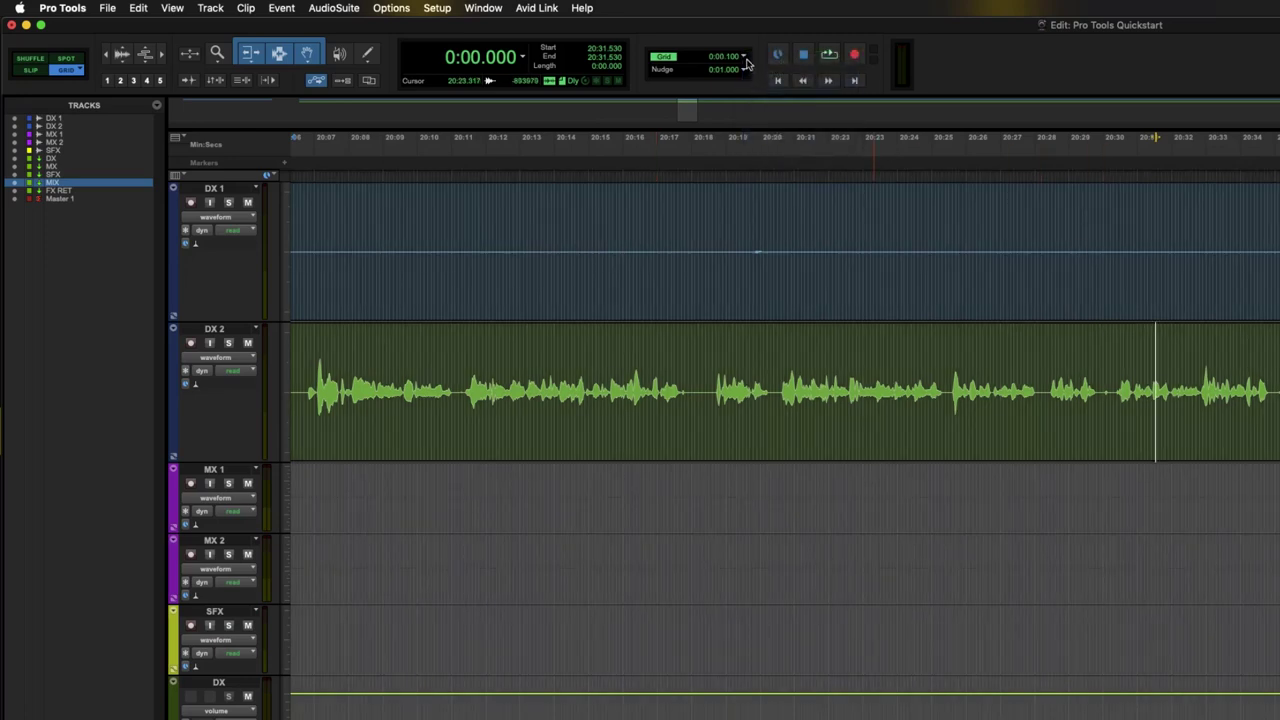
pyautogui.click(743, 58)
pyautogui.click(774, 83)
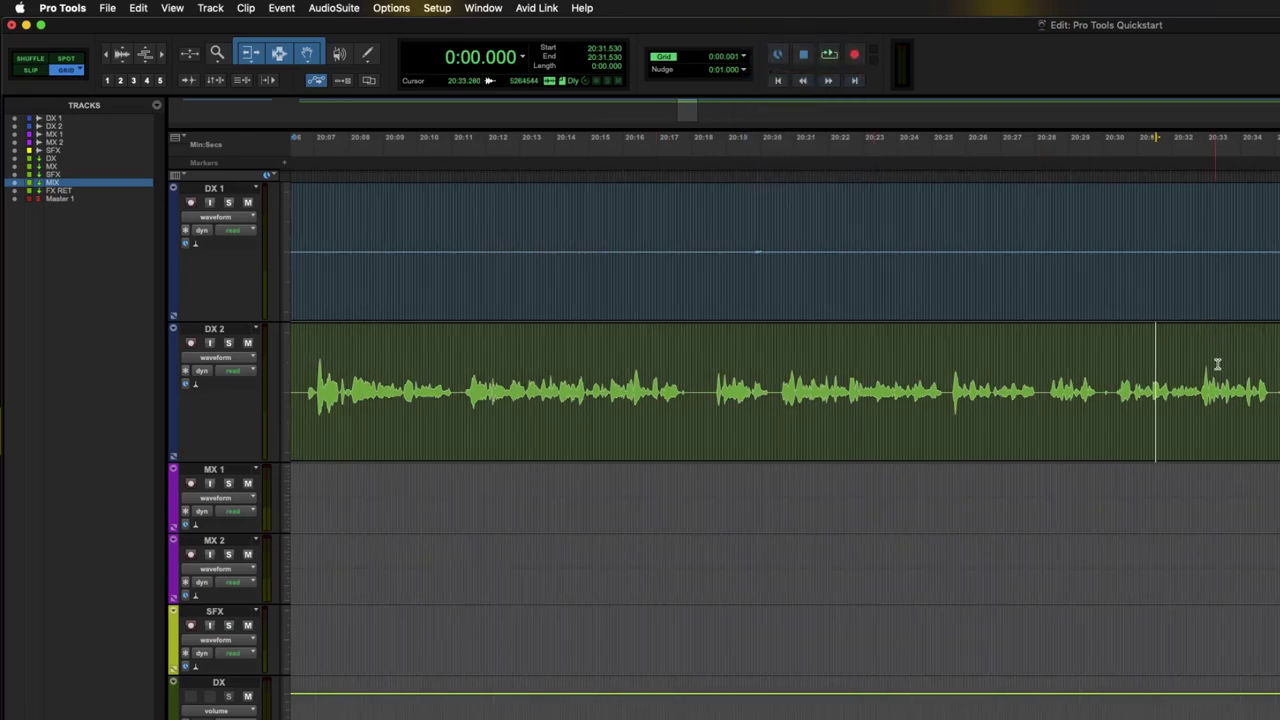
pyautogui.click(744, 58)
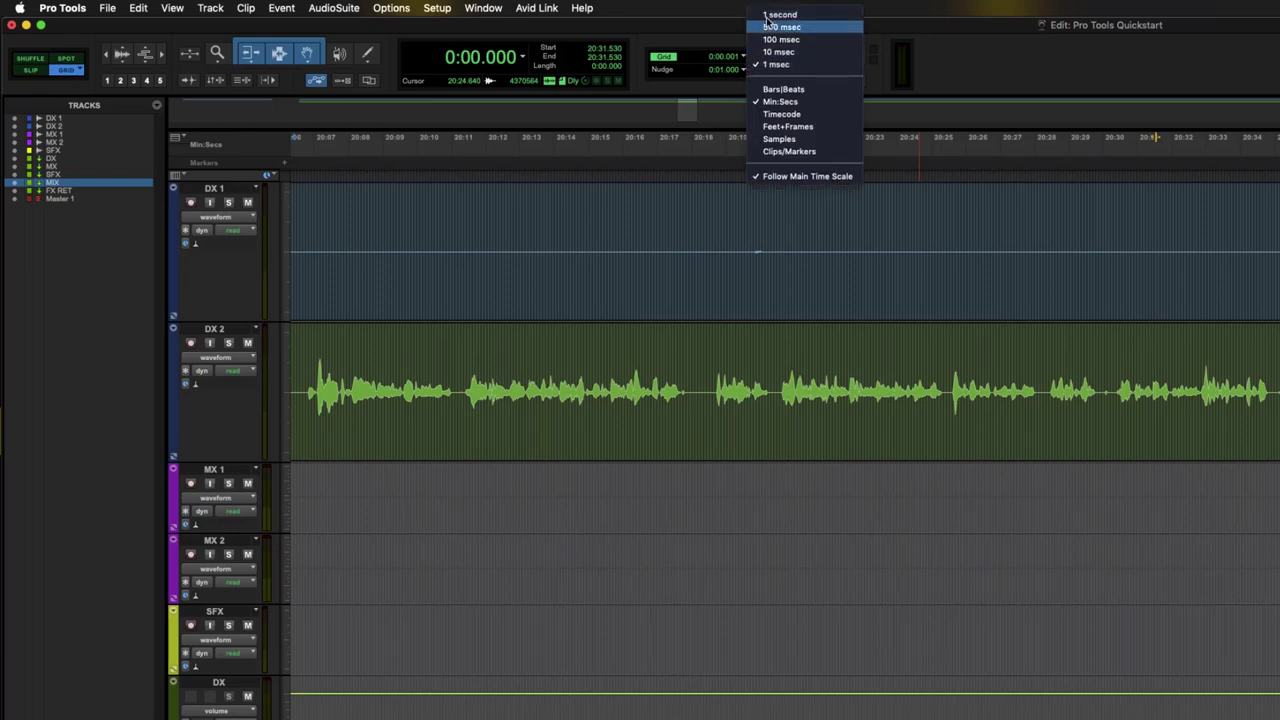
pyautogui.click(772, 28)
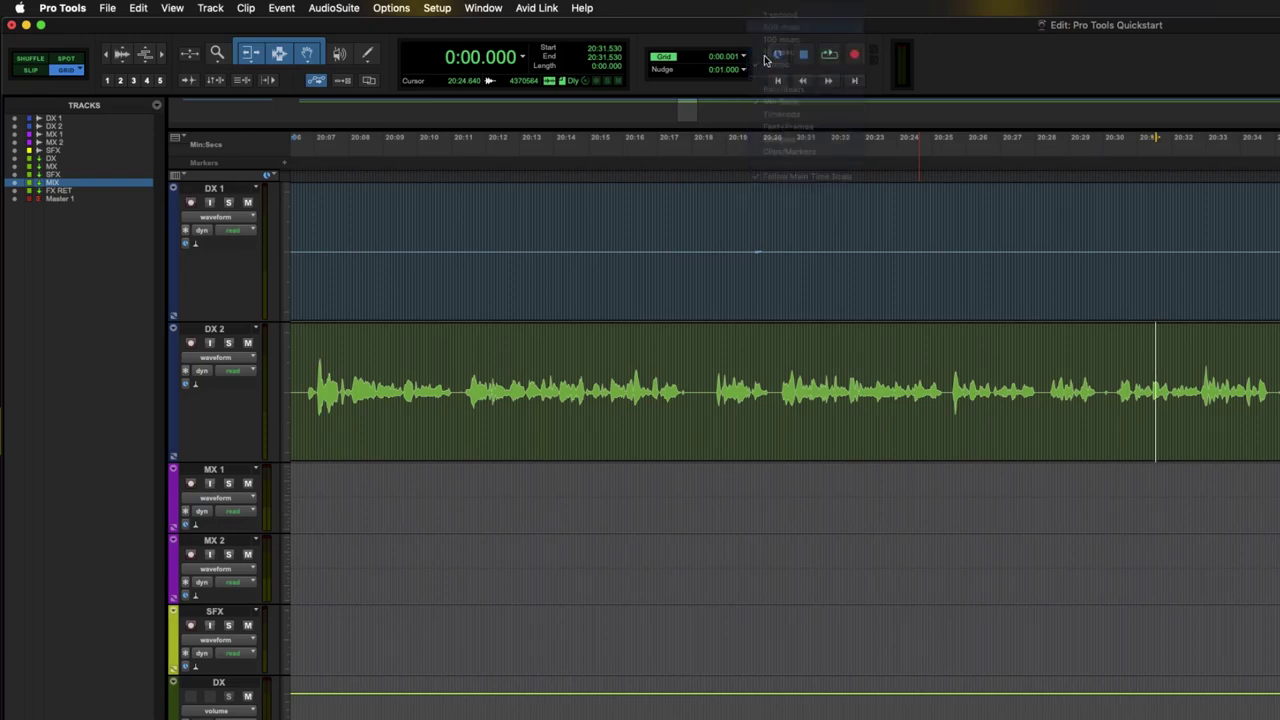
pyautogui.click(744, 58)
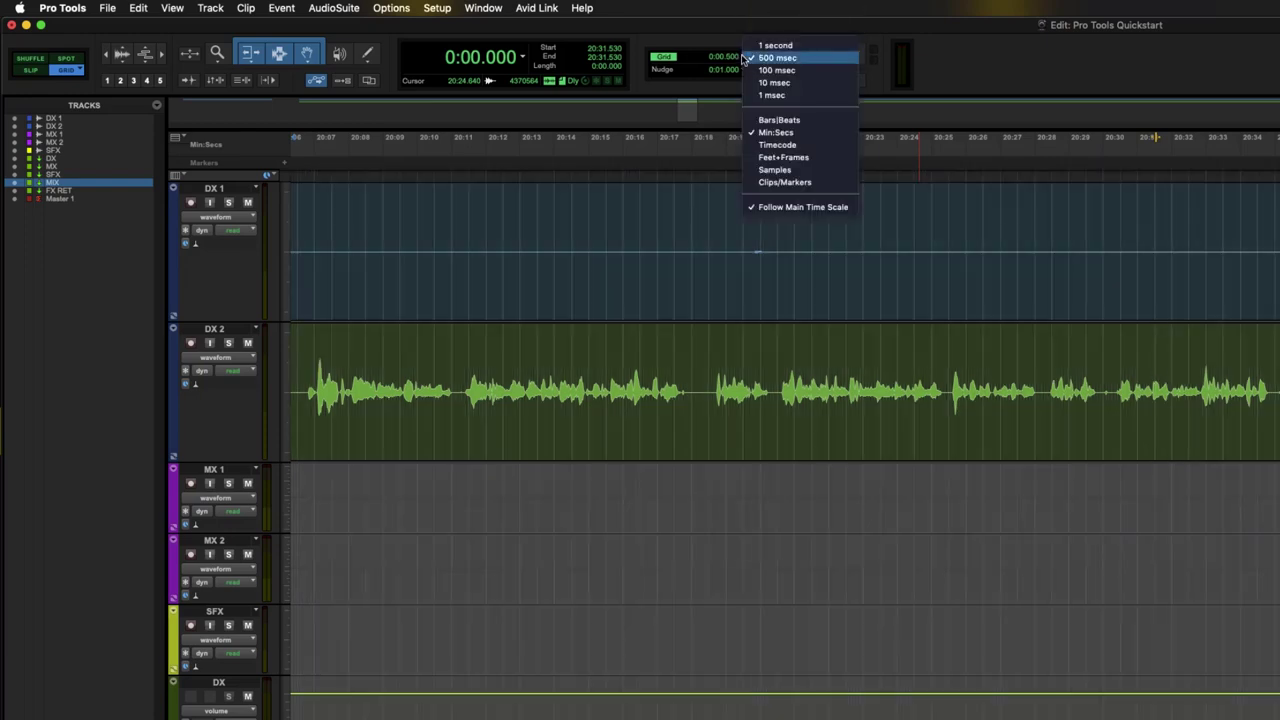
pyautogui.click(789, 147)
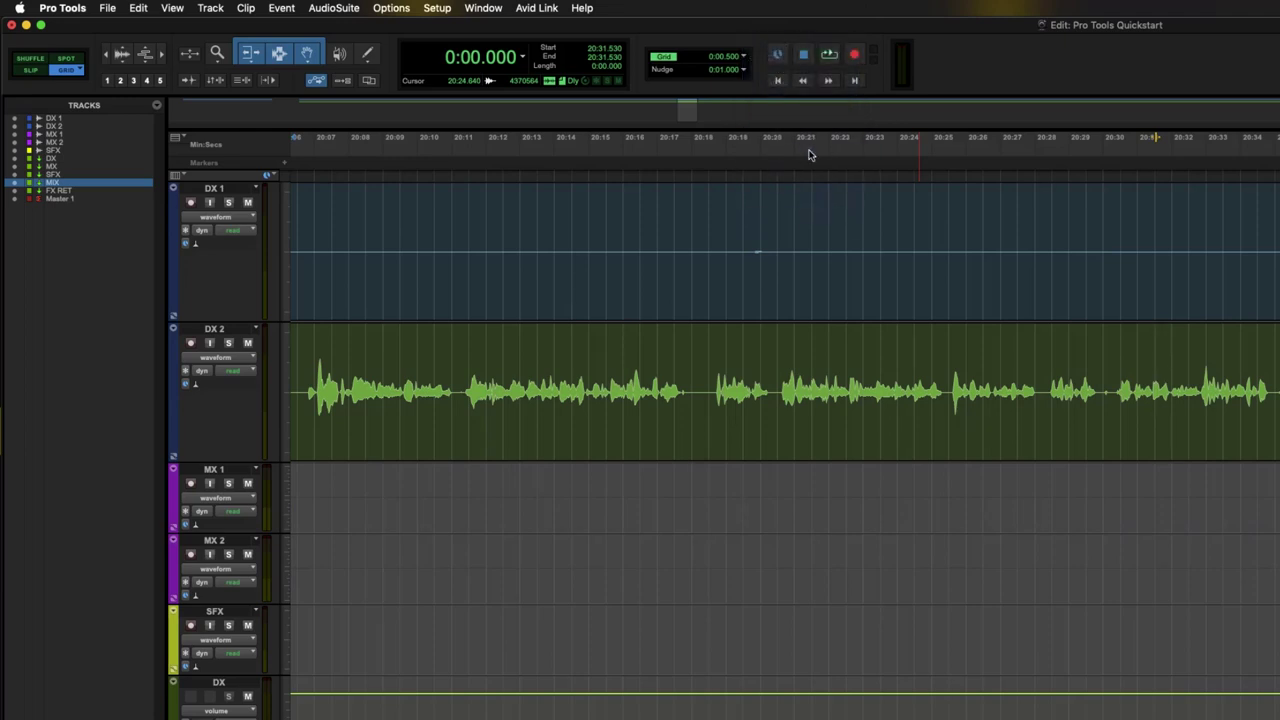
# - Show the nudge in Timecode and set both grid and nudge sizes to 1 frame
pyautogui.click(743, 72)
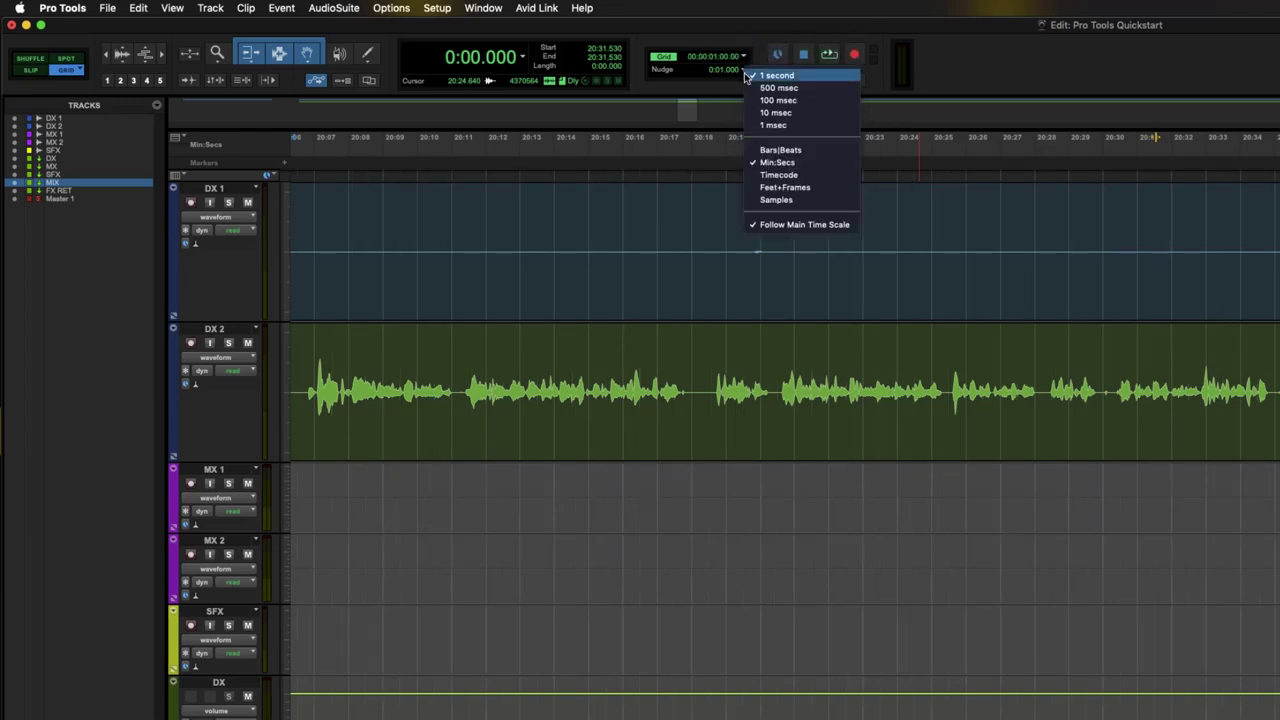
pyautogui.click(789, 177)
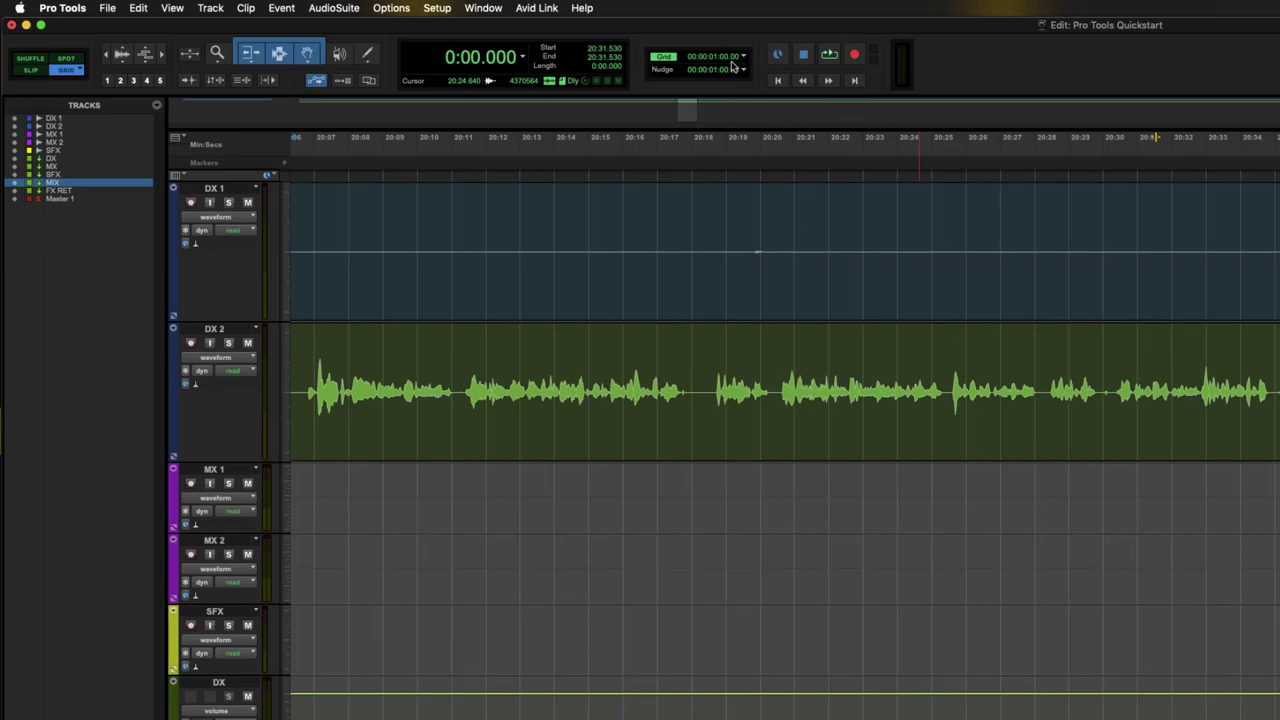
pyautogui.click(743, 58)
pyautogui.click(817, 85)
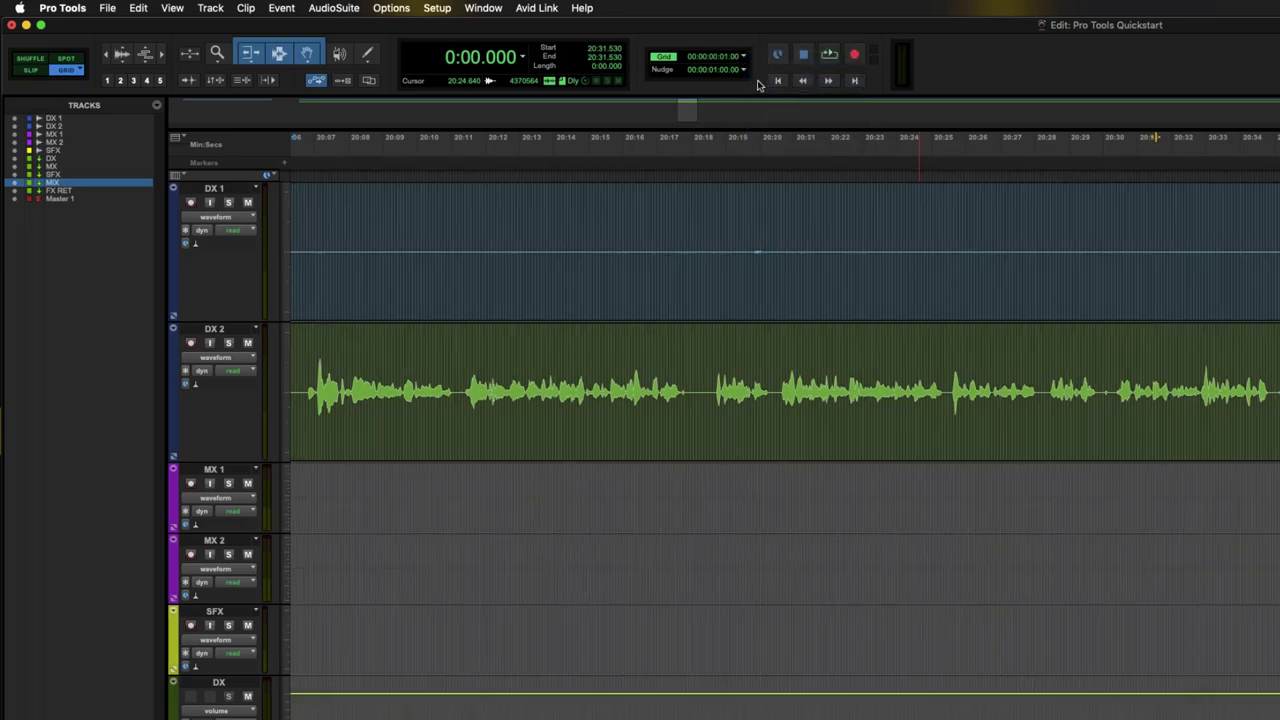
pyautogui.click(743, 72)
pyautogui.click(765, 100)
# - Place the edit point at 20:31.066 in DX 2, keep the one-frame nudge, and select the DX 2 clip
pyautogui.click(1140, 362)
pyautogui.press('t')
pyautogui.press('t')
pyautogui.press('t')
pyautogui.press('t')
pyautogui.press('t')
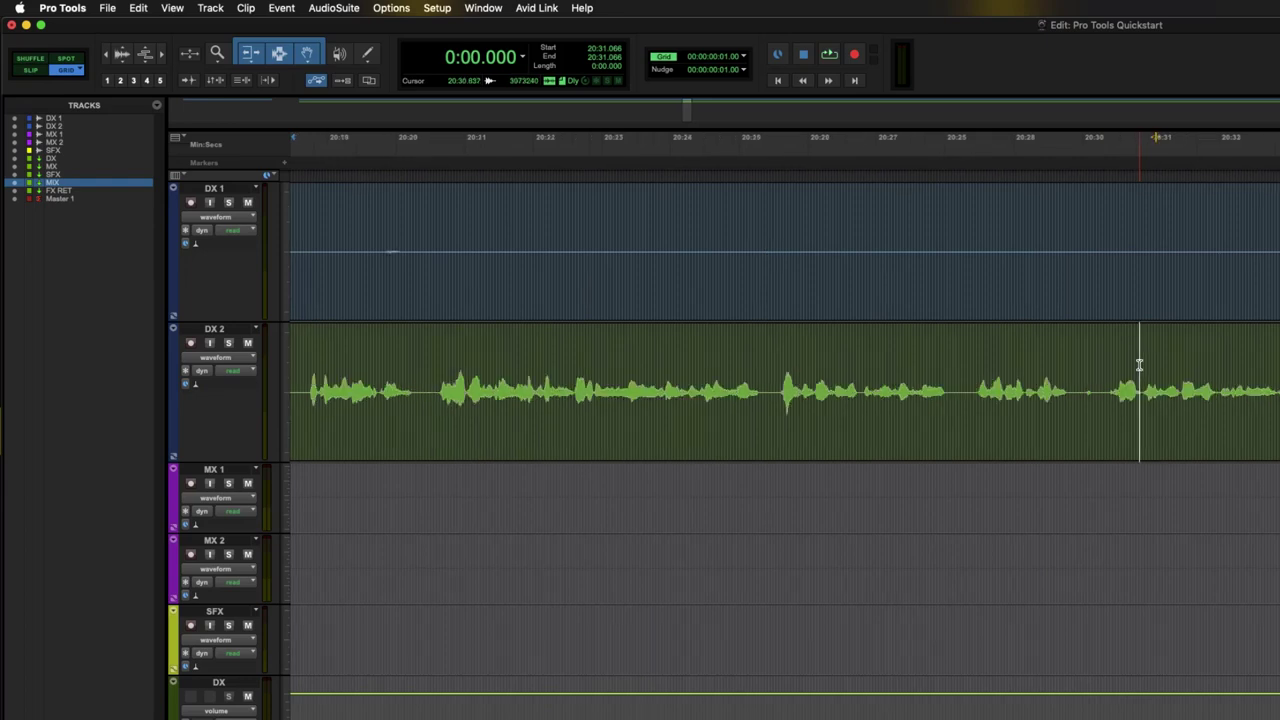
pyautogui.press('r')
pyautogui.press('r')
pyautogui.press('r')
pyautogui.press('r')
pyautogui.press('r')
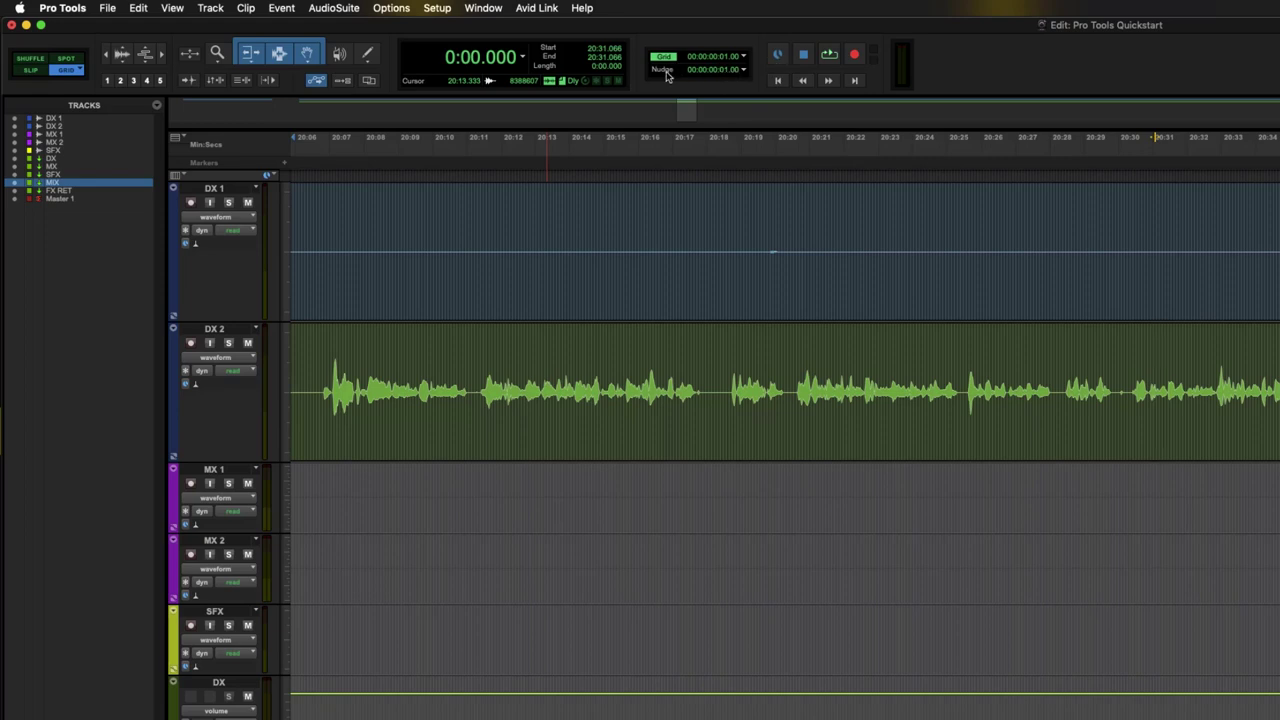
pyautogui.click(667, 76)
pyautogui.click(655, 90)
pyautogui.click(744, 72)
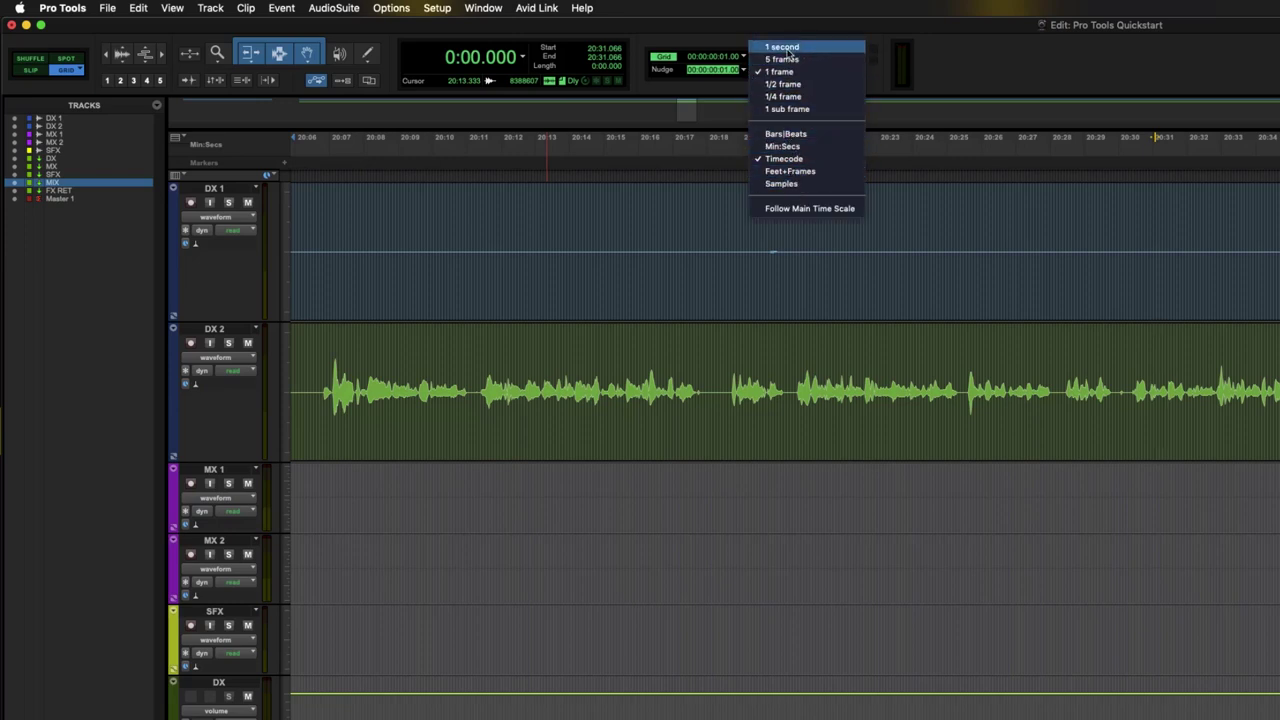
pyautogui.click(972, 78)
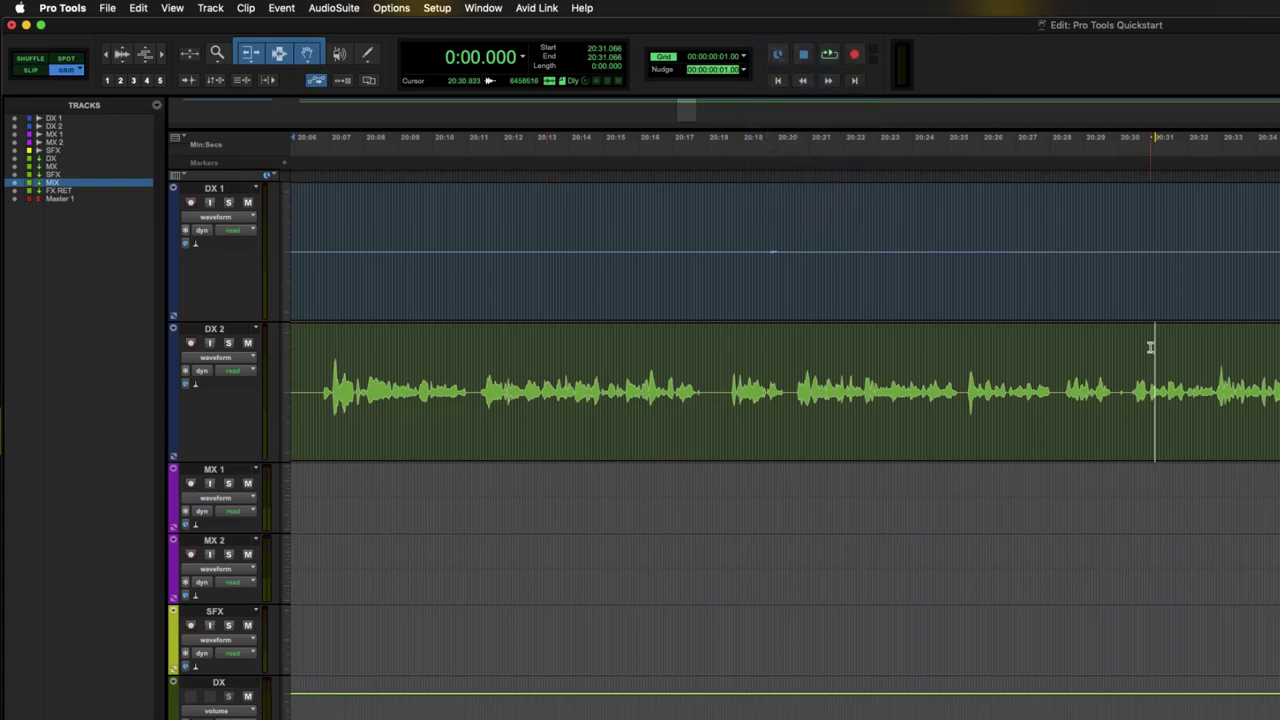
pyautogui.click(1188, 421)
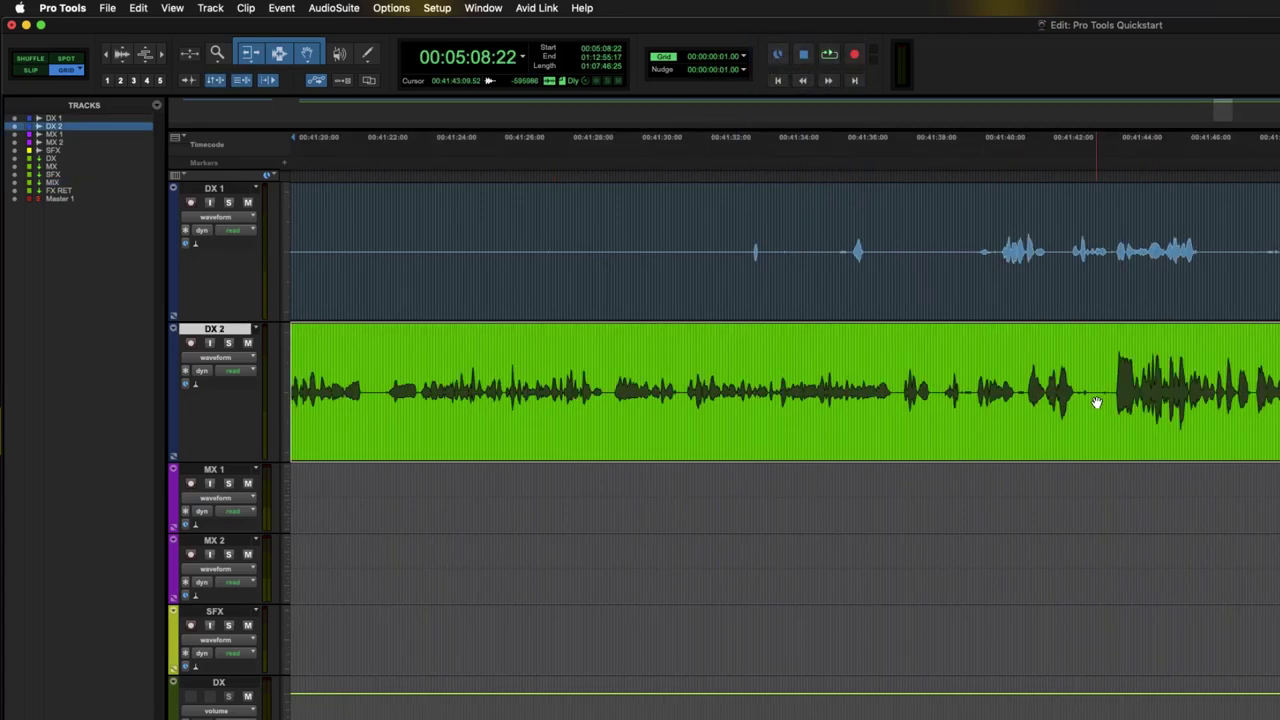
# - Nudge DX 2 back three frames and forward five, then five frames back and forward with M and slash
pyautogui.press(',')
pyautogui.press(',')
pyautogui.press(',')
pyautogui.press(',')
pyautogui.press(',')
pyautogui.press(',')
pyautogui.press(',')
pyautogui.press(',')
pyautogui.press(',')
pyautogui.press(',')
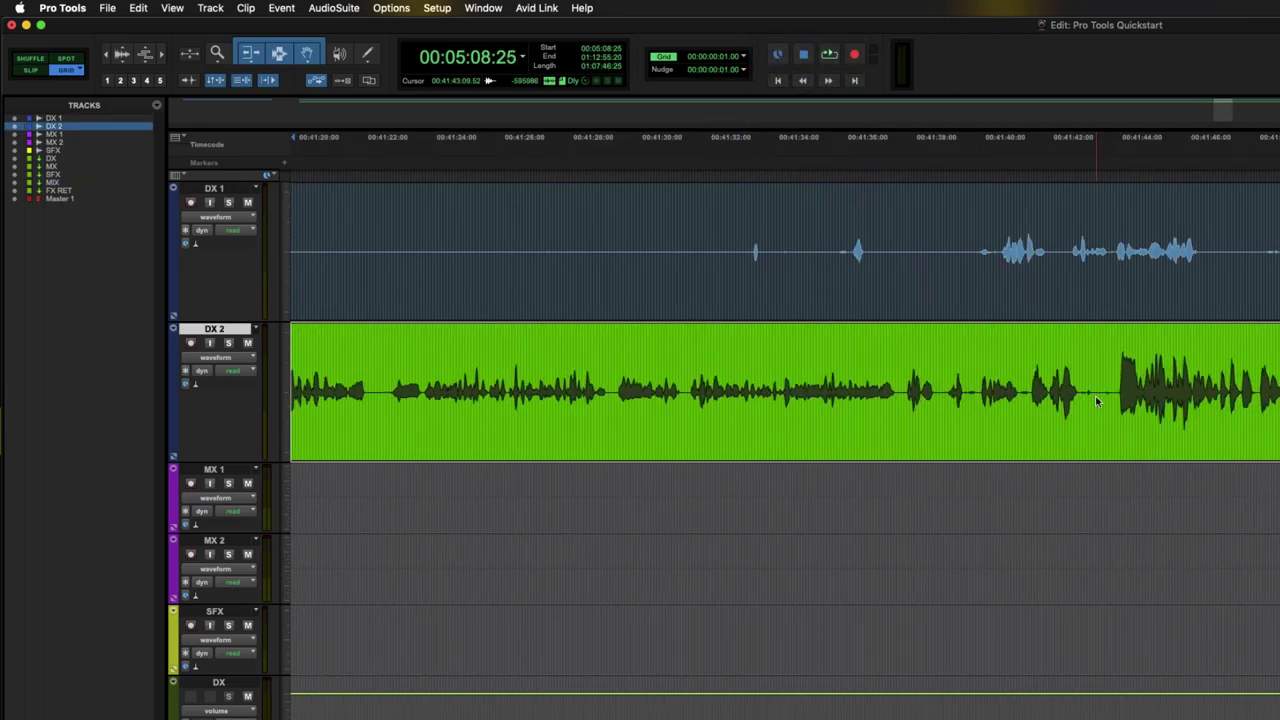
pyautogui.press(',')
pyautogui.press(',')
pyautogui.press(',')
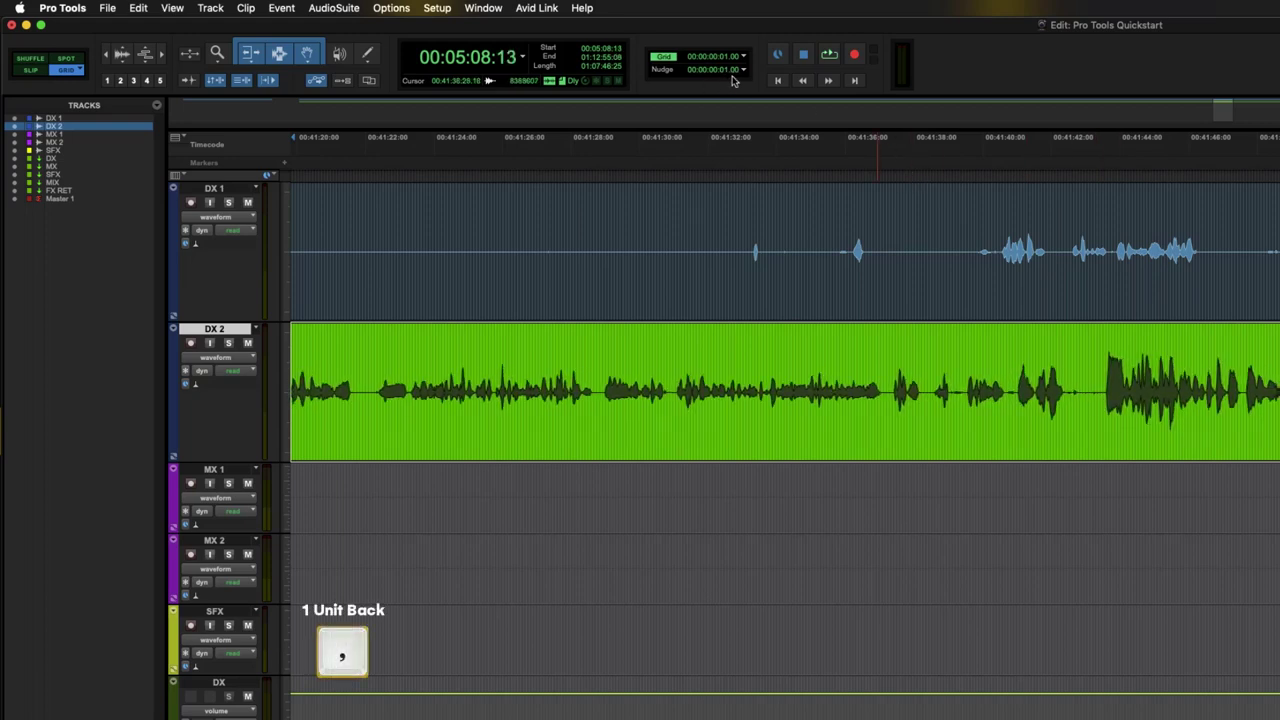
pyautogui.press(',')
pyautogui.press(',')
pyautogui.press(',')
pyautogui.press(',')
pyautogui.press(',')
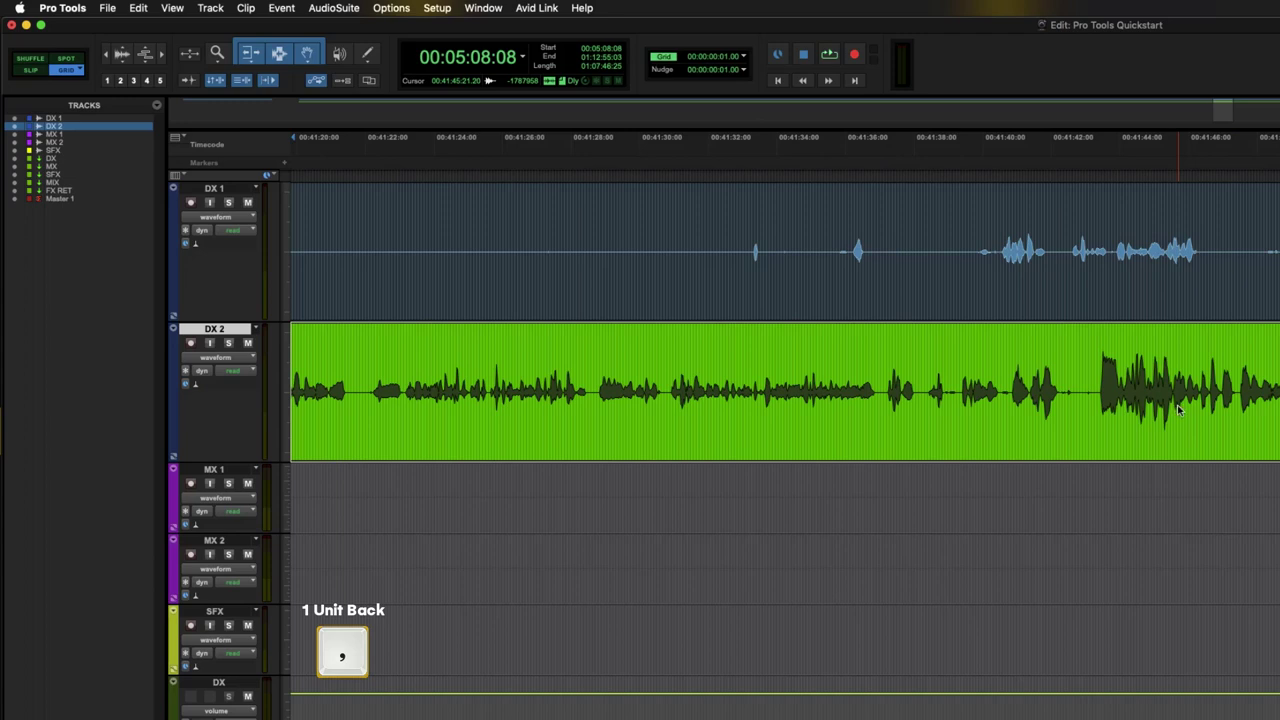
pyautogui.press('.')
pyautogui.press('.')
pyautogui.press('.')
pyautogui.press('.')
pyautogui.press('.')
pyautogui.press('.')
pyautogui.press('.')
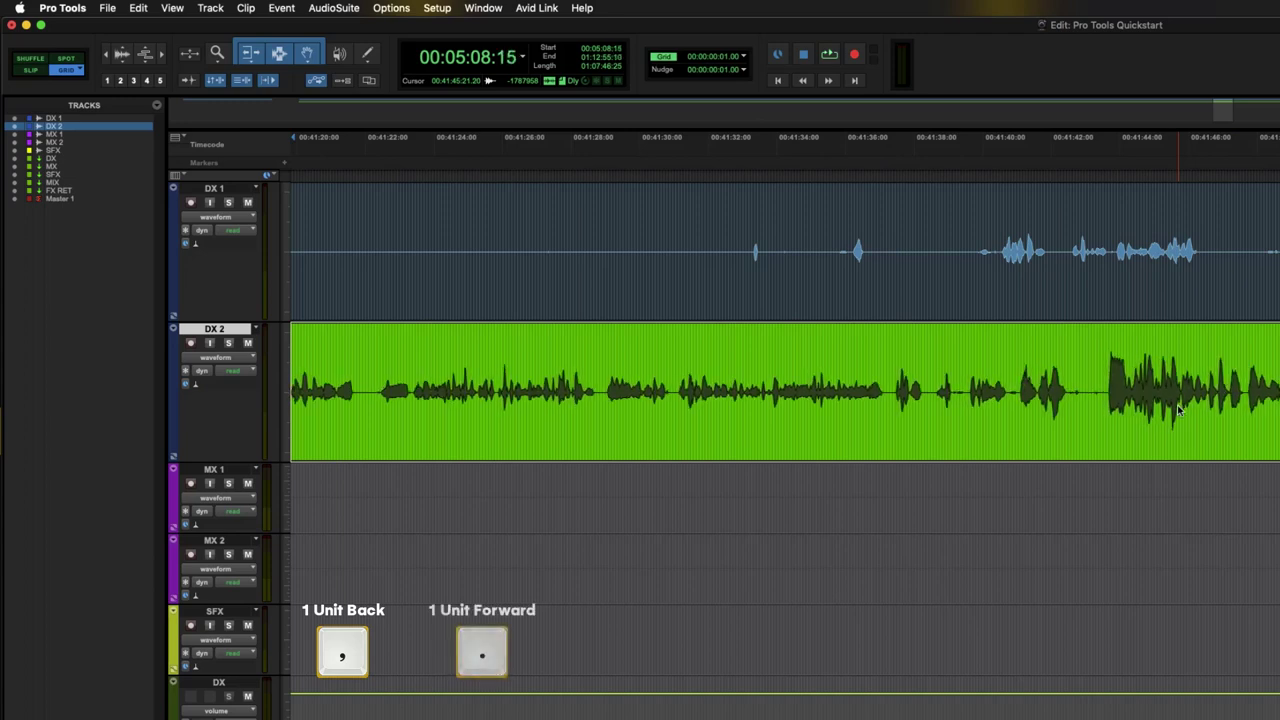
pyautogui.press('.')
pyautogui.press('.')
pyautogui.press('.')
pyautogui.press('.')
pyautogui.press('.')
pyautogui.press('.')
pyautogui.press('.')
pyautogui.press('.')
pyautogui.press('.')
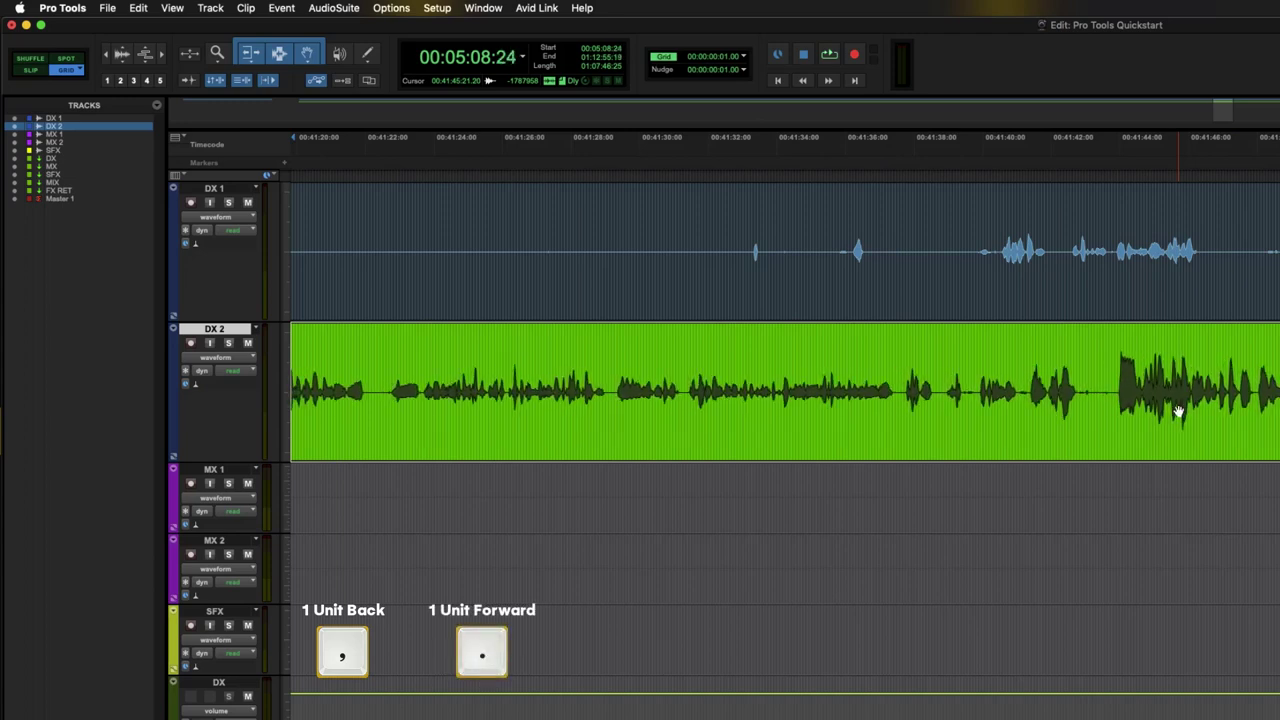
pyautogui.press('.')
pyautogui.press('.')
pyautogui.press('.')
pyautogui.press('.')
pyautogui.press('.')
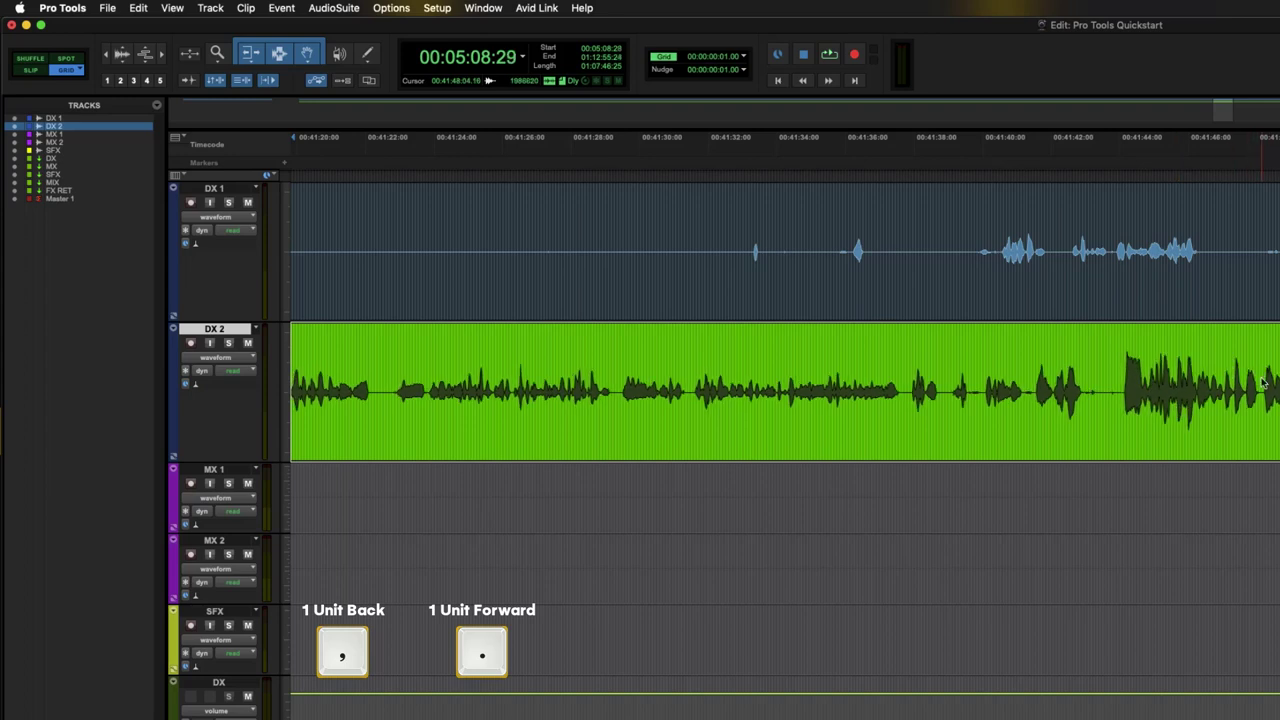
pyautogui.press('.')
pyautogui.press('.')
pyautogui.press('.')
pyautogui.press('.')
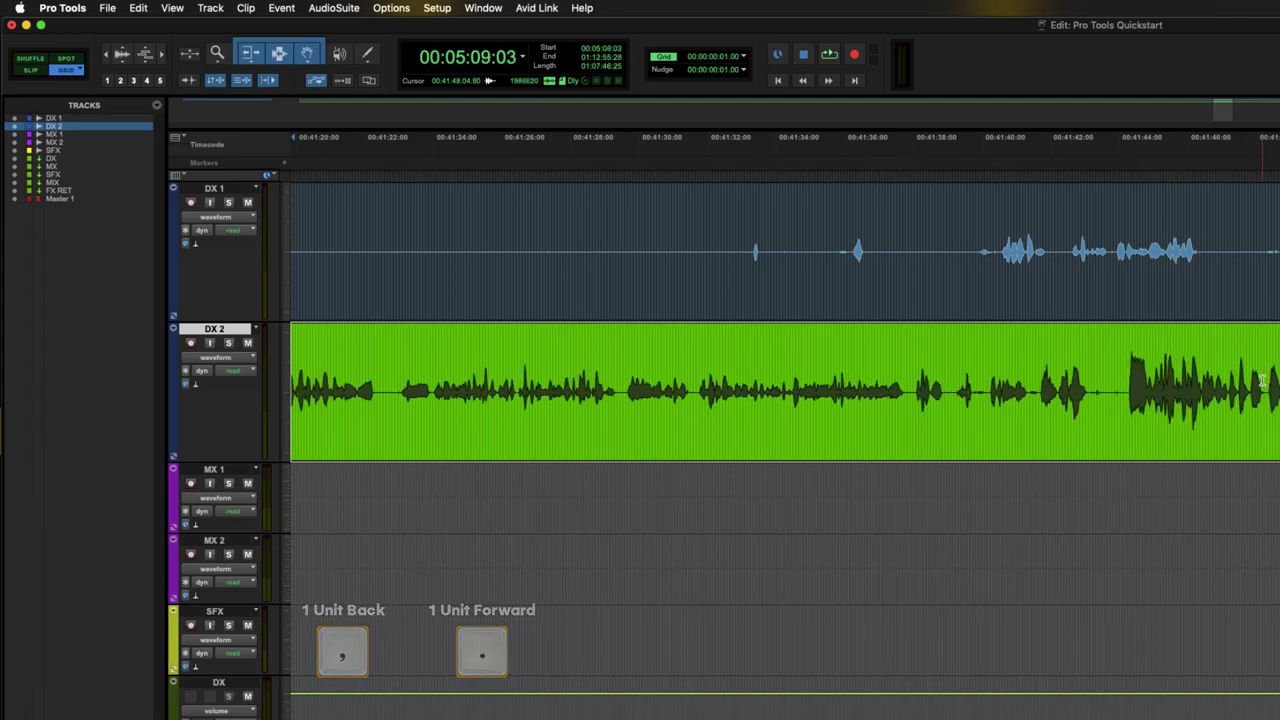
pyautogui.press('.')
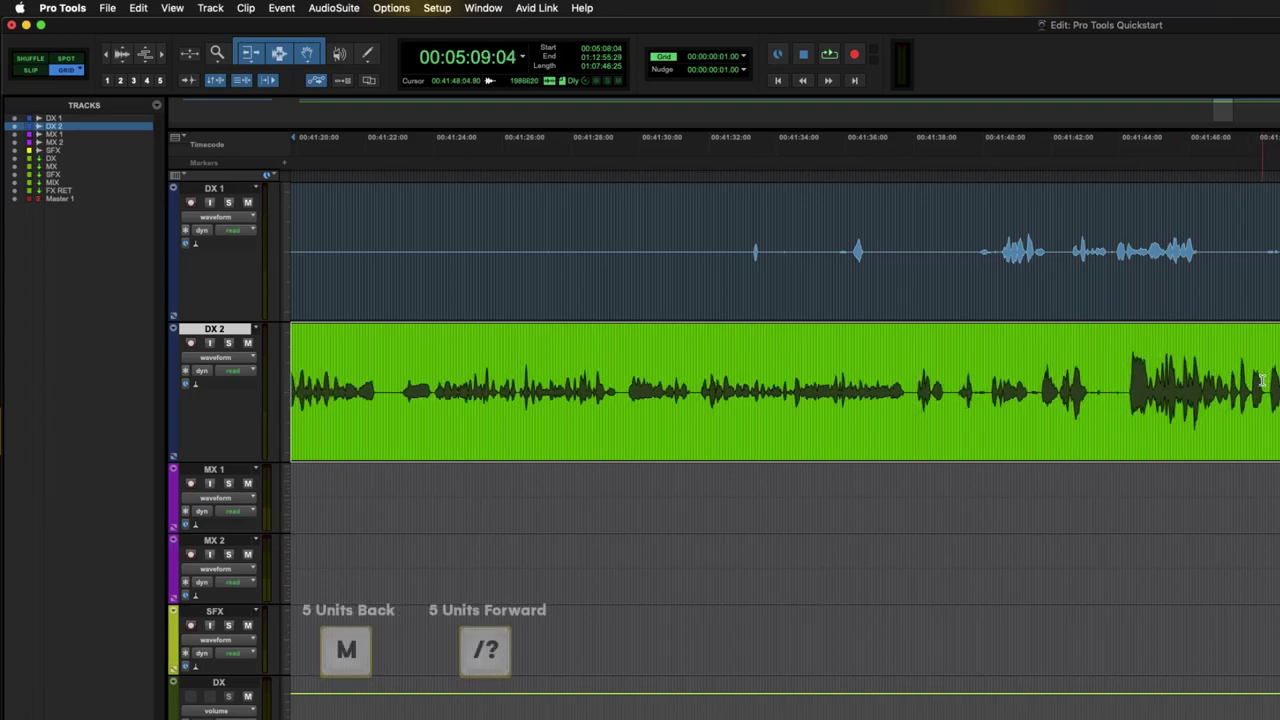
pyautogui.press('m')
pyautogui.press('m')
pyautogui.press('m')
pyautogui.press('m')
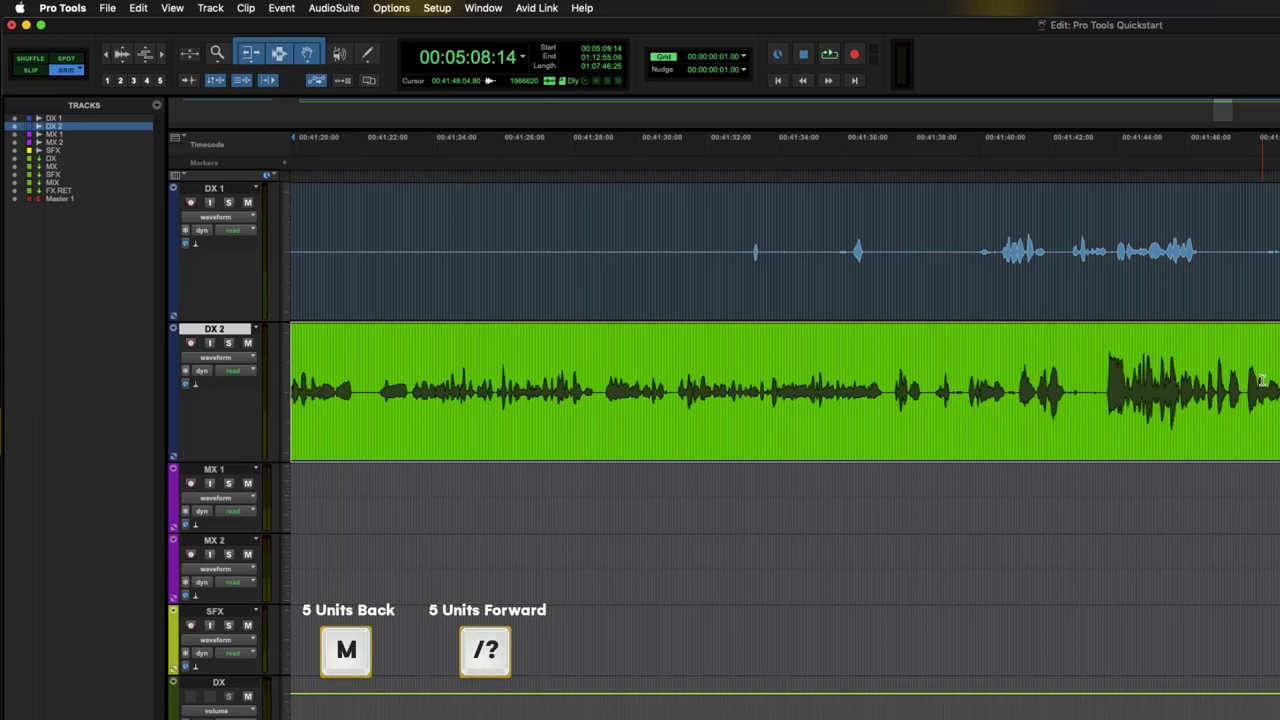
pyautogui.press('/')
pyautogui.press('/')
pyautogui.press('/')
pyautogui.press('/')
pyautogui.press('/')
pyautogui.press('/')
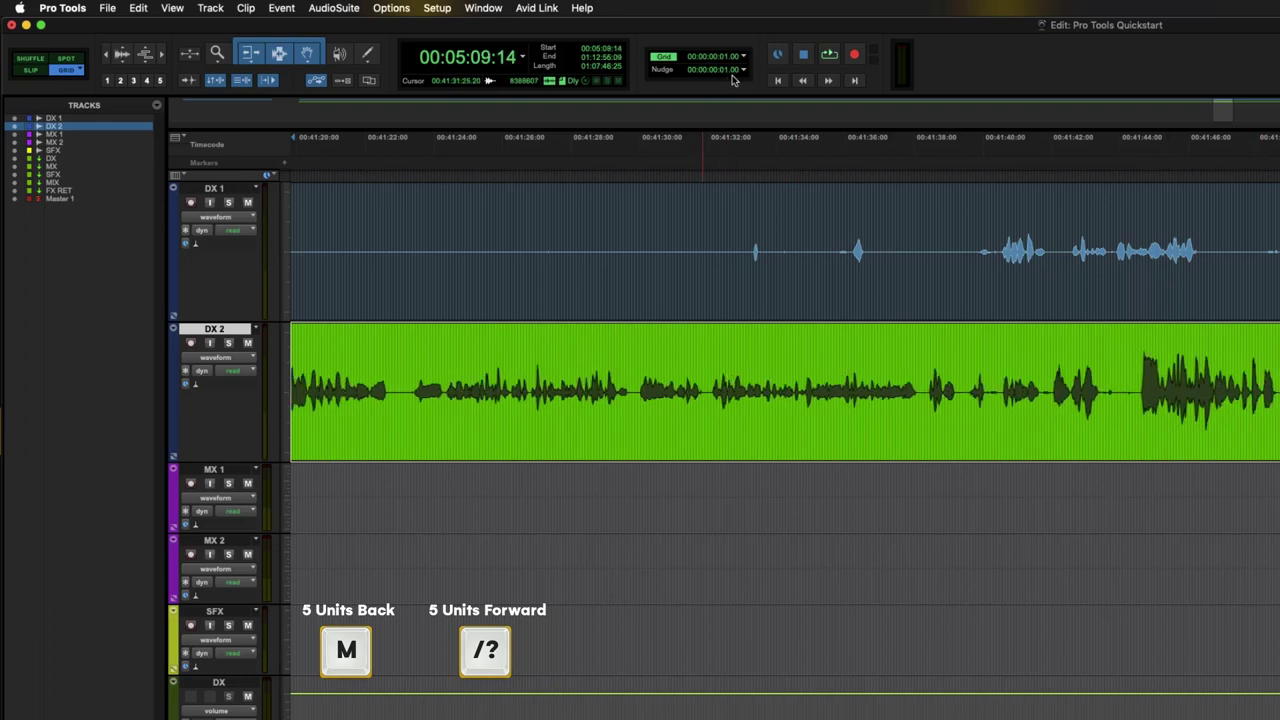
# - Reselect the DX 2 clip, nudge it back, and place an edit point in it
pyautogui.click(914, 294)
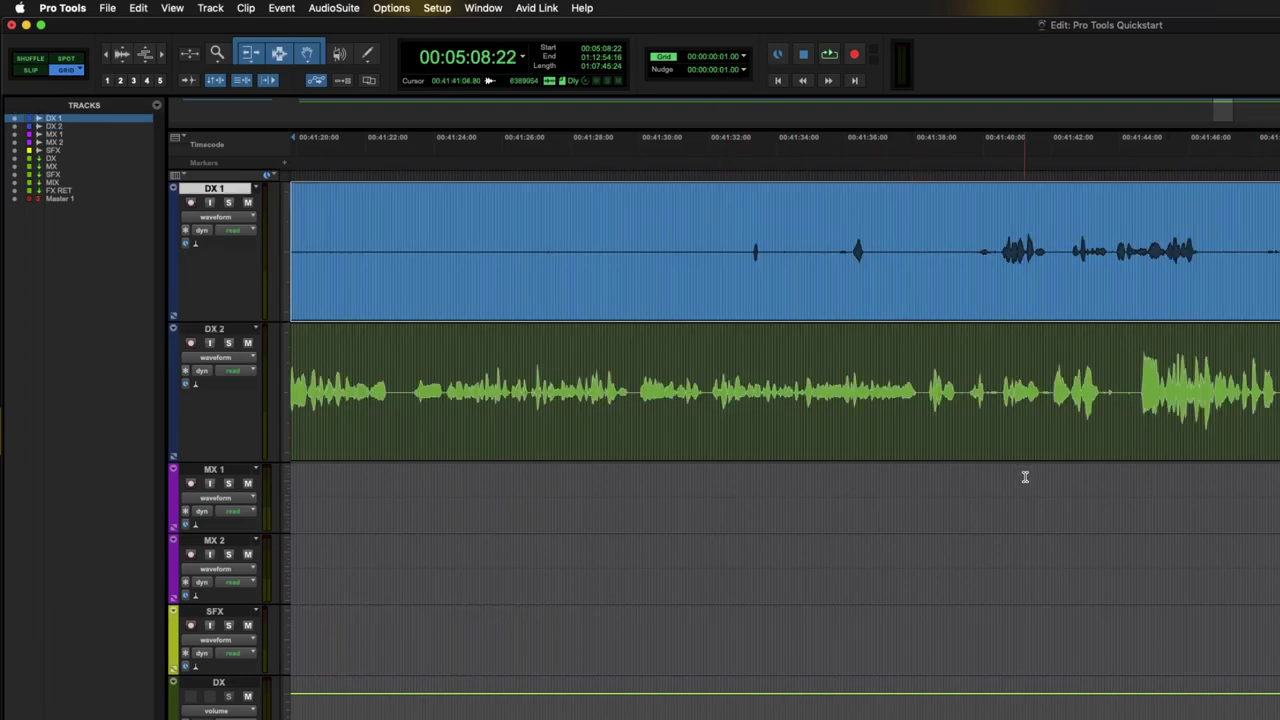
pyautogui.click(1064, 432)
pyautogui.press('m')
pyautogui.press('m')
pyautogui.press('m')
pyautogui.press('m')
pyautogui.click(989, 357)
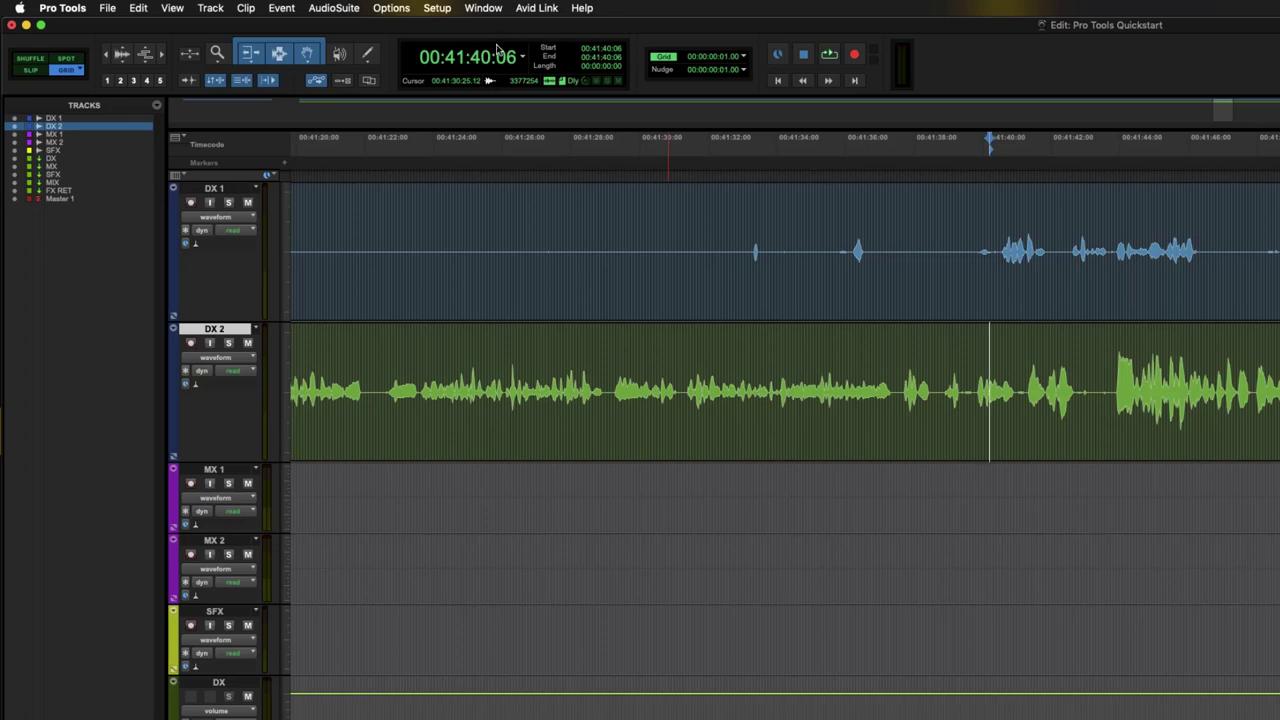
# - Enter a 00:30:00:00 selection start and 20-minute length, then reset the edit point on DX 2 and zoom out
pyautogui.click(457, 60)
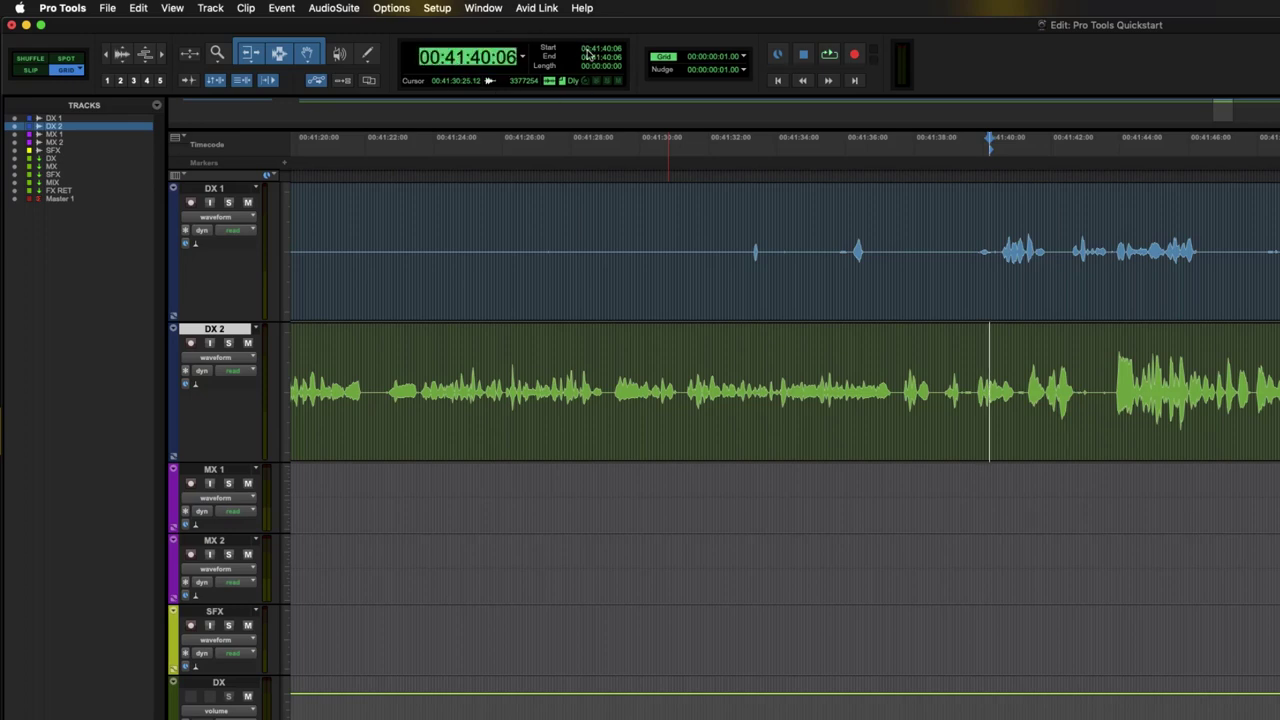
pyautogui.click(591, 50)
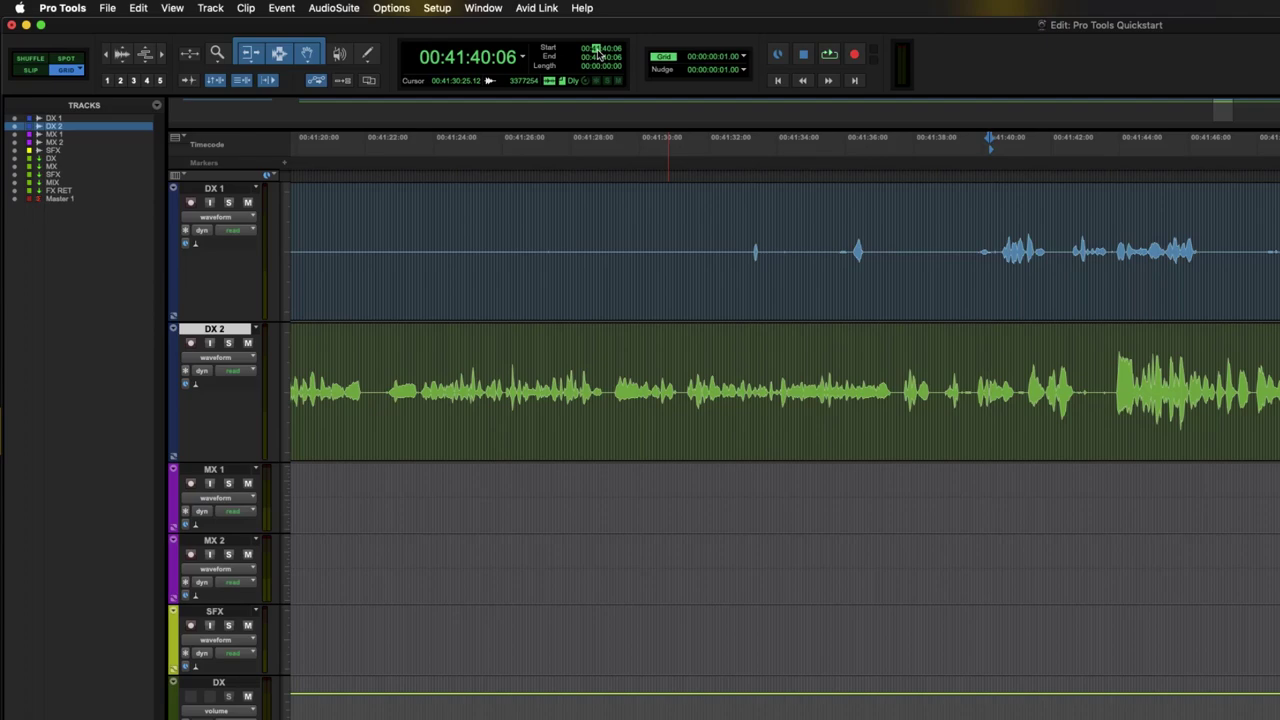
pyautogui.write('30')
pyautogui.press('Return')
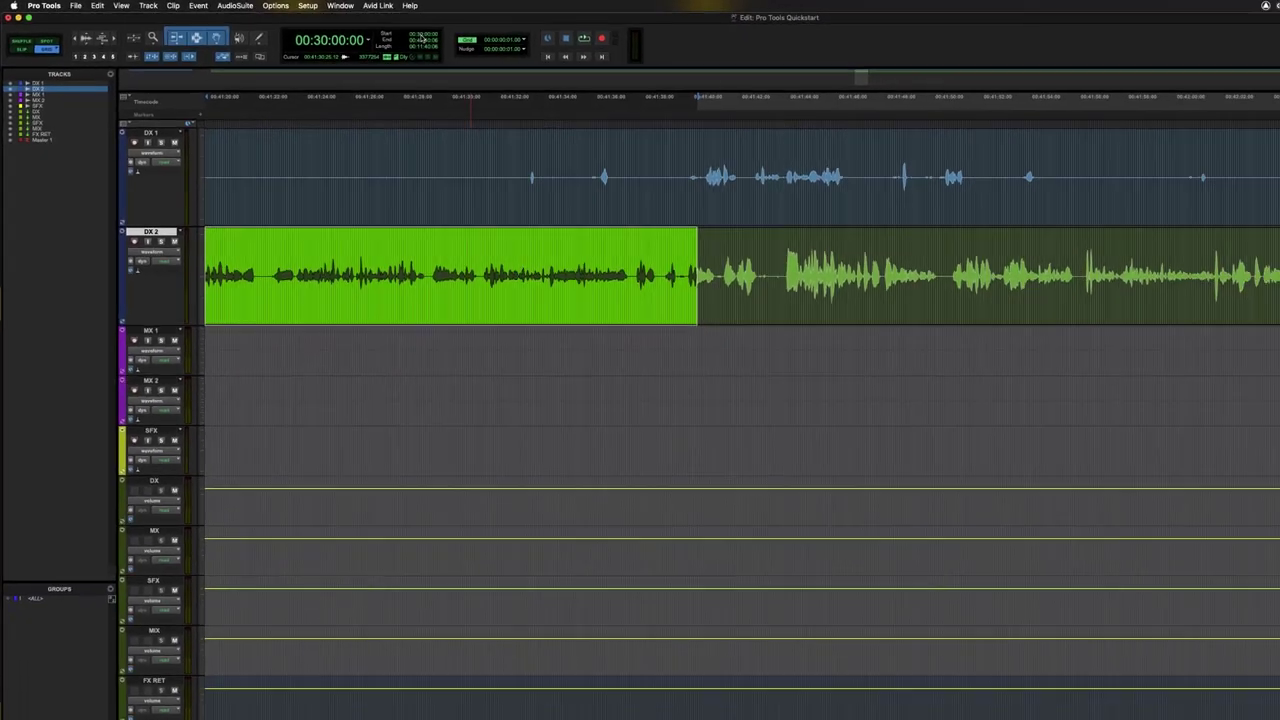
pyautogui.press('r')
pyautogui.press('r')
pyautogui.press('r')
pyautogui.press('r')
pyautogui.press('r')
pyautogui.press('r')
pyautogui.press('t')
pyautogui.press('t')
pyautogui.press('t')
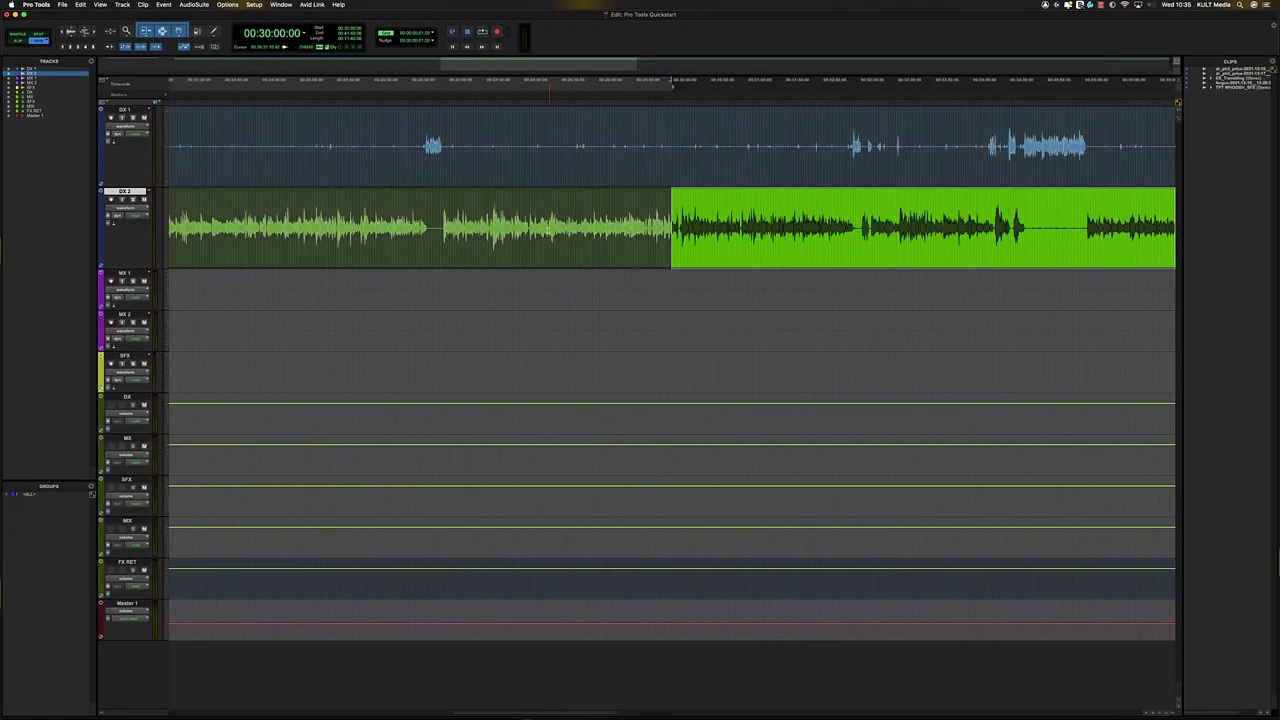
pyautogui.click(348, 40)
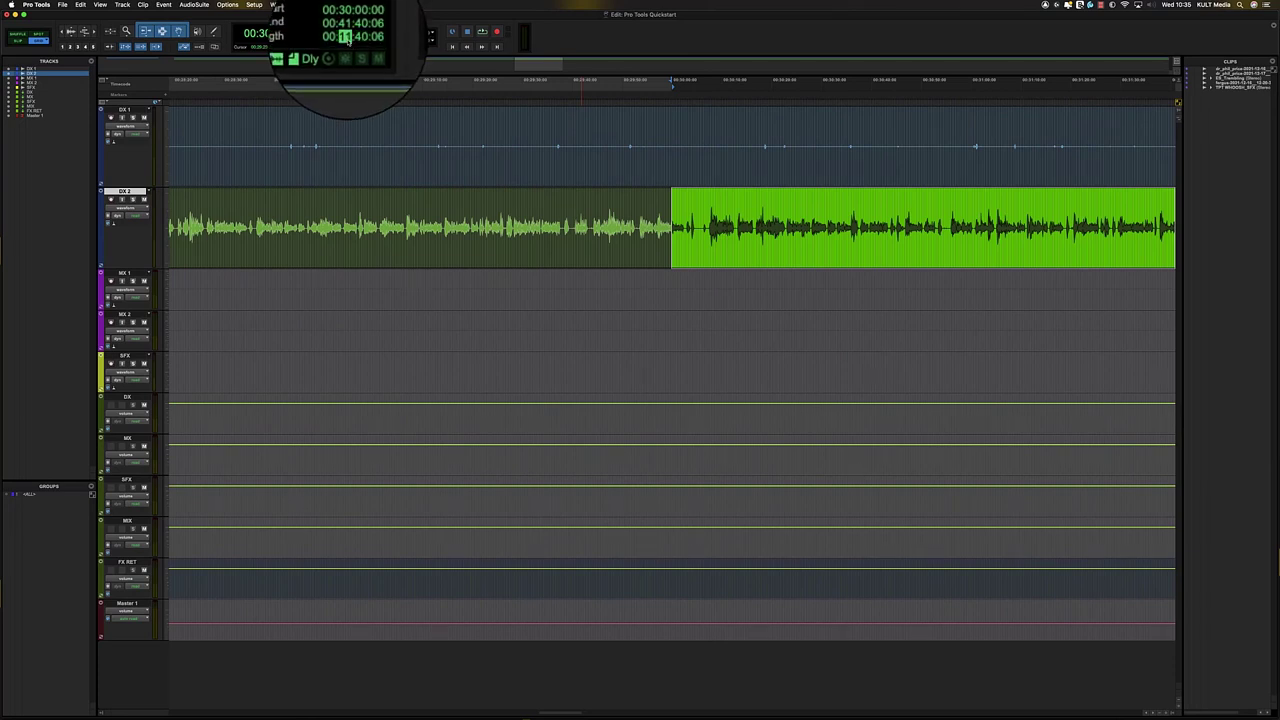
pyautogui.press('Return')
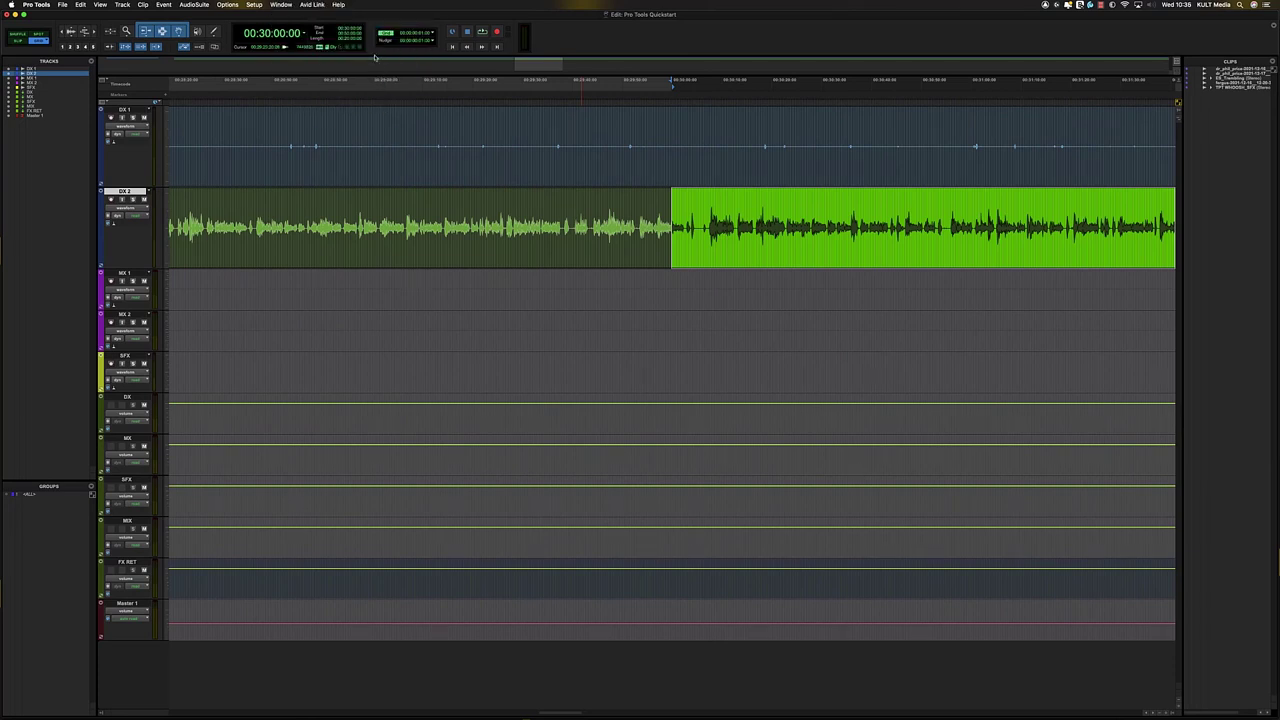
pyautogui.click(798, 195)
pyautogui.press('super+bracketleft')
pyautogui.press('super+bracketleft')
pyautogui.press('super+bracketleft')
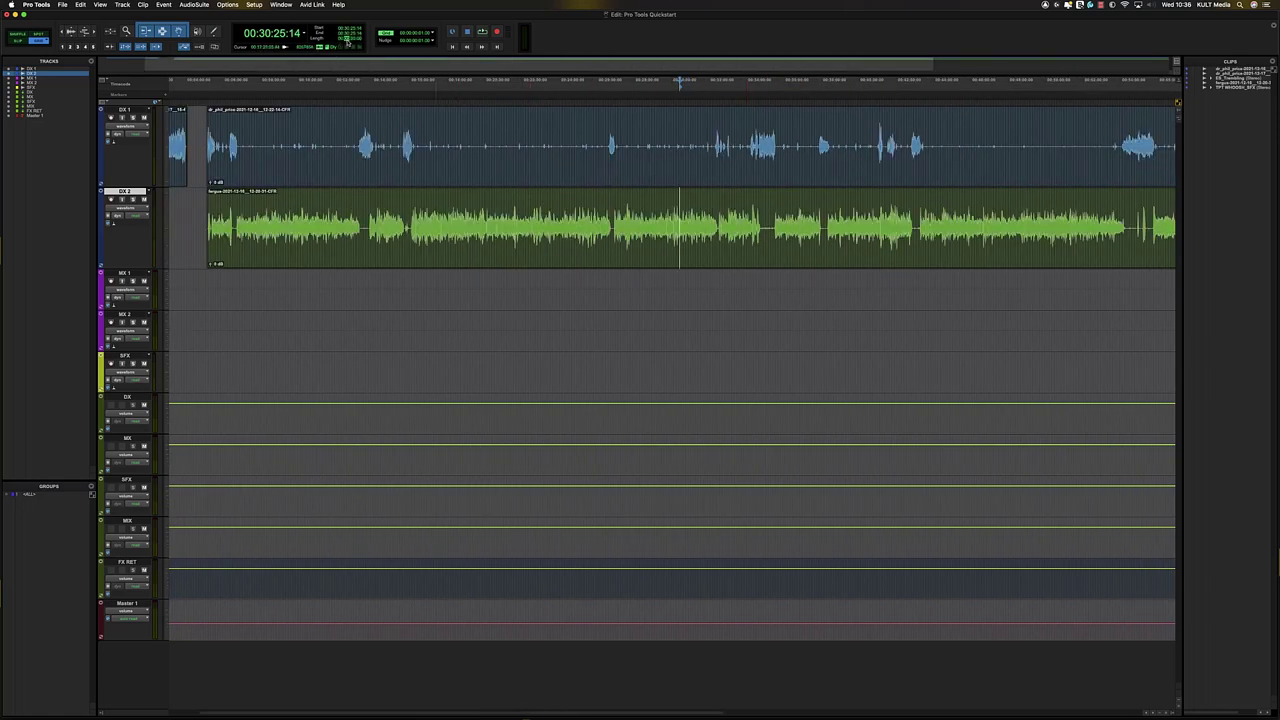
# - Confirm a 20-minute selection length and keep the counter in Timecode format
pyautogui.press('Return')
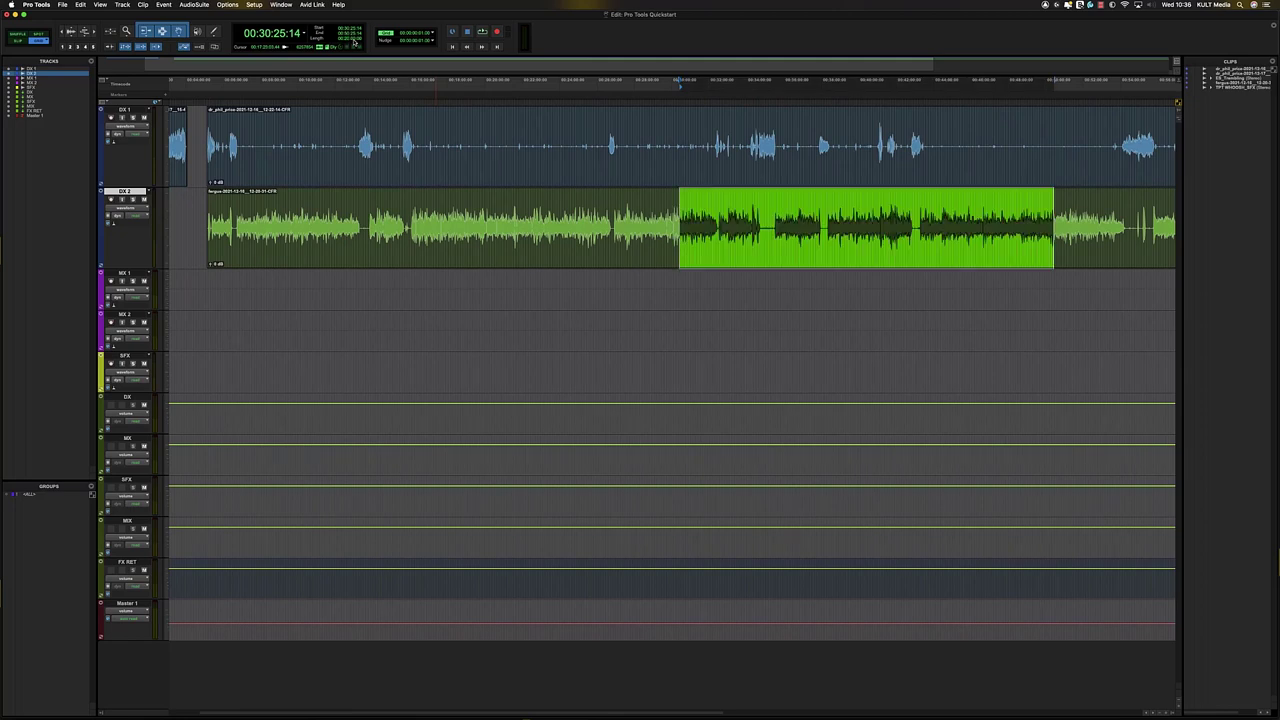
pyautogui.click(292, 36)
pyautogui.click(304, 36)
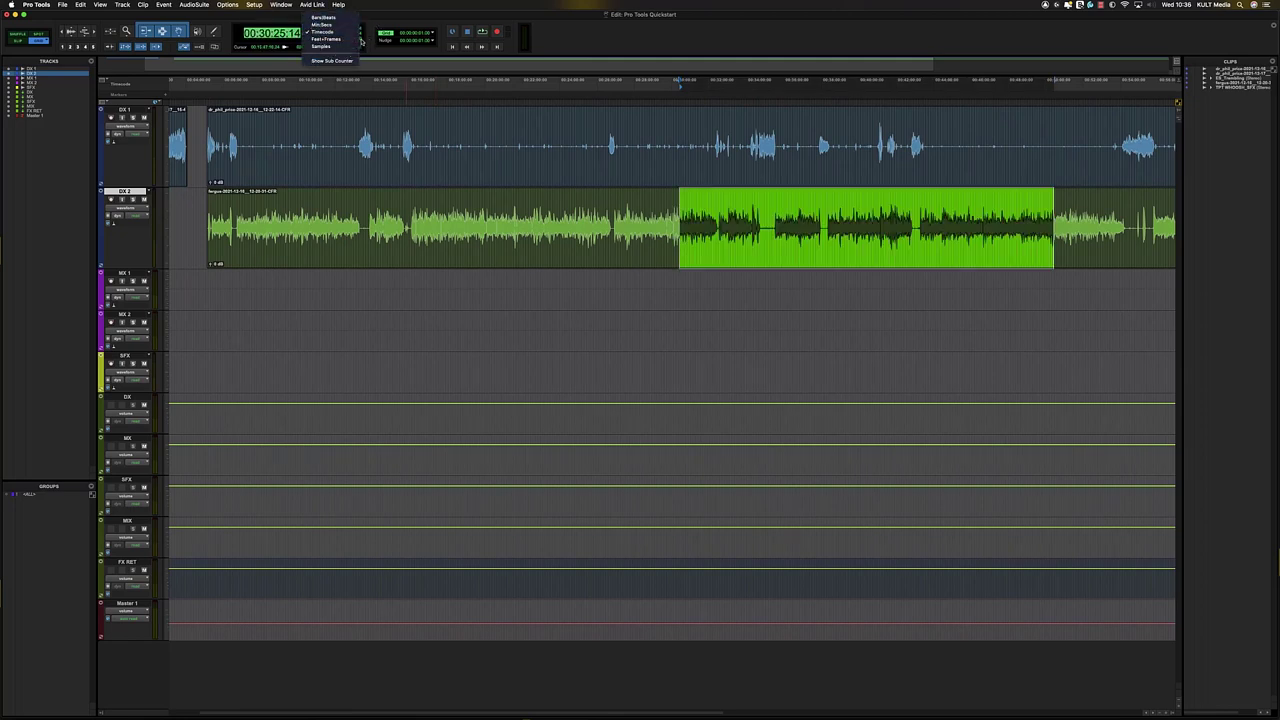
pyautogui.click(378, 27)
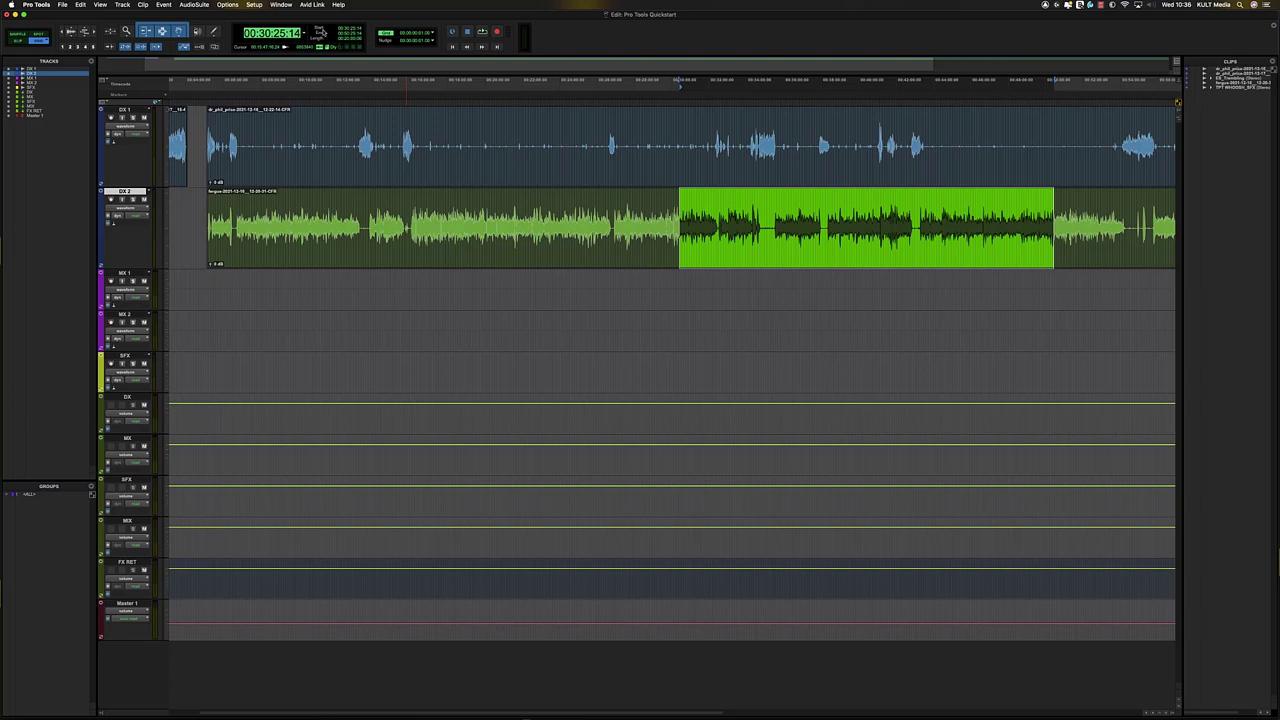
# - Jump to a typed location time with keypad *, then move the edit point onto DX 1 near 00:14:43:11
pyautogui.press('KP_Multiply')
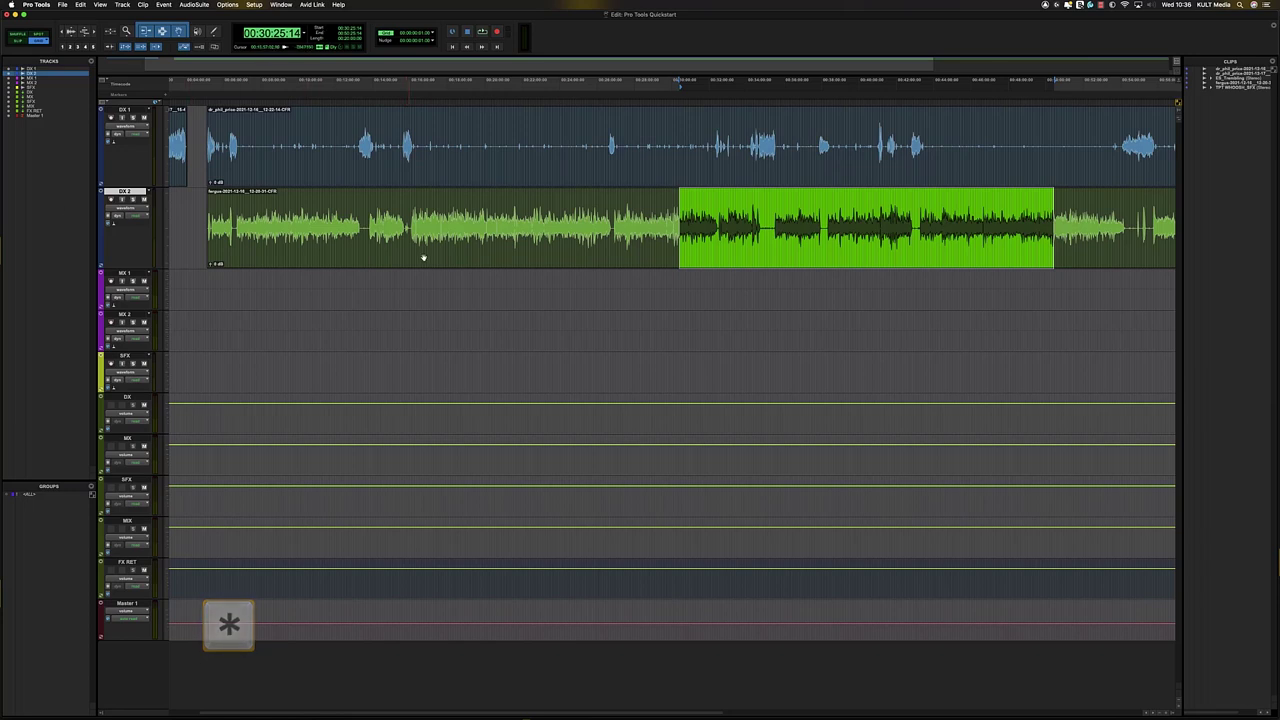
pyautogui.click(438, 218)
pyautogui.press('KP_Multiply')
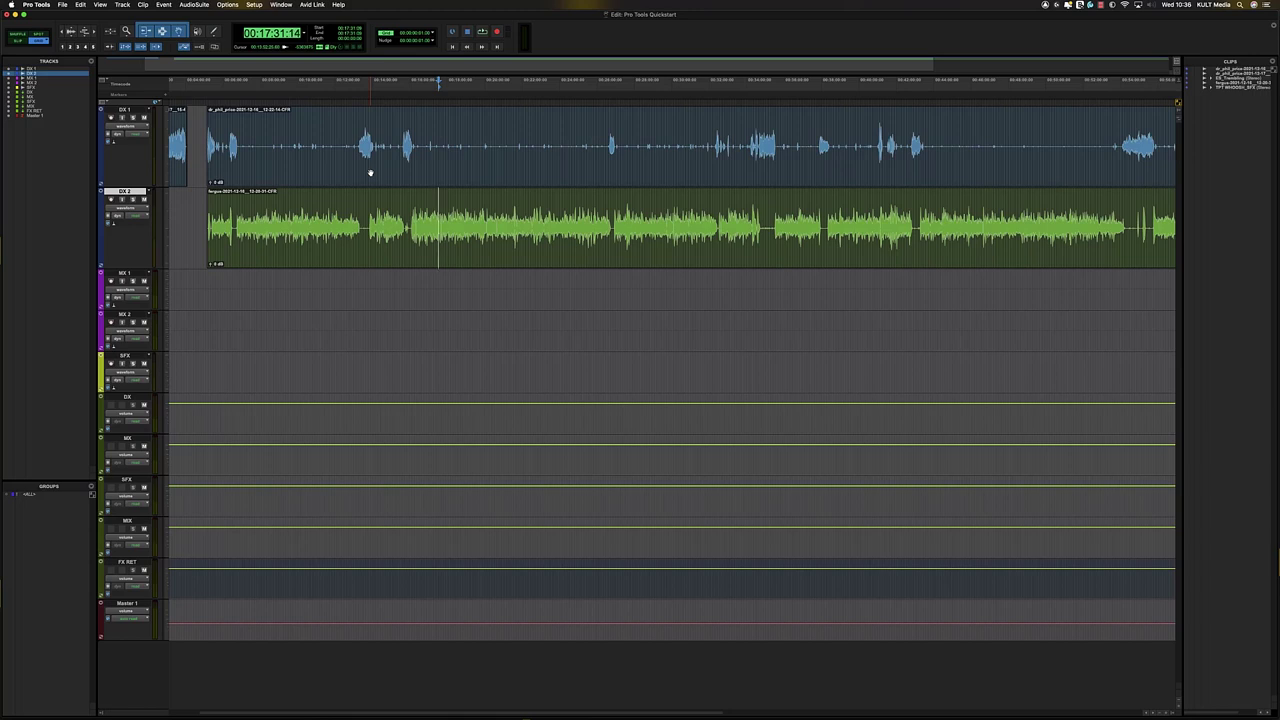
pyautogui.write('00:00')
pyautogui.press('Return')
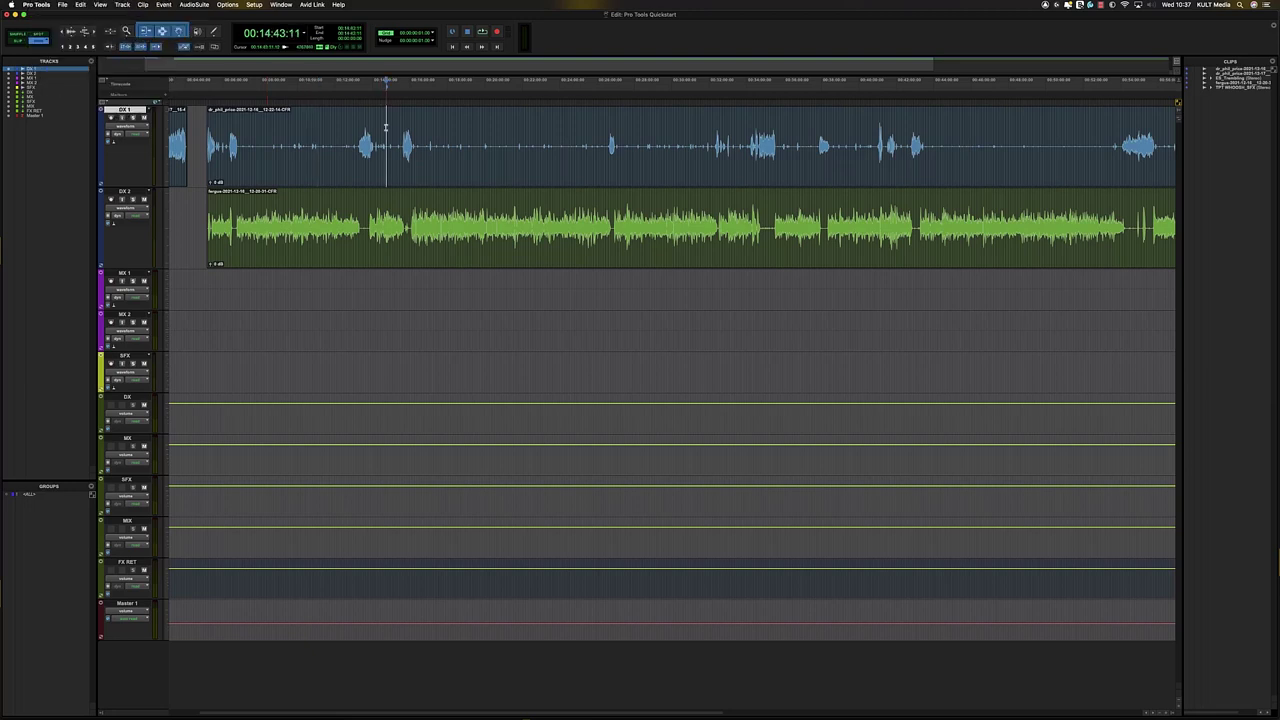
pyautogui.click(352, 129)
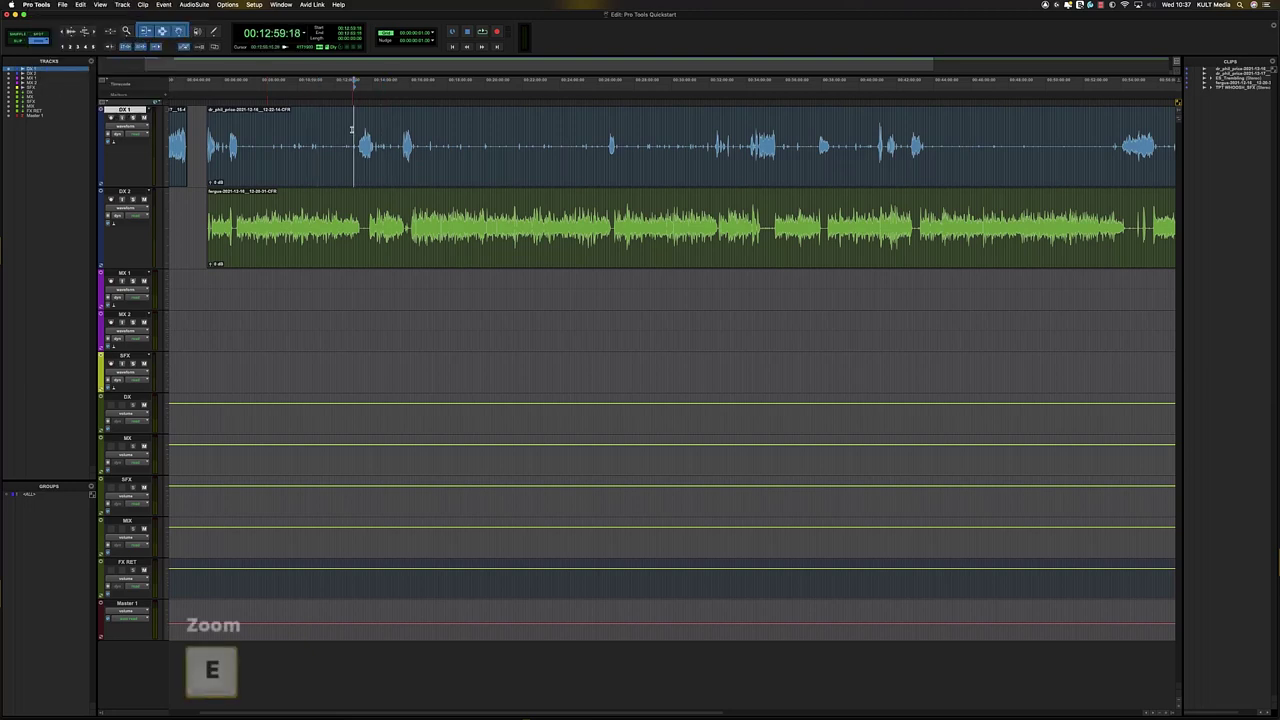
pyautogui.press('e')
pyautogui.press('e')
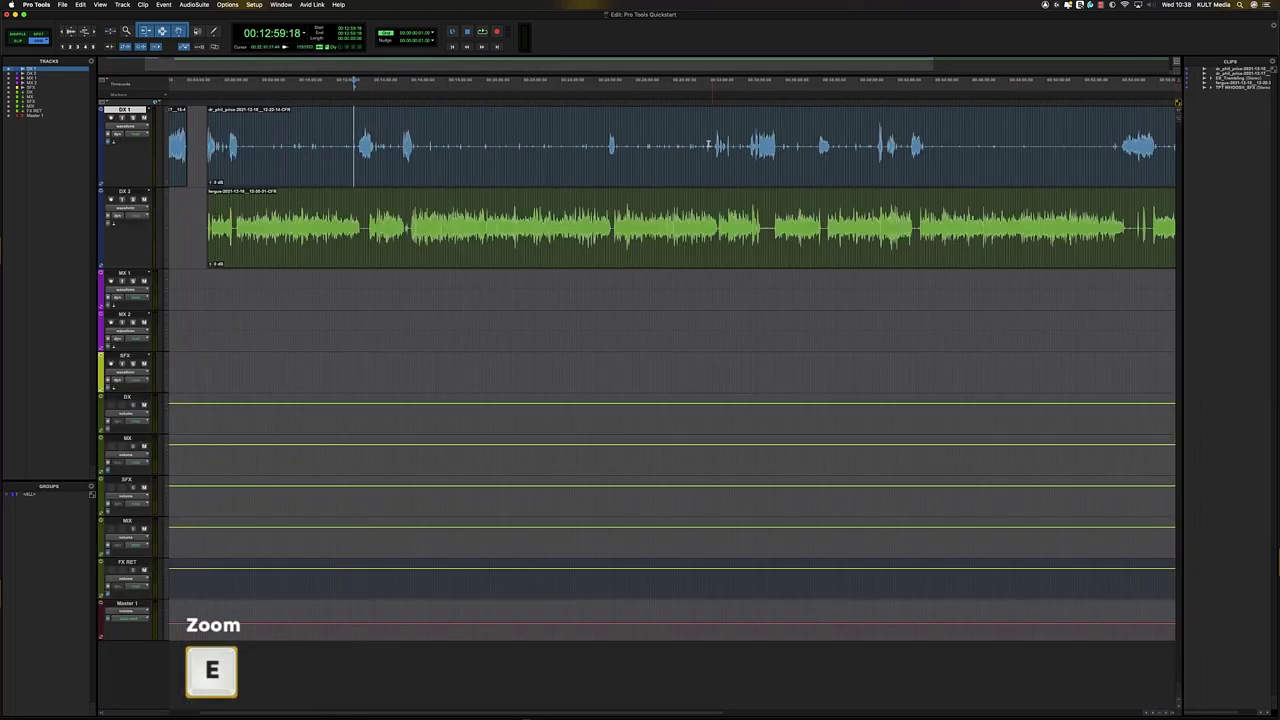
pyautogui.moveTo(358, 150); pyautogui.dragTo(573, 245)
pyautogui.click(440, 198)
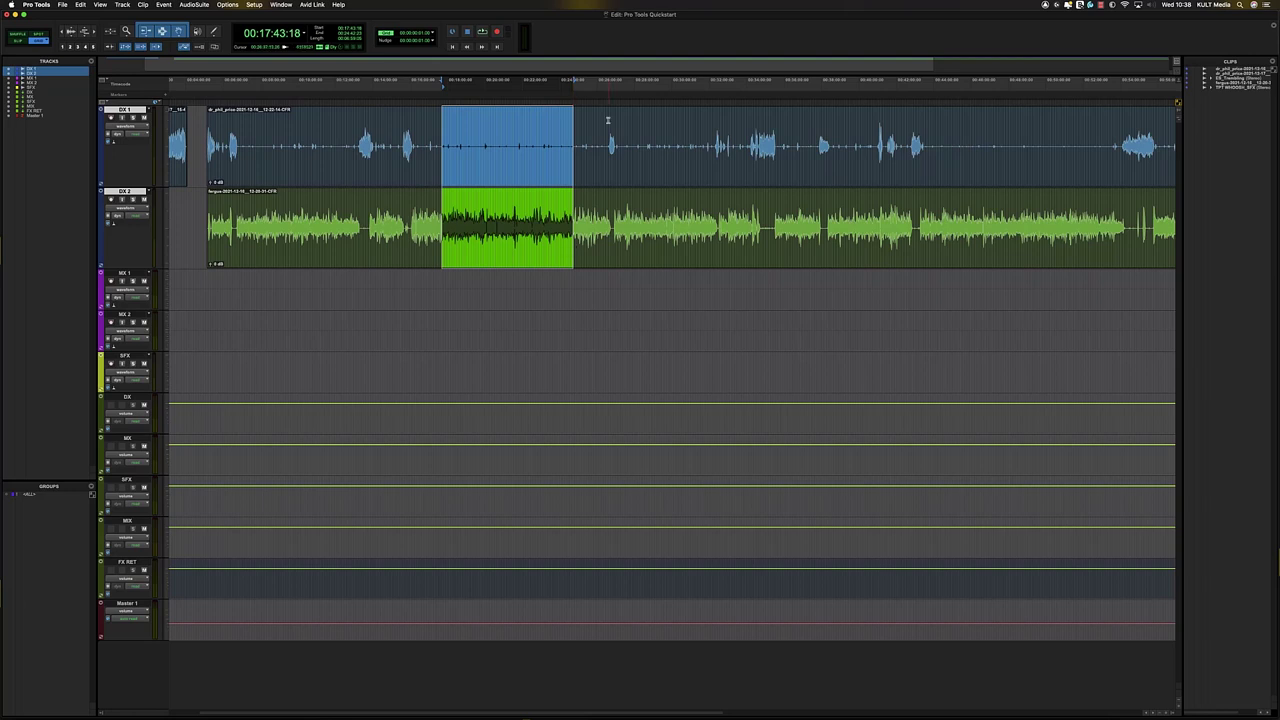
pyautogui.moveTo(603, 132); pyautogui.dragTo(619, 132)
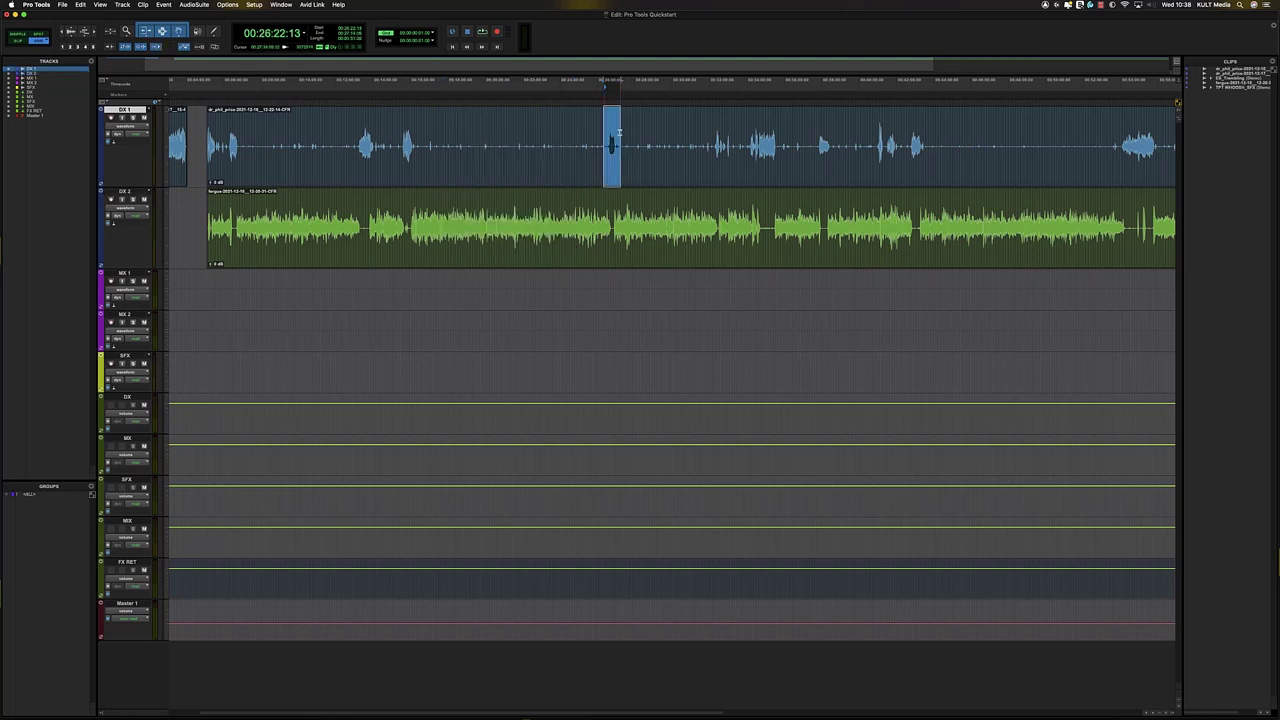
pyautogui.press('e')
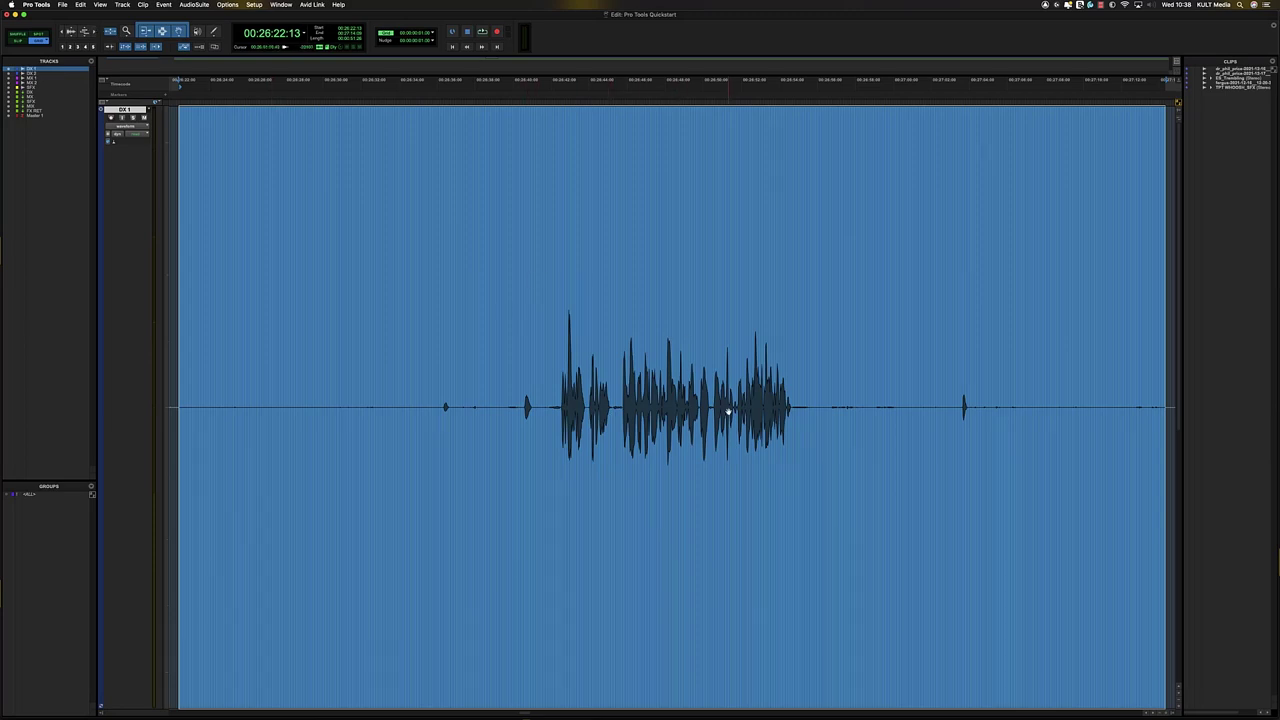
pyautogui.press('e')
pyautogui.moveTo(530, 150); pyautogui.dragTo(812, 248)
pyautogui.press('e')
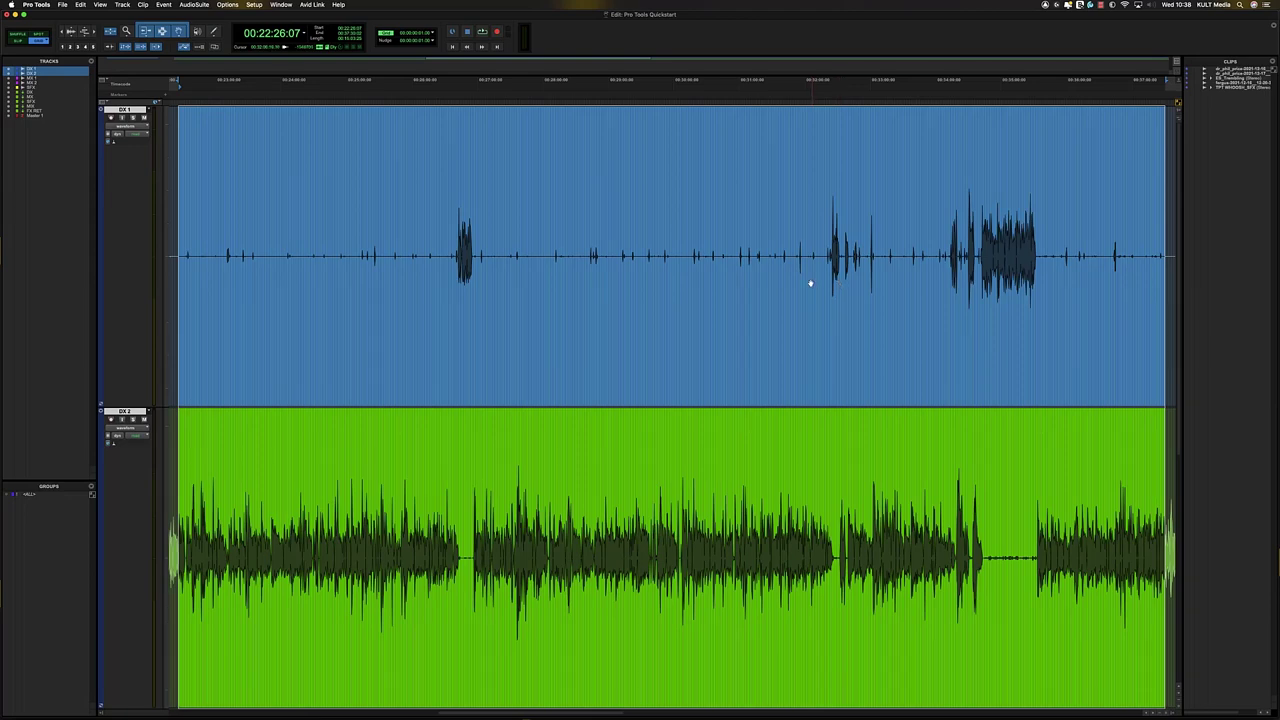
pyautogui.press('e')
pyautogui.press('e')
pyautogui.press('e')
pyautogui.press('e')
pyautogui.press('e')
pyautogui.press('e')
pyautogui.press('e')
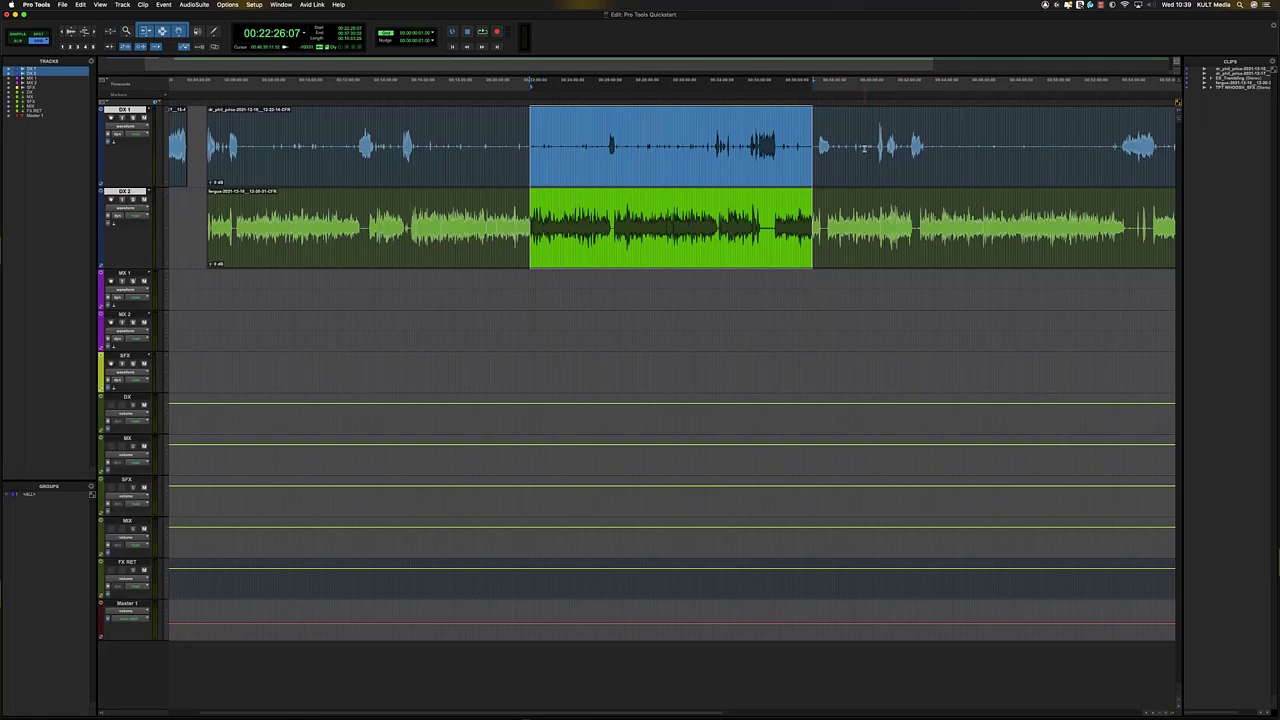
pyautogui.moveTo(870, 148); pyautogui.dragTo(886, 148)
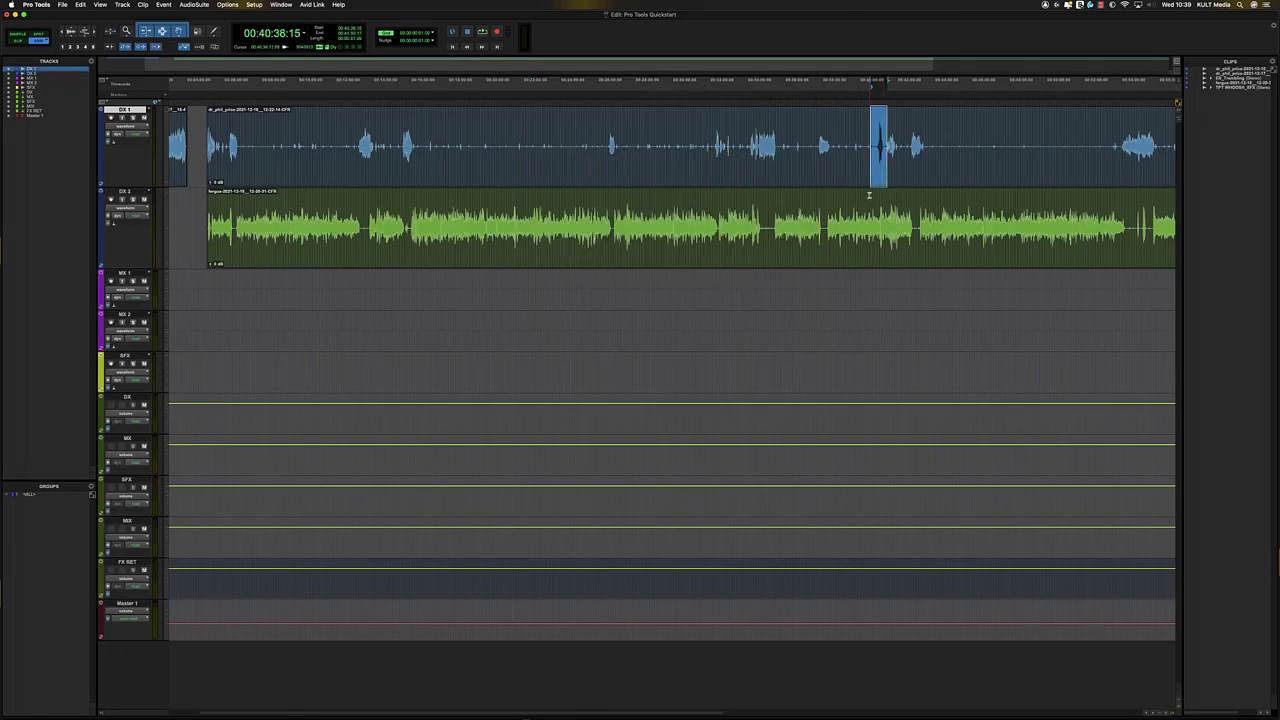
# - Zoom in and out on the DX 1 selection with R/T and the E zoom toggle
pyautogui.press('t')
pyautogui.press('t')
pyautogui.press('r')
pyautogui.press('r')
pyautogui.press('t')
pyautogui.press('r')
pyautogui.press('t')
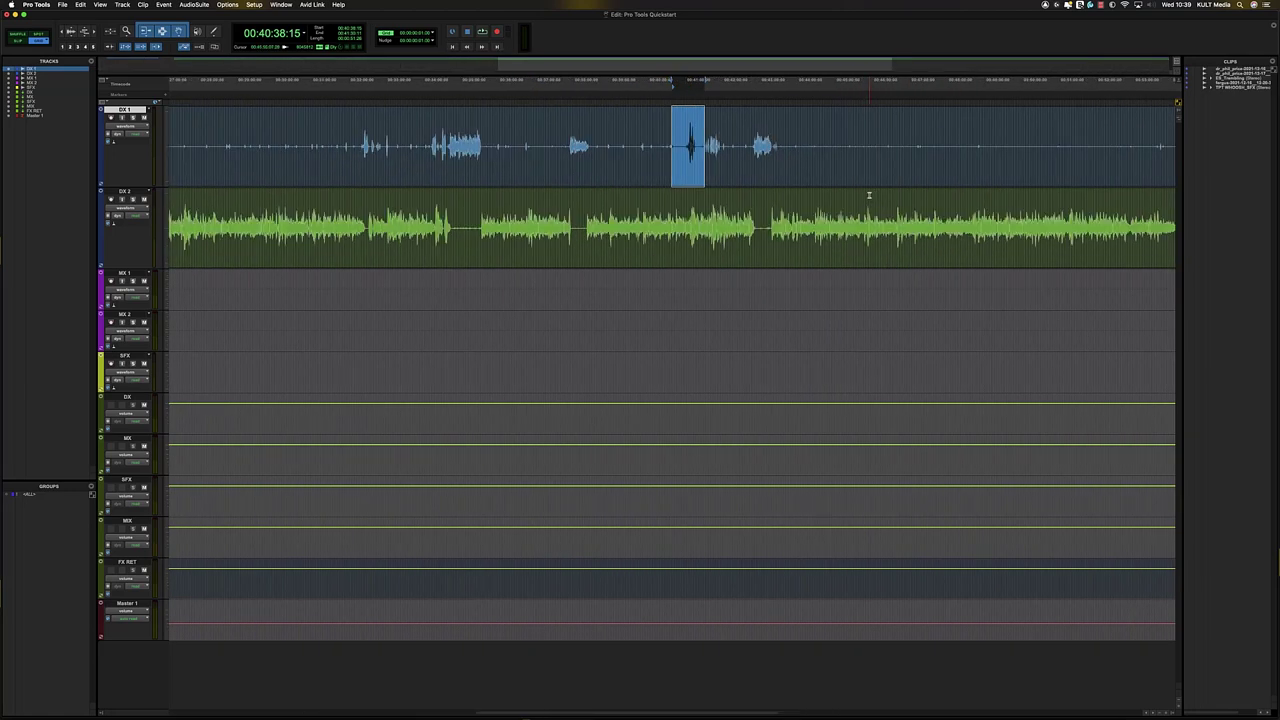
pyautogui.press('e')
pyautogui.click(718, 272)
pyautogui.press('t')
pyautogui.press('t')
pyautogui.press('t')
pyautogui.press('t')
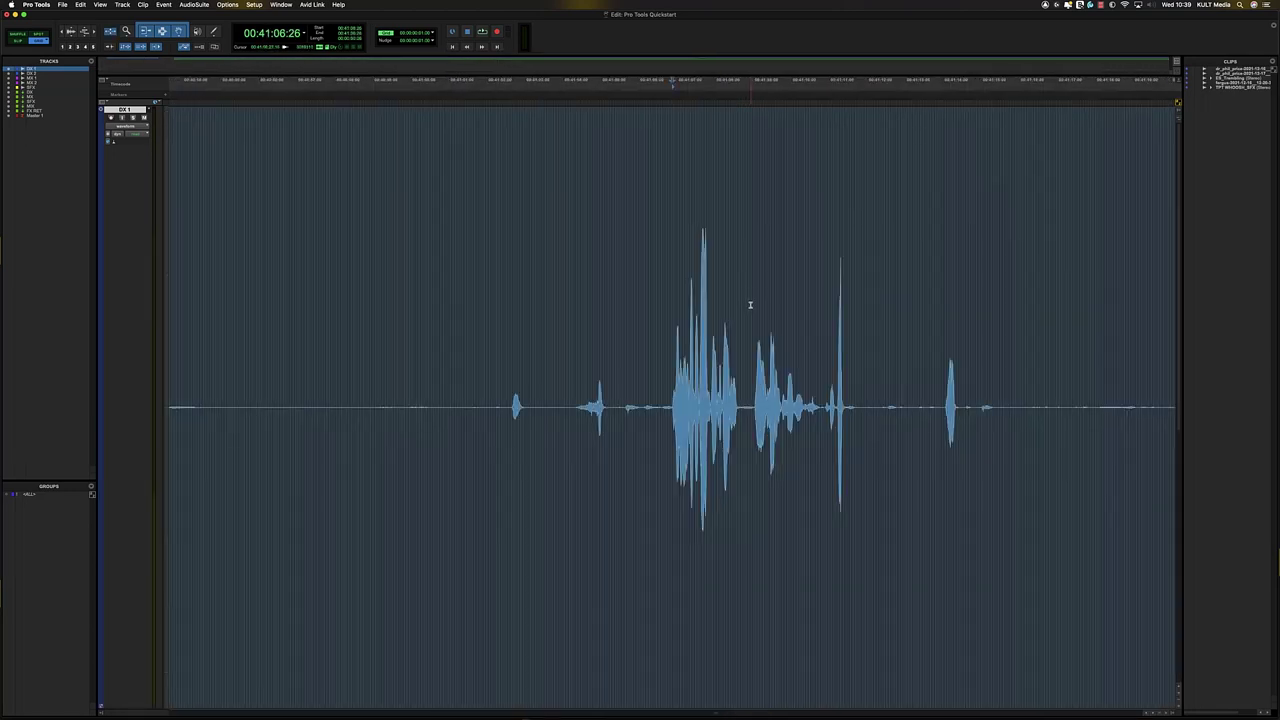
pyautogui.press('r')
pyautogui.press('r')
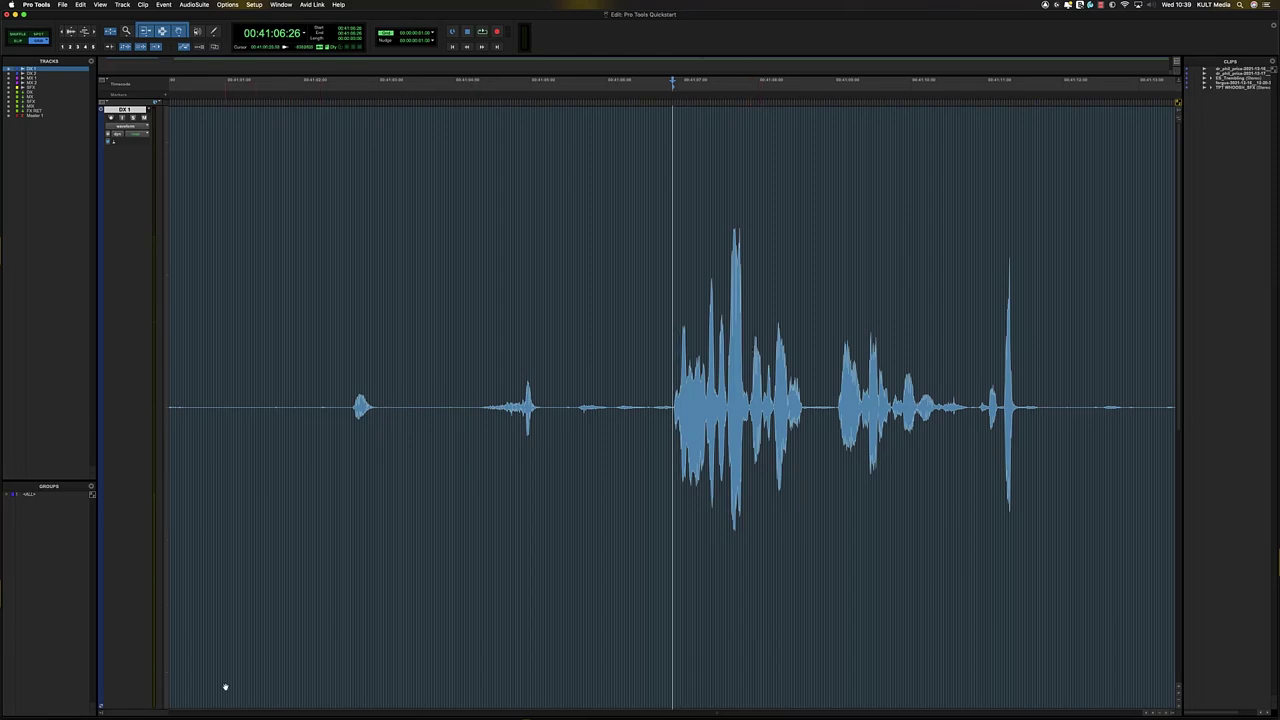
# - Shorten the DX 1 track height to reveal DX 2 below it
pyautogui.moveTo(151, 709); pyautogui.dragTo(151, 531)
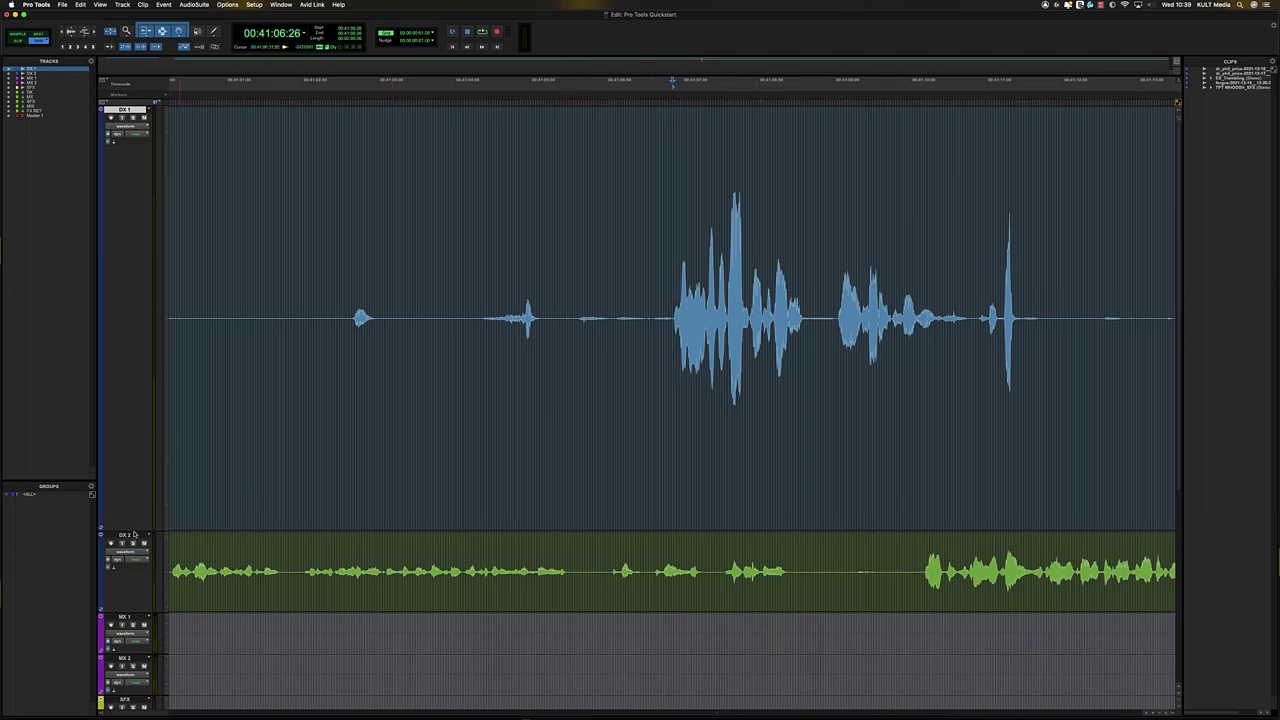
pyautogui.moveTo(133, 531); pyautogui.dragTo(133, 505)
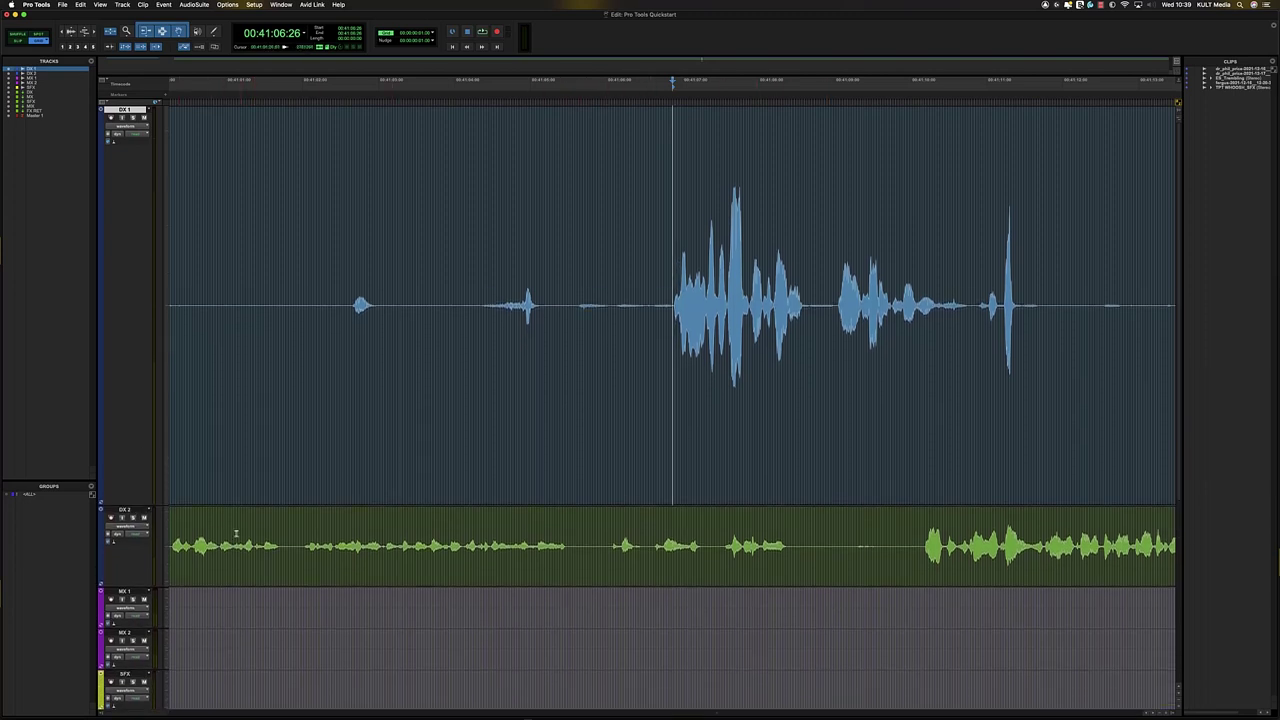
pyautogui.press('e')
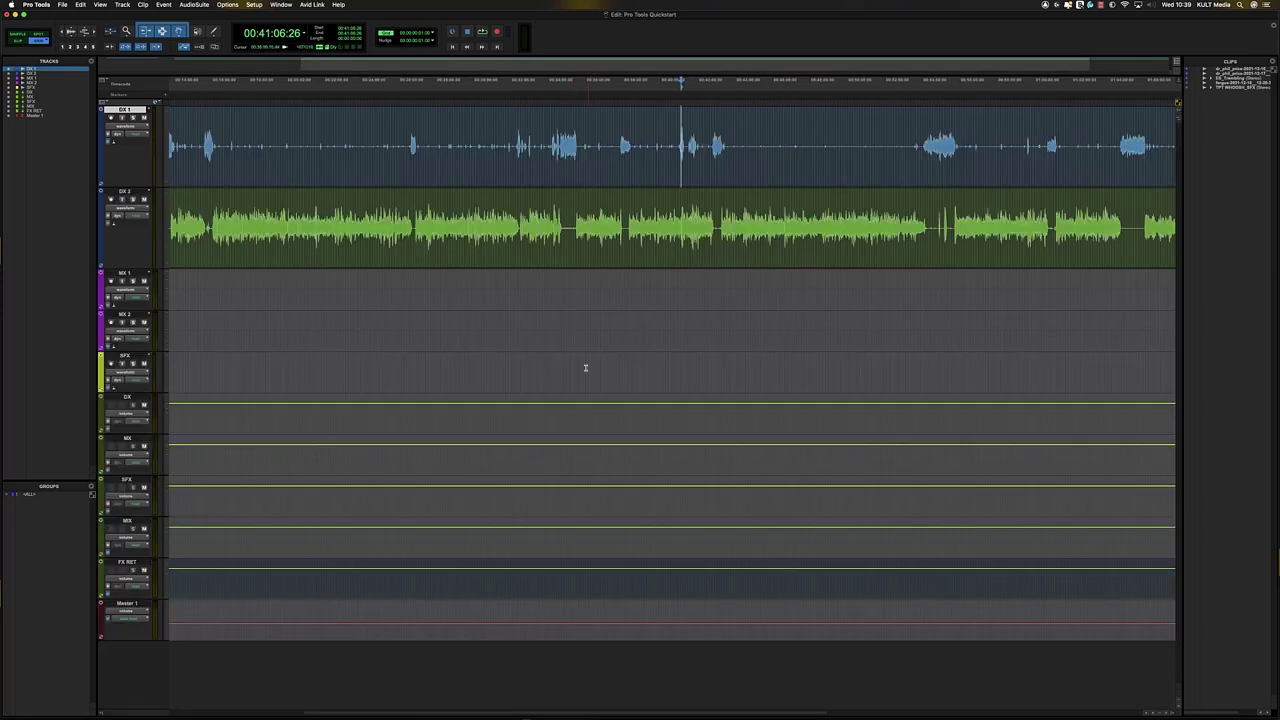
pyautogui.press('e')
pyautogui.press('e')
# - Place the edit point at 00:10:38:29 on DX 1 and zoom in there
pyautogui.click(599, 141)
pyautogui.click(560, 133)
pyautogui.press('t')
pyautogui.press('t')
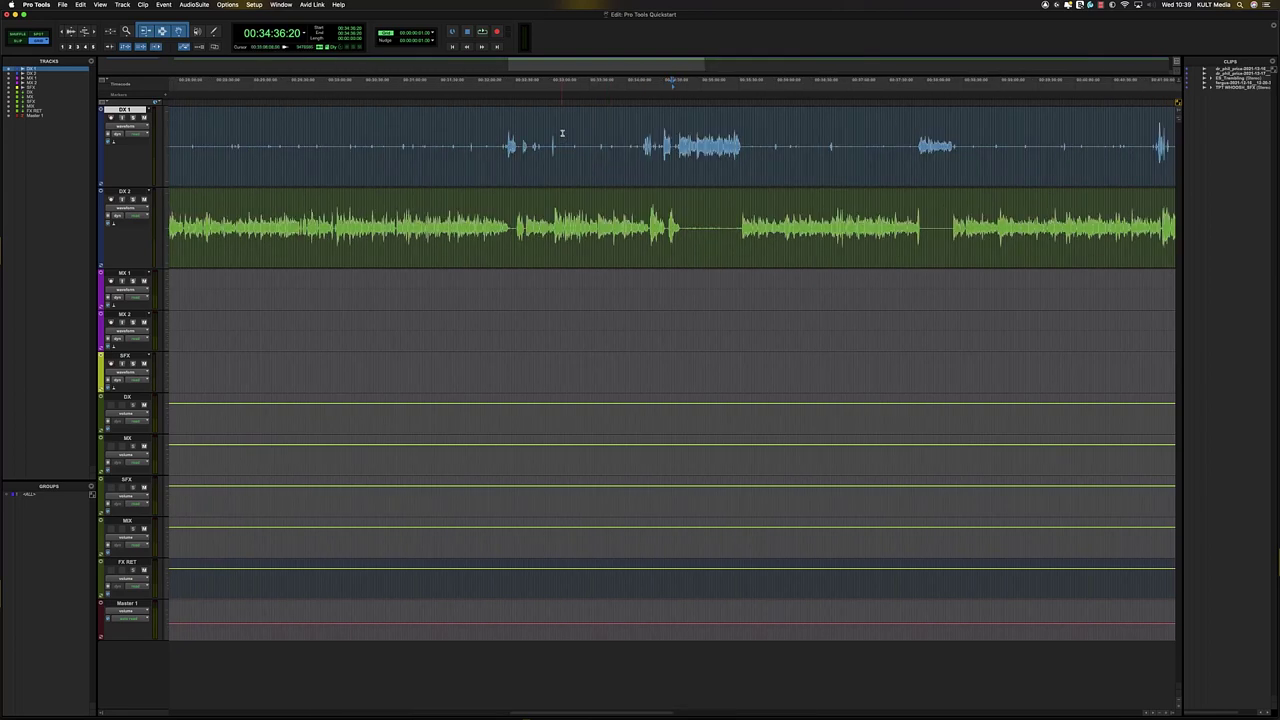
pyautogui.press('r')
pyautogui.click(677, 137)
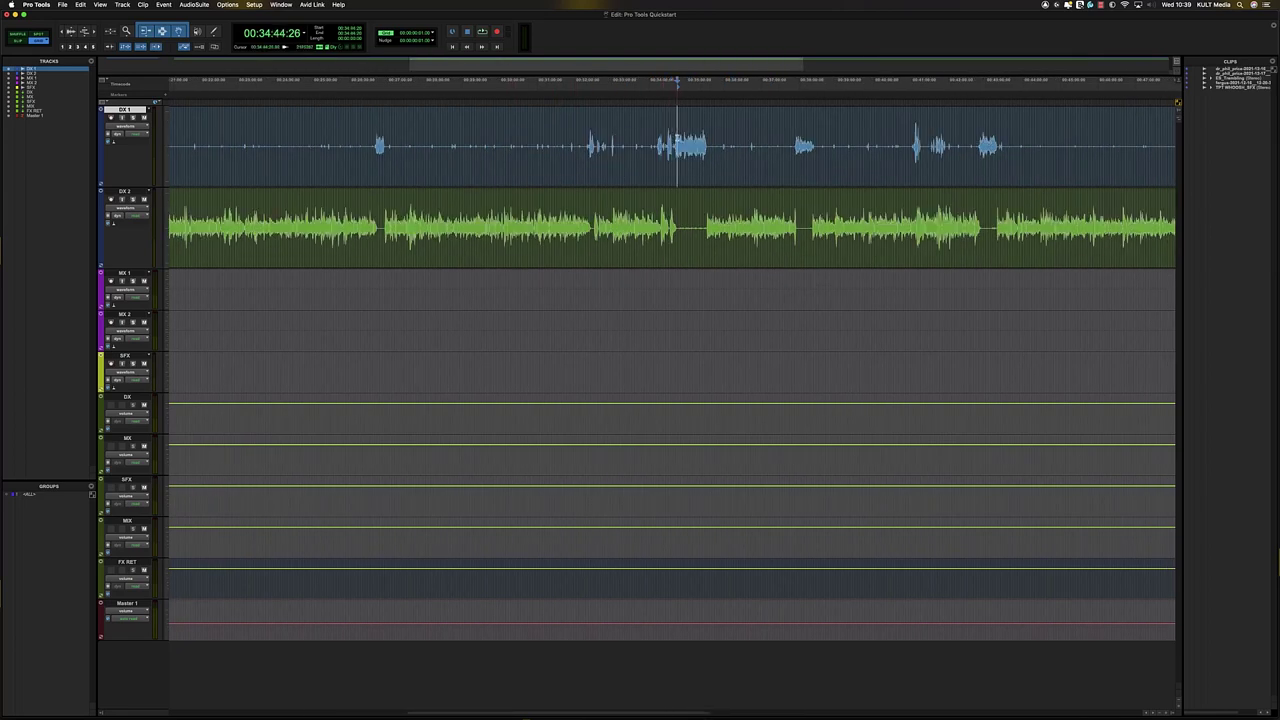
pyautogui.press('r')
pyautogui.press('r')
pyautogui.press('r')
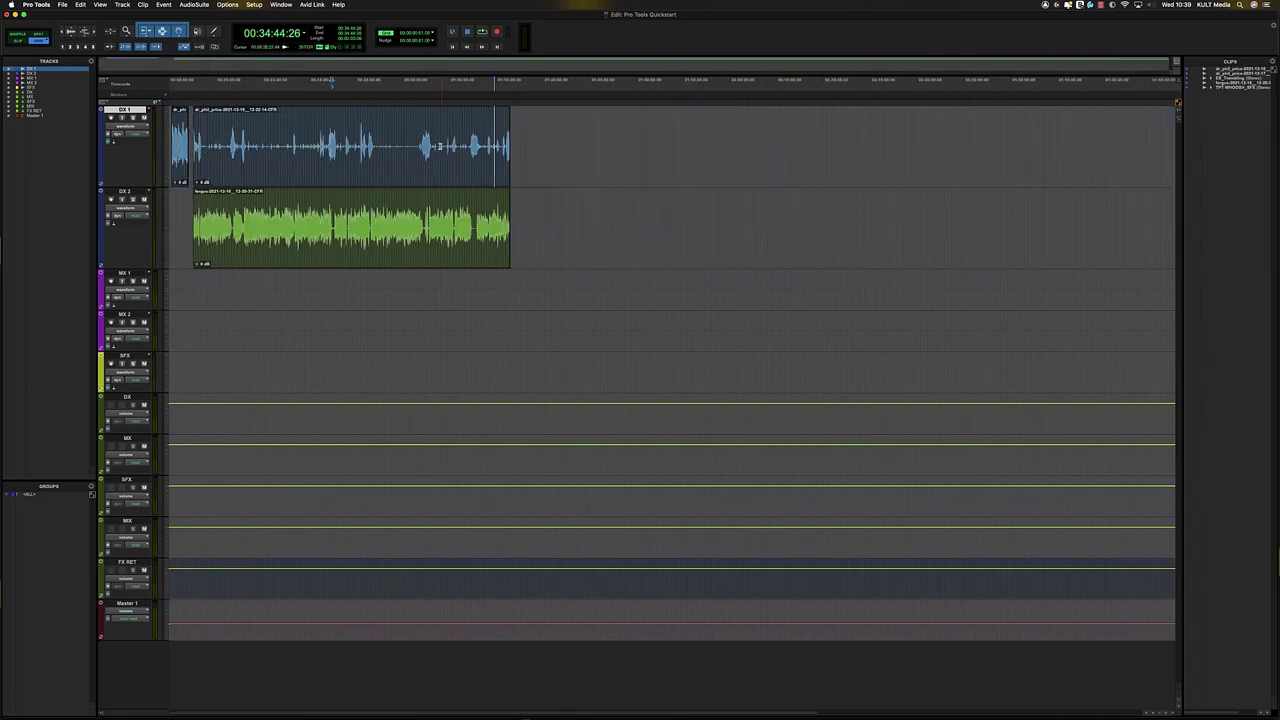
pyautogui.click(219, 145)
pyautogui.press('t')
pyautogui.press('t')
pyautogui.press('t')
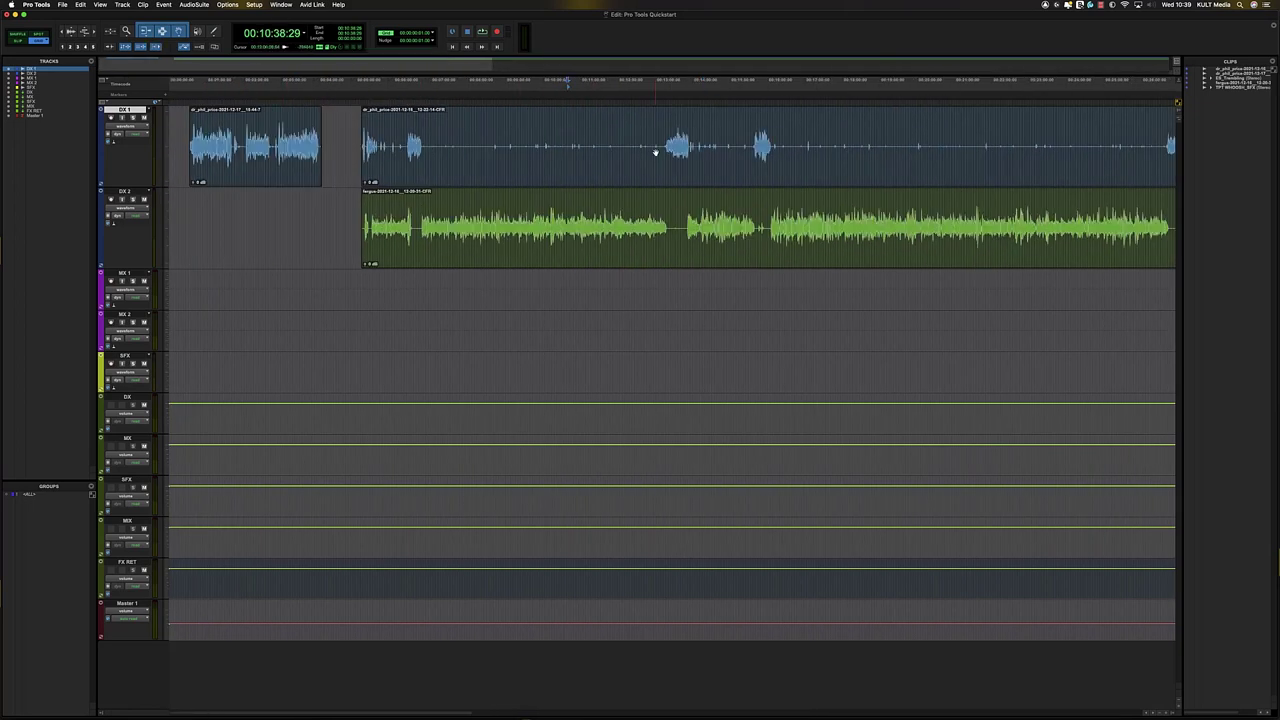
# - Check the zoom mode choices, then zoom in and out on DX 1 with the Zoomer
pyautogui.press('e')
pyautogui.press('e')
pyautogui.click(126, 32)
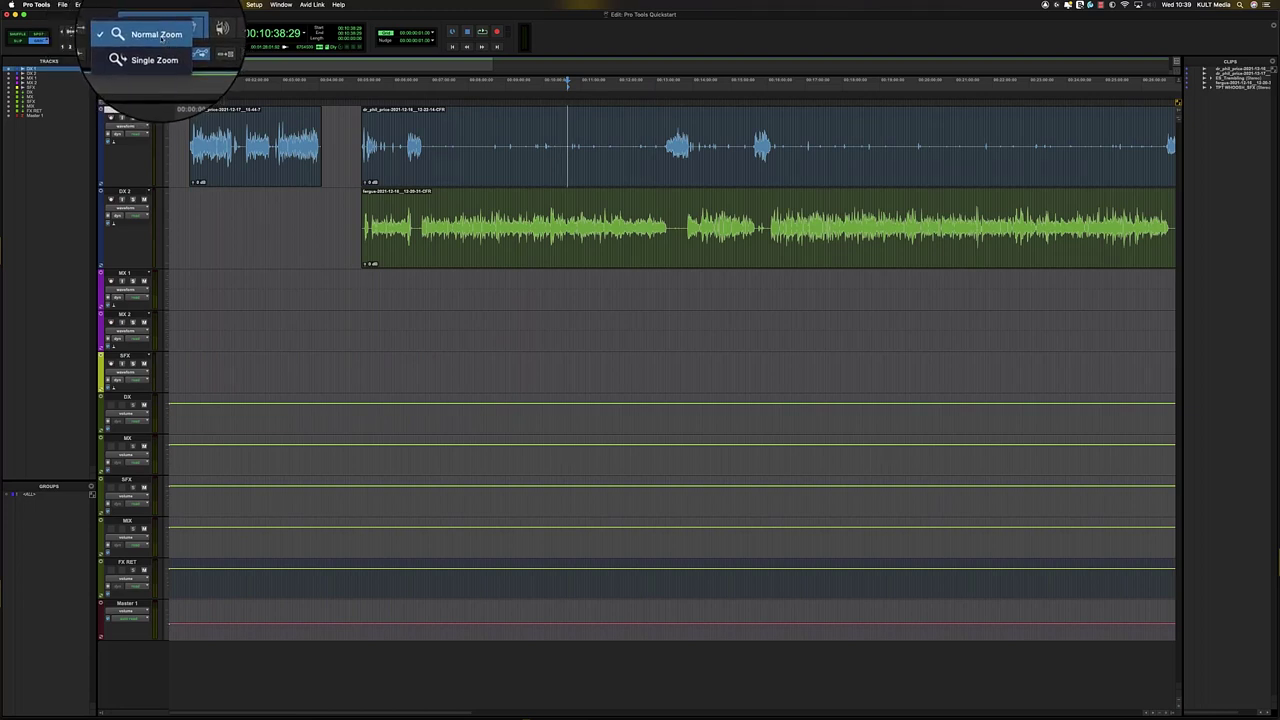
pyautogui.click(158, 36)
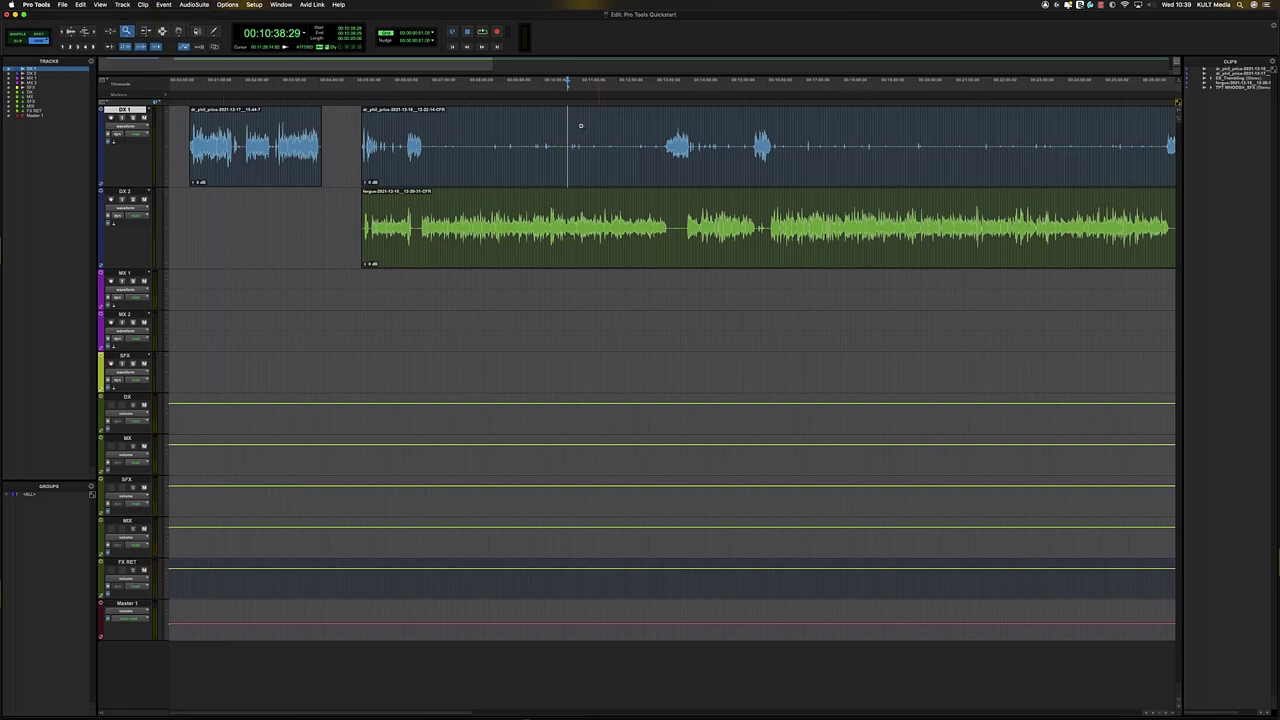
pyautogui.click(727, 145)
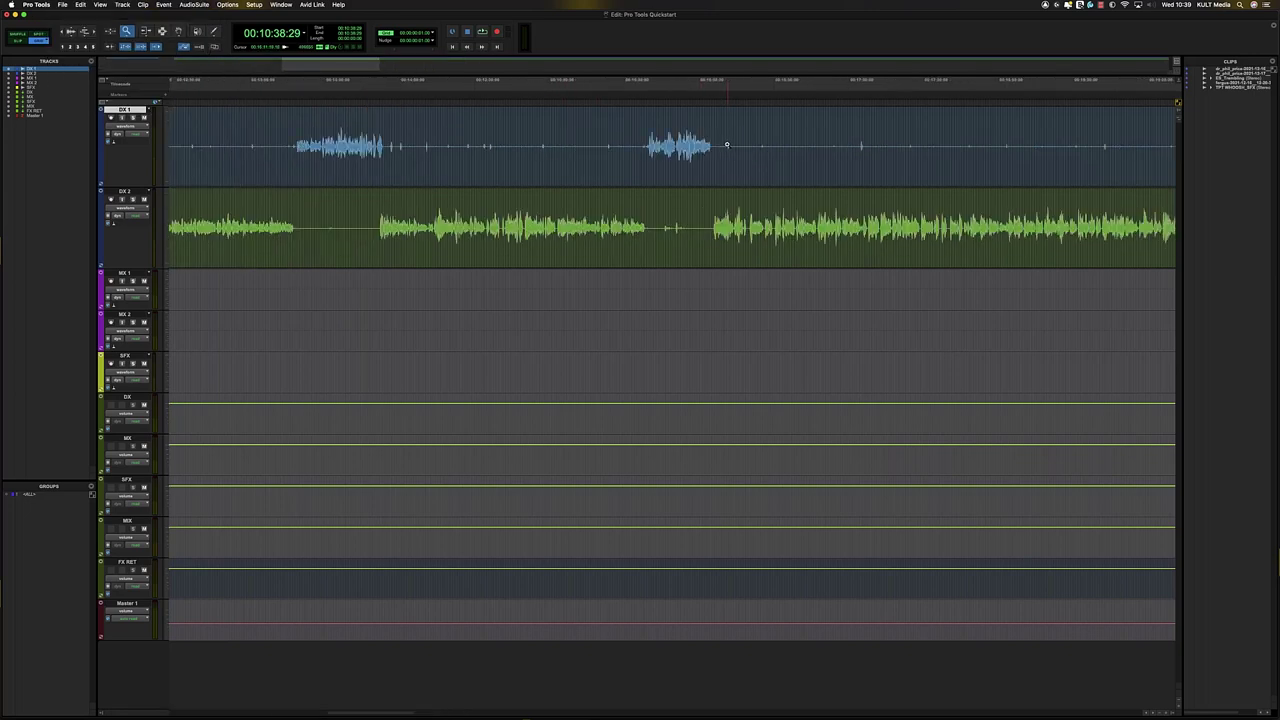
pyautogui.keyDown('alt'); pyautogui.click(650, 142); pyautogui.keyUp('alt')
pyautogui.keyDown('alt'); pyautogui.click(650, 142); pyautogui.keyUp('alt')
pyautogui.keyDown('alt'); pyautogui.click(650, 142); pyautogui.keyUp('alt')
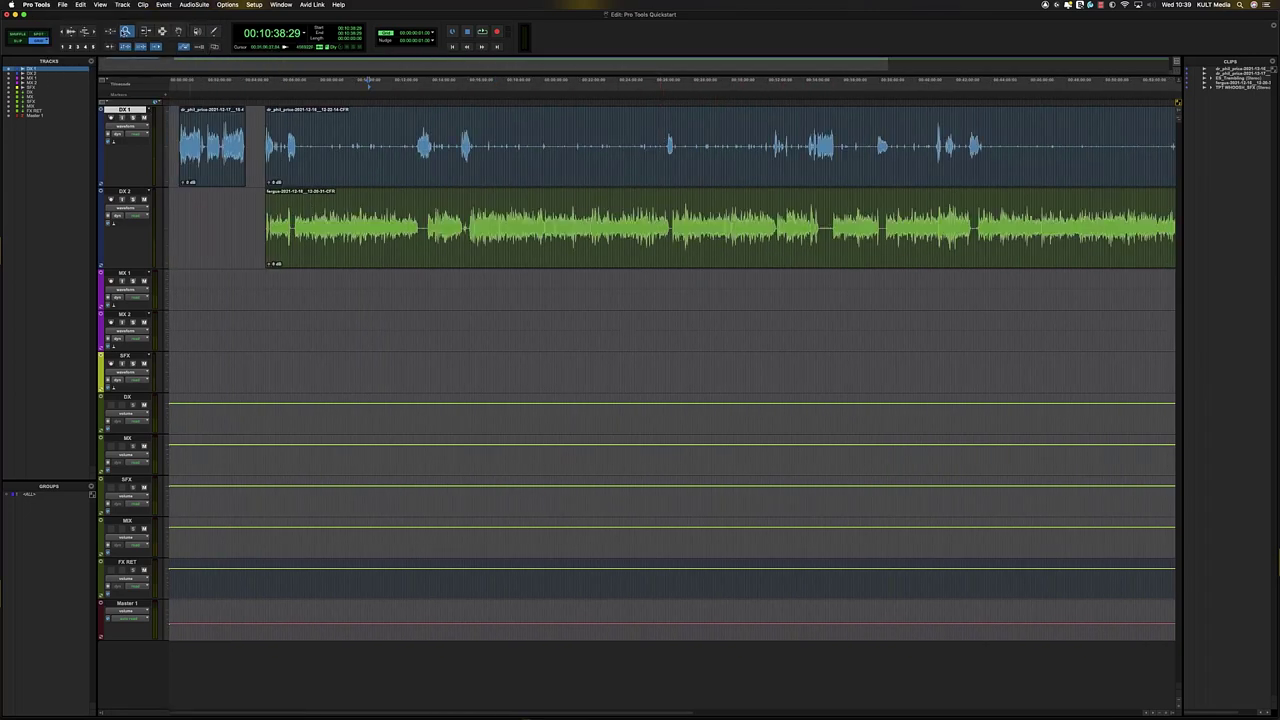
# - Switch the Zoomer to Single Zoom and zoom in once on DX 1
pyautogui.click(127, 33)
pyautogui.click(150, 49)
pyautogui.click(670, 148)
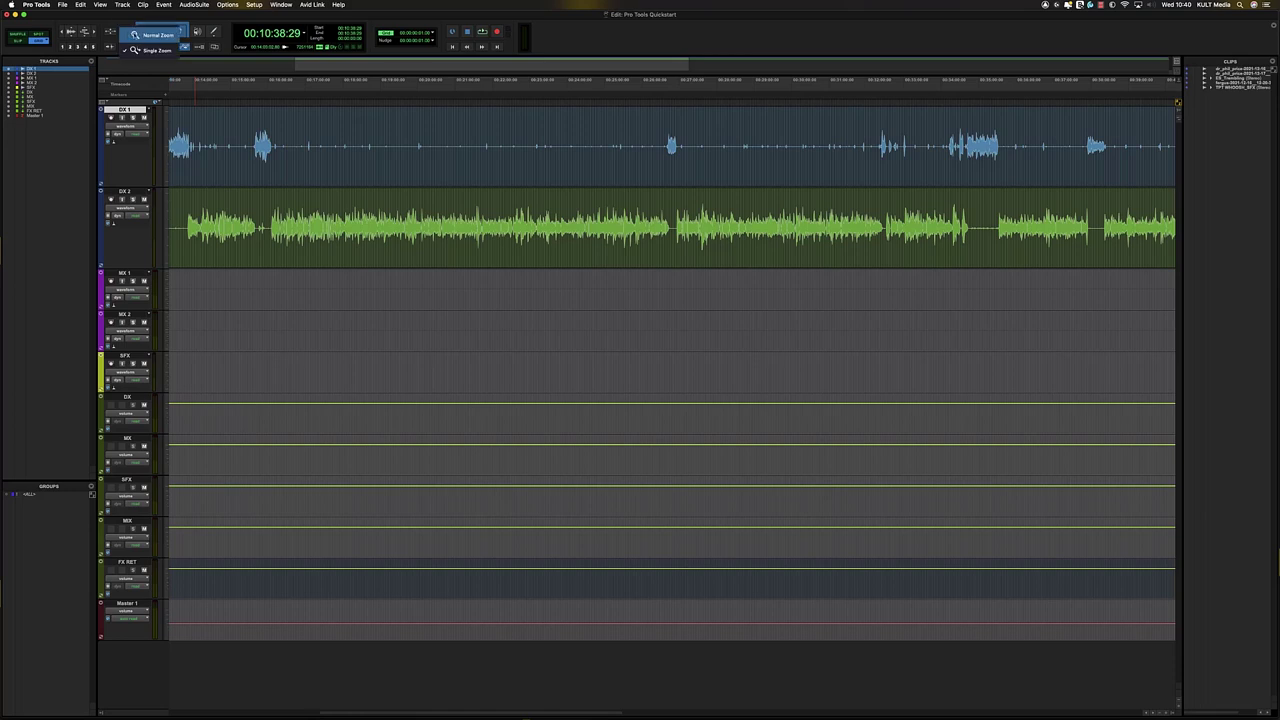
pyautogui.click(126, 31)
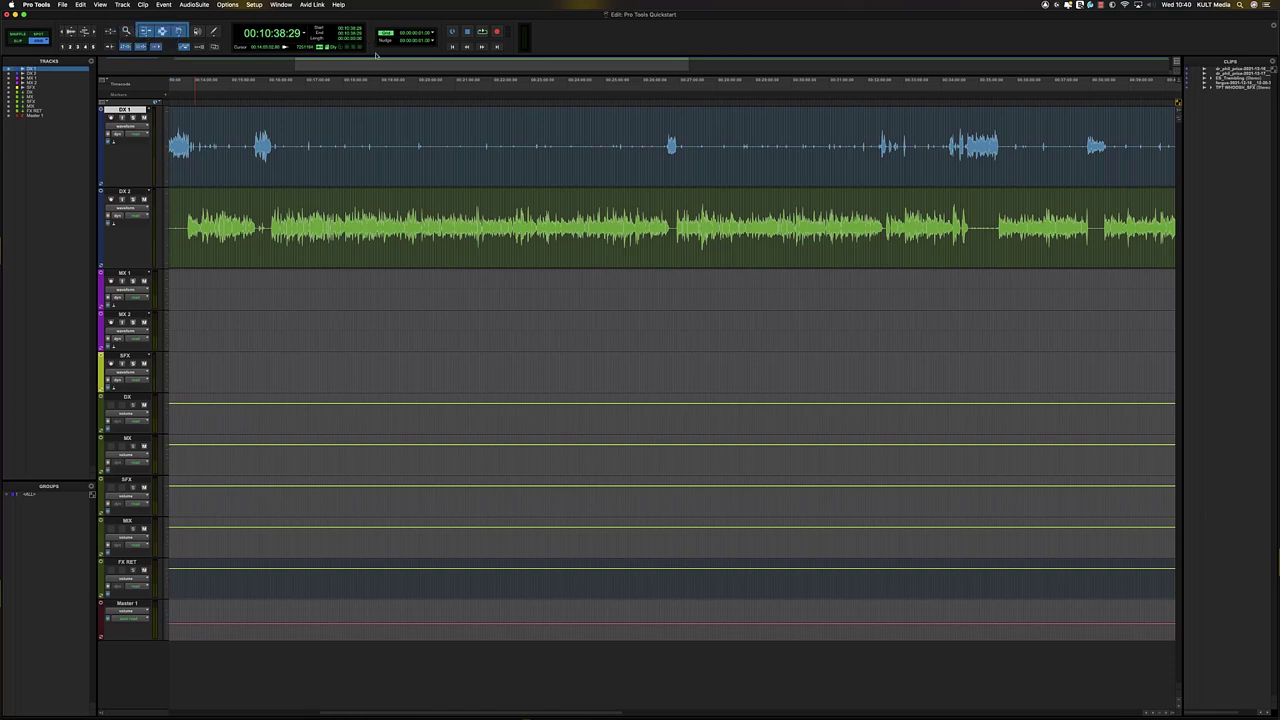
pyautogui.press('e')
pyautogui.press('e')
pyautogui.press('r')
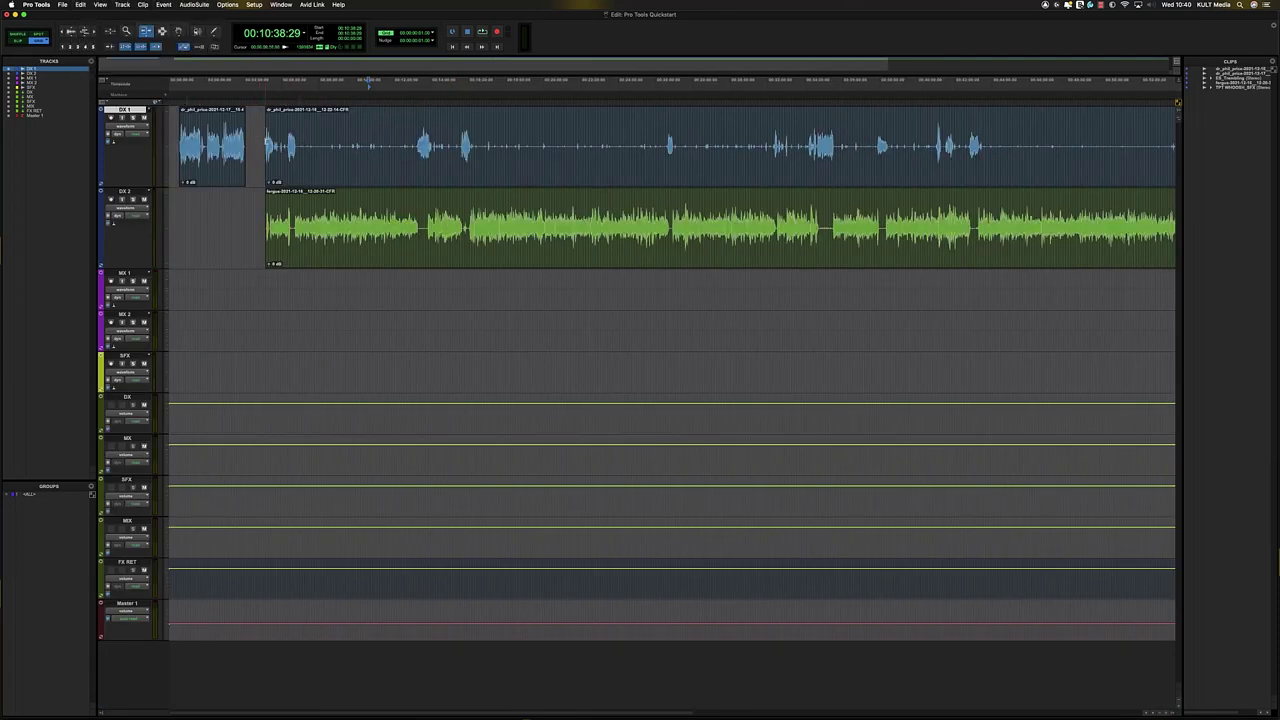
# - Trim the starts of the second DX 1 clip and the DX 2 clip later
pyautogui.moveTo(268, 142); pyautogui.dragTo(286, 144)
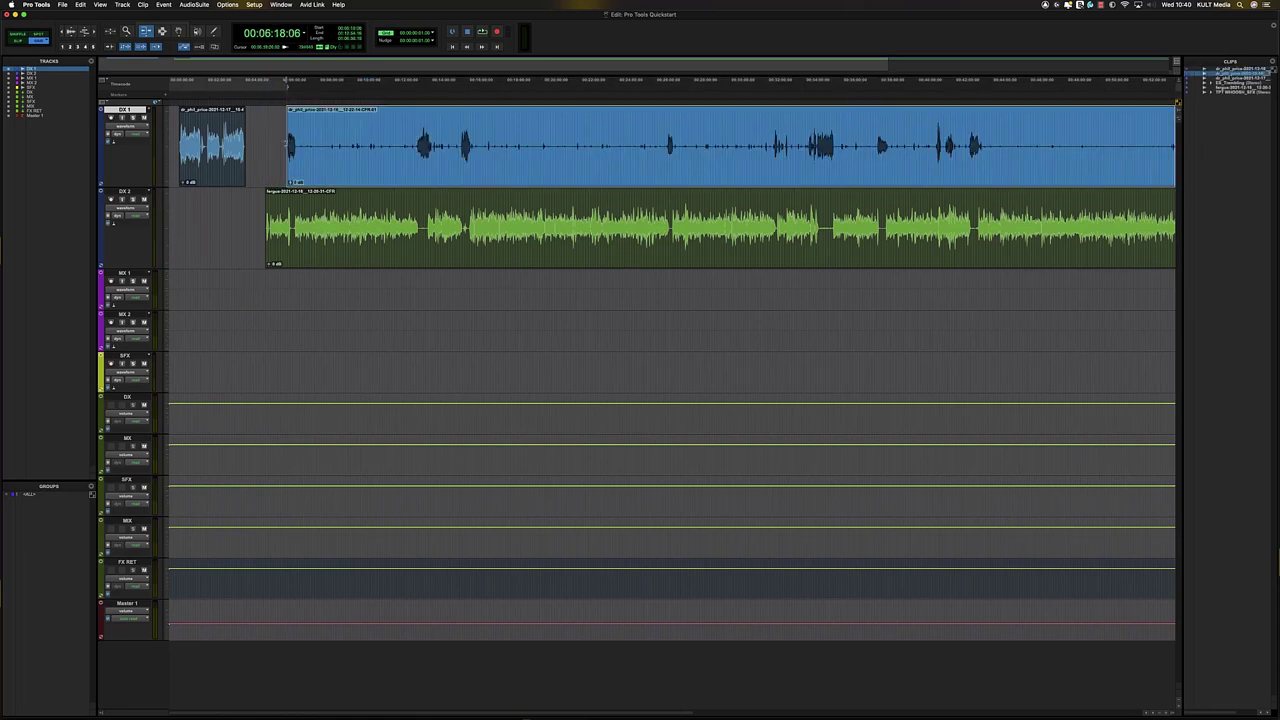
pyautogui.moveTo(267, 240); pyautogui.dragTo(295, 240)
pyautogui.press('t')
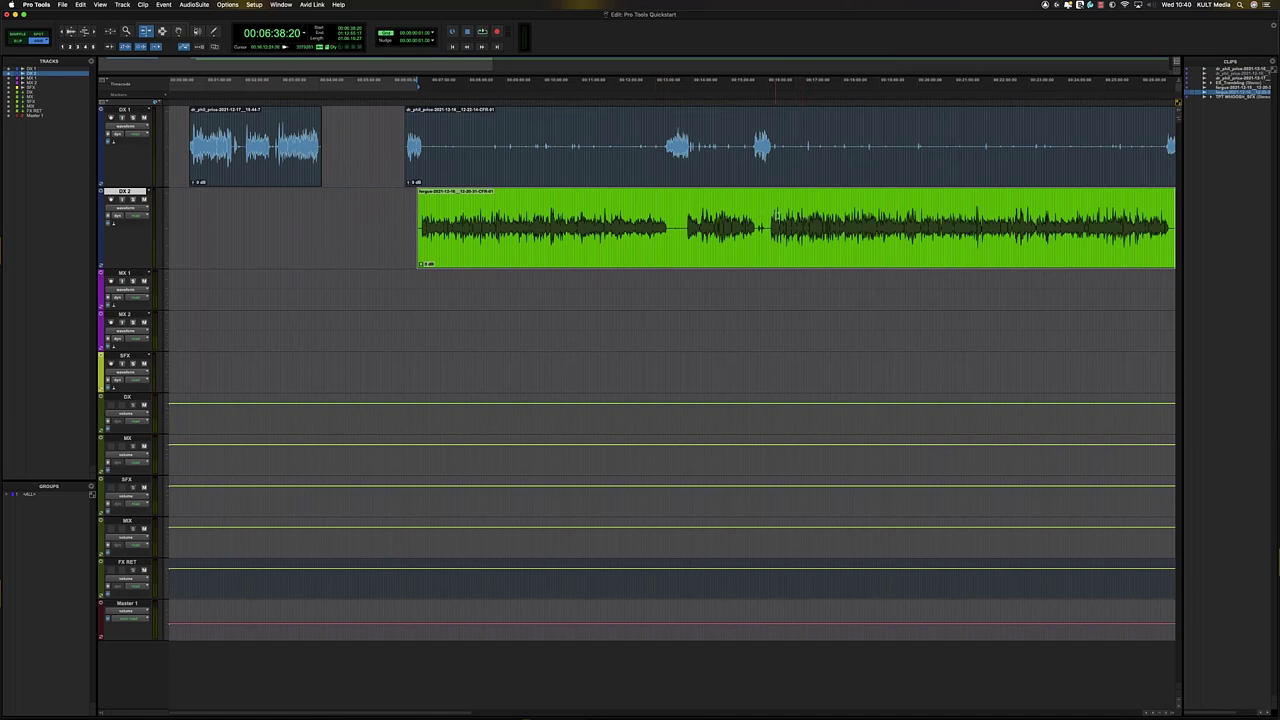
pyautogui.press('r')
pyautogui.press('r')
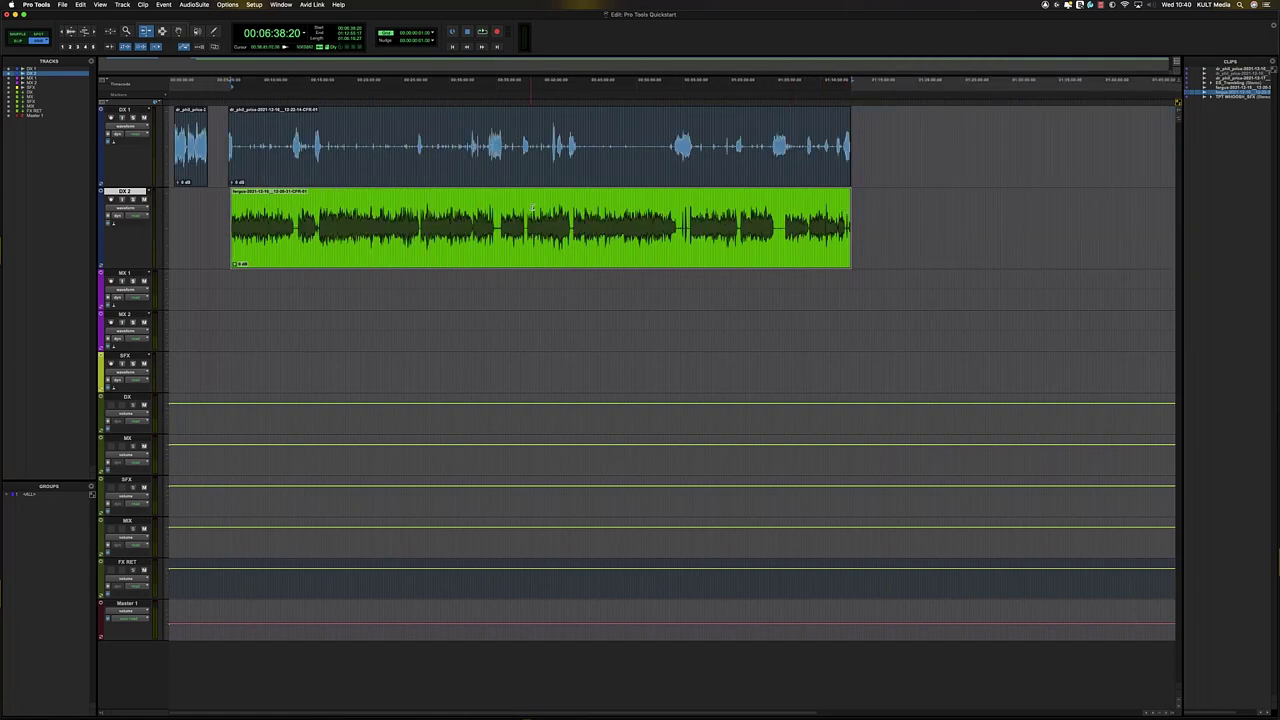
# - Test and undo several DX 2 trims, then extend the DX 2 and DX 1 starts earlier to align
pyautogui.click(544, 208)
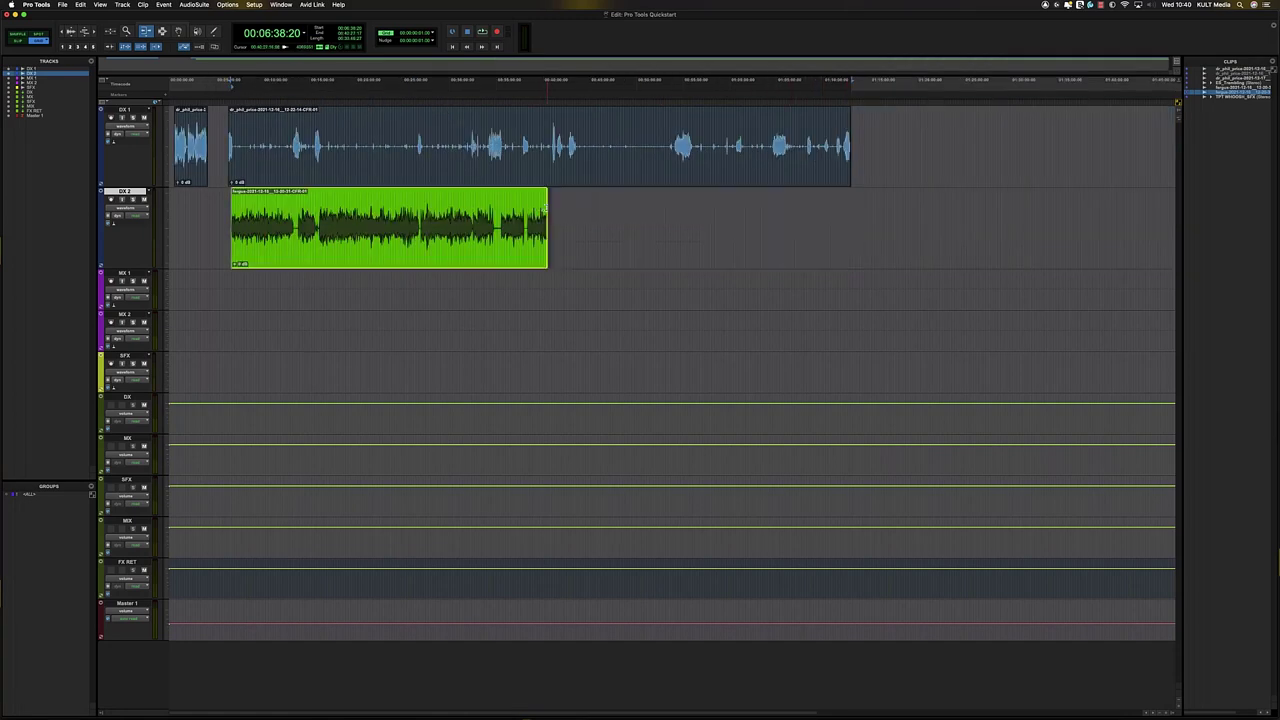
pyautogui.press('super+z')
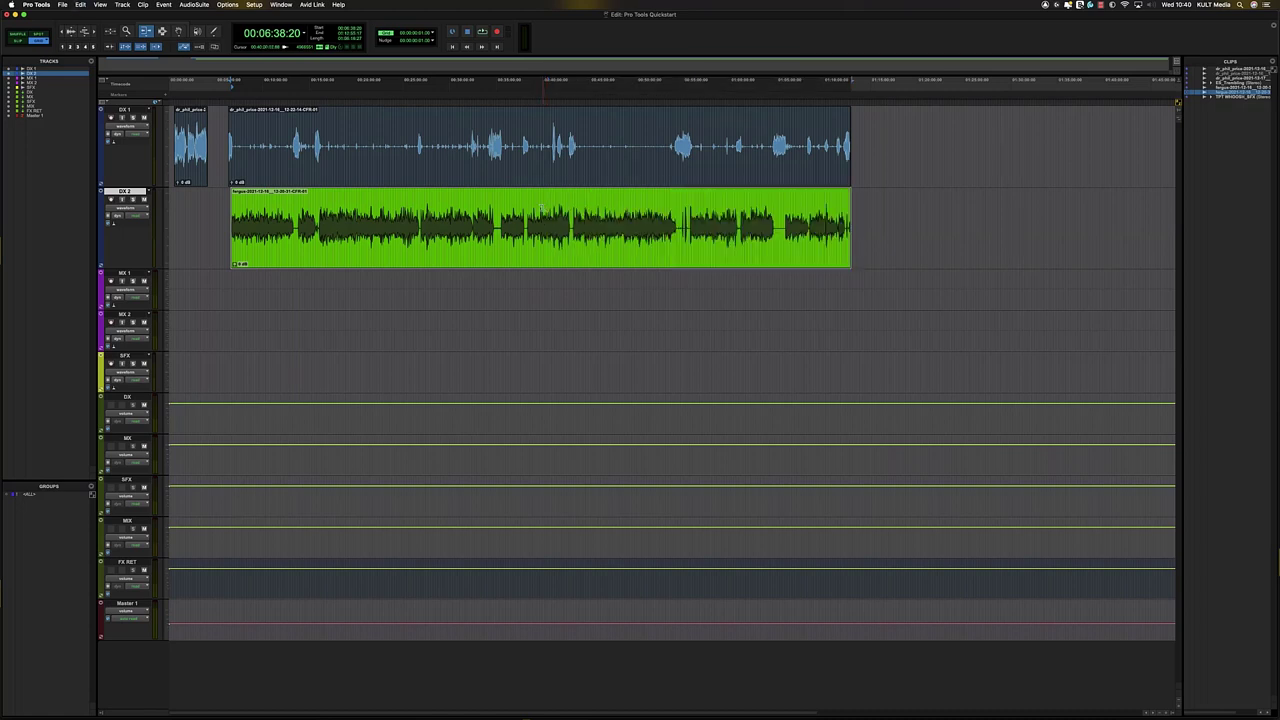
pyautogui.click(541, 206)
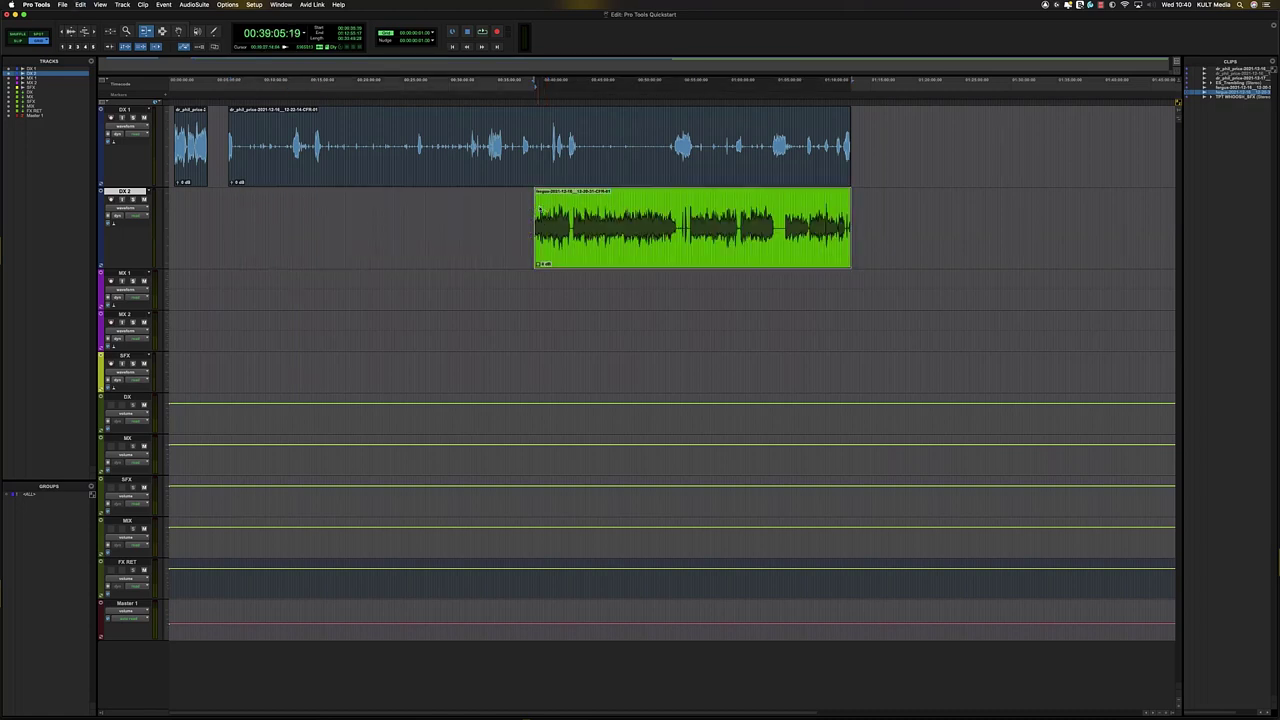
pyautogui.press('super+z')
pyautogui.click(538, 207)
pyautogui.press('super+z')
pyautogui.click(546, 206)
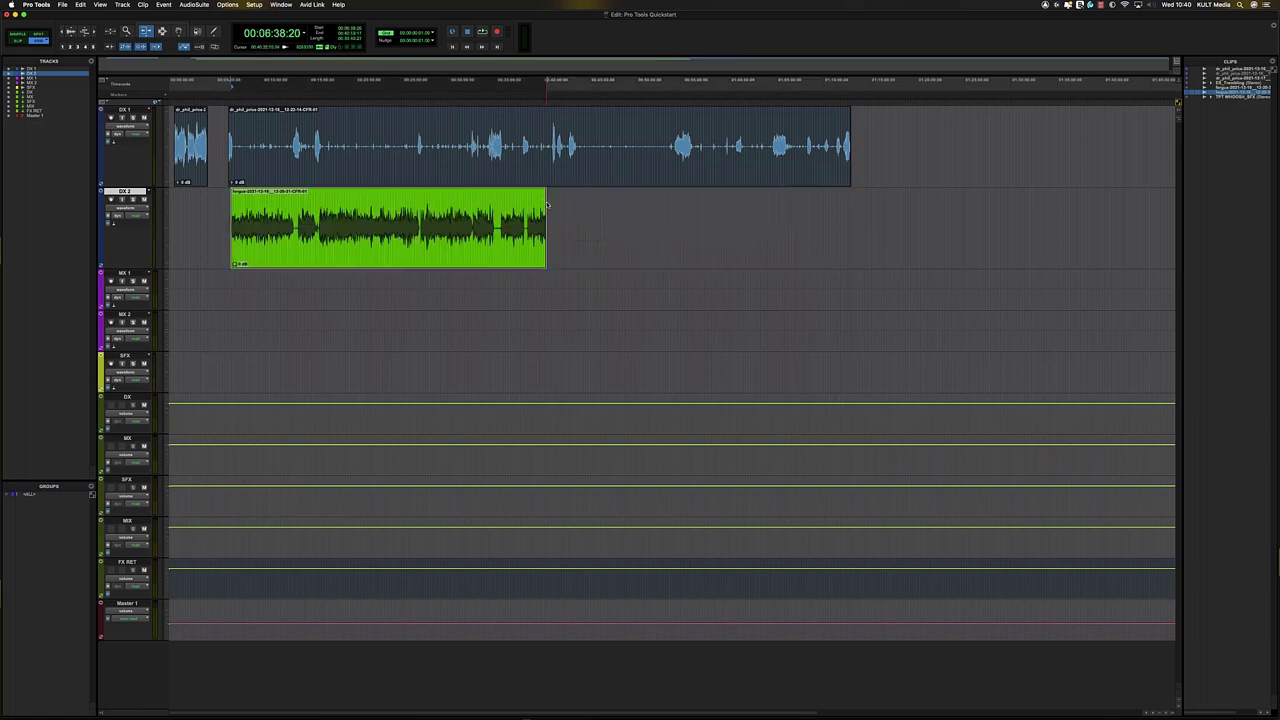
pyautogui.press('super+z')
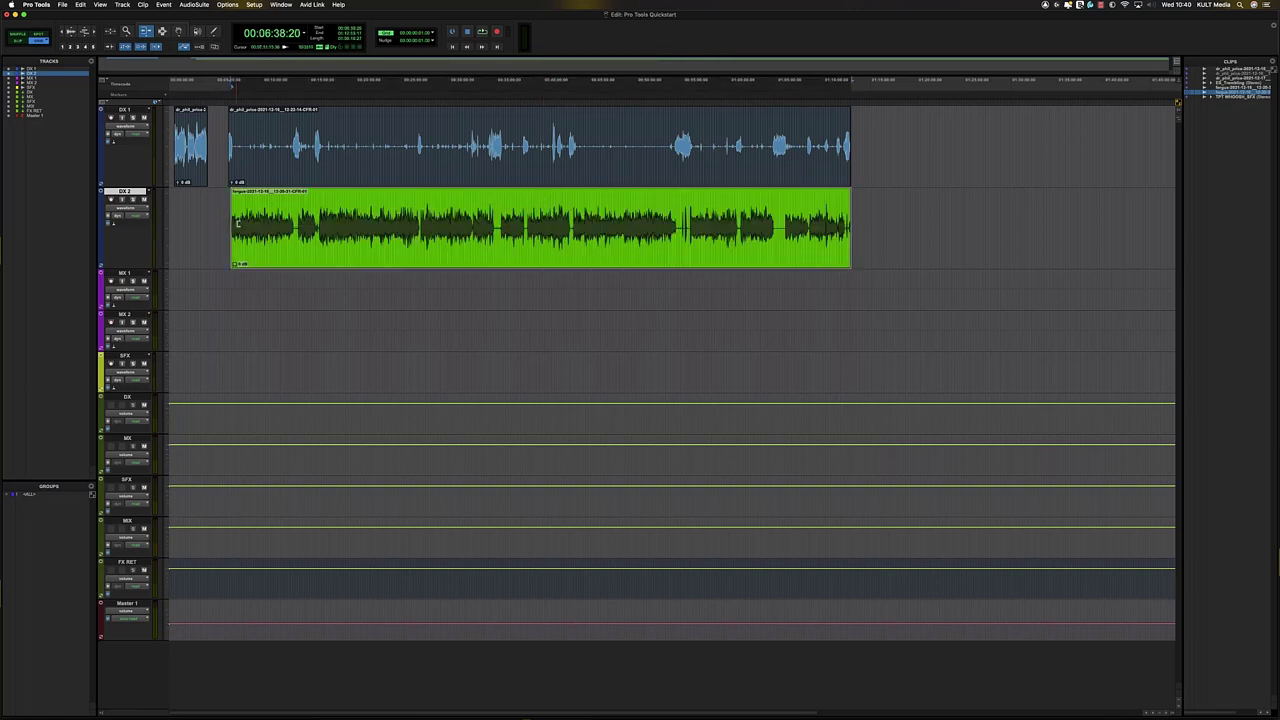
pyautogui.moveTo(236, 225); pyautogui.dragTo(218, 225)
pyautogui.moveTo(228, 147); pyautogui.dragTo(218, 147)
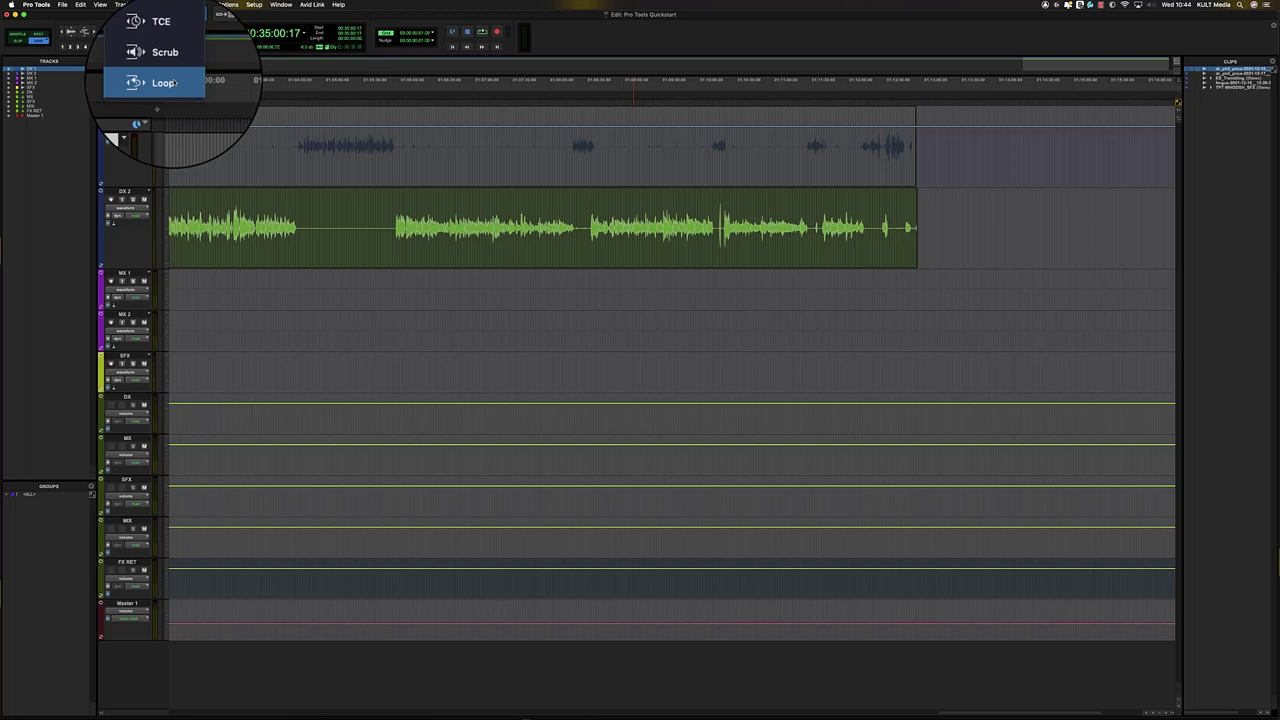
# - Set Trim to Standard and make Selector range selections across DX 1, DX 2 and the music tracks
pyautogui.click(160, 29)
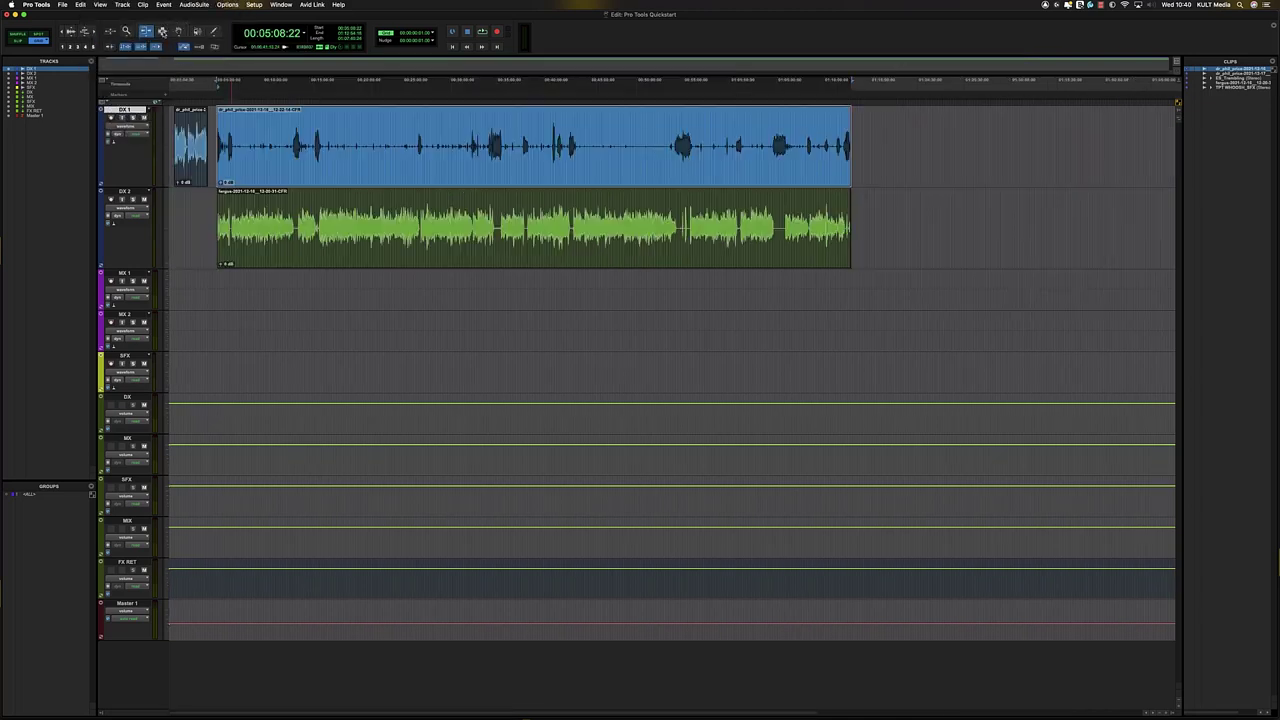
pyautogui.press('F7')
pyautogui.moveTo(369, 165); pyautogui.dragTo(470, 163)
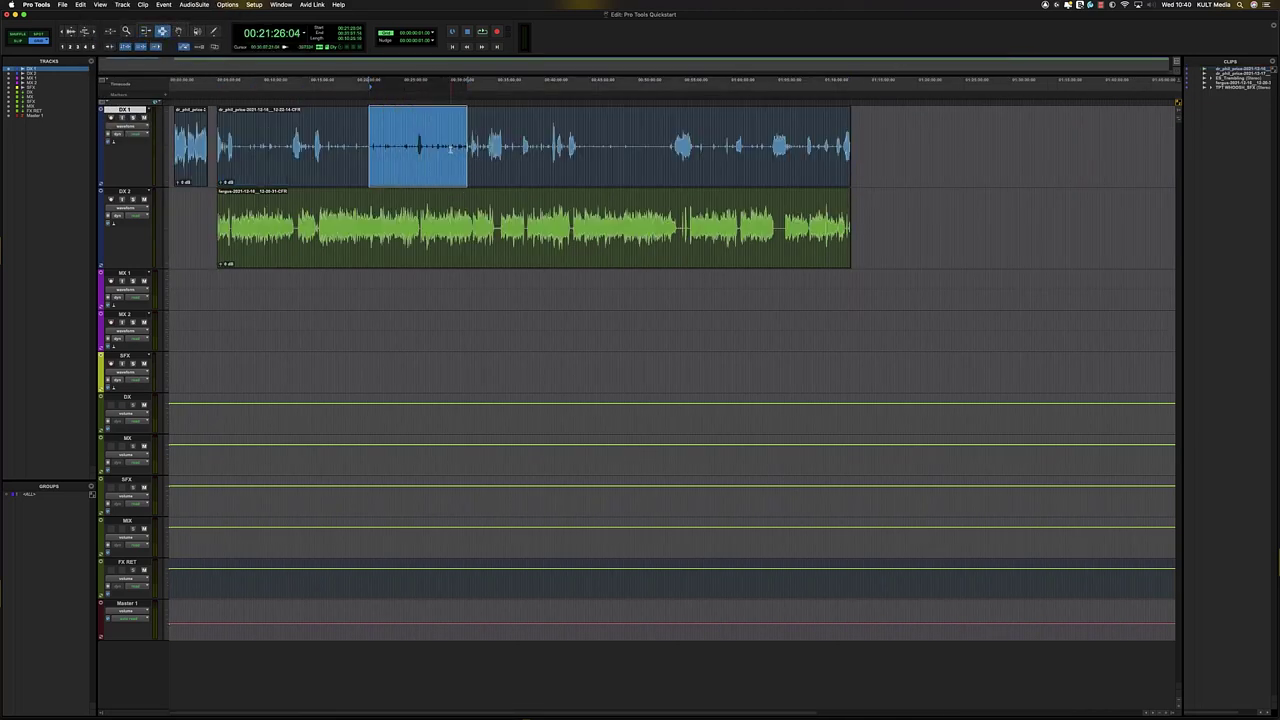
pyautogui.click(421, 230)
pyautogui.moveTo(421, 230); pyautogui.dragTo(567, 160)
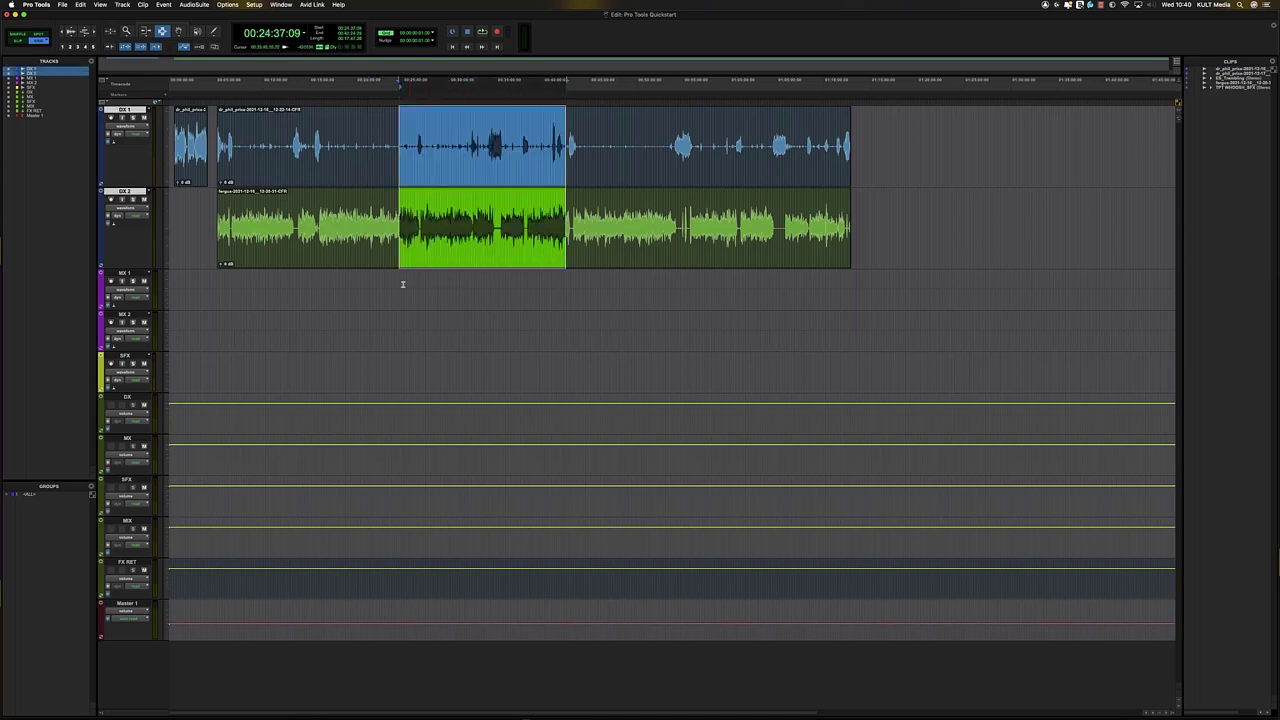
pyautogui.moveTo(335, 240); pyautogui.dragTo(540, 328)
pyautogui.click(557, 235)
pyautogui.moveTo(501, 228); pyautogui.dragTo(535, 226)
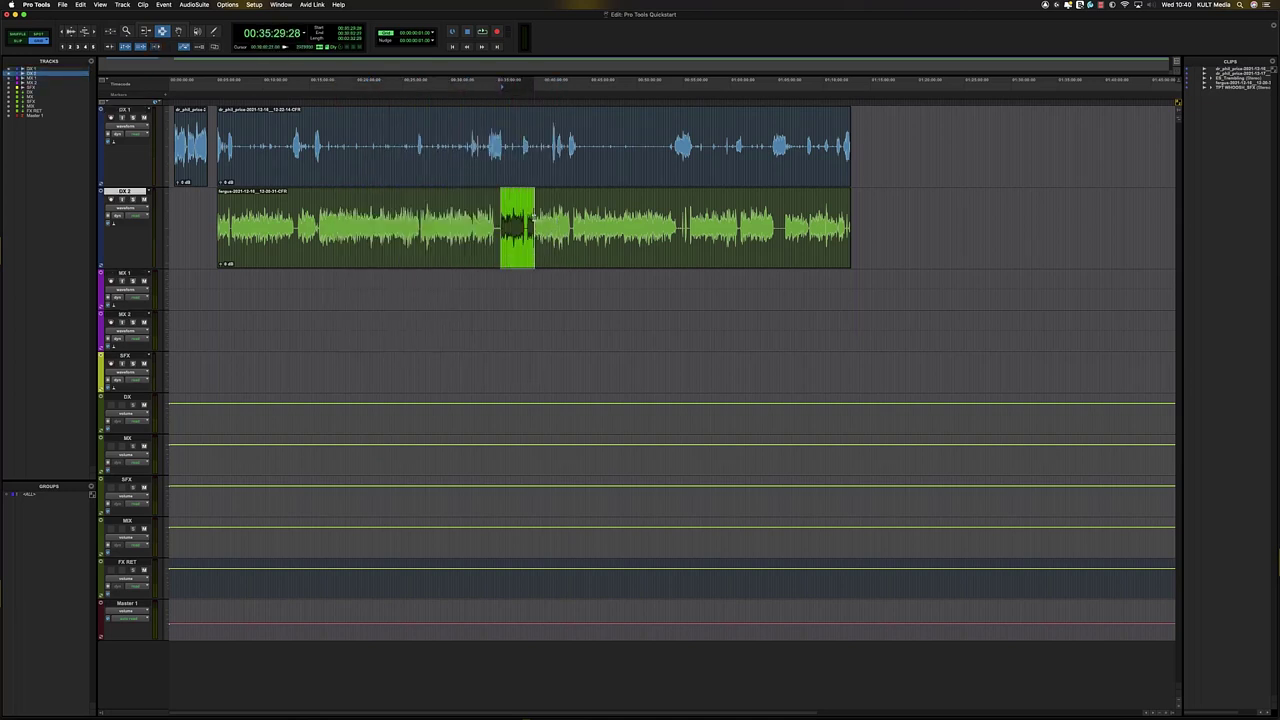
pyautogui.press('t')
pyautogui.press('t')
pyautogui.press('t')
pyautogui.press('r')
pyautogui.press('r')
pyautogui.press('r')
pyautogui.press('t')
pyautogui.press('t')
pyautogui.press('t')
pyautogui.press('t')
pyautogui.press('r')
pyautogui.press('r')
pyautogui.press('r')
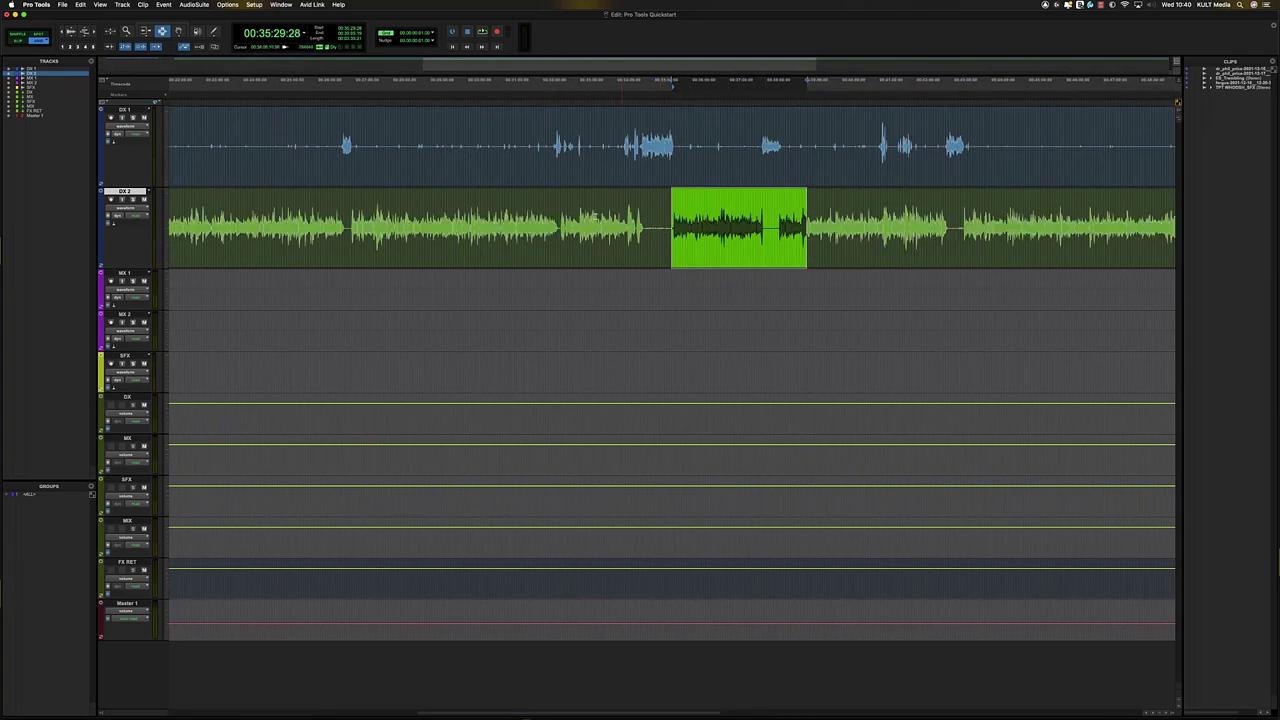
# - Move the DX 2 and DX 1 clips later with the Grabber, undoing each move
pyautogui.press('F8')
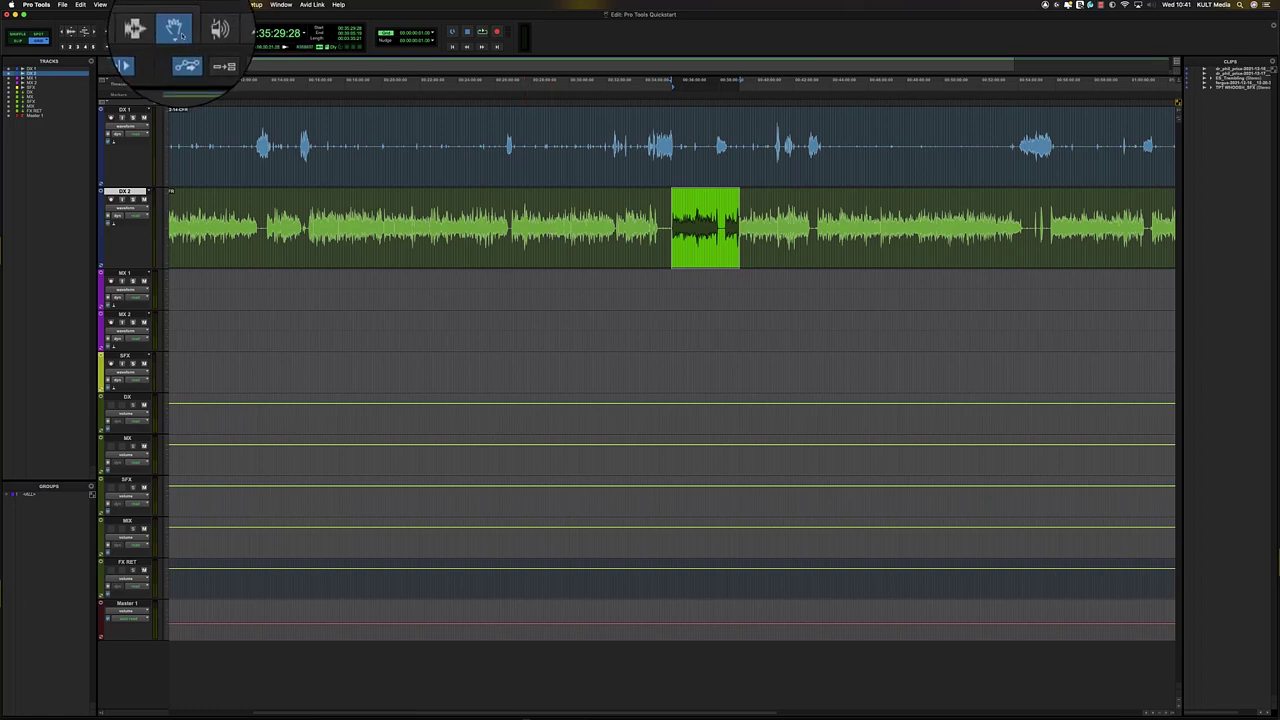
pyautogui.click(549, 257)
pyautogui.scroll(-4, 573, 252)
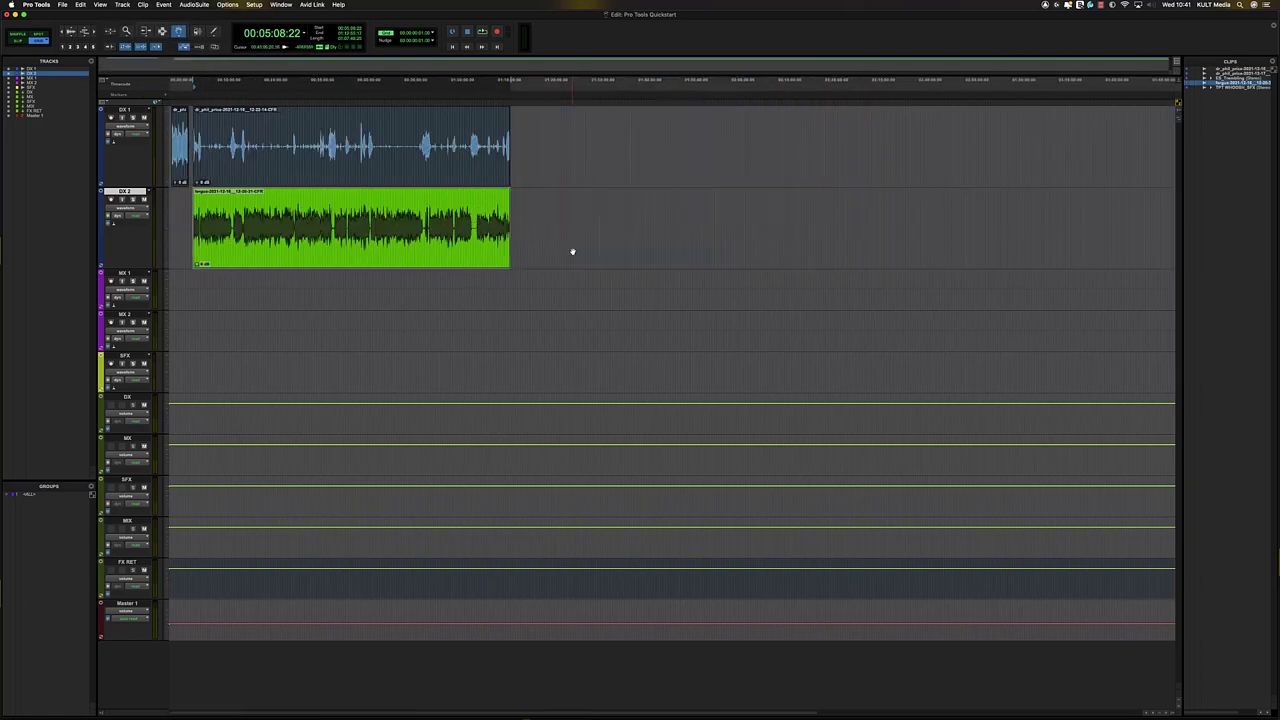
pyautogui.moveTo(362, 251); pyautogui.dragTo(522, 253)
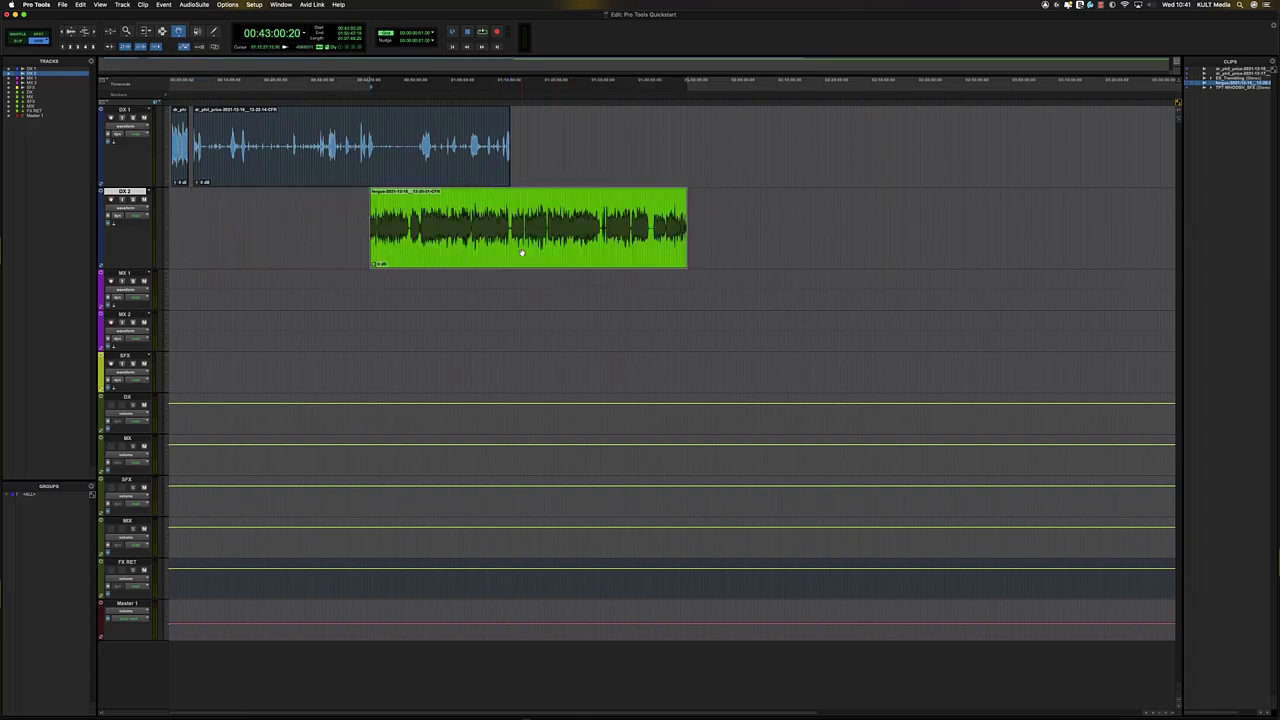
pyautogui.press('super+z')
pyautogui.moveTo(391, 163); pyautogui.dragTo(834, 150)
pyautogui.press('super+z')
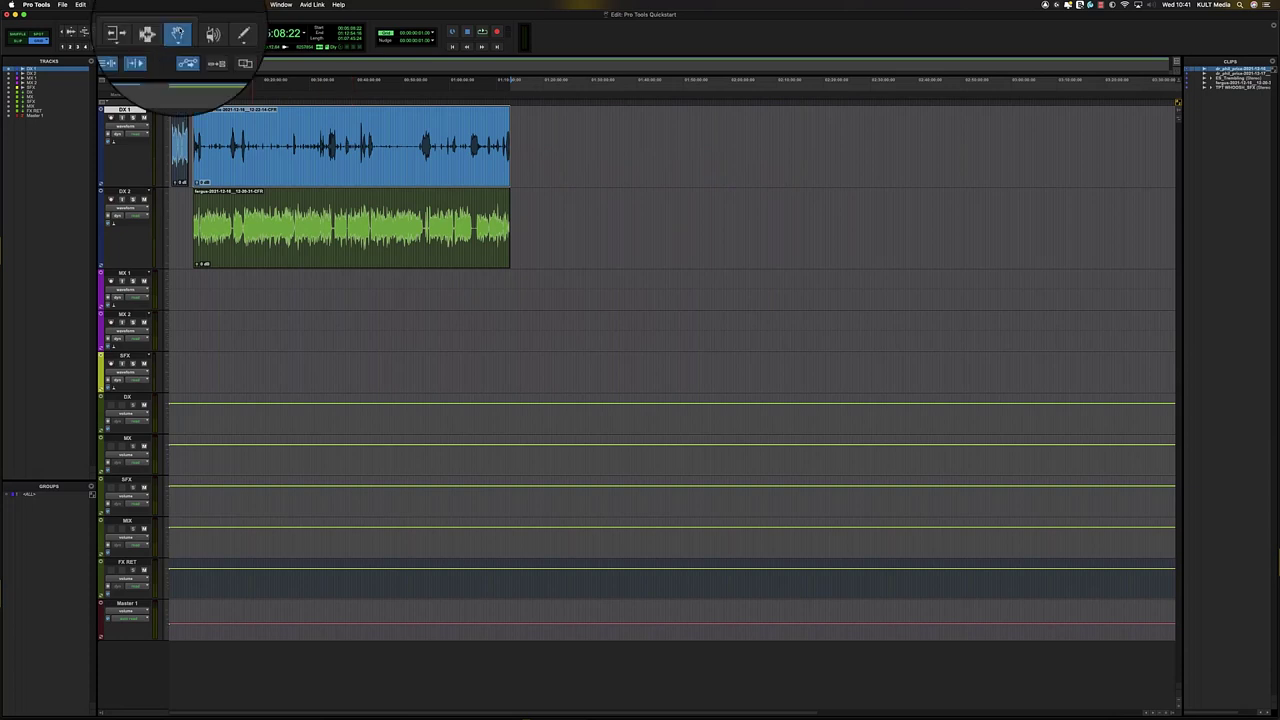
# - Set the Grabber to Separation mode, move sections of DX 1, and undo each move
pyautogui.click(178, 31)
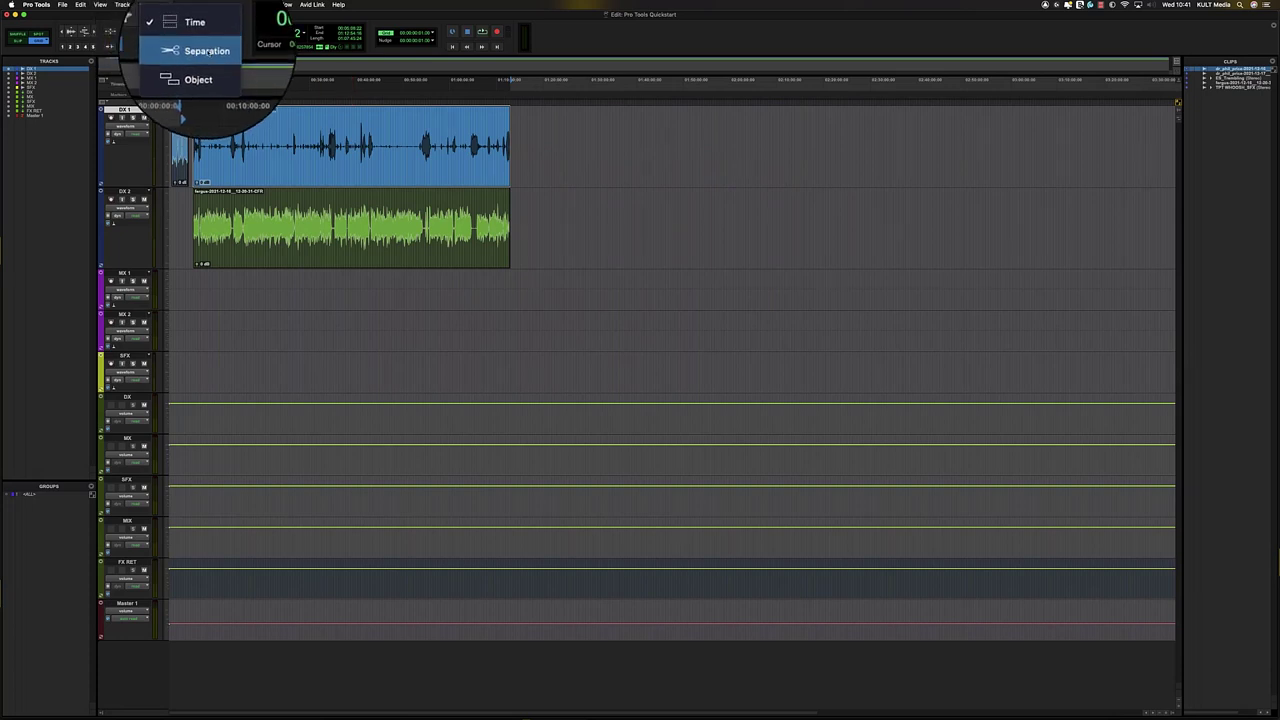
pyautogui.click(205, 52)
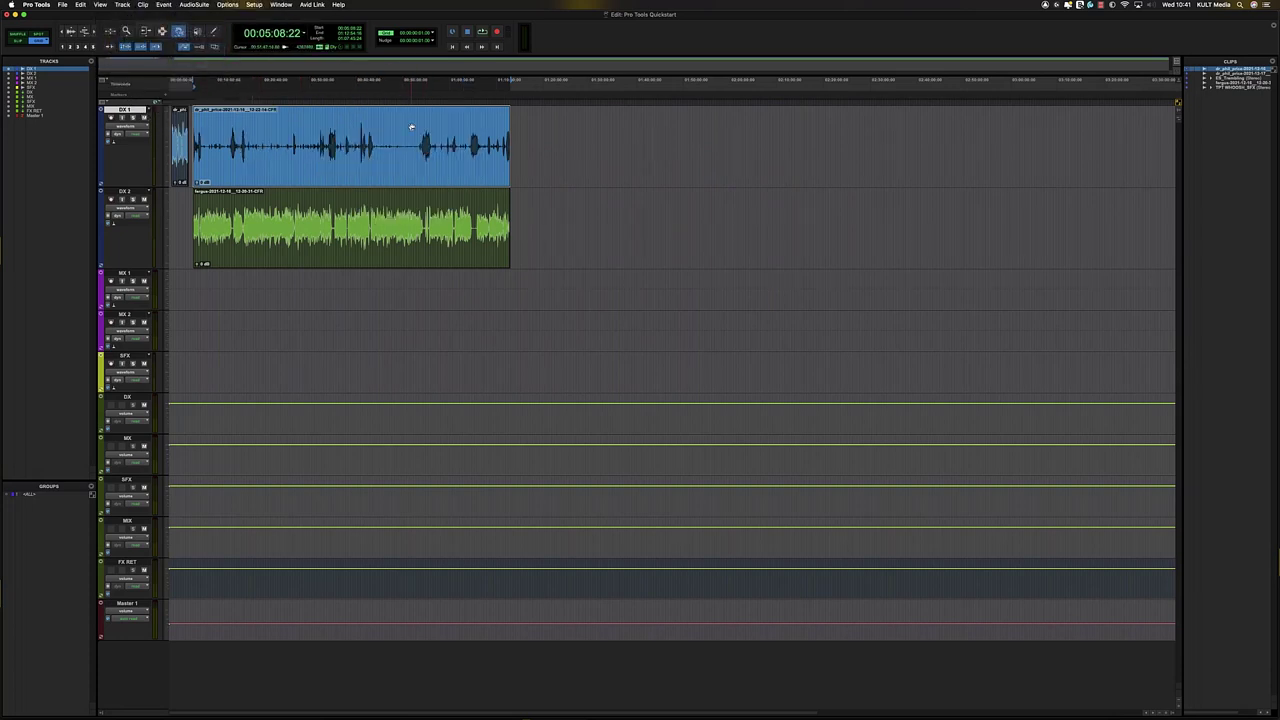
pyautogui.moveTo(423, 131)
pyautogui.mouseDown()
pyautogui.moveTo(465, 160)
pyautogui.moveTo(414, 144)
pyautogui.mouseUp()
pyautogui.press('super+z')
pyautogui.press('super+z')
pyautogui.click(163, 32)
pyautogui.moveTo(418, 155); pyautogui.dragTo(666, 180)
pyautogui.click(180, 33)
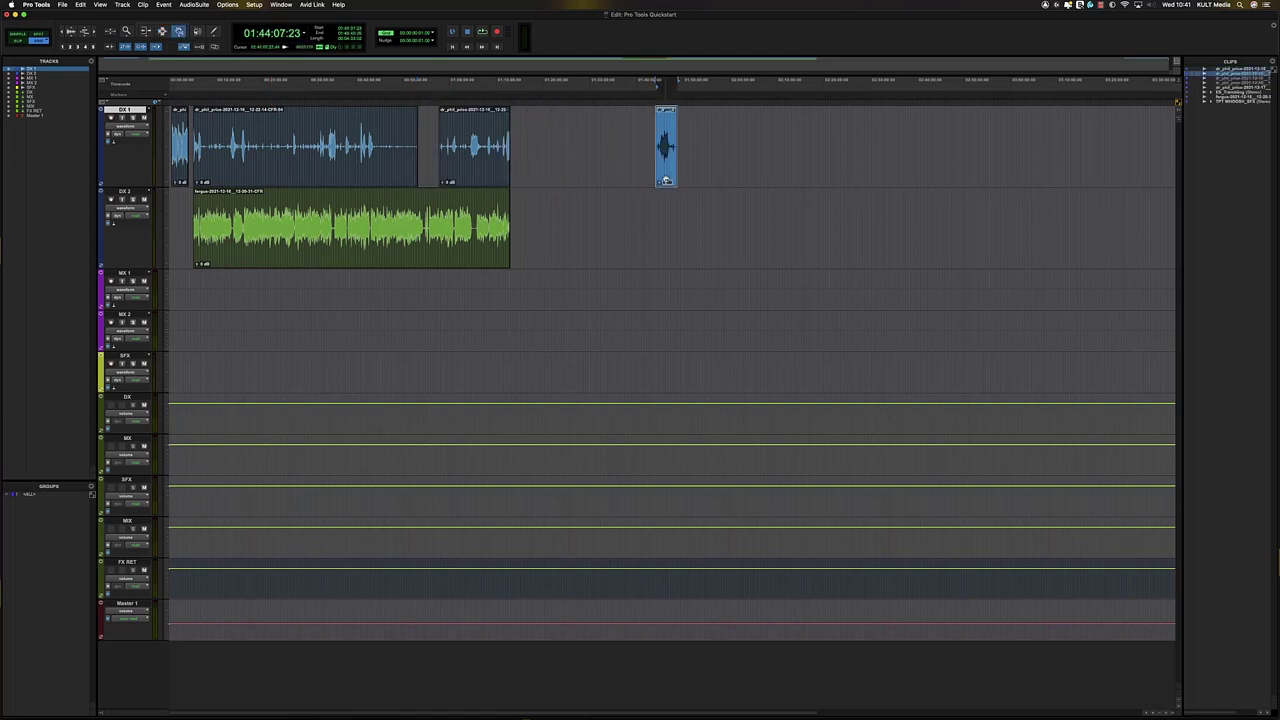
pyautogui.press('super+z')
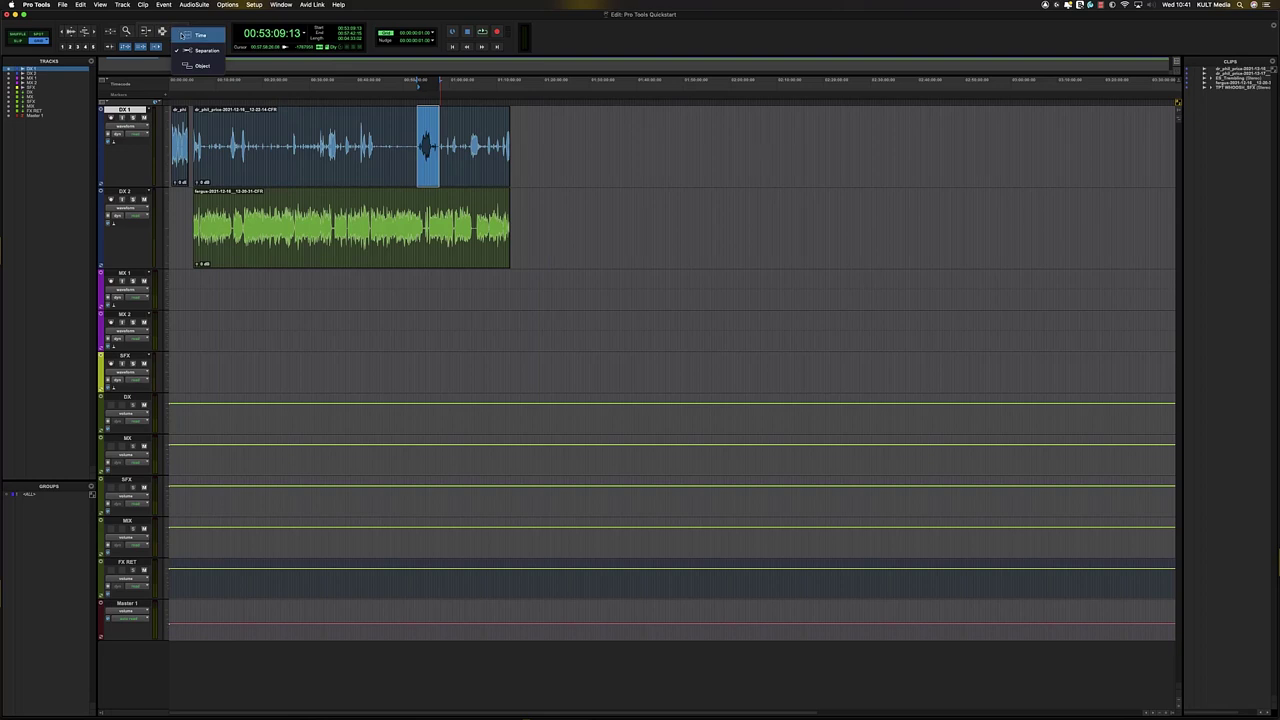
pyautogui.click(434, 174)
pyautogui.moveTo(494, 177); pyautogui.dragTo(871, 177)
pyautogui.press('super+z')
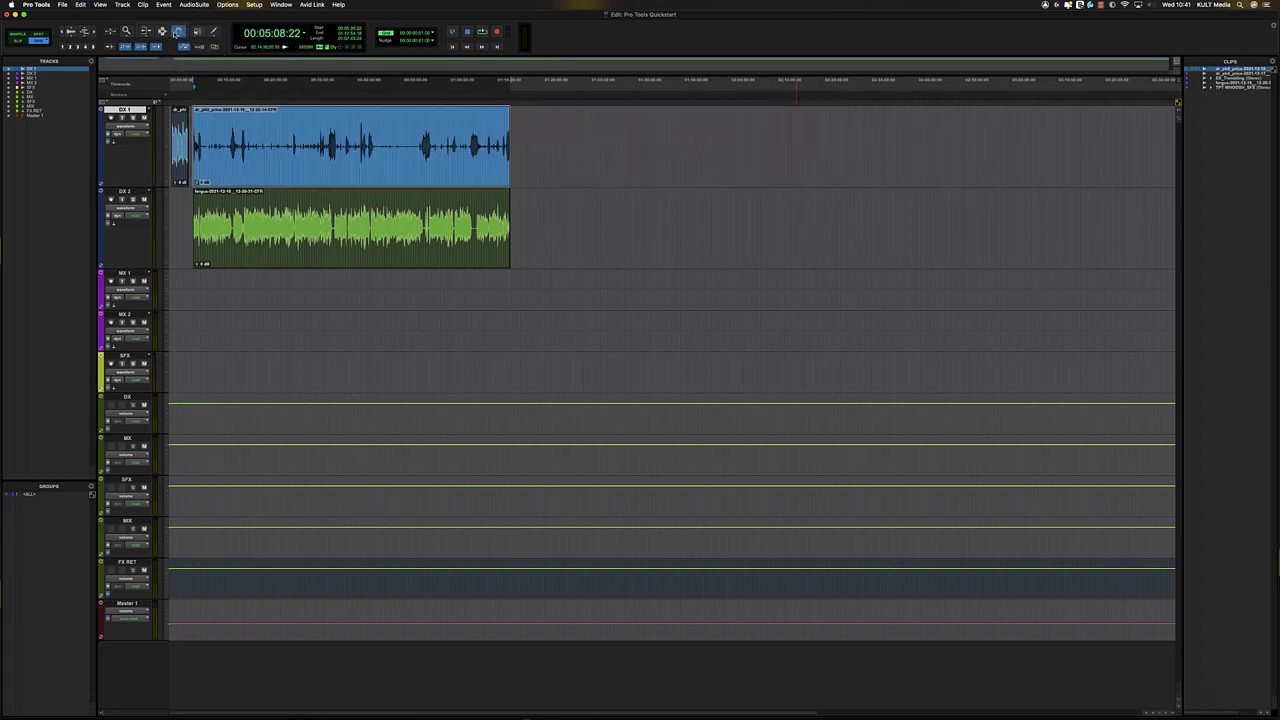
# - Set the Grabber to Object mode and move the DX 1 clips as objects
pyautogui.moveTo(178, 31); pyautogui.dragTo(206, 70)
pyautogui.moveTo(457, 155); pyautogui.dragTo(560, 157)
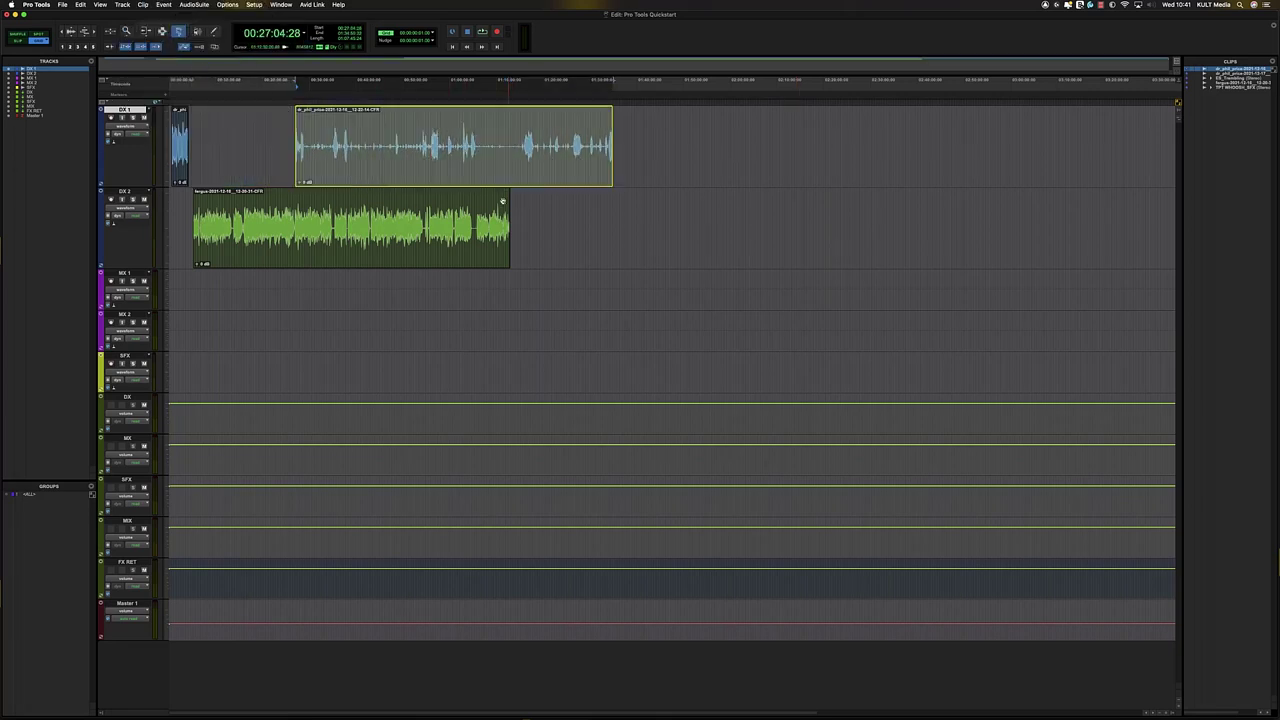
pyautogui.press('super+z')
pyautogui.click(410, 249)
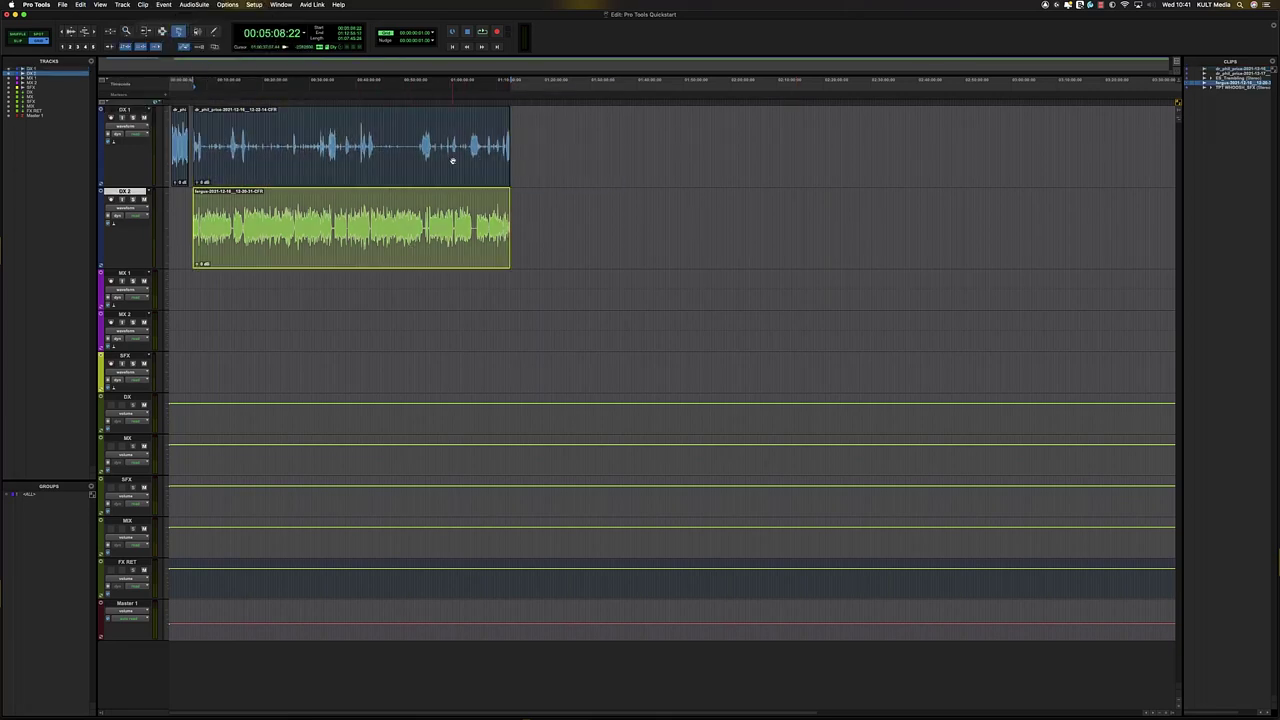
pyautogui.moveTo(410, 169); pyautogui.dragTo(792, 172)
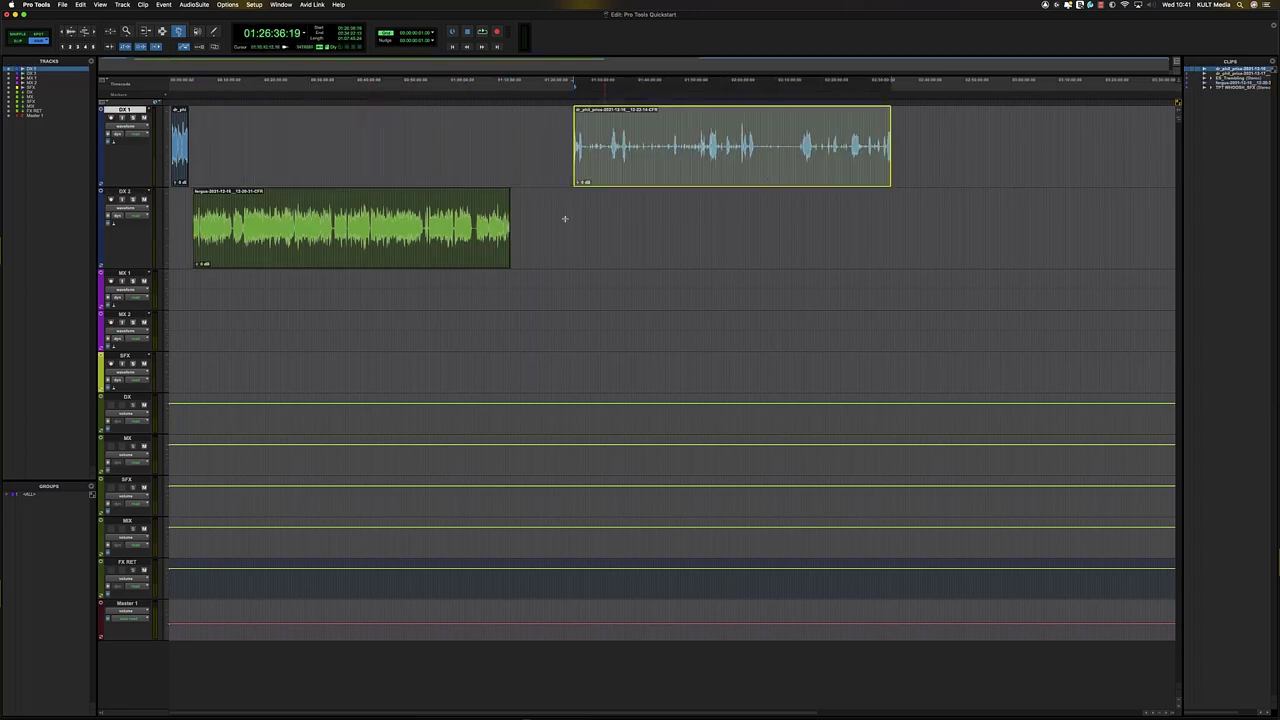
pyautogui.keyDown('shift'); pyautogui.click(448, 249); pyautogui.keyUp('shift')
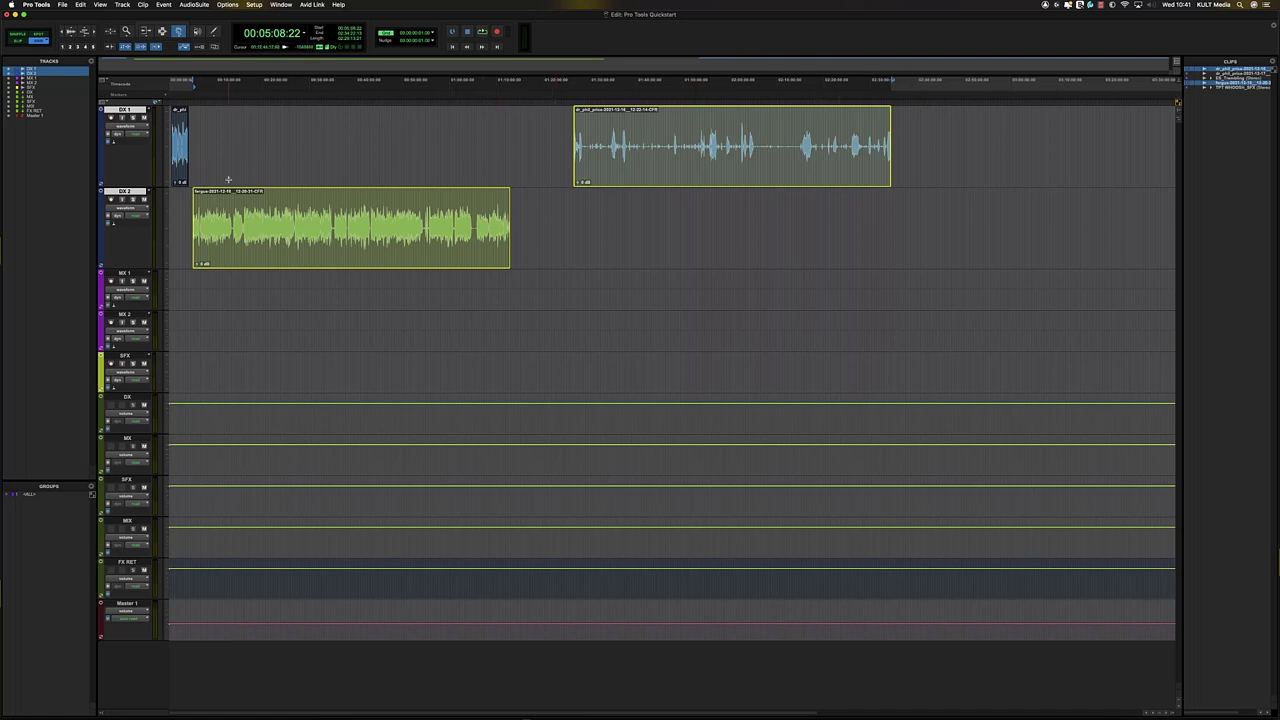
pyautogui.moveTo(181, 180); pyautogui.dragTo(477, 180)
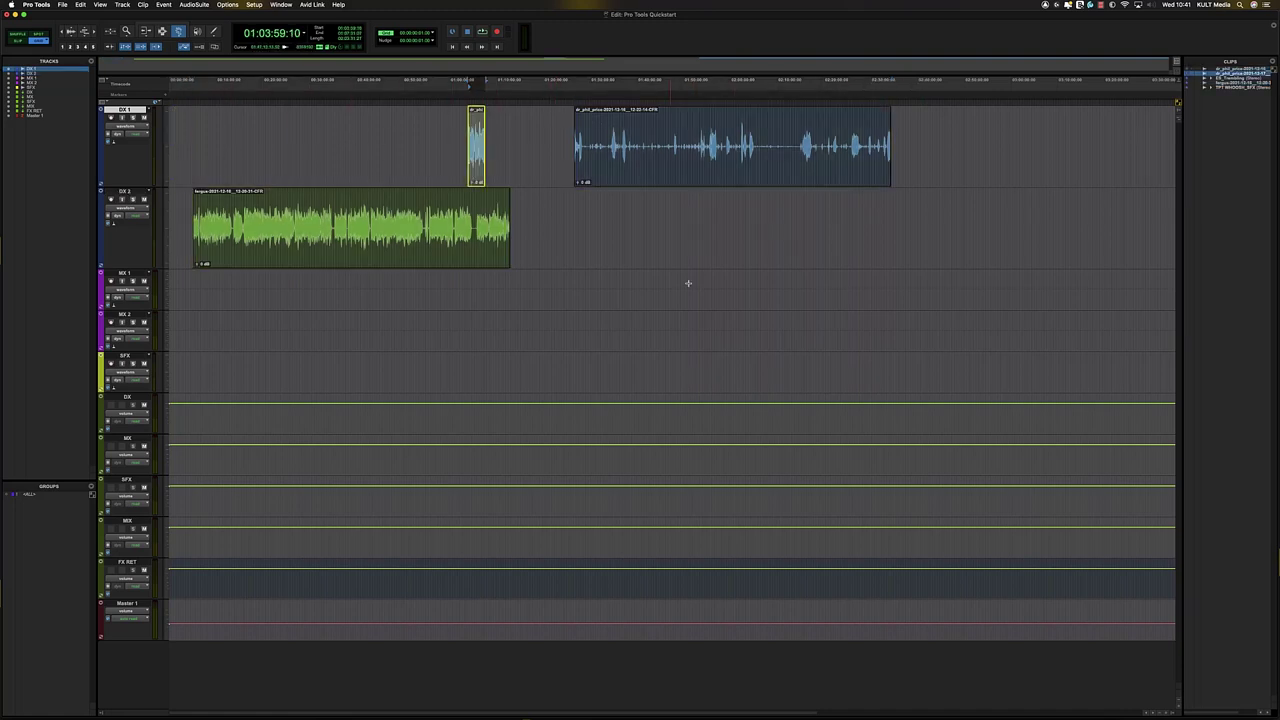
# - Move the DX 2 and large DX 1 clips together, then undo back to their original positions
pyautogui.click(758, 159)
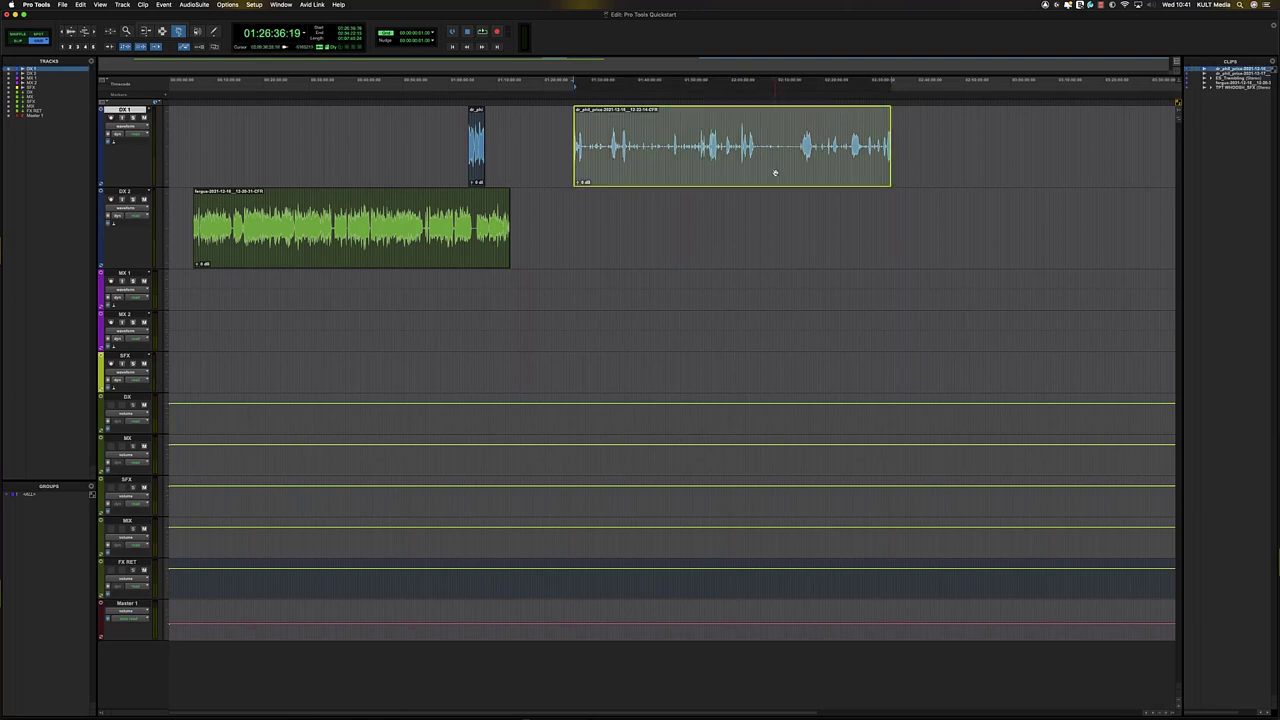
pyautogui.click(406, 246)
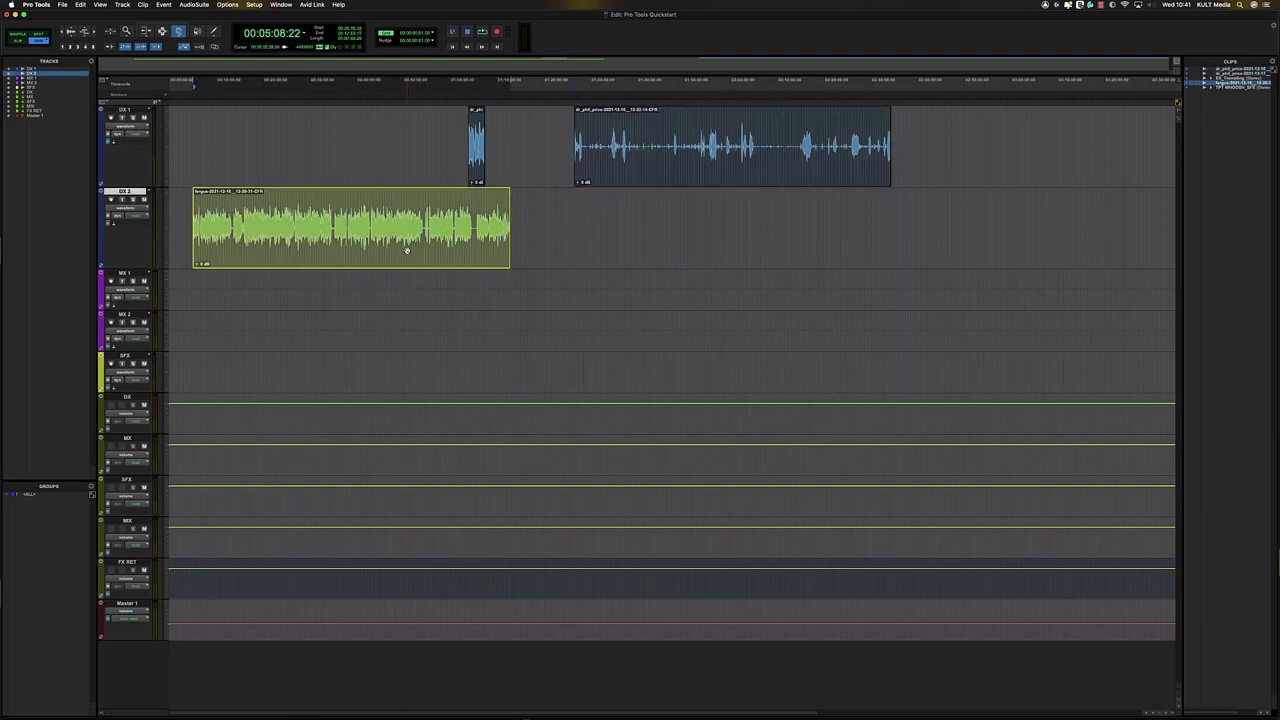
pyautogui.keyDown('shift'); pyautogui.click(762, 170); pyautogui.keyUp('shift')
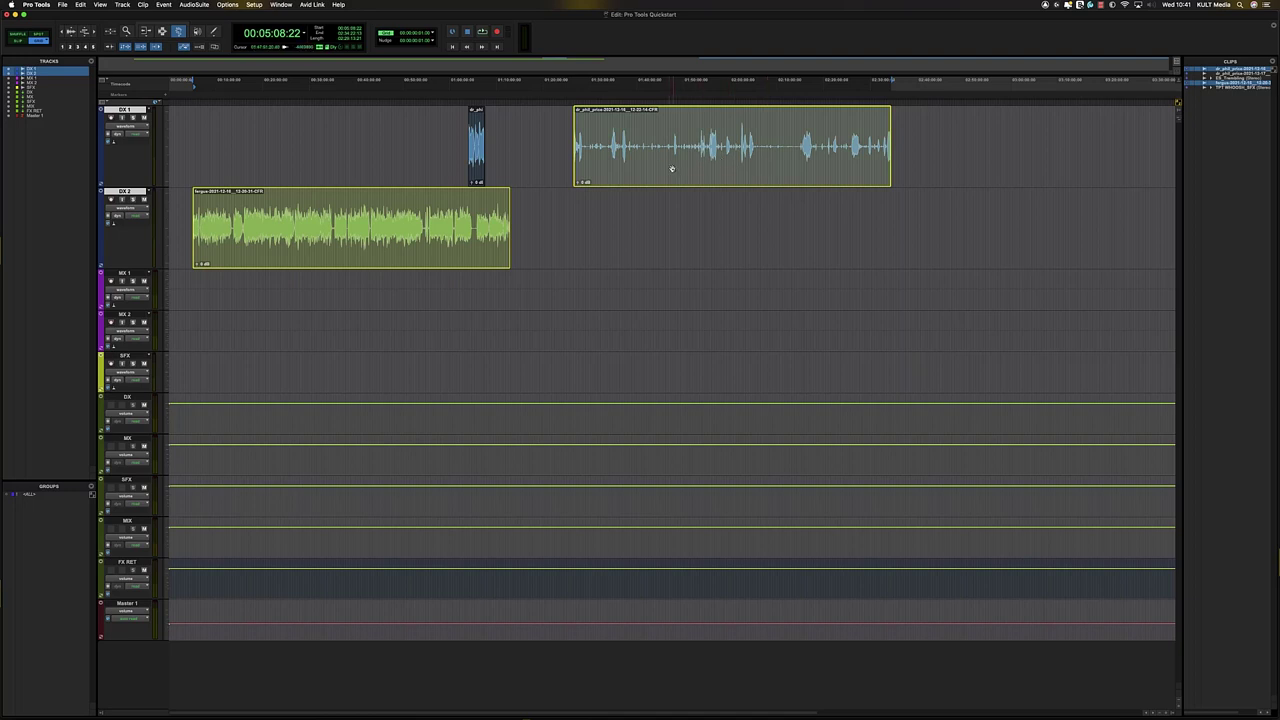
pyautogui.moveTo(647, 170)
pyautogui.mouseDown()
pyautogui.moveTo(691, 162)
pyautogui.moveTo(643, 171)
pyautogui.mouseUp()
pyautogui.press('super+z')
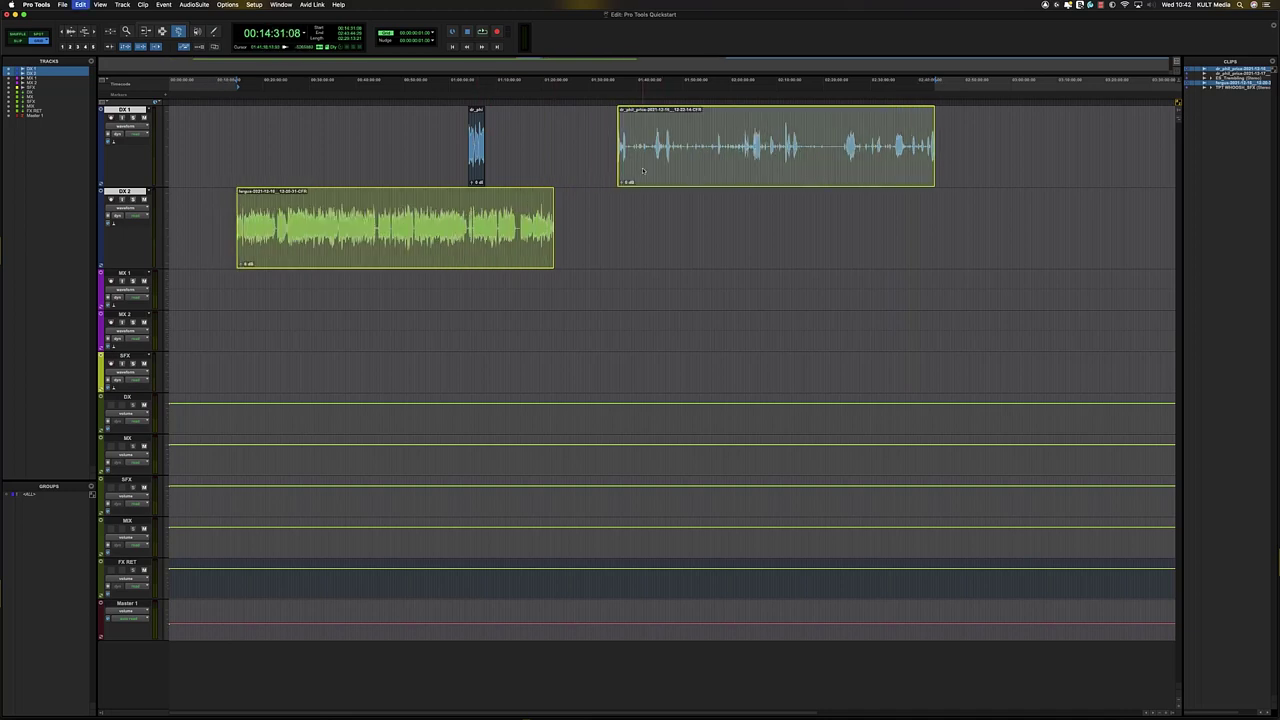
pyautogui.press('super+z')
pyautogui.press('super+z')
pyautogui.press('super+z')
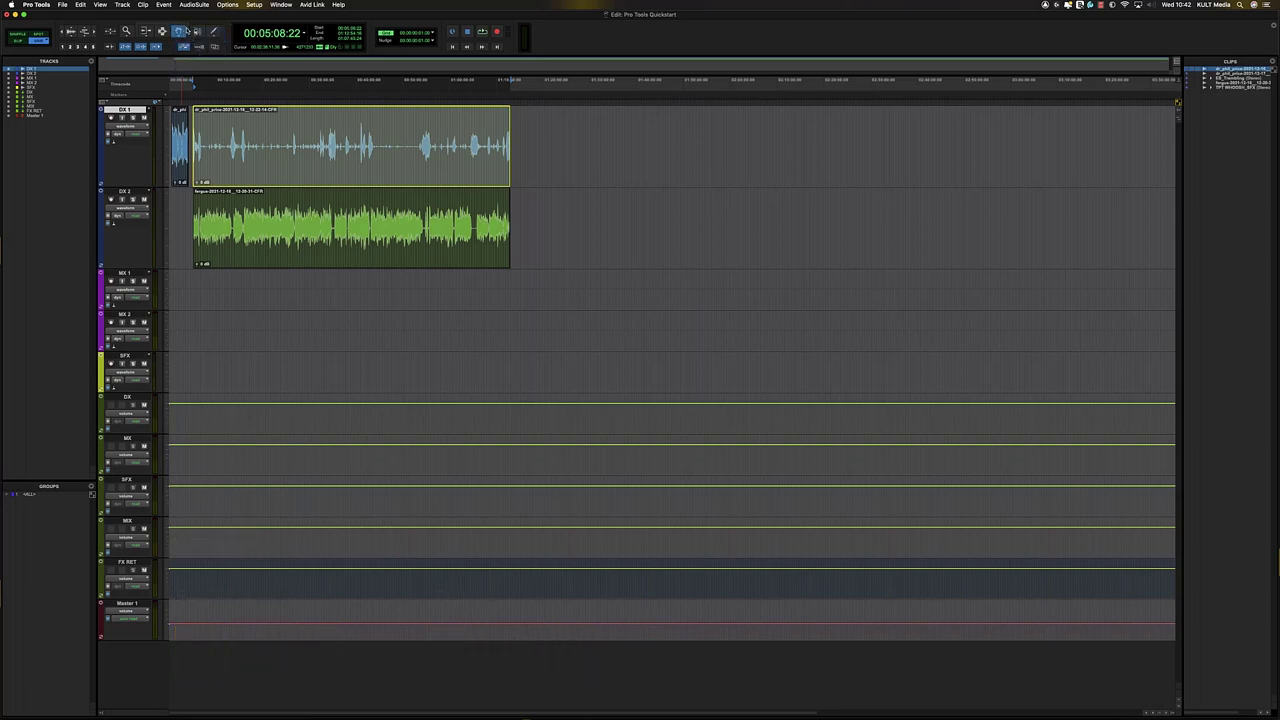
# - Select the Scrubber, place the cursor on DX 1 and scrub its dialogue
pyautogui.click(197, 31)
pyautogui.click(302, 130)
pyautogui.click(328, 126)
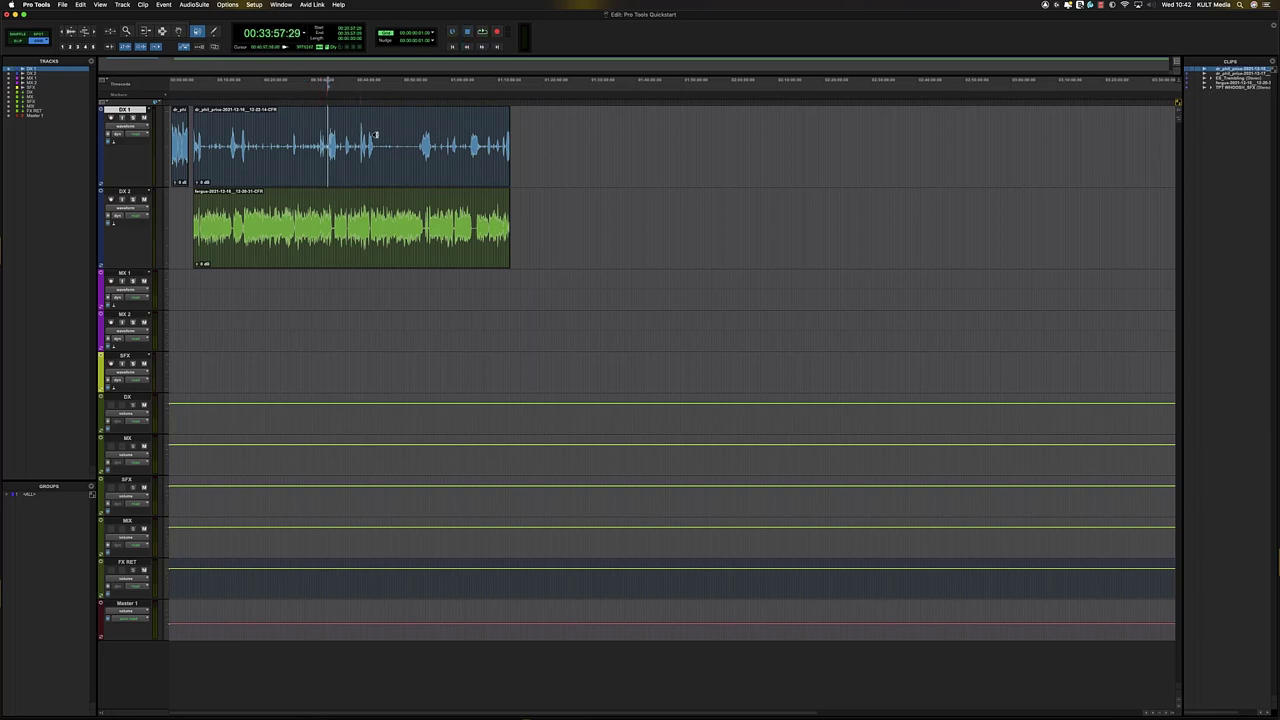
pyautogui.press('t')
pyautogui.press('t')
pyautogui.press('t')
pyautogui.press('t')
pyautogui.moveTo(741, 147); pyautogui.dragTo(742, 125)
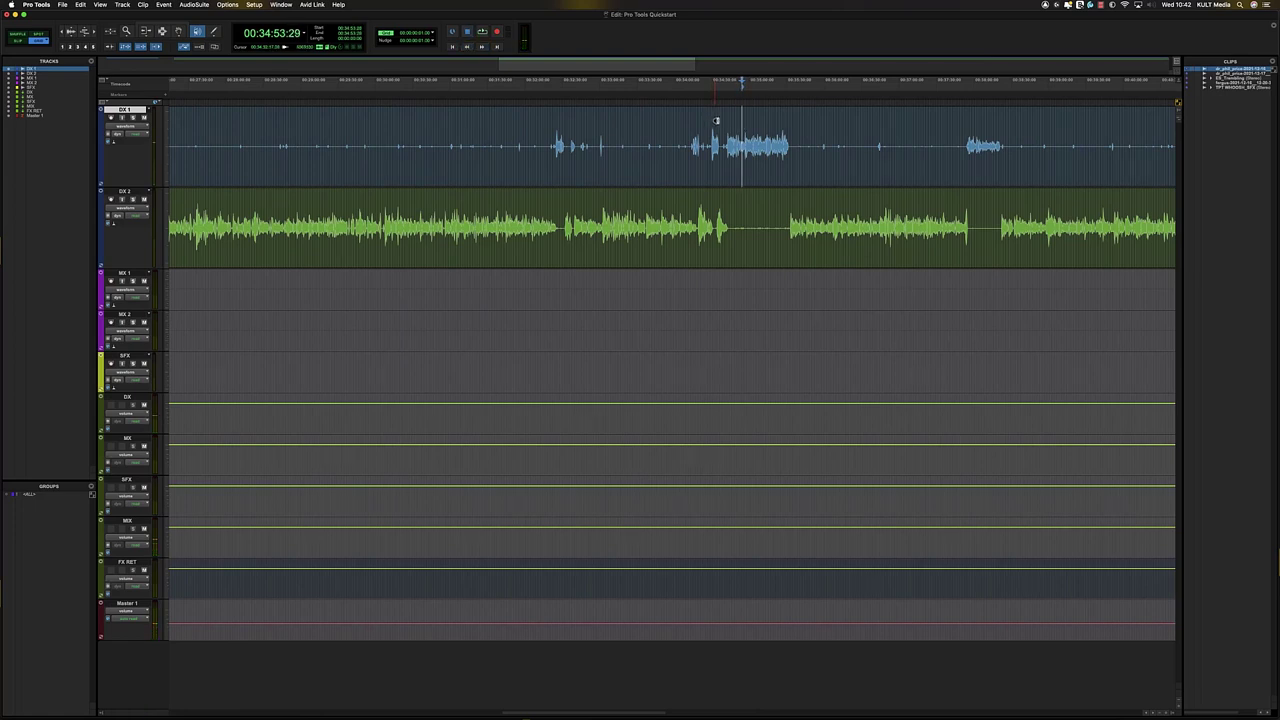
# - Play and scrub the DX 1 dialogue around 00:35:00
pyautogui.click(759, 125)
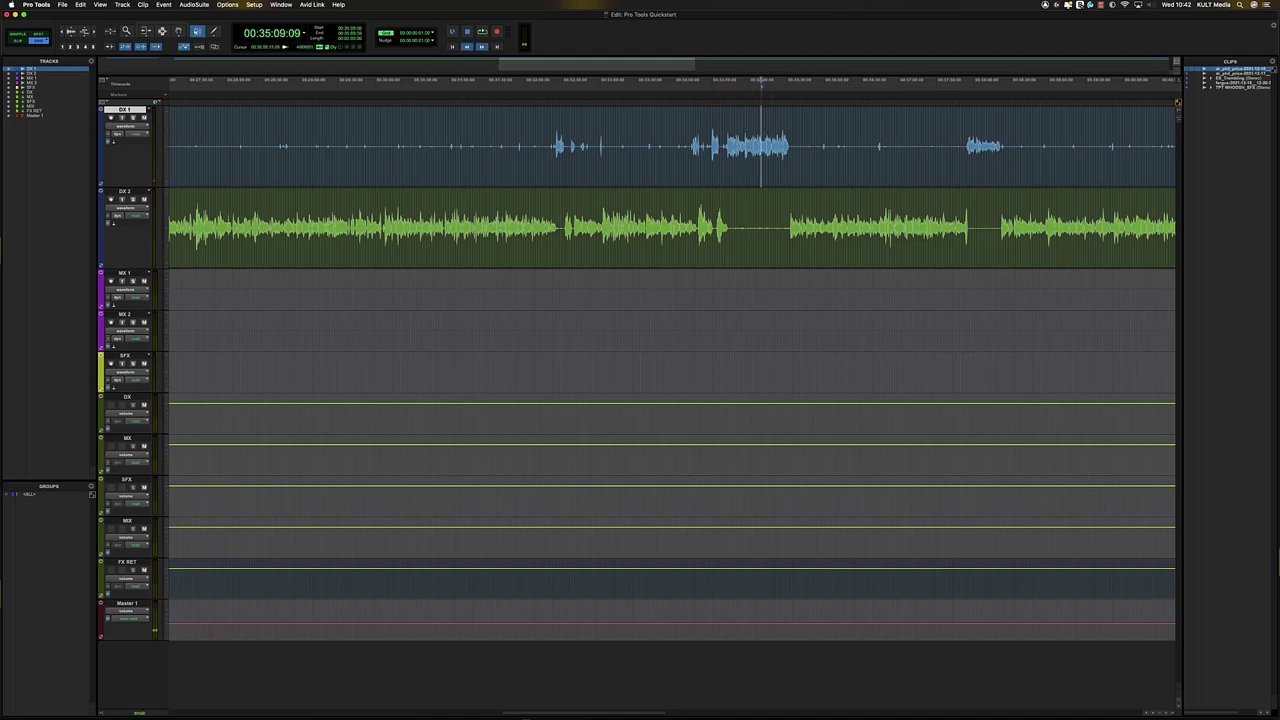
pyautogui.press('space')
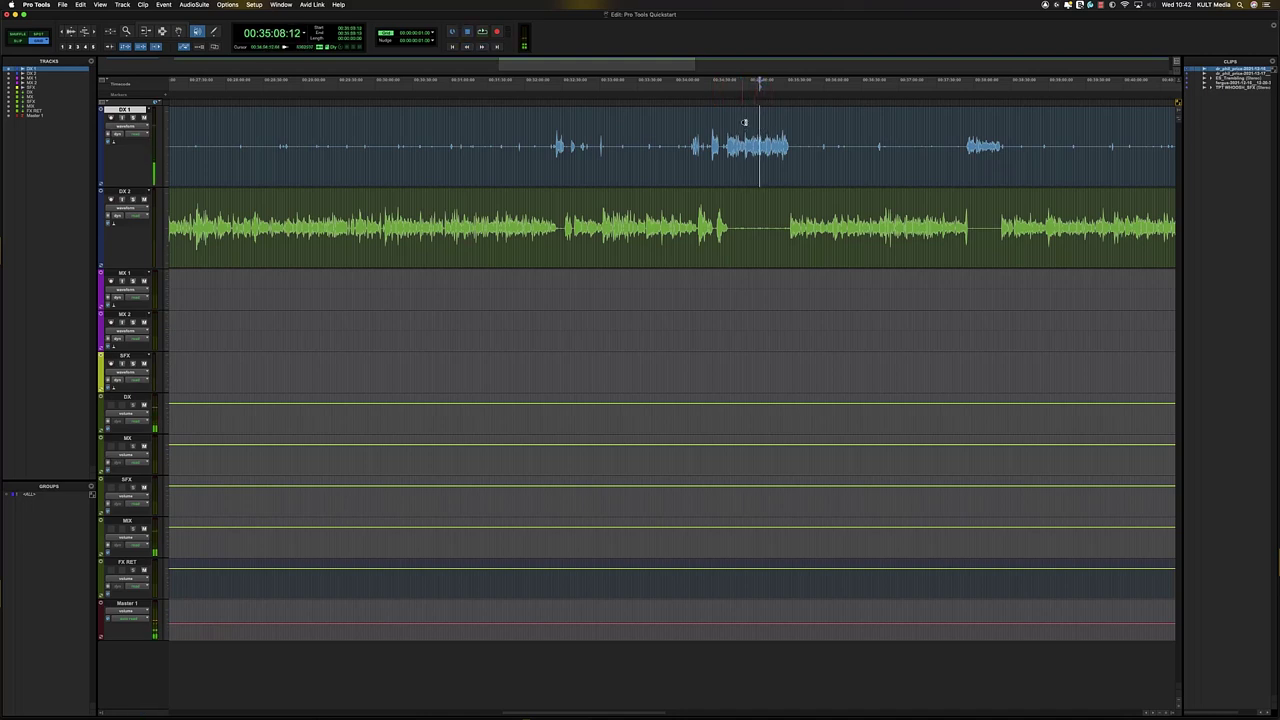
pyautogui.click(749, 123)
pyautogui.moveTo(749, 124); pyautogui.dragTo(750, 124)
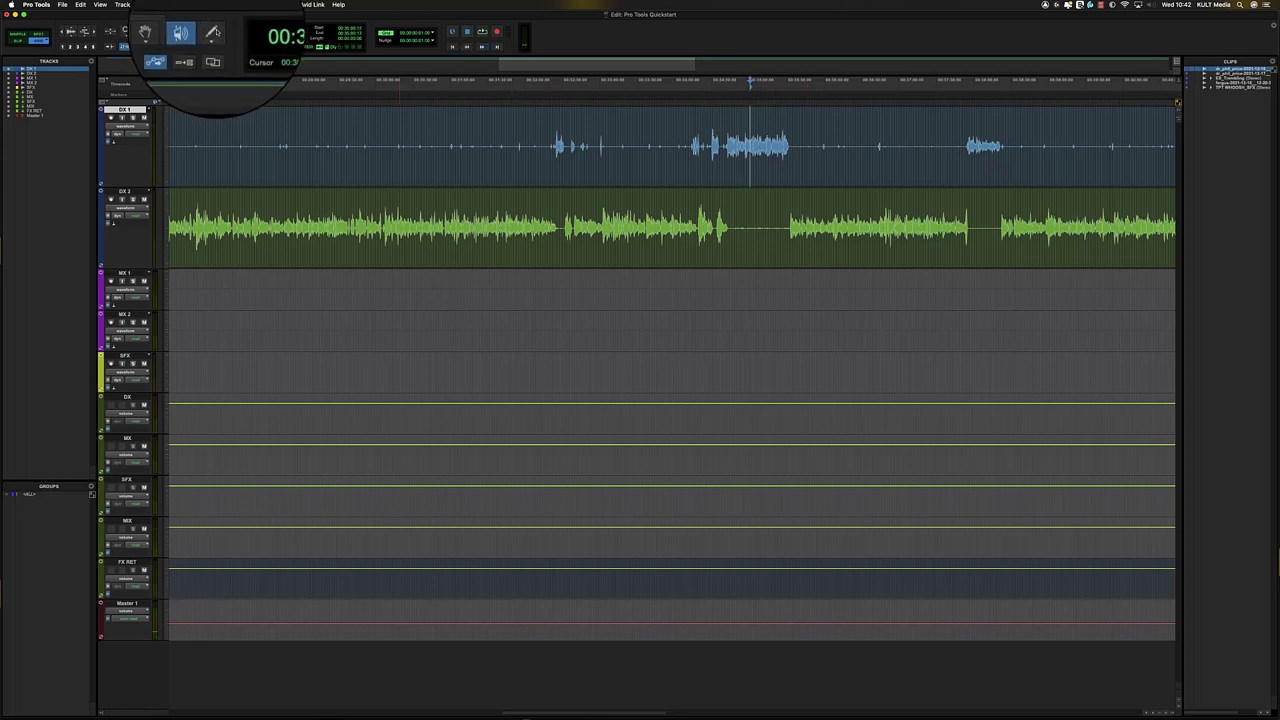
# - Select the Pencil, show DX 1's volume automation, draw a curve and undo it
pyautogui.click(214, 34)
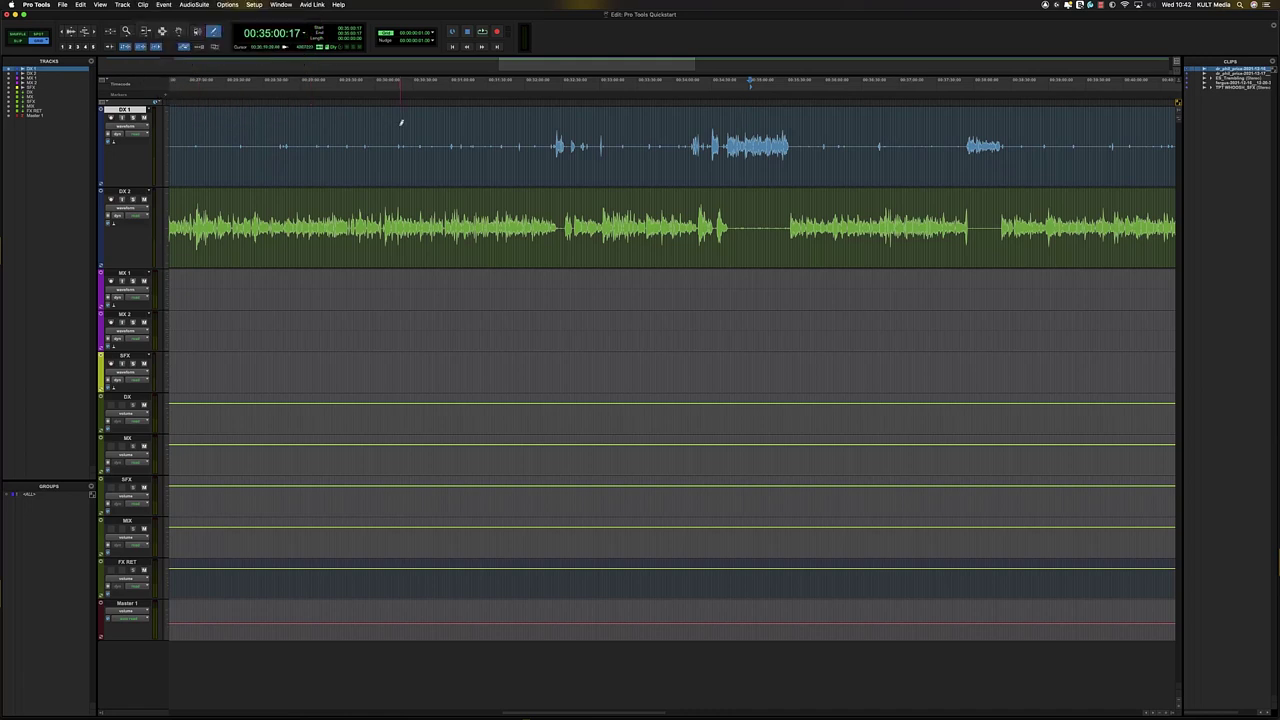
pyautogui.hotkey('ctrl', '-')
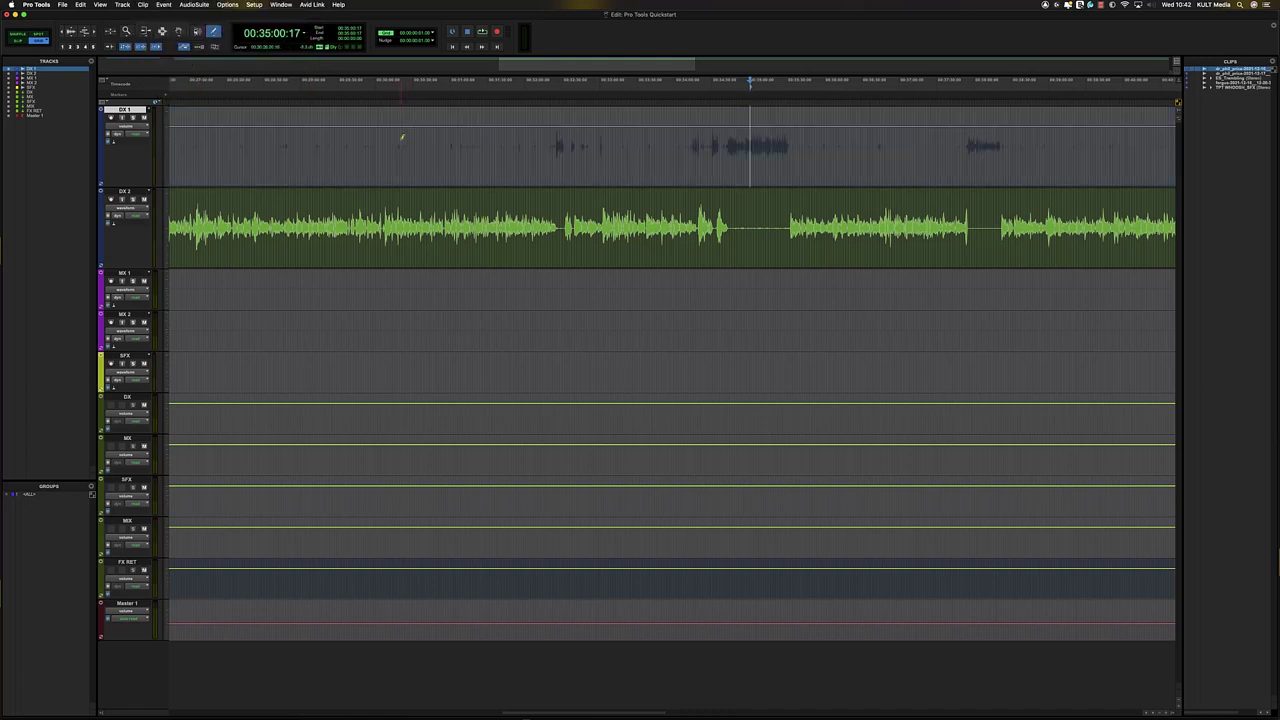
pyautogui.moveTo(402, 136)
pyautogui.mouseDown()
pyautogui.moveTo(420, 127)
pyautogui.moveTo(475, 146)
pyautogui.moveTo(538, 128)
pyautogui.moveTo(606, 160)
pyautogui.moveTo(716, 131)
pyautogui.mouseUp()
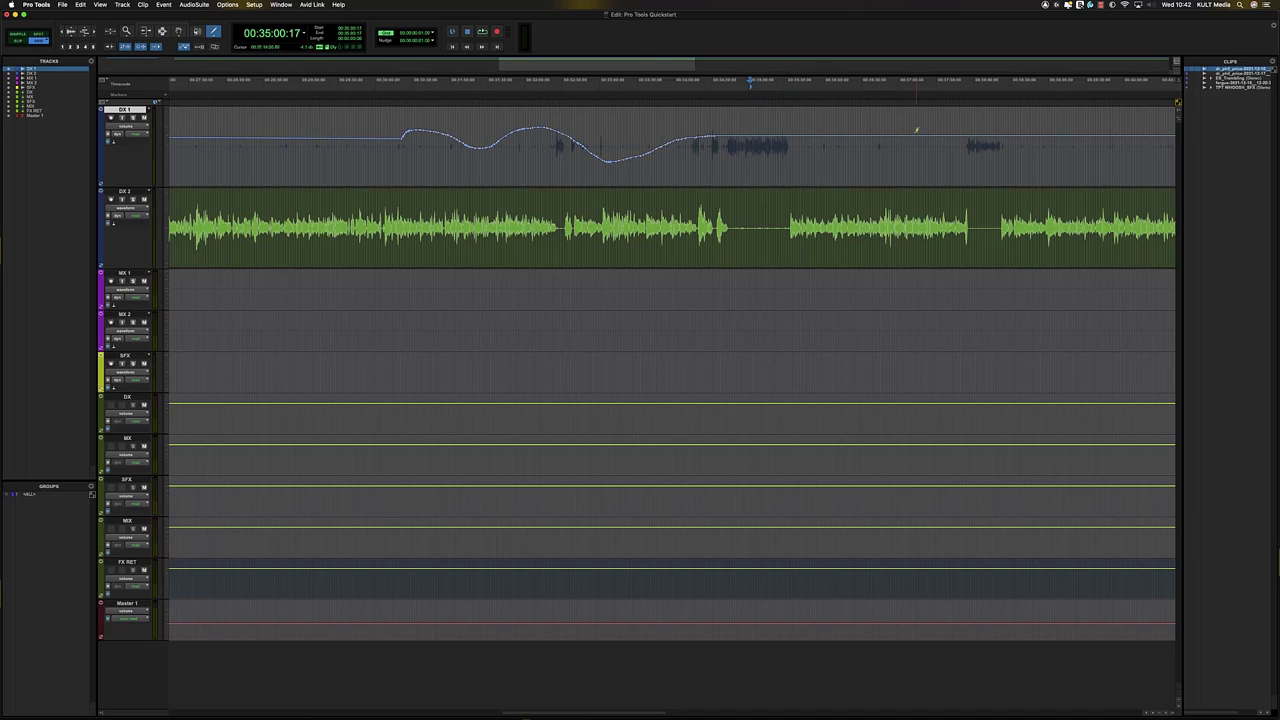
pyautogui.moveTo(349, 146)
pyautogui.mouseDown()
pyautogui.moveTo(330, 135)
pyautogui.moveTo(296, 158)
pyautogui.moveTo(205, 120)
pyautogui.moveTo(202, 142)
pyautogui.mouseUp()
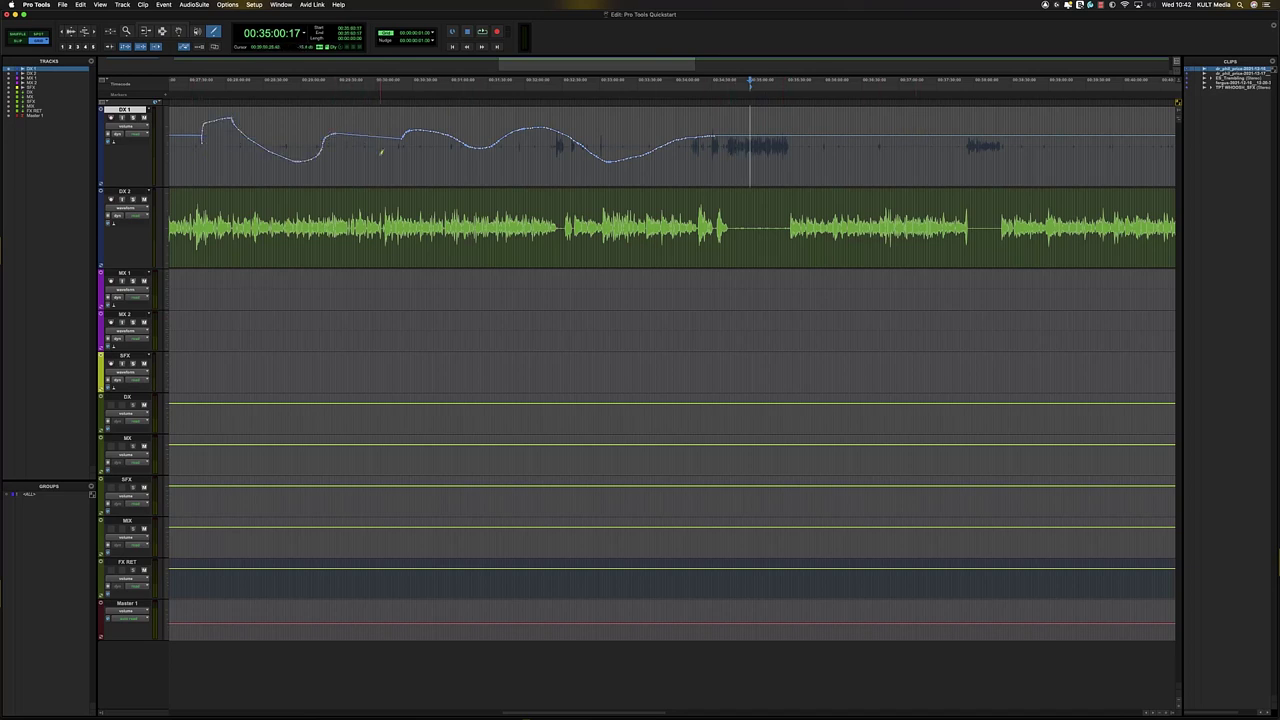
pyautogui.press('super+z')
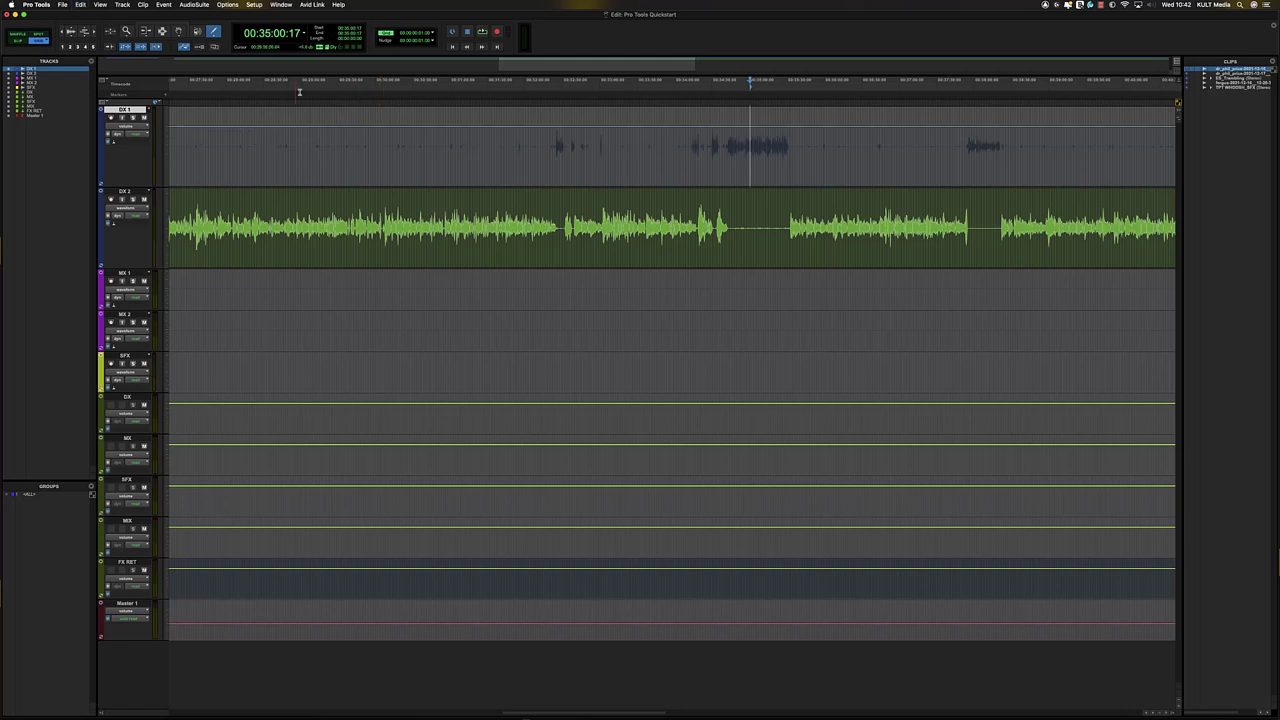
# - Set the Pencil shape to Random and draw random volume automation on DX 1
pyautogui.click(213, 31)
pyautogui.click(219, 38)
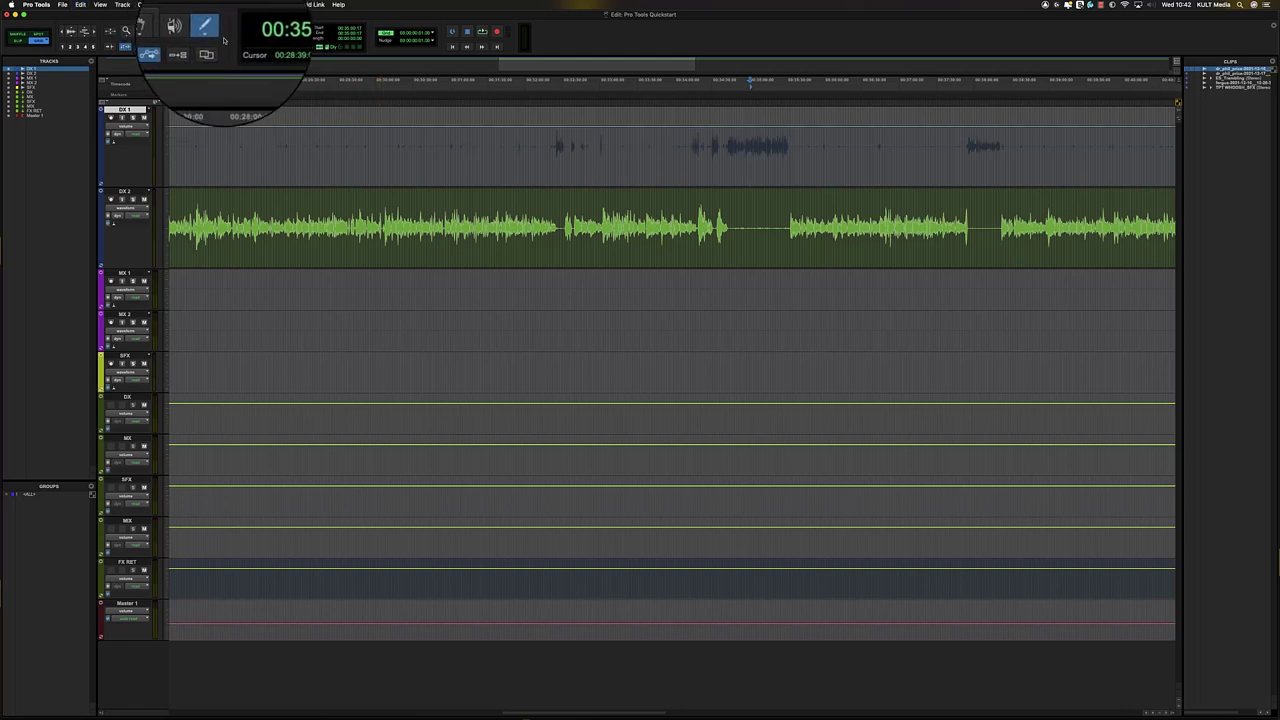
pyautogui.click(218, 34)
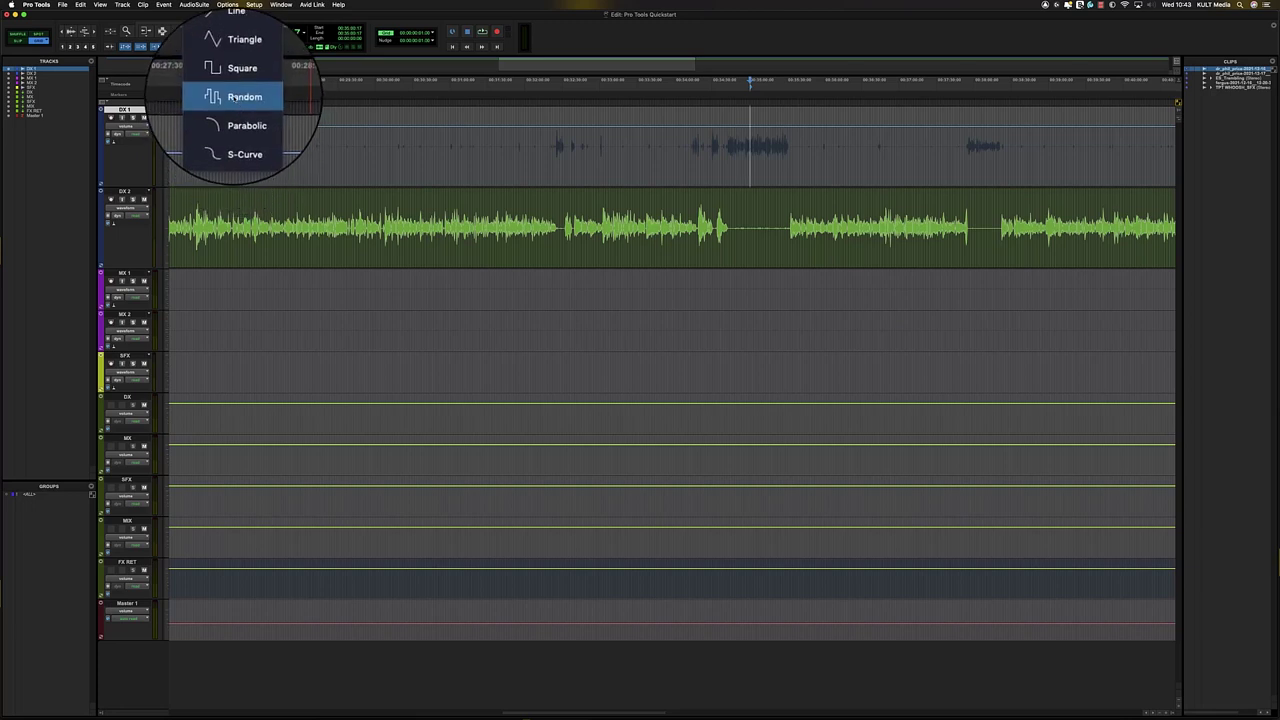
pyautogui.click(237, 99)
pyautogui.moveTo(339, 126)
pyautogui.mouseDown()
pyautogui.moveTo(481, 134)
pyautogui.moveTo(559, 168)
pyautogui.mouseUp()
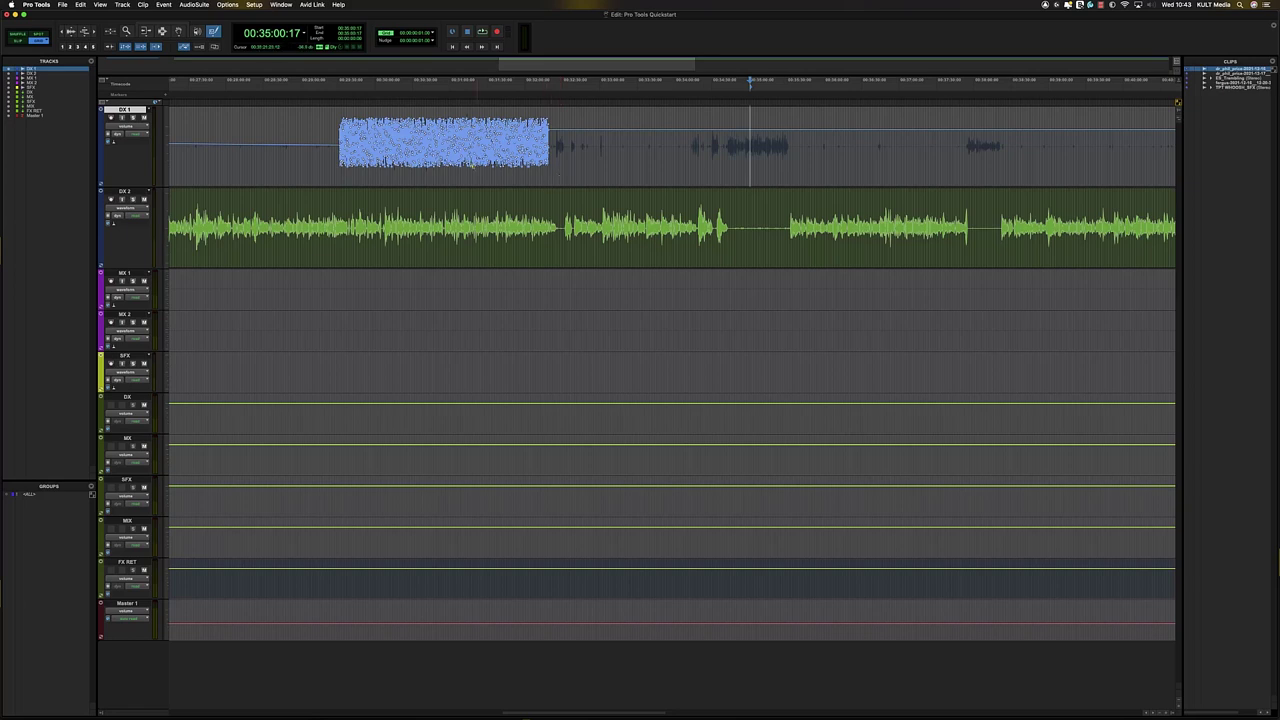
# - Trim the end of the DX 2 clip, then undo to keep its full length
pyautogui.press('t')
pyautogui.press('t')
pyautogui.press('t')
pyautogui.press('r')
pyautogui.press('r')
pyautogui.press('r')
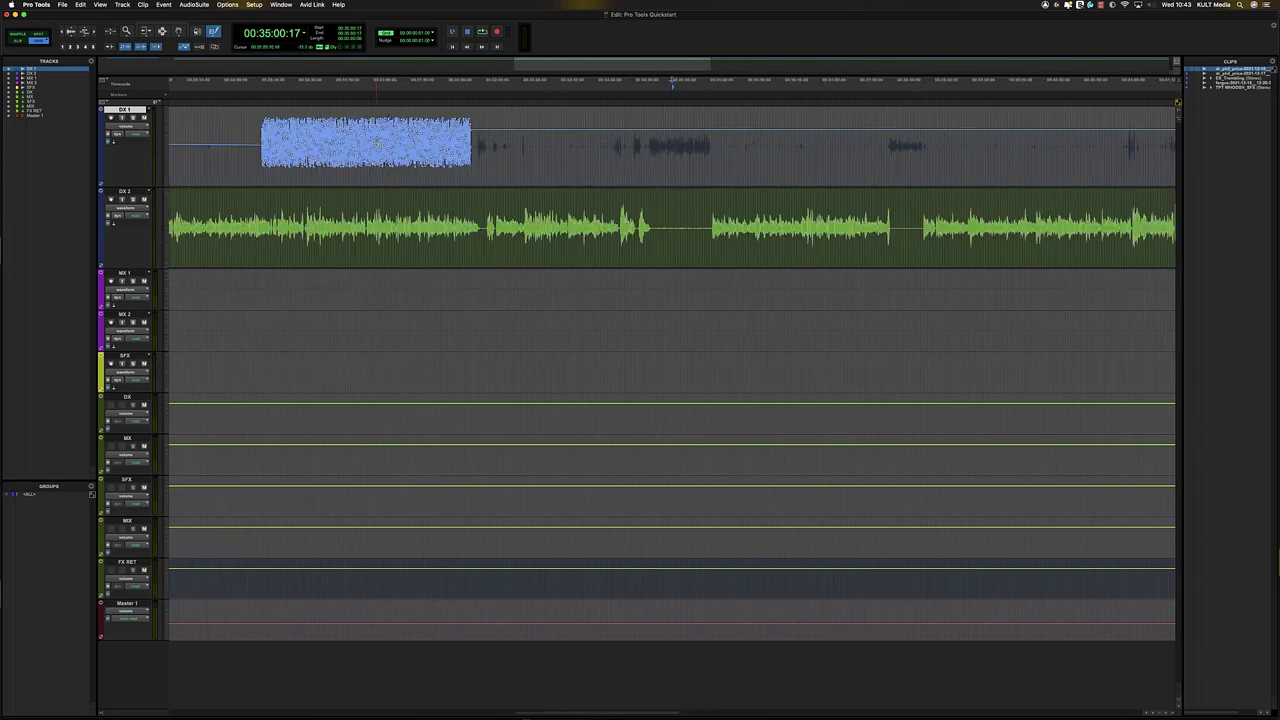
pyautogui.click(416, 143)
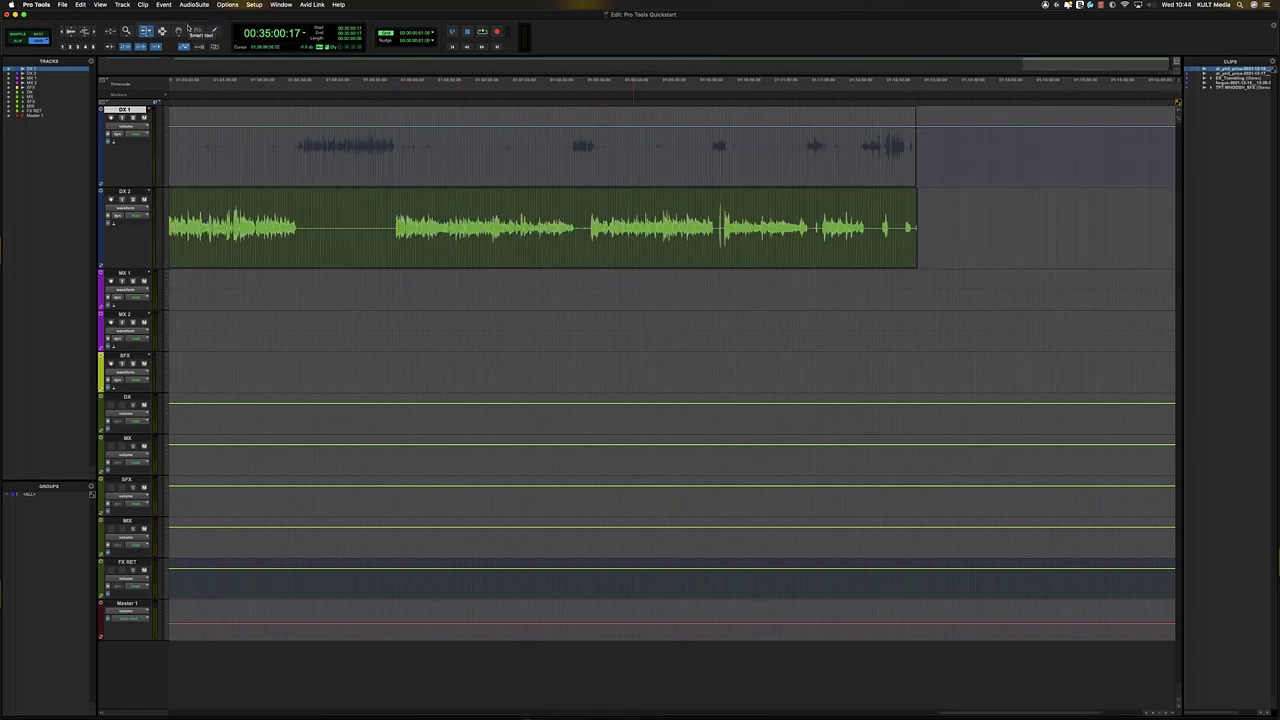
pyautogui.click(476, 213)
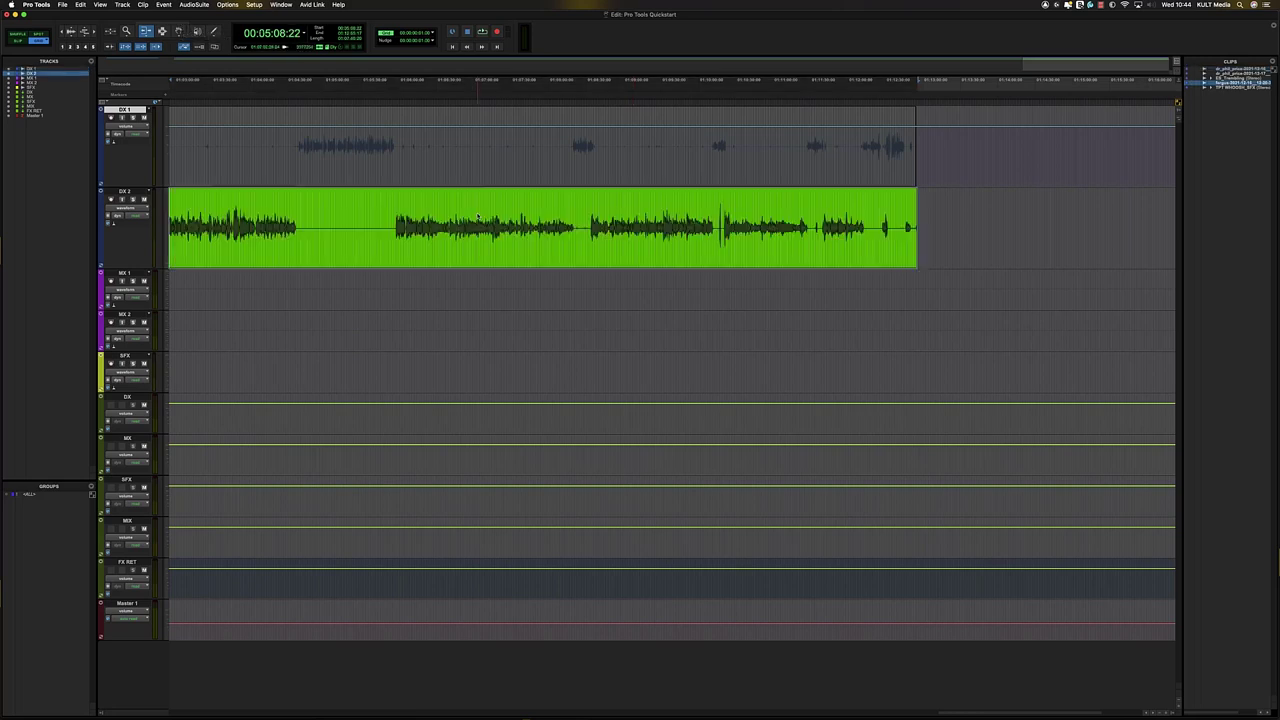
pyautogui.press('super+z')
# - Engage the Smart Tool, then the Zoomer with F5 and the Trimmer with F6
pyautogui.click(161, 29)
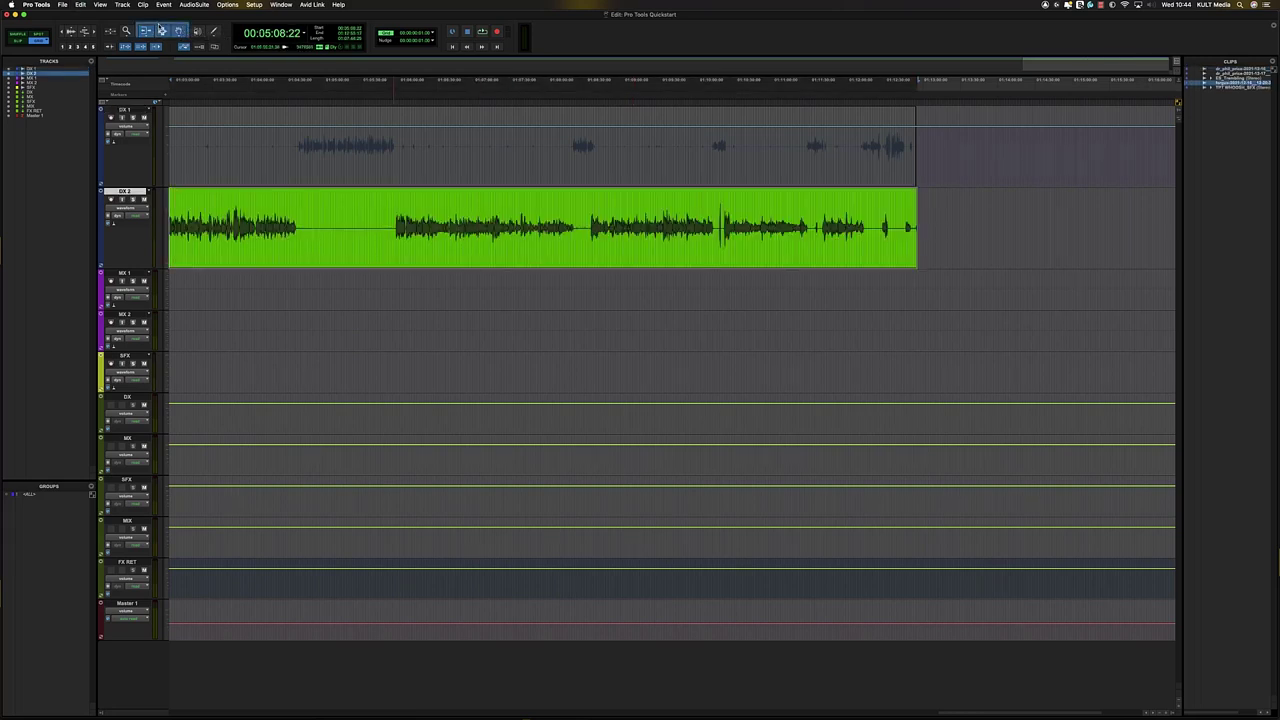
pyautogui.press('F5')
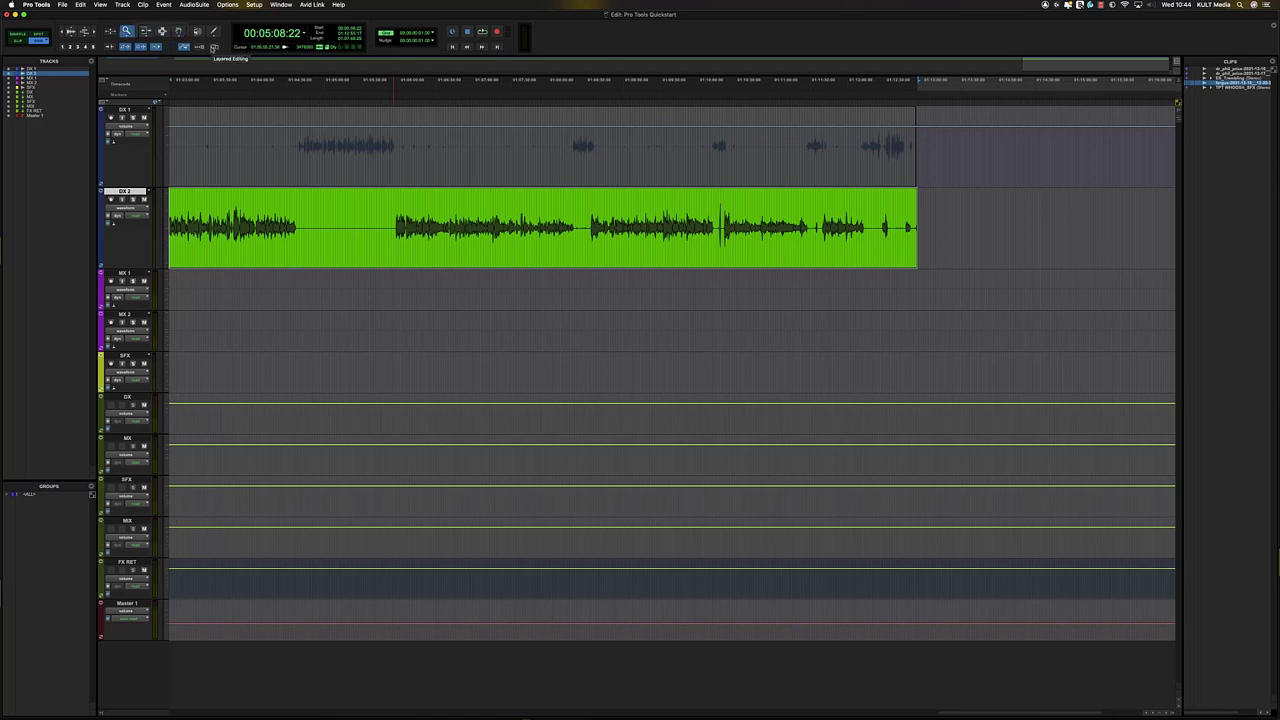
pyautogui.press('F6')
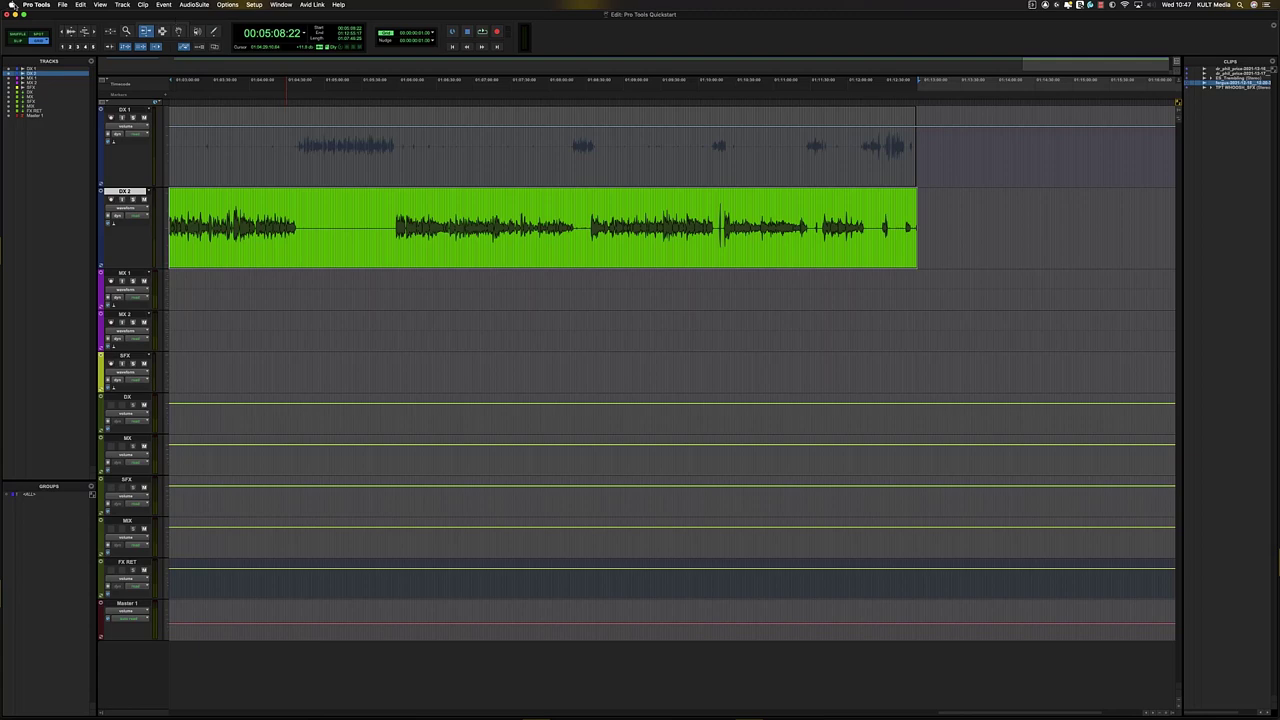
pyautogui.click(13, 5)
# - Tick 'Use F1, F2, etc. keys as standard function keys' in Keyboard preferences and close it
pyautogui.click(30, 28)
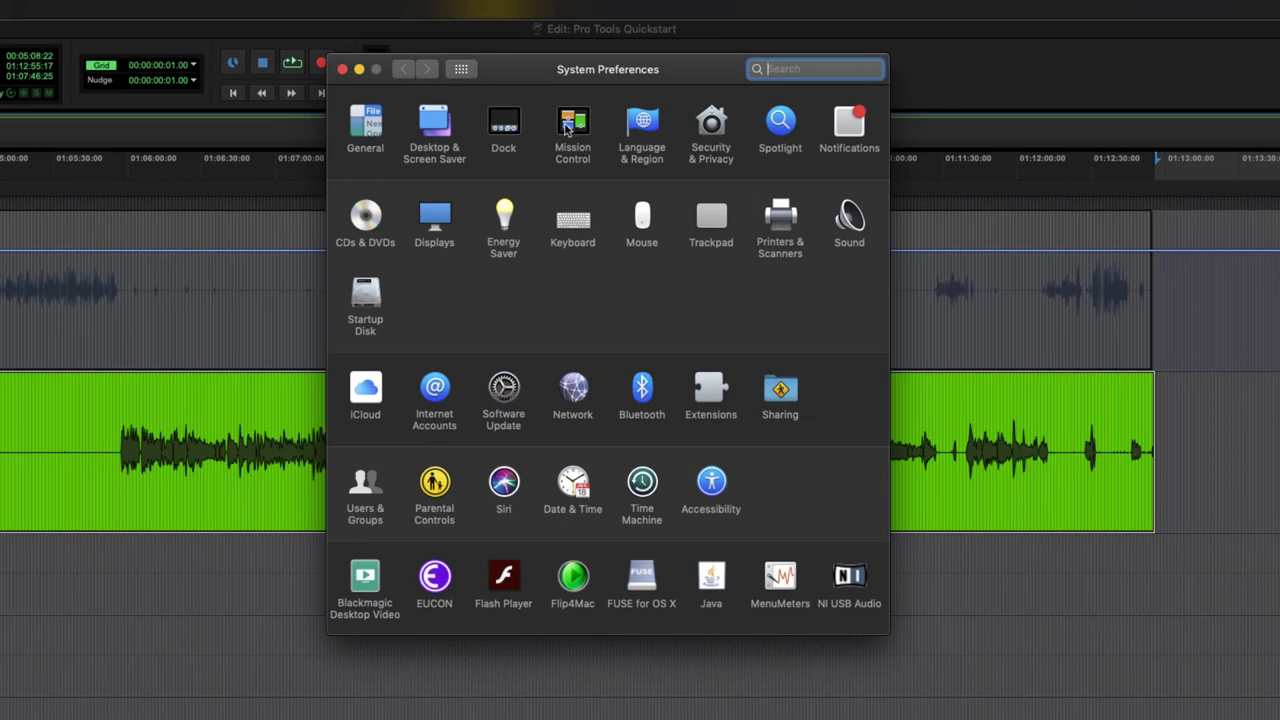
pyautogui.click(572, 222)
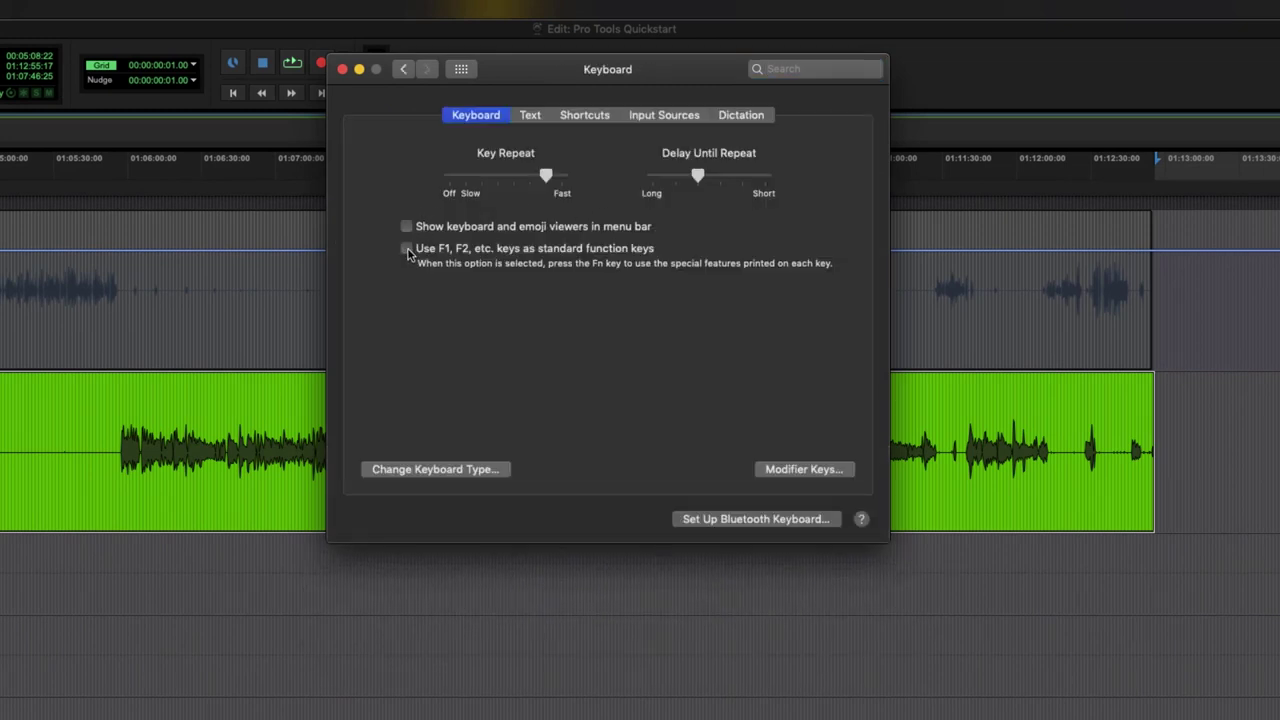
pyautogui.click(407, 249)
pyautogui.click(342, 70)
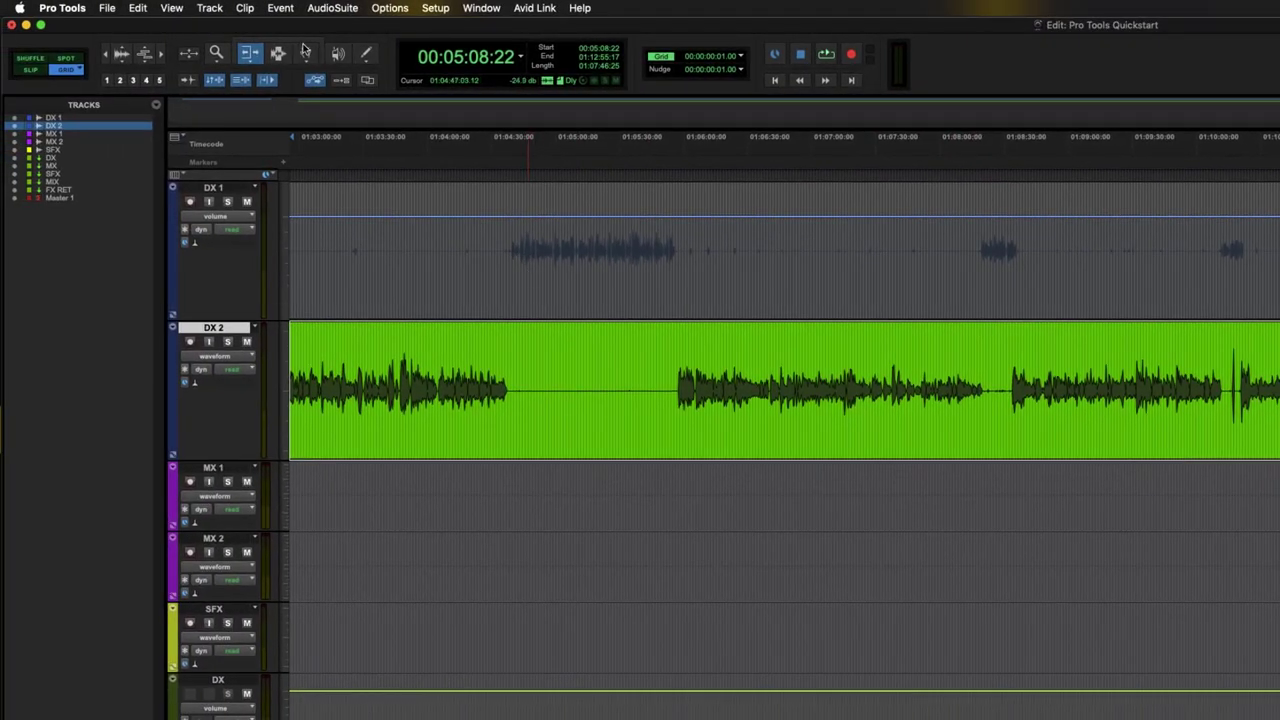
# - Cycle through the editing tools with F5–F8 and the Selector button
pyautogui.press('F6')
pyautogui.press('F7')
pyautogui.press('F8')
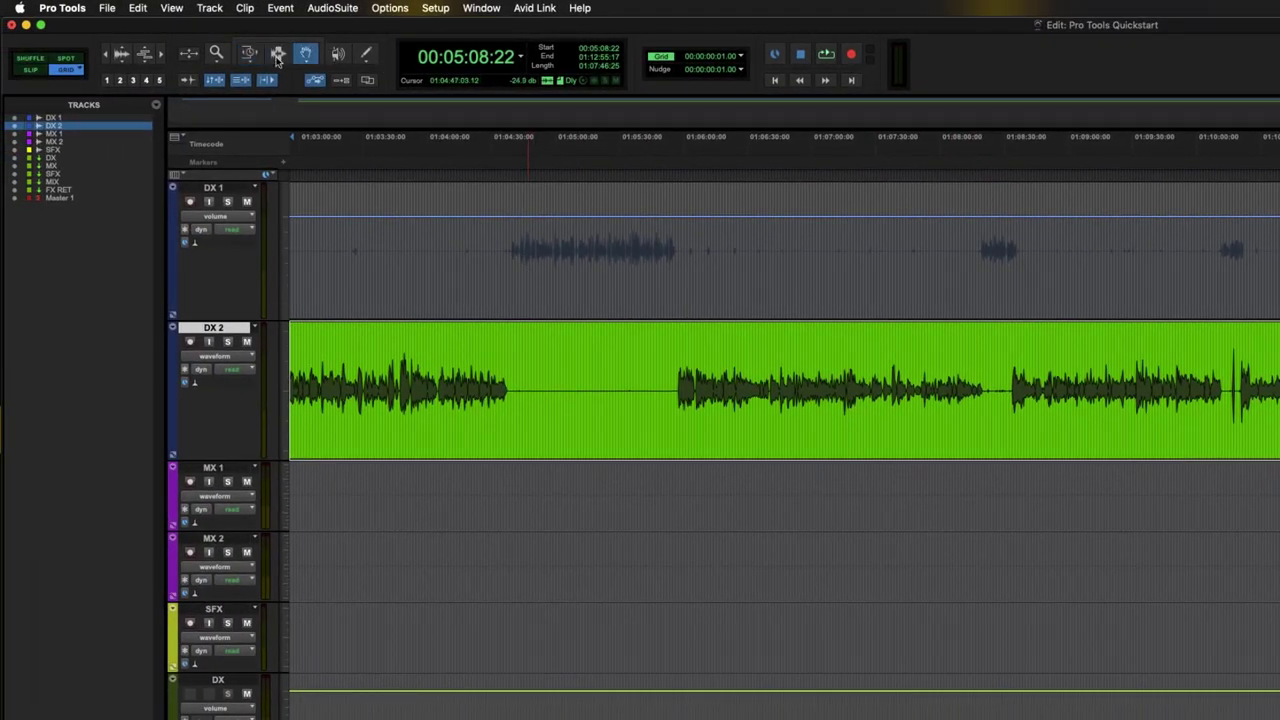
pyautogui.press('F8')
pyautogui.click(283, 60)
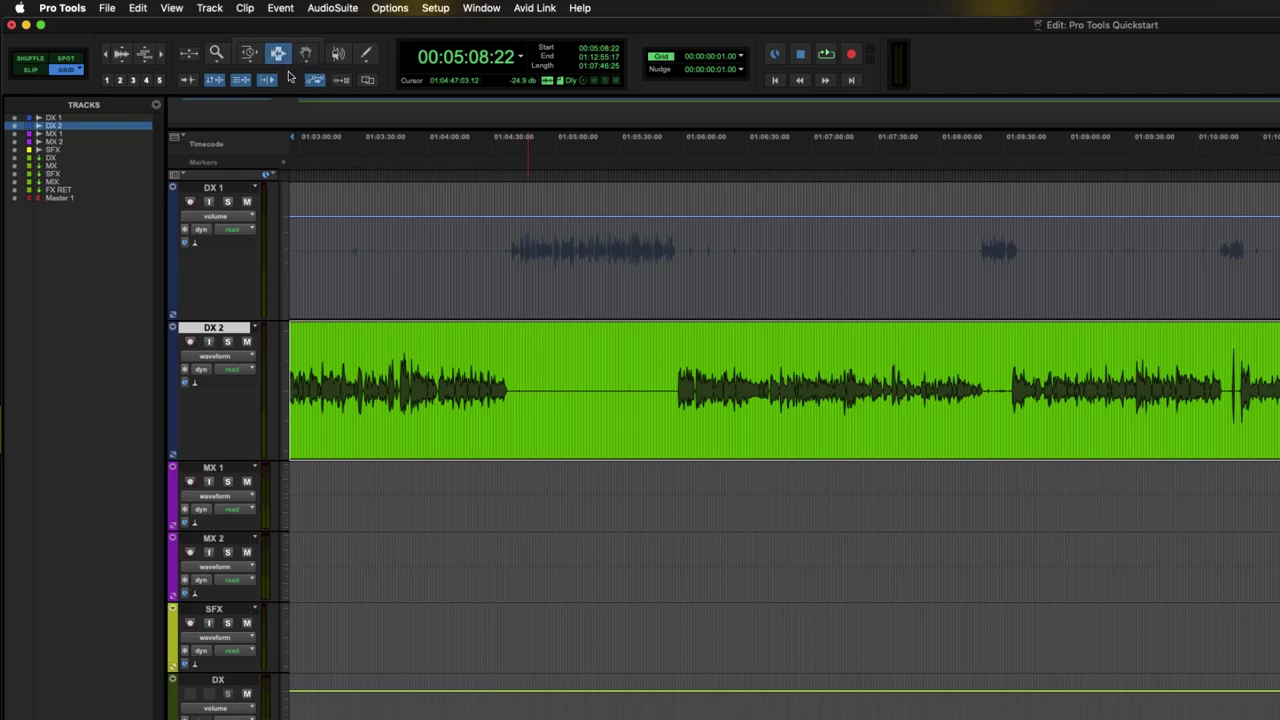
pyautogui.press('F6')
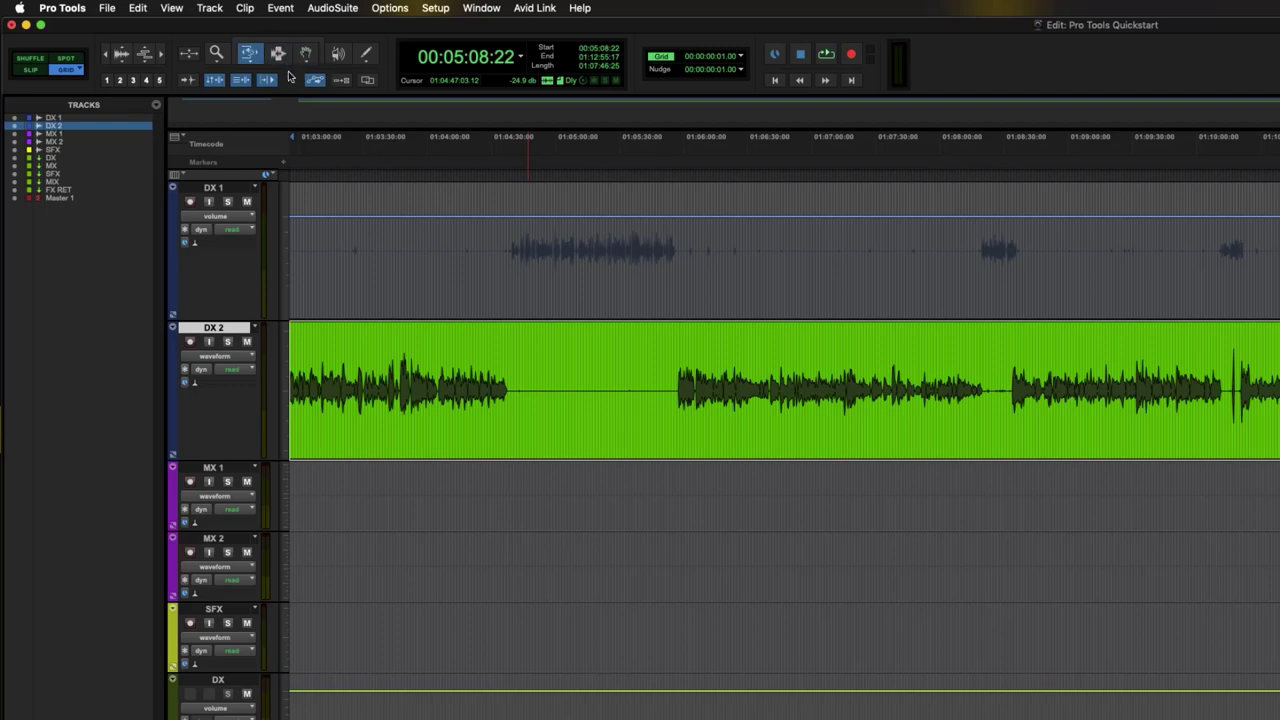
pyautogui.press('F5')
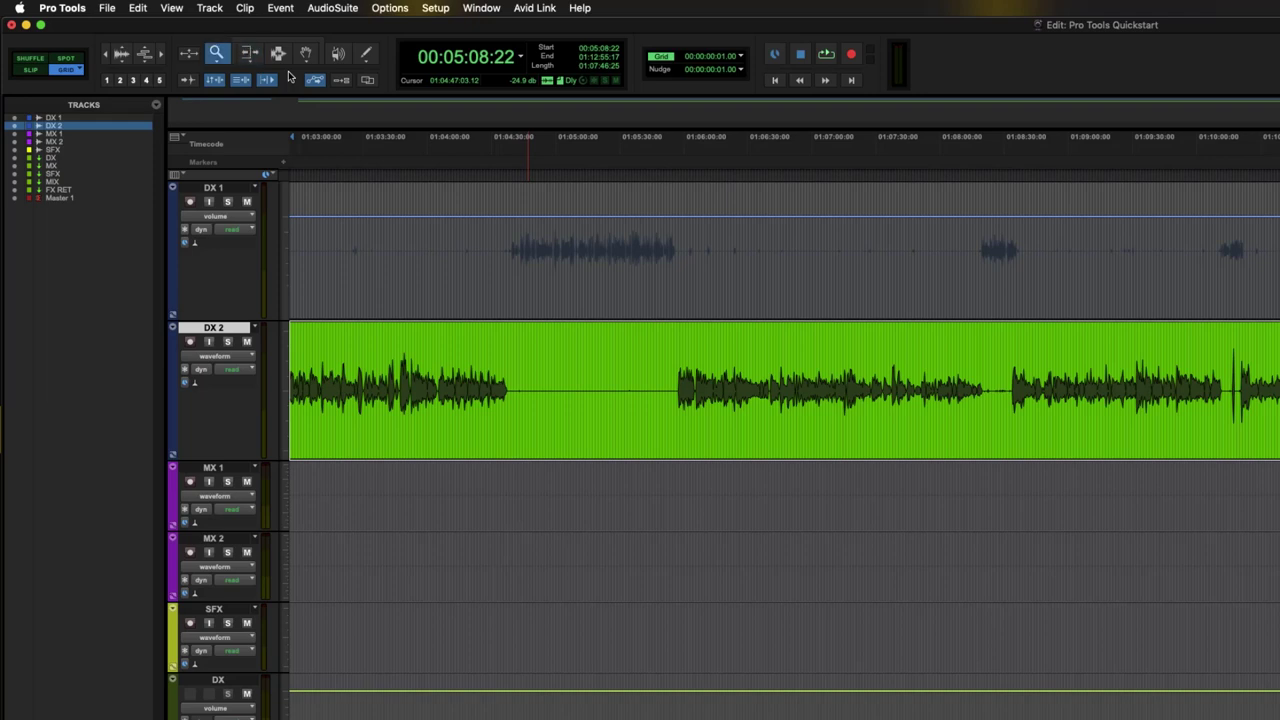
# - Step the edit mode to Shuffle with F4 through F1
pyautogui.press('F4')
pyautogui.press('F3')
pyautogui.press('F2')
pyautogui.press('F1')
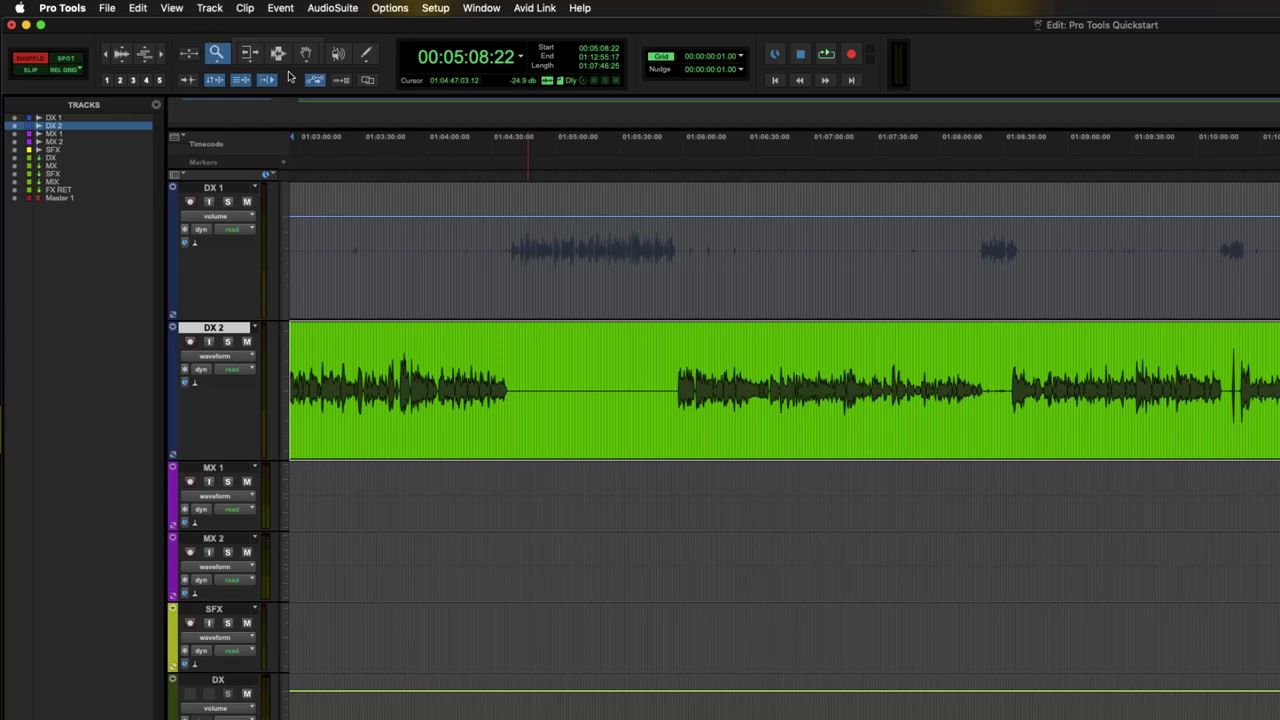
# - Cycle tools with F6–F10, engage the Smart Tool, and place the edit point in DX 2 at 01:06:18:17
pyautogui.press('F6')
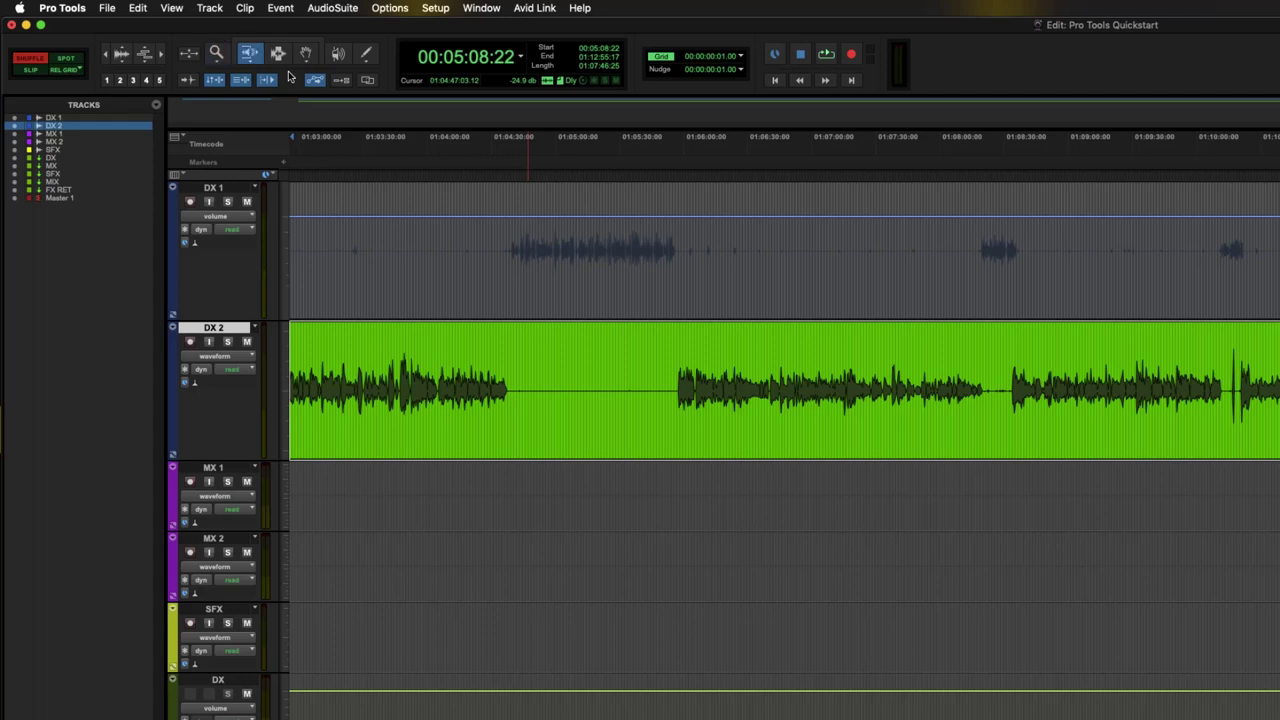
pyautogui.press('F7')
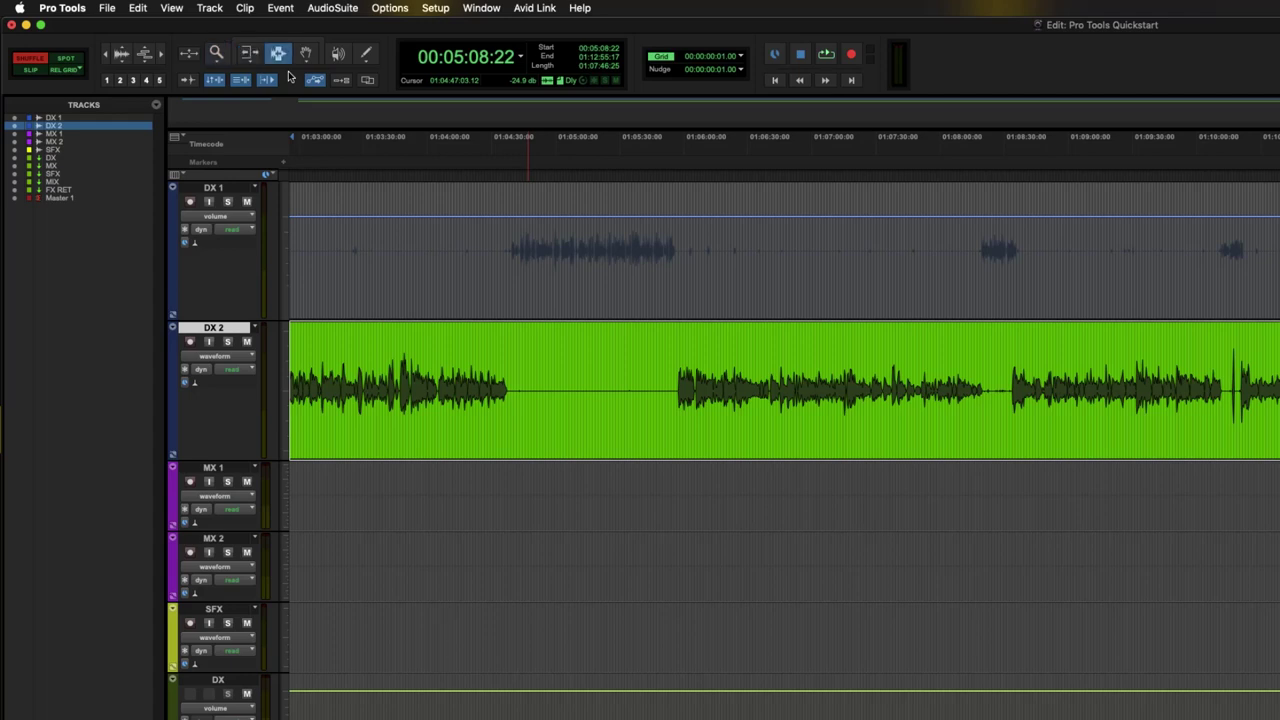
pyautogui.press('F8')
pyautogui.press('F9')
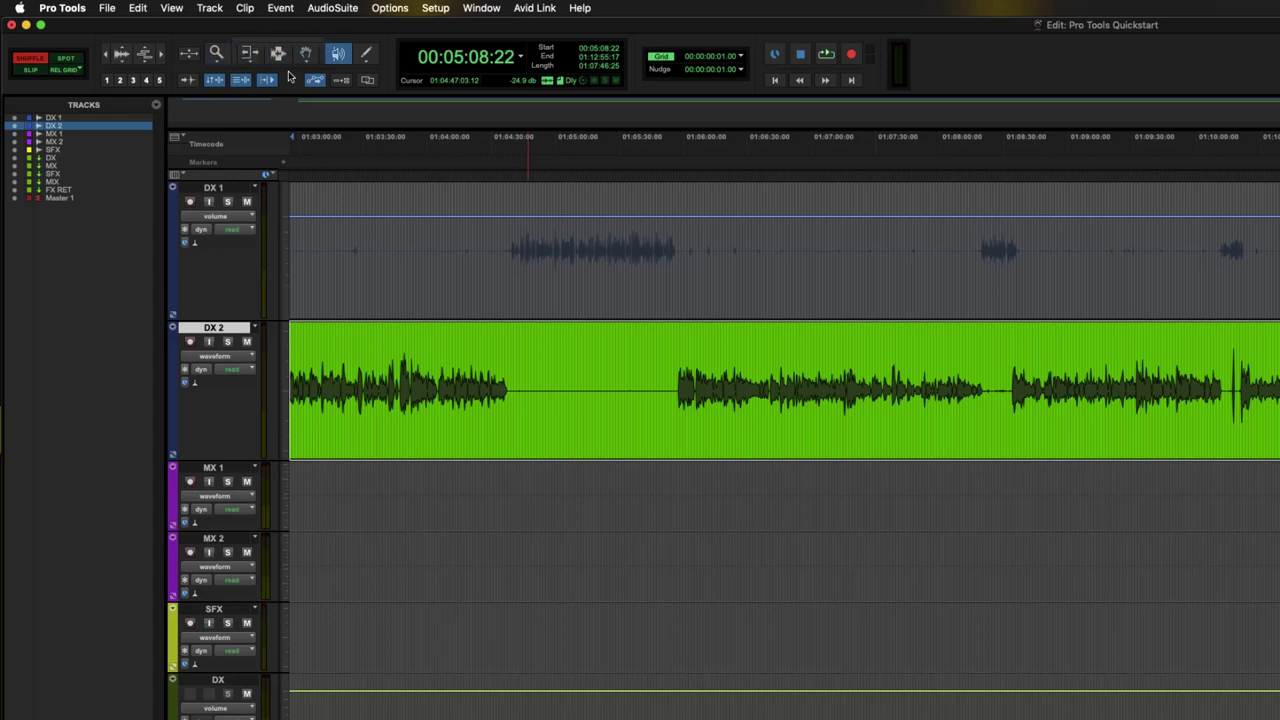
pyautogui.press('F10')
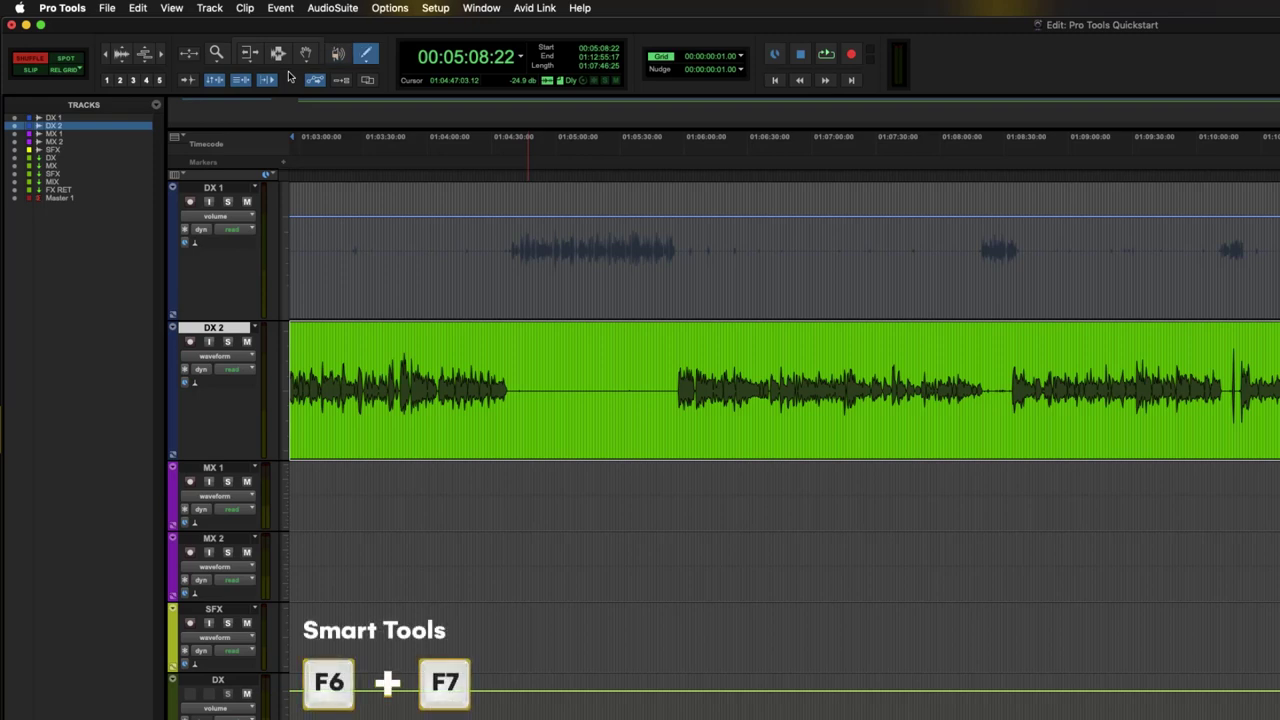
pyautogui.hotkey('F6', 'F7')
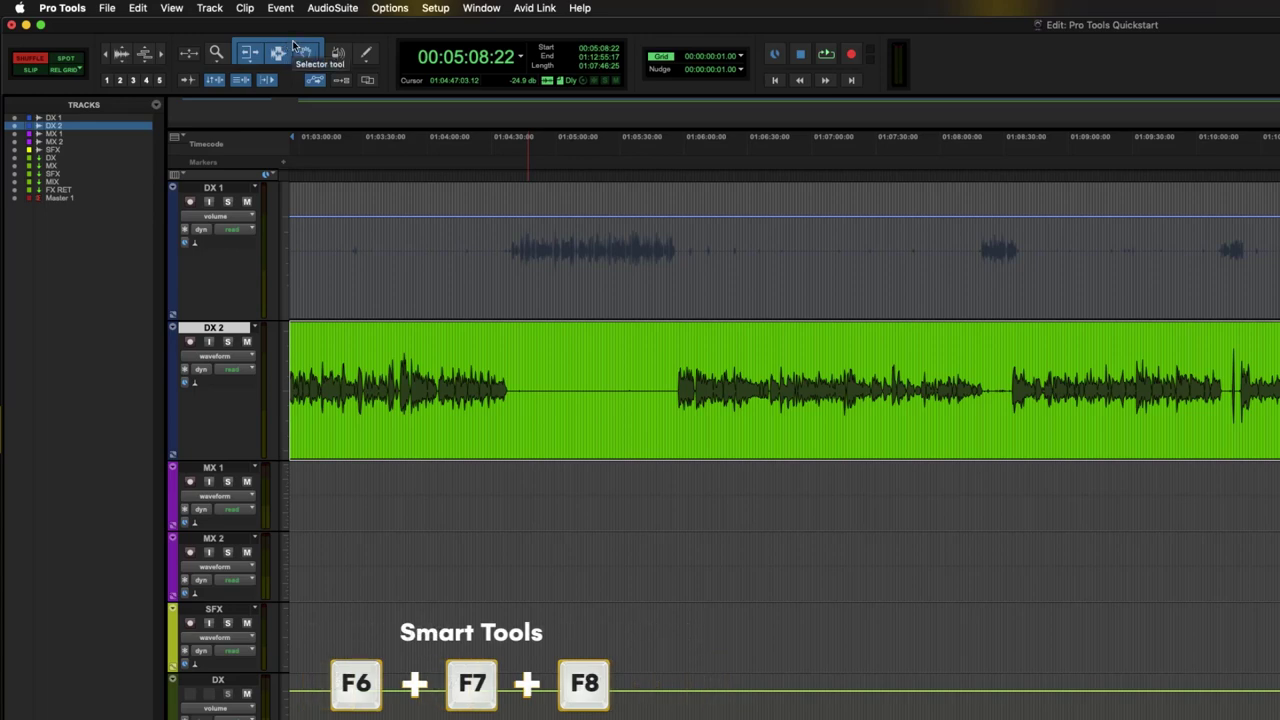
pyautogui.click(722, 348)
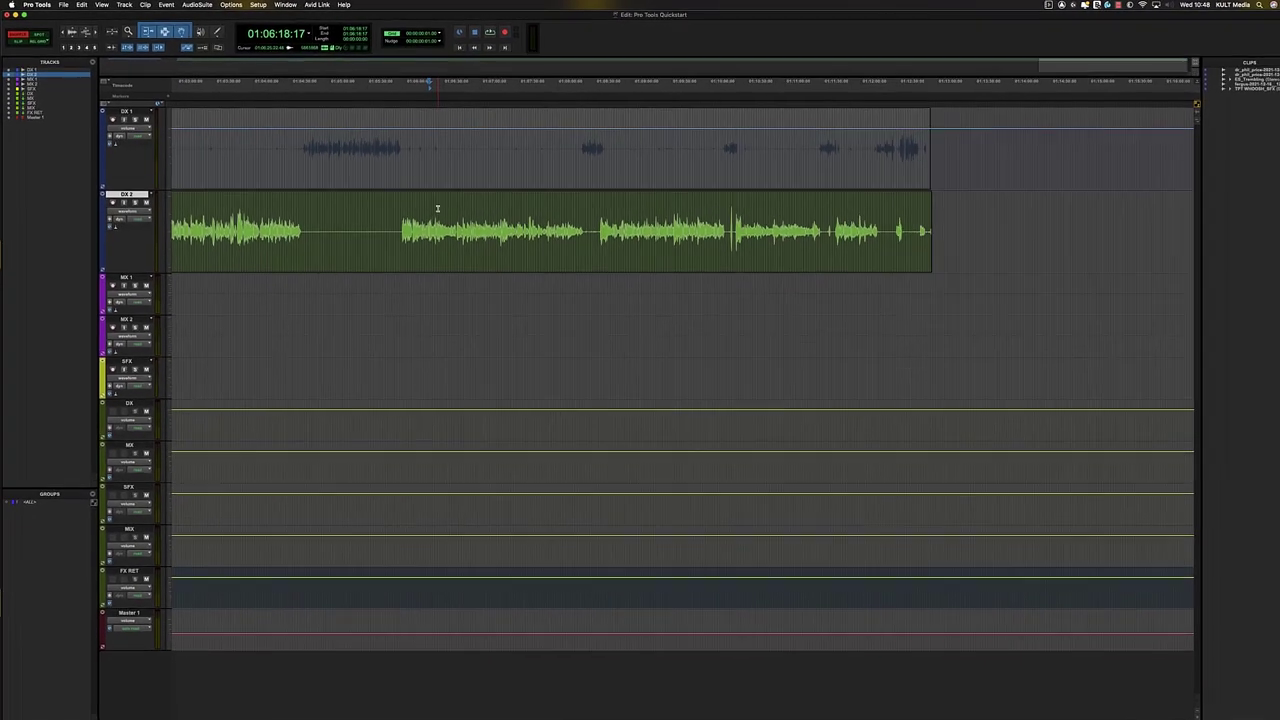
# - Switch the tracks to waveform view and zoom in around 01:05:56:24 in the DX 2 dialogue
pyautogui.click(581, 275)
pyautogui.hotkey('ctrl', 'alt', '-')
pyautogui.hotkey('ctrl', 'alt', '-')
pyautogui.hotkey('ctrl', 'alt', '-')
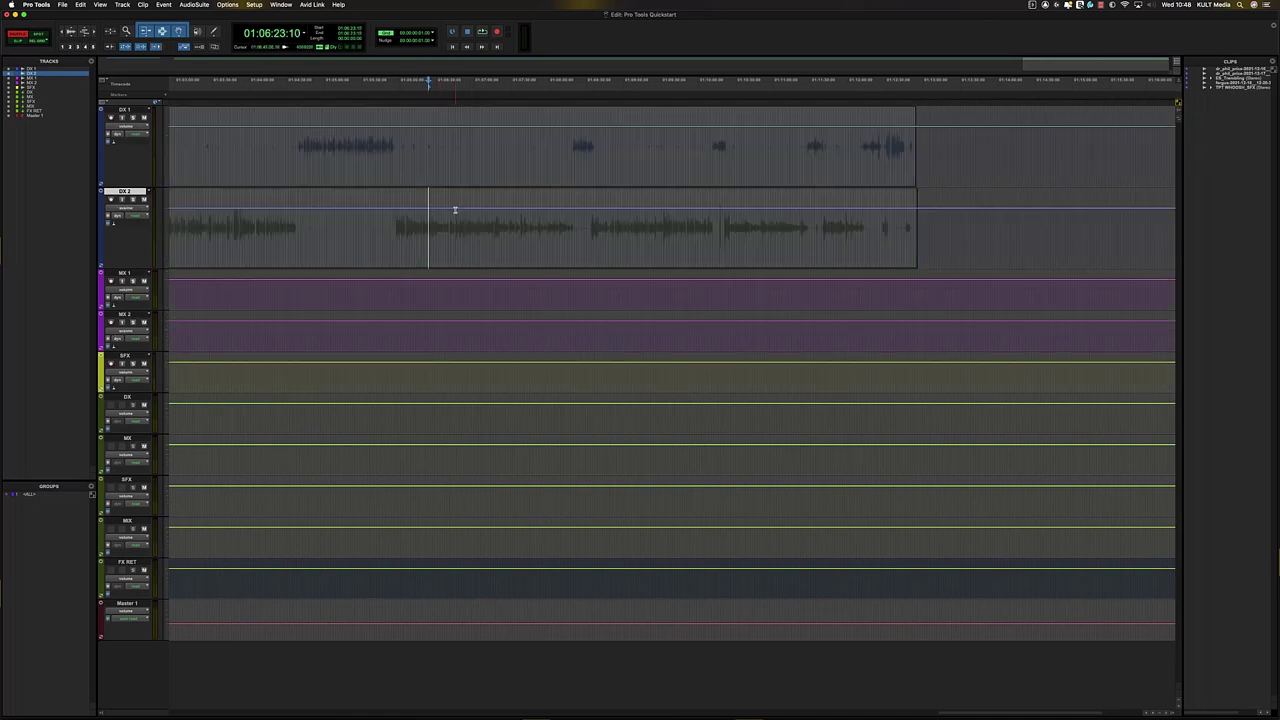
pyautogui.click(452, 209)
pyautogui.press('t')
pyautogui.press('r')
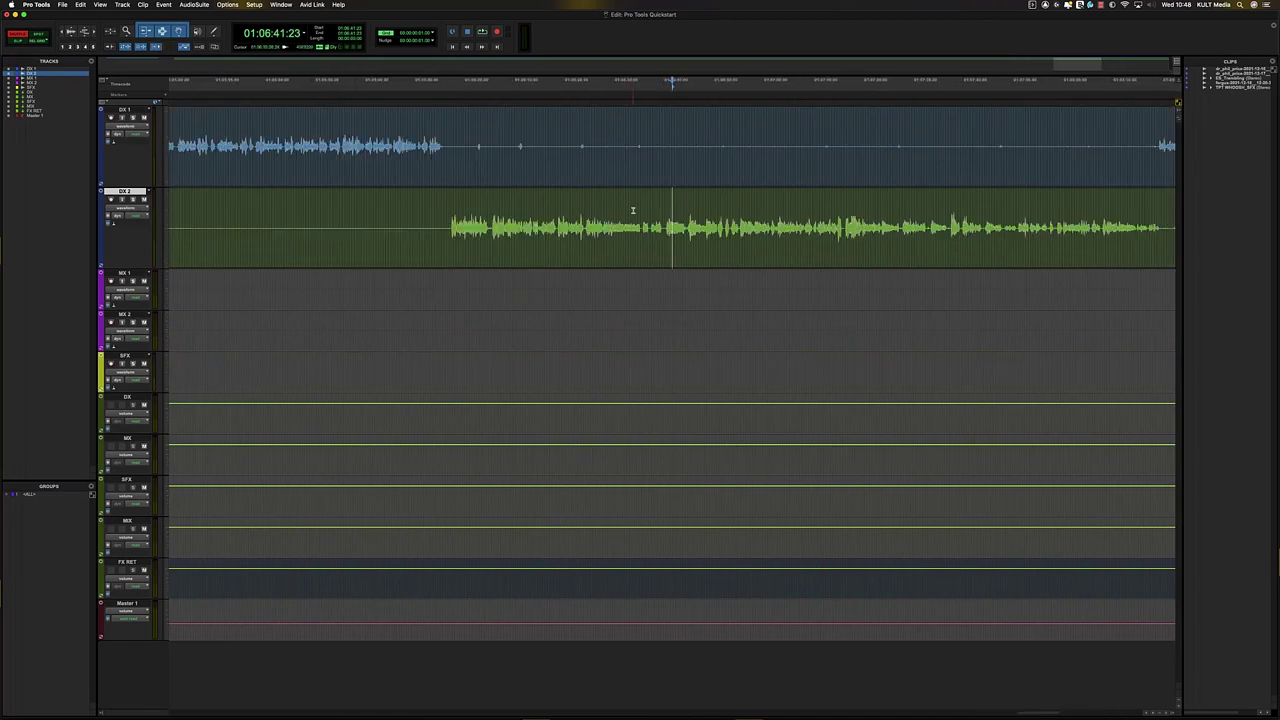
pyautogui.click(449, 209)
pyautogui.press('t')
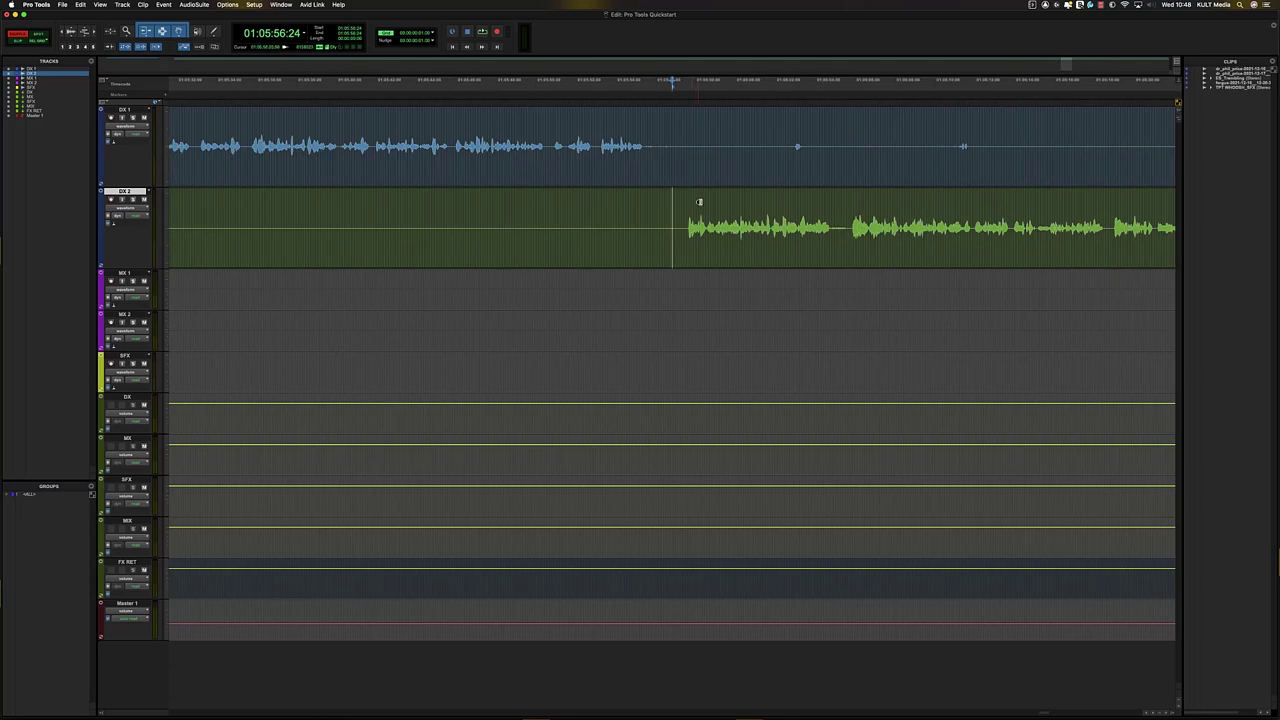
# - Make the DX 2 track much taller with the track-height shortcut
pyautogui.hotkey('ctrl', 'Up')
pyautogui.hotkey('ctrl', 'Up')
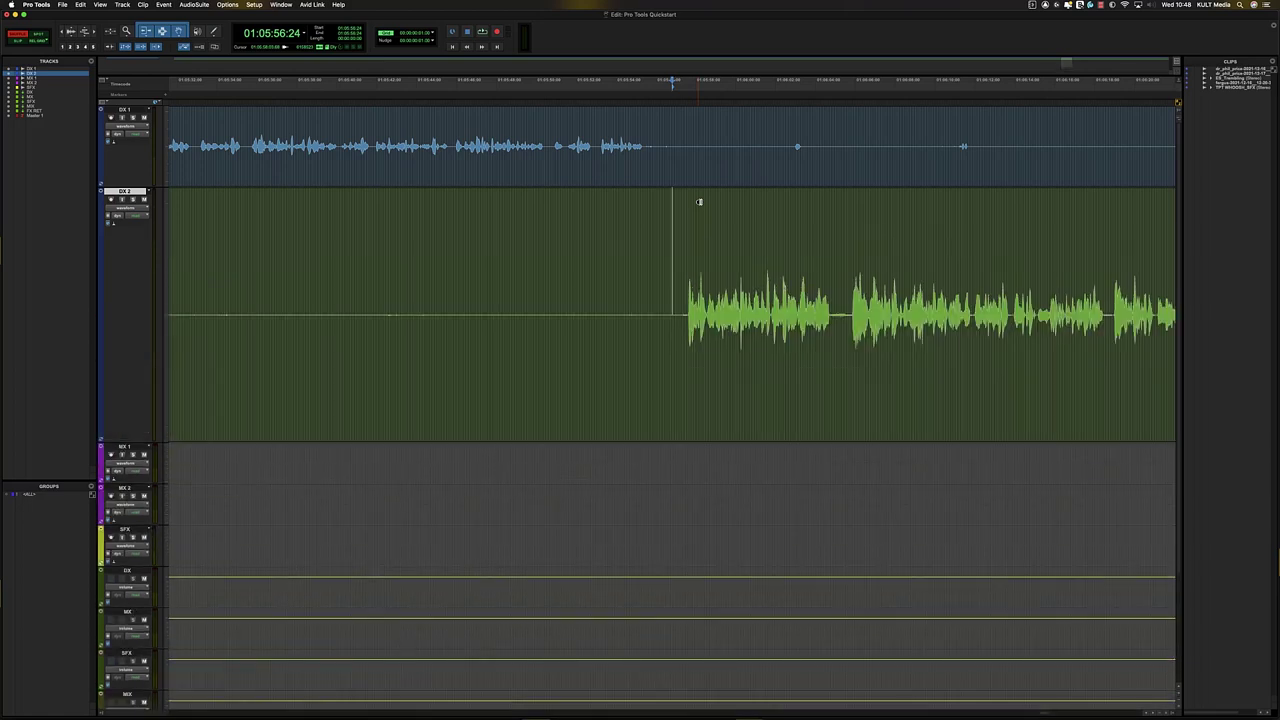
pyautogui.hotkey('ctrl', 'Down')
pyautogui.hotkey('ctrl', 'Up')
# - Separate a short stretch of DX 2 dialogue into its own clip and select it
pyautogui.moveTo(677, 298); pyautogui.dragTo(850, 296)
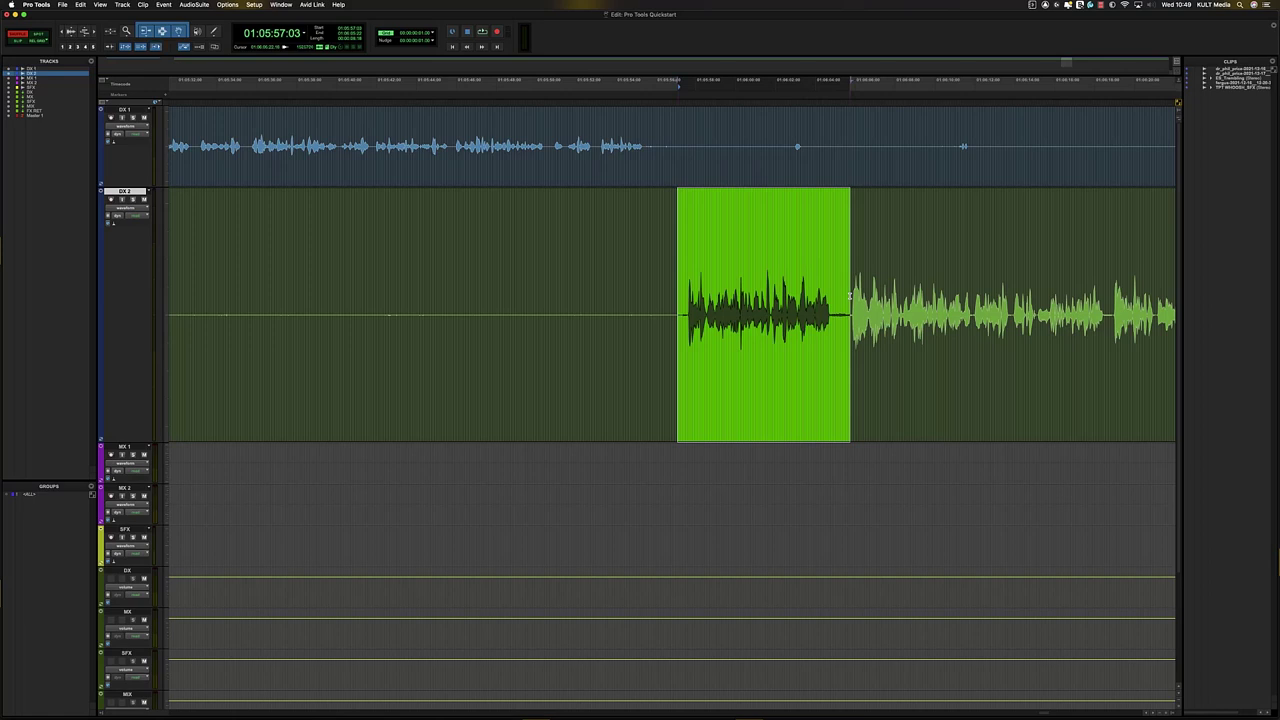
pyautogui.press('super+e')
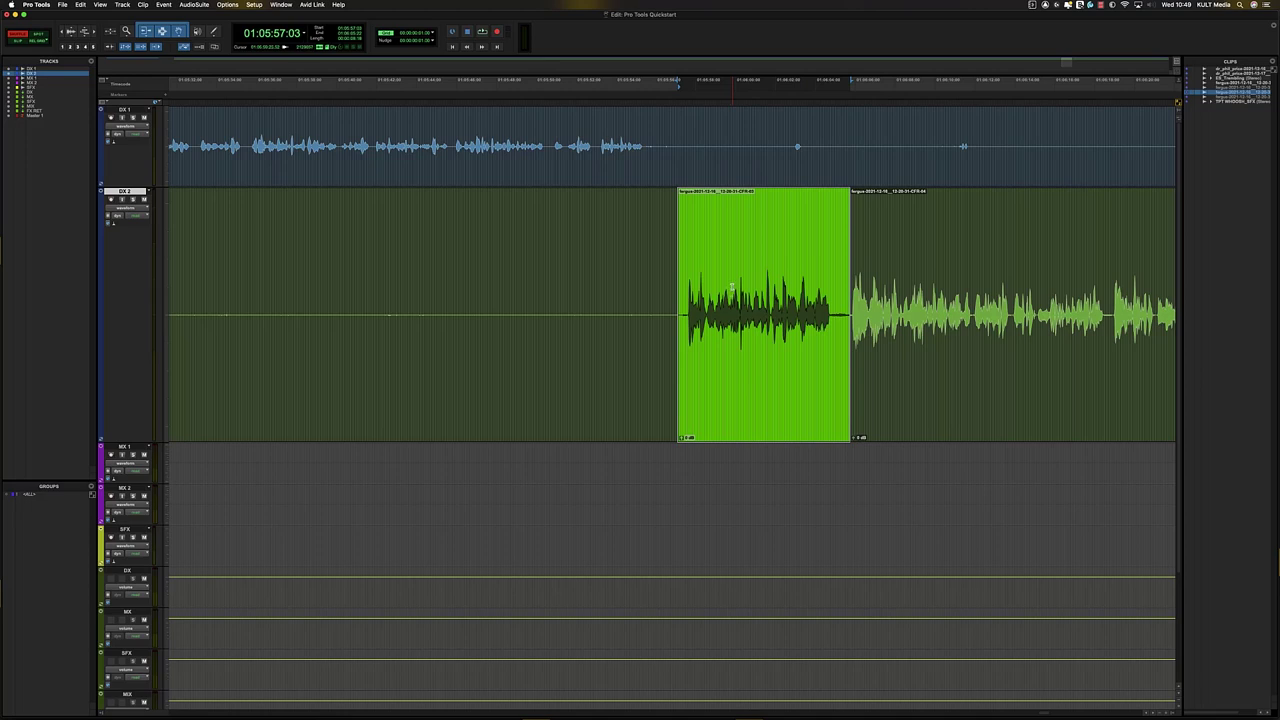
pyautogui.moveTo(724, 270); pyautogui.dragTo(812, 217)
pyautogui.moveTo(812, 217)
pyautogui.mouseDown()
pyautogui.moveTo(710, 212)
pyautogui.moveTo(812, 217)
pyautogui.mouseUp()
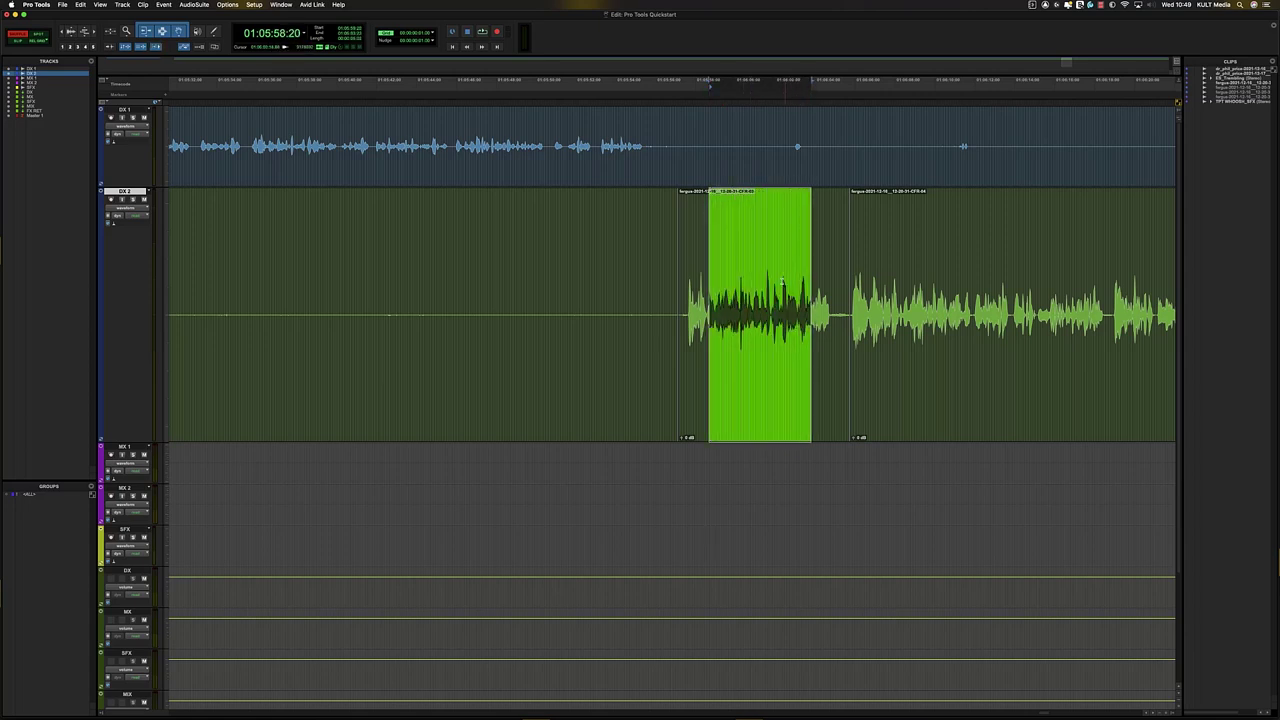
pyautogui.doubleClick(719, 377)
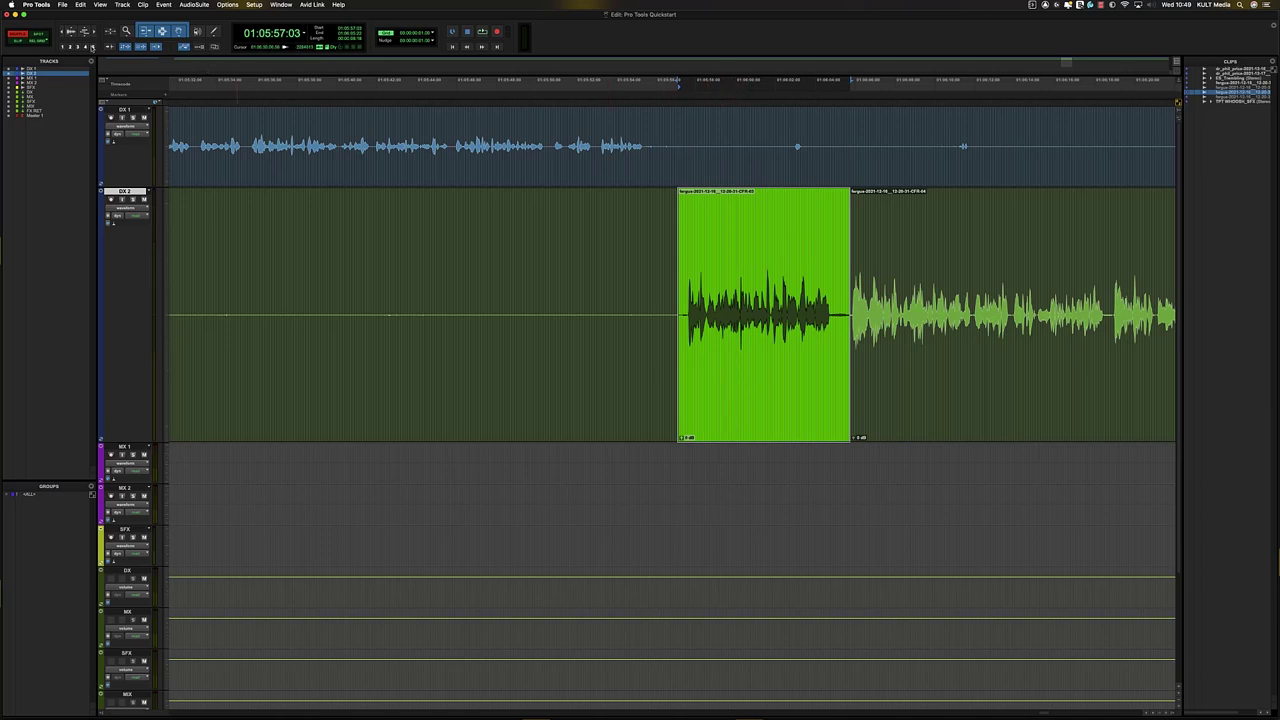
# - Switch edit mode from Shuffle to Slip, try trimming the clip's edges, then undo the trims
pyautogui.click(18, 41)
pyautogui.moveTo(682, 312); pyautogui.dragTo(691, 312)
pyautogui.moveTo(843, 308); pyautogui.dragTo(828, 309)
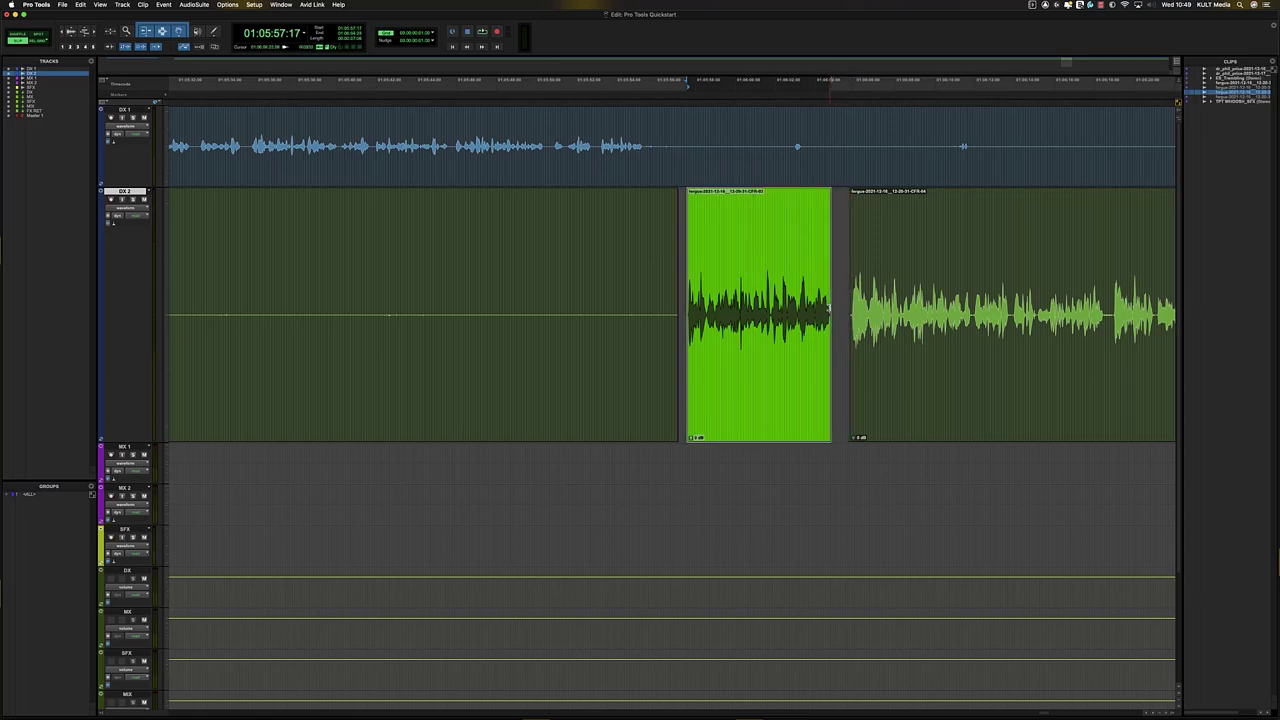
pyautogui.press('super+z')
pyautogui.press('super+z')
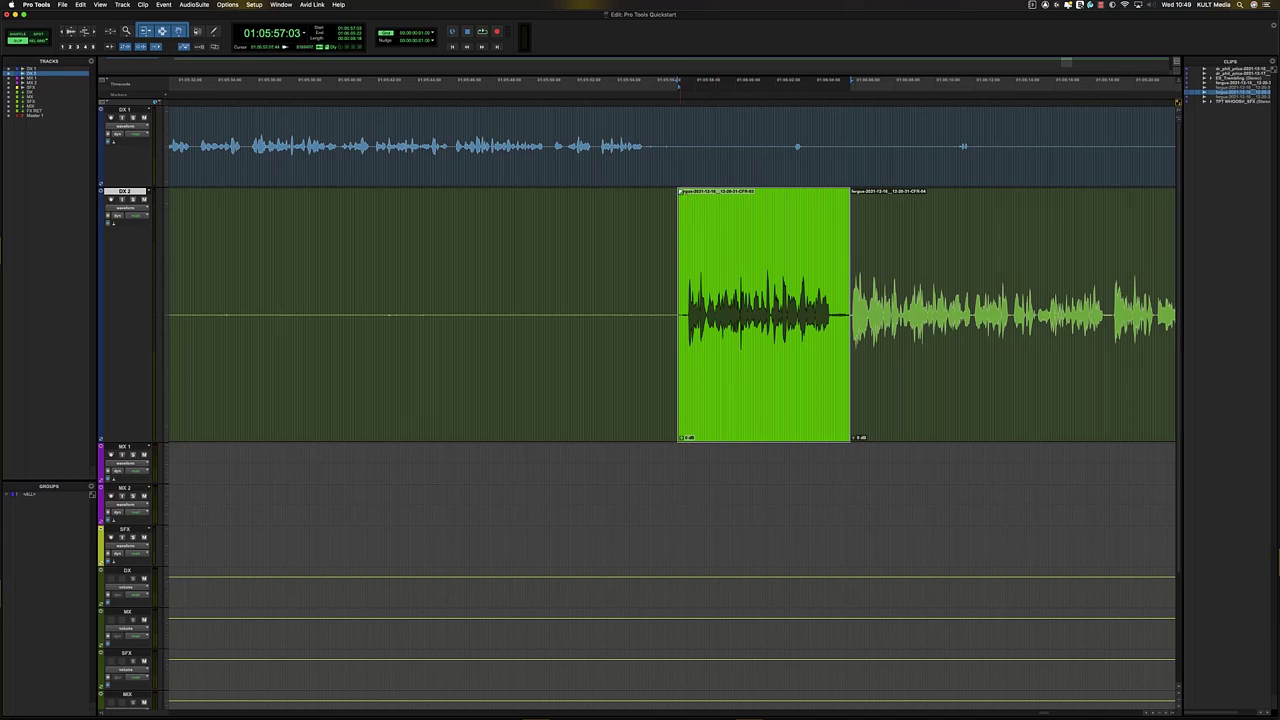
pyautogui.moveTo(681, 191); pyautogui.dragTo(690, 191)
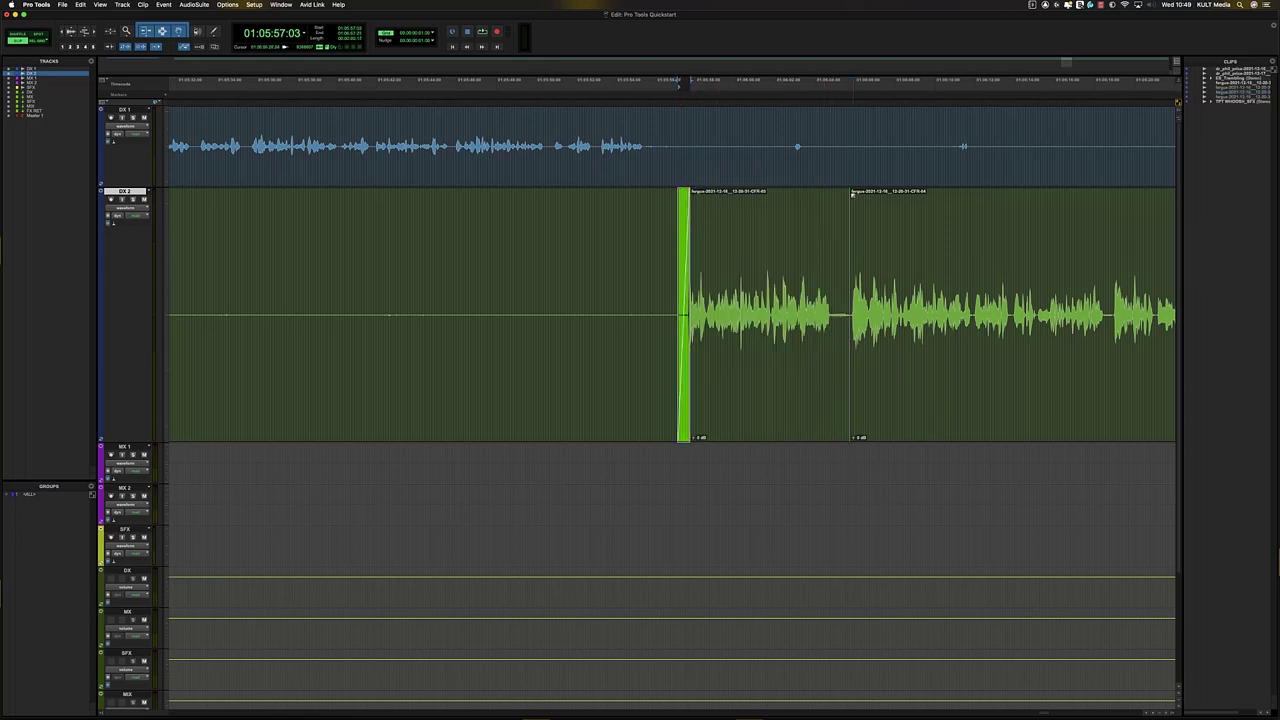
pyautogui.moveTo(849, 191); pyautogui.dragTo(825, 192)
pyautogui.click(726, 330)
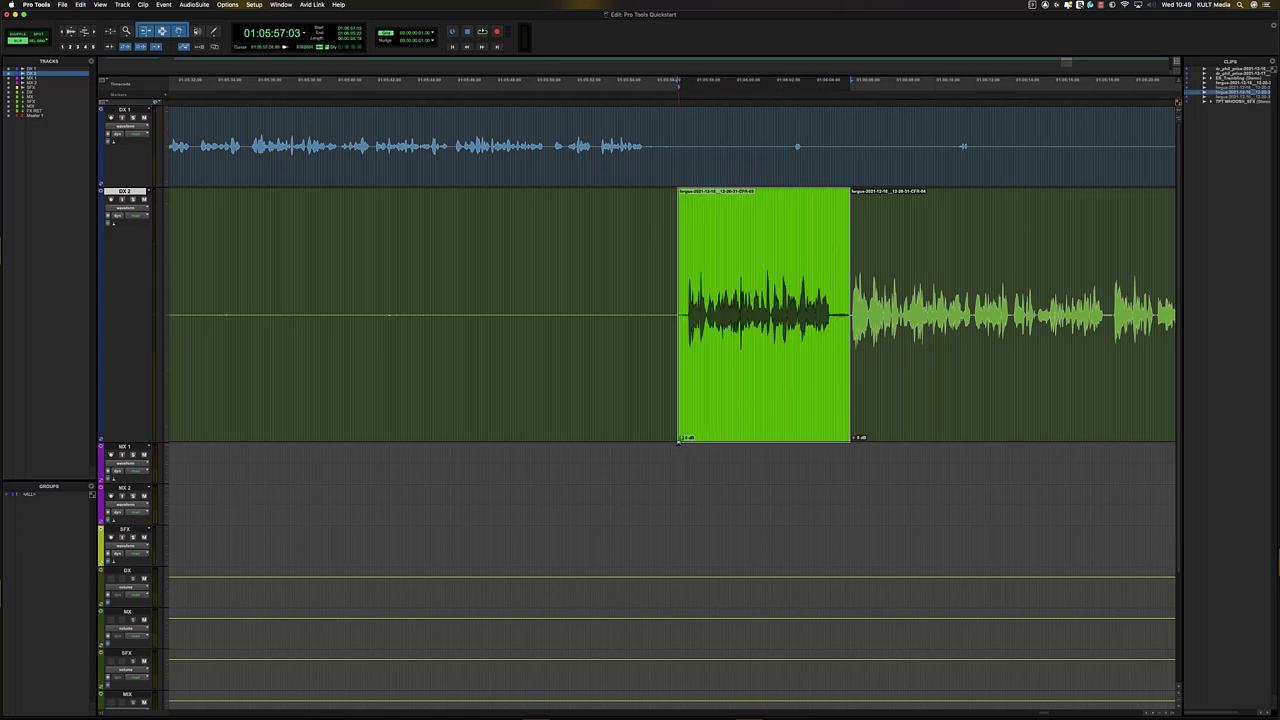
pyautogui.moveTo(679, 441); pyautogui.dragTo(662, 441)
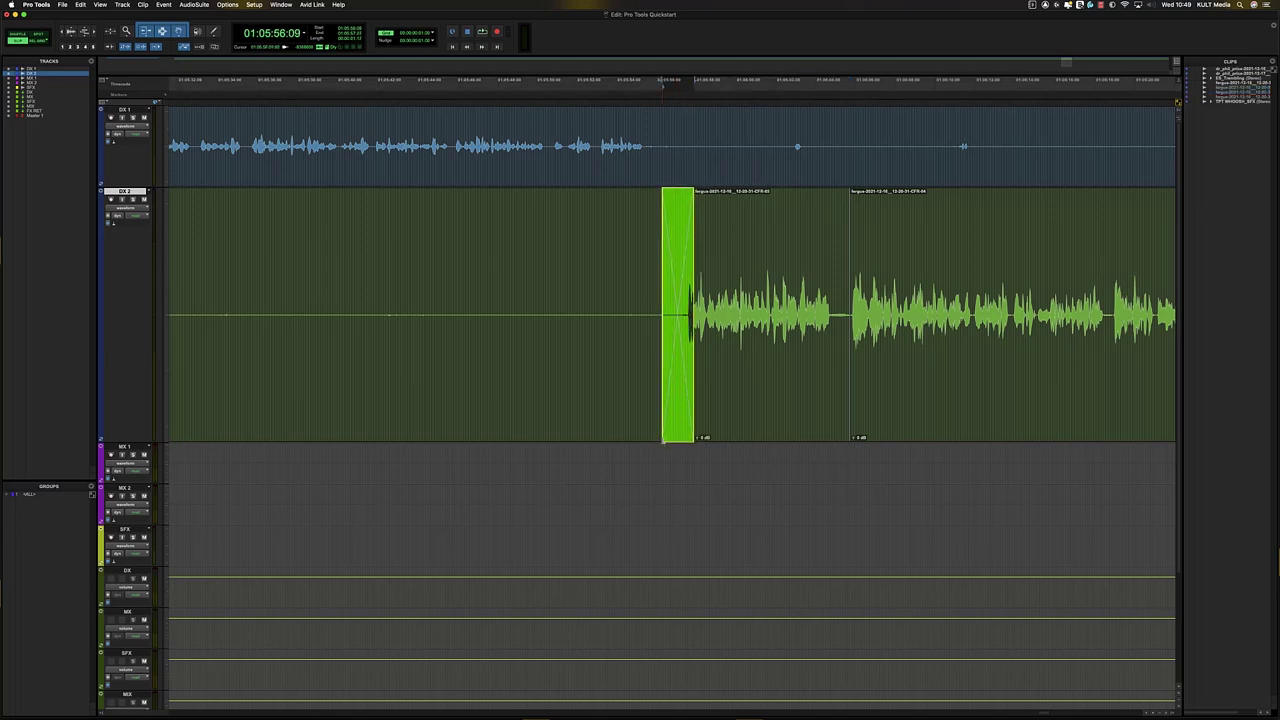
pyautogui.moveTo(842, 440); pyautogui.dragTo(838, 440)
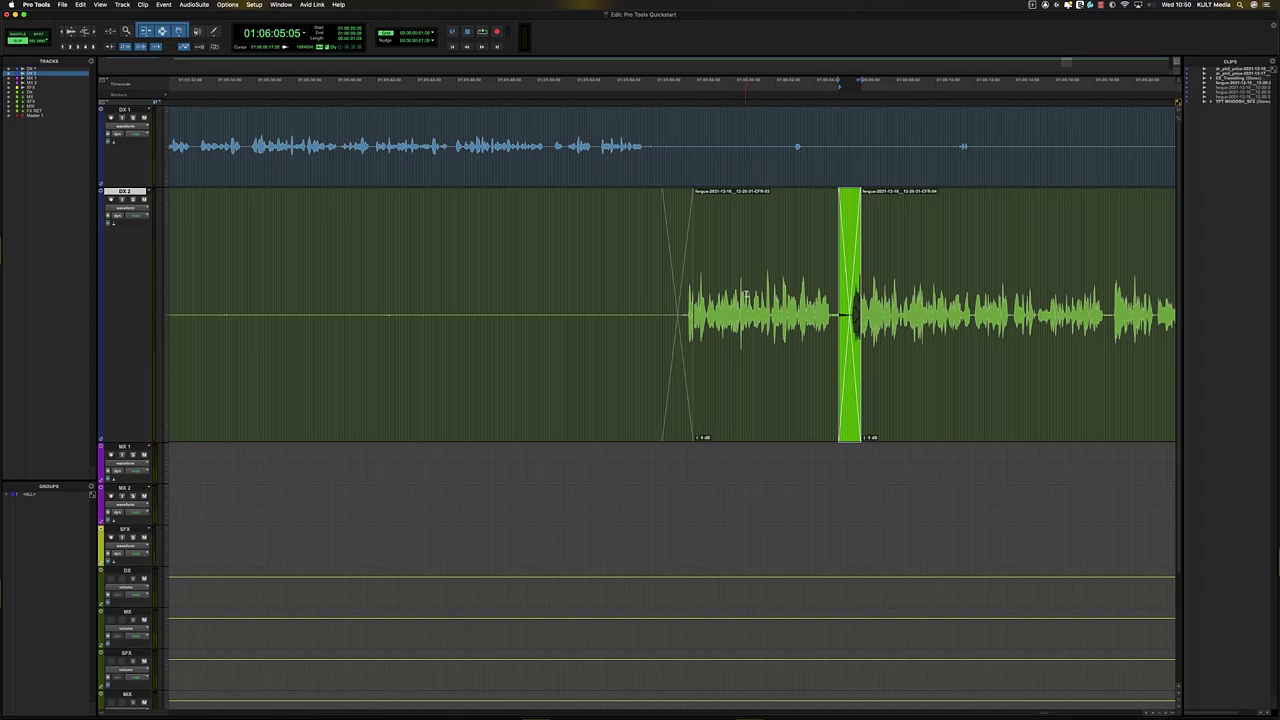
pyautogui.moveTo(750, 300); pyautogui.dragTo(790, 335)
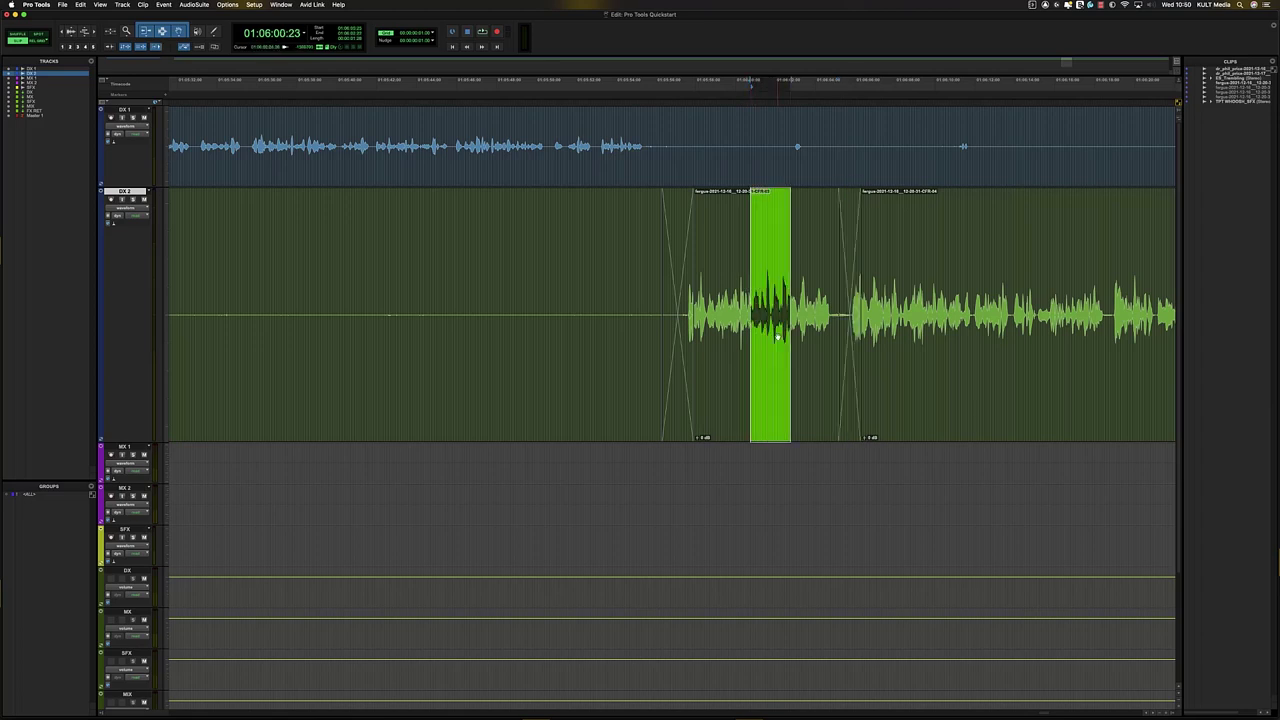
pyautogui.press('super+z')
pyautogui.press('super+z')
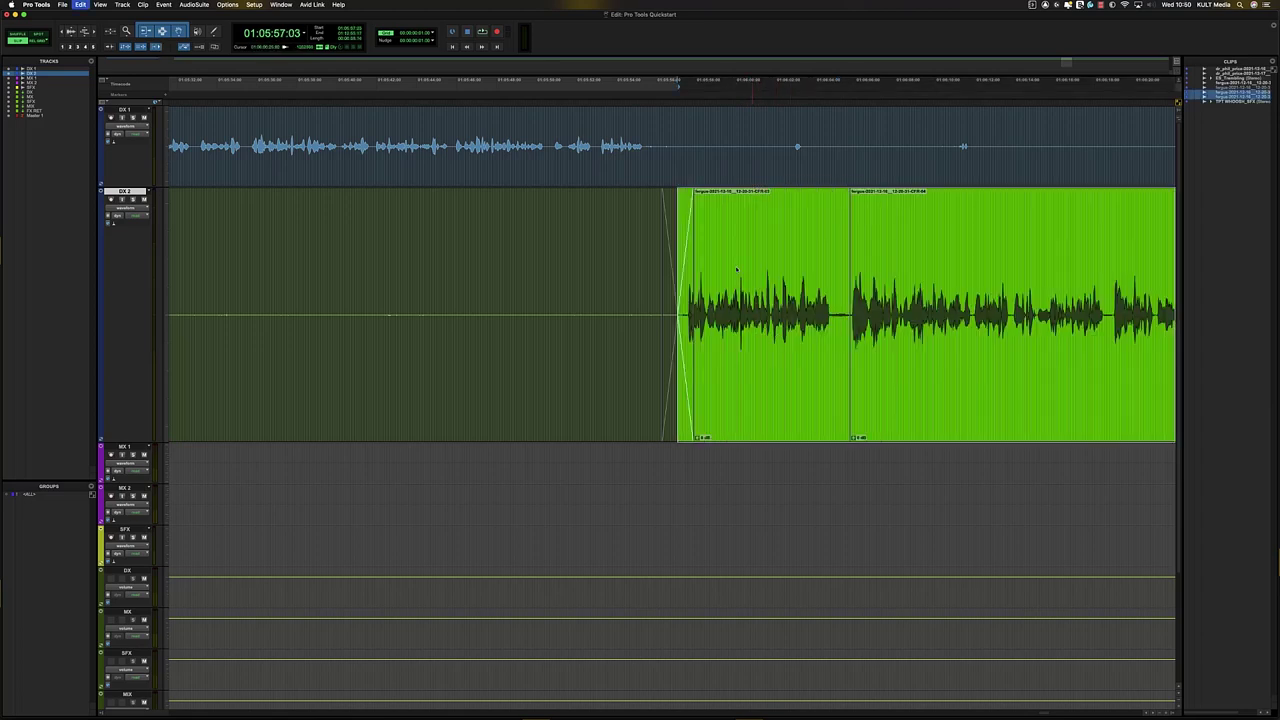
pyautogui.click(706, 226)
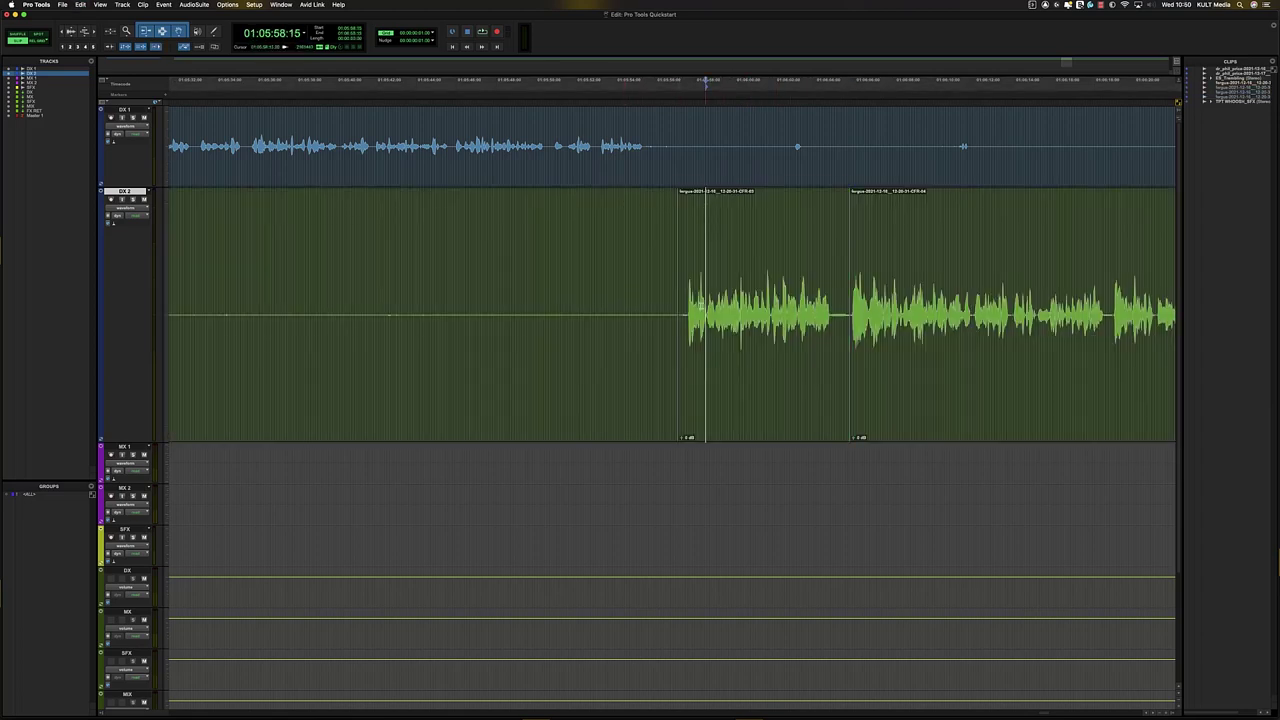
pyautogui.click(742, 352)
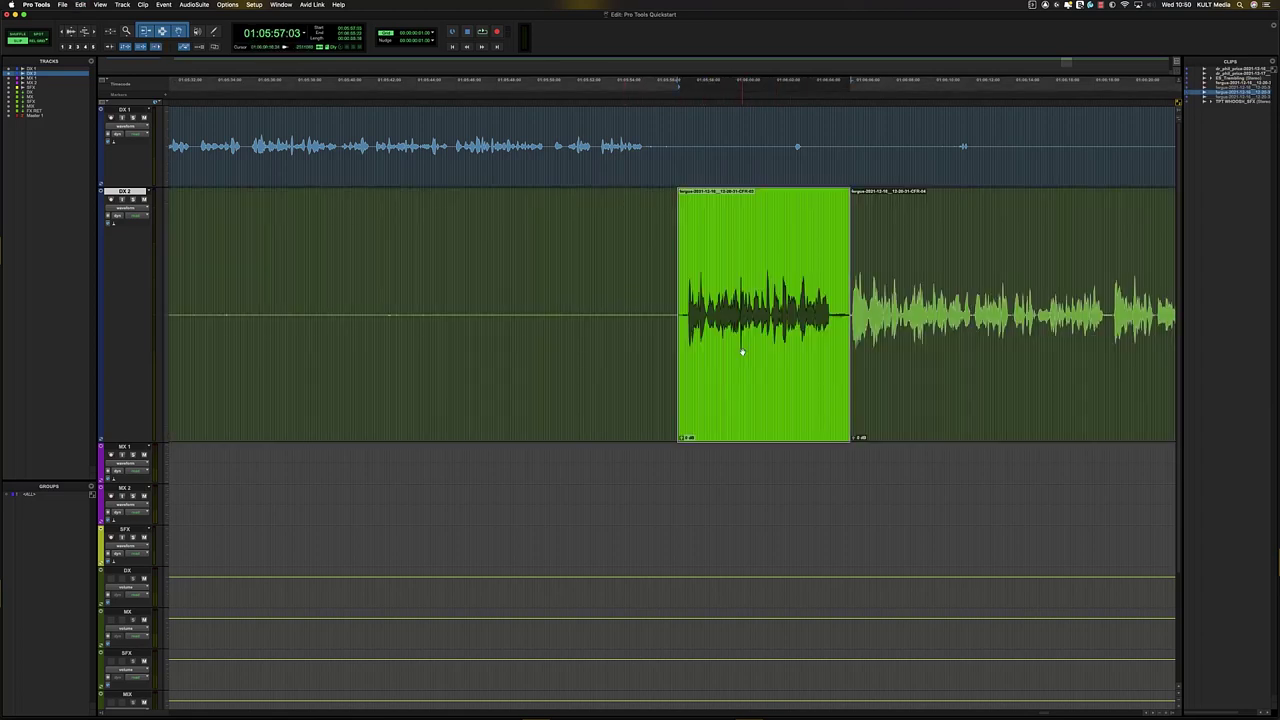
pyautogui.click(742, 229)
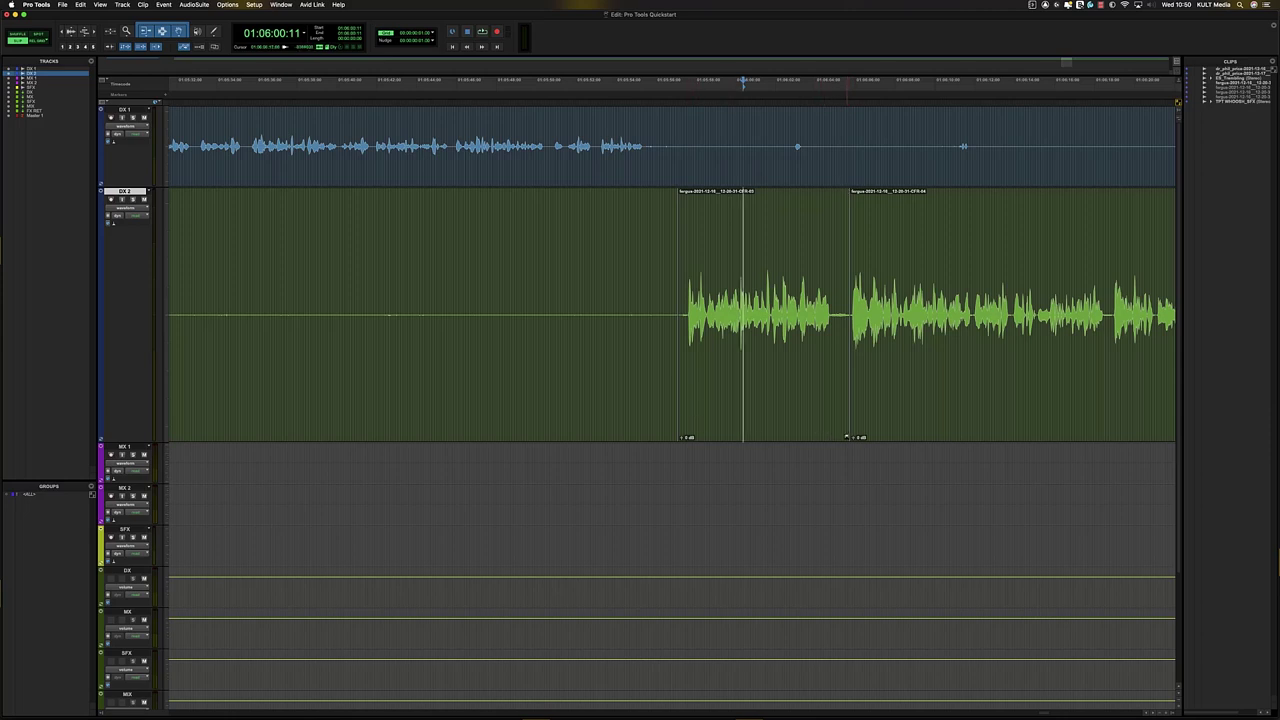
pyautogui.moveTo(845, 441); pyautogui.dragTo(836, 441)
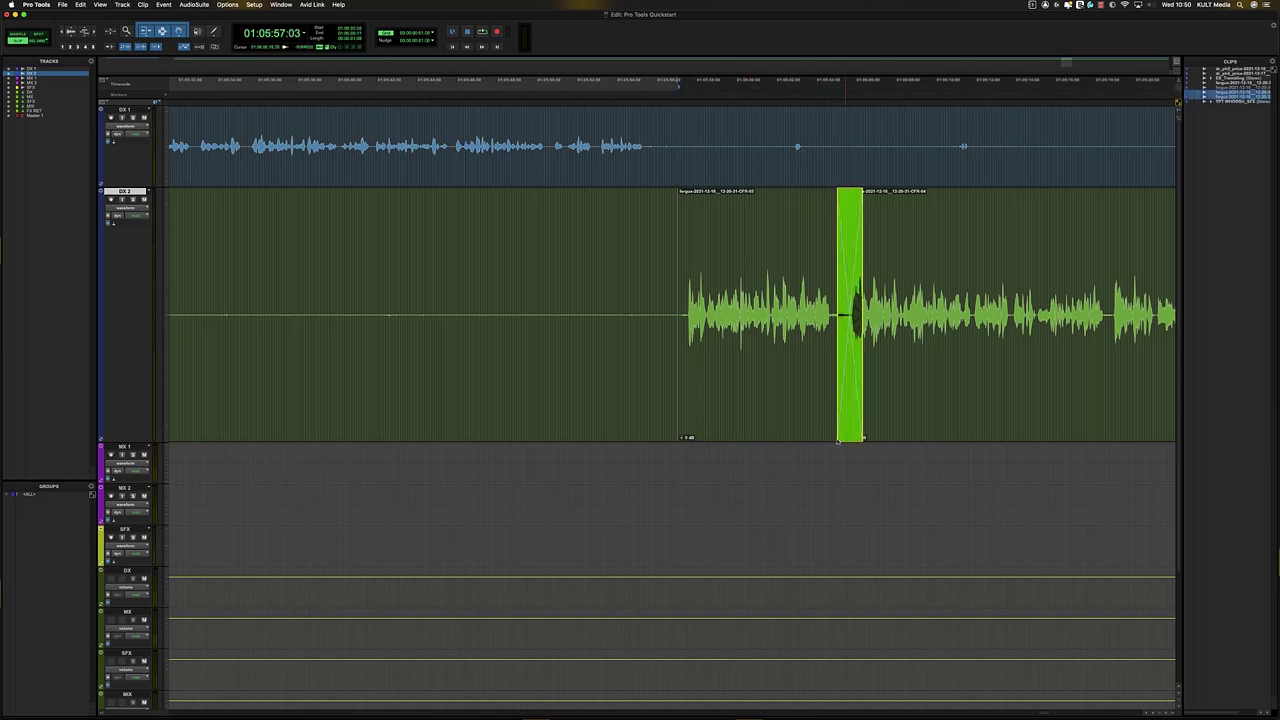
pyautogui.press('super+z')
pyautogui.click(792, 233)
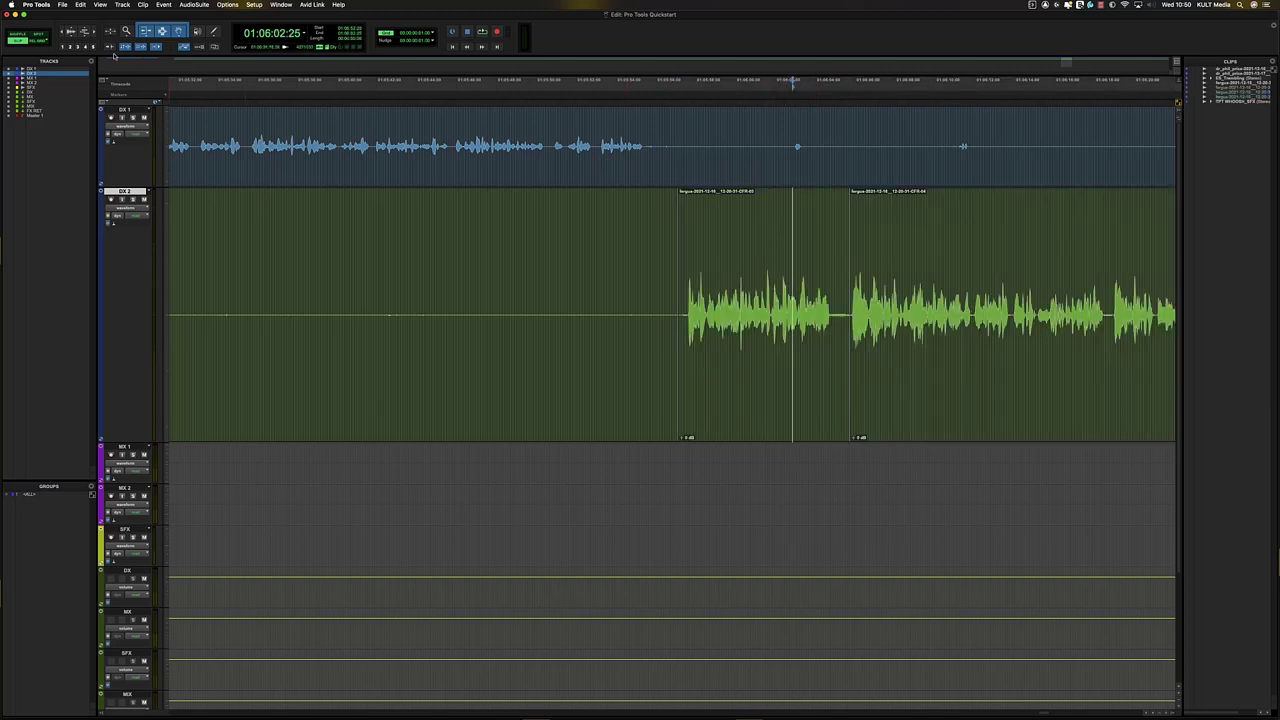
pyautogui.click(770, 228)
pyautogui.click(724, 239)
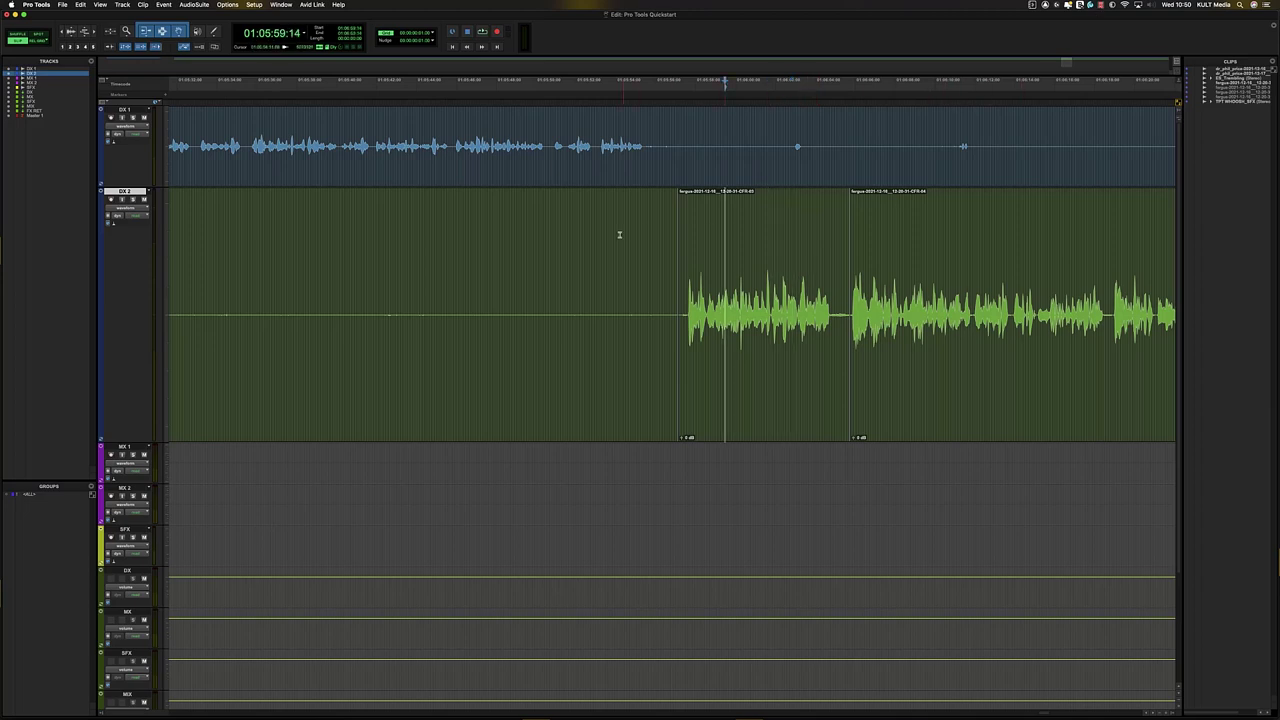
pyautogui.click(620, 235)
pyautogui.press('r')
pyautogui.press('r')
pyautogui.press('r')
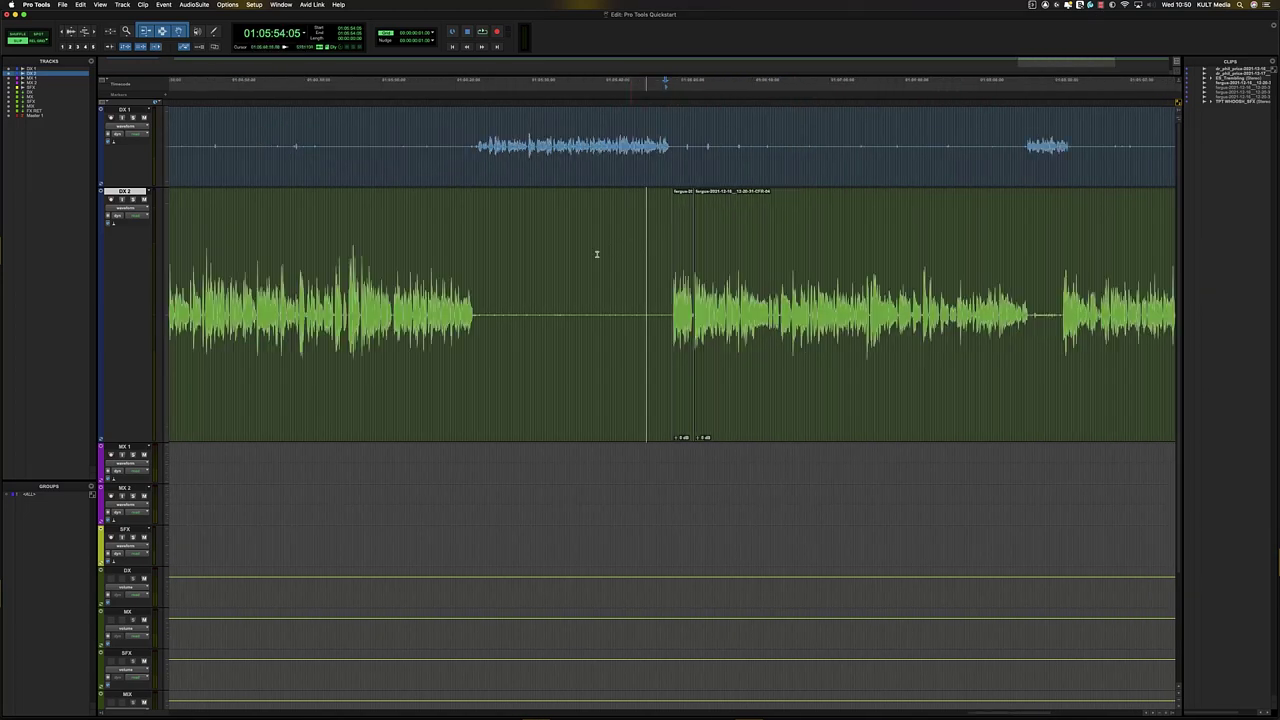
pyautogui.press('r')
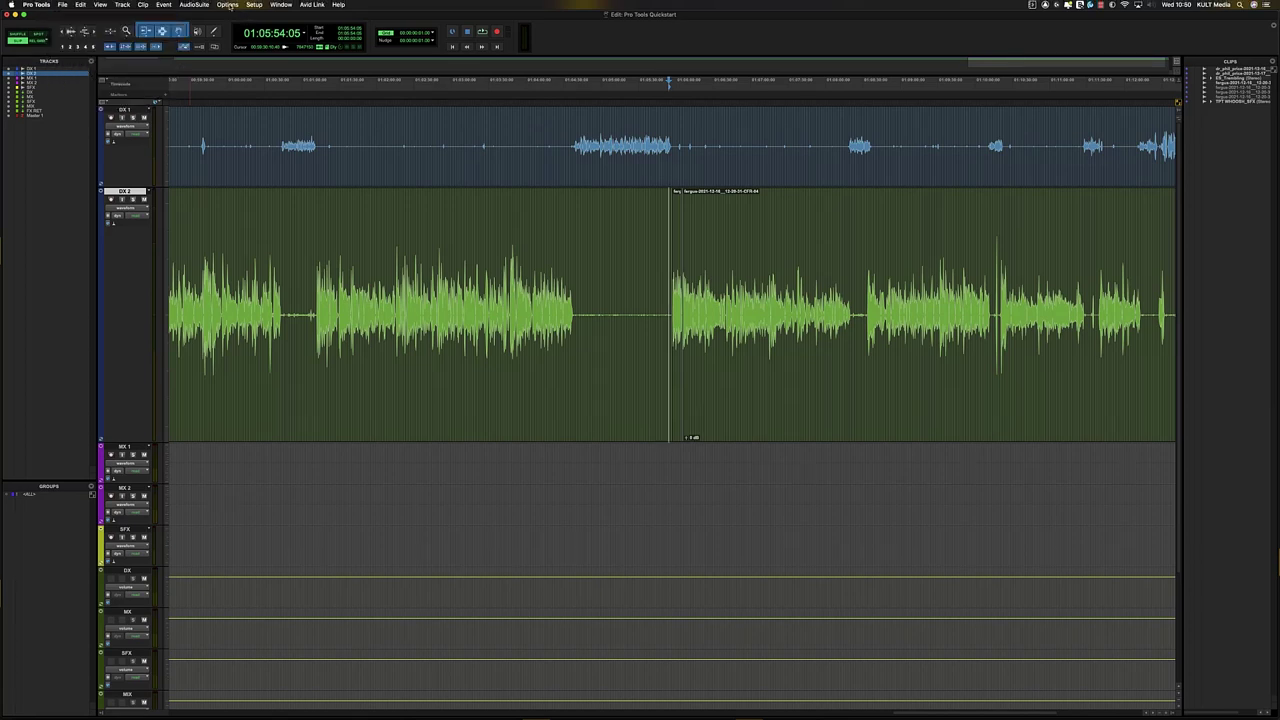
pyautogui.click(228, 5)
pyautogui.moveTo(254, 5)
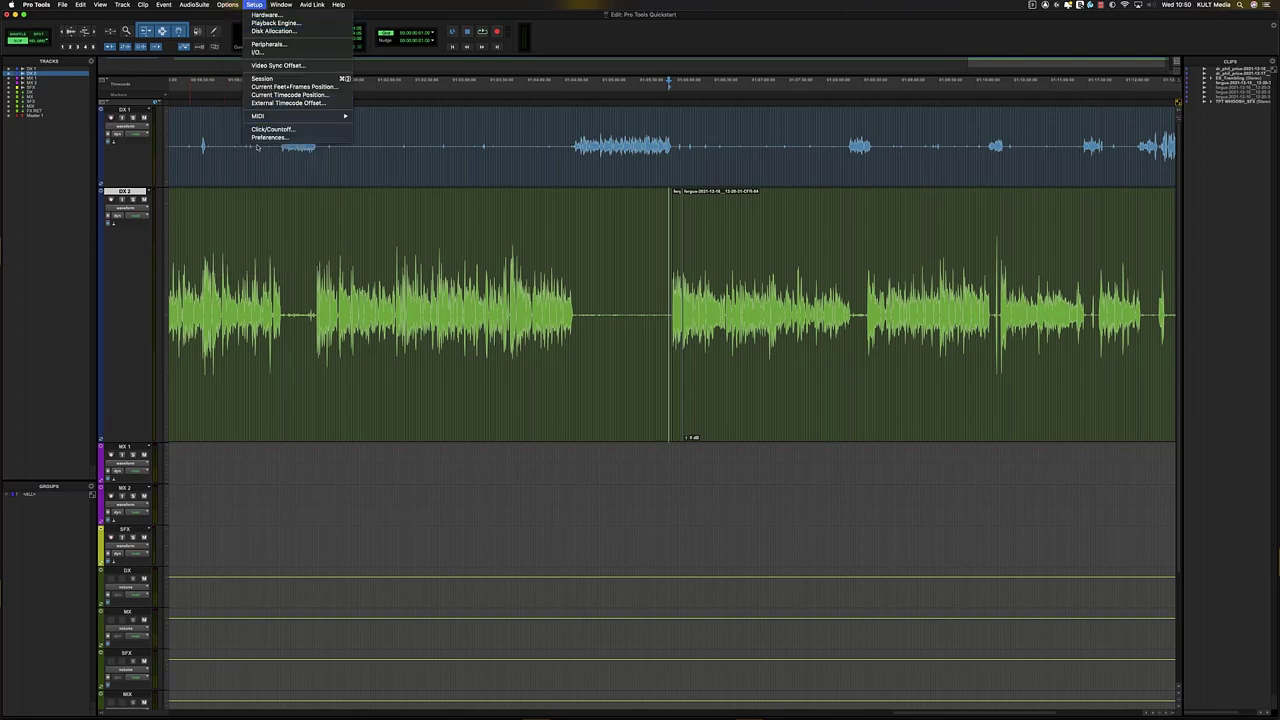
pyautogui.click(266, 138)
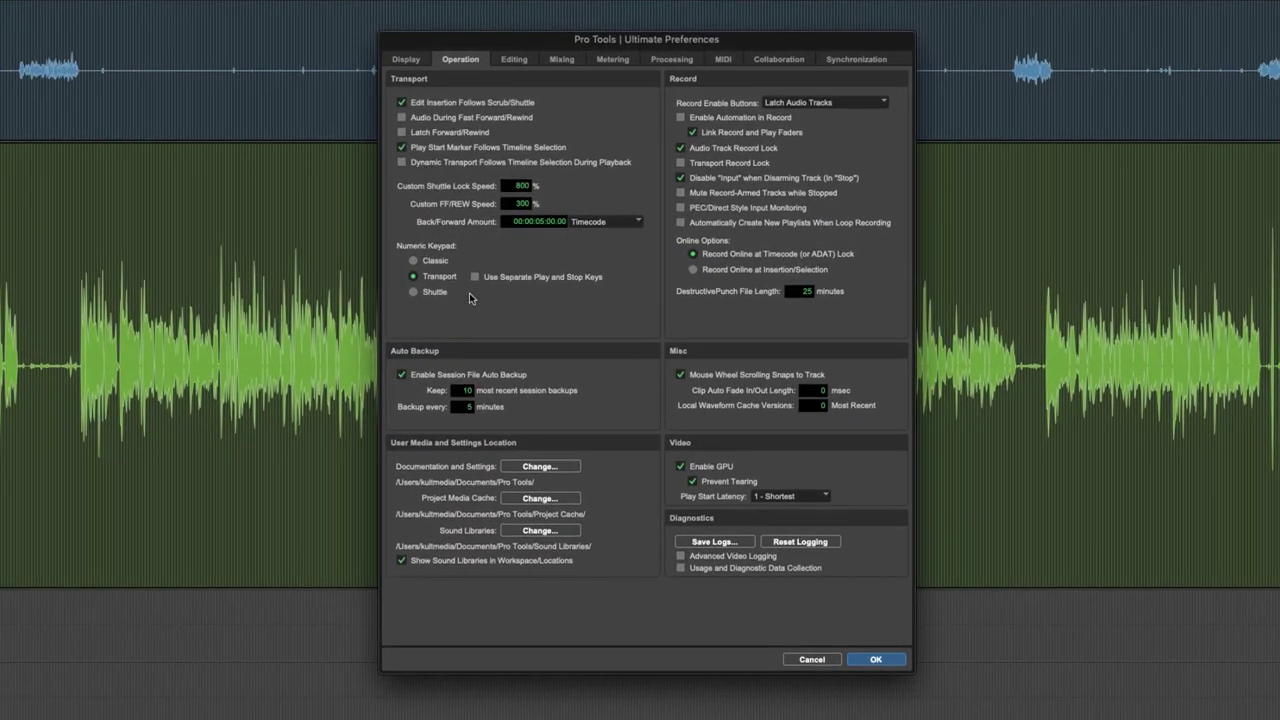
pyautogui.click(404, 62)
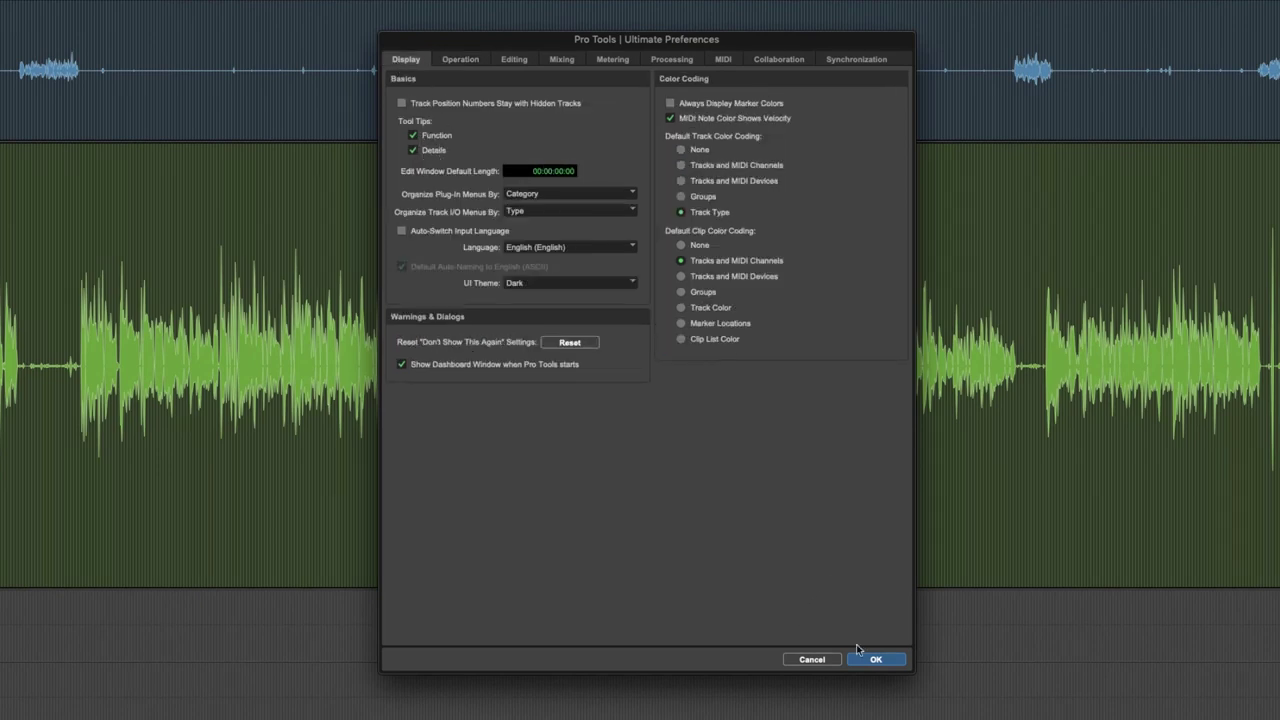
pyautogui.click(886, 659)
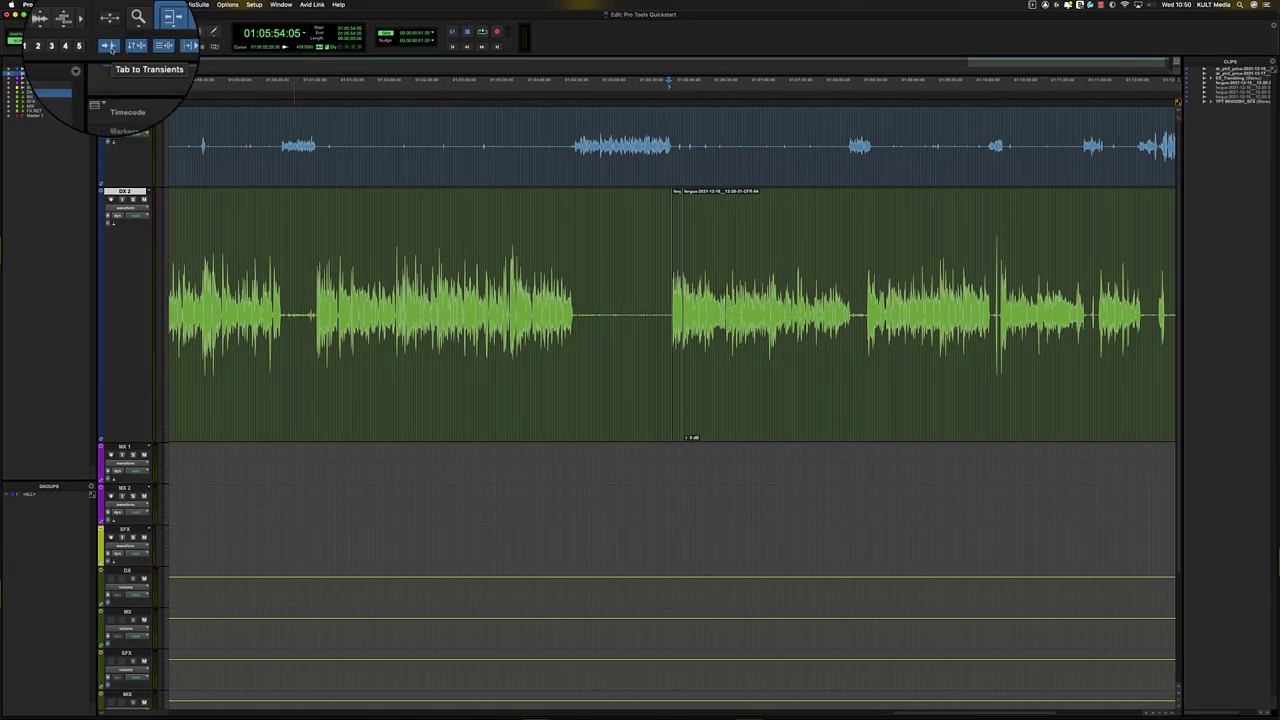
pyautogui.click(605, 300)
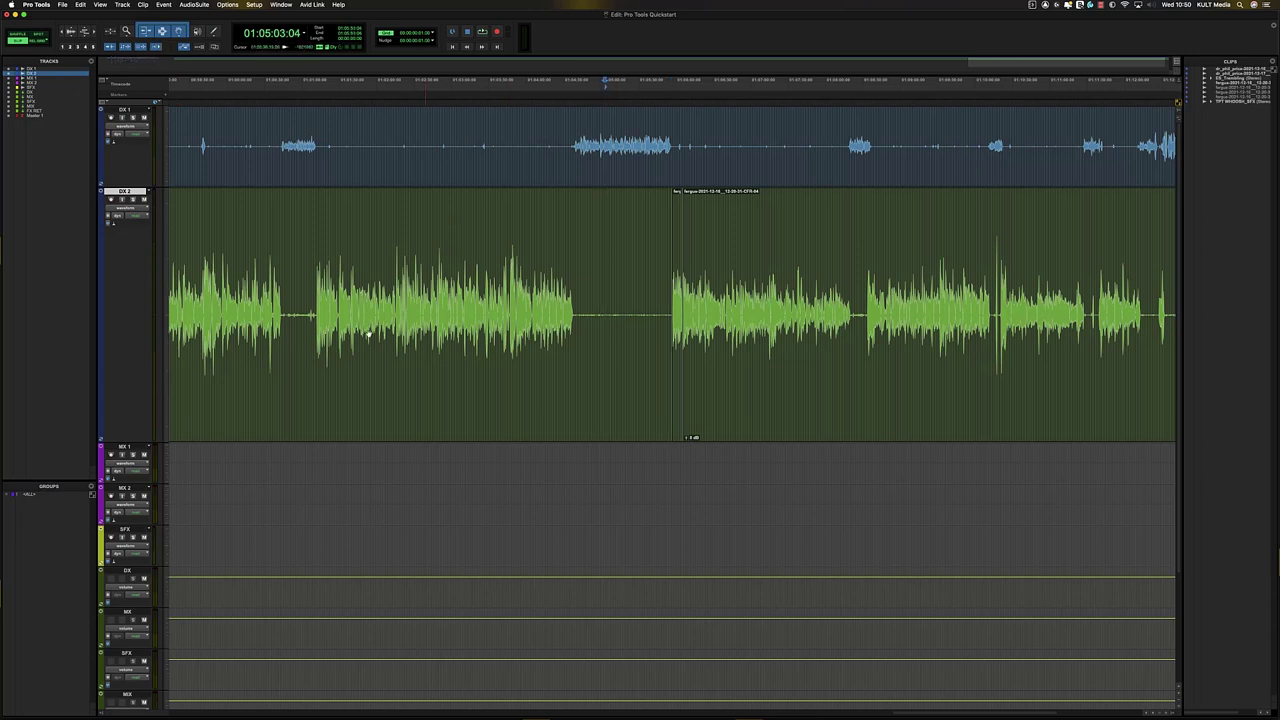
pyautogui.click(298, 273)
pyautogui.press('t')
pyautogui.press('t')
pyautogui.press('t')
pyautogui.press('t')
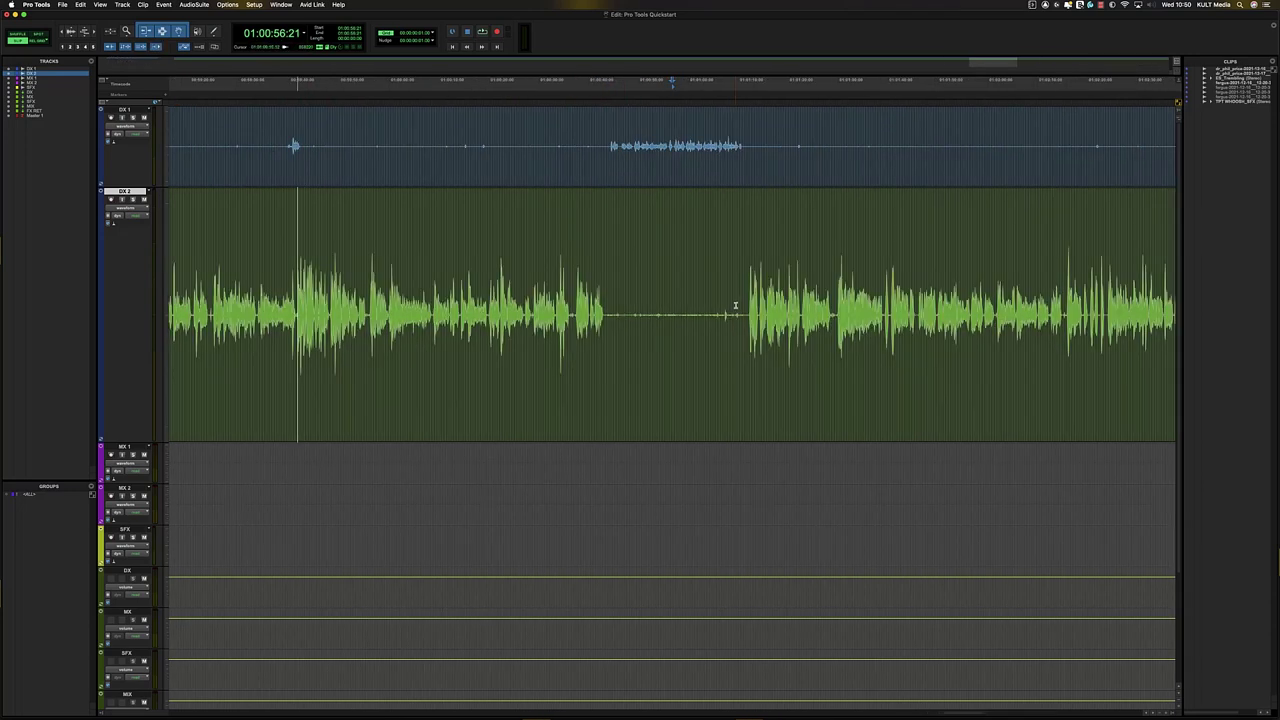
pyautogui.press('Tab')
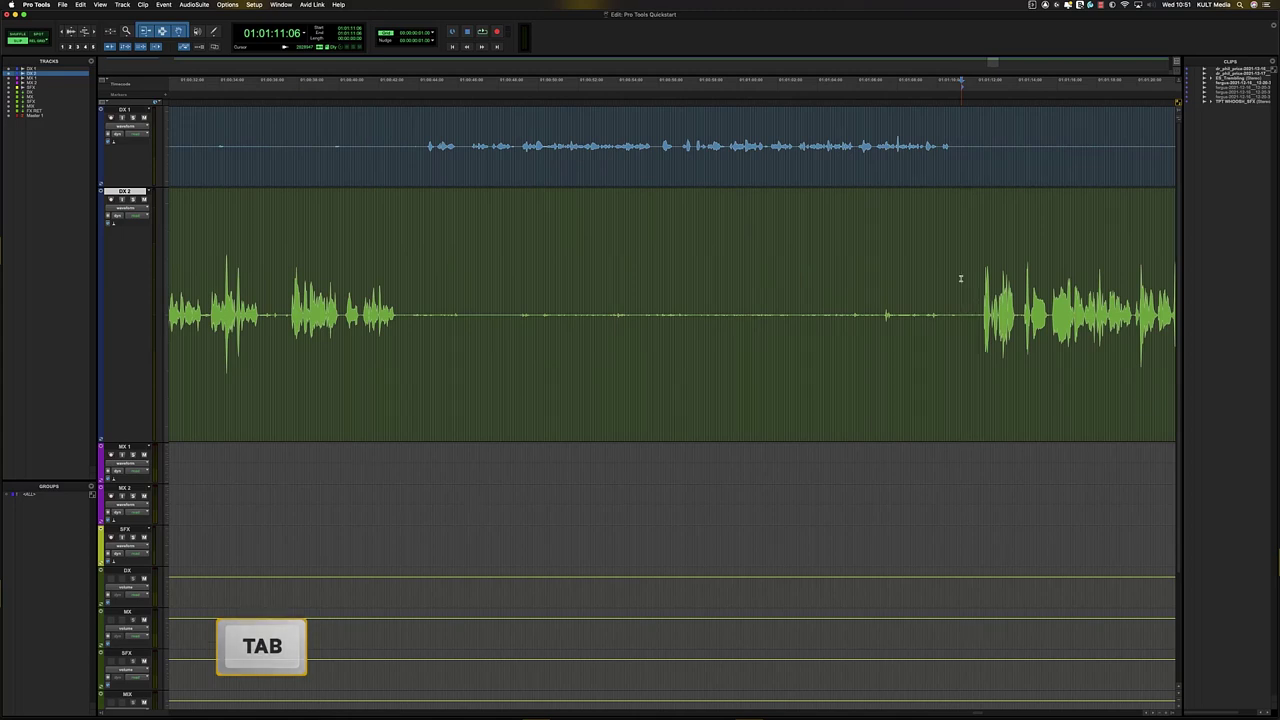
pyautogui.press('Tab')
pyautogui.press('Tab')
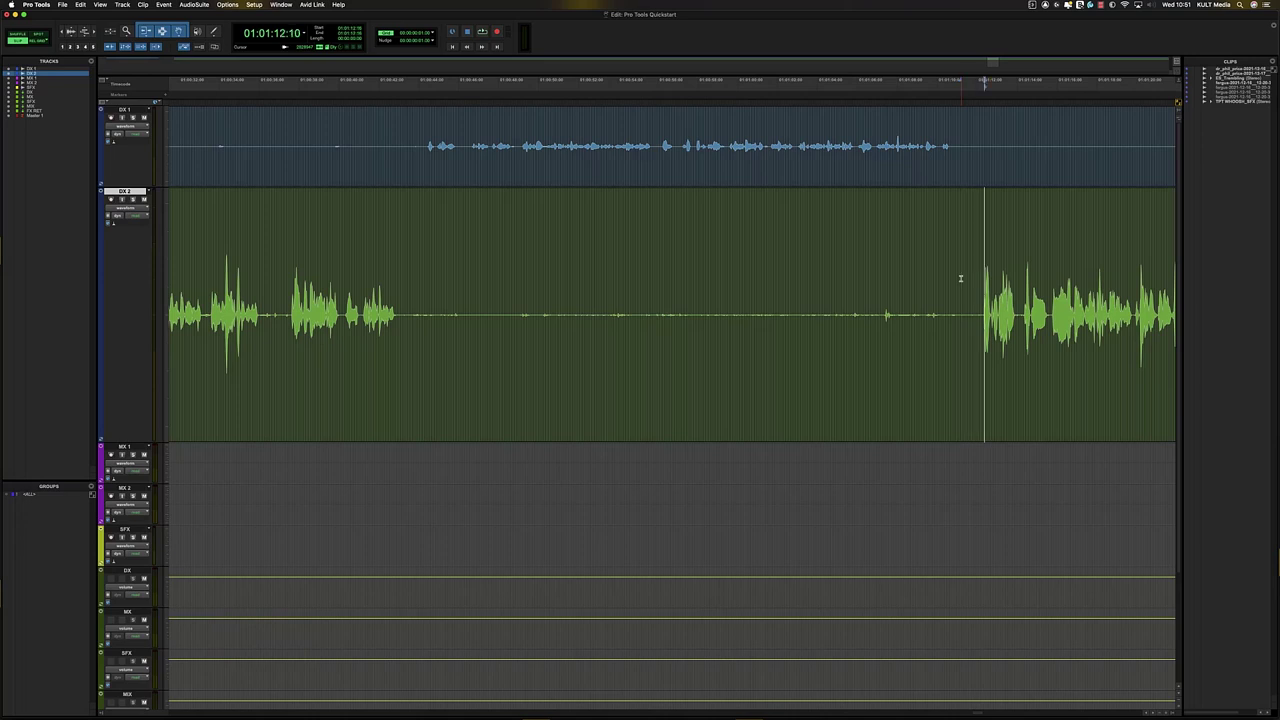
pyautogui.press('t')
pyautogui.press('t')
pyautogui.press('t')
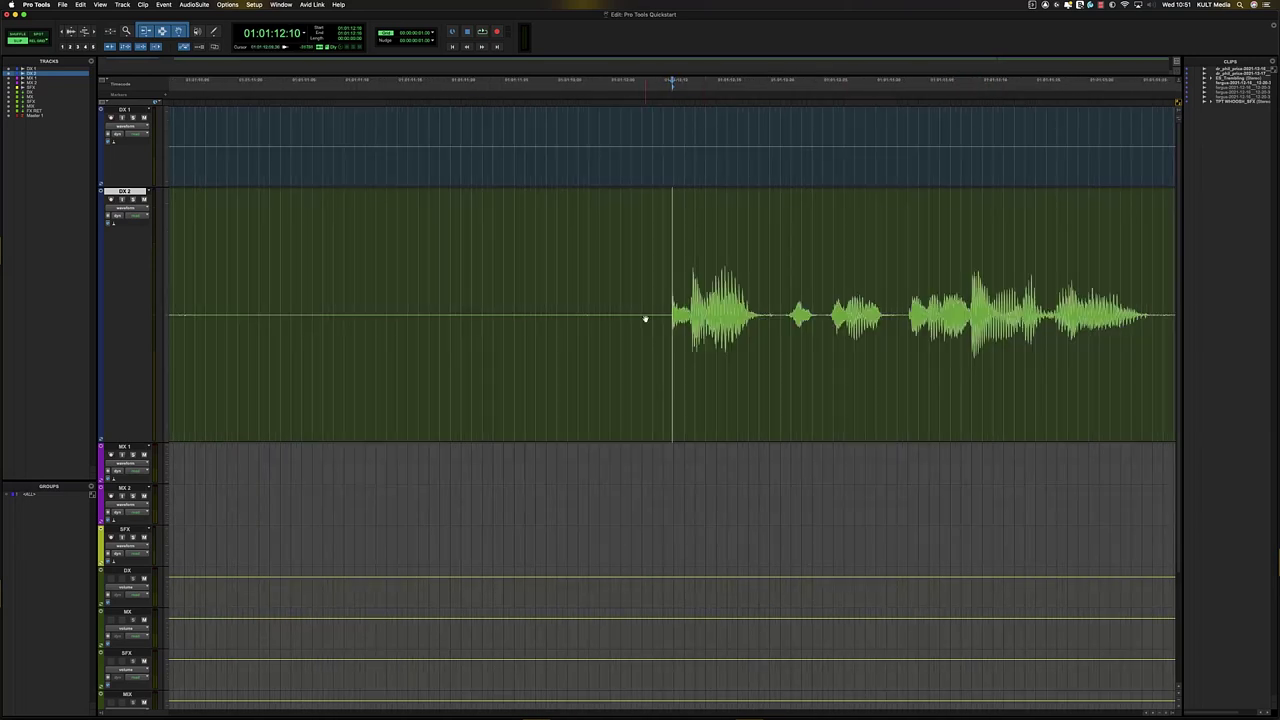
pyautogui.press('r')
pyautogui.click(491, 270)
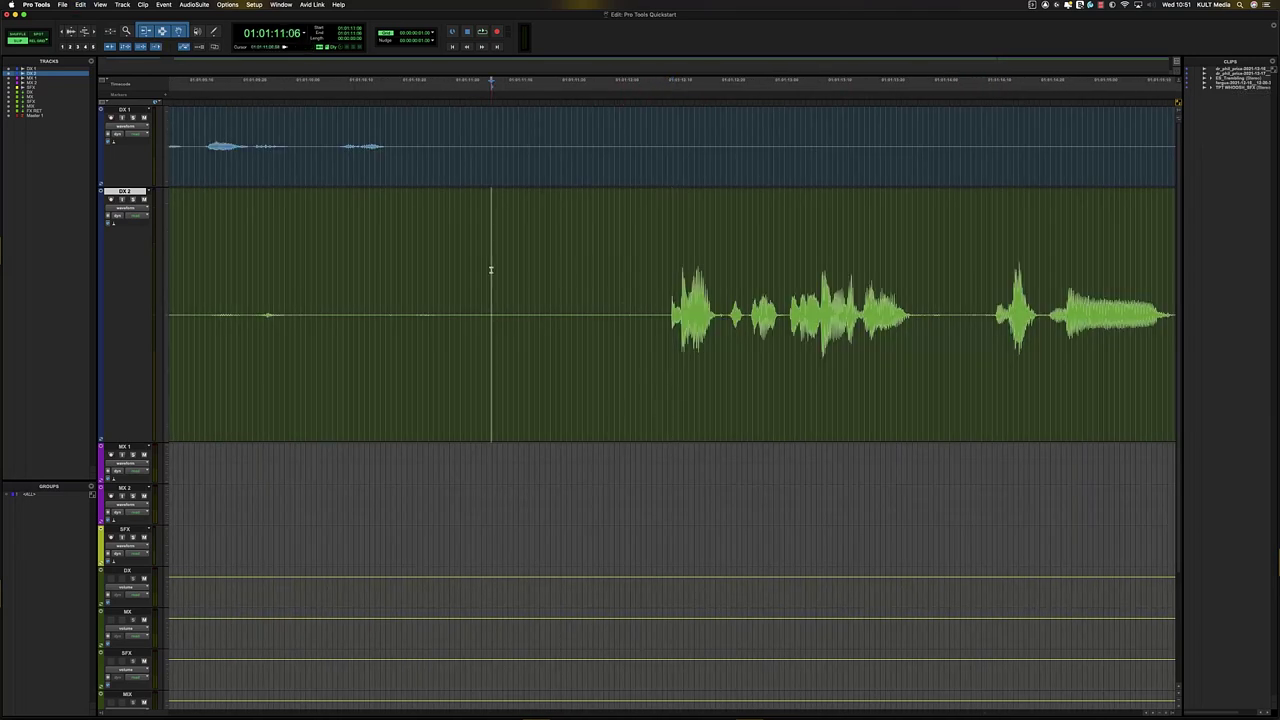
pyautogui.press('Tab')
pyautogui.press('t')
pyautogui.press('t')
pyautogui.press('t')
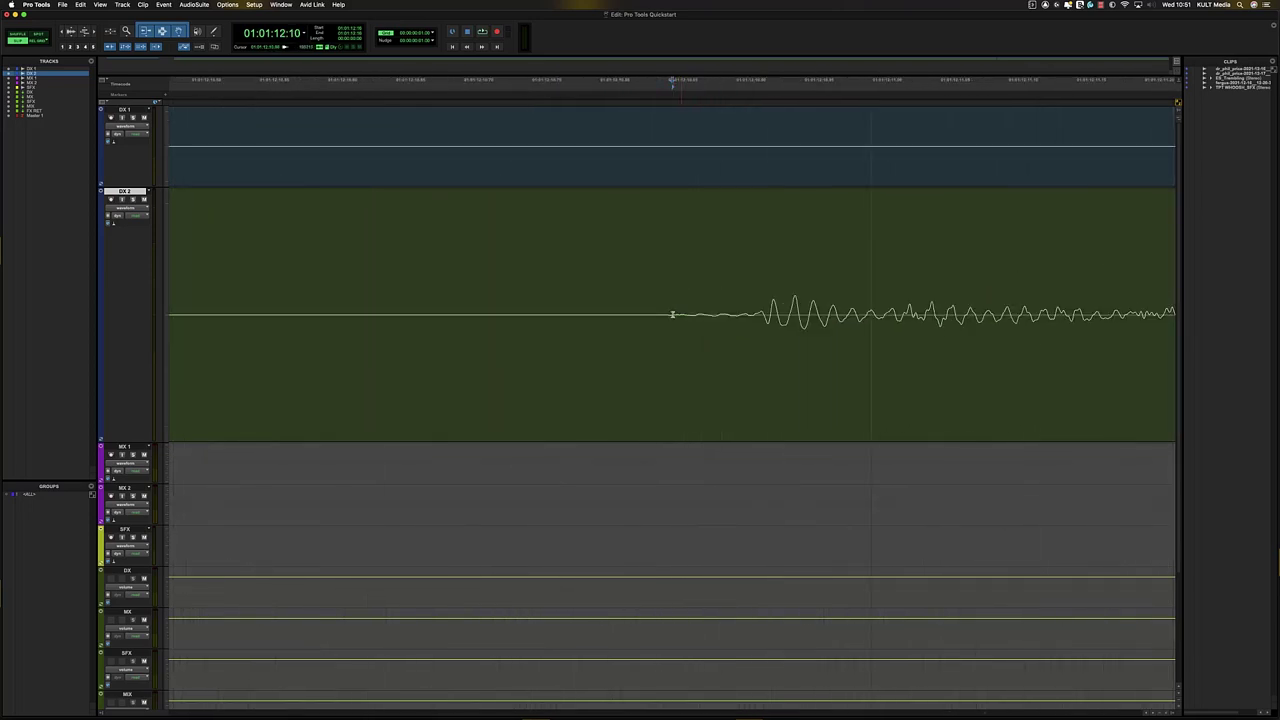
pyautogui.press('r')
pyautogui.press('r')
pyautogui.press('r')
pyautogui.press('r')
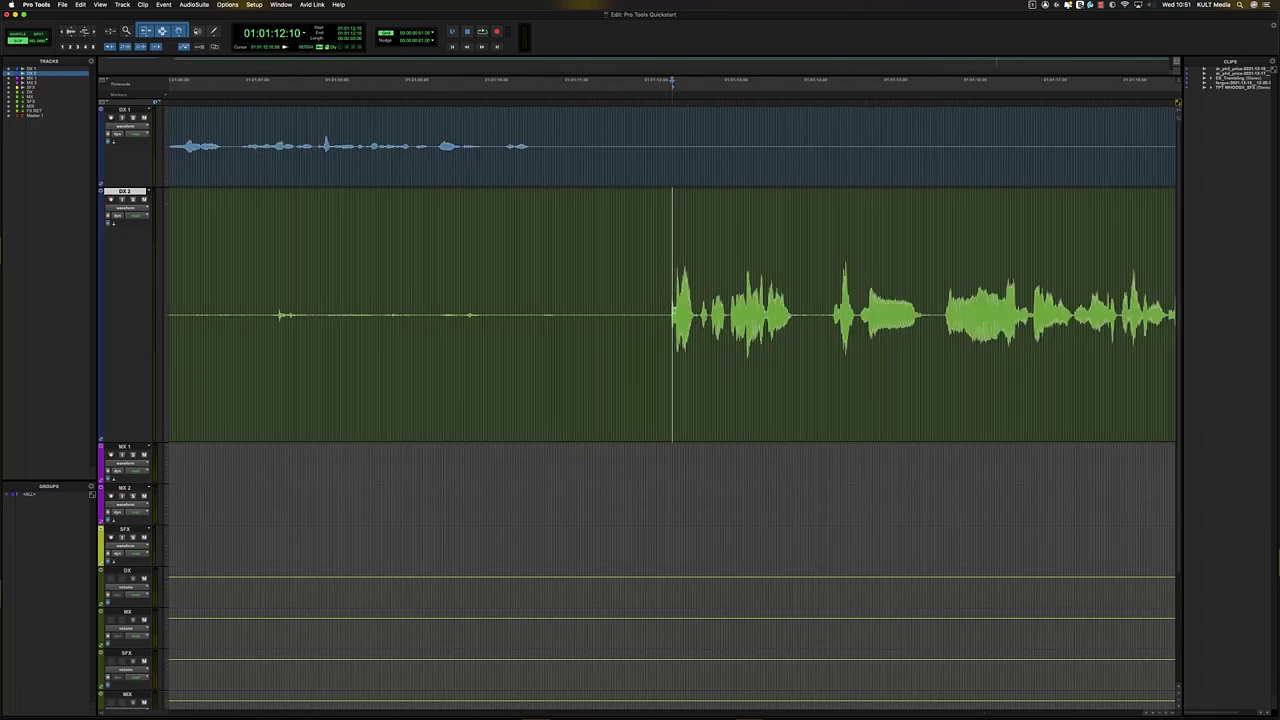
pyautogui.press('r')
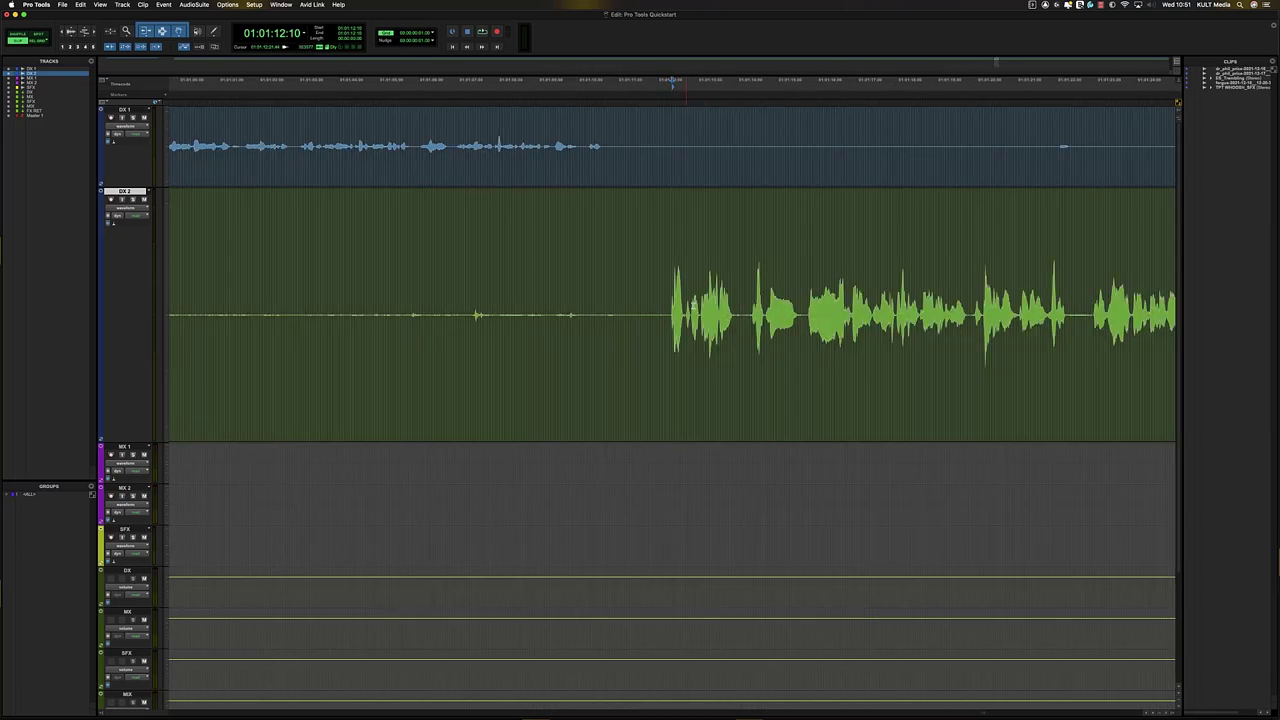
pyautogui.press('Tab')
pyautogui.press('Tab')
pyautogui.press('Tab')
pyautogui.press('Tab')
pyautogui.press('Tab')
pyautogui.press('Tab')
pyautogui.press('Tab')
pyautogui.press('Tab')
pyautogui.press('Tab')
pyautogui.press('Tab')
pyautogui.press('Tab')
pyautogui.press('Tab')
pyautogui.press('Tab')
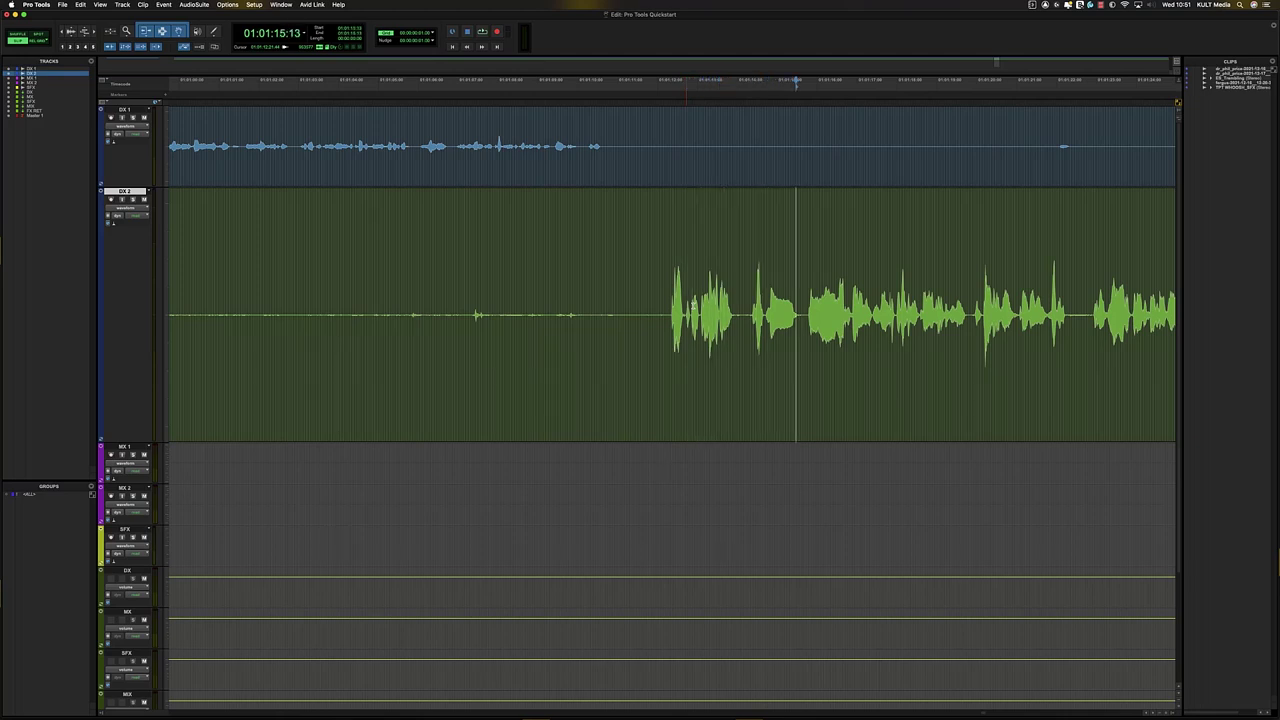
pyautogui.press('Tab')
pyautogui.press('Tab')
pyautogui.press('Tab')
pyautogui.press('Tab')
pyautogui.press('Tab')
pyautogui.press('Tab')
pyautogui.press('Tab')
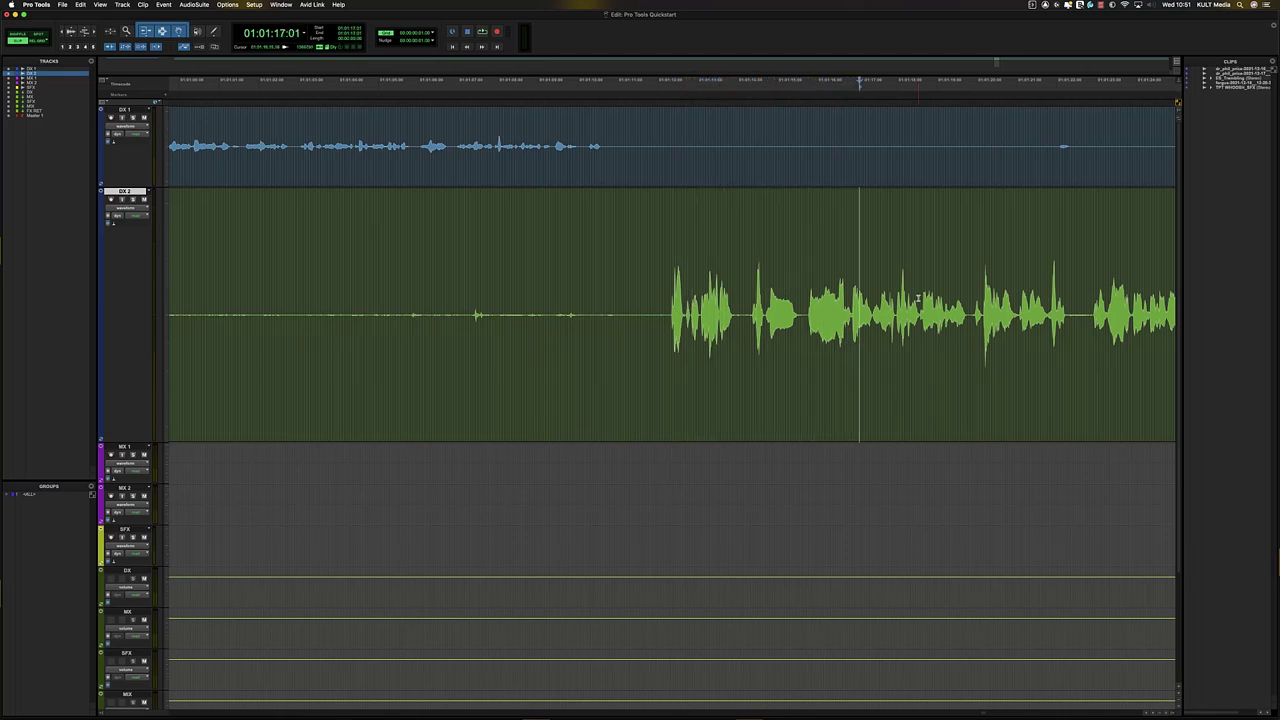
pyautogui.press('Tab')
pyautogui.press('Tab')
pyautogui.press('Tab')
pyautogui.press('Tab')
pyautogui.press('Tab')
pyautogui.press('Tab')
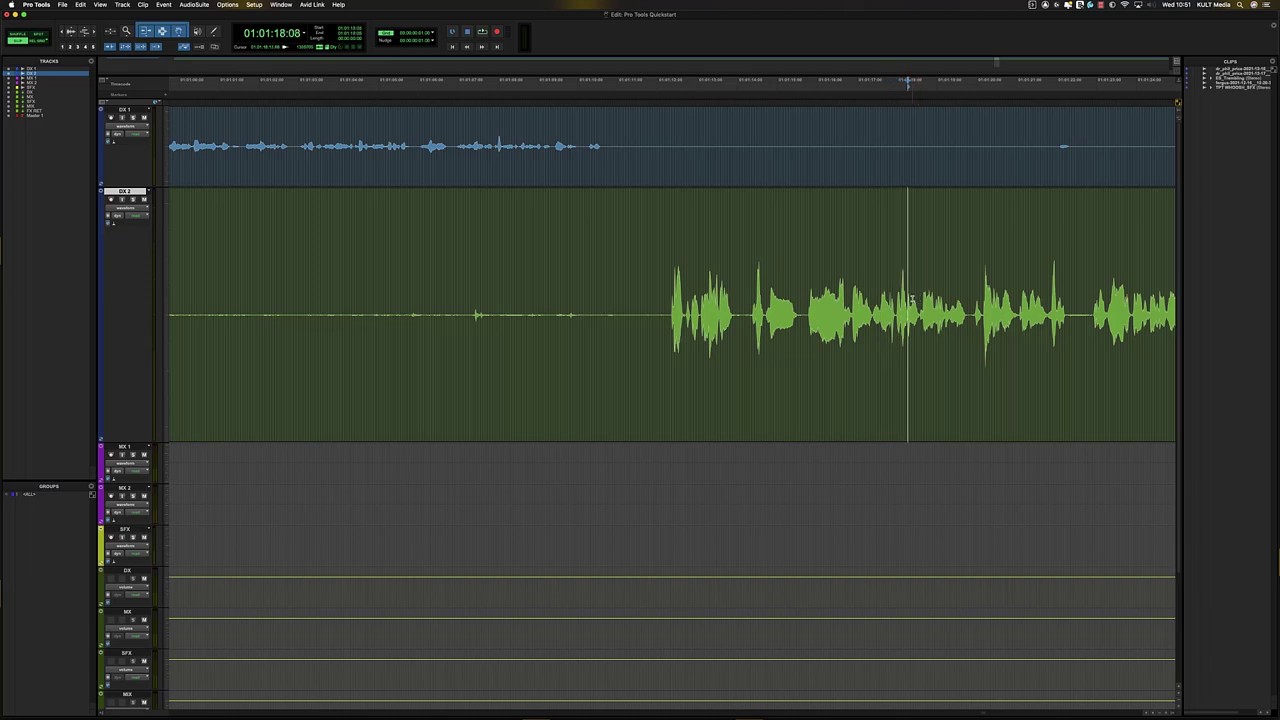
pyautogui.press('Tab')
pyautogui.click(629, 283)
pyautogui.press('super+bracketleft')
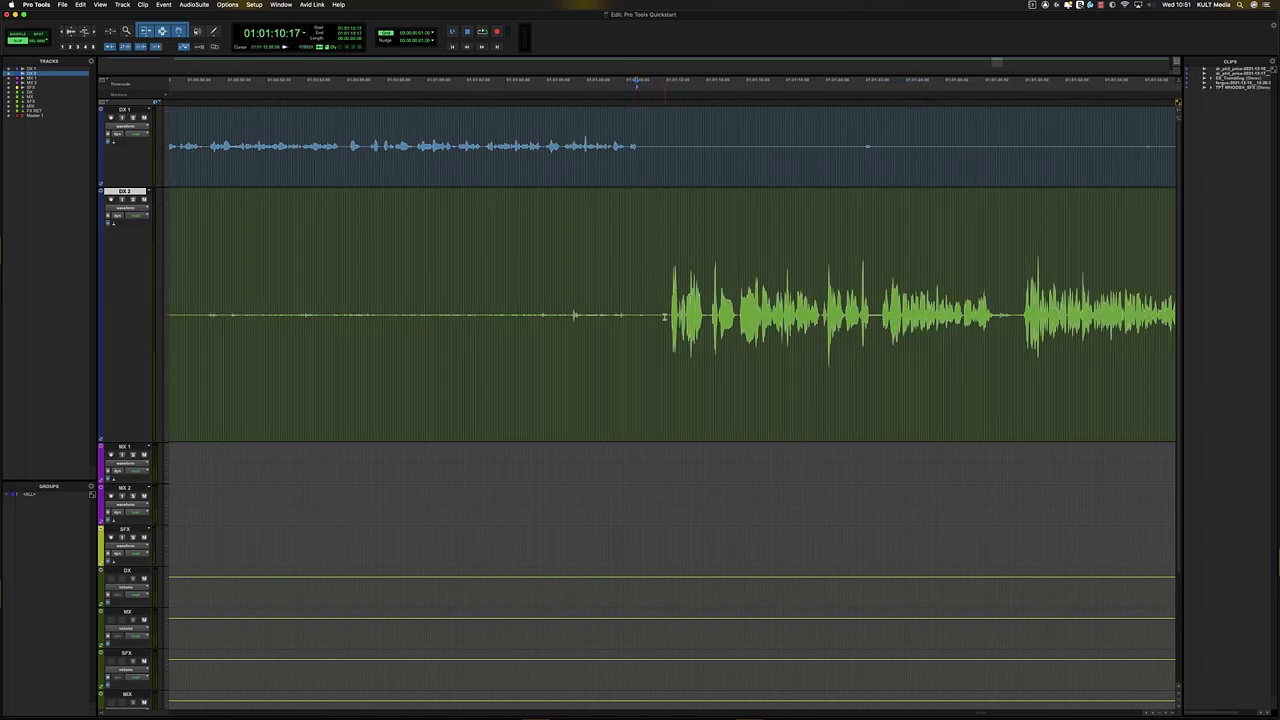
pyautogui.click(669, 287)
pyautogui.click(661, 287)
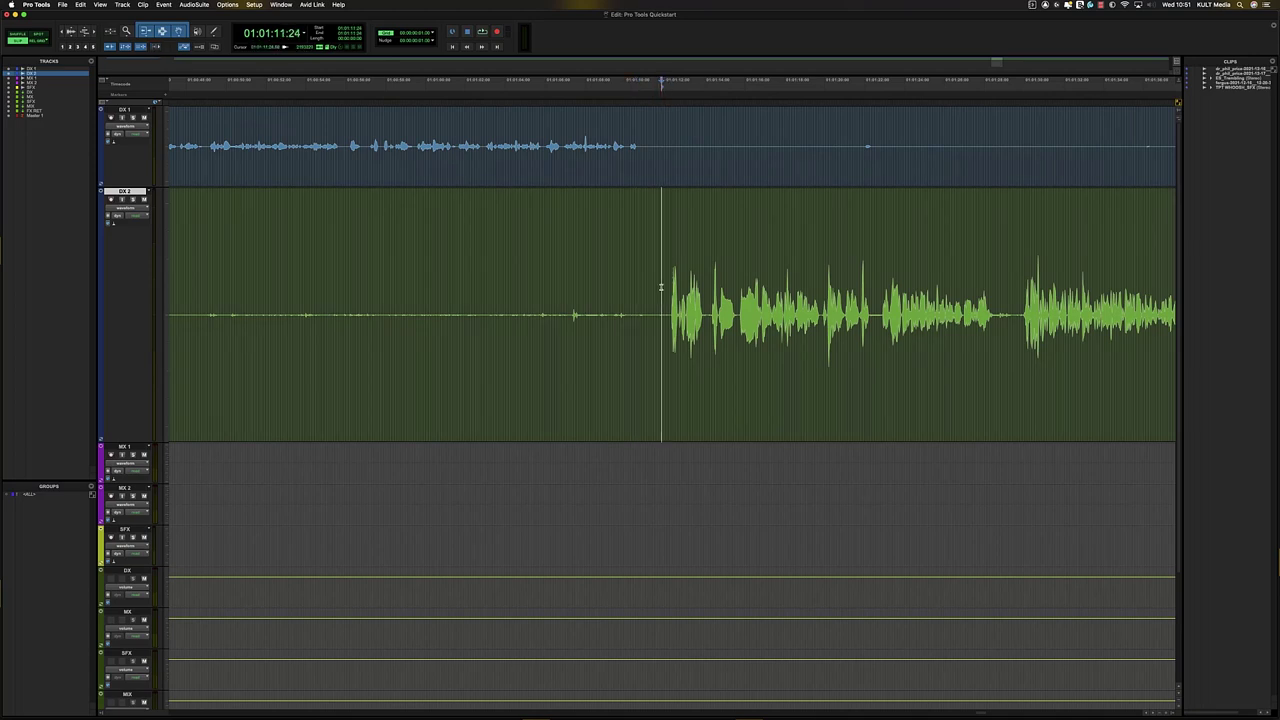
pyautogui.press('Tab')
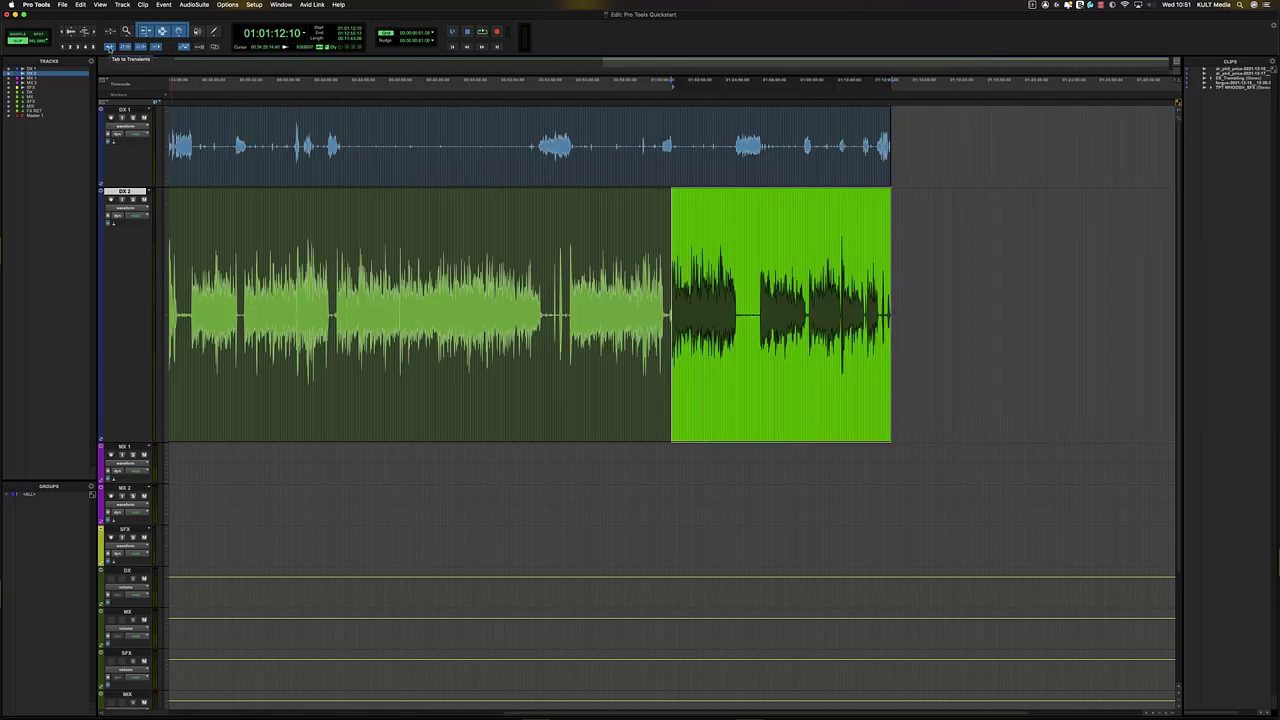
pyautogui.click(598, 246)
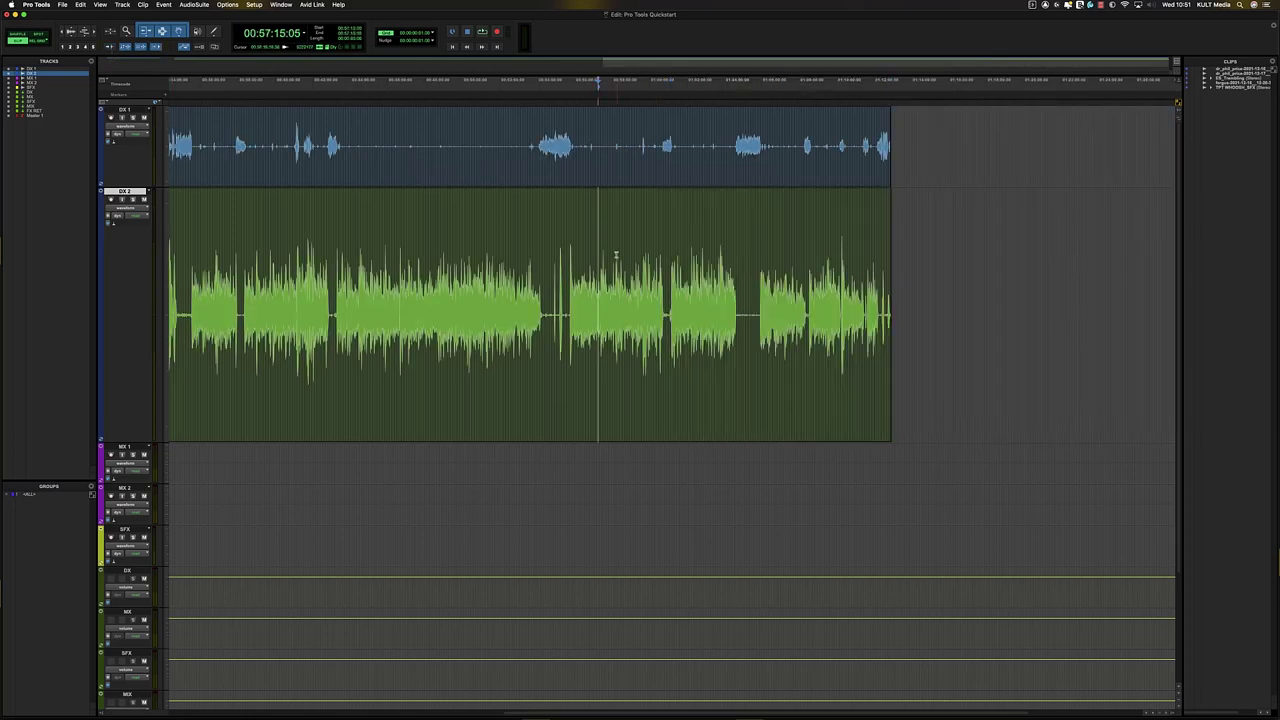
pyautogui.press('r')
pyautogui.press('r')
pyautogui.press('r')
pyautogui.press('t')
pyautogui.press('t')
pyautogui.press('t')
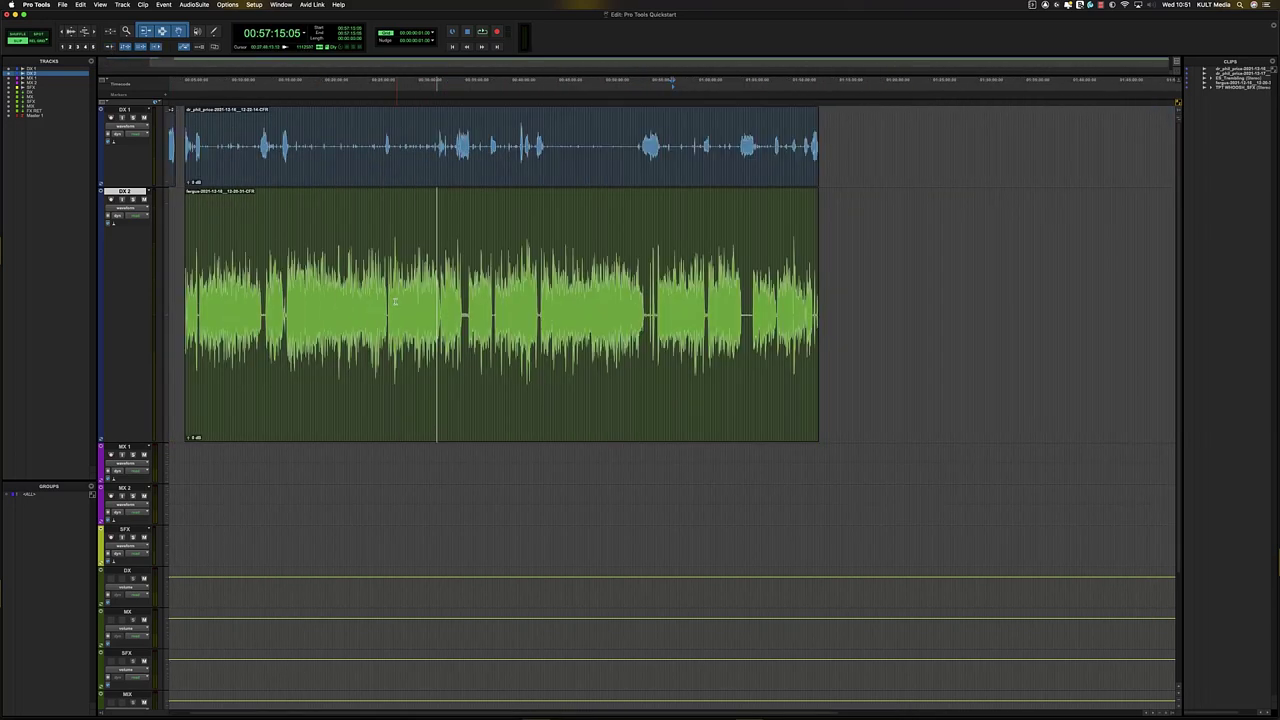
pyautogui.click(356, 246)
pyautogui.press('r')
pyautogui.press('r')
pyautogui.click(438, 228)
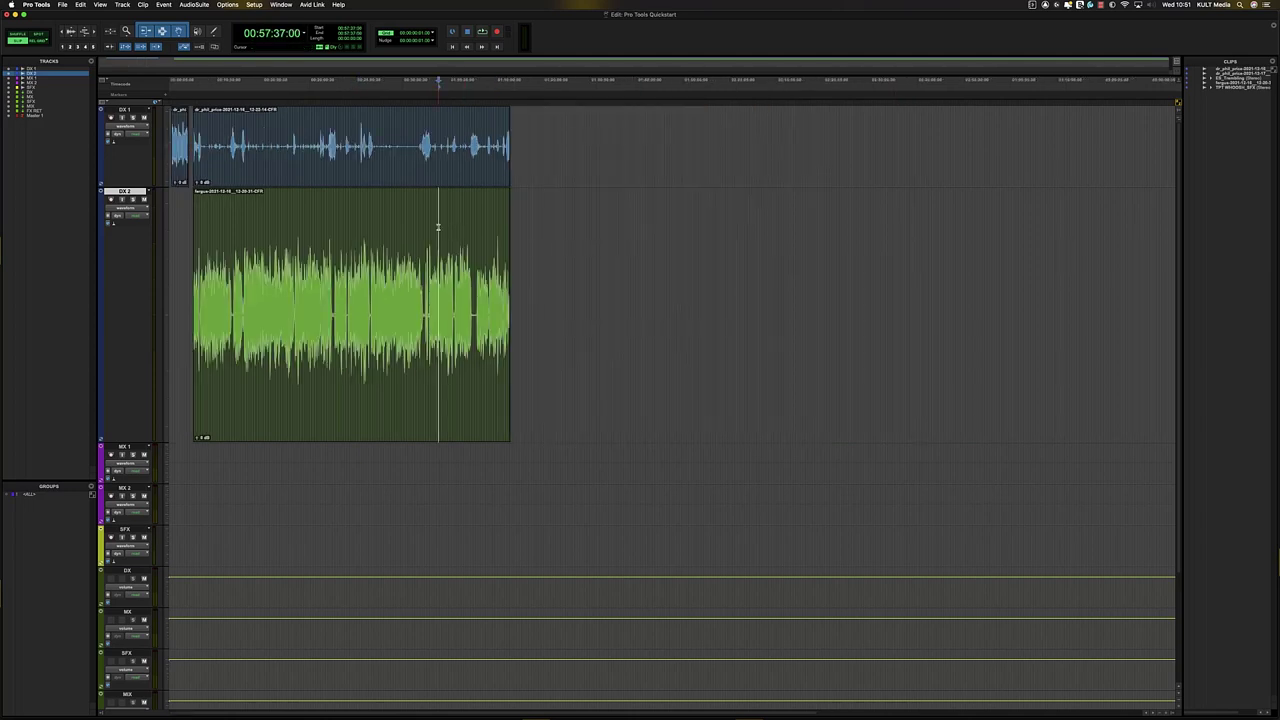
pyautogui.press('t')
pyautogui.press('t')
pyautogui.press('t')
pyautogui.press('t')
pyautogui.moveTo(458, 292); pyautogui.dragTo(514, 295)
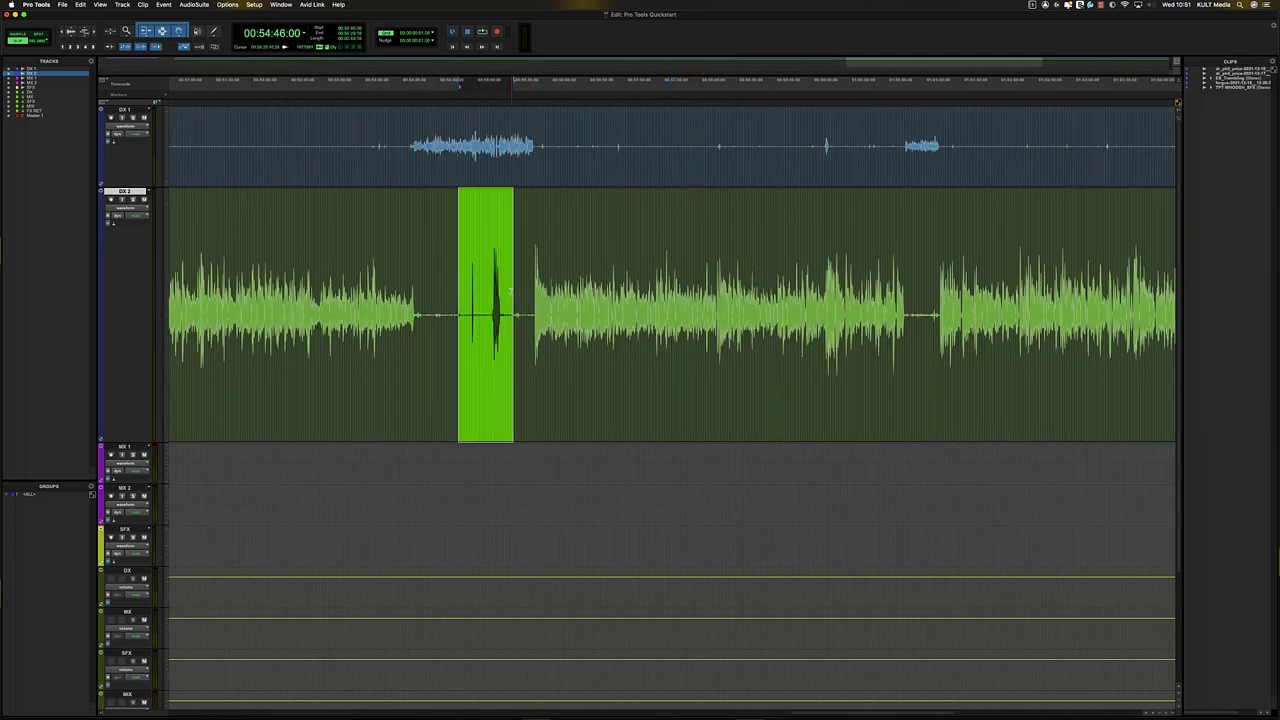
pyautogui.press('b')
pyautogui.click(694, 280)
pyautogui.press('b')
pyautogui.click(885, 267)
pyautogui.press('b')
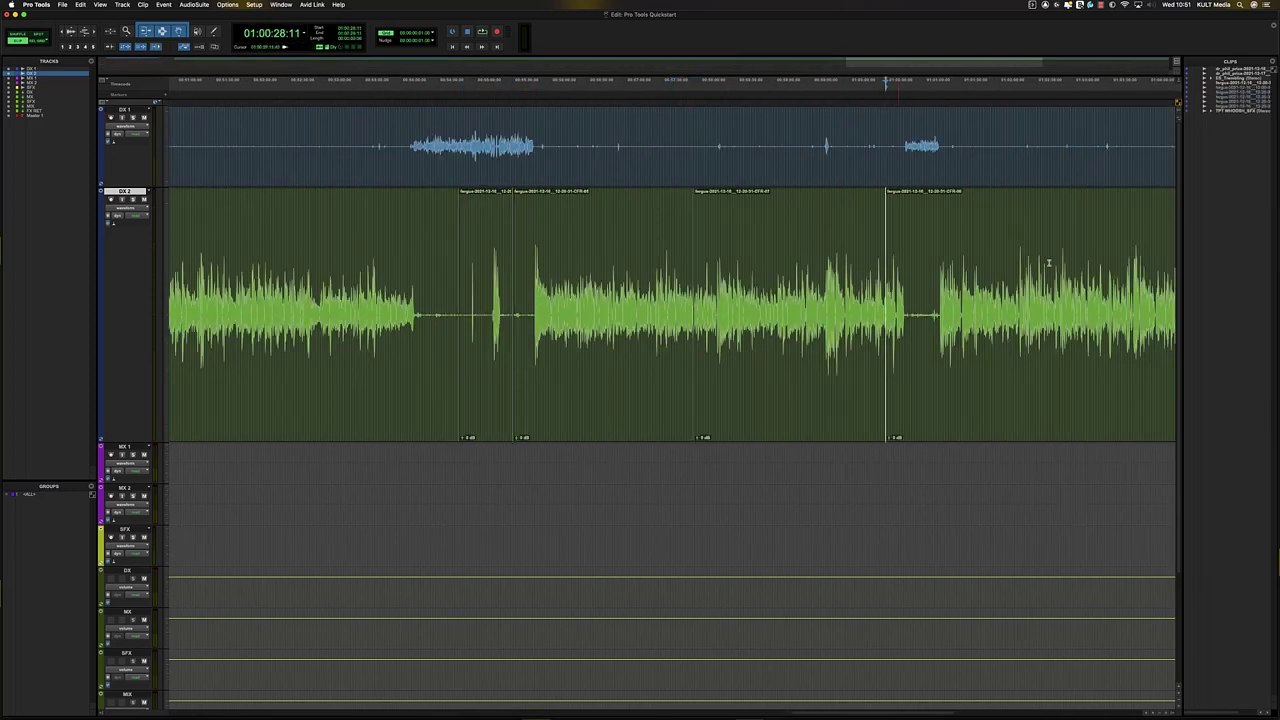
pyautogui.click(1048, 267)
pyautogui.press('b')
pyautogui.click(423, 254)
pyautogui.press('Tab')
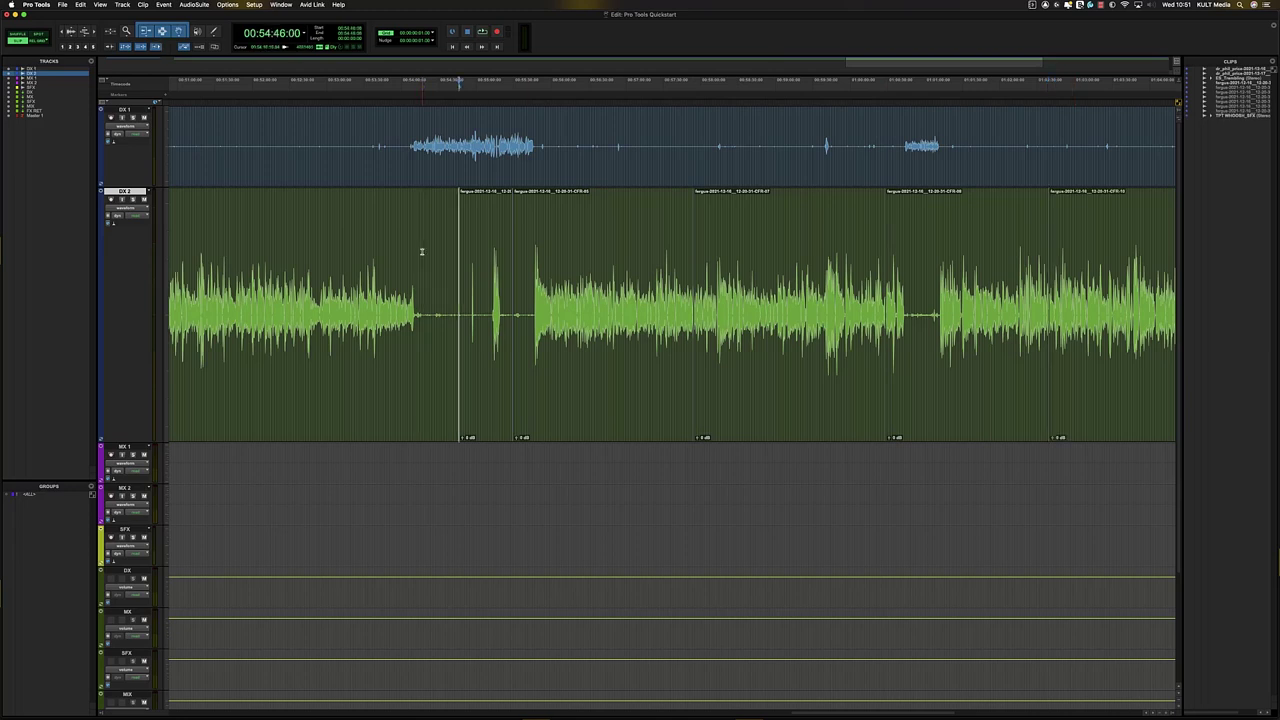
pyautogui.press('Tab')
pyautogui.press('Tab')
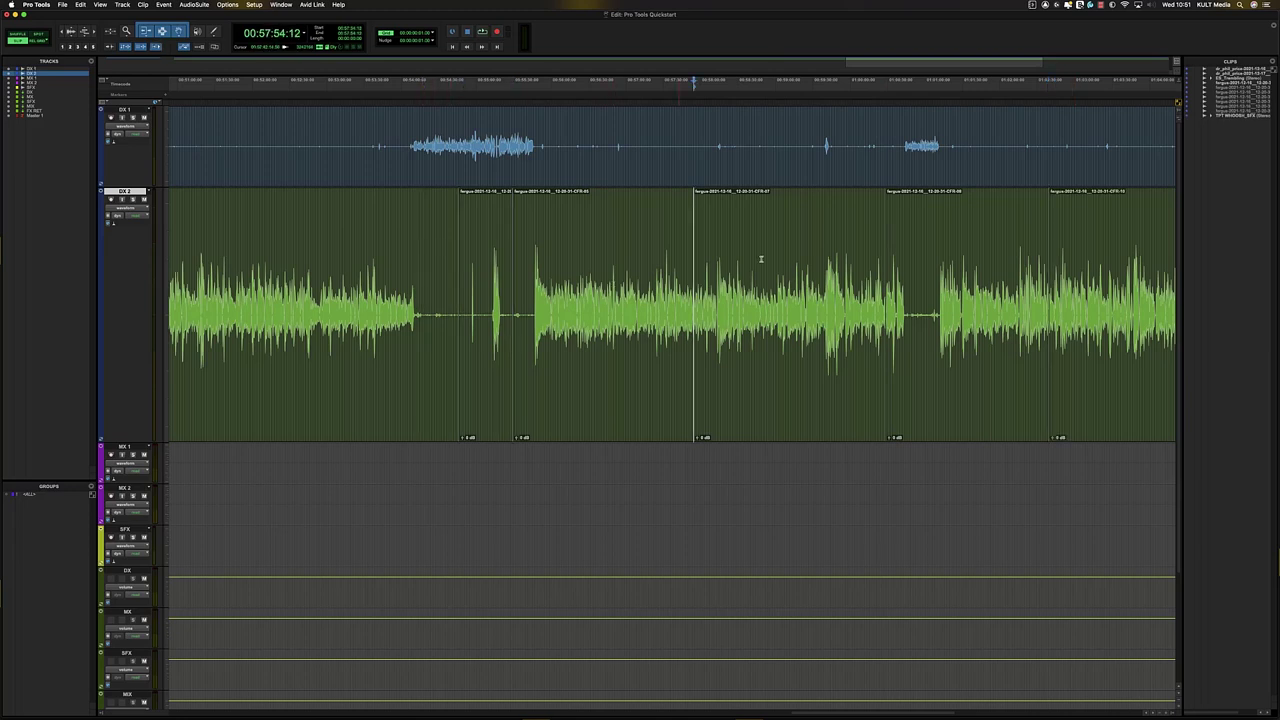
pyautogui.press('t')
pyautogui.press('t')
pyautogui.press('t')
pyautogui.press('t')
pyautogui.press('r')
pyautogui.press('r')
pyautogui.press('r')
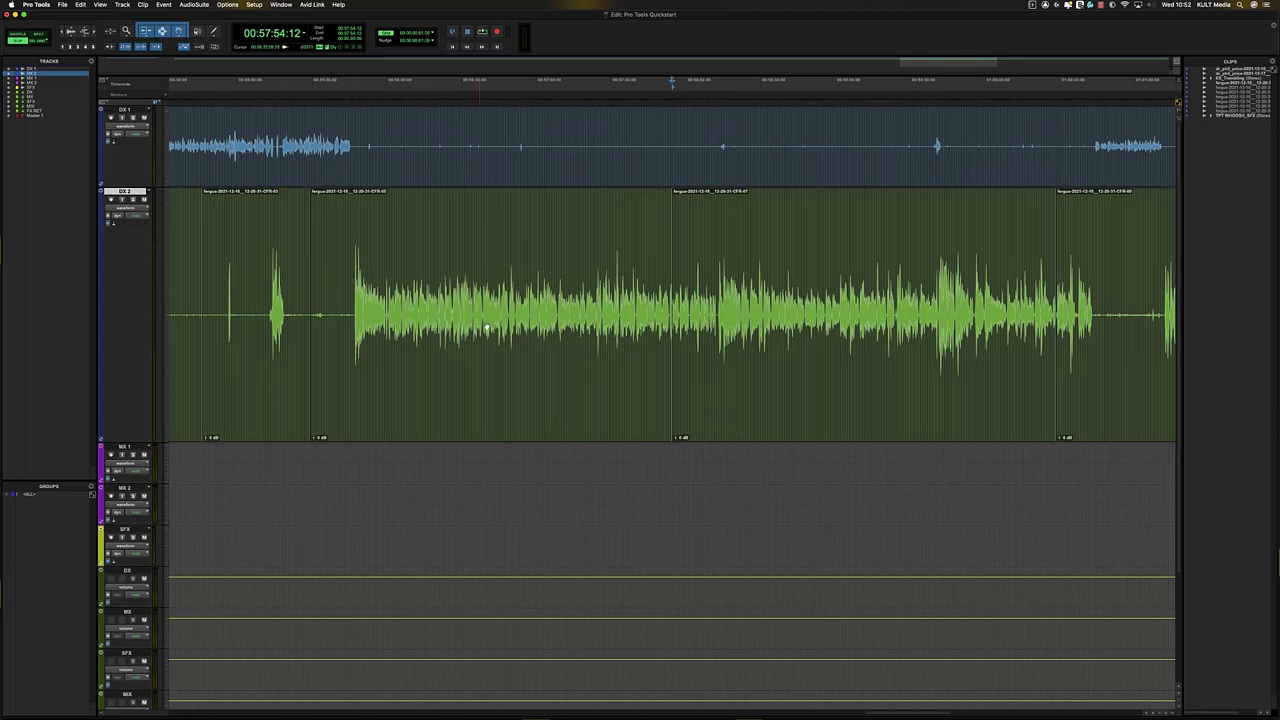
pyautogui.press('r')
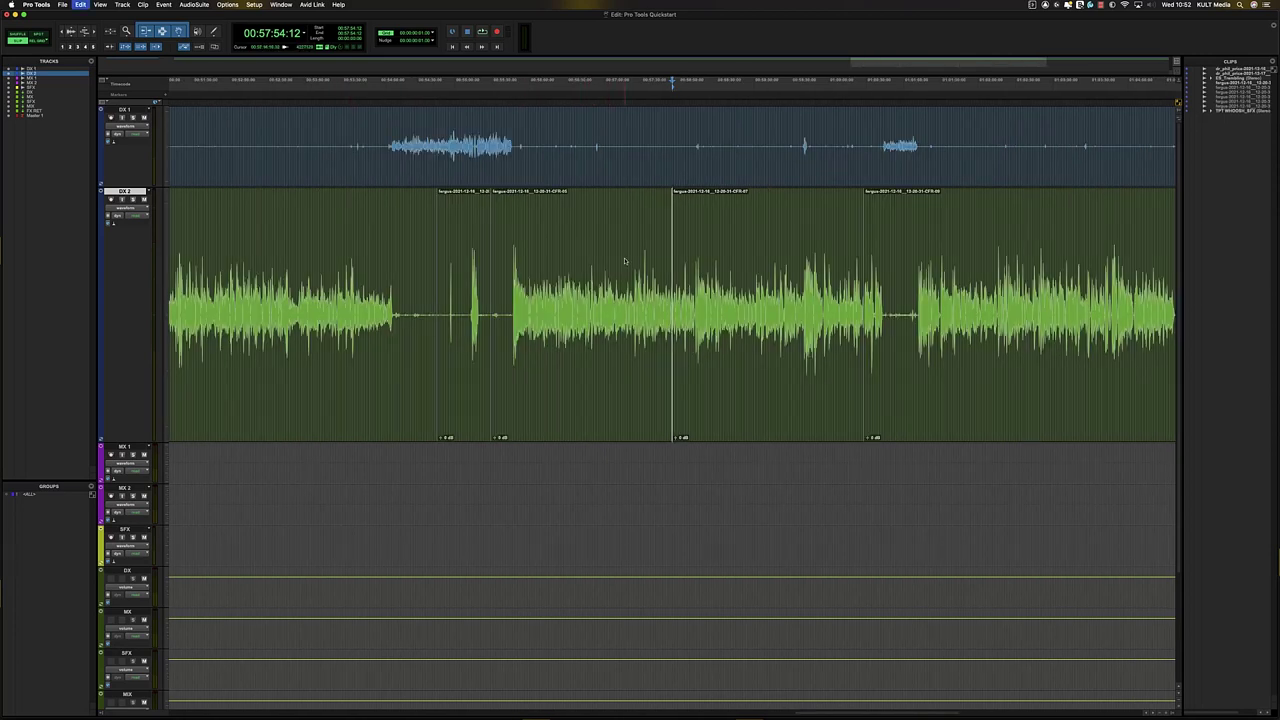
pyautogui.press('super+z')
pyautogui.press('super+z')
pyautogui.press('super+z')
pyautogui.press('super+z')
pyautogui.press('super+z')
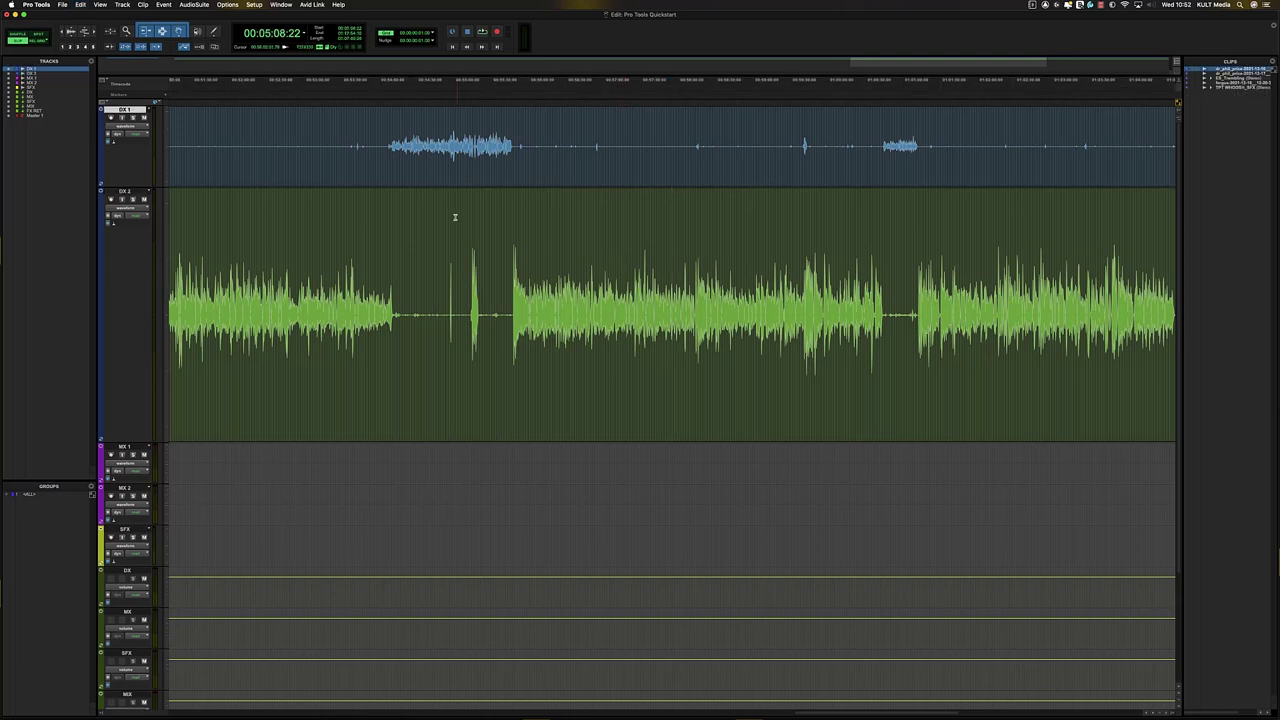
pyautogui.click(456, 217)
# - Select and play back ranges of the DX 2 dialogue, linking timeline and edit selections
pyautogui.press('r')
pyautogui.press('r')
pyautogui.press('t')
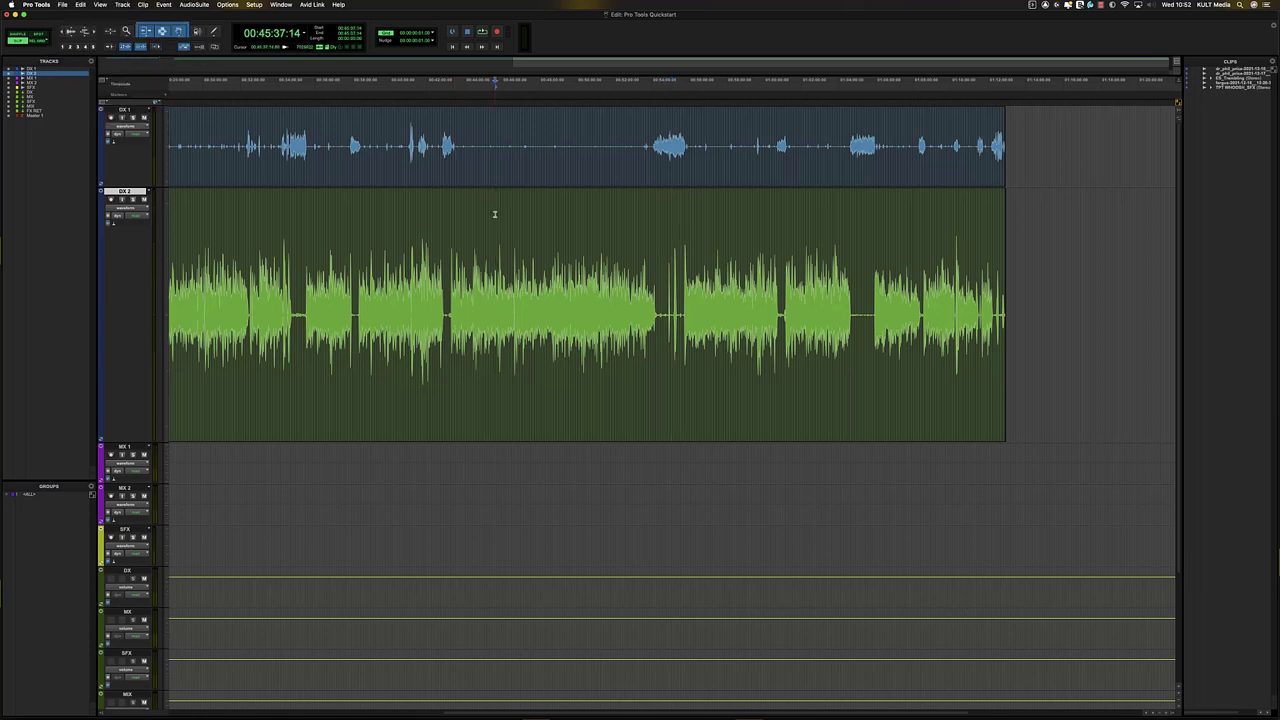
pyautogui.moveTo(494, 212); pyautogui.dragTo(586, 217)
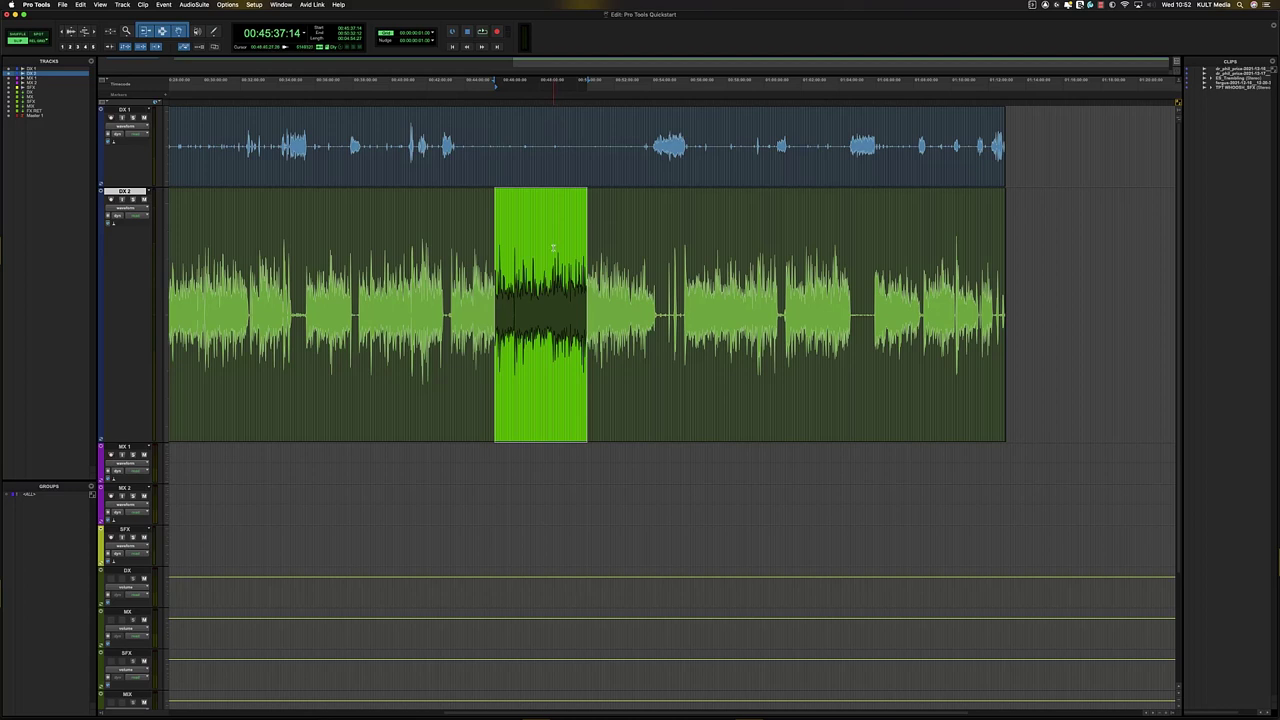
pyautogui.moveTo(257, 199); pyautogui.dragTo(389, 237)
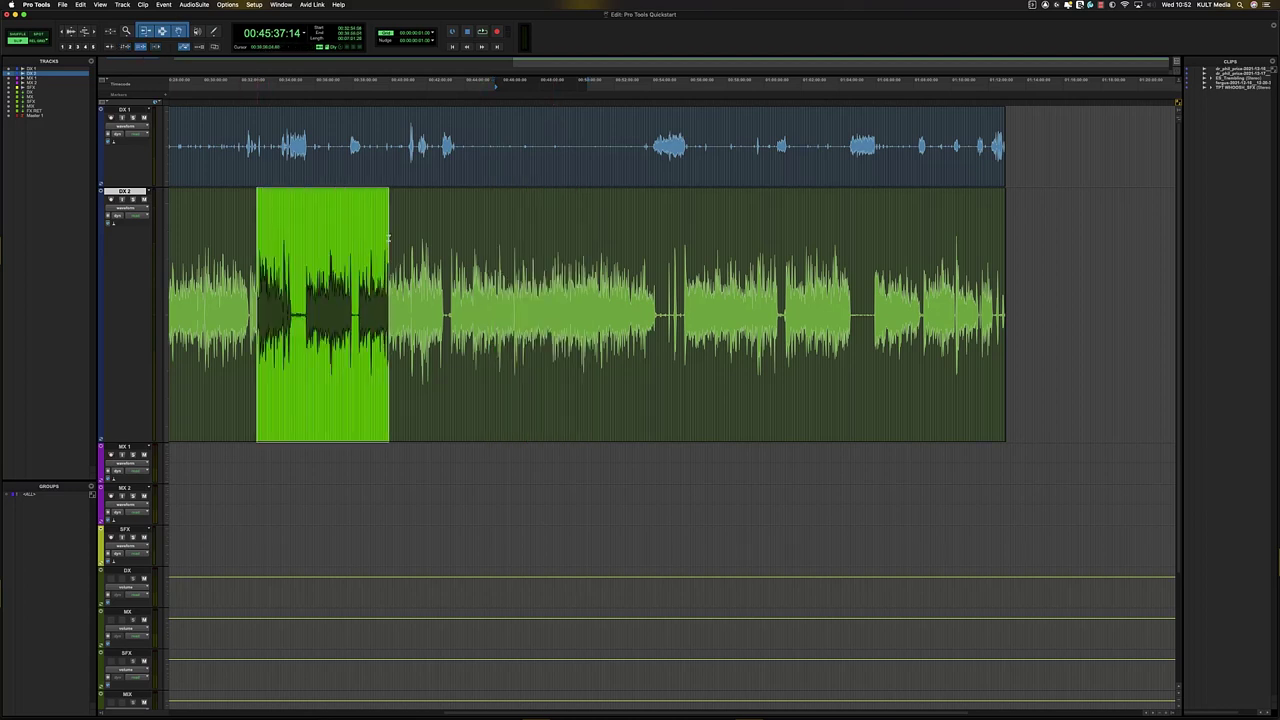
pyautogui.click(494, 93)
pyautogui.click(125, 48)
pyautogui.click(457, 207)
pyautogui.moveTo(565, 213); pyautogui.dragTo(619, 216)
pyautogui.press('space')
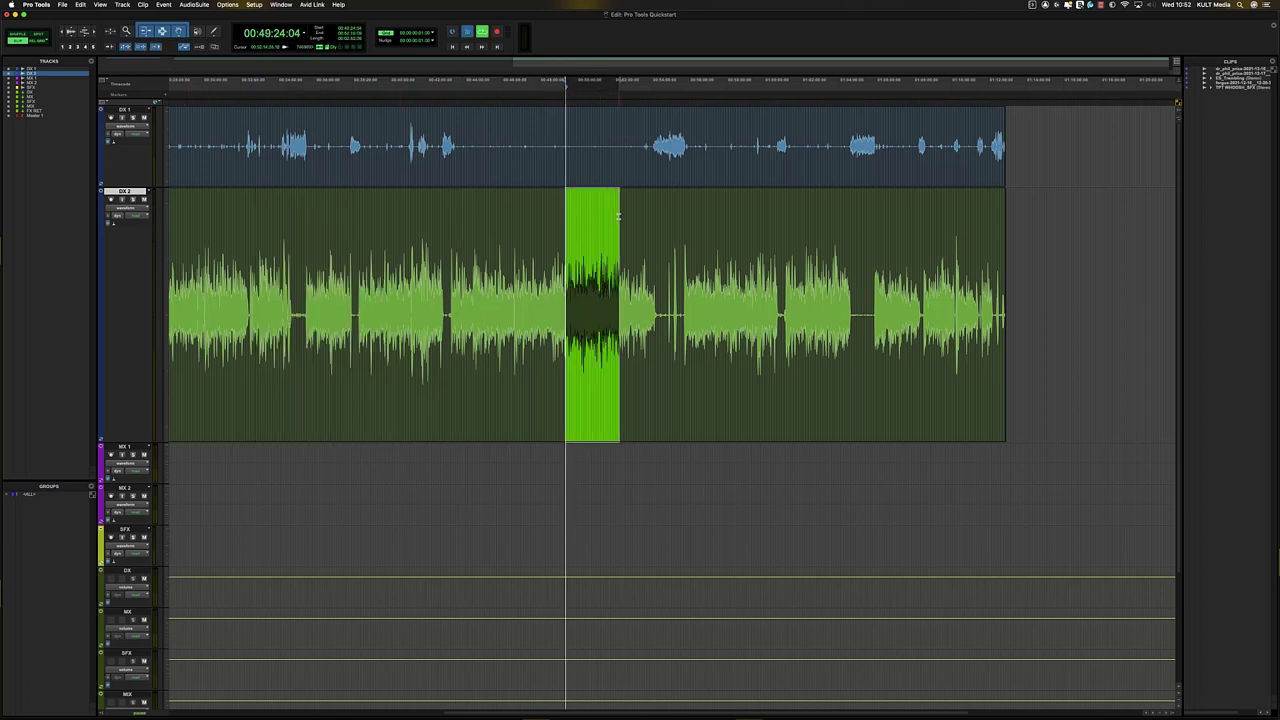
pyautogui.click(812, 213)
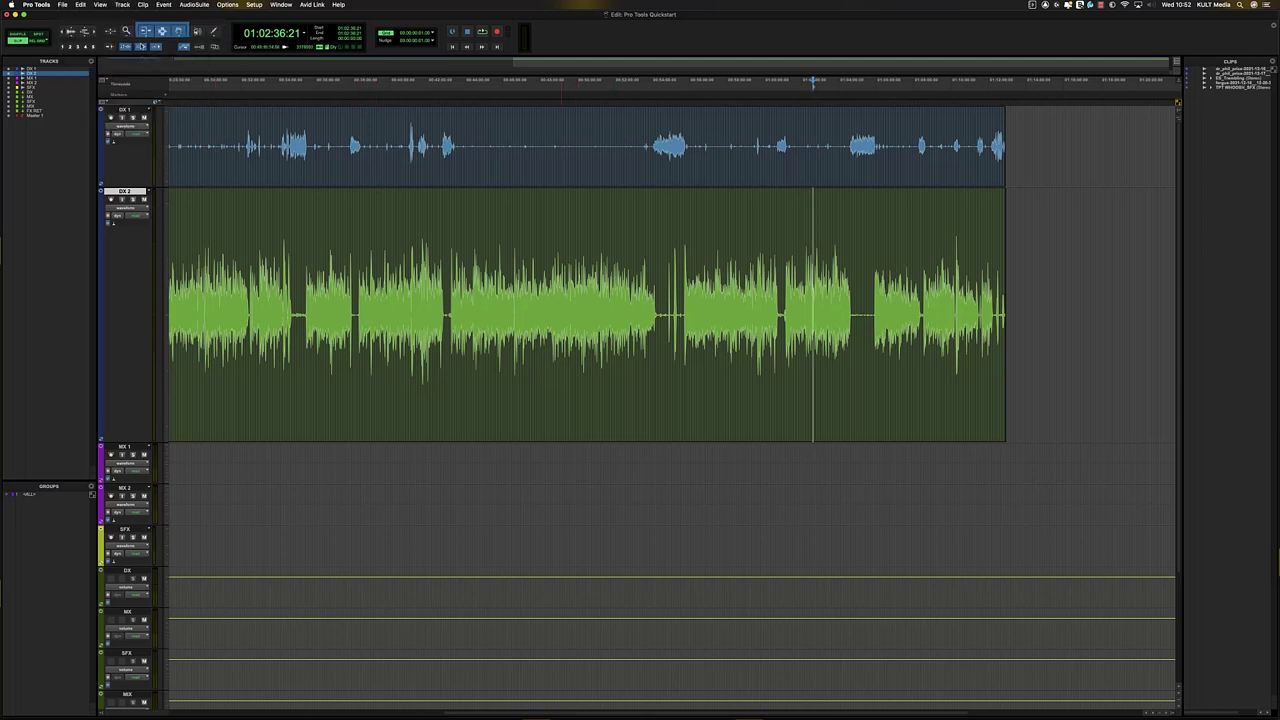
# - Compare matching ranges on DX 1 and DX 2, then set an insertion point on DX 1
pyautogui.moveTo(521, 126); pyautogui.dragTo(651, 128)
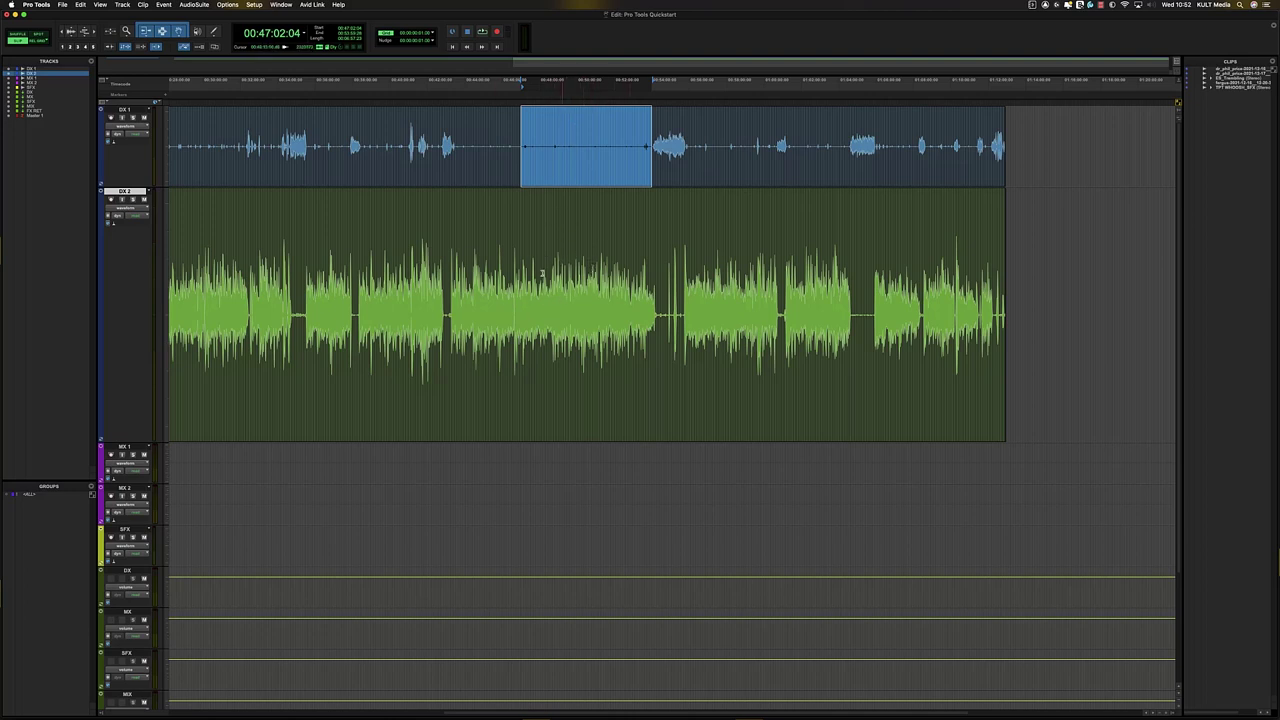
pyautogui.moveTo(535, 272); pyautogui.dragTo(656, 243)
pyautogui.moveTo(561, 148); pyautogui.dragTo(691, 150)
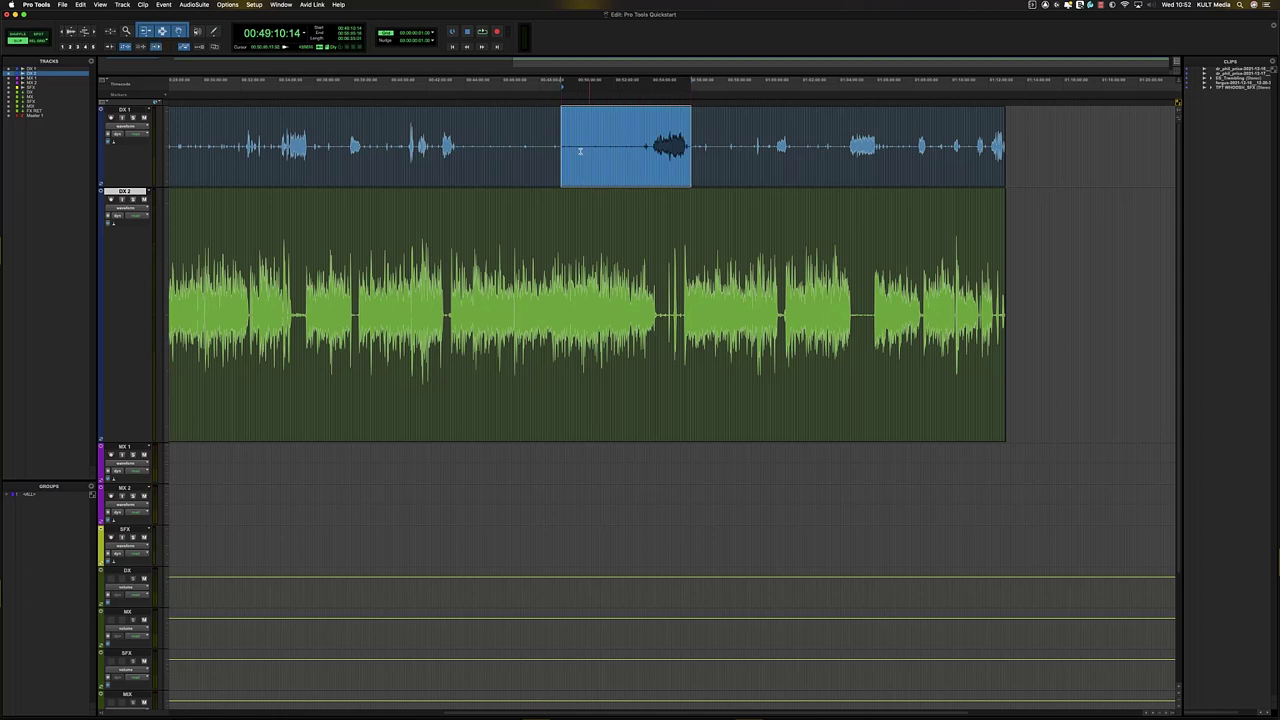
pyautogui.moveTo(586, 300); pyautogui.dragTo(697, 300)
pyautogui.moveTo(650, 148); pyautogui.dragTo(707, 140)
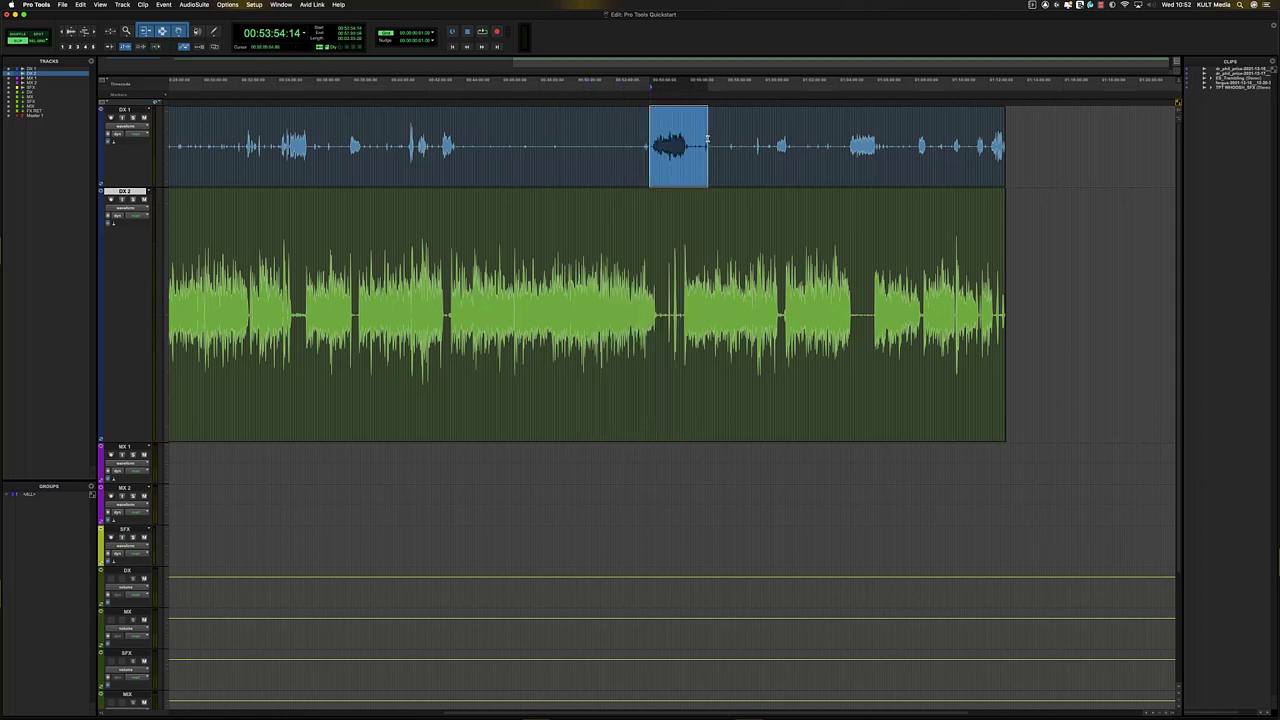
pyautogui.moveTo(560, 300); pyautogui.dragTo(652, 300)
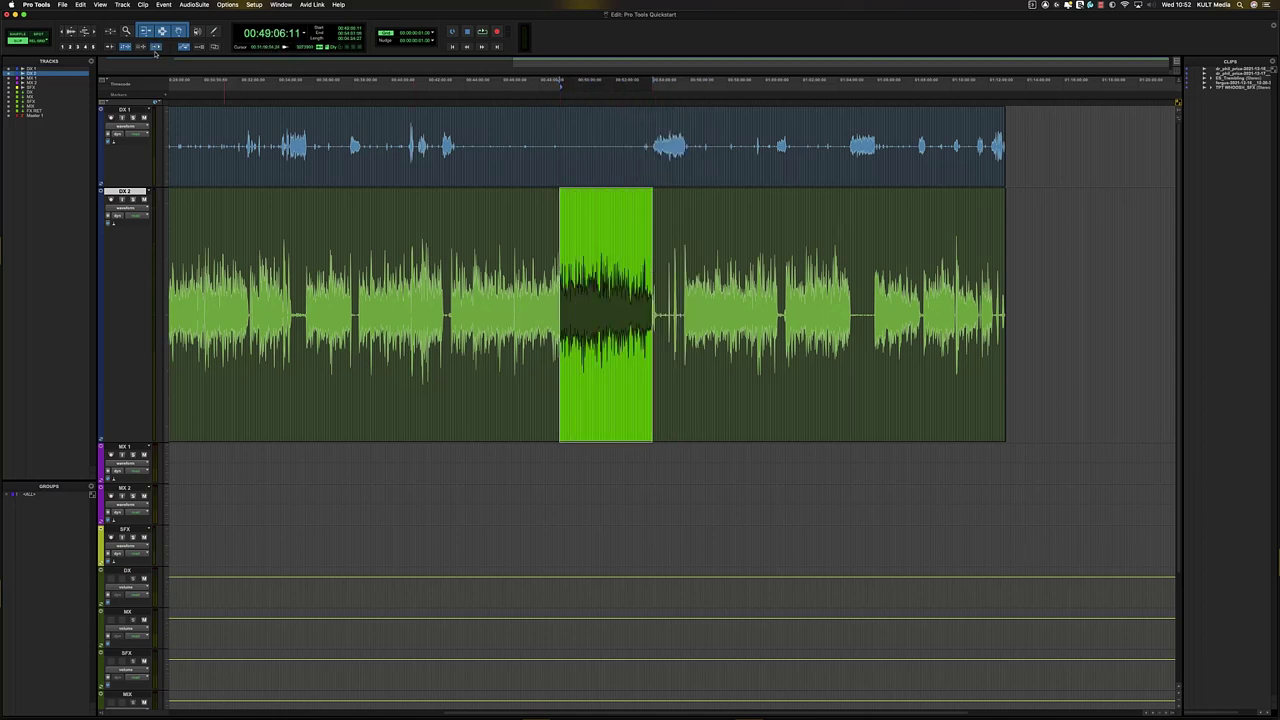
pyautogui.moveTo(389, 254); pyautogui.dragTo(473, 250)
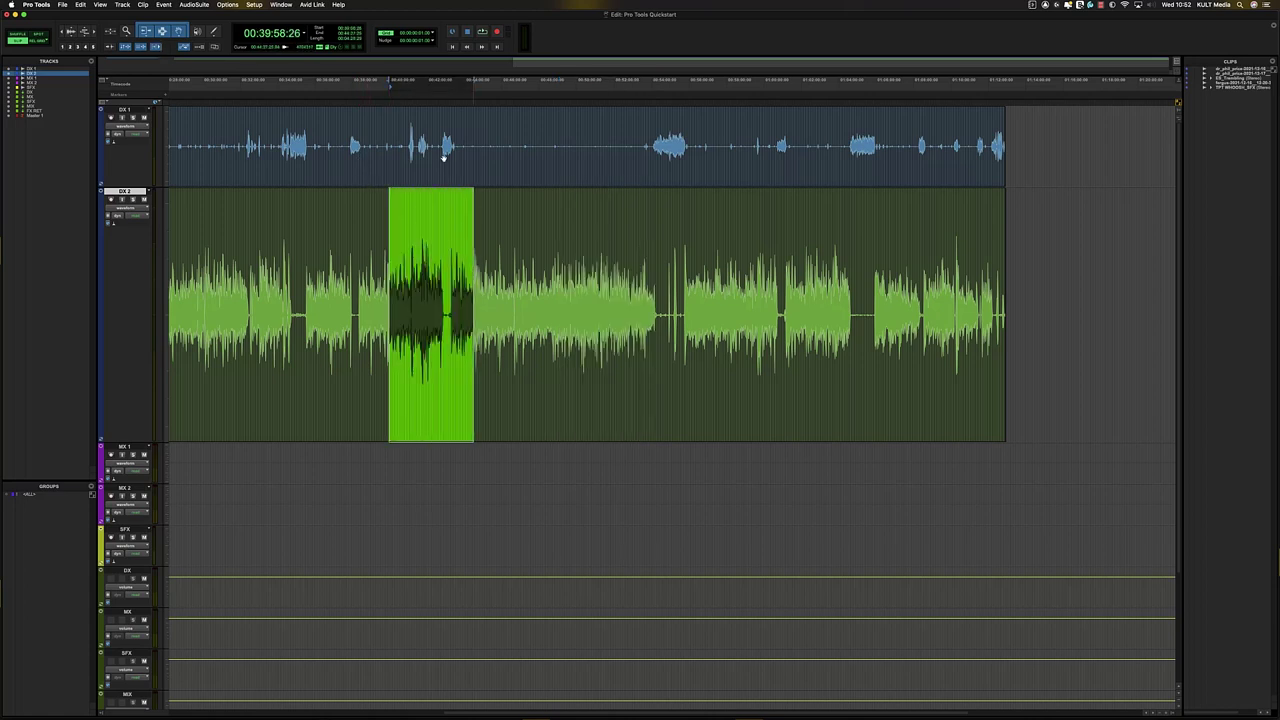
pyautogui.click(416, 135)
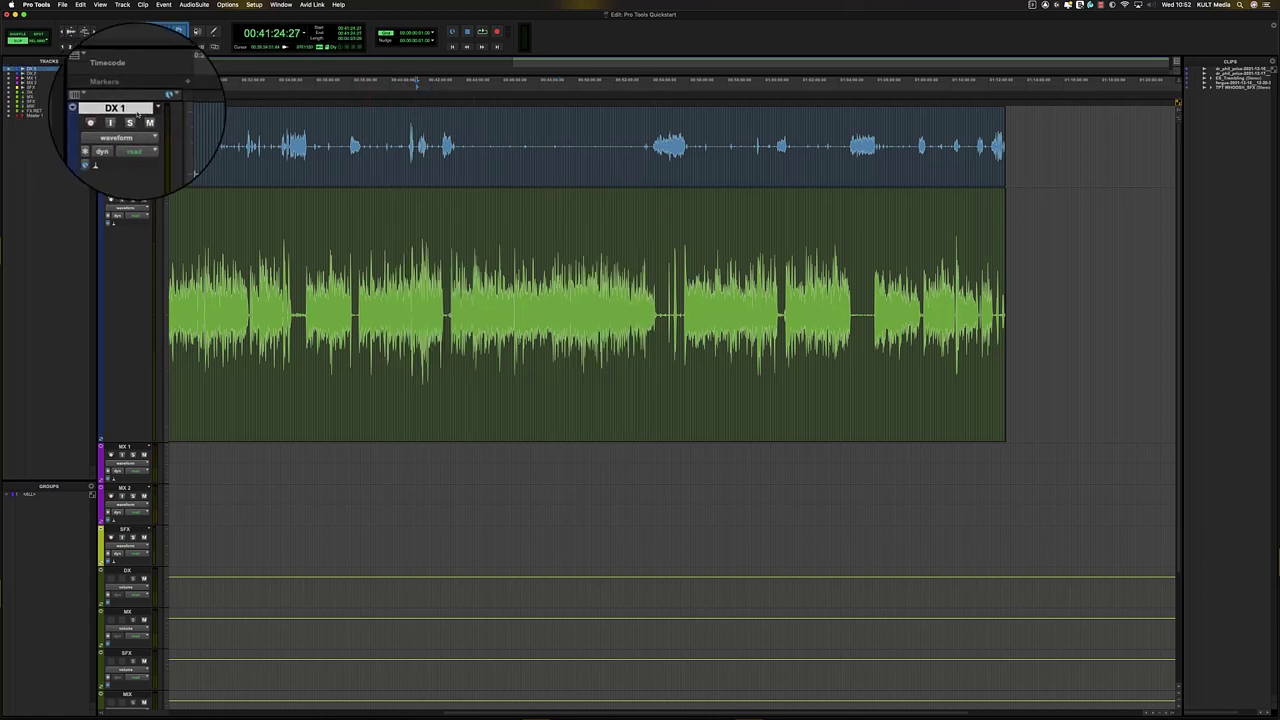
# - Quick-solo DX 2 with Shift+S and audition it from a chosen point in the clip
pyautogui.moveTo(575, 150); pyautogui.dragTo(606, 150)
pyautogui.click(561, 242)
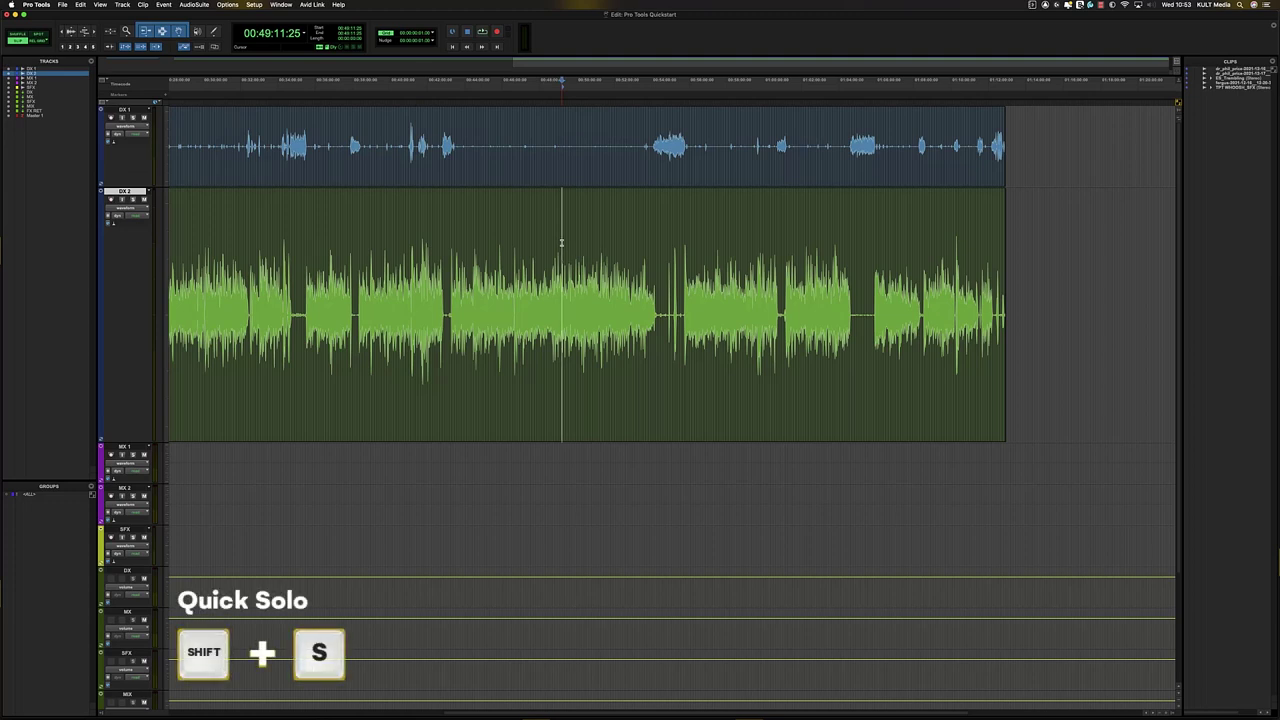
pyautogui.hotkey('shift', 's')
pyautogui.click(544, 260)
pyautogui.press('space')
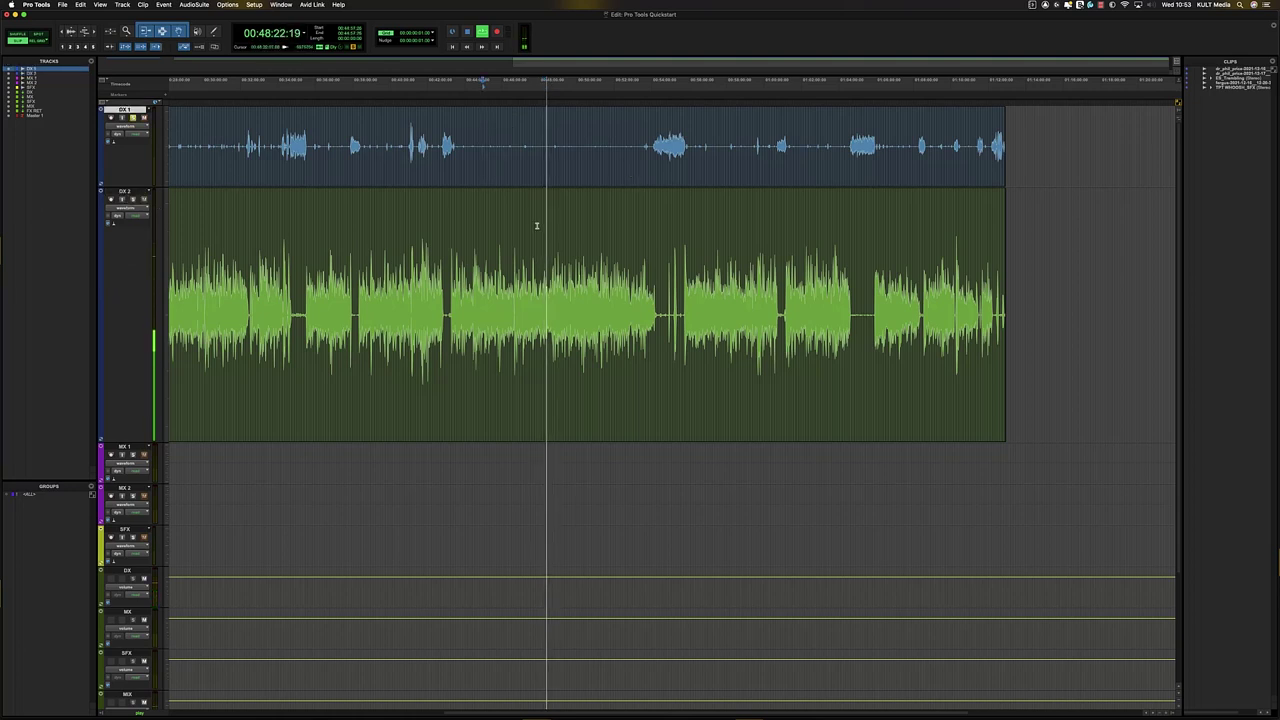
pyautogui.press('space')
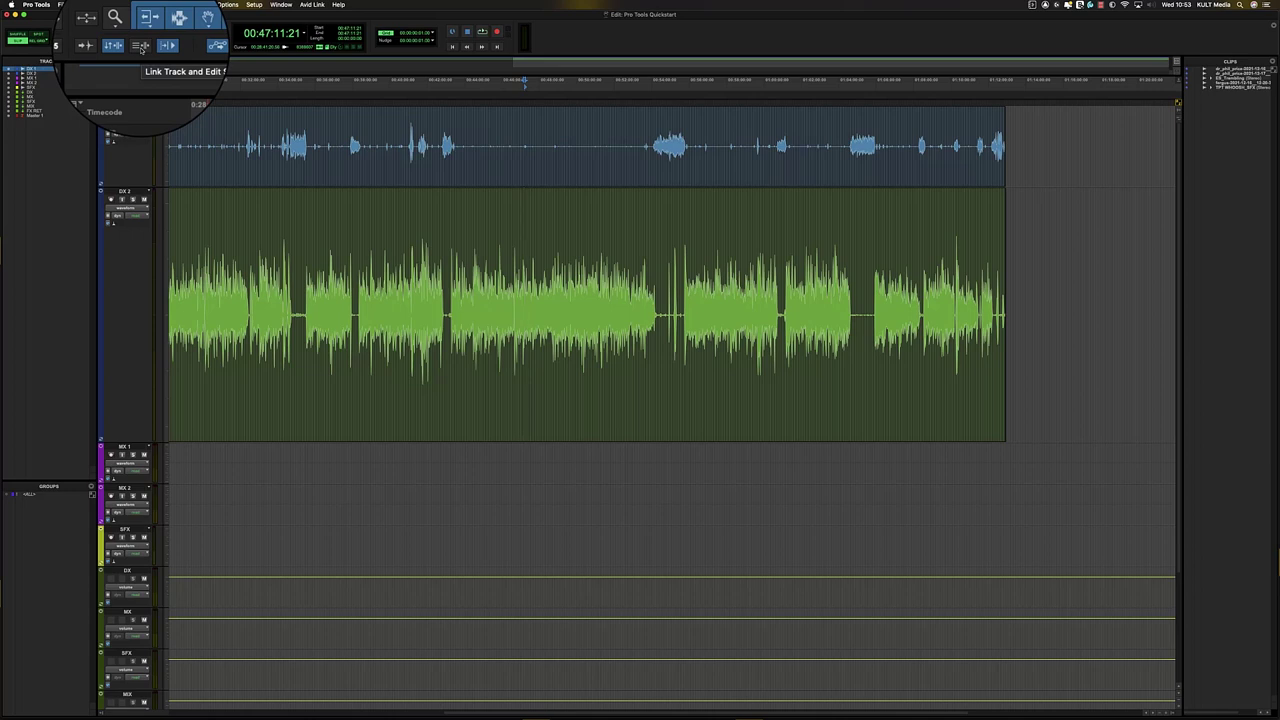
# - Turn on Link Track and Edit Selection, then test range selections and insertion points on DX 2
pyautogui.moveTo(535, 234); pyautogui.dragTo(748, 245)
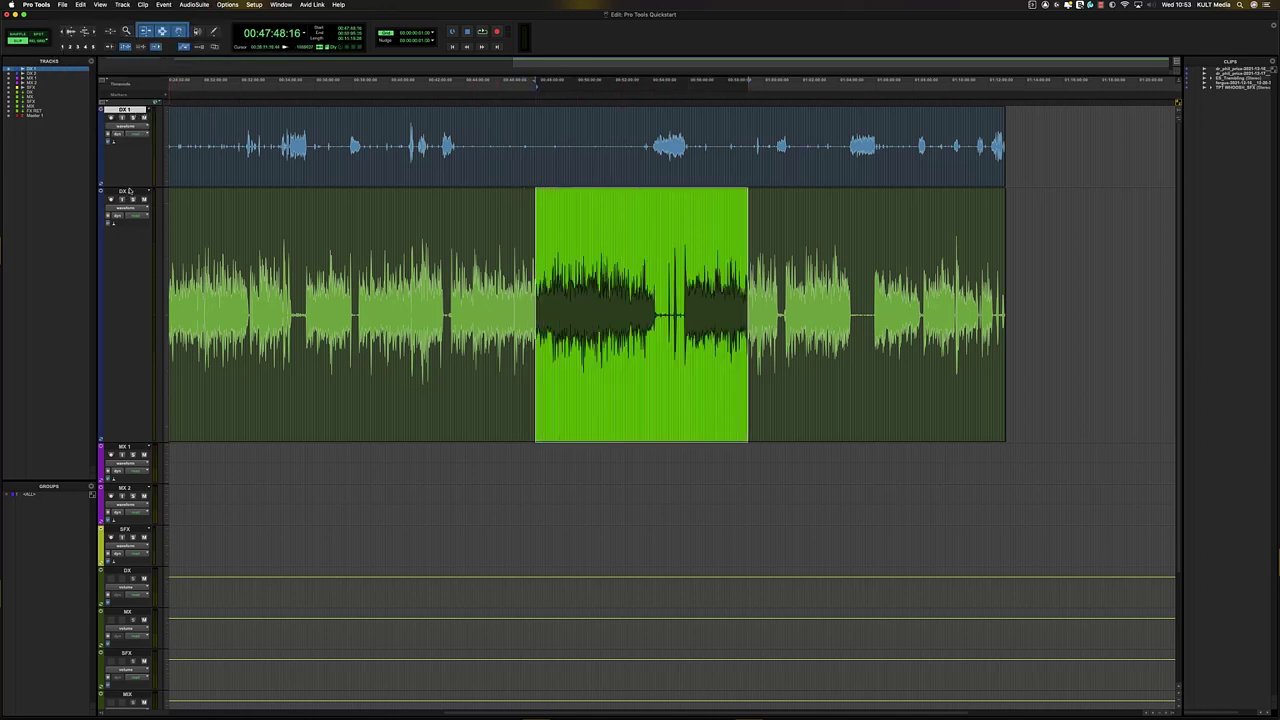
pyautogui.click(141, 47)
pyautogui.click(570, 250)
pyautogui.moveTo(384, 252); pyautogui.dragTo(679, 257)
pyautogui.click(524, 255)
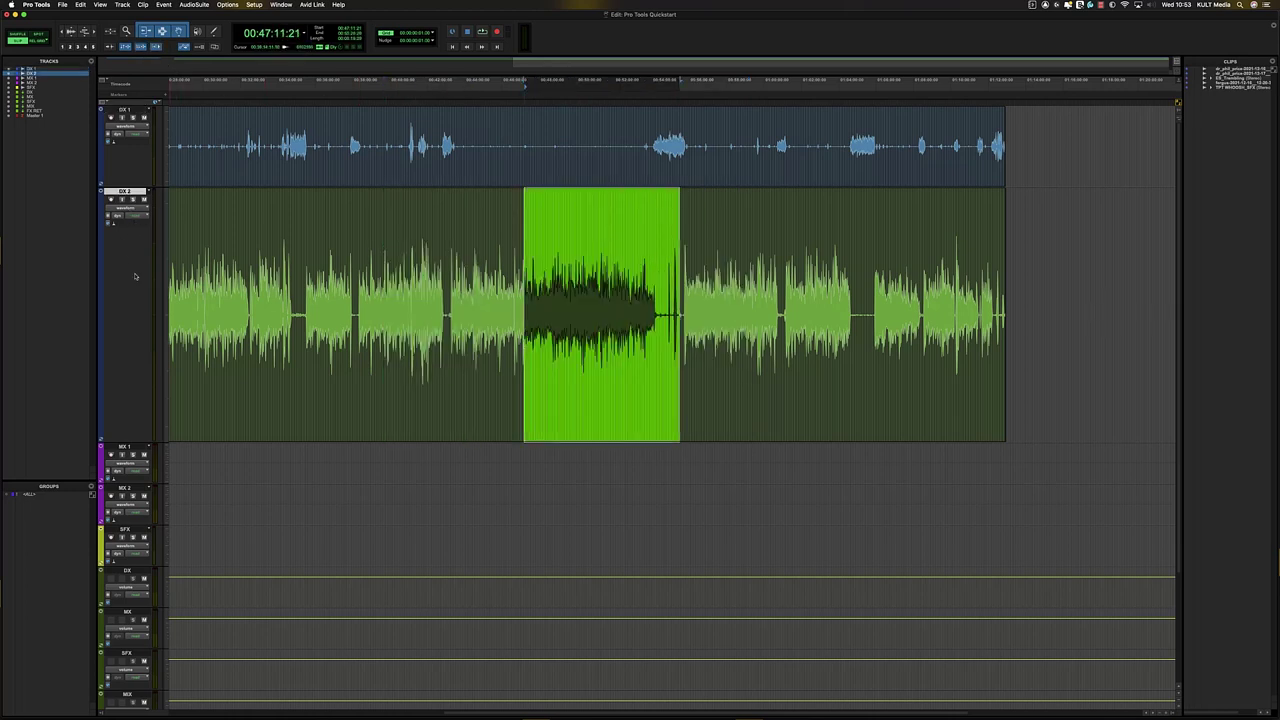
pyautogui.moveTo(910, 300); pyautogui.dragTo(523, 330)
pyautogui.click(658, 370)
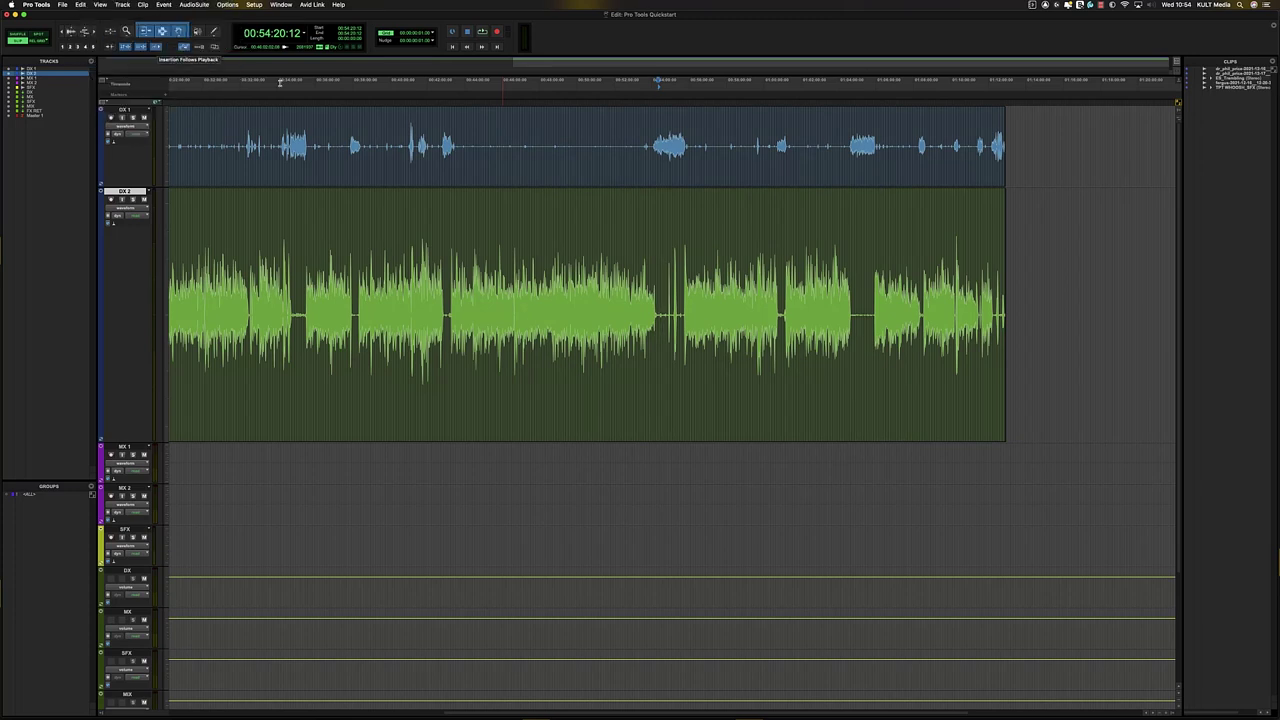
# - Zoom in on the DX 2 waveform and play and stop it several times from one point
pyautogui.click(494, 218)
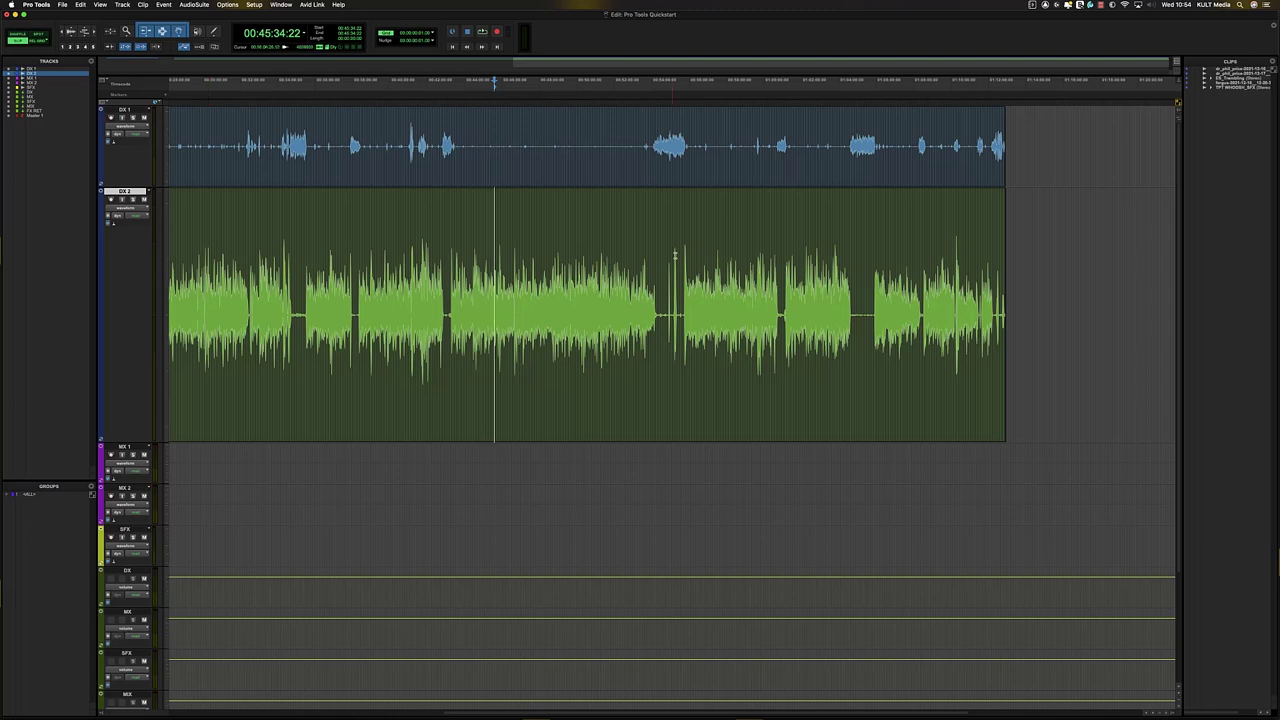
pyautogui.press('space')
pyautogui.press('super+bracketright')
pyautogui.press('super+bracketright')
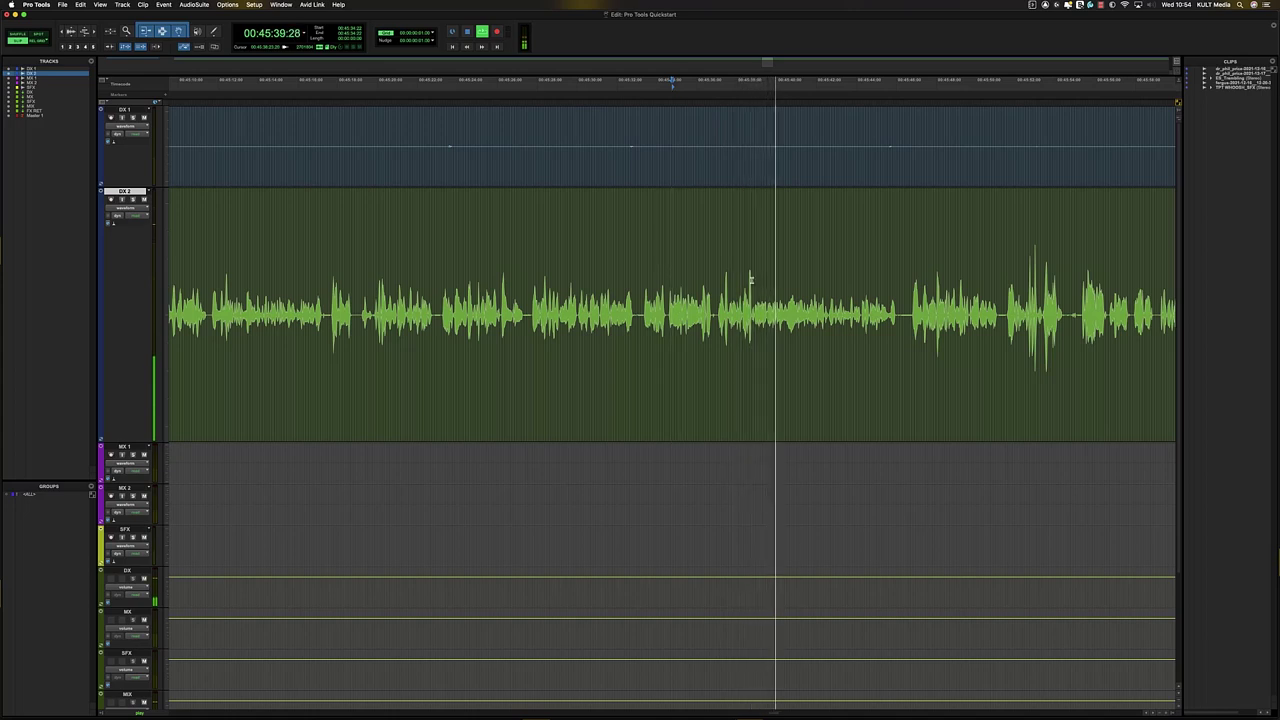
pyautogui.press('space')
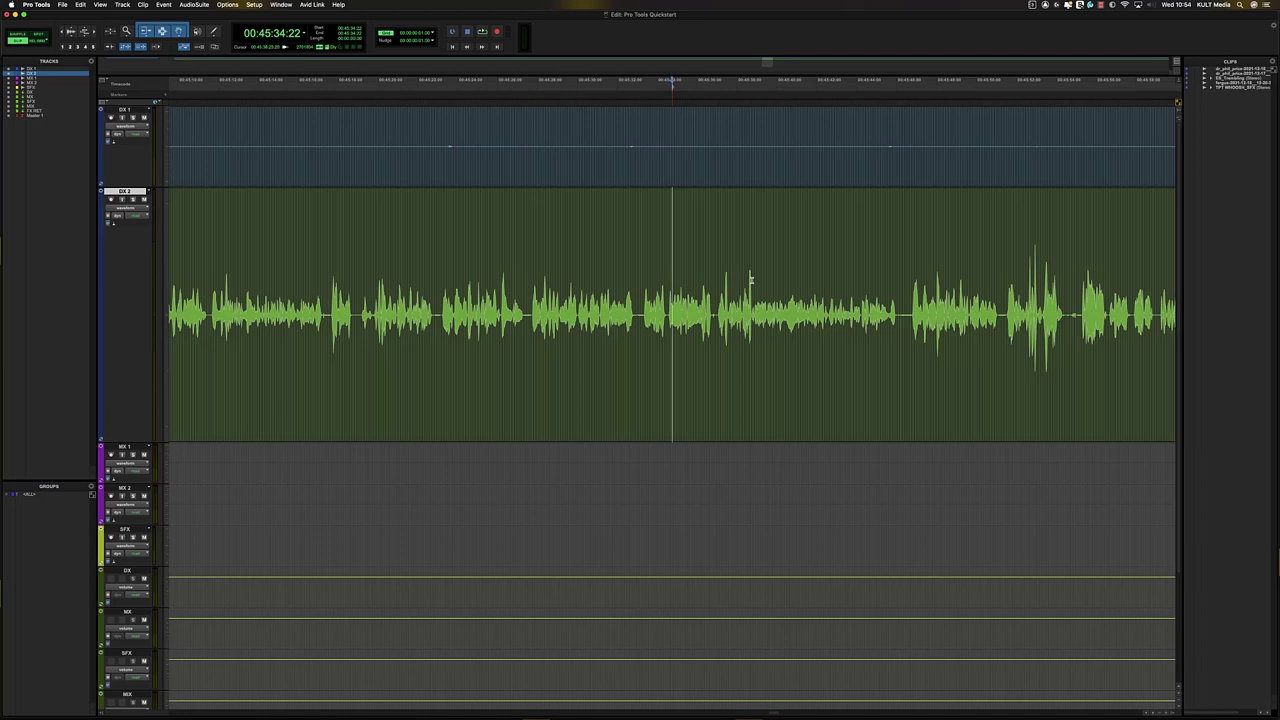
pyautogui.press('space')
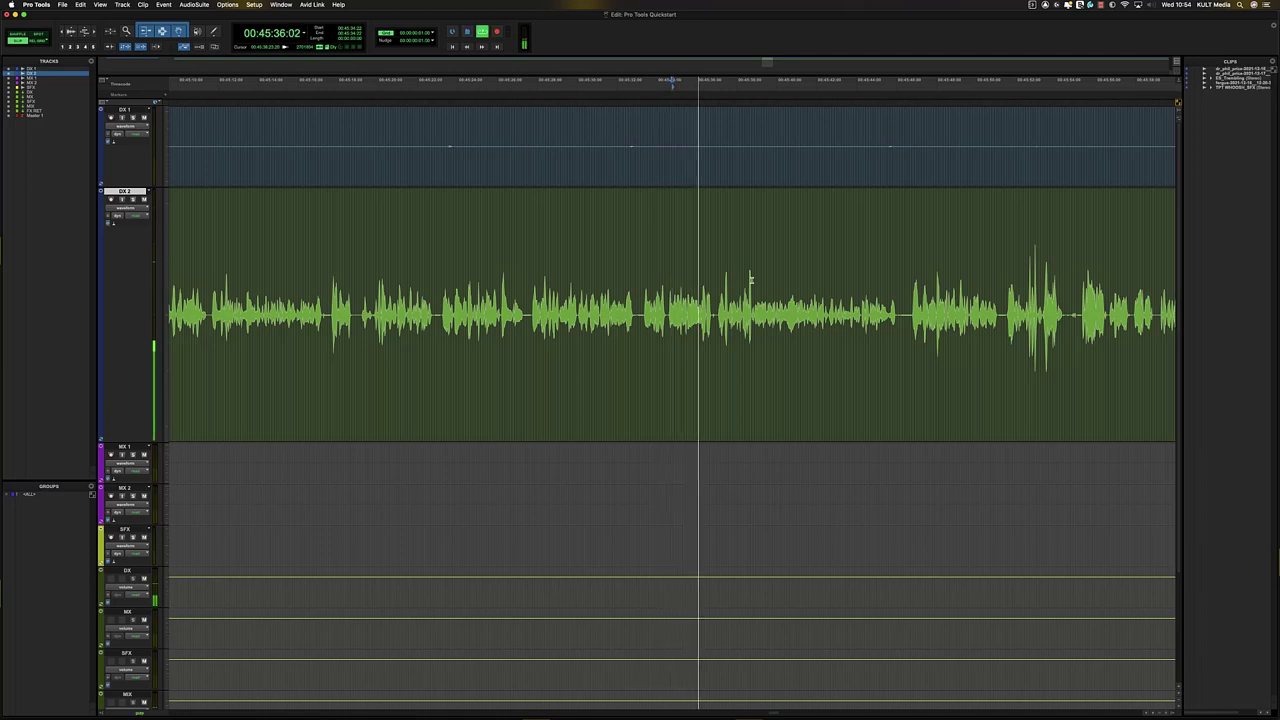
pyautogui.press('space')
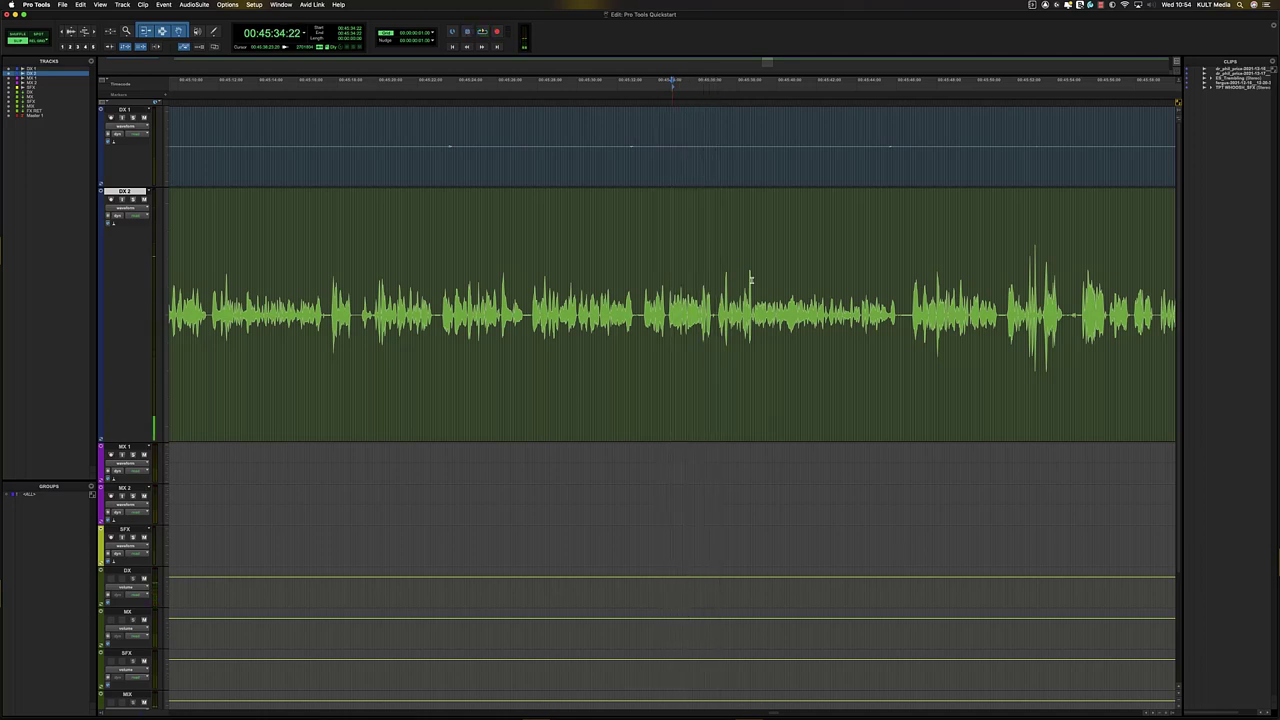
pyautogui.press('space')
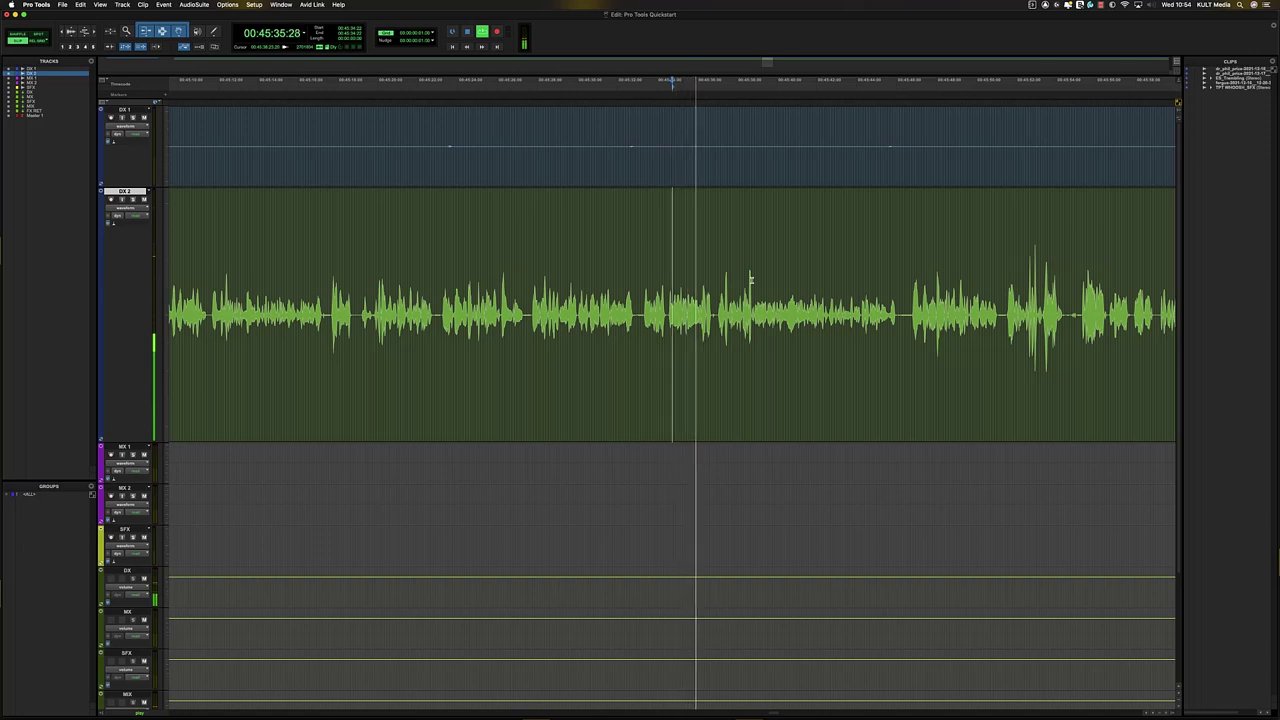
pyautogui.press('space')
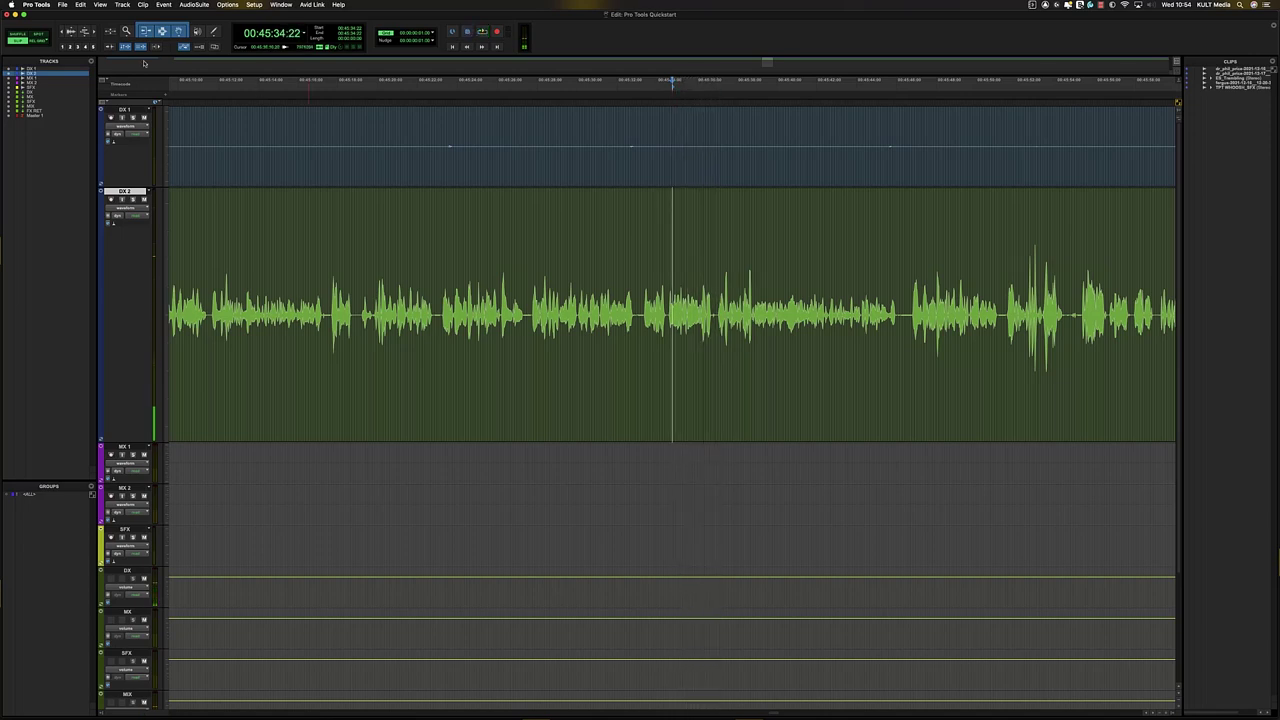
# - Enable Insertion Follows Playback with N, then confirm playback resumes from where it stopped
pyautogui.press('n')
pyautogui.press('space')
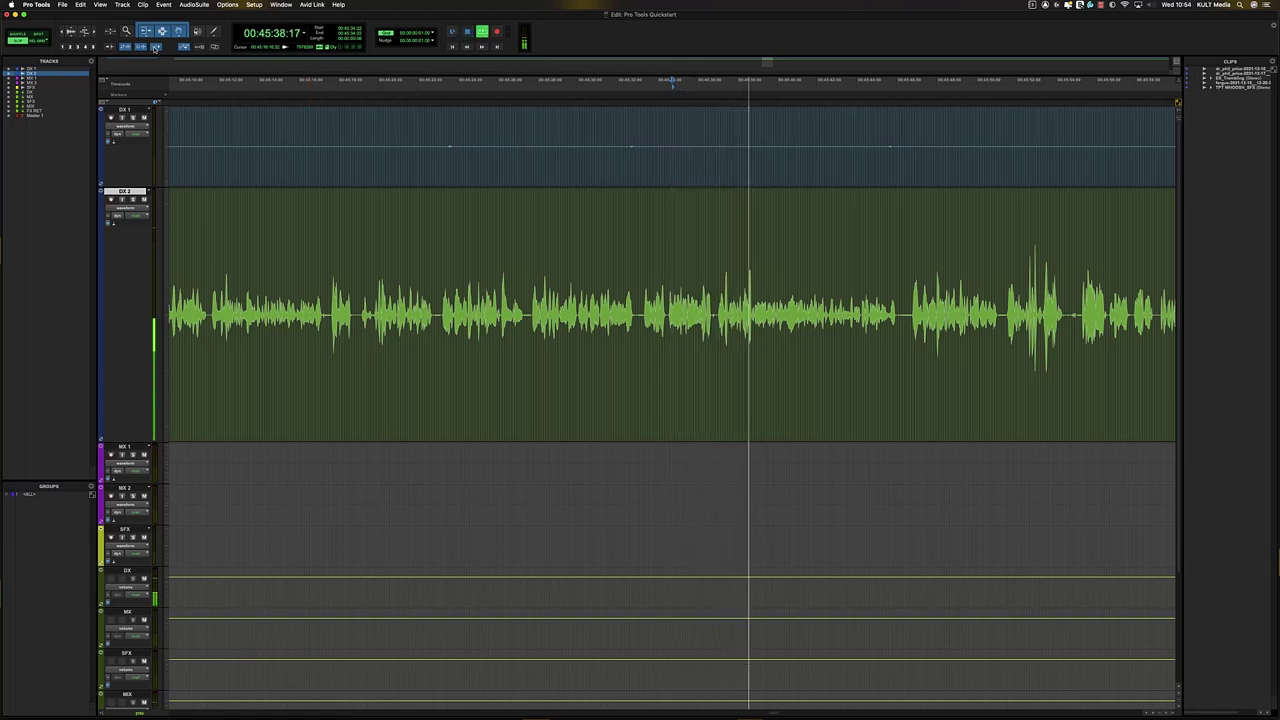
pyautogui.press('space')
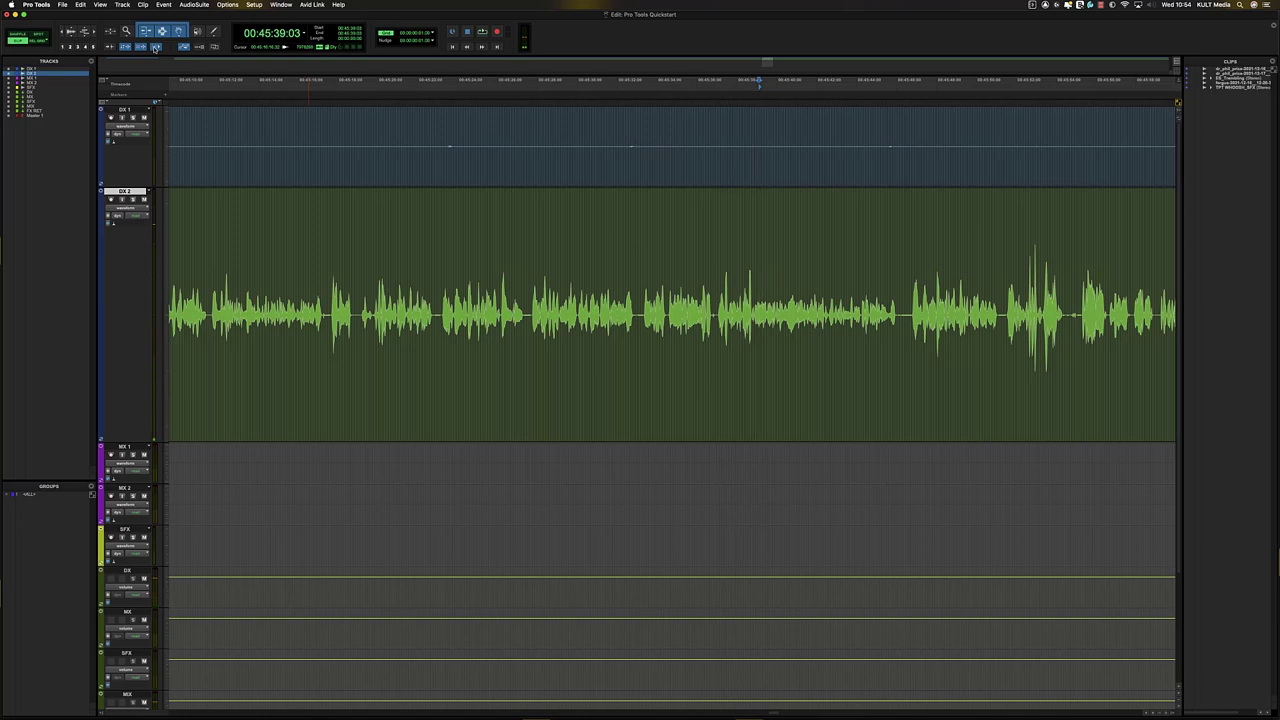
pyautogui.press('space')
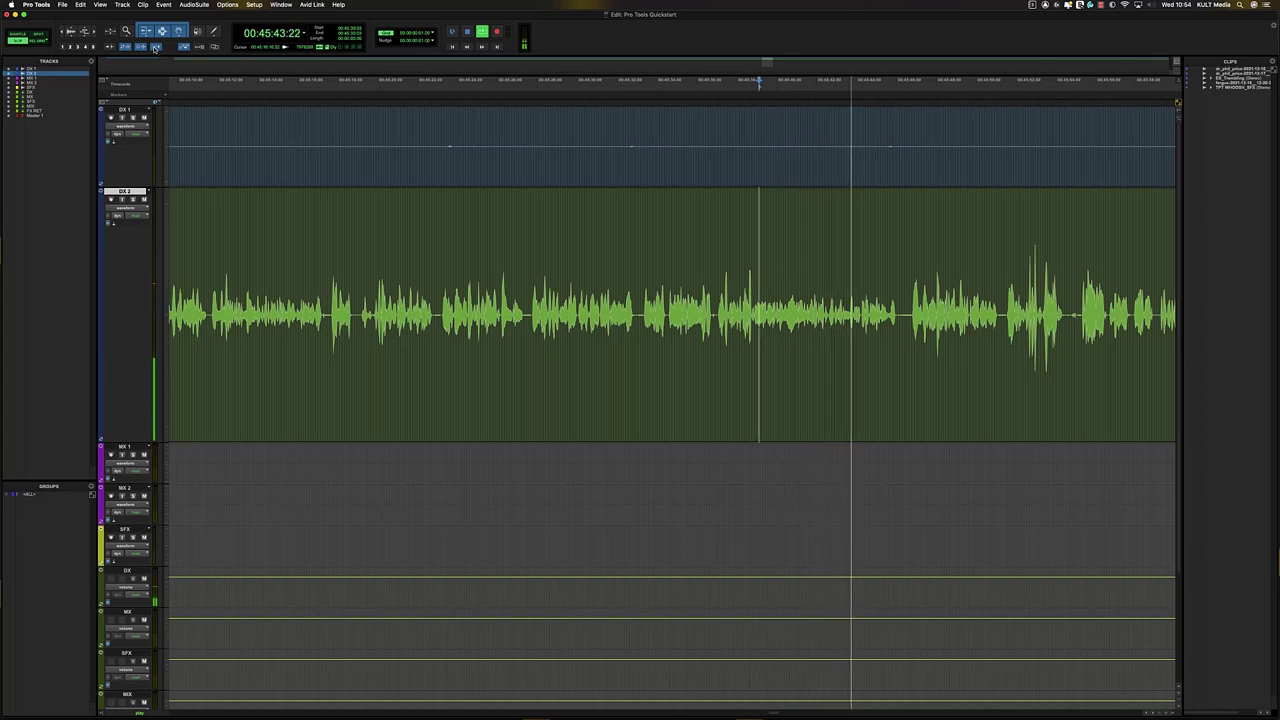
pyautogui.press('space')
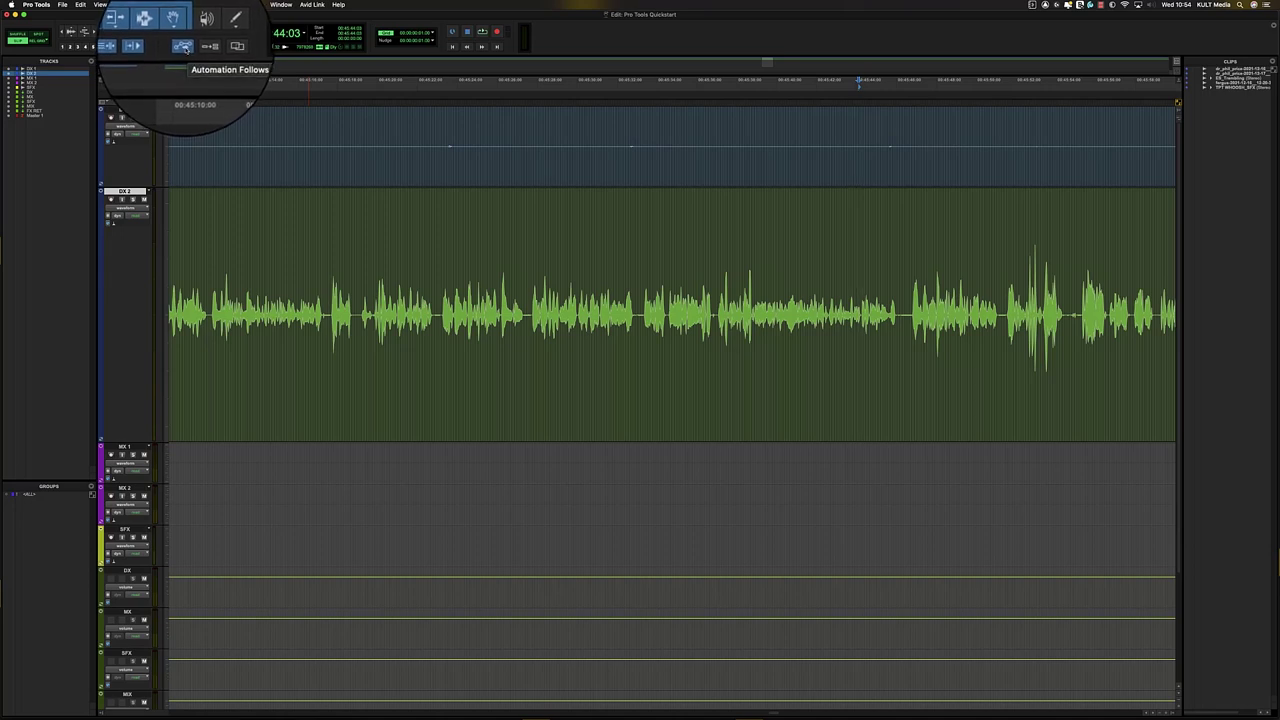
# - Check the Mix window, then set all tracks to volume view and zoom the timeline out
pyautogui.click(635, 257)
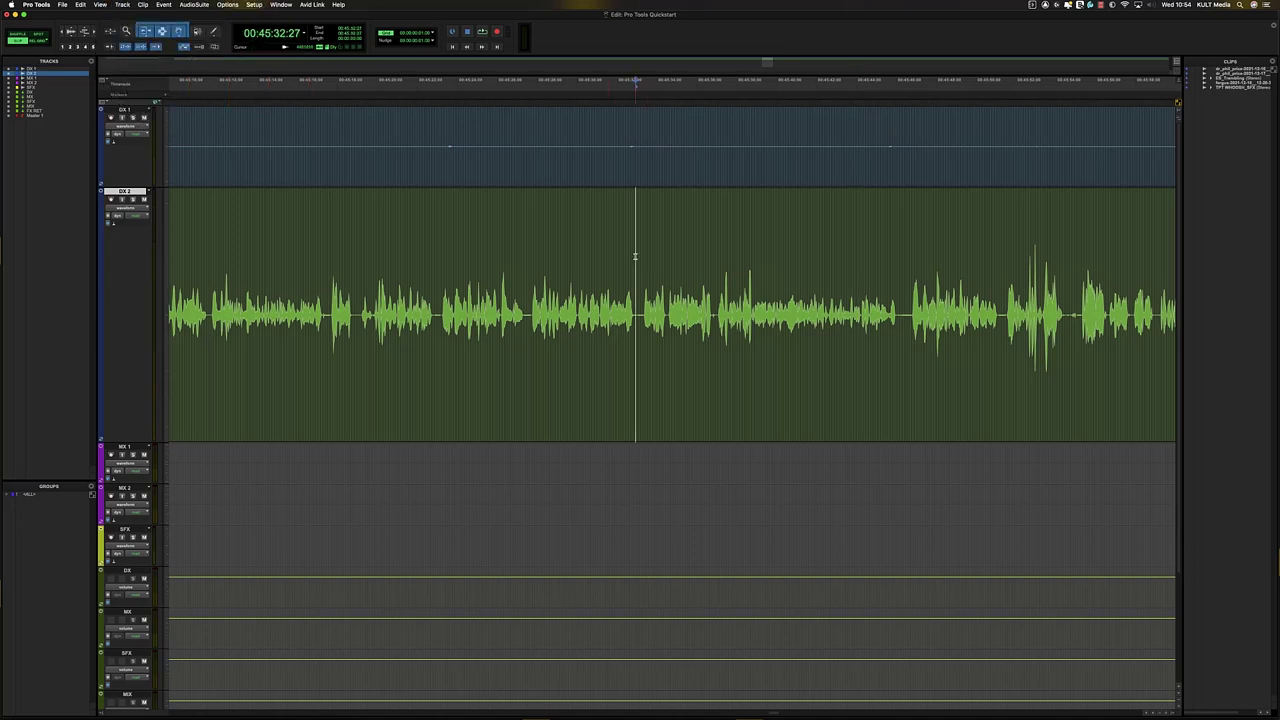
pyautogui.press('super+equal')
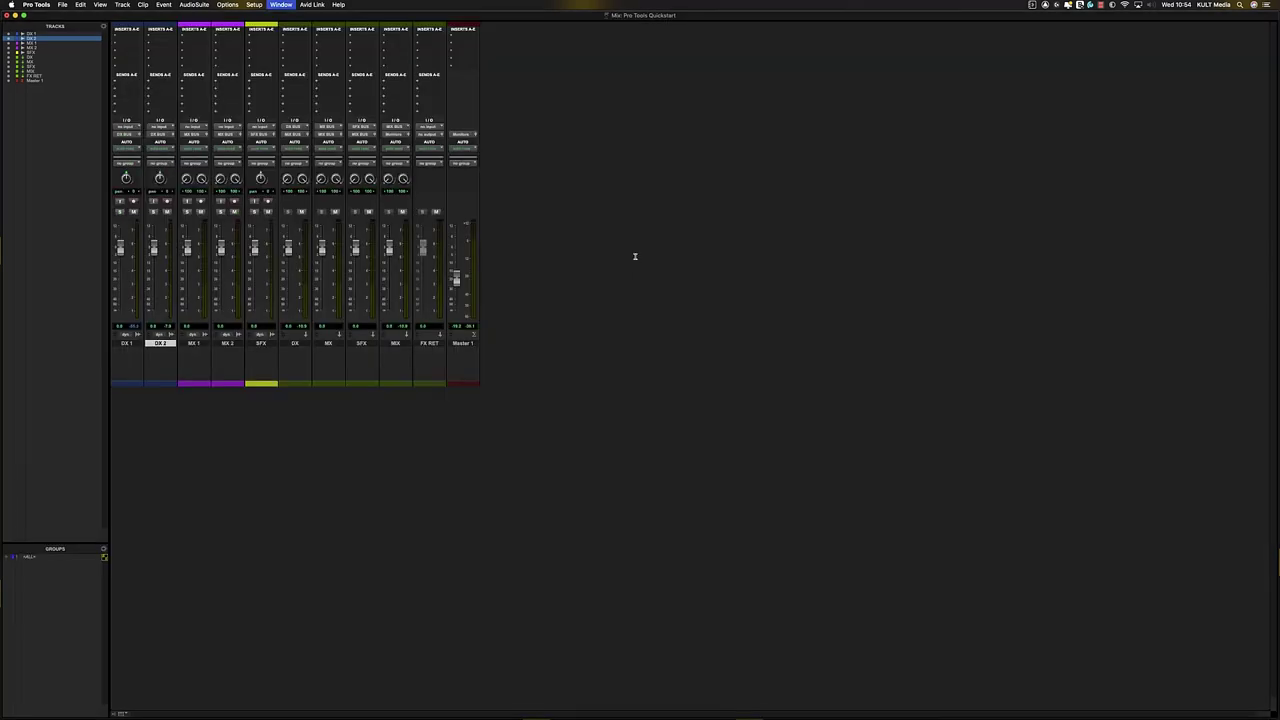
pyautogui.press('super+equal')
pyautogui.press('-')
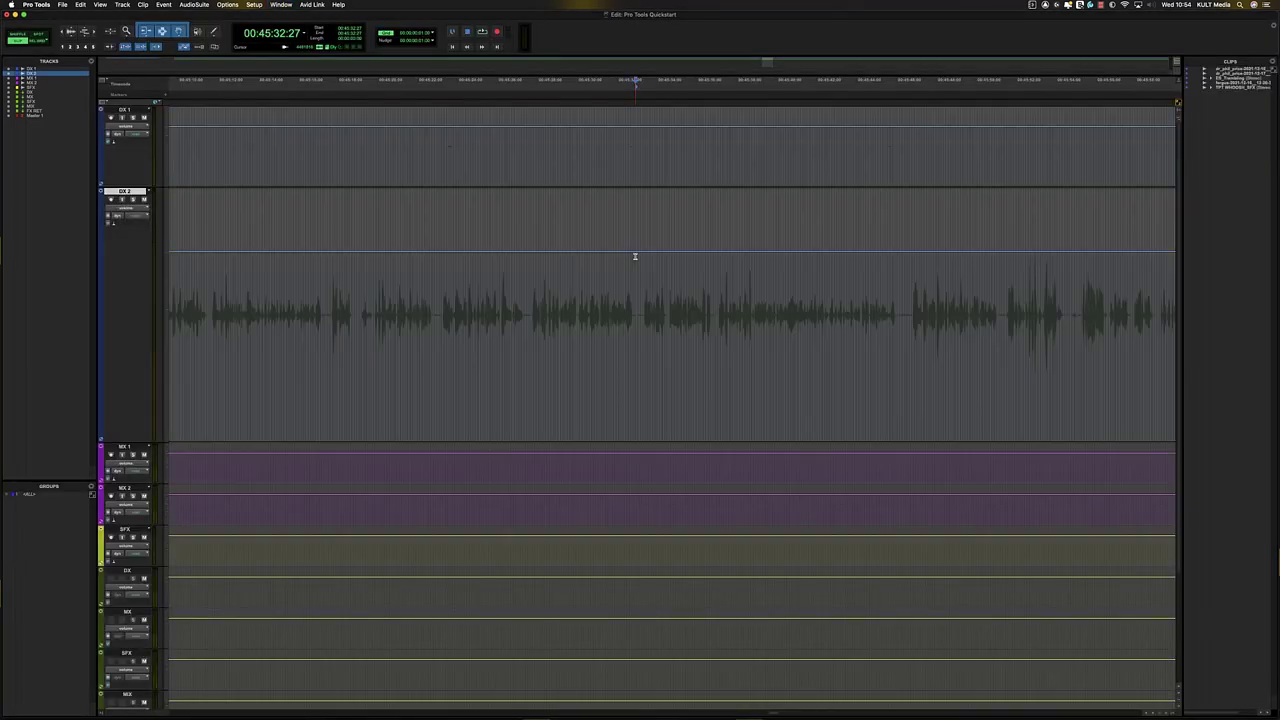
pyautogui.press('r')
pyautogui.press('r')
pyautogui.click(683, 277)
pyautogui.press('r')
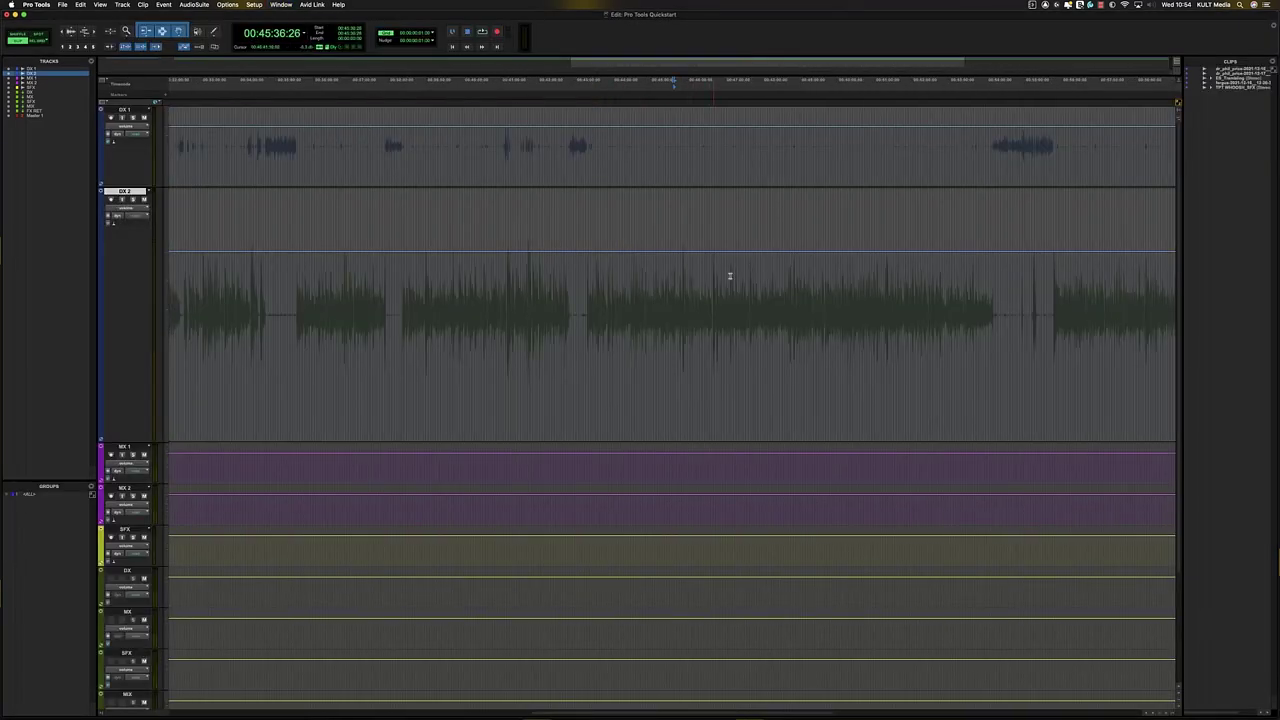
pyautogui.press('t')
pyautogui.press('t')
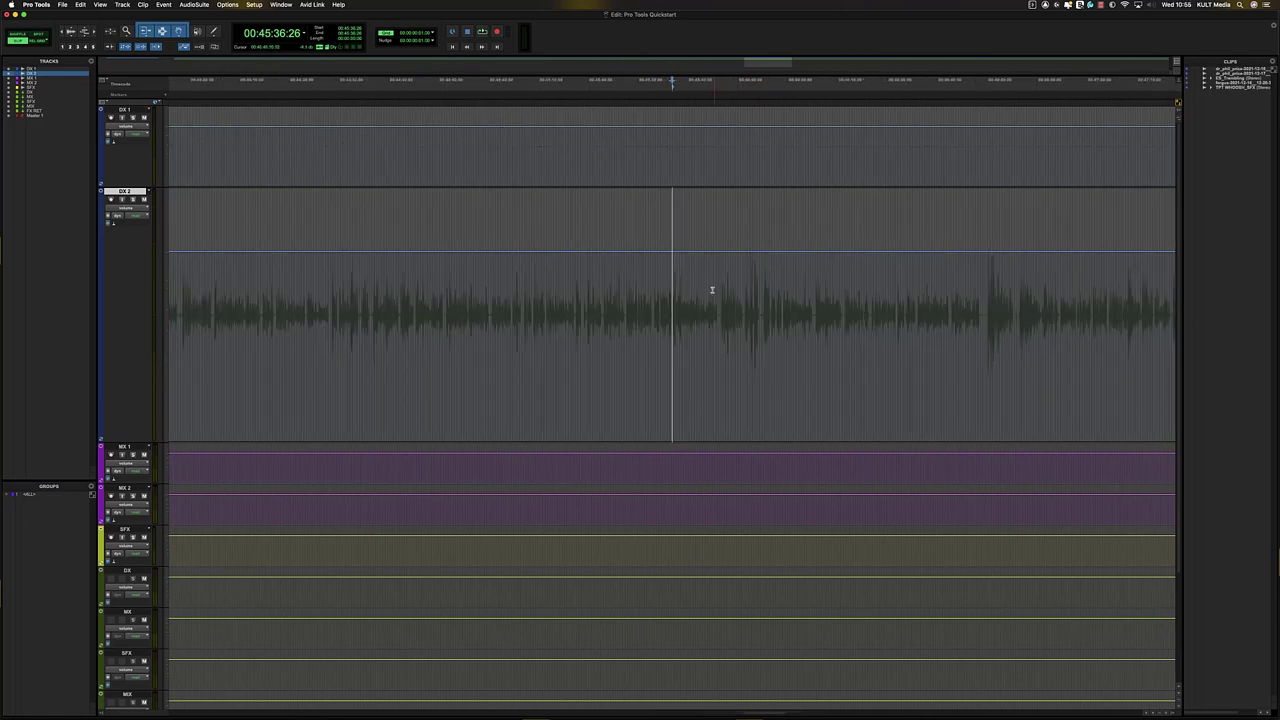
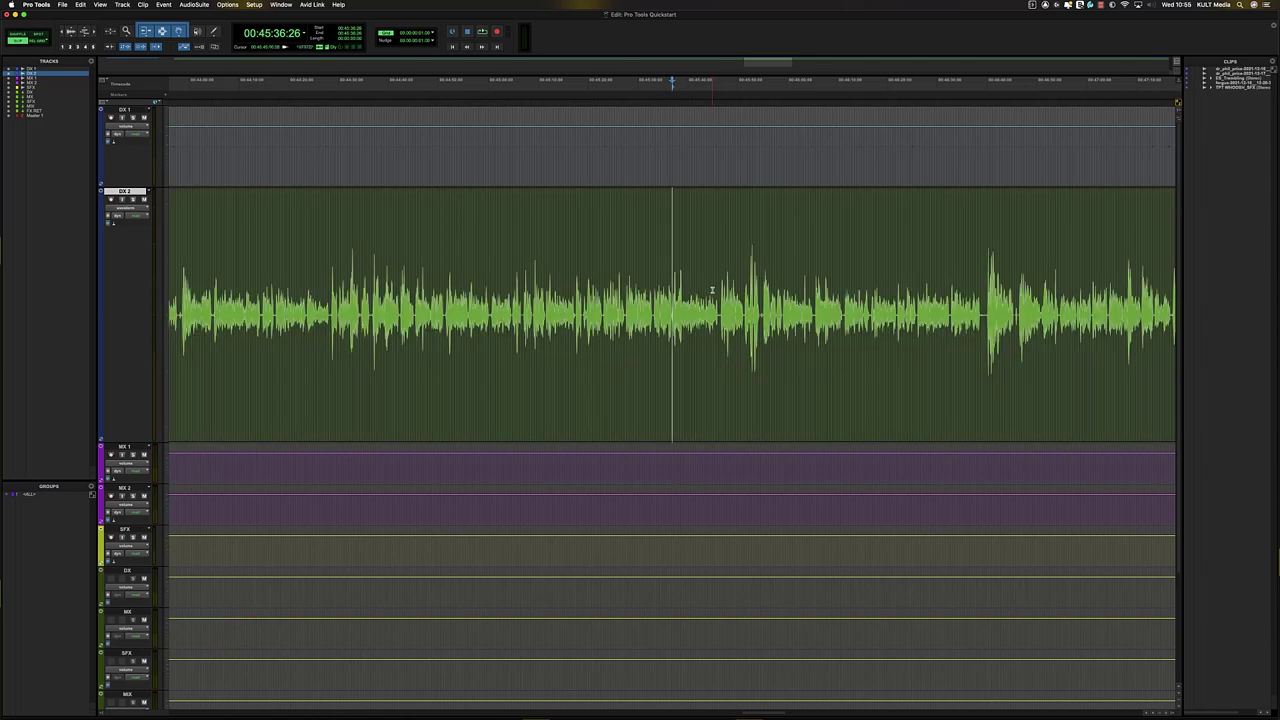
# - Show all tracks' volume lines and draw a freehand volume dip on DX 2 with the Pencil
pyautogui.hotkey('alt', '-')
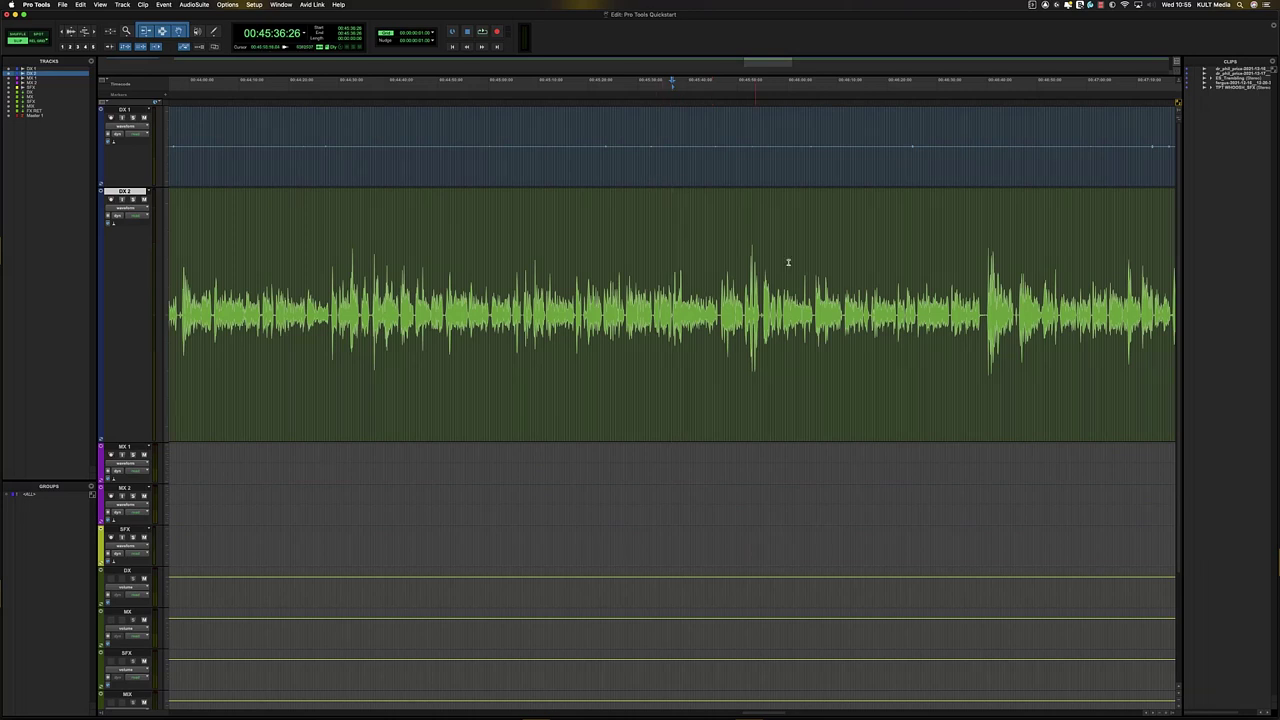
pyautogui.hotkey('alt', '-')
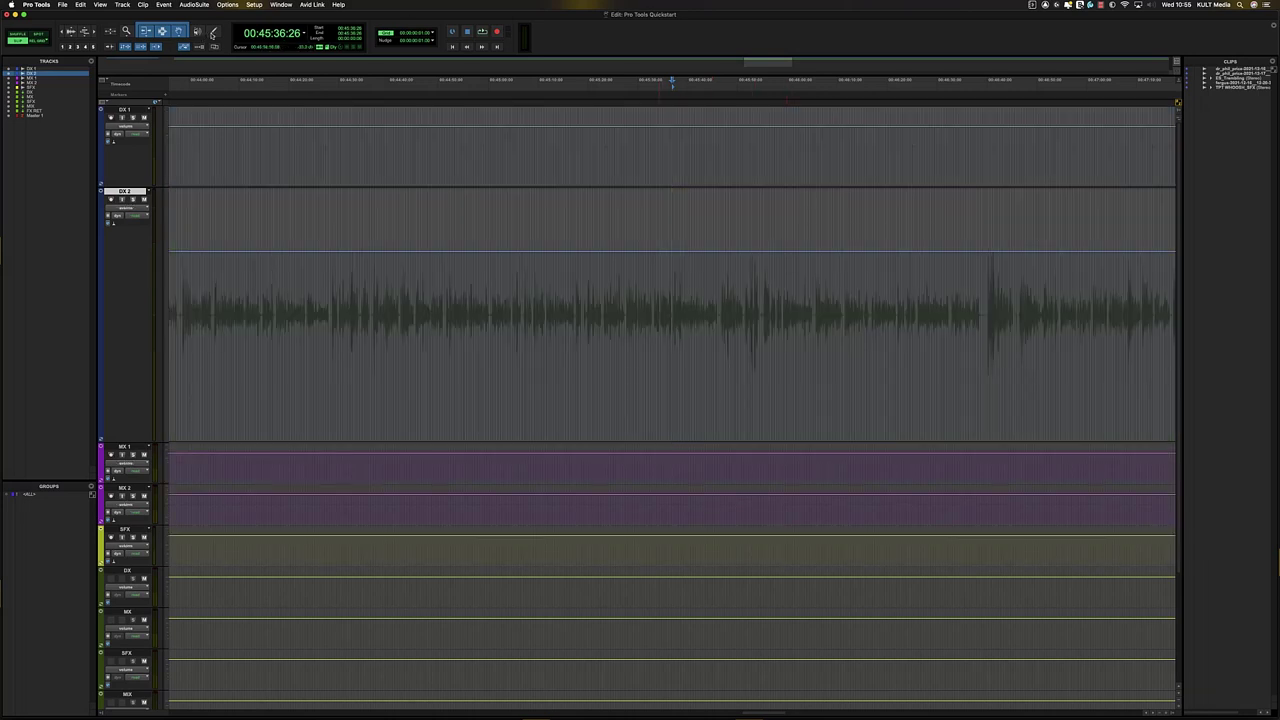
pyautogui.press('F10')
pyautogui.moveTo(664, 258); pyautogui.dragTo(768, 265)
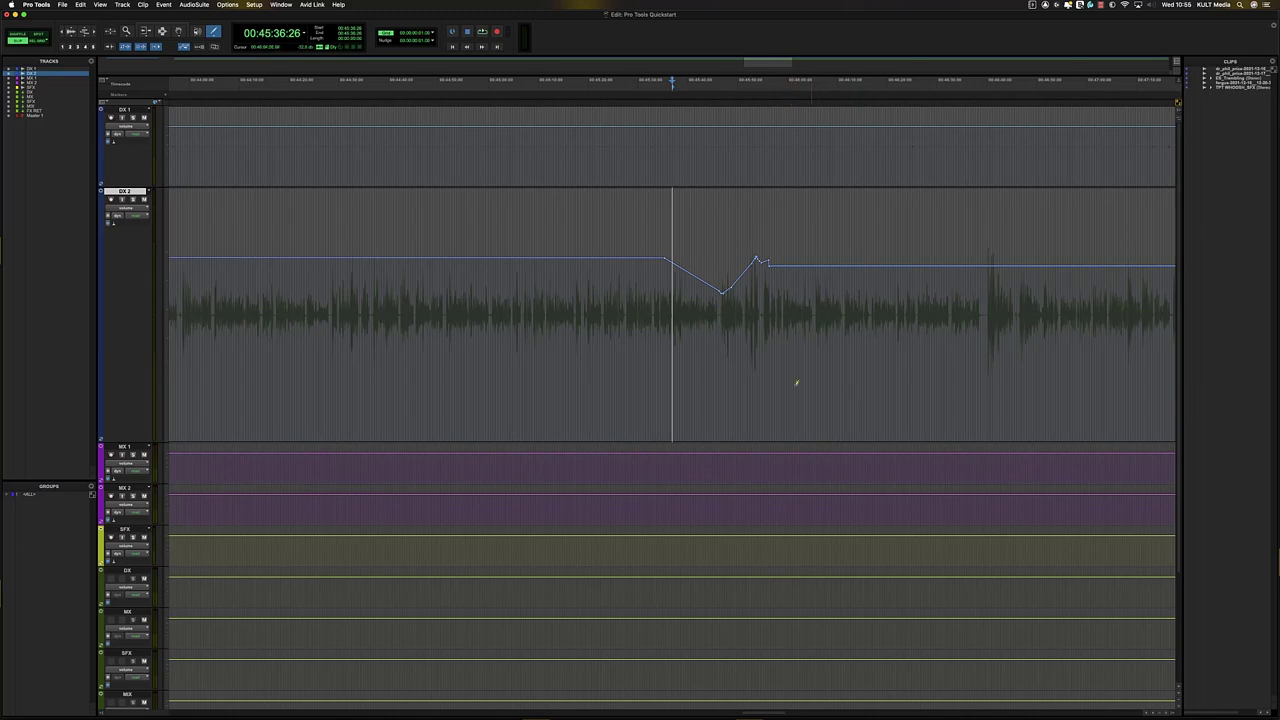
# - Try moving a selected DX 2 dialogue section later twice, undoing each move
pyautogui.hotkey('alt', '-')
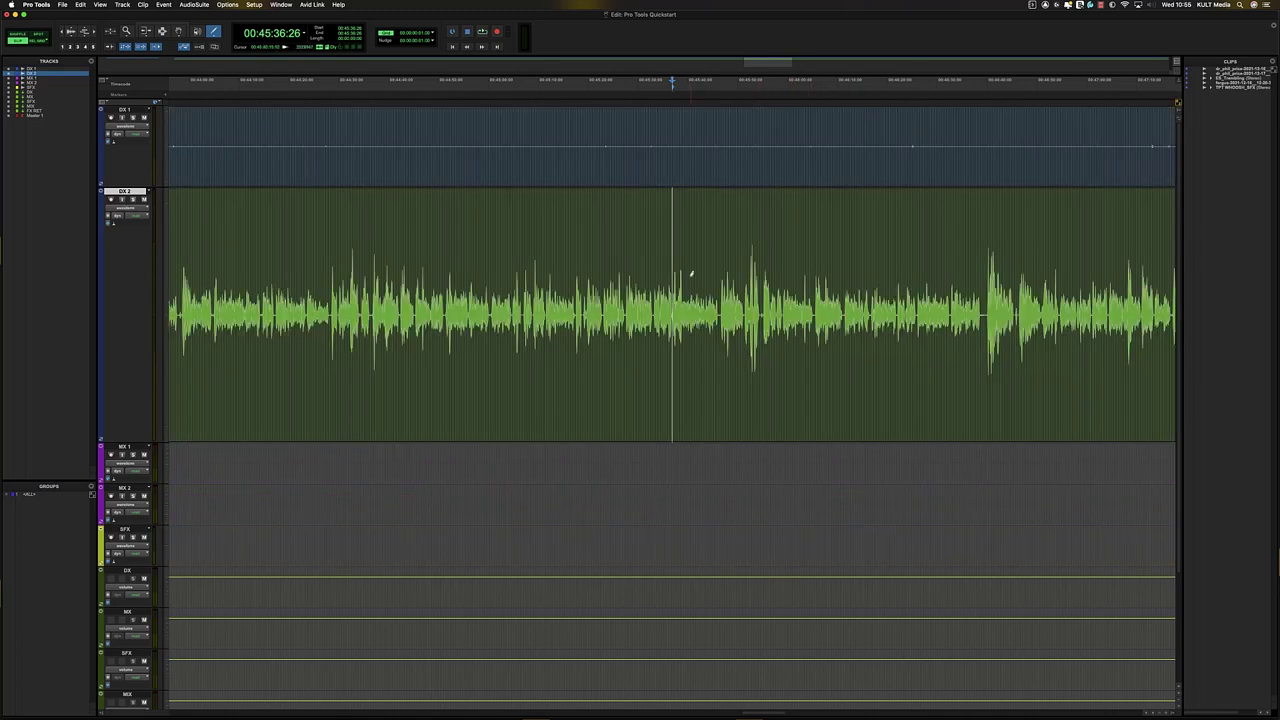
pyautogui.hotkey('F6', 'F7')
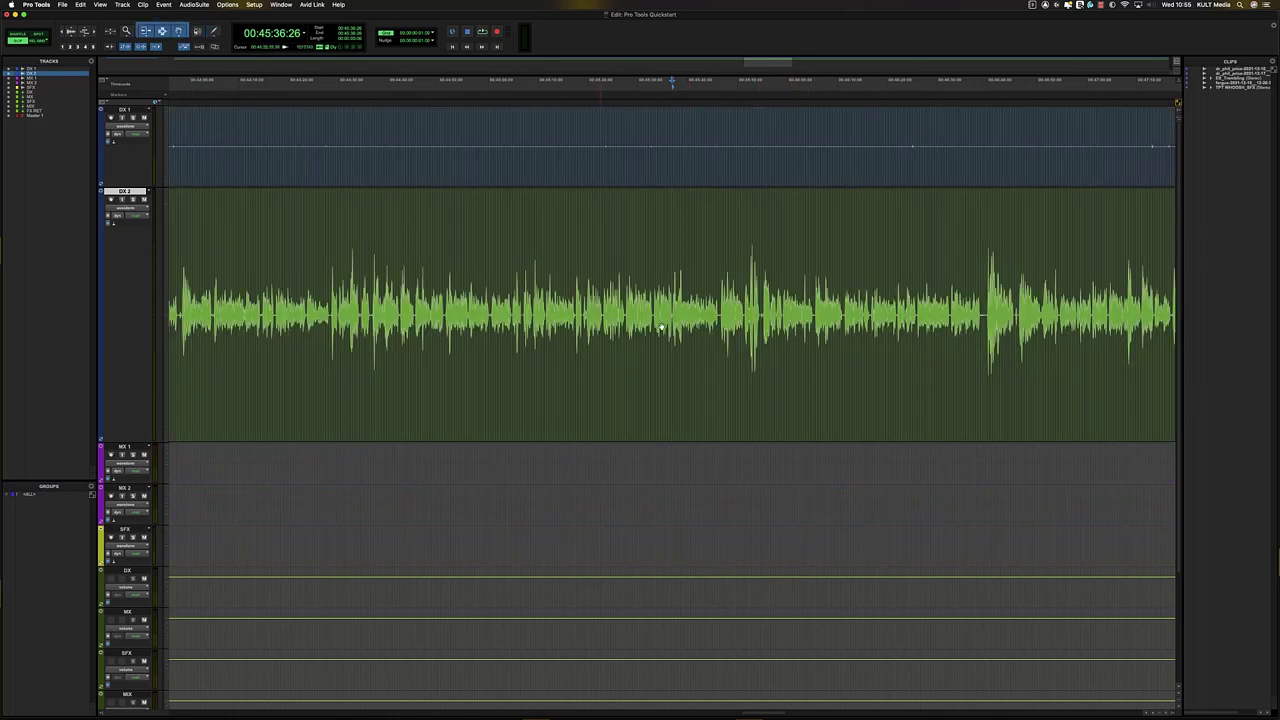
pyautogui.moveTo(652, 320); pyautogui.dragTo(797, 318)
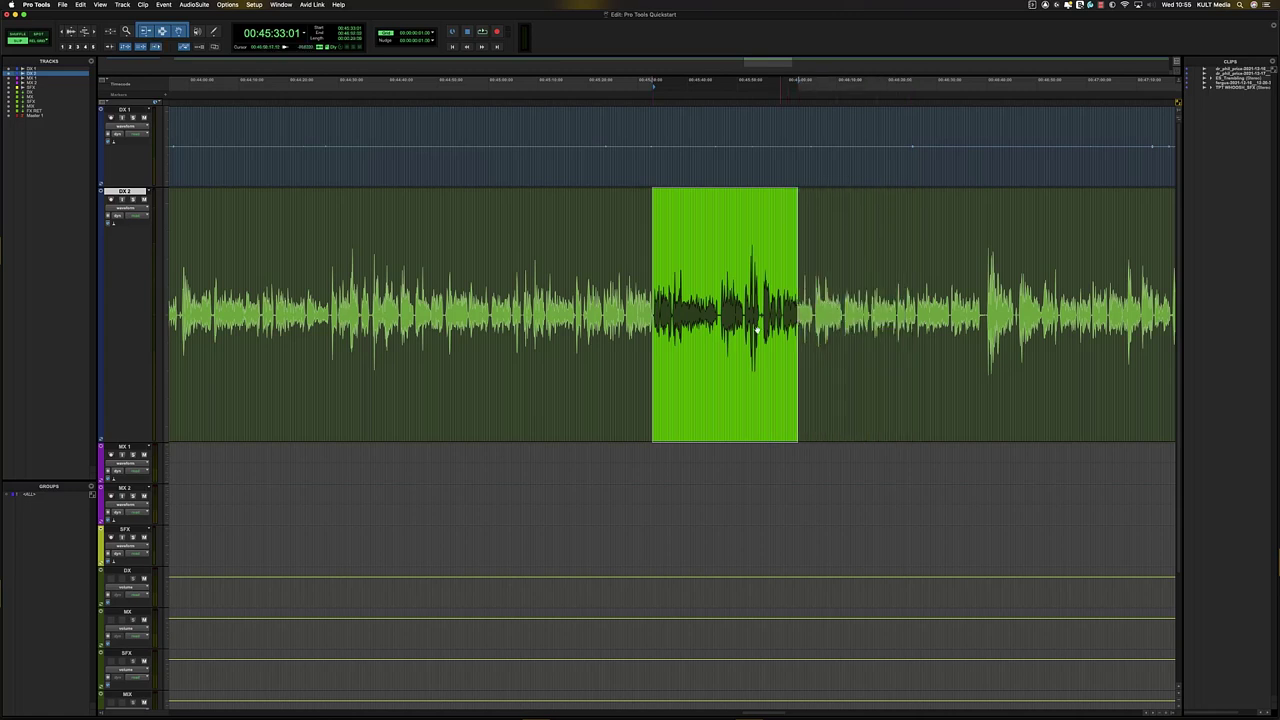
pyautogui.moveTo(717, 429); pyautogui.dragTo(1086, 415)
pyautogui.hotkey('ctrl', '-')
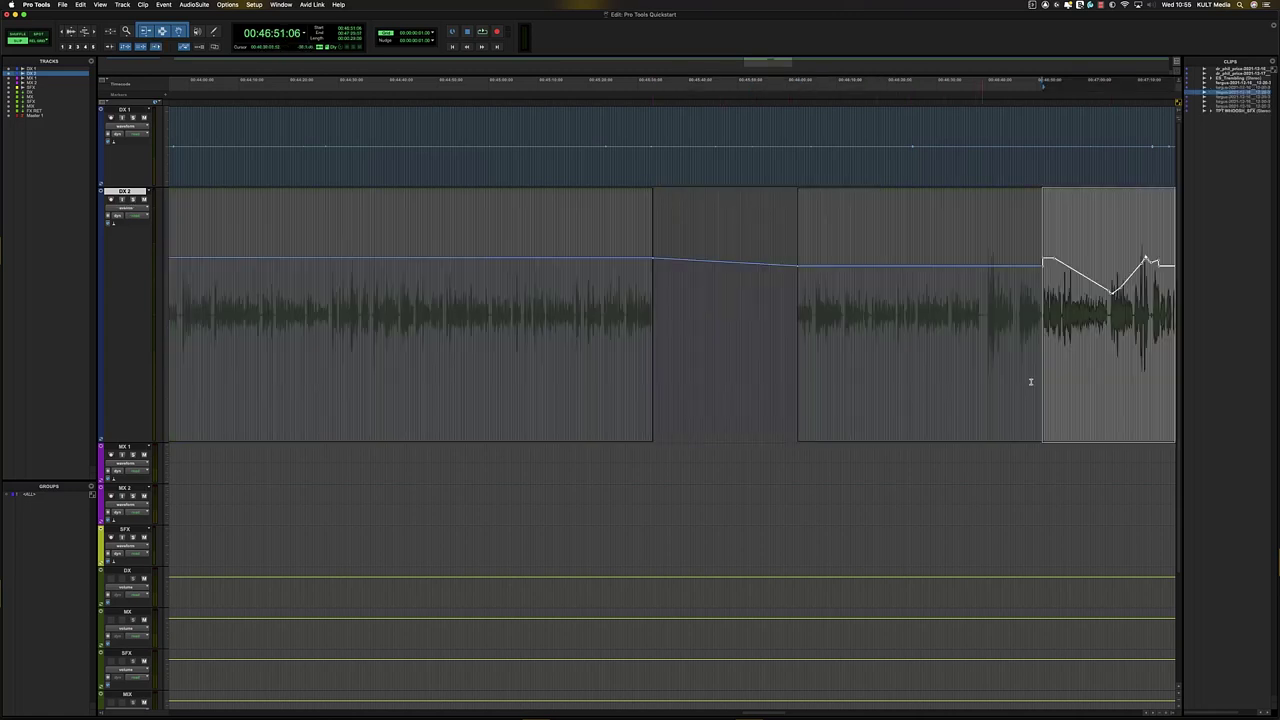
pyautogui.hotkey('ctrl', 'z')
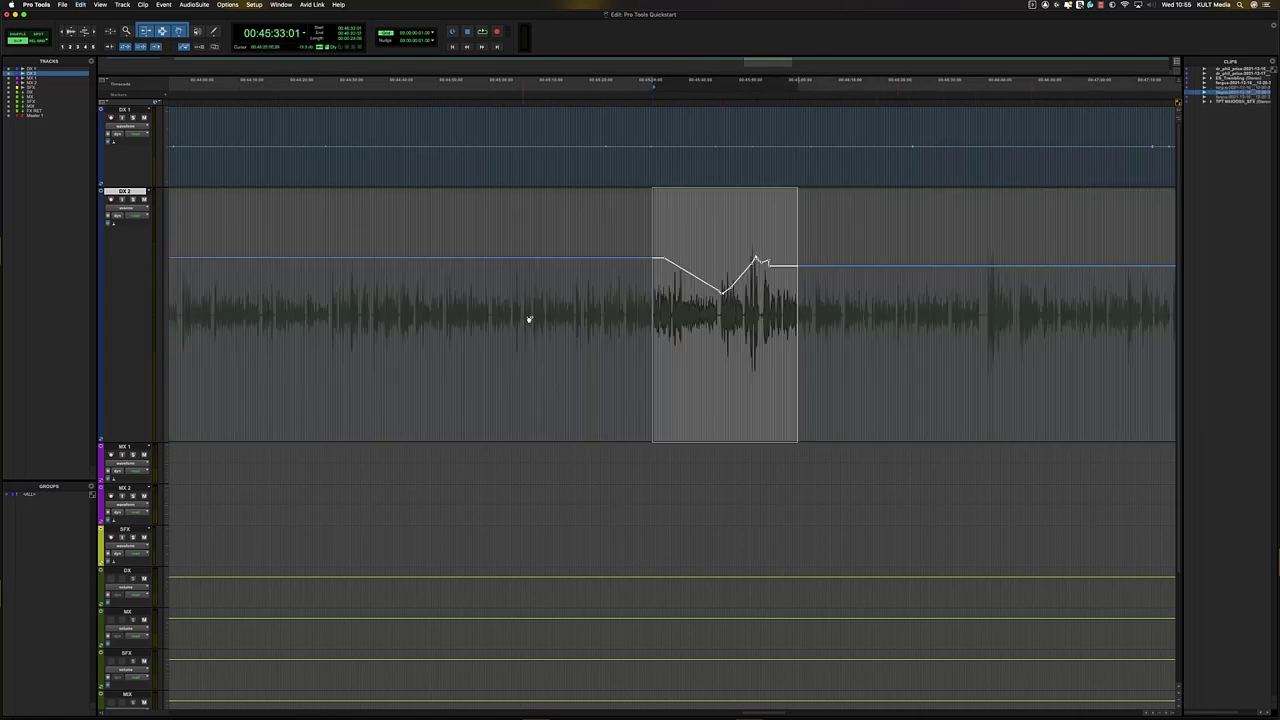
pyautogui.click(183, 47)
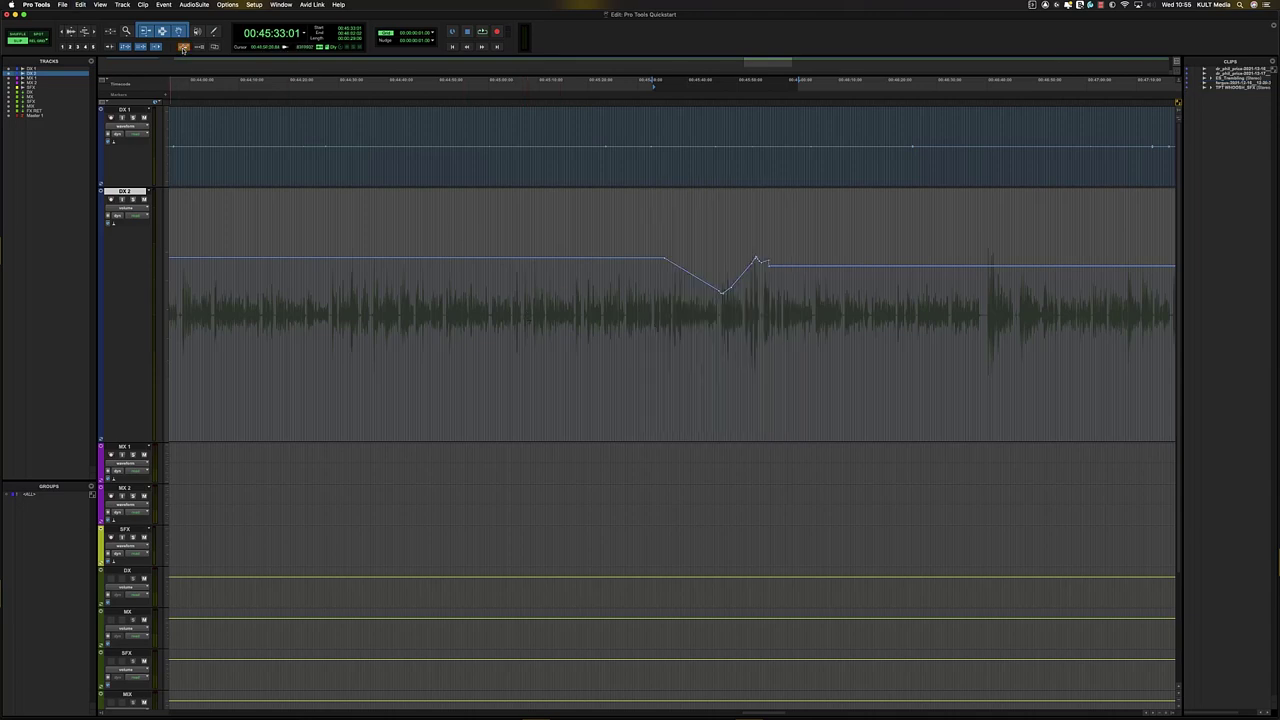
pyautogui.press('-')
pyautogui.press('-')
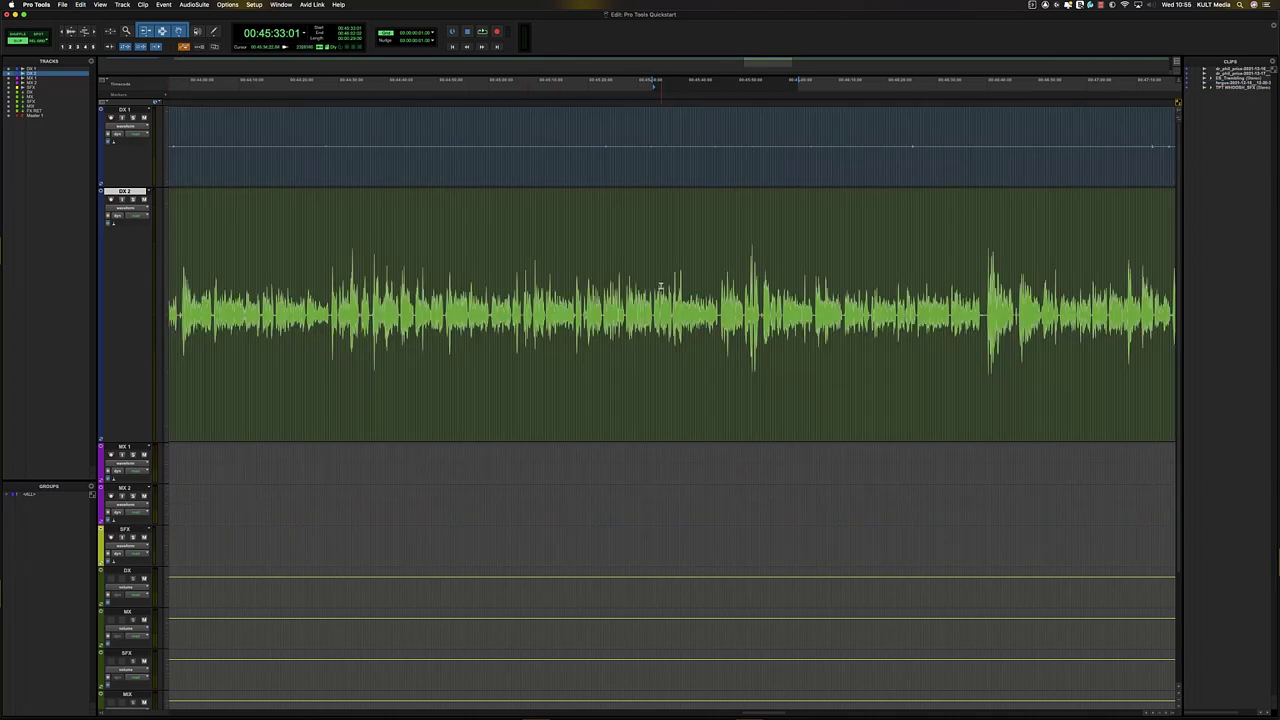
pyautogui.moveTo(651, 289); pyautogui.dragTo(794, 310)
pyautogui.moveTo(752, 355); pyautogui.dragTo(1016, 375)
pyautogui.hotkey('ctrl', '-')
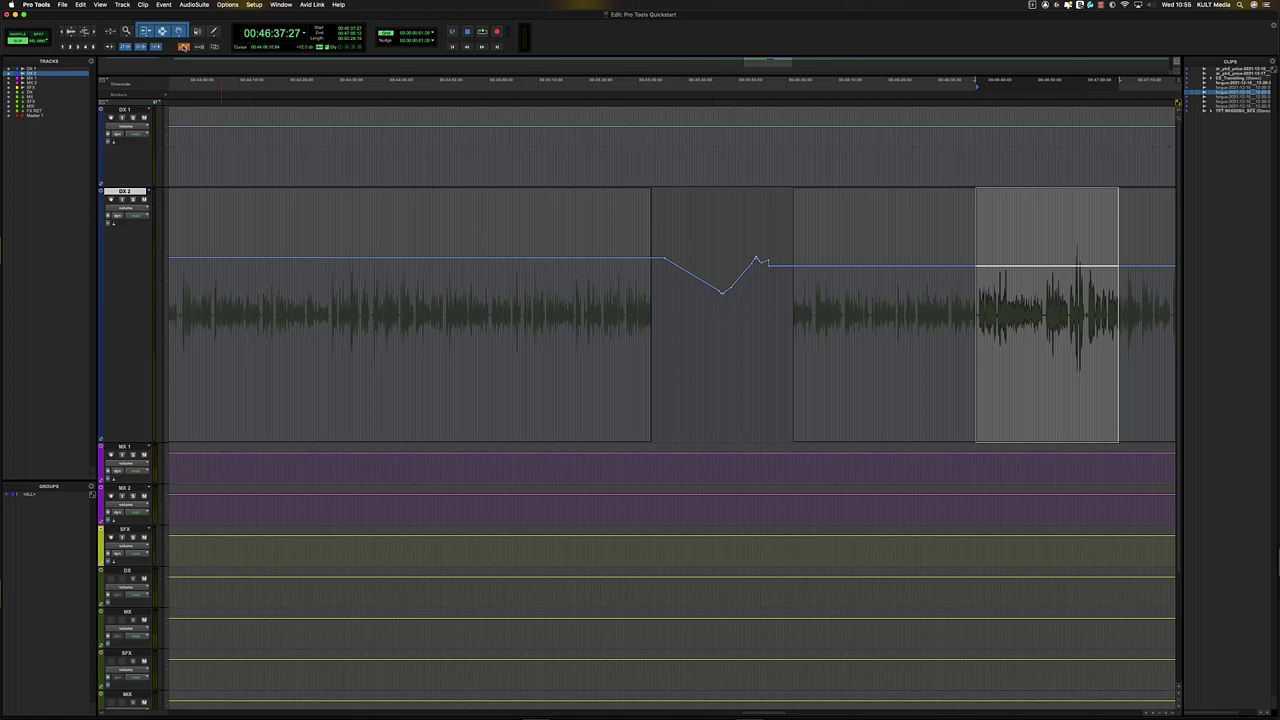
pyautogui.press('super+z')
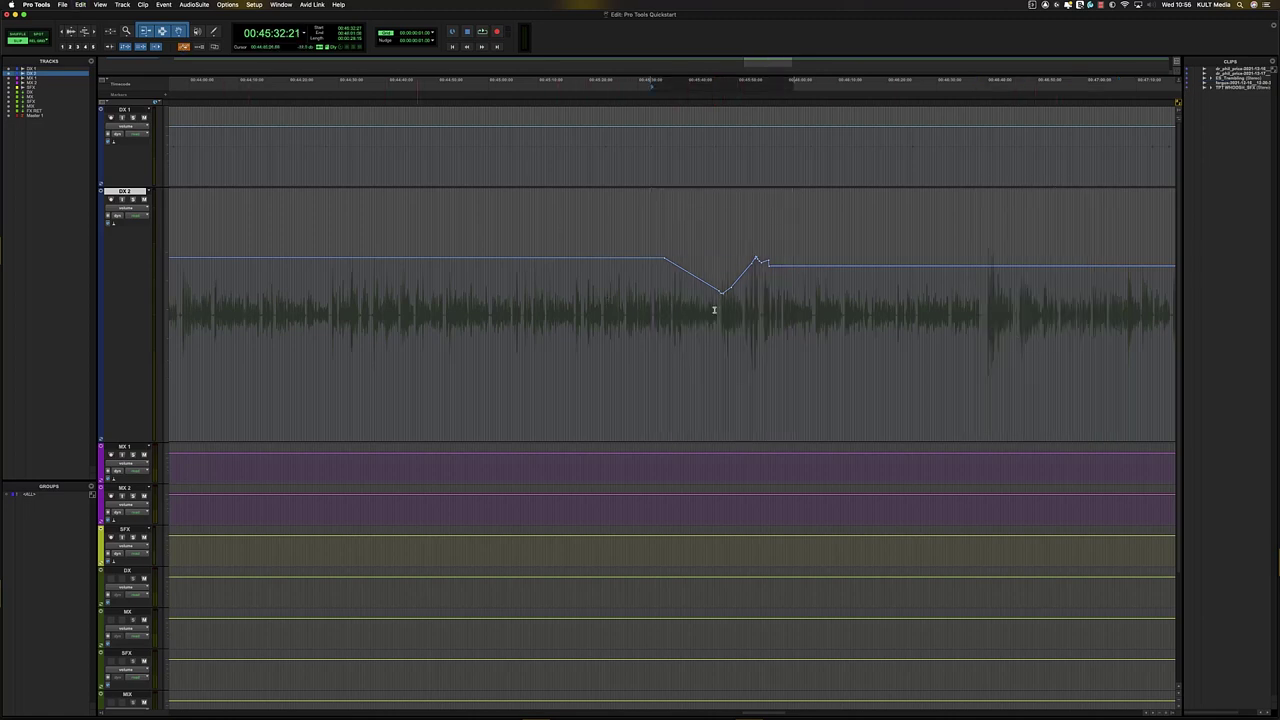
# - Delete the volume automation over the dip's range so DX 2's level is flat again
pyautogui.moveTo(646, 322); pyautogui.dragTo(902, 318)
pyautogui.press('Delete')
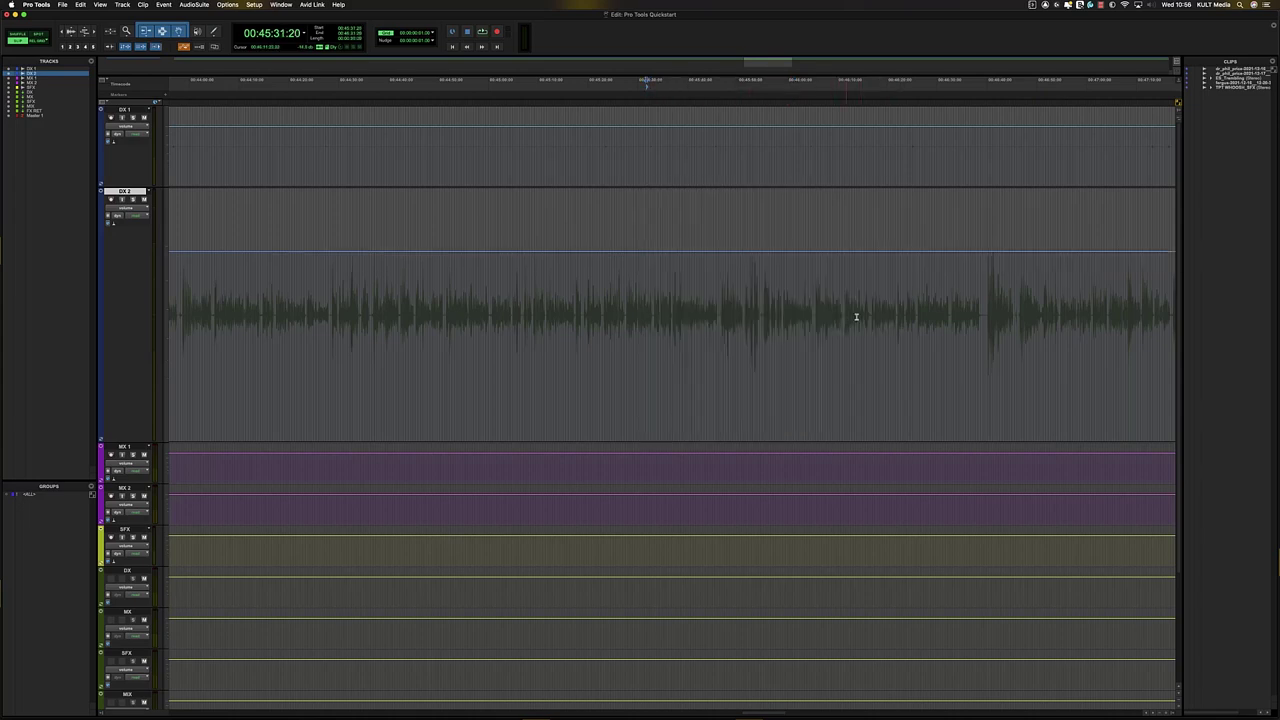
pyautogui.click(184, 48)
pyautogui.click(649, 277)
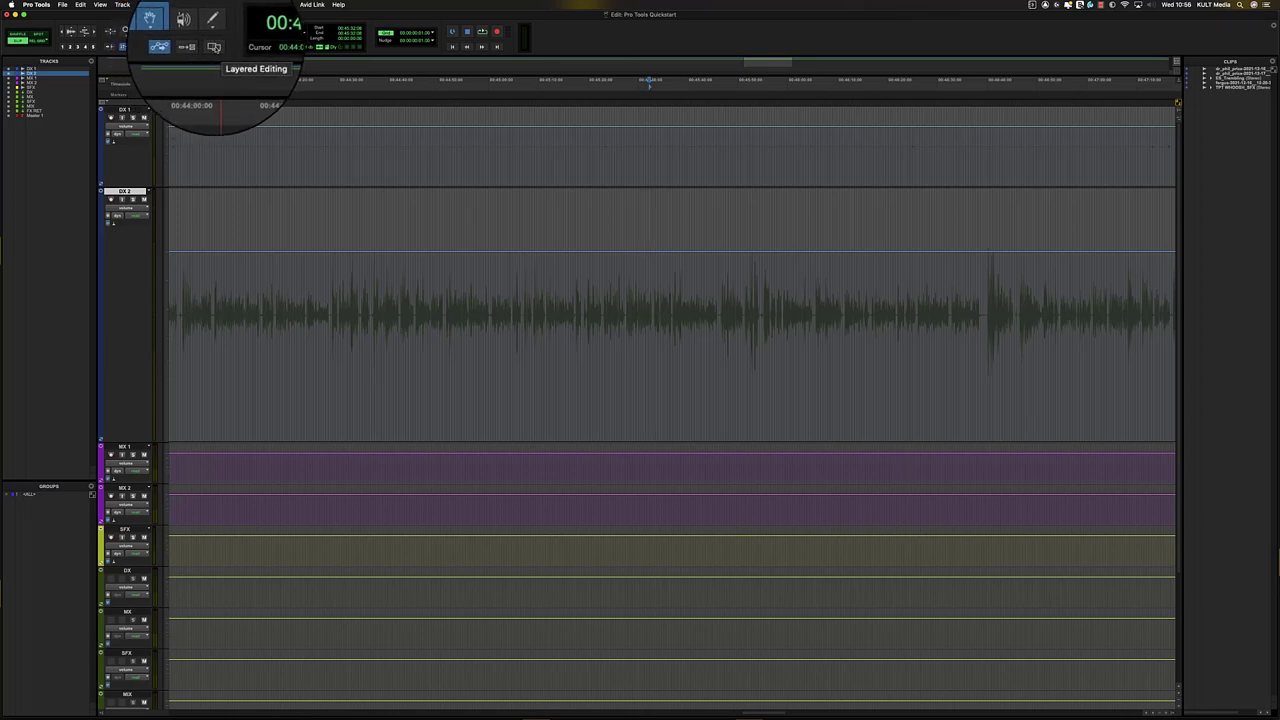
# - Enable layered editing and split a short stretch of DX 2 dialogue into its own clip
pyautogui.click(215, 48)
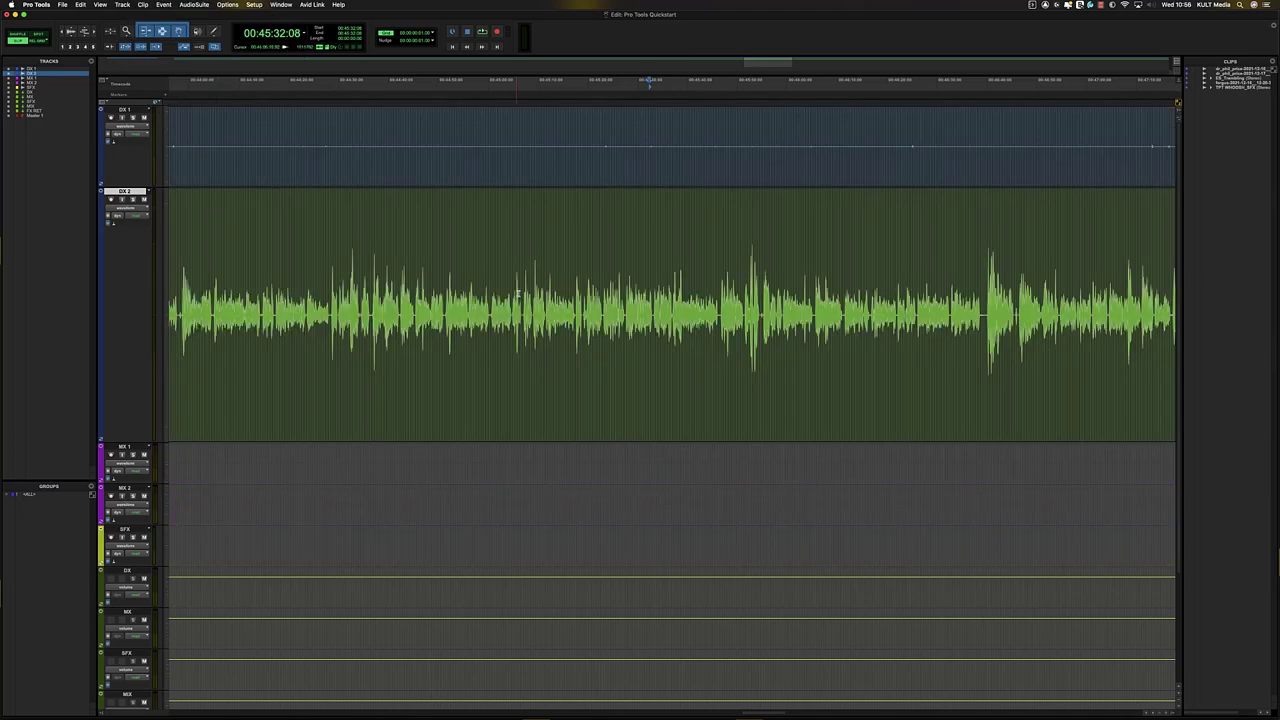
pyautogui.click(620, 305)
pyautogui.moveTo(653, 308); pyautogui.dragTo(719, 318)
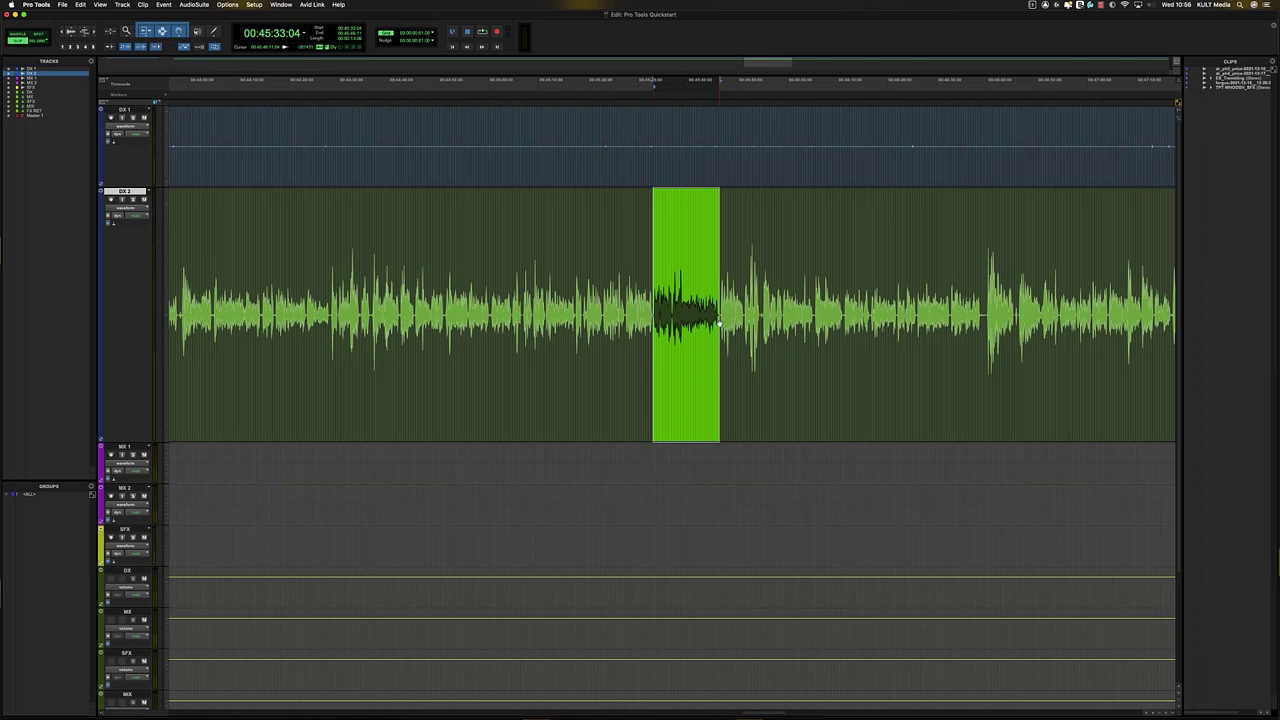
pyautogui.press('super+e')
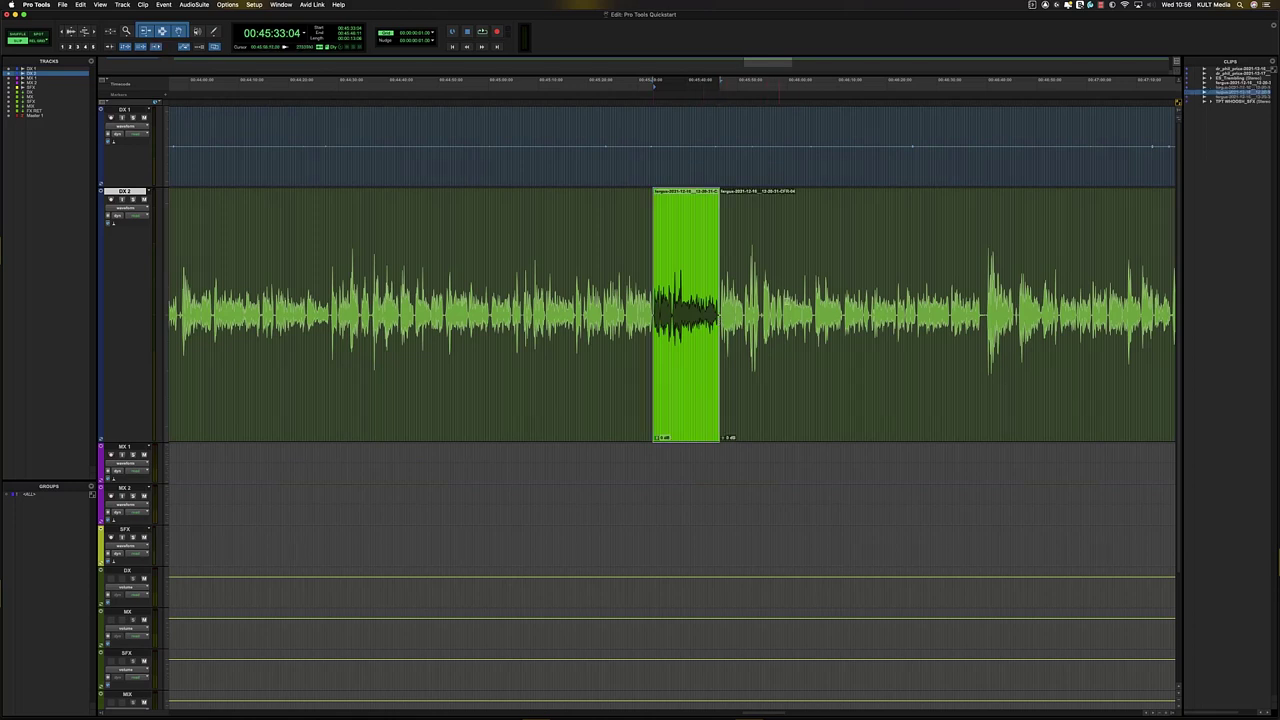
pyautogui.click(814, 313)
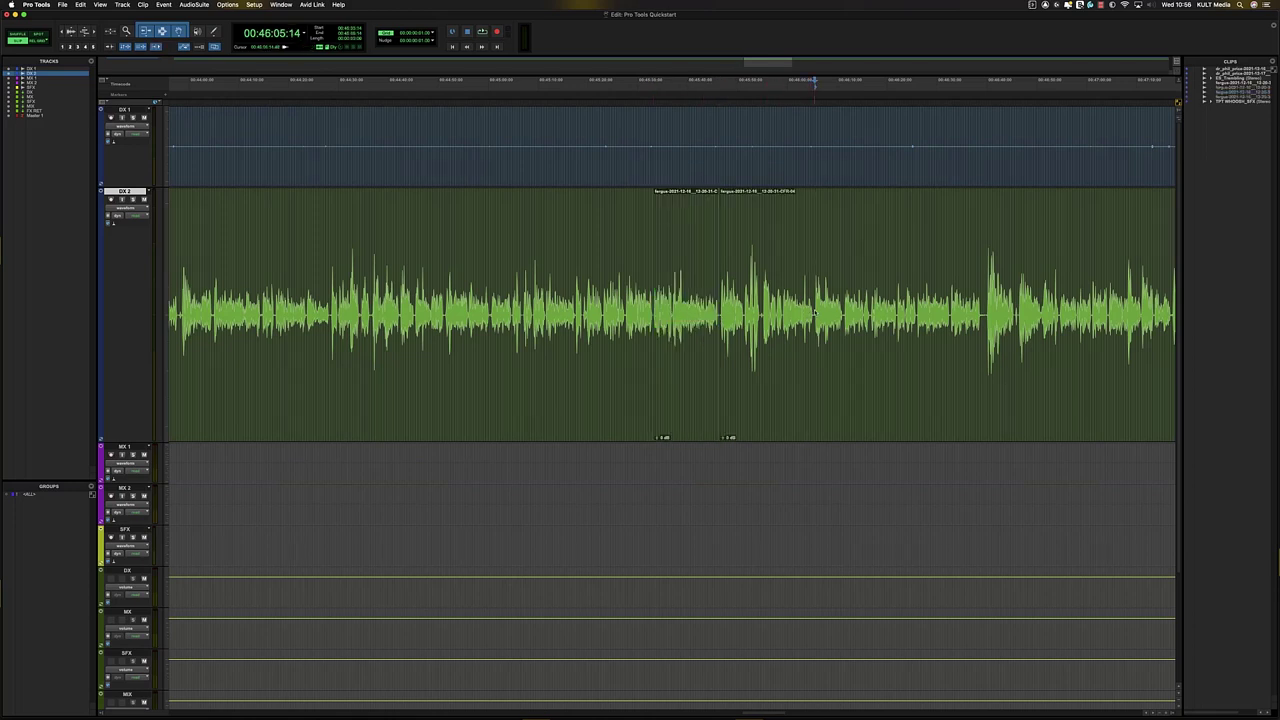
pyautogui.press('super+e')
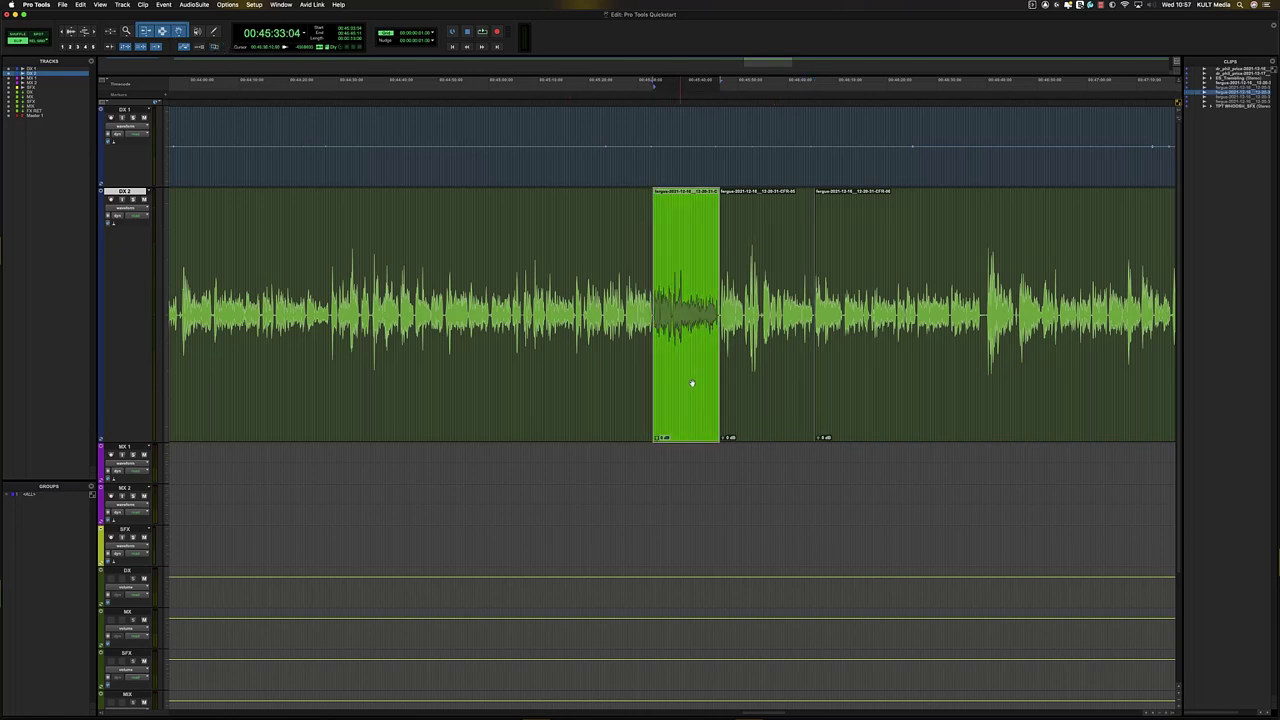
# - Twice move the short clip over the next clip and delete it, undoing both each time
pyautogui.moveTo(694, 386); pyautogui.dragTo(735, 380)
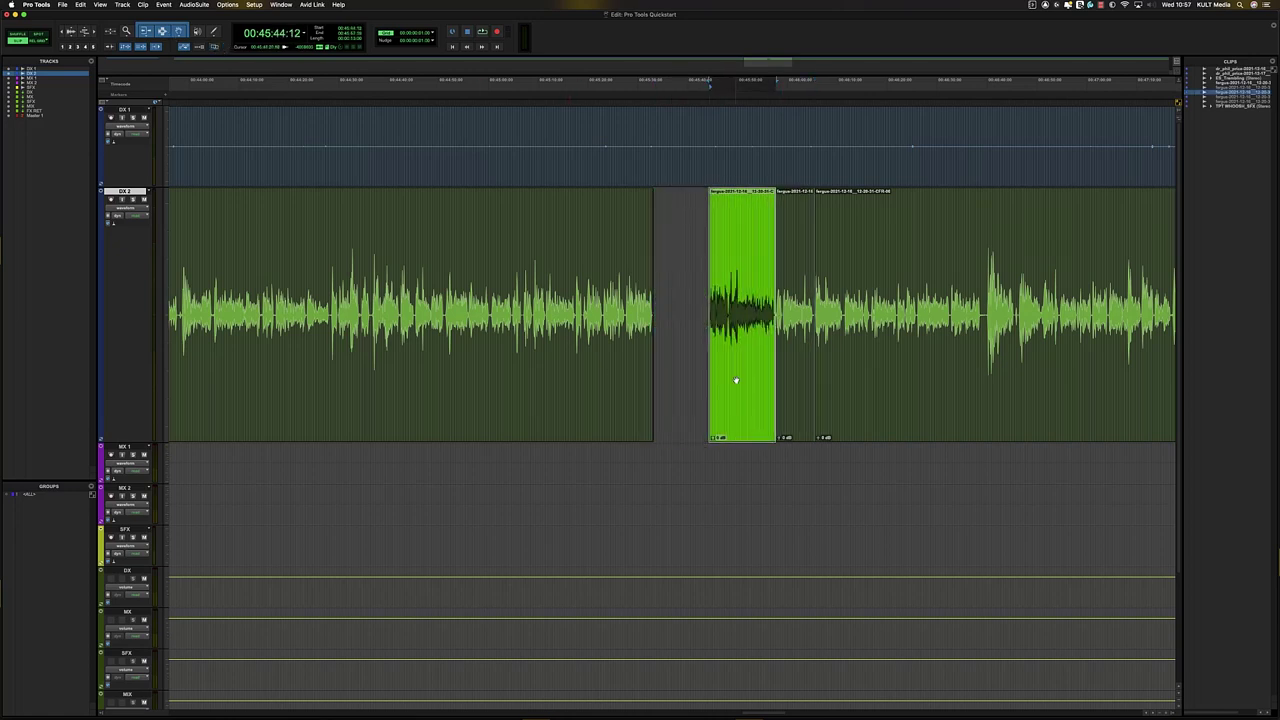
pyautogui.press('Delete')
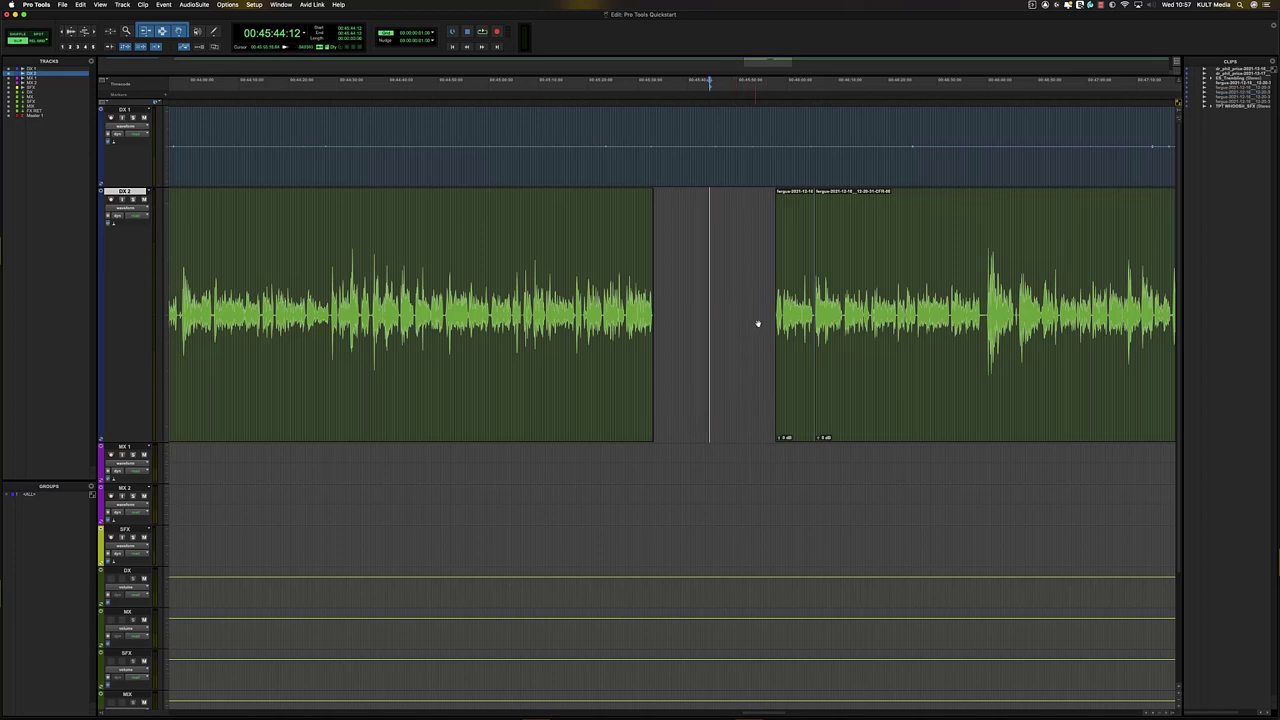
pyautogui.press('super+z')
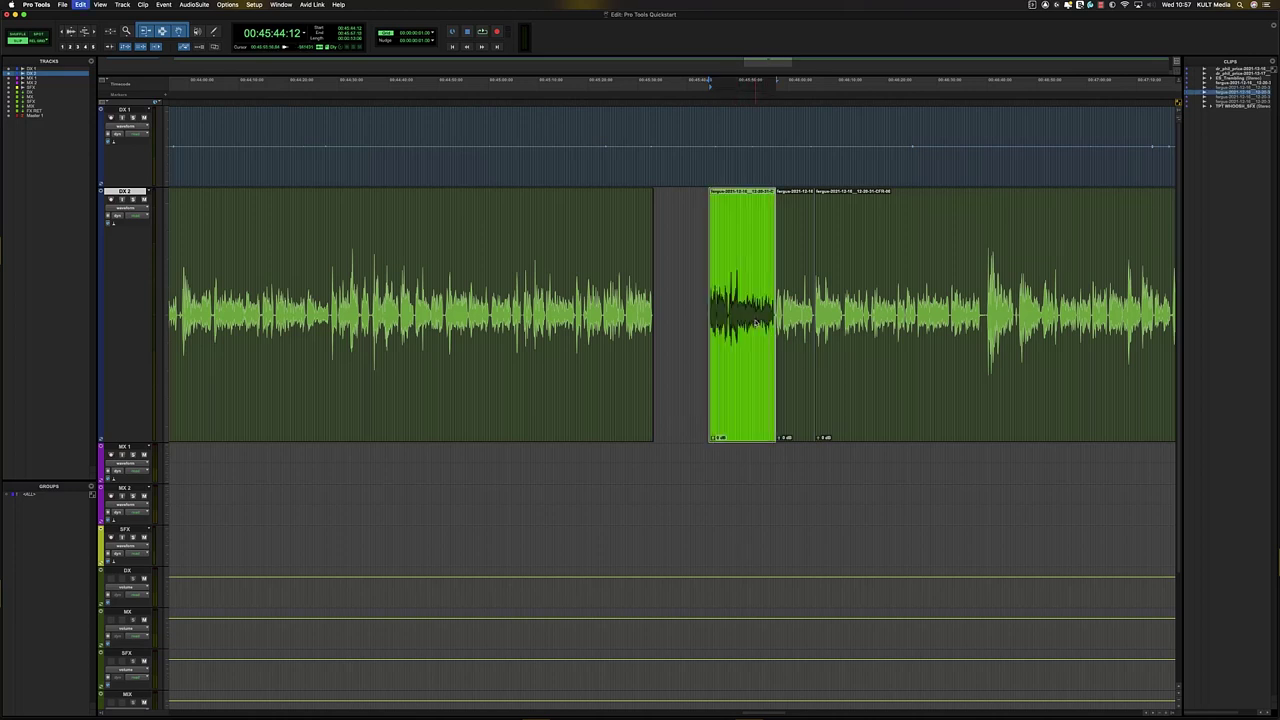
pyautogui.press('super+z')
pyautogui.click(213, 48)
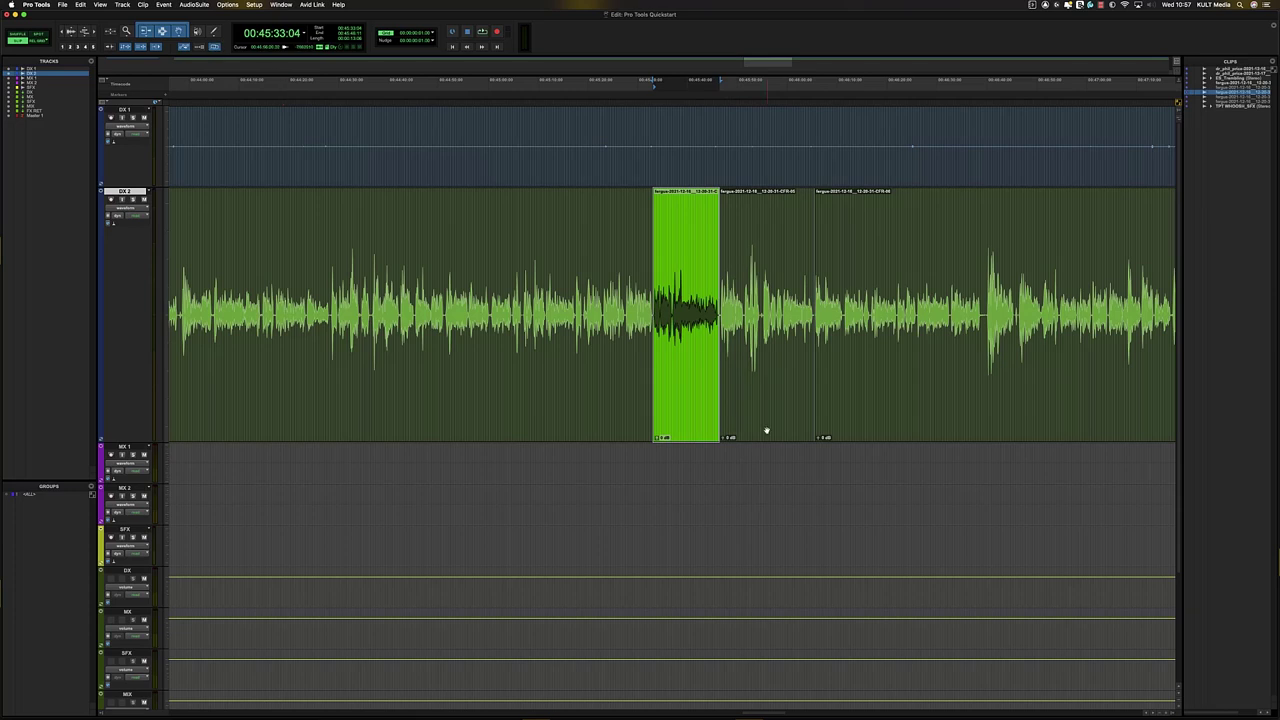
pyautogui.moveTo(701, 423); pyautogui.dragTo(737, 417)
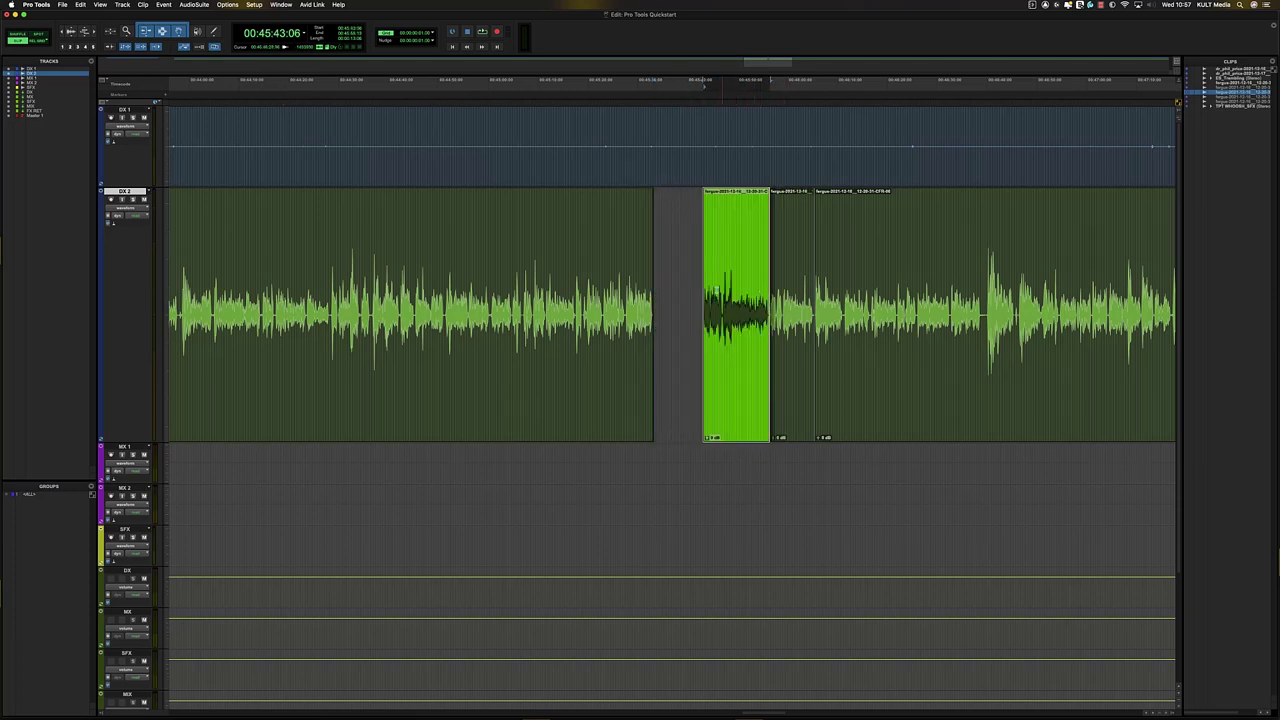
pyautogui.press('Delete')
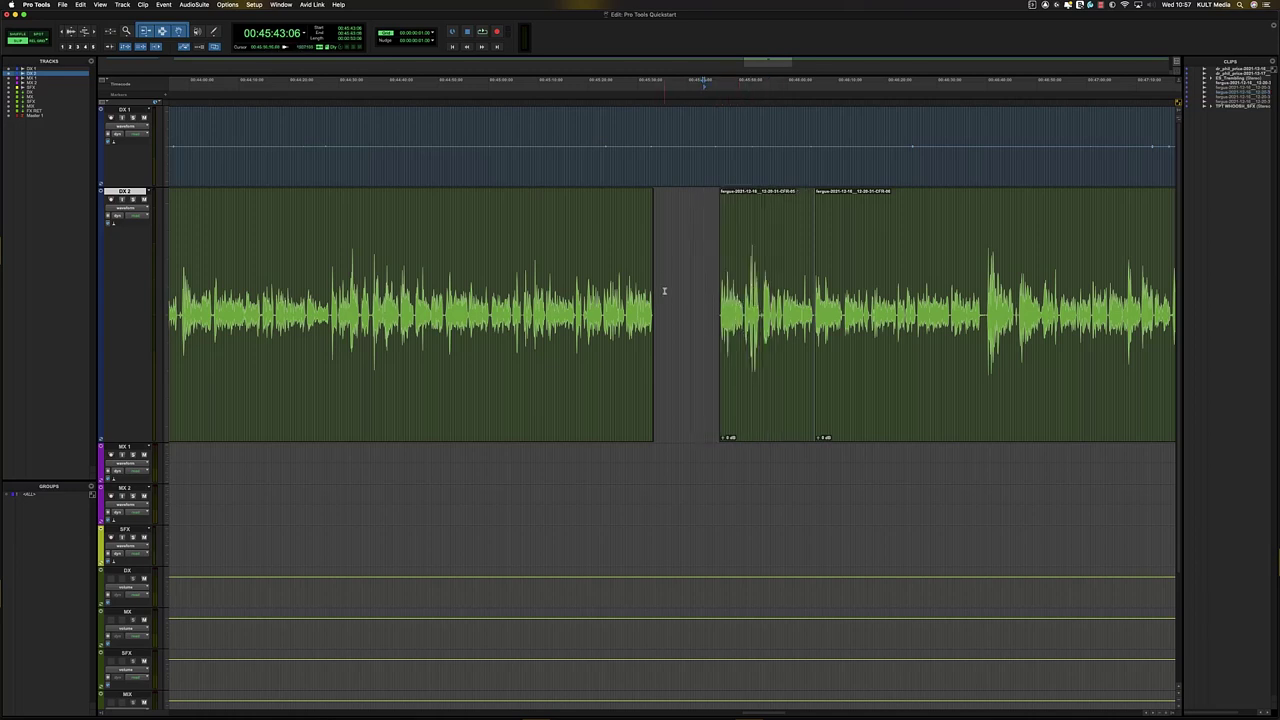
pyautogui.press('super+z')
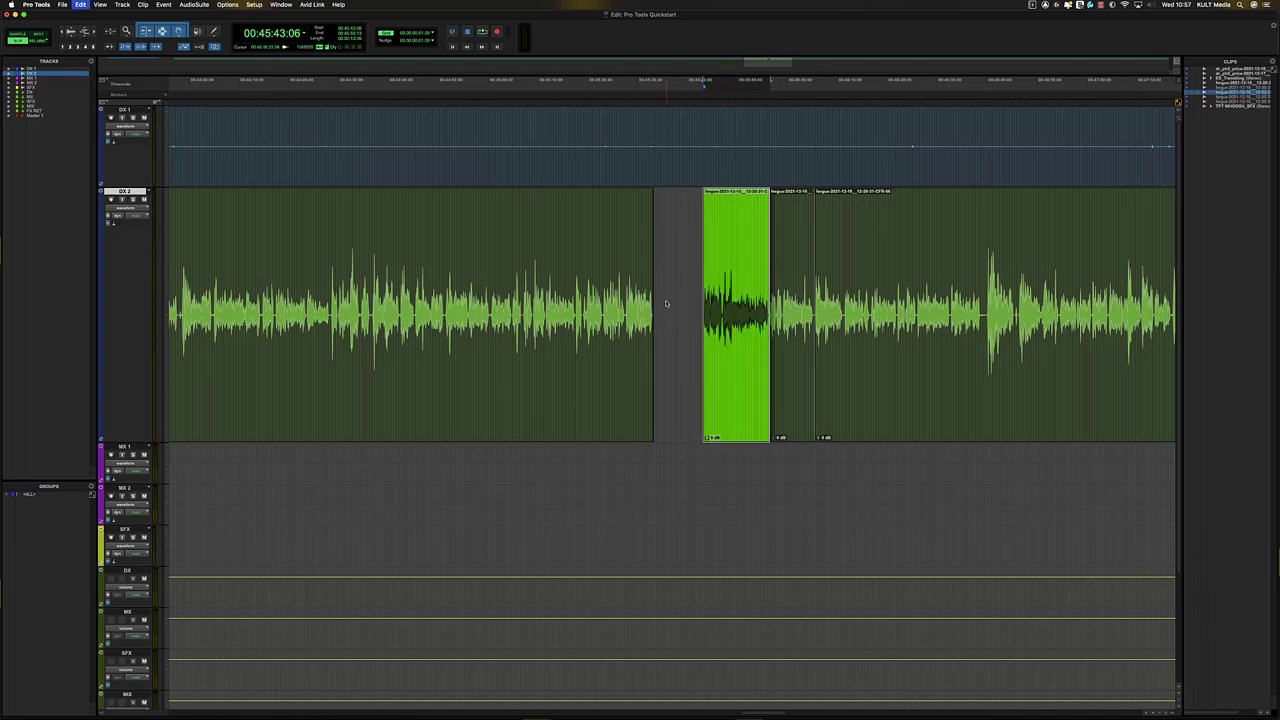
pyautogui.press('super+z')
# - Slide the short clip later and undo it, then select a range spanning several DX 2 clips
pyautogui.click(666, 328)
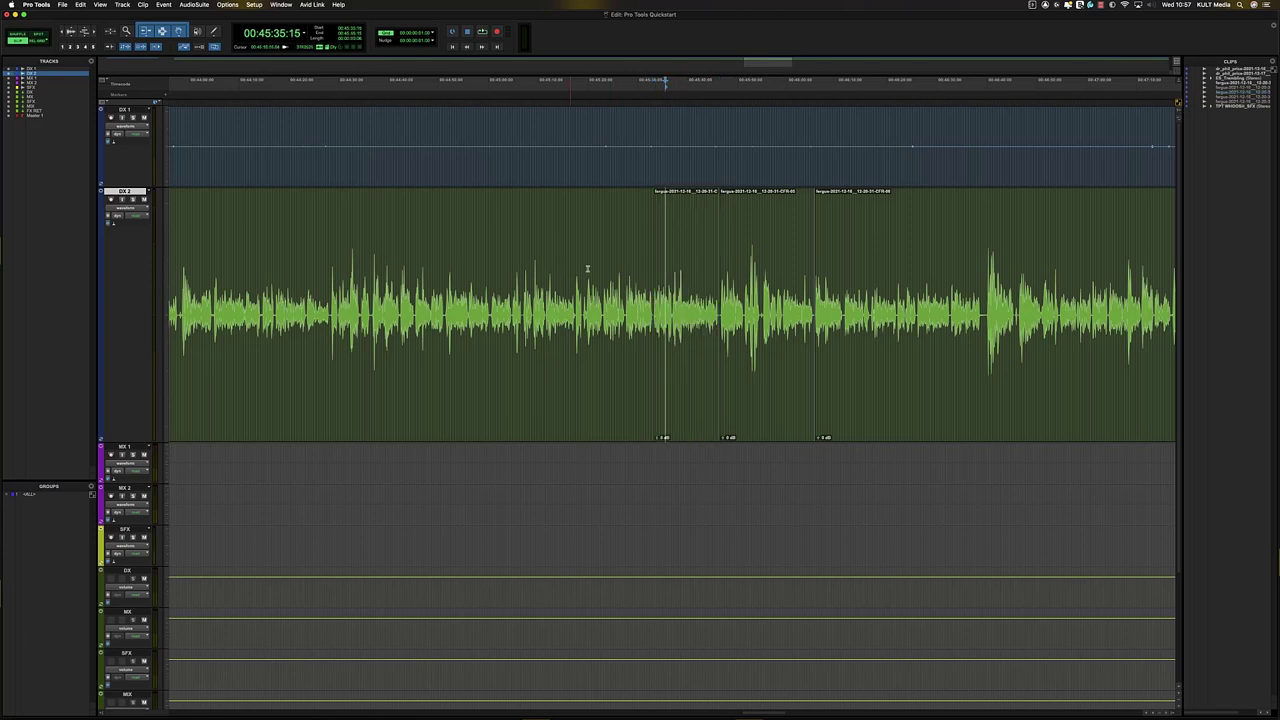
pyautogui.moveTo(571, 300); pyautogui.dragTo(890, 300)
pyautogui.click(721, 257)
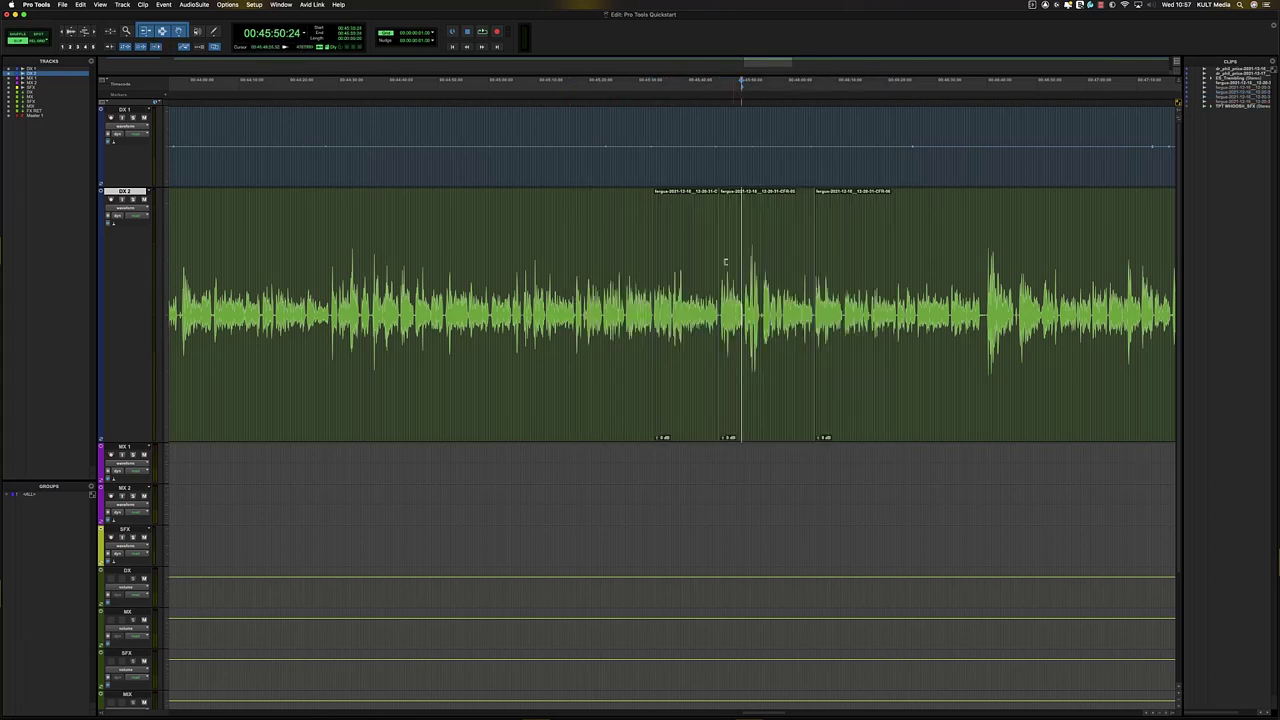
pyautogui.click(697, 388)
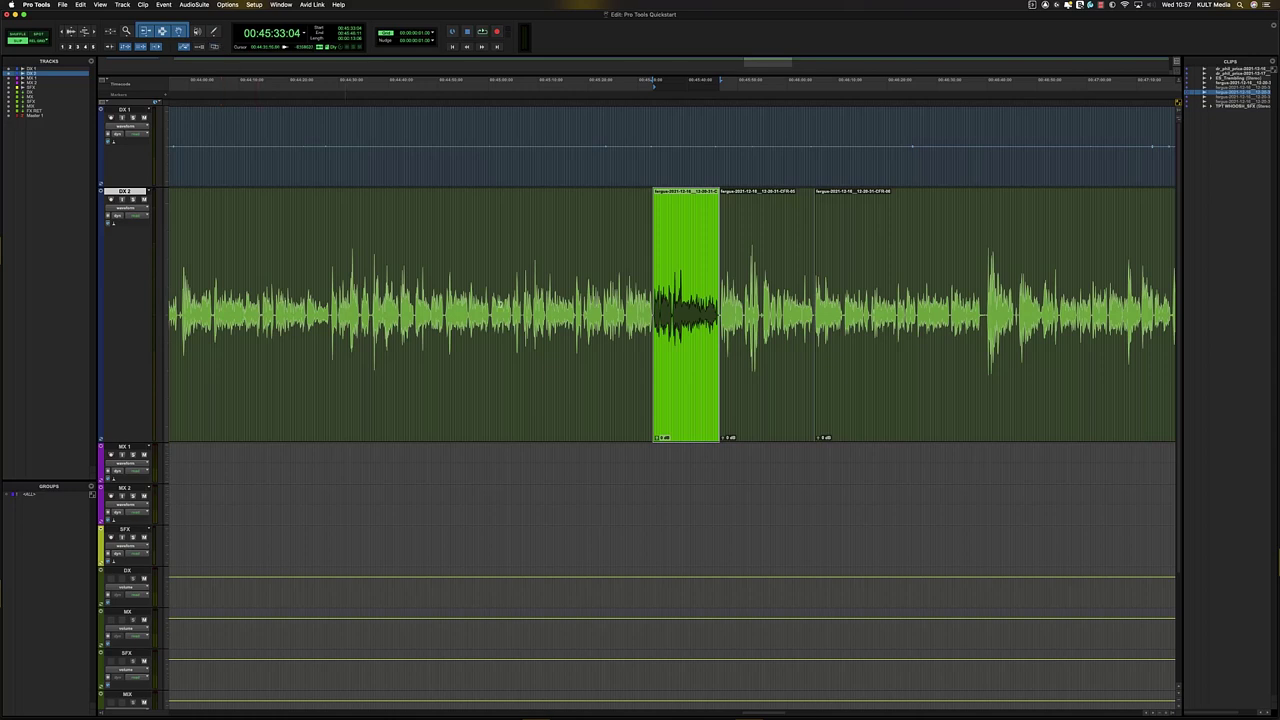
pyautogui.moveTo(678, 414); pyautogui.dragTo(720, 411)
pyautogui.press('BackSpace')
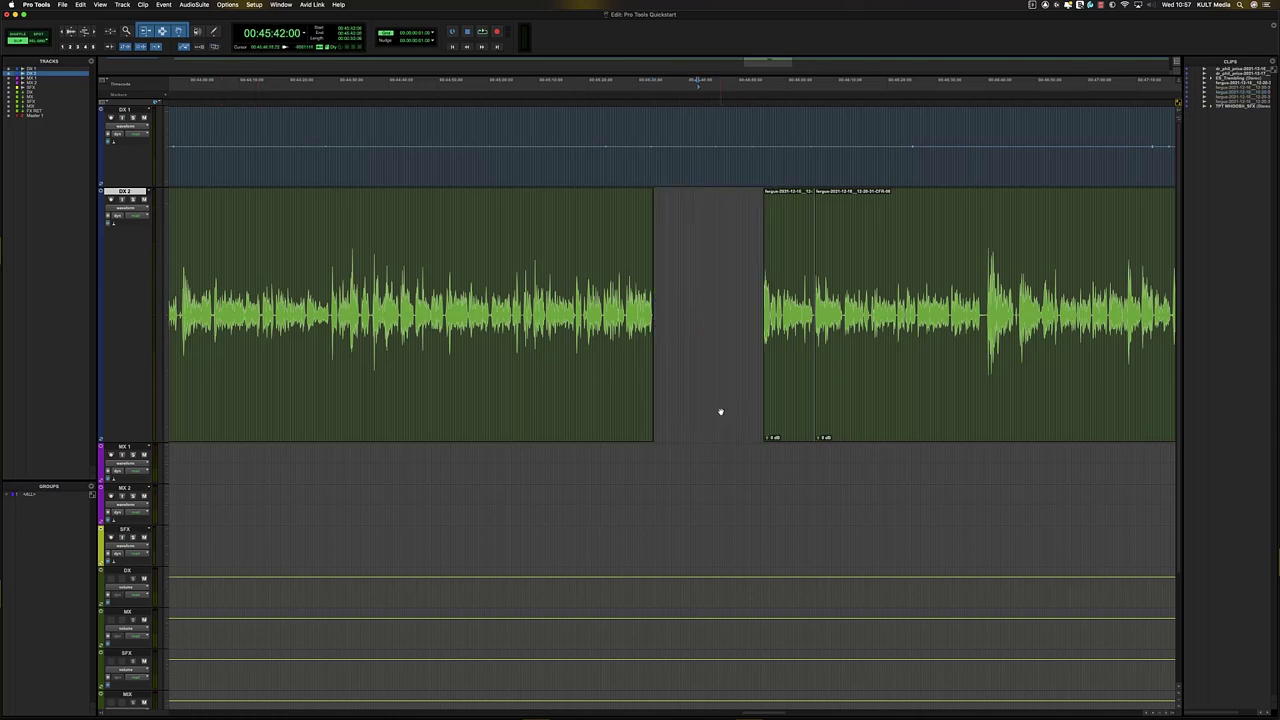
pyautogui.press('super+z')
pyautogui.press('super+z')
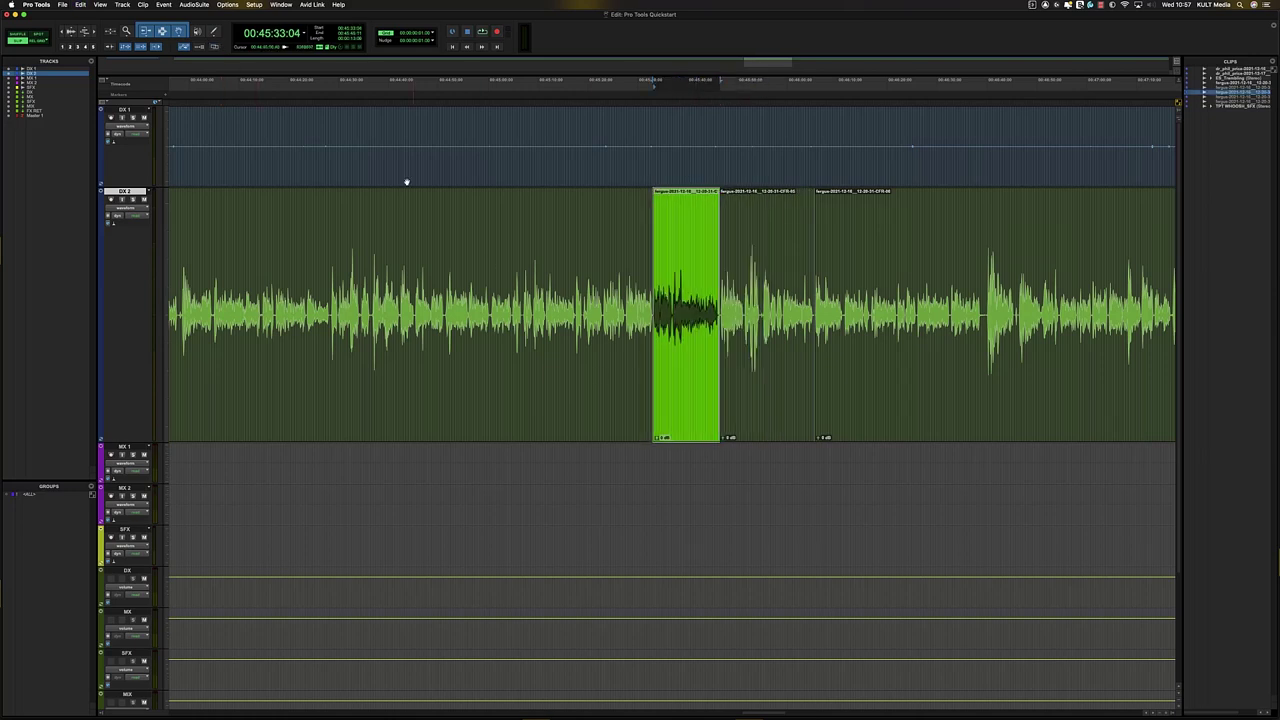
pyautogui.moveTo(588, 257); pyautogui.dragTo(1009, 282)
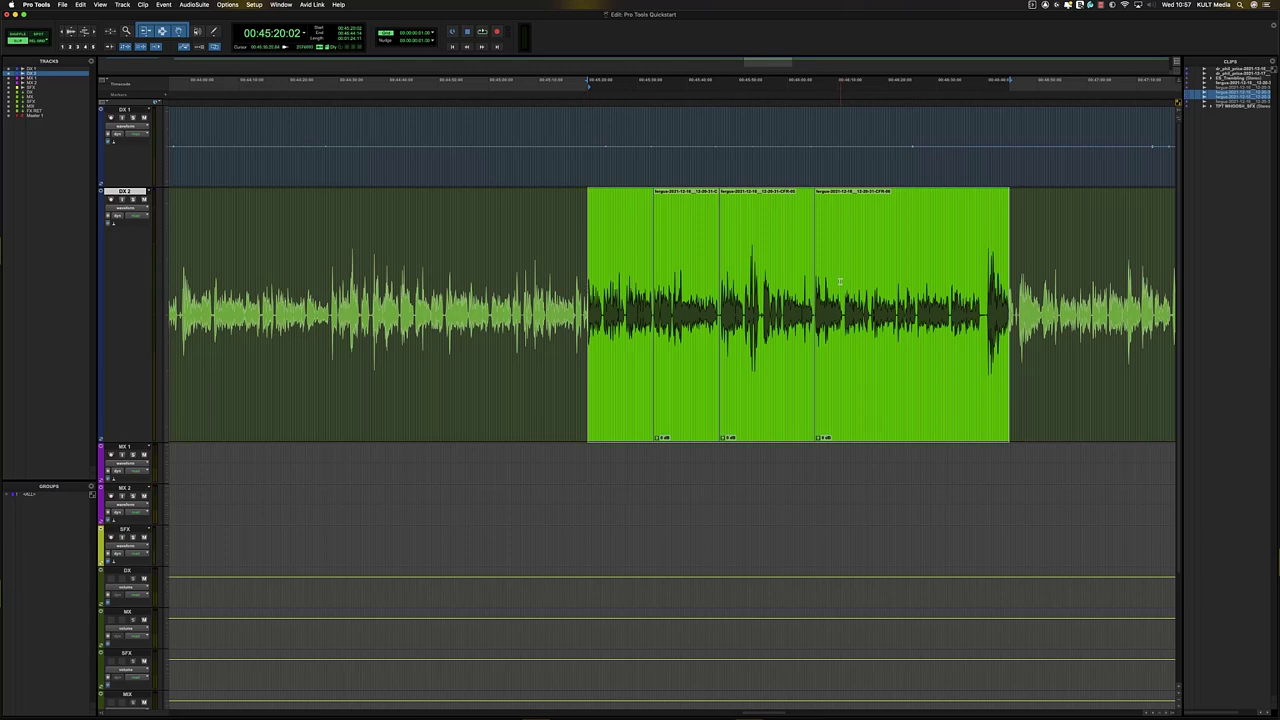
# - Separate DX 2 at the range edges with Cmd+E, heal it with Cmd+H, then select a new range
pyautogui.press('super+e')
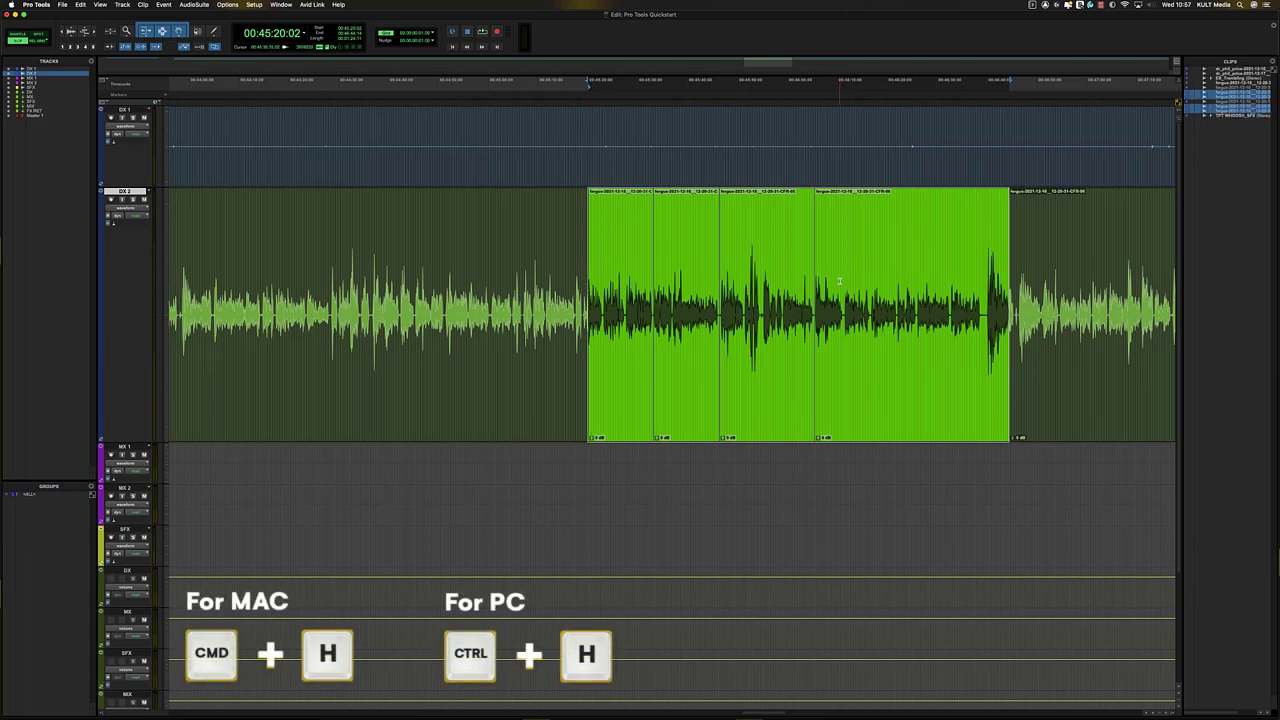
pyautogui.press('super+h')
pyautogui.click(760, 270)
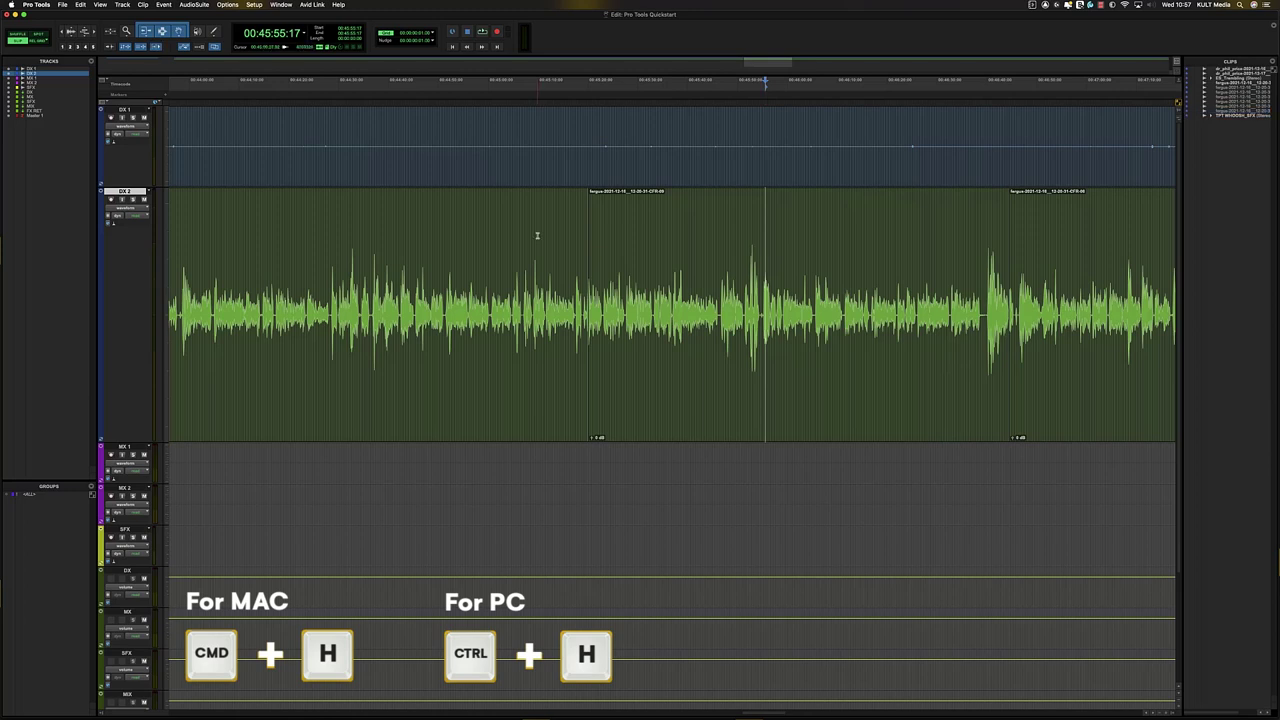
pyautogui.moveTo(537, 237); pyautogui.dragTo(1043, 250)
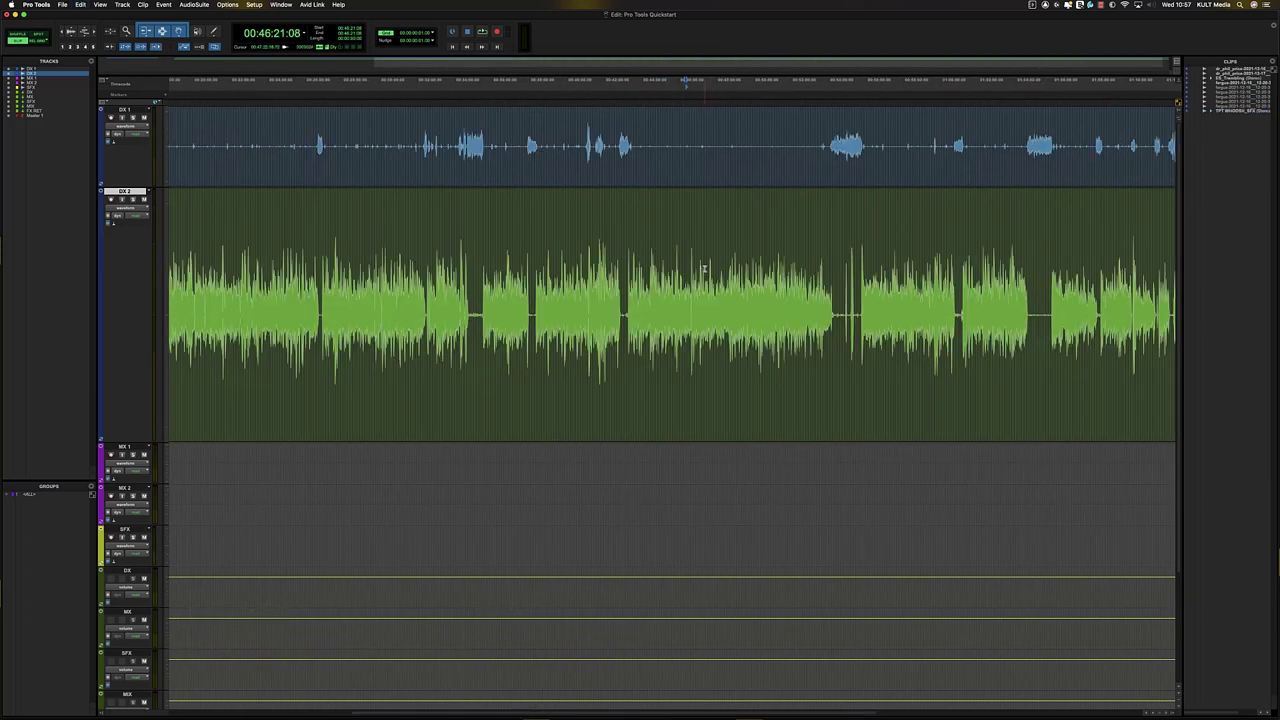
pyautogui.click(530, 205)
# - Zoom the timeline out and in until the dialogue clips fill the window, then adjust waveform height
pyautogui.click(66, 33)
pyautogui.click(62, 33)
pyautogui.click(94, 32)
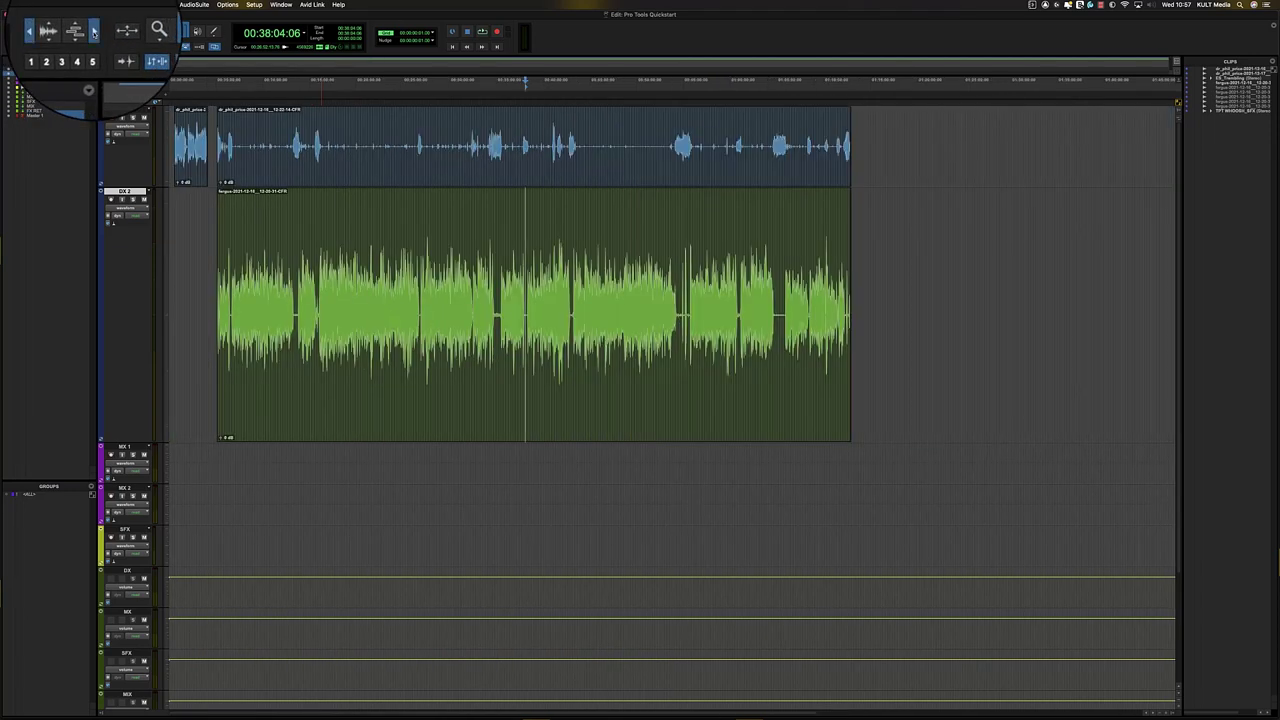
pyautogui.click(94, 32)
pyautogui.click(94, 32)
pyautogui.click(62, 33)
pyautogui.click(62, 33)
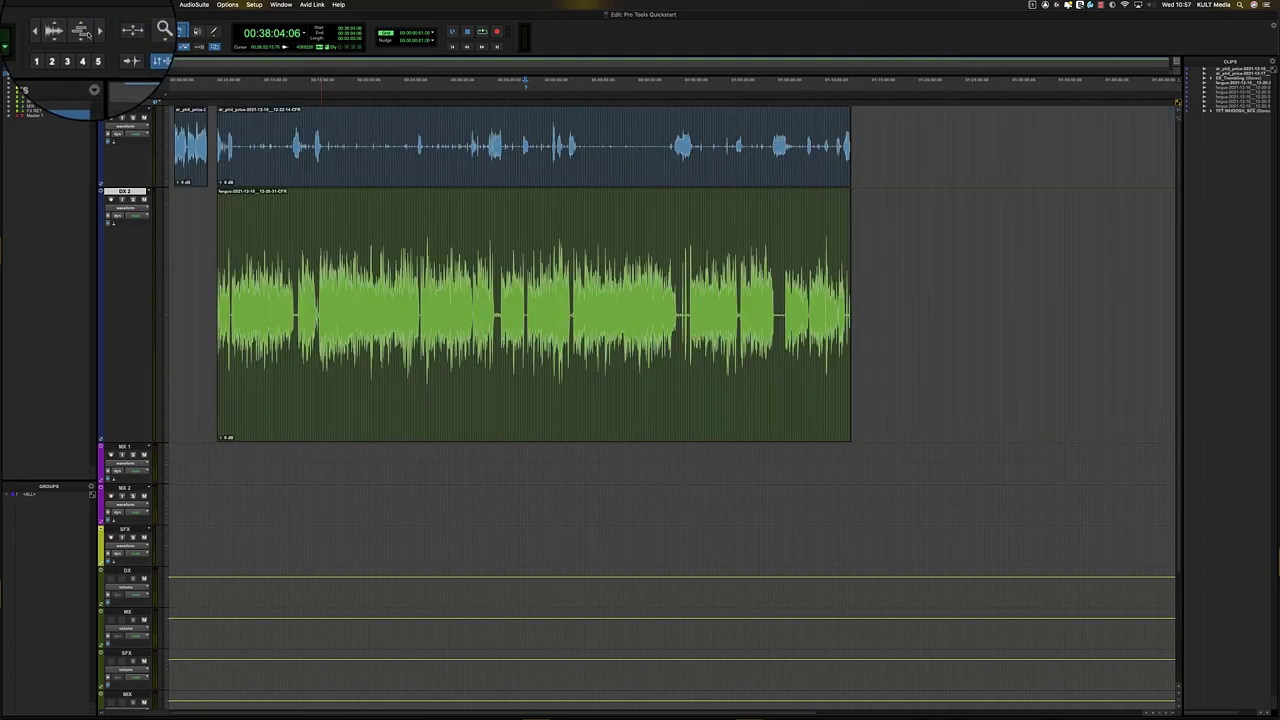
pyautogui.click(94, 32)
pyautogui.click(94, 32)
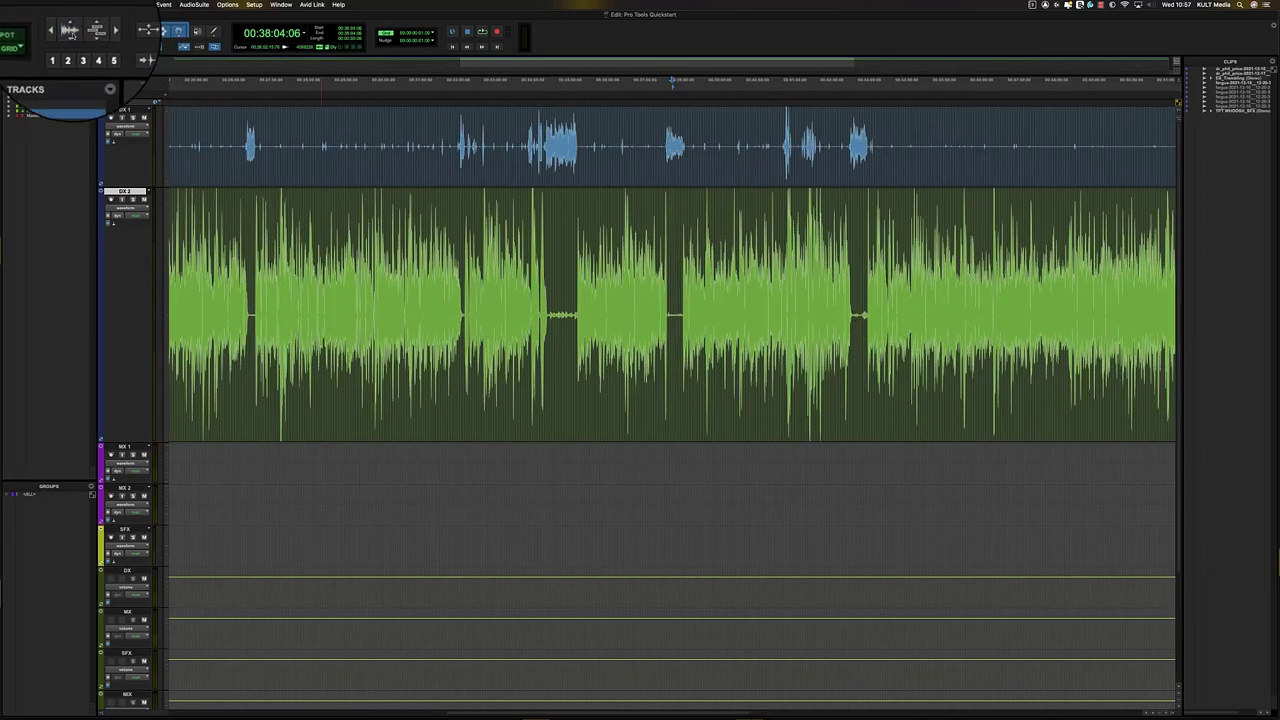
pyautogui.click(72, 38)
pyautogui.click(71, 32)
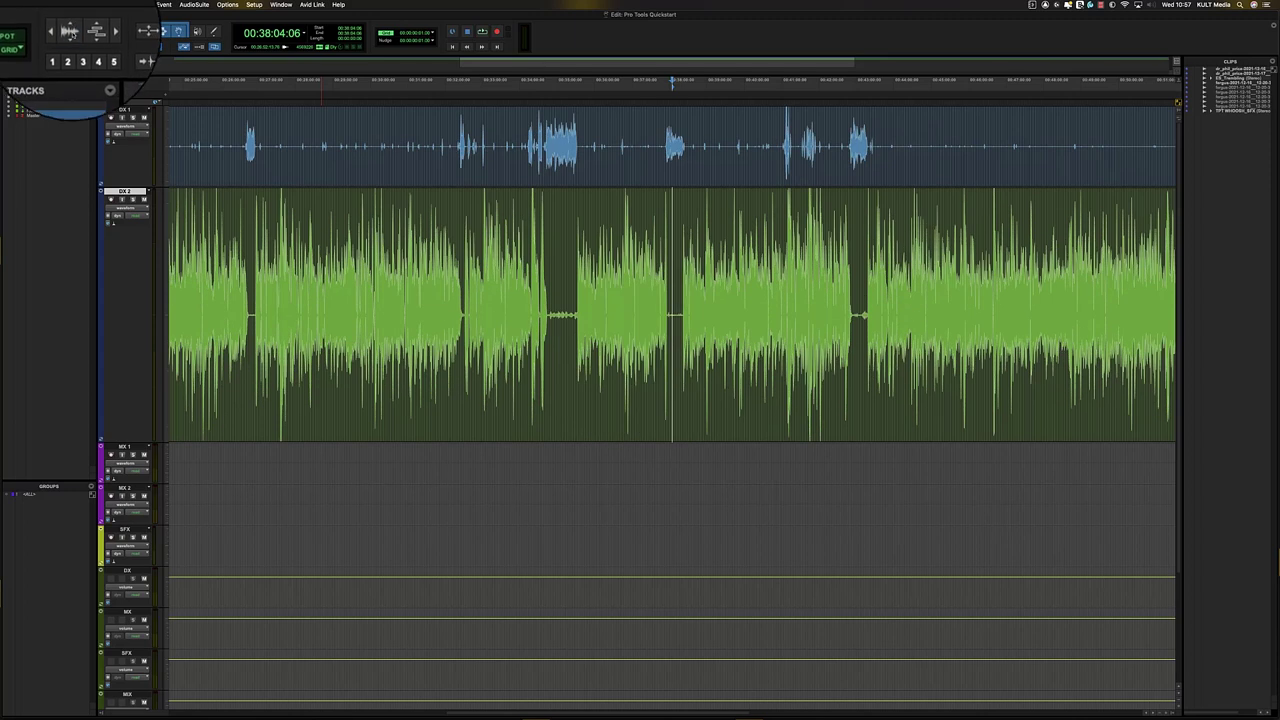
pyautogui.click(72, 37)
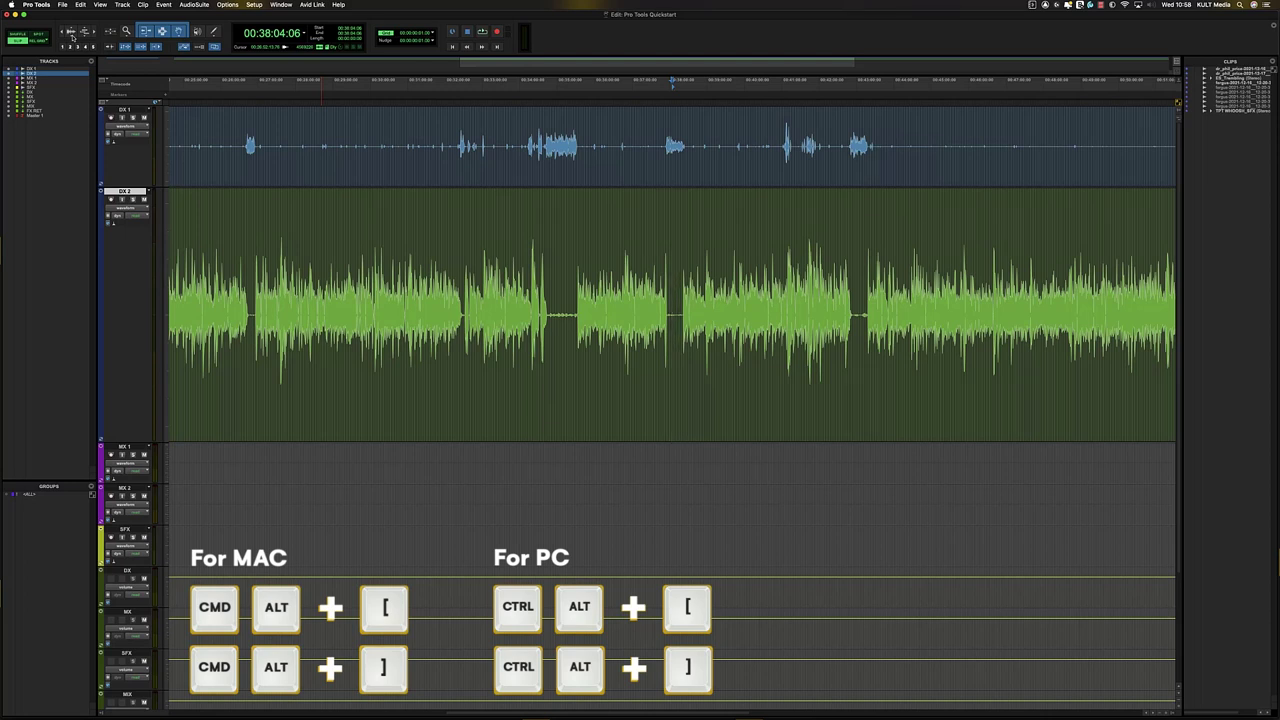
# - Adjust DX 1 and DX 2 waveform height with Cmd+Alt+] and Cmd+Alt+[, settling on a taller view
pyautogui.press('super+alt+bracketright')
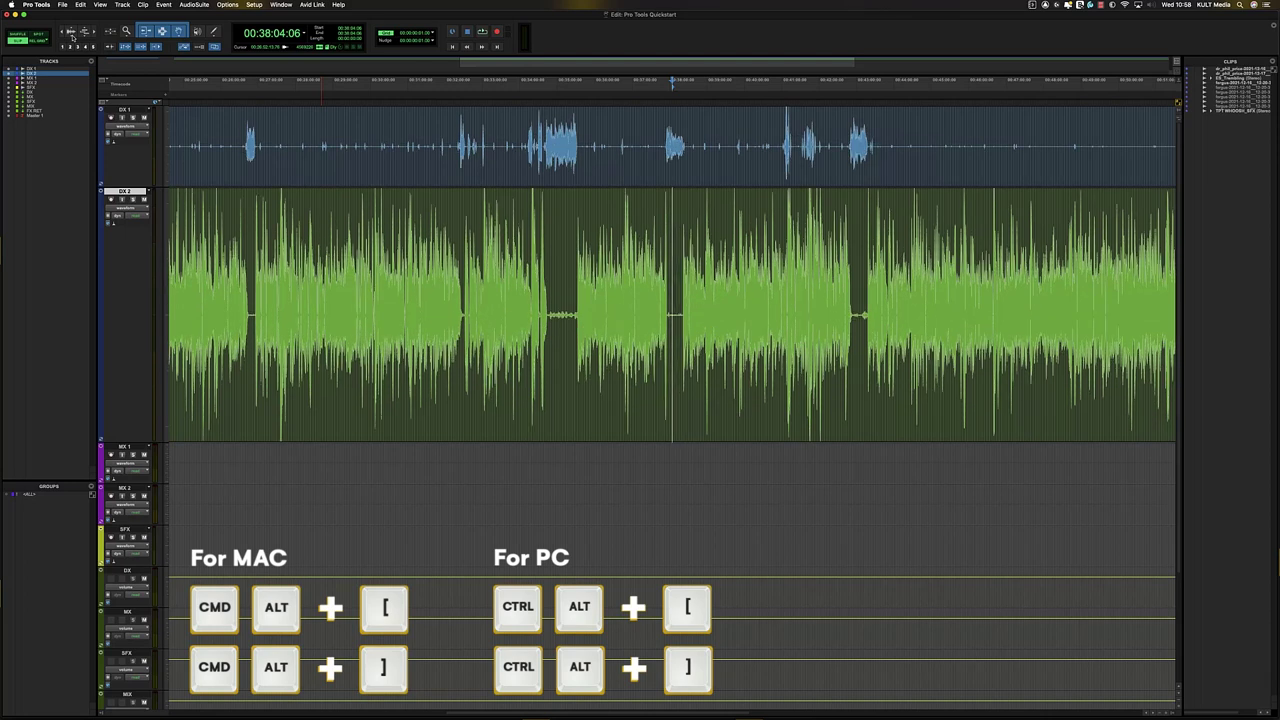
pyautogui.press('super+alt+bracketleft')
pyautogui.press('super+alt+bracketleft')
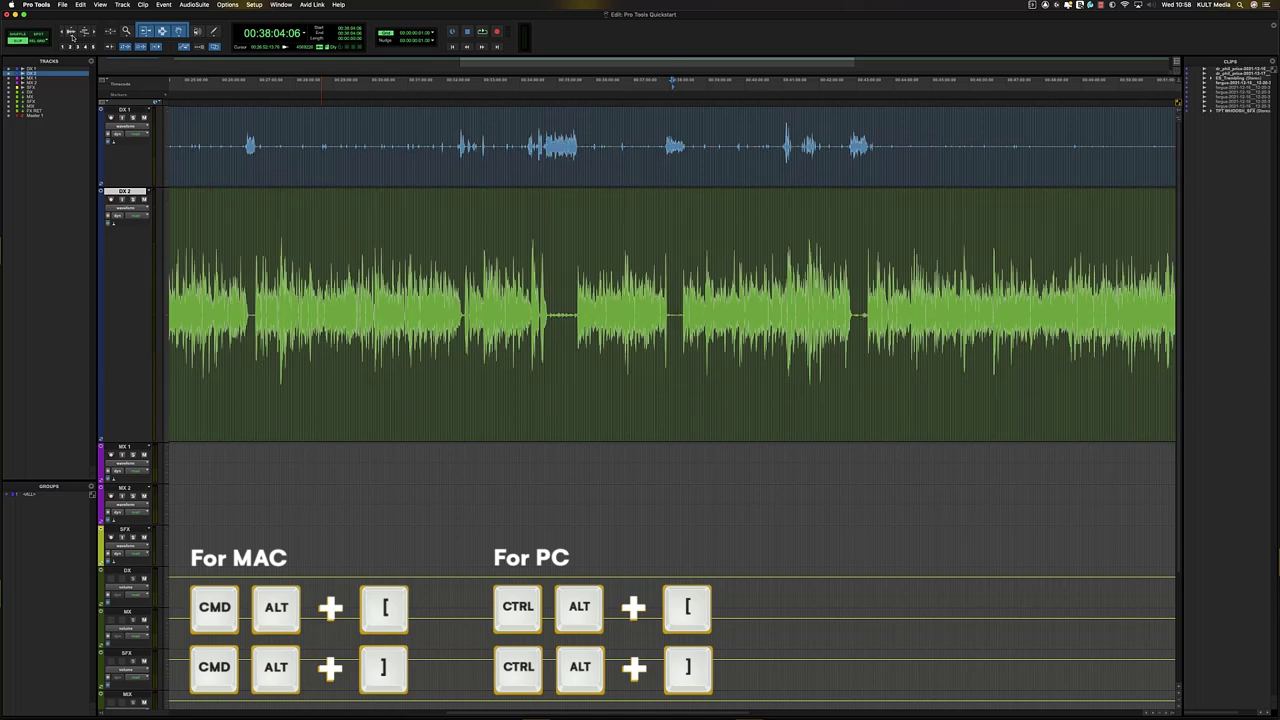
pyautogui.press('super+alt+bracketleft')
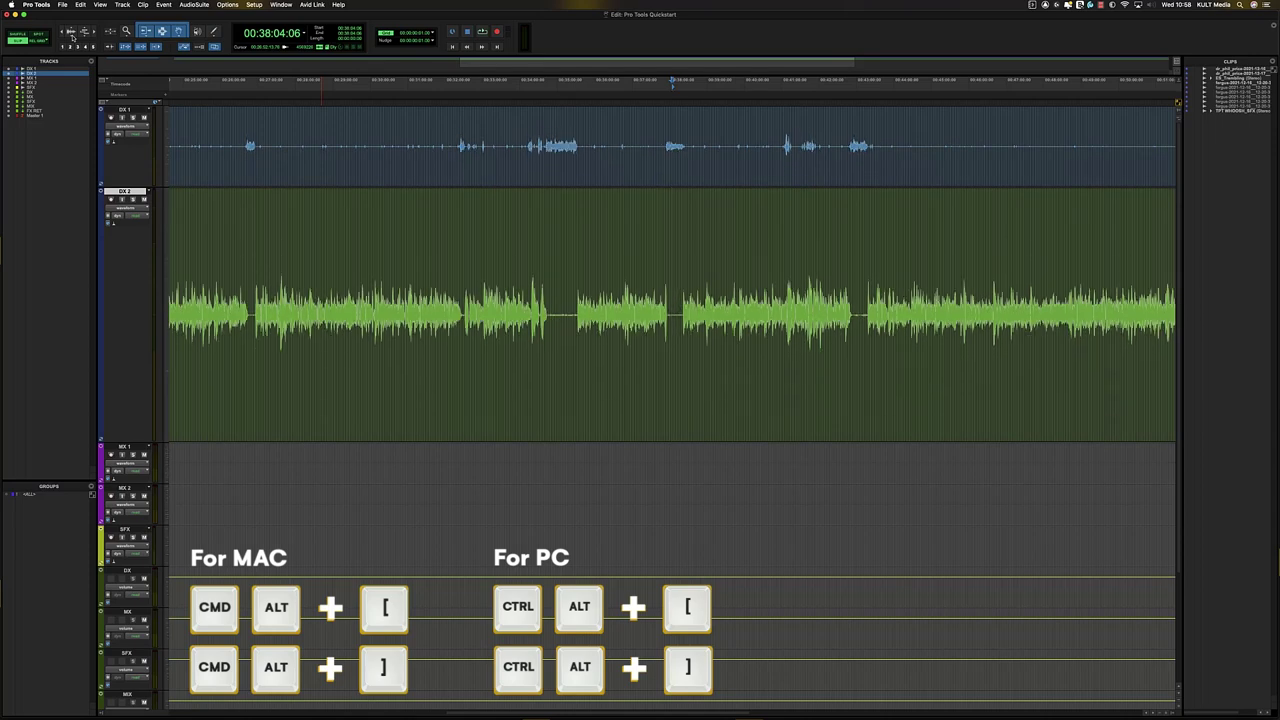
pyautogui.press('super+alt+bracketright')
pyautogui.press('super+alt+bracketright')
pyautogui.press('super+alt+bracketleft')
pyautogui.press('super+alt+bracketright')
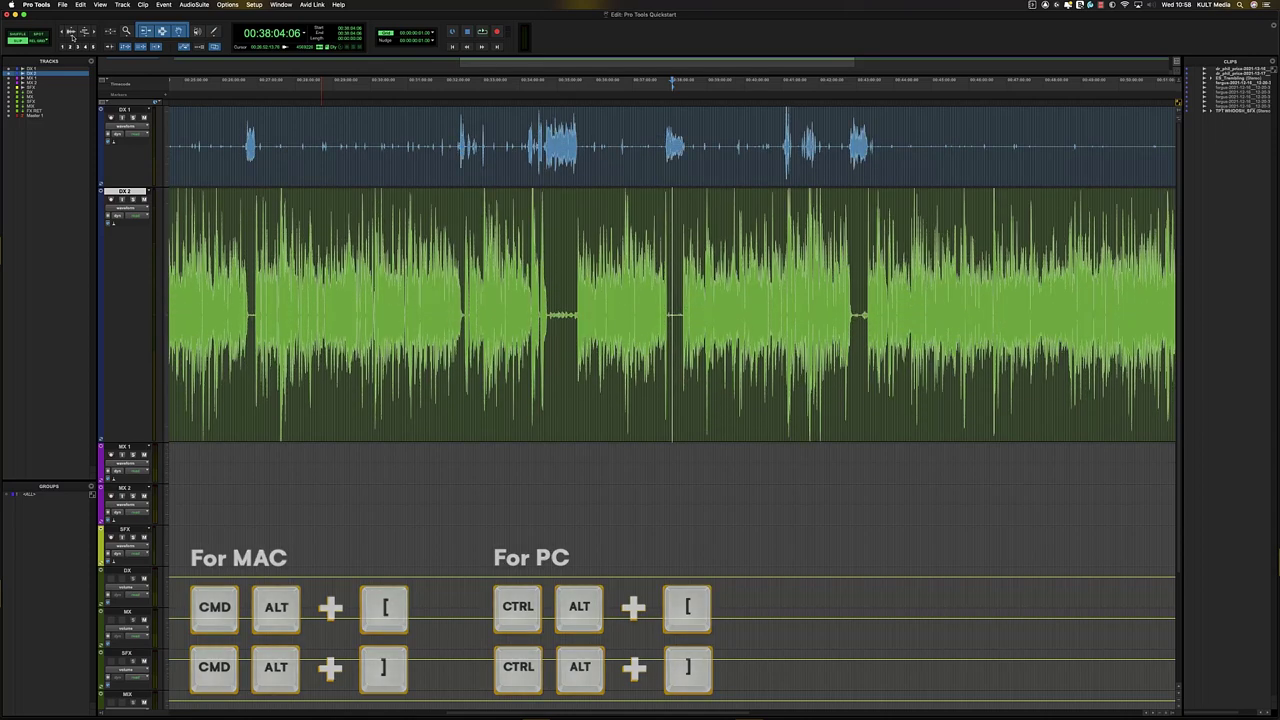
pyautogui.press('super+alt+bracketleft')
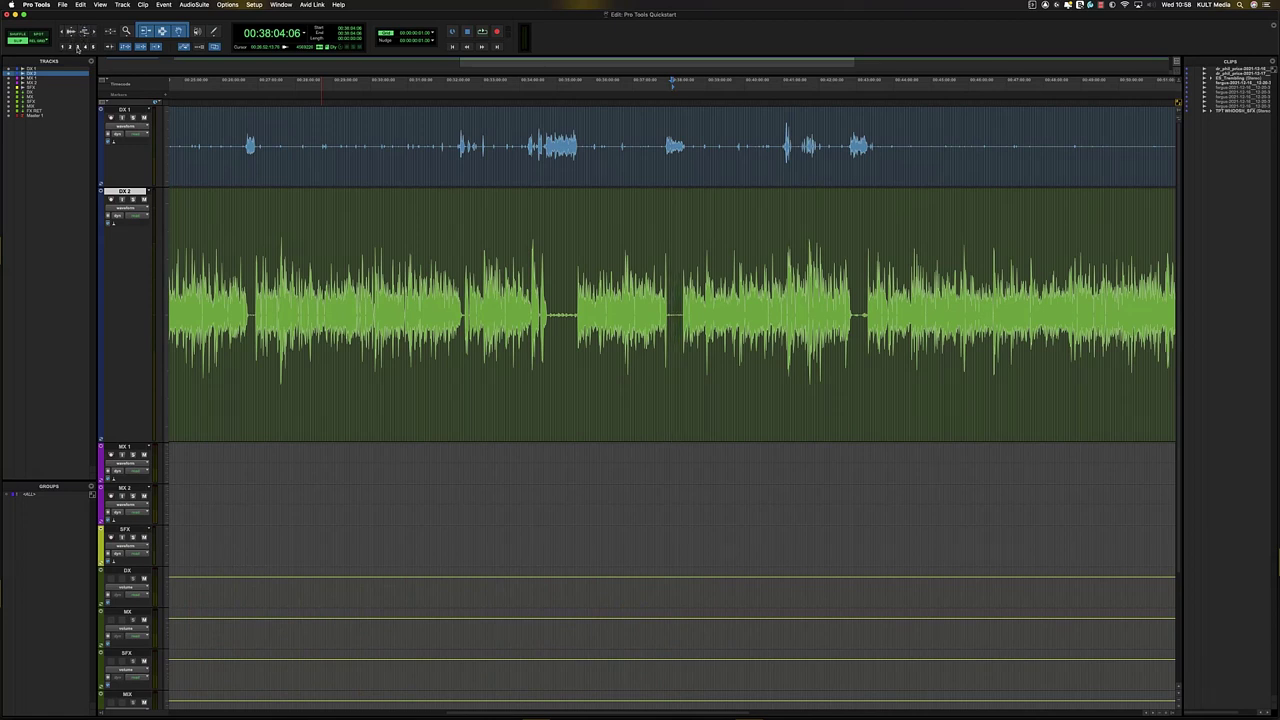
# - Step through the zoom presets and R/T zooms, then place the edit point at 00:37:20:08
pyautogui.click(92, 47)
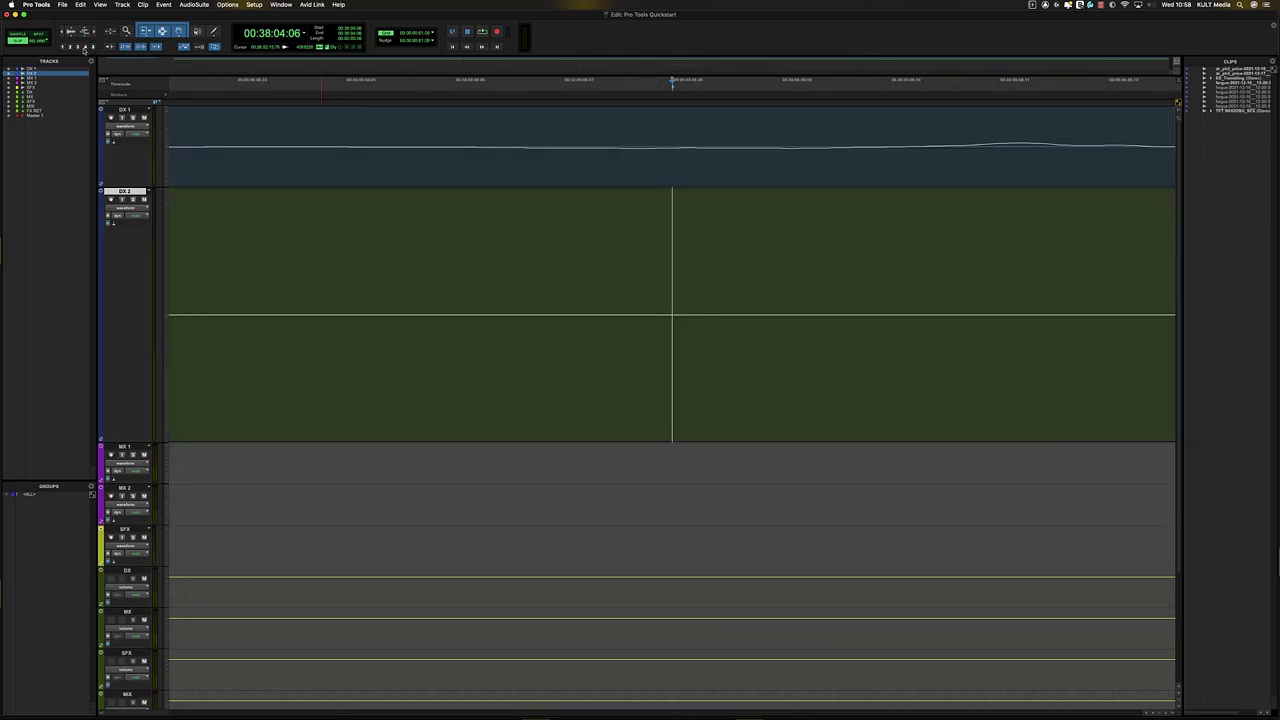
pyautogui.click(84, 47)
pyautogui.click(77, 47)
pyautogui.click(70, 47)
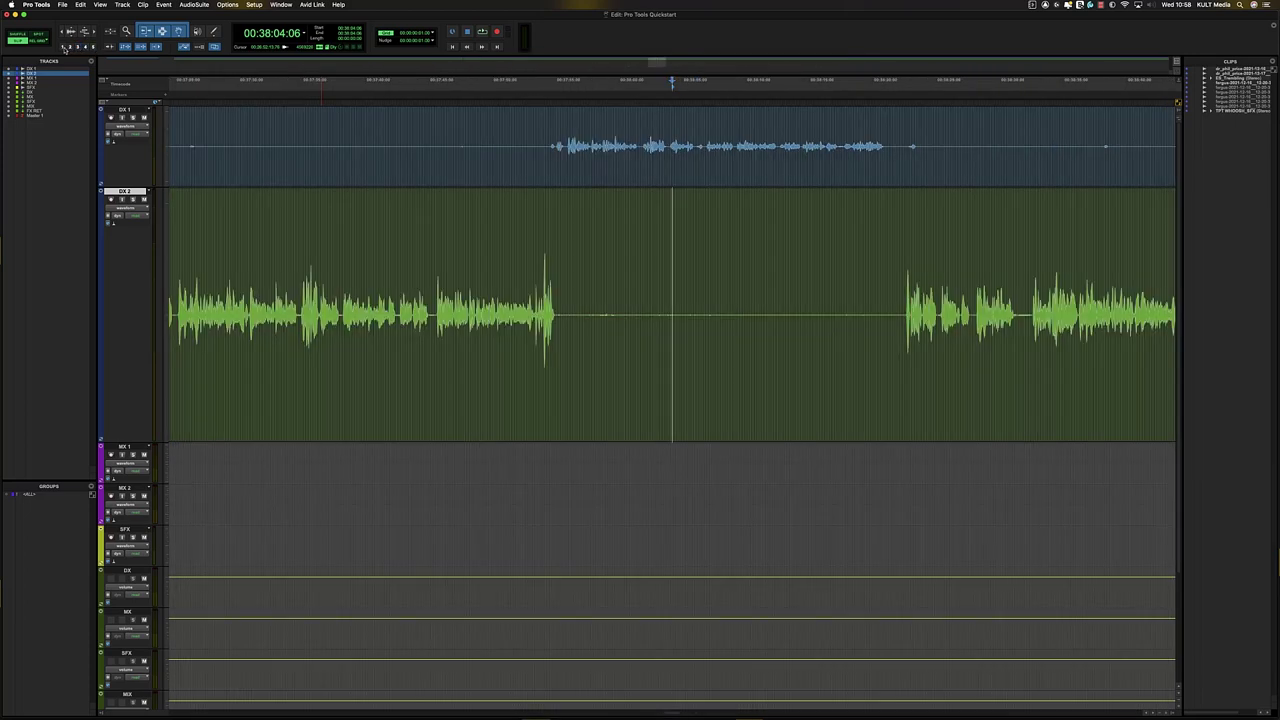
pyautogui.click(63, 47)
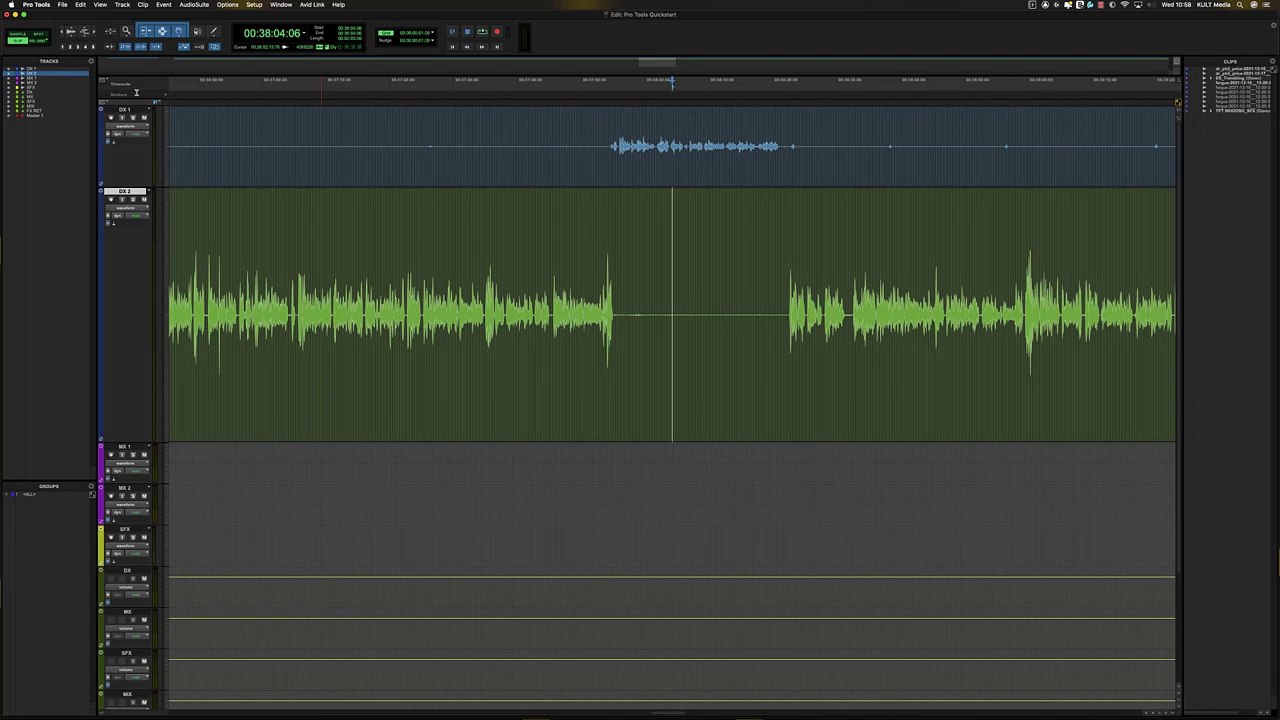
pyautogui.press('t')
pyautogui.press('t')
pyautogui.press('t')
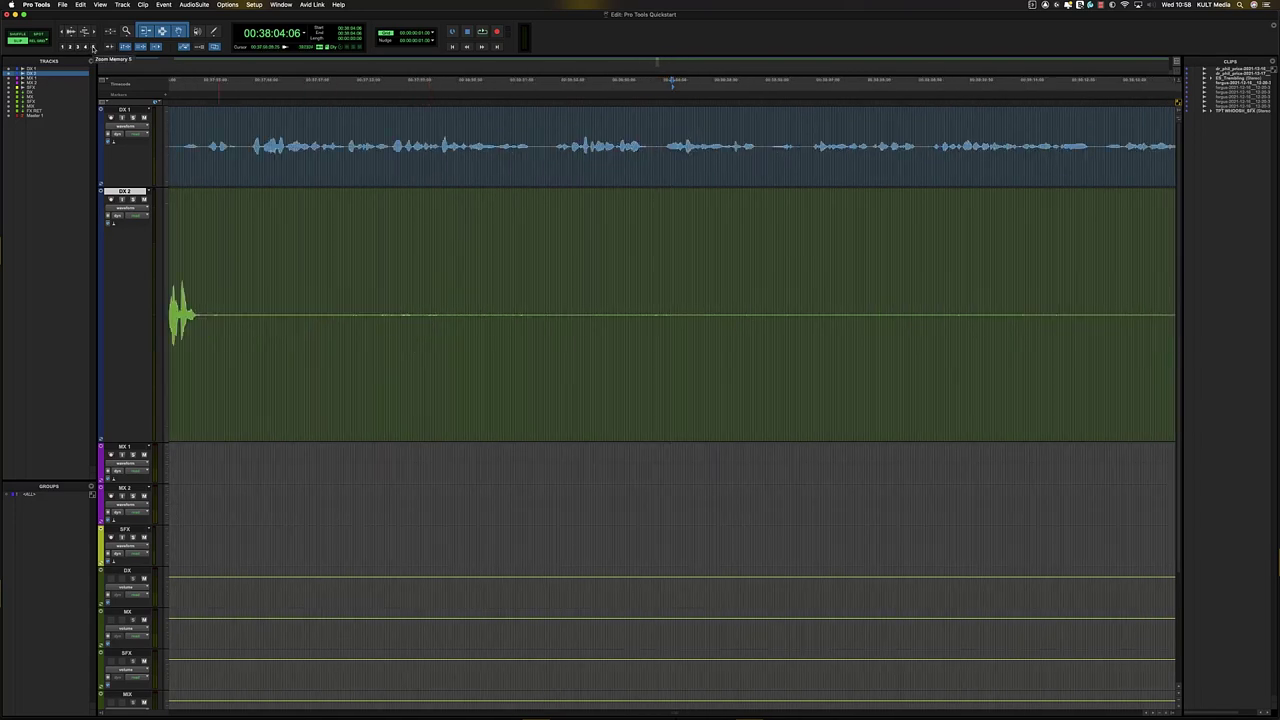
pyautogui.press('r')
pyautogui.press('r')
pyautogui.press('r')
pyautogui.press('r')
pyautogui.press('r')
pyautogui.press('r')
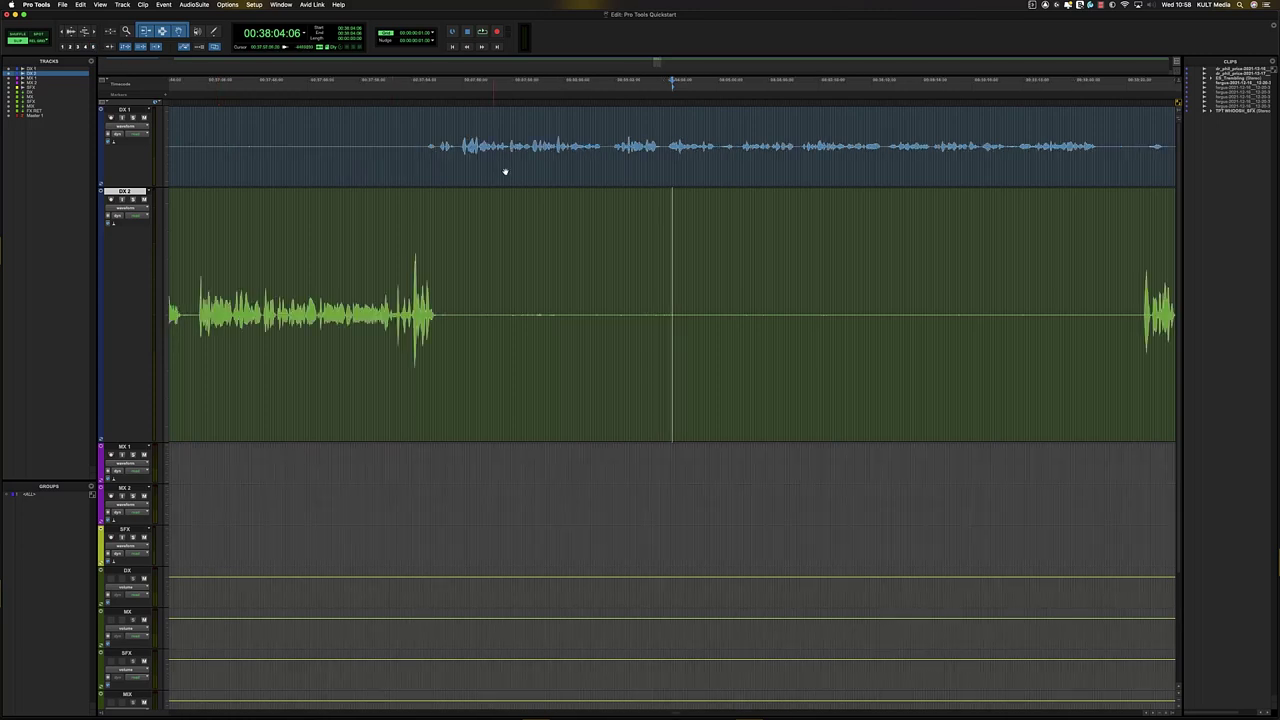
pyautogui.press('1')
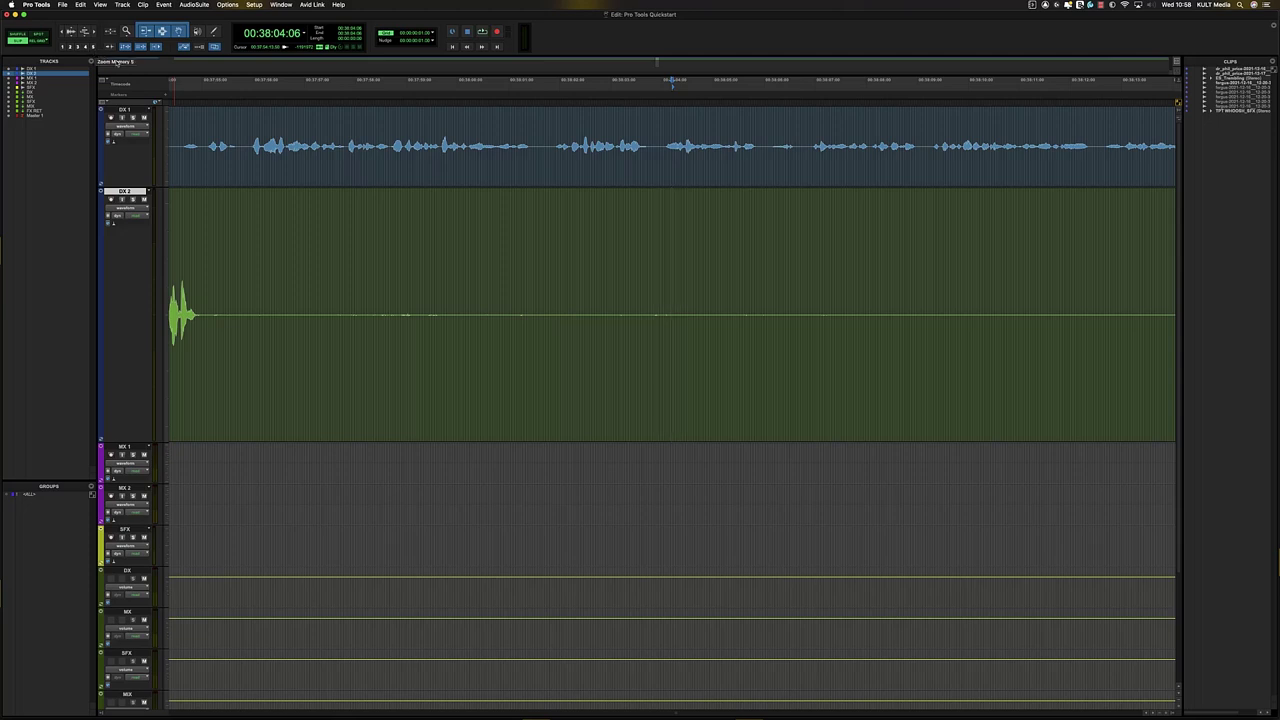
pyautogui.press('r')
pyautogui.press('r')
pyautogui.press('r')
pyautogui.press('r')
pyautogui.click(531, 240)
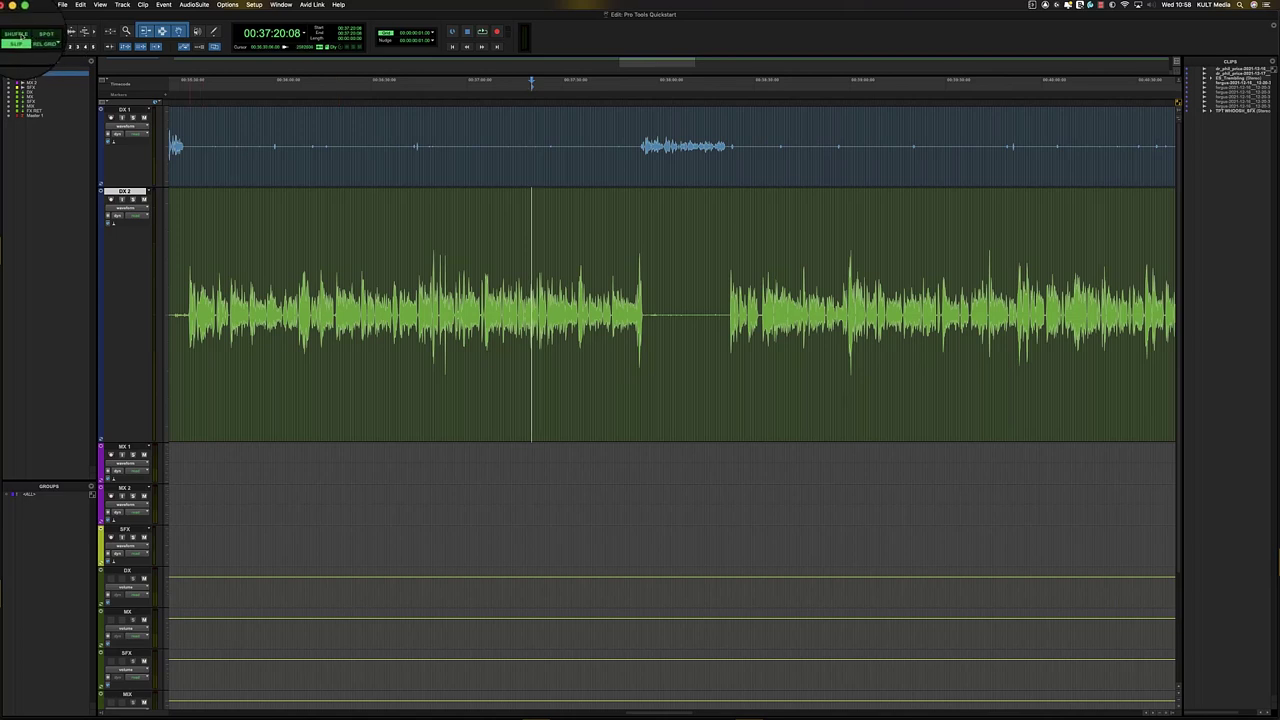
# - Switch to Shuffle mode and zoom to the DX 2 clip start at 00:05:08:22
pyautogui.click(18, 34)
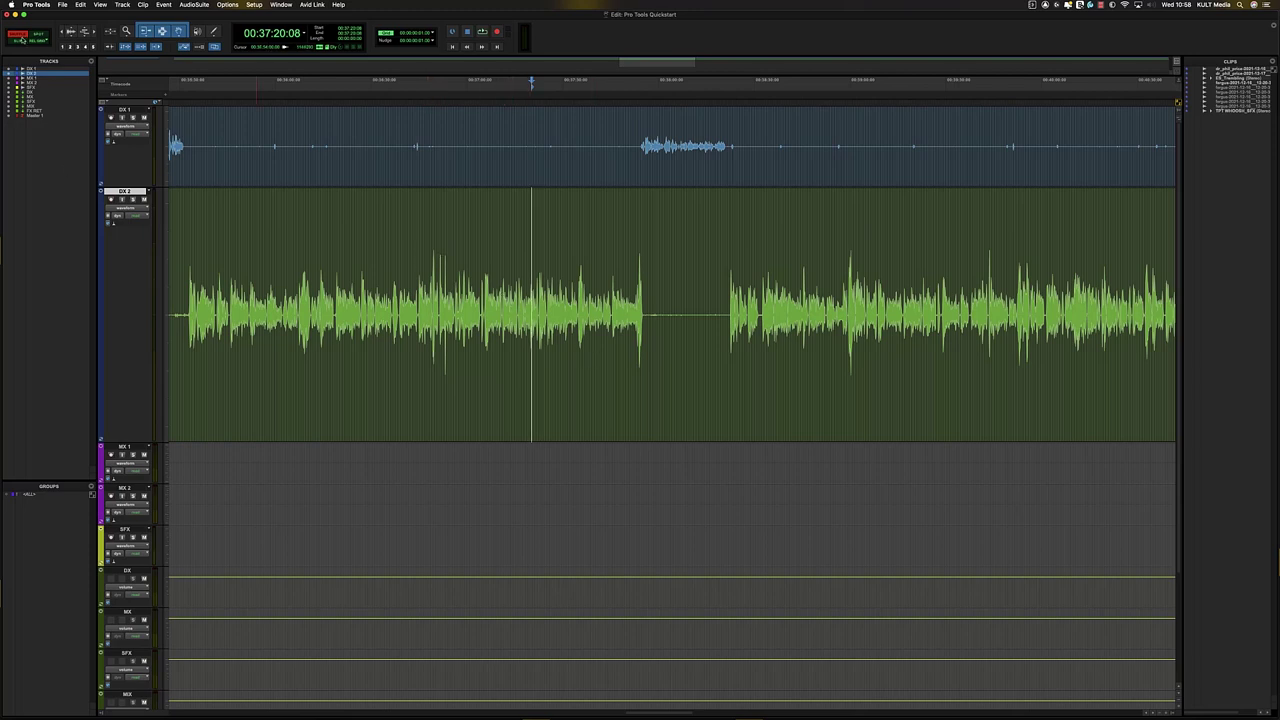
pyautogui.click(546, 294)
pyautogui.press('r')
pyautogui.press('r')
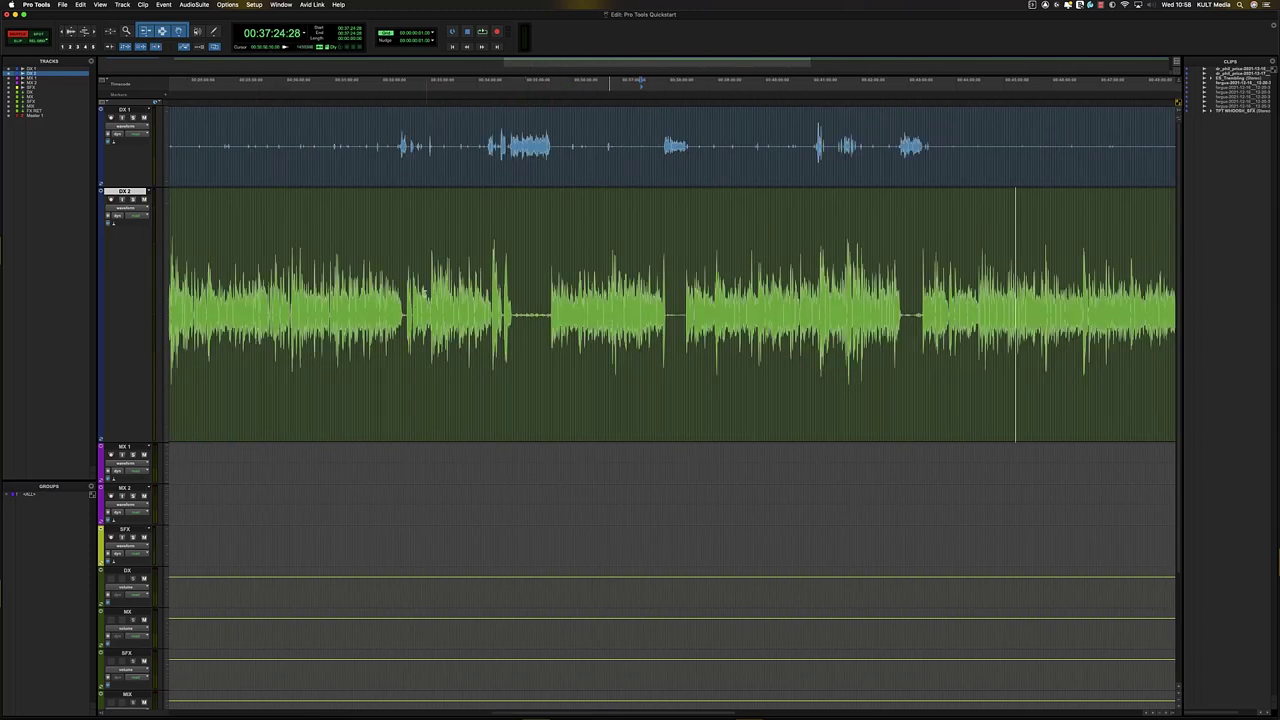
pyautogui.press('r')
pyautogui.press('r')
pyautogui.press('r')
pyautogui.click(194, 219)
pyautogui.press('Tab')
pyautogui.press('t')
pyautogui.press('t')
pyautogui.press('t')
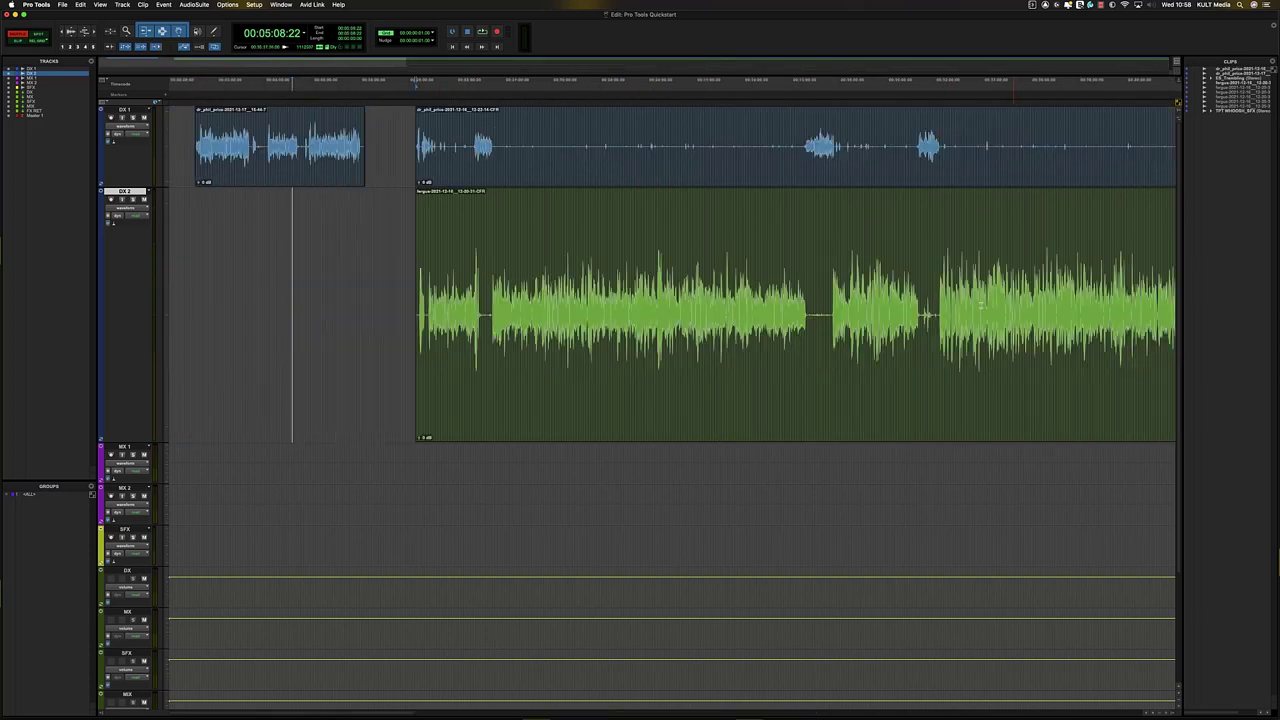
pyautogui.press('t')
pyautogui.press('r')
pyautogui.click(789, 155)
pyautogui.click(801, 167)
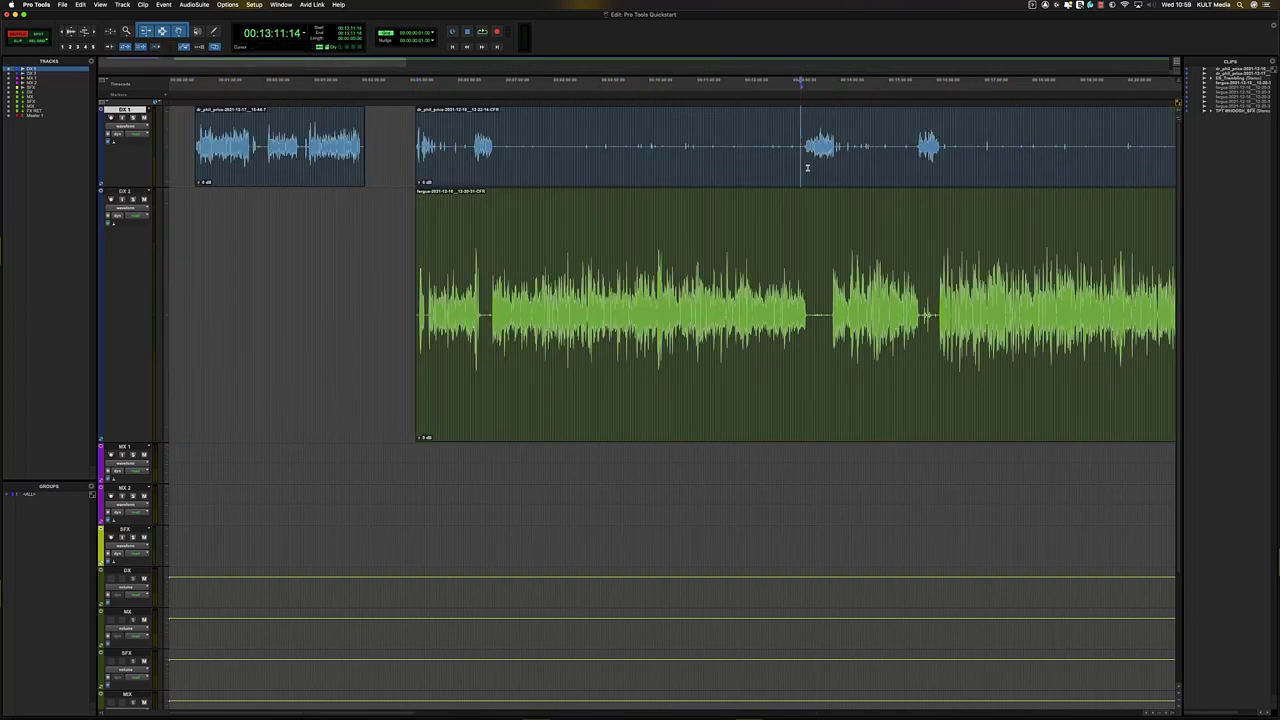
pyautogui.moveTo(807, 167); pyautogui.dragTo(858, 340)
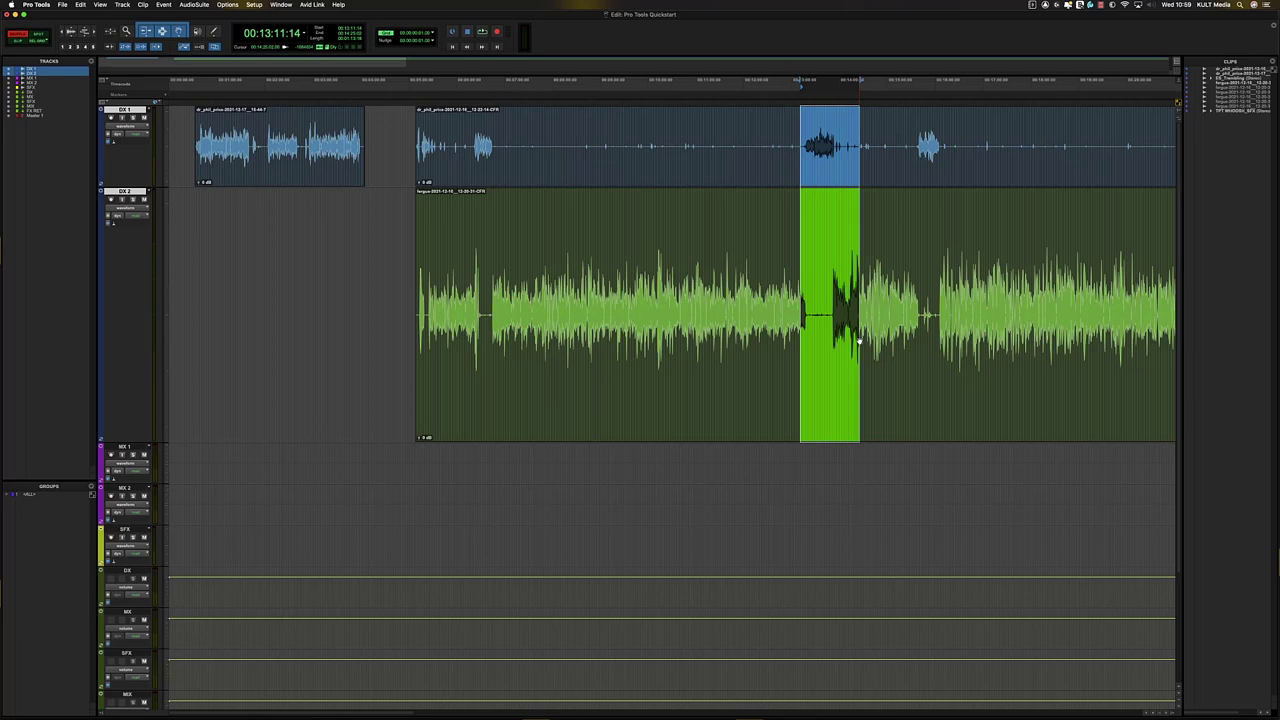
pyautogui.press('Delete')
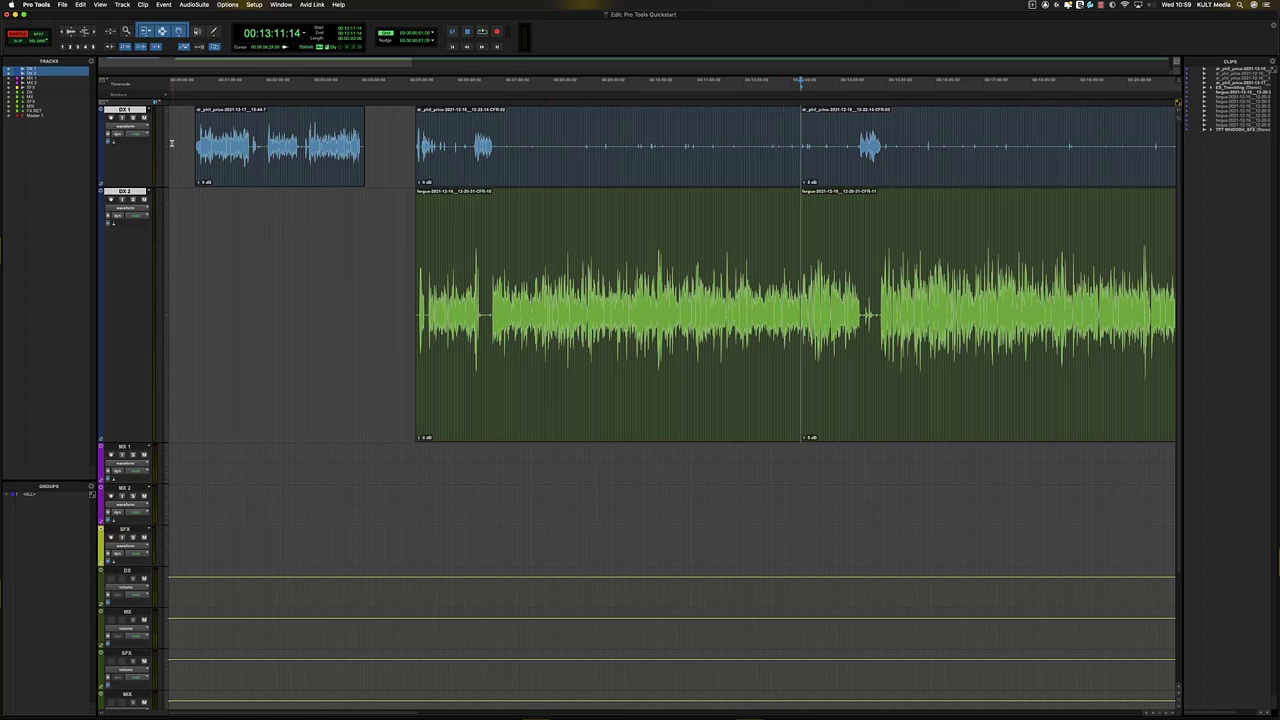
pyautogui.click(1235, 77)
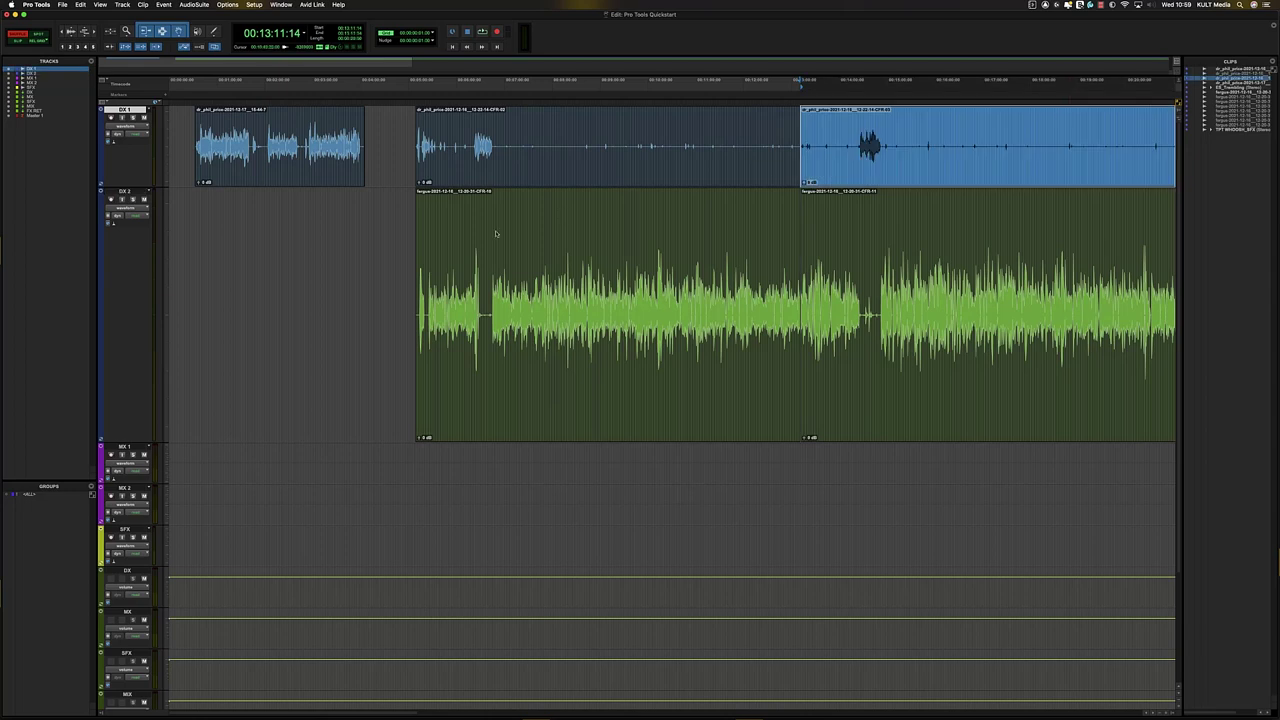
pyautogui.press('Tab')
pyautogui.moveTo(572, 278); pyautogui.dragTo(143, 276)
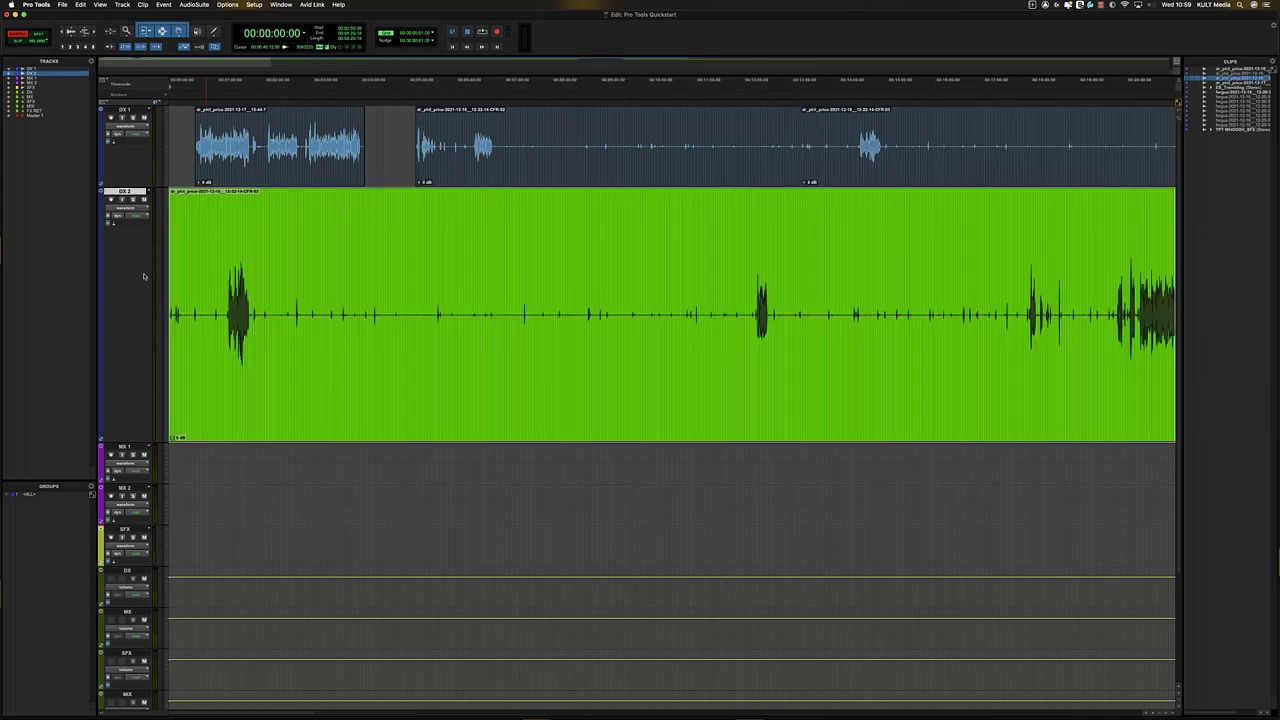
pyautogui.press('super+z')
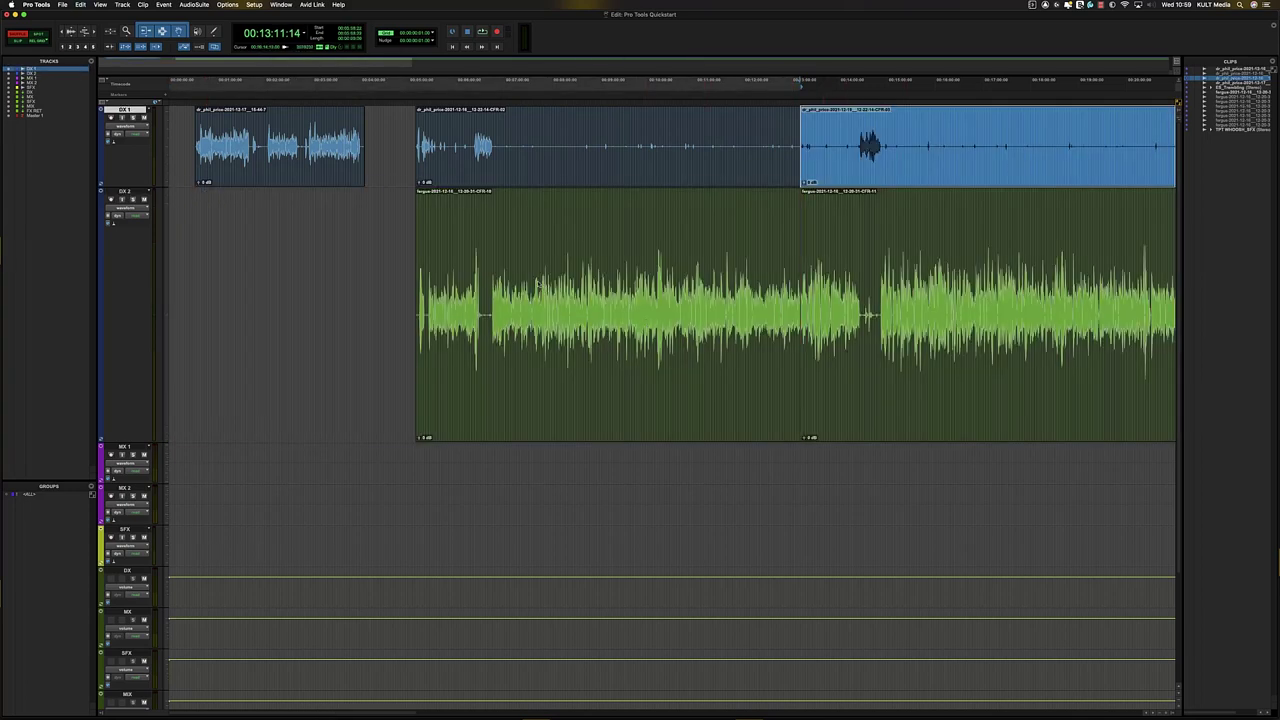
pyautogui.press('super+z')
pyautogui.press('super+shift+z')
pyautogui.click(930, 277)
pyautogui.press('super+z')
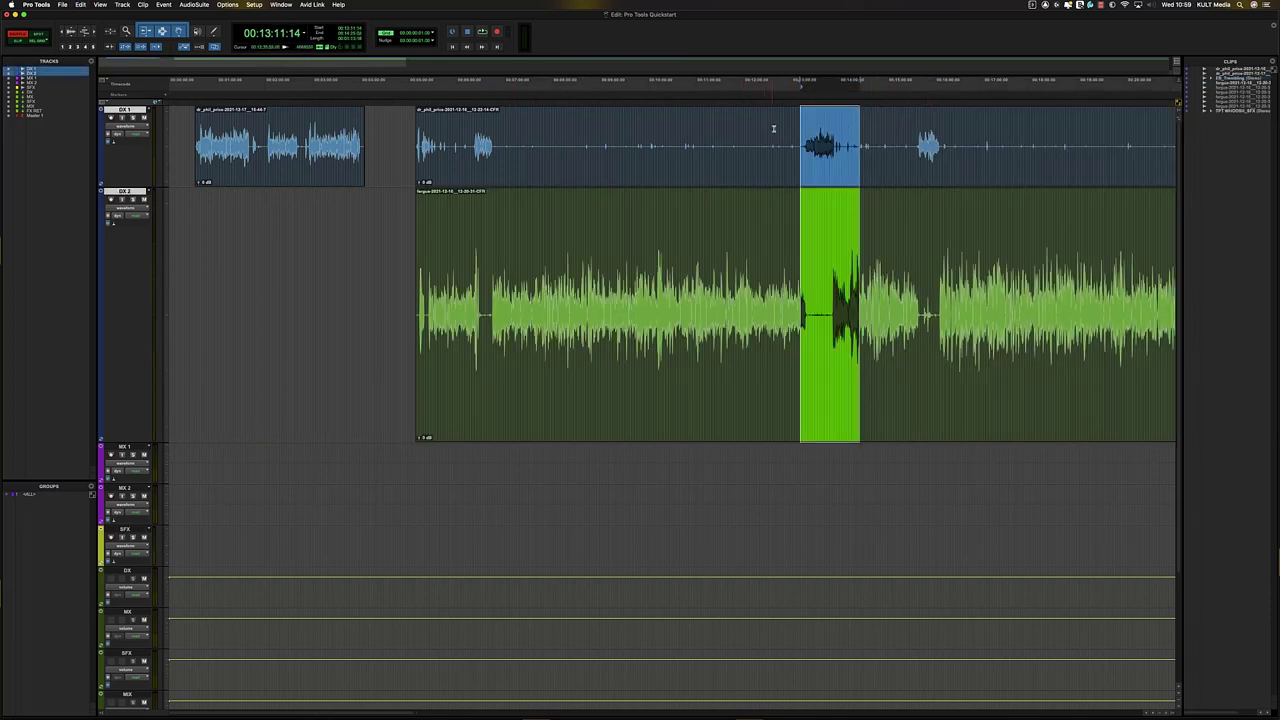
pyautogui.click(773, 129)
pyautogui.press('t')
pyautogui.press('r')
pyautogui.press('r')
pyautogui.click(716, 145)
pyautogui.moveTo(700, 131); pyautogui.dragTo(716, 129)
pyautogui.press('t')
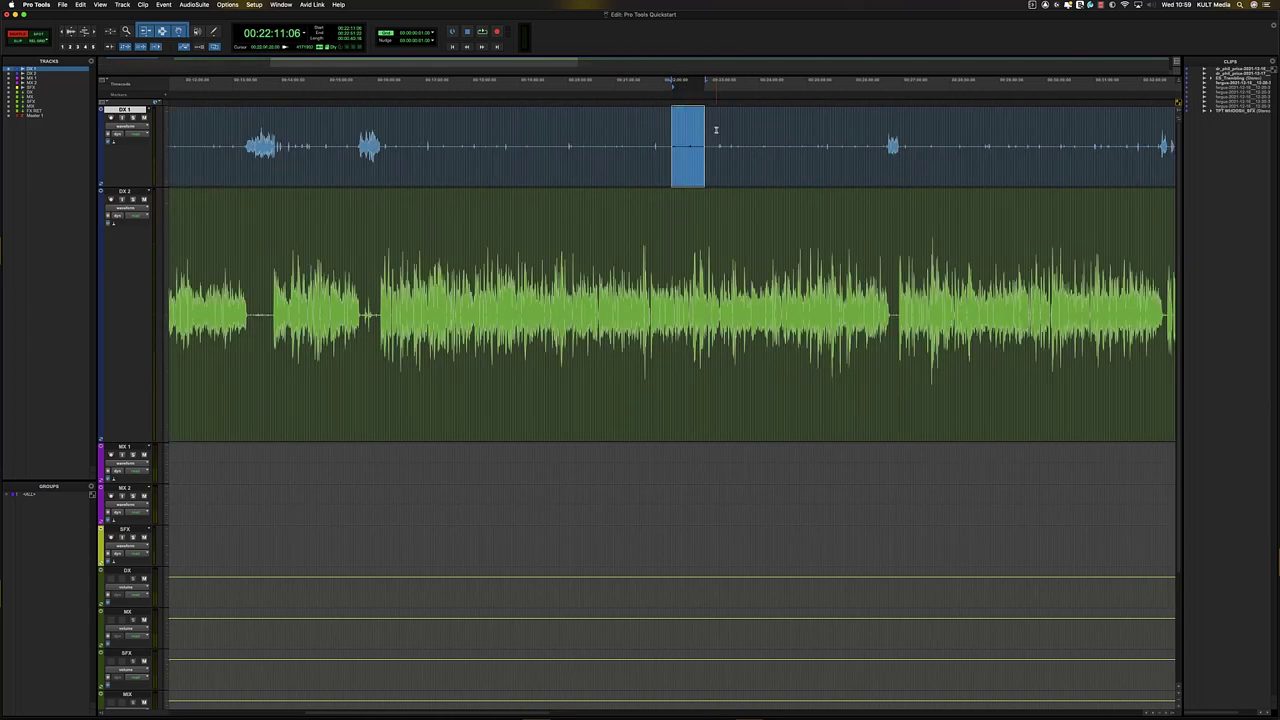
pyautogui.click(716, 130)
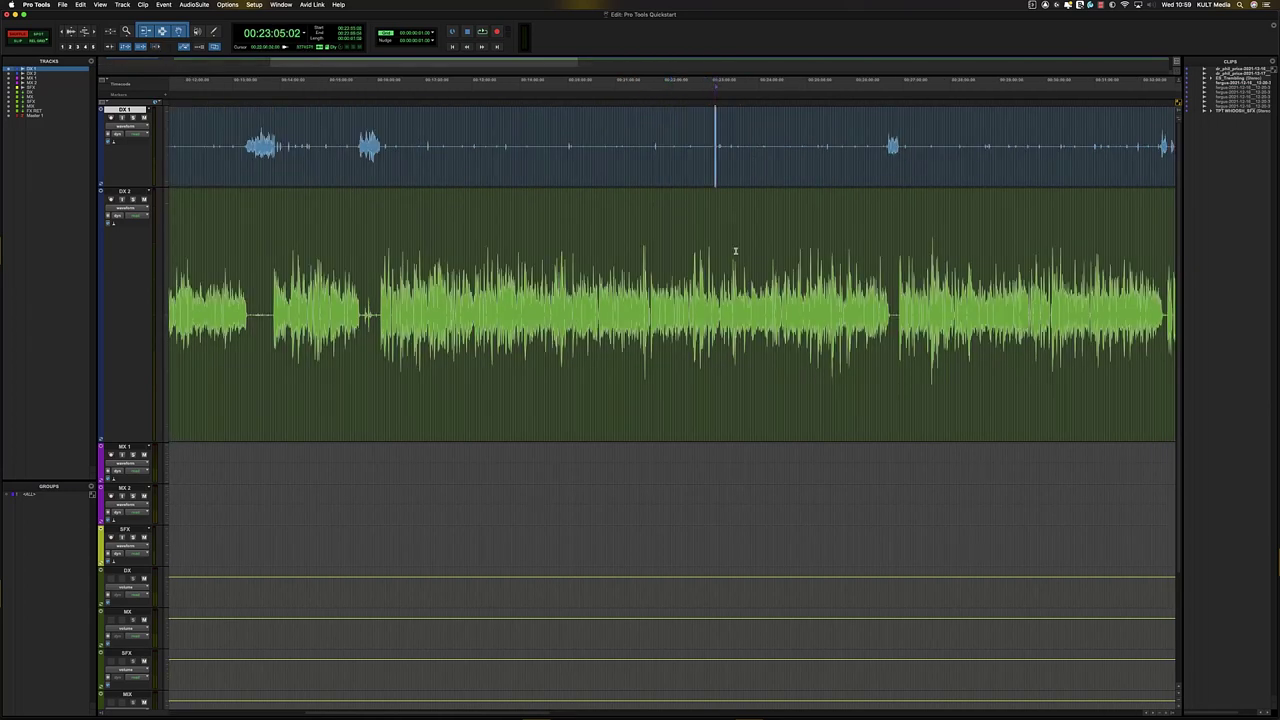
pyautogui.moveTo(716, 130); pyautogui.dragTo(794, 266)
pyautogui.press('r')
pyautogui.press('t')
pyautogui.click(714, 155)
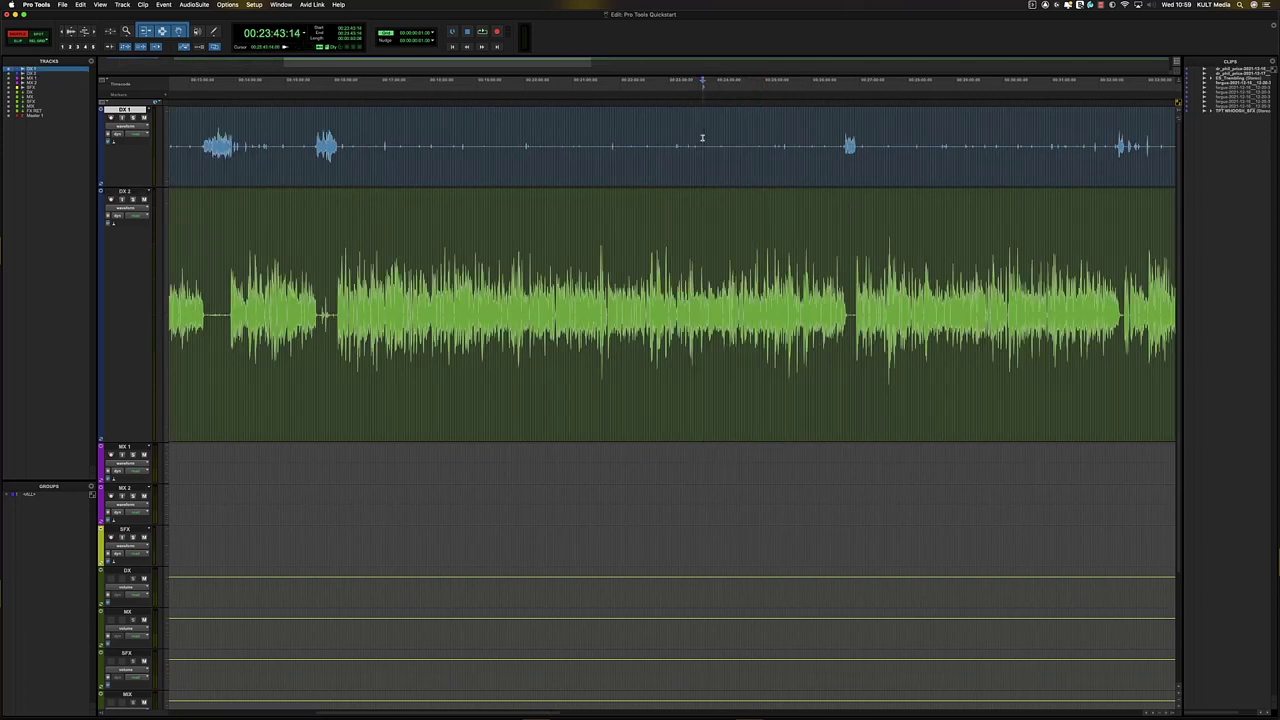
pyautogui.press('r')
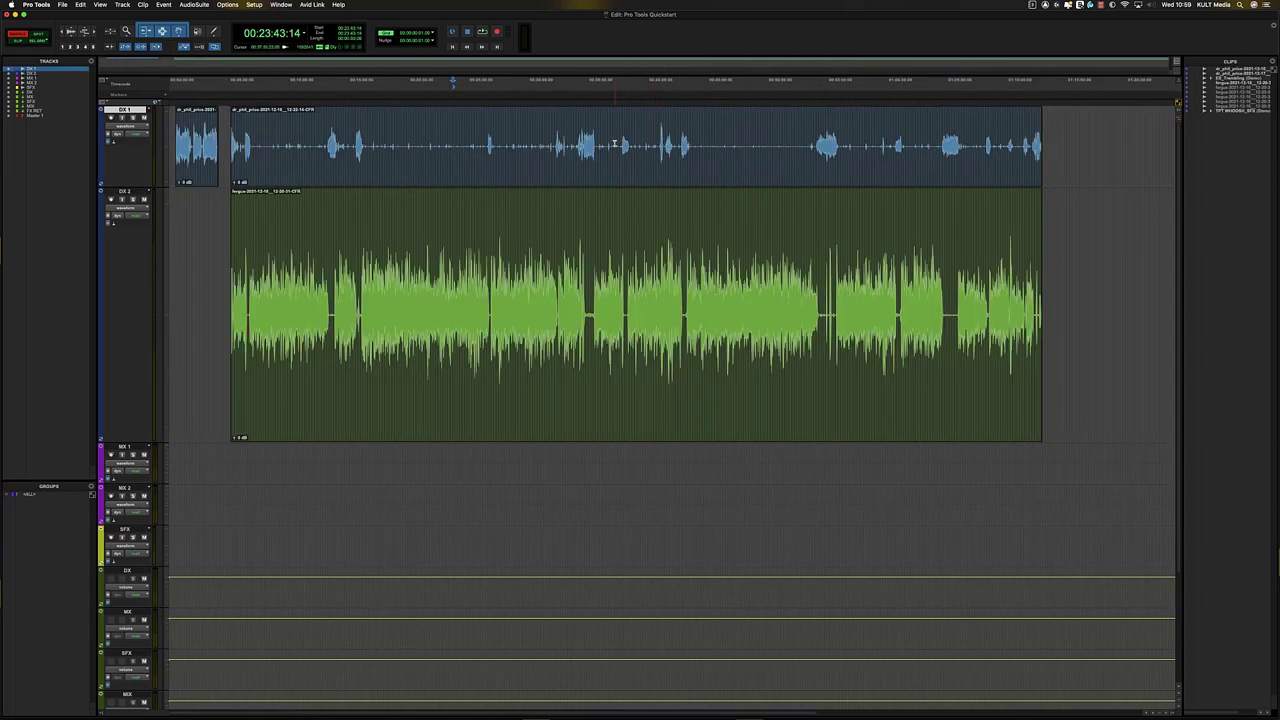
pyautogui.moveTo(618, 143); pyautogui.dragTo(600, 162)
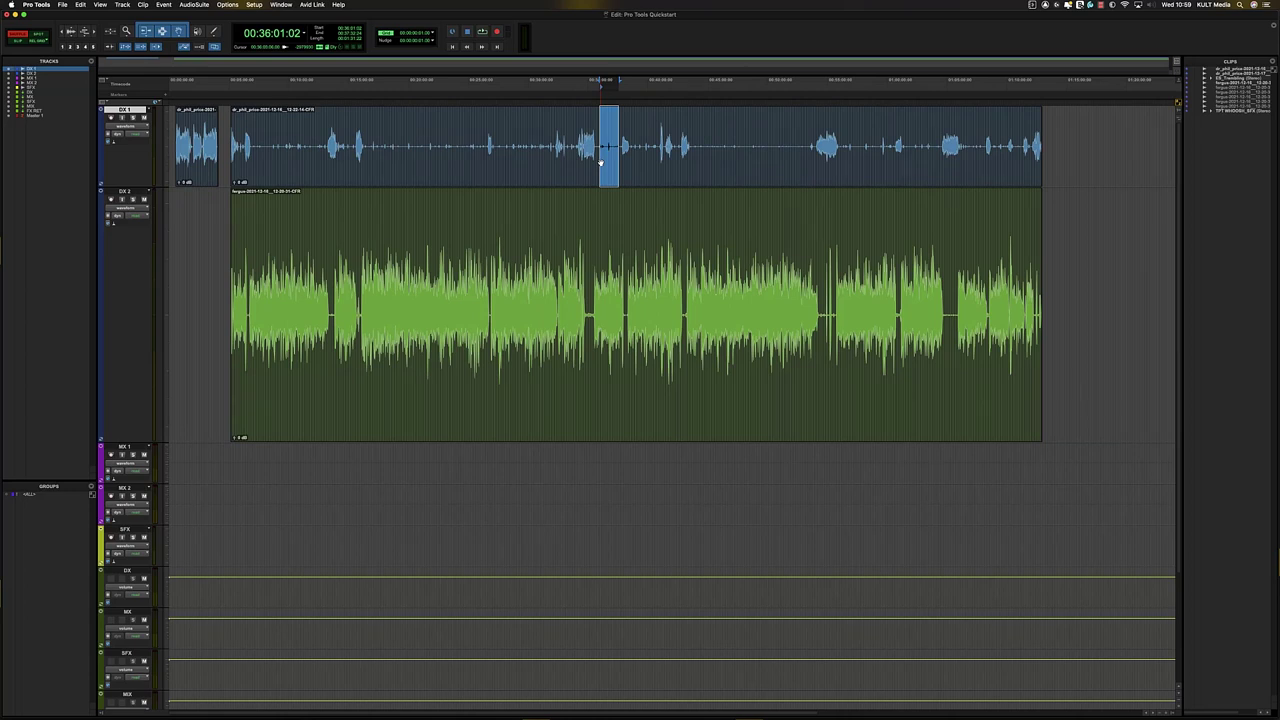
pyautogui.press('Delete')
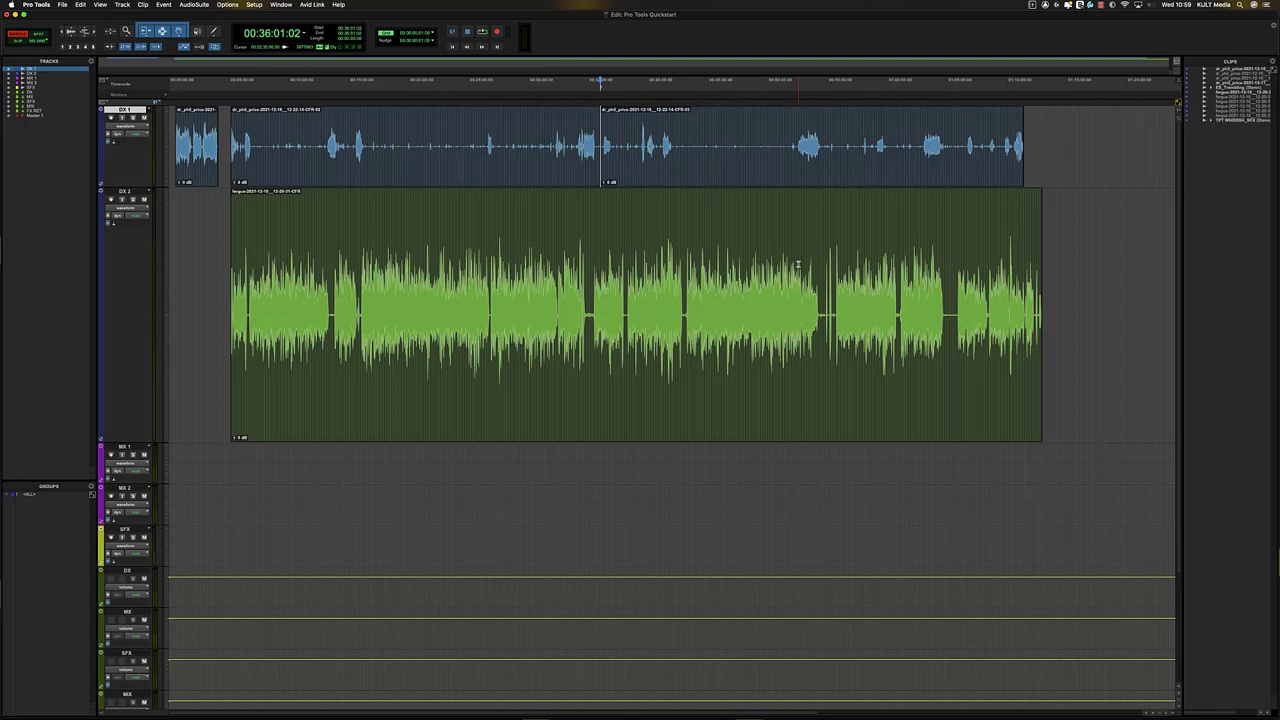
pyautogui.press('super+z')
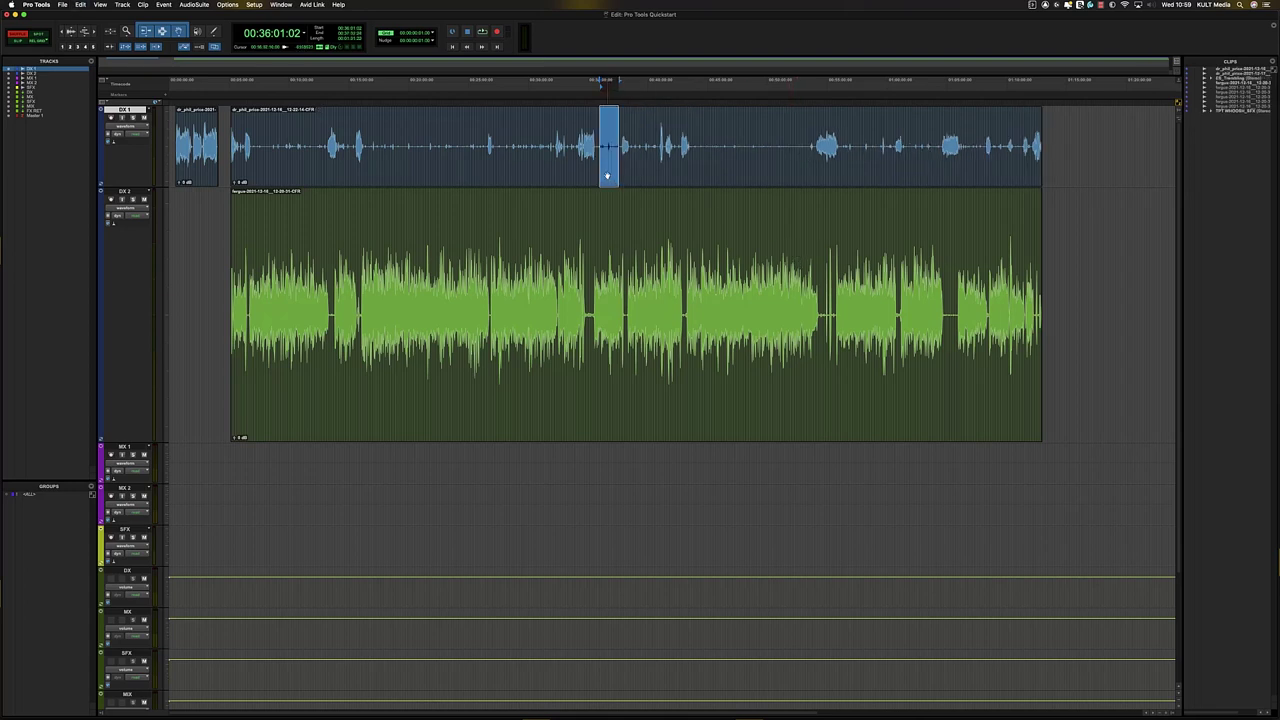
pyautogui.click(567, 212)
pyautogui.click(498, 135)
pyautogui.click(542, 212)
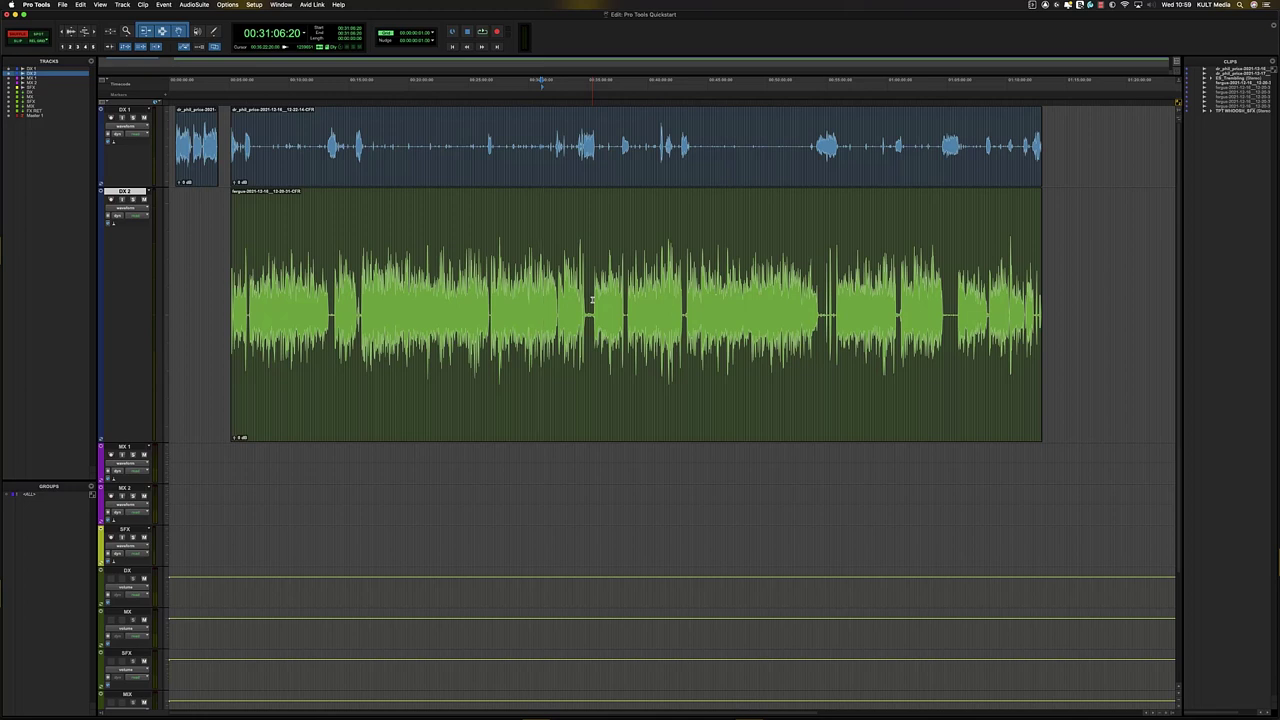
pyautogui.moveTo(561, 153); pyautogui.dragTo(632, 316)
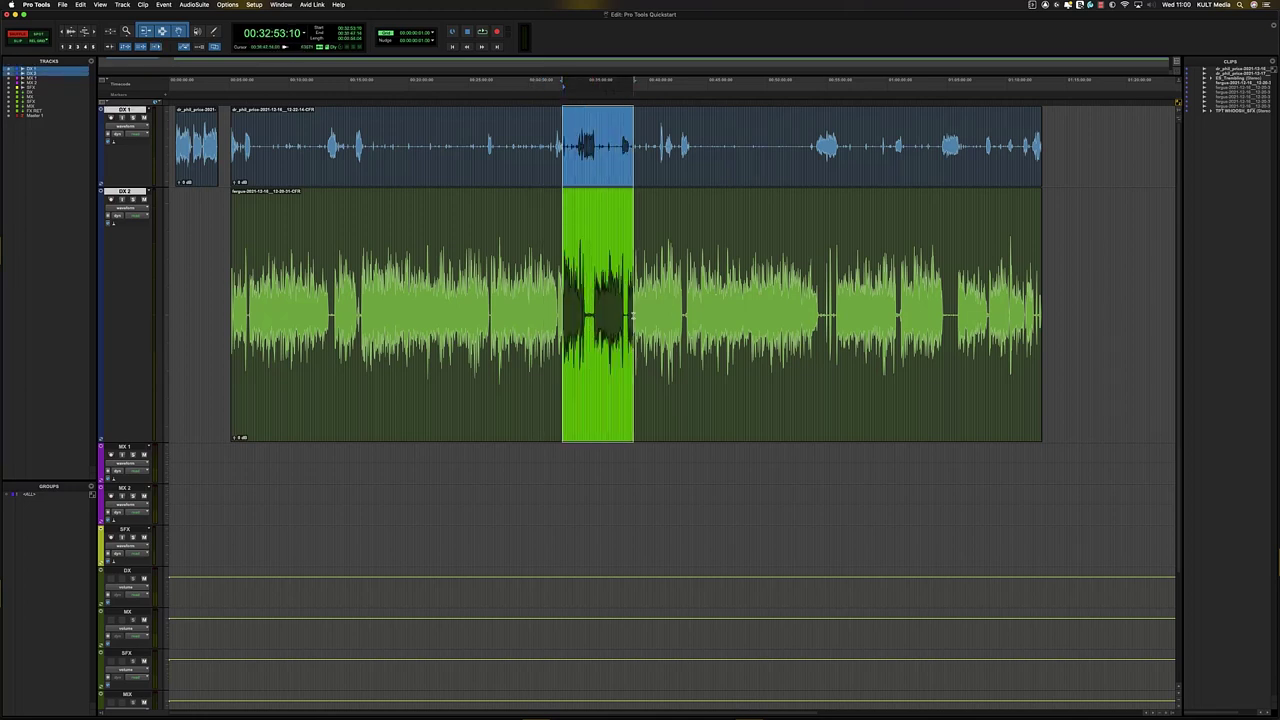
pyautogui.press('super+g')
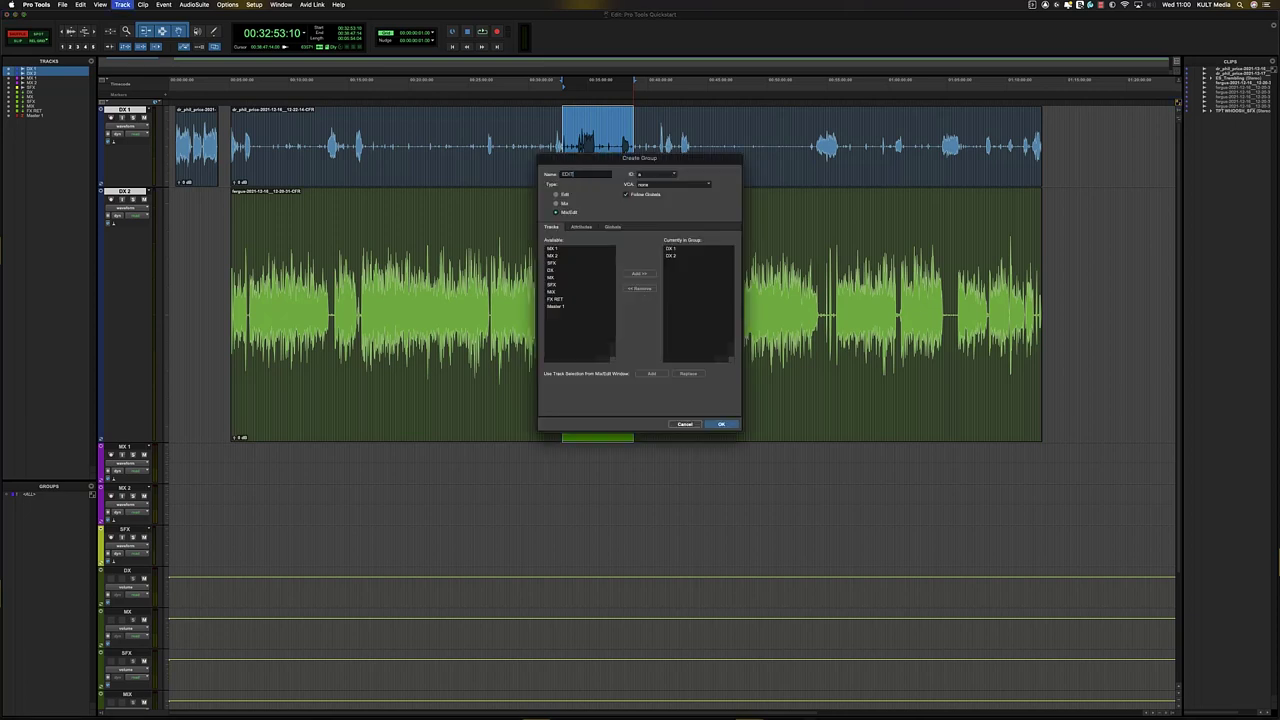
# - Confirm the EDIT group, then test range selections across both DX 1 and DX 2
pyautogui.press('Return')
pyautogui.moveTo(671, 116); pyautogui.dragTo(724, 126)
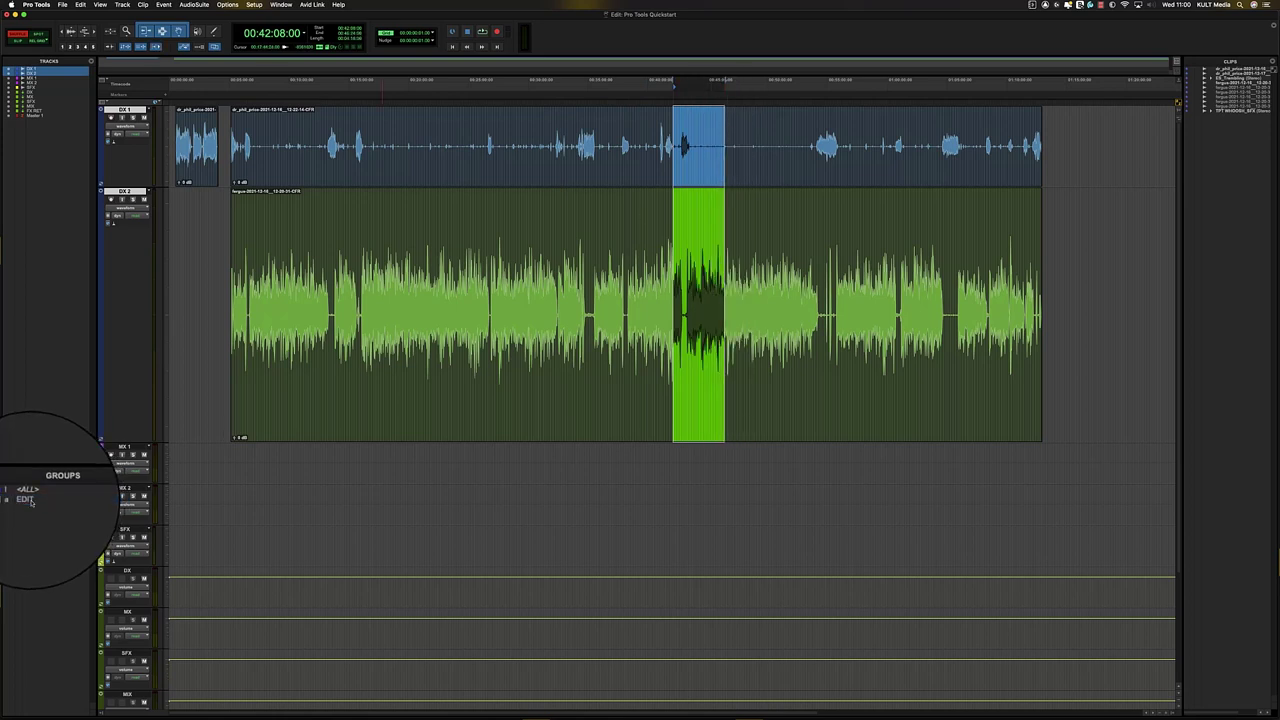
pyautogui.moveTo(470, 153); pyautogui.dragTo(516, 152)
pyautogui.click(551, 131)
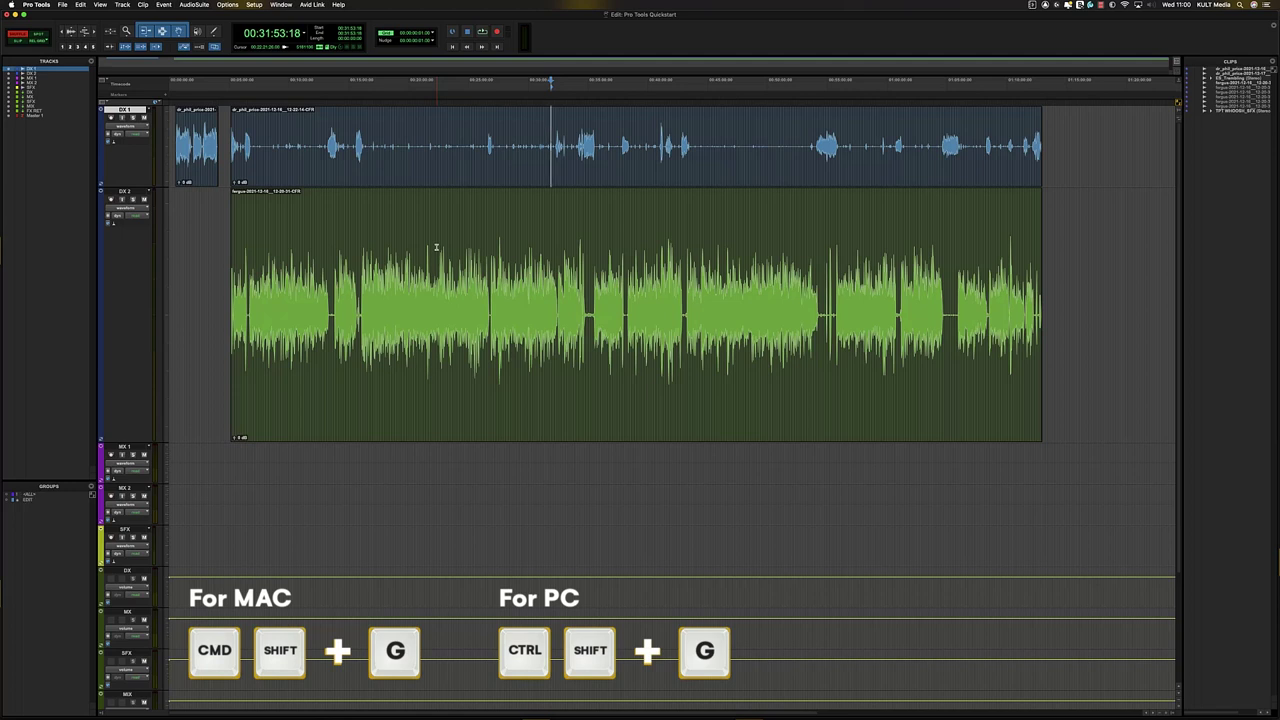
pyautogui.click(28, 500)
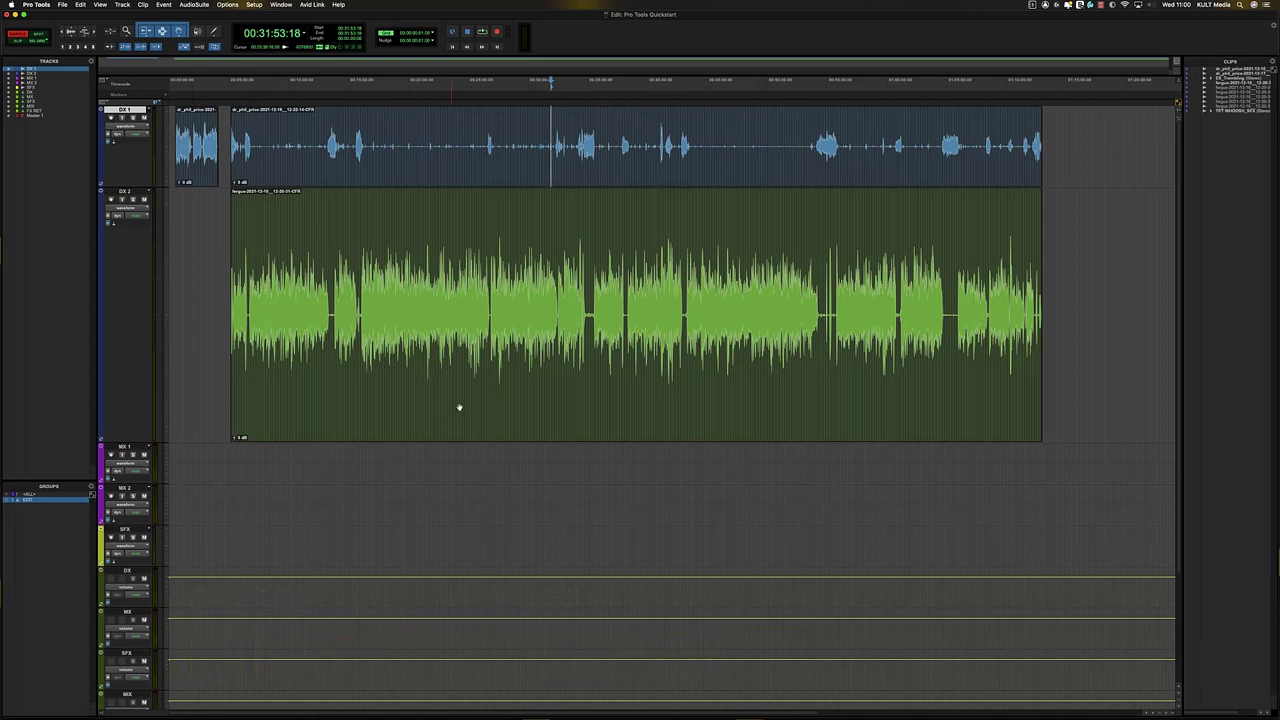
pyautogui.click(571, 226)
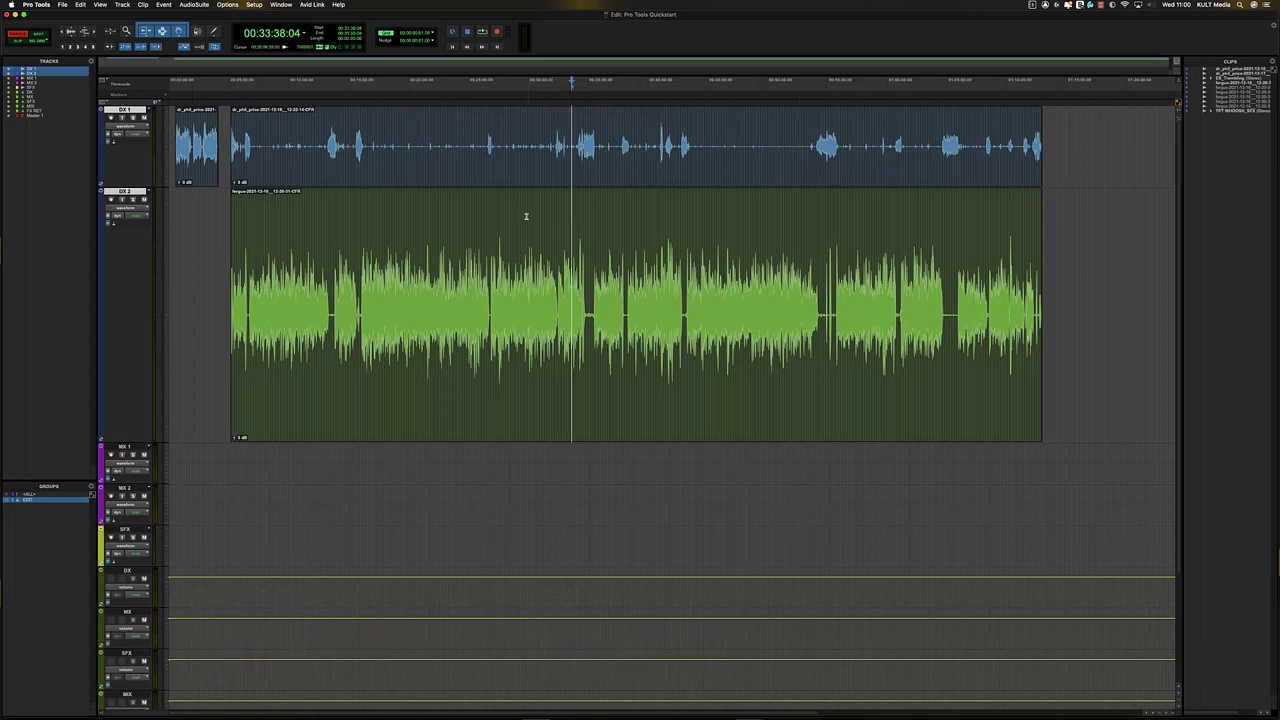
pyautogui.click(526, 214)
pyautogui.click(509, 214)
pyautogui.moveTo(500, 123); pyautogui.dragTo(552, 193)
pyautogui.press('Delete')
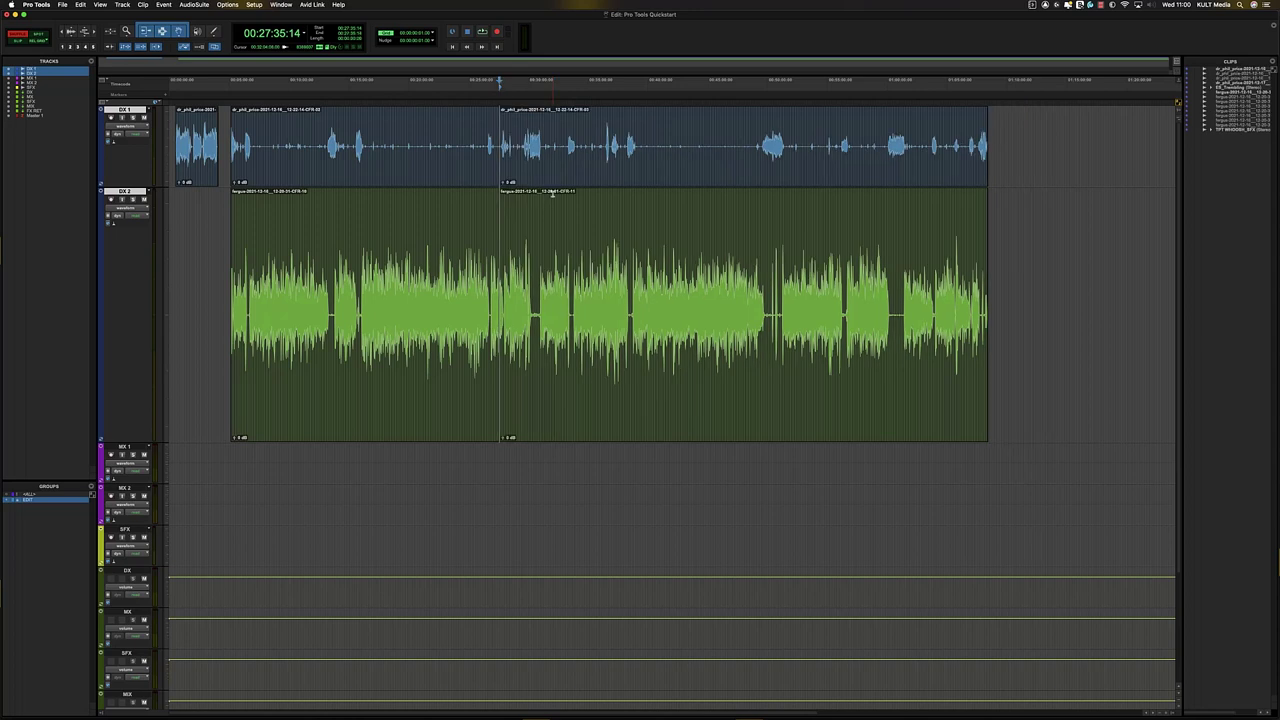
pyautogui.press('super+z')
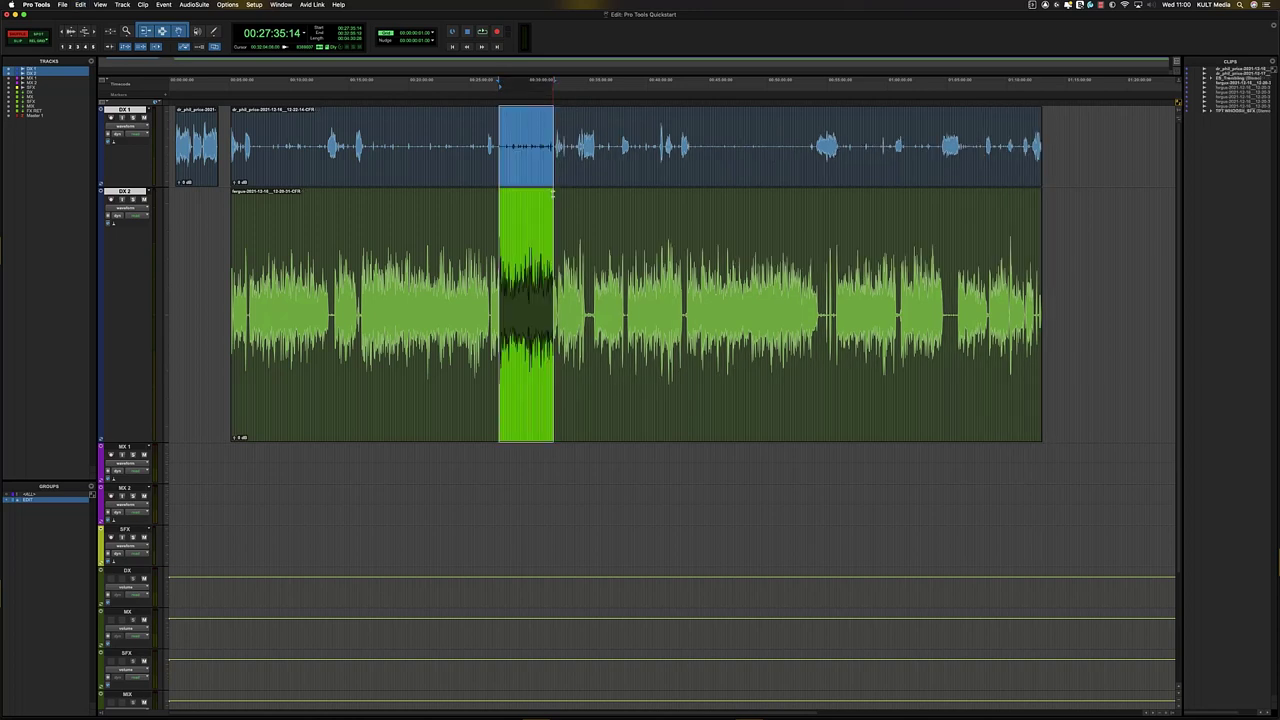
pyautogui.click(534, 300)
pyautogui.moveTo(534, 300); pyautogui.dragTo(542, 300)
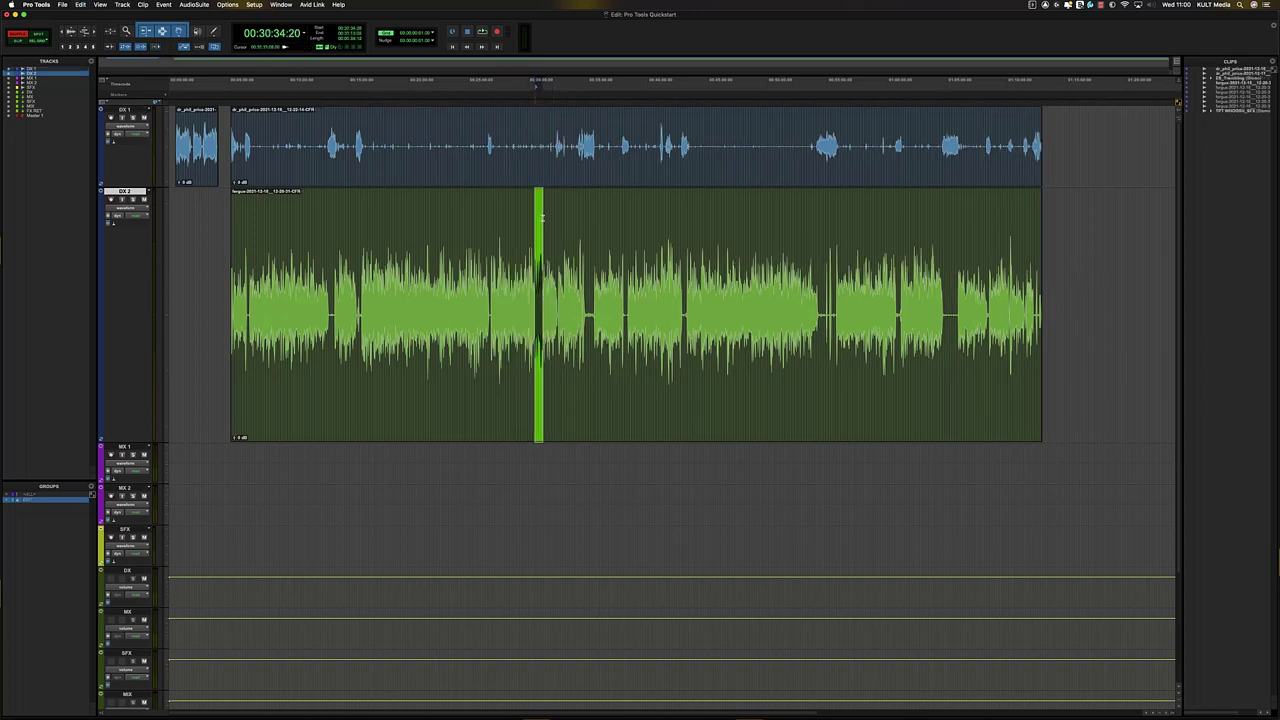
pyautogui.press('Delete')
pyautogui.press('super+z')
pyautogui.click(394, 230)
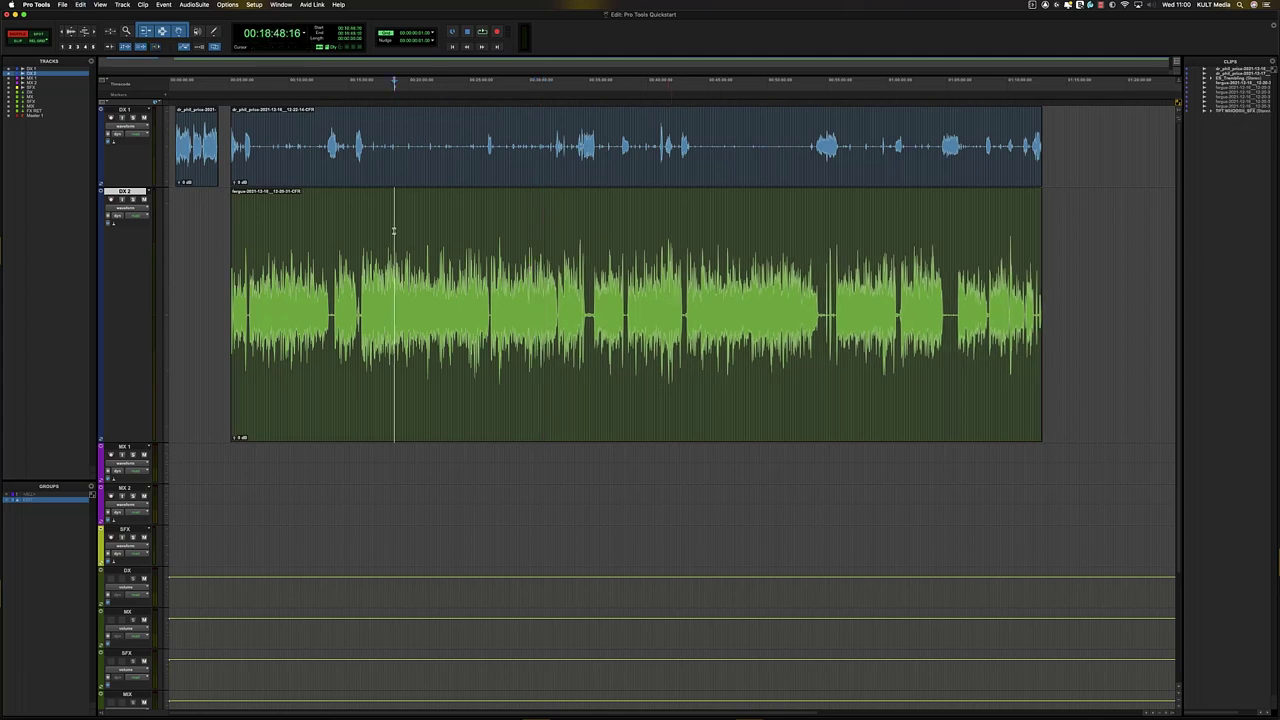
pyautogui.click(284, 239)
pyautogui.click(874, 264)
pyautogui.click(555, 136)
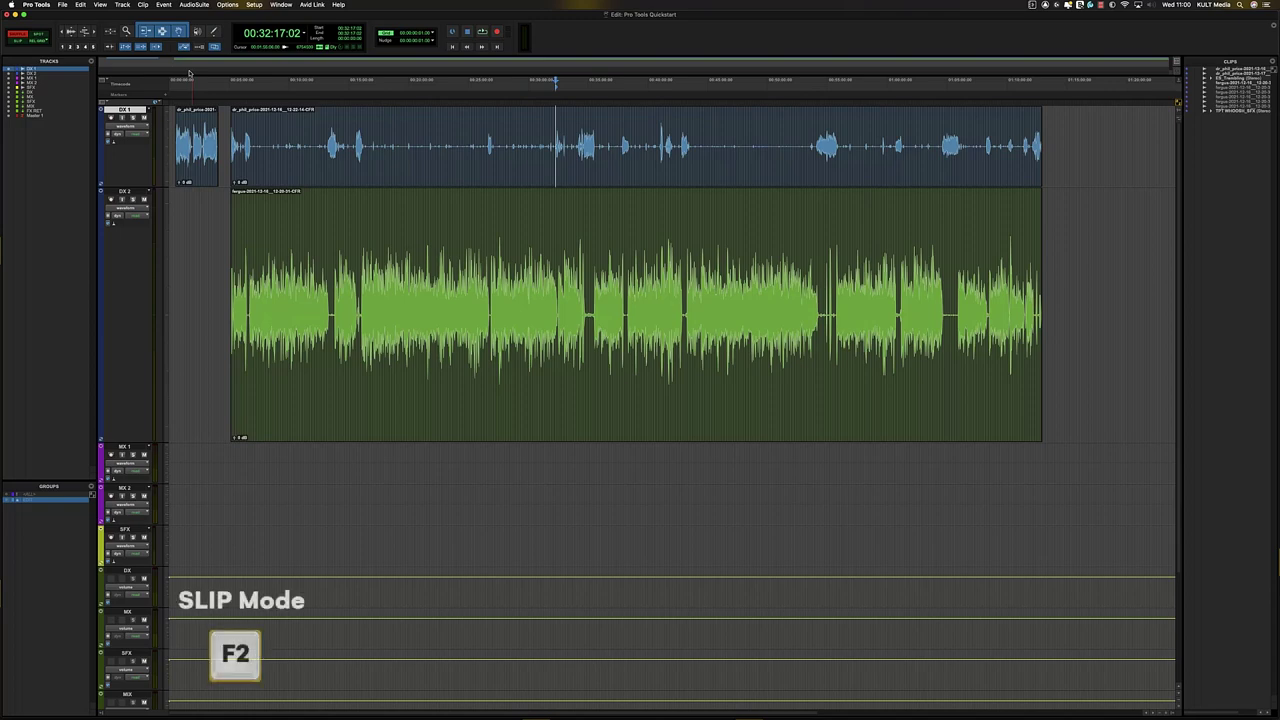
# - Try moving the DX 2 clip later in Slip mode, undo it, and return to Shuffle
pyautogui.press('F2')
pyautogui.click(419, 325)
pyautogui.moveTo(490, 346); pyautogui.dragTo(537, 346)
pyautogui.moveTo(488, 224); pyautogui.dragTo(566, 222)
pyautogui.moveTo(570, 361); pyautogui.dragTo(595, 354)
pyautogui.press('super+z')
pyautogui.press('F1')
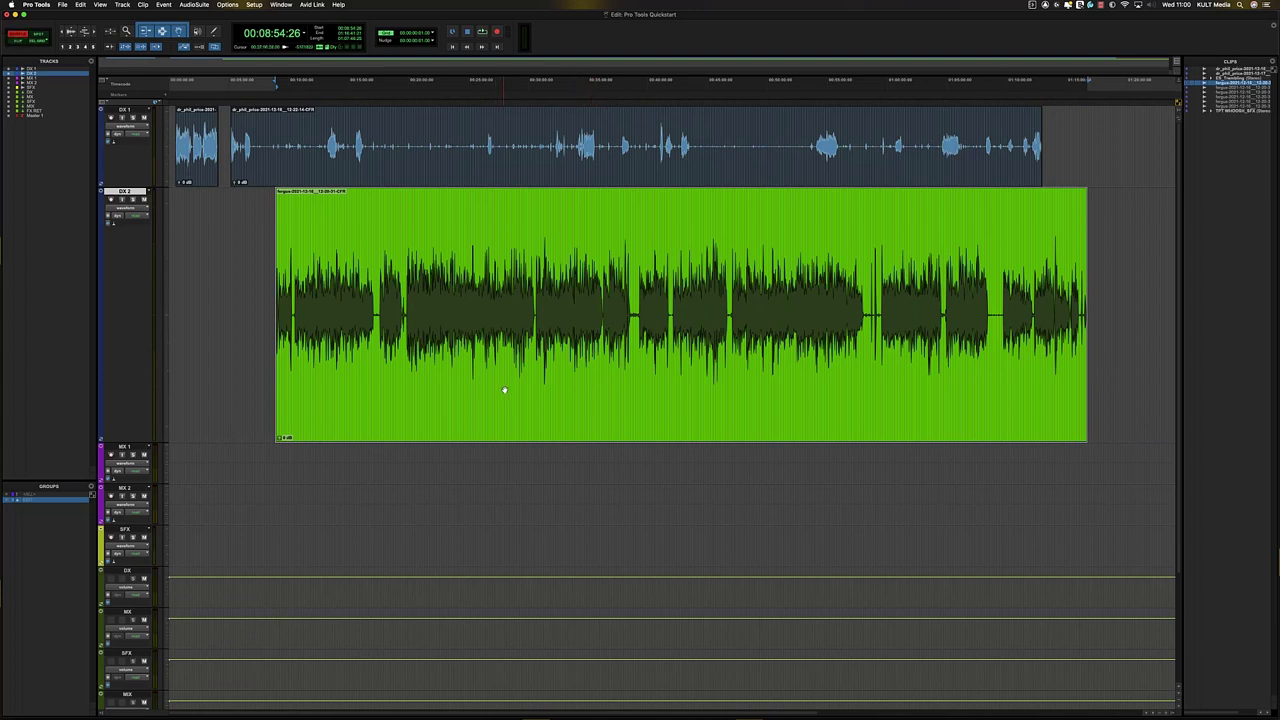
# - Try shifting and trimming the DX 2 clip in Shuffle mode, undoing each attempt
pyautogui.moveTo(341, 372); pyautogui.dragTo(203, 351)
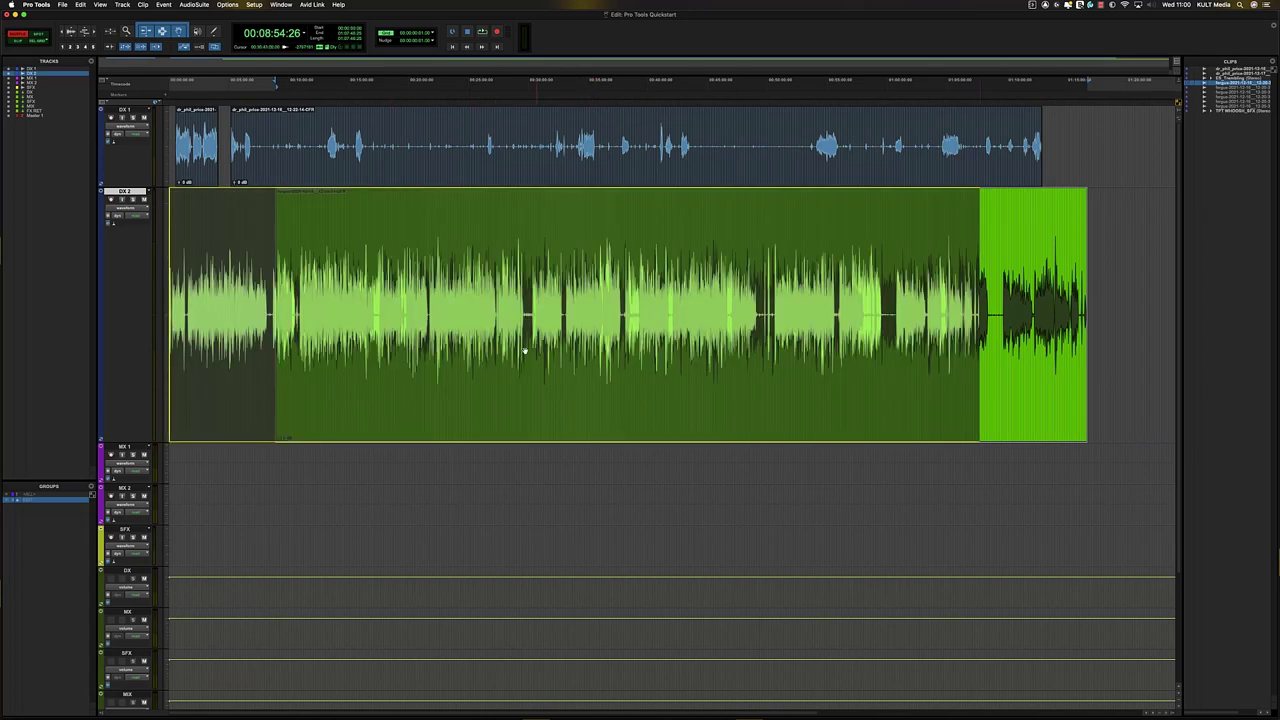
pyautogui.moveTo(449, 352); pyautogui.dragTo(430, 350)
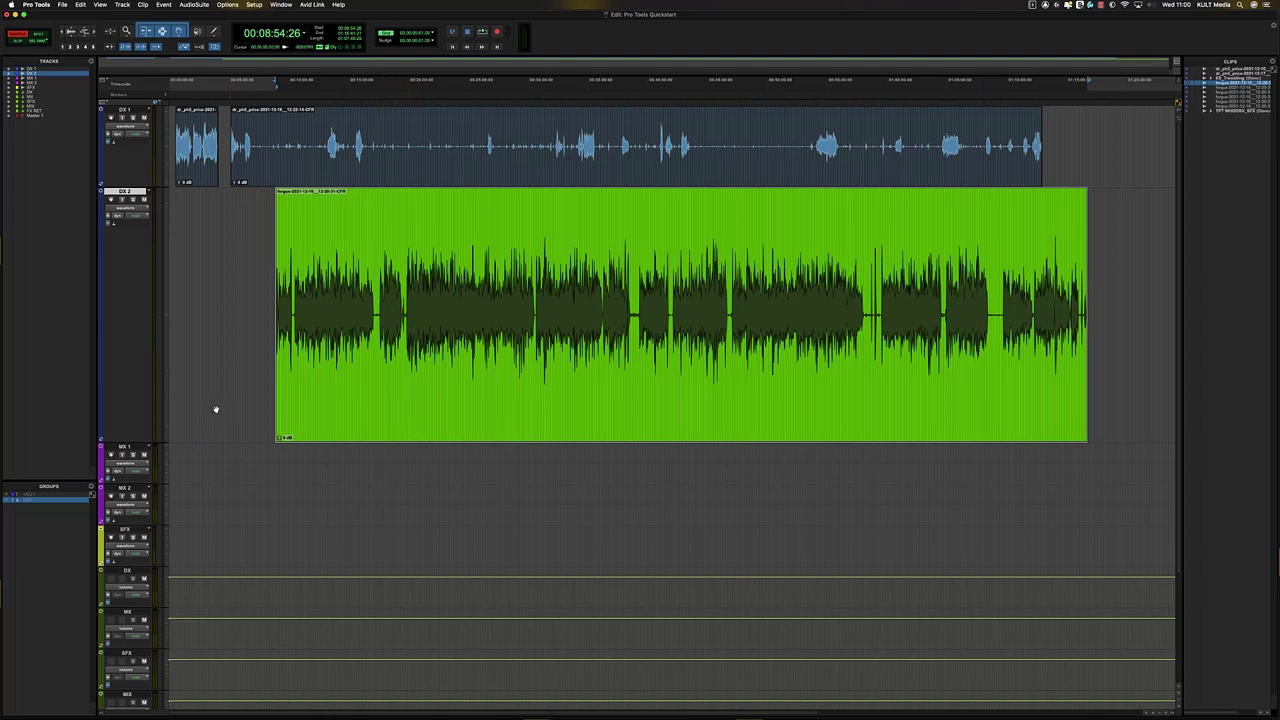
pyautogui.moveTo(216, 410); pyautogui.dragTo(216, 410)
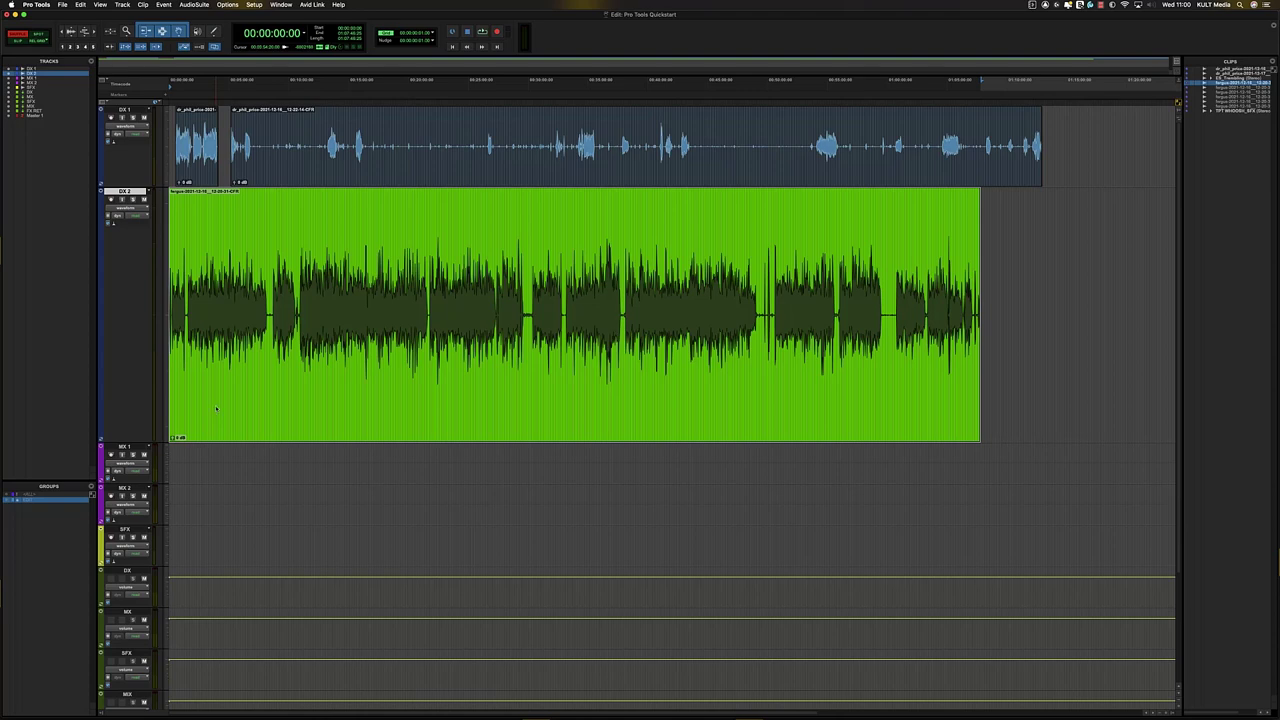
pyautogui.press('super+z')
pyautogui.moveTo(360, 409); pyautogui.dragTo(429, 228)
pyautogui.press('Delete')
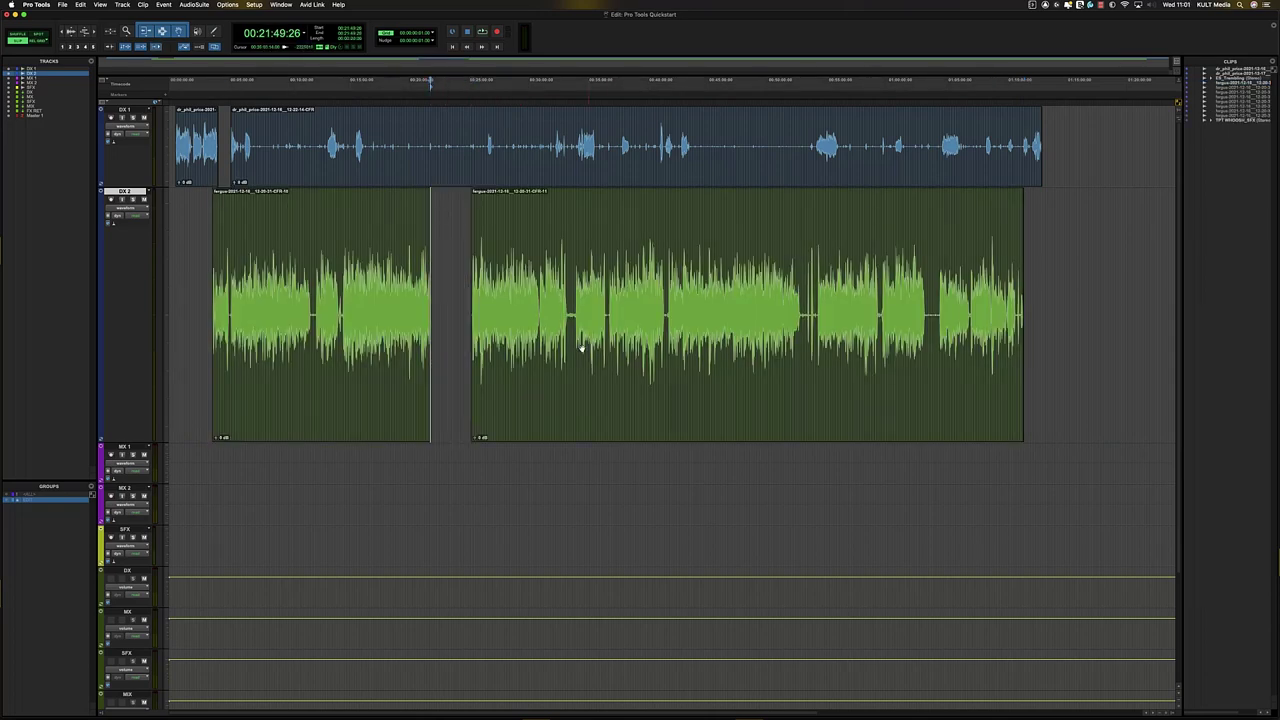
pyautogui.moveTo(583, 346); pyautogui.dragTo(572, 376)
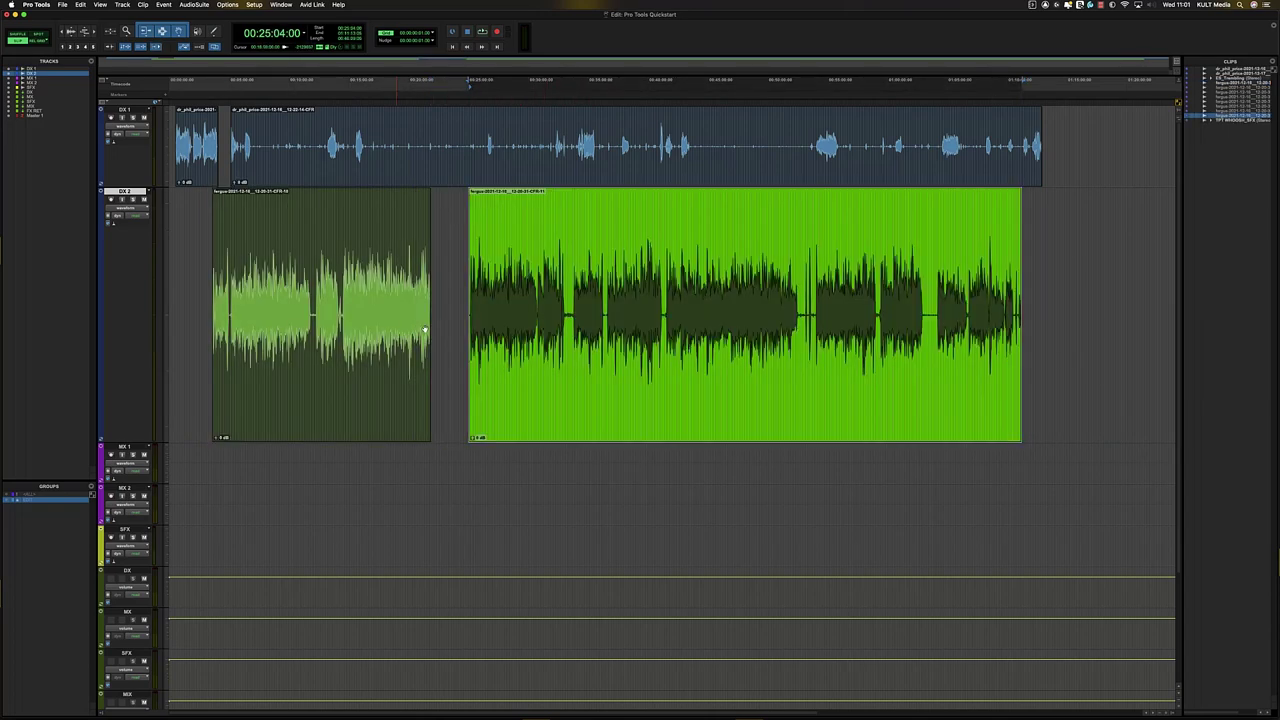
pyautogui.press('super+z')
pyautogui.press('super+z')
pyautogui.press('super+z')
# - Select the DX 1 and DX 2 clips and zoom so both dialogue clips are visible
pyautogui.click(448, 250)
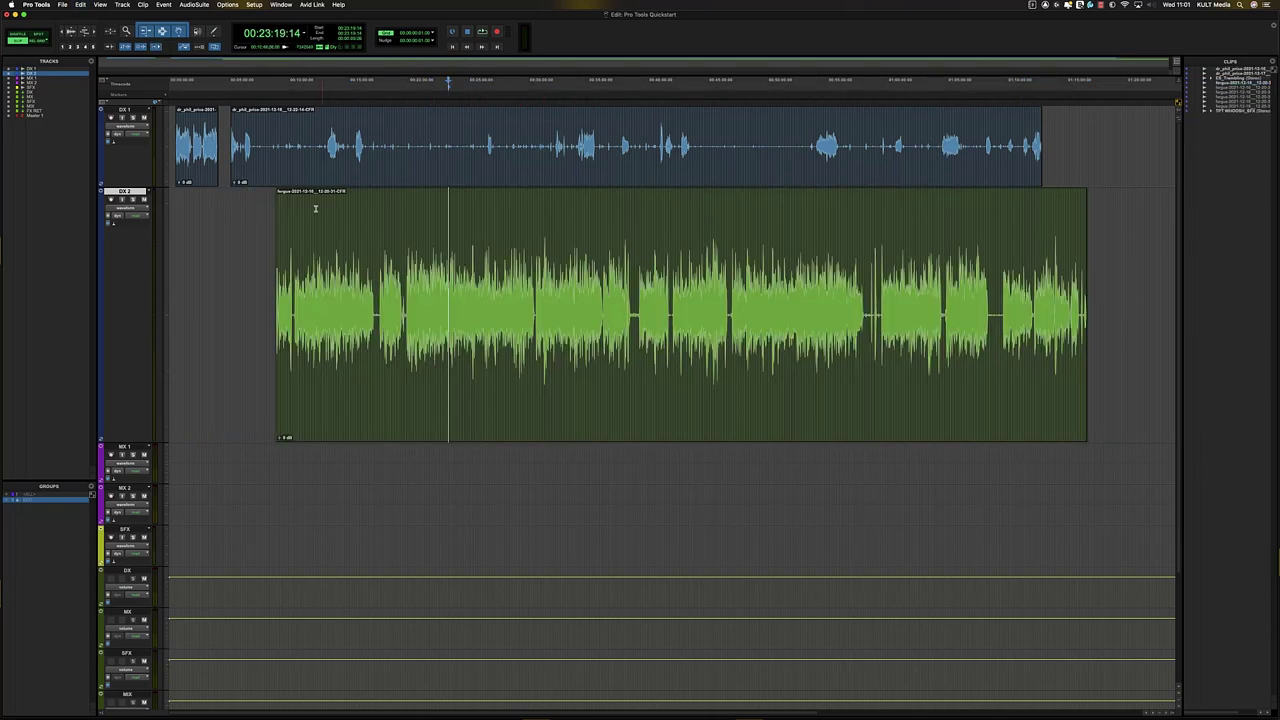
pyautogui.press('t')
pyautogui.click(534, 163)
pyautogui.click(568, 387)
pyautogui.keyDown('ctrl'); pyautogui.click(568, 387); pyautogui.keyUp('ctrl')
pyautogui.press('r')
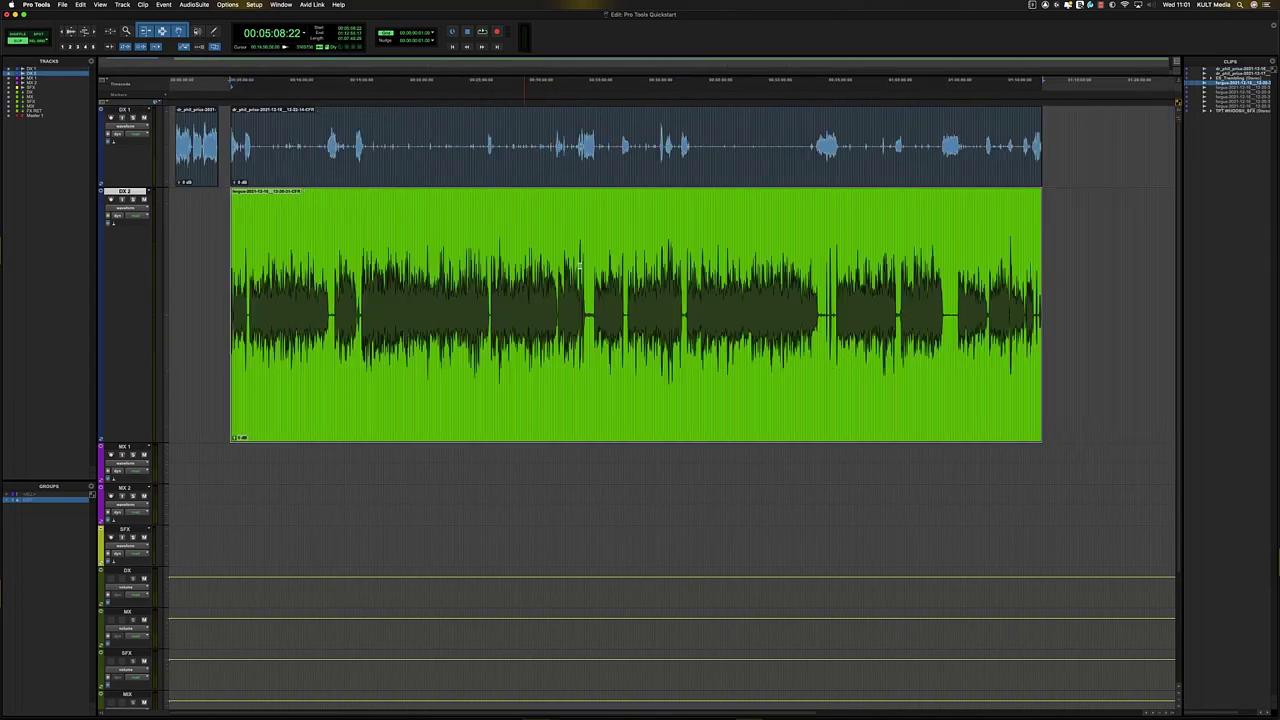
pyautogui.press('r')
pyautogui.click(428, 143)
pyautogui.press('t')
pyautogui.press('t')
pyautogui.press('r')
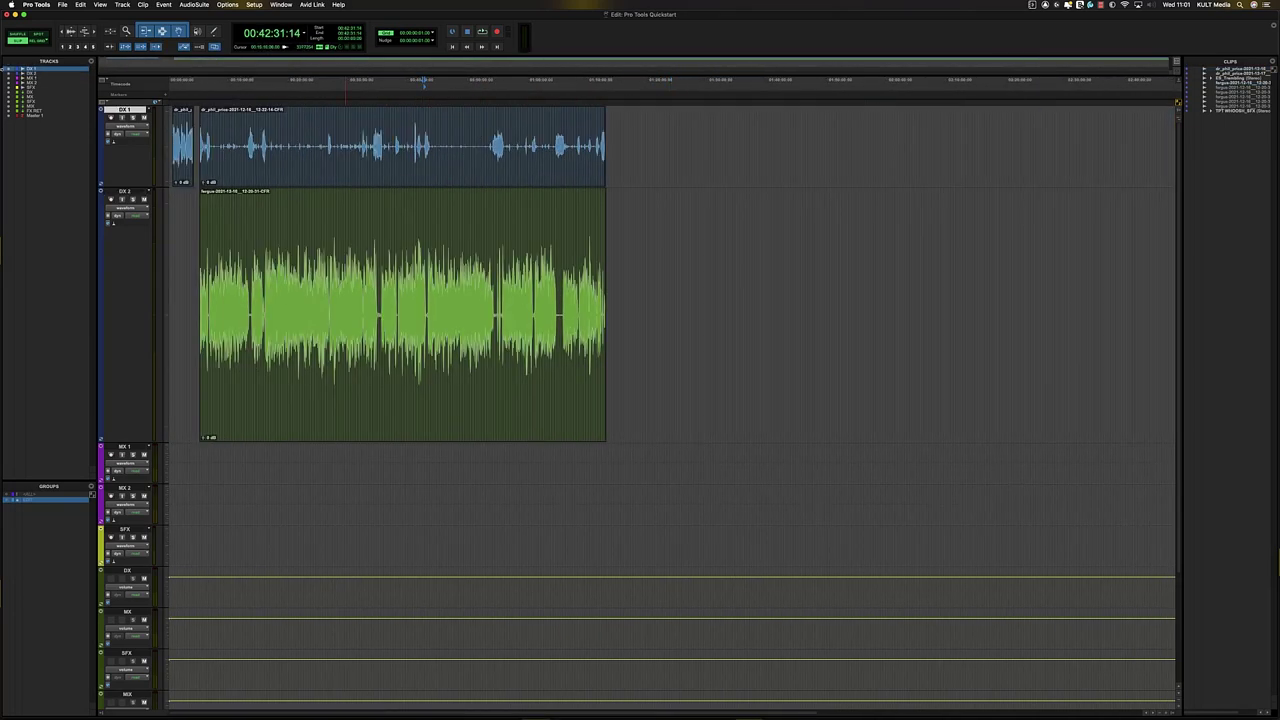
pyautogui.press('r')
# - In Shuffle mode, delete the first pause across DX 1 and DX 2 and play back
pyautogui.press('F1')
pyautogui.click(20, 41)
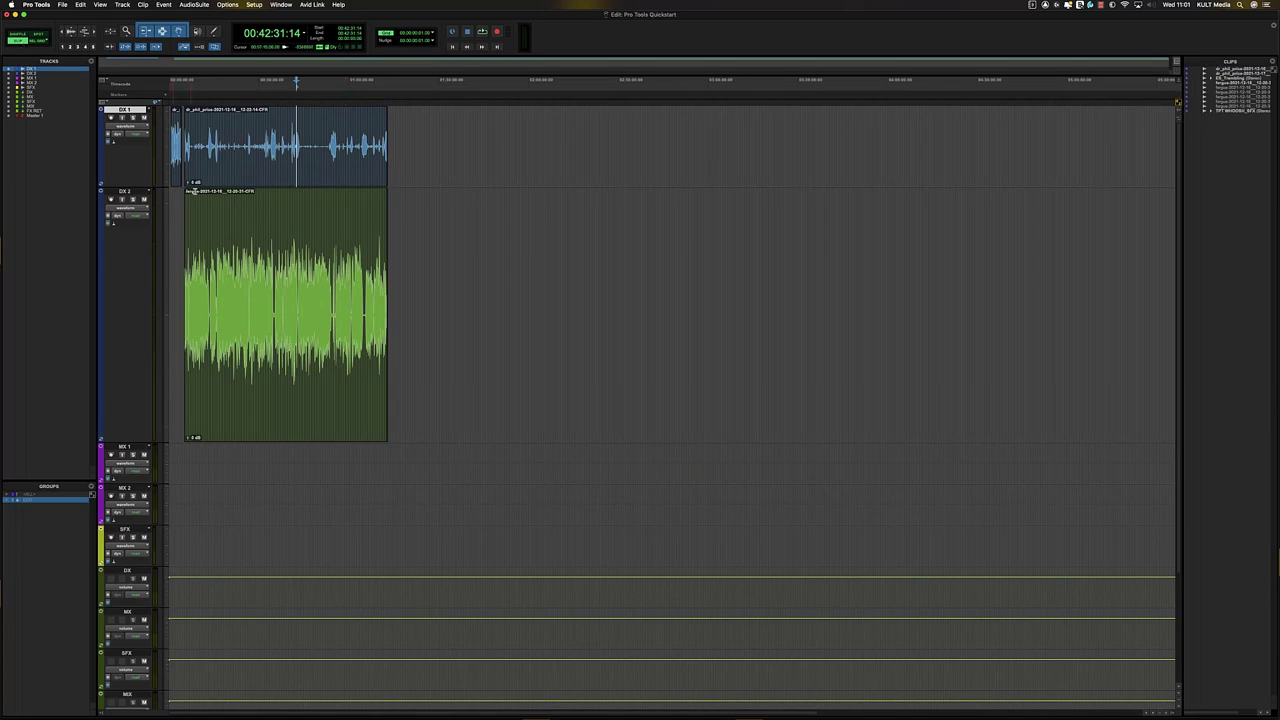
pyautogui.click(201, 196)
pyautogui.press('t')
pyautogui.press('t')
pyautogui.press('t')
pyautogui.press('t')
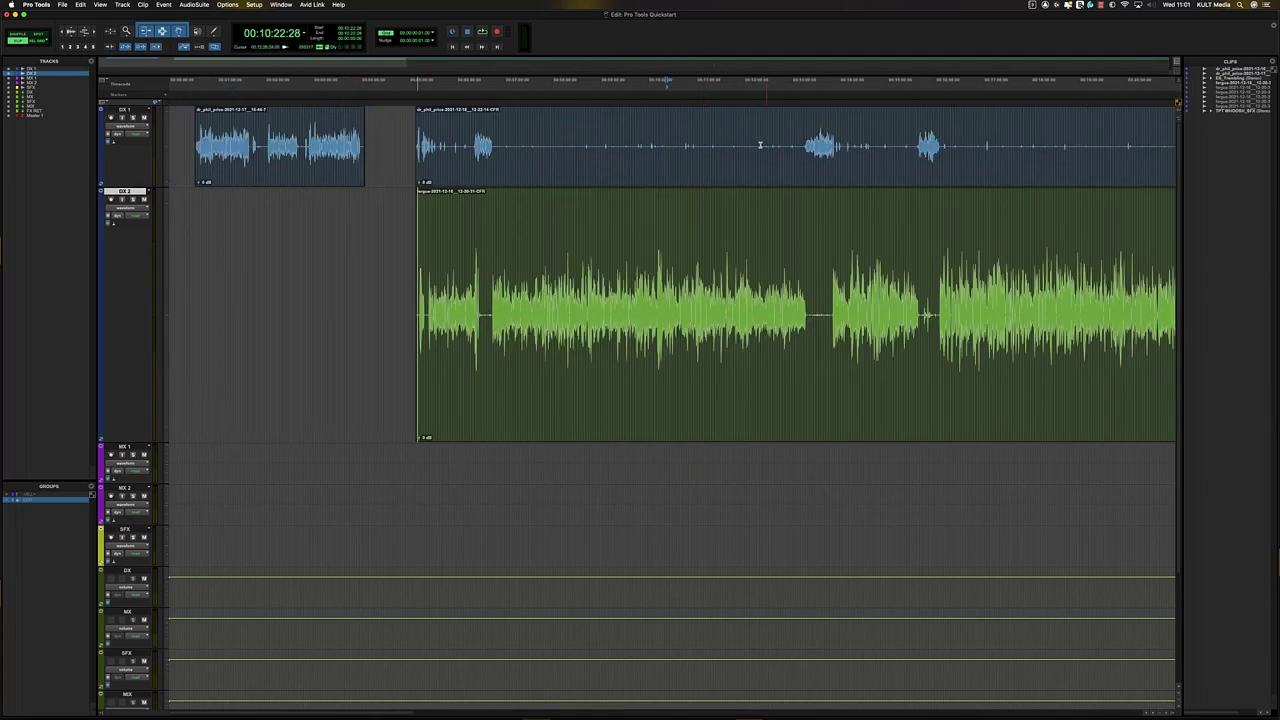
pyautogui.press('t')
pyautogui.click(952, 128)
pyautogui.press('t')
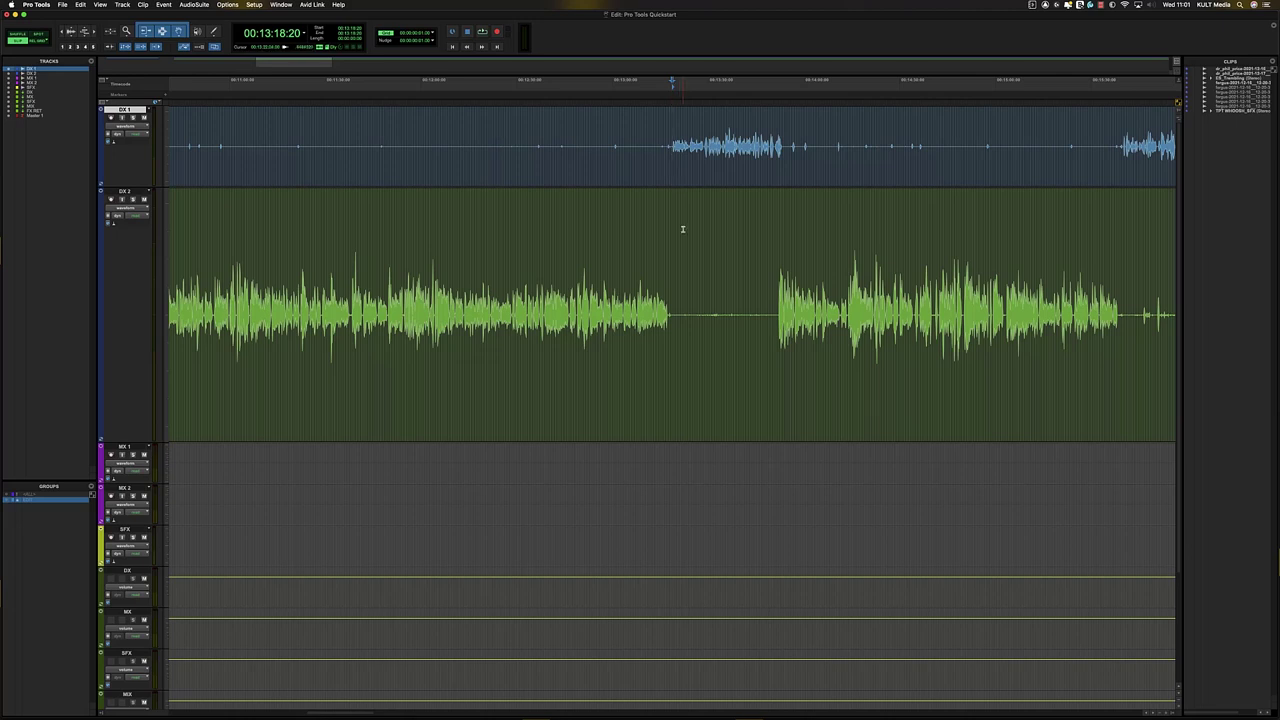
pyautogui.click(671, 146)
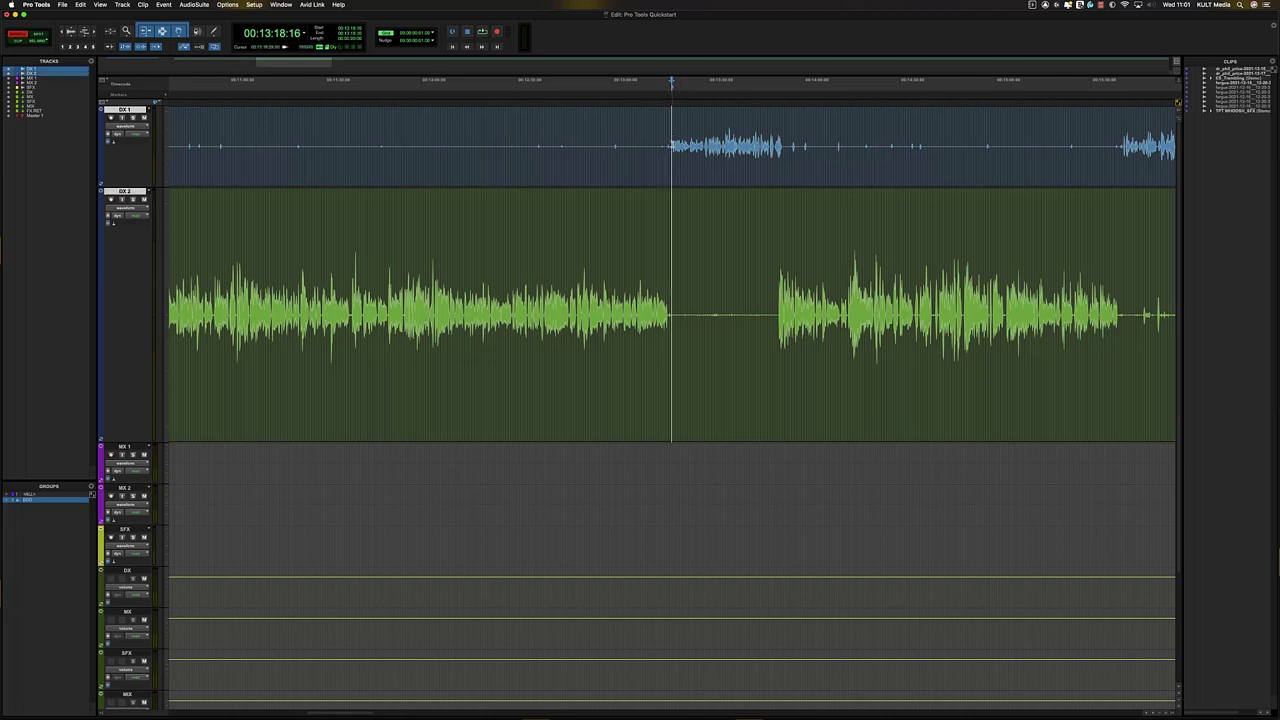
pyautogui.moveTo(671, 146); pyautogui.dragTo(839, 194)
pyautogui.press('Delete')
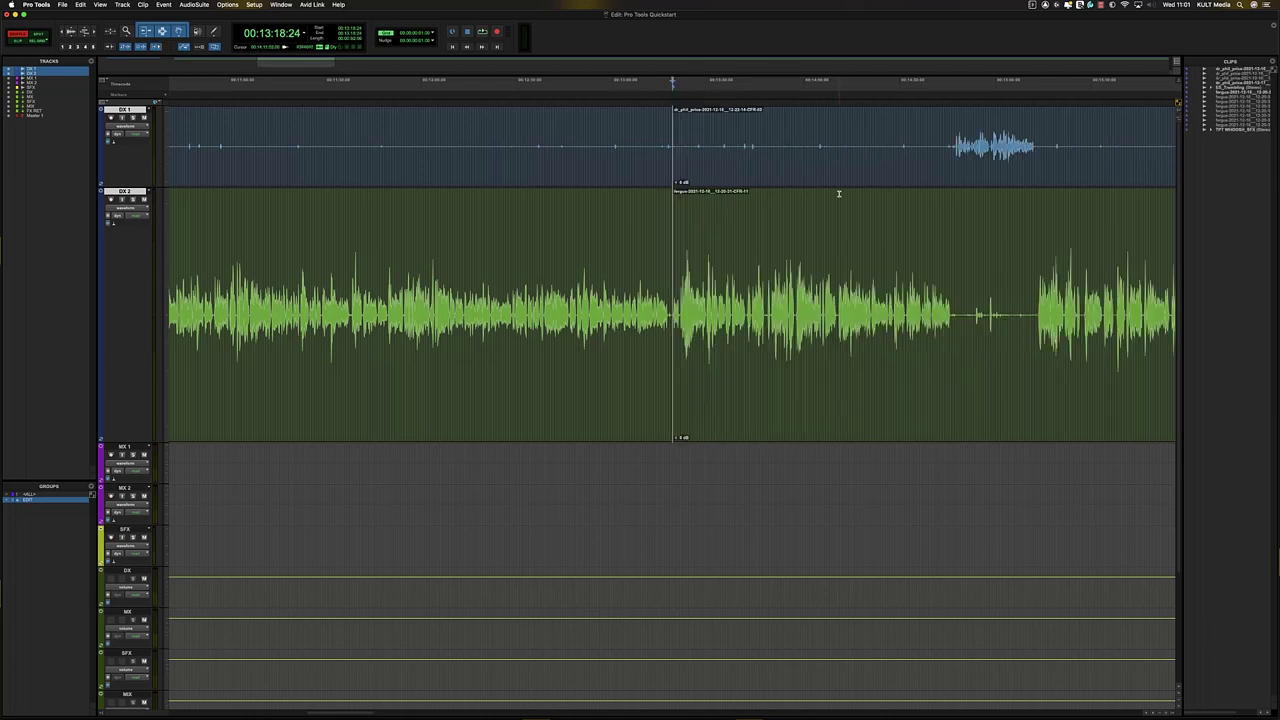
pyautogui.press('space')
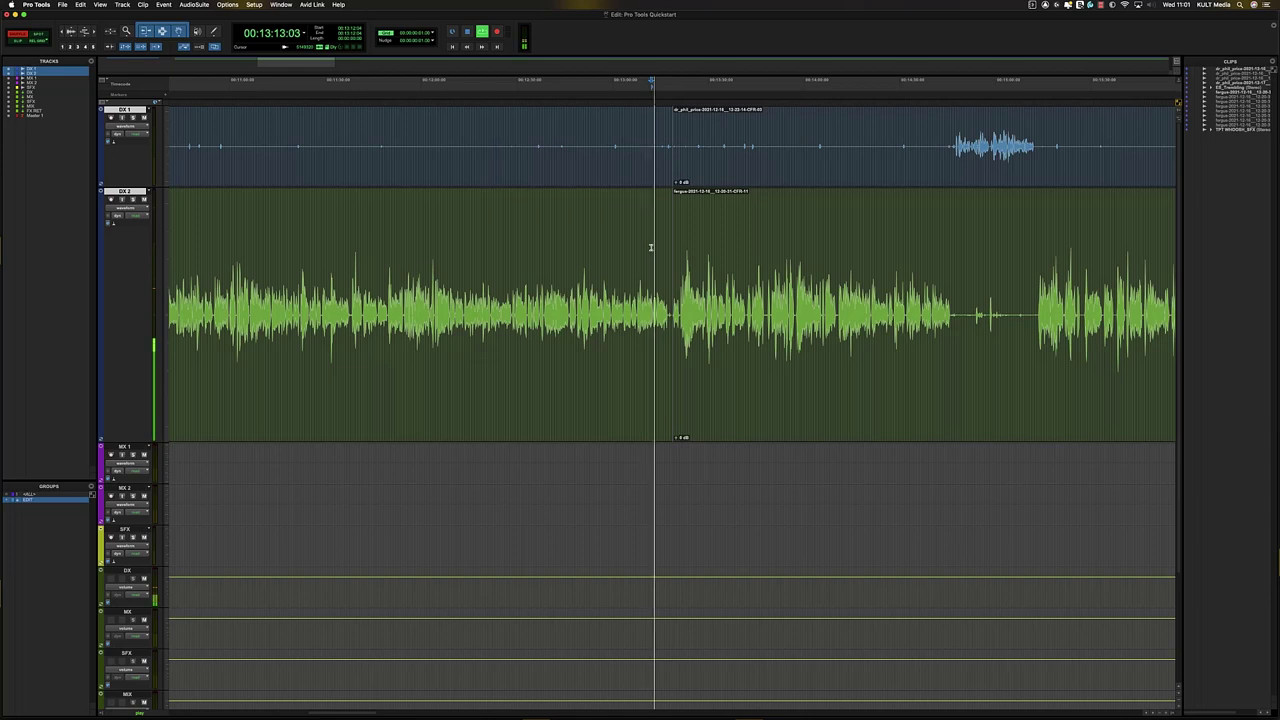
# - Delete another short pause across both dialogue tracks so the gap closes
pyautogui.press('super+bracketright')
pyautogui.moveTo(807, 300); pyautogui.dragTo(837, 300)
pyautogui.press('Delete')
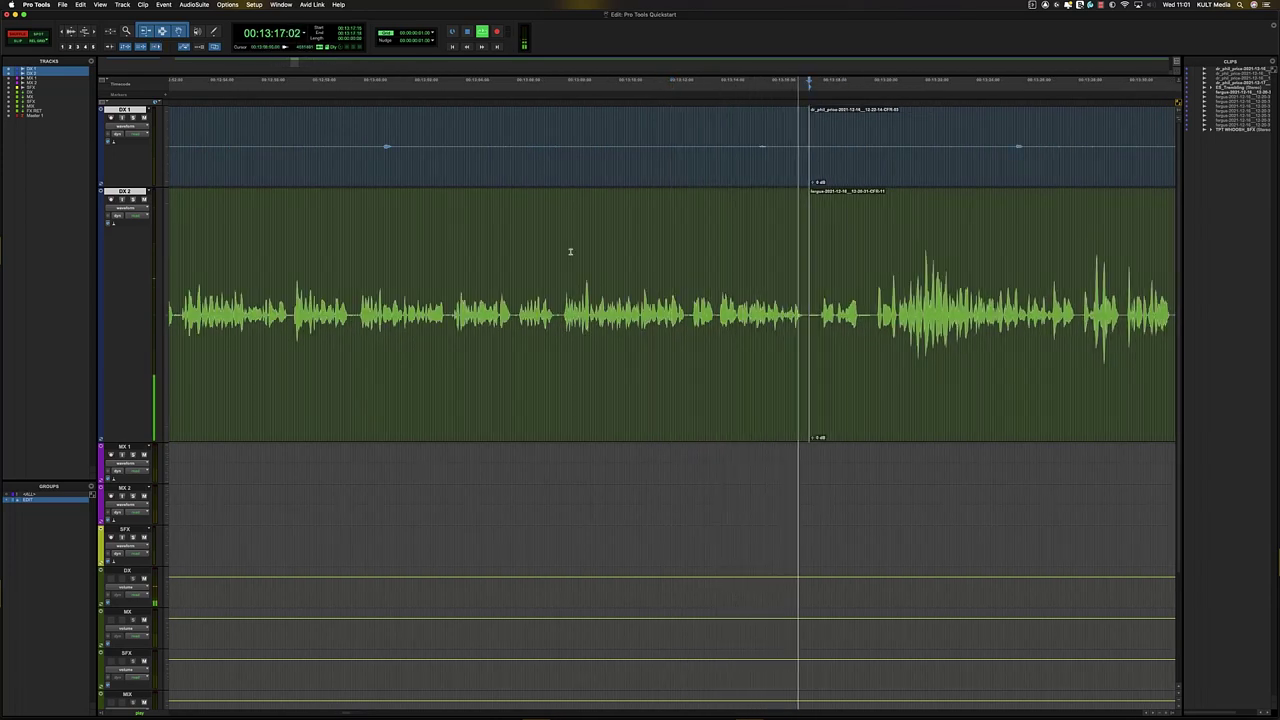
pyautogui.press('super+bracketright')
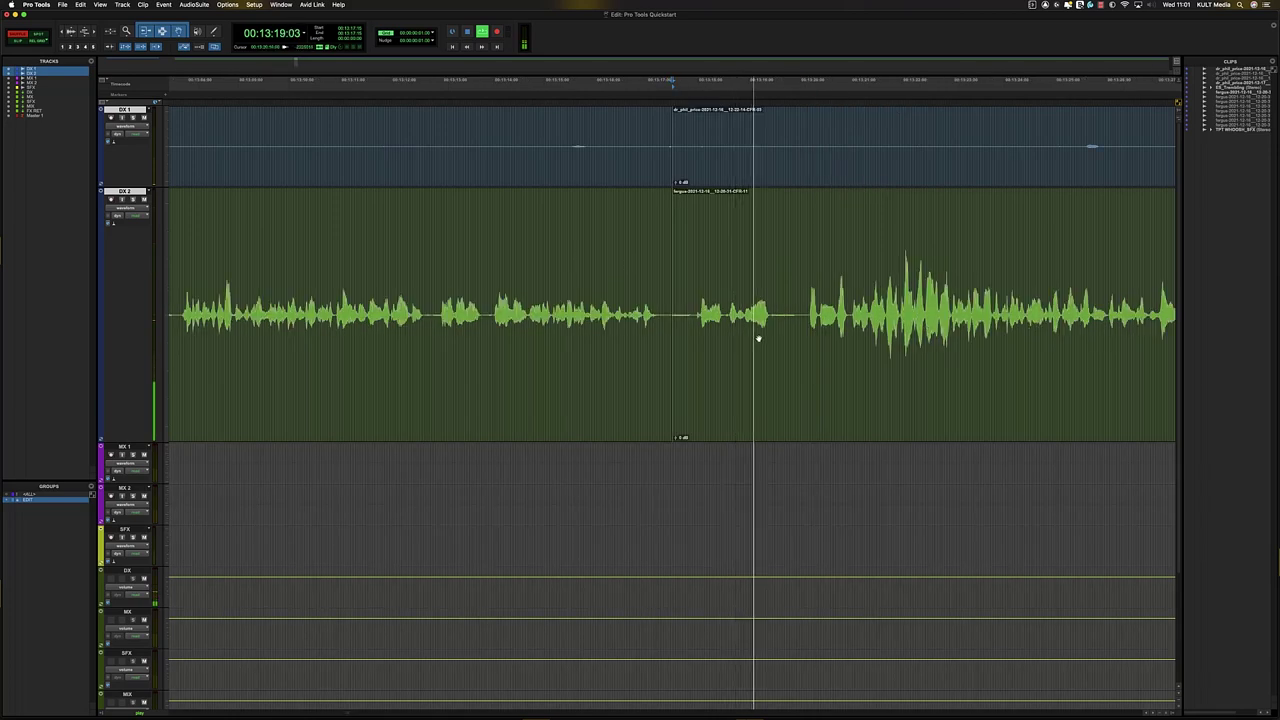
pyautogui.press('super+bracketleft')
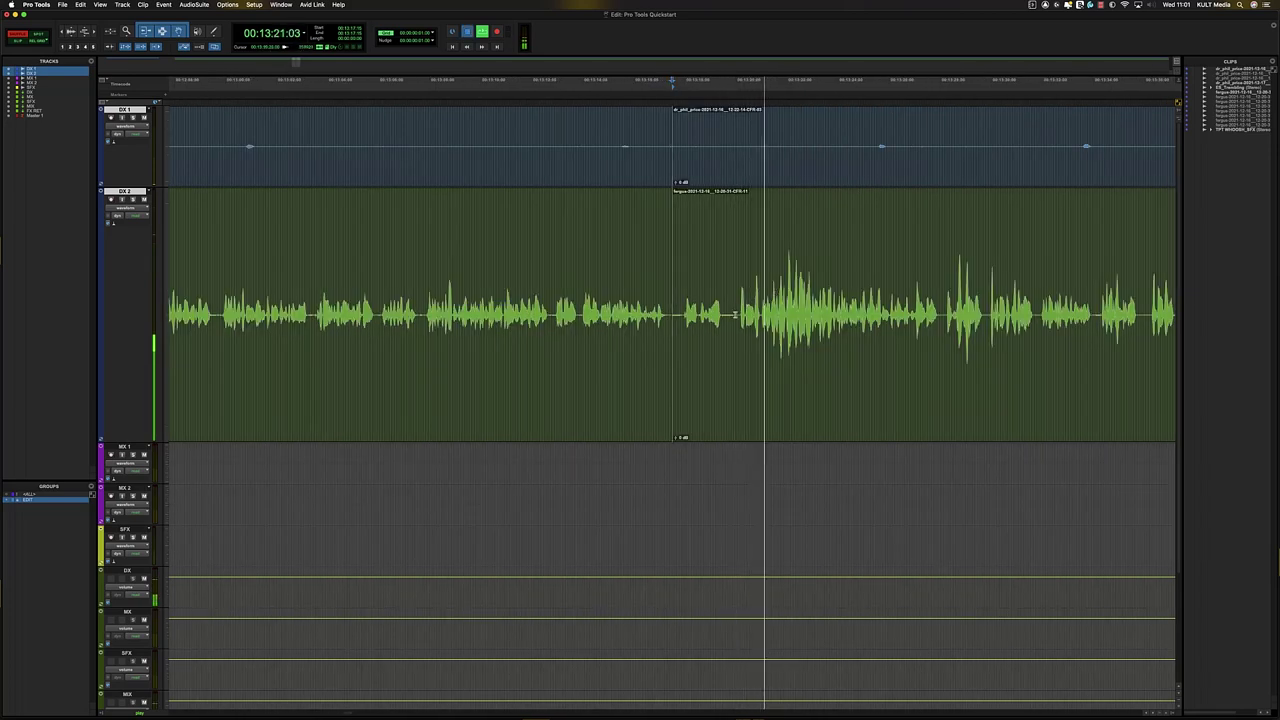
pyautogui.press('space')
# - Remove the range before 00:13:20:00 and a narrow slice further along, closing the gaps
pyautogui.click(736, 315)
pyautogui.hotkey('alt', 'shift', 'Tab')
pyautogui.press('Delete')
pyautogui.click(621, 289)
pyautogui.press('space')
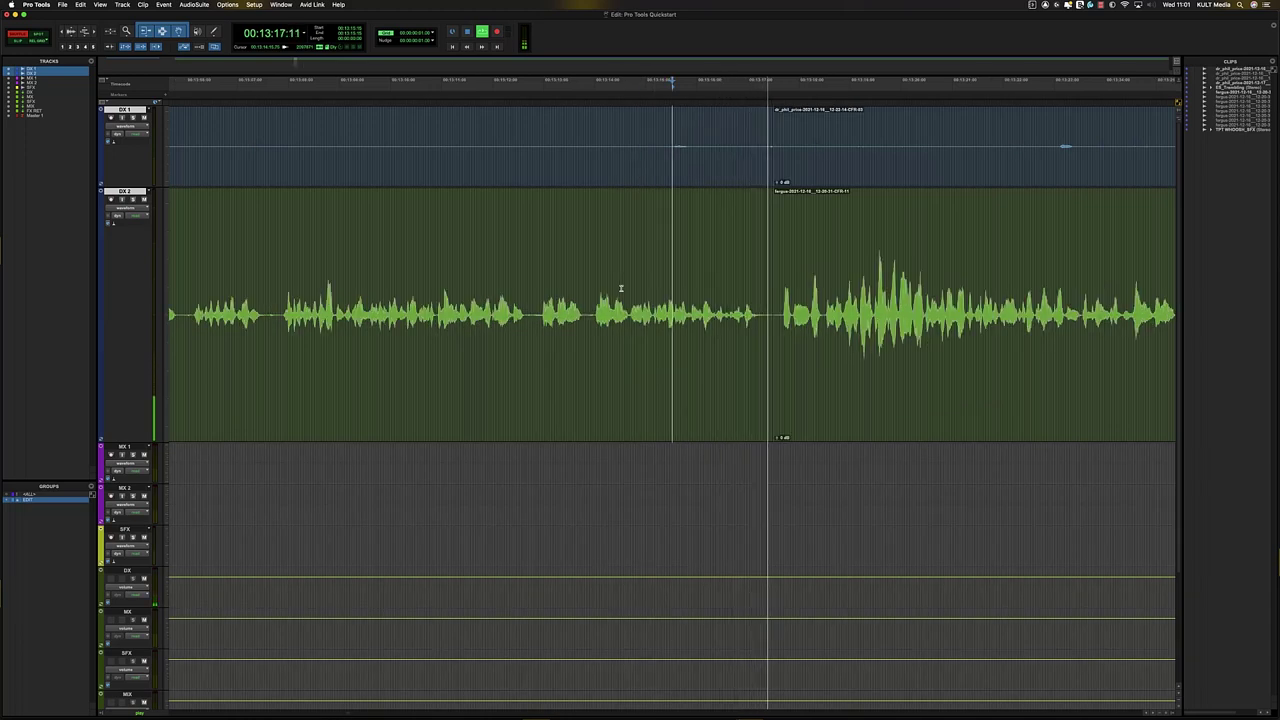
pyautogui.press('space')
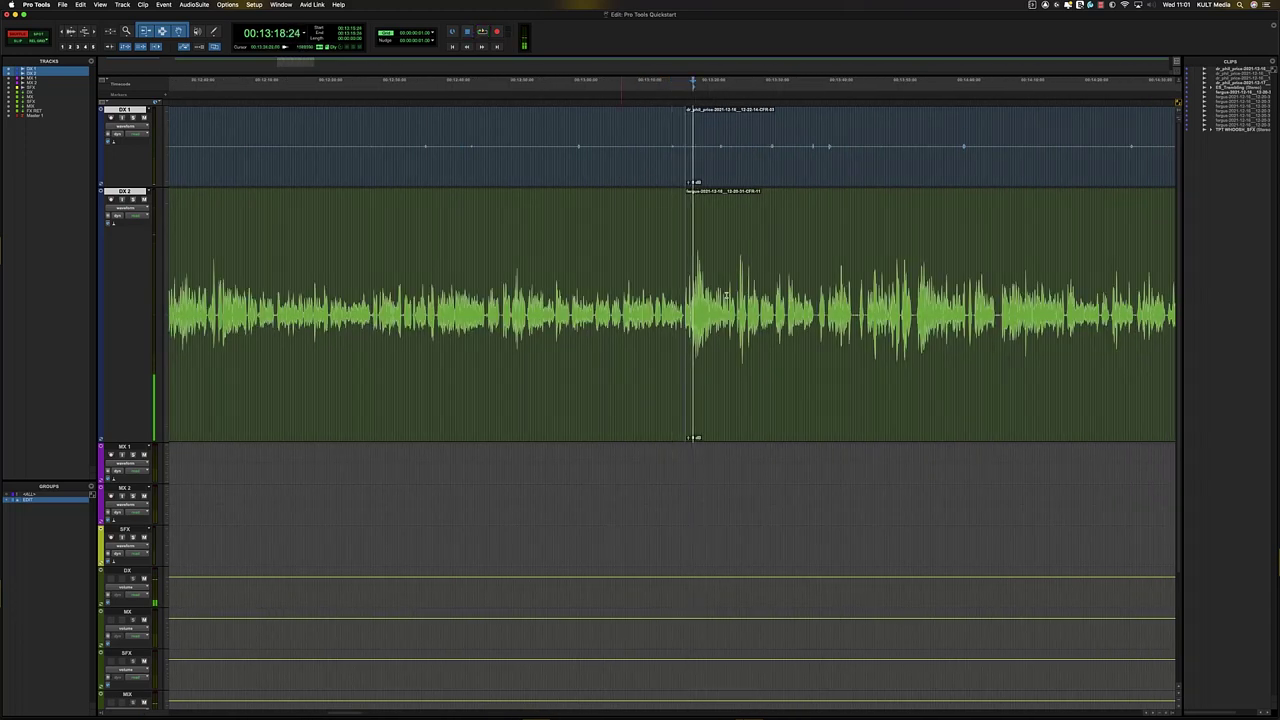
pyautogui.hotkey('alt', 'shift', 'Tab')
pyautogui.press('Delete')
pyautogui.hotkey('shift', 'Tab')
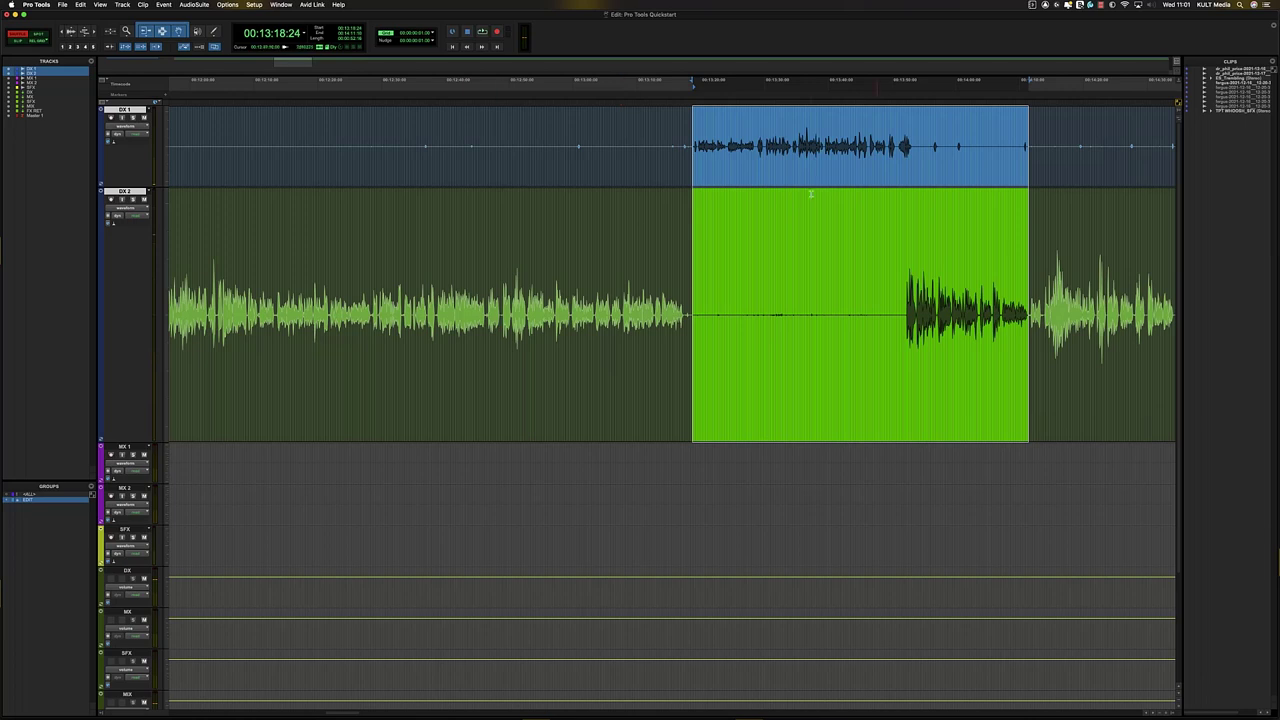
# - In Slip mode, drag both dialogue clips later to start at 00:06:25:16
pyautogui.click(20, 41)
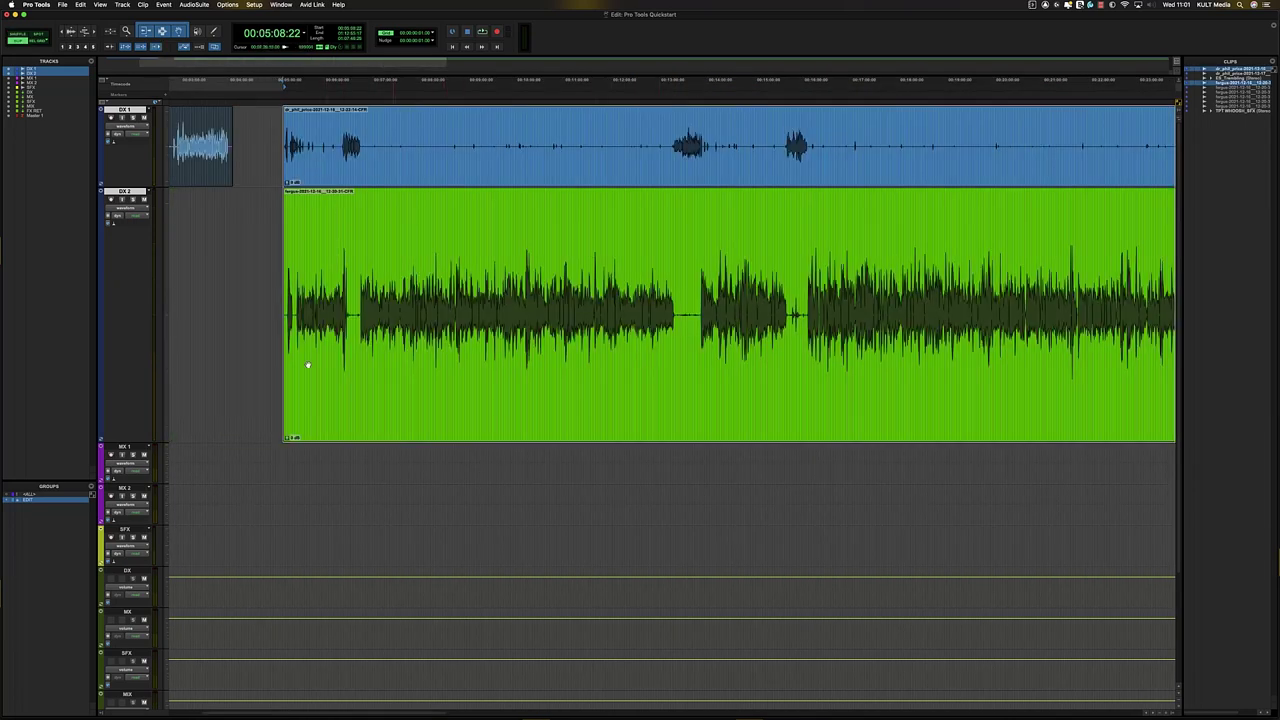
pyautogui.moveTo(447, 338); pyautogui.dragTo(498, 308)
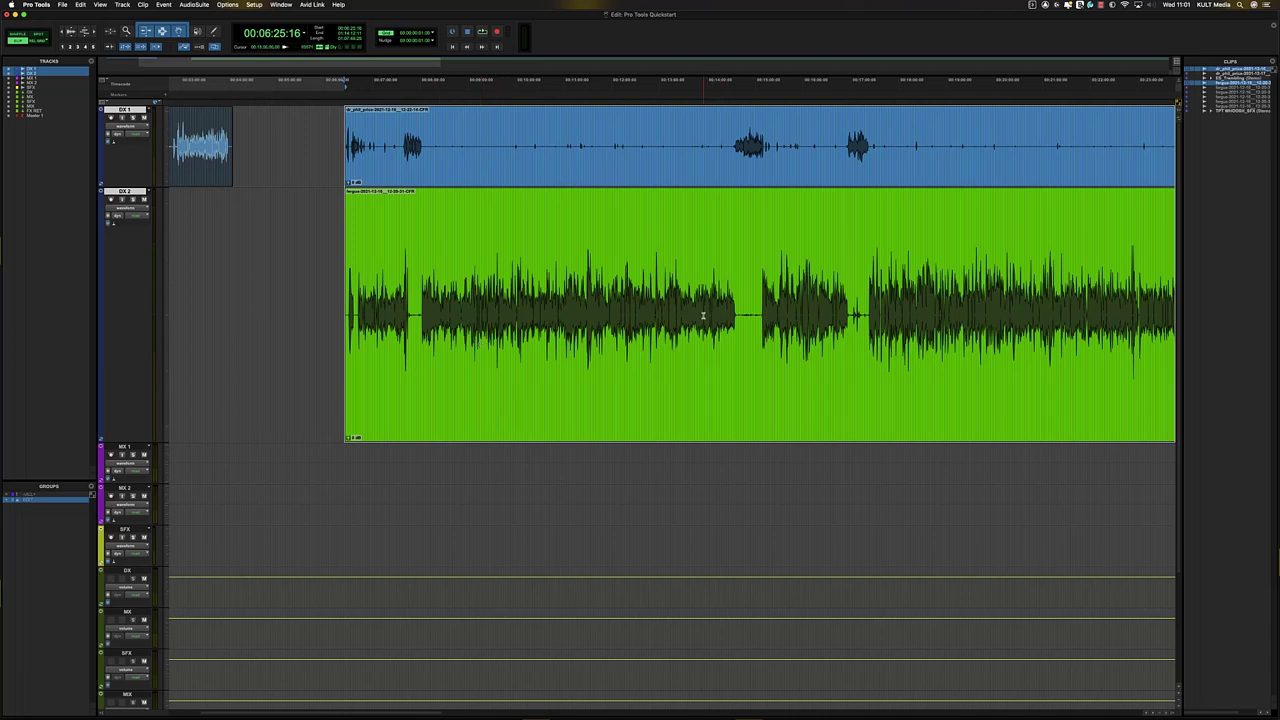
pyautogui.click(580, 233)
pyautogui.click(666, 345)
pyautogui.click(547, 176)
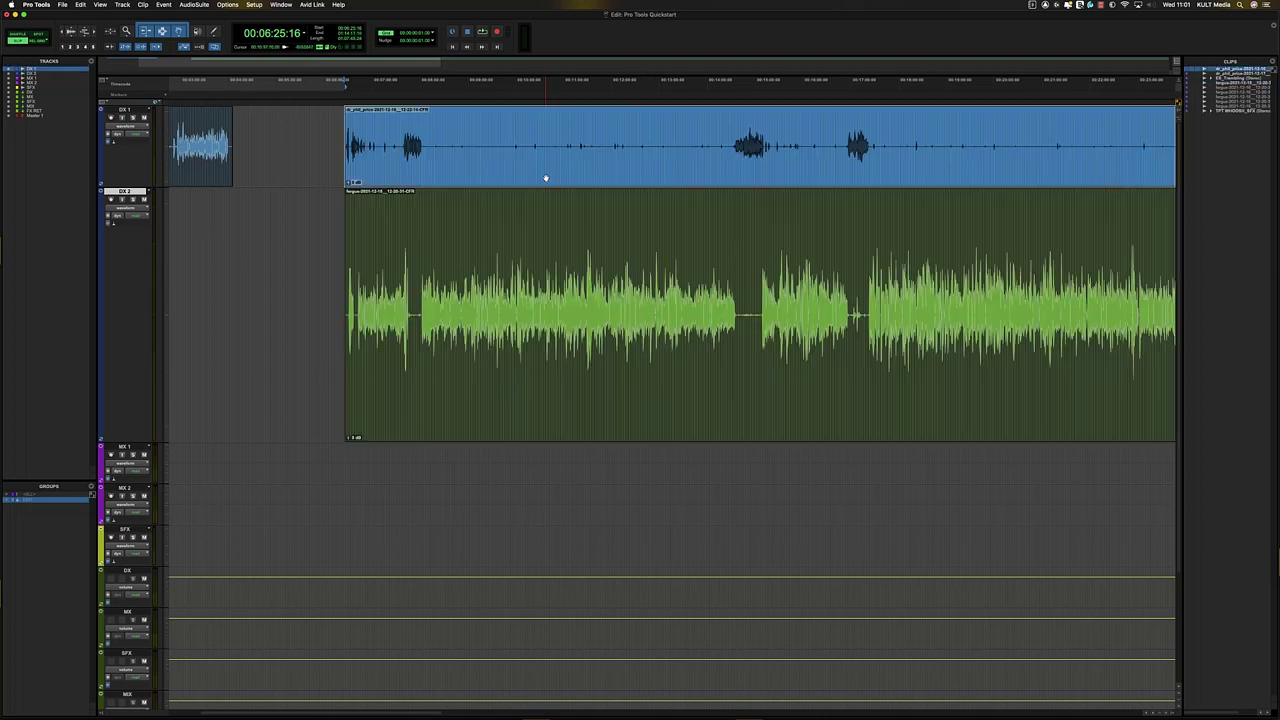
# - Attempt to spot the short DX 1 clip to the track start, then cancel the Spot dialog
pyautogui.click(37, 33)
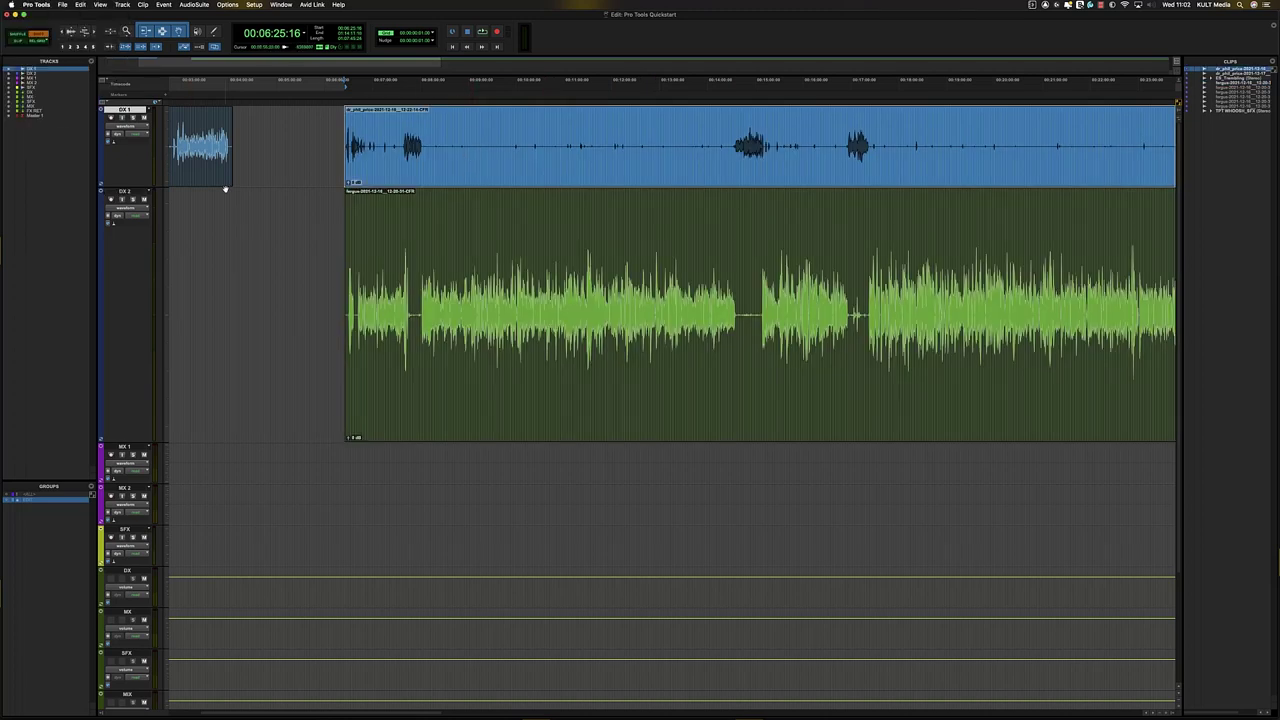
pyautogui.moveTo(225, 189); pyautogui.dragTo(208, 177)
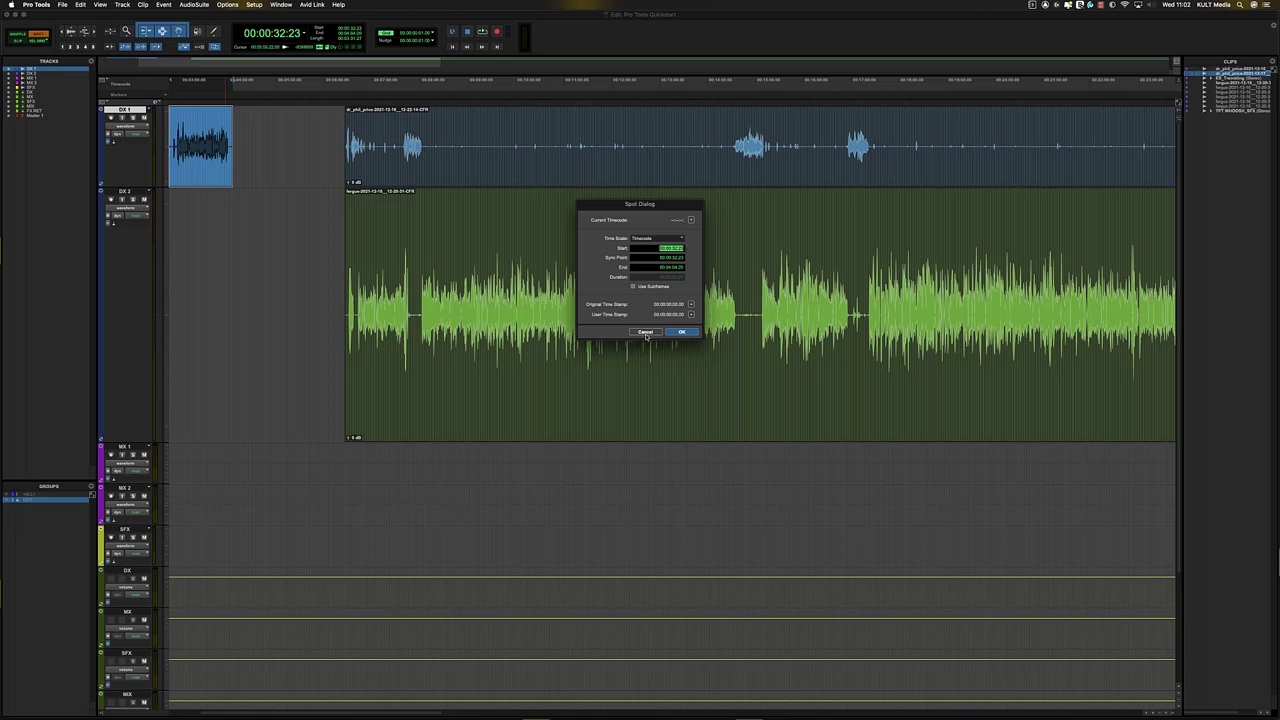
pyautogui.click(645, 333)
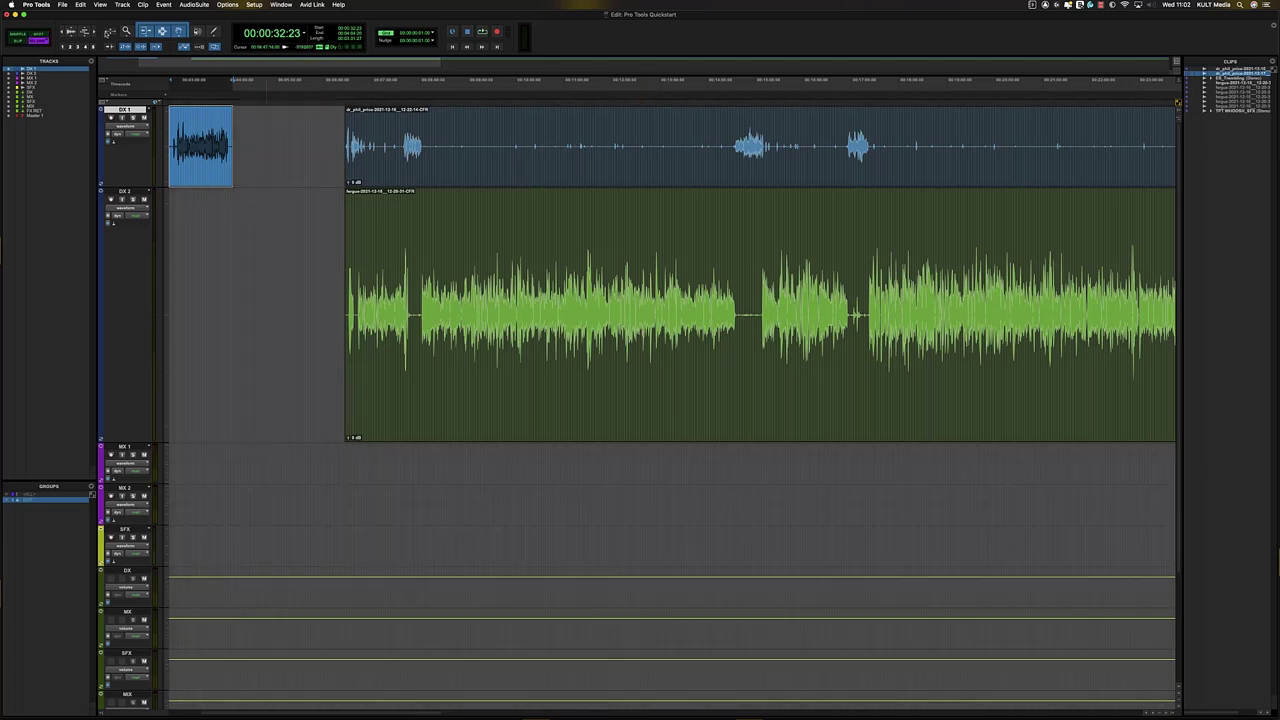
# - Switch to Relative Grid mode and select the DX 2 clip, zoomed in on it
pyautogui.click(45, 43)
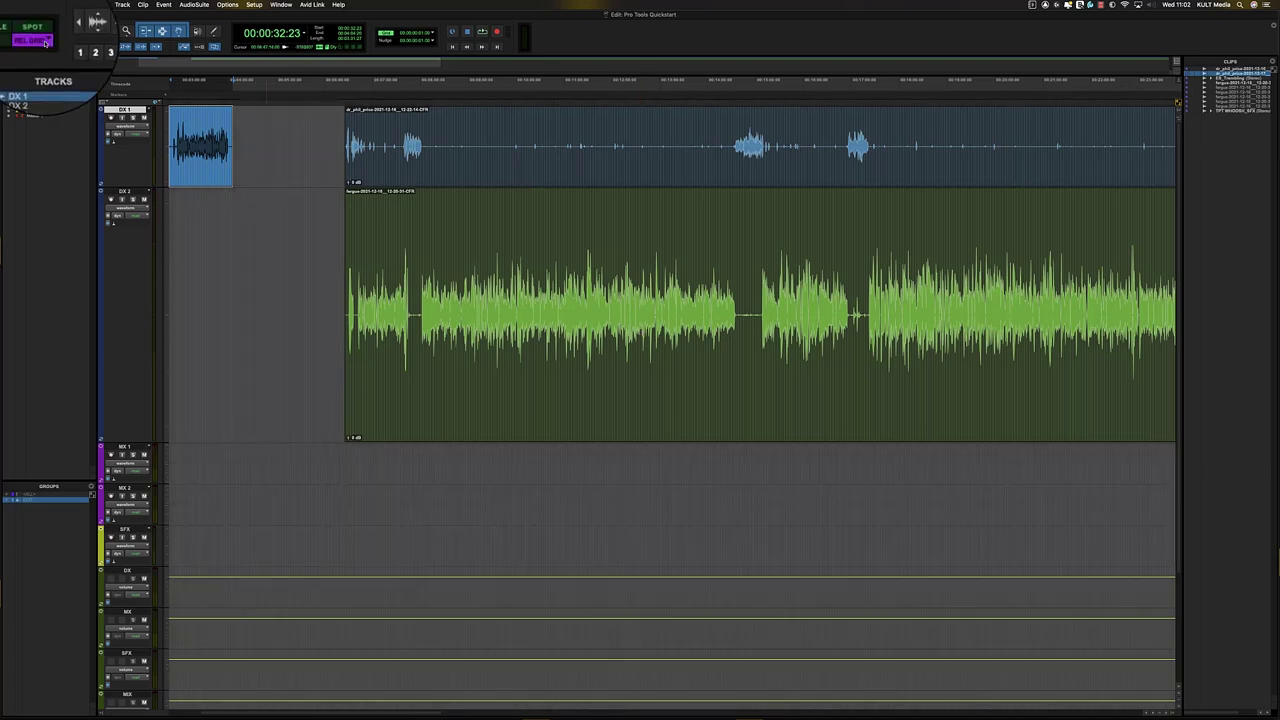
pyautogui.click(45, 43)
pyautogui.press('F4')
pyautogui.press('F4')
pyautogui.press('F4')
pyautogui.press('F4')
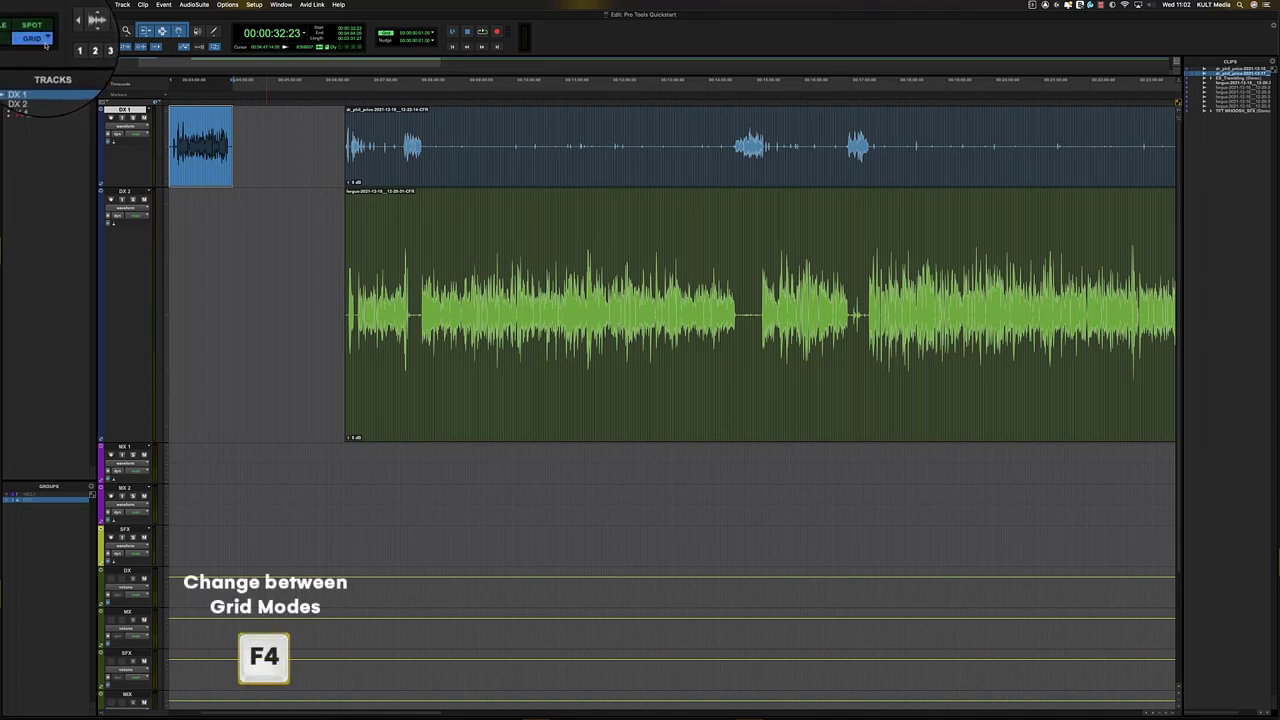
pyautogui.click(360, 225)
pyautogui.click(480, 228)
pyautogui.press('t')
pyautogui.press('t')
pyautogui.press('t')
pyautogui.press('t')
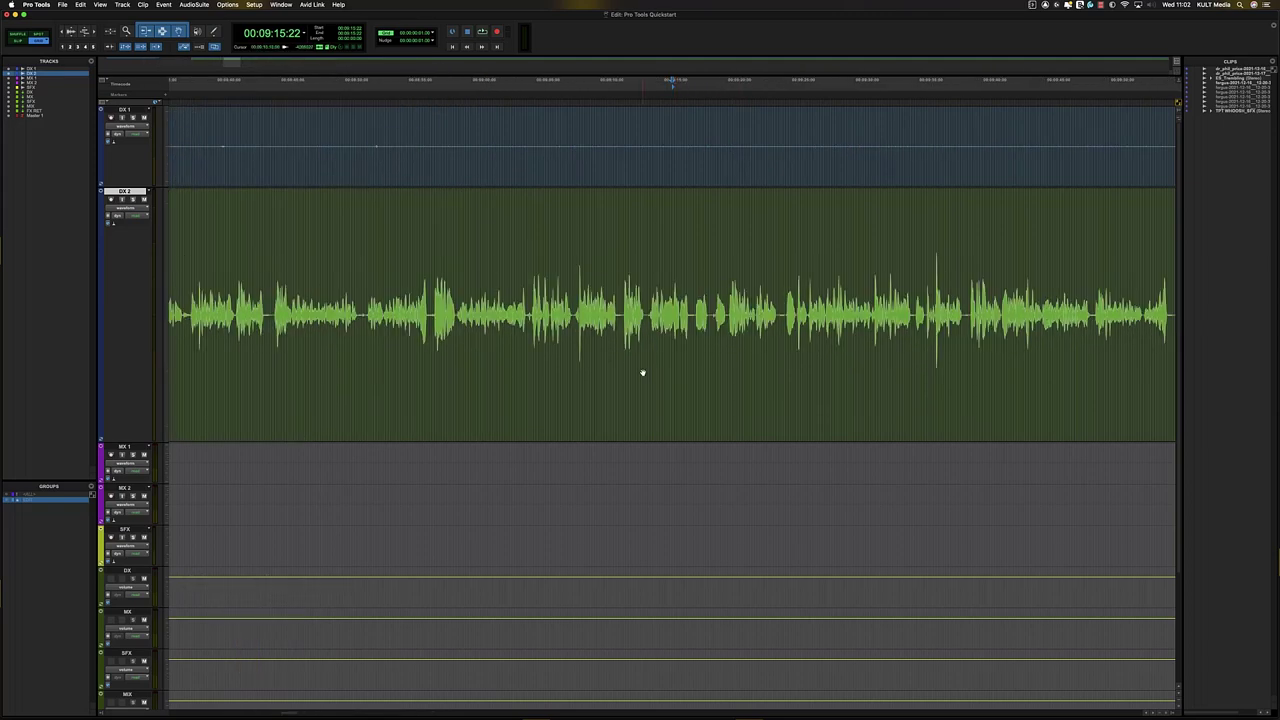
pyautogui.click(642, 372)
pyautogui.press('t')
pyautogui.press('t')
pyautogui.press('t')
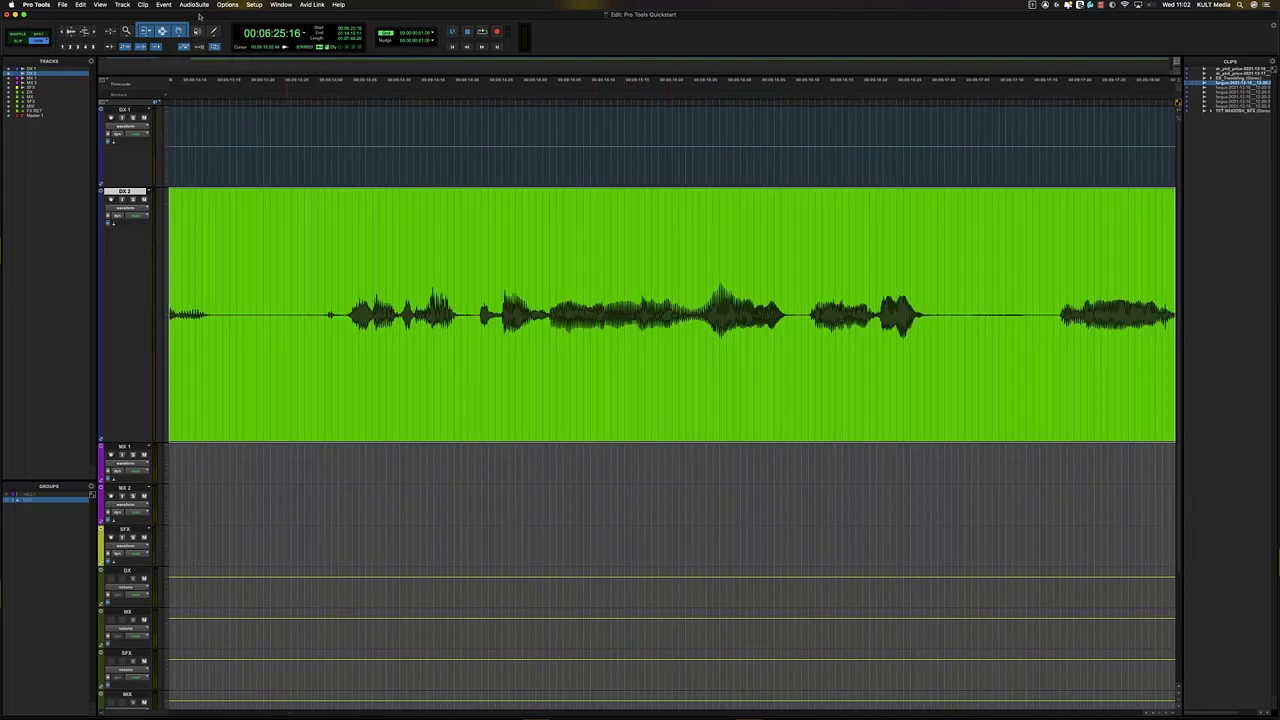
pyautogui.press('r')
pyautogui.press('r')
pyautogui.press('t')
pyautogui.press('t')
pyautogui.press('t')
pyautogui.press('t')
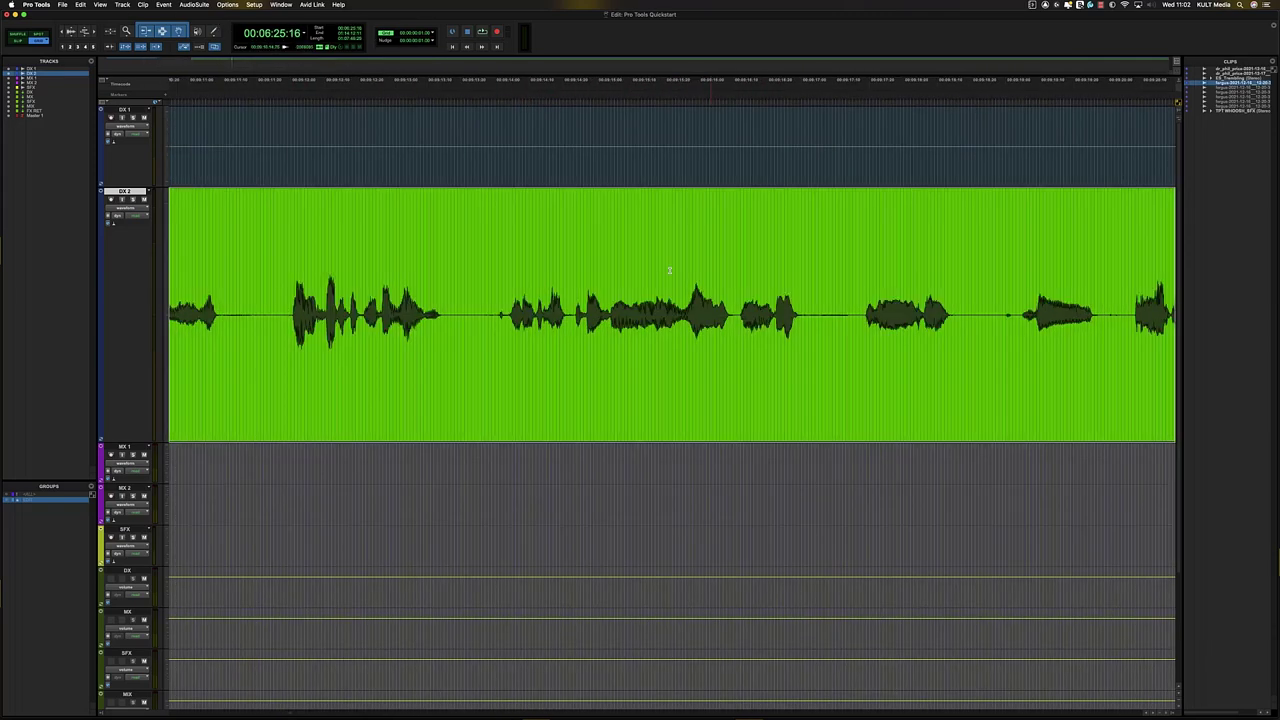
# - Slide the DX 2 clip left so its start aligns with DX 1 at 00:06:25:16
pyautogui.moveTo(638, 400); pyautogui.dragTo(733, 400)
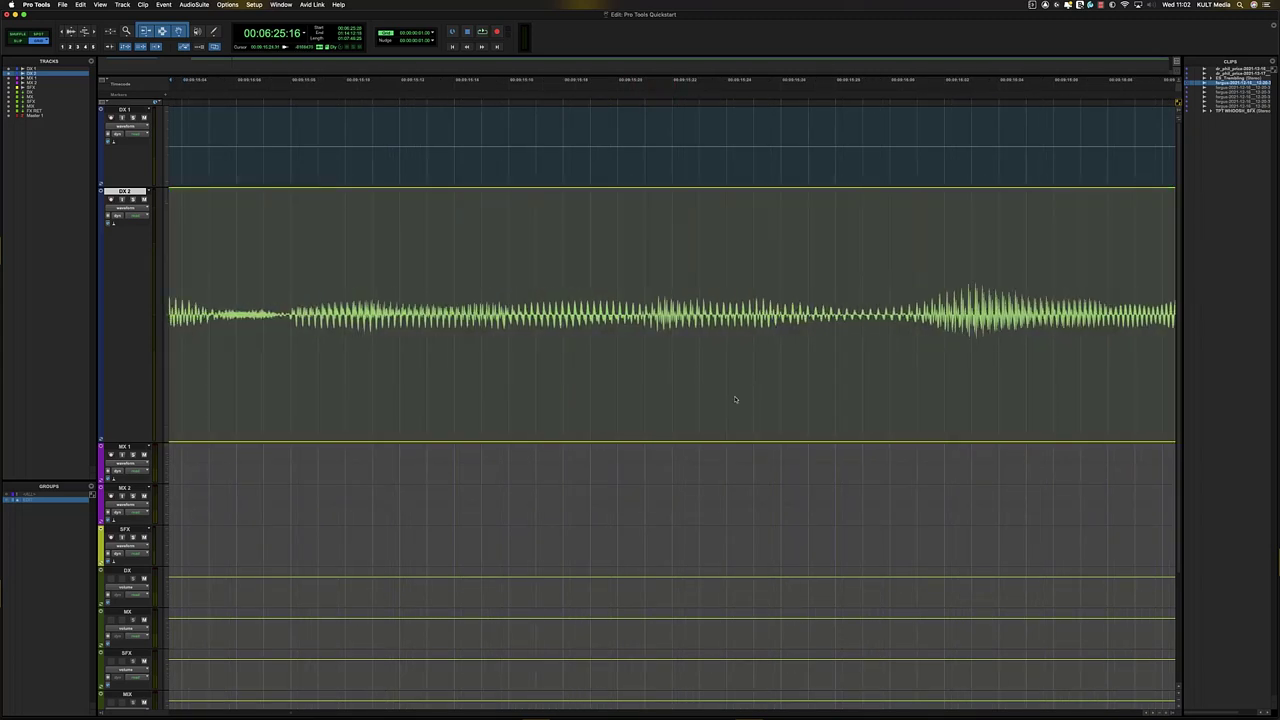
pyautogui.click(735, 400)
pyautogui.click(735, 400)
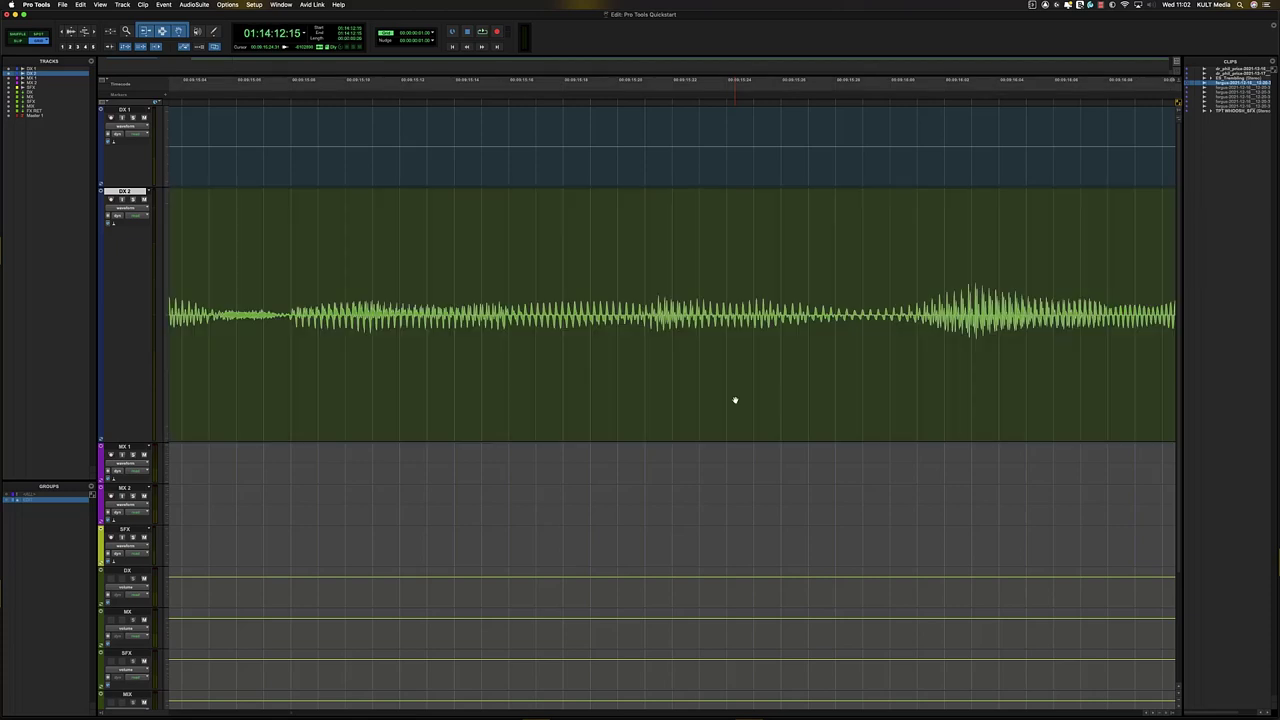
pyautogui.press('Left')
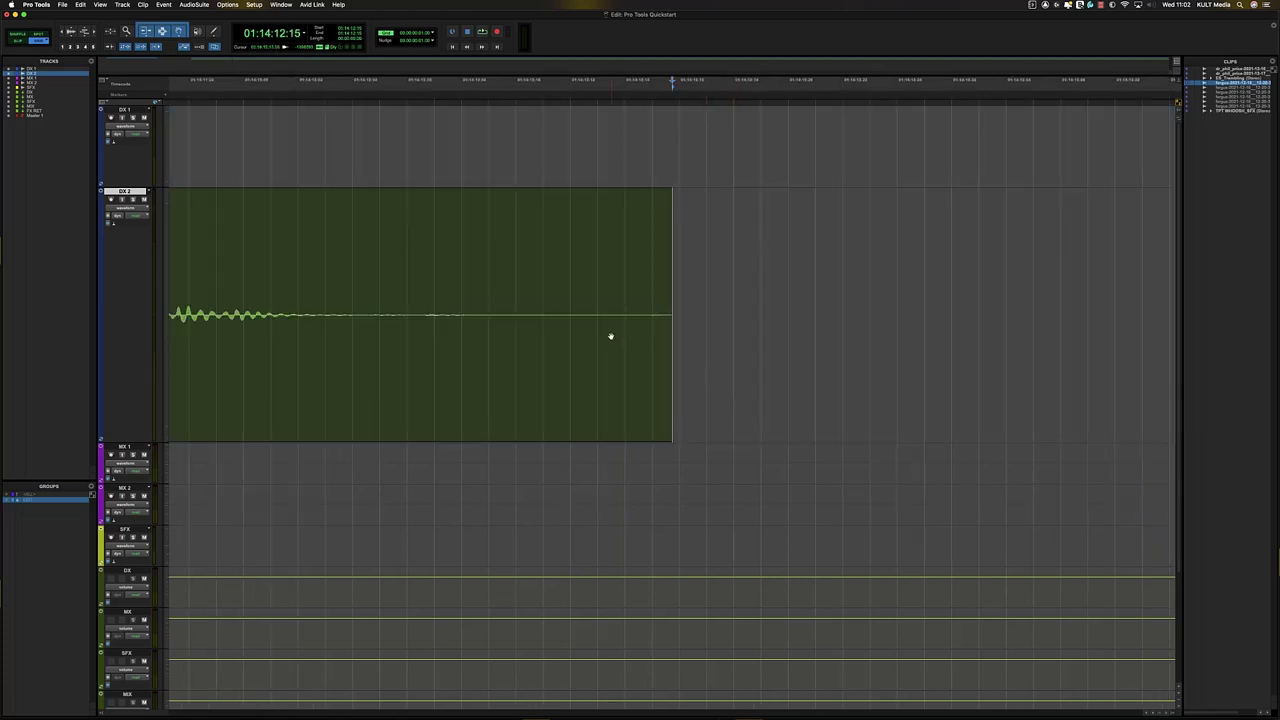
pyautogui.click(486, 252)
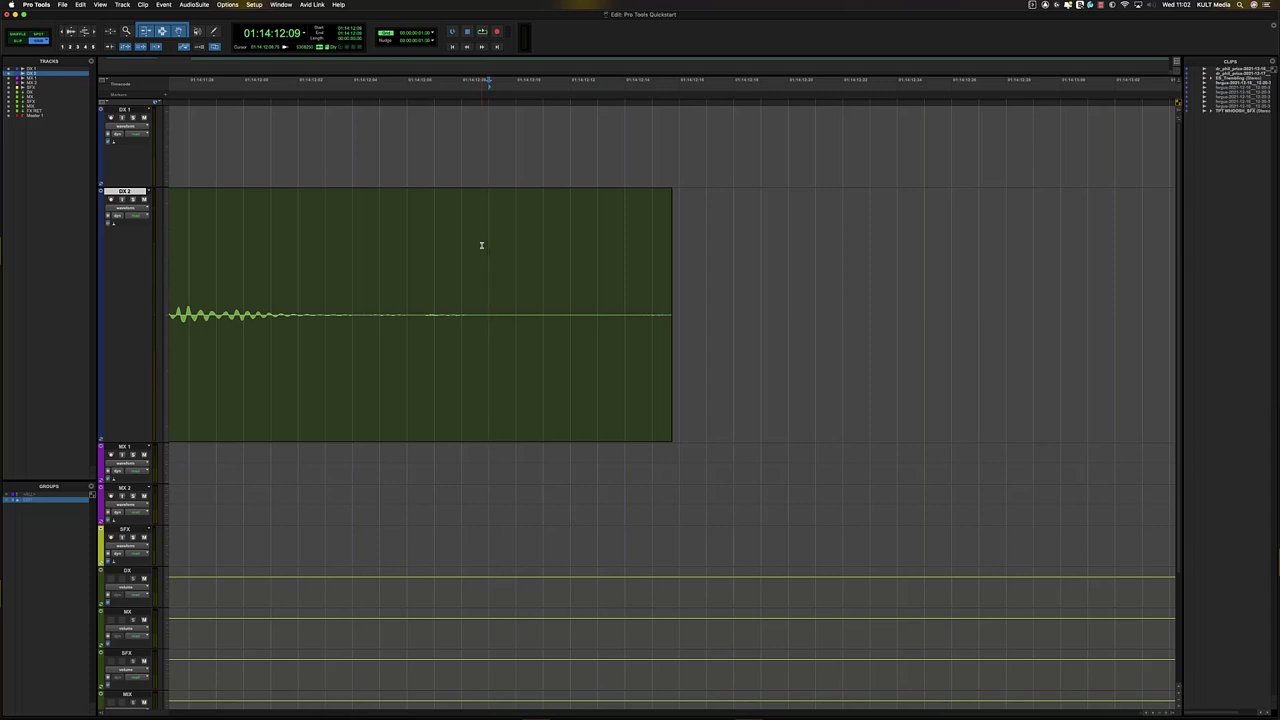
pyautogui.hotkey('alt', 'Tab')
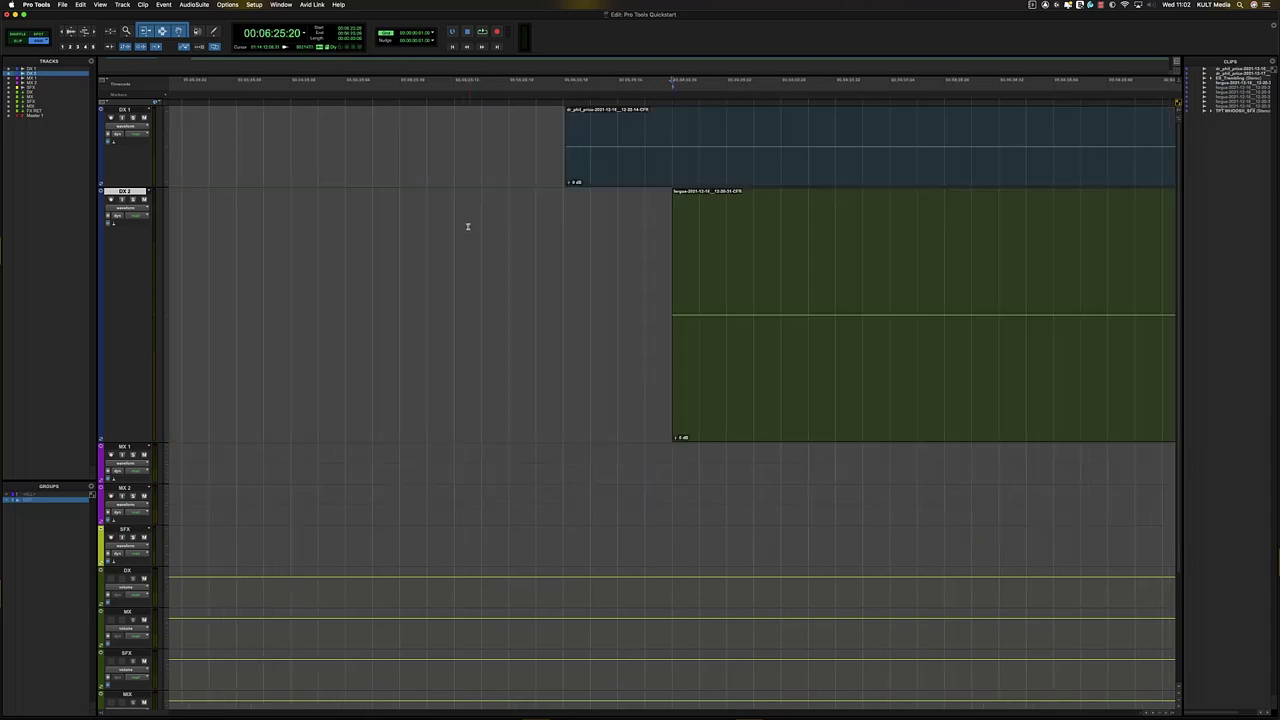
pyautogui.moveTo(763, 410); pyautogui.dragTo(596, 321)
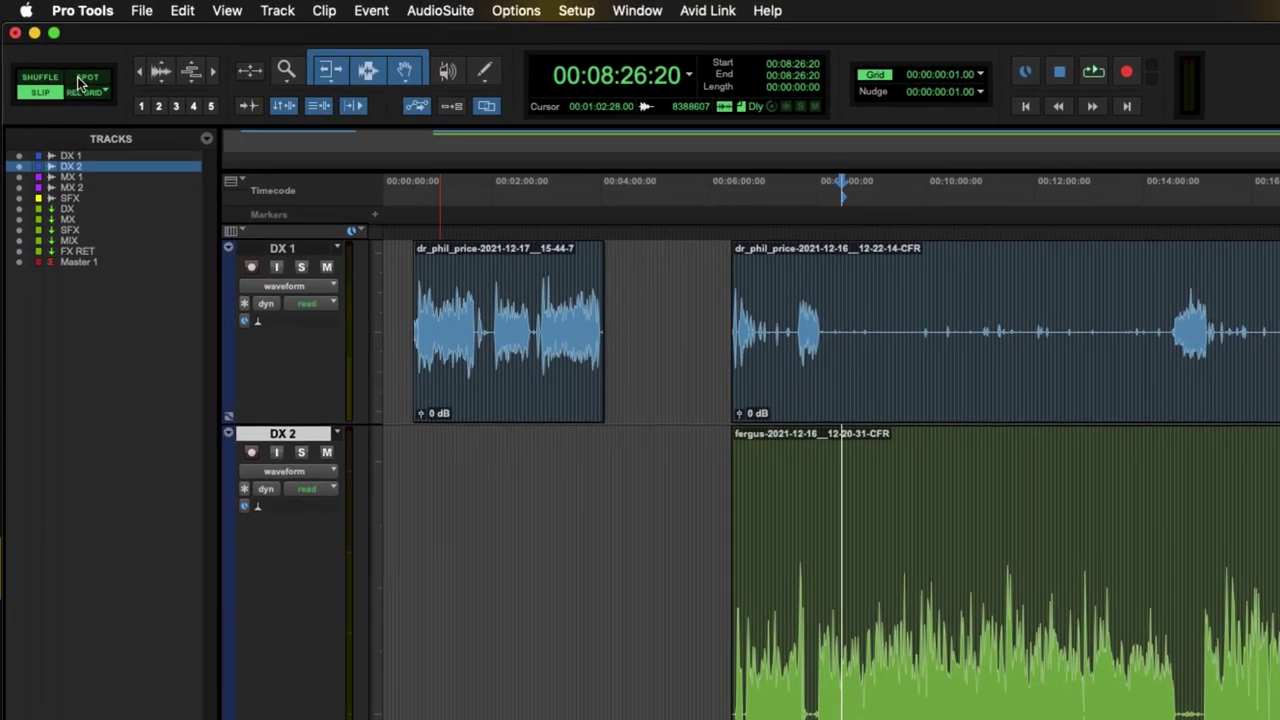
# - Change the grid mode from Relative to Absolute Grid and zoom in on the timeline
pyautogui.click(85, 91)
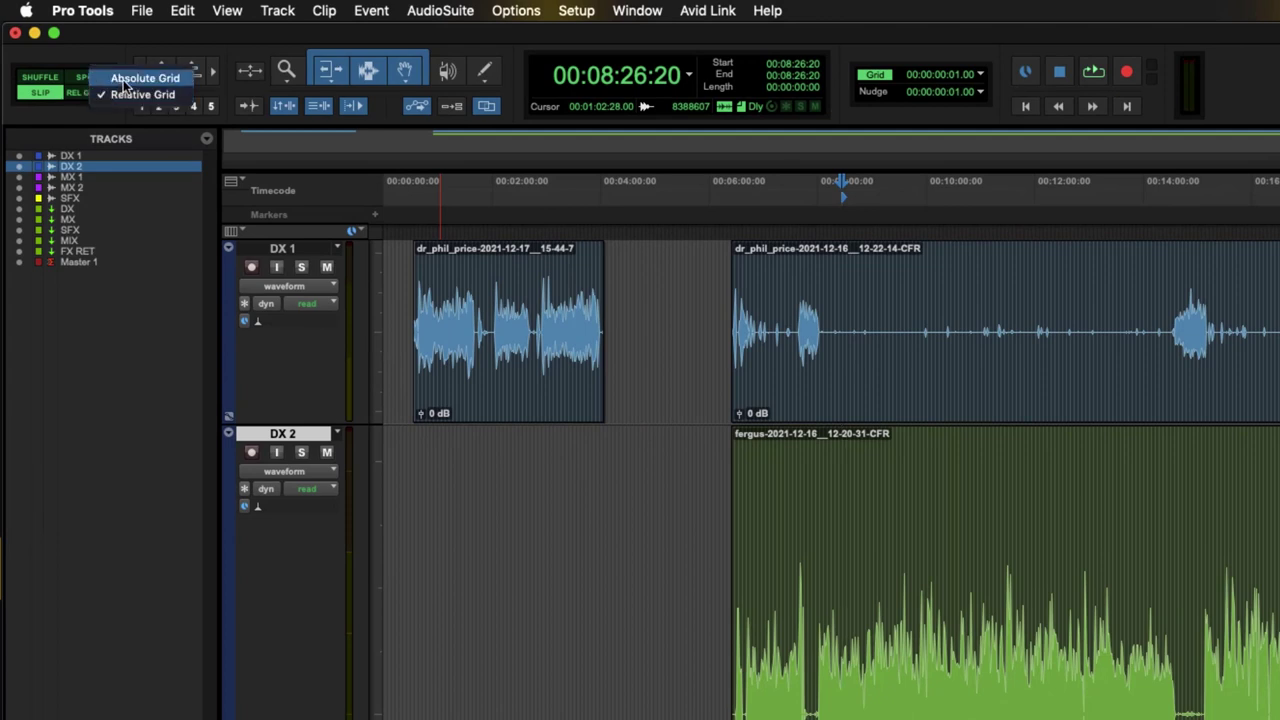
pyautogui.click(125, 80)
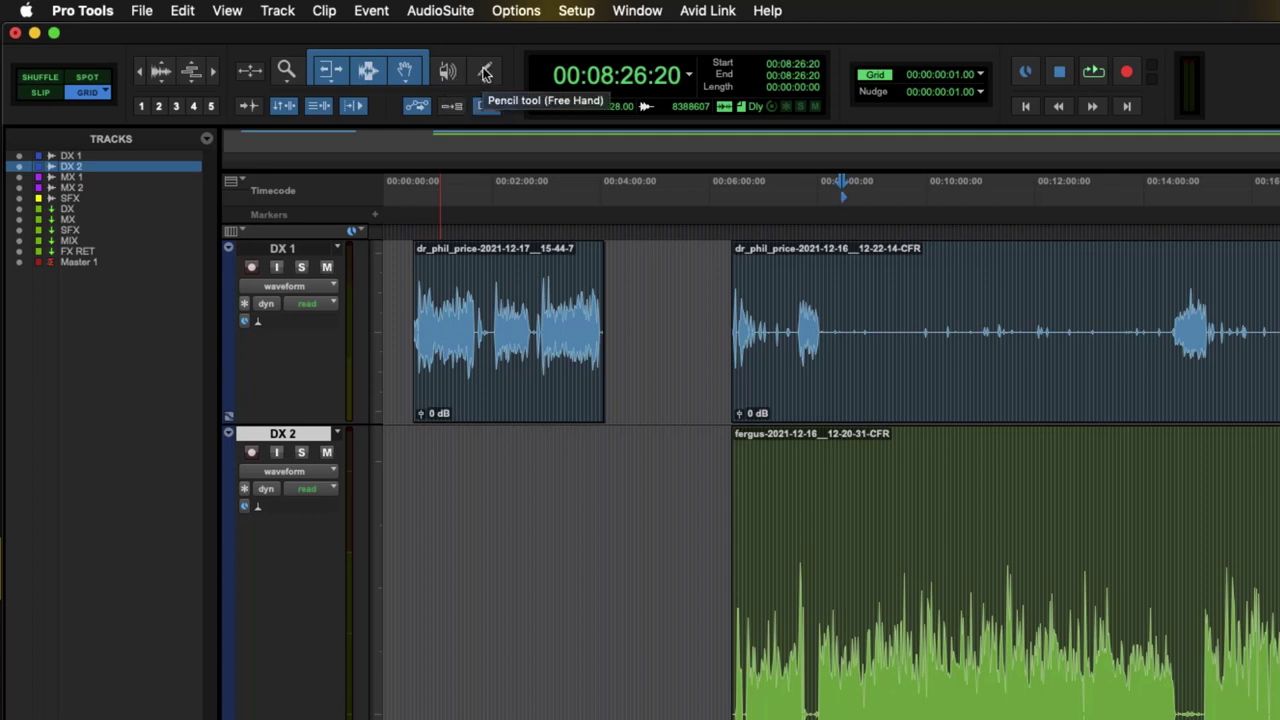
pyautogui.click(486, 74)
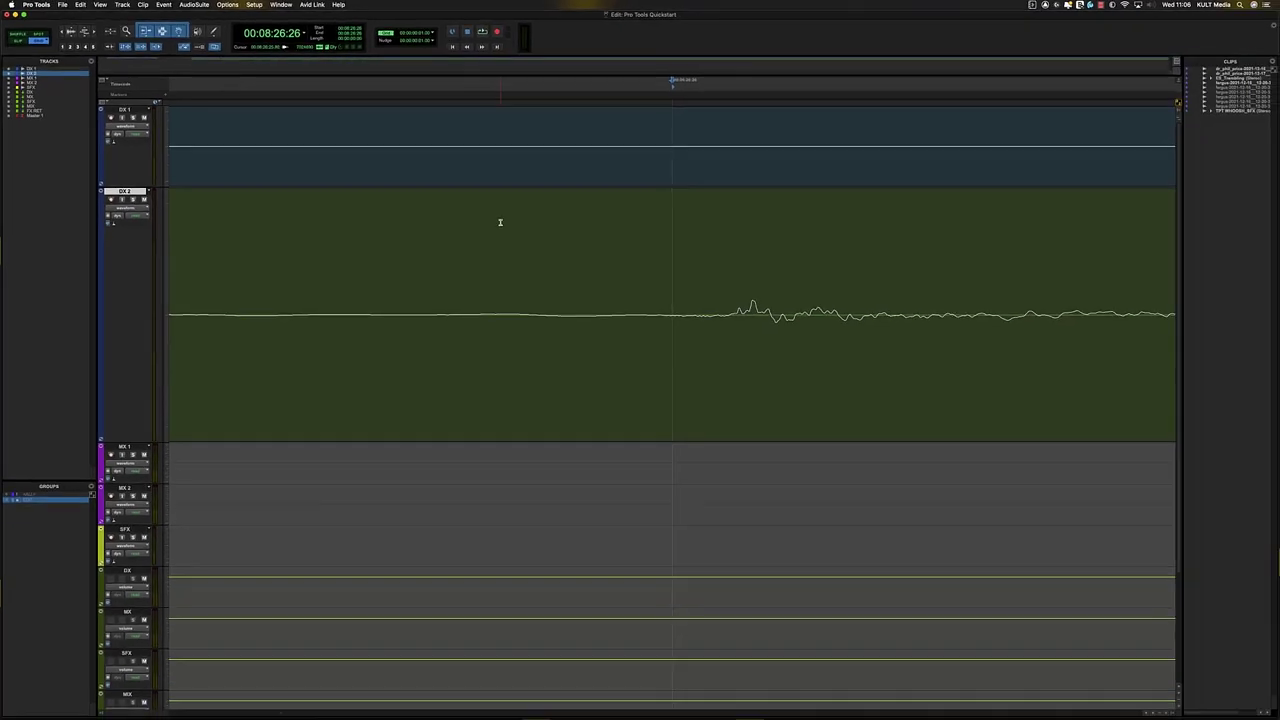
# - Select the DX 2 clip and the DX 1 clip above it and move both earlier
pyautogui.press('super+bracketleft')
pyautogui.press('super+bracketleft')
pyautogui.press('super+bracketleft')
pyautogui.press('super+bracketleft')
pyautogui.press('super+bracketleft')
pyautogui.press('super+bracketleft')
pyautogui.press('super+bracketleft')
pyautogui.press('super+bracketleft')
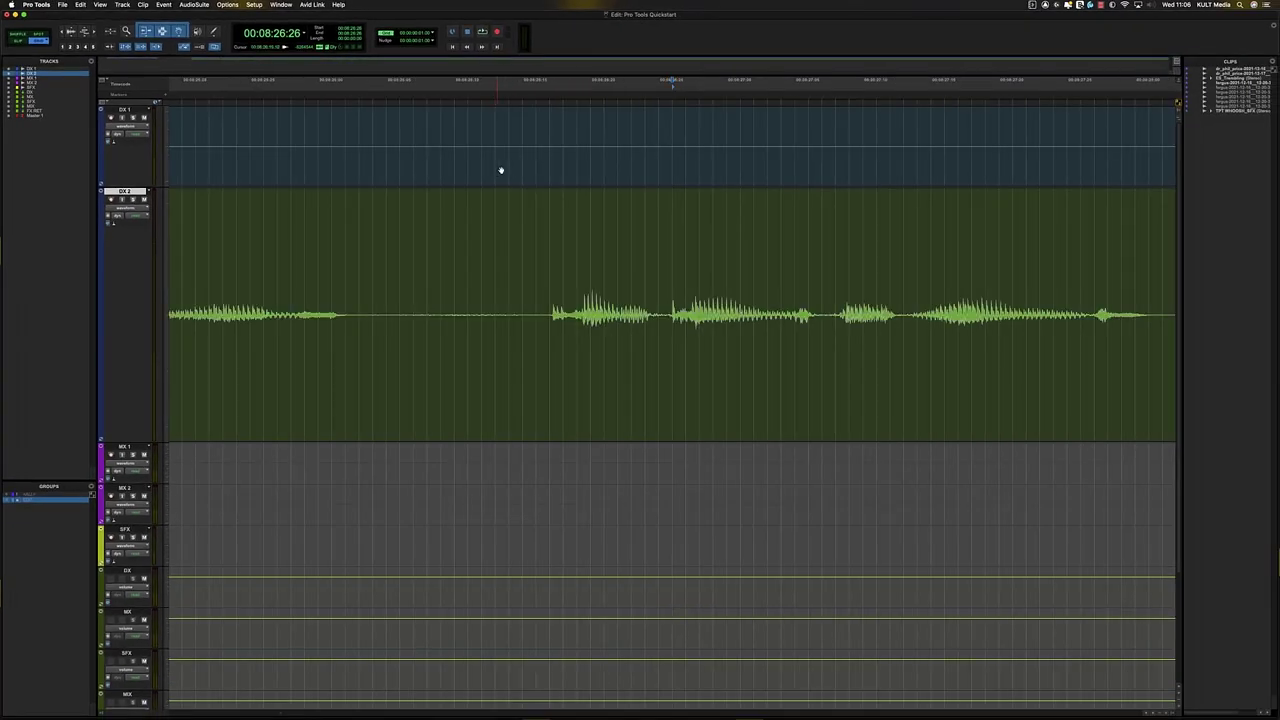
pyautogui.press('super+bracketleft')
pyautogui.press('super+bracketleft')
pyautogui.press('super+bracketleft')
pyautogui.press('super+bracketleft')
pyautogui.press('super+bracketleft')
pyautogui.press('super+bracketleft')
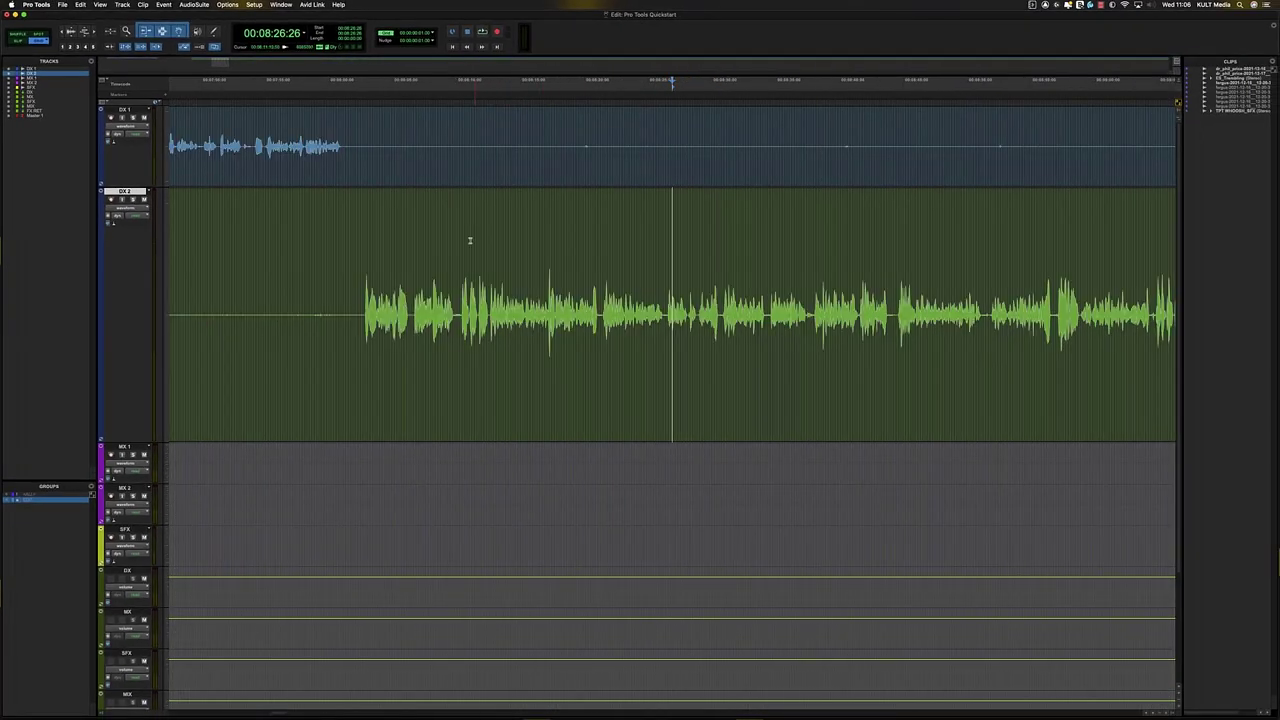
pyautogui.click(446, 215)
pyautogui.press('Tab')
pyautogui.press('super+bracketright')
pyautogui.press('super+bracketright')
pyautogui.press('super+bracketleft')
pyautogui.press('super+bracketleft')
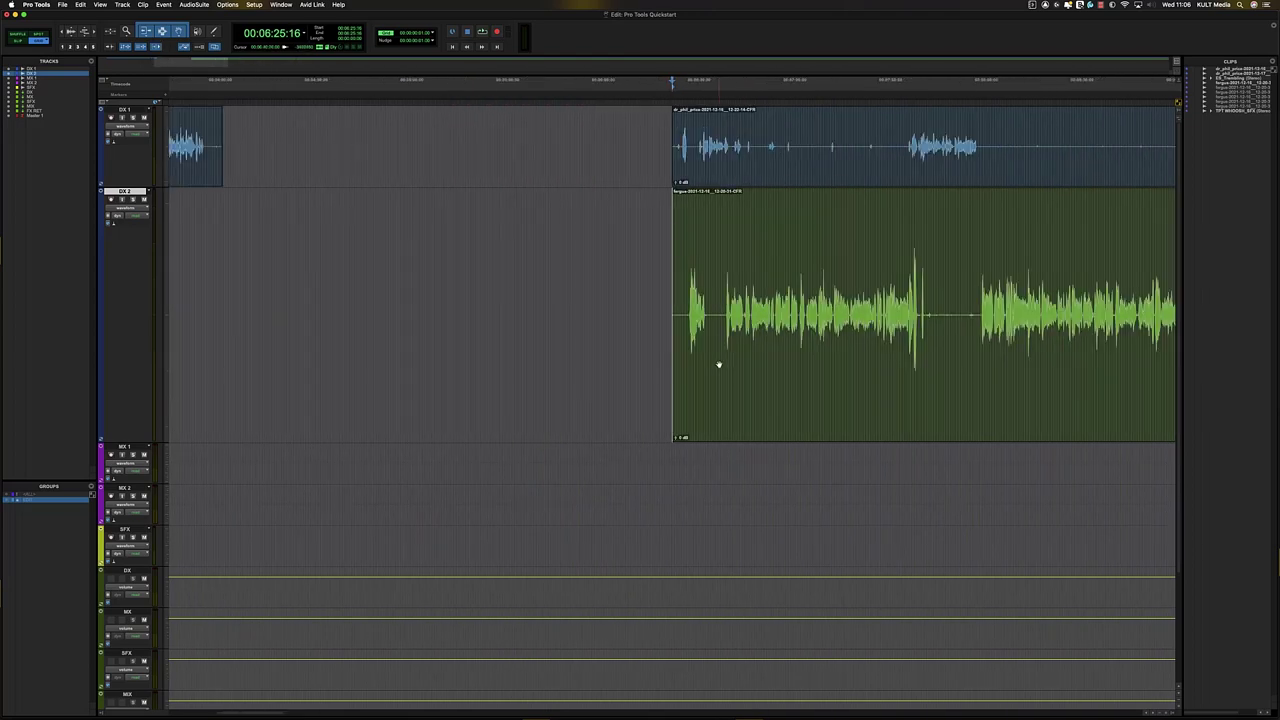
pyautogui.click(728, 320)
pyautogui.keyDown('shift'); pyautogui.click(755, 181); pyautogui.keyUp('shift')
pyautogui.moveTo(756, 161); pyautogui.dragTo(541, 156)
# - Locate the small DX 1 clip and set the edit point inside the first DX 1 clip
pyautogui.press('super+bracketleft')
pyautogui.press('super+bracketleft')
pyautogui.click(223, 166)
pyautogui.press('super+bracketright')
pyautogui.press('super+bracketright')
pyautogui.press('super+bracketright')
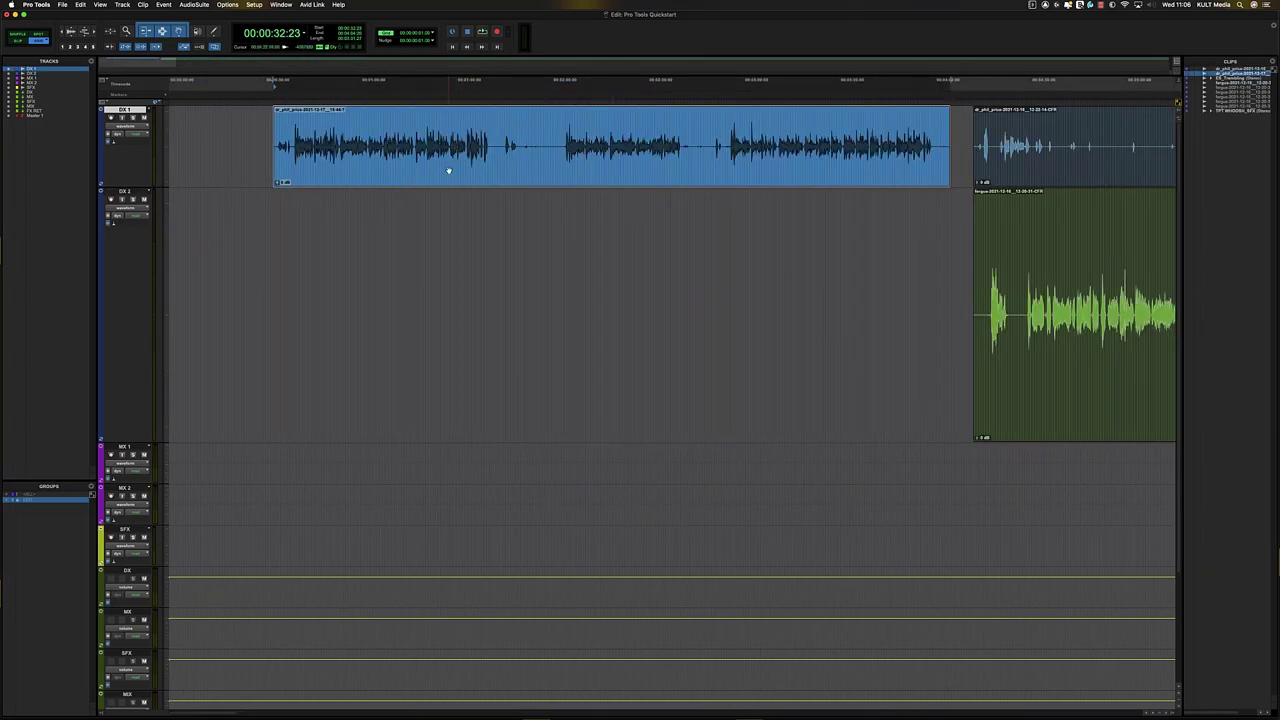
pyautogui.press('super+bracketleft')
pyautogui.click(449, 128)
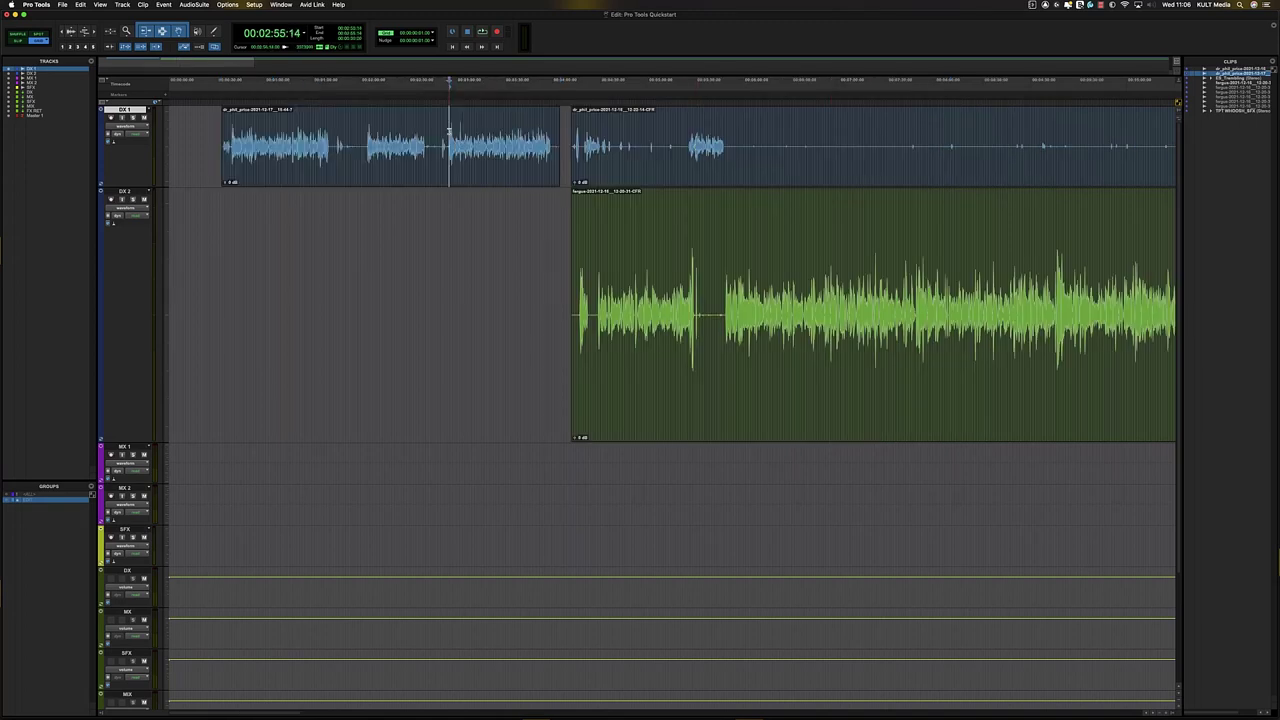
pyautogui.press('super+bracketright')
pyautogui.press('super+bracketleft')
pyautogui.click(675, 126)
pyautogui.click(703, 127)
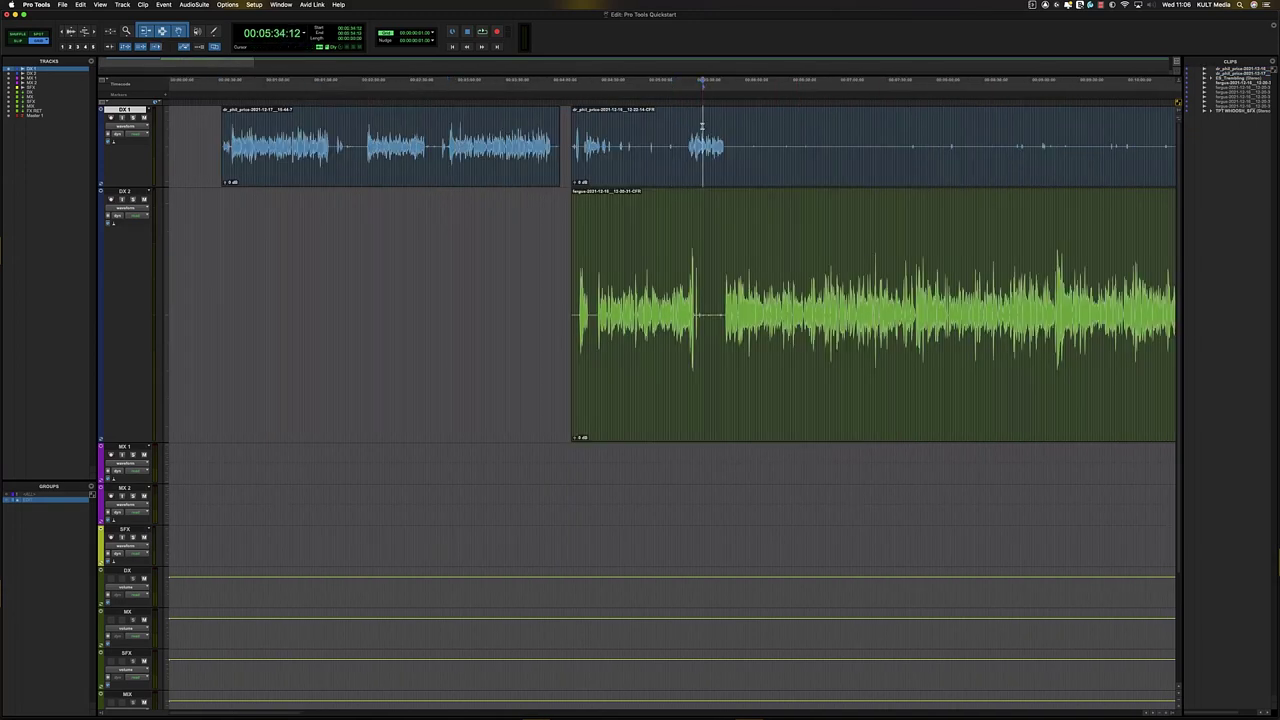
pyautogui.click(685, 128)
pyautogui.click(694, 128)
pyautogui.press('super+bracketright')
pyautogui.press('super+bracketleft')
pyautogui.press('super+bracketleft')
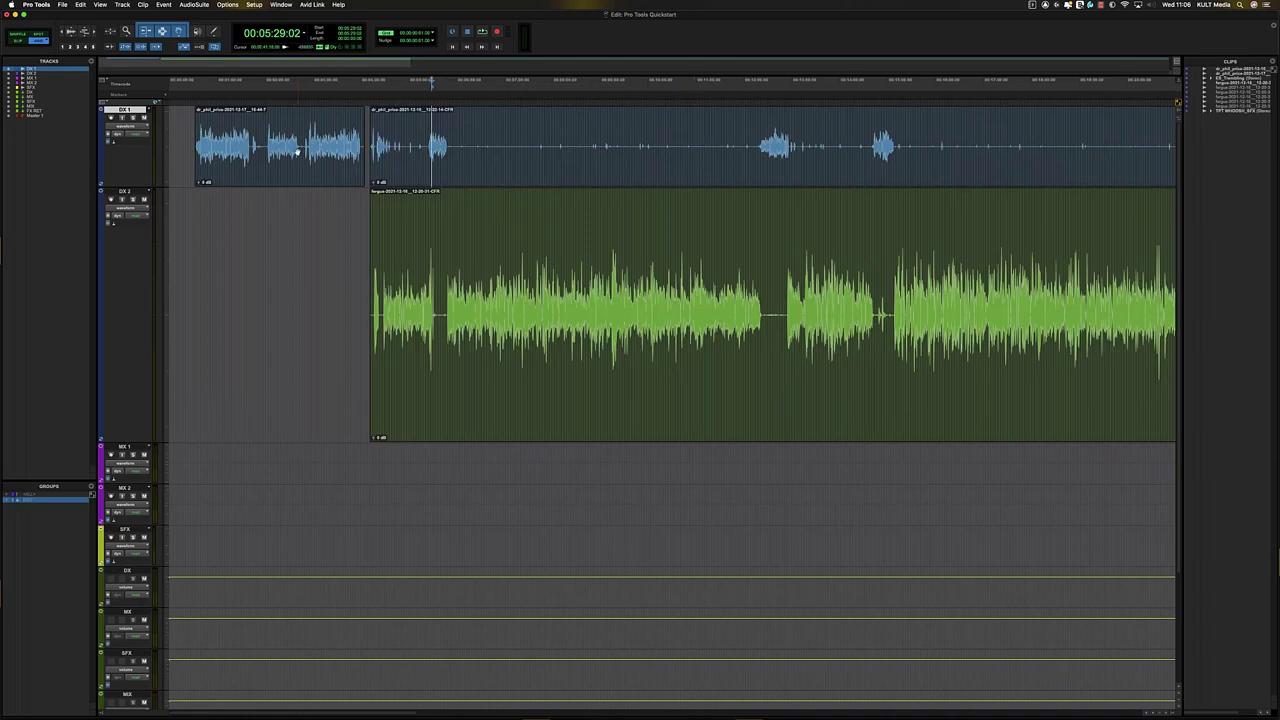
pyautogui.click(291, 148)
pyautogui.press('super+bracketright')
pyautogui.press('super+bracketright')
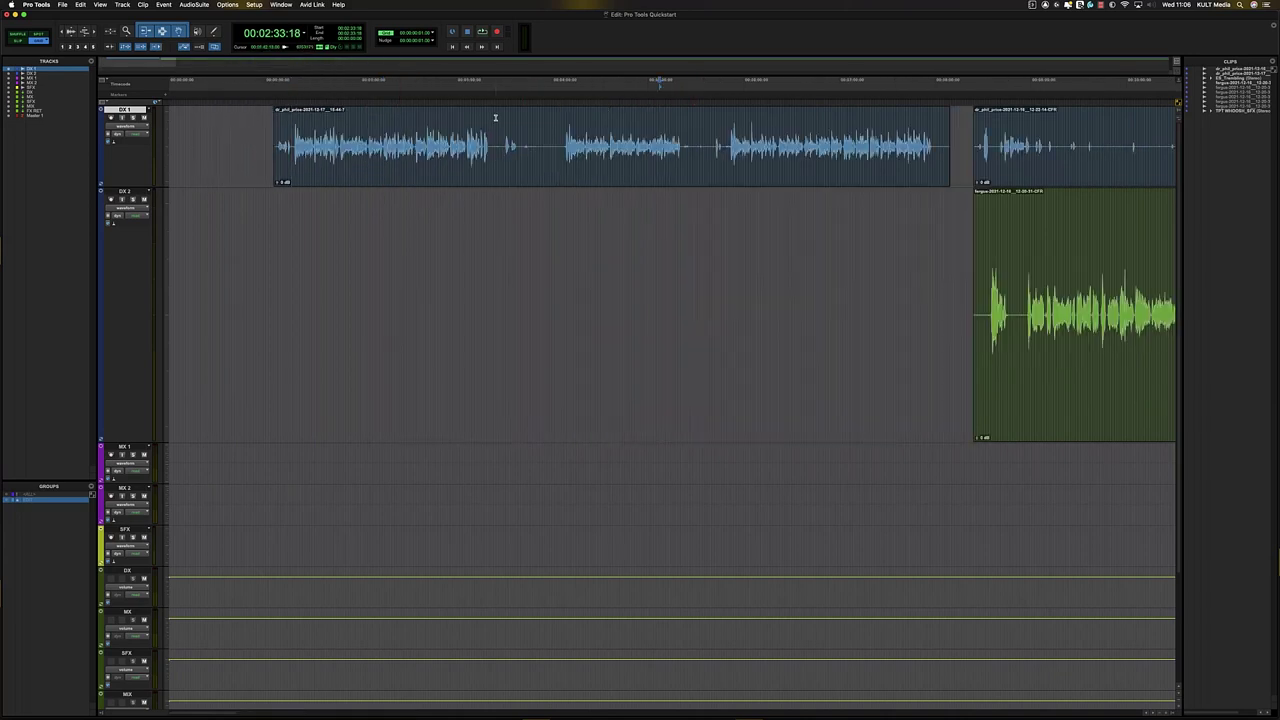
# - Audition the DX 1 dialogue from 2:04 and again from around 2:57
pyautogui.click(564, 130)
pyautogui.press('space')
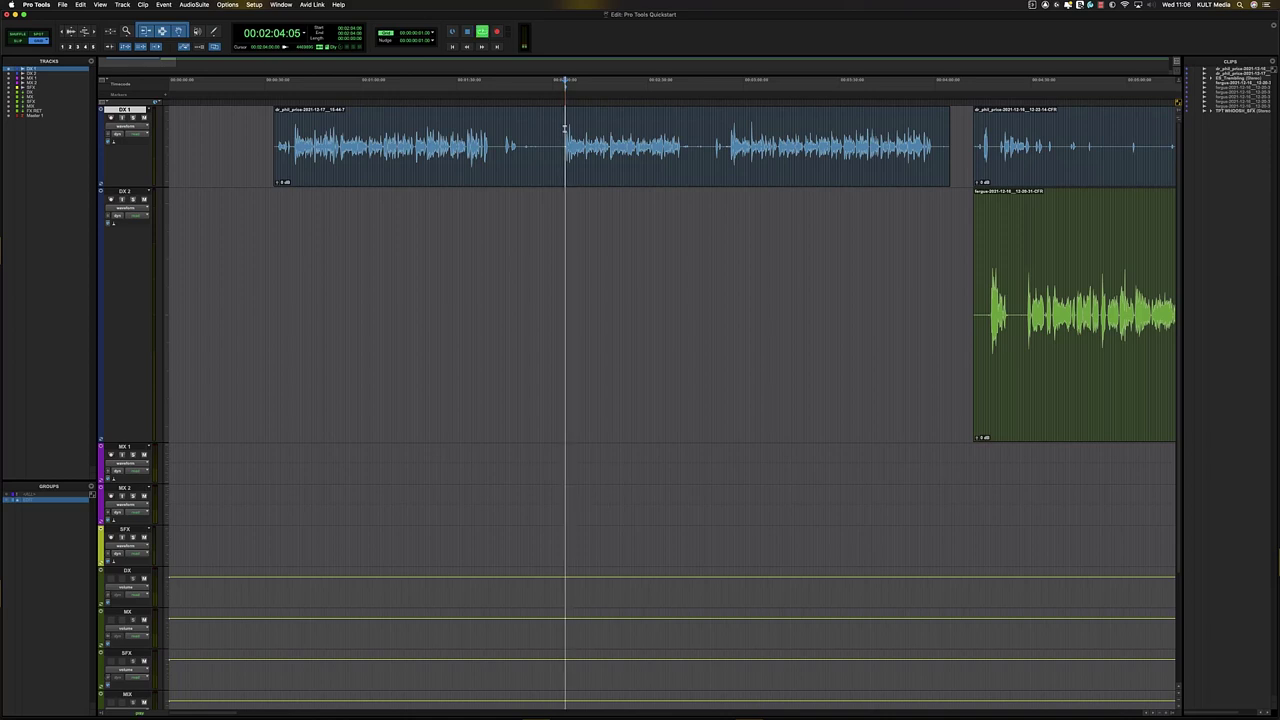
pyautogui.press('space')
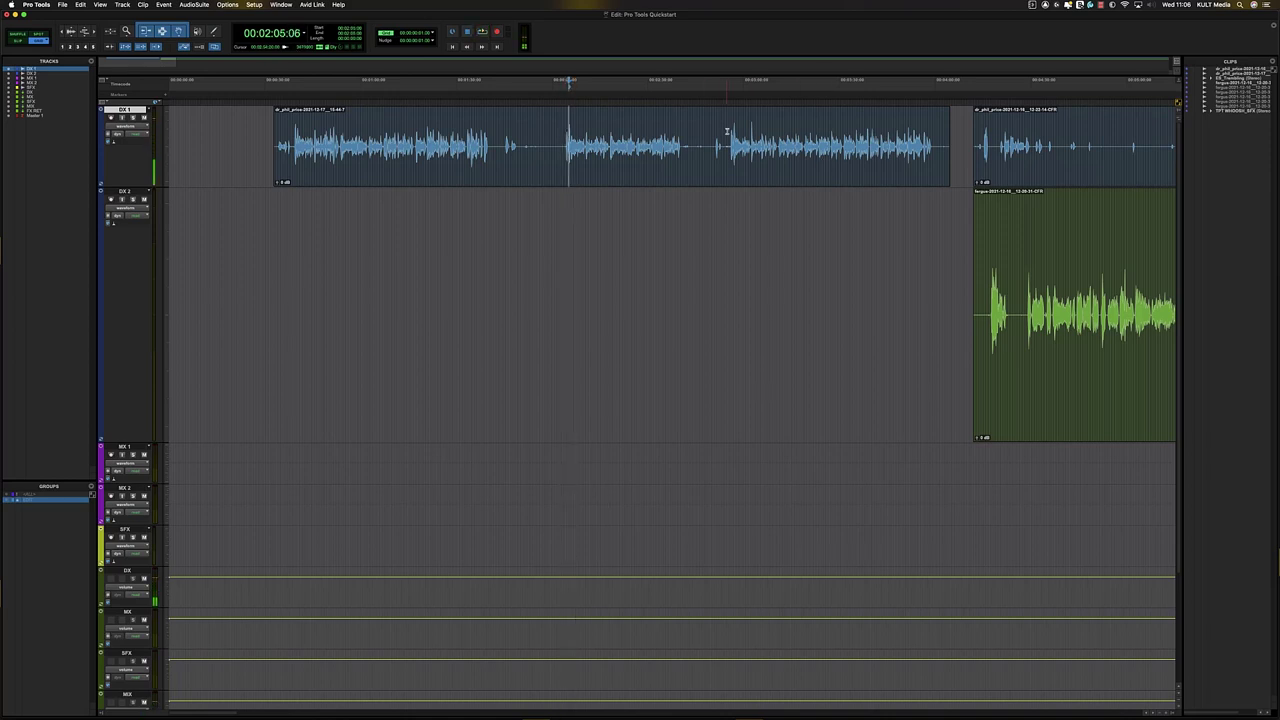
pyautogui.click(732, 128)
pyautogui.press('space')
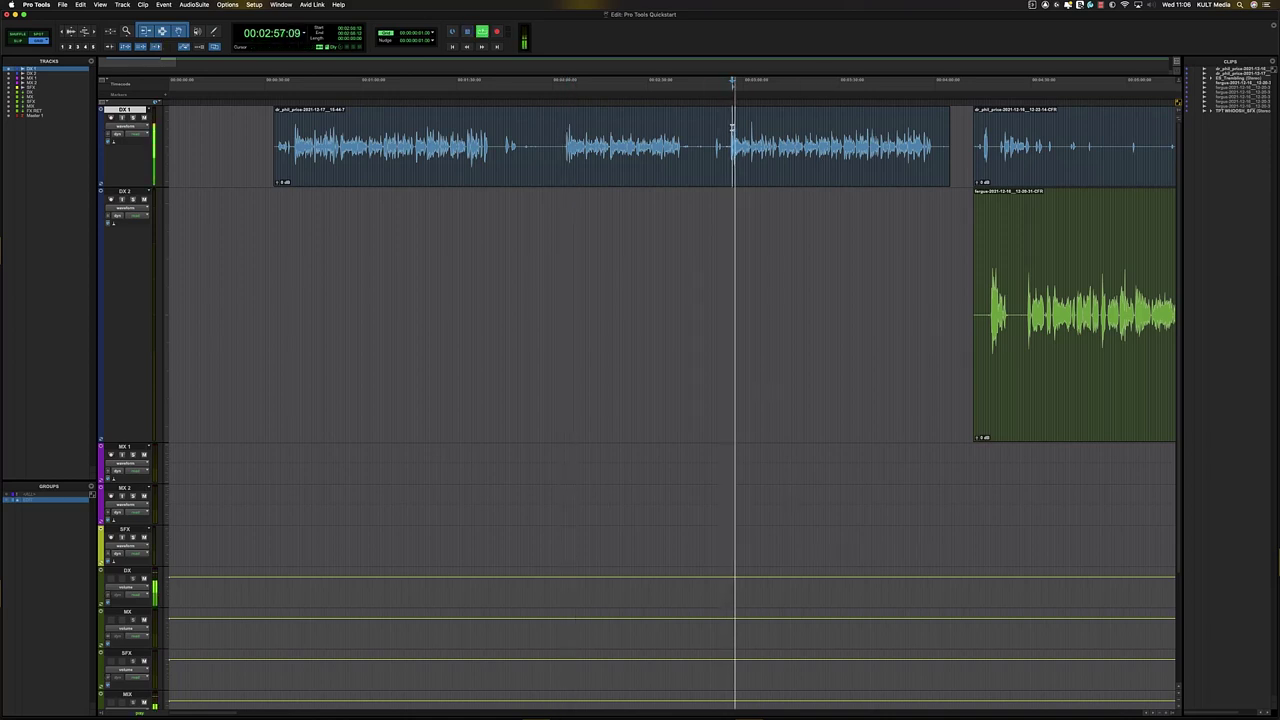
pyautogui.press('space')
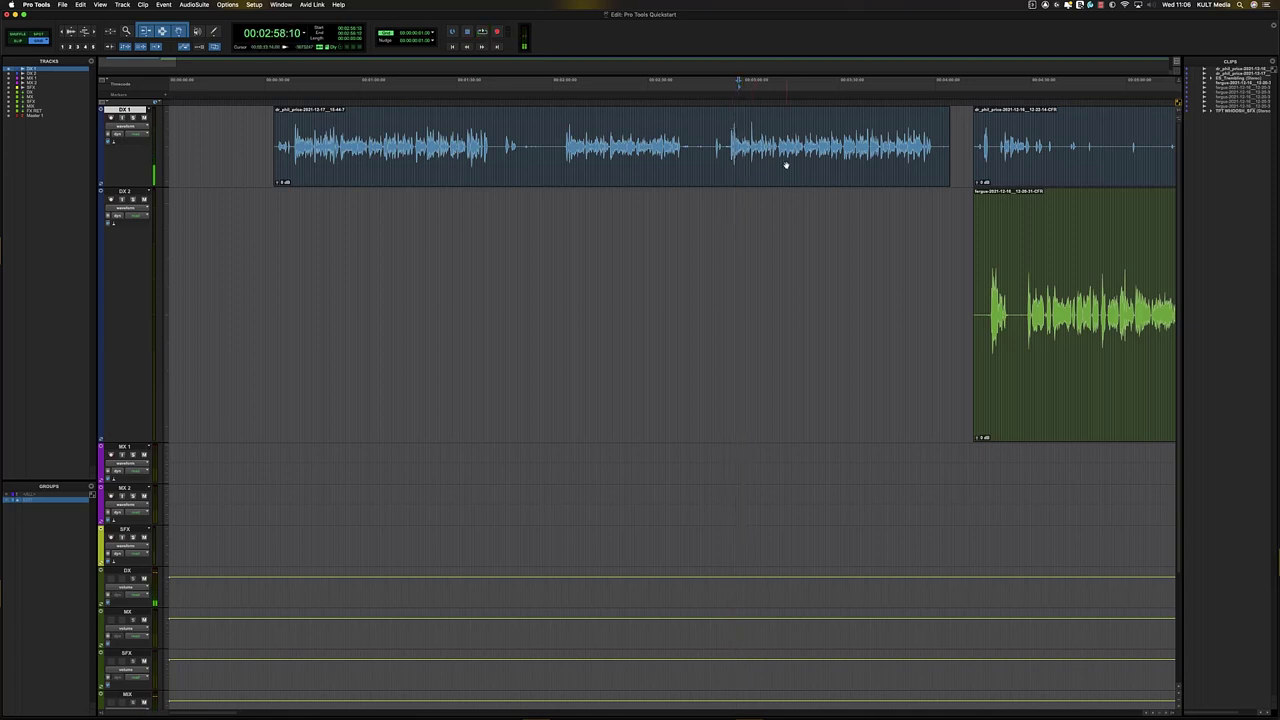
pyautogui.press('space')
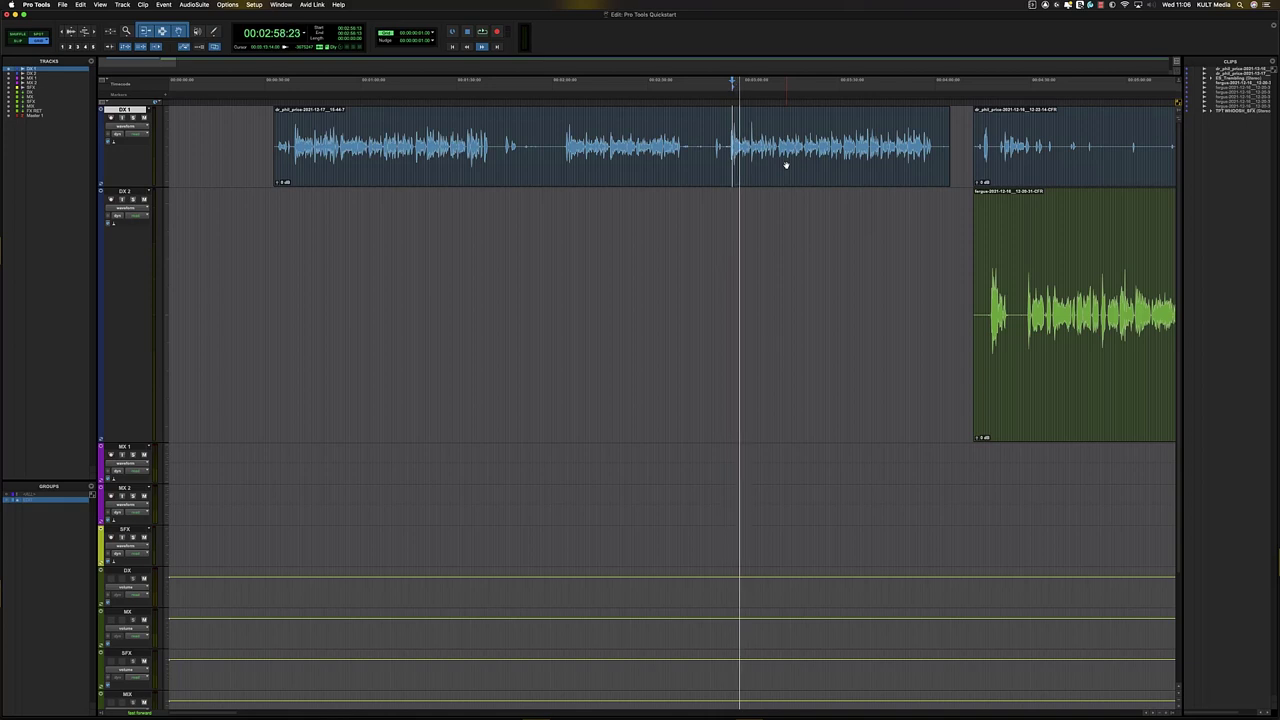
pyautogui.press('space')
pyautogui.press('space')
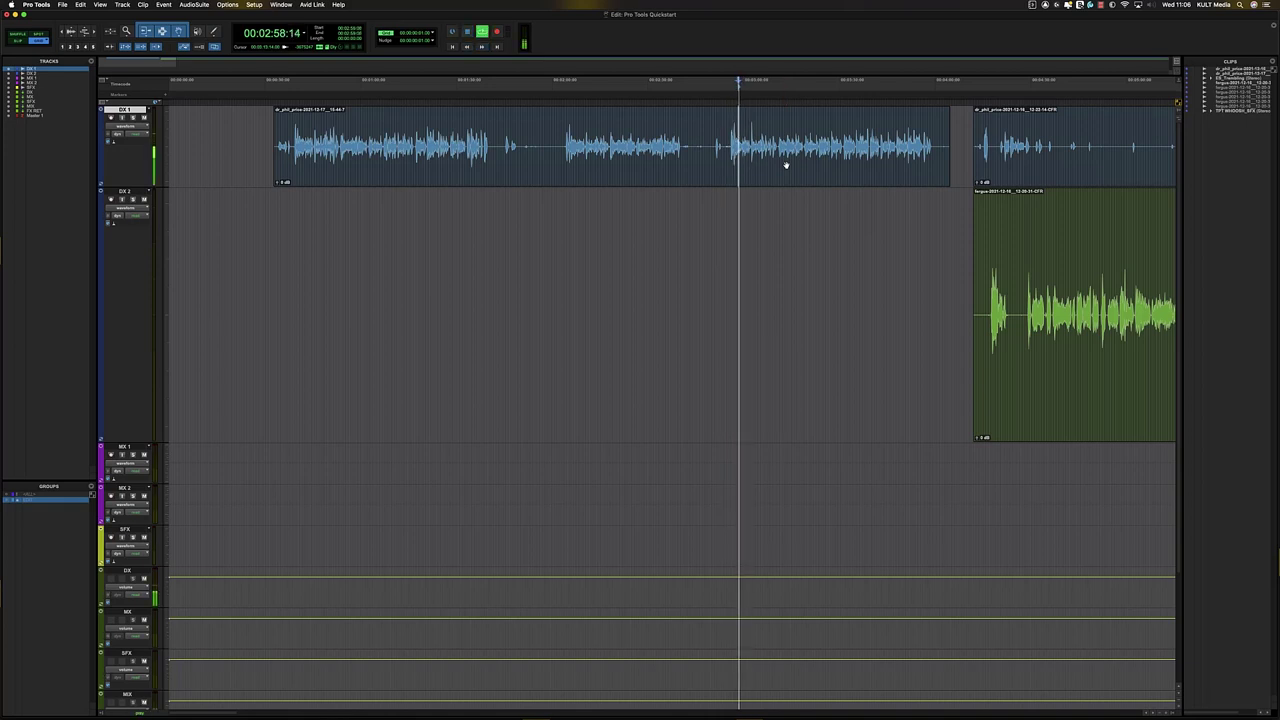
pyautogui.press('space')
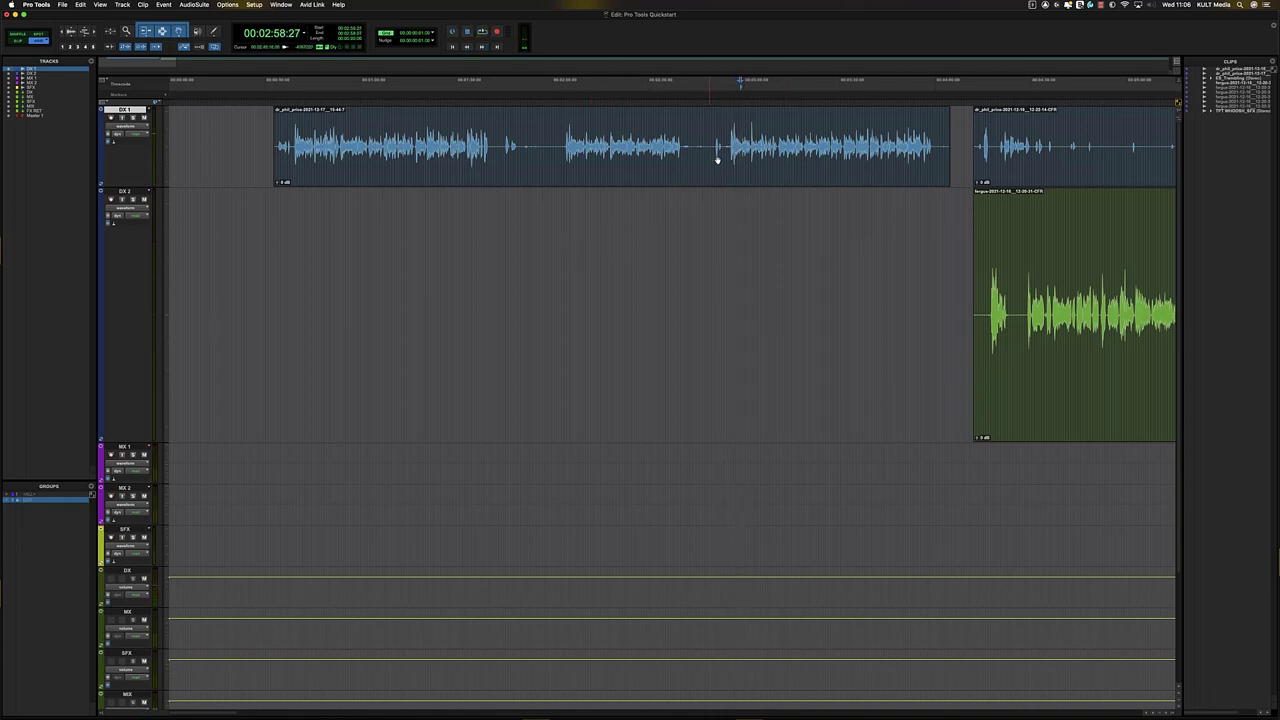
# - Delete the unwanted tail of the DX 1 clip
pyautogui.moveTo(730, 150); pyautogui.dragTo(931, 130)
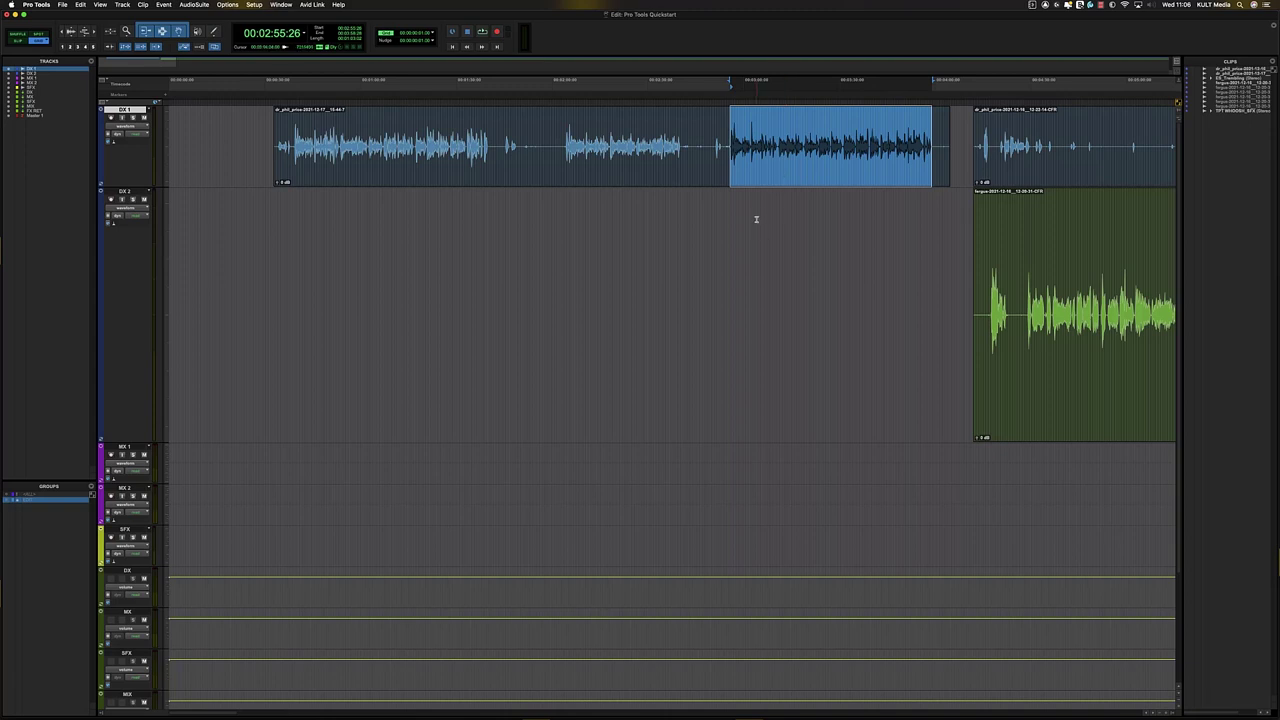
pyautogui.doubleClick(726, 133)
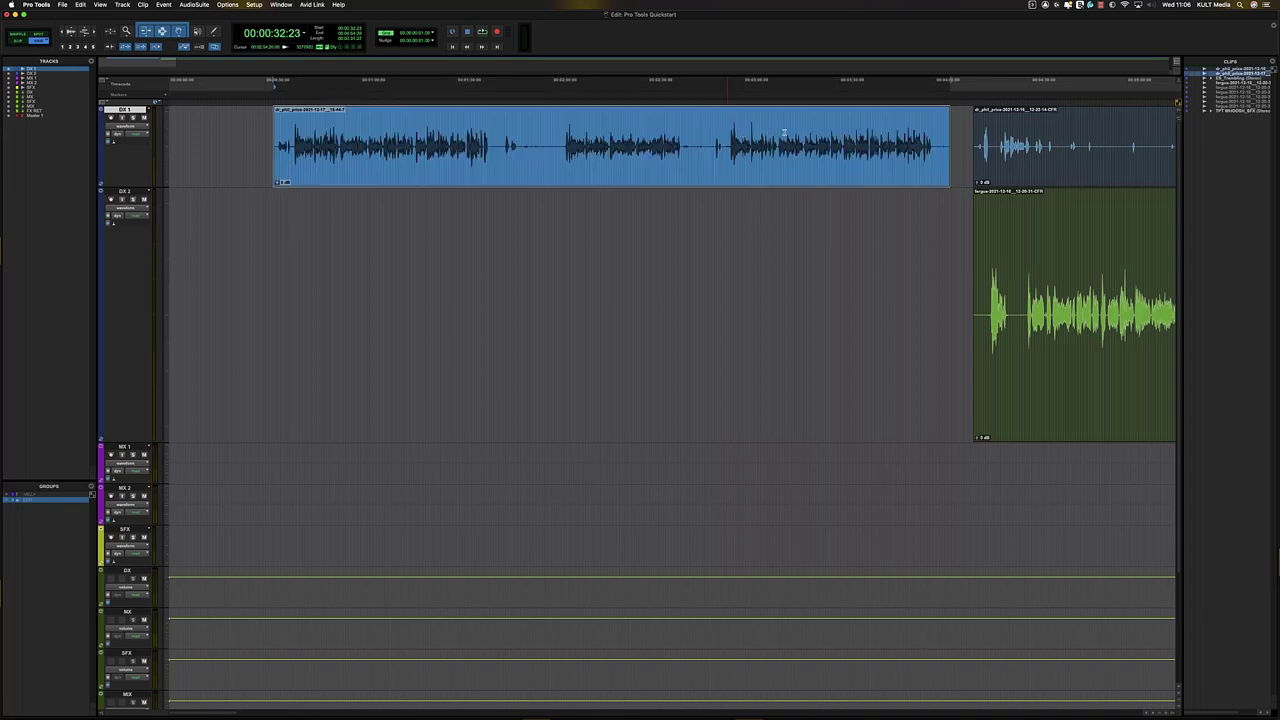
pyautogui.moveTo(934, 142); pyautogui.dragTo(984, 160)
pyautogui.press('Delete')
pyautogui.click(942, 158)
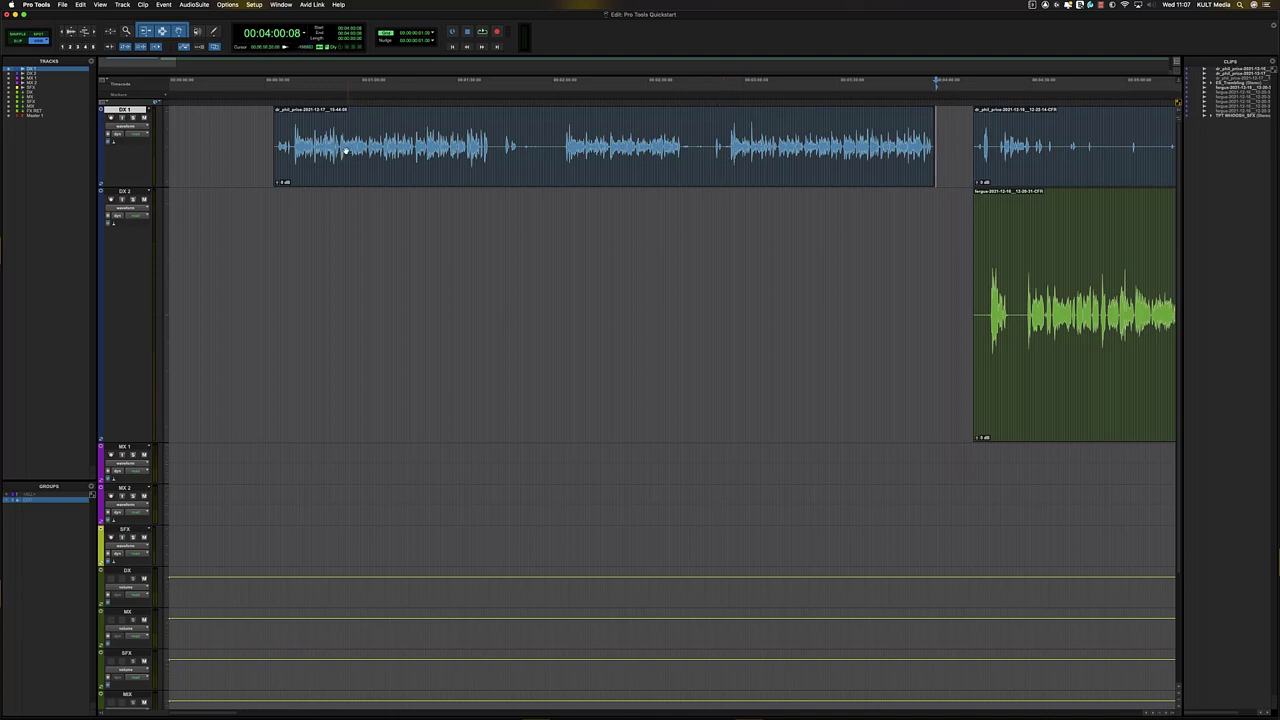
# - Trim the DX 1 clip's start to the edit point inside the clip
pyautogui.moveTo(260, 145); pyautogui.dragTo(723, 145)
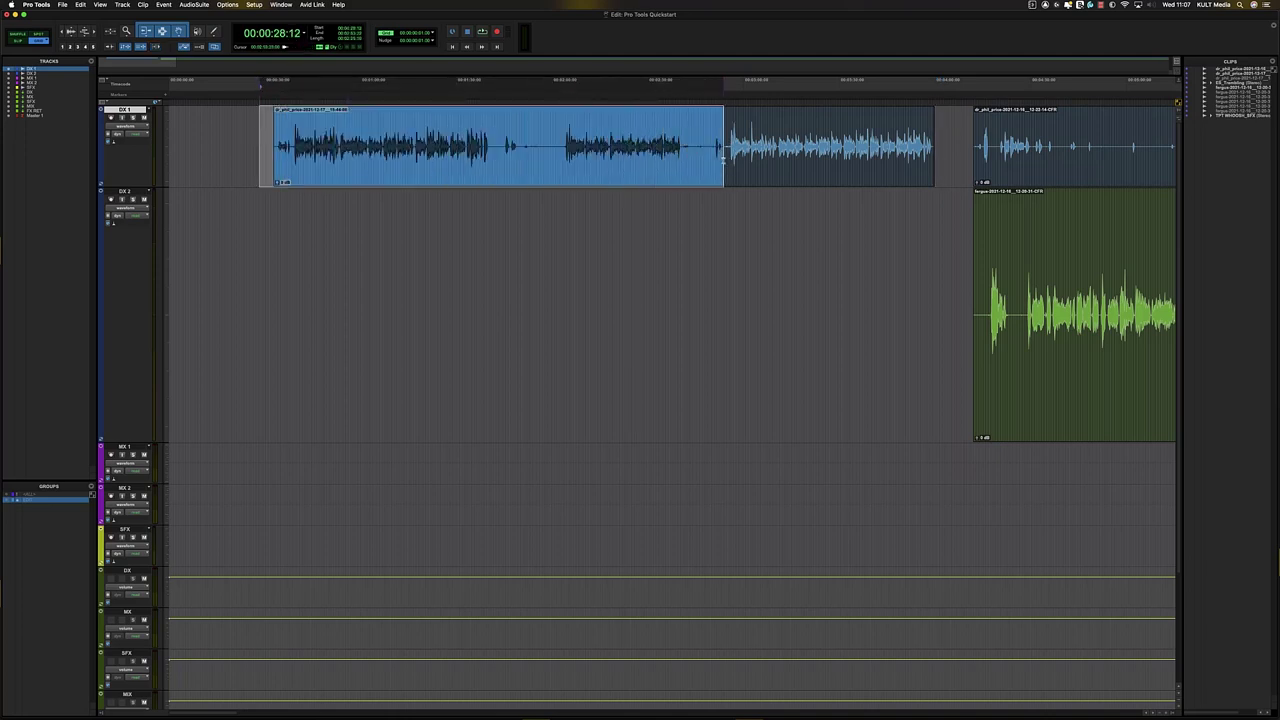
pyautogui.click(715, 130)
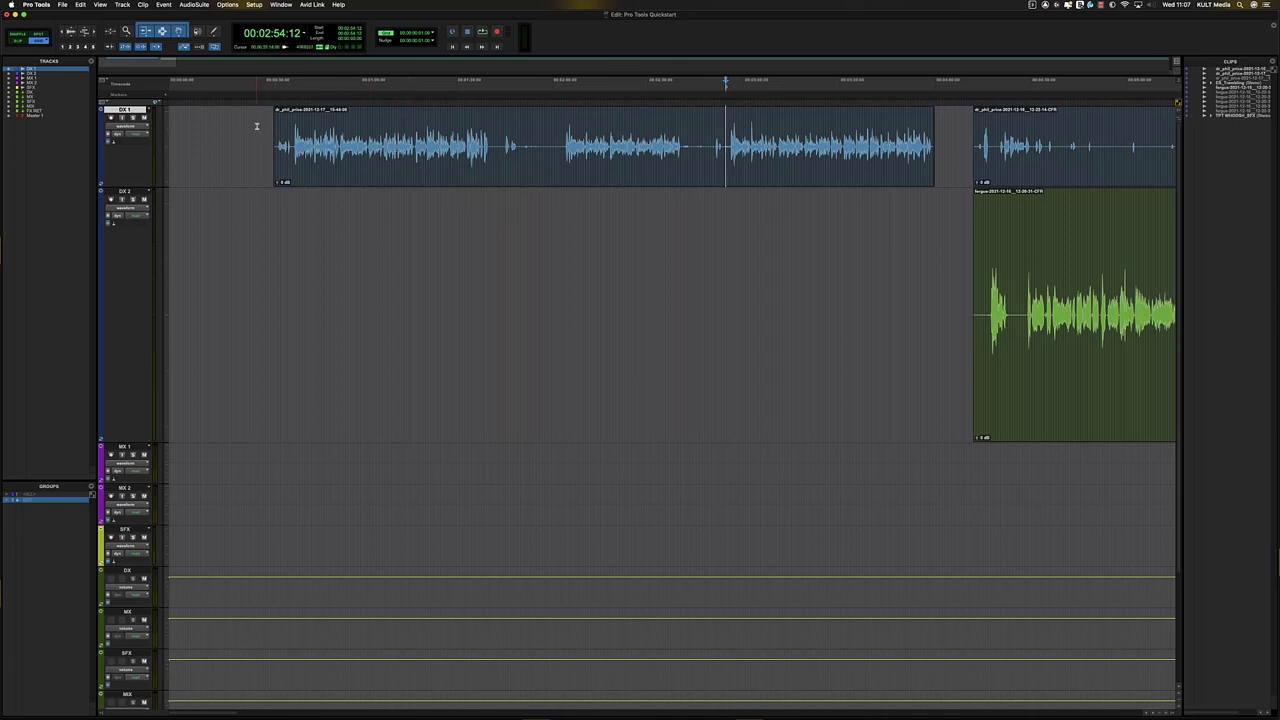
pyautogui.moveTo(258, 128); pyautogui.dragTo(700, 168)
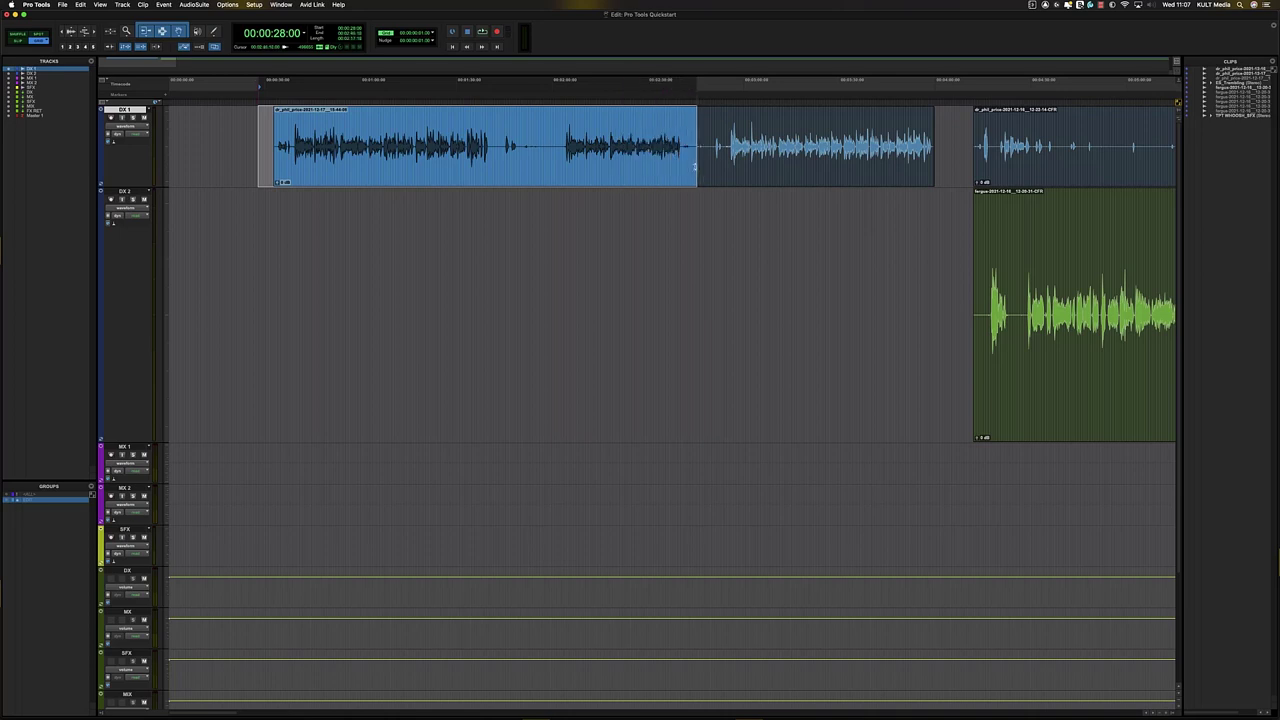
pyautogui.click(566, 150)
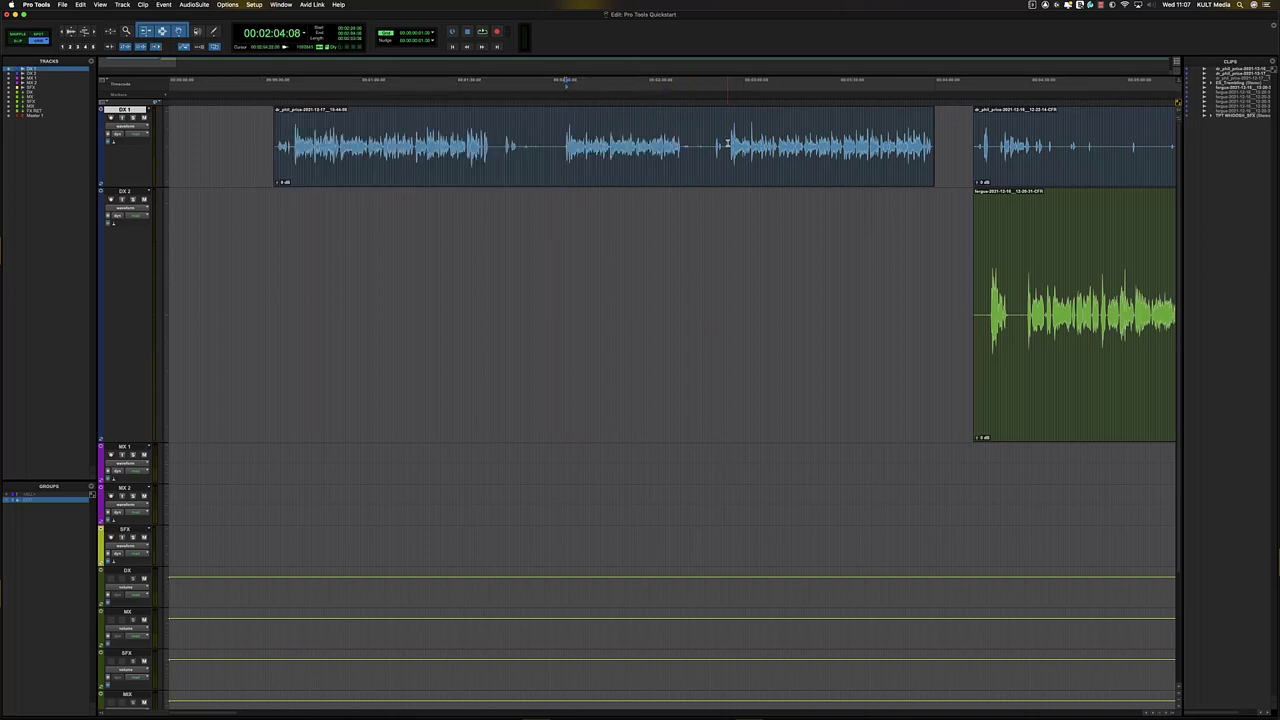
pyautogui.click(728, 145)
pyautogui.press('a')
# - Delete the leading portion in front of the trimmed DX 1 clip
pyautogui.click(698, 132)
pyautogui.press('t')
pyautogui.press('t')
pyautogui.press('t')
pyautogui.moveTo(749, 155); pyautogui.dragTo(949, 161)
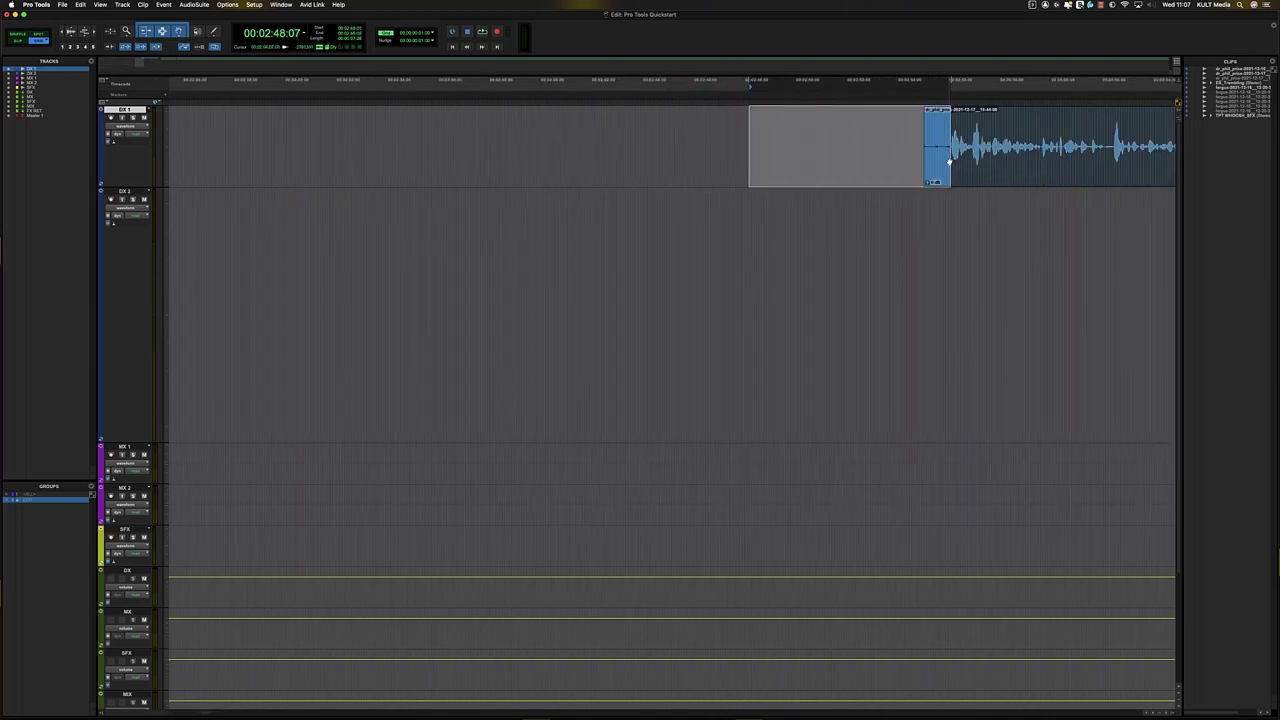
pyautogui.press('Delete')
pyautogui.press('r')
pyautogui.press('r')
# - Drag the short DX 1 clip to near the start of the session
pyautogui.click(880, 137)
pyautogui.press('t')
pyautogui.press('t')
pyautogui.press('r')
pyautogui.press('r')
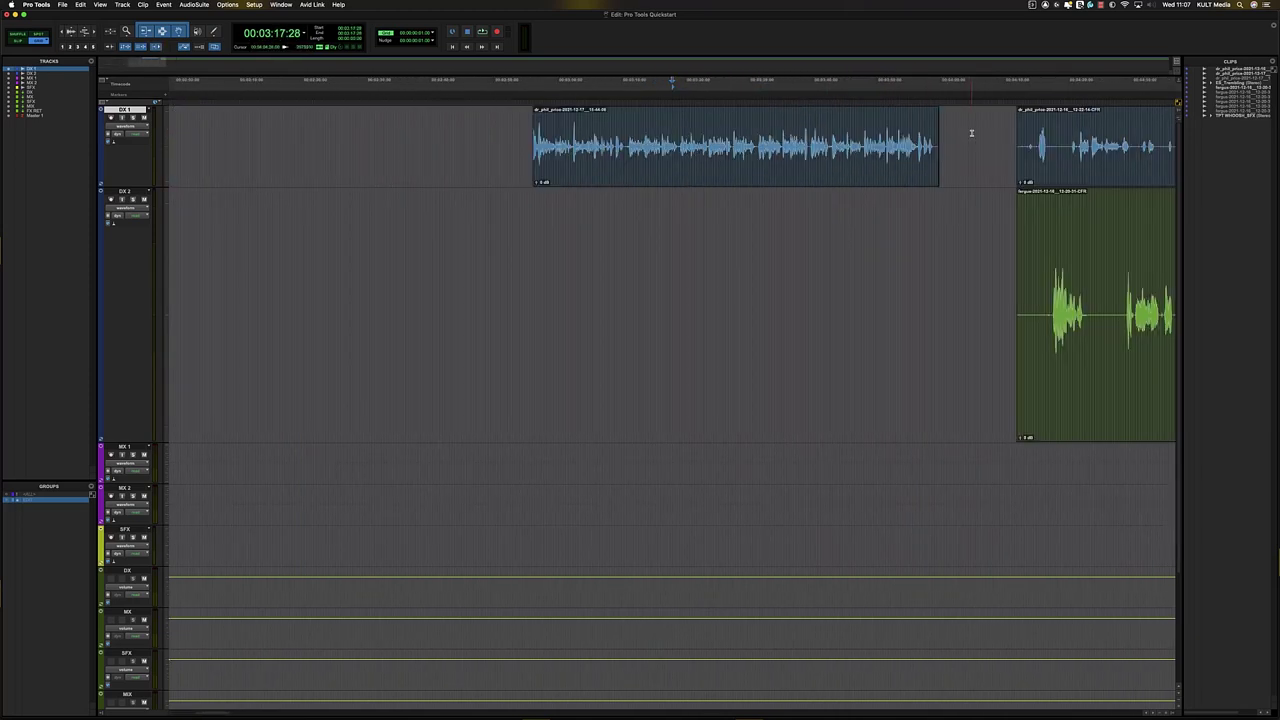
pyautogui.moveTo(972, 132); pyautogui.dragTo(942, 160)
pyautogui.click(846, 166)
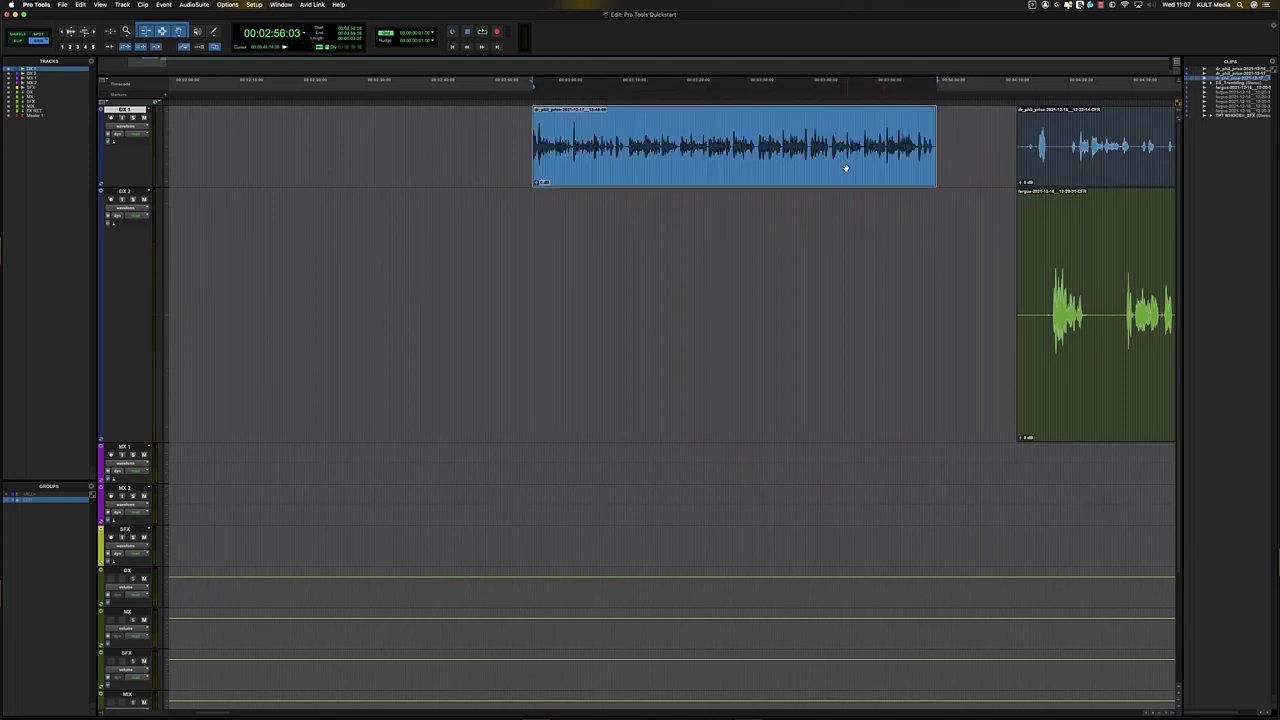
pyautogui.press('r')
pyautogui.press('r')
pyautogui.press('r')
pyautogui.moveTo(325, 173); pyautogui.dragTo(193, 169)
# - Select the short DX 1 clip and zoom in to fit it
pyautogui.click(264, 157)
pyautogui.click(461, 215)
pyautogui.press('r')
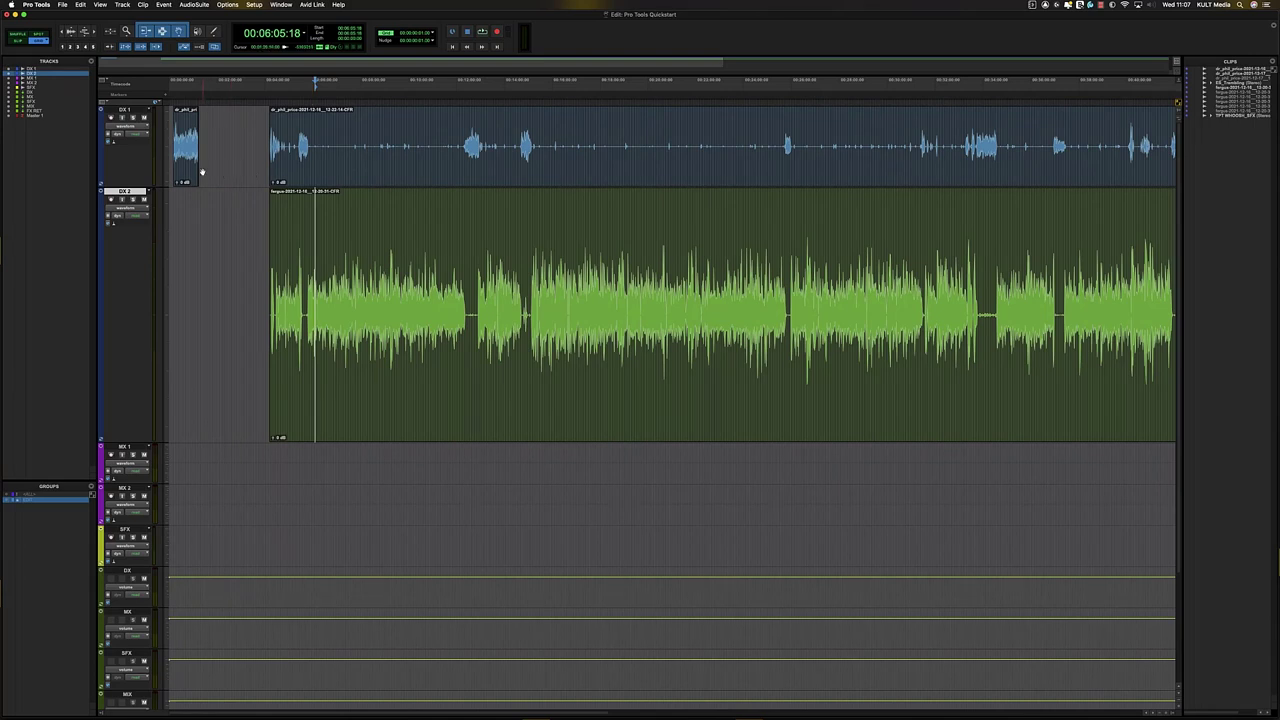
pyautogui.click(197, 168)
pyautogui.press('t')
pyautogui.press('t')
pyautogui.press('t')
pyautogui.press('t')
pyautogui.press('space')
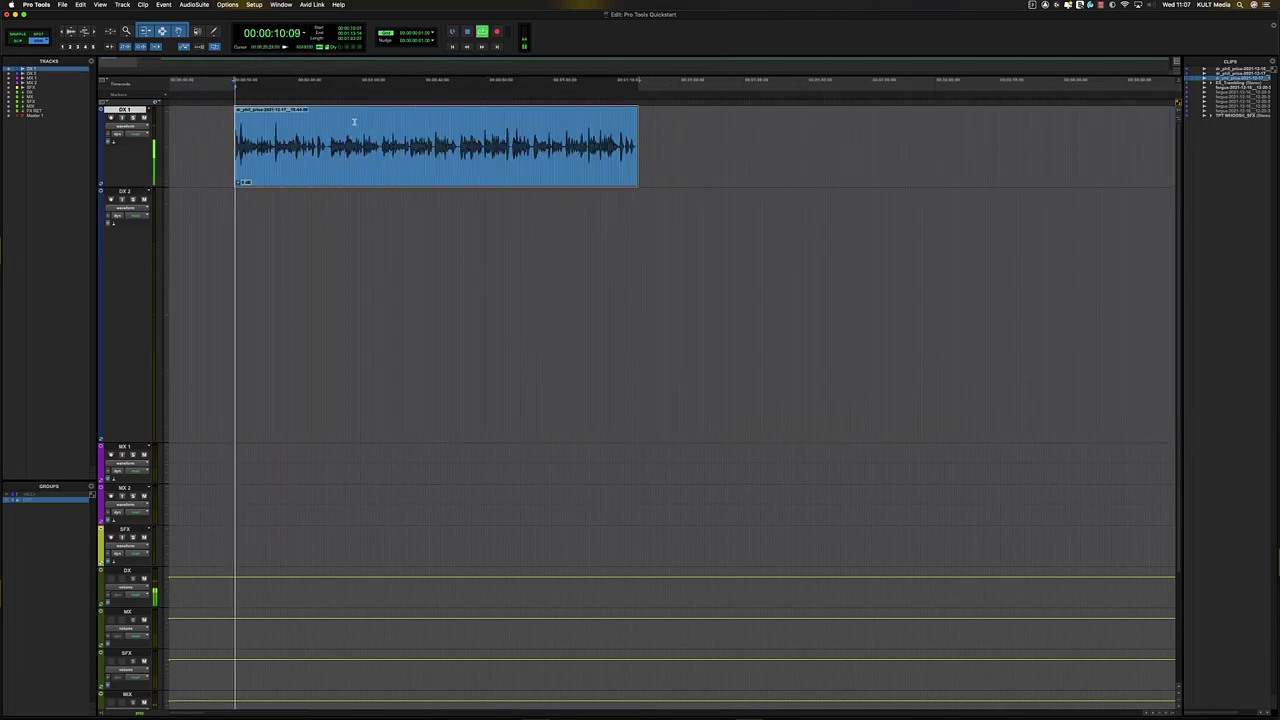
pyautogui.press('t')
pyautogui.press('t')
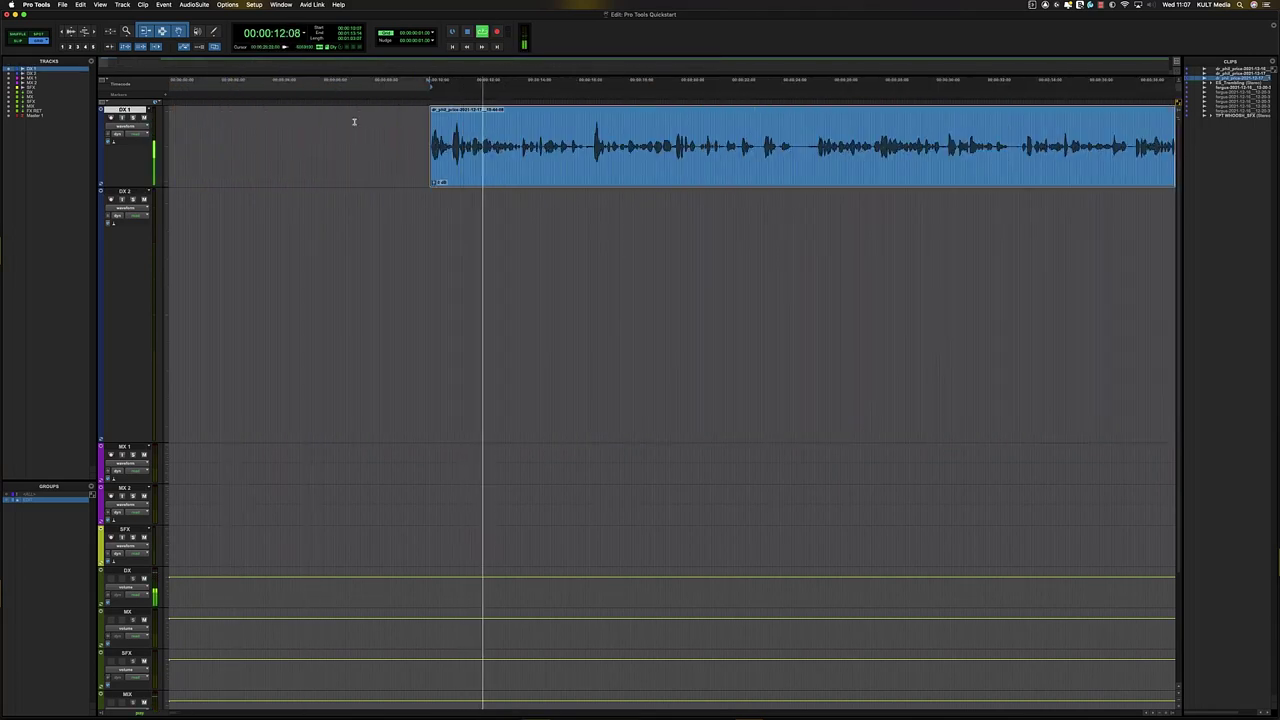
pyautogui.press('r')
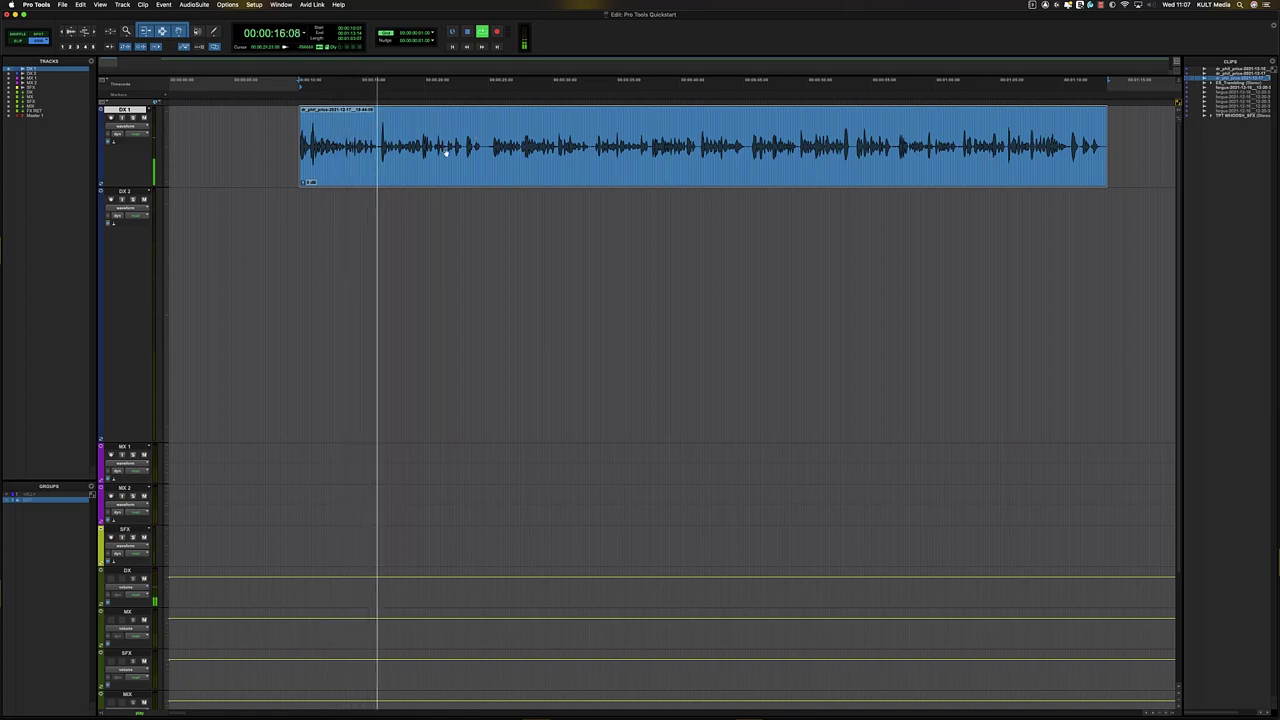
pyautogui.press('space')
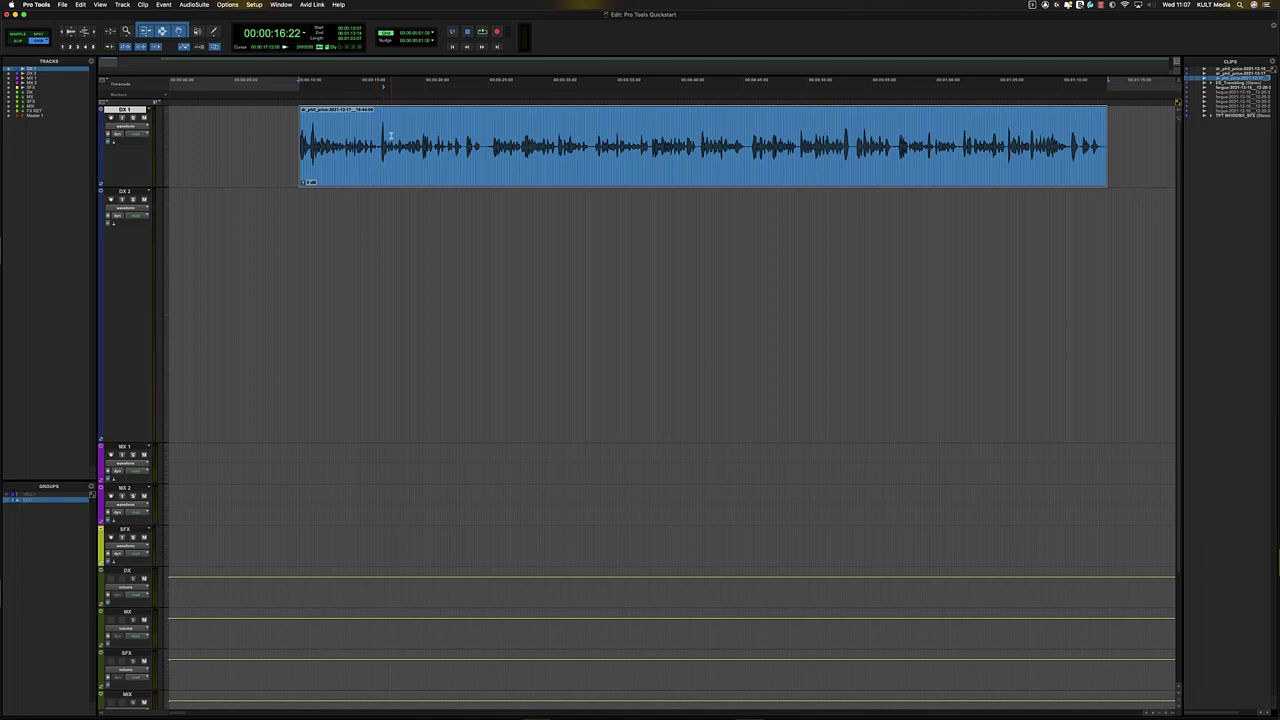
pyautogui.click(391, 132)
pyautogui.press('super+equal')
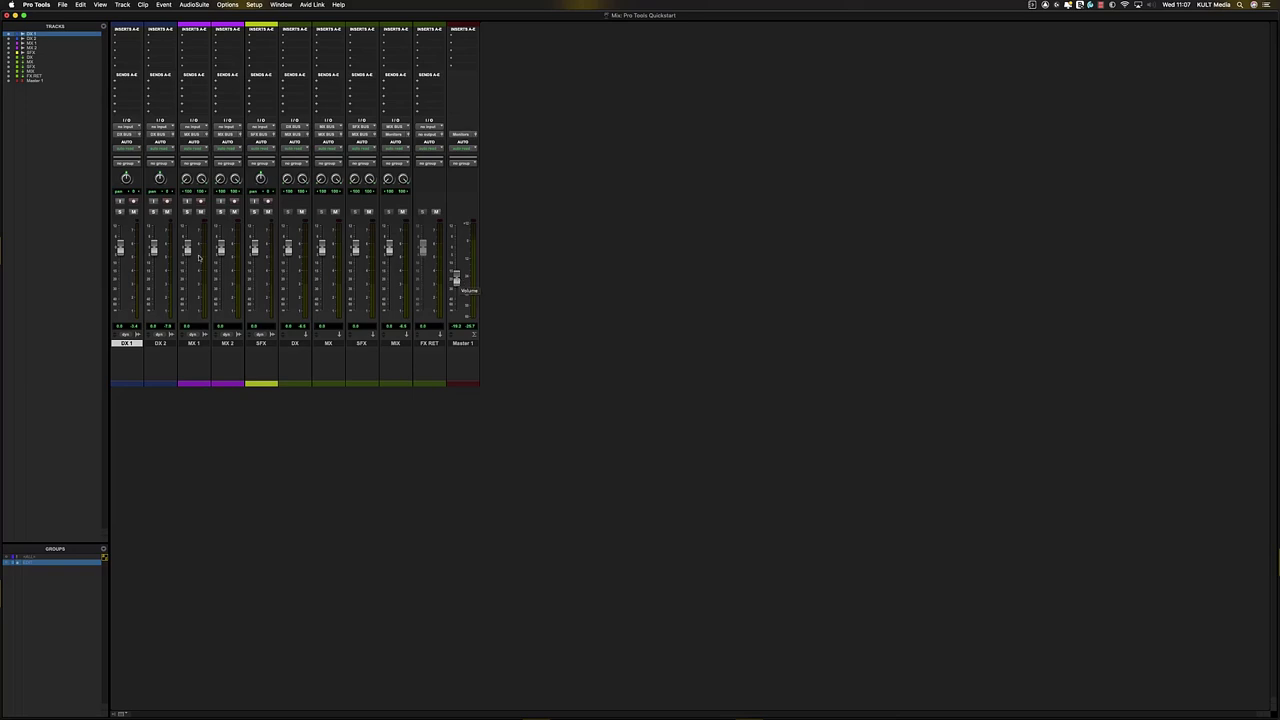
pyautogui.press('super+equal')
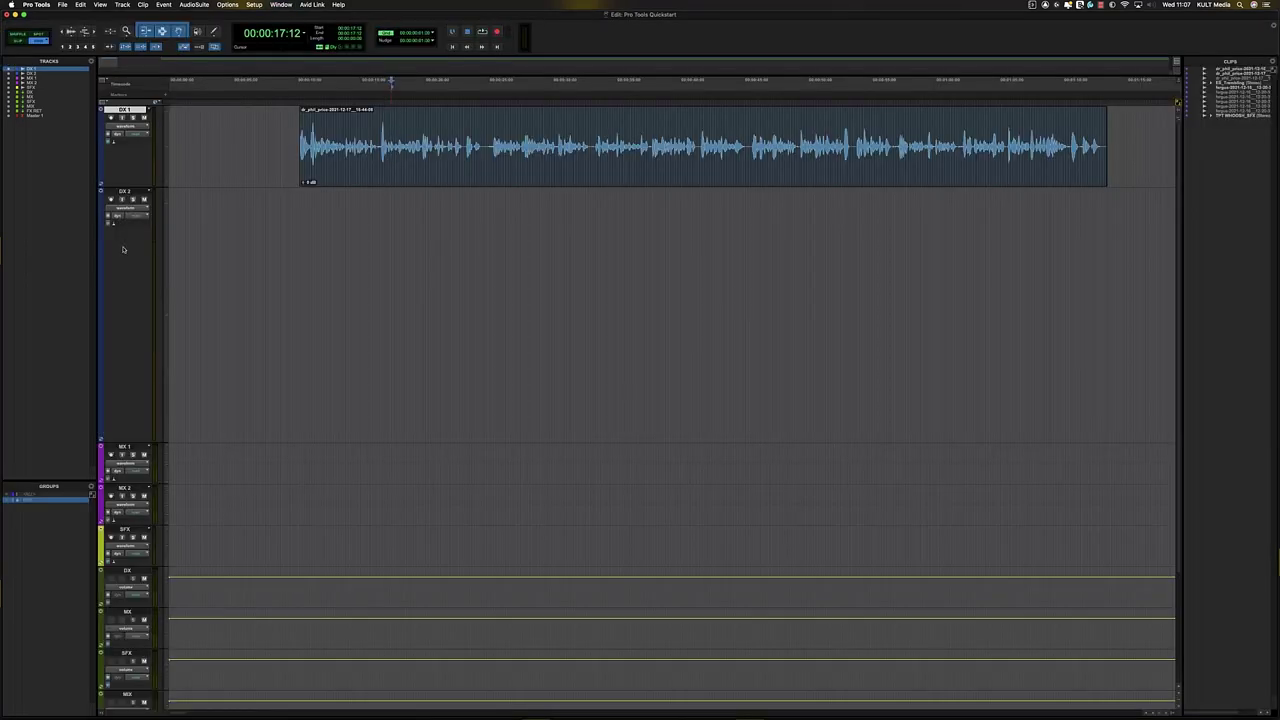
pyautogui.click(432, 178)
pyautogui.click(431, 139)
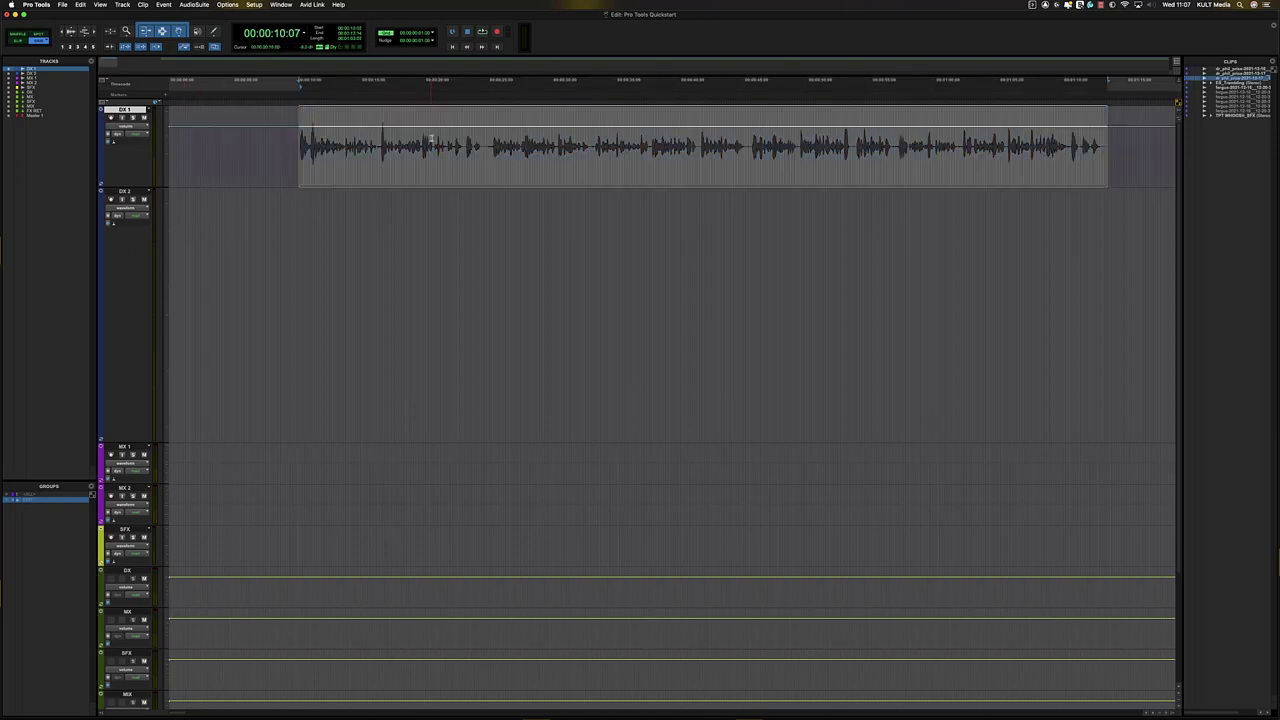
pyautogui.moveTo(438, 121); pyautogui.dragTo(440, 111)
pyautogui.press('r')
pyautogui.press('r')
pyautogui.press('r')
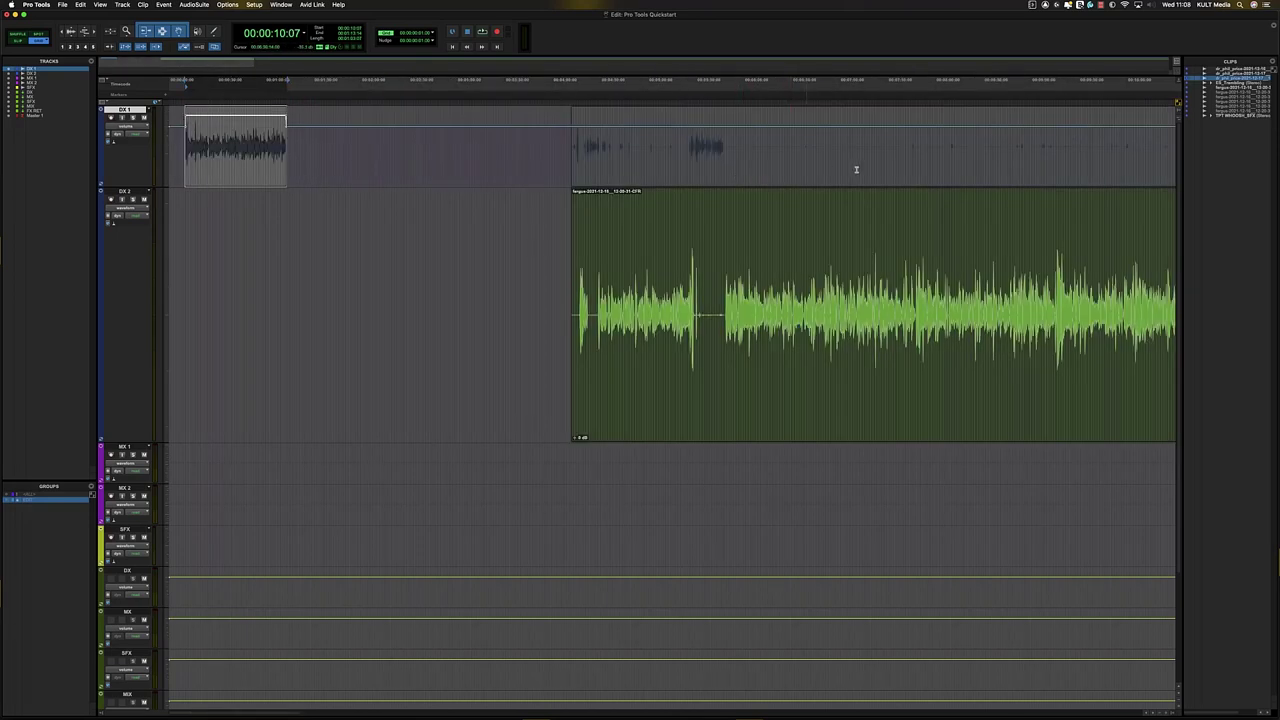
pyautogui.doubleClick(765, 155)
pyautogui.moveTo(668, 121); pyautogui.dragTo(668, 102)
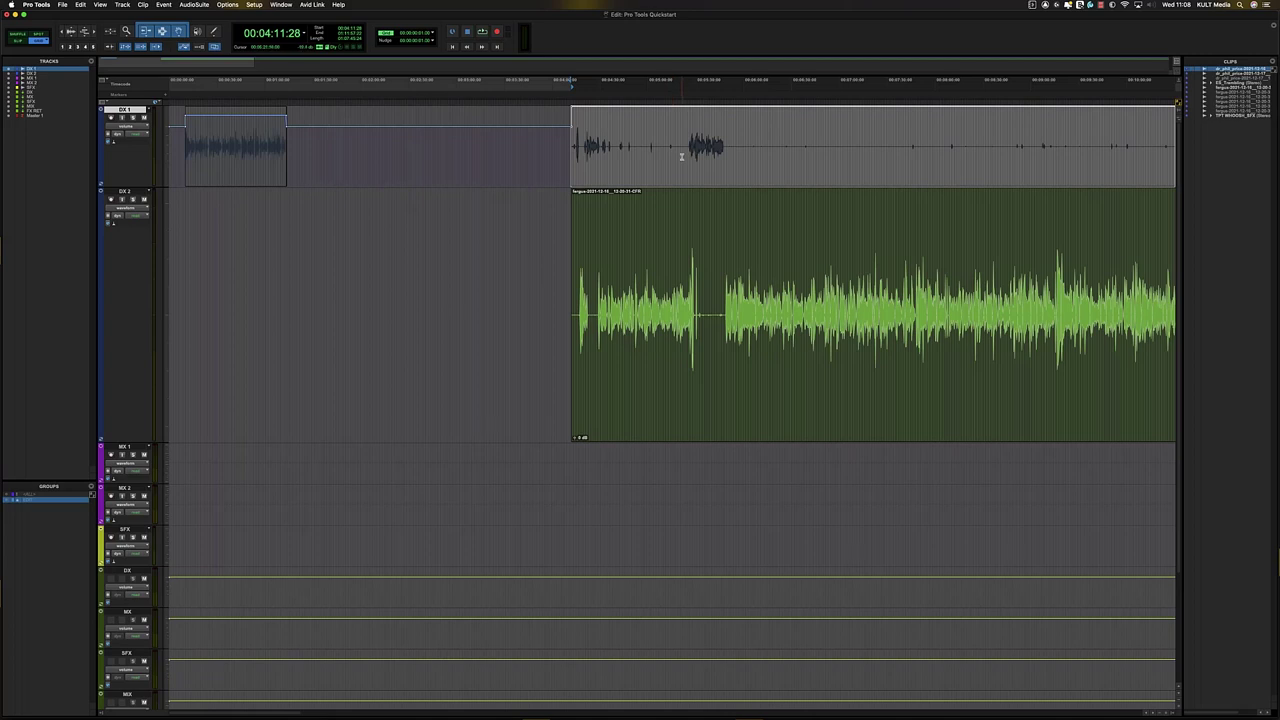
pyautogui.press('super+z')
pyautogui.press('super+z')
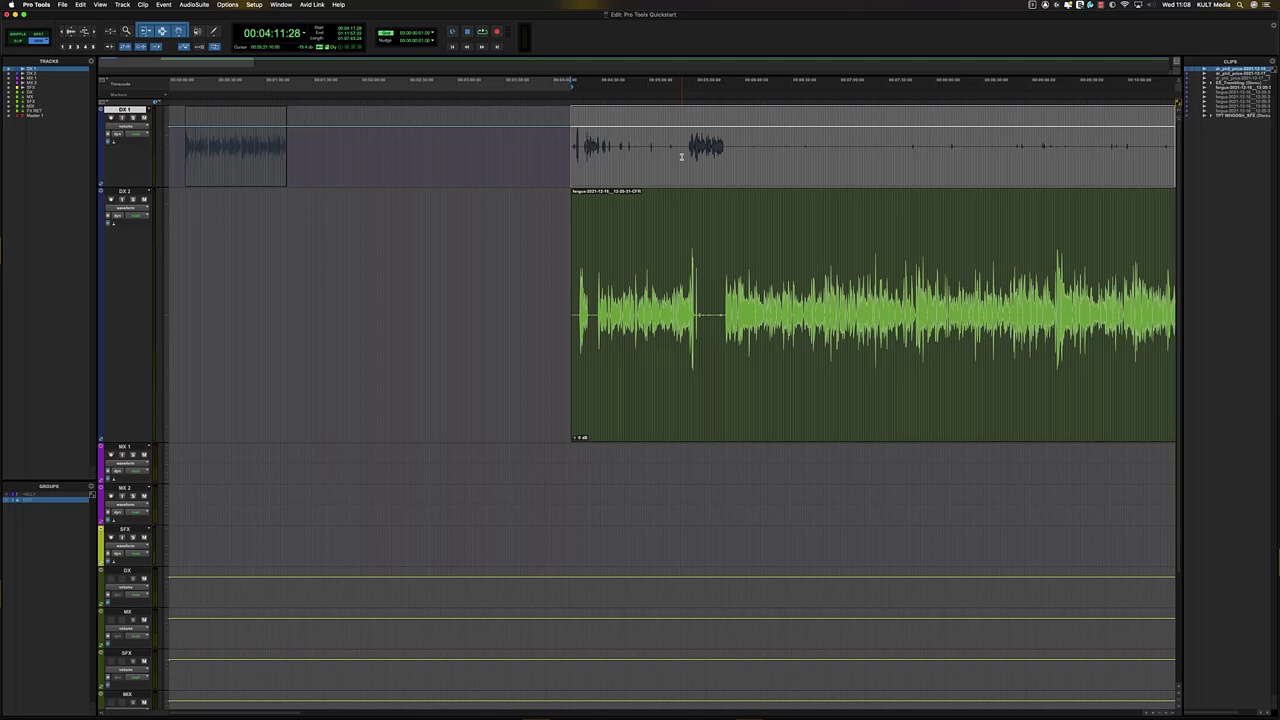
pyautogui.press('-')
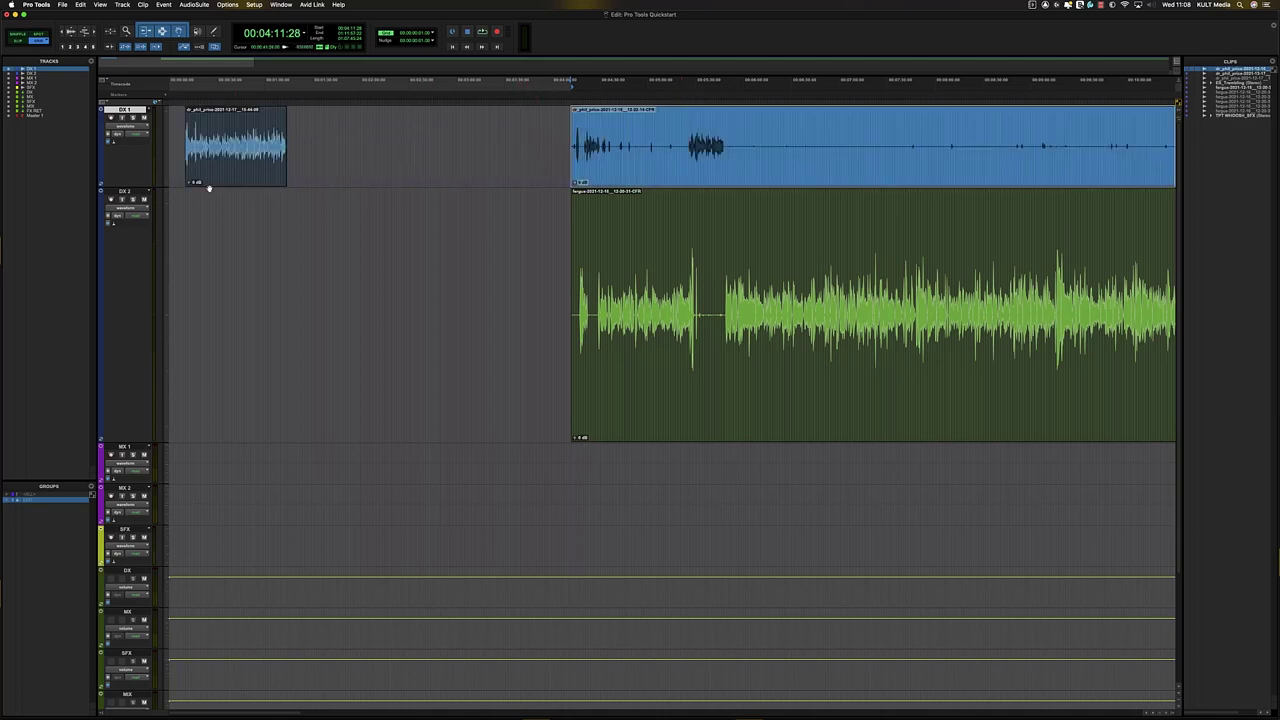
pyautogui.click(198, 138)
pyautogui.press('t')
pyautogui.press('t')
pyautogui.press('t')
pyautogui.press('r')
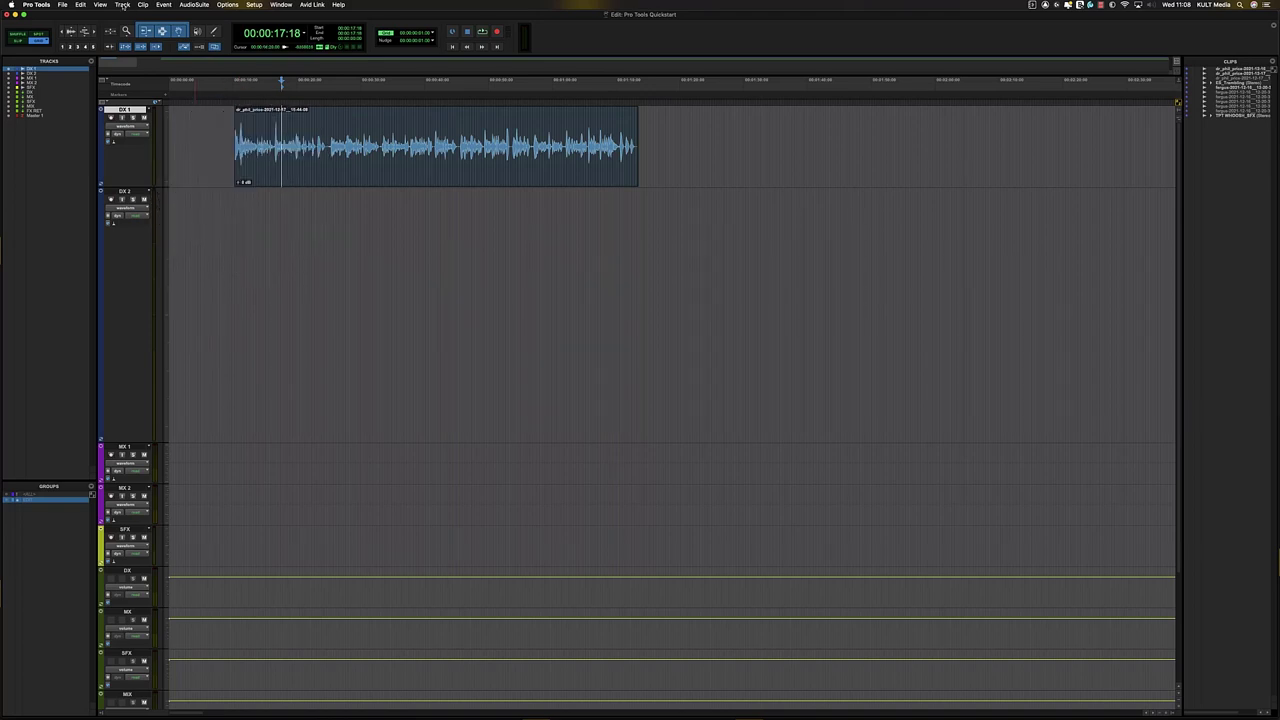
# - Show the clip gain line on the clips, keeping DX 1 in waveform view
pyautogui.click(143, 5)
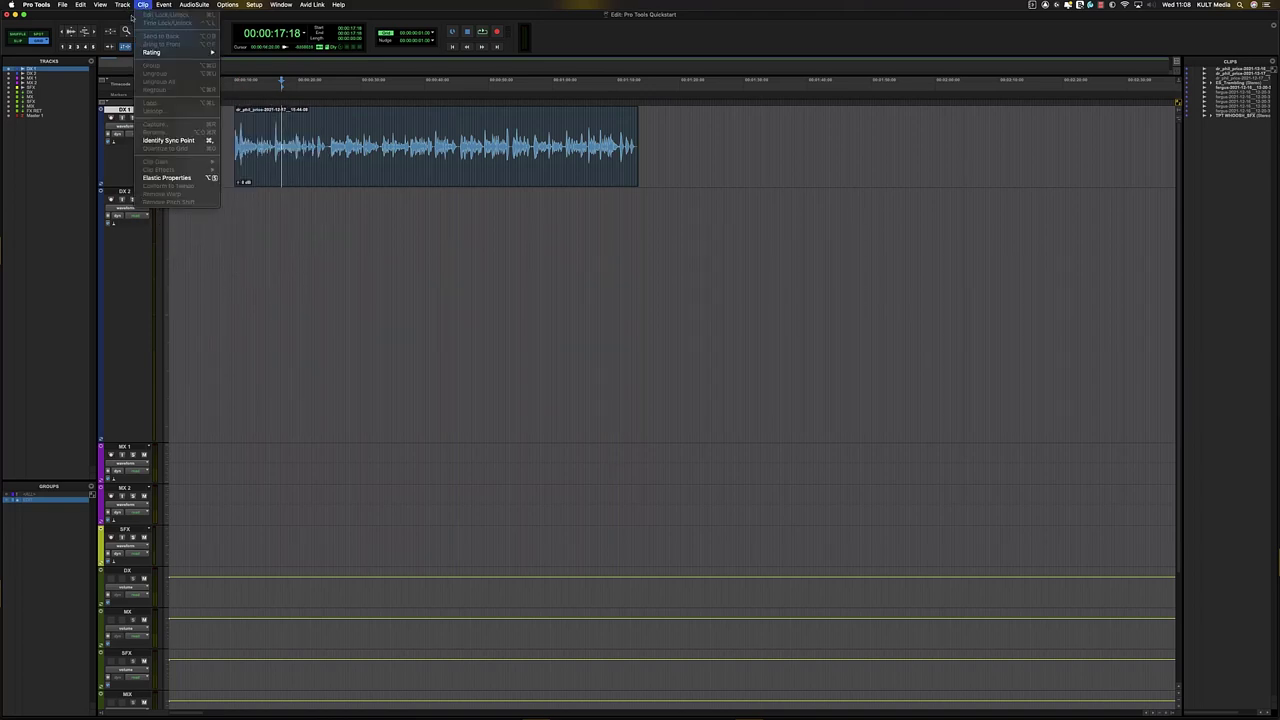
pyautogui.moveTo(123, 5)
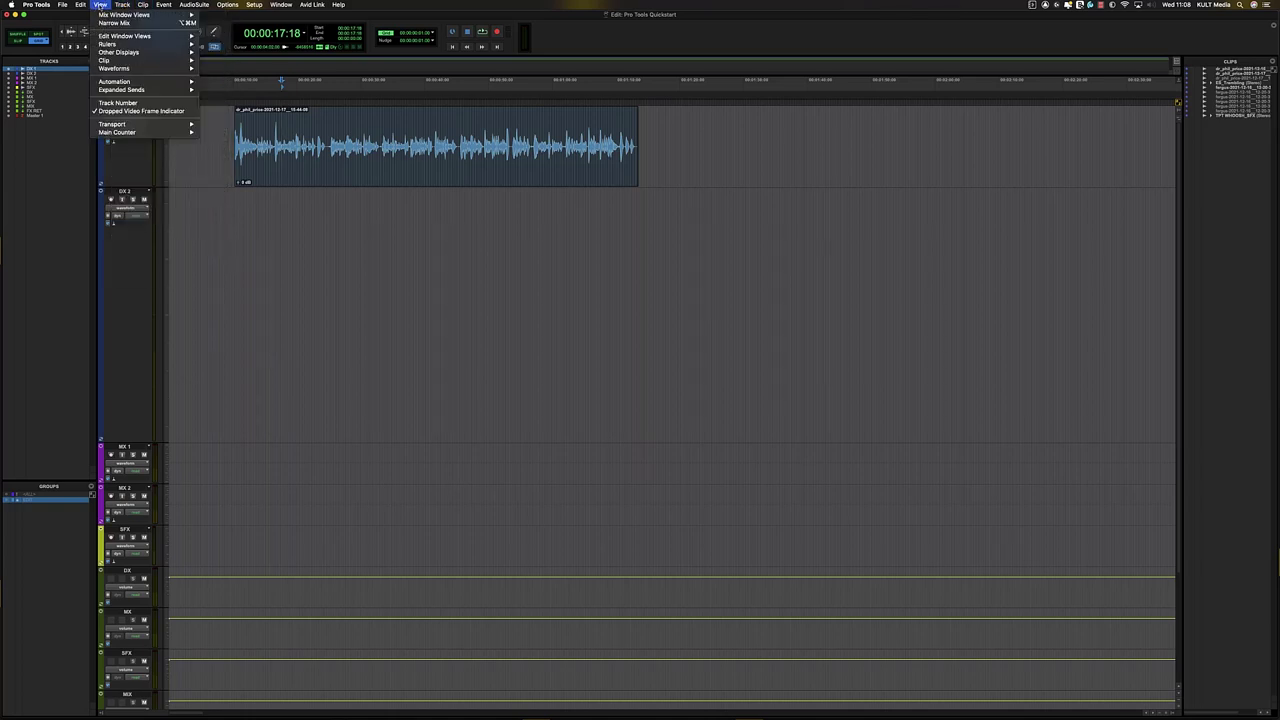
pyautogui.moveTo(154, 60)
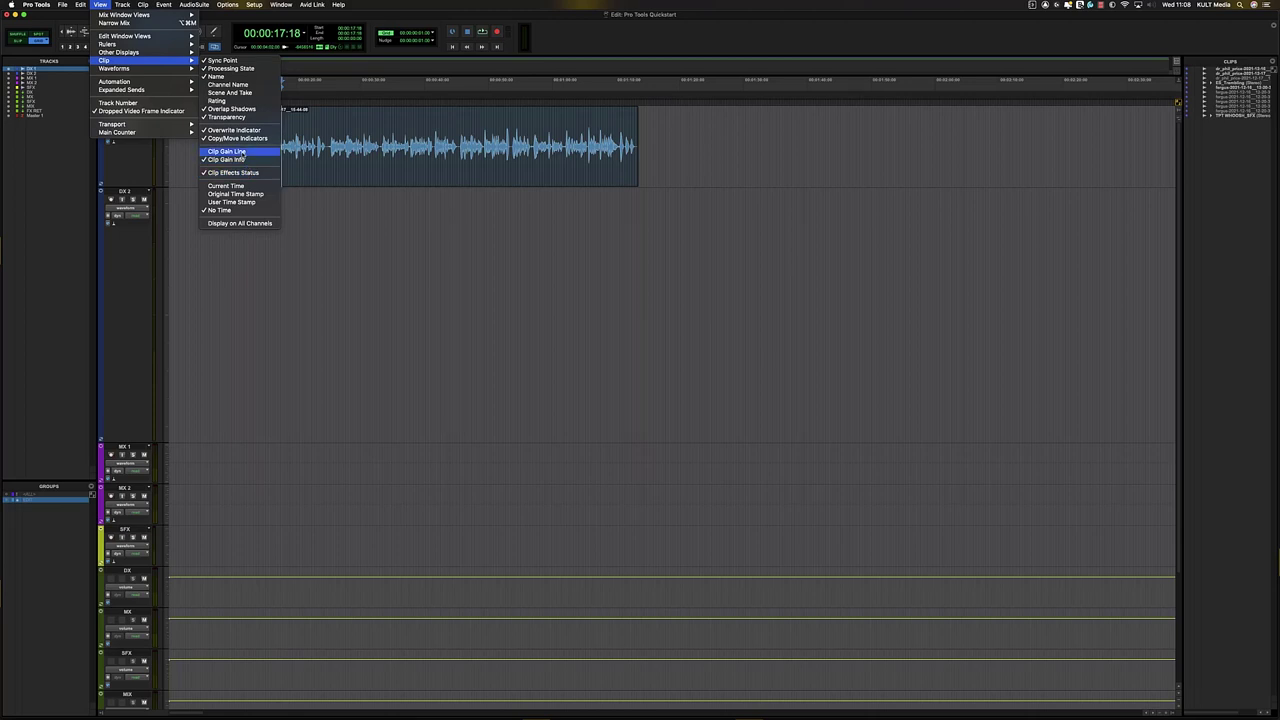
pyautogui.click(240, 151)
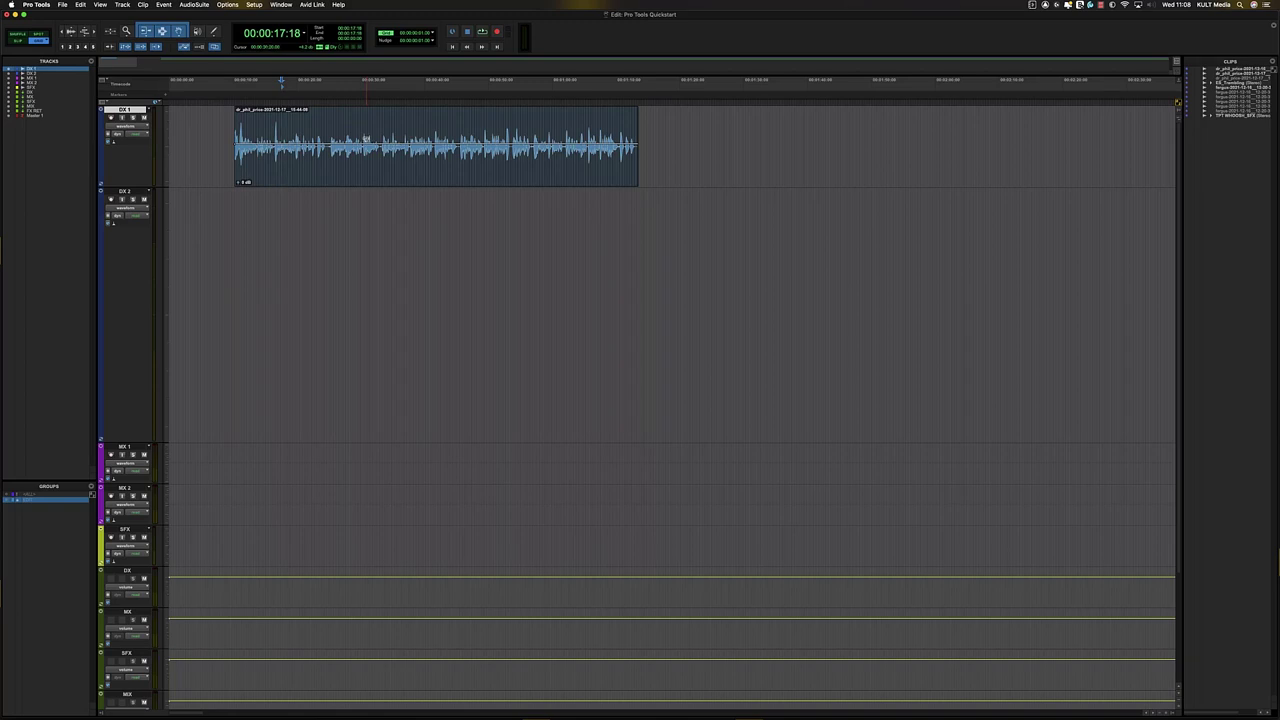
pyautogui.hotkey('ctrl', '-')
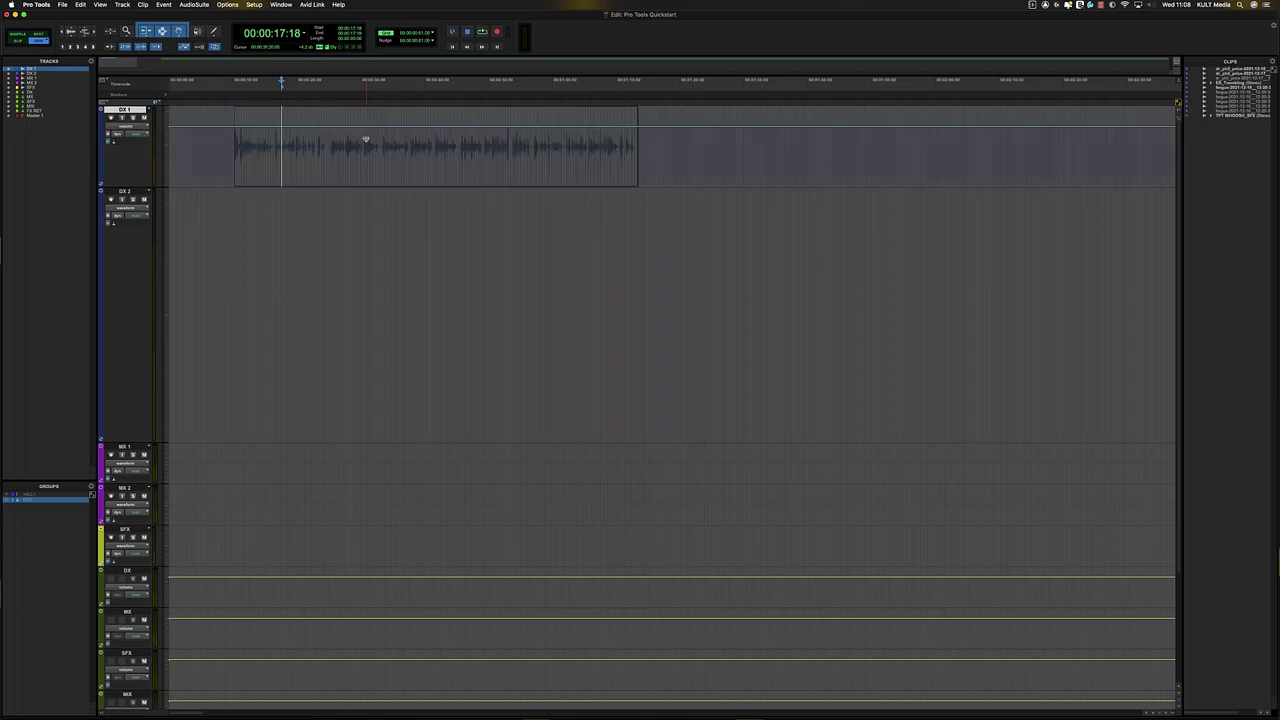
pyautogui.hotkey('ctrl', '-')
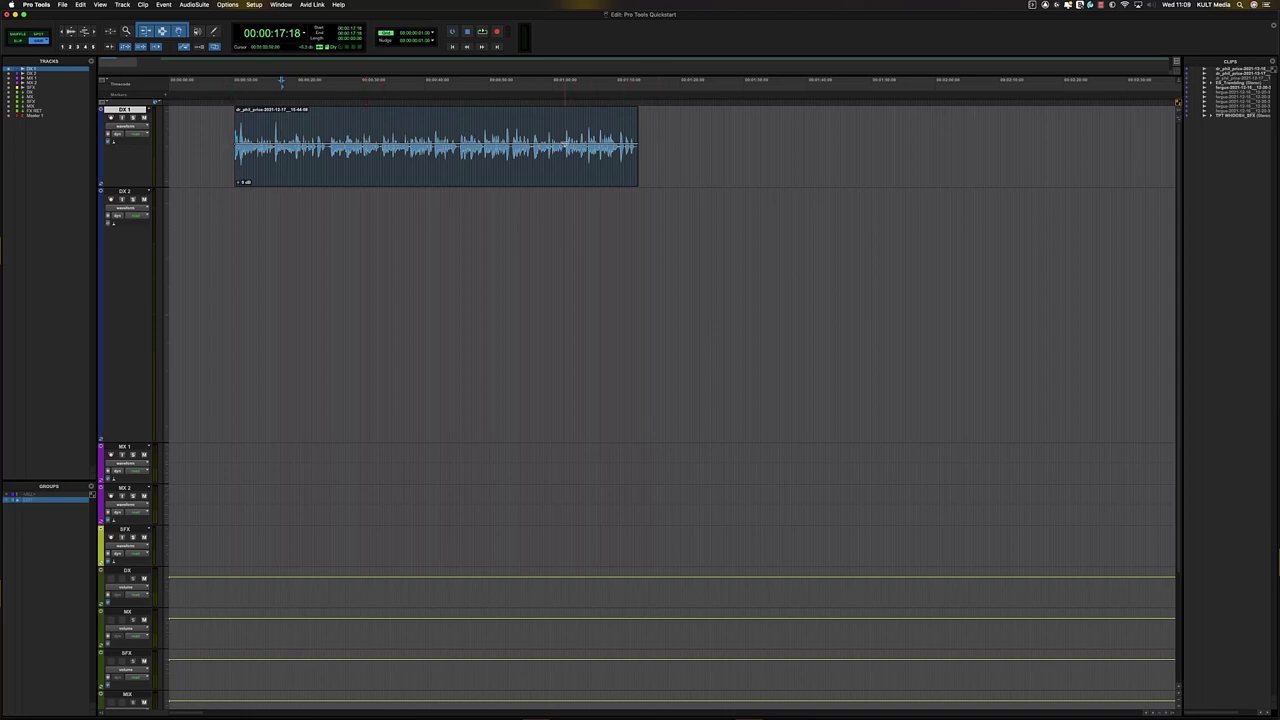
# - Raise clip gain on DX 1 to about +2.9 dB, DX 2 to about +3.0 dB, and the second DX 1 clip
pyautogui.moveTo(565, 147); pyautogui.dragTo(540, 133)
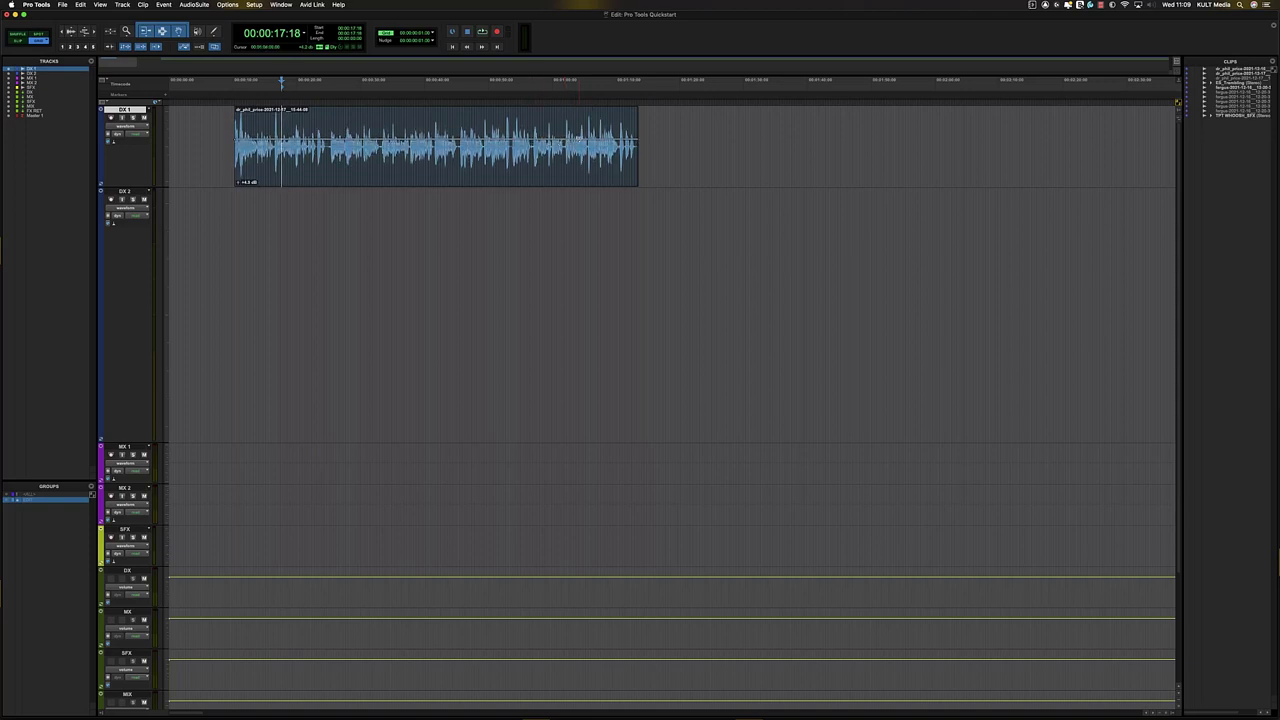
pyautogui.press('r')
pyautogui.press('r')
pyautogui.press('r')
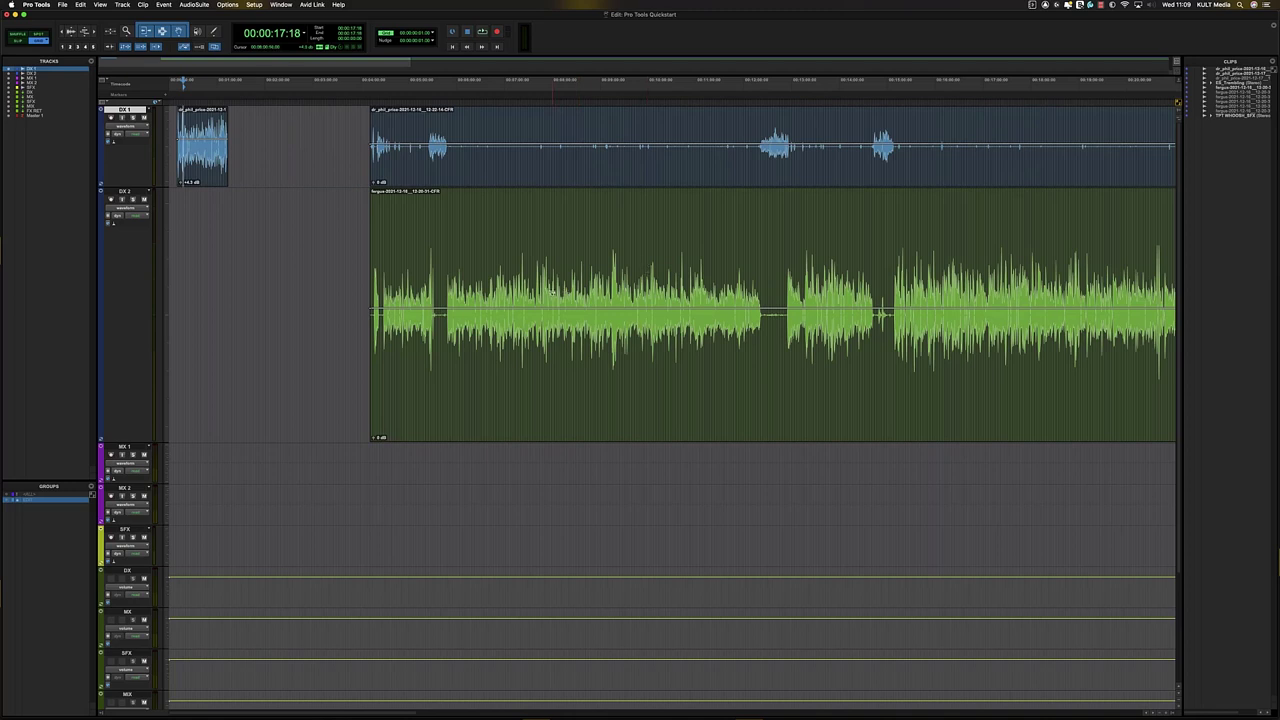
pyautogui.moveTo(565, 291); pyautogui.dragTo(552, 281)
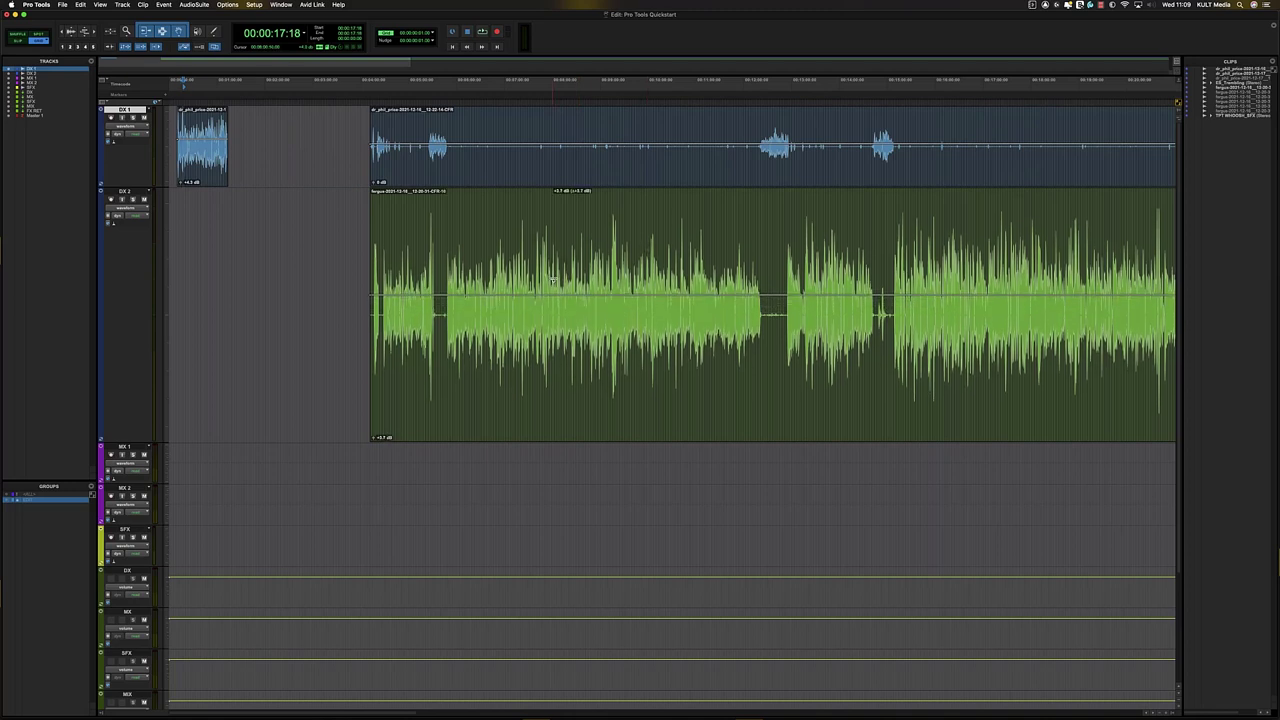
pyautogui.moveTo(574, 134); pyautogui.dragTo(577, 130)
# - Play back the gain-adjusted dialogue clips
pyautogui.press('r')
pyautogui.press('t')
pyautogui.press('t')
pyautogui.press('t')
pyautogui.hscroll(5, 503, 152)
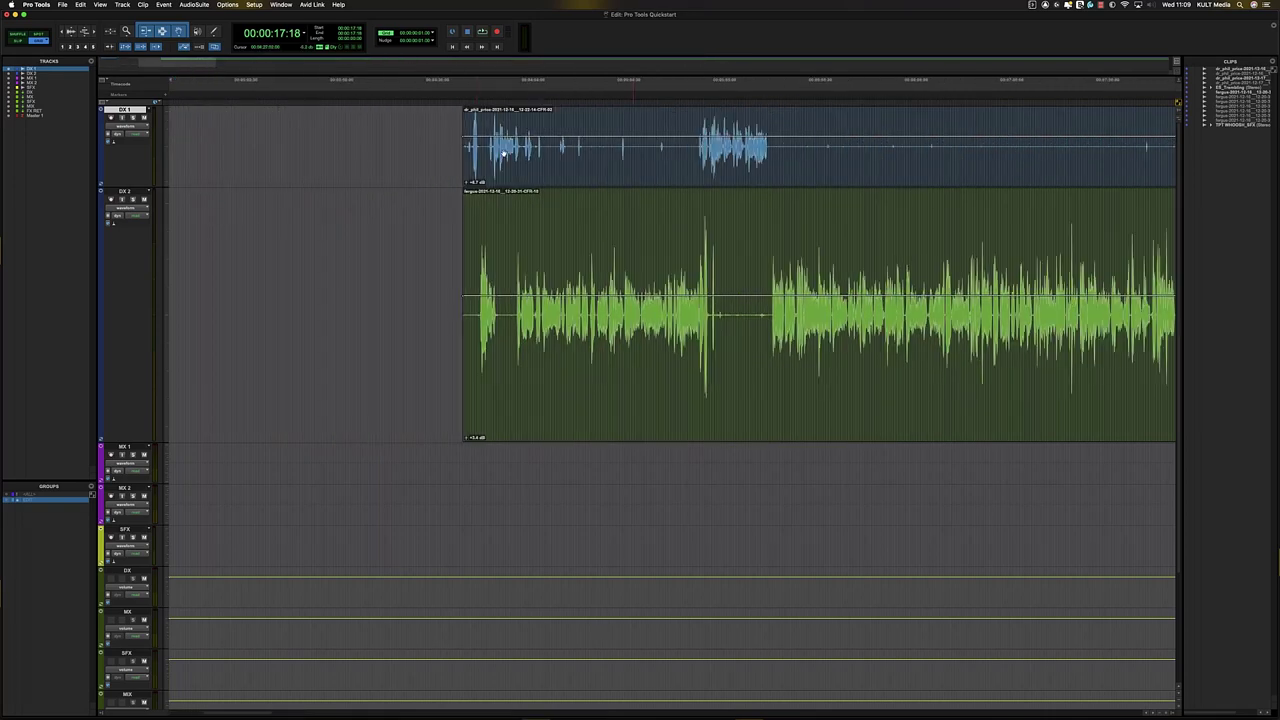
pyautogui.hscroll(2, 462, 143)
pyautogui.hscroll(-7, 463, 169)
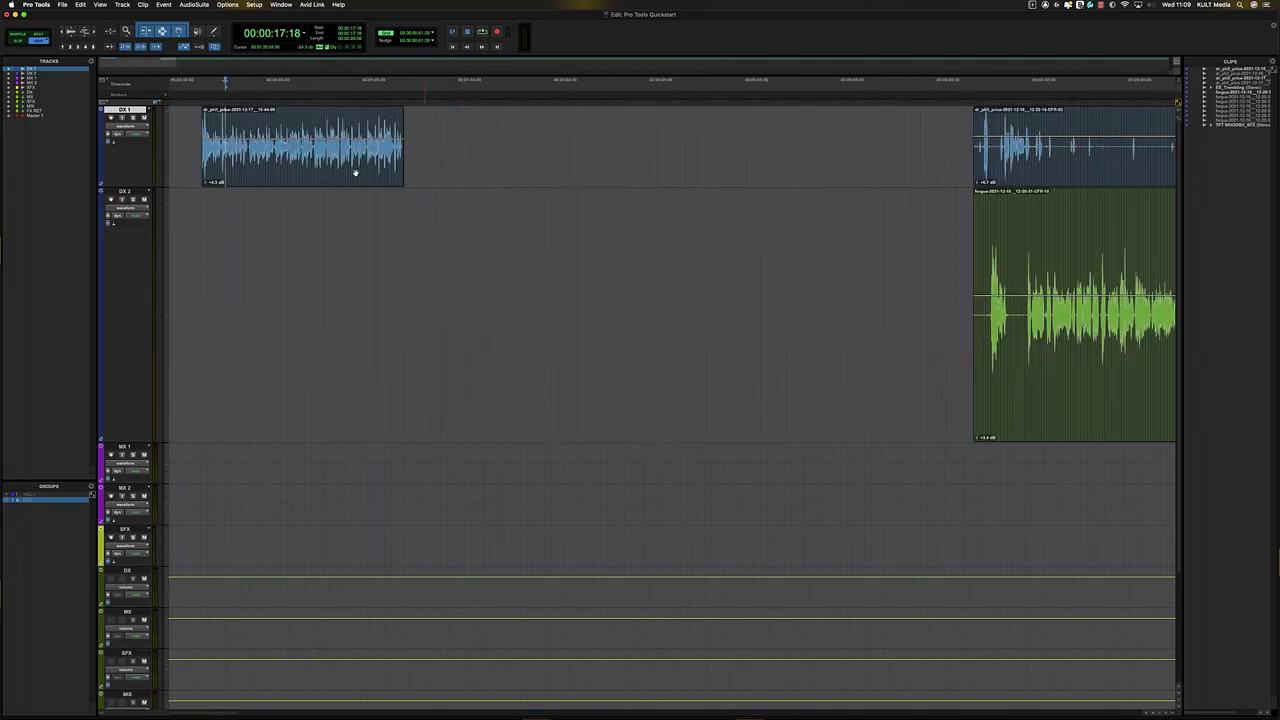
pyautogui.press('space')
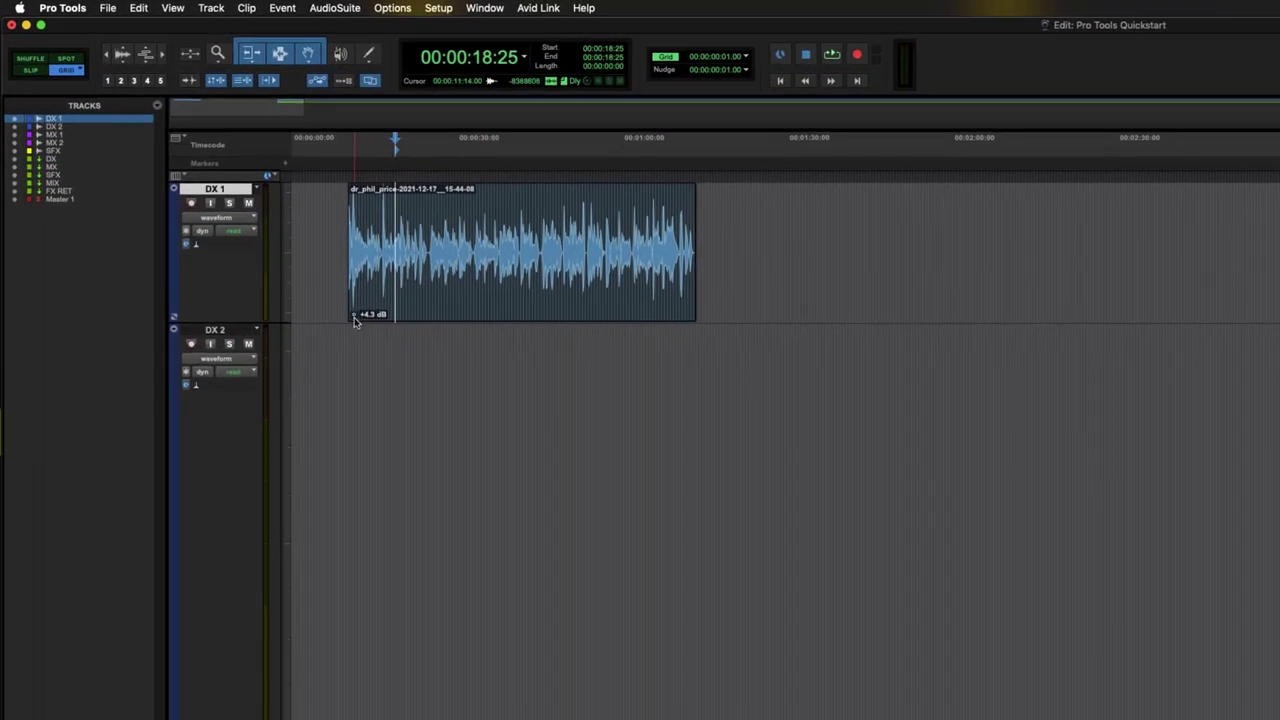
# - Set the DX 1 clip gain to +6.0 dB, then nudge it to +5.5 dB
pyautogui.moveTo(358, 319); pyautogui.dragTo(356, 317)
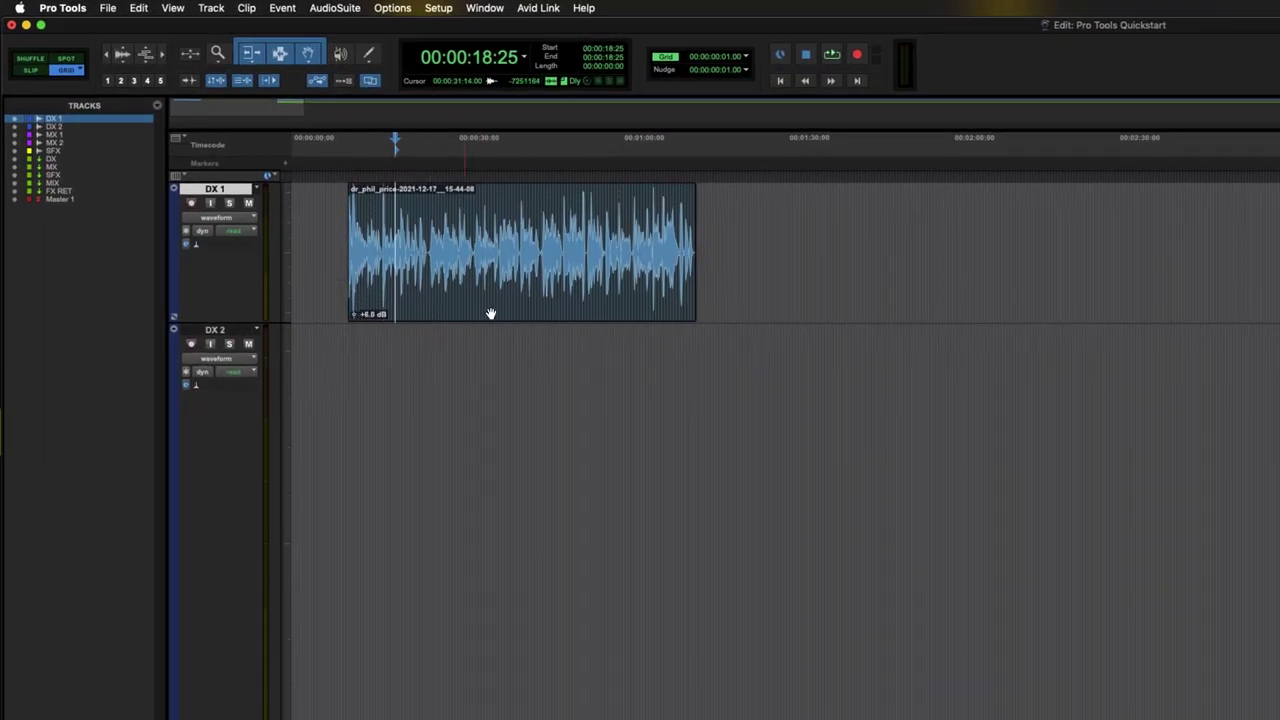
pyautogui.click(493, 310)
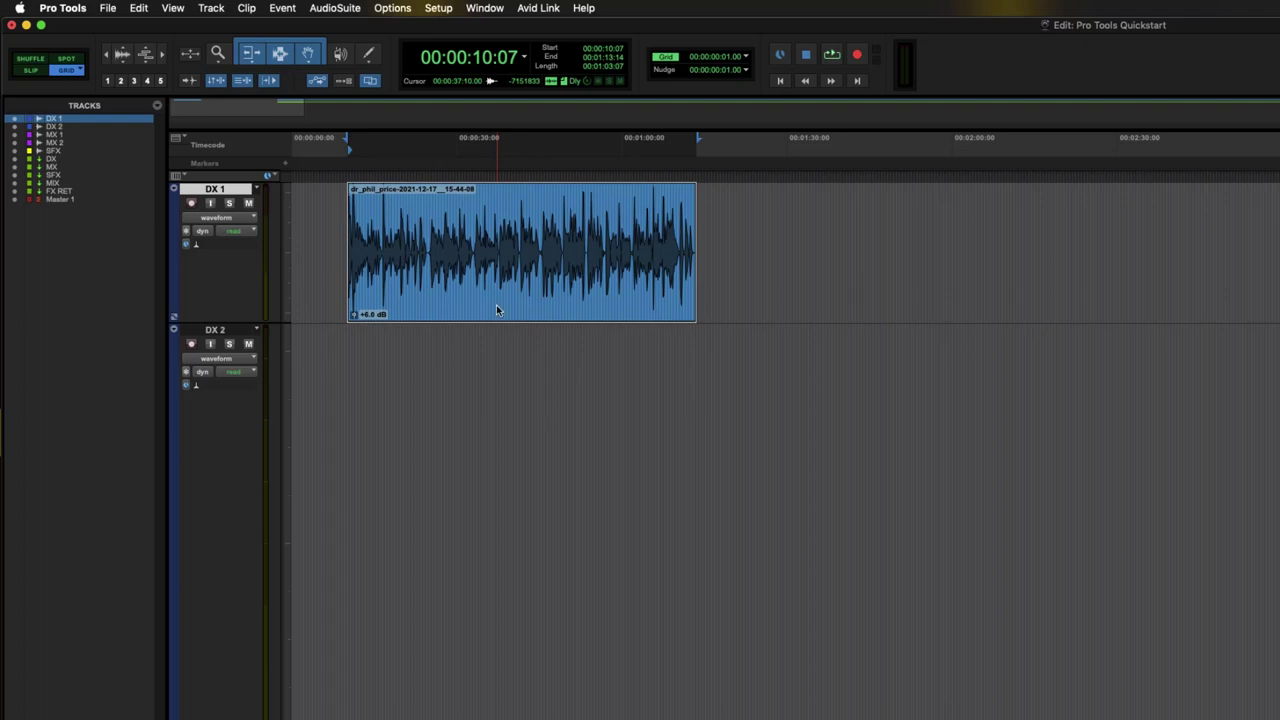
pyautogui.hotkey('ctrl', 'shift', 'Down')
pyautogui.hotkey('ctrl', 'shift', 'Down')
pyautogui.hotkey('ctrl', 'shift', 'Down')
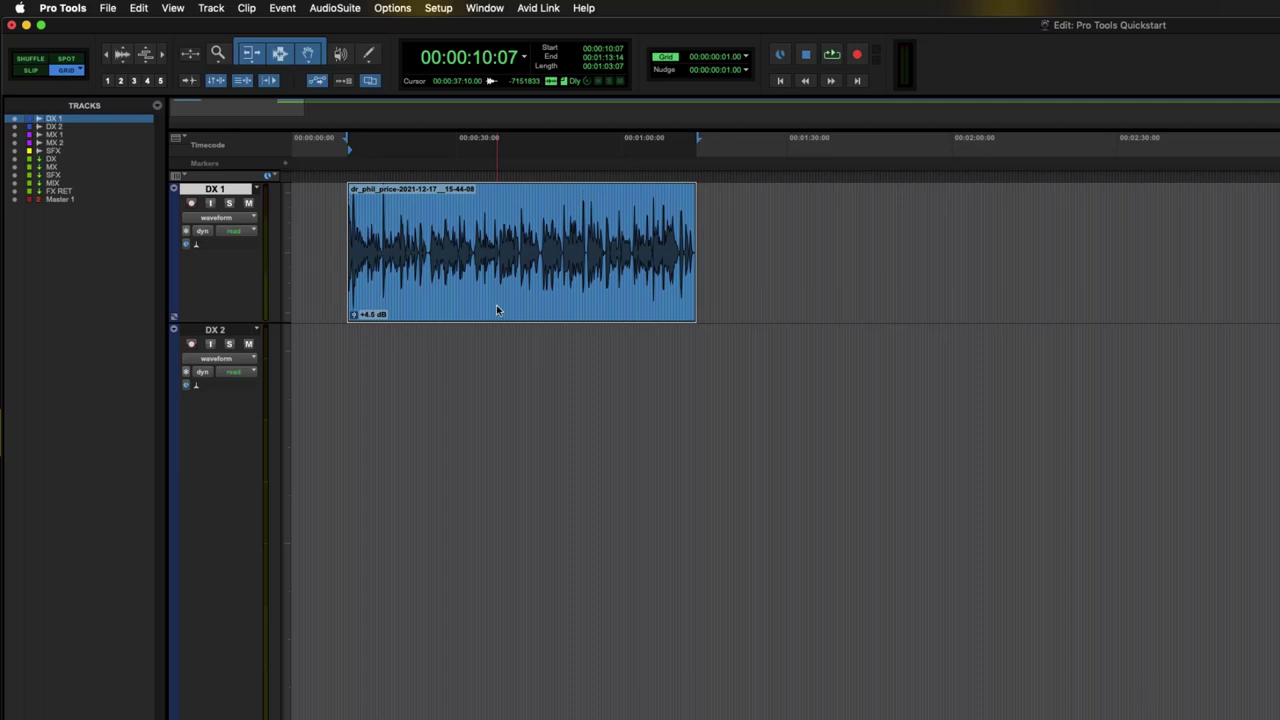
pyautogui.hotkey('ctrl', 'shift', 'Up')
pyautogui.hotkey('ctrl', 'shift', 'Up')
pyautogui.hotkey('ctrl', 'shift', 'Up')
pyautogui.hotkey('ctrl', 'shift', 'Up')
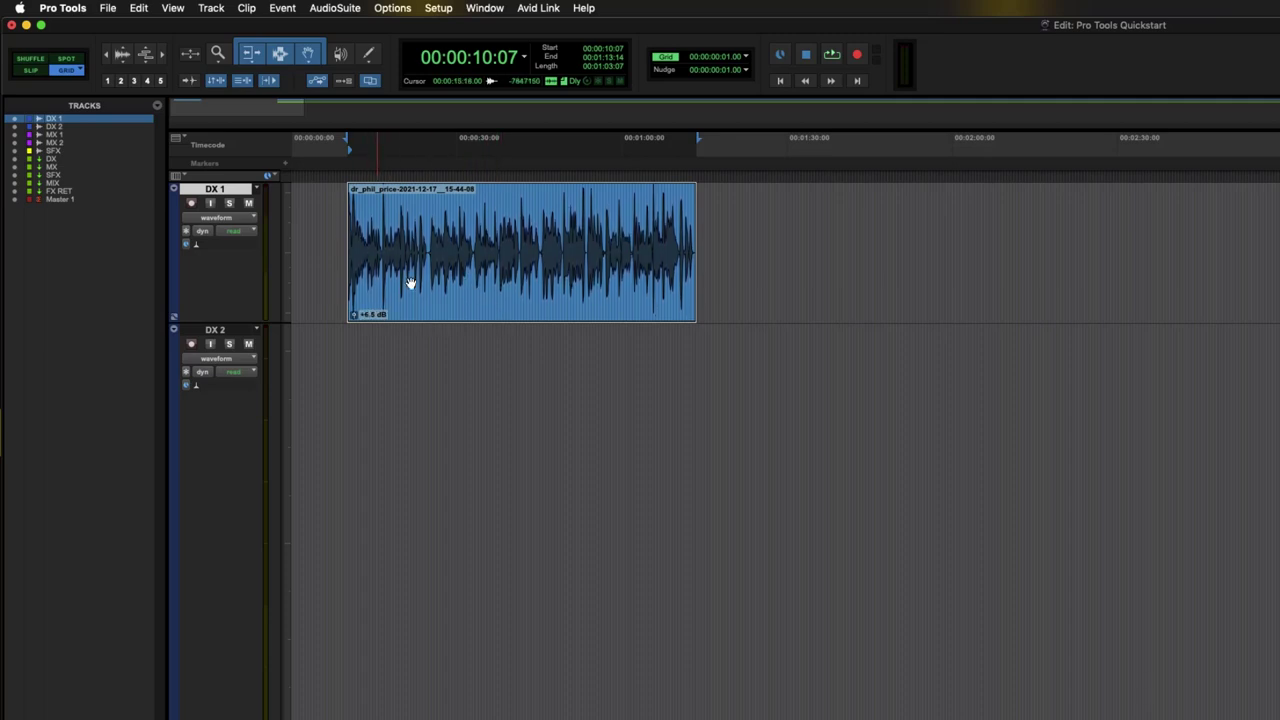
pyautogui.click(395, 9)
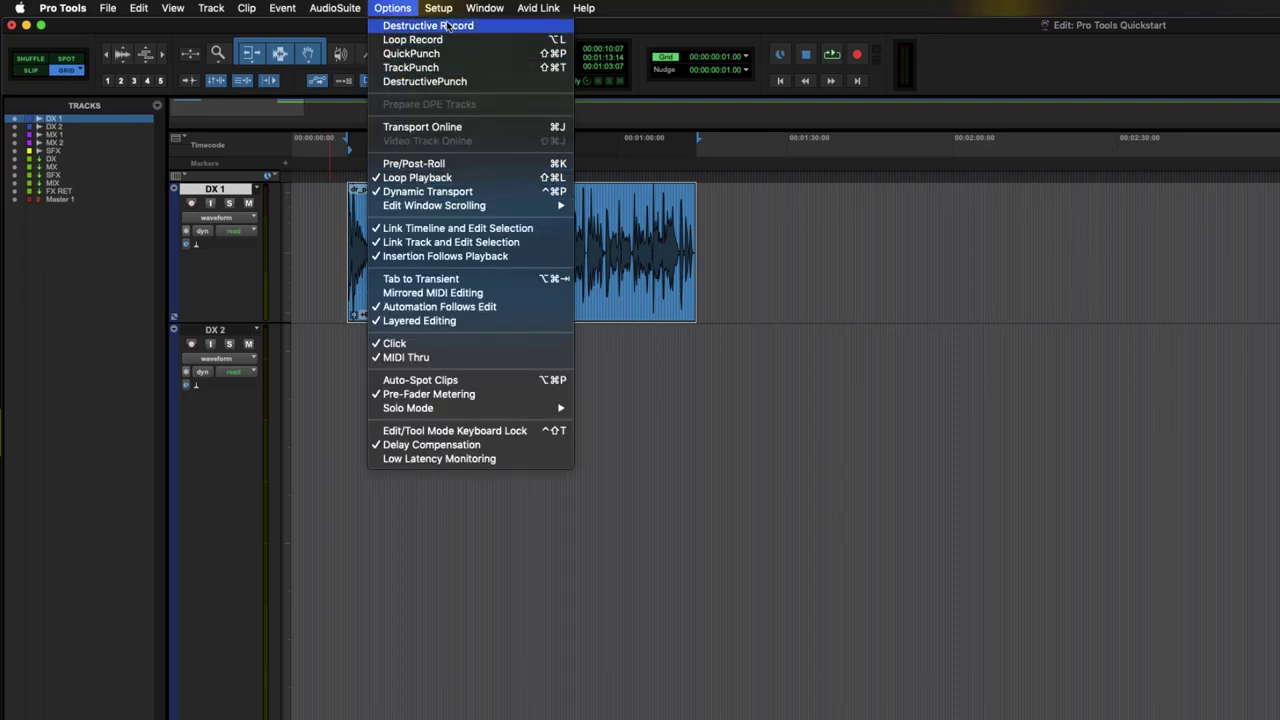
pyautogui.moveTo(438, 8)
pyautogui.click(474, 237)
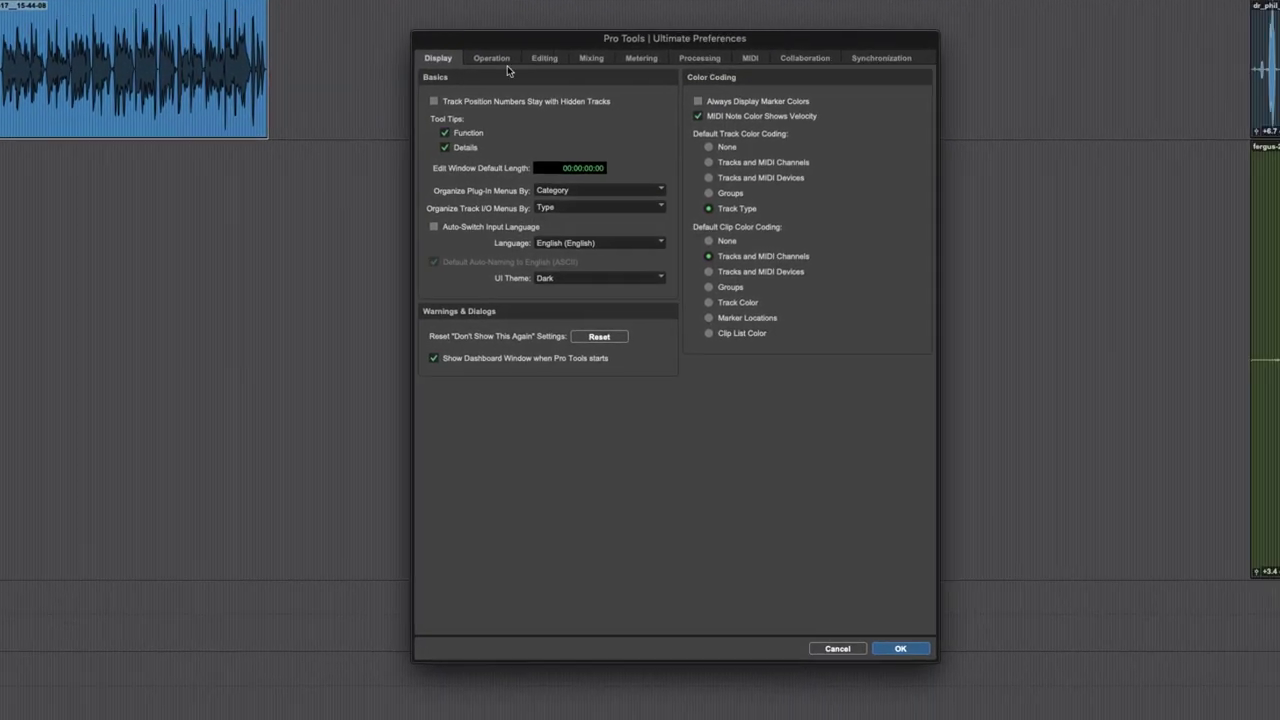
pyautogui.click(505, 60)
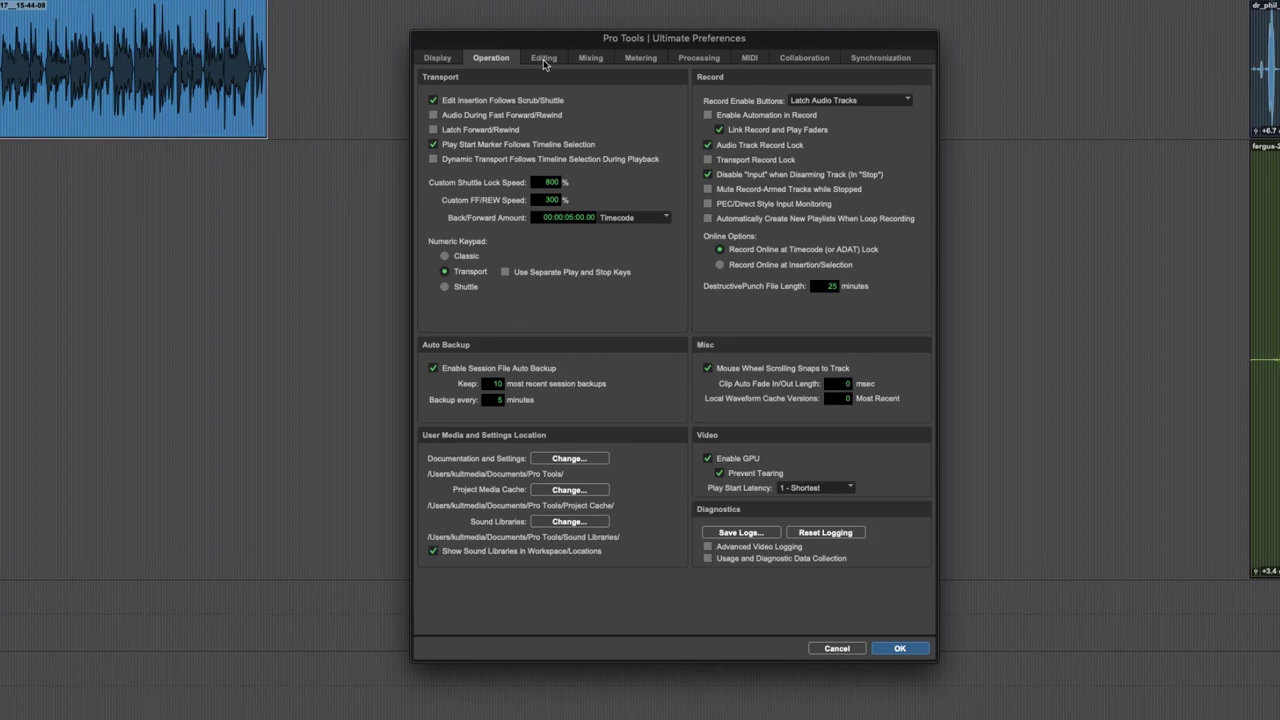
pyautogui.click(544, 60)
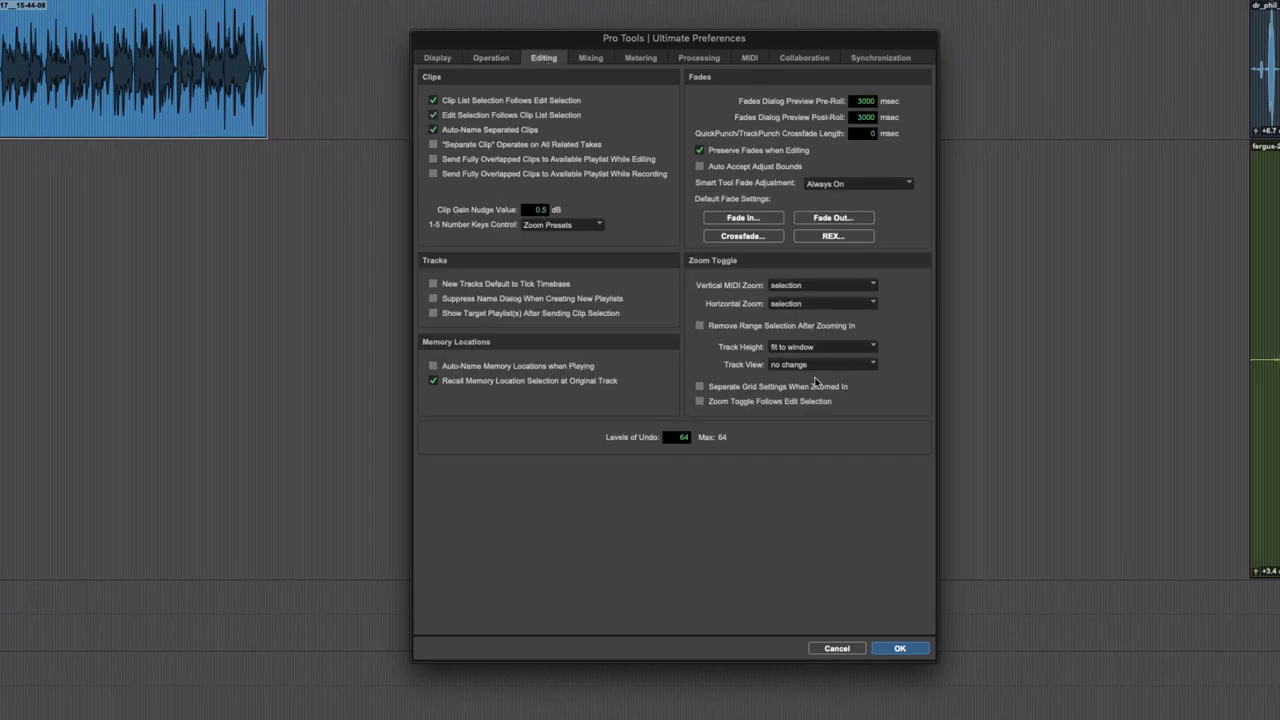
pyautogui.click(901, 649)
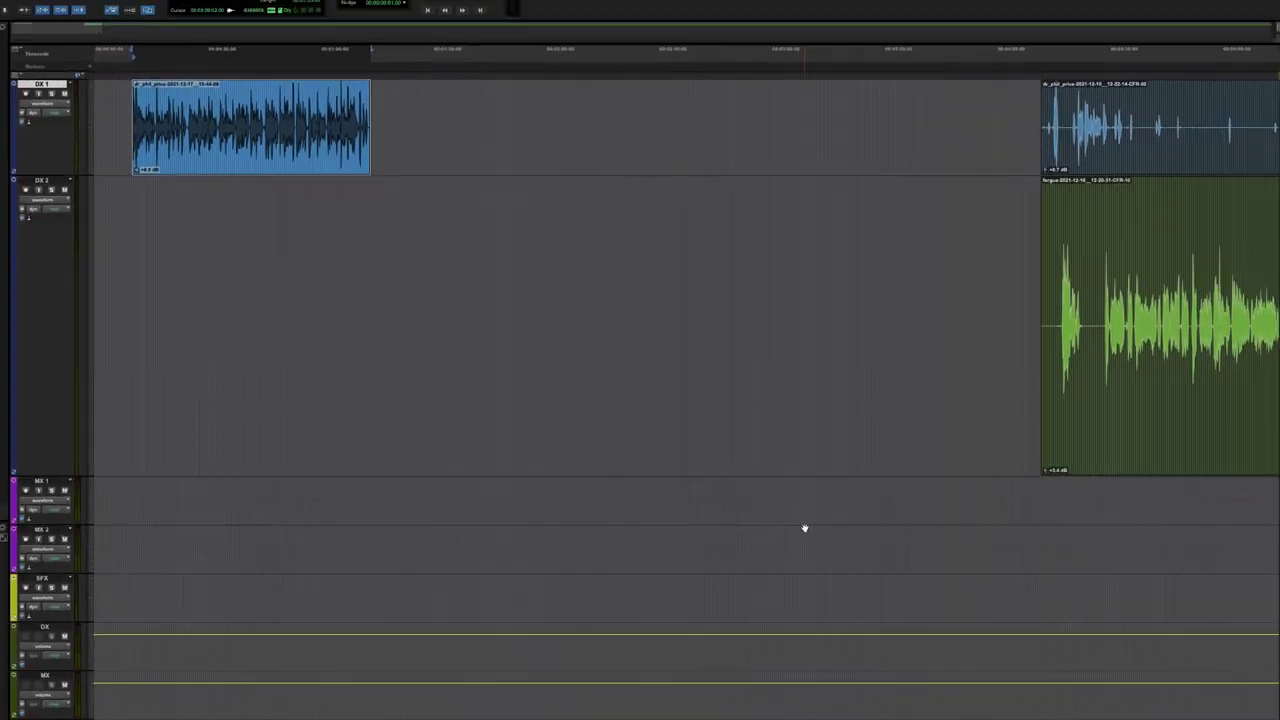
pyautogui.click(270, 142)
# - Move the DX 1 clip so it starts at 00:00:27:07
pyautogui.press('t')
pyautogui.press('t')
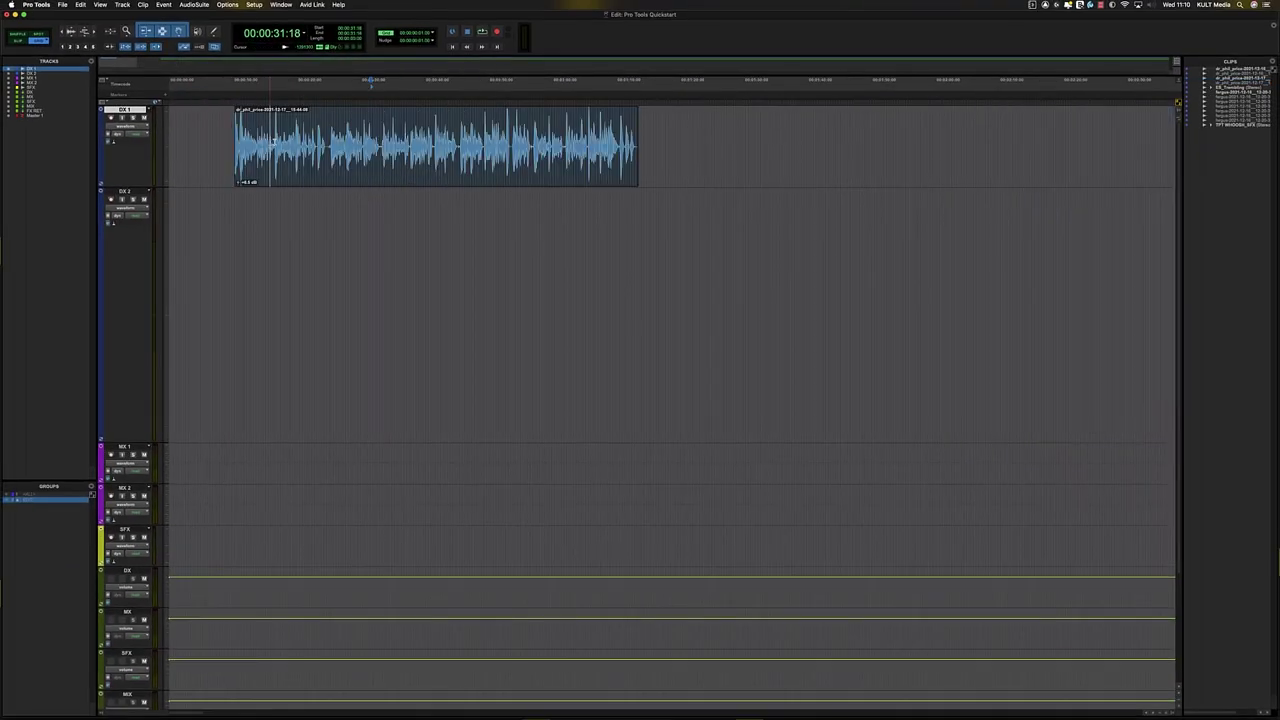
pyautogui.press('r')
pyautogui.click(457, 143)
pyautogui.moveTo(434, 173); pyautogui.dragTo(527, 185)
pyautogui.press('t')
pyautogui.press('r')
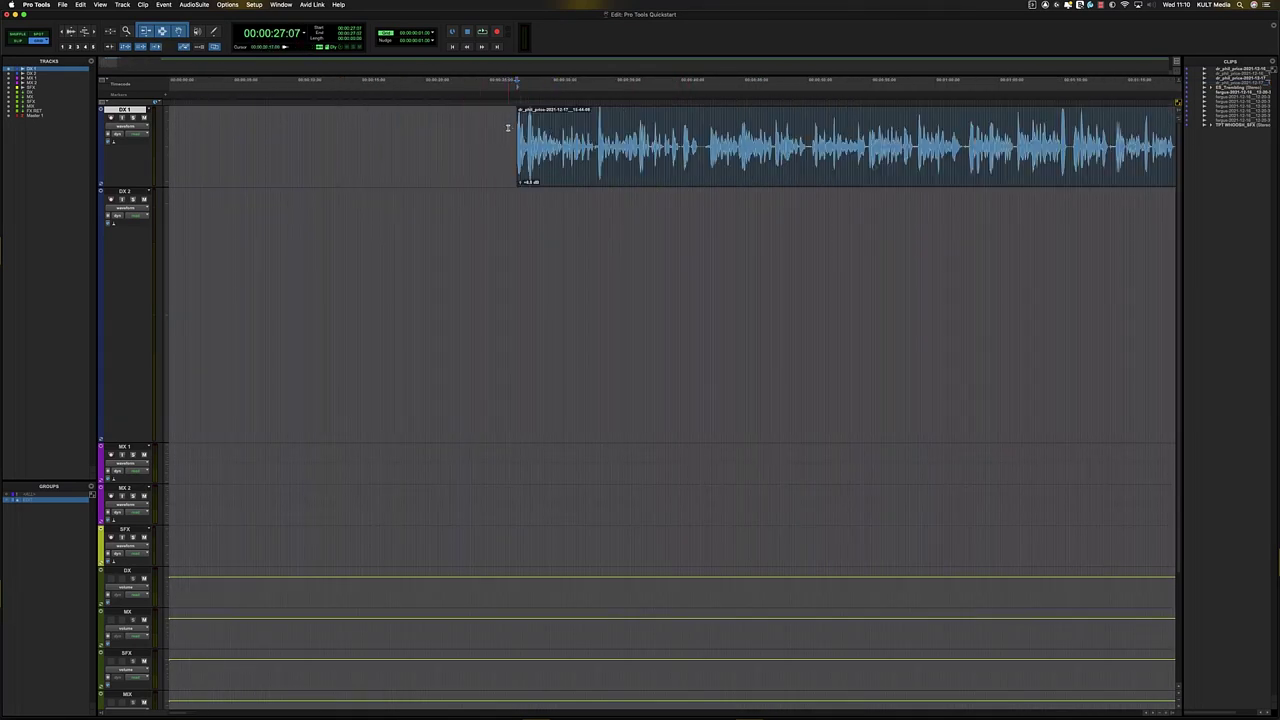
# - Switch the mixer meters to the K-12 scale
pyautogui.press('super+equal')
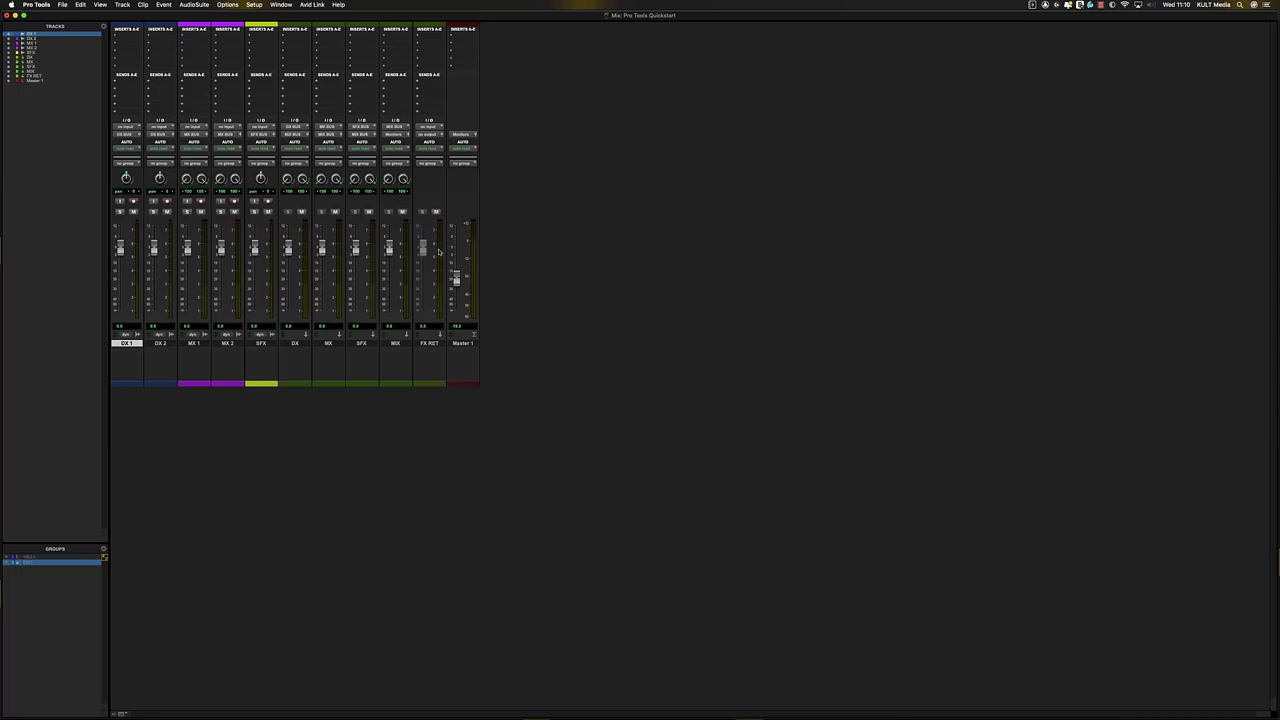
pyautogui.press('super+equal')
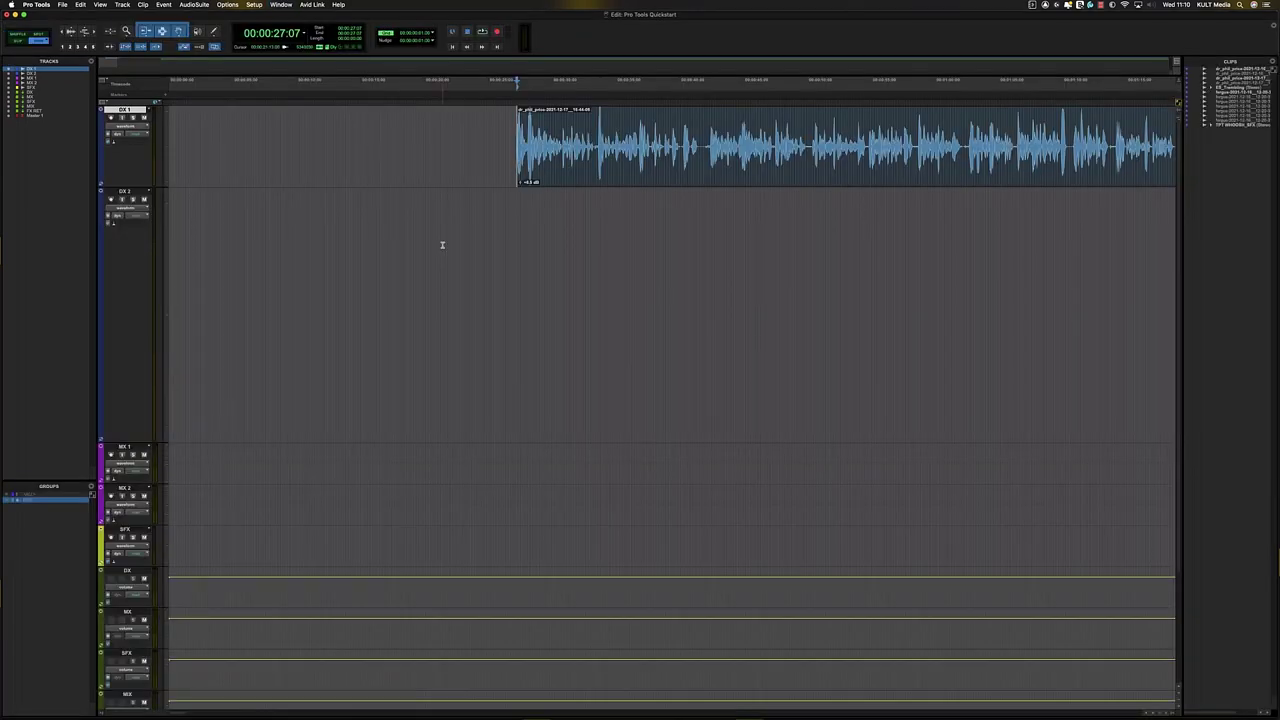
pyautogui.press('super+equal')
pyautogui.rightClick(443, 245)
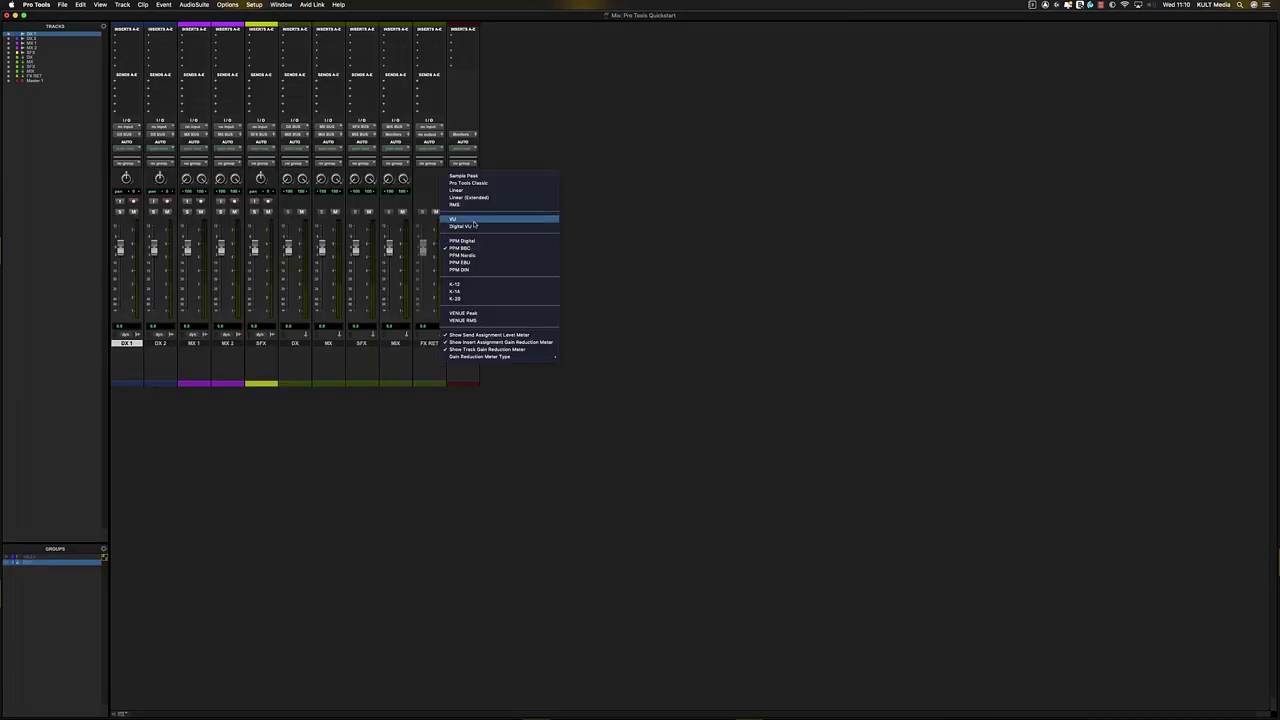
pyautogui.click(469, 287)
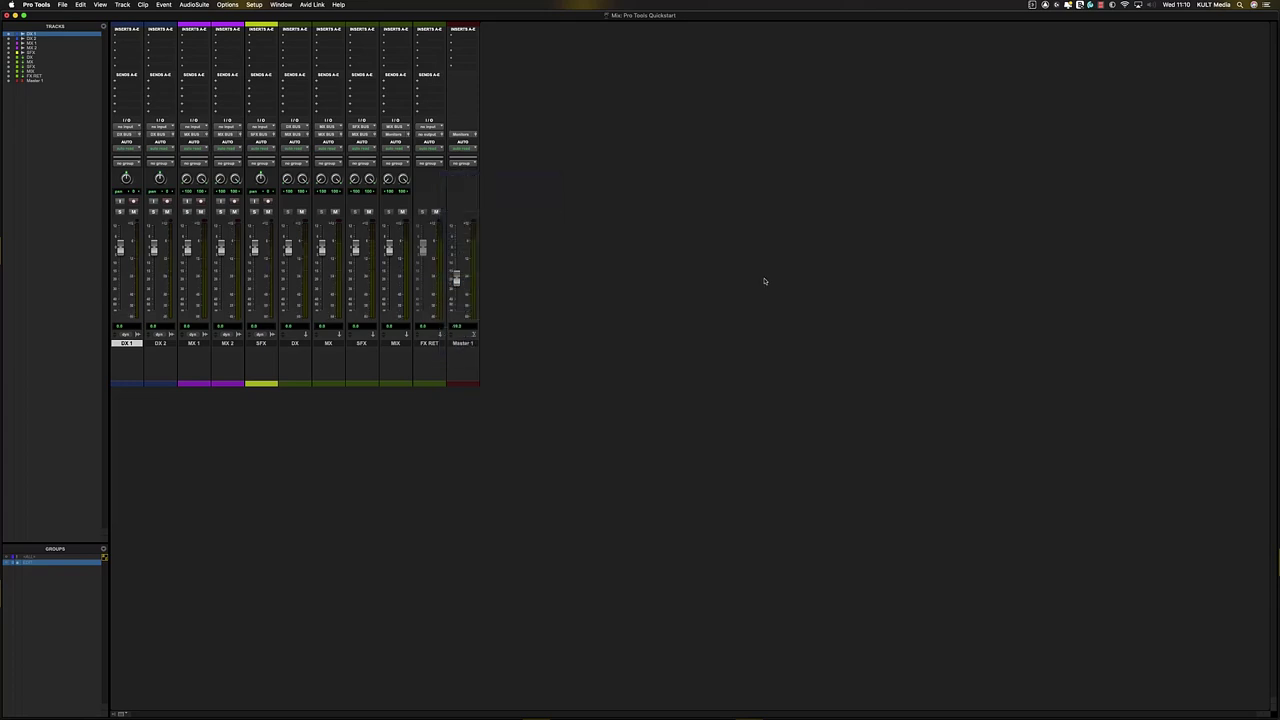
pyautogui.press('super+equal')
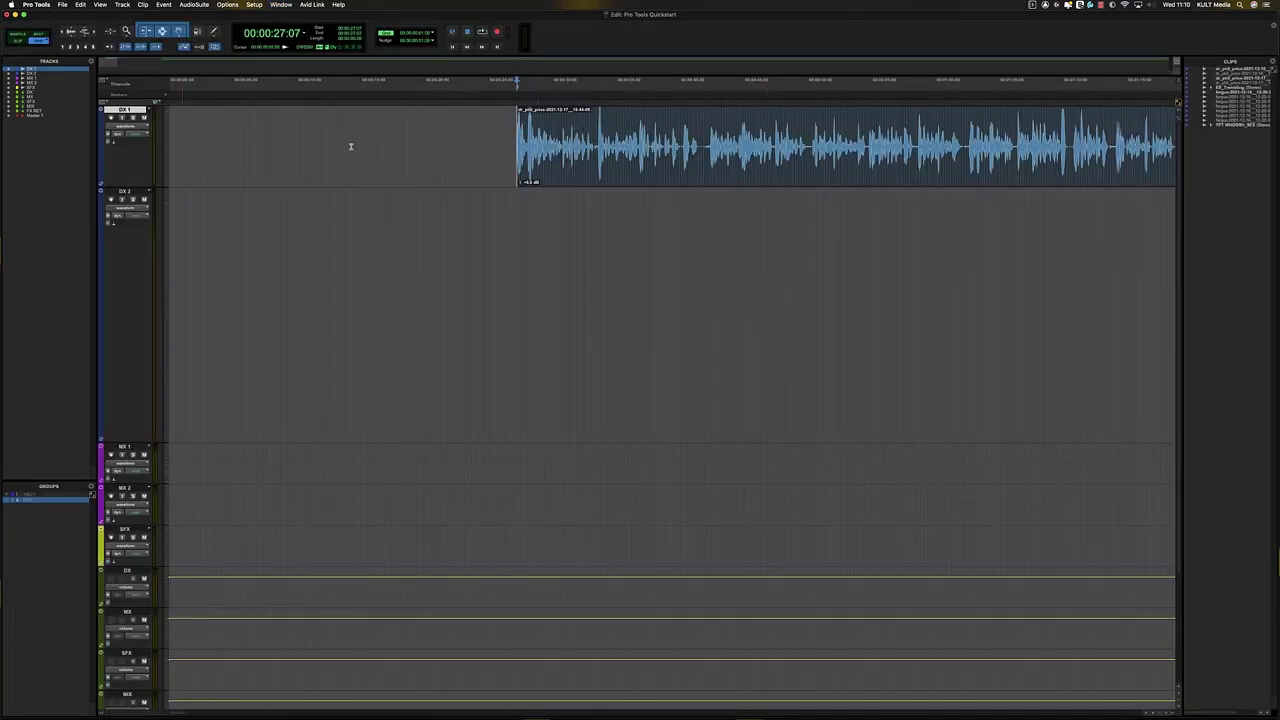
# - Play back from 00:00:27:07 and watch the levels in the mixer
pyautogui.press('space')
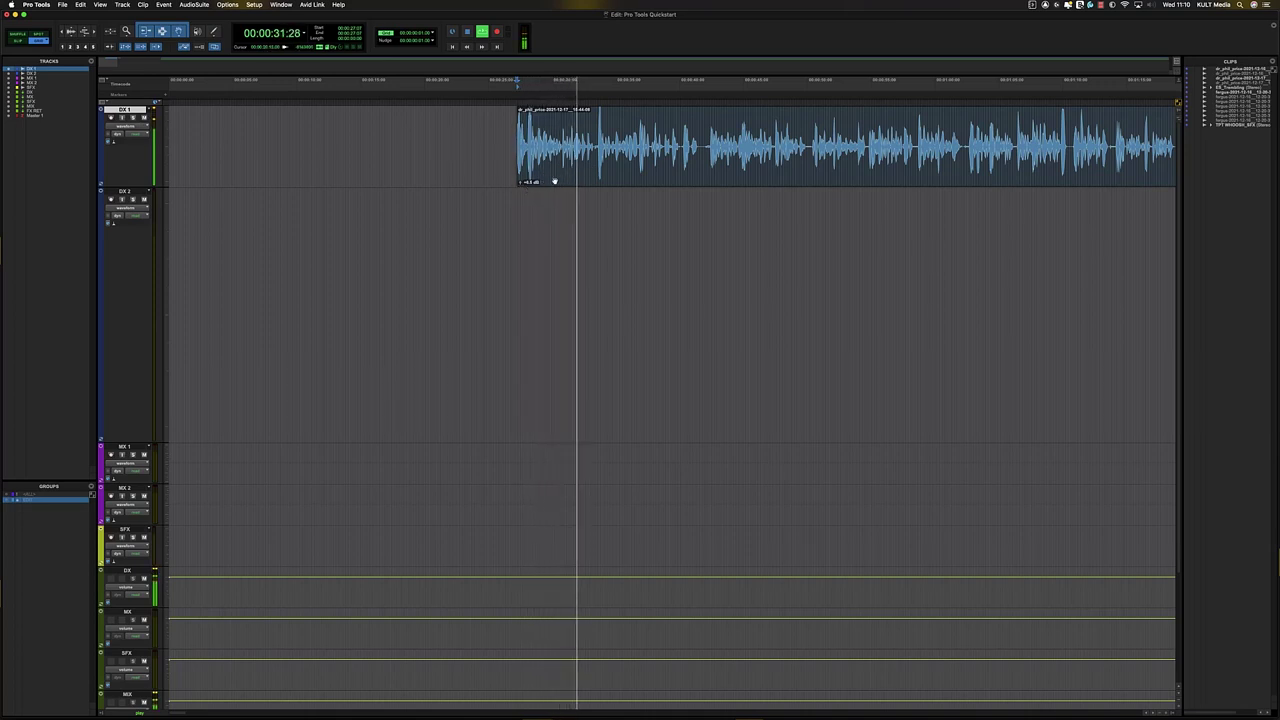
pyautogui.click(588, 180)
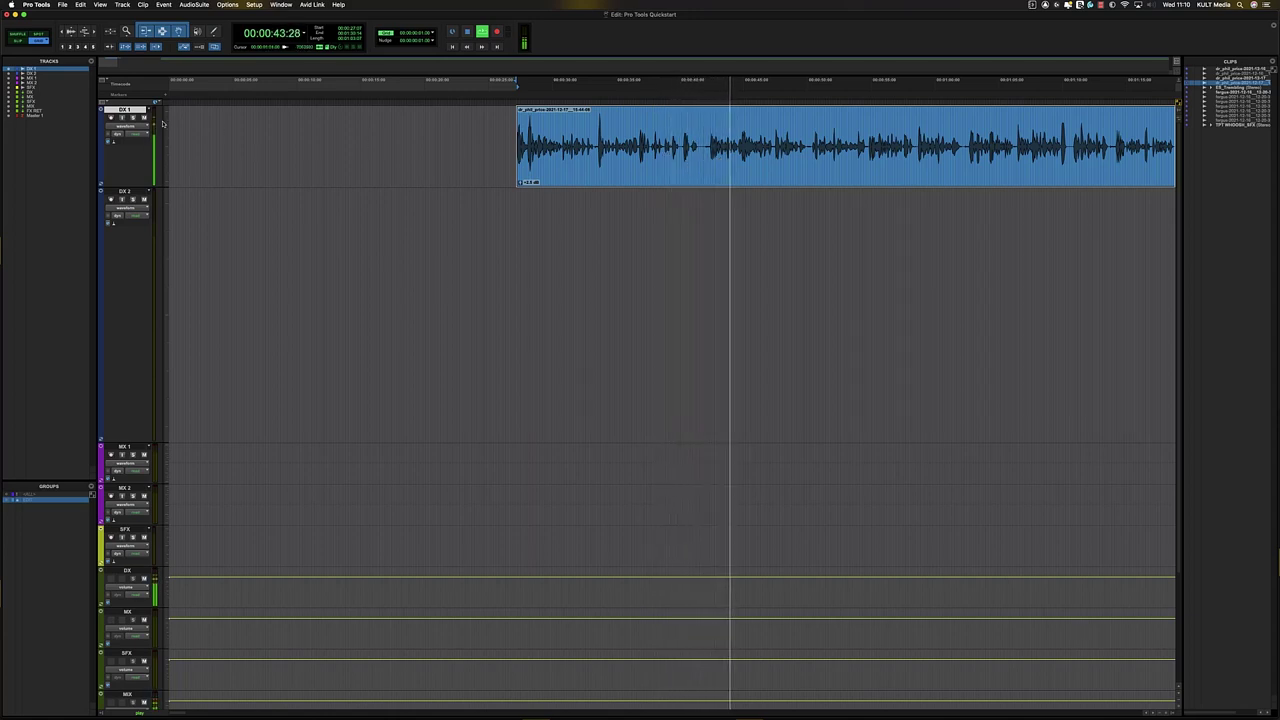
pyautogui.press('super+equal')
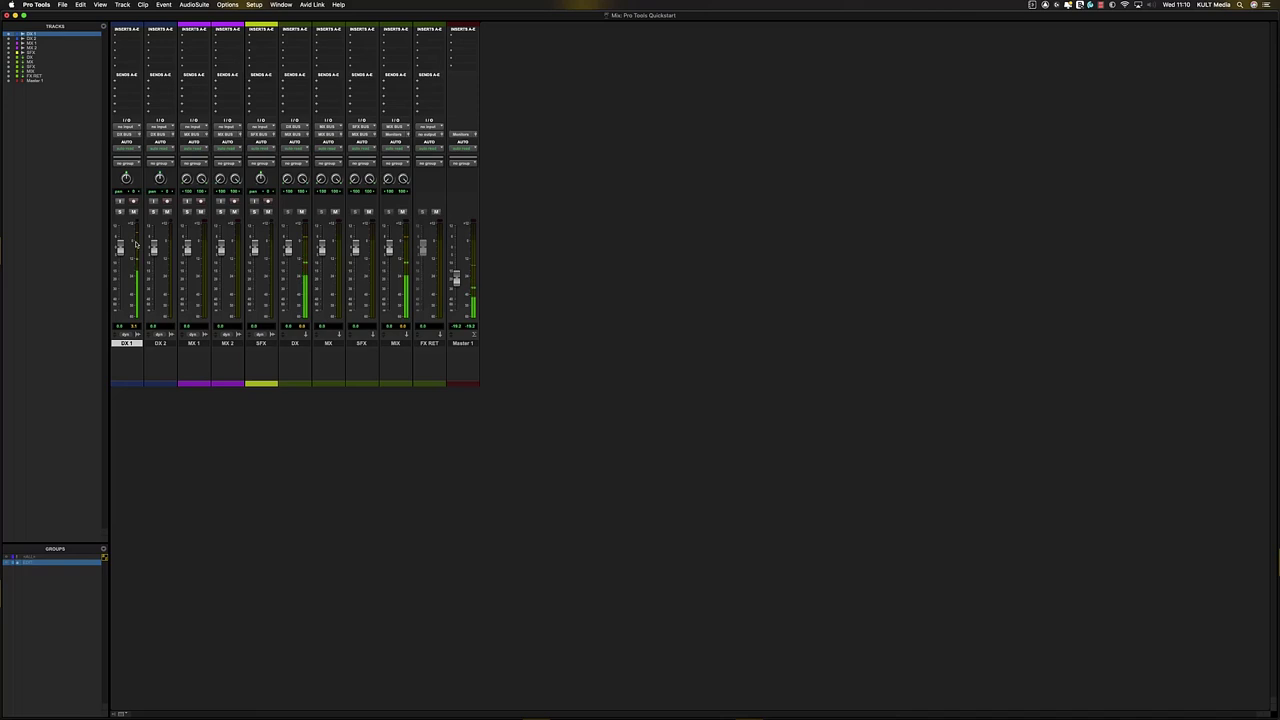
pyautogui.press('super+equal')
pyautogui.press('super+bracketleft')
pyautogui.press('super+bracketleft')
pyautogui.press('space')
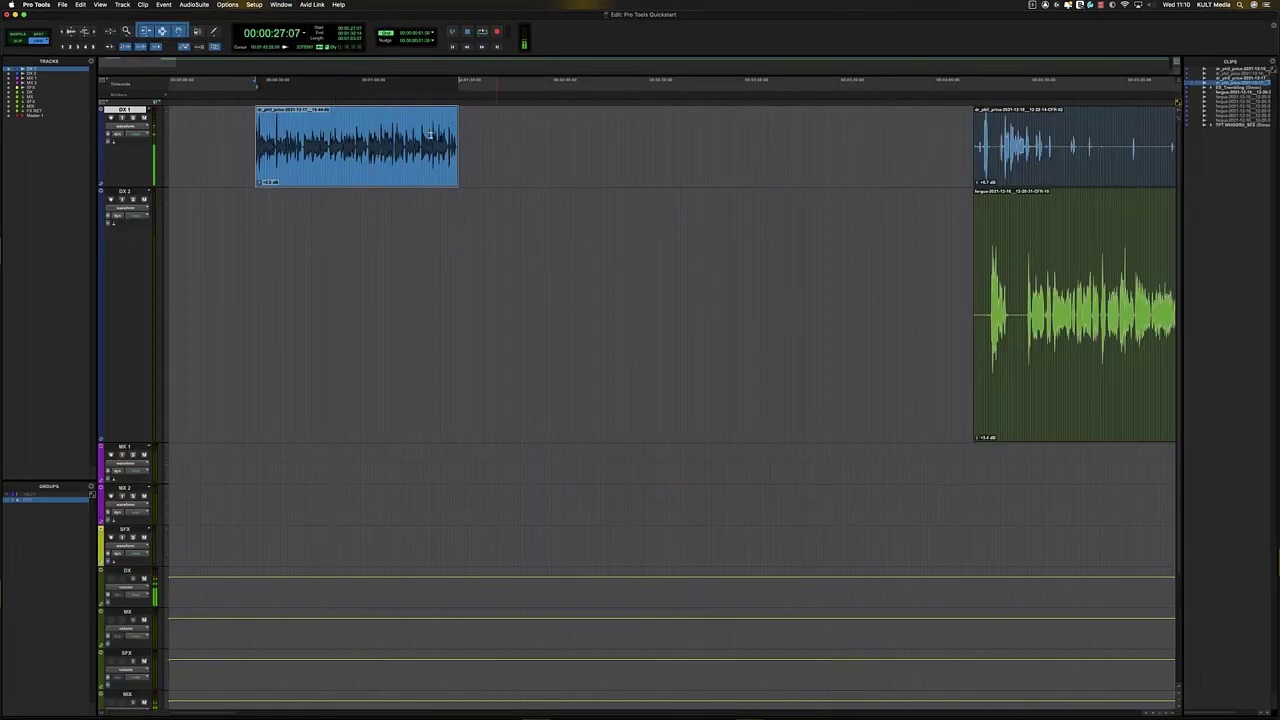
pyautogui.click(356, 138)
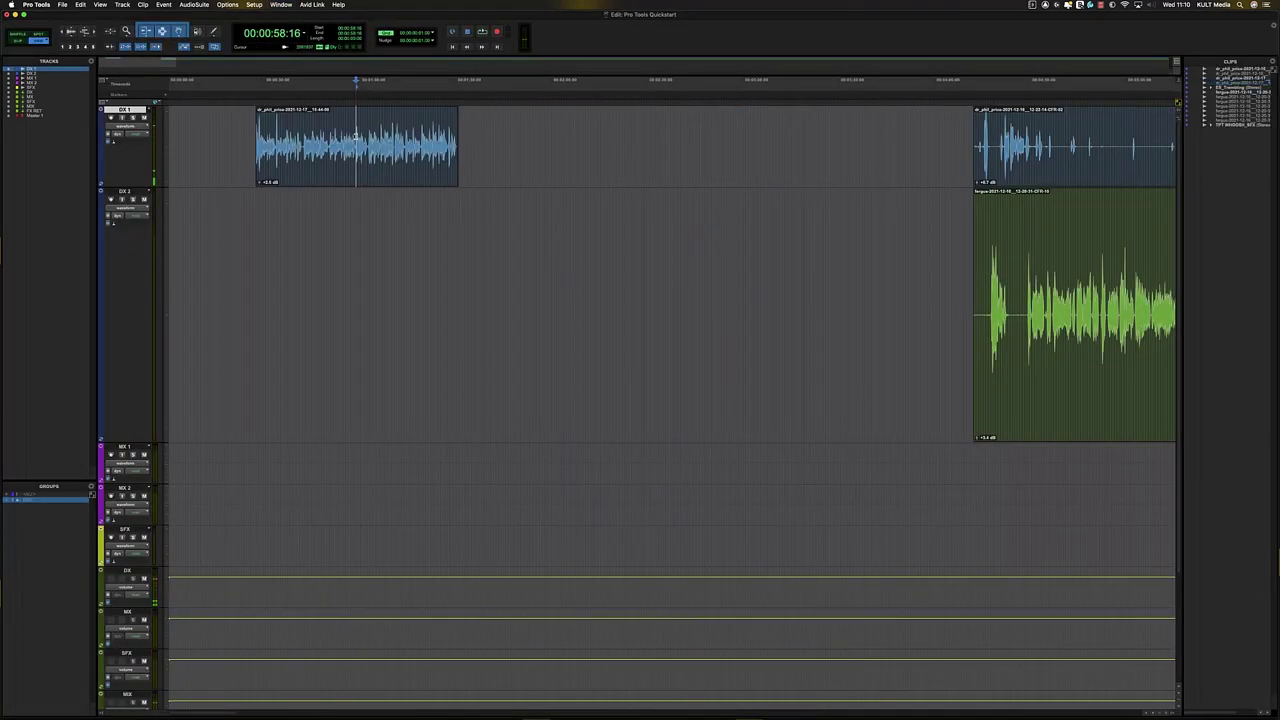
pyautogui.press('super+equal')
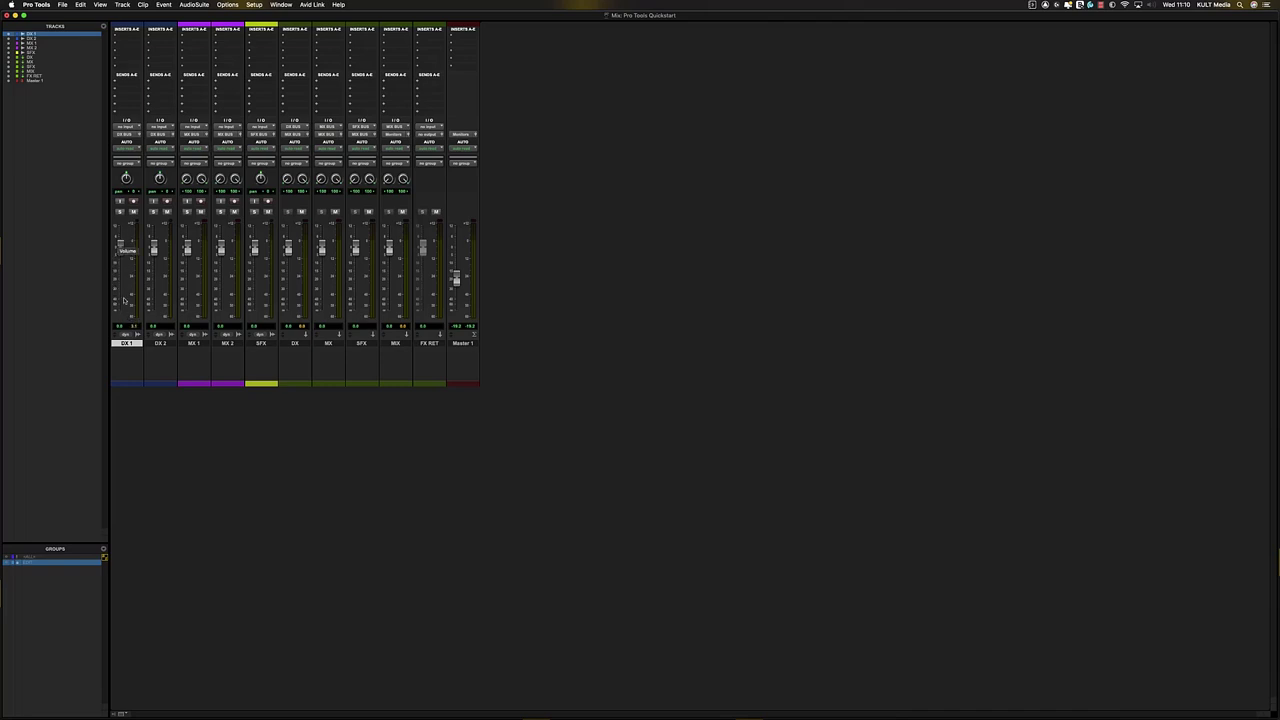
pyautogui.press('super+equal')
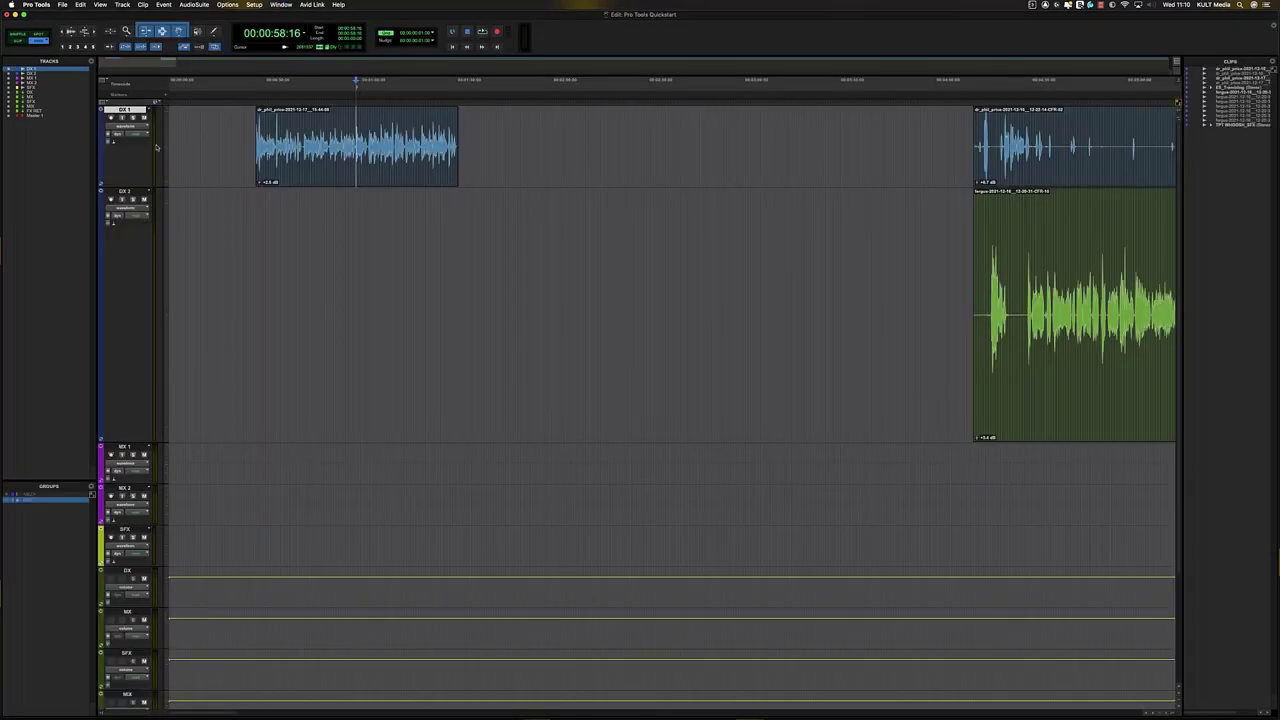
pyautogui.click(341, 122)
pyautogui.press('space')
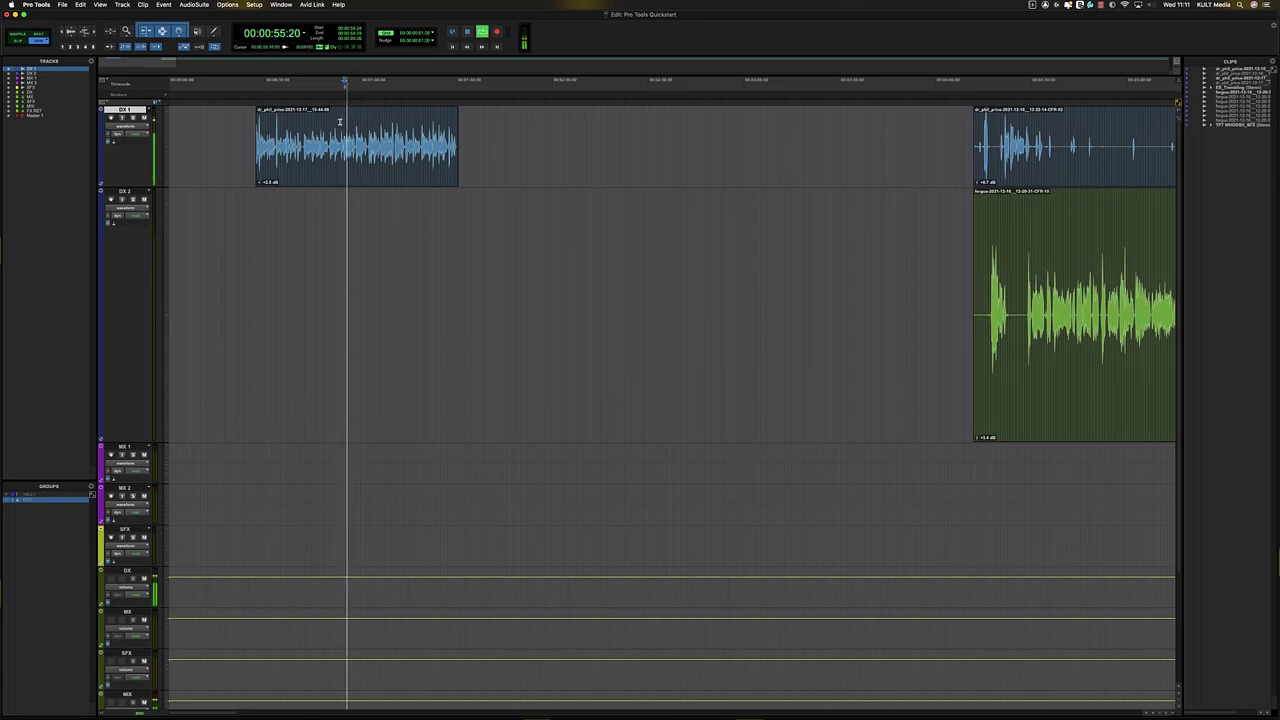
pyautogui.press('space')
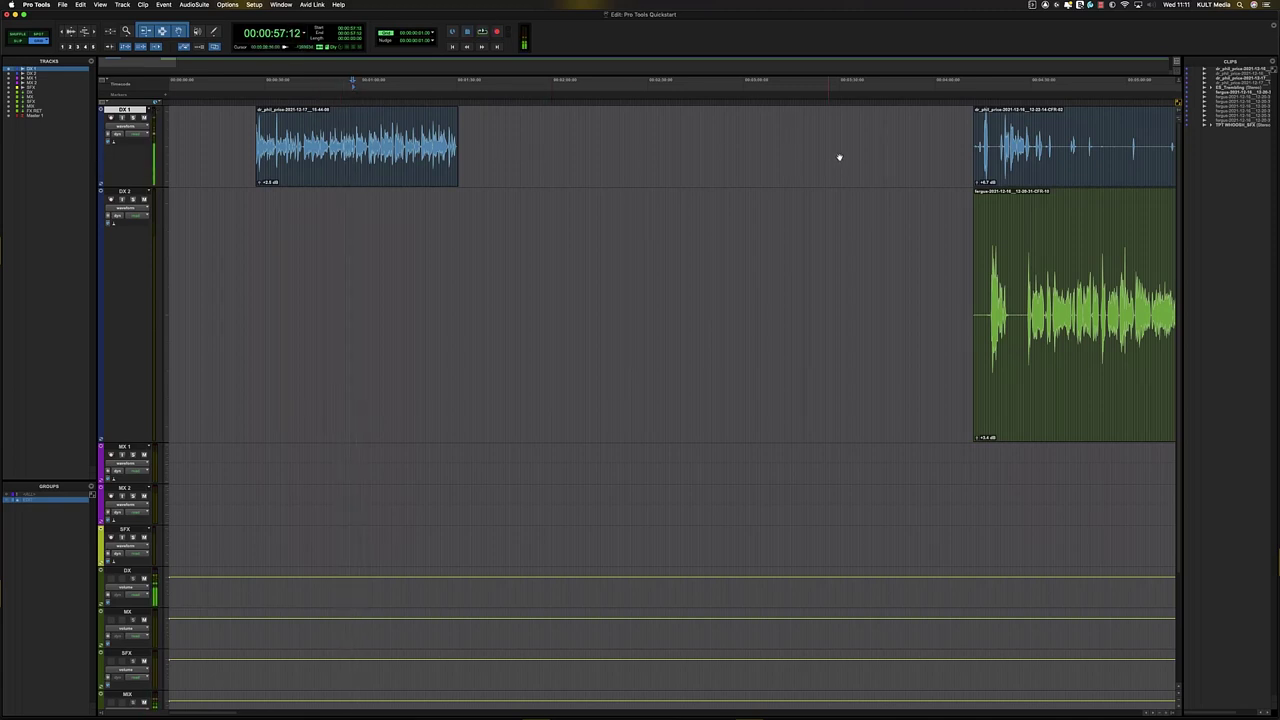
pyautogui.press('r')
pyautogui.click(592, 184)
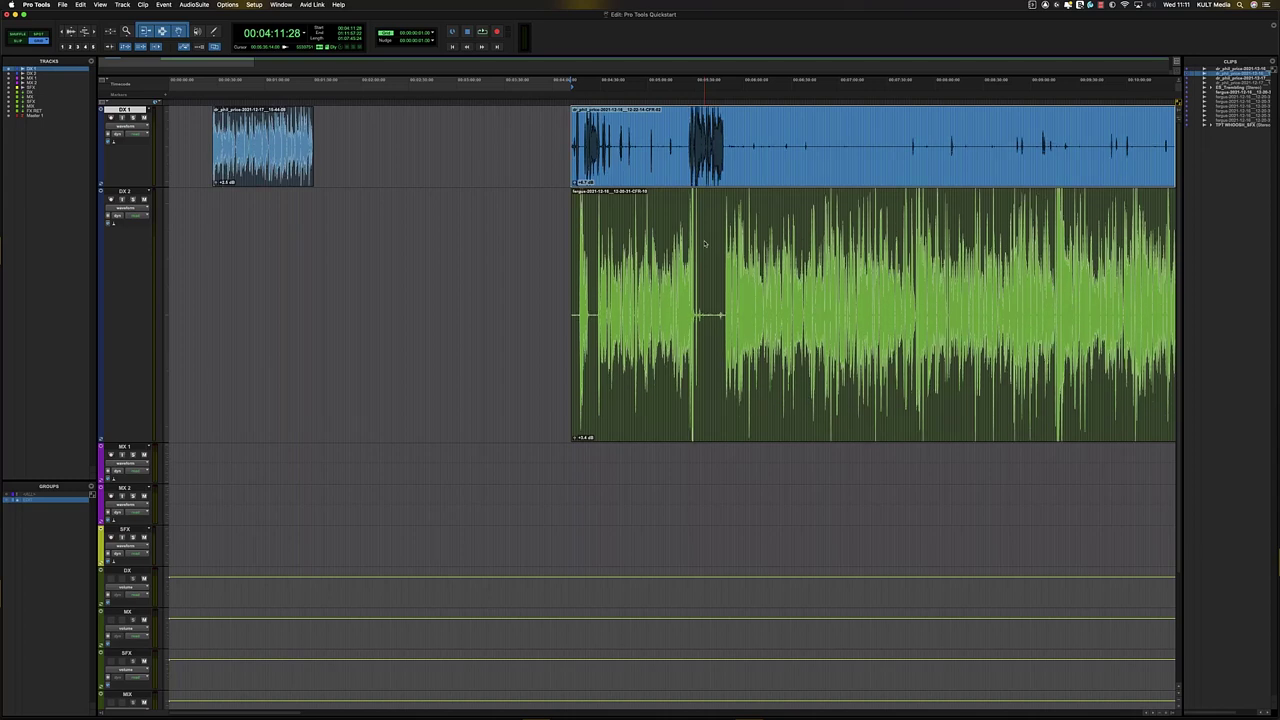
# - Lower the second DX 1 clip's gain to +4.4 dB, then reduce DX 2 track height
pyautogui.press('super+alt+bracketright')
pyautogui.press('super+alt+bracketright')
pyautogui.press('super+alt+bracketright')
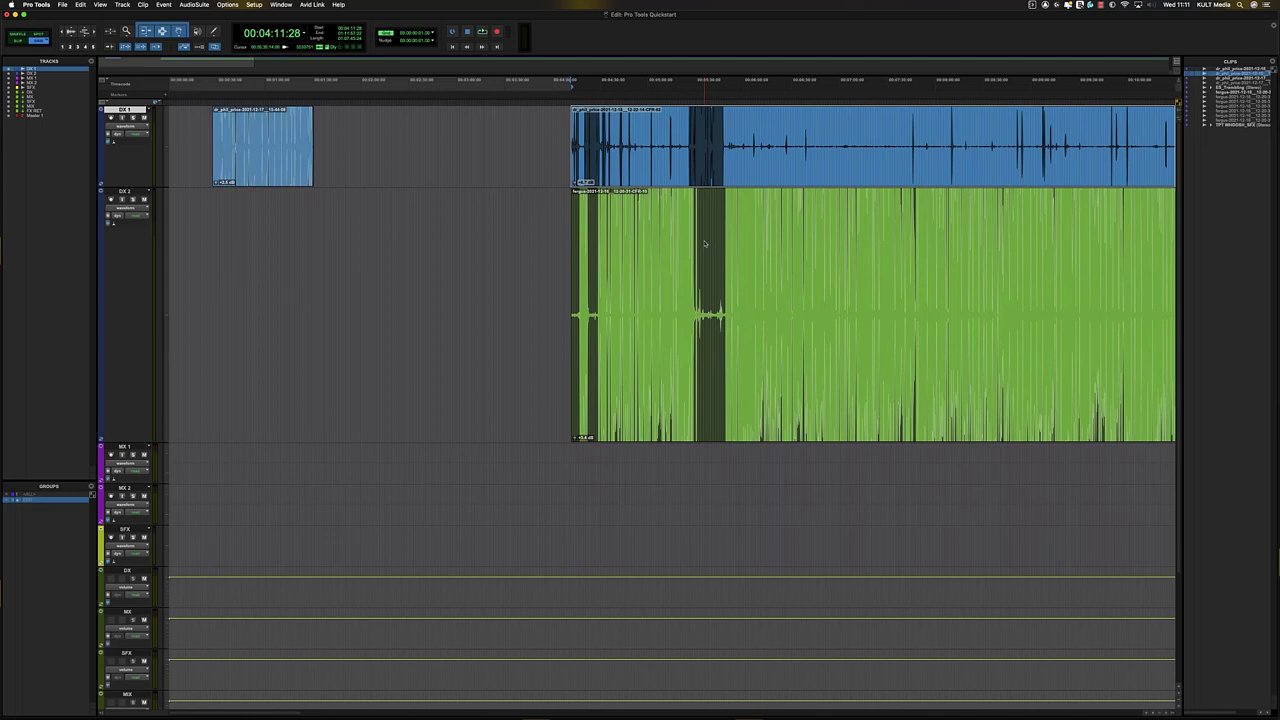
pyautogui.press('super+alt+bracketleft')
pyautogui.press('super+alt+bracketleft')
pyautogui.press('super+alt+bracketleft')
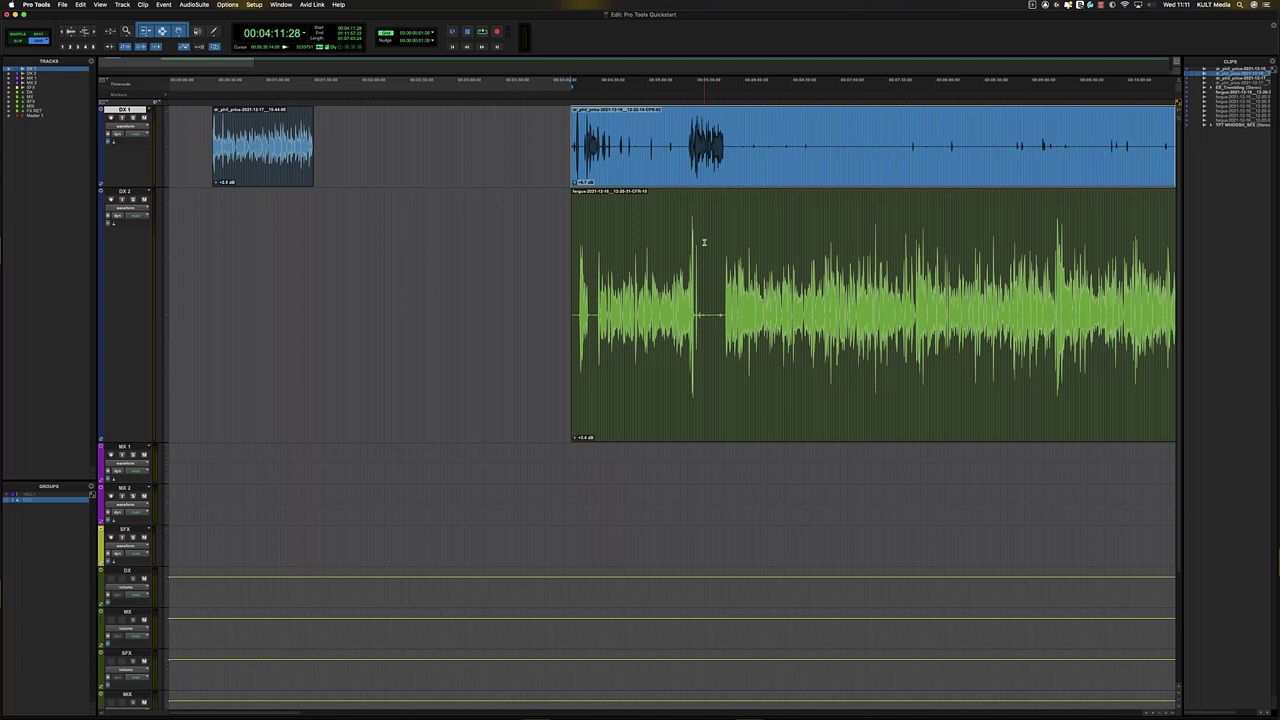
pyautogui.click(668, 252)
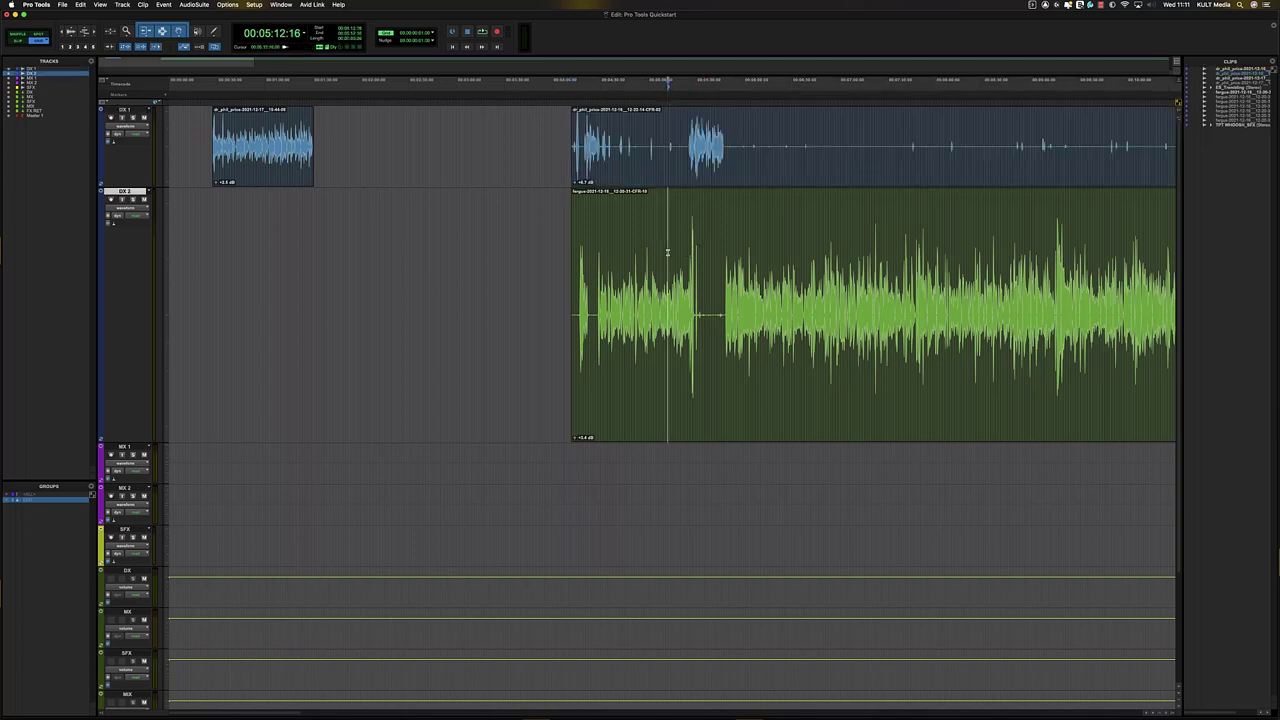
pyautogui.click(665, 253)
pyautogui.press('t')
pyautogui.press('t')
pyautogui.press('r')
pyautogui.press('r')
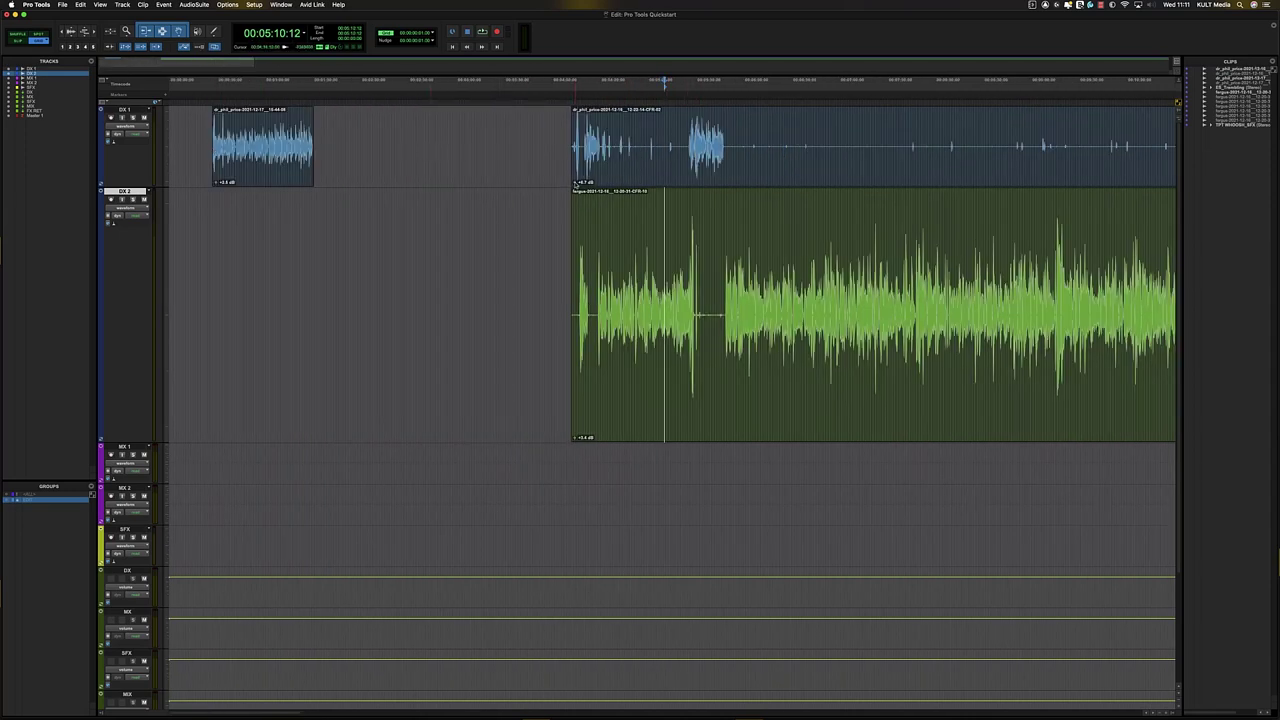
pyautogui.moveTo(575, 184); pyautogui.dragTo(575, 186)
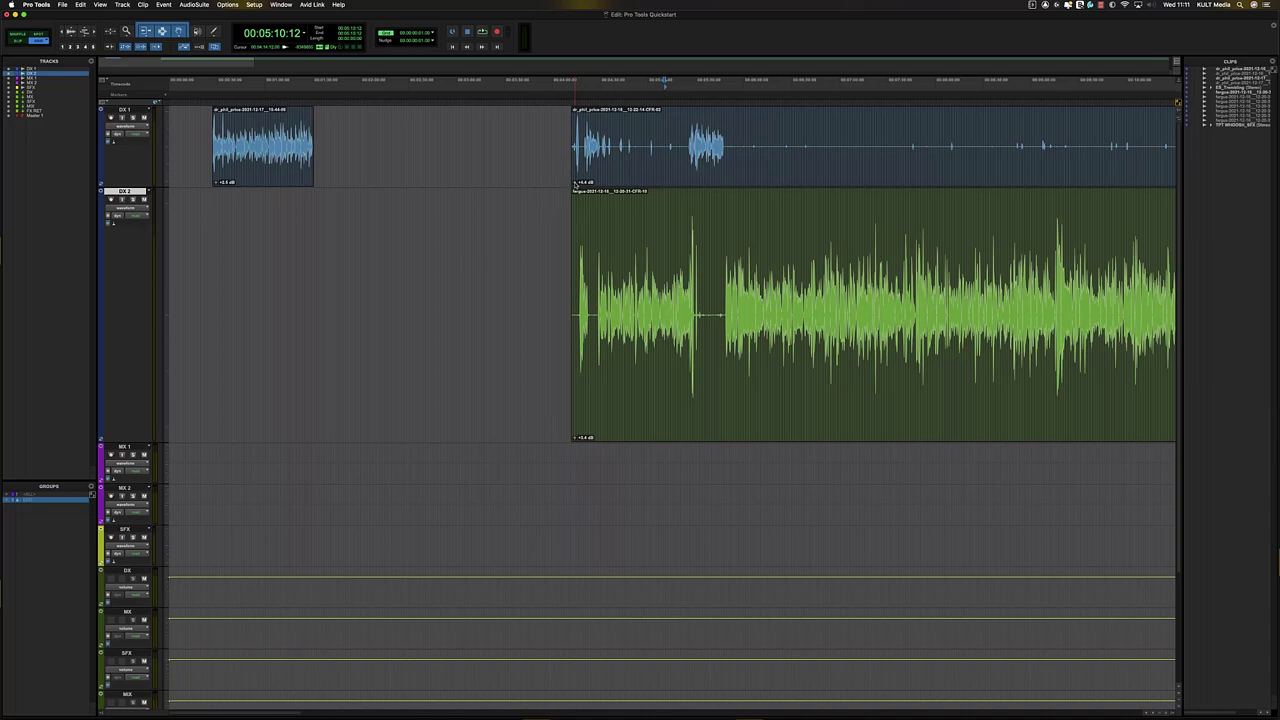
pyautogui.moveTo(575, 184); pyautogui.dragTo(574, 190)
pyautogui.hotkey('ctrl', 'Down')
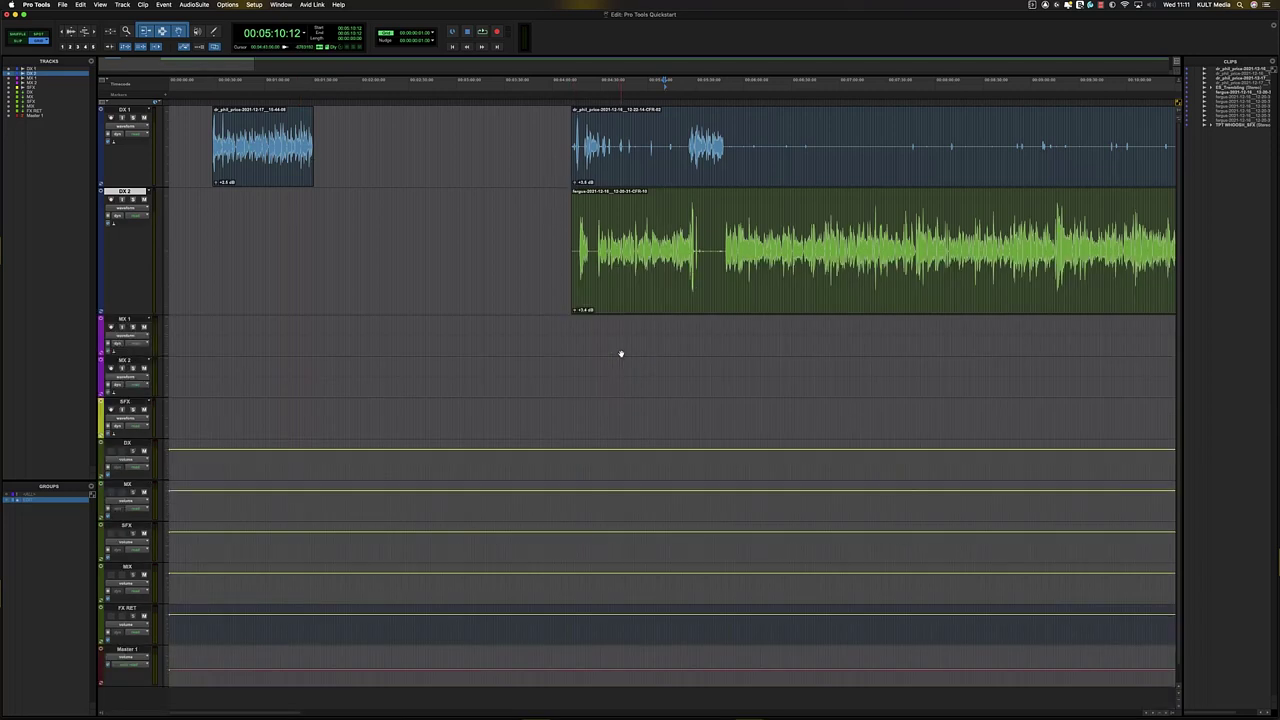
# - Shrink DX 2 further and audition the dialogue from around 6:38
pyautogui.hotkey('ctrl', 'Down')
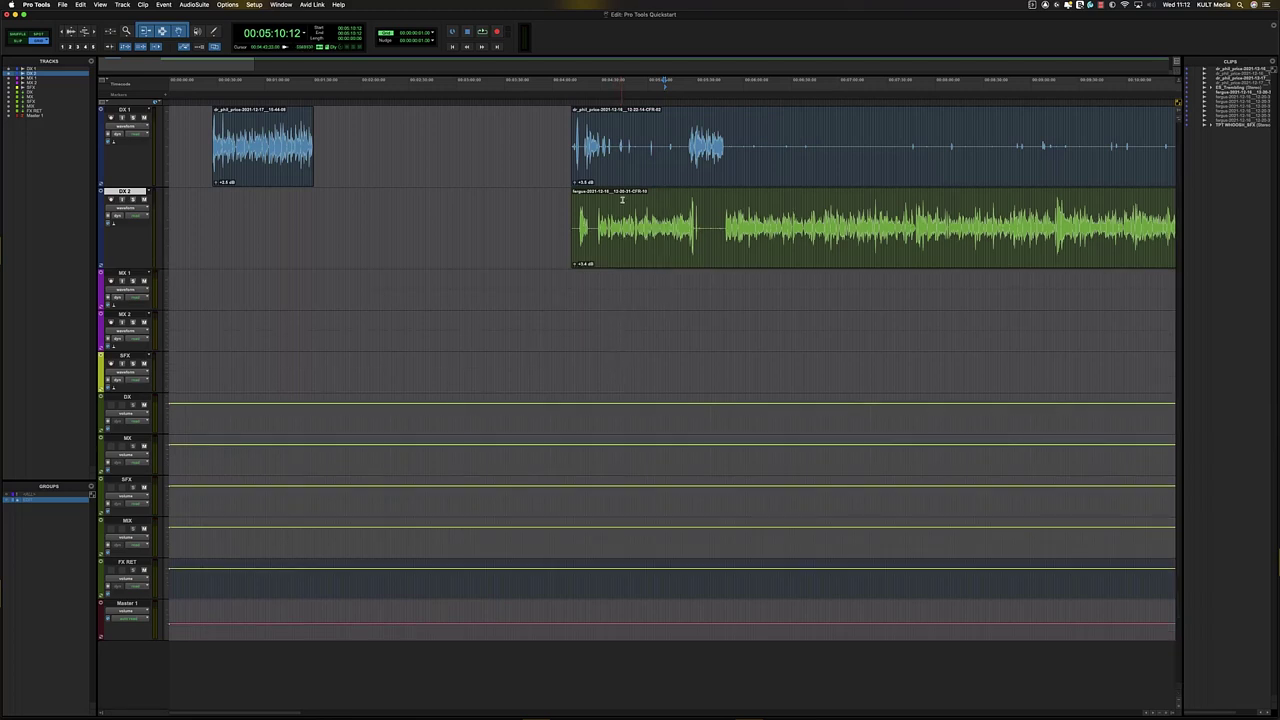
pyautogui.click(636, 228)
pyautogui.click(805, 197)
pyautogui.press('space')
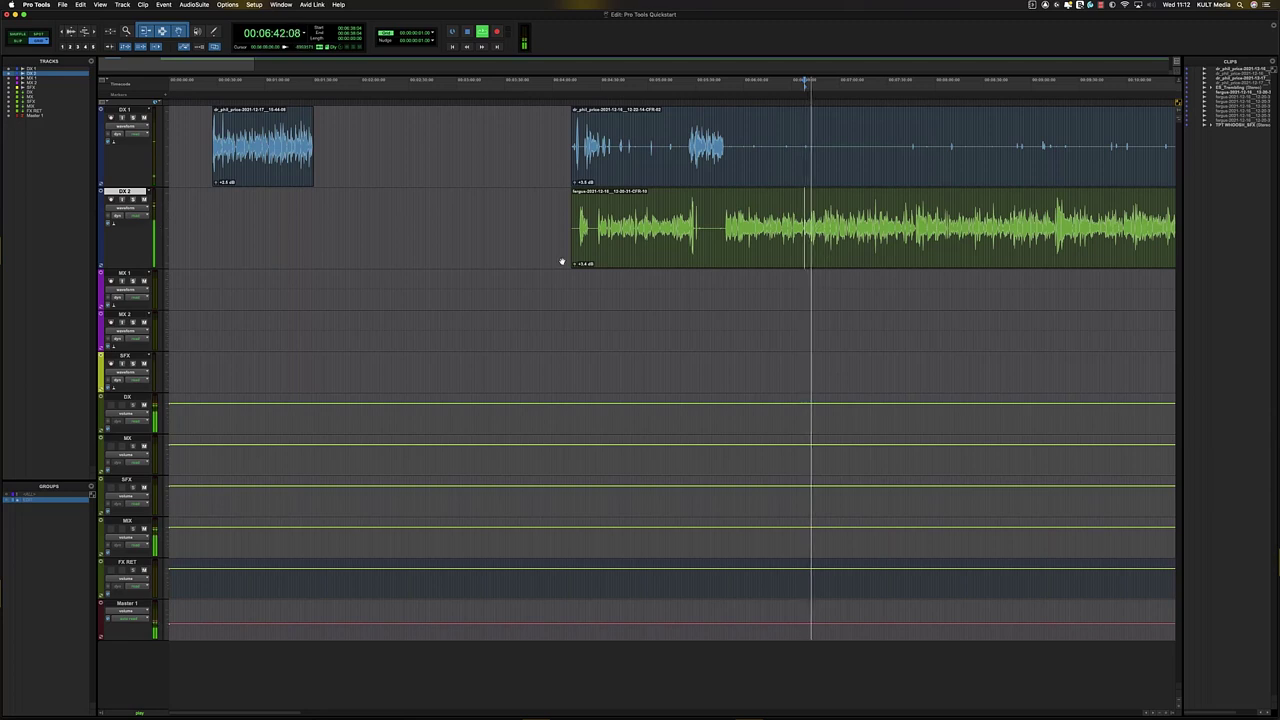
pyautogui.press('space')
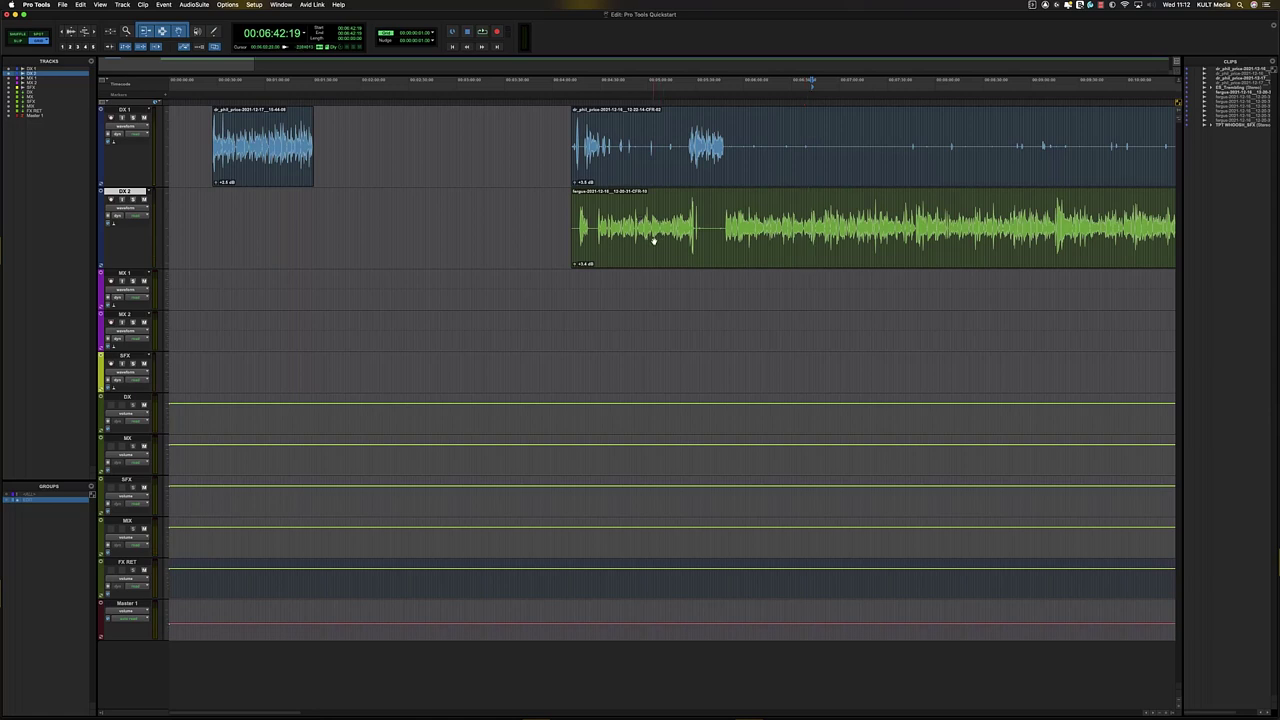
# - Check the levels in the mixer, then select the first DX 1 clip
pyautogui.press('super+equal')
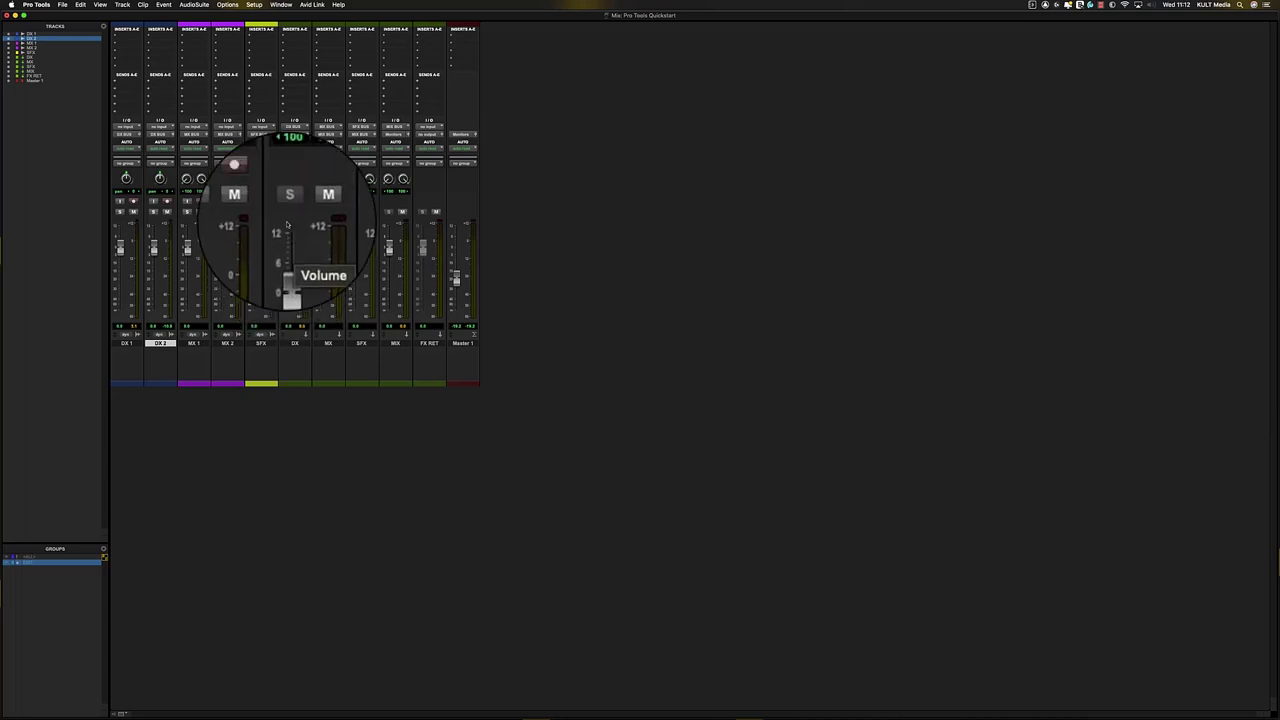
pyautogui.press('super+equal')
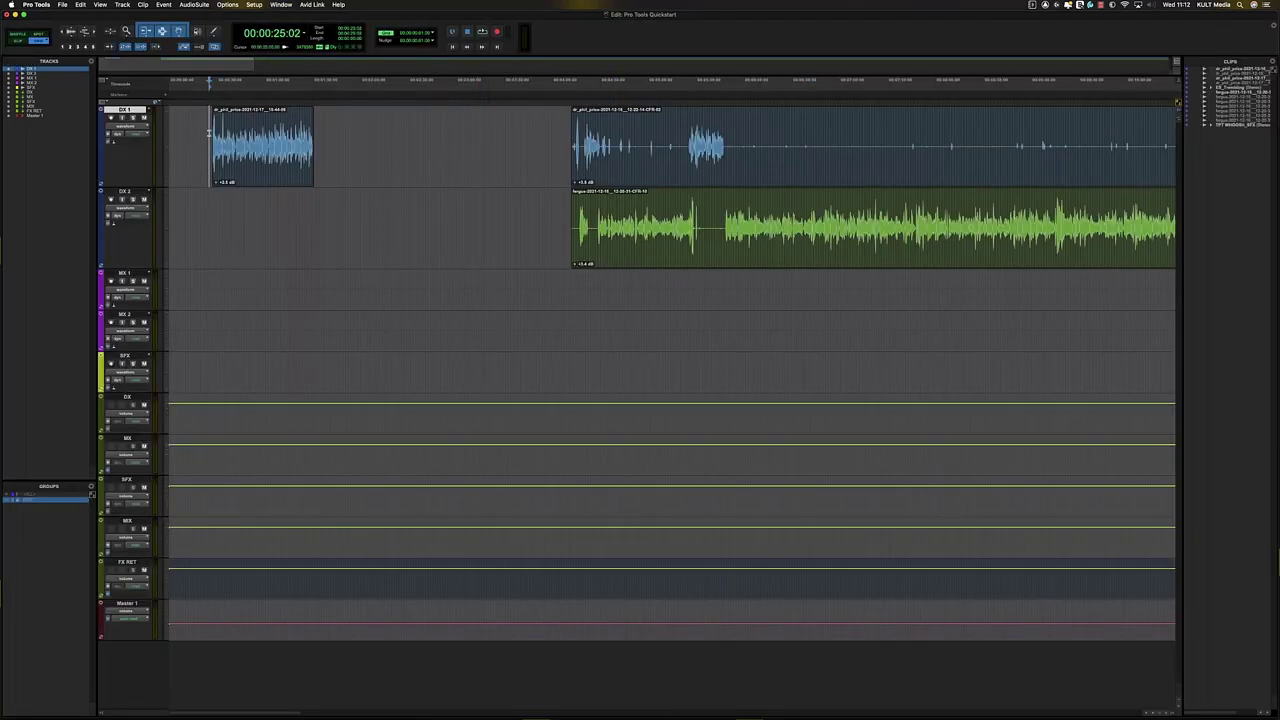
pyautogui.click(290, 182)
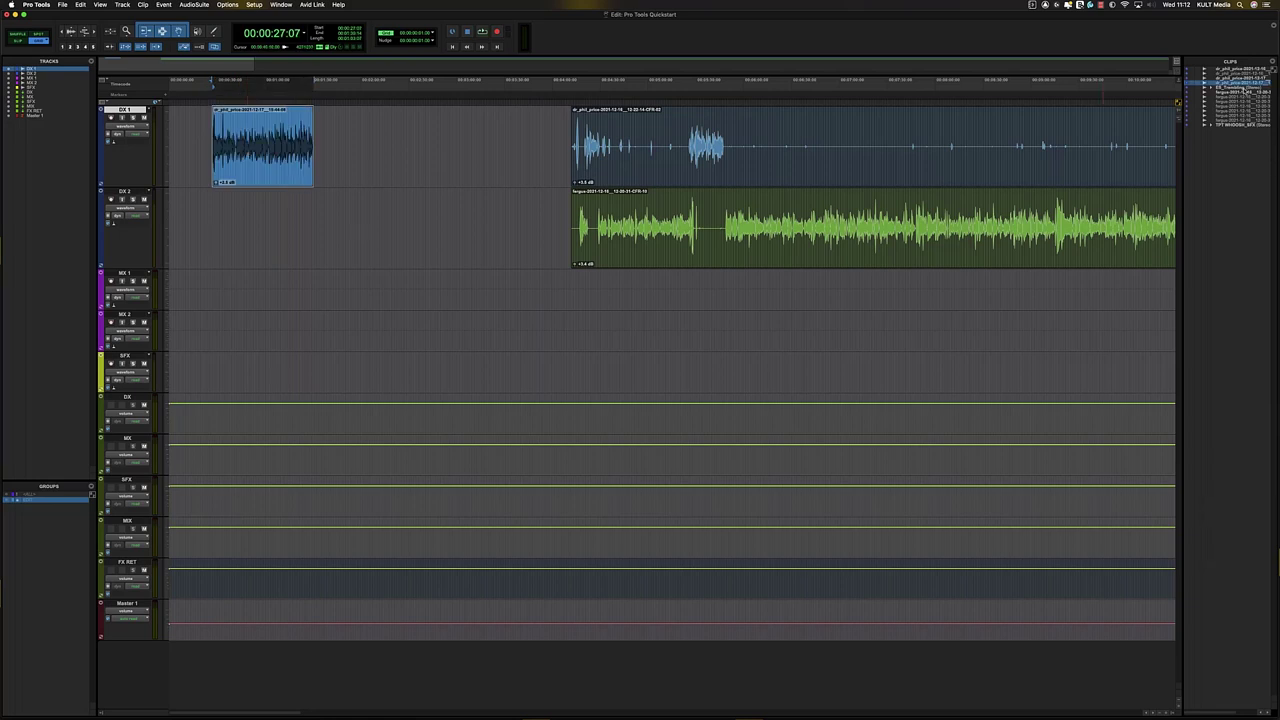
# - Place ES_Trembling at the start of MX 1 and select the new whoosh clip on SFX
pyautogui.moveTo(541, 259); pyautogui.dragTo(194, 287)
pyautogui.click(240, 284)
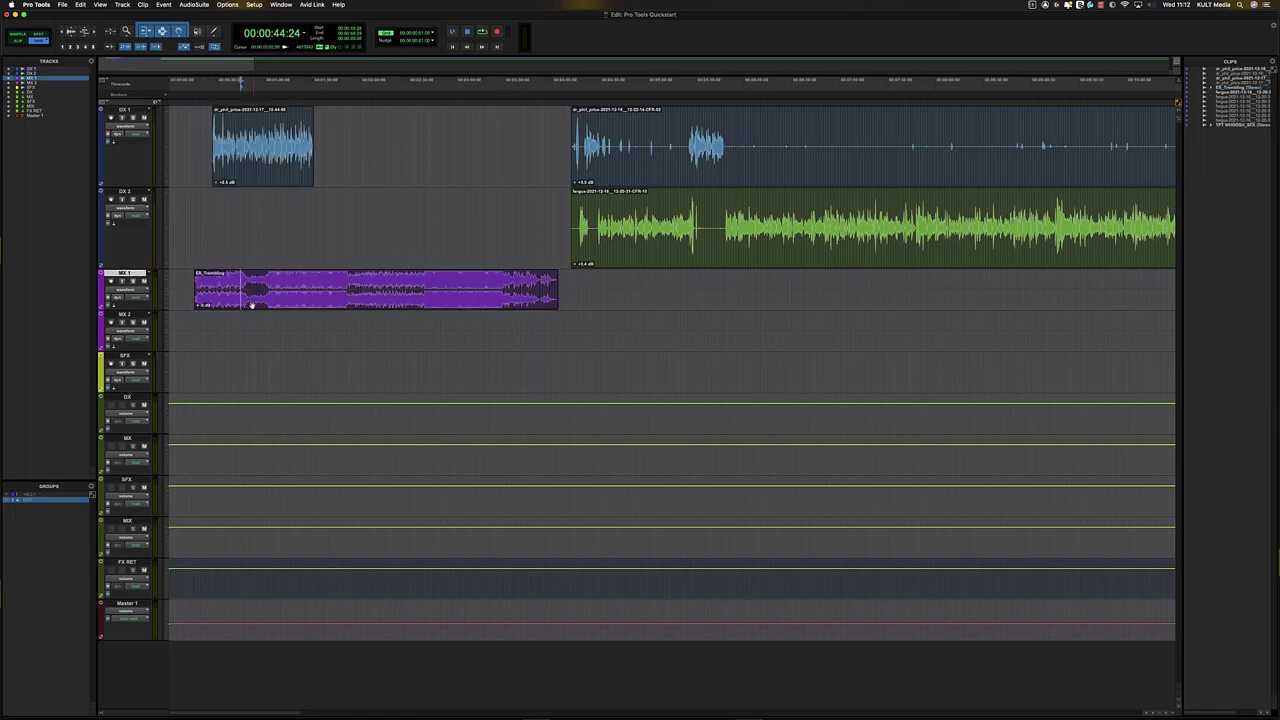
pyautogui.moveTo(284, 307); pyautogui.dragTo(257, 307)
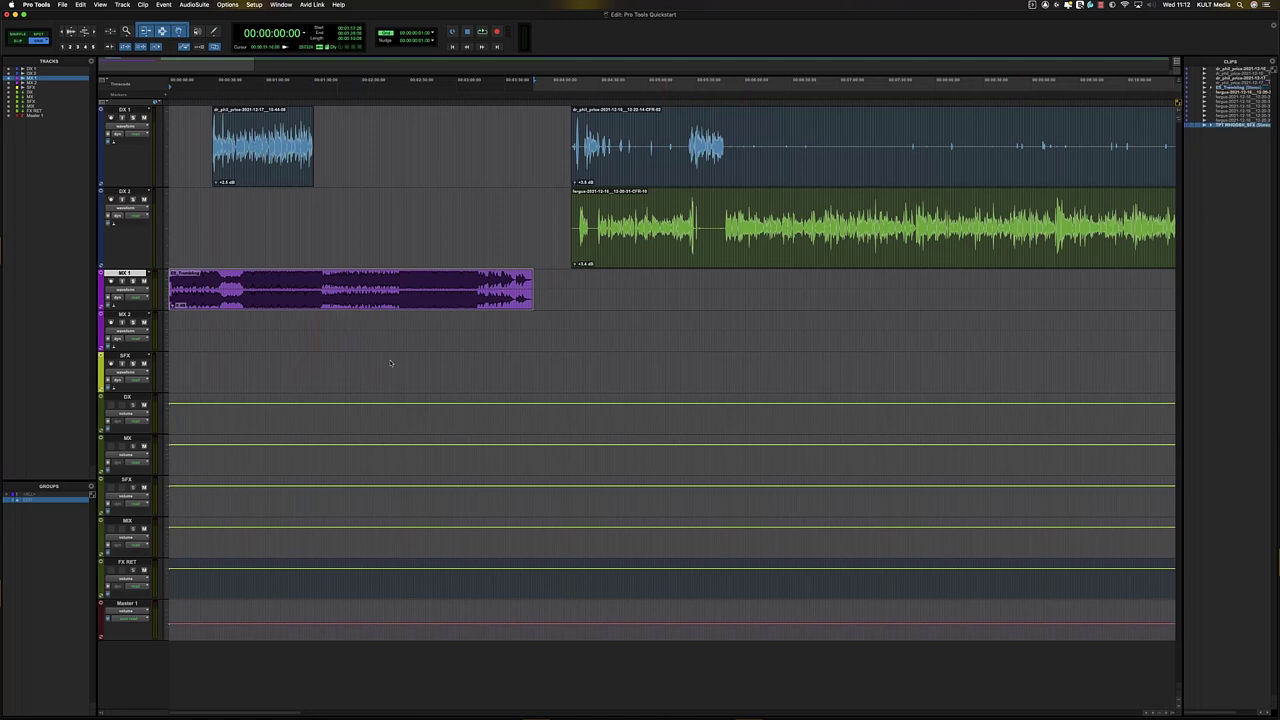
pyautogui.click(577, 332)
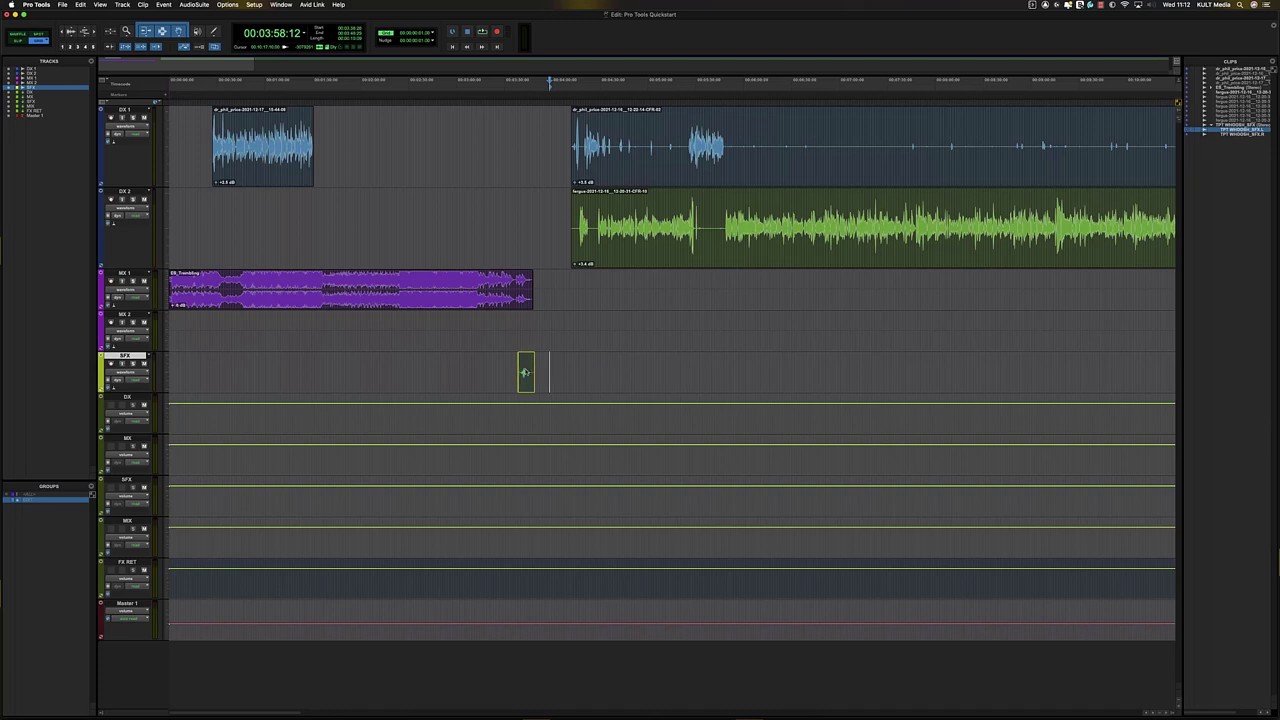
# - Nudge the first DX 1 dialogue clip slightly later
pyautogui.click(178, 131)
pyautogui.press('t')
pyautogui.press('t')
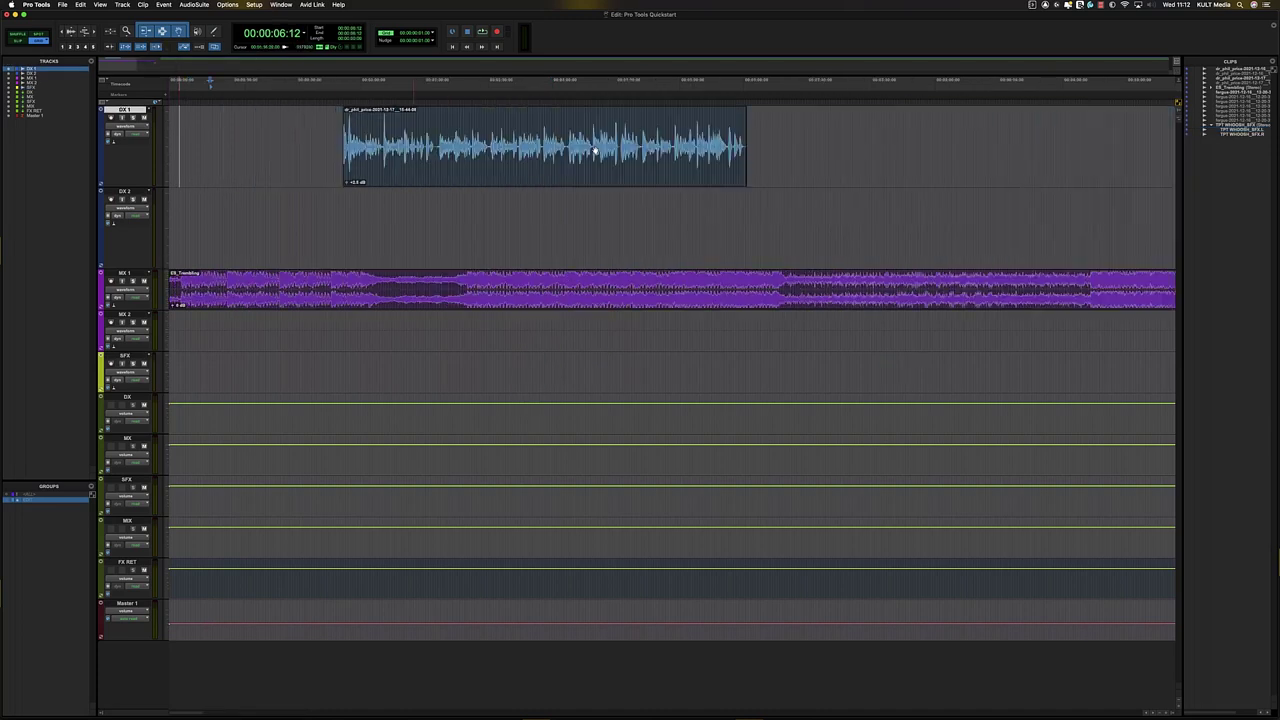
pyautogui.press('t')
pyautogui.press('r')
pyautogui.moveTo(453, 176); pyautogui.dragTo(513, 176)
# - Lower the MX 1 music clip gain to -11.3 dB while playing the session
pyautogui.click(243, 308)
pyautogui.press('r')
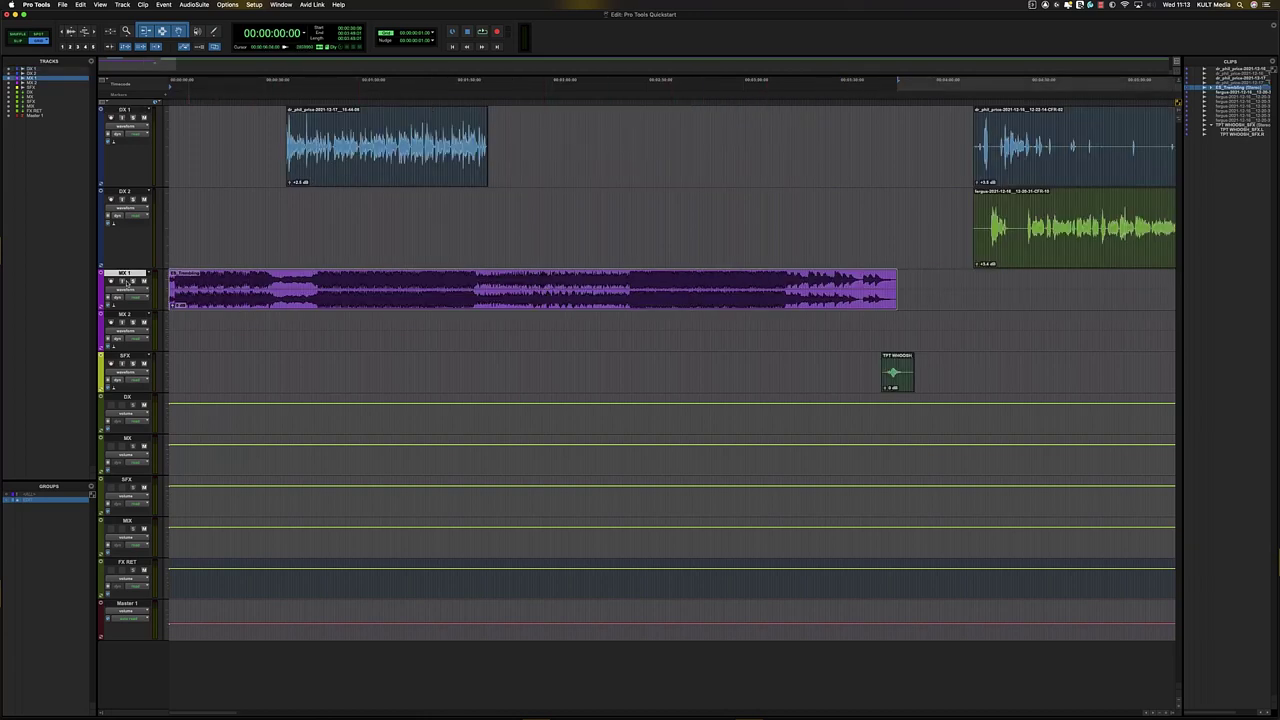
pyautogui.press('space')
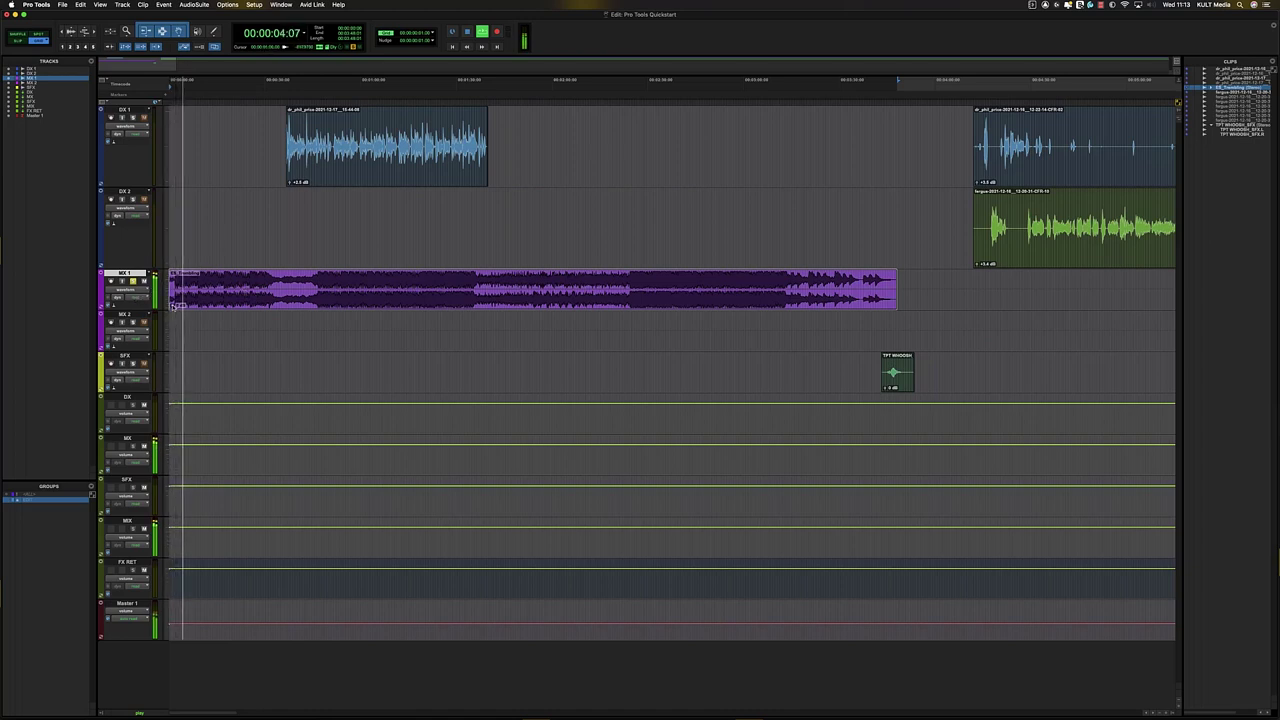
pyautogui.moveTo(175, 306); pyautogui.dragTo(174, 309)
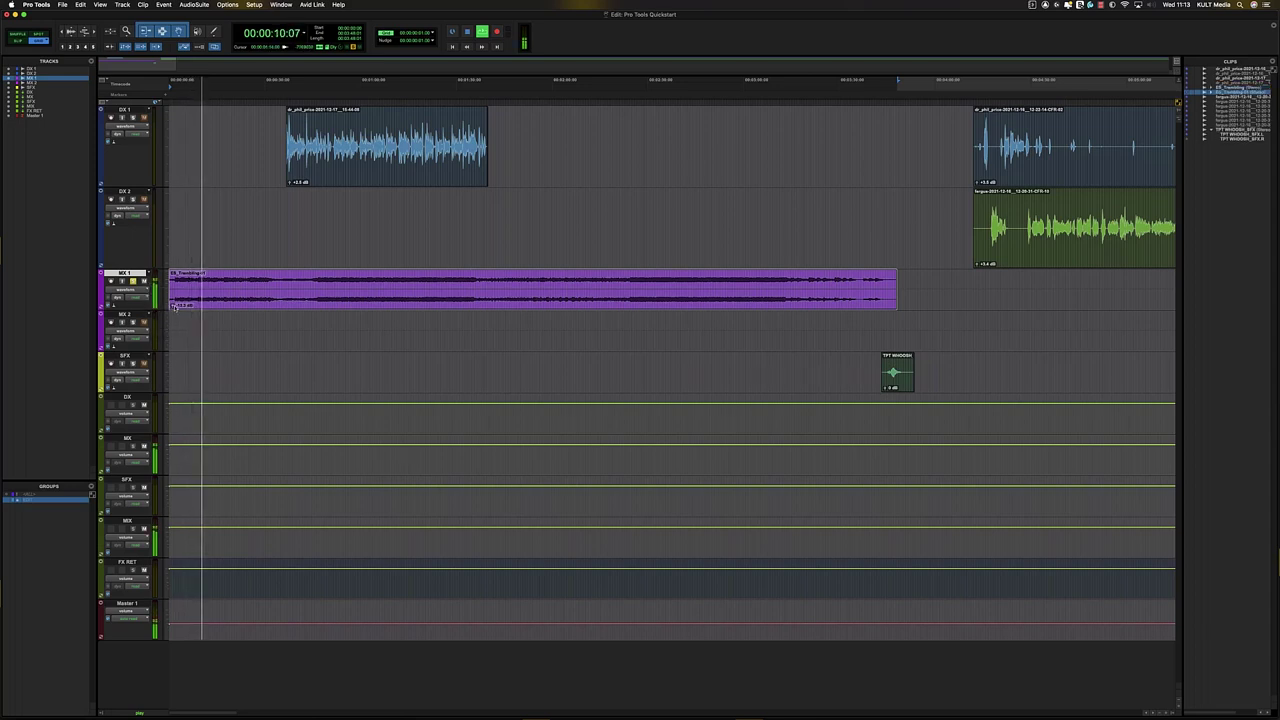
pyautogui.click(242, 280)
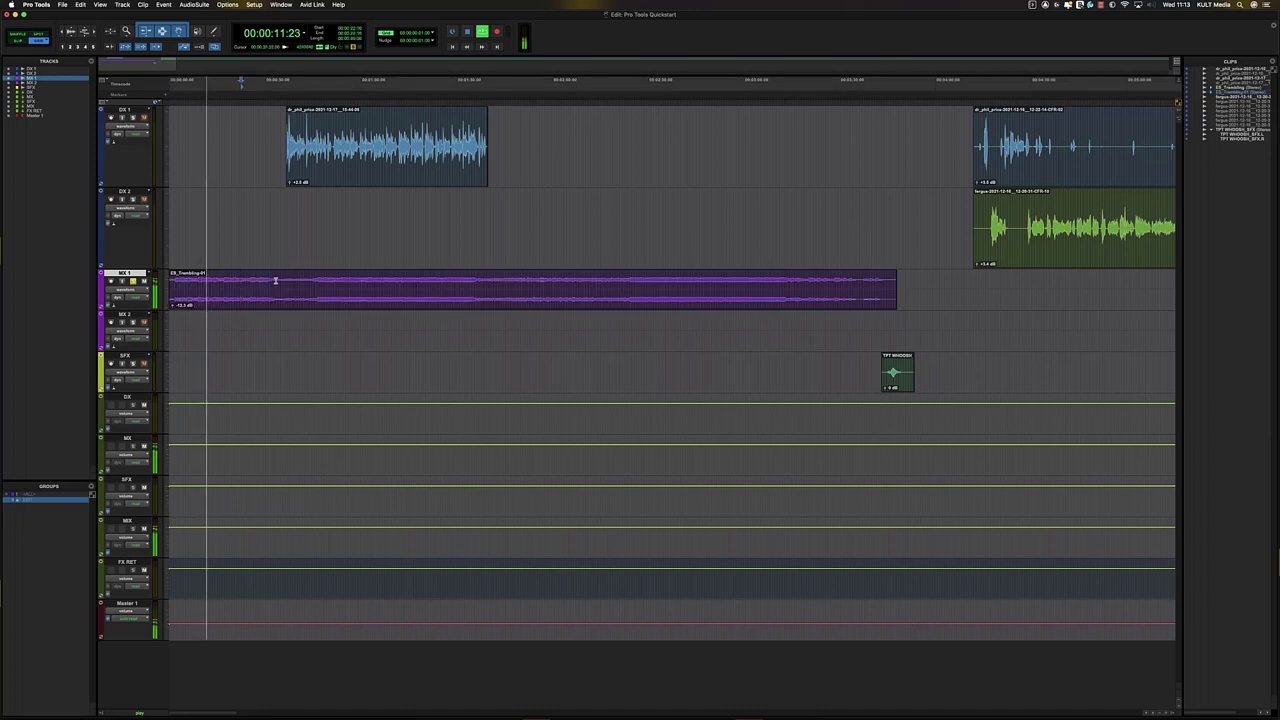
pyautogui.press('space')
# - Move the first DX 1 clip to the new insertion point near 0:03
pyautogui.click(179, 278)
pyautogui.press('space')
pyautogui.press('t')
pyautogui.press('t')
pyautogui.press('t')
pyautogui.press('r')
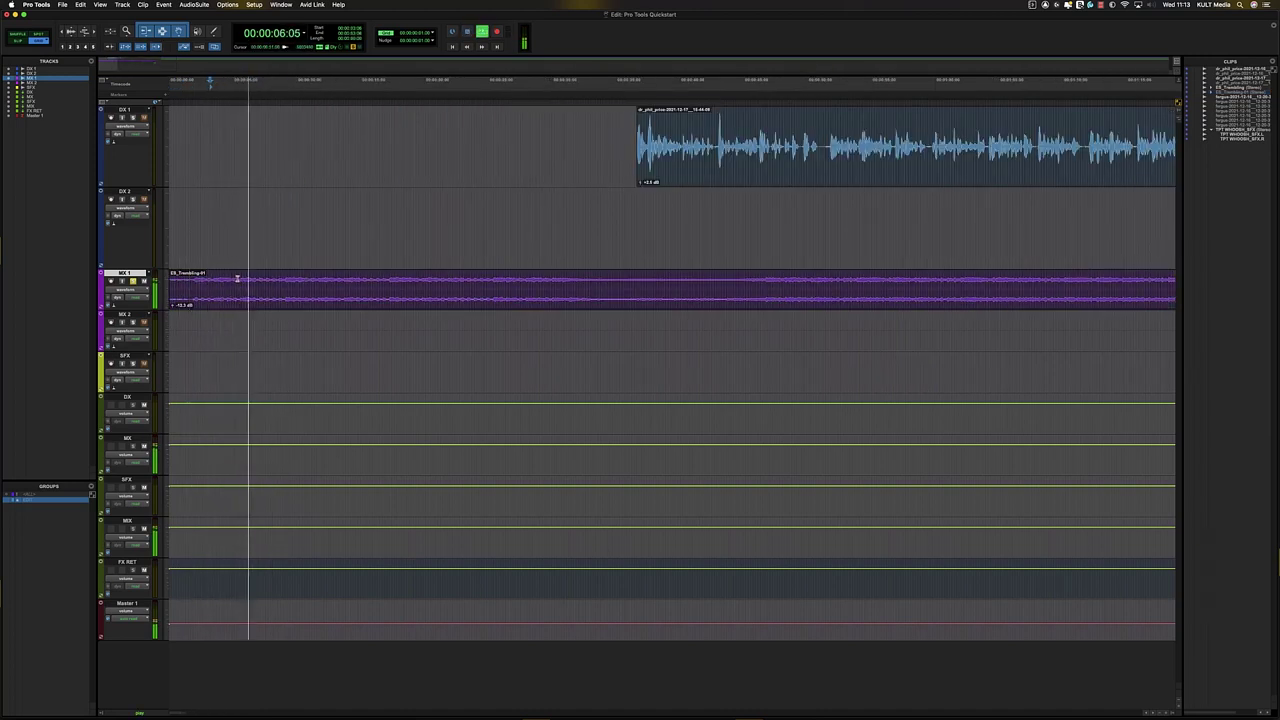
pyautogui.moveTo(678, 173); pyautogui.dragTo(351, 194)
# - Drag a section of the ES_Trembling music onto MX 2, overlapping the MX 1 music
pyautogui.press('r')
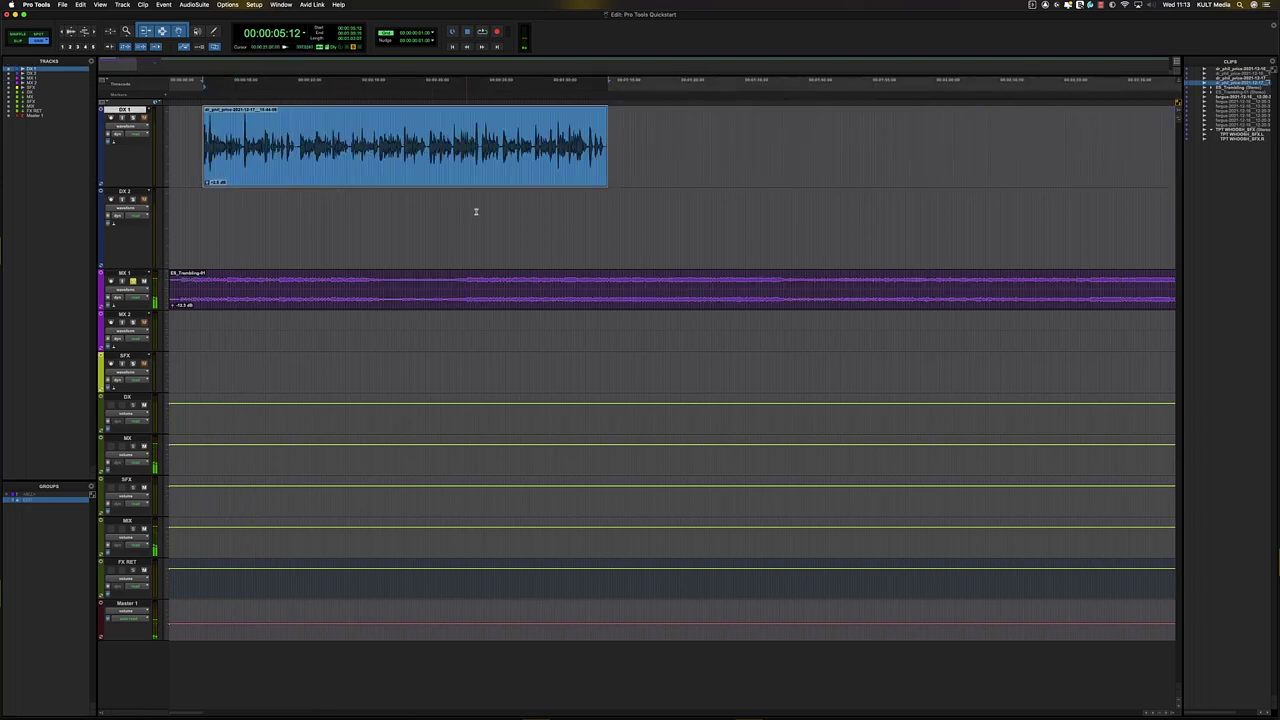
pyautogui.press('t')
pyautogui.press('r')
pyautogui.press('r')
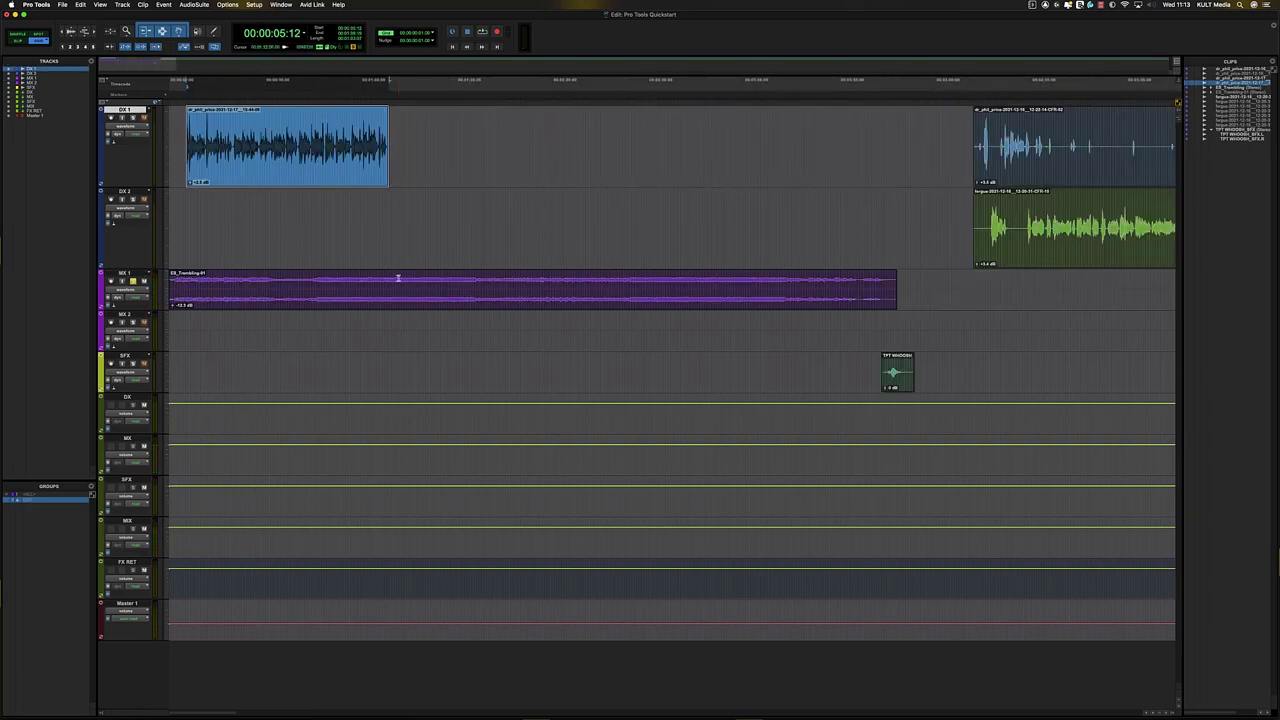
pyautogui.click(390, 277)
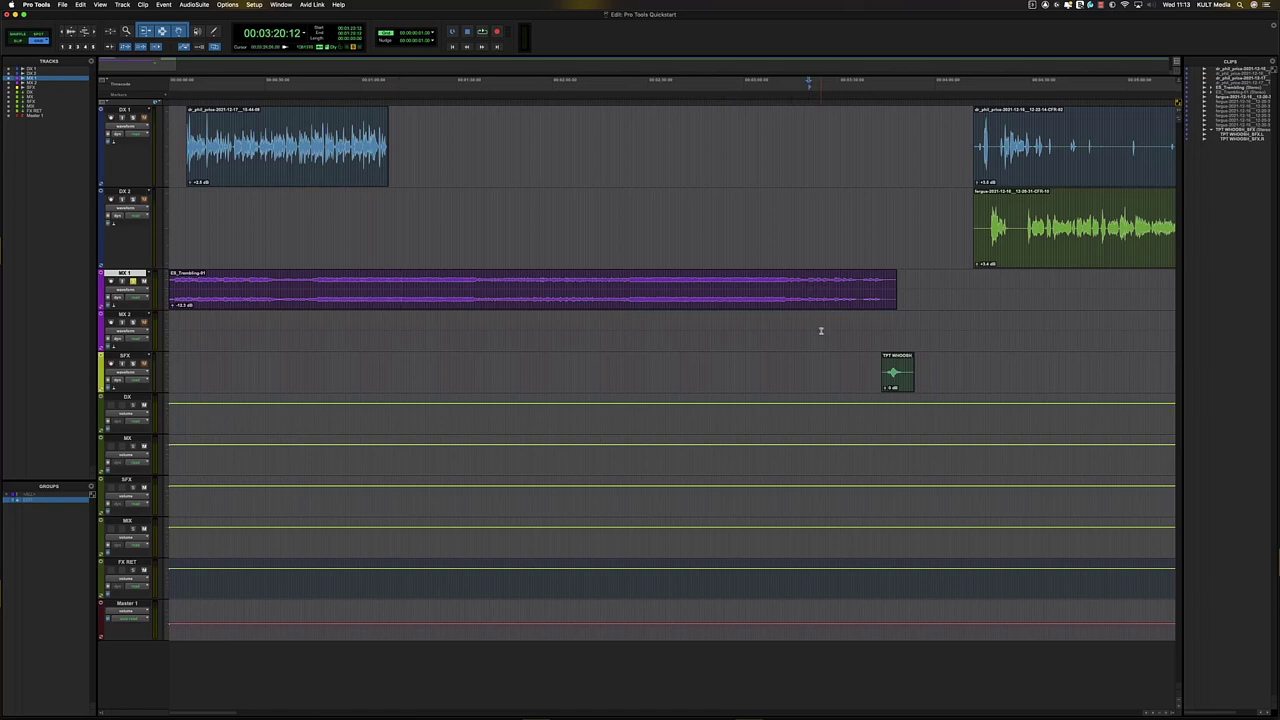
pyautogui.moveTo(836, 305); pyautogui.dragTo(420, 340)
# - Make the MX 1 and MX 2 music tracks taller
pyautogui.press('t')
pyautogui.press('t')
pyautogui.moveTo(686, 290); pyautogui.dragTo(779, 330)
pyautogui.hotkey('ctrl', 'Up')
pyautogui.hotkey('ctrl', 'Up')
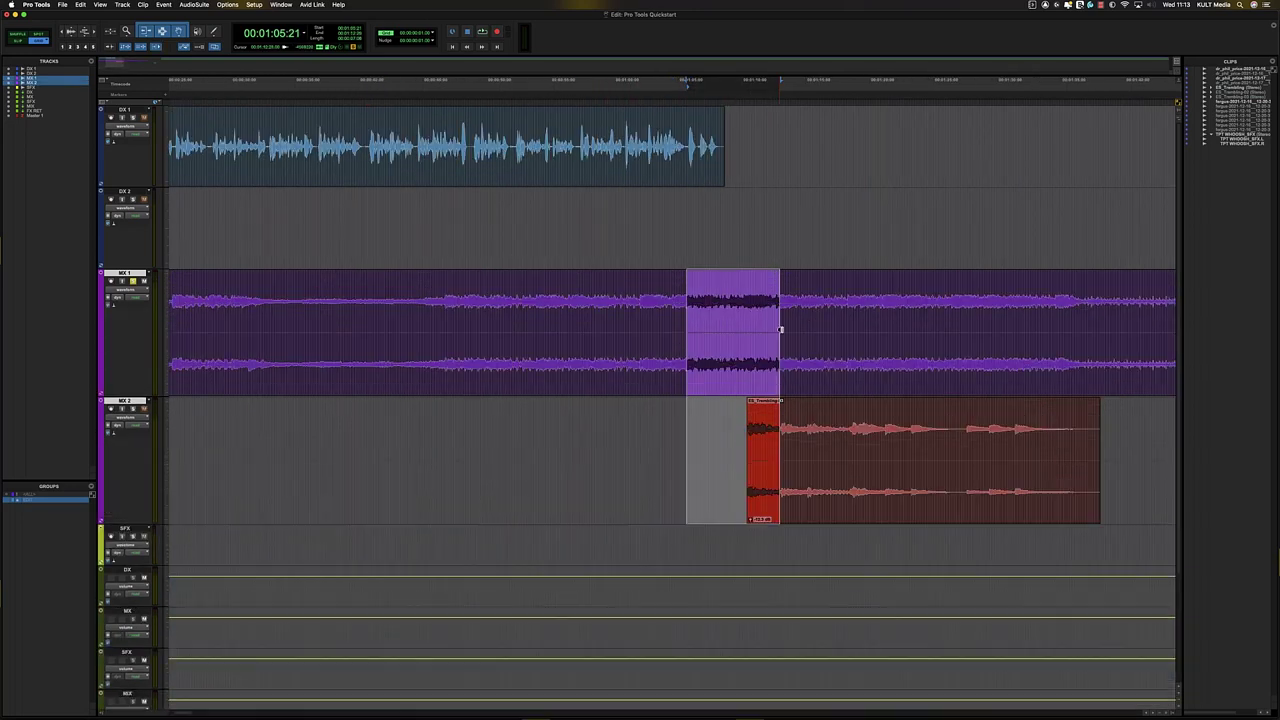
pyautogui.click(773, 309)
pyautogui.press('t')
pyautogui.press('t')
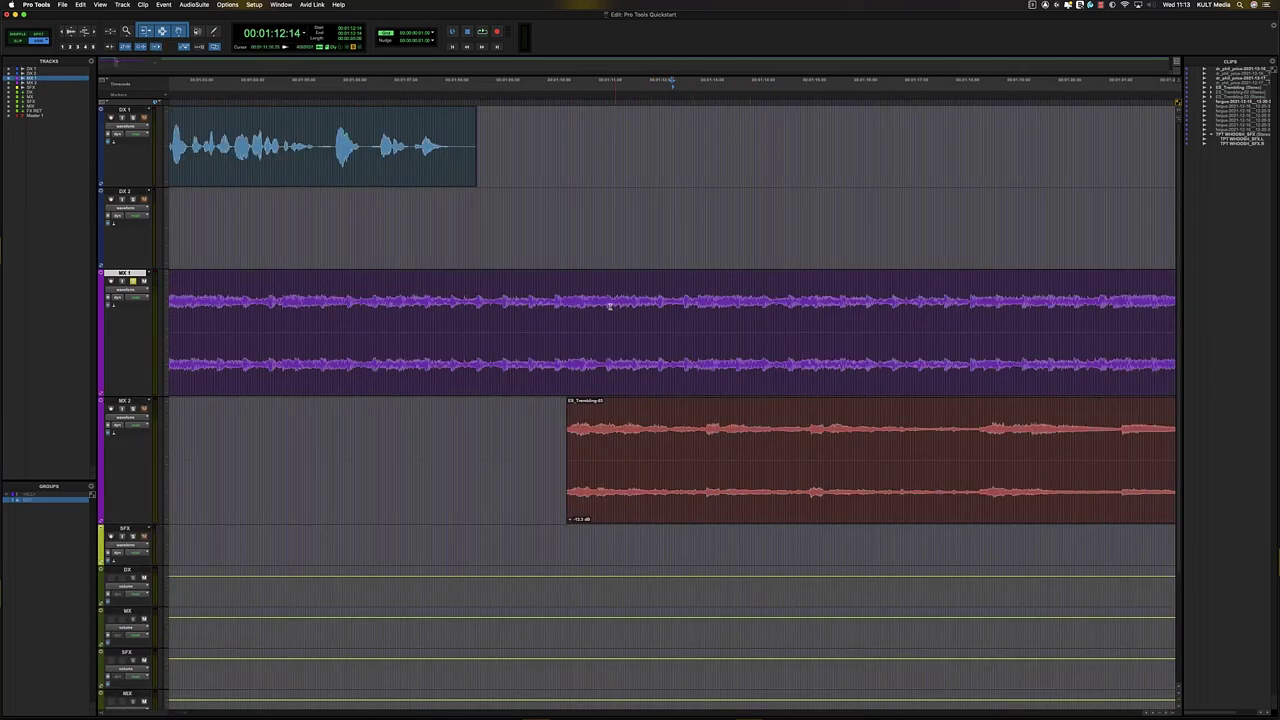
pyautogui.press('r')
# - Trim the MX 2 music clip's start much earlier
pyautogui.click(614, 313)
pyautogui.press('t')
pyautogui.press('t')
pyautogui.press('r')
pyautogui.click(610, 449)
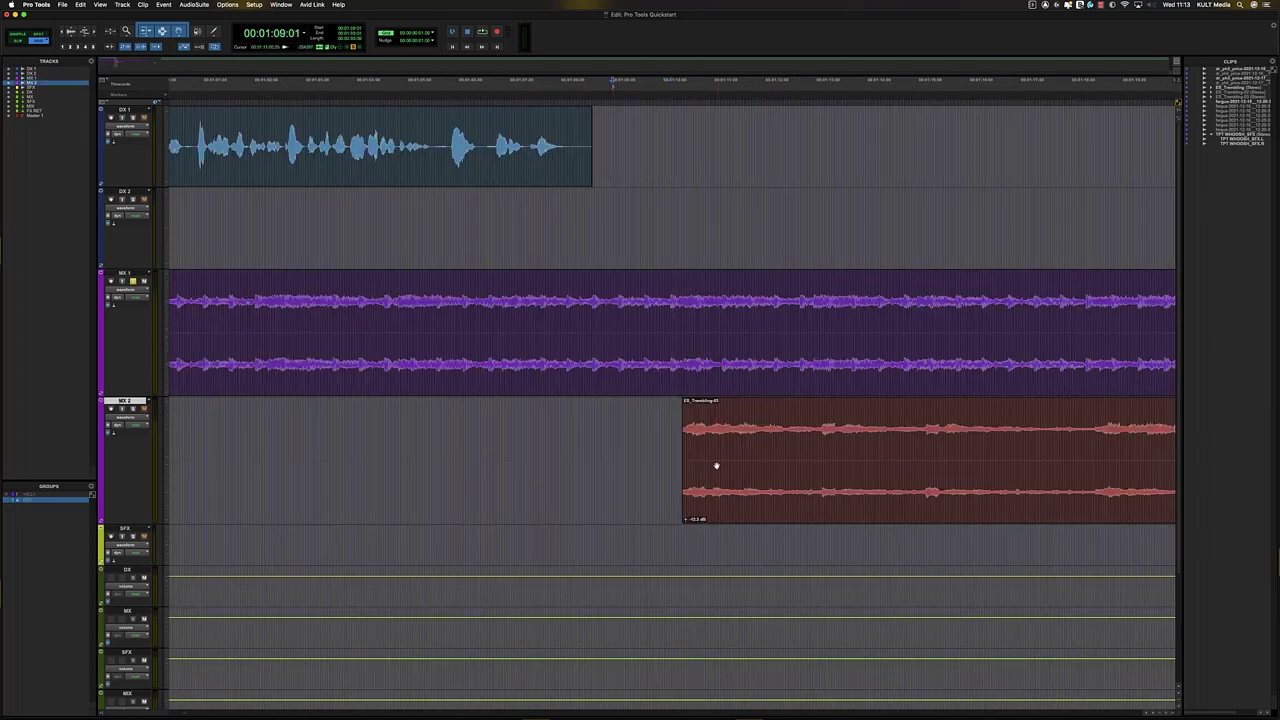
pyautogui.moveTo(688, 461); pyautogui.dragTo(258, 445)
# - Slide the MX 2 music clip to a new start beneath the MX 1 music, checking playback
pyautogui.click(445, 432)
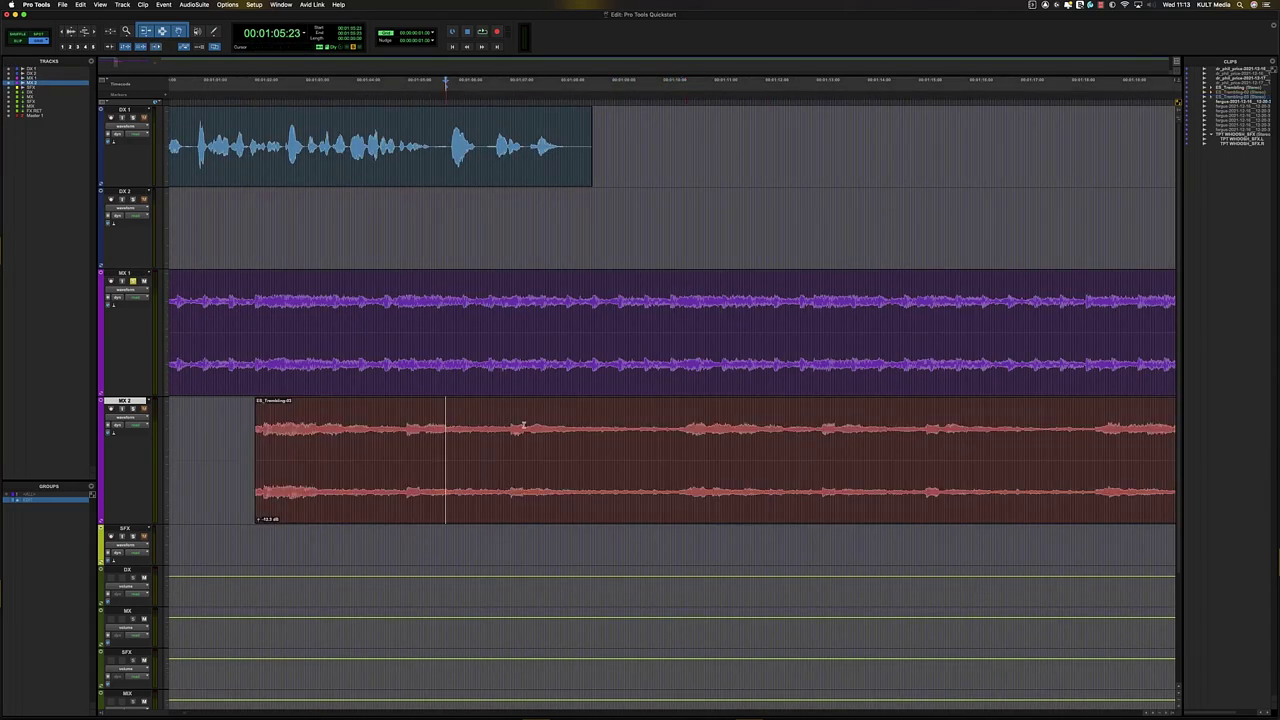
pyautogui.press('r')
pyautogui.press('r')
pyautogui.press('t')
pyautogui.press('space')
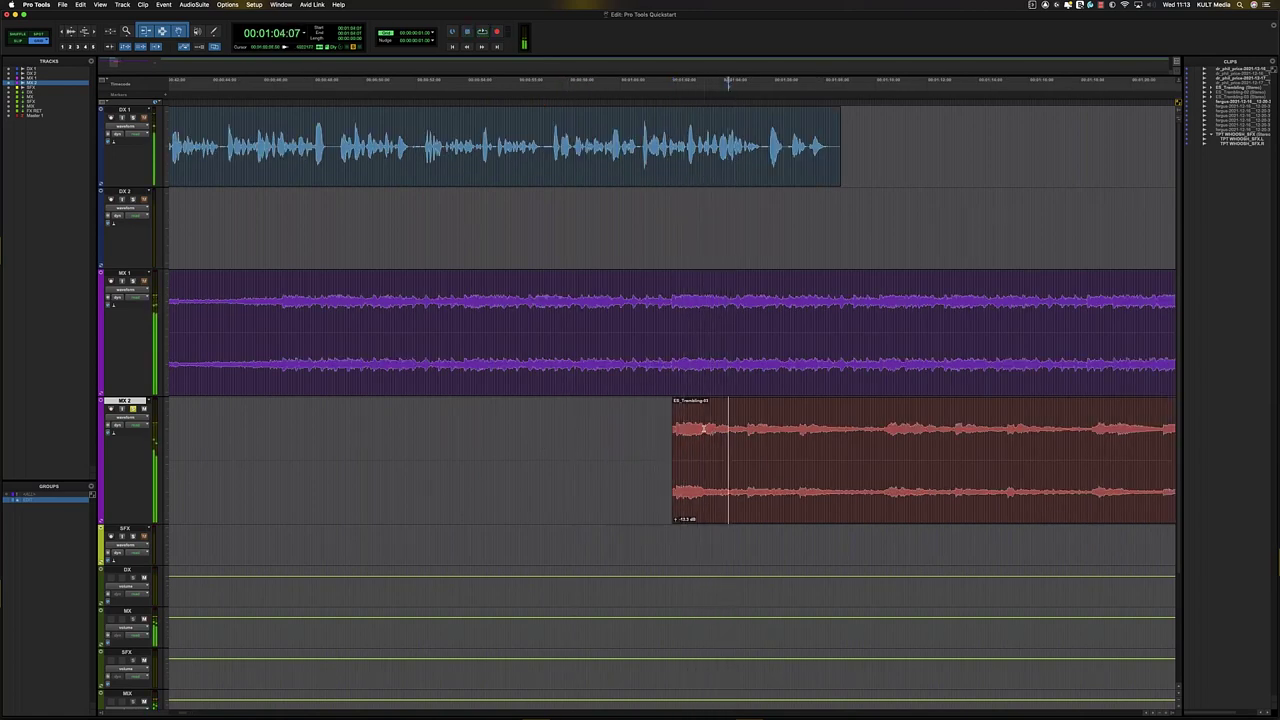
pyautogui.press('space')
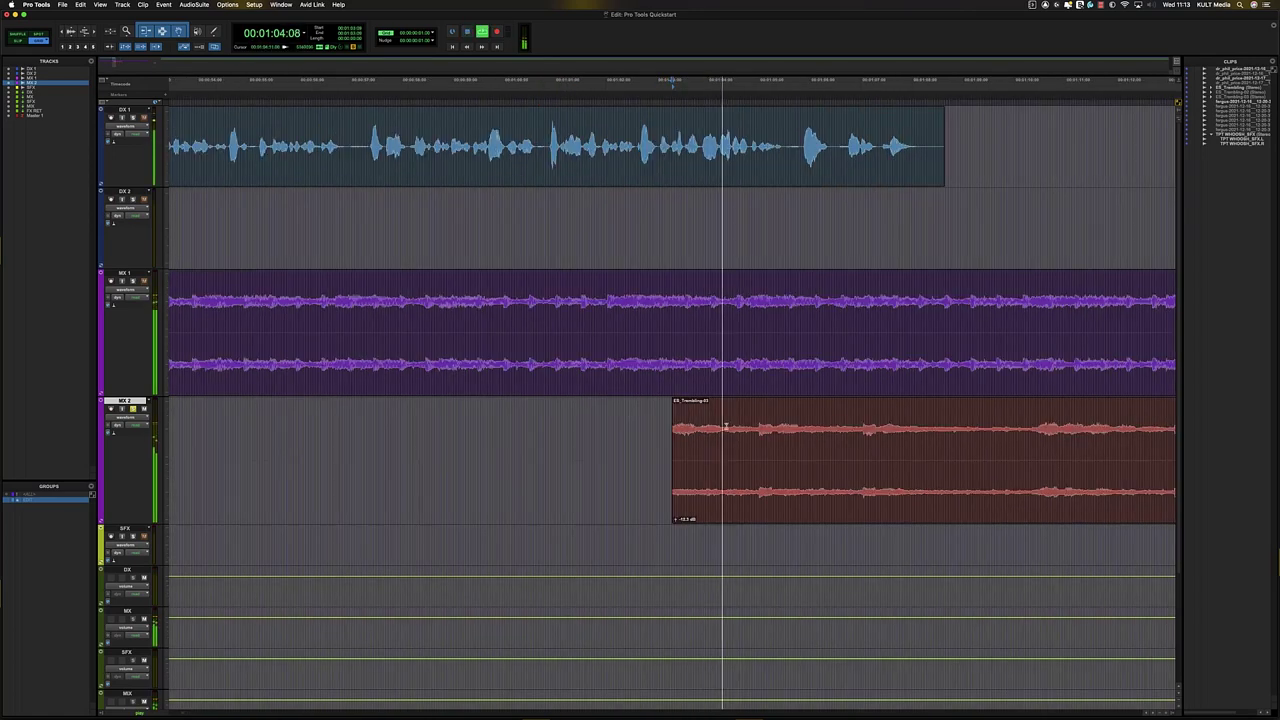
pyautogui.moveTo(681, 457); pyautogui.dragTo(492, 457)
pyautogui.click(439, 445)
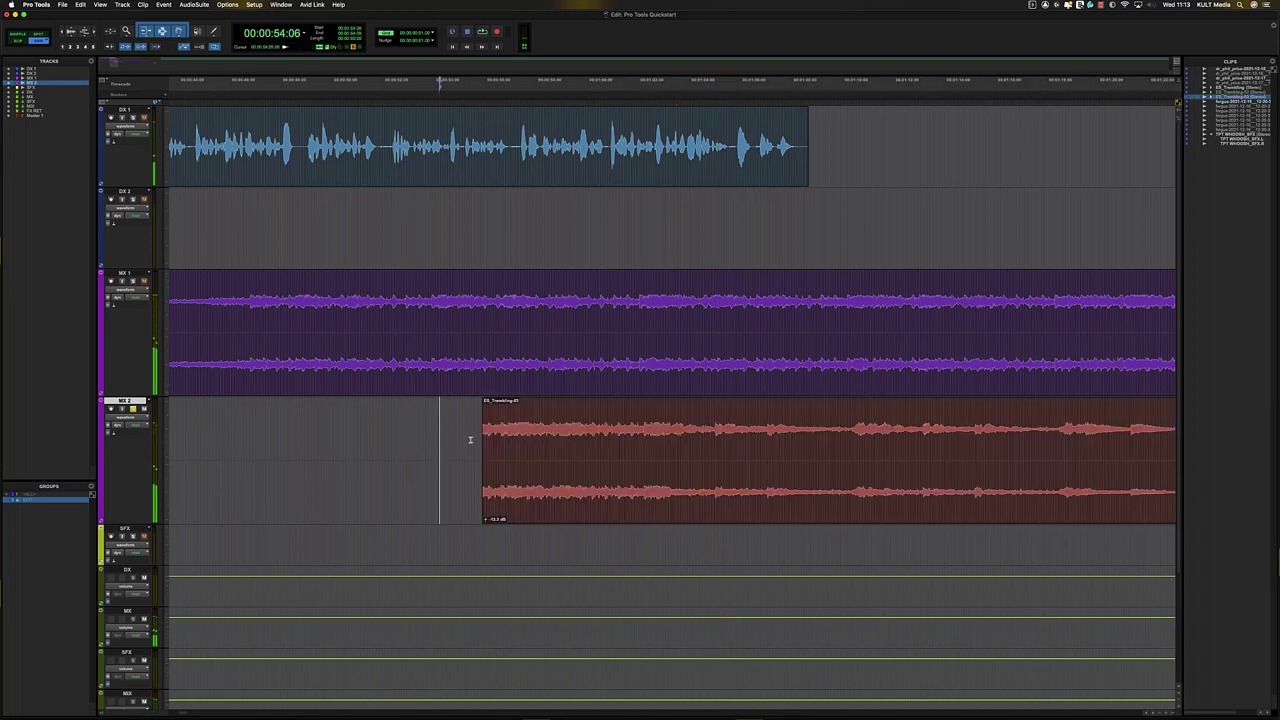
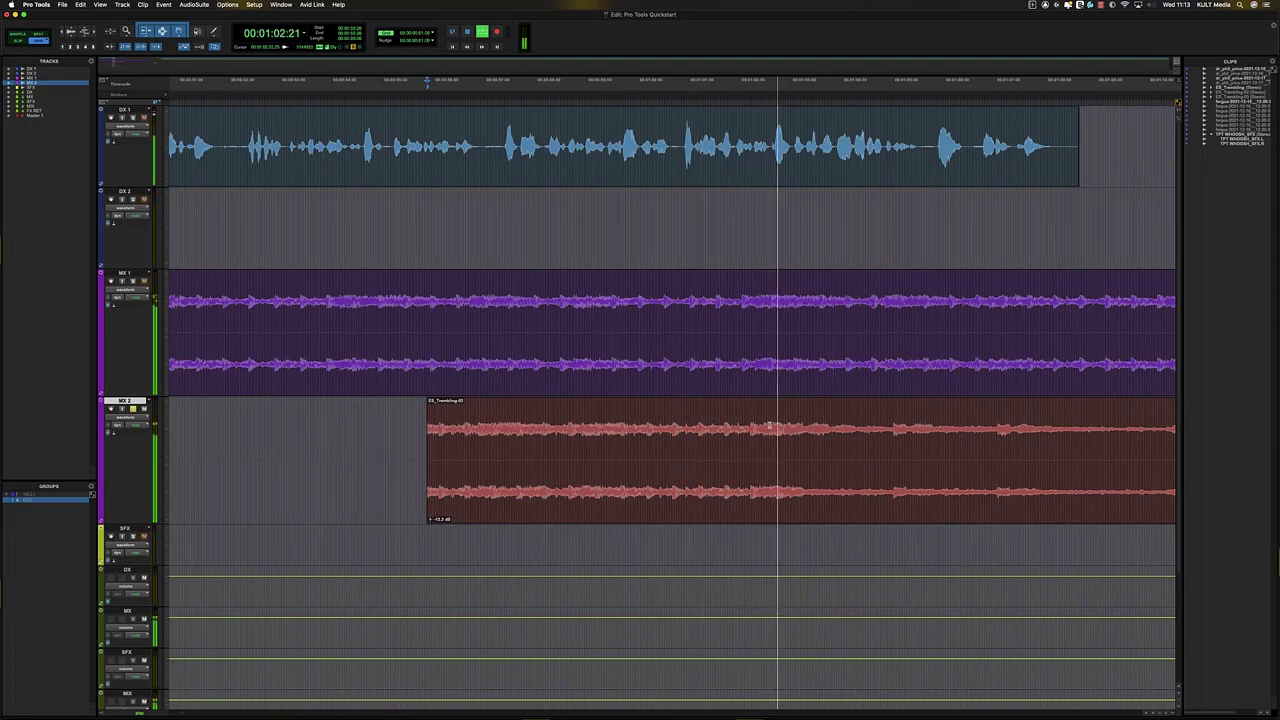
# - Trim the ES_Trembling-03 clip's start on MX 2 to the insertion point and audition the music
pyautogui.press('space')
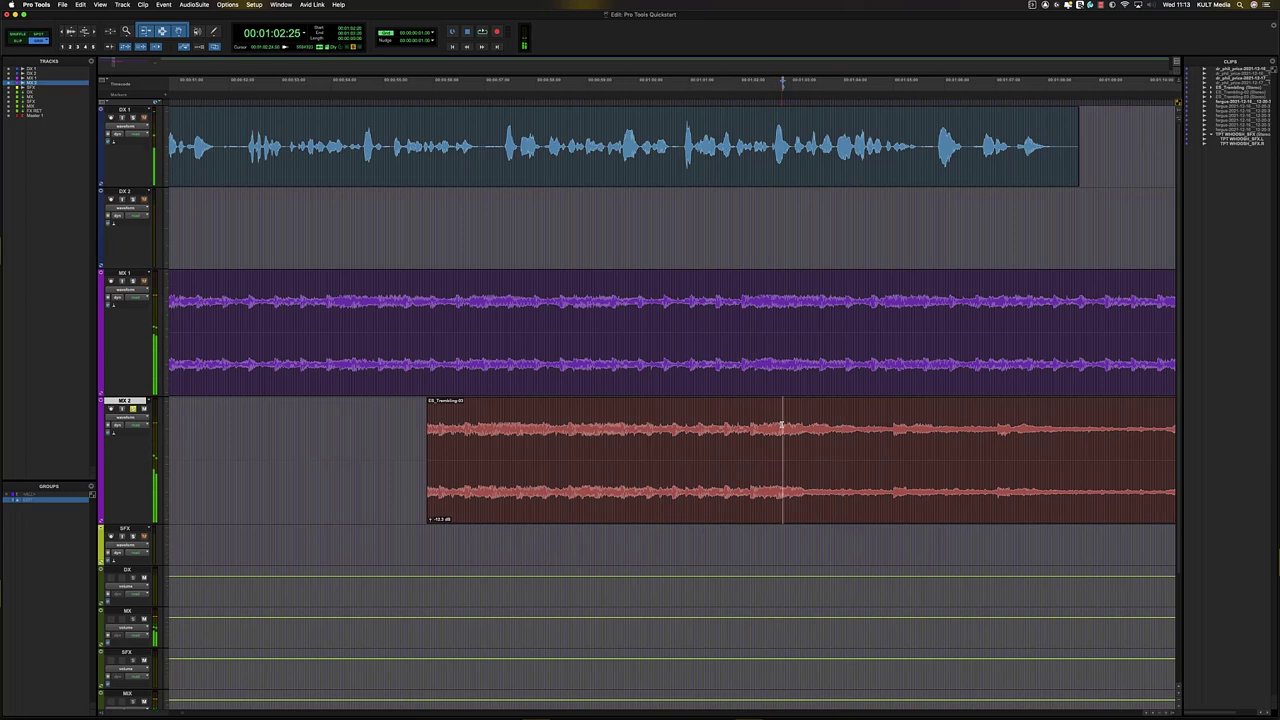
pyautogui.press('a')
pyautogui.press('r')
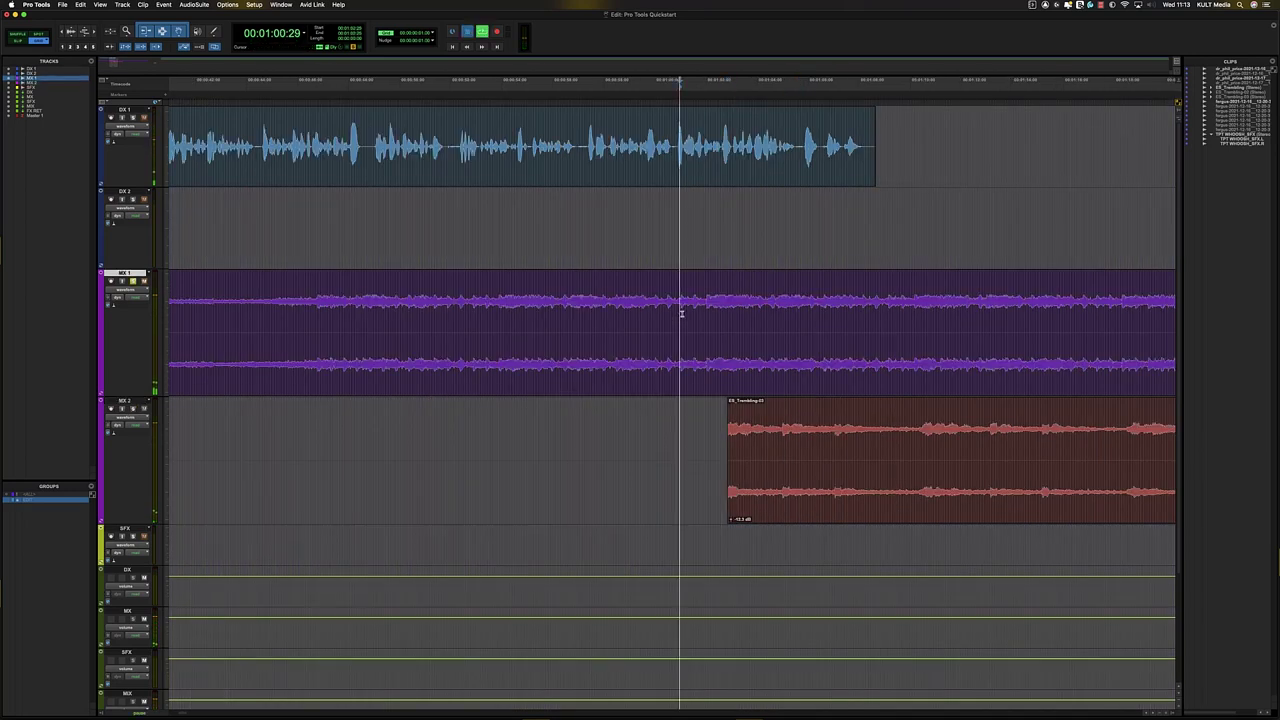
pyautogui.press('space')
pyautogui.press('t')
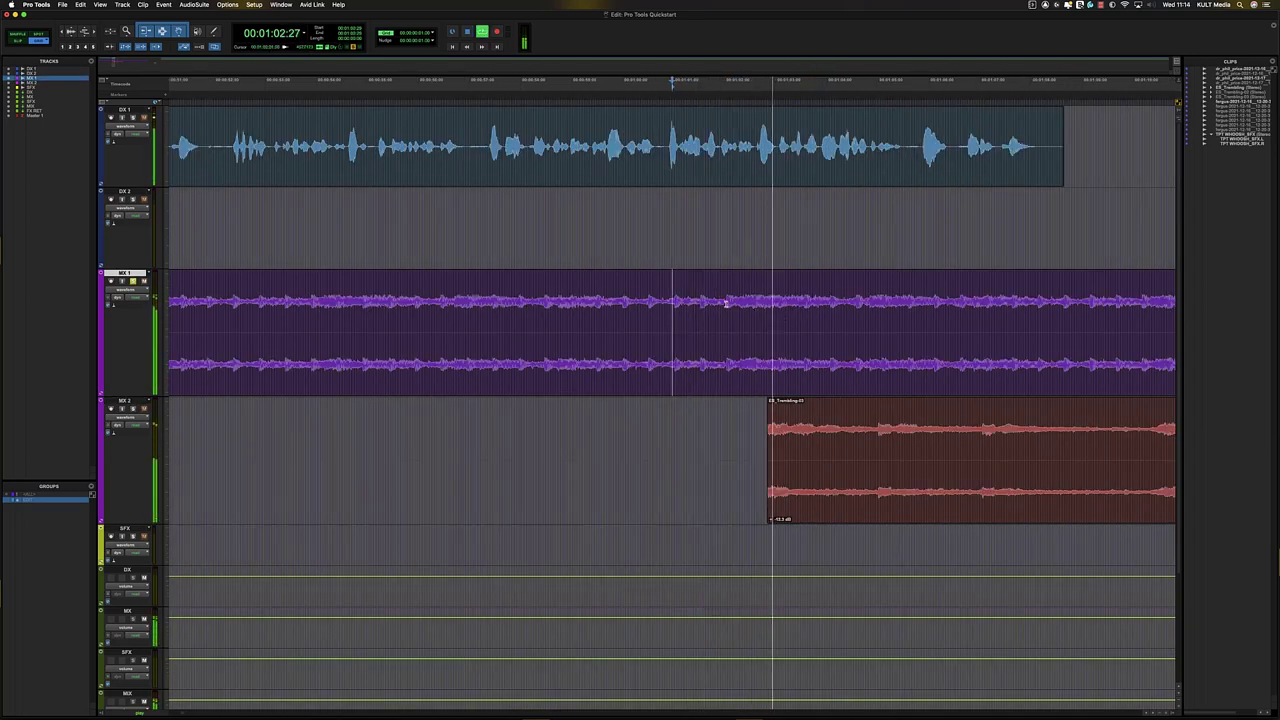
pyautogui.press('space')
# - Nudge the ES_Trembling-03 clip into position and drag it up onto MX 1 after the existing music
pyautogui.moveTo(834, 480); pyautogui.dragTo(838, 444)
pyautogui.click(800, 412)
pyautogui.press('t')
pyautogui.press('t')
pyautogui.press('t')
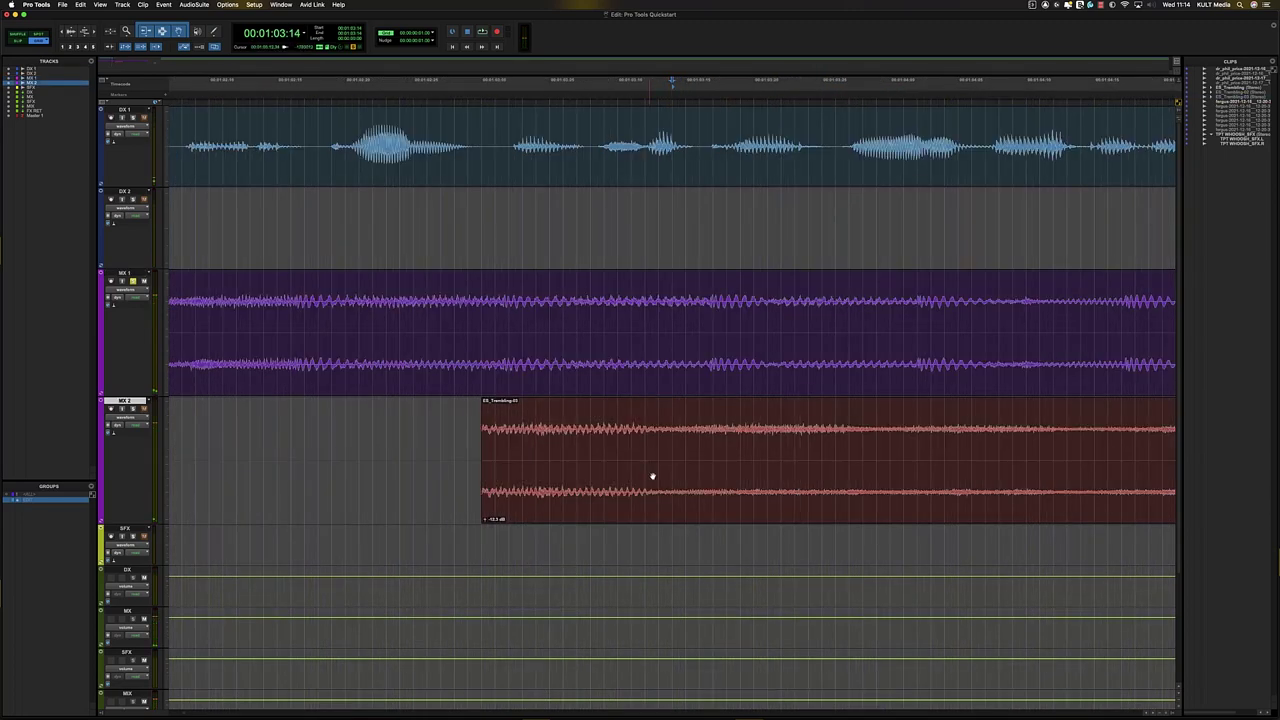
pyautogui.moveTo(642, 493); pyautogui.dragTo(619, 491)
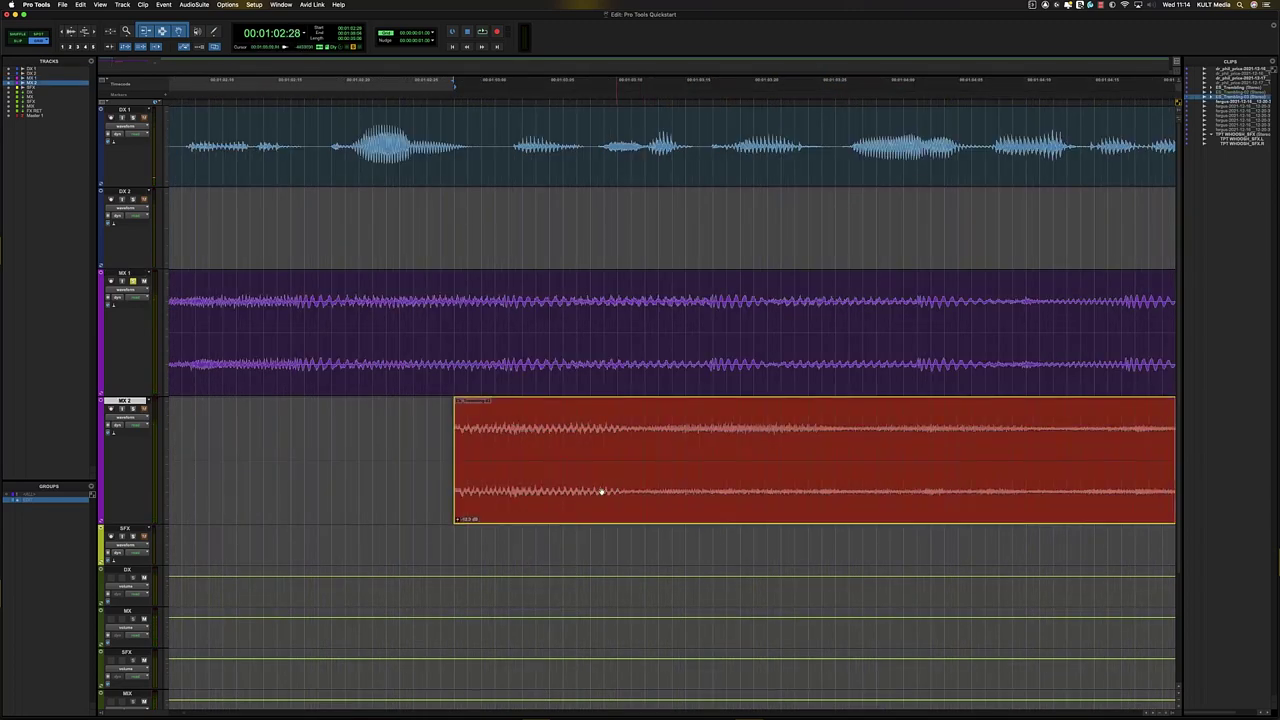
pyautogui.press('r')
pyautogui.moveTo(586, 413); pyautogui.dragTo(604, 334)
# - Solo MX 1 and audition the join, shifting ES_Trembling-03 slightly earlier
pyautogui.click(519, 290)
pyautogui.press('t')
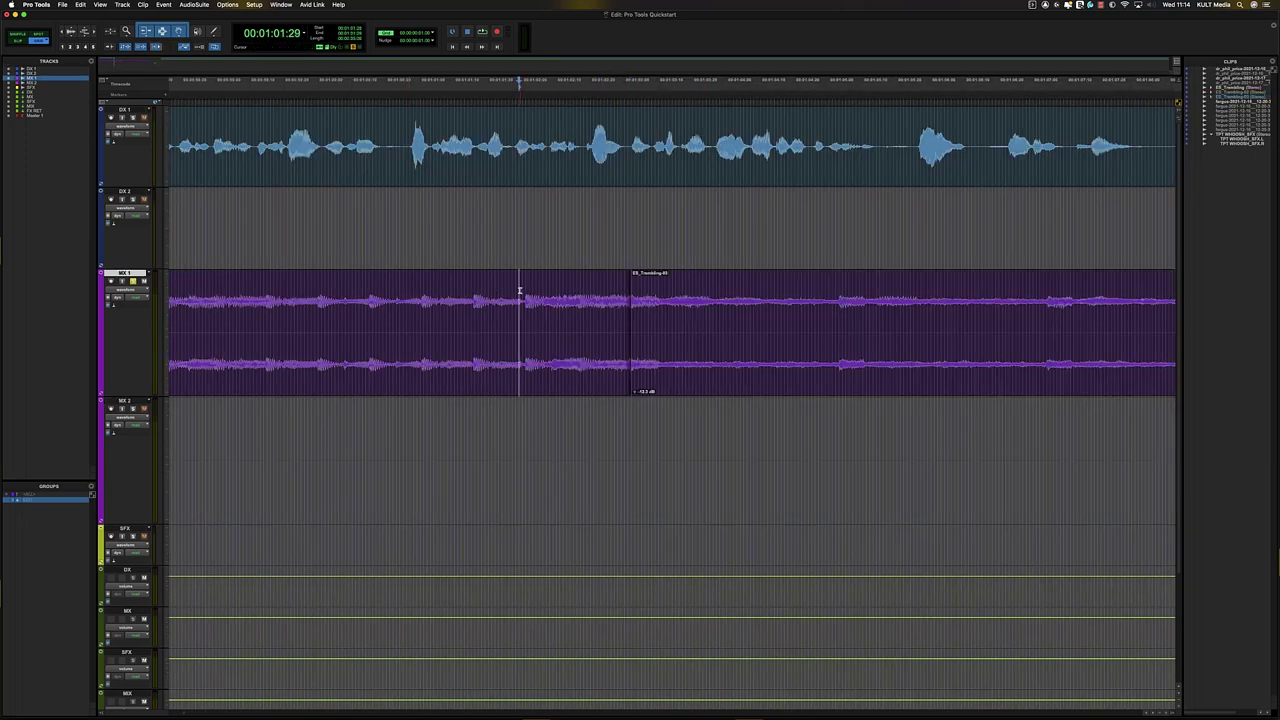
pyautogui.hotkey('shift', 's')
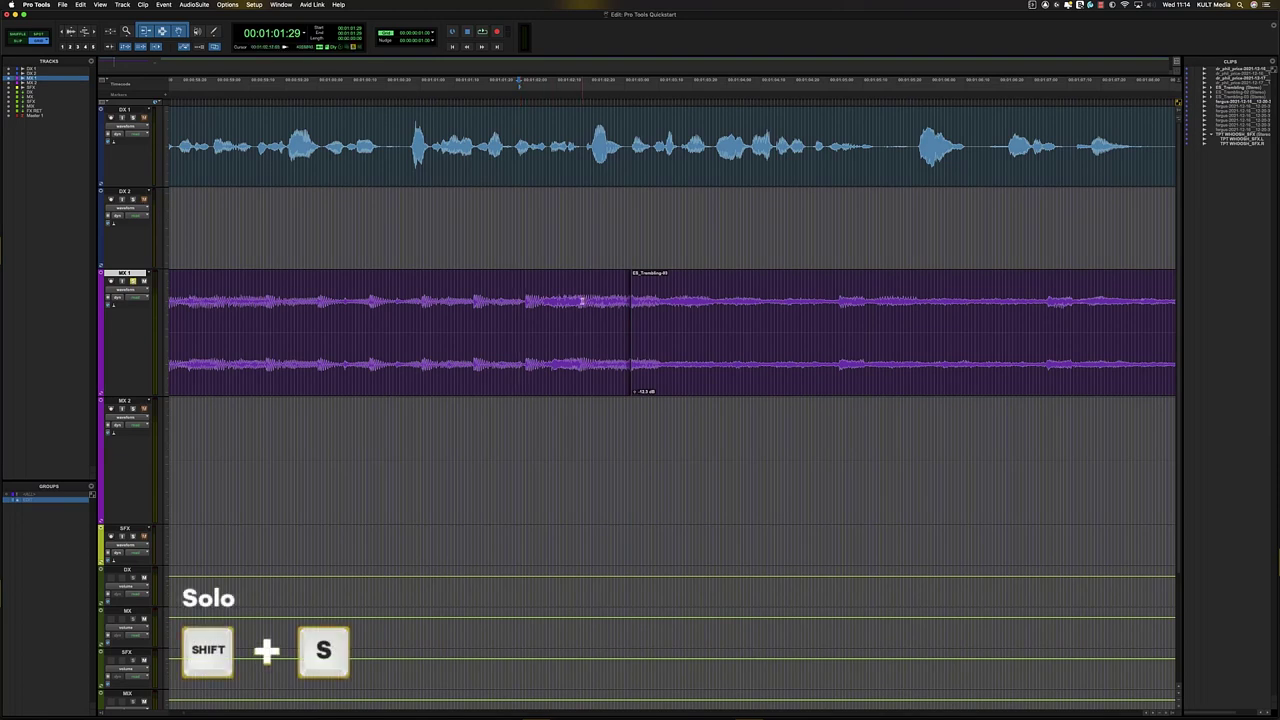
pyautogui.press('r')
pyautogui.press('space')
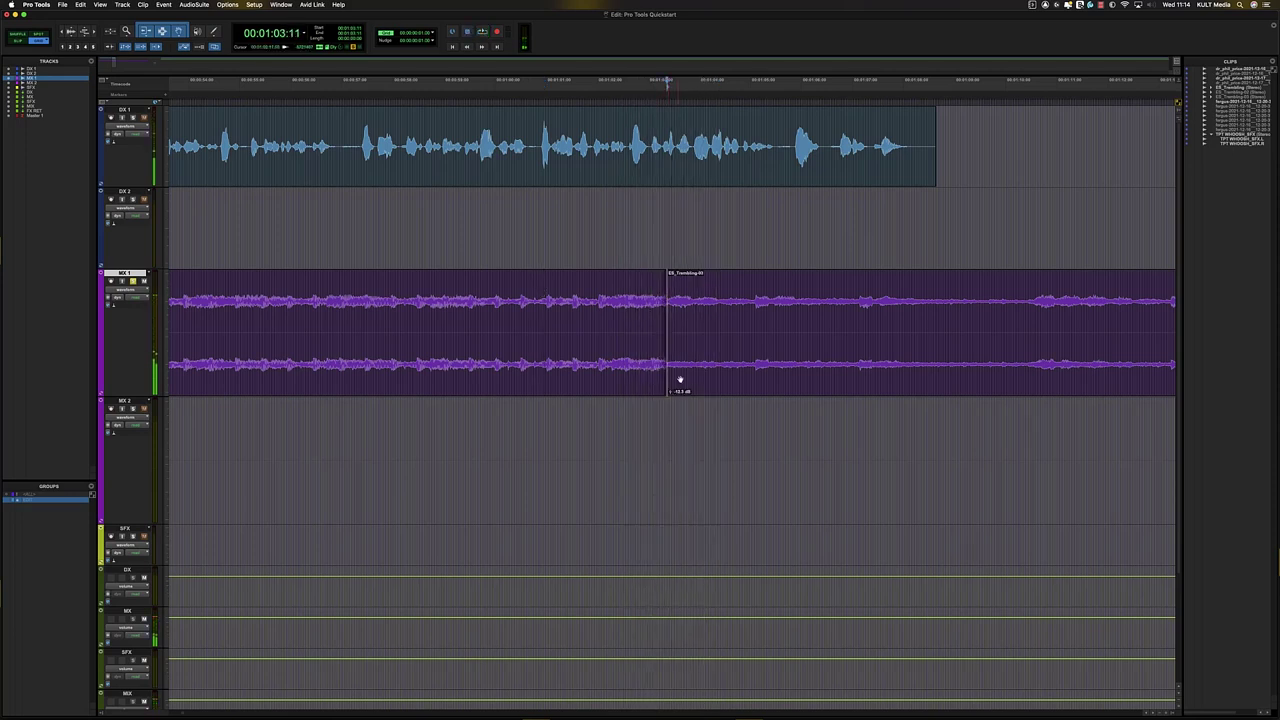
pyautogui.moveTo(690, 378); pyautogui.dragTo(680, 377)
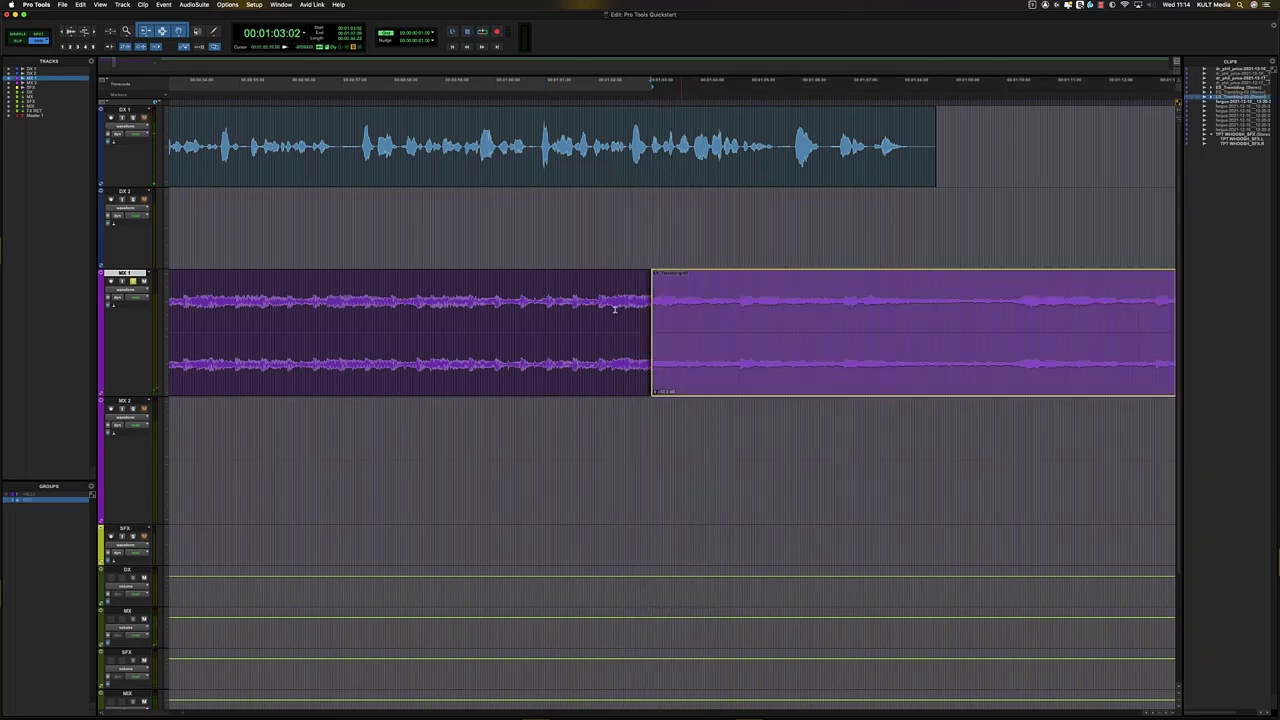
pyautogui.click(570, 285)
pyautogui.press('space')
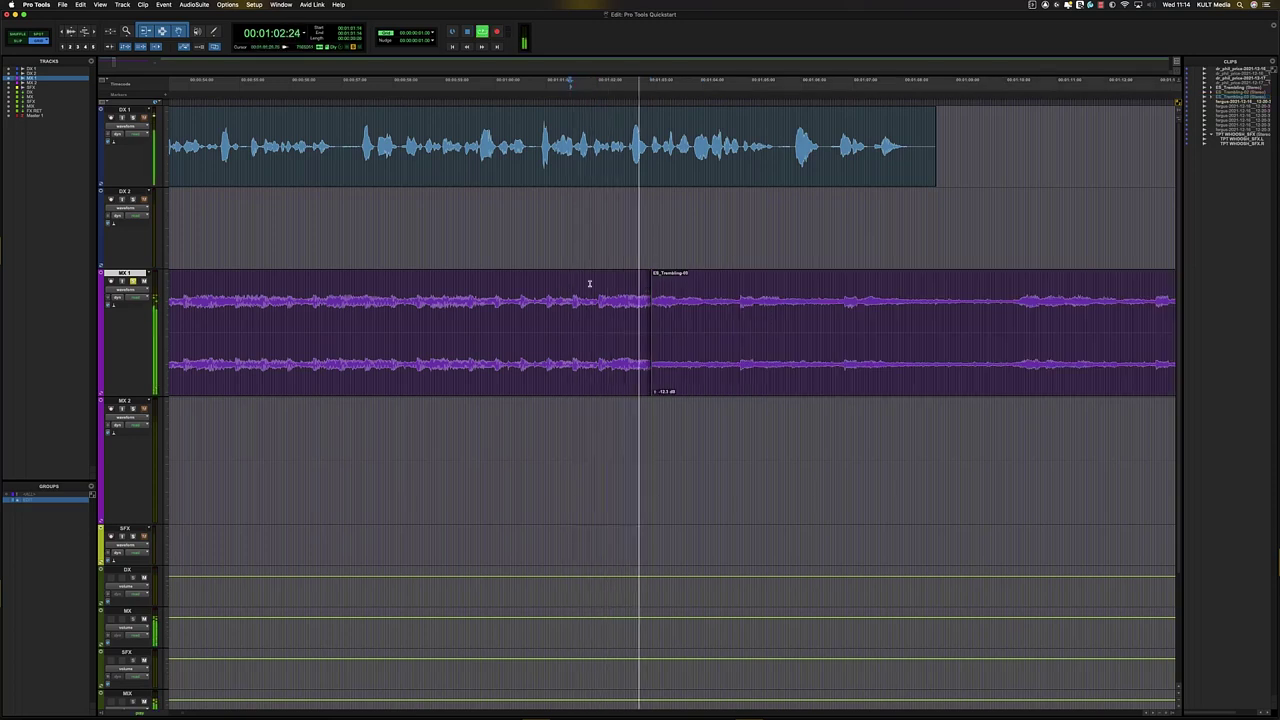
# - Move the second ES_Trembling clip down onto MX 2 and nudge it one frame later
pyautogui.click(682, 391)
pyautogui.moveTo(682, 391); pyautogui.dragTo(568, 437)
pyautogui.click(601, 411)
pyautogui.press('t')
pyautogui.press('t')
pyautogui.press('t')
pyautogui.press('t')
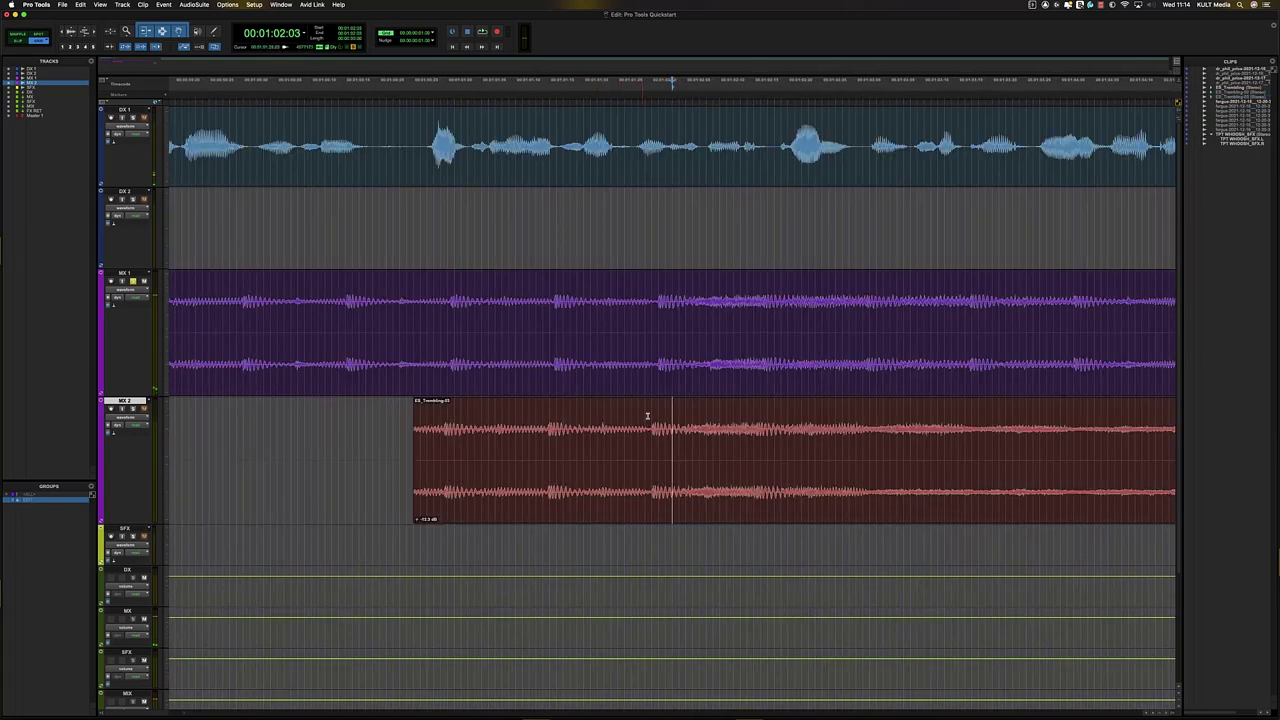
pyautogui.moveTo(612, 502); pyautogui.dragTo(636, 492)
pyautogui.click(611, 418)
pyautogui.press('t')
pyautogui.press('t')
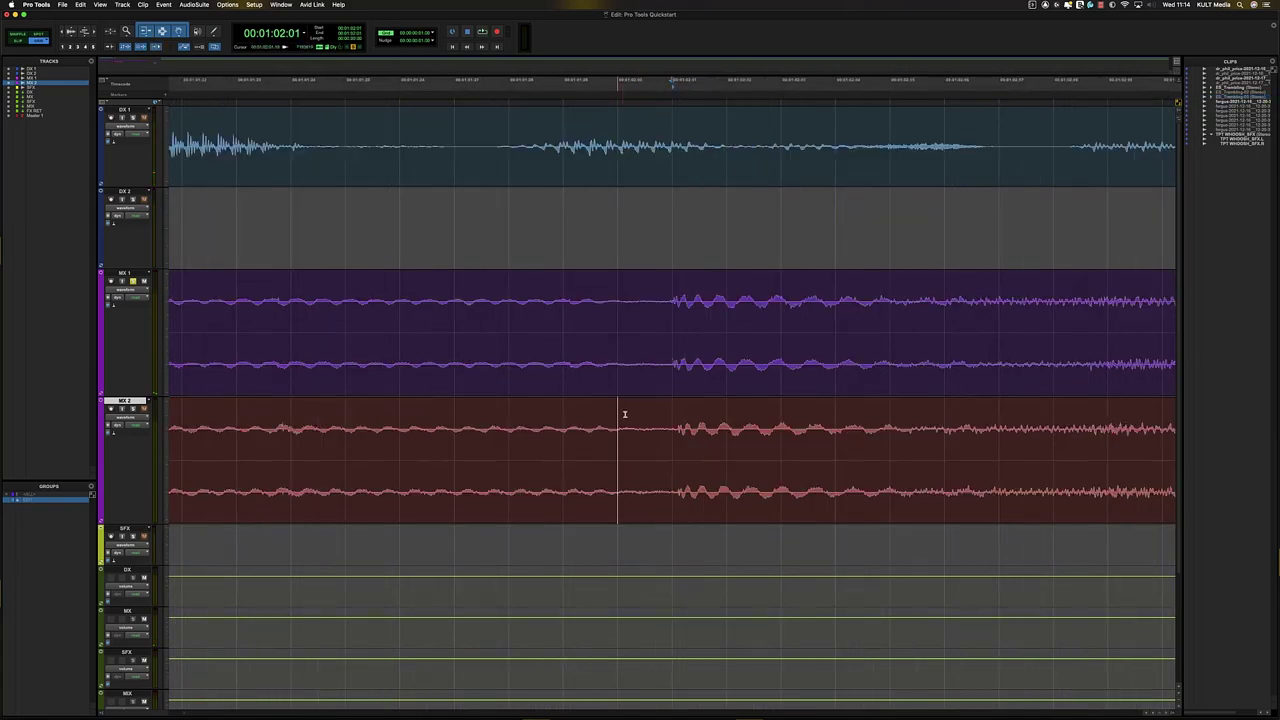
# - In Slip mode, align the MX 2 clip's beat with the MX 1 transient and trim its start there
pyautogui.click(18, 44)
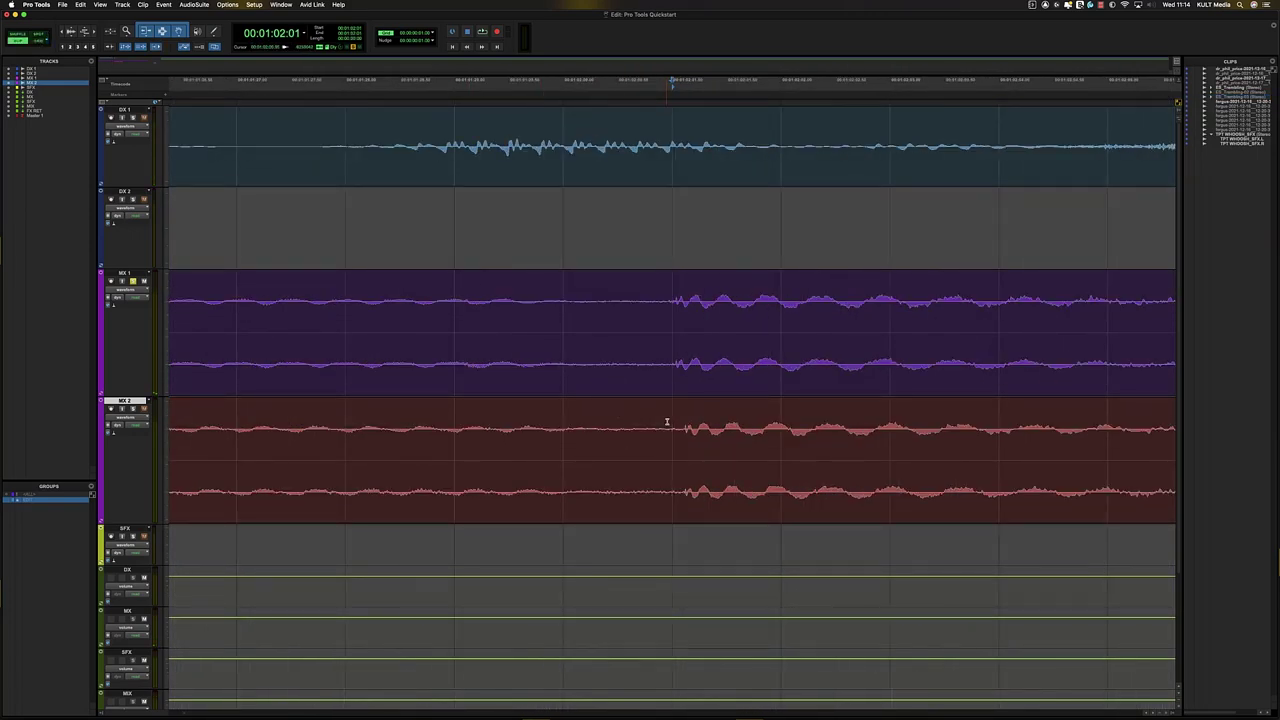
pyautogui.click(695, 450)
pyautogui.press('t')
pyautogui.press('t')
pyautogui.press('t')
pyautogui.moveTo(684, 491); pyautogui.dragTo(618, 474)
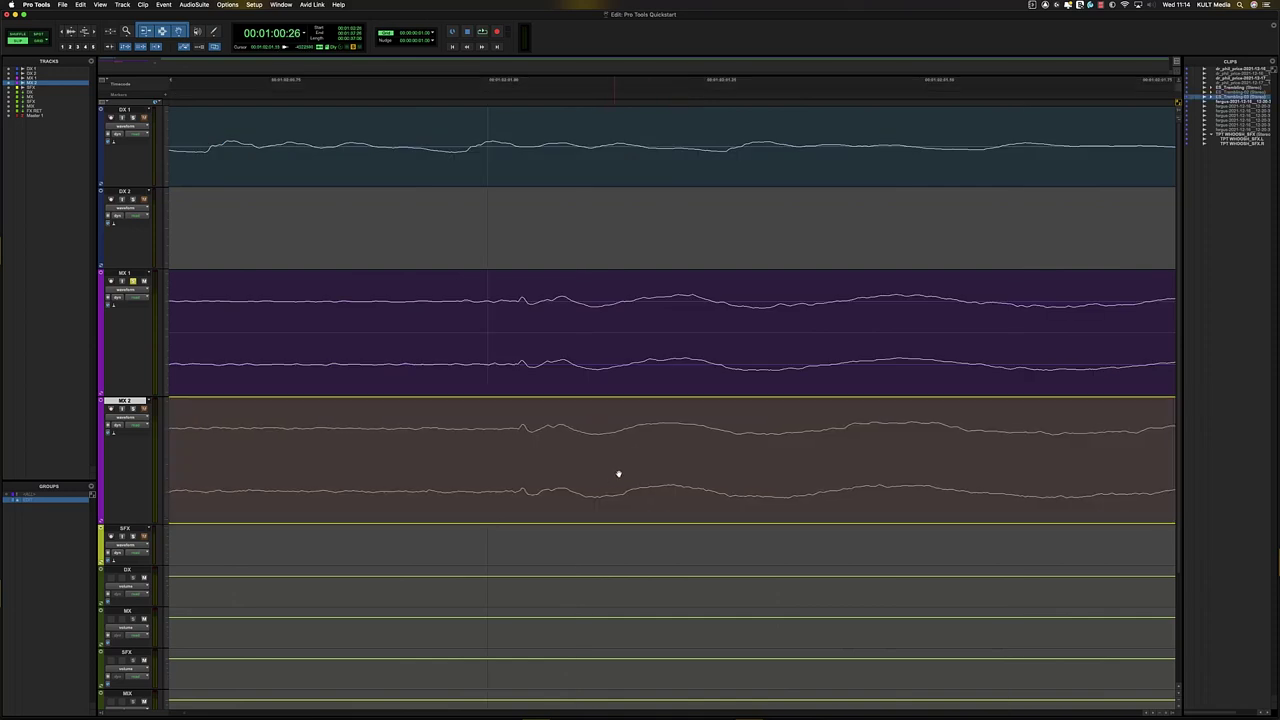
pyautogui.moveTo(528, 457); pyautogui.dragTo(527, 455)
pyautogui.click(518, 421)
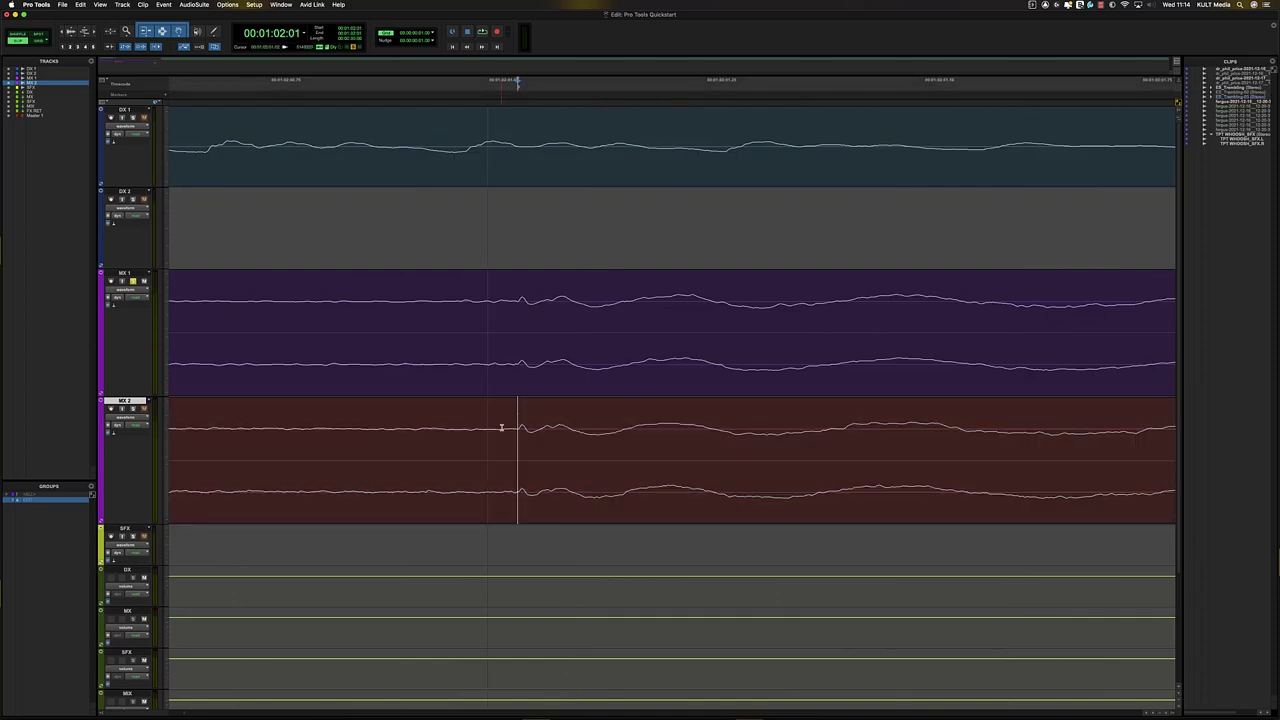
pyautogui.press('a')
# - Move the trimmed clip back up onto MX 1 and select a range around the edit point
pyautogui.press('r')
pyautogui.press('r')
pyautogui.press('r')
pyautogui.press('r')
pyautogui.press('r')
pyautogui.moveTo(714, 504); pyautogui.dragTo(682, 285)
pyautogui.moveTo(605, 309); pyautogui.dragTo(827, 312)
pyautogui.press('r')
pyautogui.press('r')
pyautogui.press('r')
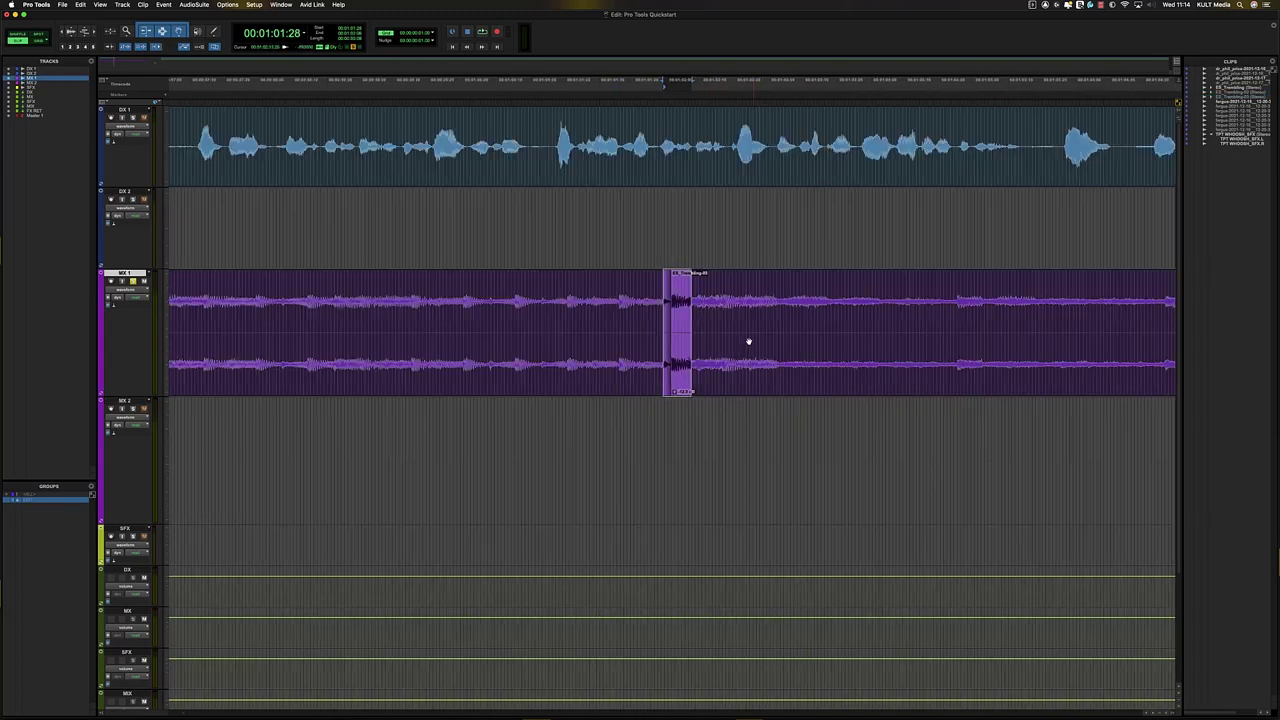
# - Try quick crossfades across the MX 1 join, undoing each attempt
pyautogui.click(661, 303)
pyautogui.press('t')
pyautogui.press('t')
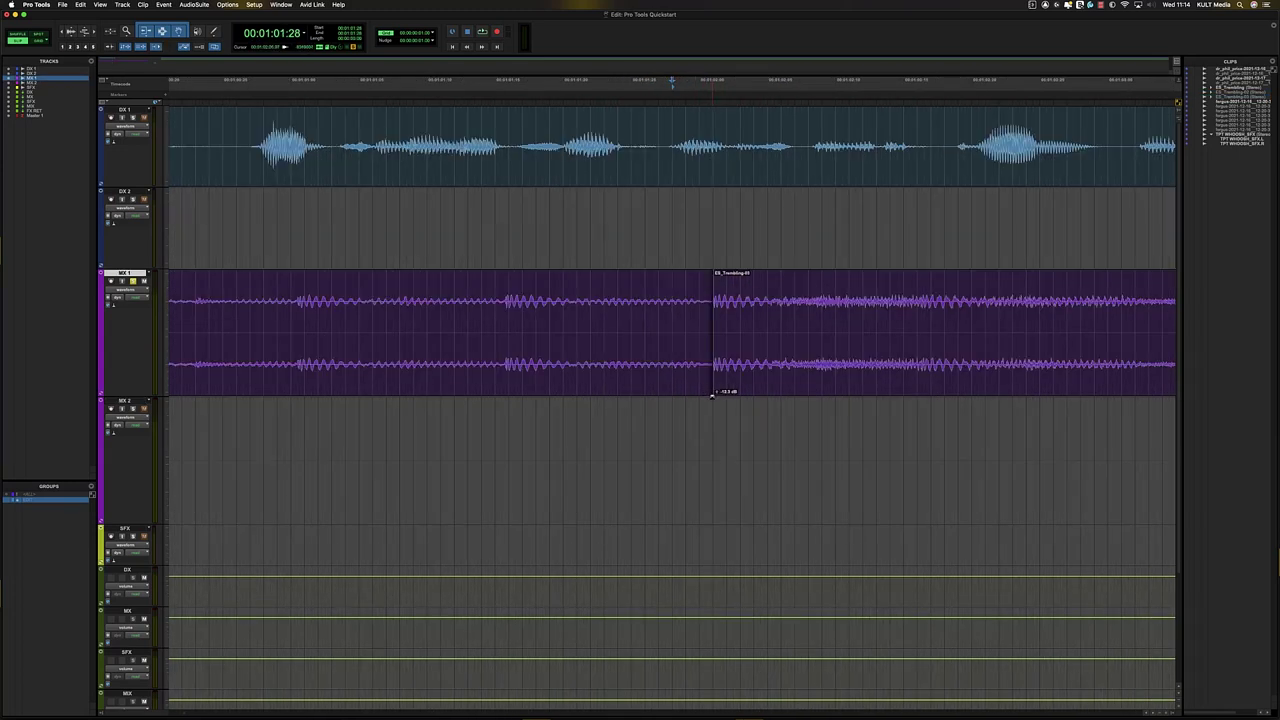
pyautogui.moveTo(712, 395); pyautogui.dragTo(675, 393)
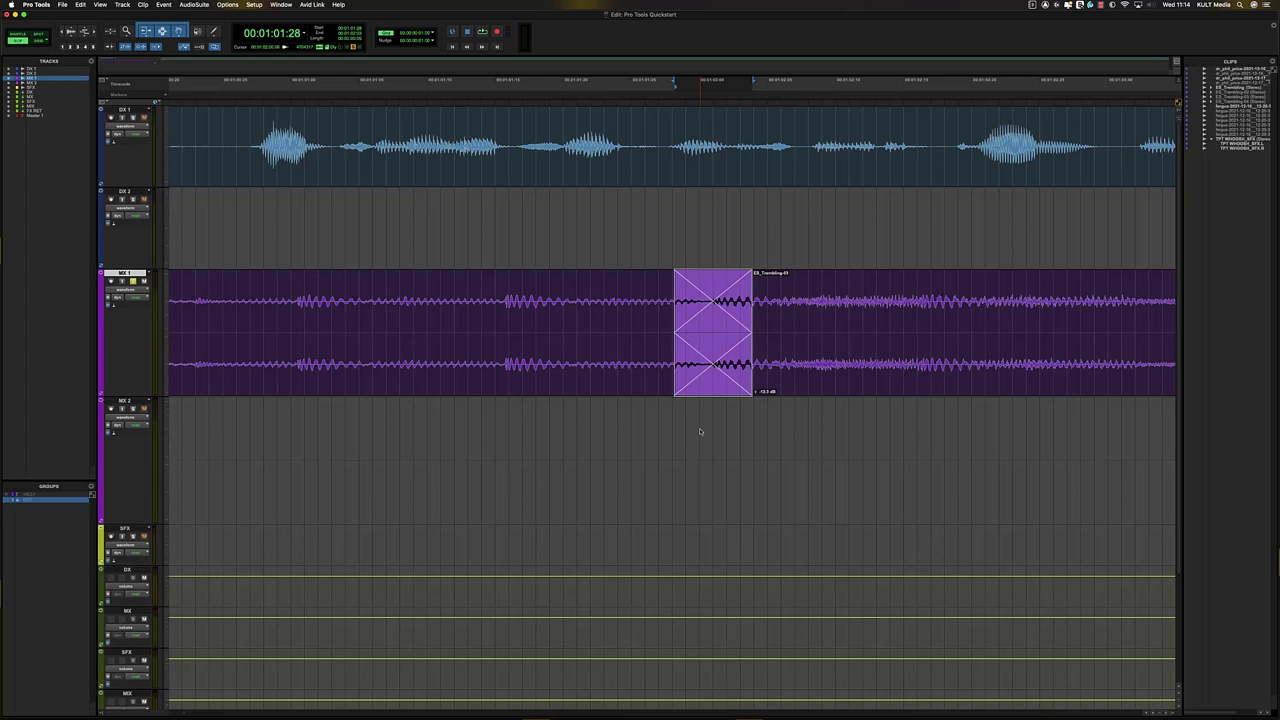
pyautogui.press('super+z')
pyautogui.moveTo(676, 287); pyautogui.dragTo(769, 298)
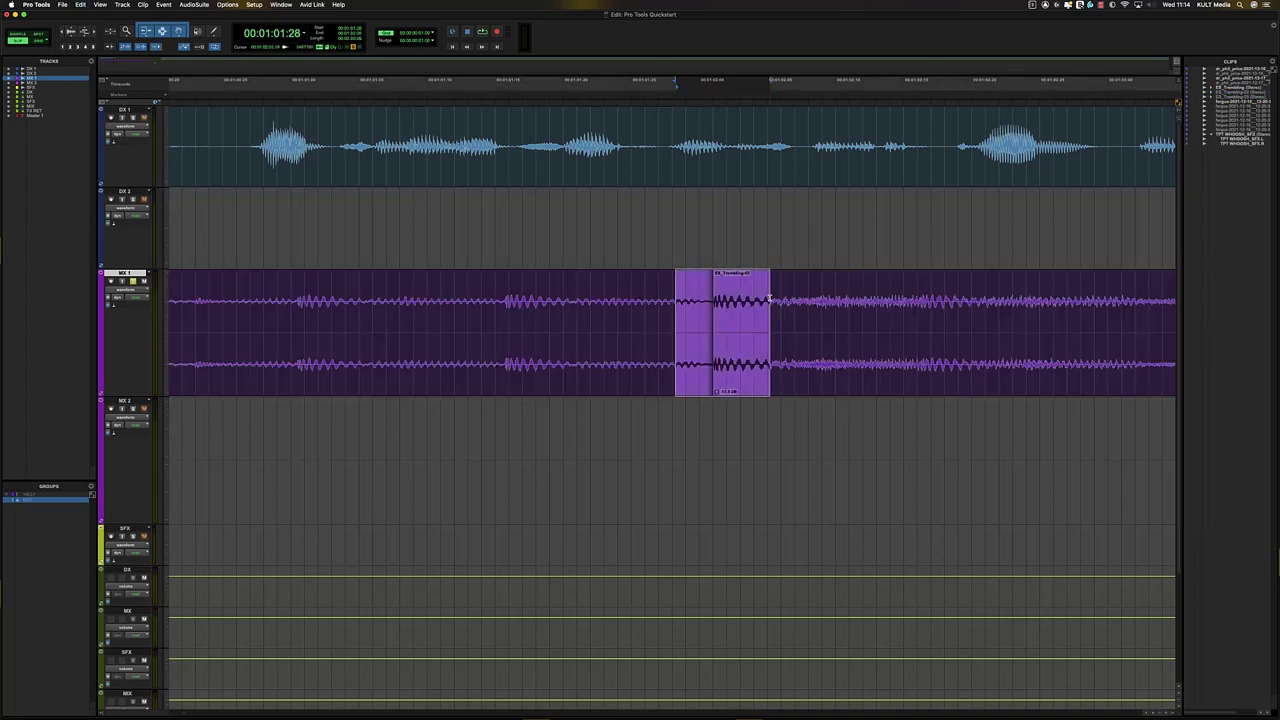
pyautogui.press('f')
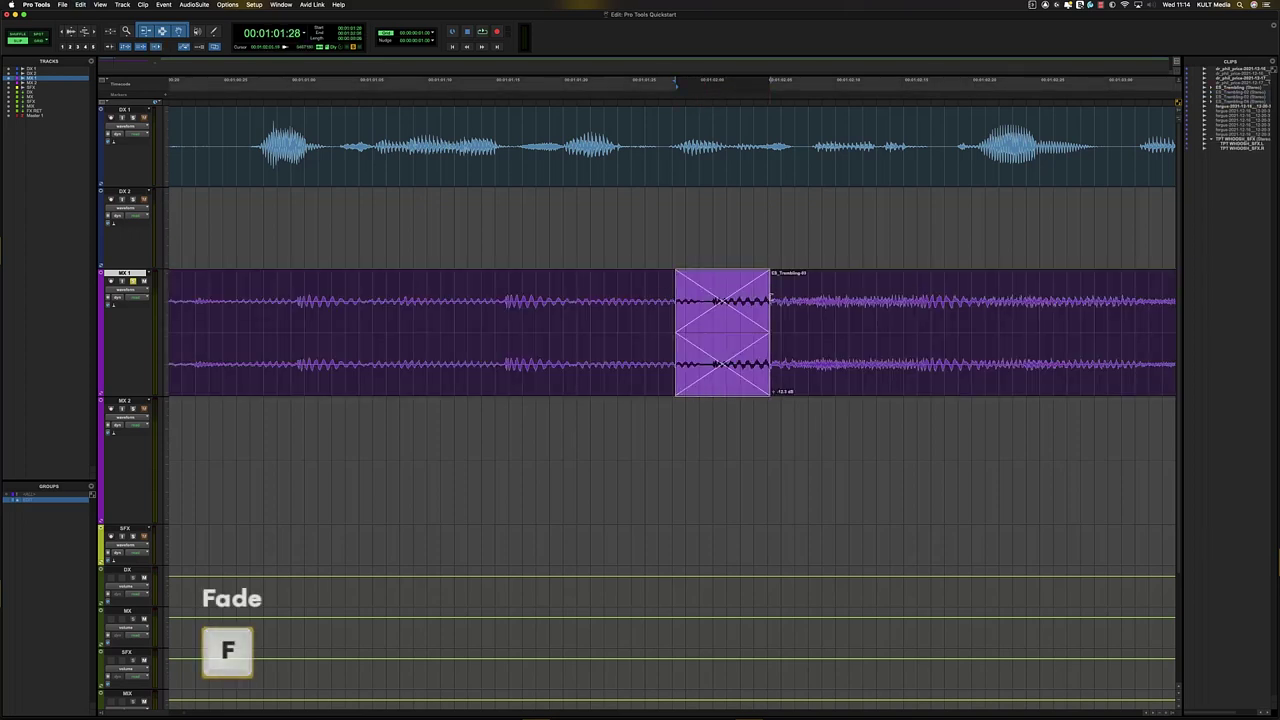
pyautogui.press('super+z')
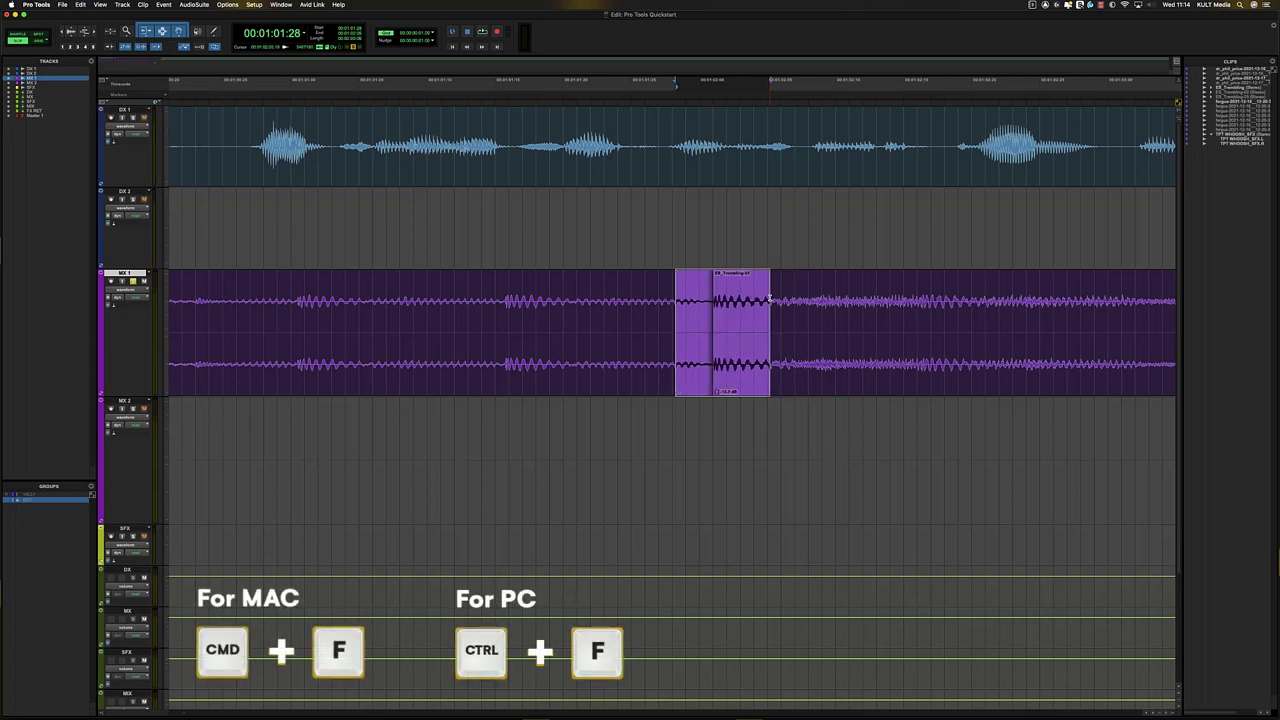
# - Create an equal-power crossfade at the MX 1 join via the Crossfade dialog and audition it
pyautogui.press('super+f')
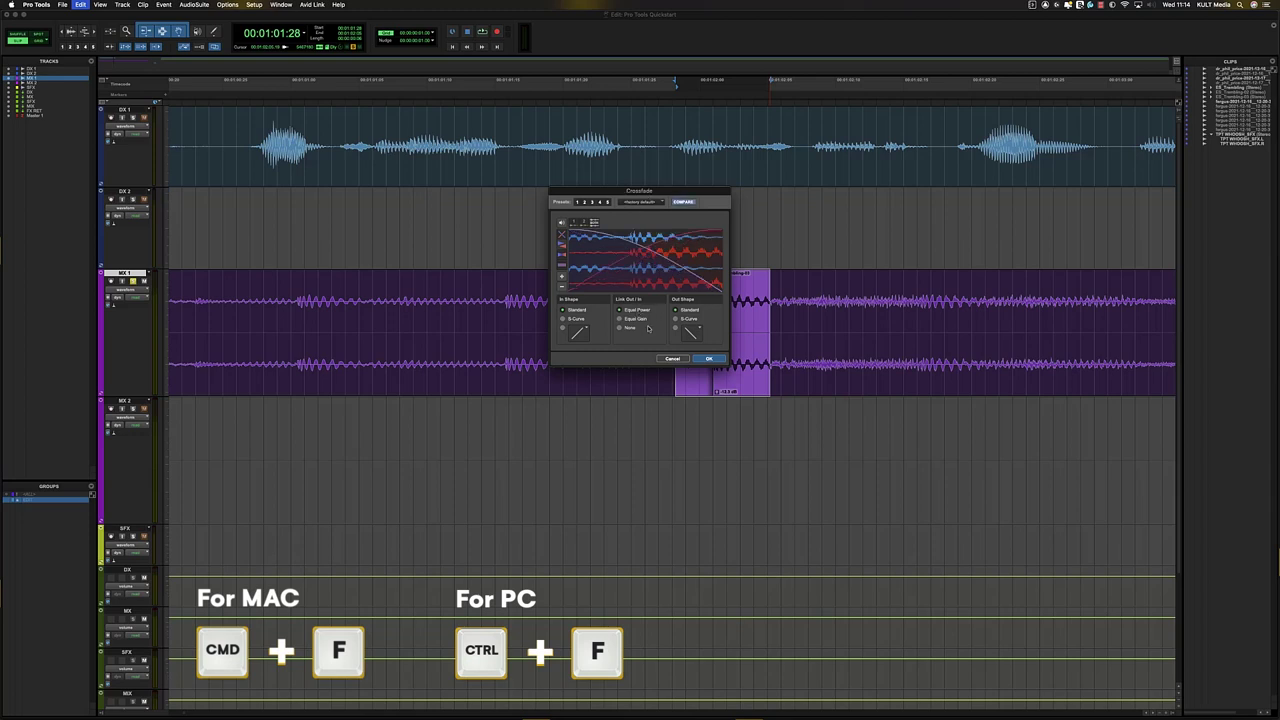
pyautogui.click(709, 358)
pyautogui.press('r')
pyautogui.press('r')
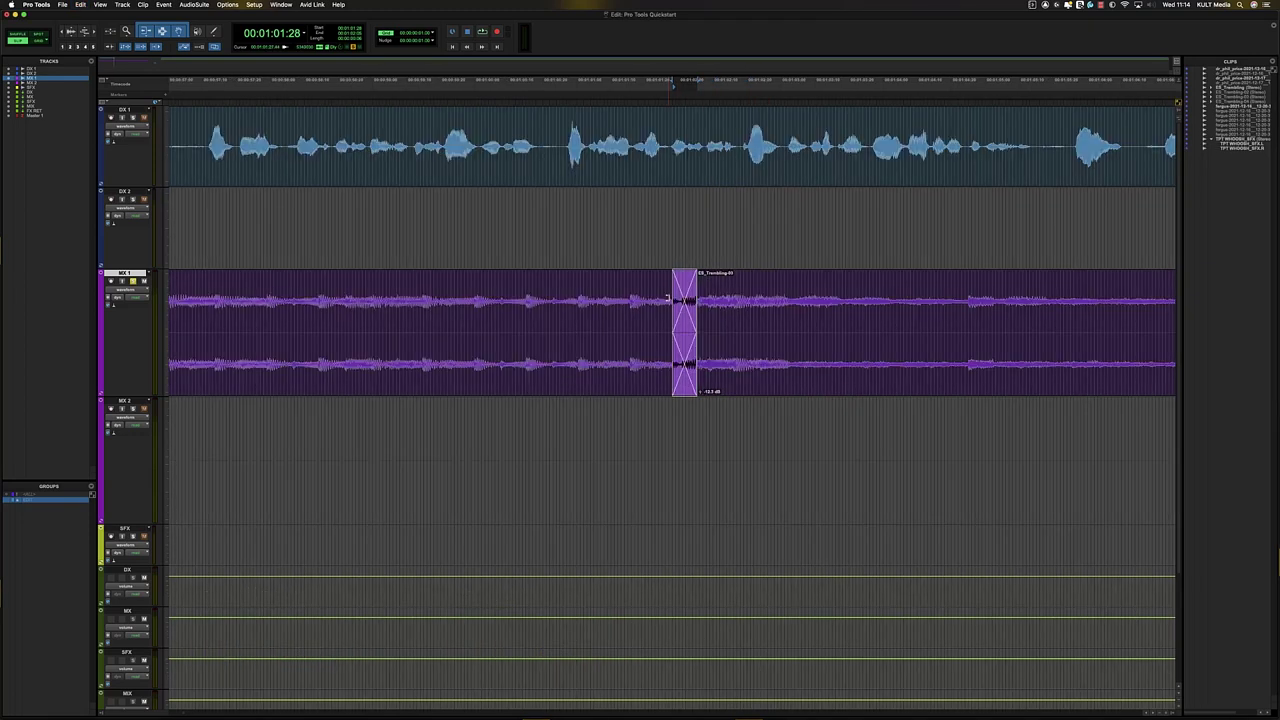
pyautogui.click(621, 321)
pyautogui.press('r')
pyautogui.click(554, 285)
pyautogui.press('space')
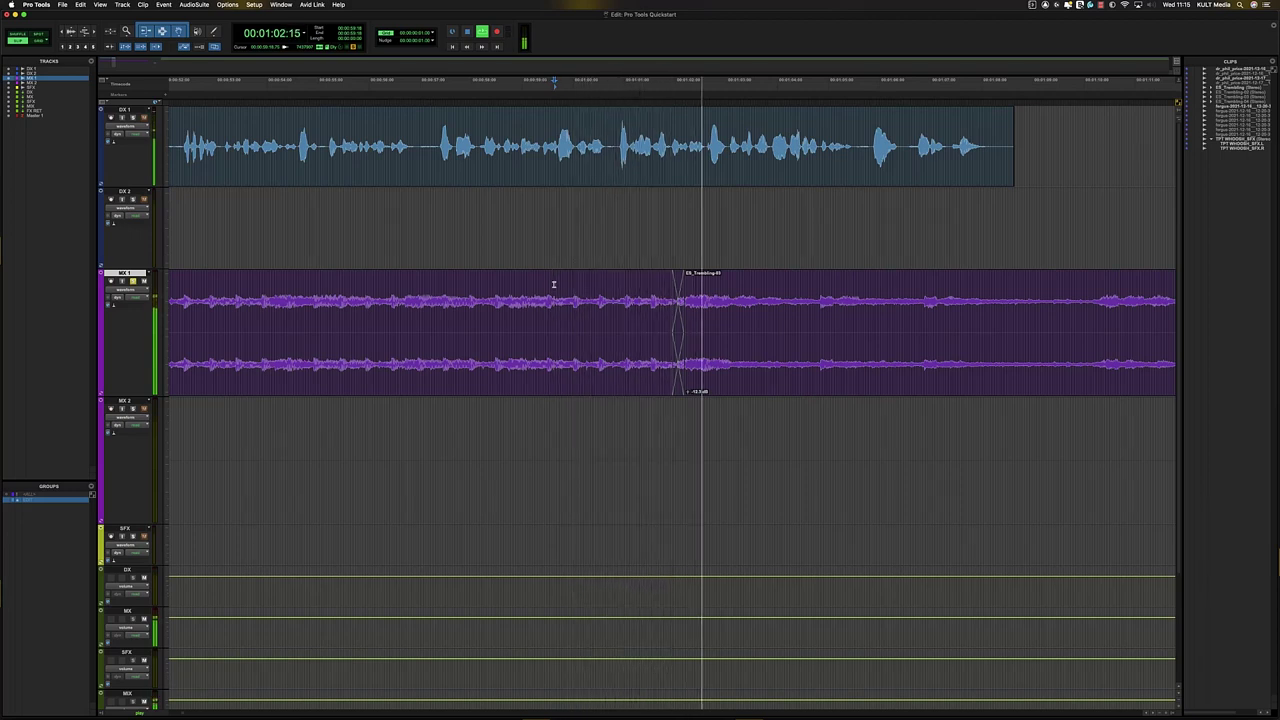
# - Split the MX 1 music clip and move the leftover piece far to the right
pyautogui.press('r')
pyautogui.press('r')
pyautogui.press('r')
pyautogui.press('t')
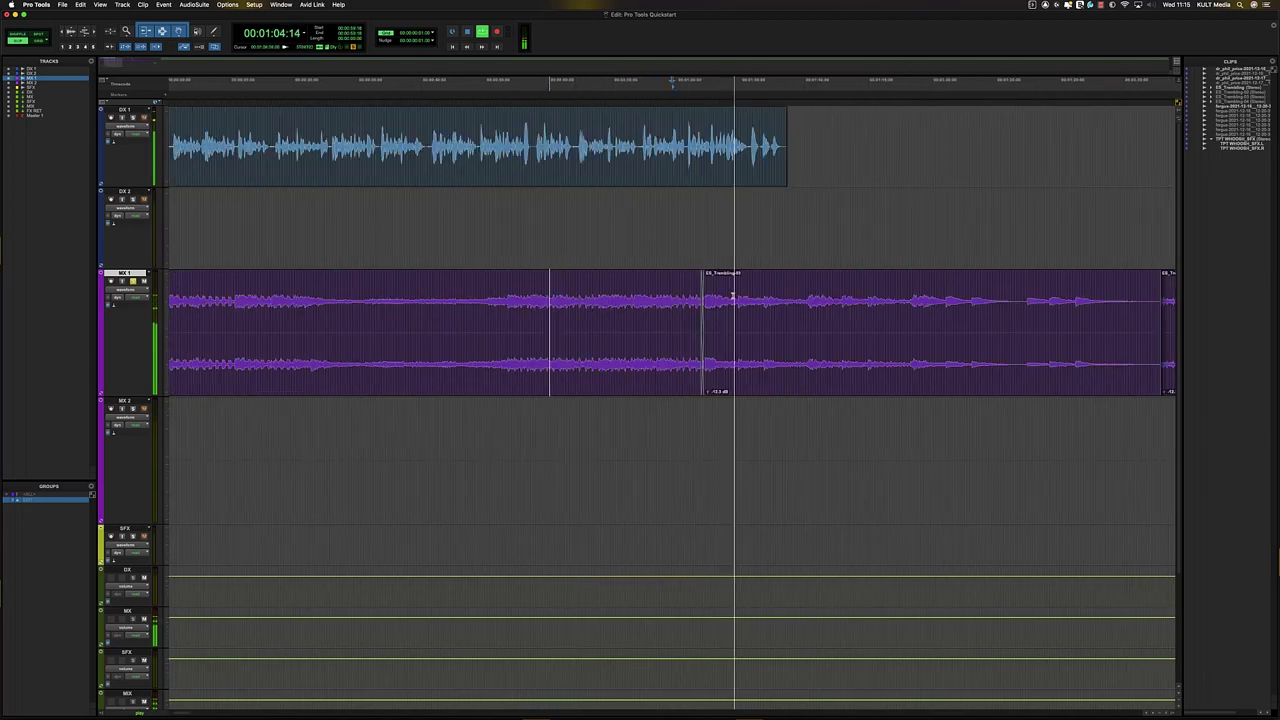
pyautogui.click(792, 298)
pyautogui.press('t')
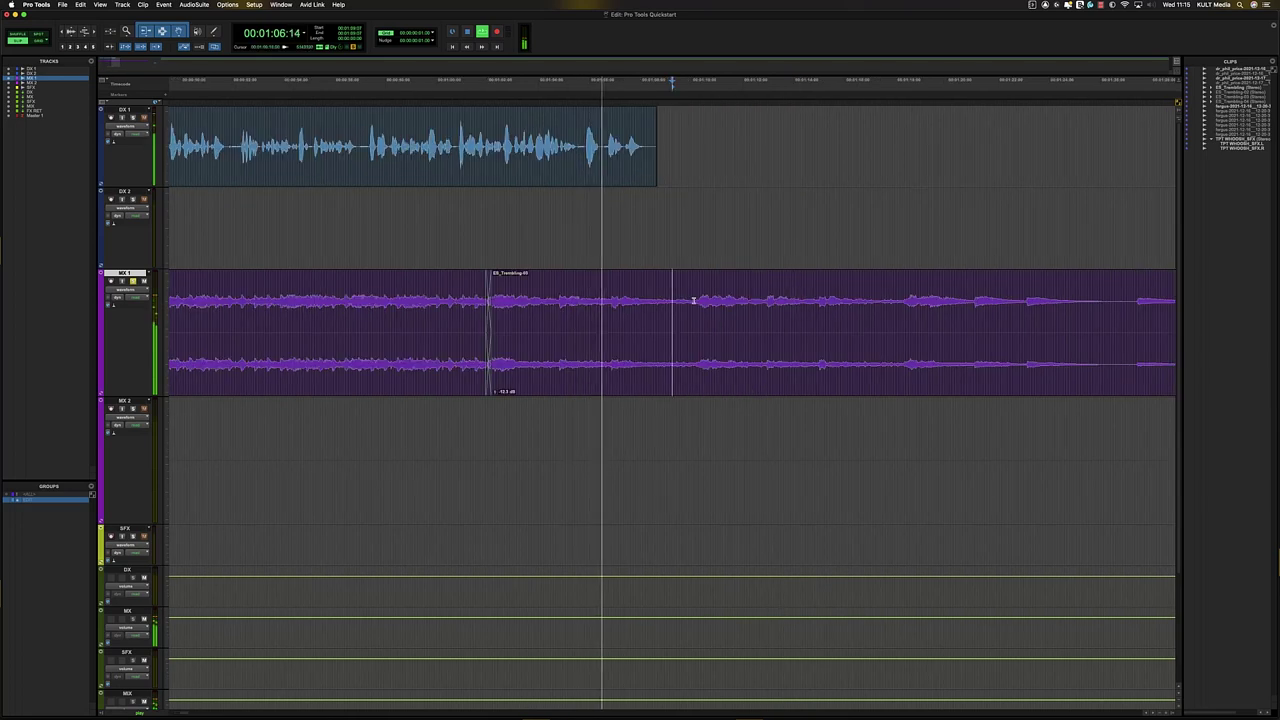
pyautogui.click(695, 300)
pyautogui.press('r')
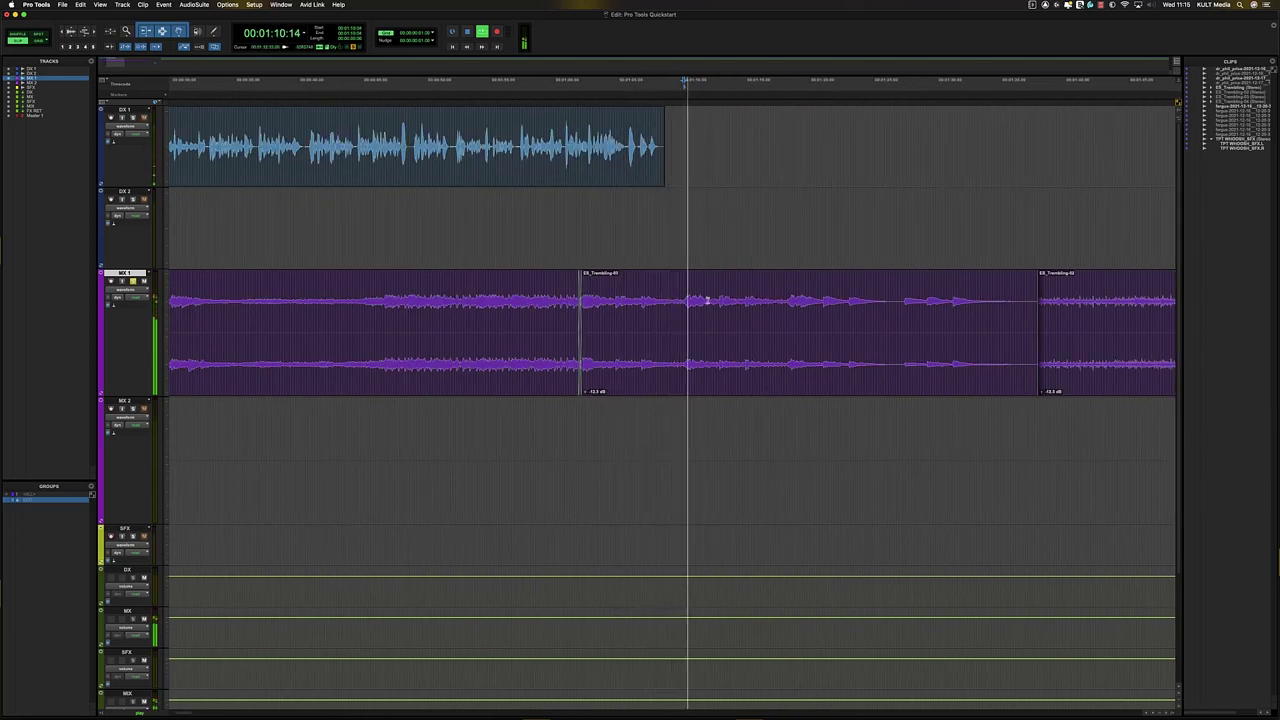
pyautogui.click(682, 294)
pyautogui.press('v')
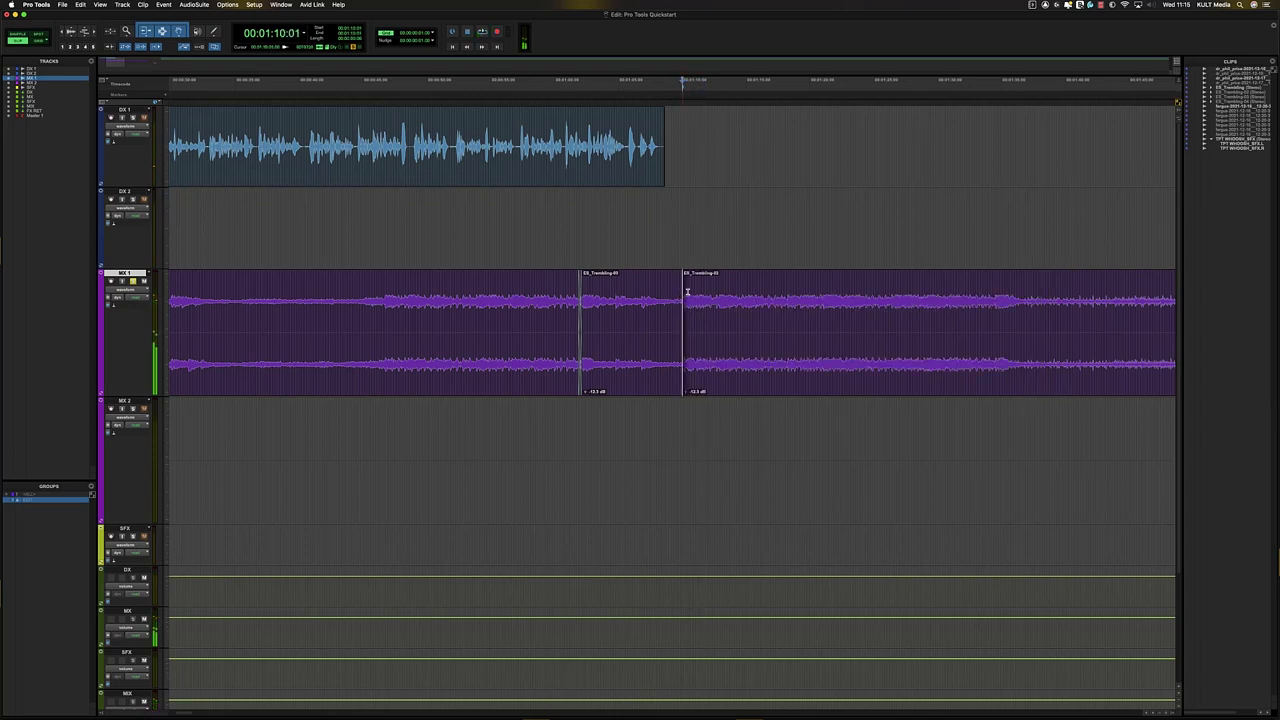
pyautogui.moveTo(690, 293); pyautogui.dragTo(648, 293)
pyautogui.click(771, 368)
pyautogui.press('r')
pyautogui.press('r')
pyautogui.press('r')
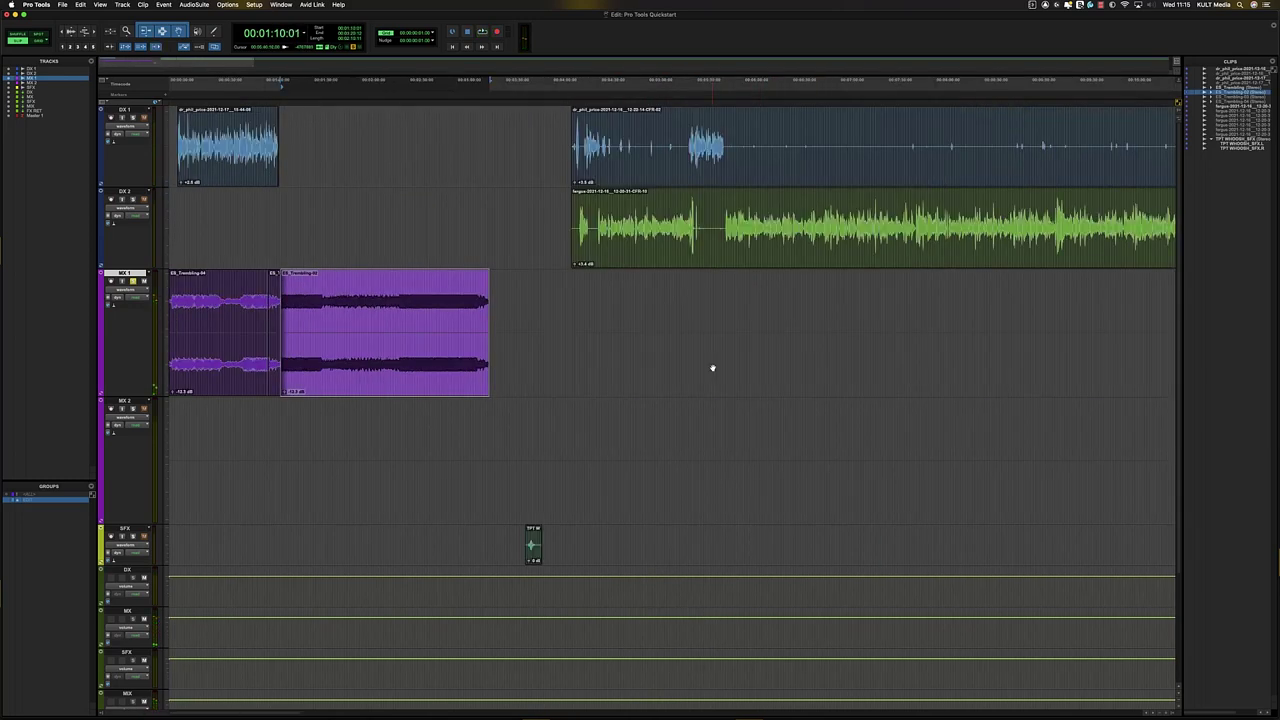
pyautogui.moveTo(208, 380); pyautogui.dragTo(1003, 343)
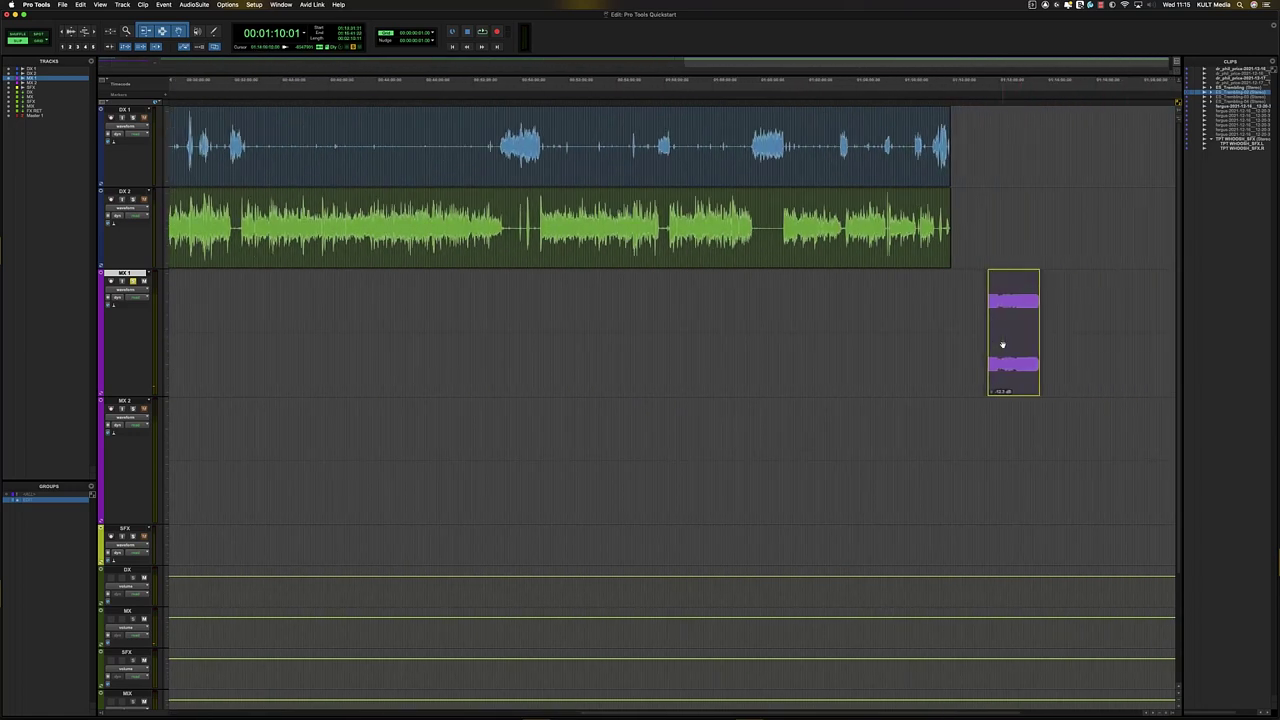
# - Trim the MX 1 music clip's end to 01:10:04
pyautogui.press('r')
pyautogui.press('r')
pyautogui.press('r')
pyautogui.click(171, 202)
pyautogui.press('t')
pyautogui.press('t')
pyautogui.press('t')
pyautogui.press('t')
pyautogui.press('t')
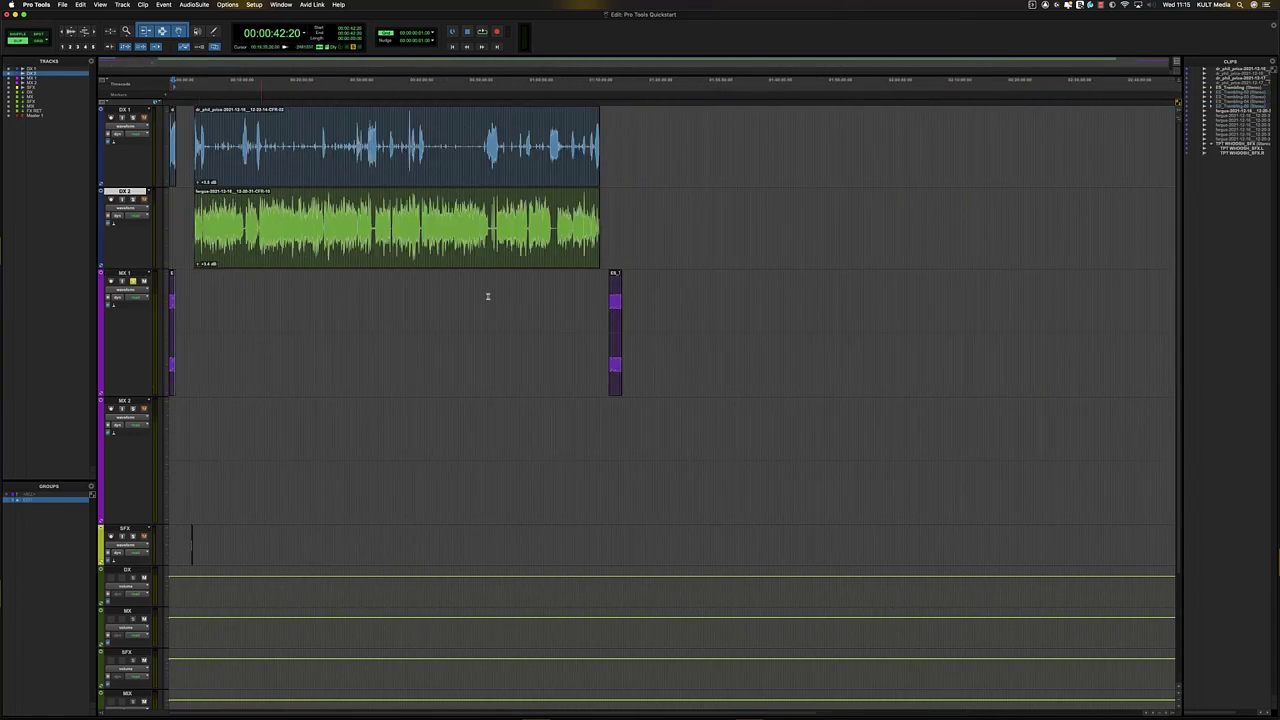
pyautogui.press('r')
pyautogui.press('t')
pyautogui.press('t')
pyautogui.press('t')
pyautogui.press('t')
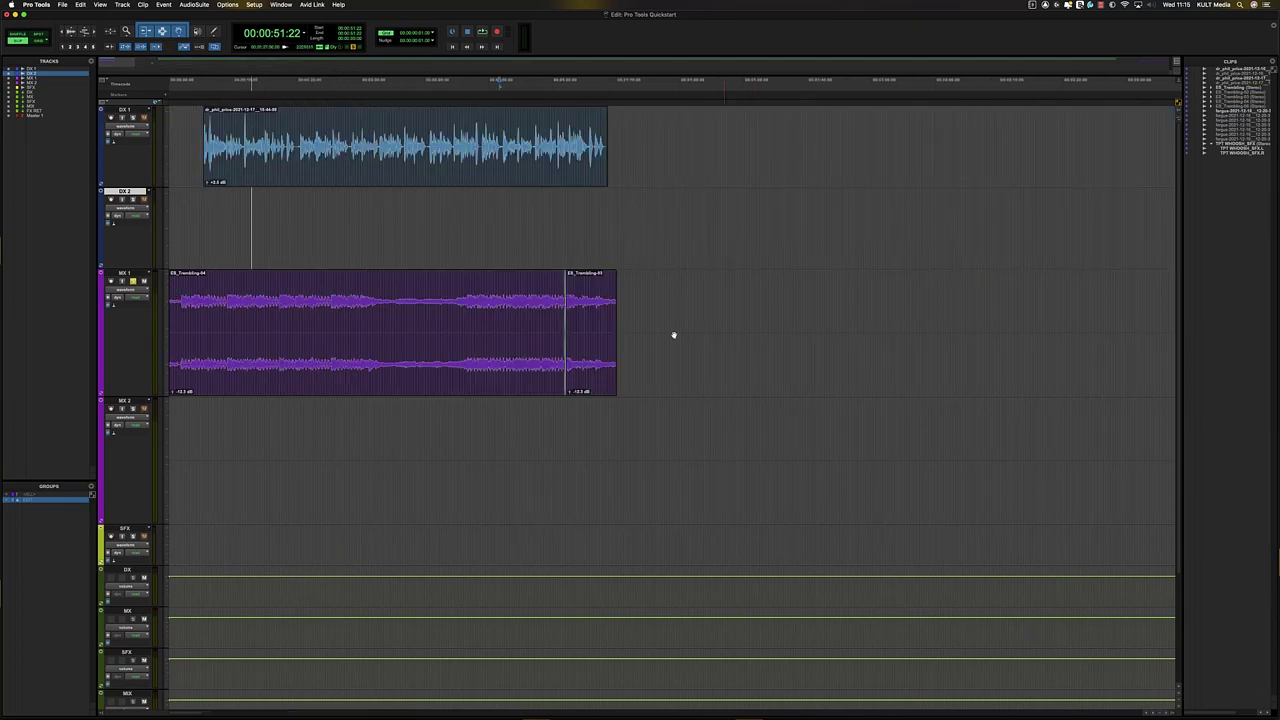
pyautogui.click(892, 304)
pyautogui.moveTo(904, 305); pyautogui.dragTo(950, 316)
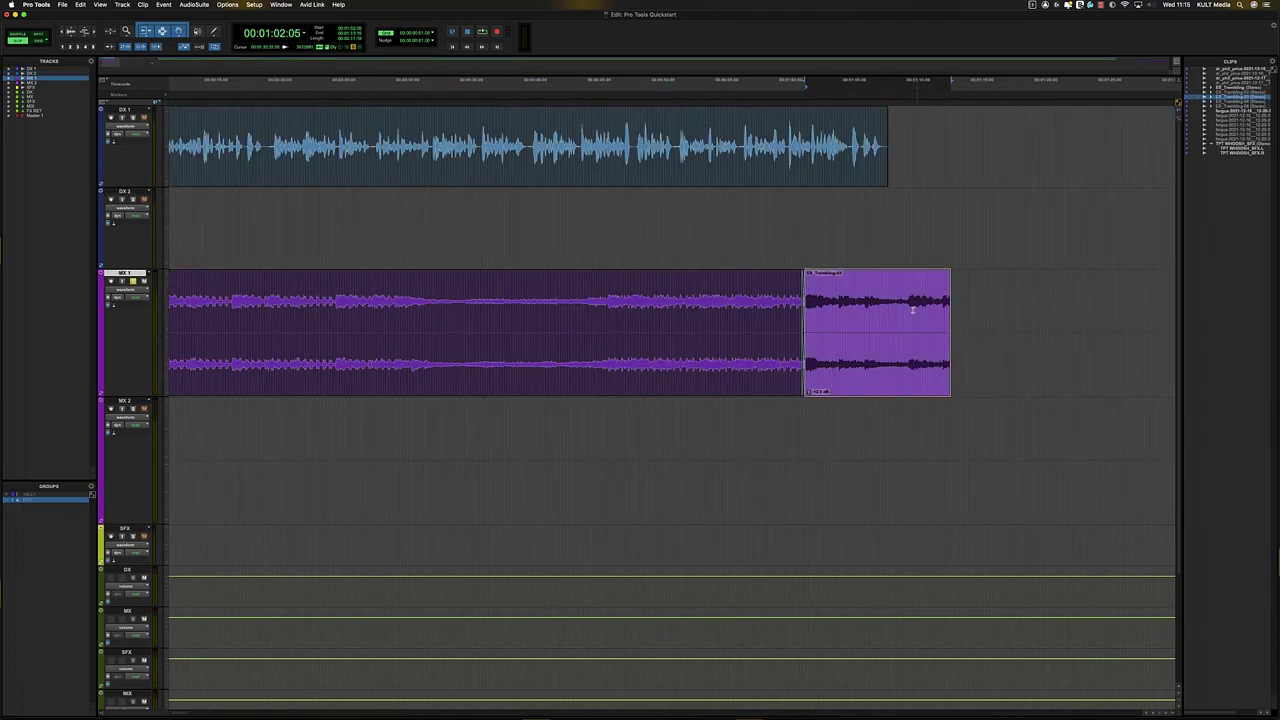
pyautogui.click(906, 297)
pyautogui.press('s')
pyautogui.press('r')
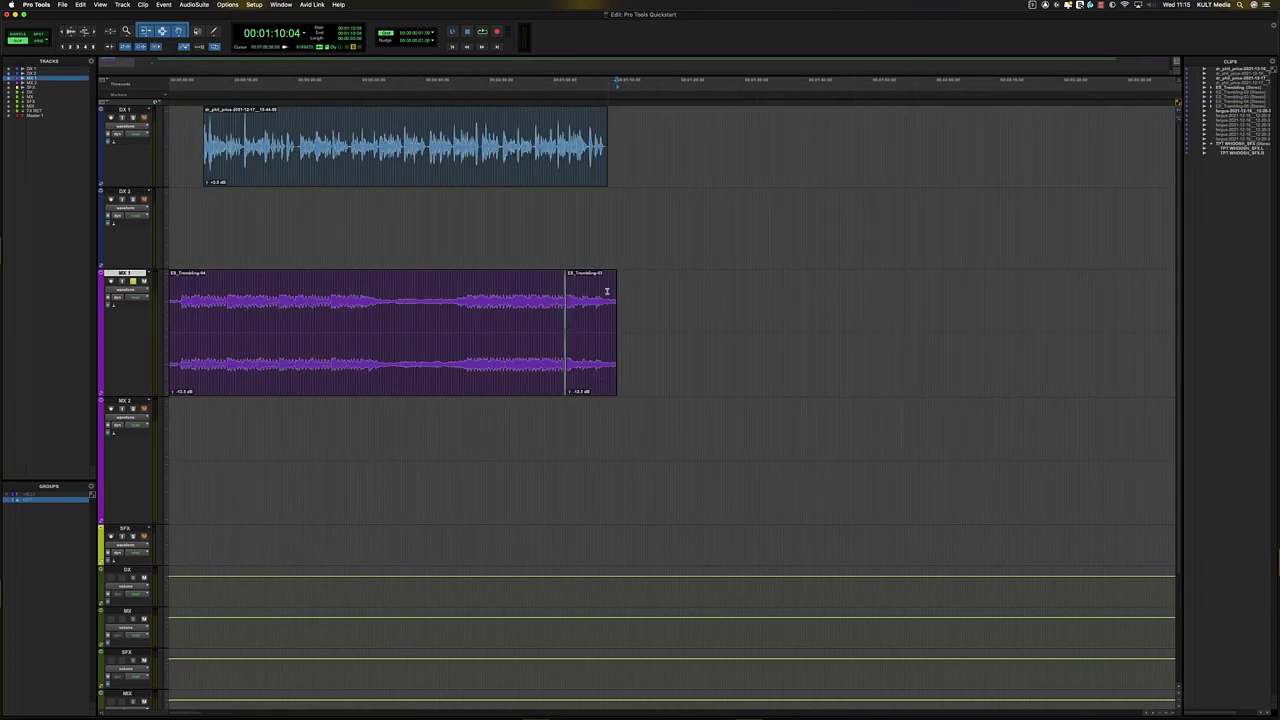
# - Slide the whoosh clip earlier on the SFX track and audition the edit
pyautogui.press('r')
pyautogui.keyDown('ctrl'); pyautogui.click(896, 542); pyautogui.keyUp('ctrl')
pyautogui.press('t')
pyautogui.press('t')
pyautogui.press('t')
pyautogui.press('t')
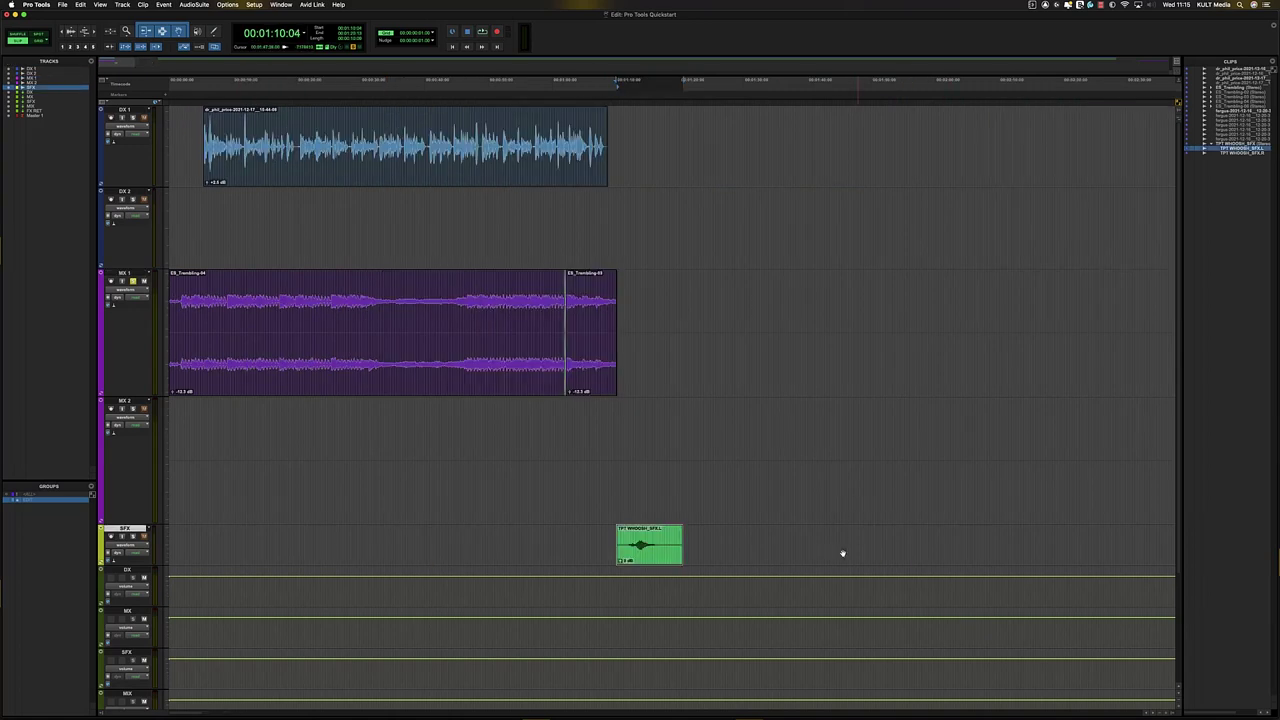
pyautogui.moveTo(834, 559); pyautogui.dragTo(644, 538)
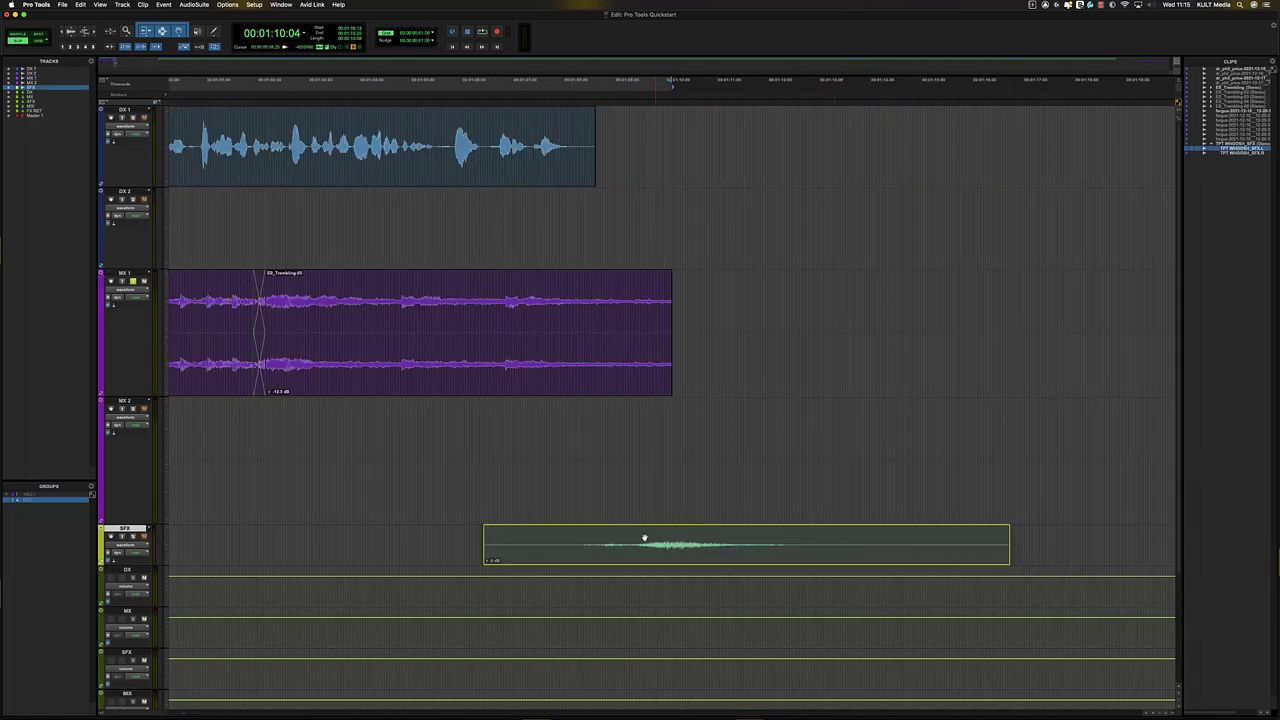
pyautogui.click(406, 530)
pyautogui.press('space')
pyautogui.press('t')
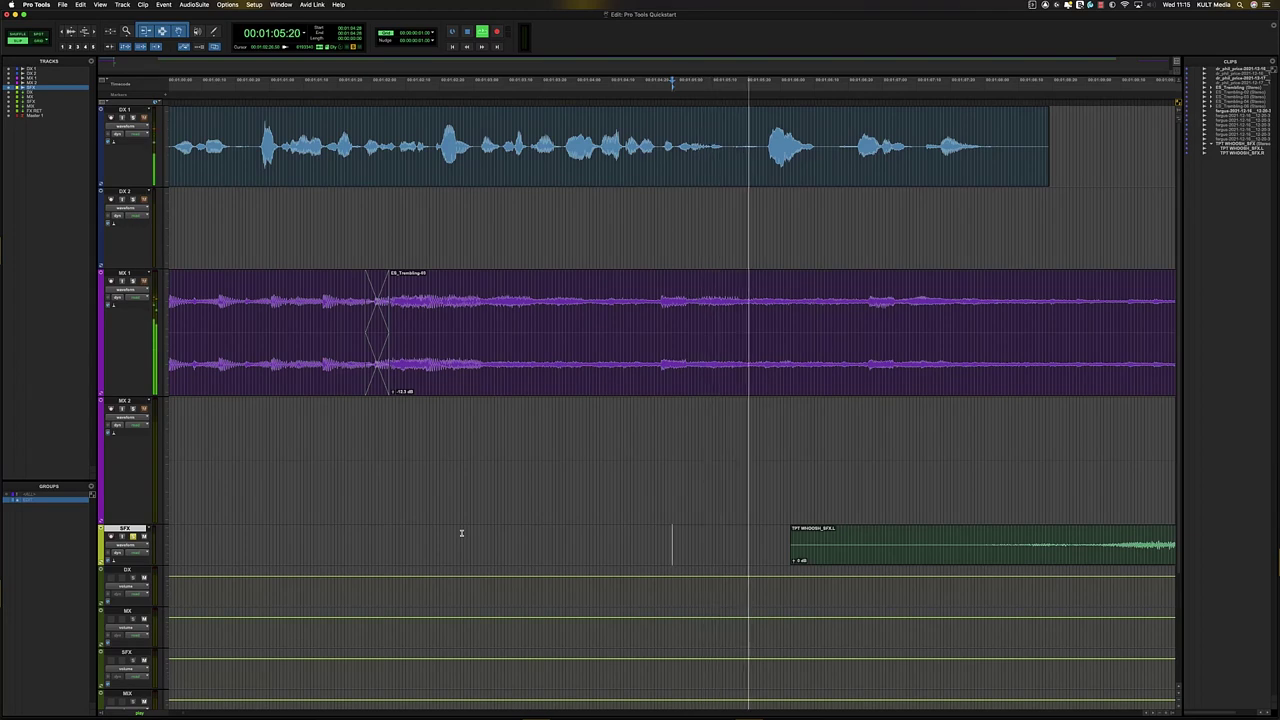
pyautogui.press('r')
pyautogui.press('r')
pyautogui.press('space')
pyautogui.press('space')
pyautogui.press('t')
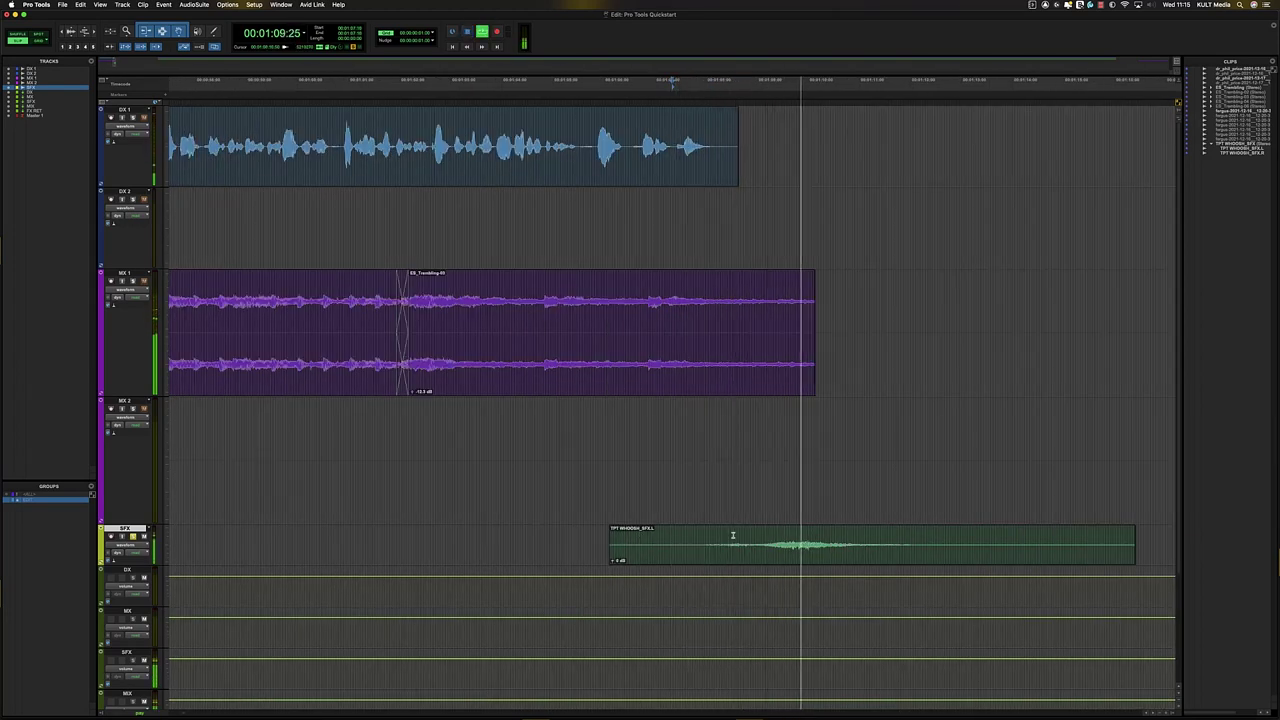
pyautogui.press('r')
pyautogui.press('r')
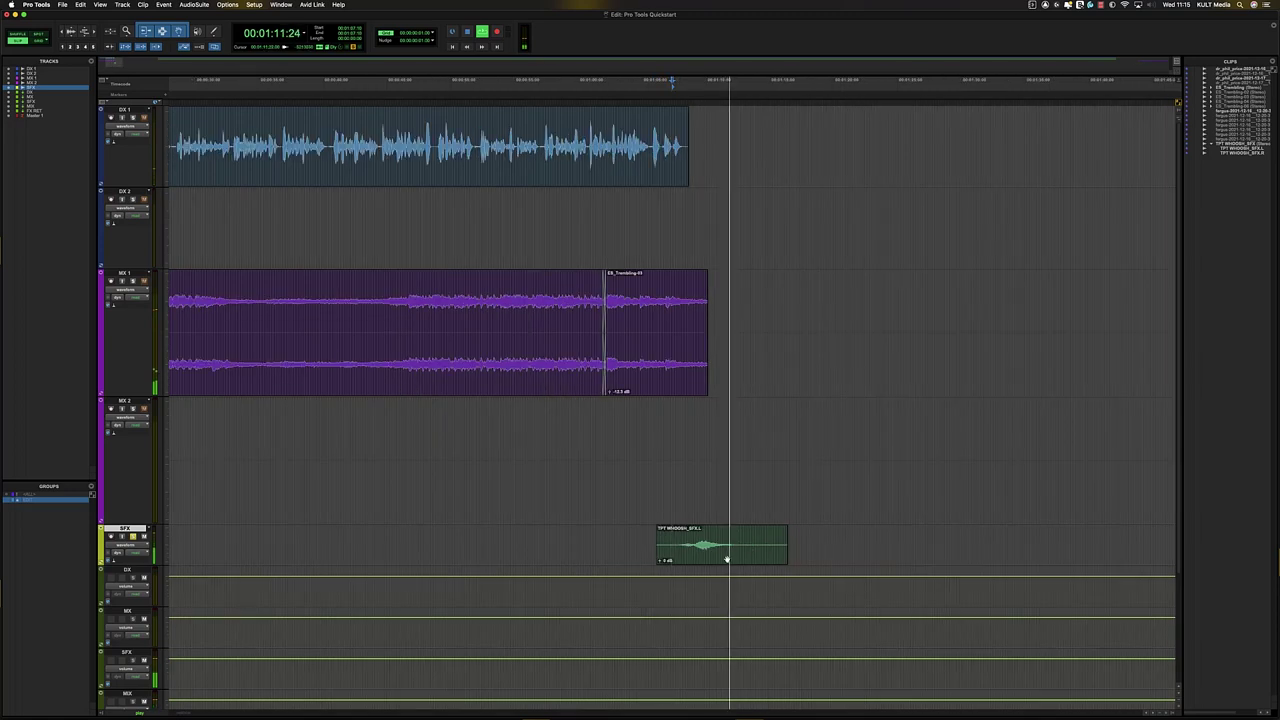
pyautogui.press('space')
# - Open the New Tracks dialog for one stereo audio track named 'ST SFX'
pyautogui.click(707, 558)
pyautogui.click(634, 540)
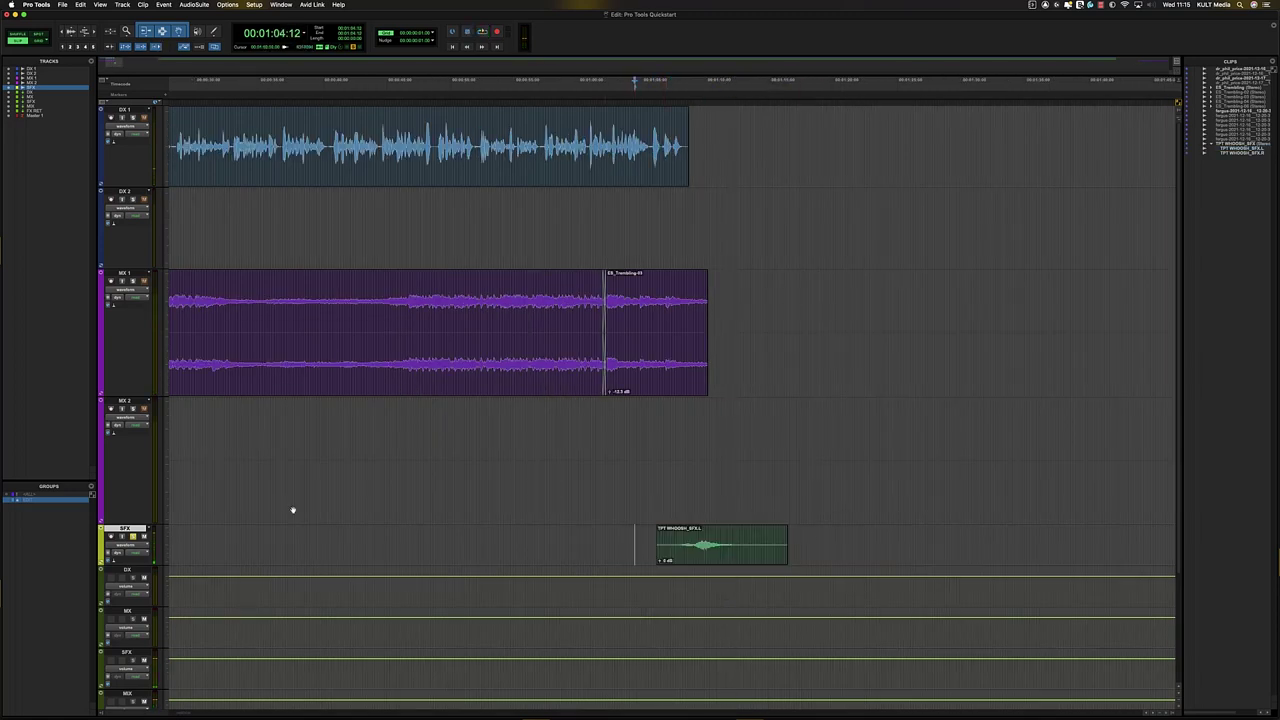
pyautogui.press('super+shift+n')
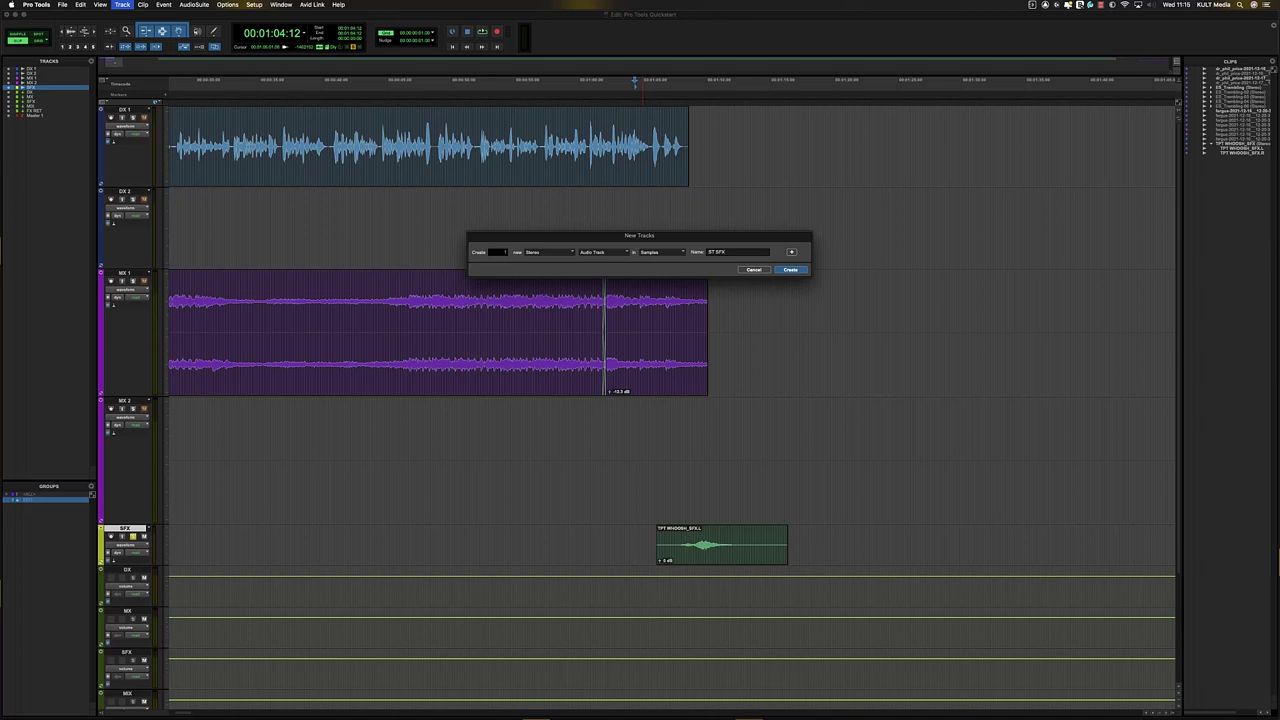
# - Create the stereo 'ST SFX' audio track and switch to the Mix window
pyautogui.press('Return')
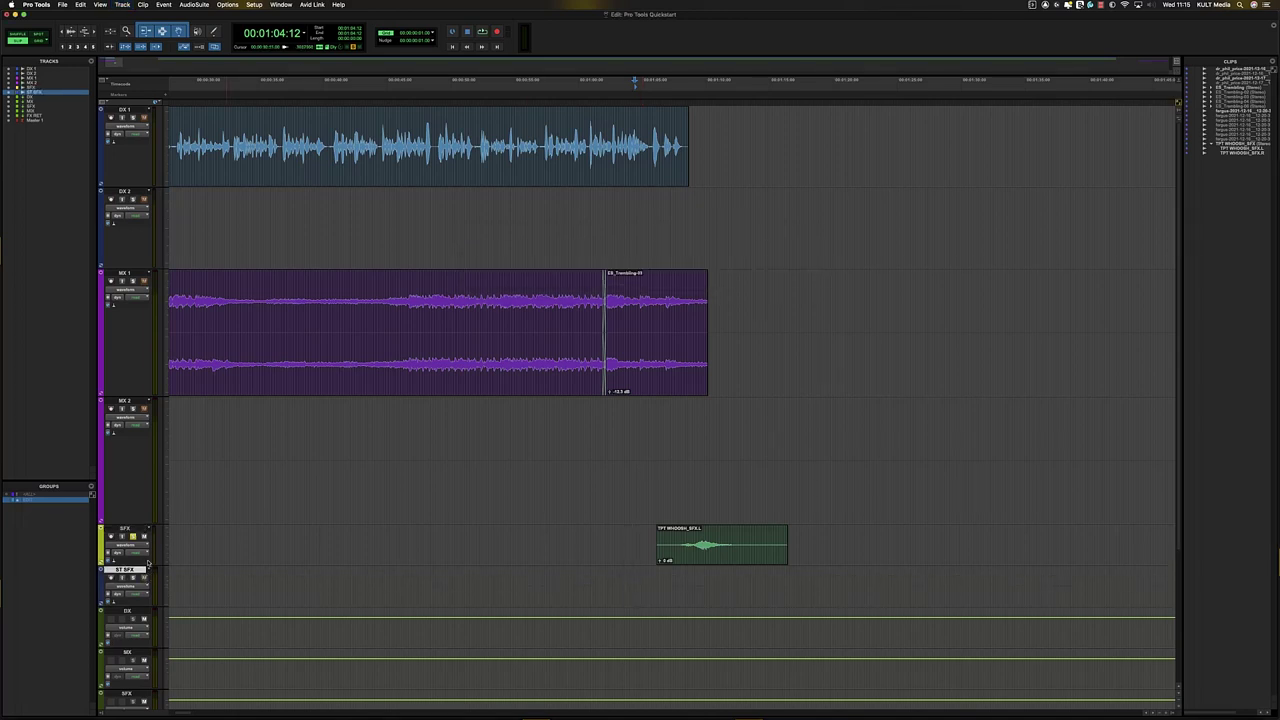
pyautogui.press('super+equal')
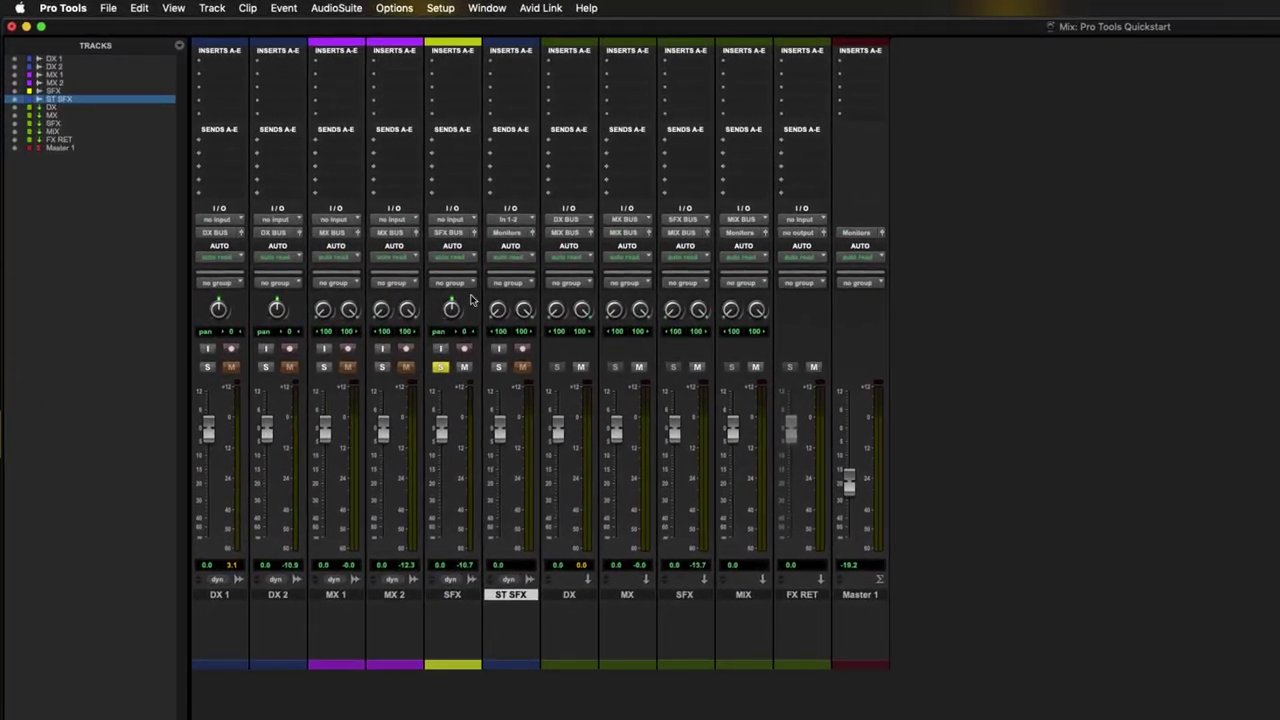
# - Set ST SFX's output to bus 'SFX BUS (Stereo)' in the Mix window
pyautogui.click(517, 222)
pyautogui.click(515, 232)
pyautogui.click(515, 232)
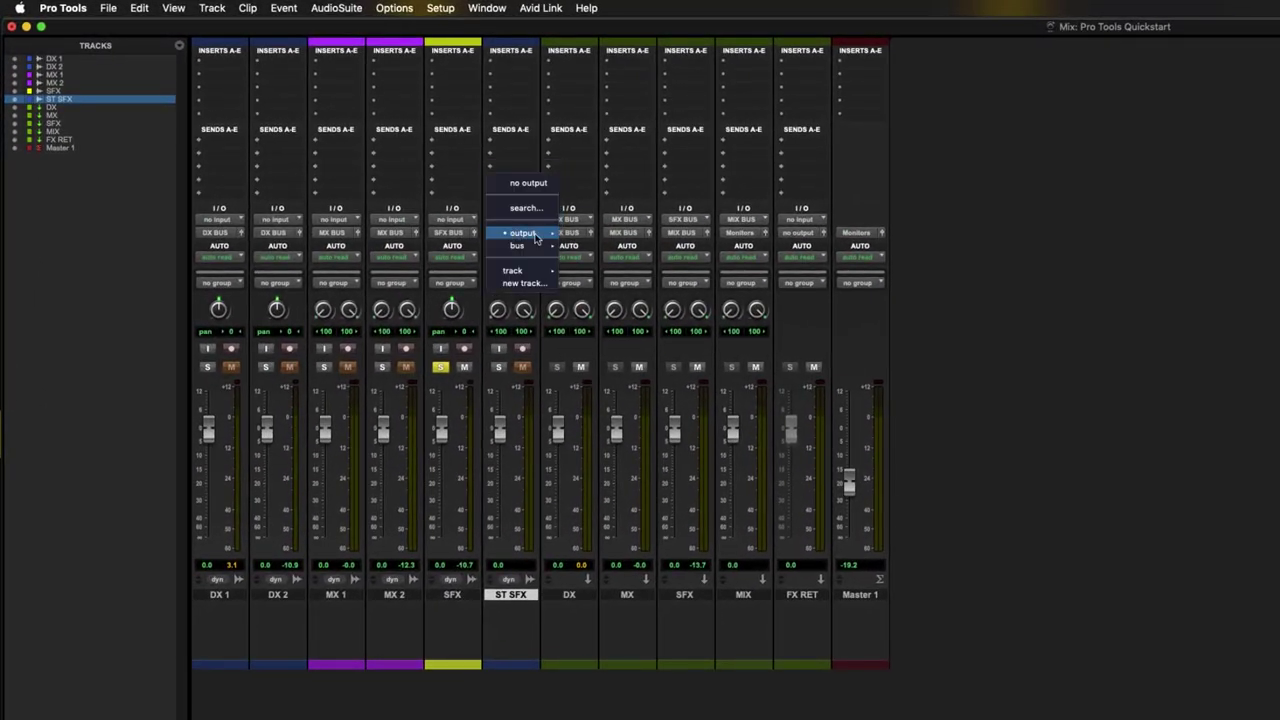
pyautogui.moveTo(520, 246)
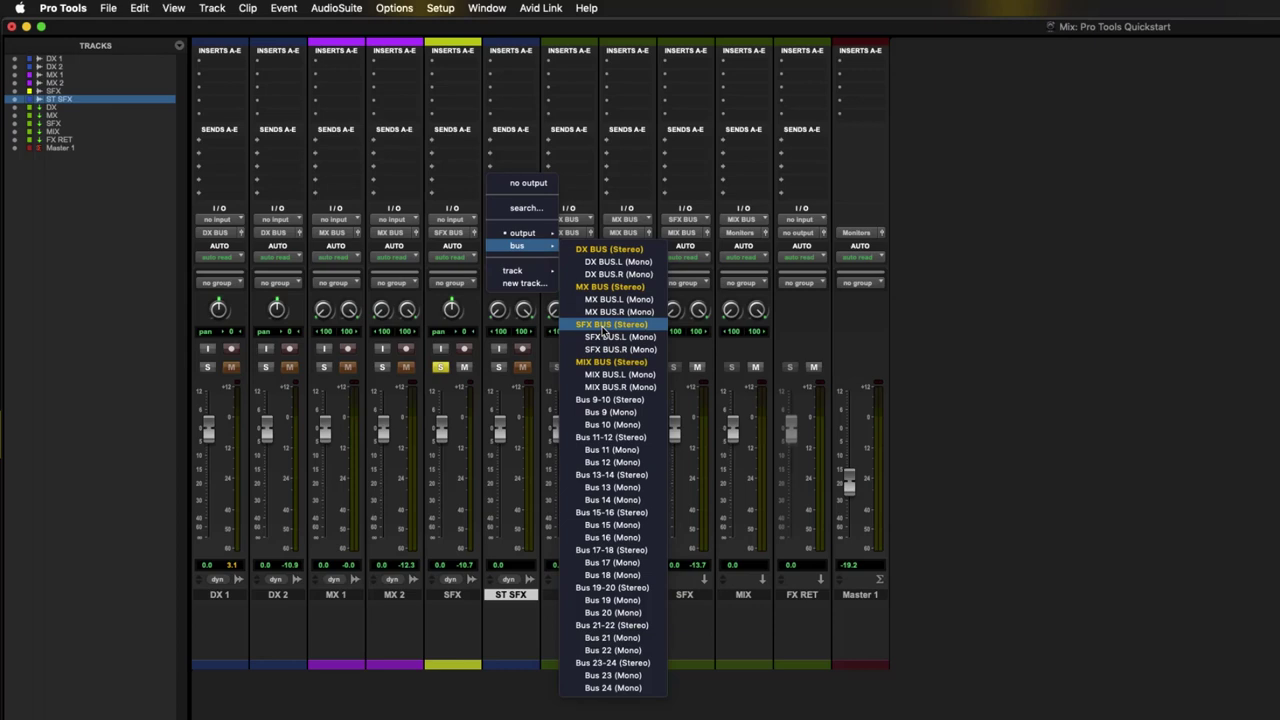
pyautogui.click(611, 326)
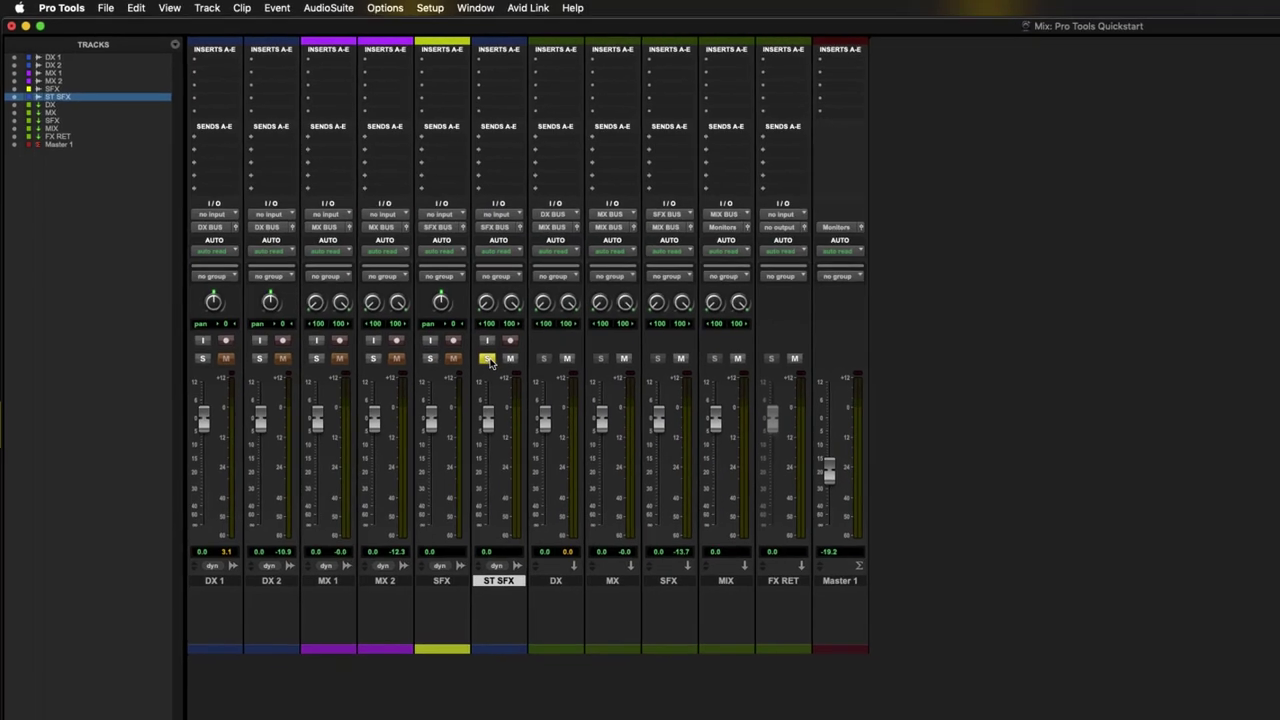
# - Place the stereo TPT WHOOSH_SFX clip on ST SFX and delete the old mono whoosh on SFX
pyautogui.press('super+equal')
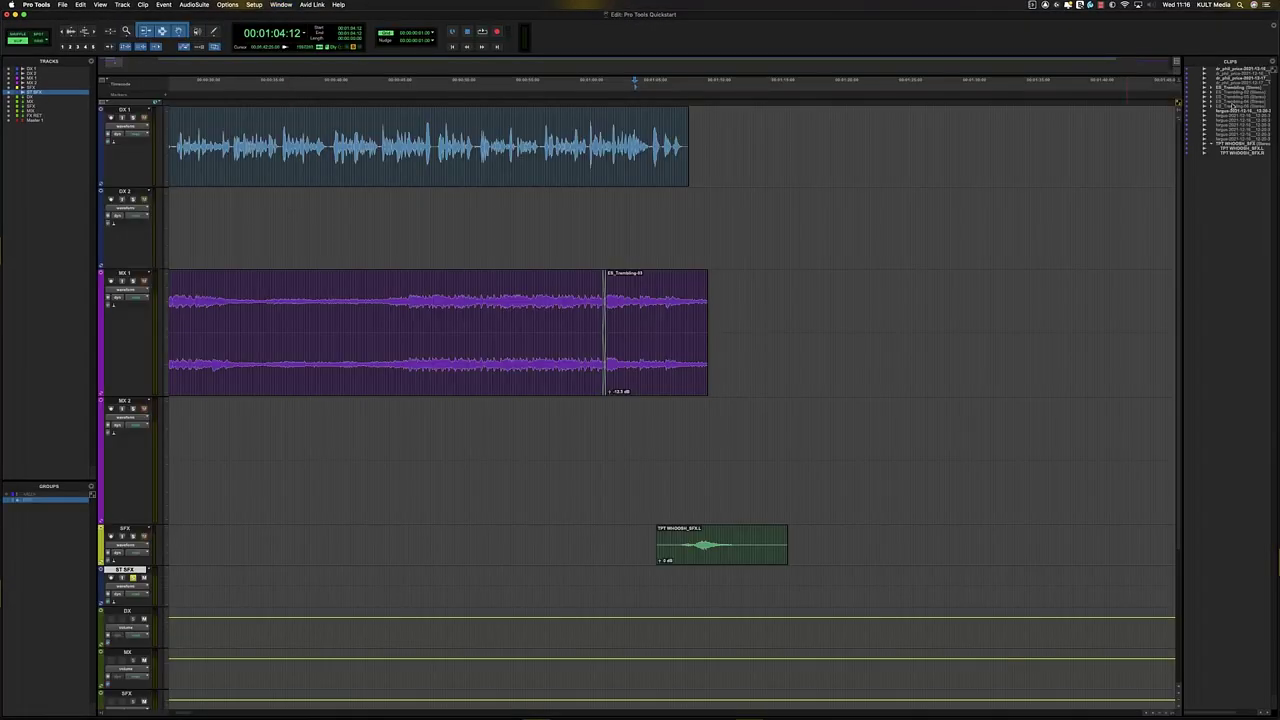
pyautogui.moveTo(1240, 147); pyautogui.dragTo(654, 574)
pyautogui.click(648, 543)
pyautogui.press('Tab')
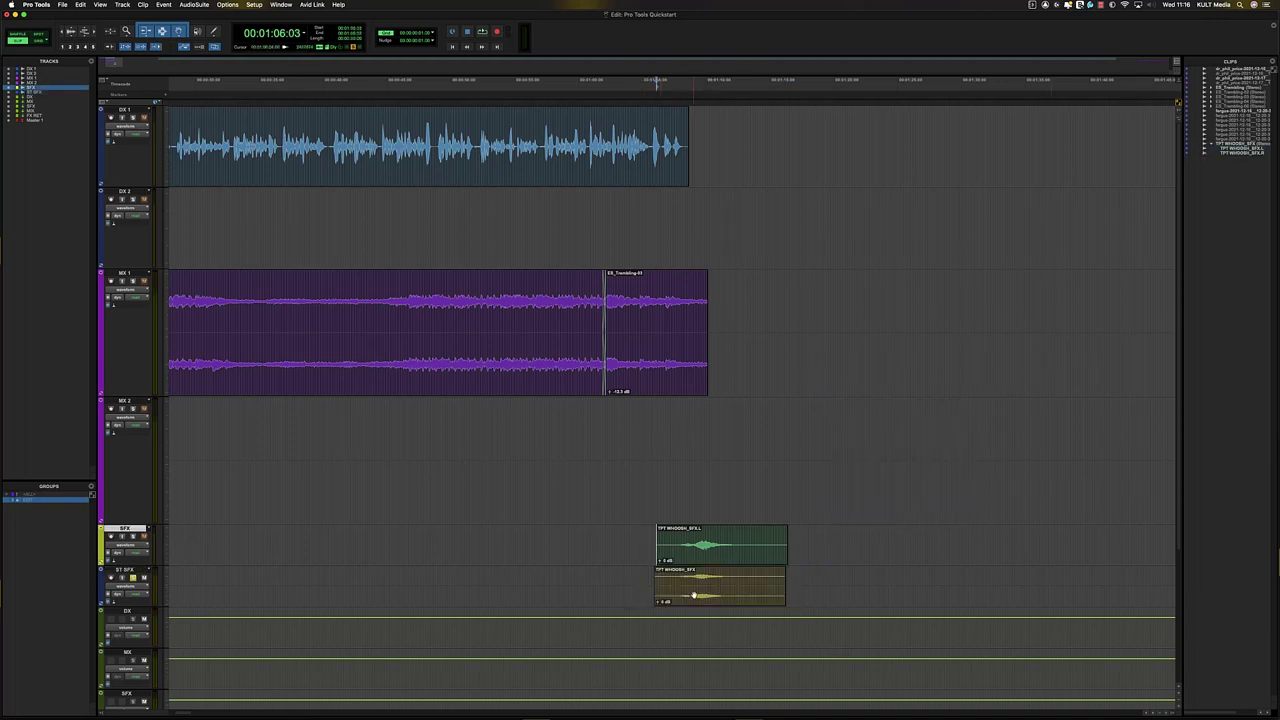
pyautogui.click(695, 596)
pyautogui.click(700, 553)
pyautogui.press('Delete')
# - Audition the stereo whoosh, then add a fade-out to the end of the MX 1 music
pyautogui.click(636, 583)
pyautogui.press('Tab')
pyautogui.press('space')
pyautogui.press('t')
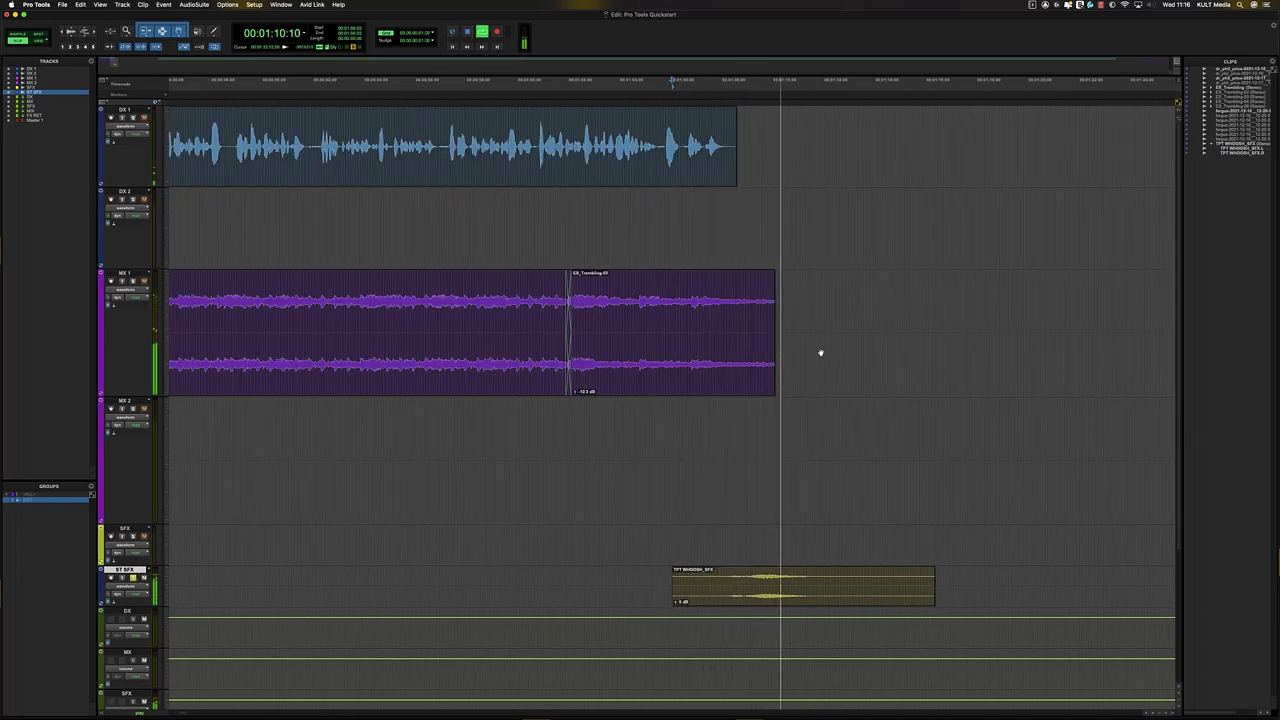
pyautogui.press('space')
pyautogui.moveTo(787, 300); pyautogui.dragTo(765, 323)
pyautogui.press('f')
pyautogui.click(665, 340)
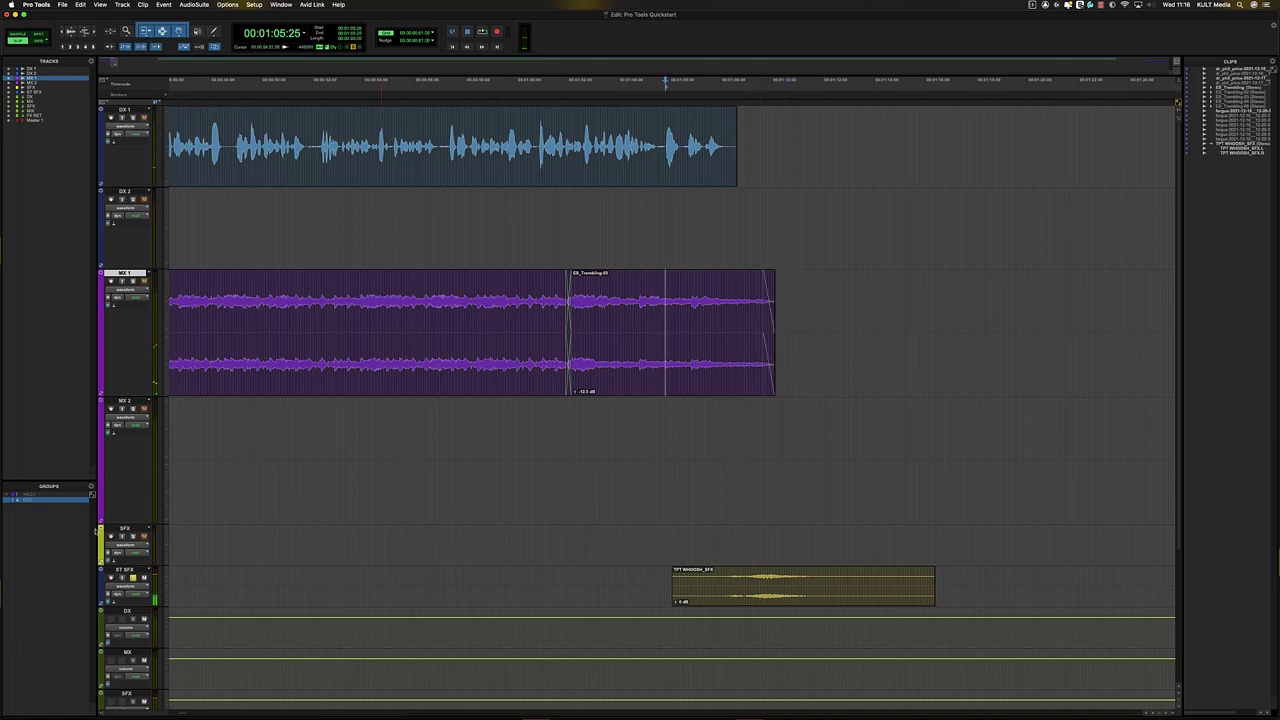
# - Colour the ST SFX track yellow from the Color Palette
pyautogui.click(103, 583)
pyautogui.doubleClick(103, 587)
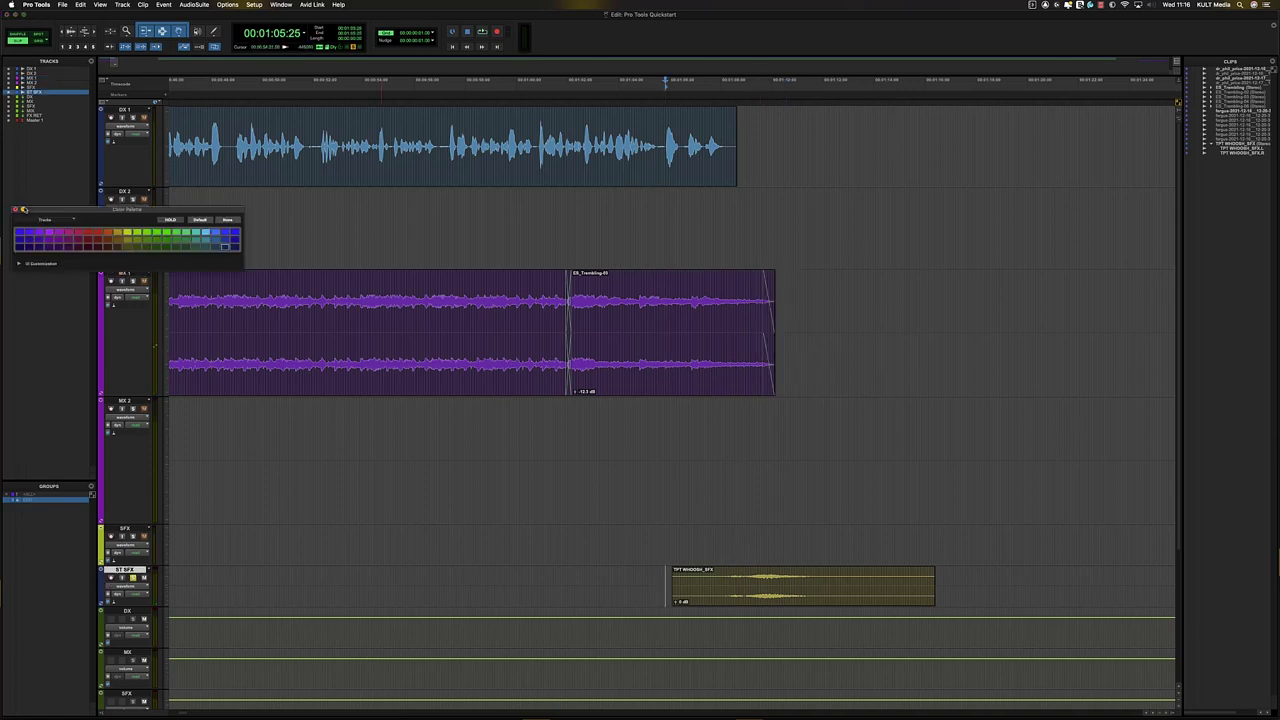
pyautogui.click(127, 234)
pyautogui.click(15, 211)
pyautogui.click(742, 584)
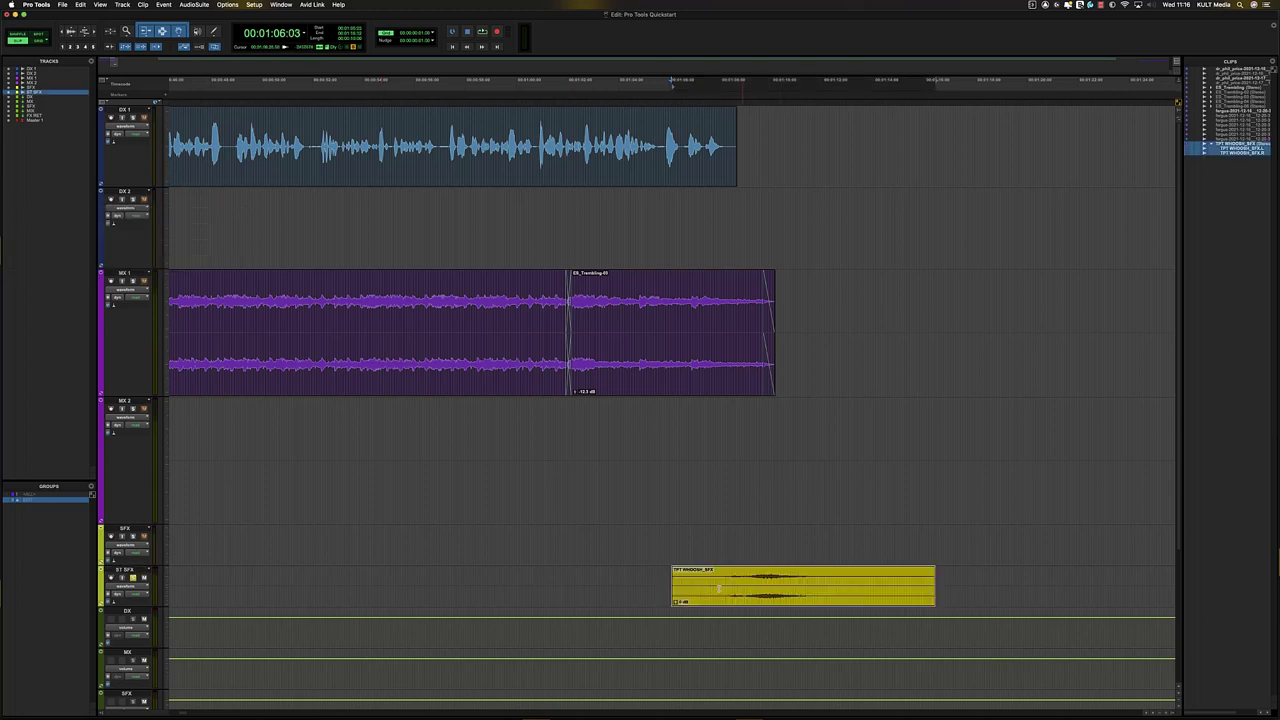
pyautogui.click(128, 530)
# - Hide the empty mono SFX track using its right-click Hide command
pyautogui.rightClick(128, 532)
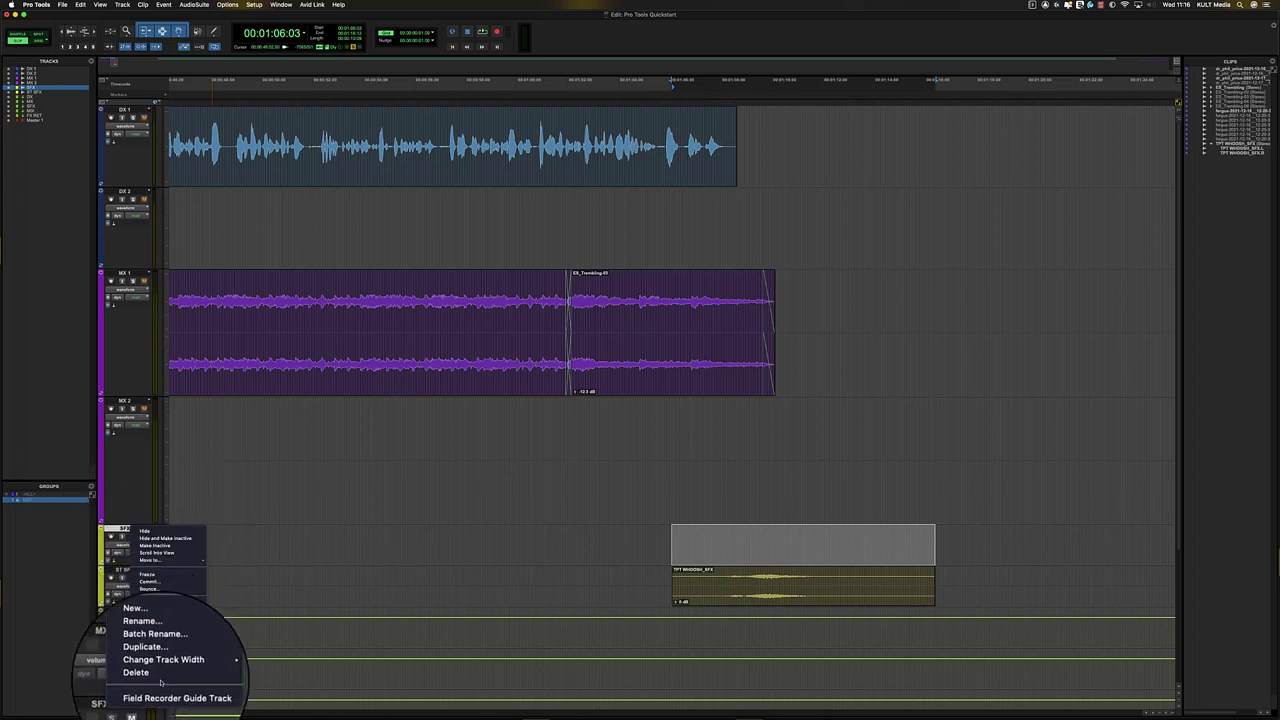
pyautogui.click(175, 539)
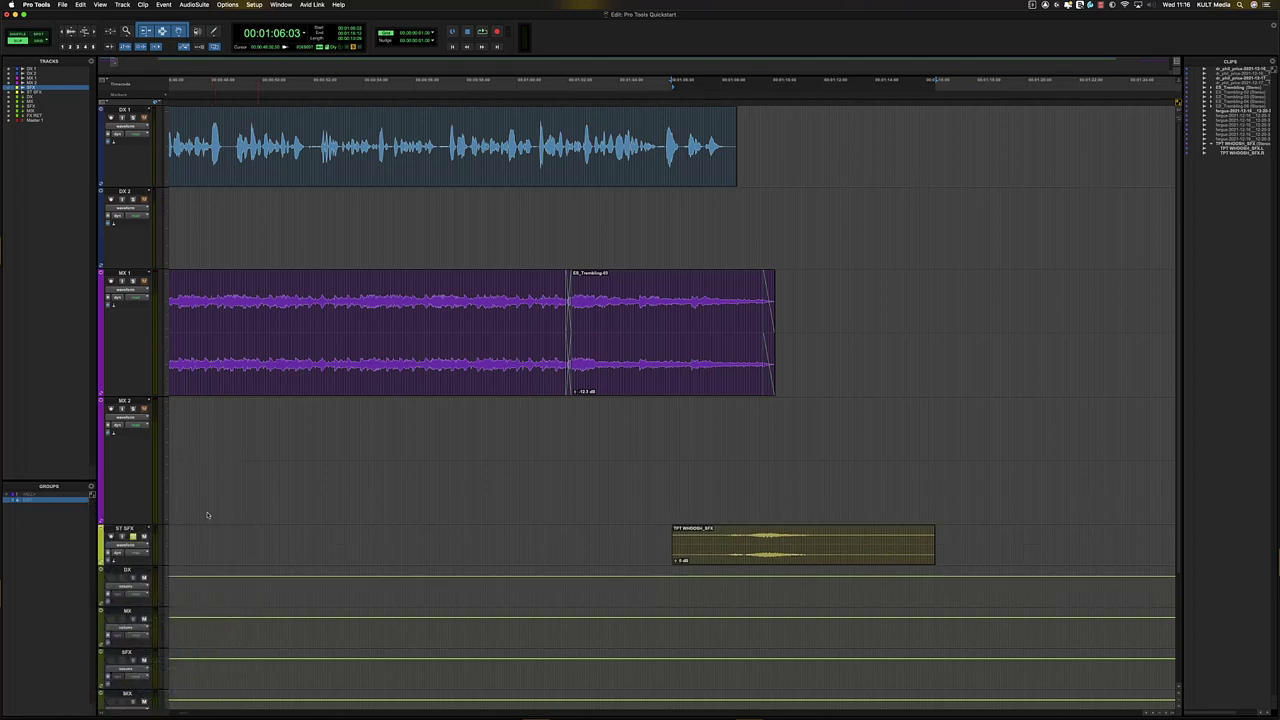
# - Select the later DX 1 and DX 2 clips and move them earlier on the timeline
pyautogui.press('t')
pyautogui.press('r')
pyautogui.press('r')
pyautogui.press('r')
pyautogui.press('r')
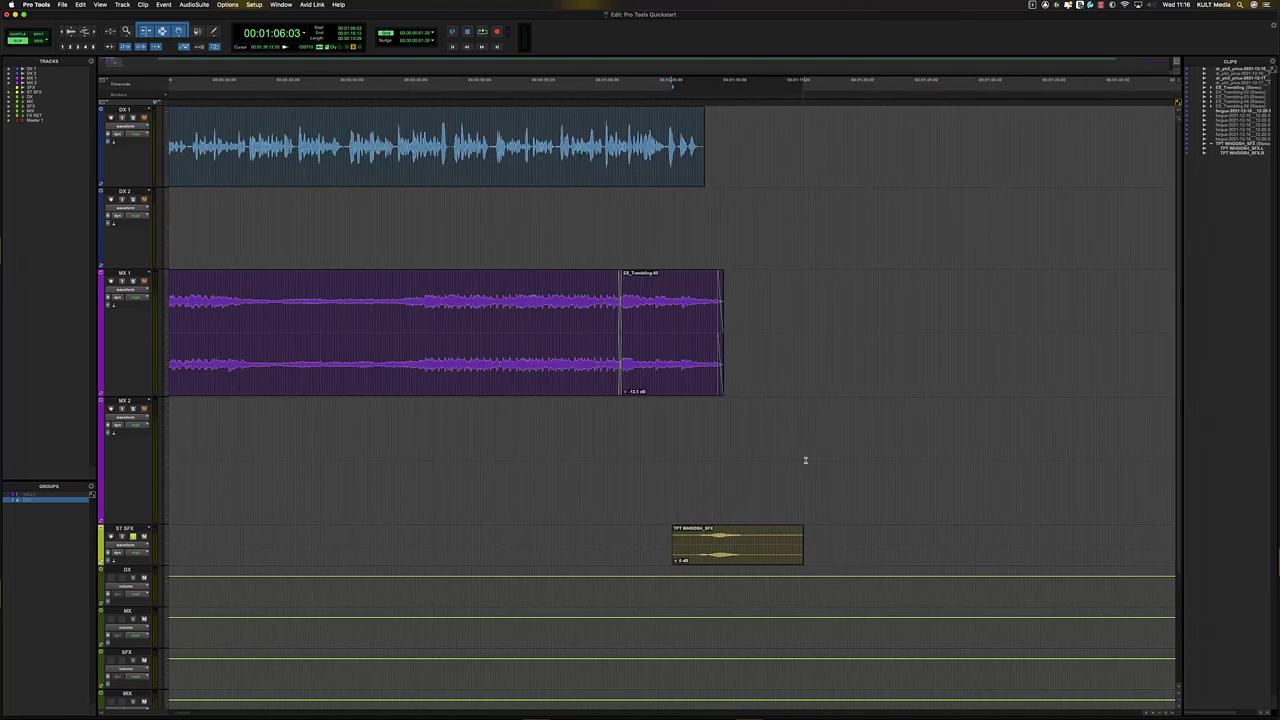
pyautogui.press('r')
pyautogui.click(949, 250)
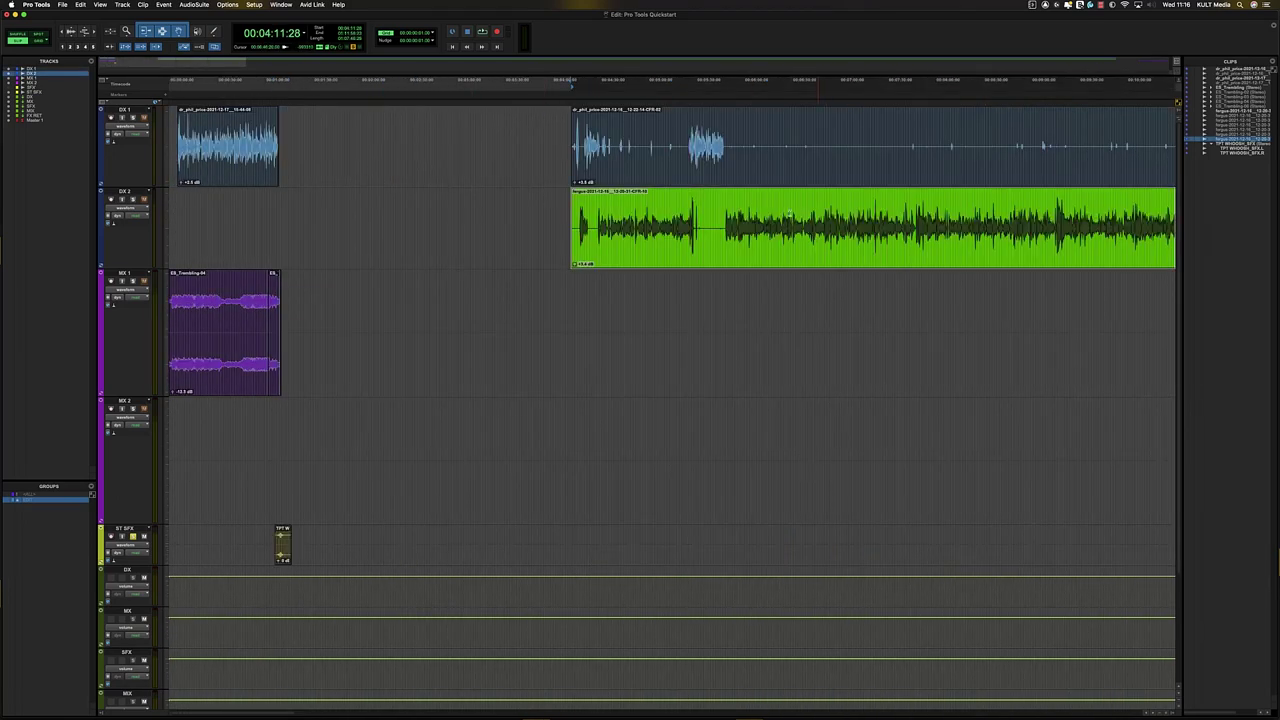
pyautogui.keyDown('shift'); pyautogui.click(709, 175); pyautogui.keyUp('shift')
pyautogui.moveTo(684, 256); pyautogui.dragTo(404, 227)
pyautogui.press('t')
pyautogui.press('t')
pyautogui.press('t')
pyautogui.press('t')
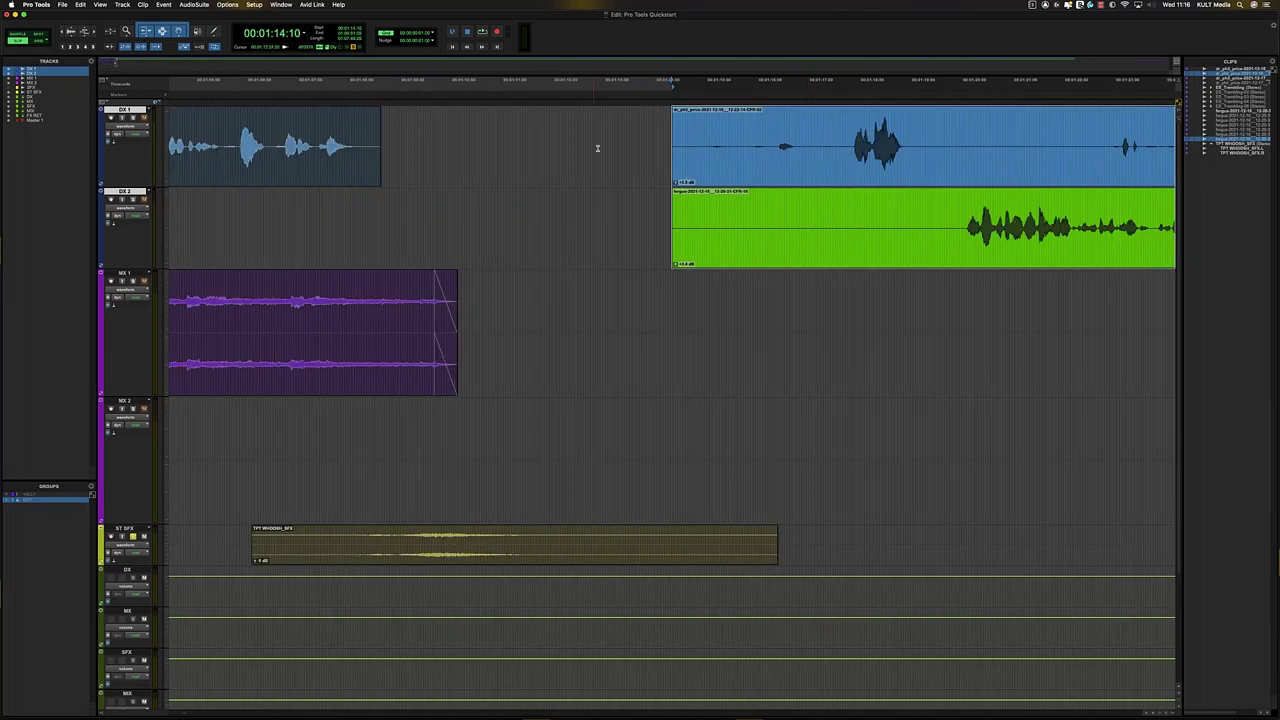
pyautogui.click(640, 125)
pyautogui.click(651, 125)
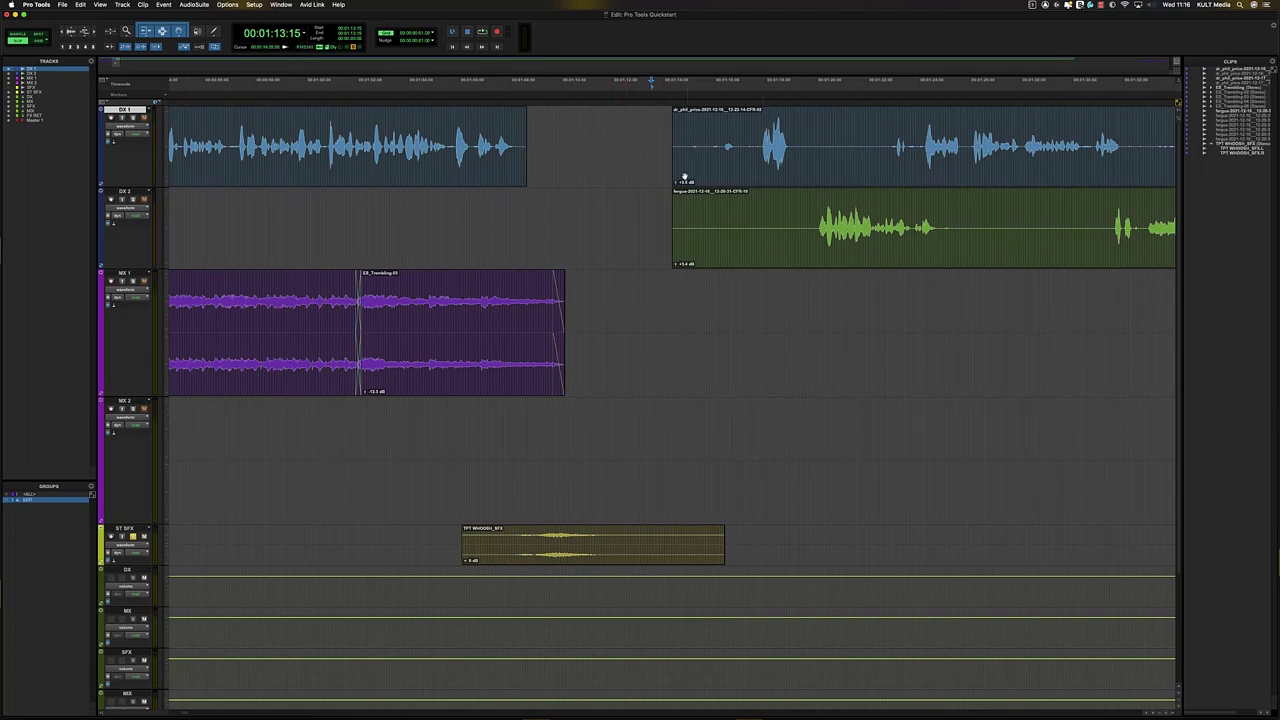
# - In Shuffle mode, delete the gaps across DX 1 and DX 2 so the clips close up
pyautogui.press('F1')
pyautogui.moveTo(667, 150); pyautogui.dragTo(760, 249)
pyautogui.press('BackSpace')
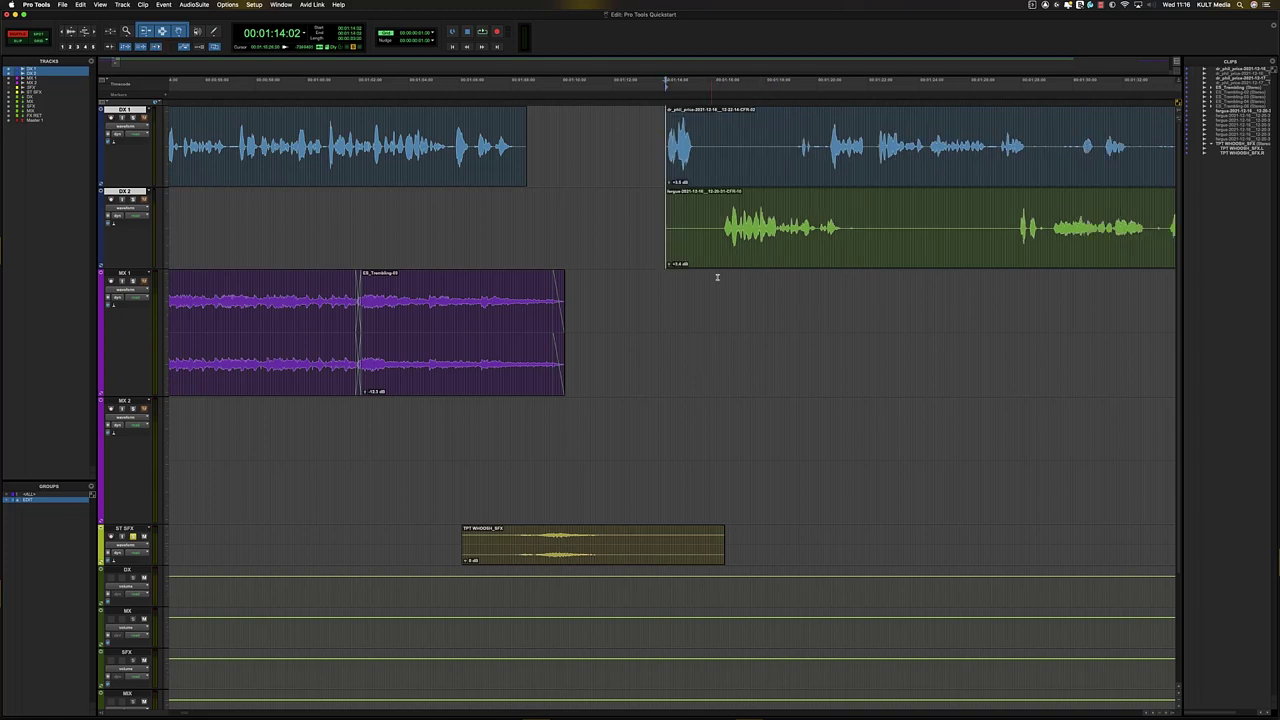
pyautogui.click(723, 257)
pyautogui.moveTo(609, 141); pyautogui.dragTo(611, 143)
pyautogui.press('t')
pyautogui.press('t')
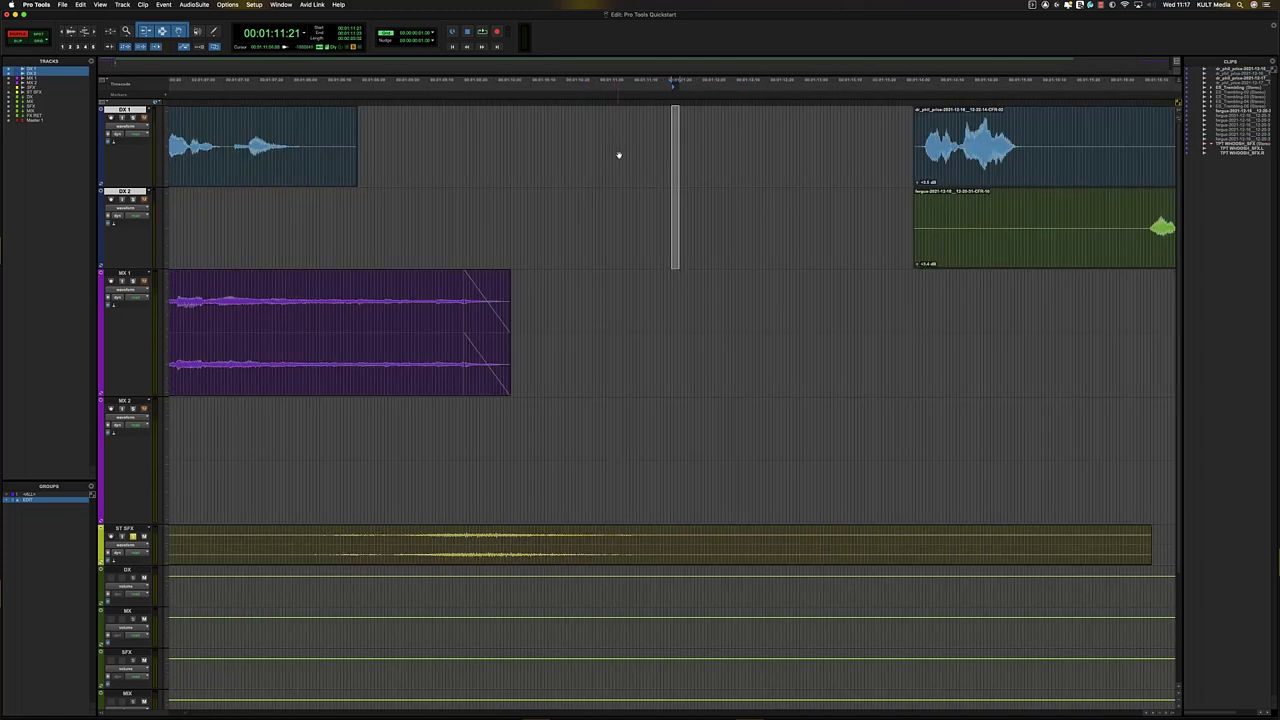
pyautogui.hotkey('shift', 'Tab')
pyautogui.press('BackSpace')
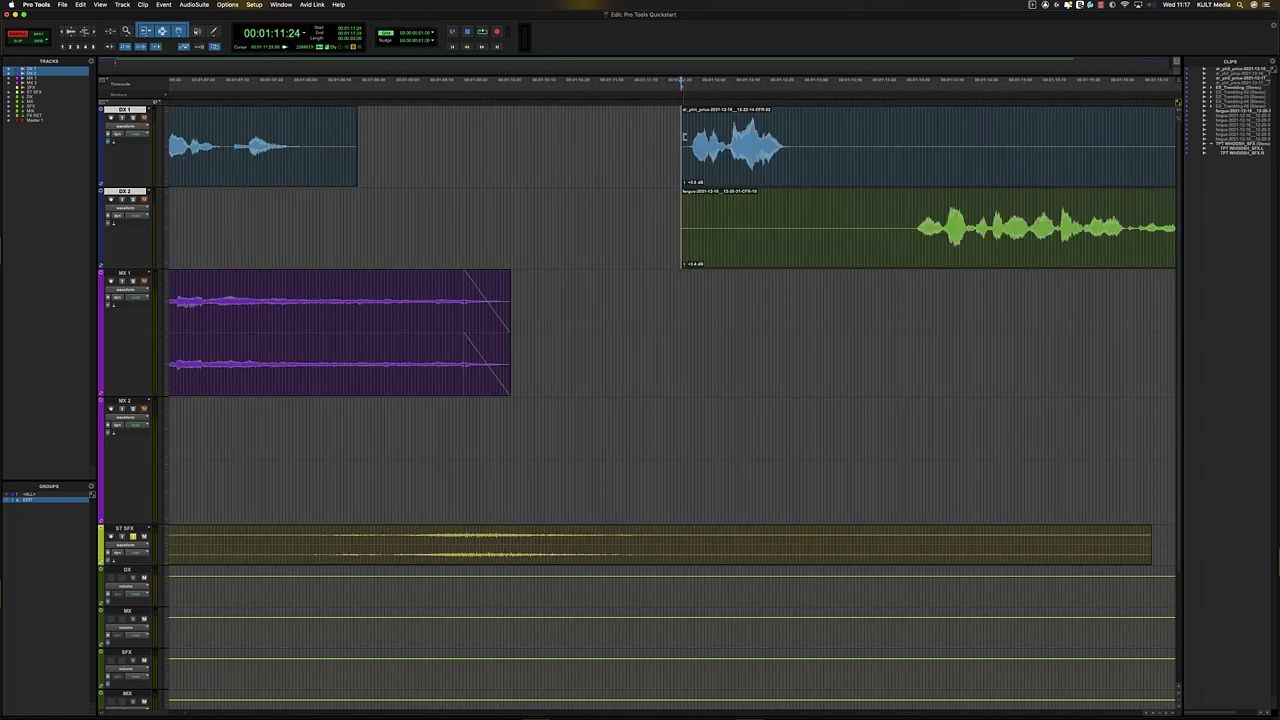
pyautogui.press('r')
pyautogui.press('r')
pyautogui.moveTo(704, 130); pyautogui.dragTo(729, 131)
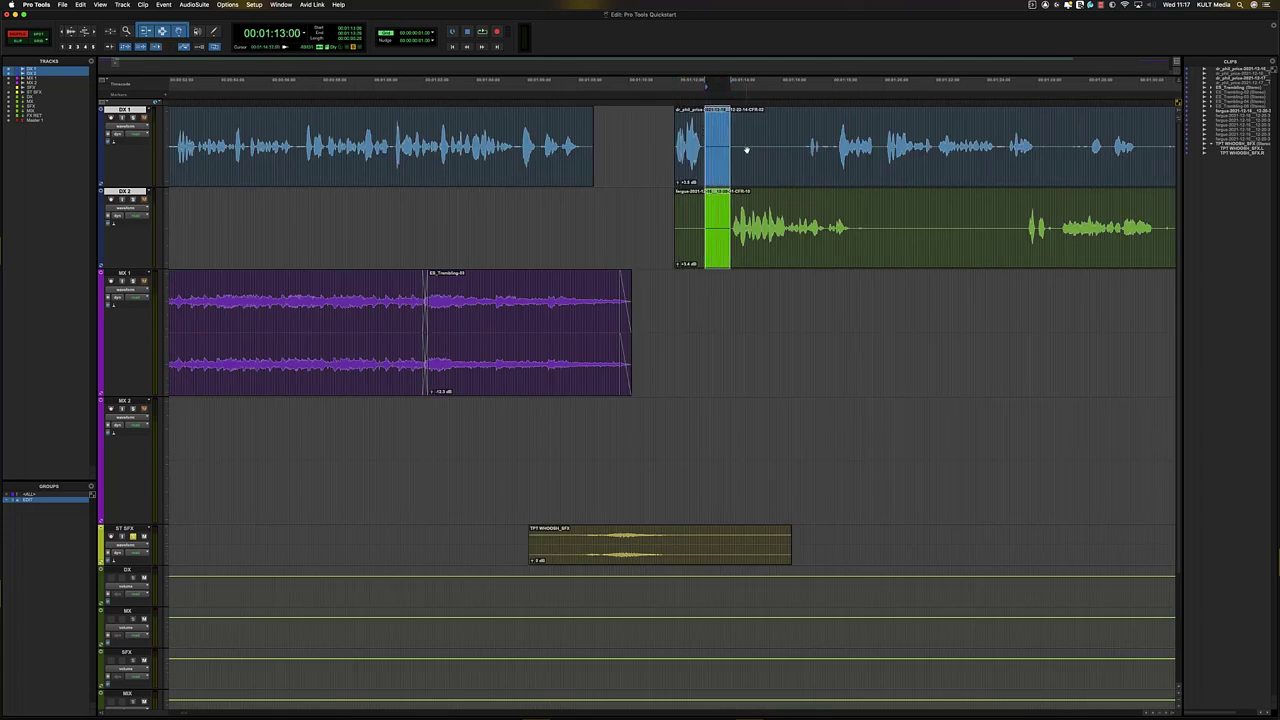
# - In Slip mode, play the dialogue from the clip start through the gaps, then stop
pyautogui.press('F2')
pyautogui.click(811, 171)
pyautogui.click(639, 126)
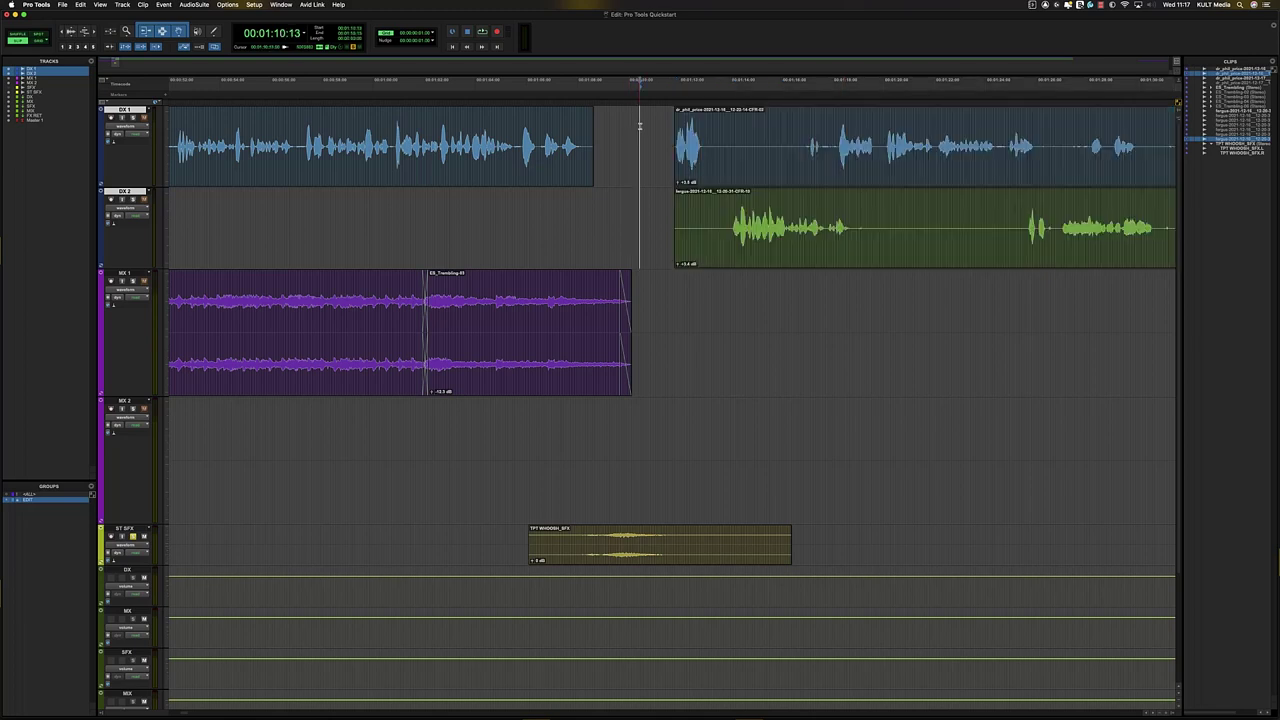
pyautogui.press('Tab')
pyautogui.press('space')
pyautogui.press('t')
pyautogui.press('t')
pyautogui.press('t')
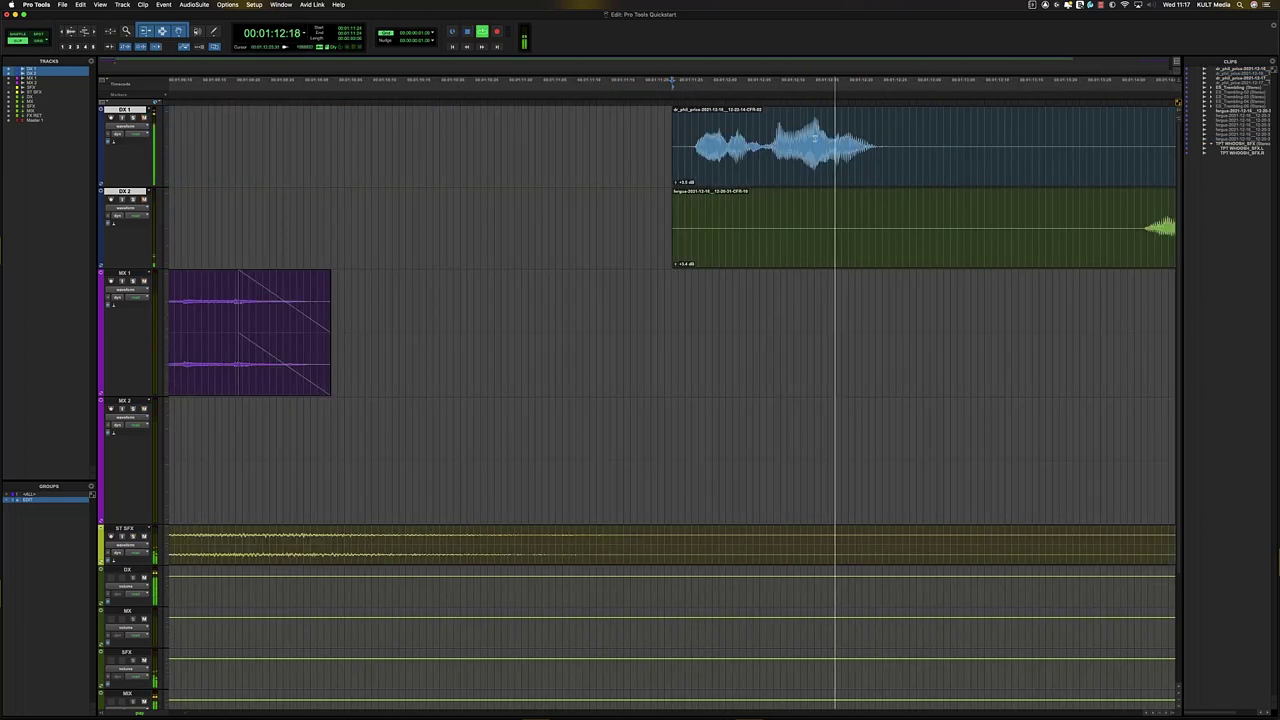
pyautogui.press('r')
pyautogui.press('r')
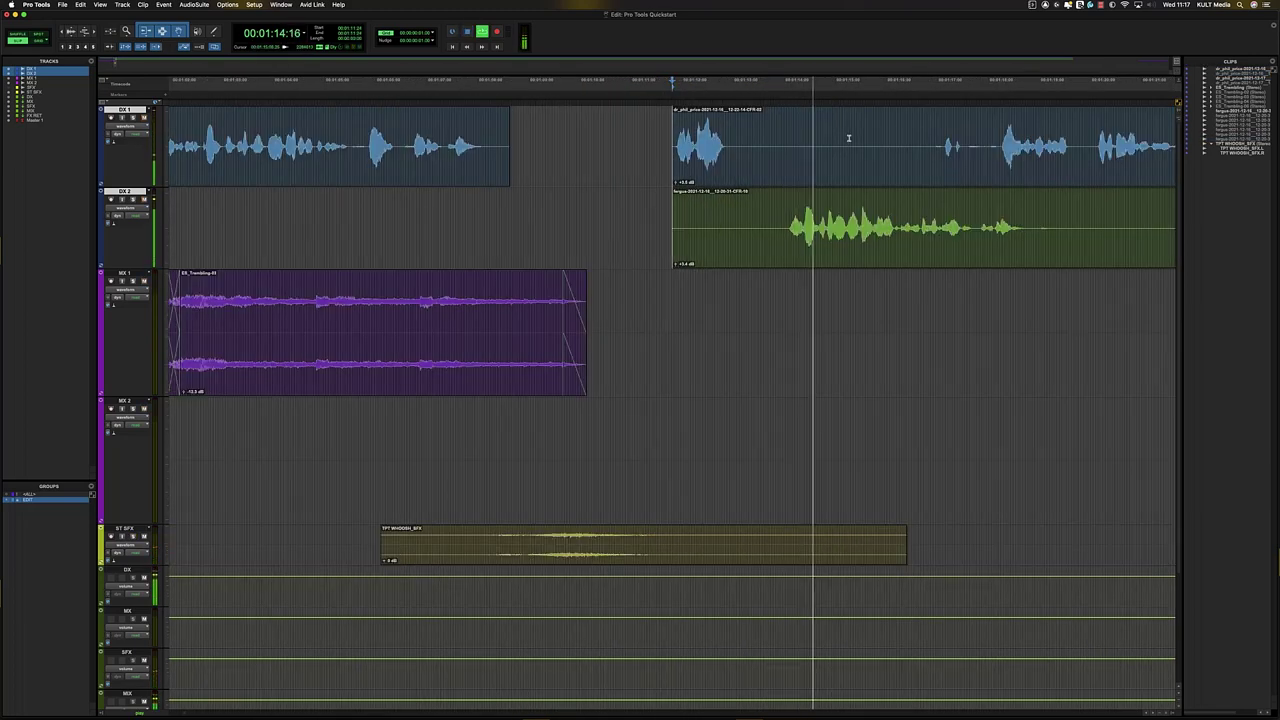
pyautogui.press('r')
pyautogui.press('r')
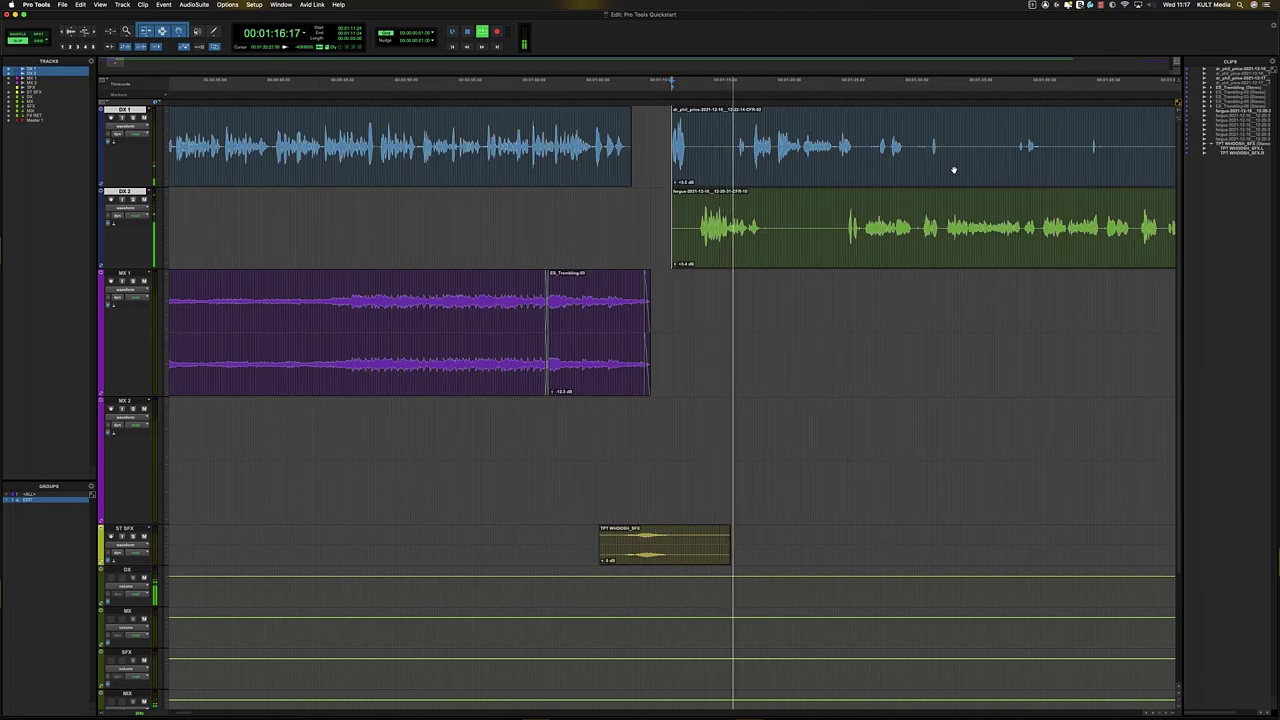
pyautogui.press('t')
pyautogui.press('t')
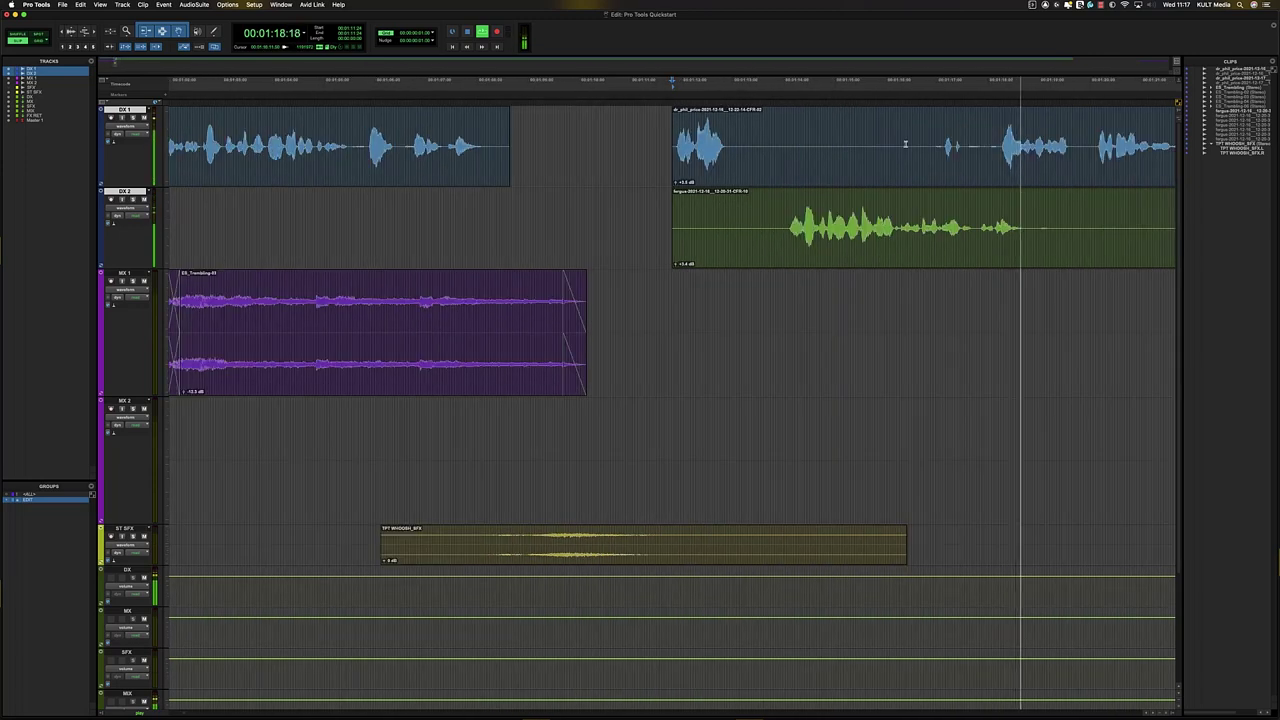
pyautogui.press('r')
pyautogui.press('r')
pyautogui.press('r')
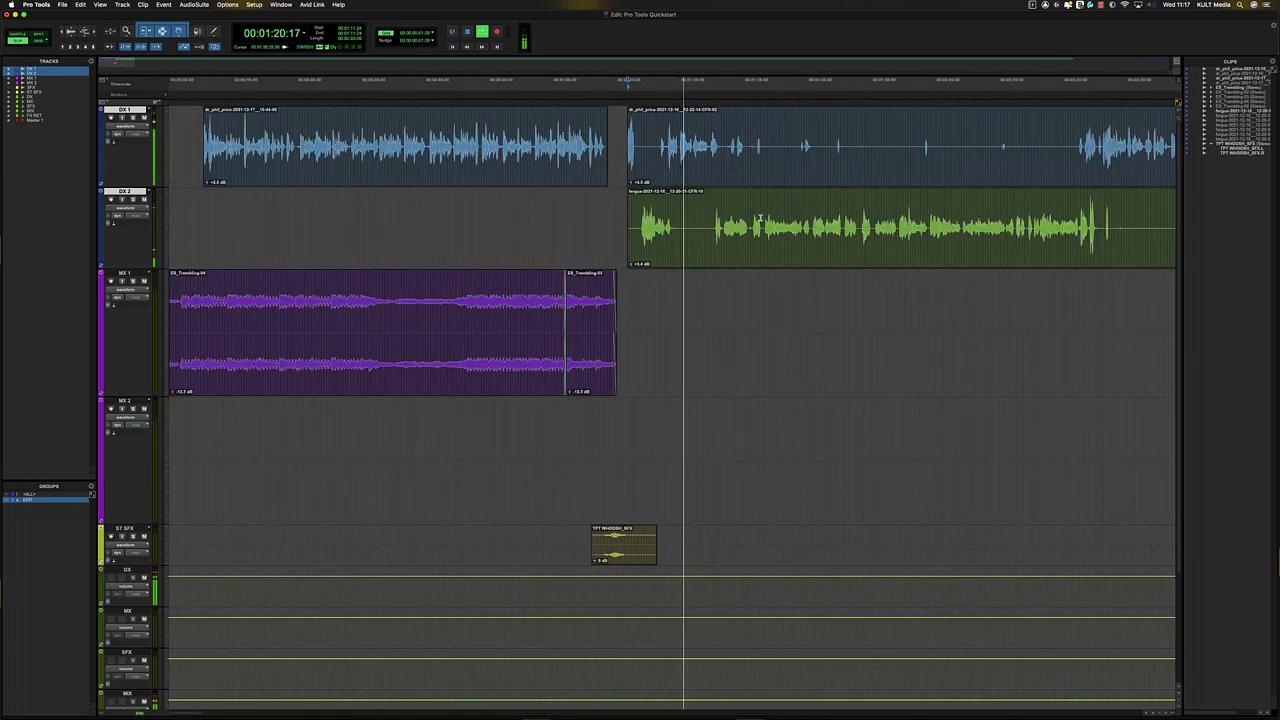
pyautogui.press('space')
pyautogui.click(654, 239)
pyautogui.press('t')
pyautogui.press('t')
pyautogui.press('t')
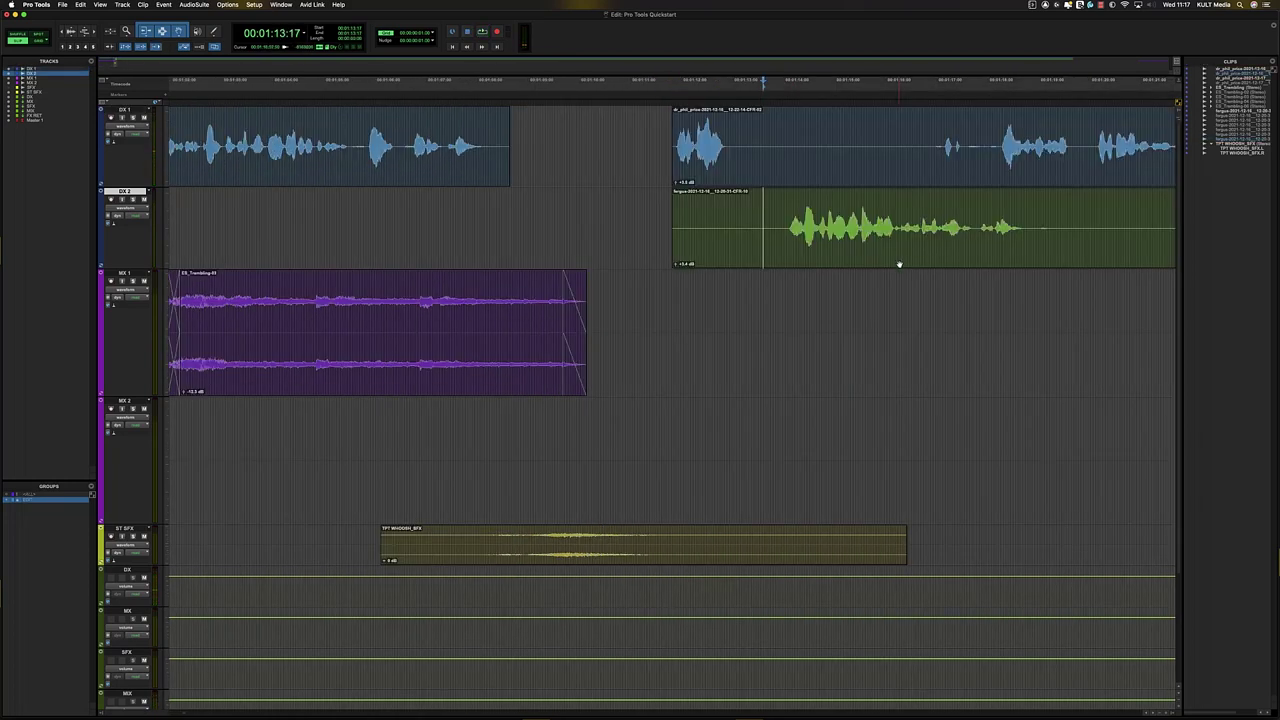
pyautogui.moveTo(900, 263); pyautogui.dragTo(837, 249)
pyautogui.click(660, 140)
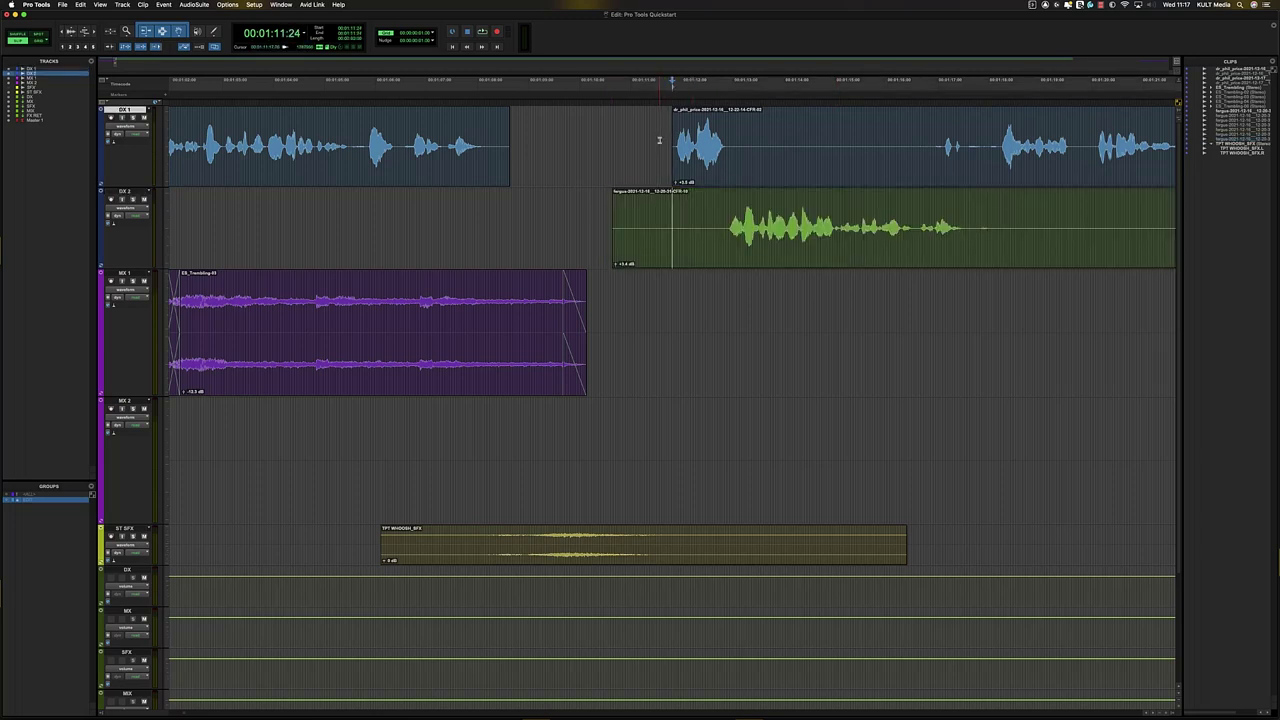
pyautogui.press('super+z')
pyautogui.press('r')
pyautogui.press('r')
pyautogui.press('r')
pyautogui.press('r')
pyautogui.press('r')
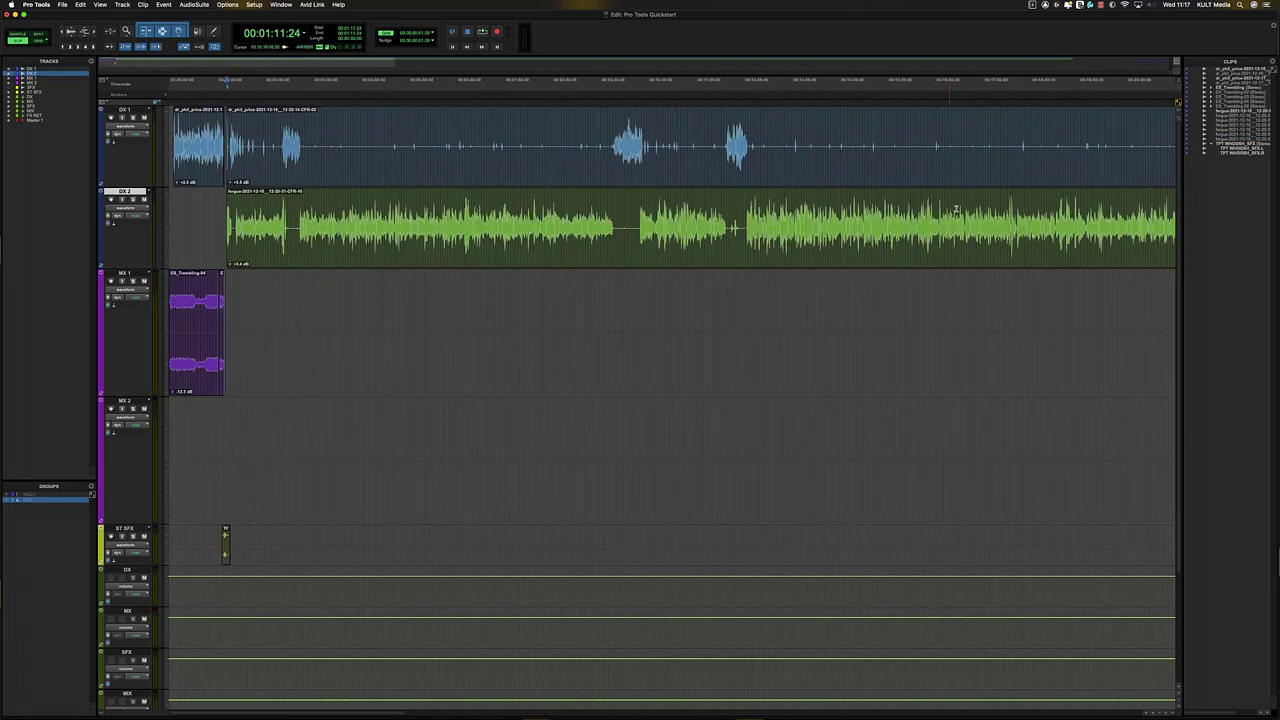
pyautogui.click(760, 199)
pyautogui.press('t')
pyautogui.press('t')
pyautogui.press('r')
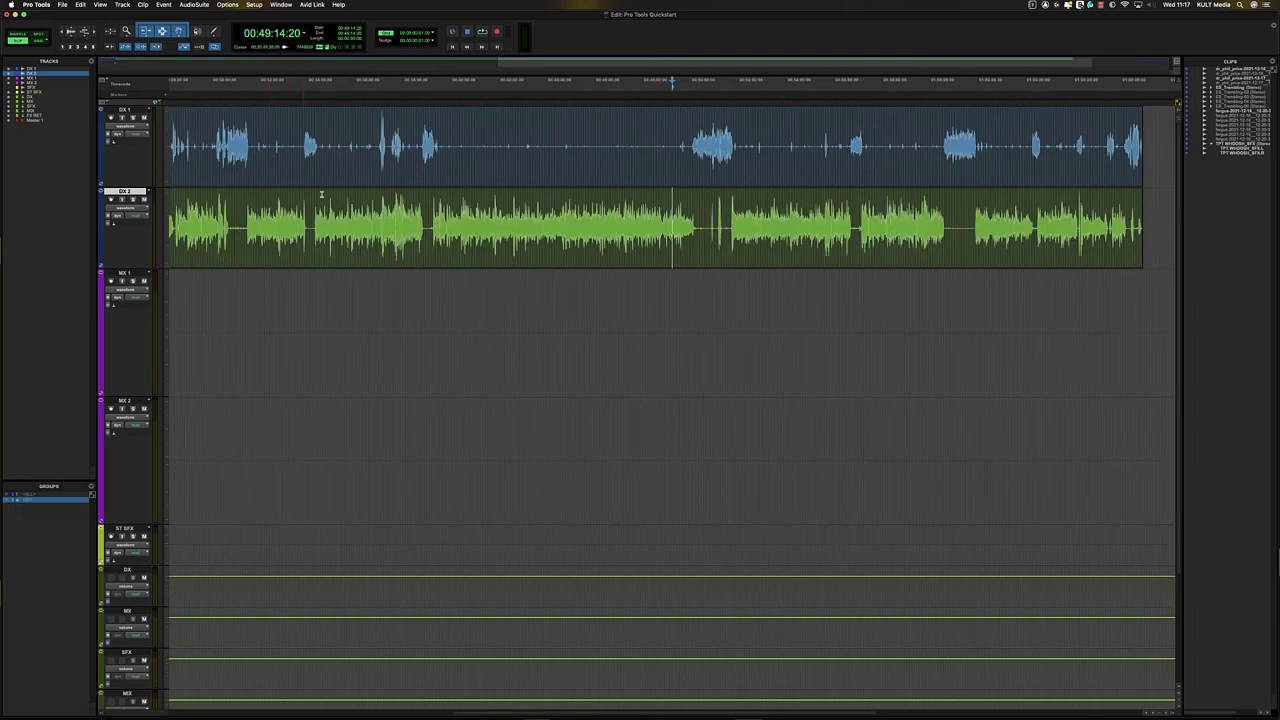
pyautogui.click(428, 195)
pyautogui.press('t')
pyautogui.press('t')
pyautogui.press('t')
pyautogui.press('t')
pyautogui.press('t')
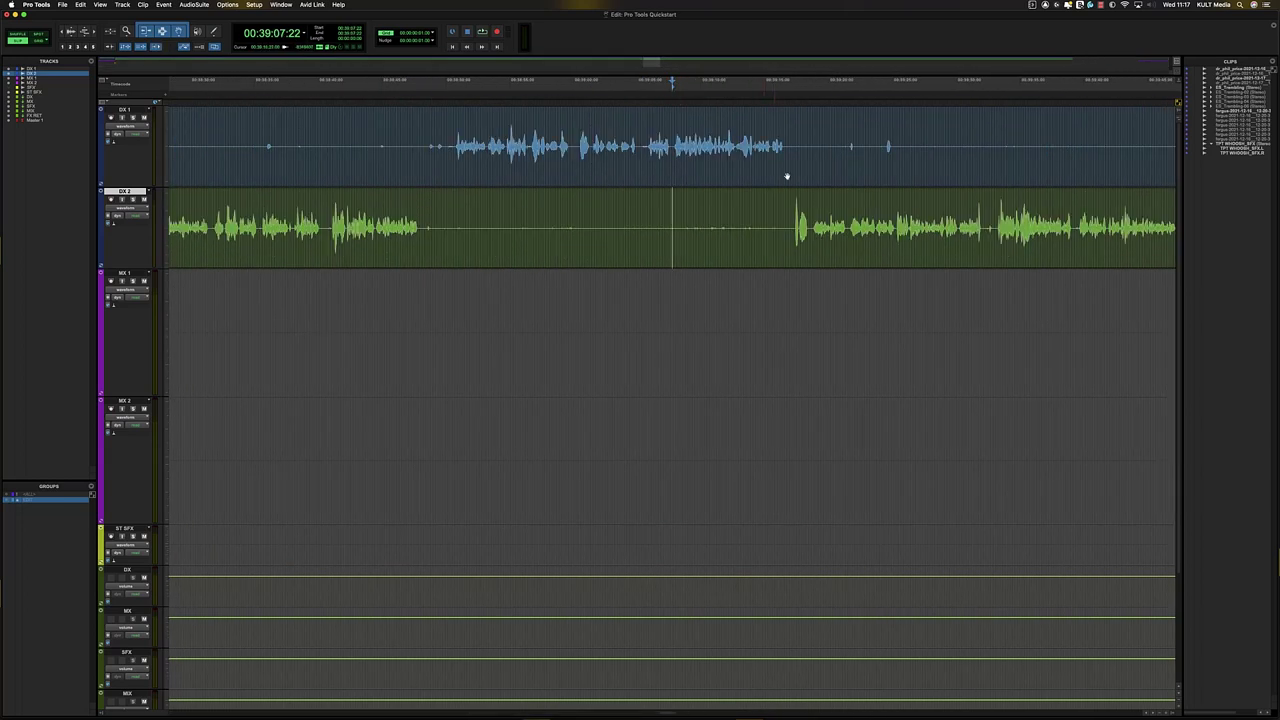
pyautogui.press('r')
pyautogui.press('r')
pyautogui.press('r')
pyautogui.press('r')
pyautogui.press('r')
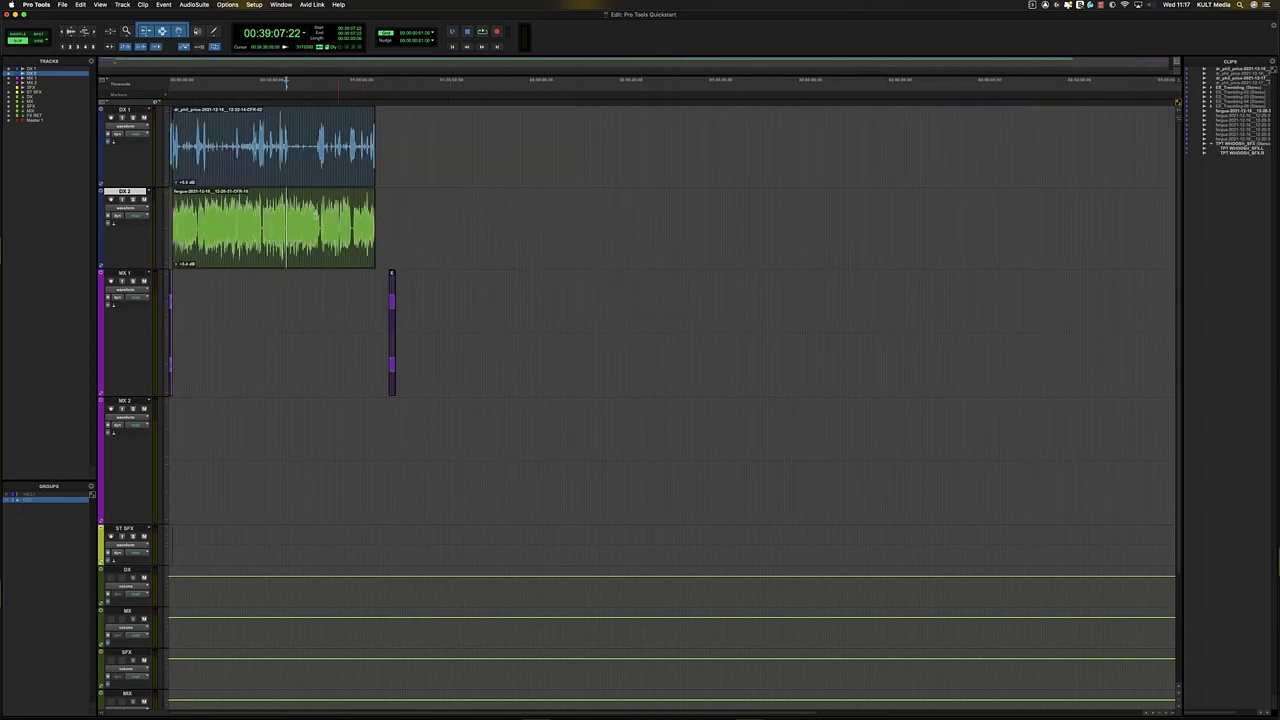
pyautogui.click(188, 210)
pyautogui.press('t')
pyautogui.press('t')
pyautogui.press('t')
pyautogui.press('r')
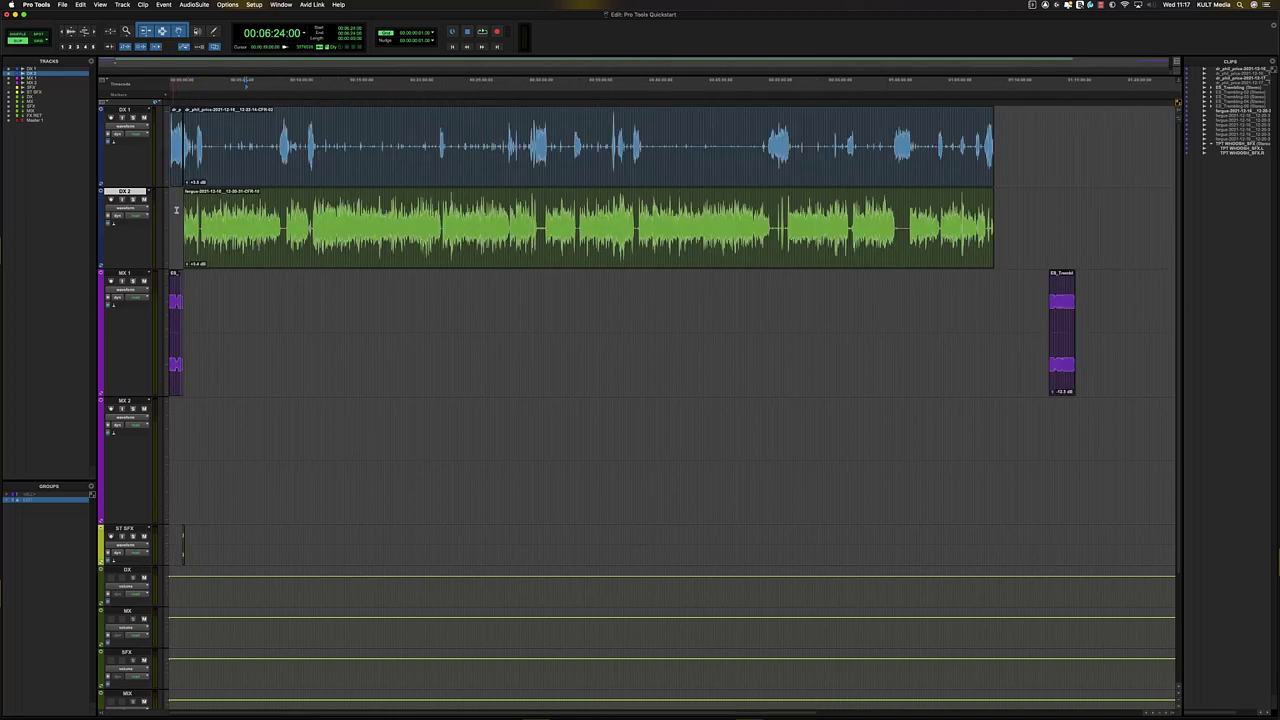
pyautogui.click(176, 209)
pyautogui.press('t')
pyautogui.press('t')
pyautogui.press('t')
pyautogui.press('t')
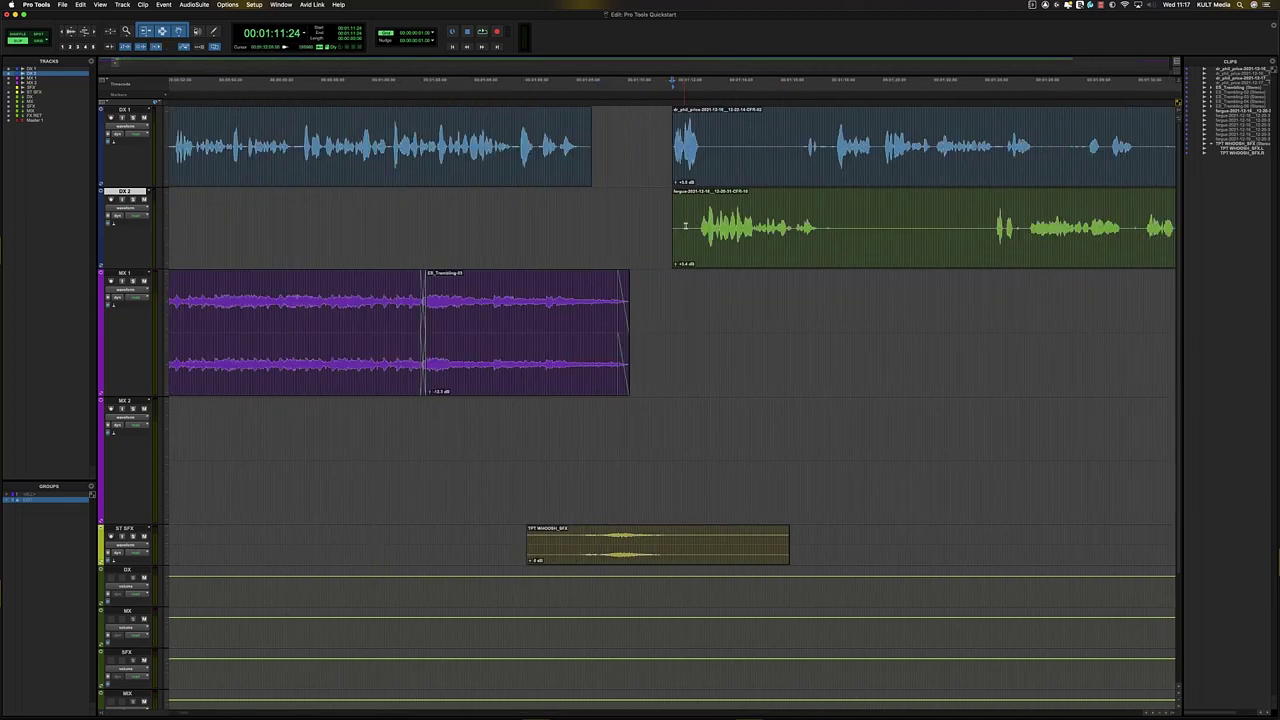
# - Play back the dialogue from the clip start, zooming to follow it
pyautogui.press('space')
pyautogui.press('t')
pyautogui.press('t')
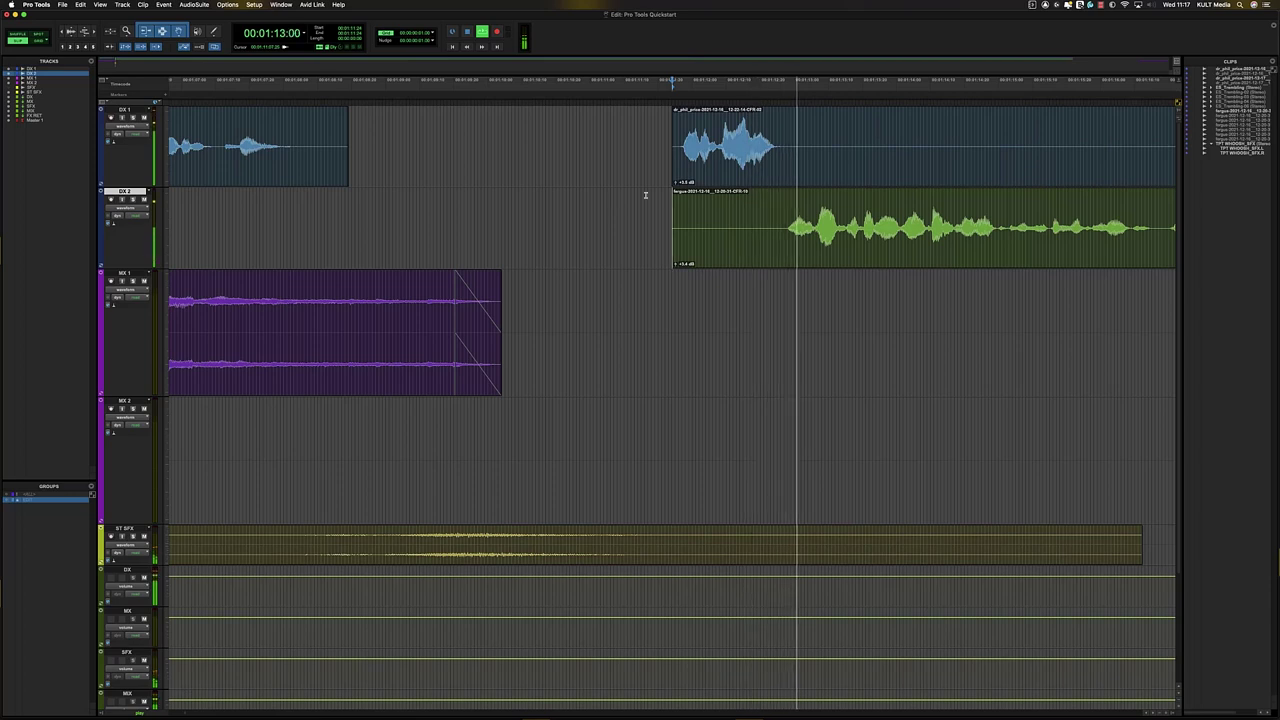
pyautogui.press('r')
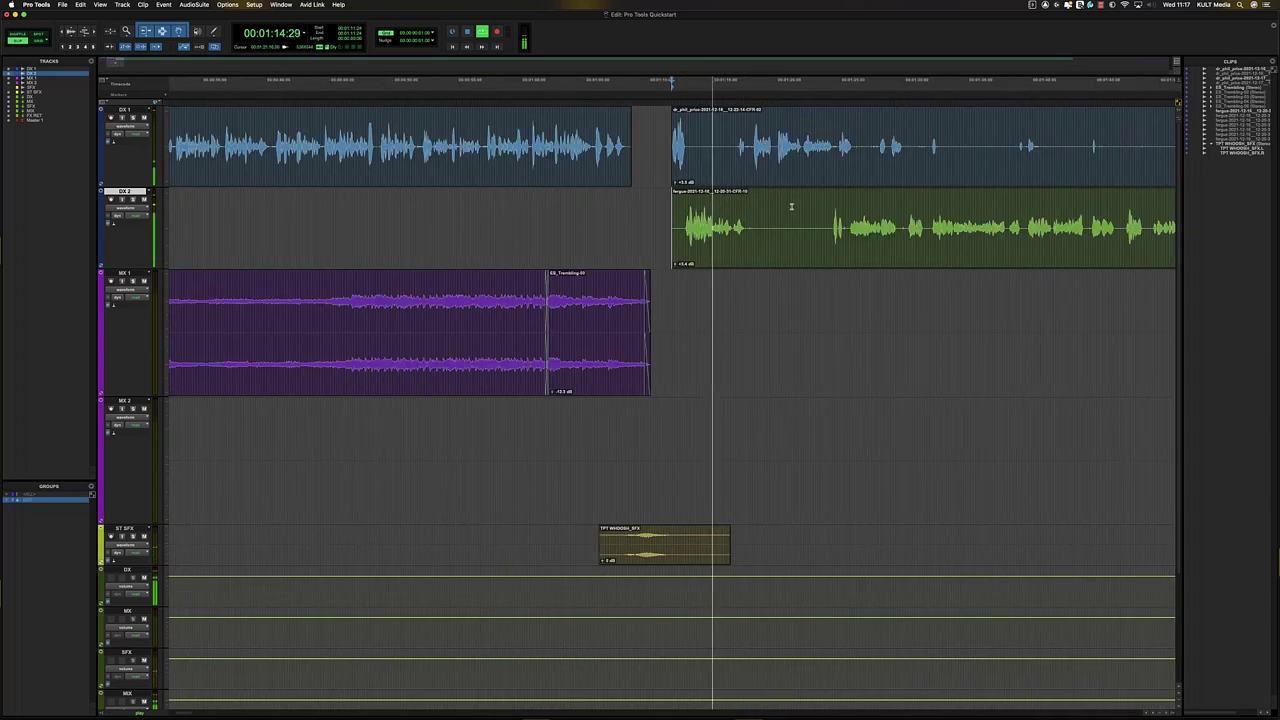
pyautogui.press('r')
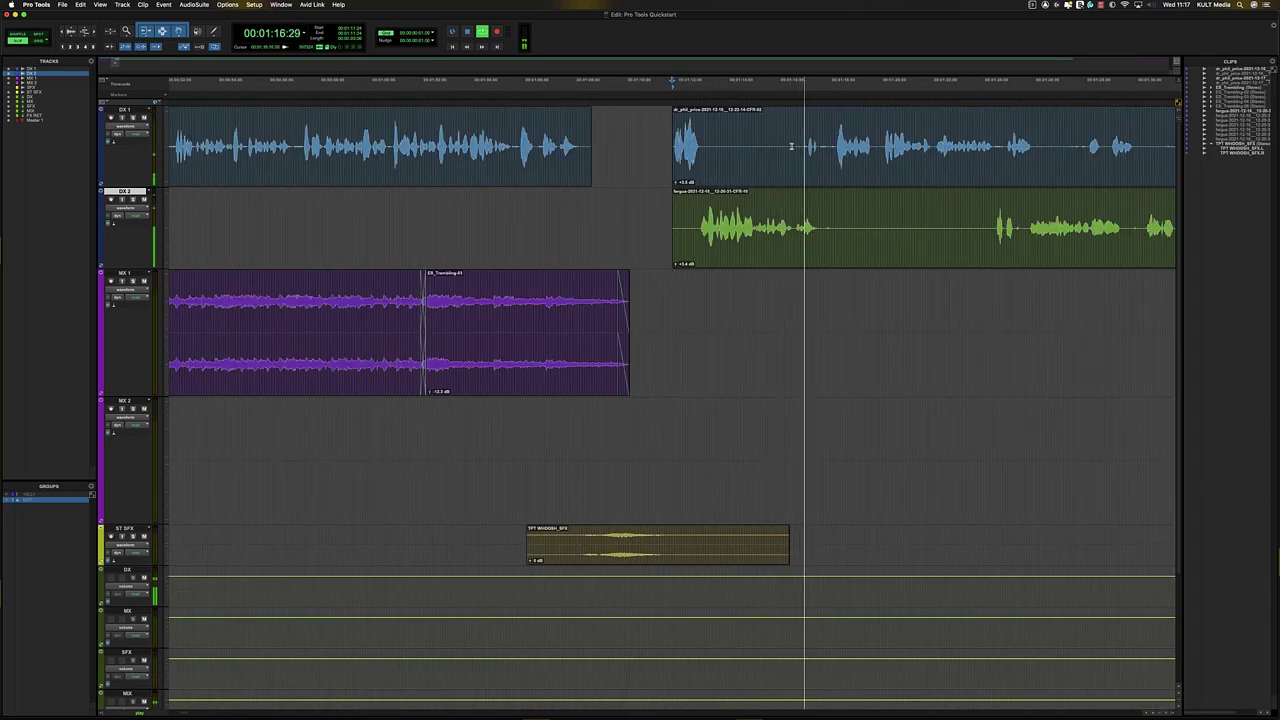
pyautogui.press('t')
pyautogui.press('r')
pyautogui.press('t')
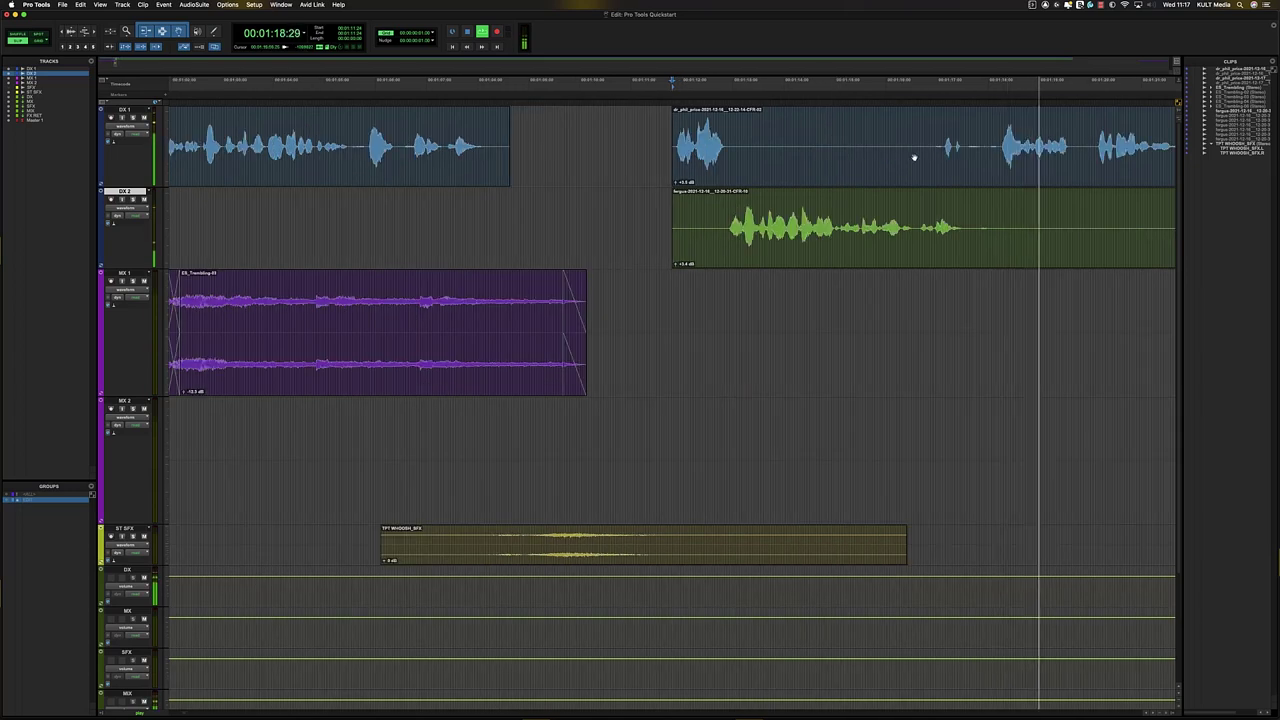
pyautogui.press('r')
pyautogui.press('r')
pyautogui.press('t')
# - Select the DX 1 clip and place the insertion point at 00:01:34:02
pyautogui.click(882, 138)
pyautogui.click(965, 138)
pyautogui.press('t')
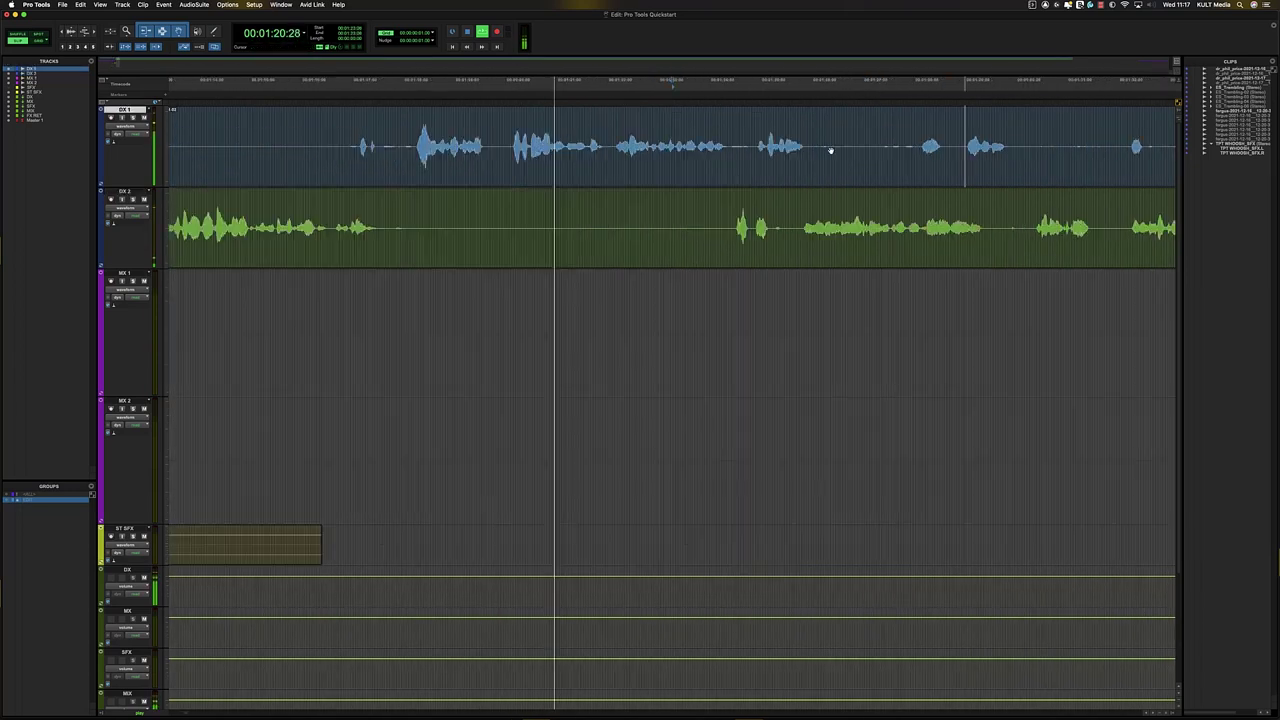
pyautogui.press('r')
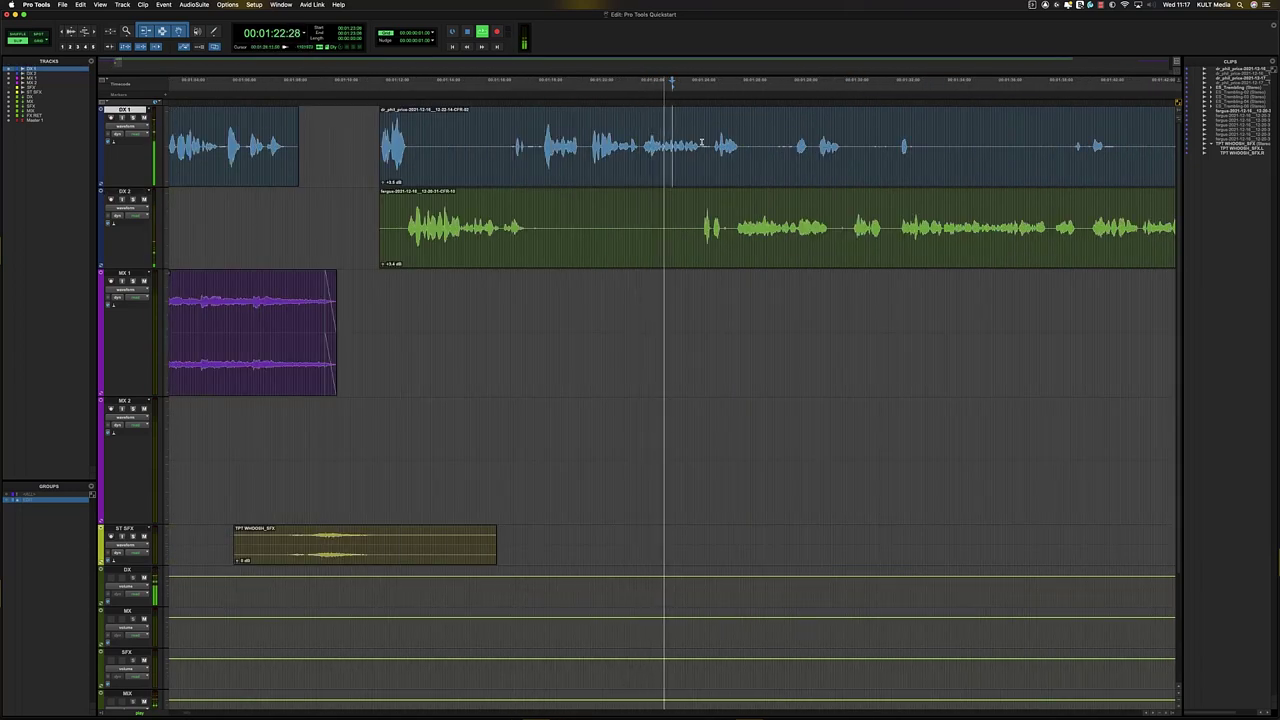
pyautogui.click(714, 179)
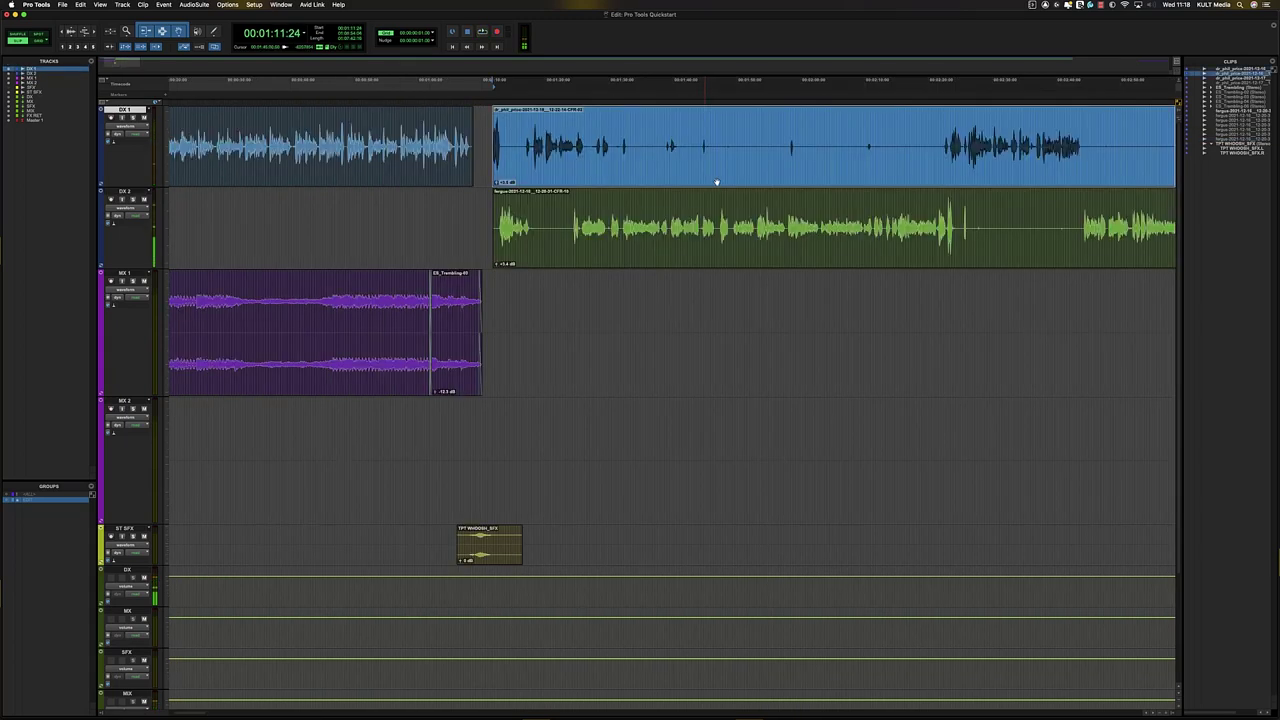
pyautogui.click(651, 133)
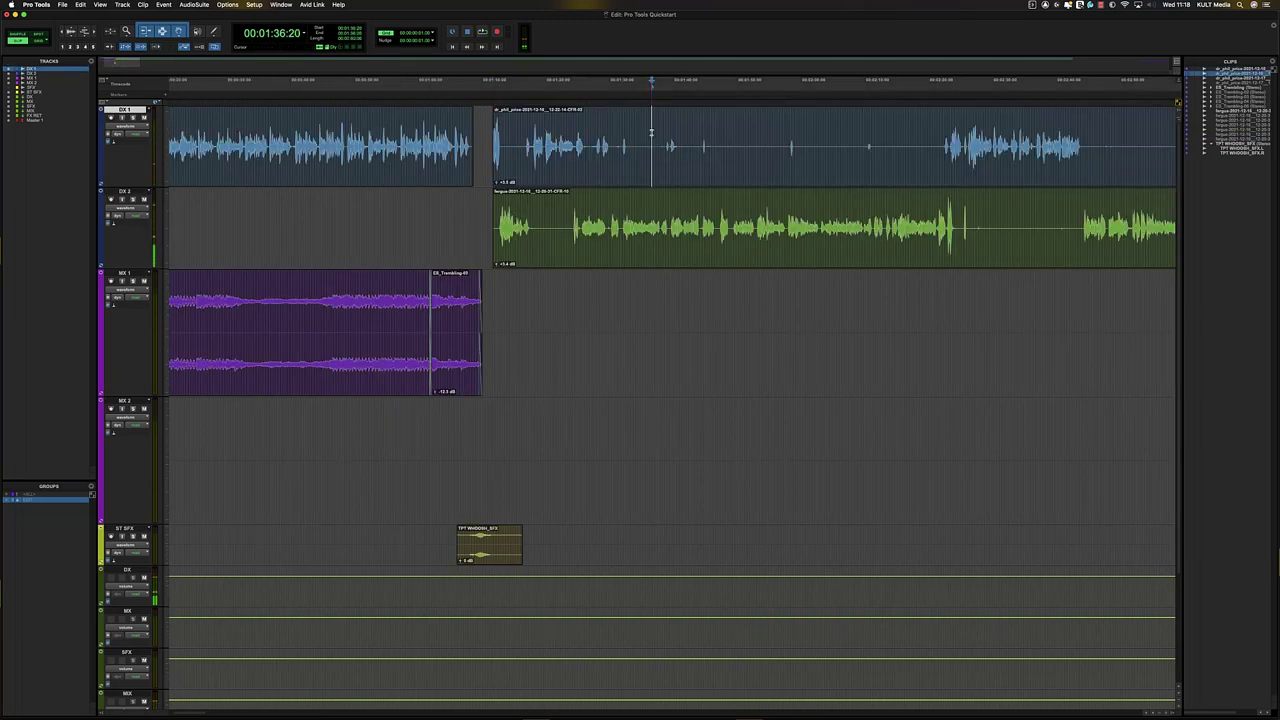
pyautogui.click(635, 131)
pyautogui.press('t')
pyautogui.press('t')
pyautogui.press('r')
pyautogui.press('r')
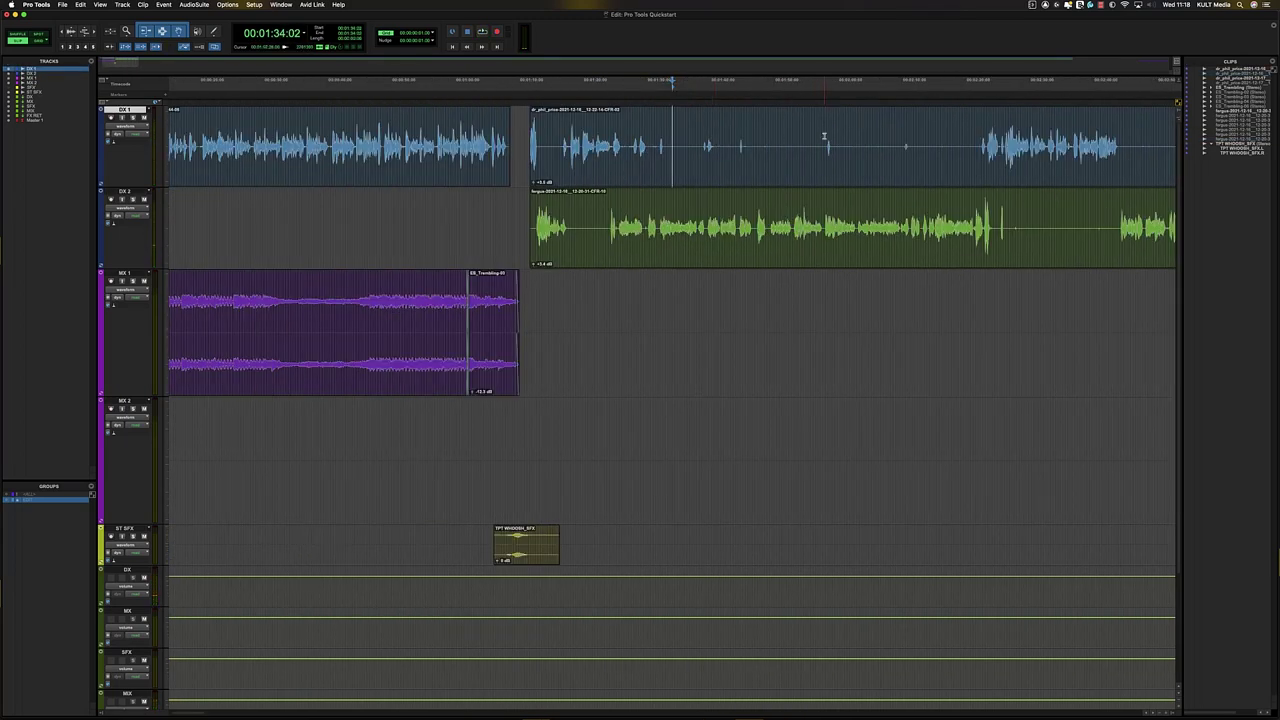
# - Enlarge the waveforms and trim the DX 2 clip start to just before its first words
pyautogui.press('super+alt+bracketright')
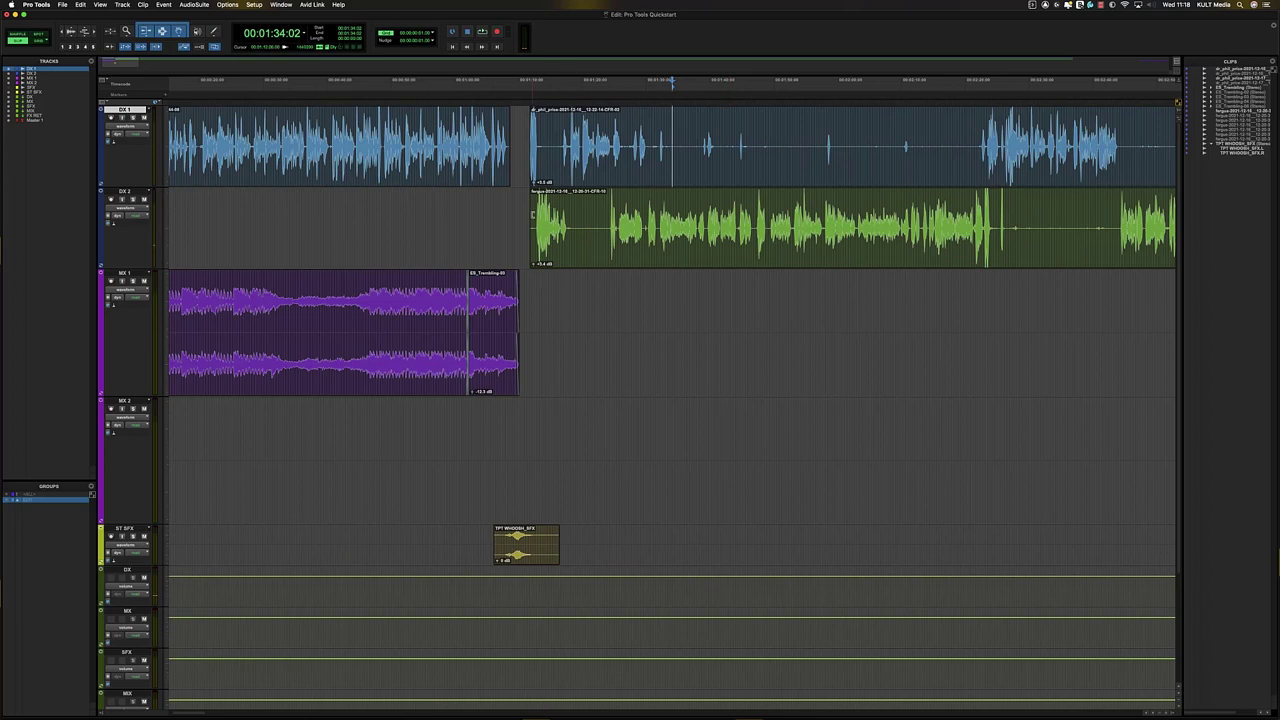
pyautogui.click(523, 210)
pyautogui.press('Tab')
pyautogui.press('t')
pyautogui.press('t')
pyautogui.press('t')
pyautogui.click(721, 222)
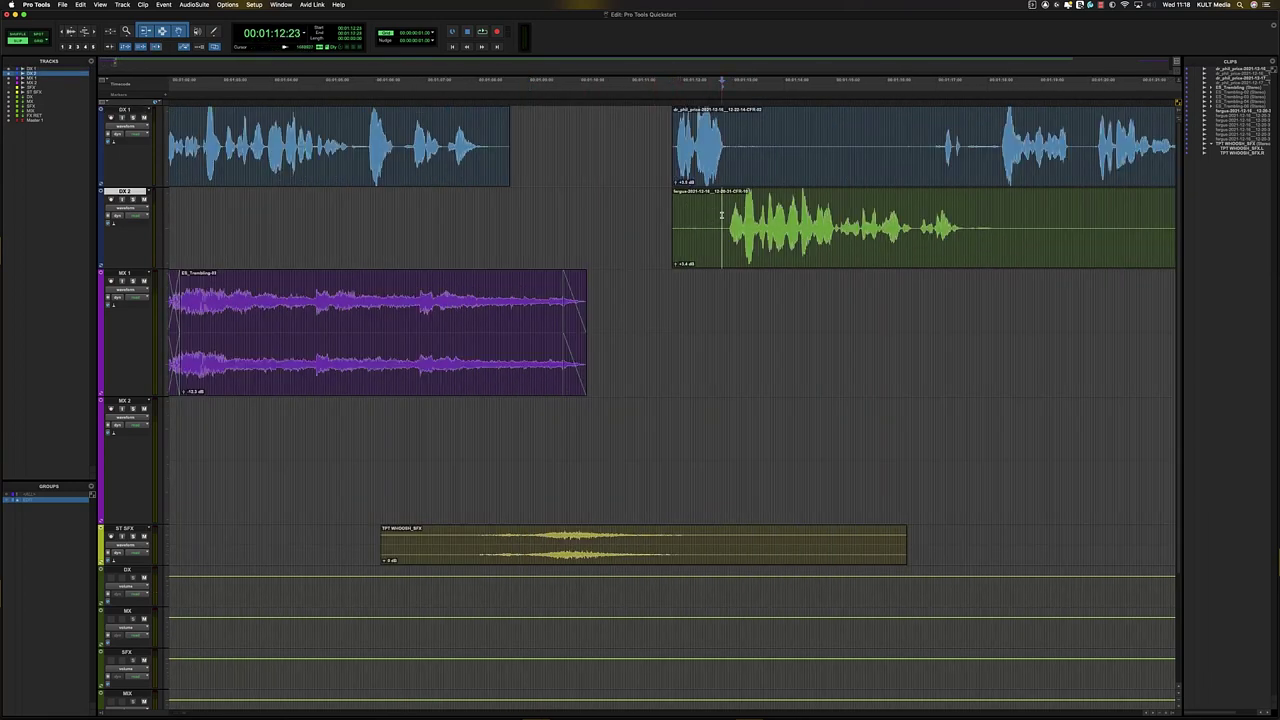
pyautogui.press('a')
# - Add short fade-ins at the starts of the DX 2 and DX 1 clips
pyautogui.moveTo(693, 222); pyautogui.dragTo(731, 222)
pyautogui.press('f')
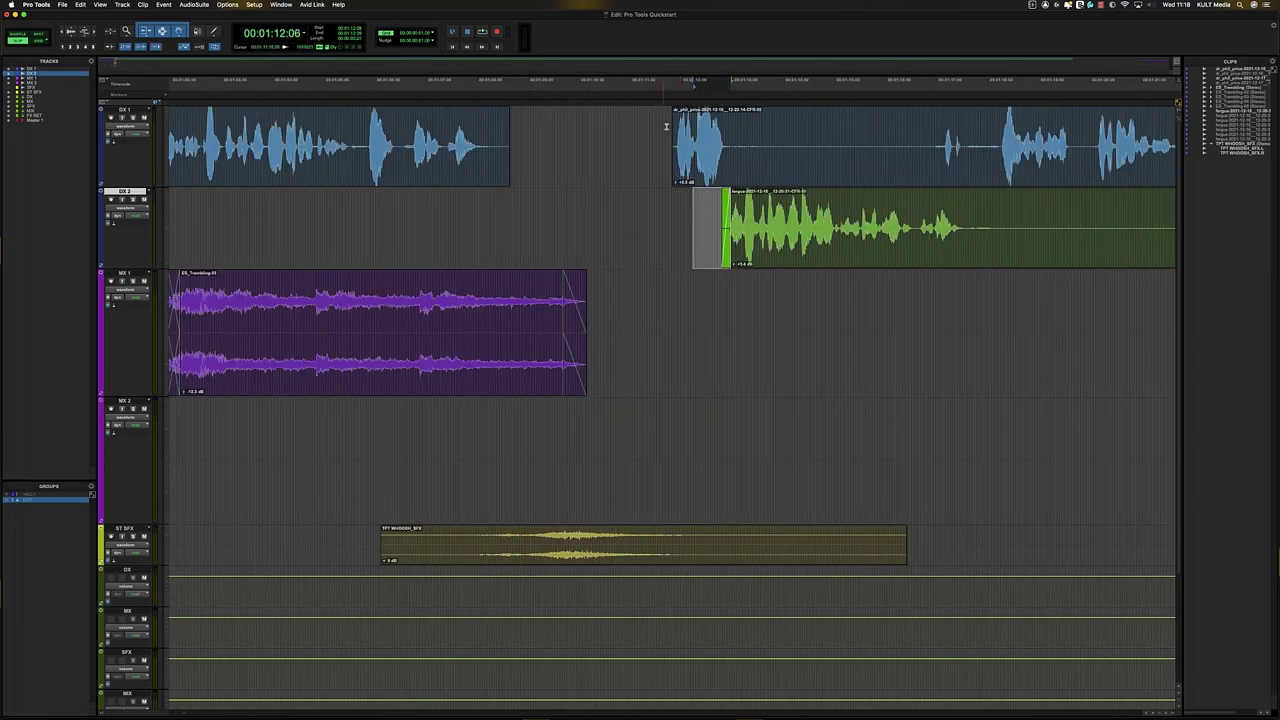
pyautogui.moveTo(673, 111); pyautogui.dragTo(681, 112)
pyautogui.click(809, 123)
pyautogui.press('r')
pyautogui.press('r')
pyautogui.press('r')
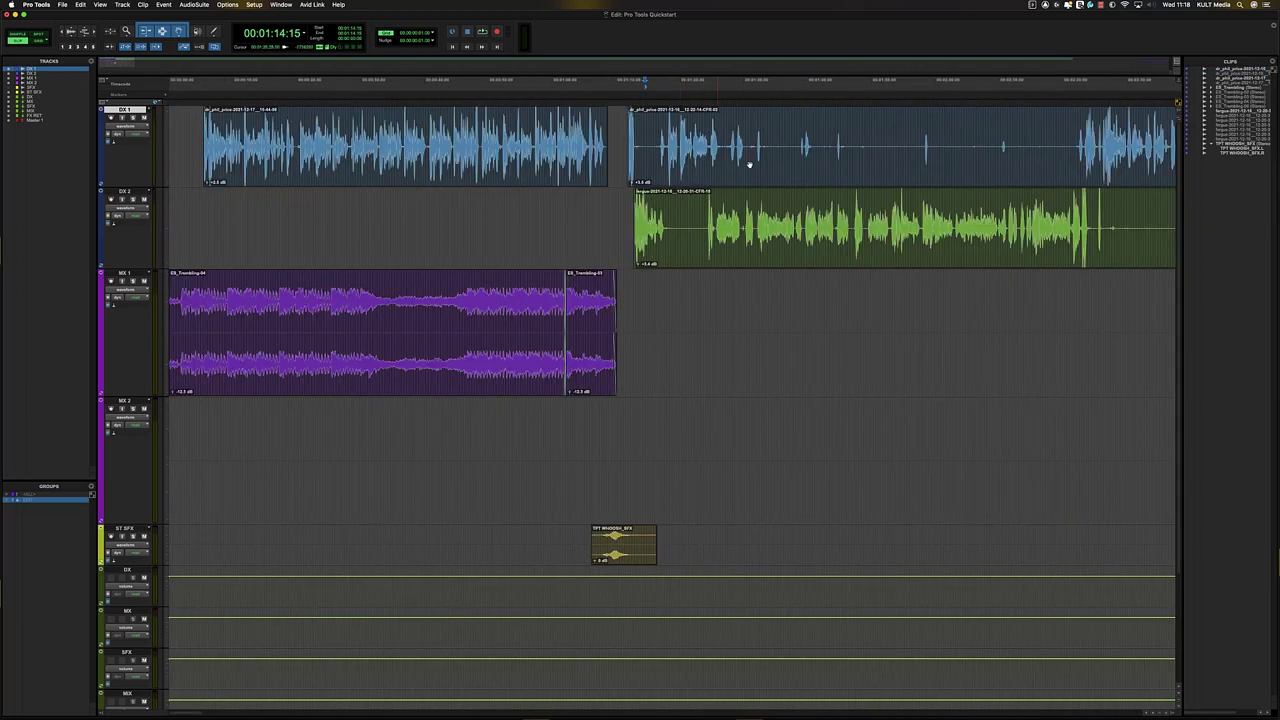
pyautogui.click(760, 164)
# - Open Strip Silence (Cmd+U) on the second DX 1 clip and raise the threshold to about -31 dB
pyautogui.press('t')
pyautogui.press('r')
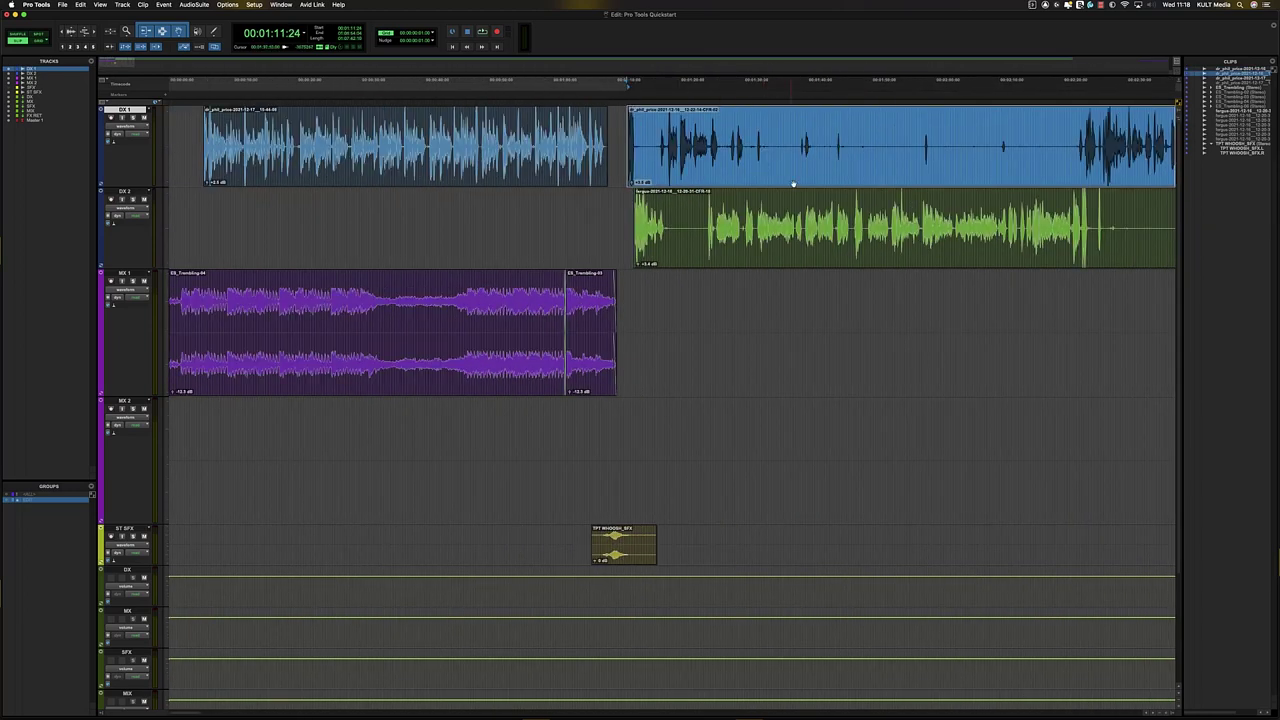
pyautogui.click(754, 132)
pyautogui.click(758, 156)
pyautogui.press('super+u')
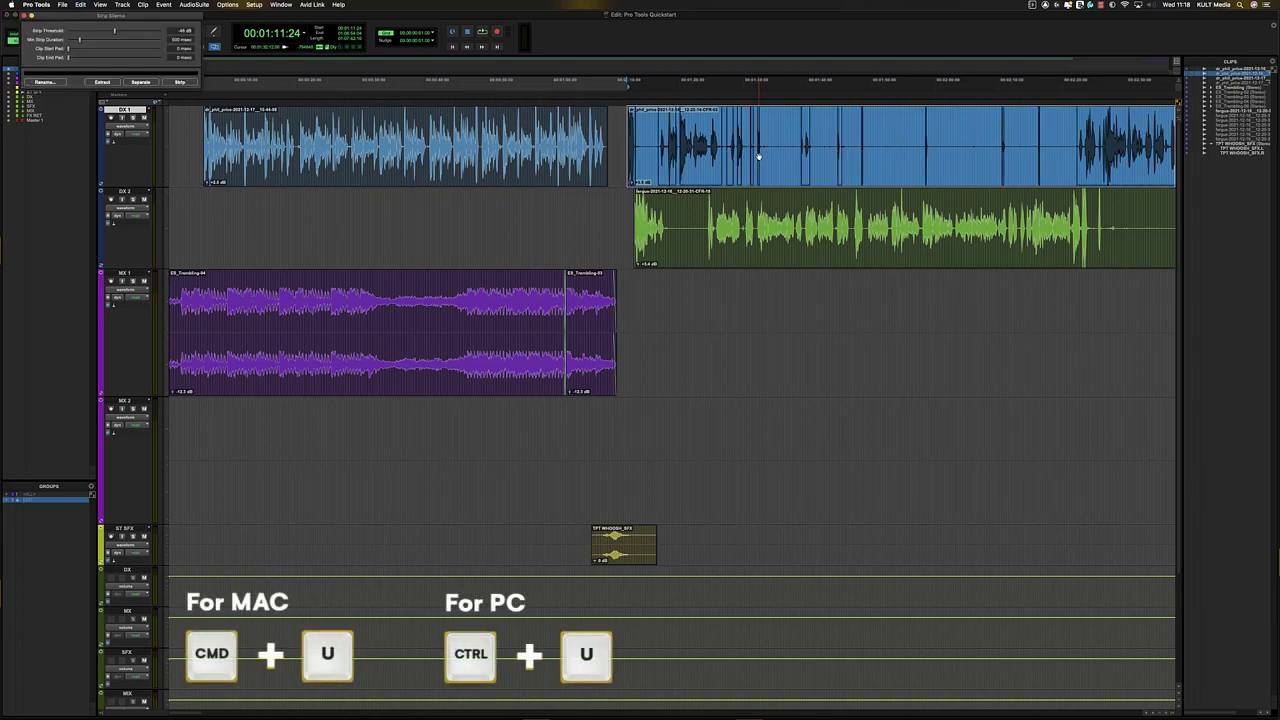
pyautogui.moveTo(177, 19); pyautogui.dragTo(905, 297)
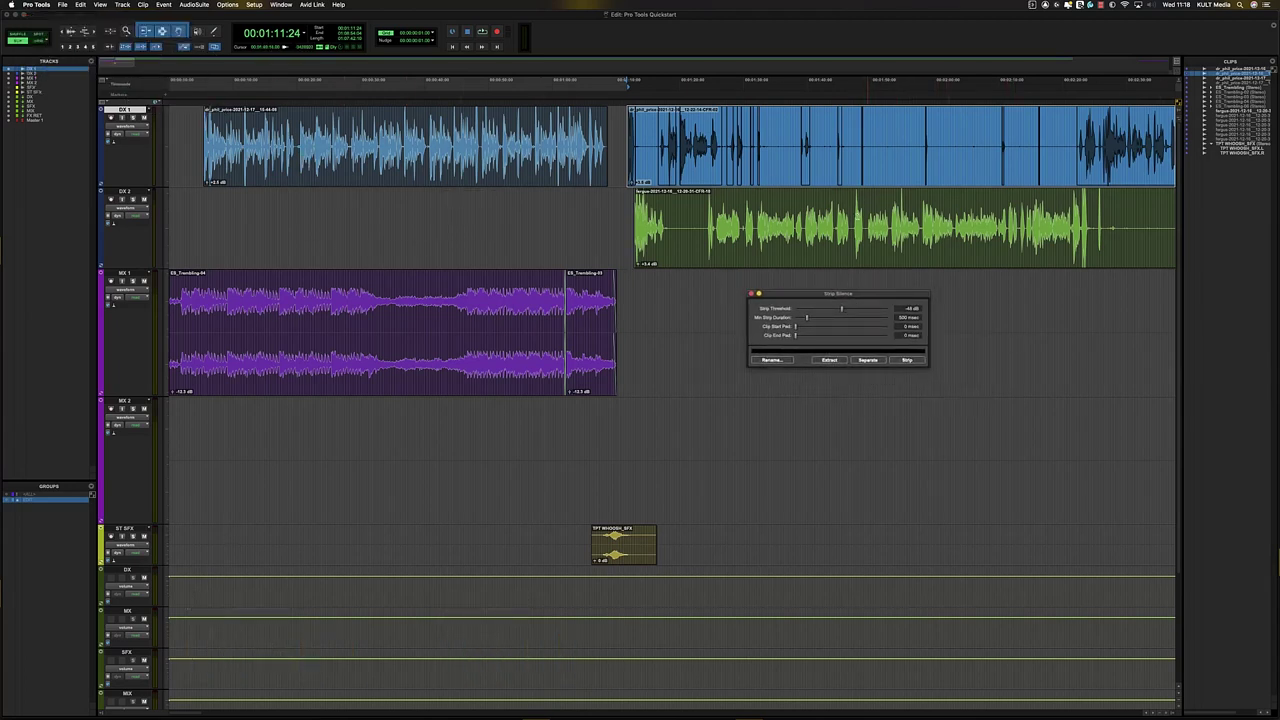
pyautogui.moveTo(842, 310); pyautogui.dragTo(858, 313)
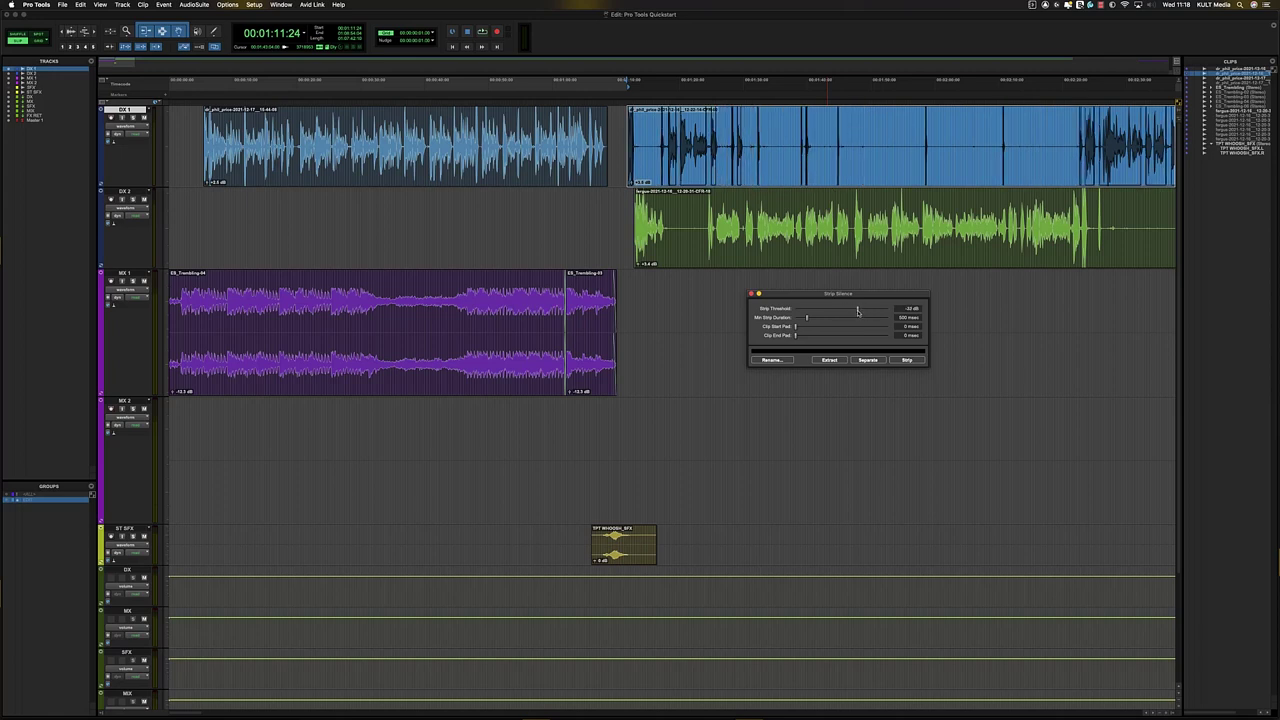
pyautogui.moveTo(857, 311); pyautogui.dragTo(851, 311)
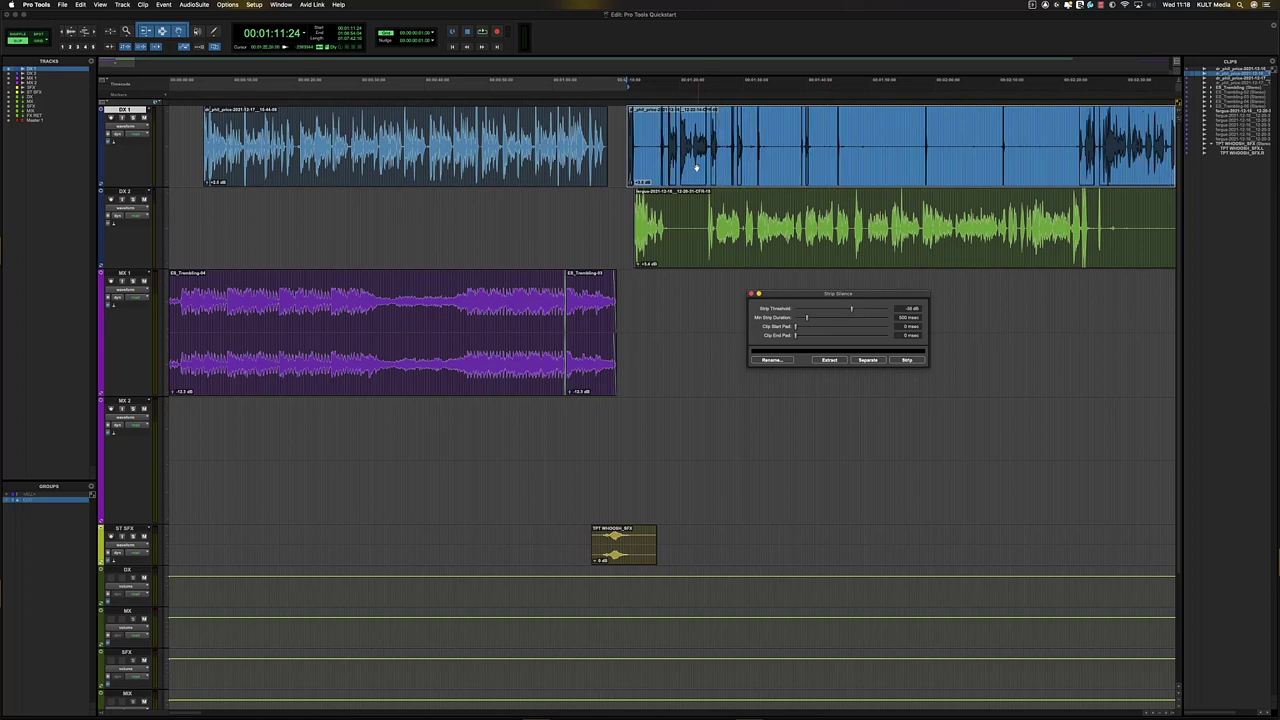
# - Reselect the second DX 1 clip, increase Clip Start Pad, and strip its silence
pyautogui.press('t')
pyautogui.press('t')
pyautogui.press('t')
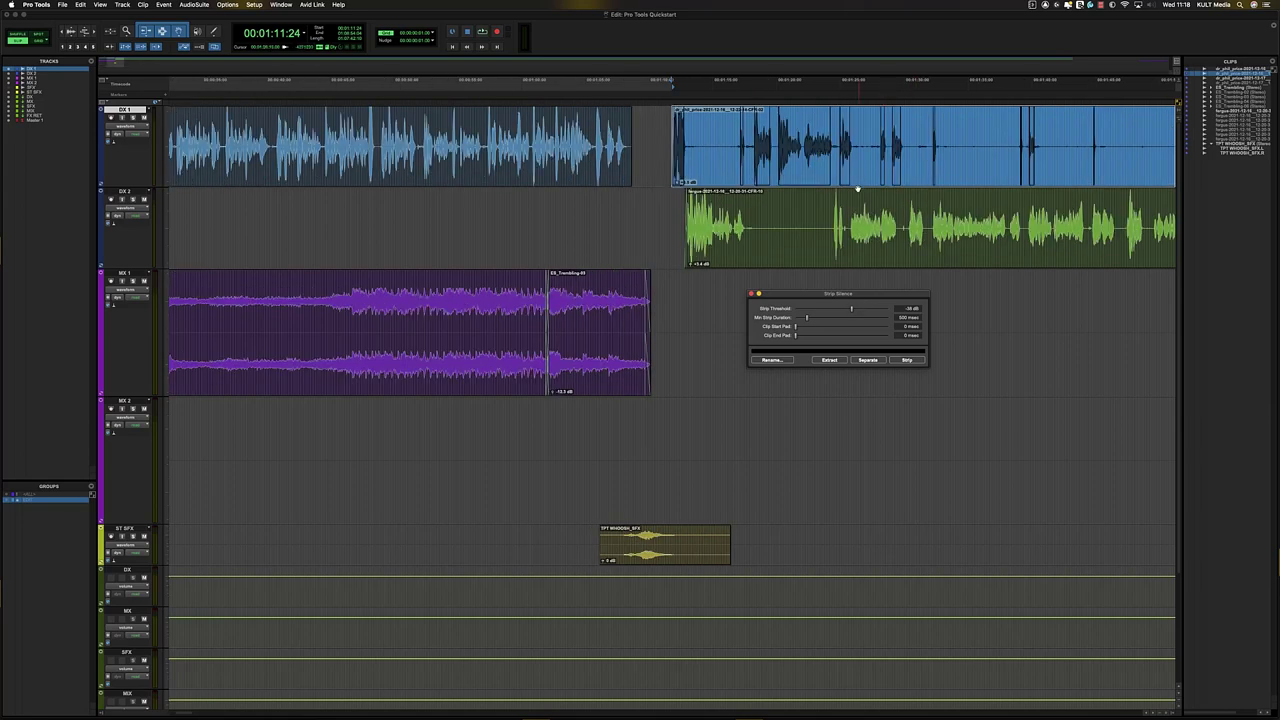
pyautogui.press('r')
pyautogui.press('r')
pyautogui.click(1040, 127)
pyautogui.press('t')
pyautogui.press('t')
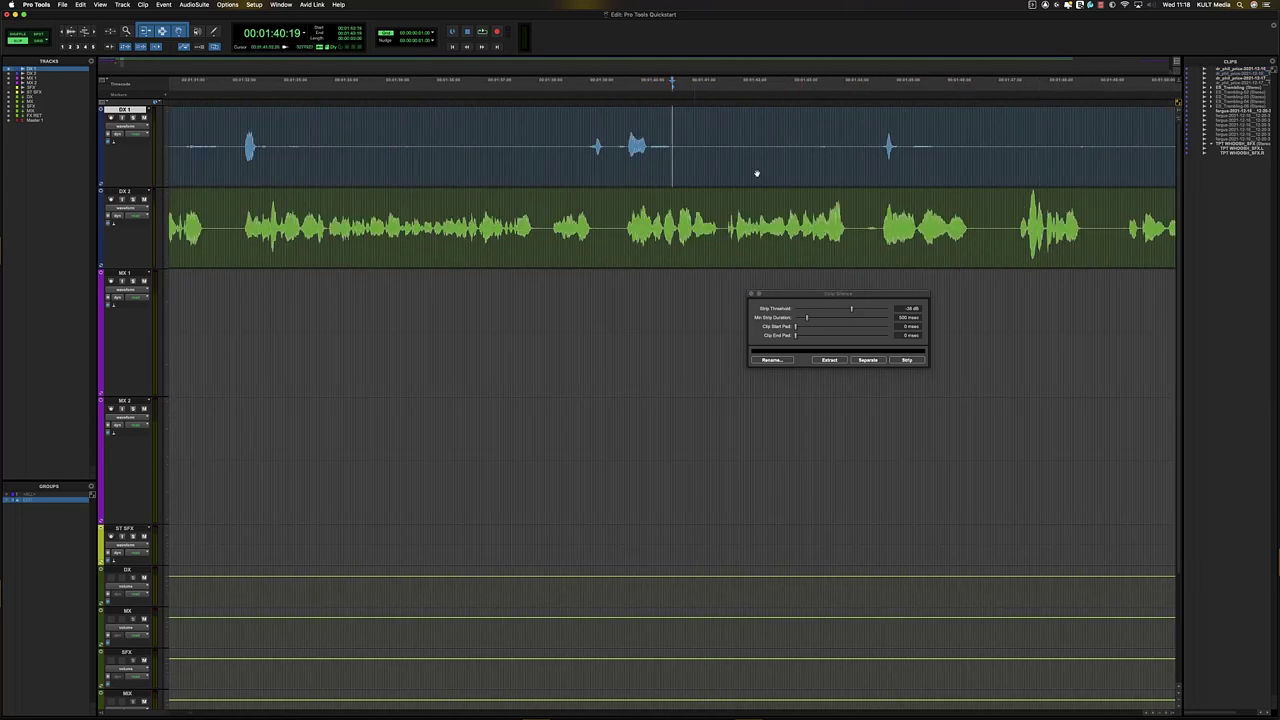
pyautogui.click(757, 172)
pyautogui.press('r')
pyautogui.press('r')
pyautogui.press('r')
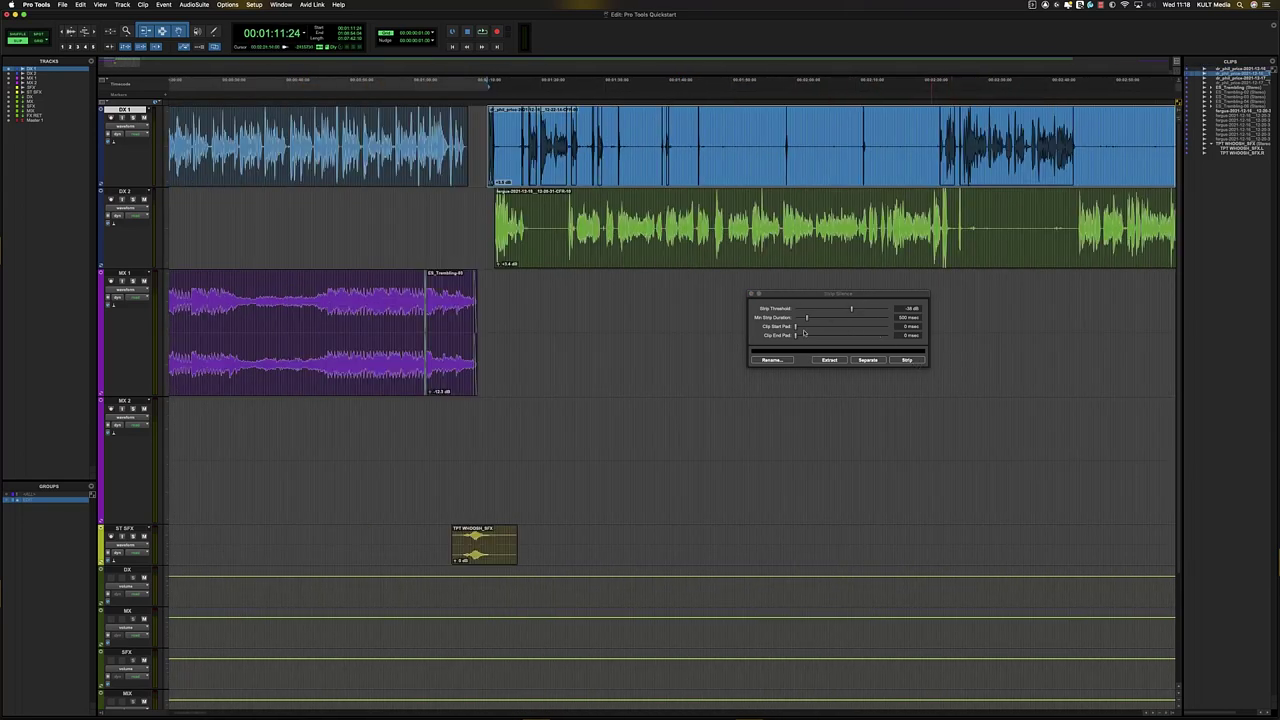
pyautogui.moveTo(796, 327)
pyautogui.mouseDown()
pyautogui.moveTo(806, 340)
pyautogui.moveTo(803, 328)
pyautogui.mouseUp()
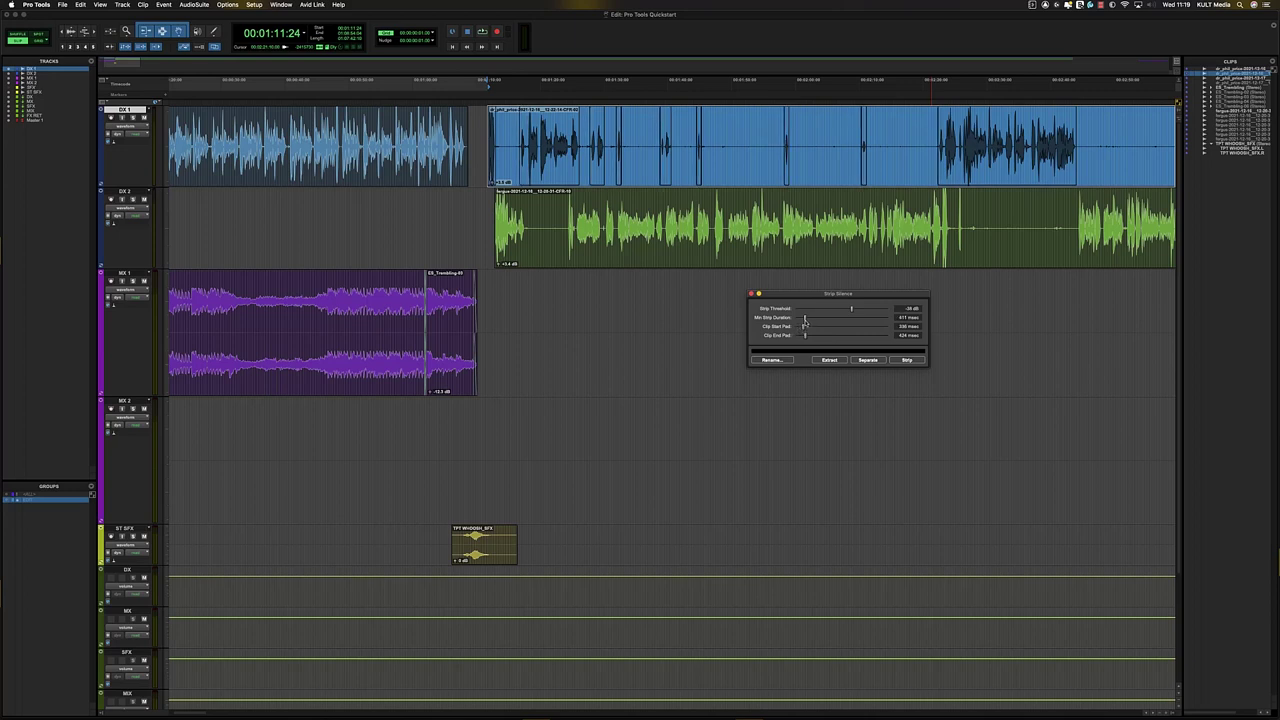
pyautogui.click(905, 362)
# - Nudge one small stripped DX 1 clip later in time
pyautogui.press('t')
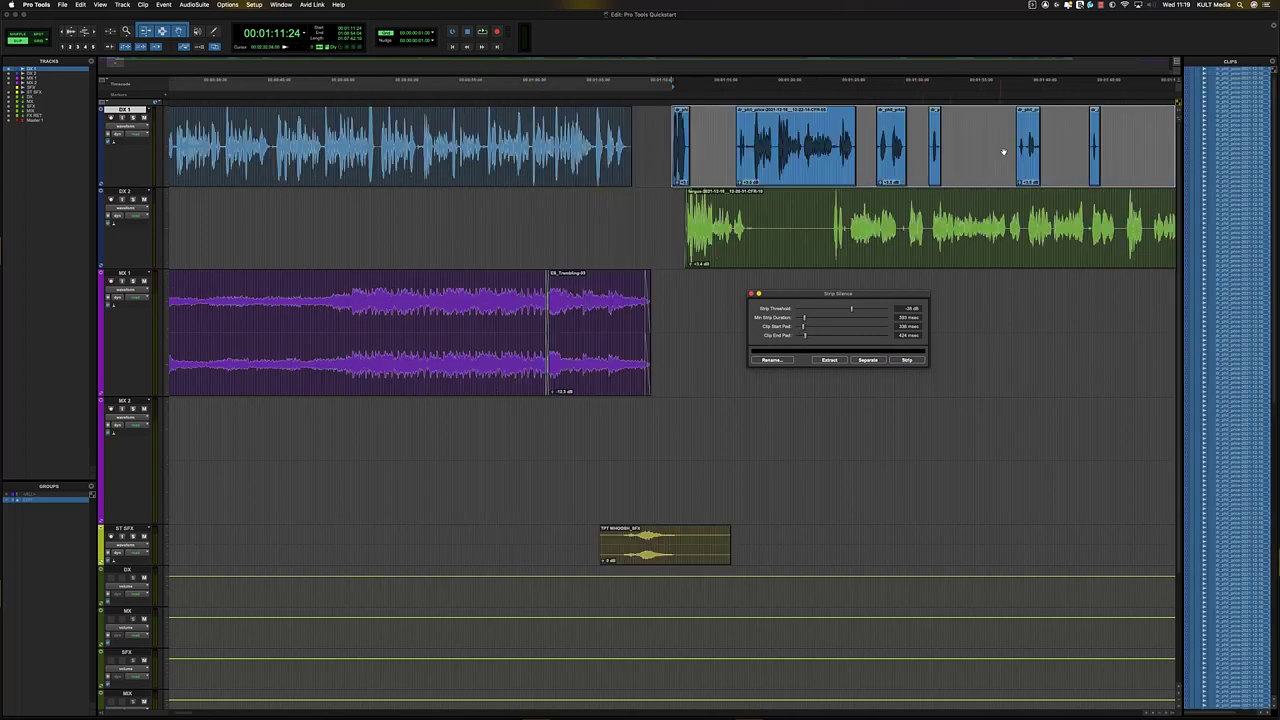
pyautogui.press('r')
pyautogui.press('r')
pyautogui.press('t')
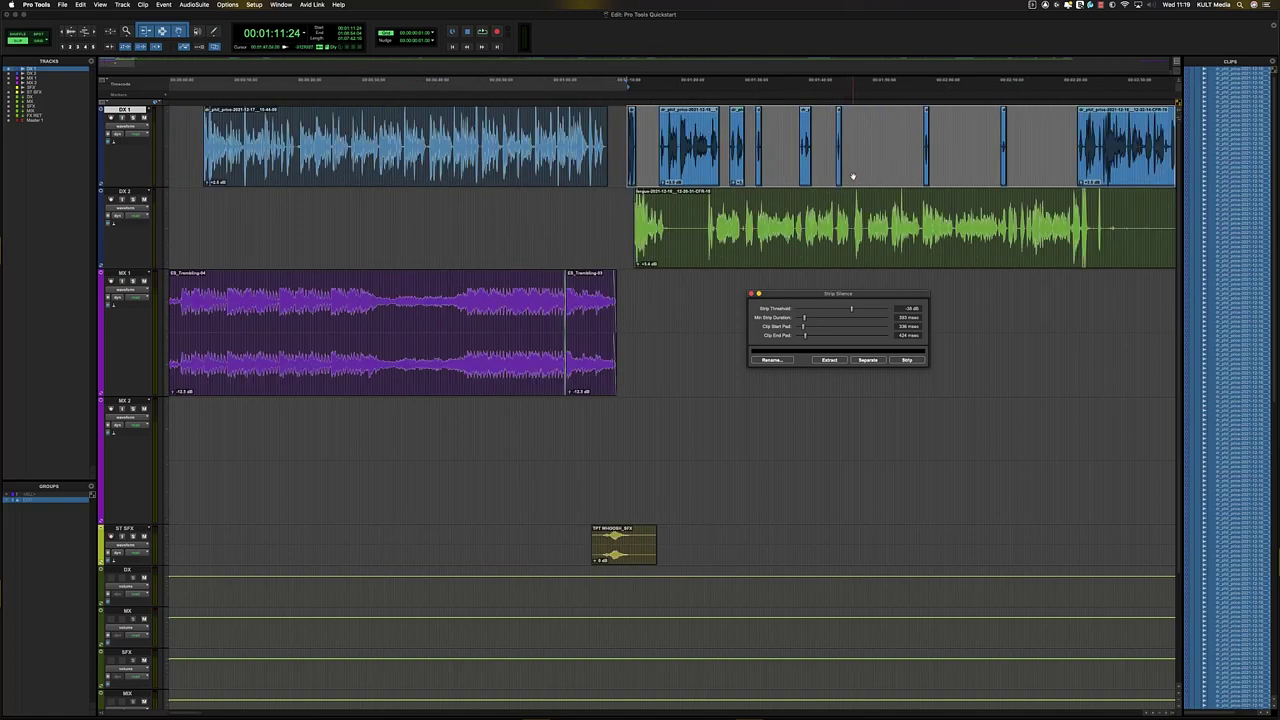
pyautogui.click(846, 128)
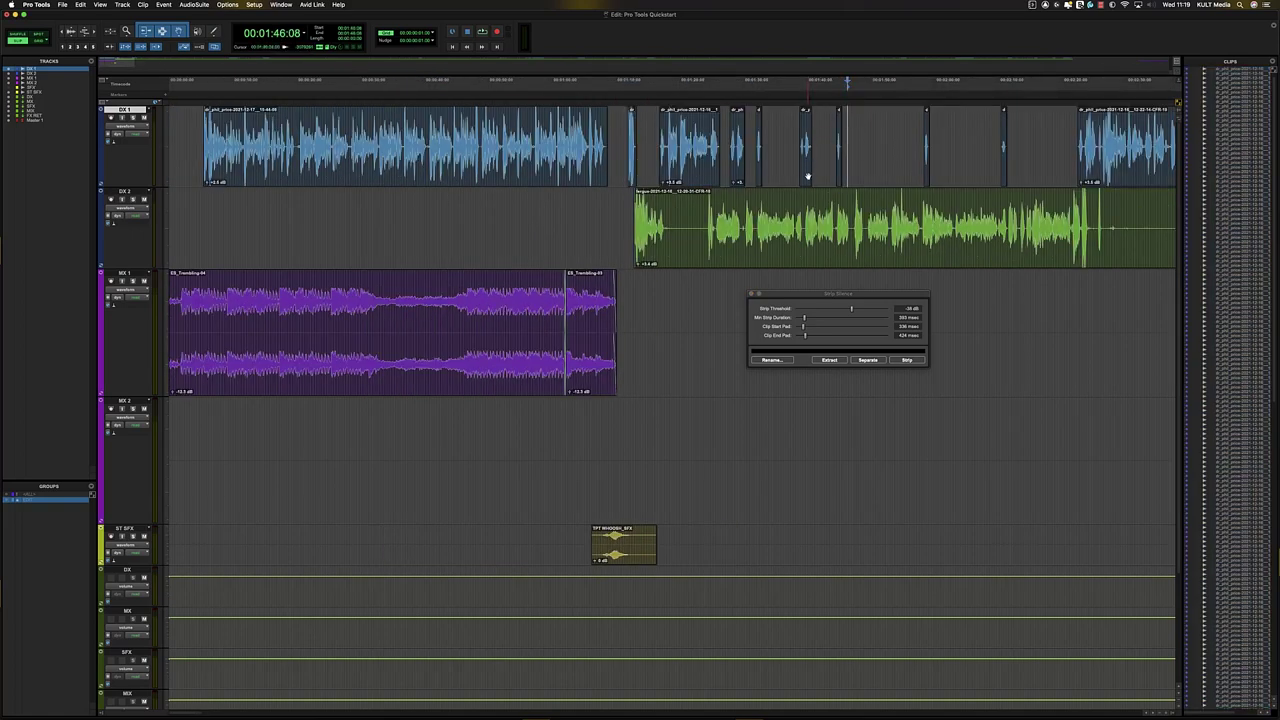
pyautogui.click(798, 172)
pyautogui.press('super+z')
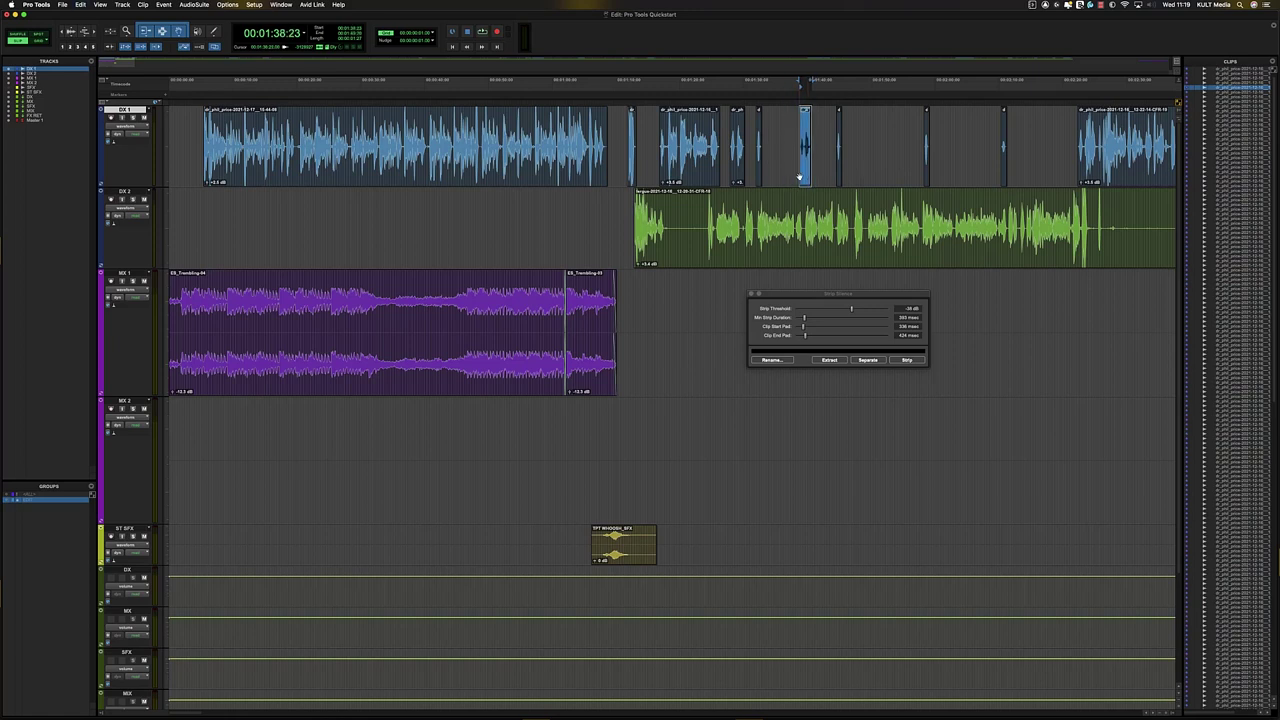
# - Select and delete the first unwanted stretch of the DX 2 clip
pyautogui.click(849, 224)
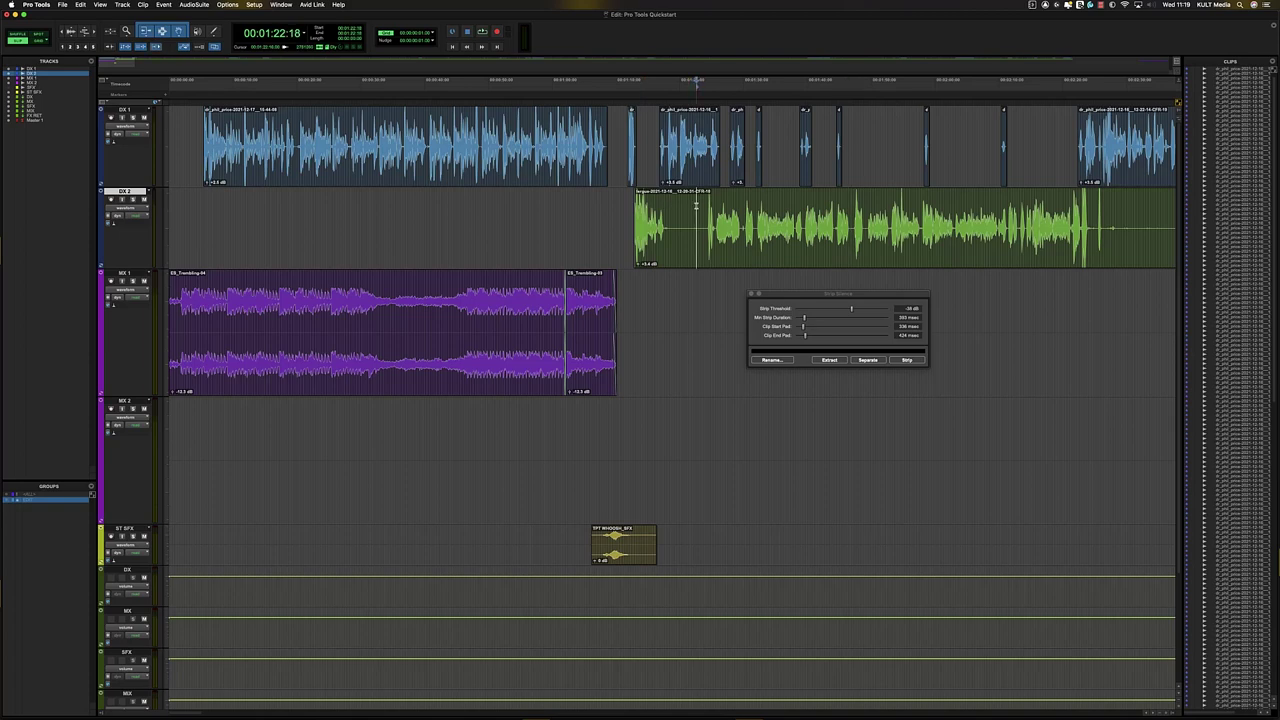
pyautogui.press('t')
pyautogui.press('t')
pyautogui.moveTo(553, 228); pyautogui.dragTo(711, 242)
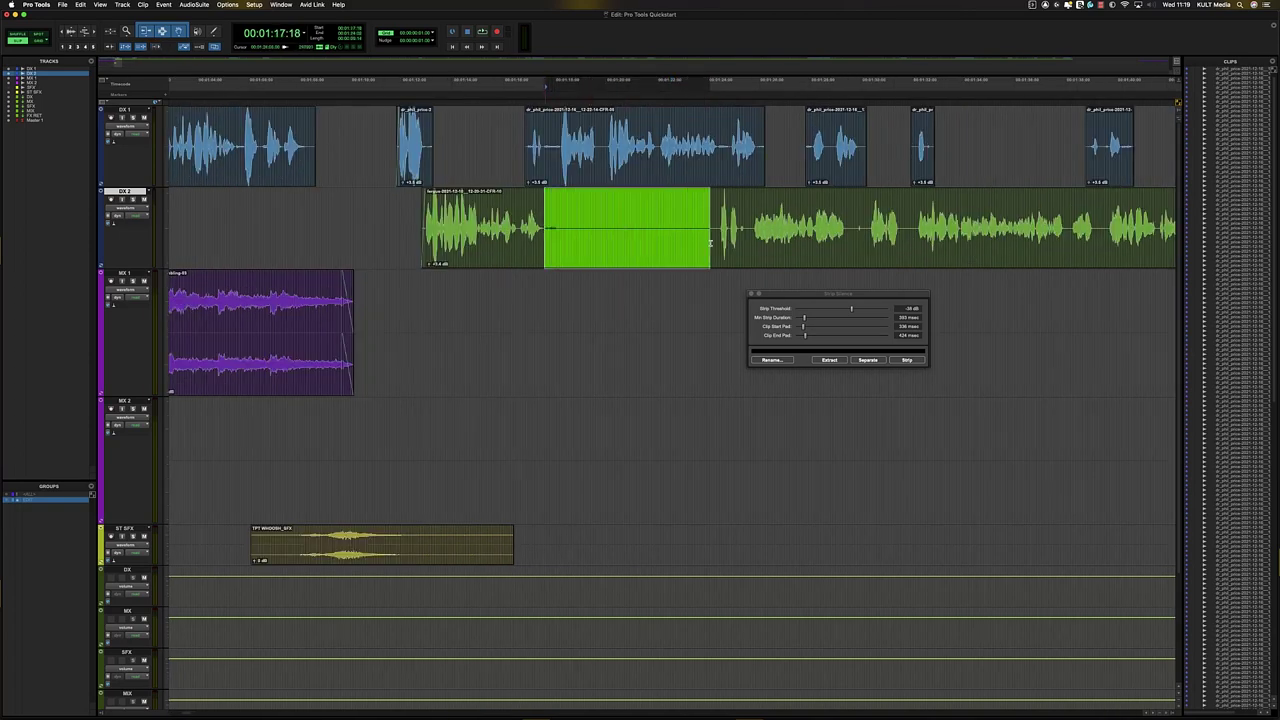
pyautogui.press('BackSpace')
pyautogui.click(813, 235)
pyautogui.press('t')
pyautogui.press('t')
pyautogui.press('r')
pyautogui.press('r')
pyautogui.press('r')
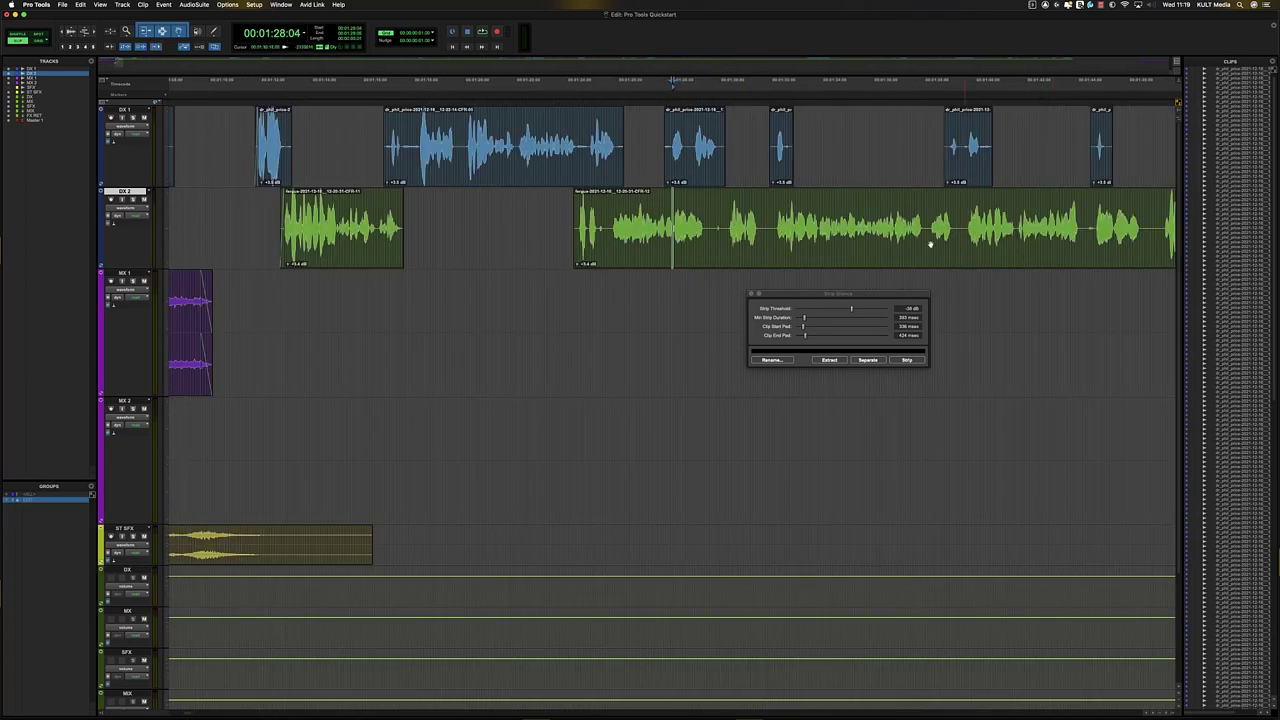
# - Delete a second unwanted range on DX 2 and close the Strip Silence window
pyautogui.click(943, 213)
pyautogui.press('t')
pyautogui.press('r')
pyautogui.press('r')
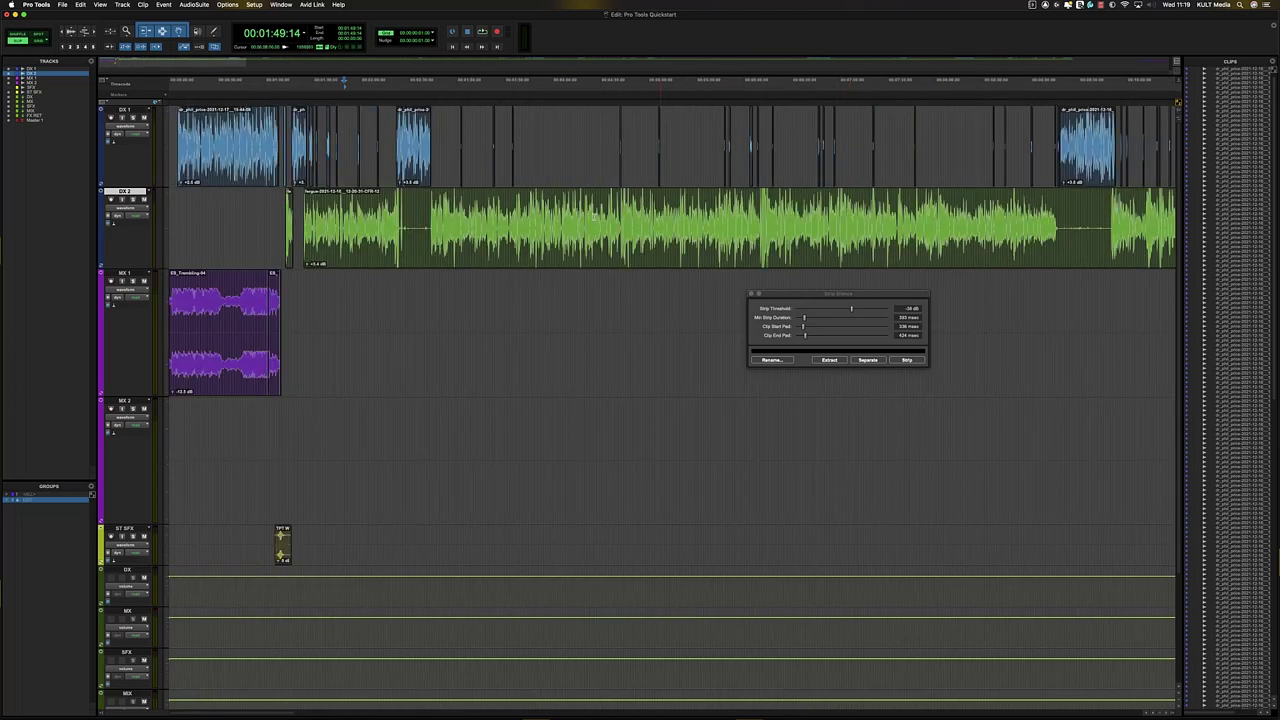
pyautogui.press('t')
pyautogui.press('t')
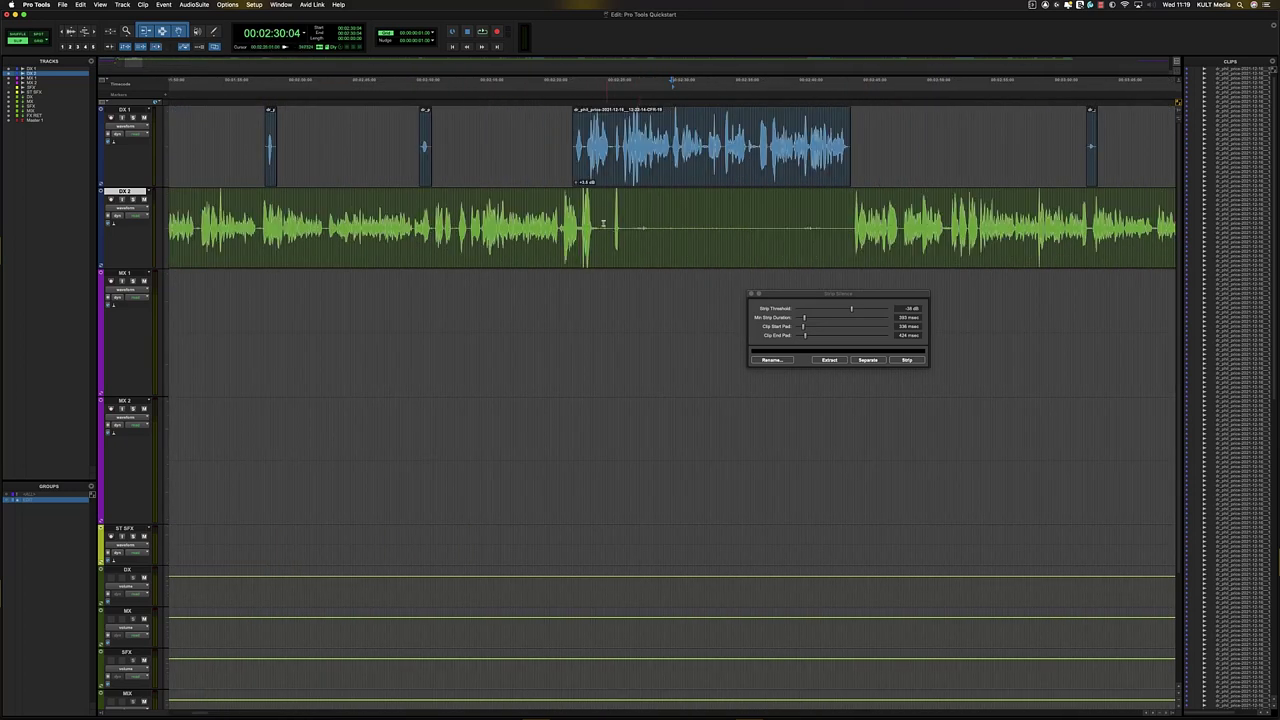
pyautogui.moveTo(627, 219); pyautogui.dragTo(847, 220)
pyautogui.press('BackSpace')
pyautogui.press('r')
pyautogui.press('r')
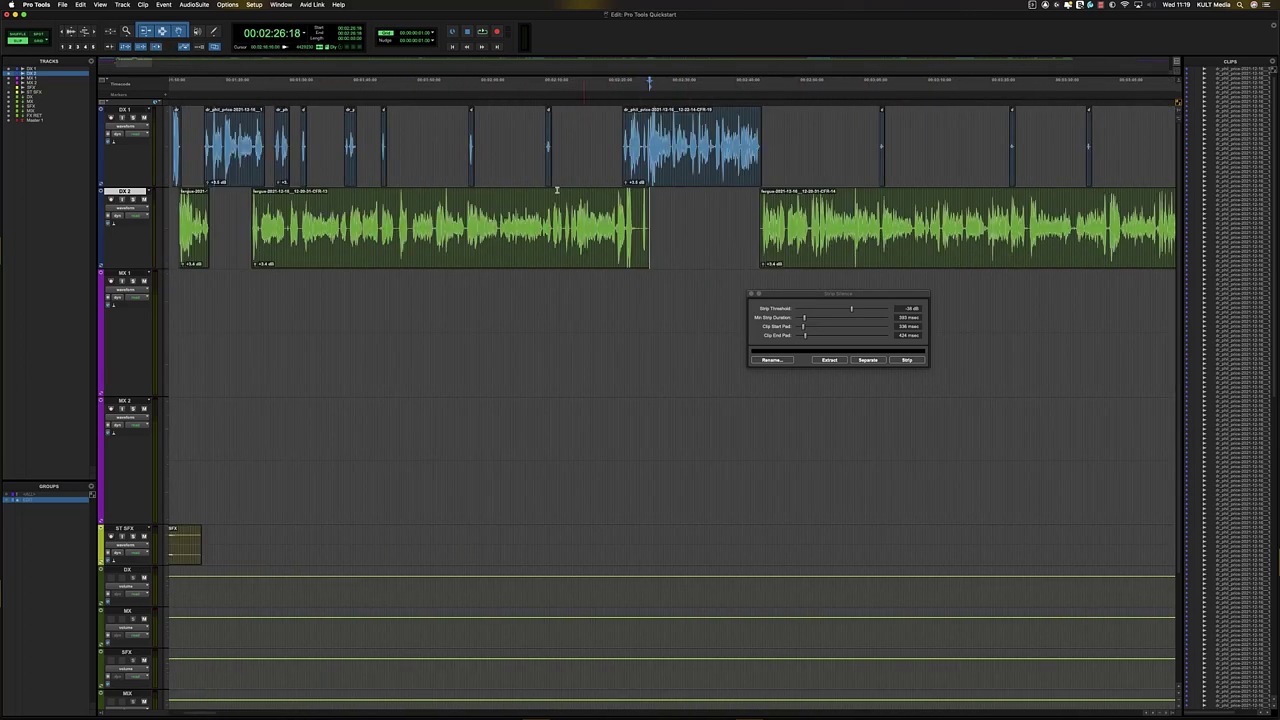
pyautogui.press('r')
pyautogui.press('r')
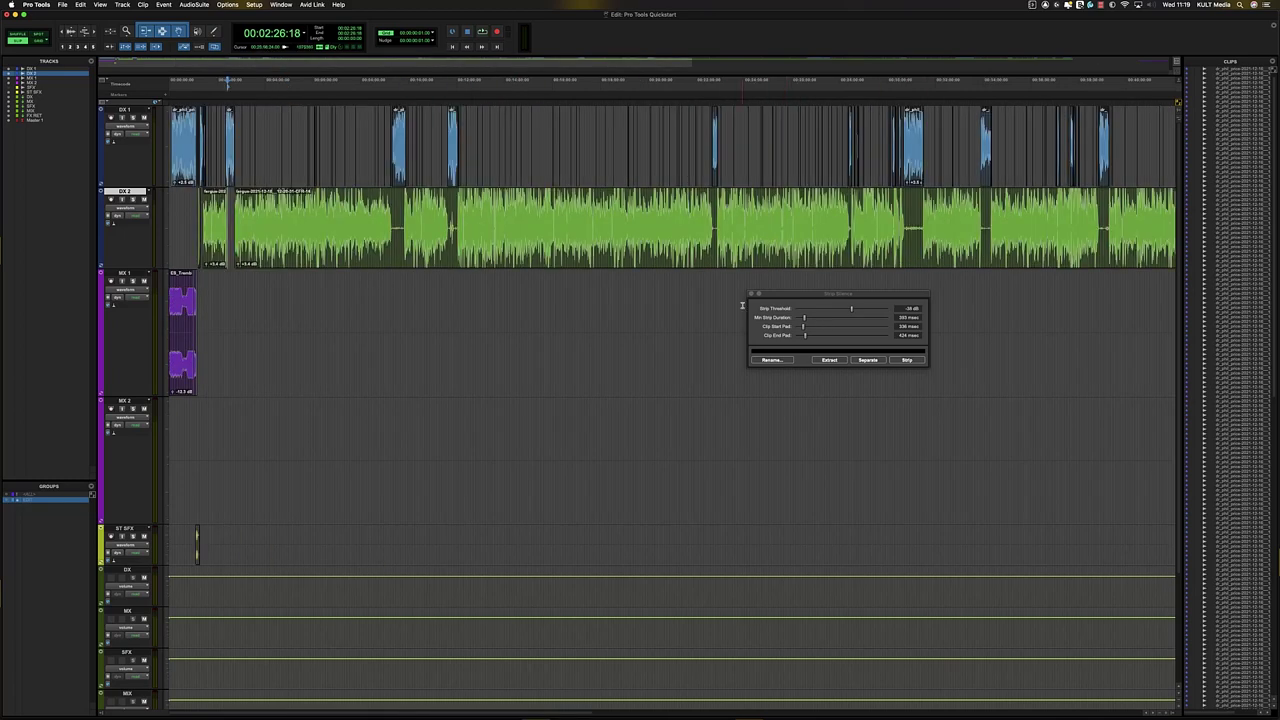
pyautogui.click(752, 295)
# - Jump to the next DX 2 clip start and place the edit point later on DX 2
pyautogui.press('t')
pyautogui.press('t')
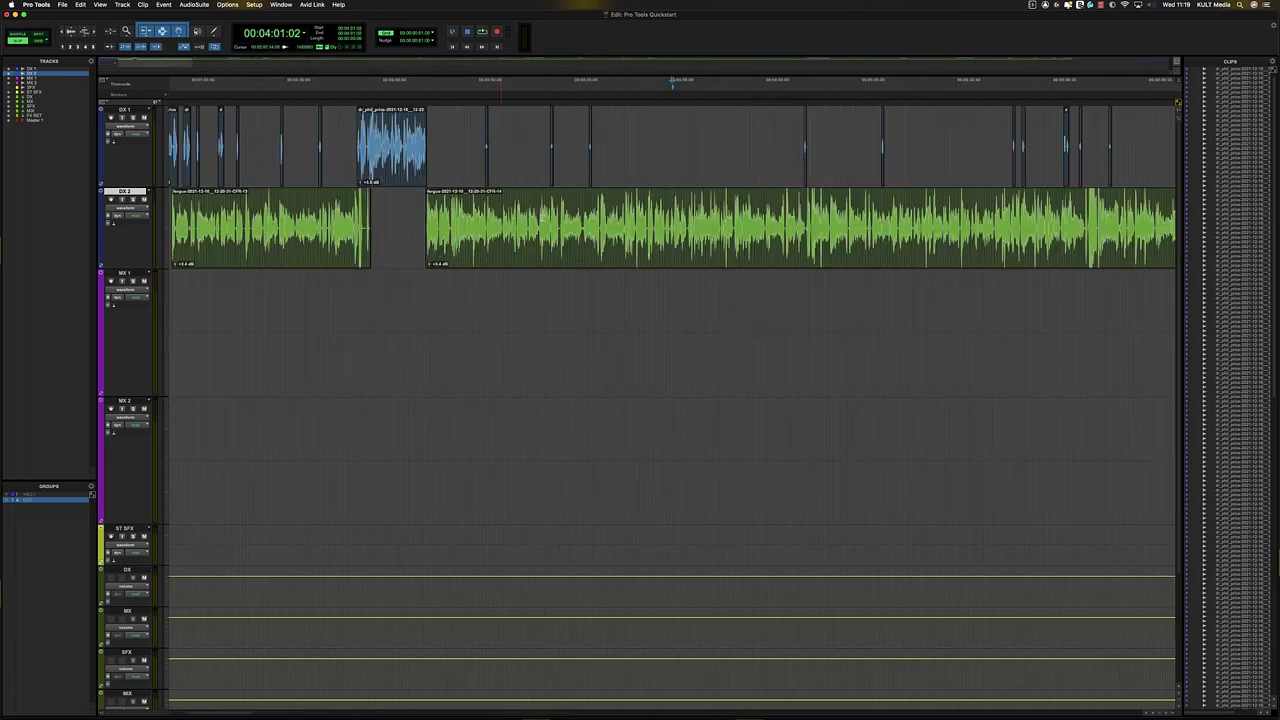
pyautogui.press('Tab')
pyautogui.press('t')
pyautogui.press('t')
pyautogui.press('t')
pyautogui.press('t')
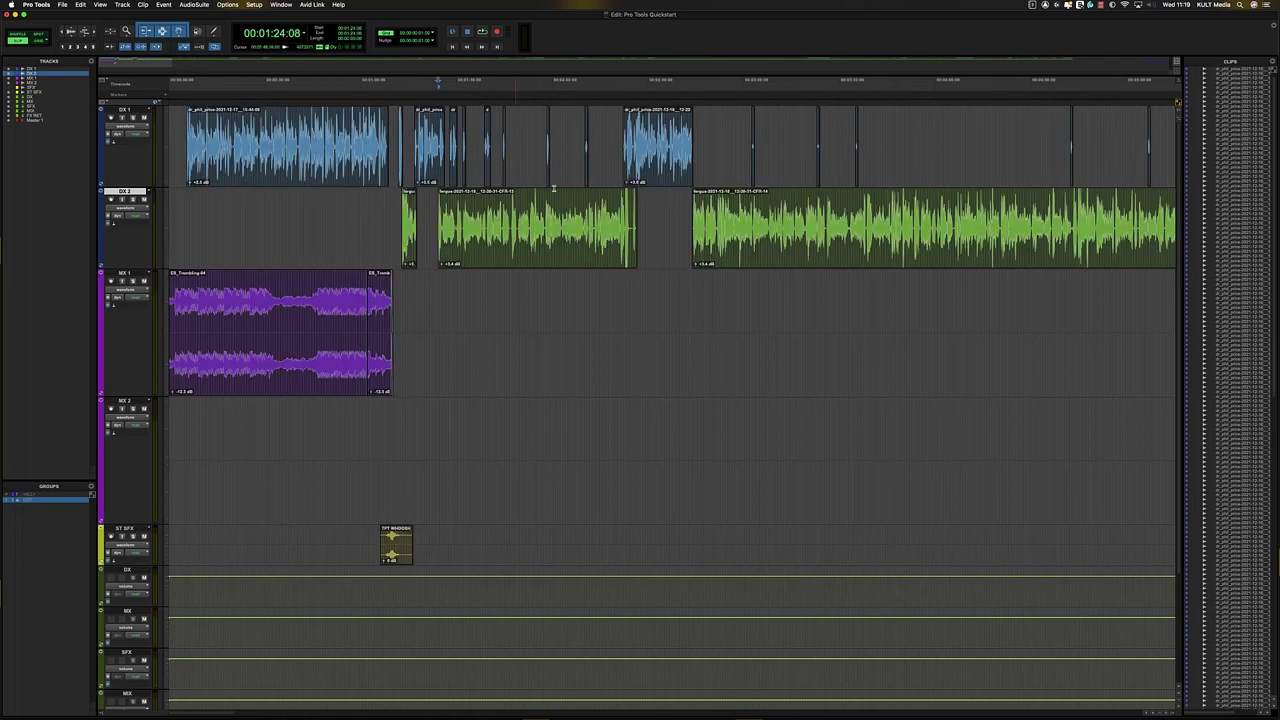
pyautogui.press('r')
pyautogui.press('r')
pyautogui.press('r')
pyautogui.click(602, 212)
pyautogui.press('t')
pyautogui.press('r')
pyautogui.press('t')
pyautogui.press('t')
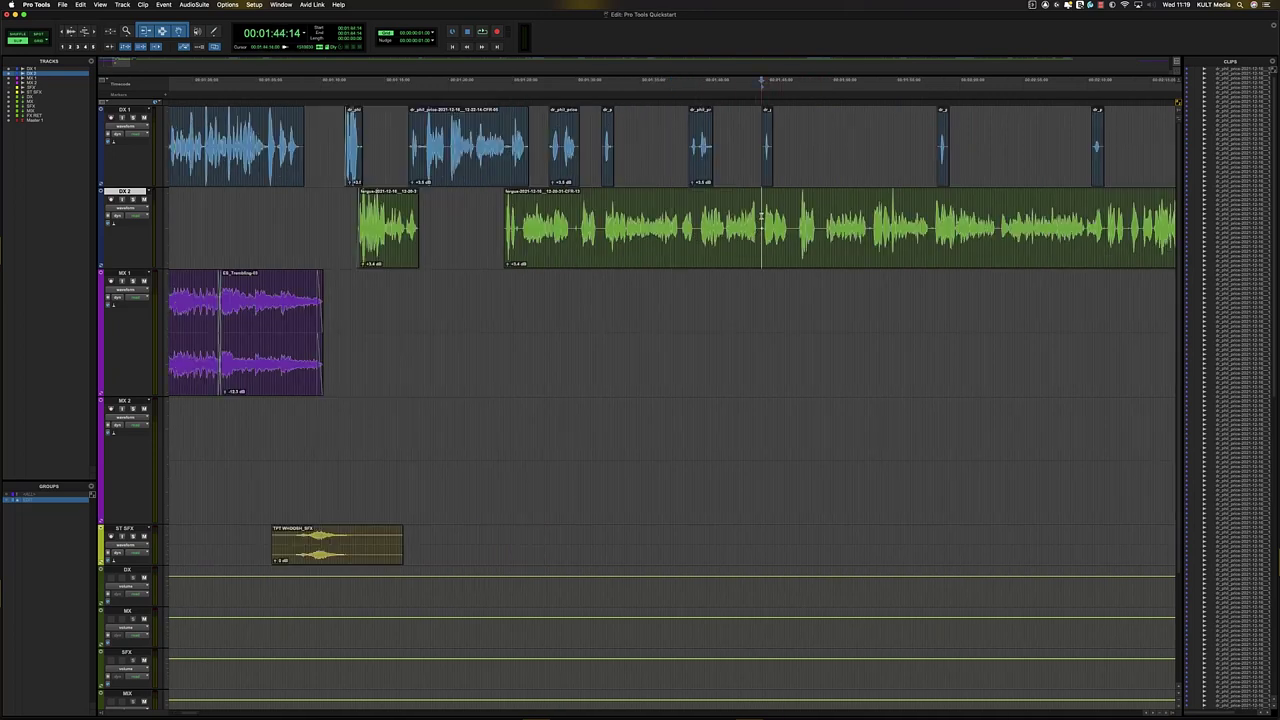
# - Play DX 2 from the edit point, then select the short pause around 1:46:15
pyautogui.press('space')
pyautogui.press('t')
pyautogui.press('t')
pyautogui.press('t')
pyautogui.press('r')
pyautogui.press('r')
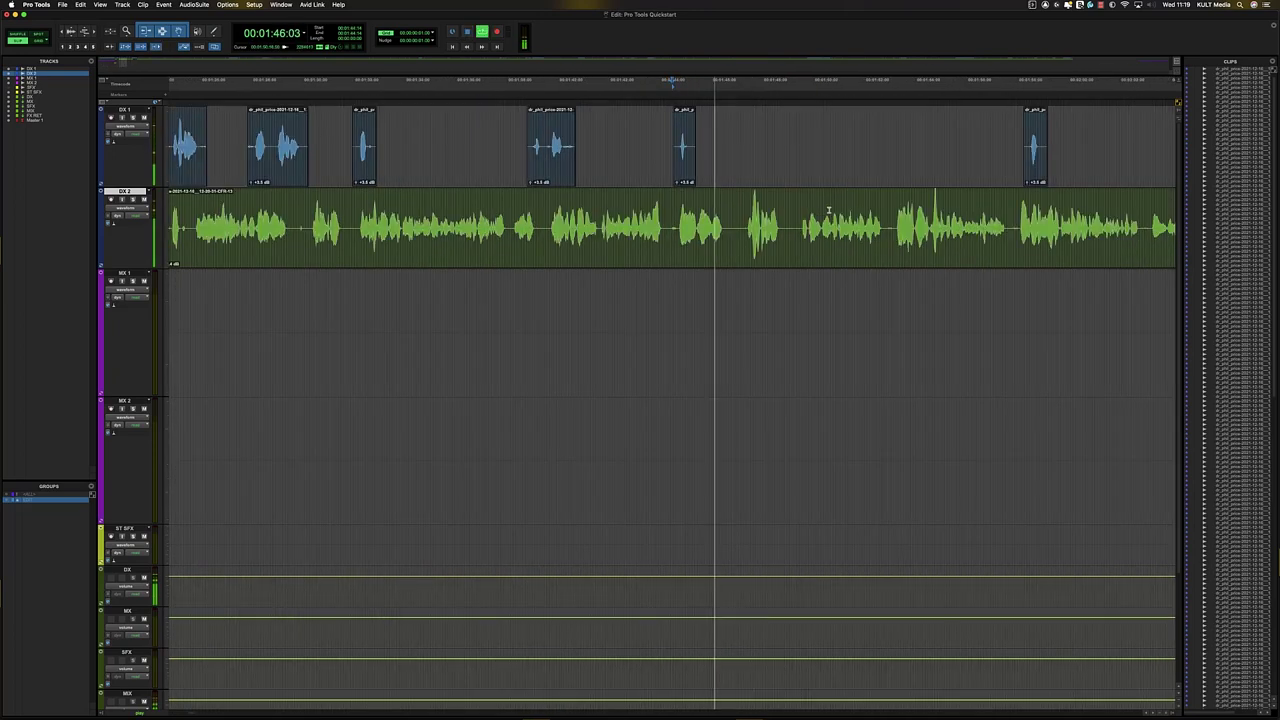
pyautogui.press('t')
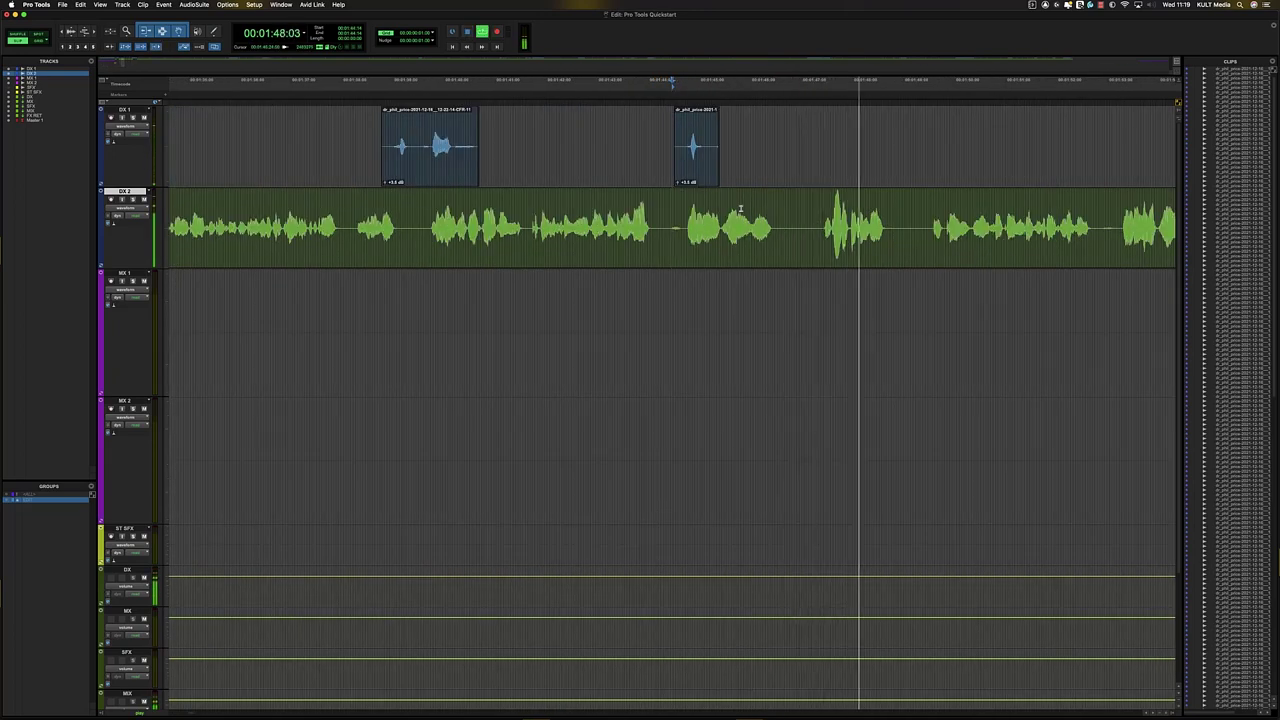
pyautogui.press('space')
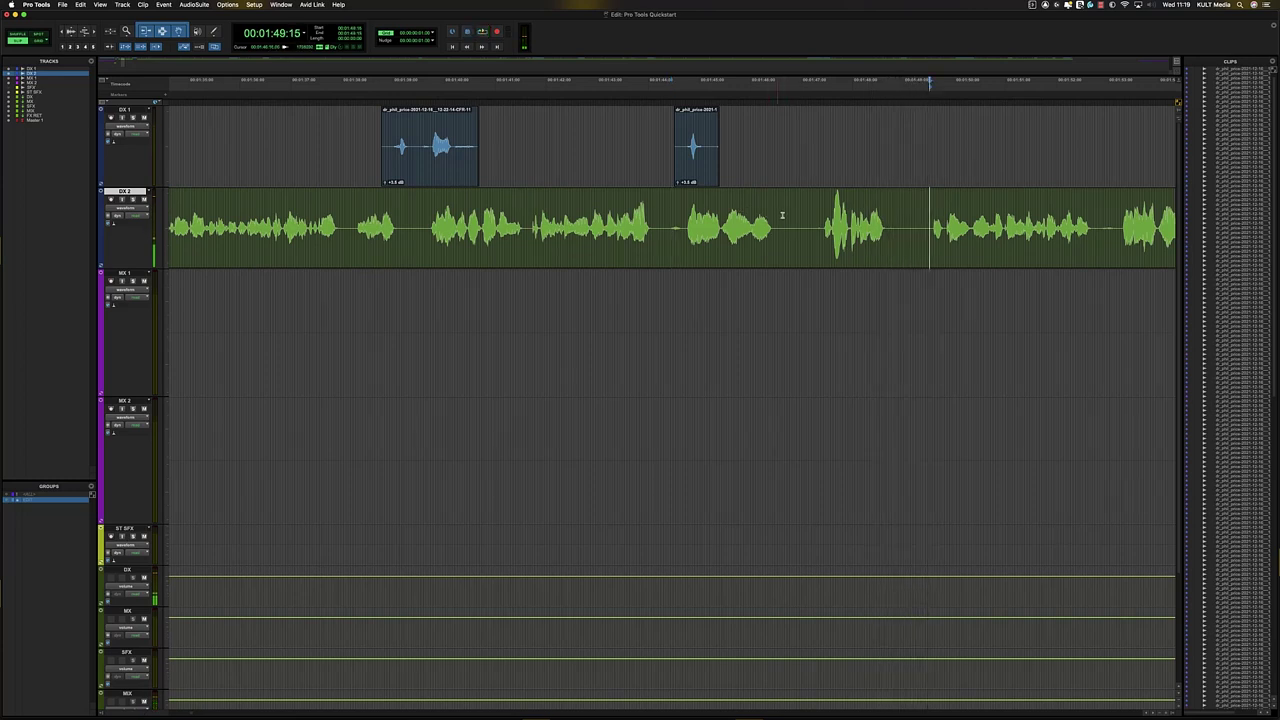
pyautogui.moveTo(775, 214); pyautogui.dragTo(789, 214)
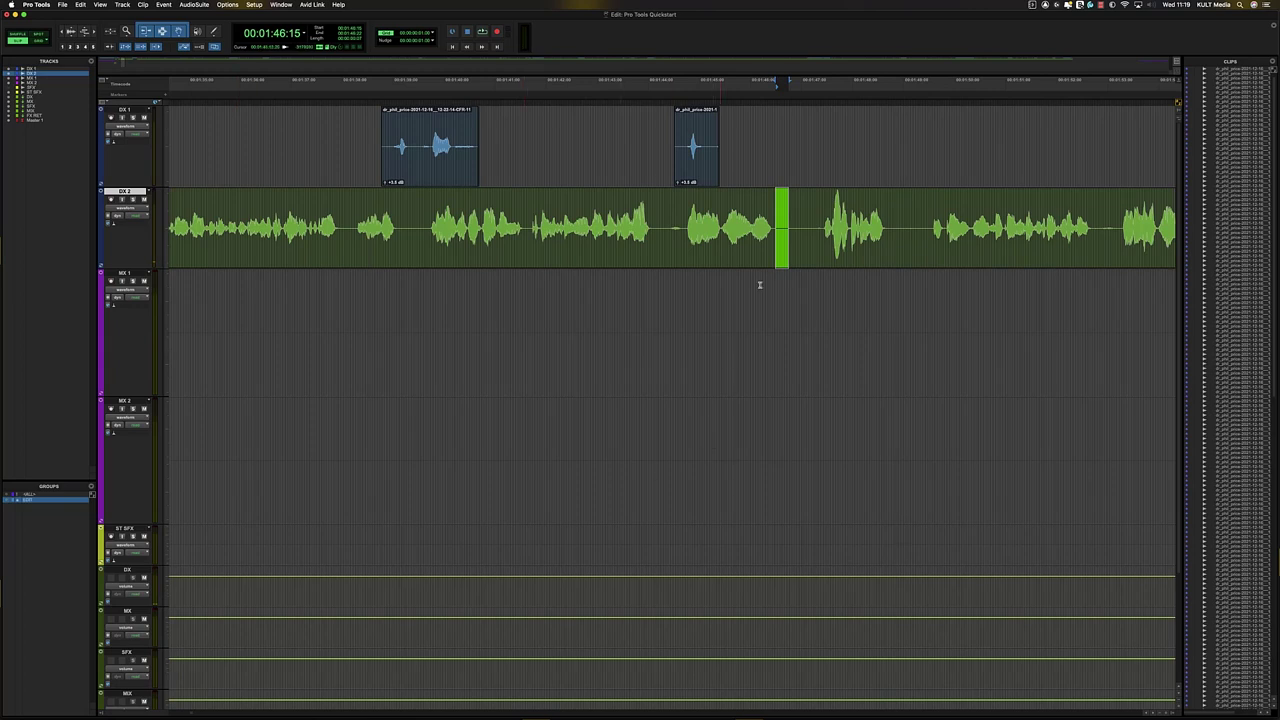
# - Cut a pause out of DX 2, close the gap, and play back the edit to review it
pyautogui.click(782, 213)
pyautogui.moveTo(777, 220); pyautogui.dragTo(826, 220)
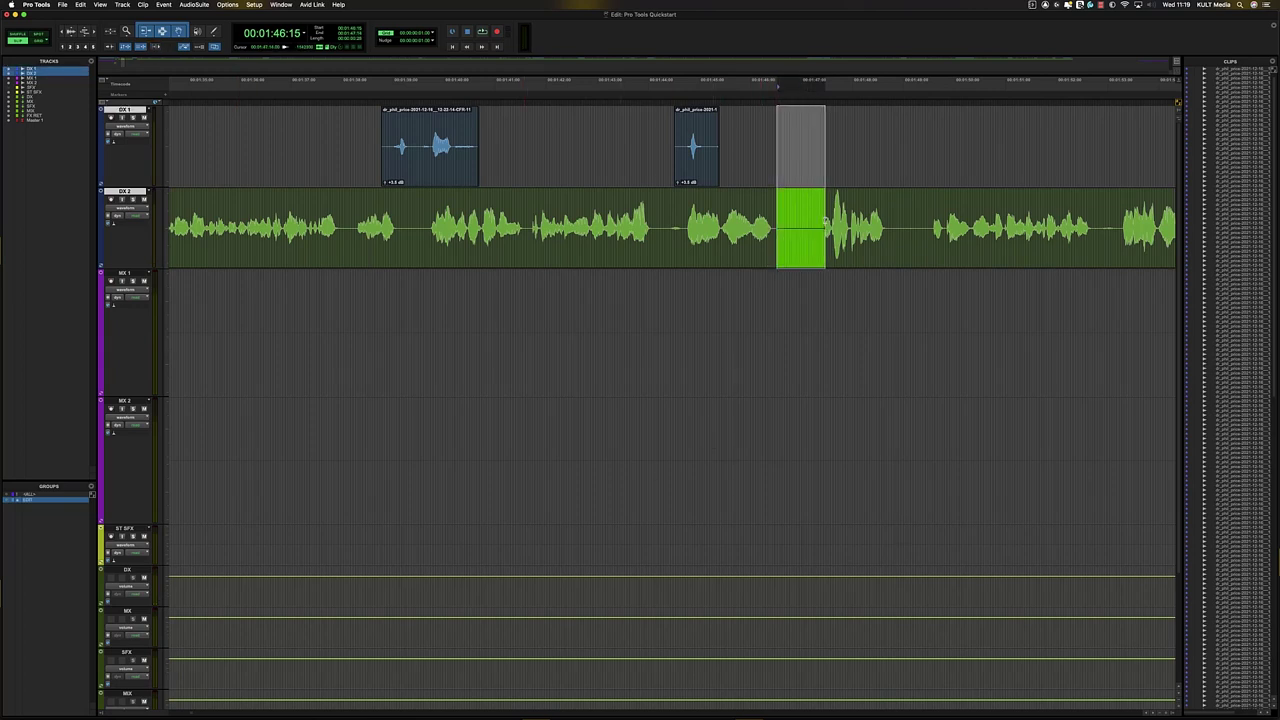
pyautogui.press('F1')
pyautogui.press('Delete')
pyautogui.click(724, 212)
pyautogui.press('space')
pyautogui.press('t')
pyautogui.press('r')
pyautogui.press('r')
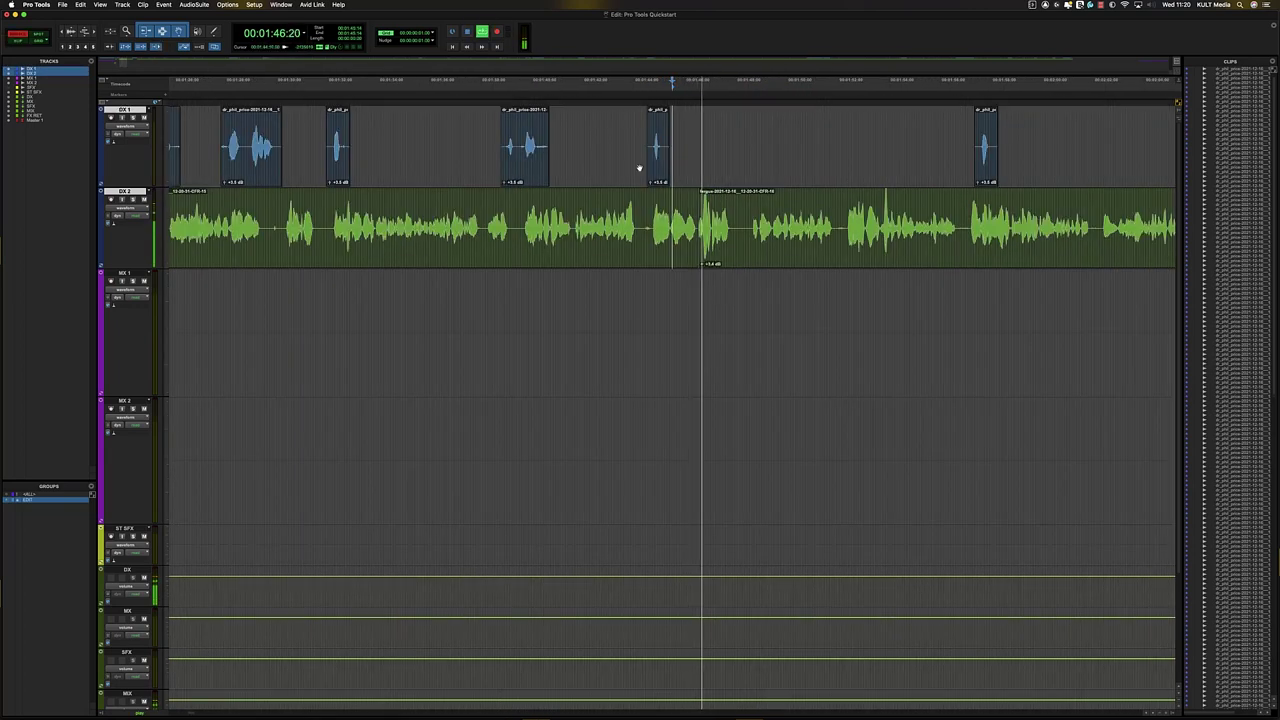
pyautogui.press('t')
pyautogui.press('r')
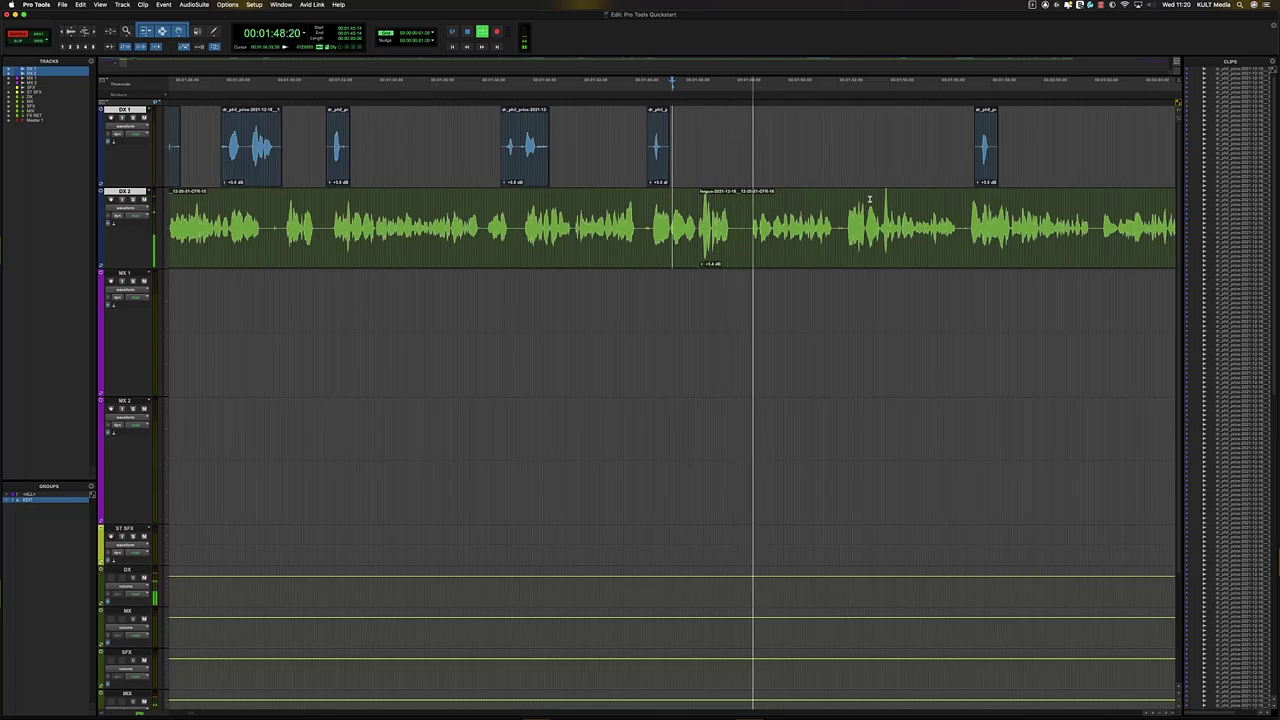
pyautogui.press('t')
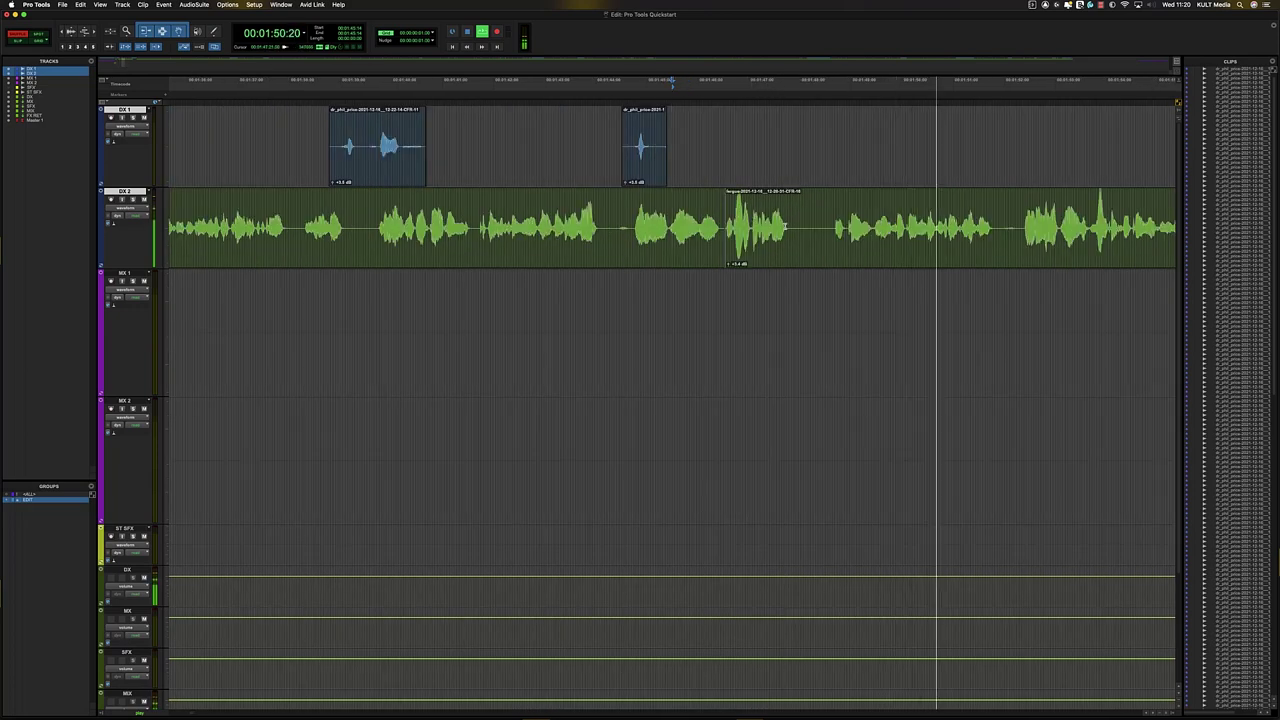
pyautogui.press('space')
# - Delete another pause spanning DX 1 and DX 2, review it, then switch to scrubbing
pyautogui.moveTo(793, 150); pyautogui.dragTo(829, 222)
pyautogui.press('BackSpace')
pyautogui.press('space')
pyautogui.press('t')
pyautogui.press('t')
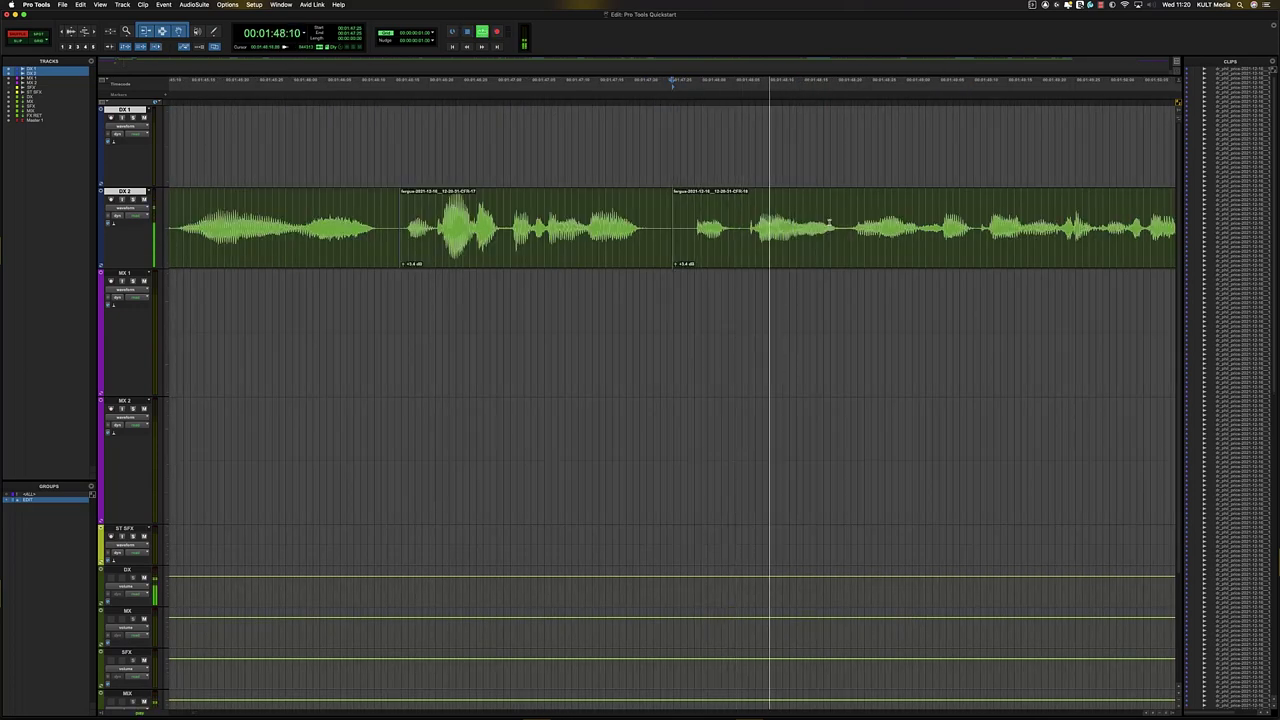
pyautogui.press('r')
pyautogui.press('r')
pyautogui.press('r')
pyautogui.press('t')
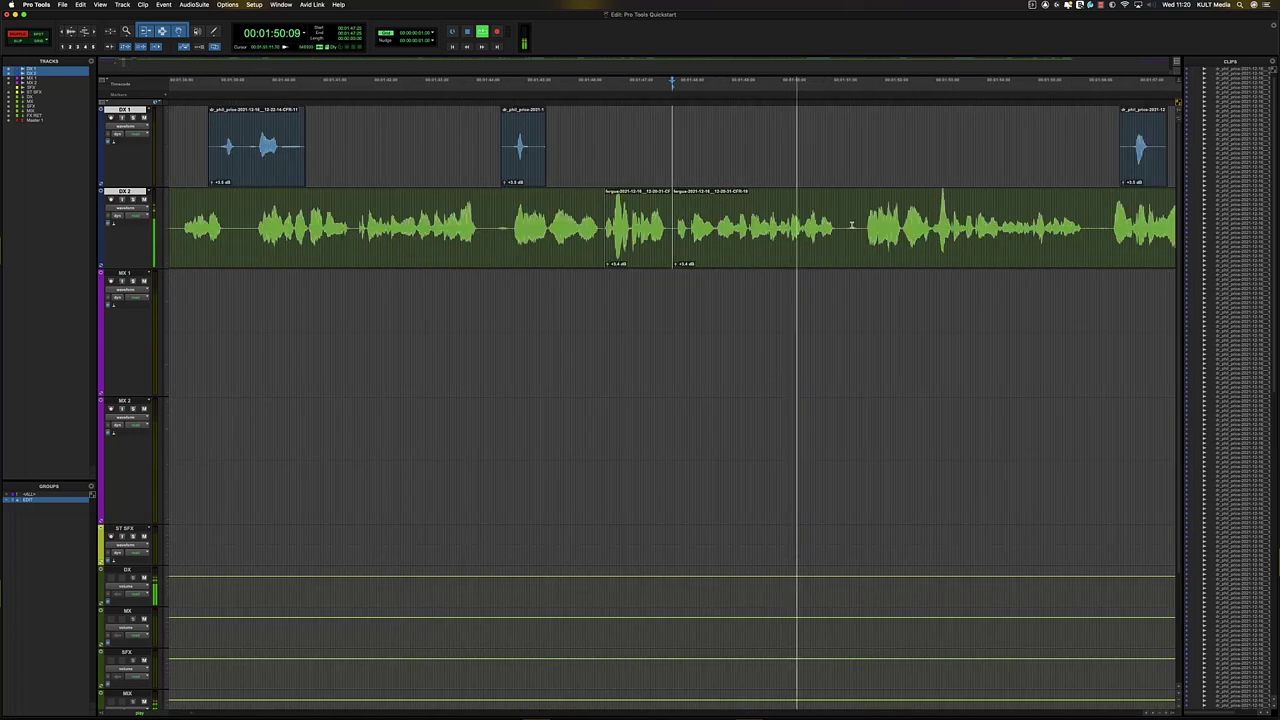
pyautogui.hscroll(-5, 863, 225)
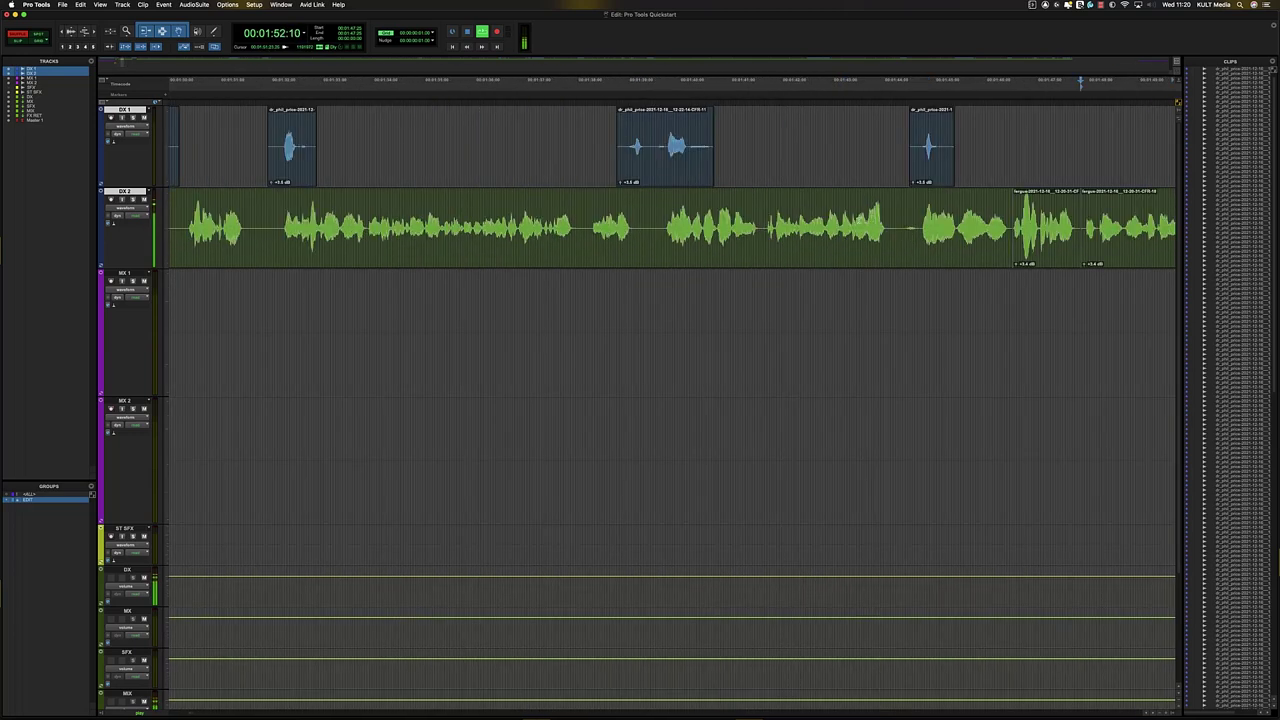
pyautogui.hscroll(6, 703, 232)
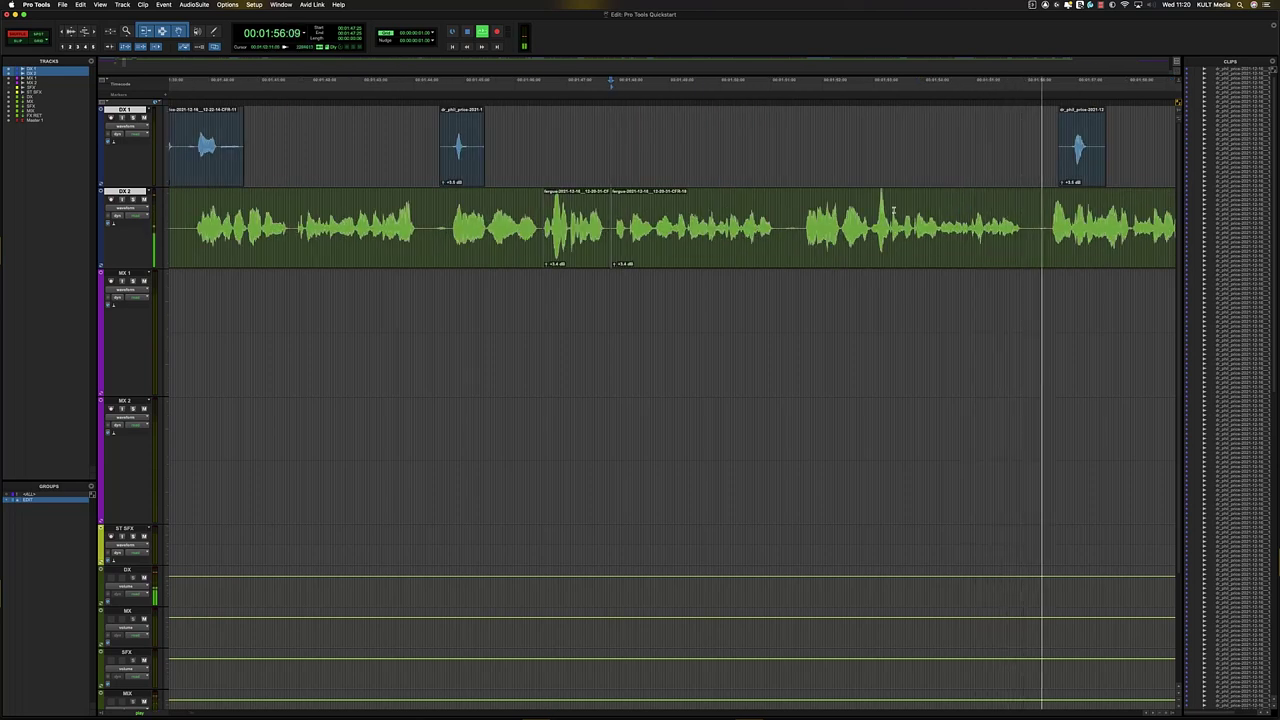
pyautogui.press('r')
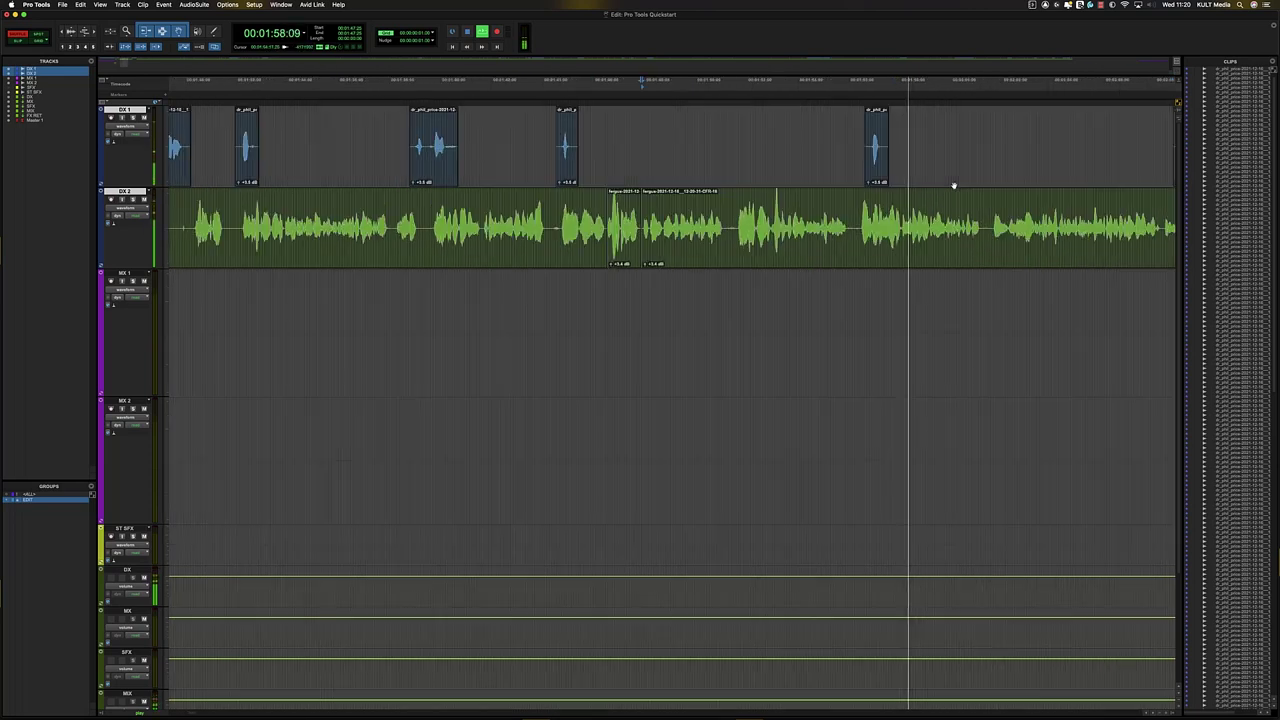
pyautogui.press('space')
pyautogui.press('F9')
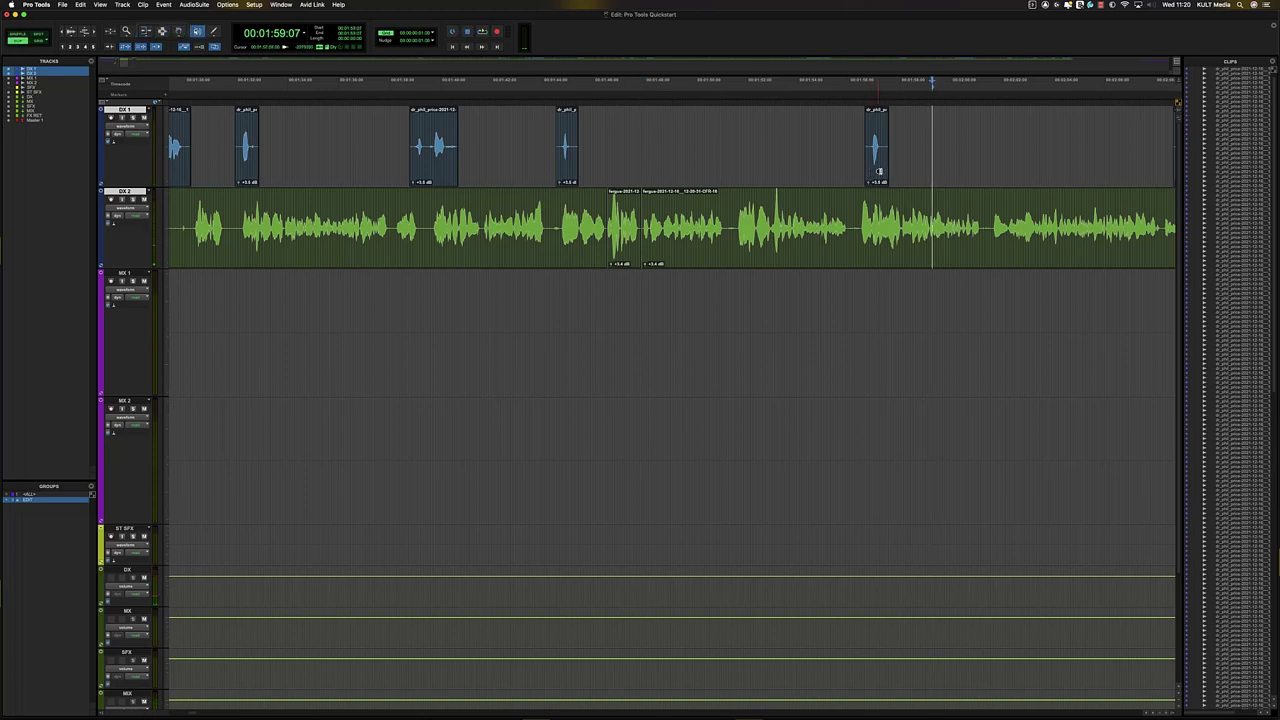
# - Nudge the DX 1 clip near 1:56 slightly earlier, then undo the move
pyautogui.click(879, 172)
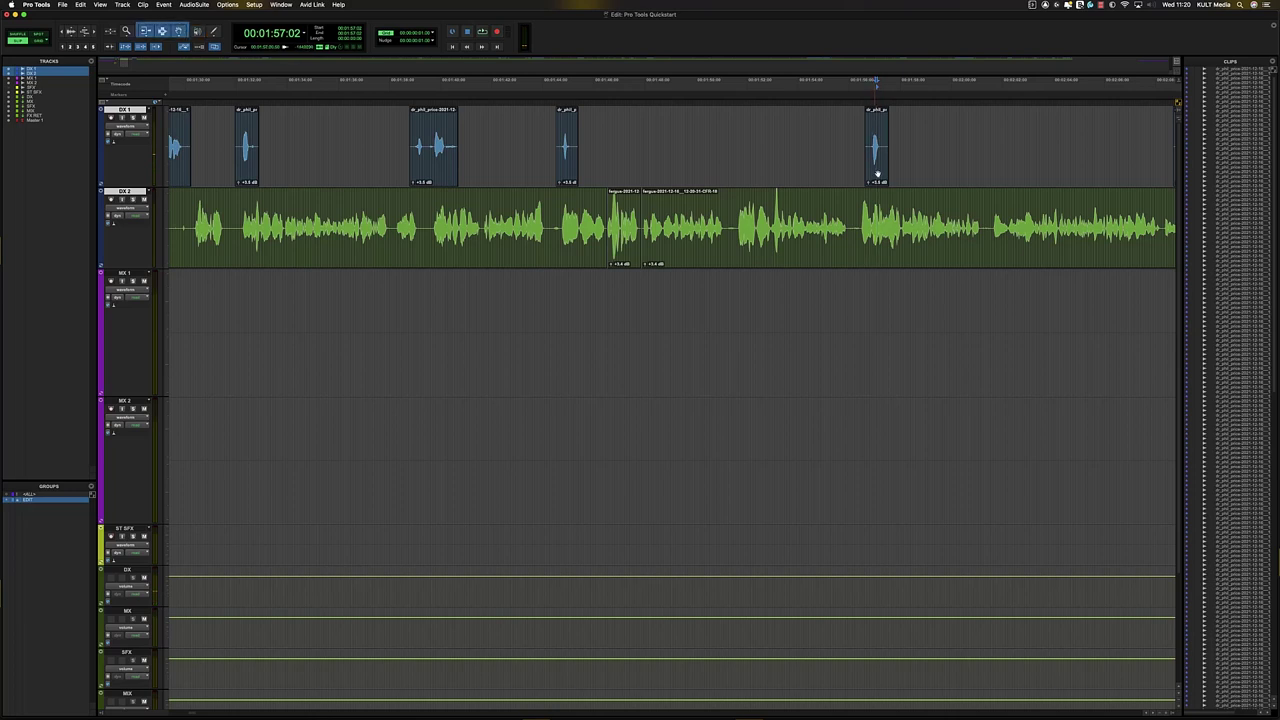
pyautogui.click(877, 175)
pyautogui.moveTo(878, 178); pyautogui.dragTo(853, 184)
pyautogui.press('super+z')
# - Jump ahead to the dialogue around 2:02 and open the Options menu
pyautogui.hscroll(-5, 848, 215)
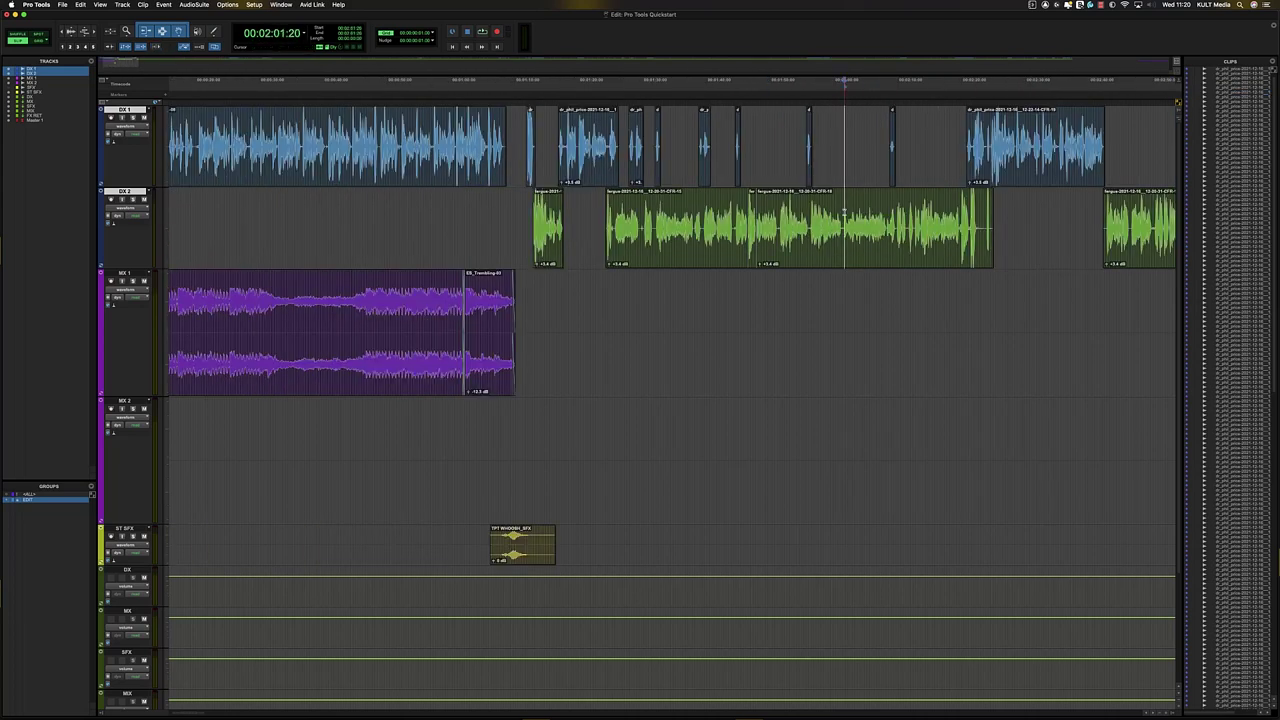
pyautogui.press('space')
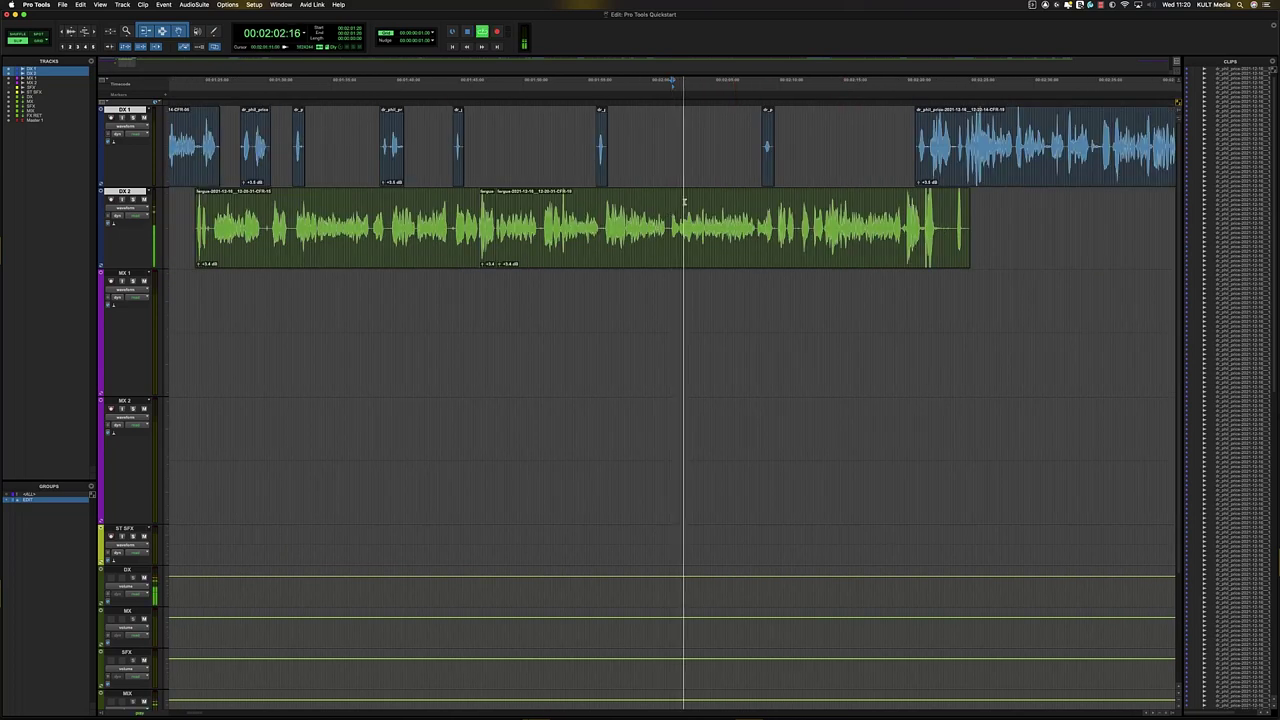
pyautogui.press('space')
pyautogui.click(228, 4)
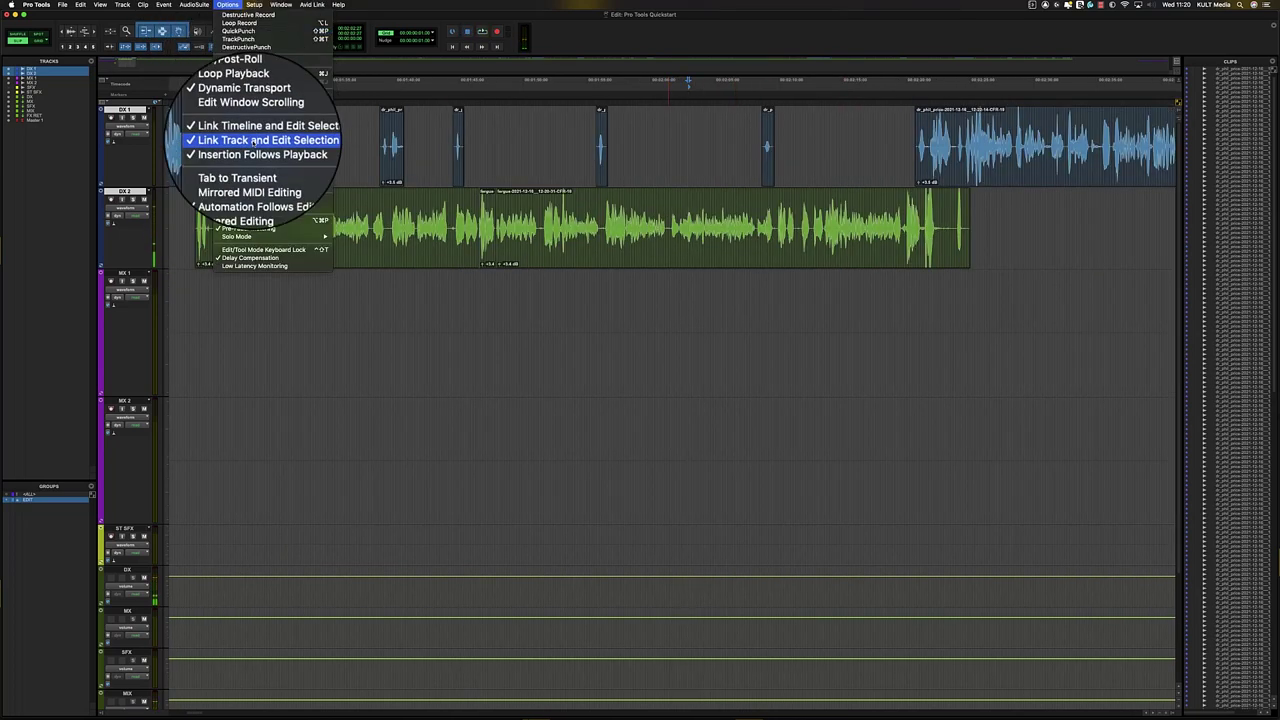
# - Set Options > Edit Window Scrolling to Continuous and start playback
pyautogui.moveTo(250, 119)
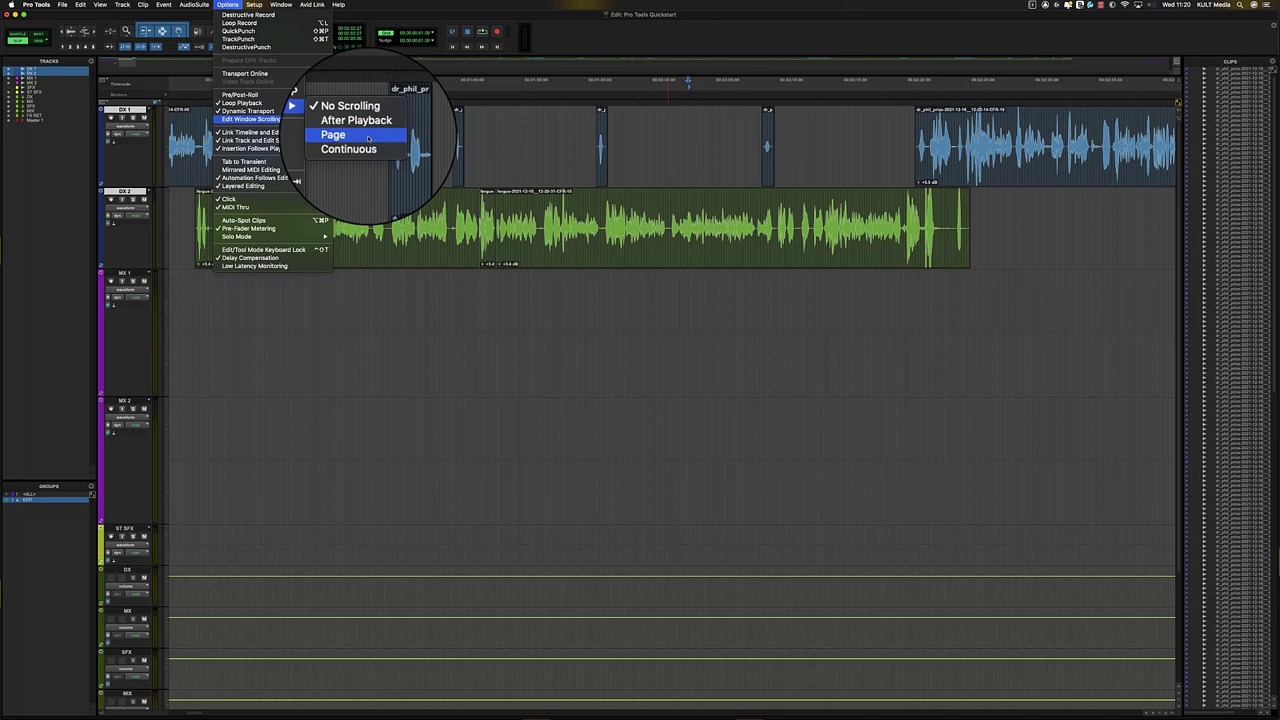
pyautogui.click(367, 145)
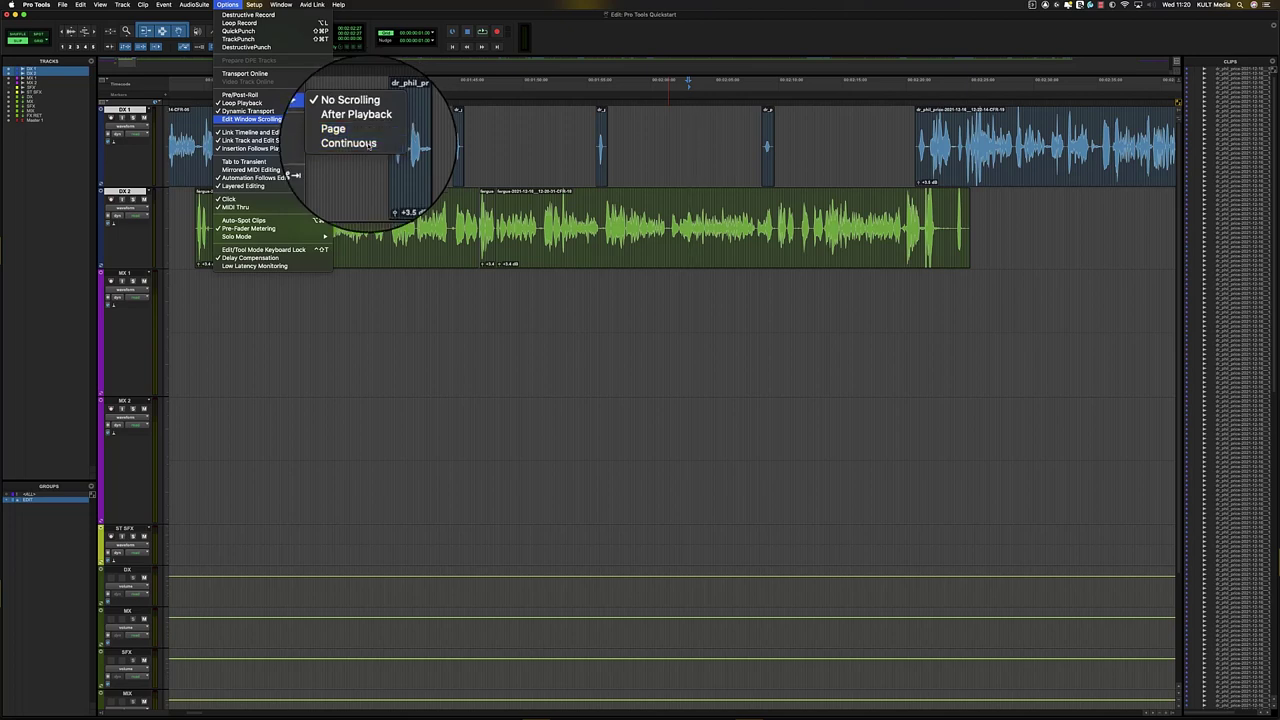
pyautogui.press('space')
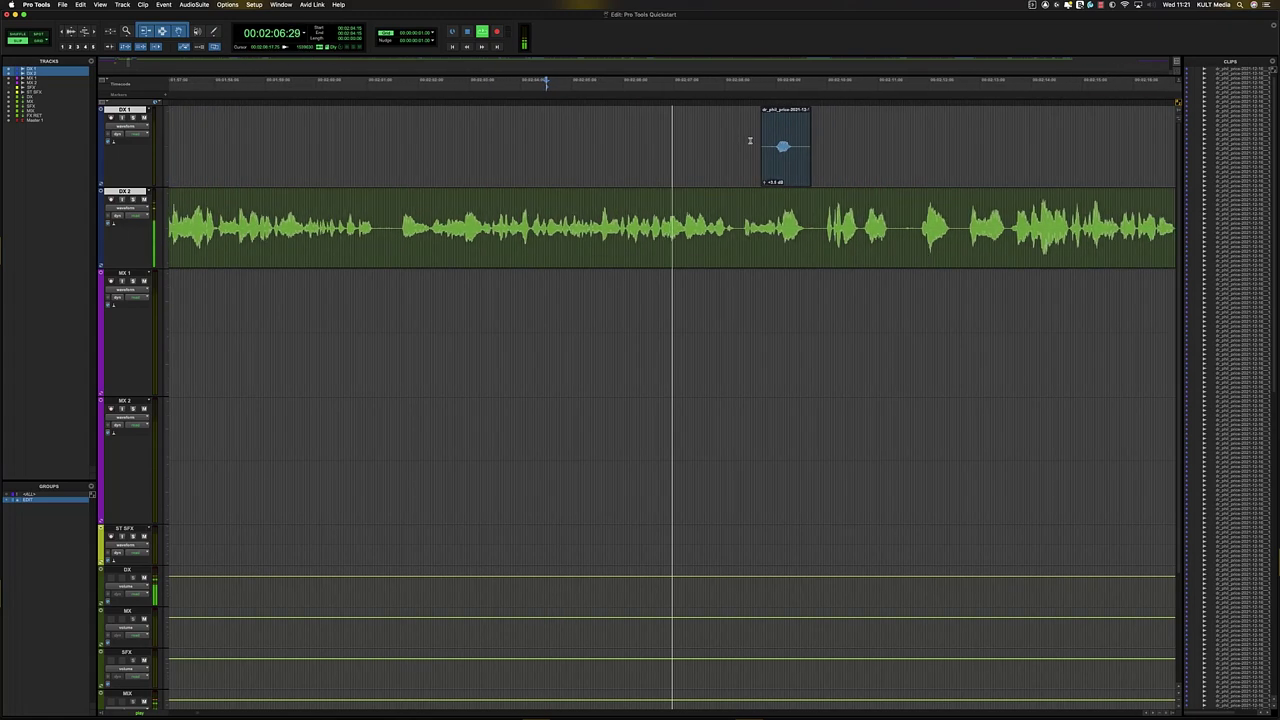
# - Add a fade-in to the start of the short DX 1 clip near 2:08
pyautogui.click(775, 145)
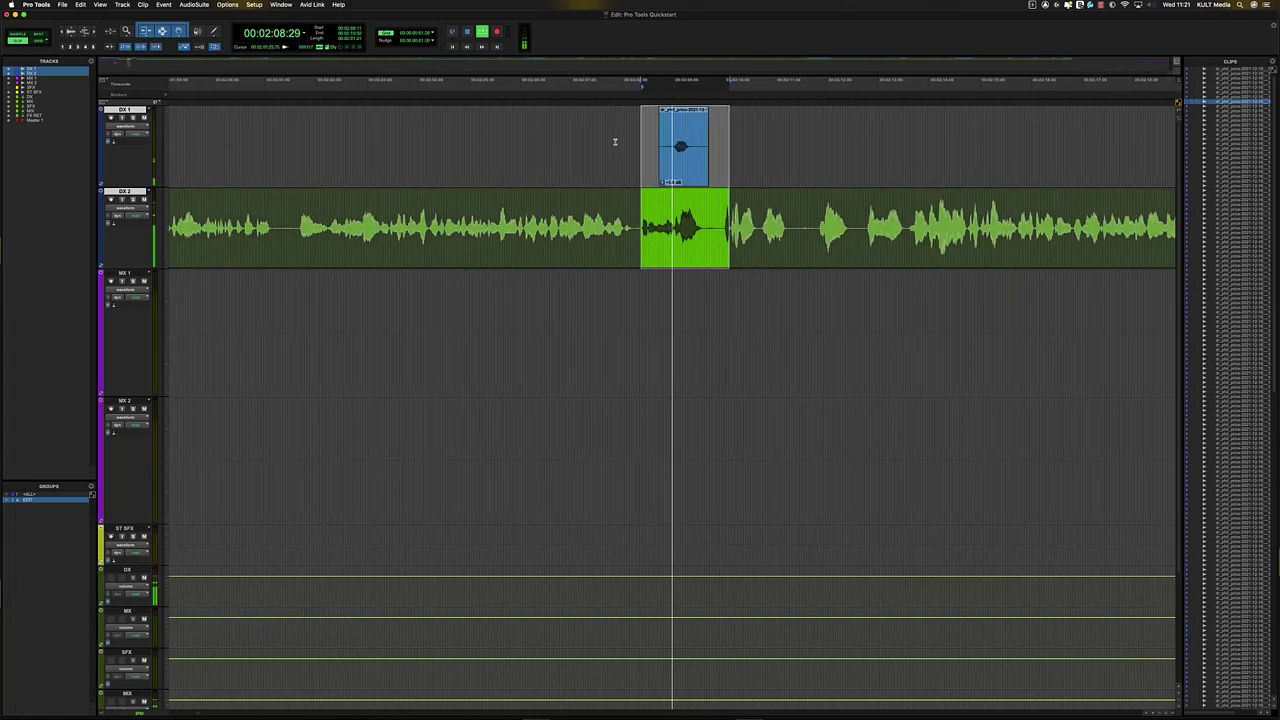
pyautogui.moveTo(614, 137); pyautogui.dragTo(635, 130)
pyautogui.press('f')
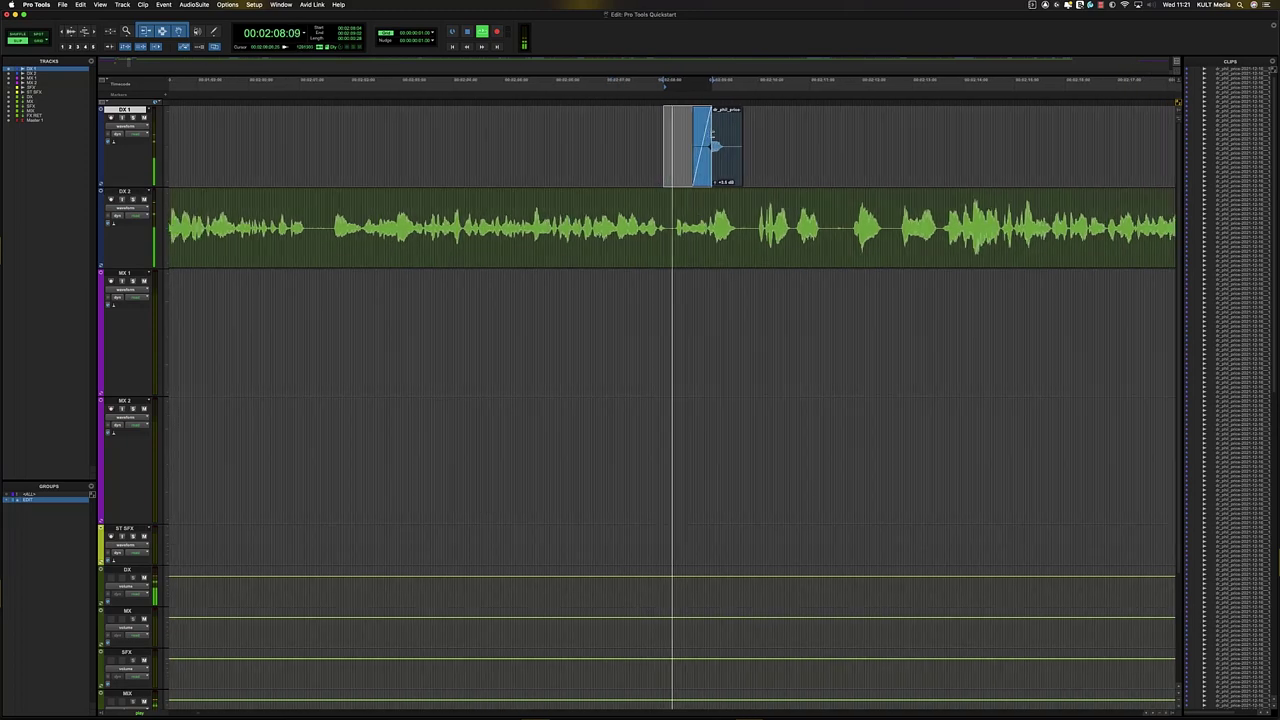
pyautogui.click(726, 136)
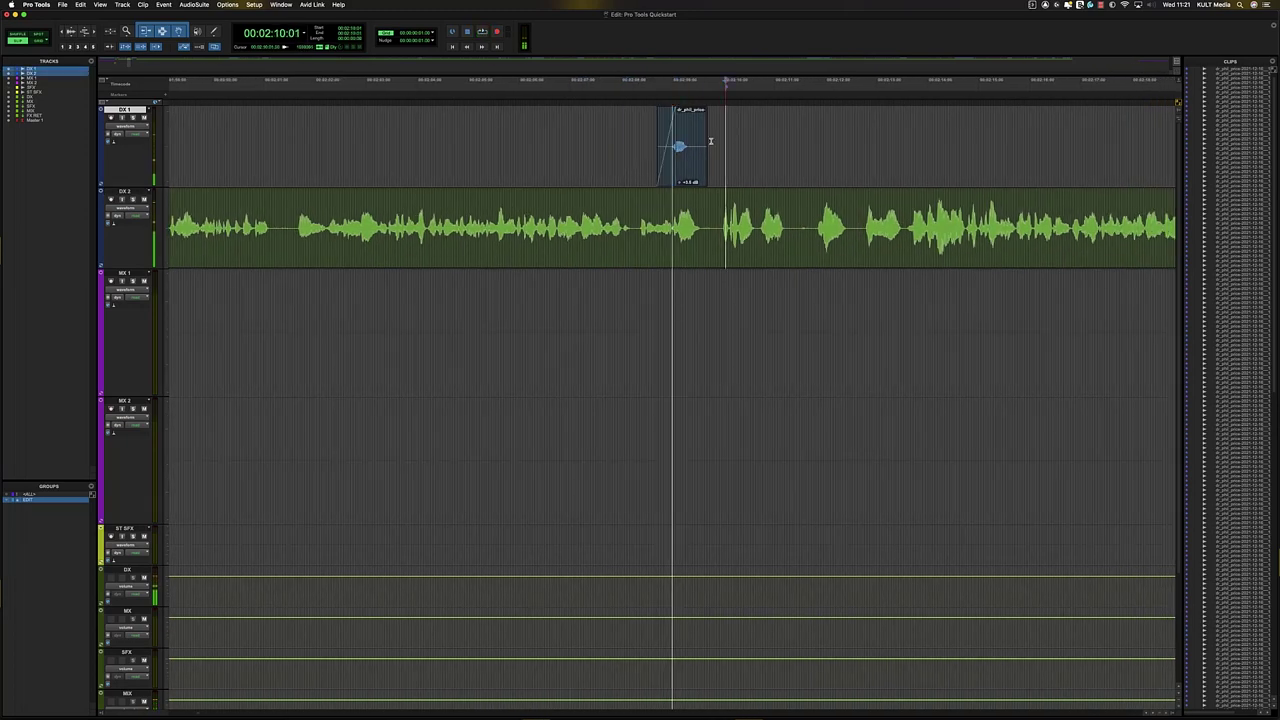
pyautogui.click(622, 136)
# - Play the dialogue through about 2:25 while zooming with R/T, then scrub DX 2 for silence
pyautogui.press('space')
pyautogui.press('t')
pyautogui.press('r')
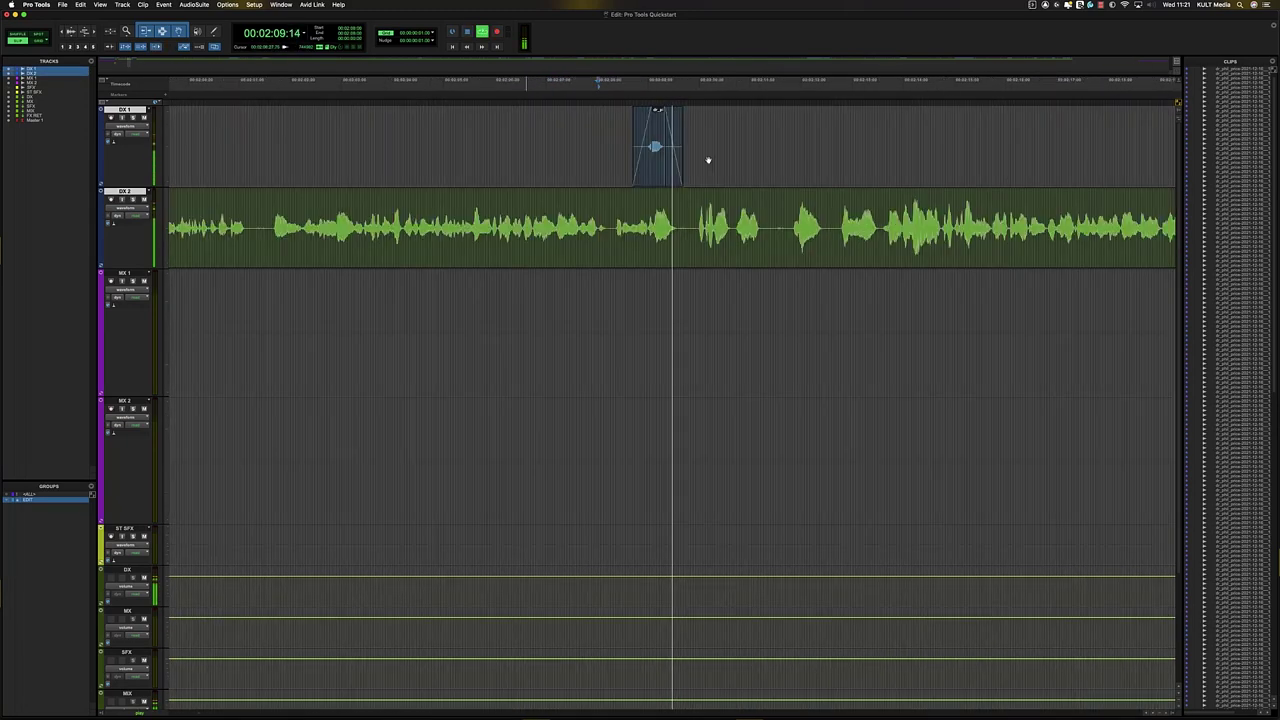
pyautogui.press('t')
pyautogui.press('r')
pyautogui.press('t')
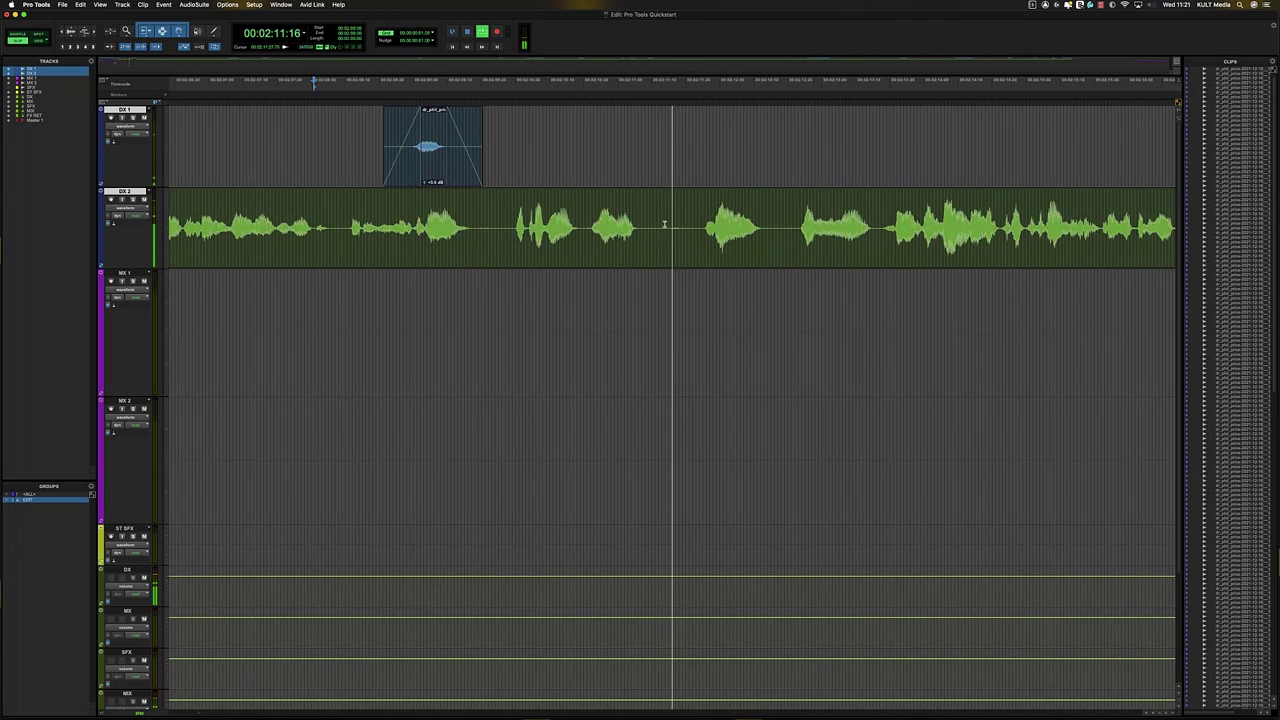
pyautogui.press('r')
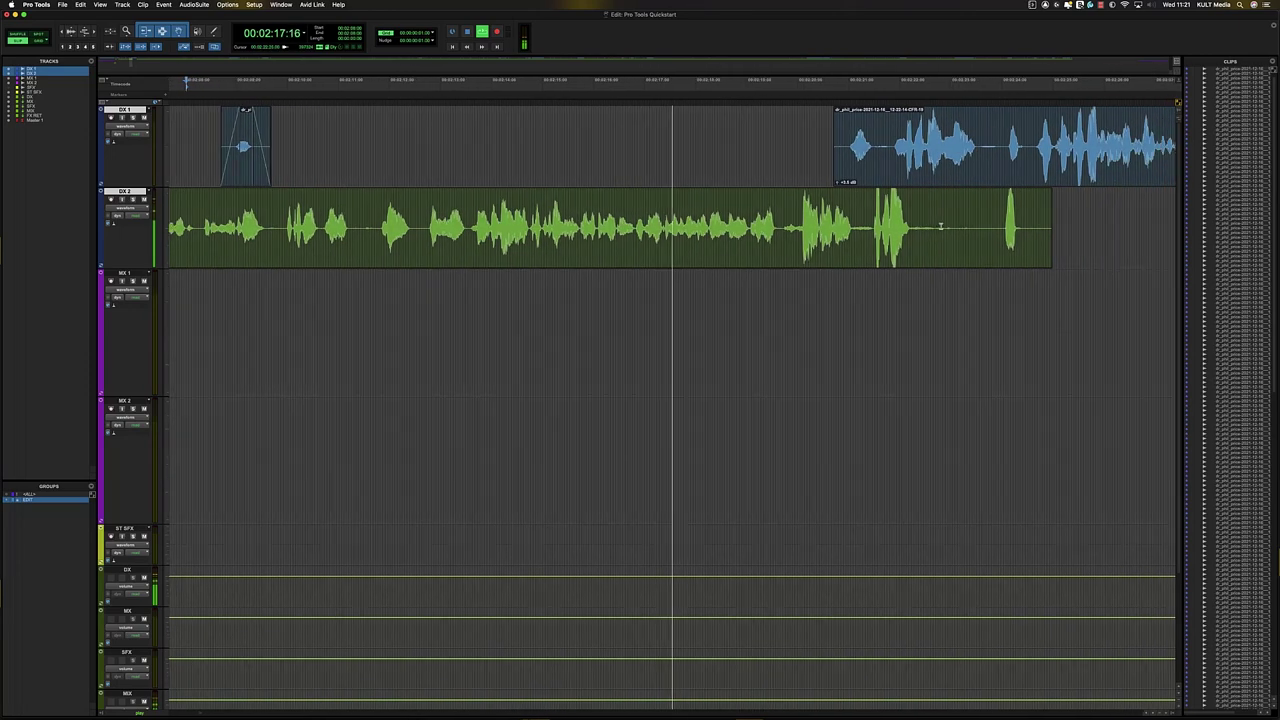
pyautogui.press('t')
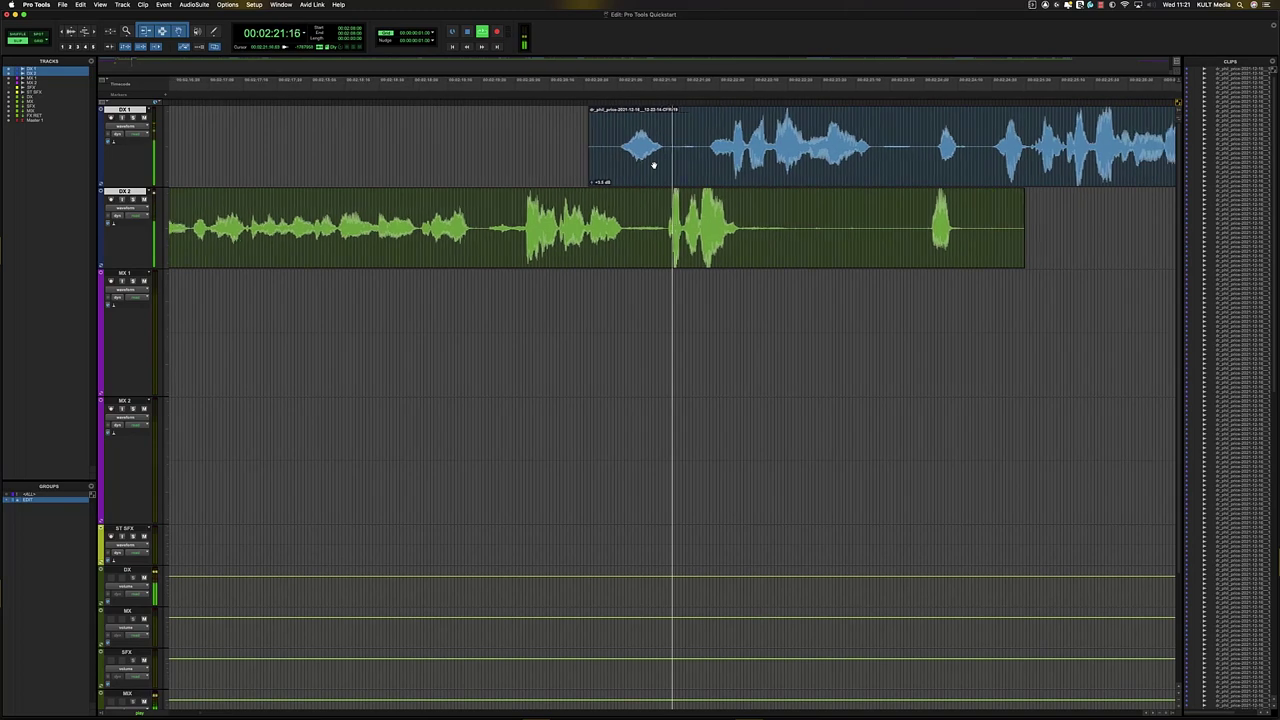
pyautogui.press('r')
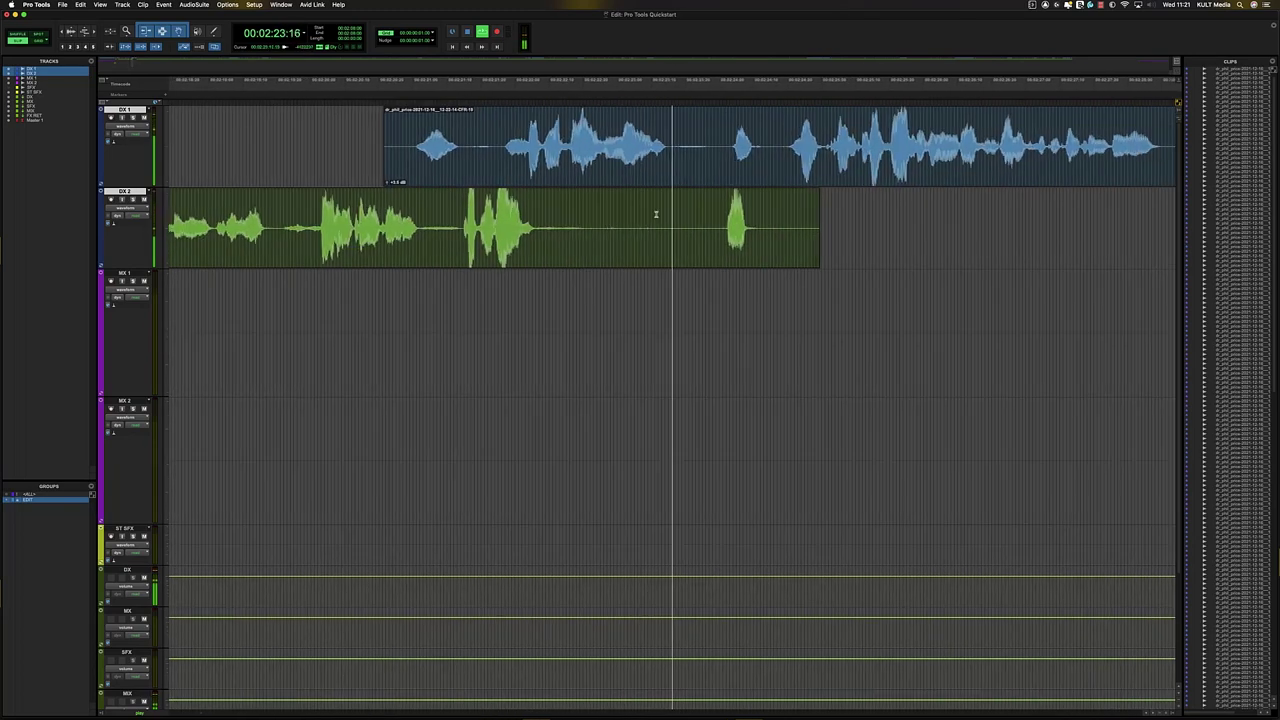
pyautogui.press('space')
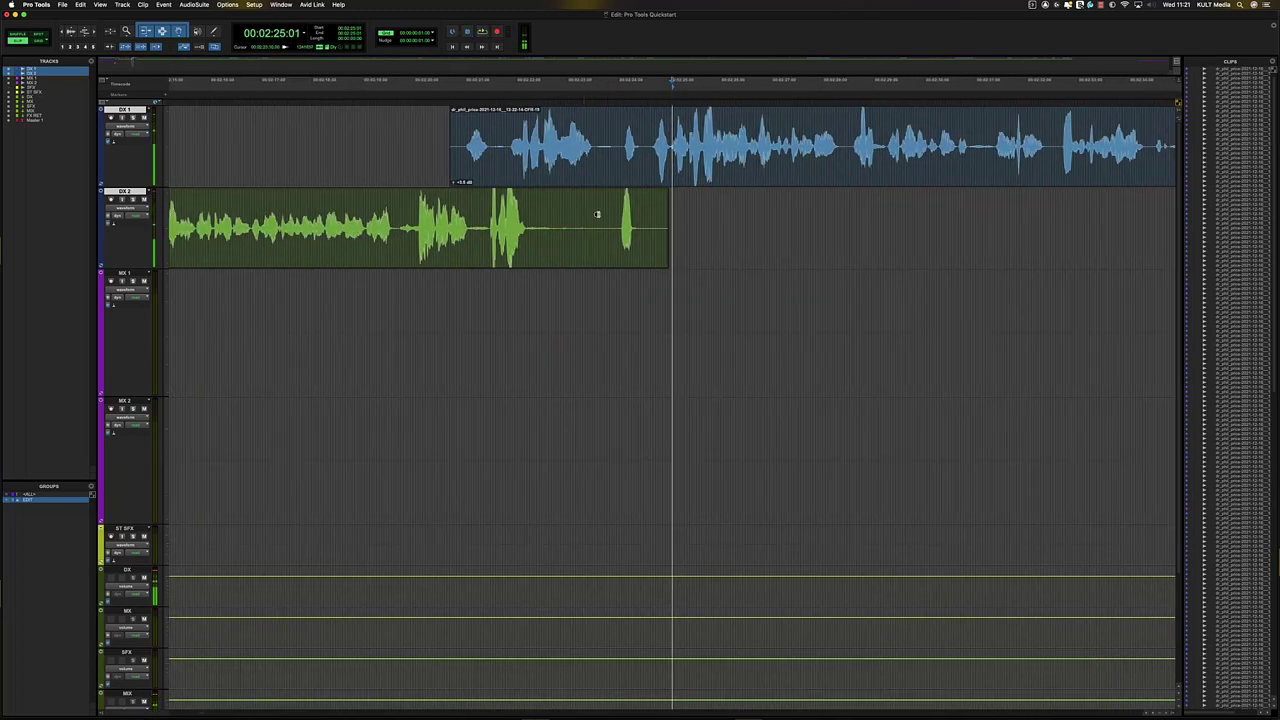
pyautogui.moveTo(601, 209); pyautogui.dragTo(602, 208)
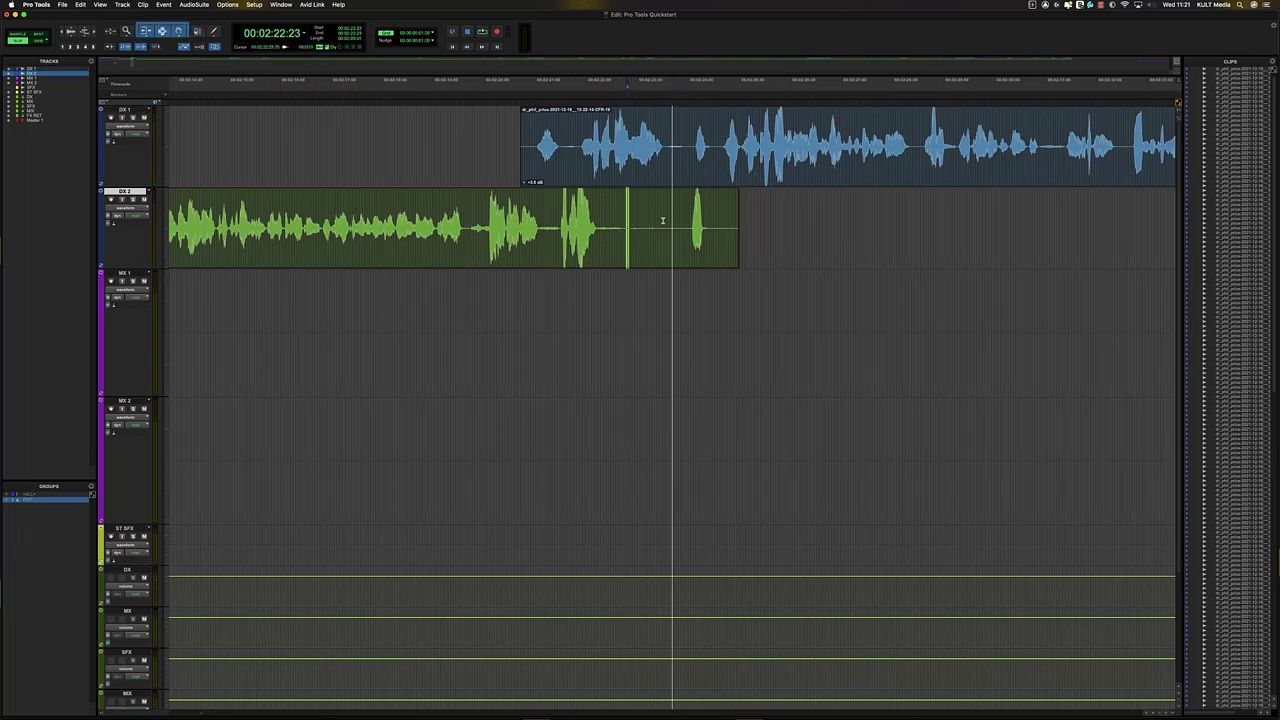
# - Delete the silent stretch in DX 2 near 2:23 and fade both cut edges
pyautogui.moveTo(663, 221)
pyautogui.mouseDown()
pyautogui.moveTo(686, 240)
pyautogui.moveTo(594, 211)
pyautogui.moveTo(672, 201)
pyautogui.mouseUp()
pyautogui.press('BackSpace')
pyautogui.press('f')
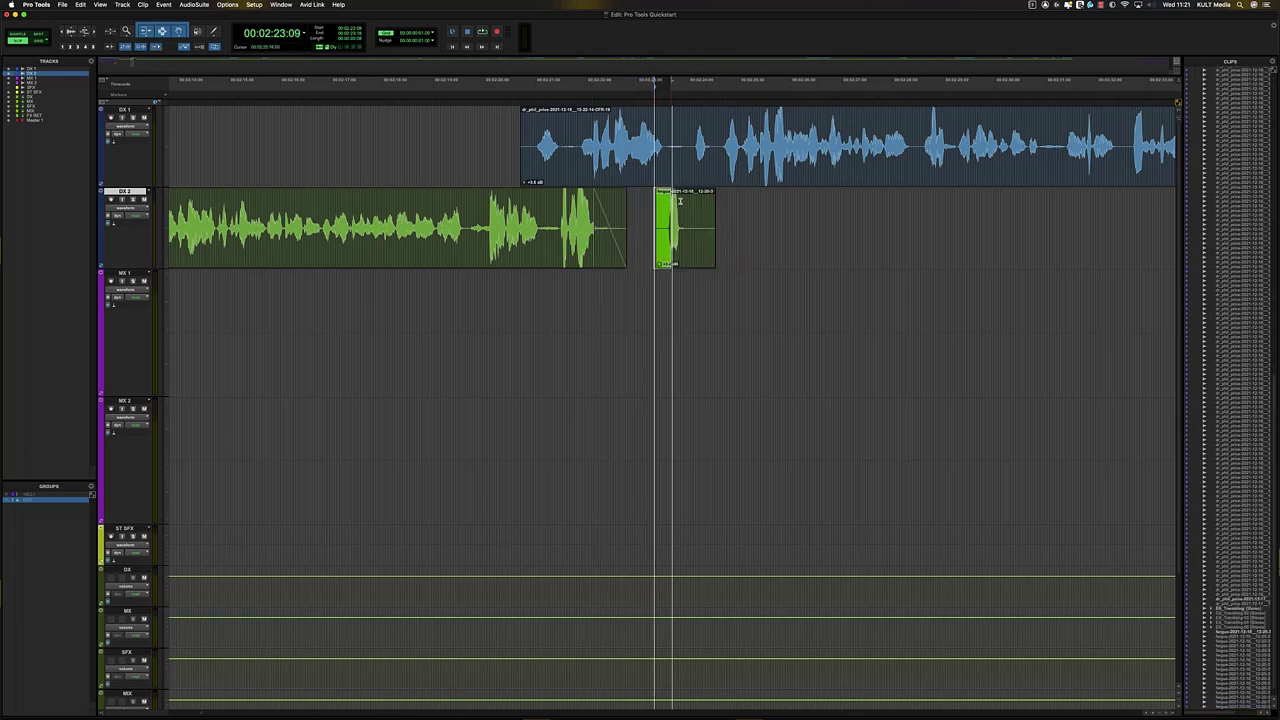
pyautogui.press('f')
pyautogui.doubleClick(680, 212)
pyautogui.click(648, 204)
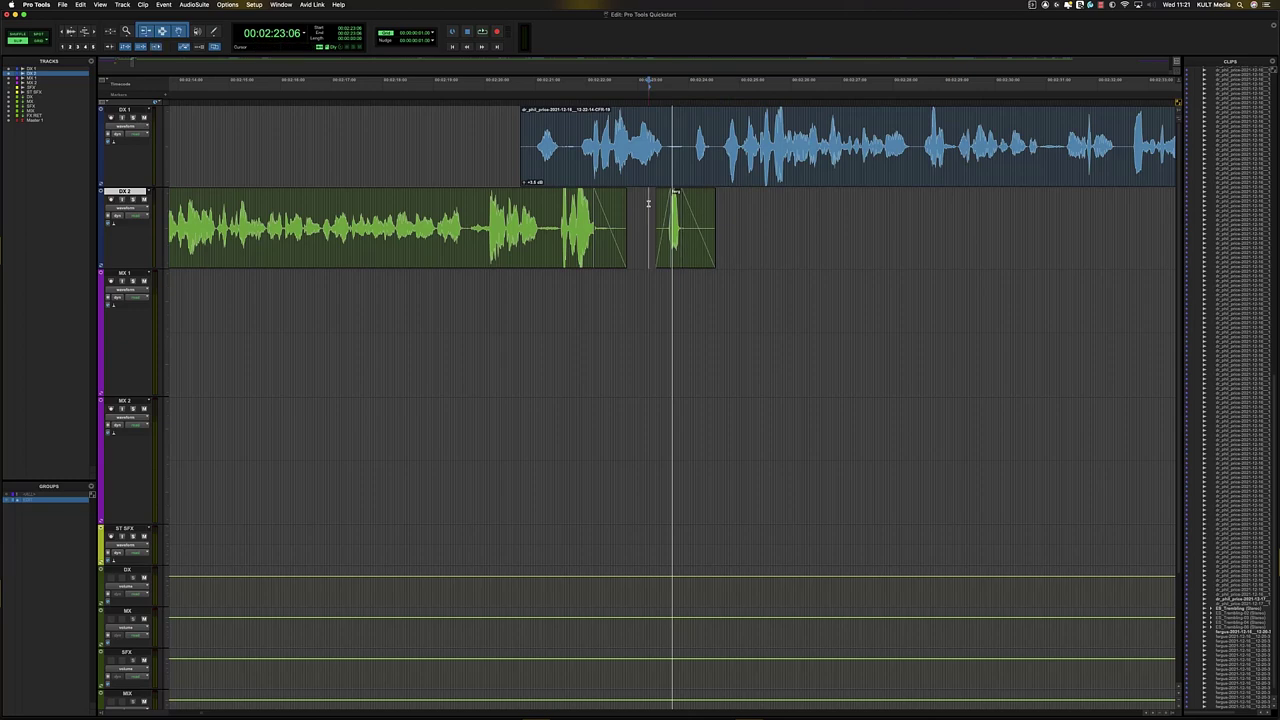
pyautogui.press('space')
pyautogui.press('super+bracketright')
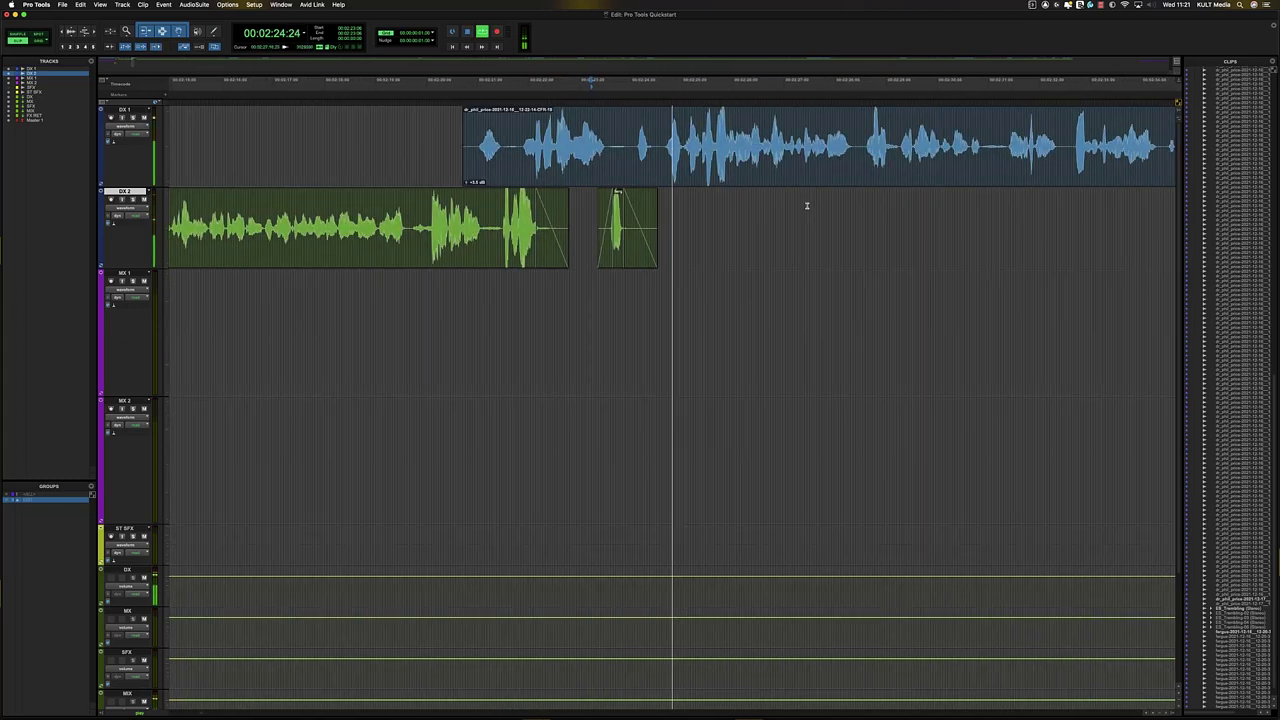
pyautogui.press('space')
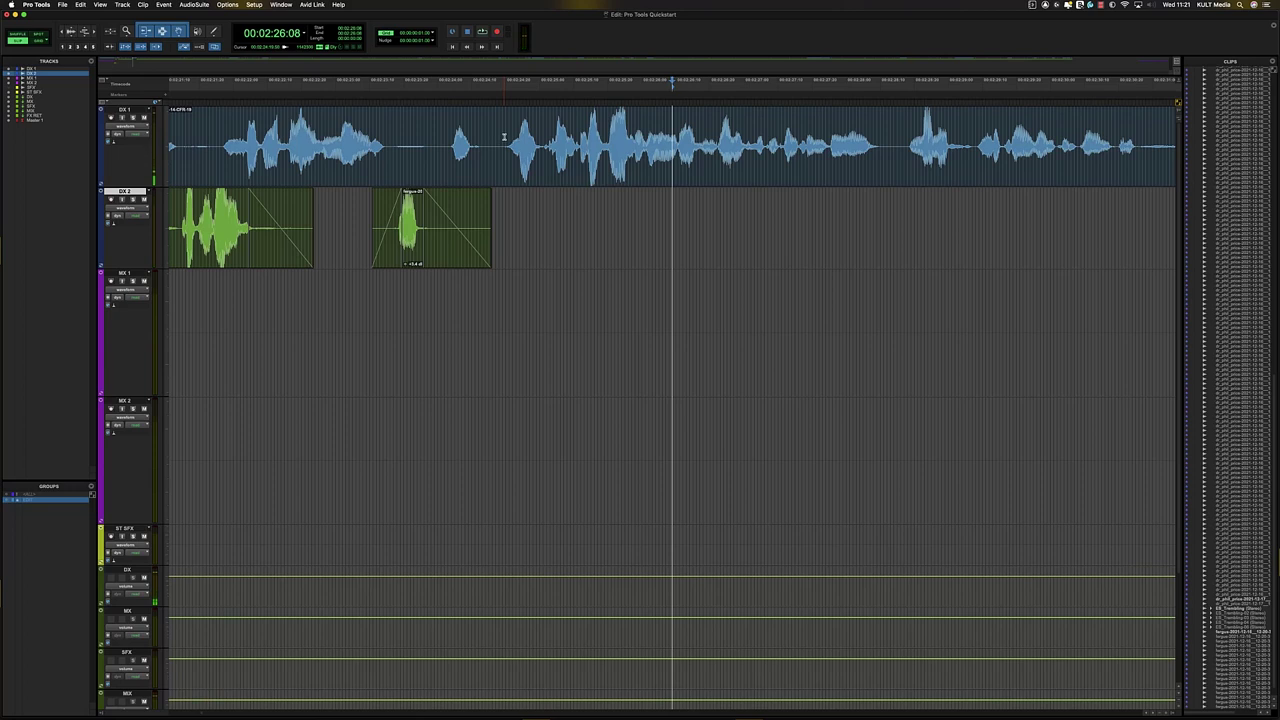
# - Remove a short gap across DX 1 and DX 2 around 2:24 and play back the cut
pyautogui.moveTo(504, 135); pyautogui.dragTo(541, 143)
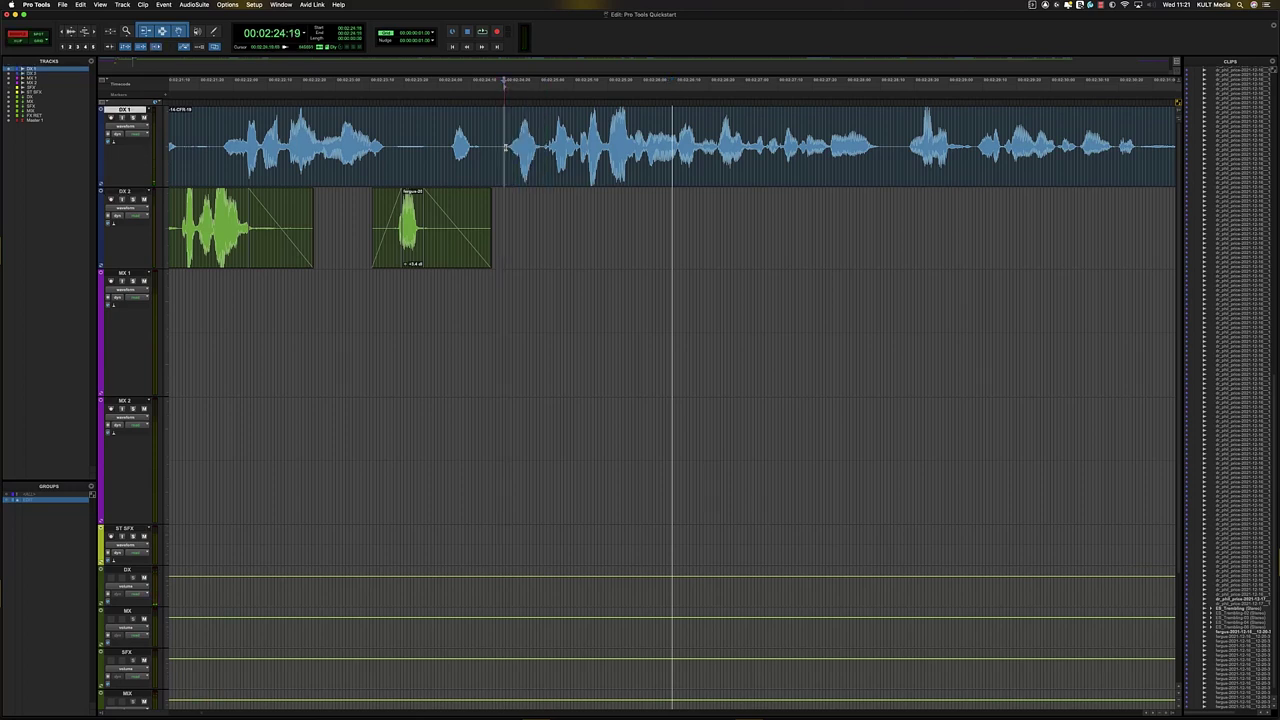
pyautogui.moveTo(506, 147); pyautogui.dragTo(537, 201)
pyautogui.press('Delete')
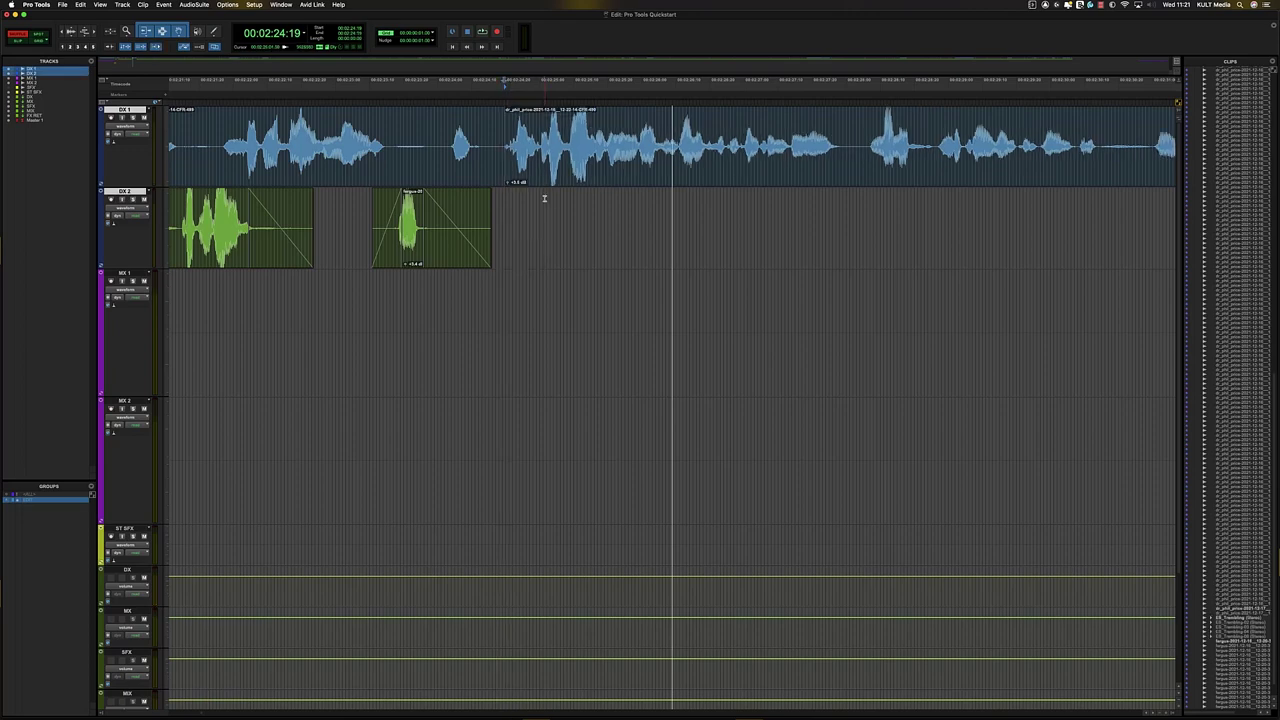
pyautogui.press('space')
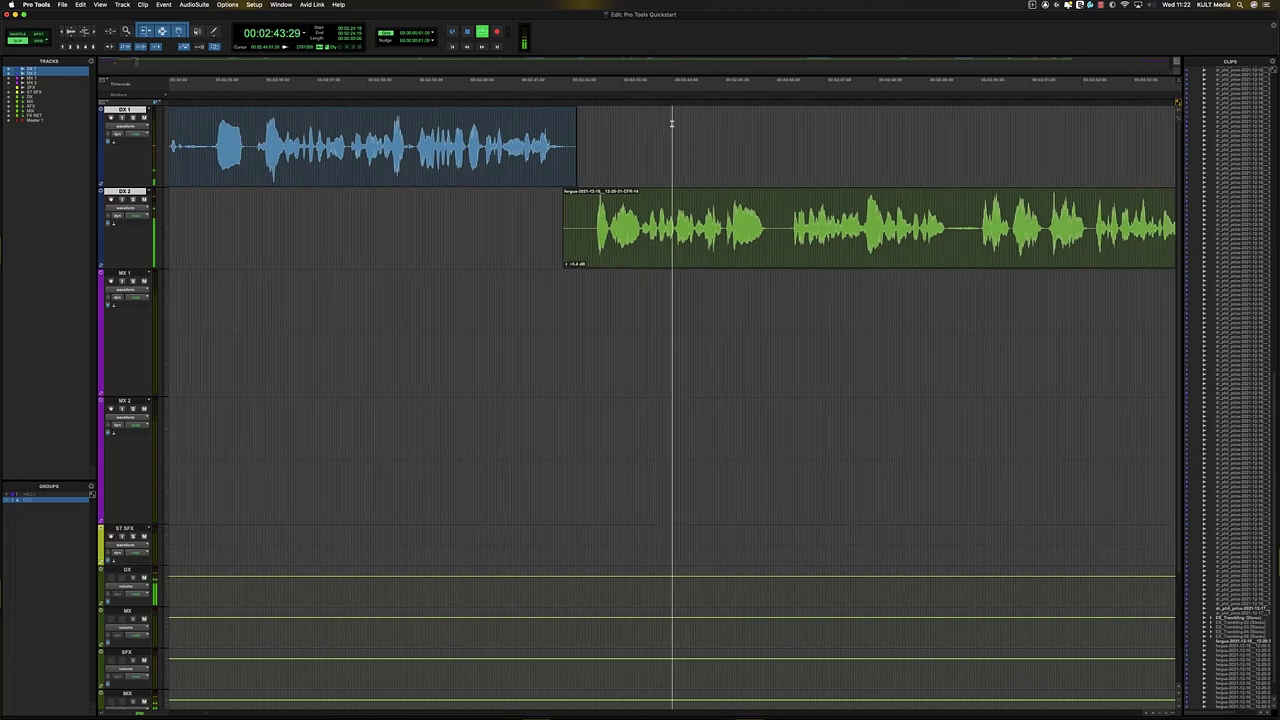
# - Fade out the end of the DX 1 clip and fade in the next DX 2 clip
pyautogui.moveTo(584, 134); pyautogui.dragTo(536, 134)
pyautogui.press('f')
pyautogui.moveTo(438, 203); pyautogui.dragTo(527, 203)
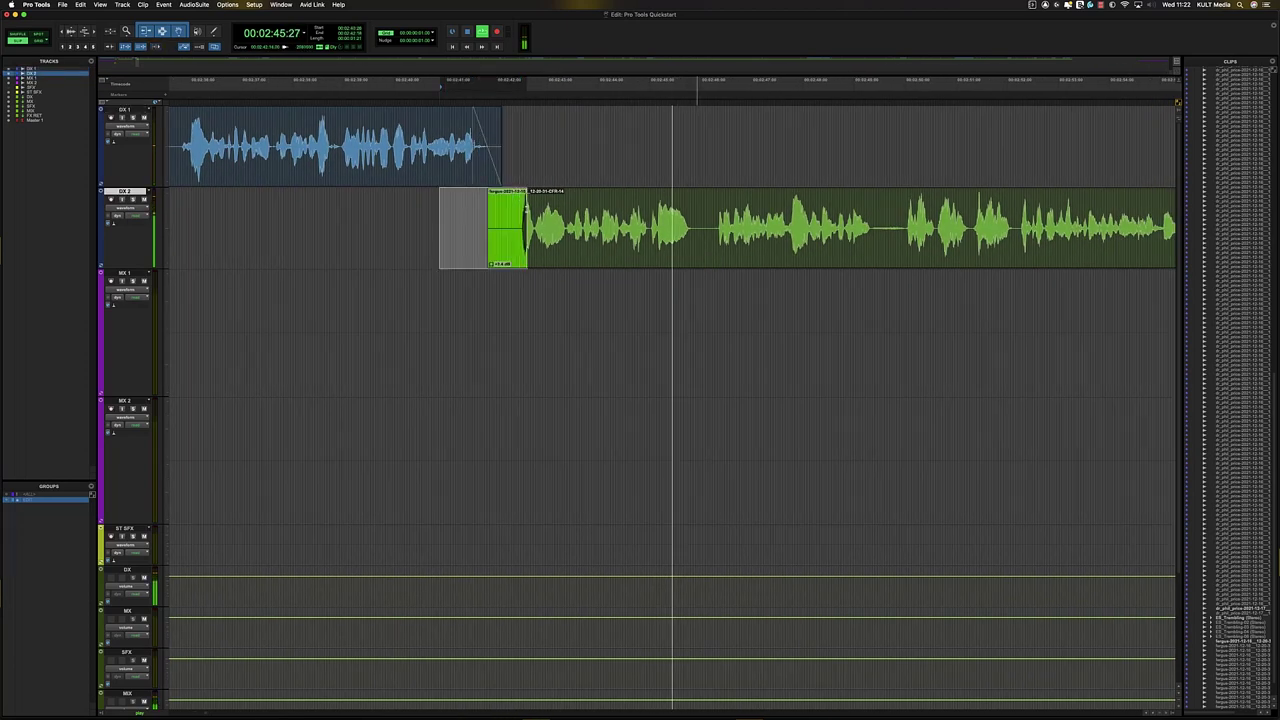
pyautogui.press('f')
pyautogui.press('r')
pyautogui.press('r')
pyautogui.press('r')
pyautogui.press('r')
pyautogui.press('r')
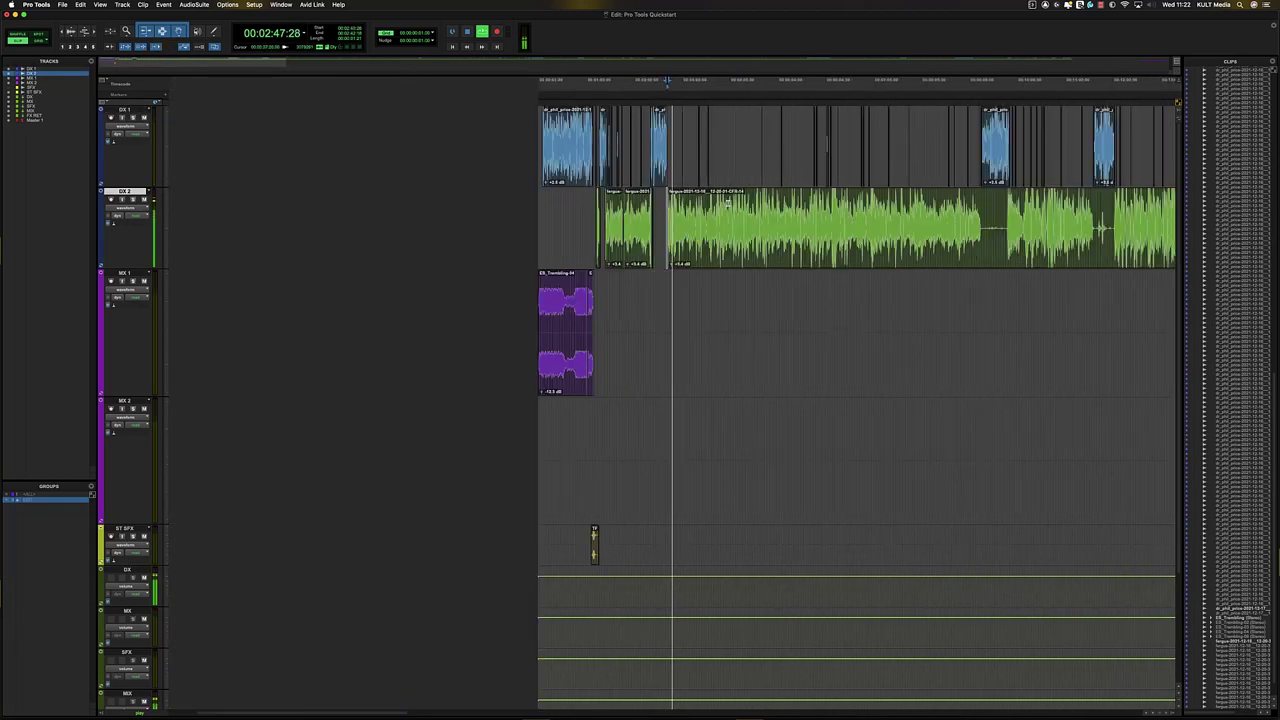
pyautogui.press('t')
pyautogui.press('t')
pyautogui.press('t')
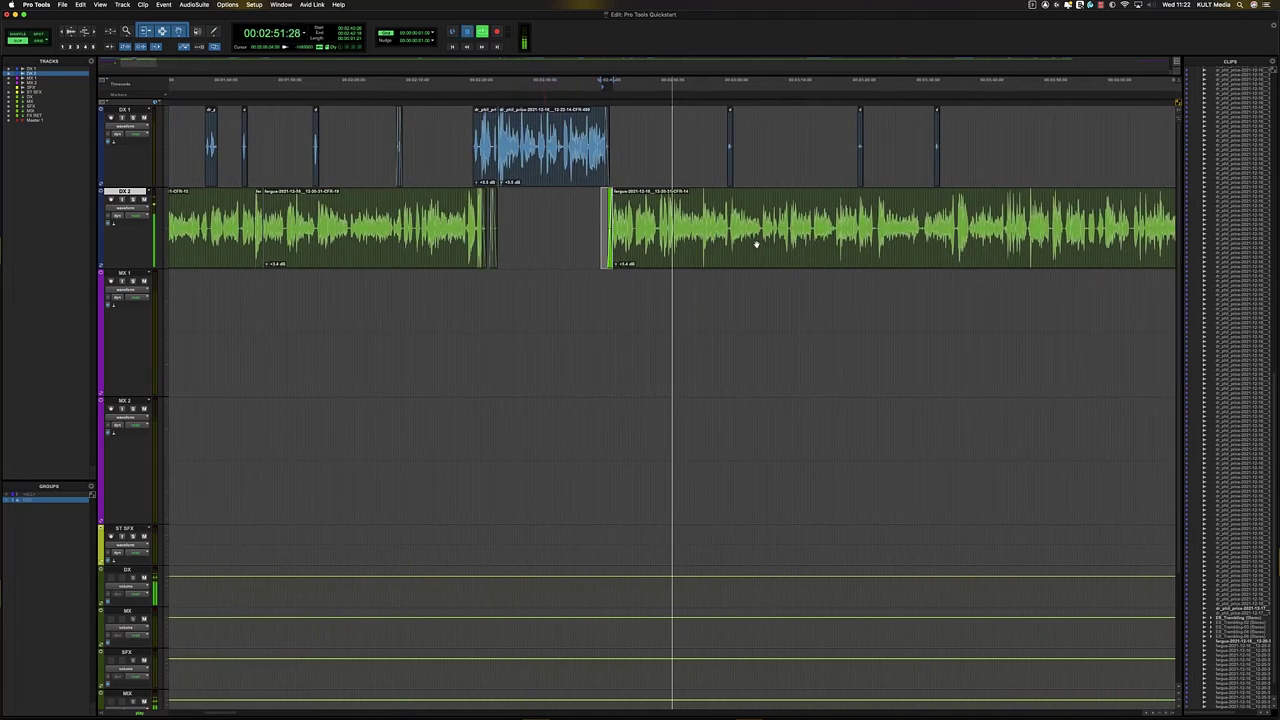
pyautogui.press('space')
pyautogui.press('r')
# - Move to 02:33:14 onward, then zoom in and mark a range around the small DX 1 clip
pyautogui.click(613, 213)
pyautogui.press('Tab')
pyautogui.press('r')
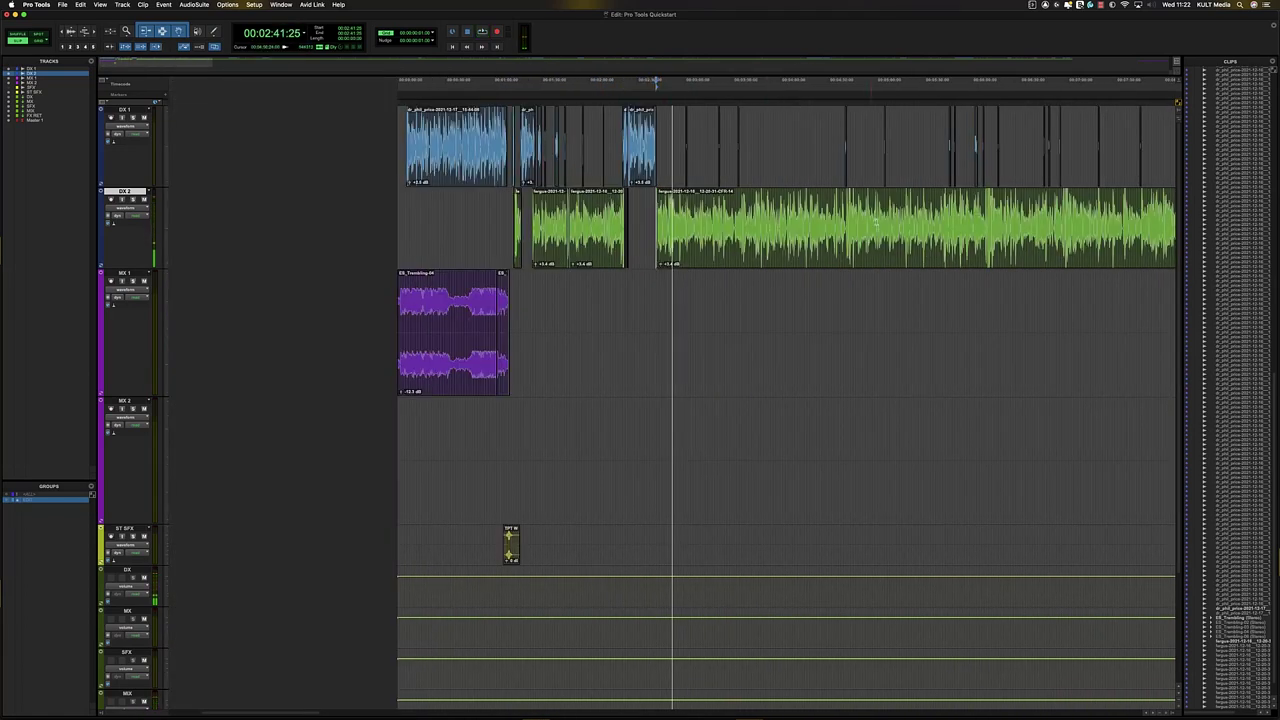
pyautogui.press('r')
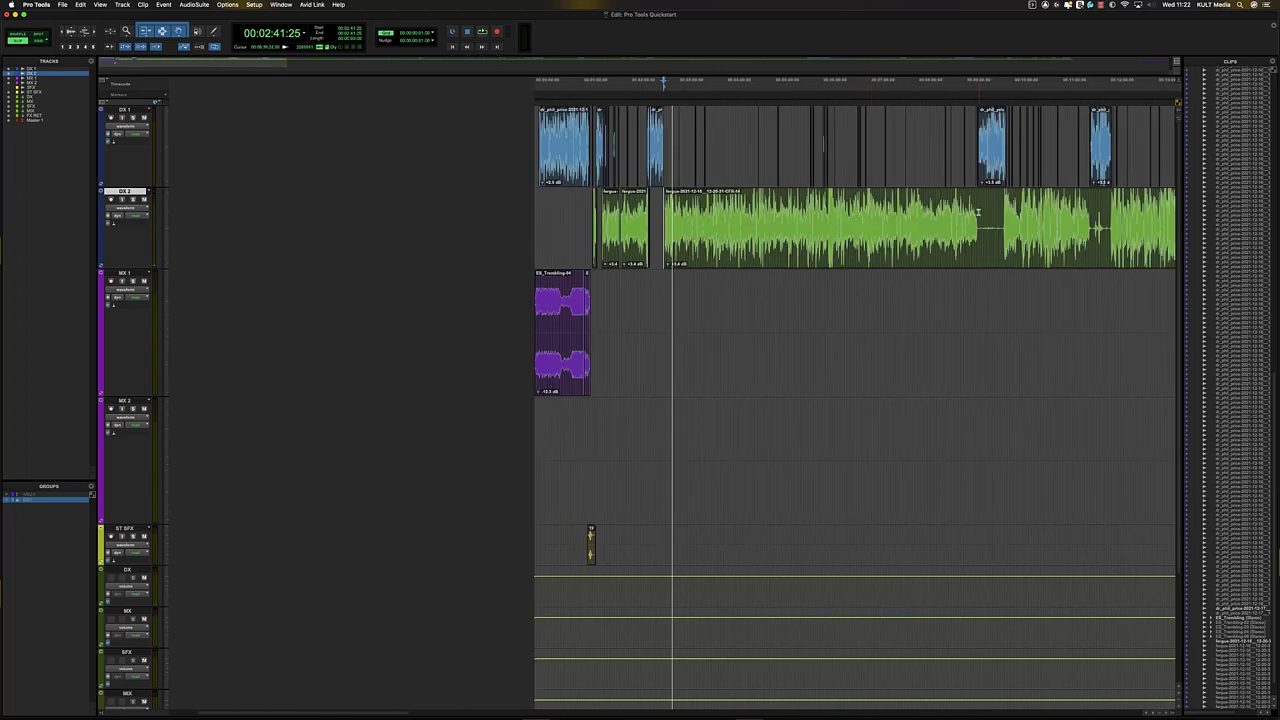
pyautogui.keyDown('shift'); pyautogui.click(977, 212); pyautogui.keyUp('shift')
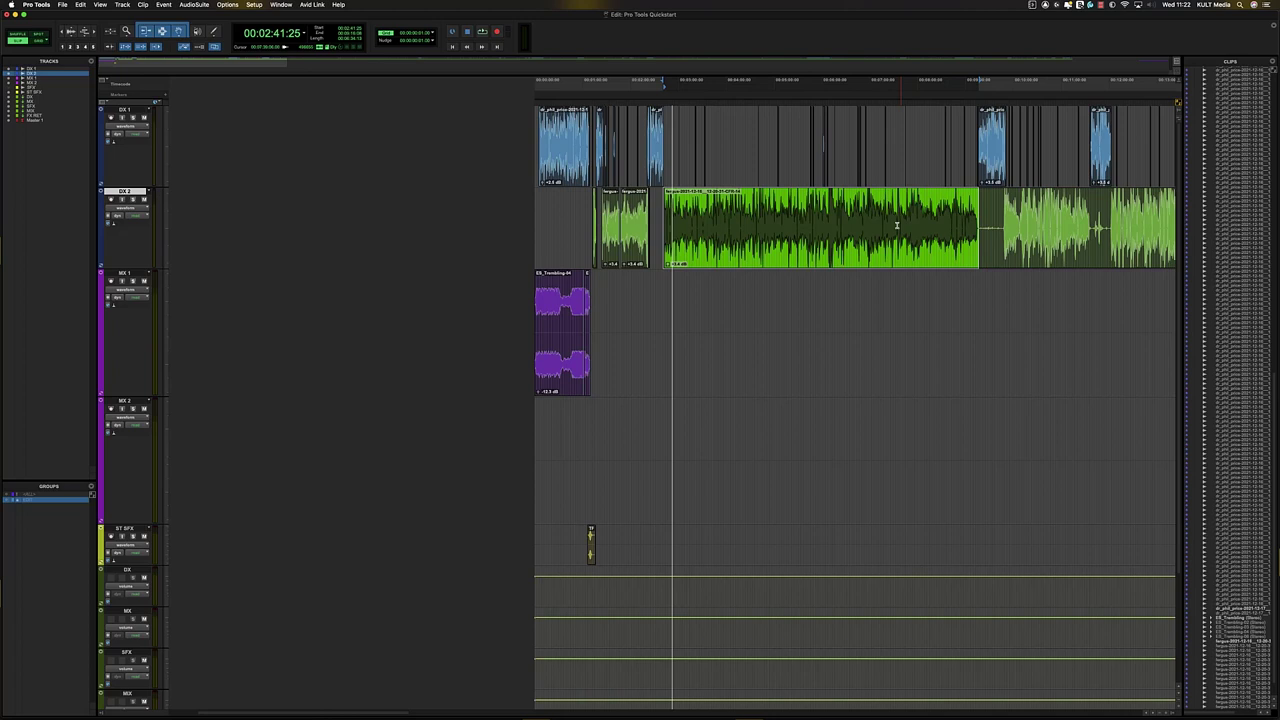
pyautogui.click(781, 220)
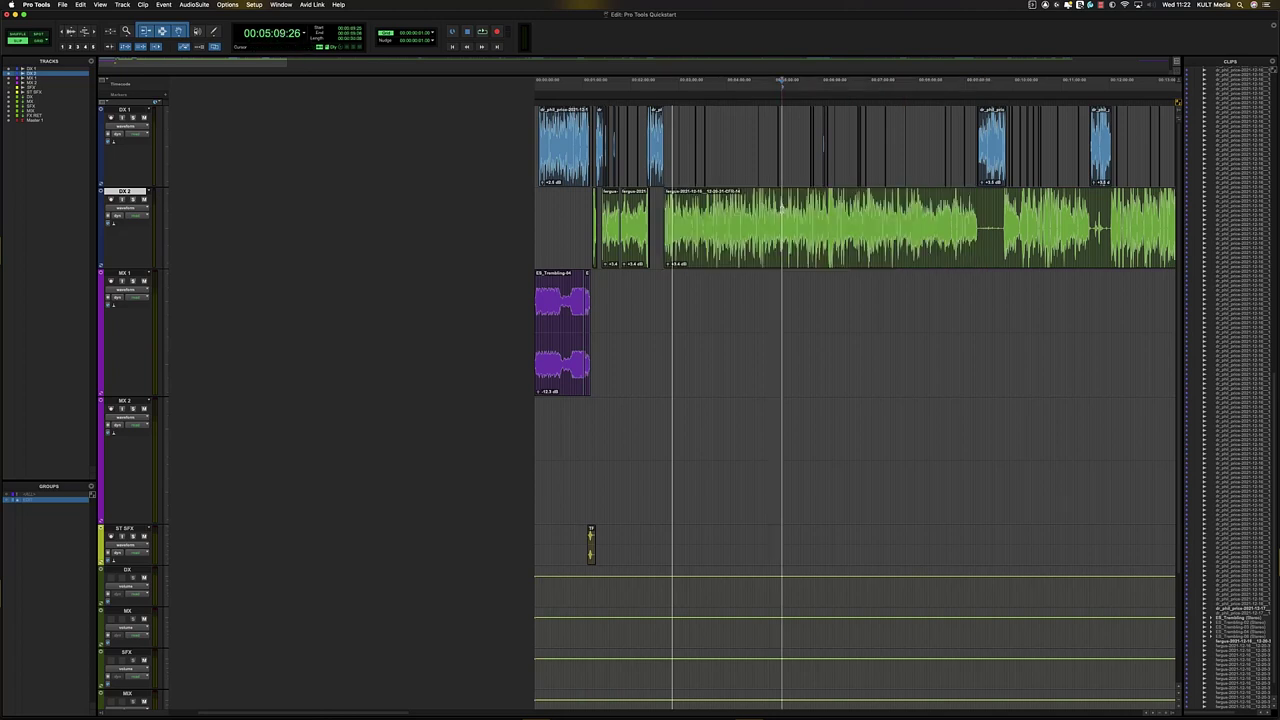
pyautogui.press('t')
pyautogui.press('t')
pyautogui.press('t')
pyautogui.moveTo(526, 144); pyautogui.dragTo(438, 161)
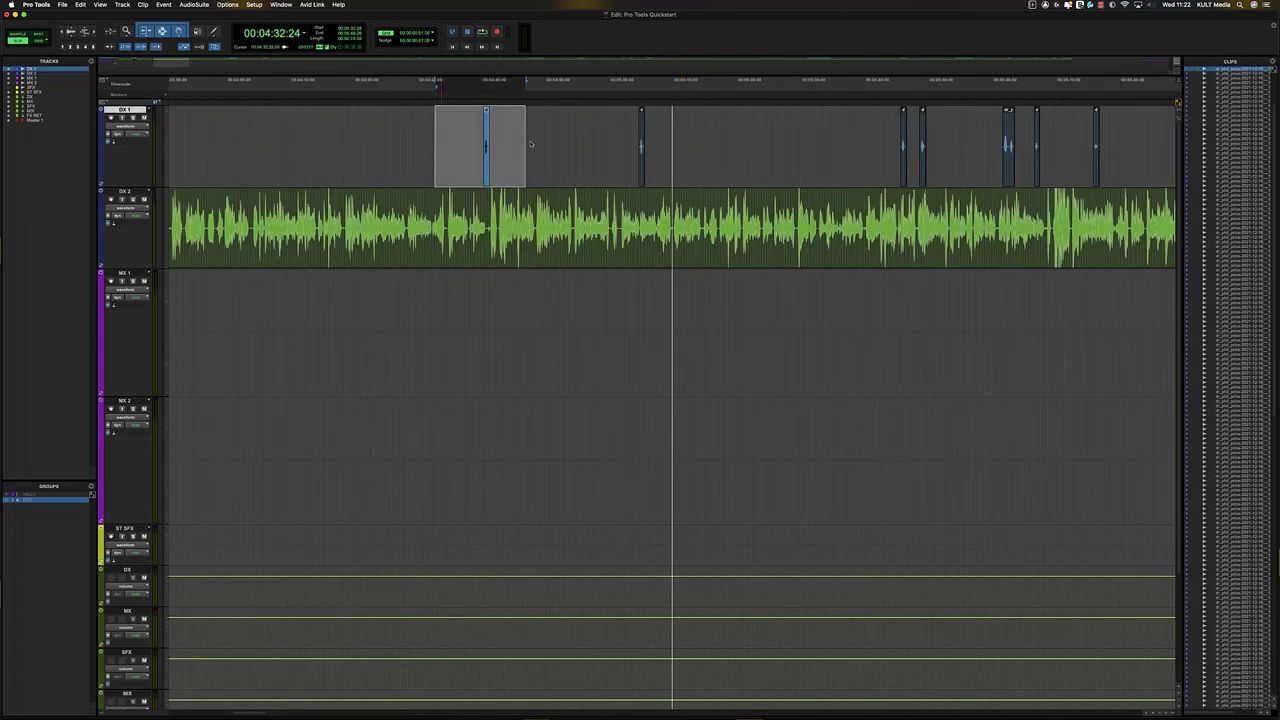
# - Delete the long silent stretch from the DX 2 clip near 9:16
pyautogui.press('r')
pyautogui.press('r')
pyautogui.click(551, 209)
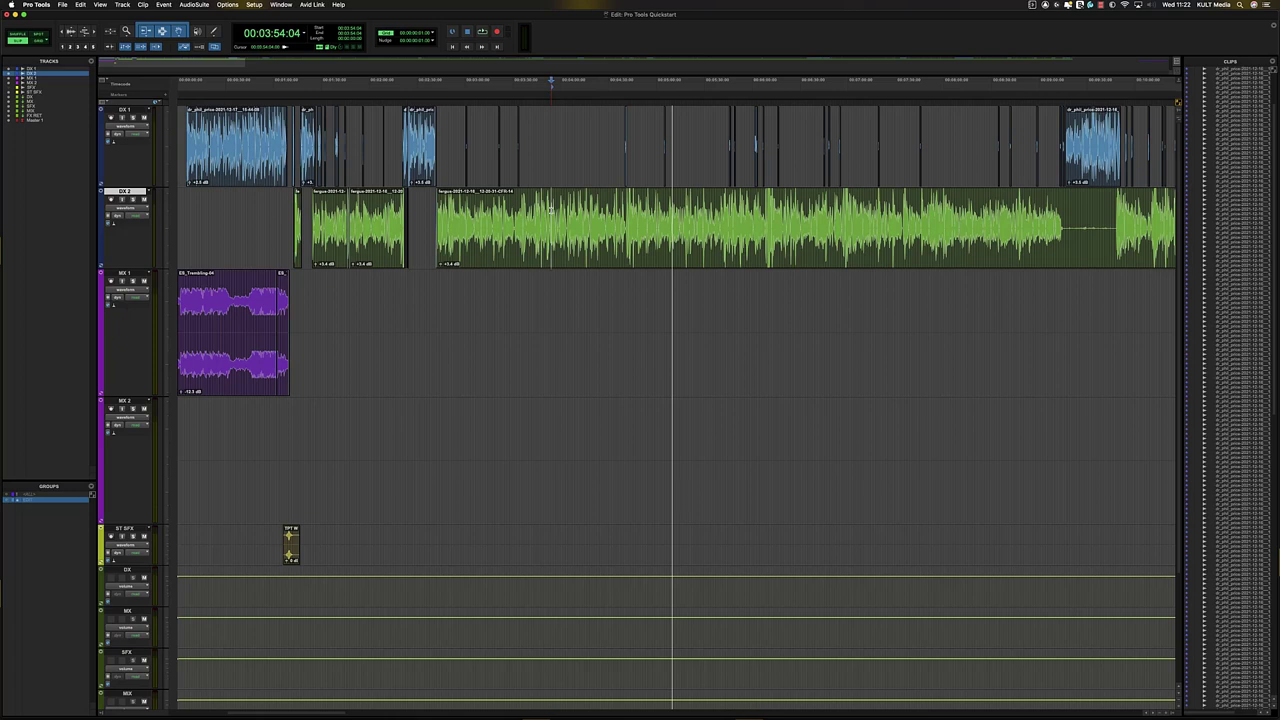
pyautogui.click(1065, 206)
pyautogui.press('super+]')
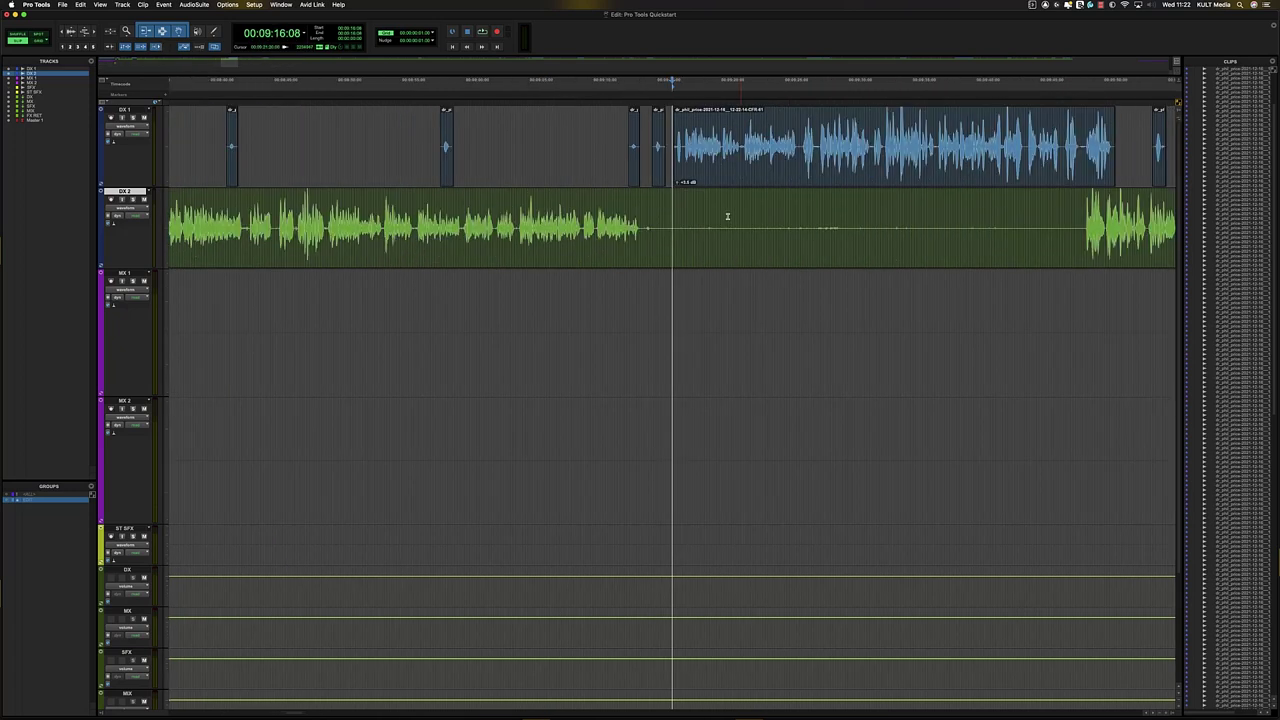
pyautogui.moveTo(641, 228); pyautogui.dragTo(1083, 242)
pyautogui.press('Delete')
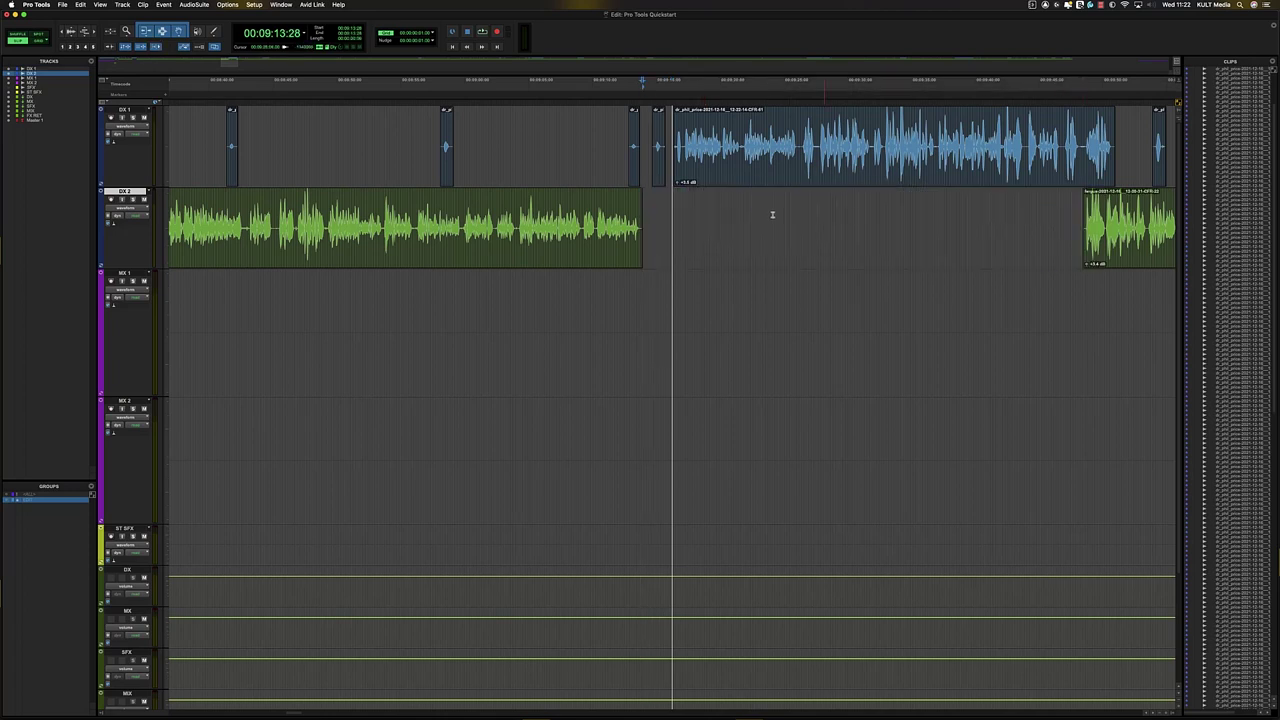
pyautogui.moveTo(651, 229); pyautogui.dragTo(641, 229)
# - Range-select the run of tiny DX 1 clips around 4:35–5:00
pyautogui.click(591, 140)
pyautogui.press('super+[')
pyautogui.press('super+[')
pyautogui.press('super+[')
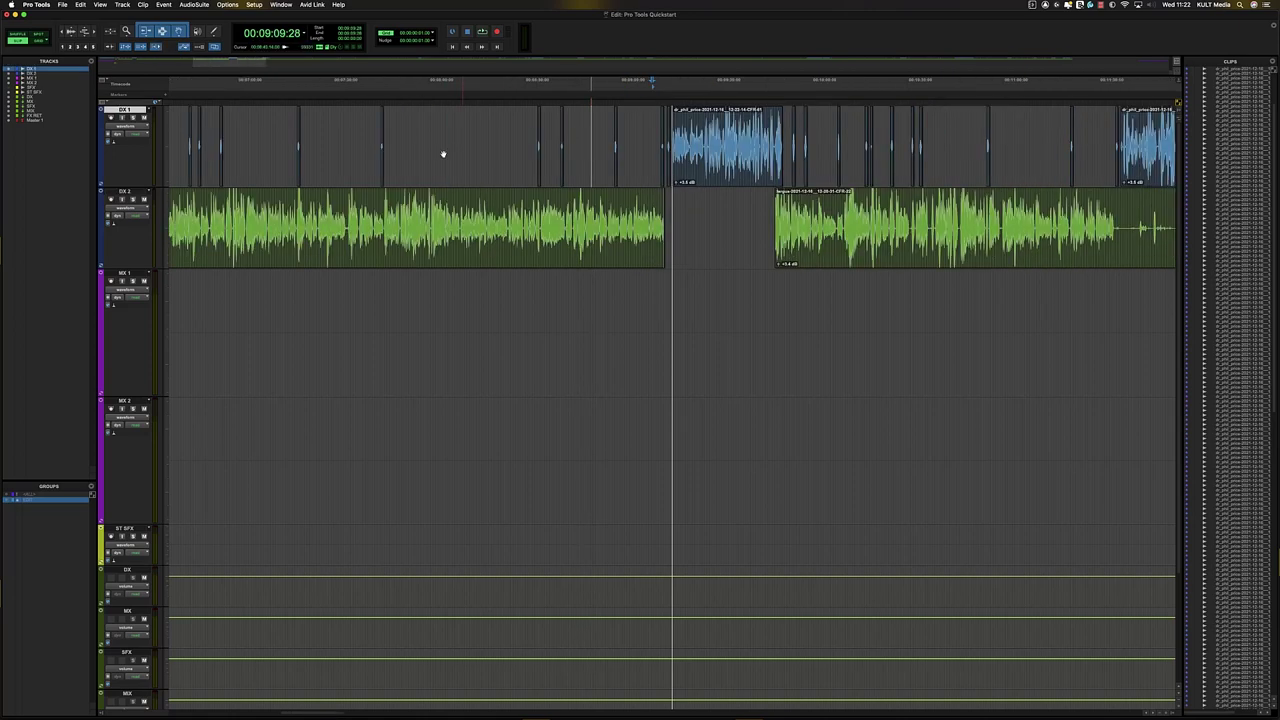
pyautogui.click(425, 134)
pyautogui.press('Tab')
pyautogui.press('super+]')
pyautogui.press('super+]')
pyautogui.press('super+]')
pyautogui.press('super+]')
pyautogui.press('super+]')
pyautogui.press('super+]')
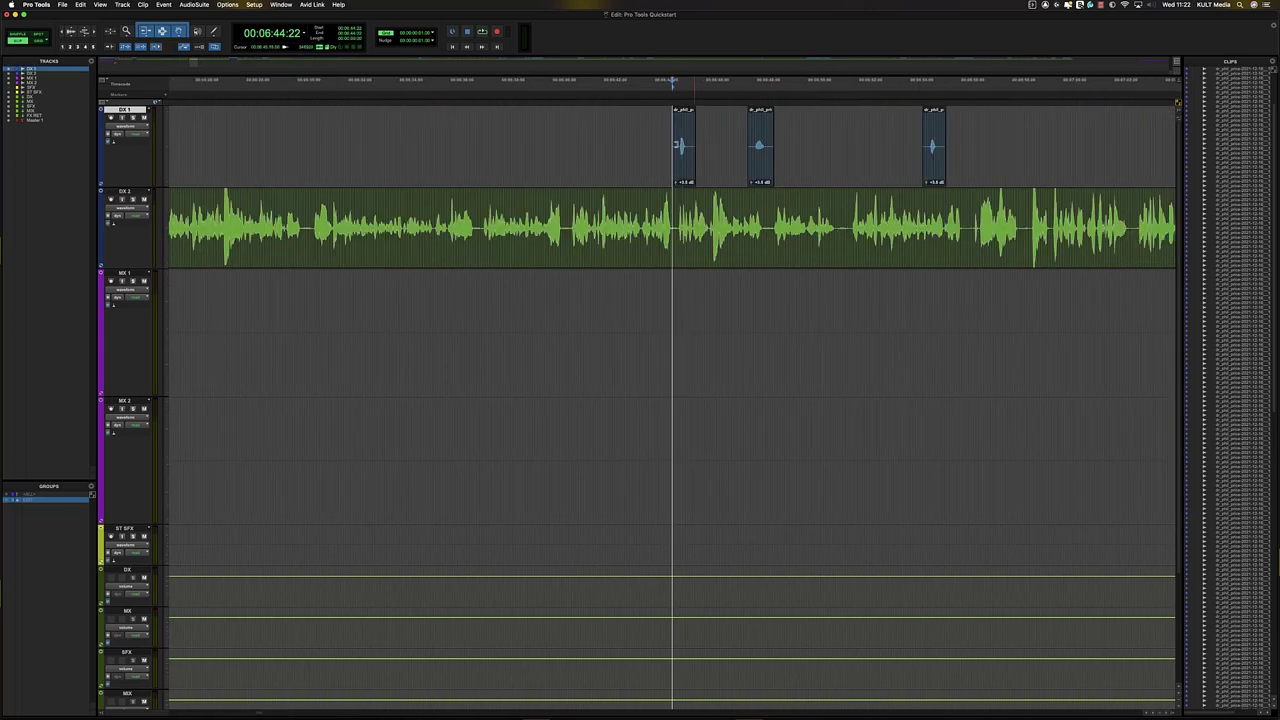
pyautogui.moveTo(640, 146); pyautogui.dragTo(258, 154)
pyautogui.press('super+[')
pyautogui.press('super+[')
pyautogui.press('super+[')
pyautogui.press('super+[')
pyautogui.press('super+[')
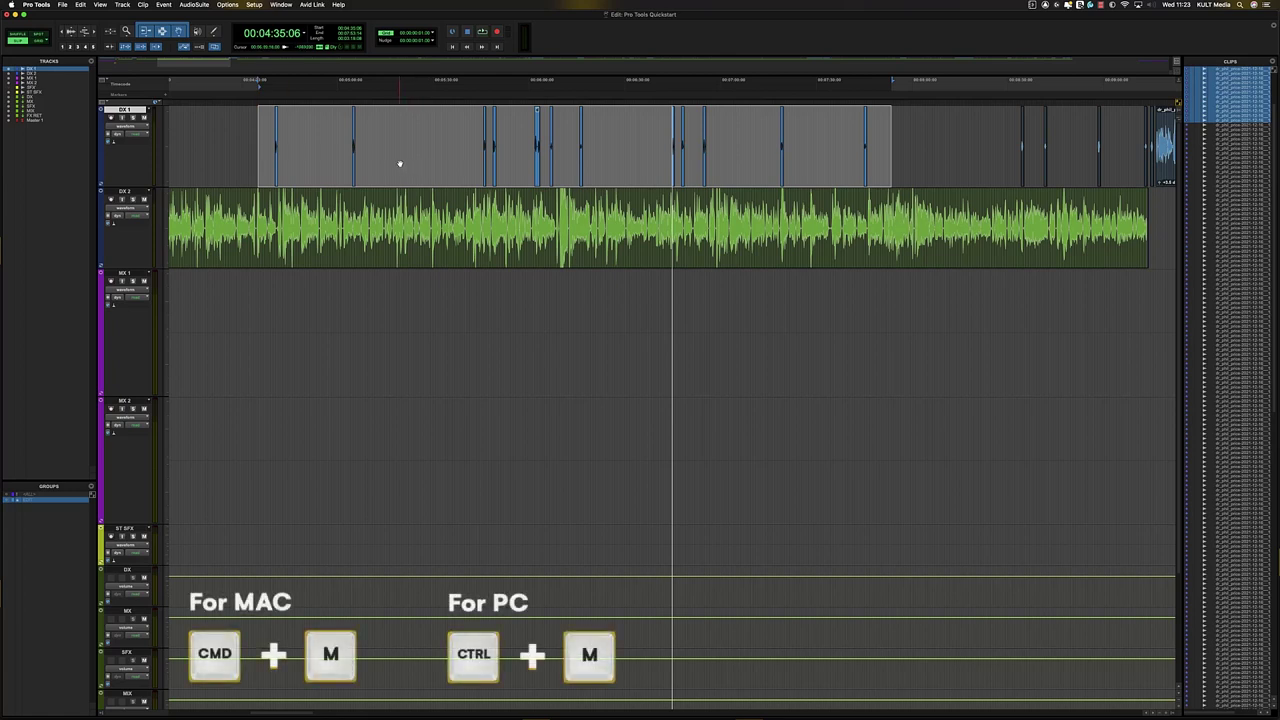
# - Mute the selected tiny DX 1 clips with Cmd+M
pyautogui.press('super+m')
pyautogui.click(444, 124)
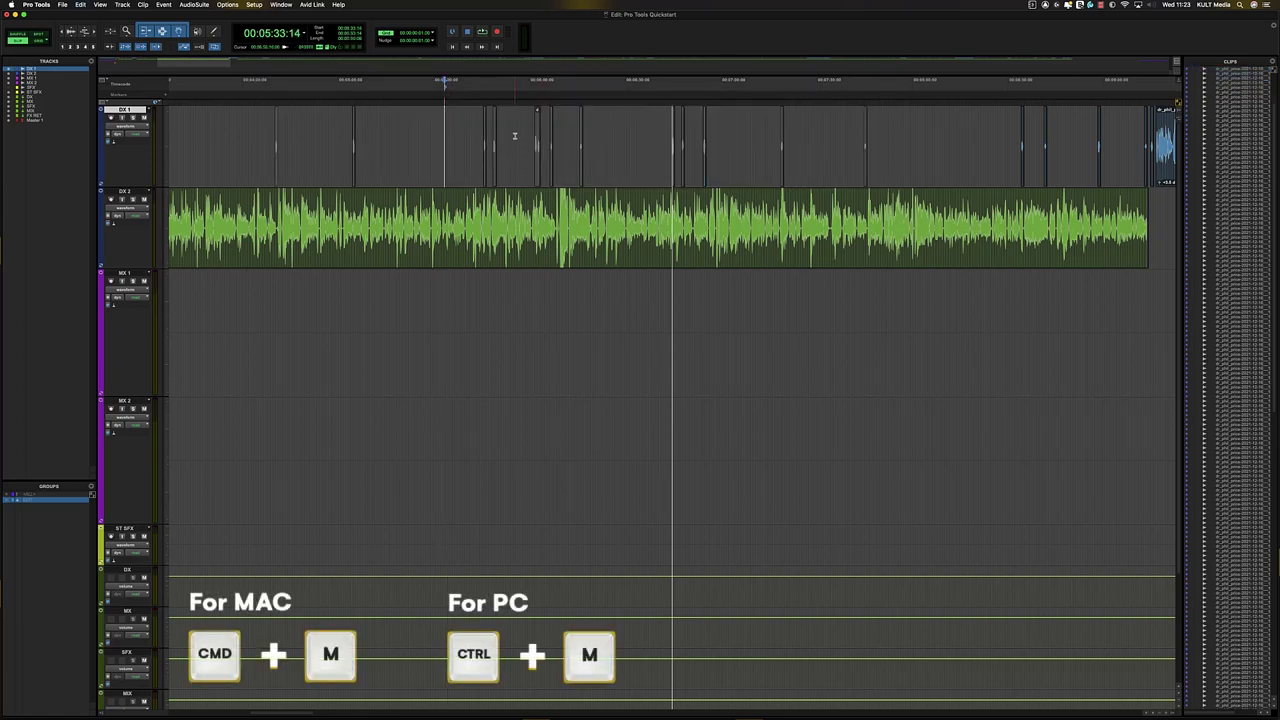
pyautogui.click(514, 135)
# - Zoom in and mark a range over the next small DX 1 clips, then clear it
pyautogui.press('super+]')
pyautogui.press('super+]')
pyautogui.press('super+]')
pyautogui.press('super+[')
pyautogui.press('super+[')
pyautogui.press('super+[')
pyautogui.press('super+[')
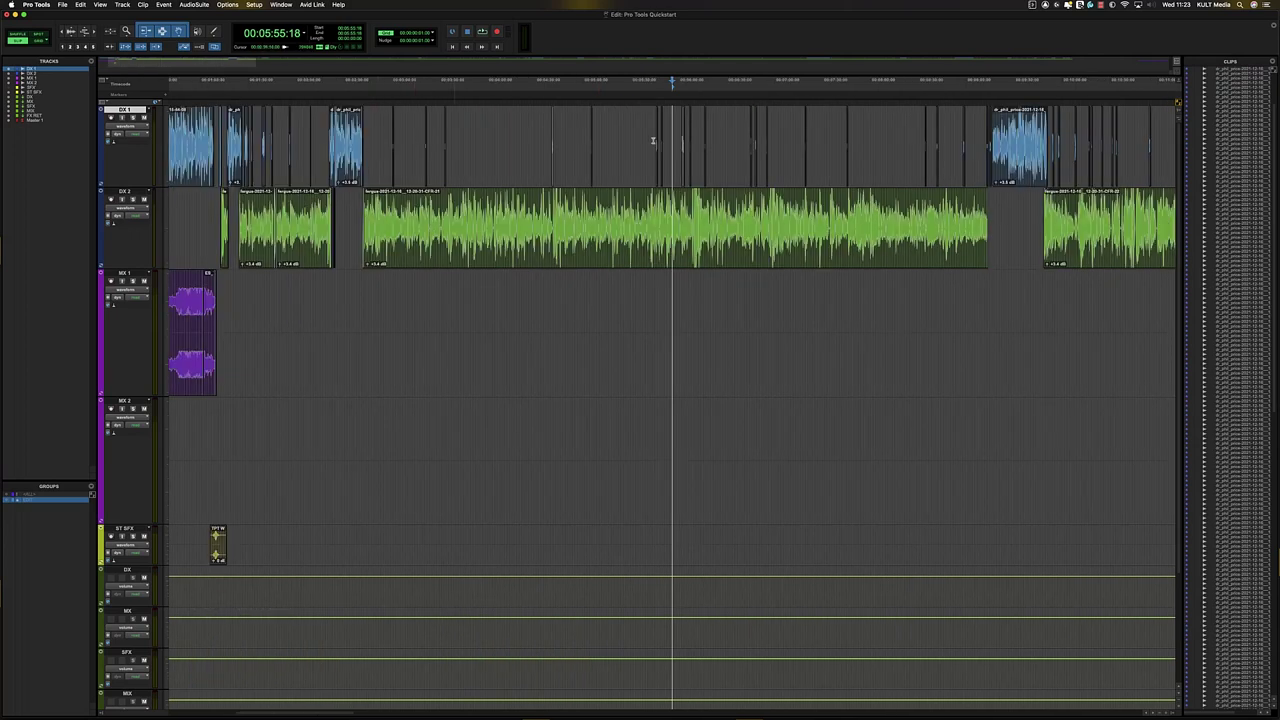
pyautogui.press('super+]')
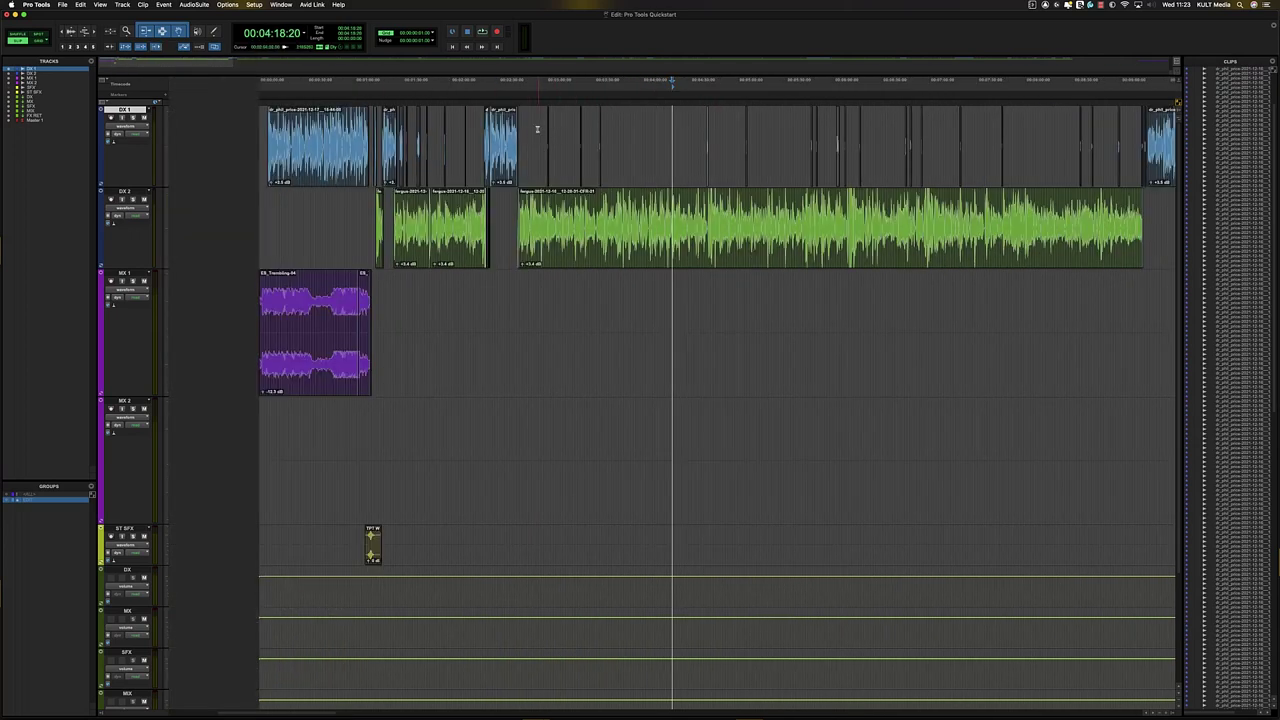
pyautogui.moveTo(537, 128); pyautogui.dragTo(644, 130)
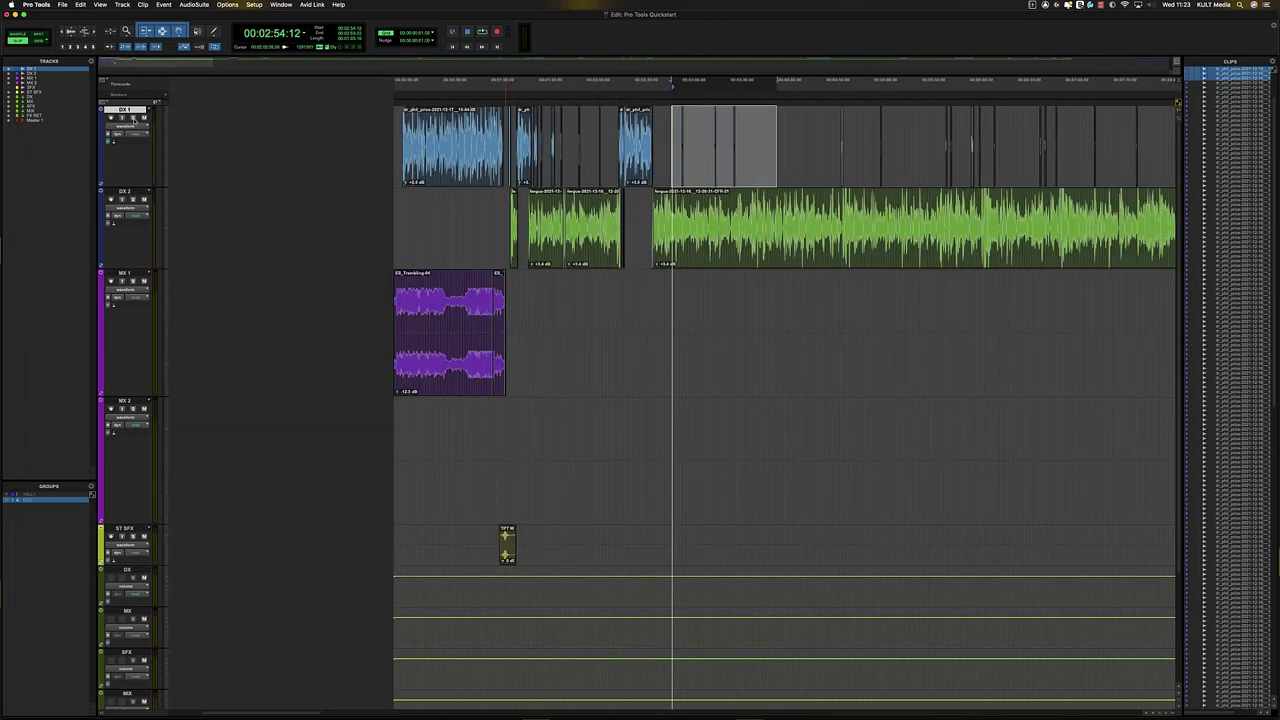
pyautogui.click(776, 137)
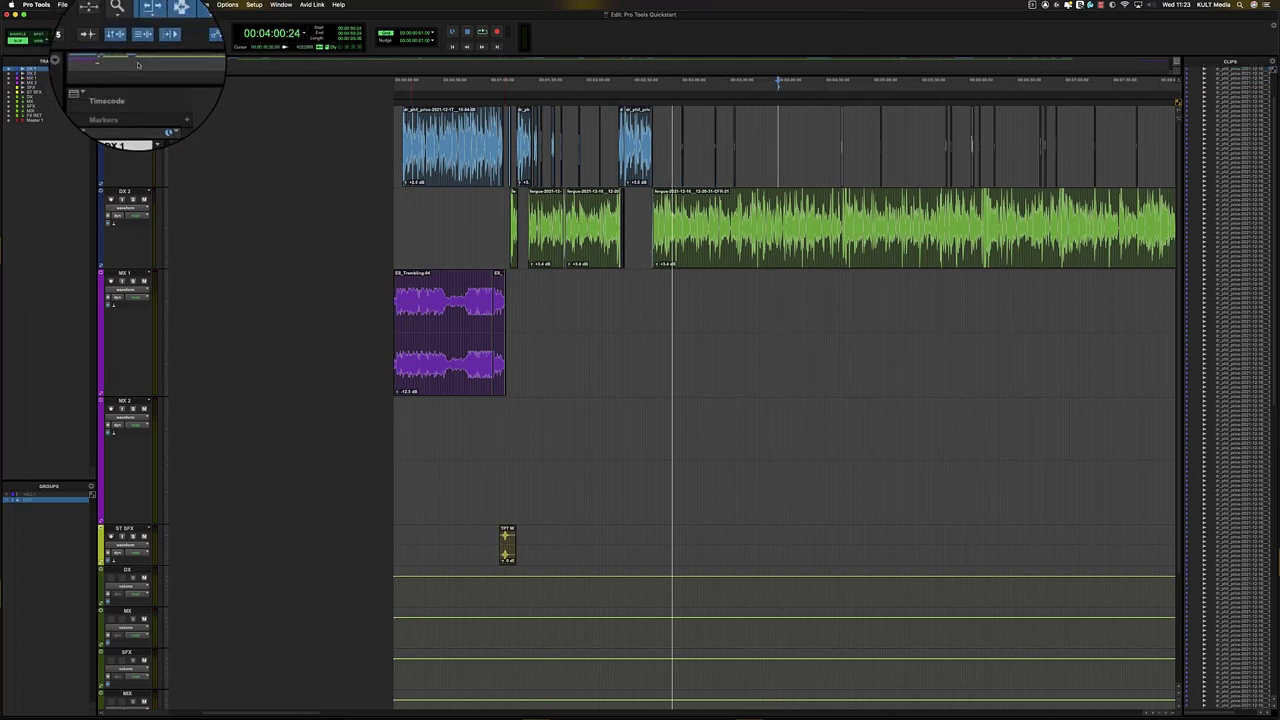
# - Run Strip Silence on the long DX 2 clip to split it into separate clips
pyautogui.moveTo(272, 64); pyautogui.dragTo(1143, 57)
pyautogui.click(423, 222)
pyautogui.press('r')
pyautogui.press('r')
pyautogui.press('r')
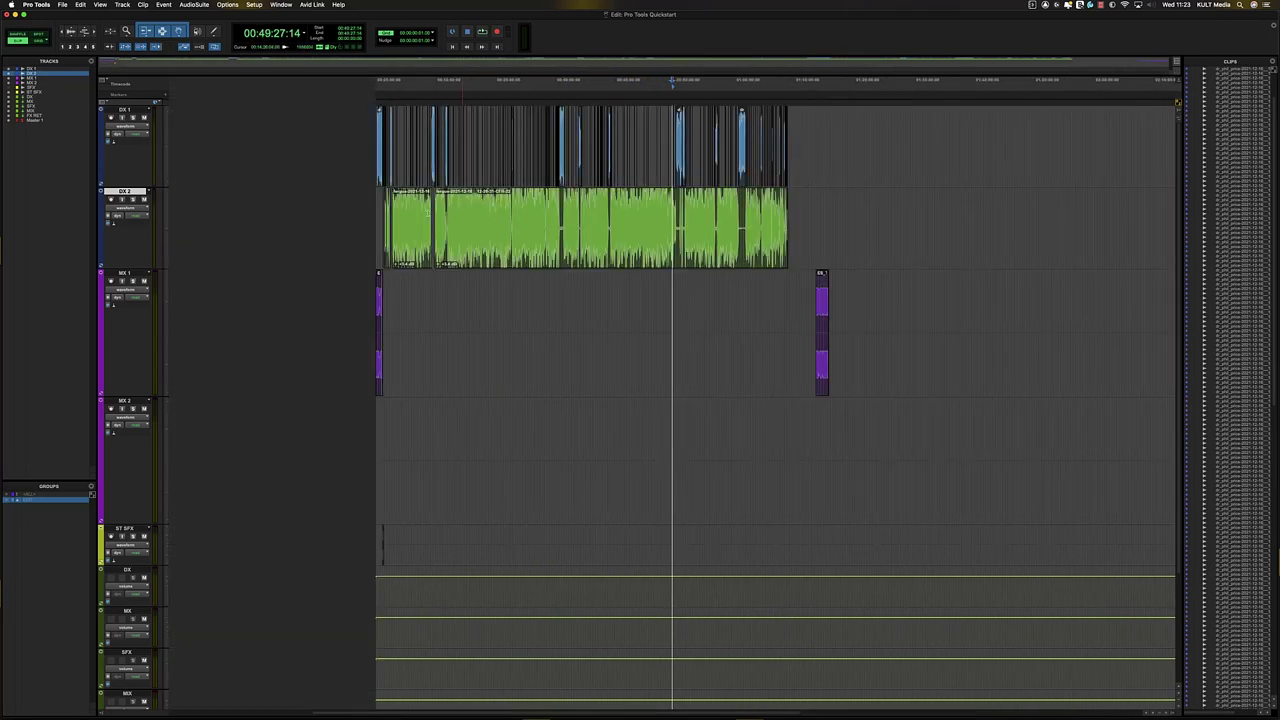
pyautogui.click(510, 214)
pyautogui.press('t')
pyautogui.press('r')
pyautogui.click(751, 251)
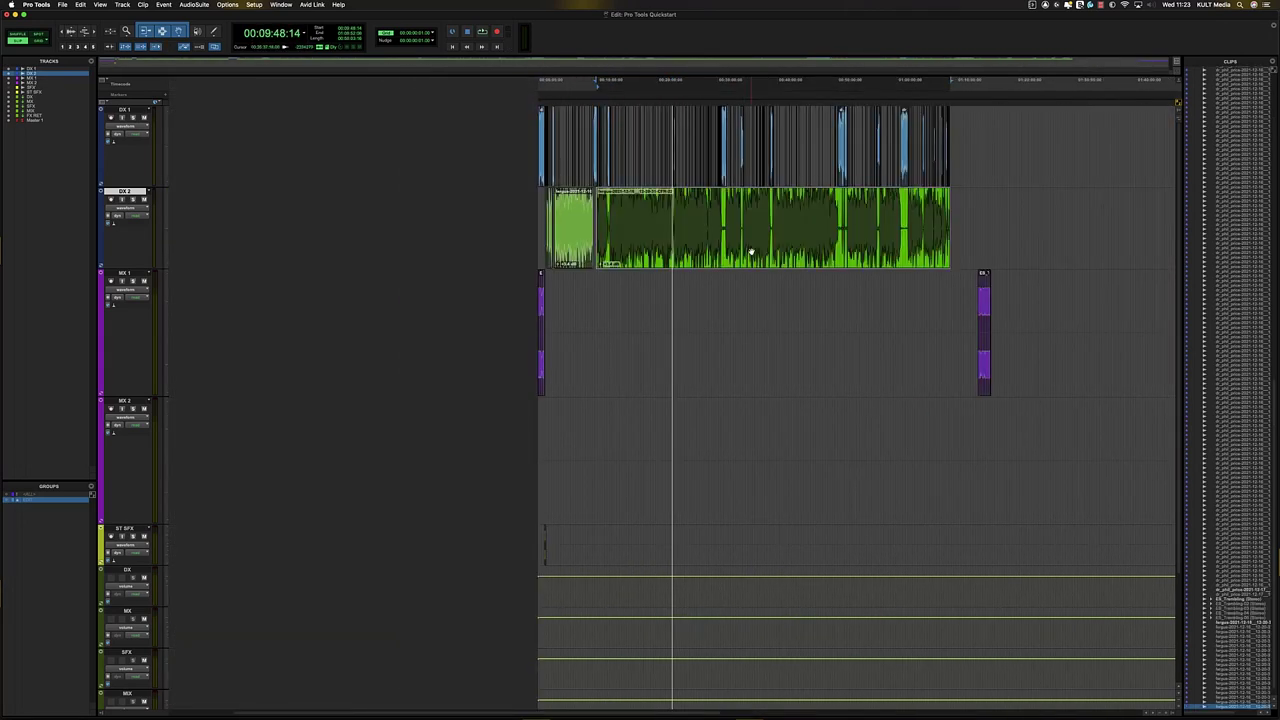
pyautogui.press('super+u')
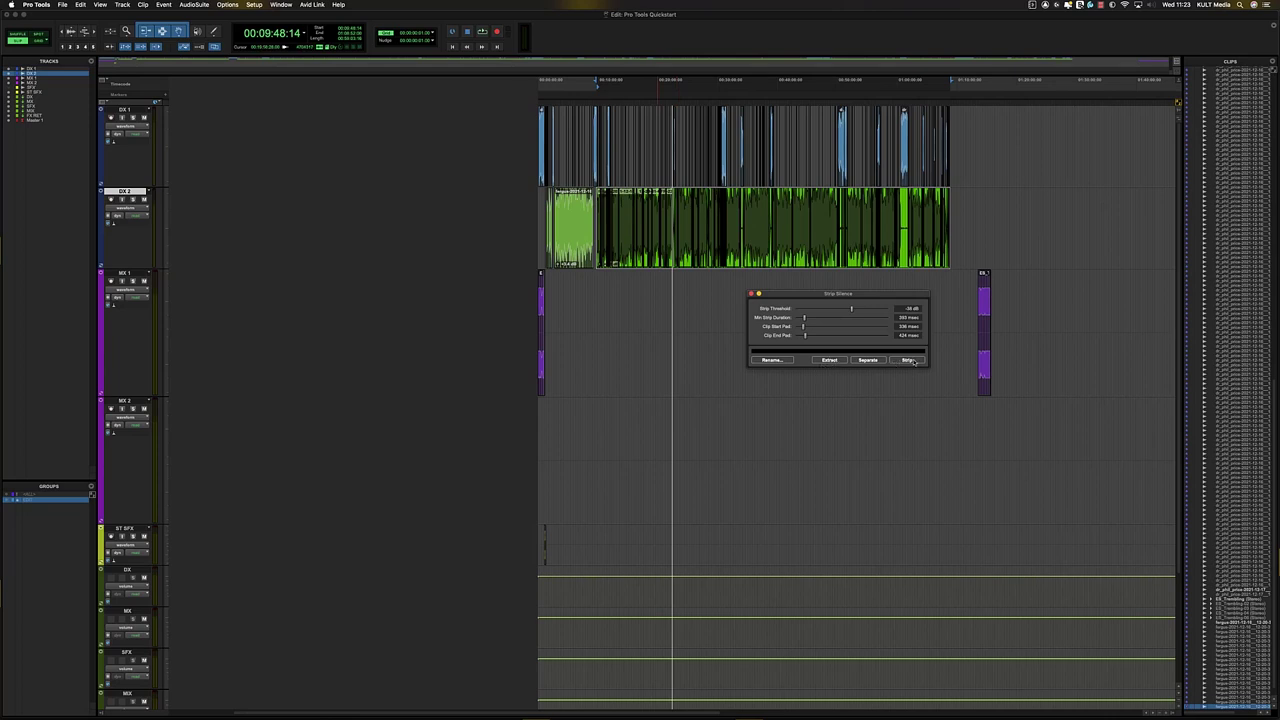
pyautogui.click(908, 360)
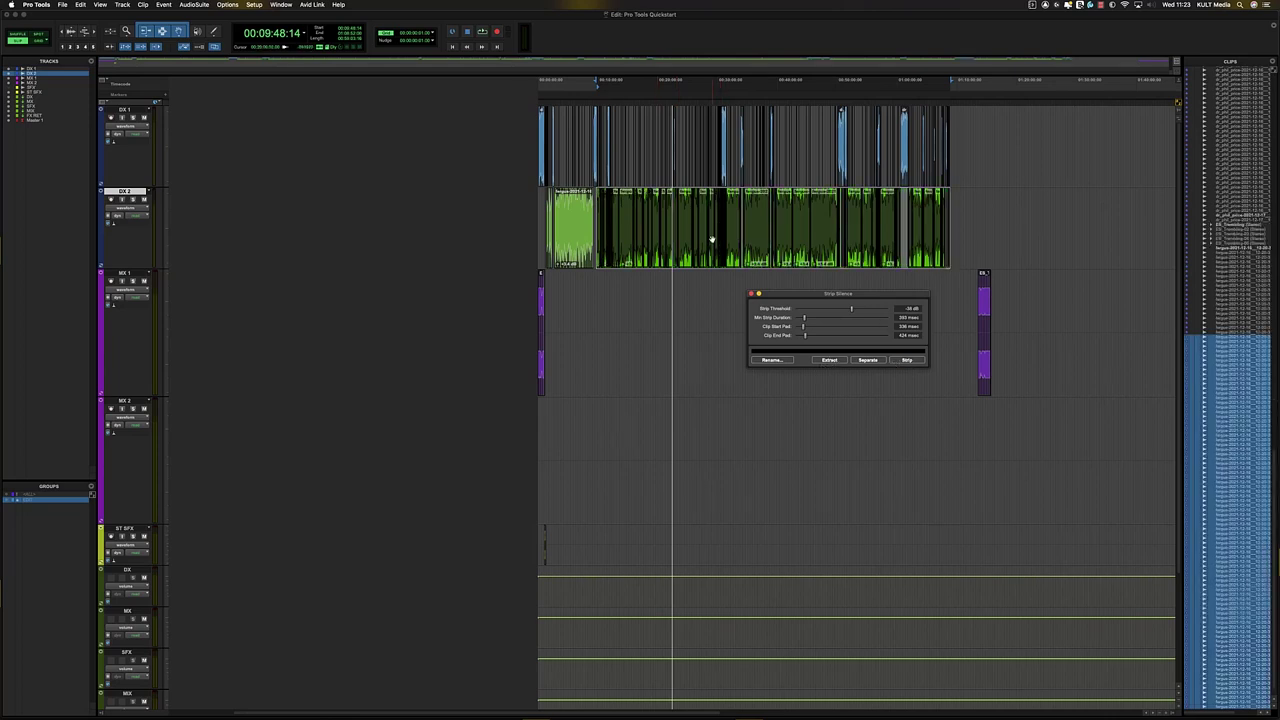
# - Apply Batch Fades with a 40 ms fade-in and Equal Power crossfades
pyautogui.press('super+f')
pyautogui.click(512, 189)
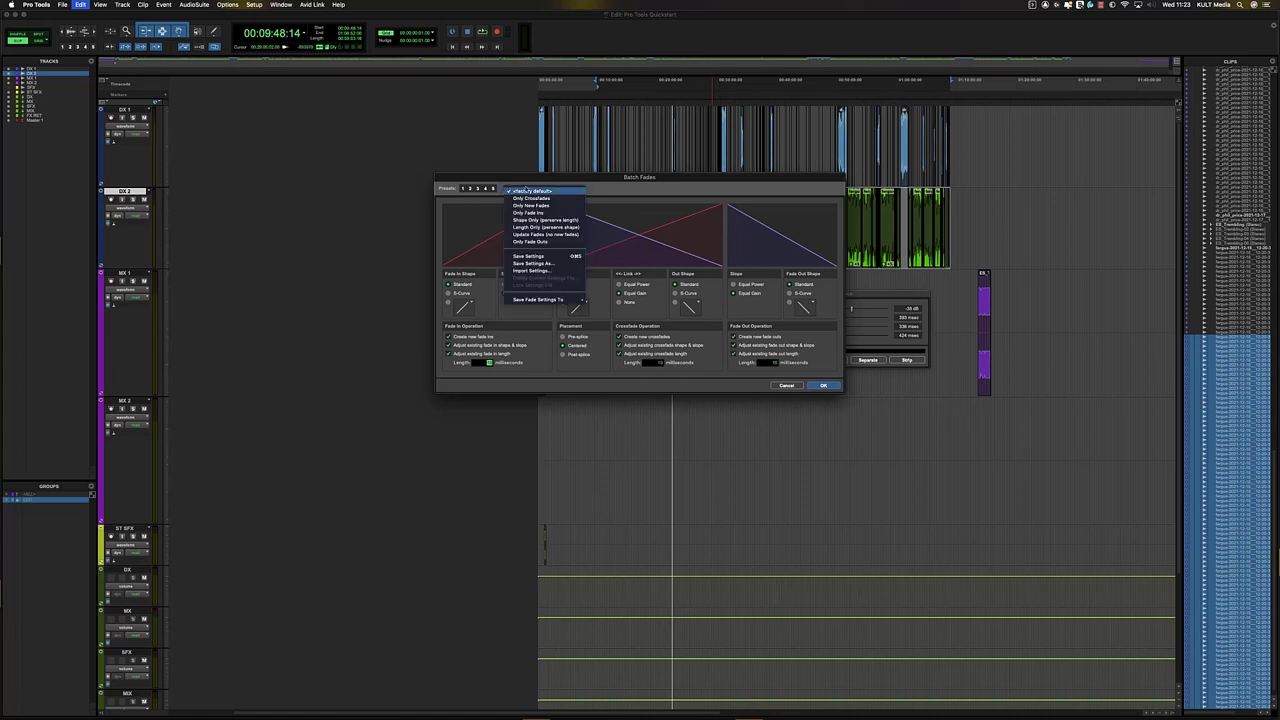
pyautogui.click(646, 275)
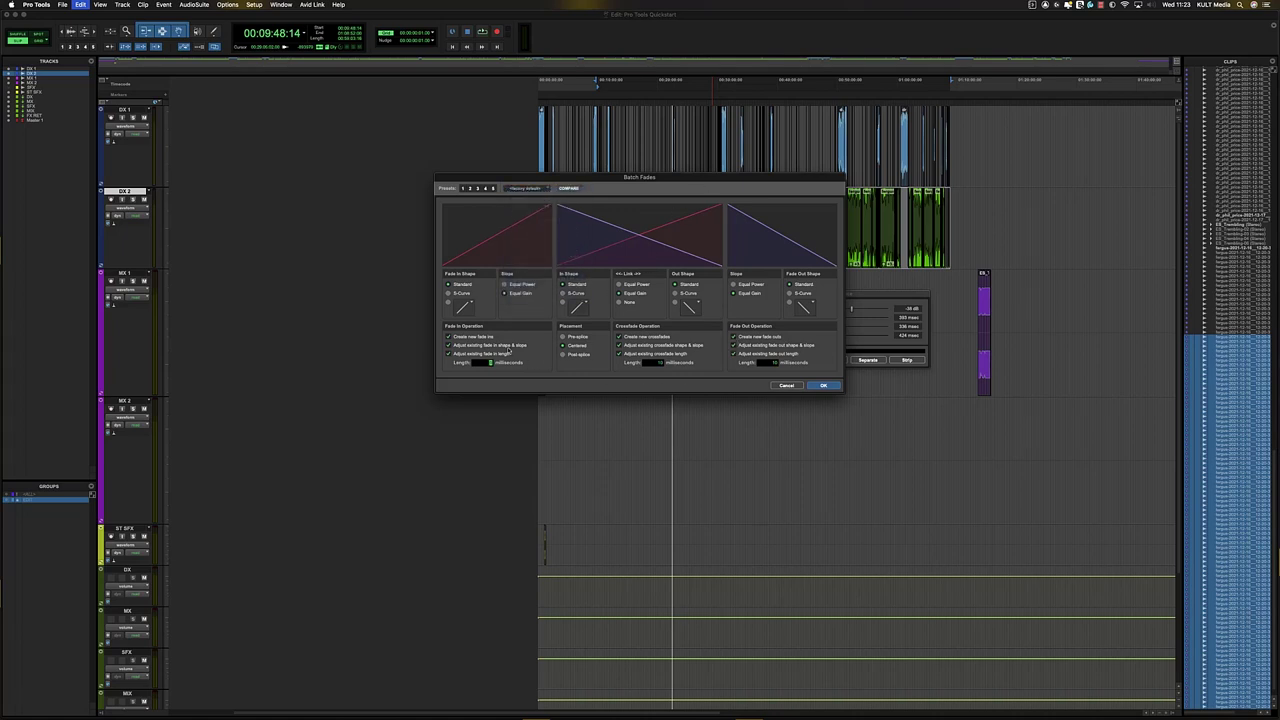
pyautogui.write('40')
pyautogui.press('Tab')
pyautogui.click(640, 287)
pyautogui.click(832, 387)
# - Close the Strip Silence window and check the new DX 2 fades near 24:57 and 23:18
pyautogui.click(652, 340)
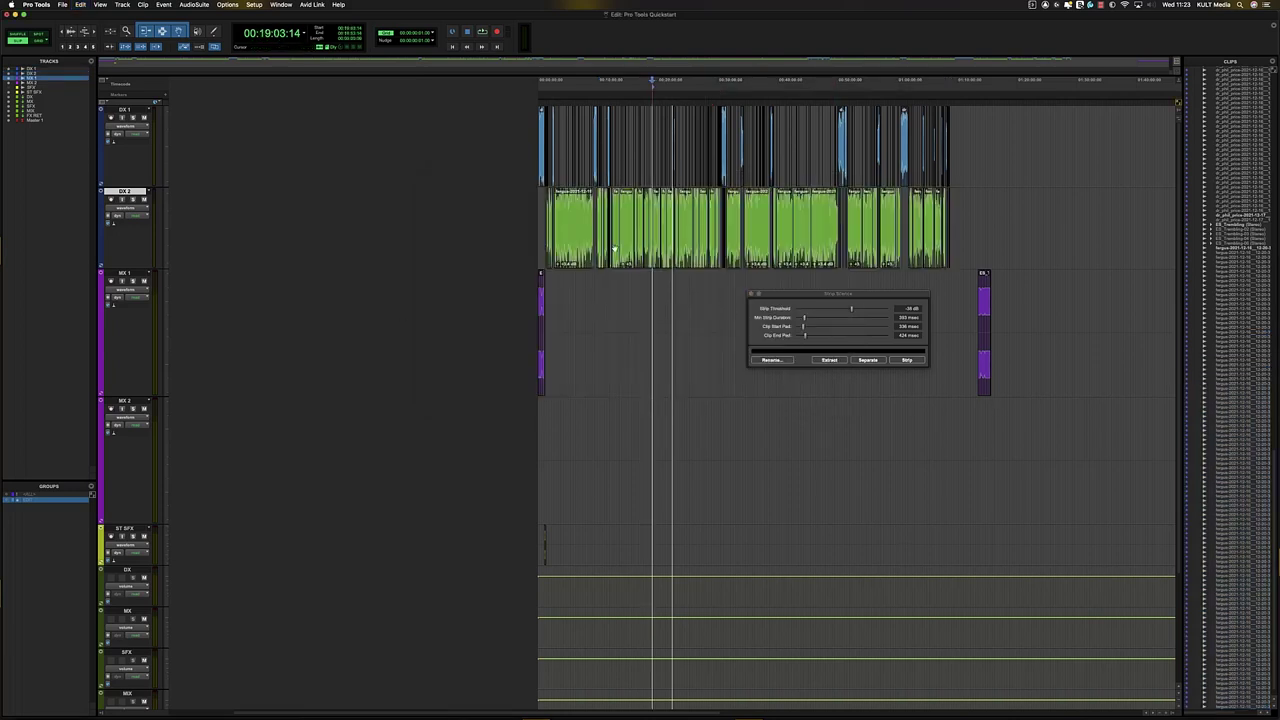
pyautogui.click(755, 294)
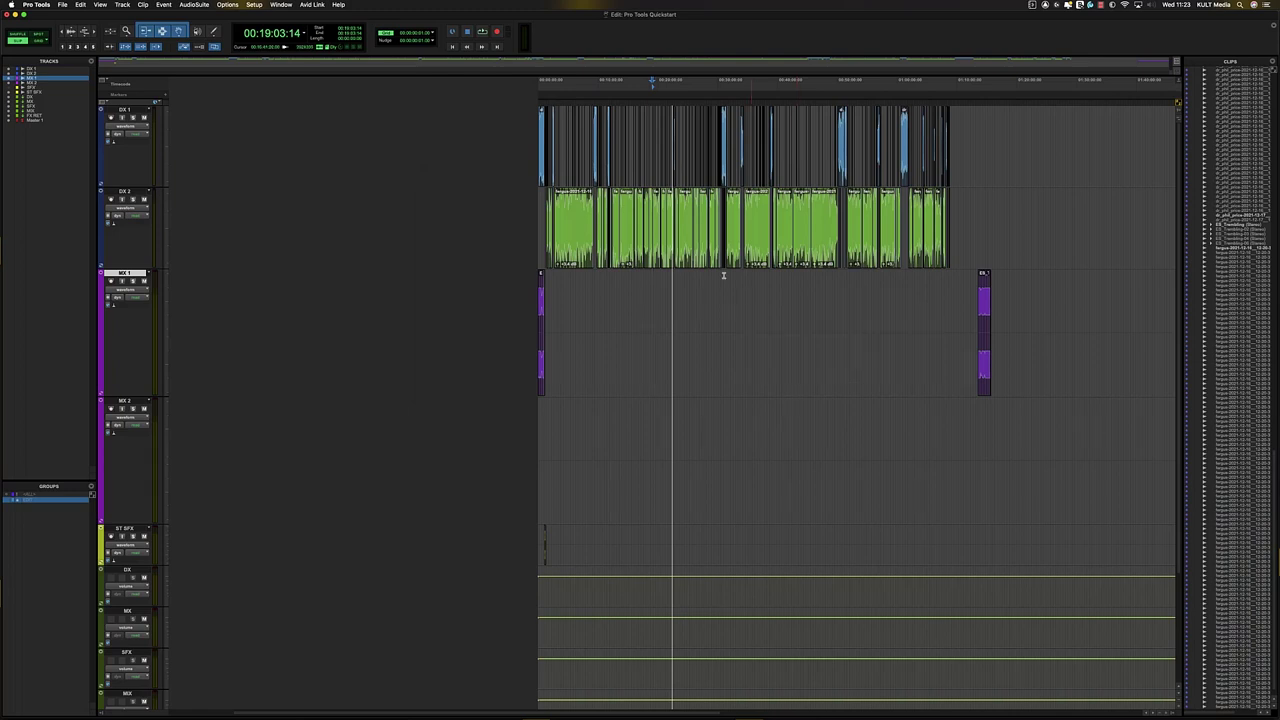
pyautogui.click(688, 238)
pyautogui.press('t')
pyautogui.press('t')
pyautogui.press('t')
pyautogui.press('t')
pyautogui.press('t')
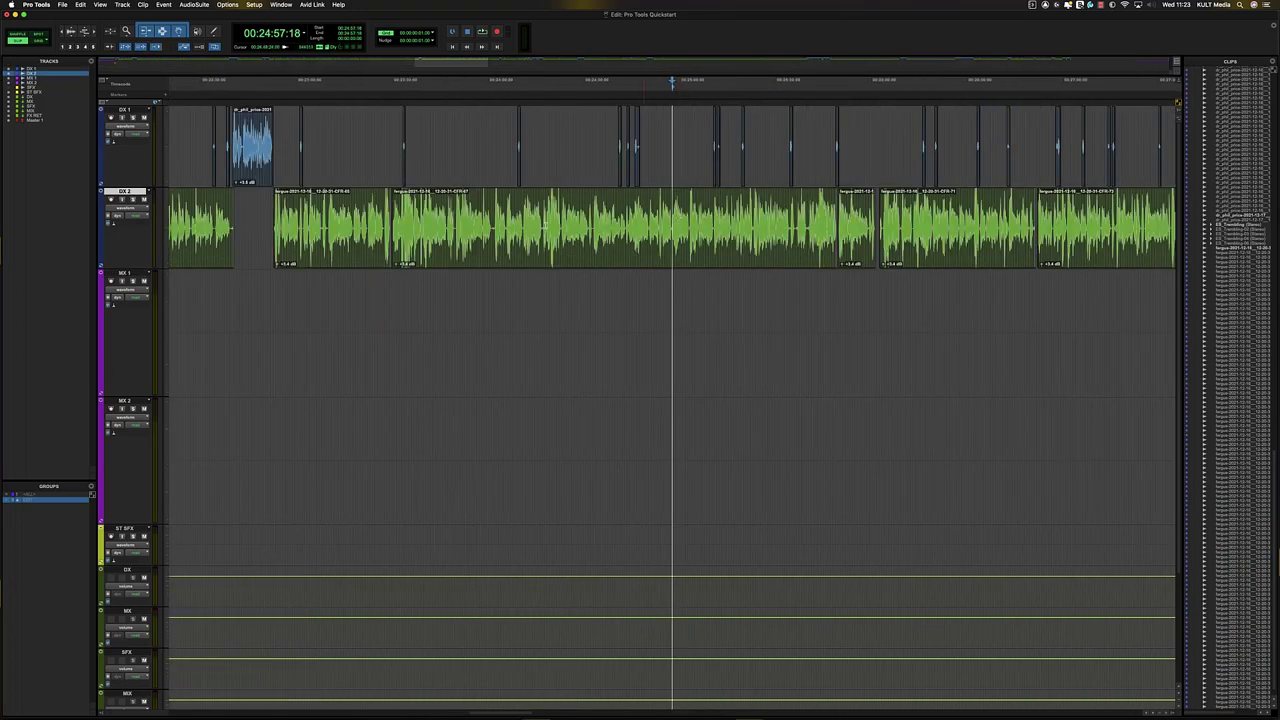
pyautogui.press('r')
pyautogui.click(513, 219)
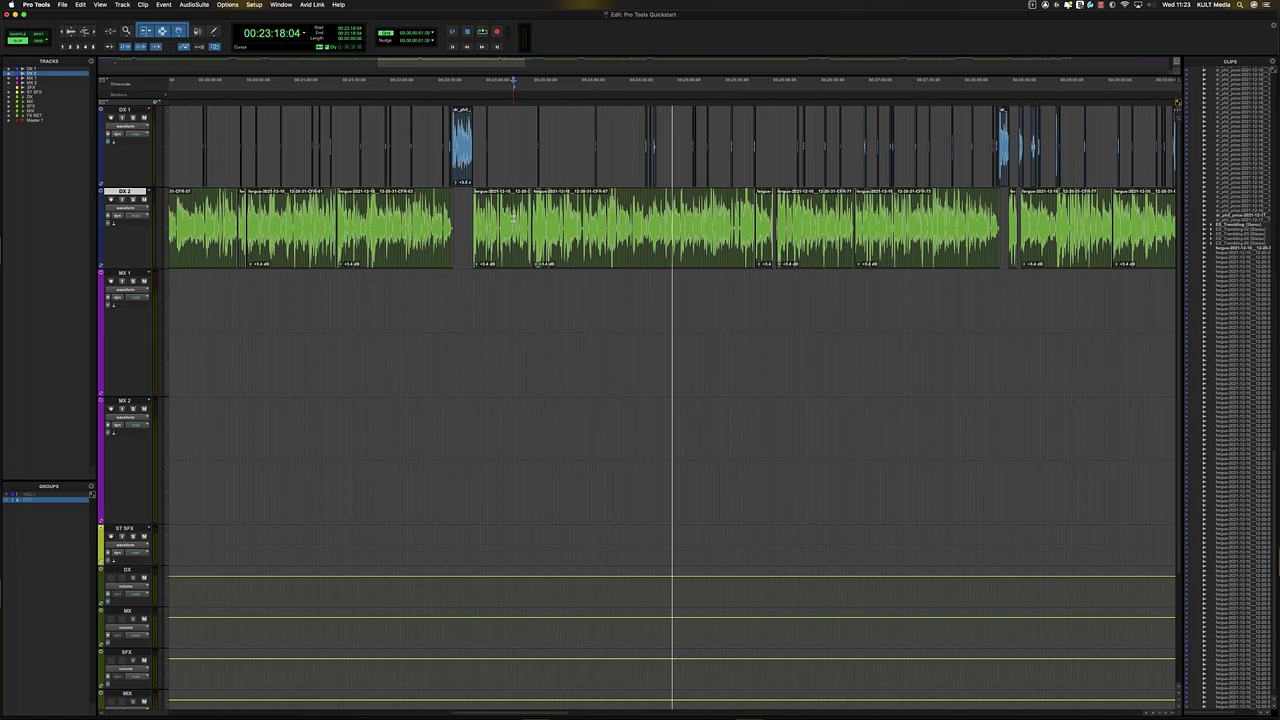
pyautogui.press('r')
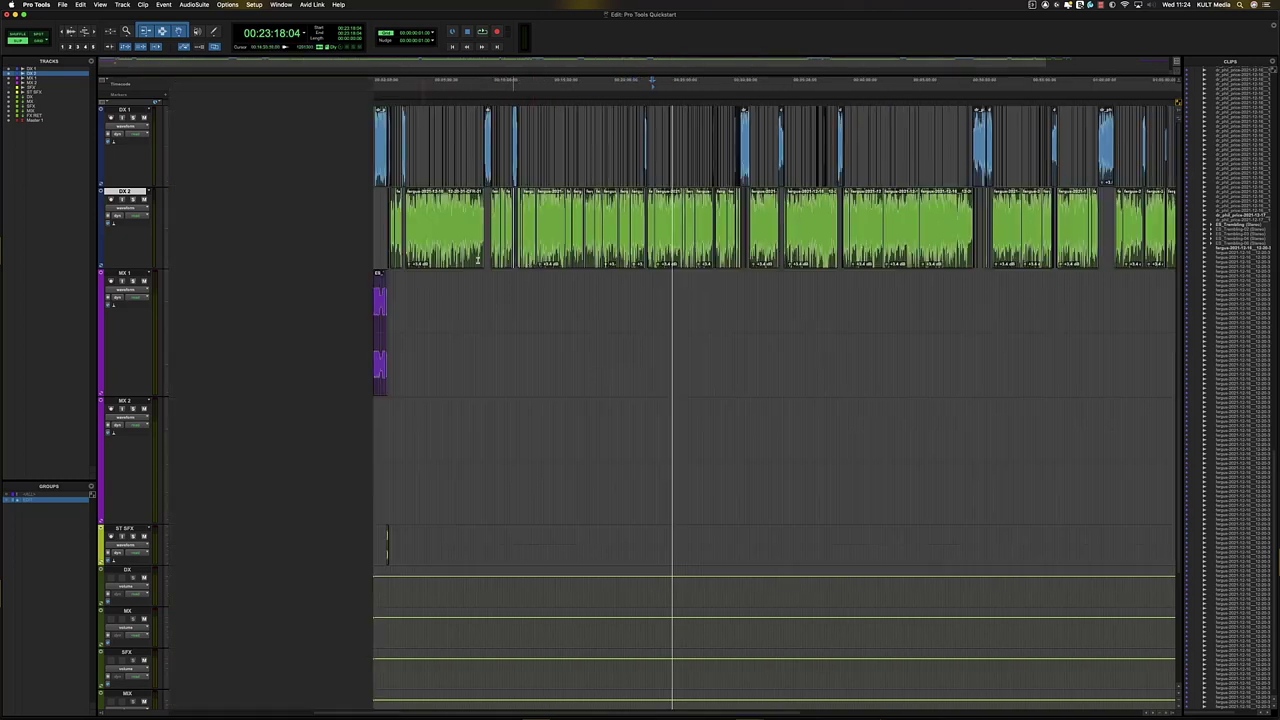
# - Inspect the DX 2 fades near 6:09, 4:48 and 2:41, including the DX 1/DX 2 fade
pyautogui.click(448, 210)
pyautogui.press('t')
pyautogui.press('t')
pyautogui.press('t')
pyautogui.press('t')
pyautogui.press('r')
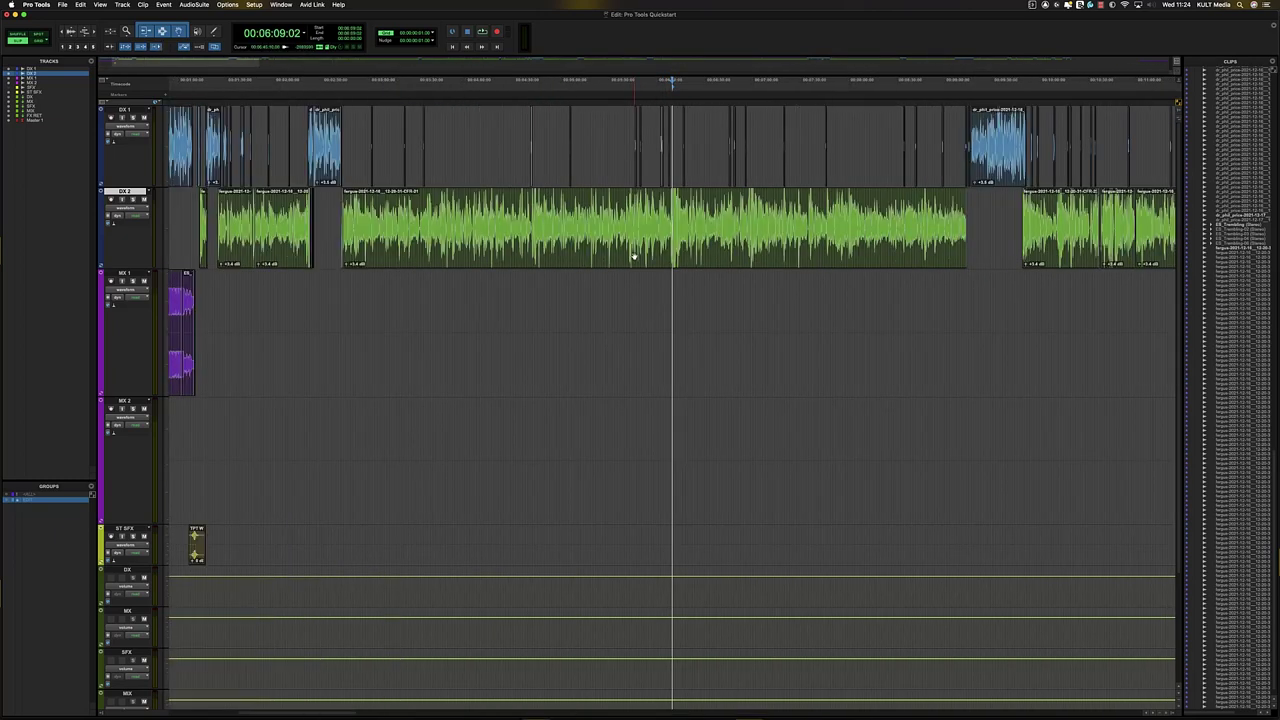
pyautogui.click(543, 215)
pyautogui.press('t')
pyautogui.press('t')
pyautogui.press('t')
pyautogui.press('r')
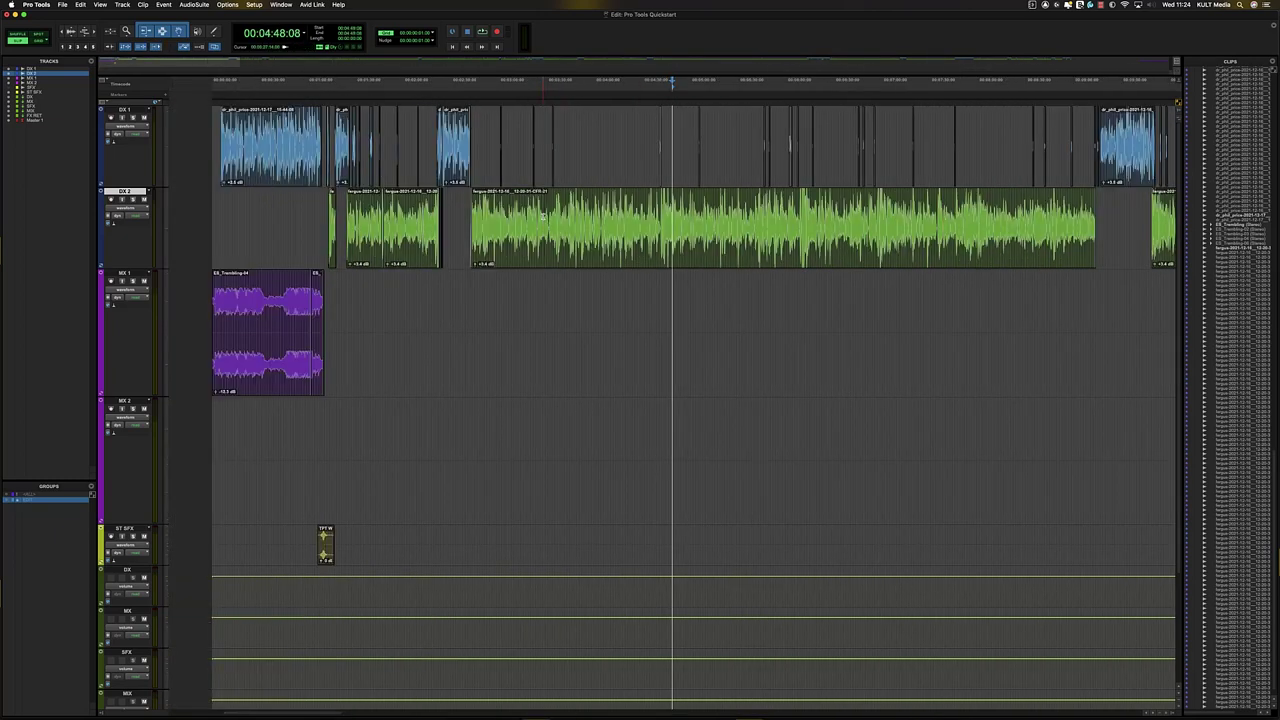
pyautogui.click(459, 211)
pyautogui.press('t')
pyautogui.press('t')
pyautogui.press('t')
pyautogui.press('t')
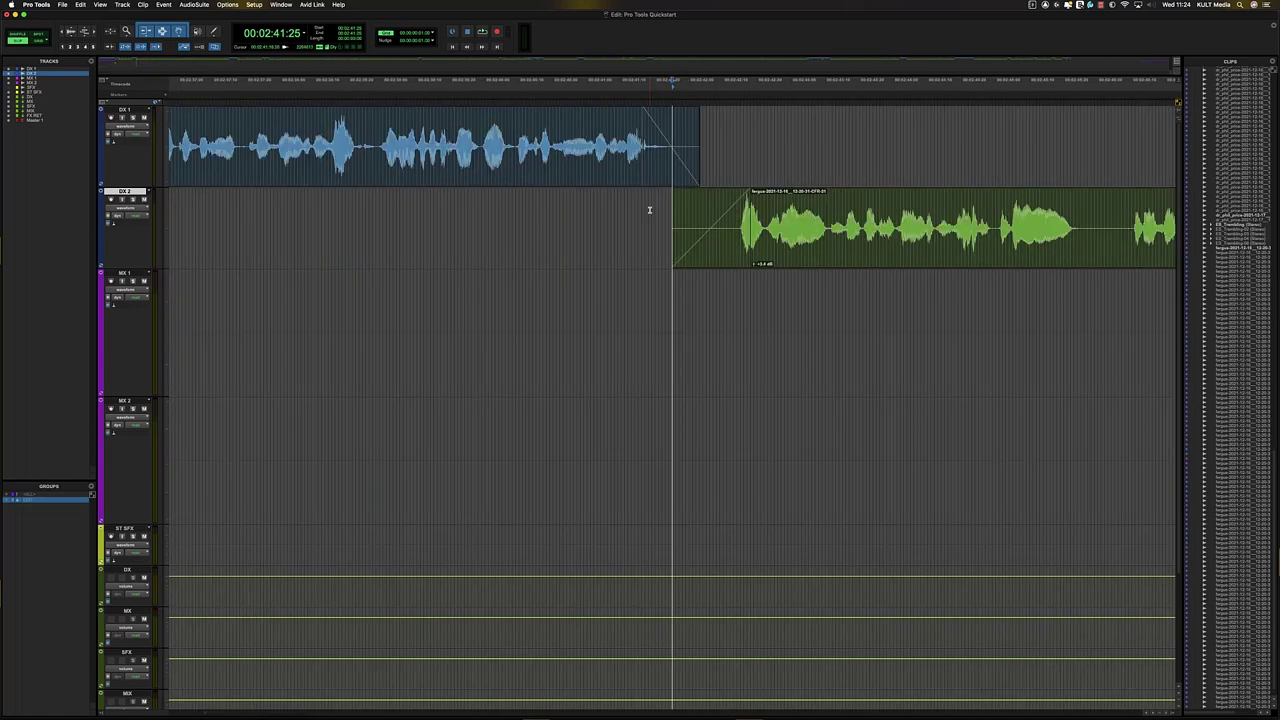
pyautogui.press('r')
pyautogui.press('r')
pyautogui.press('r')
# - Add a fade-in and a fade-out to the small DX 1 clip
pyautogui.click(887, 133)
pyautogui.press('Tab')
pyautogui.press('t')
pyautogui.press('t')
pyautogui.press('t')
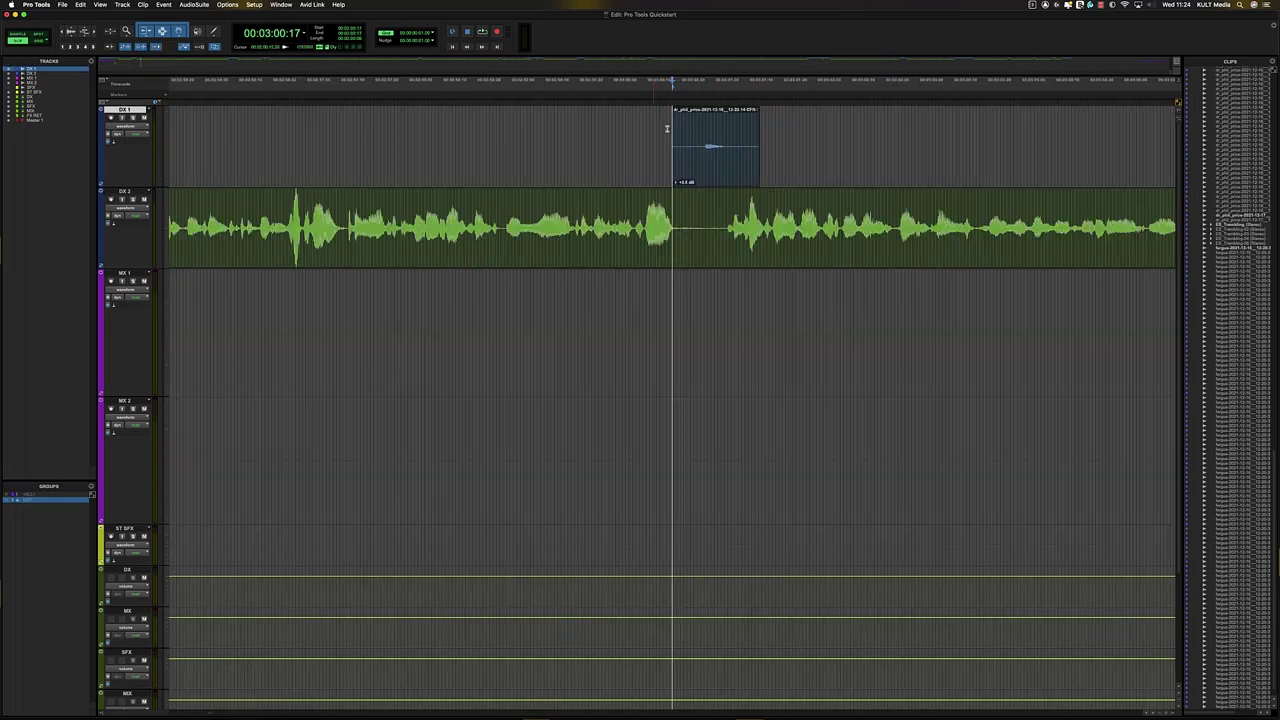
pyautogui.press('r')
pyautogui.moveTo(611, 138); pyautogui.dragTo(692, 145)
pyautogui.press('f')
pyautogui.click(772, 144)
pyautogui.press('f')
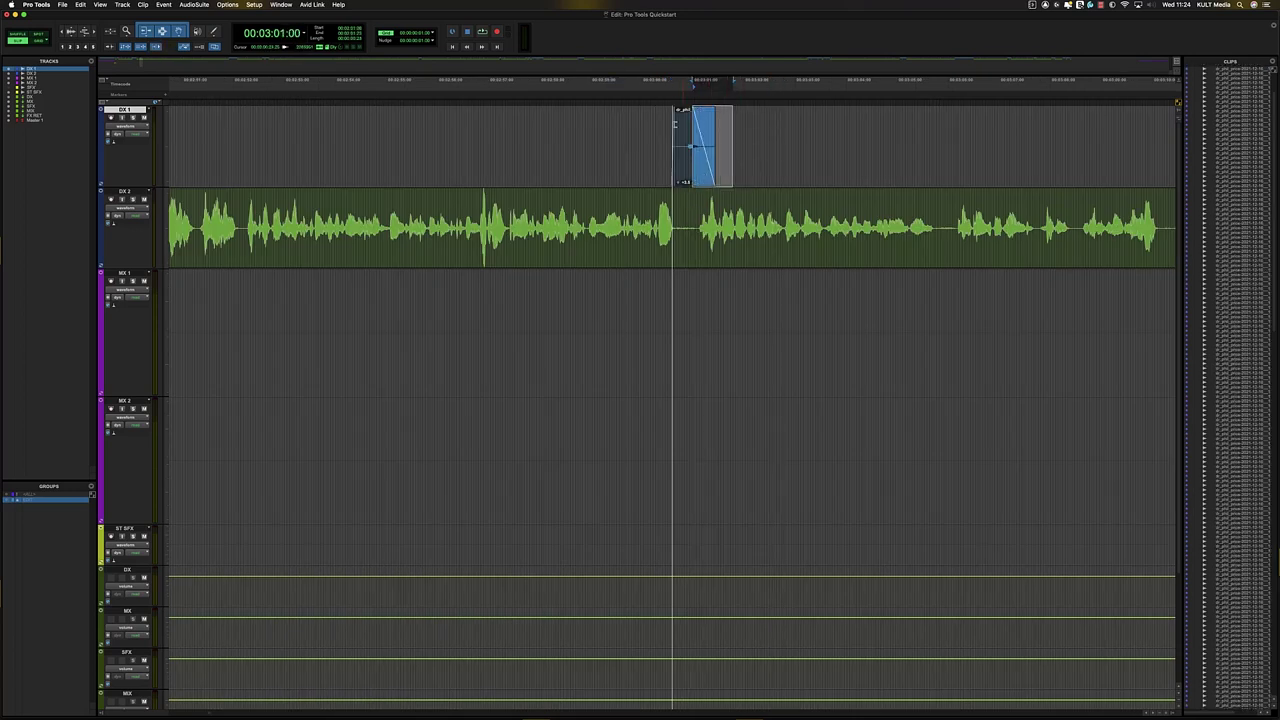
pyautogui.press('r')
# - Fade in the next DX 1 clip from its start and fade out its tail
pyautogui.click(816, 122)
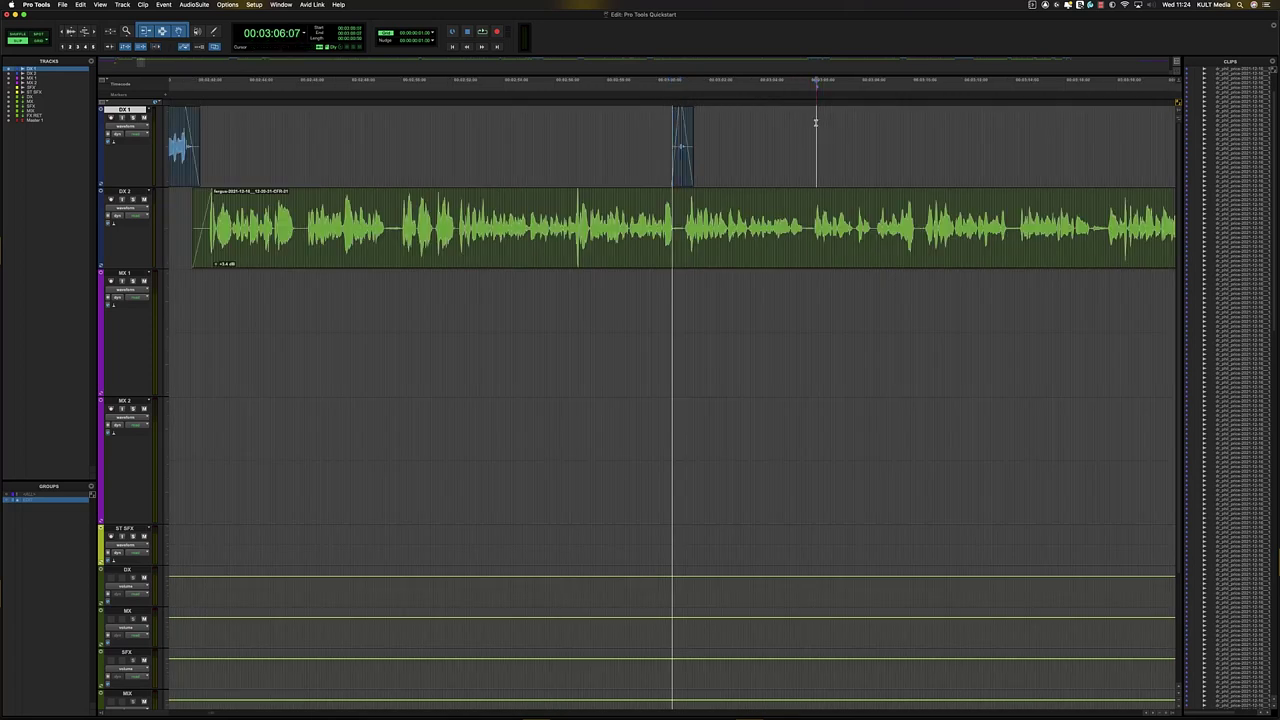
pyautogui.press('Tab')
pyautogui.click(690, 118)
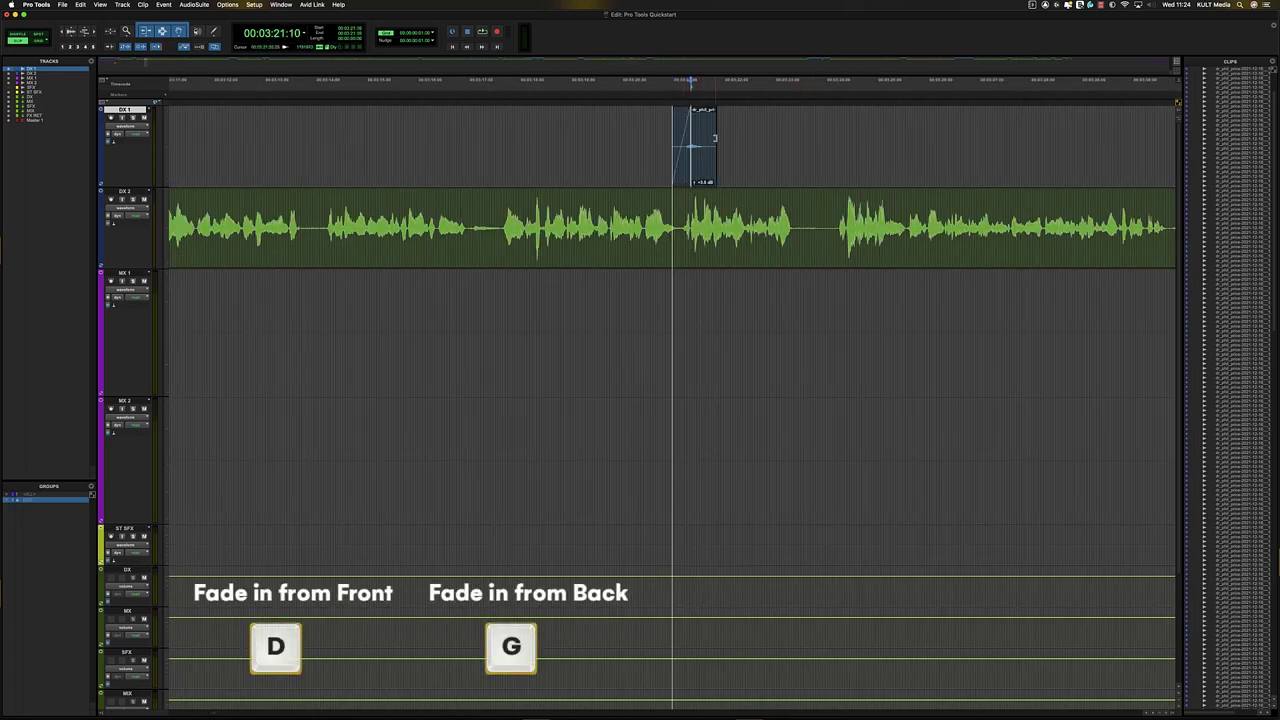
pyautogui.press('d')
pyautogui.click(696, 127)
pyautogui.press('g')
# - Select the time range around the following DX 1 clip and open Batch Fades for it
pyautogui.click(735, 127)
pyautogui.press('Tab')
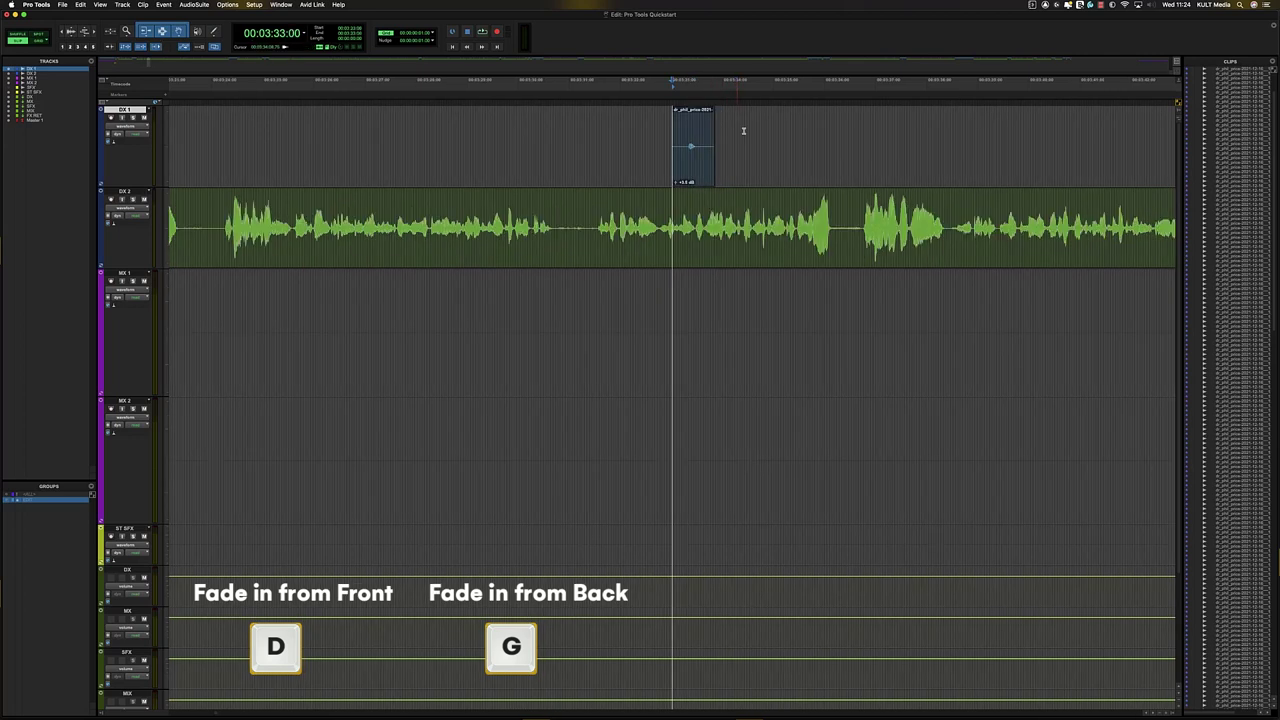
pyautogui.moveTo(614, 130); pyautogui.dragTo(806, 148)
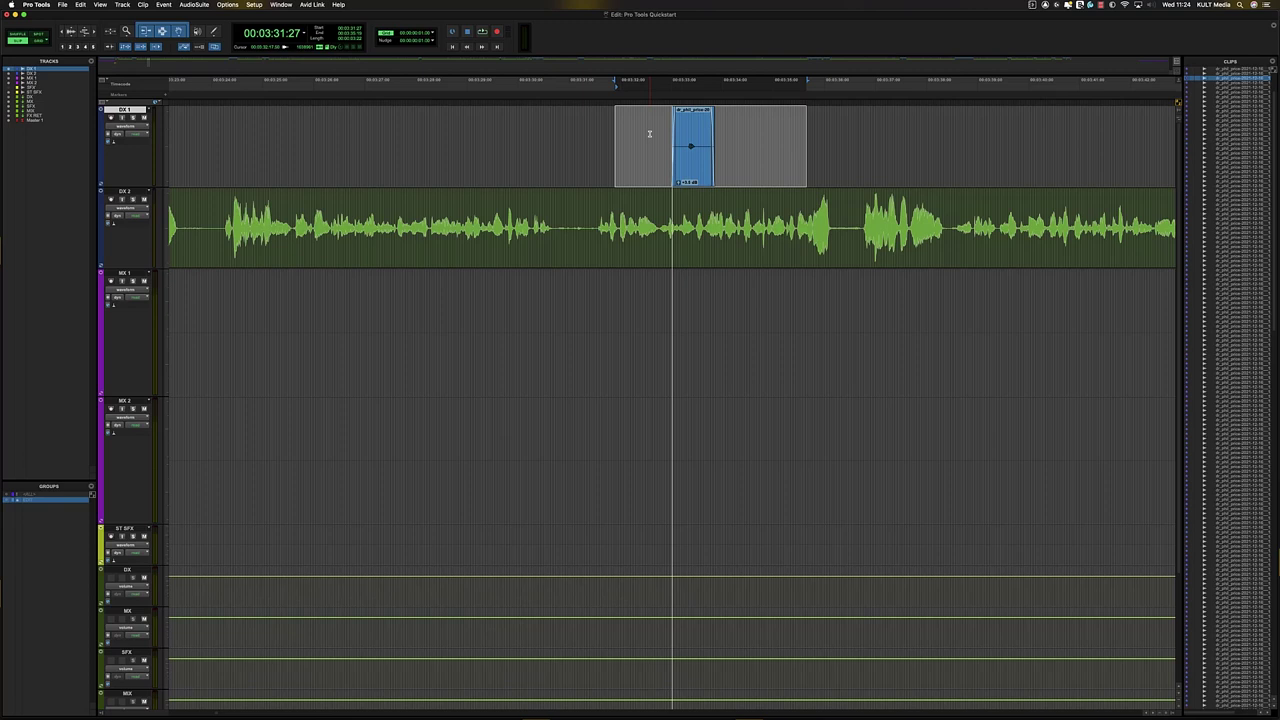
pyautogui.press('super+f')
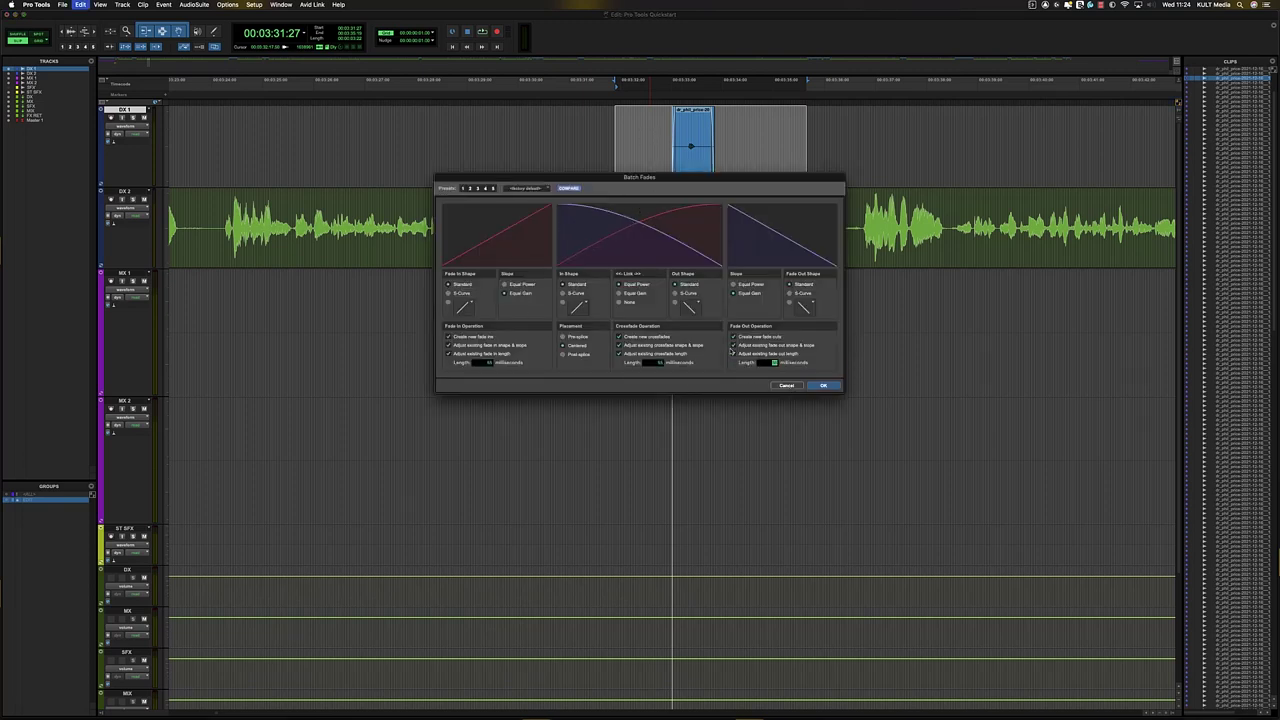
# - Try S-Curve crossfade shapes, revert to Standard, and apply the batch fades to the DX 1 range
pyautogui.click(677, 293)
pyautogui.click(688, 286)
pyautogui.click(816, 384)
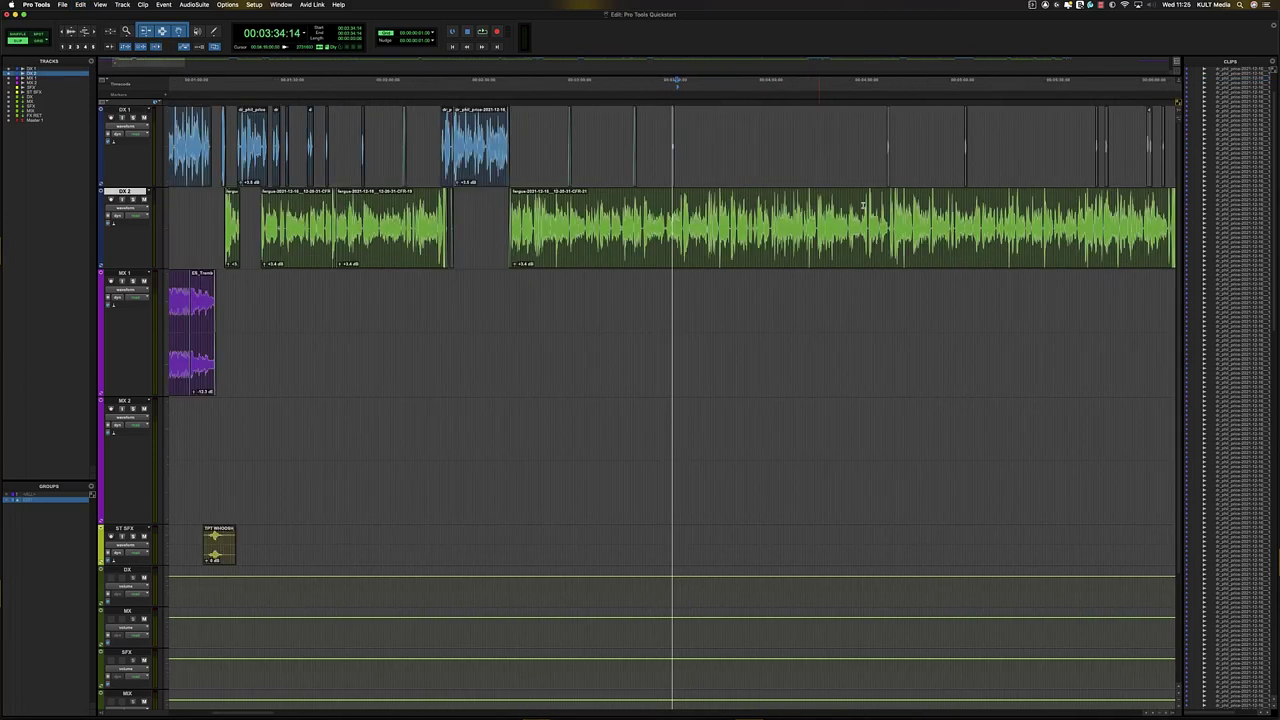
# - Zoom in on the DX 2 fade, then create and remove a crossfade at the DX 1 clip boundary
pyautogui.press('Tab')
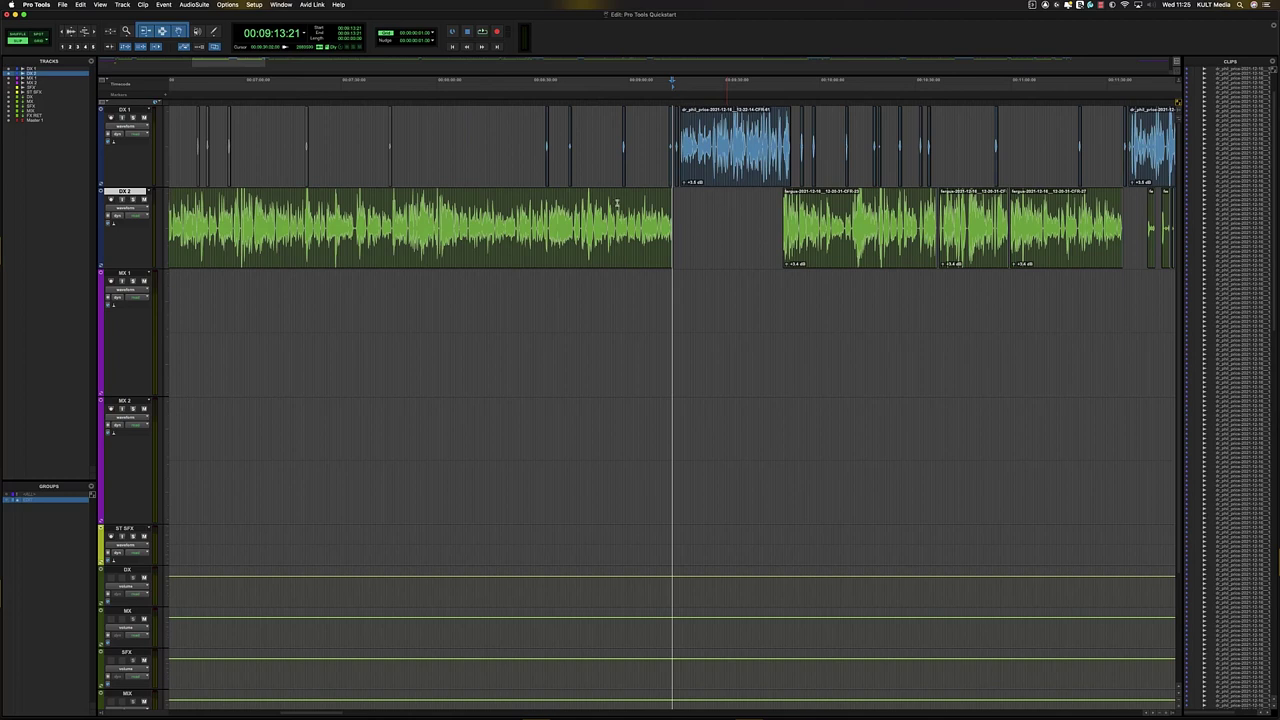
pyautogui.click(435, 212)
pyautogui.press('t')
pyautogui.click(774, 228)
pyautogui.press('Tab')
pyautogui.press('t')
pyautogui.press('t')
pyautogui.press('t')
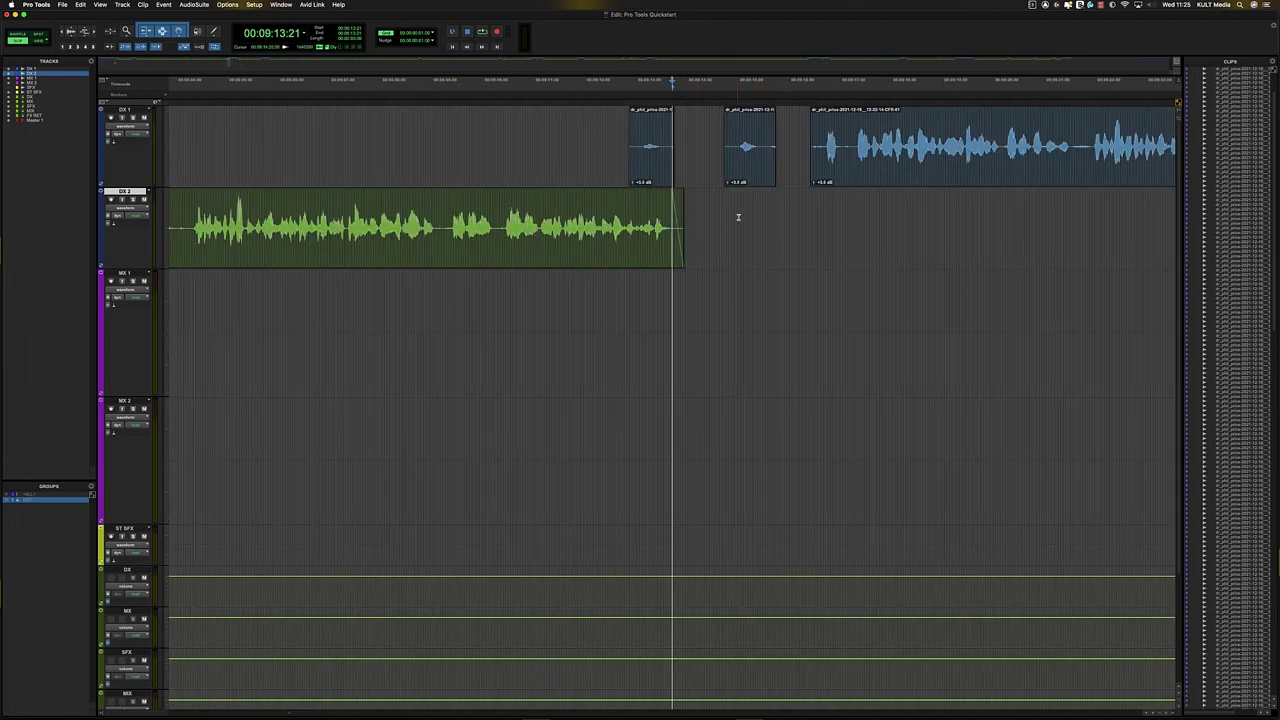
pyautogui.moveTo(731, 217); pyautogui.dragTo(693, 215)
pyautogui.moveTo(604, 131); pyautogui.dragTo(644, 112)
pyautogui.moveTo(773, 184); pyautogui.dragTo(822, 190)
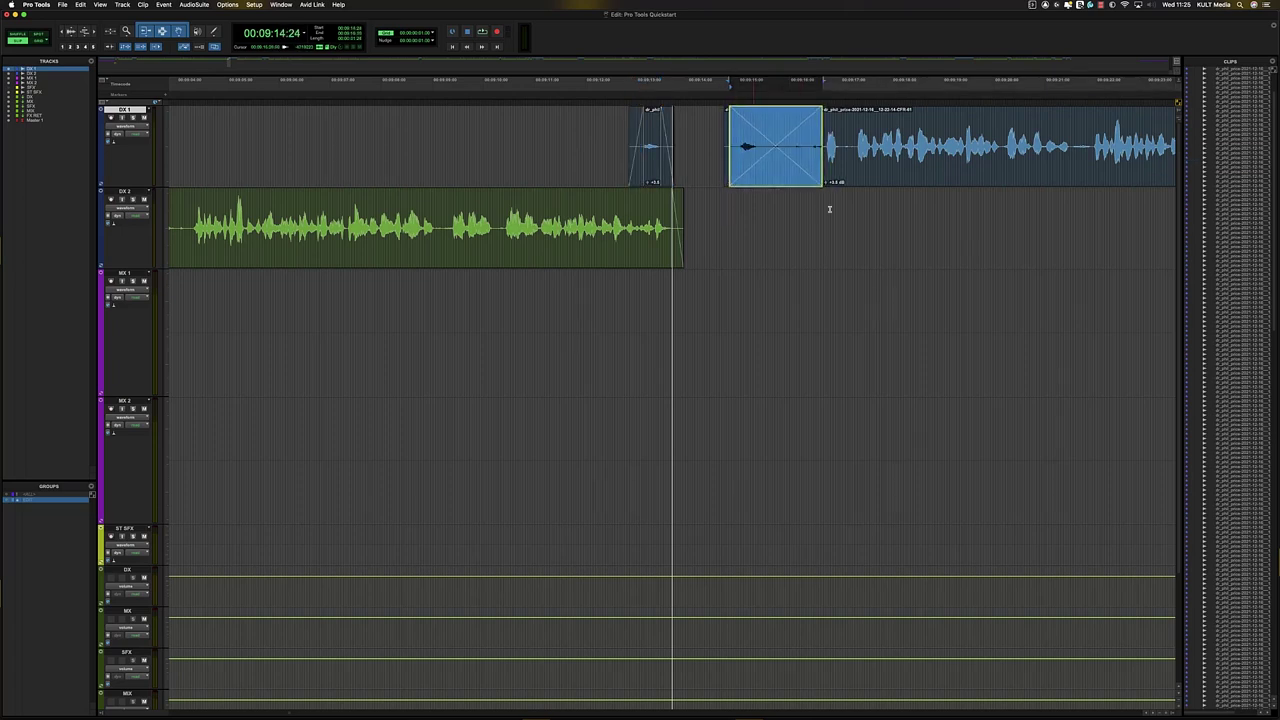
pyautogui.click(789, 135)
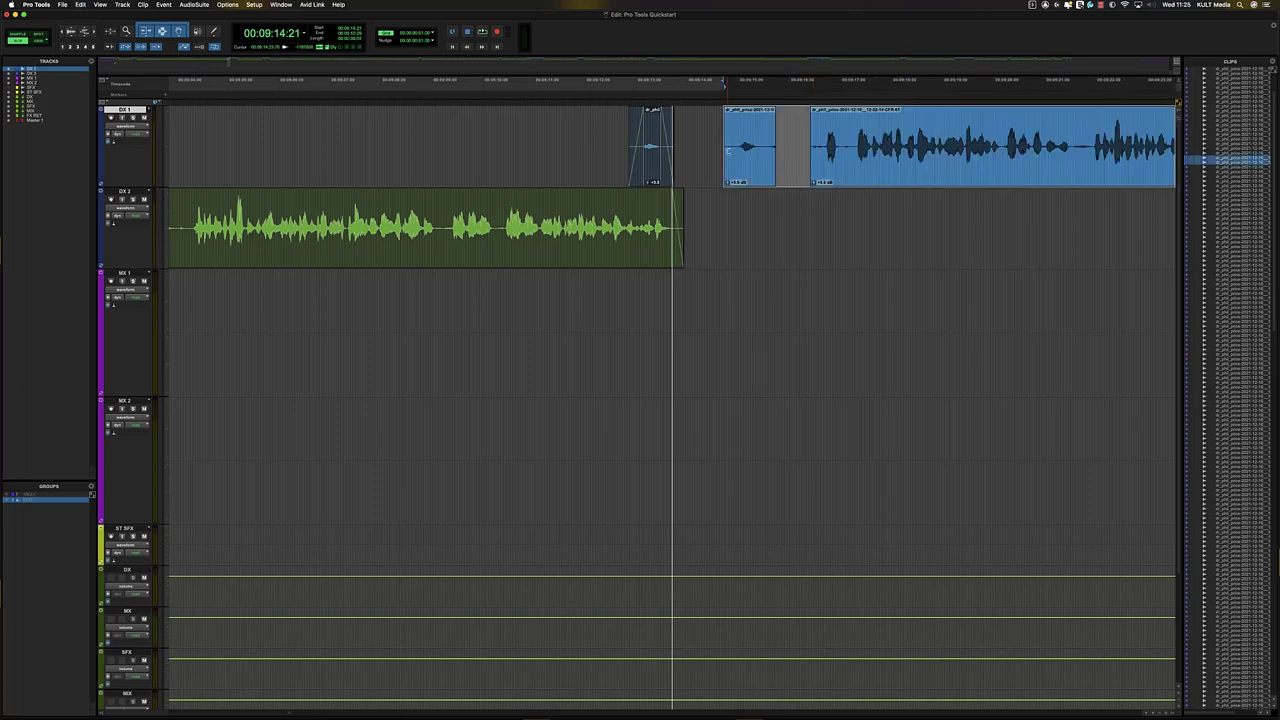
# - Move to the long DX 1 clip at 09:27:07 and switch all tracks to volume view
pyautogui.press('Down')
pyautogui.press('t')
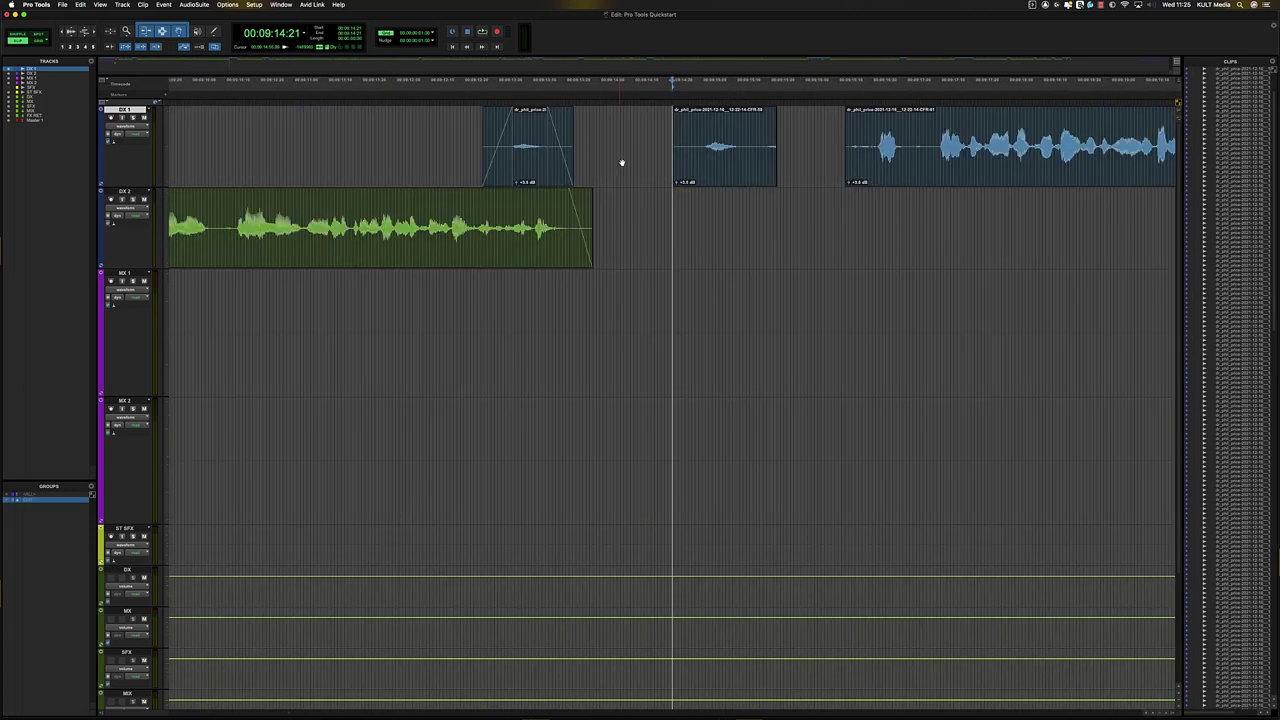
pyautogui.press('r')
pyautogui.press('r')
pyautogui.press('r')
pyautogui.press('r')
pyautogui.press('r')
pyautogui.press('t')
pyautogui.click(735, 118)
pyautogui.press('r')
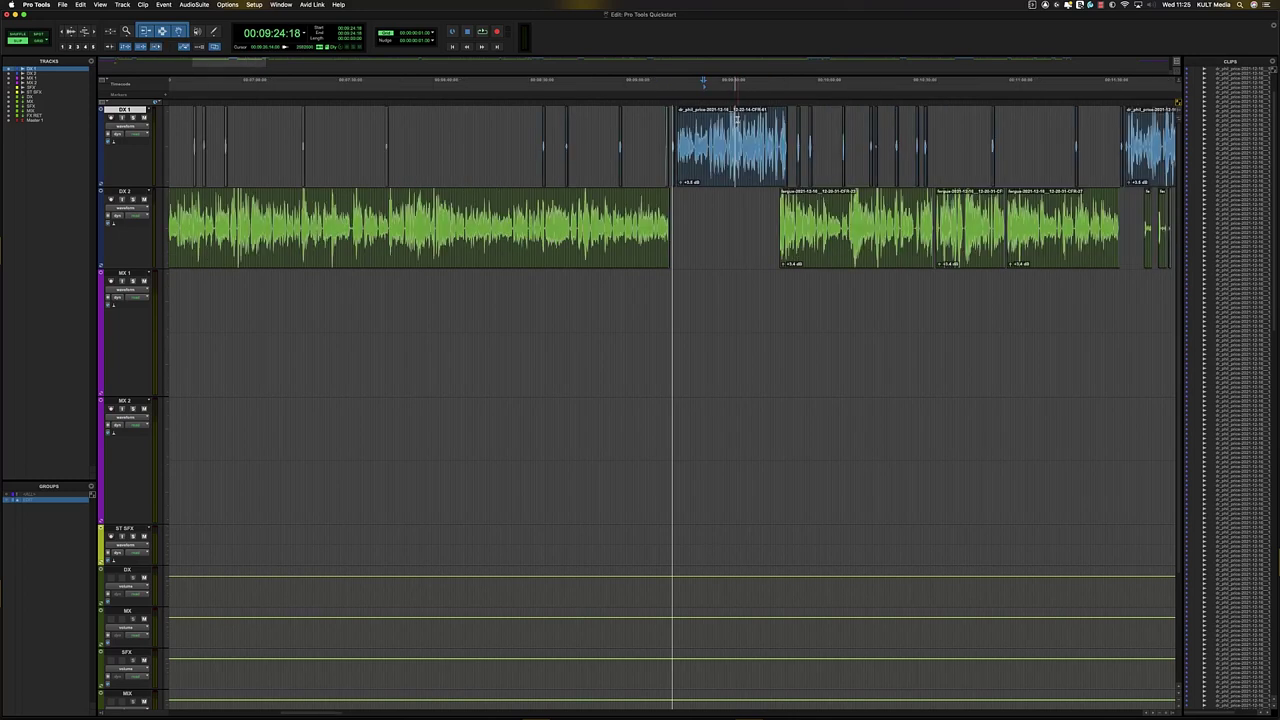
pyautogui.press('t')
pyautogui.press('t')
pyautogui.press('t')
pyautogui.click(705, 125)
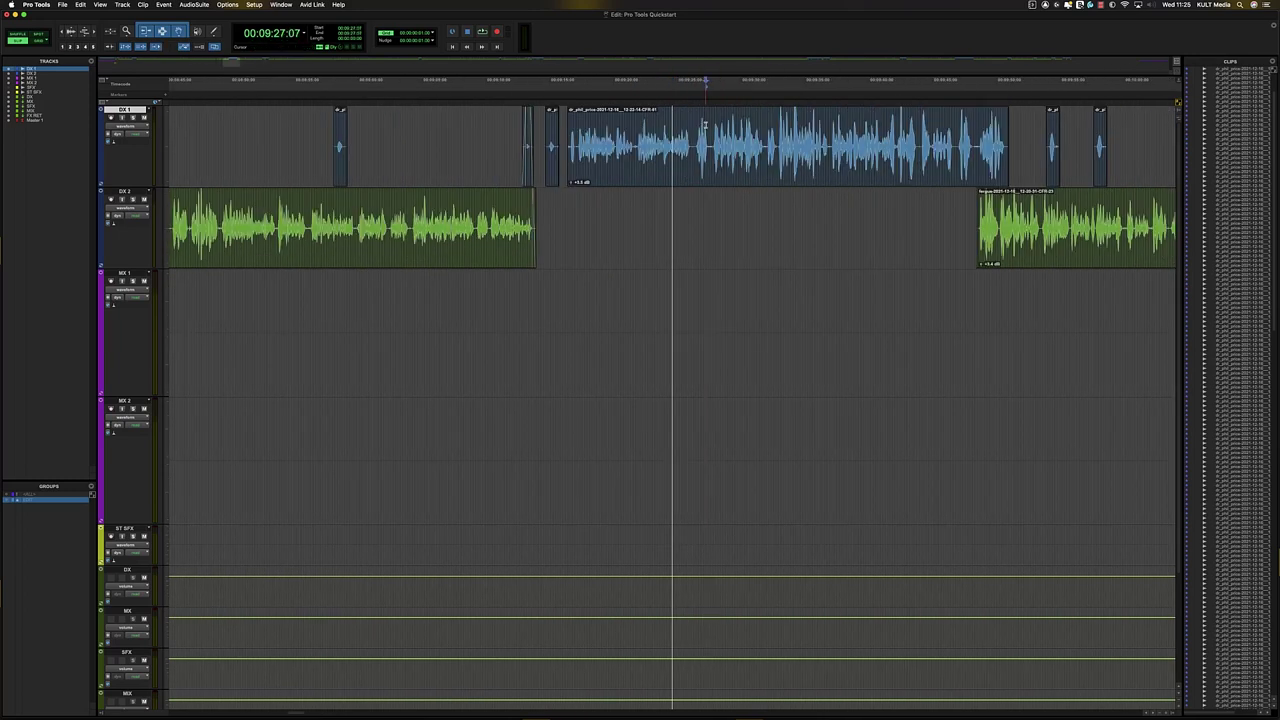
pyautogui.hotkey('ctrl', '-')
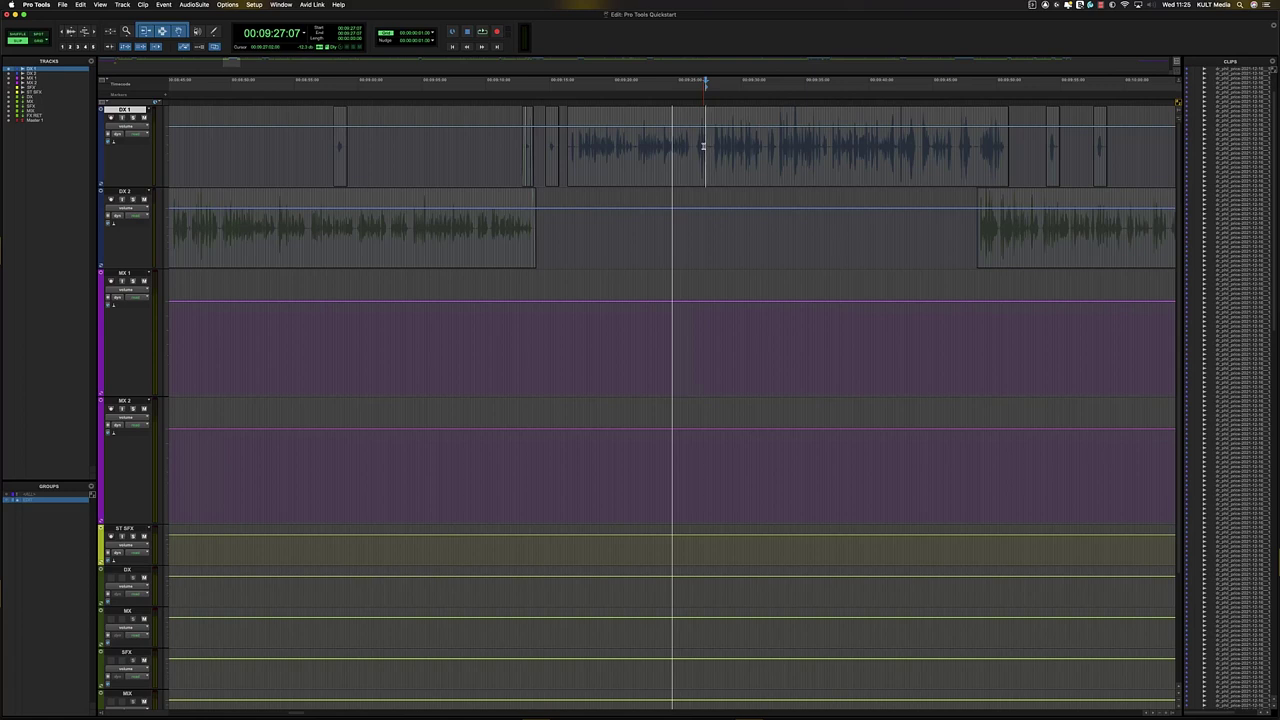
pyautogui.click(729, 146)
pyautogui.doubleClick(717, 158)
pyautogui.moveTo(706, 122)
pyautogui.mouseDown()
pyautogui.moveTo(705, 142)
pyautogui.moveTo(707, 107)
pyautogui.mouseUp()
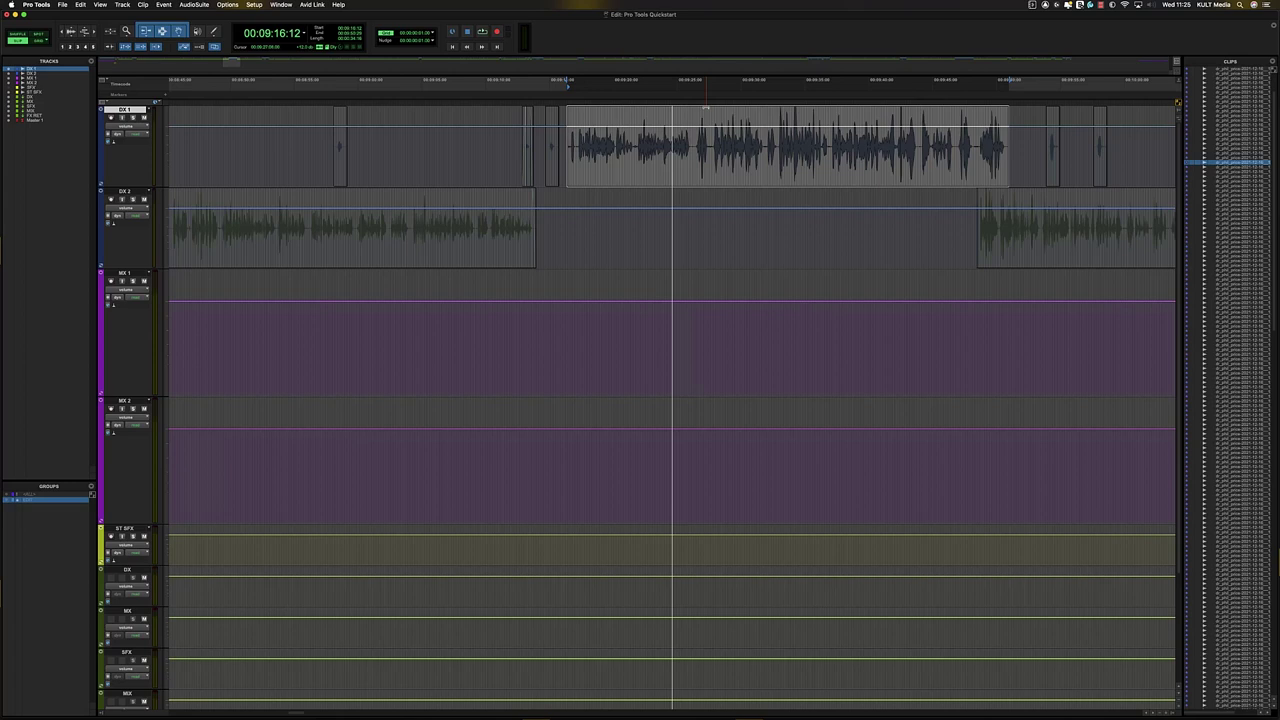
pyautogui.click(706, 107)
pyautogui.press('-')
pyautogui.press('-')
pyautogui.press('-')
pyautogui.press('-')
pyautogui.press('-')
pyautogui.moveTo(696, 151); pyautogui.dragTo(770, 129)
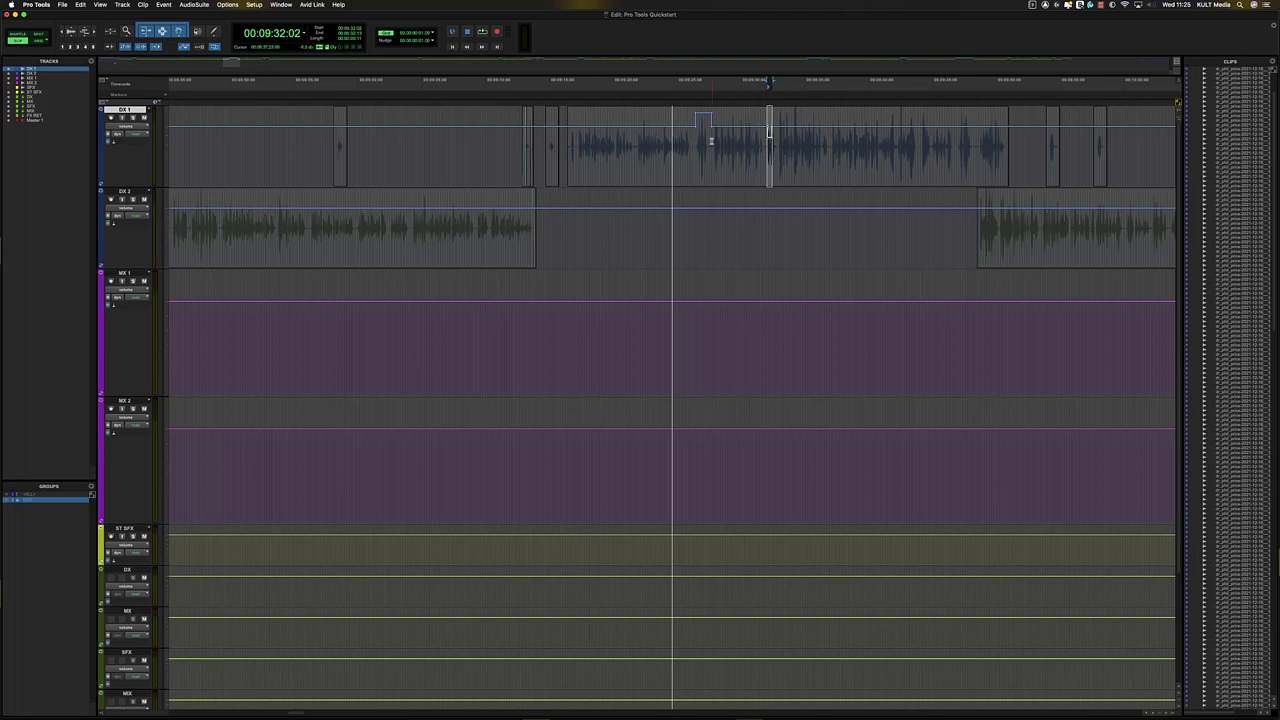
pyautogui.click(213, 31)
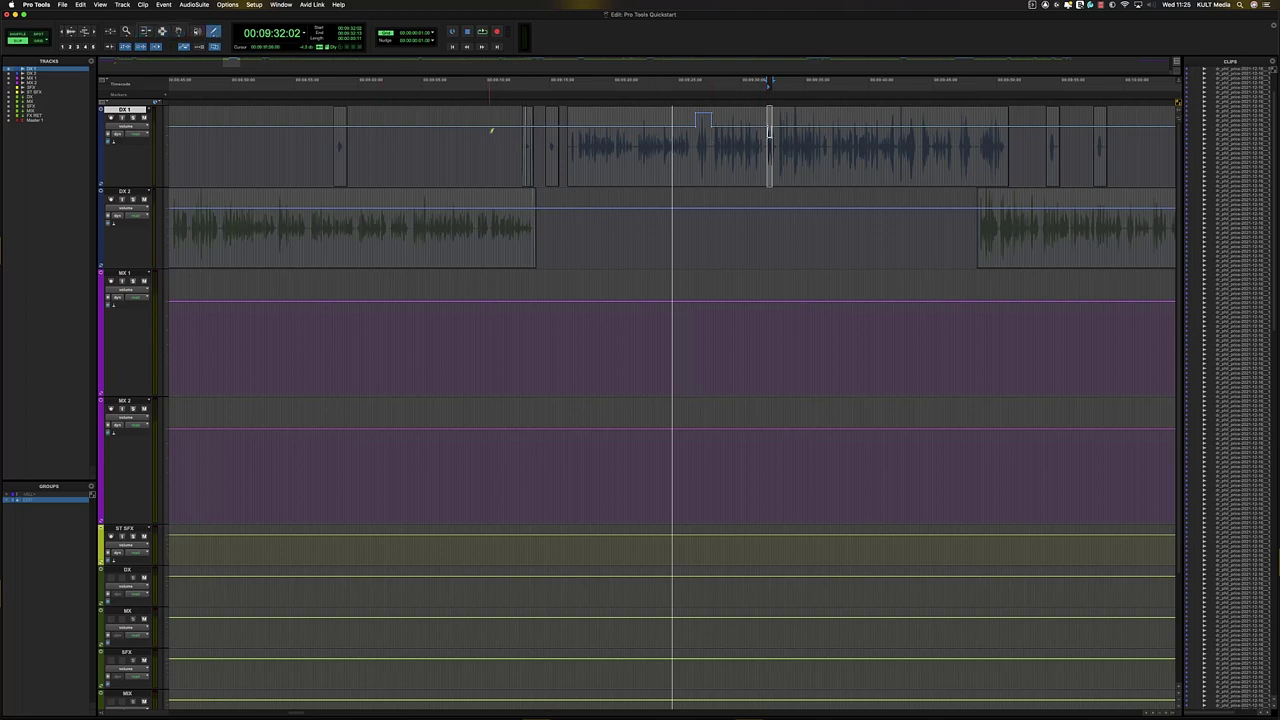
pyautogui.moveTo(488, 132)
pyautogui.mouseDown()
pyautogui.moveTo(578, 146)
pyautogui.moveTo(702, 128)
pyautogui.moveTo(710, 146)
pyautogui.moveTo(744, 127)
pyautogui.moveTo(892, 140)
pyautogui.moveTo(975, 128)
pyautogui.moveTo(1000, 147)
pyautogui.mouseUp()
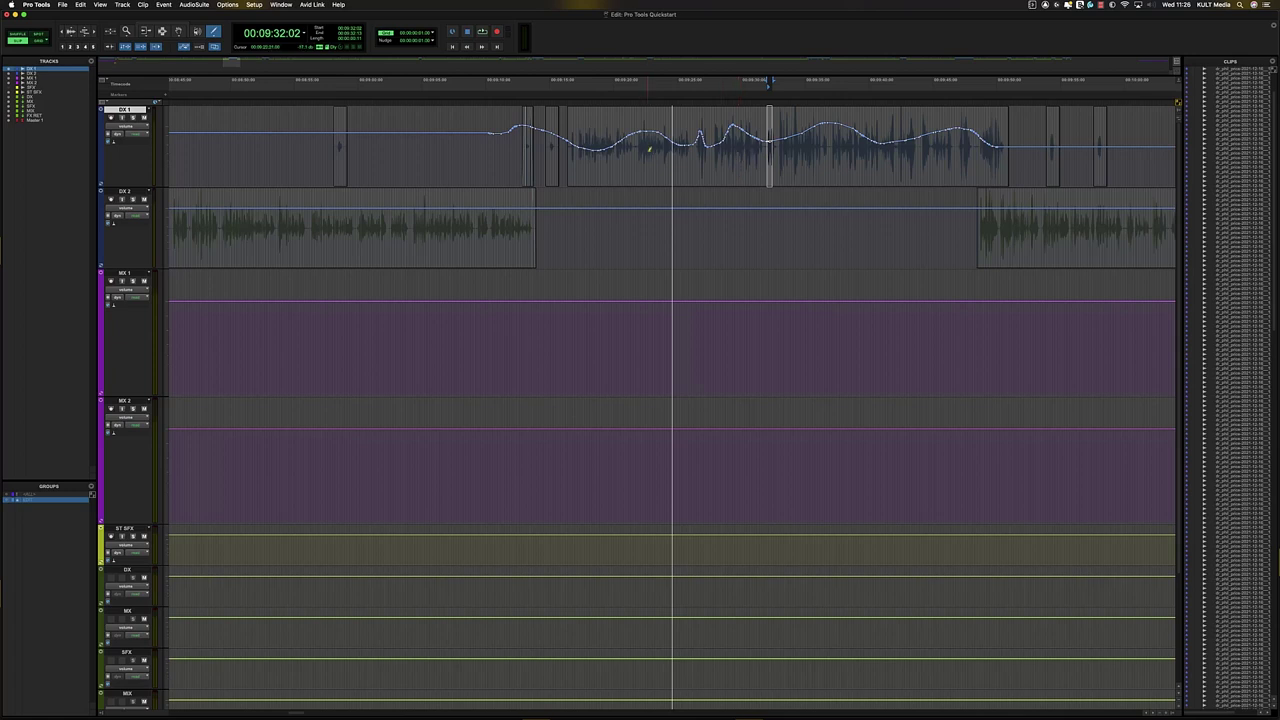
pyautogui.press('super+z')
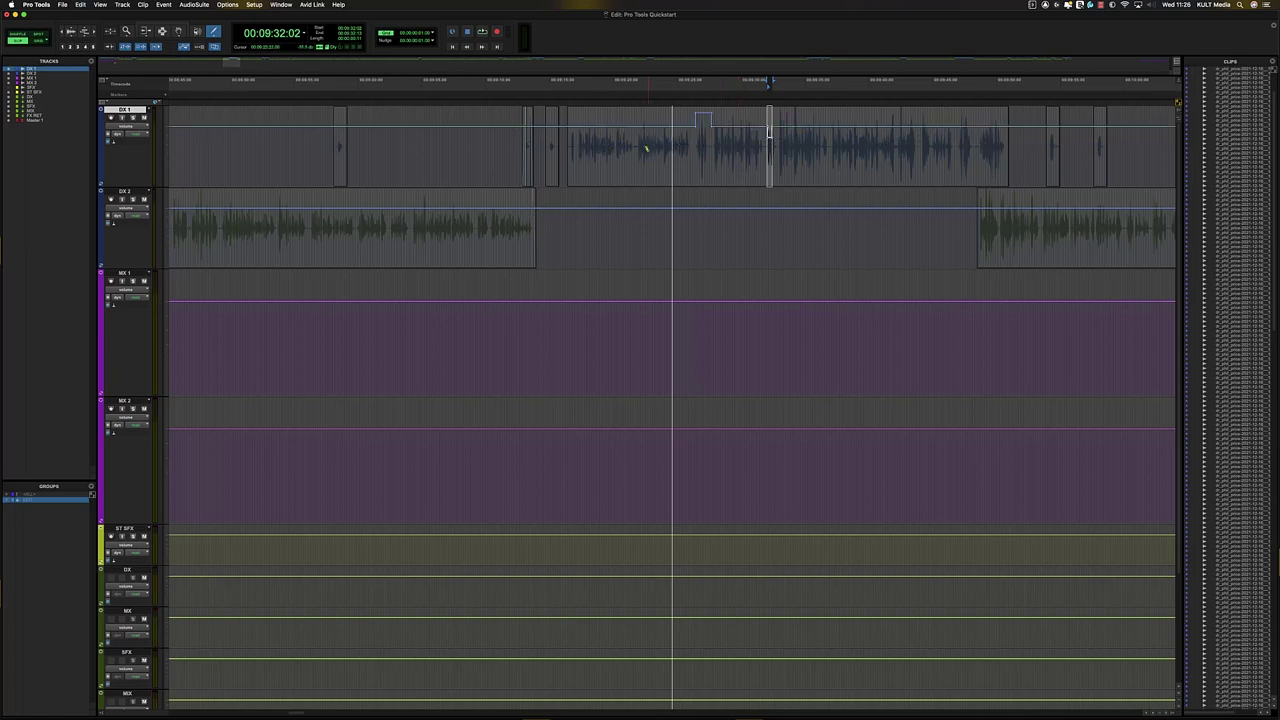
pyautogui.press('super+z')
pyautogui.click(151, 25)
# - Copy all DX 1 clips, briefly raise DX 1 volume to +2.5 dB, undo it, and restore waveforms
pyautogui.press('r')
pyautogui.press('r')
pyautogui.press('r')
pyautogui.press('r')
pyautogui.press('r')
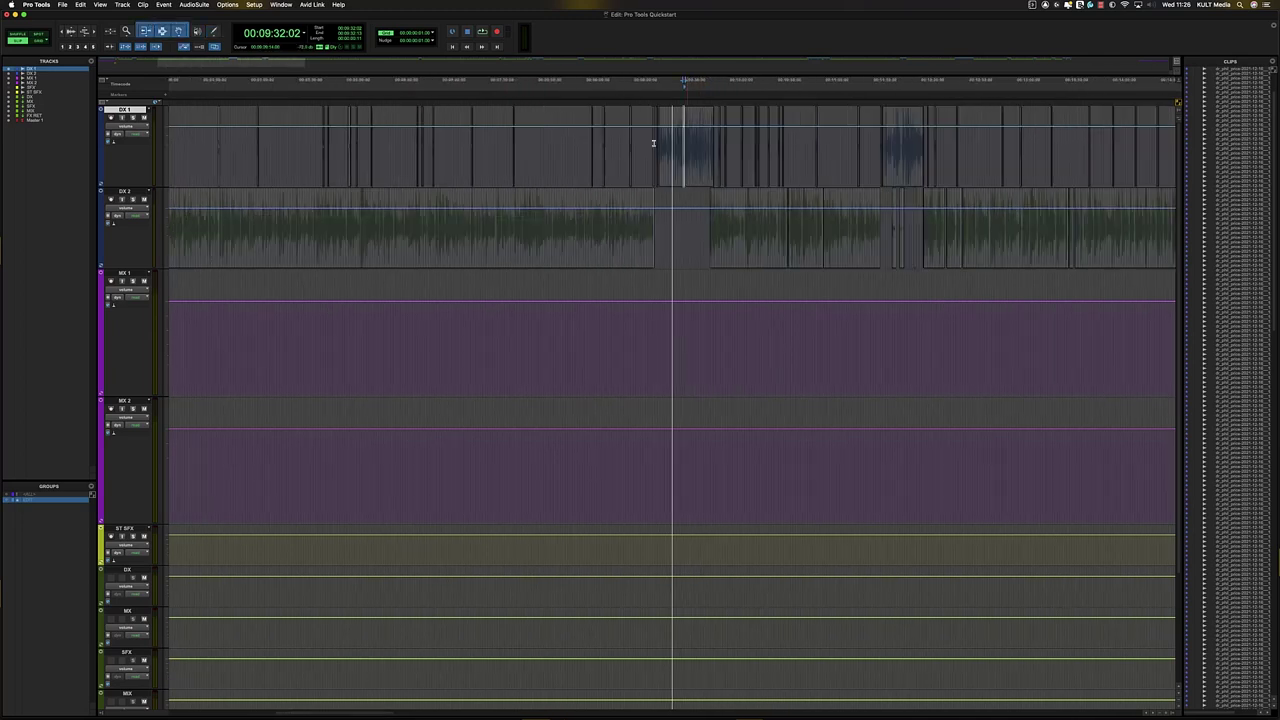
pyautogui.click(613, 140)
pyautogui.press('r')
pyautogui.press('-')
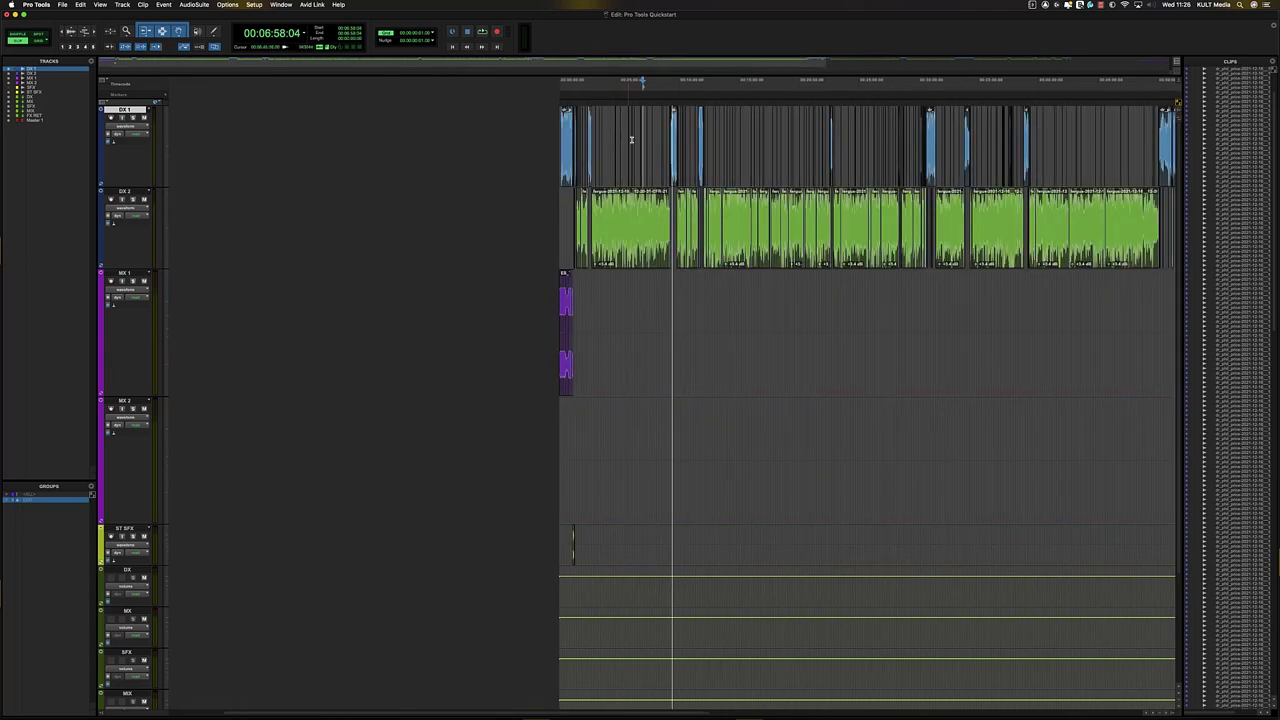
pyautogui.press('super+a')
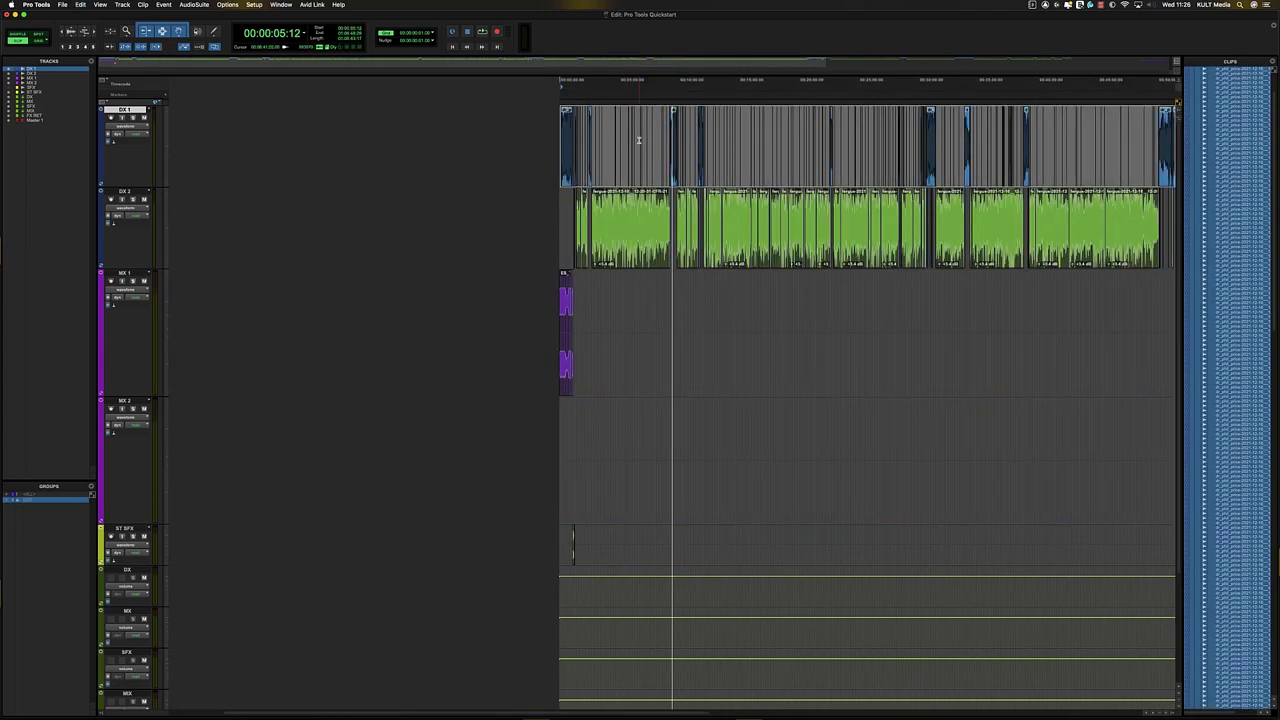
pyautogui.press('super+c')
pyautogui.press('-')
pyautogui.moveTo(640, 126); pyautogui.dragTo(639, 118)
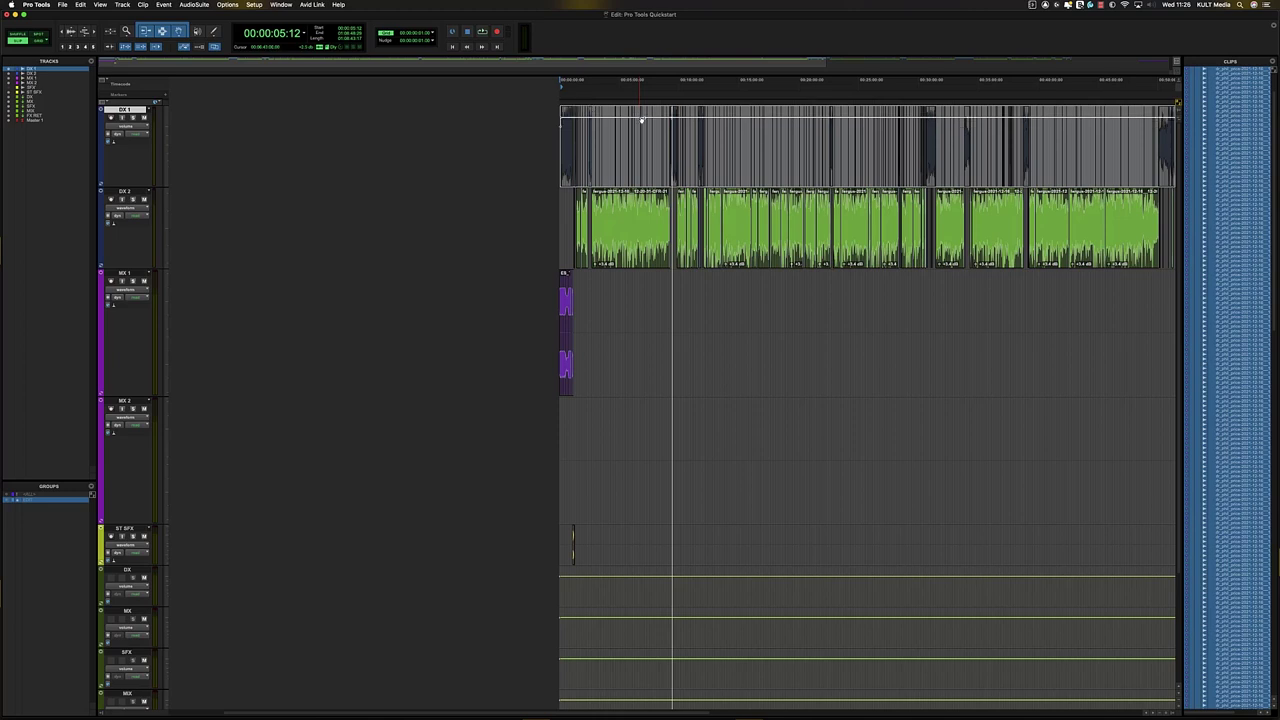
pyautogui.press('super+z')
pyautogui.press('-')
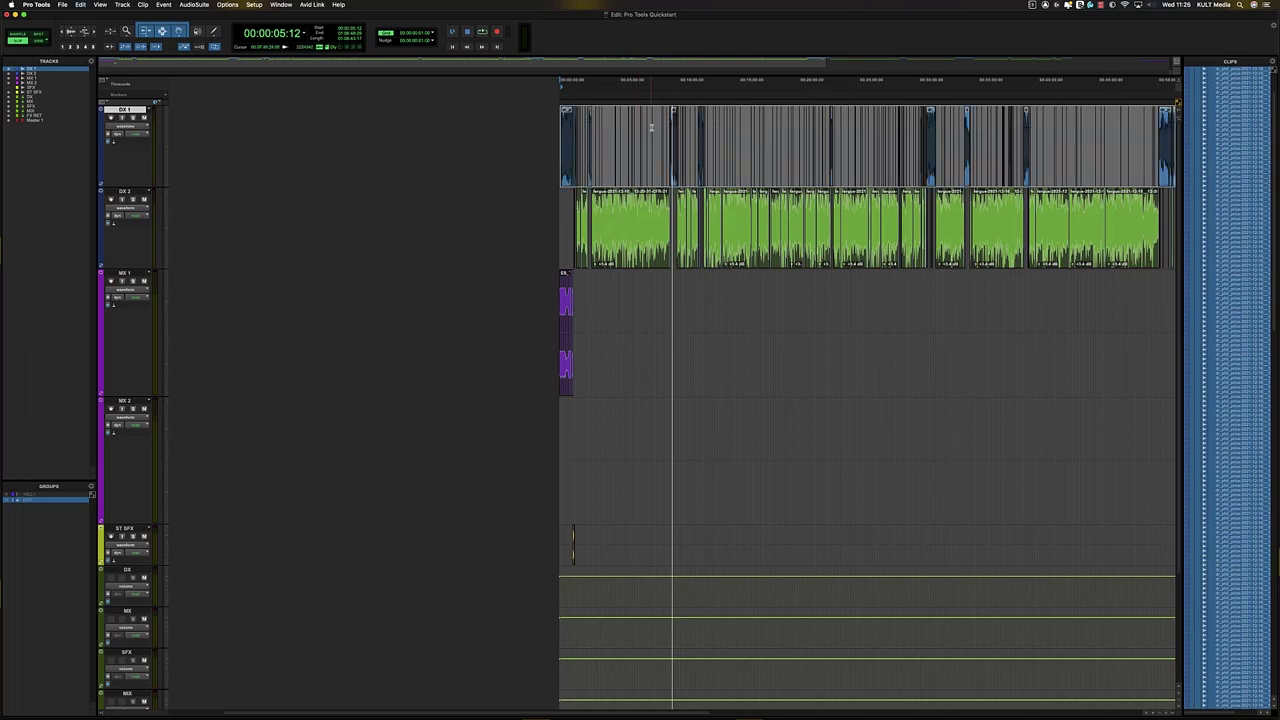
# - Inspect DX 1 around 06:17:18, leave its track view unchanged, and bring up the Mix window
pyautogui.moveTo(651, 127); pyautogui.dragTo(854, 130)
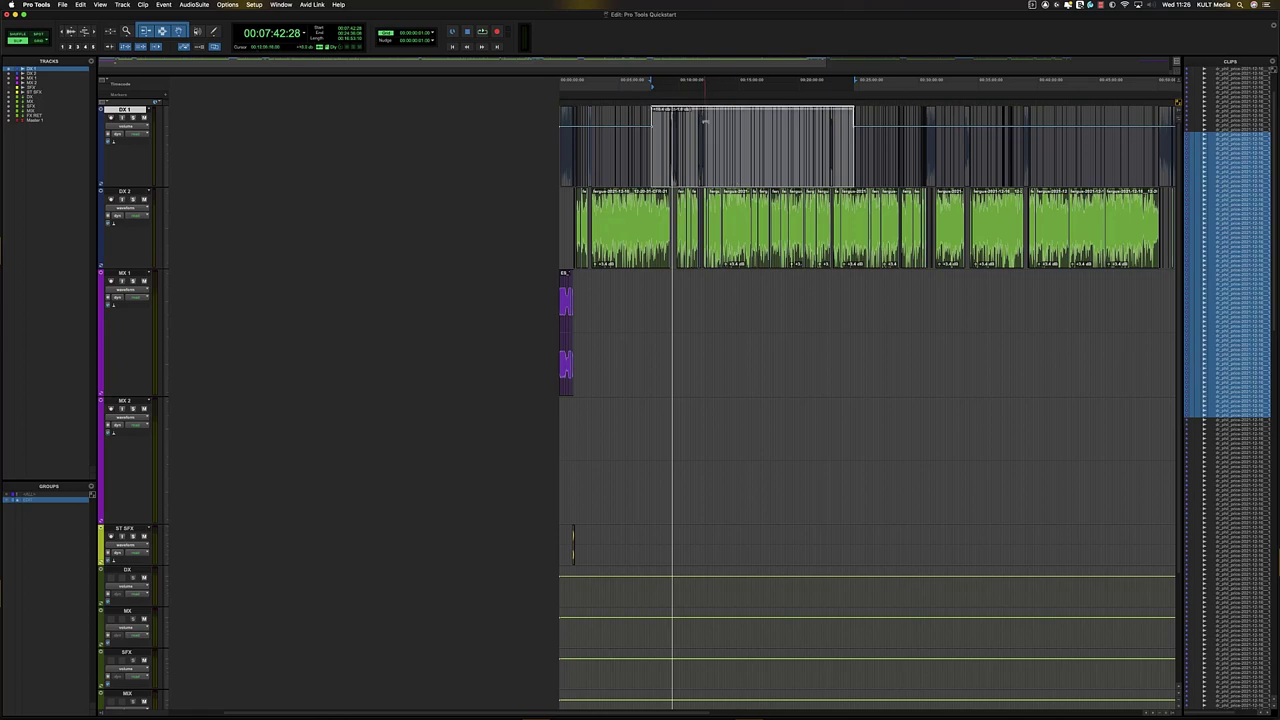
pyautogui.click(658, 145)
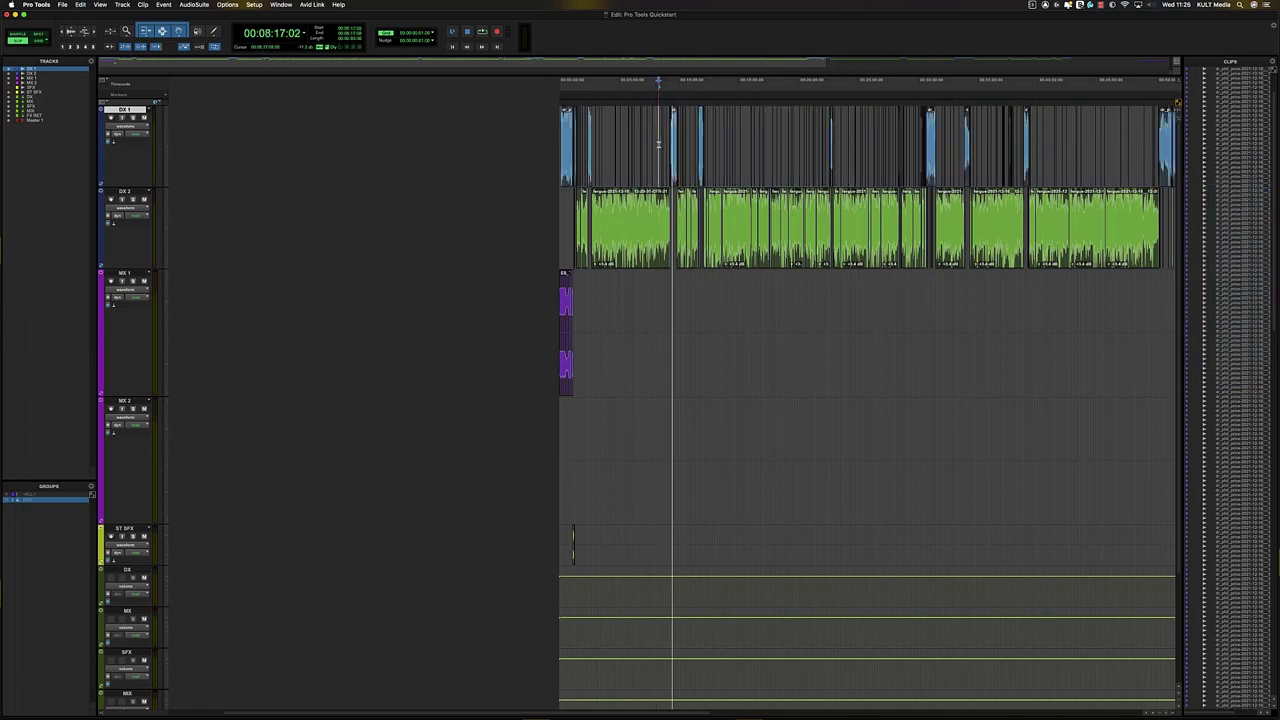
pyautogui.click(634, 131)
pyautogui.press('t')
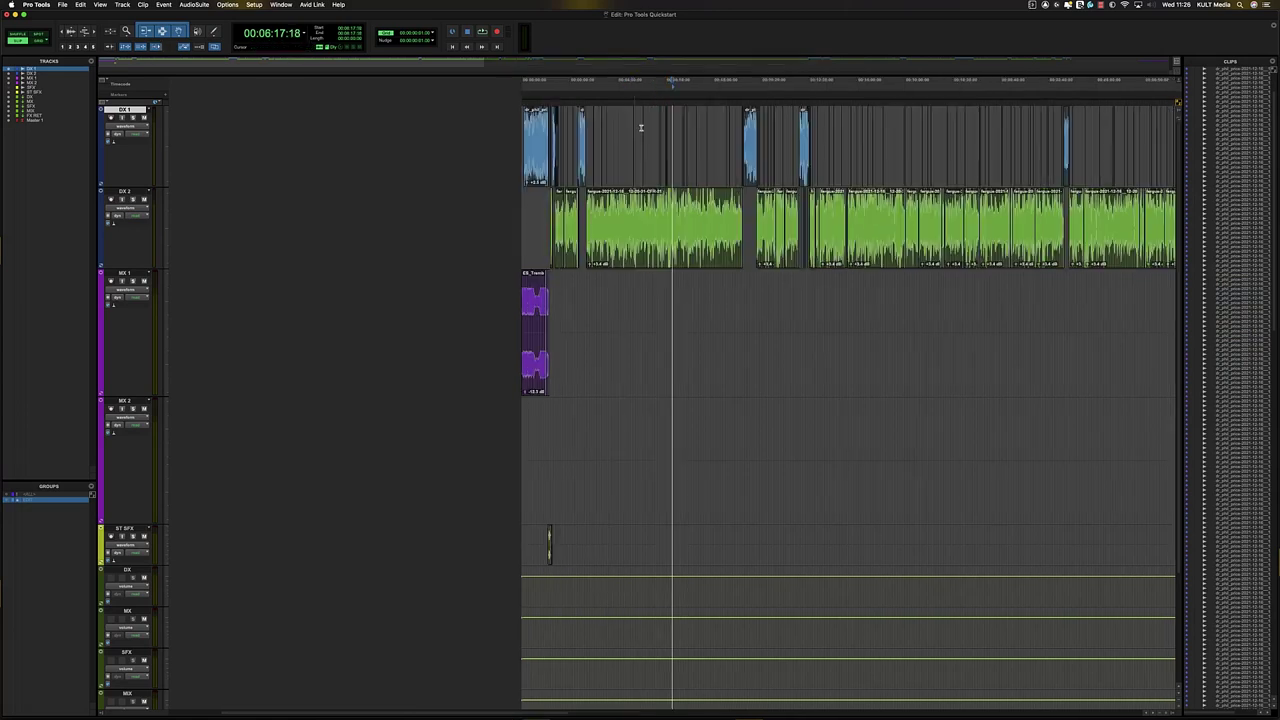
pyautogui.press('t')
pyautogui.press('r')
pyautogui.click(141, 128)
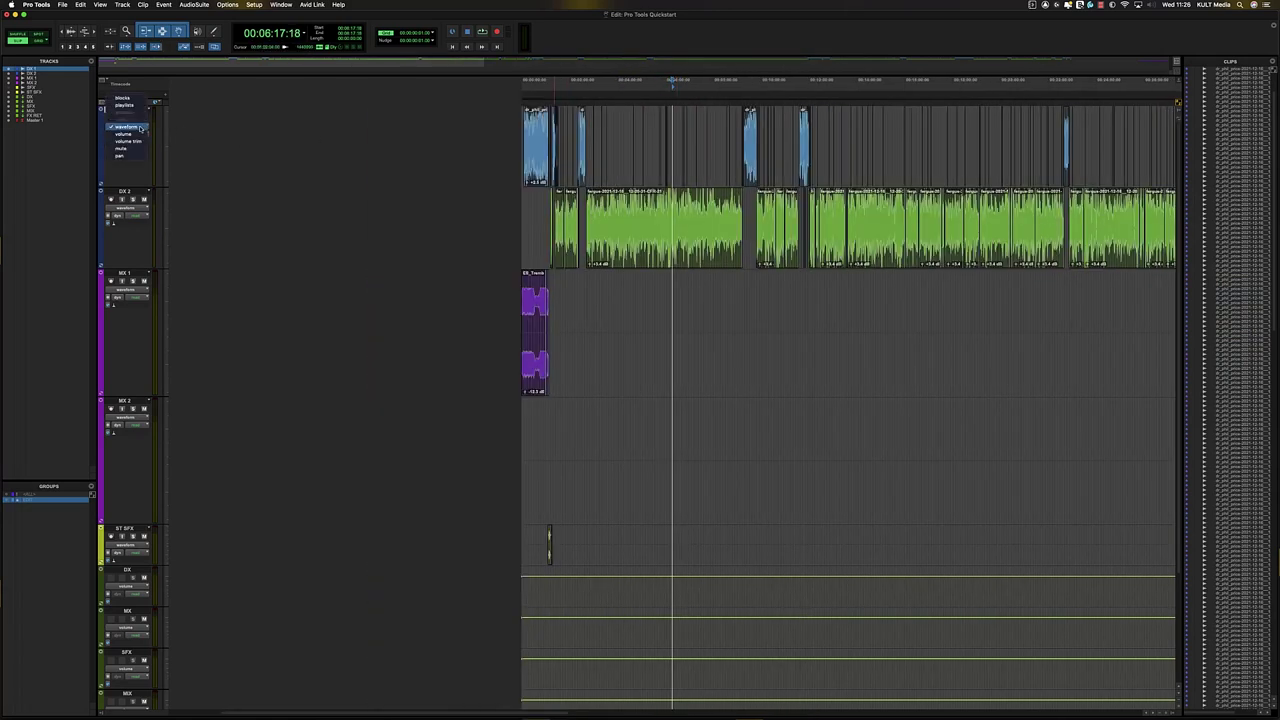
pyautogui.click(665, 145)
pyautogui.press('super+equal')
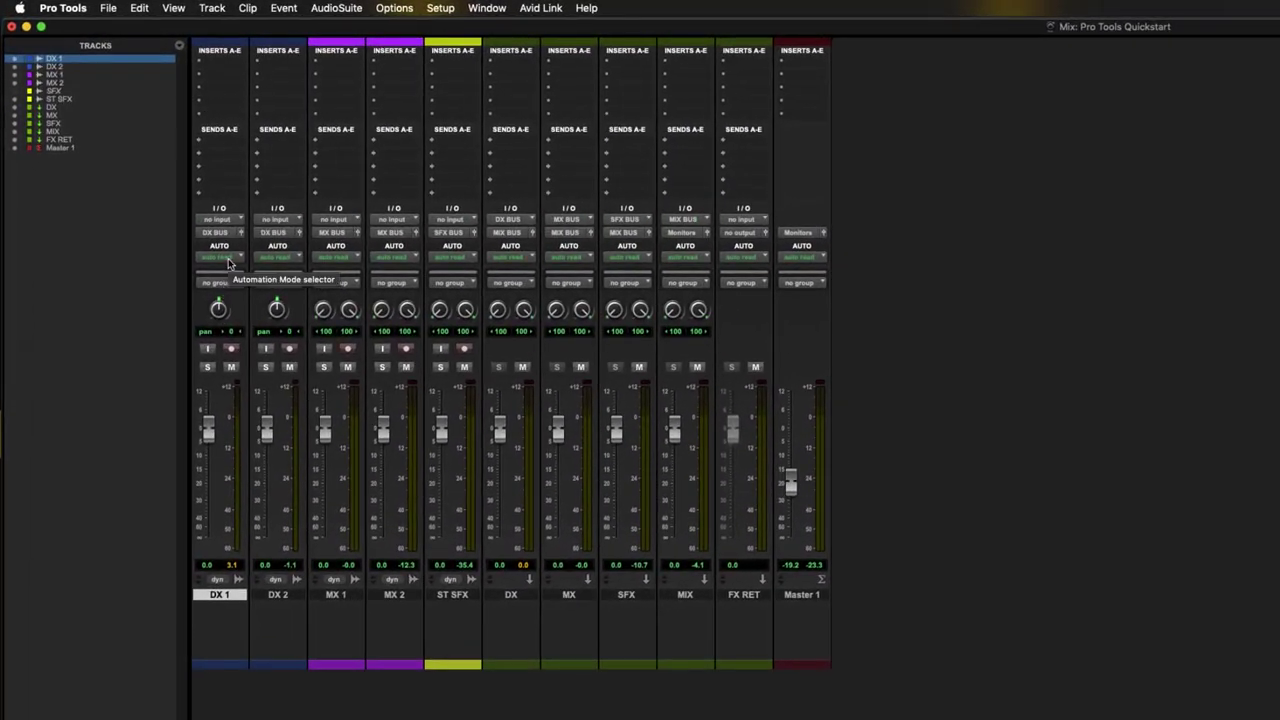
# - Switch DX 1's automation mode from read to touch in the mixer
pyautogui.click(229, 262)
pyautogui.click(236, 273)
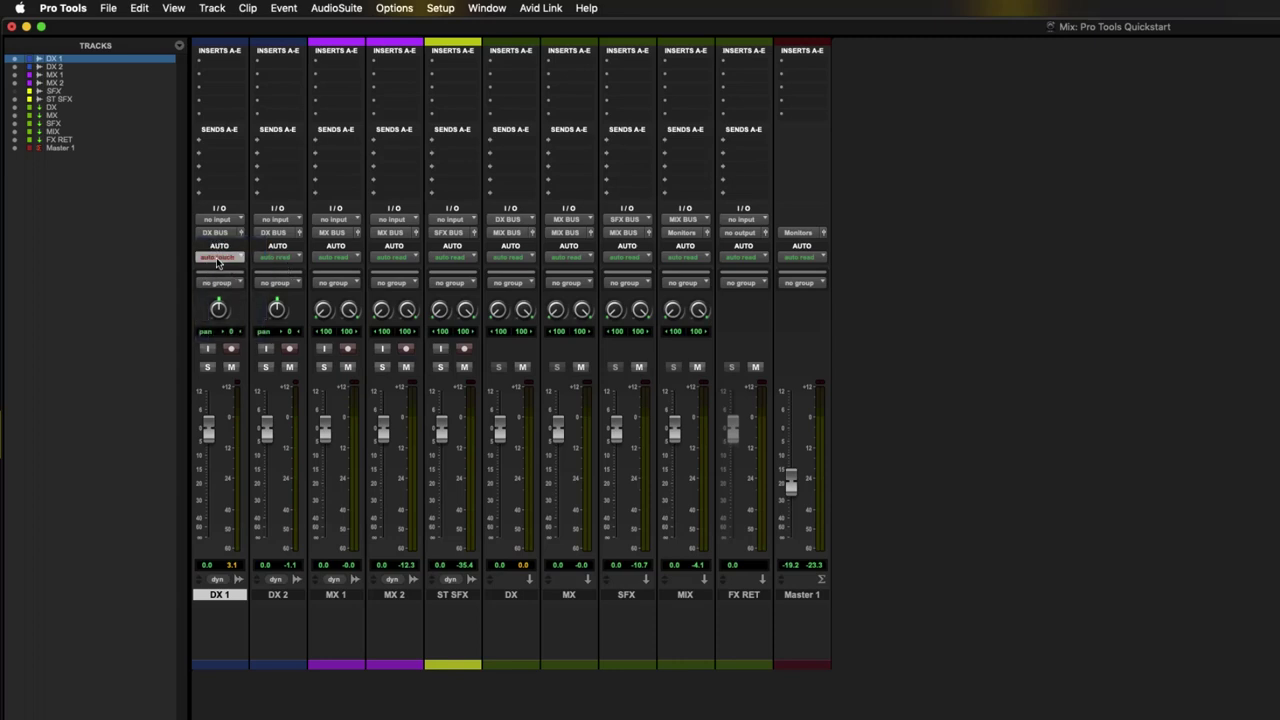
pyautogui.click(224, 258)
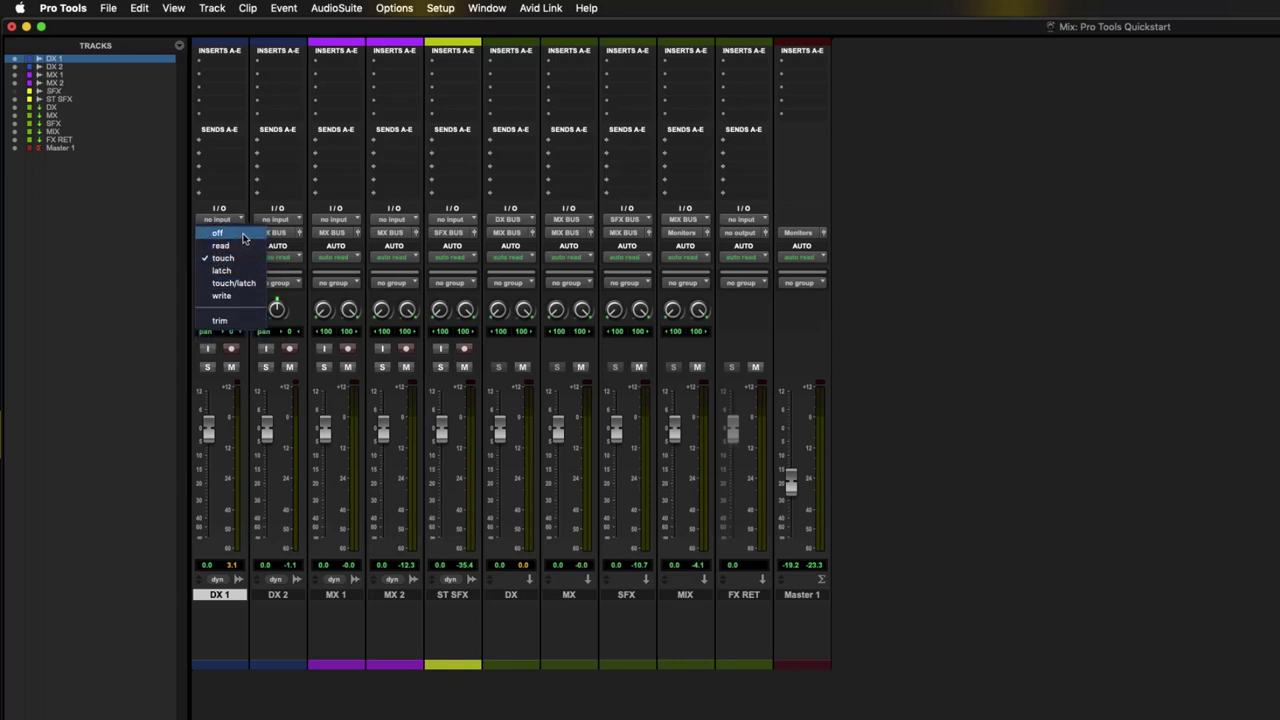
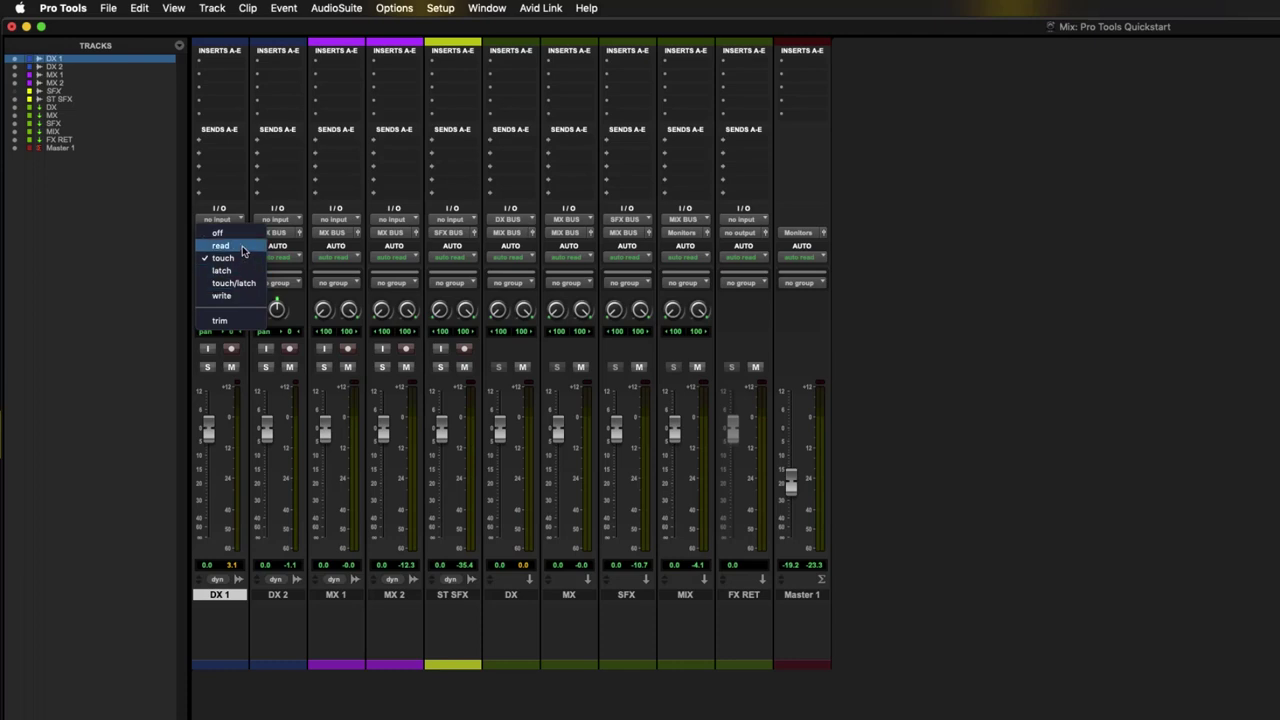
# - Put DX 1 in touch mode and ride its volume fader down during playback
pyautogui.click(240, 257)
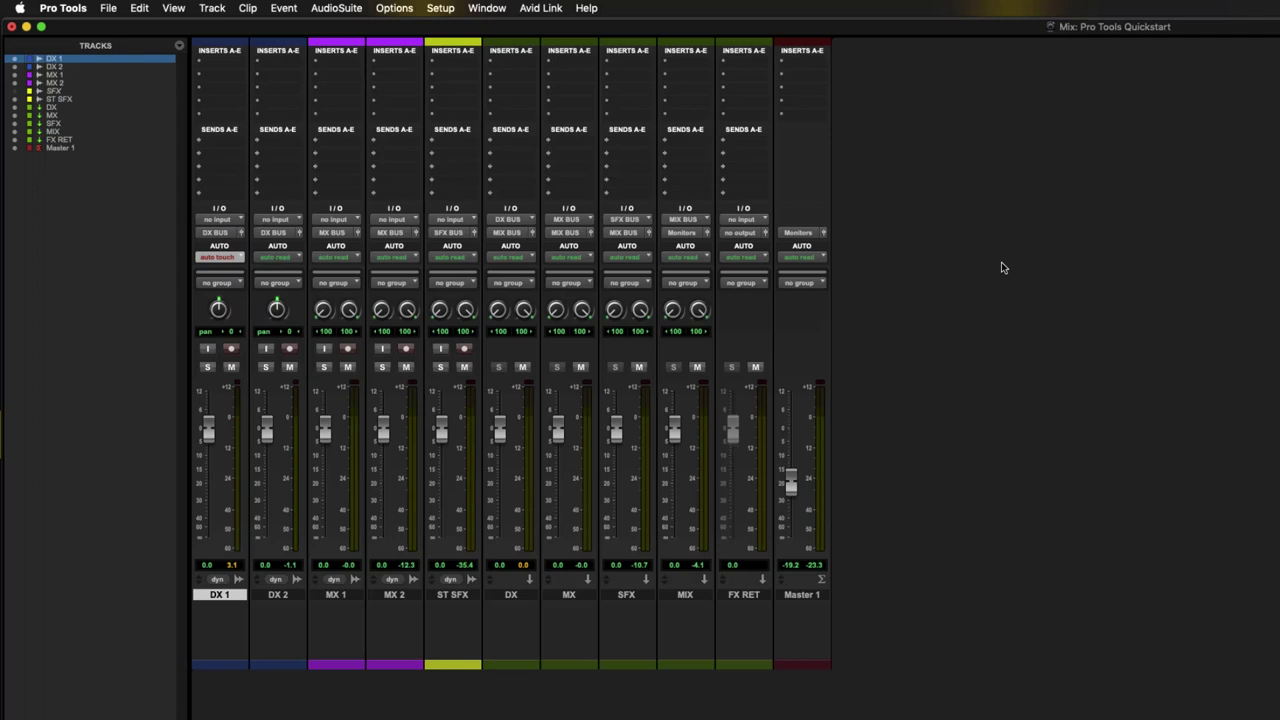
pyautogui.press('space')
pyautogui.moveTo(208, 441)
pyautogui.mouseDown()
pyautogui.moveTo(208, 485)
pyautogui.moveTo(208, 428)
pyautogui.moveTo(210, 486)
pyautogui.moveTo(208, 418)
pyautogui.moveTo(208, 488)
pyautogui.moveTo(207, 435)
pyautogui.mouseUp()
# - Show DX 1's volume lane in the Edit window and delete the written automation range
pyautogui.press('super+=')
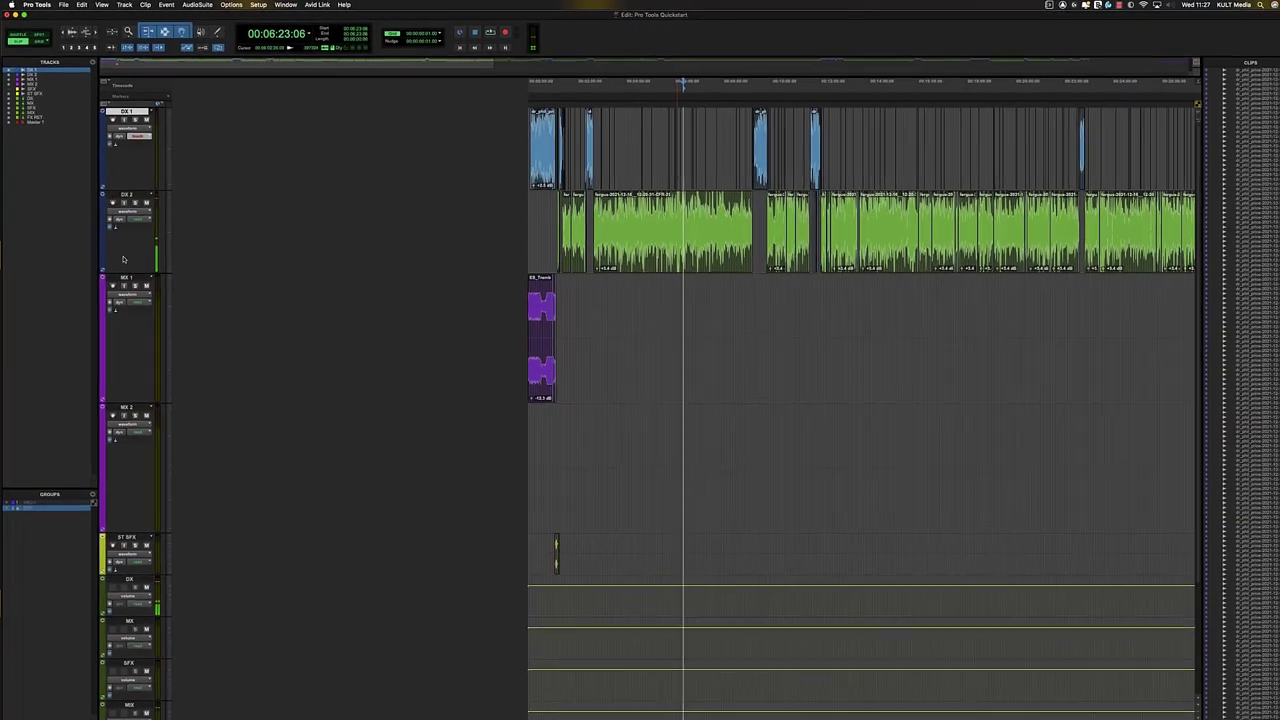
pyautogui.press('-')
pyautogui.press('t')
pyautogui.press('t')
pyautogui.press('t')
pyautogui.press('t')
pyautogui.press('t')
pyautogui.press('t')
pyautogui.press('t')
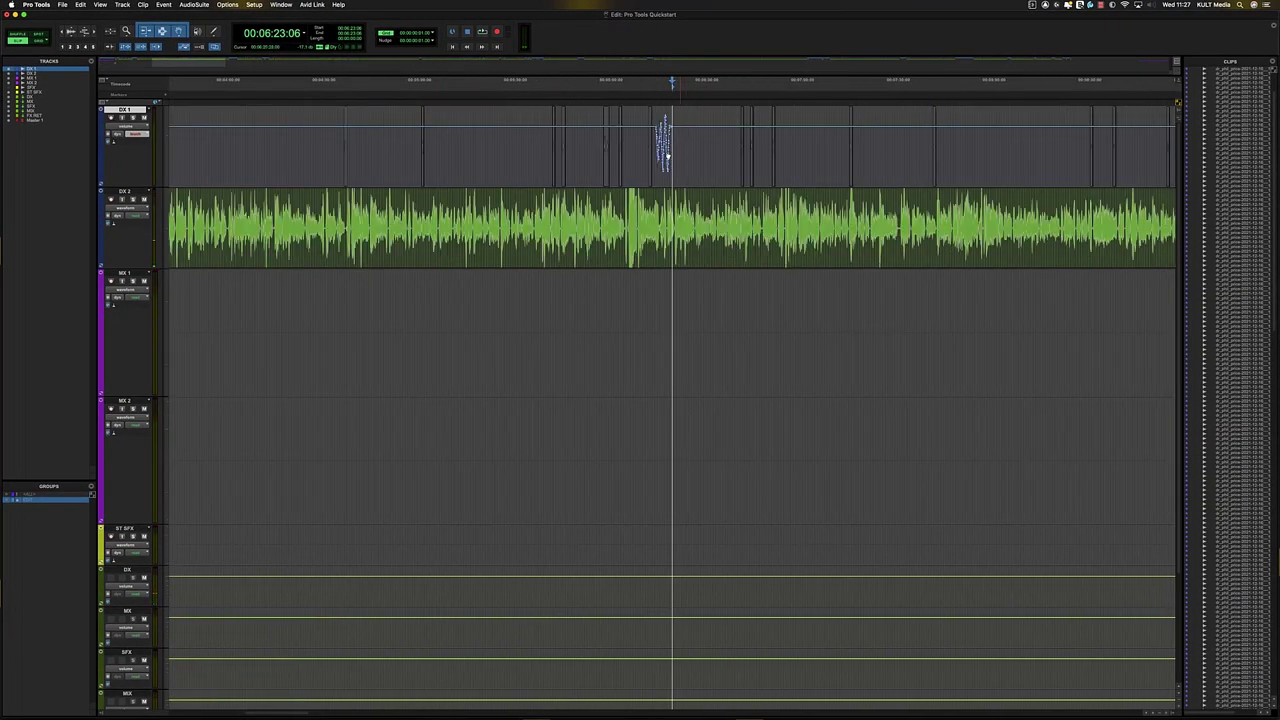
pyautogui.click(380, 145)
pyautogui.keyDown('shift'); pyautogui.click(764, 145); pyautogui.keyUp('shift')
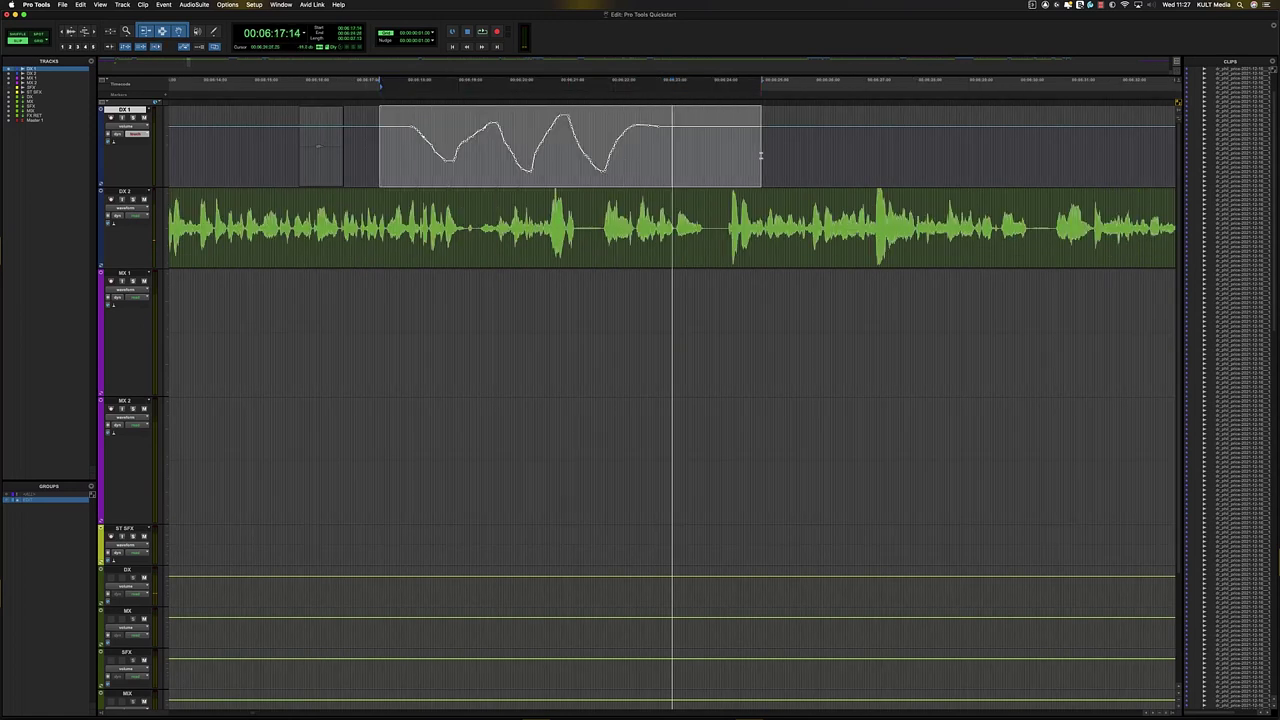
pyautogui.press('Delete')
# - Reposition the edit point on DX 1 and return to the Mix window
pyautogui.click(404, 145)
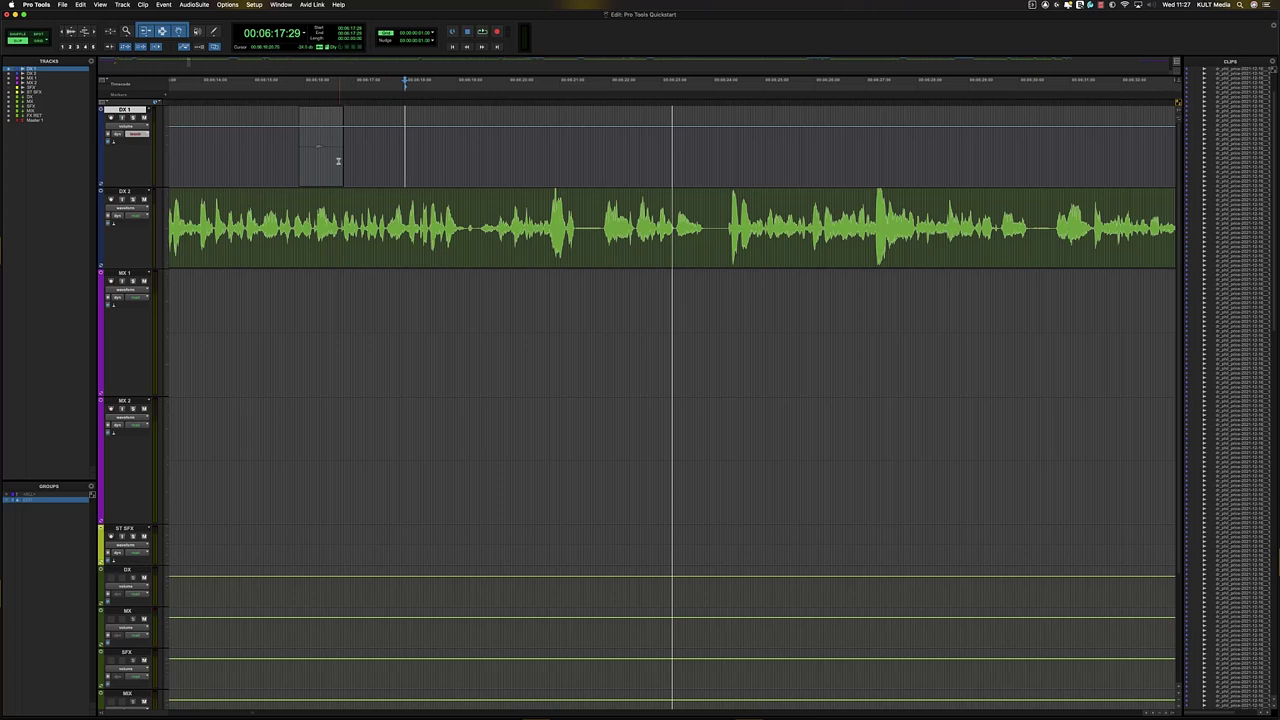
pyautogui.click(278, 142)
pyautogui.press('super+equal')
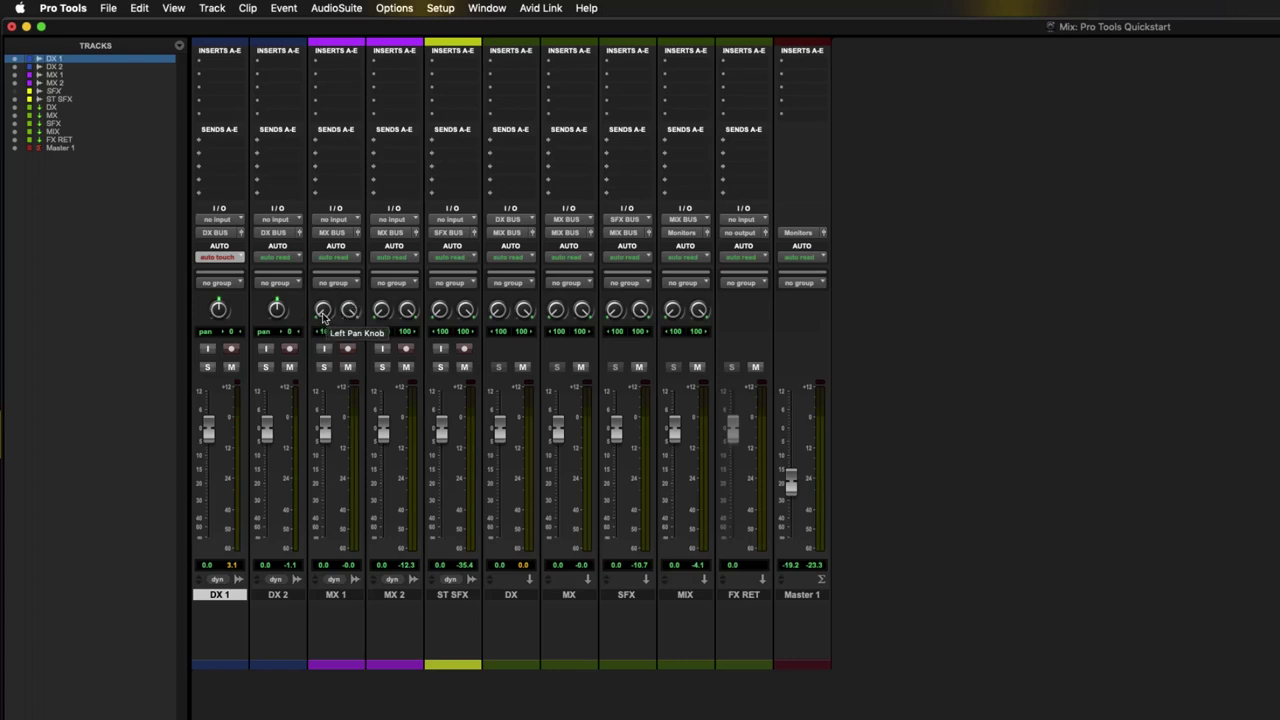
# - Pan MX 1's left channel toward centre, then locate MX 1's clips in the Edit window
pyautogui.moveTo(323, 318); pyautogui.dragTo(325, 467)
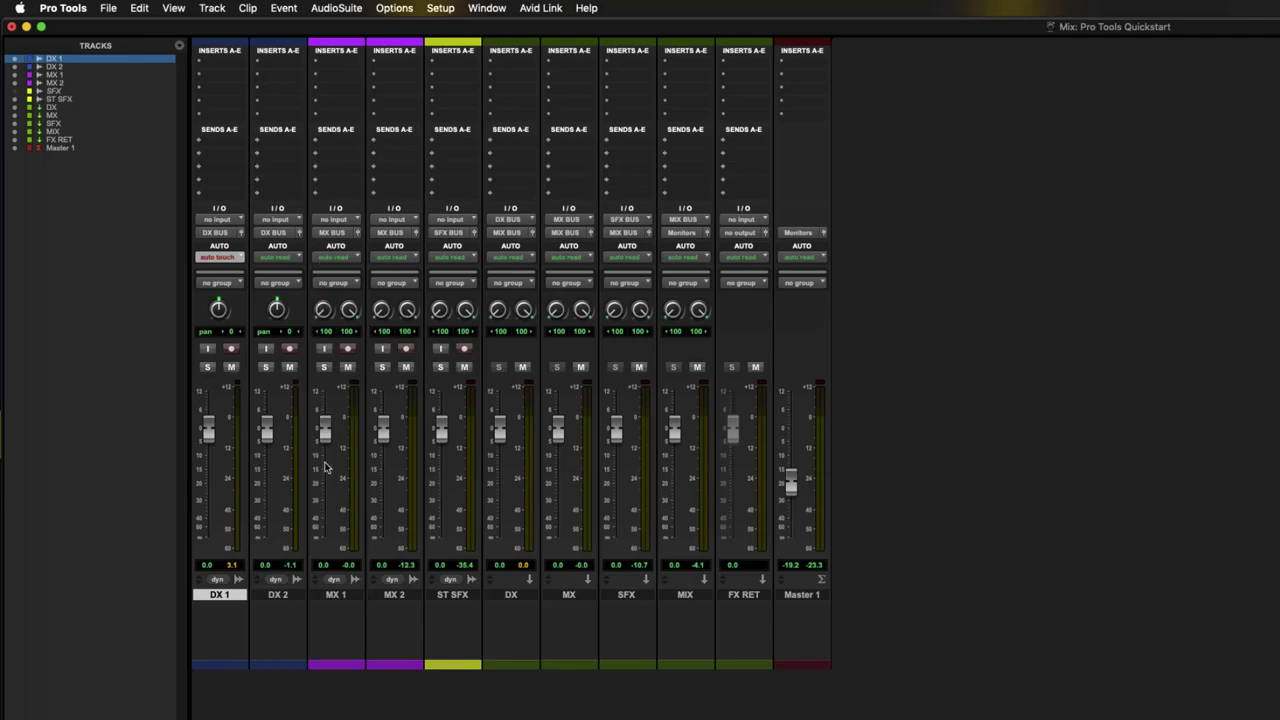
pyautogui.press('super+equal')
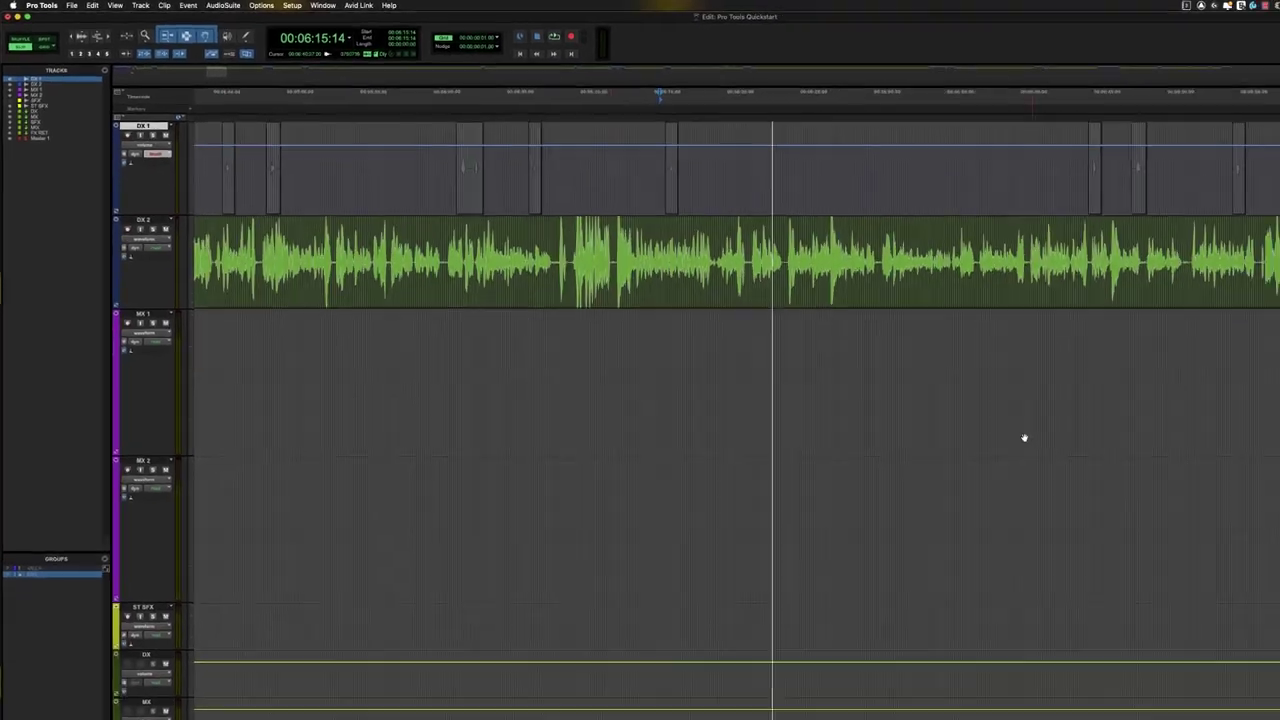
pyautogui.press('r')
pyautogui.press('r')
pyautogui.click(741, 250)
pyautogui.press('r')
pyautogui.press('r')
pyautogui.press('r')
pyautogui.press('t')
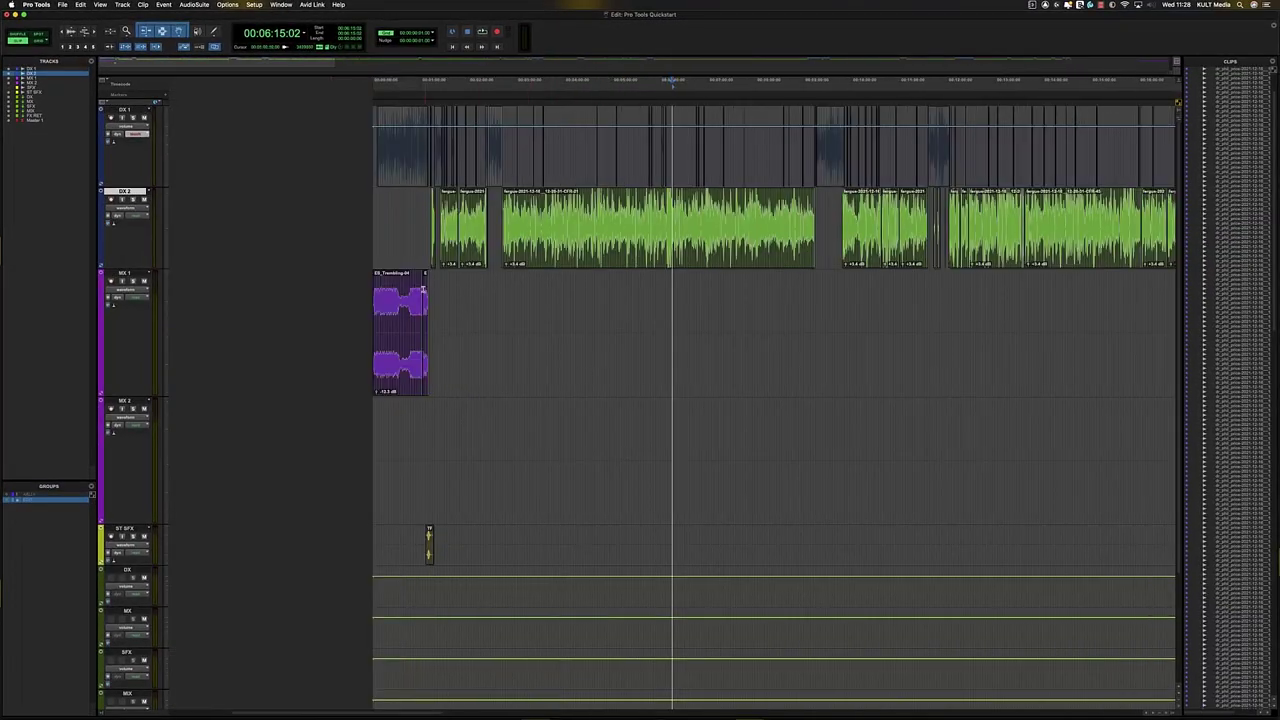
pyautogui.click(408, 290)
pyautogui.press('t')
pyautogui.press('t')
pyautogui.press('t')
pyautogui.press('t')
pyautogui.press('r')
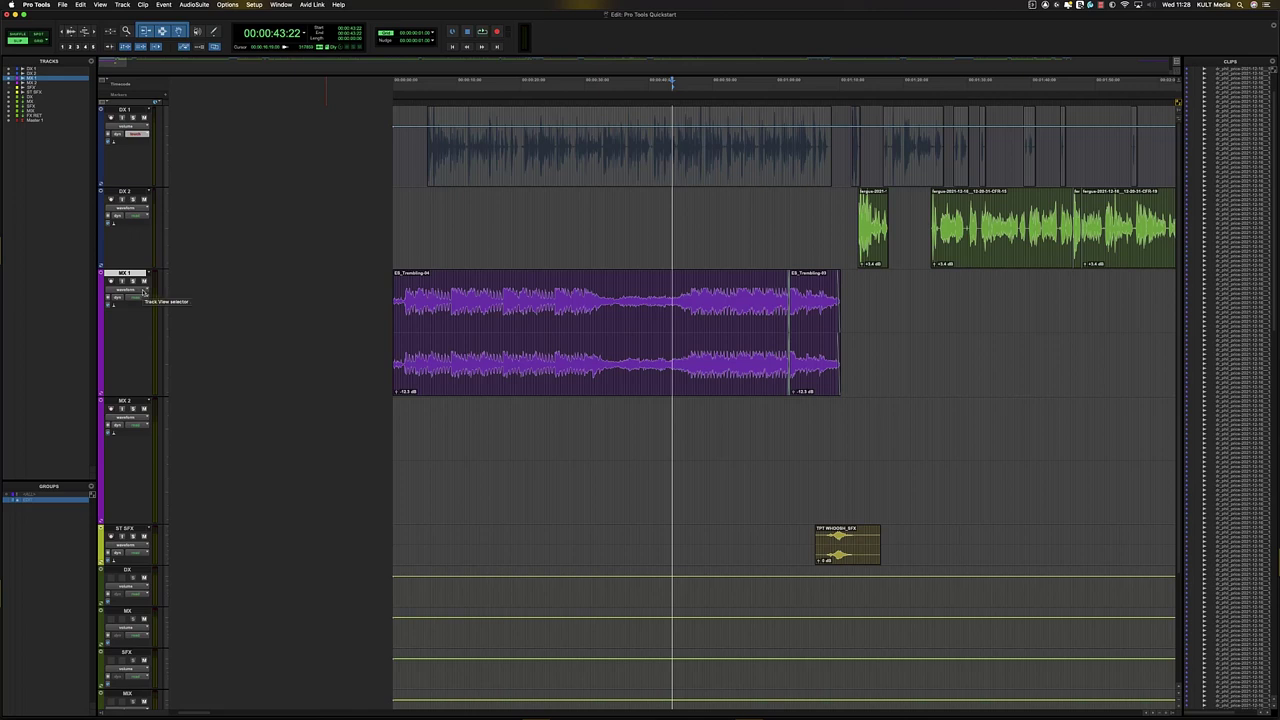
# - Switch MX 1's track view to pan left and select the MX 1 clip
pyautogui.click(146, 291)
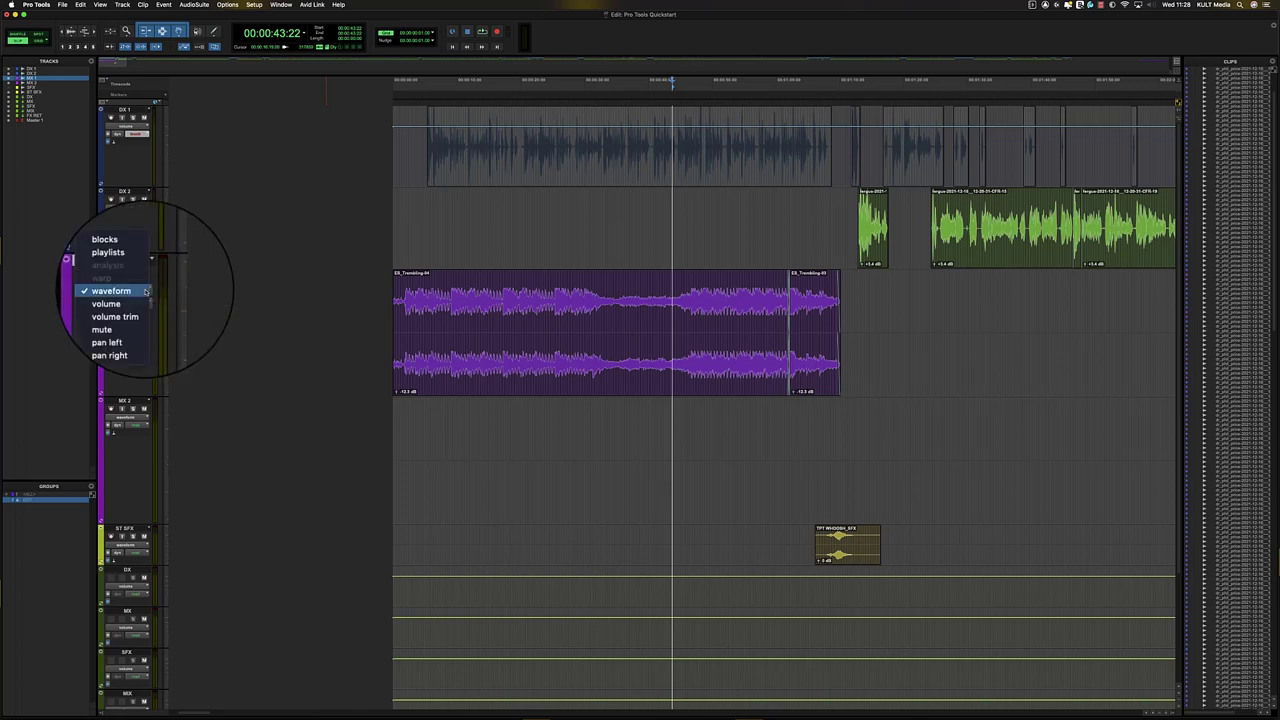
pyautogui.click(186, 291)
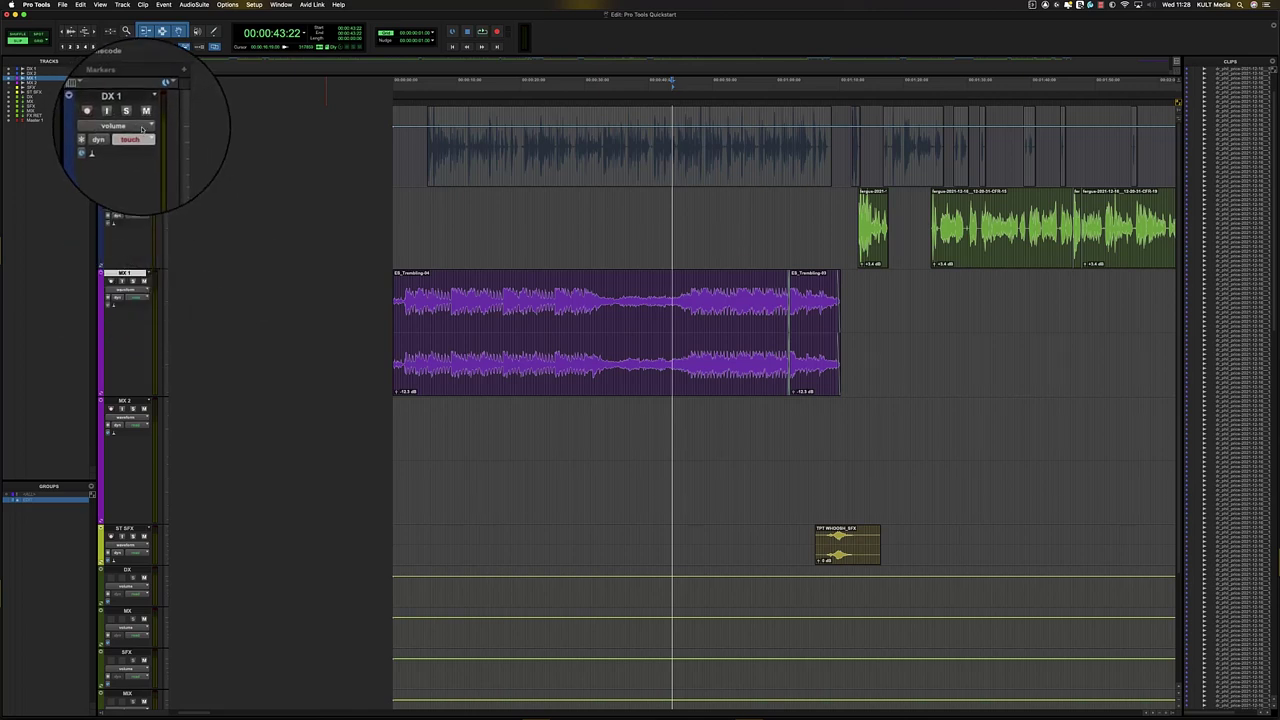
pyautogui.click(134, 128)
pyautogui.click(124, 127)
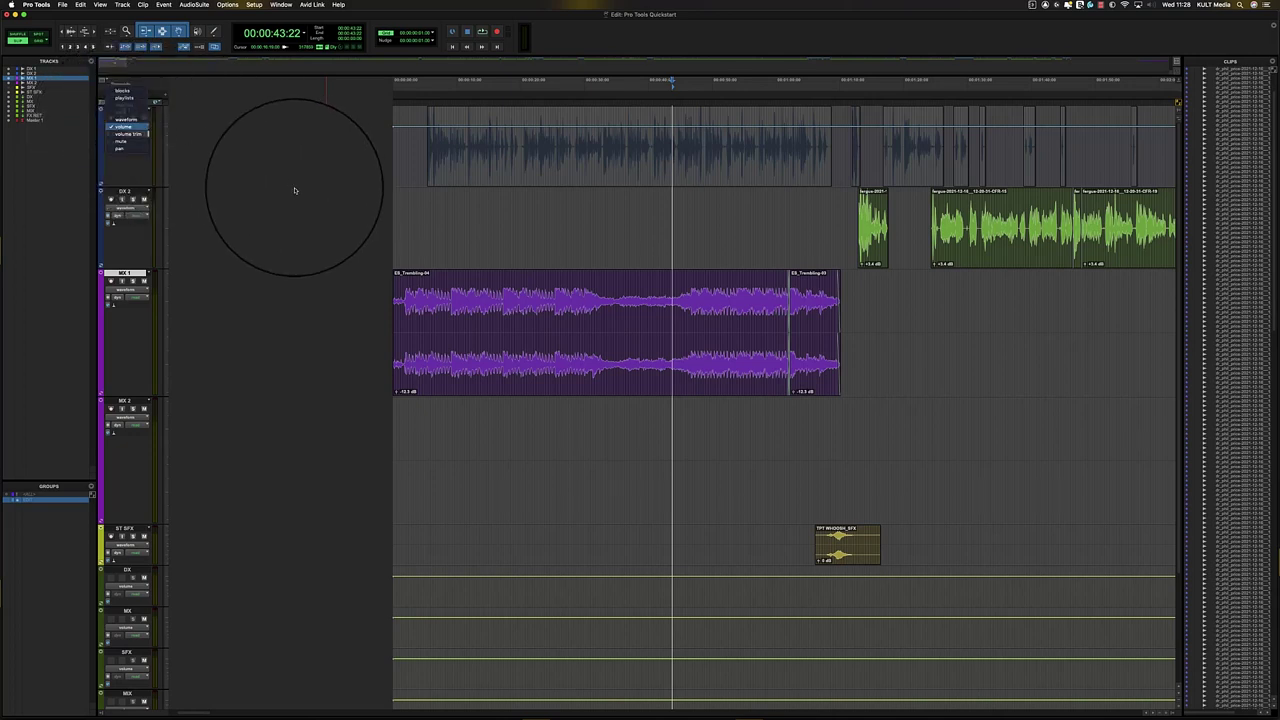
pyautogui.click(135, 290)
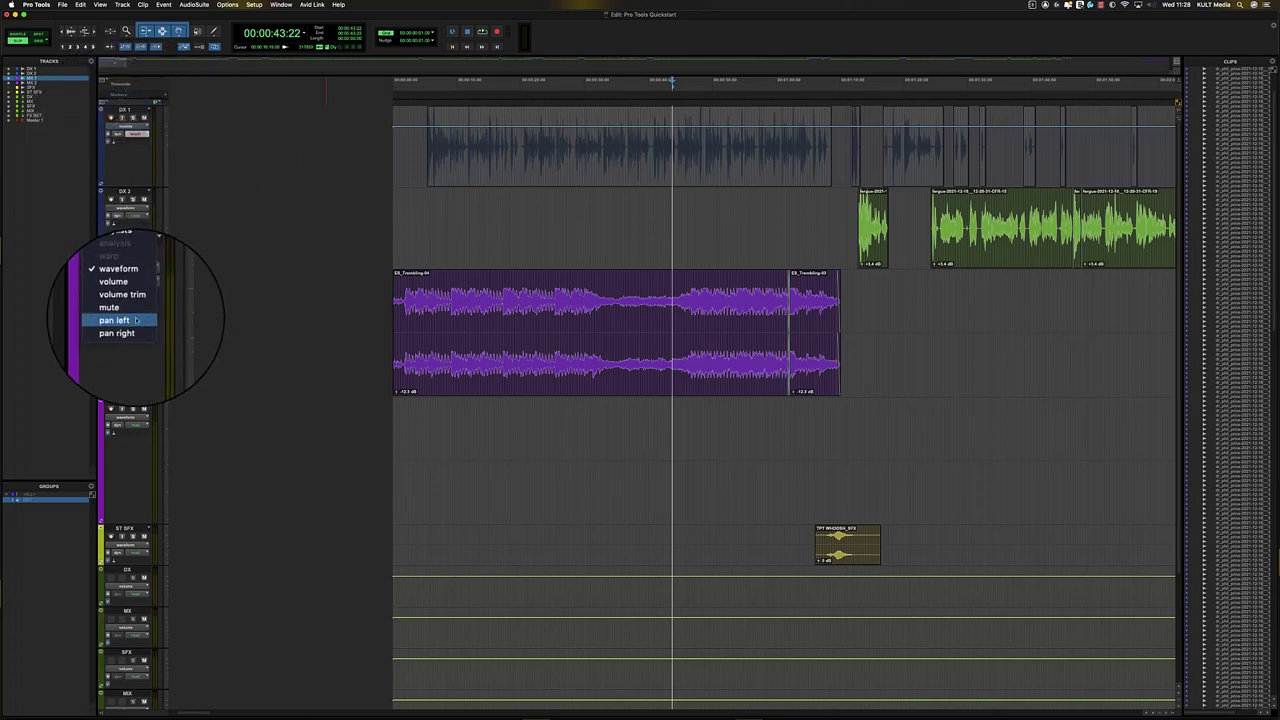
pyautogui.click(137, 313)
pyautogui.doubleClick(500, 343)
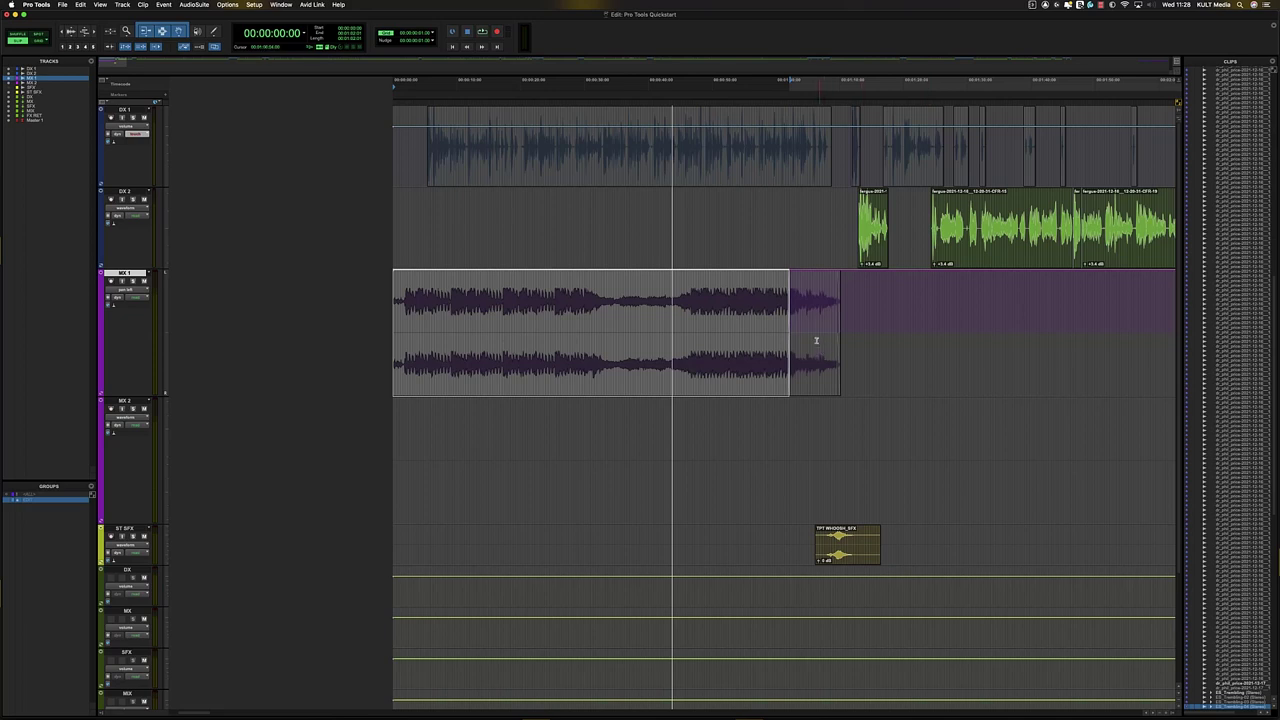
pyautogui.moveTo(816, 341); pyautogui.dragTo(841, 340)
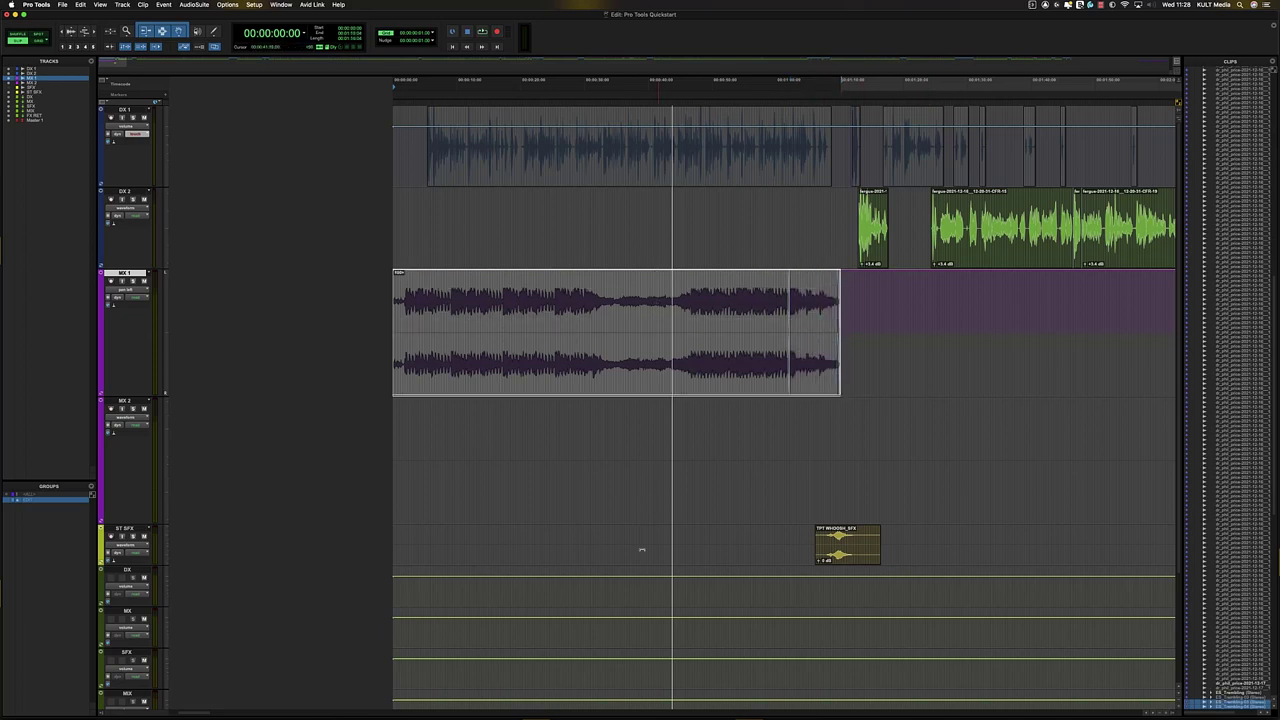
pyautogui.press('space')
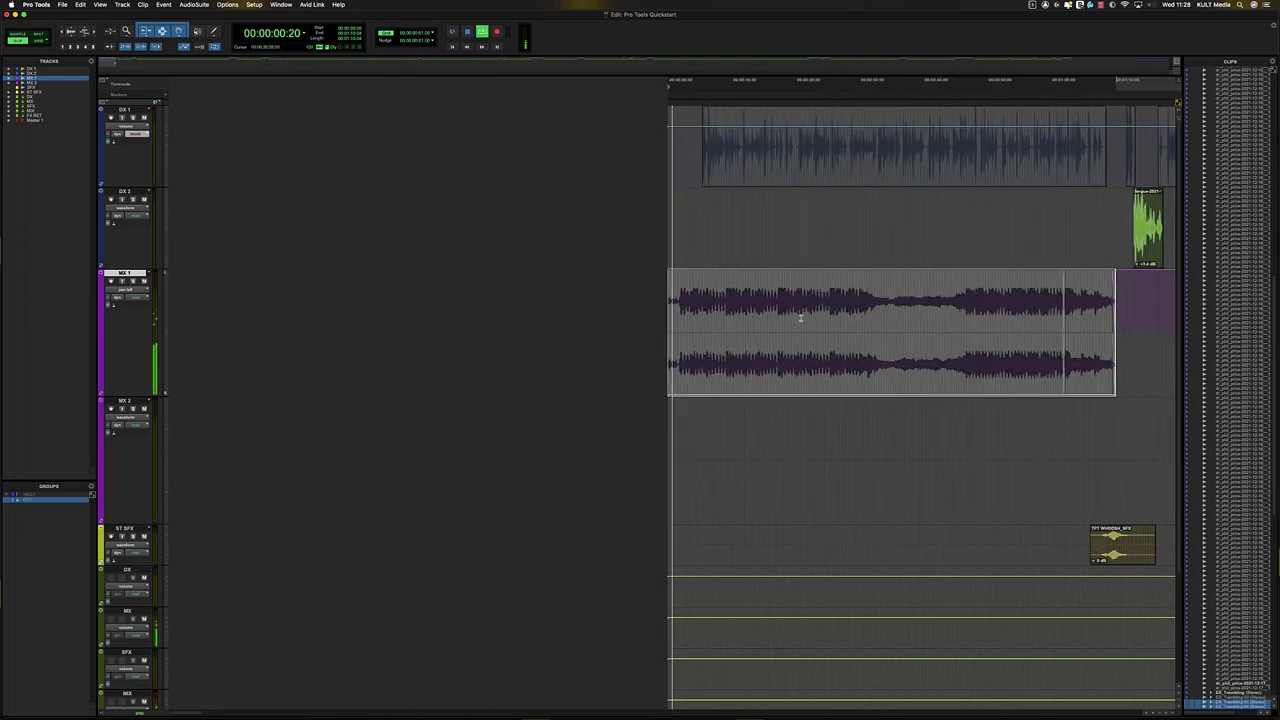
pyautogui.press('super+bracketright')
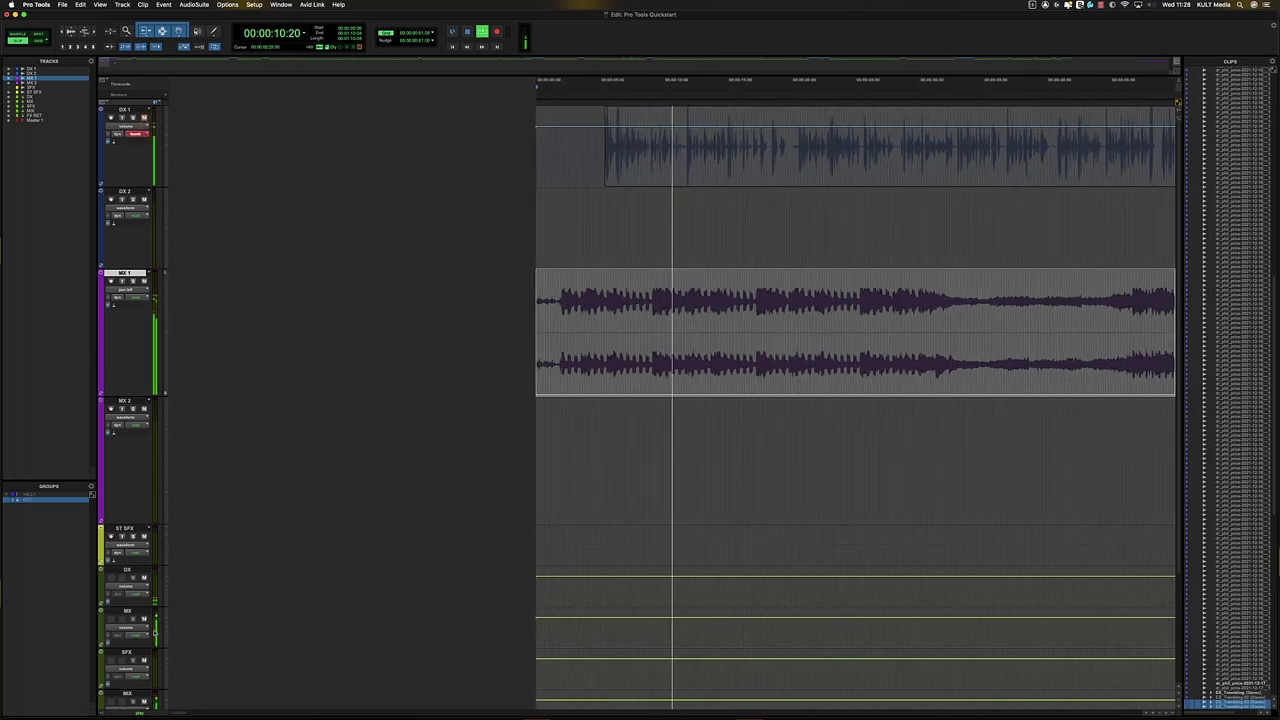
pyautogui.press('super+equal')
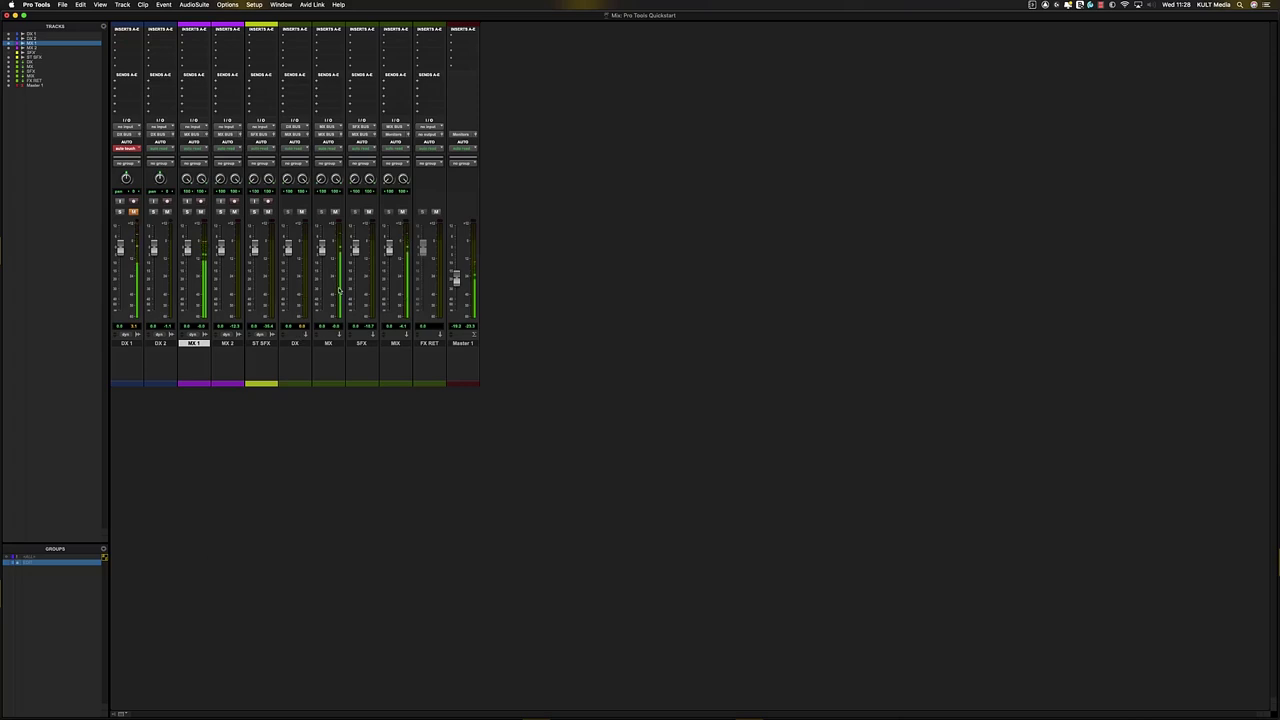
pyautogui.press('super+equal')
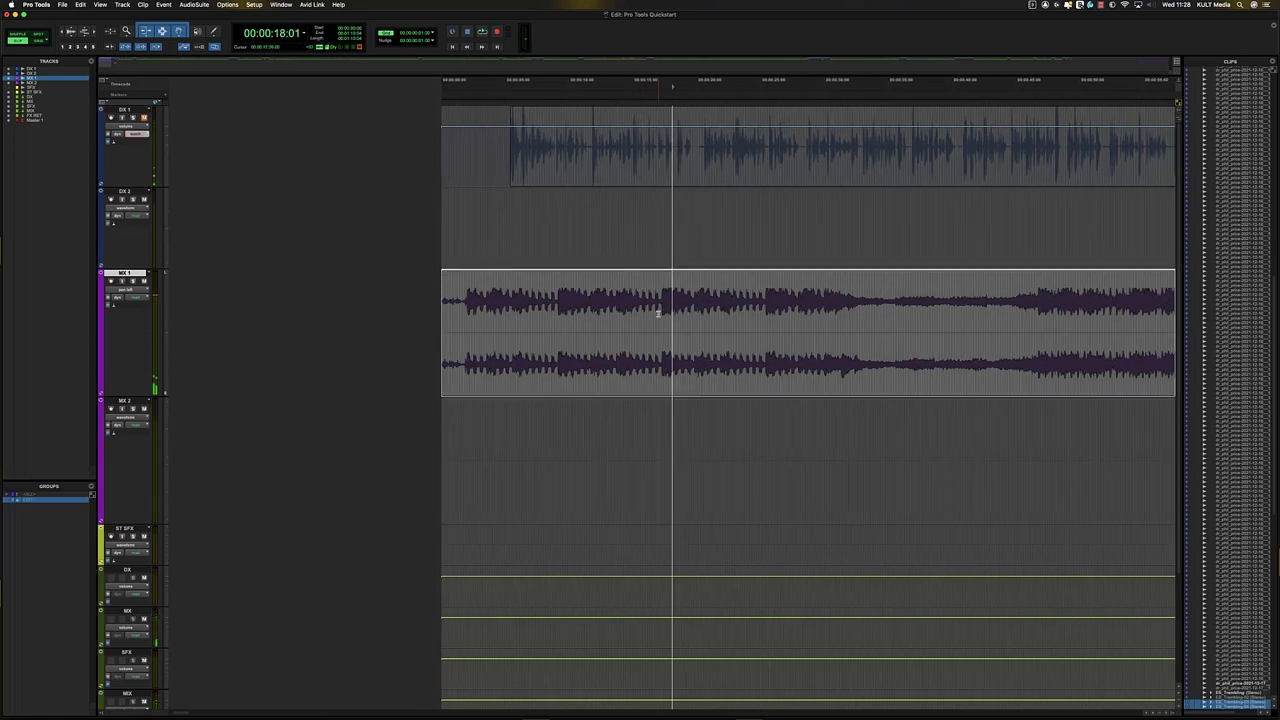
pyautogui.click(659, 302)
pyautogui.press('r')
pyautogui.press('r')
pyautogui.moveTo(706, 303)
pyautogui.mouseDown()
pyautogui.moveTo(751, 297)
pyautogui.moveTo(728, 282)
pyautogui.moveTo(728, 313)
pyautogui.mouseUp()
pyautogui.press('super+z')
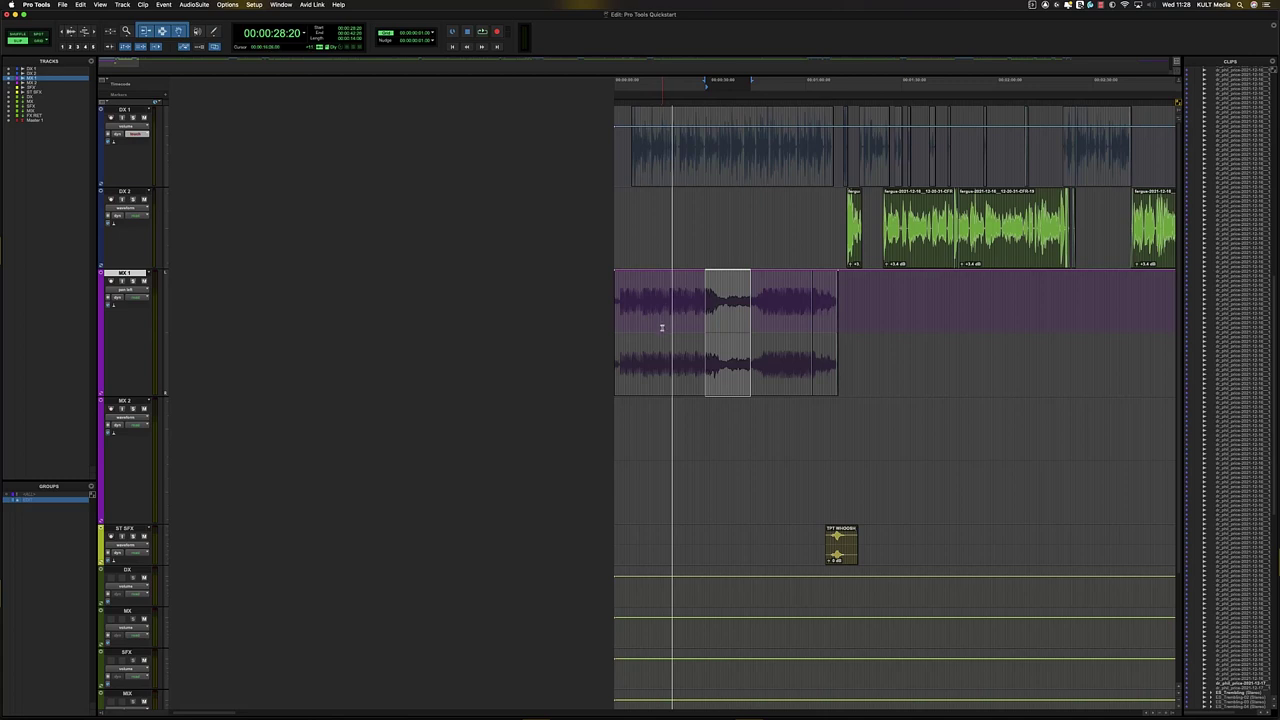
pyautogui.click(661, 327)
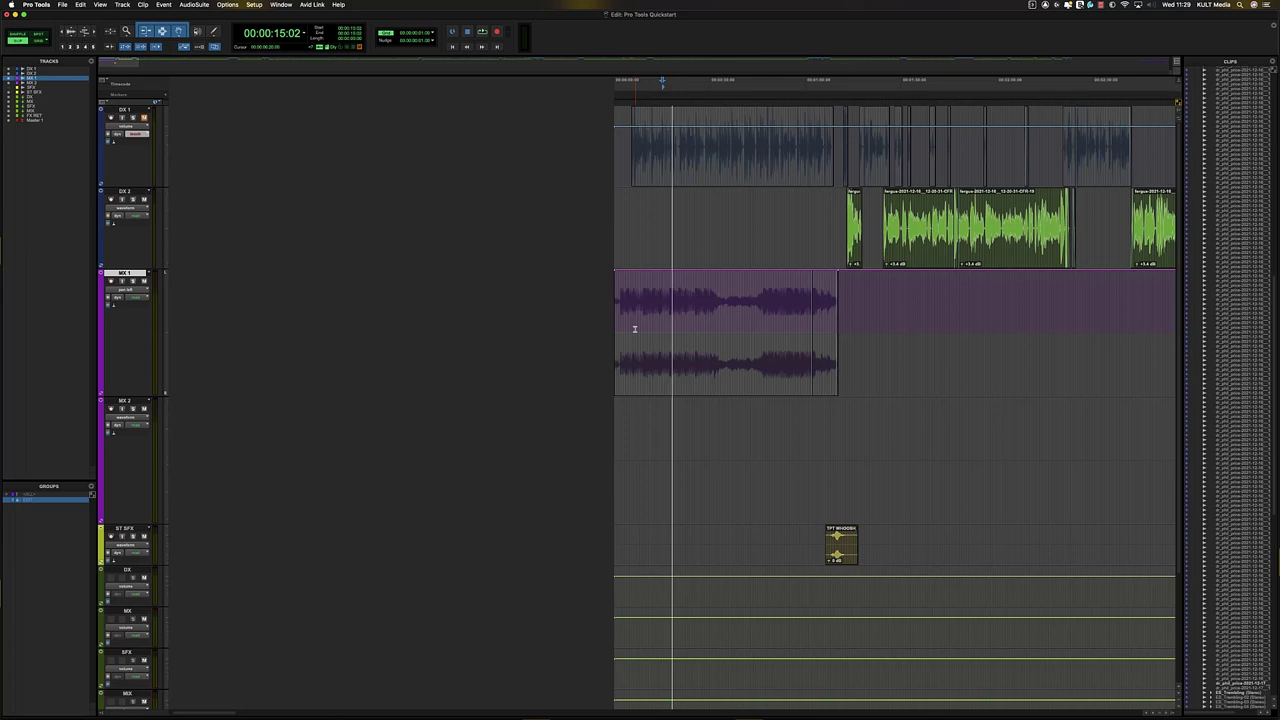
# - Return DX 1 to waveform view and place the edit point at 25 seconds on MX 1
pyautogui.press('-')
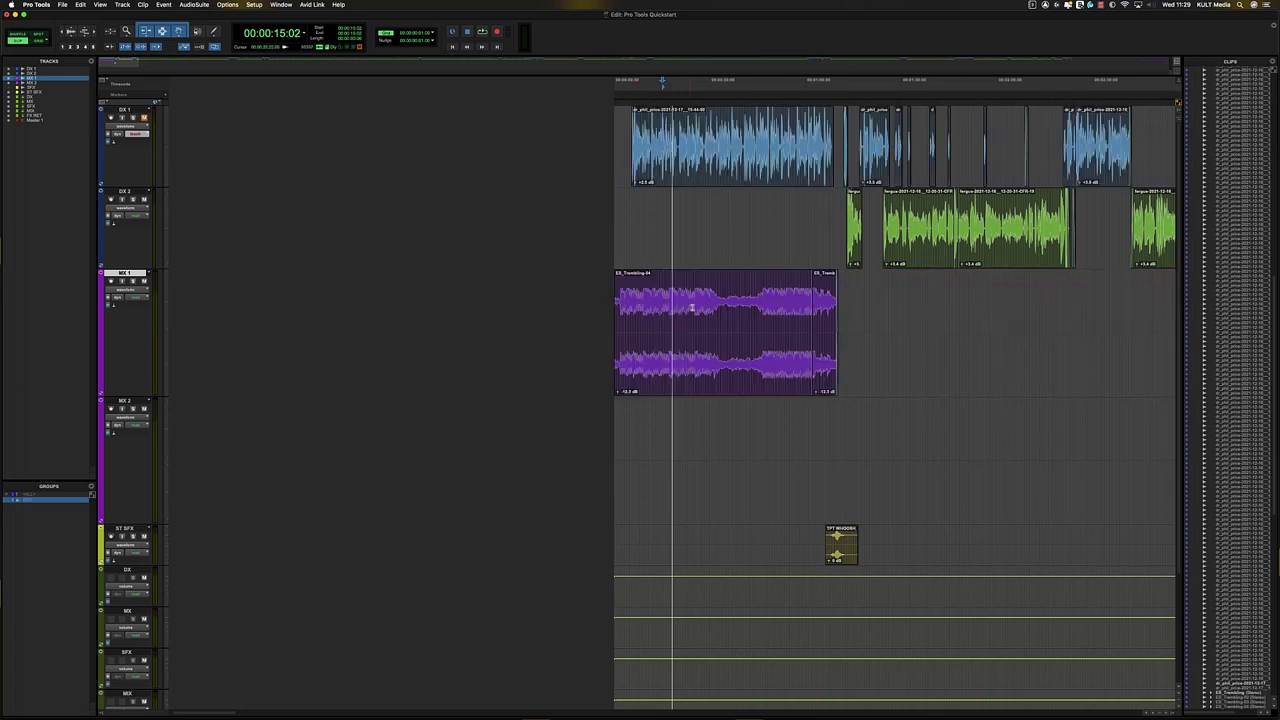
pyautogui.click(713, 294)
pyautogui.press('t')
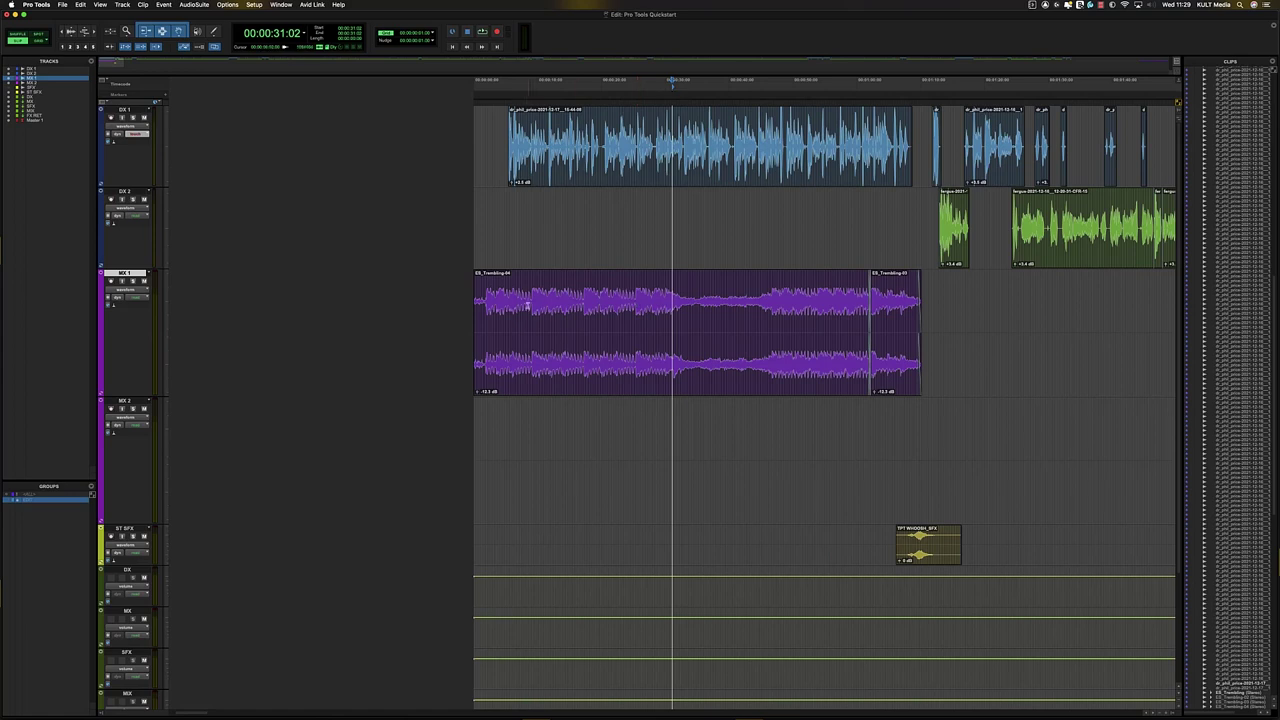
pyautogui.click(507, 292)
pyautogui.click(497, 281)
pyautogui.click(638, 300)
# - Select the whole MX 1 track and switch its view to volume automation
pyautogui.tripleClick(657, 311)
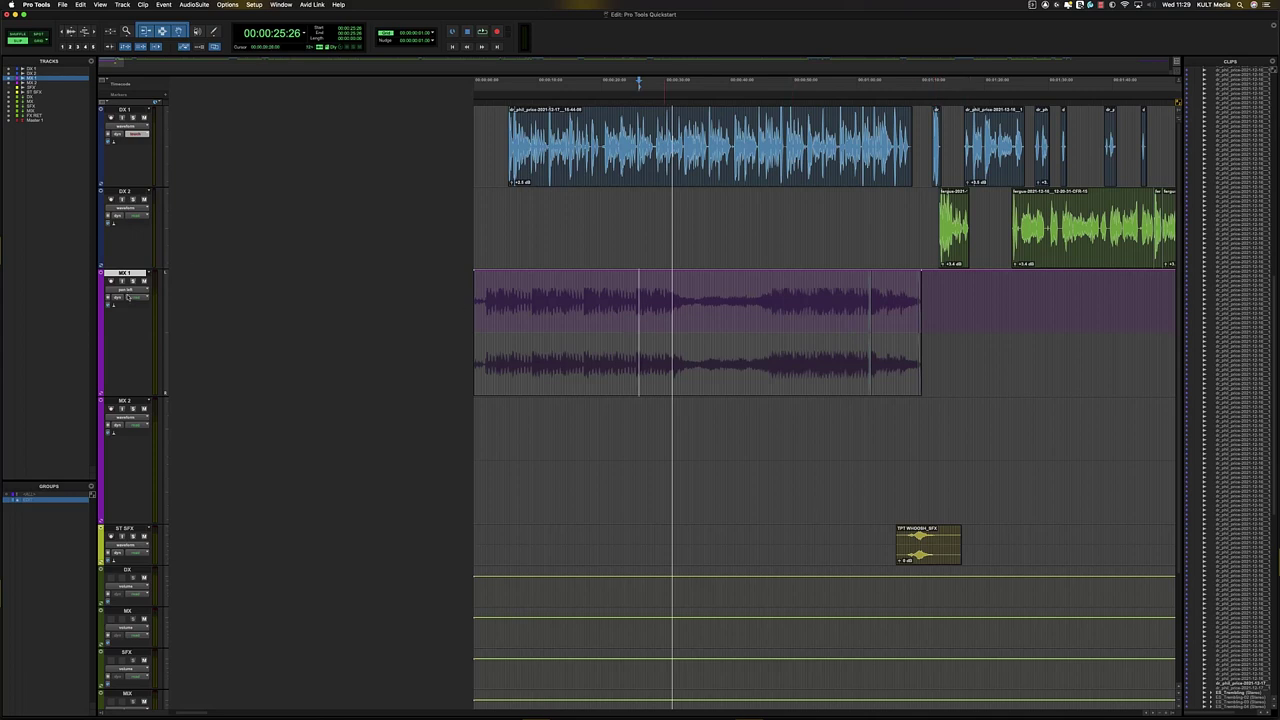
pyautogui.click(129, 289)
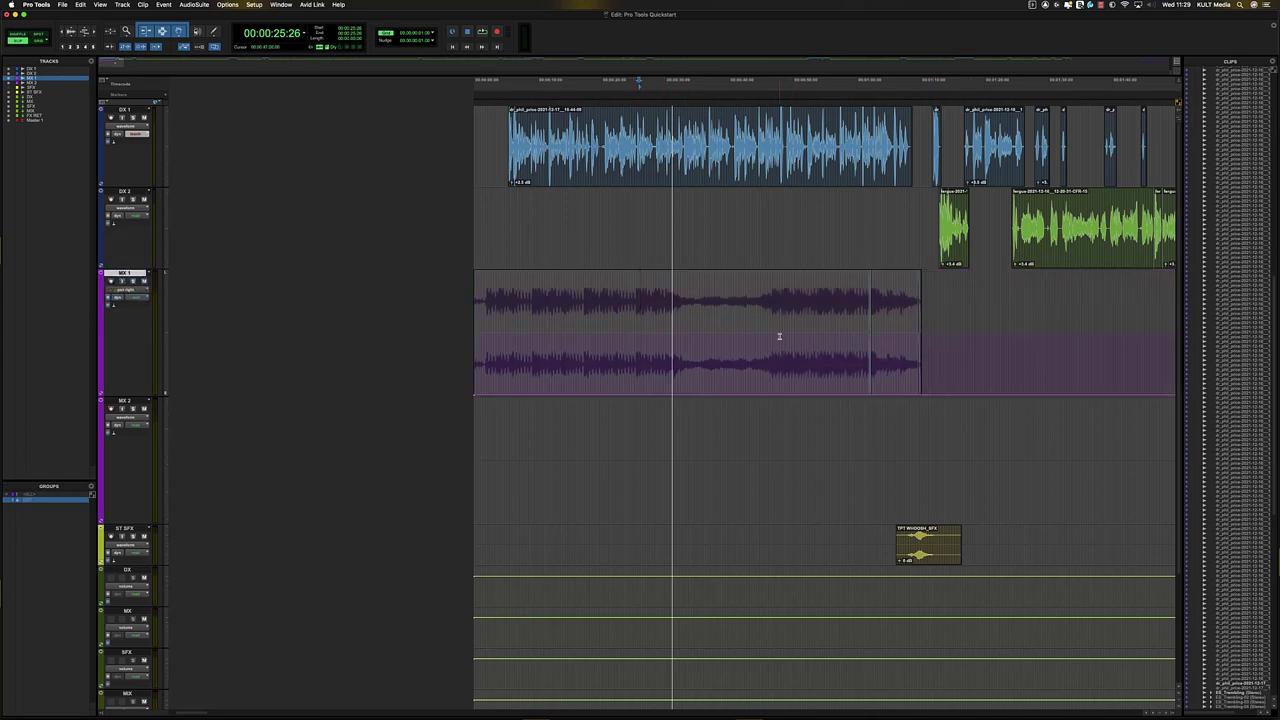
pyautogui.click(131, 291)
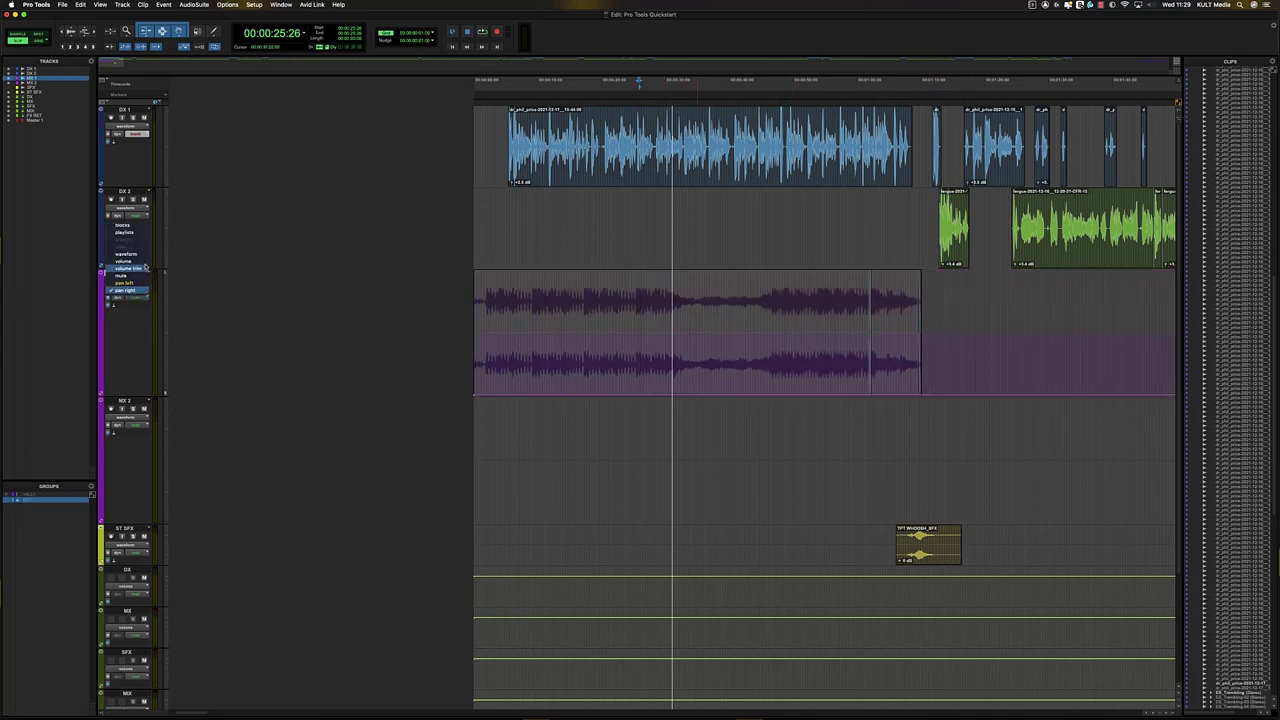
pyautogui.click(136, 262)
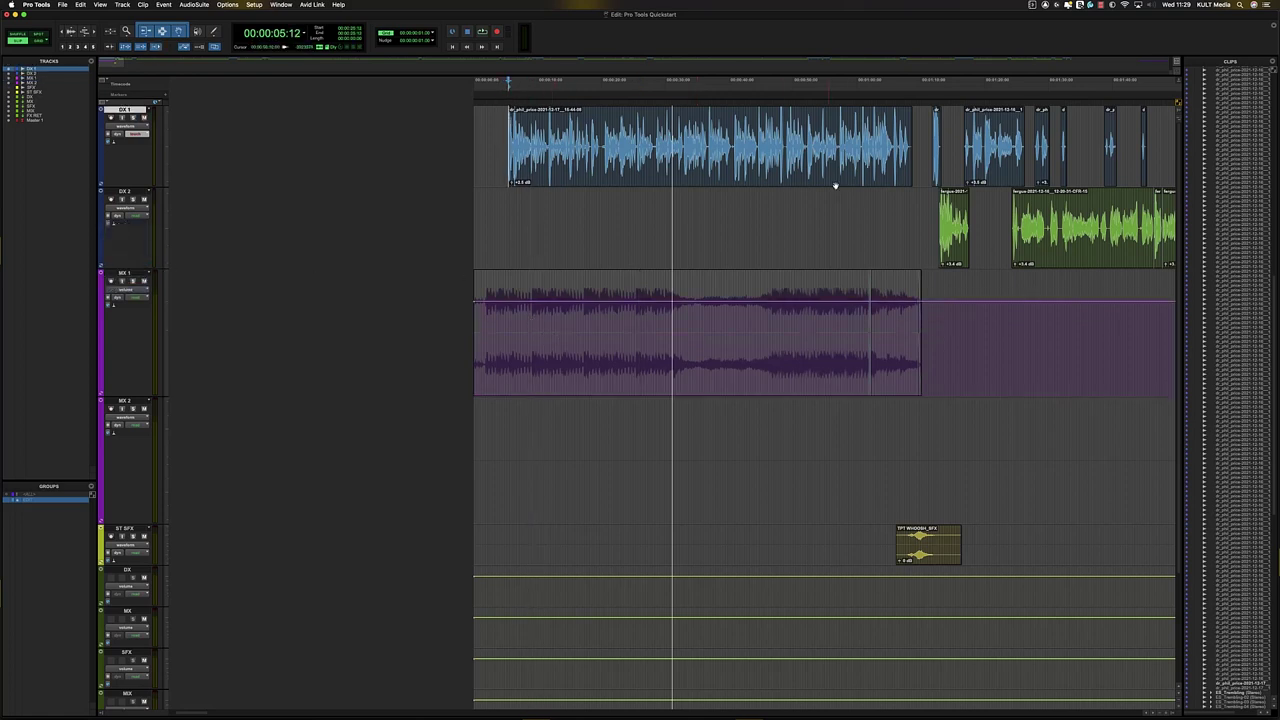
pyautogui.click(866, 185)
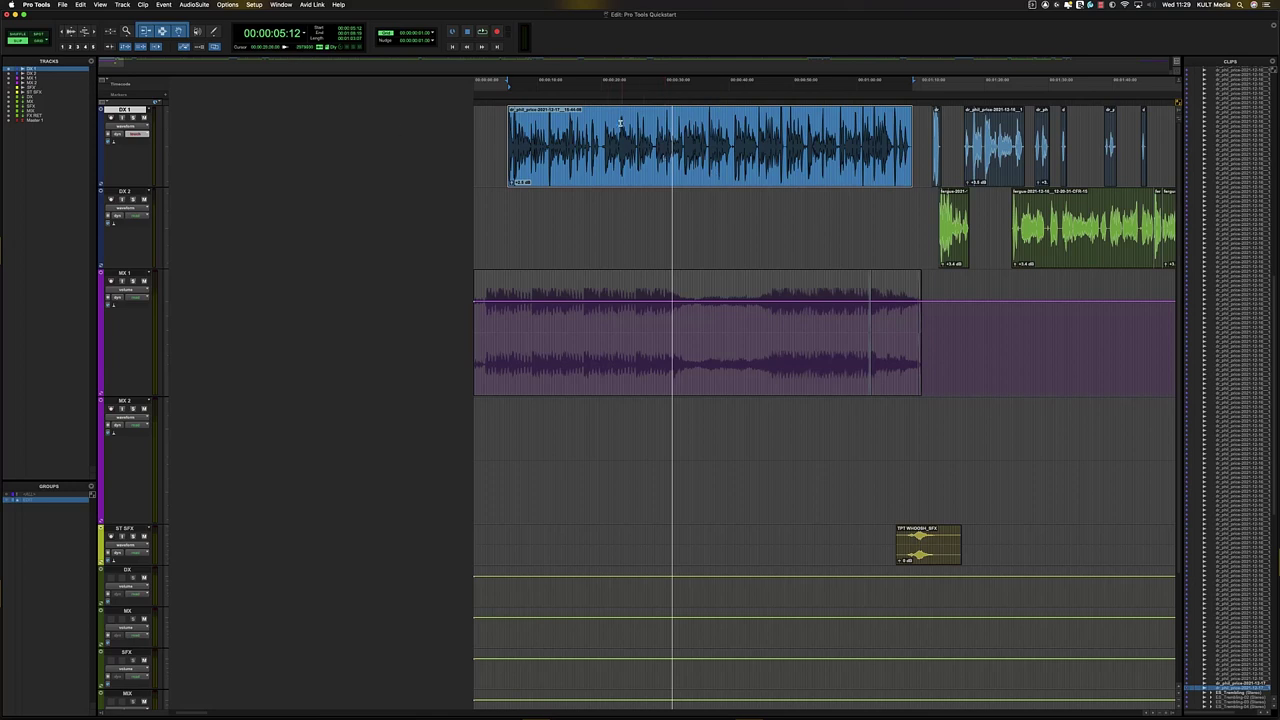
pyautogui.hscroll(5, 726, 226)
pyautogui.press(';')
pyautogui.press(';')
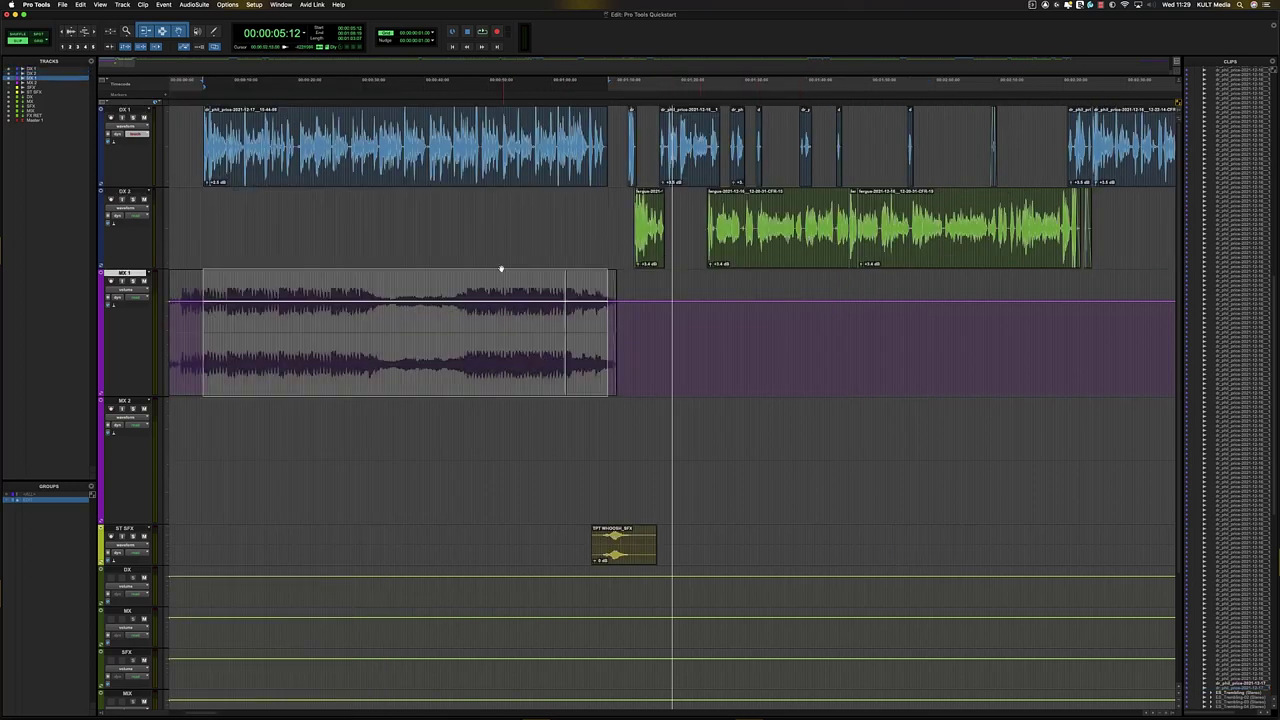
pyautogui.press('p')
pyautogui.press('p')
pyautogui.press(';')
pyautogui.press(';')
pyautogui.press('p')
pyautogui.press('p')
pyautogui.press(';')
pyautogui.press(';')
pyautogui.press('p')
pyautogui.press('p')
pyautogui.press(';')
pyautogui.press(';')
pyautogui.press(';')
pyautogui.press('p')
pyautogui.press('p')
pyautogui.press(';')
pyautogui.press('p')
pyautogui.press('p')
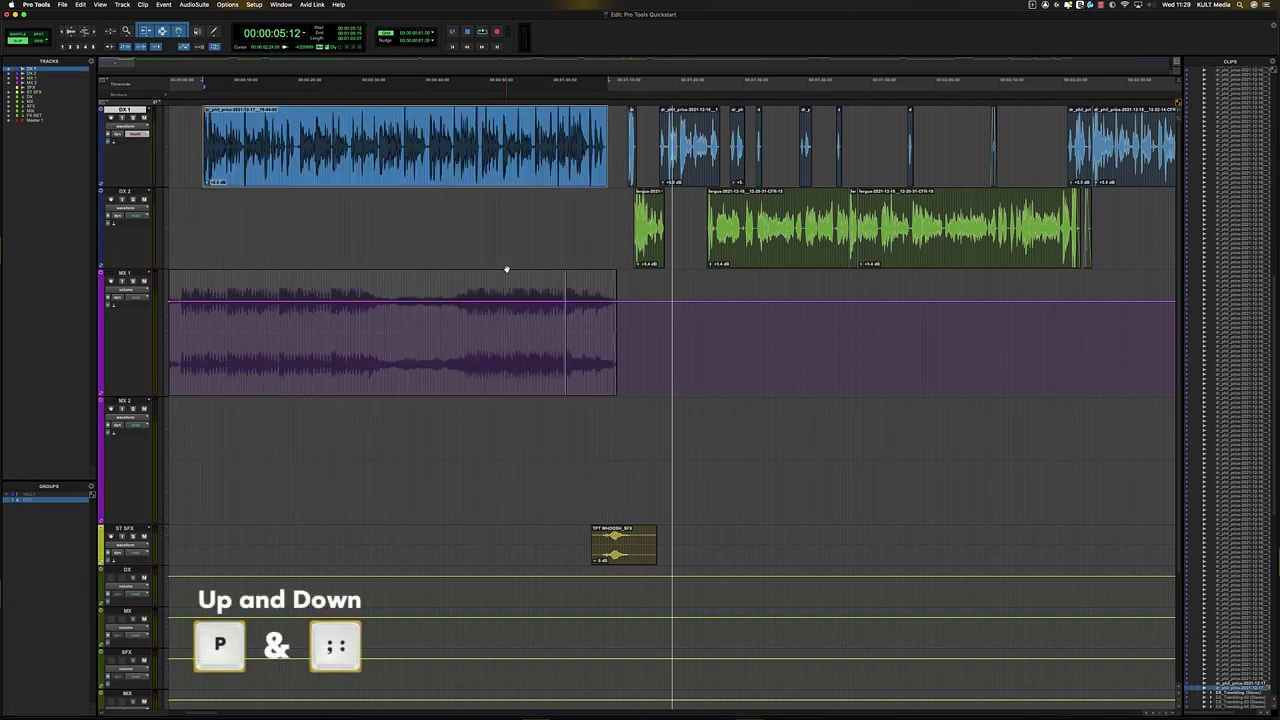
pyautogui.press(';')
pyautogui.press(';')
pyautogui.press('p')
pyautogui.press('p')
pyautogui.press(';')
pyautogui.press('p')
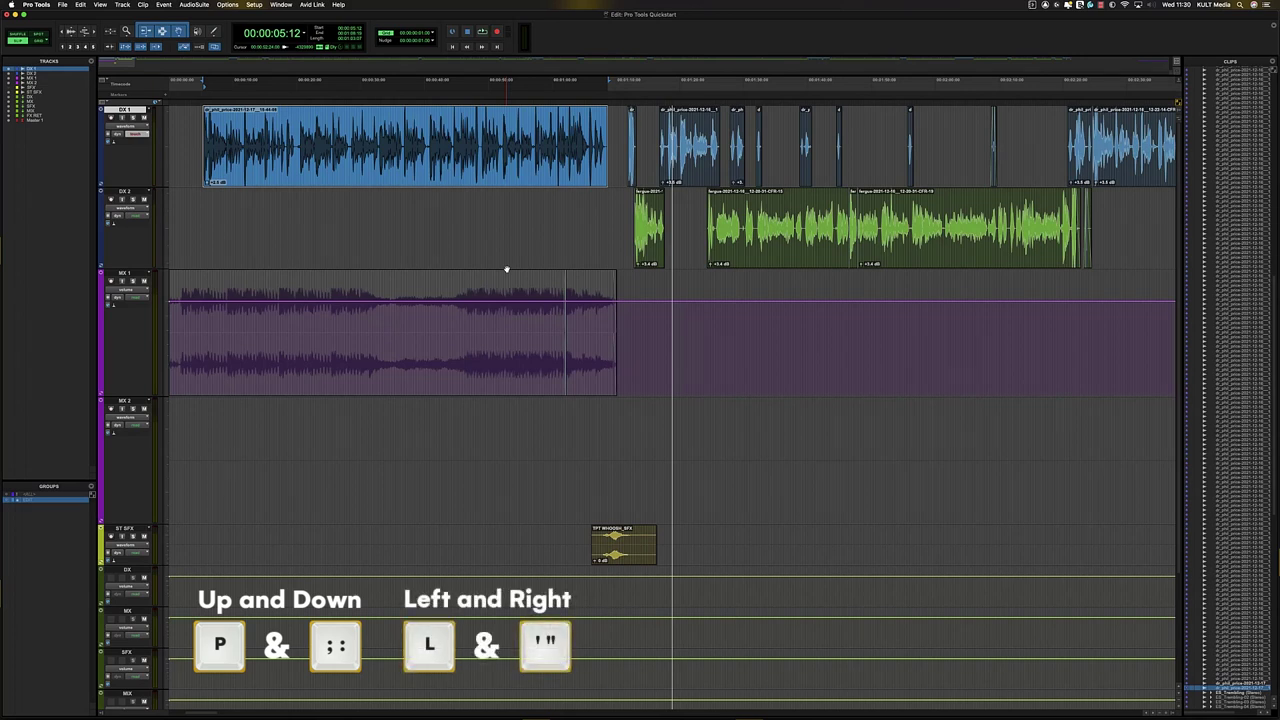
pyautogui.press("'")
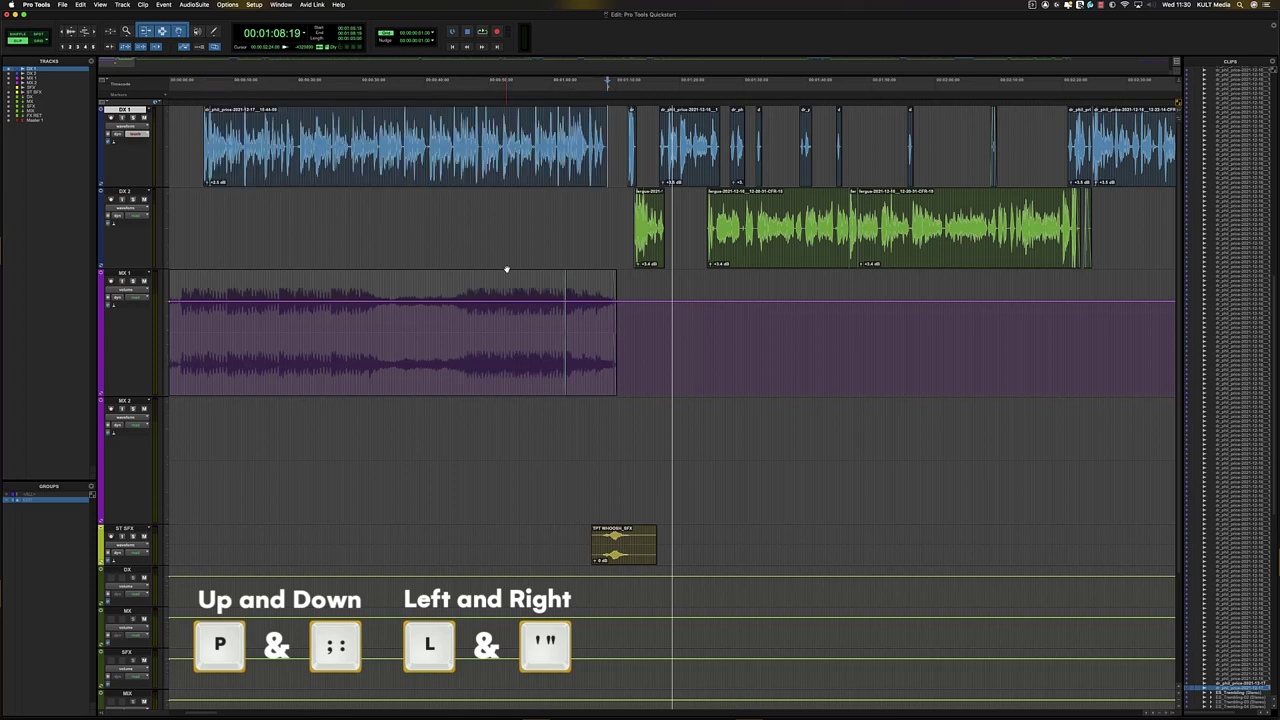
pyautogui.press('l')
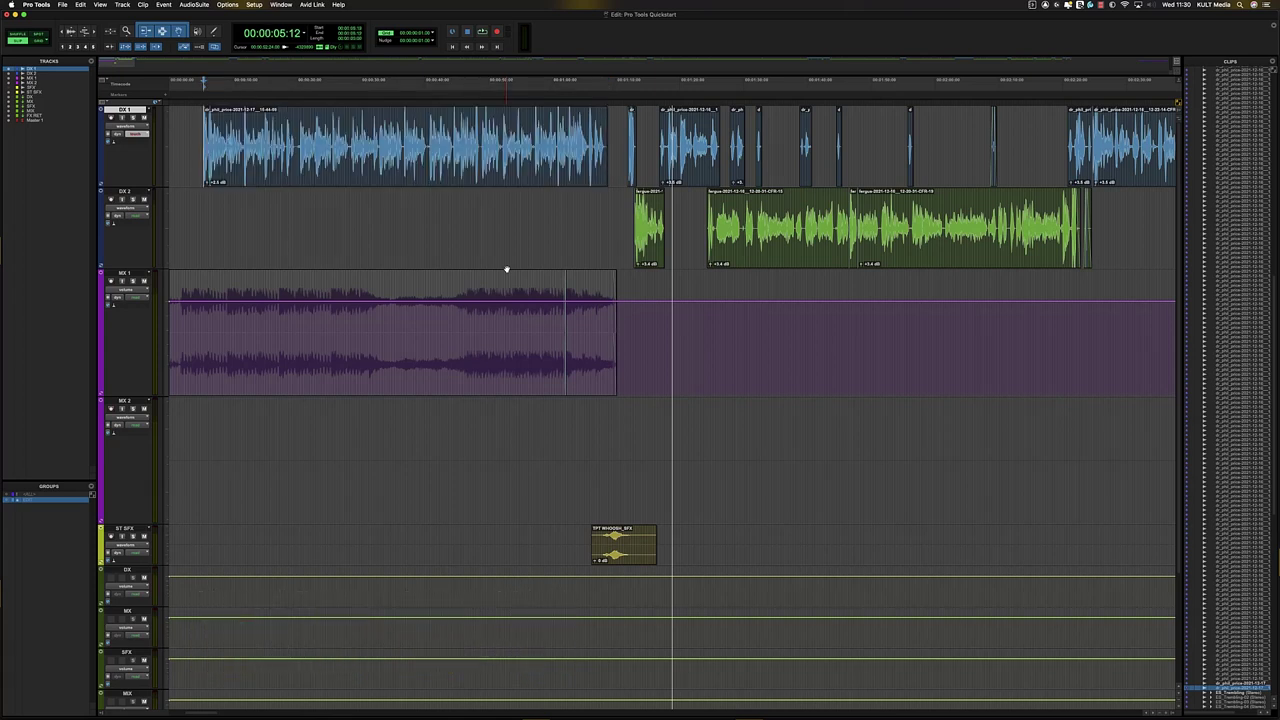
pyautogui.press("'")
pyautogui.press(';')
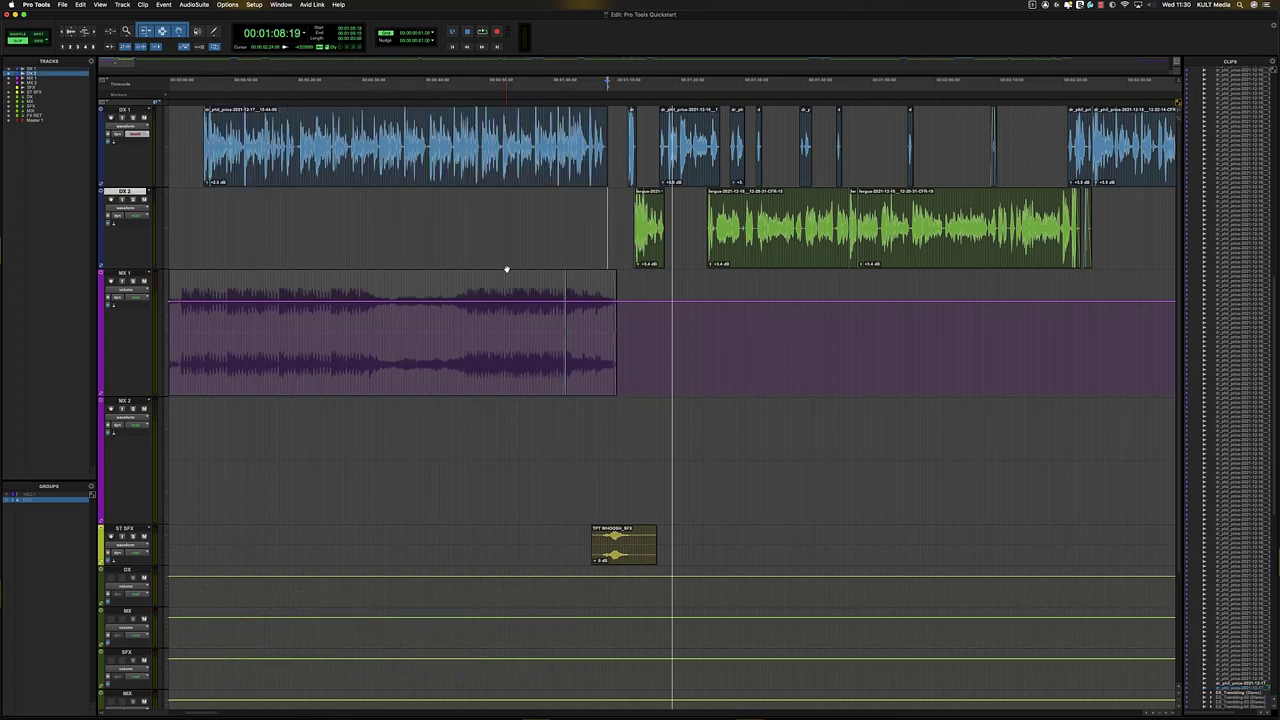
pyautogui.press('p')
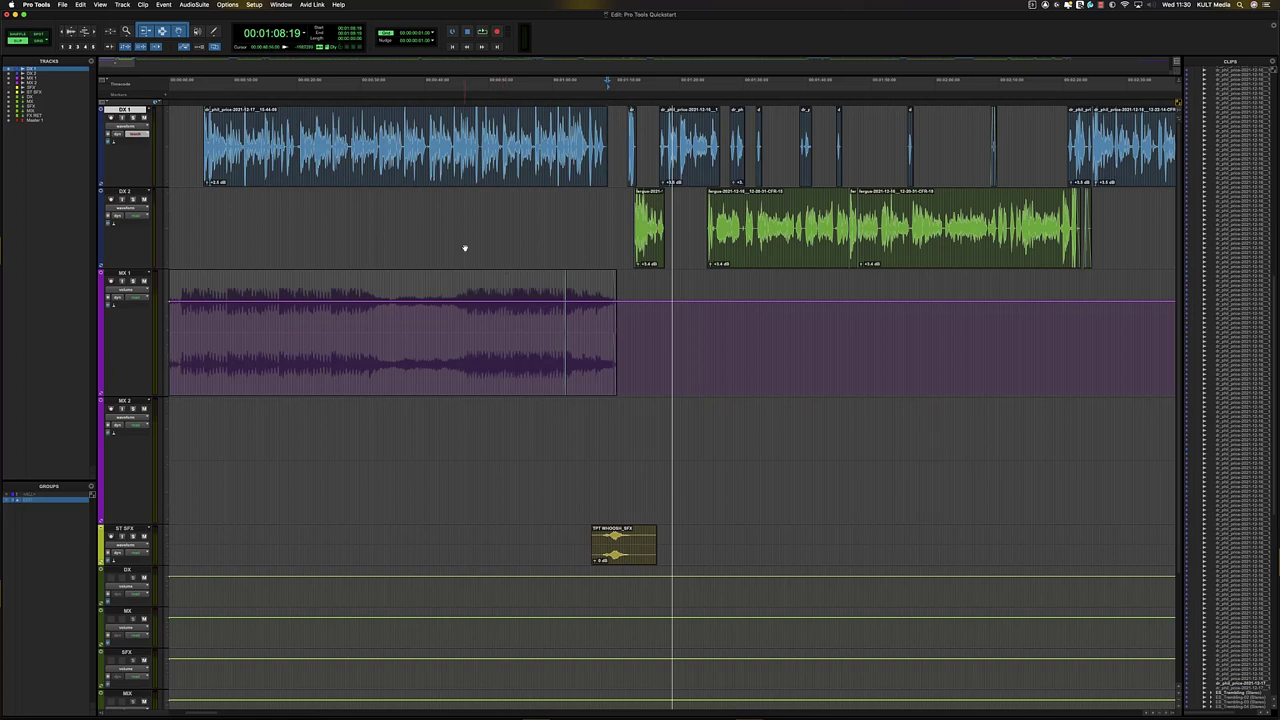
# - Carry the first DX 1 clip's range to MX 1 and pull the music down about 6 dB
pyautogui.click(437, 175)
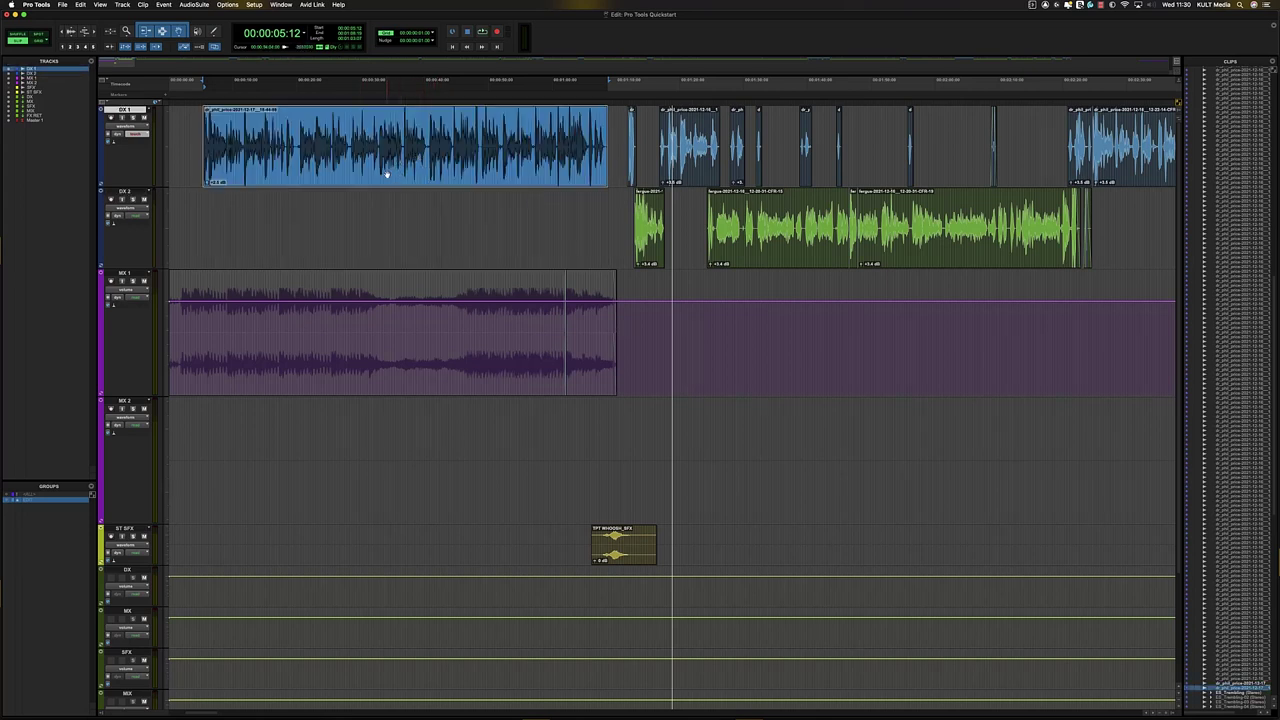
pyautogui.press(';')
pyautogui.press(';')
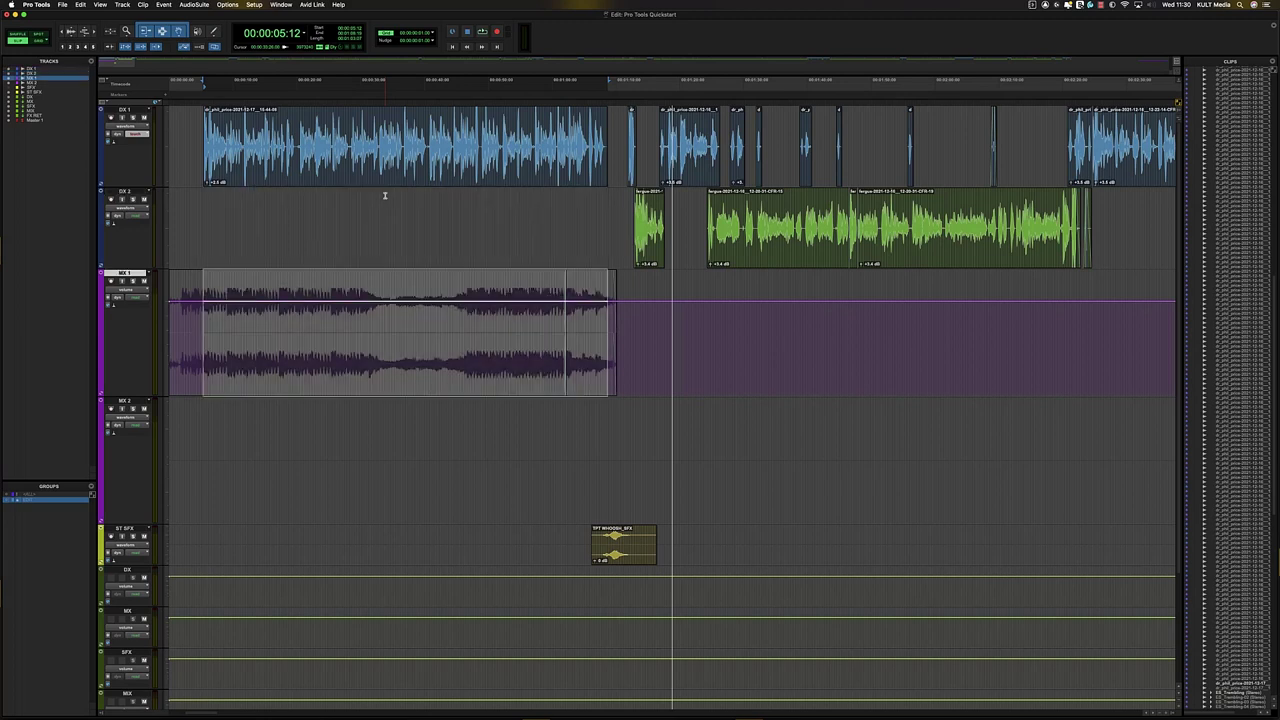
pyautogui.moveTo(361, 289); pyautogui.dragTo(361, 321)
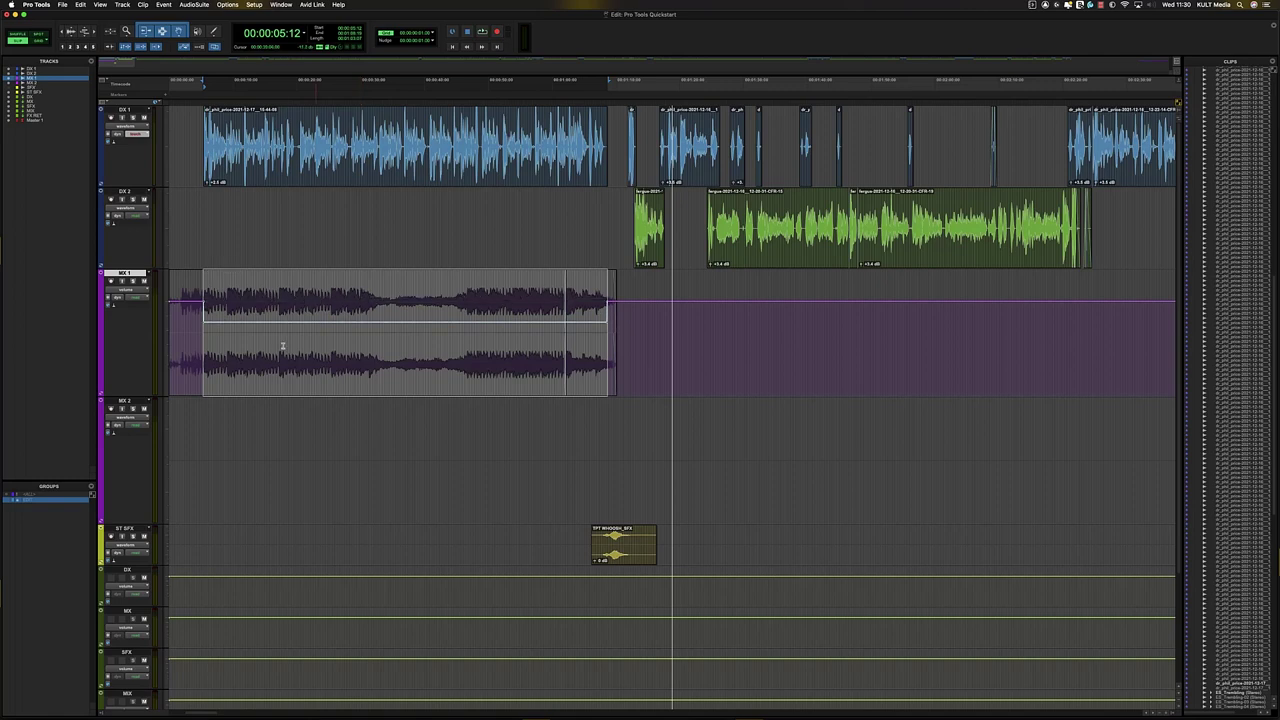
# - Audition the music dip from 3 seconds
pyautogui.click(207, 350)
pyautogui.click(197, 317)
pyautogui.click(188, 318)
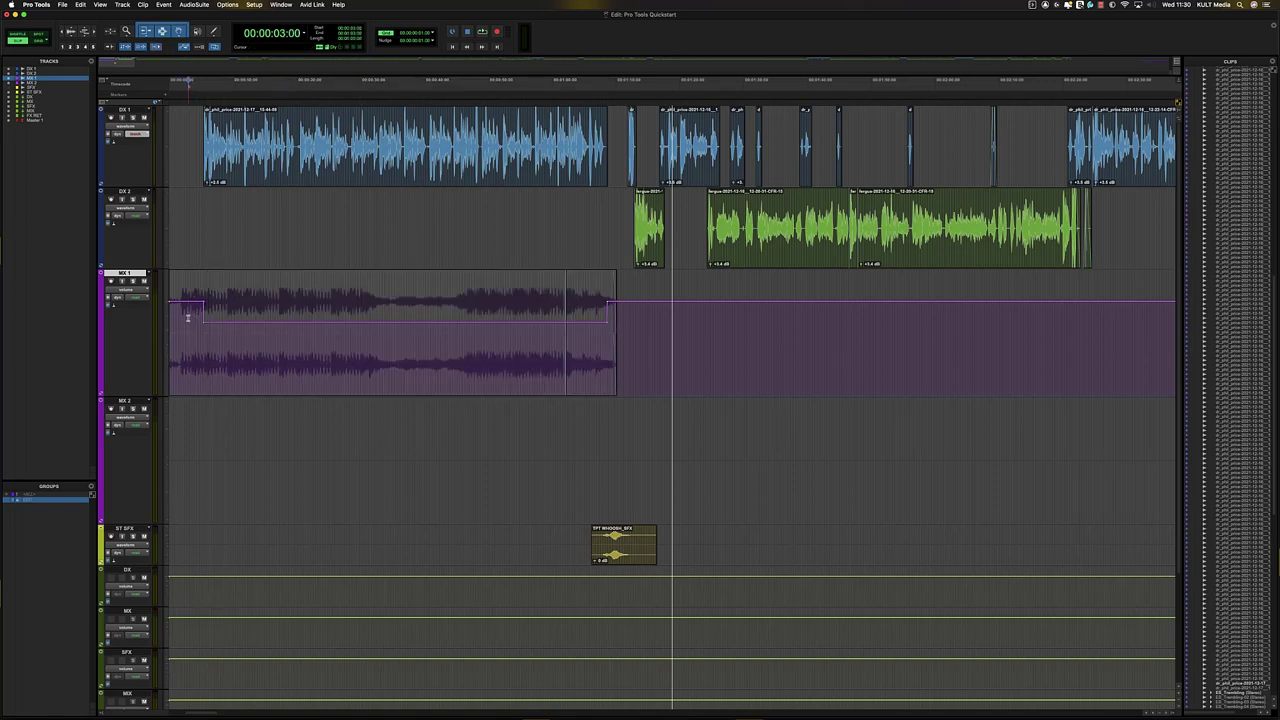
pyautogui.press('super+bracketright')
pyautogui.press('space')
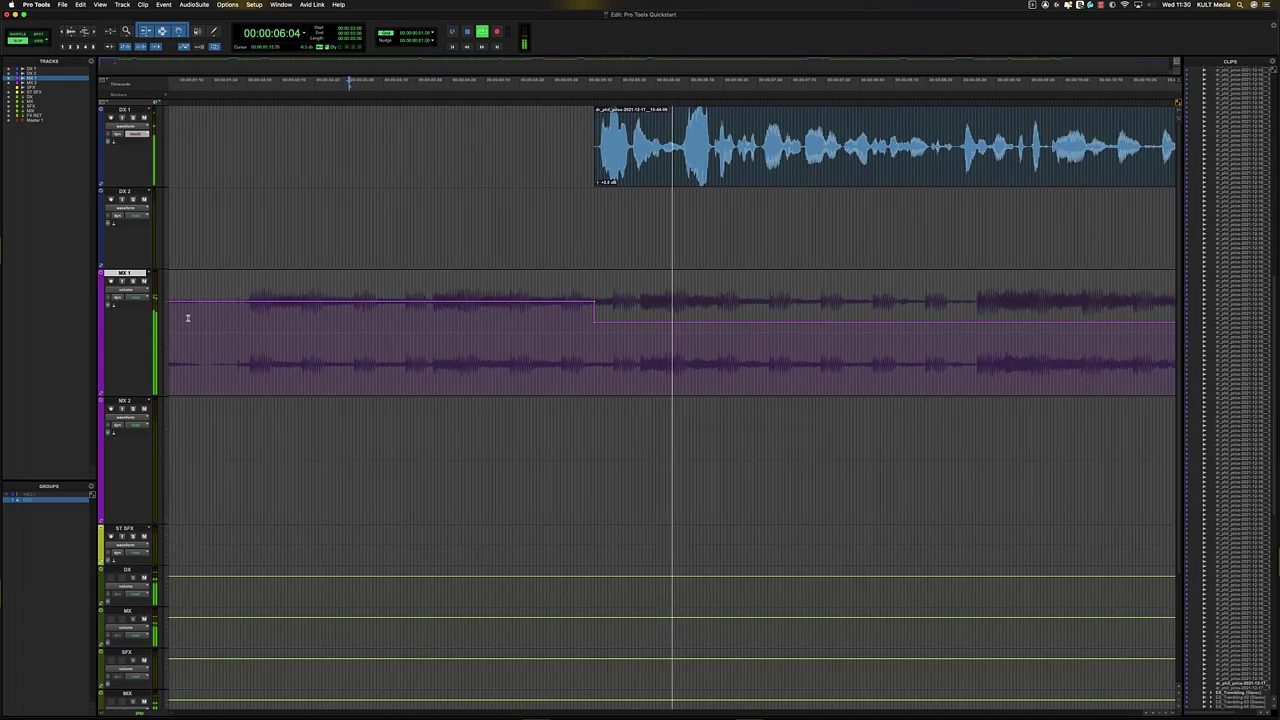
pyautogui.press('space')
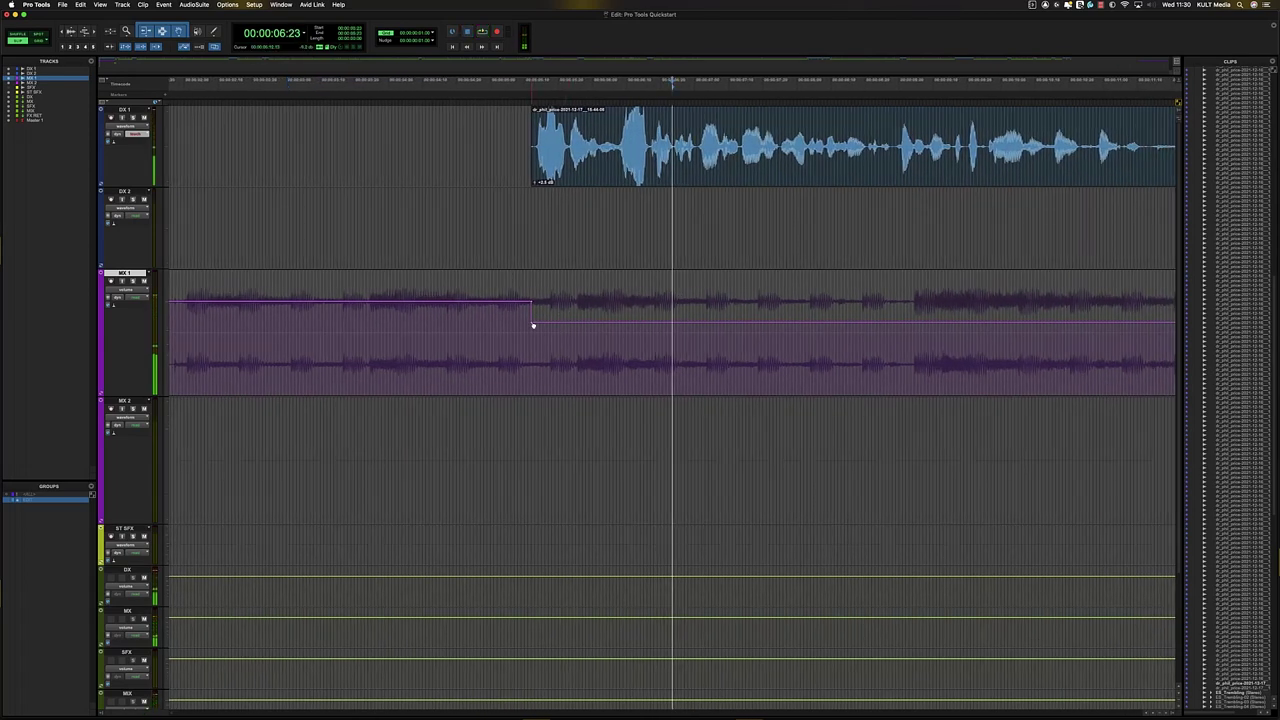
# - Slope the start of the MX 1 dip into a ramp and nudge its end later
pyautogui.moveTo(531, 322)
pyautogui.mouseDown()
pyautogui.moveTo(521, 314)
pyautogui.moveTo(532, 312)
pyautogui.mouseUp()
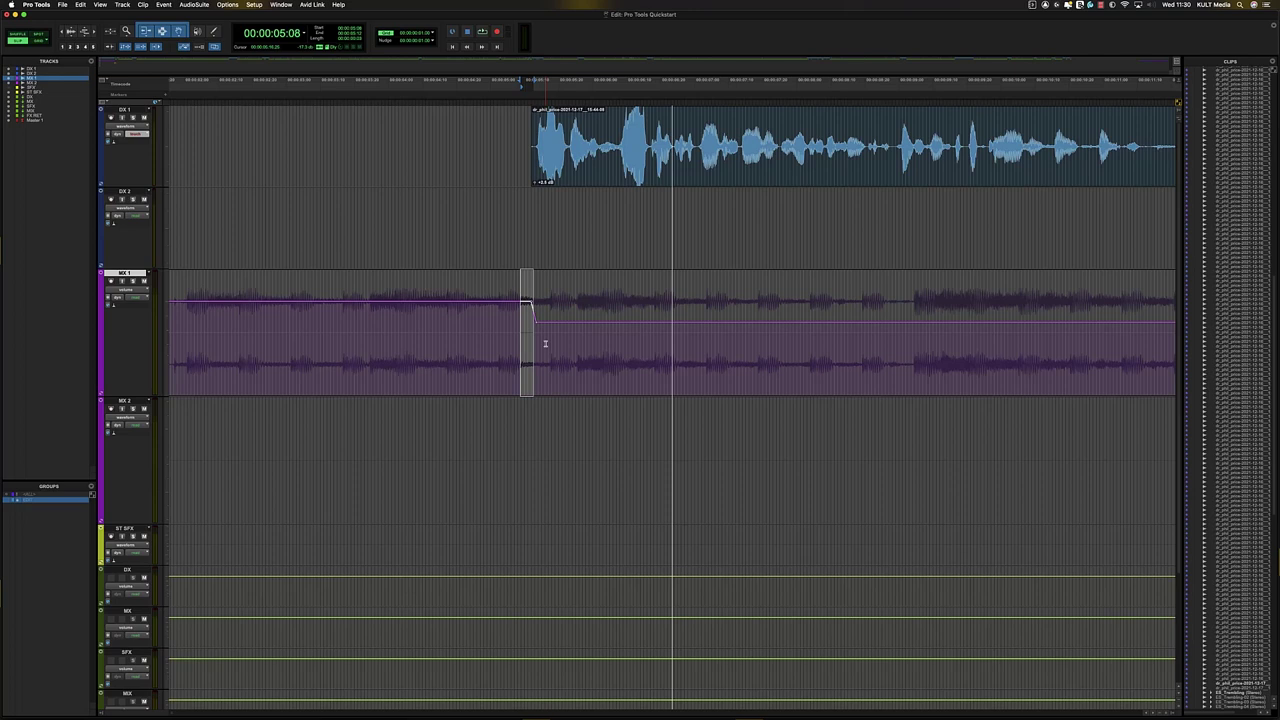
pyautogui.press(',')
pyautogui.press(',')
pyautogui.press(',')
pyautogui.press(',')
pyautogui.press(',')
pyautogui.moveTo(529, 340); pyautogui.dragTo(551, 336)
pyautogui.press('.')
pyautogui.press('.')
pyautogui.press('.')
pyautogui.press('.')
pyautogui.press('.')
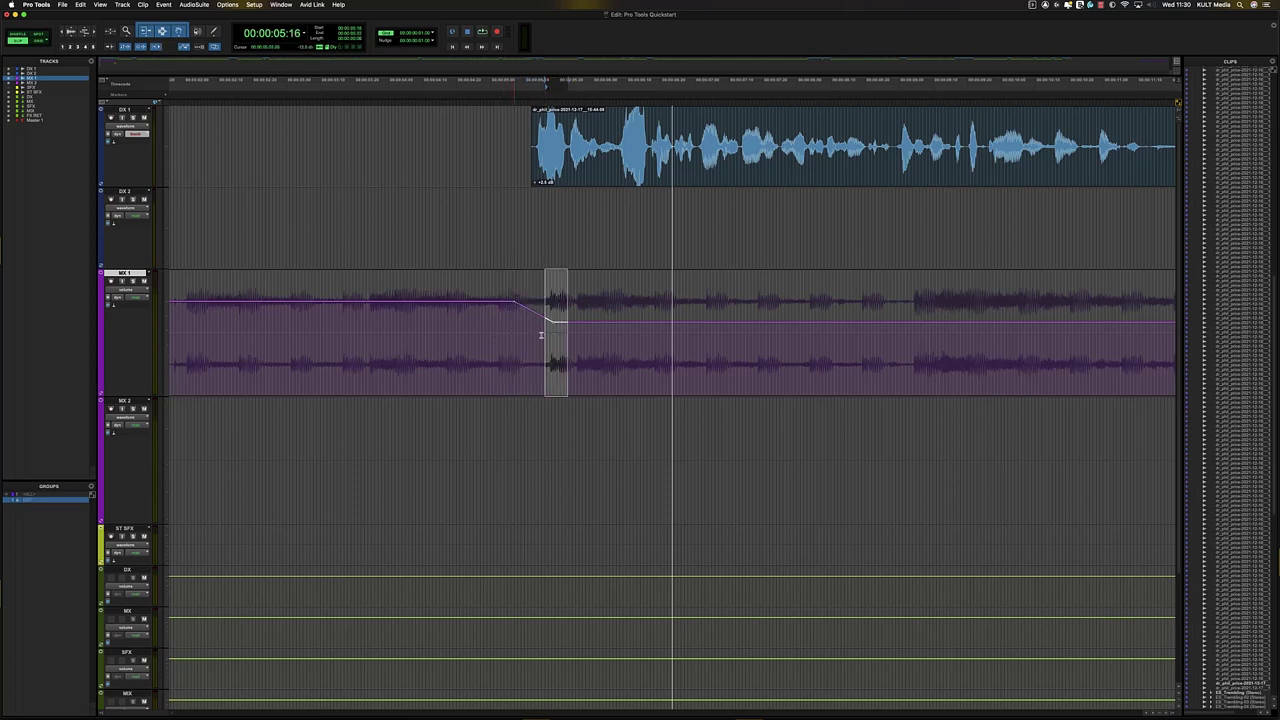
pyautogui.press('.')
pyautogui.press('.')
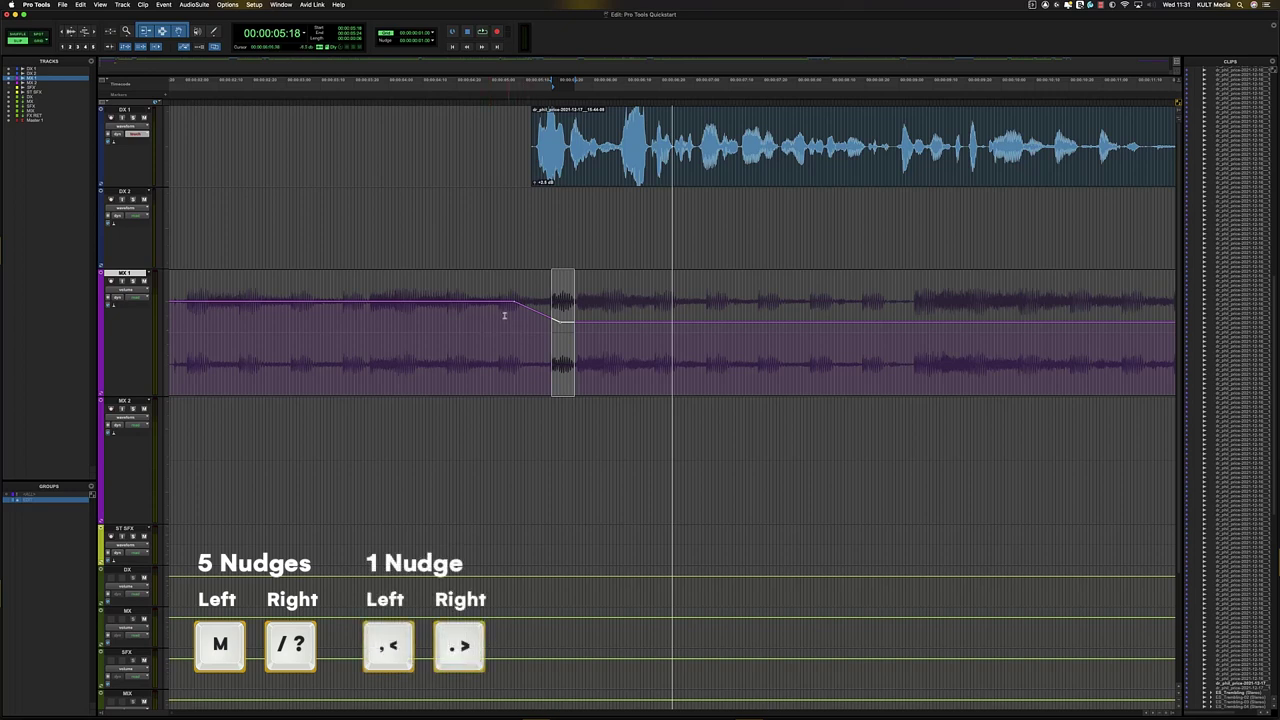
# - Audition the fade and shift the ramp five frames later, checking it again
pyautogui.moveTo(508, 315); pyautogui.dragTo(521, 309)
pyautogui.click(424, 316)
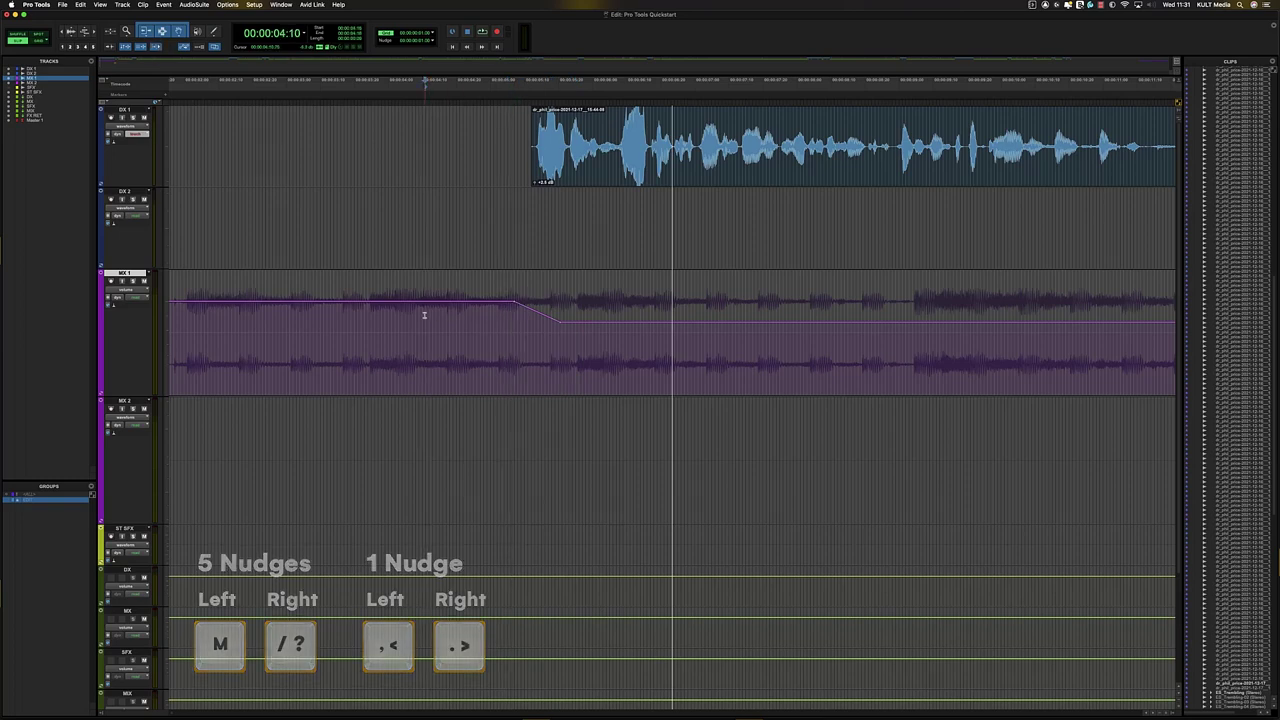
pyautogui.click(320, 321)
pyautogui.press('space')
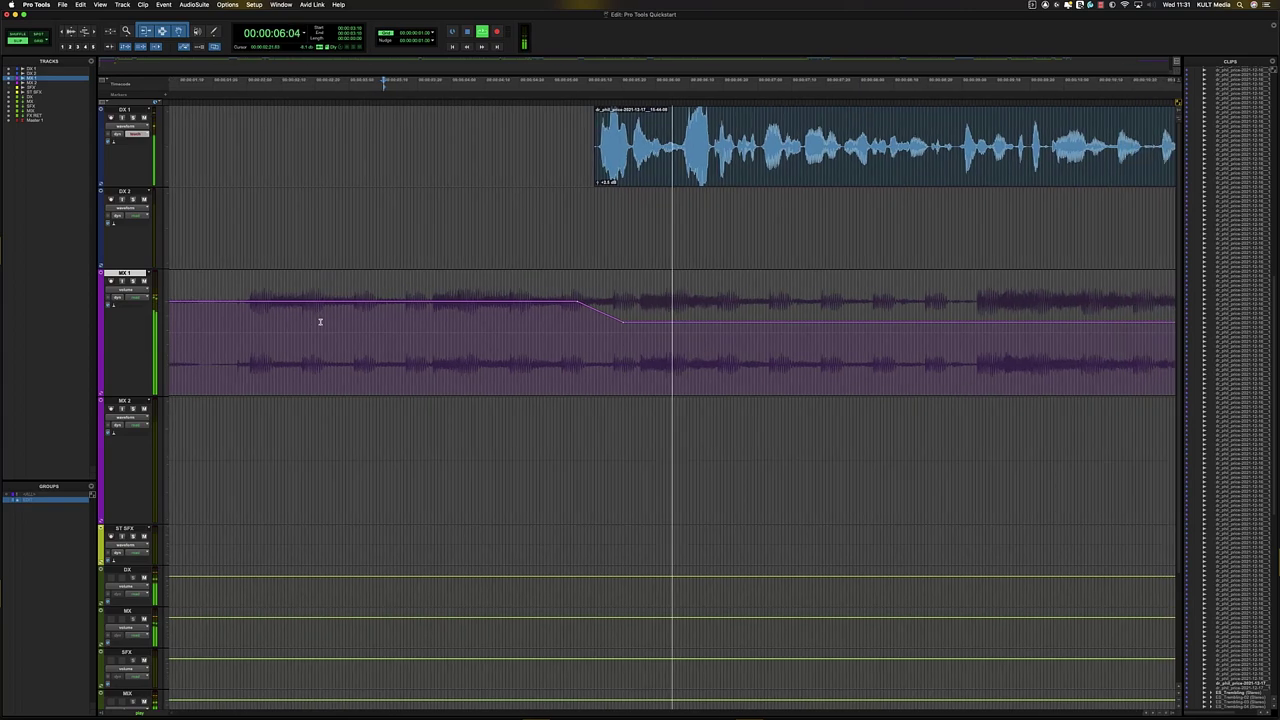
pyautogui.moveTo(496, 324); pyautogui.dragTo(602, 343)
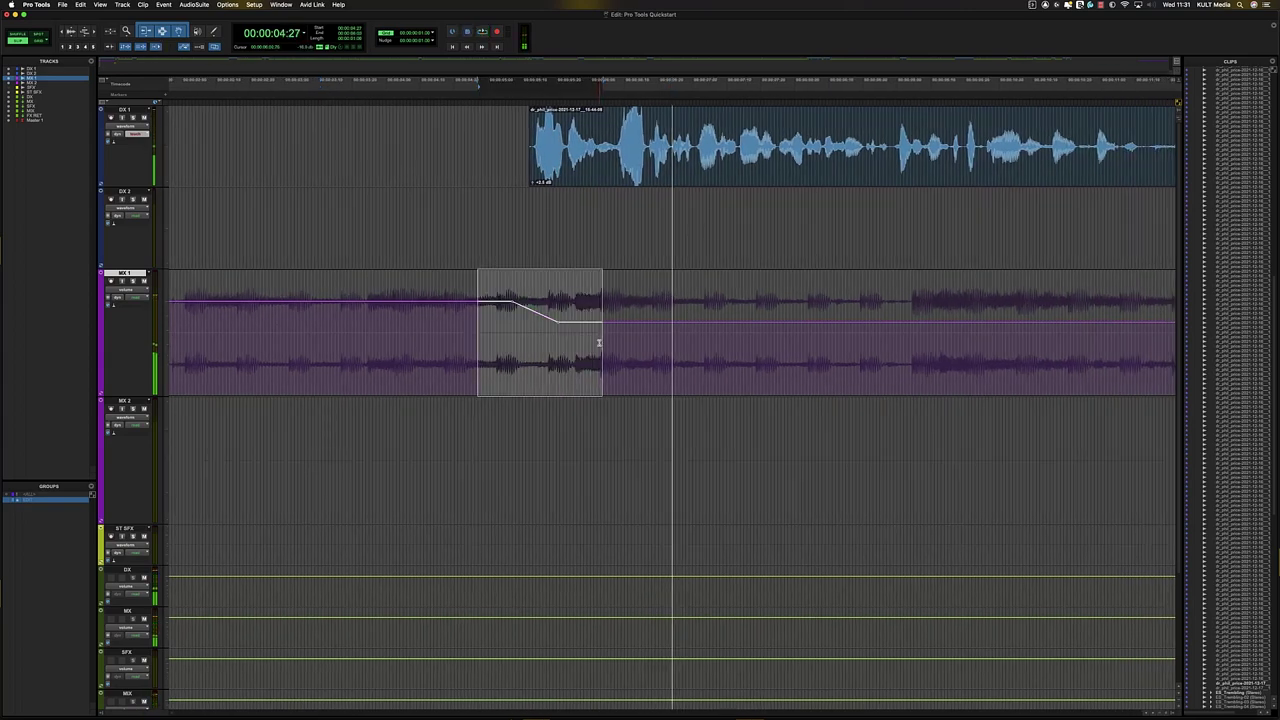
pyautogui.press('.')
pyautogui.press('.')
pyautogui.press('.')
pyautogui.press('.')
pyautogui.press('.')
pyautogui.click(450, 315)
pyautogui.press('space')
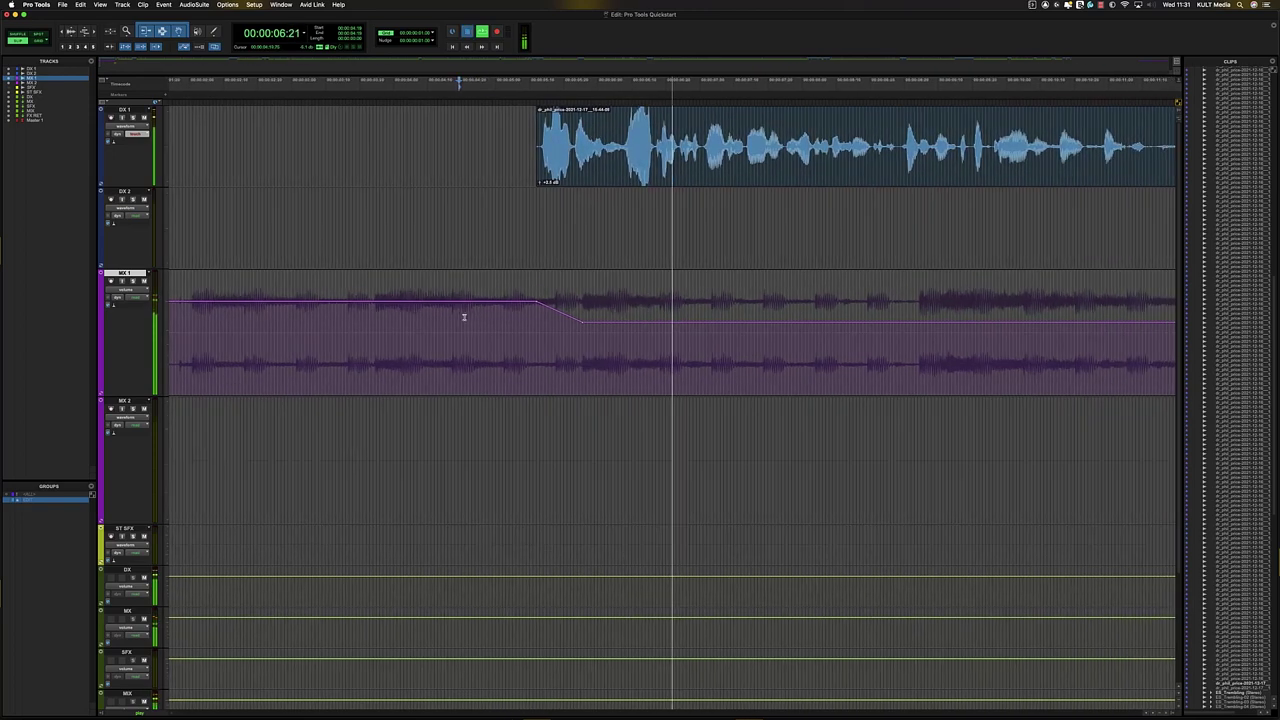
pyautogui.press('space')
# - Nudge the ramp two frames earlier and zoom out to see the whole music dip
pyautogui.moveTo(471, 318); pyautogui.dragTo(538, 322)
pyautogui.press(',')
pyautogui.press(',')
pyautogui.click(527, 331)
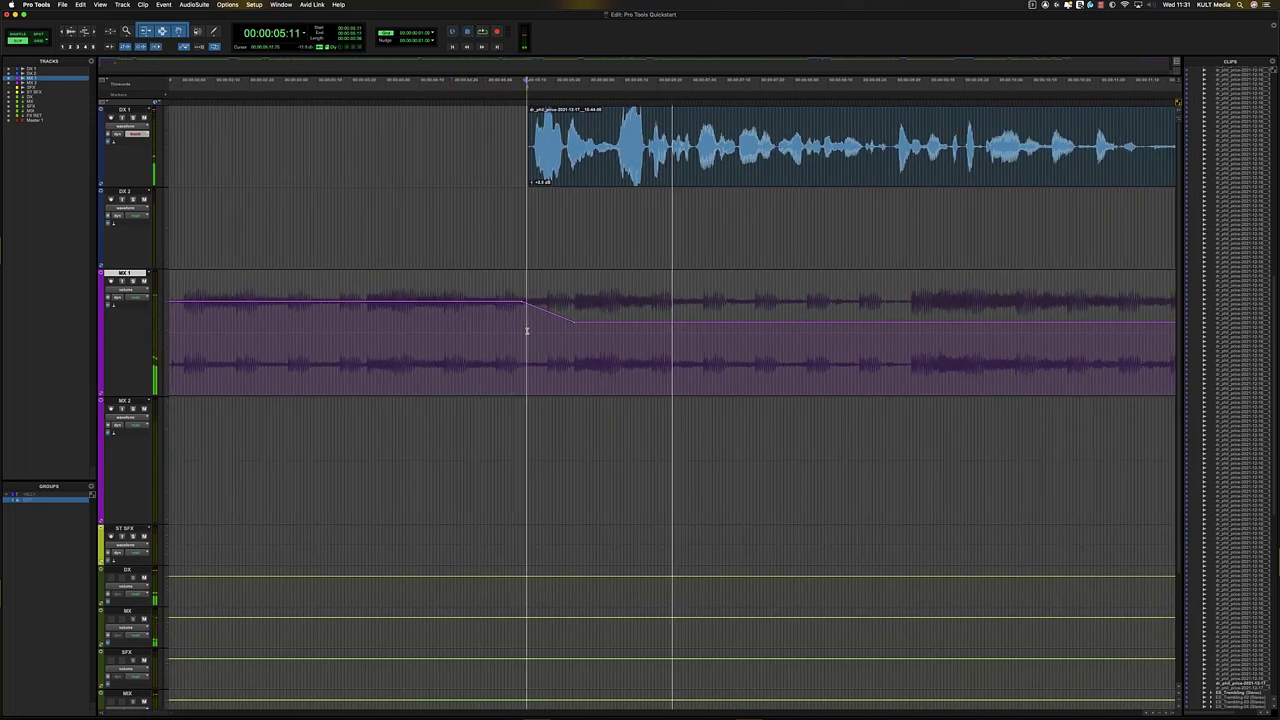
pyautogui.press('r')
pyautogui.press('r')
pyautogui.press('r')
pyautogui.press('r')
pyautogui.click(885, 345)
# - Zoom to the dip's end and nudge the music's return point earlier into a ramp
pyautogui.click(1054, 341)
pyautogui.press('t')
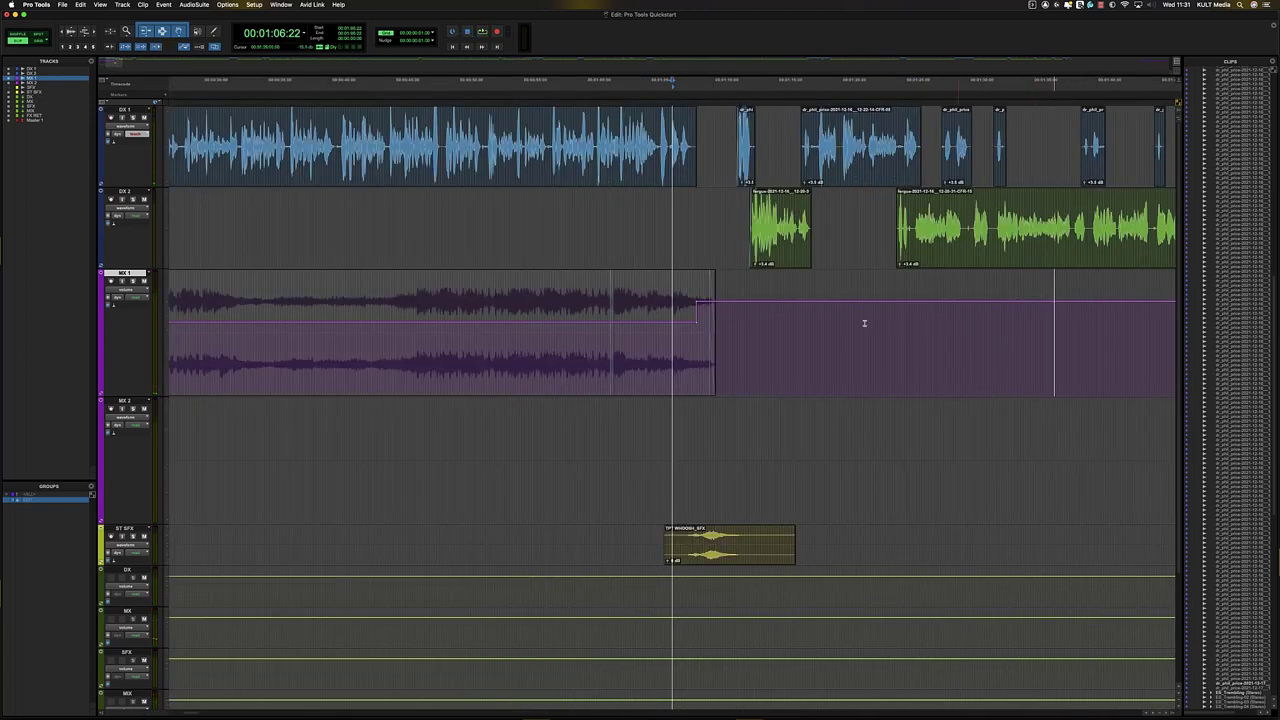
pyautogui.press('t')
pyautogui.press('t')
pyautogui.press('t')
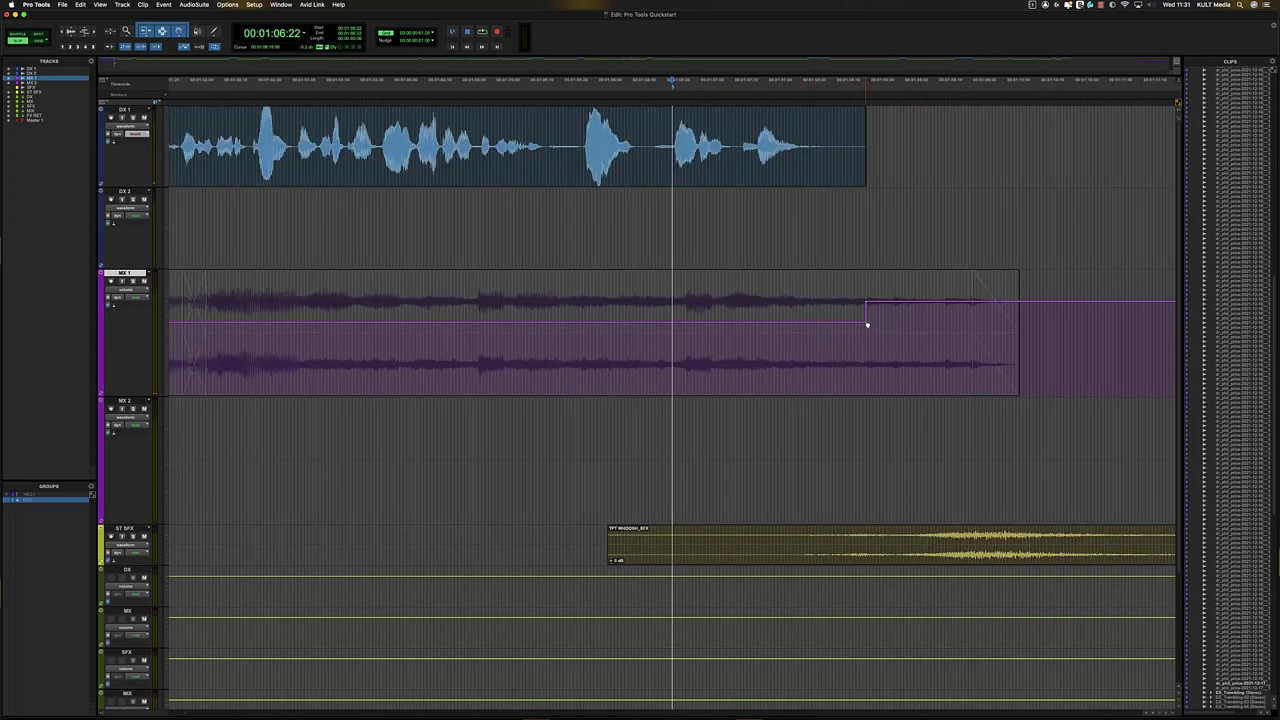
pyautogui.moveTo(867, 326); pyautogui.dragTo(858, 325)
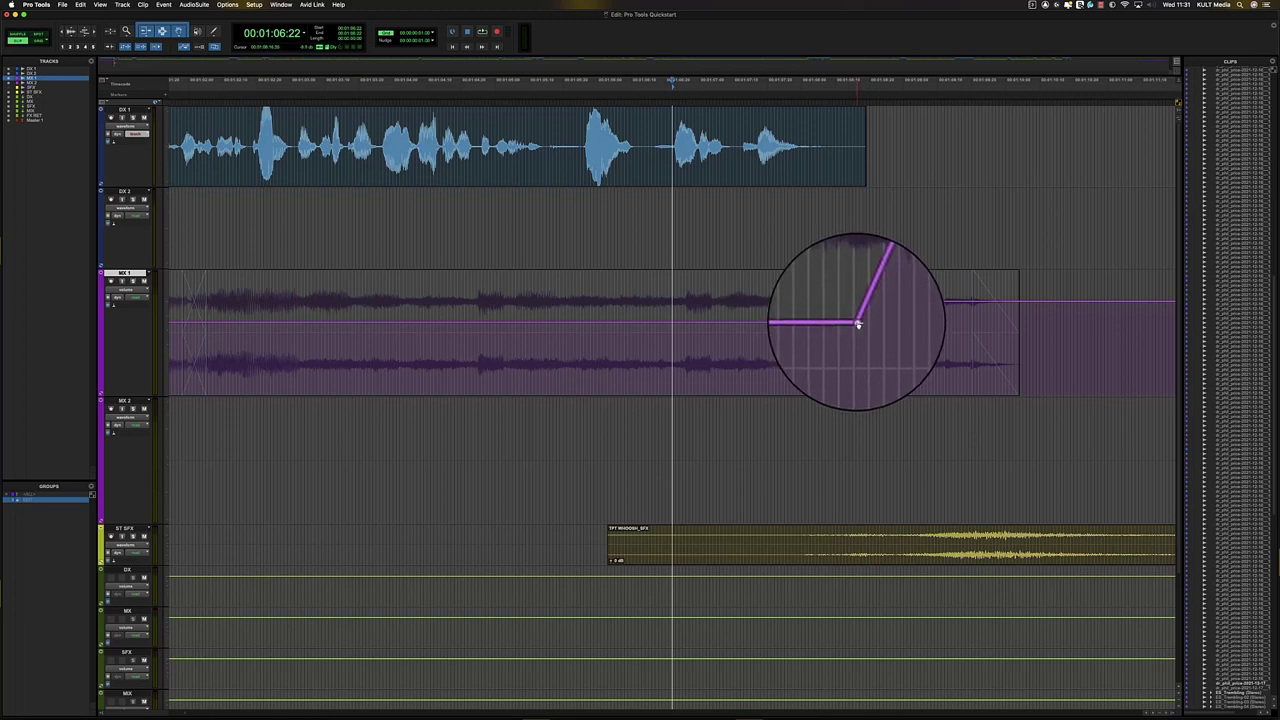
pyautogui.moveTo(854, 324); pyautogui.dragTo(860, 326)
pyautogui.press('m')
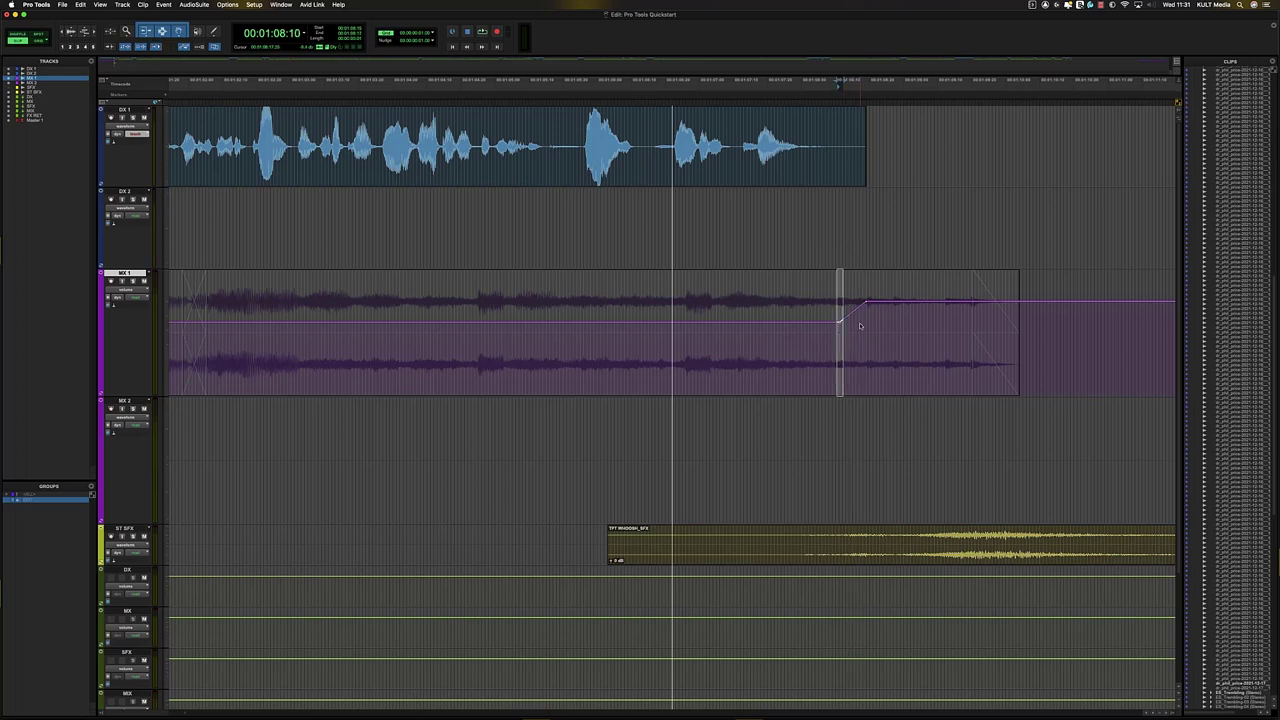
pyautogui.press('m')
pyautogui.press('m')
pyautogui.press('m')
pyautogui.press('m')
pyautogui.press('m')
pyautogui.press('m')
pyautogui.press('m')
pyautogui.press('m')
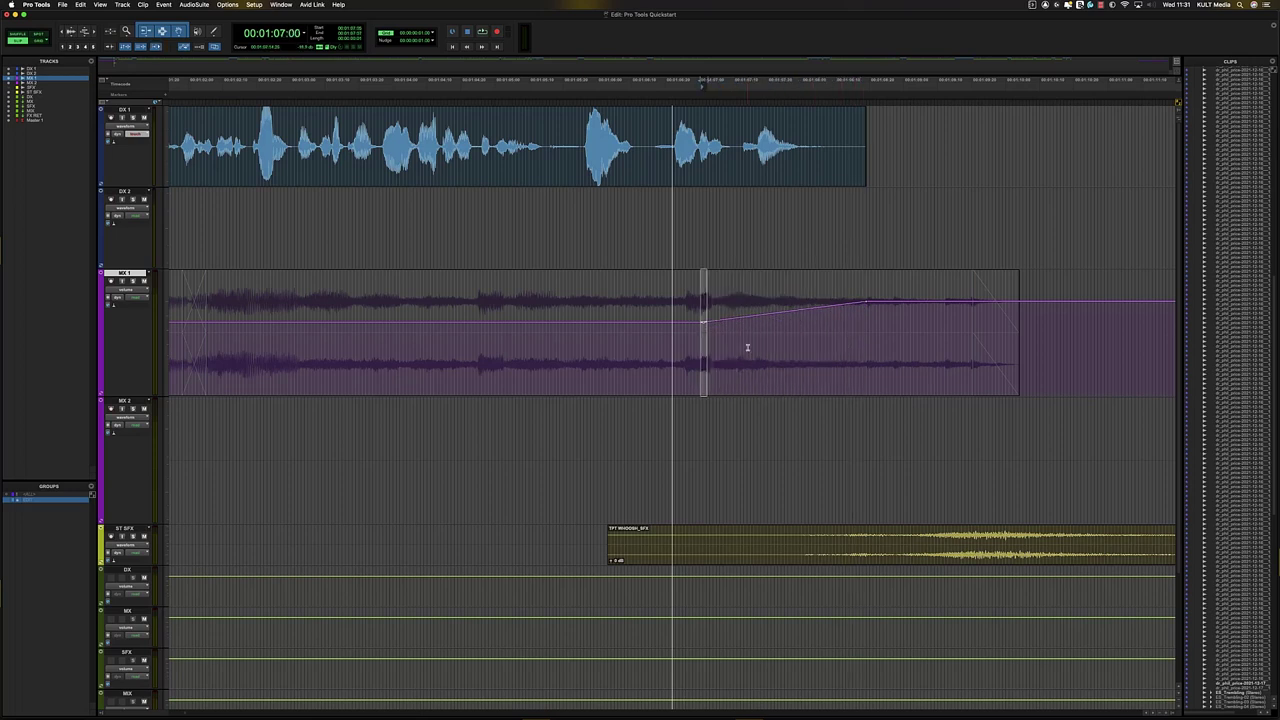
# - Play back the music's return ramp after the first dialogue clip
pyautogui.press('r')
pyautogui.press('r')
pyautogui.press('r')
pyautogui.click(620, 329)
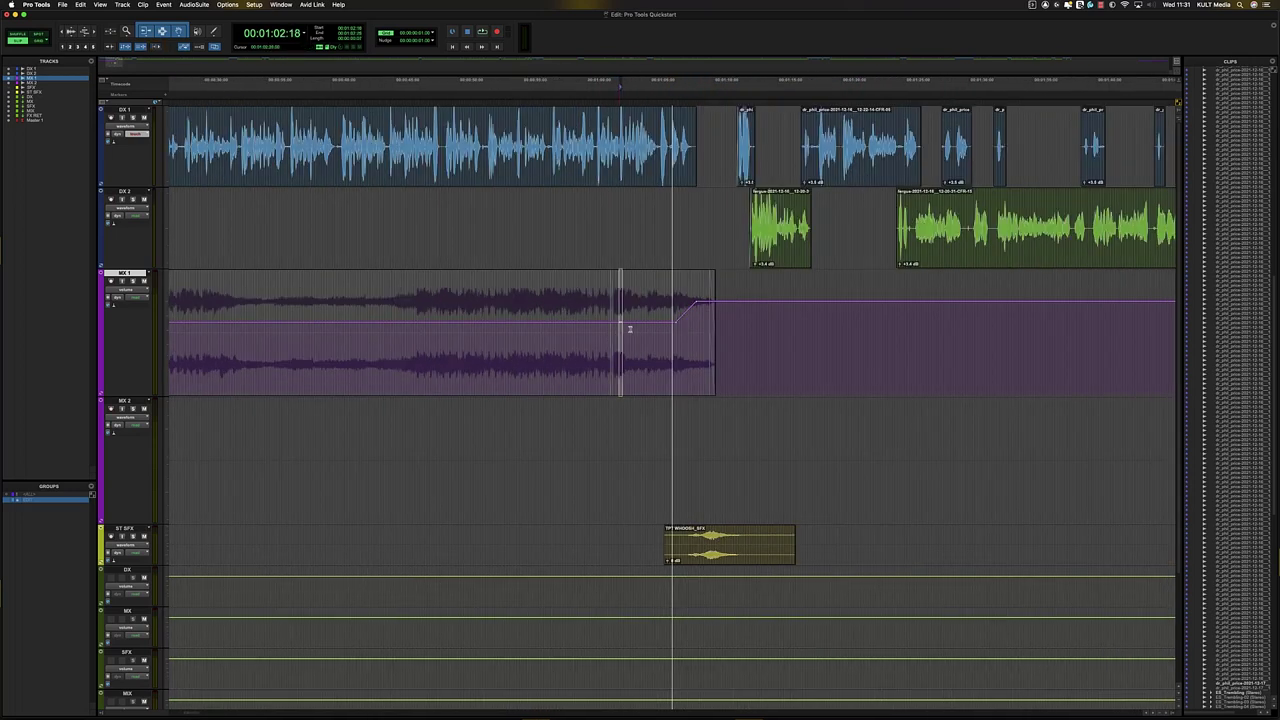
pyautogui.click(636, 327)
pyautogui.press('t')
pyautogui.press('space')
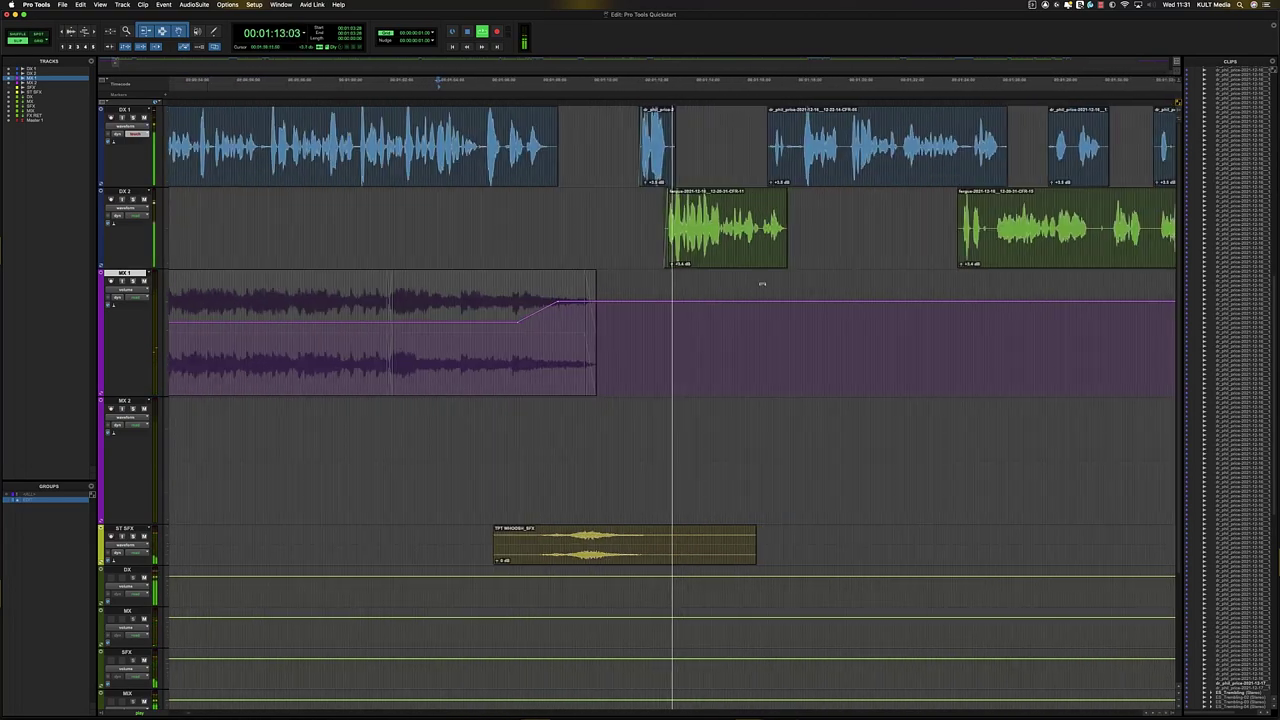
# - Stop playback and locate the later MX 1 music clip with its waveform shown
pyautogui.press('r')
pyautogui.press('r')
pyautogui.press('r')
pyautogui.press('r')
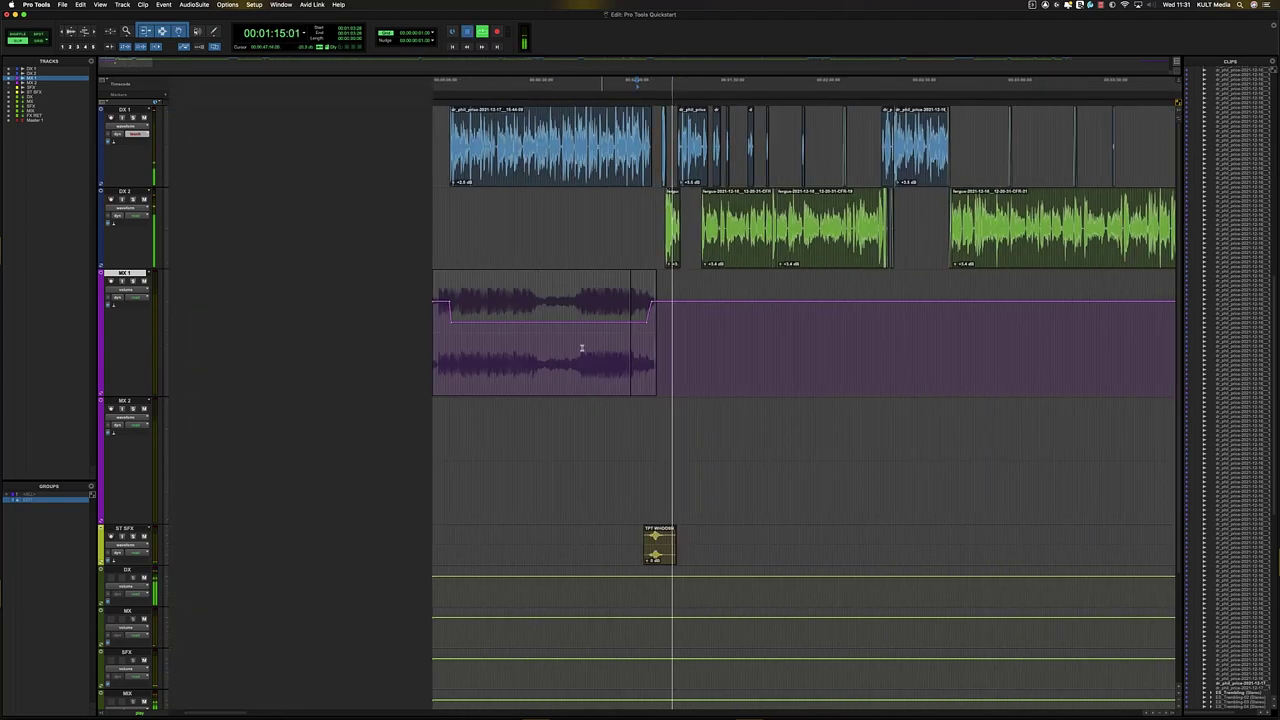
pyautogui.press('space')
pyautogui.click(582, 349)
pyautogui.click(594, 350)
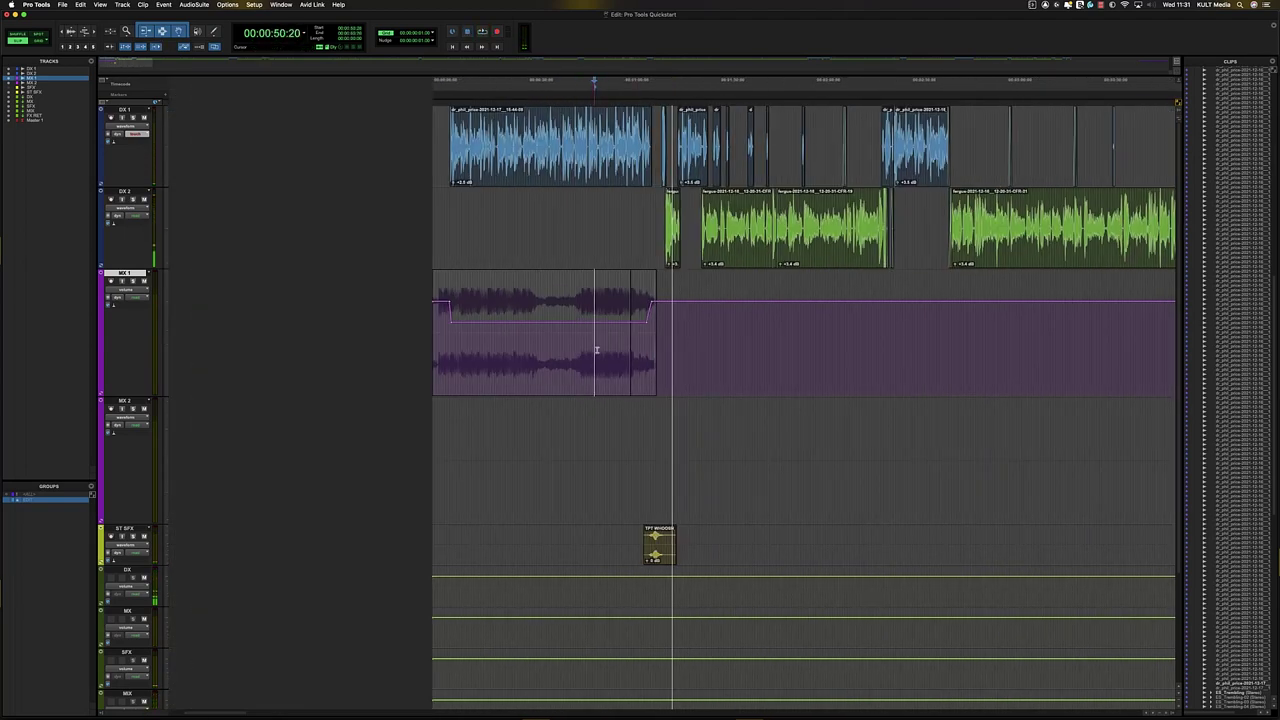
pyautogui.press('r')
pyautogui.press('r')
pyautogui.press('r')
pyautogui.press('r')
pyautogui.press('r')
pyautogui.press('r')
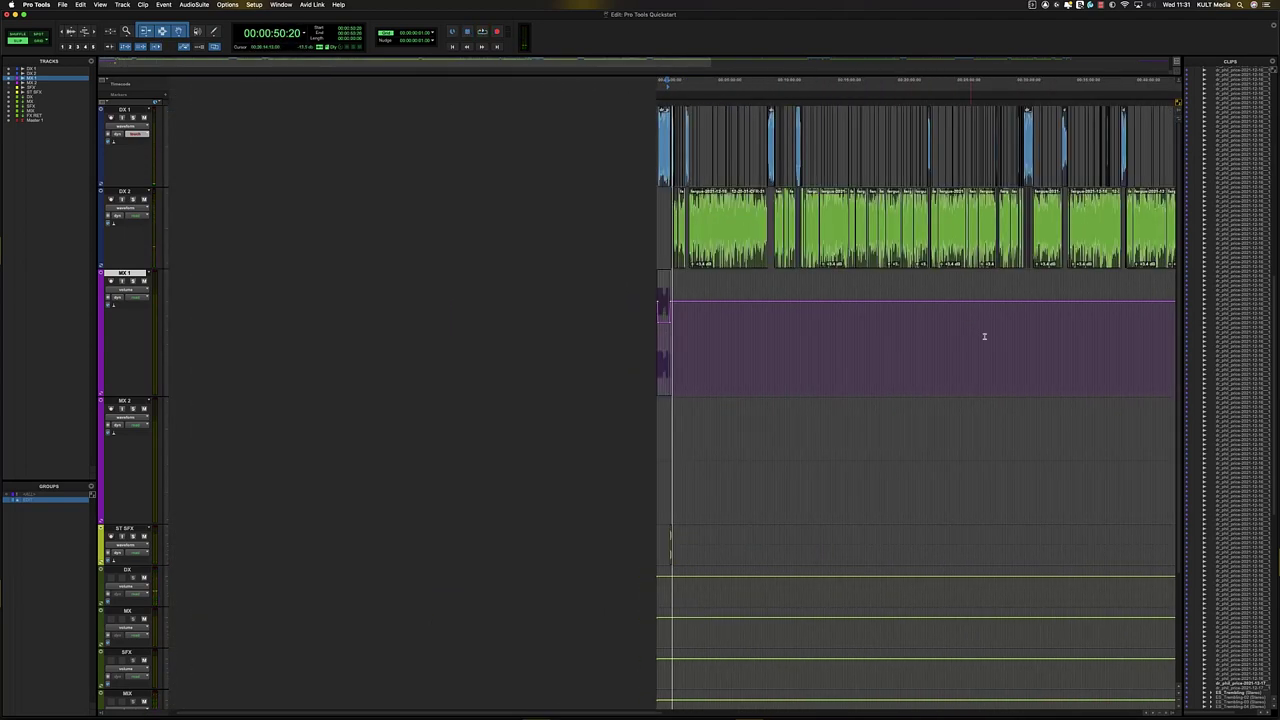
pyautogui.click(839, 350)
pyautogui.press('Tab')
pyautogui.press('t')
pyautogui.press('t')
pyautogui.press('t')
# - Move the MX 1 music clip to about 01:08:06 and extend it to full length
pyautogui.press('t')
pyautogui.press('t')
pyautogui.click(754, 362)
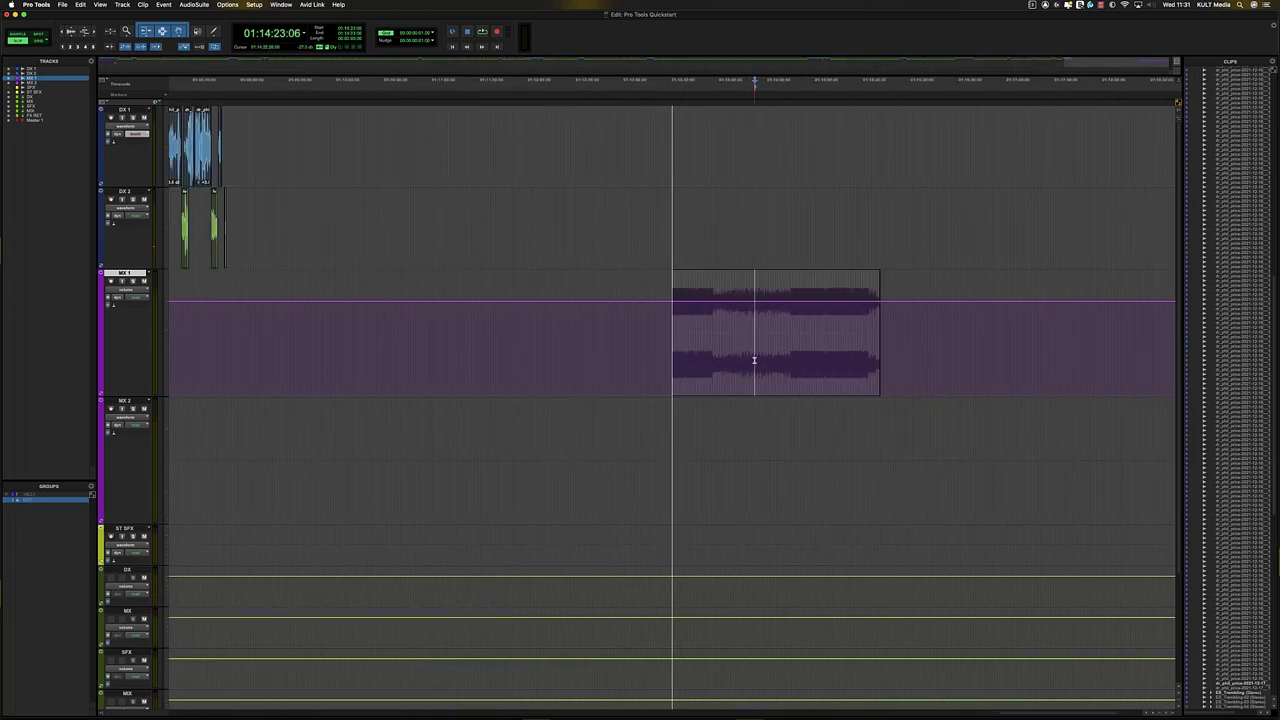
pyautogui.click(826, 338)
pyautogui.press('-')
pyautogui.press('-')
pyautogui.moveTo(832, 378); pyautogui.dragTo(300, 350)
pyautogui.moveTo(667, 323); pyautogui.dragTo(762, 317)
pyautogui.click(618, 308)
pyautogui.press('t')
pyautogui.press('t')
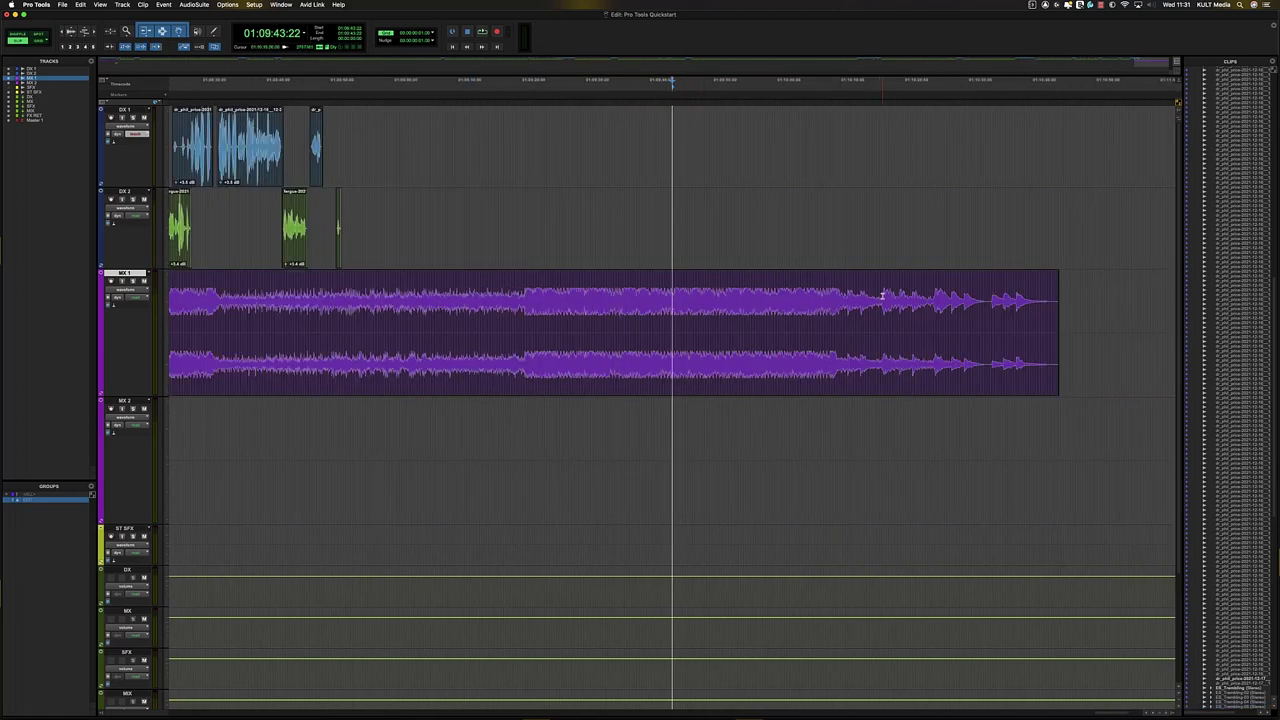
pyautogui.click(882, 293)
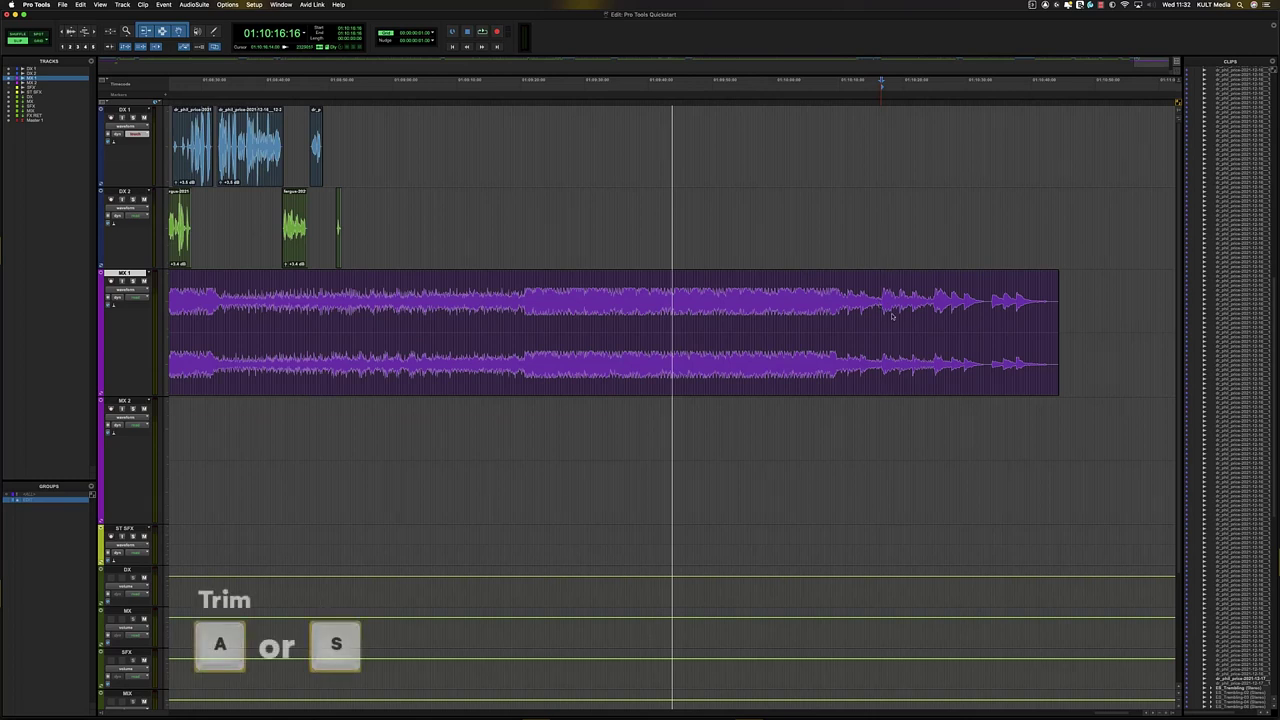
# - Trim the MX 1 music down to its ending and slide it earlier under the dialogue
pyautogui.press('a')
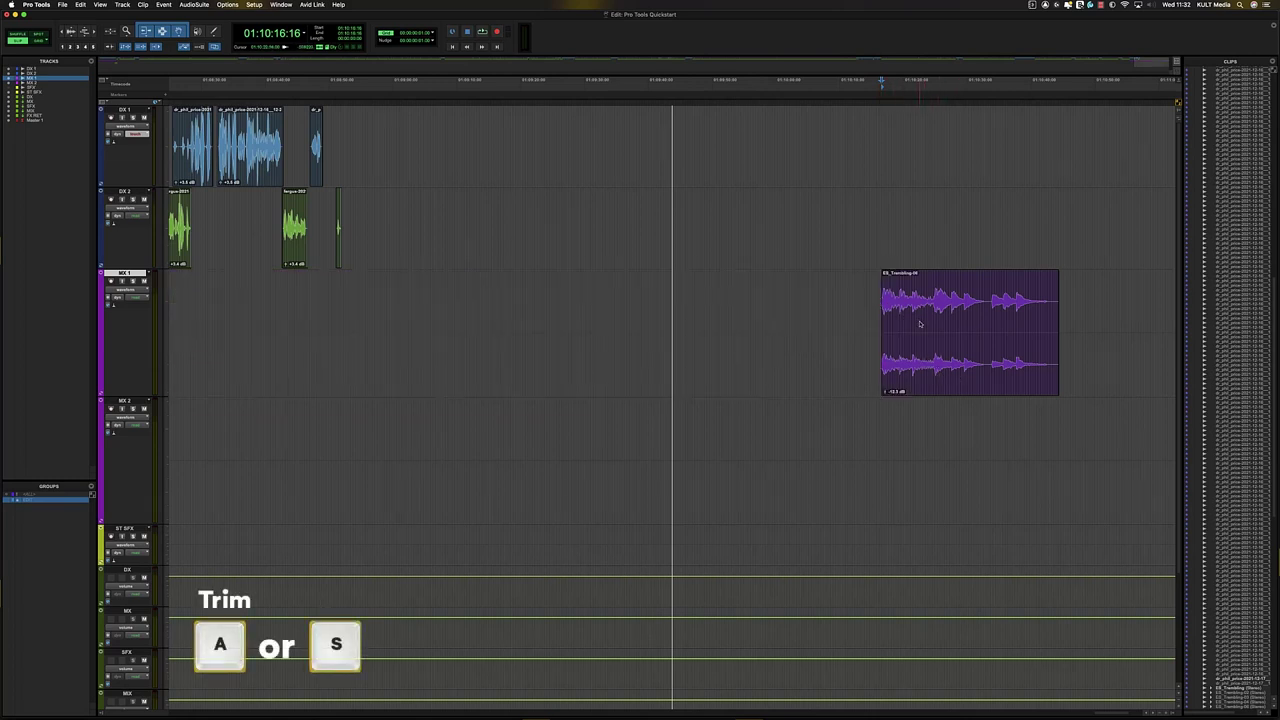
pyautogui.press('super+z')
pyautogui.press('s')
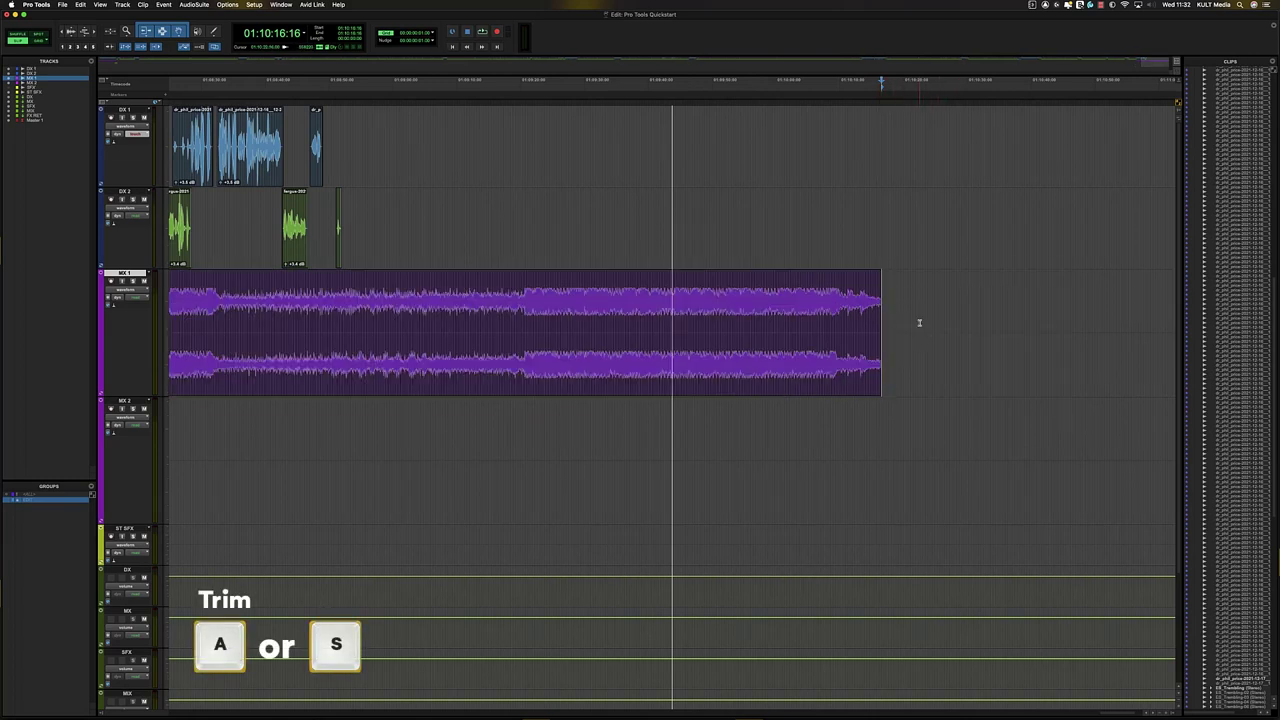
pyautogui.press('super+z')
pyautogui.press('a')
pyautogui.press('r')
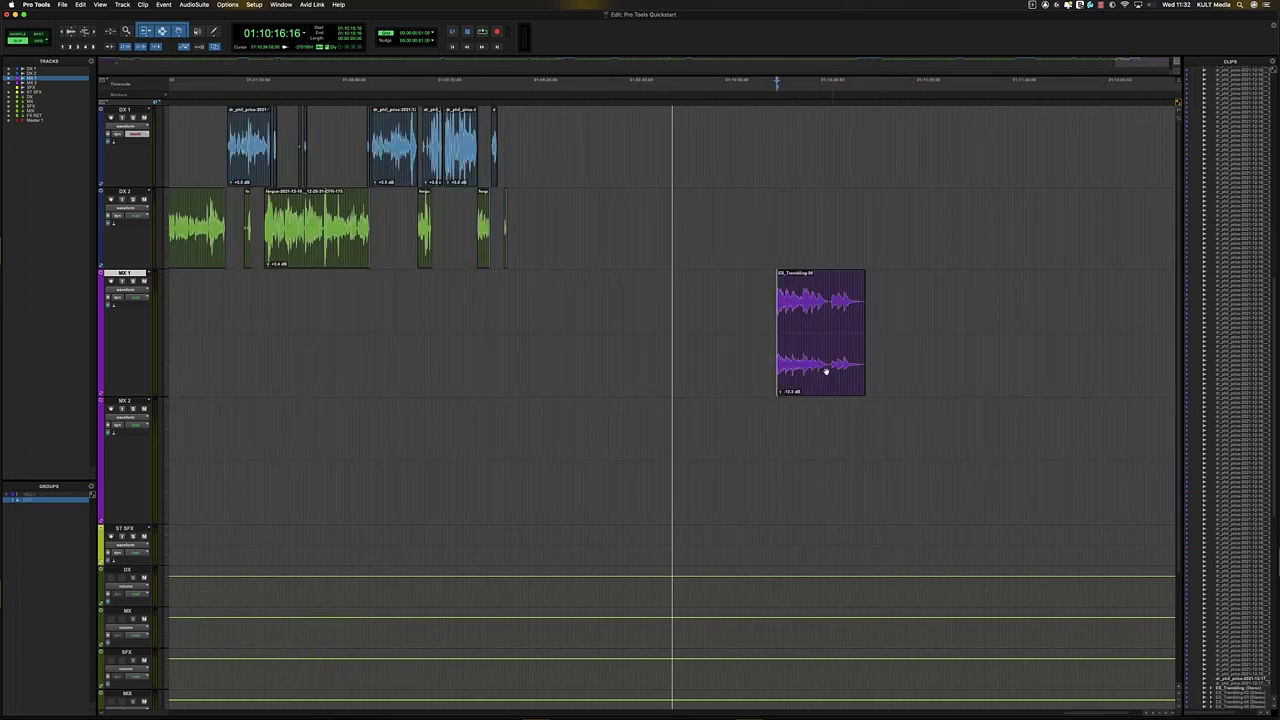
pyautogui.moveTo(826, 371); pyautogui.dragTo(514, 275)
pyautogui.press('t')
pyautogui.press('t')
pyautogui.press('t')
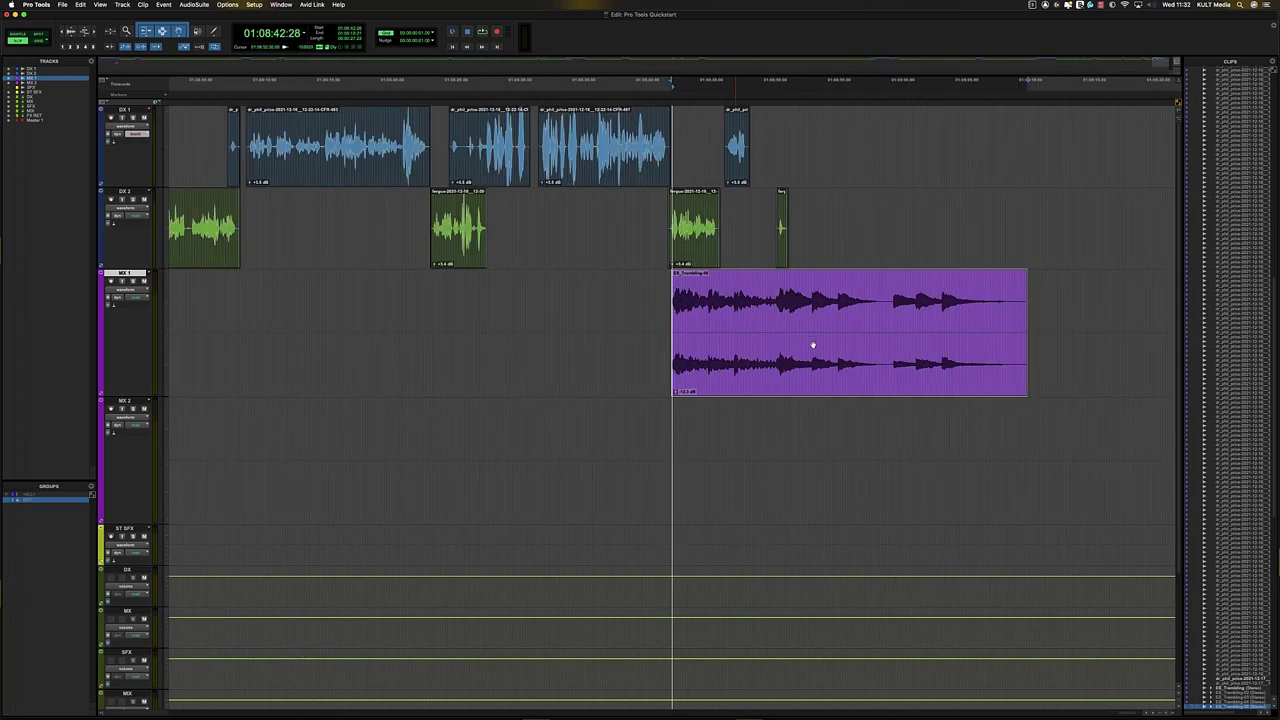
pyautogui.moveTo(893, 369); pyautogui.dragTo(815, 366)
# - Delete the small DX 2 clip and nudge the small DX 1 clip slightly earlier
pyautogui.moveTo(862, 211); pyautogui.dragTo(940, 211)
pyautogui.press('Delete')
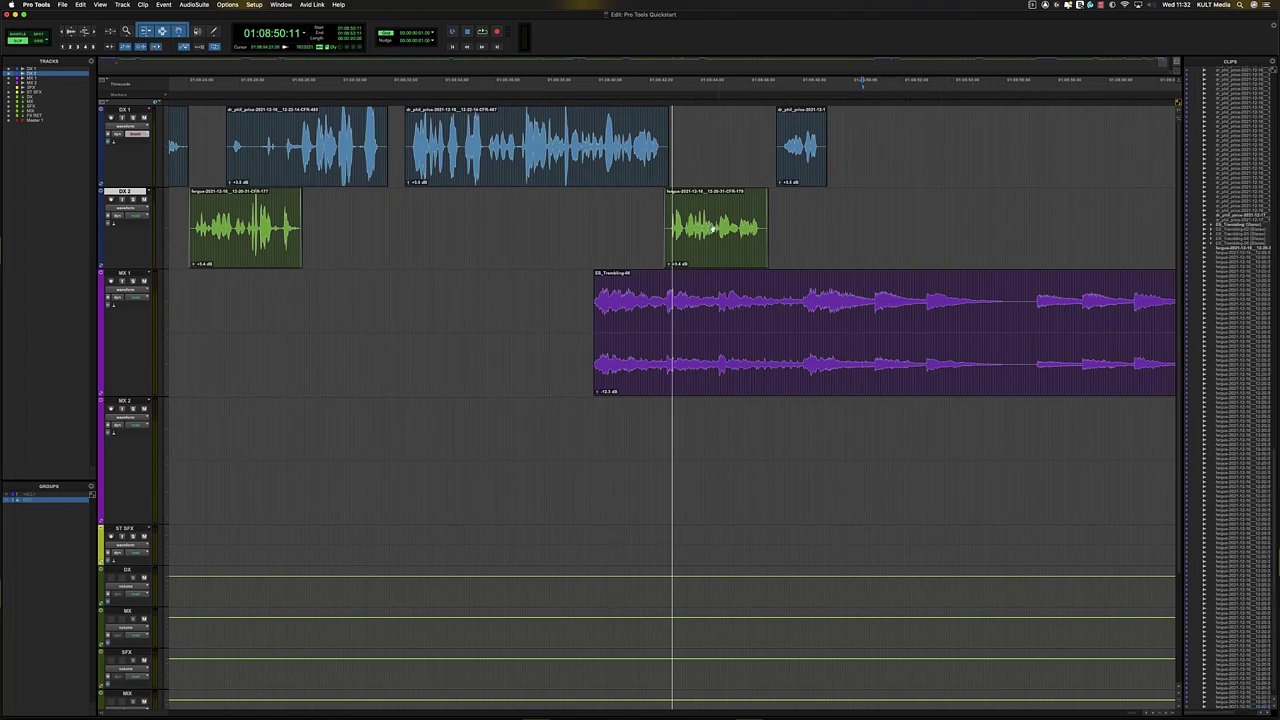
pyautogui.moveTo(801, 148); pyautogui.dragTo(779, 148)
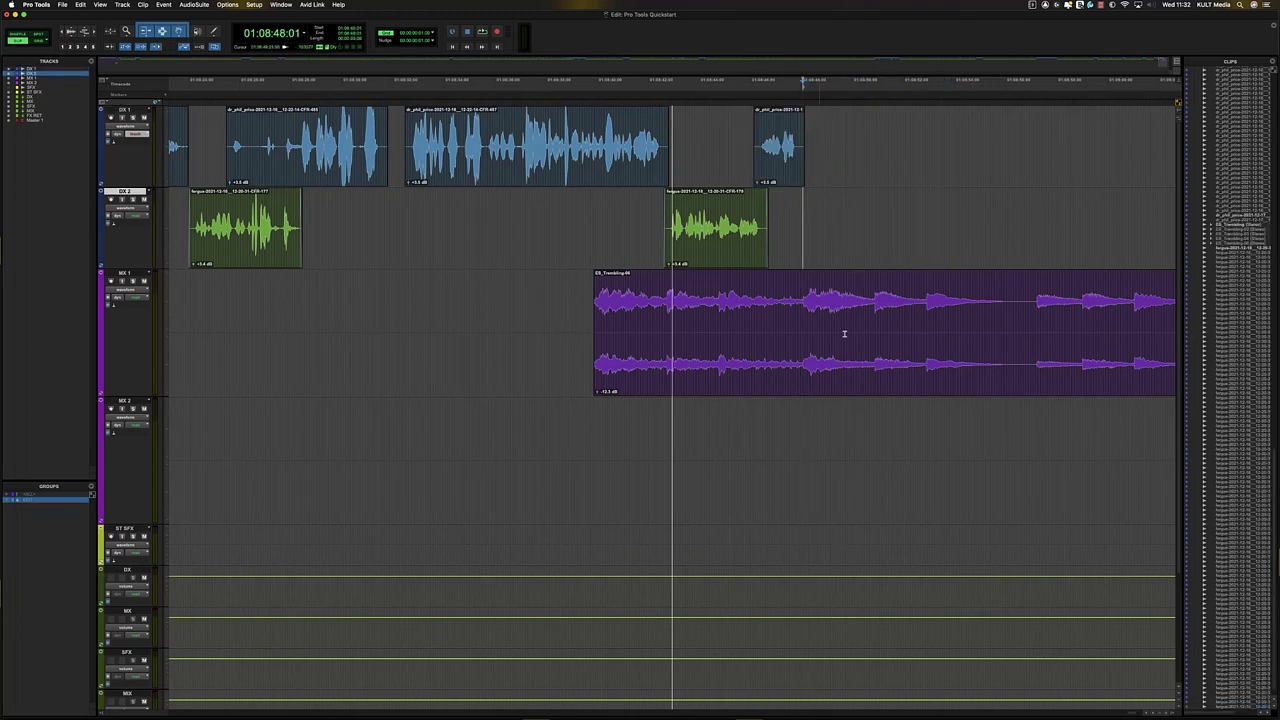
# - Shift the music ending slightly earlier and extend its start to restore earlier music
pyautogui.moveTo(843, 334)
pyautogui.mouseDown()
pyautogui.moveTo(689, 338)
pyautogui.moveTo(858, 318)
pyautogui.mouseUp()
pyautogui.press('super+bracketleft')
pyautogui.press('super+bracketleft')
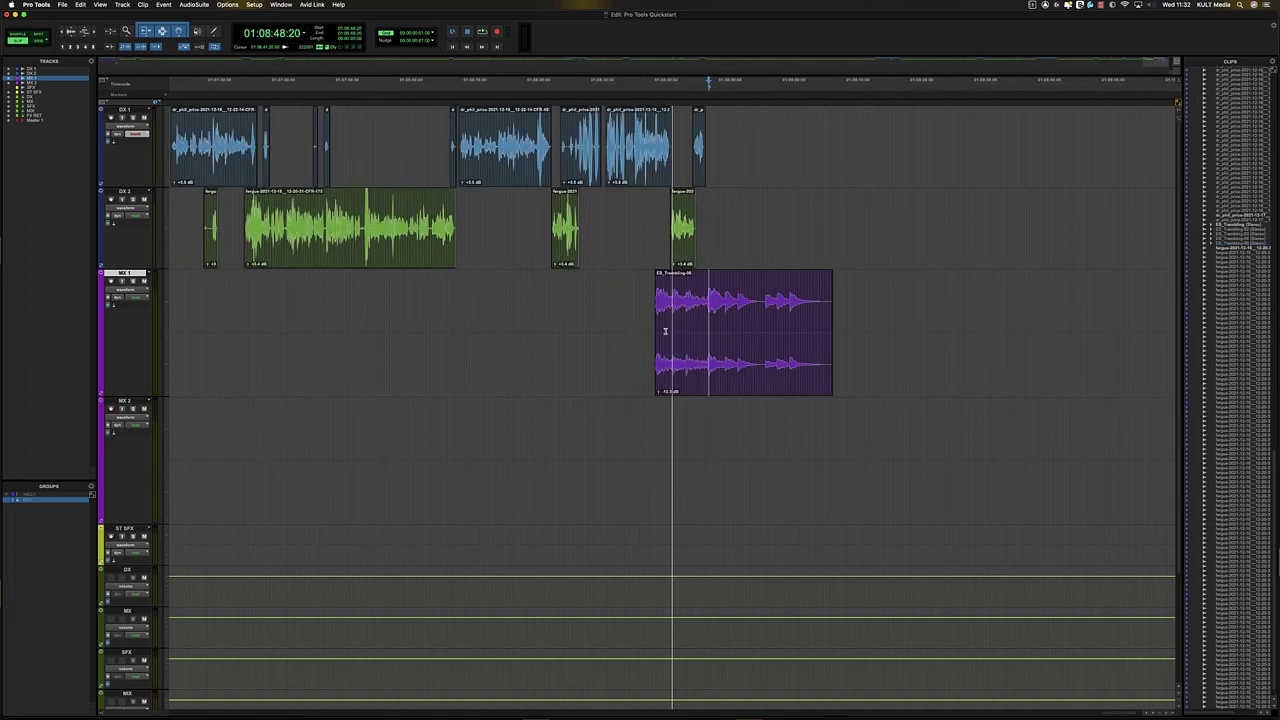
pyautogui.moveTo(658, 328)
pyautogui.mouseDown()
pyautogui.moveTo(333, 326)
pyautogui.moveTo(368, 300)
pyautogui.moveTo(705, 320)
pyautogui.mouseUp()
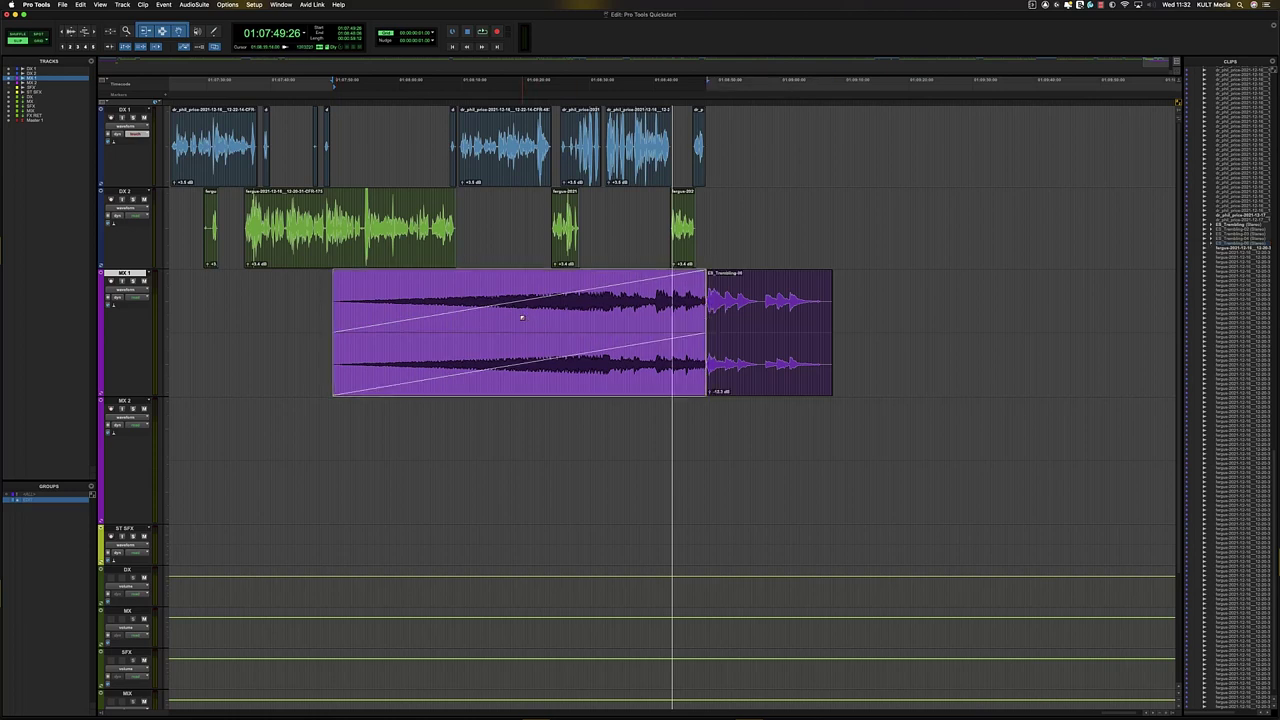
# - Bend the MX 1 fade-in into a slow concave curve and audition it
pyautogui.moveTo(531, 332); pyautogui.dragTo(508, 319)
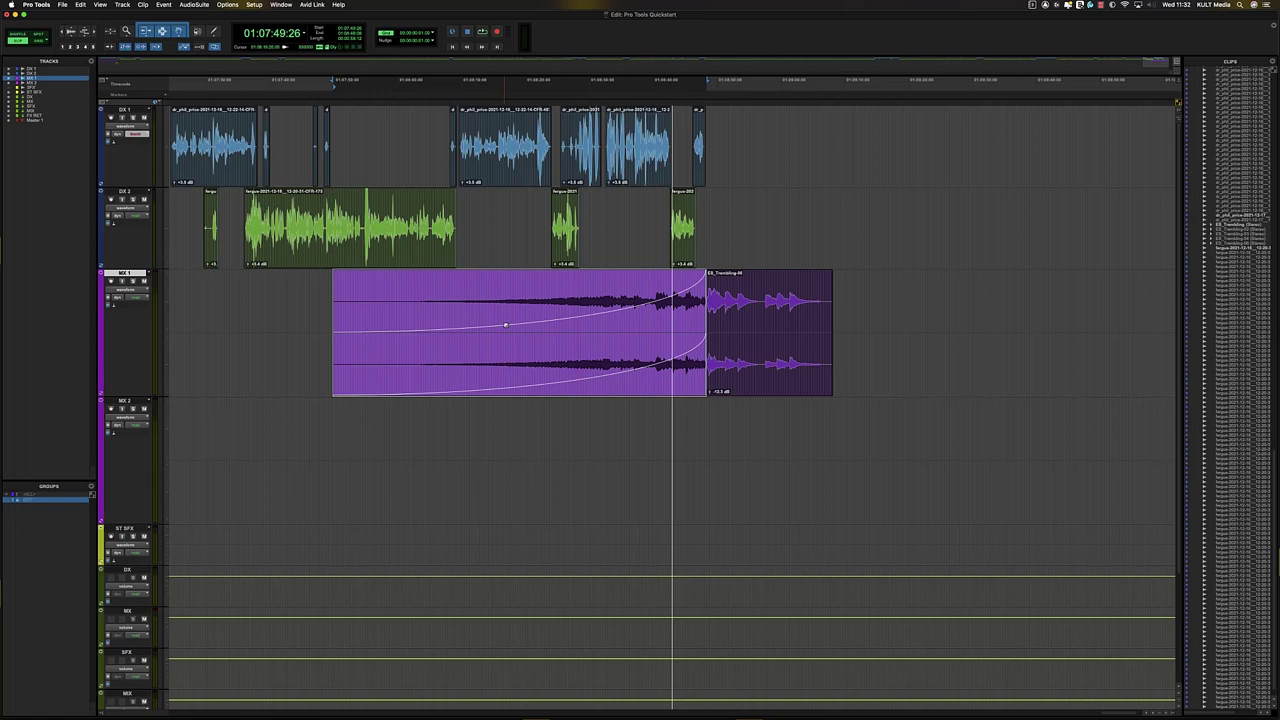
pyautogui.click(641, 292)
pyautogui.click(317, 311)
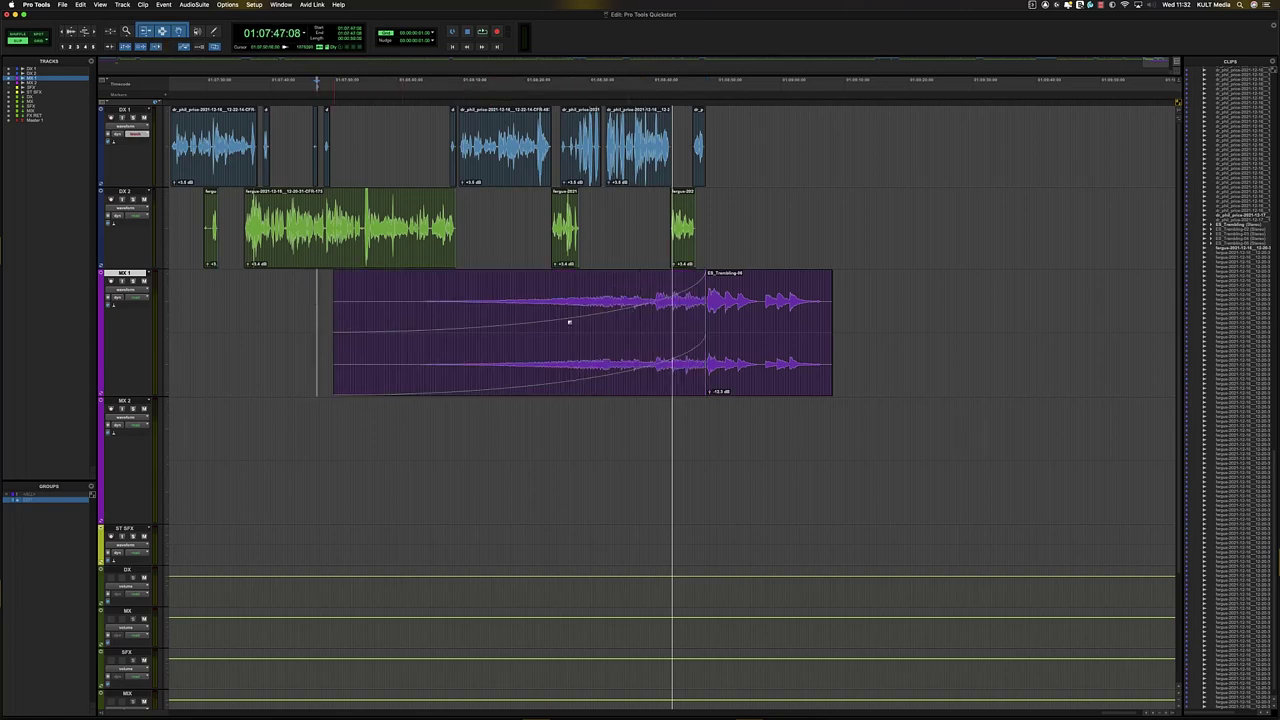
pyautogui.click(624, 288)
pyautogui.press('space')
pyautogui.press('t')
pyautogui.press('t')
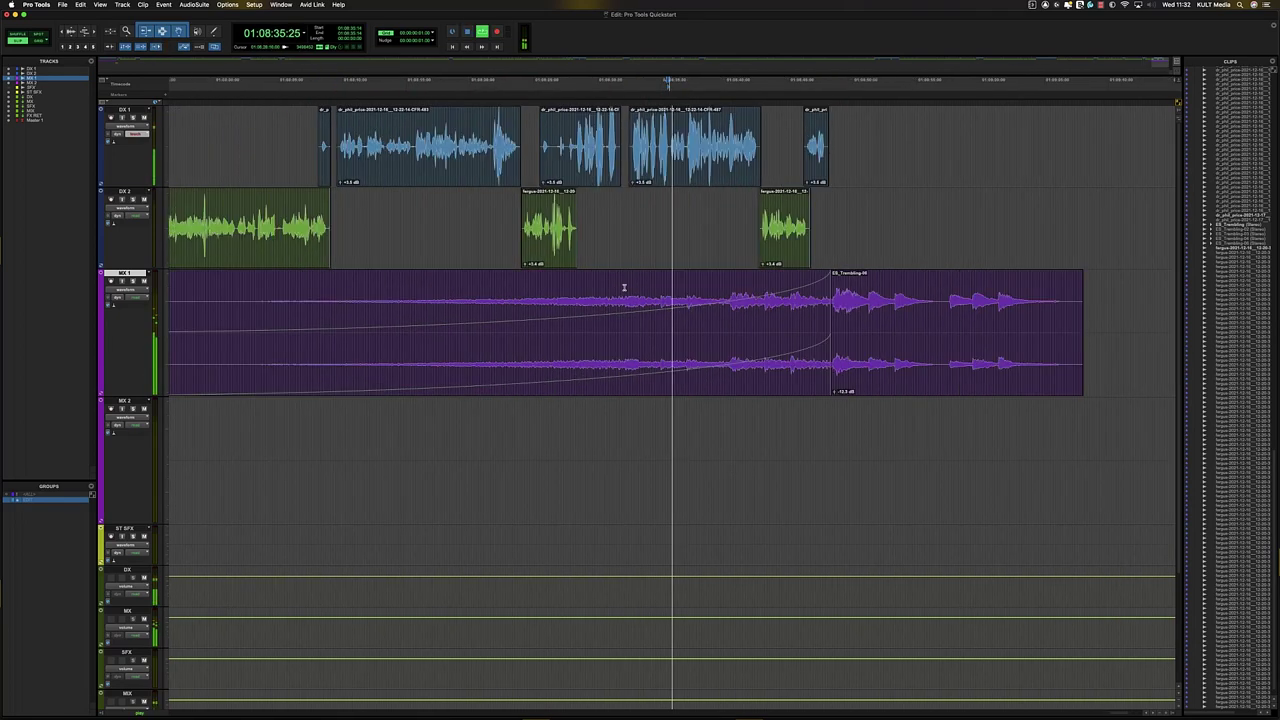
pyautogui.press('r')
pyautogui.press('r')
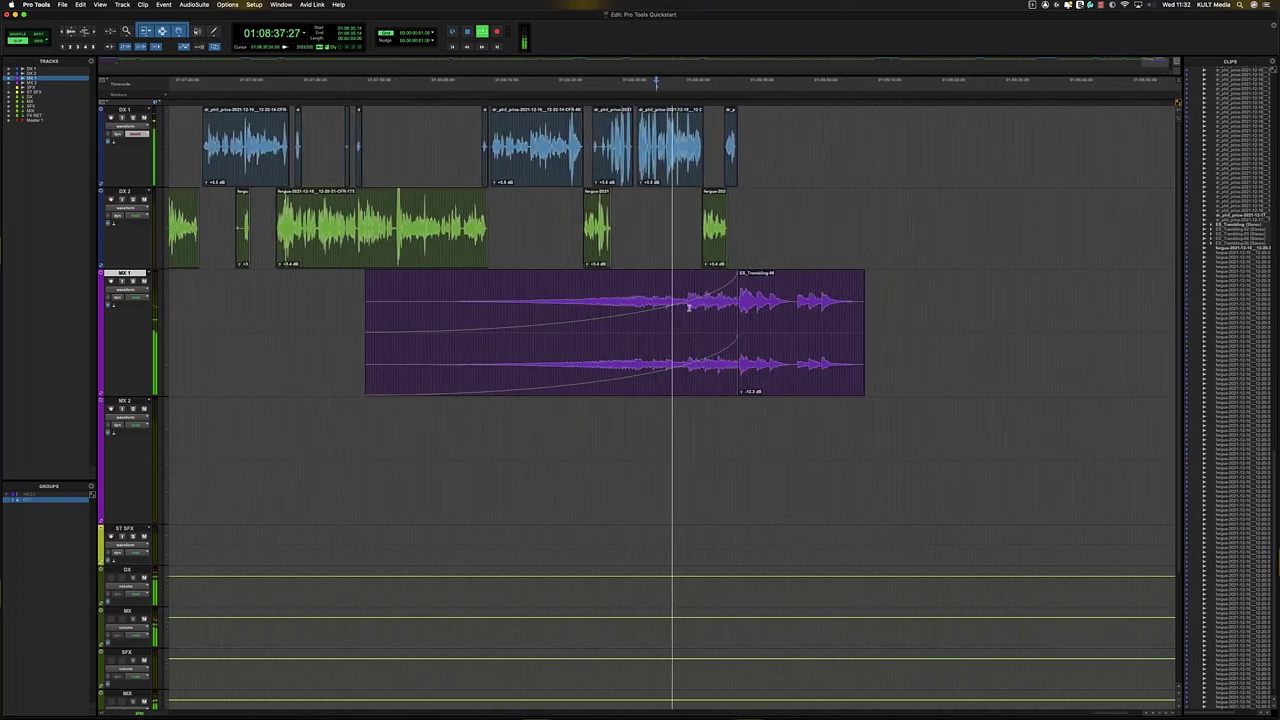
pyautogui.press('t')
pyautogui.press('t')
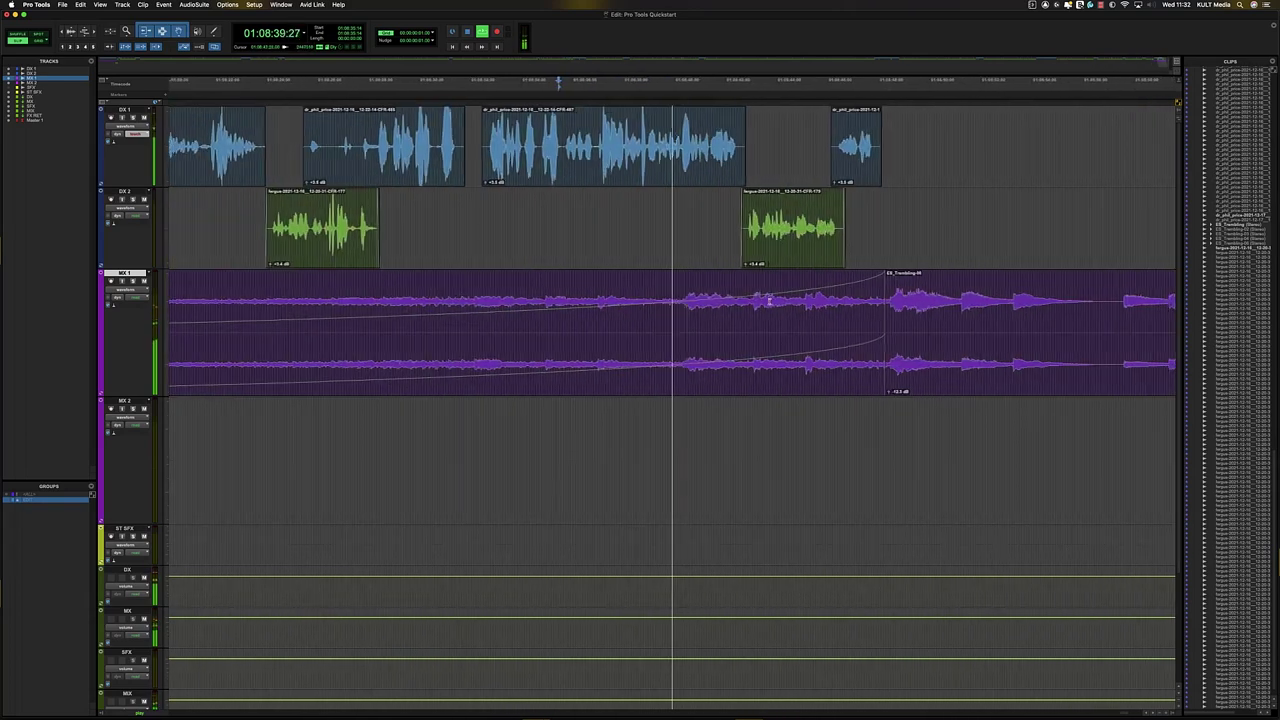
pyautogui.press('t')
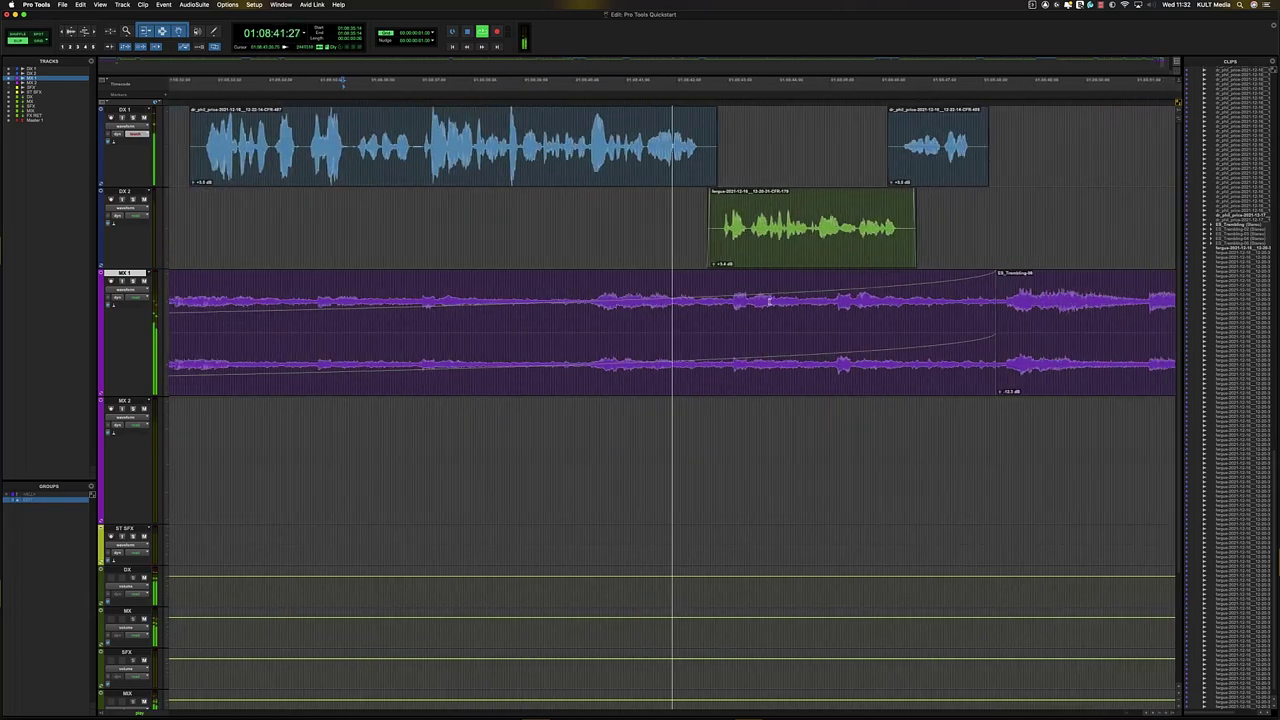
pyautogui.press('r')
pyautogui.press('t')
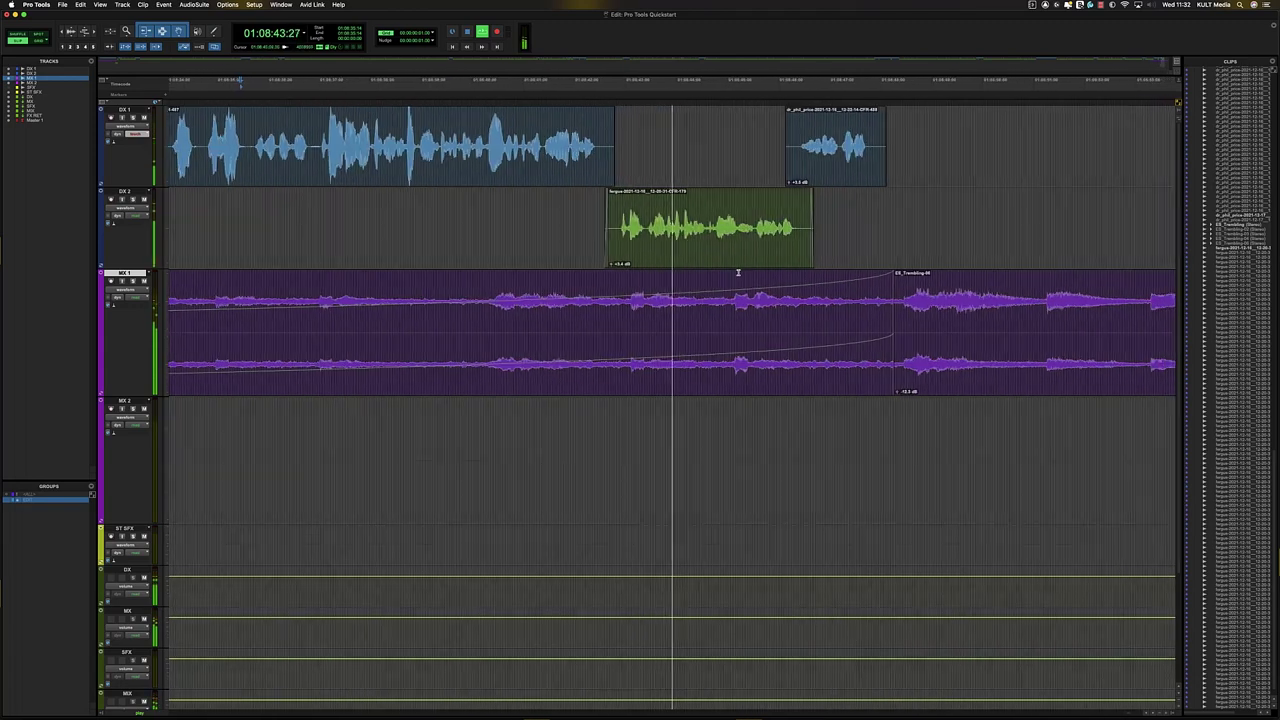
pyautogui.press('r')
pyautogui.press('t')
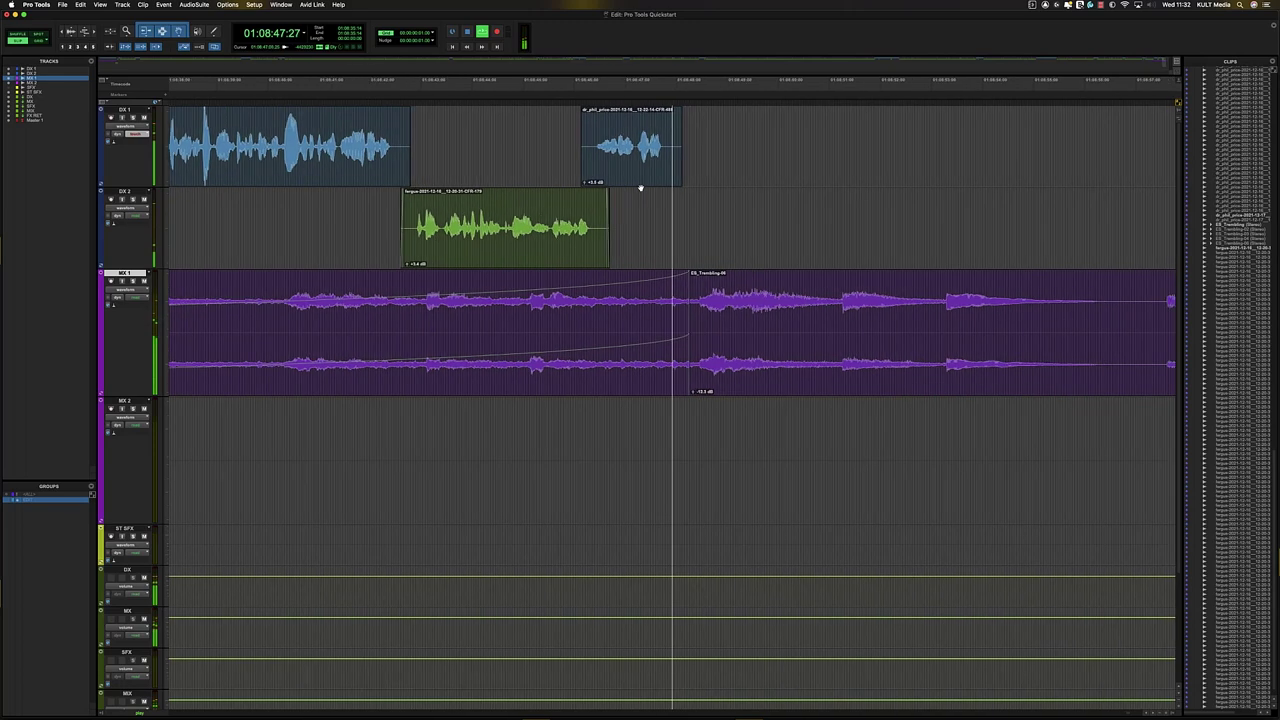
pyautogui.press('r')
pyautogui.press('r')
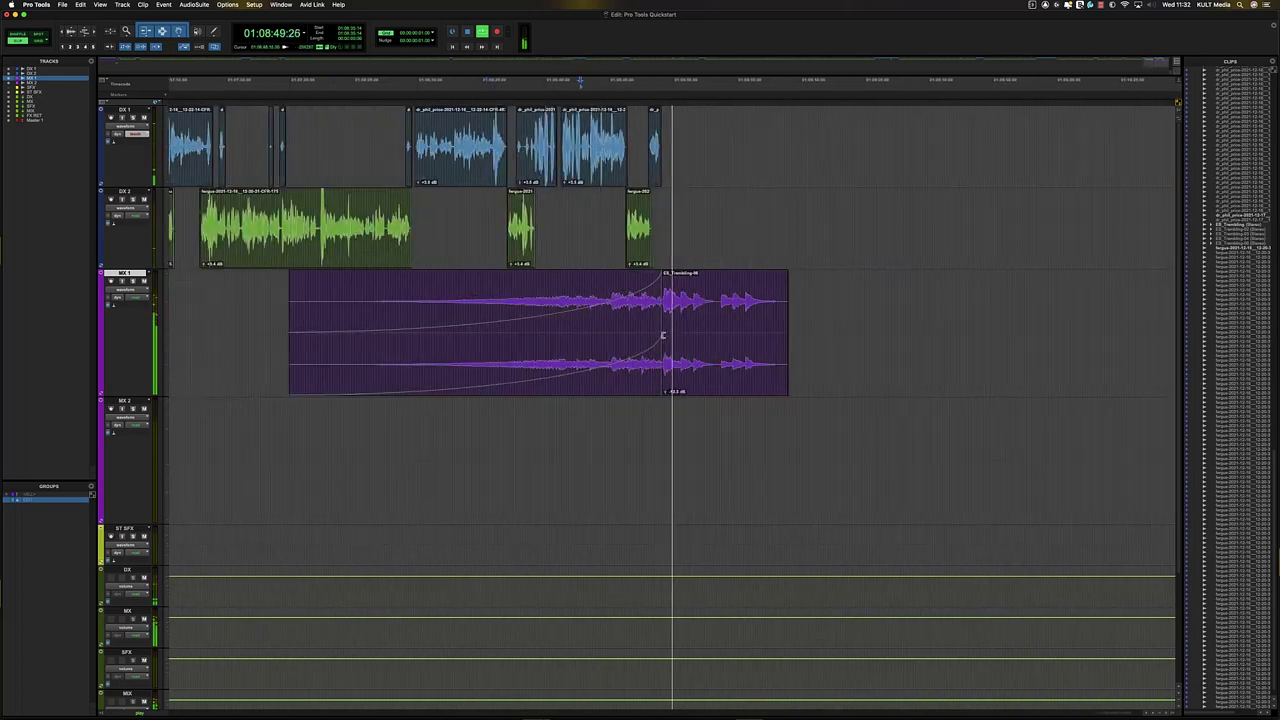
# - Switch MX 1's view to show its volume automation line
pyautogui.press('r')
pyautogui.press('space')
pyautogui.click(622, 302)
pyautogui.press('t')
pyautogui.press('r')
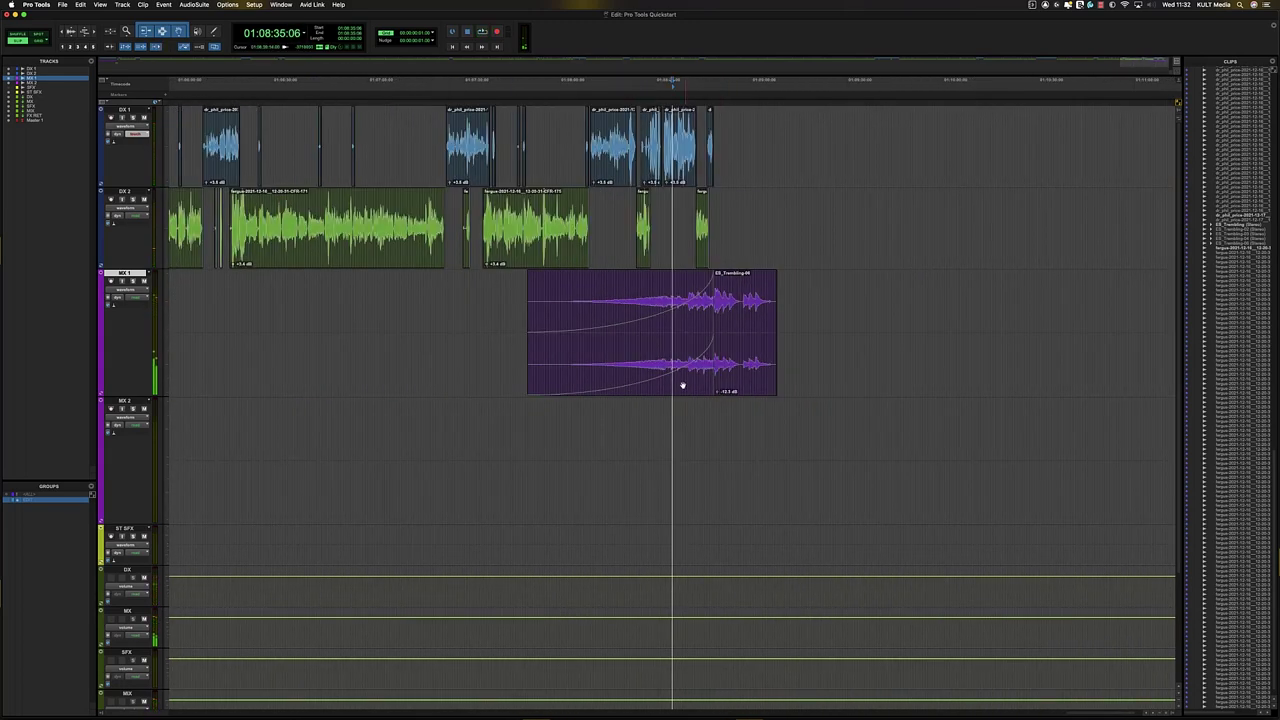
pyautogui.press('-')
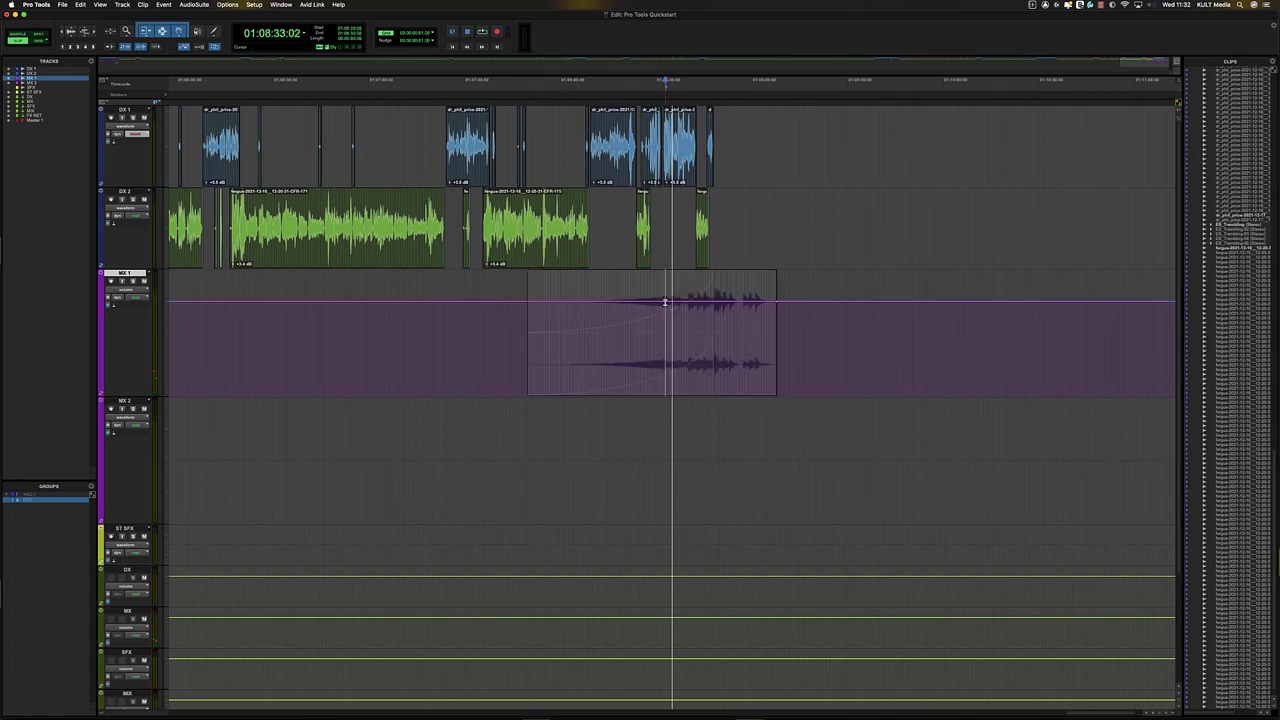
# - Slide MX 1's volume breakpoint earlier so the music ramps up at the swell, then play it back
pyautogui.click(663, 287)
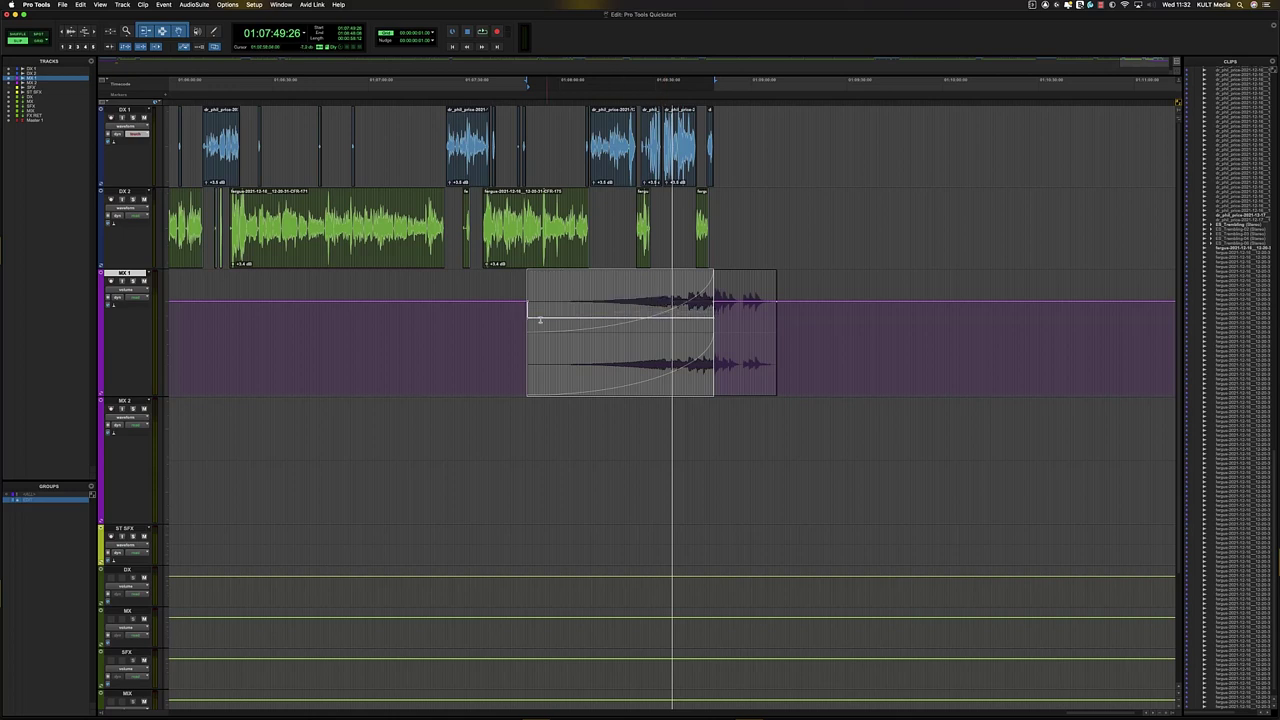
pyautogui.click(710, 325)
pyautogui.press('t')
pyautogui.press('t')
pyautogui.press('t')
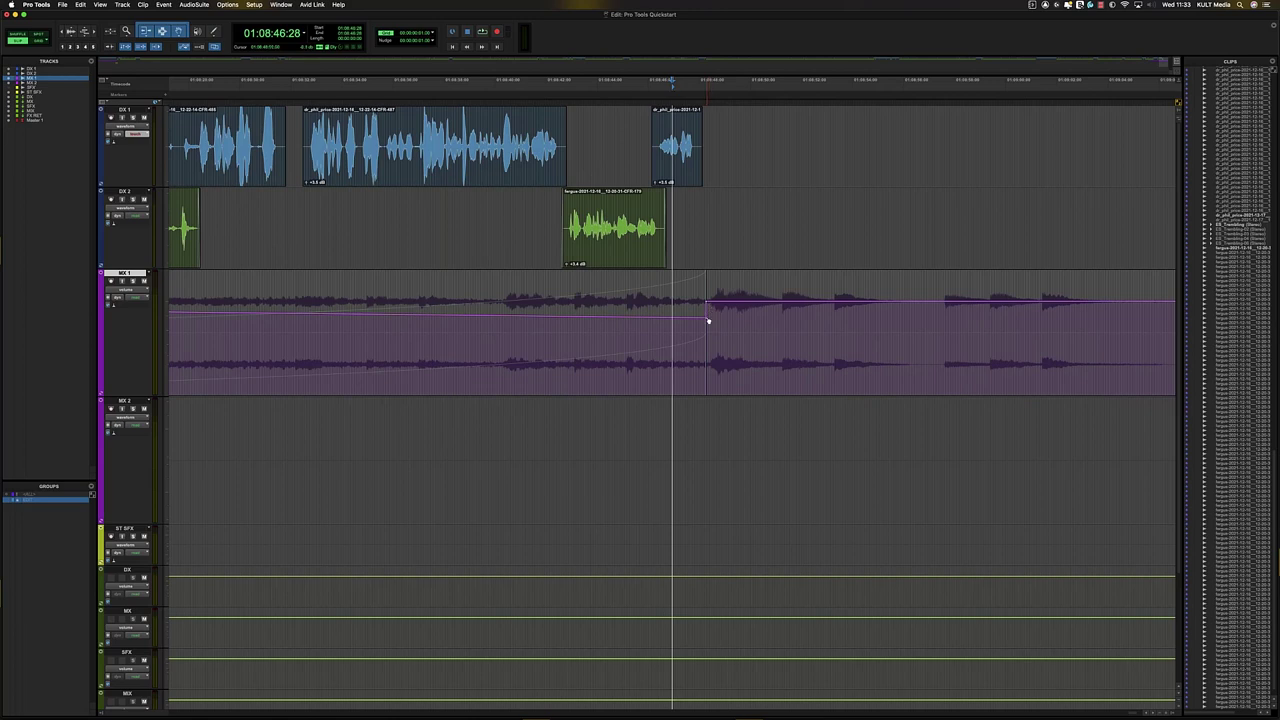
pyautogui.moveTo(707, 320)
pyautogui.mouseDown()
pyautogui.moveTo(716, 314)
pyautogui.moveTo(701, 321)
pyautogui.mouseUp()
pyautogui.press('KP_Add')
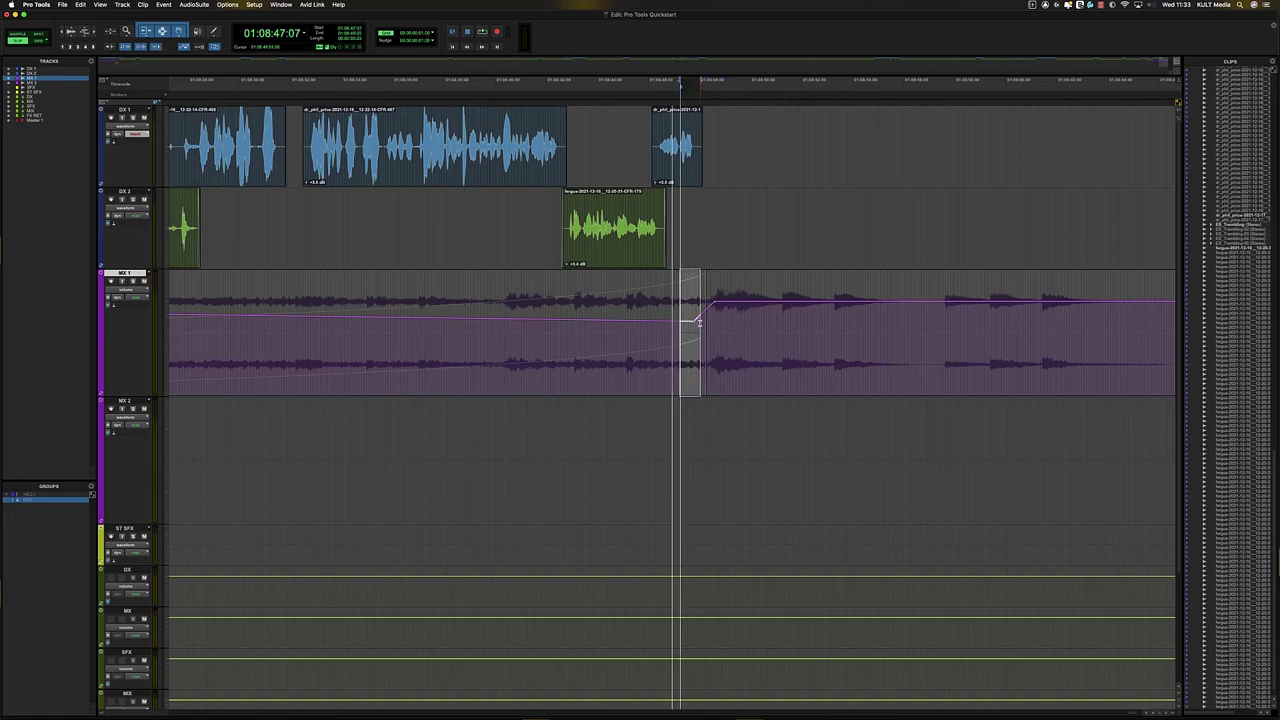
pyautogui.press('KP_Subtract')
pyautogui.press('KP_Subtract')
pyautogui.press('KP_Subtract')
pyautogui.press('KP_Subtract')
pyautogui.press('KP_Subtract')
pyautogui.press('KP_Subtract')
pyautogui.press('KP_Subtract')
pyautogui.press('KP_Subtract')
pyautogui.press('KP_Subtract')
pyautogui.press('KP_Subtract')
pyautogui.press('KP_Subtract')
pyautogui.press('KP_Subtract')
pyautogui.press('KP_Subtract')
pyautogui.press('KP_Subtract')
pyautogui.press('KP_Subtract')
pyautogui.press('KP_Subtract')
pyautogui.press('KP_Subtract')
pyautogui.press('KP_Subtract')
pyautogui.press('KP_Subtract')
pyautogui.press('KP_Subtract')
pyautogui.press('KP_Subtract')
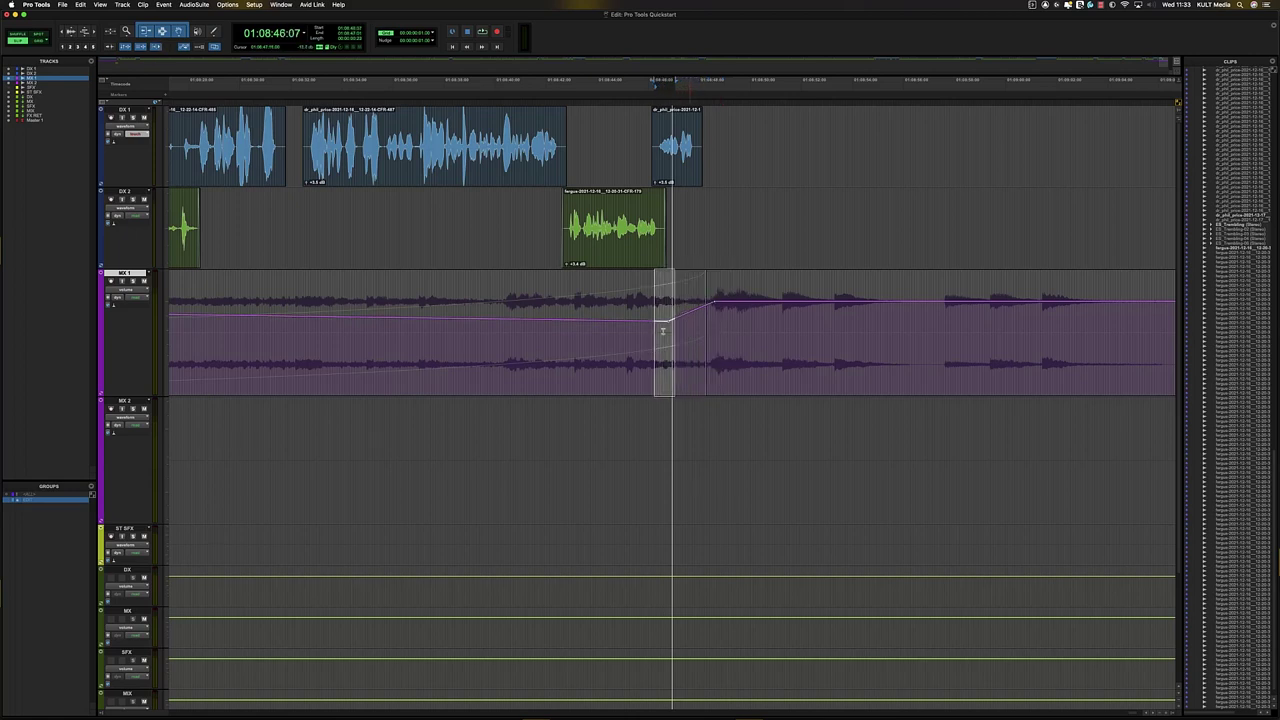
pyautogui.click(556, 327)
pyautogui.press('space')
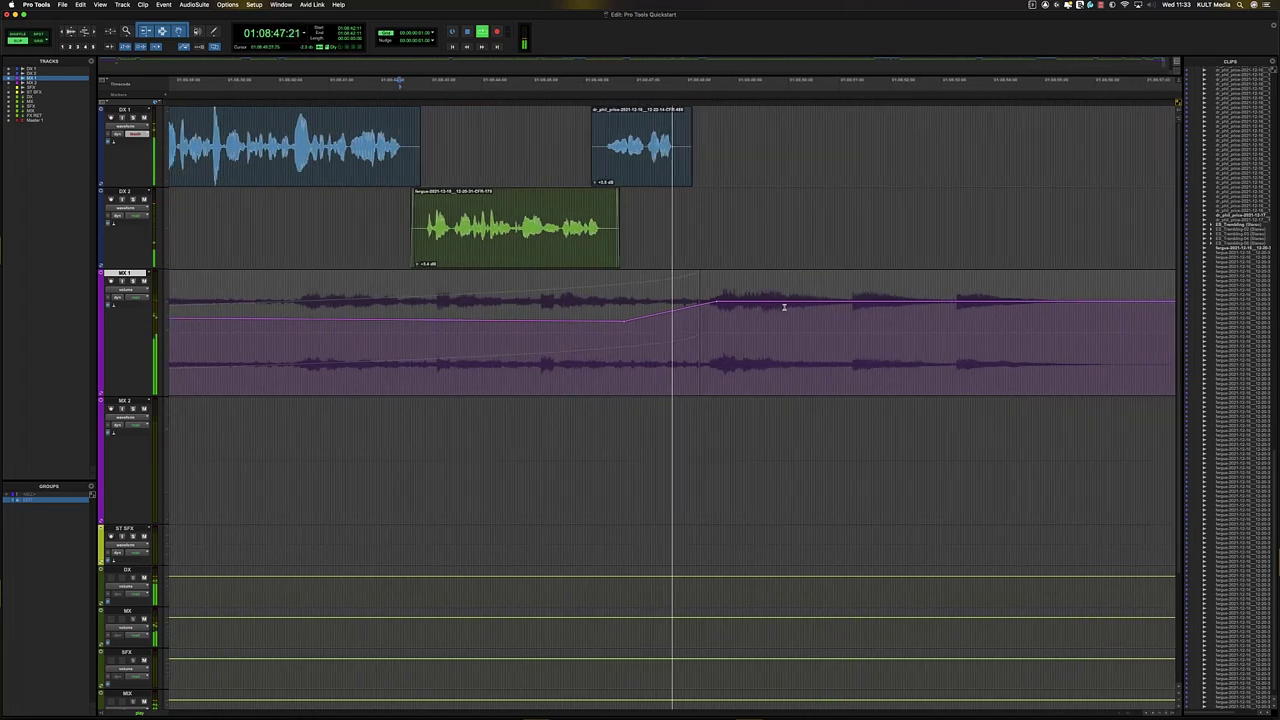
# - Stop playback and zoom out and back in across the session around MX 1
pyautogui.press('r')
pyautogui.press('r')
pyautogui.press('r')
pyautogui.press('r')
pyautogui.press('r')
pyautogui.press('r')
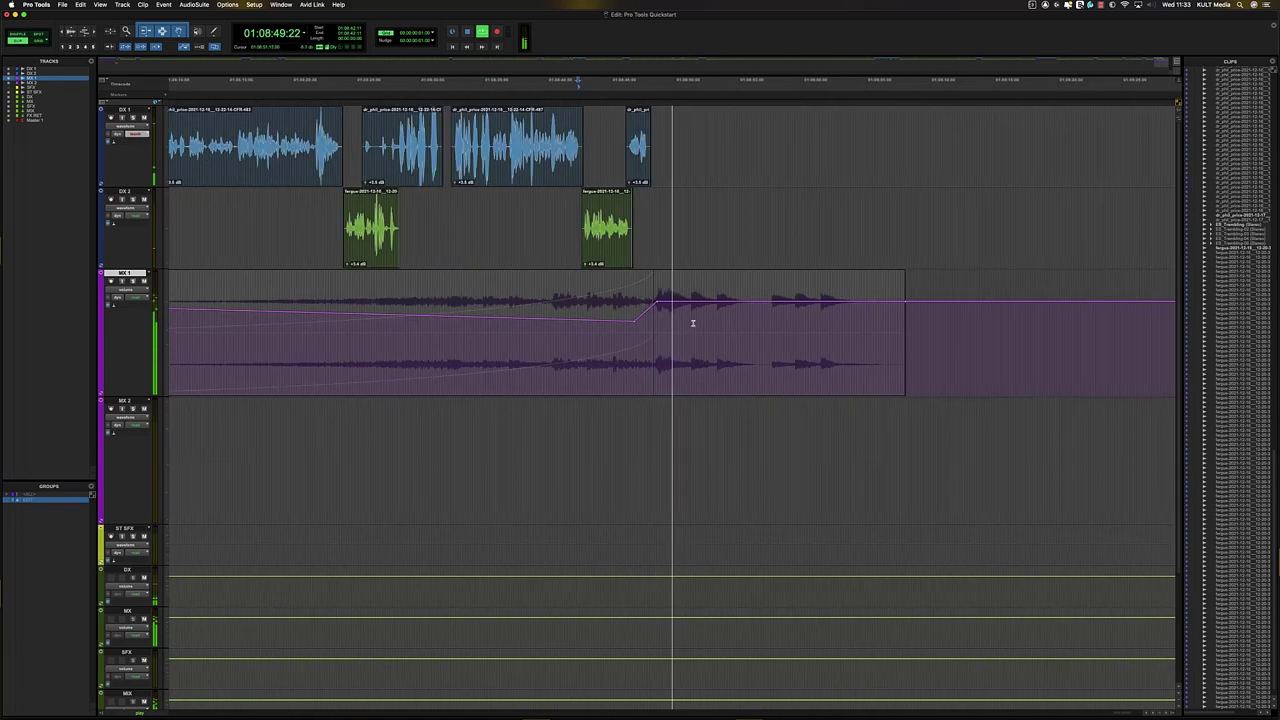
pyautogui.press('space')
pyautogui.click(590, 330)
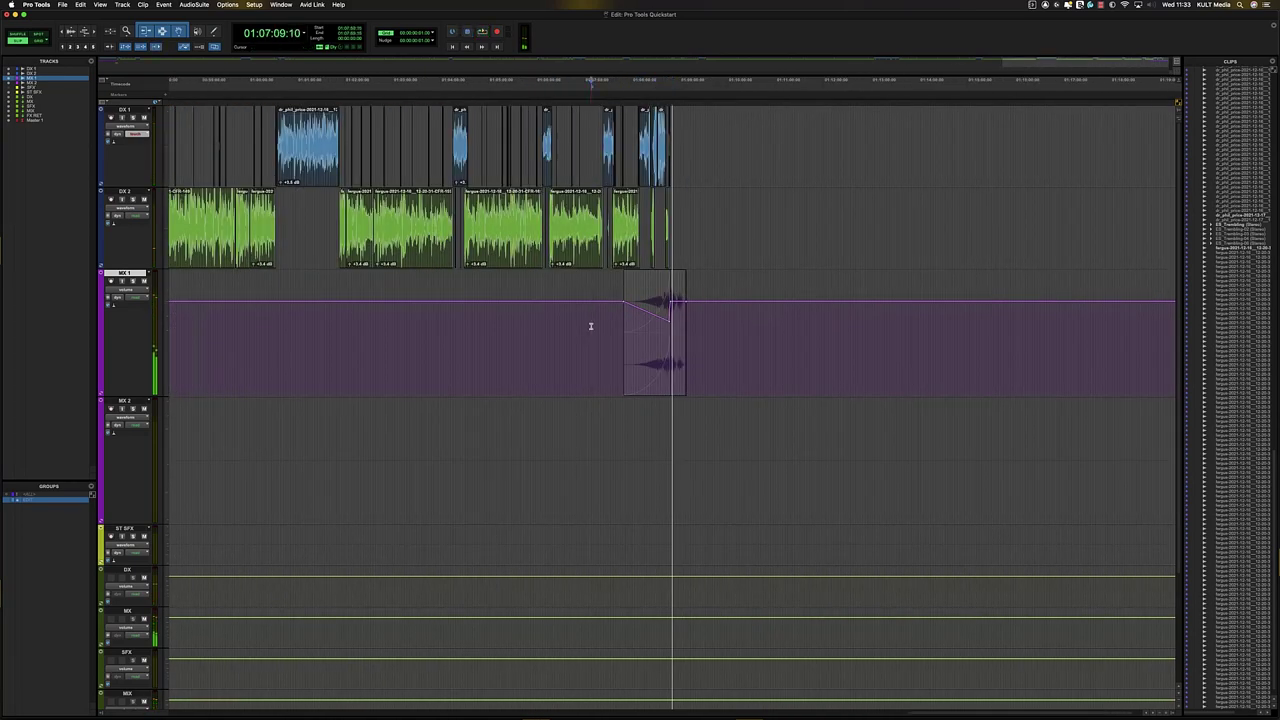
pyautogui.click(612, 310)
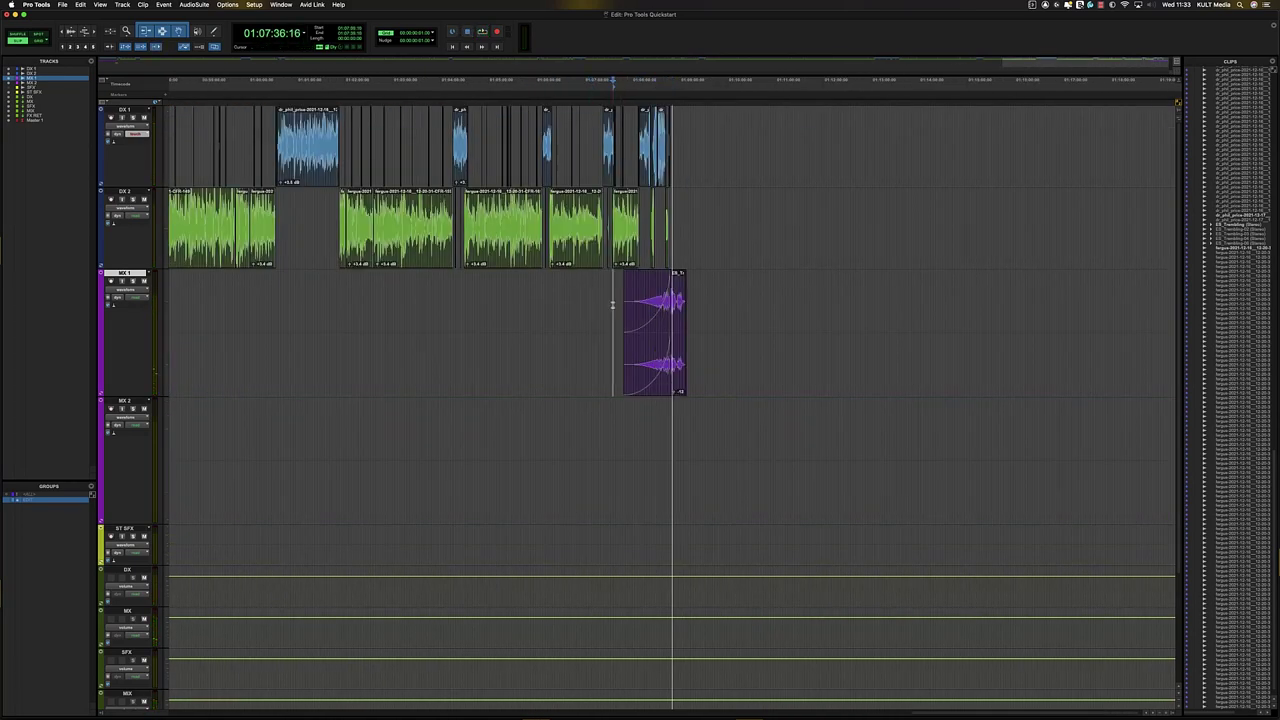
pyautogui.press('r')
pyautogui.press('r')
pyautogui.click(484, 304)
pyautogui.press('t')
pyautogui.press('t')
pyautogui.press('t')
pyautogui.click(630, 294)
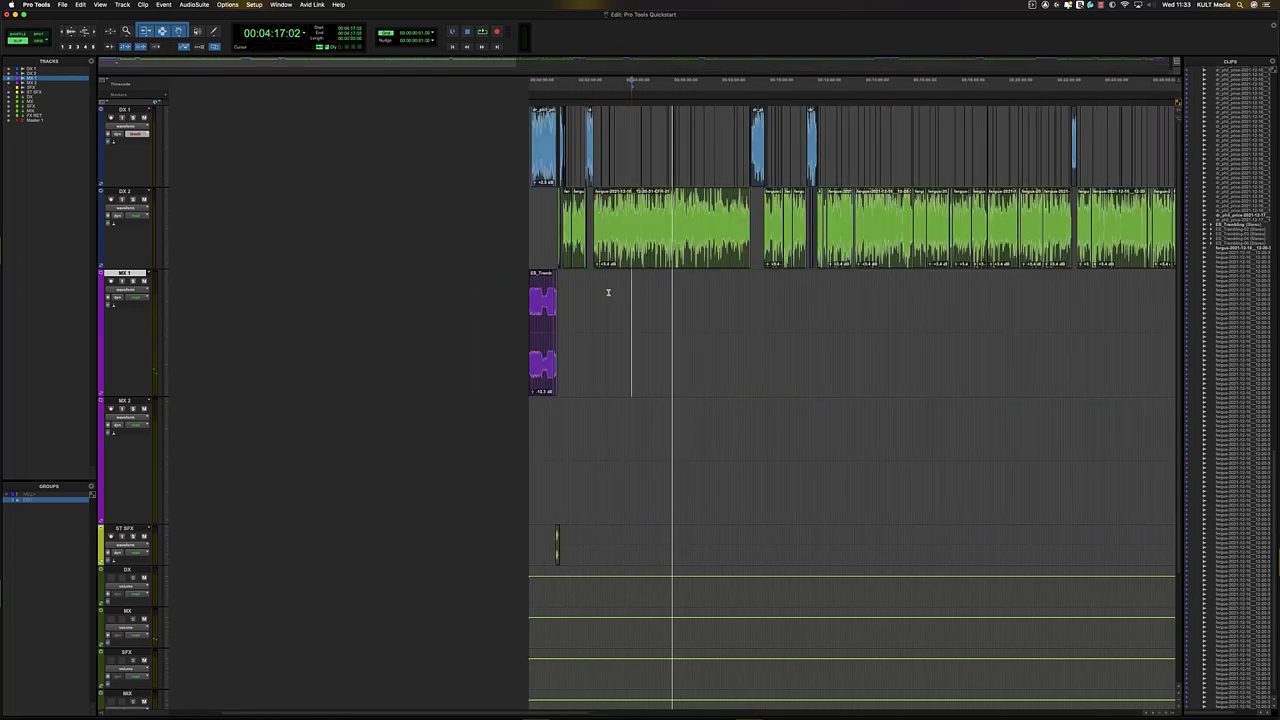
pyautogui.click(535, 280)
pyautogui.press('t')
pyautogui.press('t')
pyautogui.press('t')
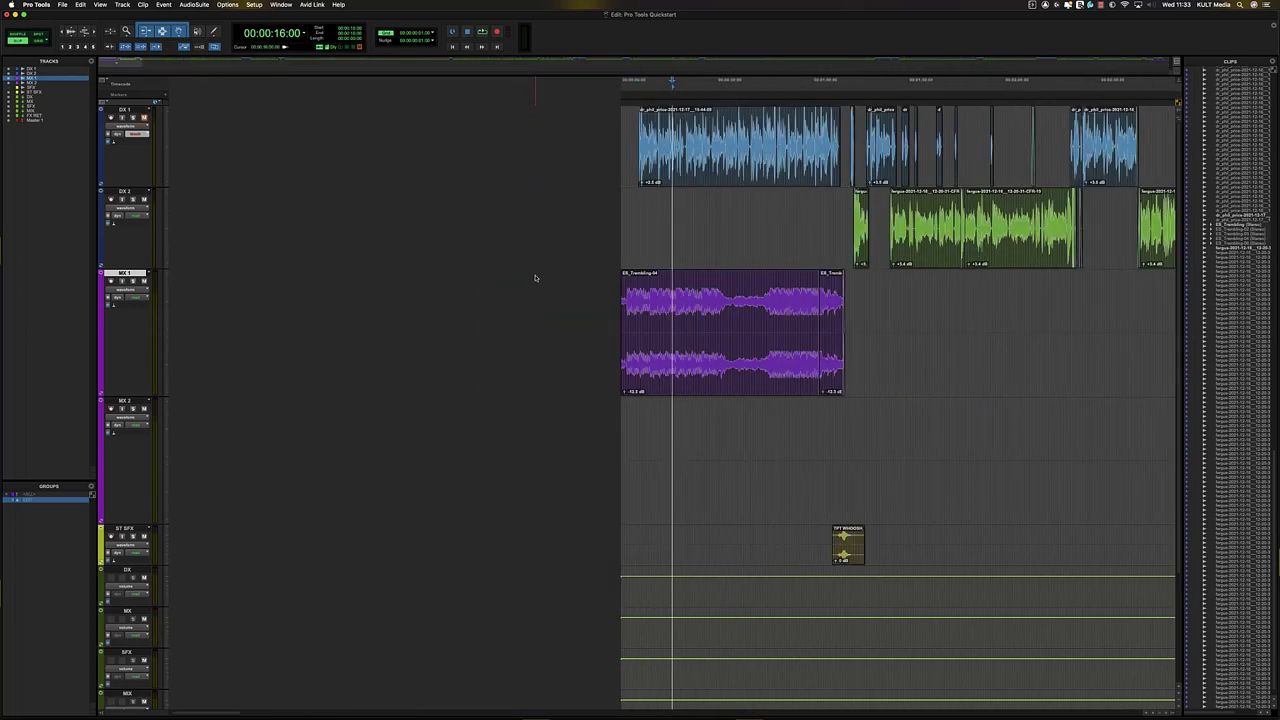
# - Step past MX 1's clip boundaries, then select the DX 2 track and zoom out
pyautogui.press('t')
pyautogui.press('t')
pyautogui.press('r')
pyautogui.press('r')
pyautogui.click(785, 296)
pyautogui.press('Tab')
pyautogui.press('t')
pyautogui.press('t')
pyautogui.press('r')
pyautogui.press('r')
pyautogui.click(761, 312)
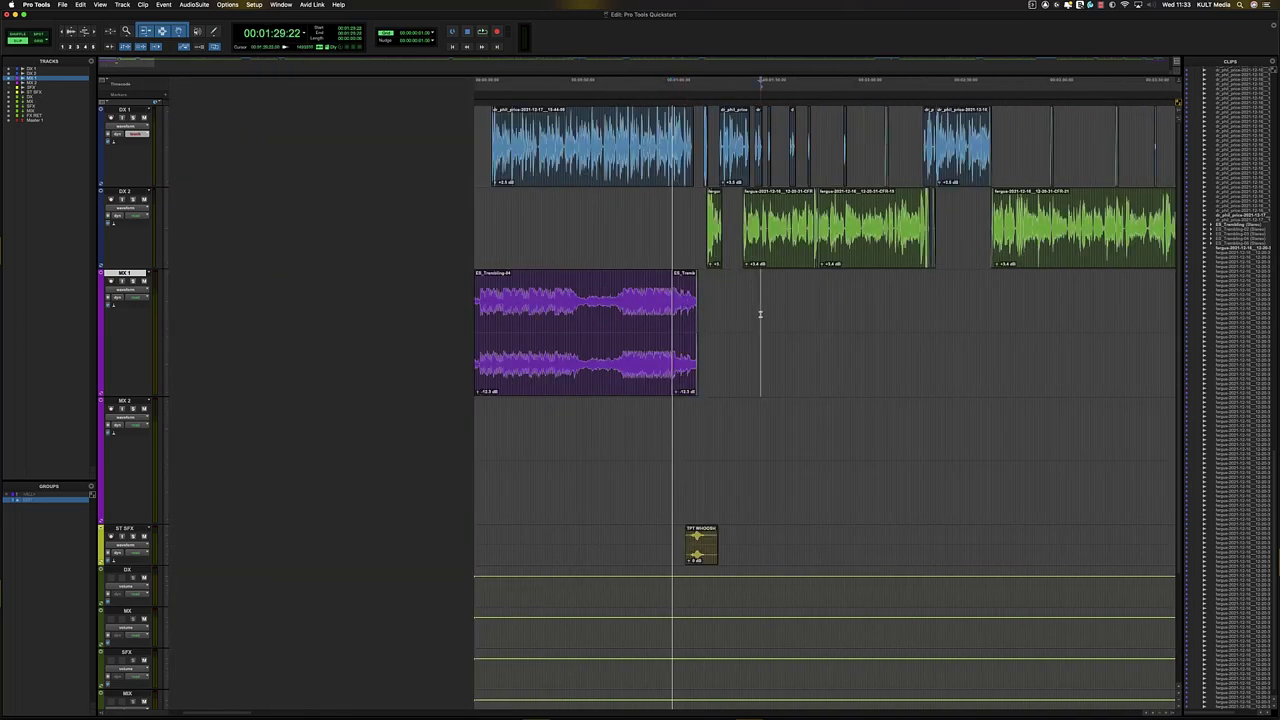
pyautogui.click(669, 213)
pyautogui.press('r')
pyautogui.press('r')
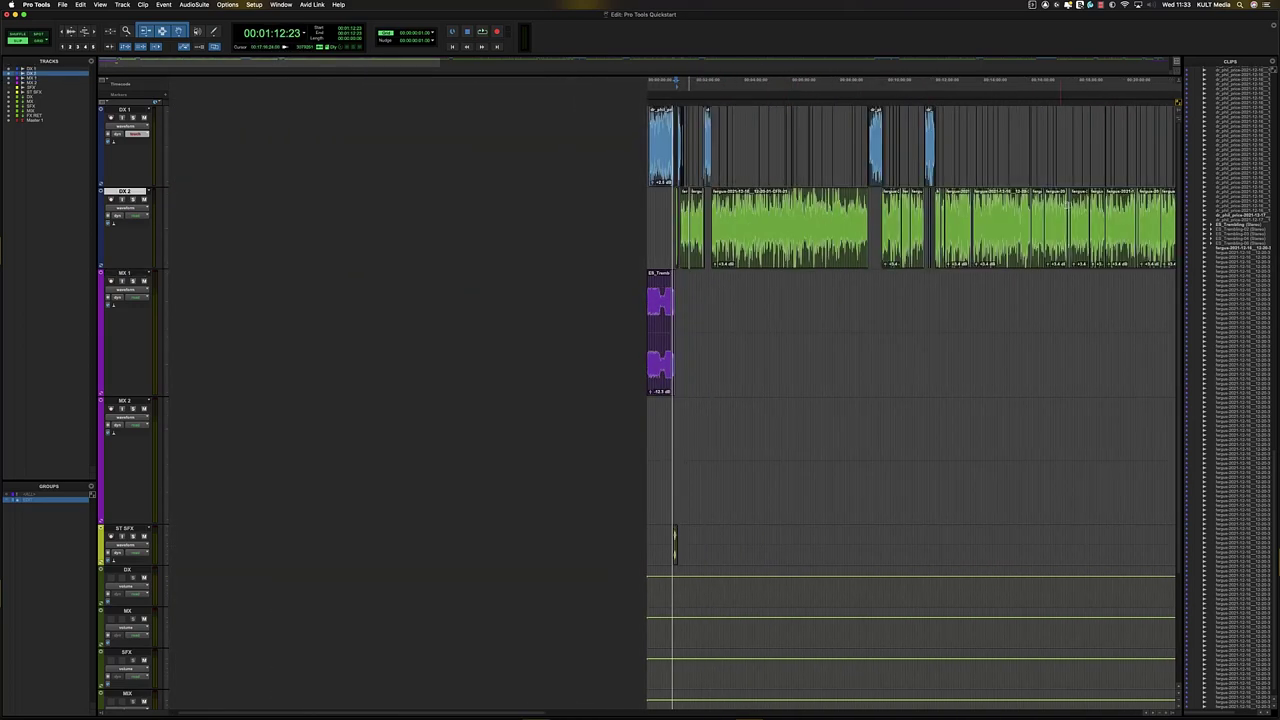
# - Zoom in on the DX 1 clip near 00:11:36 and show its volume automation lane
pyautogui.click(1008, 226)
pyautogui.press('t')
pyautogui.press('t')
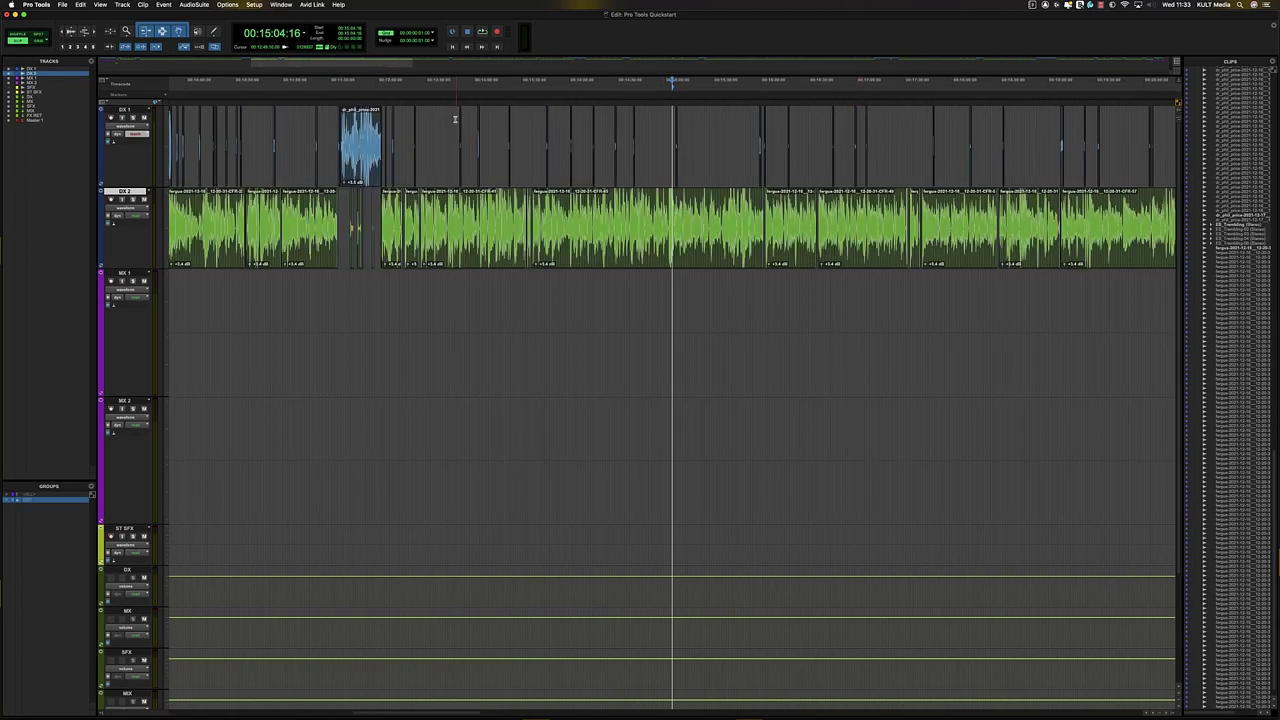
pyautogui.click(365, 170)
pyautogui.press('t')
pyautogui.press('t')
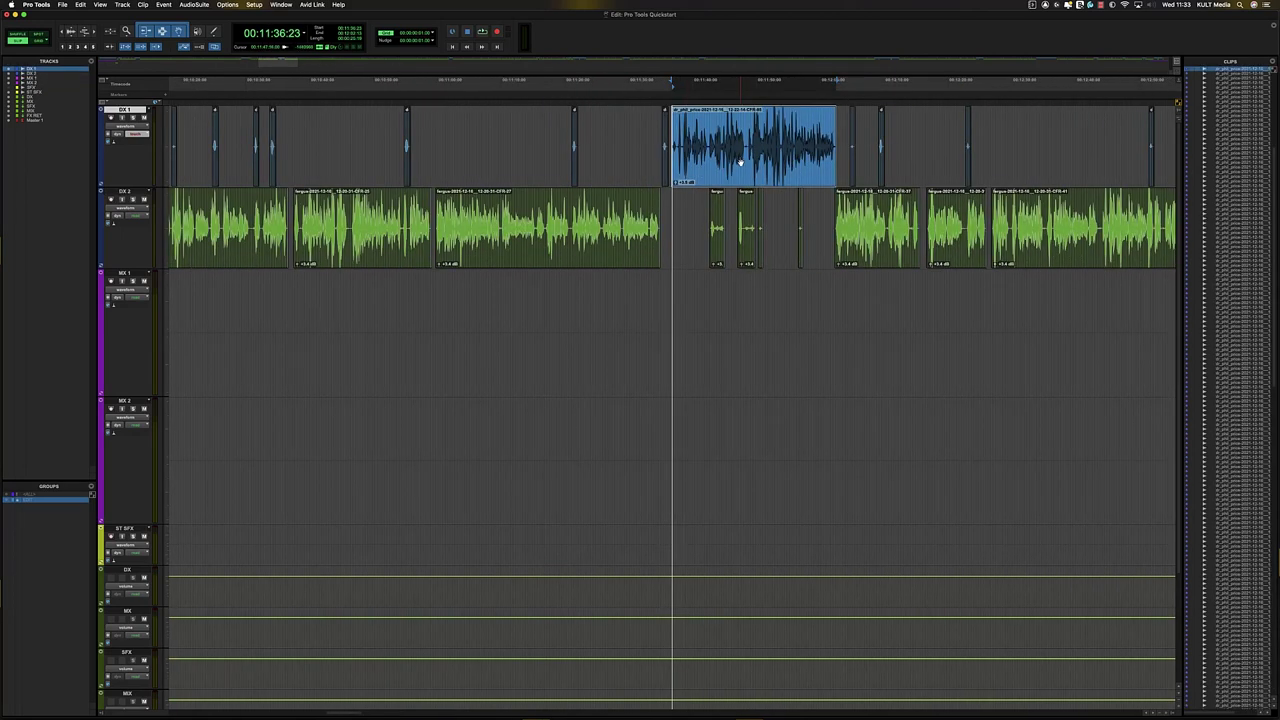
pyautogui.press('-')
# - Switch to the freehand Pencil and show DX 1's volume automation line
pyautogui.click(722, 120)
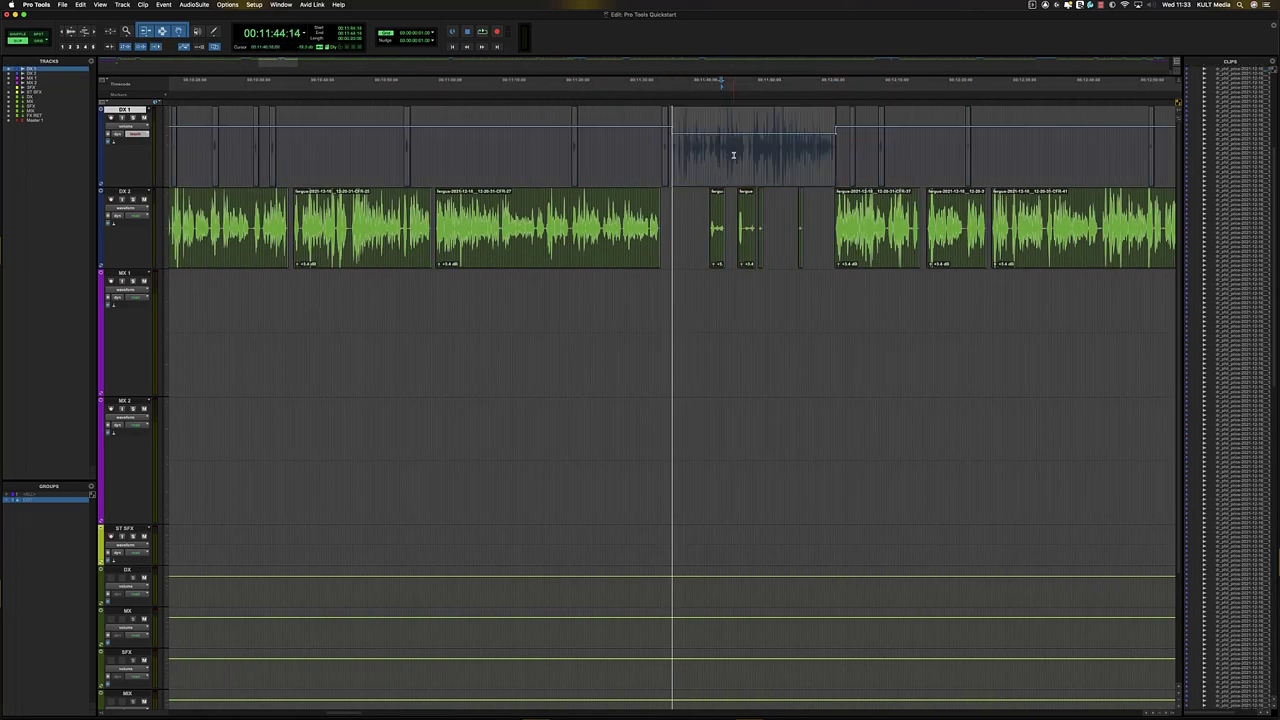
pyautogui.press('-')
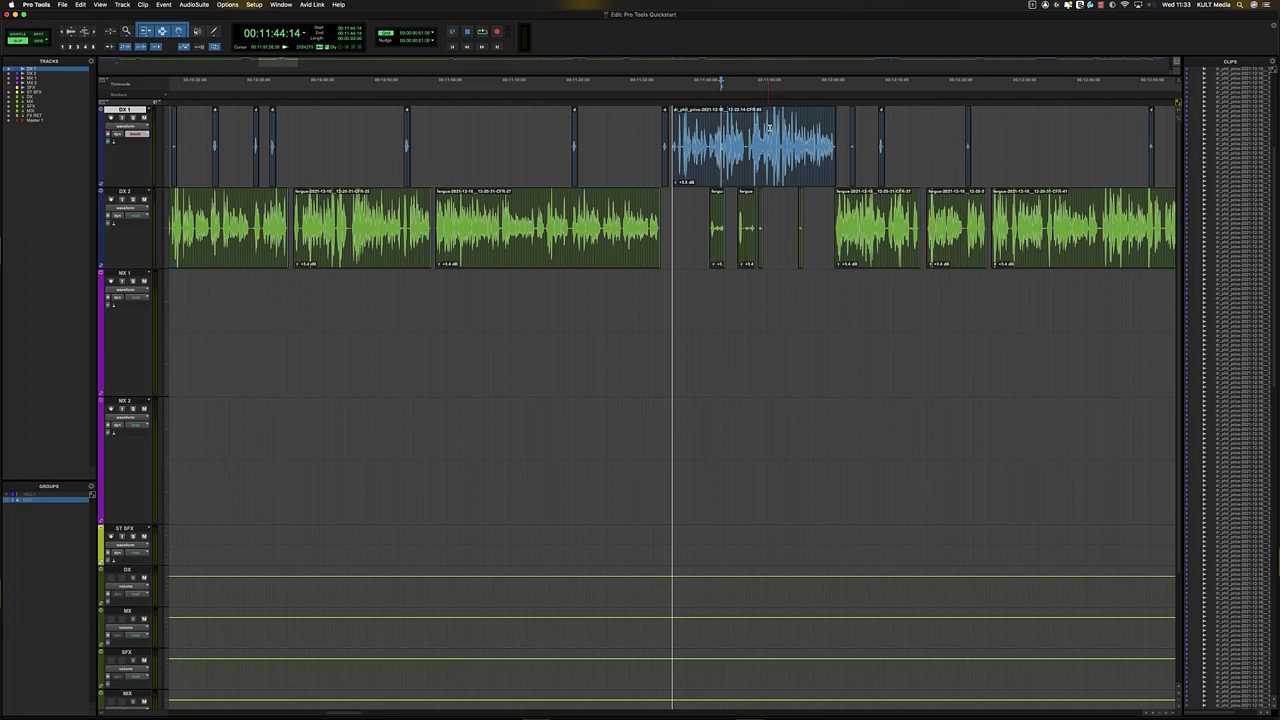
pyautogui.press('F10')
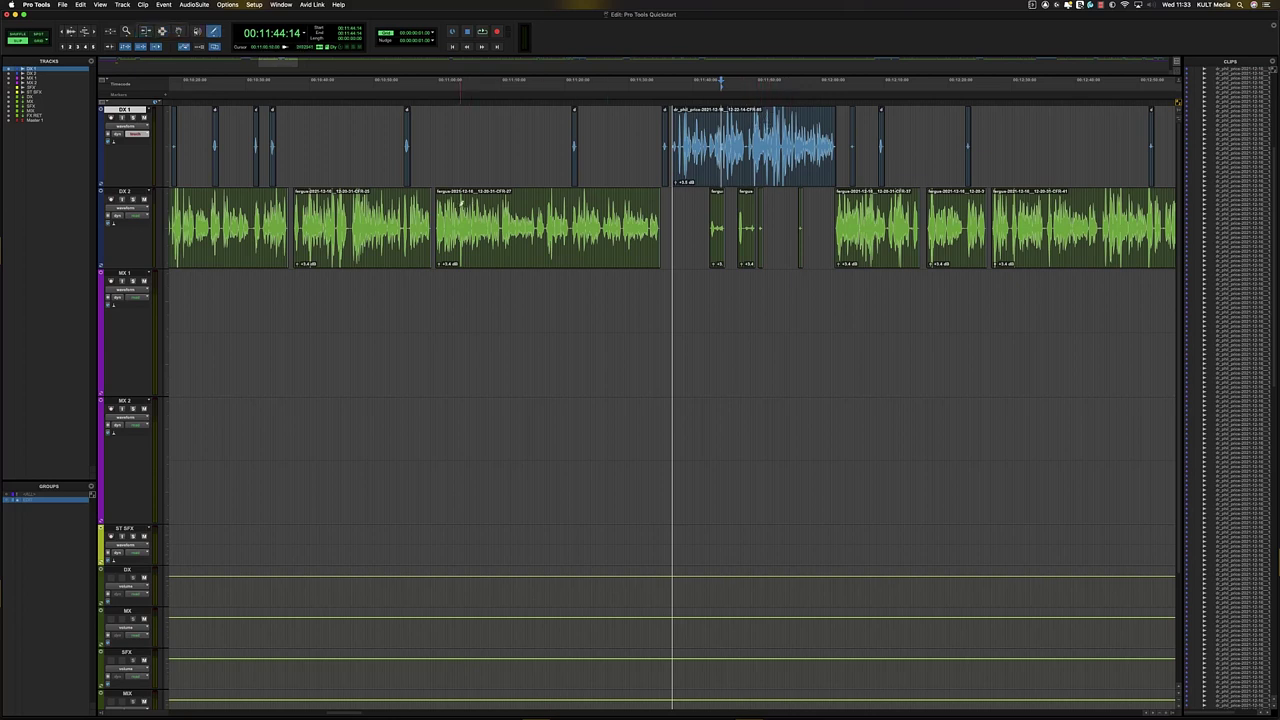
pyautogui.press('-')
# - Draw three trial volume dips on DX 1, zoom out, then undo them
pyautogui.moveTo(567, 139); pyautogui.dragTo(597, 147)
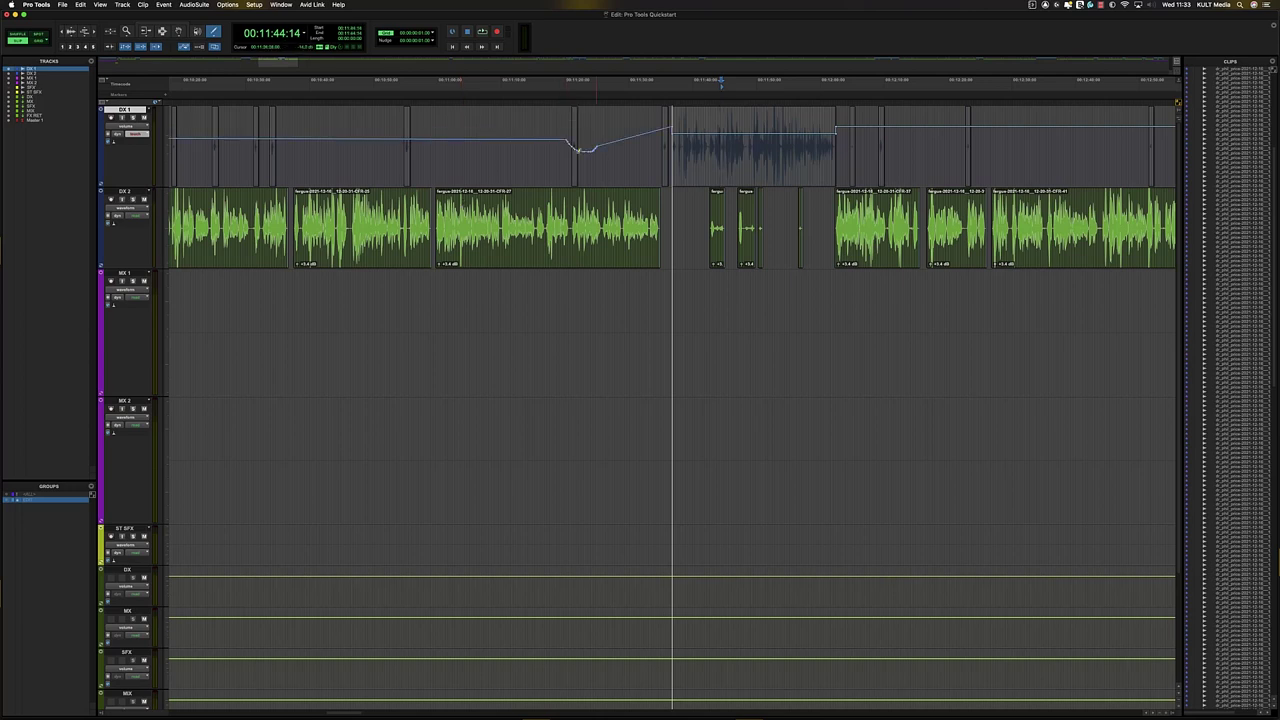
pyautogui.moveTo(389, 143); pyautogui.dragTo(427, 145)
pyautogui.press('r')
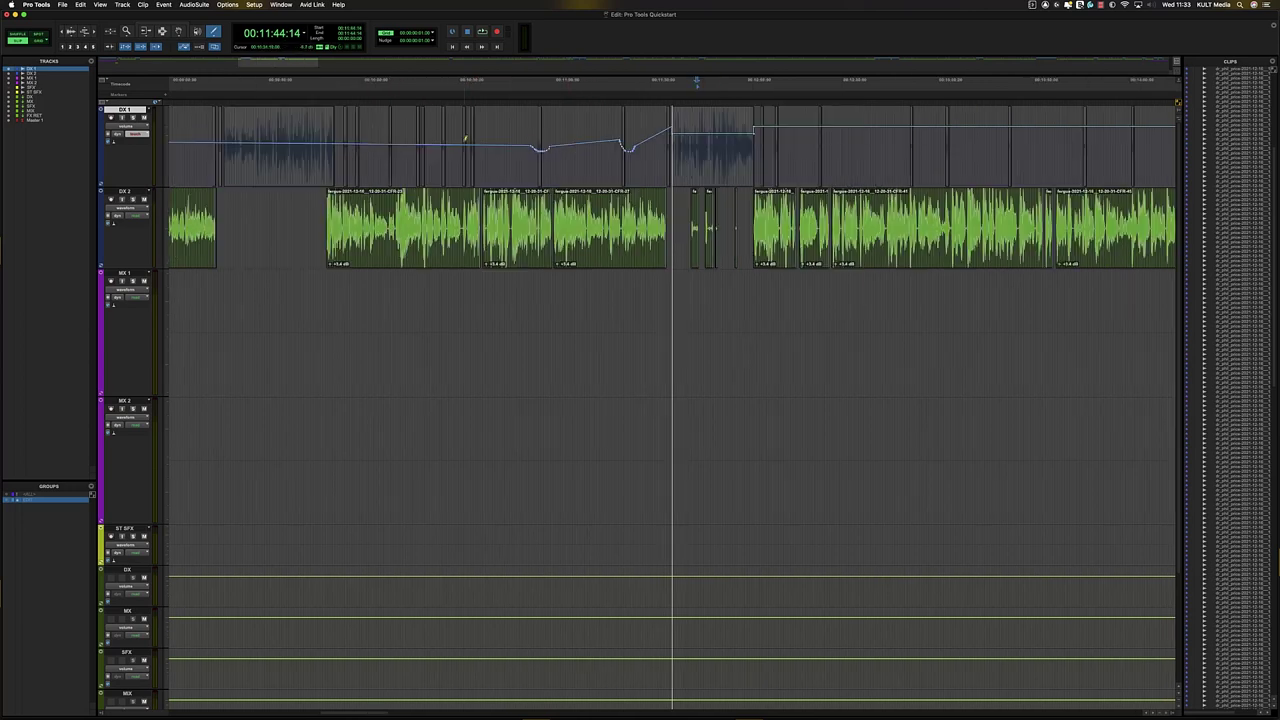
pyautogui.press('r')
pyautogui.moveTo(556, 146)
pyautogui.mouseDown()
pyautogui.moveTo(588, 150)
pyautogui.moveTo(520, 157)
pyautogui.mouseUp()
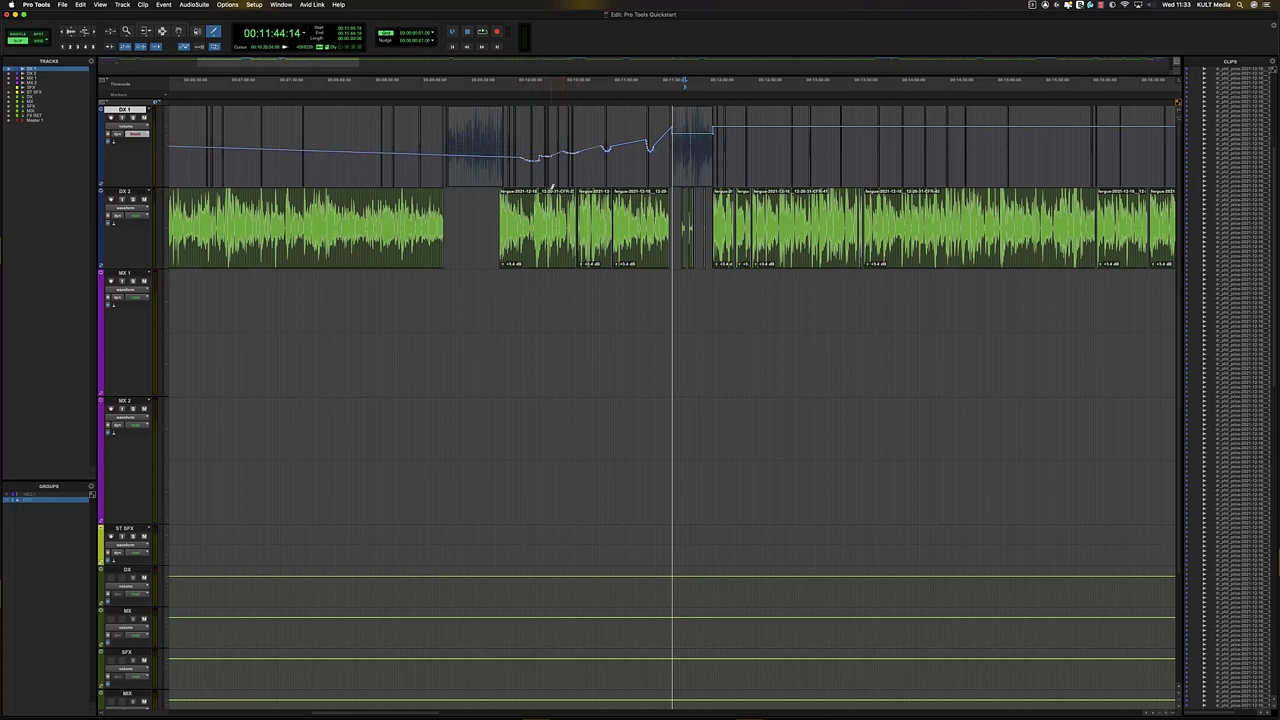
pyautogui.hscroll(1, 558, 174)
pyautogui.press('r')
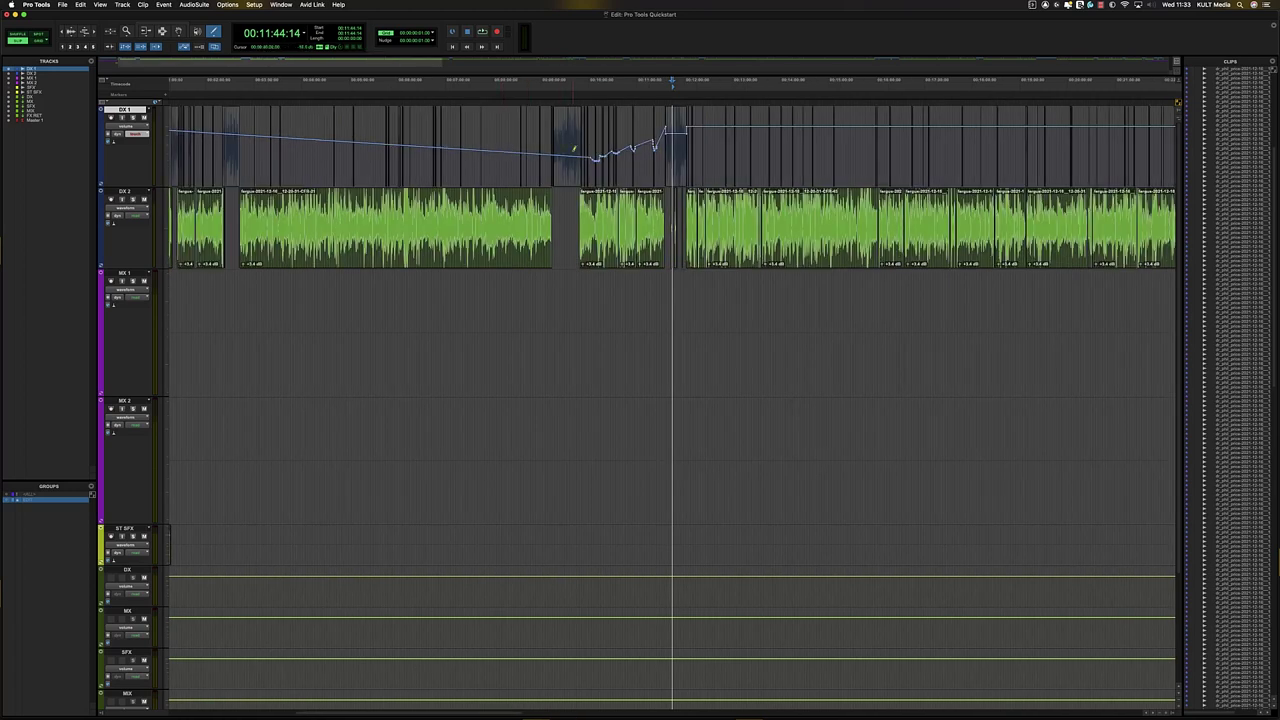
pyautogui.press('super+z')
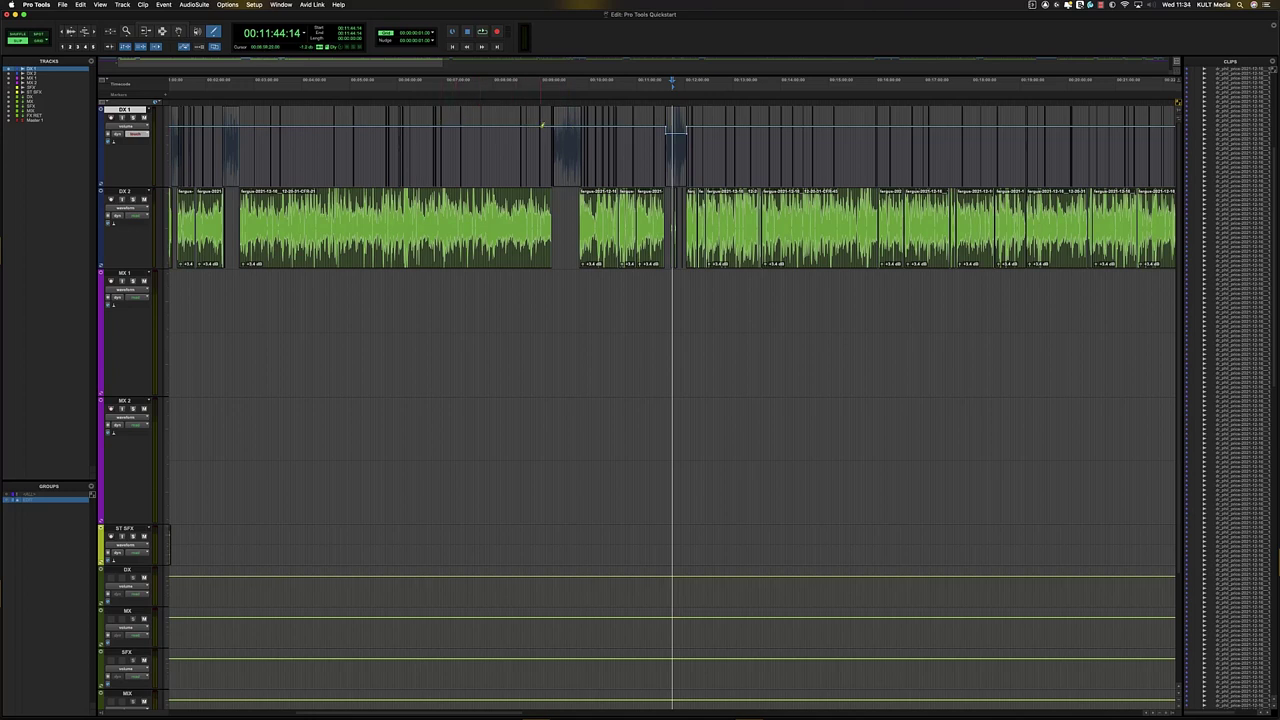
# - Draw and undo two more rounds of pencil volume dips on DX 1
pyautogui.moveTo(548, 128)
pyautogui.mouseDown()
pyautogui.moveTo(612, 152)
pyautogui.moveTo(665, 129)
pyautogui.mouseUp()
pyautogui.moveTo(489, 139); pyautogui.dragTo(554, 150)
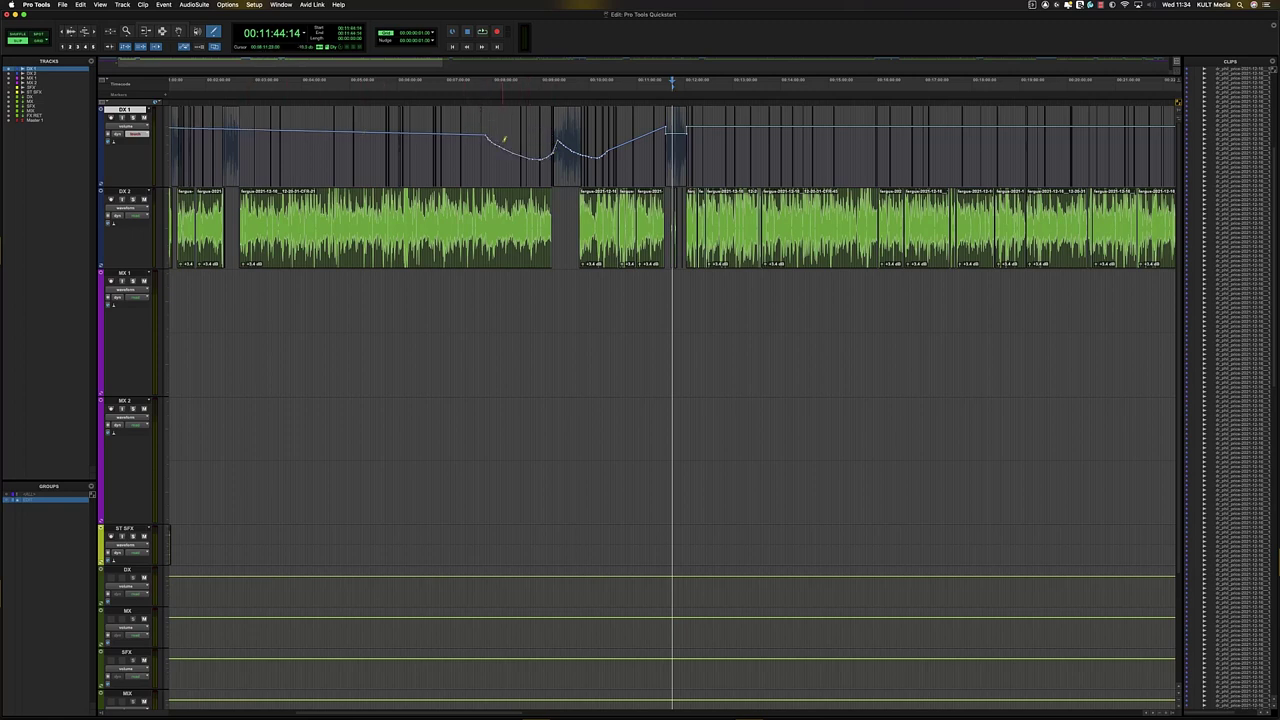
pyautogui.press('super+z')
pyautogui.press('super+z')
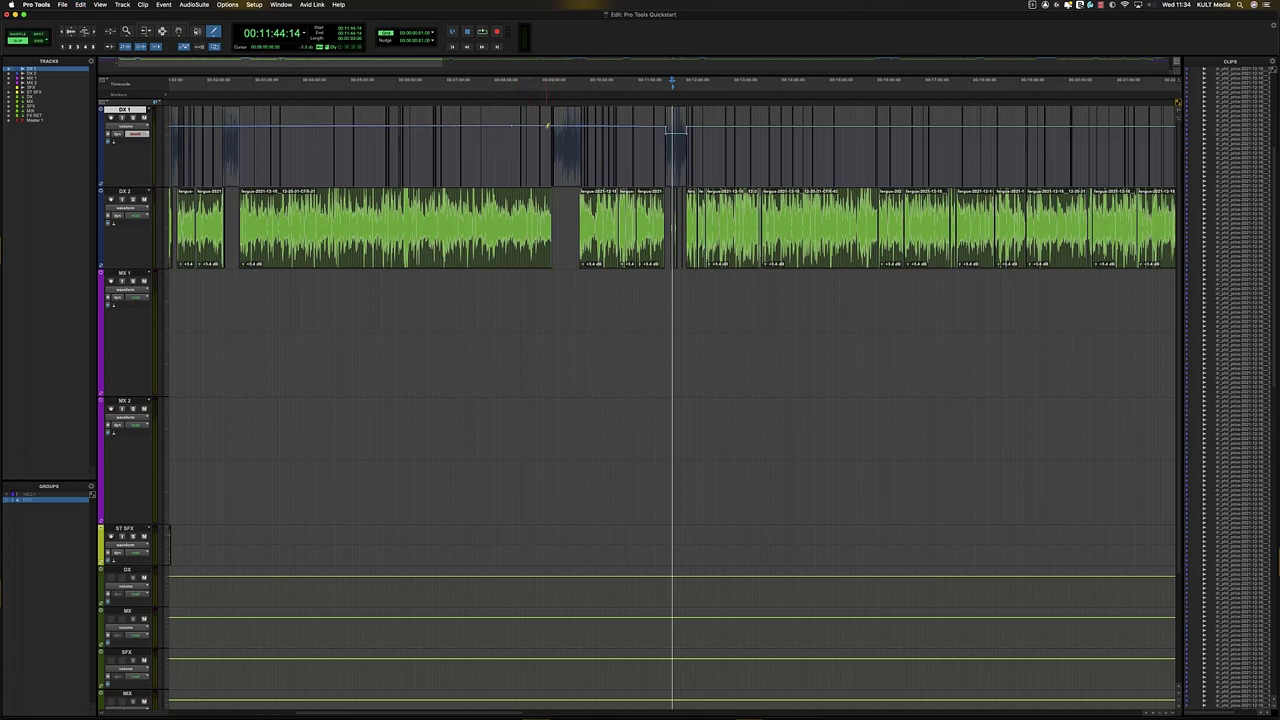
pyautogui.moveTo(544, 124)
pyautogui.mouseDown()
pyautogui.moveTo(552, 164)
pyautogui.moveTo(608, 168)
pyautogui.moveTo(652, 134)
pyautogui.mouseUp()
pyautogui.moveTo(524, 131); pyautogui.dragTo(563, 157)
pyautogui.press('super+z')
# - Return to the Smart Tool and bring up the Mix window with Cmd+=
pyautogui.press('F8')
pyautogui.click(182, 27)
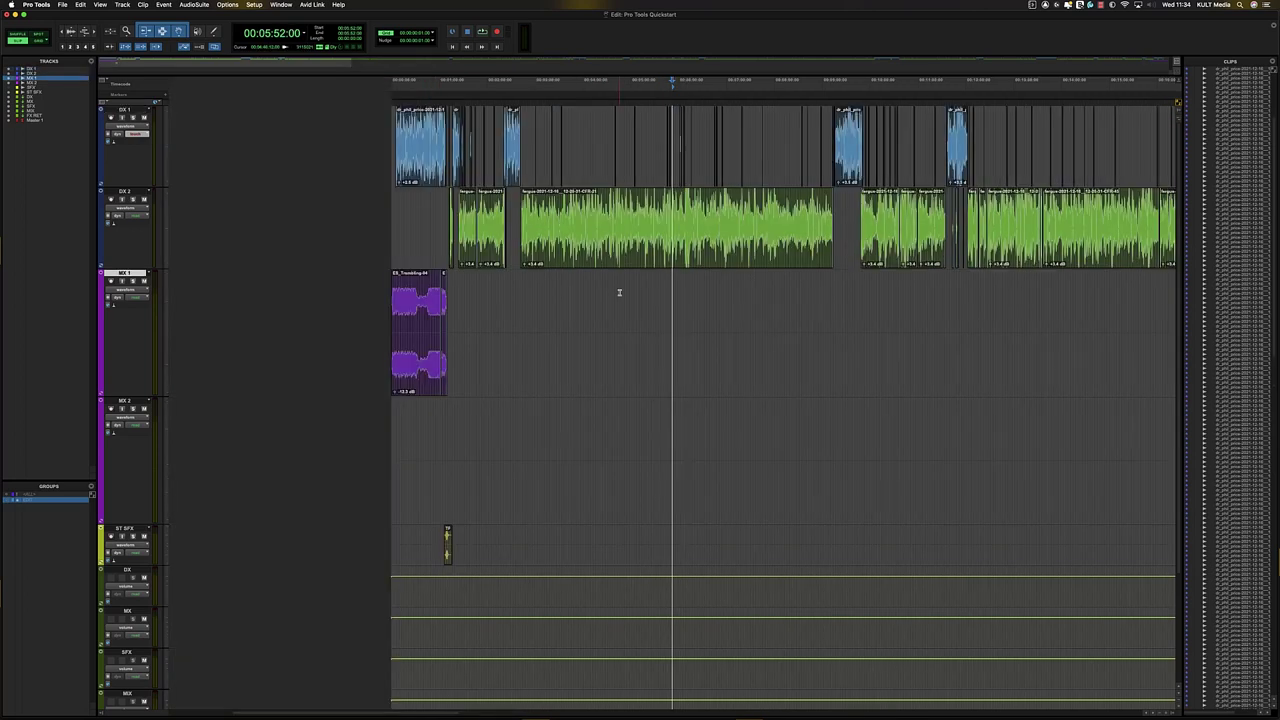
pyautogui.press('super+equal')
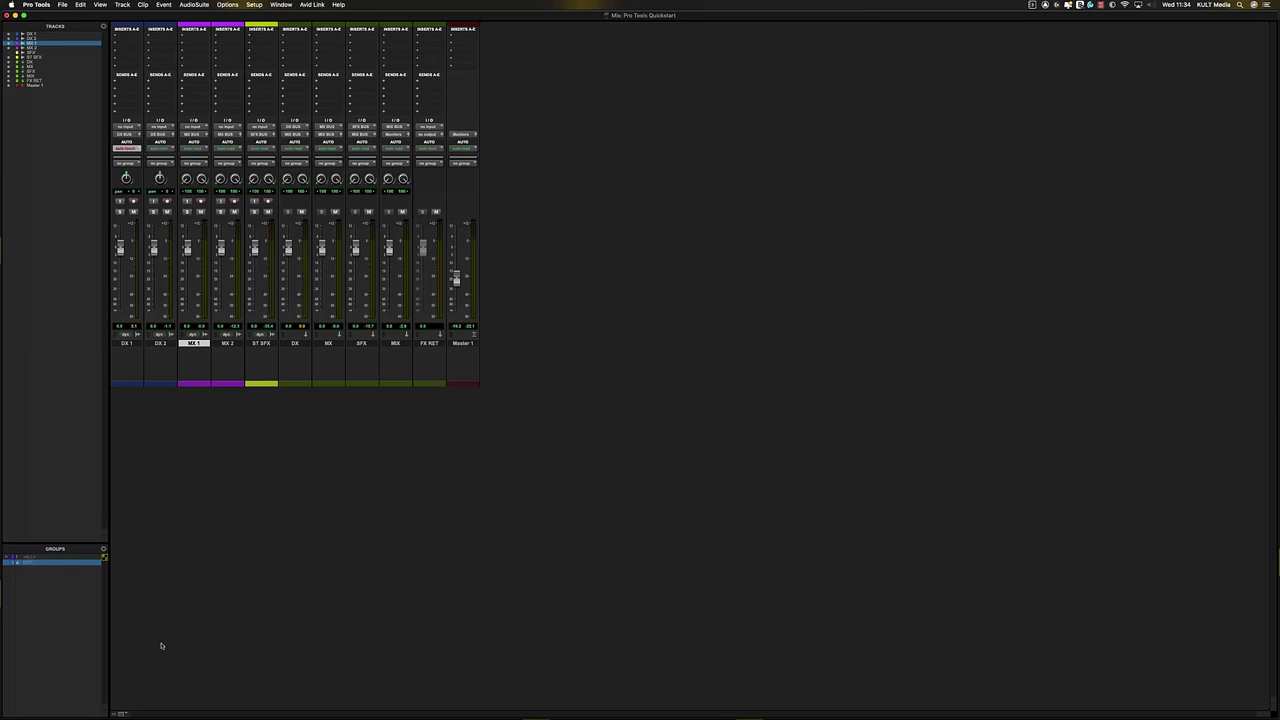
# - Show Mic Preamps, Instrument, Inserts F–J, Sends F–J, EQ Curve, Object and Delay Compensation in all mixer strips
pyautogui.click(122, 715)
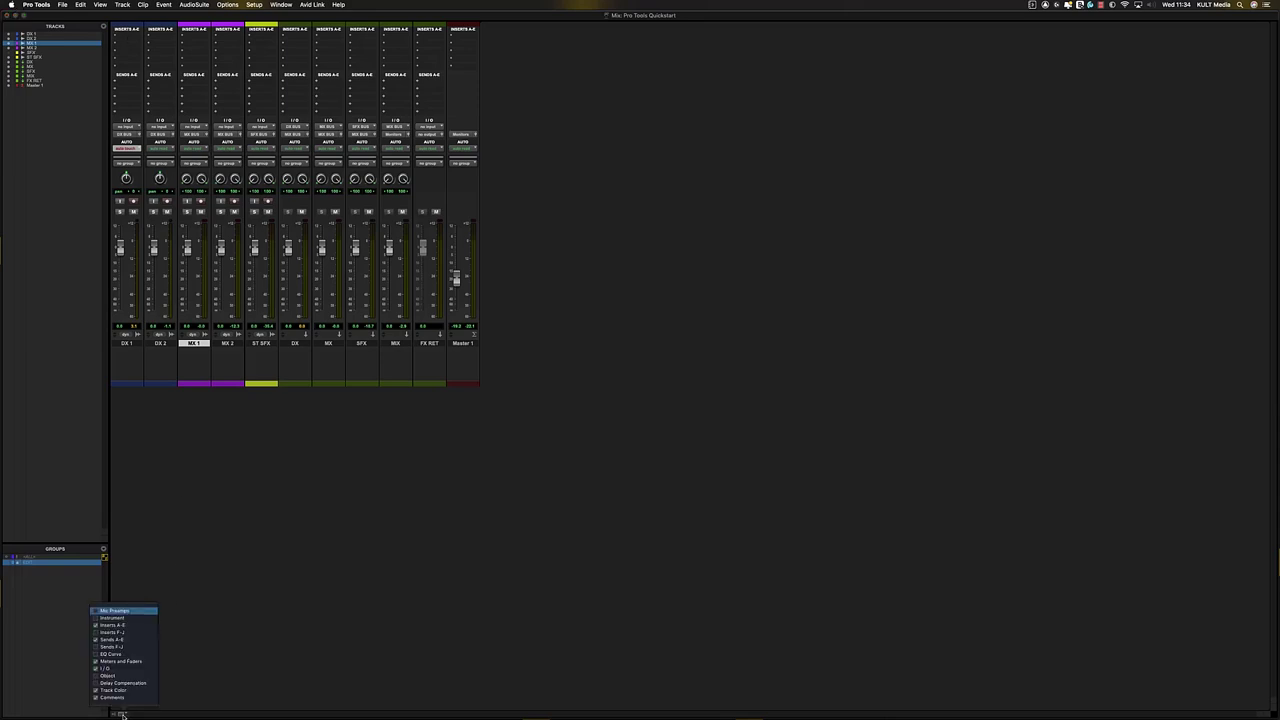
pyautogui.click(96, 611)
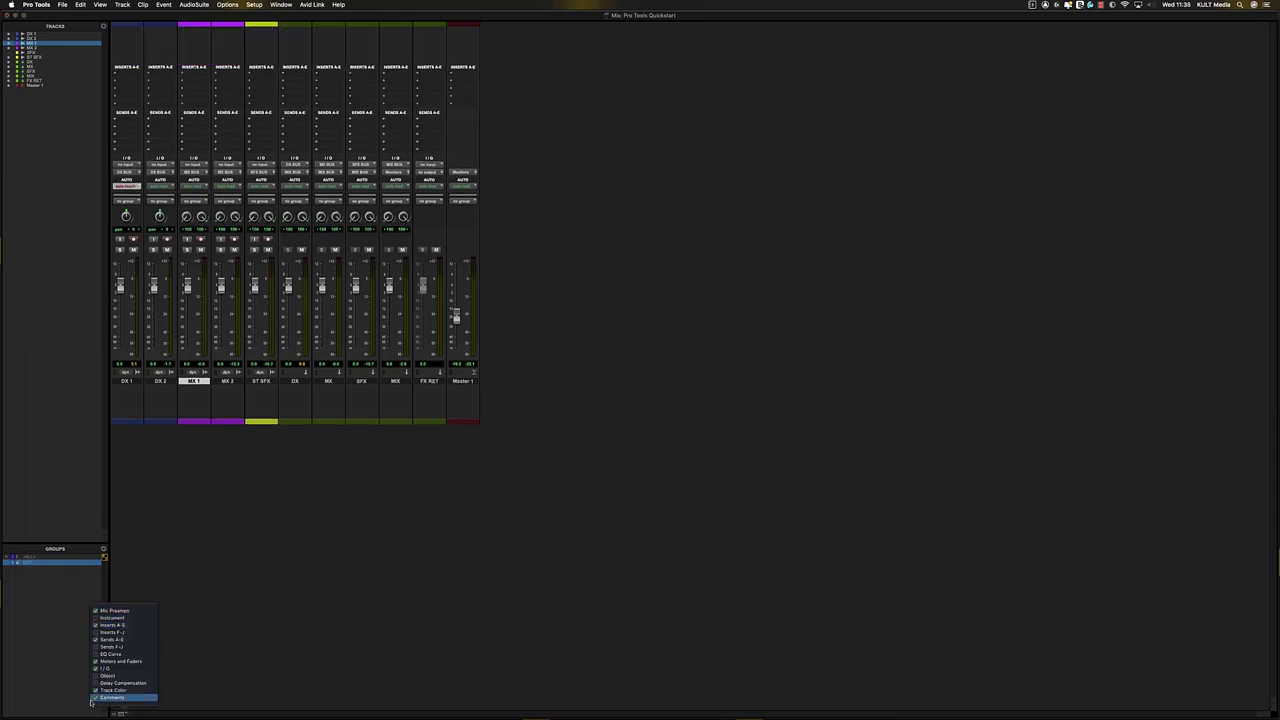
pyautogui.click(96, 618)
pyautogui.click(96, 632)
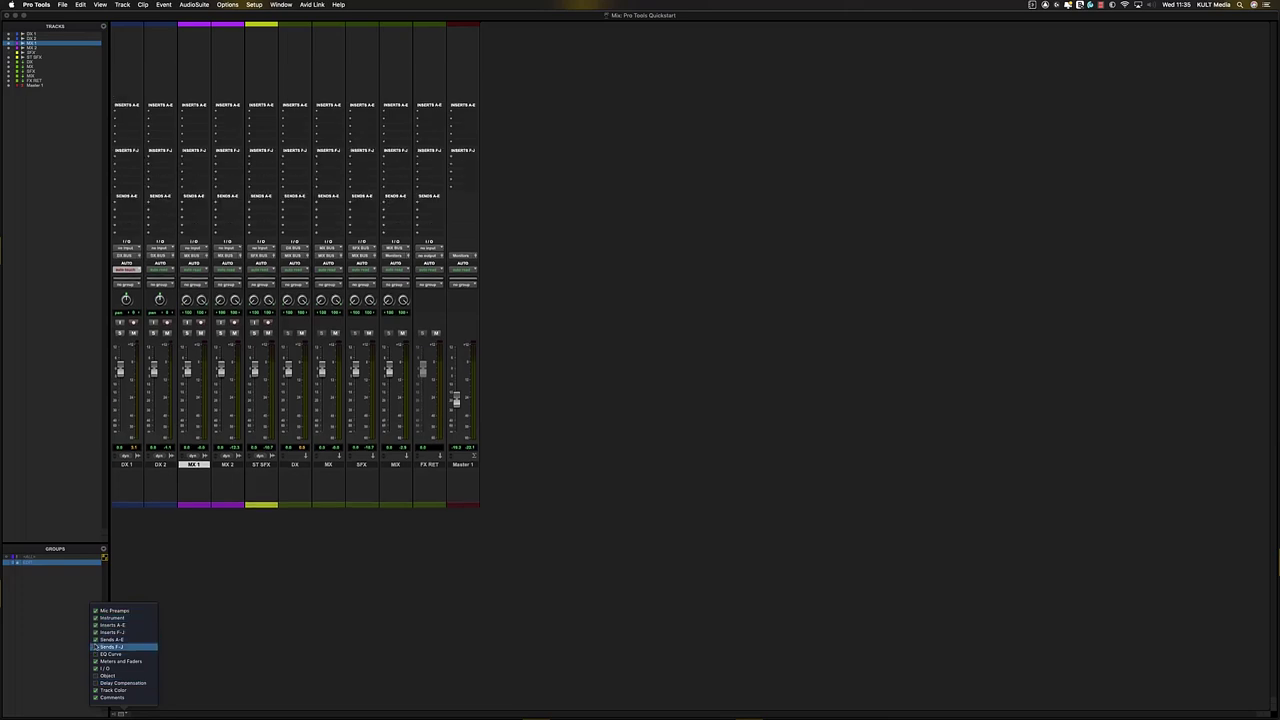
pyautogui.click(96, 647)
pyautogui.click(96, 654)
pyautogui.click(96, 675)
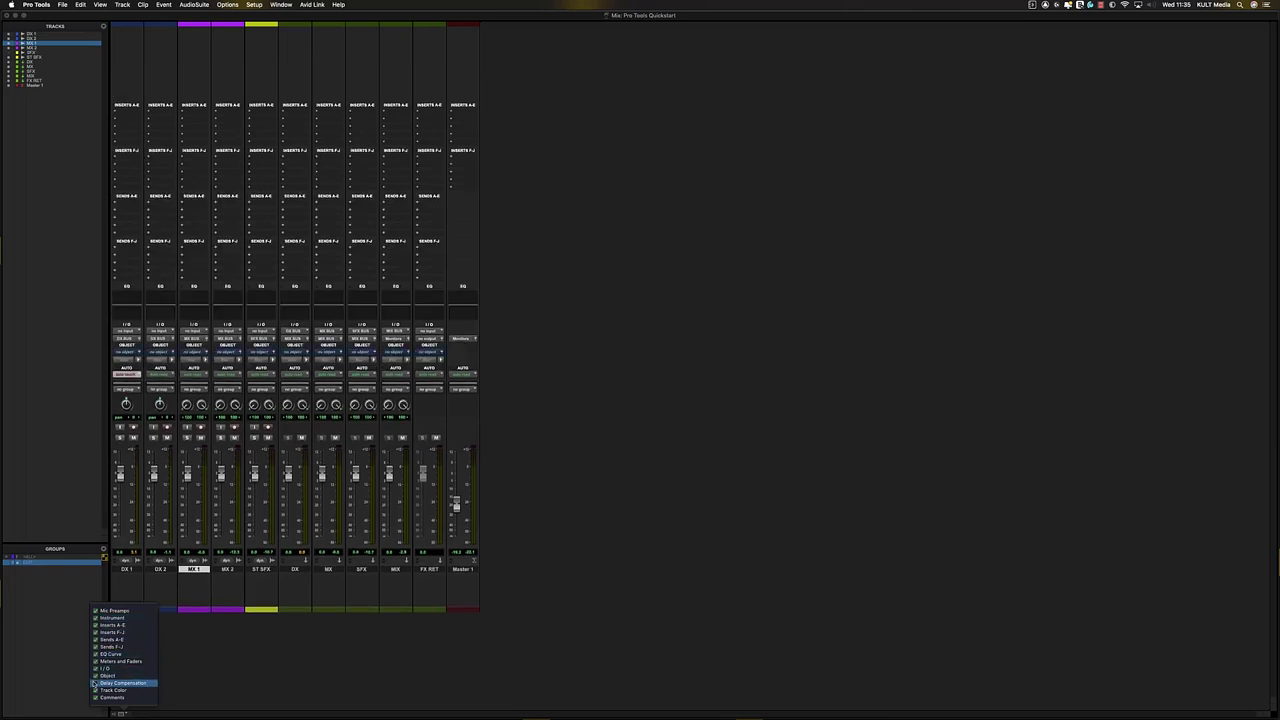
pyautogui.click(96, 683)
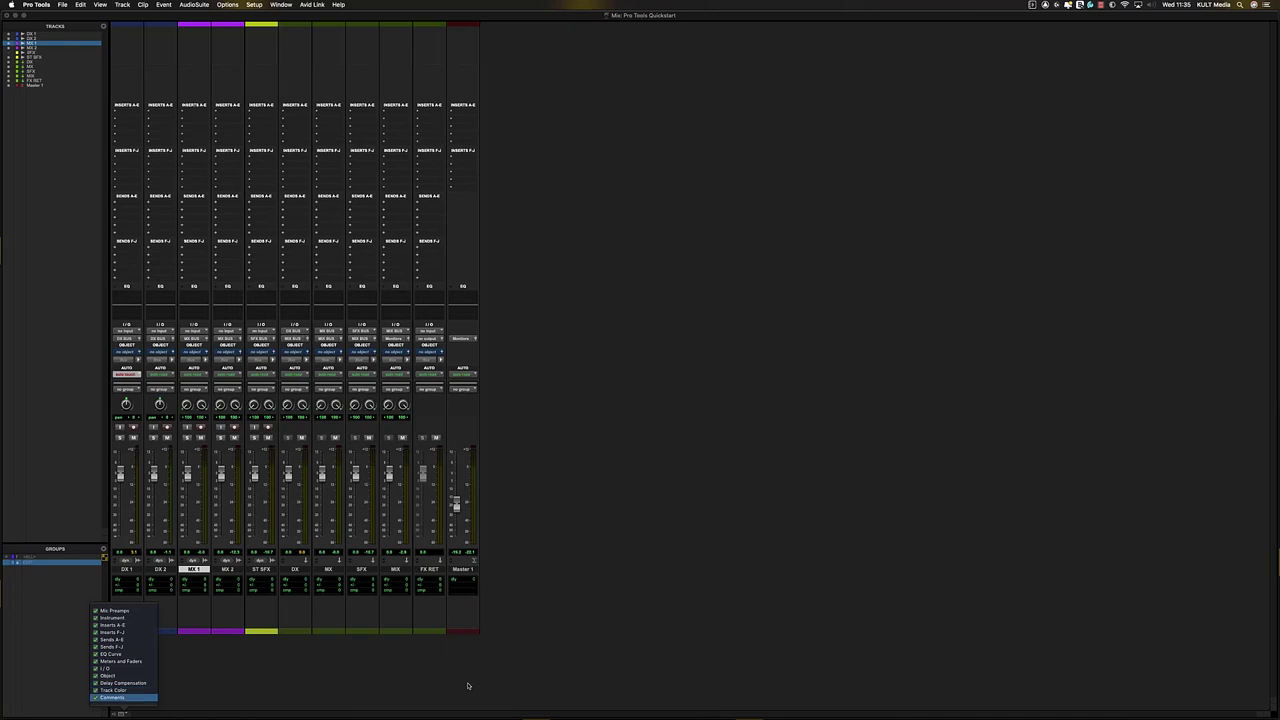
pyautogui.click(681, 342)
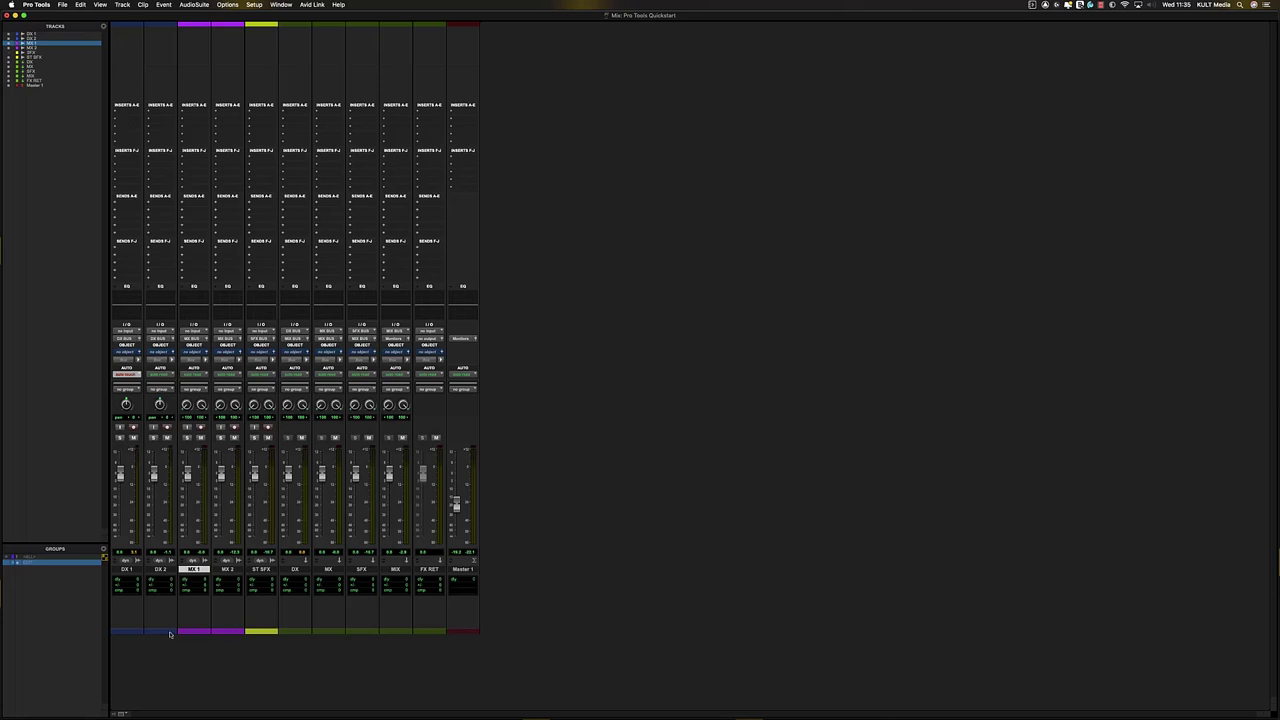
# - Hide the mic preamp and Instrument sections, and toggle Meters/Faders and I/O off and back on
pyautogui.click(120, 713)
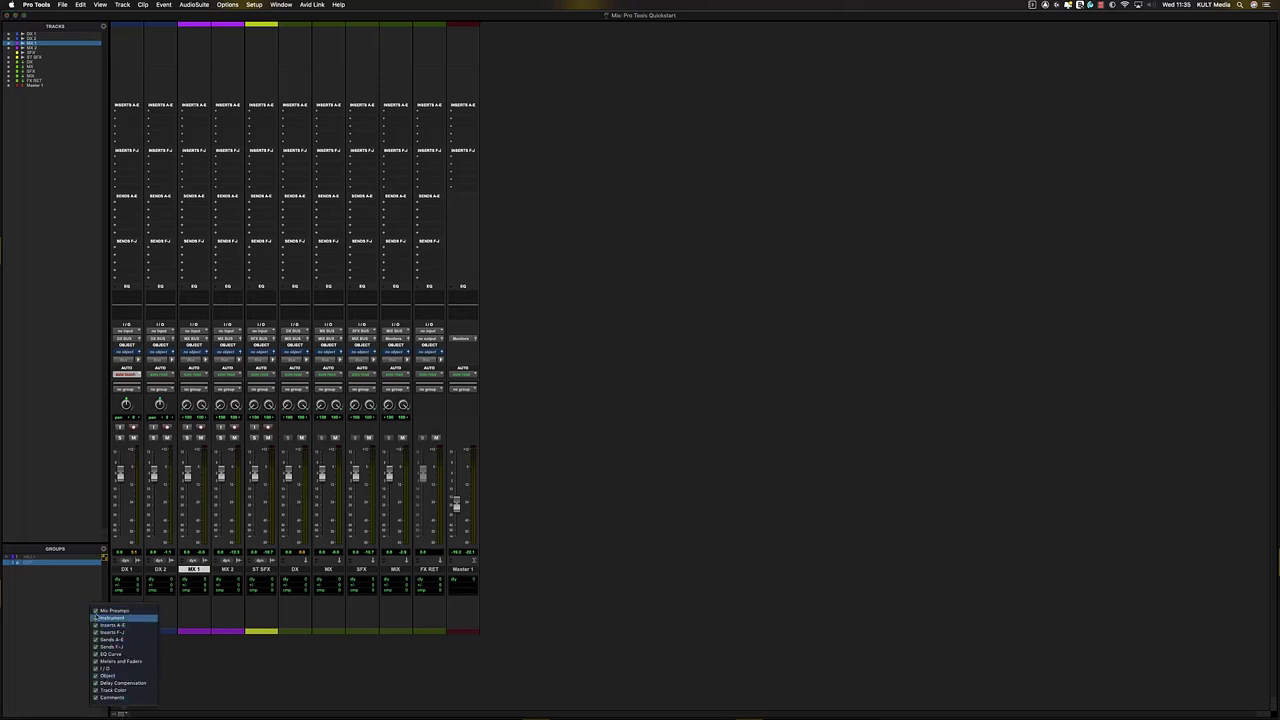
pyautogui.click(112, 611)
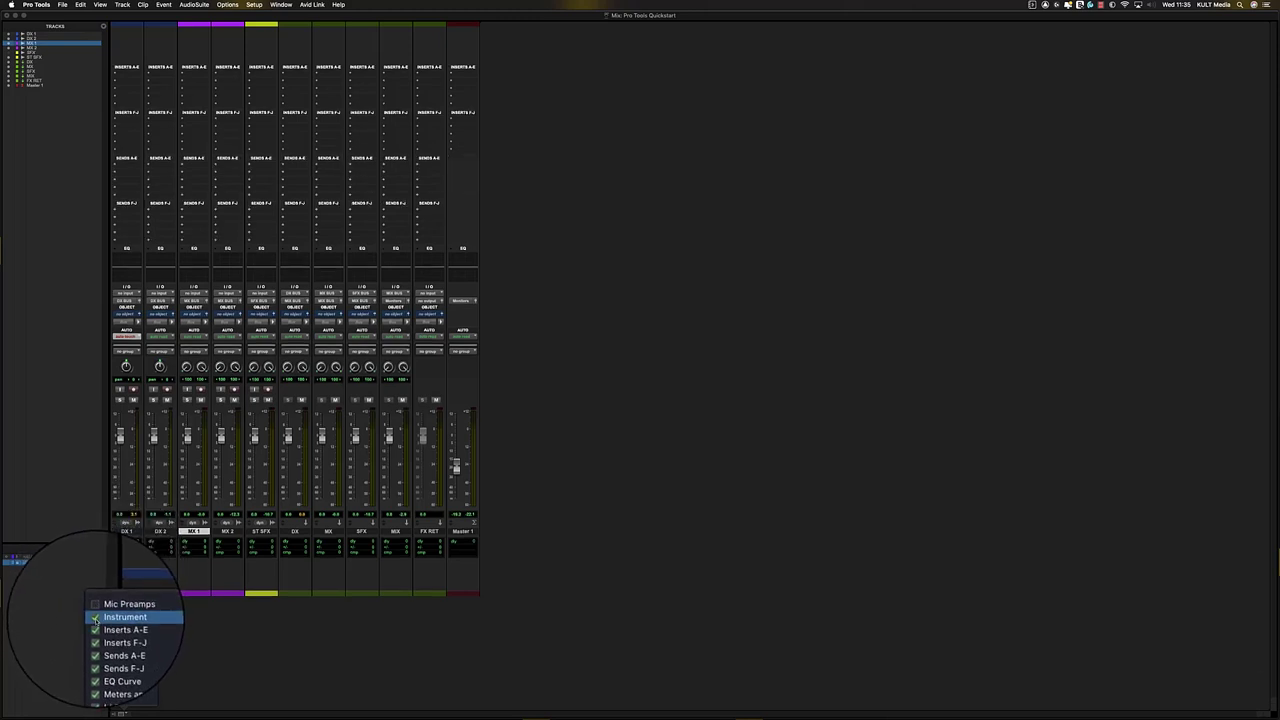
pyautogui.click(96, 618)
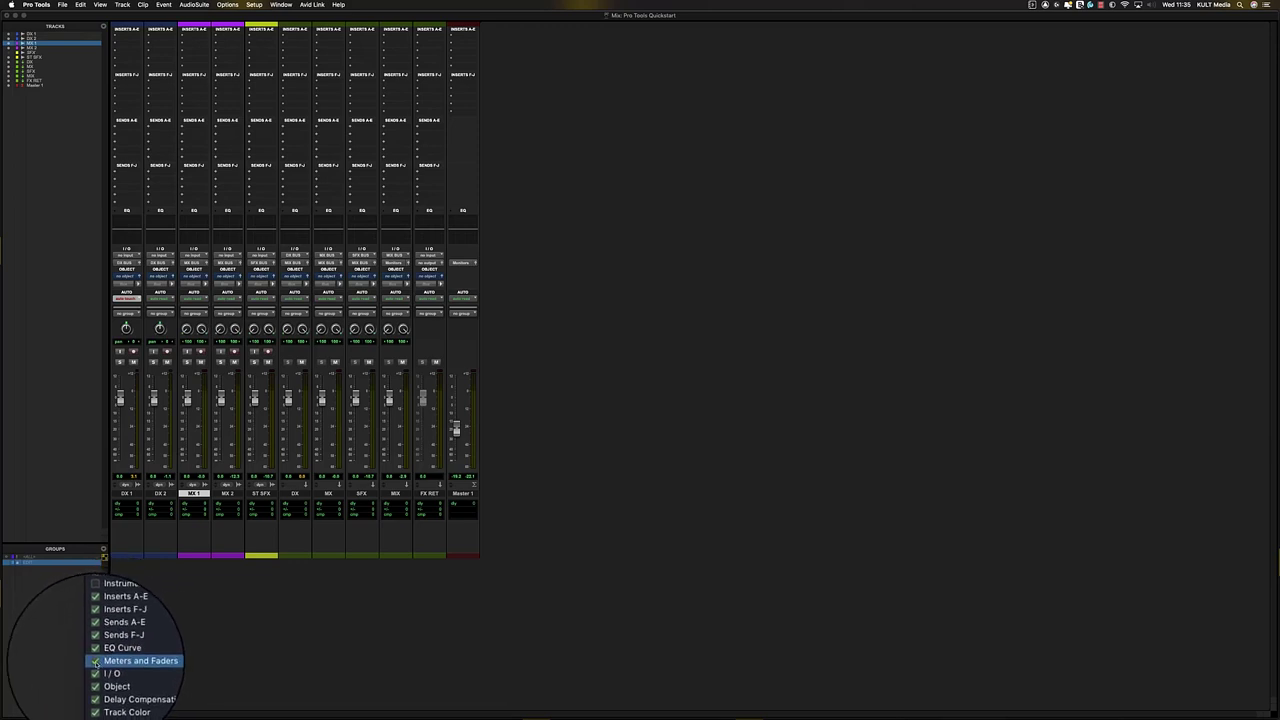
pyautogui.click(96, 661)
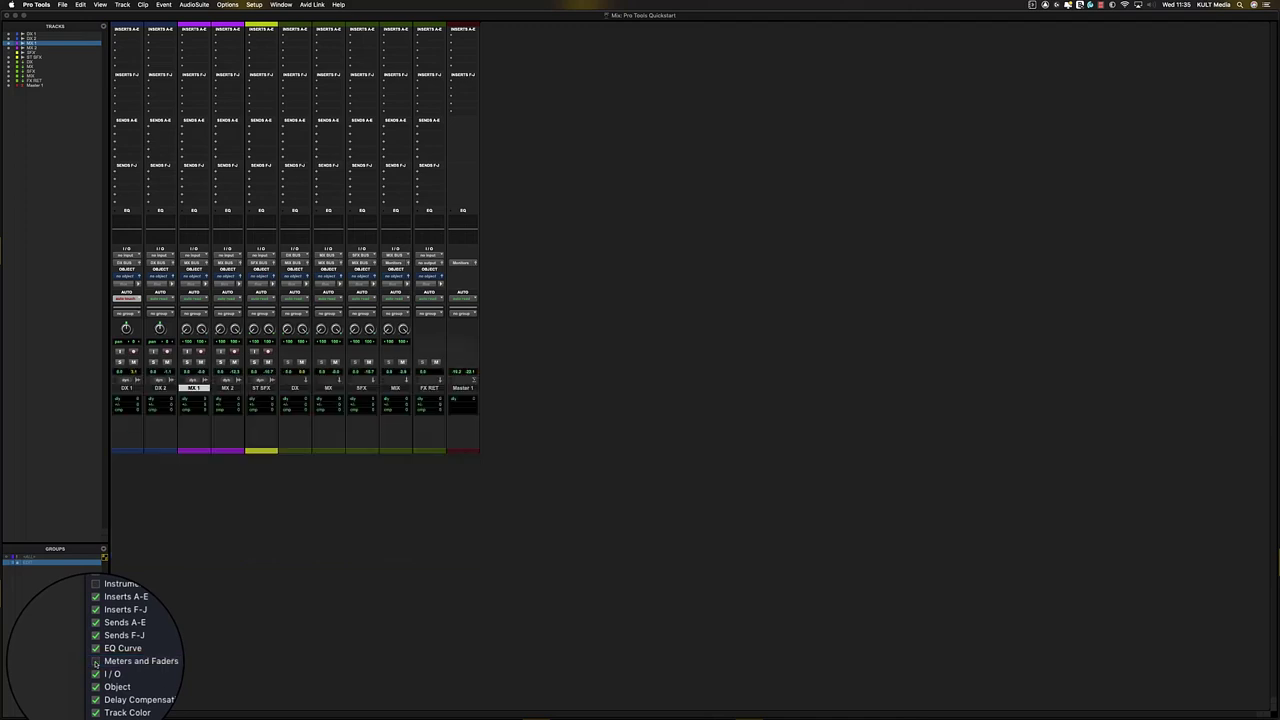
pyautogui.click(96, 661)
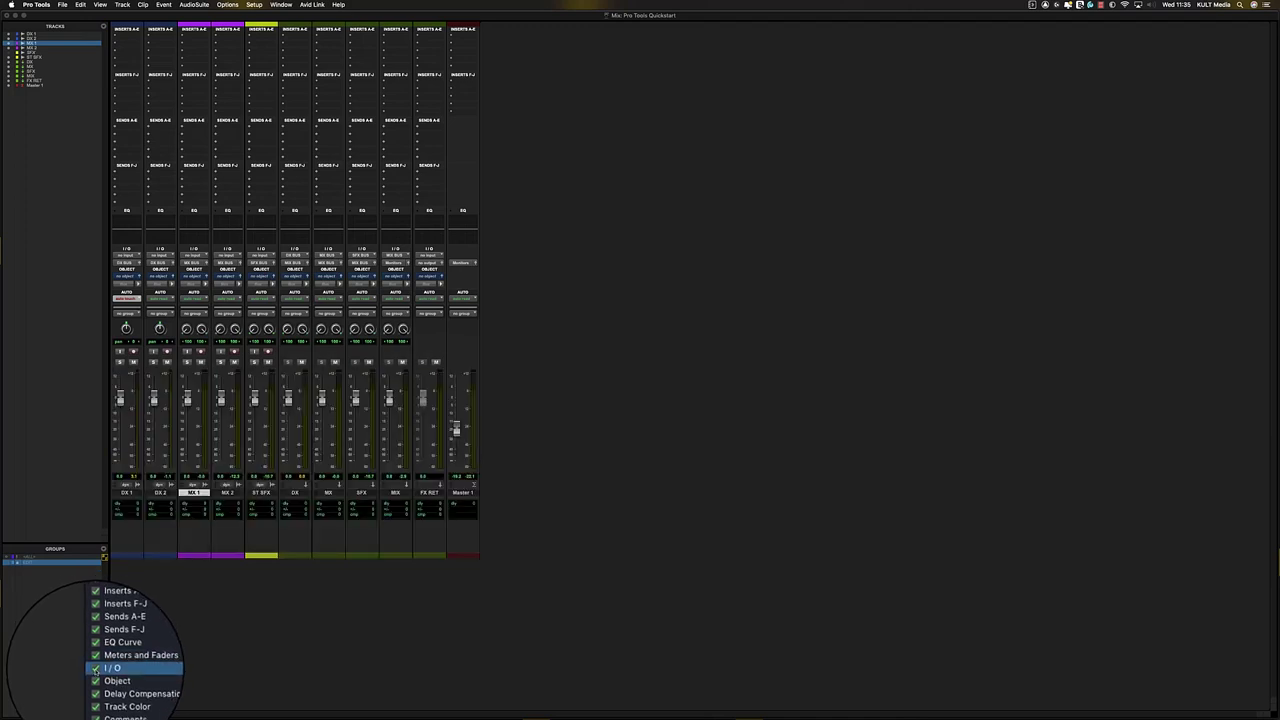
pyautogui.click(96, 671)
pyautogui.click(96, 671)
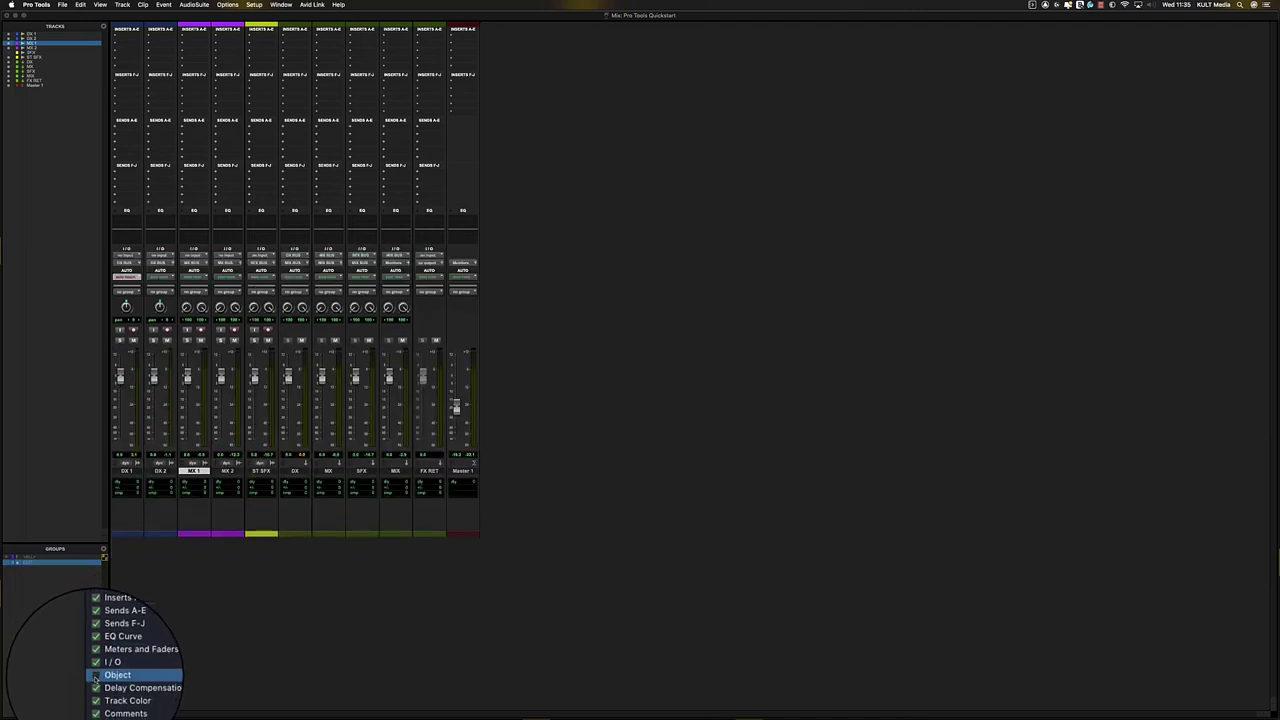
# - Hide the Object row, and toggle Delay Compensation, Track Color and Comments off and back on
pyautogui.click(95, 675)
pyautogui.click(95, 675)
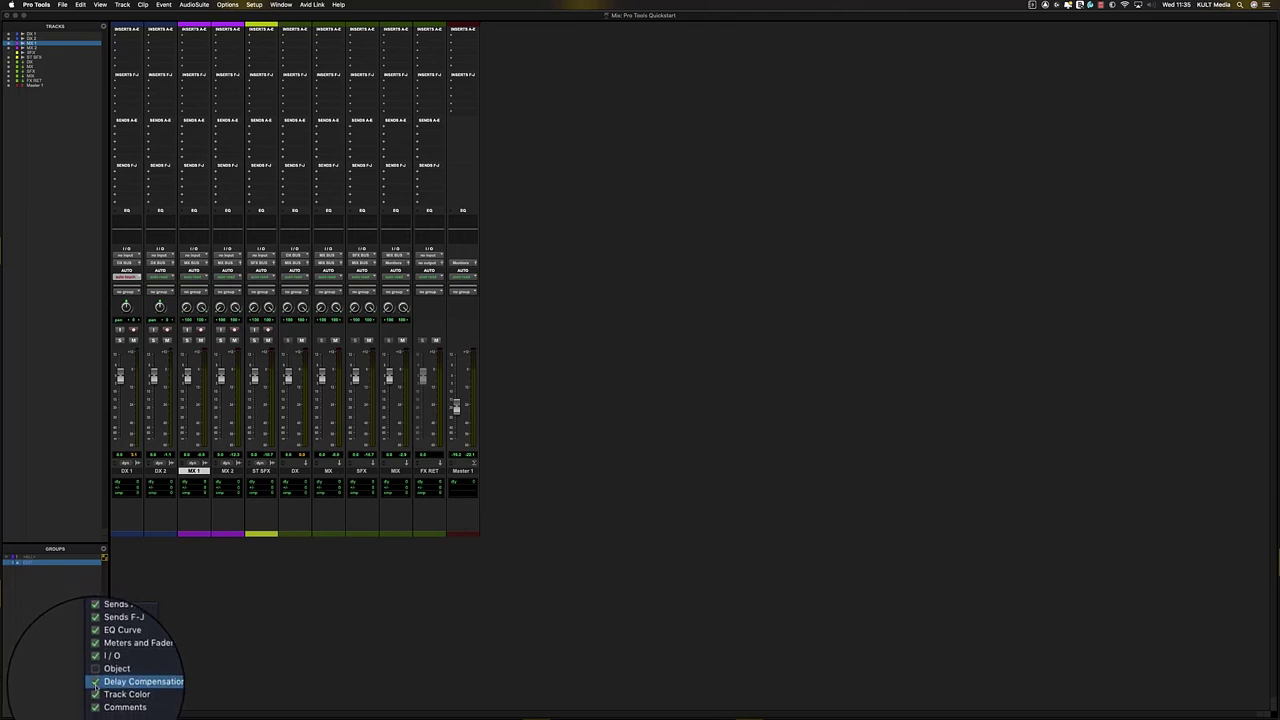
pyautogui.click(95, 683)
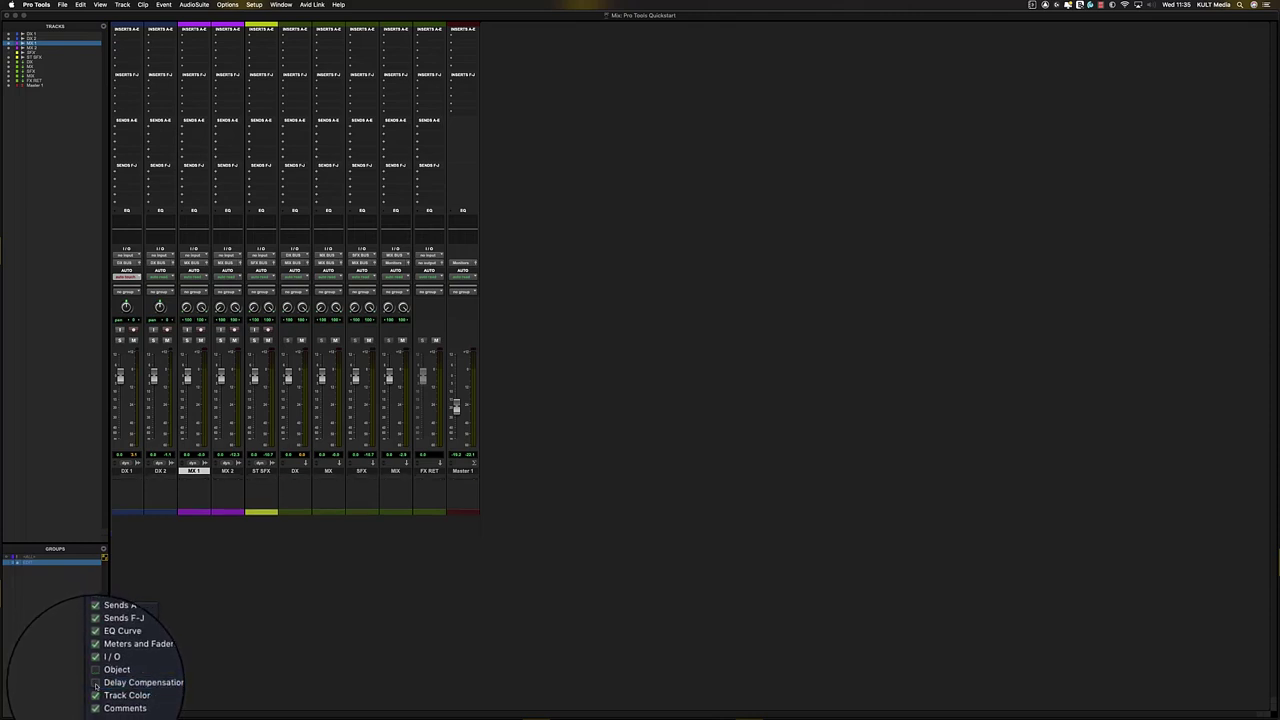
pyautogui.click(95, 683)
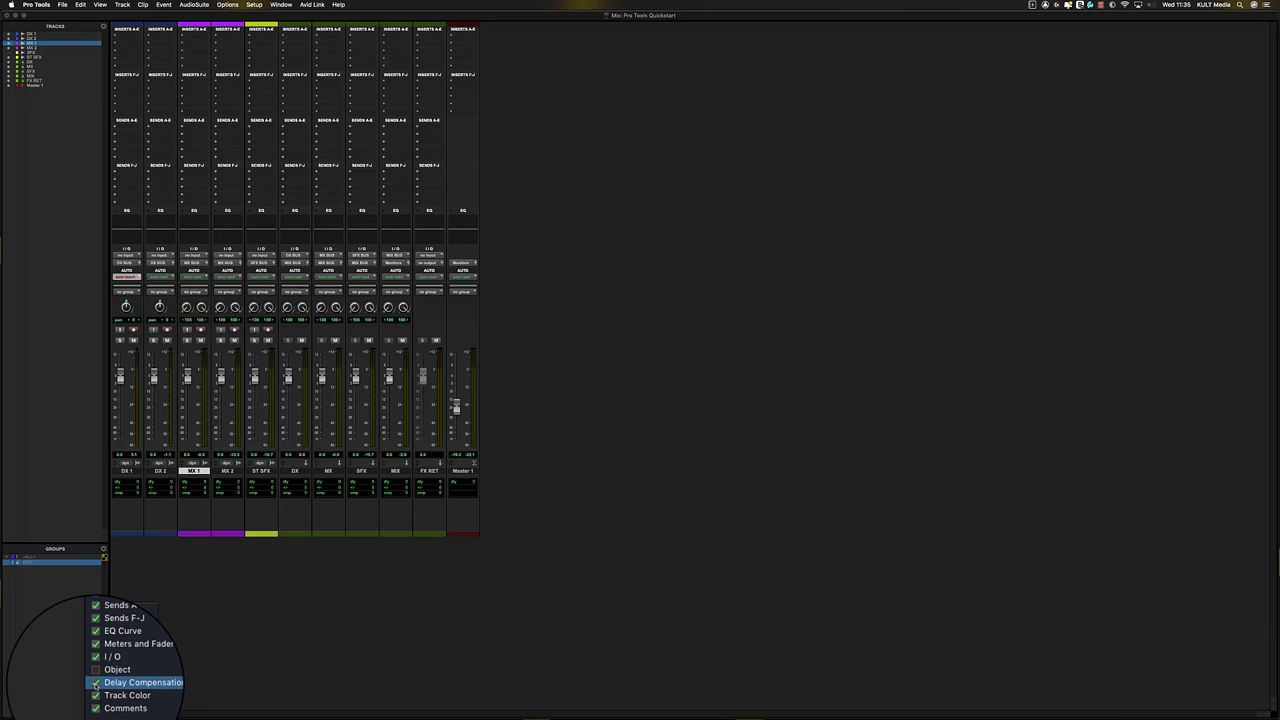
pyautogui.click(96, 692)
pyautogui.click(96, 693)
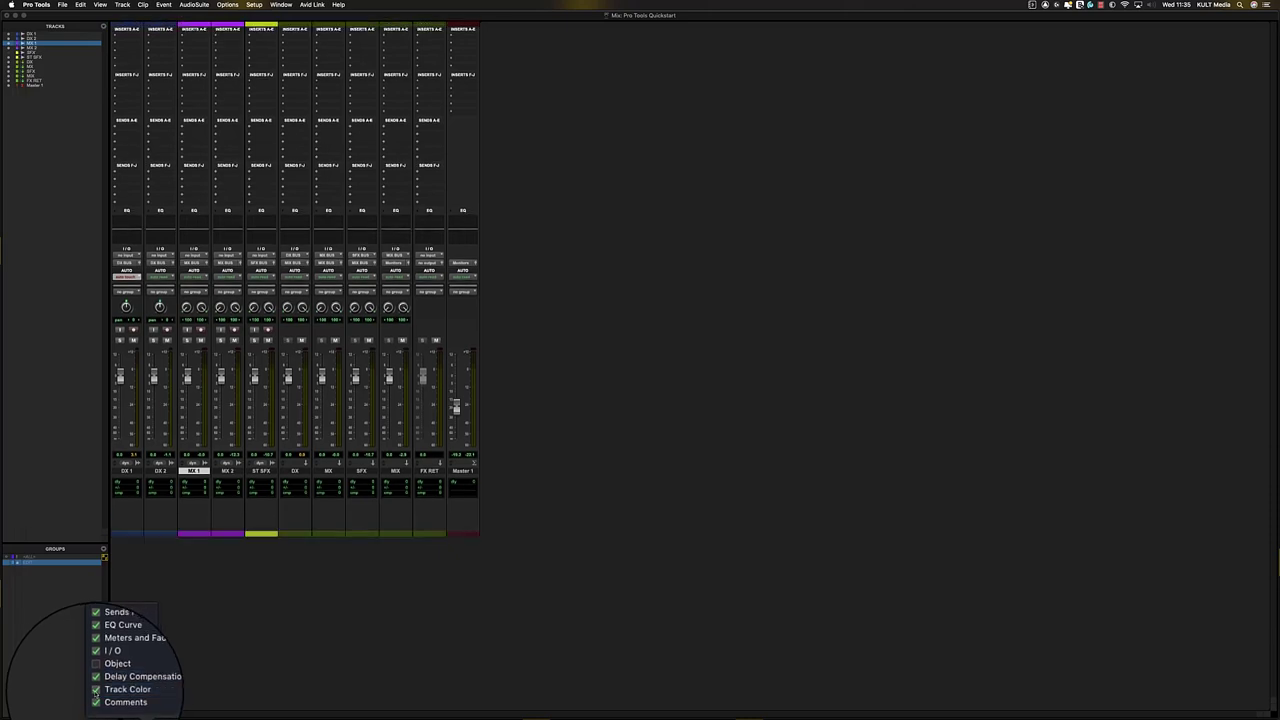
pyautogui.click(96, 701)
pyautogui.click(96, 702)
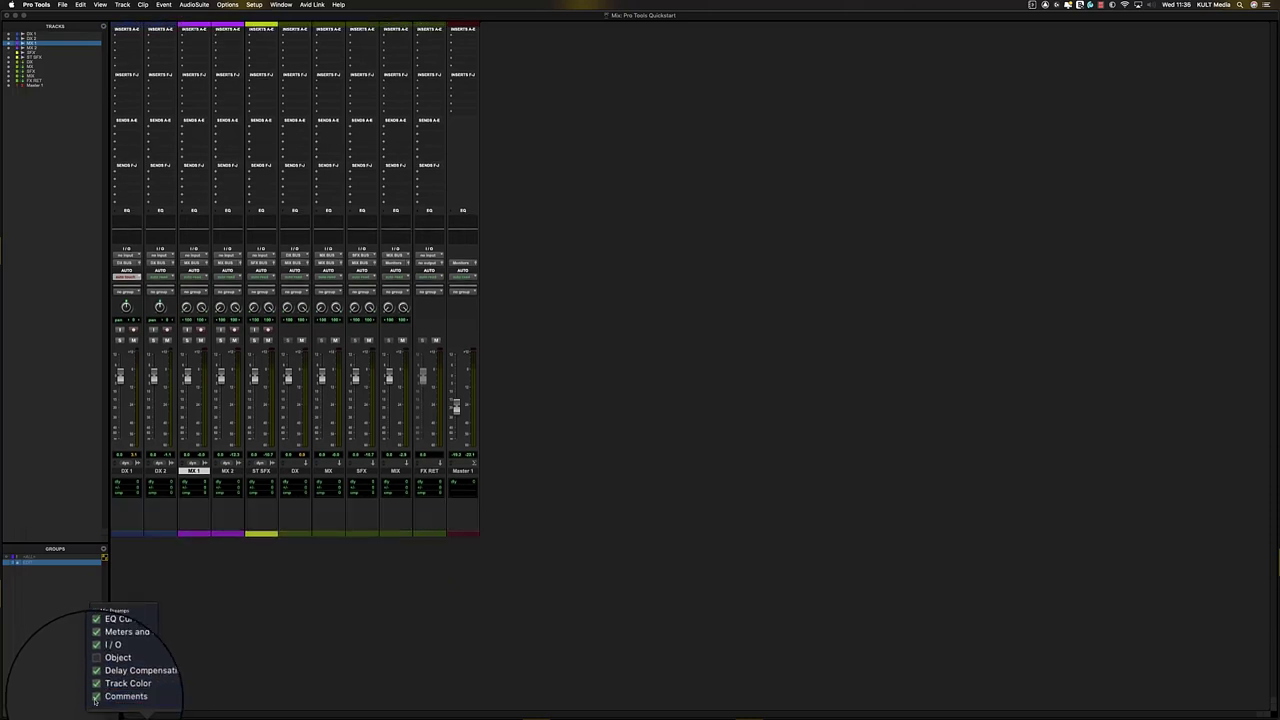
# - Raise Track Header and Folder Track Header Brightness in the Color Palette's UI Customization settings
pyautogui.doubleClick(296, 535)
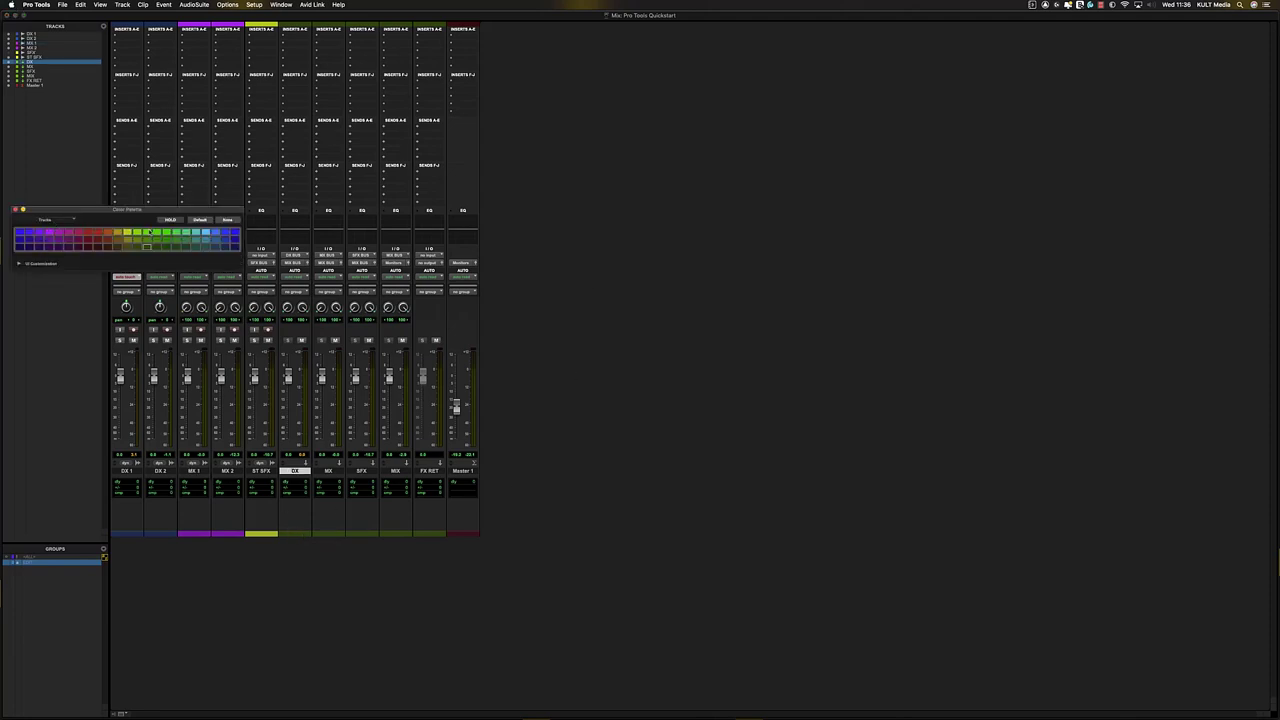
pyautogui.click(19, 263)
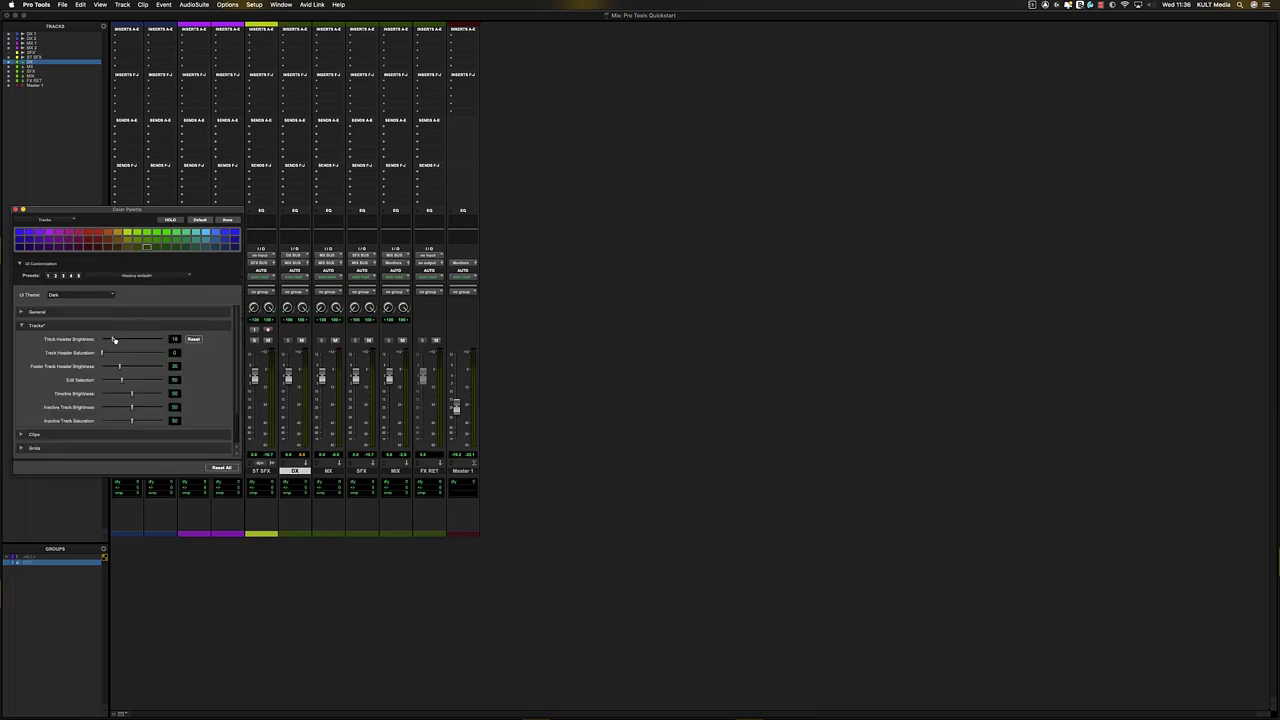
pyautogui.moveTo(114, 340)
pyautogui.mouseDown()
pyautogui.moveTo(149, 340)
pyautogui.moveTo(112, 355)
pyautogui.moveTo(129, 354)
pyautogui.mouseUp()
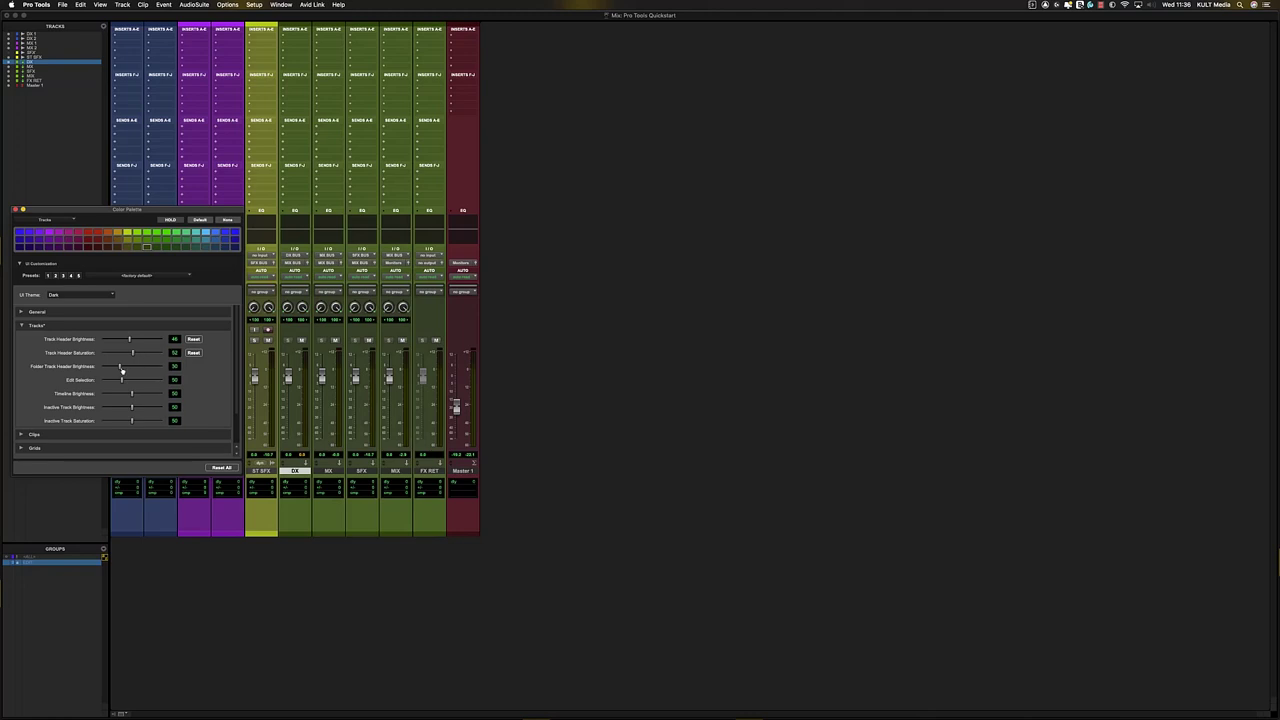
pyautogui.moveTo(121, 370); pyautogui.dragTo(150, 370)
pyautogui.click(15, 209)
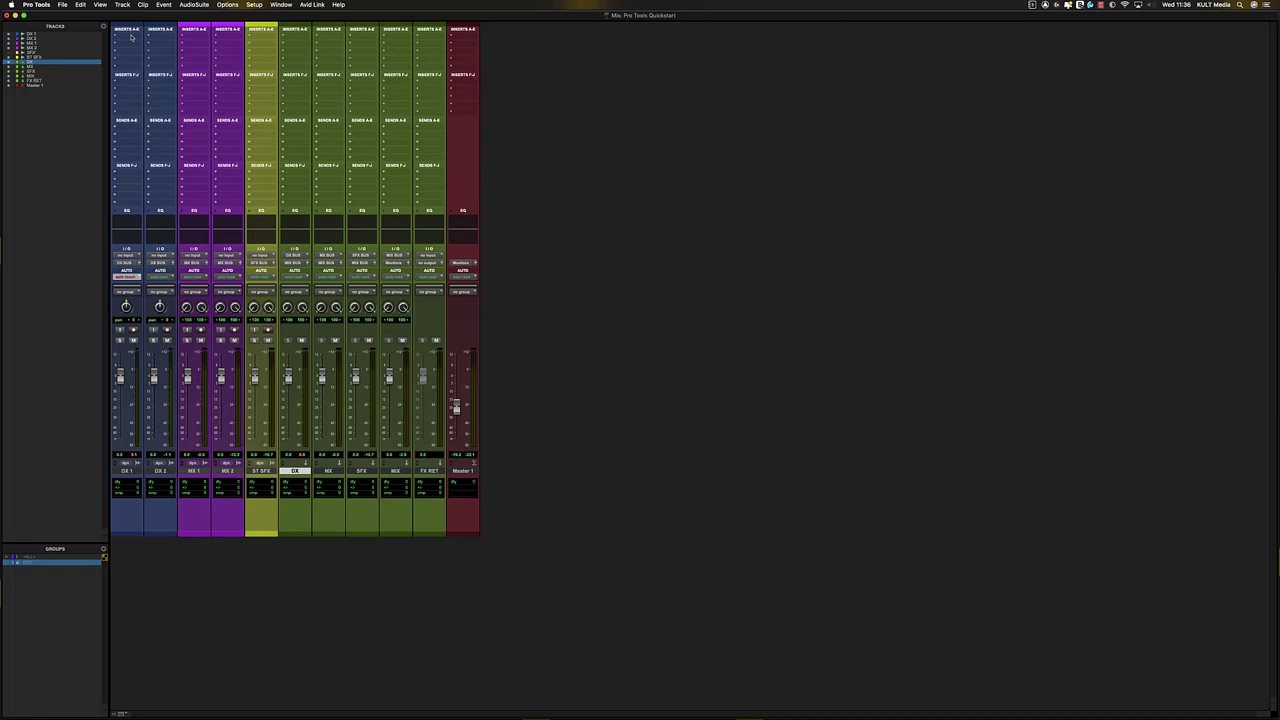
# - Insert EQ3 7-Band (mono) in DX 1's first insert slot, then switch to the Edit window
pyautogui.click(131, 37)
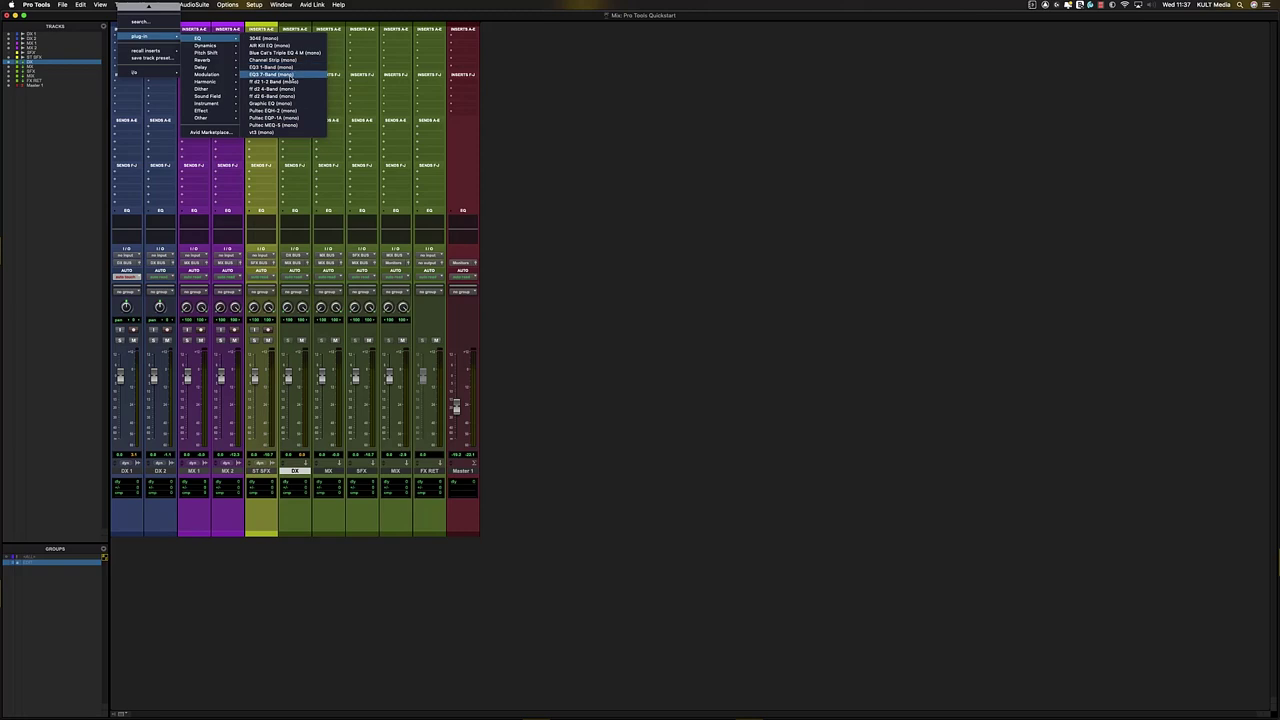
pyautogui.click(290, 75)
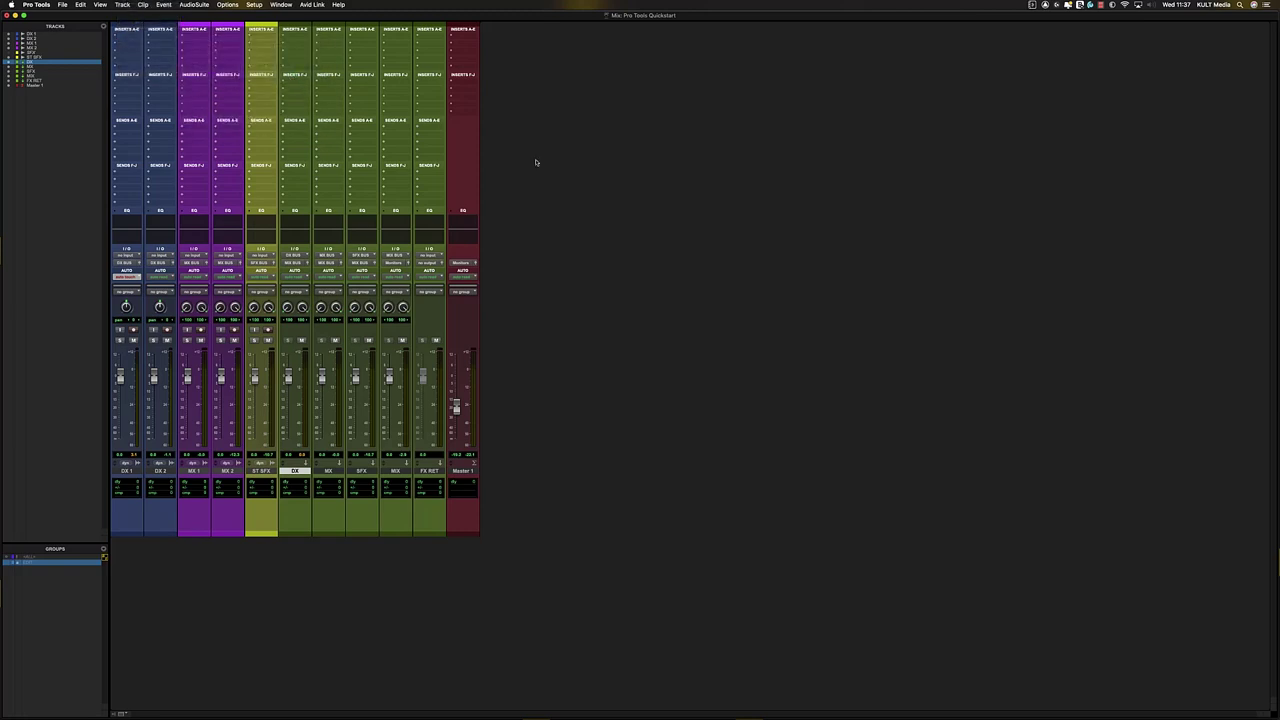
pyautogui.press('super+equal')
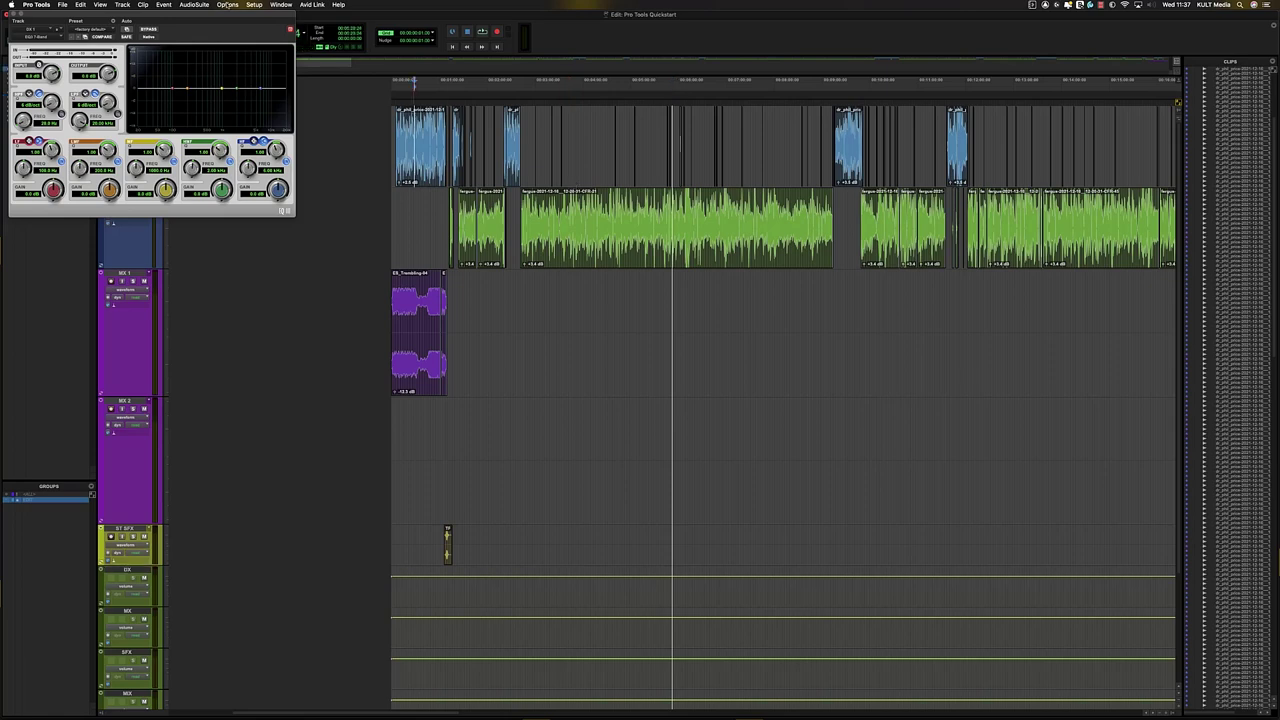
# - Select the first DX 1 clip and enable a 24 dB/oct high-pass filter at about 69 Hz
pyautogui.click(420, 154)
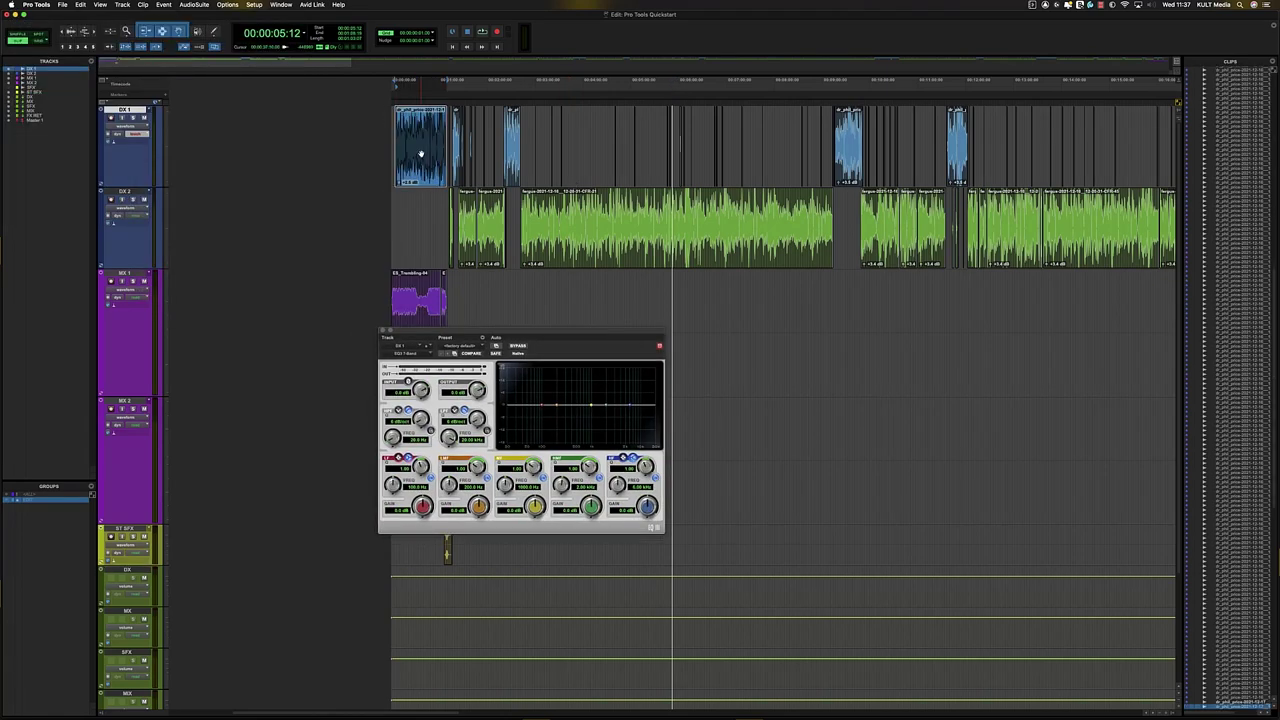
pyautogui.press('t')
pyautogui.press('t')
pyautogui.press('t')
pyautogui.press('r')
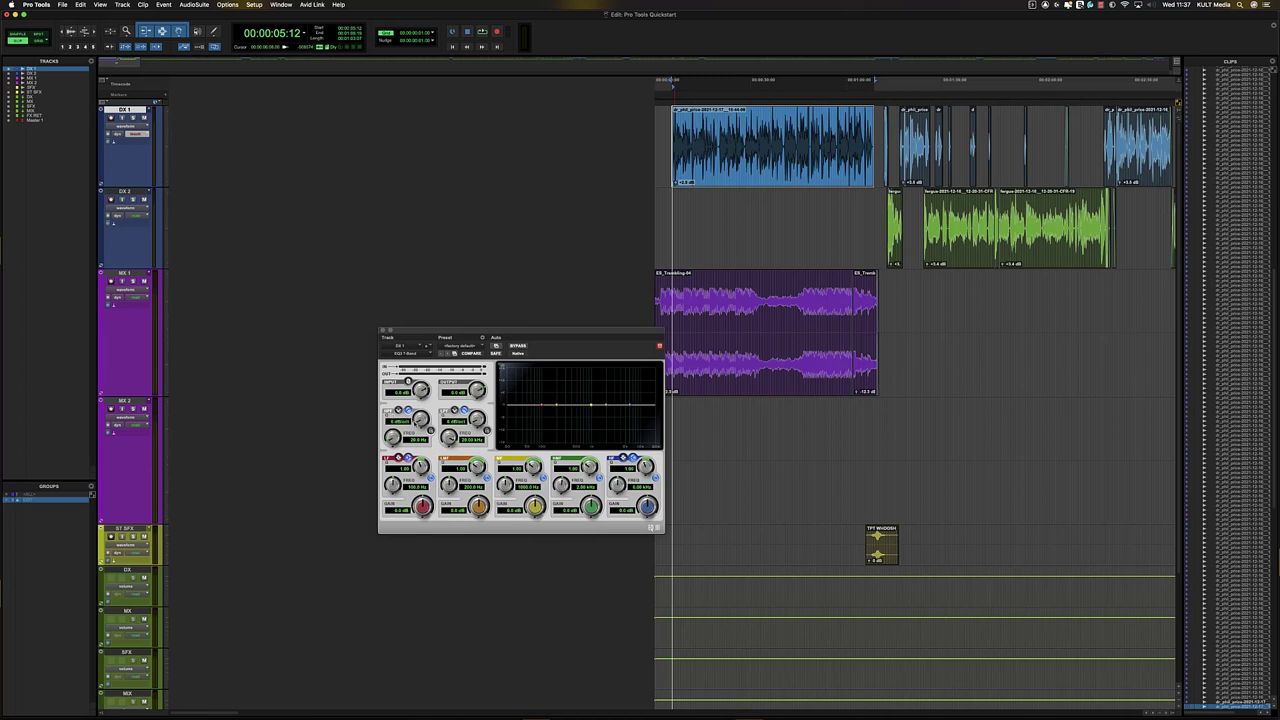
pyautogui.moveTo(420, 418); pyautogui.dragTo(420, 285)
pyautogui.click(431, 430)
pyautogui.moveTo(392, 437)
pyautogui.mouseDown()
pyautogui.moveTo(392, 412)
pyautogui.moveTo(390, 427)
pyautogui.mouseUp()
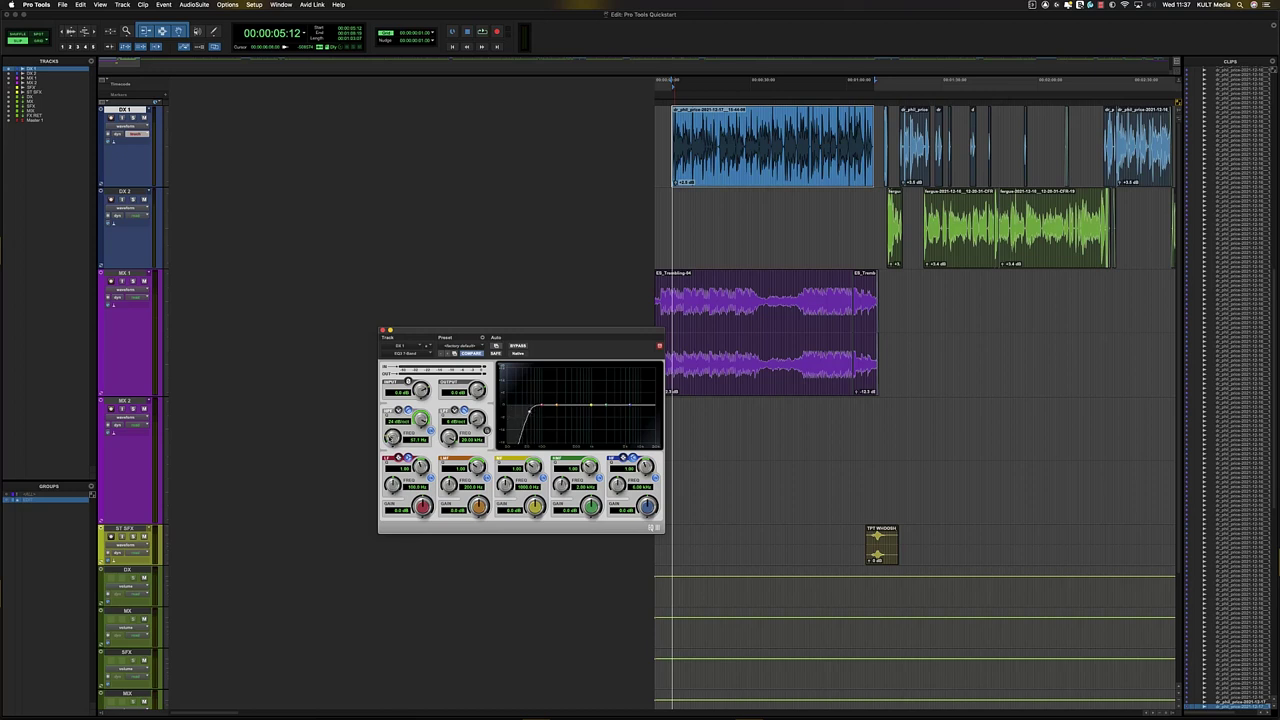
pyautogui.moveTo(390, 439); pyautogui.dragTo(389, 436)
pyautogui.moveTo(532, 414); pyautogui.dragTo(533, 414)
# - Enable a 24 dB/oct low-pass filter just below 19 kHz and play the filtered dialogue
pyautogui.moveTo(477, 420); pyautogui.dragTo(468, 406)
pyautogui.click(487, 431)
pyautogui.moveTo(449, 437); pyautogui.dragTo(449, 438)
pyautogui.press('space')
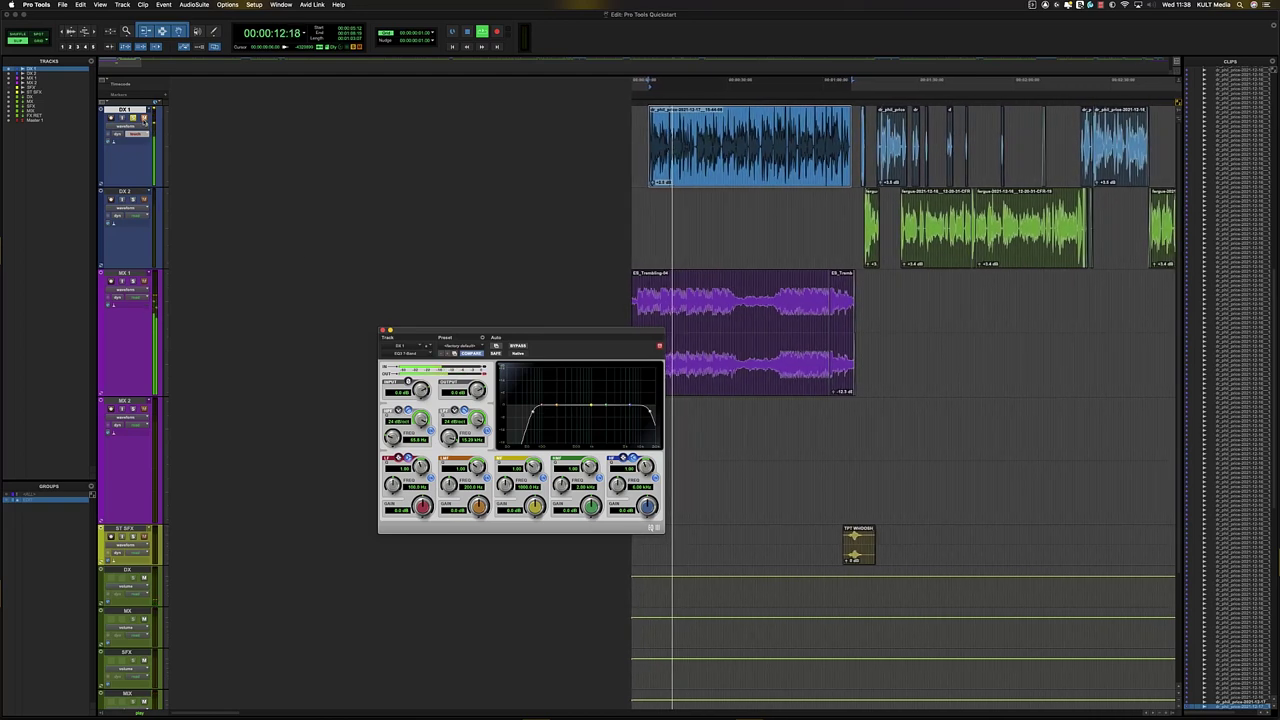
# - Stop playback, set DX 1's automation mode to Read, and show its volume line
pyautogui.press('space')
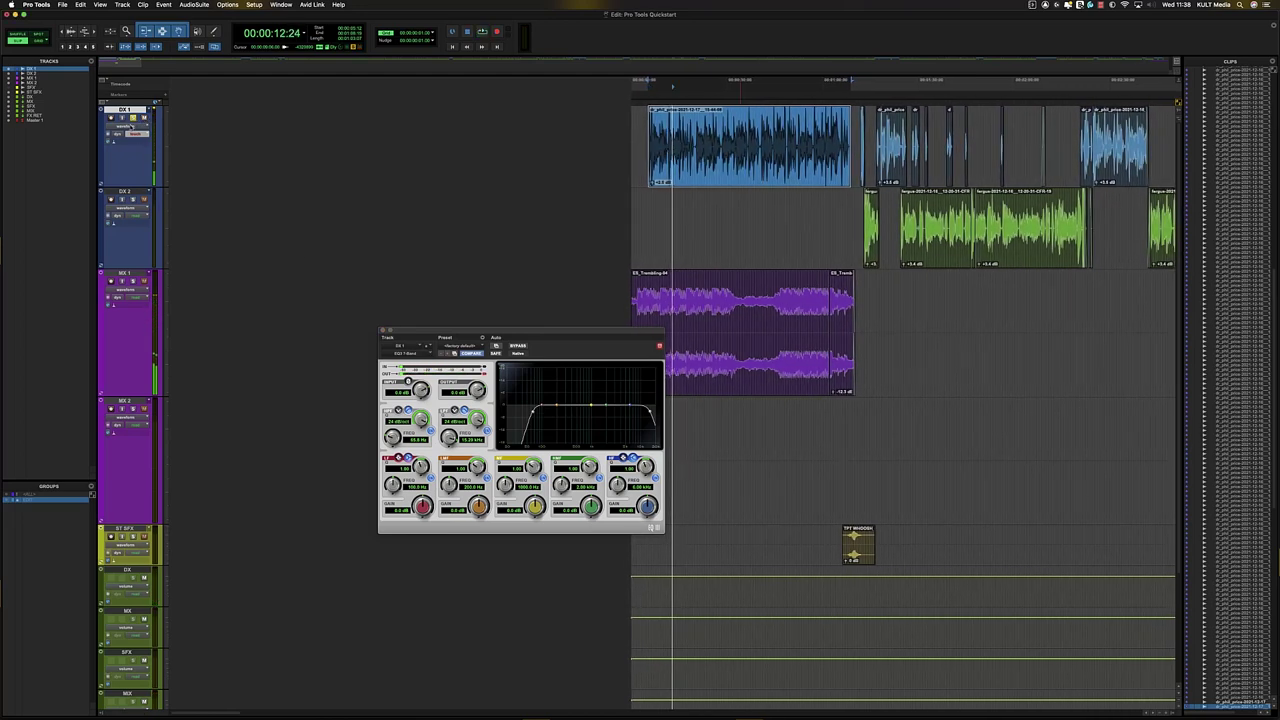
pyautogui.click(125, 126)
pyautogui.click(134, 150)
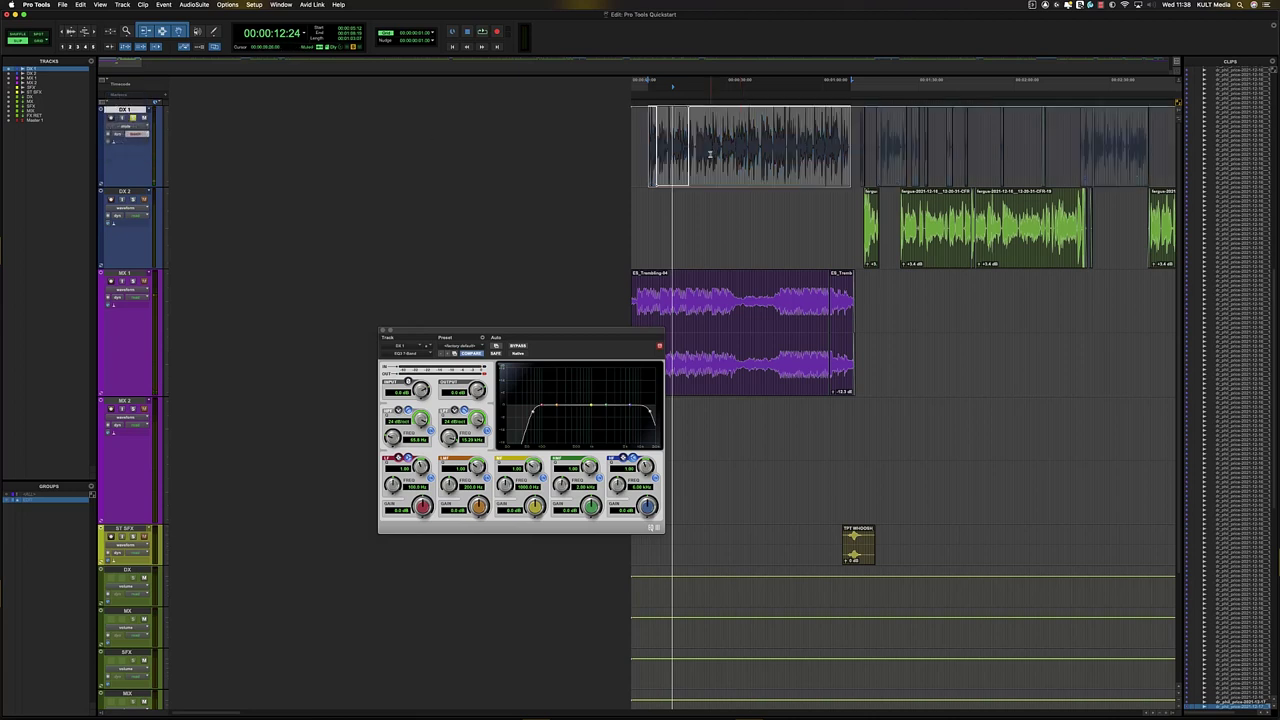
pyautogui.moveTo(744, 157); pyautogui.dragTo(631, 157)
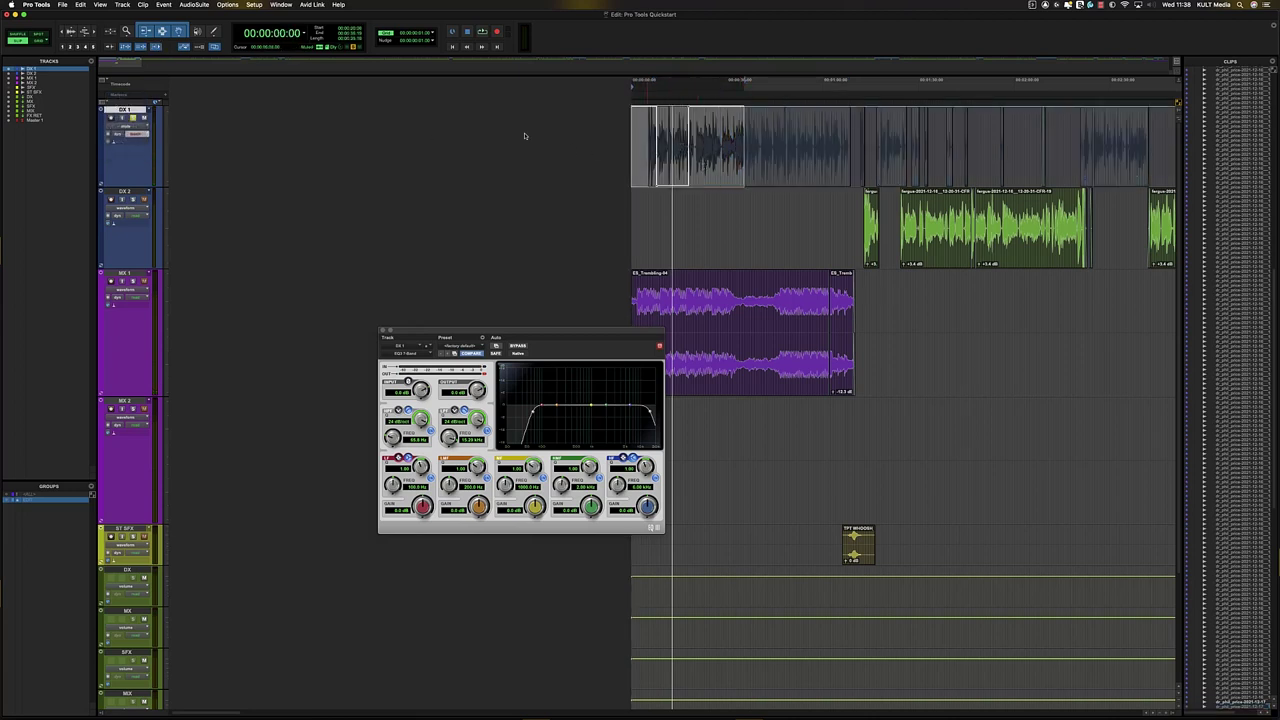
pyautogui.click(144, 135)
pyautogui.click(144, 128)
pyautogui.click(673, 155)
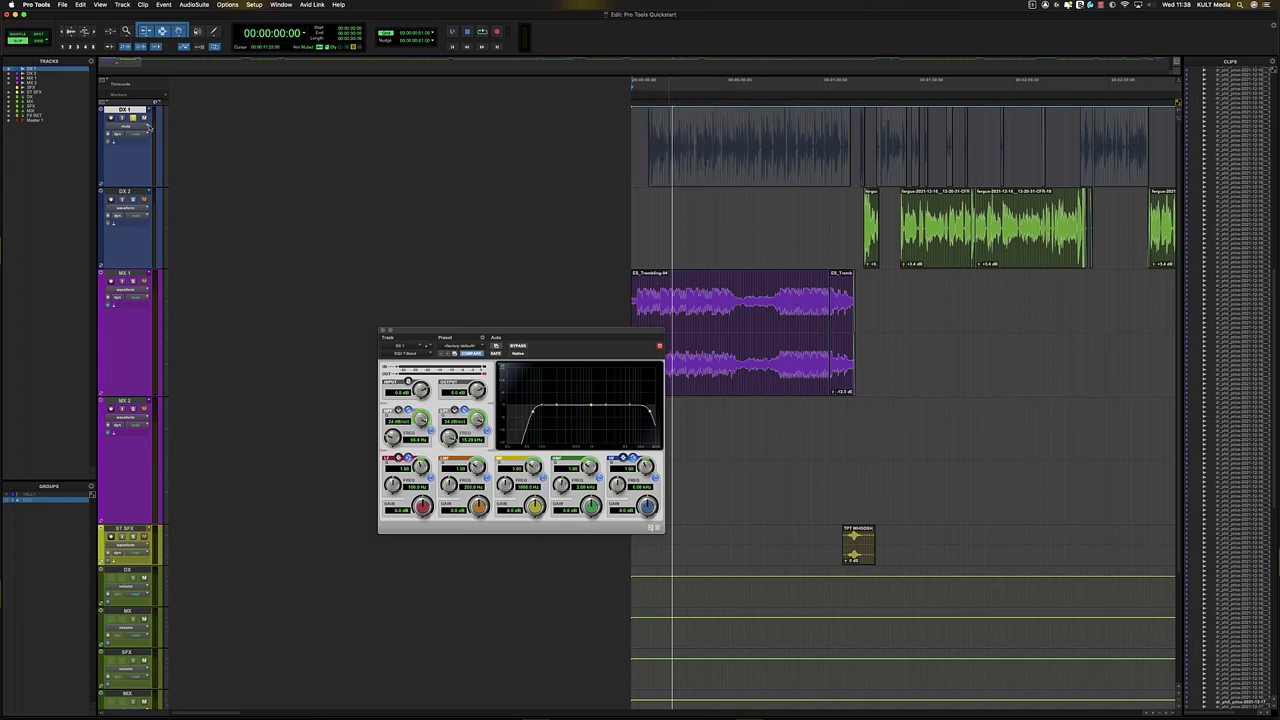
pyautogui.click(146, 128)
pyautogui.click(126, 112)
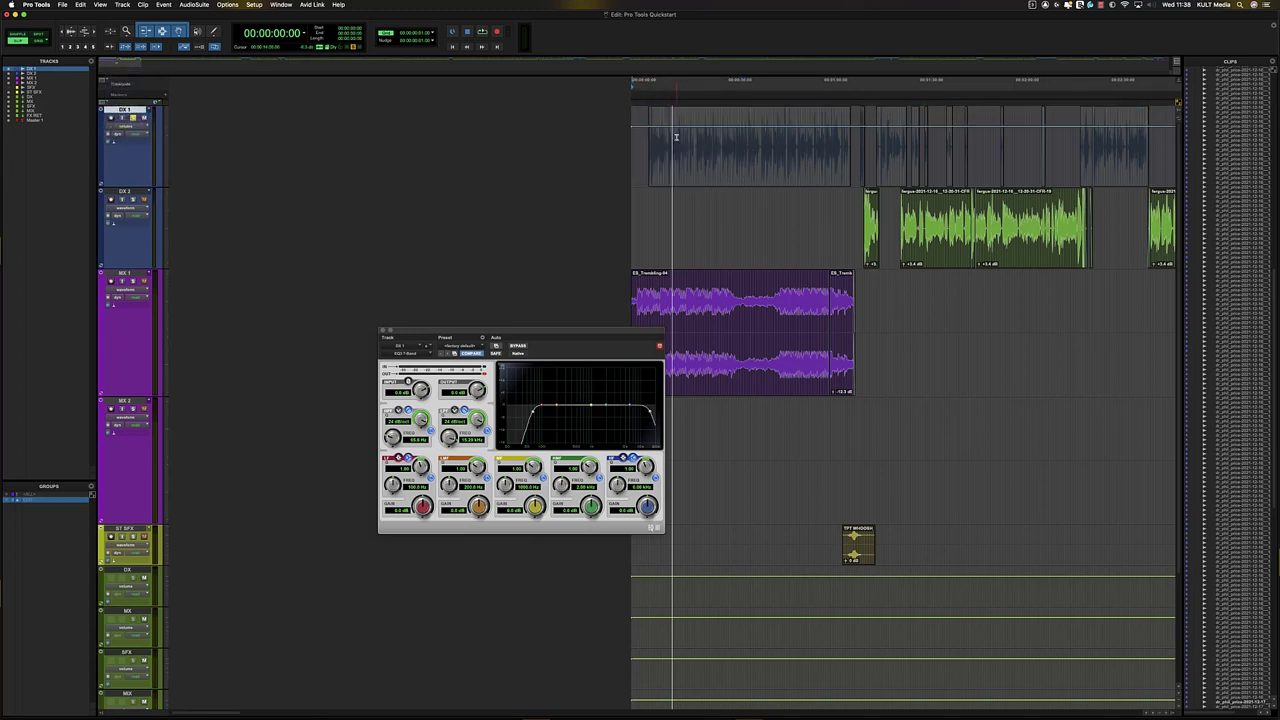
# - Audition from about 14 seconds and move the EQ3 low-mid band from 322 Hz to about 158 Hz
pyautogui.click(677, 145)
pyautogui.press('space')
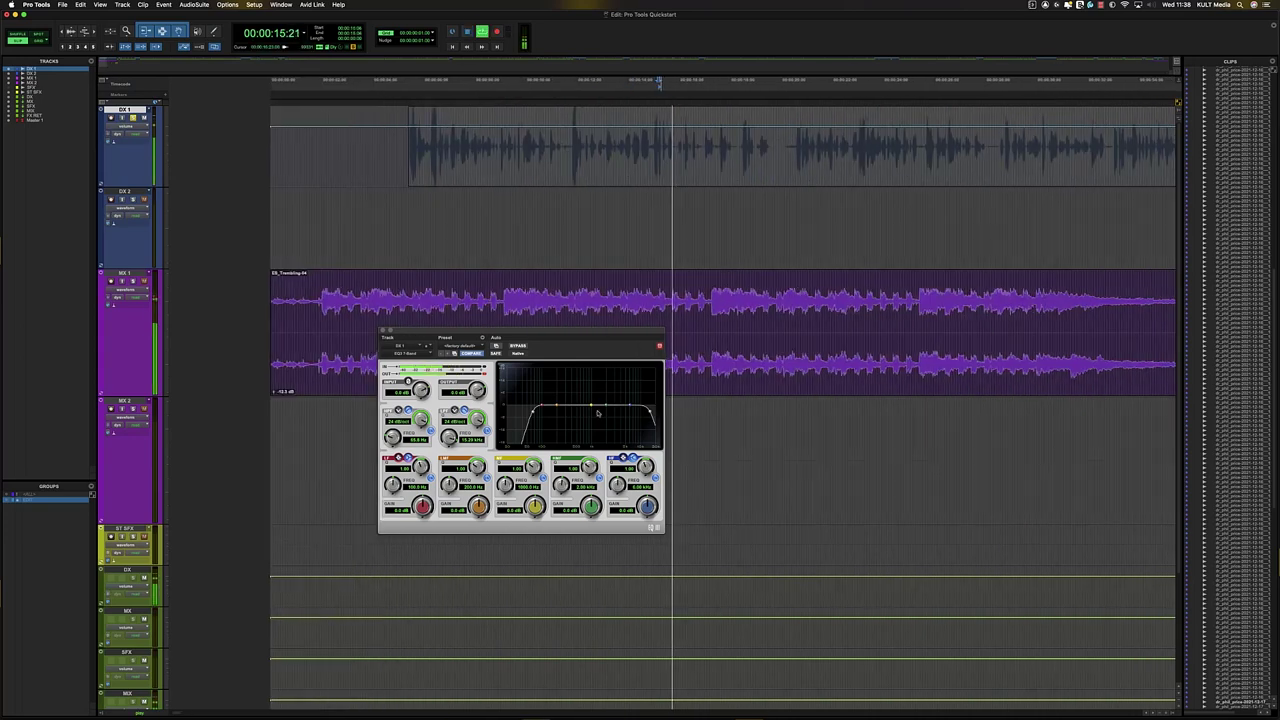
pyautogui.press('space')
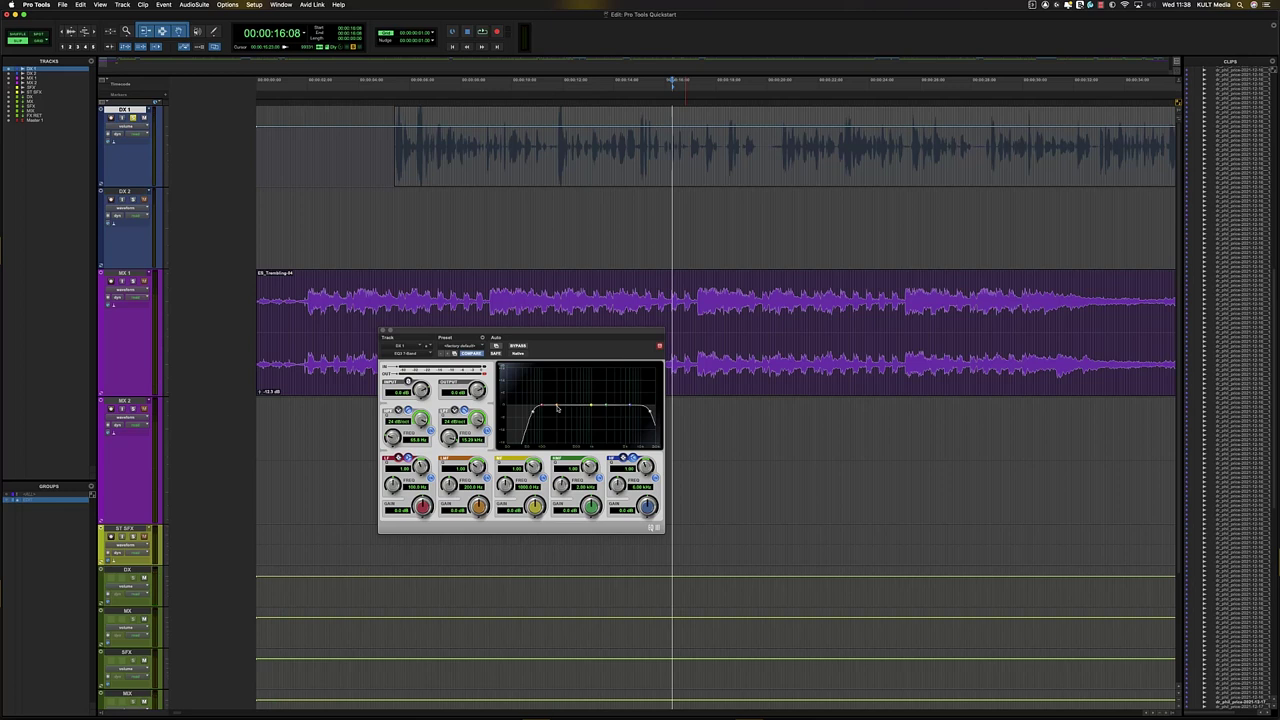
pyautogui.moveTo(558, 408); pyautogui.dragTo(566, 384)
pyautogui.click(605, 157)
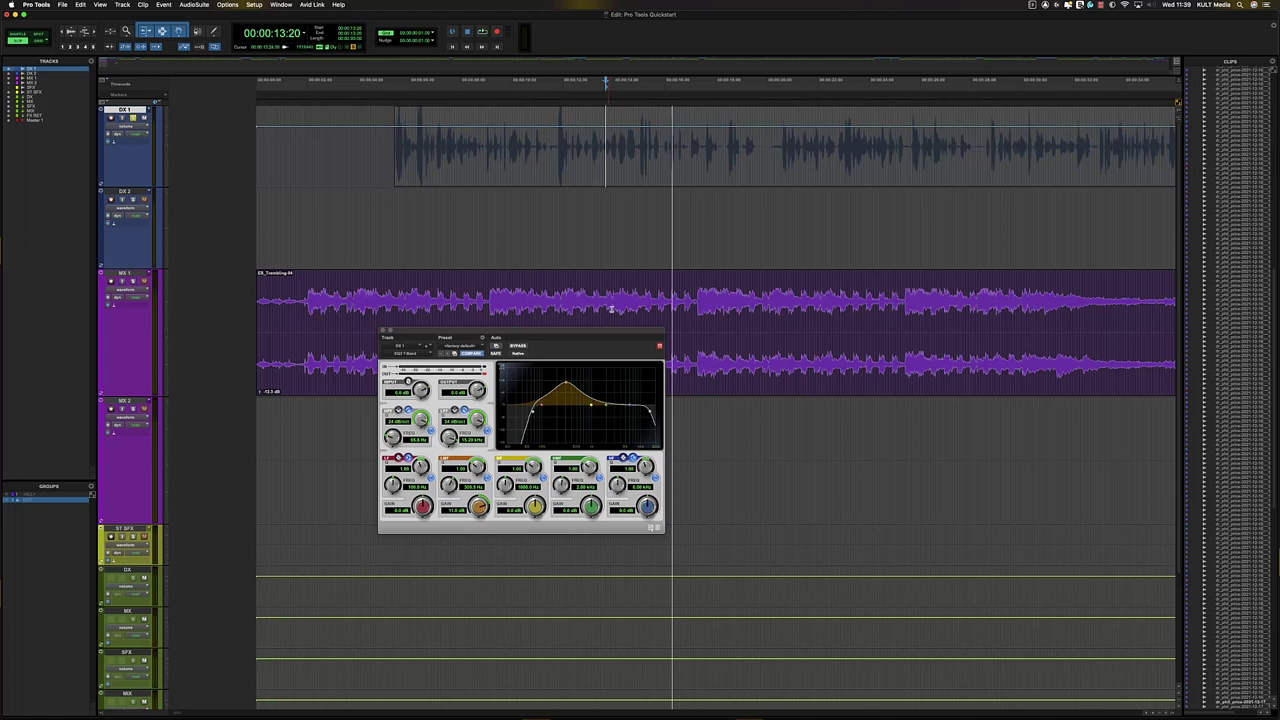
pyautogui.press('space')
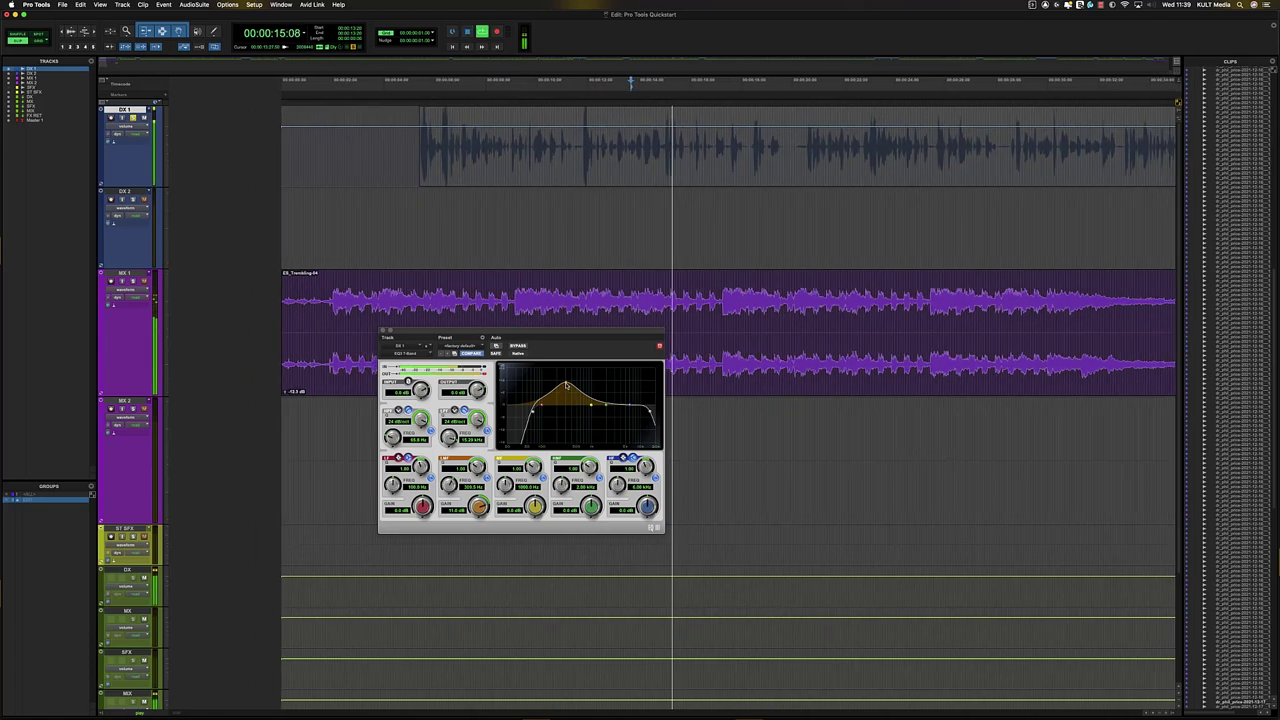
pyautogui.moveTo(566, 385); pyautogui.dragTo(556, 409)
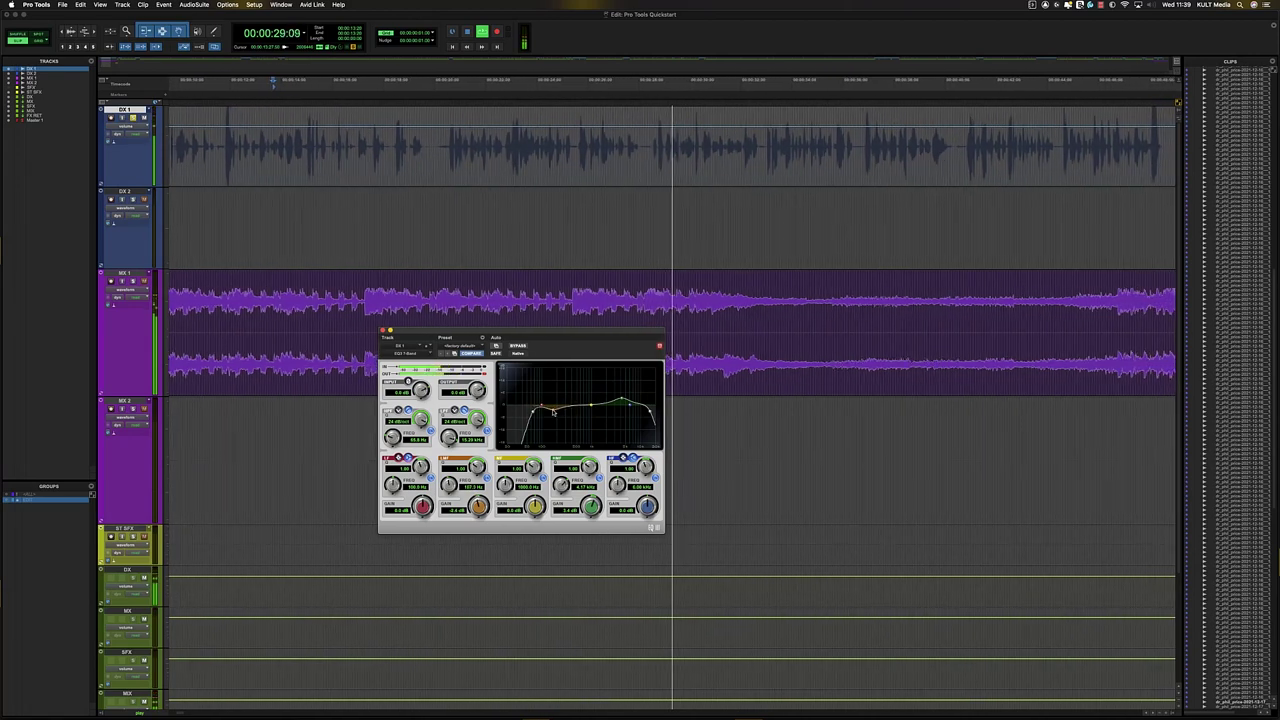
# - Drop DX 1's low shelf to 1.3 dB, narrow the low-mid band to Q 10, and flip its boost into a dip
pyautogui.moveTo(540, 408); pyautogui.dragTo(543, 400)
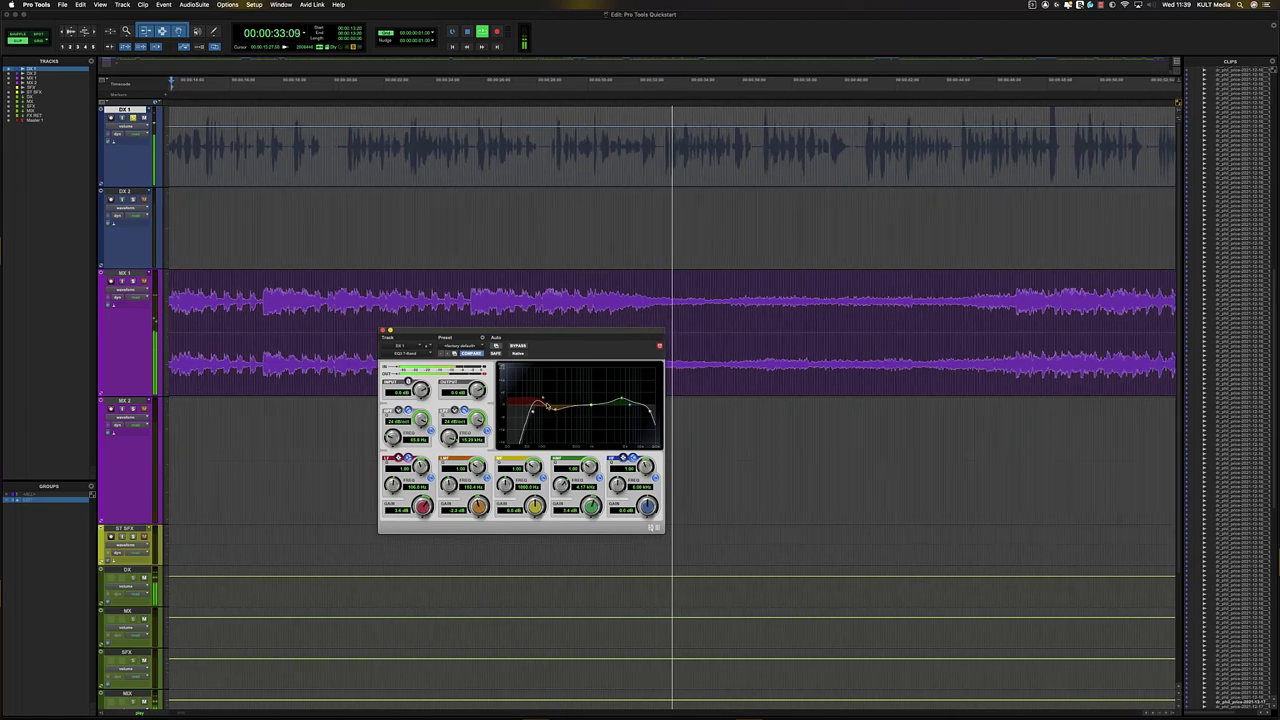
pyautogui.moveTo(543, 400); pyautogui.dragTo(540, 406)
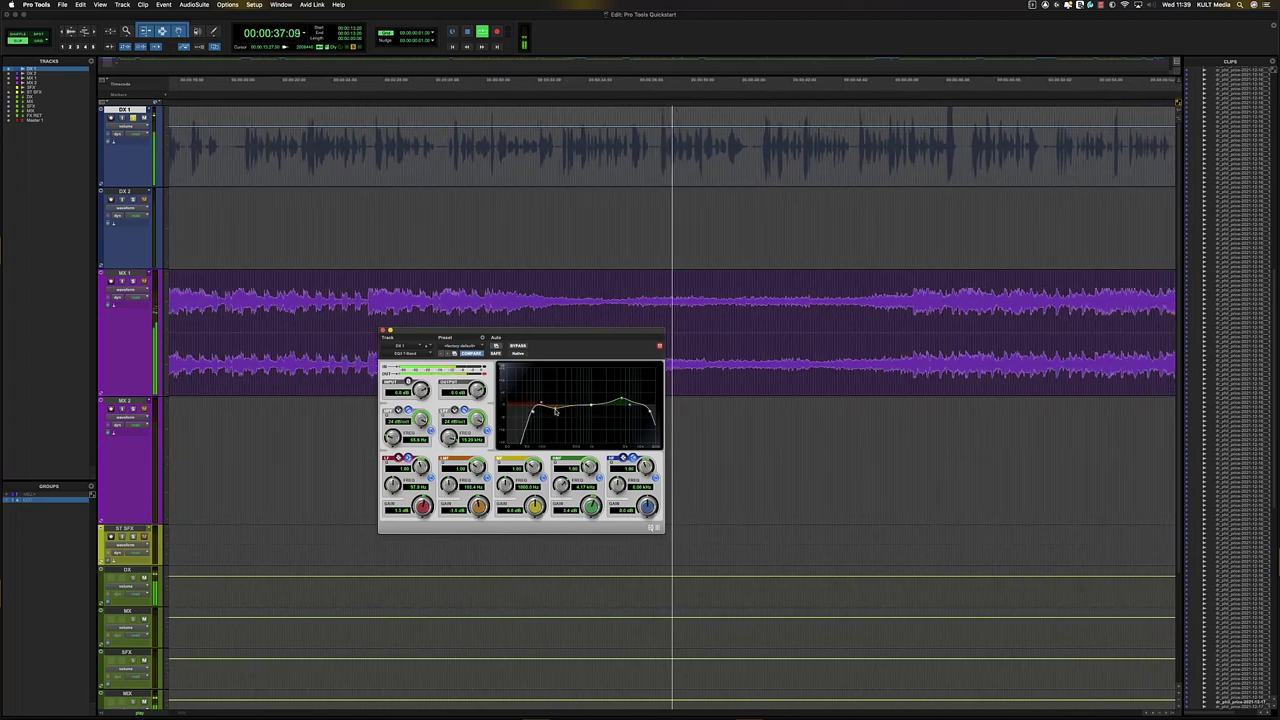
pyautogui.moveTo(555, 411); pyautogui.dragTo(557, 401)
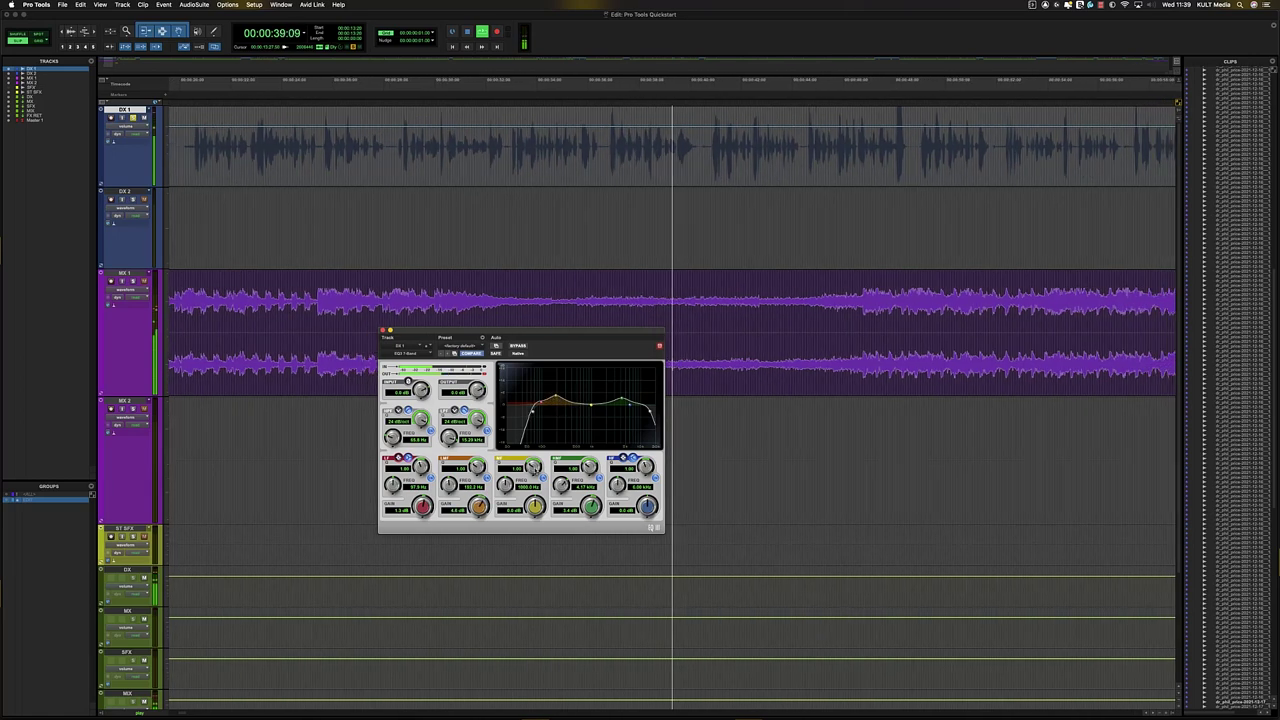
pyautogui.moveTo(476, 468); pyautogui.dragTo(477, 454)
pyautogui.moveTo(556, 400); pyautogui.dragTo(555, 369)
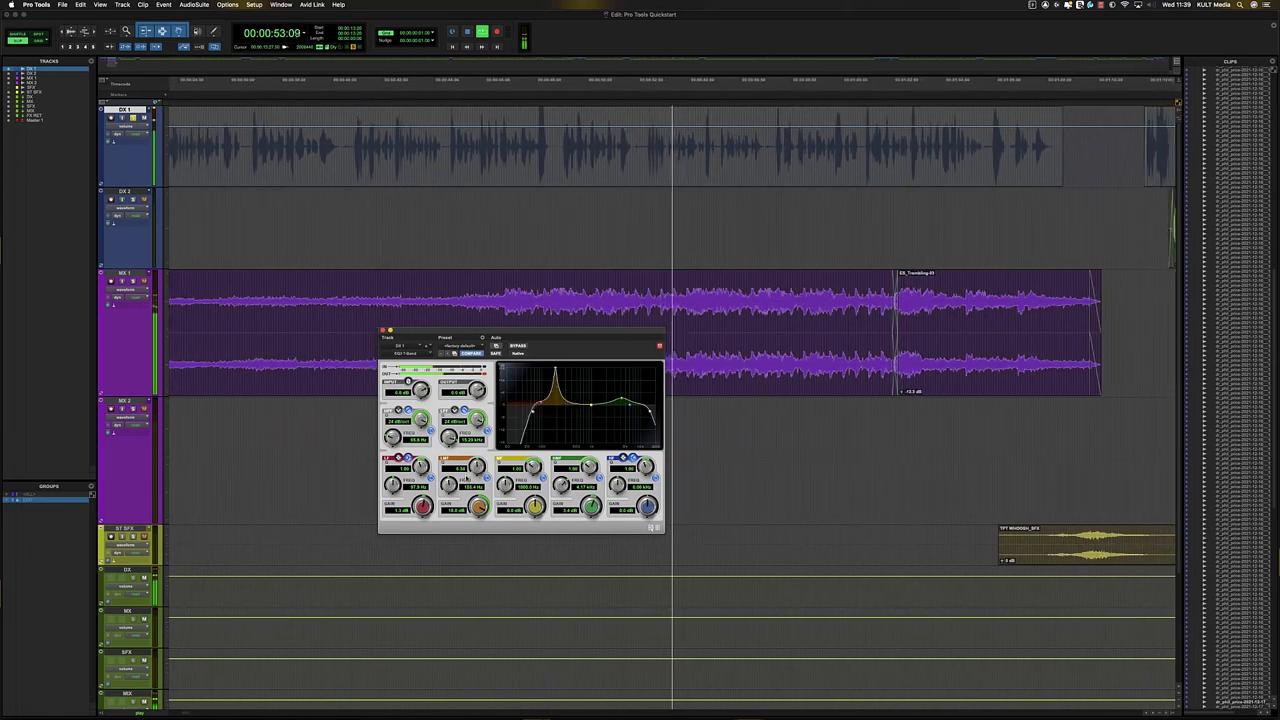
pyautogui.moveTo(479, 507); pyautogui.dragTo(466, 563)
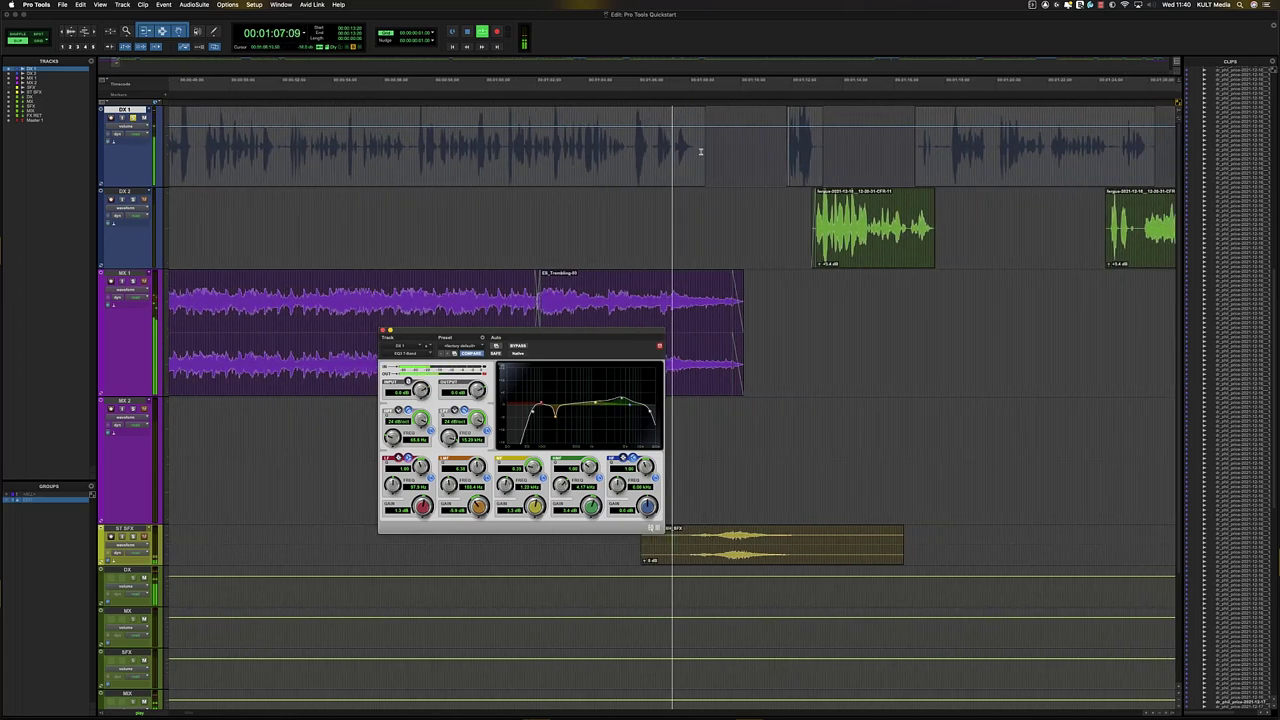
# - Move the edit point to 23:00 in DX 1's dialogue, zoom in, and briefly play the EQ'd dialogue
pyautogui.press('space')
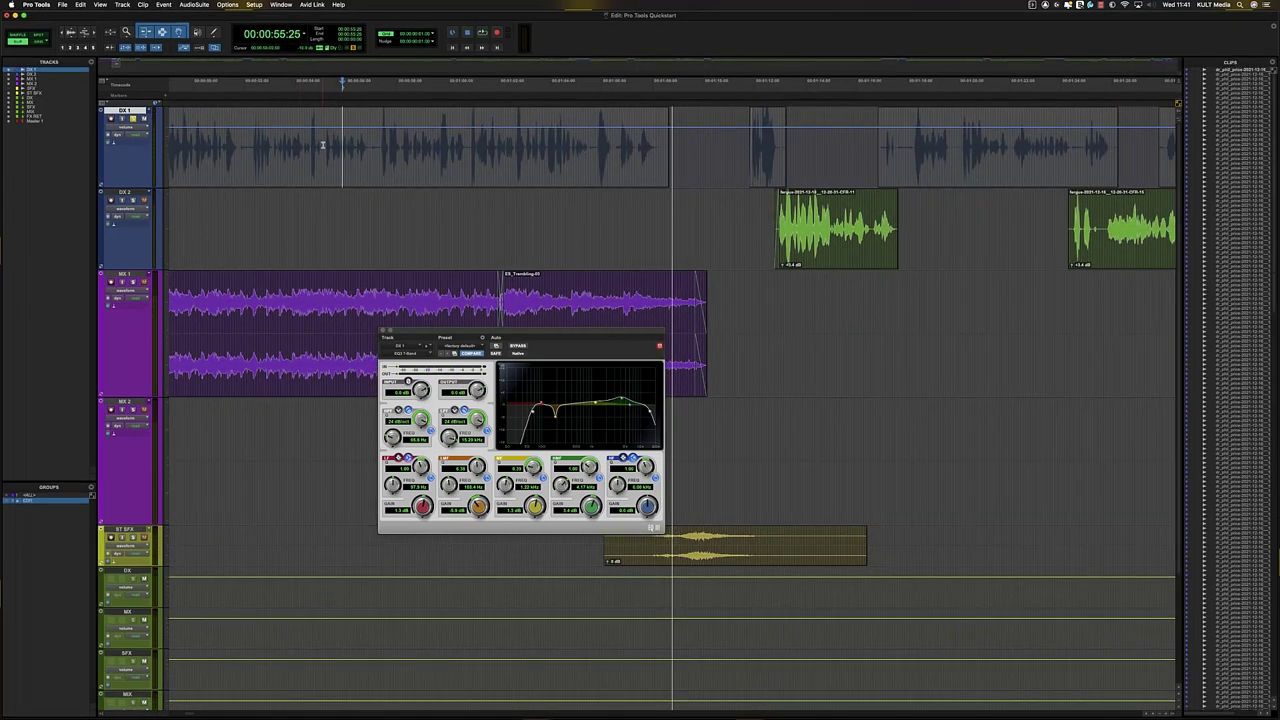
pyautogui.click(296, 141)
pyautogui.press('r')
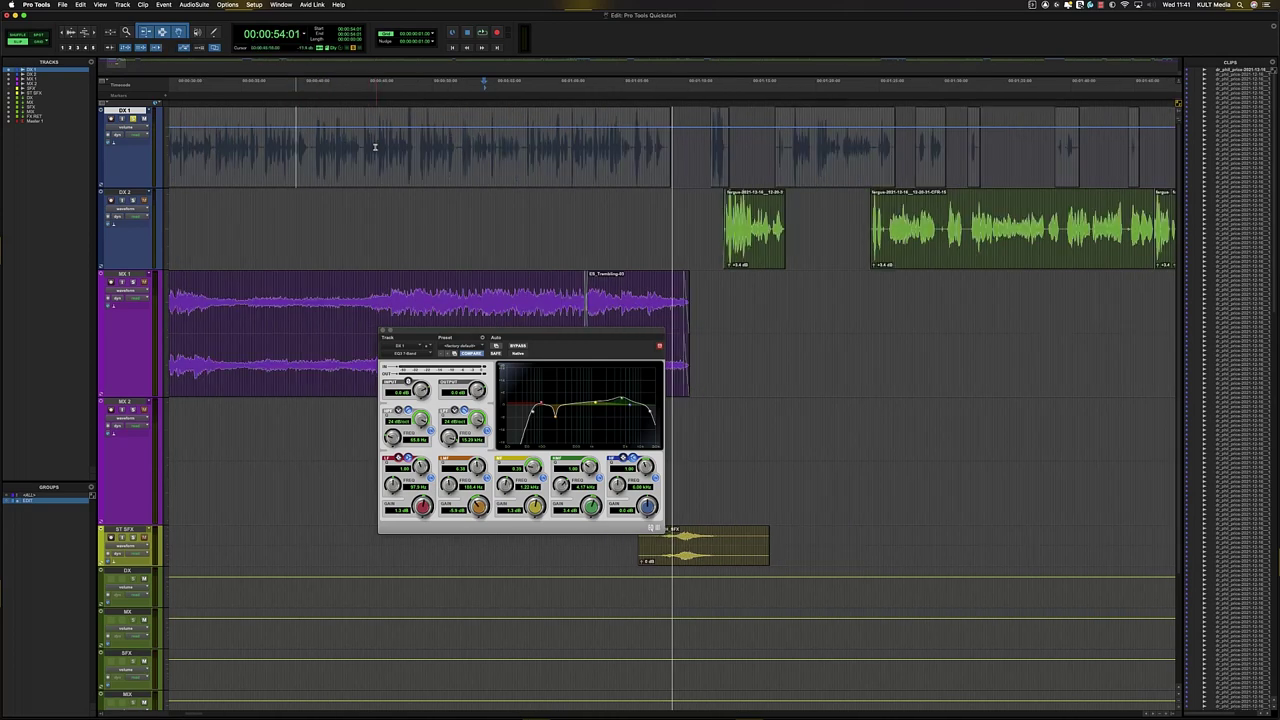
pyautogui.click(321, 140)
pyautogui.press('r')
pyautogui.click(379, 136)
pyautogui.press('t')
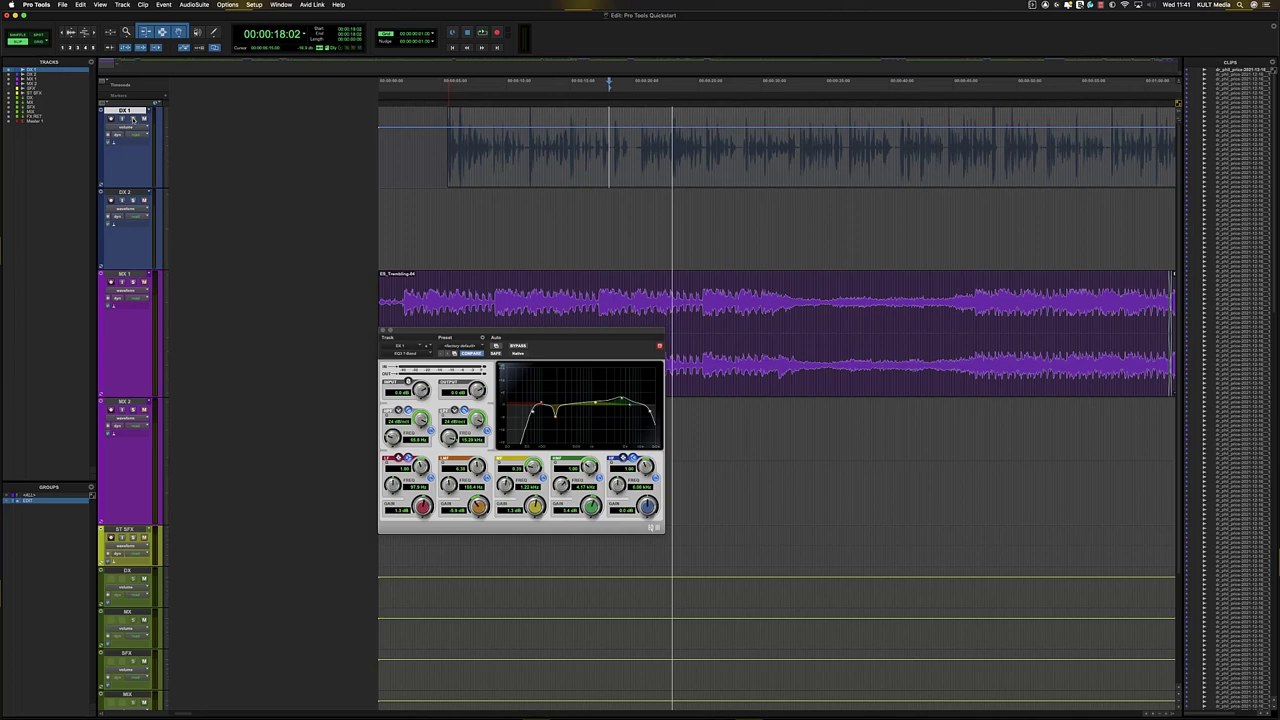
pyautogui.press('space')
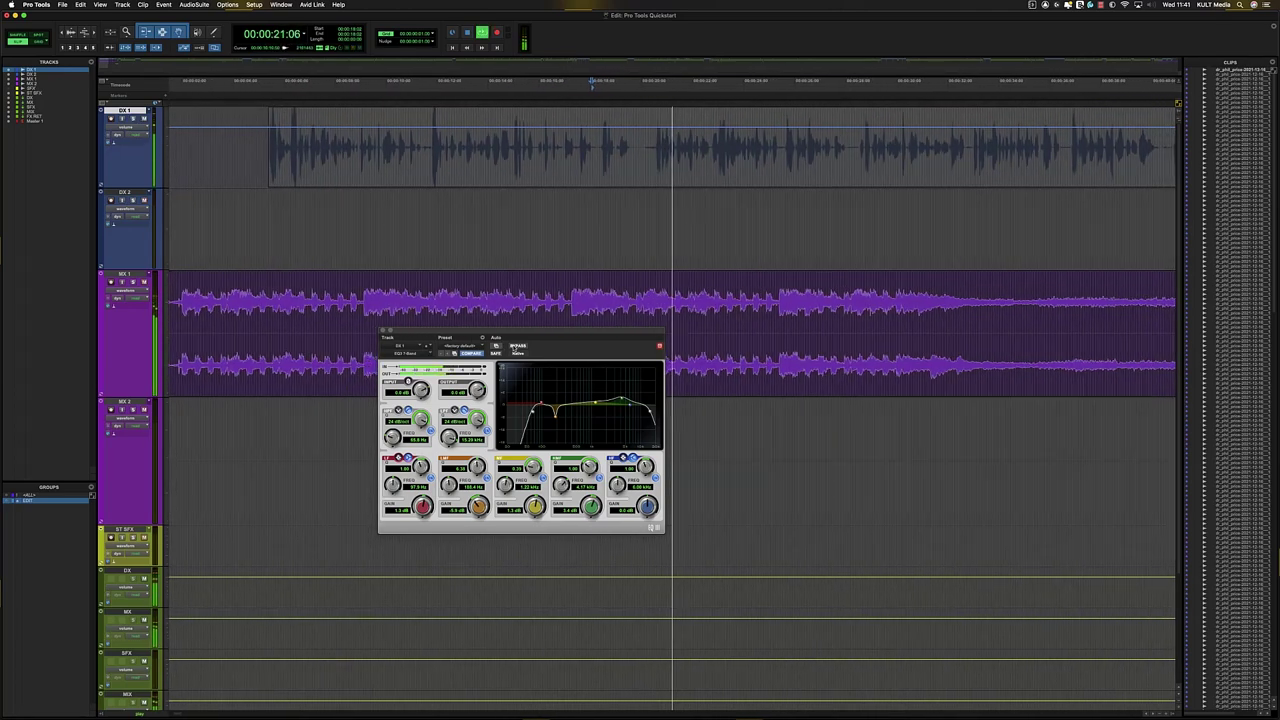
pyautogui.press('space')
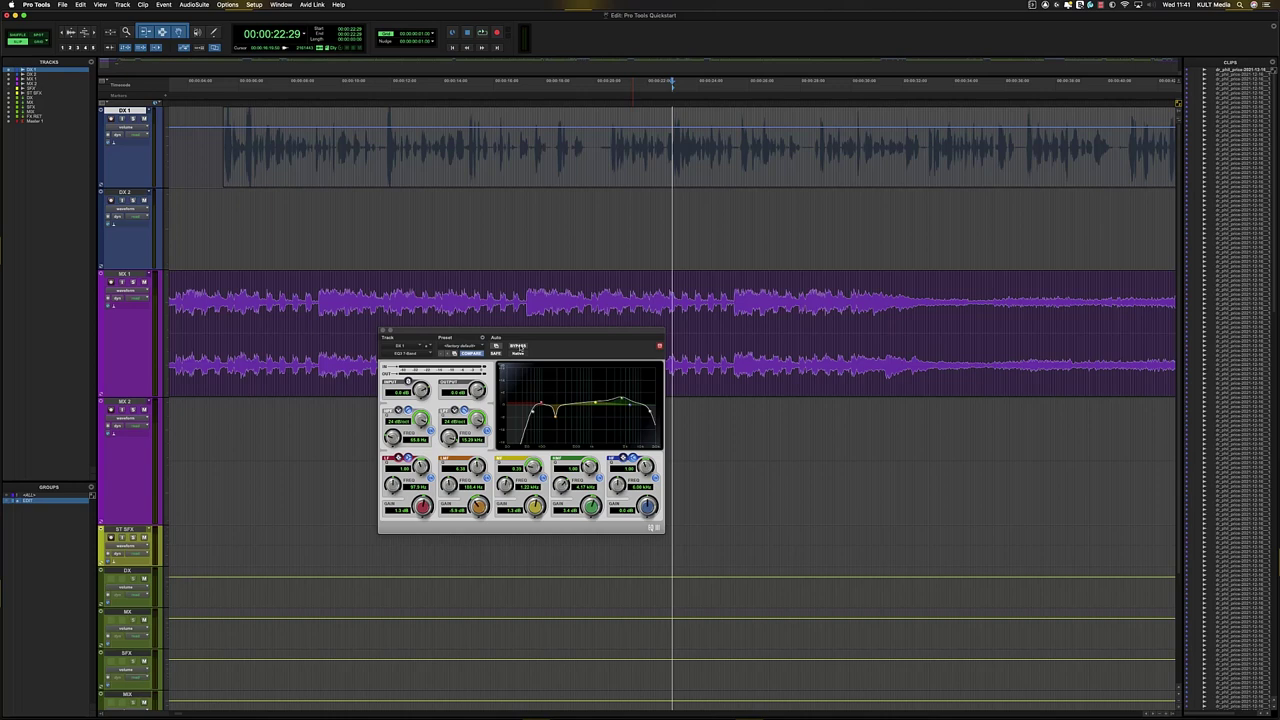
# - Replay from 22:29, comparing the dialogue with EQ3 bypassed and then re-enabled
pyautogui.press('space')
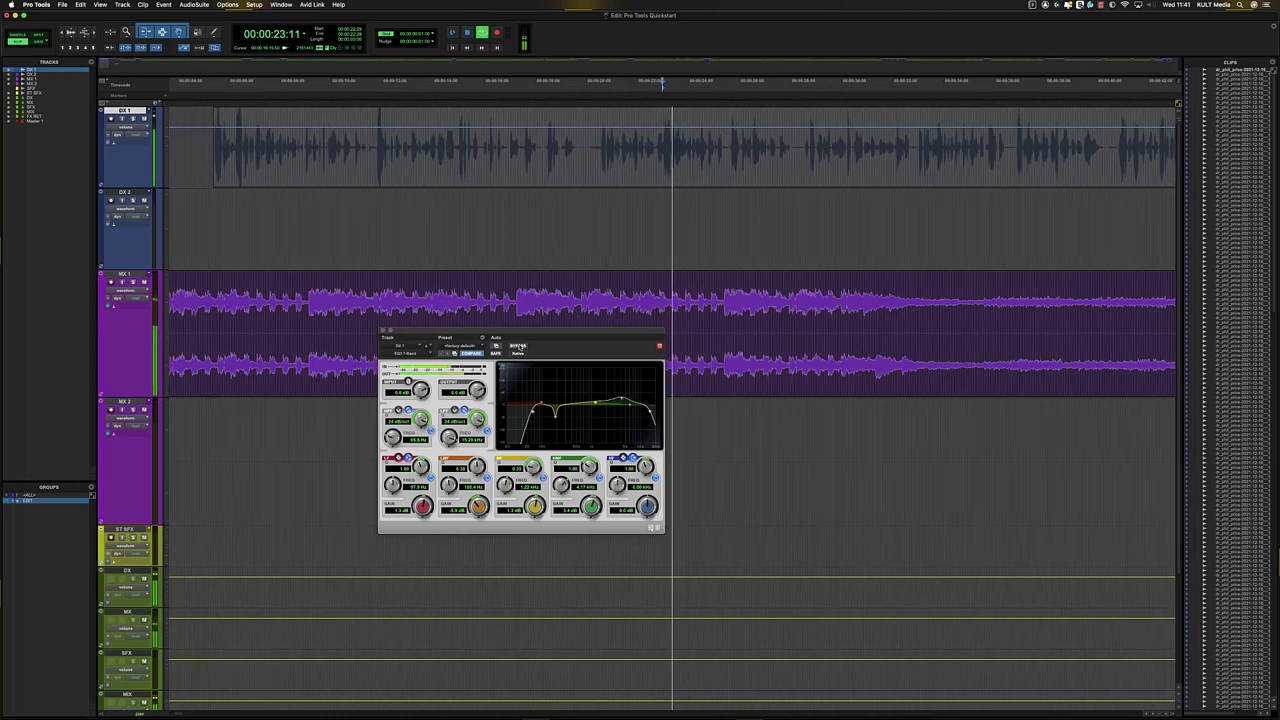
pyautogui.click(518, 346)
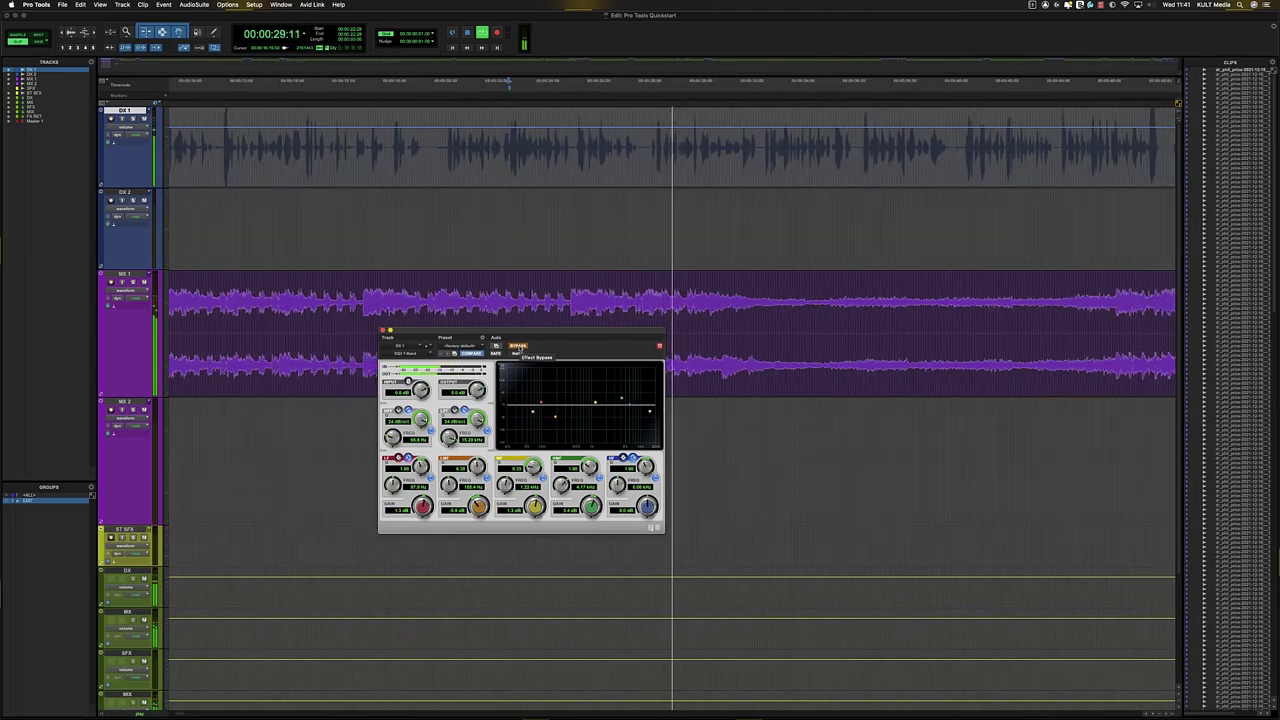
pyautogui.click(518, 346)
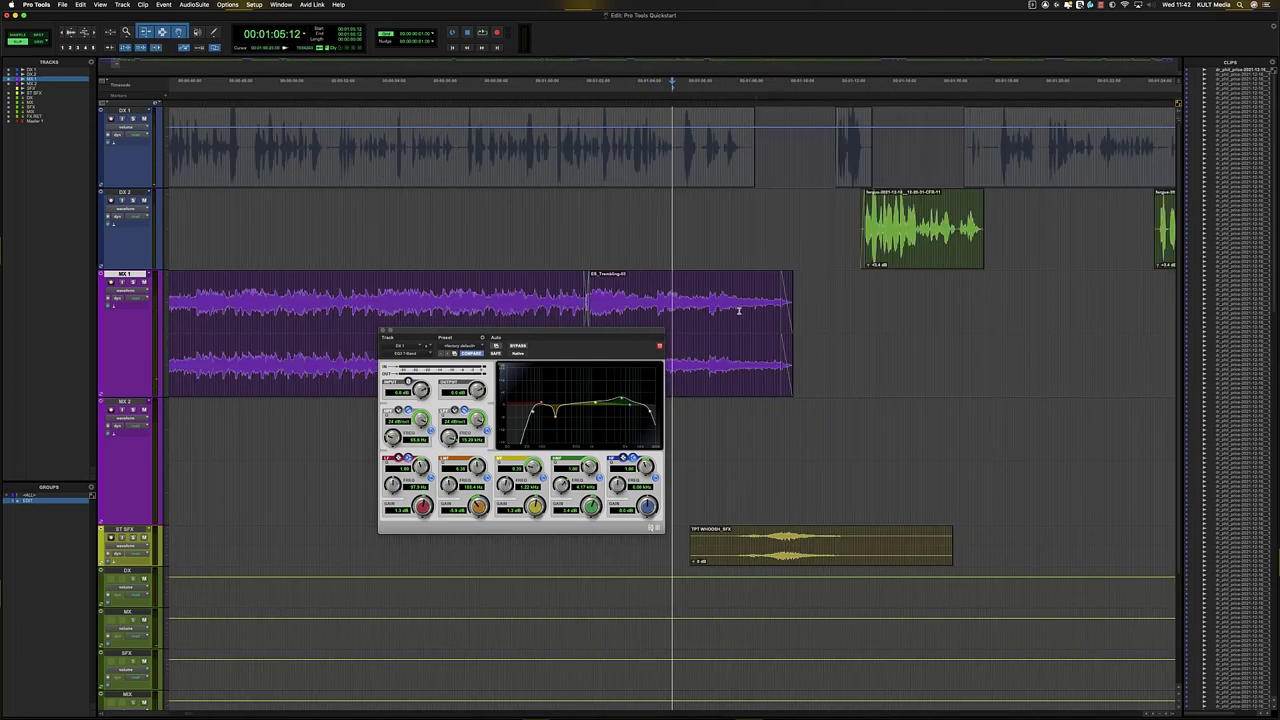
# - Select the tail of the DX 1 dialogue clip and create a fade-out at its end
pyautogui.click(749, 283)
pyautogui.moveTo(766, 150); pyautogui.dragTo(733, 157)
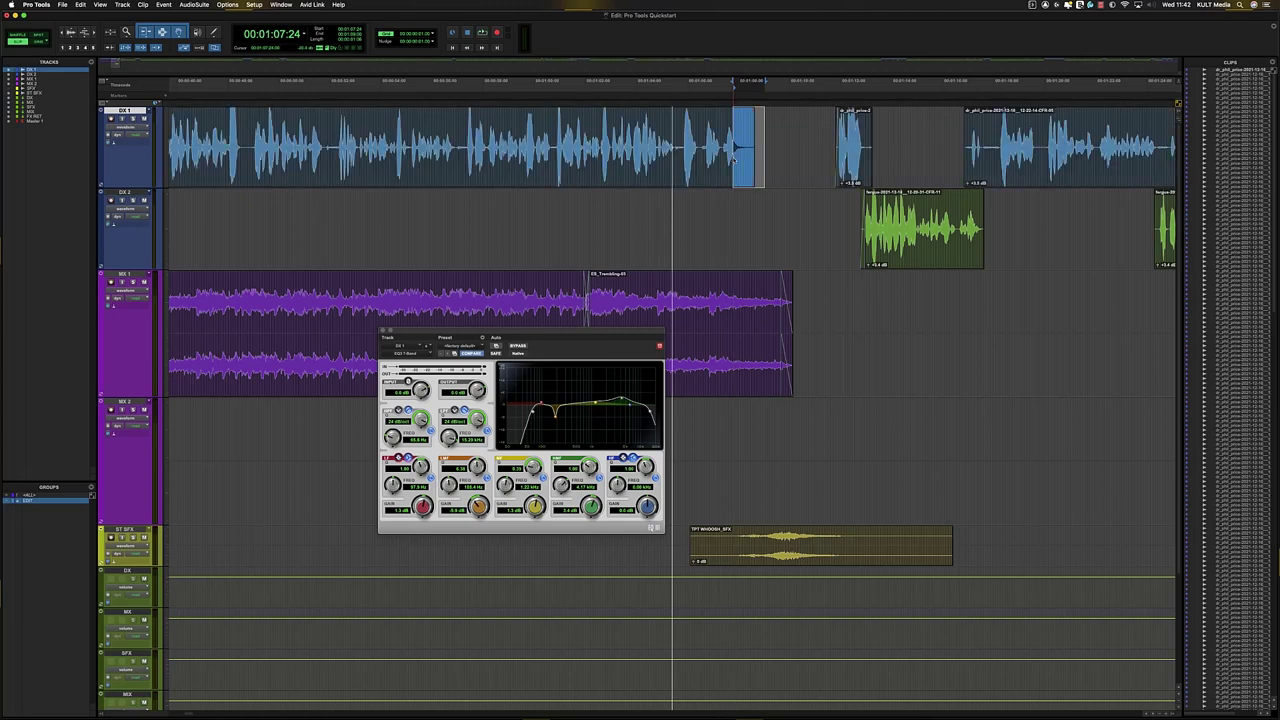
pyautogui.press('f')
pyautogui.click(672, 220)
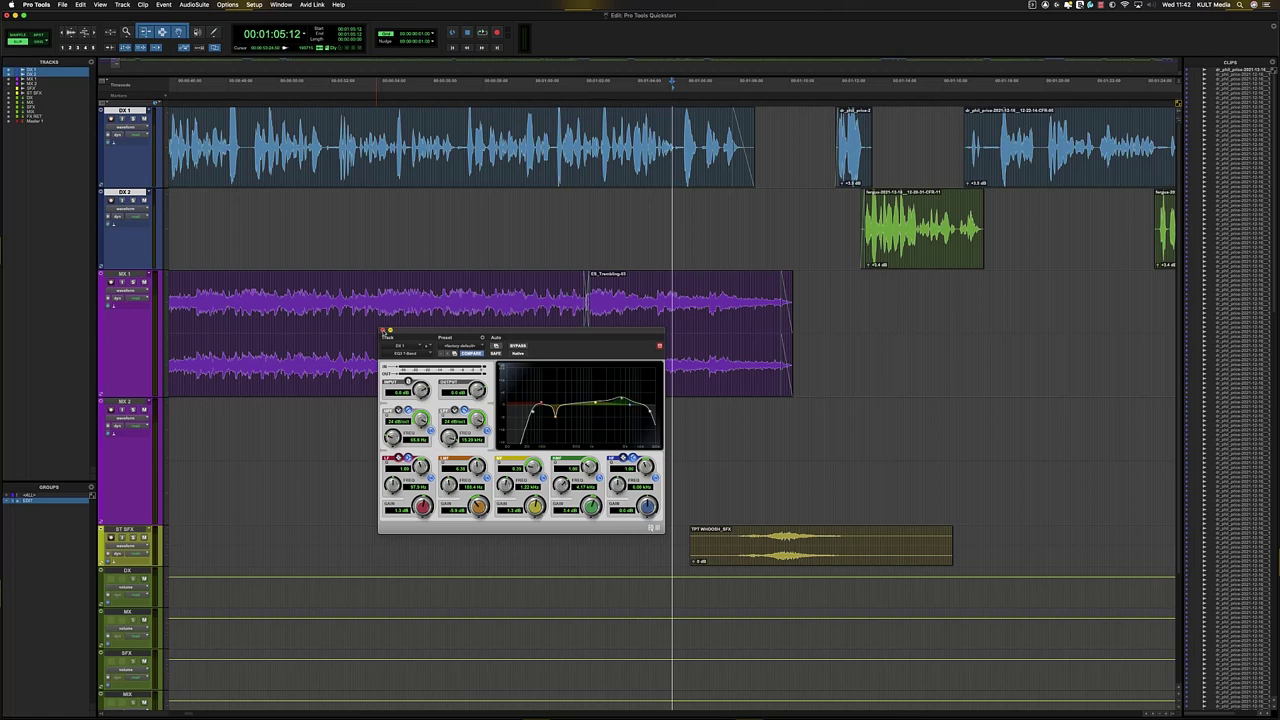
# - Enable the Smart Tool and place the edit point around 00:01:11:04 near the DX 1/DX 2 clips
pyautogui.click(829, 130)
pyautogui.press('Tab')
pyautogui.press('t')
pyautogui.moveTo(842, 140); pyautogui.dragTo(722, 144)
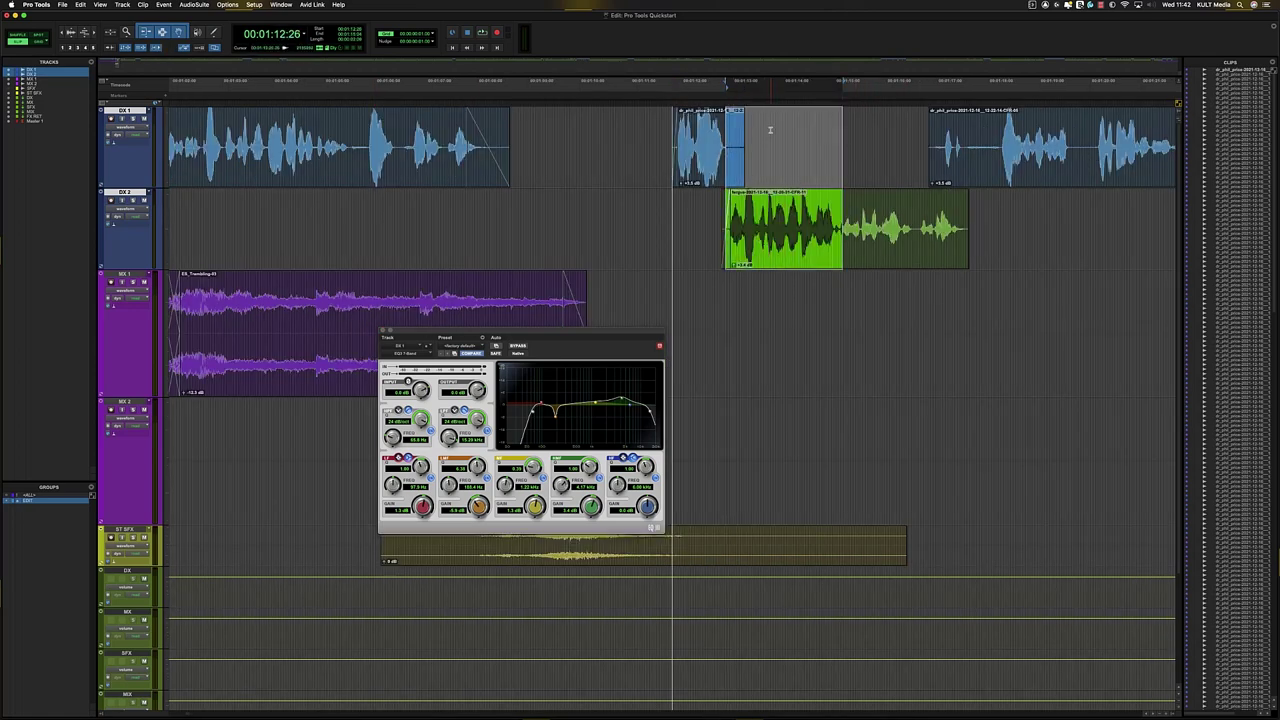
pyautogui.click(771, 132)
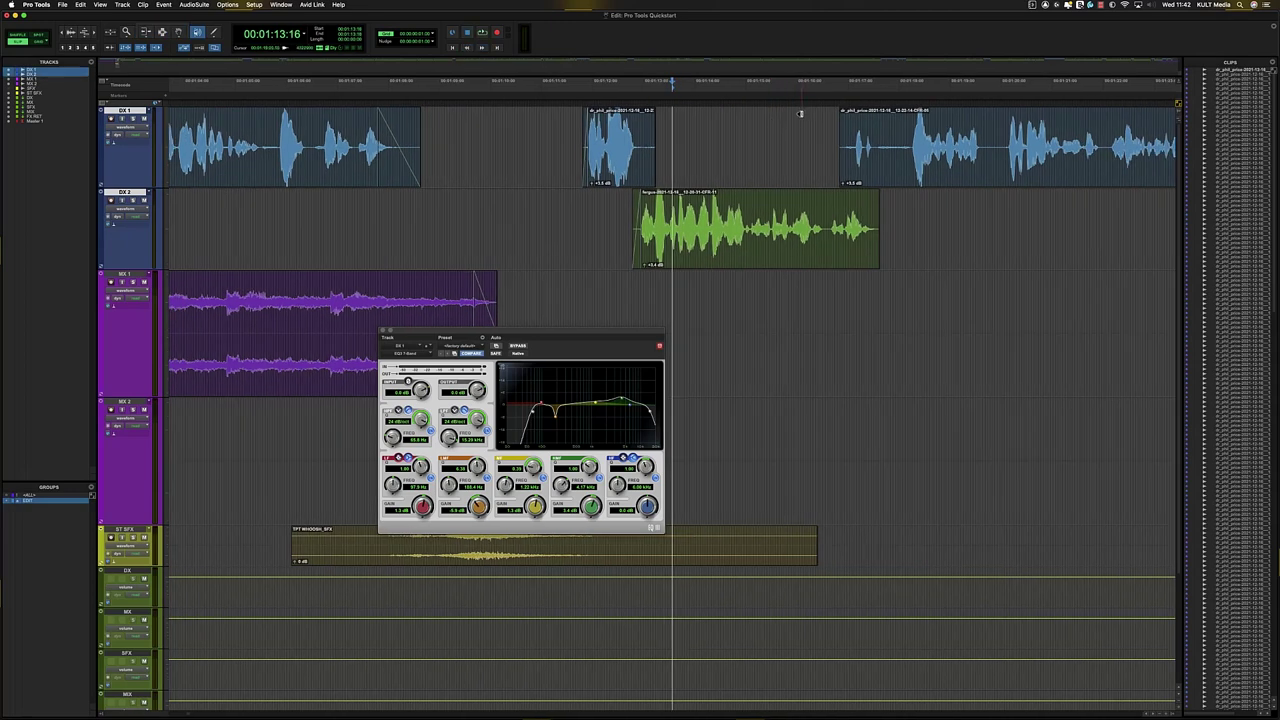
pyautogui.click(741, 131)
pyautogui.click(175, 27)
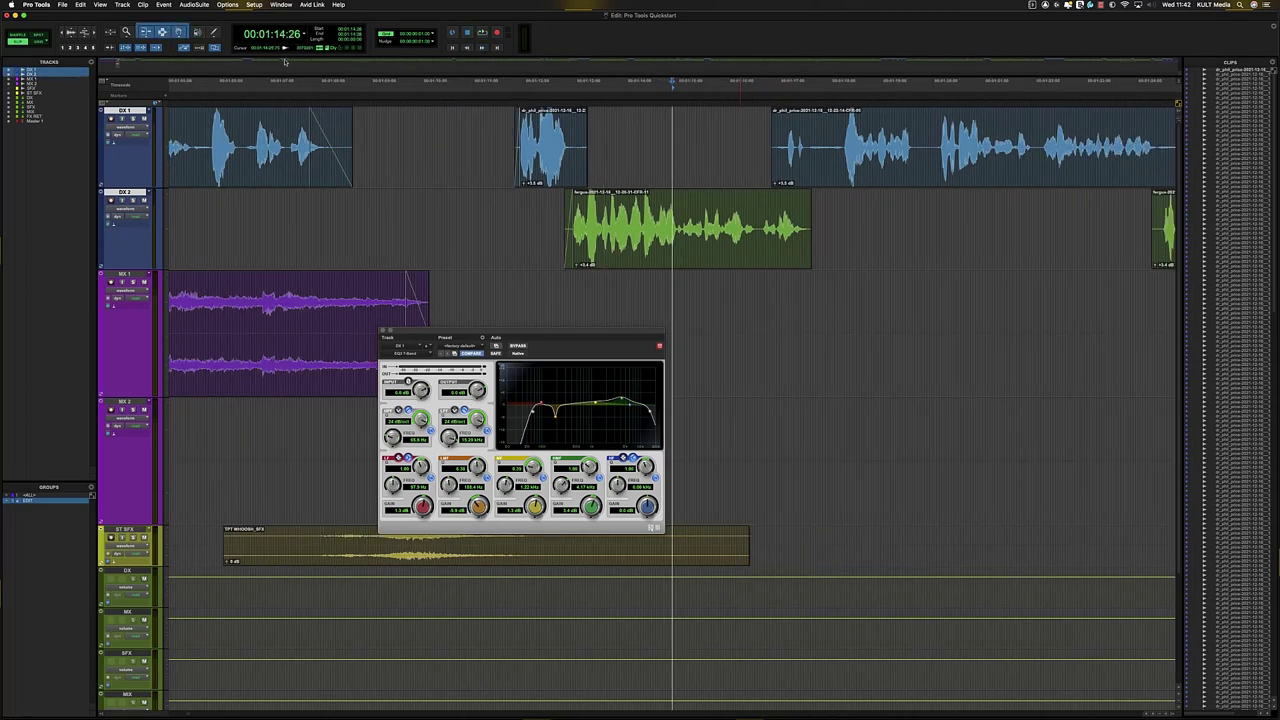
pyautogui.click(481, 130)
# - Tick Inserts A–E, Inserts F–J and I/O in the Edit window's column view list
pyautogui.click(102, 103)
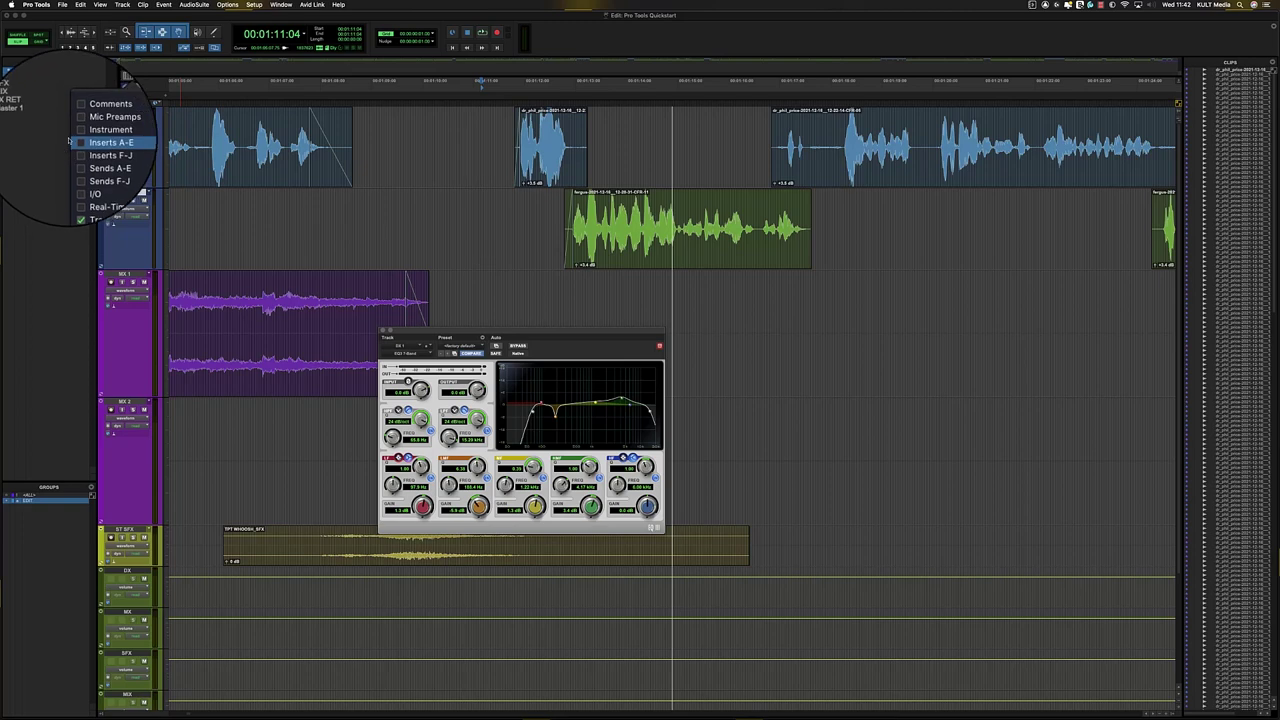
pyautogui.click(75, 141)
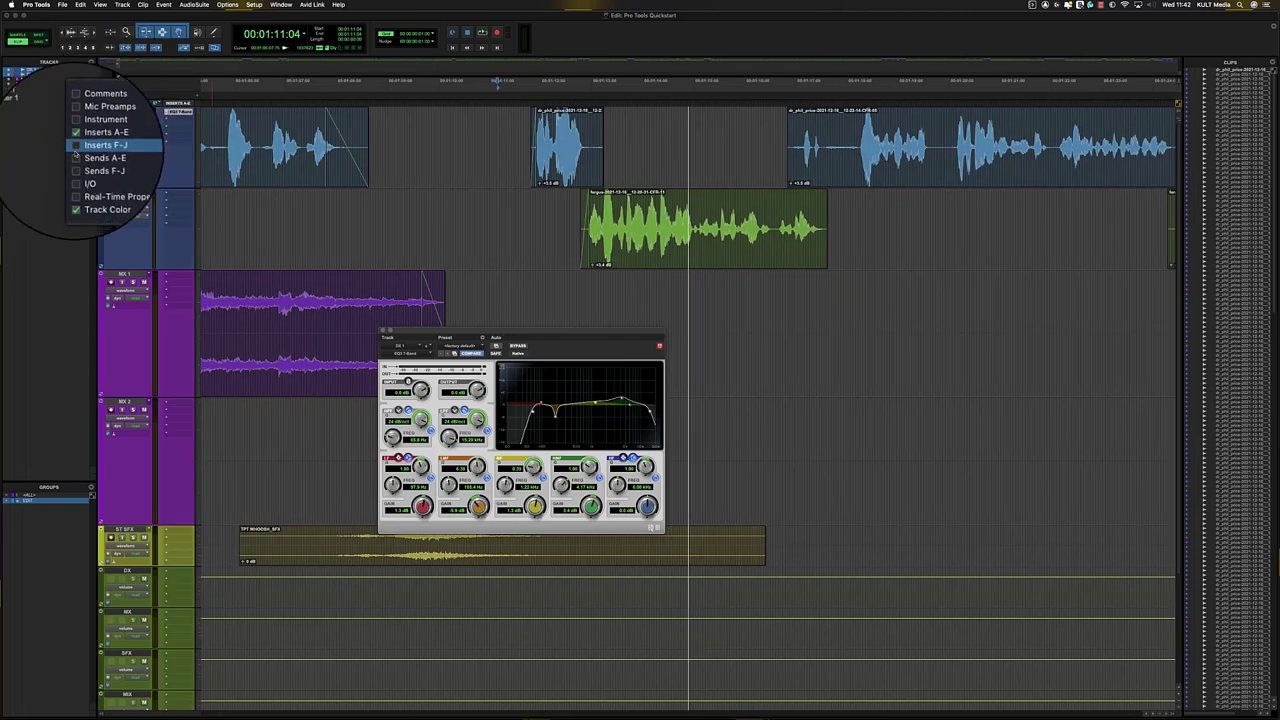
pyautogui.click(107, 153)
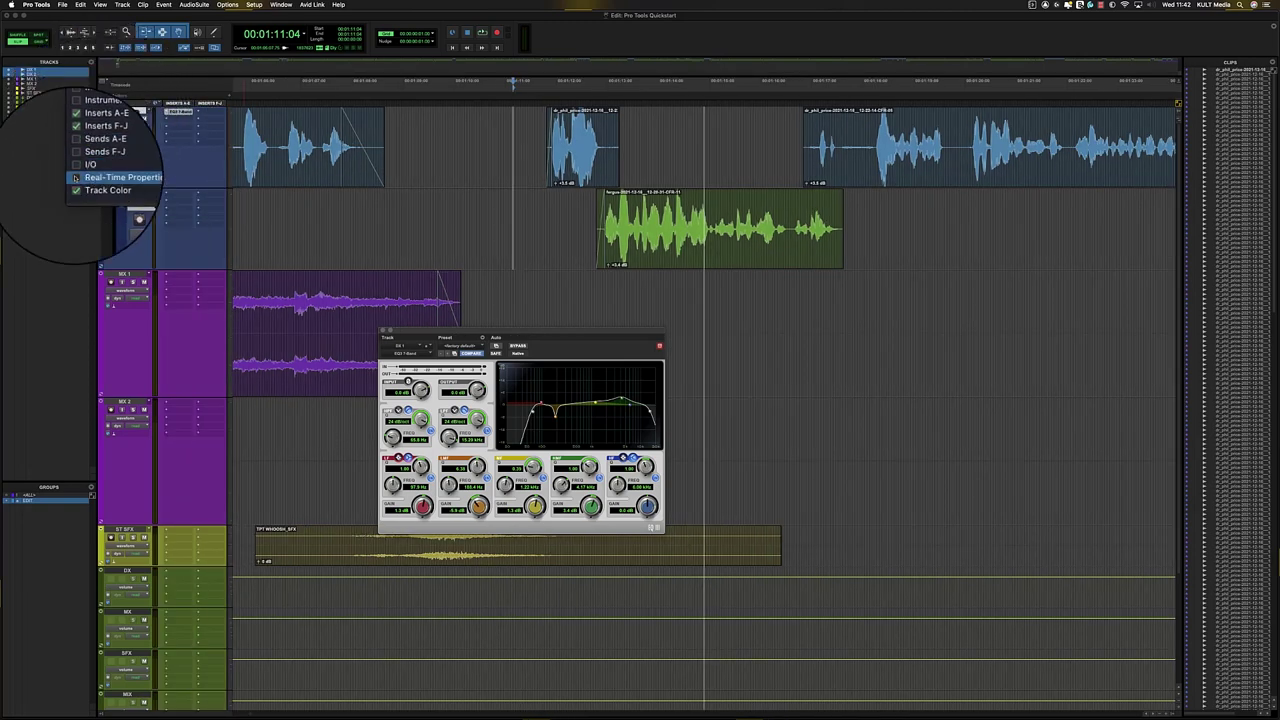
pyautogui.click(76, 169)
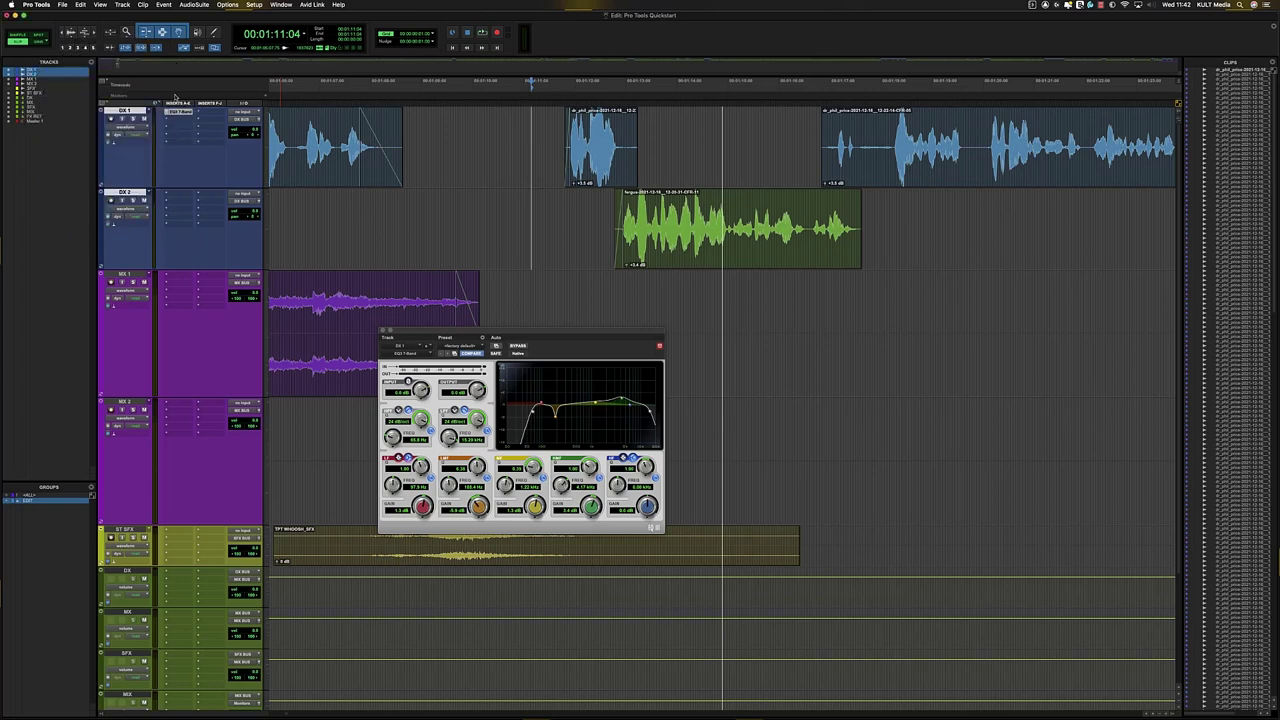
# - Switch to the Mix window and check its view options without changing anything
pyautogui.press('super+equal')
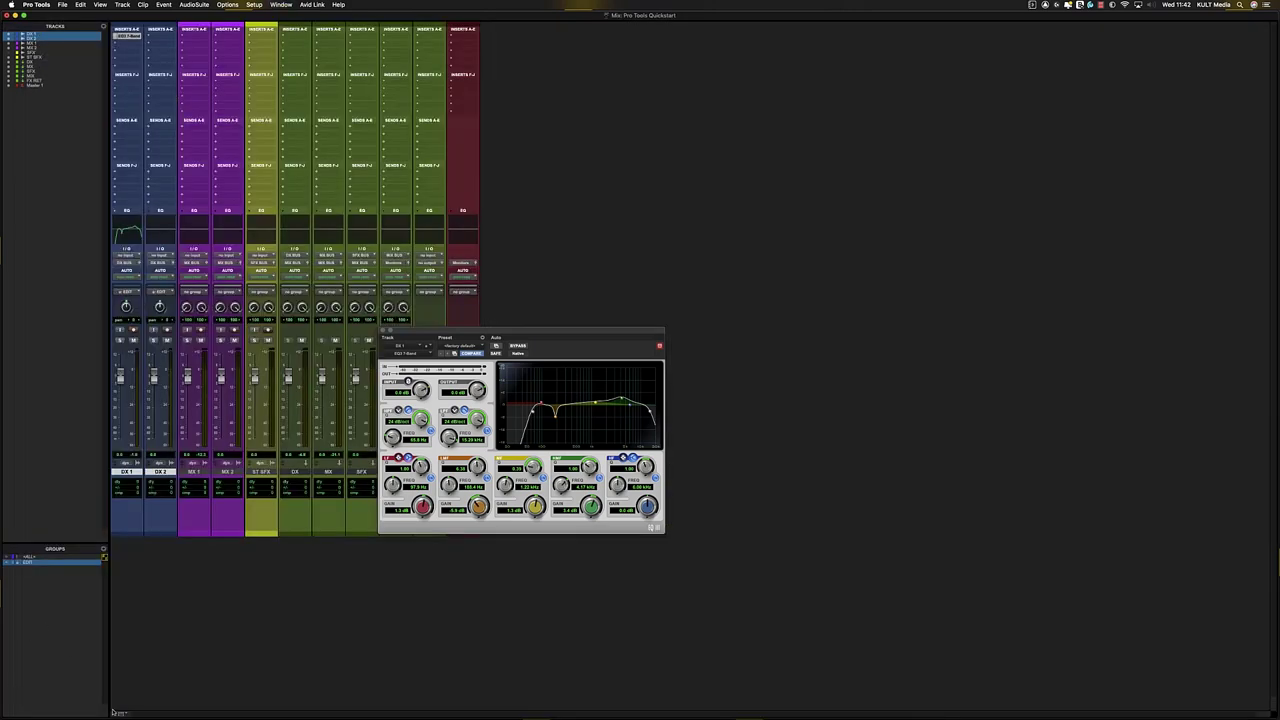
pyautogui.click(118, 713)
pyautogui.click(127, 715)
# - Back in the Edit window, copy DX 1's EQ3 insert onto DX 2
pyautogui.press('super+equal')
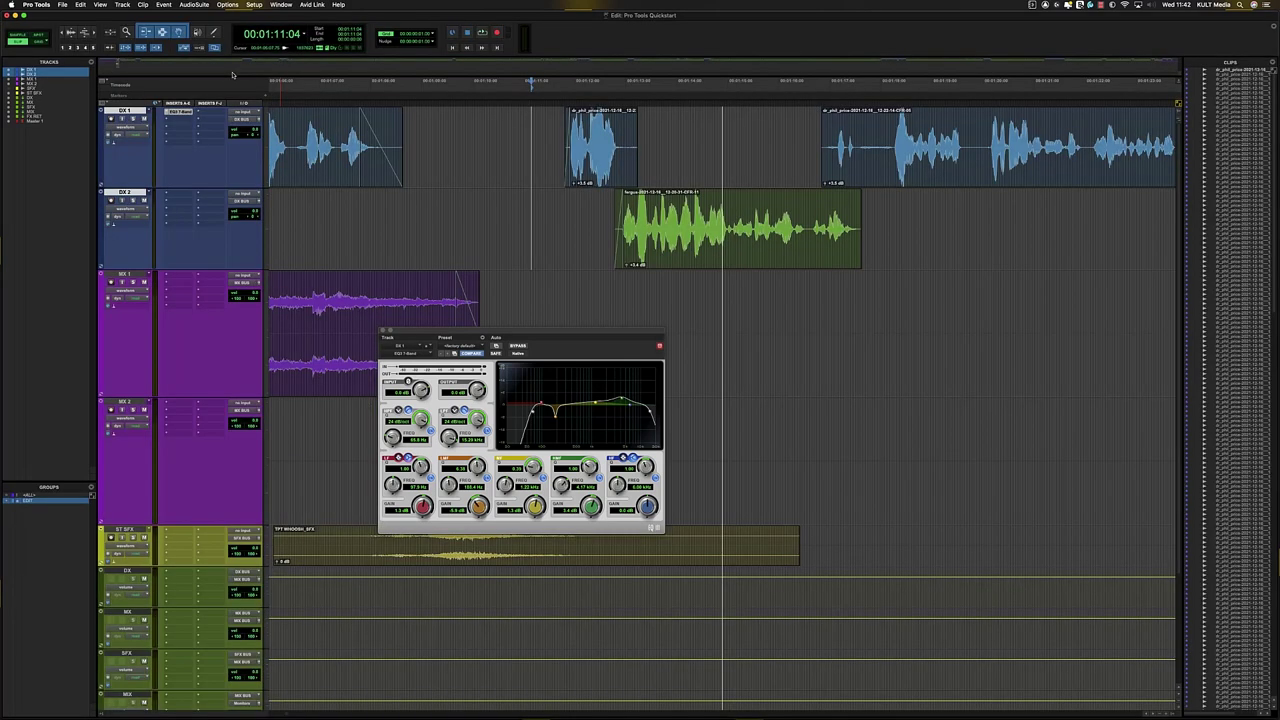
pyautogui.moveTo(176, 195); pyautogui.dragTo(179, 196)
pyautogui.click(697, 228)
# - Play DX 2 from 02:00:06 and set its EQ3 mid band to 2.54 kHz at 3.6 dB
pyautogui.press('r')
pyautogui.press('r')
pyautogui.press('r')
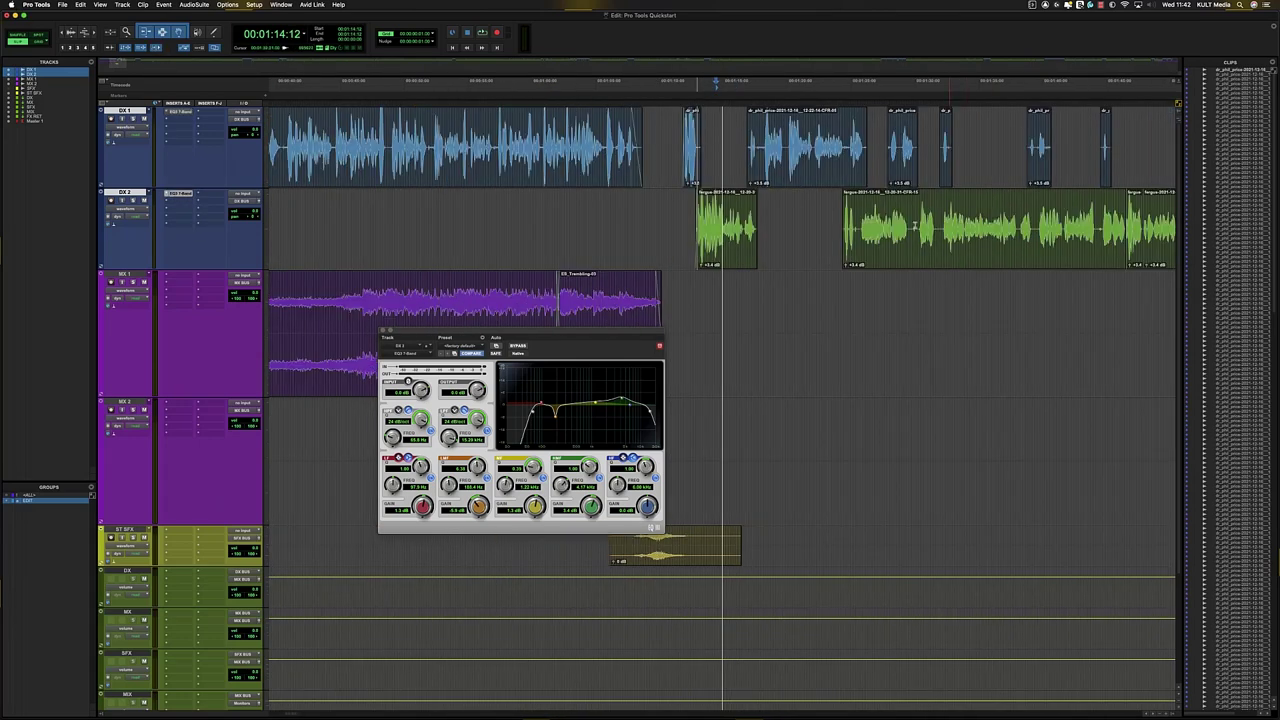
pyautogui.click(977, 212)
pyautogui.click(1011, 210)
pyautogui.press('t')
pyautogui.press('t')
pyautogui.press('t')
pyautogui.press('space')
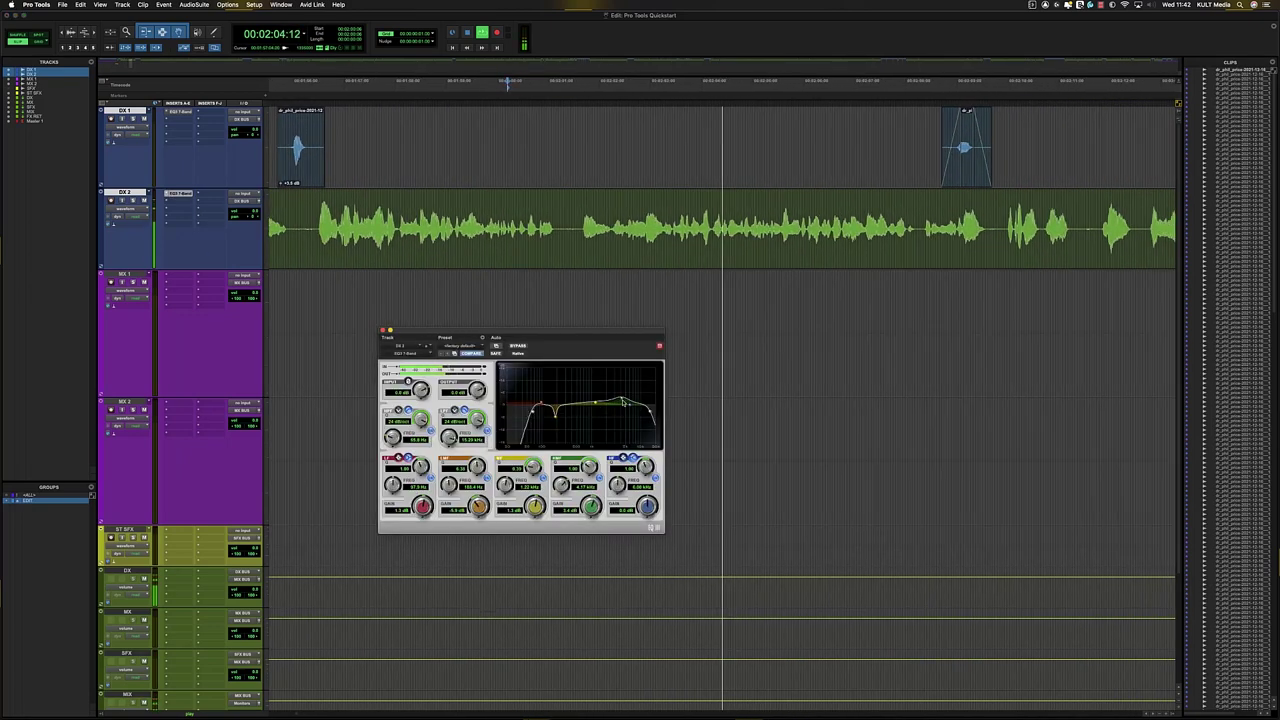
pyautogui.moveTo(638, 399); pyautogui.dragTo(595, 402)
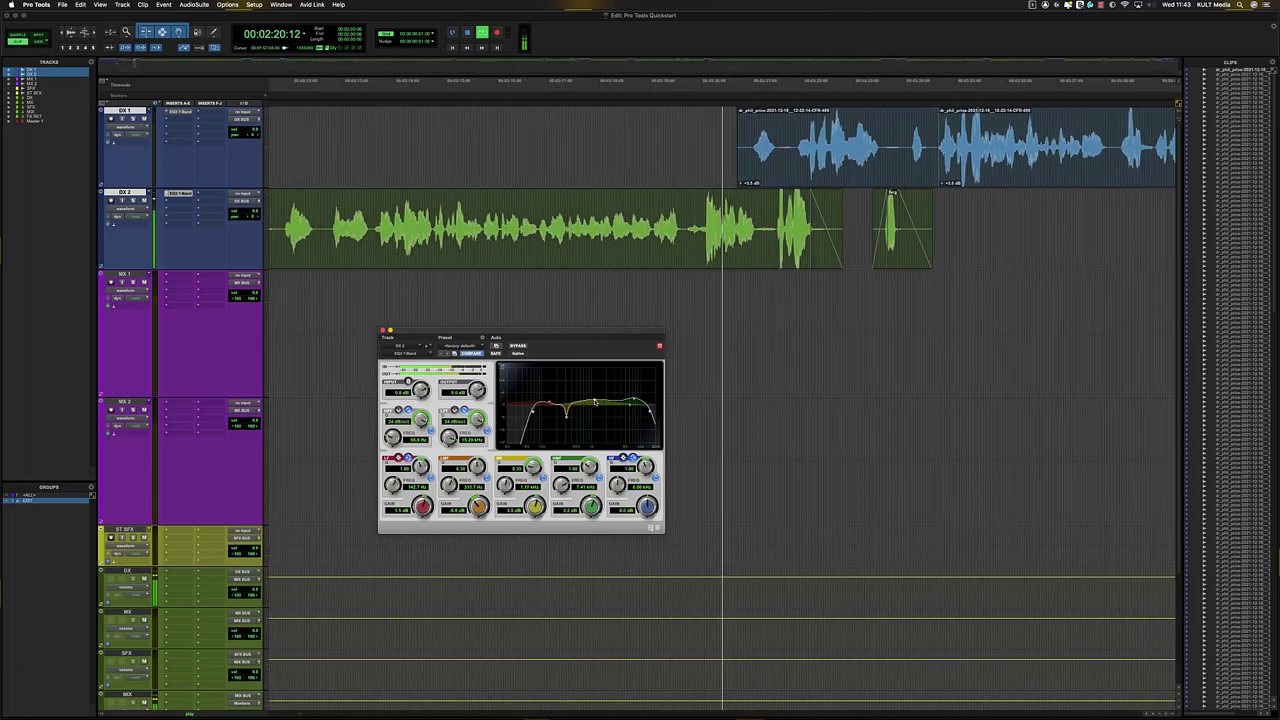
pyautogui.press('space')
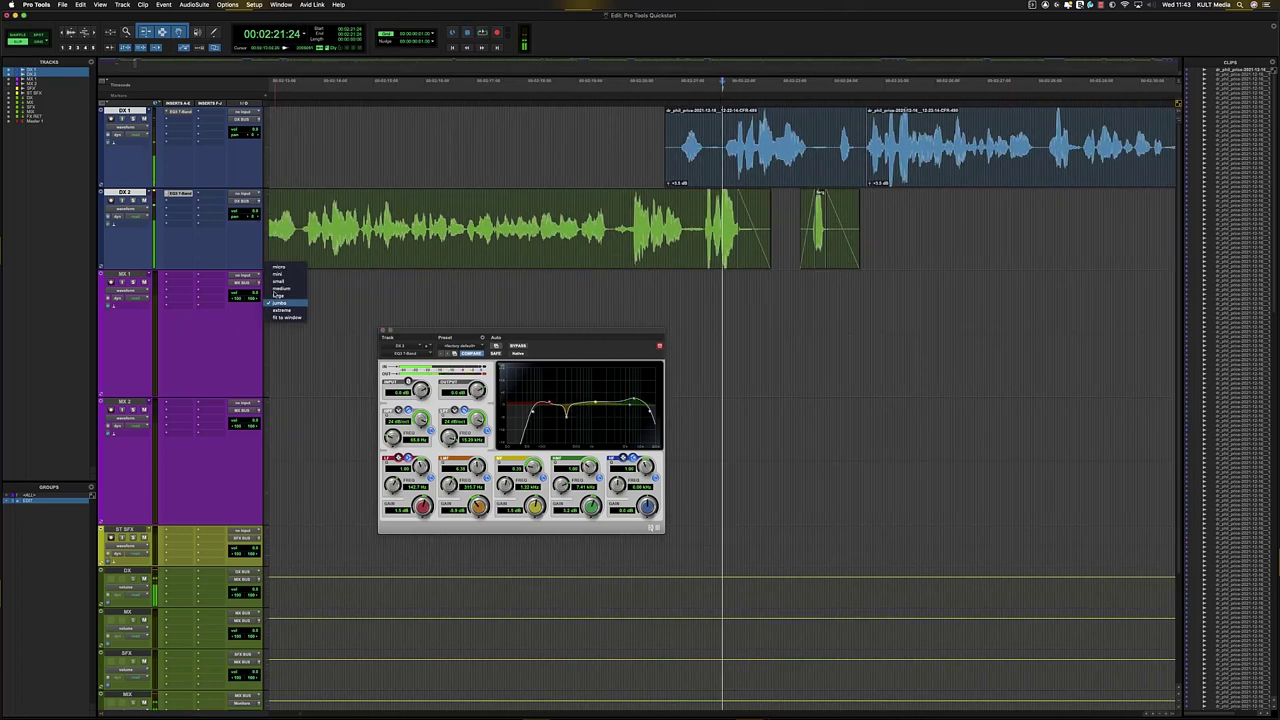
# - Close the EQ window and move the edit point to 2:00:24 on DX 2
pyautogui.click(384, 331)
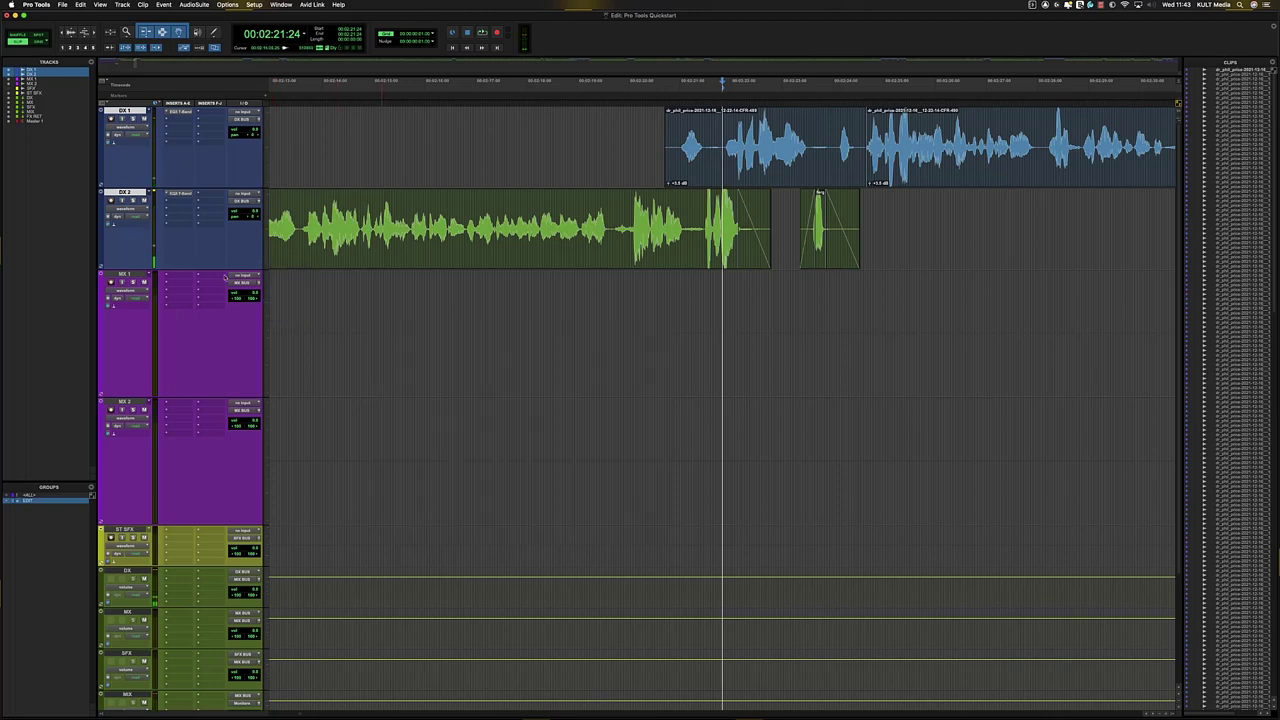
pyautogui.click(313, 197)
pyautogui.press('r')
pyautogui.press('r')
pyautogui.press('r')
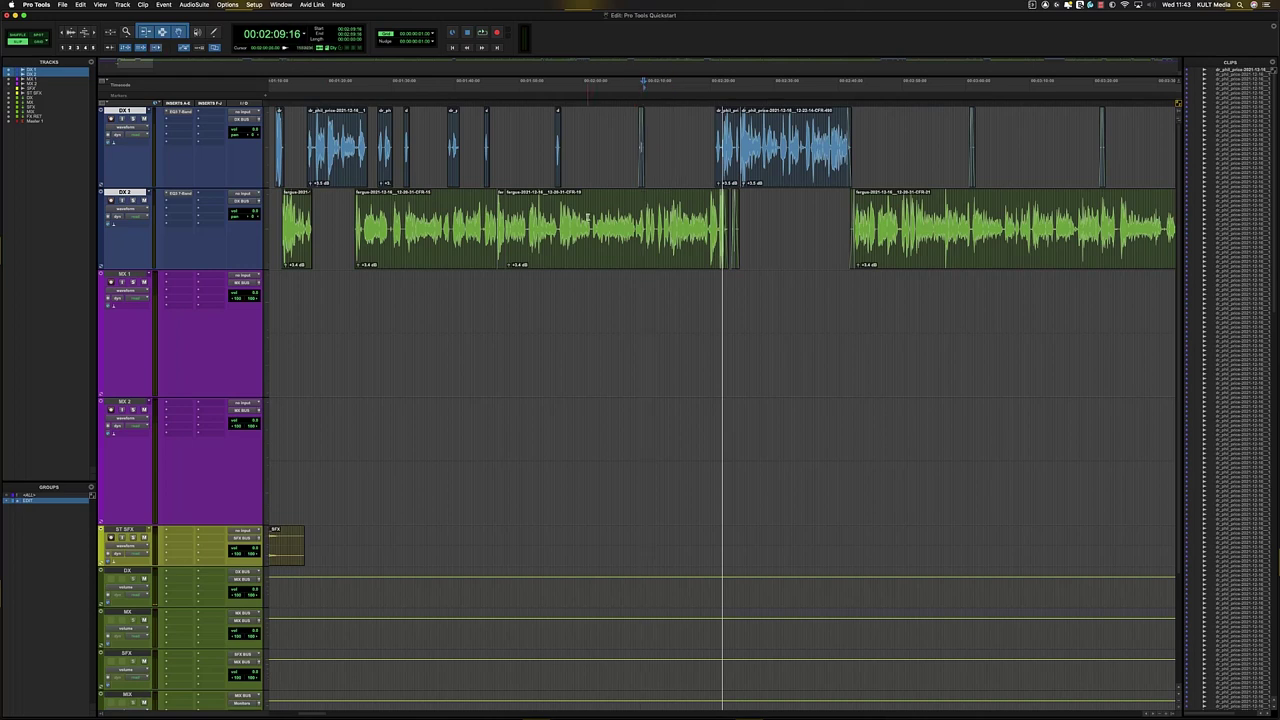
pyautogui.click(588, 217)
pyautogui.press('t')
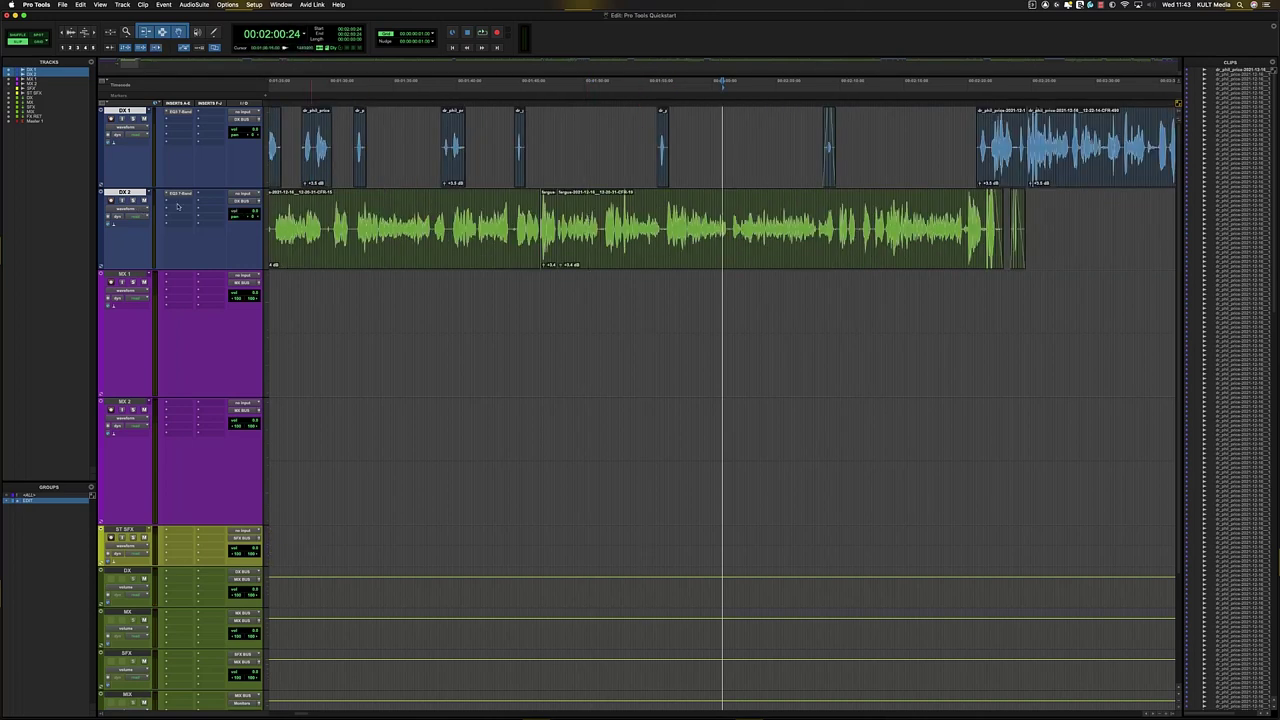
# - Choose Dynamics > Pro Compressor (mono) in DX 2's empty insert slot after the EQ3
pyautogui.click(177, 206)
pyautogui.moveTo(192, 201)
pyautogui.moveTo(258, 211)
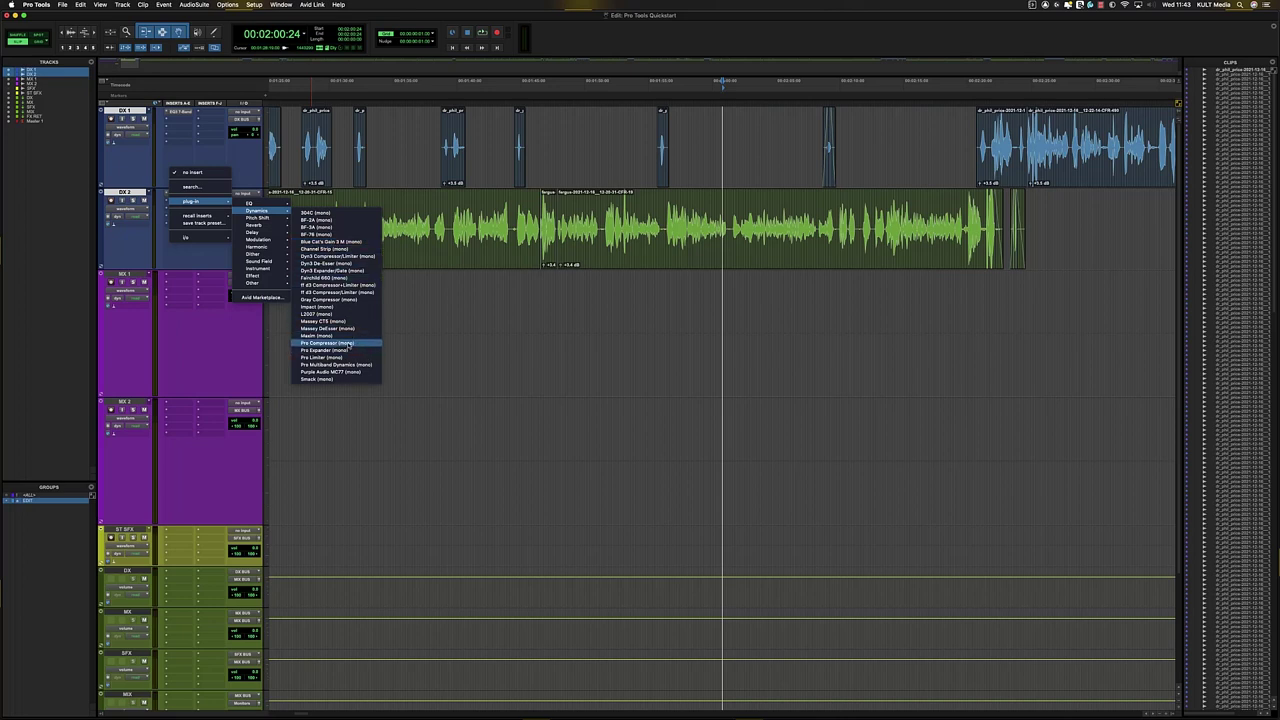
pyautogui.click(349, 346)
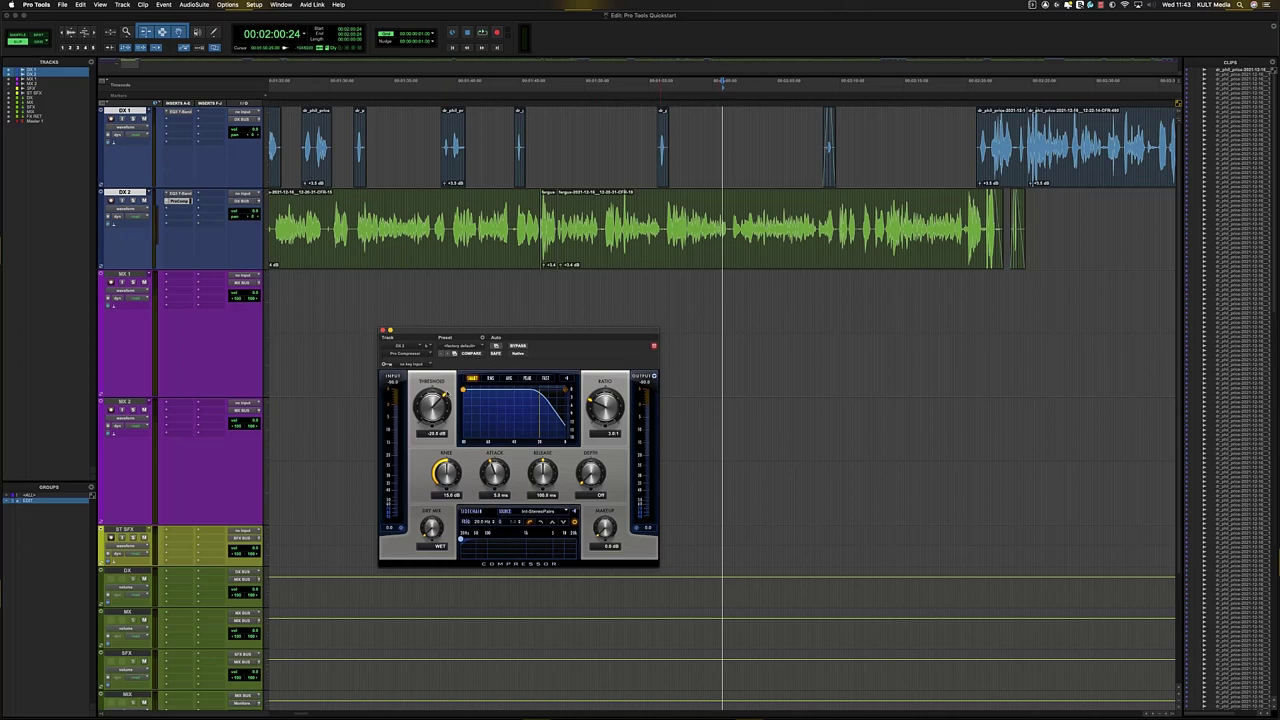
# - Set the DX 2 compressor threshold to 0 dB and the ratio to 4.0:1
pyautogui.moveTo(440, 411); pyautogui.dragTo(440, 360)
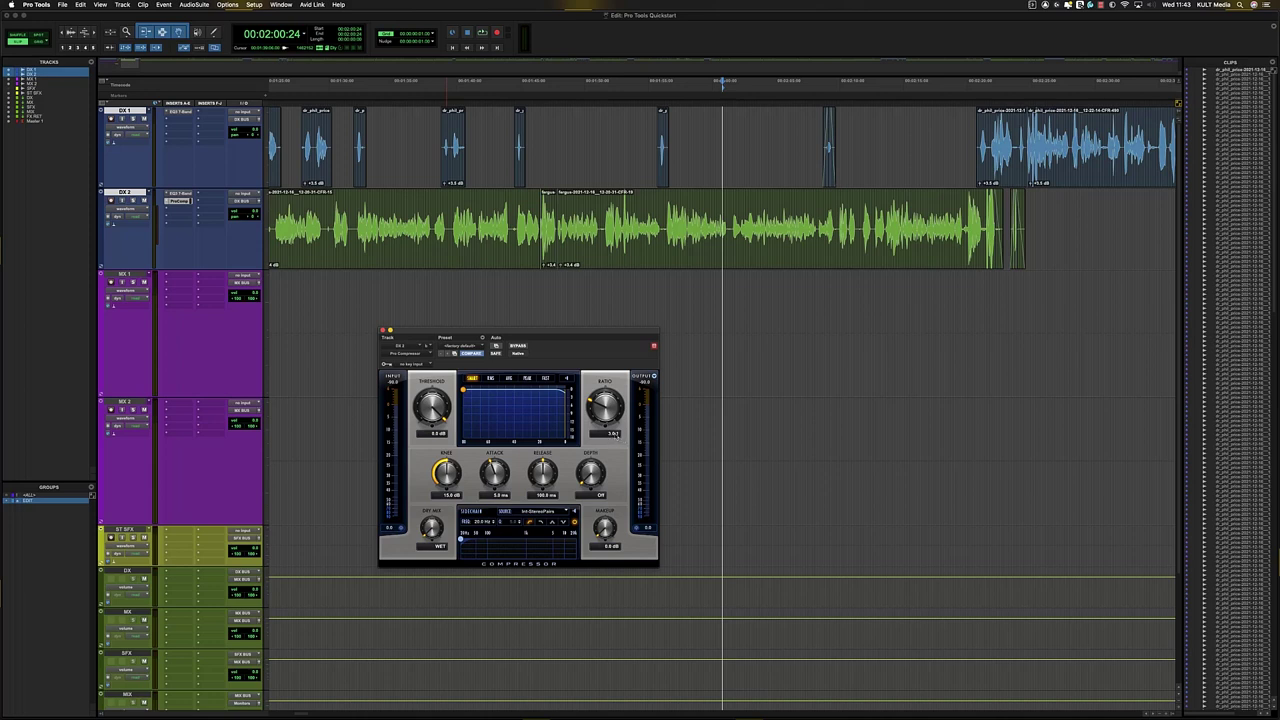
pyautogui.moveTo(596, 408); pyautogui.dragTo(596, 418)
pyautogui.moveTo(596, 390); pyautogui.dragTo(596, 372)
# - Play DX 2 from 1:57:23, show gain reduction, and pull the threshold far down
pyautogui.click(662, 224)
pyautogui.moveTo(650, 145); pyautogui.dragTo(661, 145)
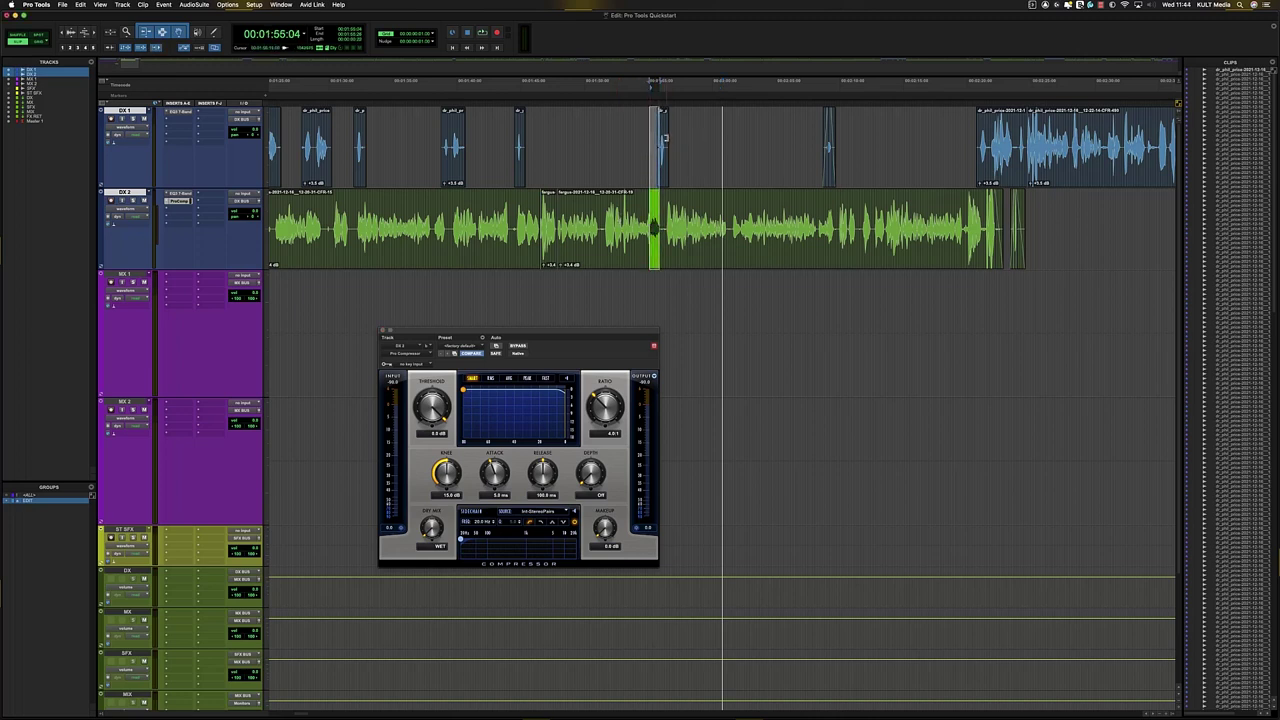
pyautogui.click(683, 215)
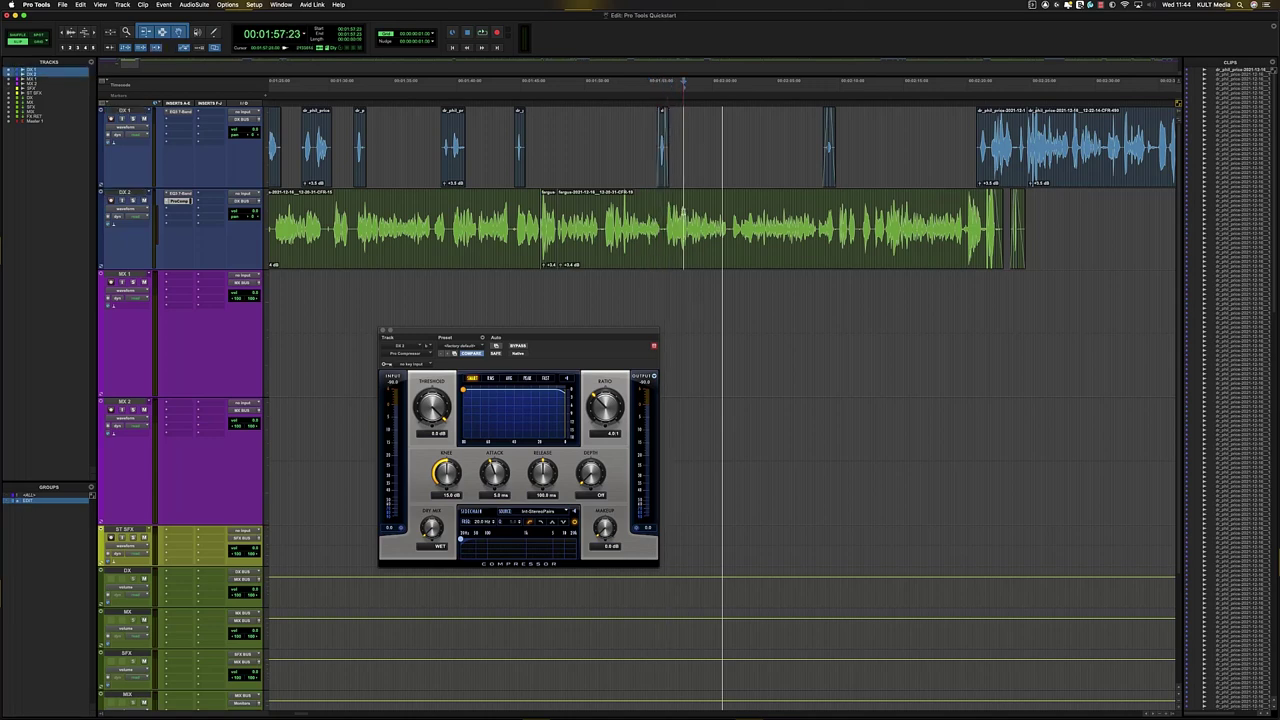
pyautogui.press('space')
pyautogui.press('t')
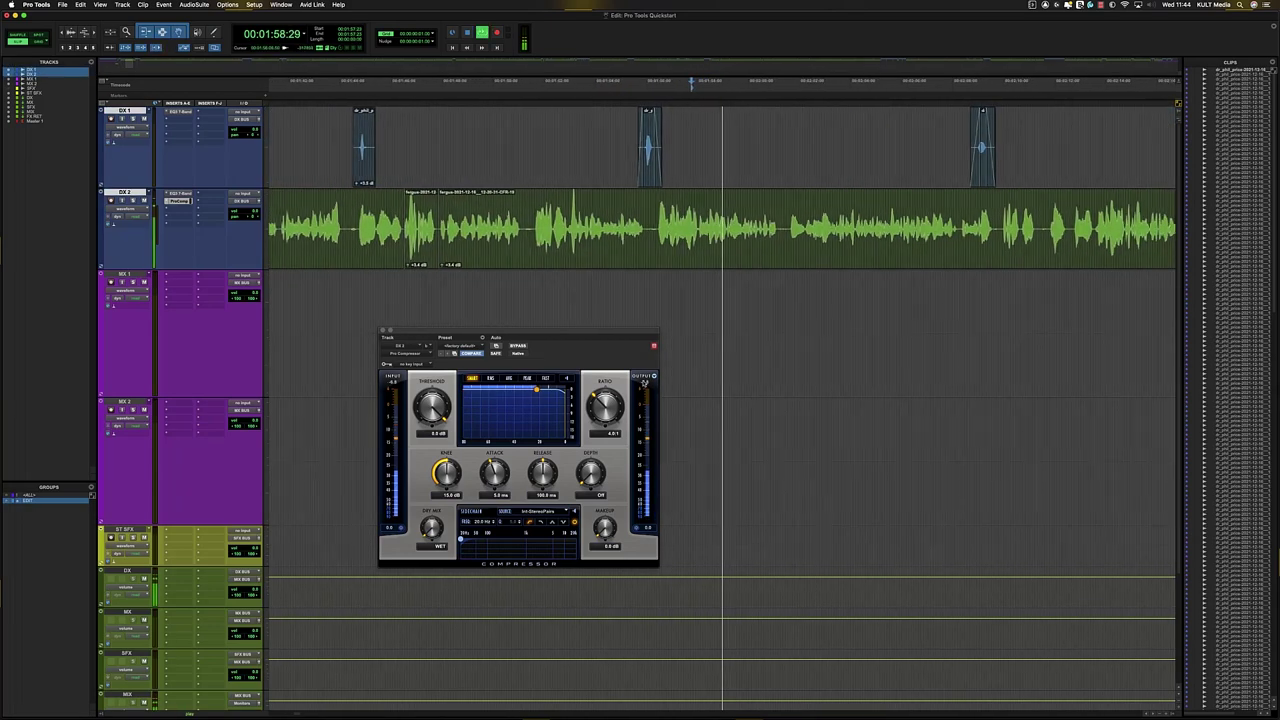
pyautogui.click(645, 378)
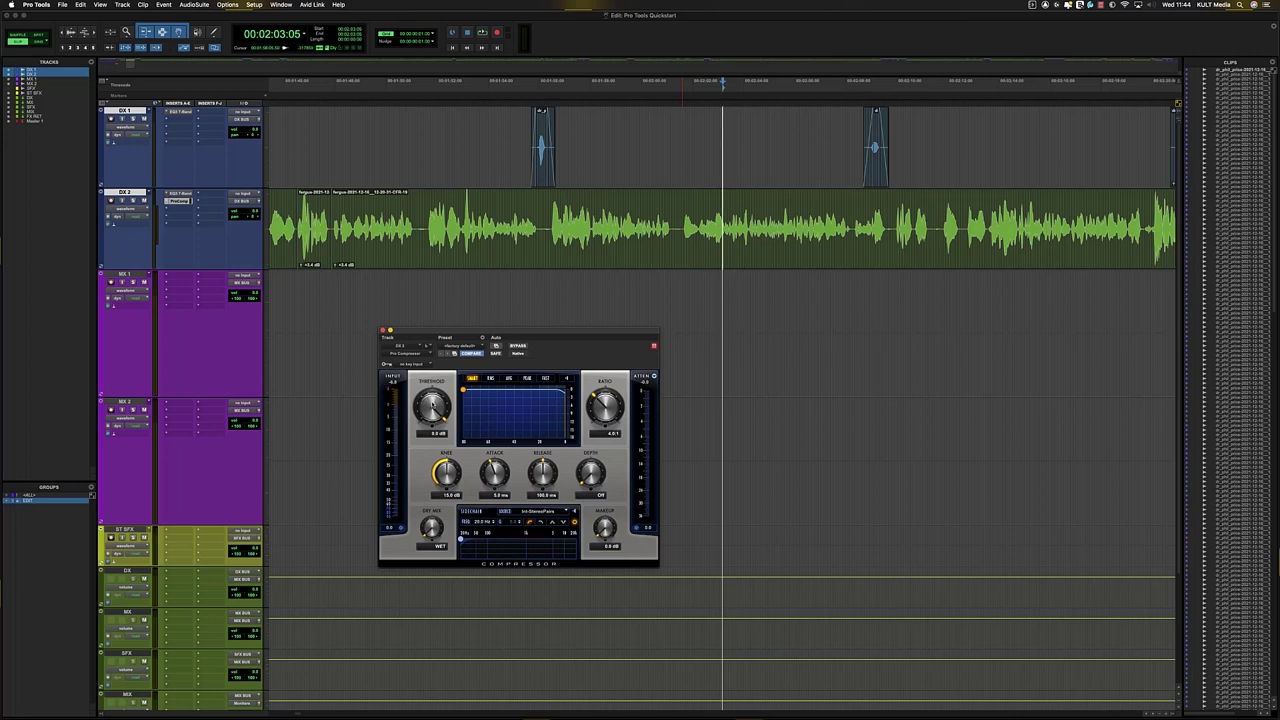
pyautogui.moveTo(432, 409); pyautogui.dragTo(431, 555)
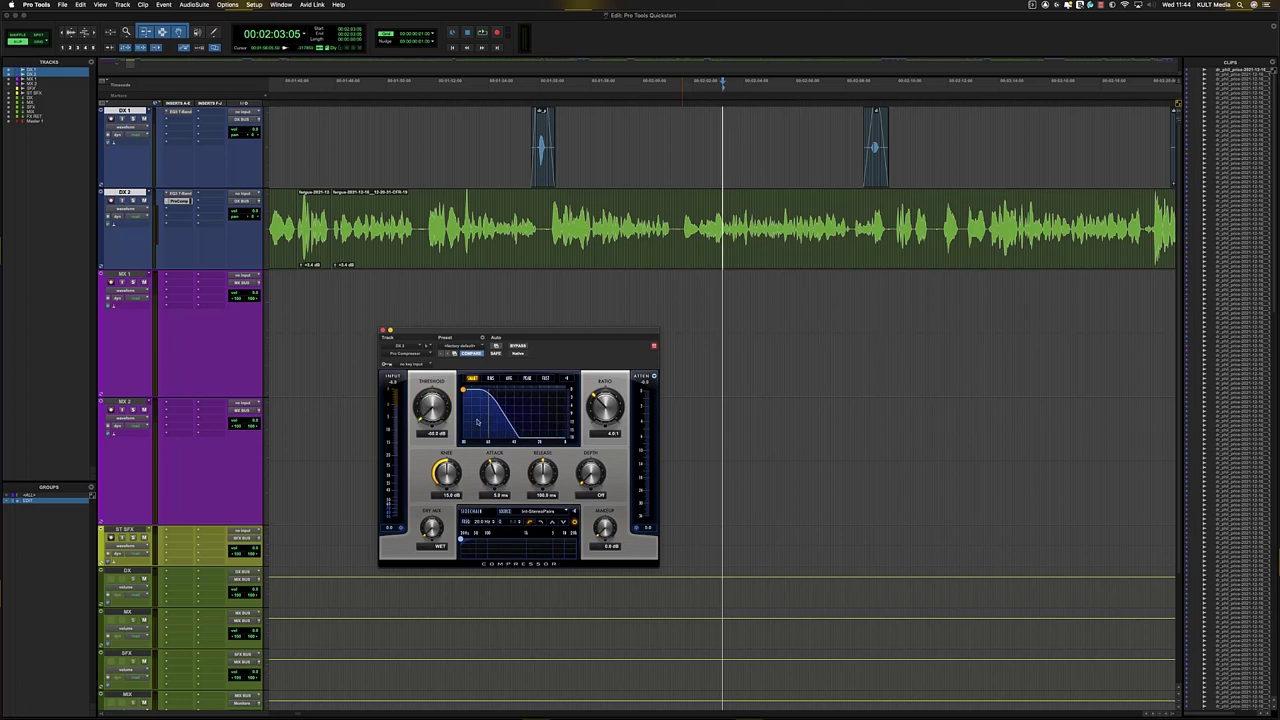
# - Play from 2:01:18 while raising the compressor threshold to about -11.9 dB
pyautogui.click(682, 213)
pyautogui.press('space')
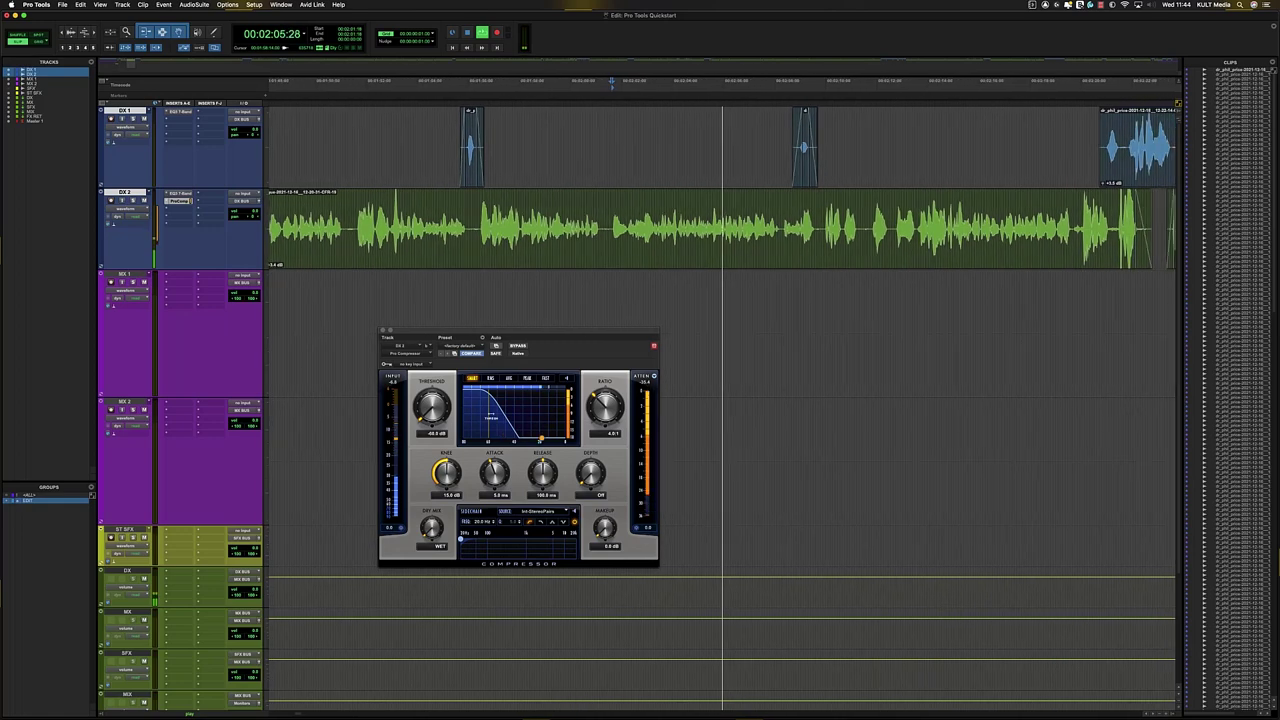
pyautogui.moveTo(488, 418); pyautogui.dragTo(551, 421)
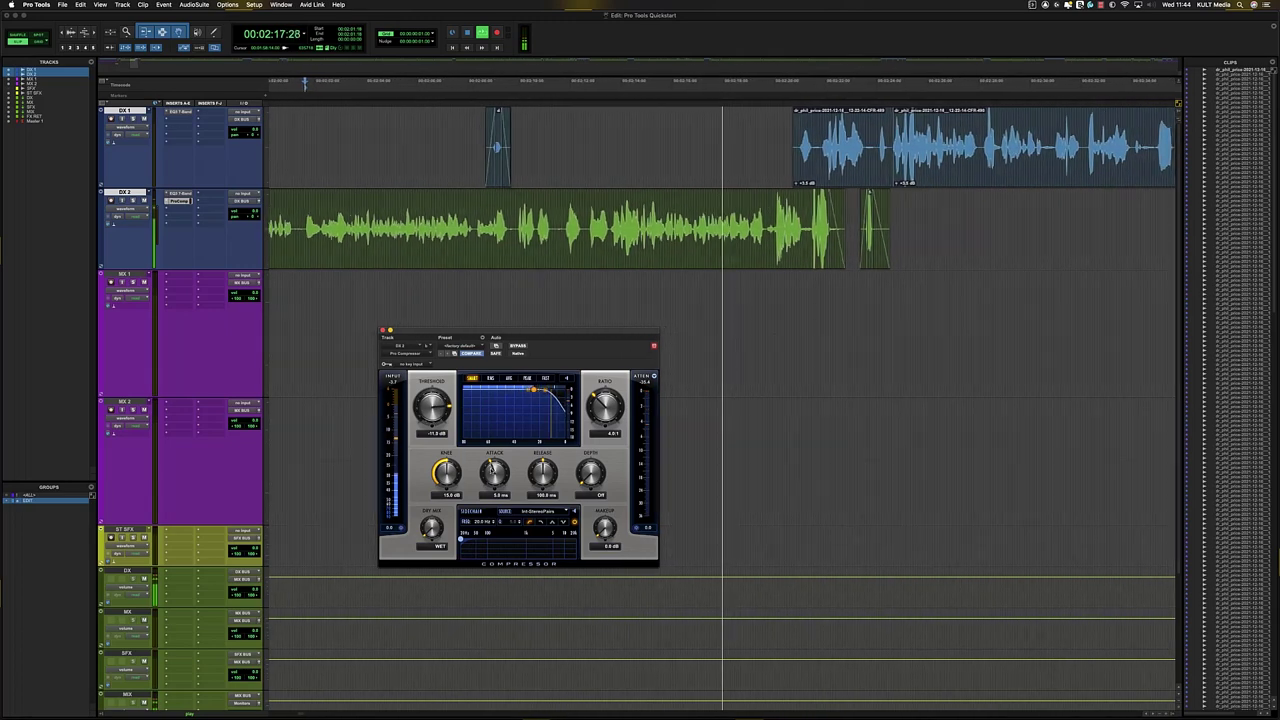
pyautogui.press('space')
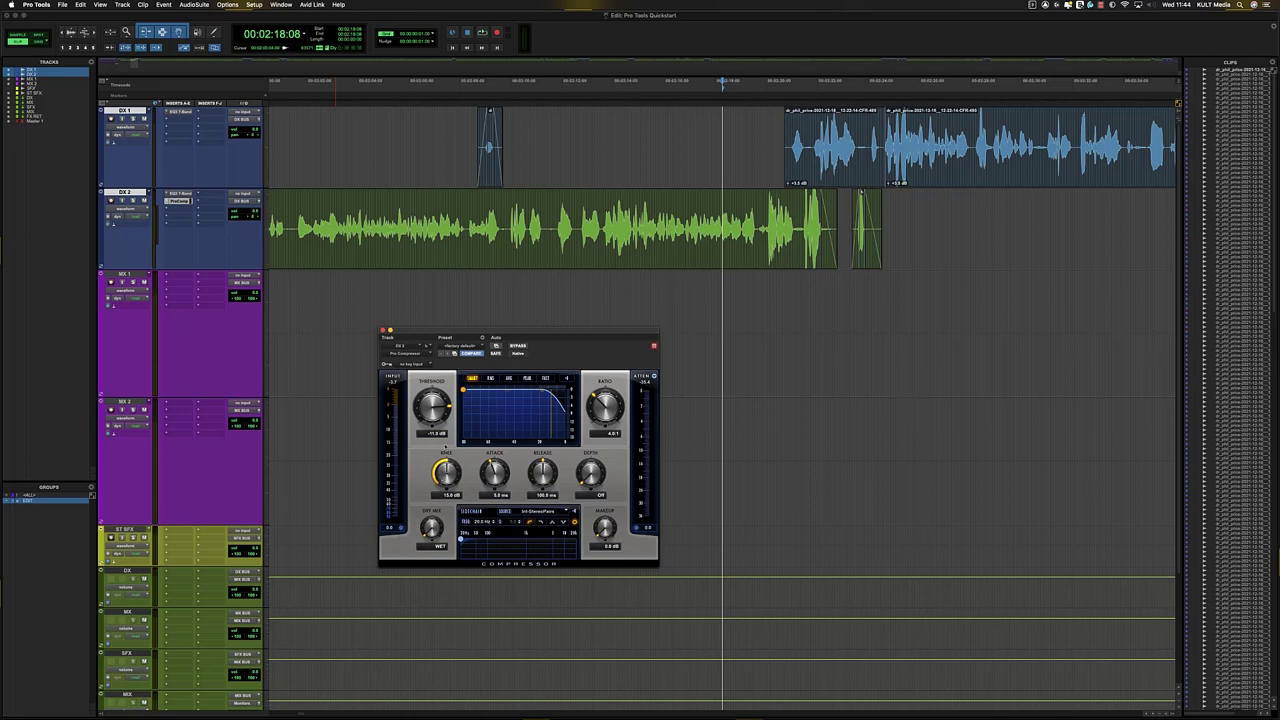
# - Set the compressor knee to a hard 0 dB and play to hear it
pyautogui.moveTo(445, 447); pyautogui.dragTo(452, 394)
pyautogui.moveTo(446, 473); pyautogui.dragTo(453, 581)
pyautogui.moveTo(436, 451); pyautogui.dragTo(457, 554)
pyautogui.press('space')
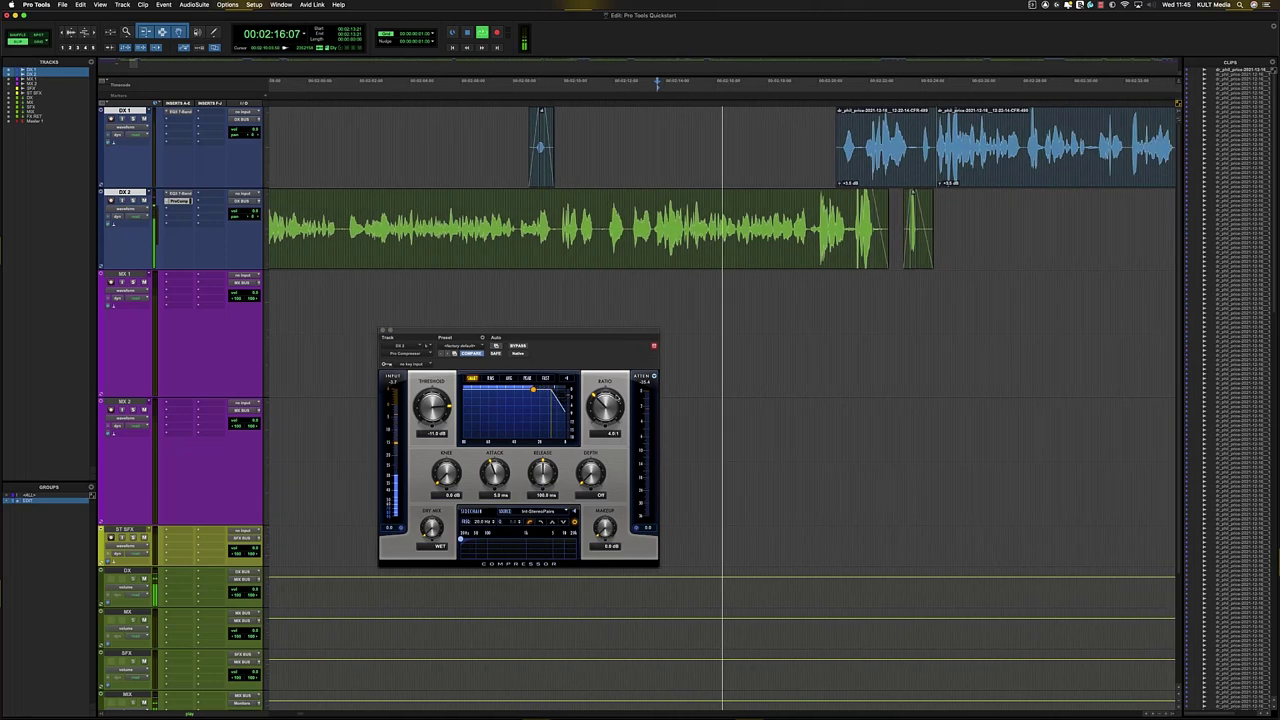
# - Soften the DX 2 compressor knee to about 21 dB and replay the passage
pyautogui.moveTo(437, 482); pyautogui.dragTo(484, 477)
pyautogui.press('space')
pyautogui.click(471, 203)
pyautogui.press('space')
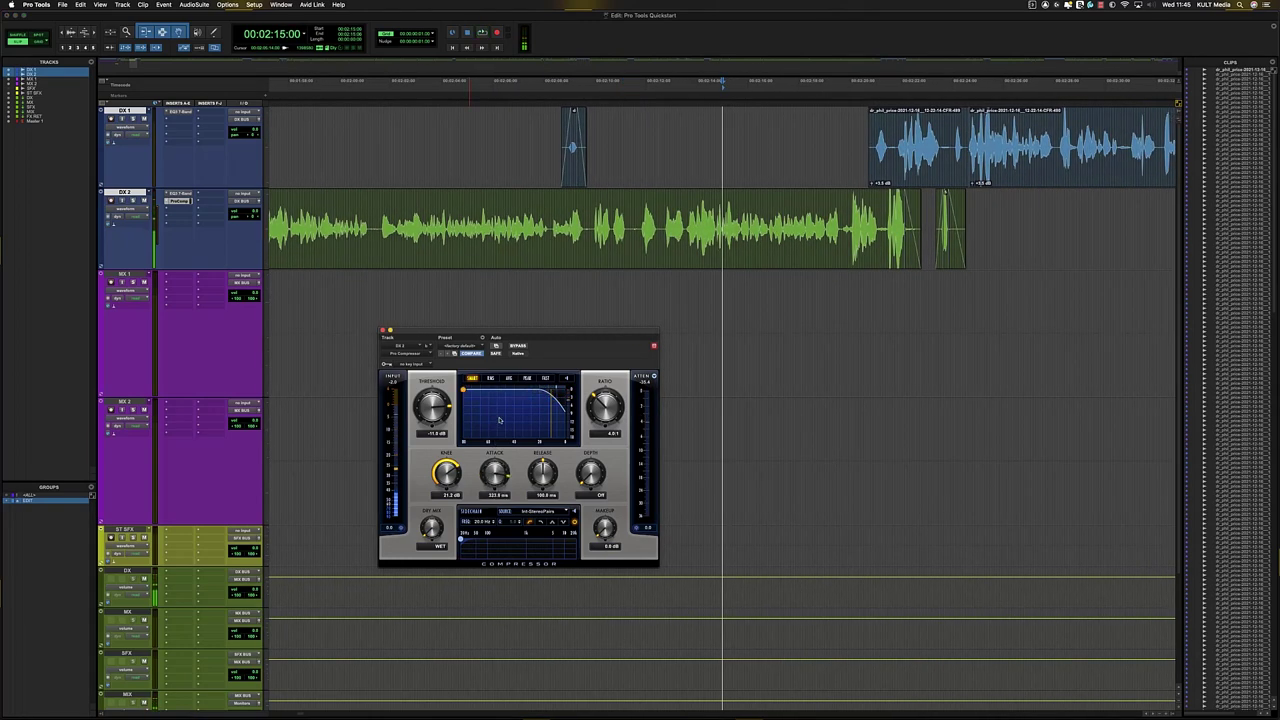
pyautogui.press('space')
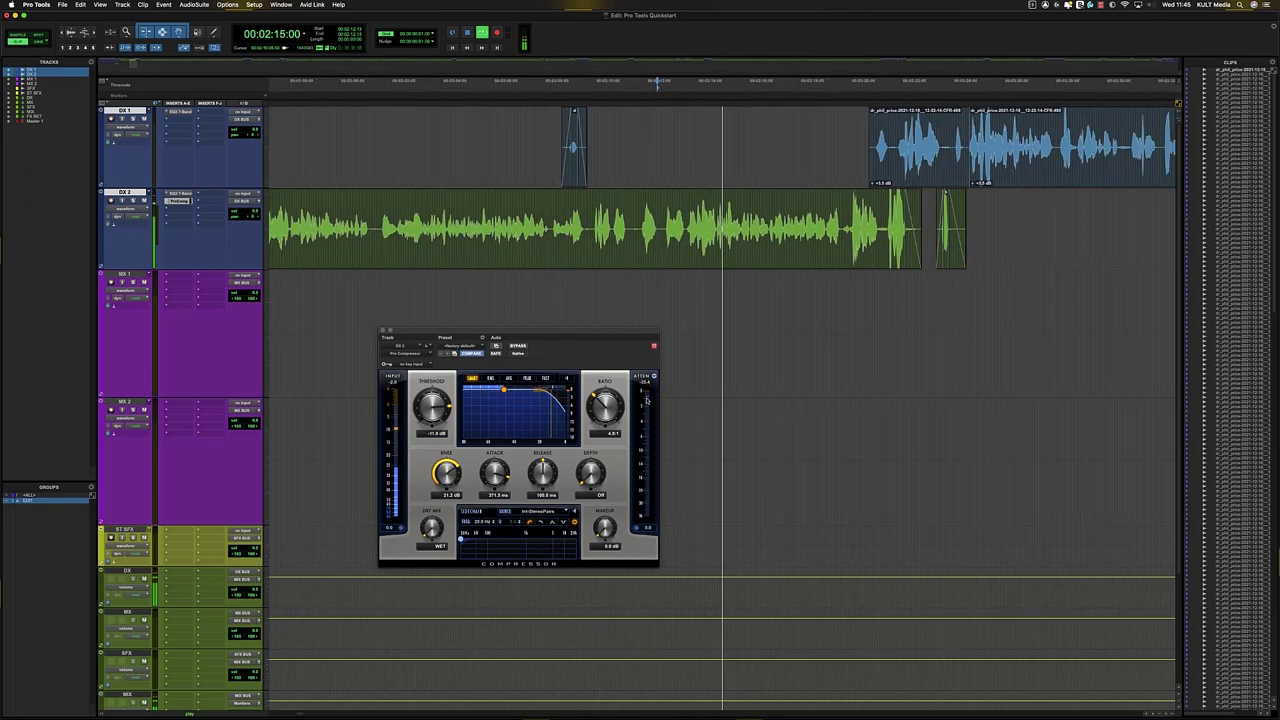
pyautogui.press('space')
# - Audition a short attack and a 5-second release, then return release to about 100 ms
pyautogui.moveTo(494, 474)
pyautogui.mouseDown()
pyautogui.moveTo(494, 521)
pyautogui.moveTo(494, 466)
pyautogui.moveTo(491, 476)
pyautogui.mouseUp()
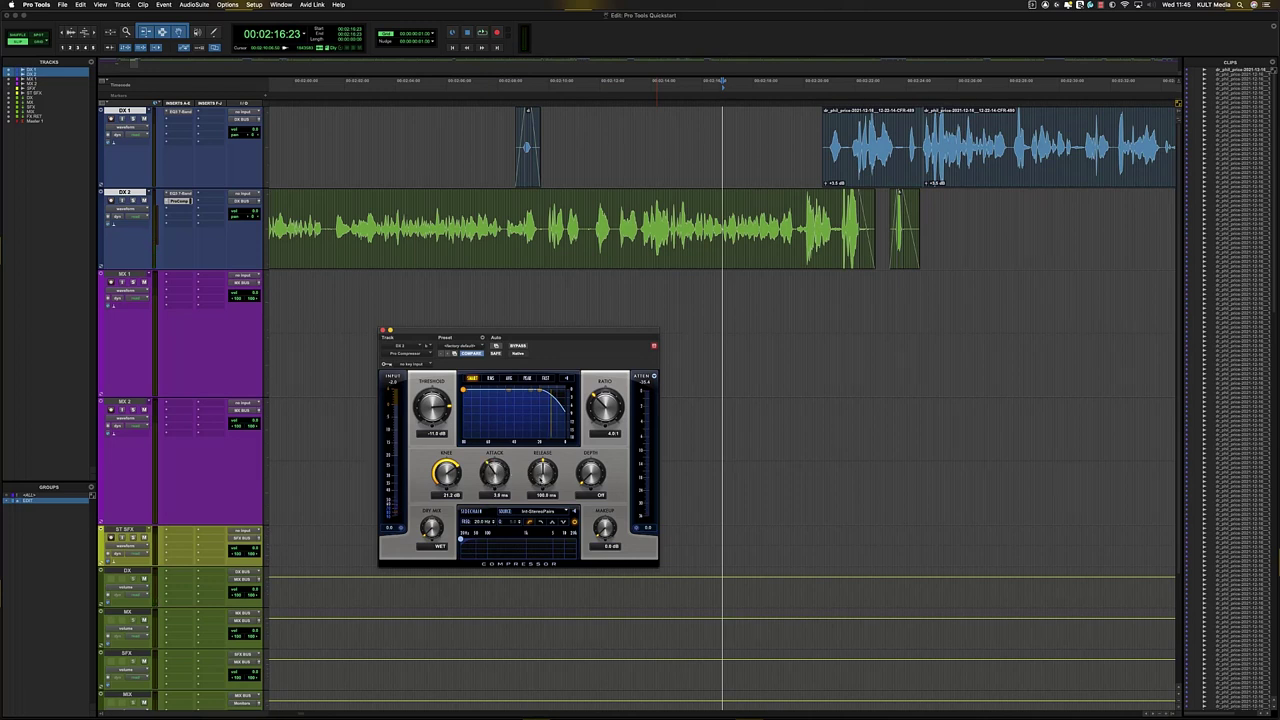
pyautogui.moveTo(543, 476); pyautogui.dragTo(582, 303)
pyautogui.press('space')
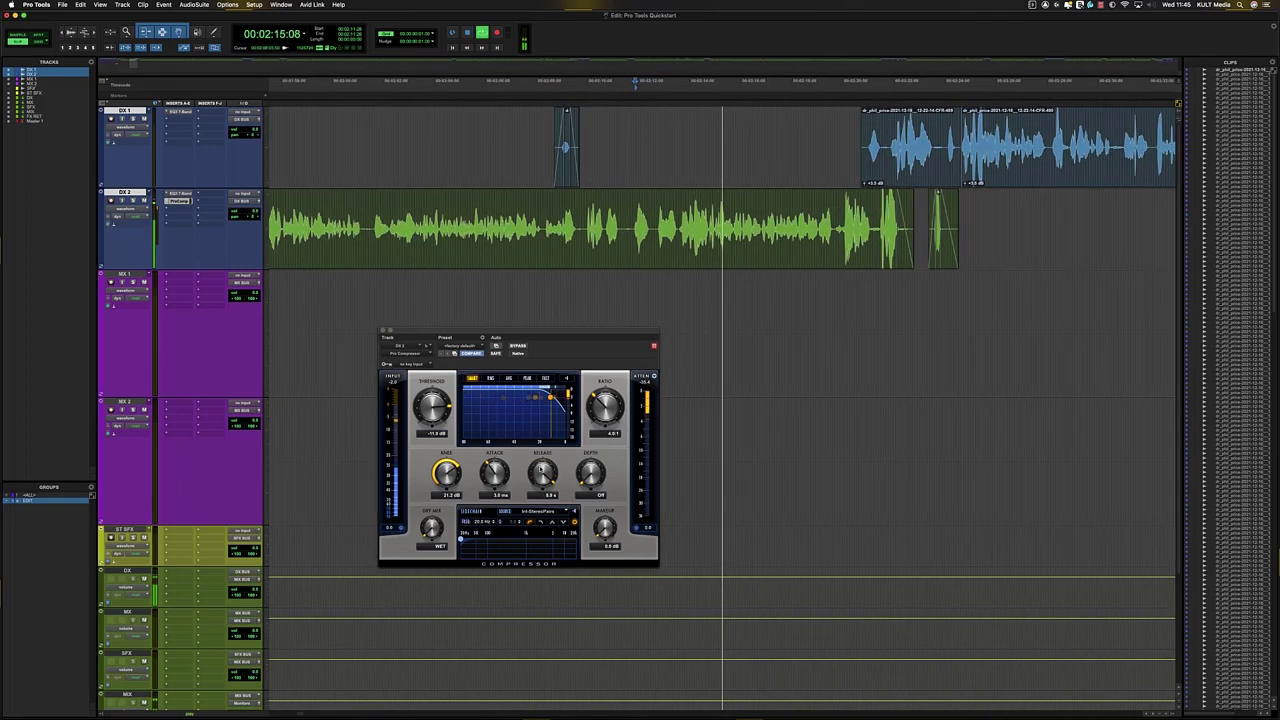
pyautogui.press('space')
pyautogui.keyDown('alt'); pyautogui.click(541, 476); pyautogui.keyUp('alt')
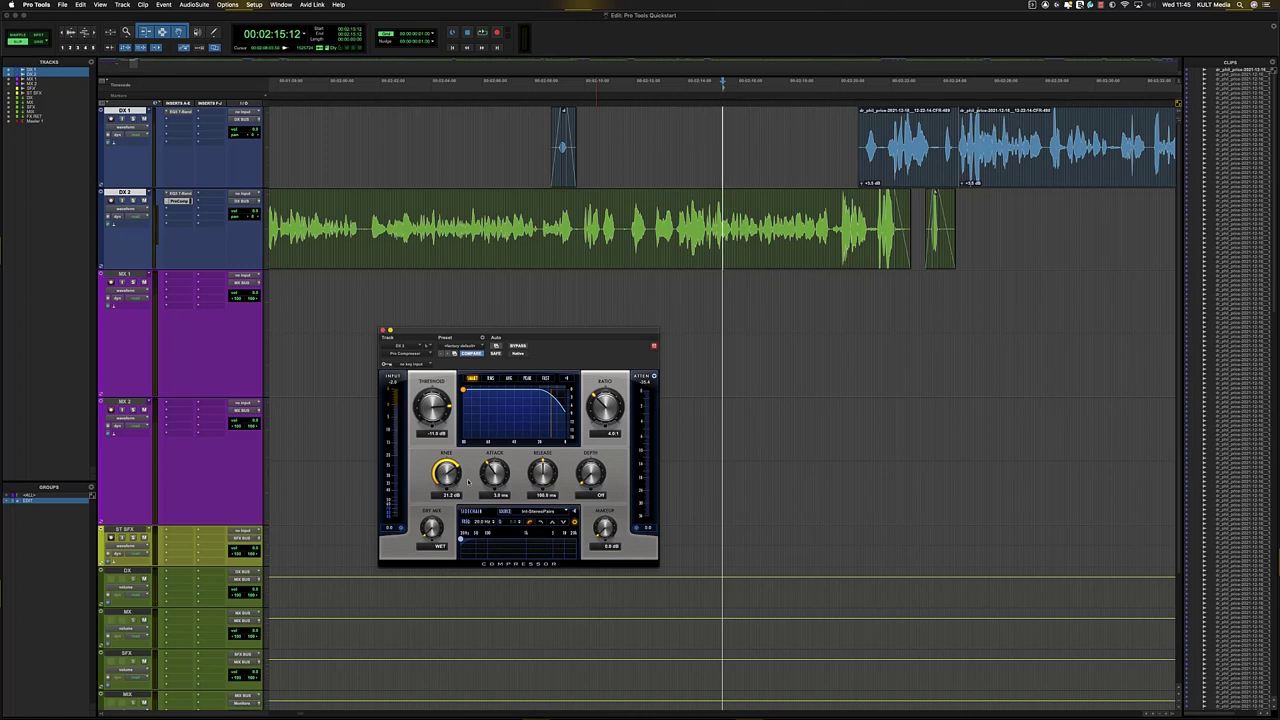
# - Set attack to 1.7 ms, try a -3 dB depth limit, switch depth off, and replay
pyautogui.moveTo(494, 466); pyautogui.dragTo(539, 481)
pyautogui.moveTo(588, 480); pyautogui.dragTo(586, 464)
pyautogui.moveTo(611, 415); pyautogui.dragTo(560, 397)
pyautogui.keyDown('alt'); pyautogui.click(591, 472); pyautogui.keyUp('alt')
pyautogui.click(662, 298)
pyautogui.press('space')
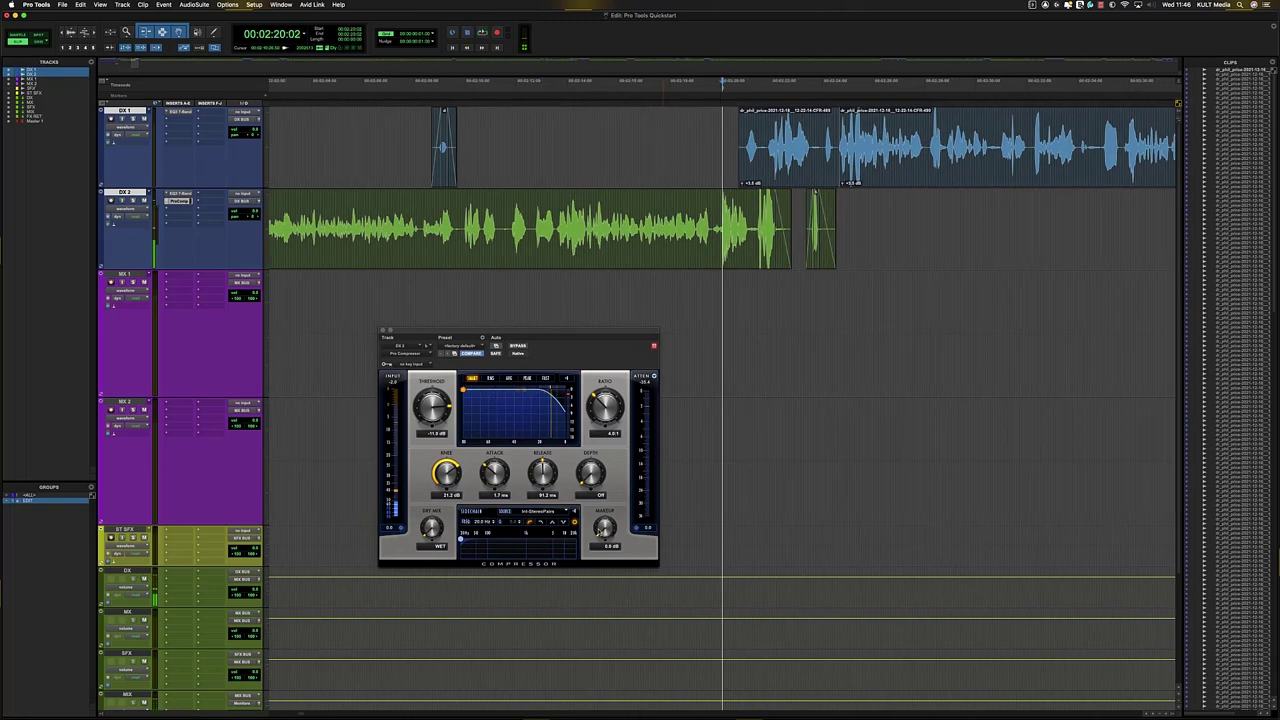
# - Add about 1.7 dB makeup gain and audition maximum ratio with a fully hard knee
pyautogui.moveTo(600, 532); pyautogui.dragTo(600, 522)
pyautogui.click(570, 228)
pyautogui.press('space')
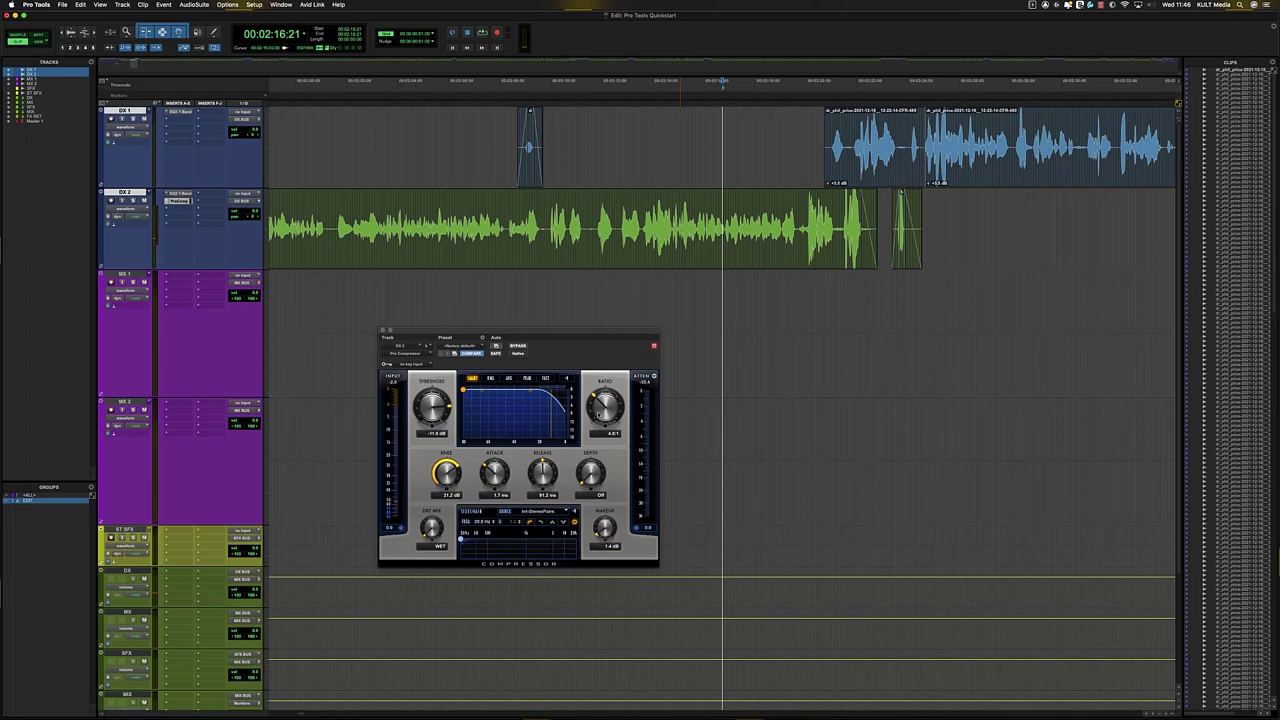
pyautogui.moveTo(598, 415); pyautogui.dragTo(588, 294)
pyautogui.moveTo(450, 472); pyautogui.dragTo(450, 585)
pyautogui.press('space')
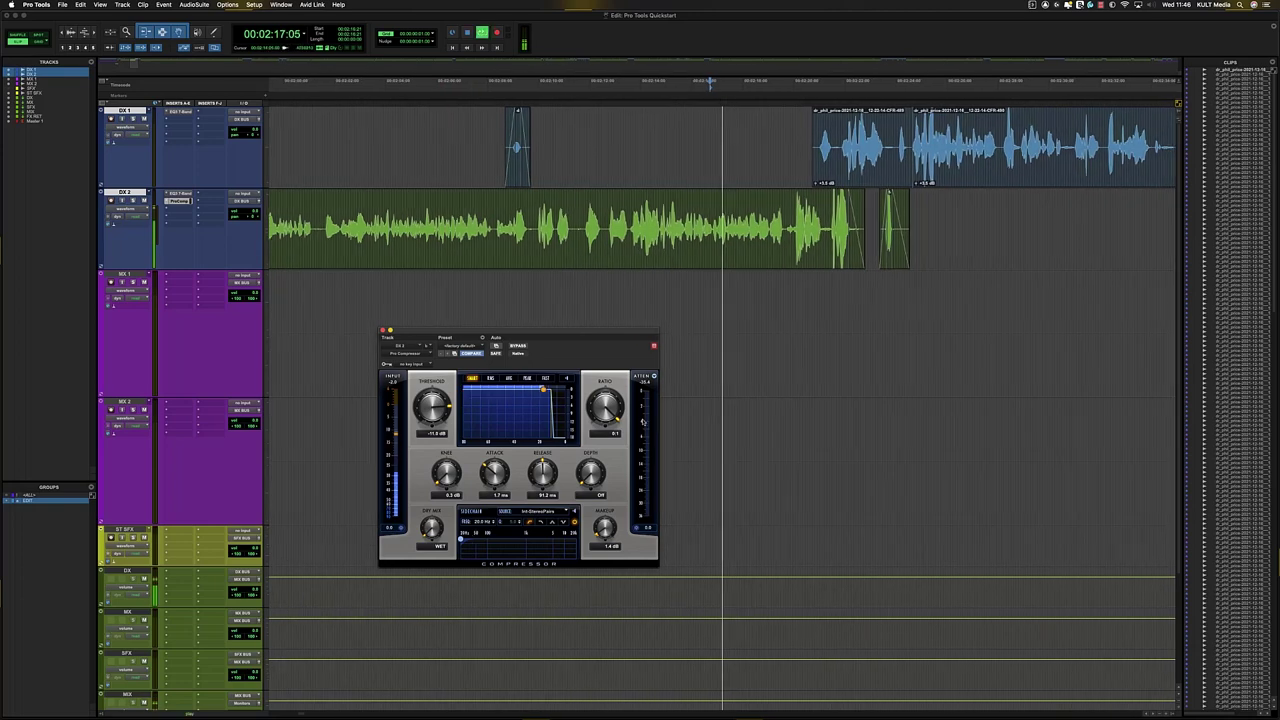
# - Lower the threshold to about -16.6 dB, ease the ratio back, and set the knee to 17.8 dB
pyautogui.moveTo(603, 407); pyautogui.dragTo(604, 416)
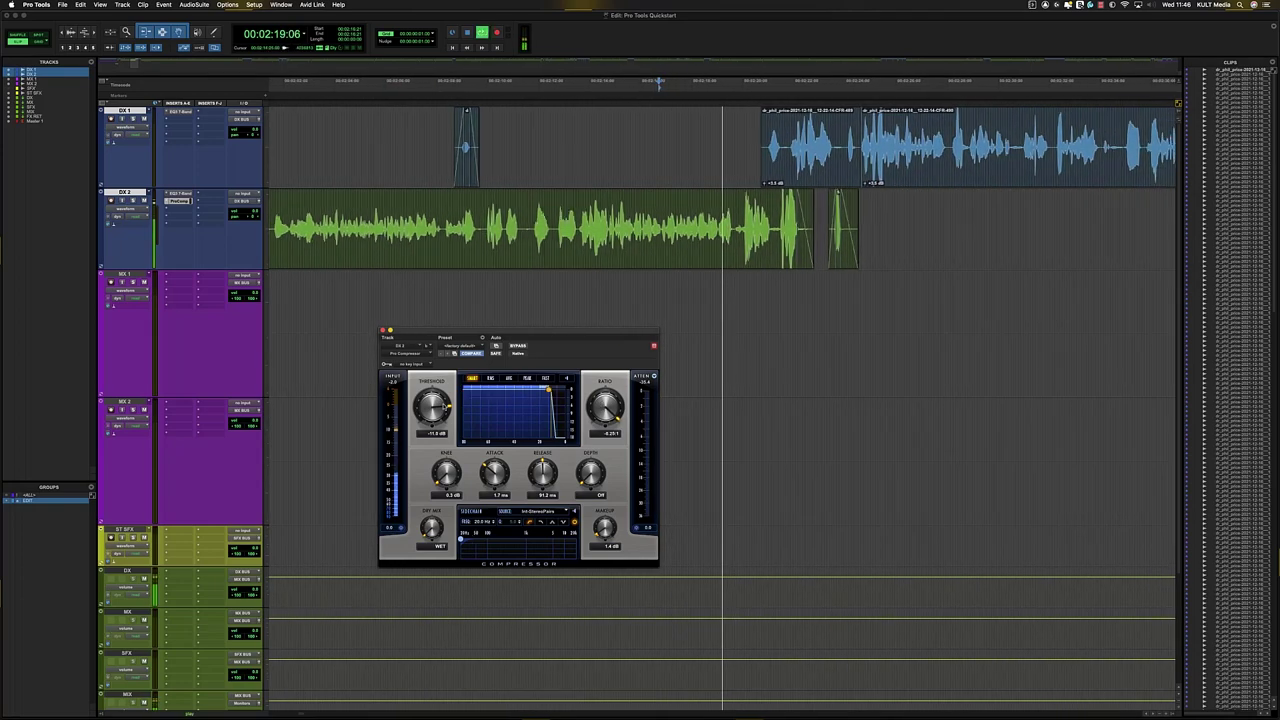
pyautogui.moveTo(430, 408); pyautogui.dragTo(427, 427)
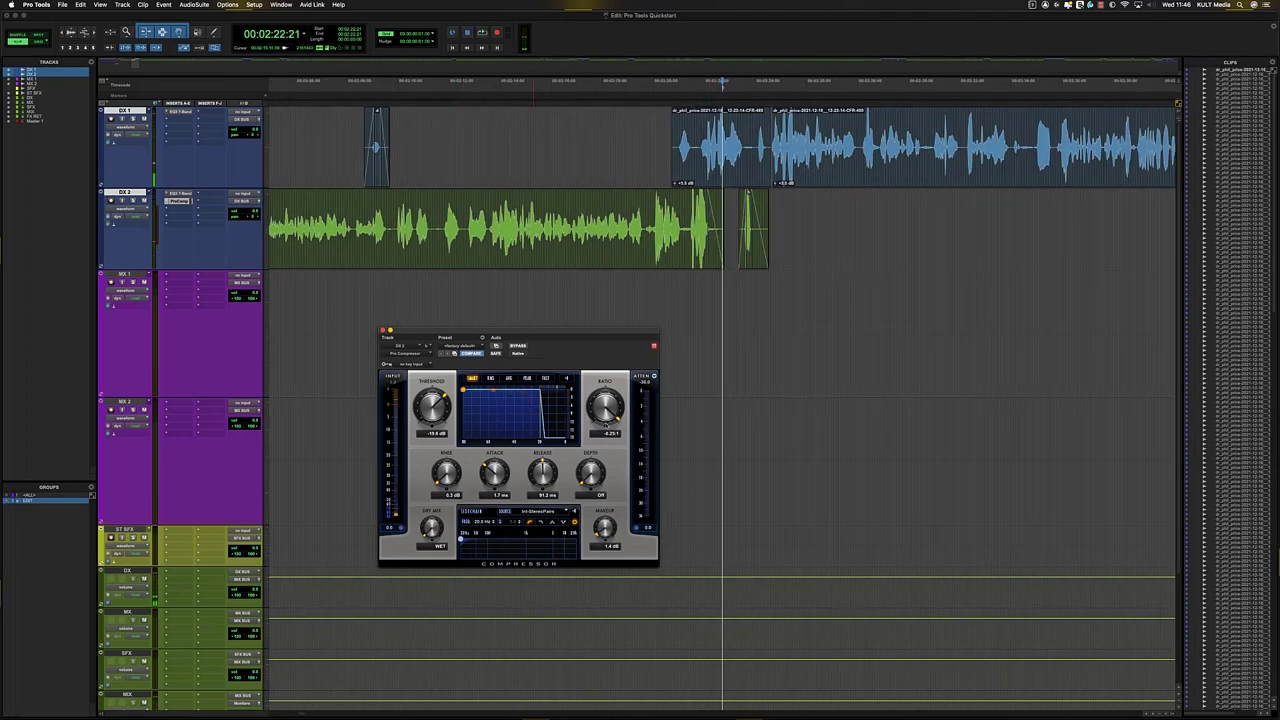
pyautogui.moveTo(606, 426); pyautogui.dragTo(604, 410)
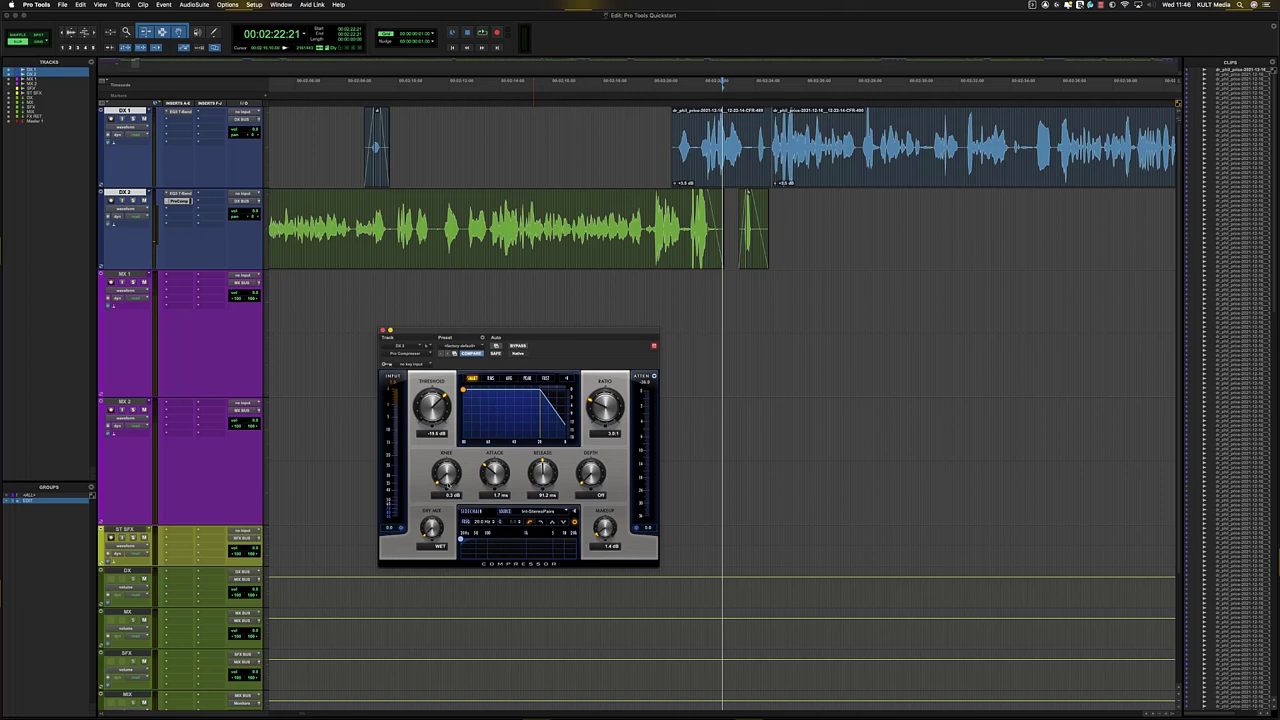
pyautogui.moveTo(446, 486); pyautogui.dragTo(507, 411)
pyautogui.click(182, 211)
# - Insert a mono Pro Limiter in the next DX 2 slot and drag its Ceiling down toward -1.2 dBTP
pyautogui.moveTo(200, 209)
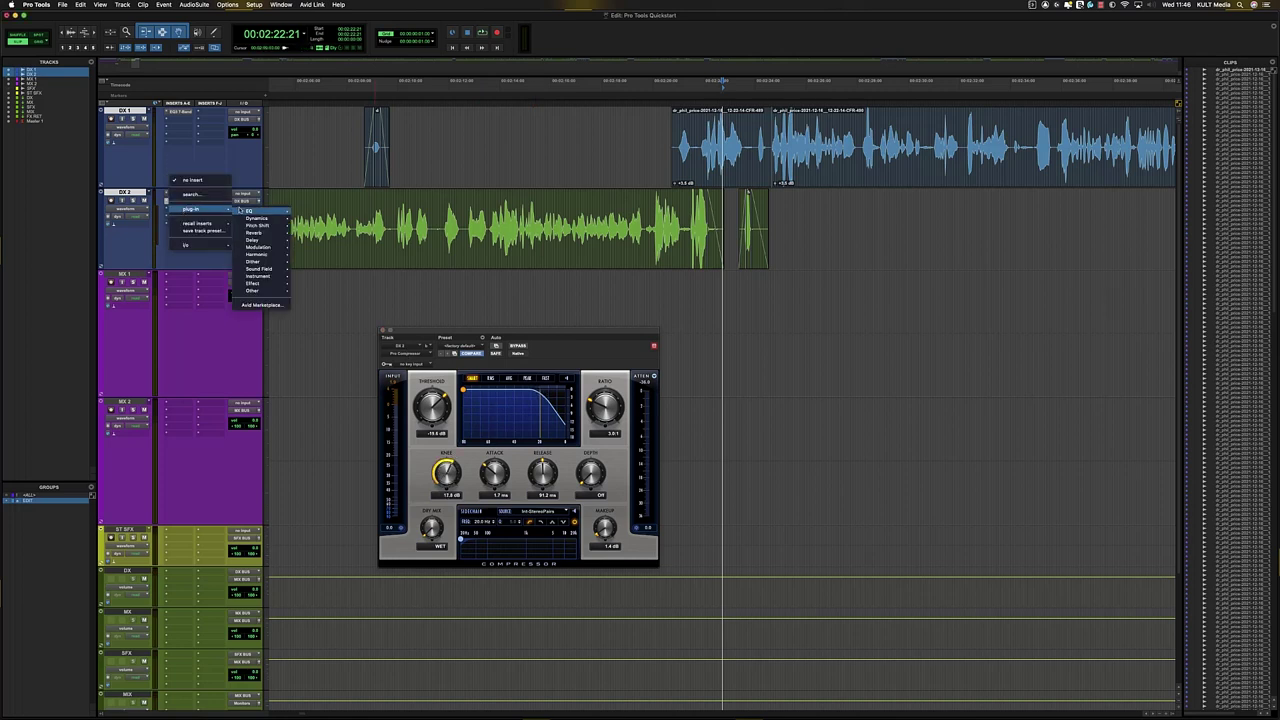
pyautogui.moveTo(271, 219)
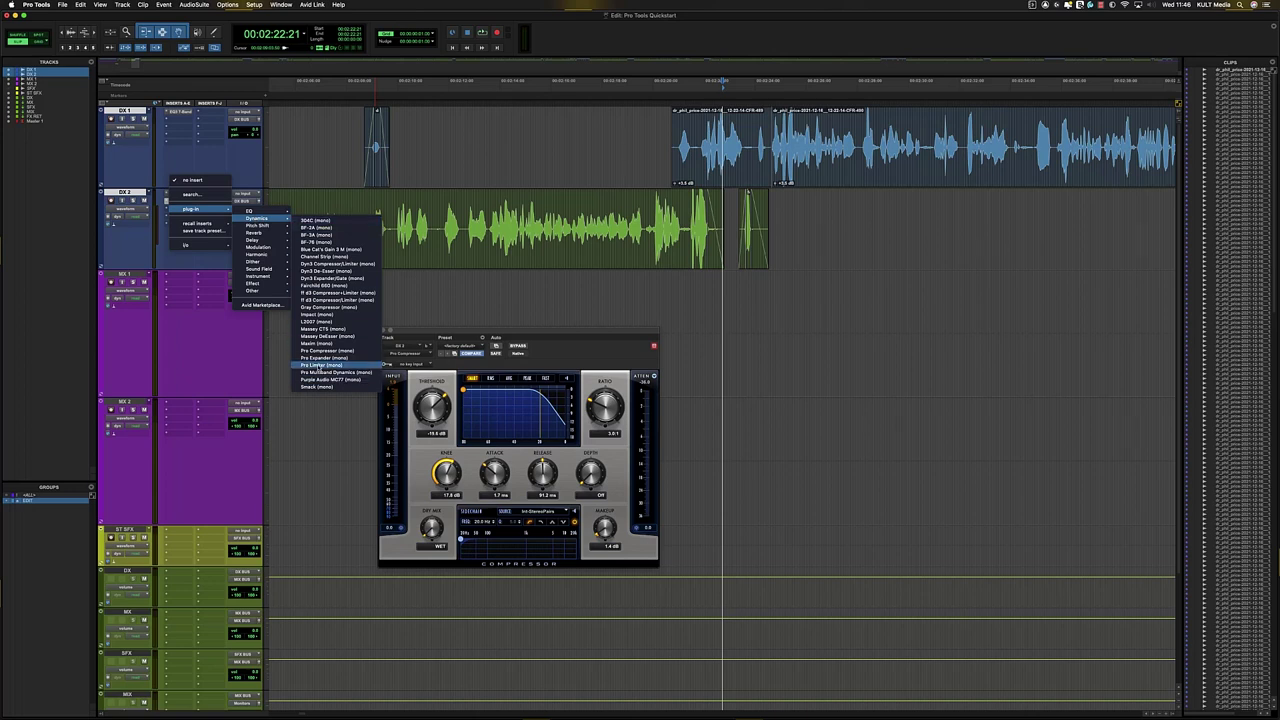
pyautogui.click(325, 350)
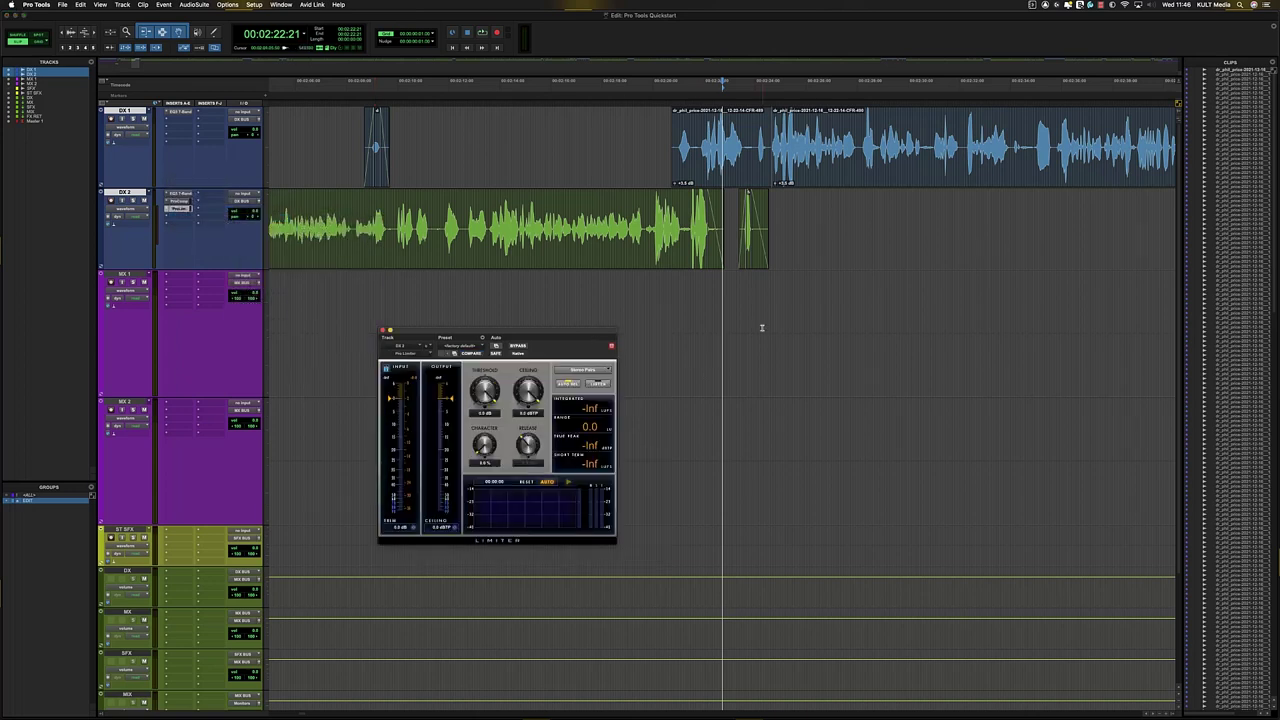
pyautogui.moveTo(523, 390)
pyautogui.mouseDown()
pyautogui.moveTo(524, 414)
pyautogui.moveTo(521, 402)
pyautogui.mouseUp()
pyautogui.moveTo(523, 397)
pyautogui.mouseDown()
pyautogui.moveTo(482, 400)
pyautogui.moveTo(477, 419)
pyautogui.mouseUp()
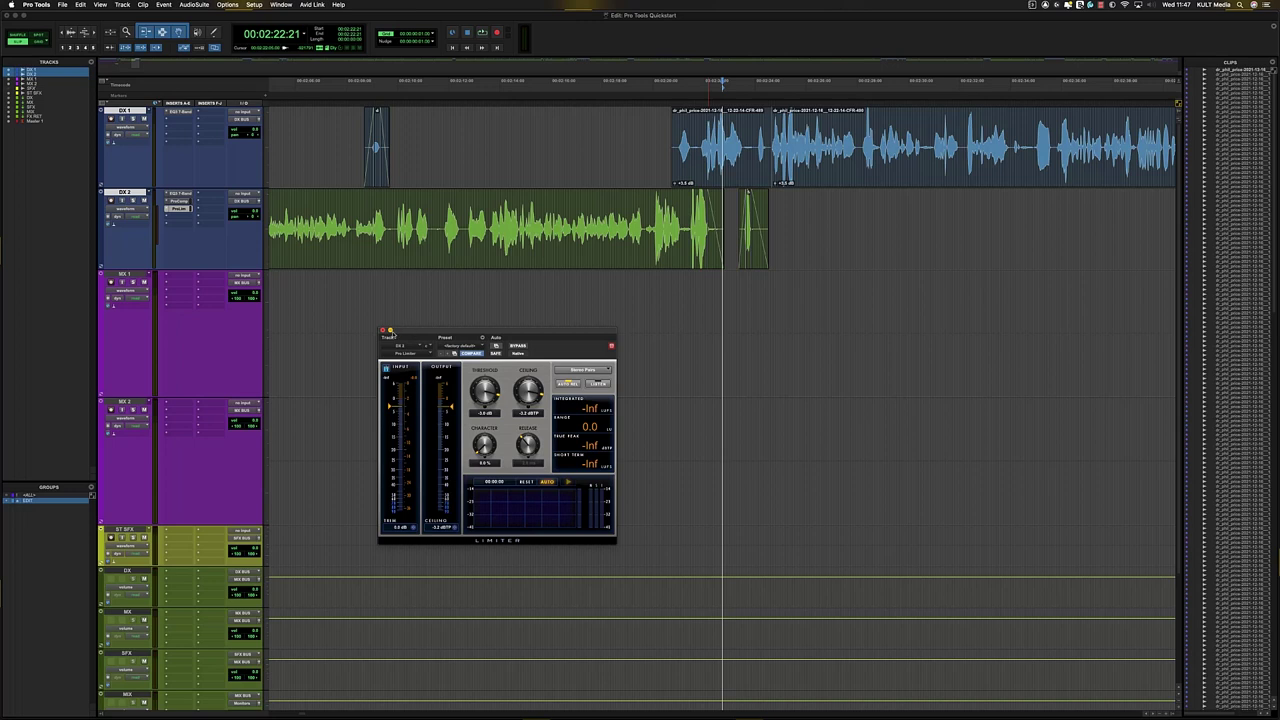
# - Close the Pro-Limiter window and browse DX 2's third insert plug-ins without adding one
pyautogui.click(382, 331)
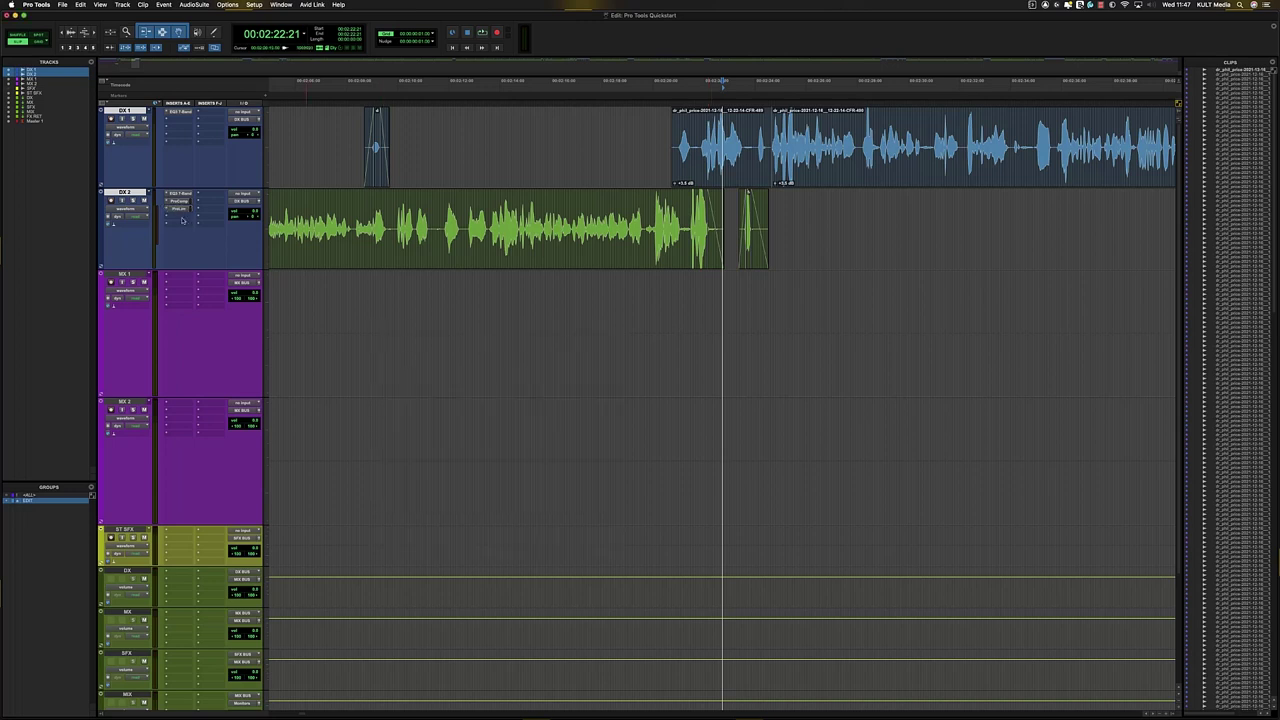
pyautogui.click(182, 218)
pyautogui.moveTo(186, 219)
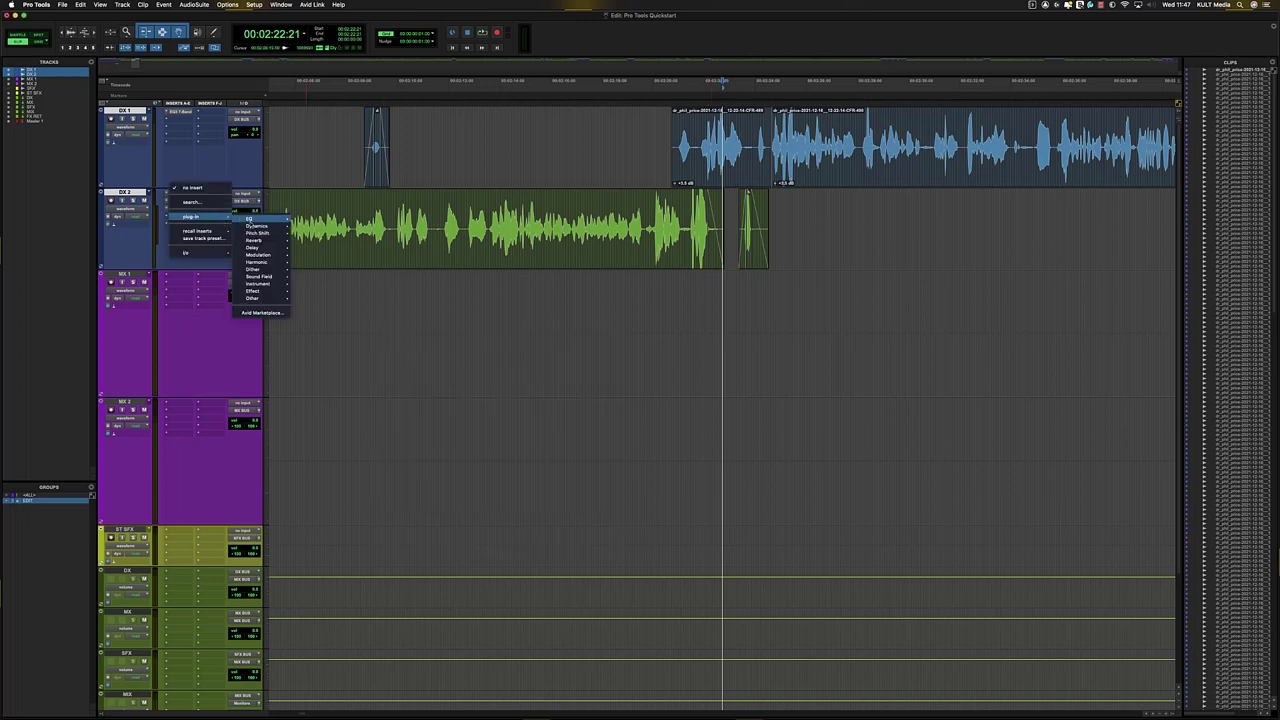
pyautogui.moveTo(257, 226)
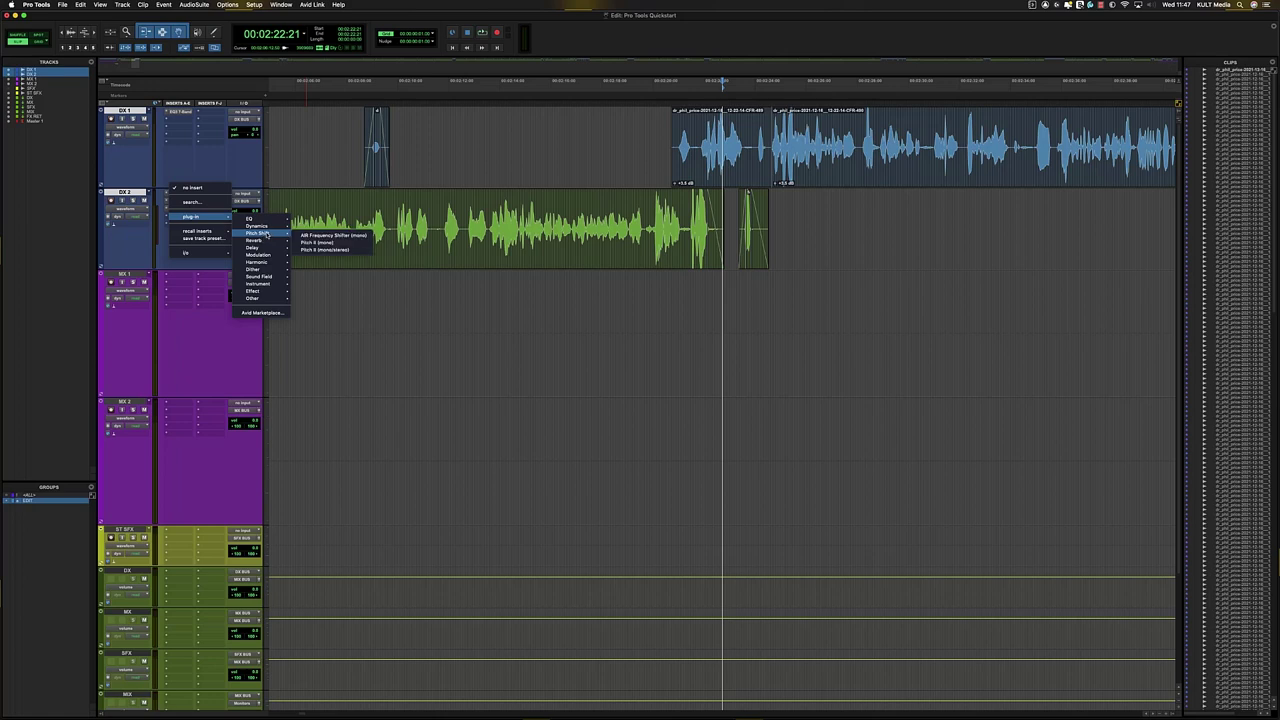
pyautogui.click(514, 301)
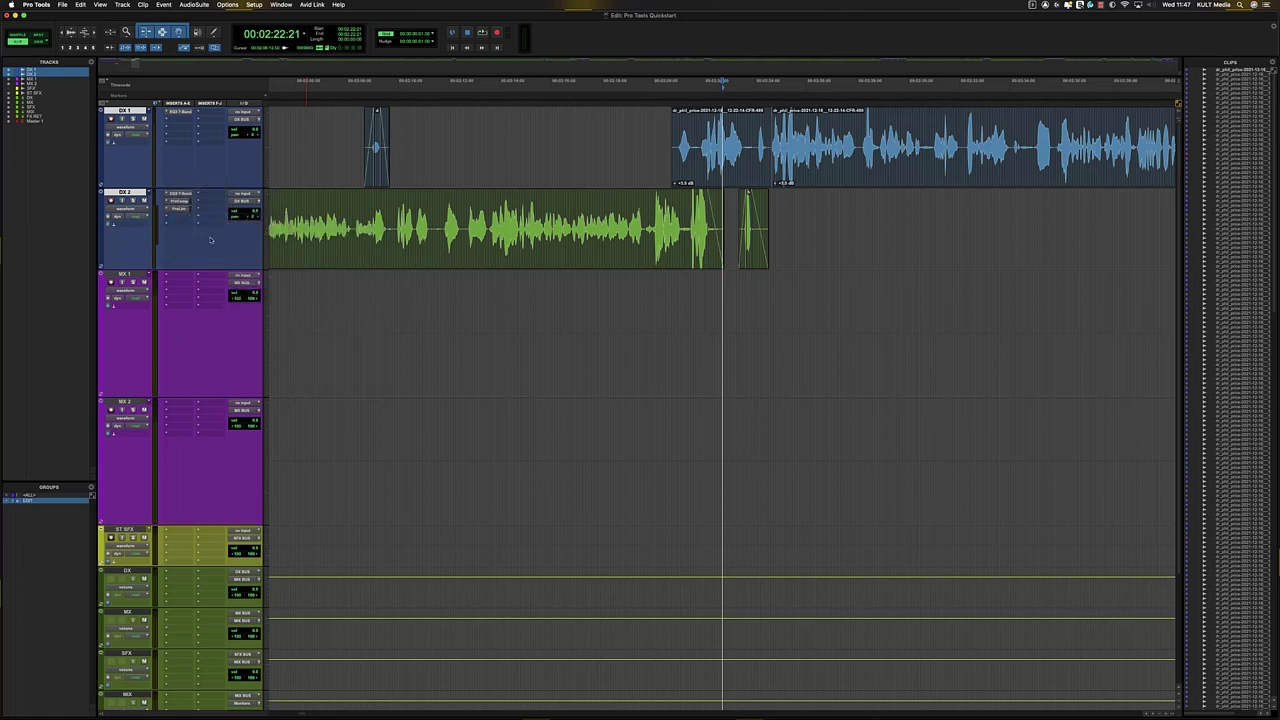
# - Scroll the timeline, zoom out to the session start, then zoom around 00:00:23:14
pyautogui.scroll(-5, 446, 307)
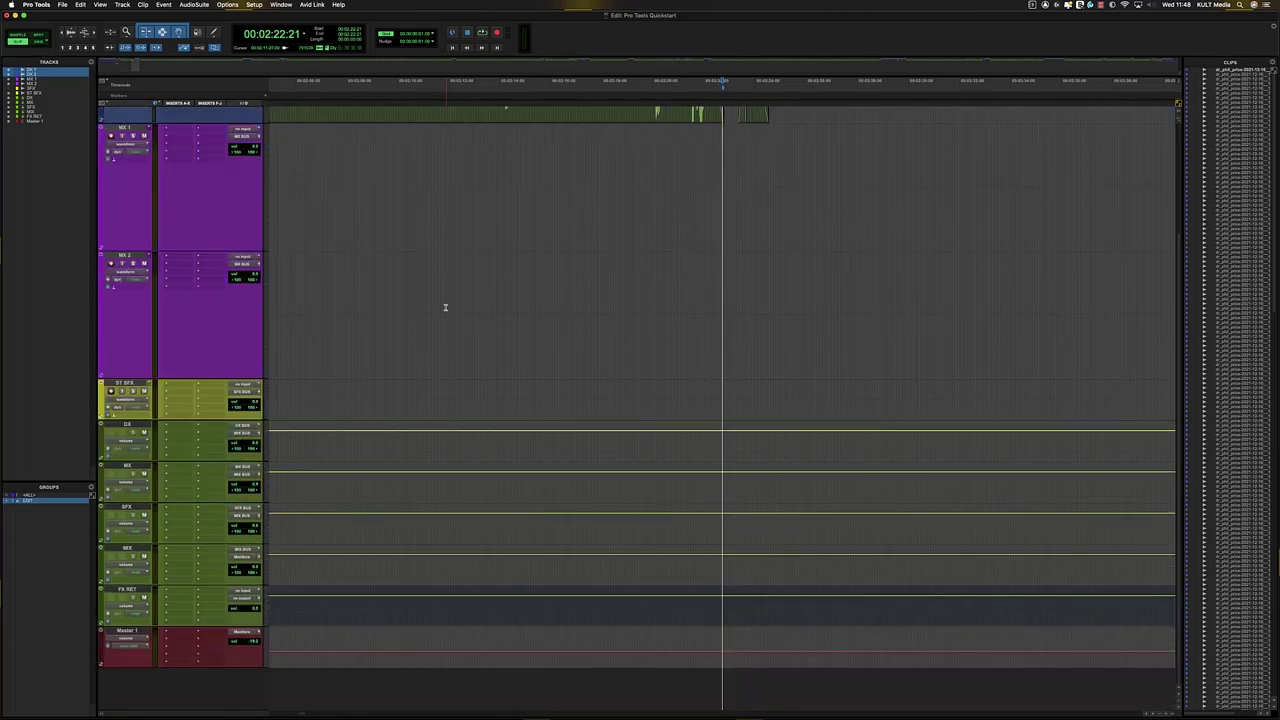
pyautogui.scroll(5, 441, 309)
pyautogui.hscroll(10, 440, 315)
pyautogui.hscroll(10, 440, 315)
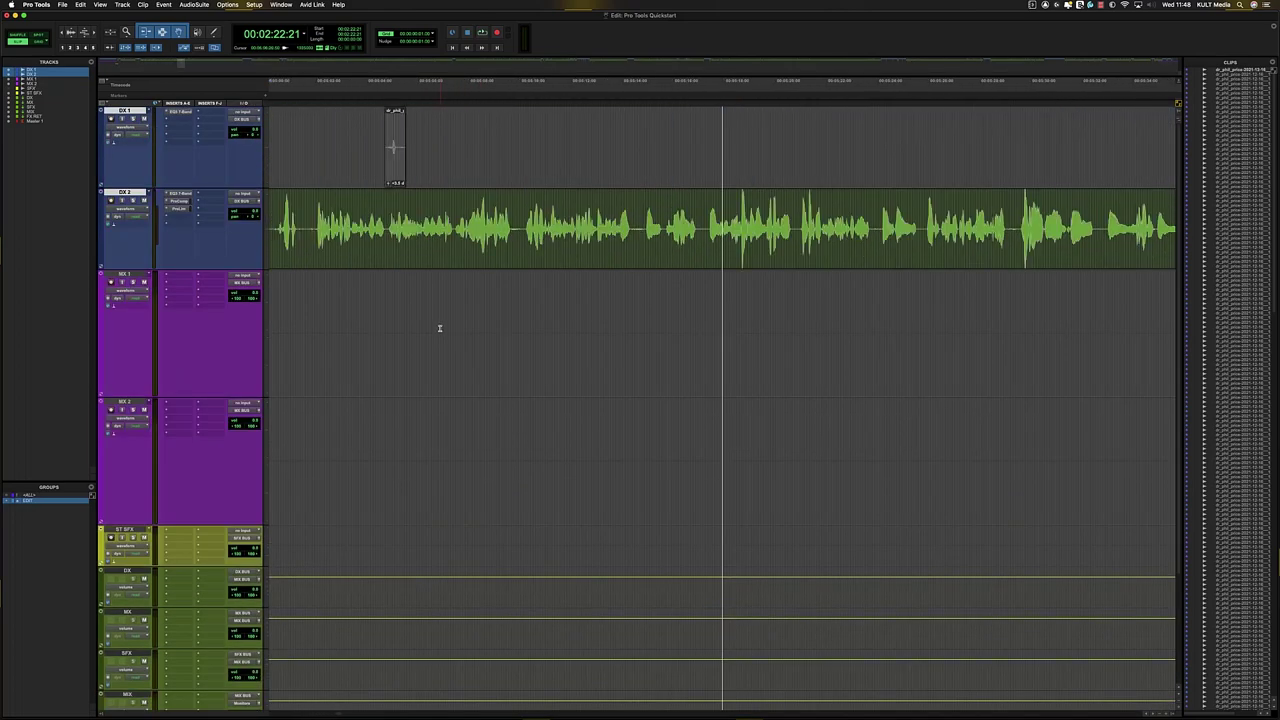
pyautogui.hscroll(10, 409, 347)
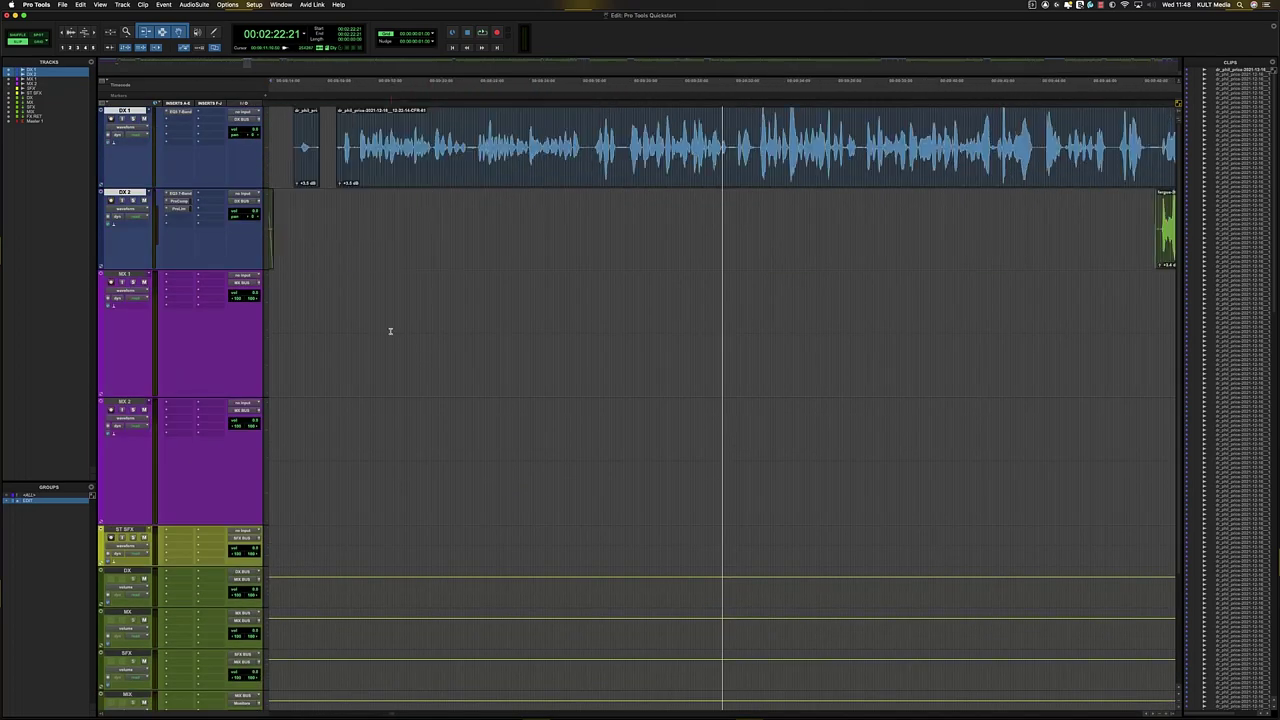
pyautogui.press('r')
pyautogui.press('r')
pyautogui.press('r')
pyautogui.press('r')
pyautogui.press('r')
pyautogui.press('r')
pyautogui.press('r')
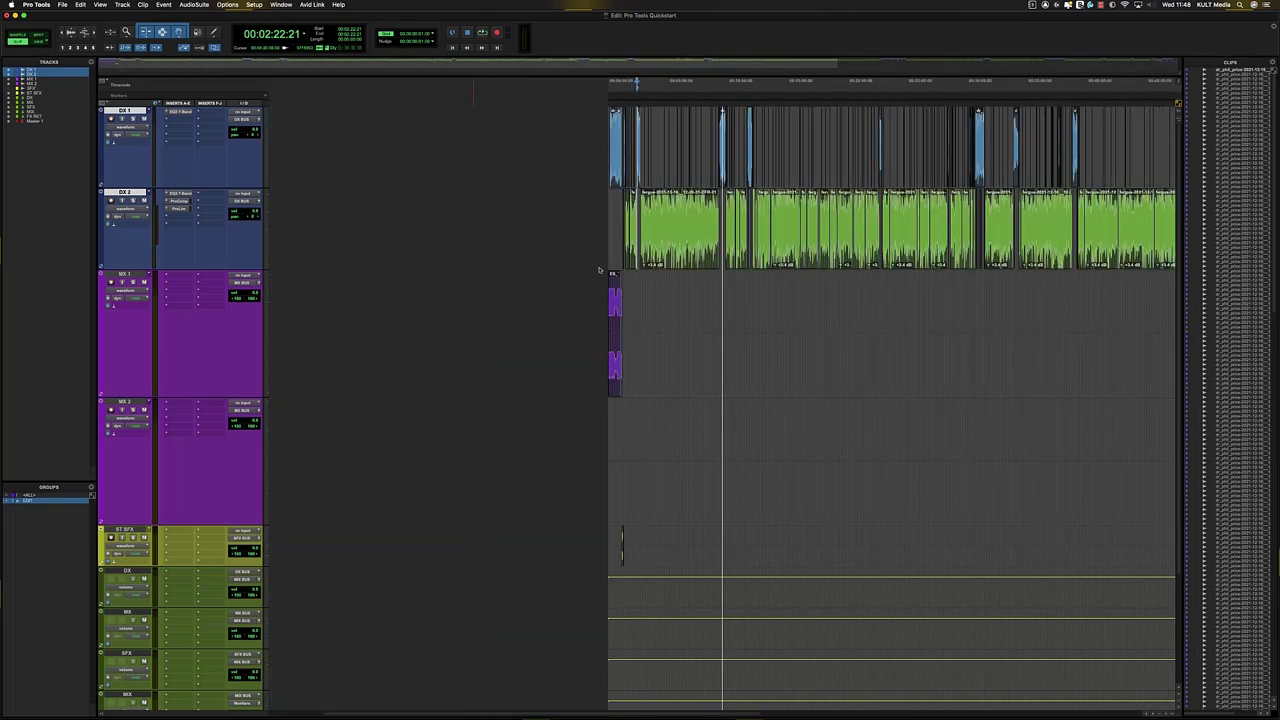
pyautogui.click(612, 215)
pyautogui.press('t')
pyautogui.press('t')
pyautogui.press('t')
pyautogui.press('t')
pyautogui.press('t')
pyautogui.press('t')
pyautogui.press('r')
pyautogui.press('r')
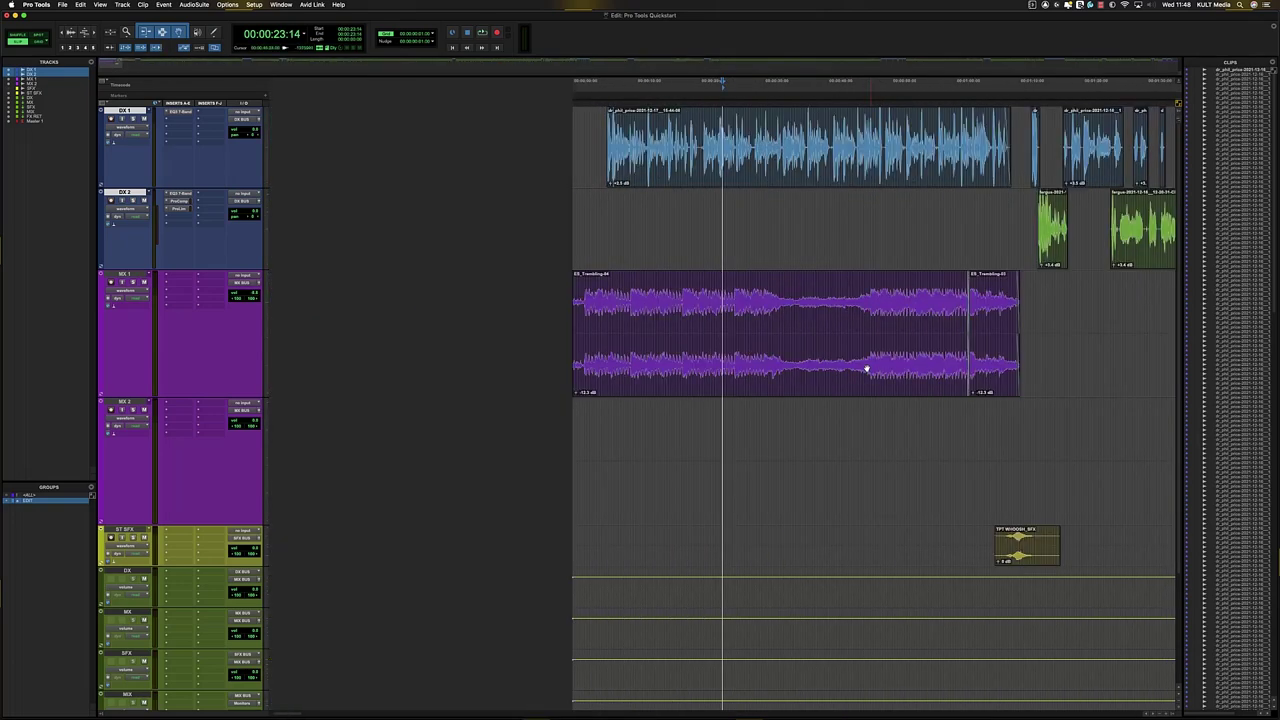
# - Select the TPT WHOOSH clip, jump to the next MX 1 clip boundary, and show the Mix window
pyautogui.click(861, 539)
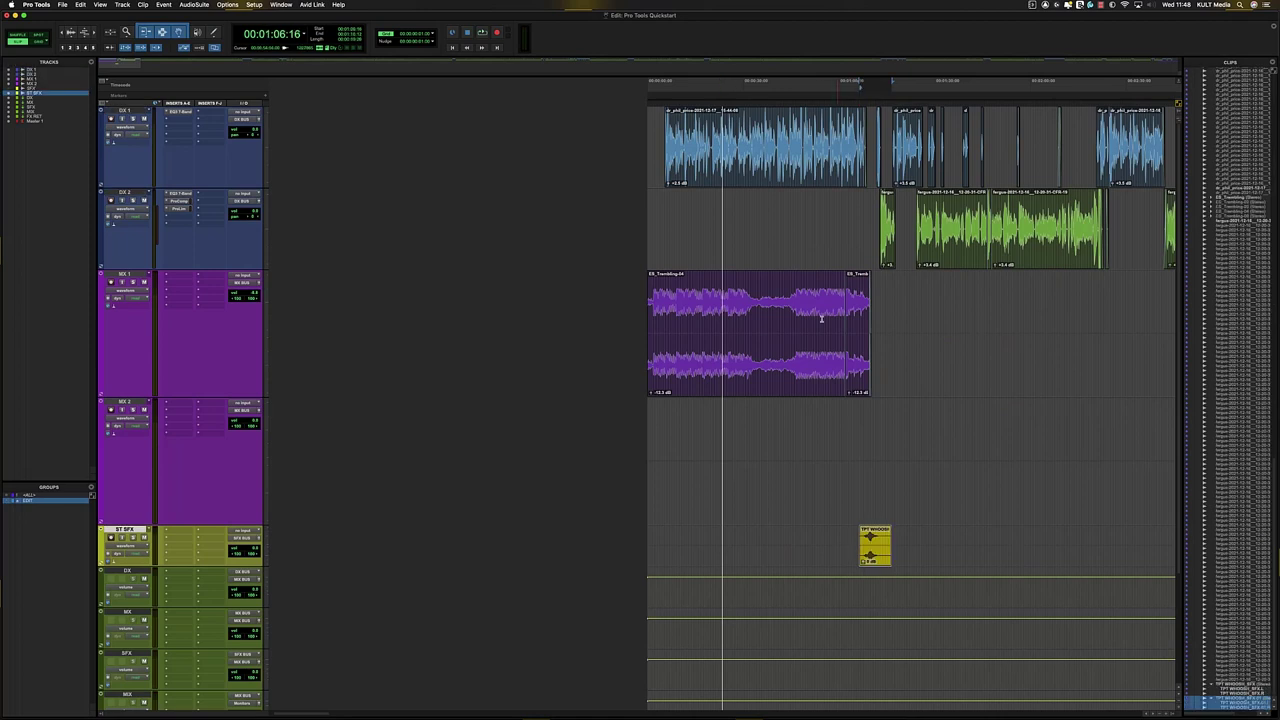
pyautogui.click(811, 309)
pyautogui.press('Tab')
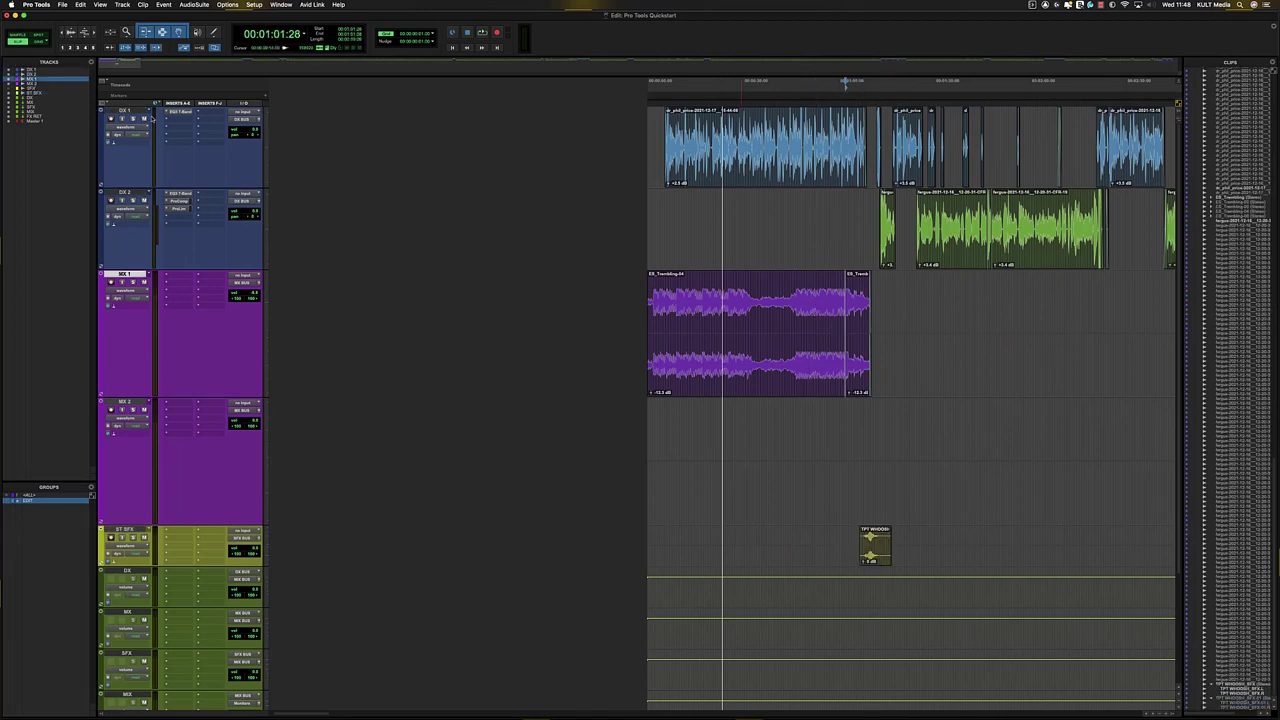
pyautogui.press('super+equal')
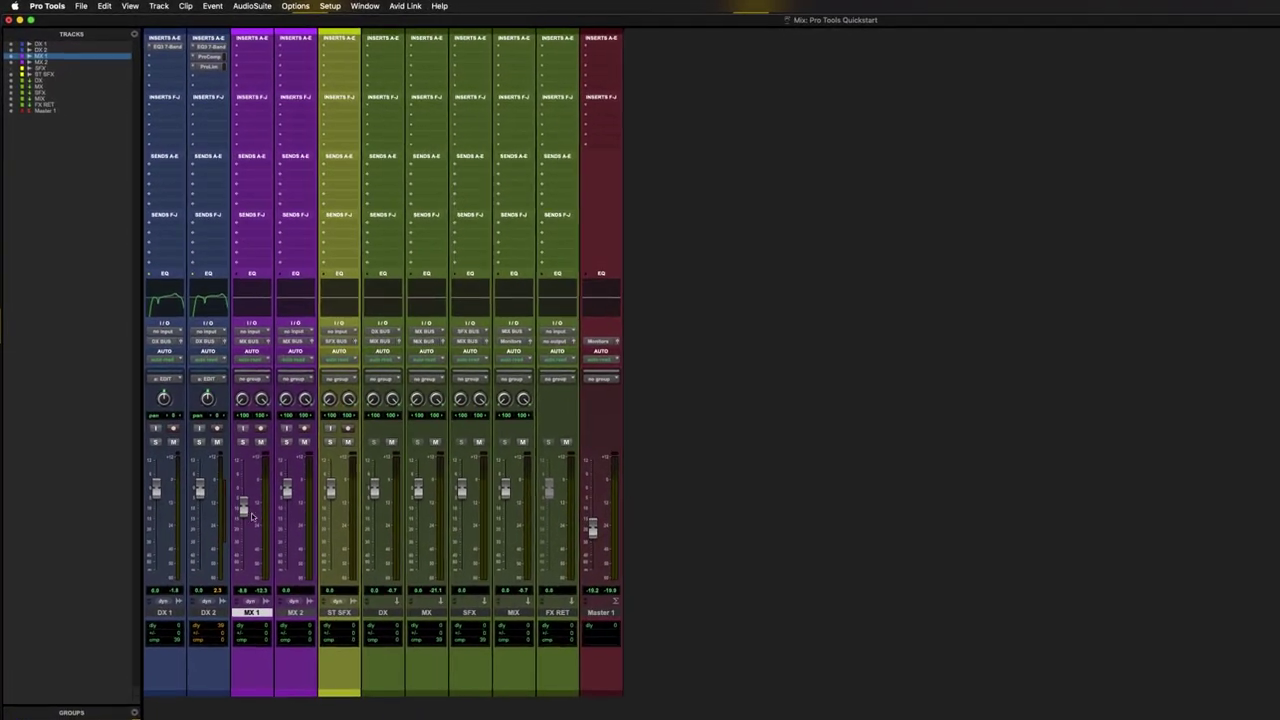
# - Route MX 1's send A to Bus 9-10
pyautogui.click(258, 172)
pyautogui.moveTo(268, 175)
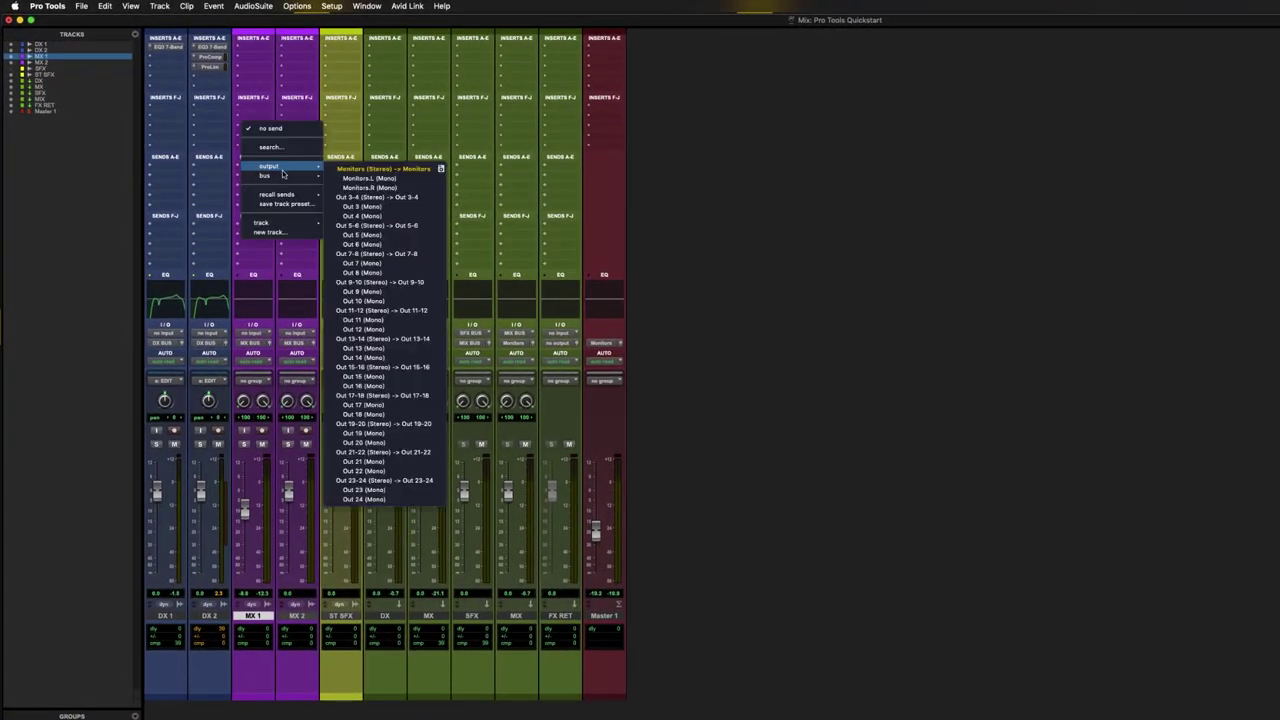
pyautogui.click(385, 292)
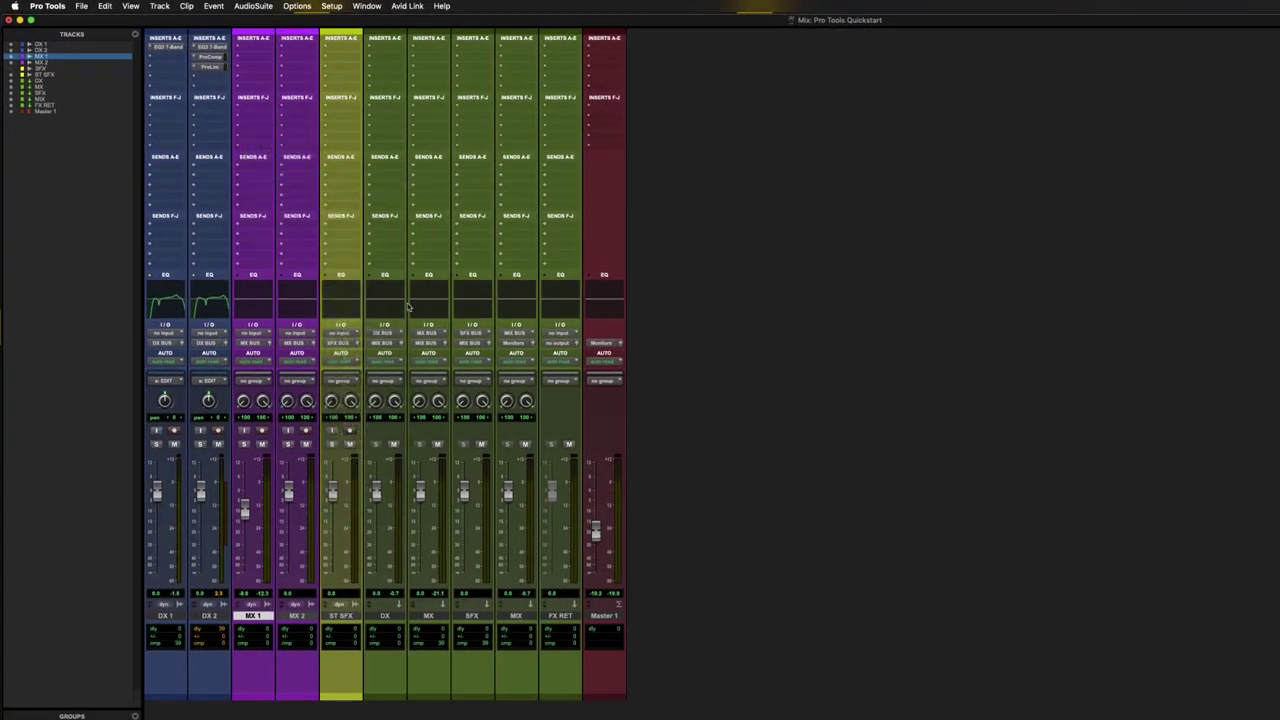
# - Rename the Bus 9-10 path to REV SEND in I/O Setup's Bus list
pyautogui.click(333, 7)
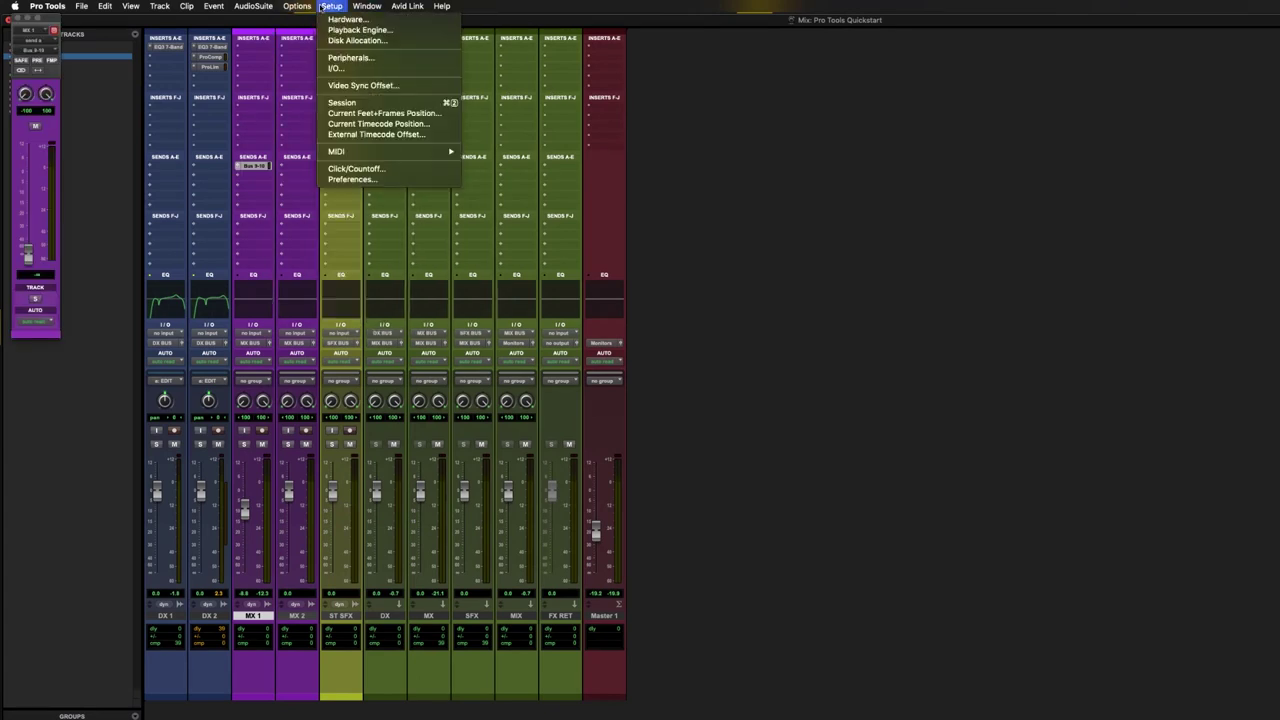
pyautogui.click(335, 68)
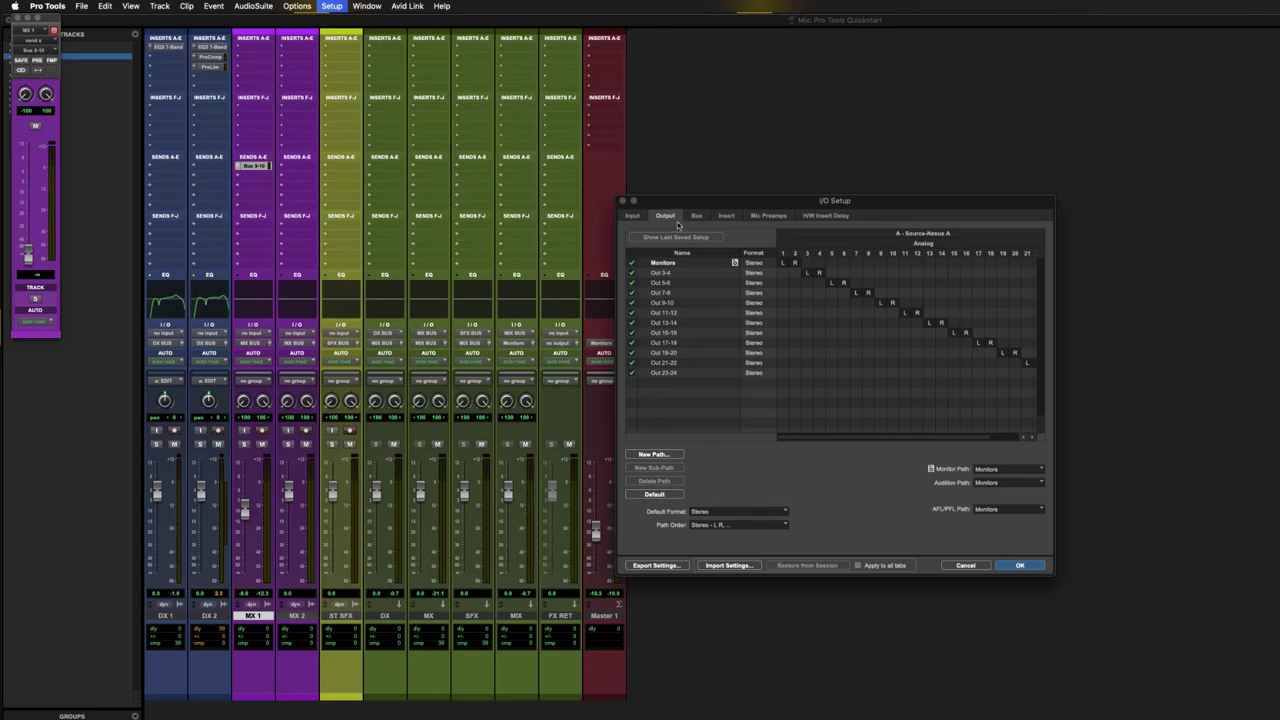
pyautogui.click(693, 216)
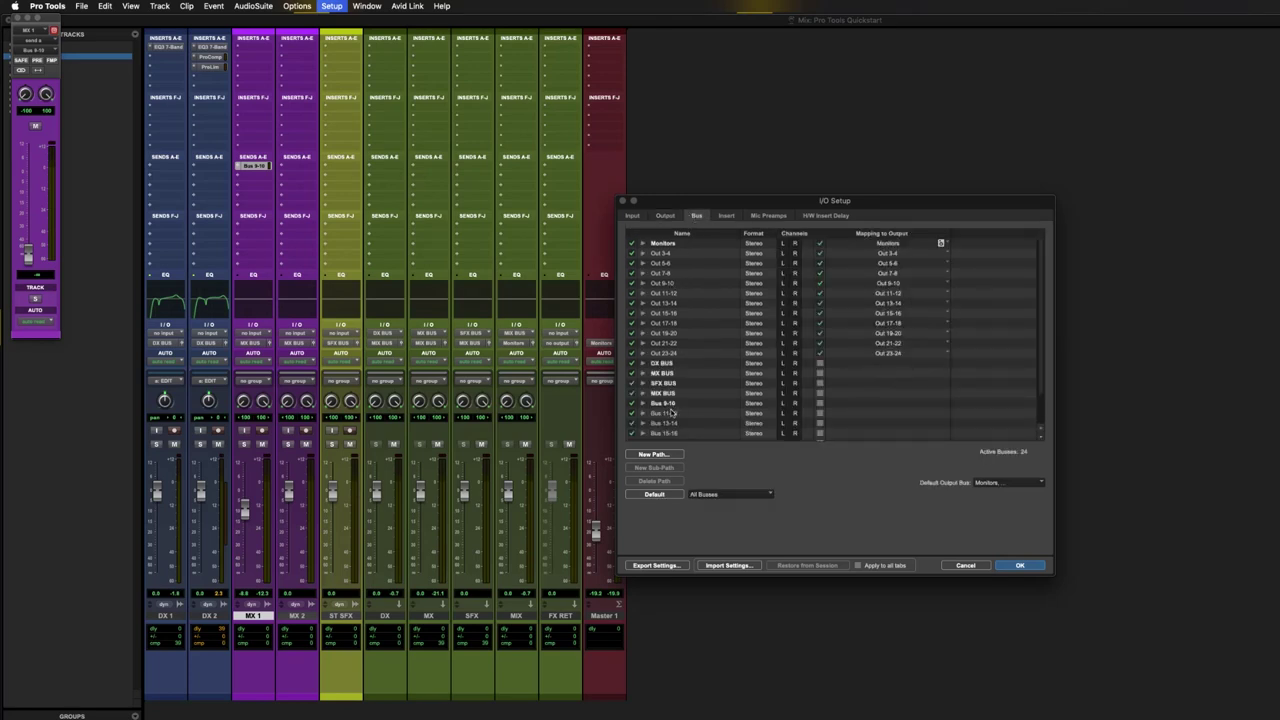
pyautogui.doubleClick(667, 404)
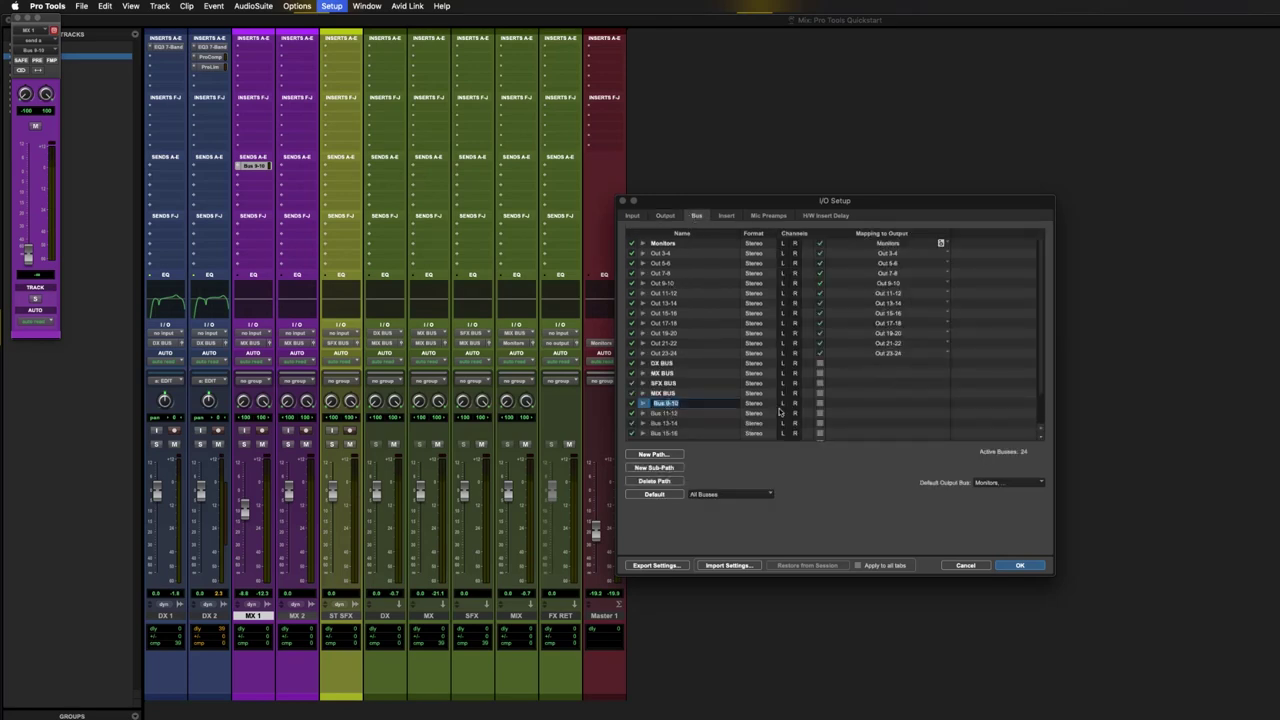
pyautogui.write('REV SEND')
# - Confirm the bus rename, then reopen MX 1's send window on the right and test its fader
pyautogui.click(1020, 566)
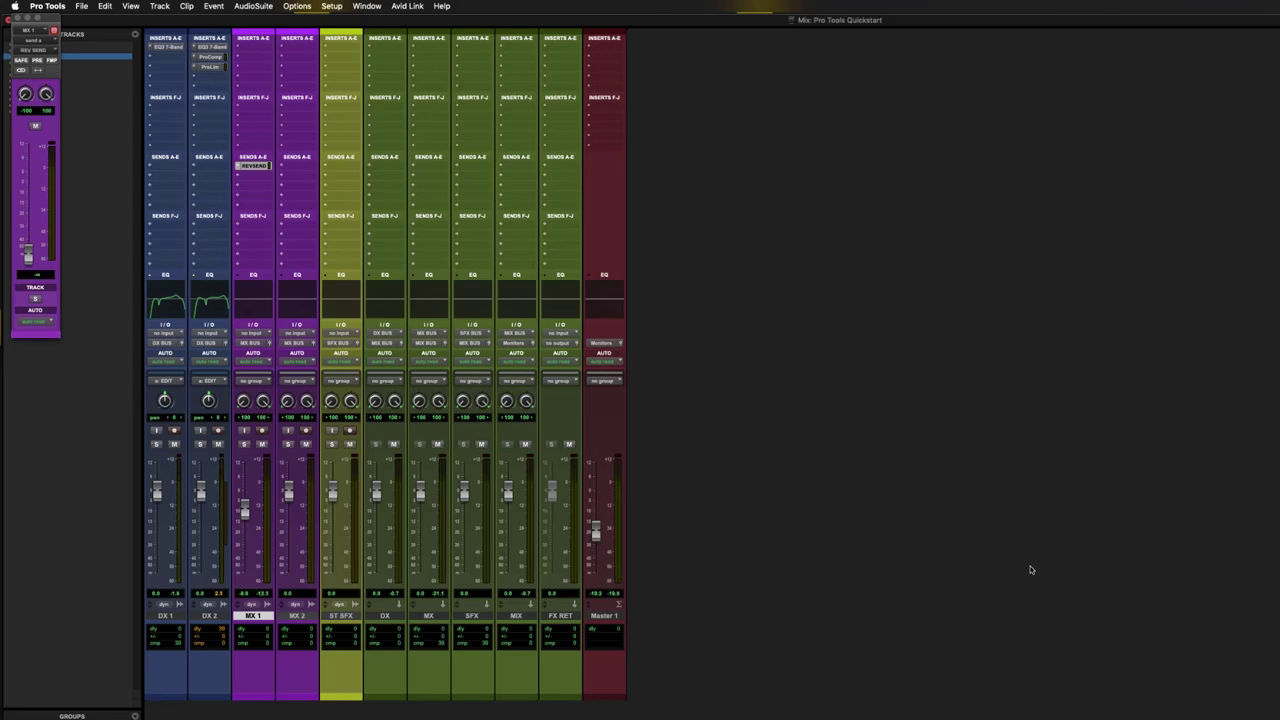
pyautogui.click(254, 166)
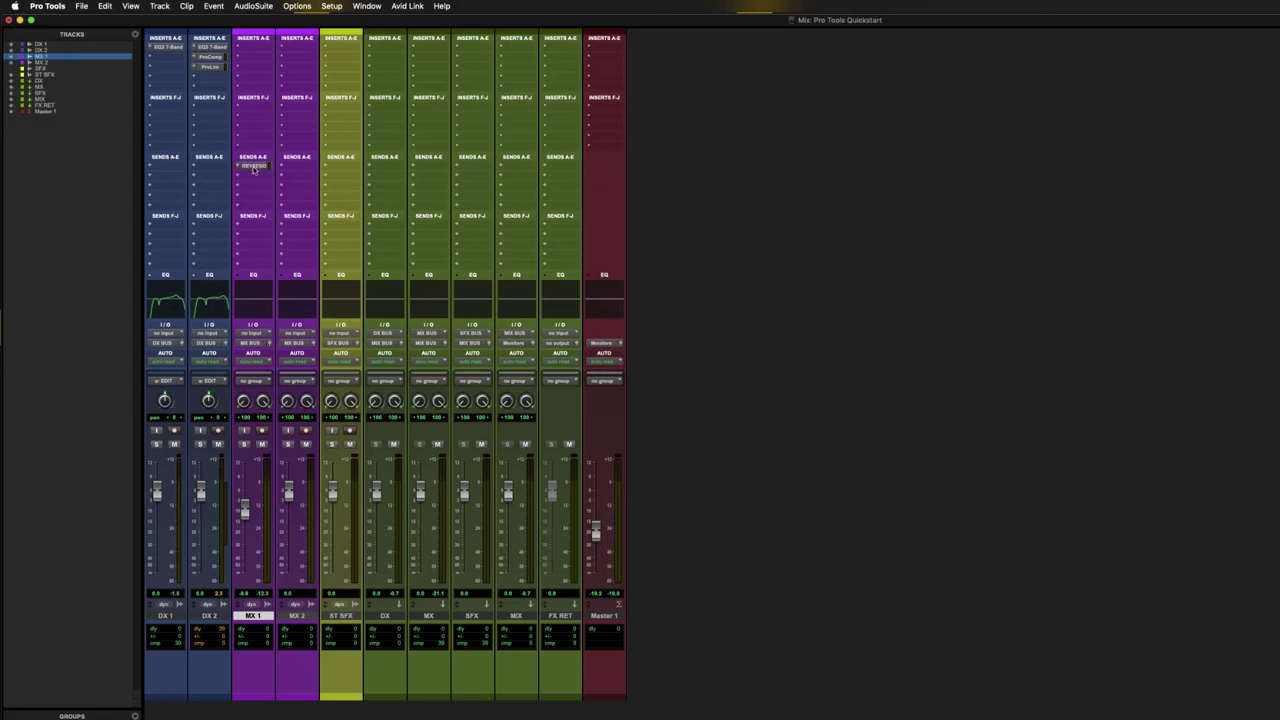
pyautogui.click(254, 166)
pyautogui.moveTo(46, 17); pyautogui.dragTo(1046, 176)
pyautogui.moveTo(1027, 414); pyautogui.dragTo(1027, 335)
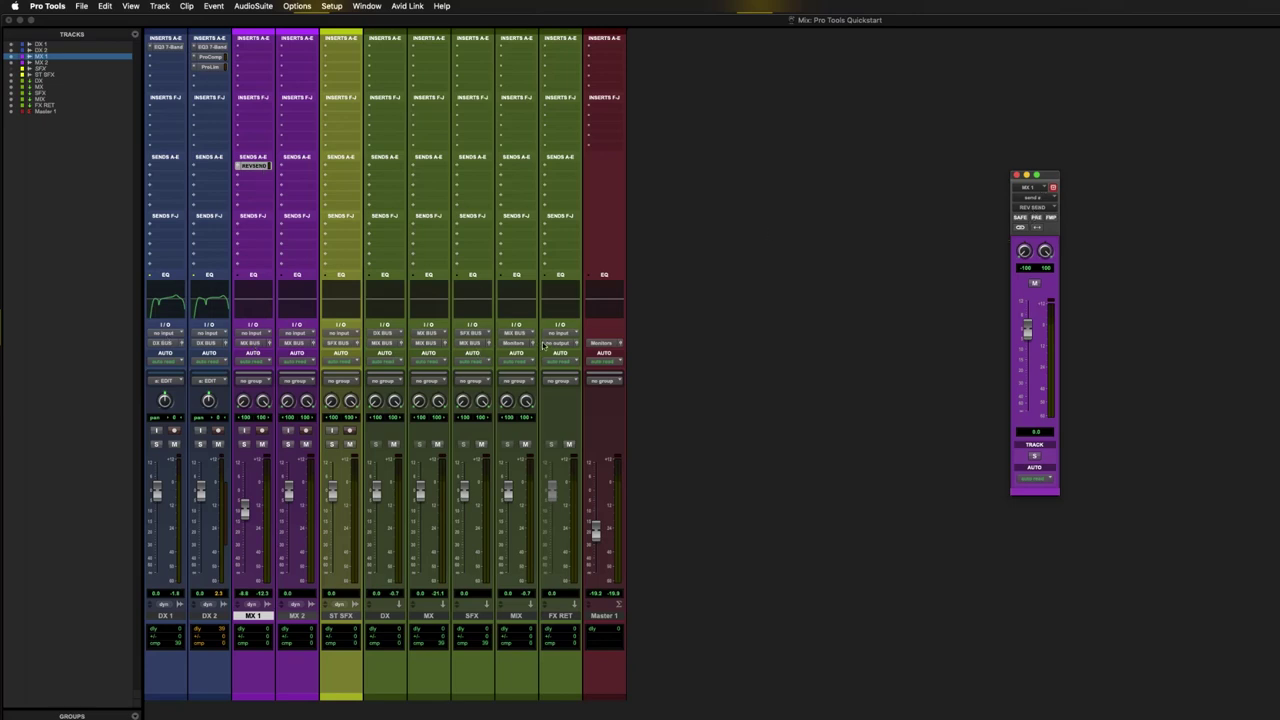
# - Set FX RET's input to the REV SEND bus and its output to MX BUS
pyautogui.click(560, 334)
pyautogui.moveTo(588, 333)
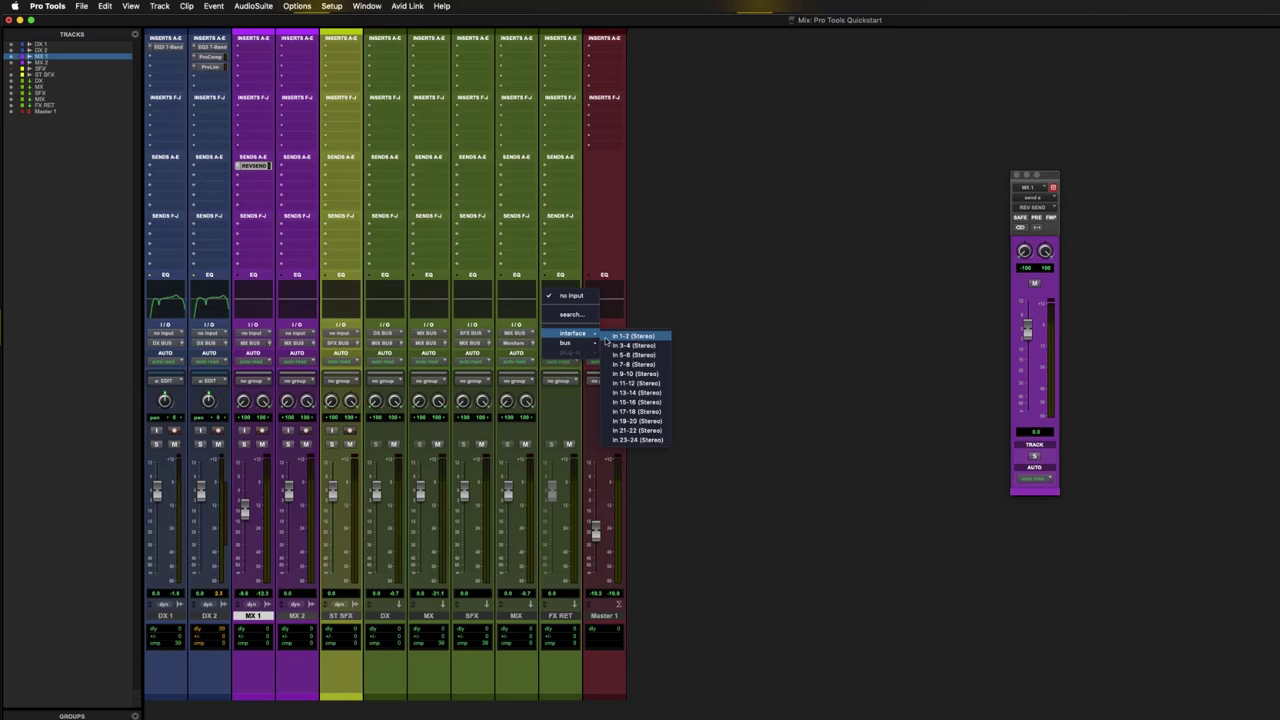
pyautogui.click(627, 382)
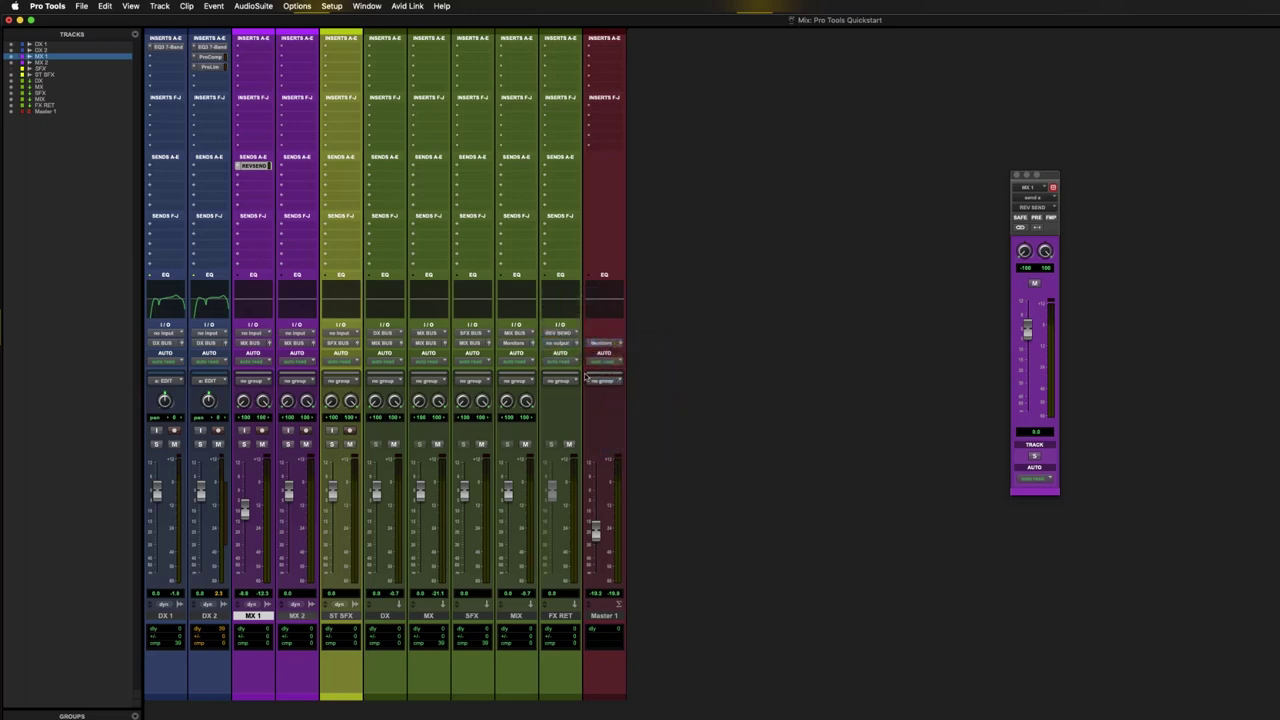
pyautogui.click(562, 347)
pyautogui.moveTo(566, 353)
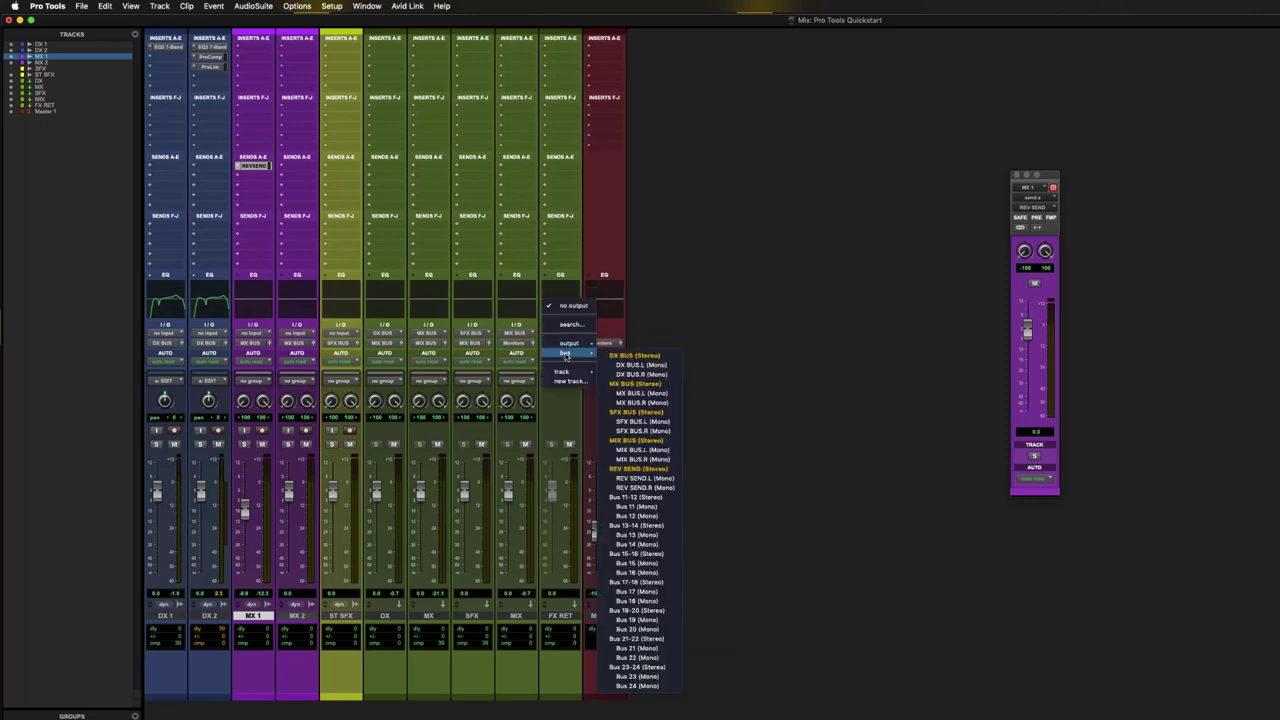
pyautogui.click(649, 384)
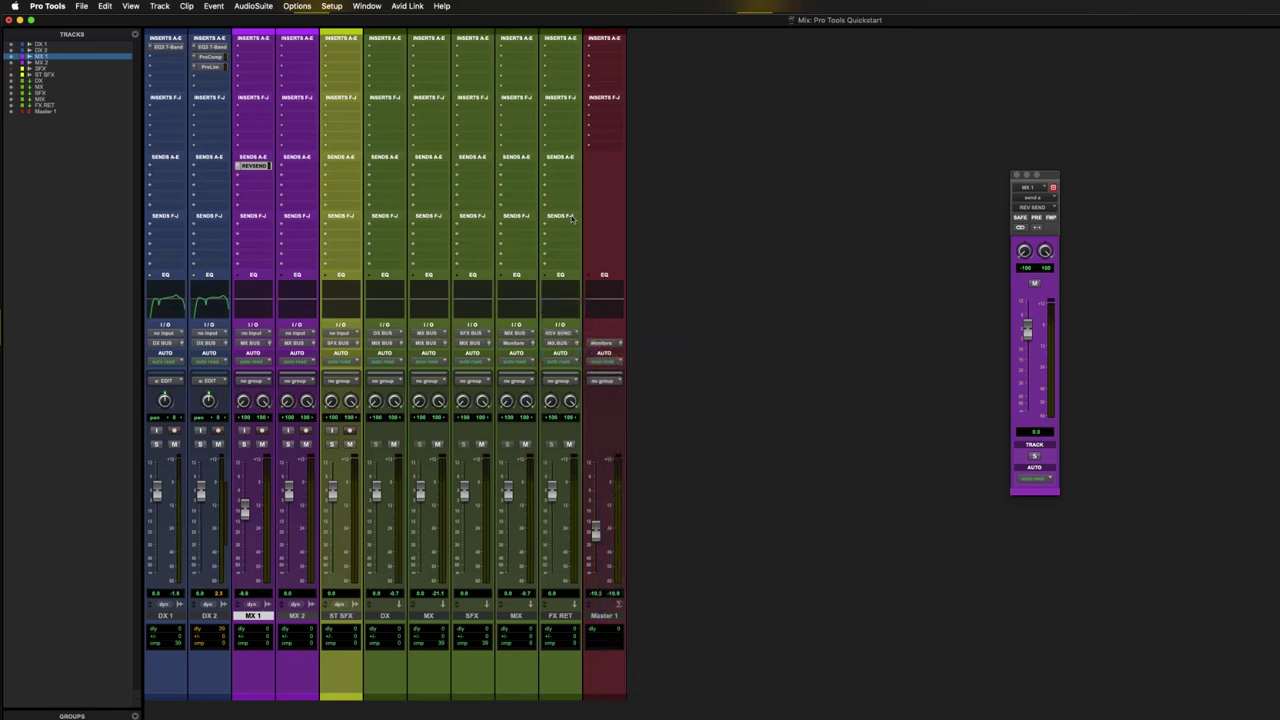
# - Colour the FX RET track light blue from the Color Palette
pyautogui.click(565, 674)
pyautogui.doubleClick(558, 696)
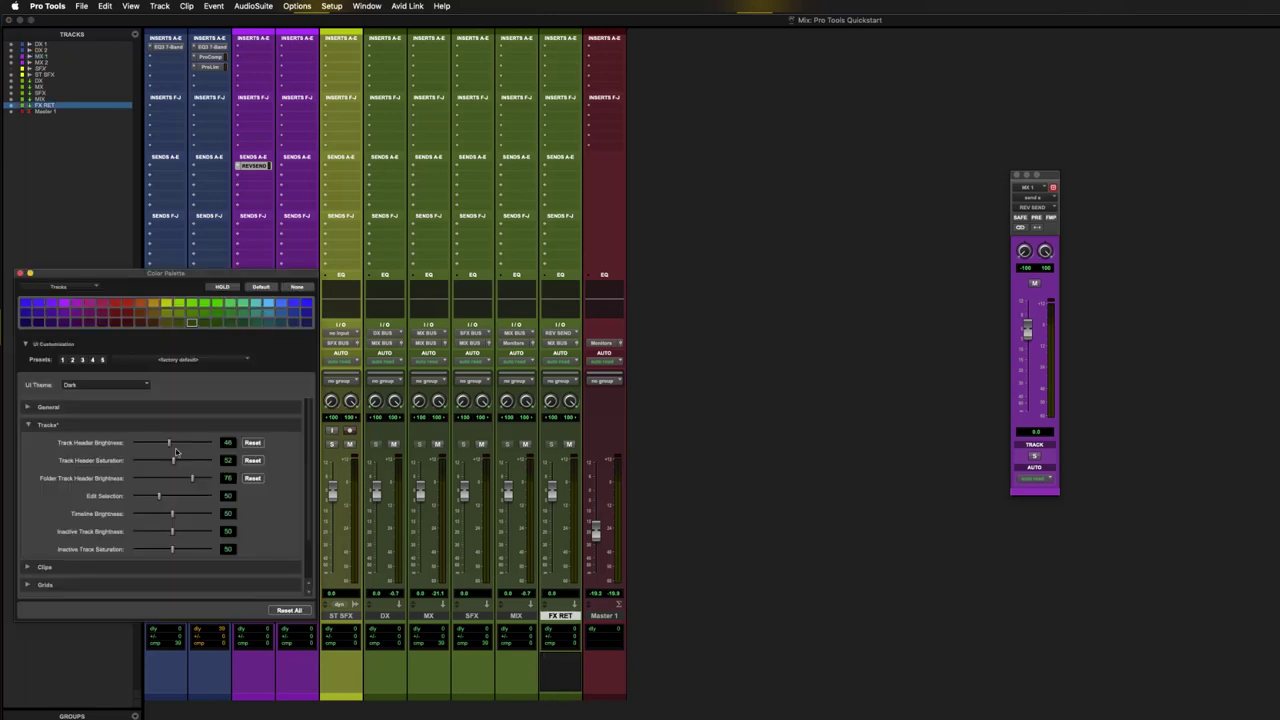
pyautogui.click(269, 308)
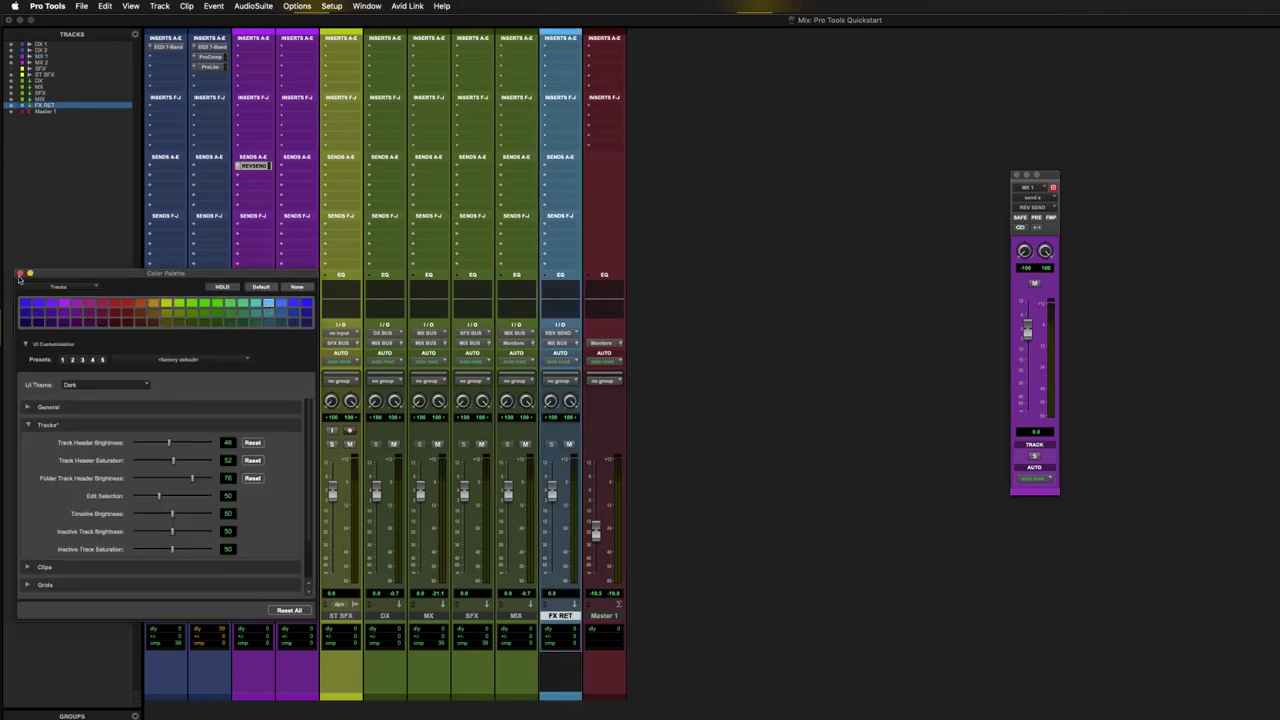
pyautogui.click(19, 273)
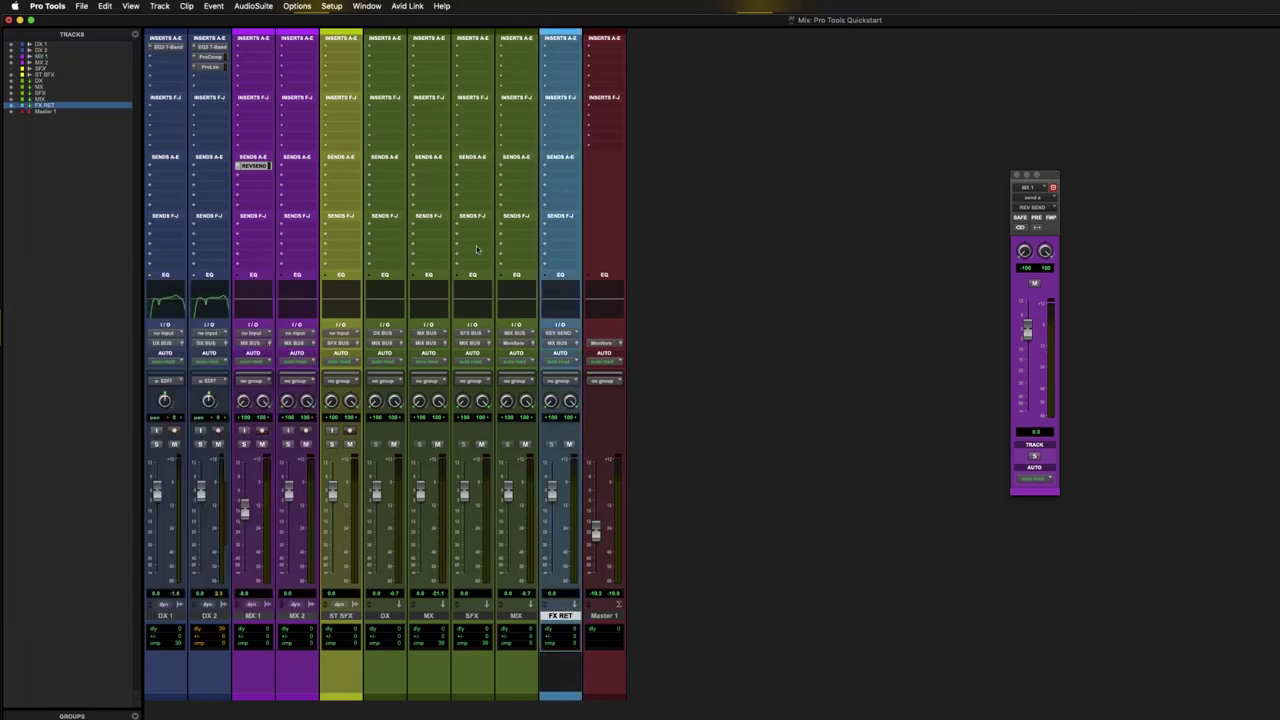
# - Insert a stereo Reverb One on FX RET, opening on the Large Natural Studio 1 setting
pyautogui.click(563, 47)
pyautogui.moveTo(600, 47)
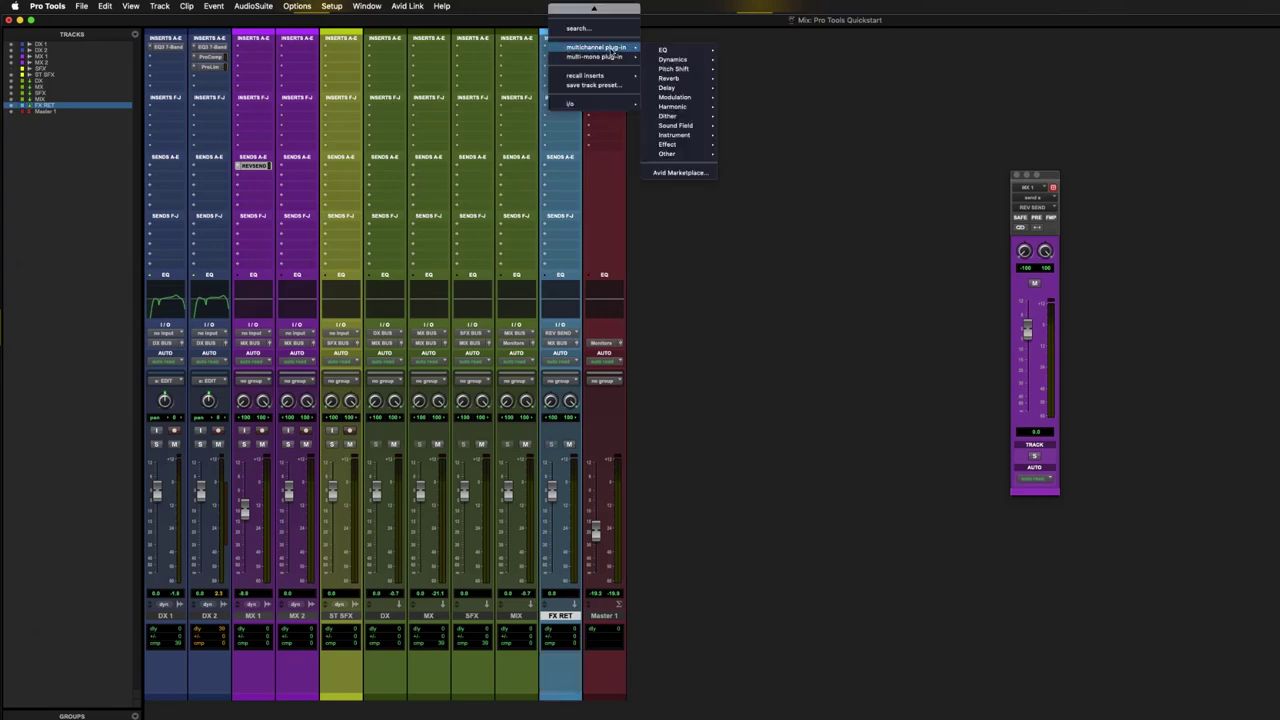
pyautogui.moveTo(682, 80)
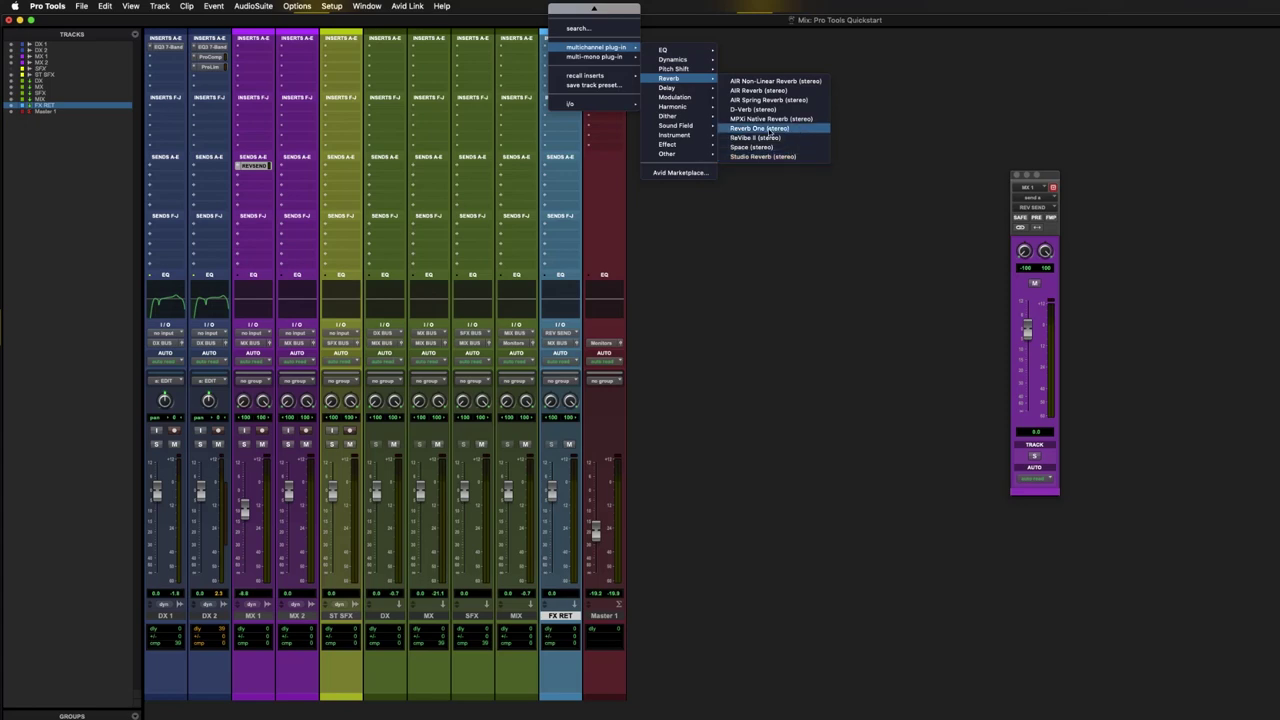
pyautogui.click(788, 141)
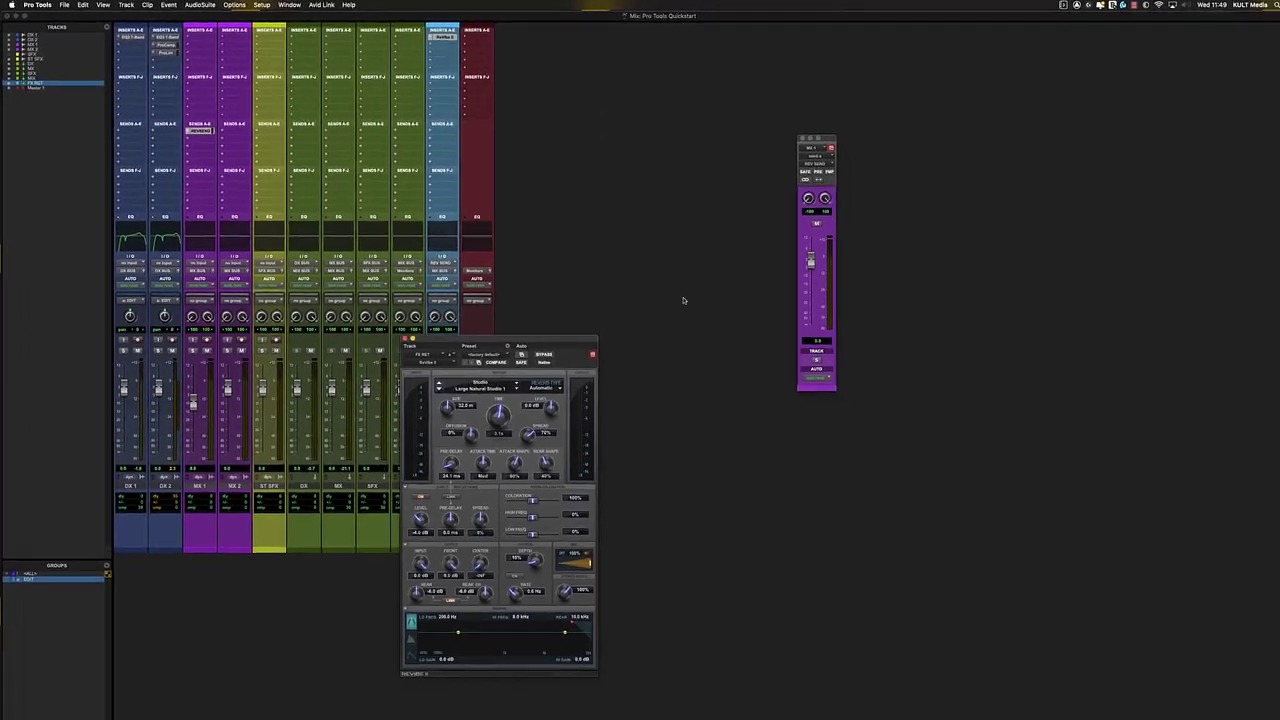
# - Switch FX RET's reverb to Large Bright Plate, set rear EQ frequency to 7.2 kHz, and close it
pyautogui.click(602, 323)
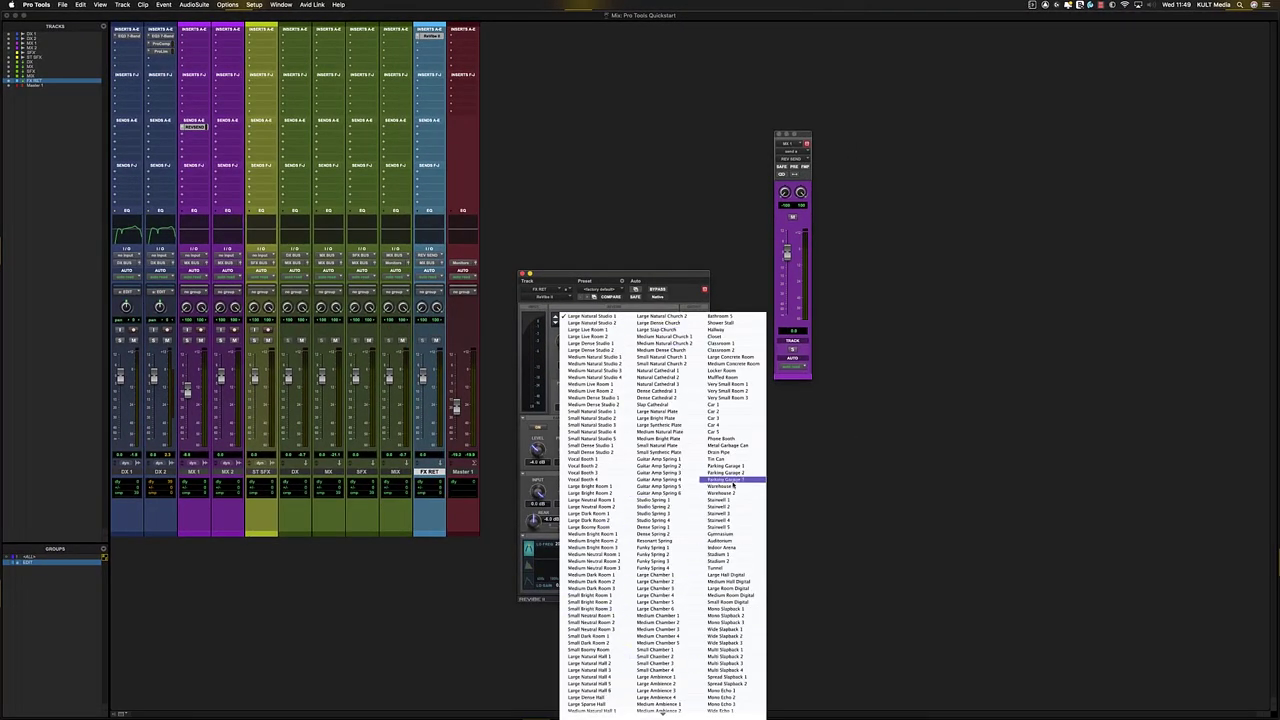
pyautogui.scroll(-3, 733, 484)
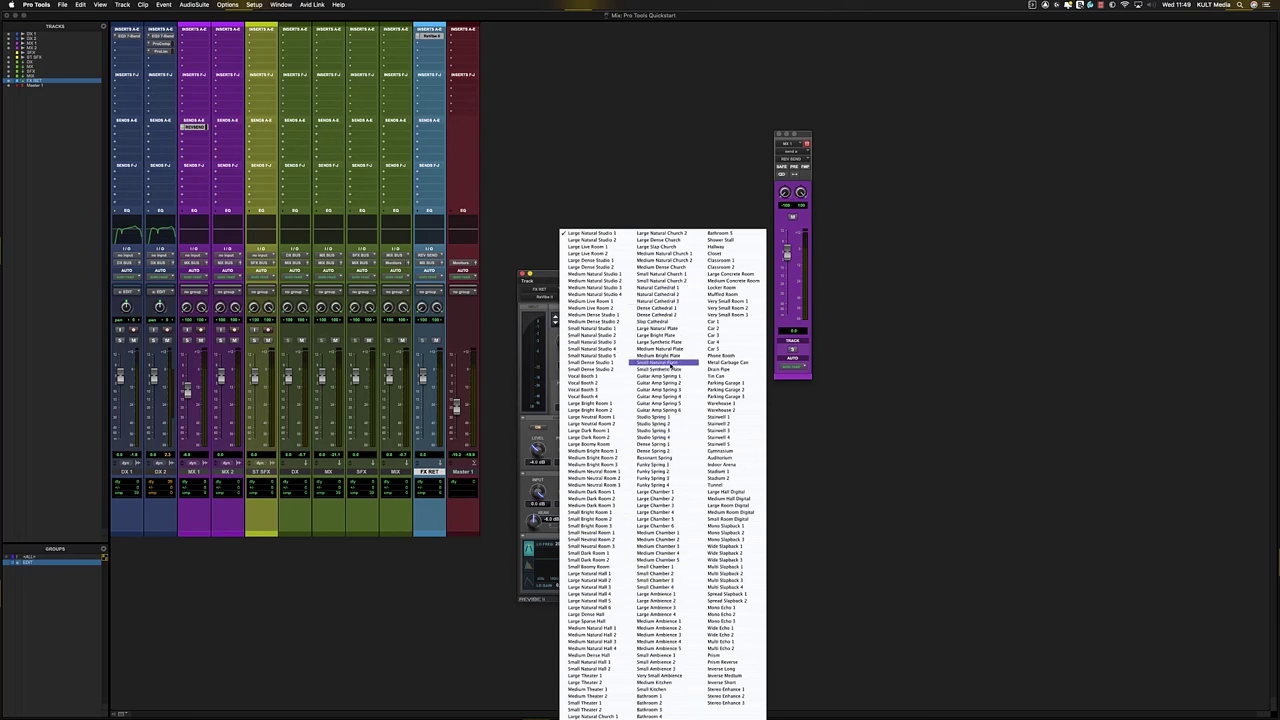
pyautogui.click(658, 335)
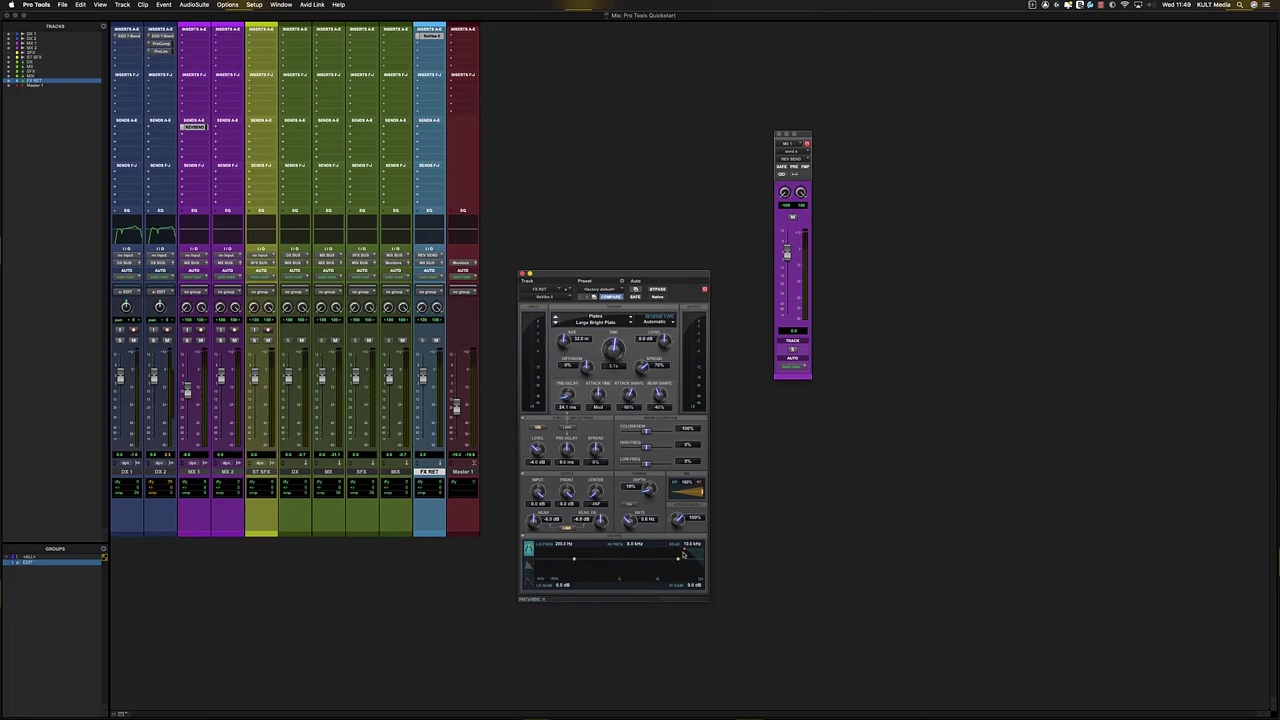
pyautogui.moveTo(685, 551); pyautogui.dragTo(675, 550)
pyautogui.click(522, 273)
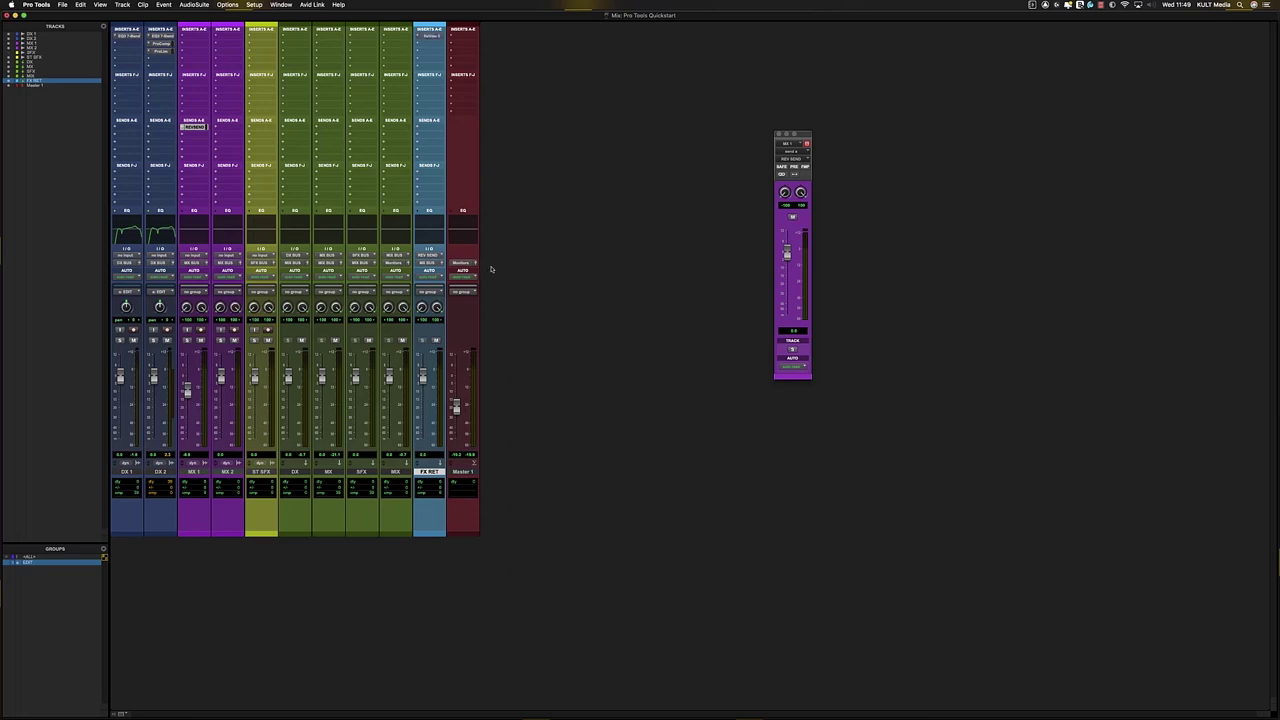
# - In the Edit window, show MX 1's send level lane and clear its automation around the clip end
pyautogui.press('super+equal')
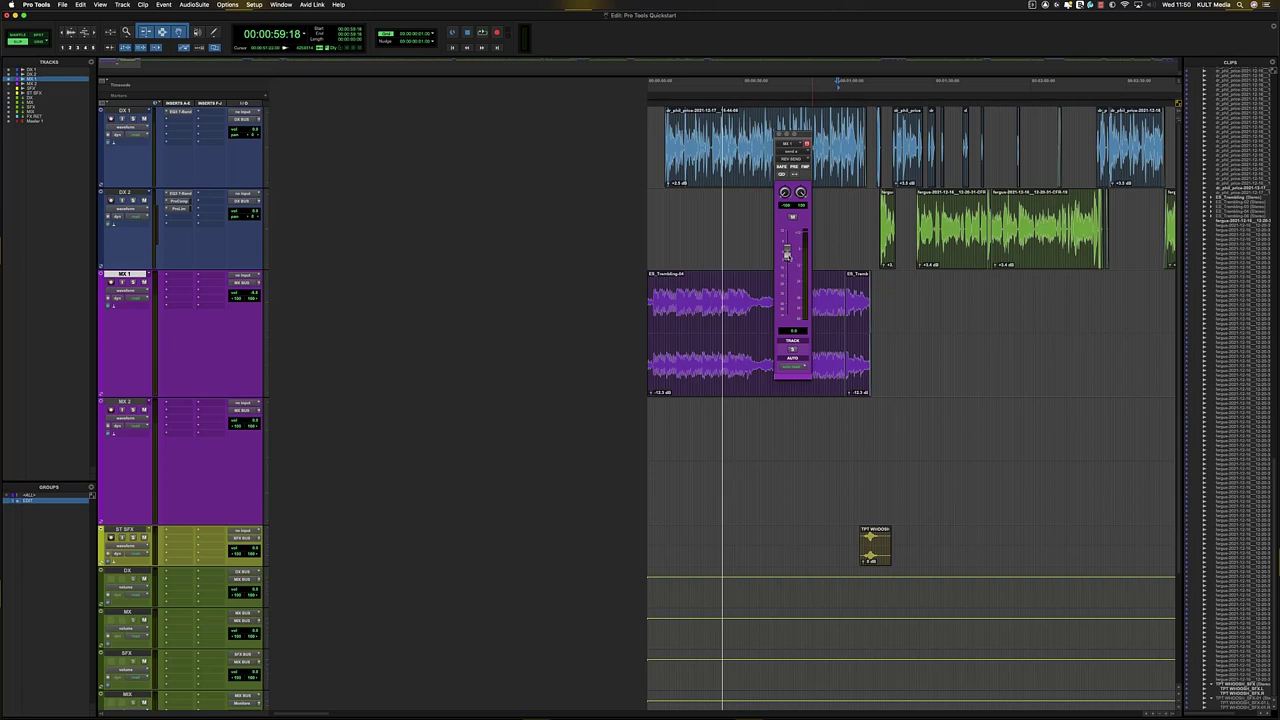
pyautogui.keyDown('ctrl'); pyautogui.keyDown('super'); pyautogui.click(788, 256); pyautogui.keyUp('super'); pyautogui.keyUp('ctrl')
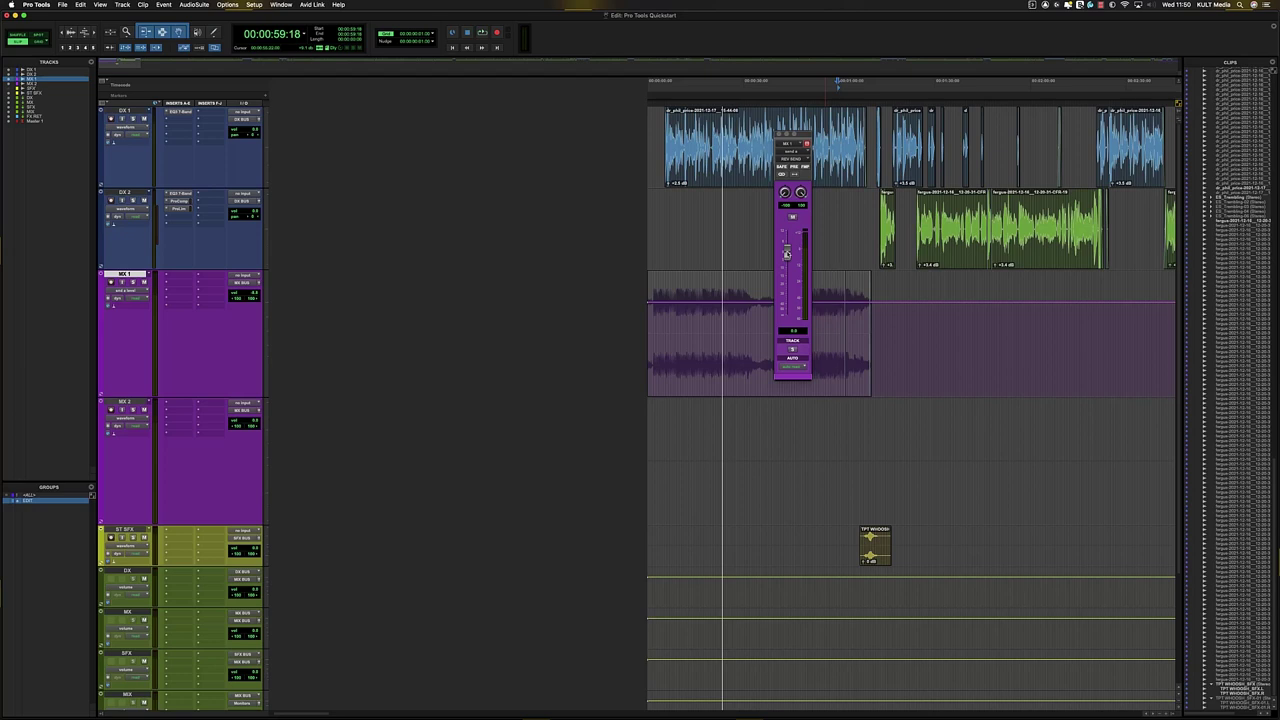
pyautogui.click(783, 136)
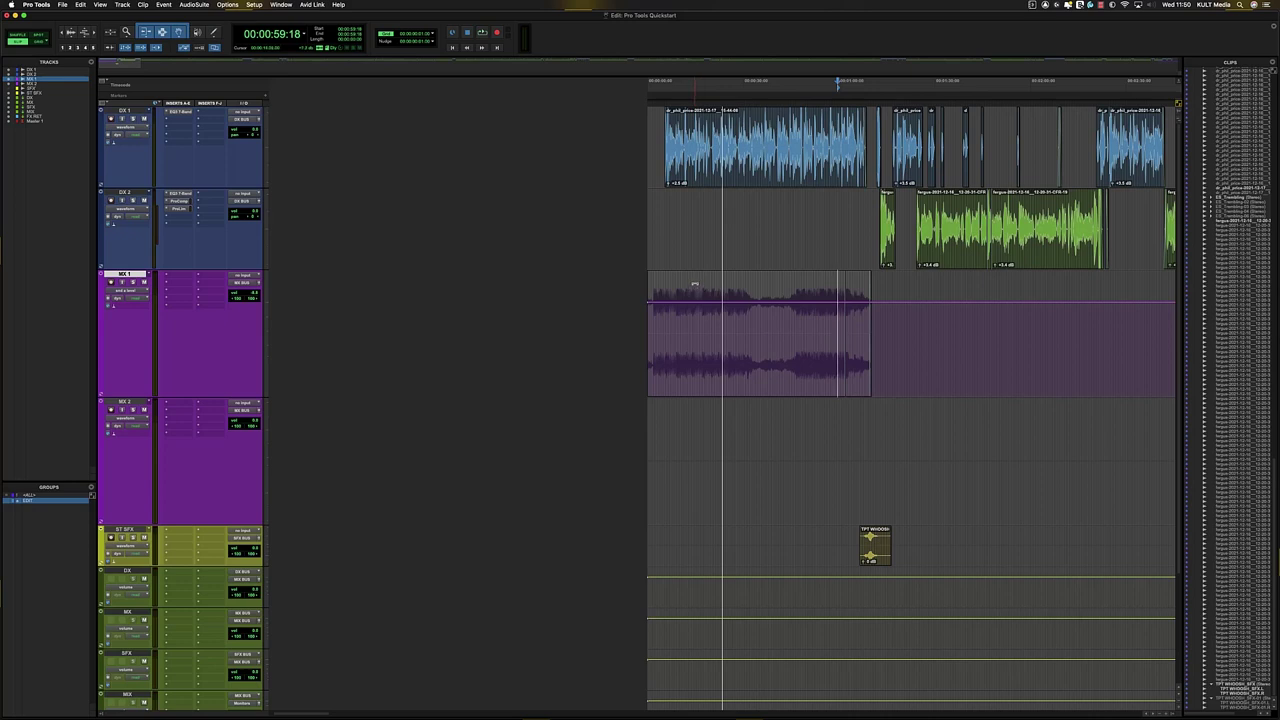
pyautogui.moveTo(808, 360); pyautogui.dragTo(1029, 381)
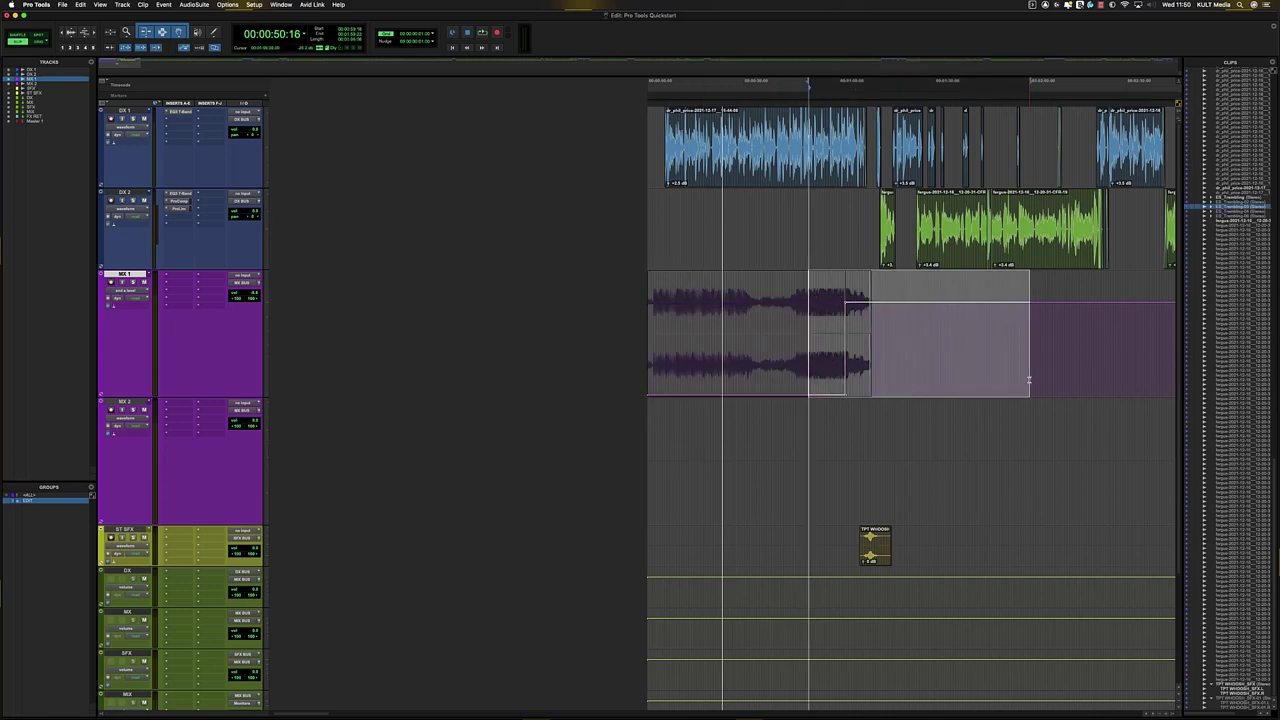
pyautogui.press('Delete')
pyautogui.press('r')
pyautogui.press('r')
pyautogui.press('r')
pyautogui.press('r')
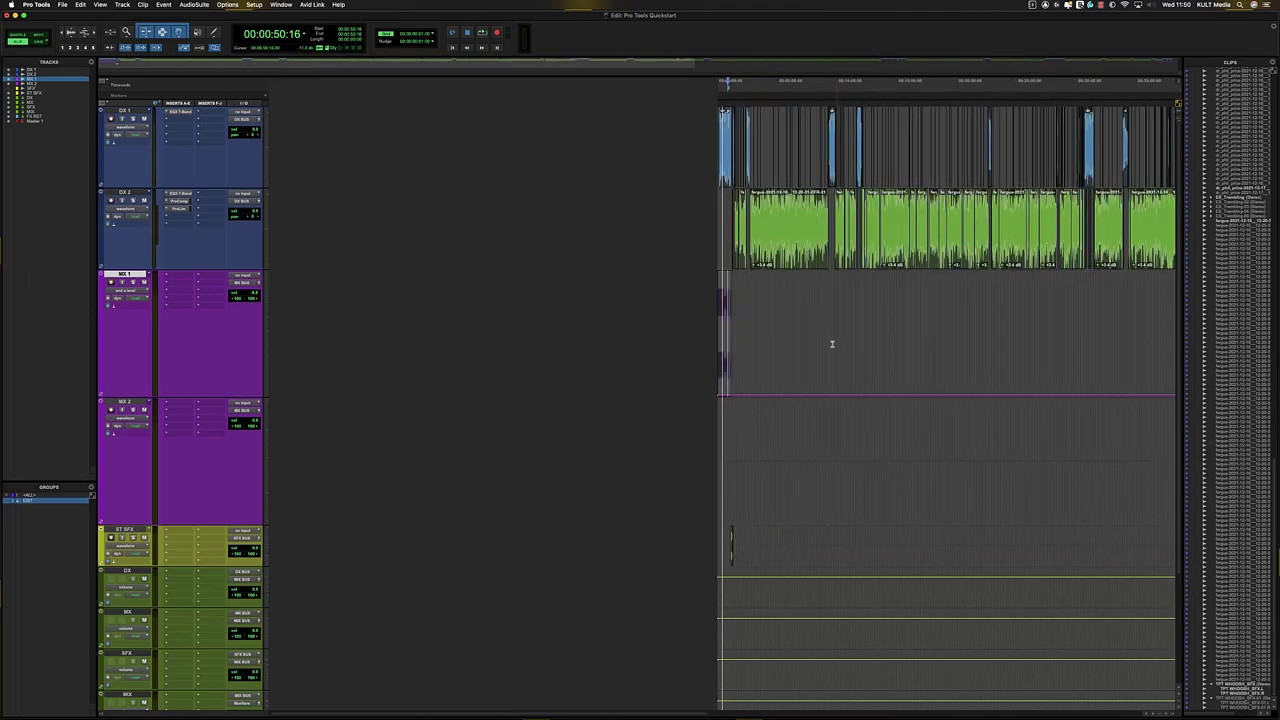
pyautogui.press('r')
pyautogui.press('r')
pyautogui.press('t')
pyautogui.press('t')
pyautogui.press('t')
pyautogui.press('t')
pyautogui.press('t')
pyautogui.press('t')
pyautogui.press('t')
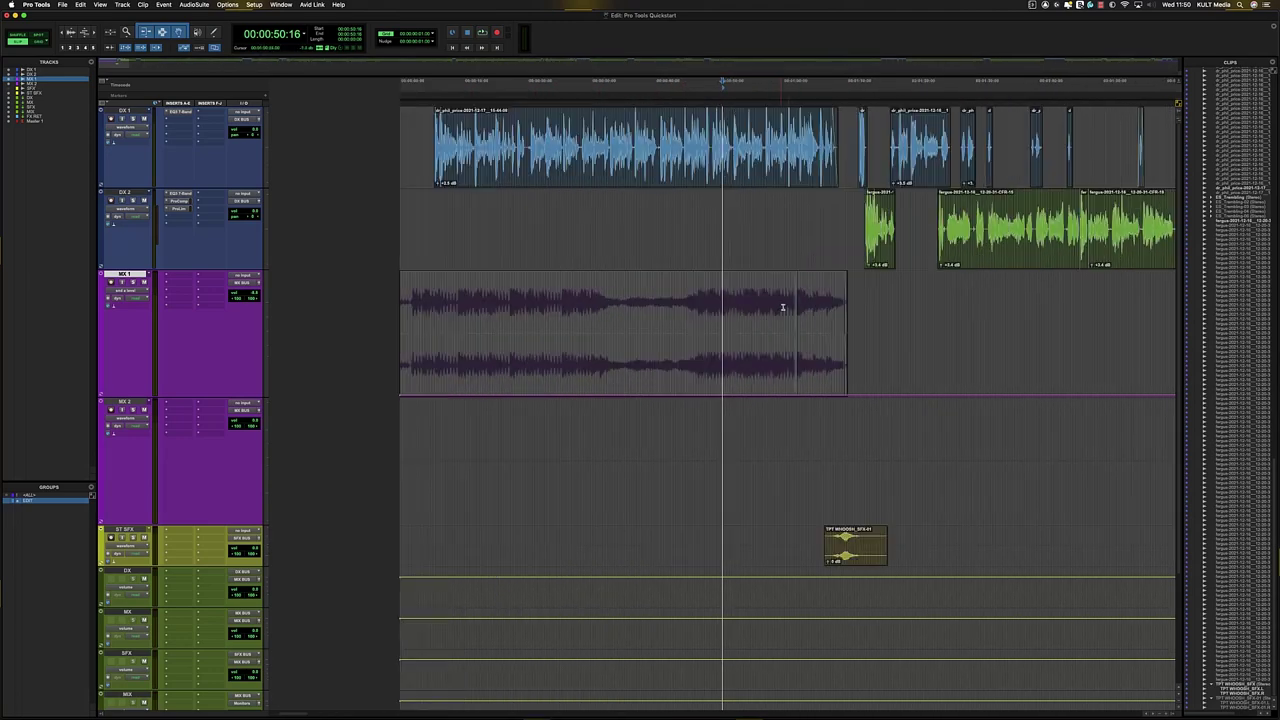
pyautogui.press('t')
# - Raise the send over the clip's last section into a rising ramp and play it back
pyautogui.press('t')
pyautogui.press('r')
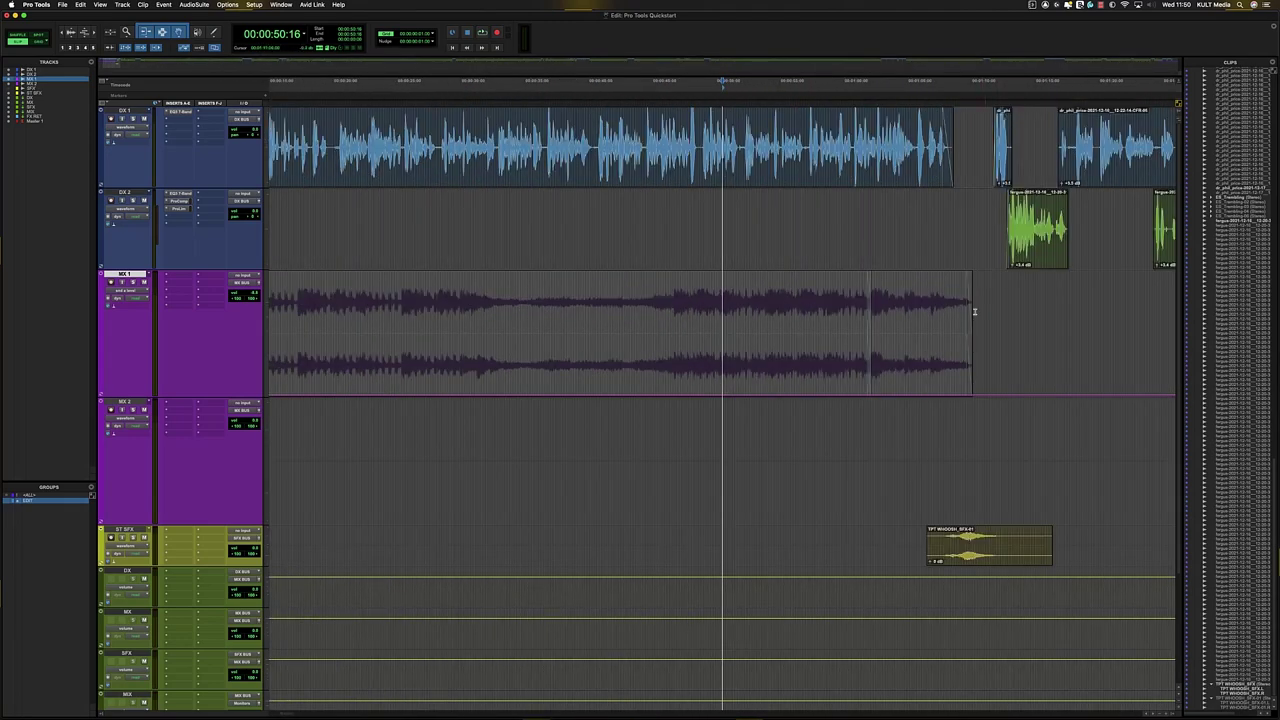
pyautogui.doubleClick(938, 321)
pyautogui.press('t')
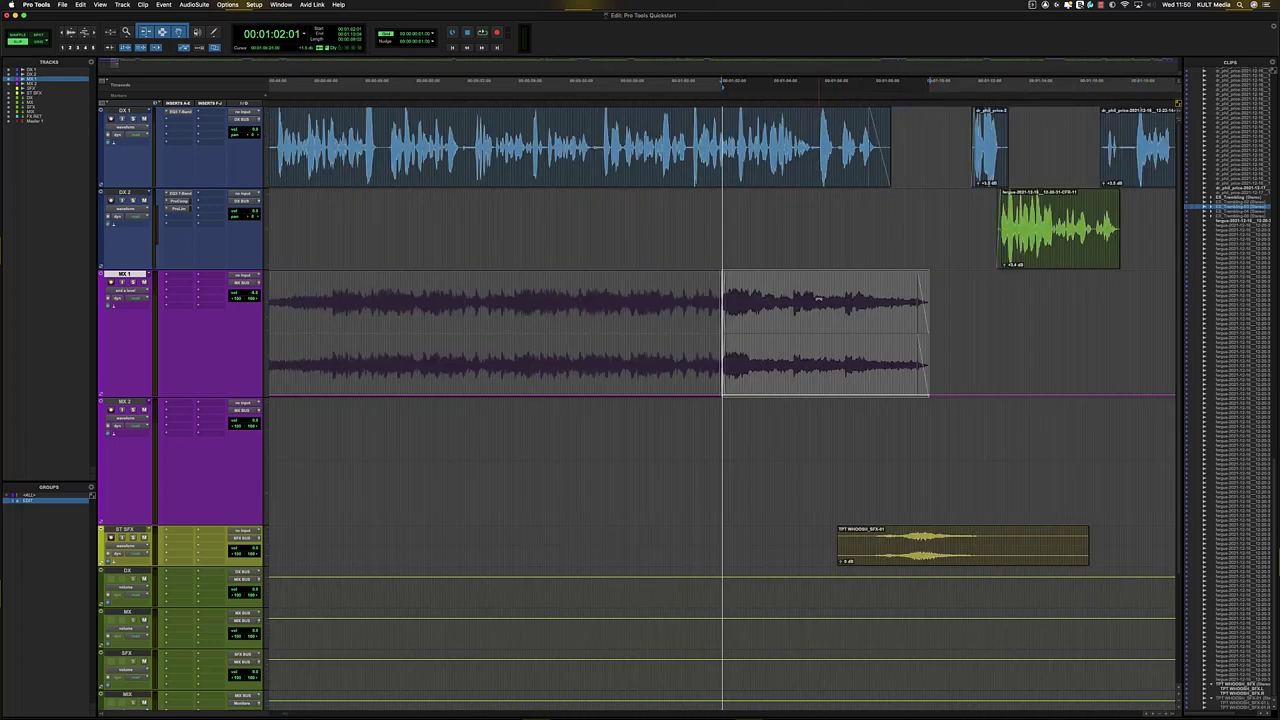
pyautogui.moveTo(820, 288); pyautogui.dragTo(833, 128)
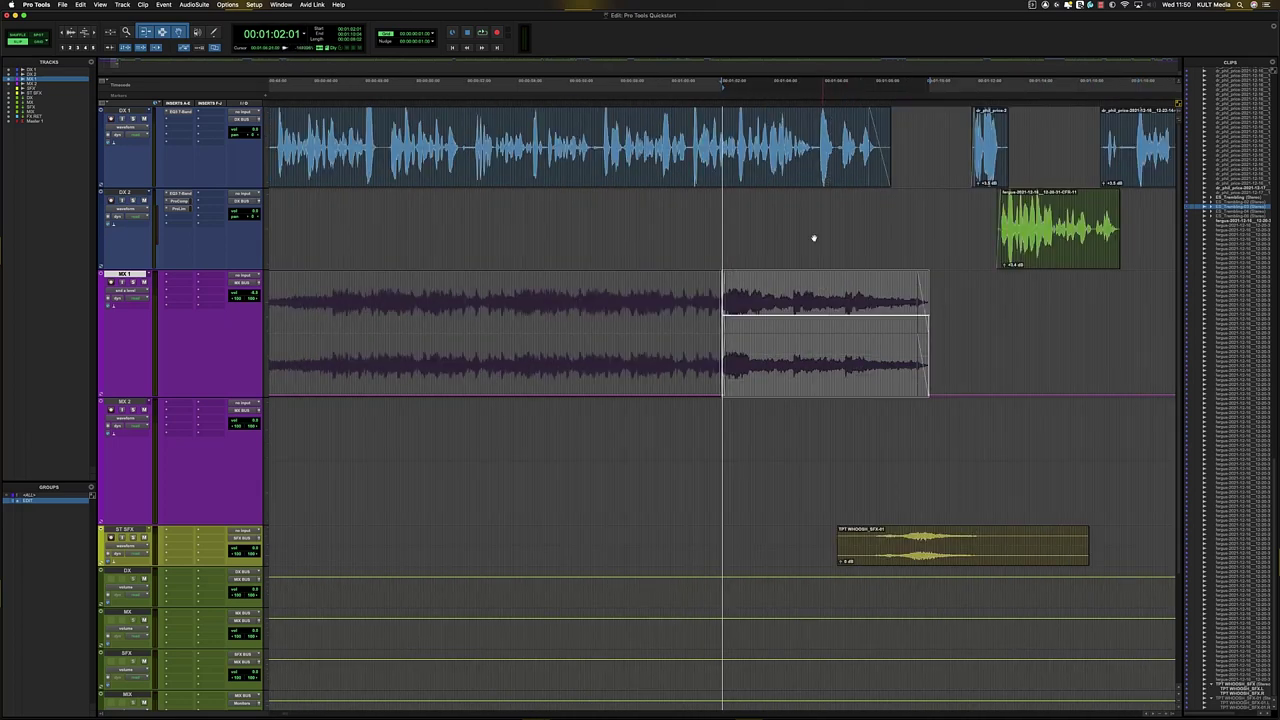
pyautogui.keyDown('alt'); pyautogui.click(725, 319); pyautogui.keyUp('alt')
pyautogui.click(751, 317)
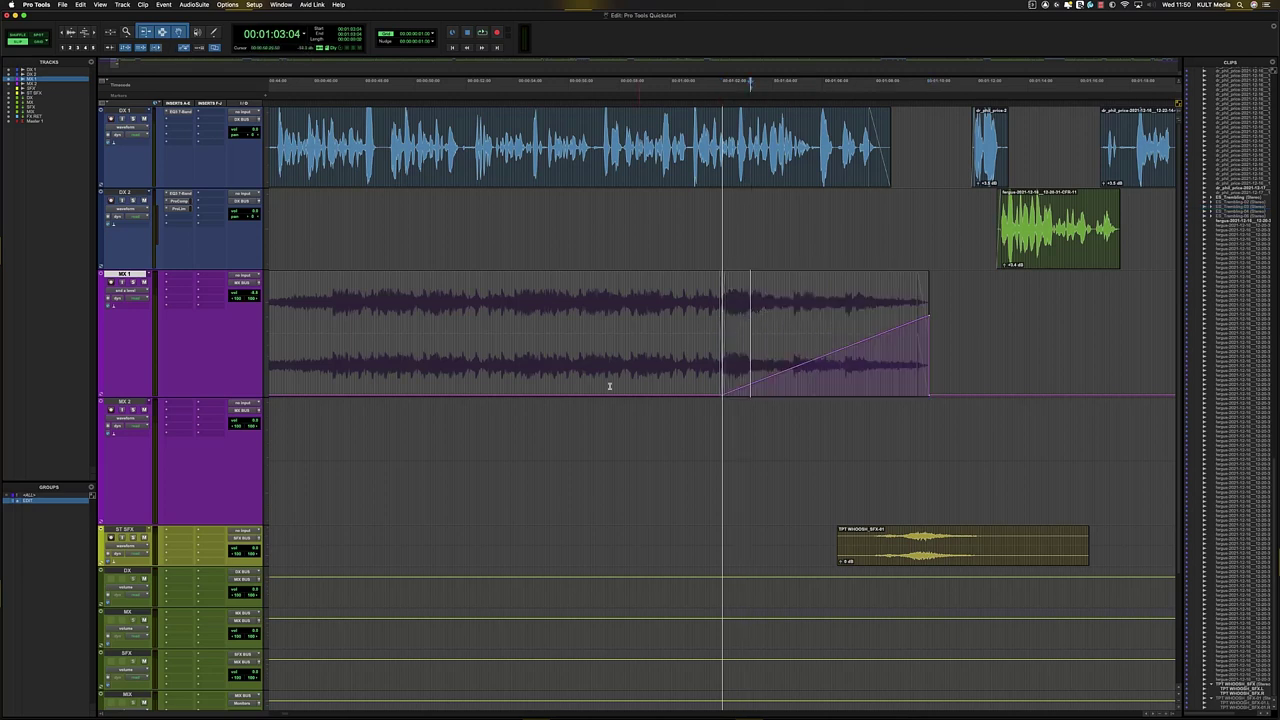
pyautogui.scroll(-3, 195, 600)
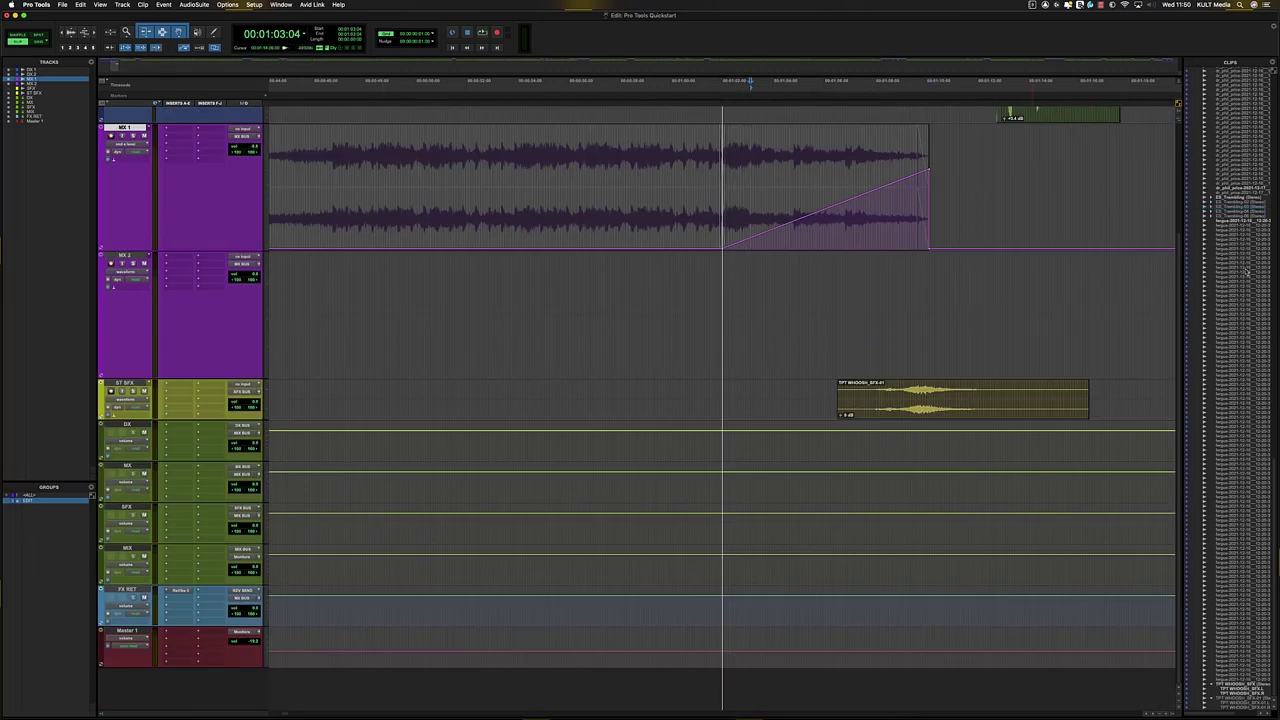
pyautogui.scroll(3, 589, 174)
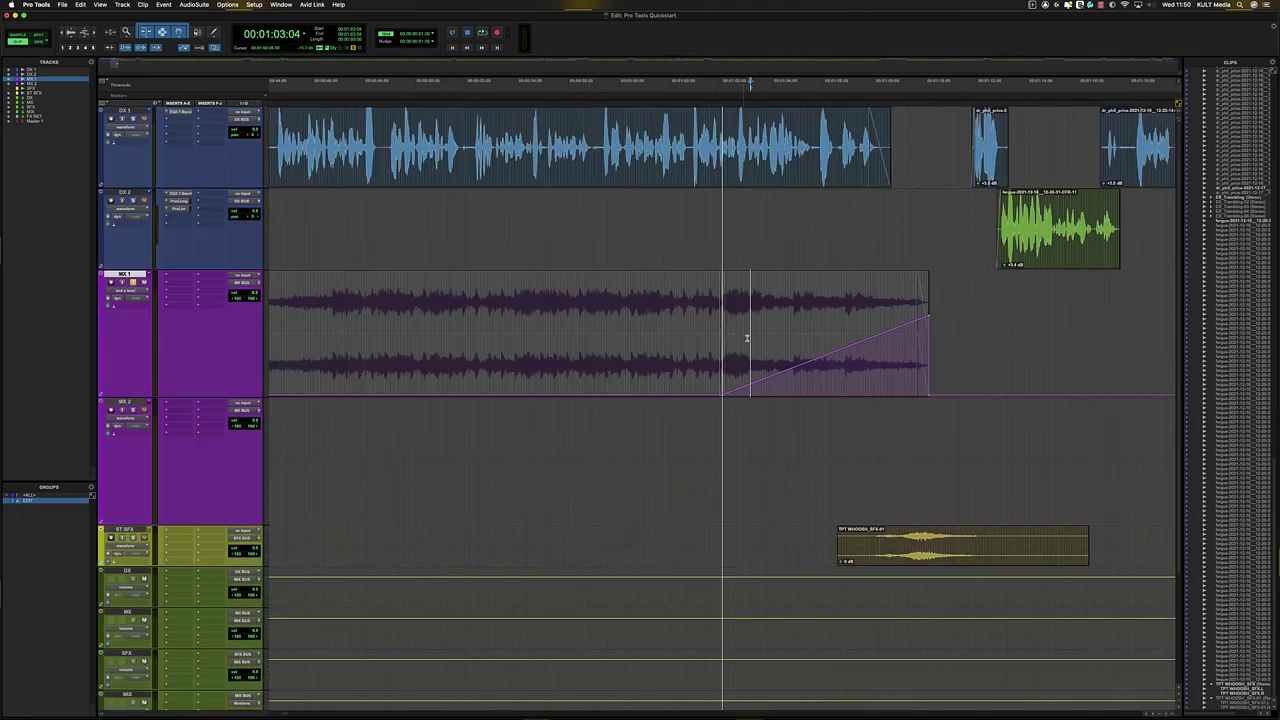
pyautogui.press('space')
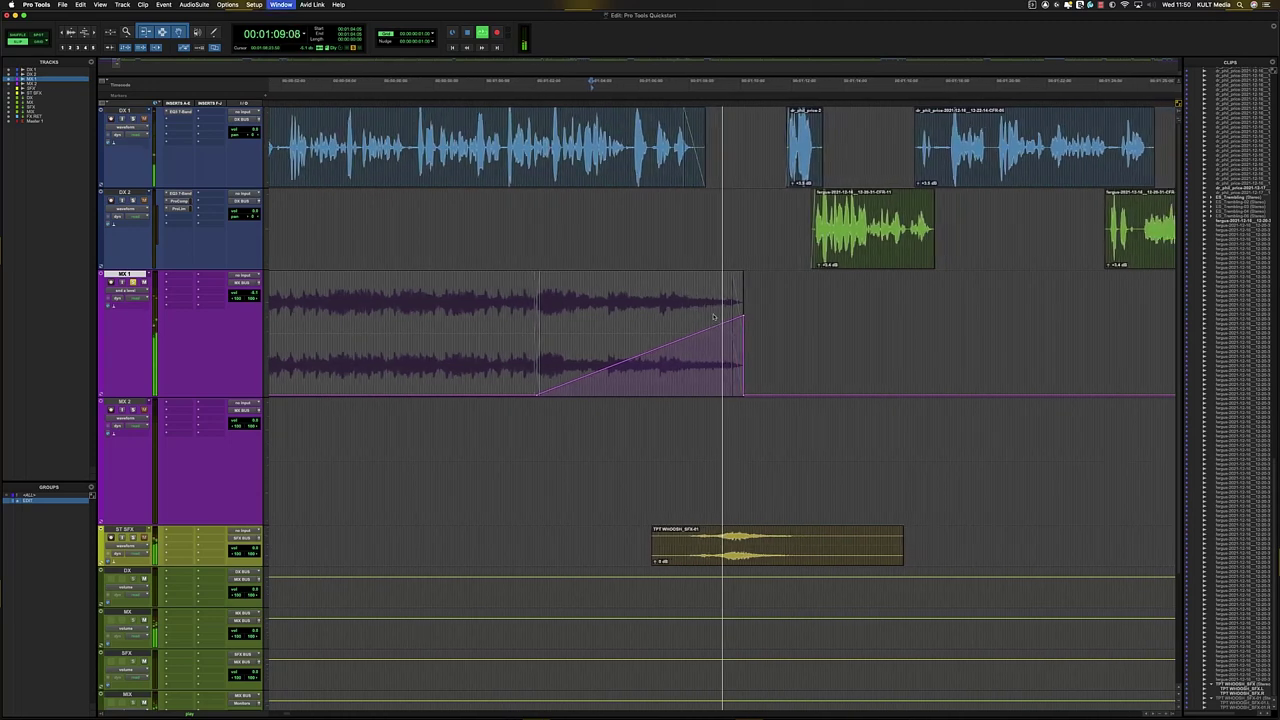
# - Push the end of MX 1's send ramp up about 5.6 dB, checking by playback, then return to the mixer
pyautogui.press('super+equal')
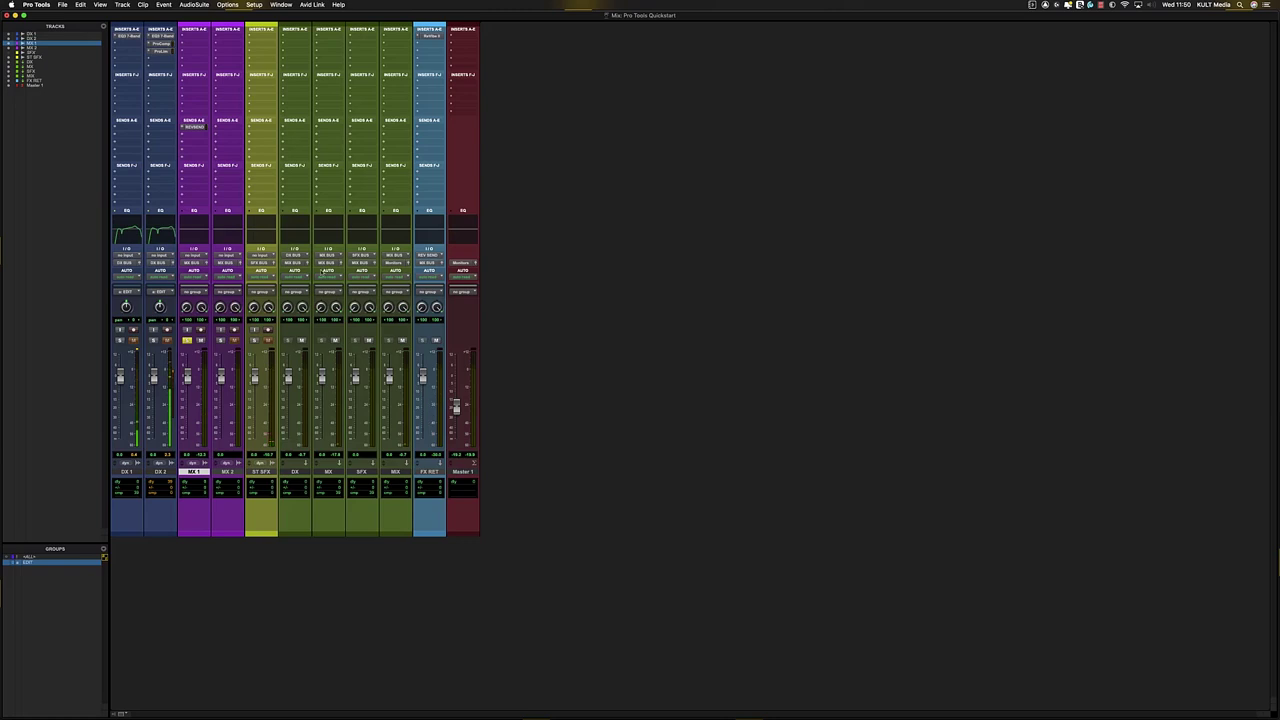
pyautogui.press('super+equal')
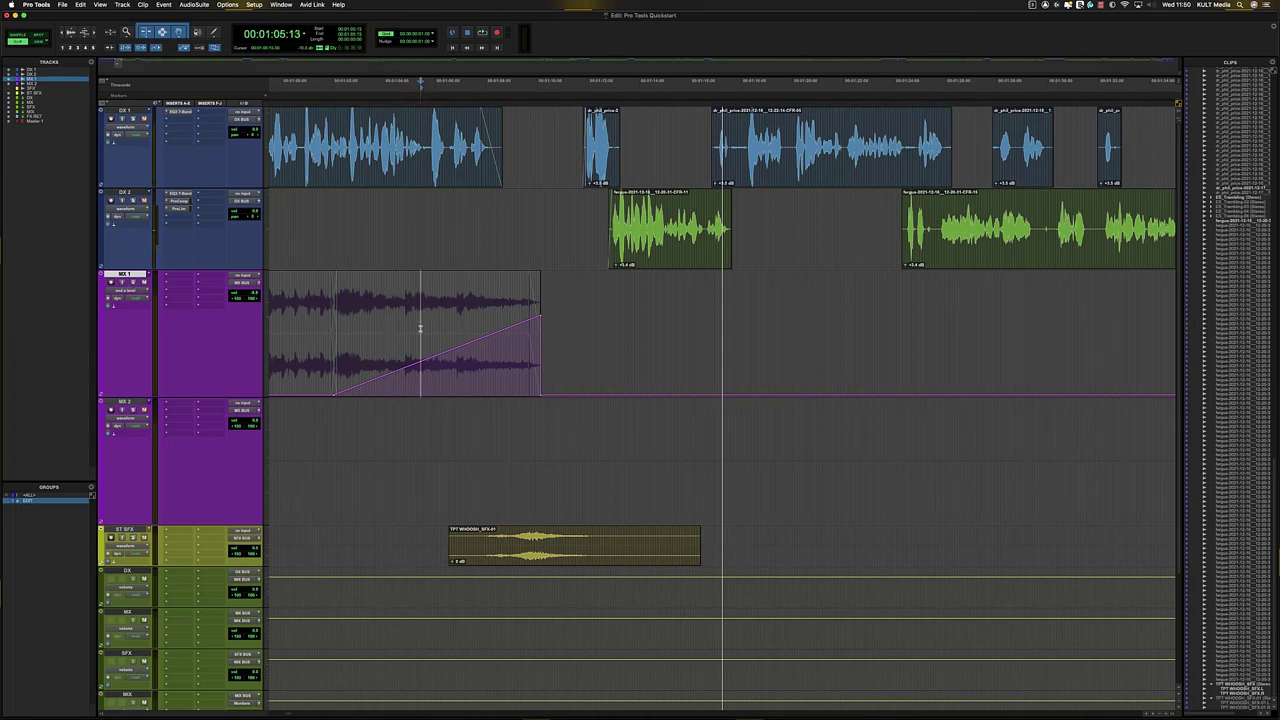
pyautogui.press('space')
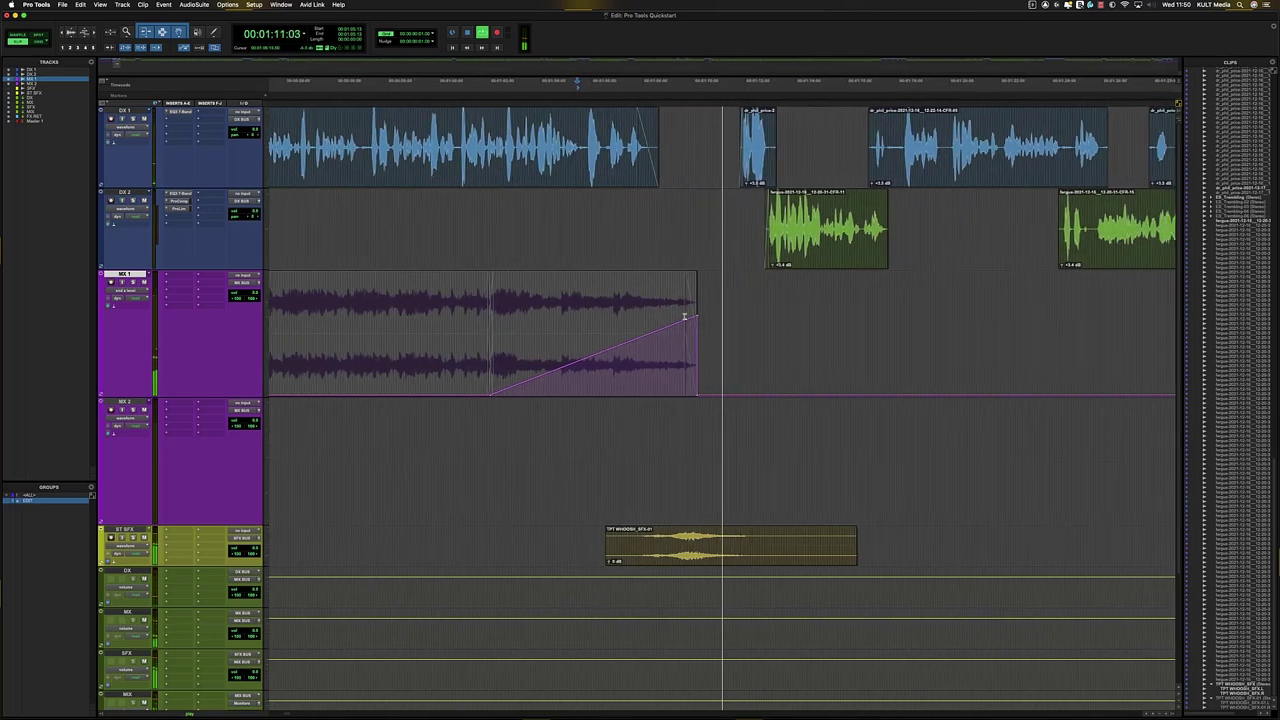
pyautogui.press('space')
pyautogui.moveTo(684, 320); pyautogui.dragTo(683, 293)
pyautogui.press('space')
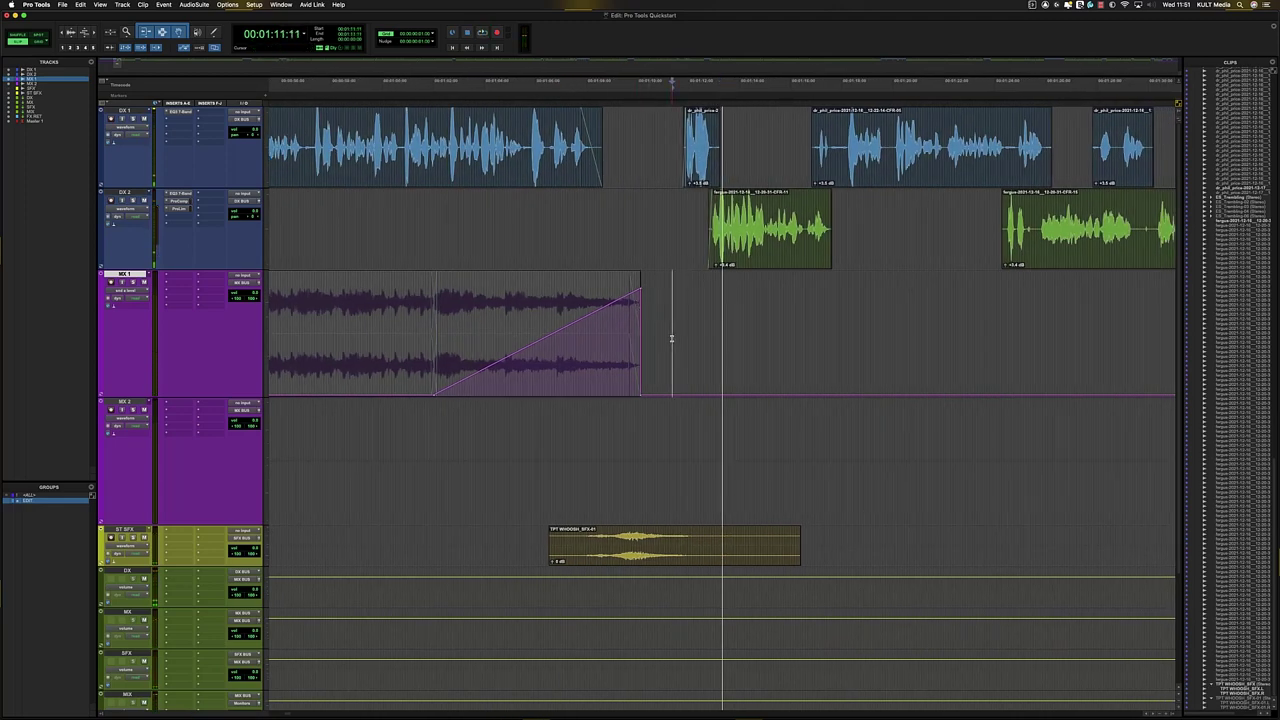
pyautogui.press('super+equal')
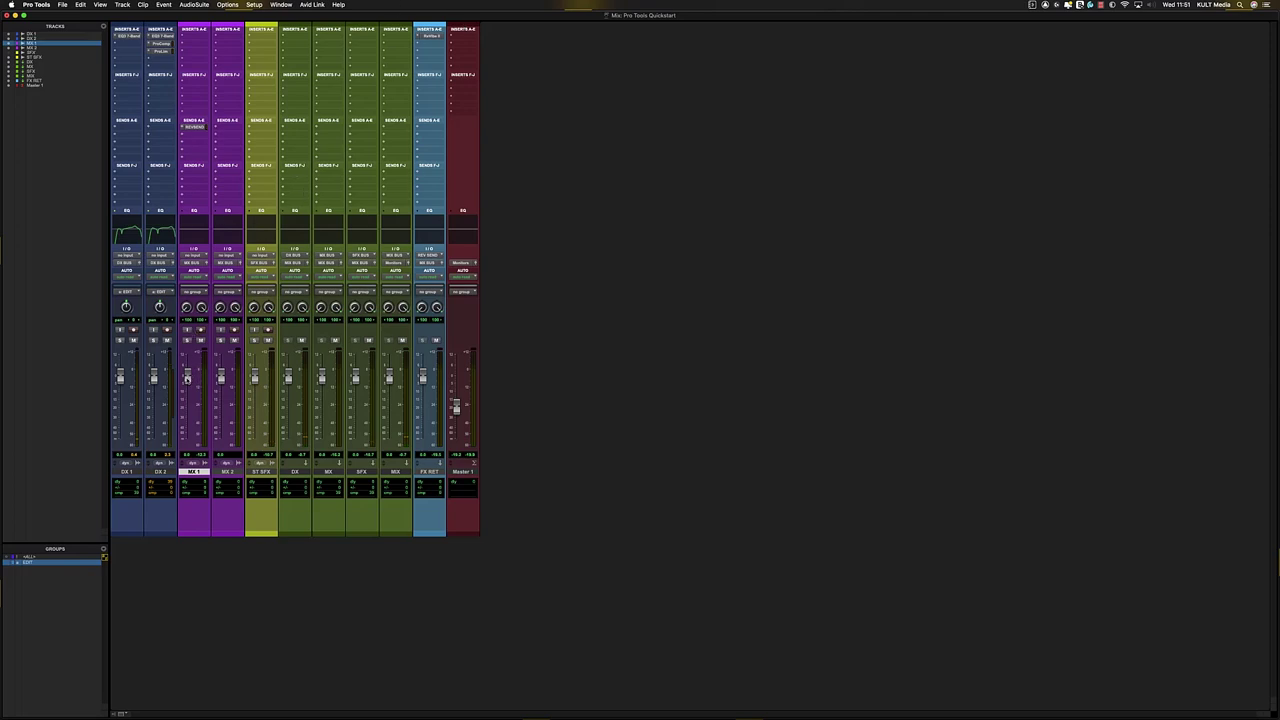
# - With MX 1's send and the FX RET reverb open, route a DX 1 send to REV SEND
pyautogui.click(192, 127)
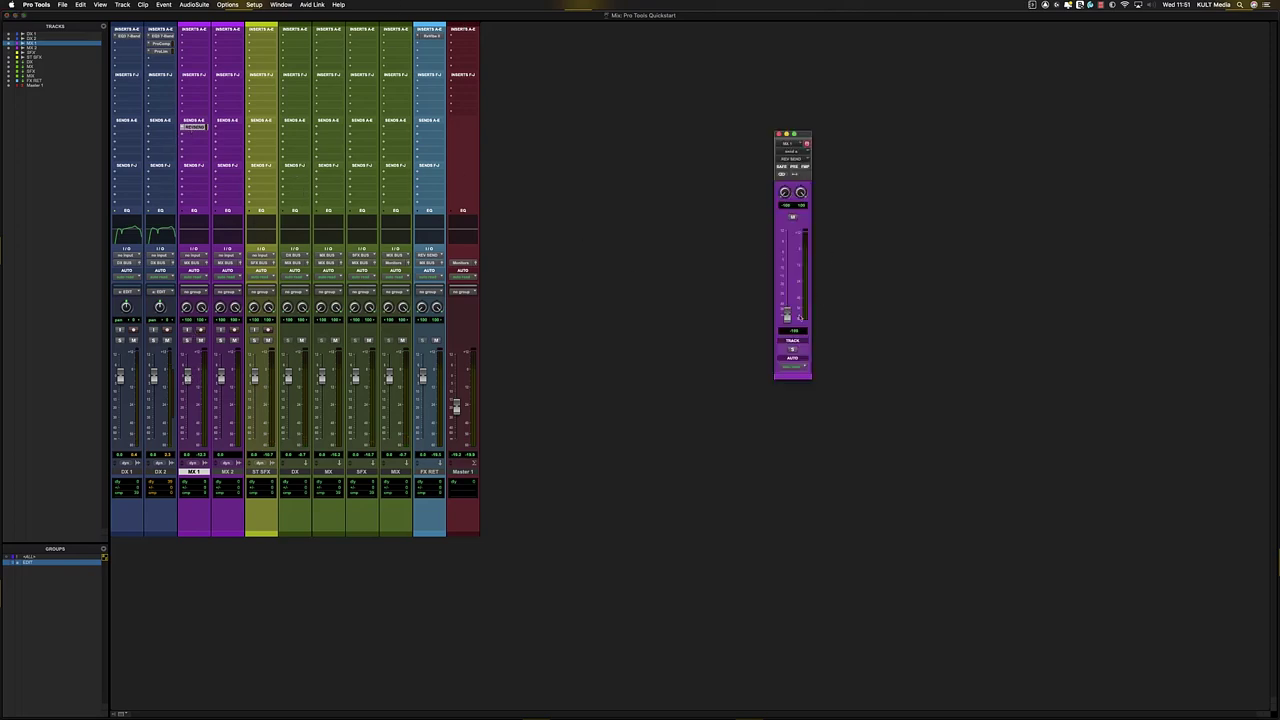
pyautogui.click(430, 37)
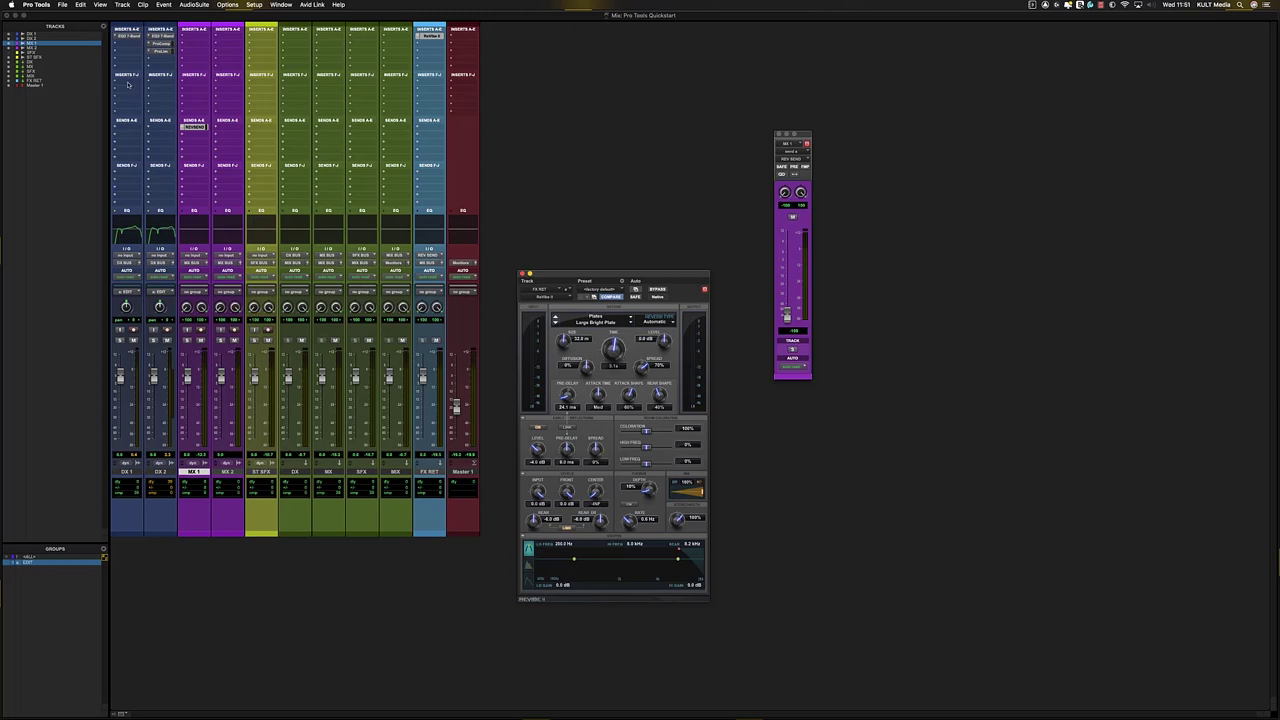
pyautogui.click(129, 127)
pyautogui.moveTo(150, 134)
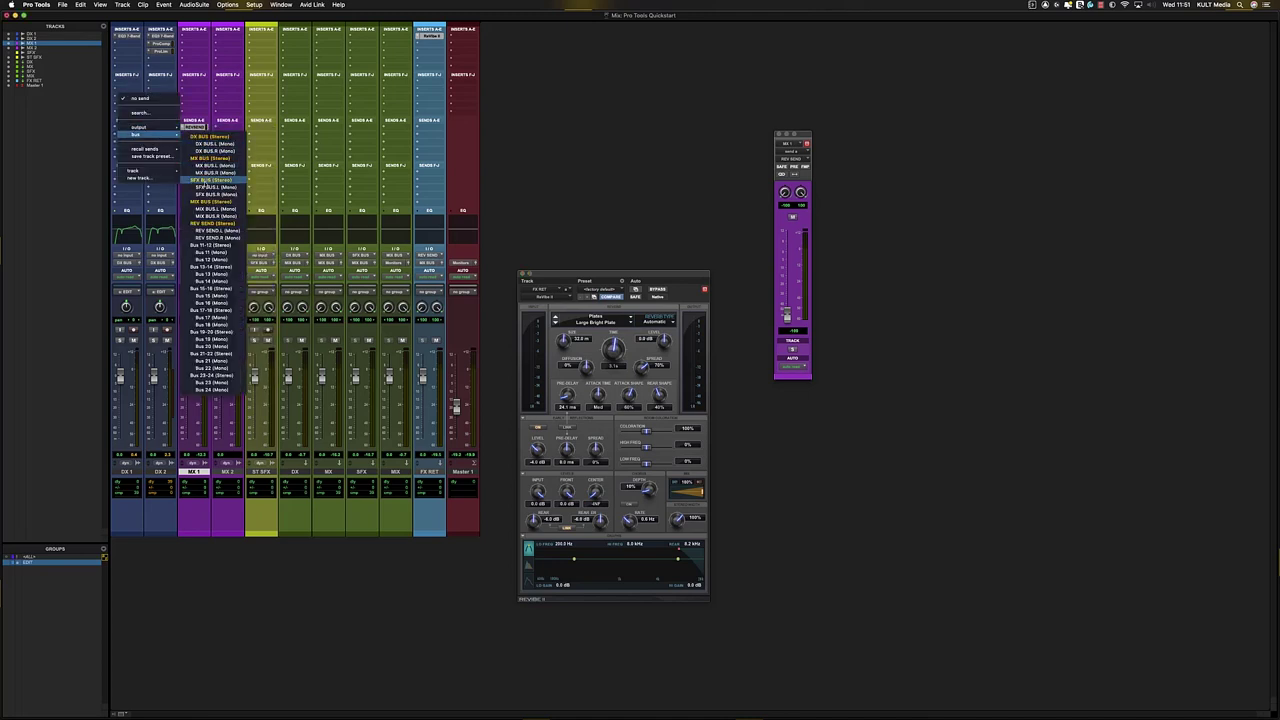
pyautogui.click(209, 231)
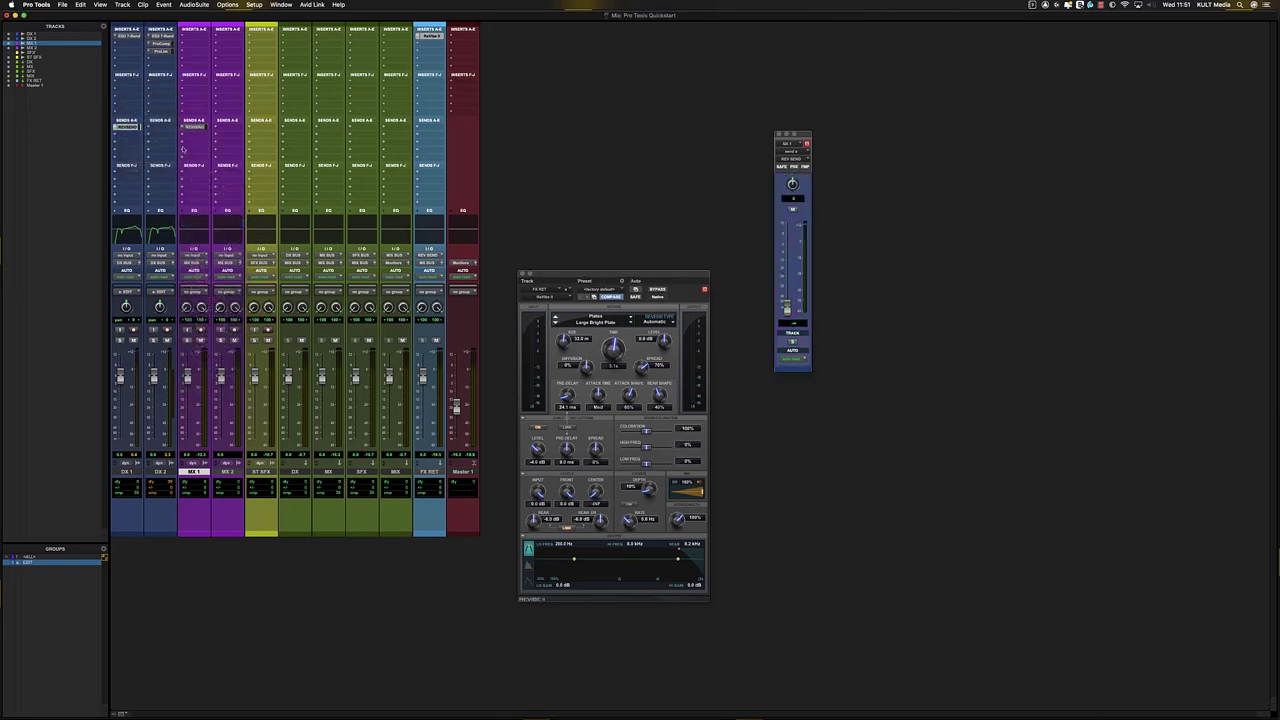
# - Show DX 1's reverb send level automation, raise it over the selected span, and audition it
pyautogui.press('super+equal')
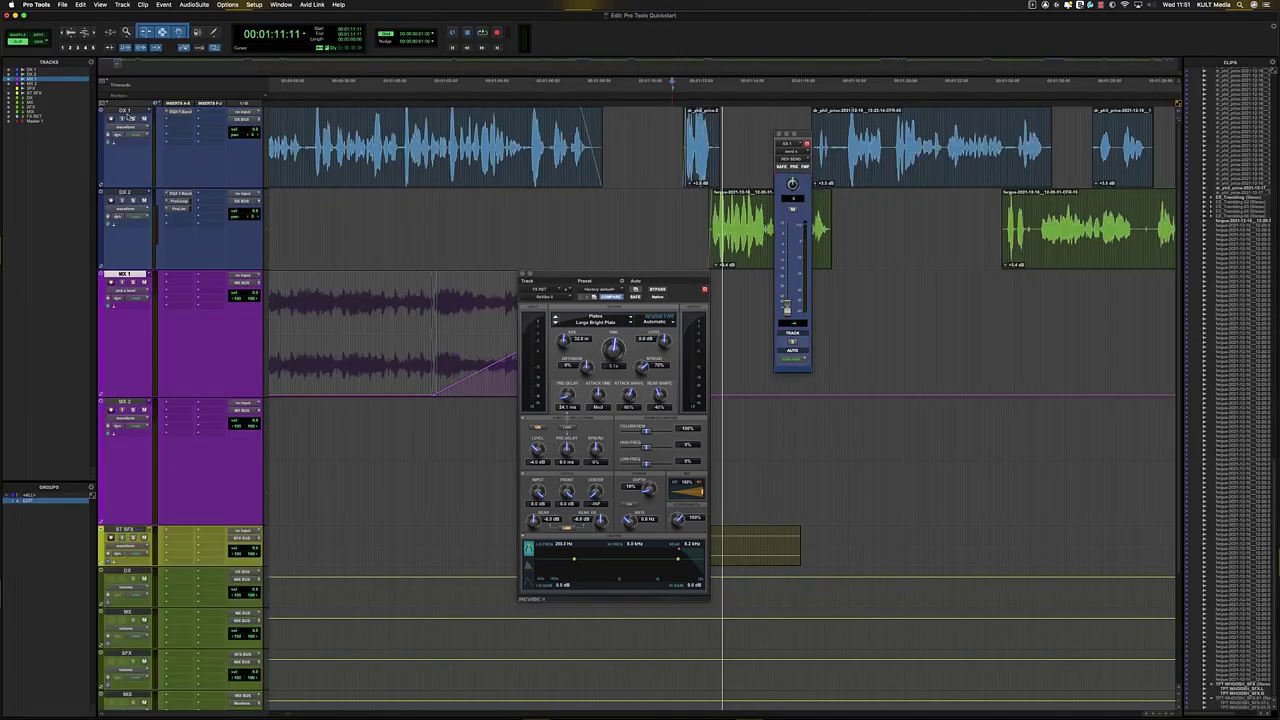
pyautogui.click(558, 177)
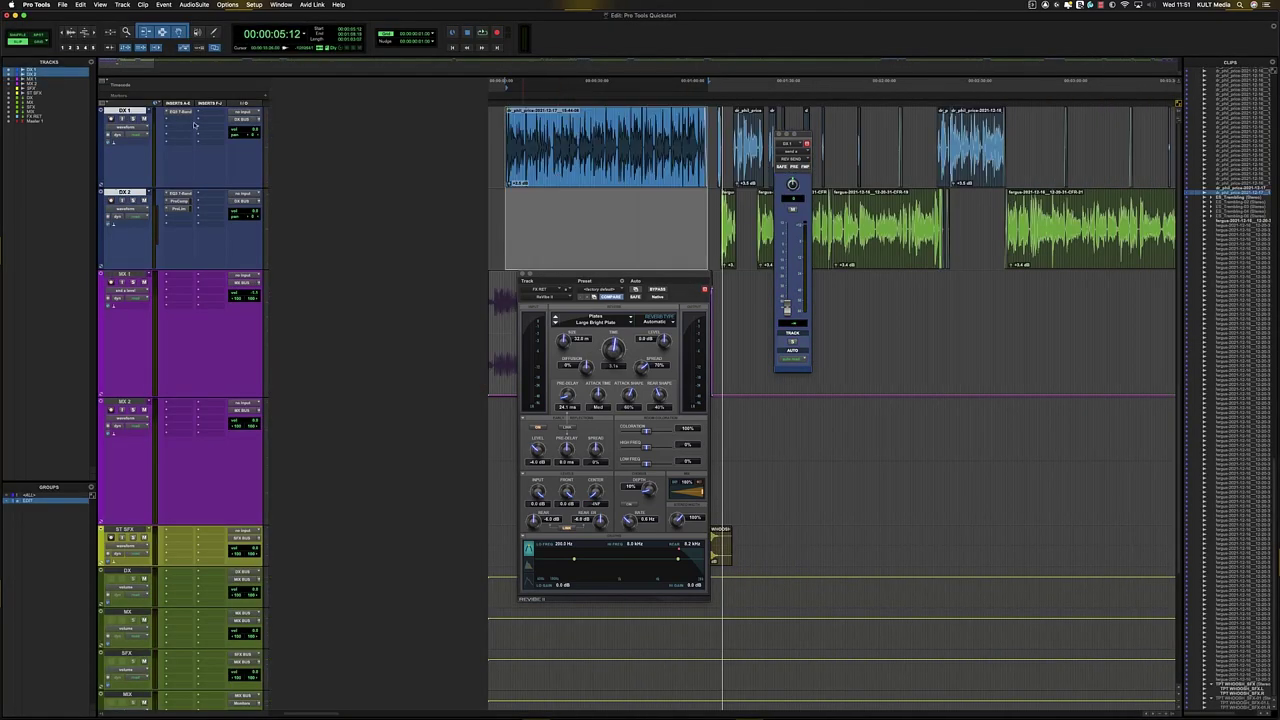
pyautogui.click(137, 130)
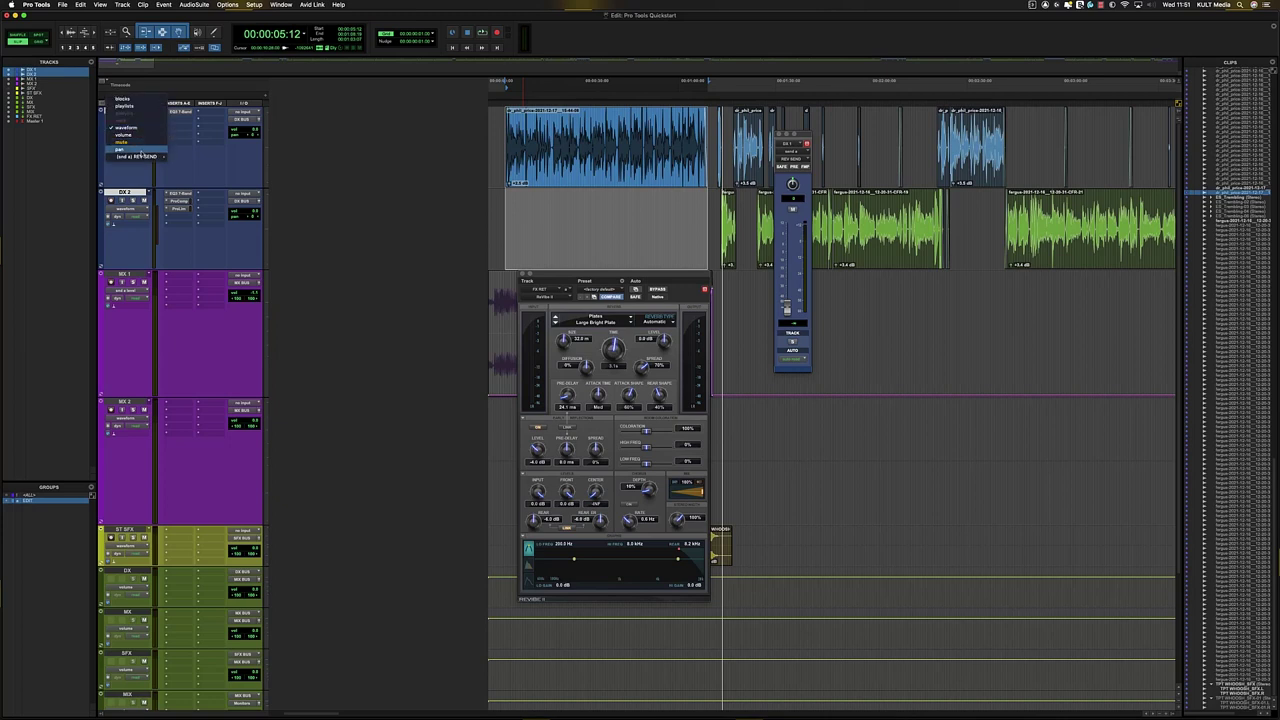
pyautogui.click(182, 159)
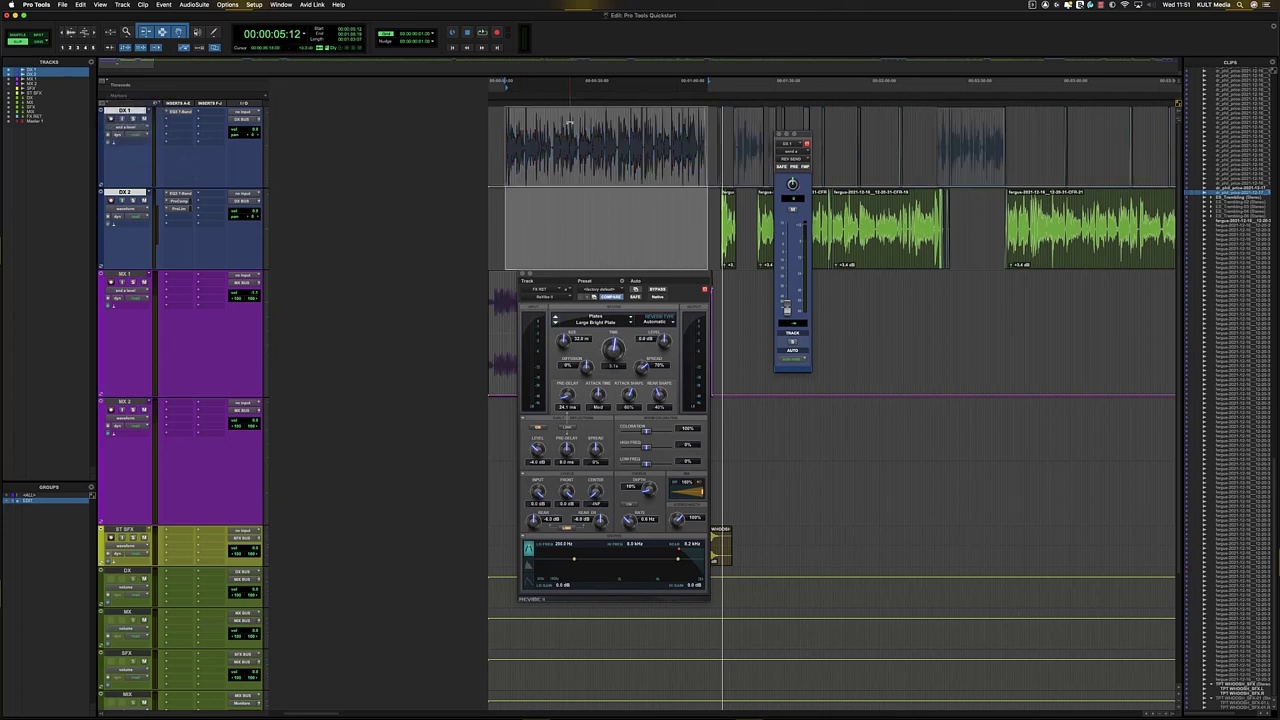
pyautogui.hotkey('shift', 's')
pyautogui.moveTo(570, 123); pyautogui.dragTo(585, 3)
pyautogui.press('space')
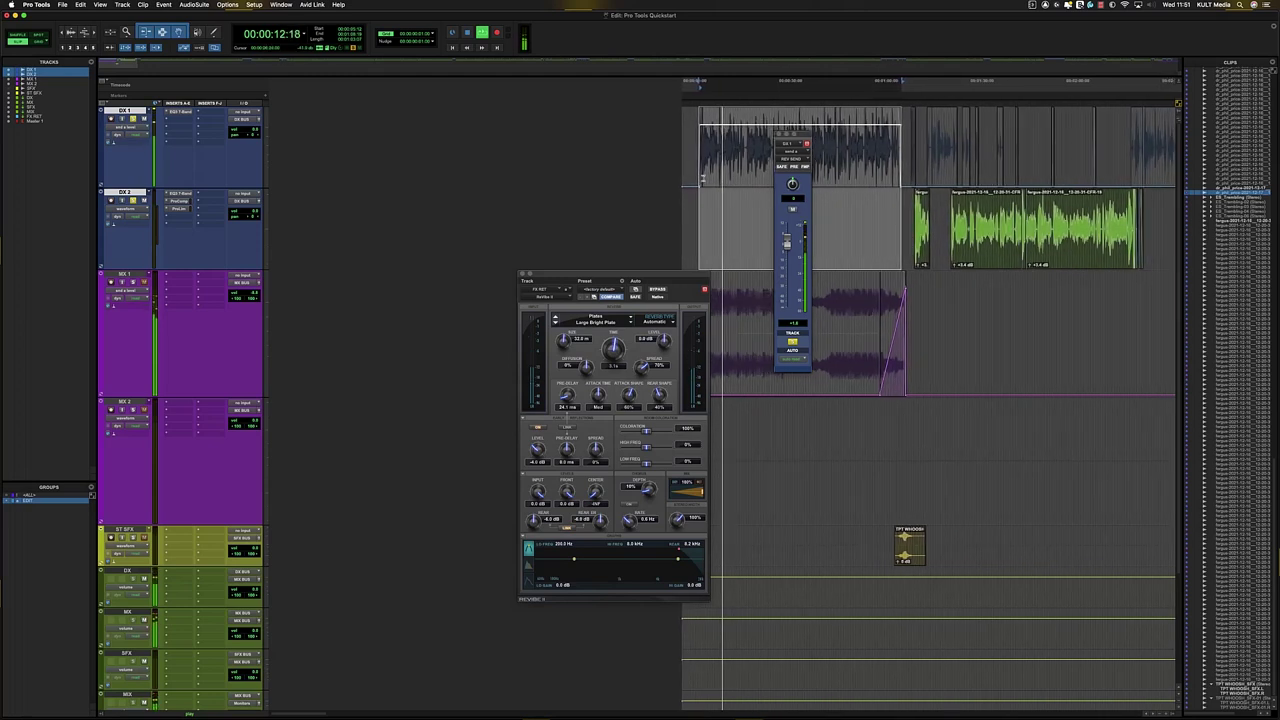
pyautogui.press('space')
# - Close the ReVibe II reverb window and the floating DX 1 send window
pyautogui.moveTo(689, 161); pyautogui.dragTo(924, 157)
pyautogui.click(923, 156)
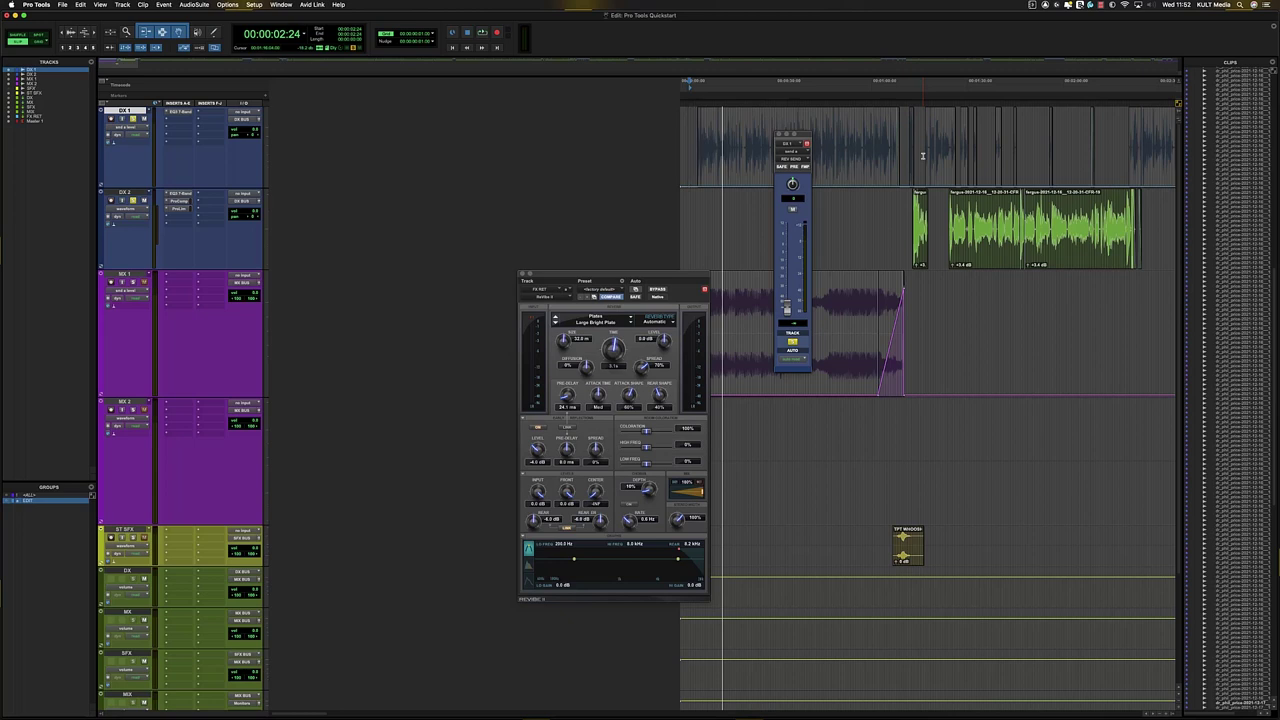
pyautogui.click(521, 275)
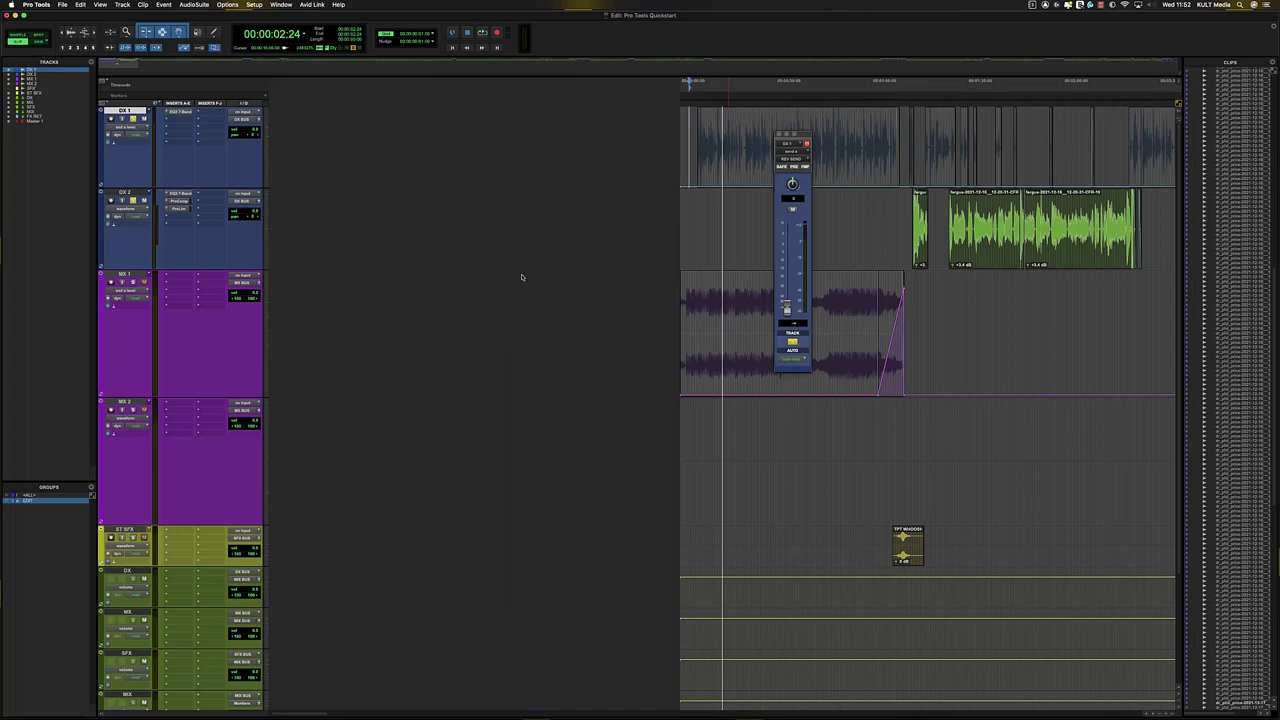
pyautogui.click(779, 133)
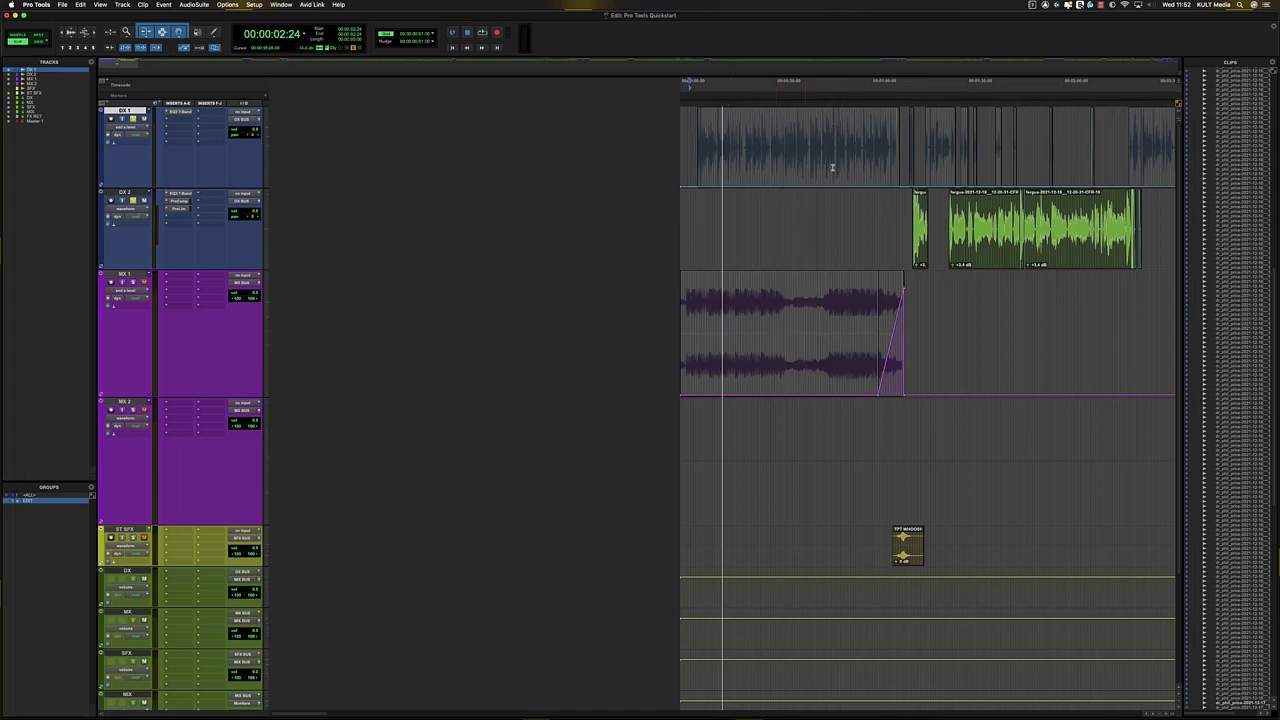
pyautogui.click(787, 201)
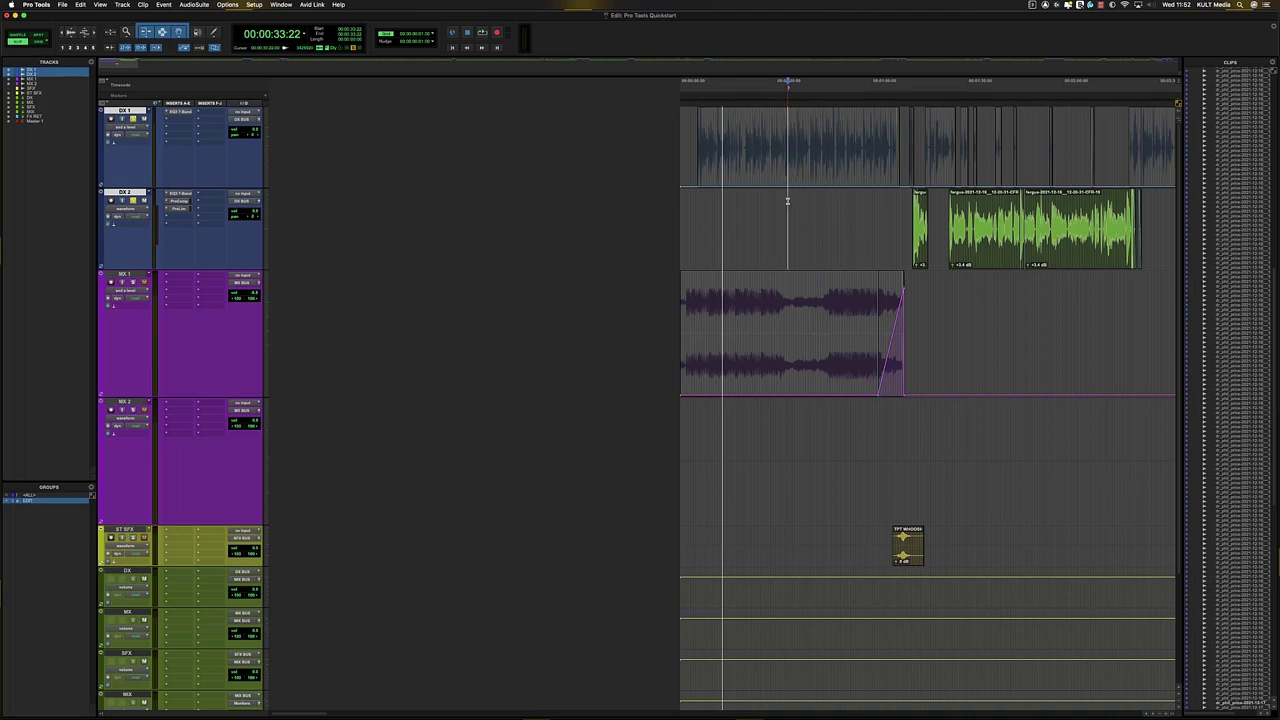
# - Back in the Edit window, bring up DX 1's insert plug-in choices for the Talkbox
pyautogui.press('super+equal')
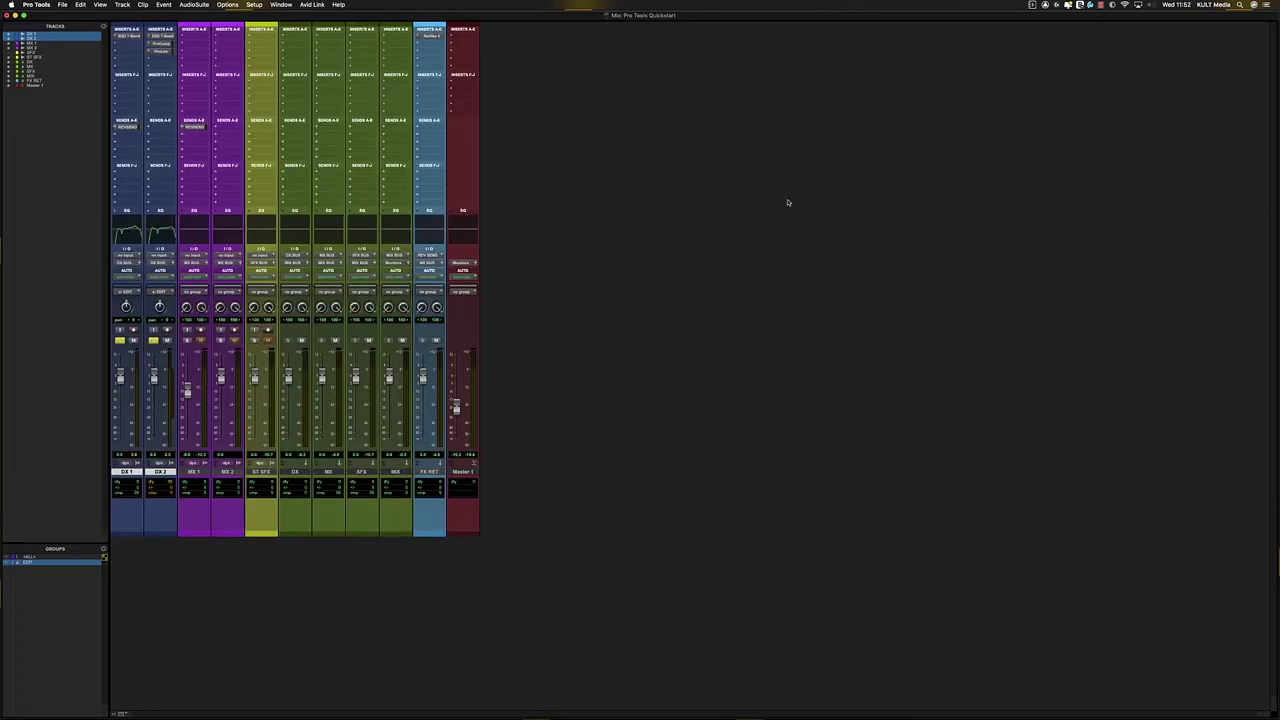
pyautogui.press('super+equal')
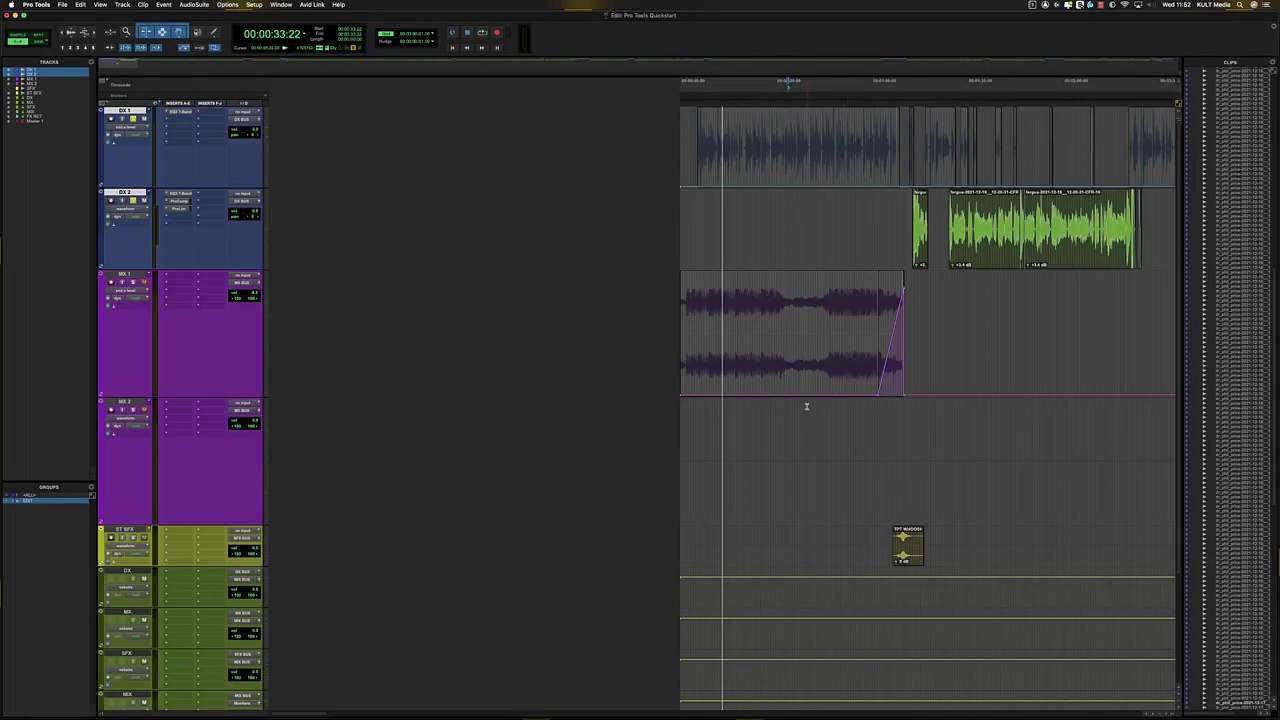
pyautogui.click(769, 314)
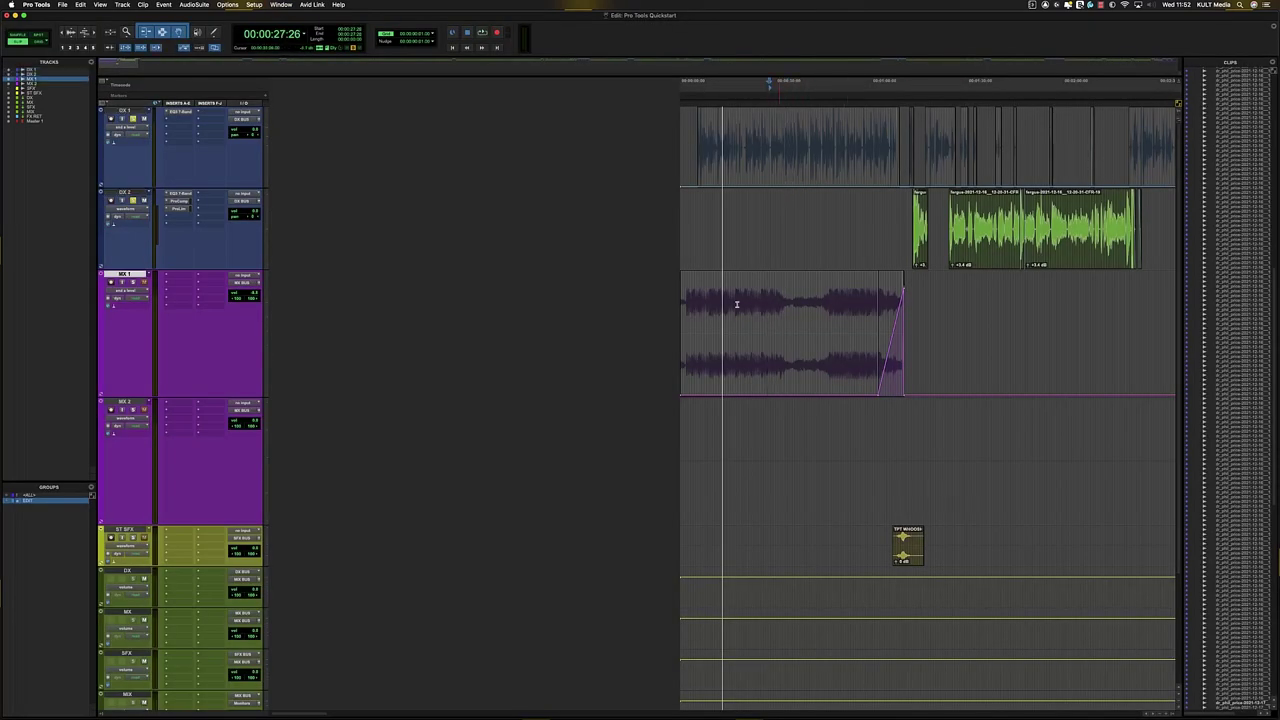
pyautogui.click(181, 128)
pyautogui.moveTo(220, 128)
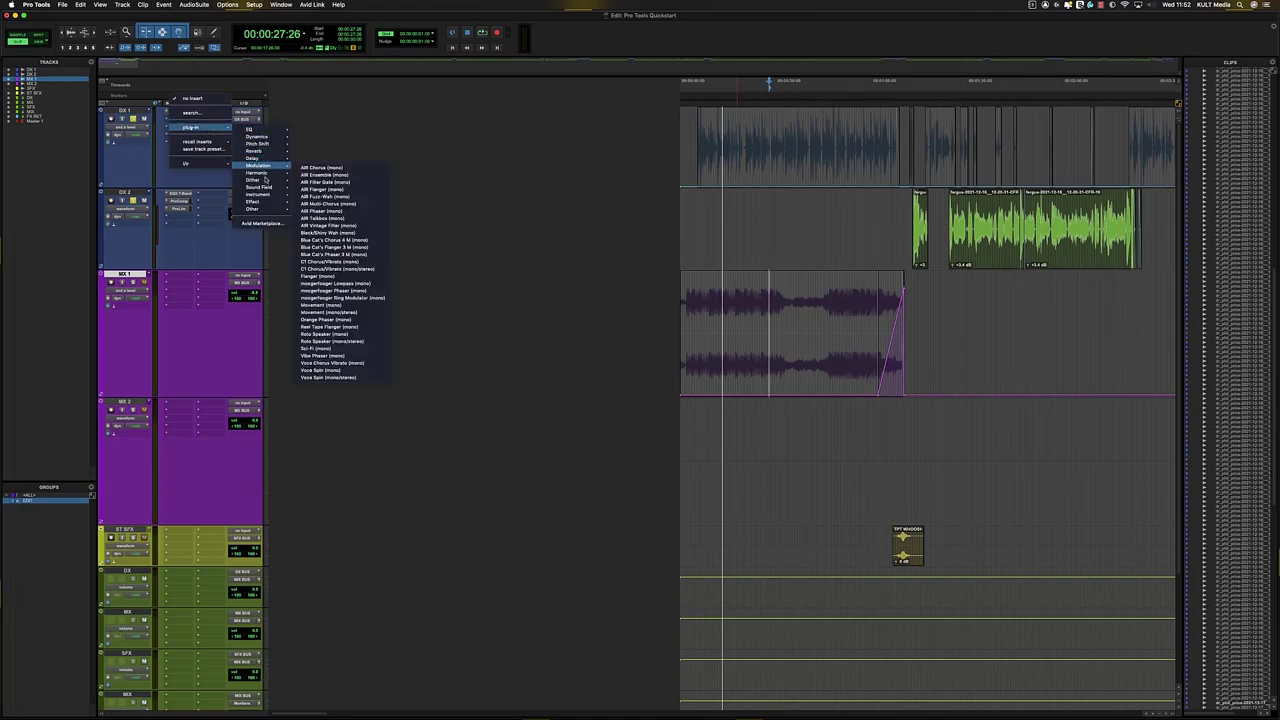
pyautogui.moveTo(265, 177)
pyautogui.click(616, 217)
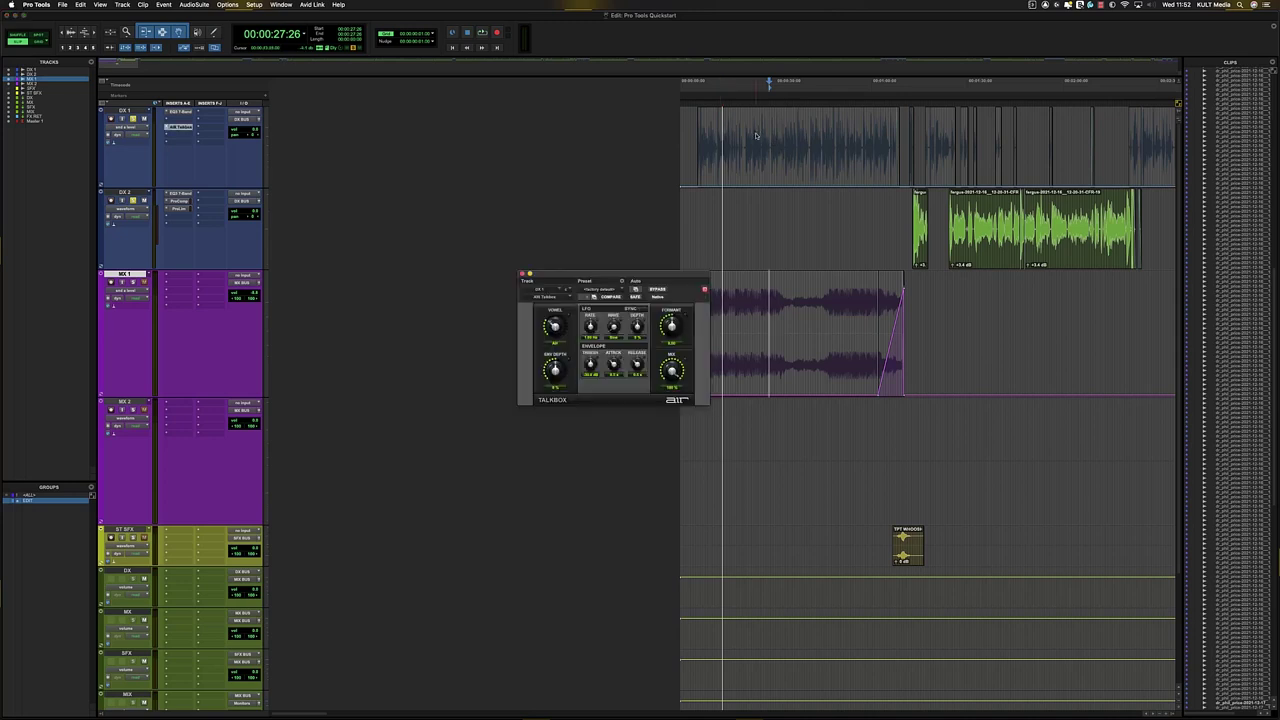
# - Play DX 1 and try Talkbox presets 03 Heavens Choir and 09 Strange Voices, keeping 11 Broken Engine
pyautogui.click(757, 133)
pyautogui.press('space')
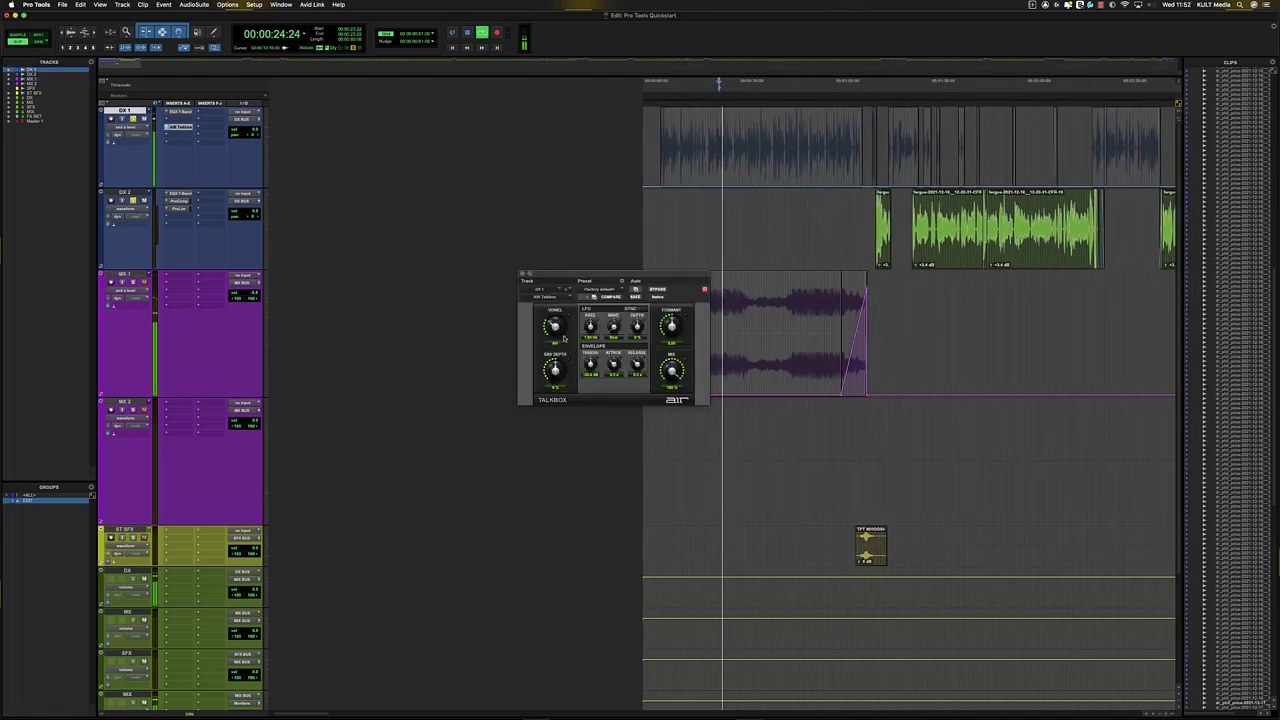
pyautogui.click(591, 288)
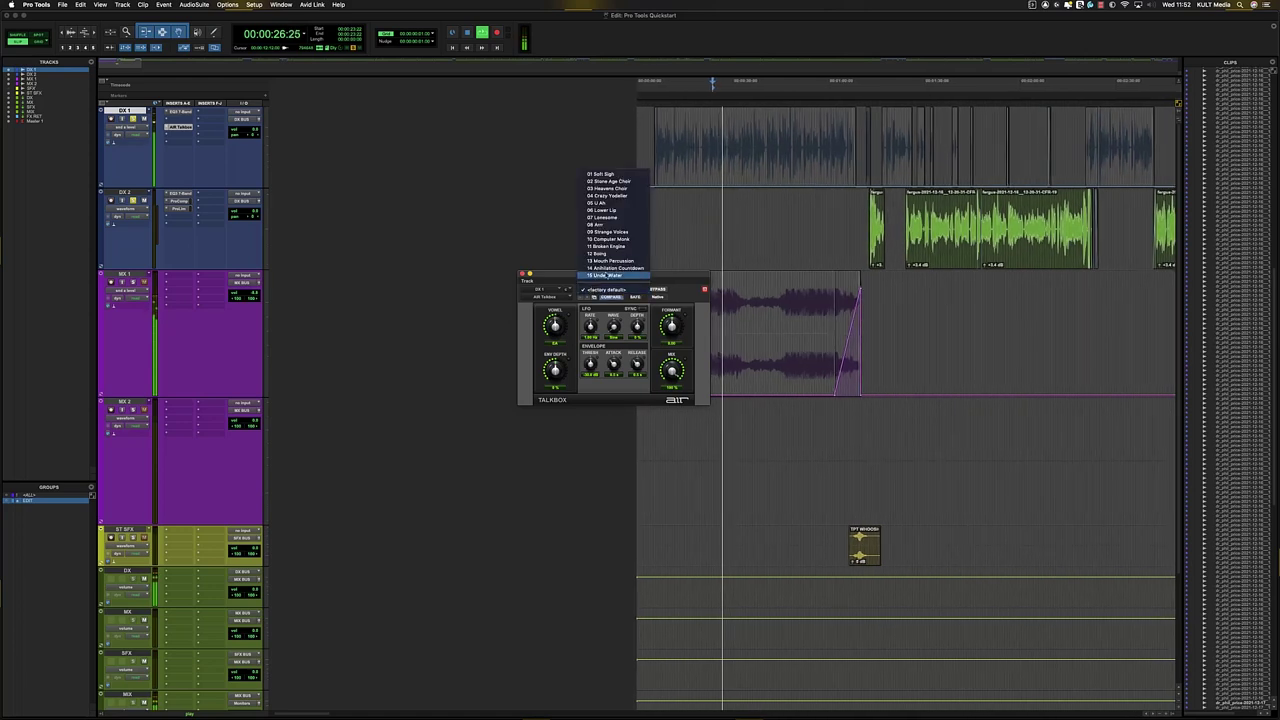
pyautogui.click(605, 245)
pyautogui.click(591, 288)
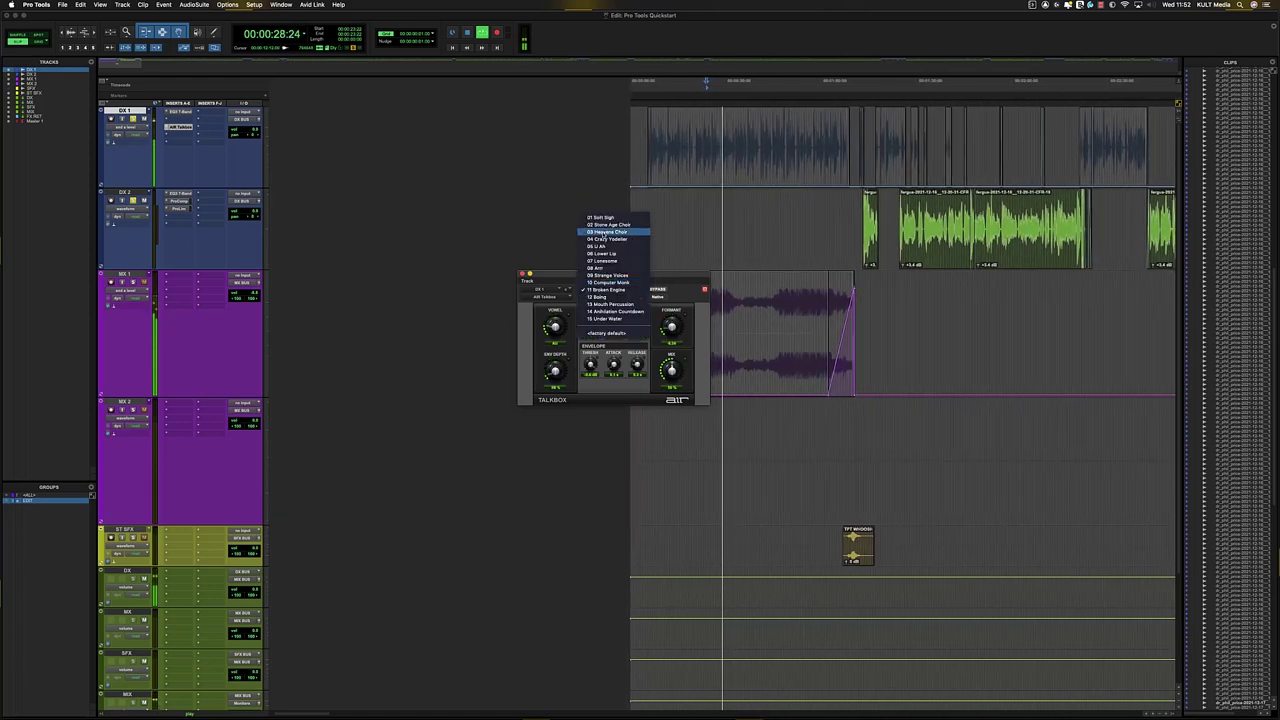
pyautogui.click(605, 231)
pyautogui.click(609, 289)
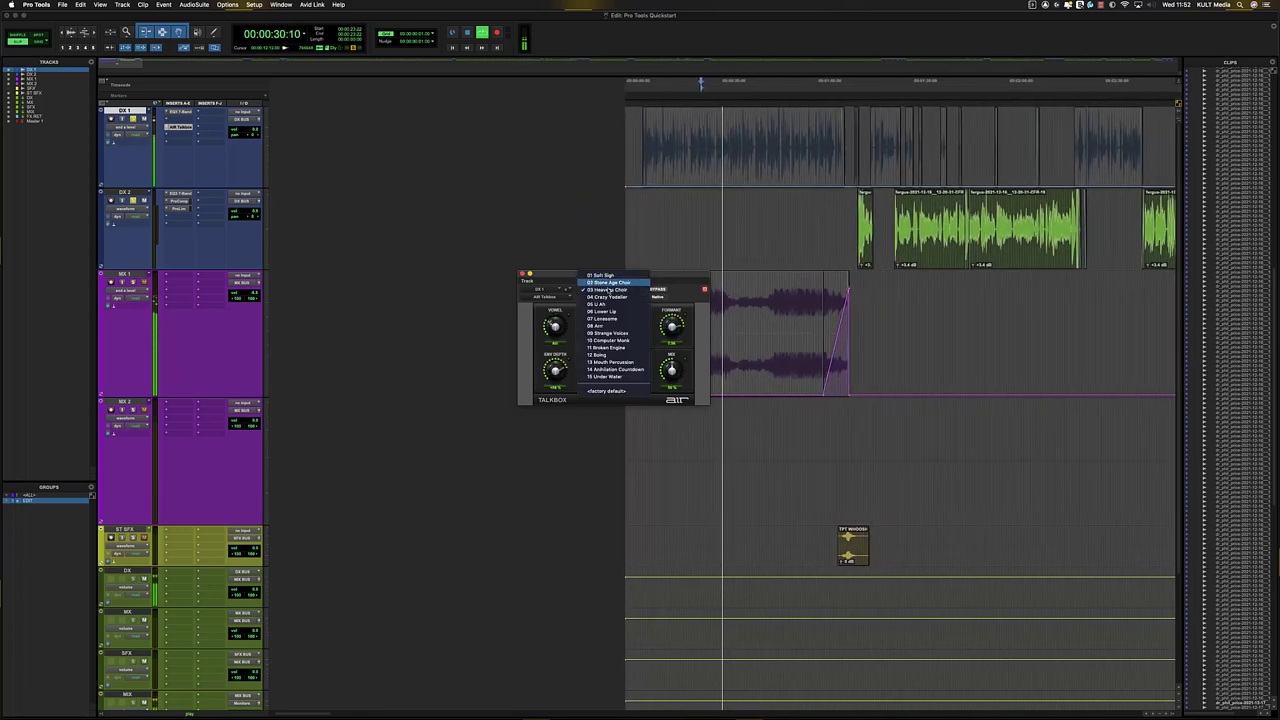
pyautogui.click(606, 333)
pyautogui.click(603, 289)
pyautogui.click(597, 303)
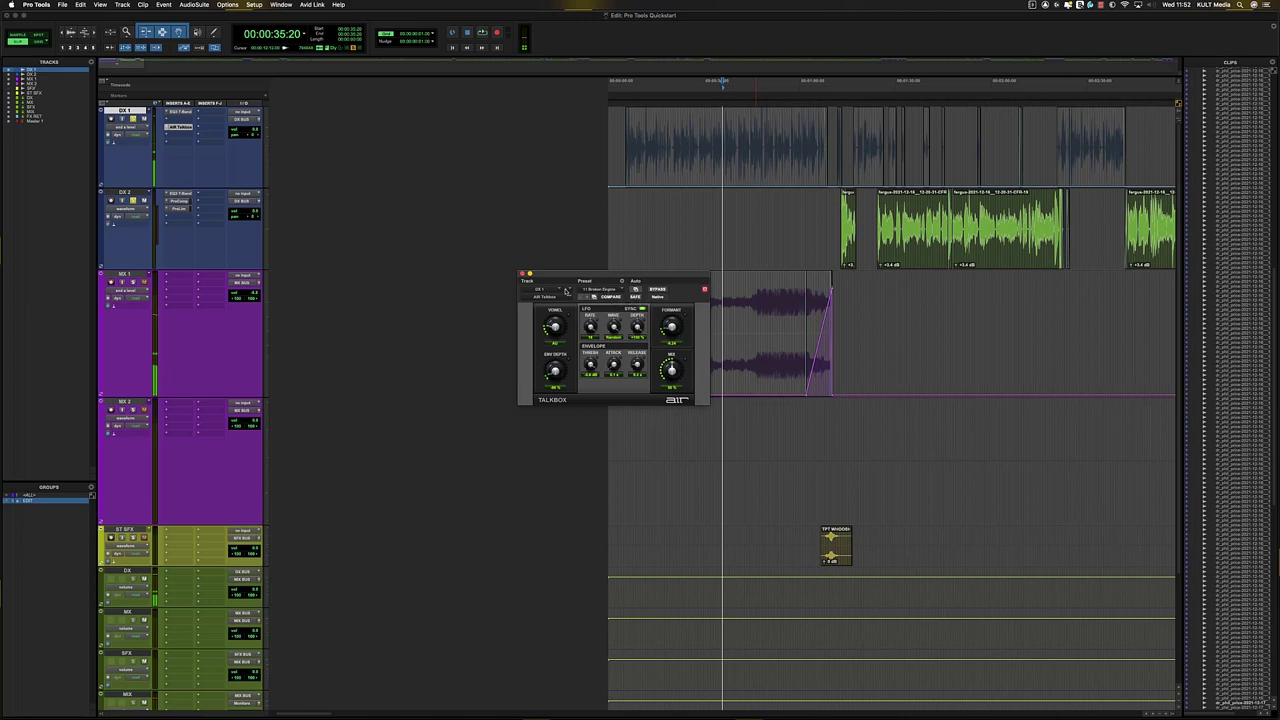
# - Replace the Talkbox with Orange Phaser (mono), audition it, and reset its Rate to default
pyautogui.click(541, 297)
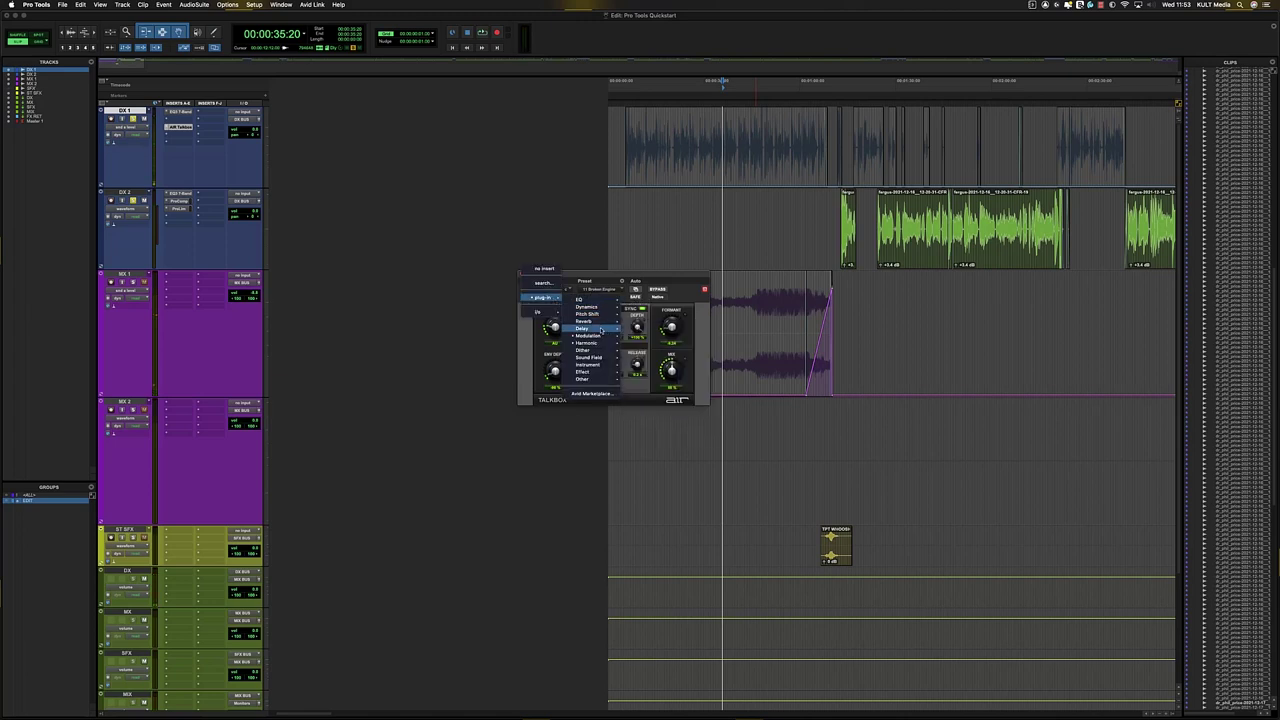
pyautogui.moveTo(599, 340)
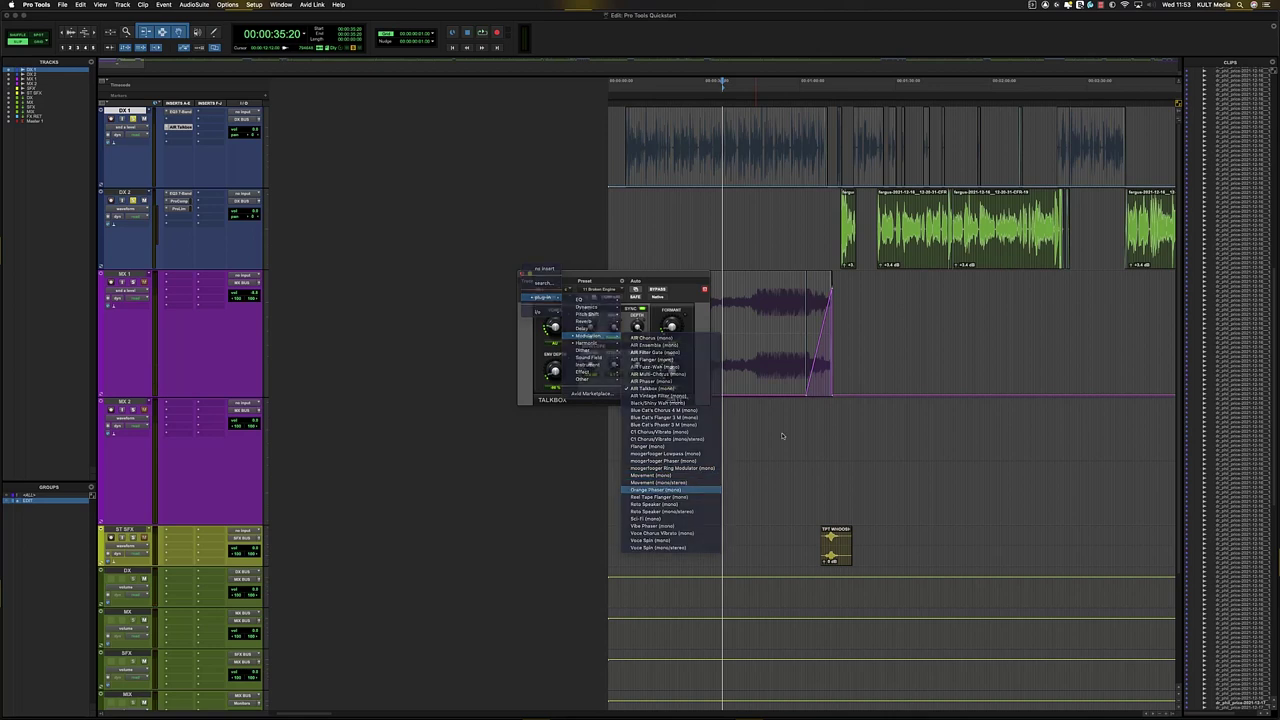
pyautogui.click(668, 490)
pyautogui.press('space')
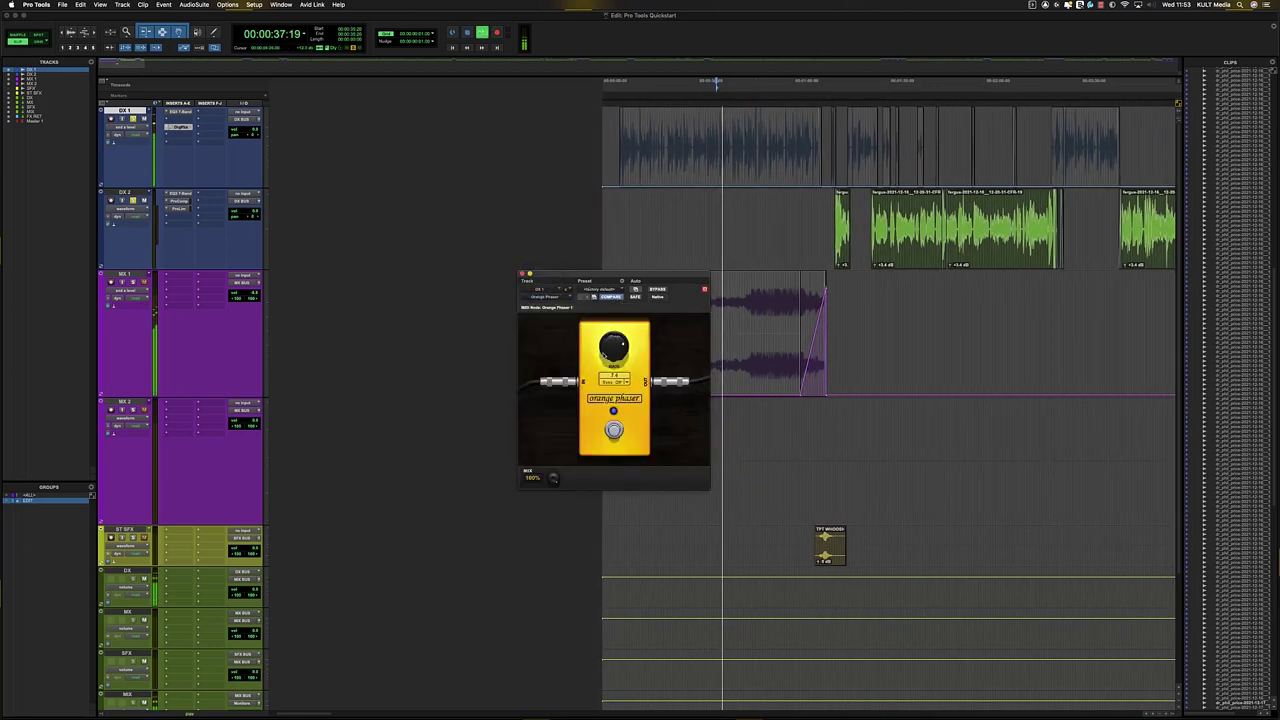
pyautogui.press('space')
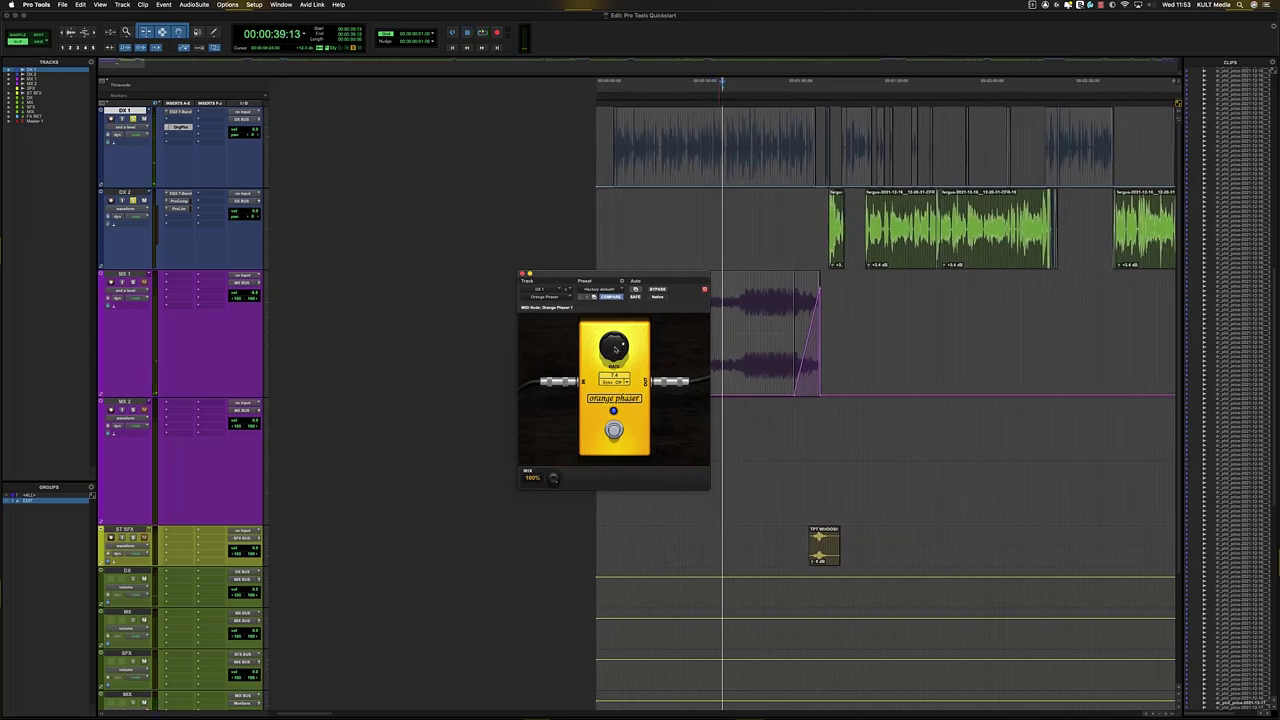
pyautogui.keyDown('alt'); pyautogui.click(617, 348); pyautogui.keyUp('alt')
# - Remove the plug-in from DX 1's insert so it is empty
pyautogui.click(169, 129)
pyautogui.click(190, 101)
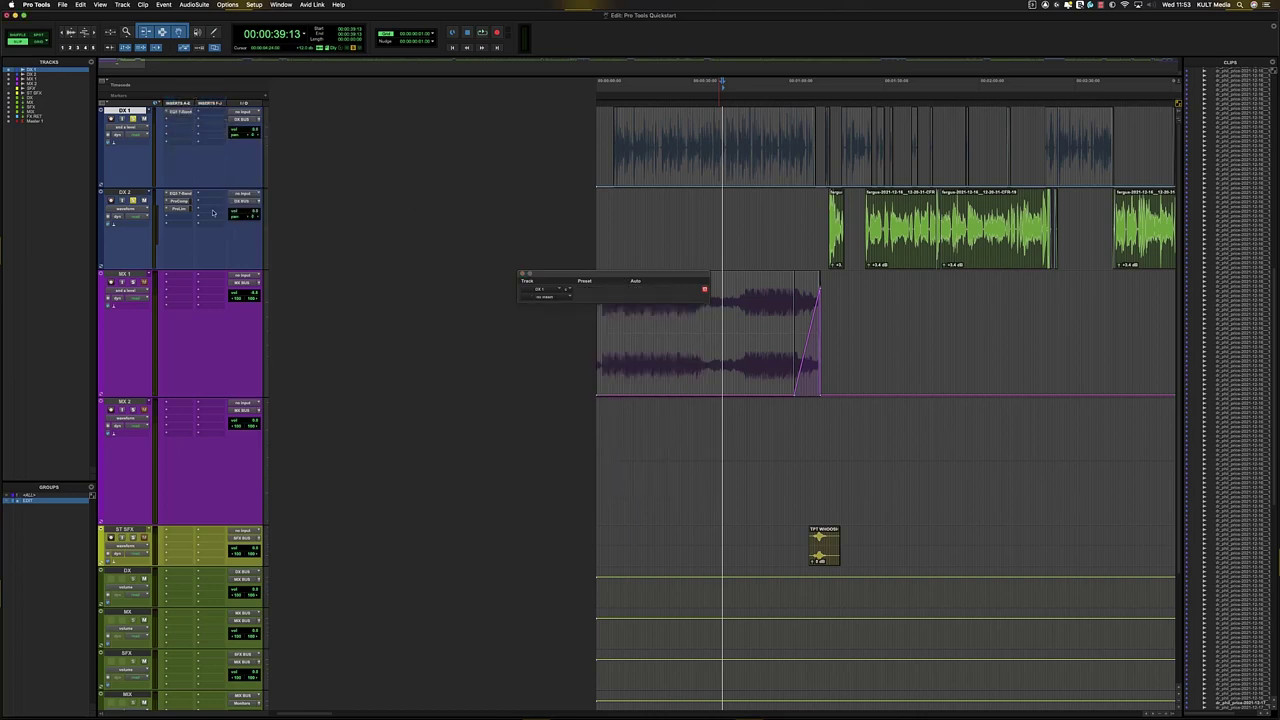
pyautogui.click(698, 130)
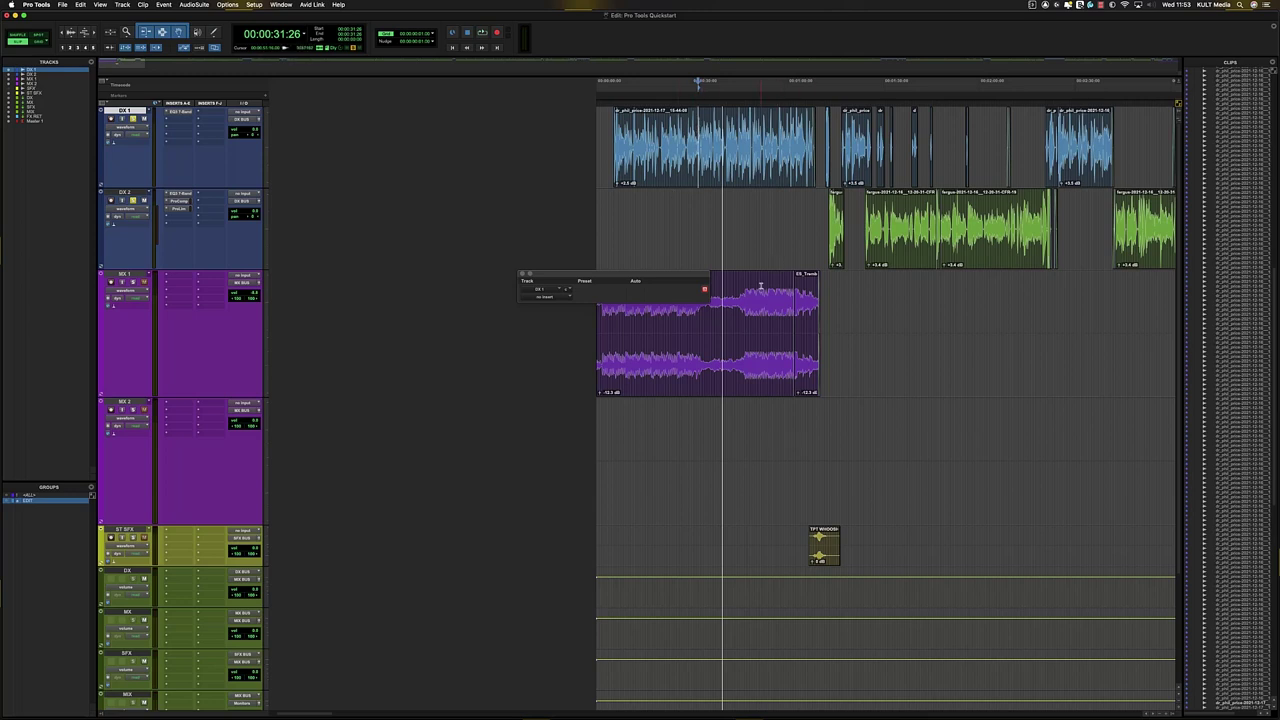
# - Close the empty floating plug-in window and zoom in and out around the dialogue edit point
pyautogui.click(760, 340)
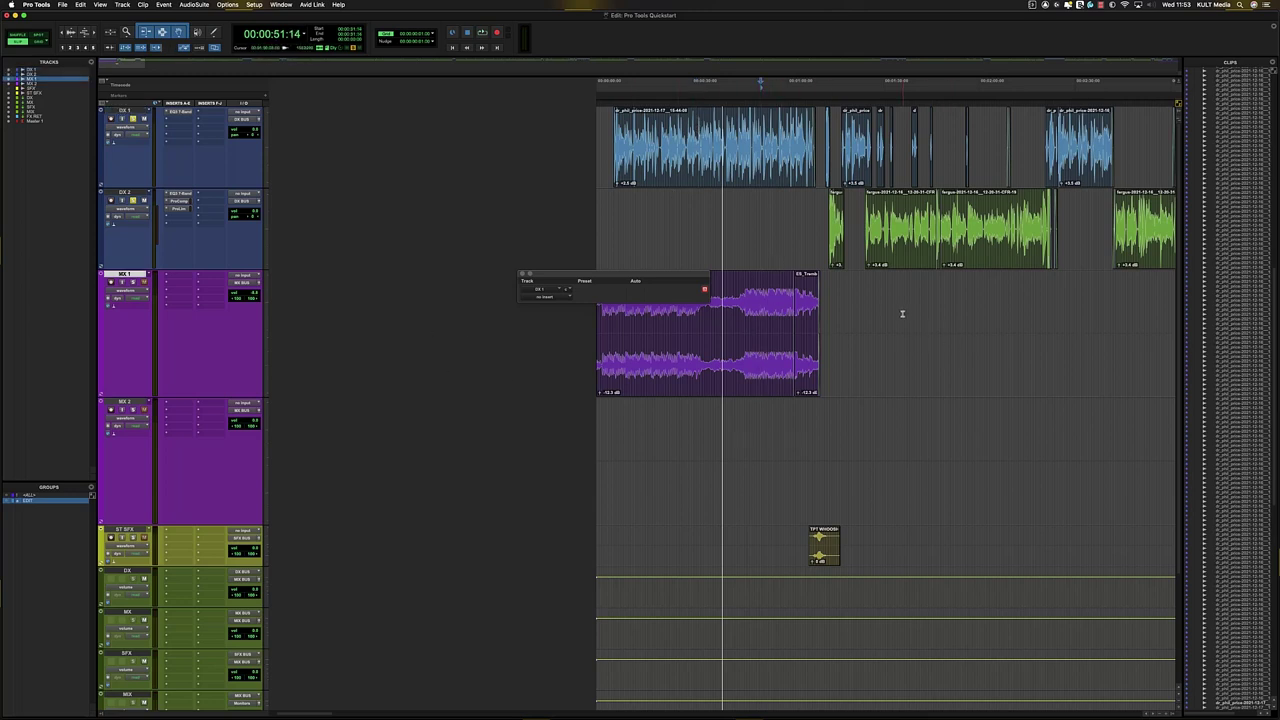
pyautogui.click(778, 330)
pyautogui.click(522, 274)
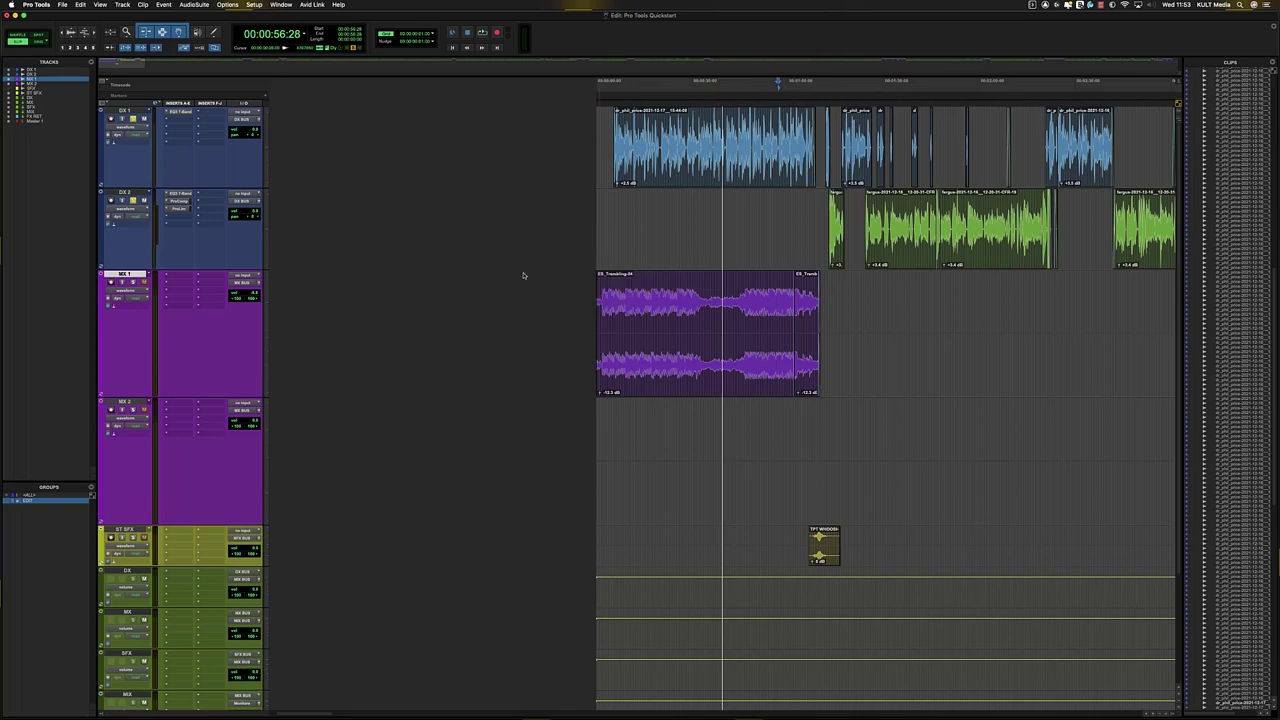
pyautogui.click(758, 215)
pyautogui.click(807, 211)
pyautogui.press('t')
pyautogui.press('t')
pyautogui.press('t')
pyautogui.press('r')
pyautogui.press('r')
pyautogui.press('r')
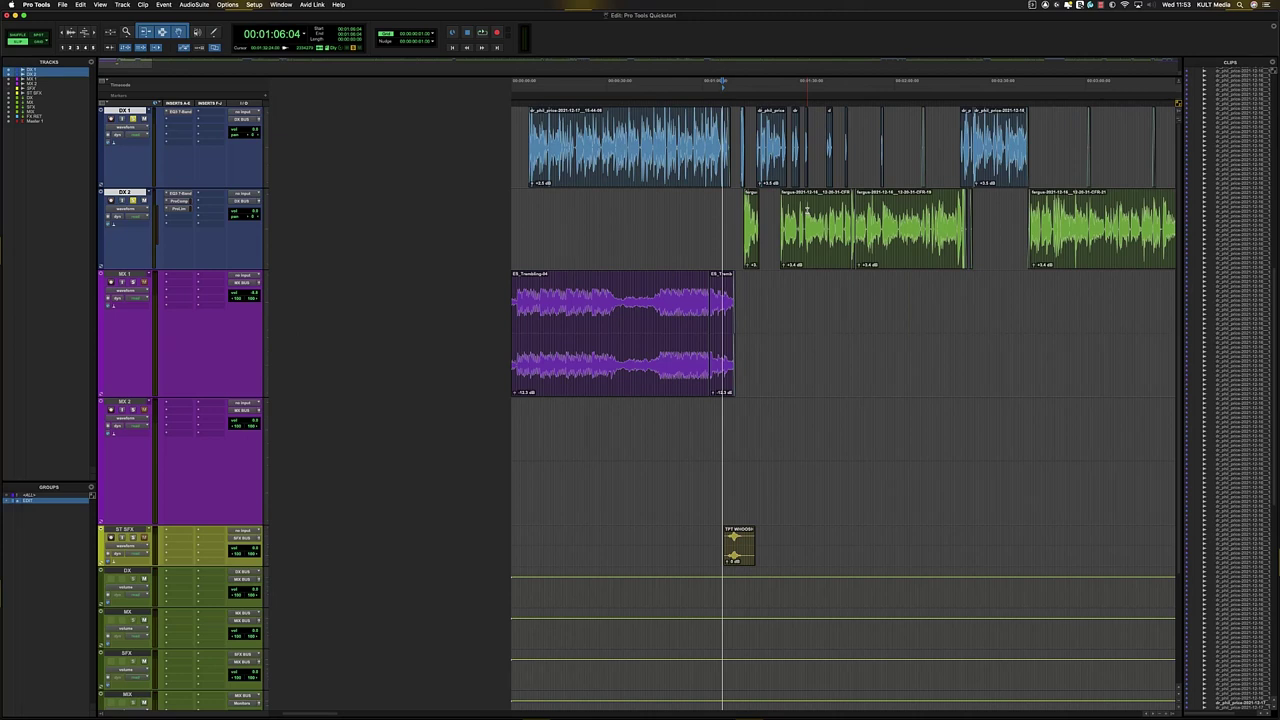
pyautogui.click(885, 212)
pyautogui.press('t')
pyautogui.press('t')
pyautogui.press('r')
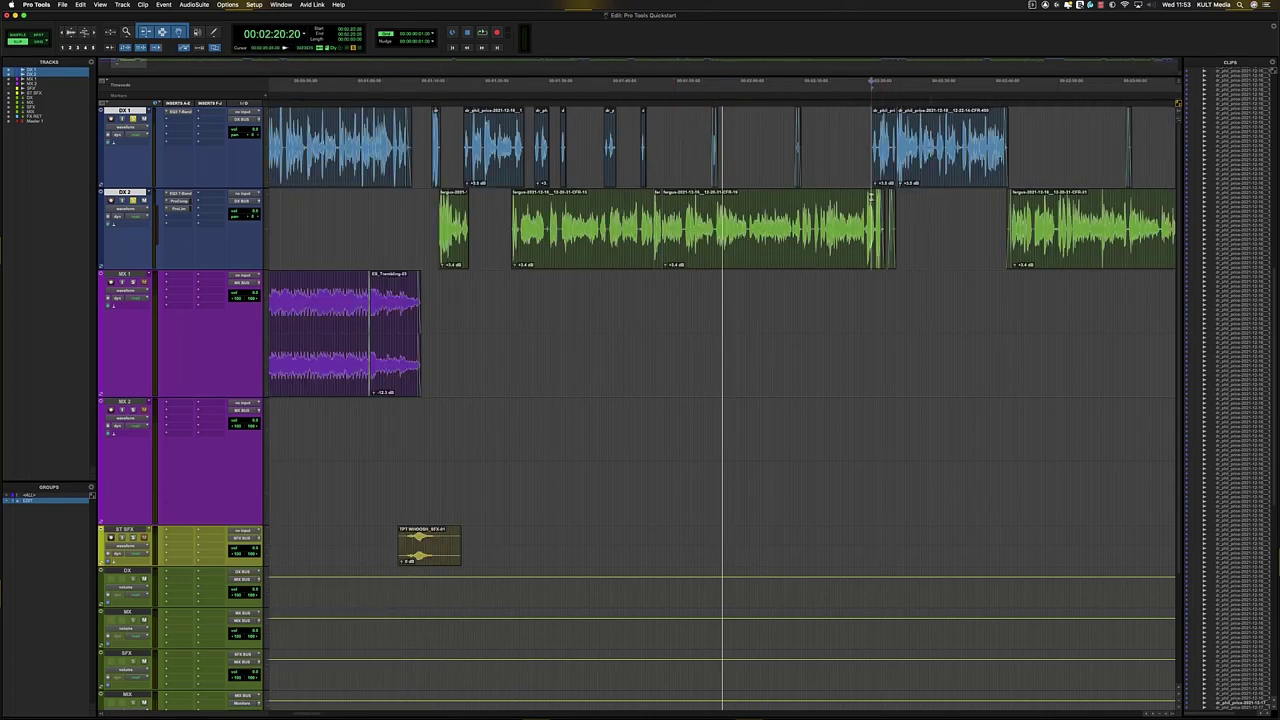
# - Play through the dialogue, then switch to the Mix window
pyautogui.press('space')
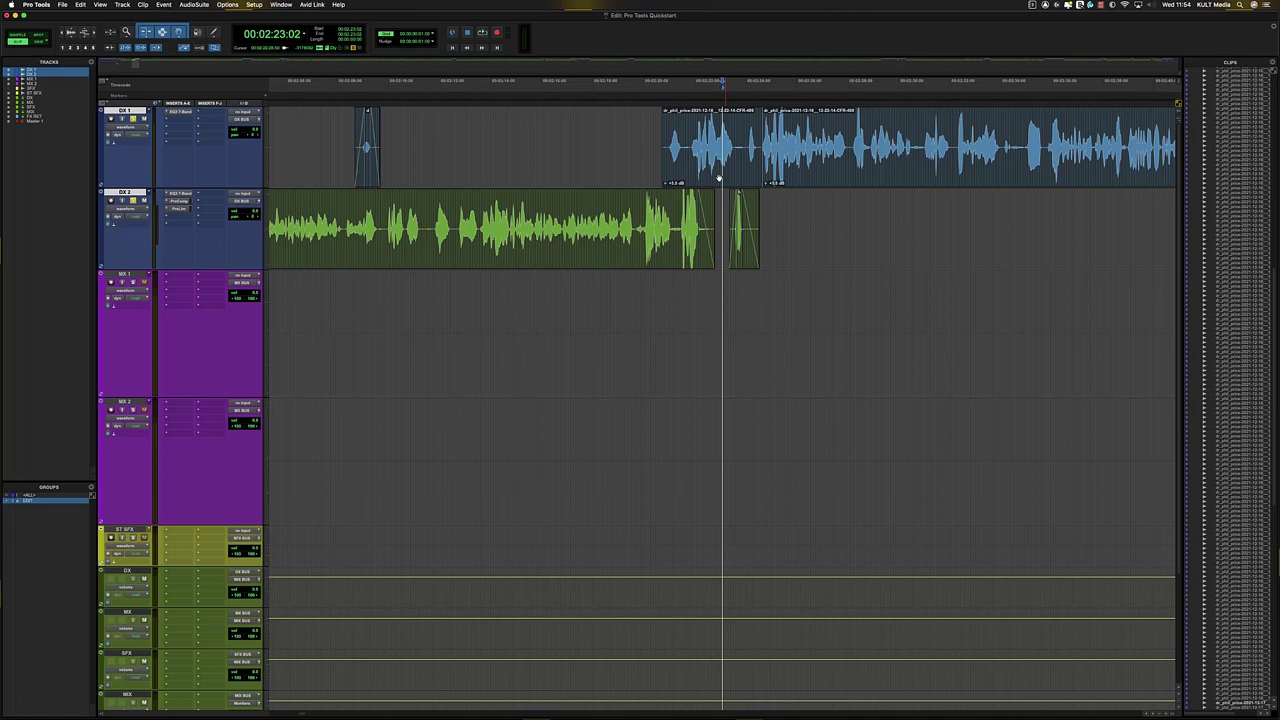
pyautogui.click(1101, 125)
pyautogui.press('space')
pyautogui.press('super+equal')
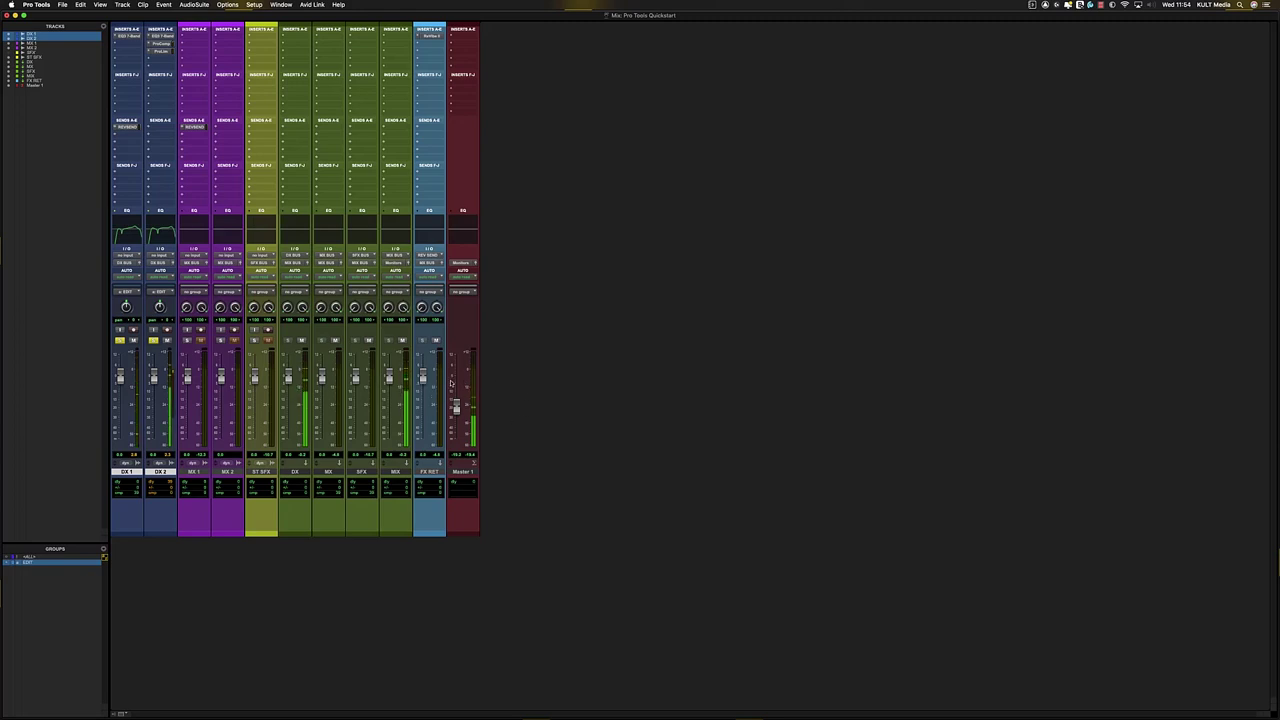
# - Insert PPMulator3 (stereo) on Master 1, play the mix through it, and open its Preferences
pyautogui.press('super+equal')
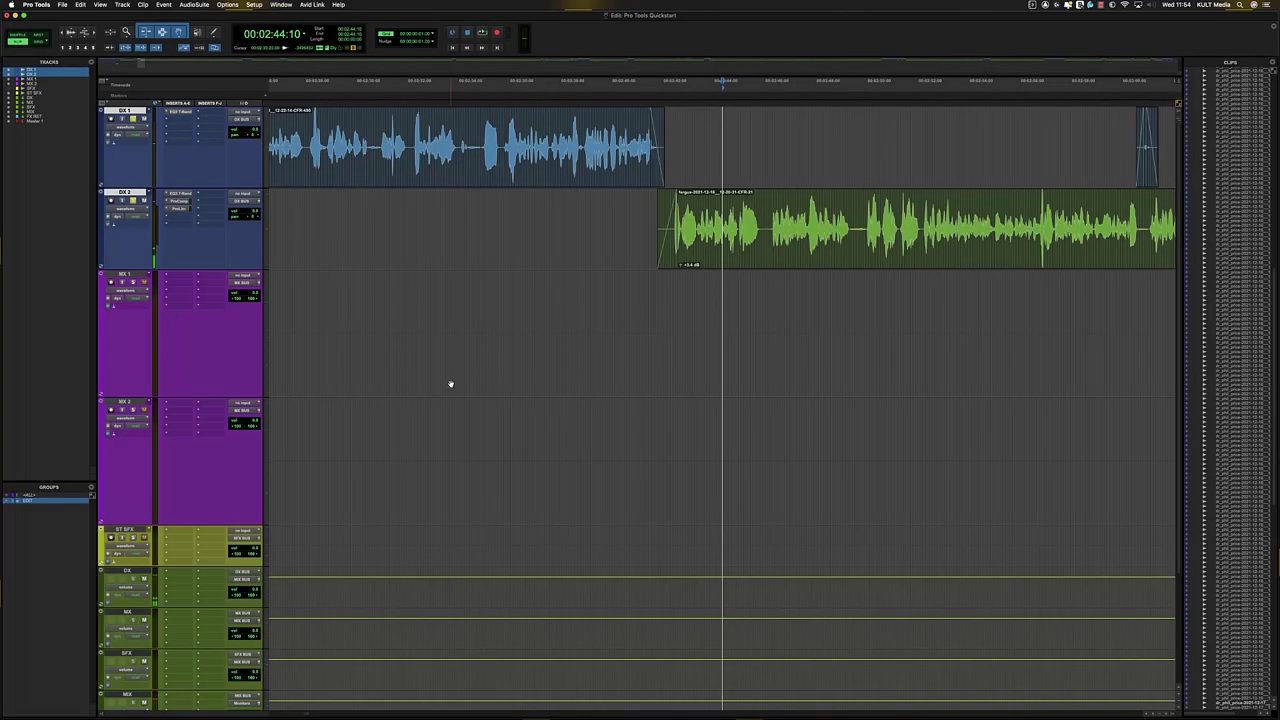
pyautogui.press('super+equal')
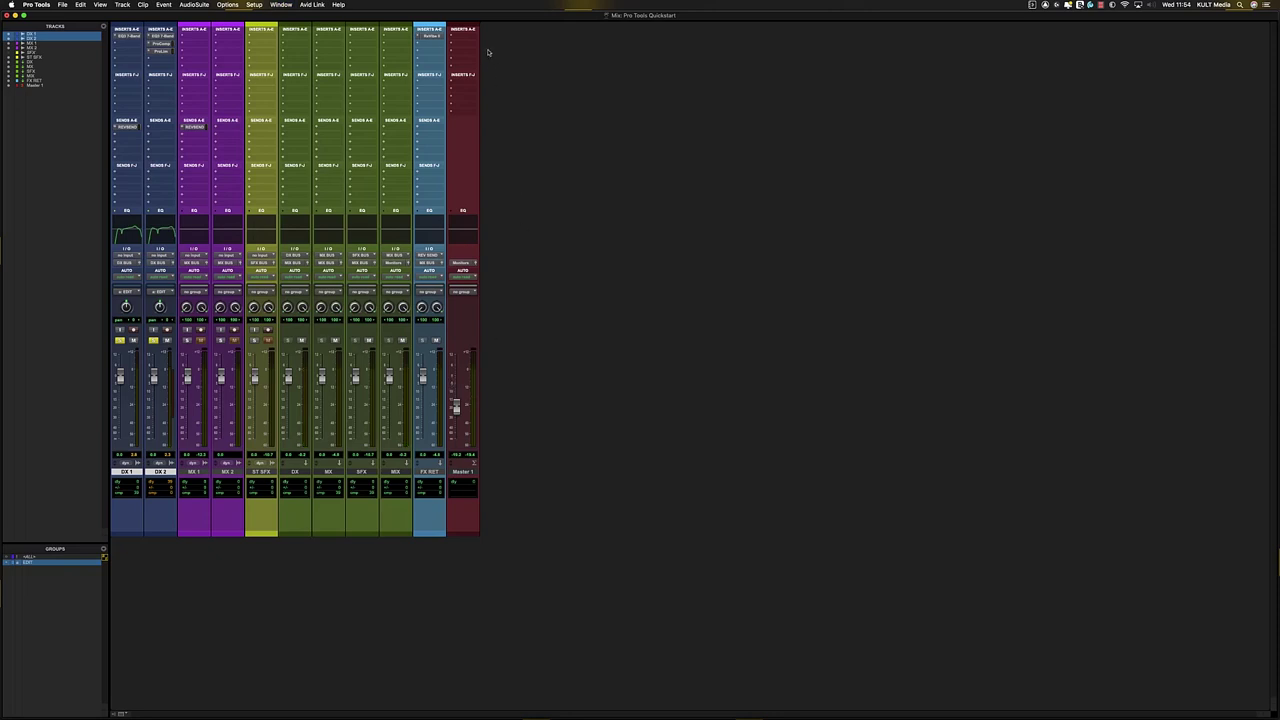
pyautogui.click(464, 36)
pyautogui.moveTo(500, 36)
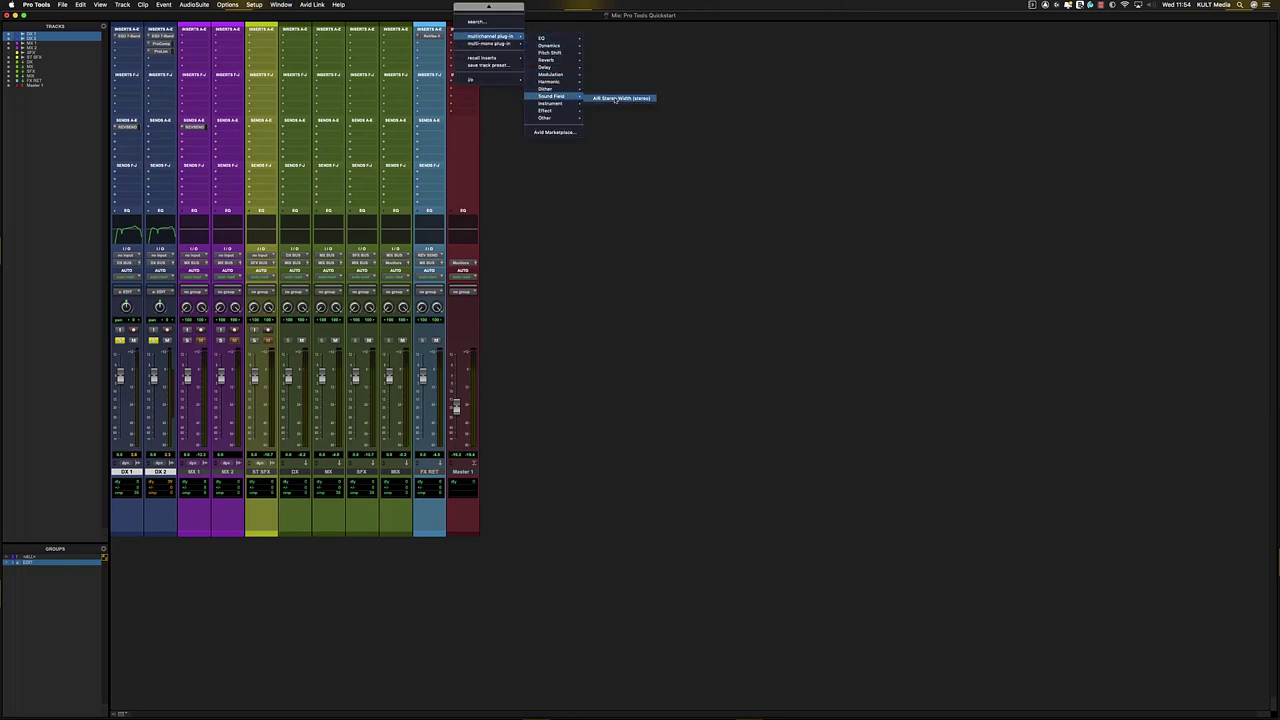
pyautogui.moveTo(543, 104)
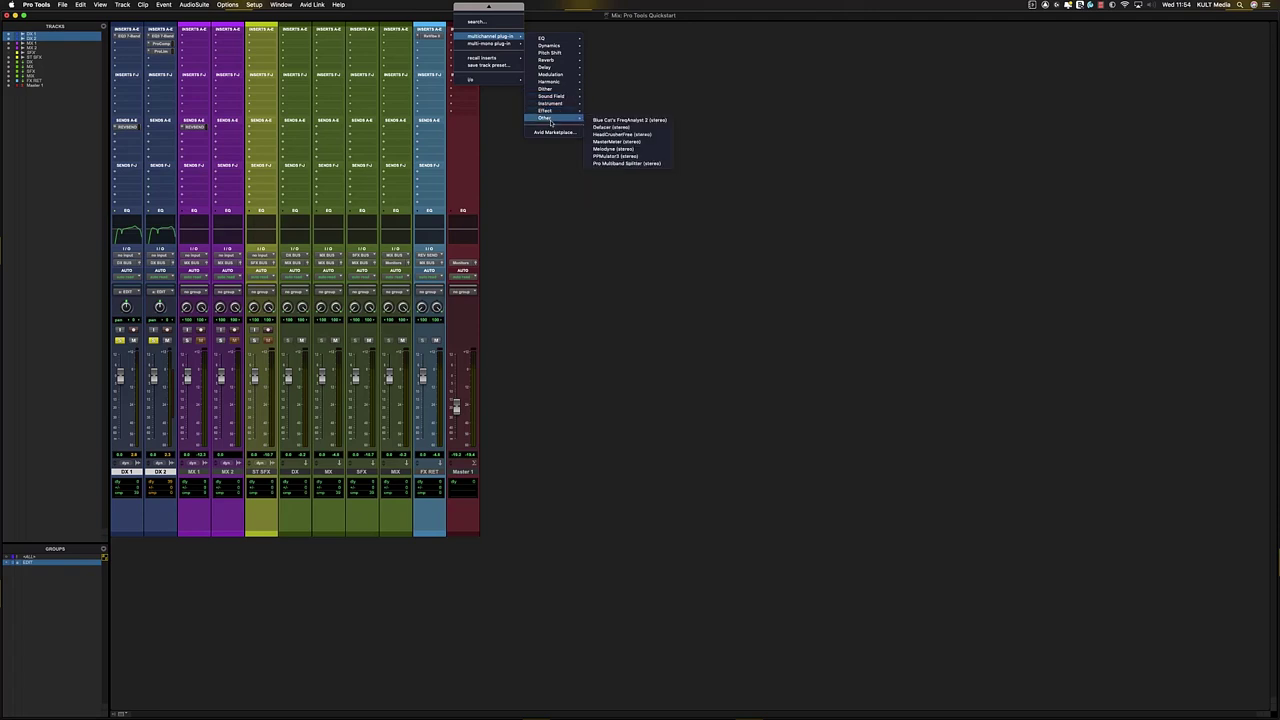
pyautogui.click(657, 158)
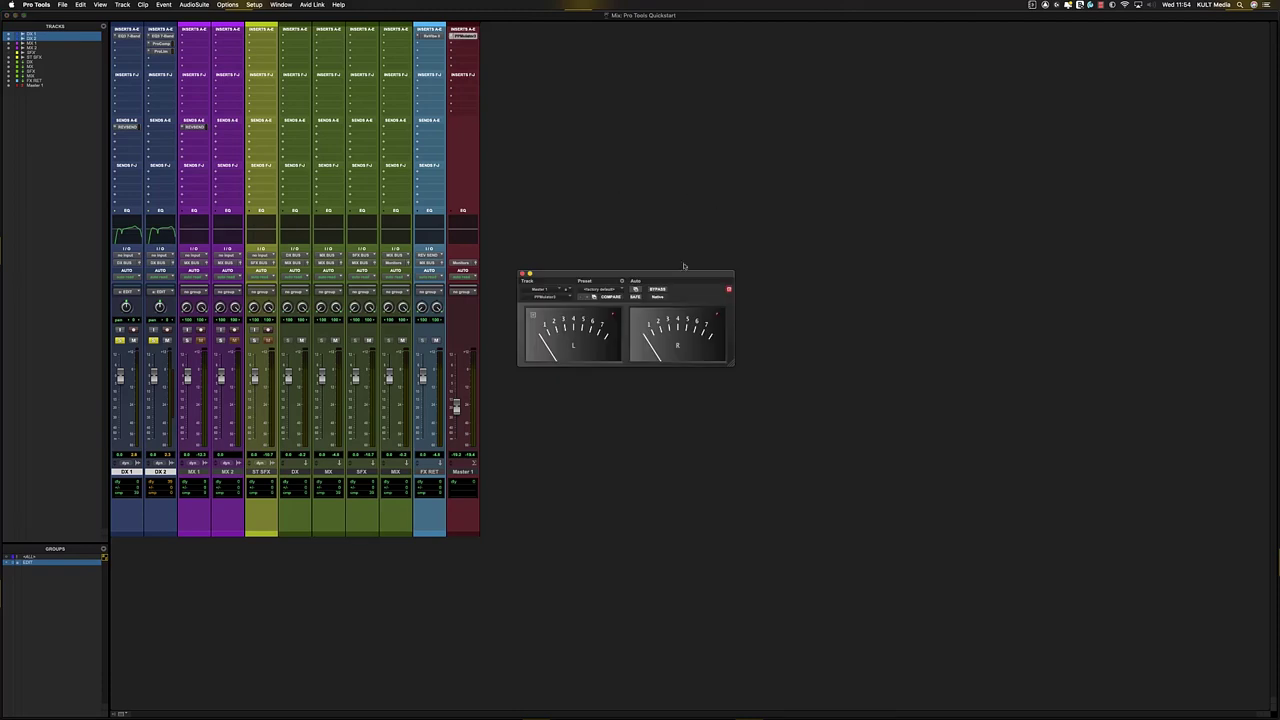
pyautogui.press('space')
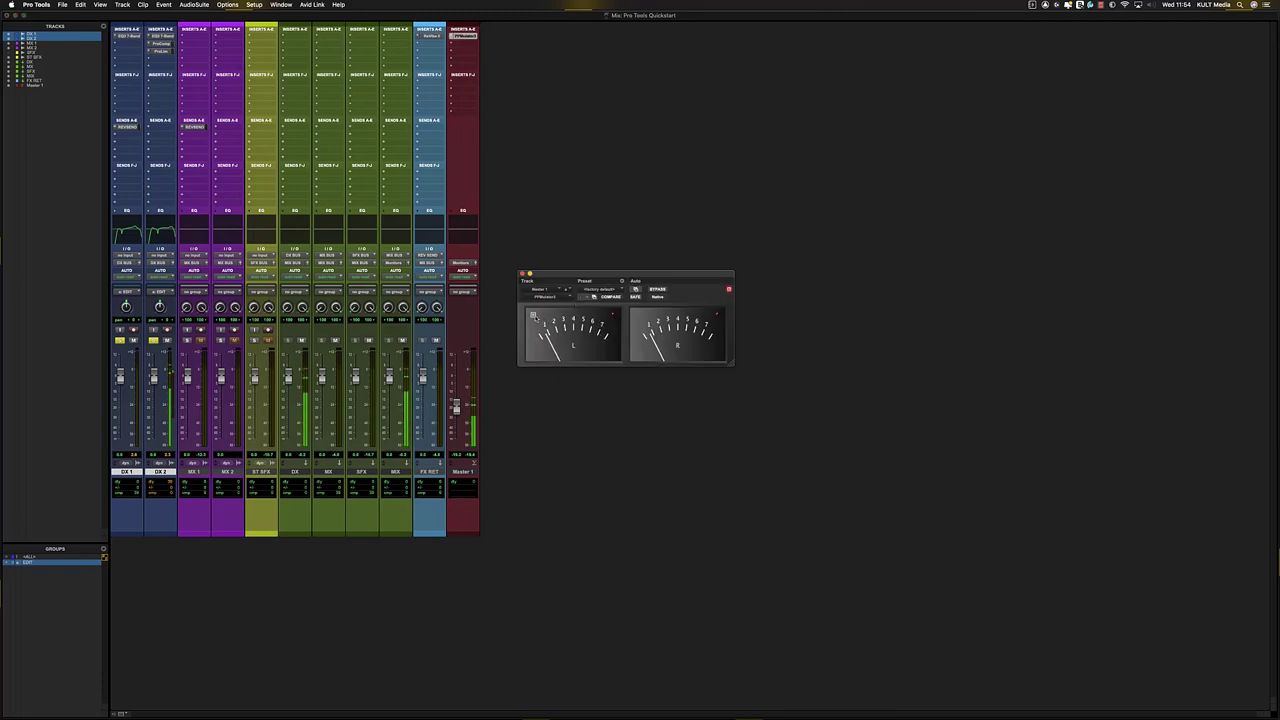
pyautogui.click(533, 316)
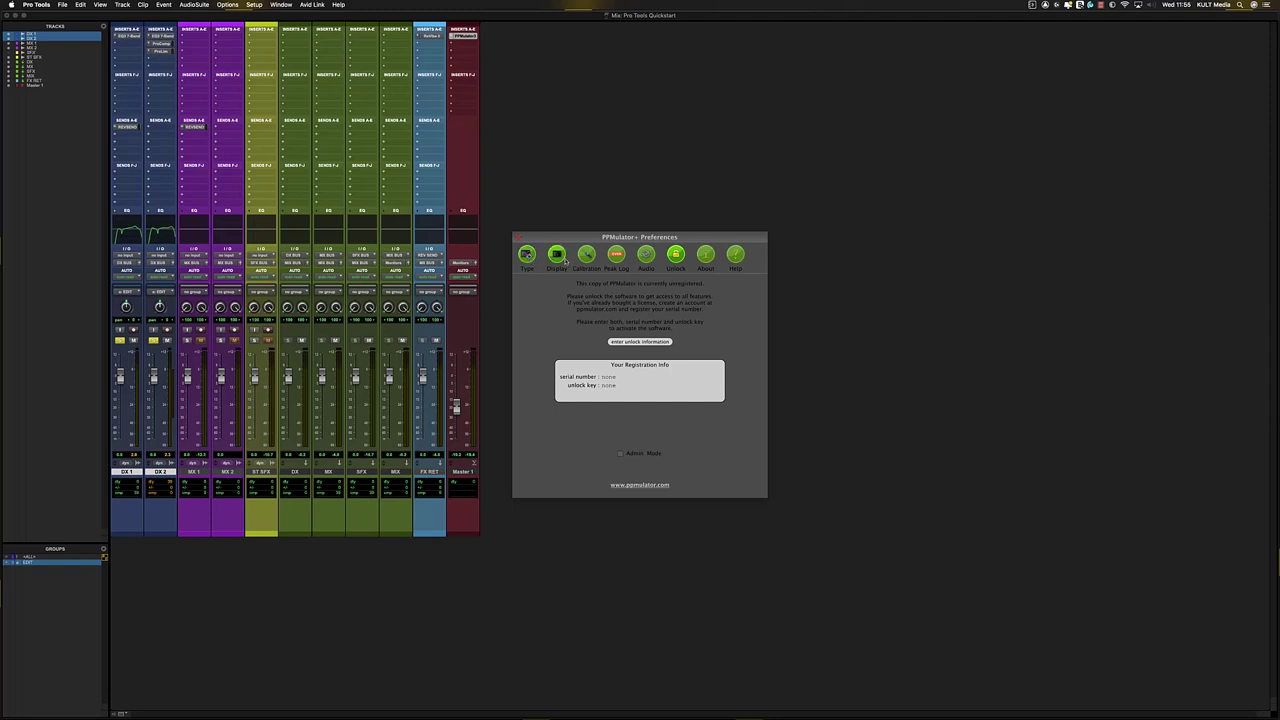
# - Browse the meter's Display, Calibration and Peak Log preference pages
pyautogui.click(557, 256)
pyautogui.click(586, 255)
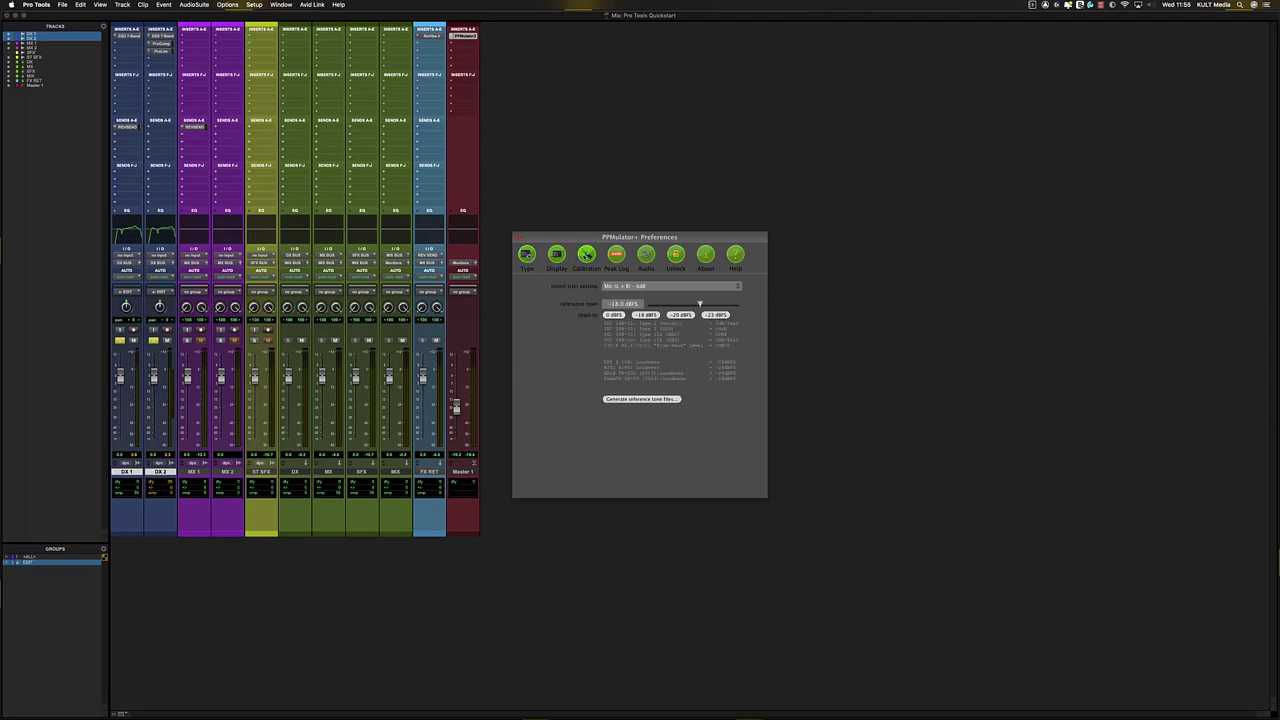
pyautogui.click(617, 256)
pyautogui.click(585, 255)
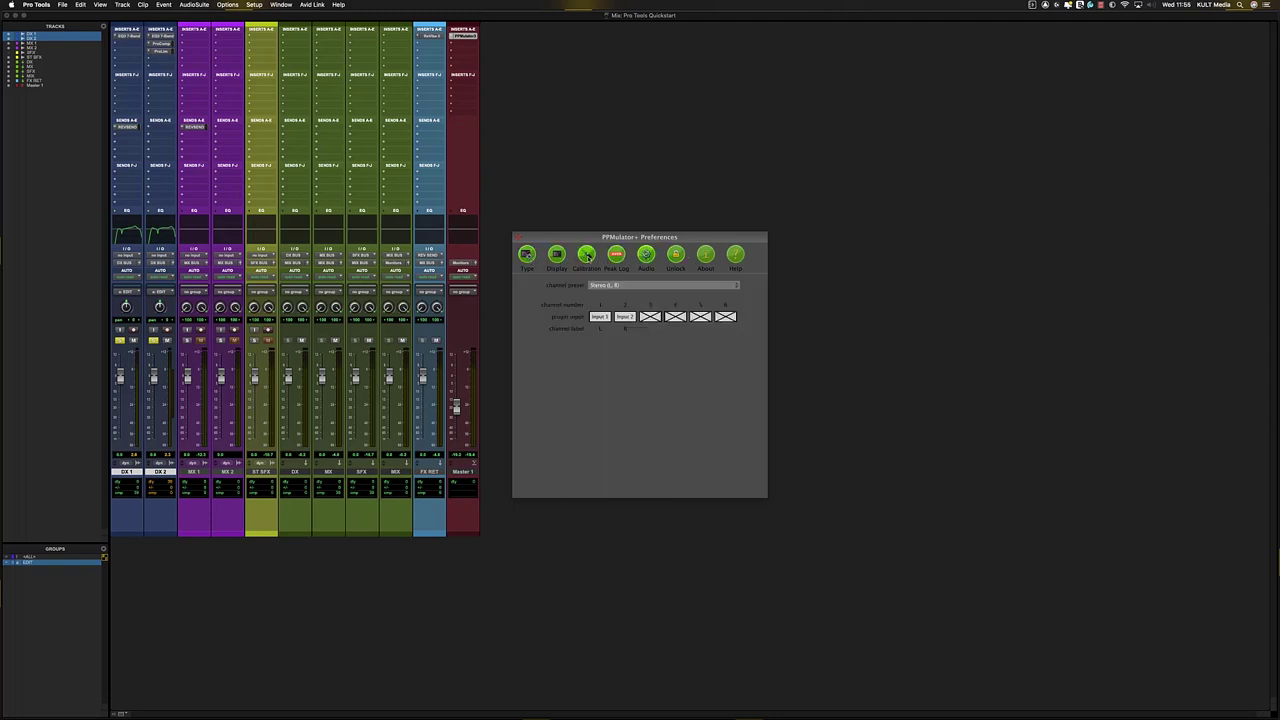
pyautogui.click(557, 256)
# - Set the meter type to EBU R 128 Loudness, close Preferences, and play the mix
pyautogui.click(527, 255)
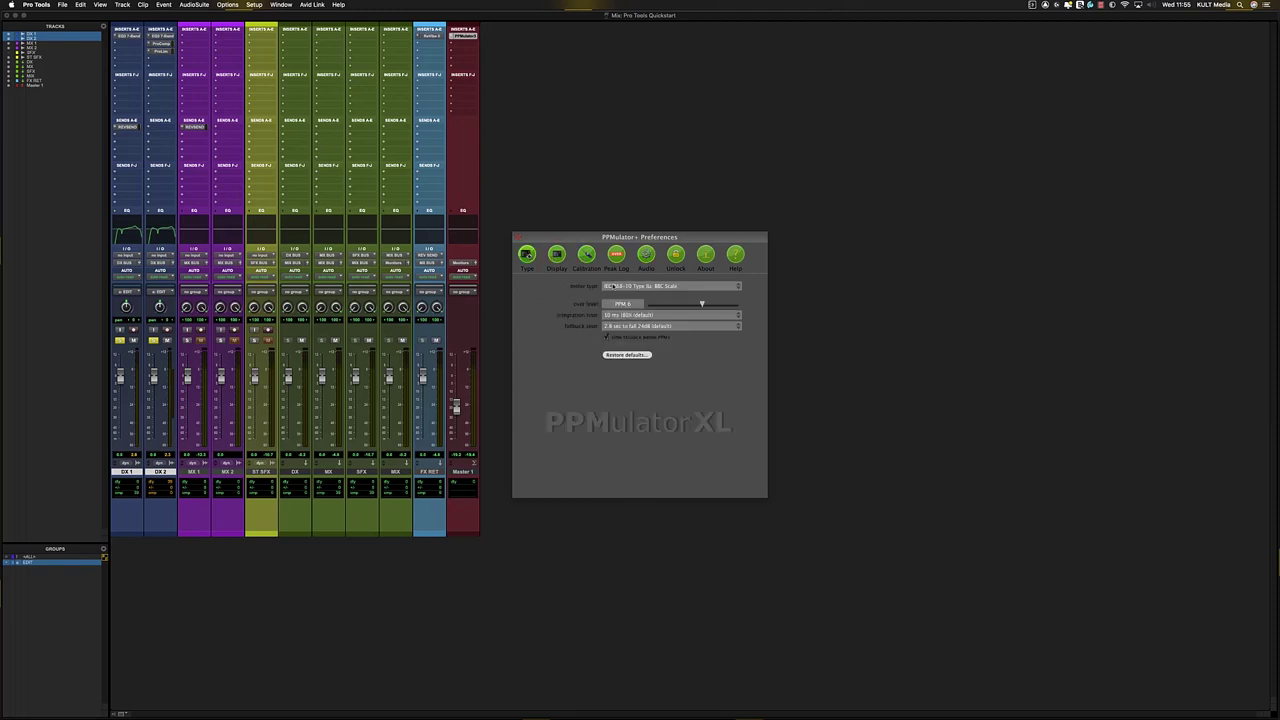
pyautogui.click(614, 286)
pyautogui.click(640, 341)
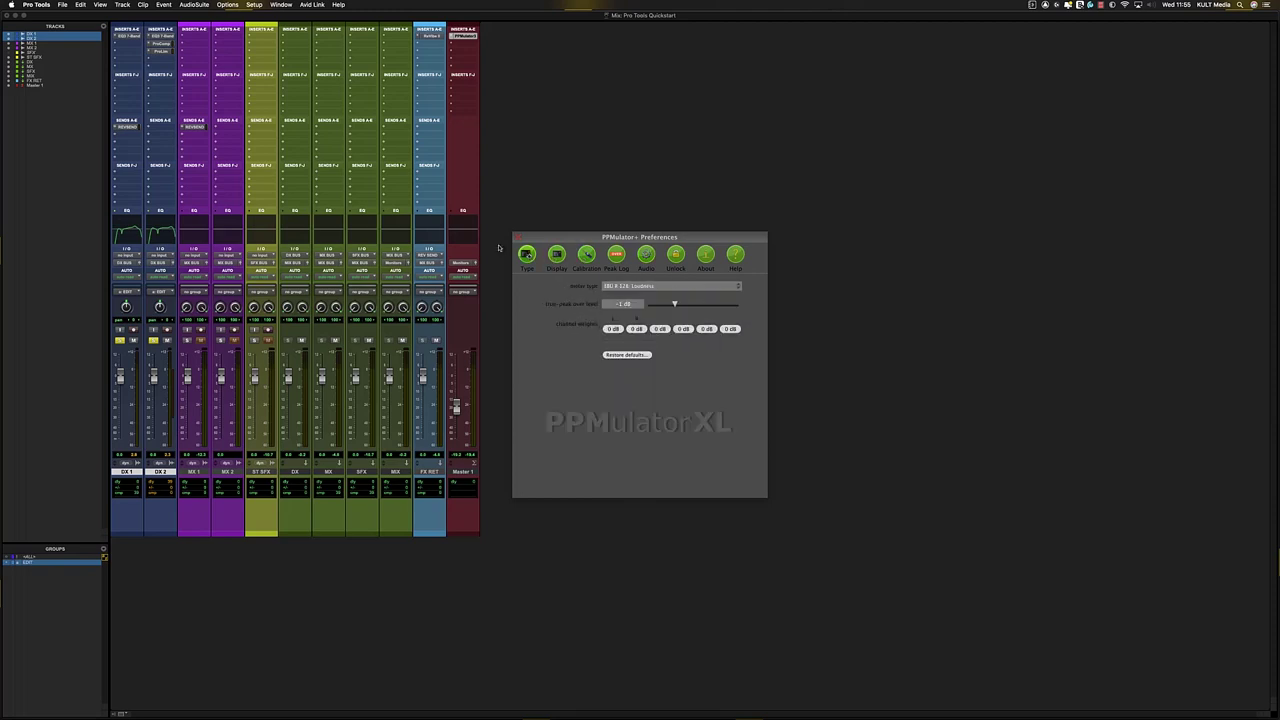
pyautogui.click(516, 237)
pyautogui.press('space')
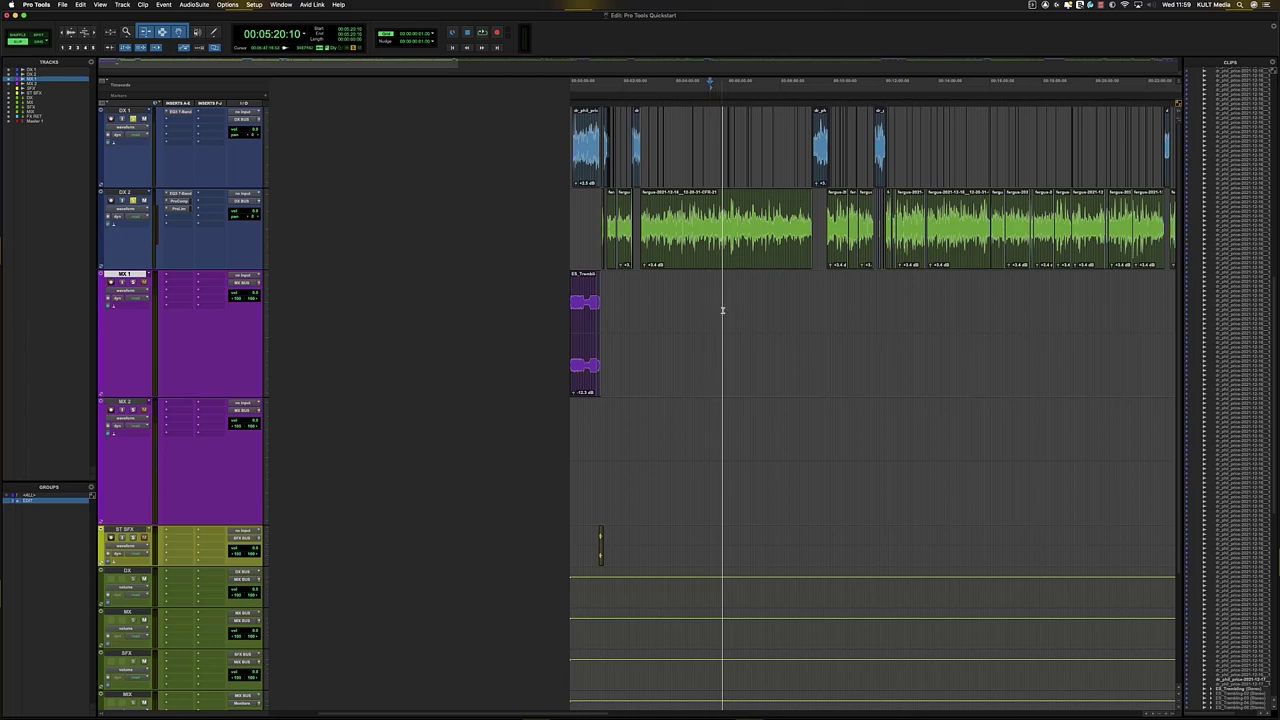
# - Select the MX 1 clip, zooming in to check its start and end
pyautogui.press('Tab')
pyautogui.press('r')
pyautogui.press('t')
pyautogui.press('t')
pyautogui.press('t')
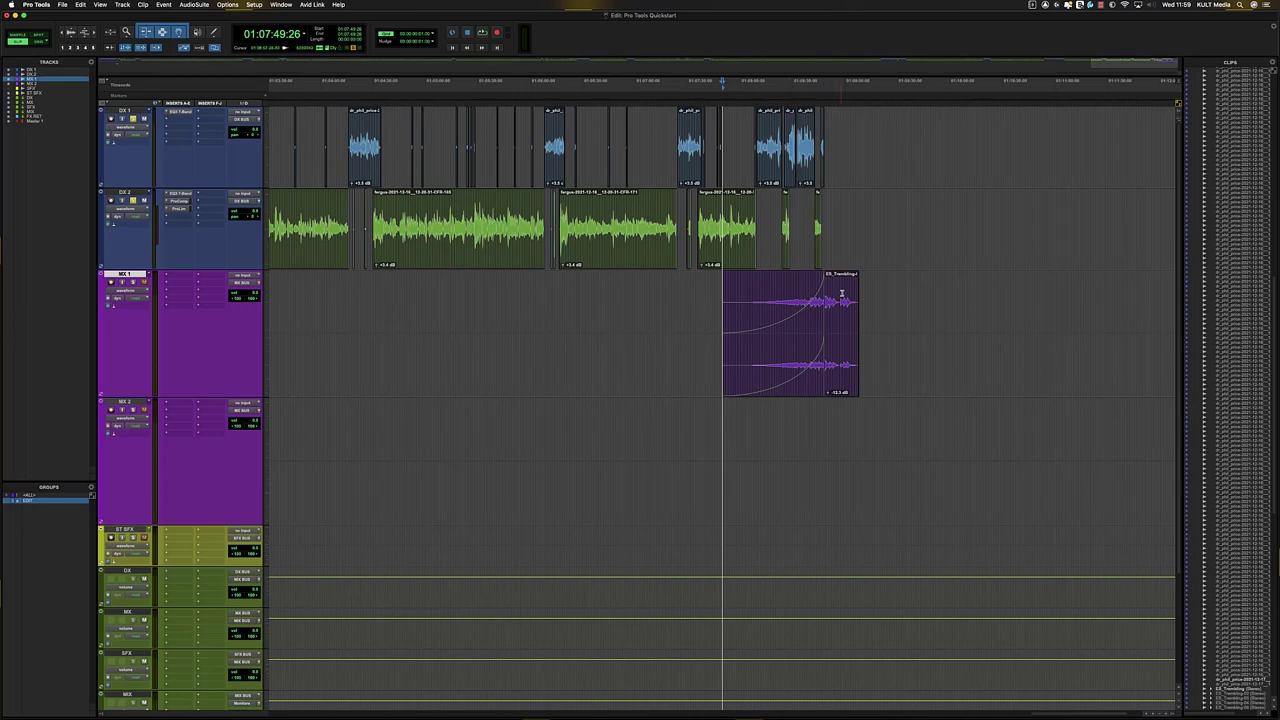
pyautogui.press('Tab')
pyautogui.press('t')
pyautogui.press('t')
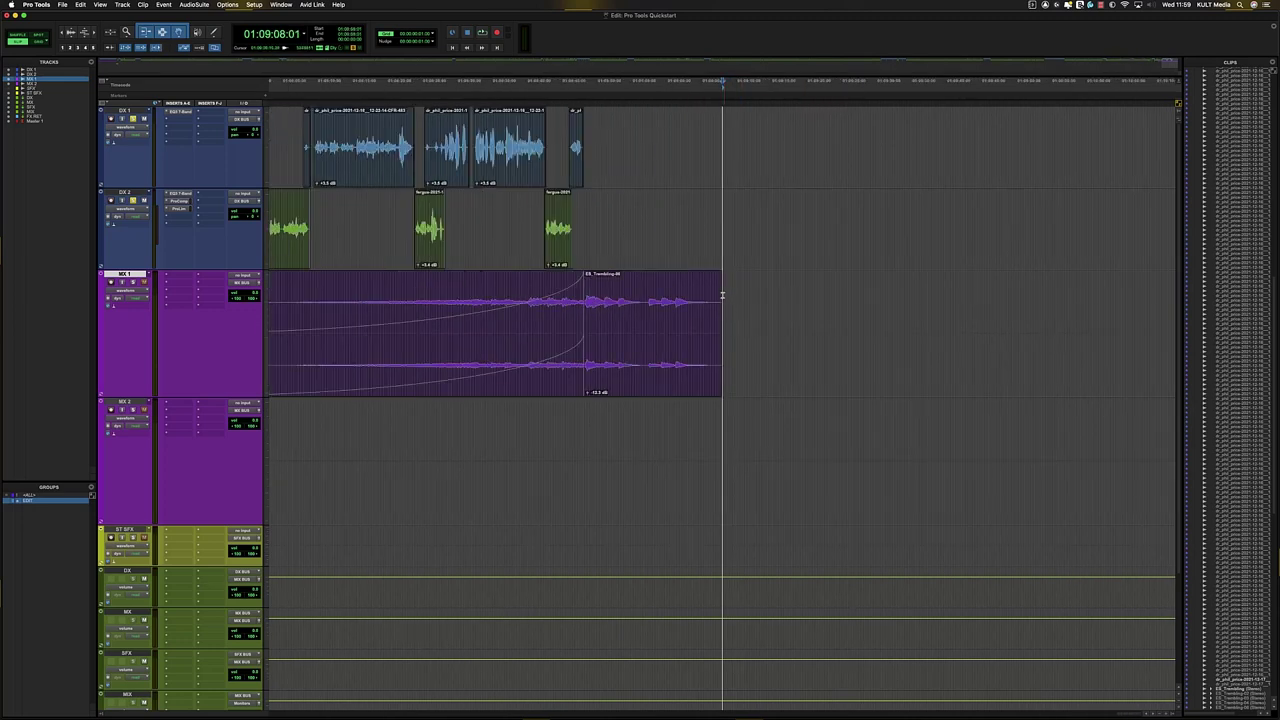
pyautogui.click(684, 364)
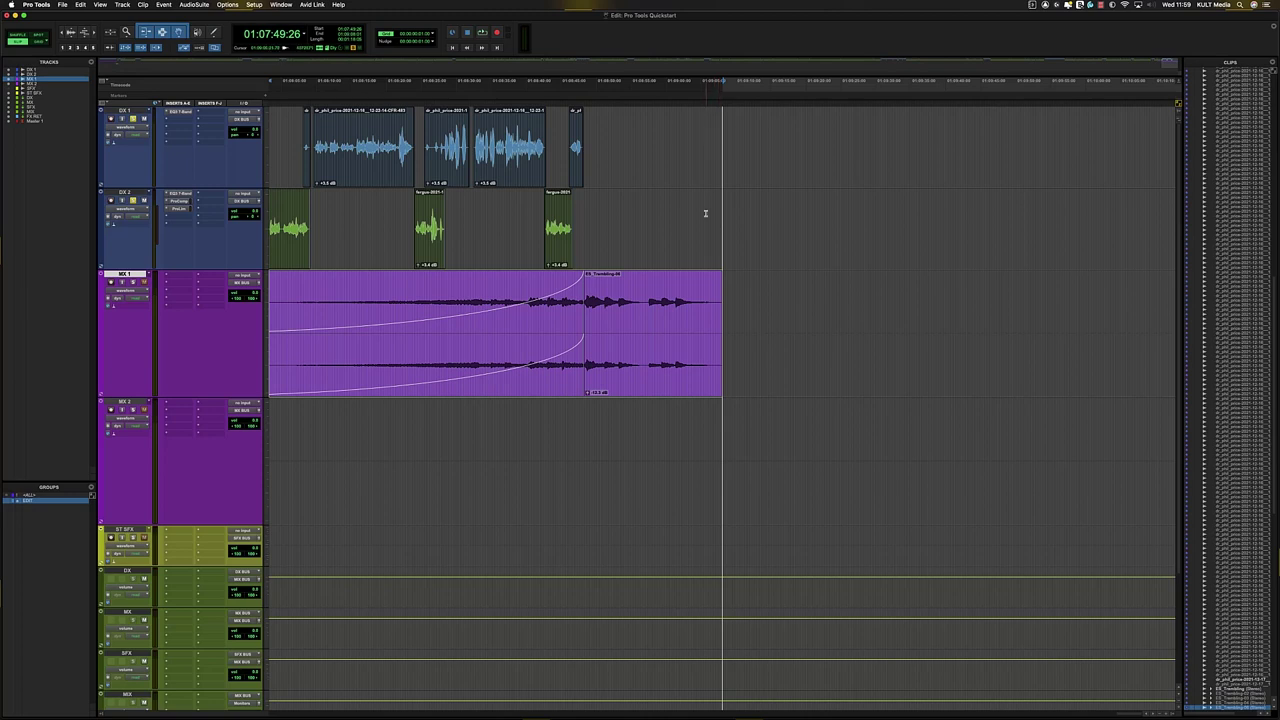
pyautogui.press('r')
pyautogui.press('r')
pyautogui.press('r')
pyautogui.press('r')
pyautogui.press('r')
pyautogui.press('r')
pyautogui.press('r')
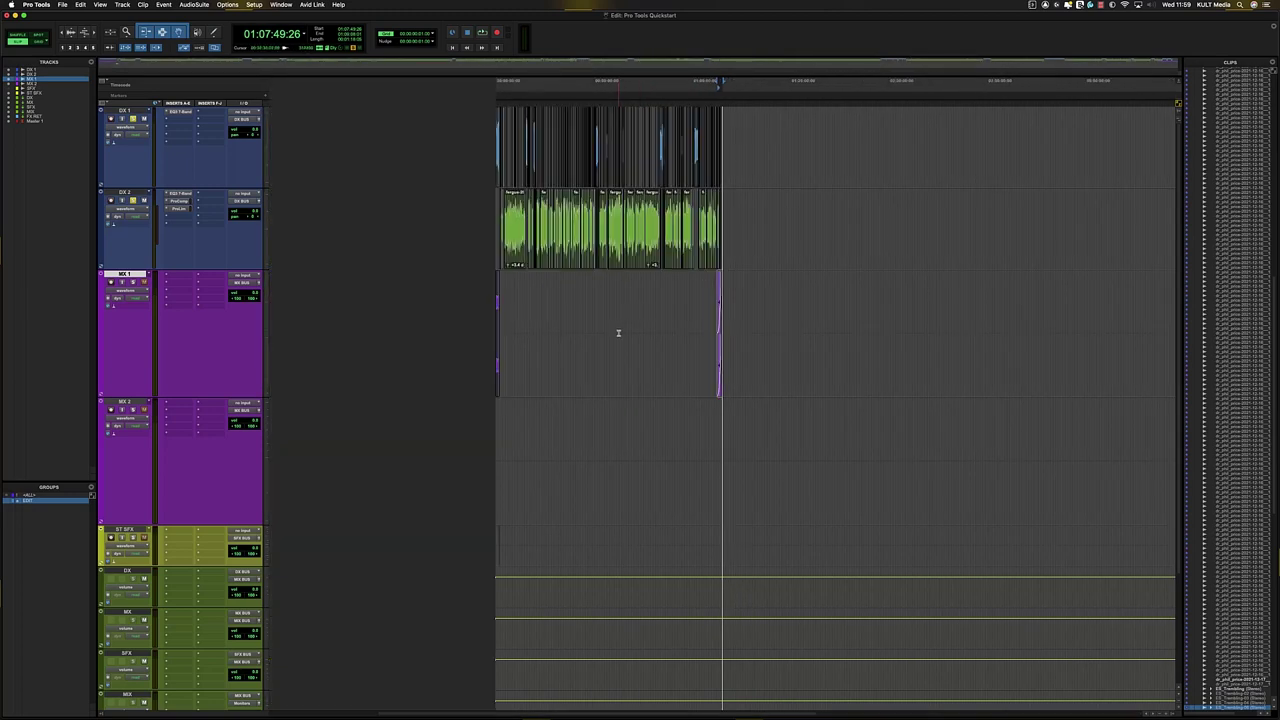
# - Extend the selection back to the session start and zoom to verify both ends
pyautogui.keyDown('shift'); pyautogui.click(496, 301); pyautogui.keyUp('shift')
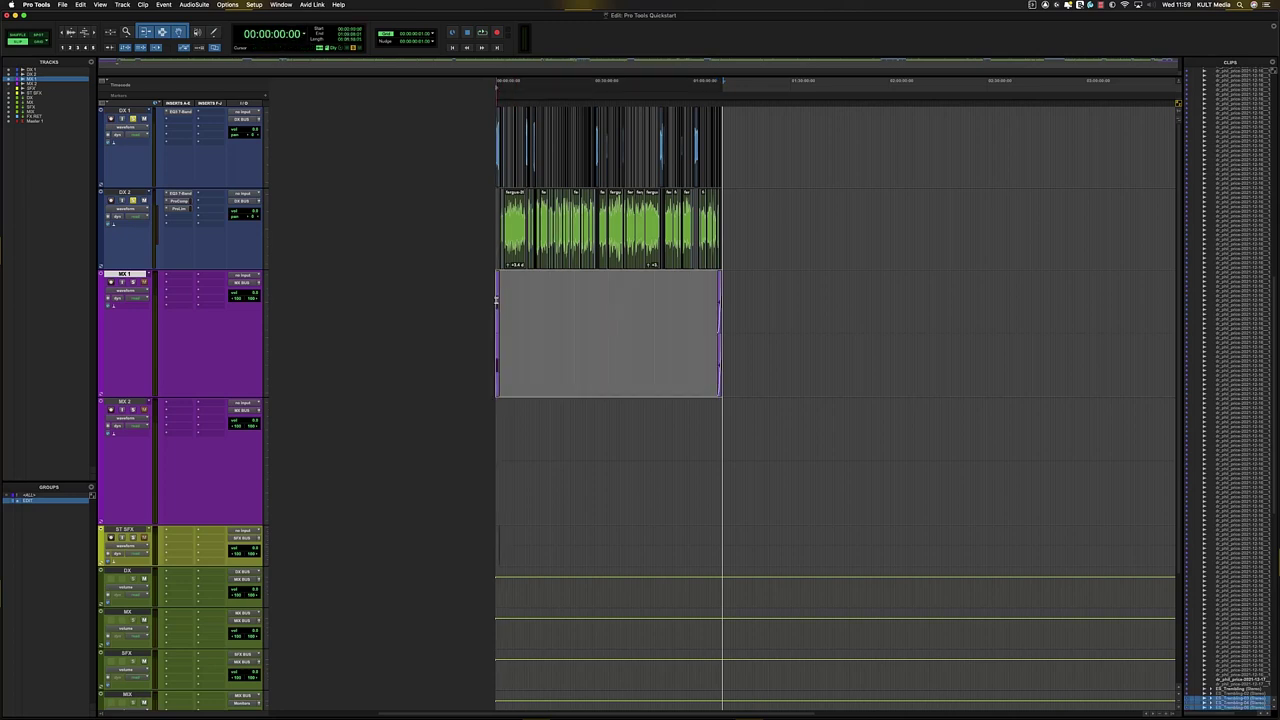
pyautogui.press('t')
pyautogui.press('t')
pyautogui.press('t')
pyautogui.press('t')
pyautogui.press('t')
pyautogui.press('t')
pyautogui.press('t')
pyautogui.press('t')
pyautogui.press('t')
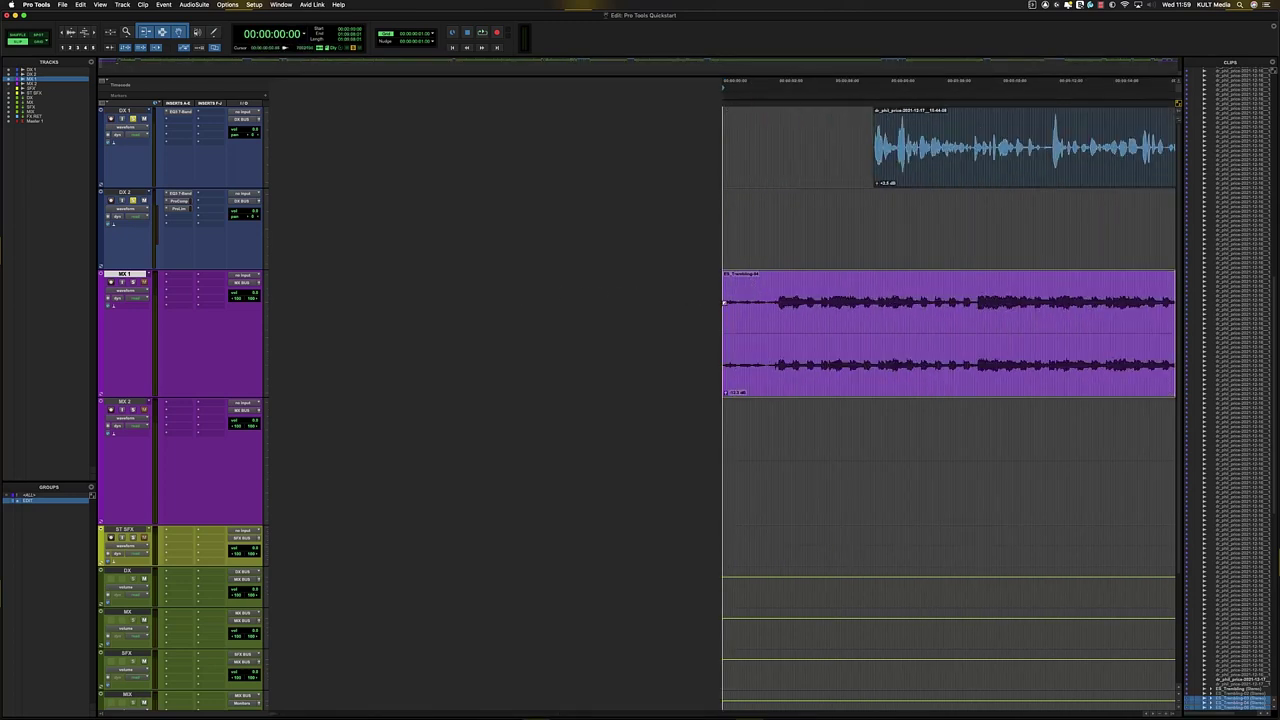
pyautogui.press('r')
pyautogui.press('r')
pyautogui.press('r')
pyautogui.press('r')
pyautogui.press('r')
pyautogui.press('r')
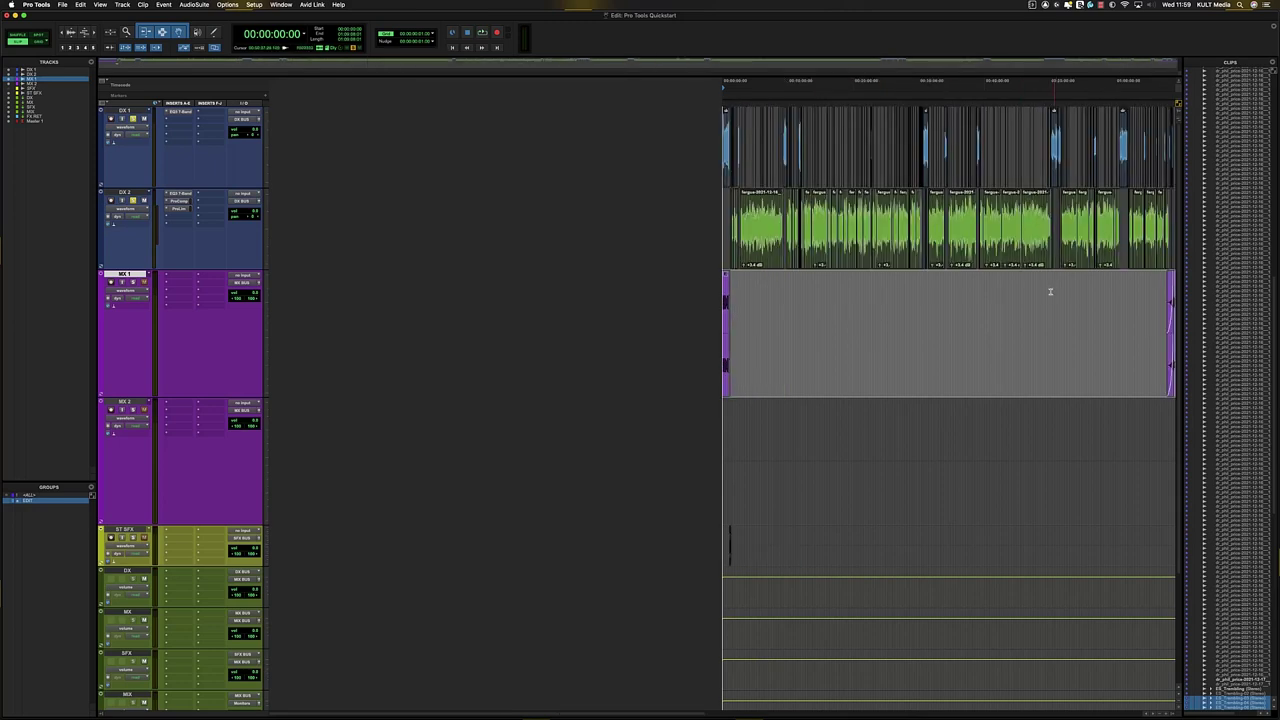
pyautogui.press('t')
pyautogui.press('t')
pyautogui.press('t')
pyautogui.press('t')
pyautogui.press('t')
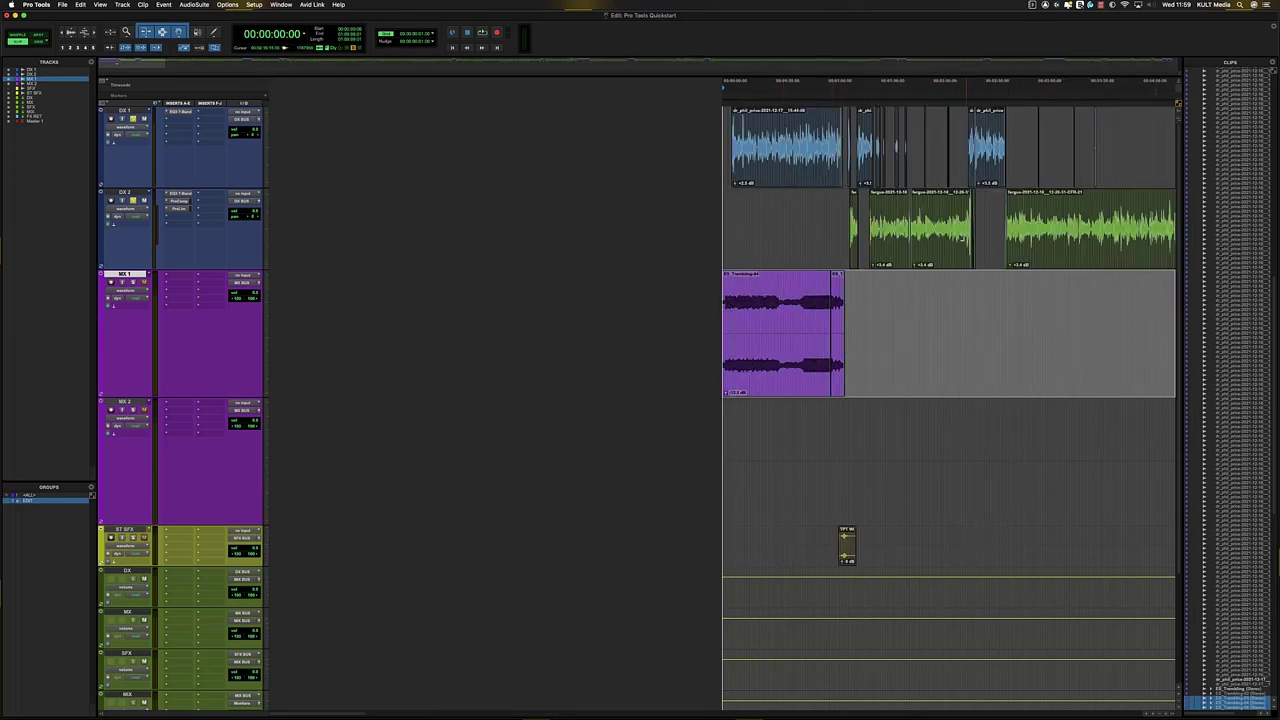
pyautogui.press('r')
pyautogui.press('r')
pyautogui.press('r')
pyautogui.press('r')
pyautogui.press('r')
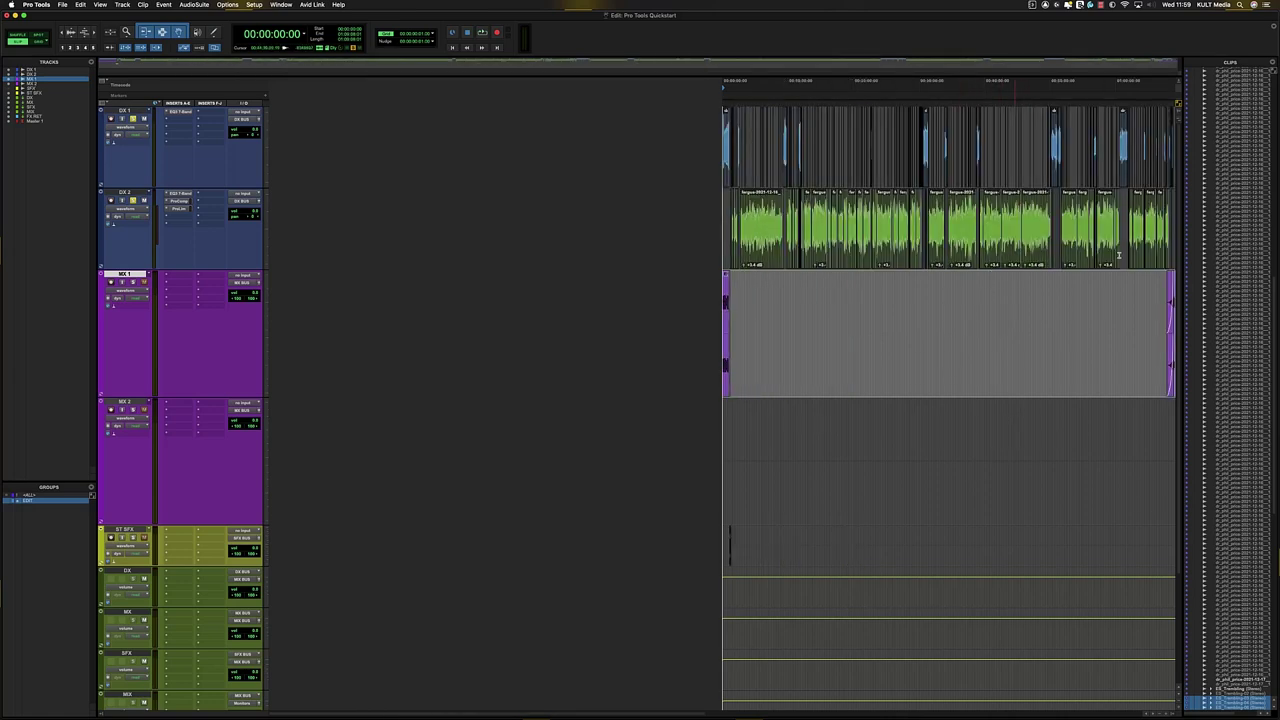
pyautogui.press('t')
pyautogui.press('t')
pyautogui.press('t')
pyautogui.press('r')
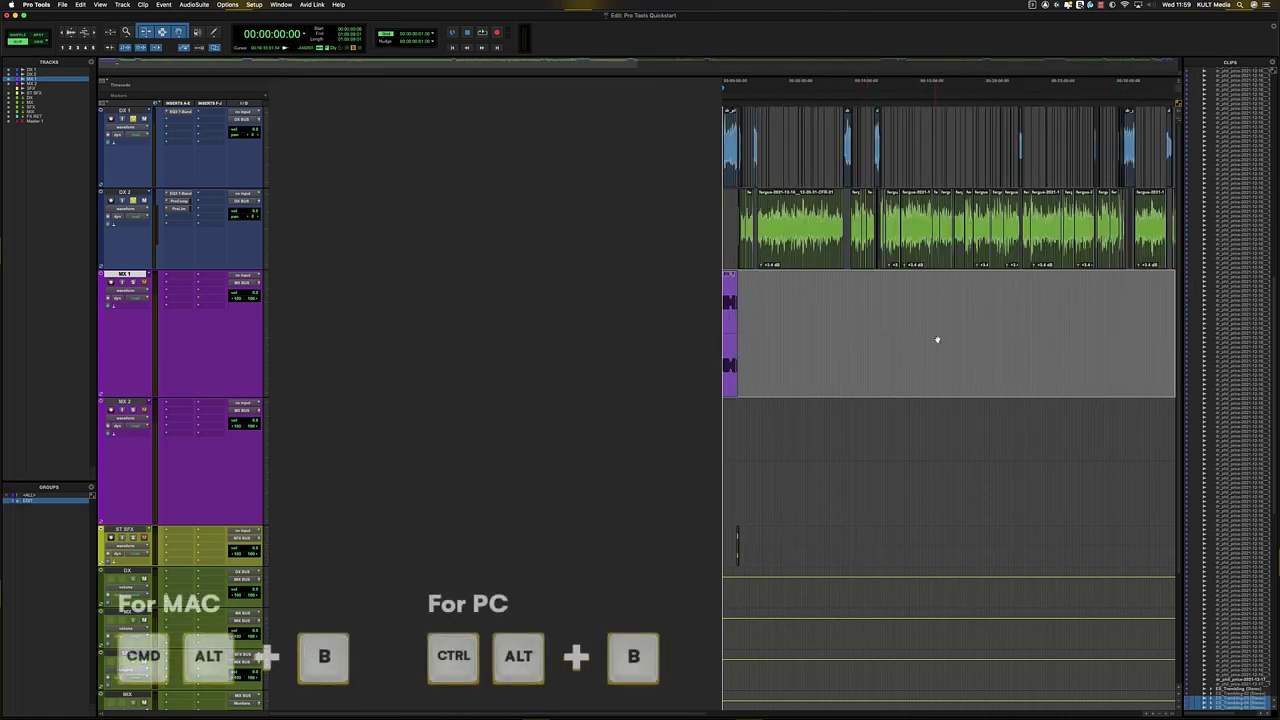
# - Open Bounce Mix with Cmd+Option+B, cancel, then reopen it from File > Bounce Mix
pyautogui.press('super+alt+b')
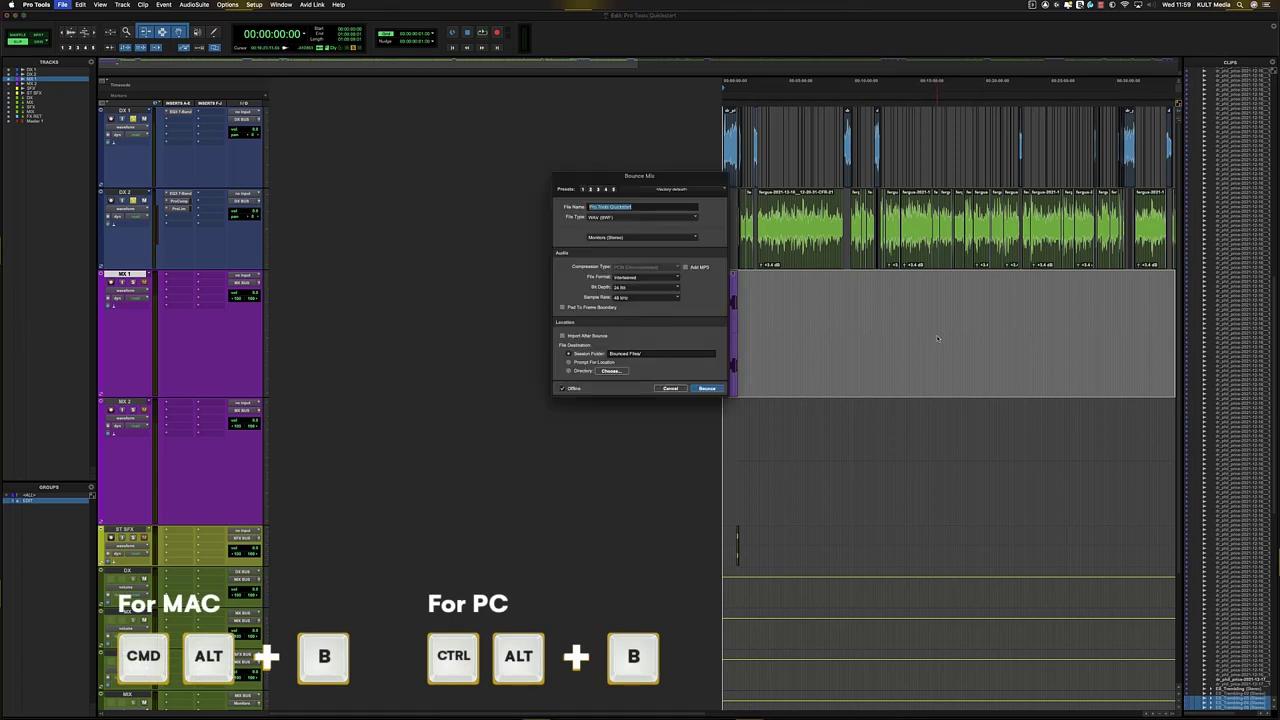
pyautogui.click(684, 390)
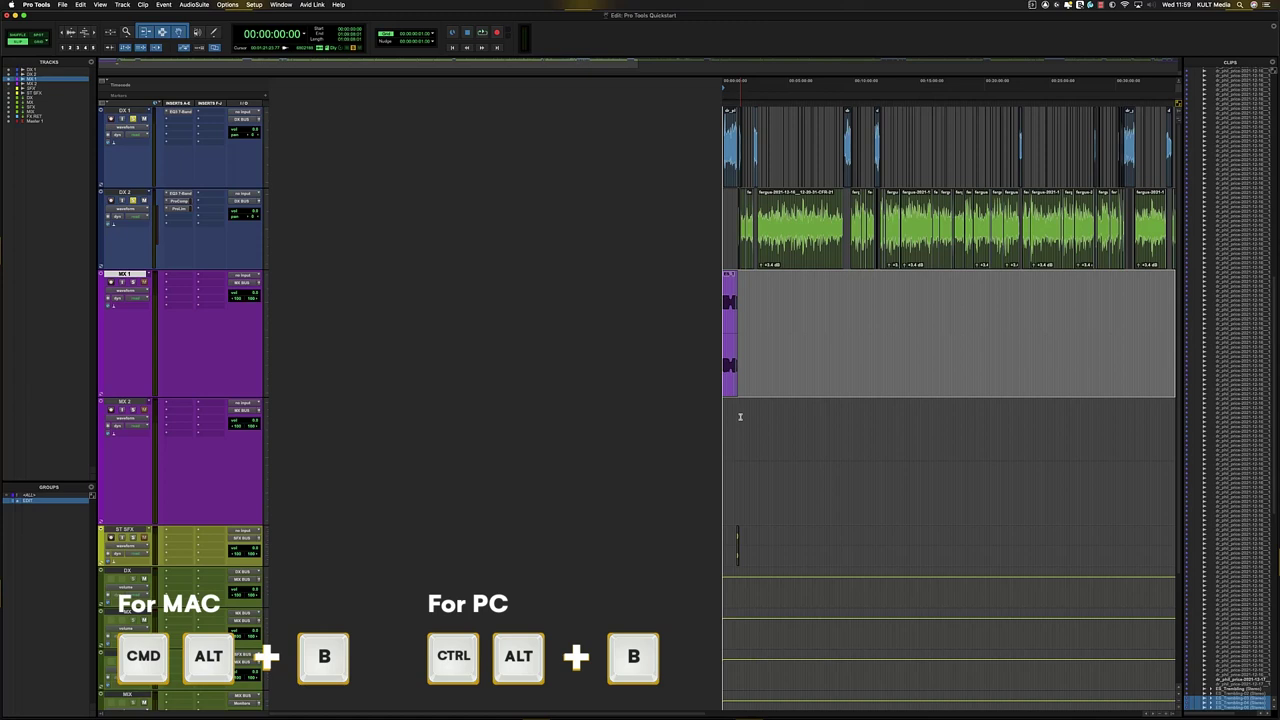
pyautogui.click(62, 5)
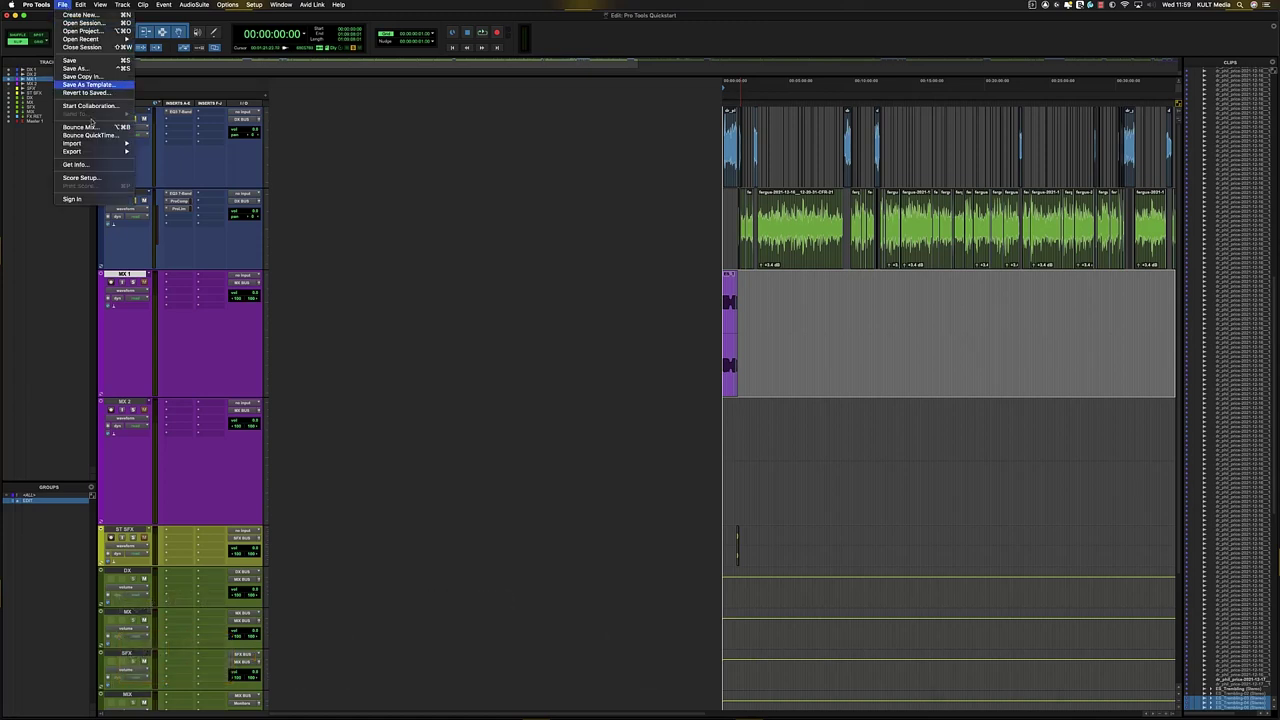
pyautogui.moveTo(90, 145)
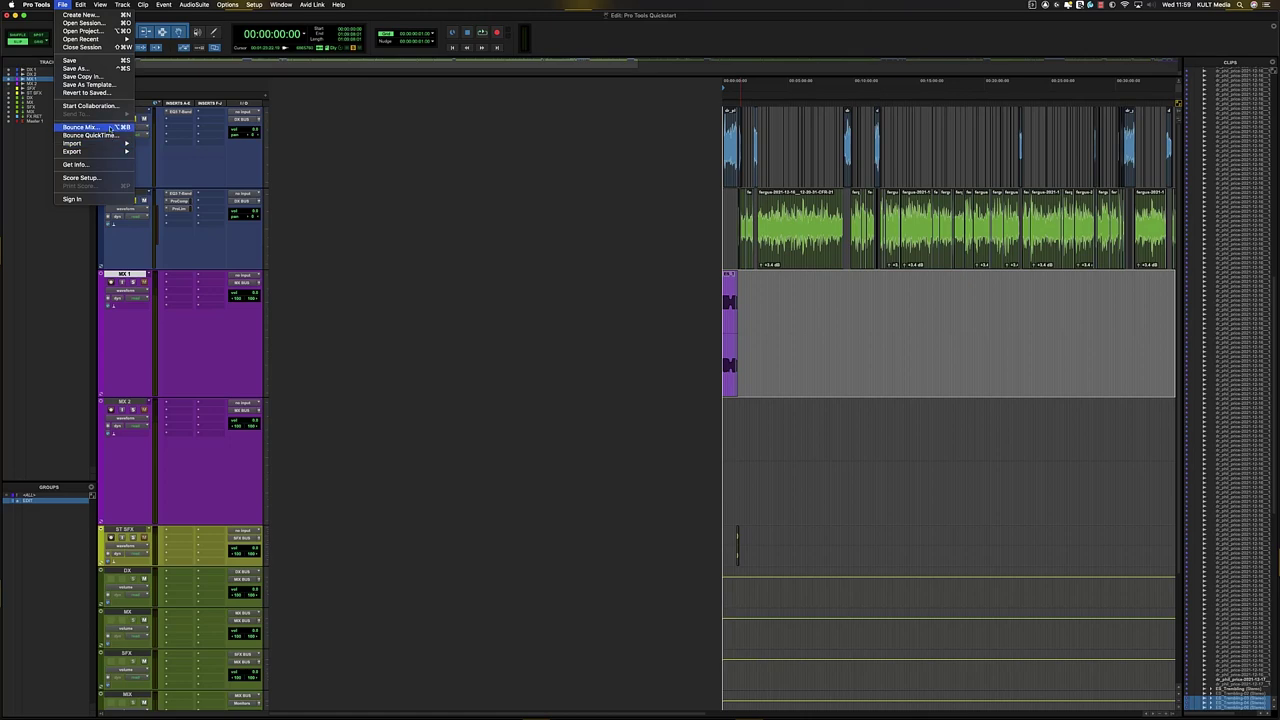
pyautogui.click(110, 128)
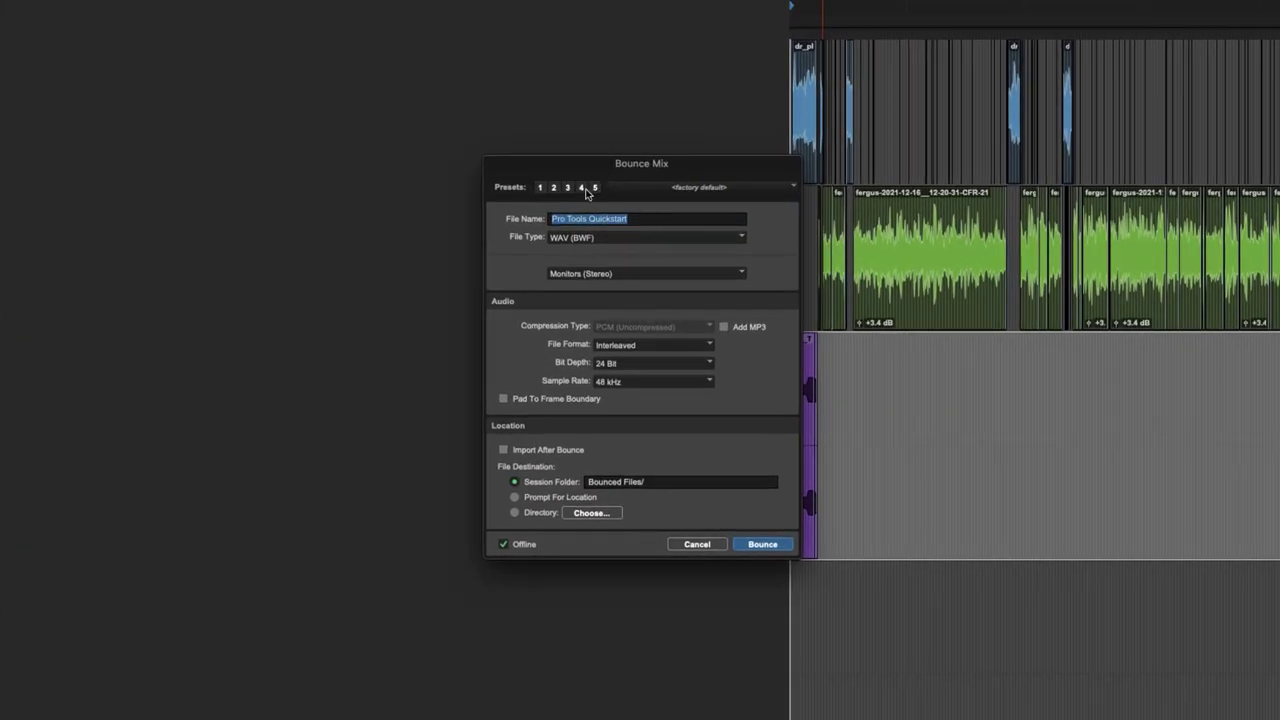
# - Review the bounce presets, WAV file type and source options, then cancel and show the Mix window
pyautogui.click(699, 190)
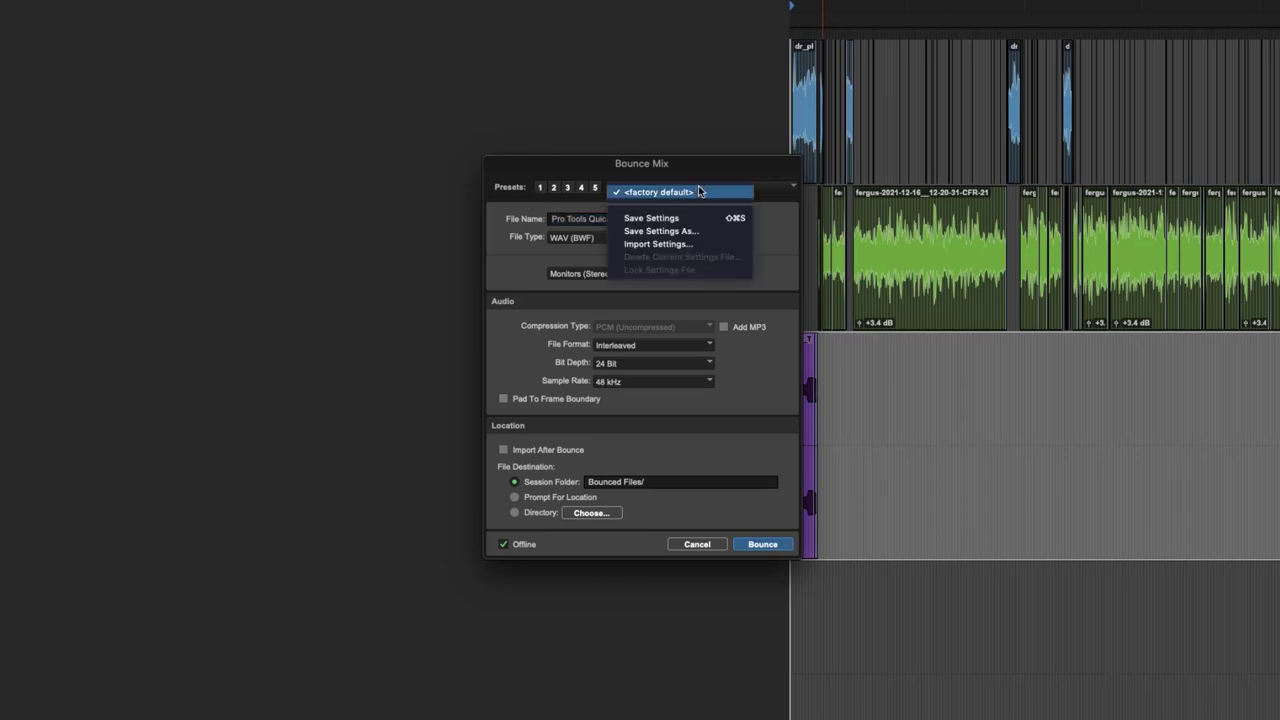
pyautogui.click(745, 172)
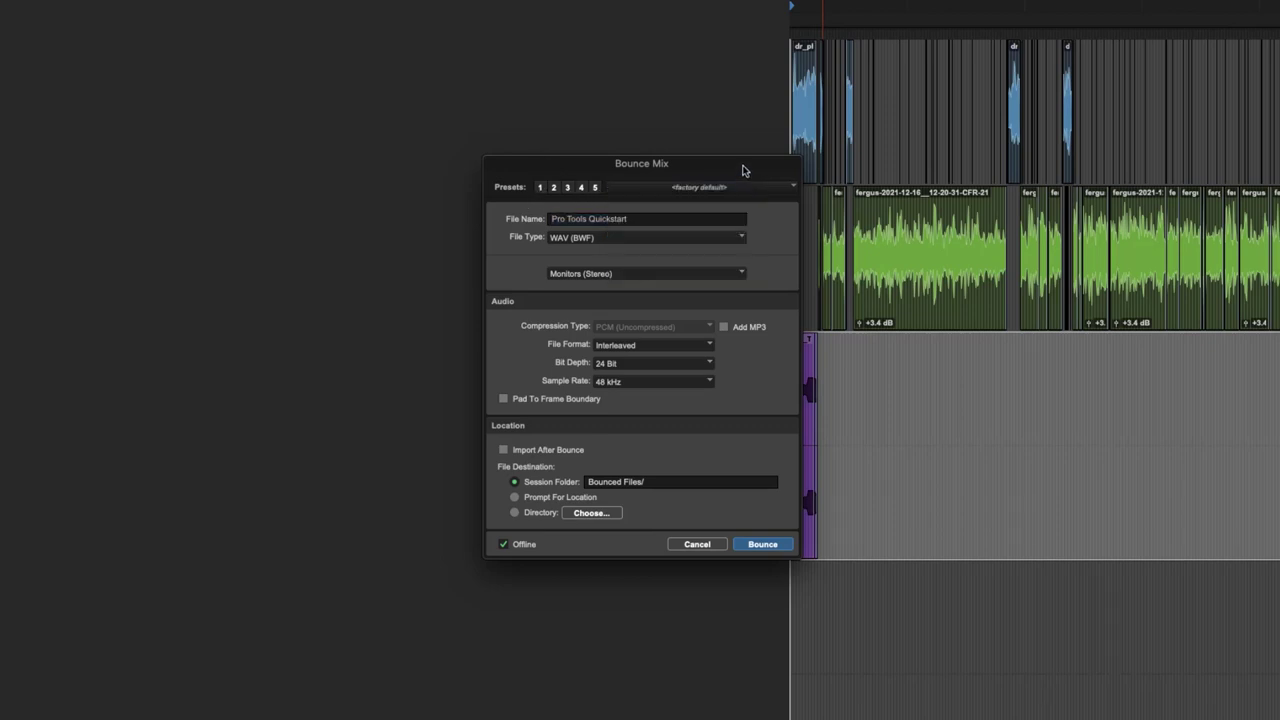
pyautogui.click(656, 242)
pyautogui.click(743, 242)
pyautogui.click(677, 276)
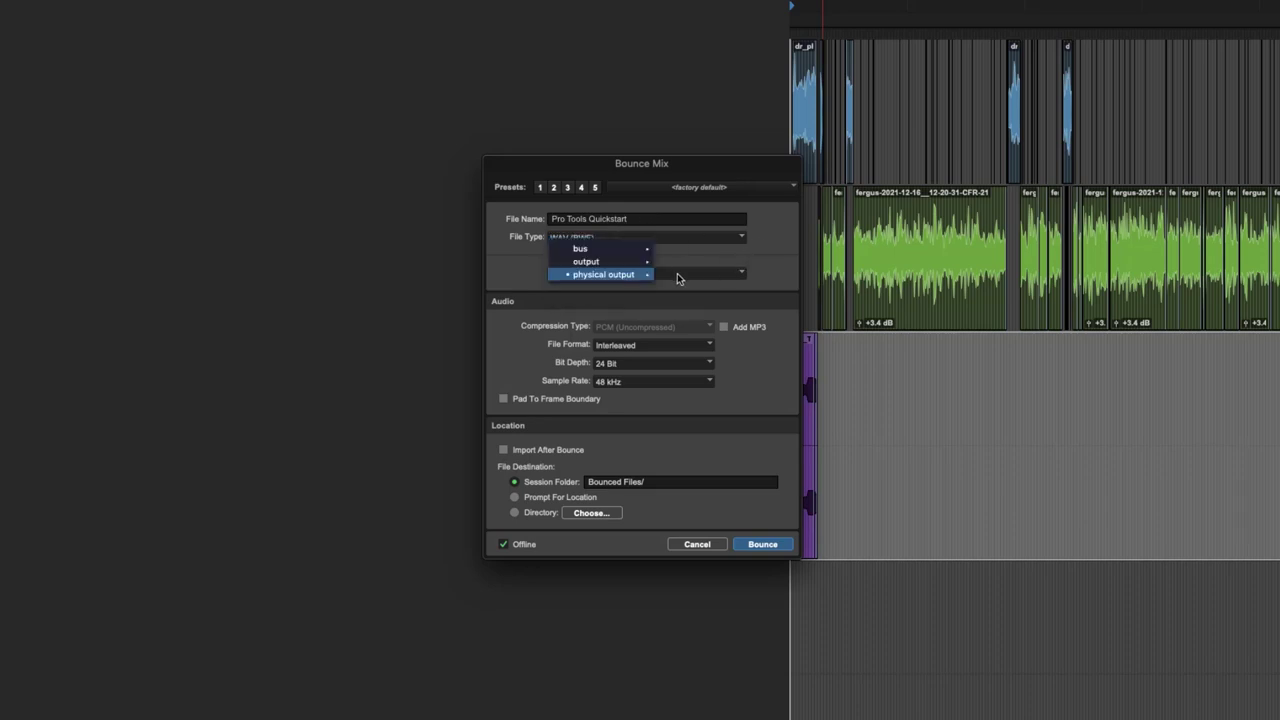
pyautogui.click(571, 302)
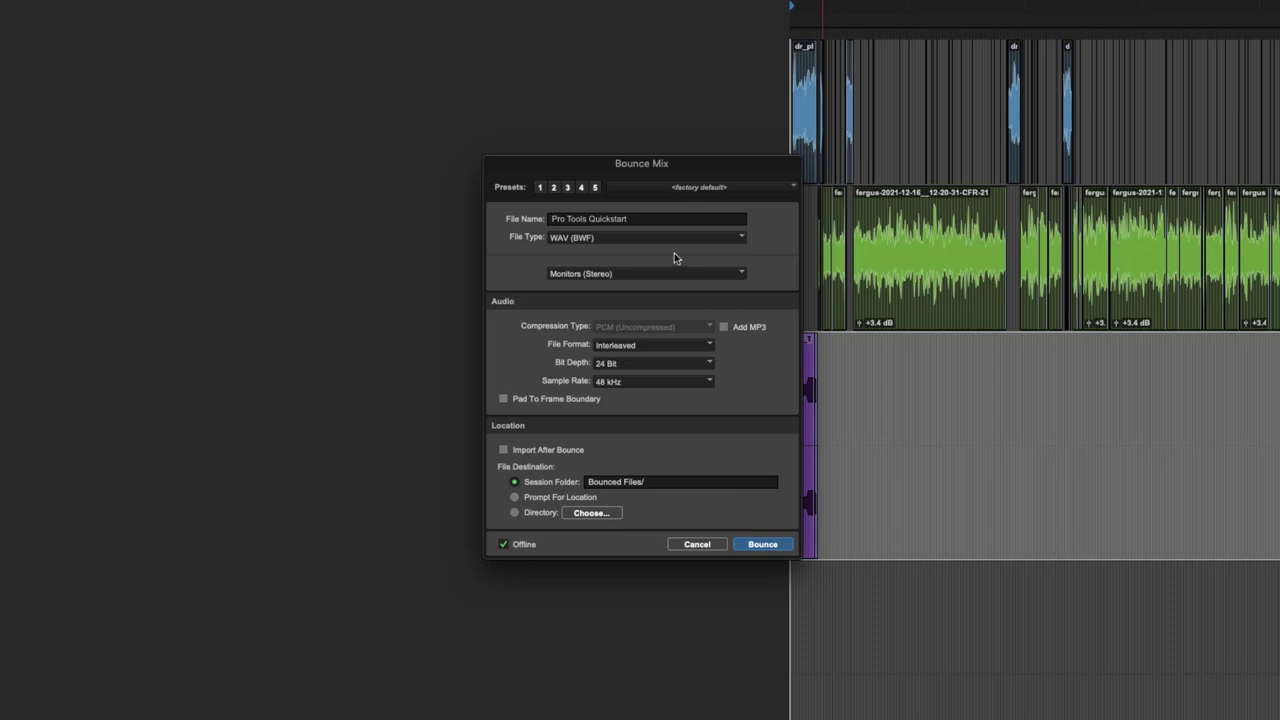
pyautogui.click(709, 546)
pyautogui.press('super+equal')
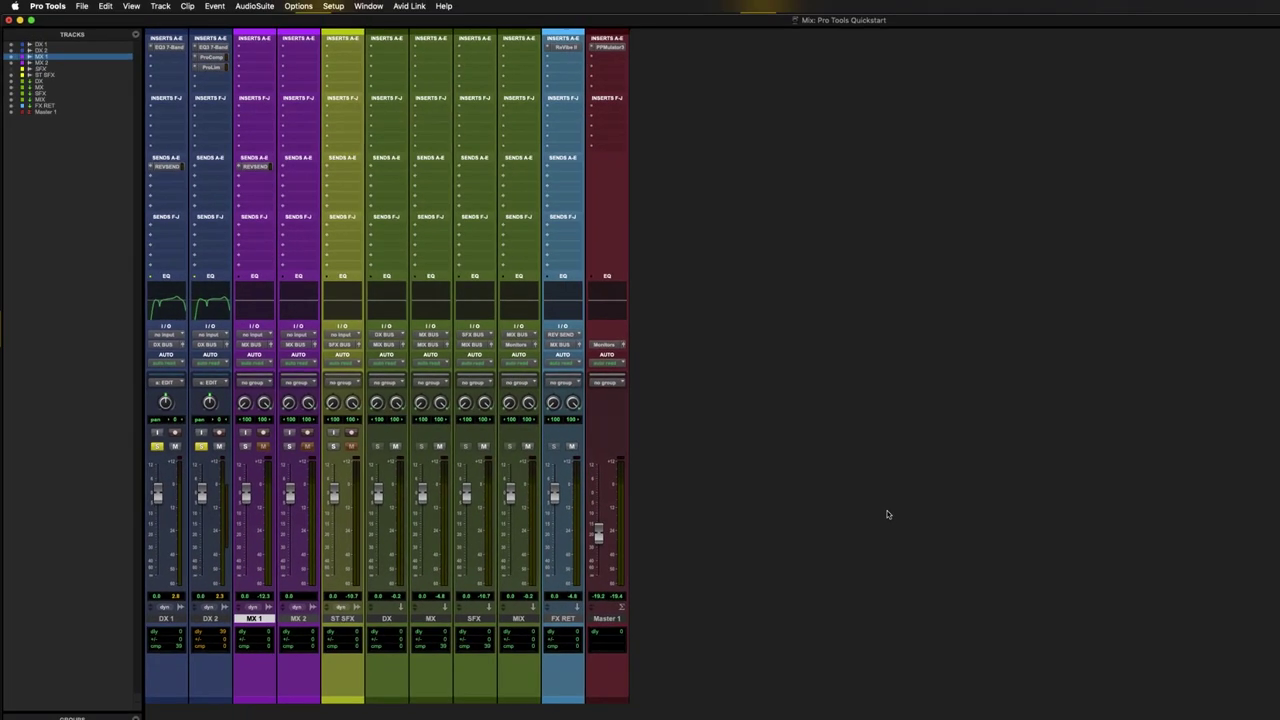
# - Pull the Master 1 fader down and back to unity gain, then return to the Edit window
pyautogui.keyDown('alt'); pyautogui.click(597, 534); pyautogui.keyUp('alt')
pyautogui.moveTo(598, 492); pyautogui.dragTo(598, 513)
pyautogui.moveTo(603, 624); pyautogui.dragTo(607, 656)
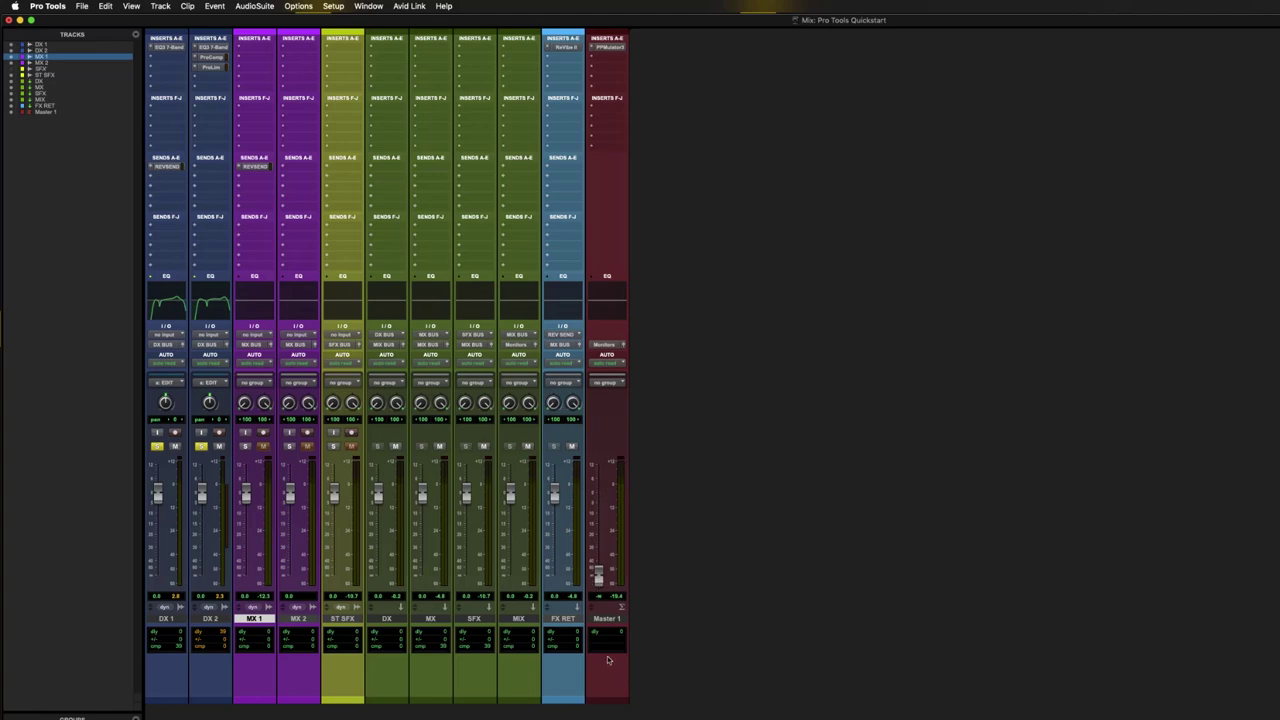
pyautogui.keyDown('alt'); pyautogui.click(599, 577); pyautogui.keyUp('alt')
pyautogui.press('super+equal')
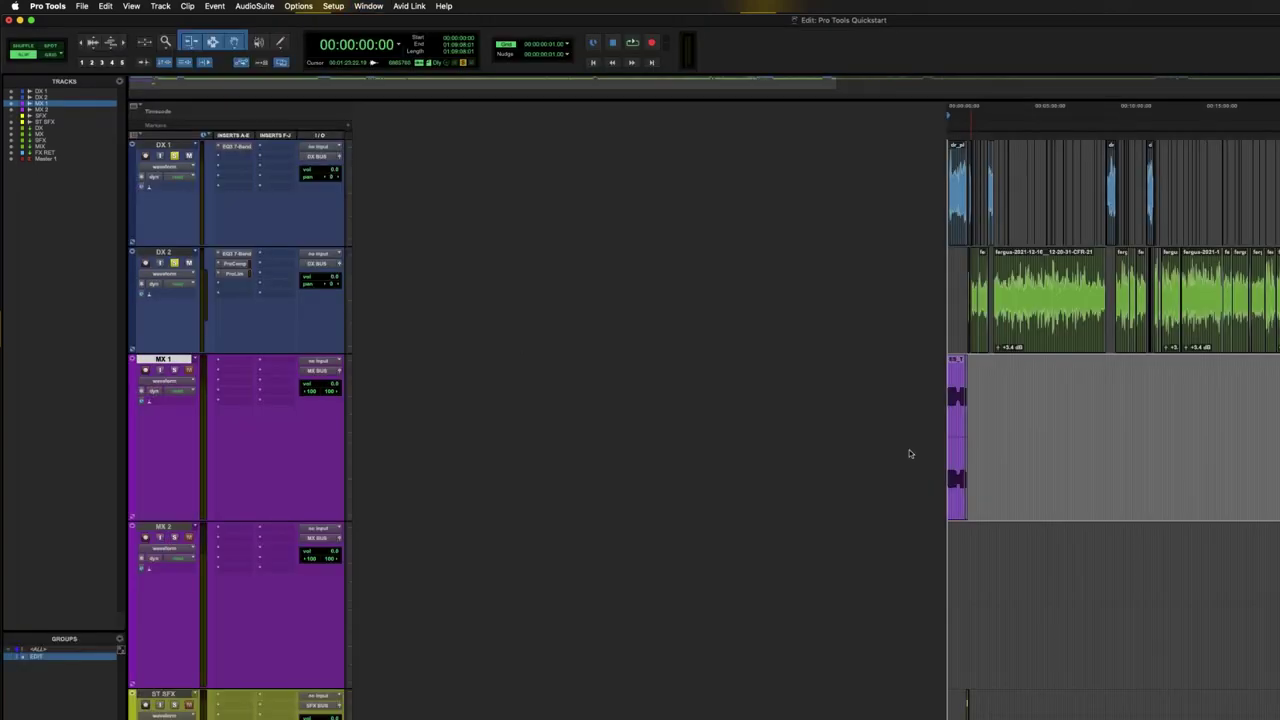
# - Bounce MIX BUS (Stereo) as 'Pro Tools Quickstart_Export' with Import After Bounce ticked
pyautogui.press('alt+super+b')
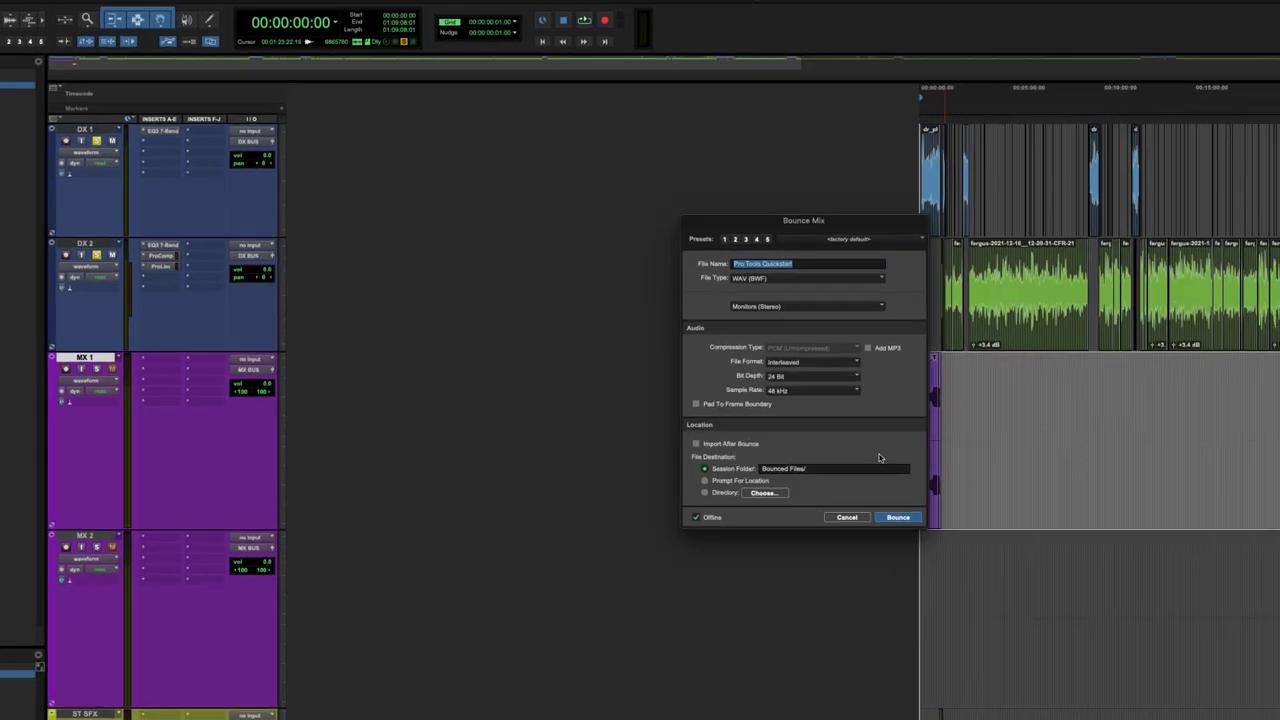
pyautogui.click(651, 227)
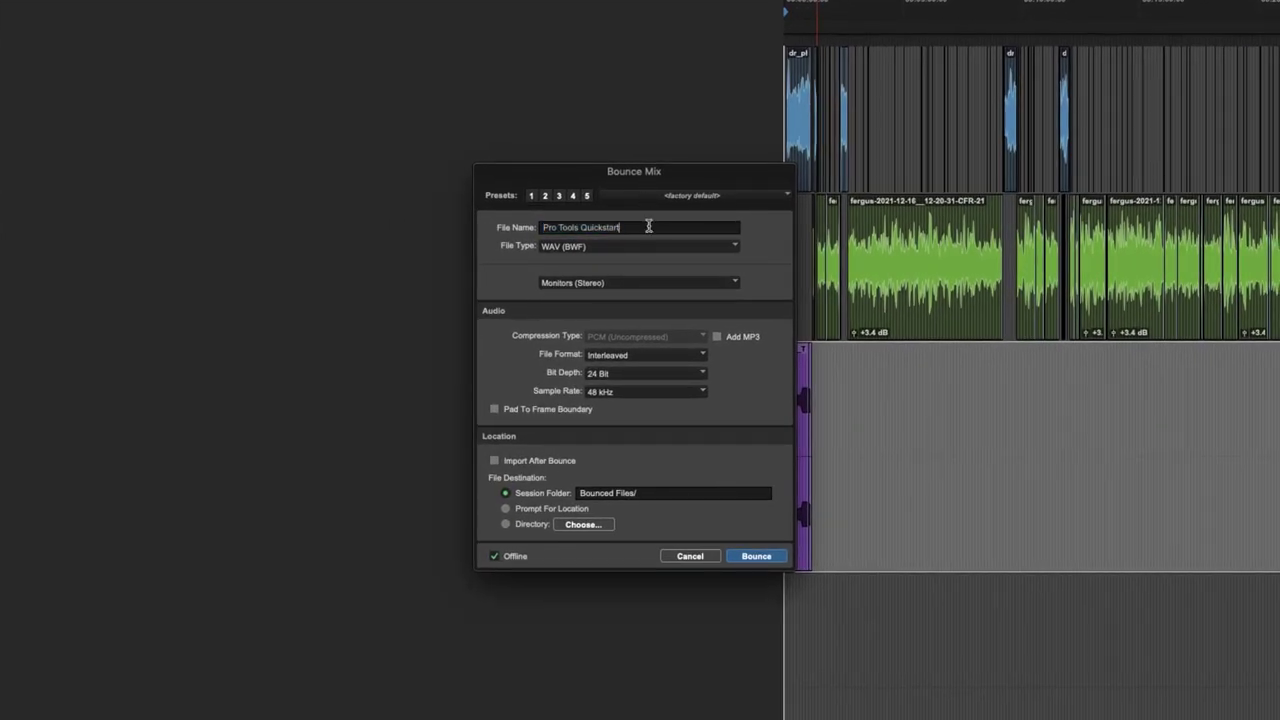
pyautogui.write('_Export')
pyautogui.click(618, 284)
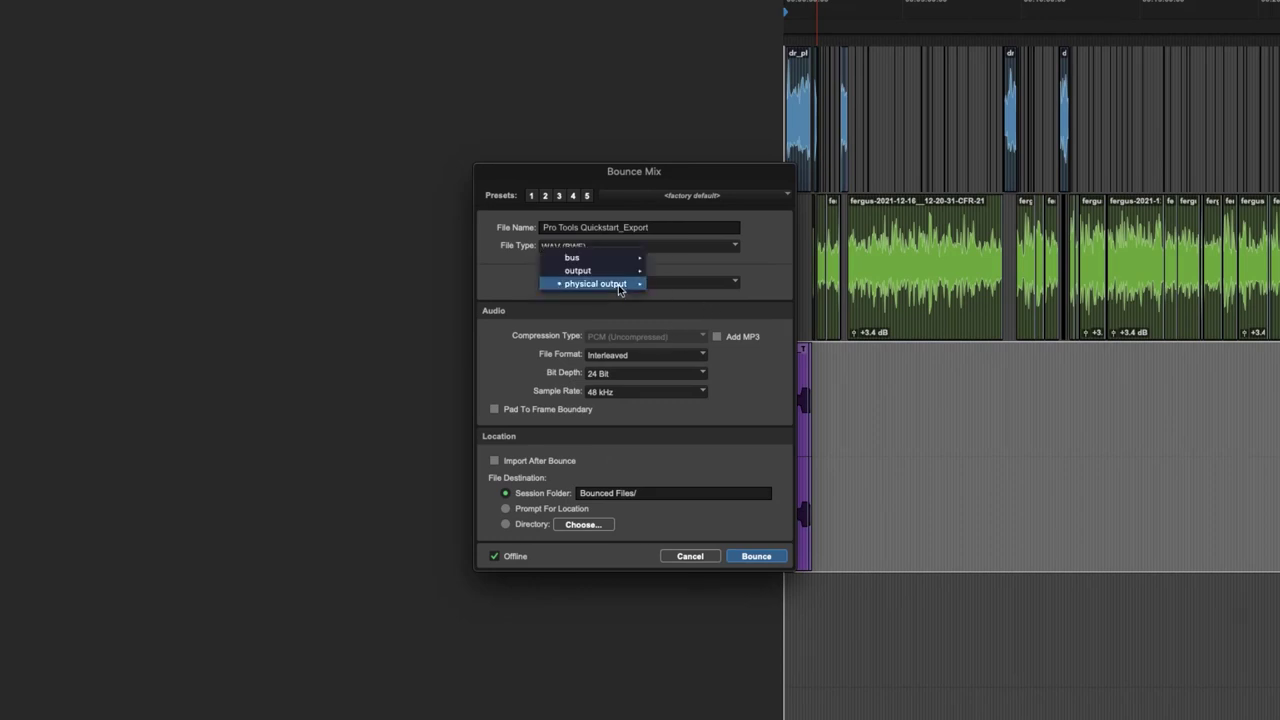
pyautogui.moveTo(626, 288)
pyautogui.moveTo(614, 258)
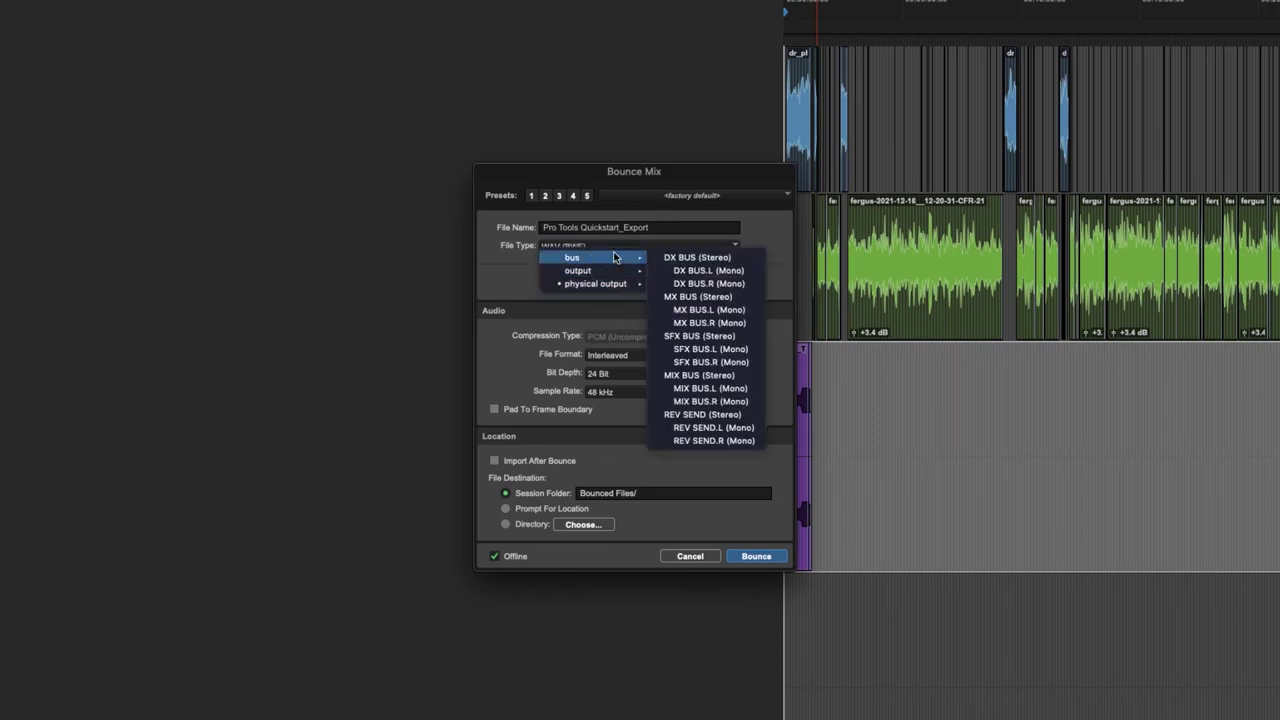
pyautogui.click(716, 377)
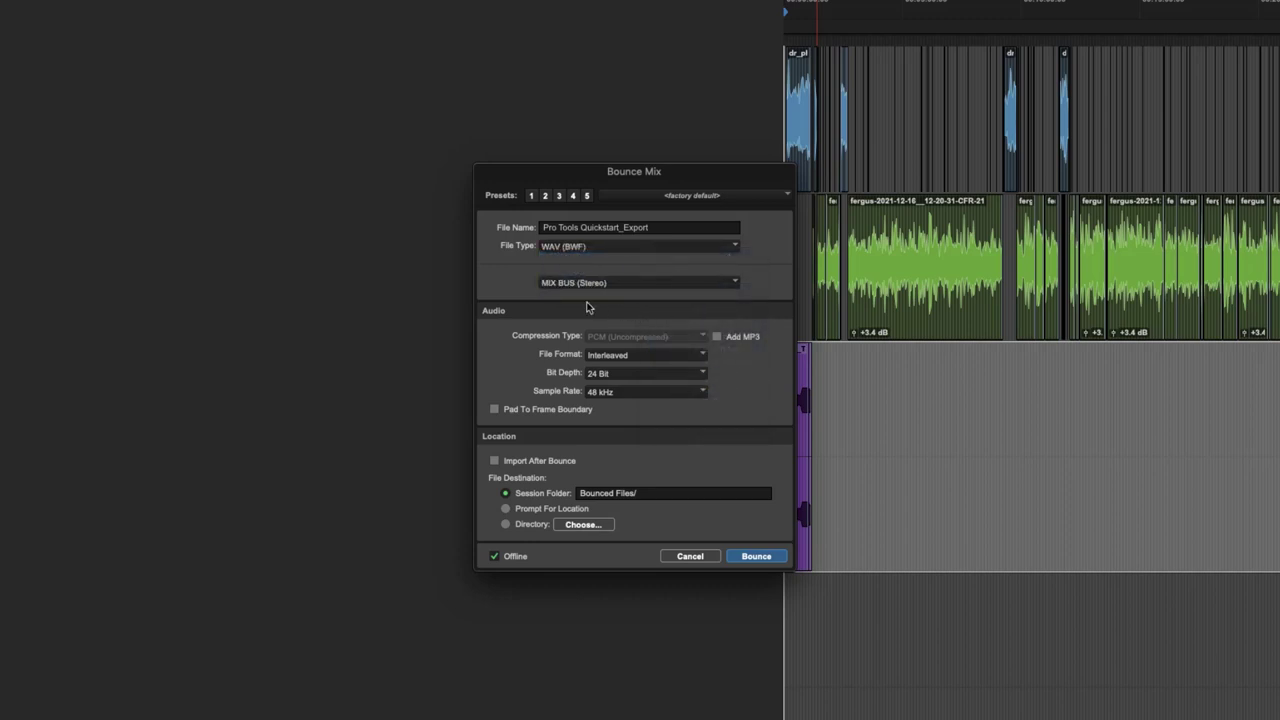
pyautogui.click(517, 463)
pyautogui.click(757, 557)
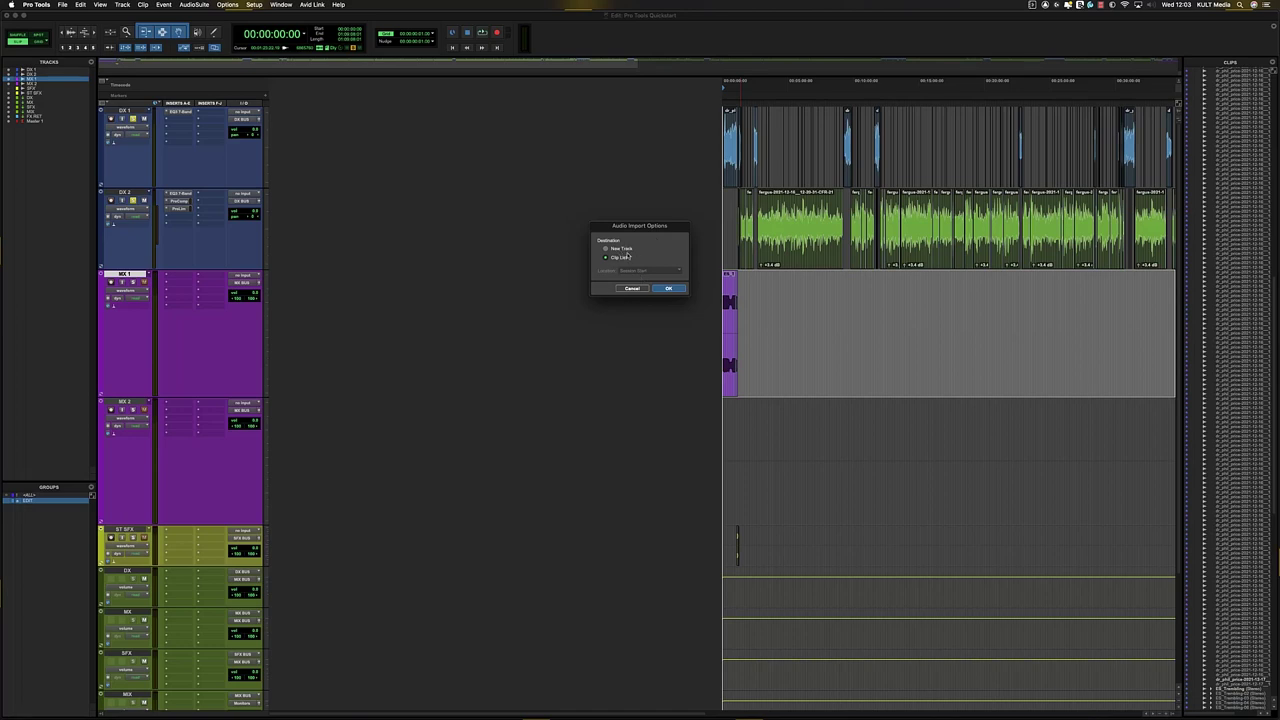
# - Import the bounced file onto a new track, placed at the selection
pyautogui.click(617, 250)
pyautogui.click(645, 271)
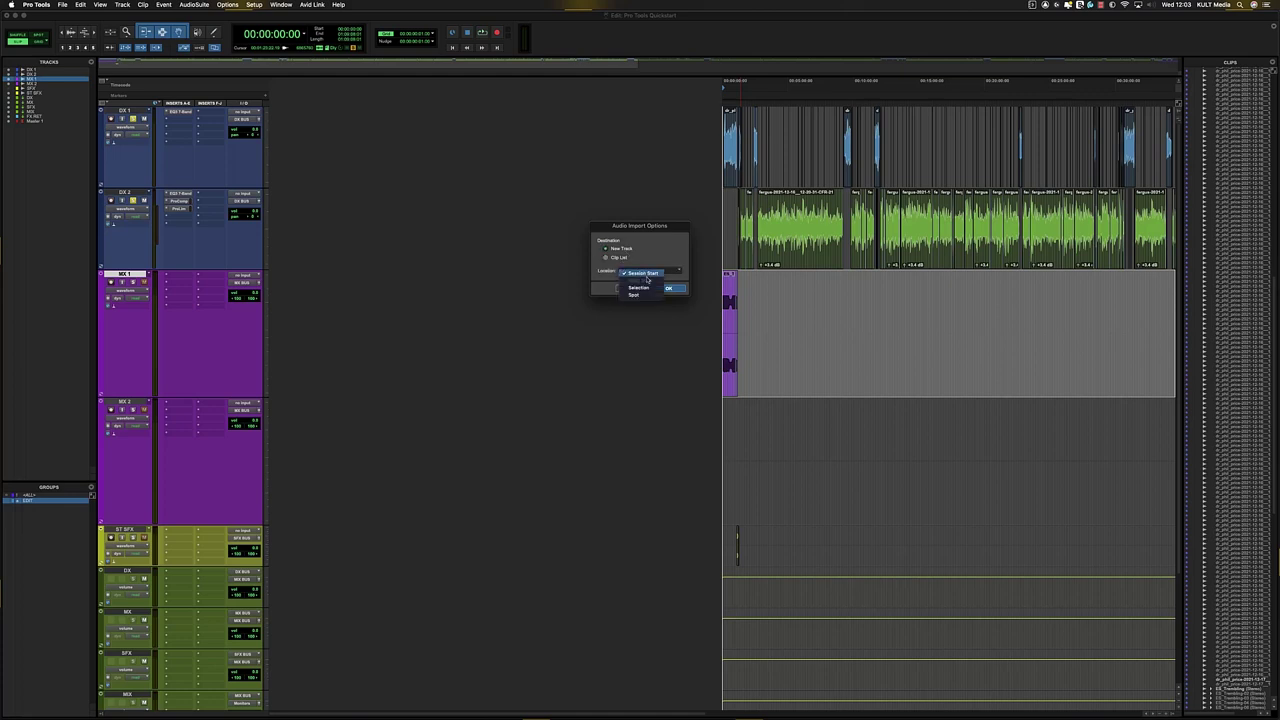
pyautogui.click(638, 292)
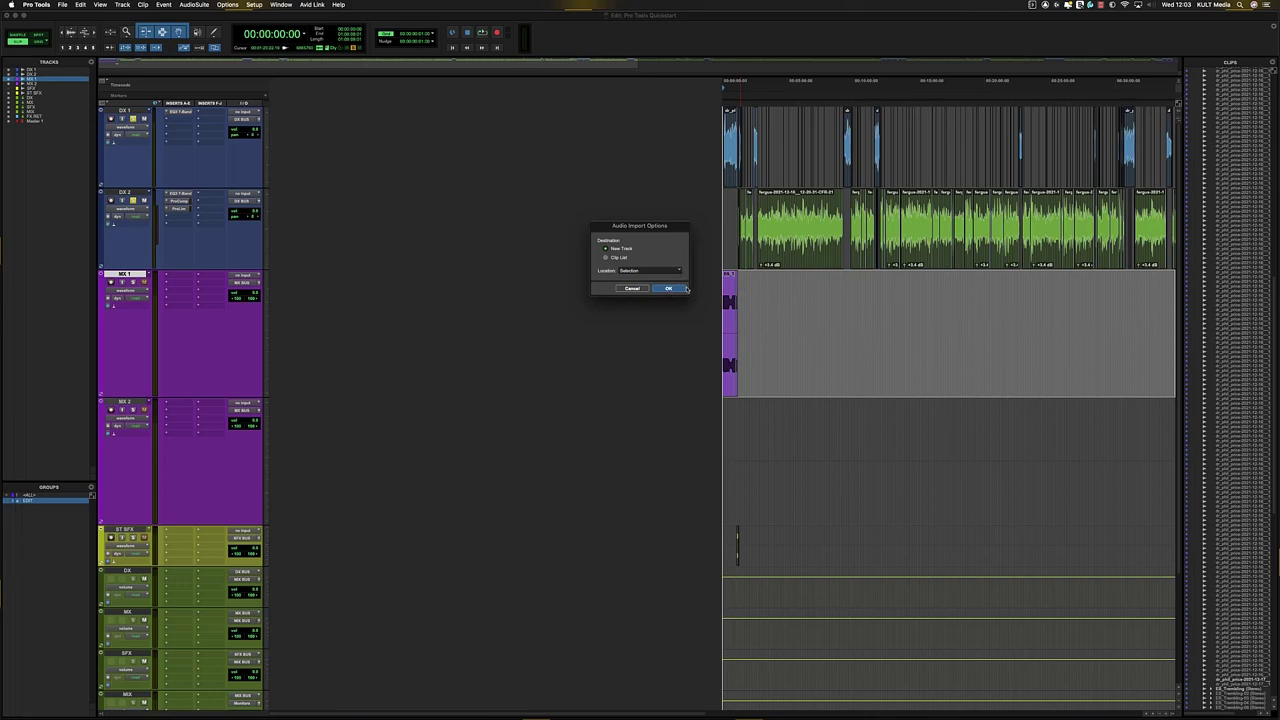
pyautogui.click(676, 290)
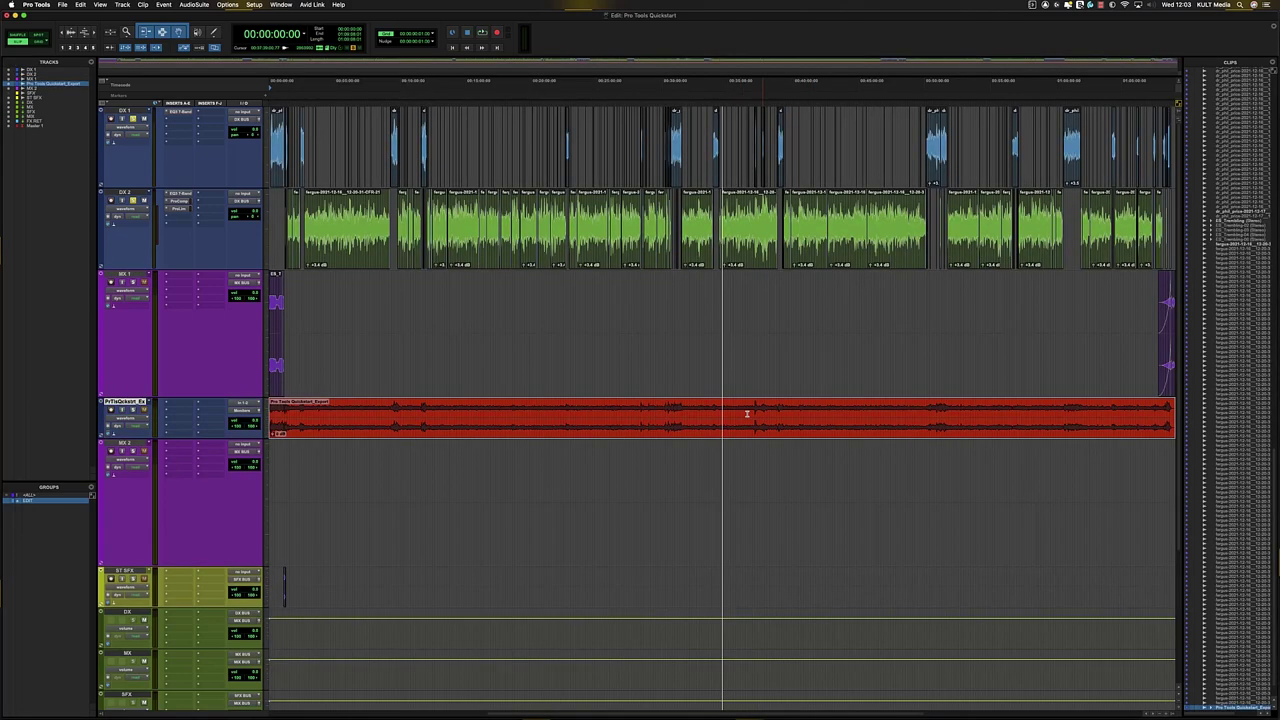
# - Zoom to the new red clip and play it back from 00:36:30:25 to check it
pyautogui.click(560, 406)
pyautogui.press('super+bracketleft')
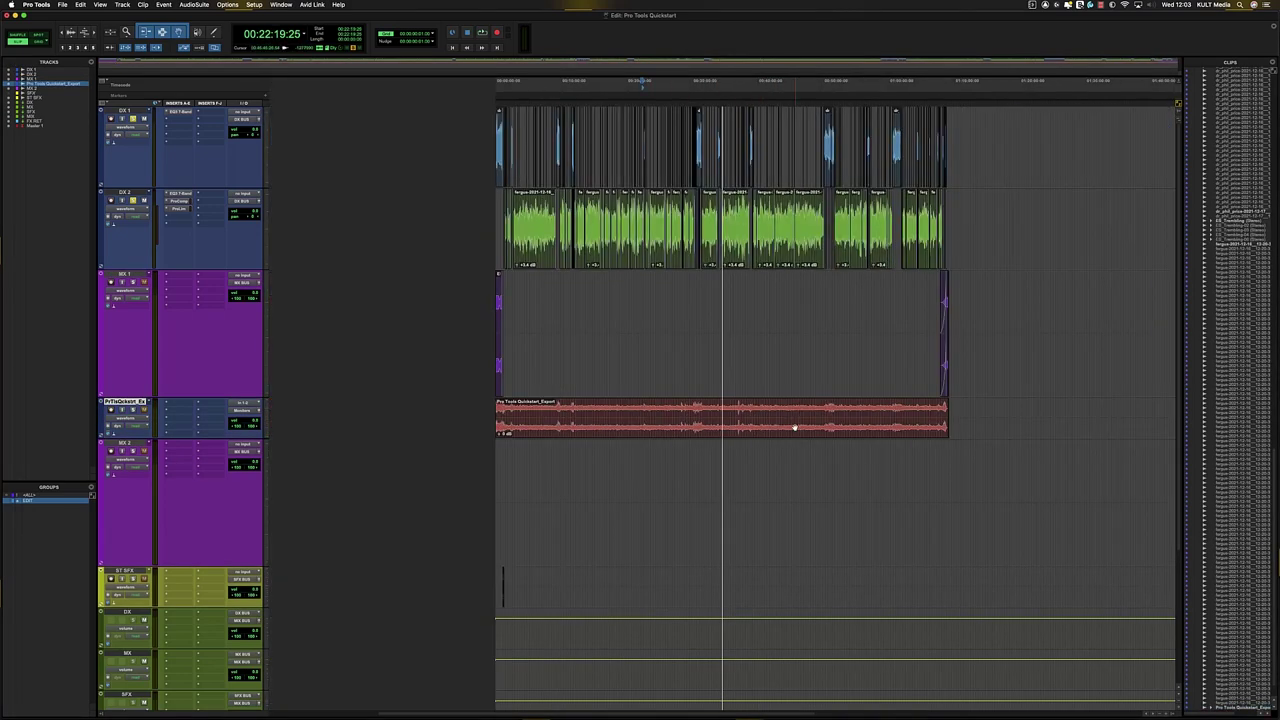
pyautogui.press('r')
pyautogui.click(743, 415)
pyautogui.press('t')
pyautogui.press('t')
pyautogui.click(664, 413)
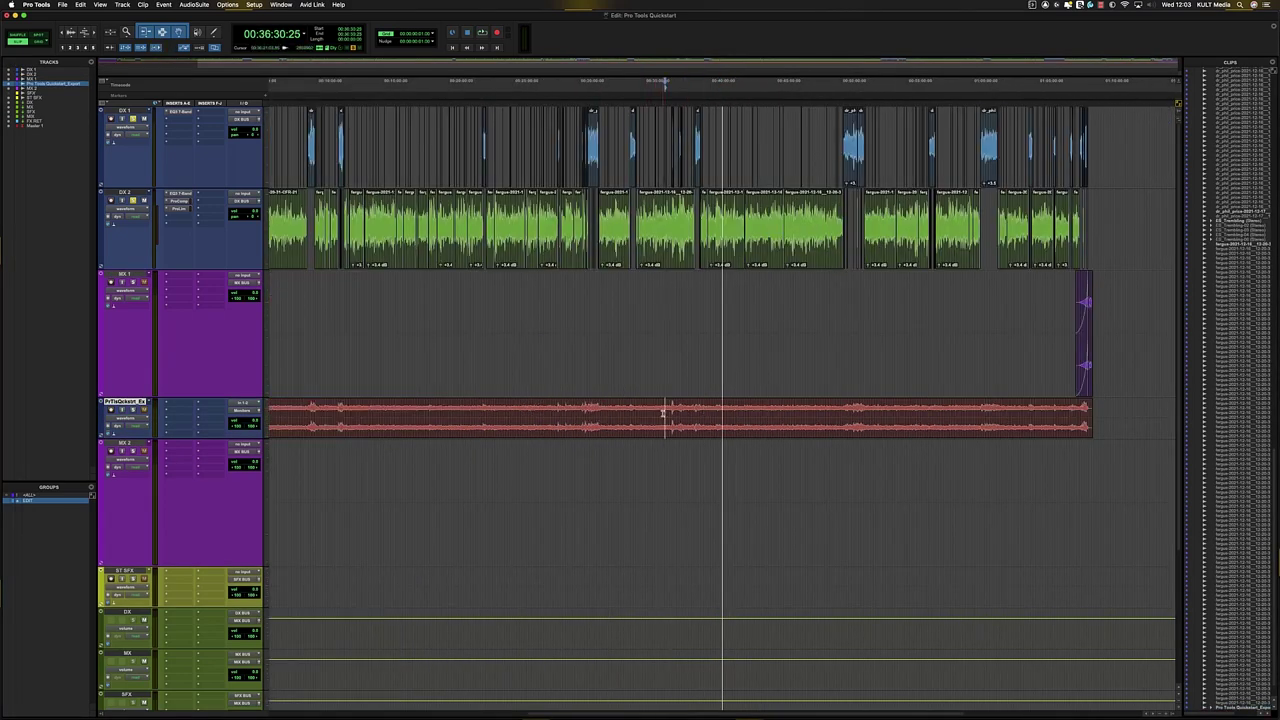
pyautogui.press('space')
pyautogui.press('t')
pyautogui.press('t')
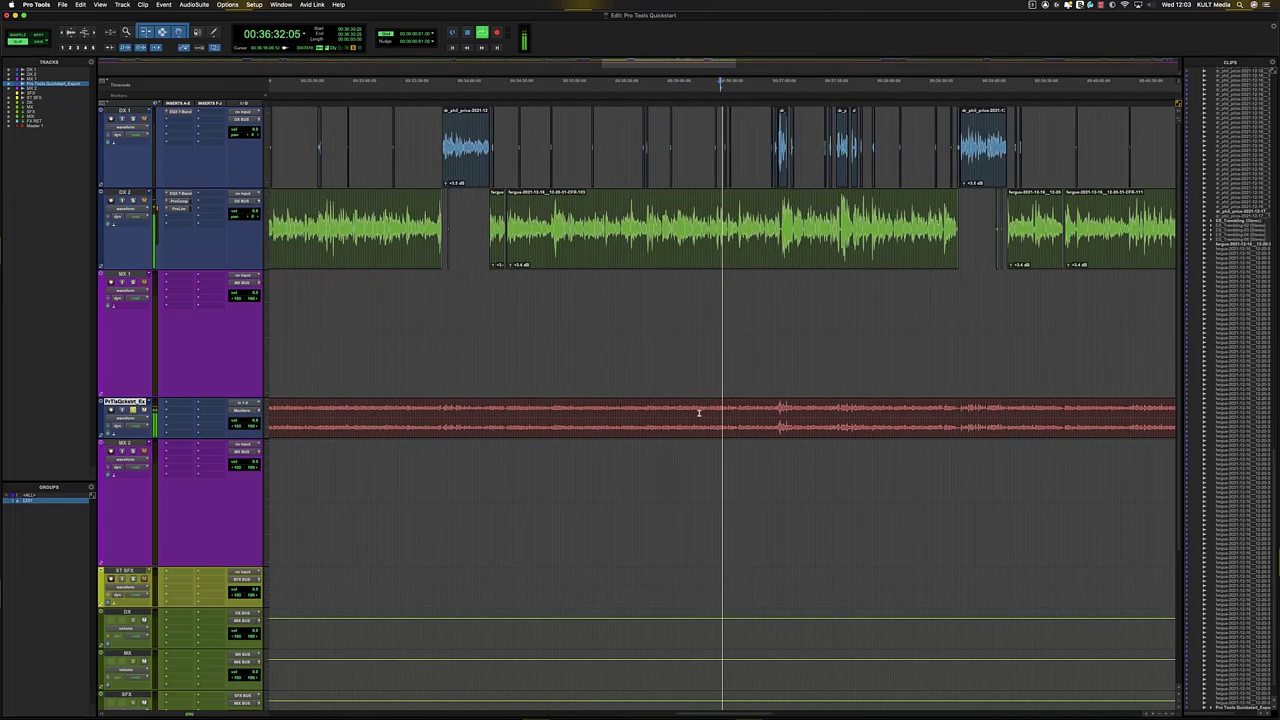
pyautogui.press('r')
pyautogui.press('space')
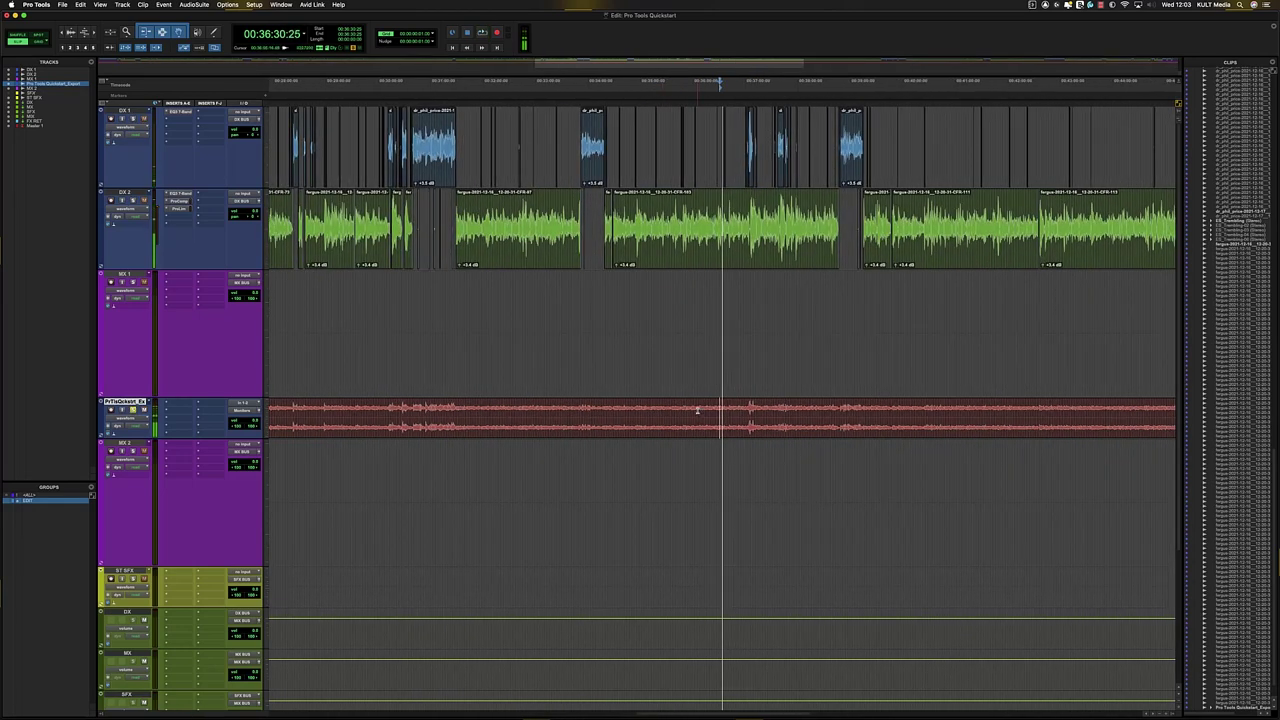
pyautogui.press('r')
pyautogui.press('r')
pyautogui.press('r')
pyautogui.press('r')
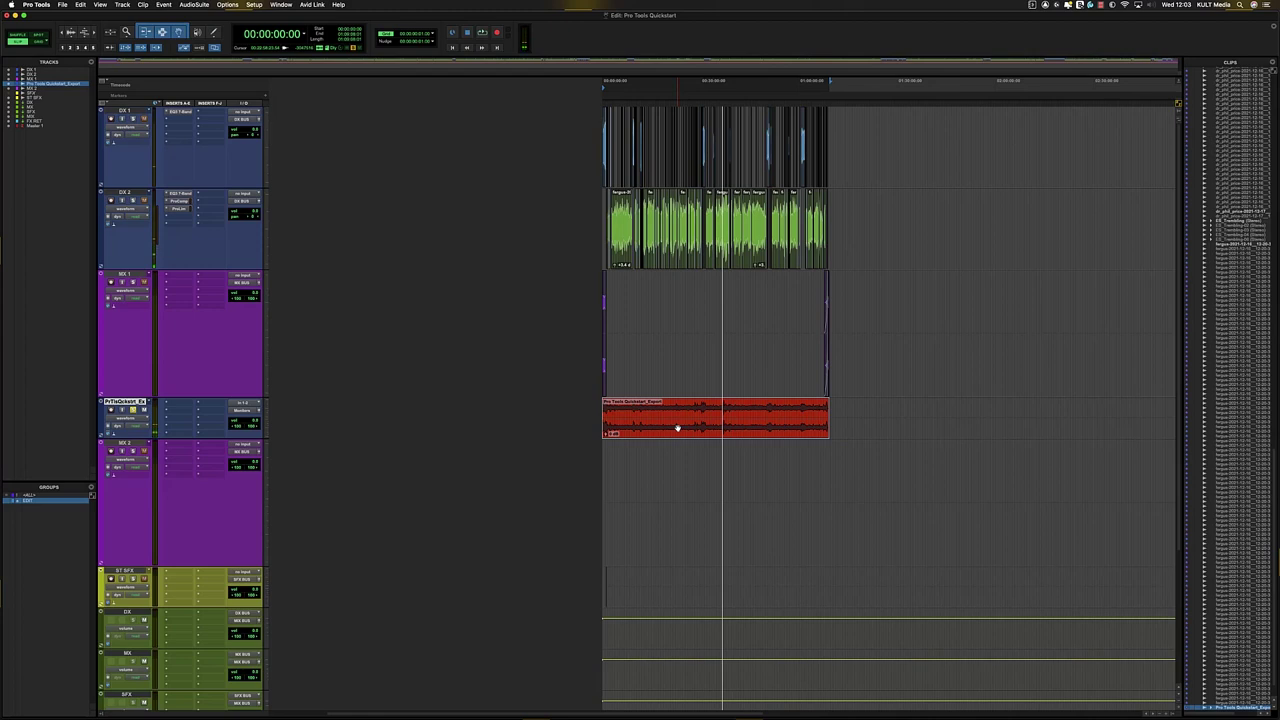
# - Select the MX 1 length and bounce again with an added 128kbit/s MP3 at Slowest encoding
pyautogui.doubleClick(665, 301)
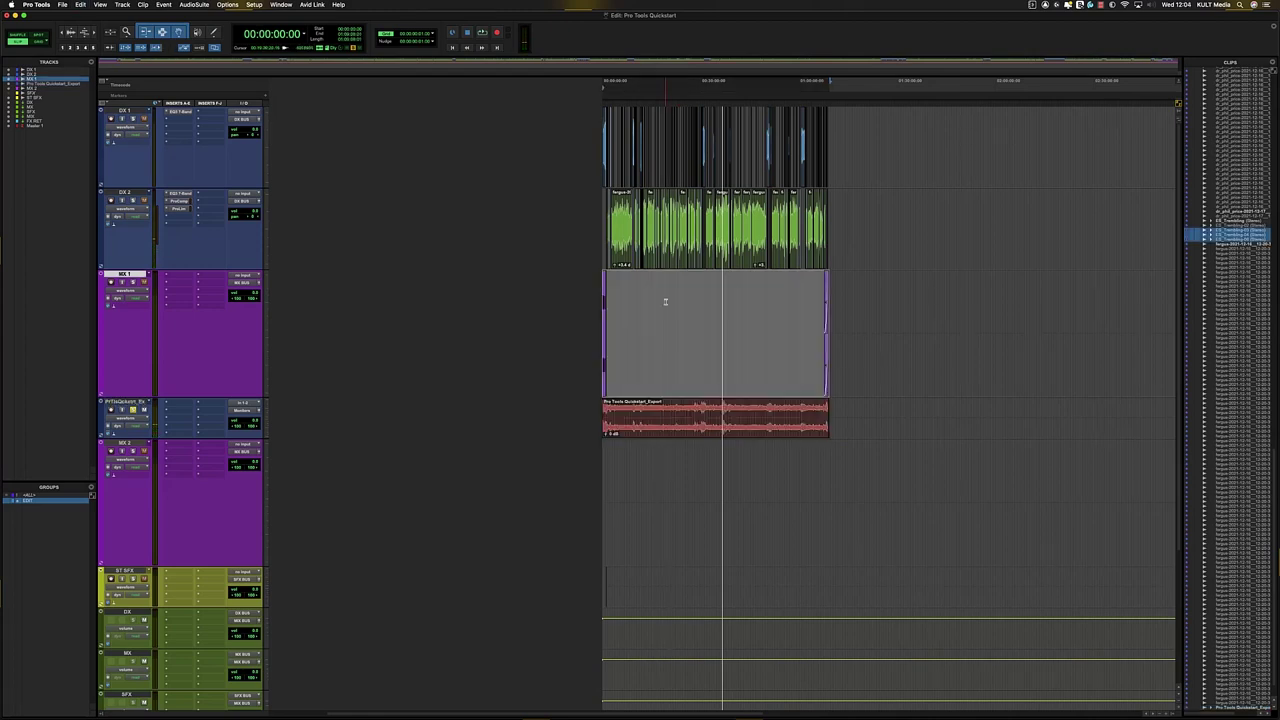
pyautogui.press('alt+super+b')
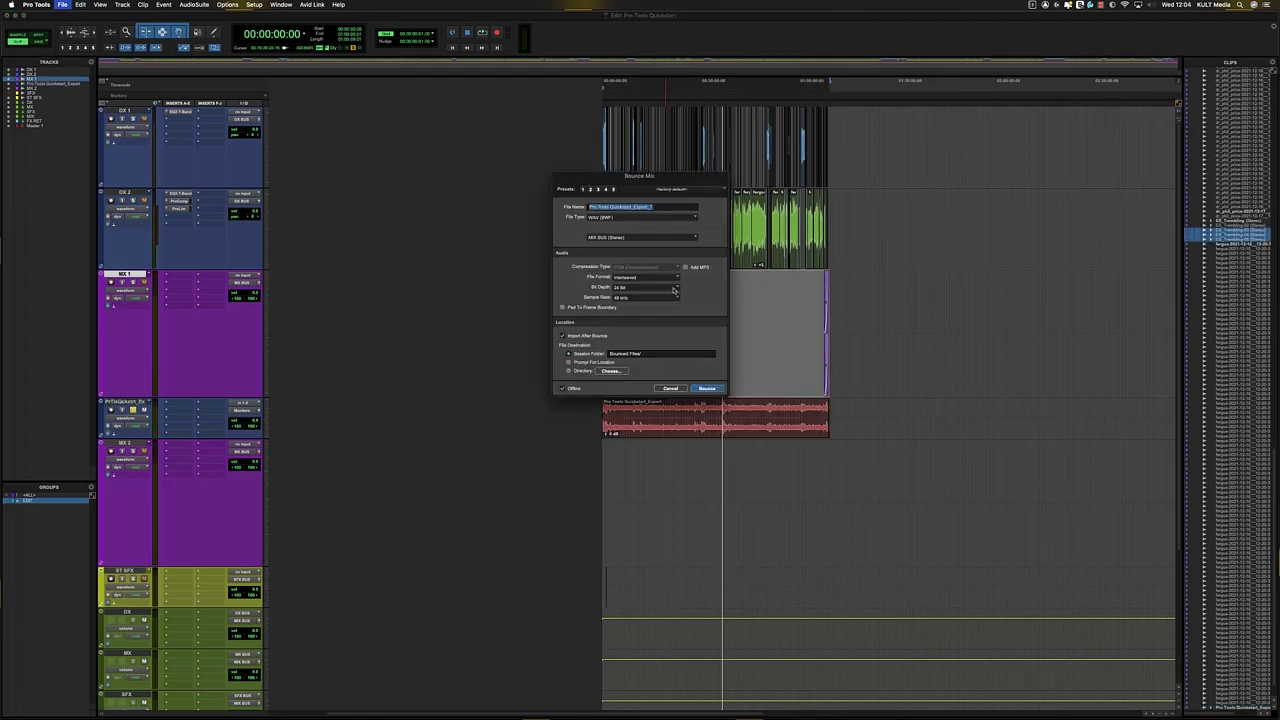
pyautogui.click(685, 268)
pyautogui.click(707, 388)
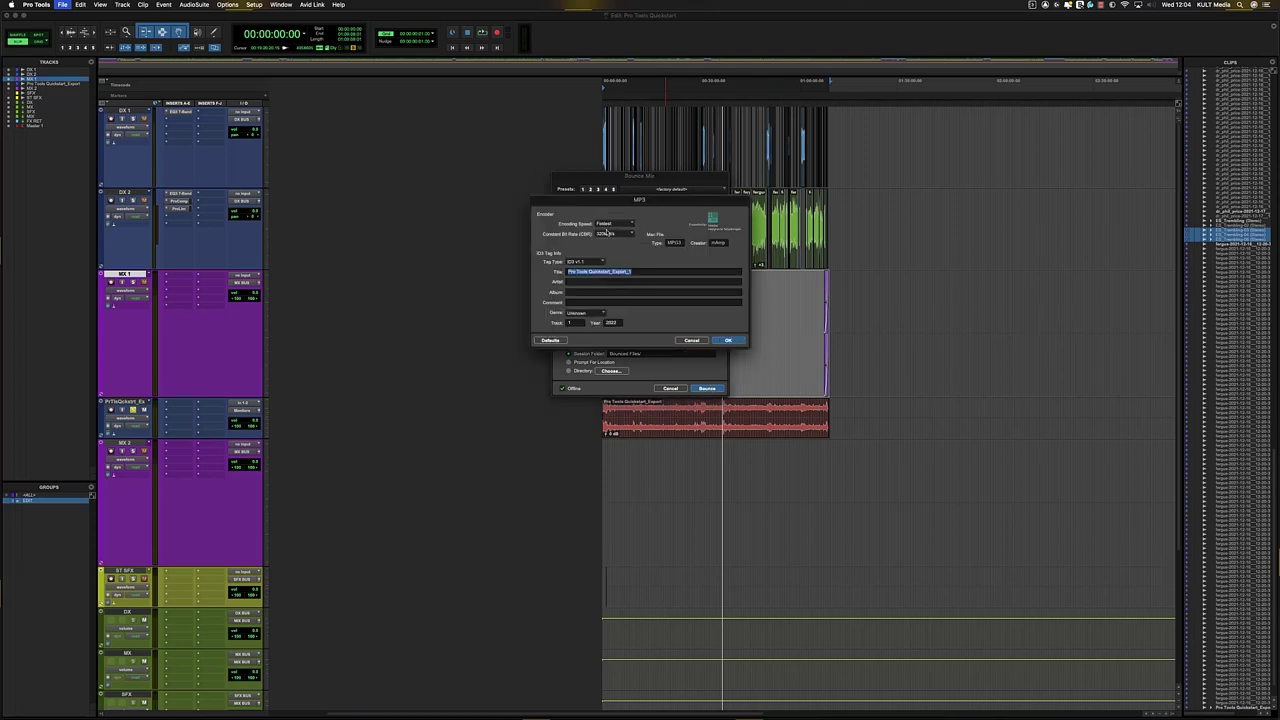
pyautogui.click(610, 234)
pyautogui.click(624, 272)
pyautogui.click(614, 224)
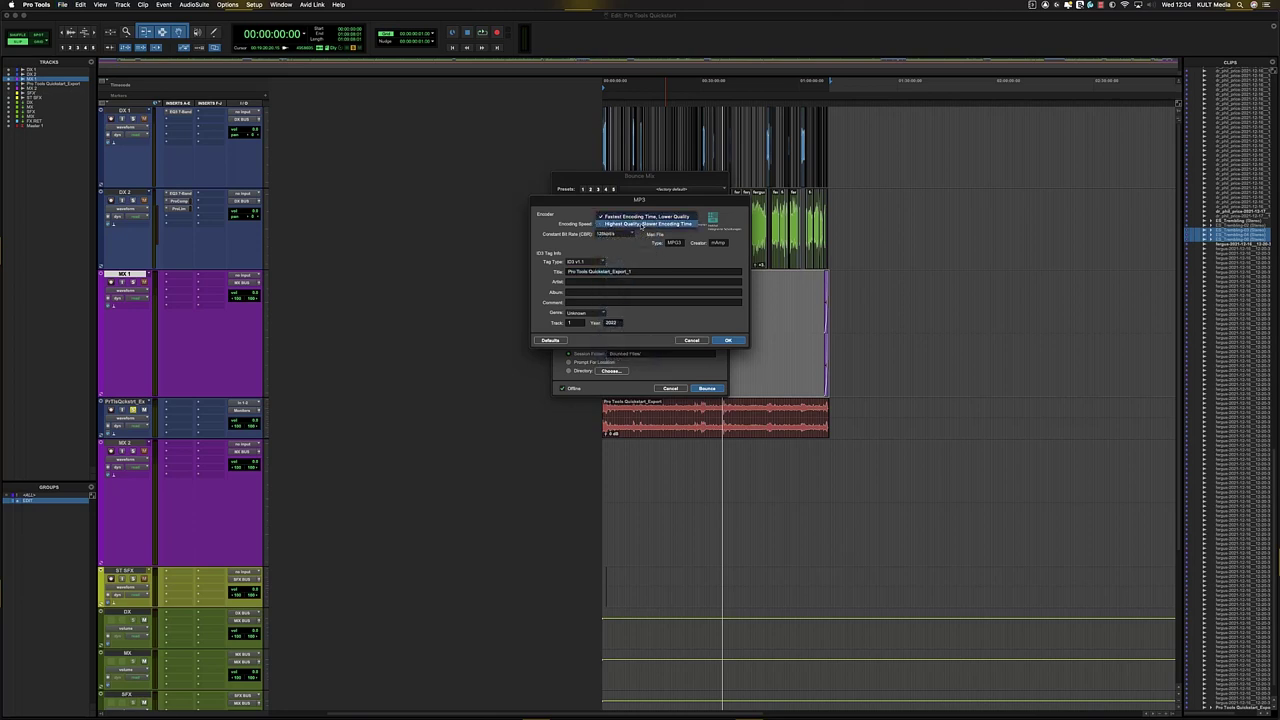
pyautogui.click(640, 224)
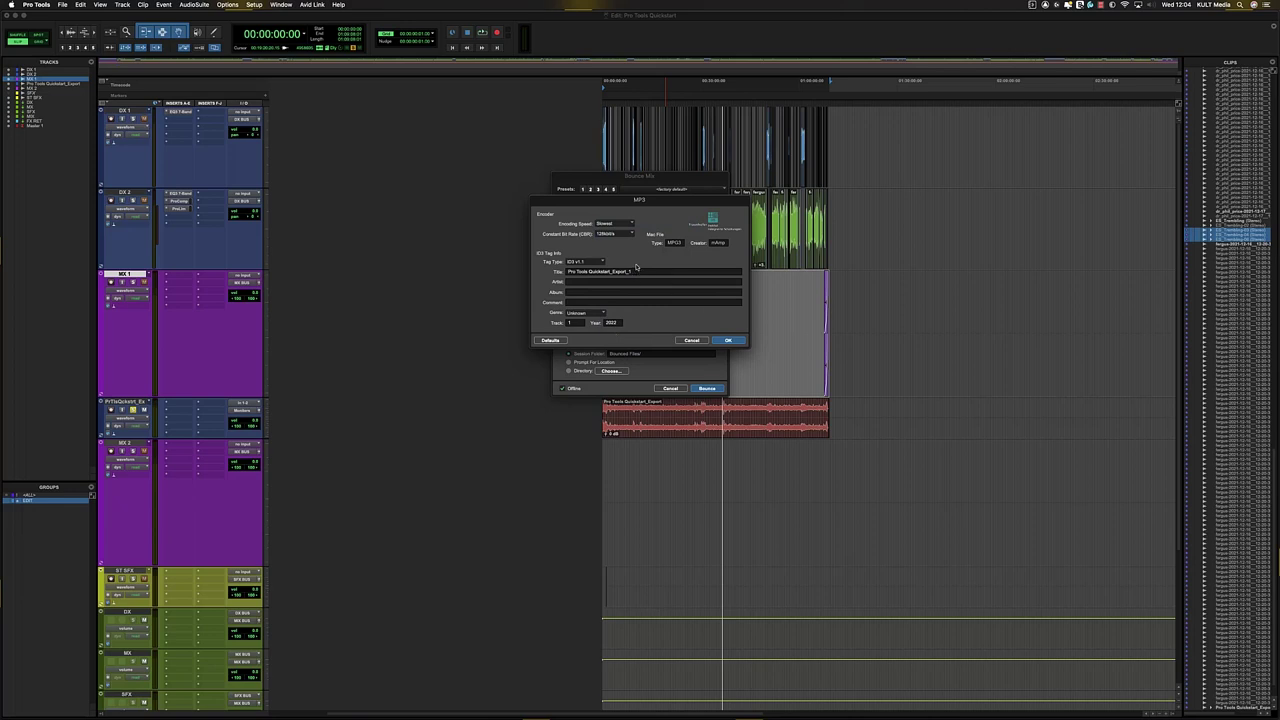
pyautogui.click(730, 341)
pyautogui.click(714, 388)
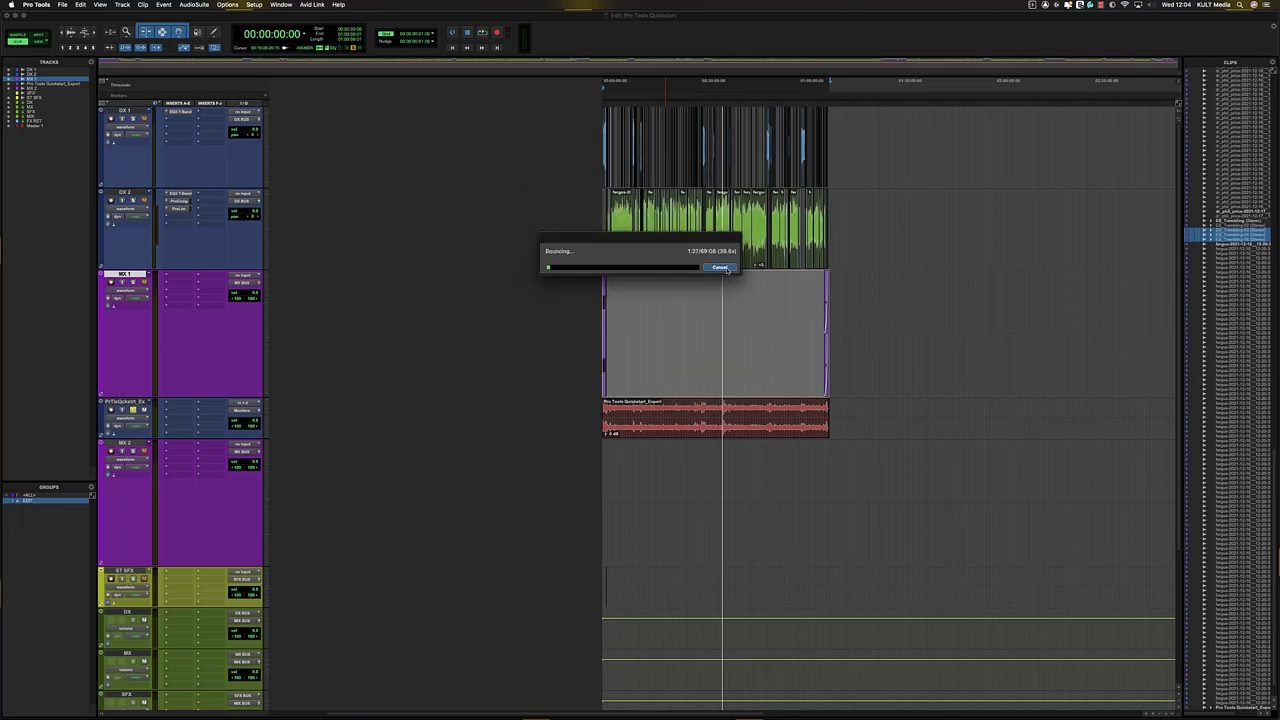
pyautogui.click(667, 318)
# - In Finder, locate the WAV in ANGELBIRD AUDIO > Pro Tools Quickstart > Bounced Files, then return to Pro Tools
pyautogui.press('super+Tab')
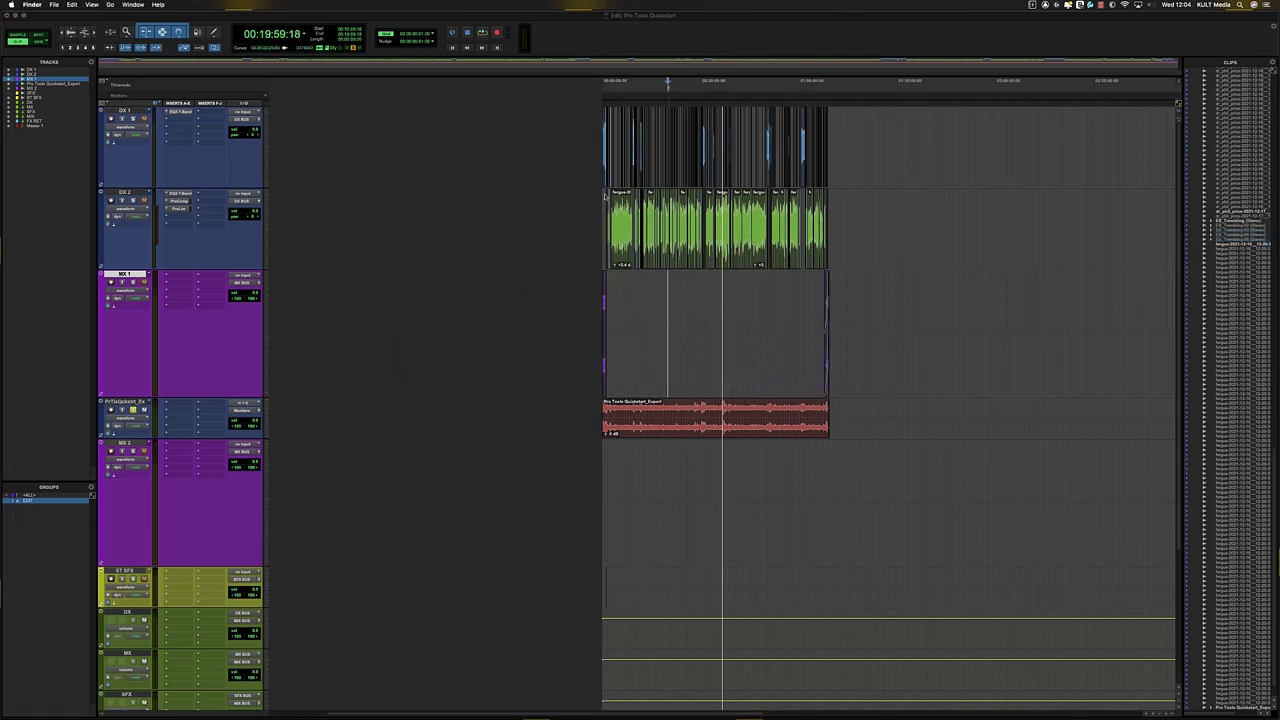
pyautogui.press('super+n')
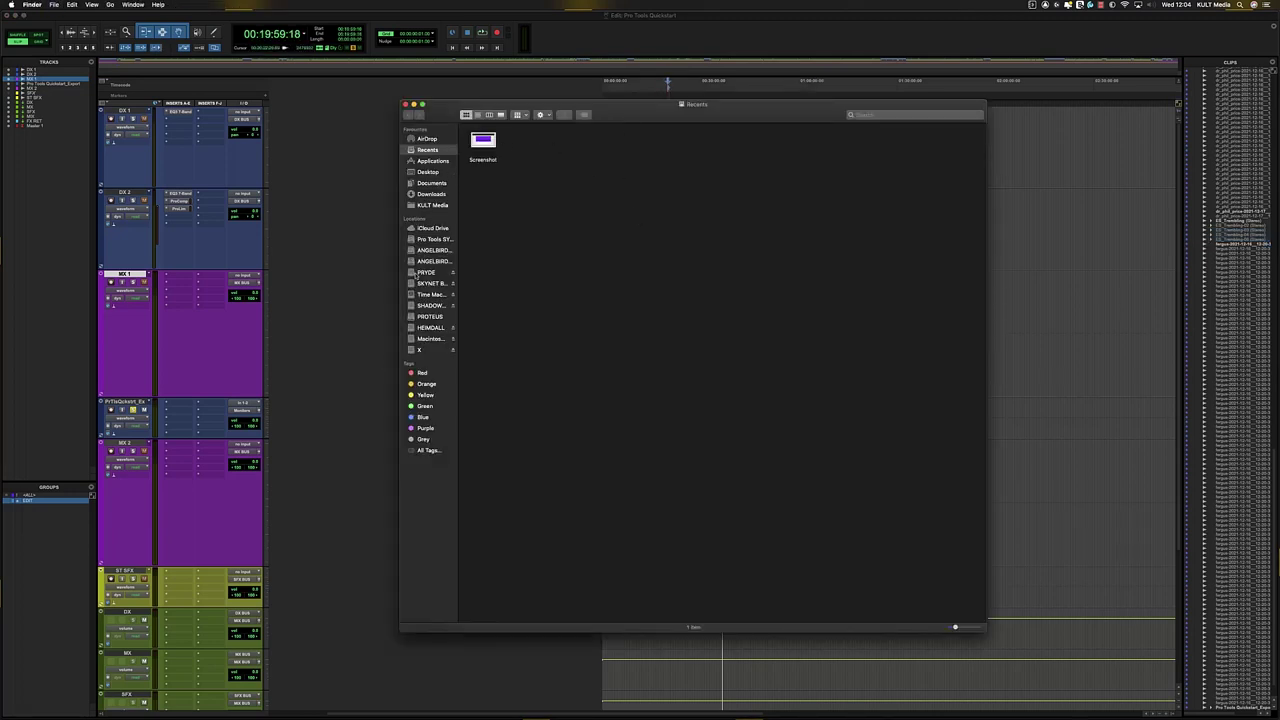
pyautogui.click(433, 250)
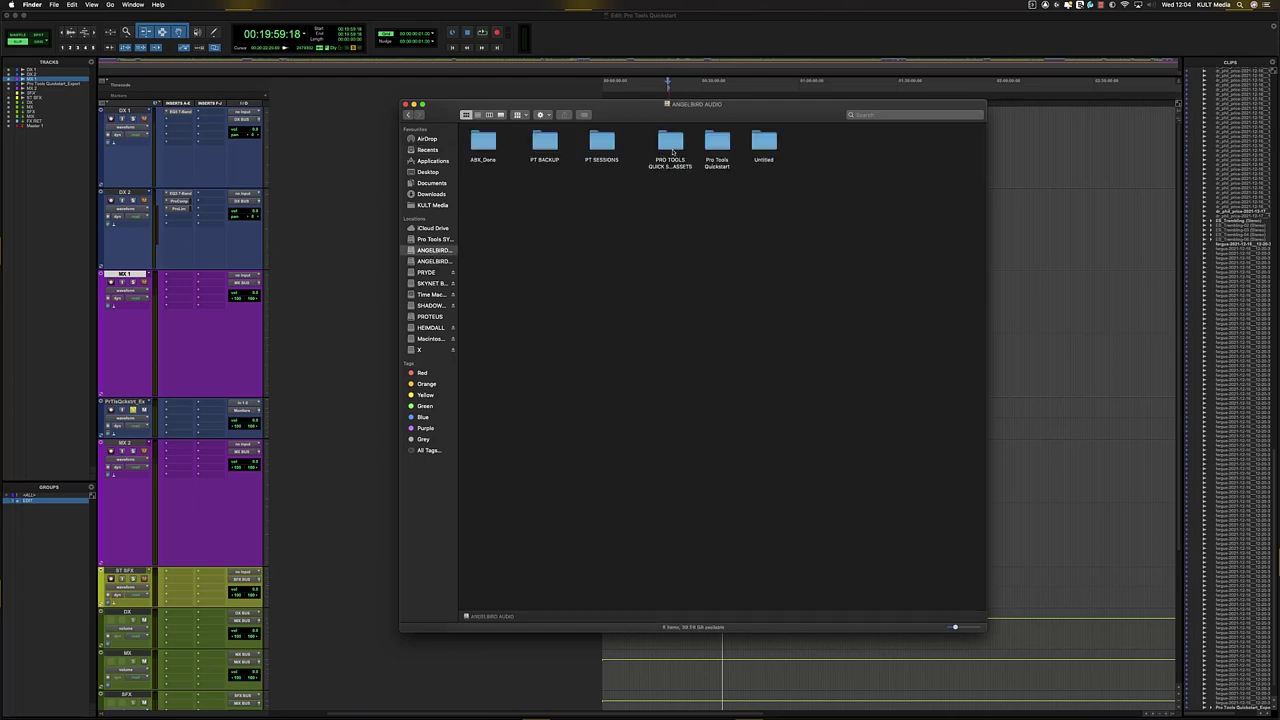
pyautogui.doubleClick(717, 146)
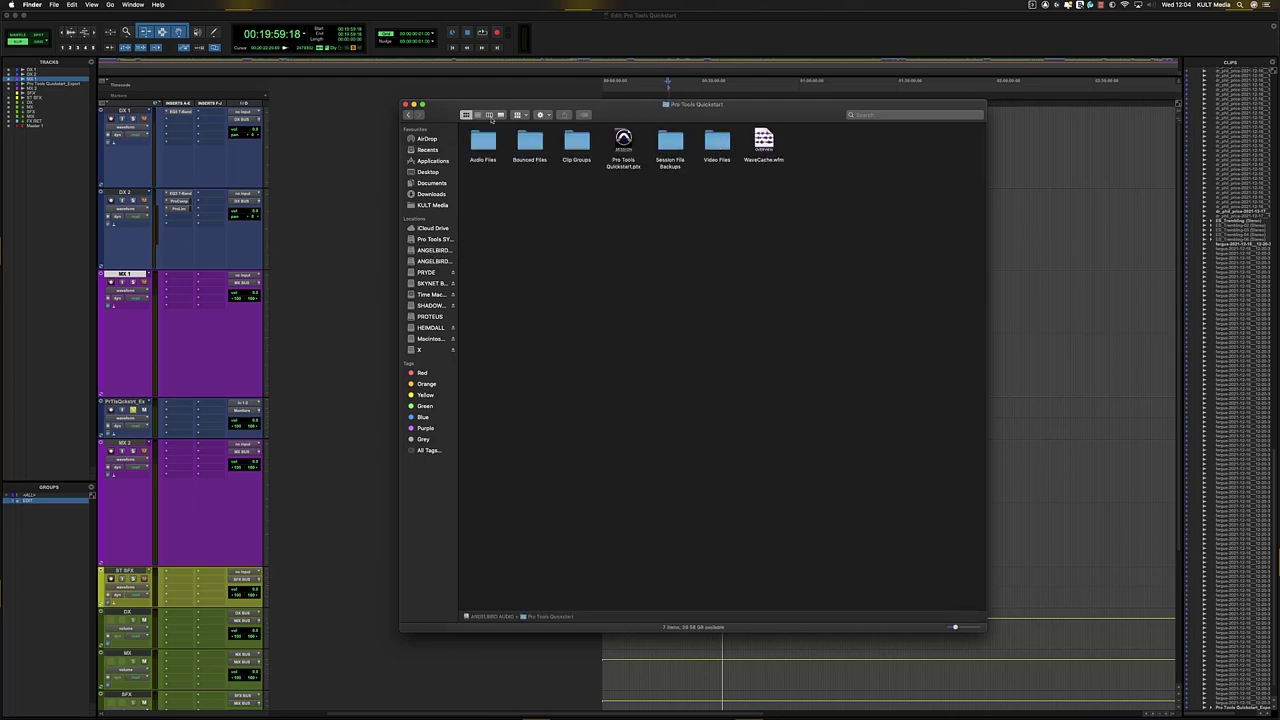
pyautogui.click(489, 115)
pyautogui.click(610, 135)
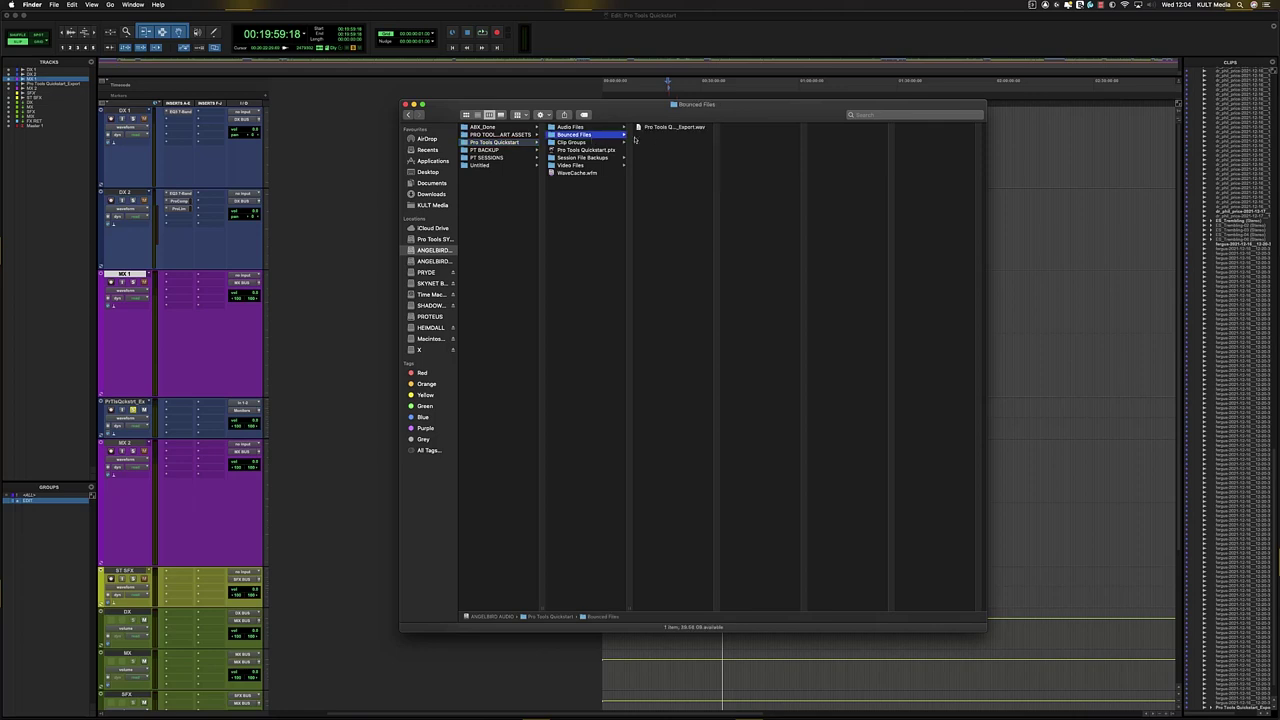
pyautogui.click(676, 128)
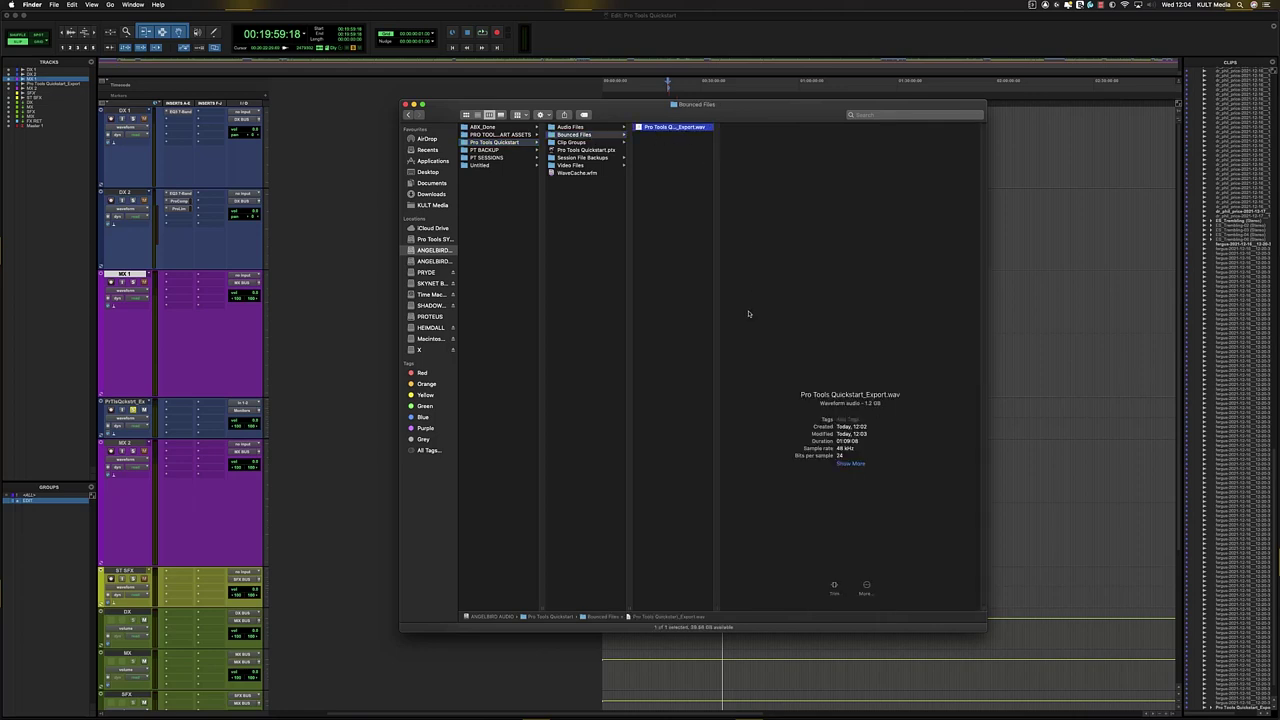
pyautogui.click(1010, 224)
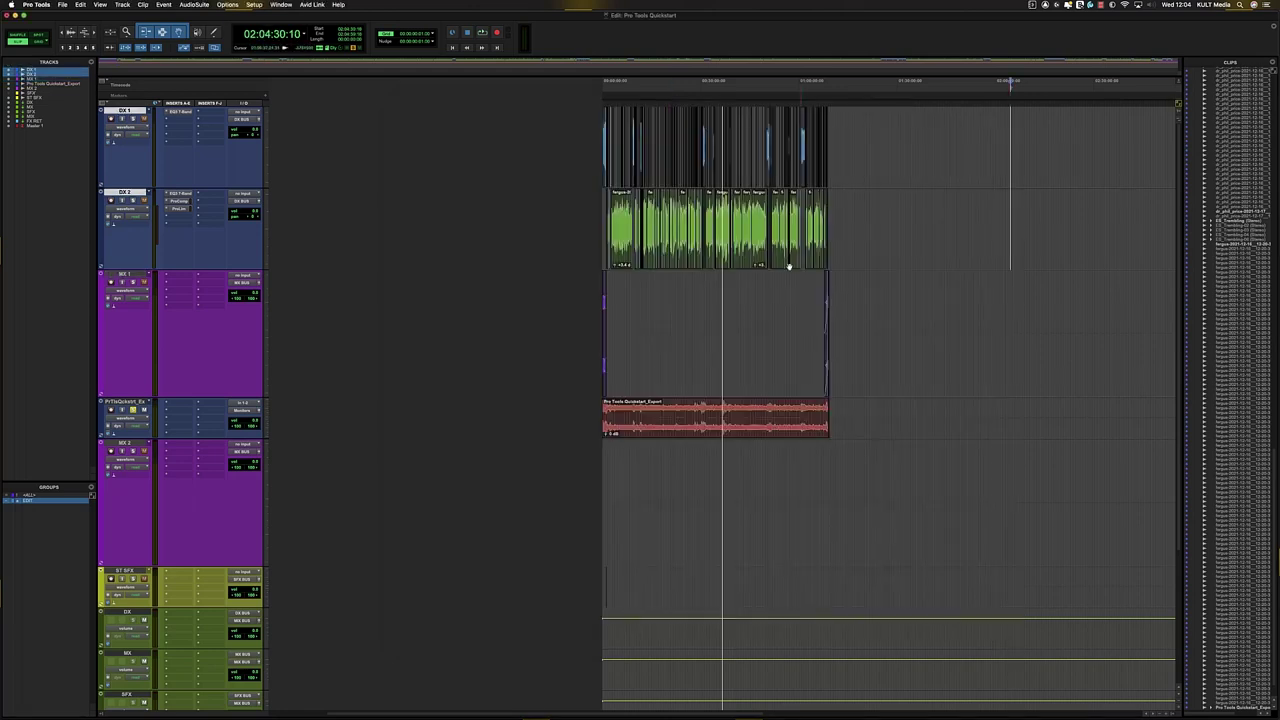